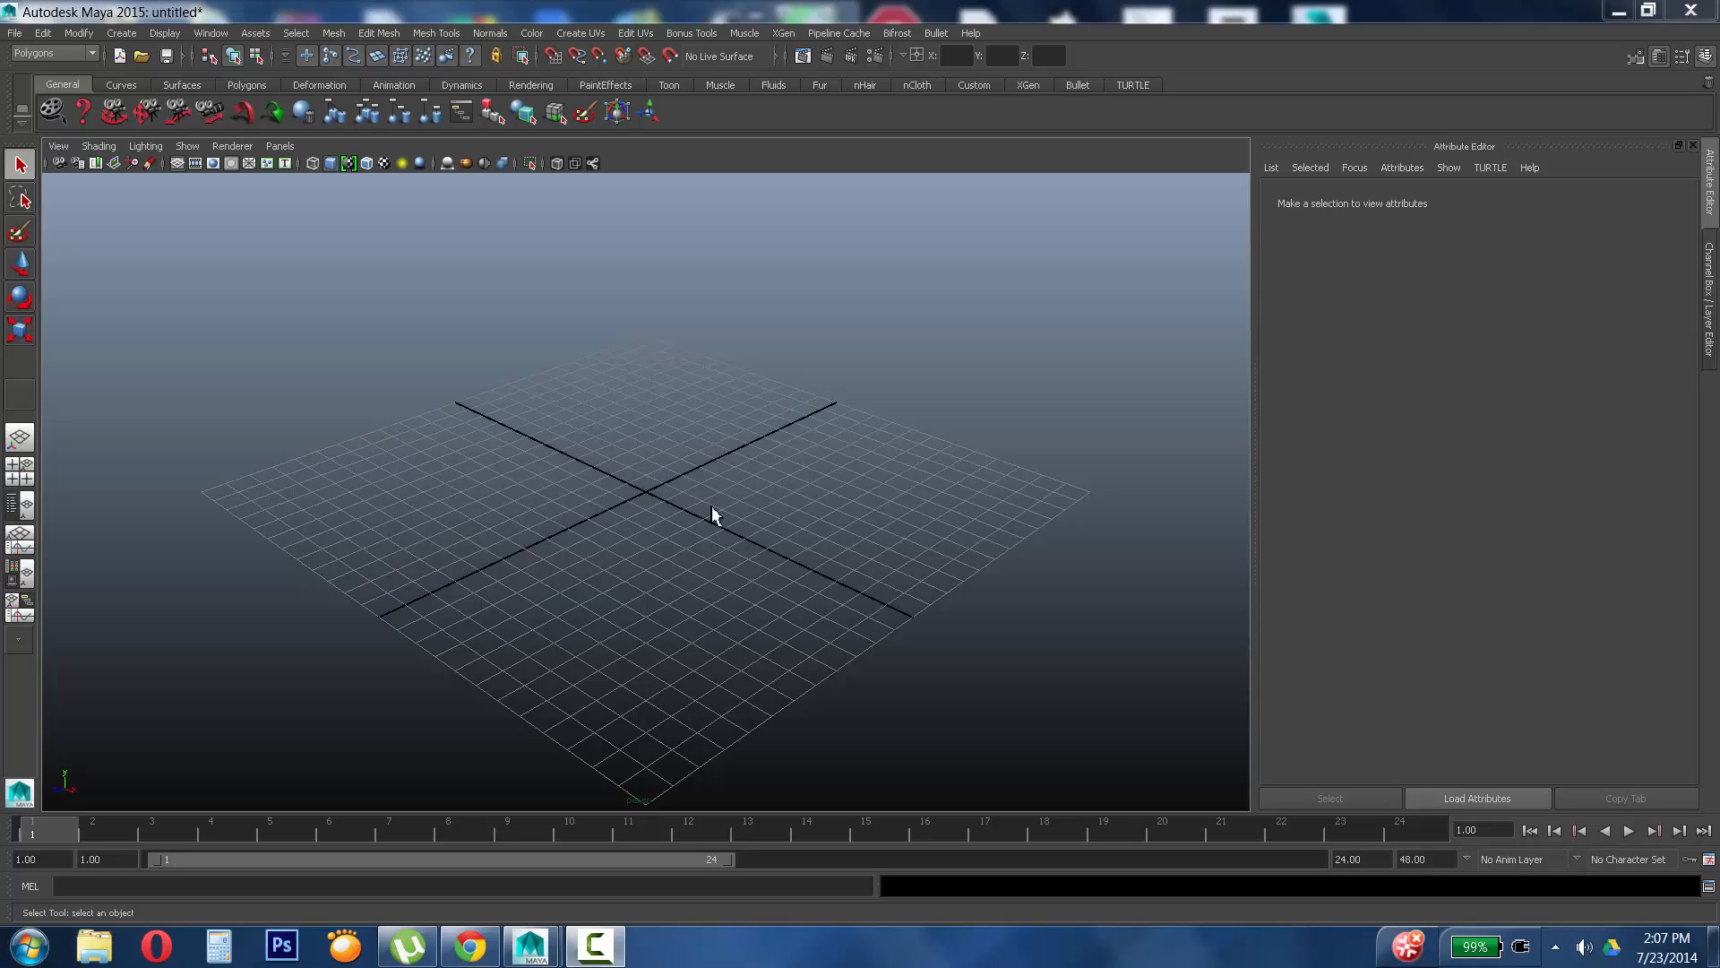
Create a polygon cube standing near the grid's centre, about 12.4 wide, 12.8 high and 4.4 deep.
mouse_move(714, 509)
shift+right_down()
mouse_move(722, 489)
mouse_move(715, 518)
shift+right_up()
drag(608, 418, 793, 134)
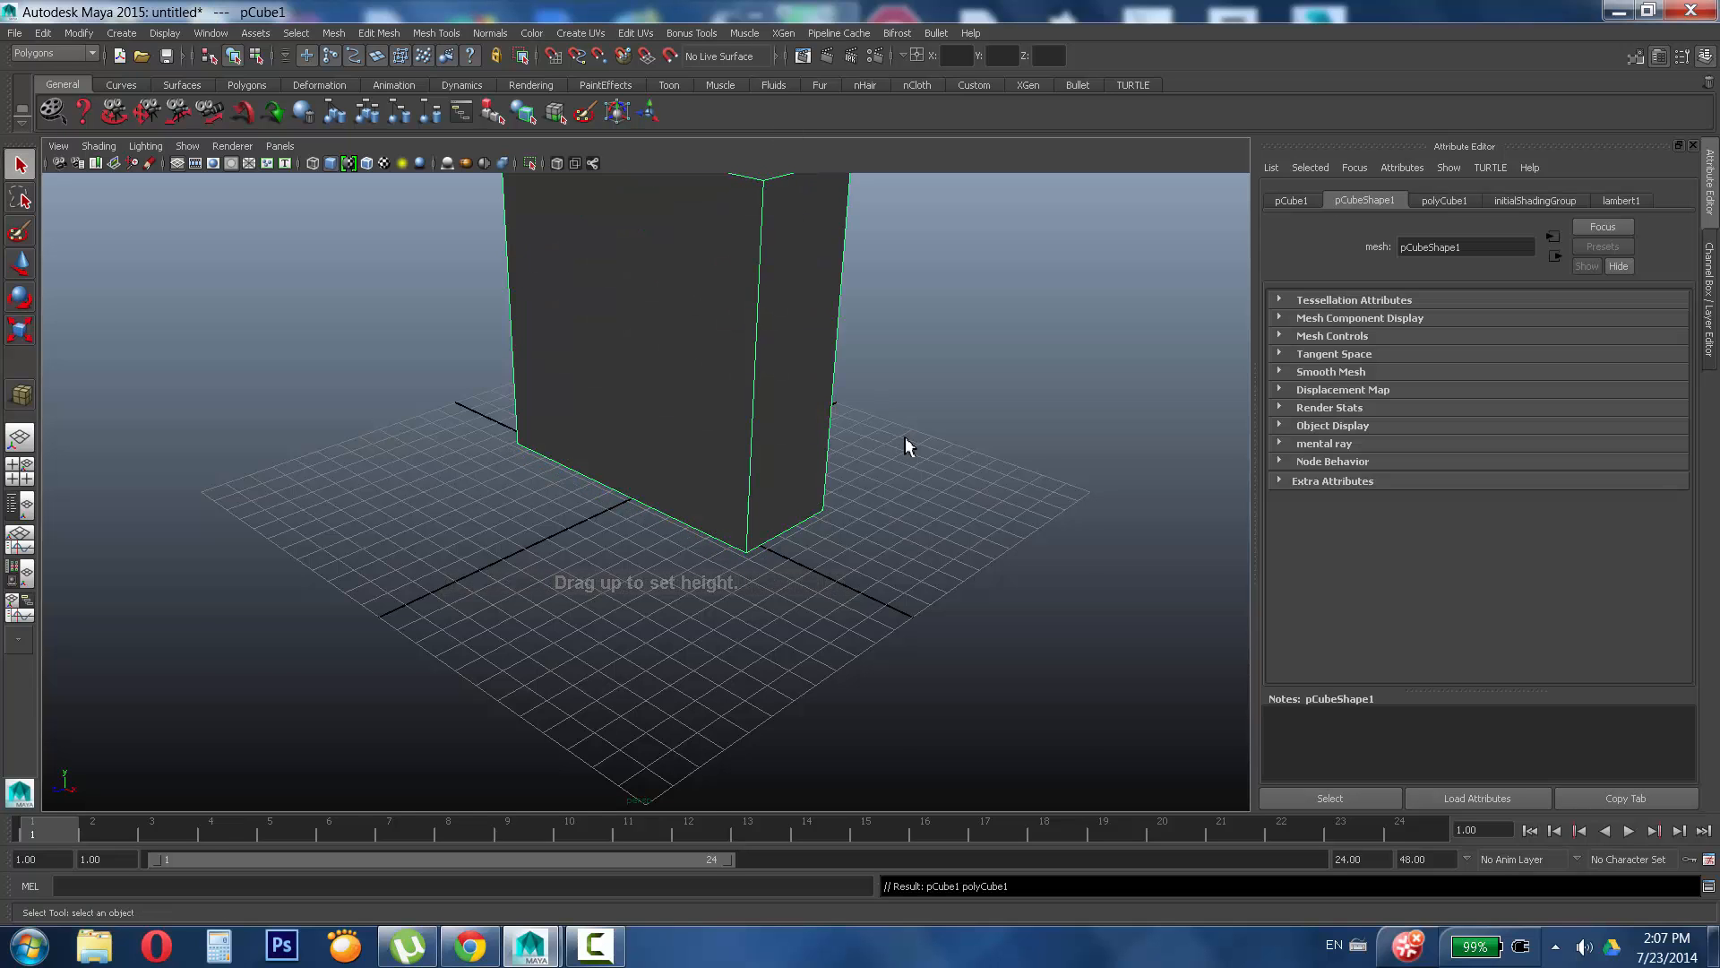
alt+middle_drag(905, 439, 876, 578)
alt+drag(876, 577, 896, 542)
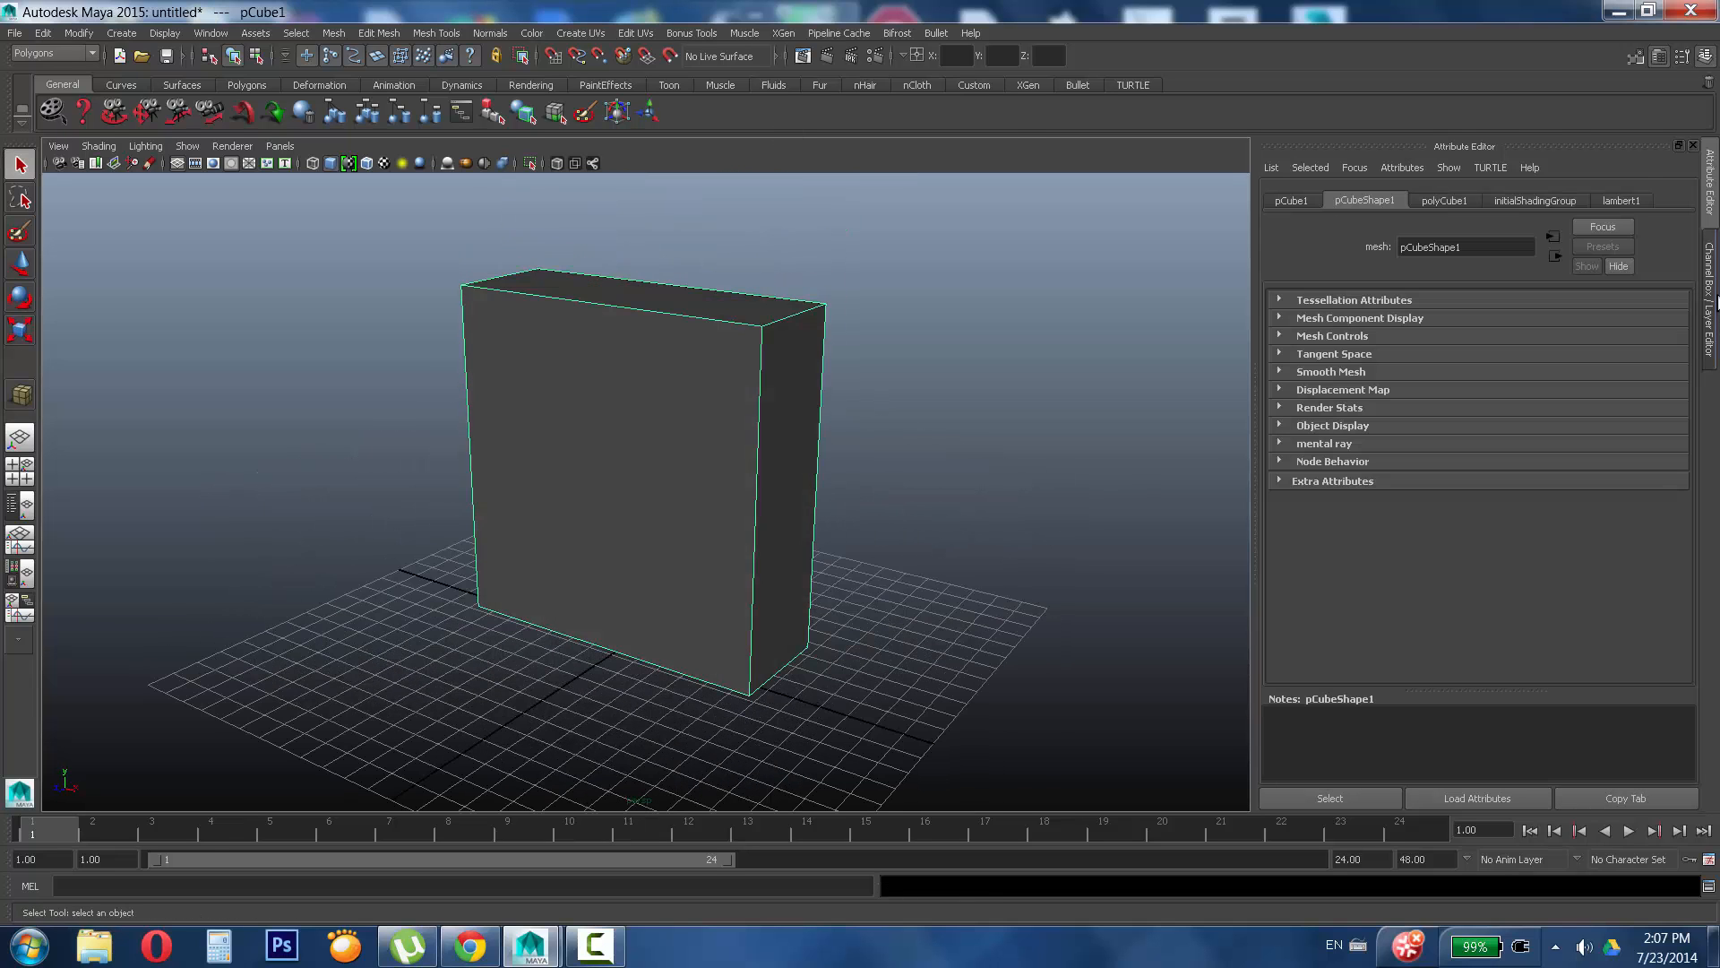
Show the cube's creation inputs and set its width to 8.
click(1710, 300)
click(1552, 408)
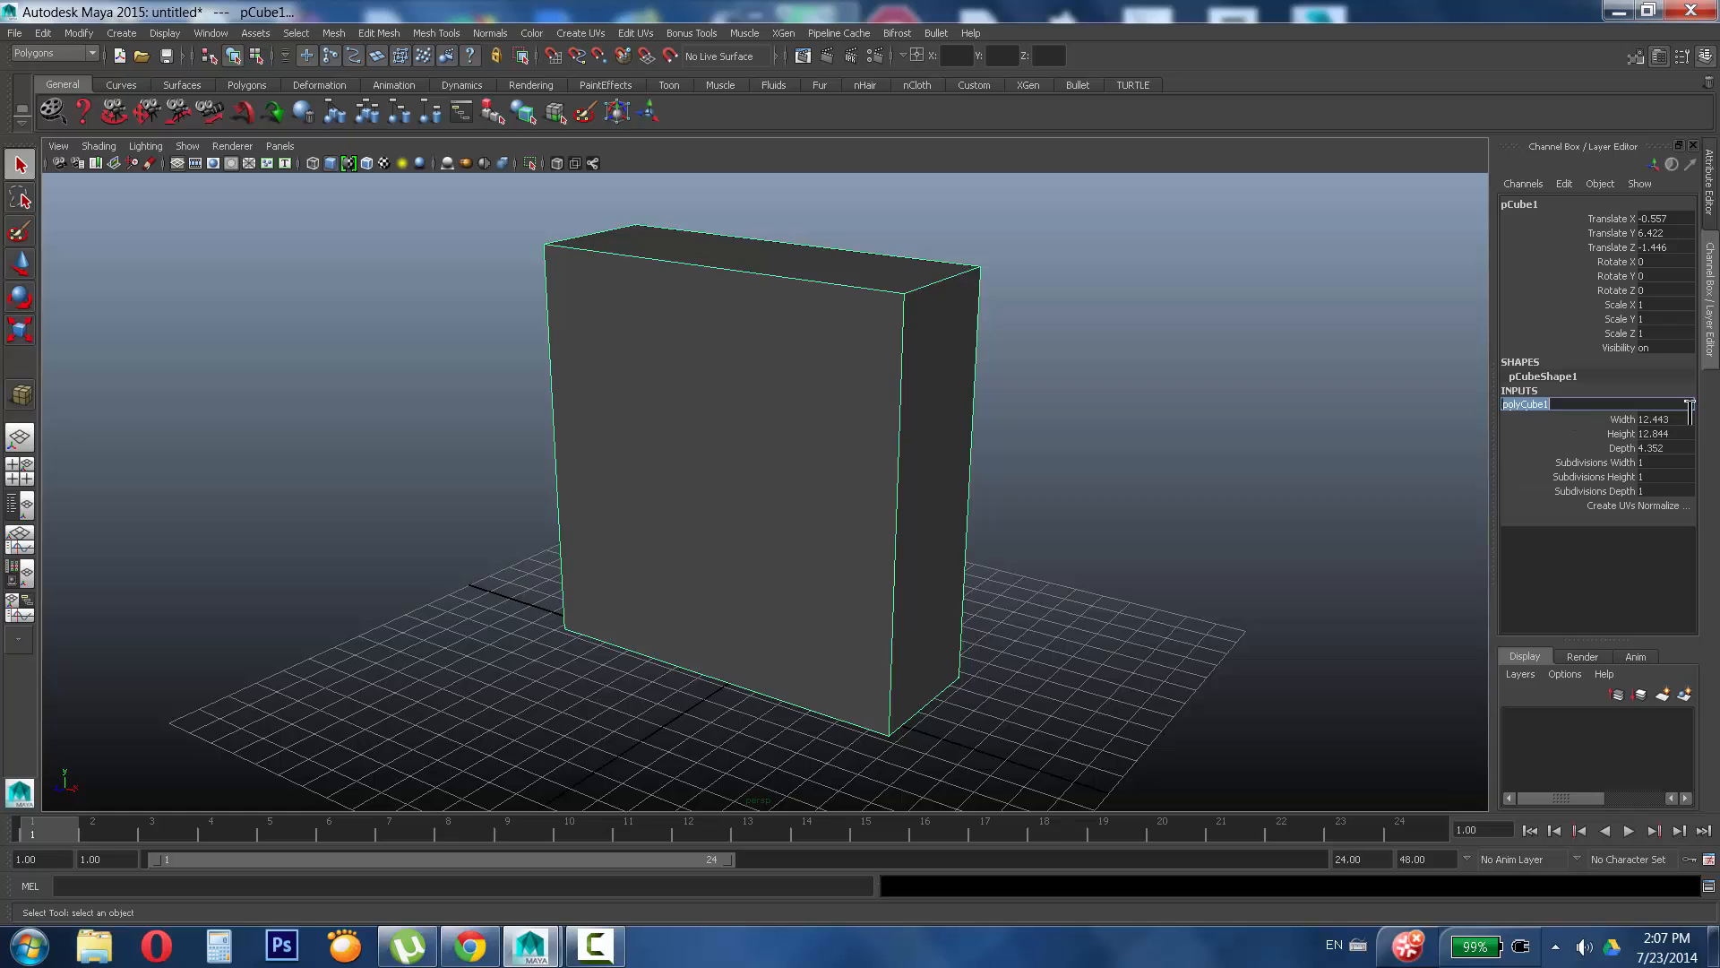
double_click(1551, 408)
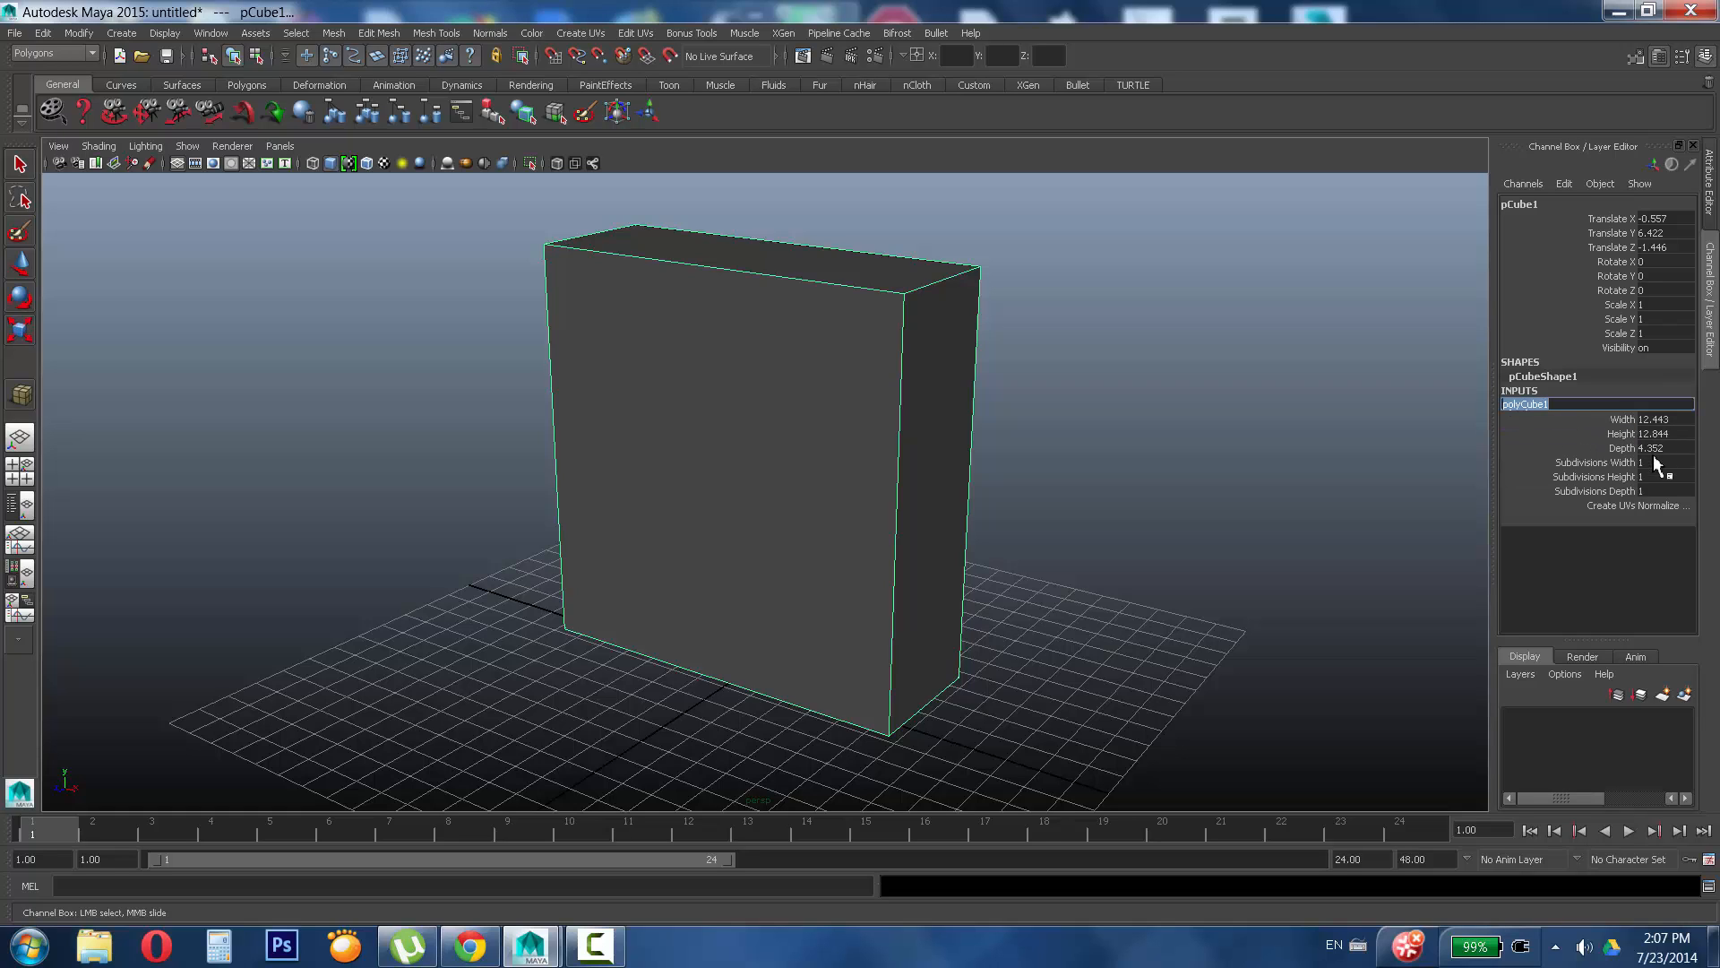
key(Tab)
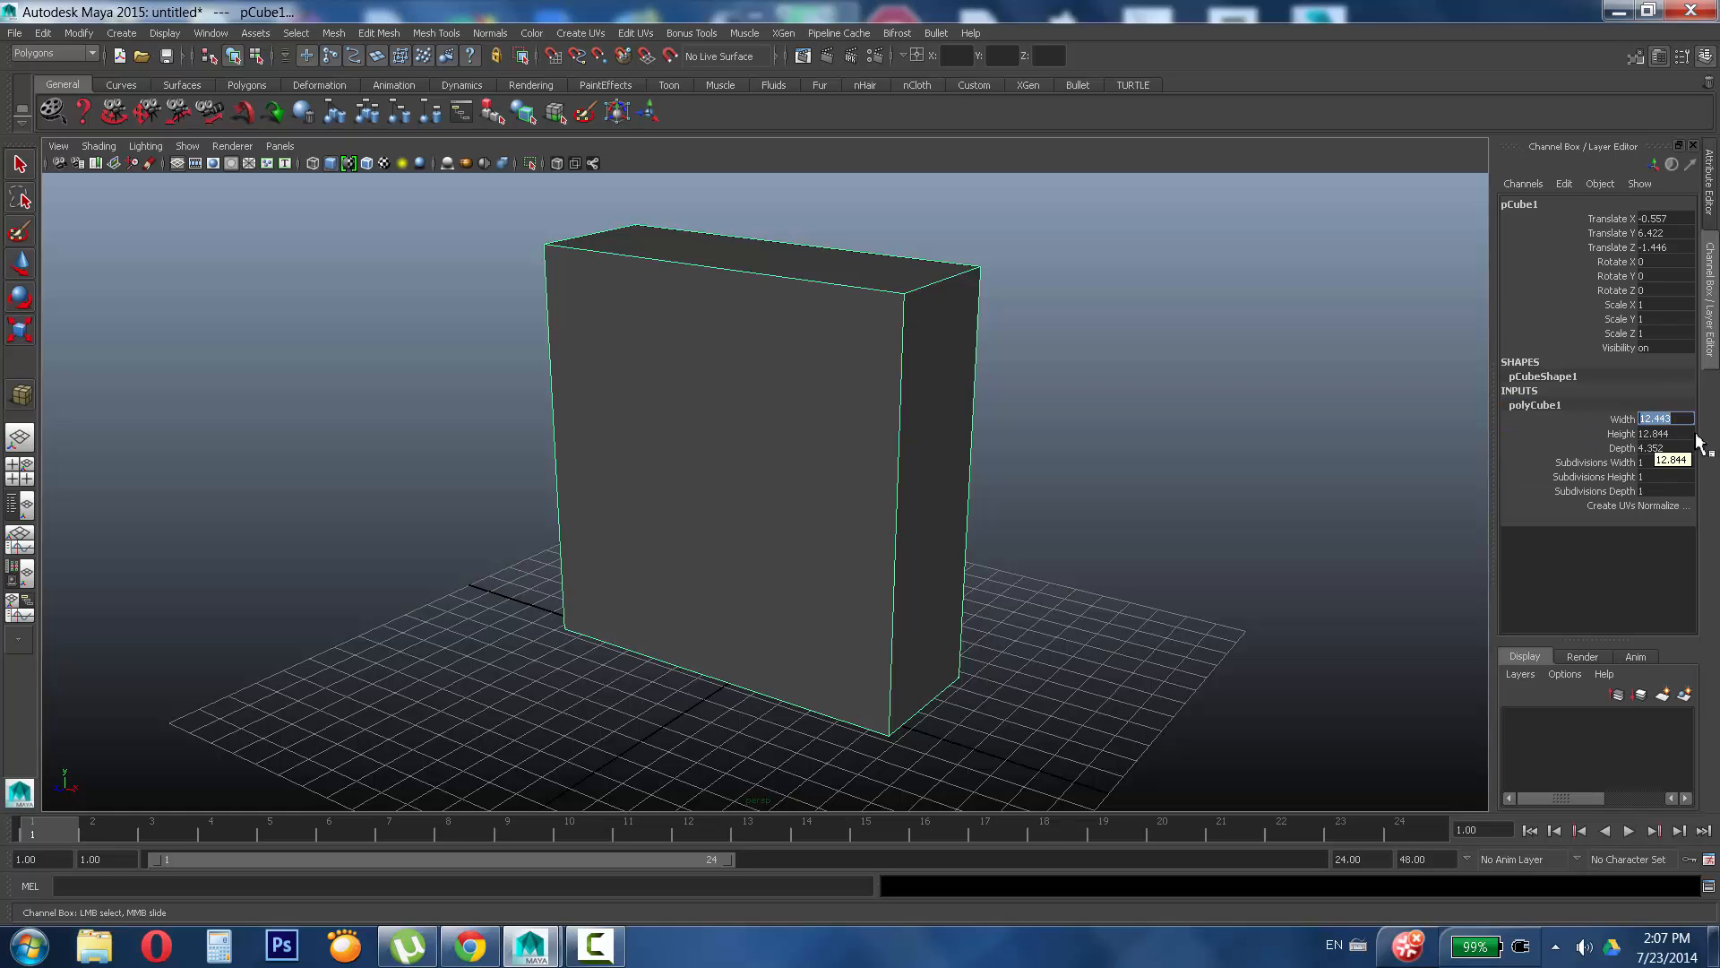
text(10)
key(BackSpace)
key(BackSpace)
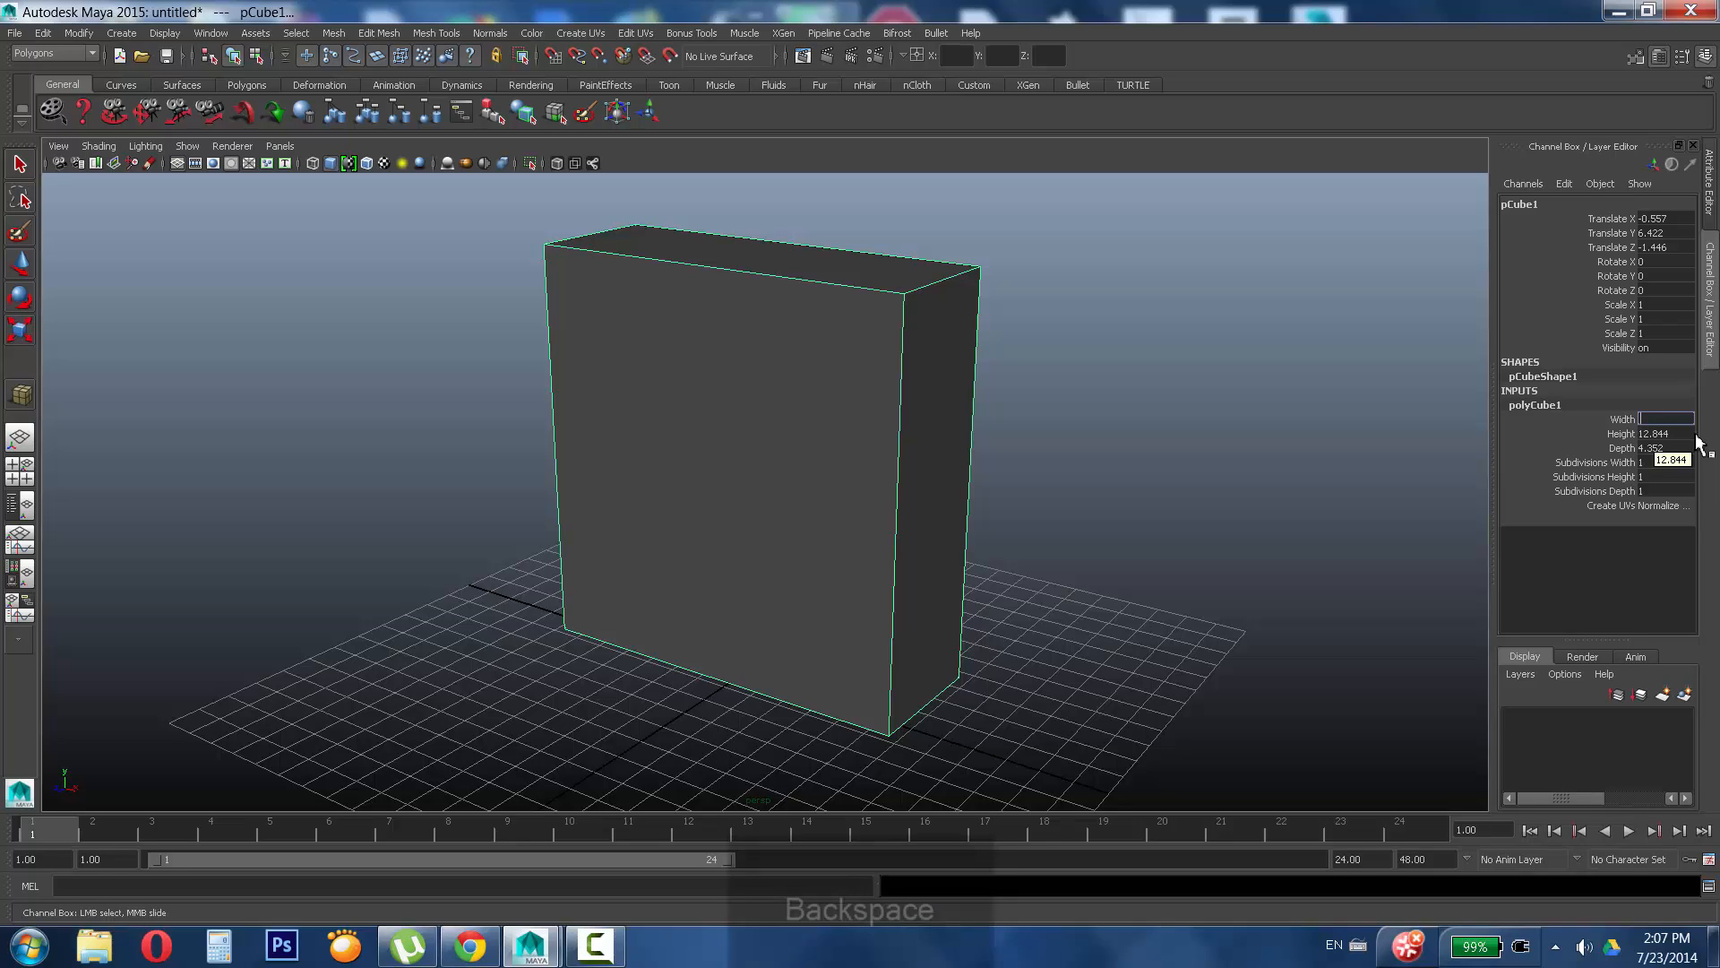
text(8)
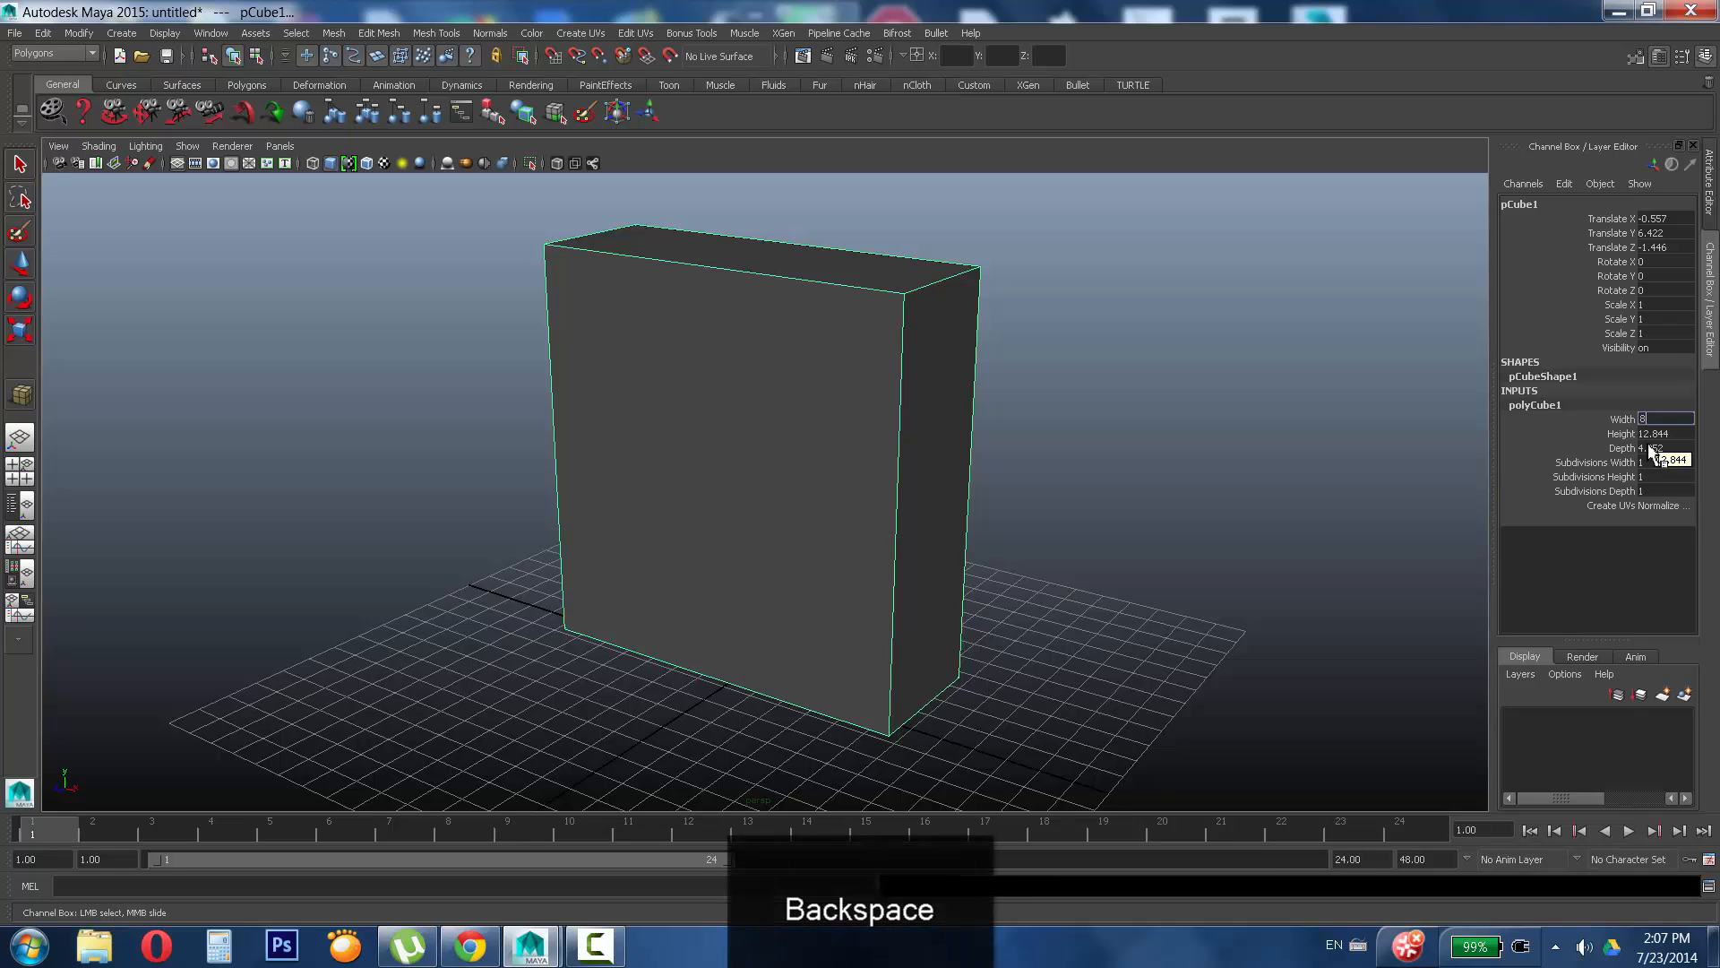
Set the cube's height to 12.
click(1658, 433)
text(10)
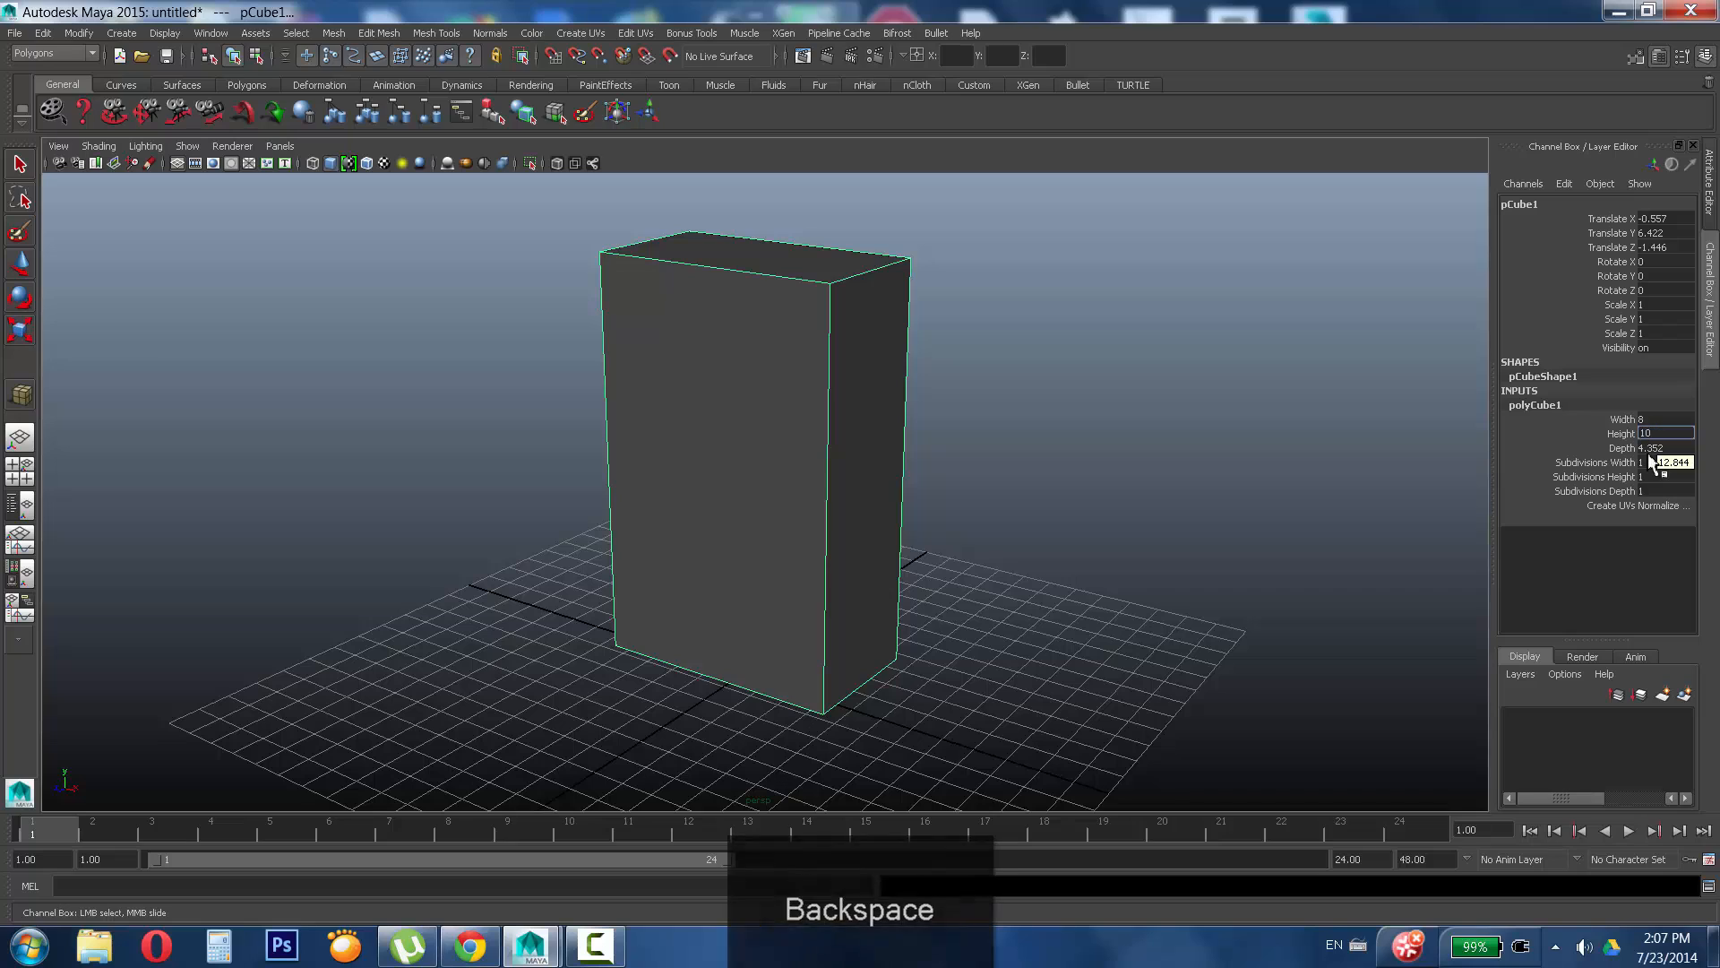
click(1656, 448)
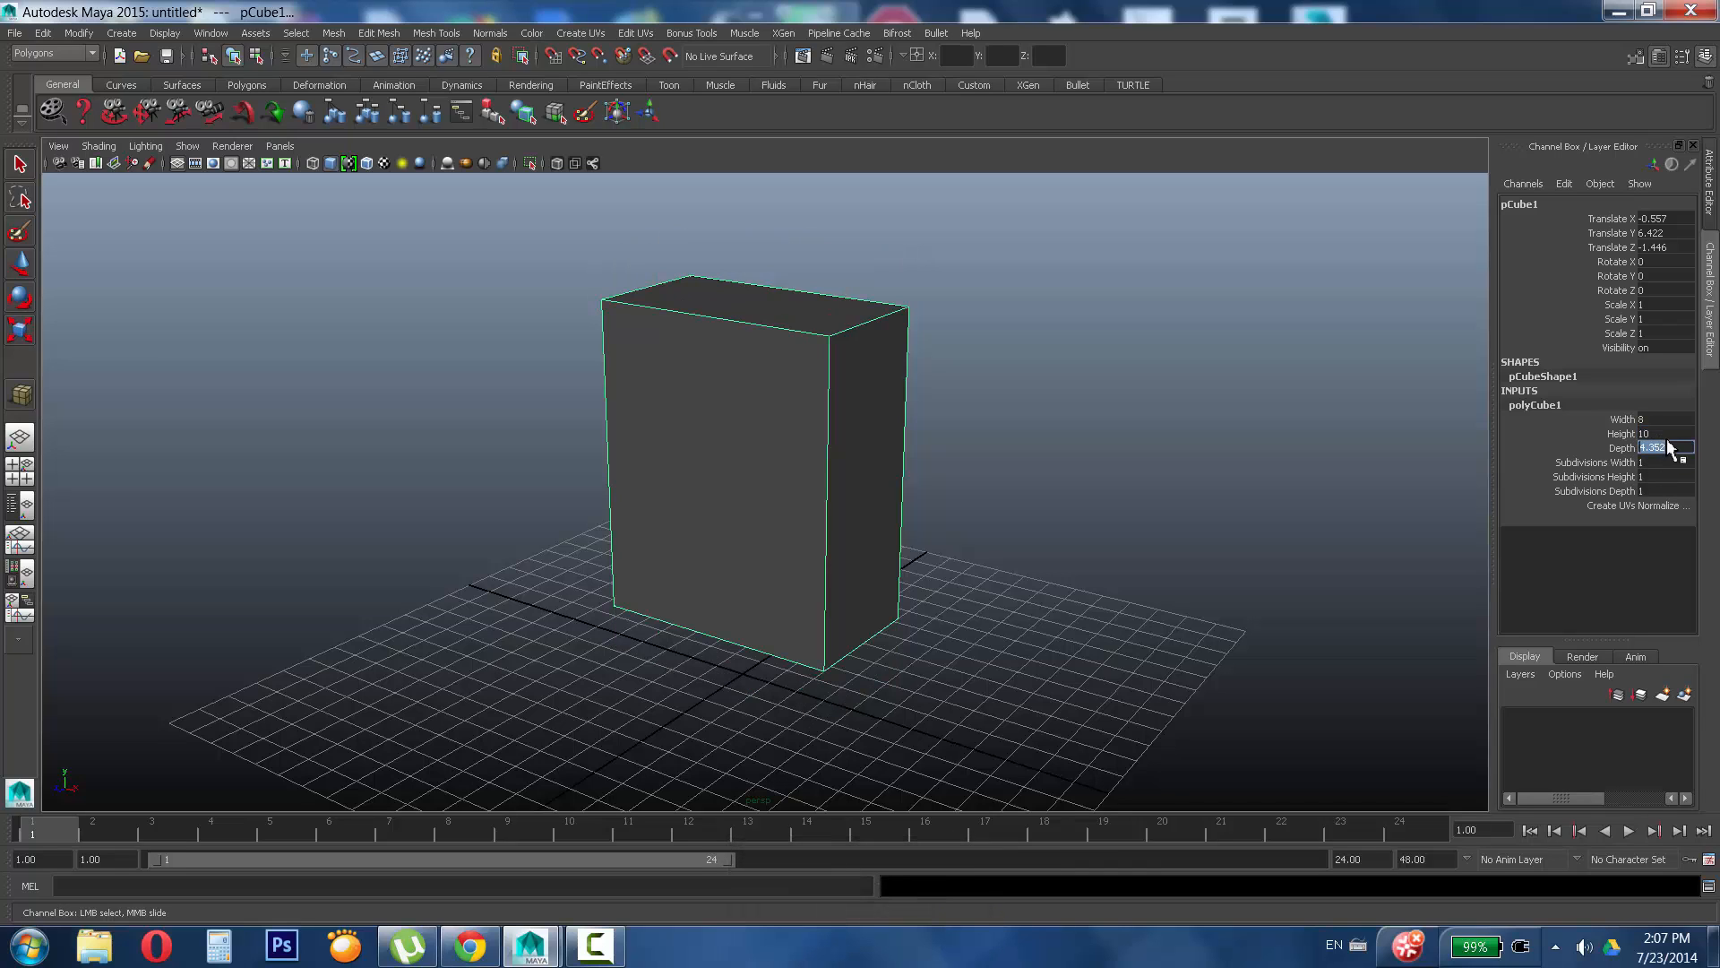
click(1667, 434)
text(12)
key(Return)
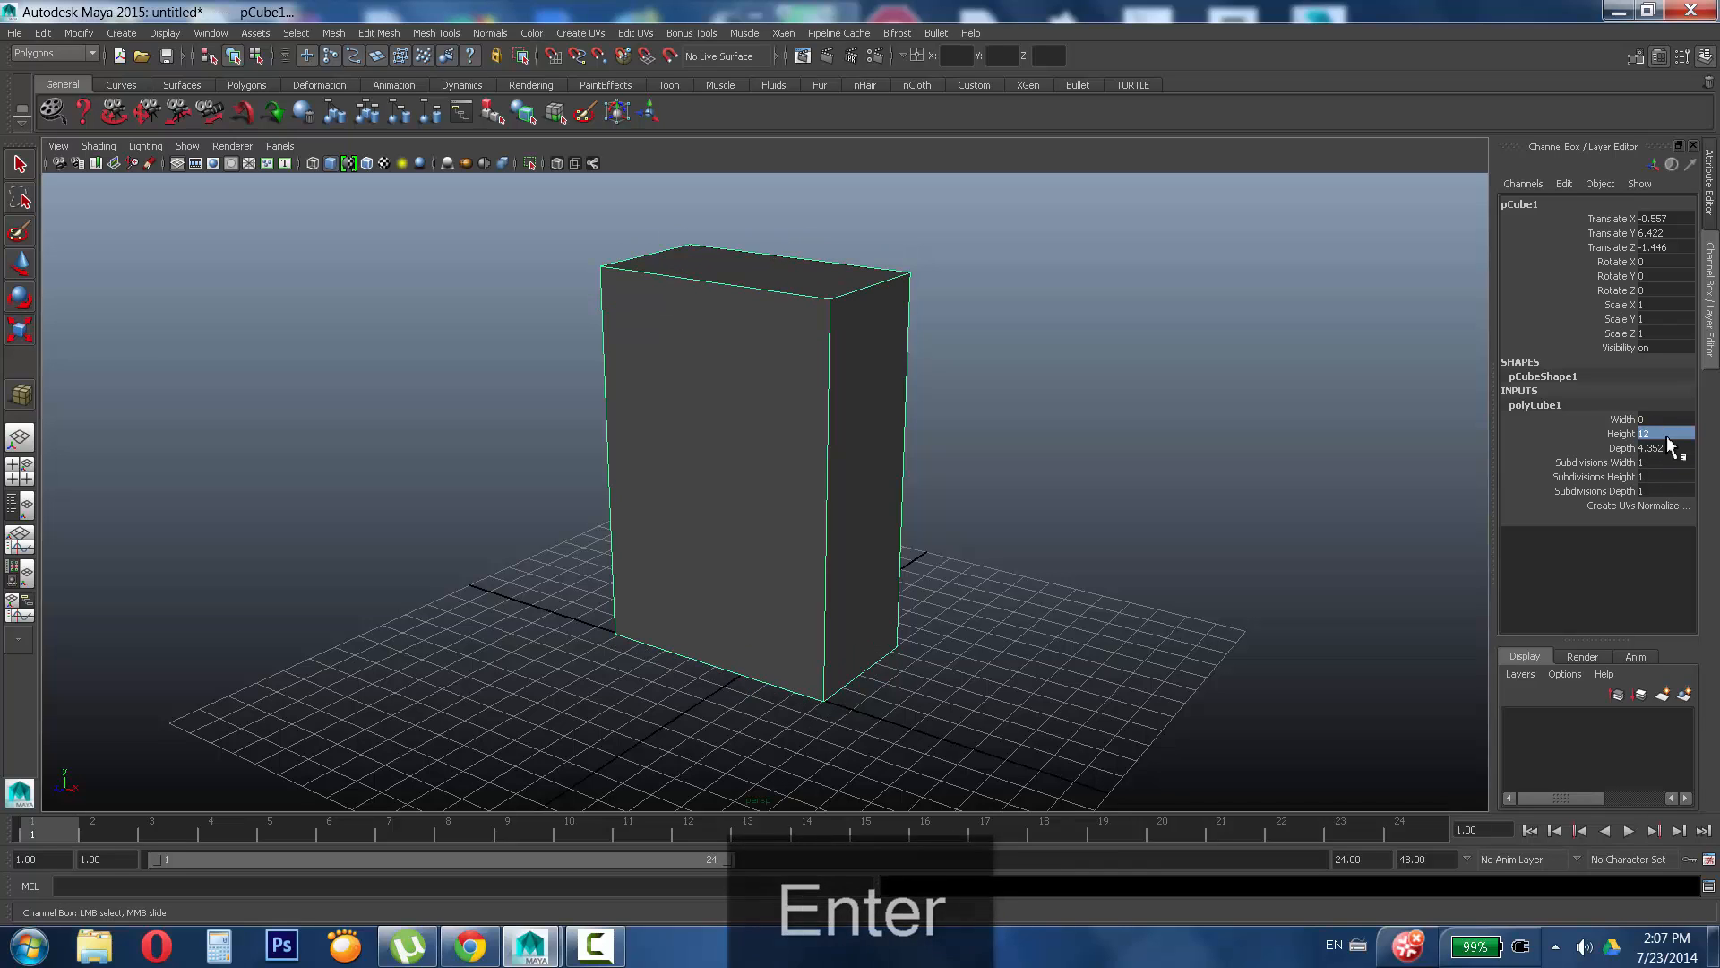
Set the cube's depth to 4.
click(1672, 448)
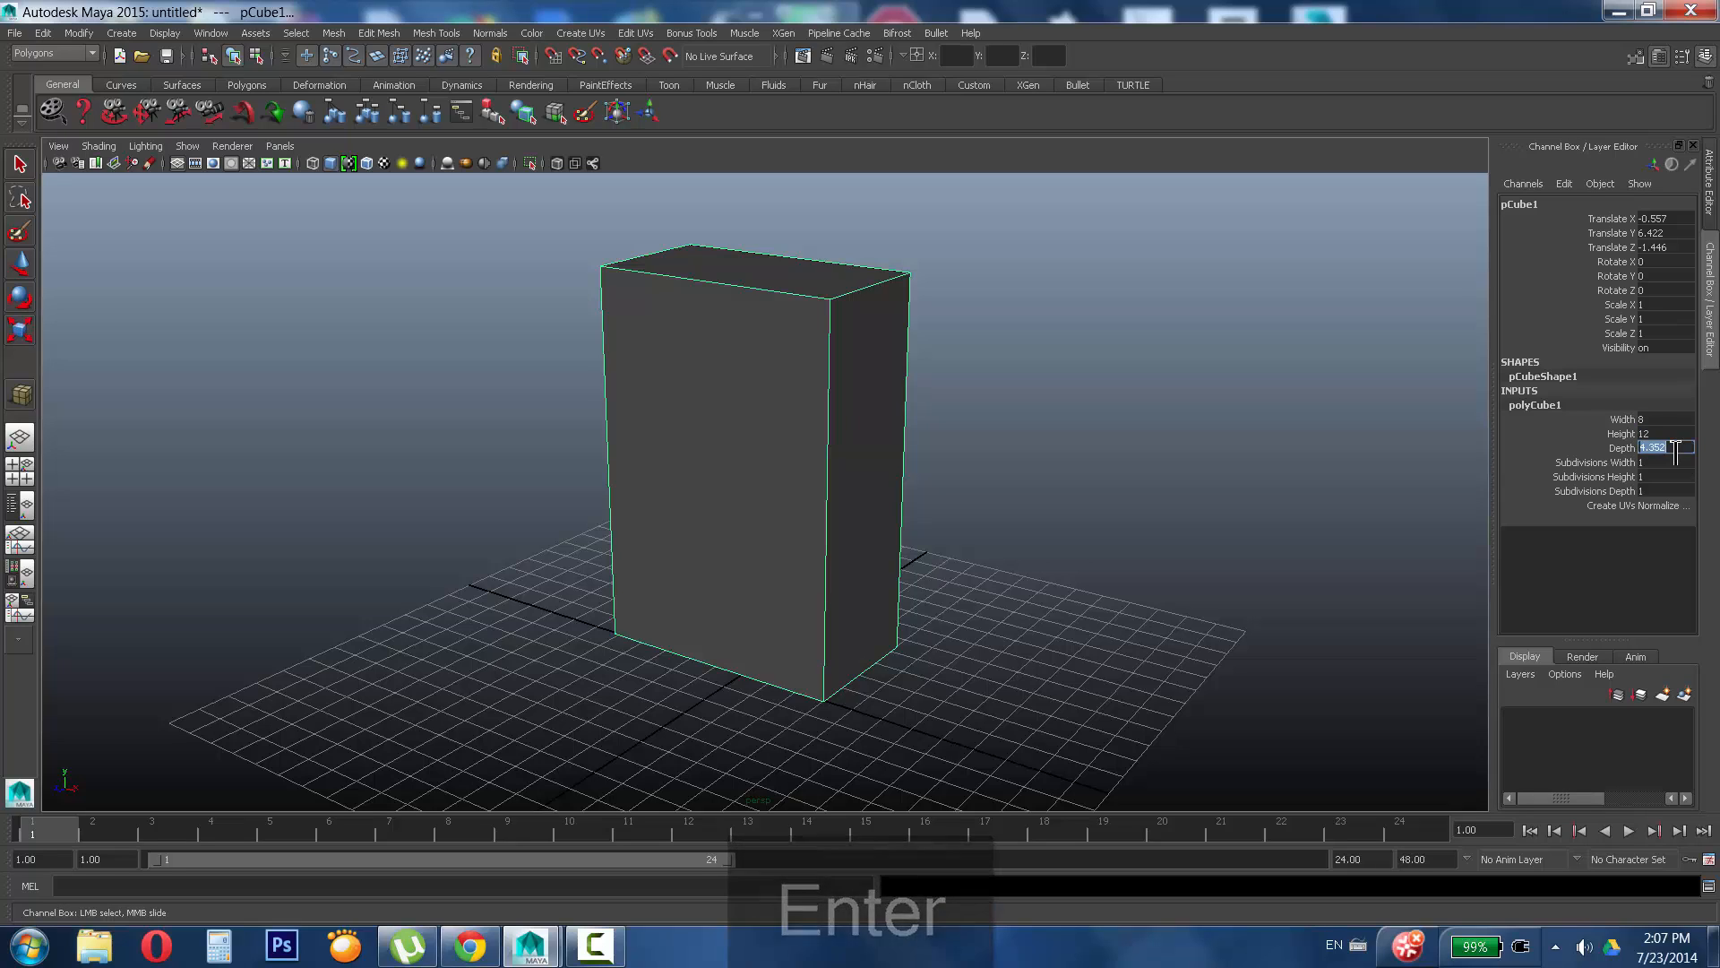
text(5)
key(Return)
key(Return)
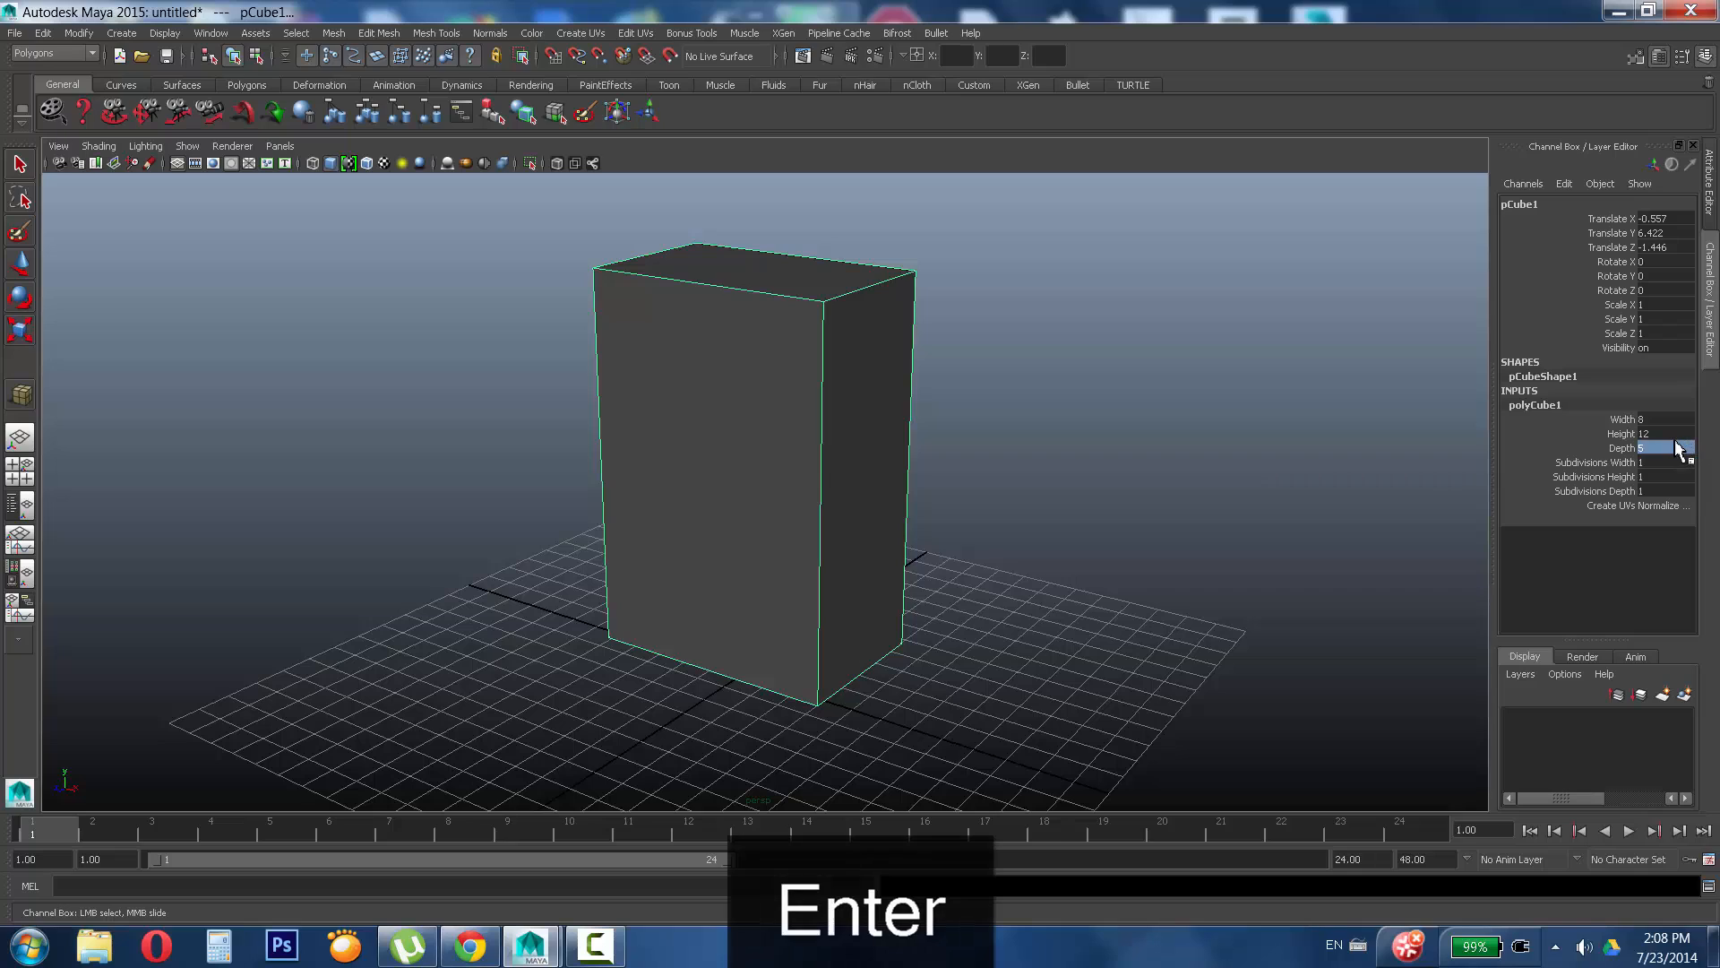
text(4)
key(Return)
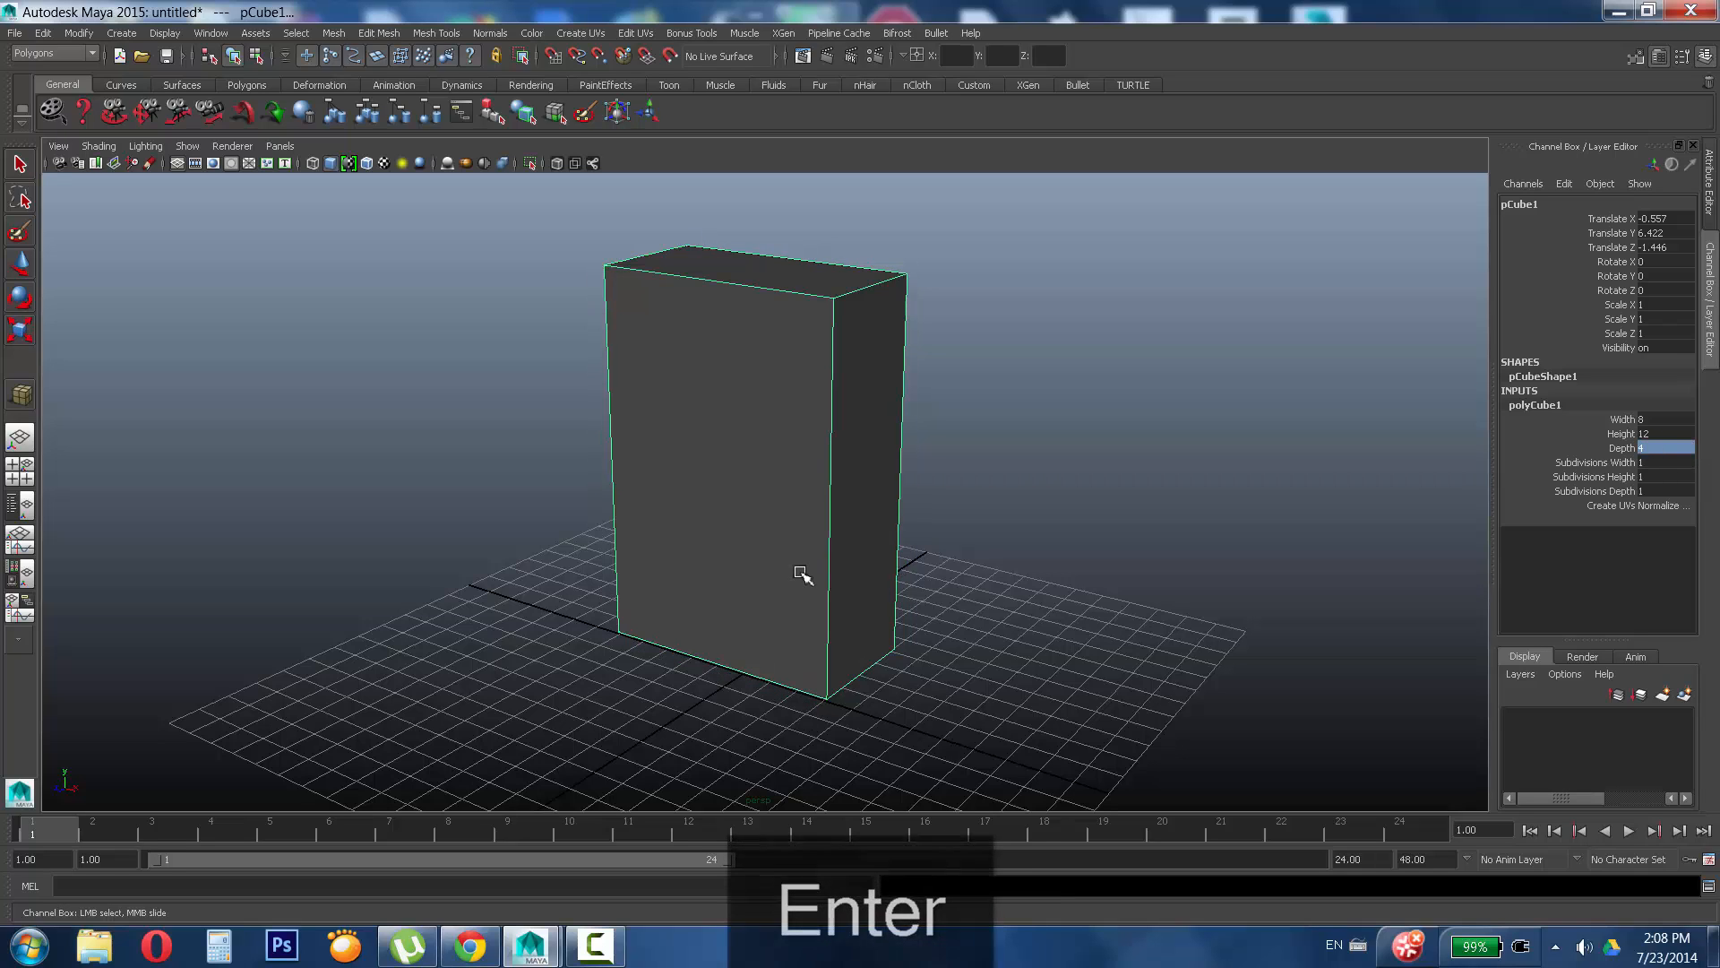
click(1277, 357)
mouse_move(859, 447)
alt+mouse_down()
mouse_move(968, 411)
mouse_move(834, 438)
alt+mouse_up()
click(835, 435)
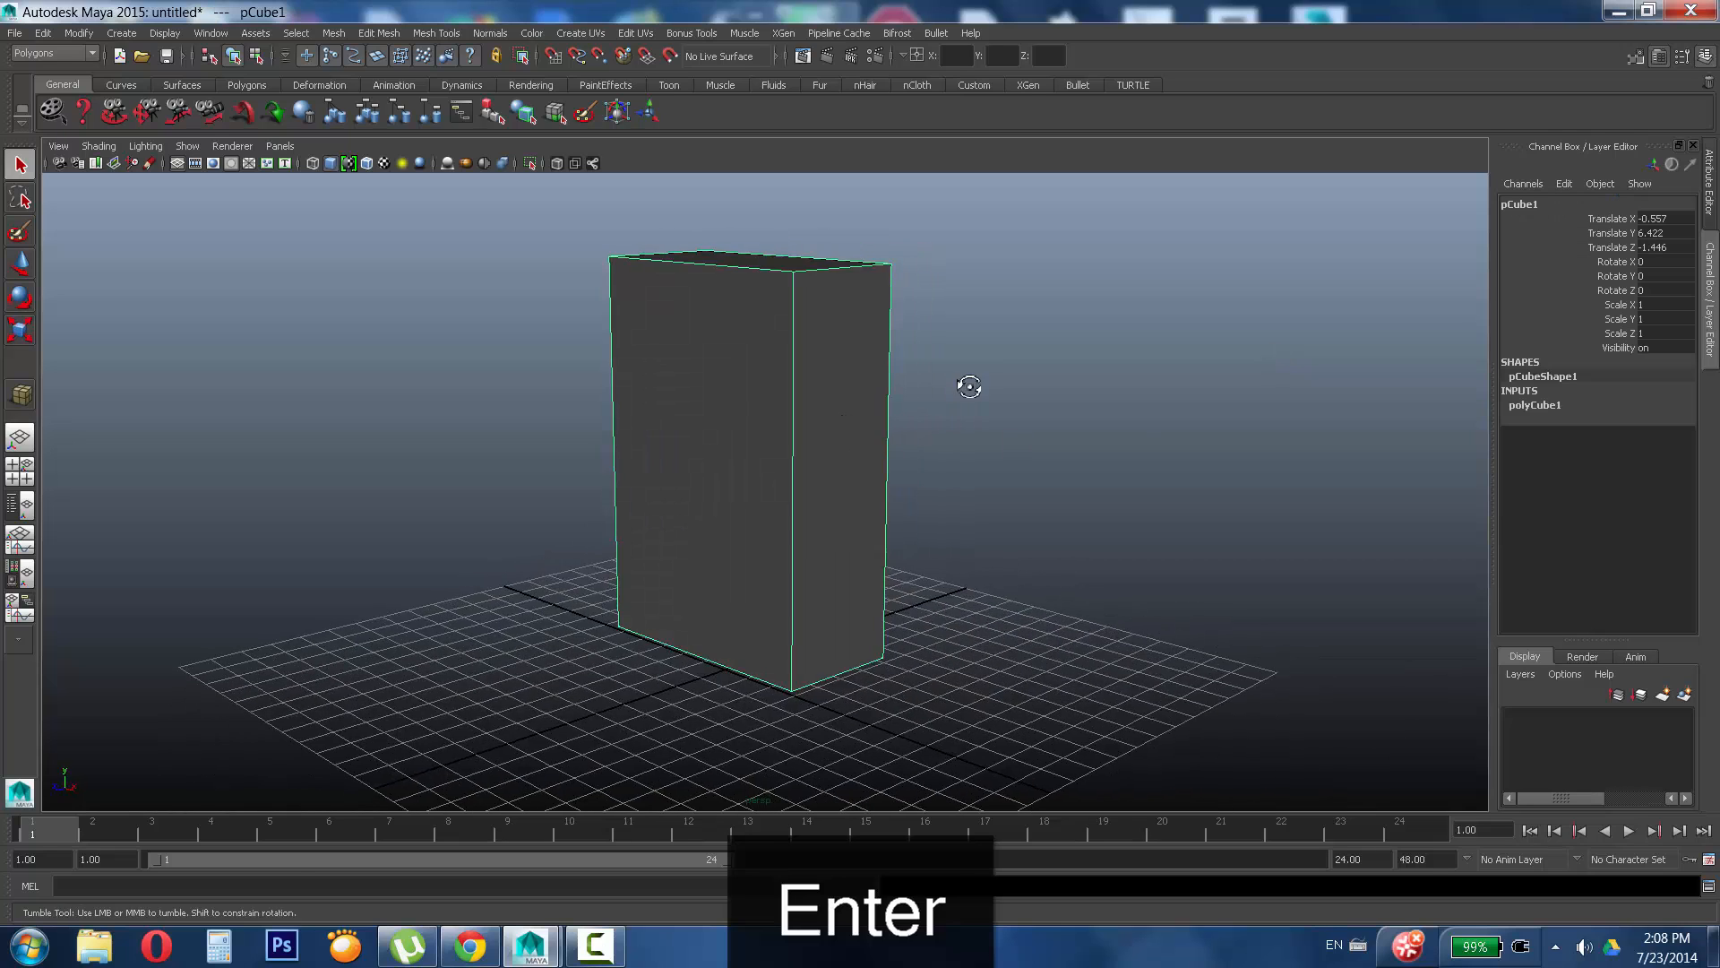
alt+drag(967, 385, 962, 397)
key(XF86AudioMute)
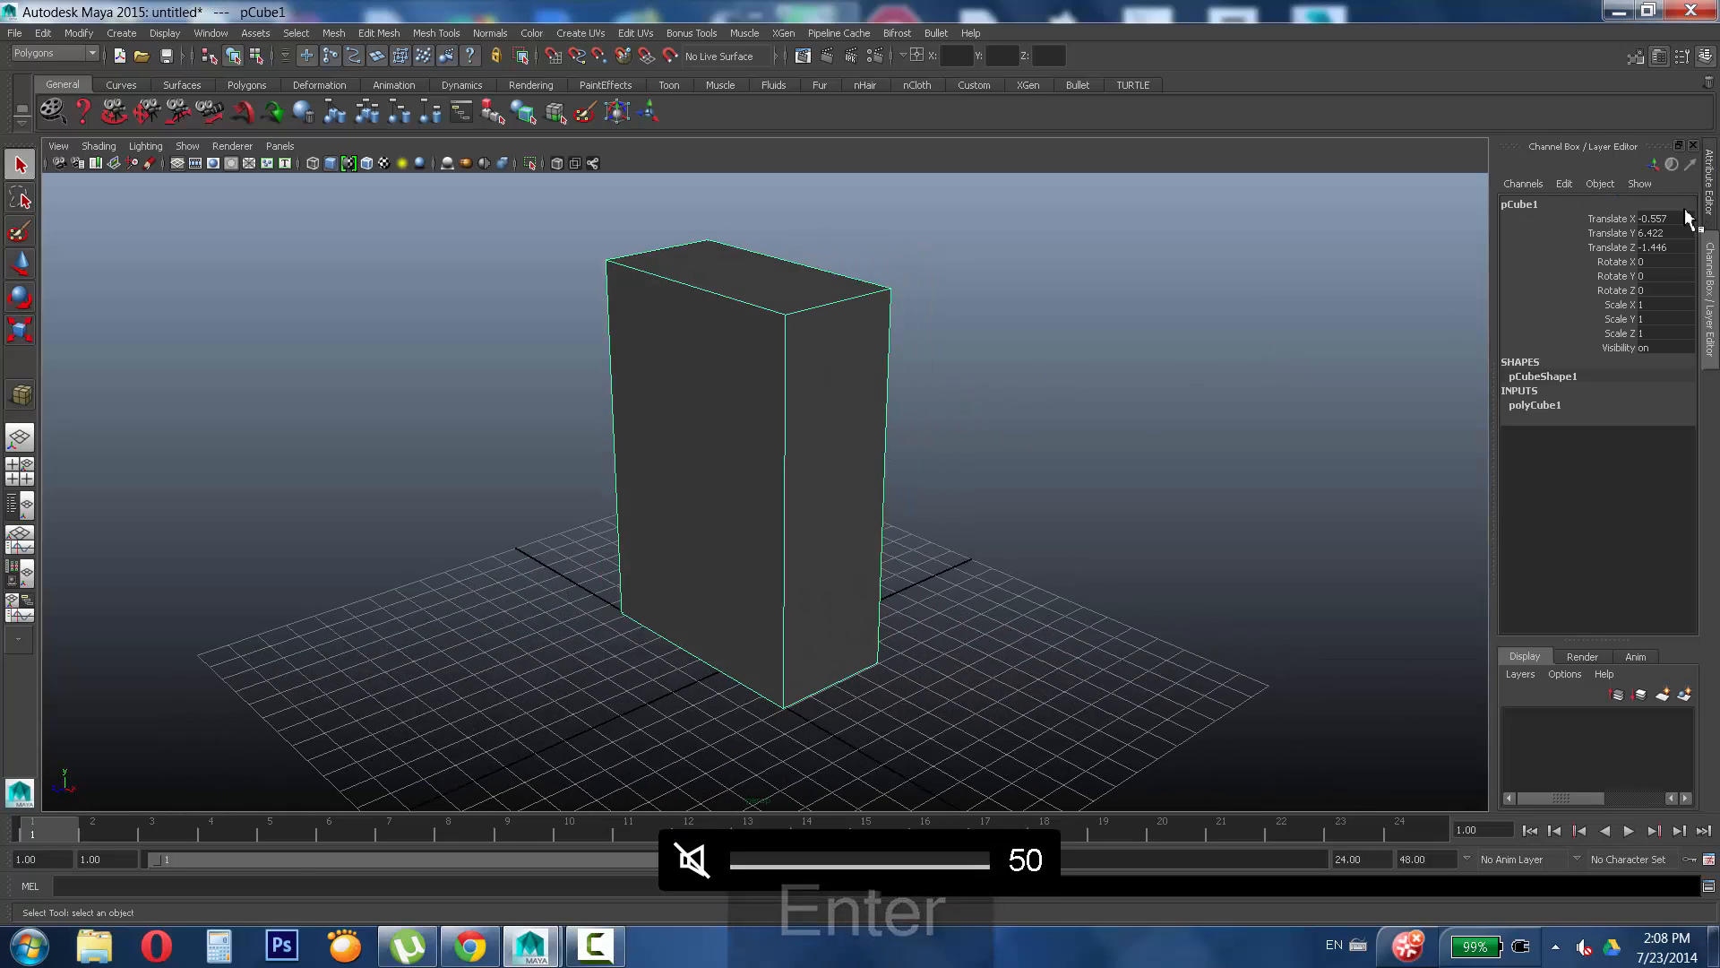
drag(1668, 220, 1671, 237)
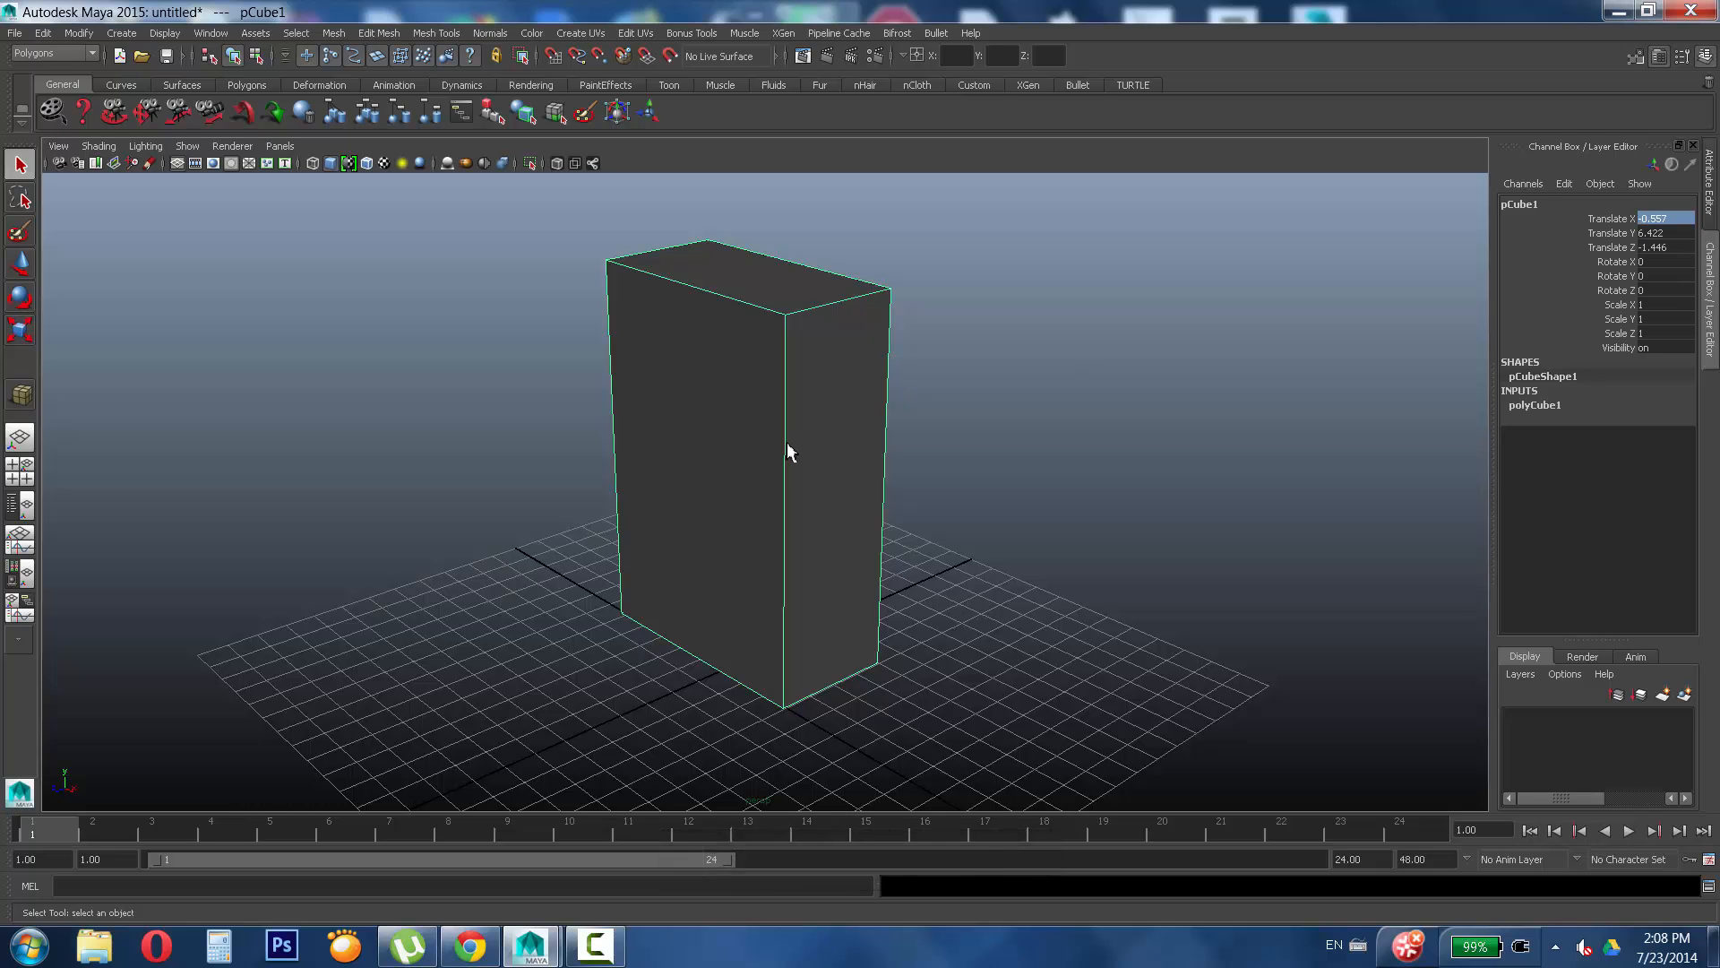
alt+drag(788, 454, 821, 455)
click(1041, 507)
alt+drag(1041, 508, 905, 470)
click(803, 444)
alt+drag(803, 444, 888, 487)
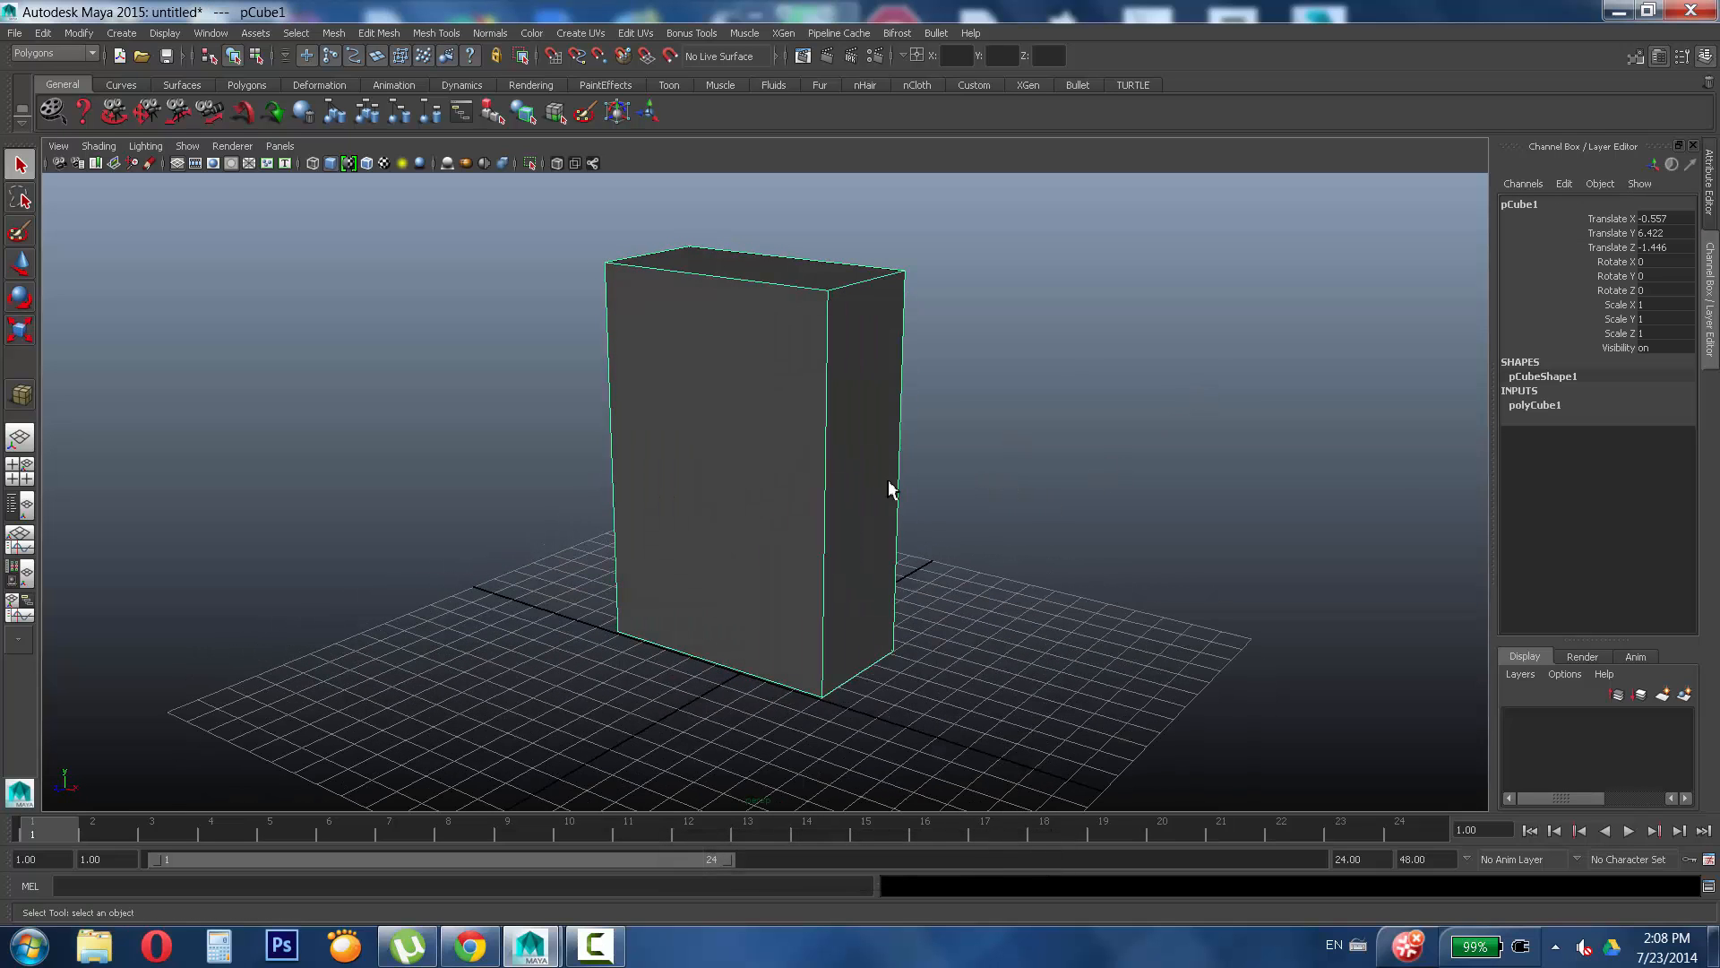
click(1551, 402)
click(518, 655)
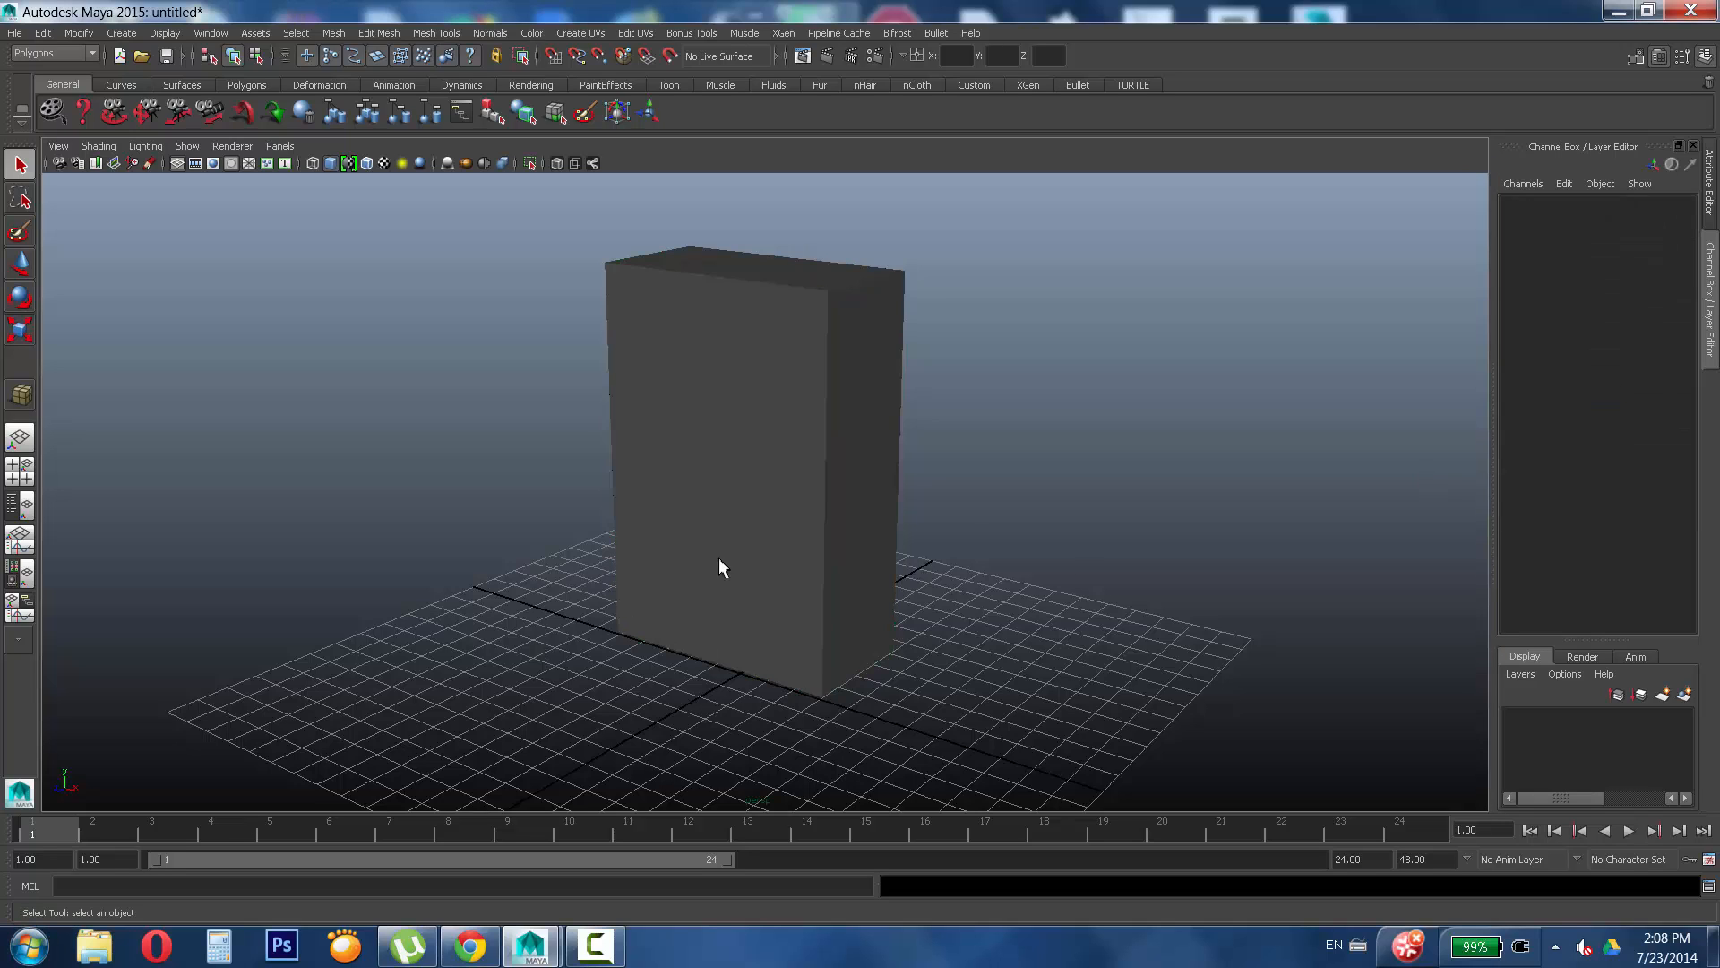
Select the box and set its width, height and depth subdivisions to 2 each.
click(719, 565)
click(1532, 405)
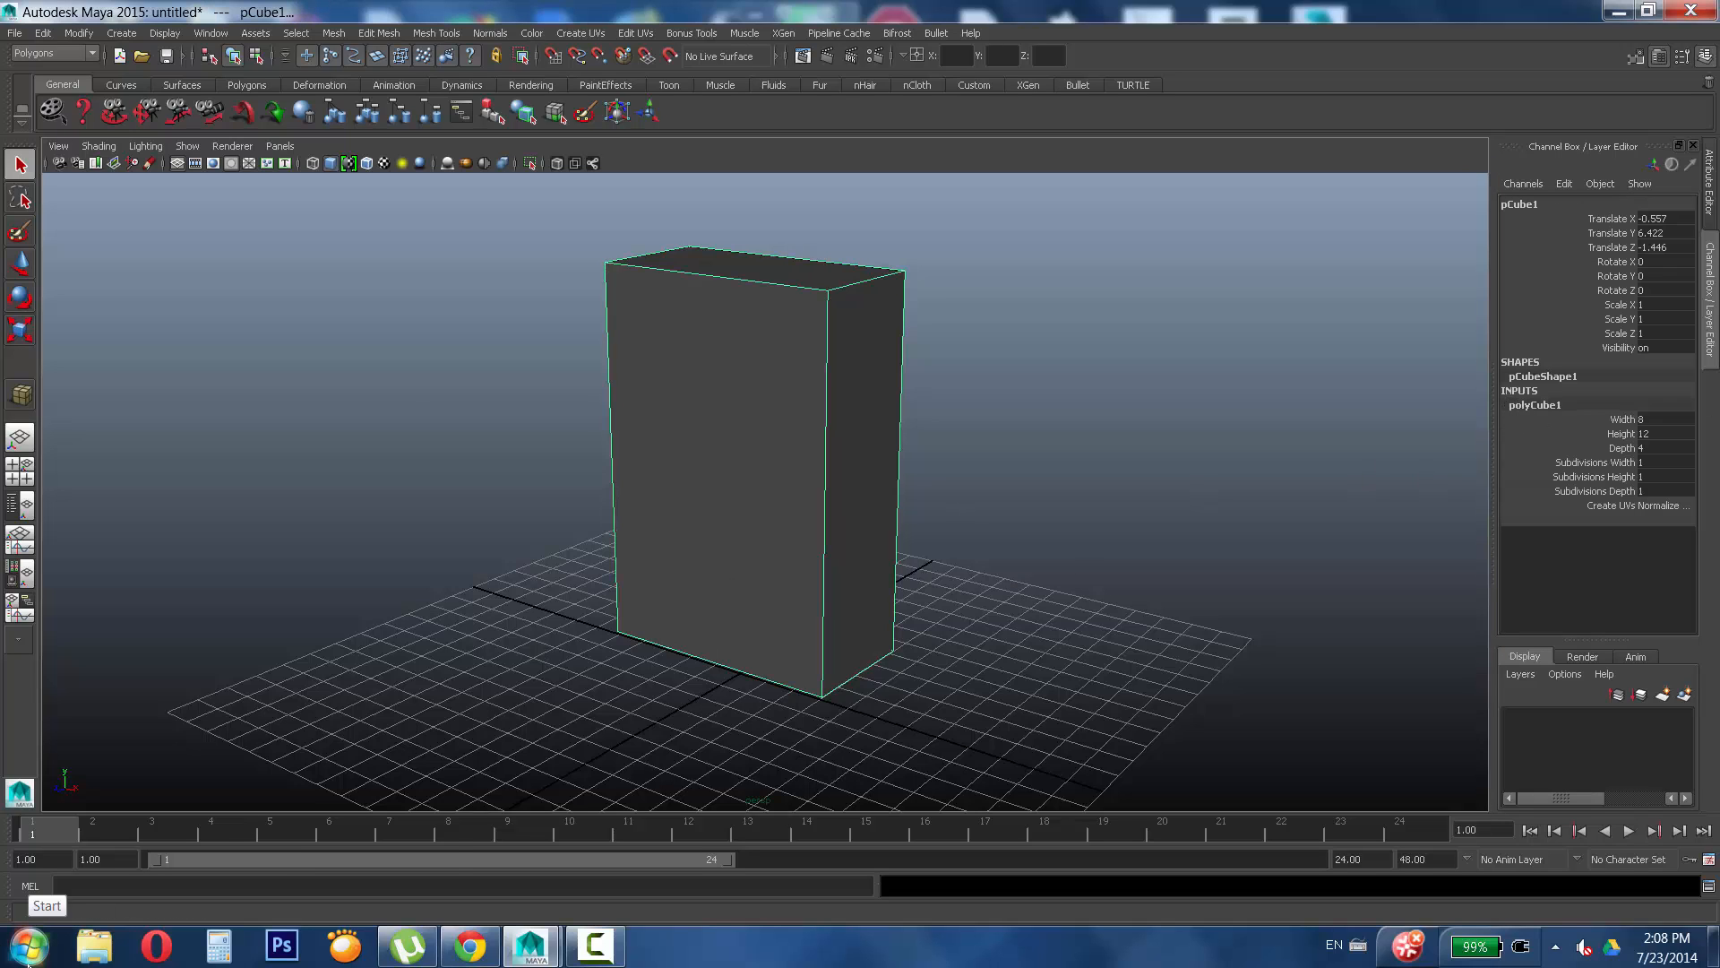
click(27, 950)
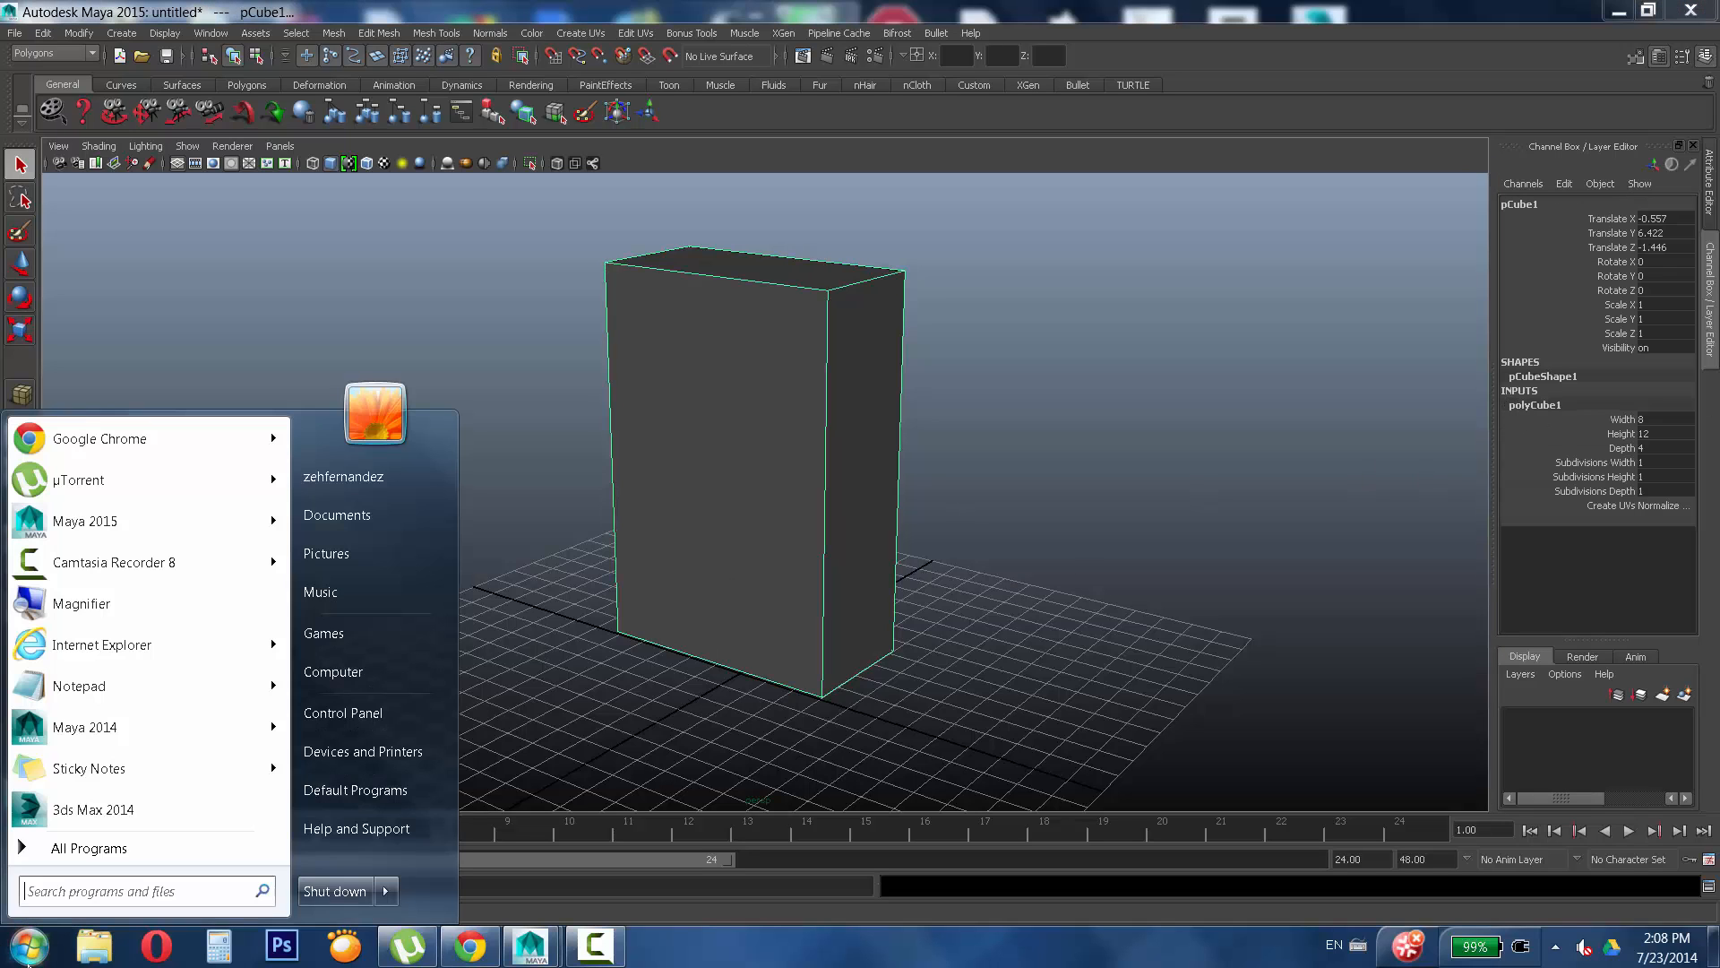
click(1663, 463)
text(2)
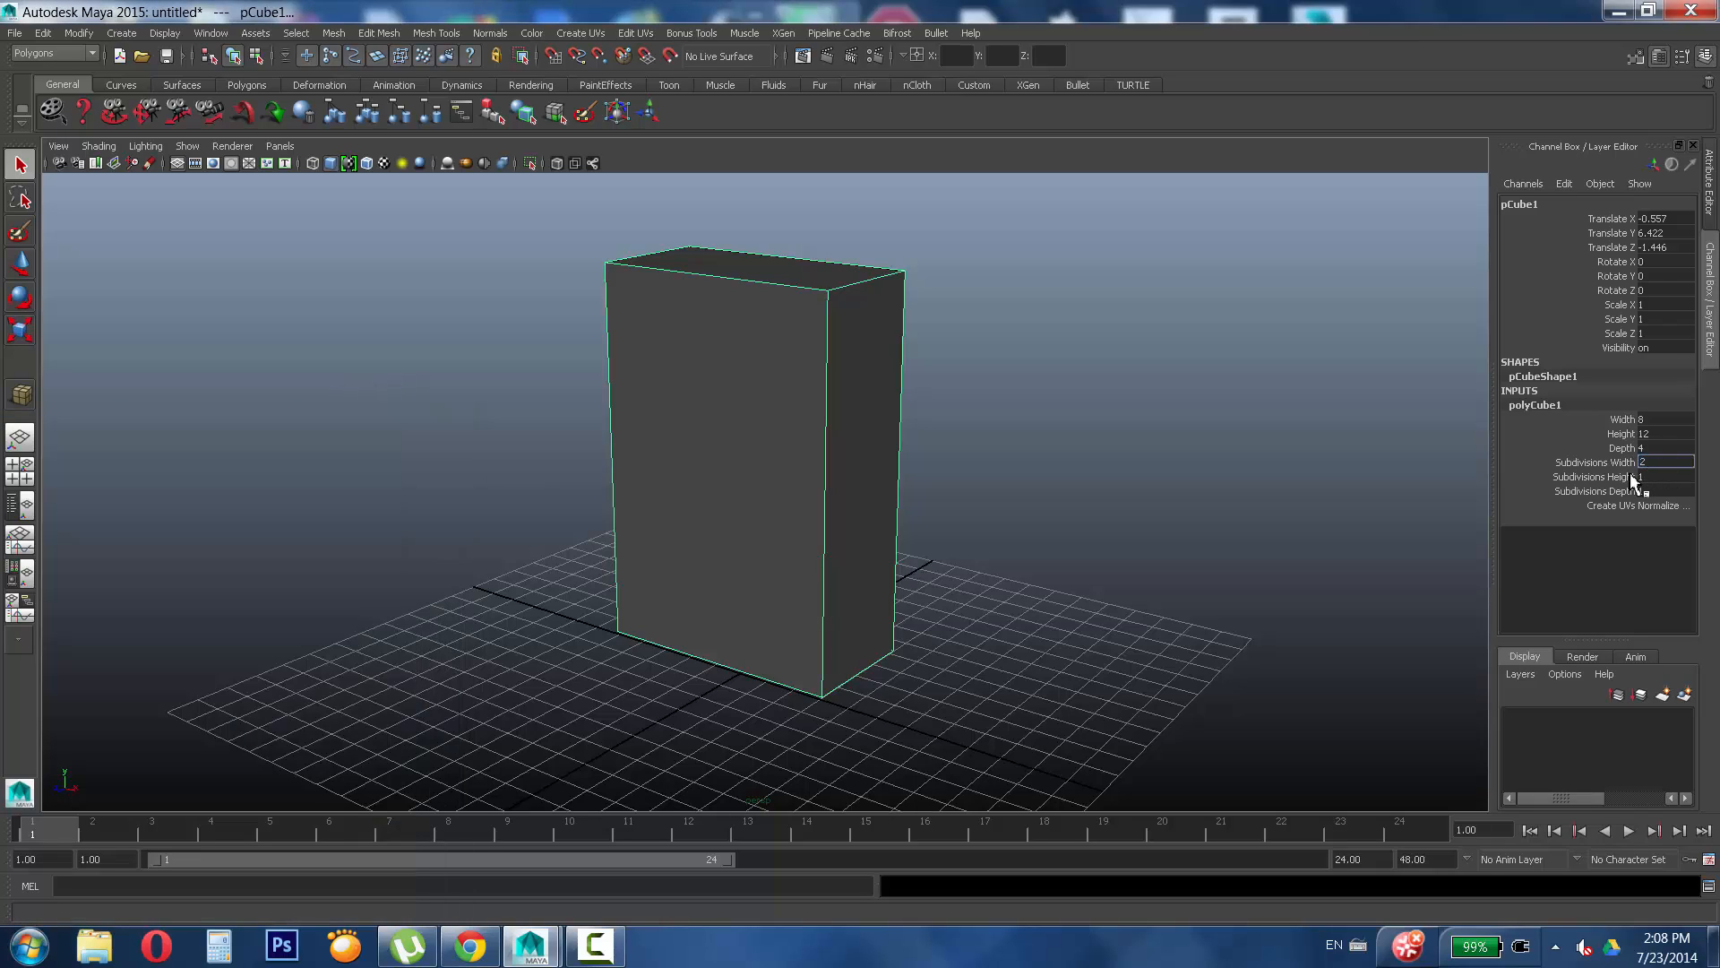
click(1640, 477)
text(2)
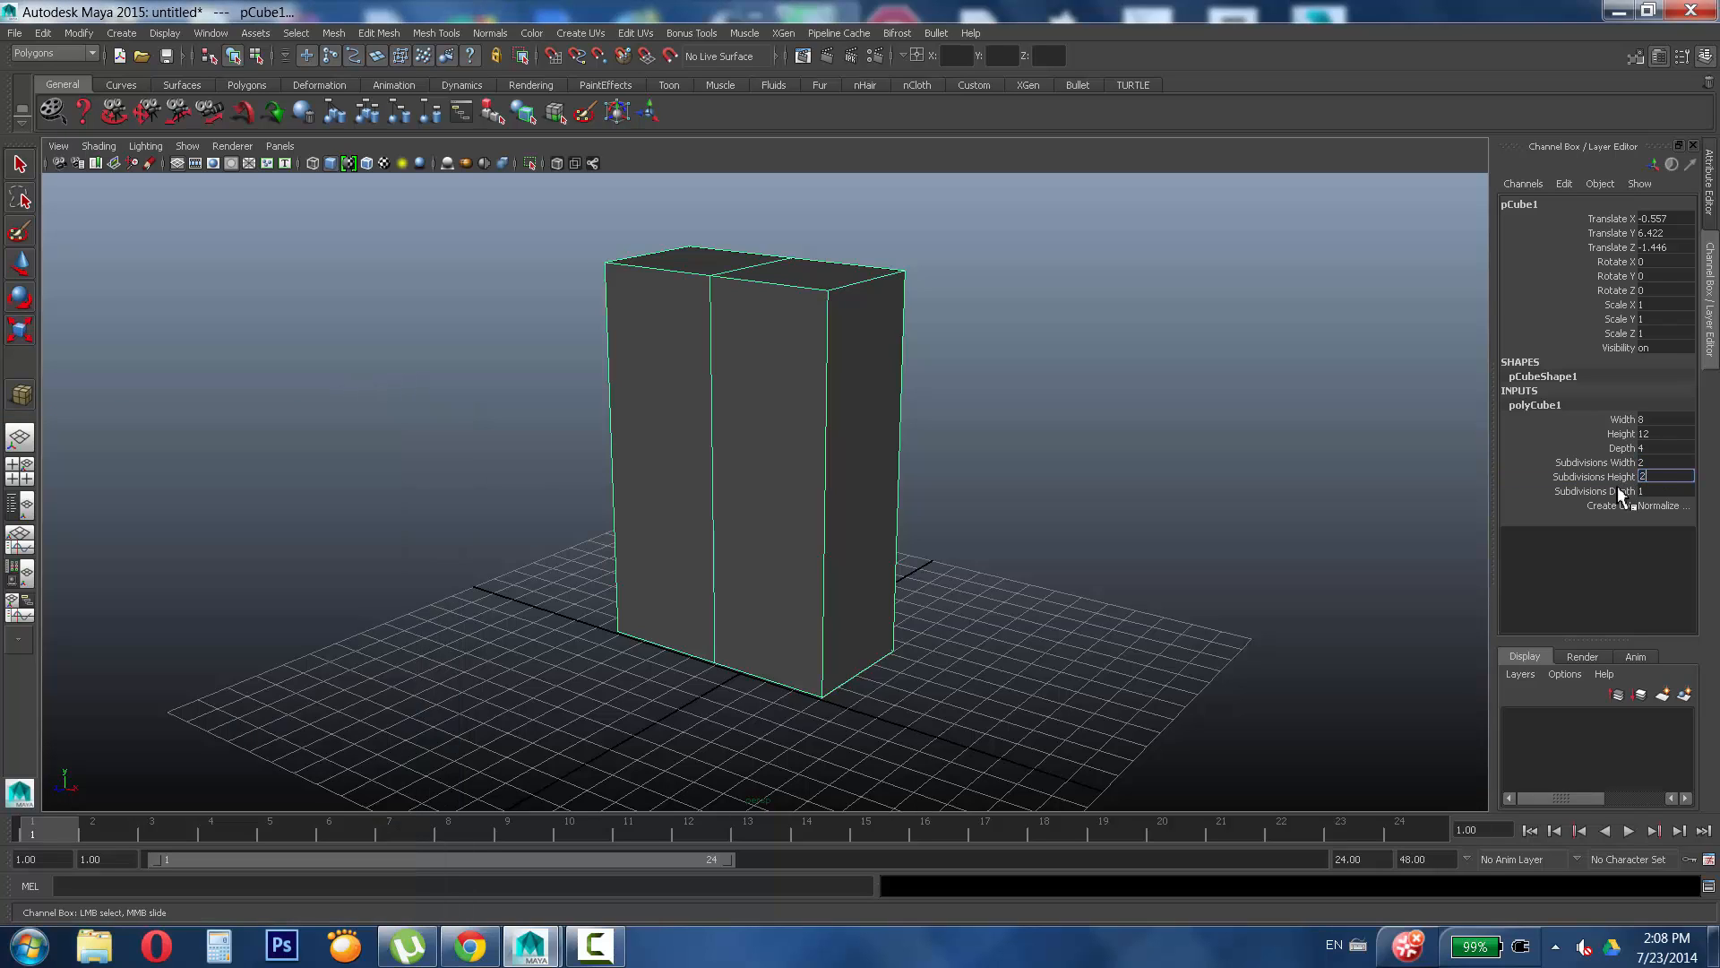
click(1633, 491)
text(2)
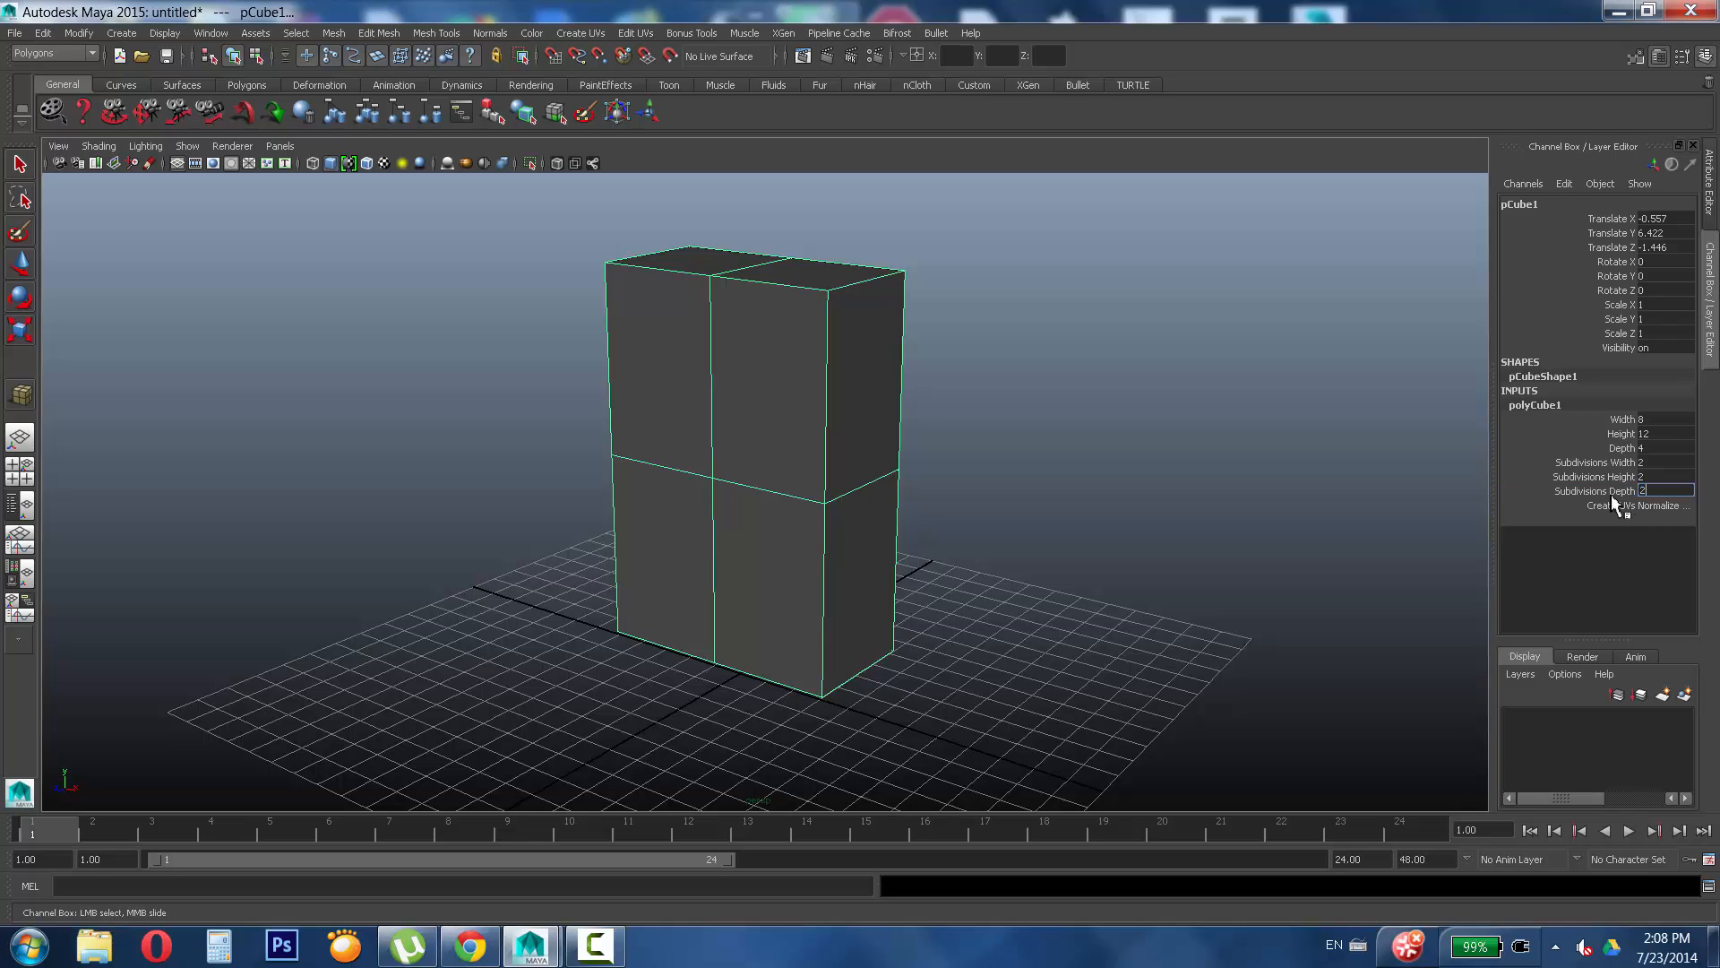
key(Return)
Open the Windows Magnifier and enlarge the screen to 200% to read the box's transform and creation values.
click(27, 946)
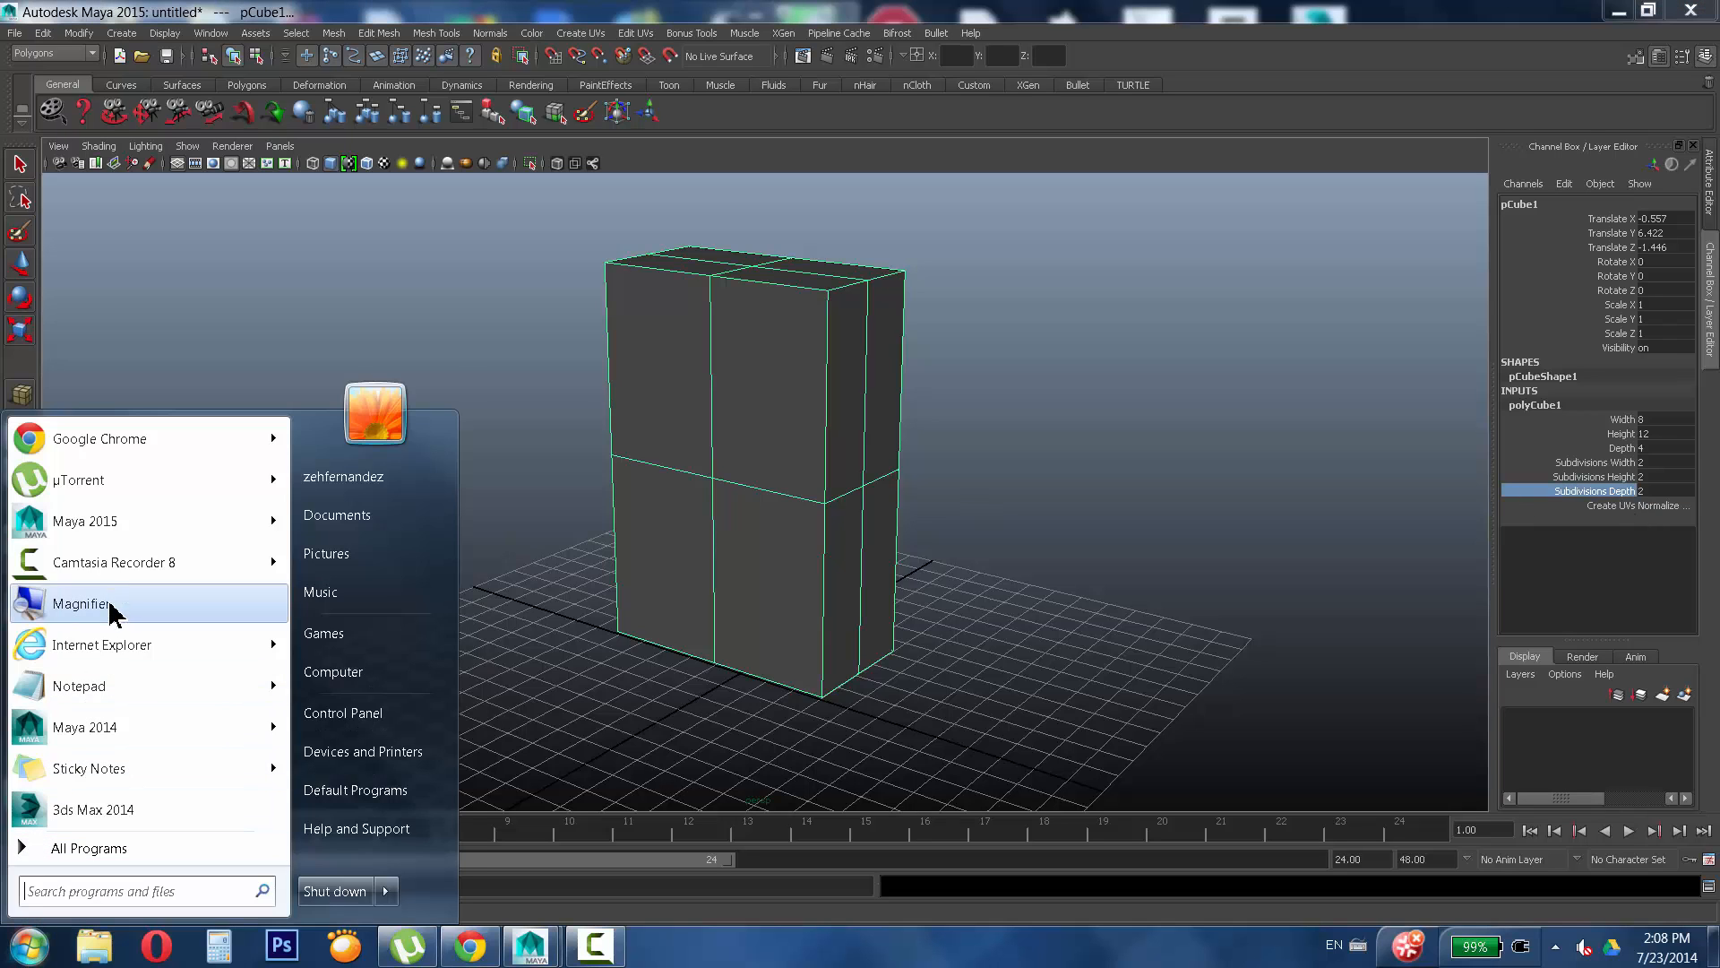
key(super+u)
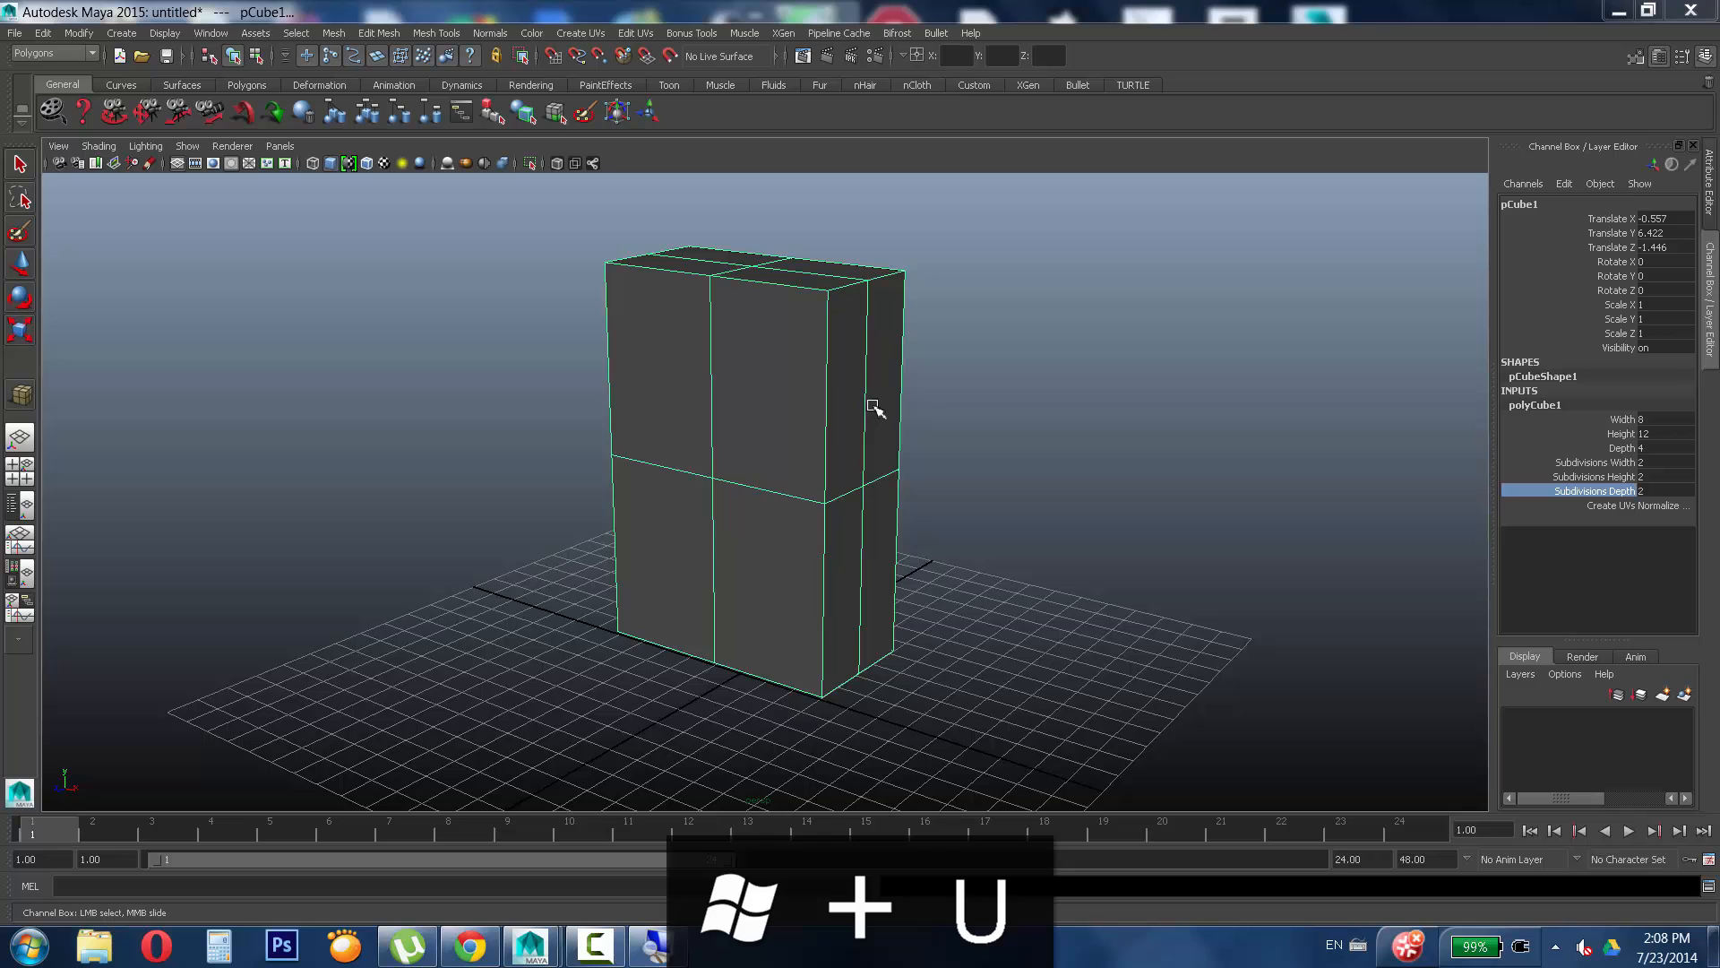
click(653, 946)
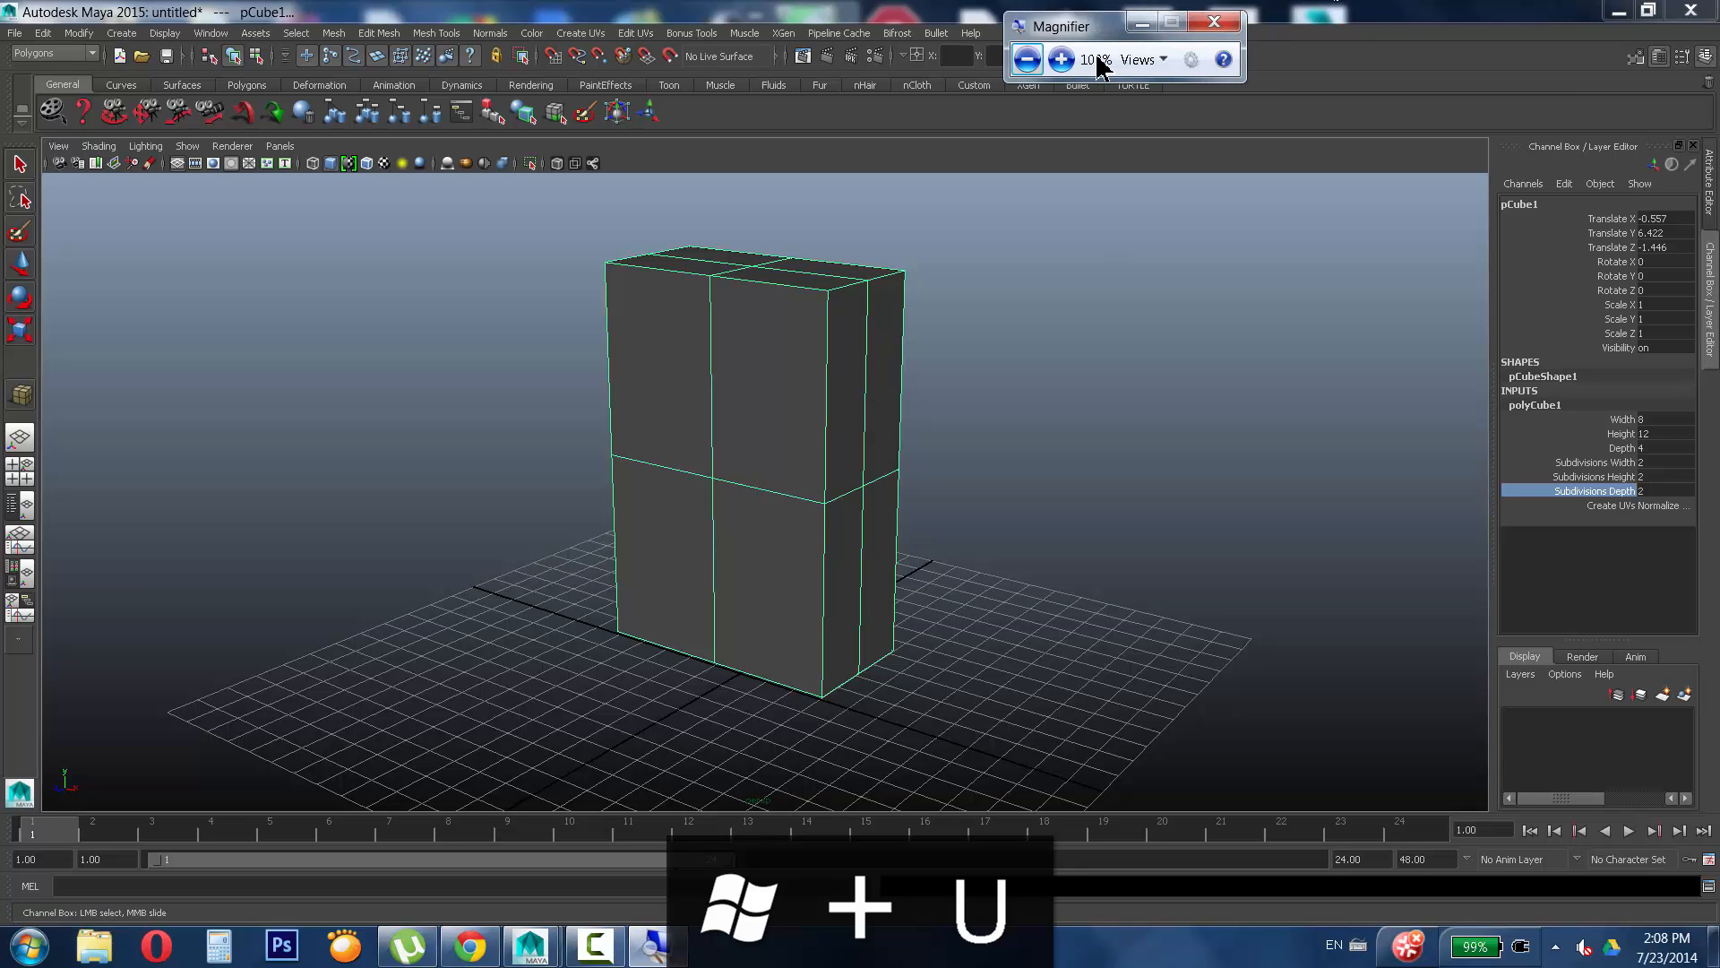
click(1063, 59)
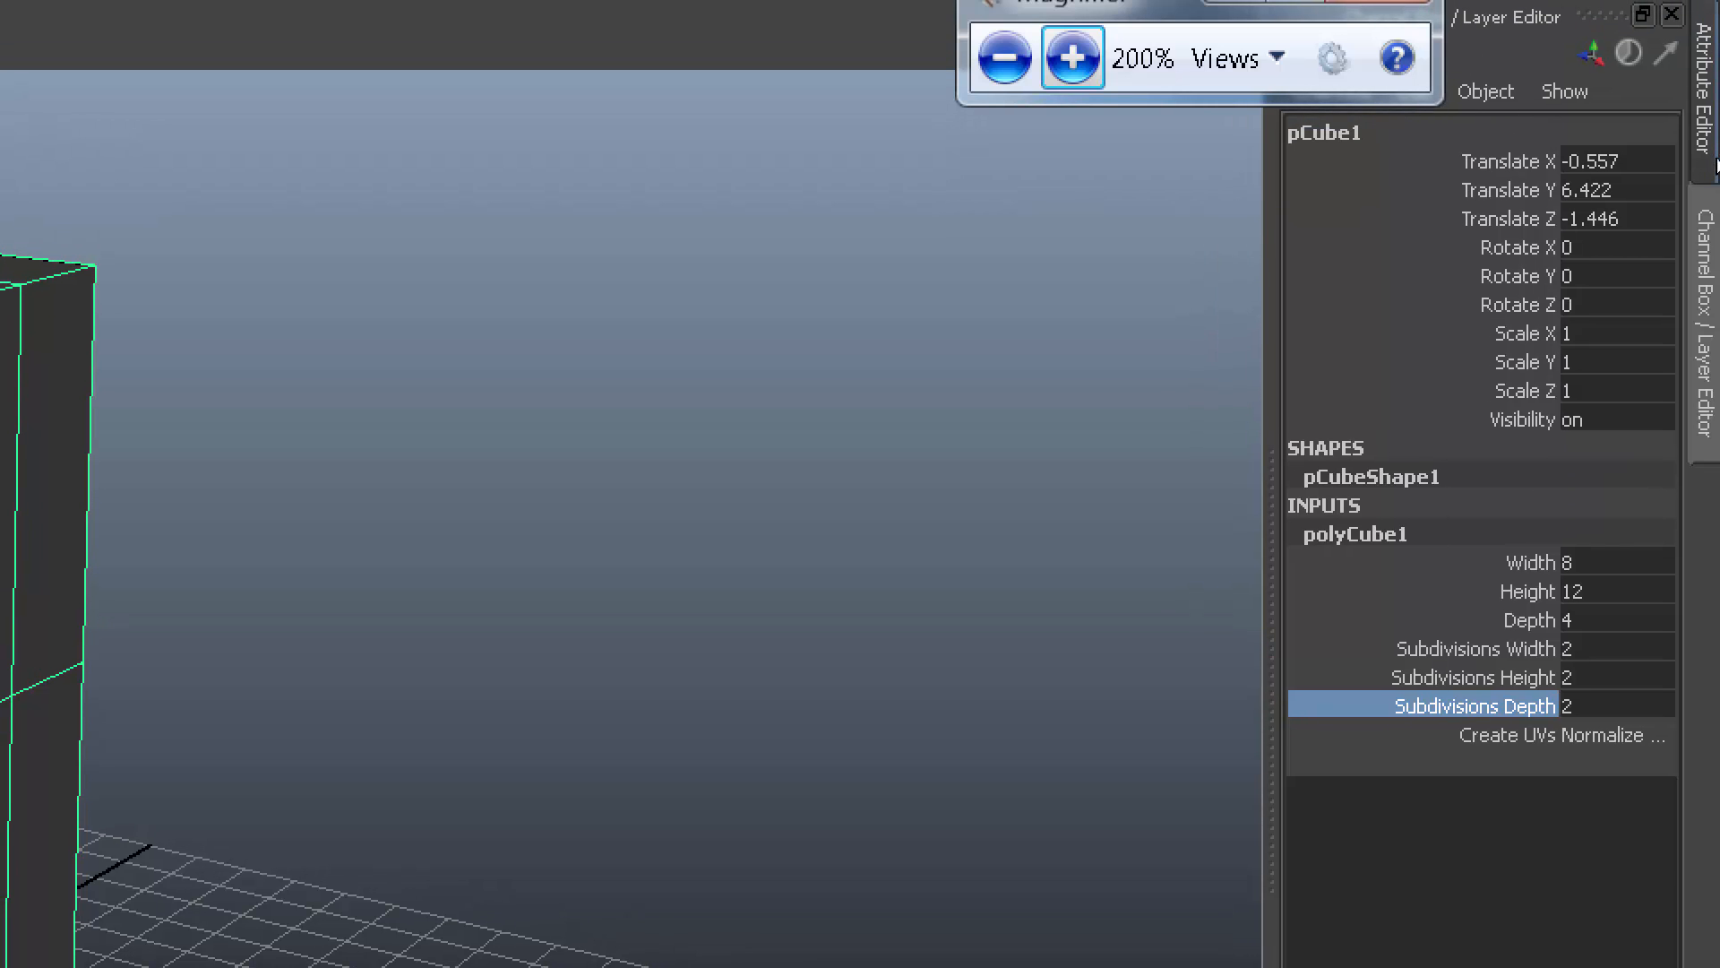
key(ctrl+F9)
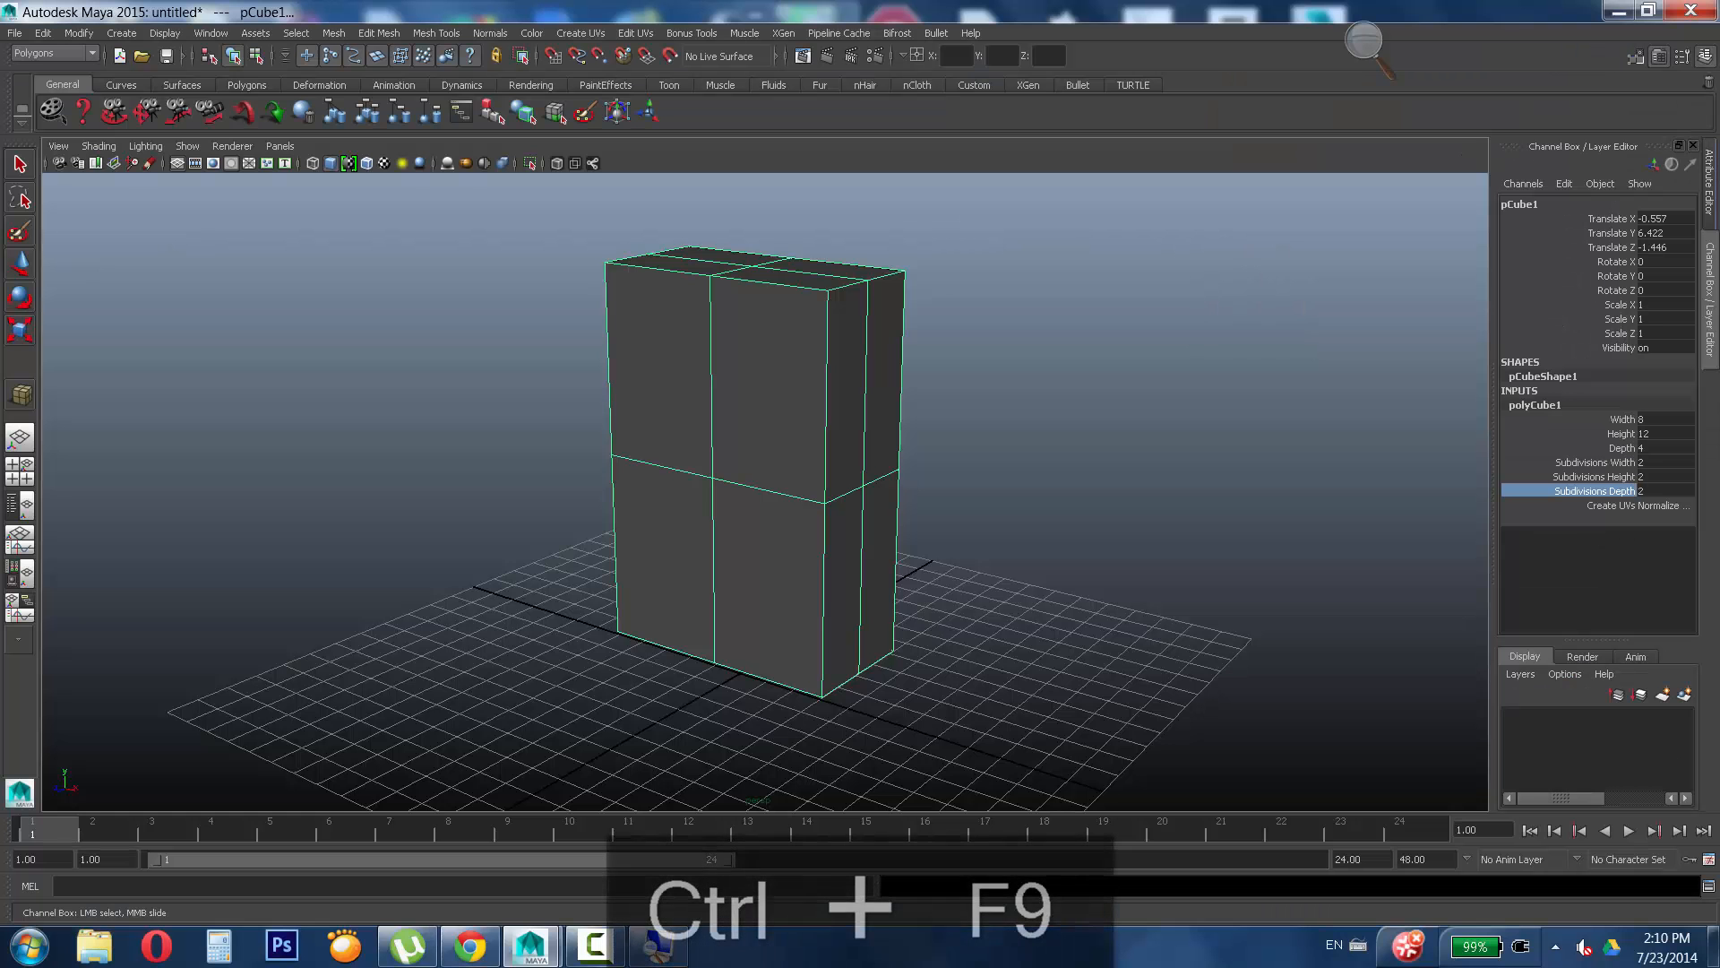
Rename the box as OBJ_CAIXA.
double_click(1530, 207)
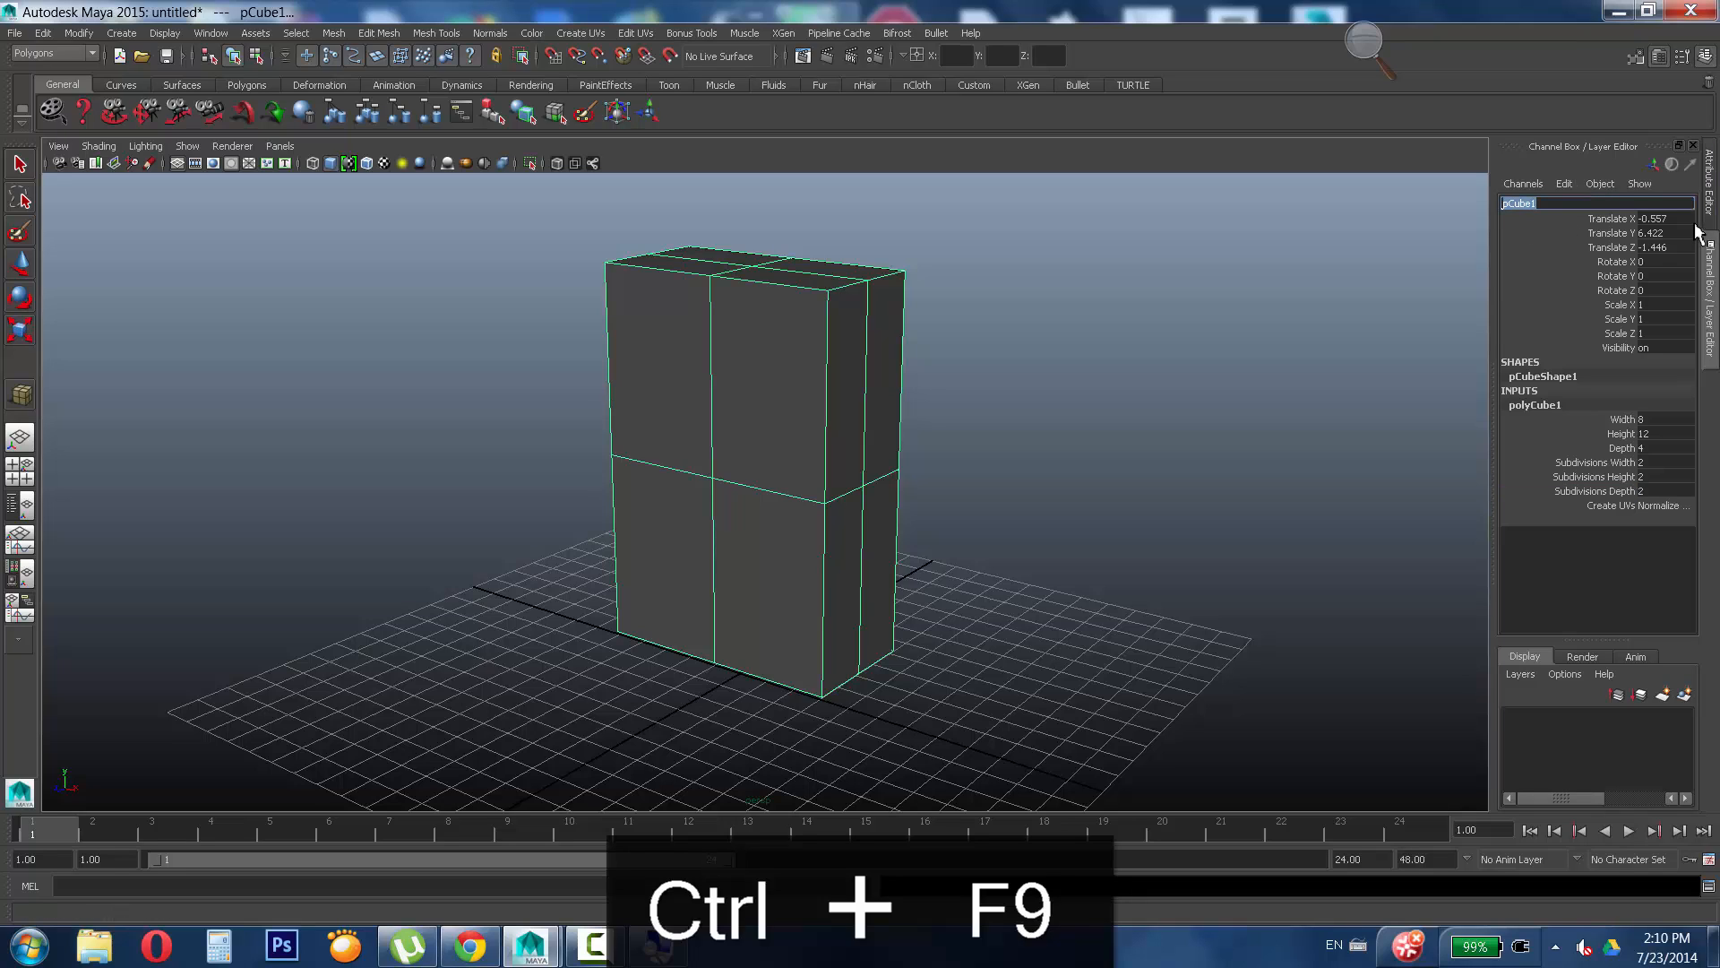
text(obj)
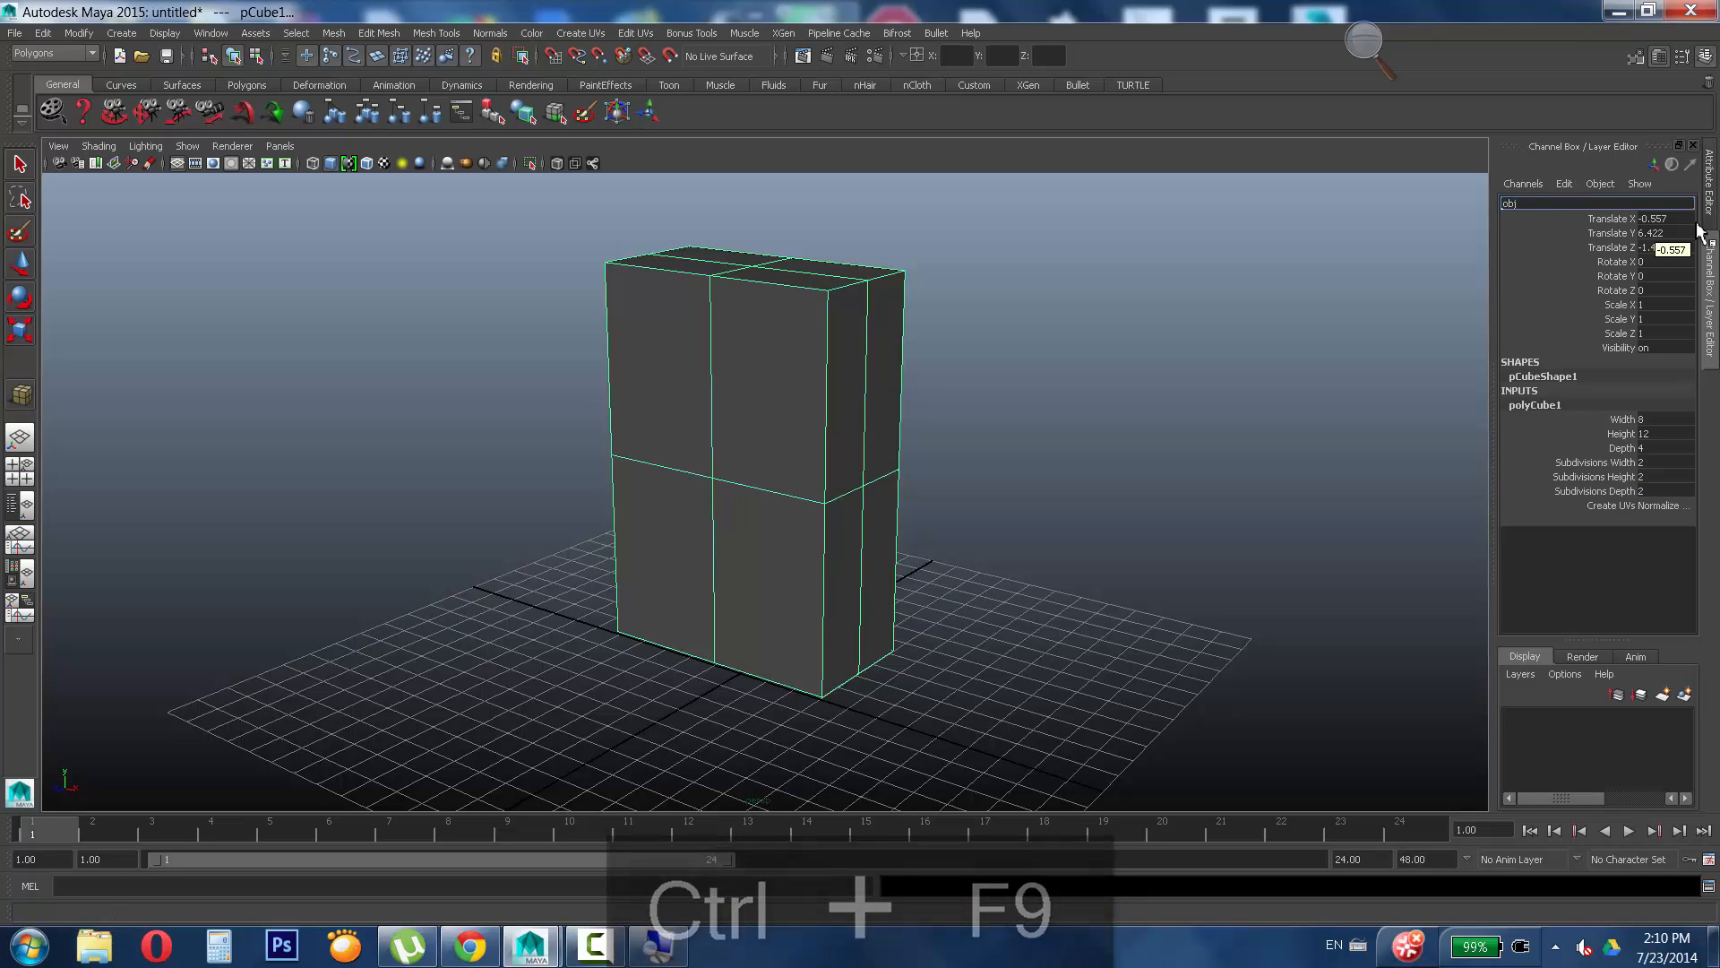
text(_)
key(BackSpace)
key(BackSpace)
key(BackSpace)
key(BackSpace)
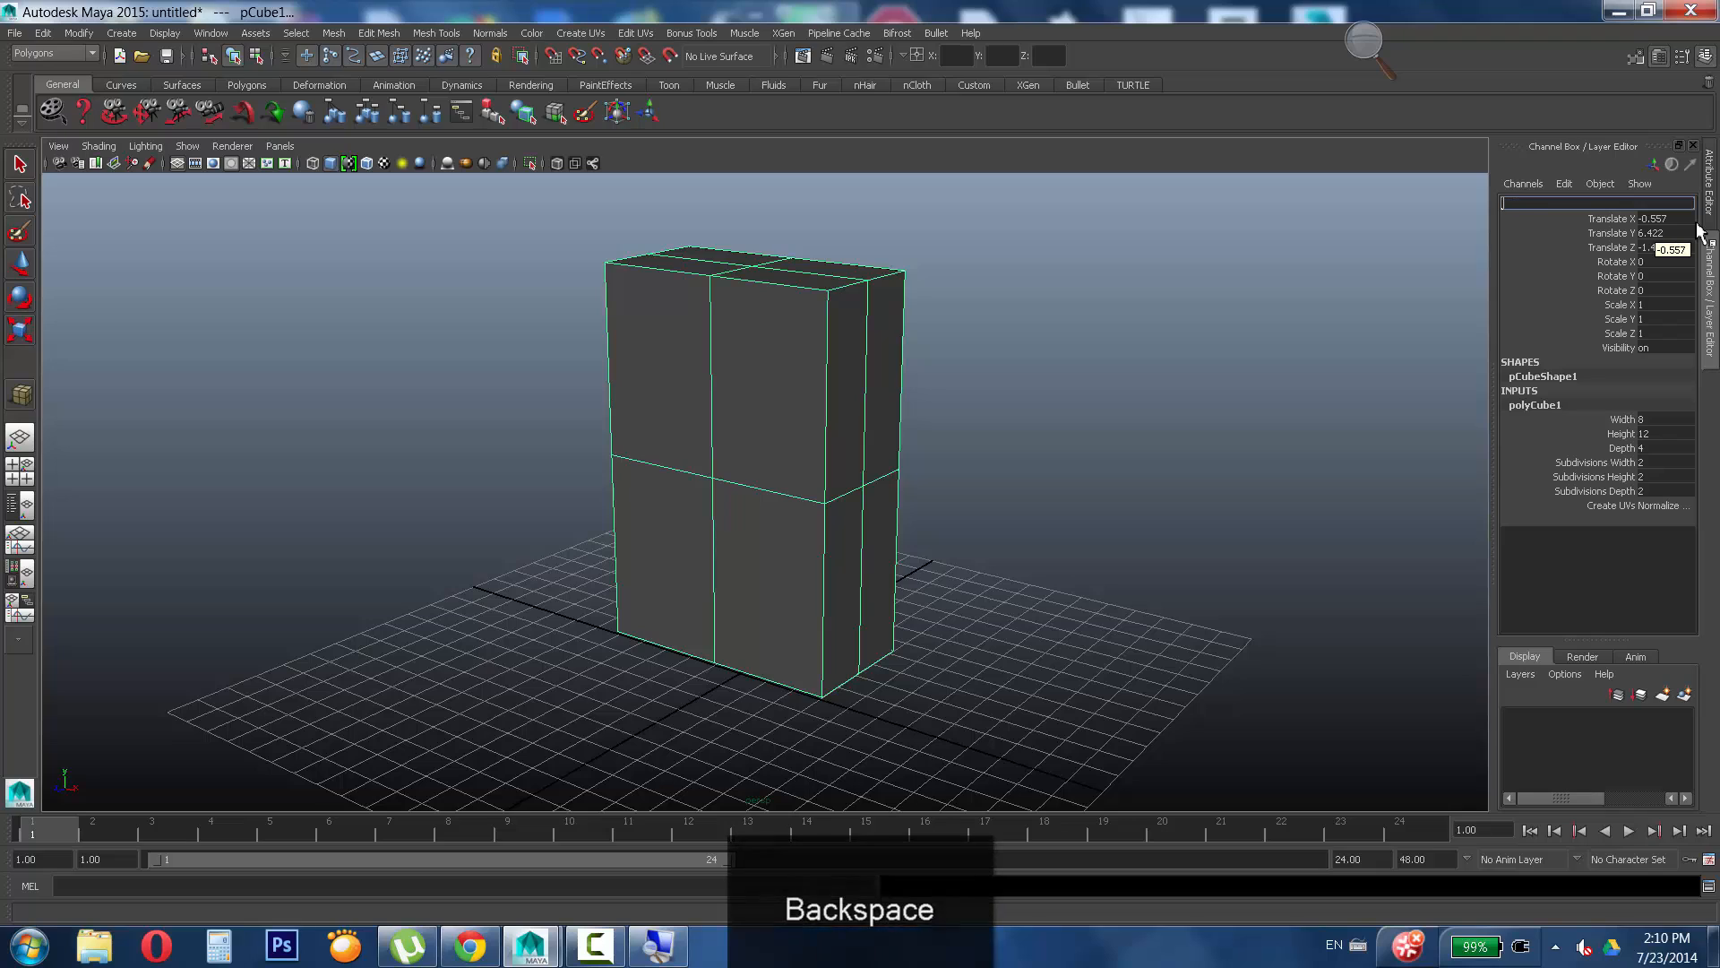
key(Caps_Lock)
text(O)
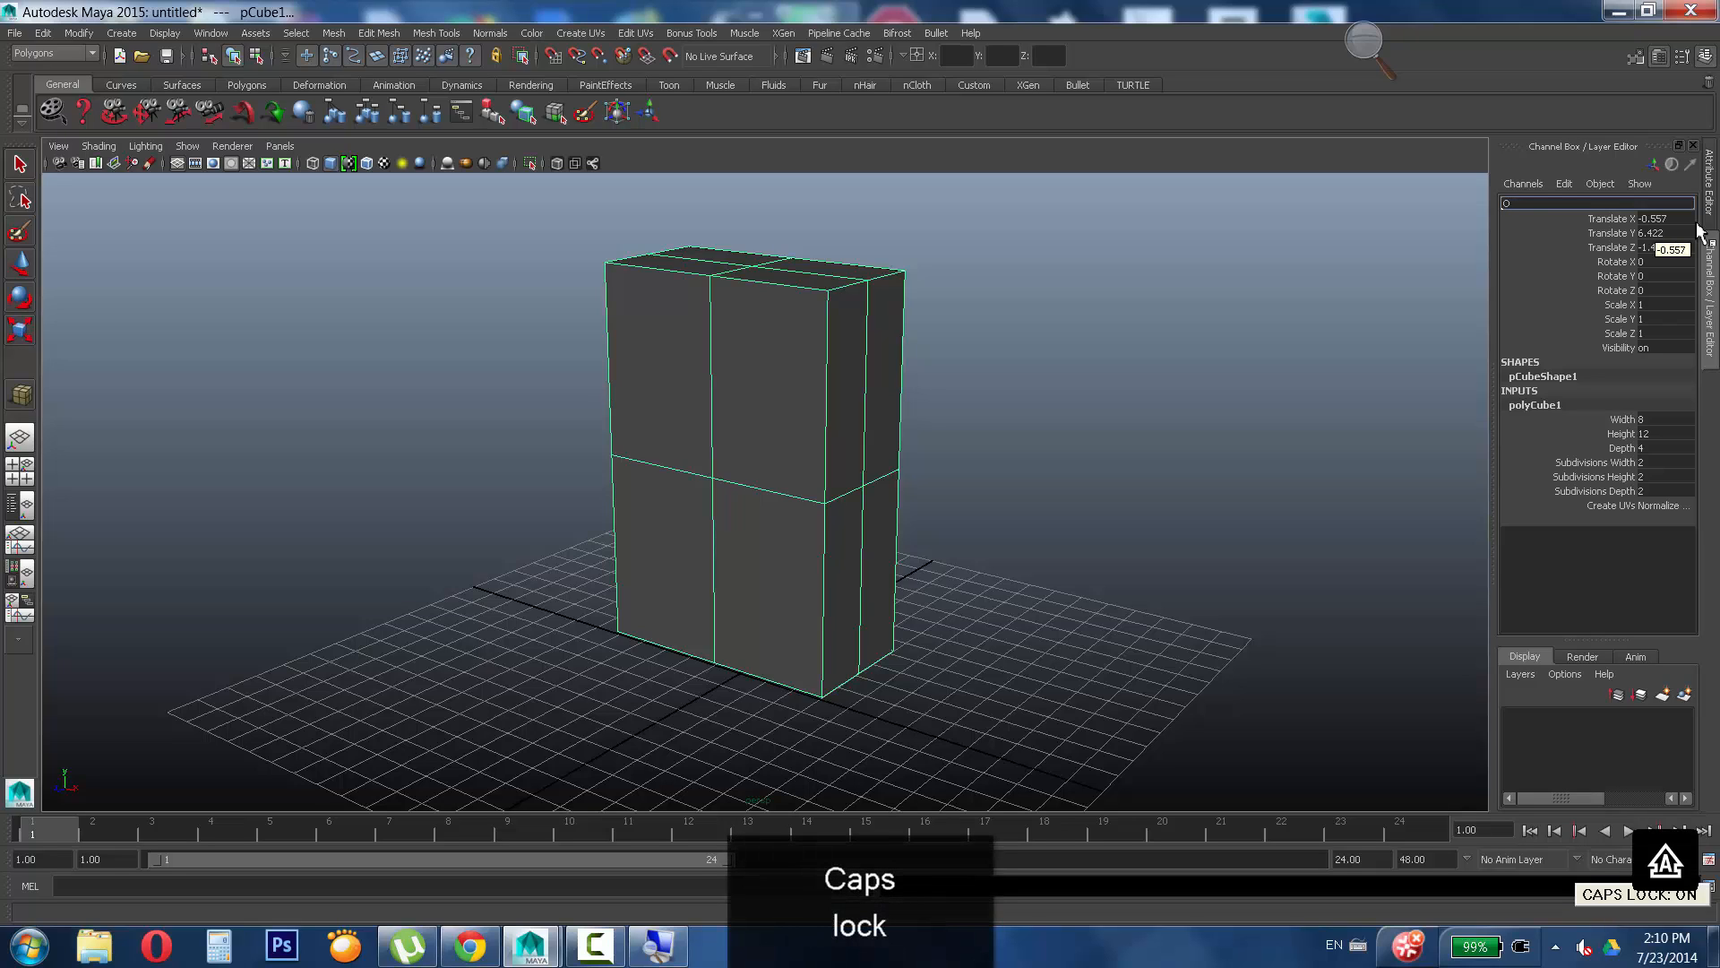
text(BJ_CAIXA)
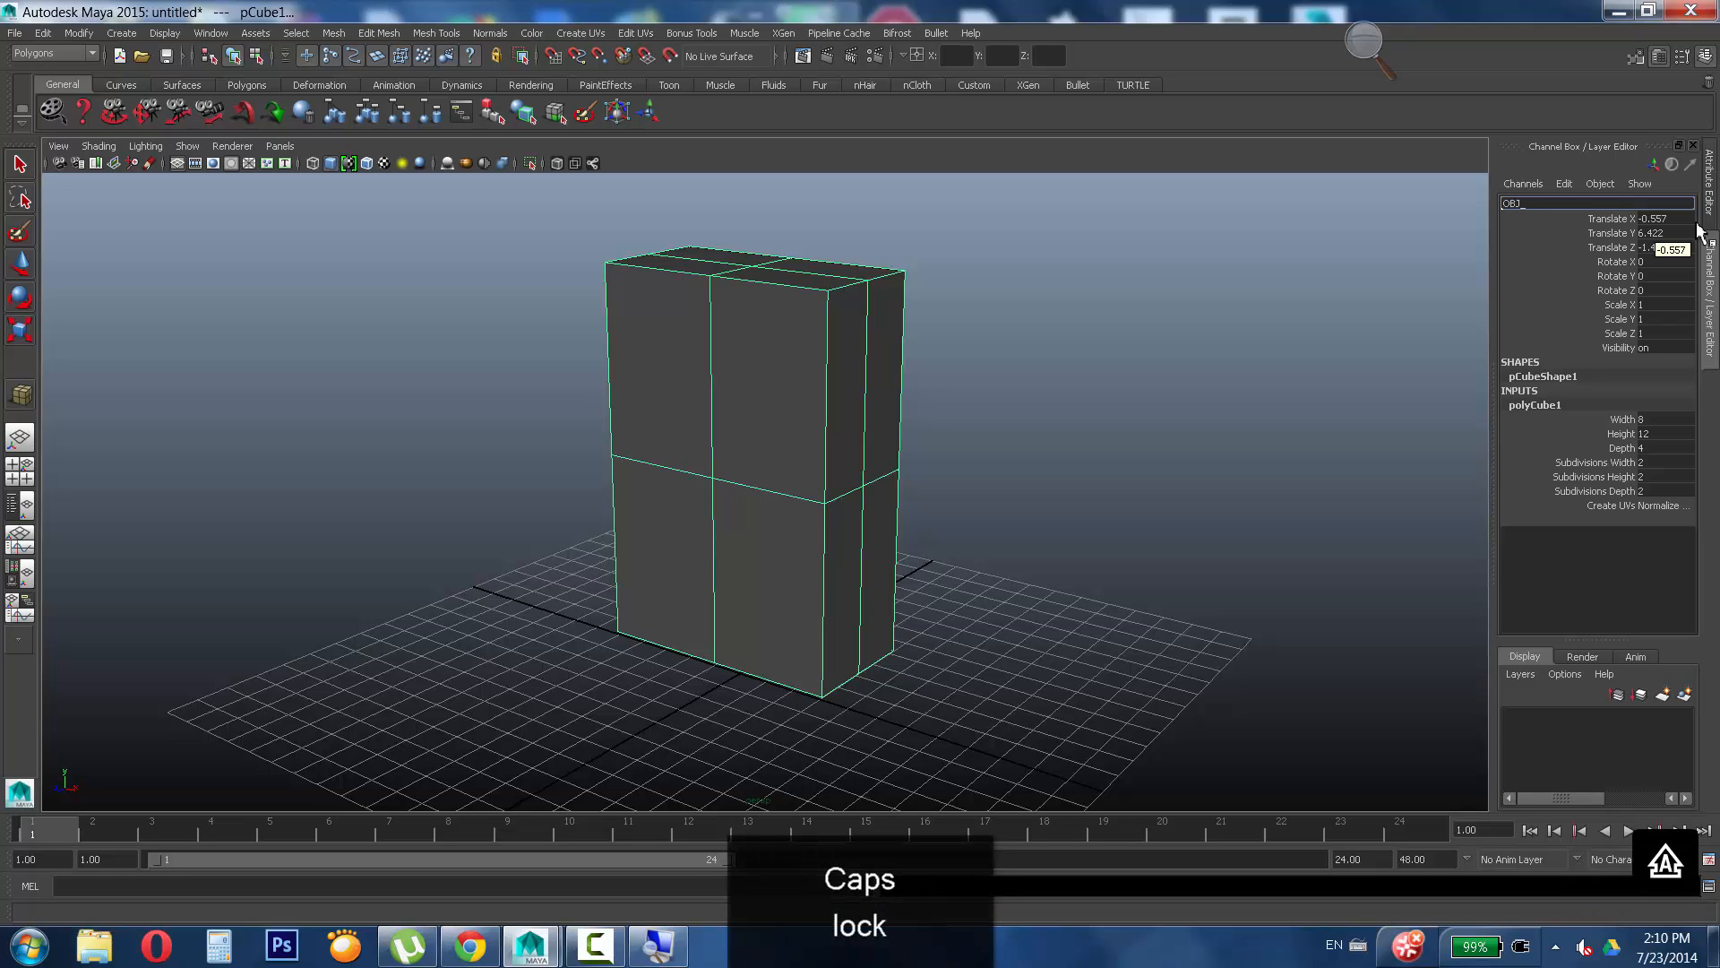
key(Return)
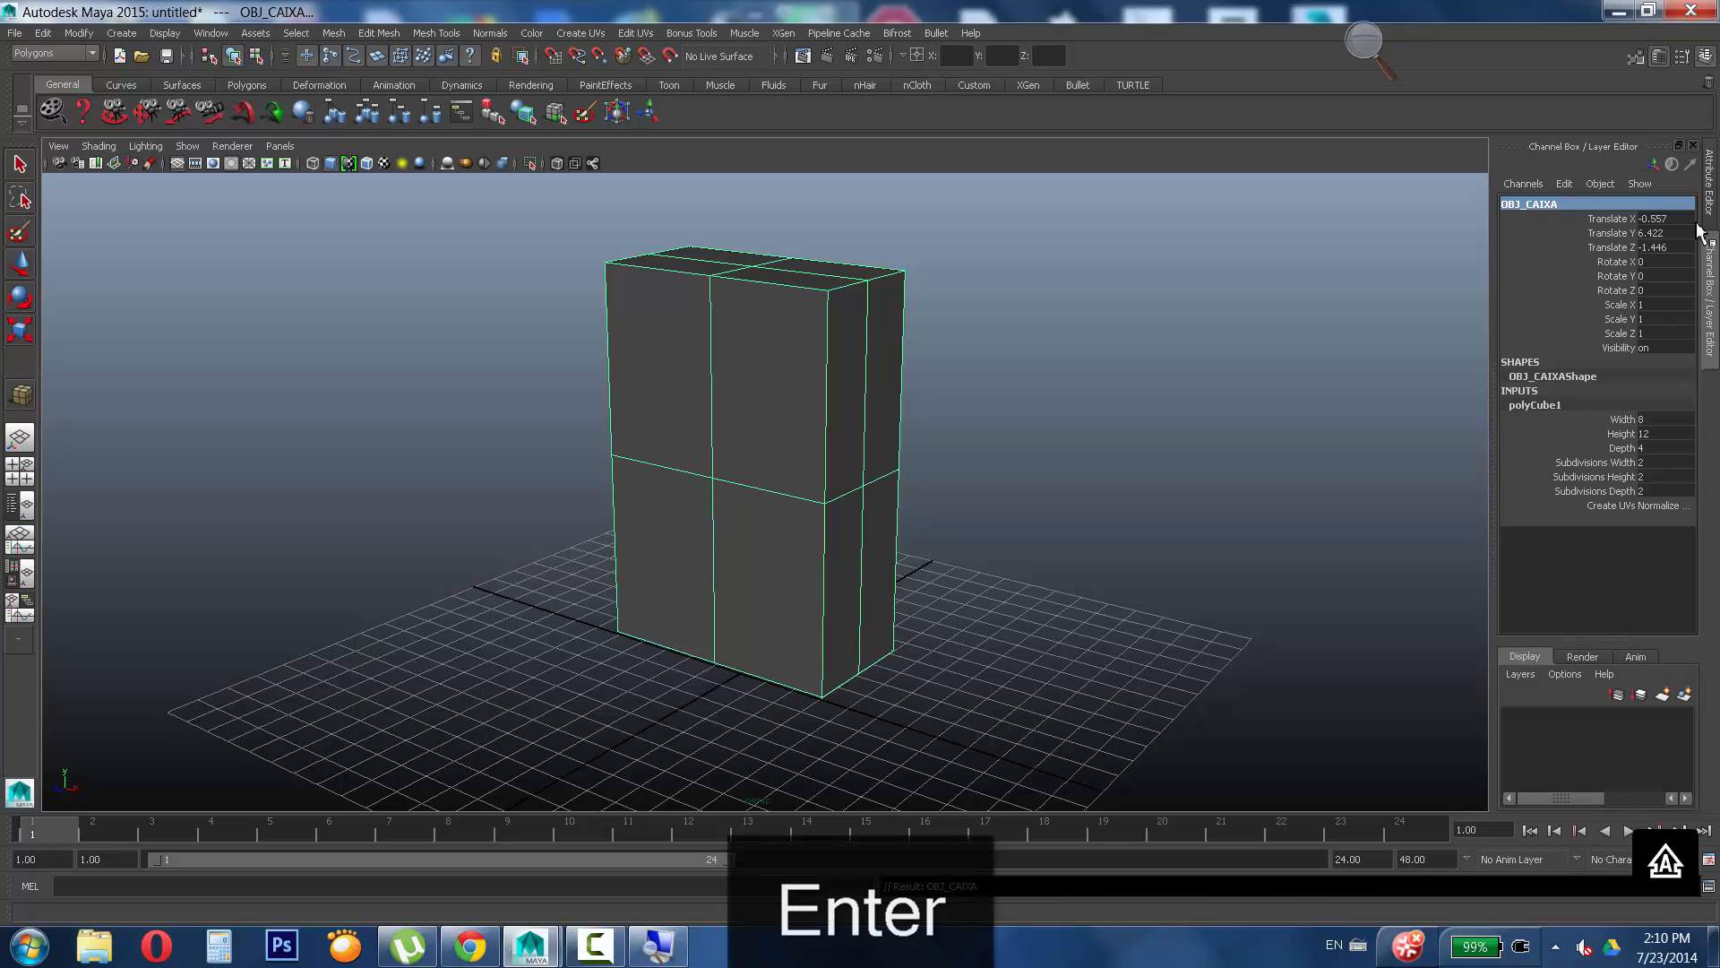
key(Caps_Lock)
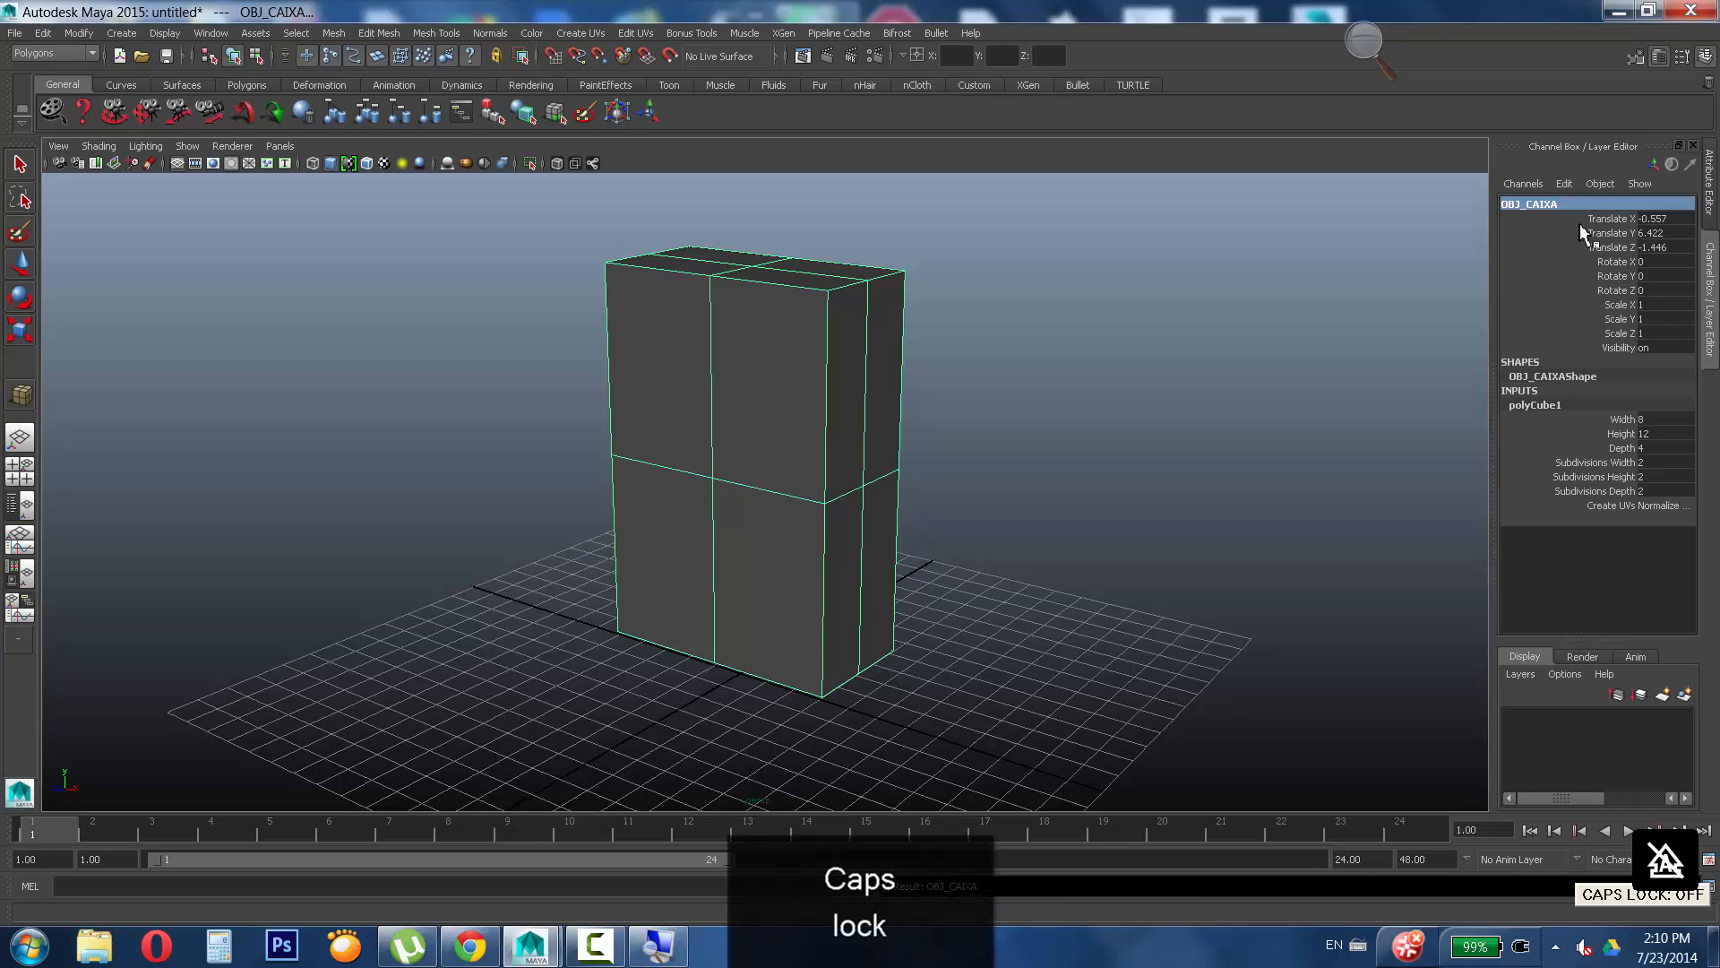
Move the OBJ_CAIXA box along the X axis to about 0.27.
key(ctrl+F9)
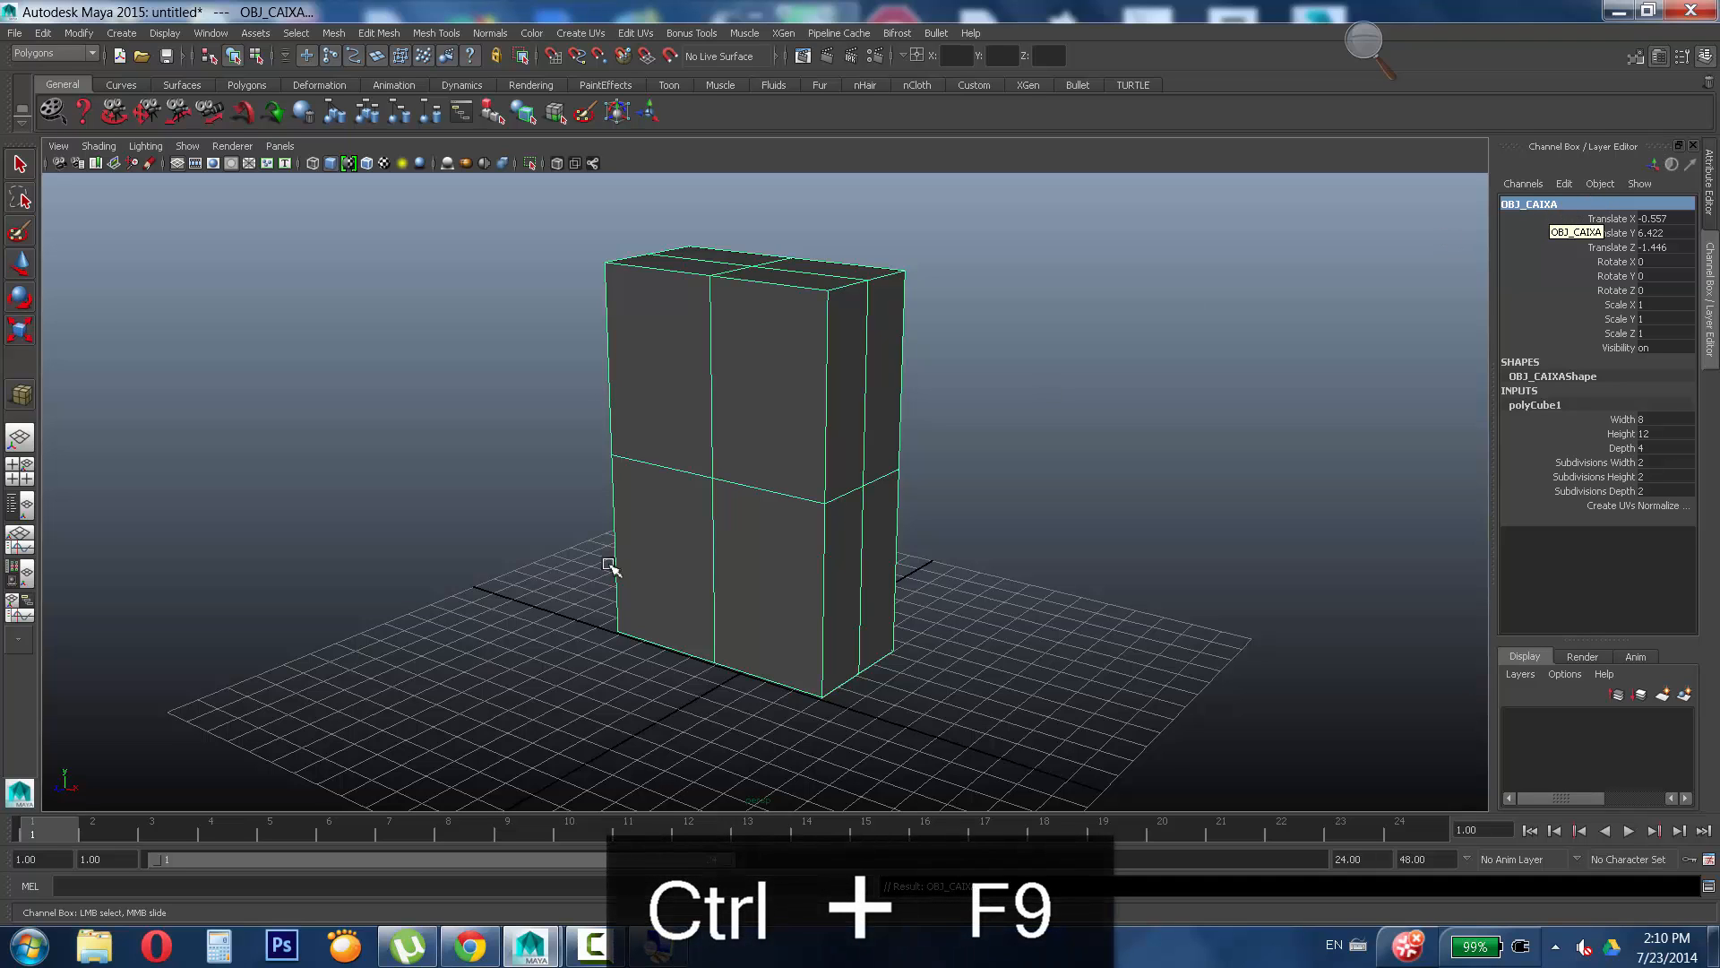
alt+drag(757, 565, 736, 439)
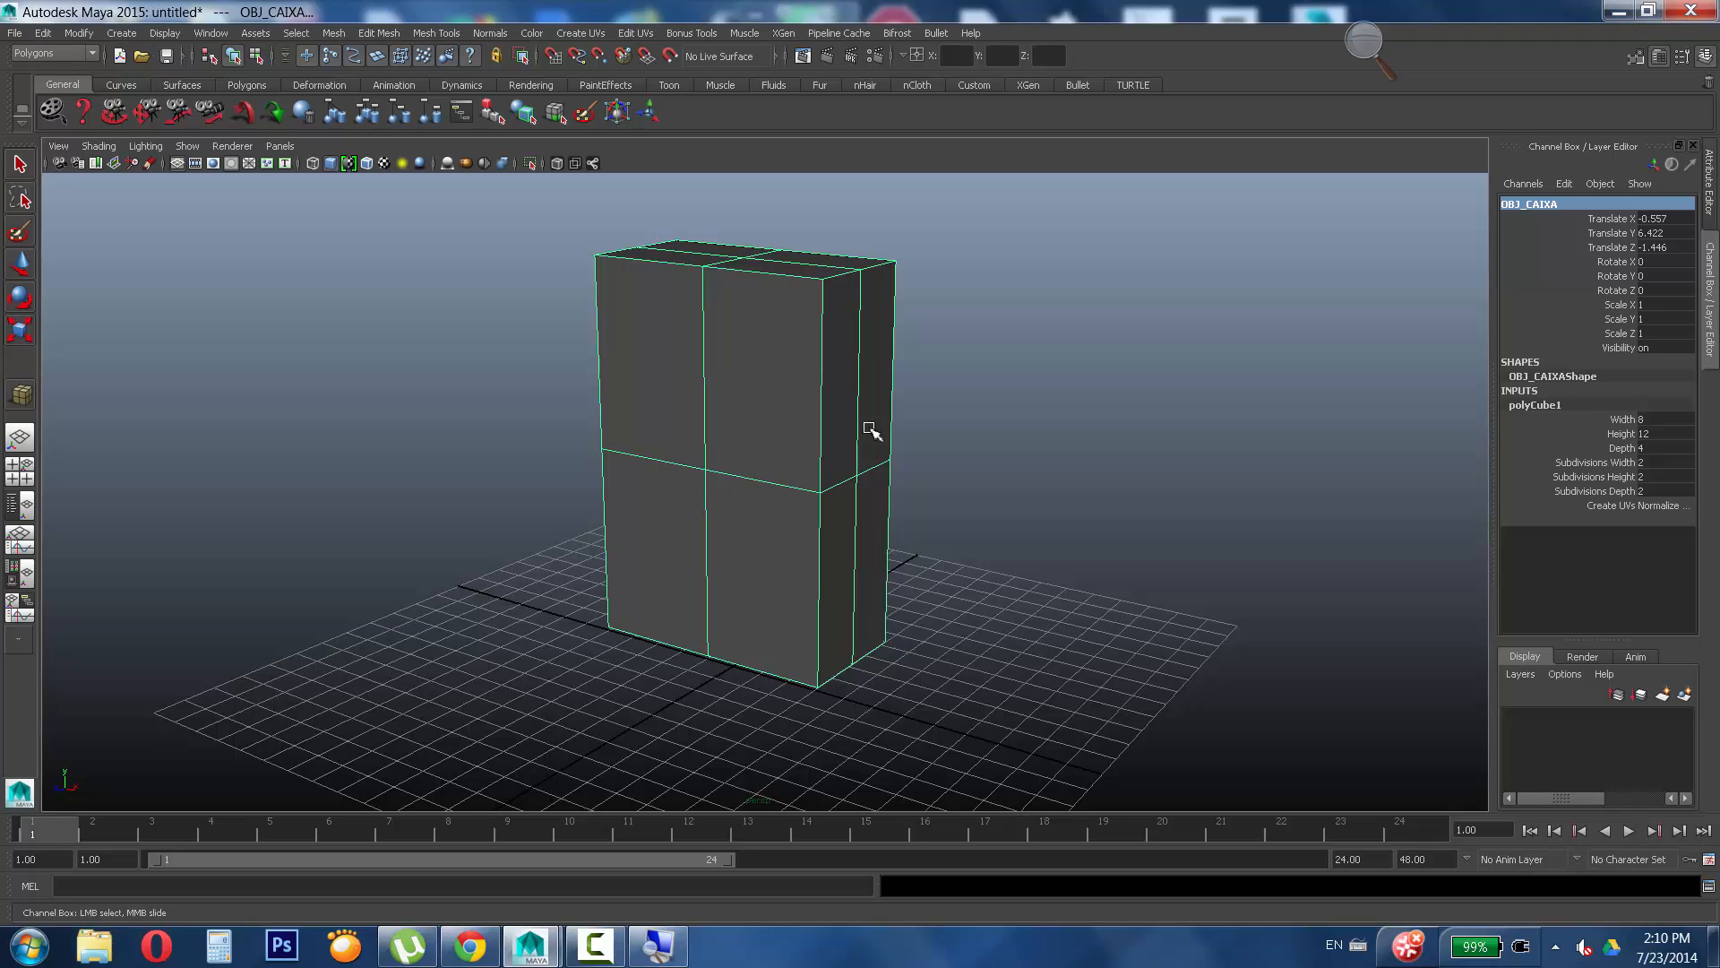
alt+drag(672, 314, 684, 334)
key(ctrl+w)
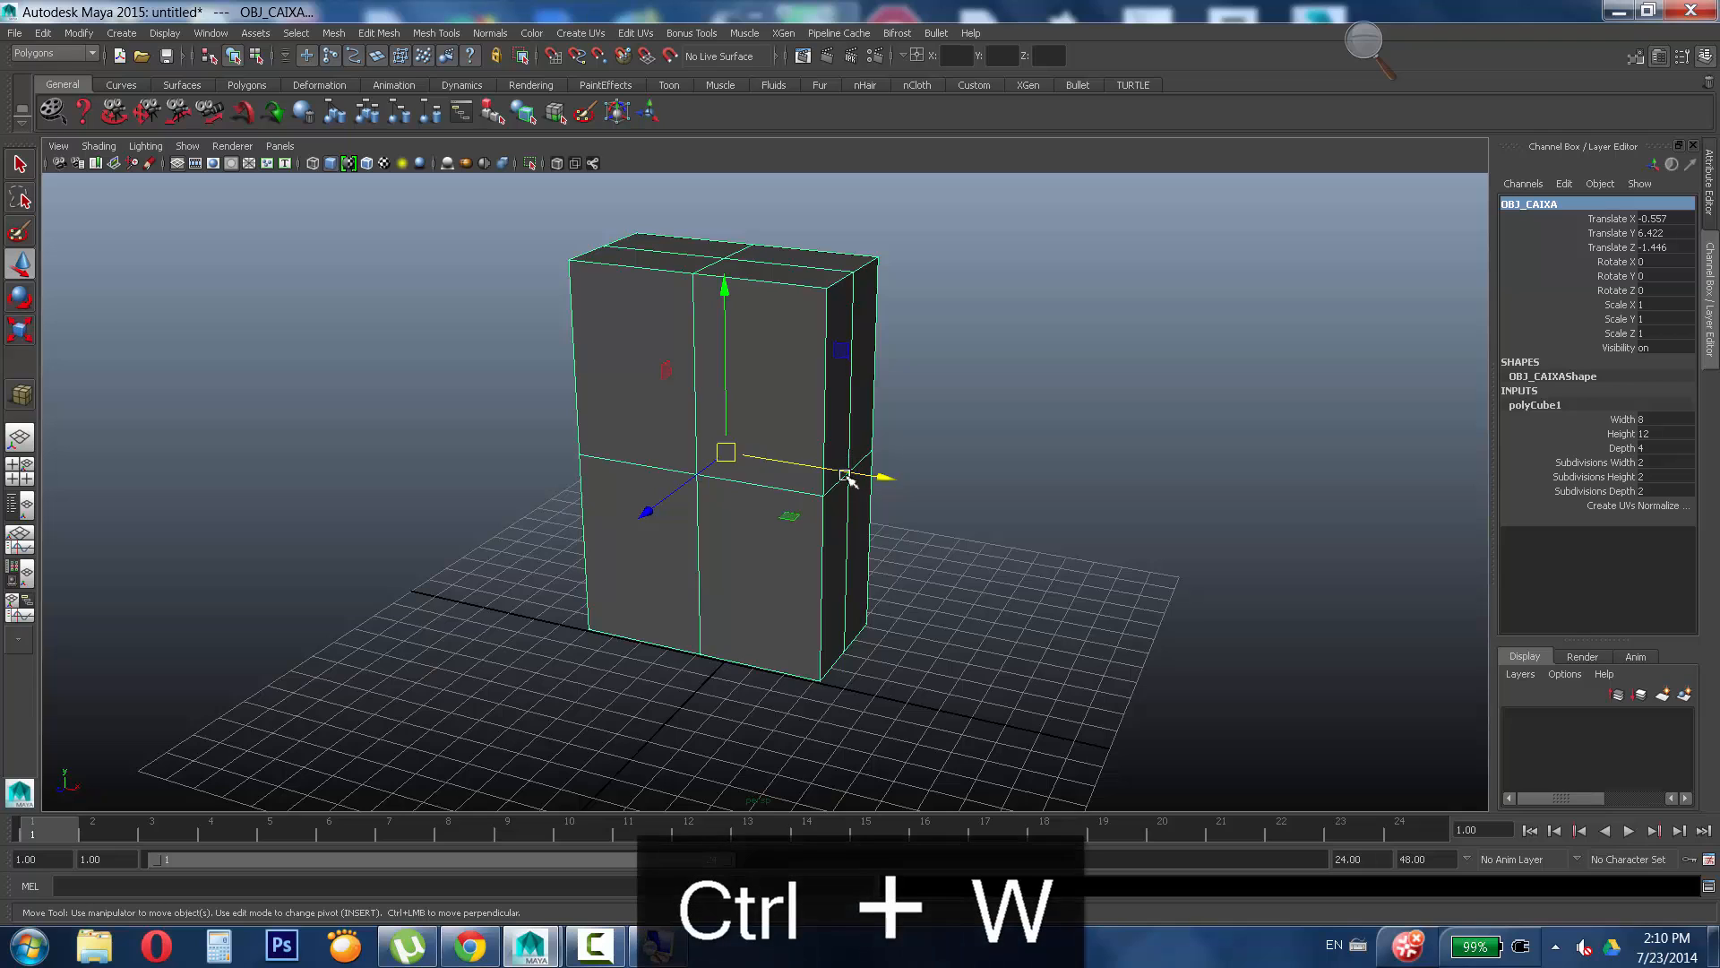
drag(876, 475, 862, 533)
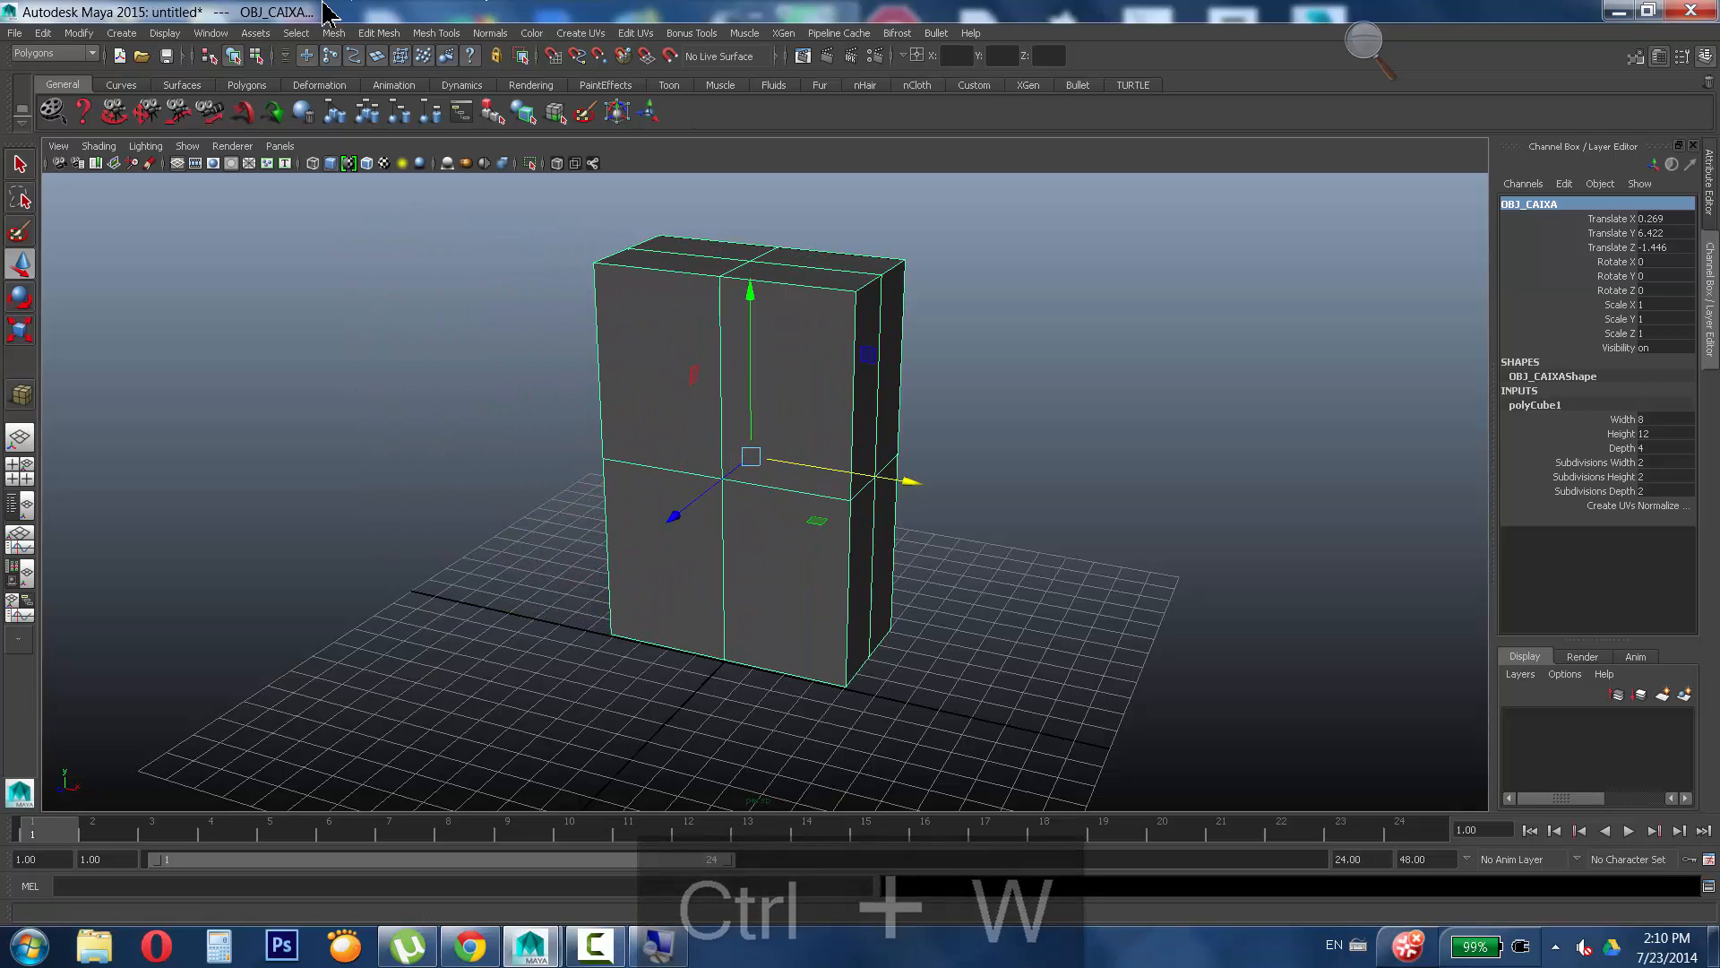
Open the UV Texture Editor beside the box, framing both the box and its whole UV layout.
click(209, 34)
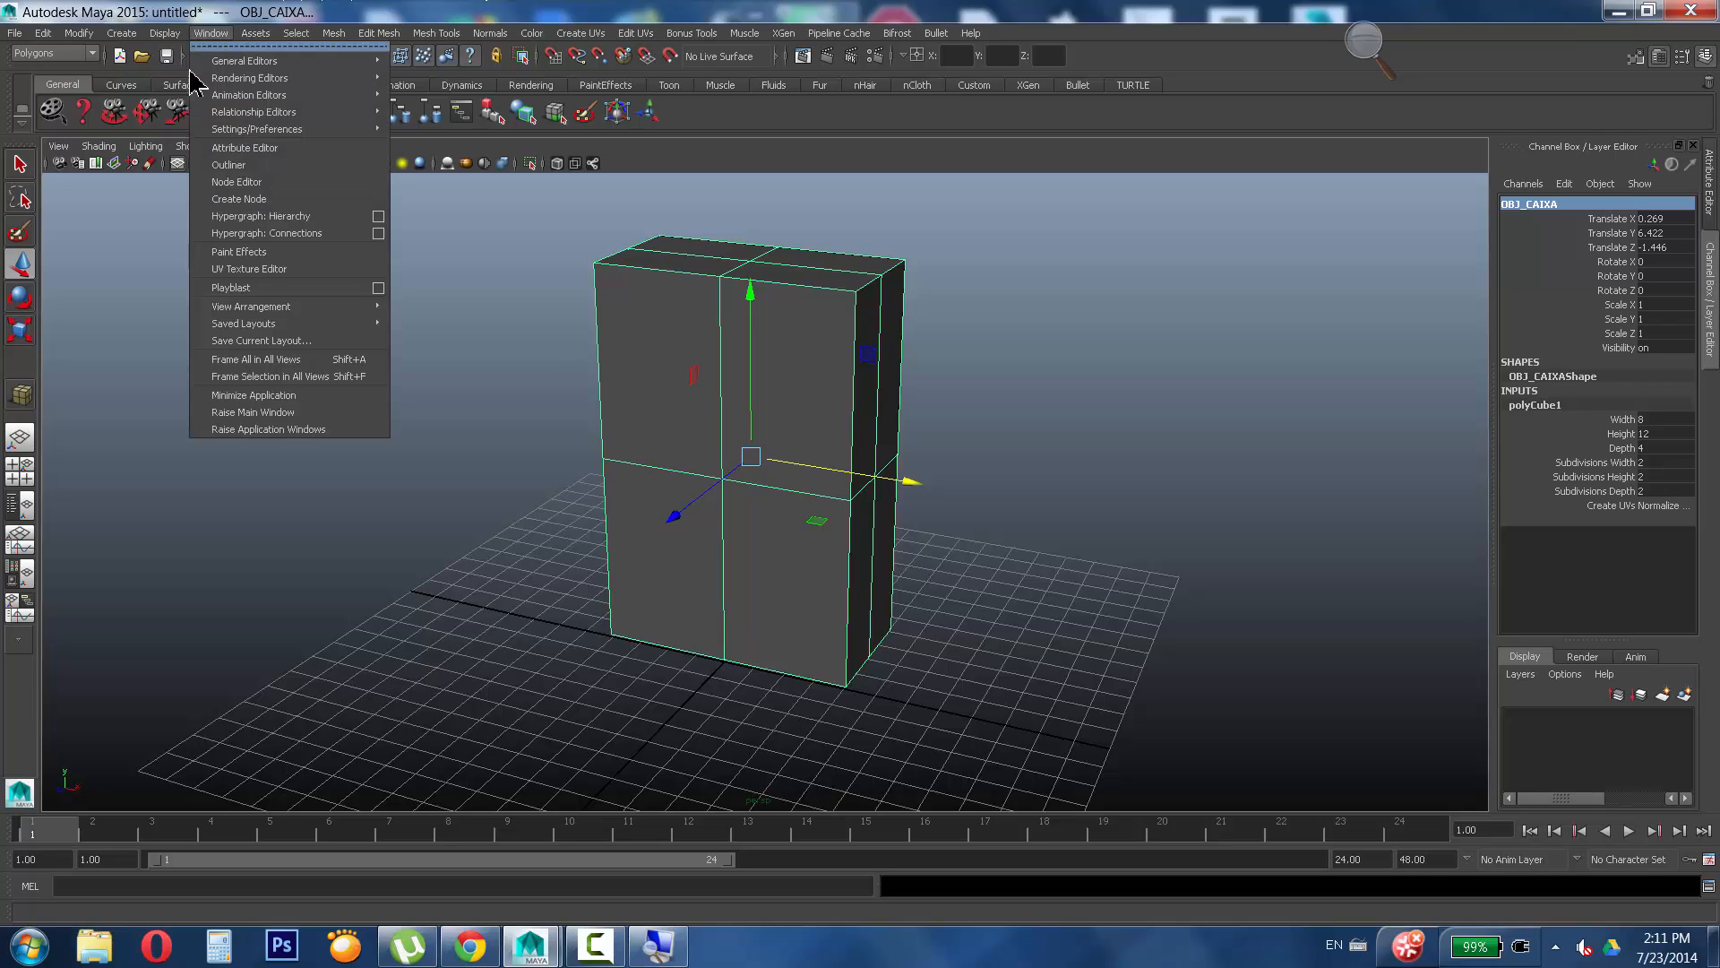
click(269, 270)
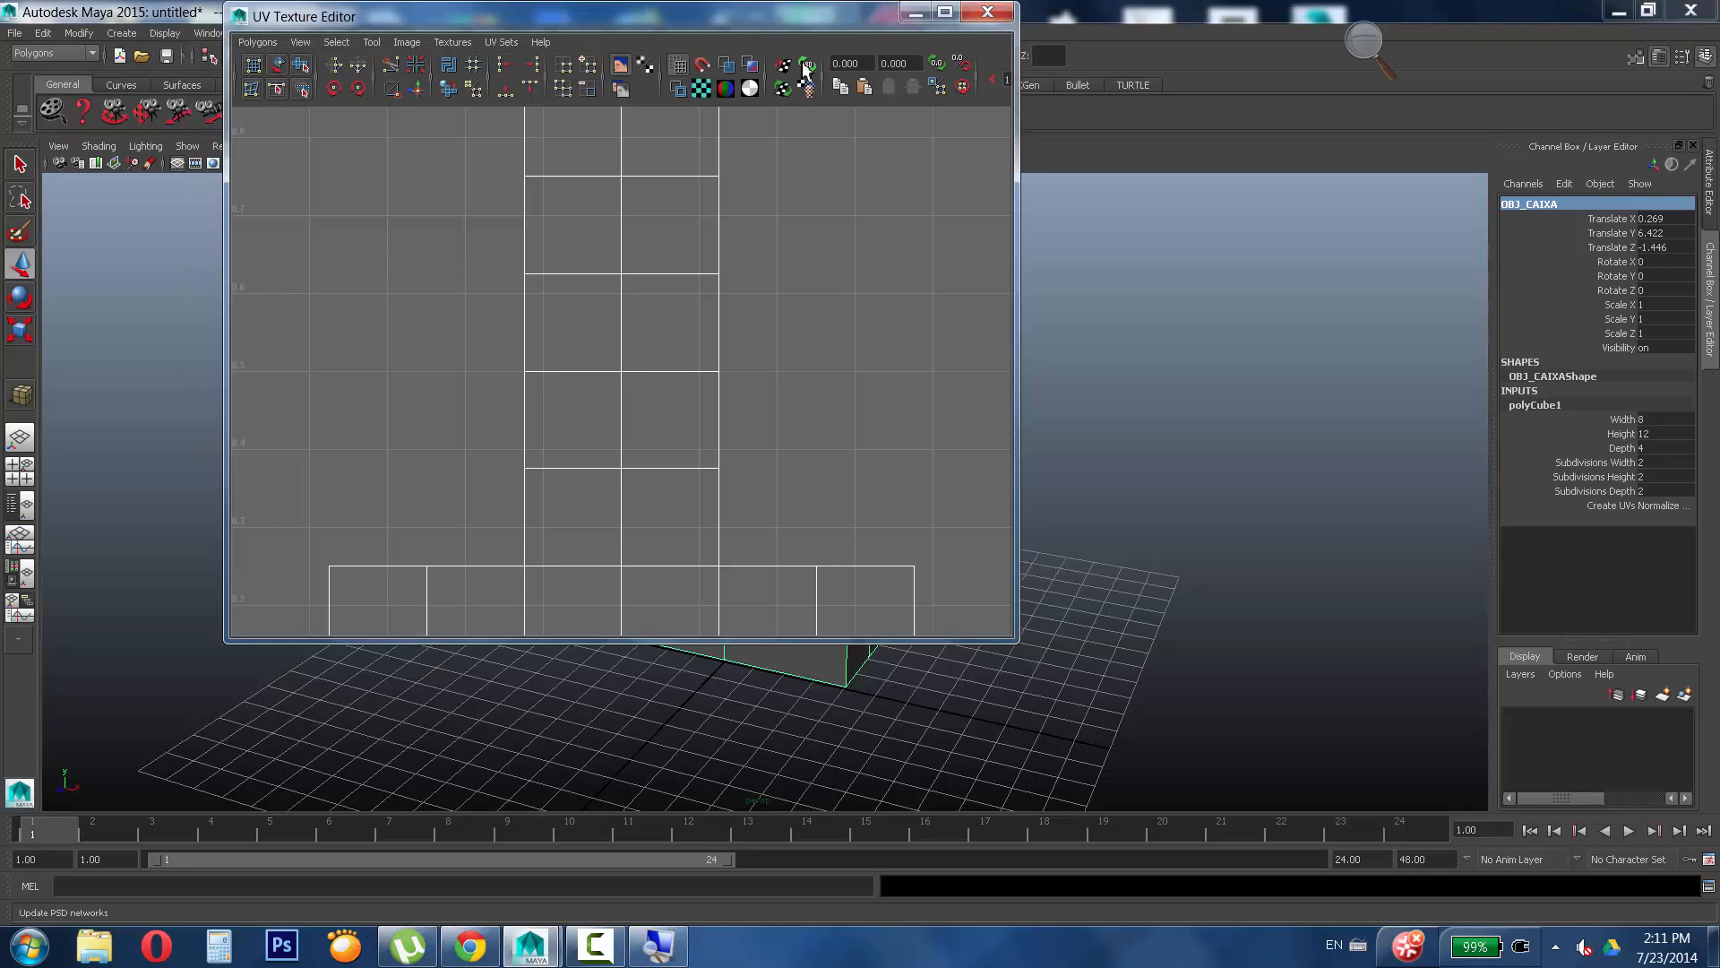
drag(820, 18, 1214, 150)
alt+right_drag(1205, 500, 331, 593)
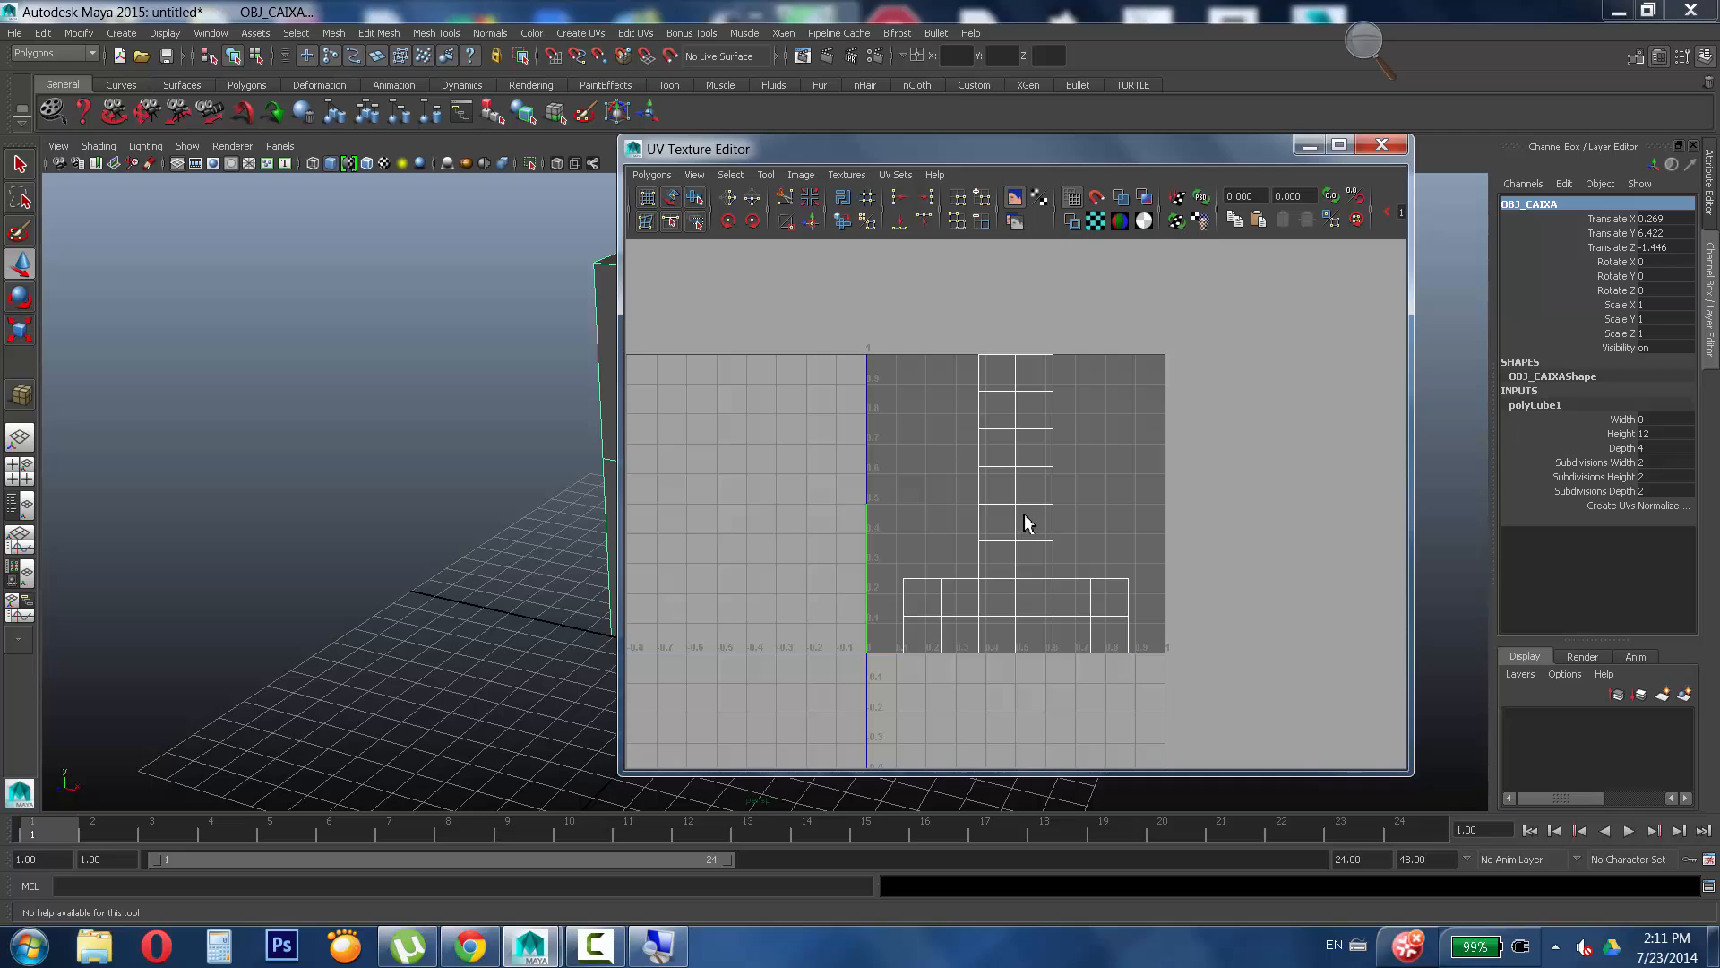
drag(1037, 152, 1189, 157)
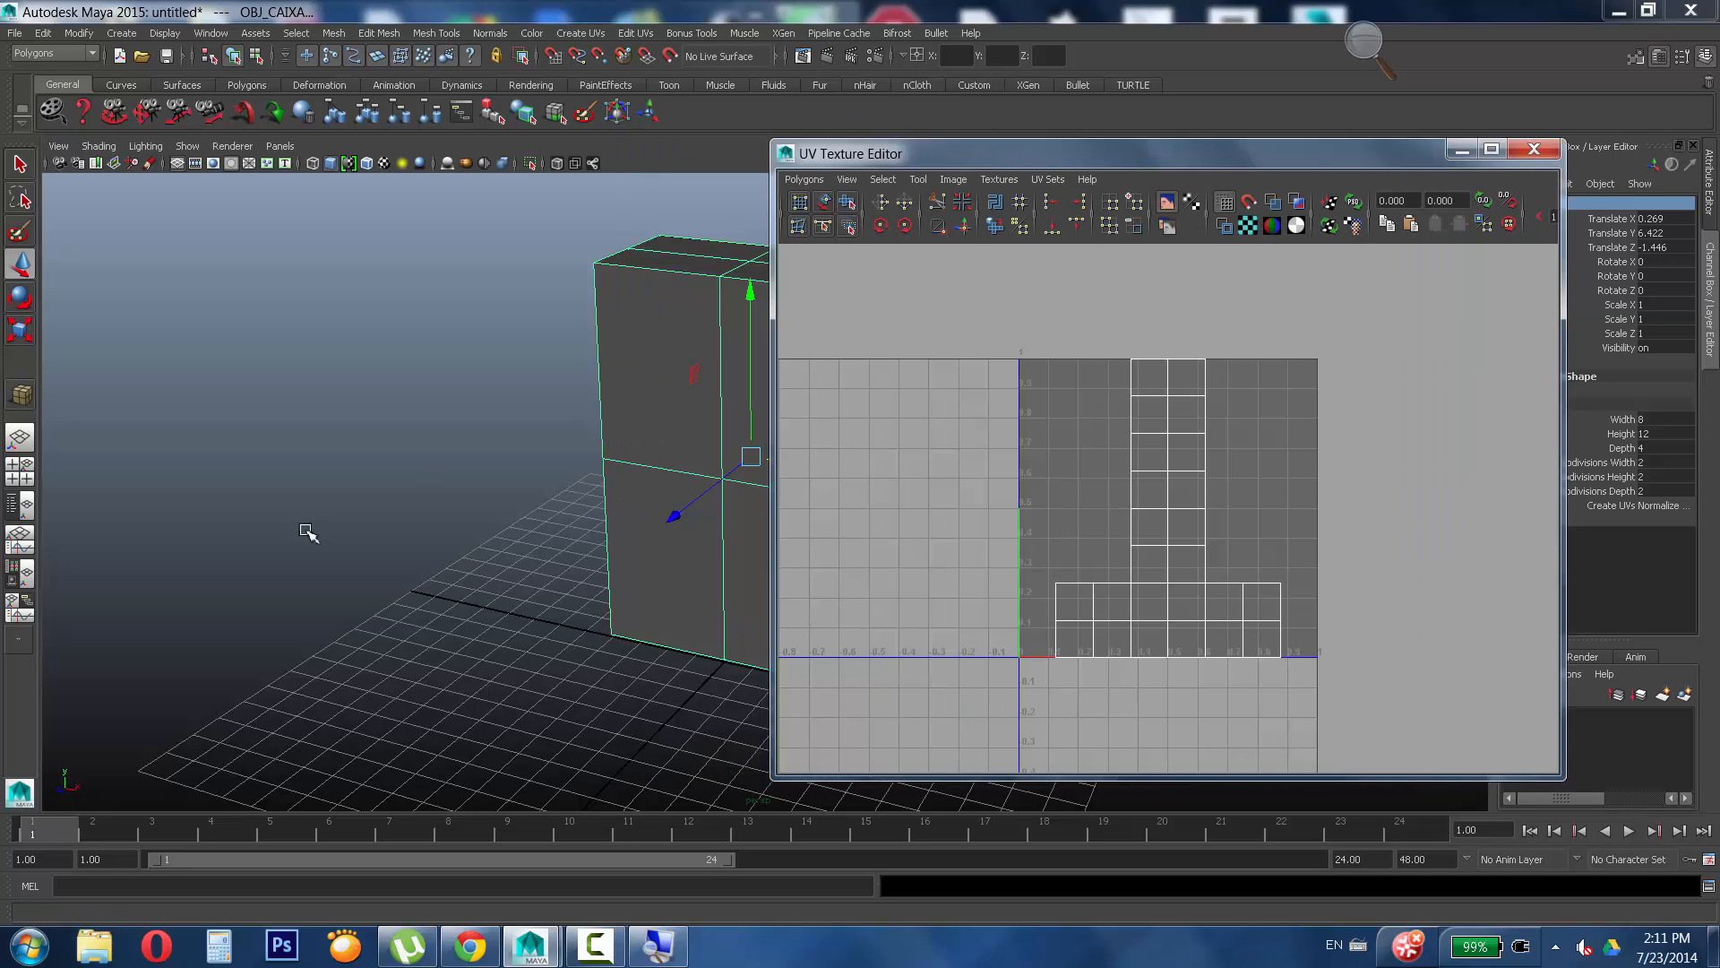
key(f)
alt+right_drag(975, 606, 1391, 609)
alt+middle_drag(343, 362, 319, 447)
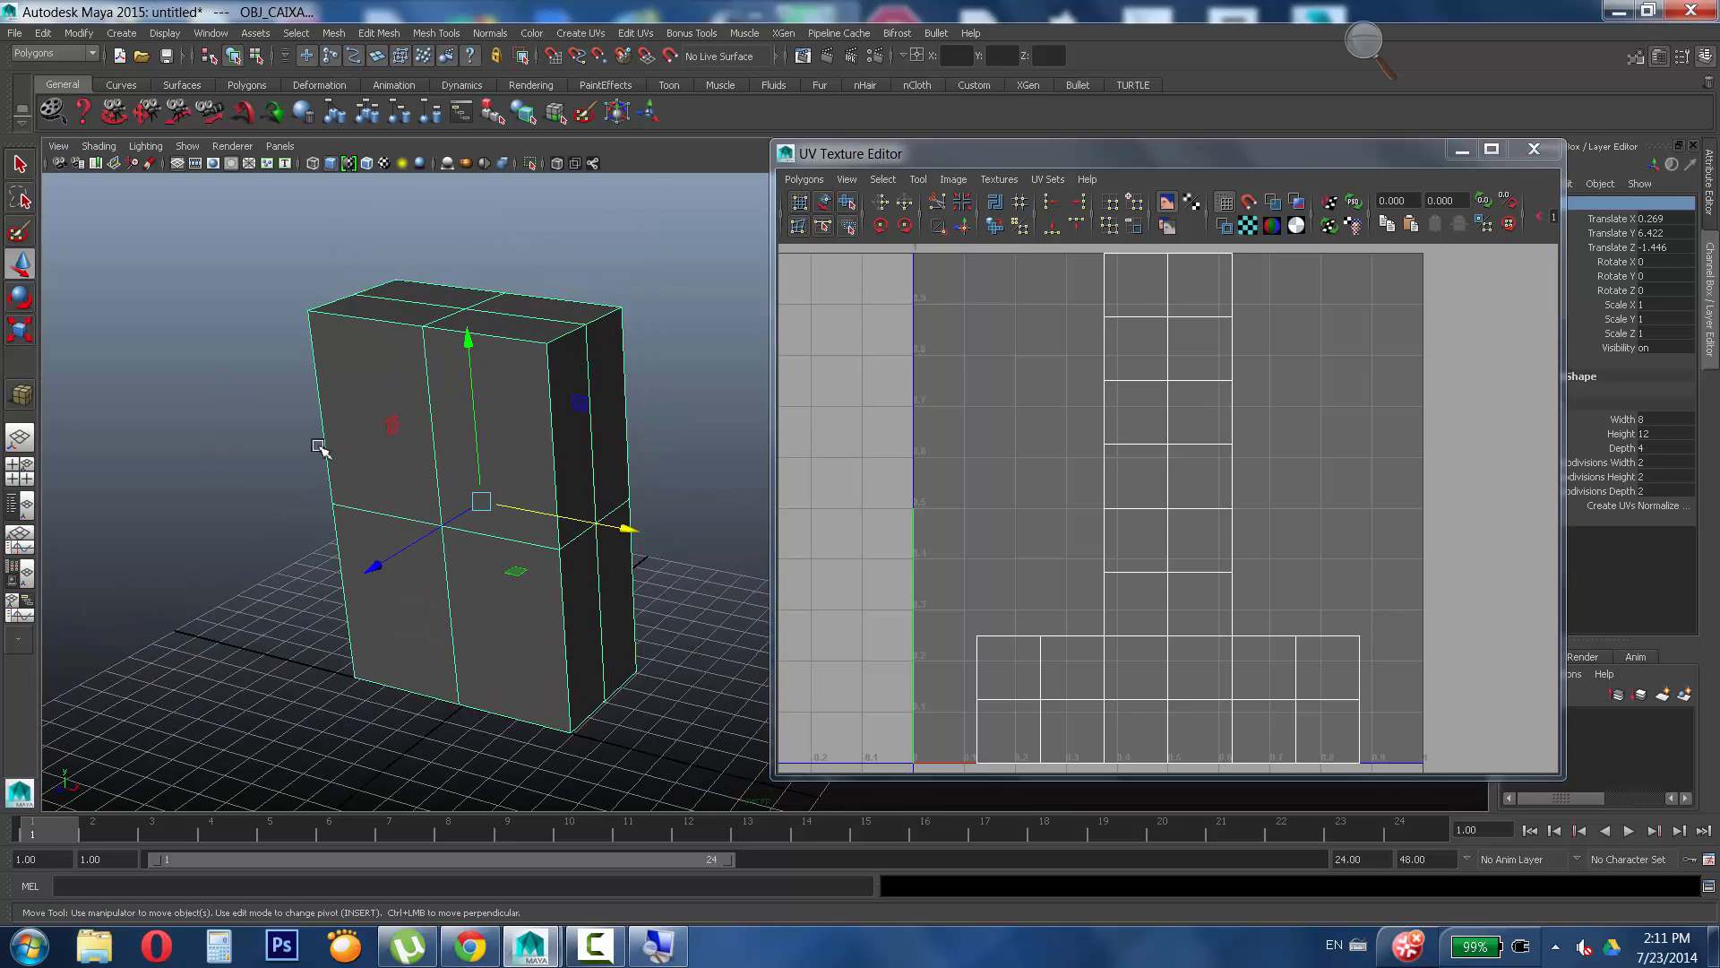
alt+drag(318, 446, 341, 433)
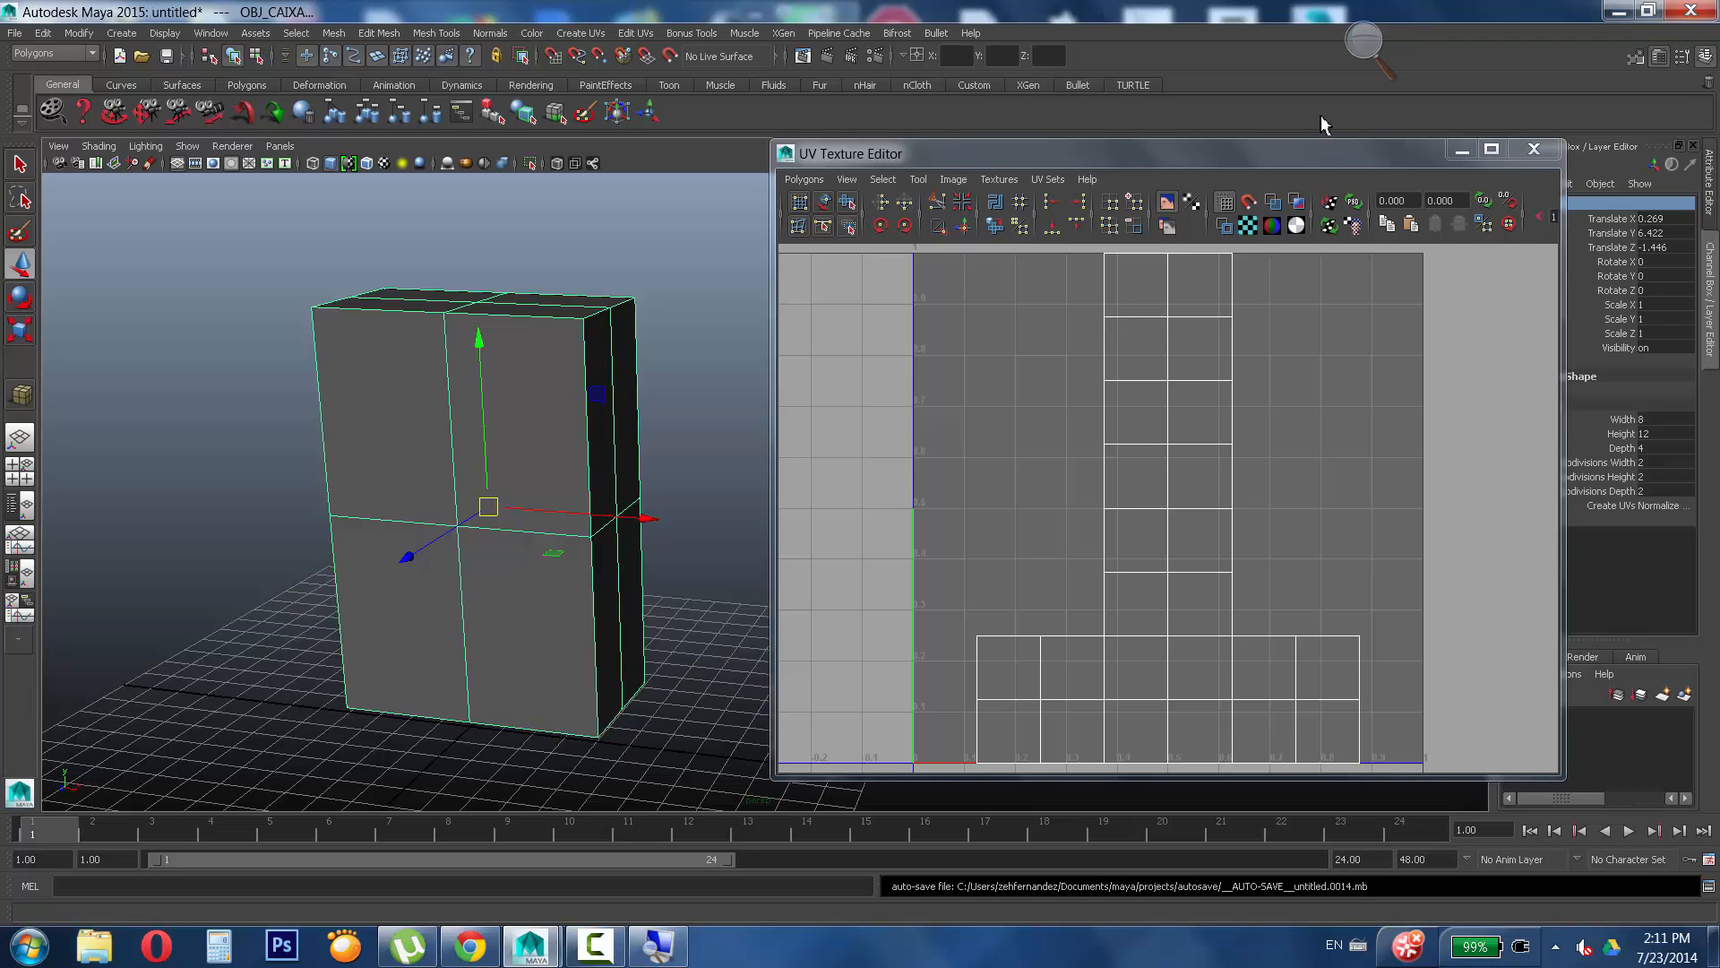
click(1322, 166)
drag(1322, 166, 654, 175)
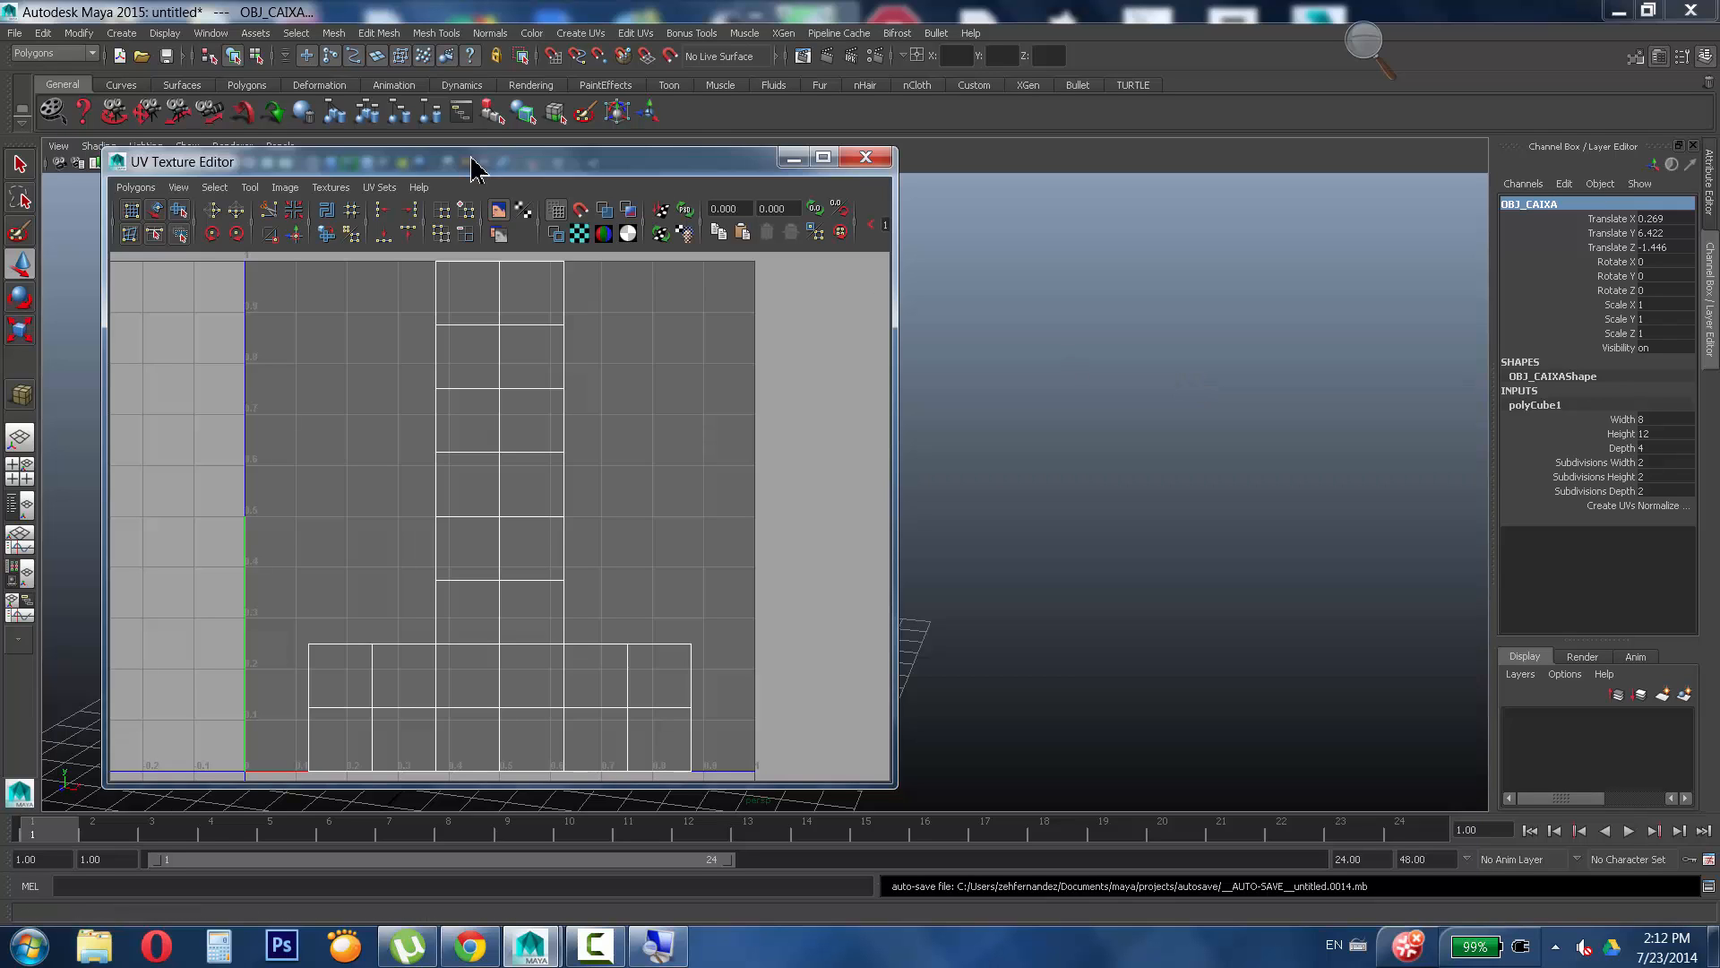
drag(492, 169, 1179, 191)
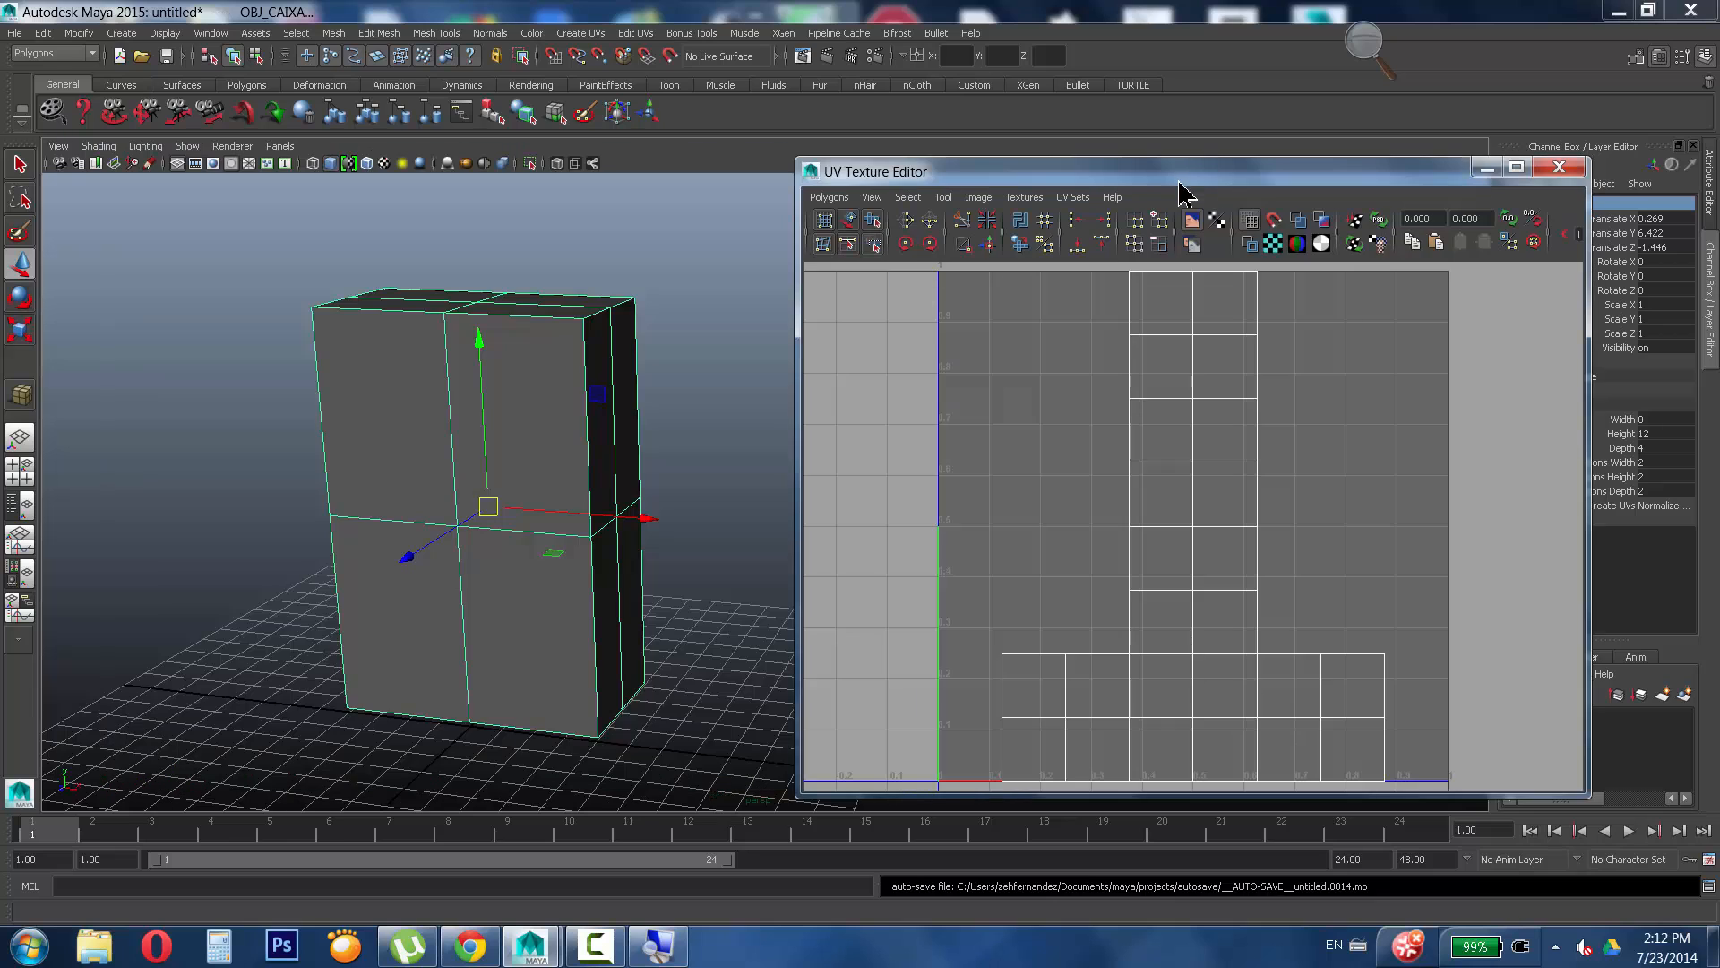
Move OBJ_CAIXA aside to about -9.6 in X and create a second polygon cube scaled uniformly to about 6.28.
alt+drag(559, 362, 536, 363)
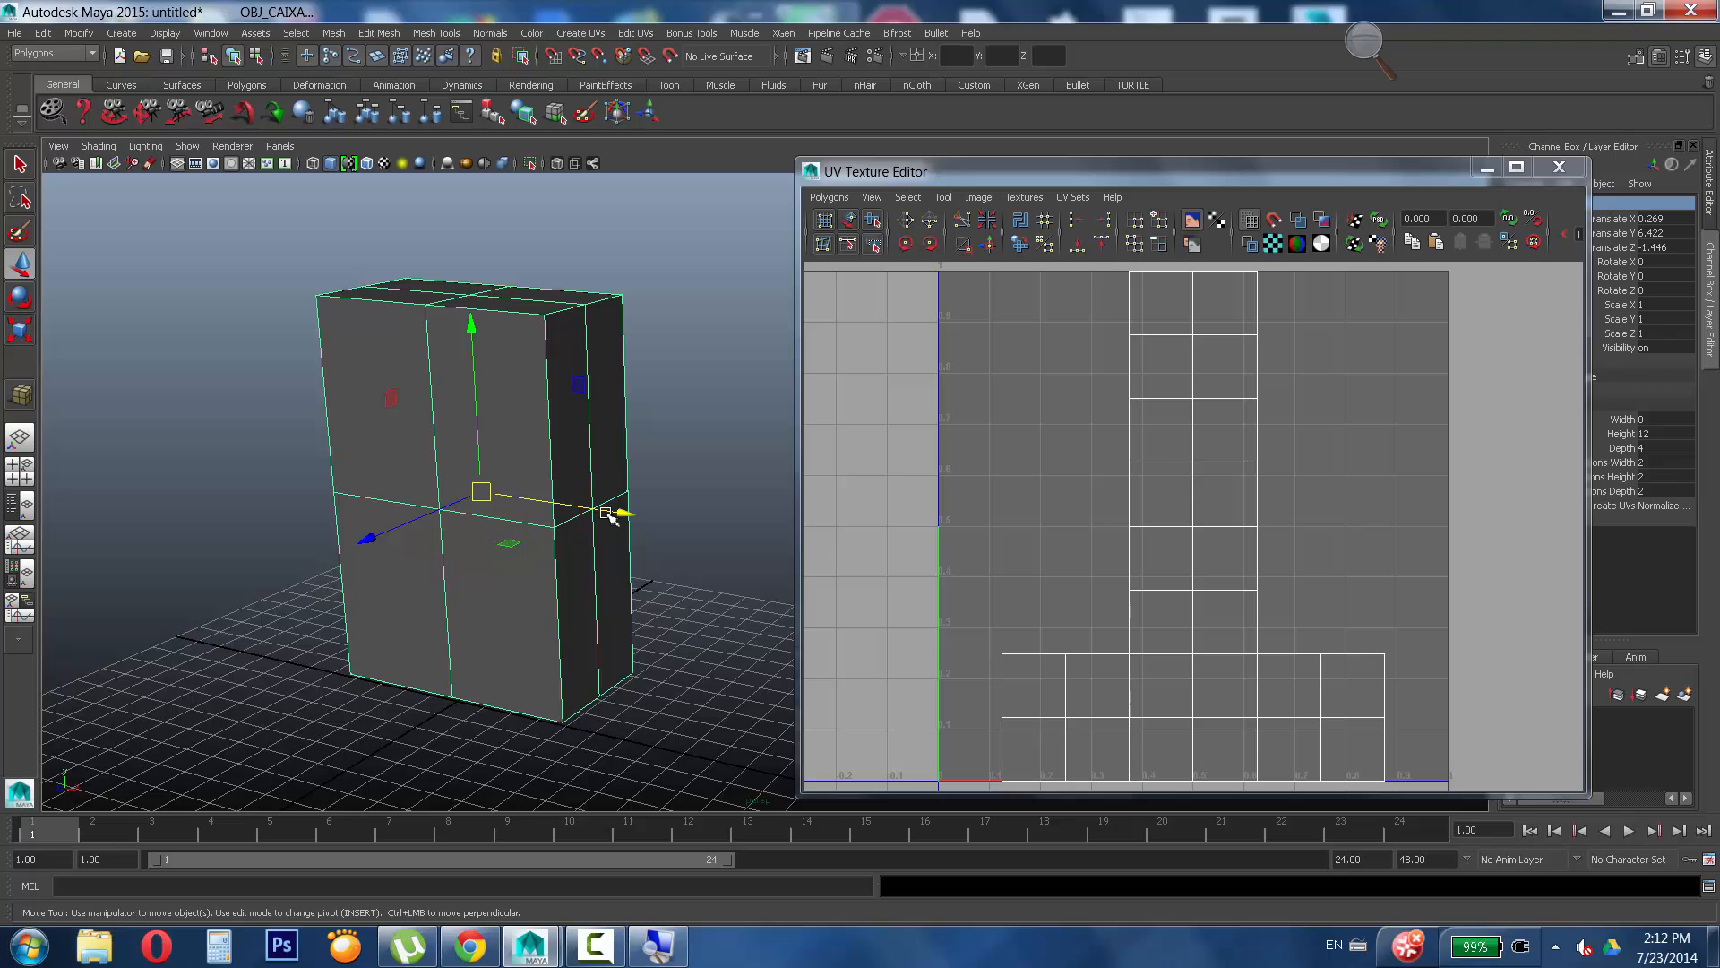
drag(574, 499, 443, 529)
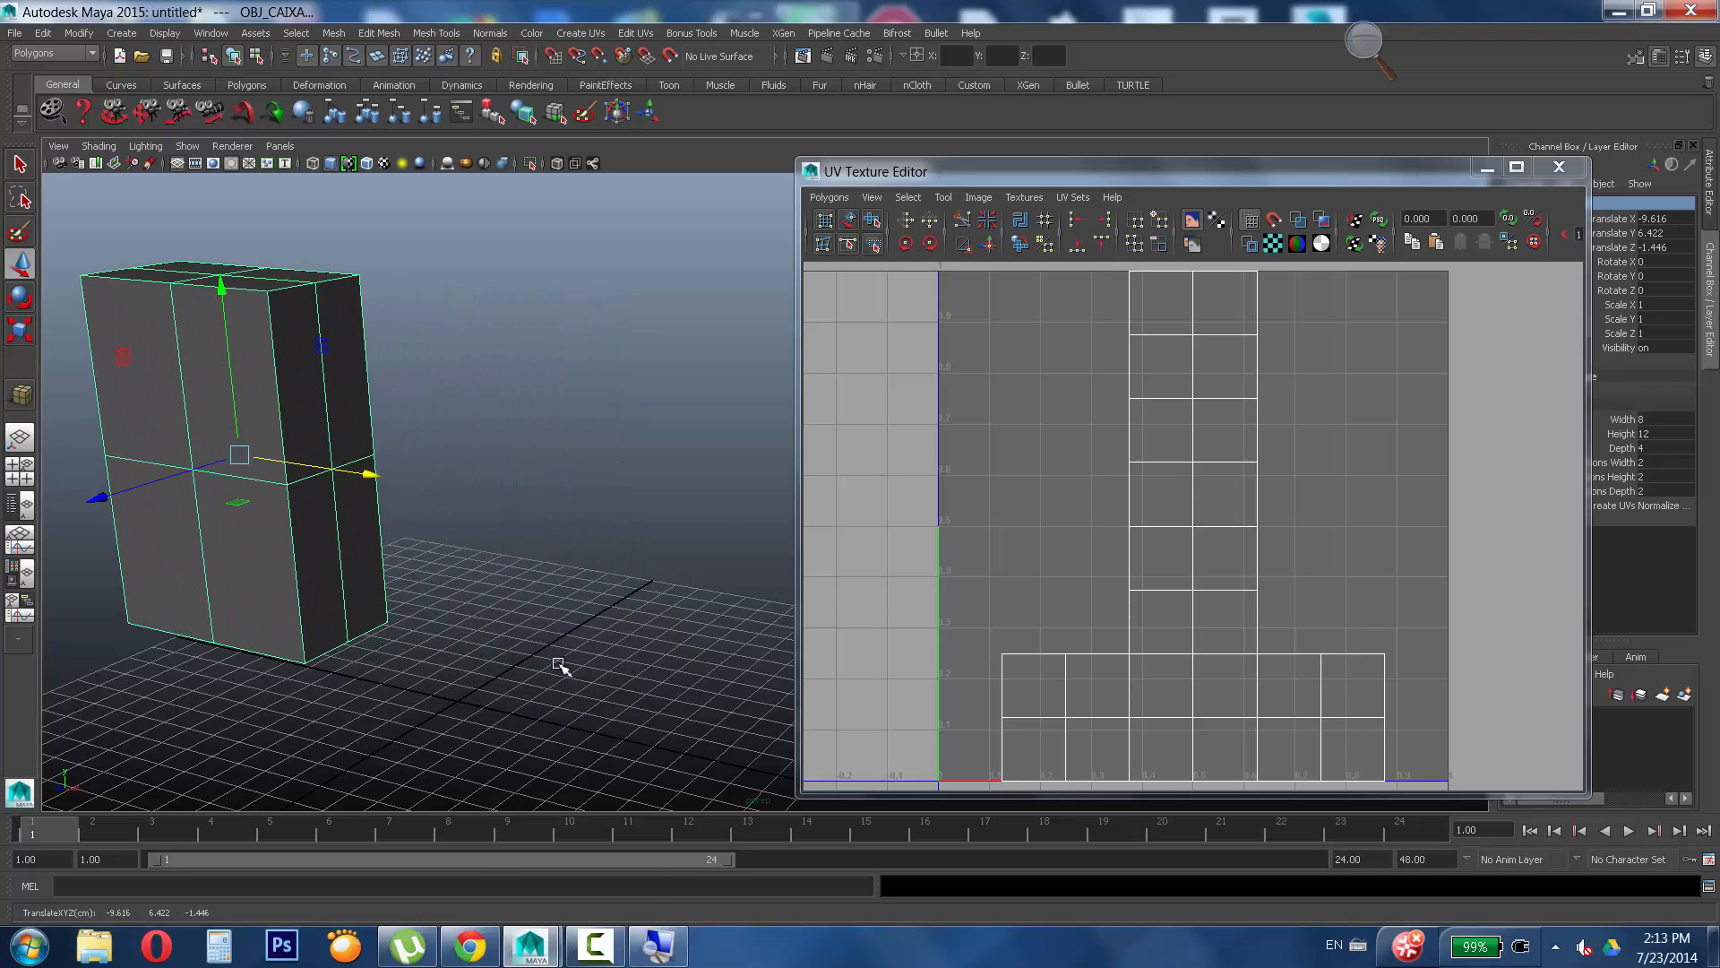
mouse_move(561, 672)
shift+right_down()
mouse_move(557, 506)
mouse_move(580, 598)
mouse_move(577, 721)
mouse_move(560, 672)
mouse_move(561, 705)
shift+right_up()
click(576, 557)
drag(452, 609, 609, 278)
key(ctrl+r)
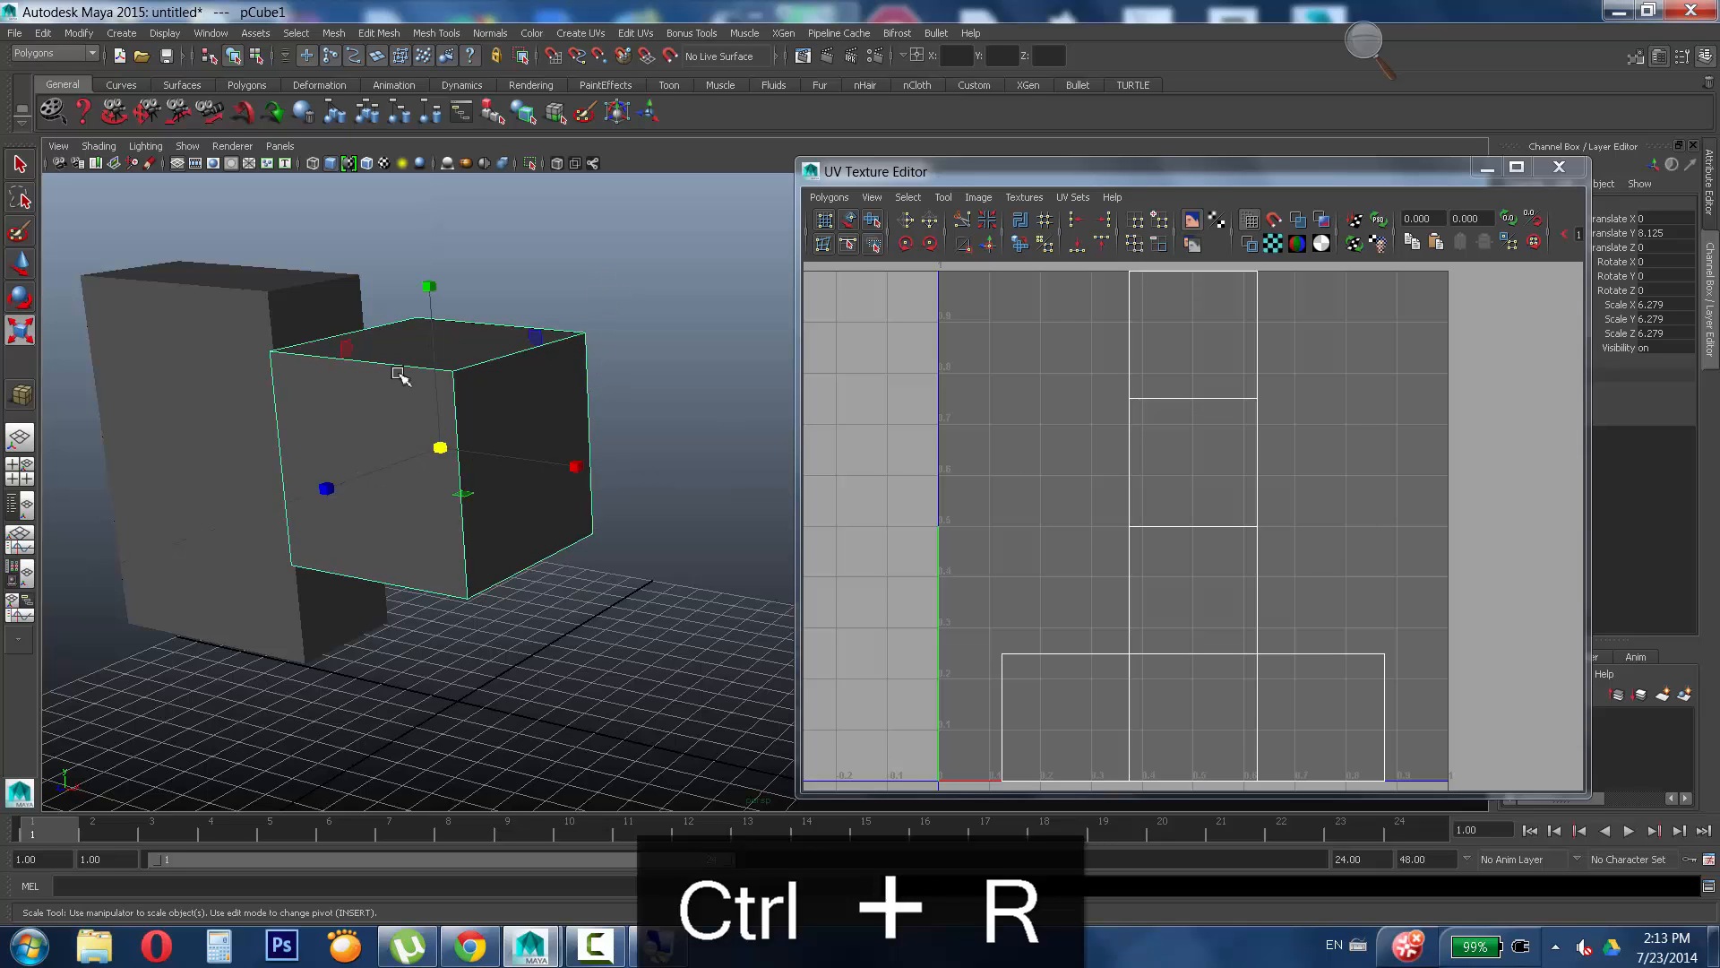
alt+drag(400, 373, 556, 466)
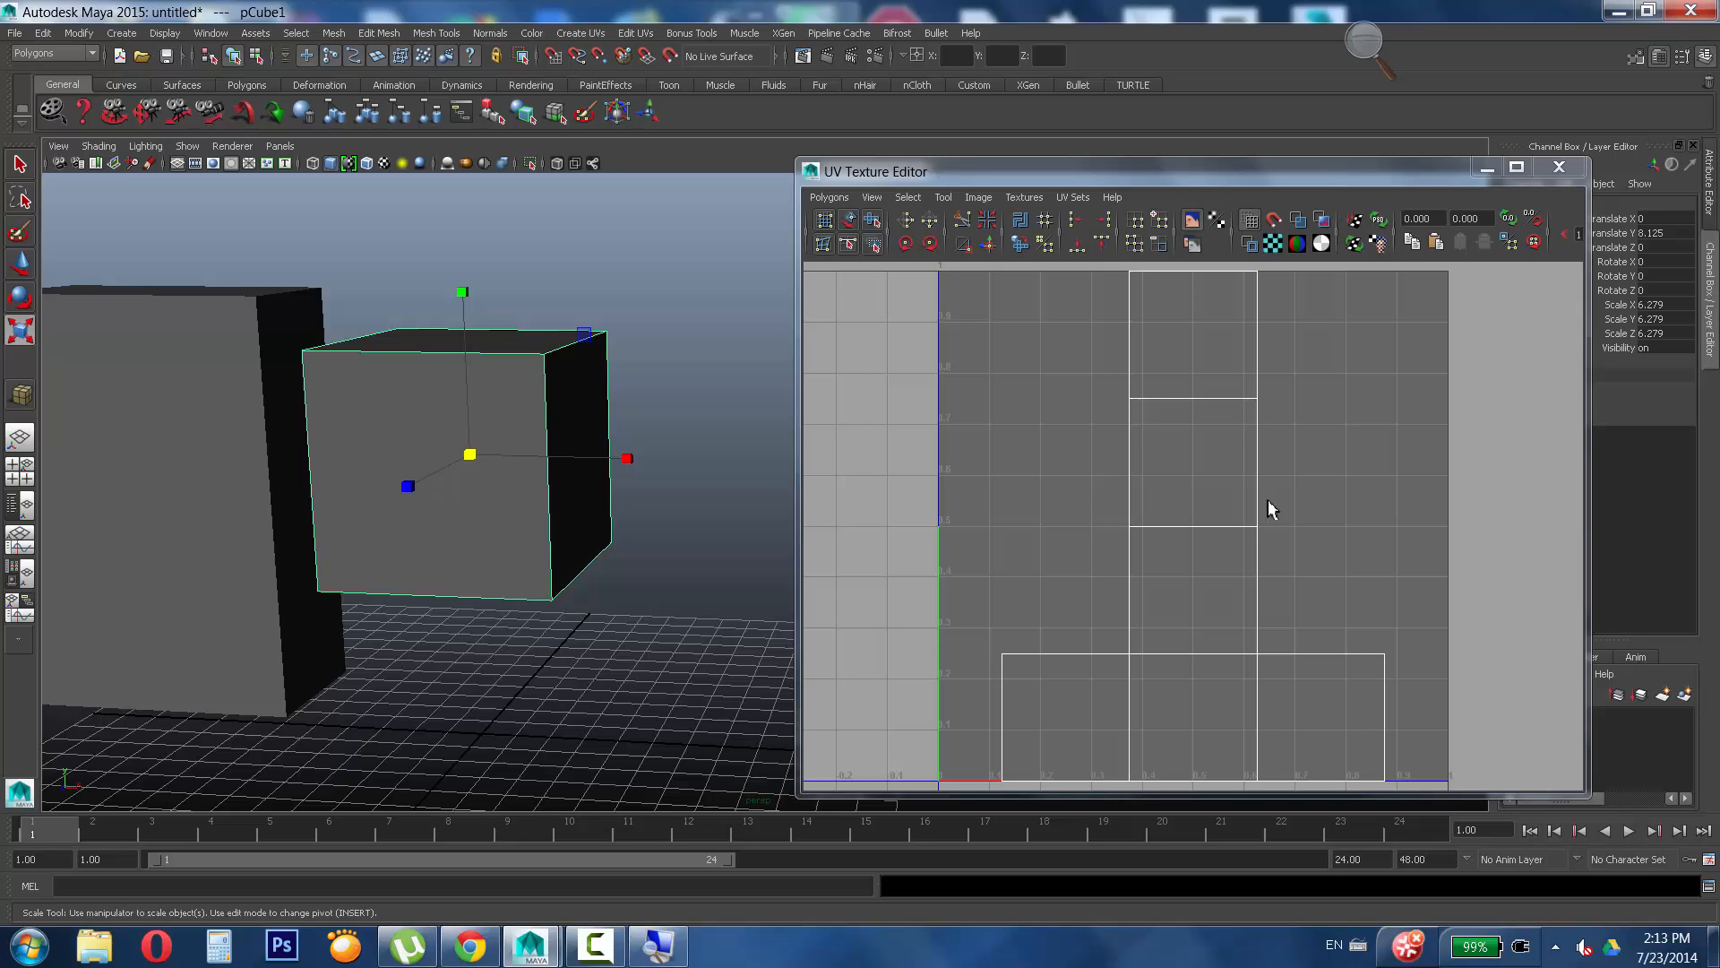
Scale the second cube to about 2.13 in Z and about 11.7 in Y for a UV layout comparison.
mouse_move(572, 530)
alt+mouse_down()
mouse_move(507, 549)
mouse_move(591, 568)
mouse_move(590, 552)
alt+mouse_up()
drag(403, 513, 500, 495)
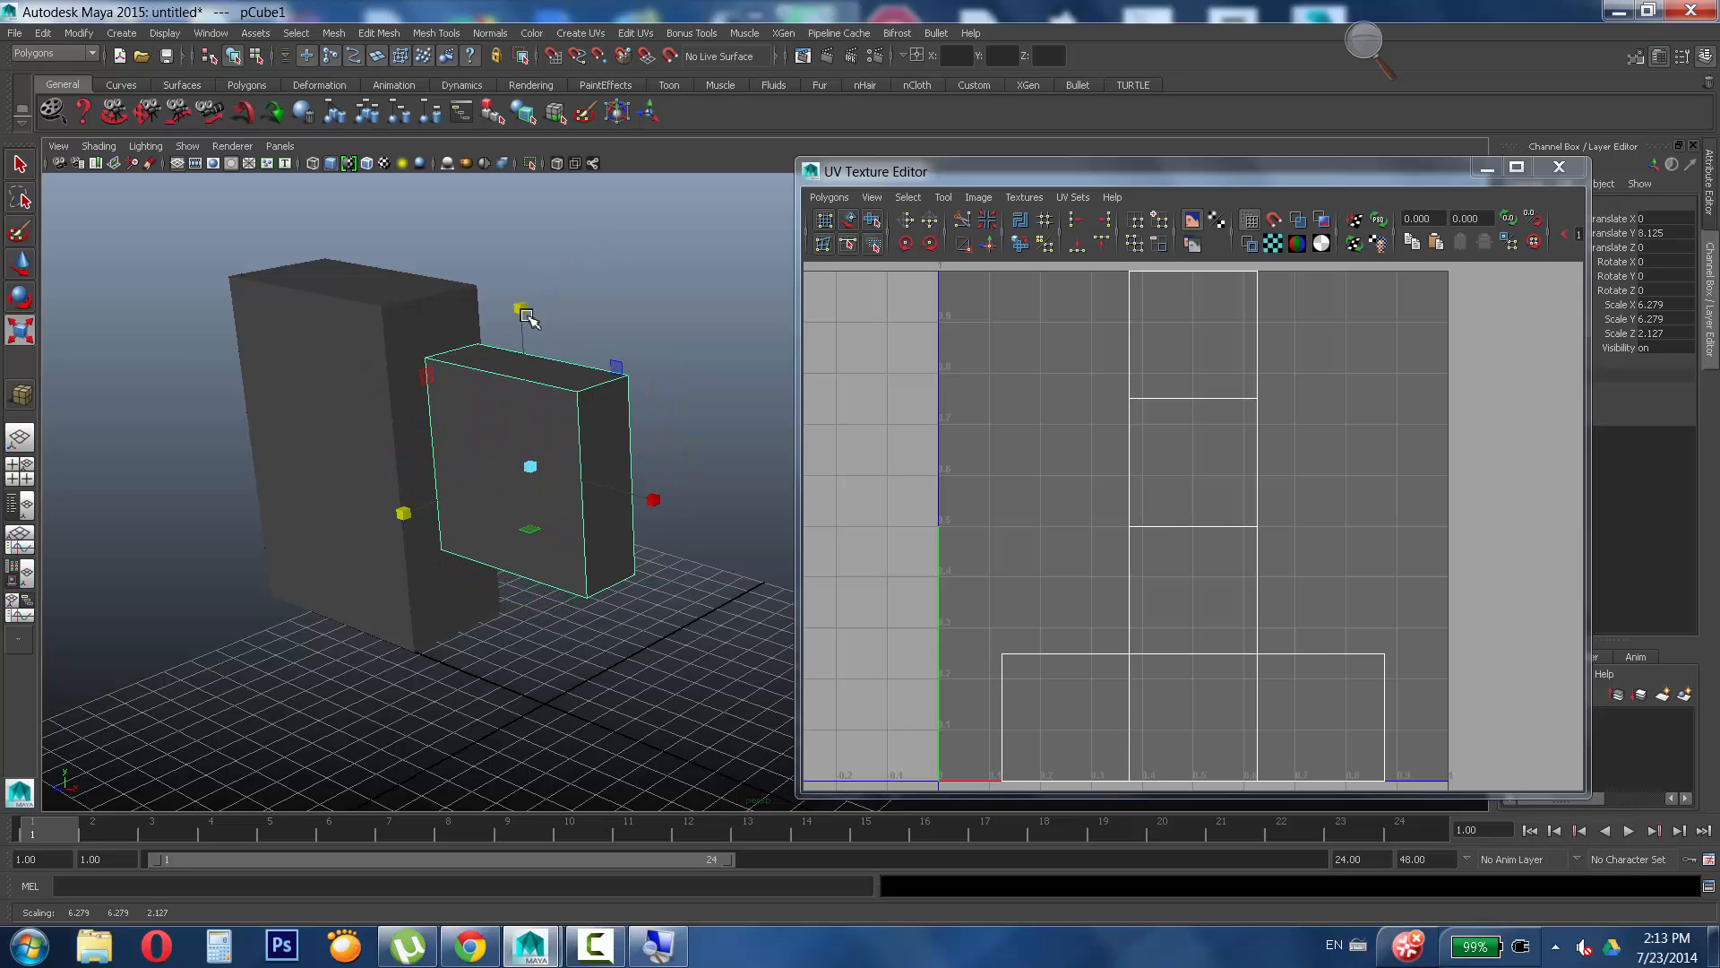
drag(519, 309, 536, 144)
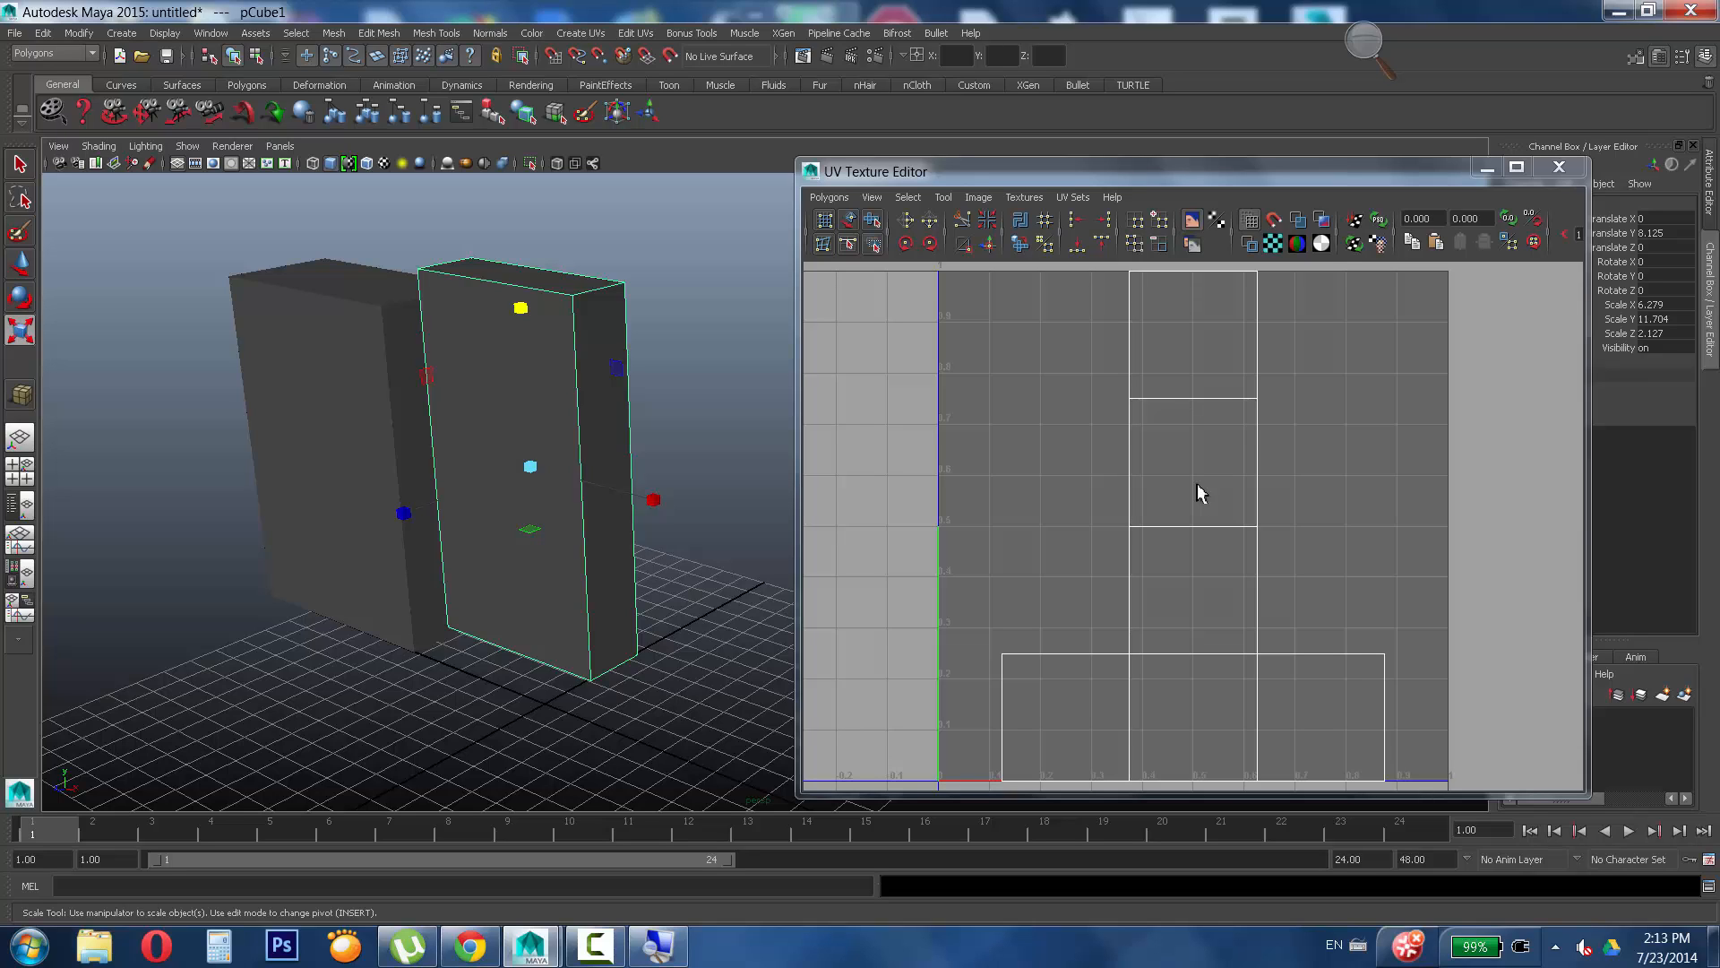
Delete the second cube and move OBJ_CAIXA back to about 0.28 in X.
key(ctrl+Delete)
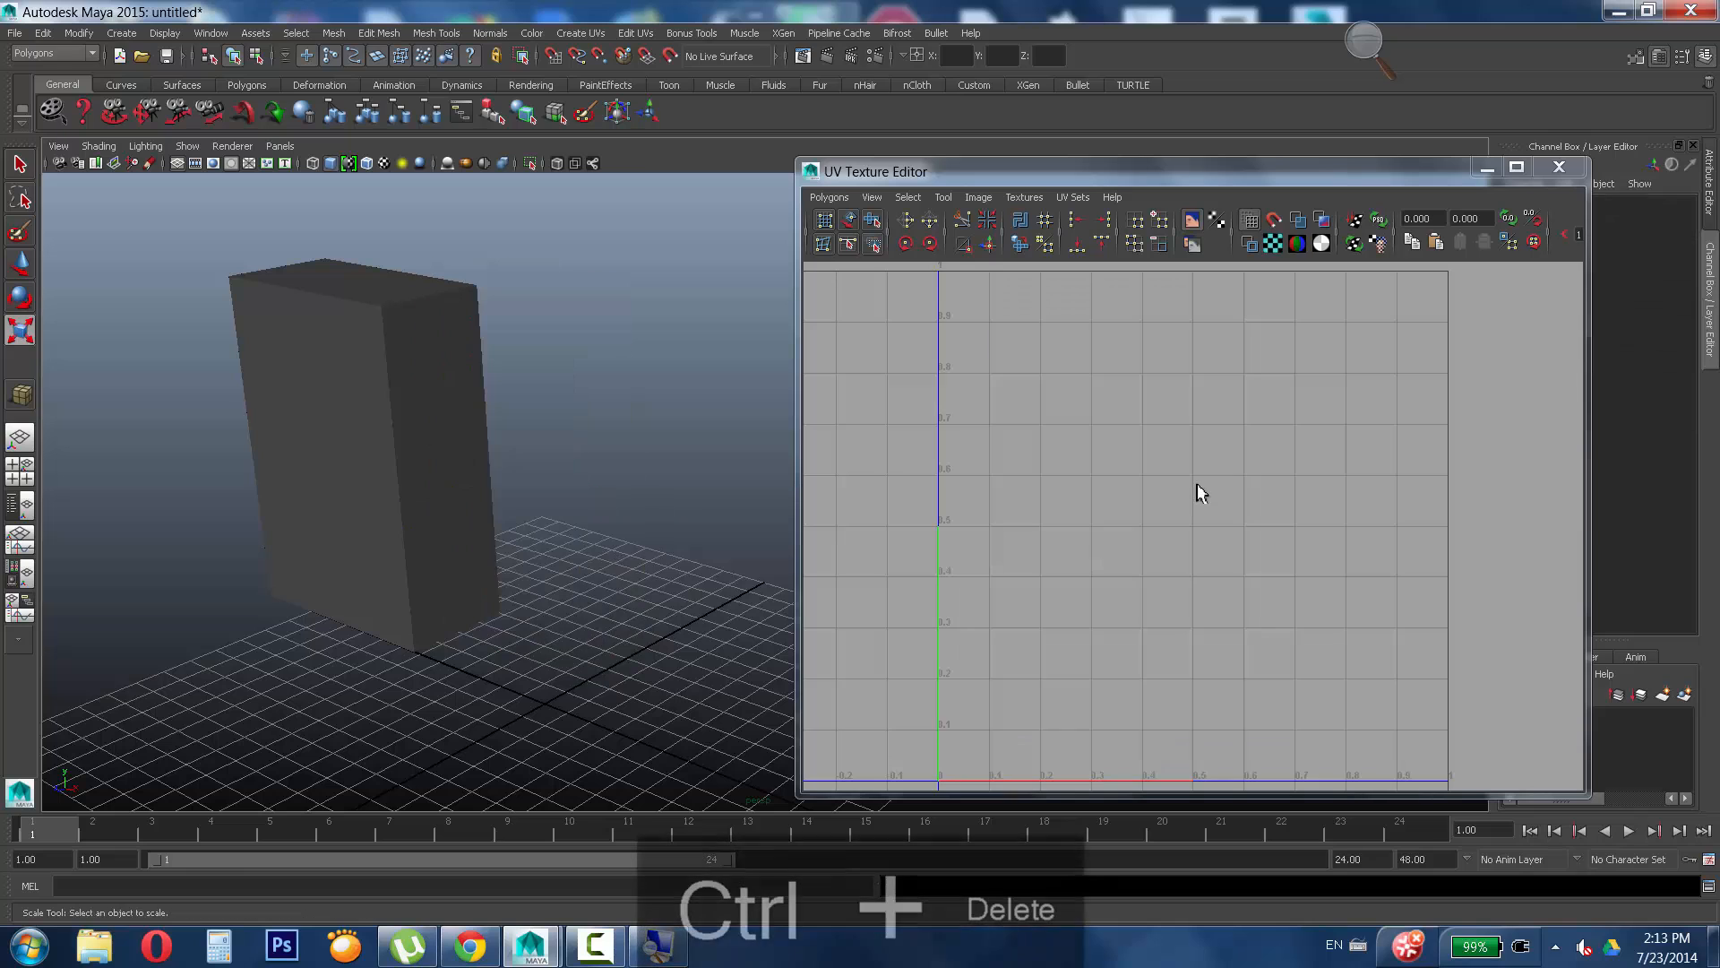
click(366, 464)
key(ctrl+w)
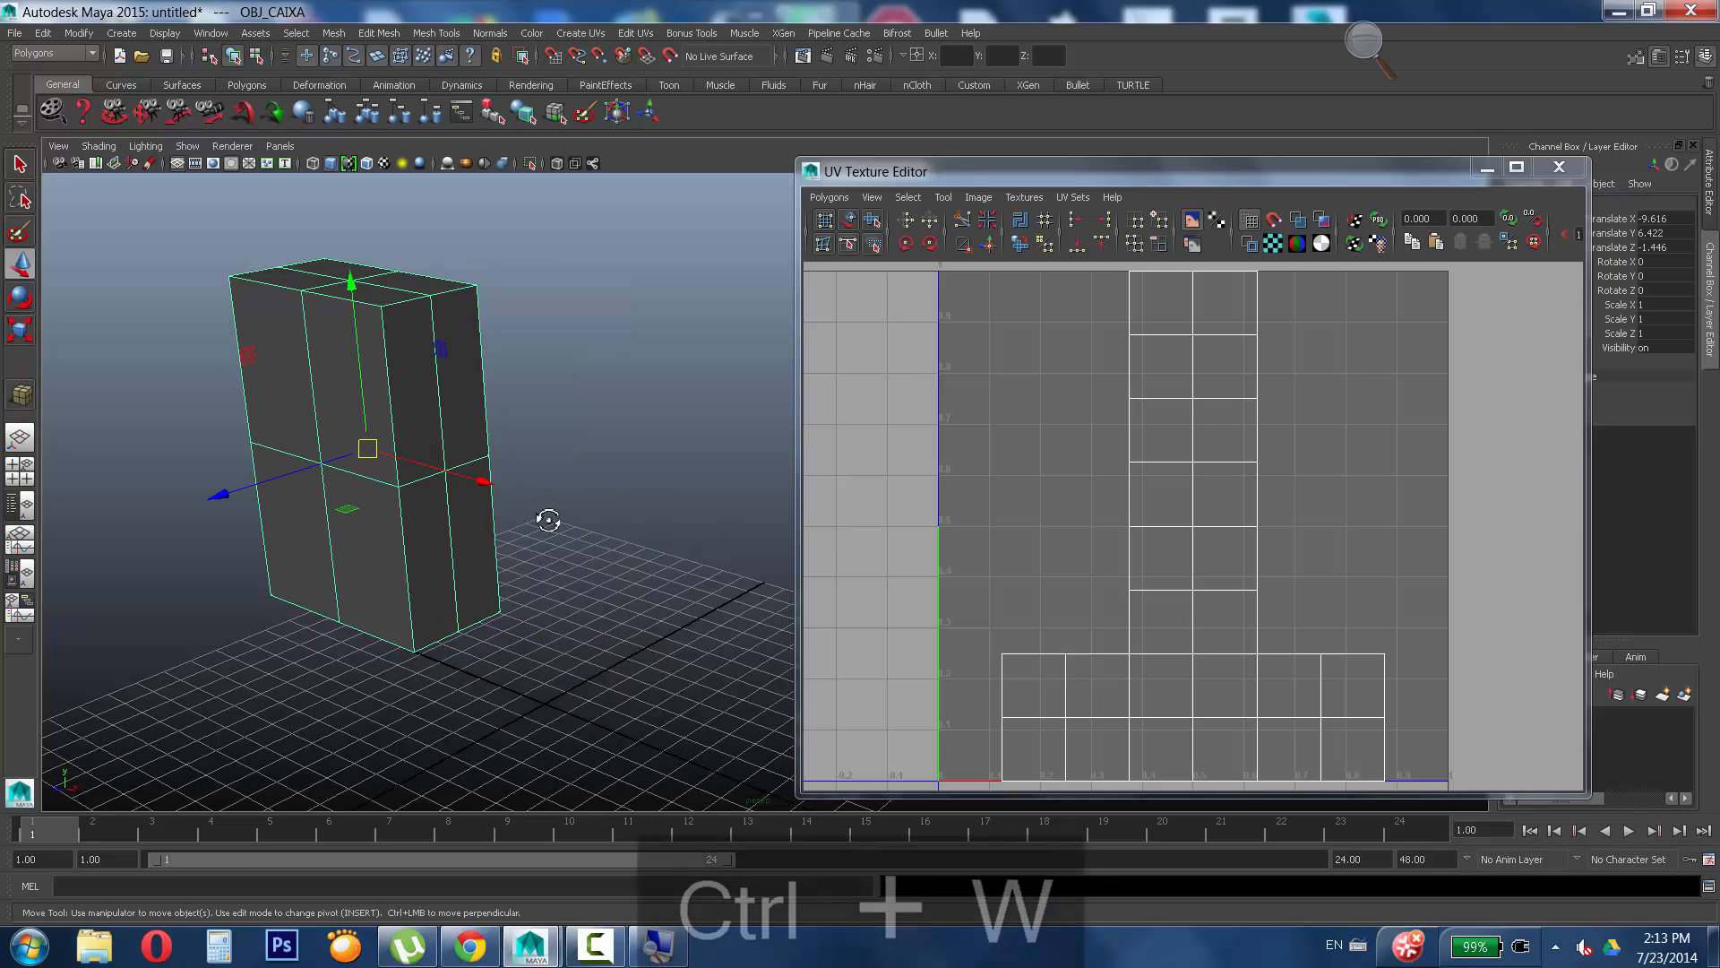
alt+drag(549, 519, 584, 512)
drag(465, 508, 326, 502)
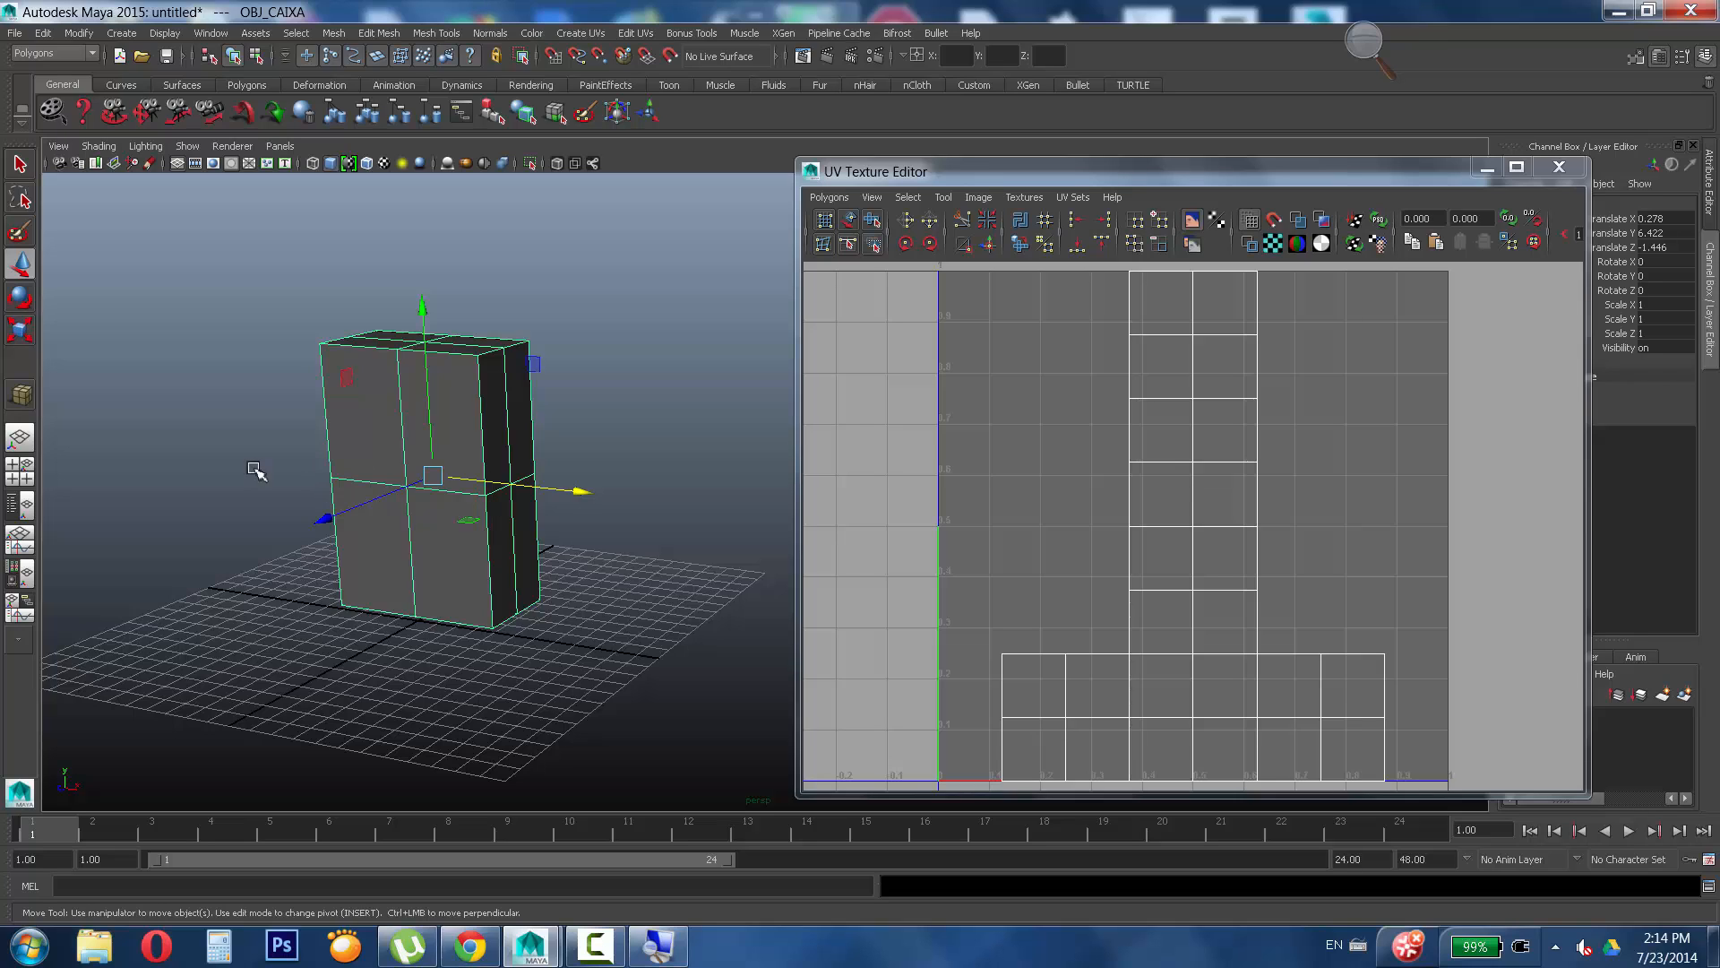
alt+drag(541, 476, 555, 566)
alt+right_drag(553, 565, 932, 489)
alt+middle_drag(582, 560, 645, 519)
alt+drag(645, 519, 661, 491)
alt+middle_drag(607, 499, 731, 400)
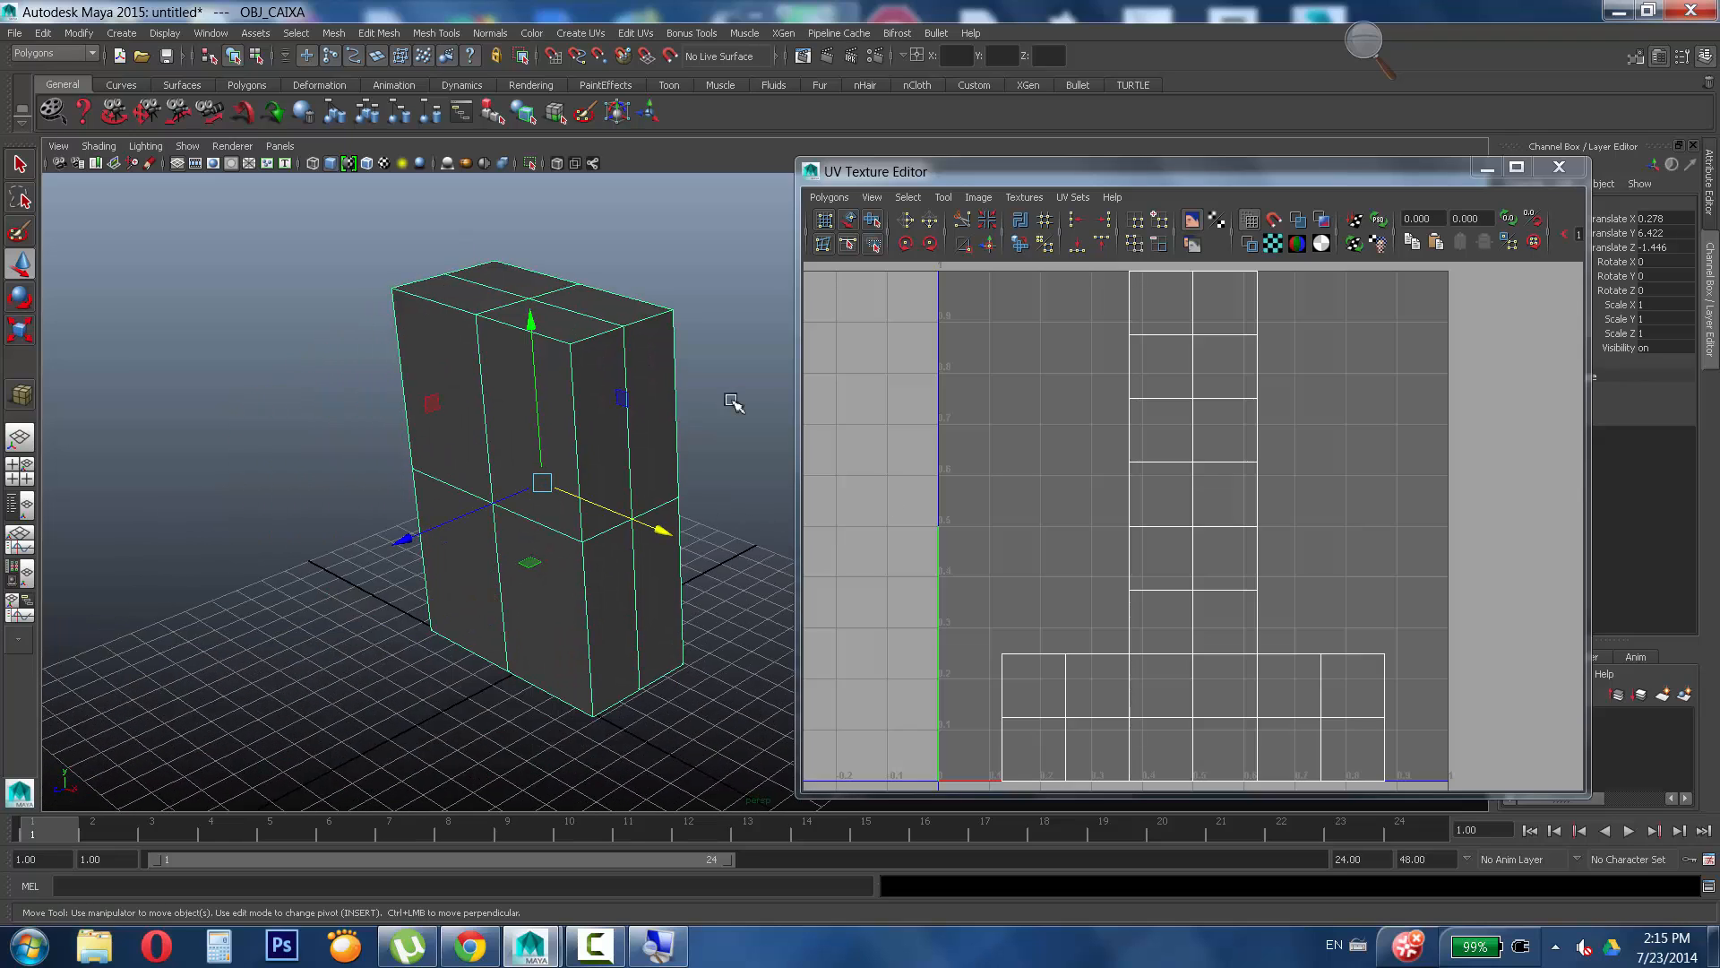
alt+drag(707, 411, 721, 401)
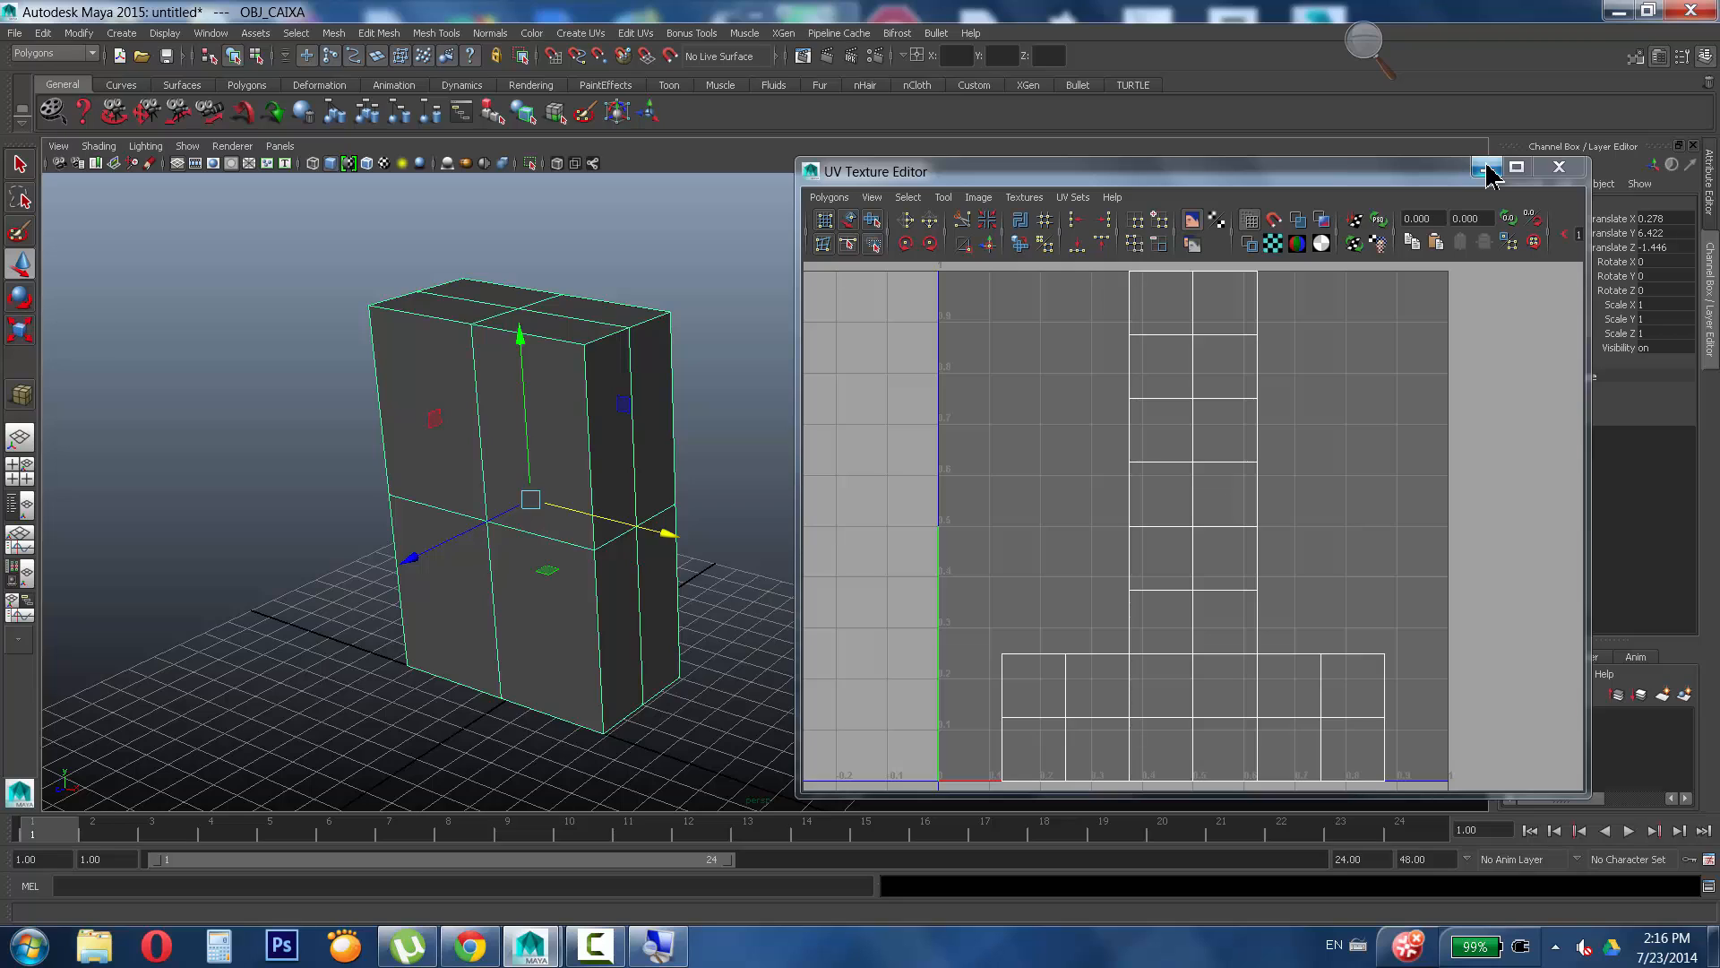
Minimize the UV Texture Editor and assign a new Lambert material to OBJ_CAIXA.
click(1485, 167)
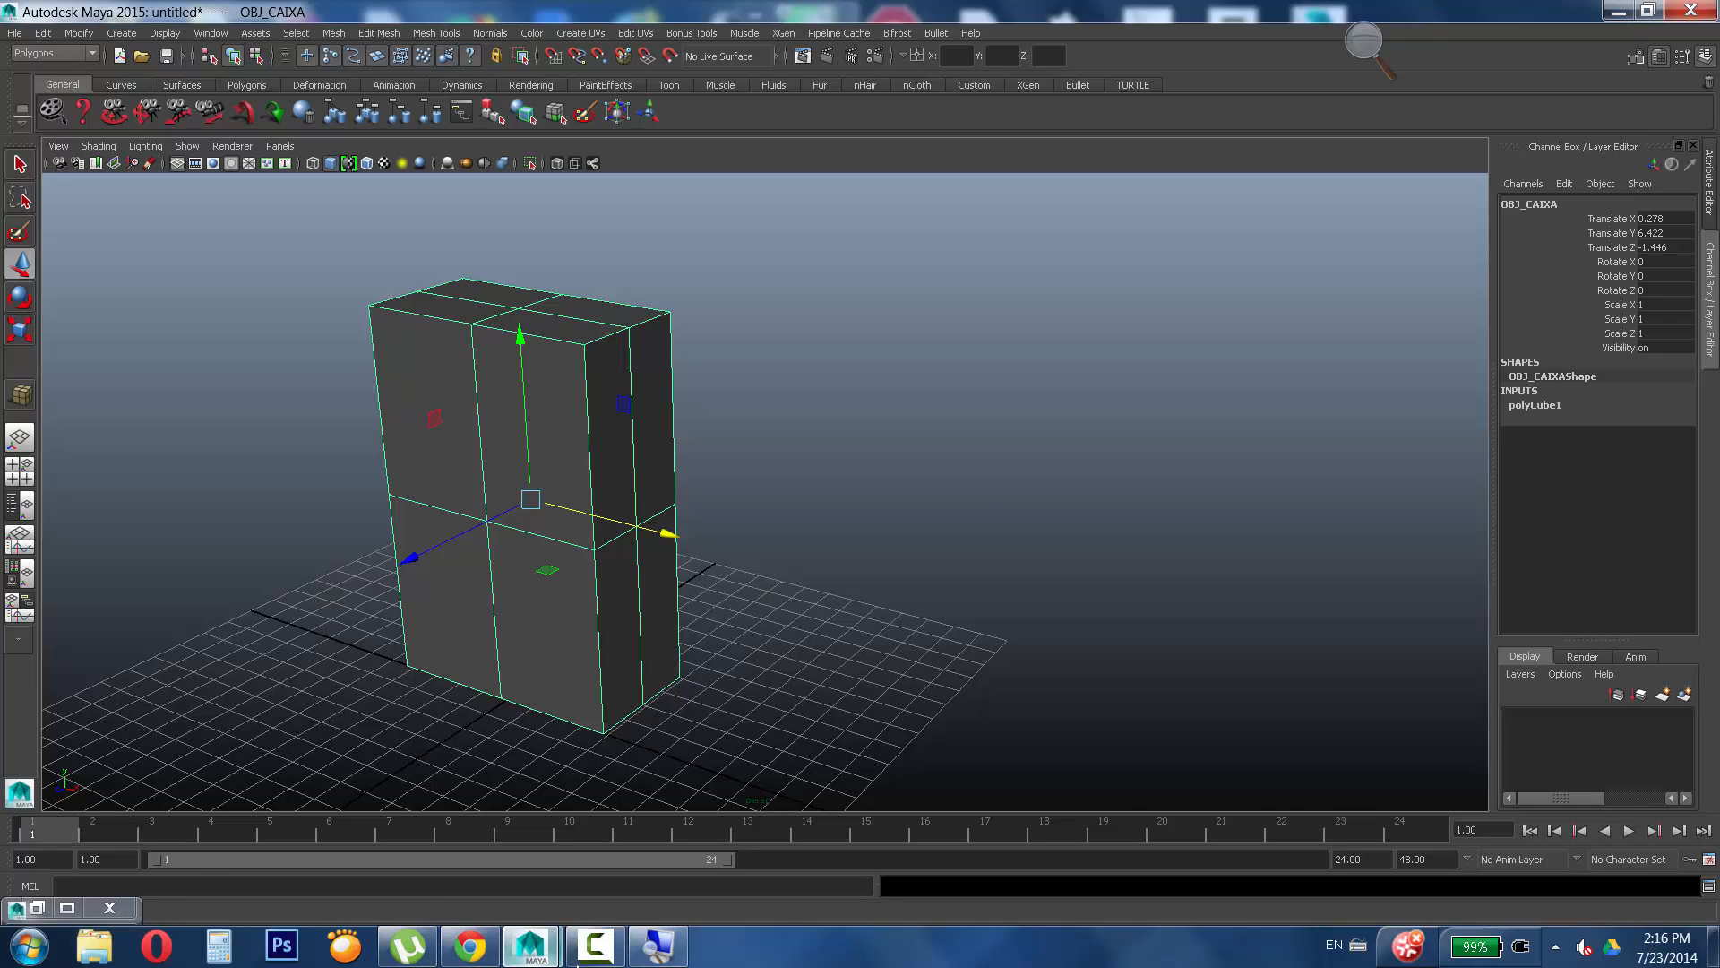
click(609, 955)
click(609, 955)
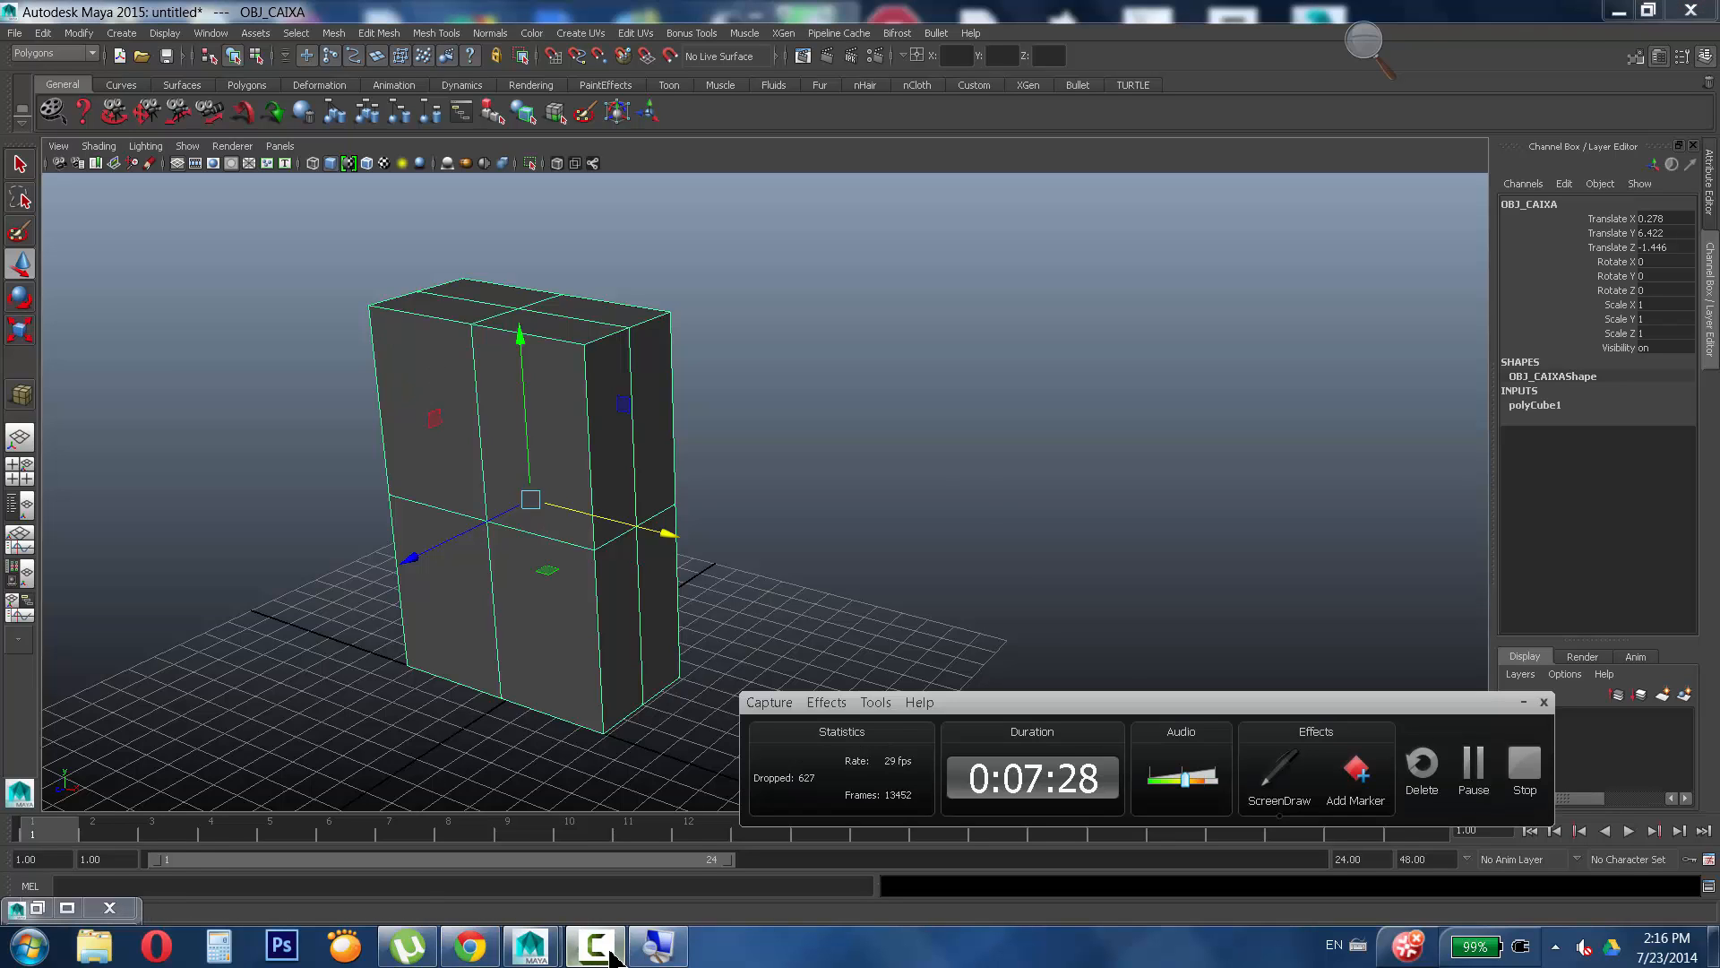
right_click(587, 491)
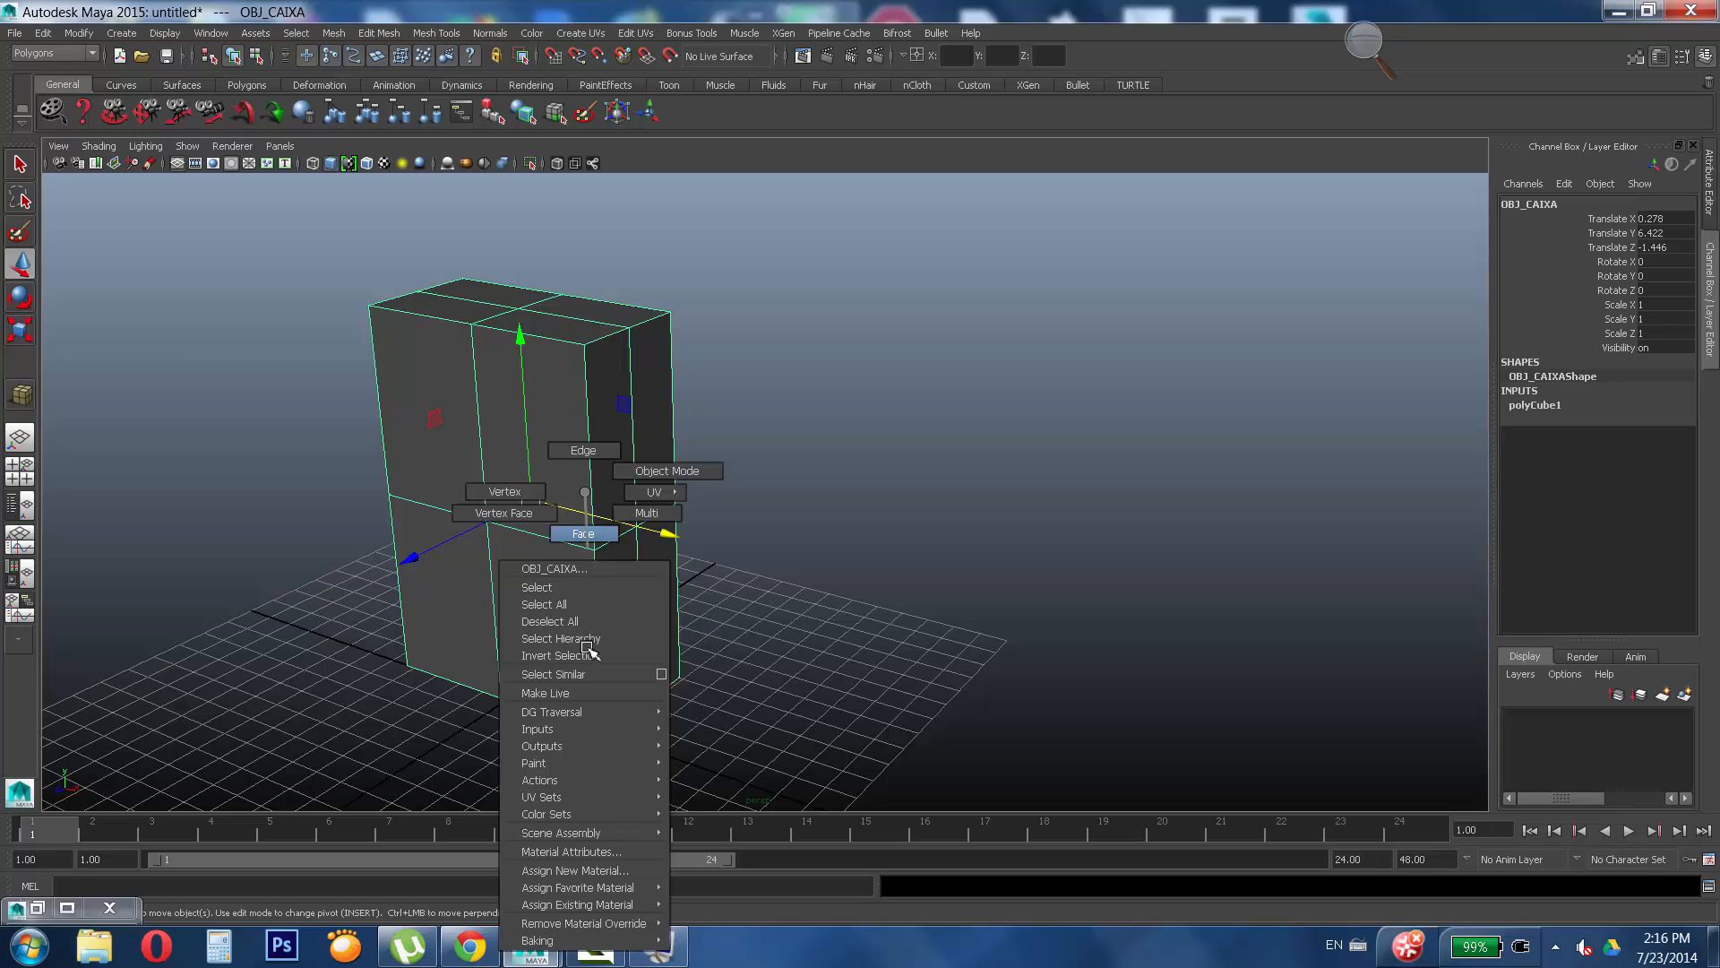
click(603, 872)
drag(426, 147, 1139, 79)
drag(1277, 233, 1275, 529)
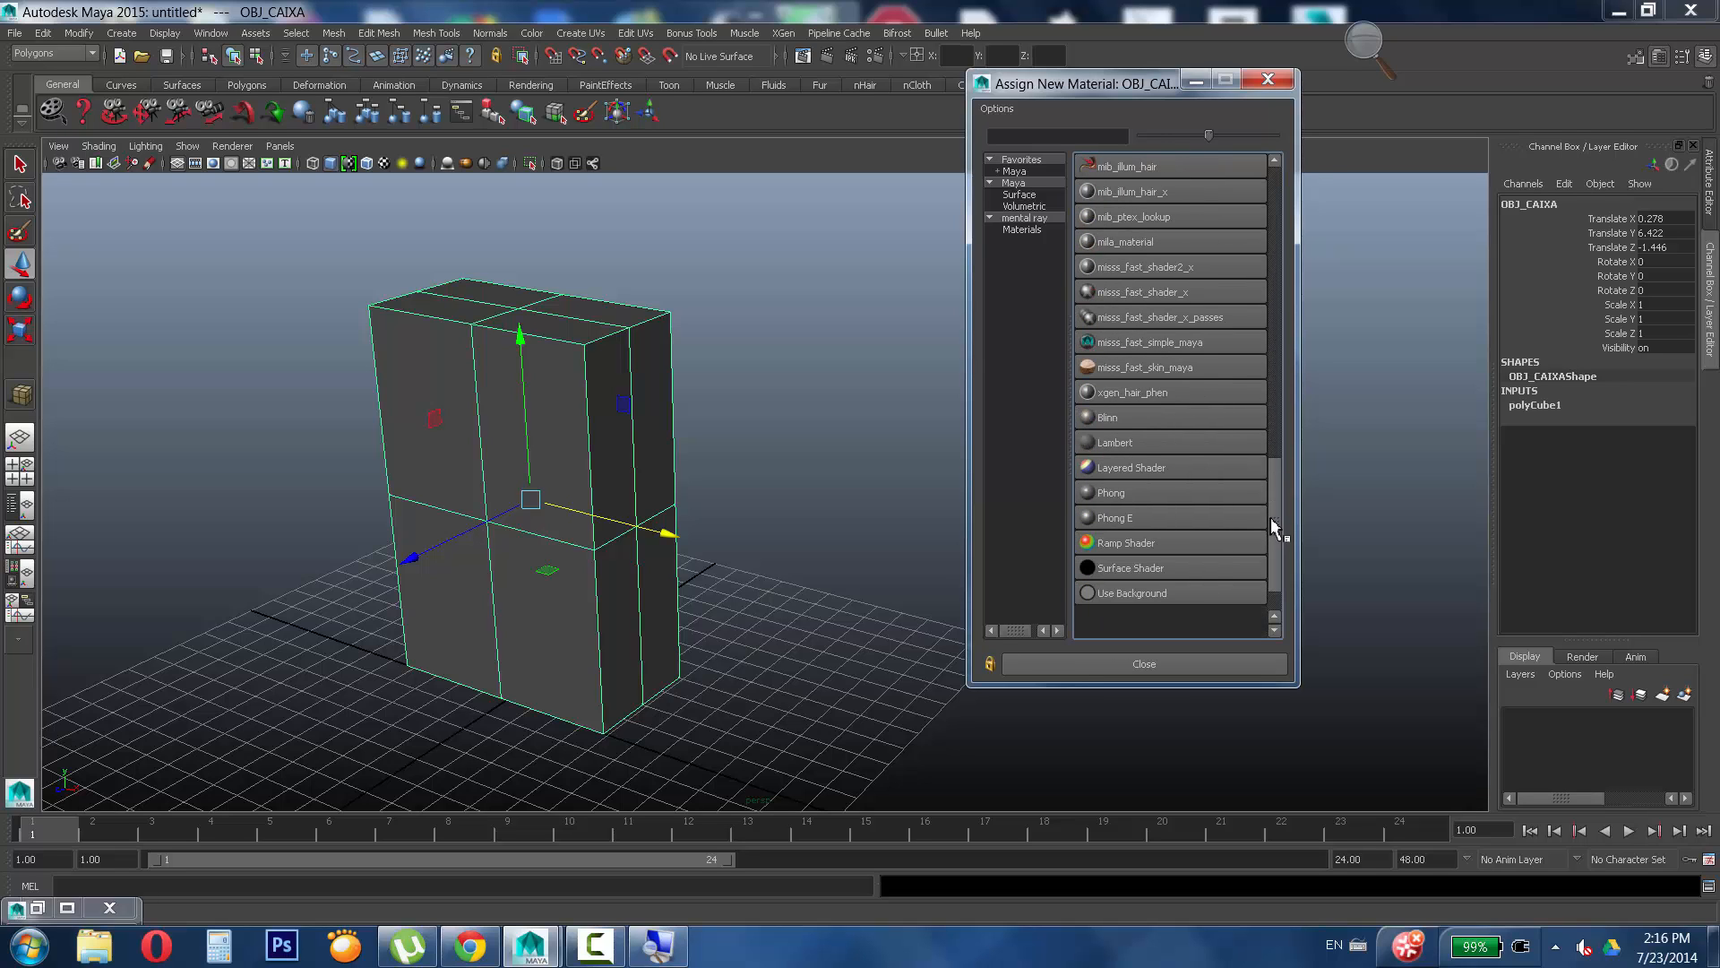
click(1111, 444)
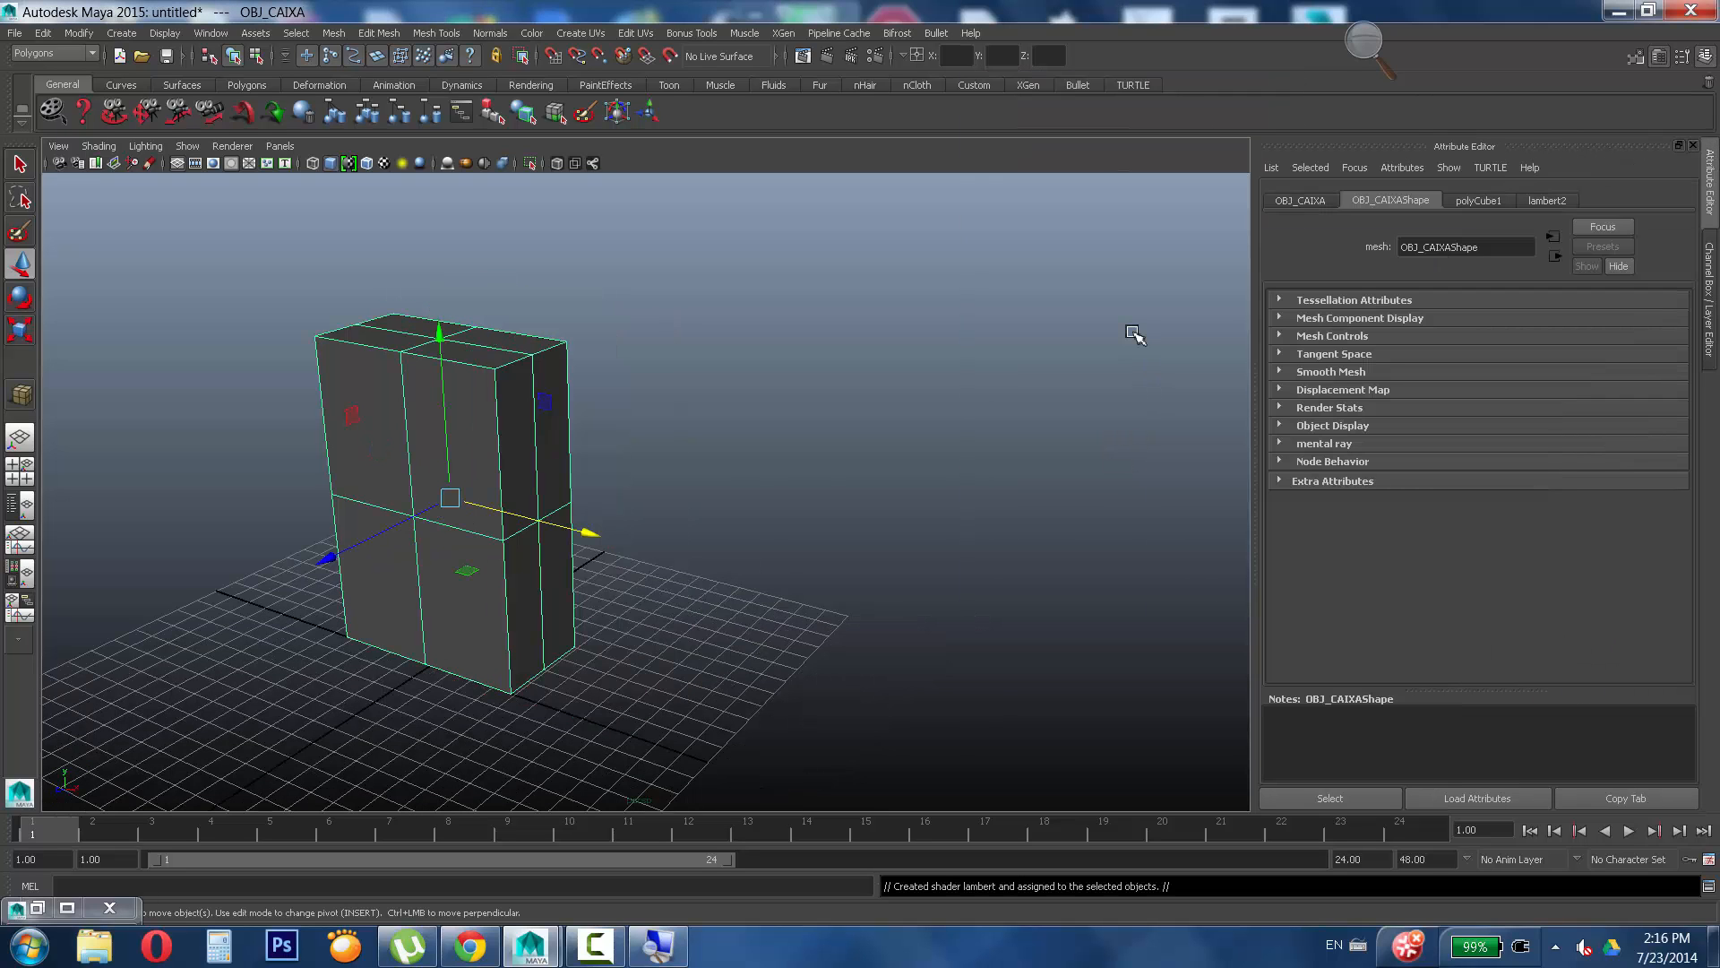
Rename the box's new Lambert material as MAT_CAIXA.
mouse_move(467, 375)
right_down()
mouse_move(474, 645)
mouse_move(499, 762)
mouse_move(507, 492)
mouse_move(531, 363)
mouse_move(549, 353)
right_up()
click(1551, 202)
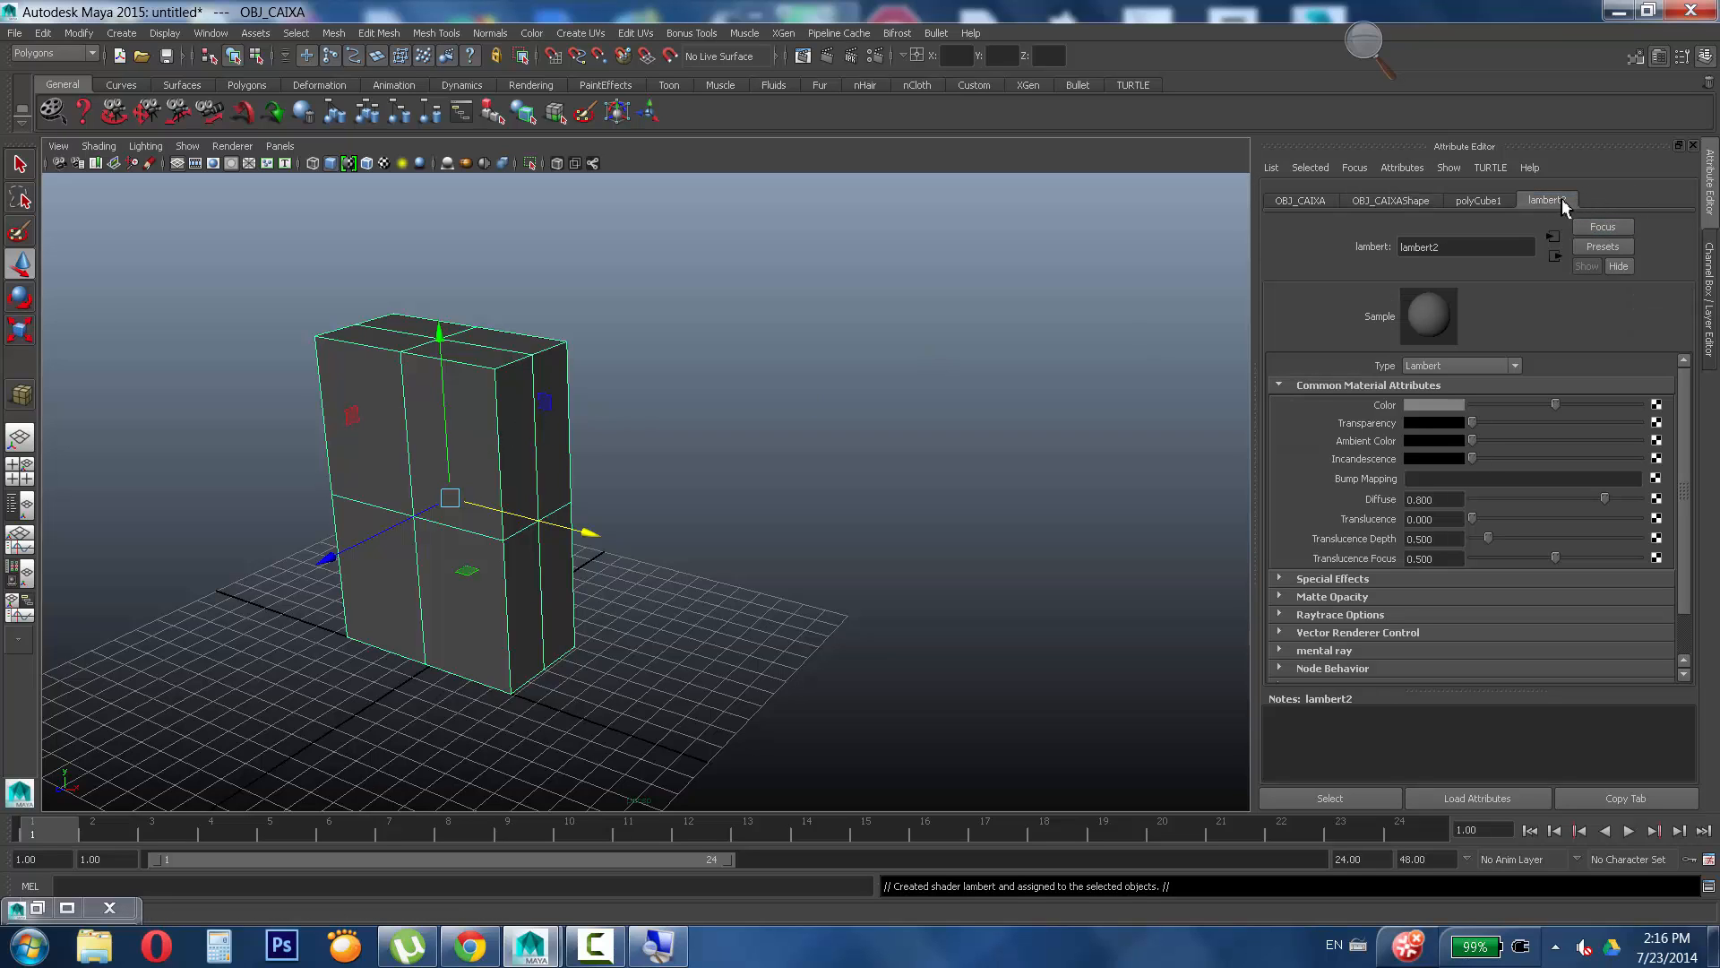
double_click(1453, 247)
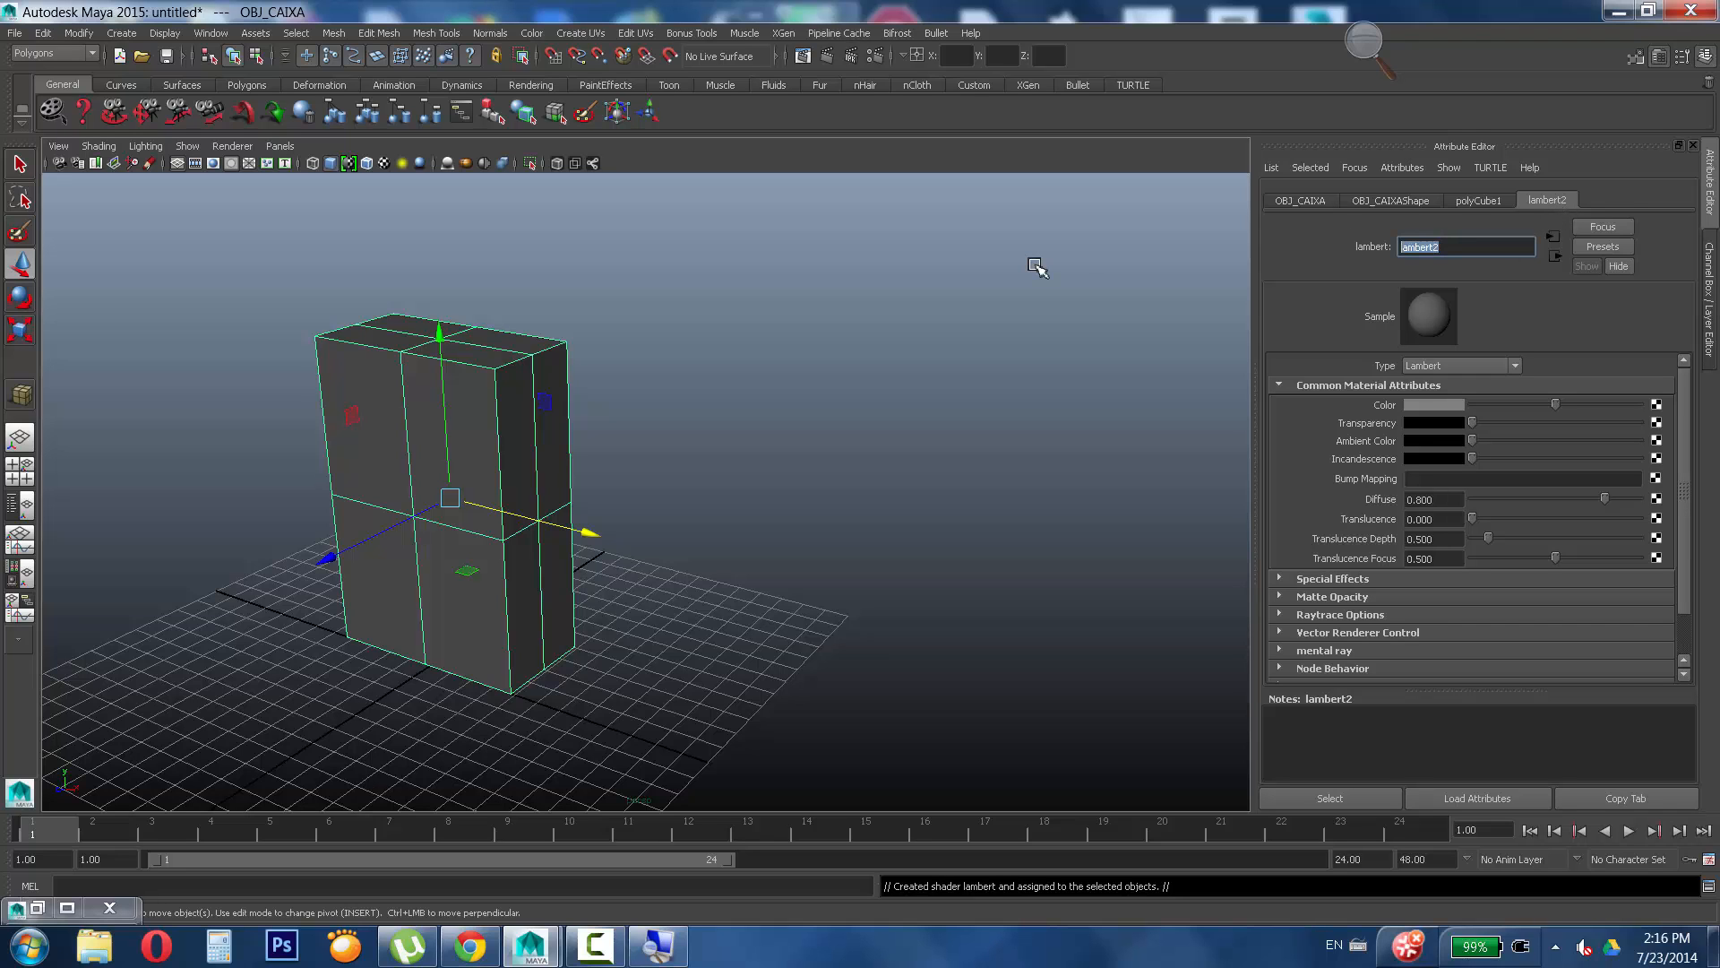
text(MAT)
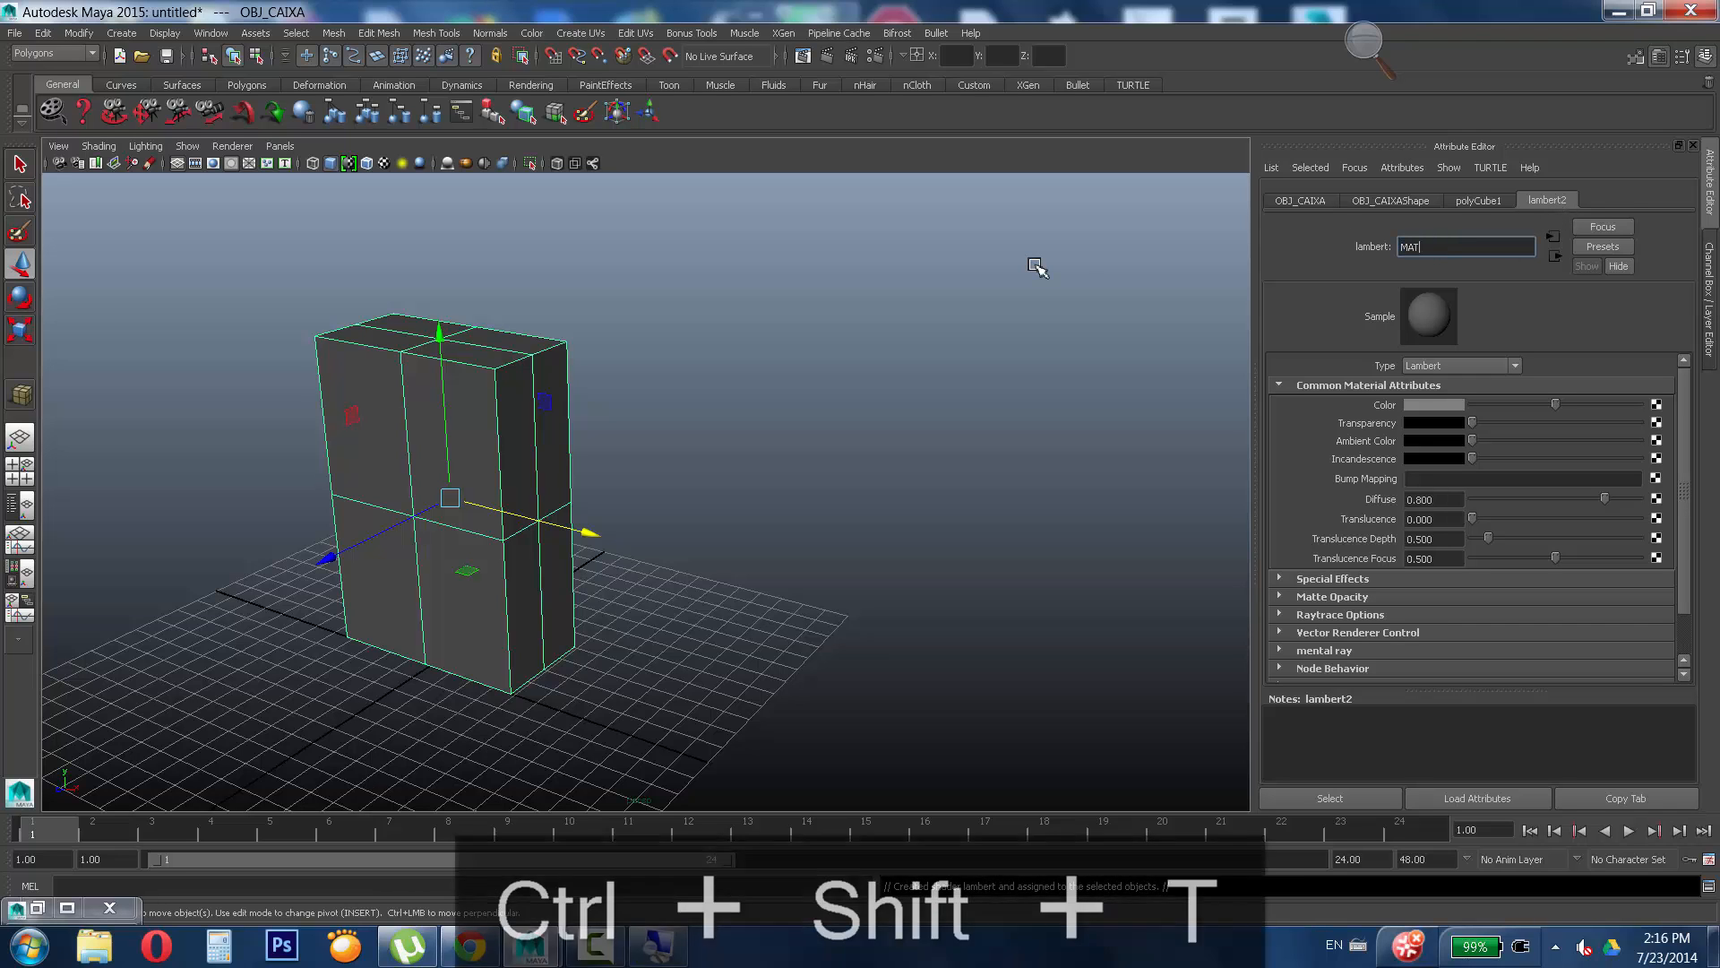
text(_)
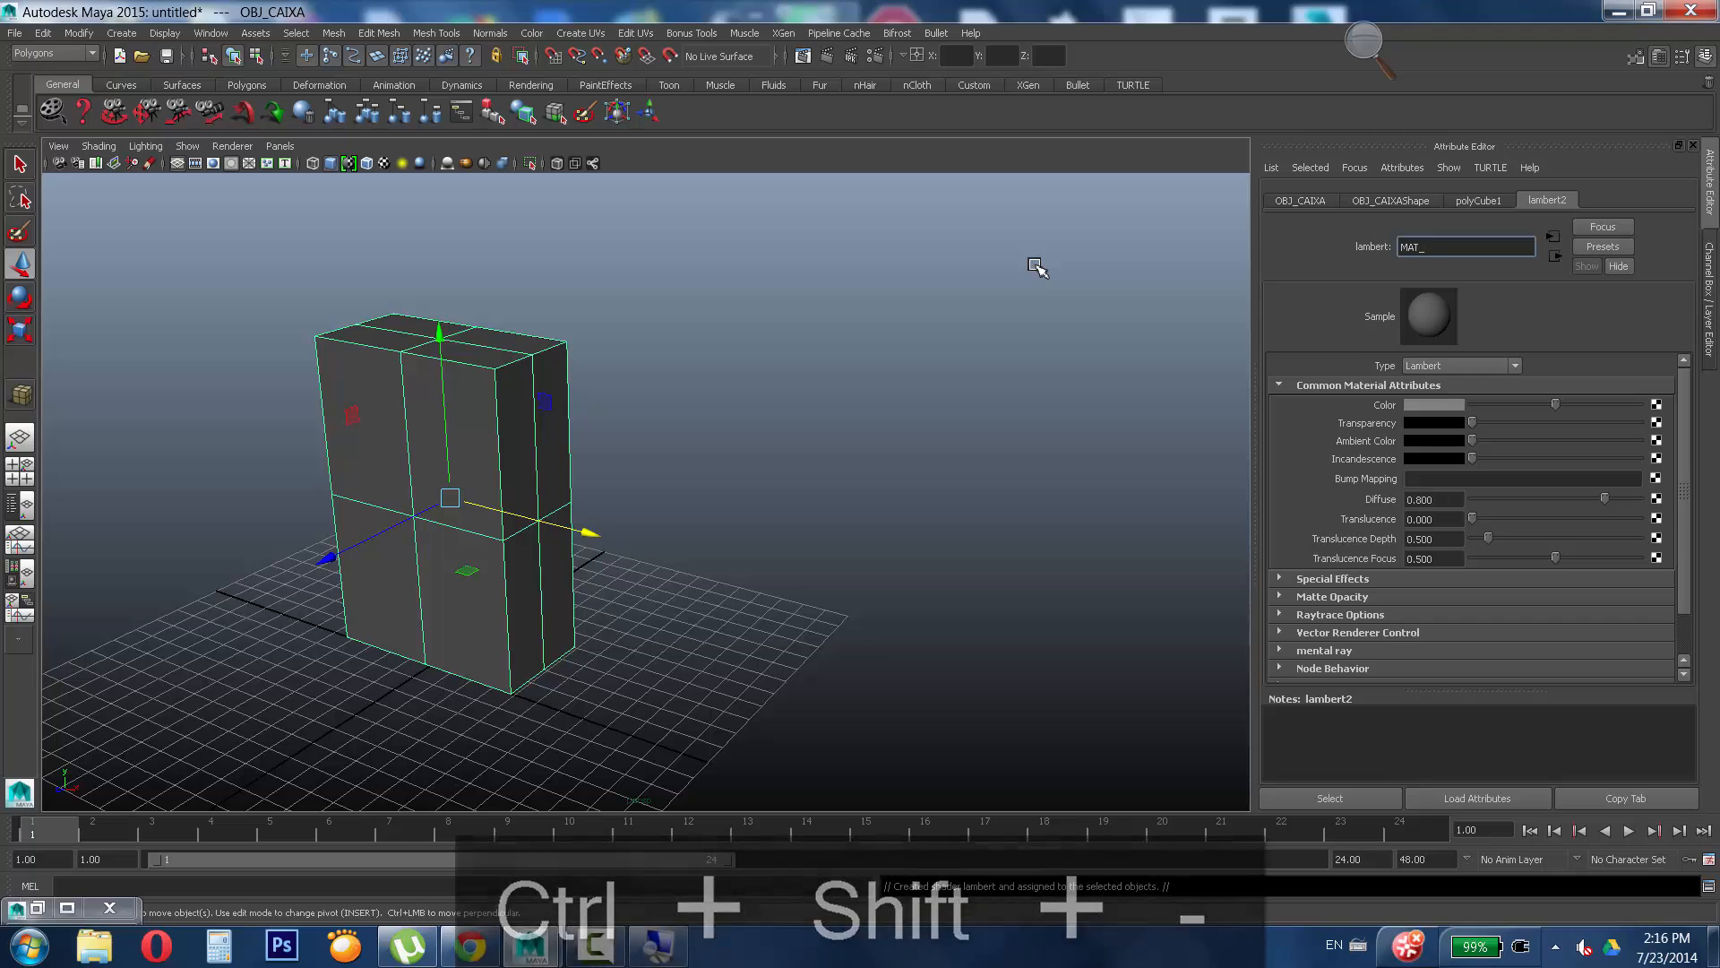
text(CAIXA)
key(ctrl+Return)
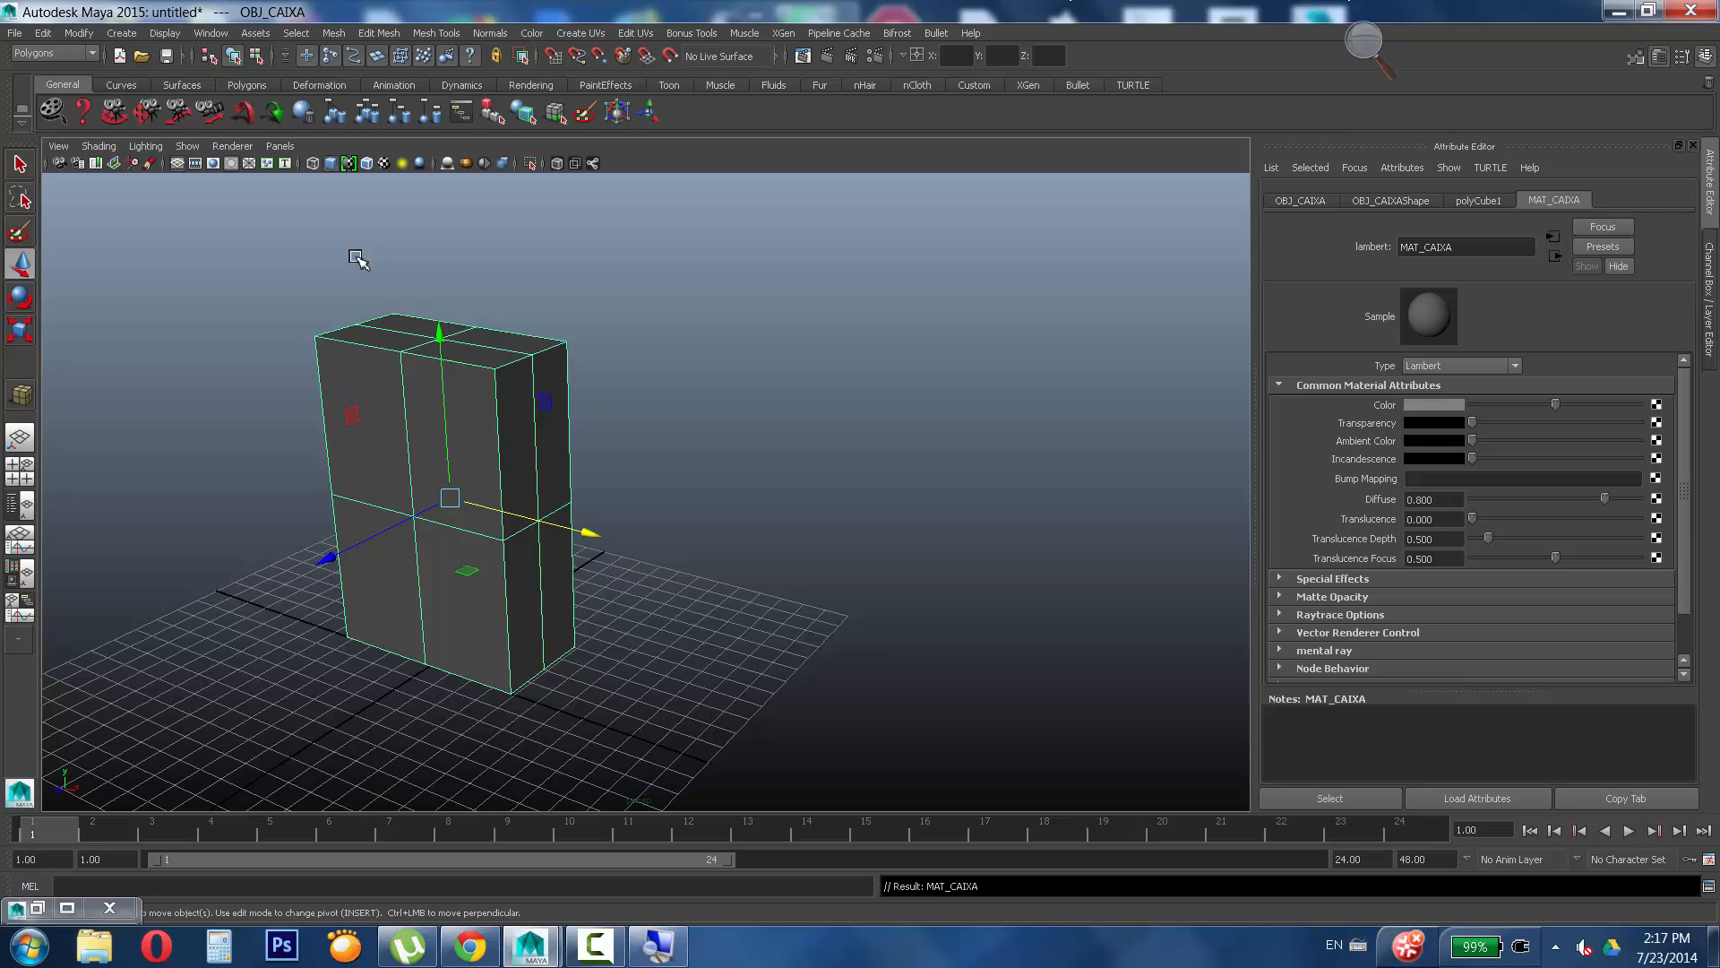
Restore the UV Texture Editor to view the box's UV layout and minimize it again.
click(37, 908)
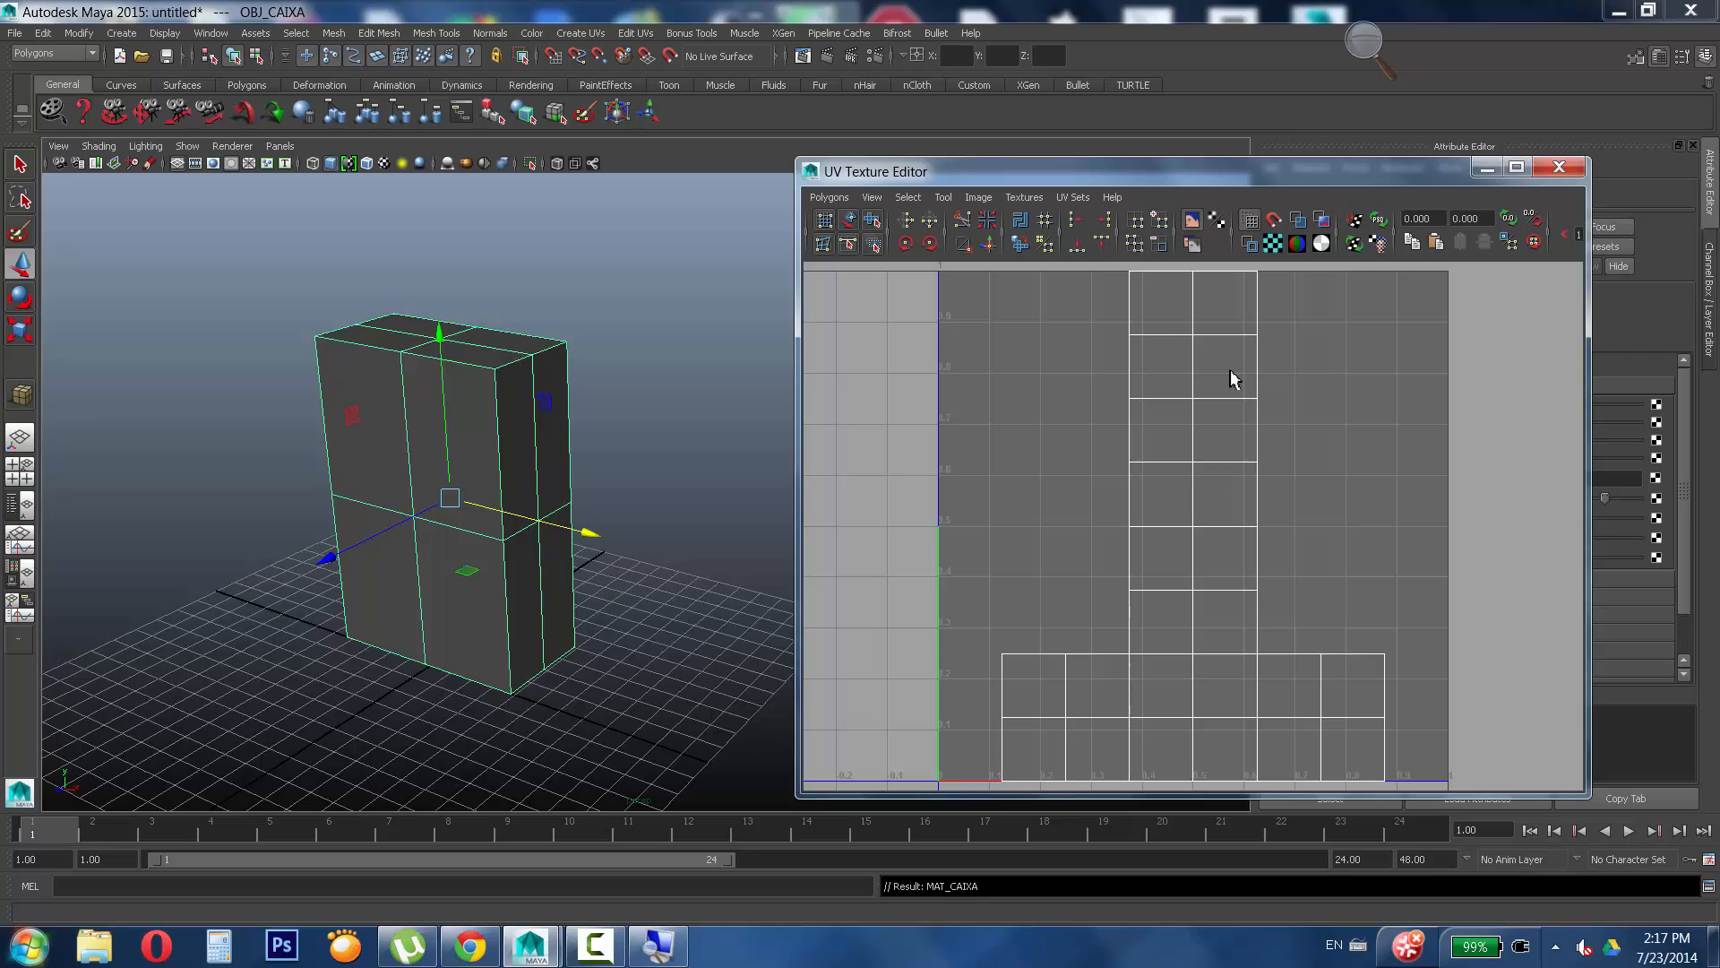
click(1487, 168)
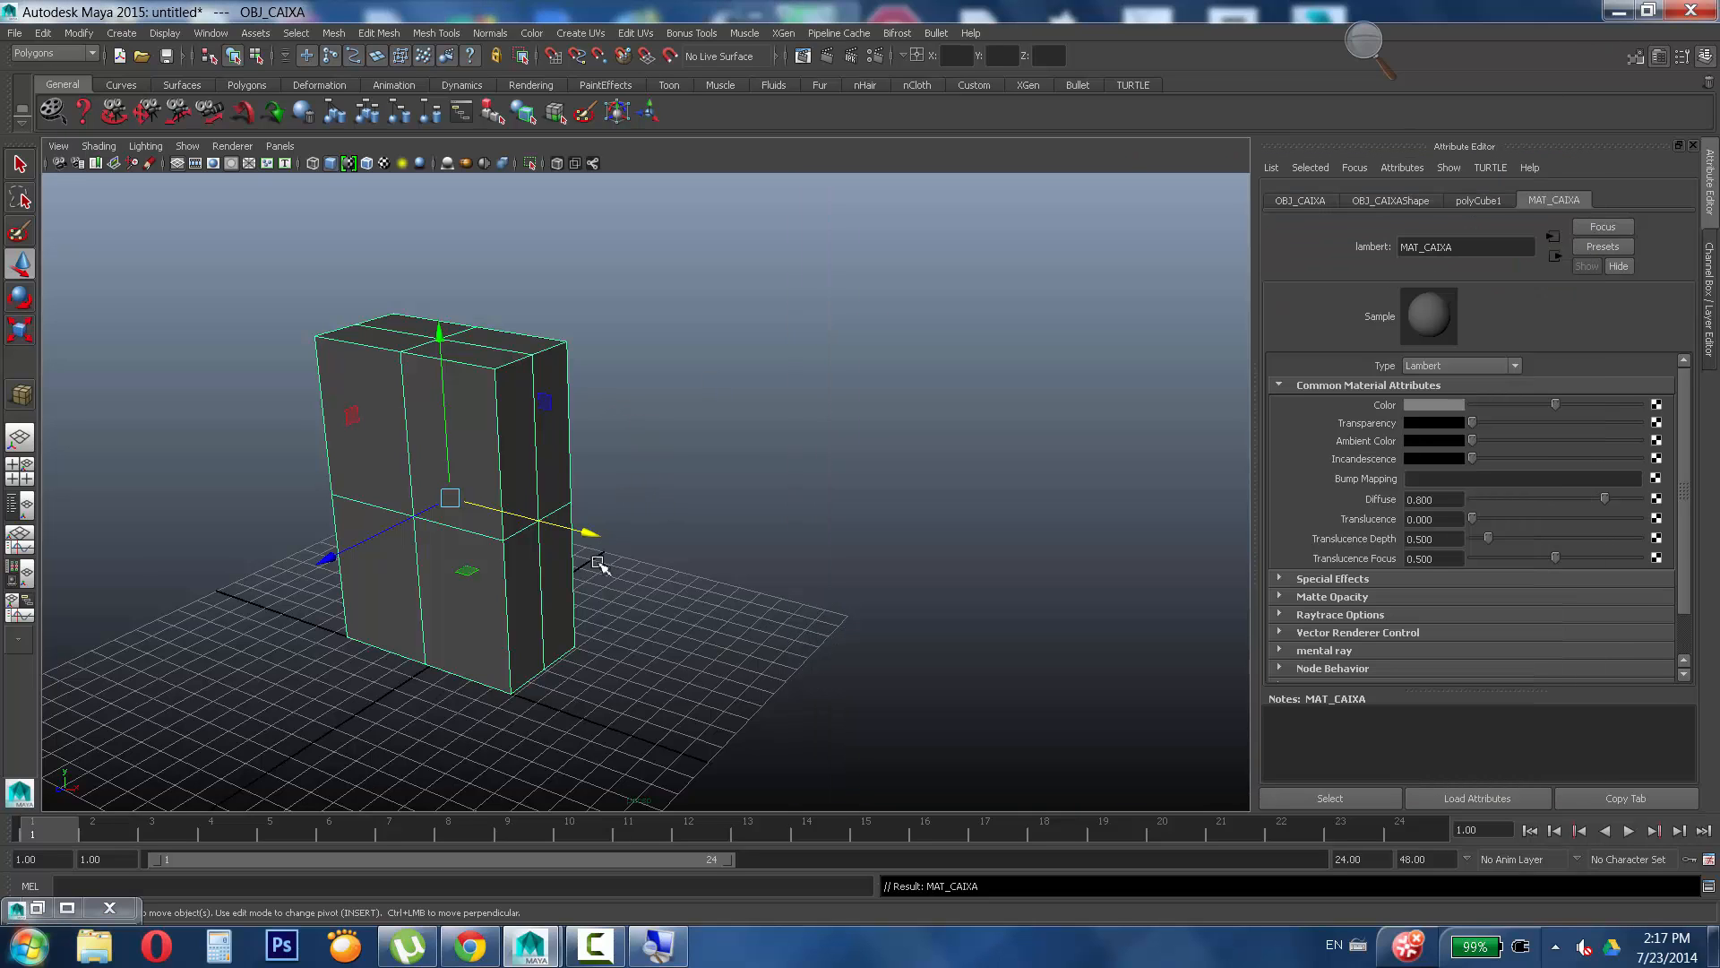
Create a polygon cube at the origin with OBJ_CAIXA deselected.
click(776, 591)
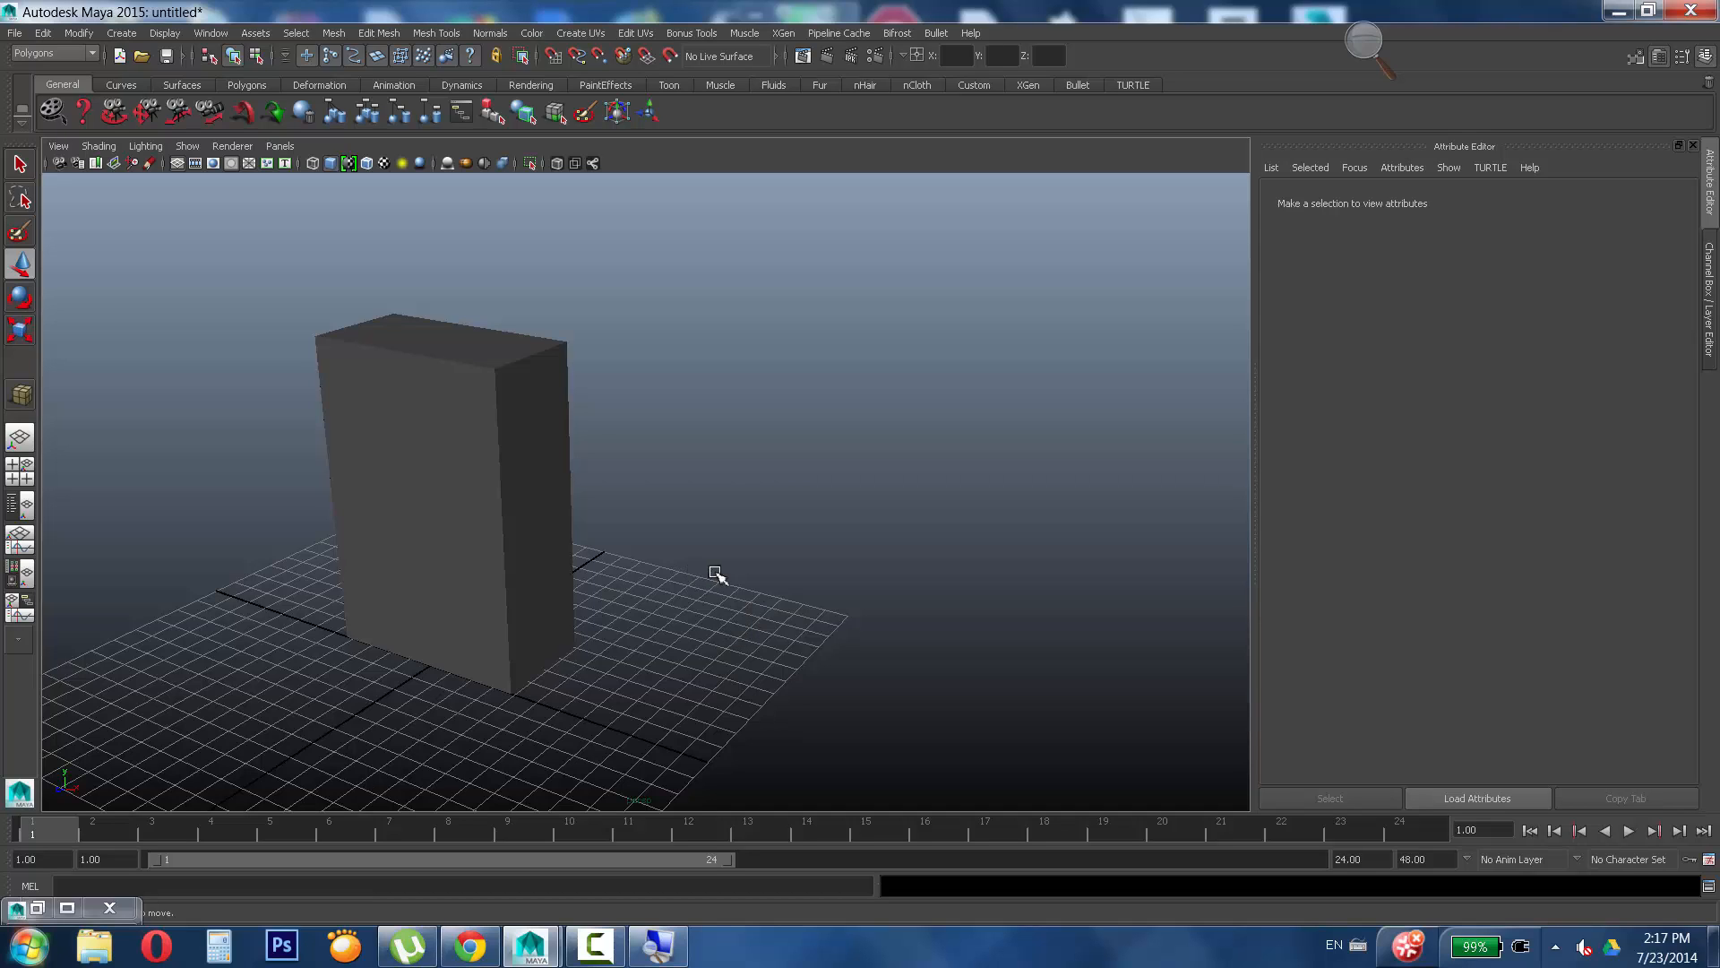
drag(794, 440, 896, 638)
drag(817, 513, 859, 582)
shift+right_click(758, 541)
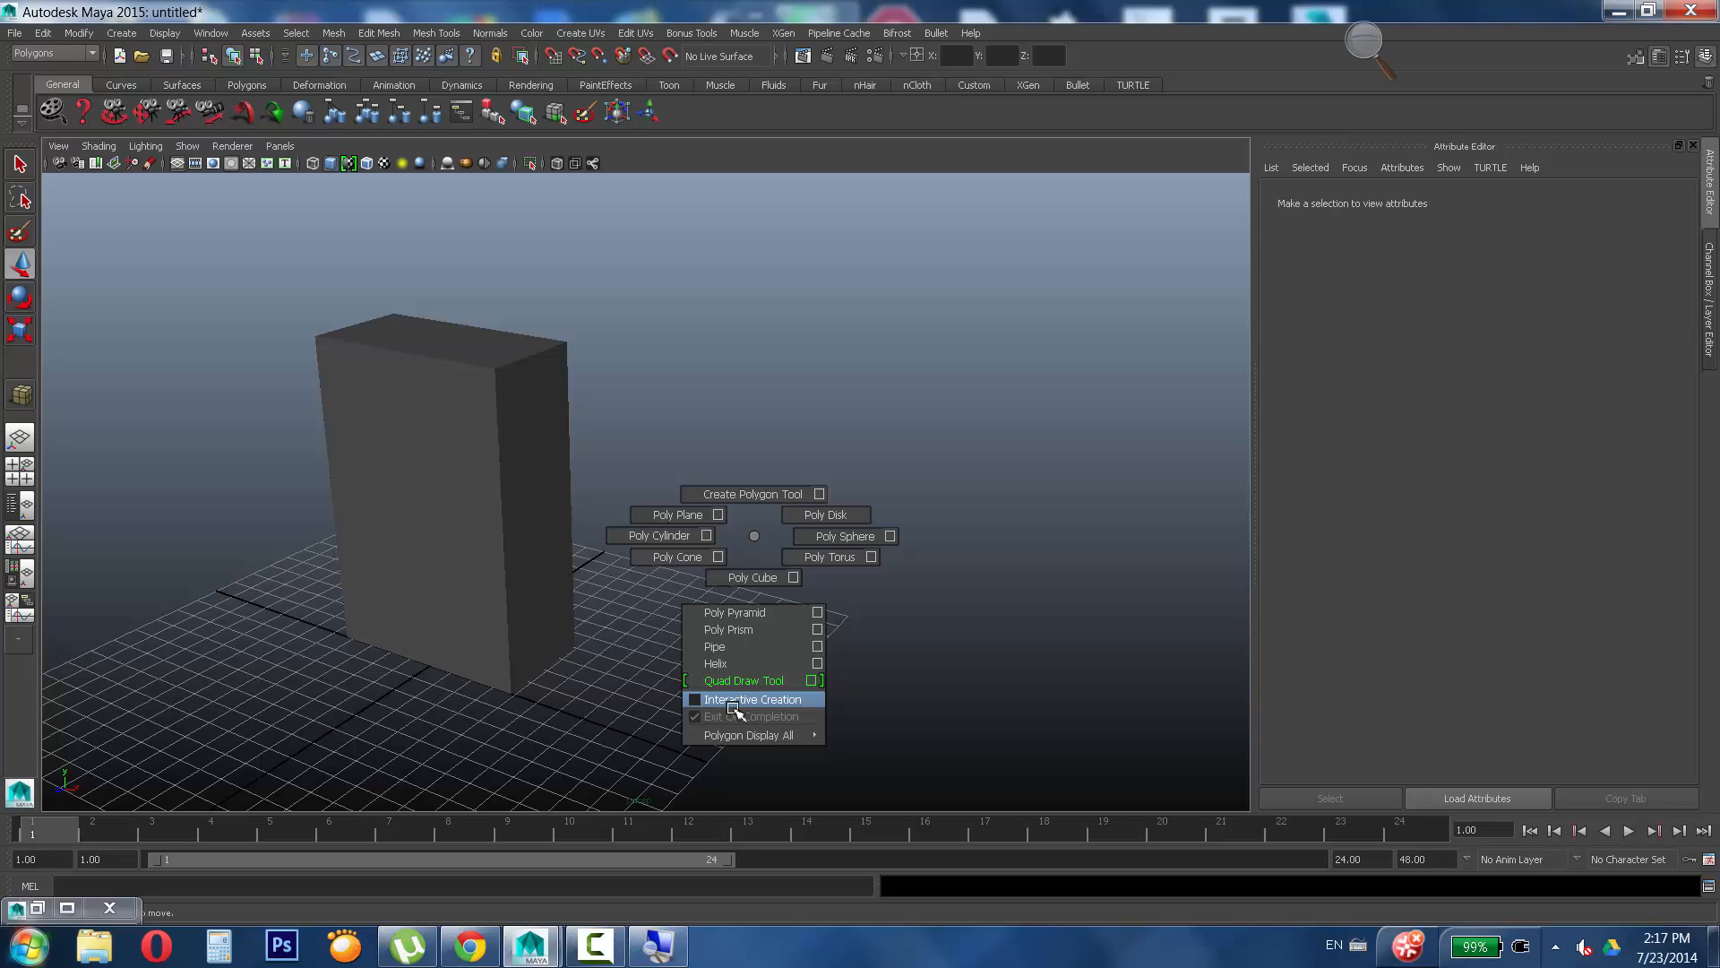
mouse_move(735, 708)
shift+right_down()
mouse_move(759, 529)
mouse_move(785, 613)
mouse_move(782, 724)
mouse_move(785, 612)
shift+right_up()
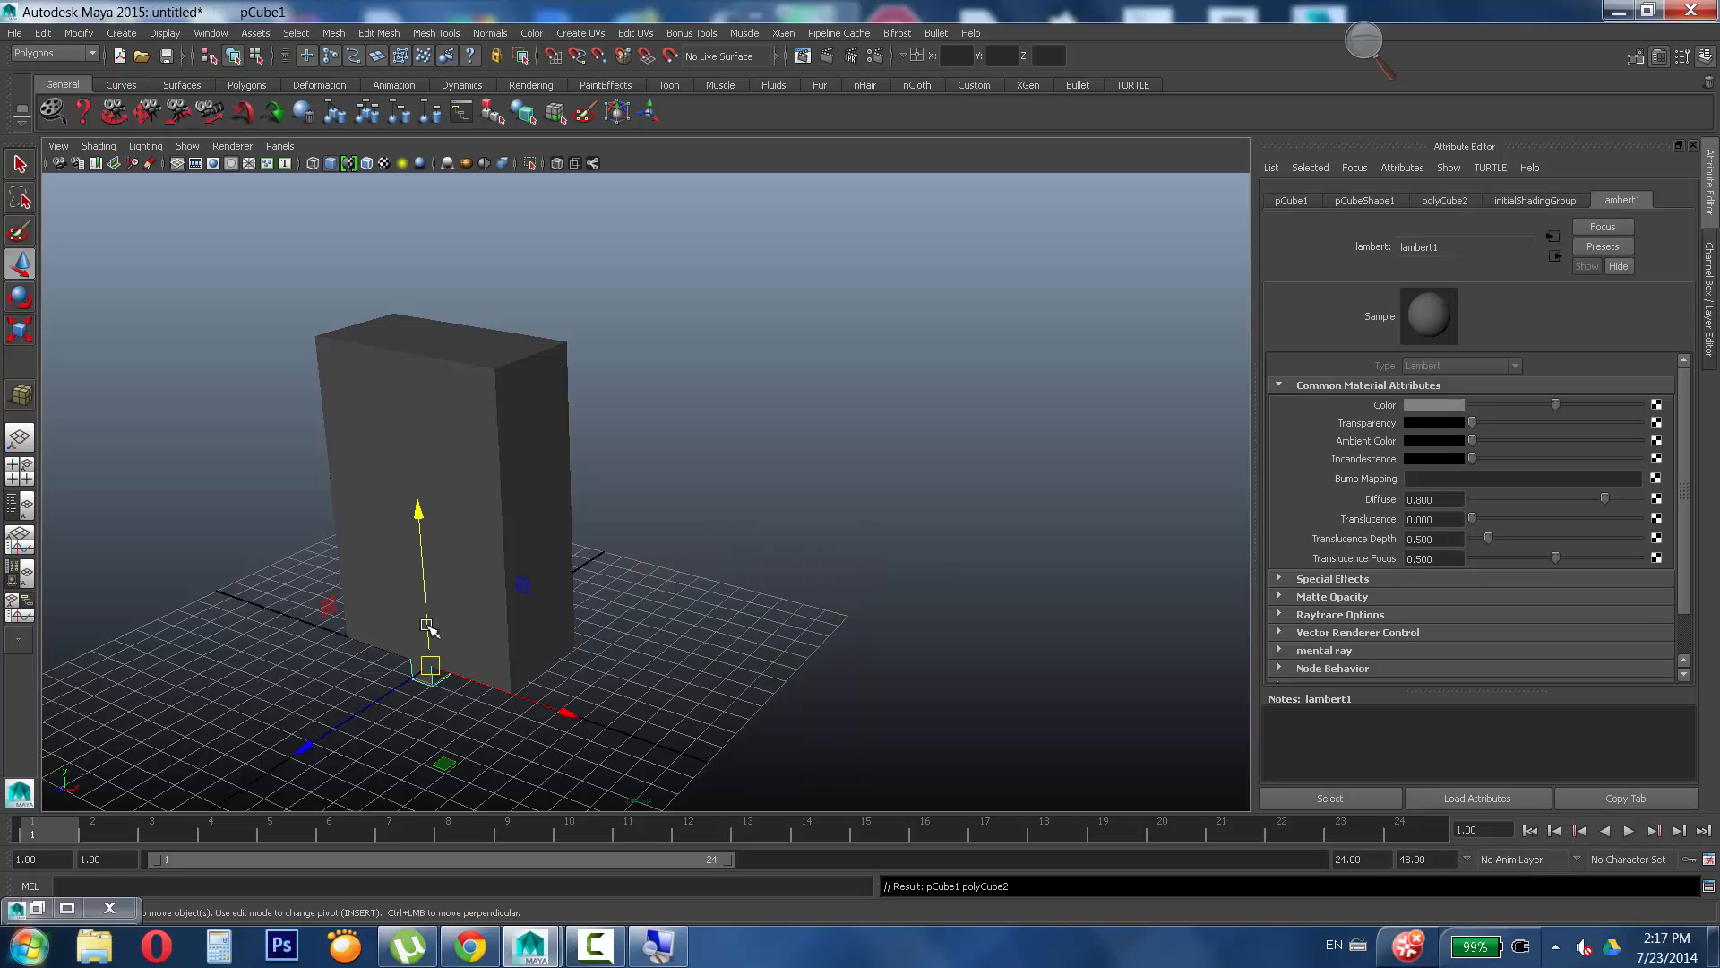
Move the new cube beside OBJ_CAIXA, to about 13.8 in X and 5.98 in Y.
drag(516, 694, 708, 754)
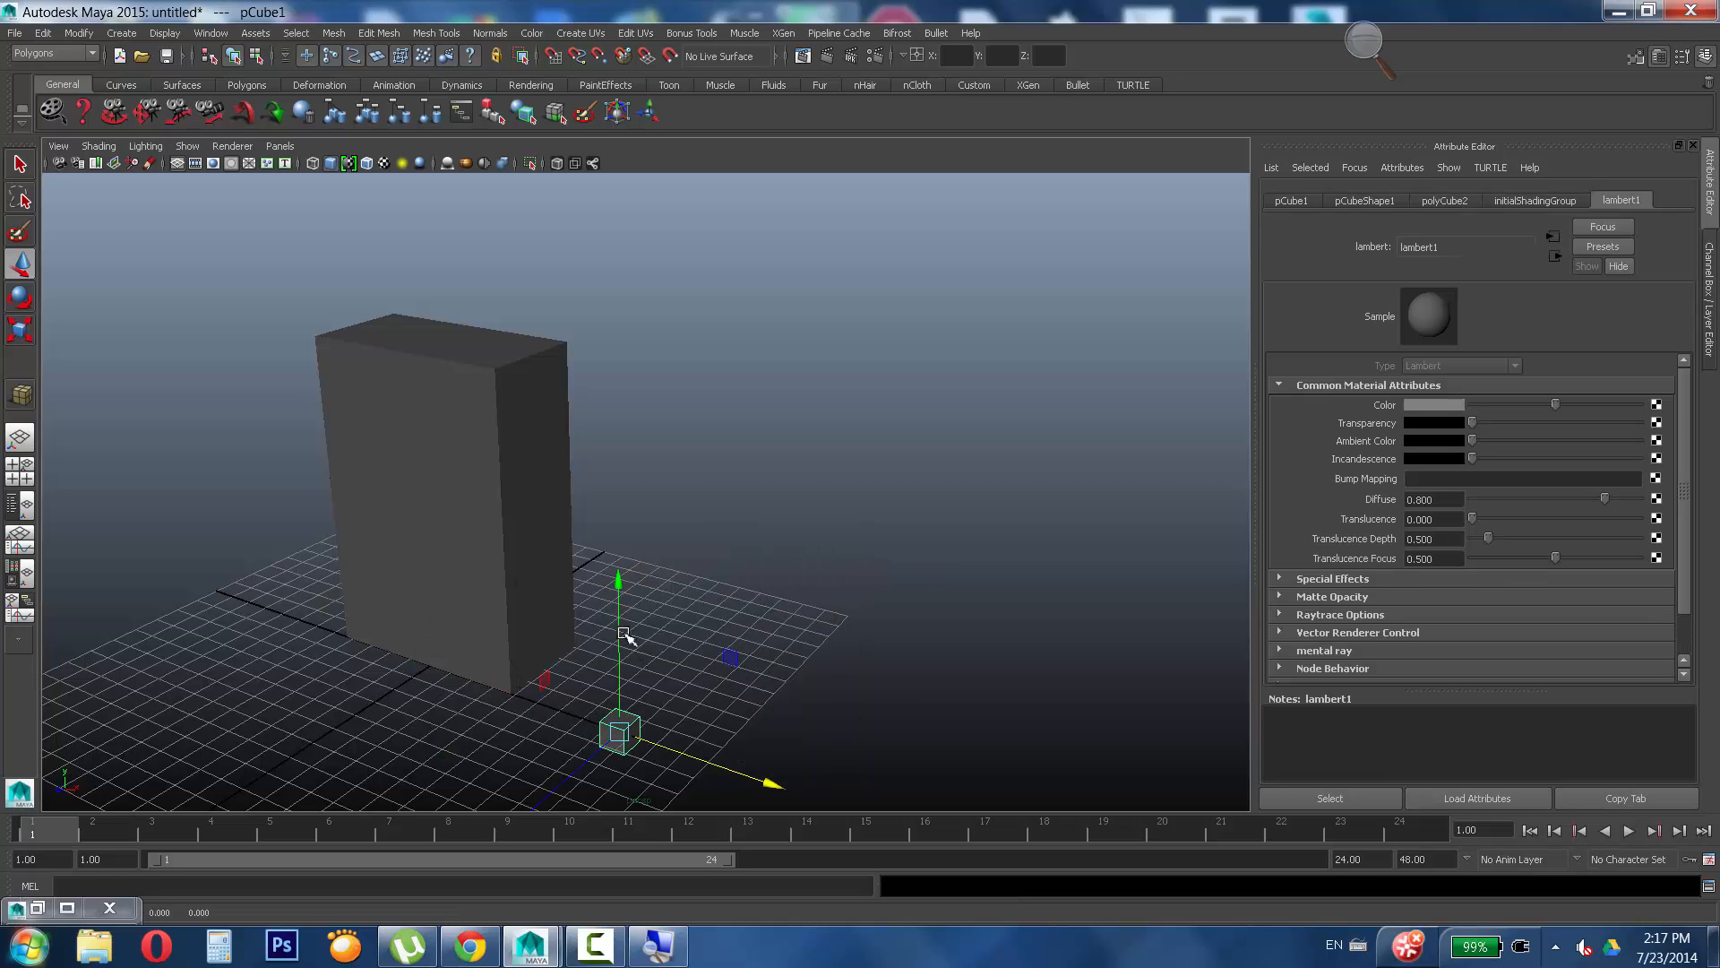
drag(623, 633, 648, 458)
drag(756, 615, 911, 653)
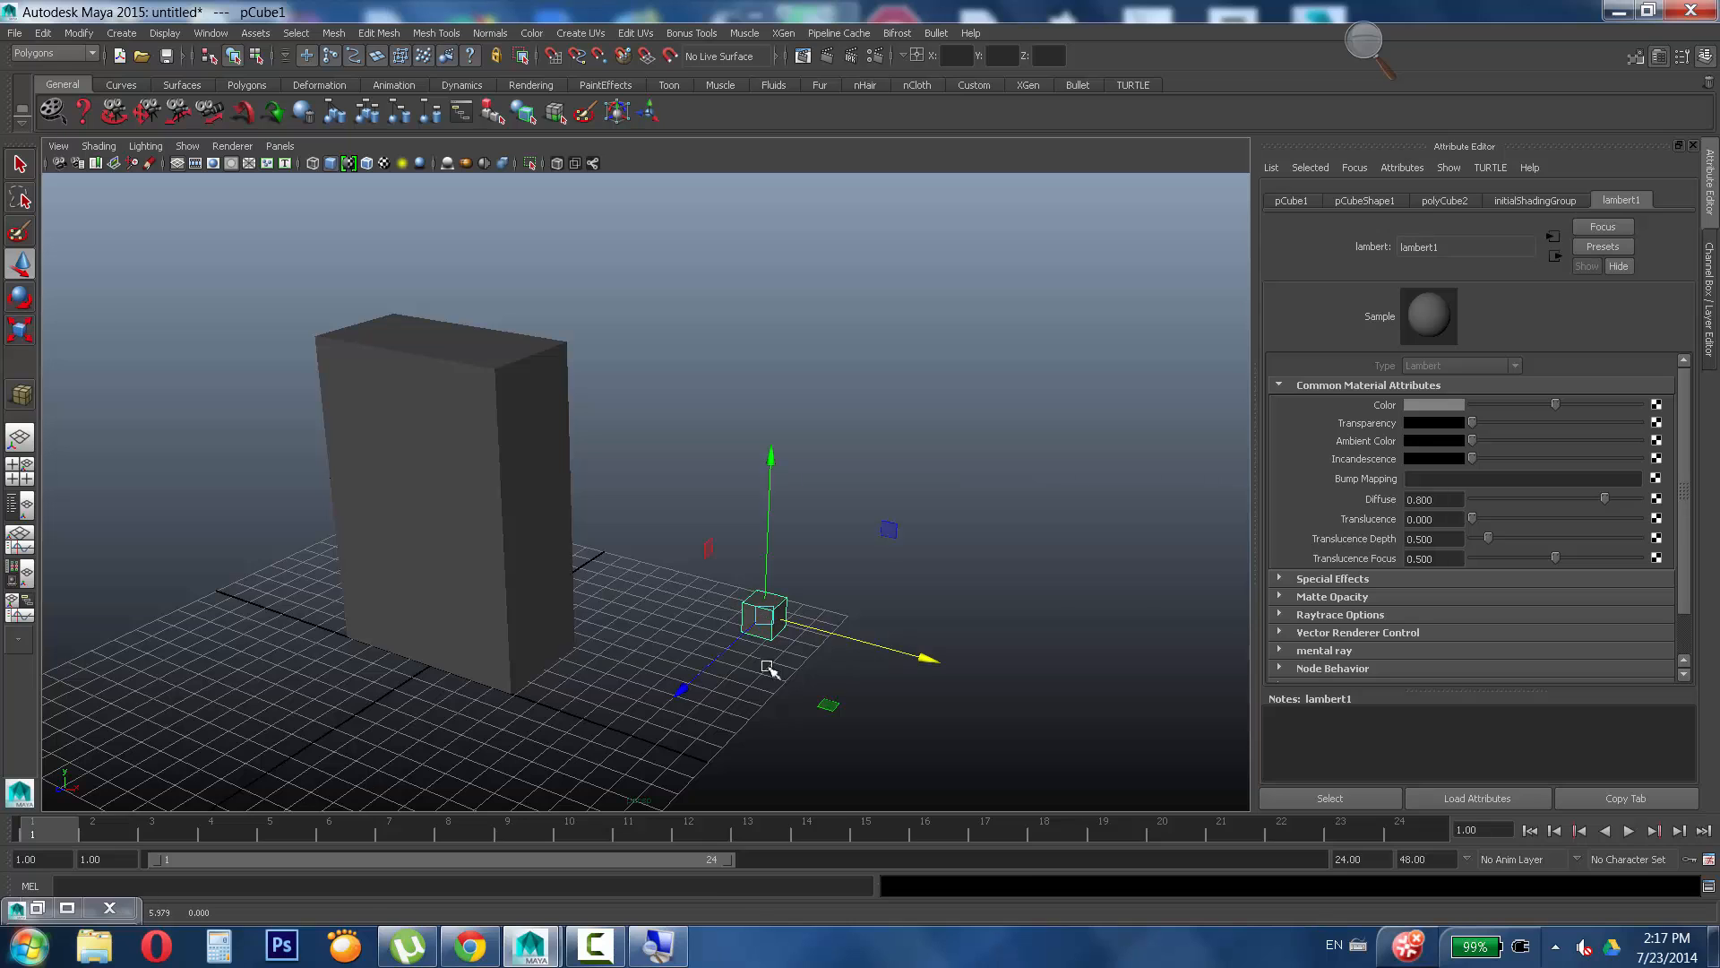
Scale the new cube uniformly to about 7.76 and deselect it.
key(ctrl+r)
drag(769, 620, 928, 525)
alt+drag(923, 524, 1031, 516)
alt+right_drag(1030, 516, 720, 570)
mouse_move(719, 570)
alt+mouse_down()
mouse_move(699, 568)
mouse_move(756, 561)
mouse_move(728, 559)
alt+mouse_up()
mouse_move(787, 547)
alt+mouse_down()
mouse_move(760, 565)
mouse_move(789, 553)
alt+mouse_up()
click(869, 448)
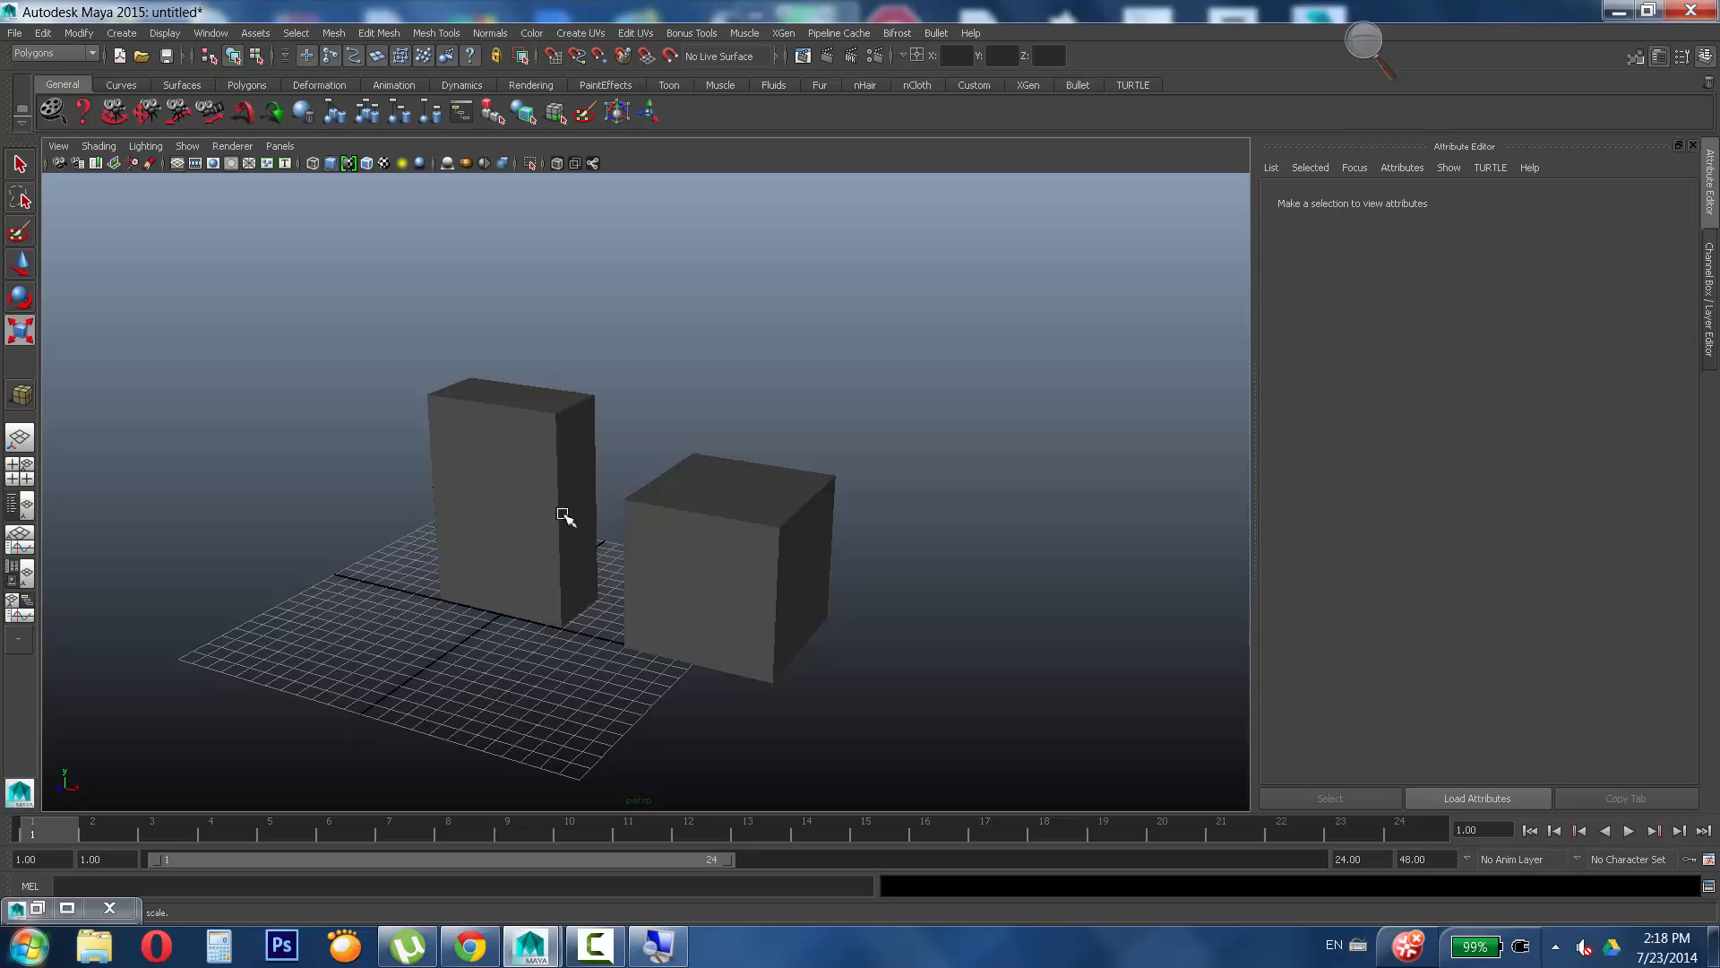
Examine the width, height and depth in the cube's polyCube2 creation inputs.
click(752, 604)
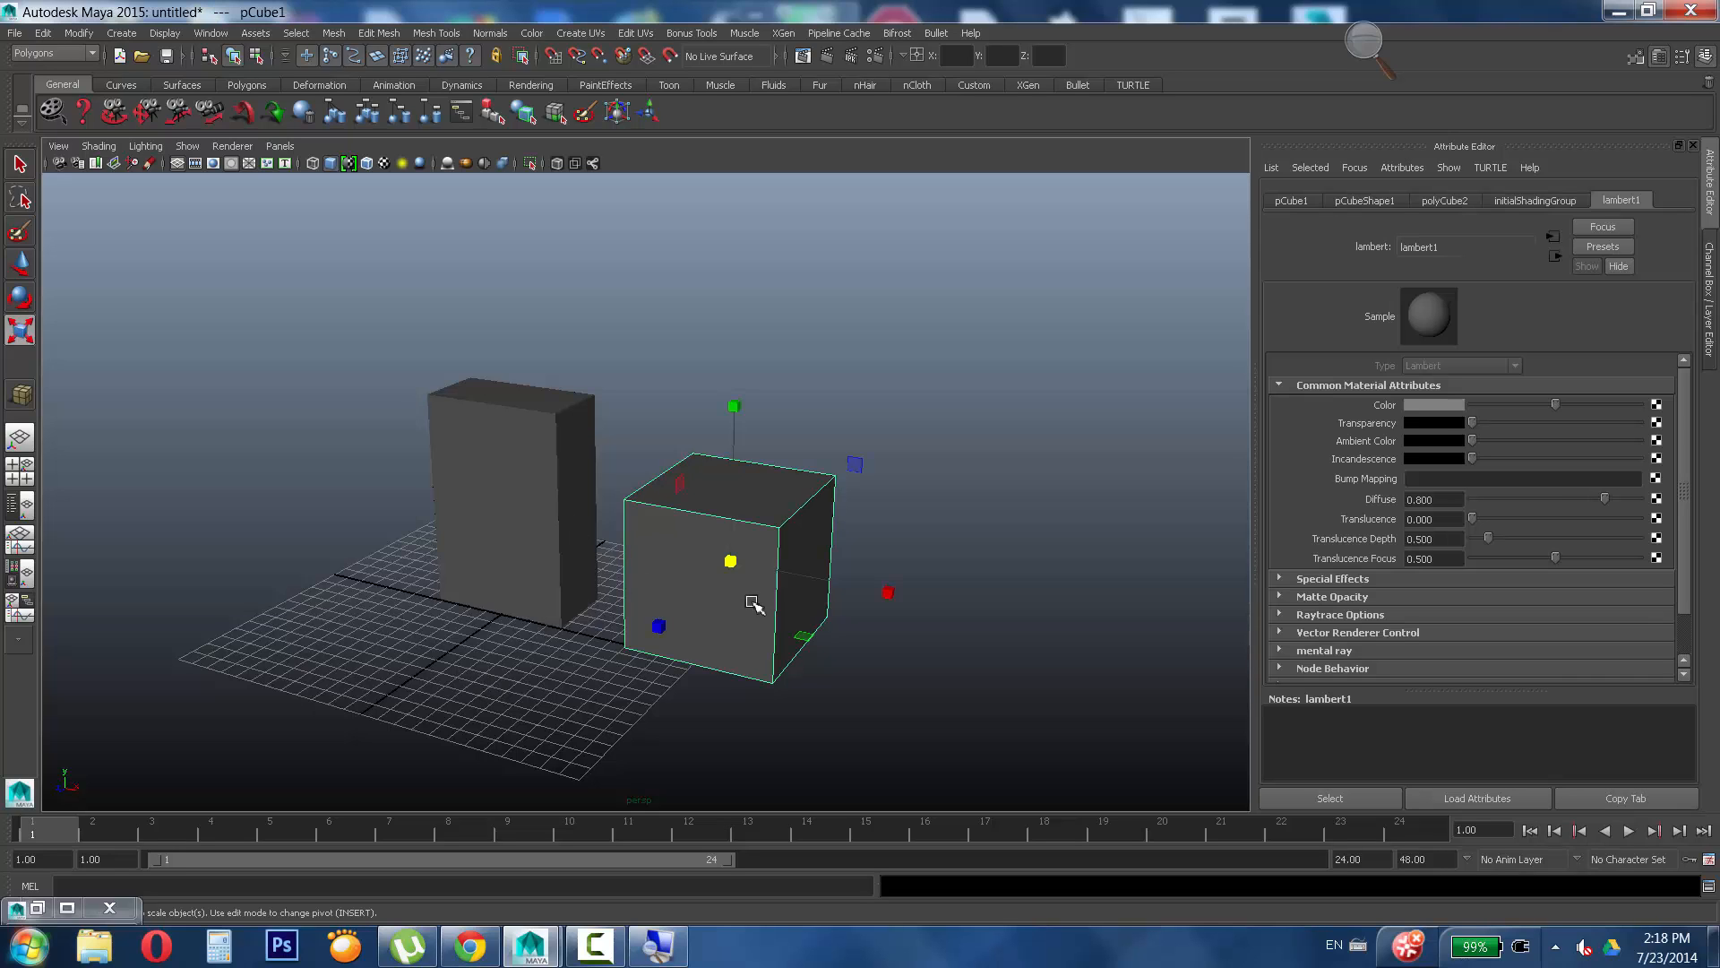
click(1712, 328)
click(1535, 405)
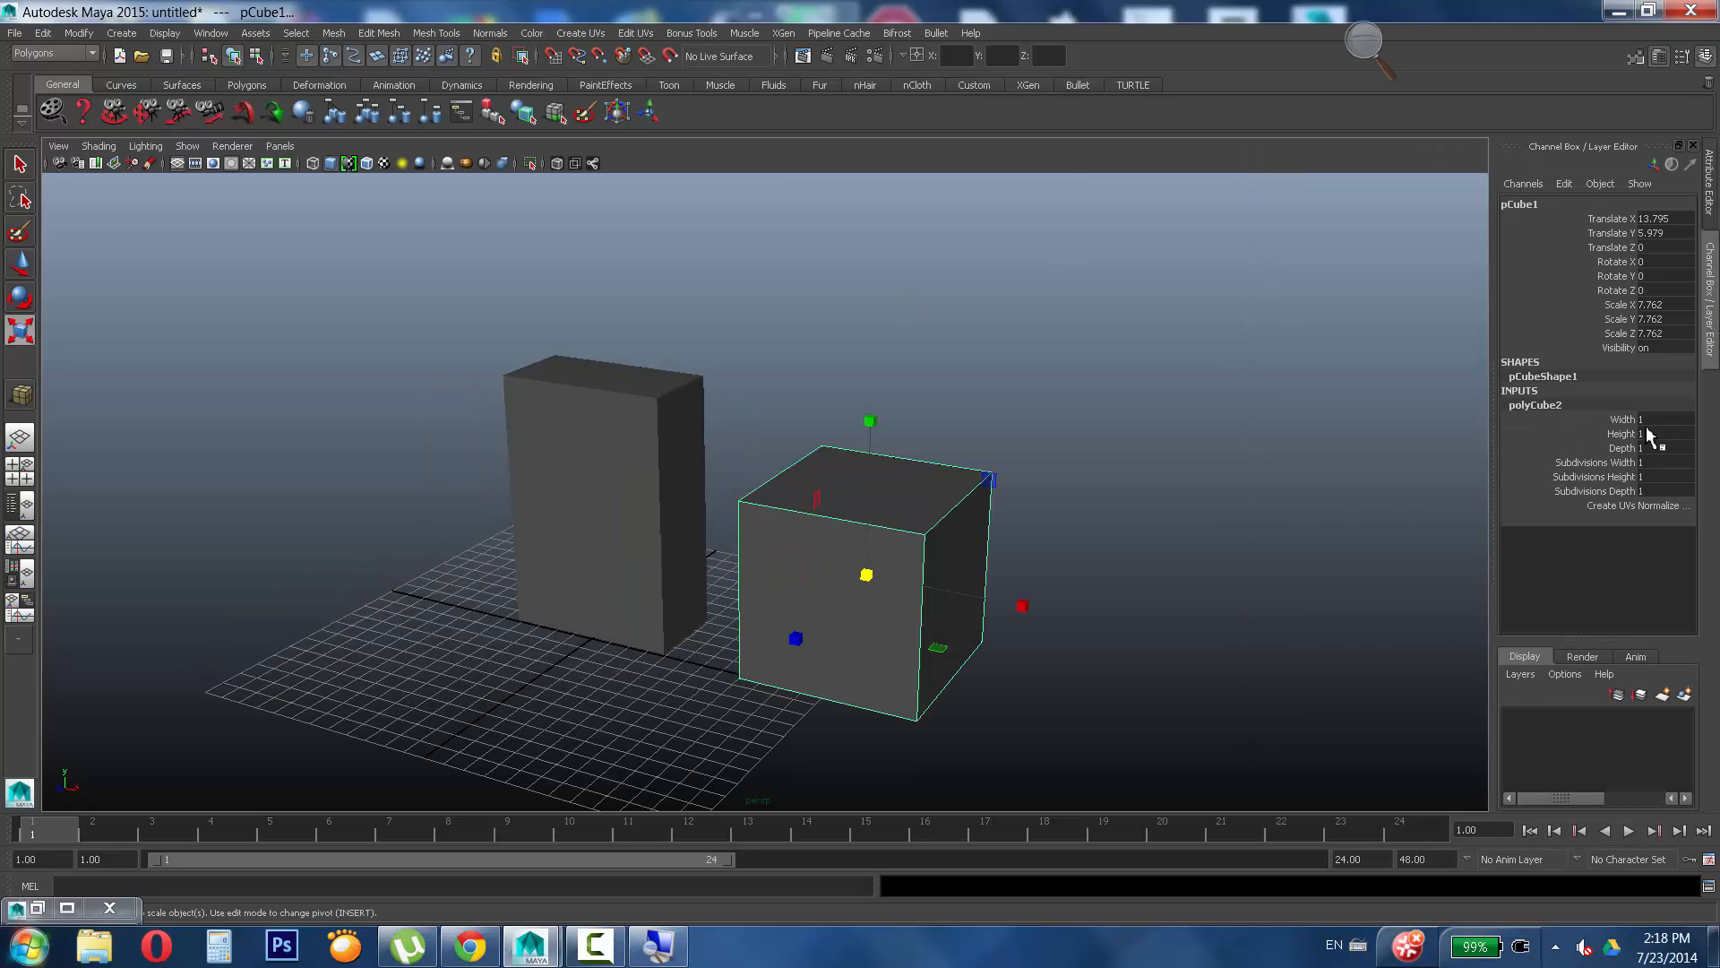
drag(1657, 420, 1655, 448)
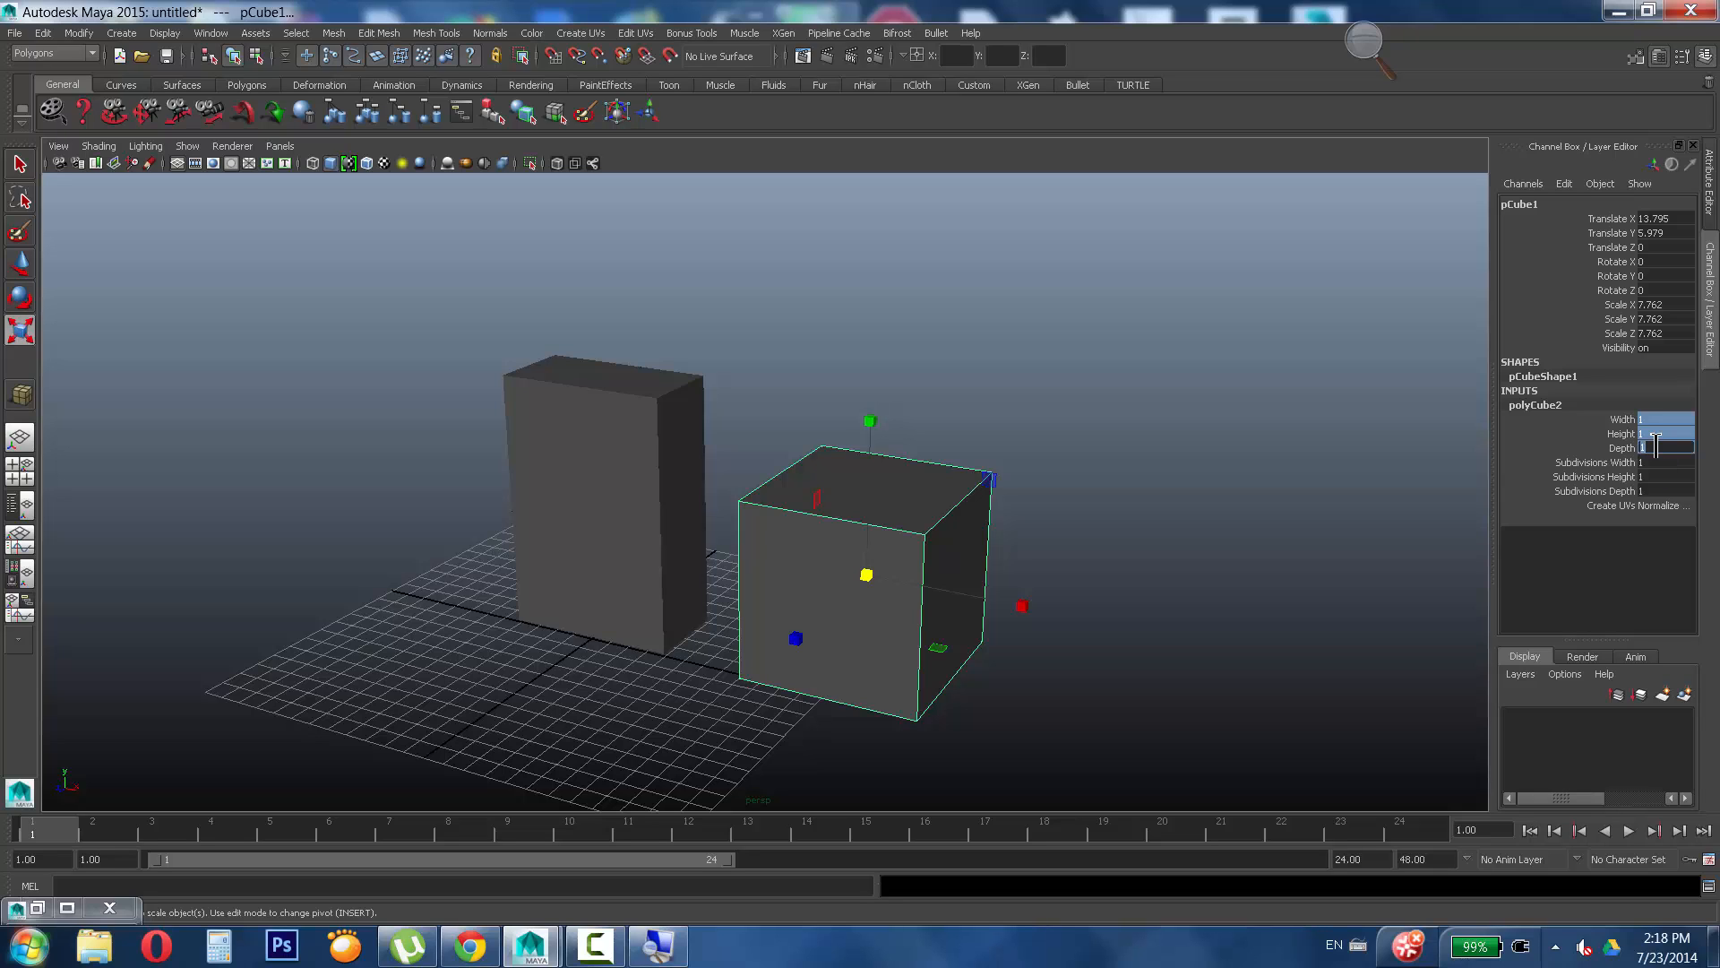
click(767, 185)
click(914, 538)
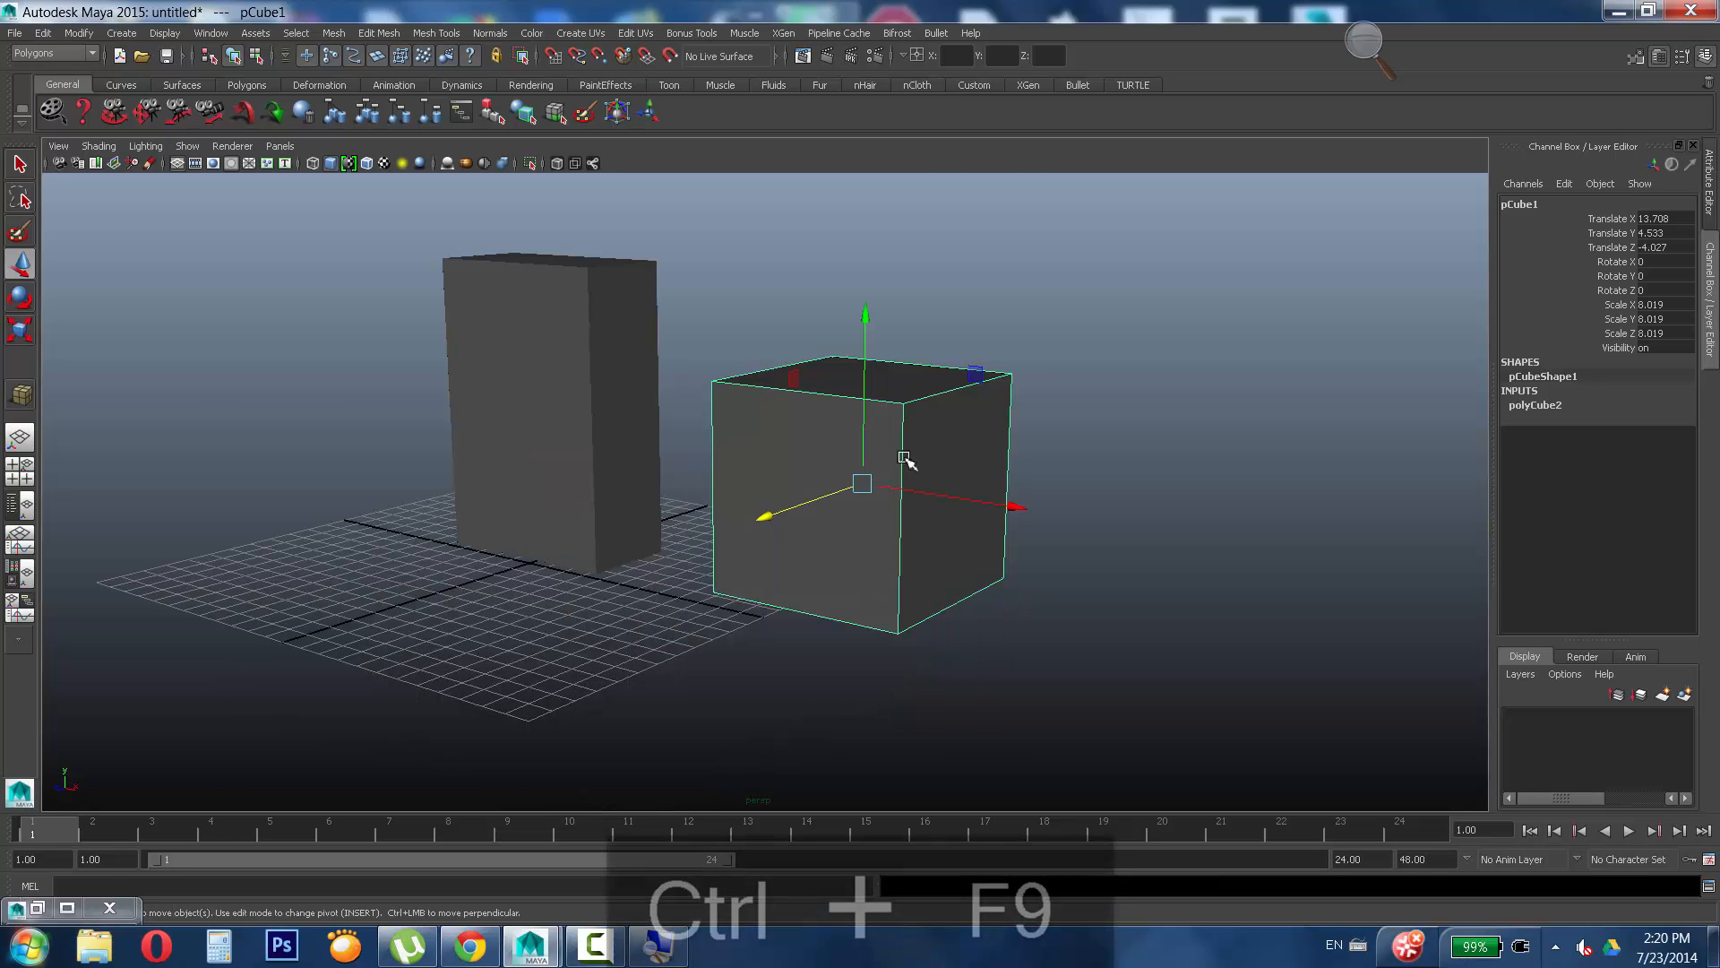
Mark edges of the cube and the tall box with red freehand strokes in Camtasia Recorder's ScreenDraw, and clear the marks.
alt+drag(1131, 427, 1018, 411)
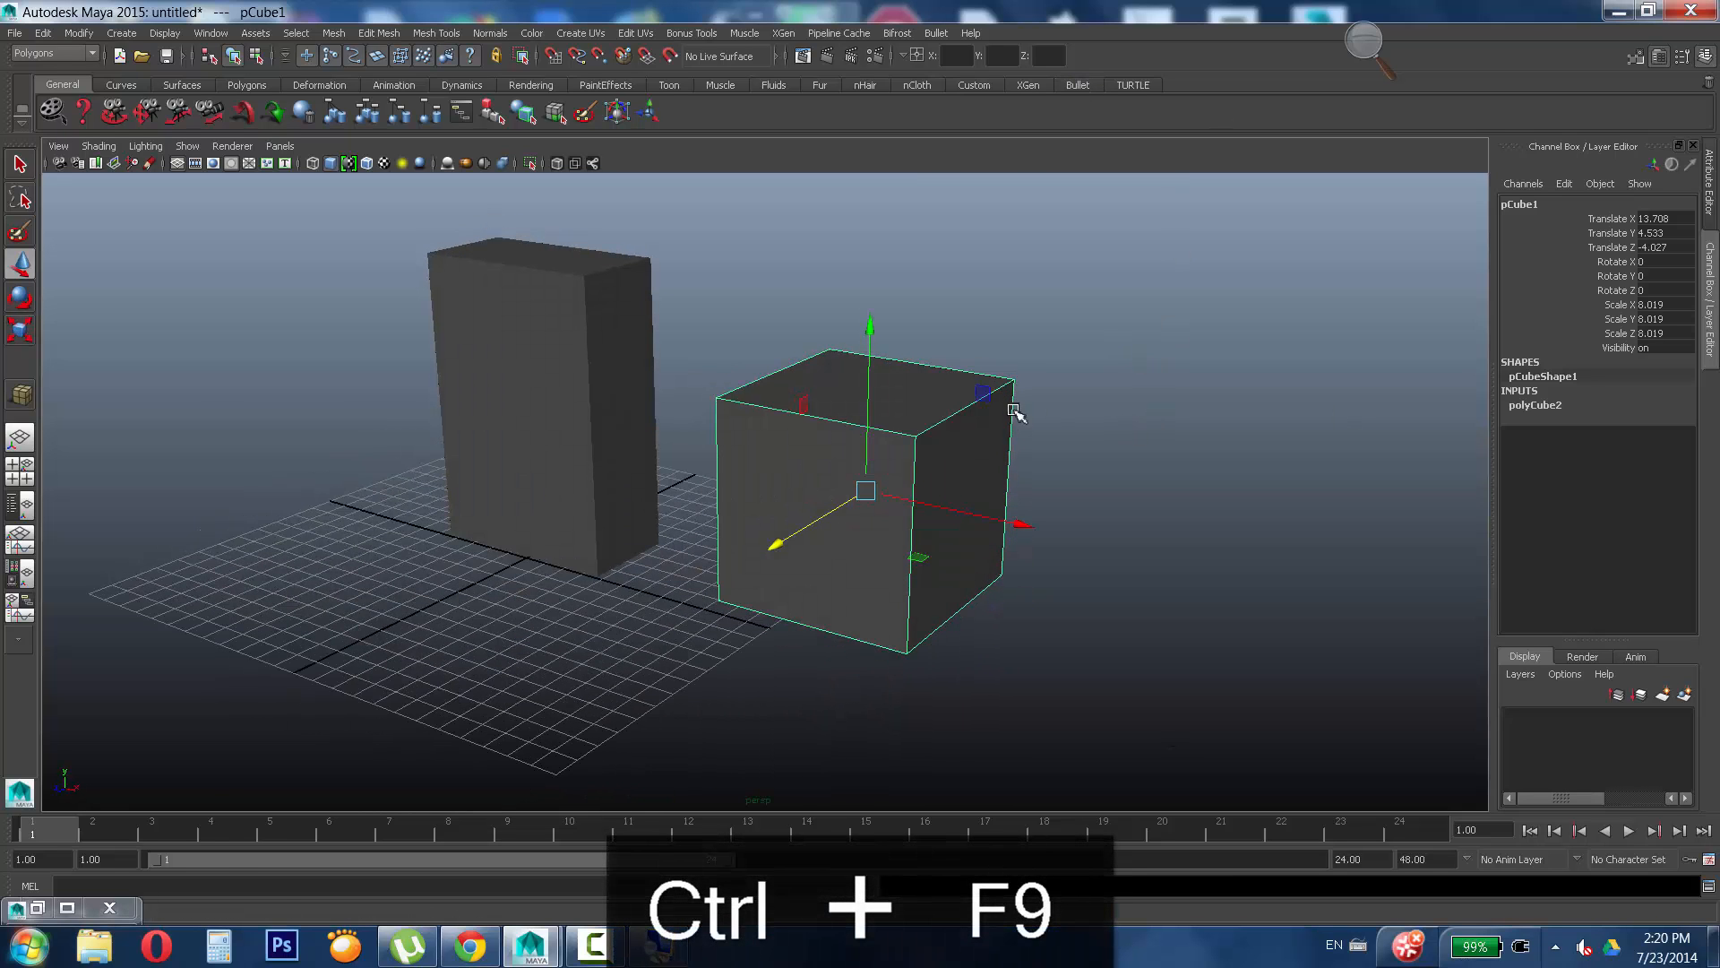
click(590, 952)
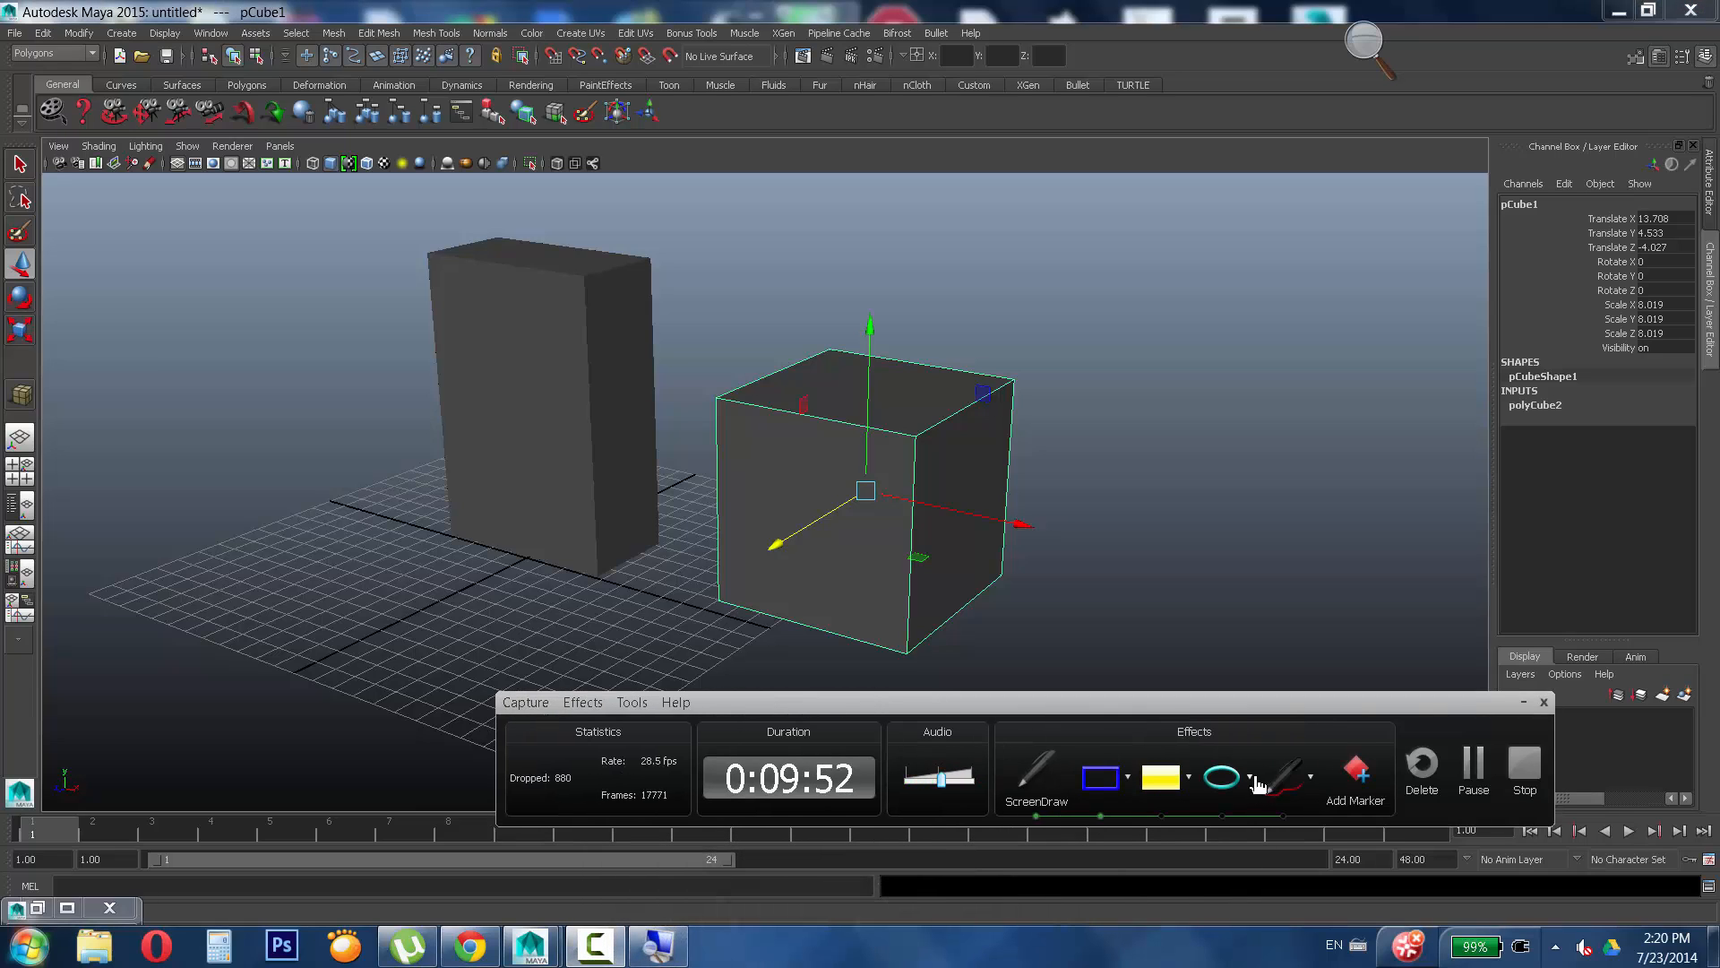
click(1262, 777)
drag(1080, 475, 1064, 483)
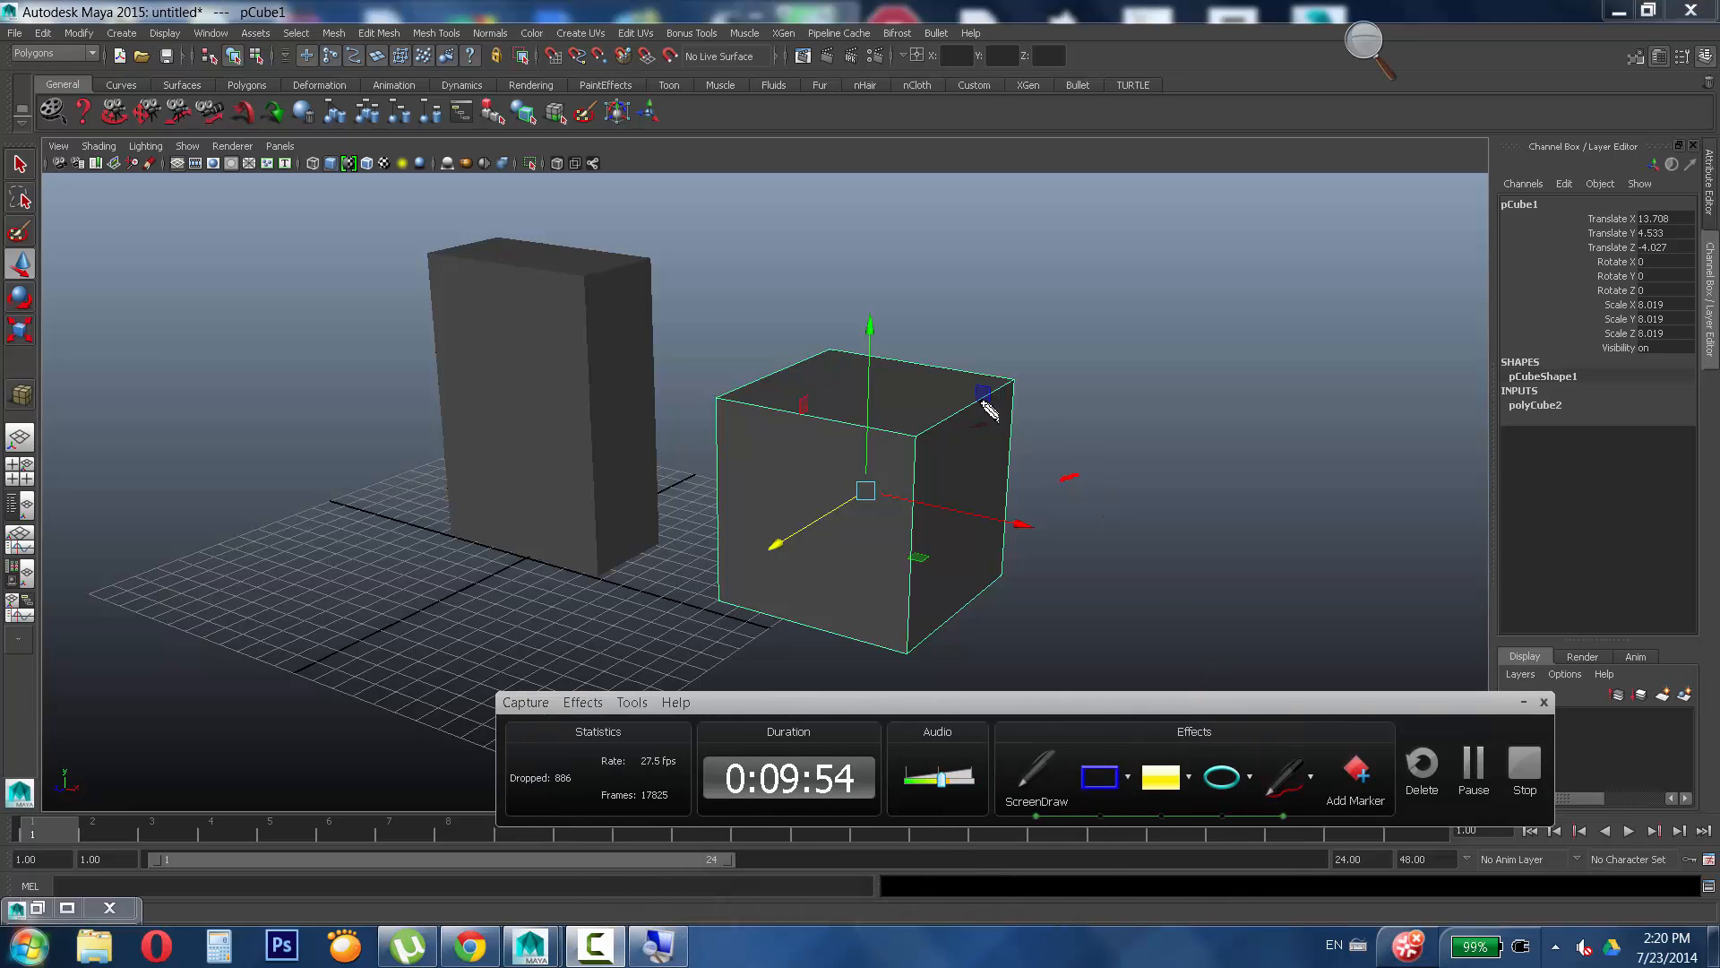
drag(1011, 381, 905, 432)
mouse_move(721, 397)
mouse_down()
mouse_move(915, 440)
mouse_move(907, 648)
mouse_up()
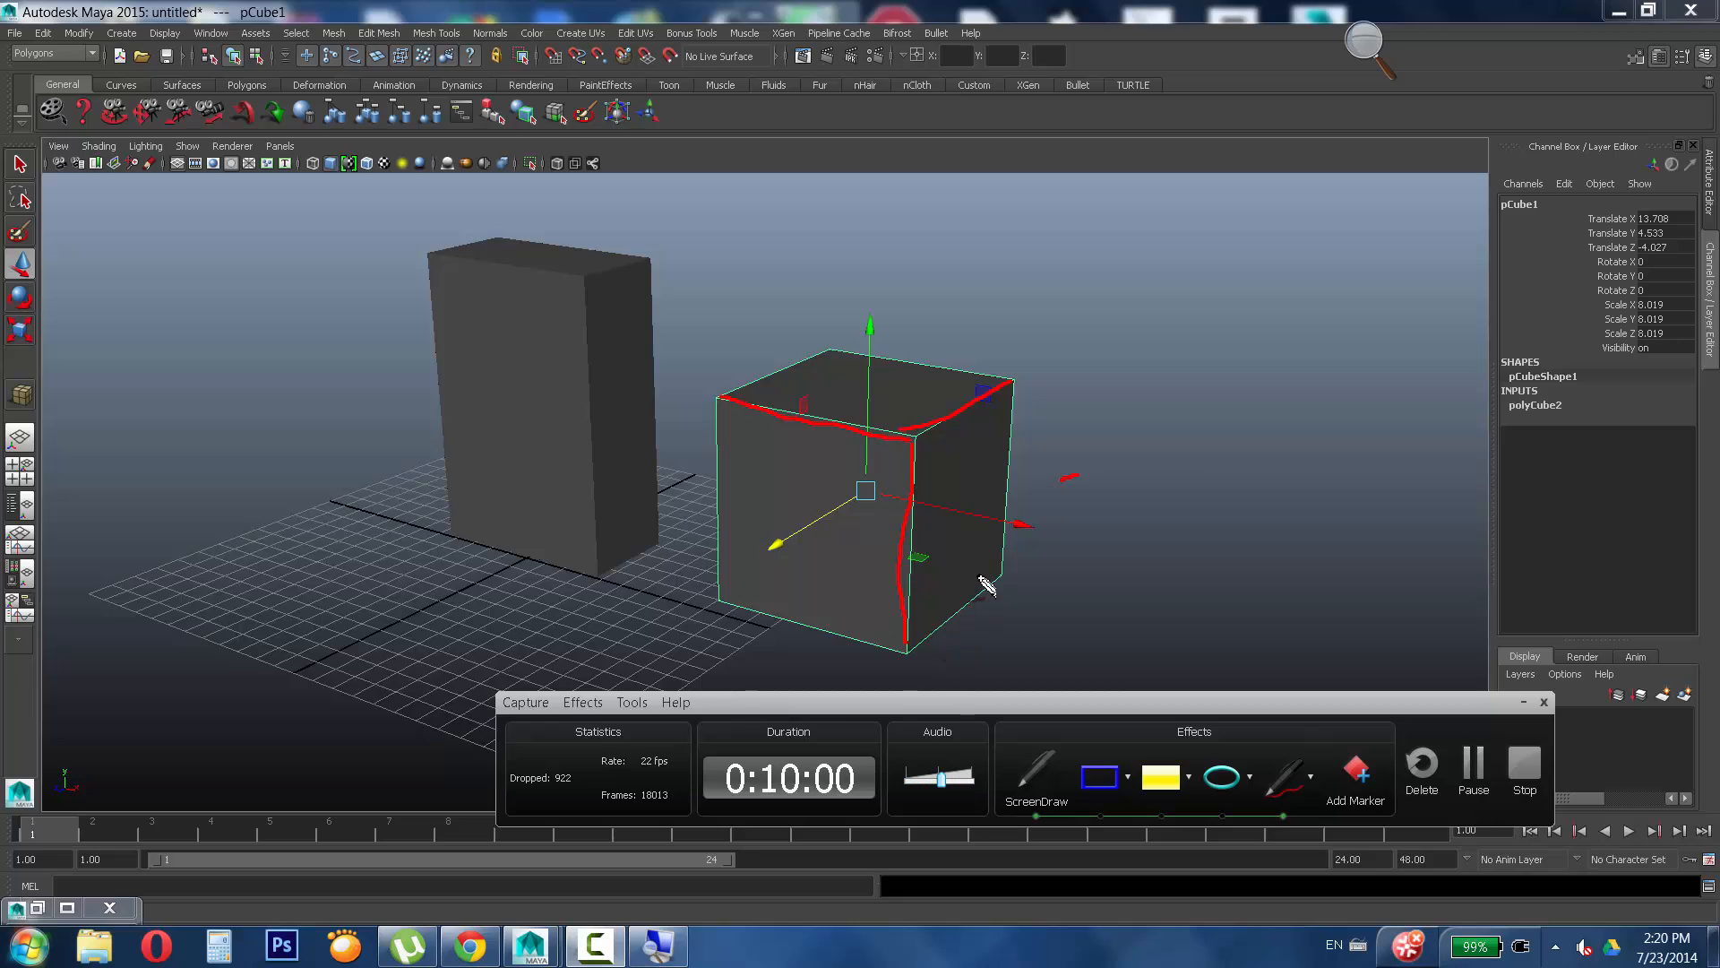
mouse_move(993, 442)
mouse_down()
mouse_move(974, 445)
mouse_move(1001, 468)
mouse_up()
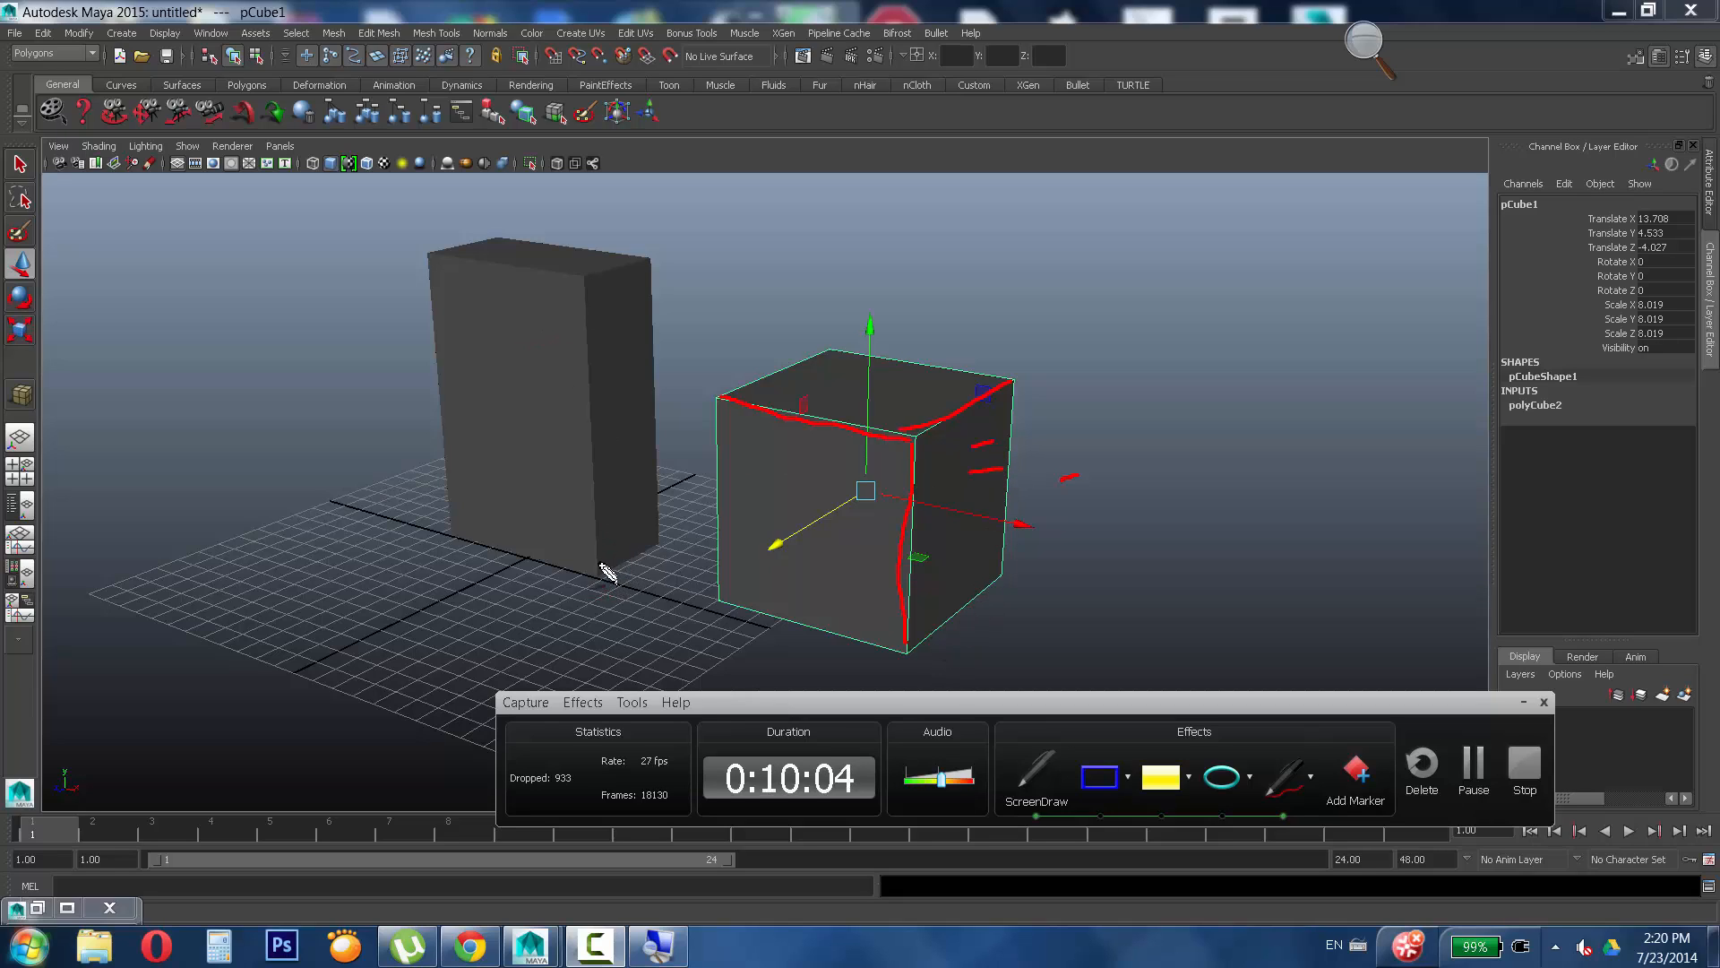
drag(598, 570, 588, 281)
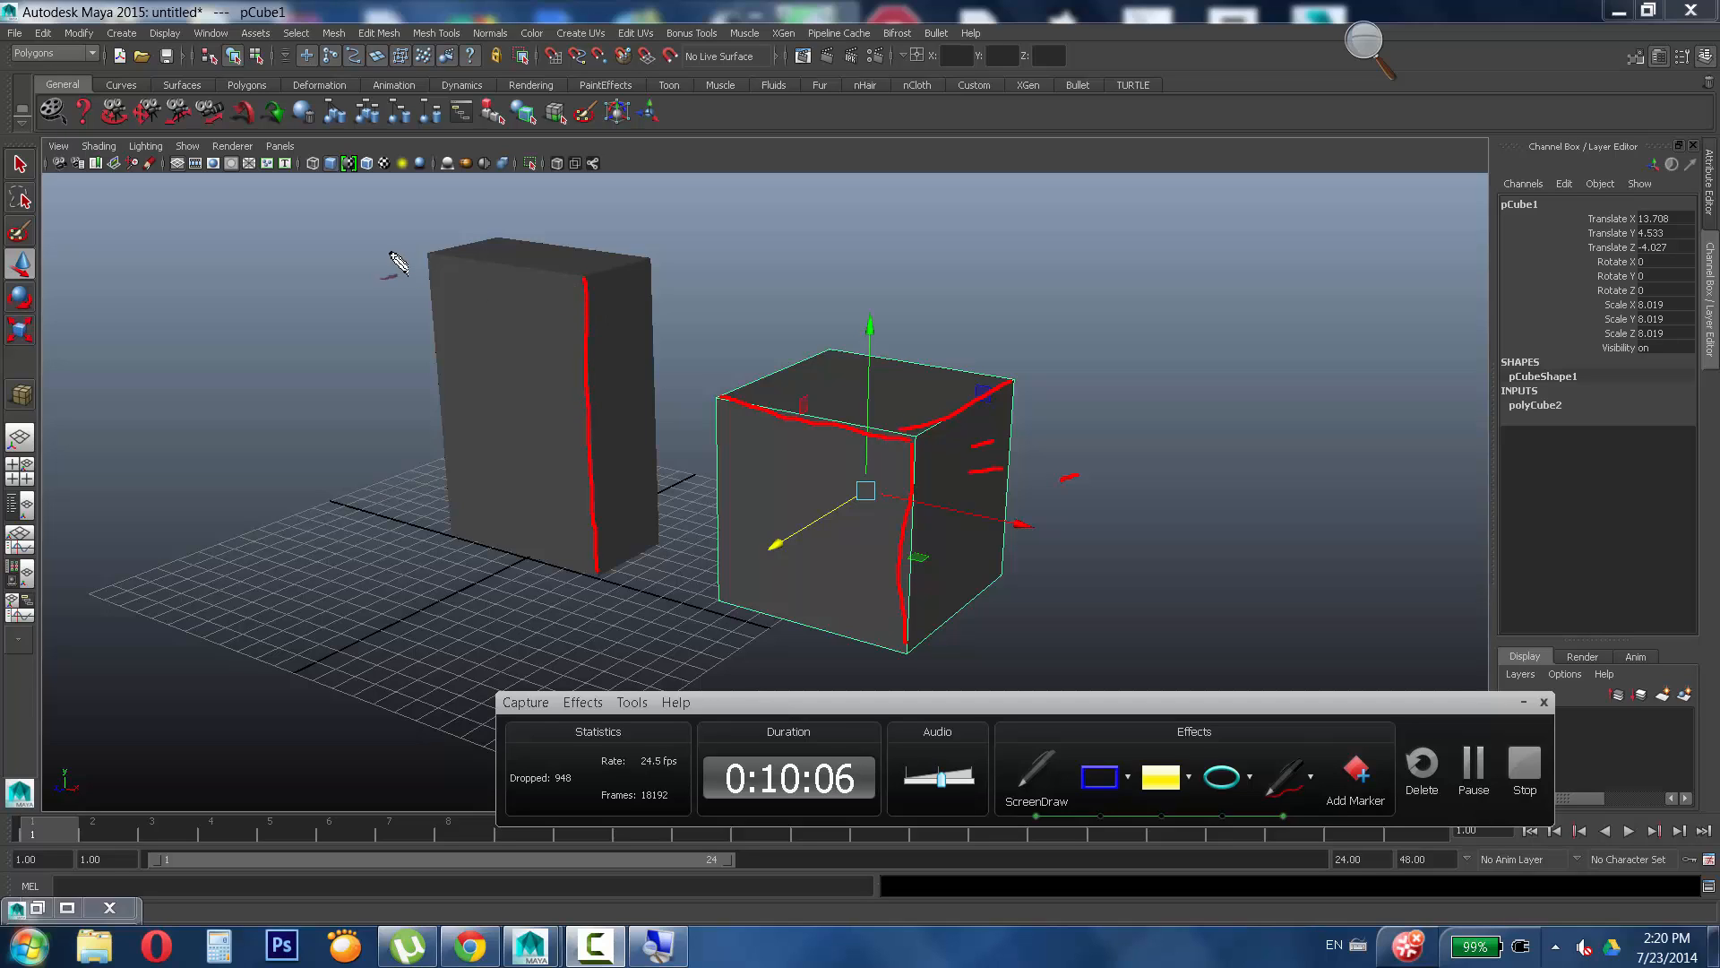
mouse_move(429, 256)
mouse_down()
mouse_move(587, 282)
mouse_move(649, 268)
mouse_up()
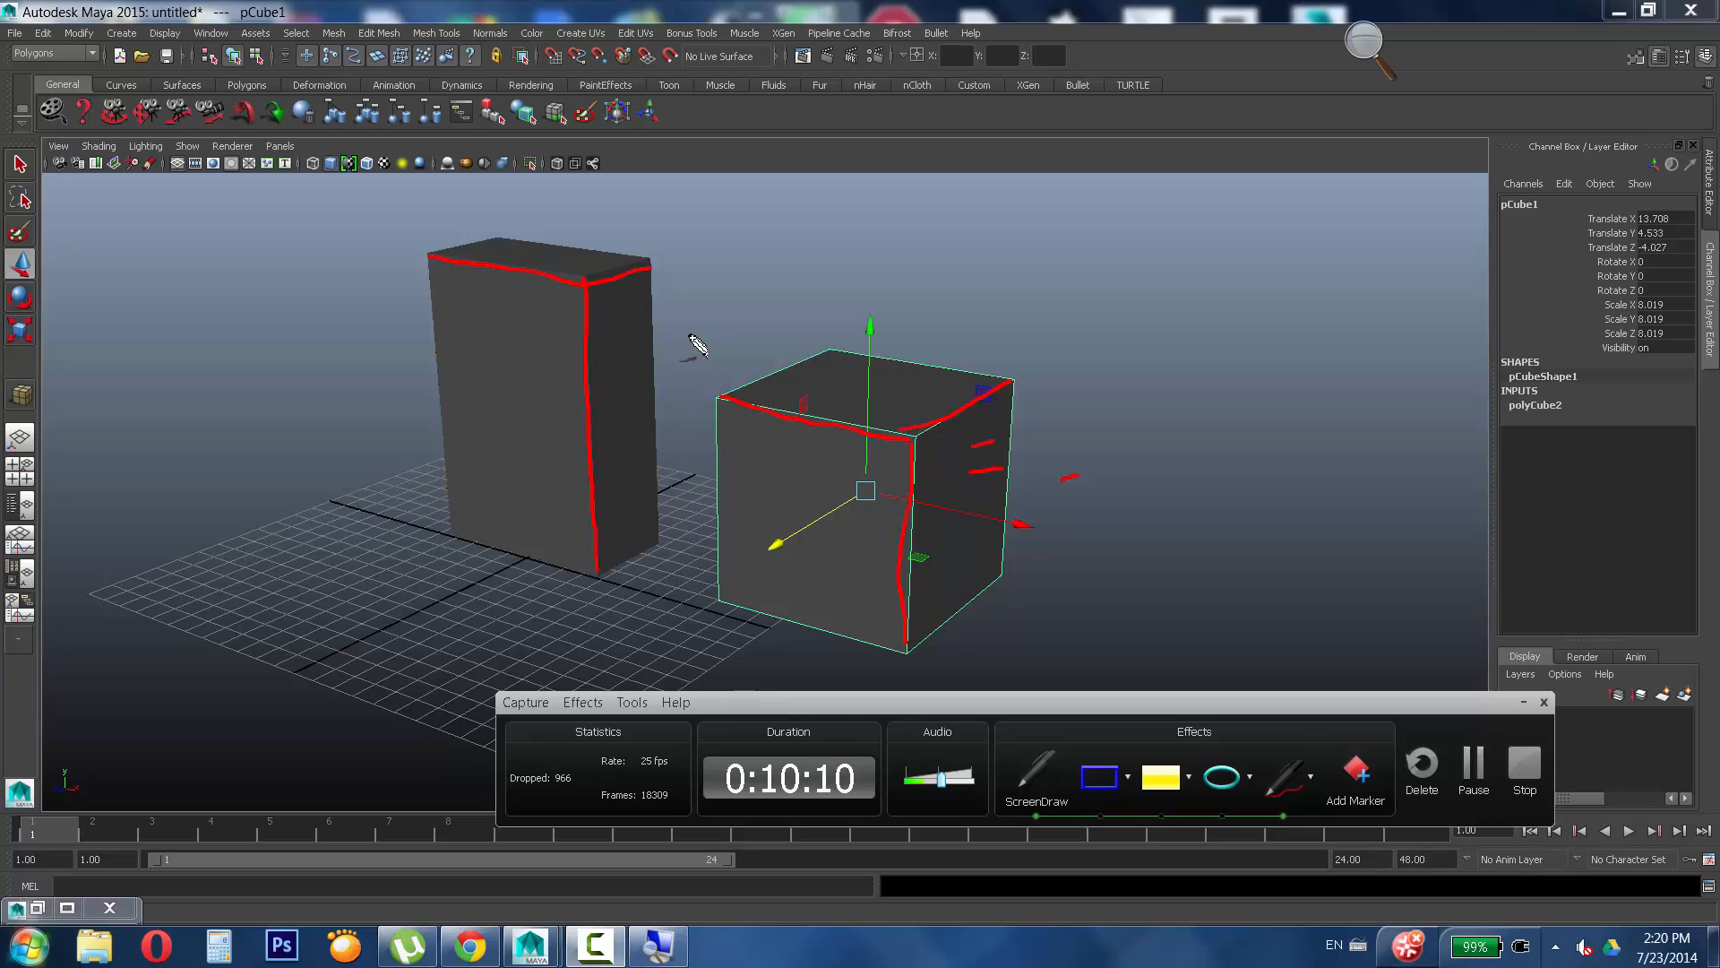
mouse_move(688, 331)
mouse_down()
mouse_move(650, 338)
mouse_move(702, 354)
mouse_move(664, 399)
mouse_up()
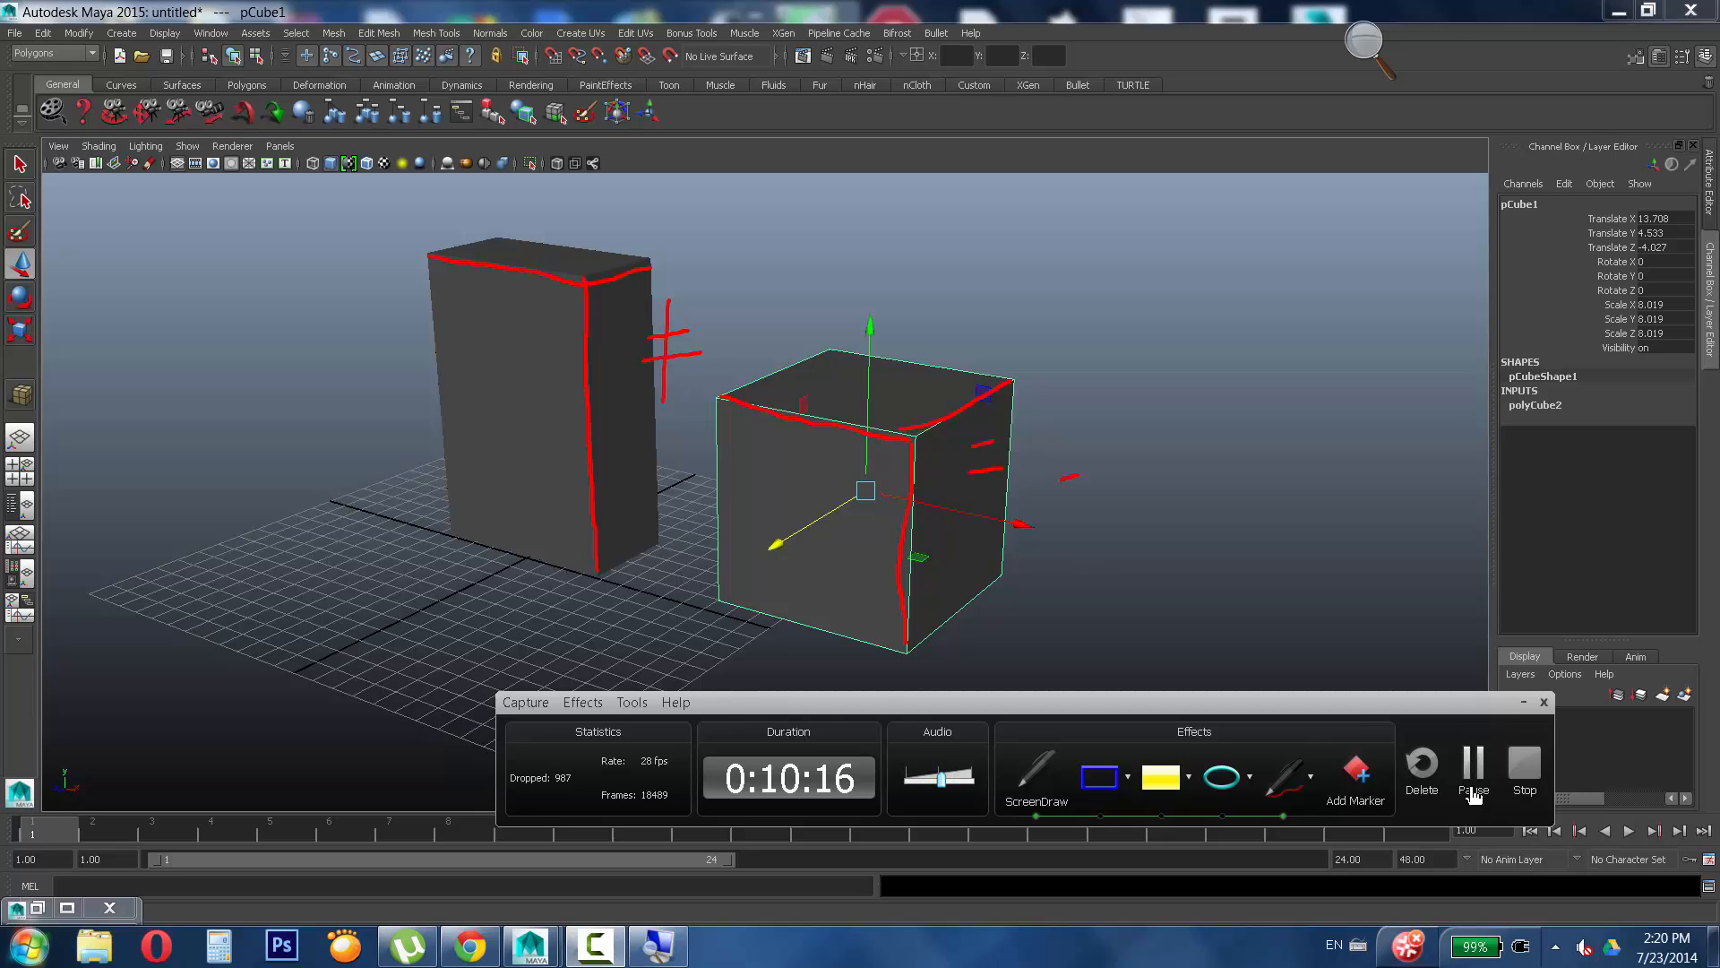
key(ctrl+Escape)
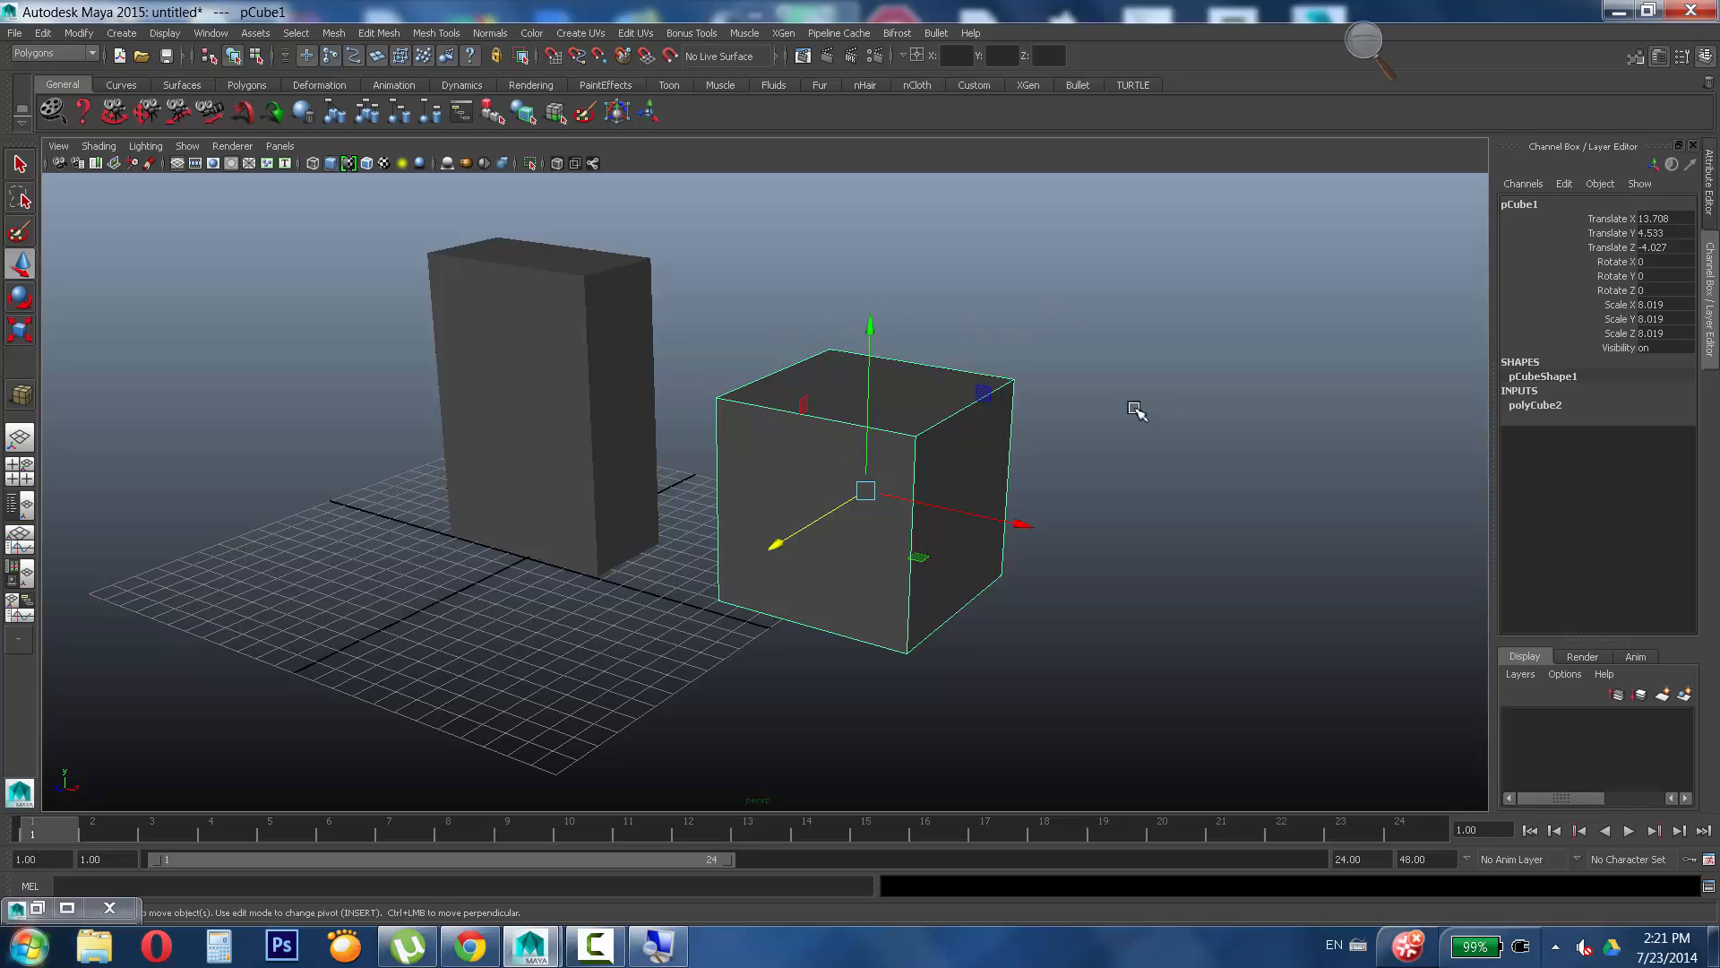
Assign the existing material MAT_CAIXA to the cube and deselect it.
click(353, 466)
click(457, 345)
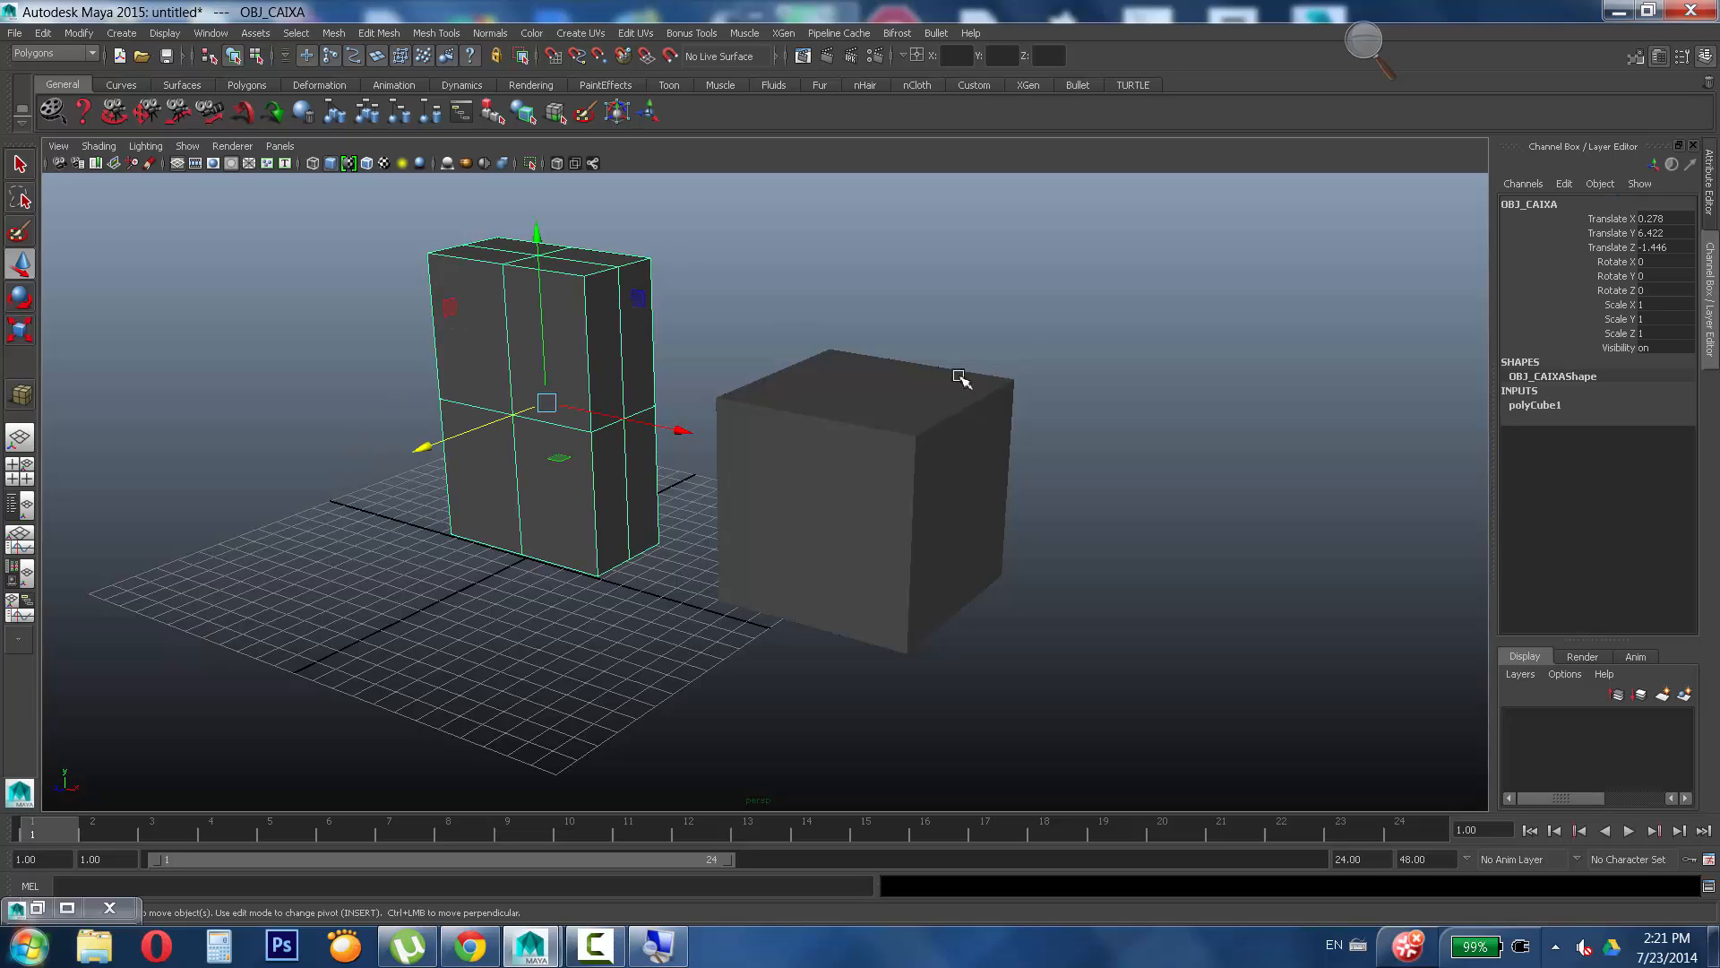
click(891, 466)
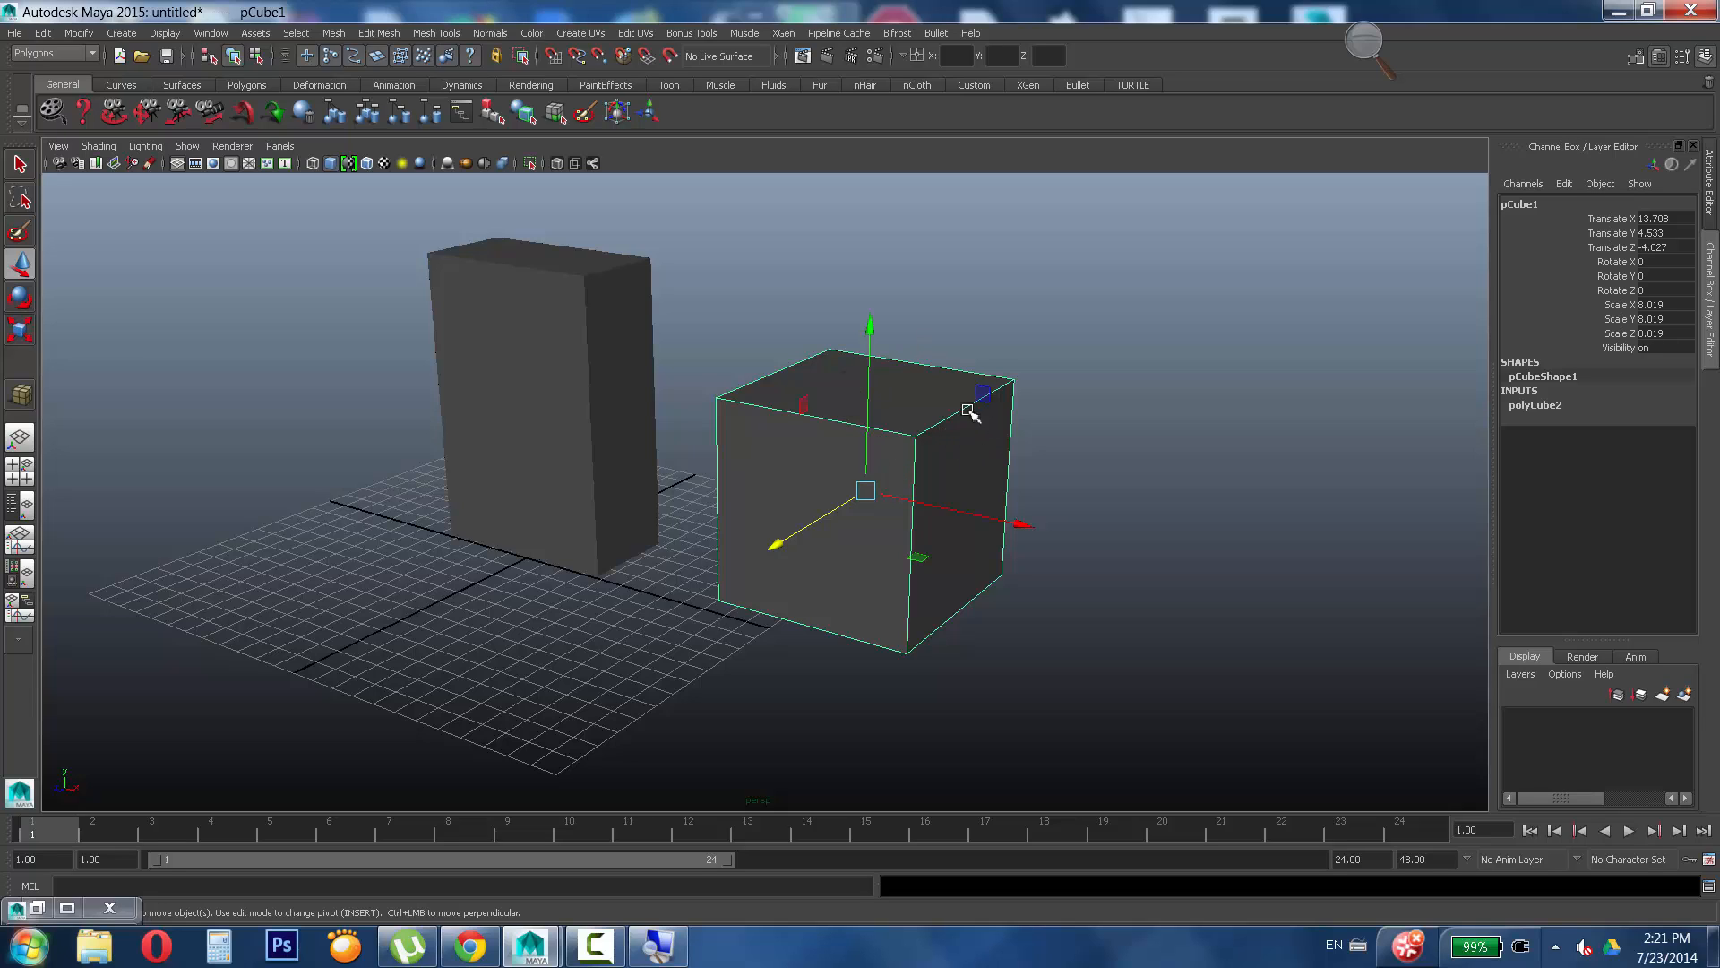
right_click(939, 422)
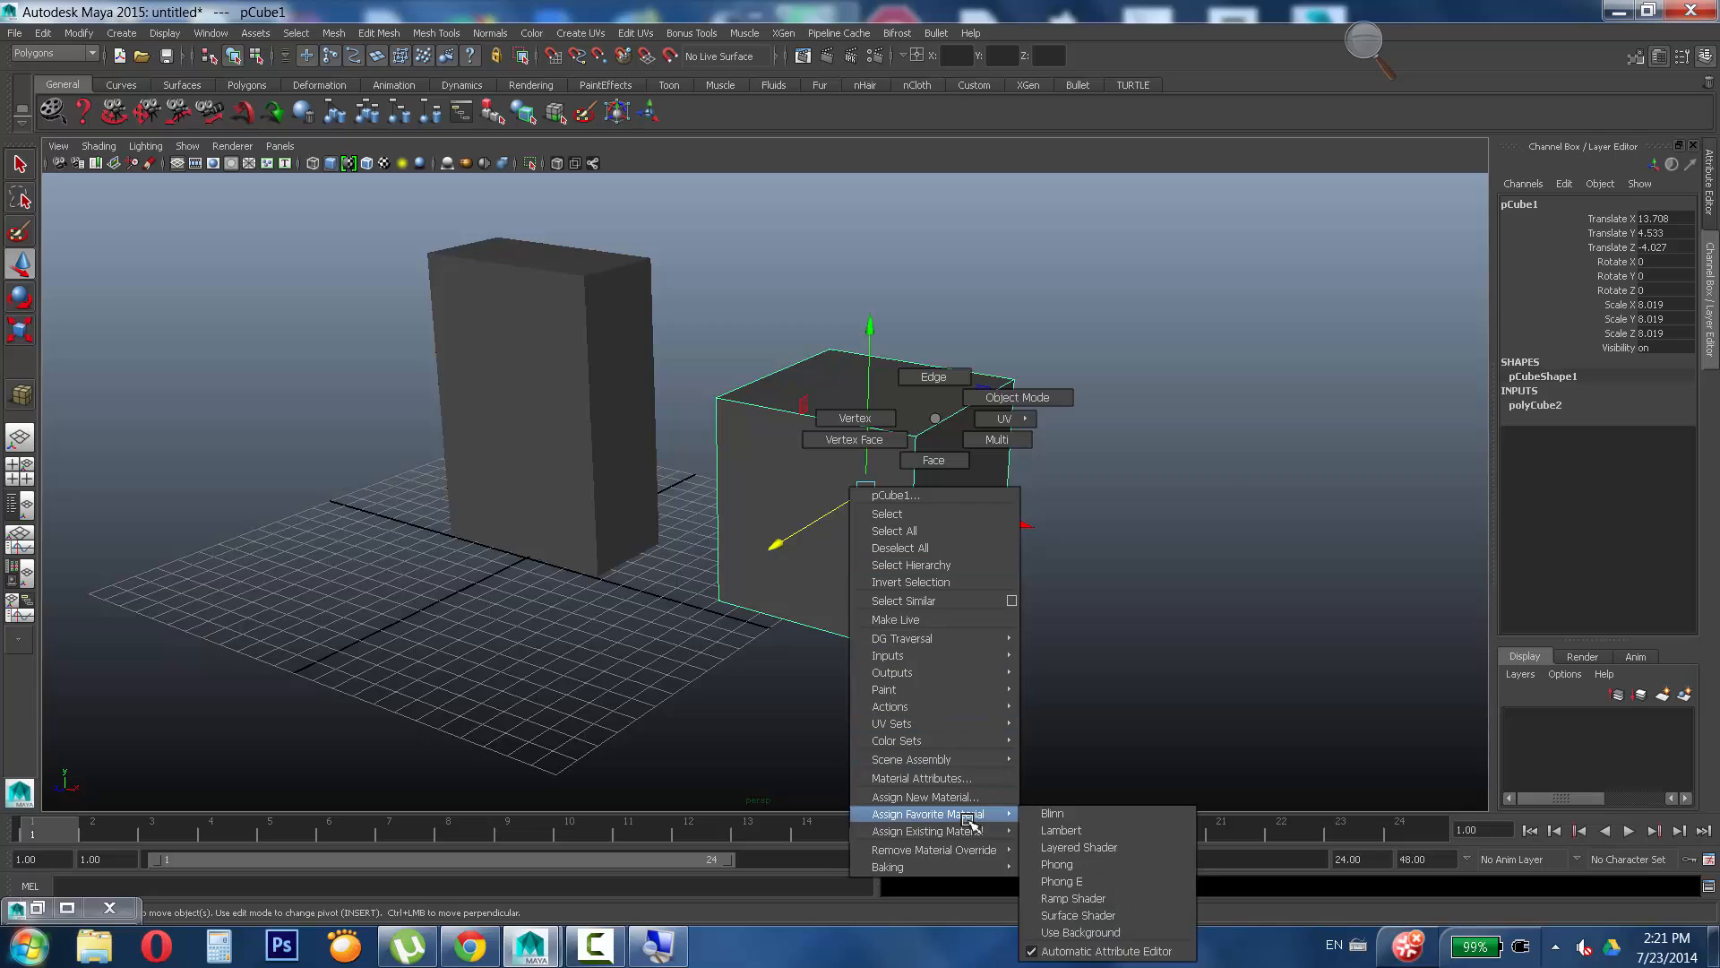
mouse_move(981, 831)
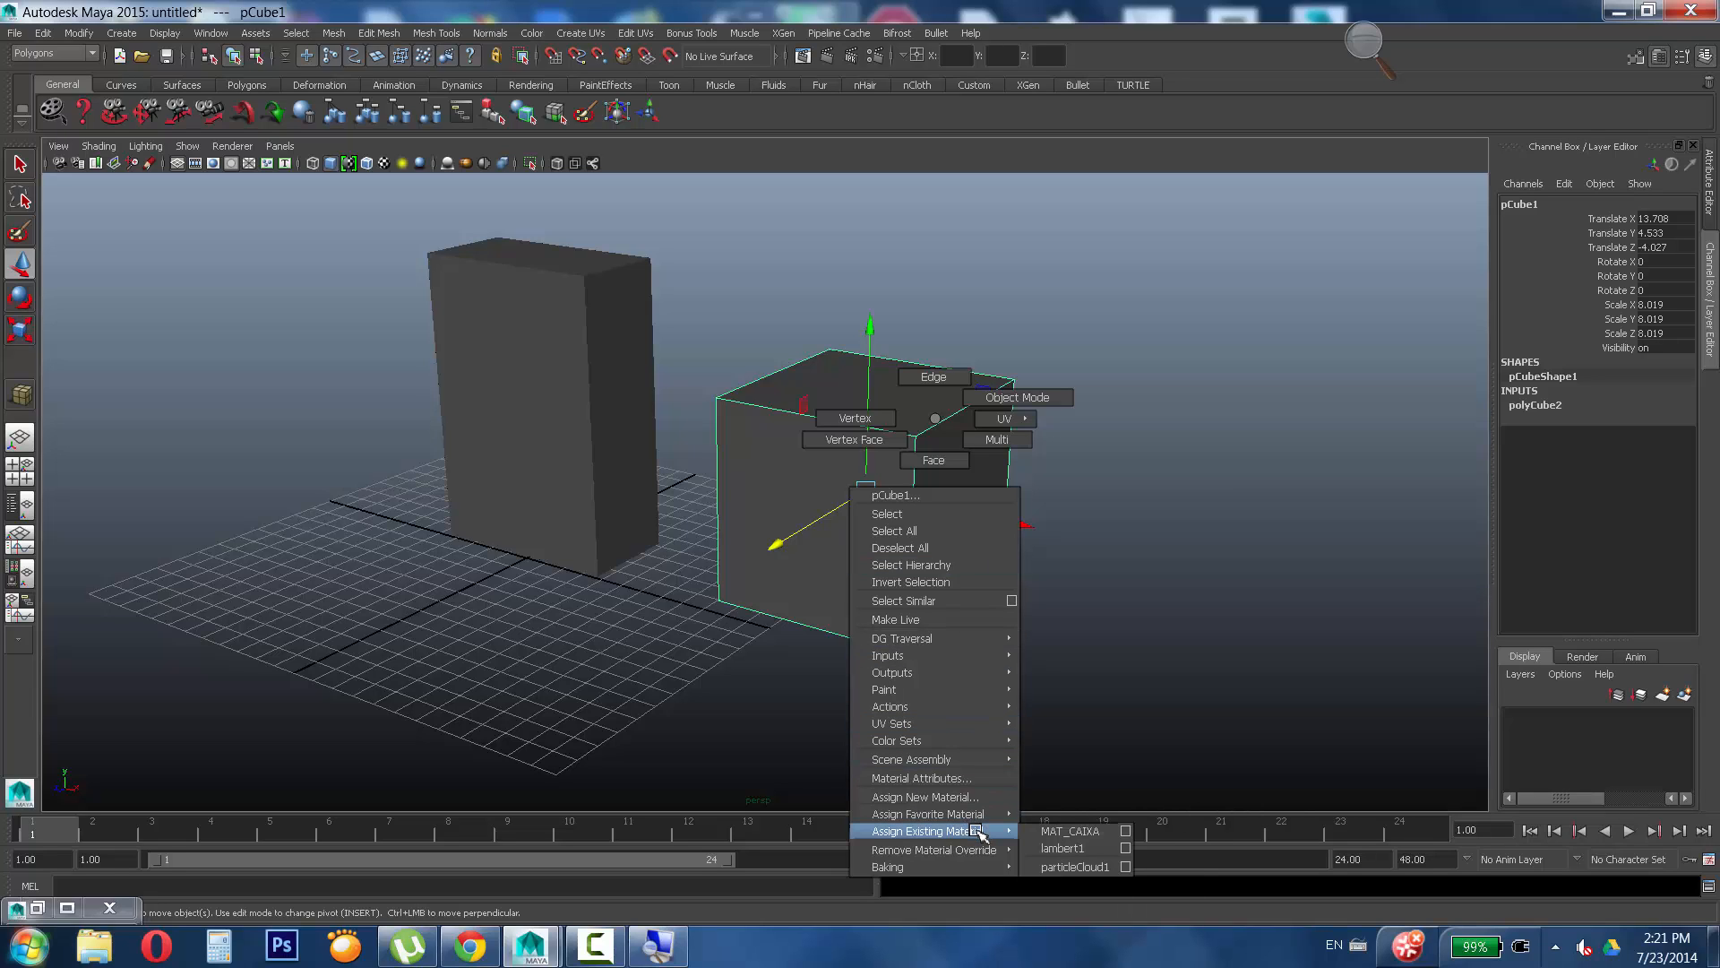
click(1058, 831)
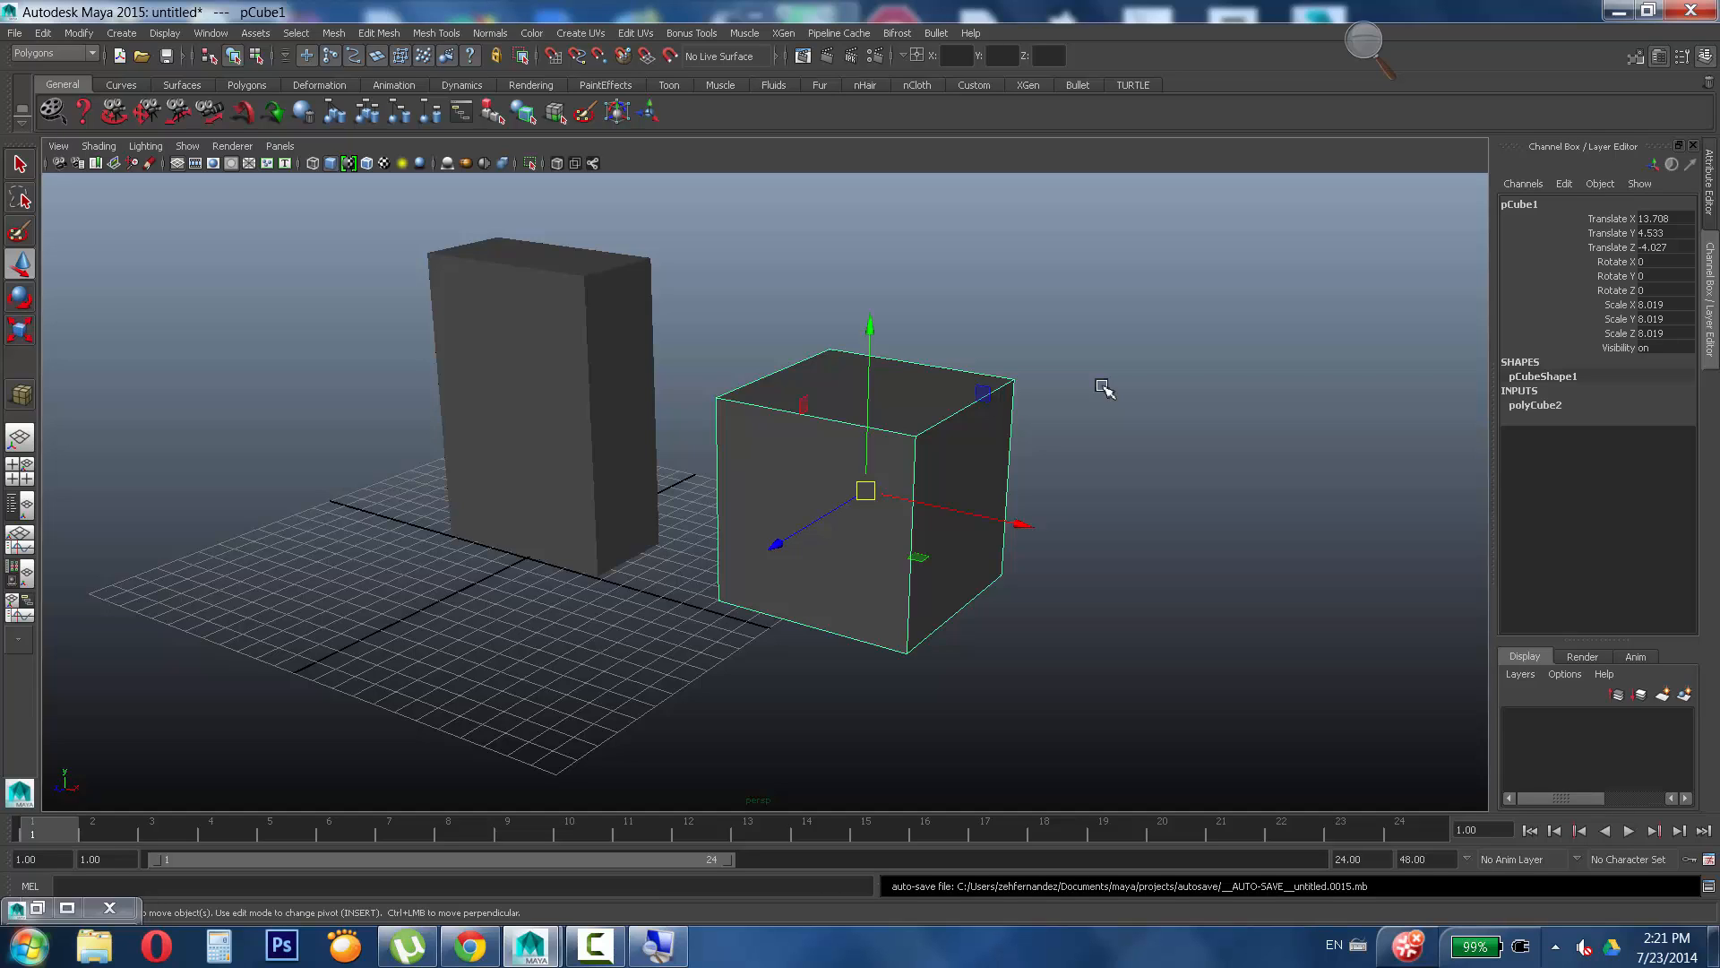
click(1139, 286)
Open the material attributes of OBJ_CAIXA and map a Checker texture to the Color of MAT_CAIXA.
click(564, 344)
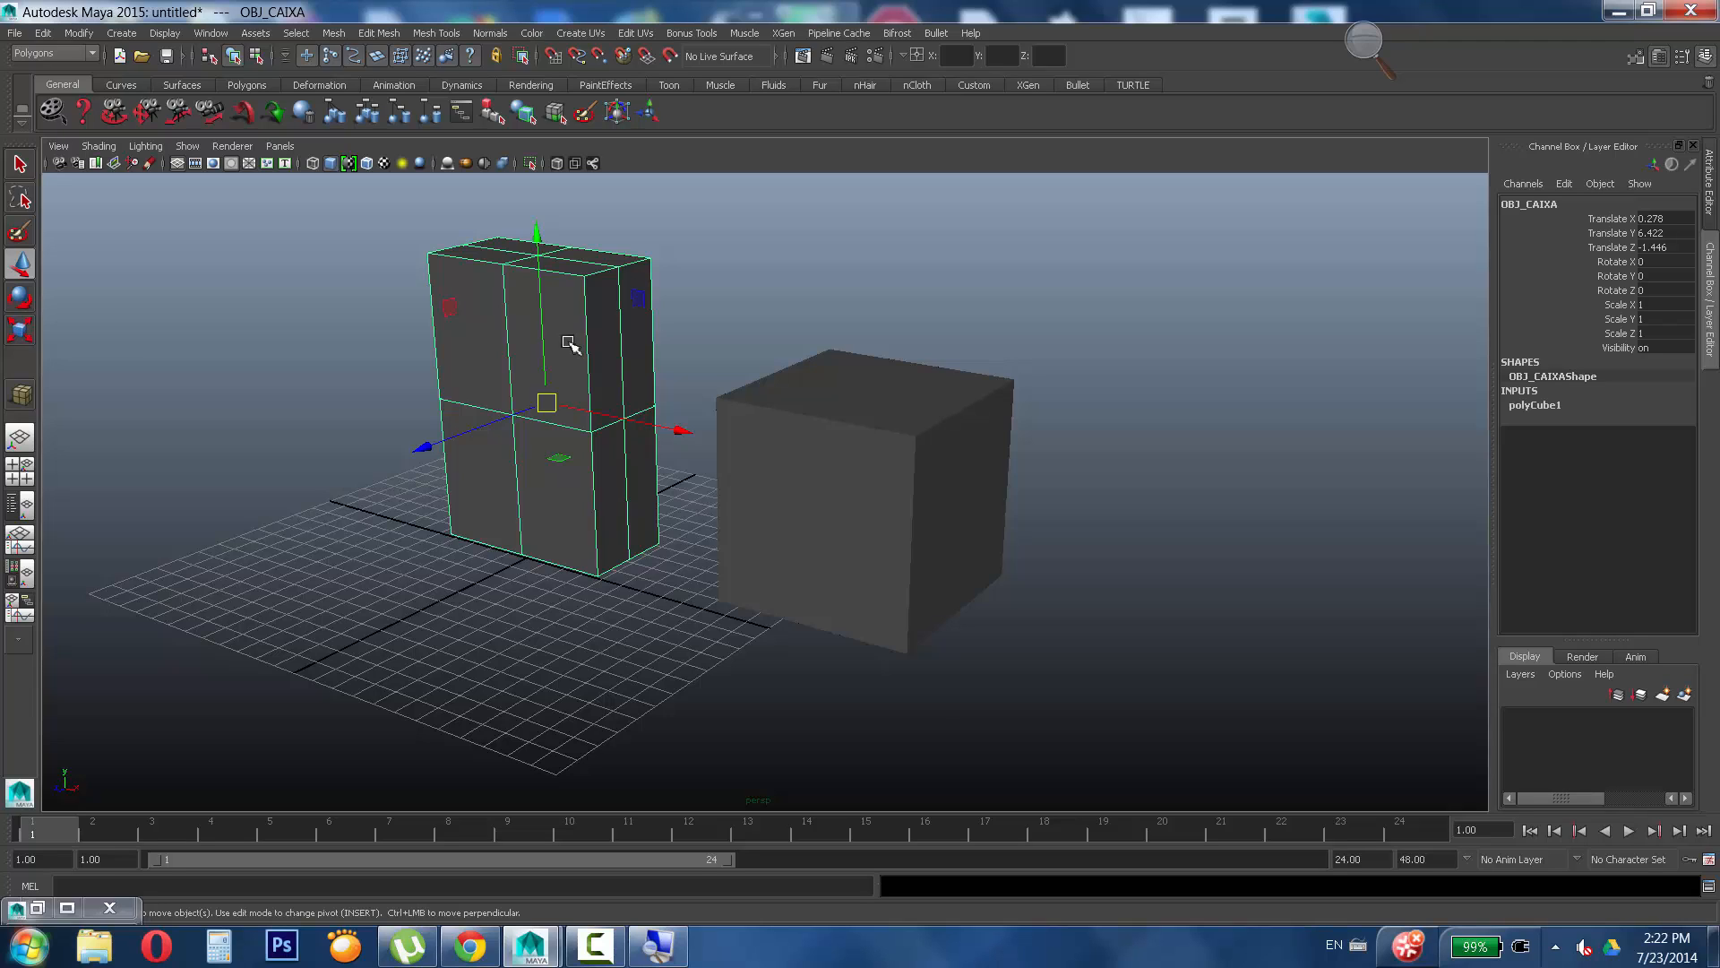
right_drag(582, 360, 600, 720)
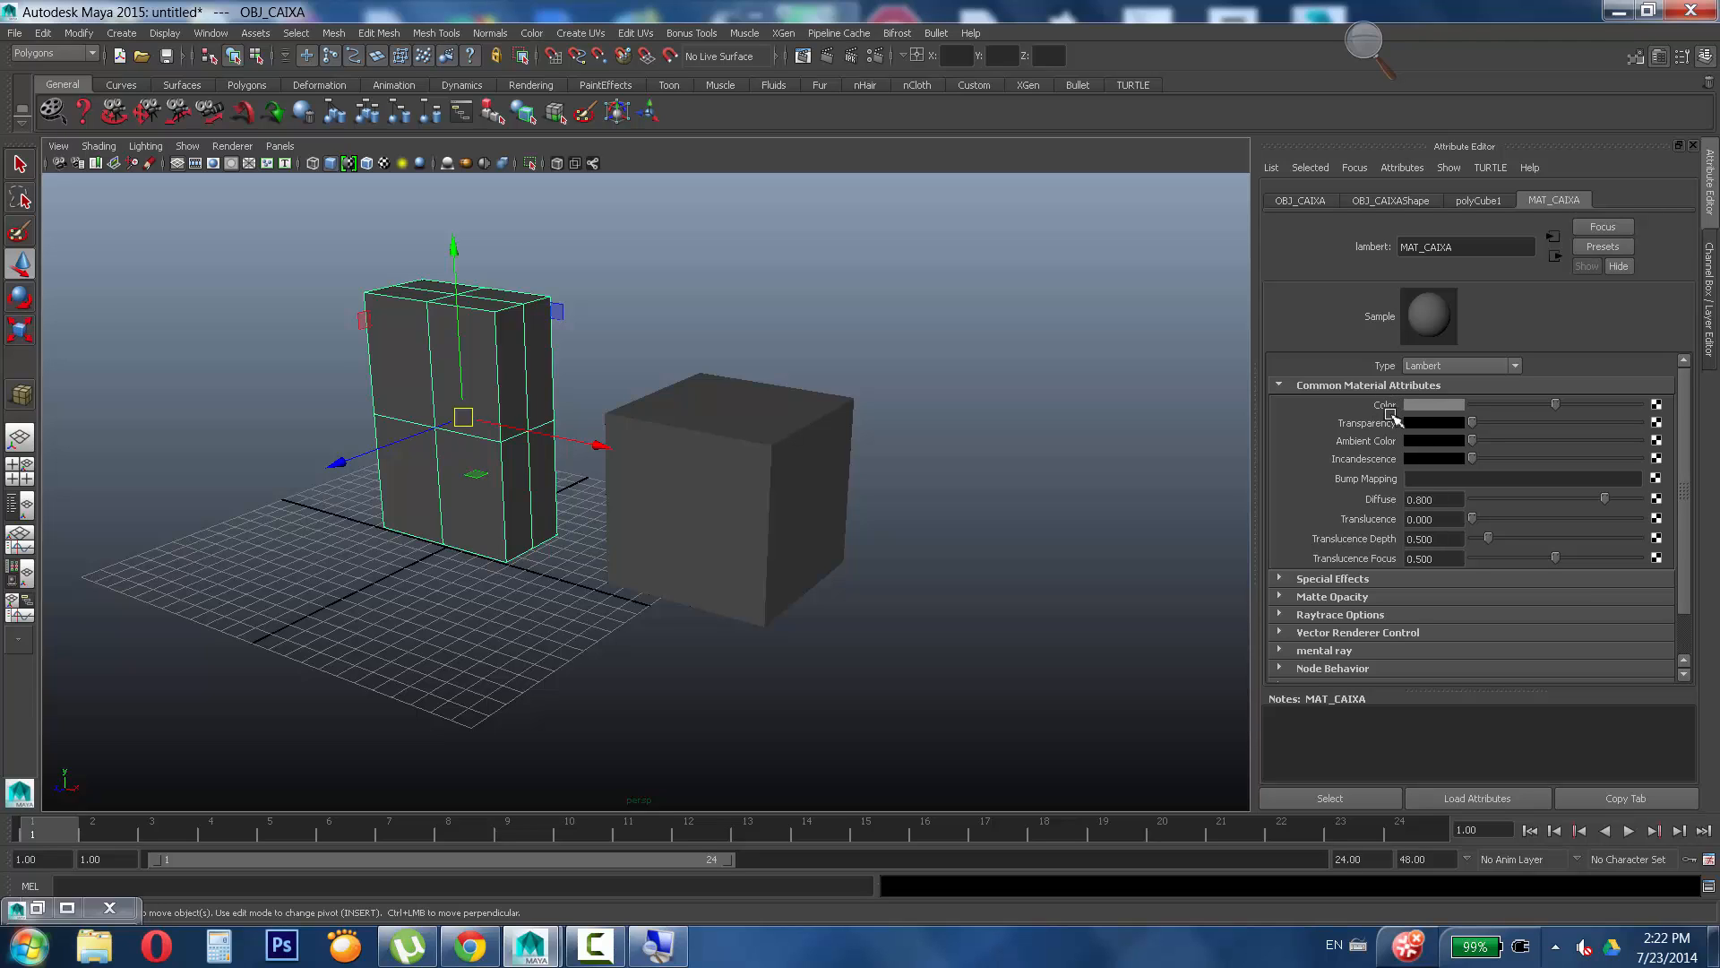
click(1658, 406)
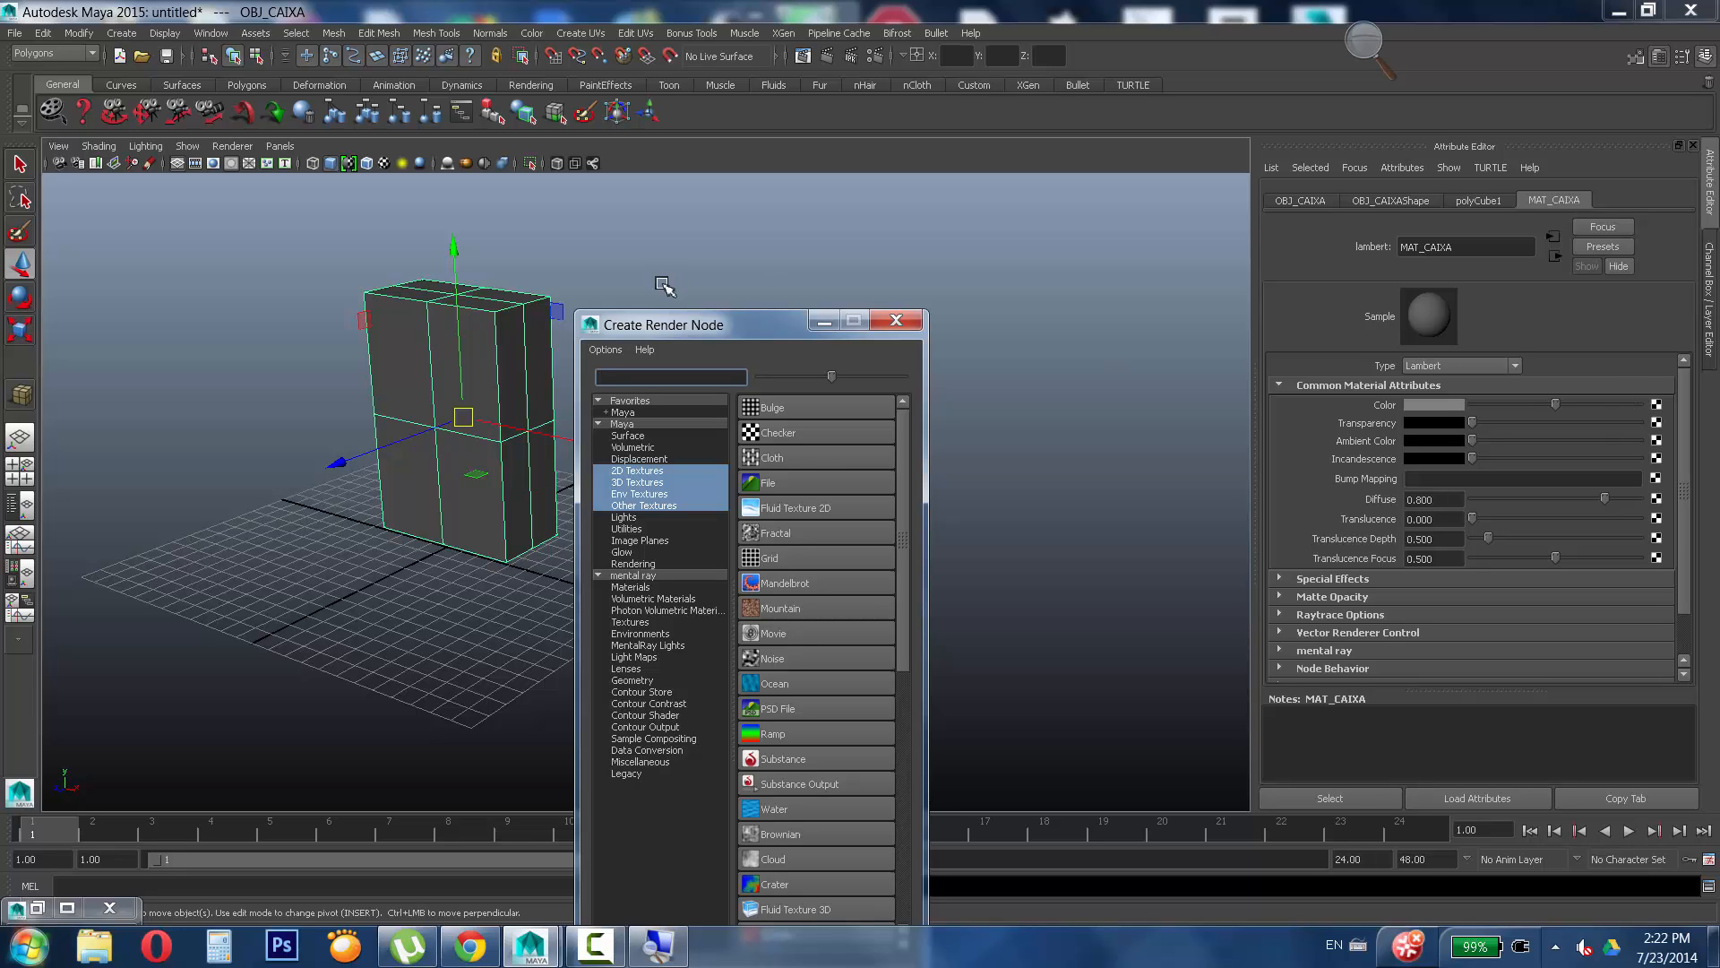
drag(654, 330, 809, 102)
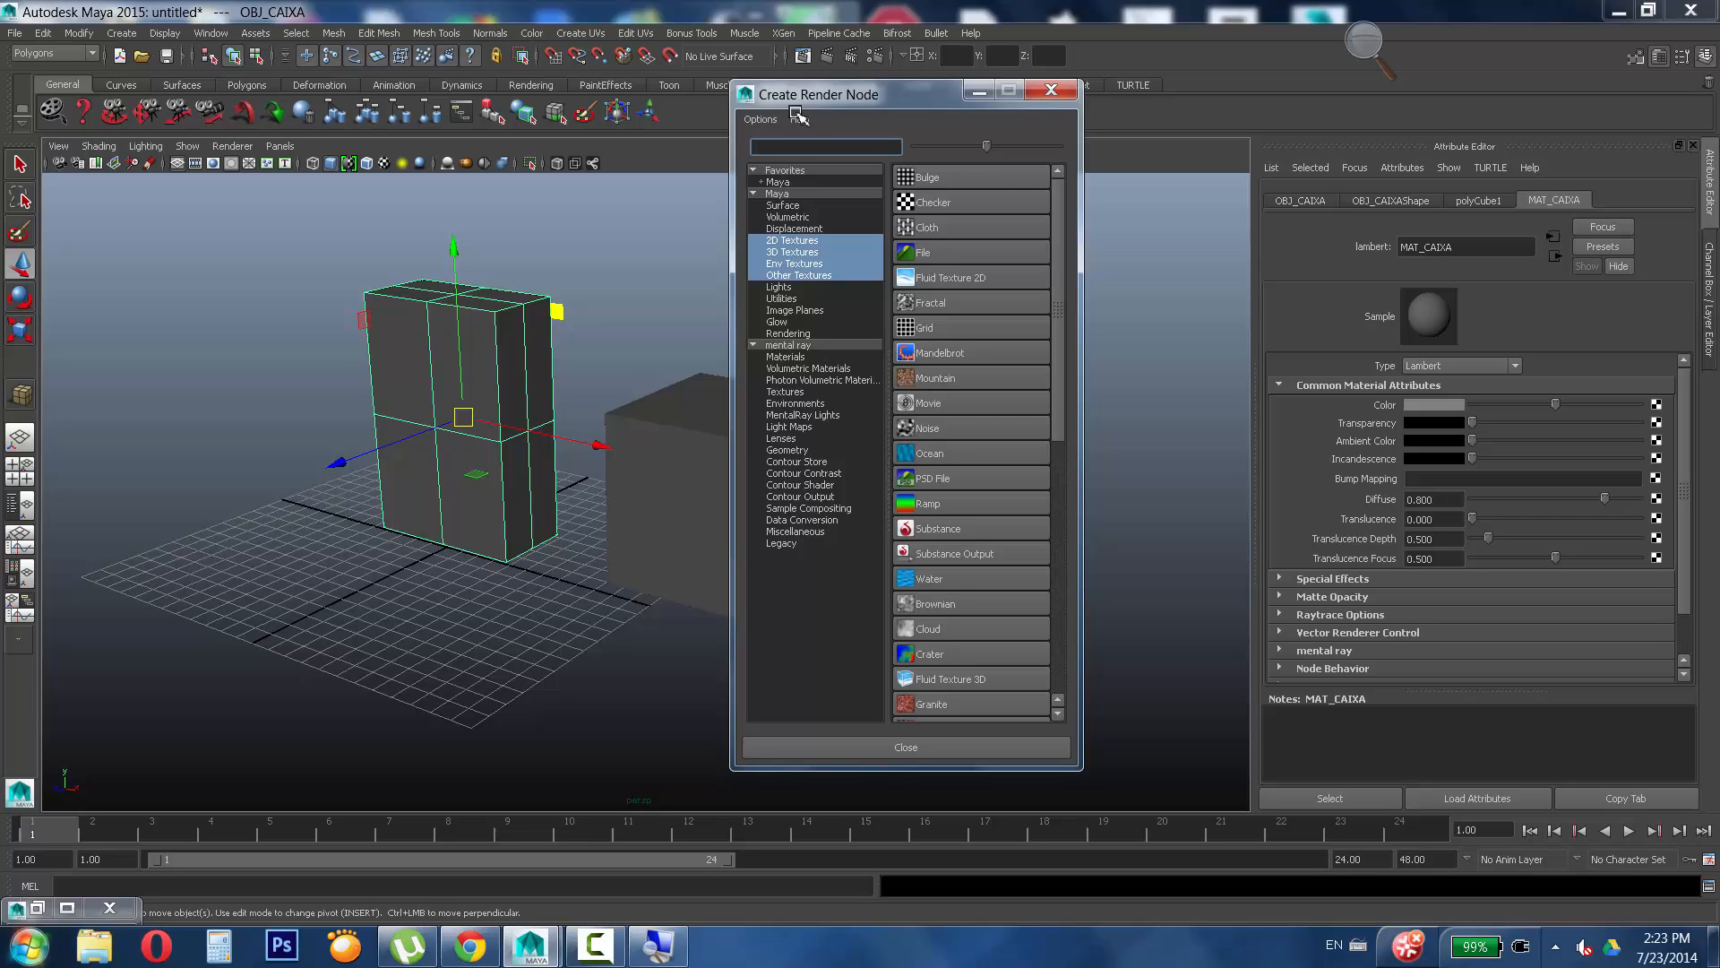
click(1368, 45)
click(1398, 63)
click(1398, 62)
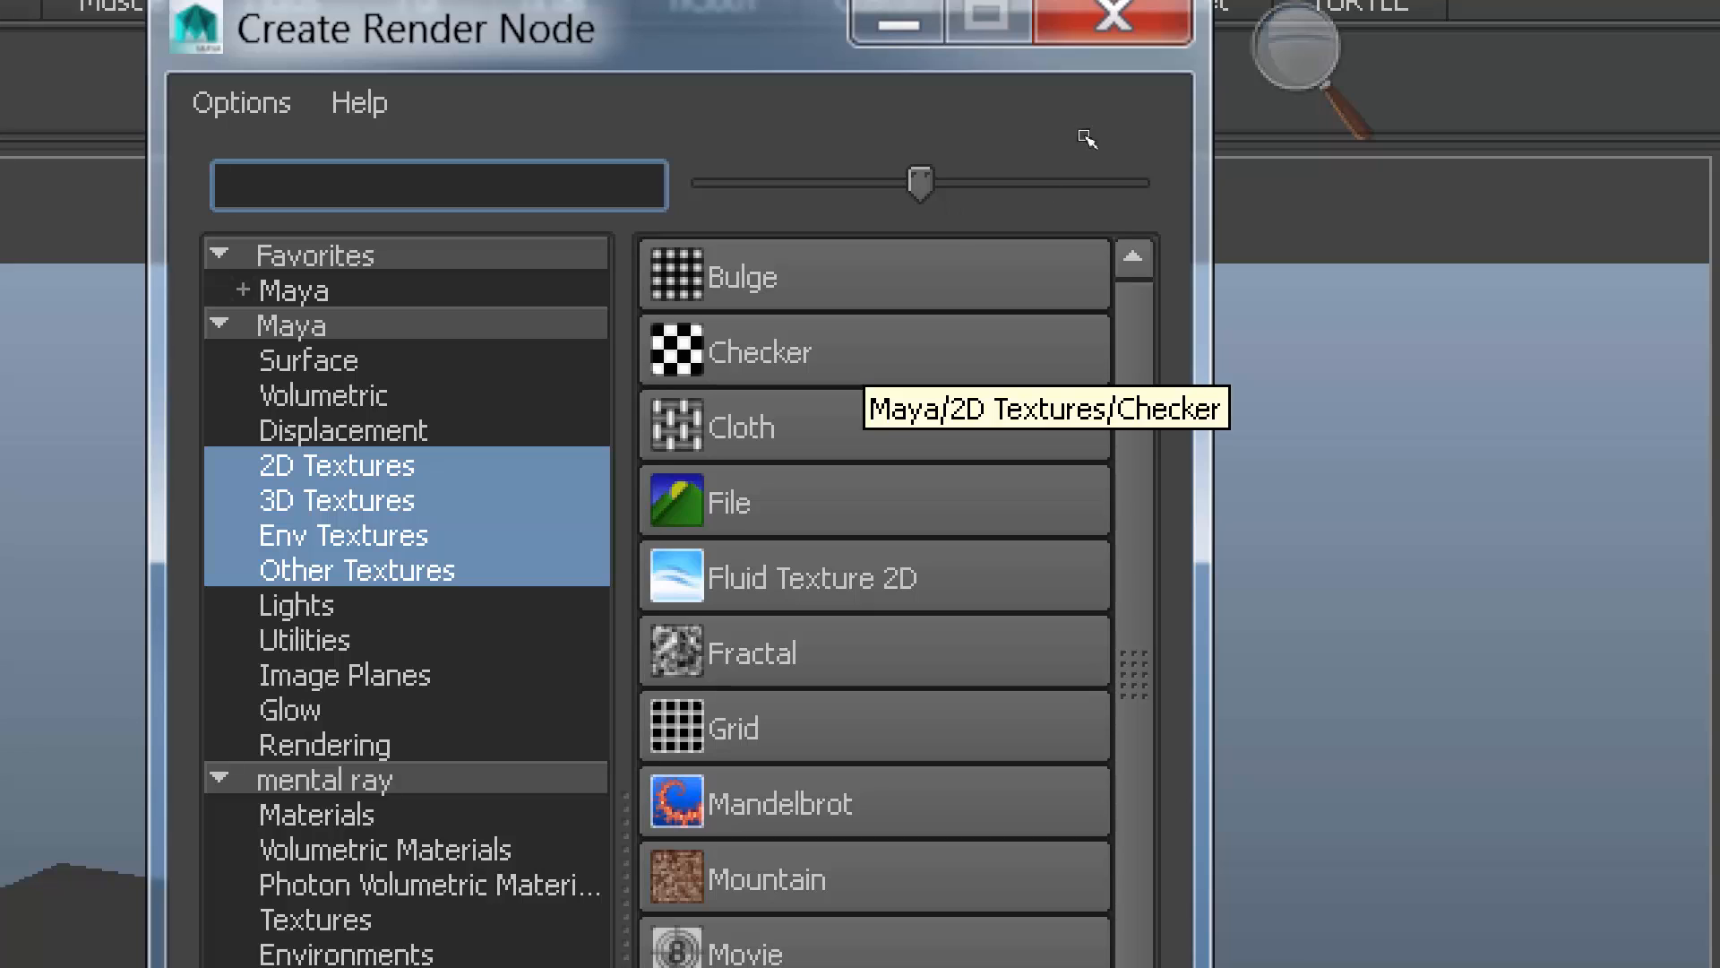
key(super+minus)
key(super+minus)
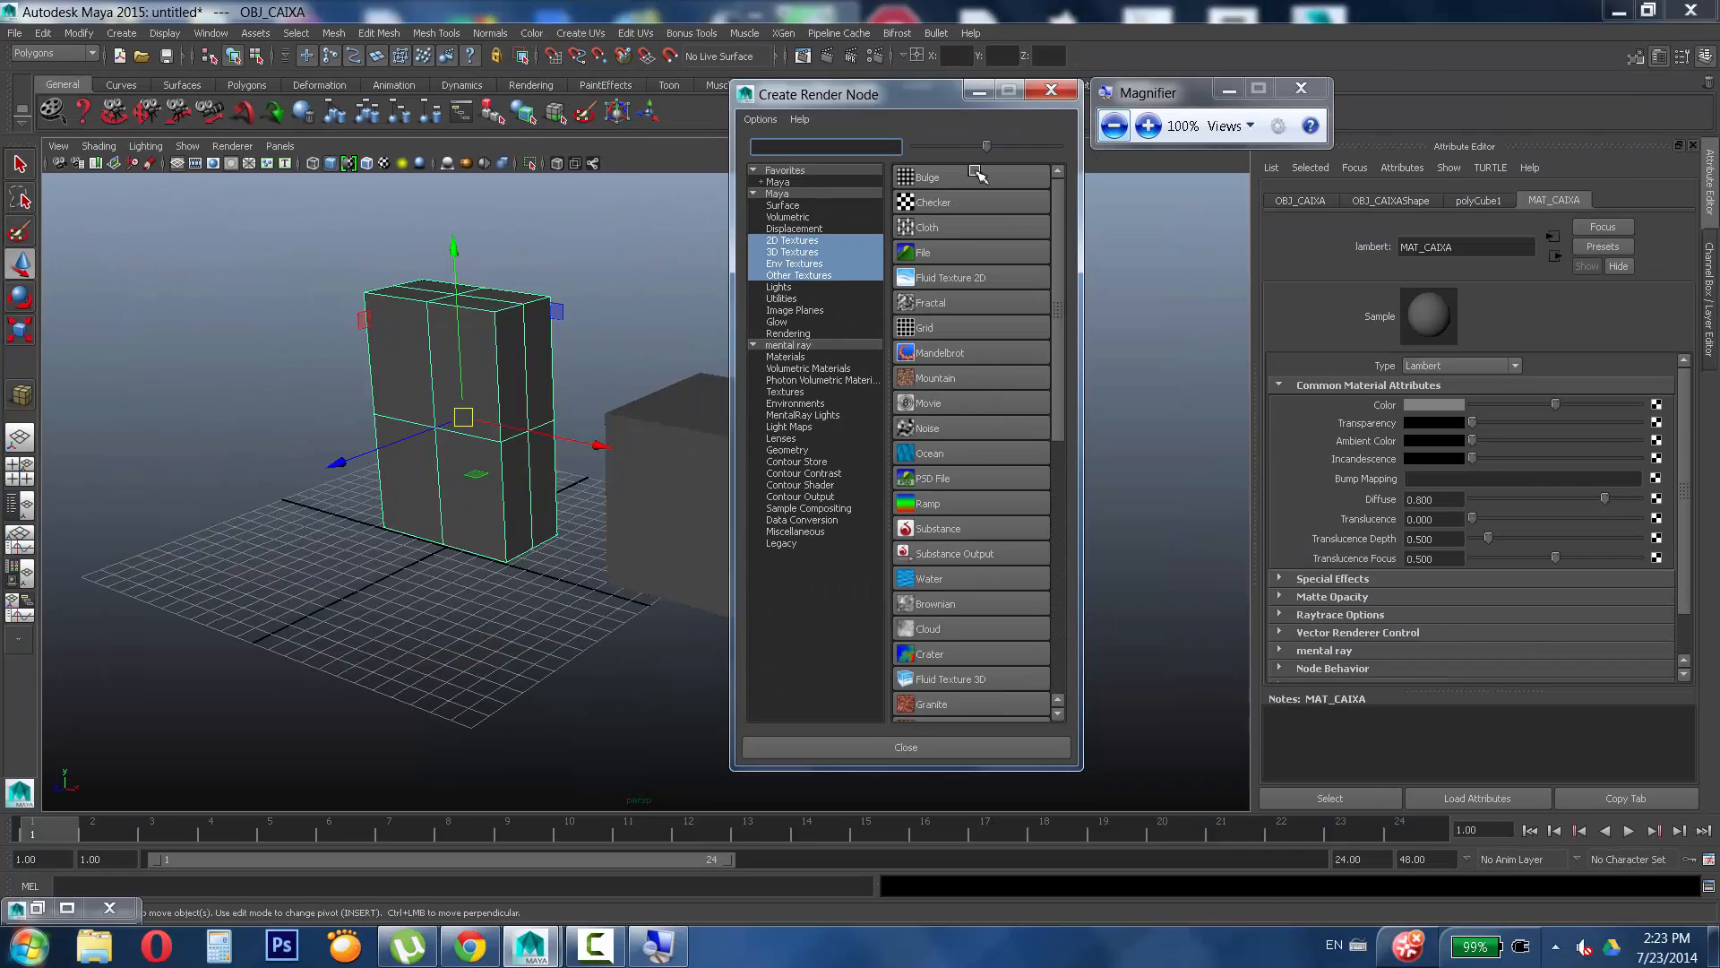
click(946, 204)
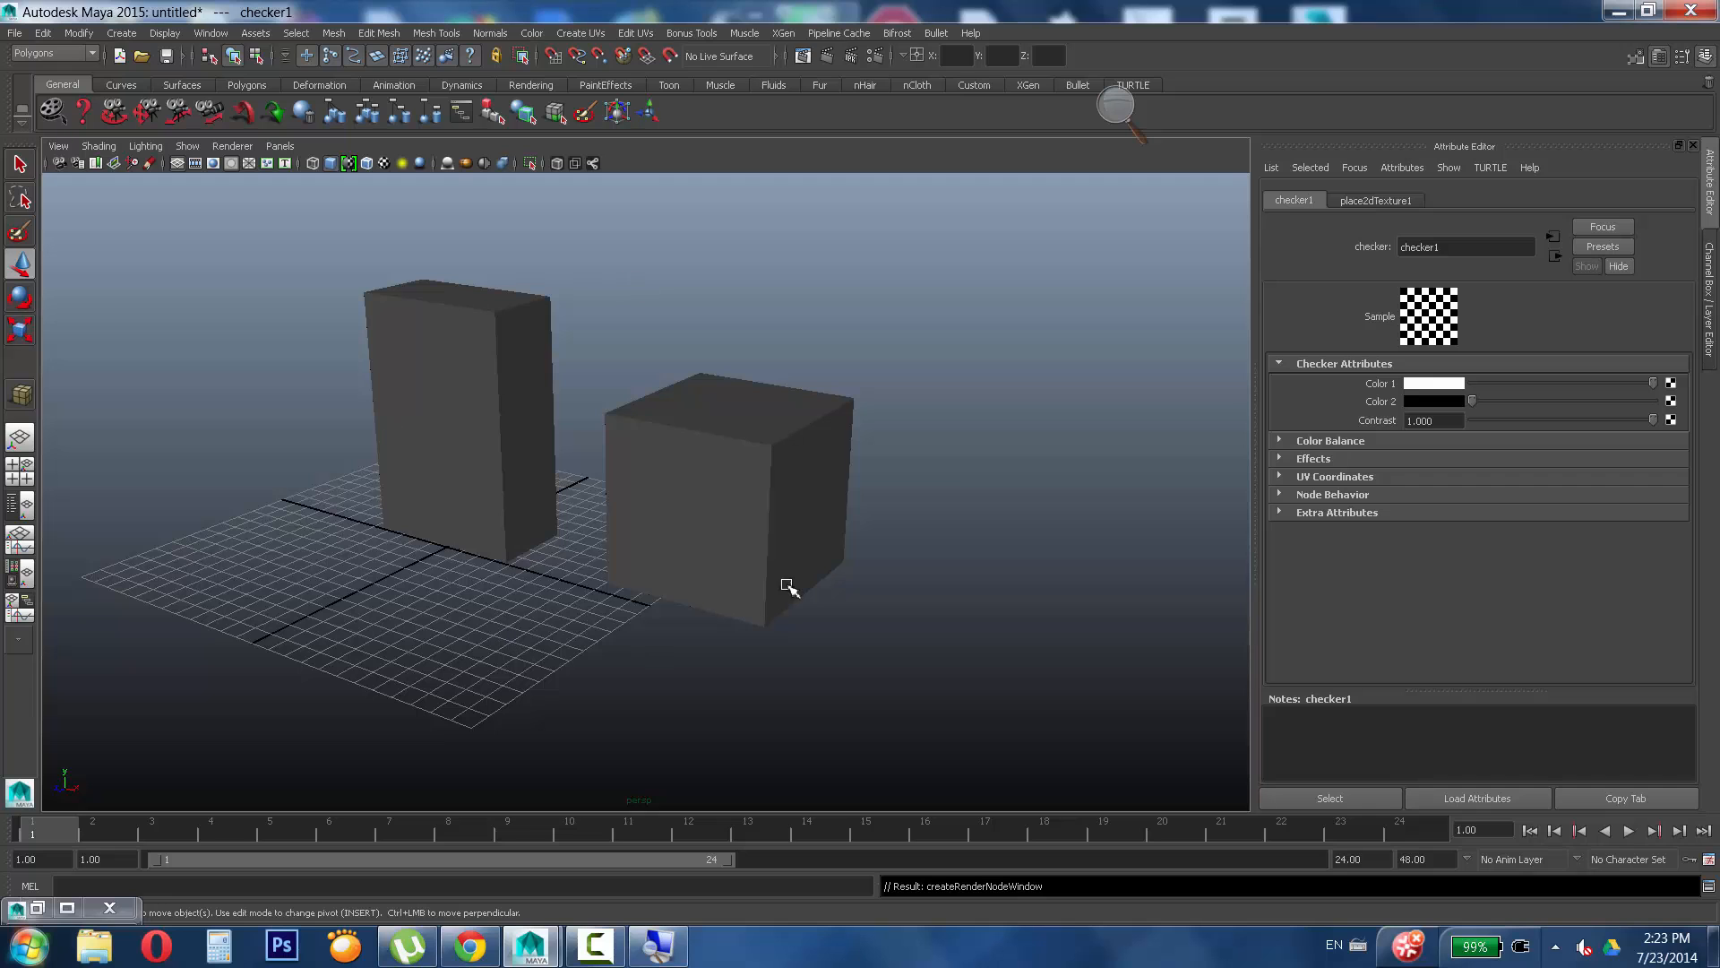
Turn on textured display in the perspective view to show the checker on both boxes.
click(1115, 108)
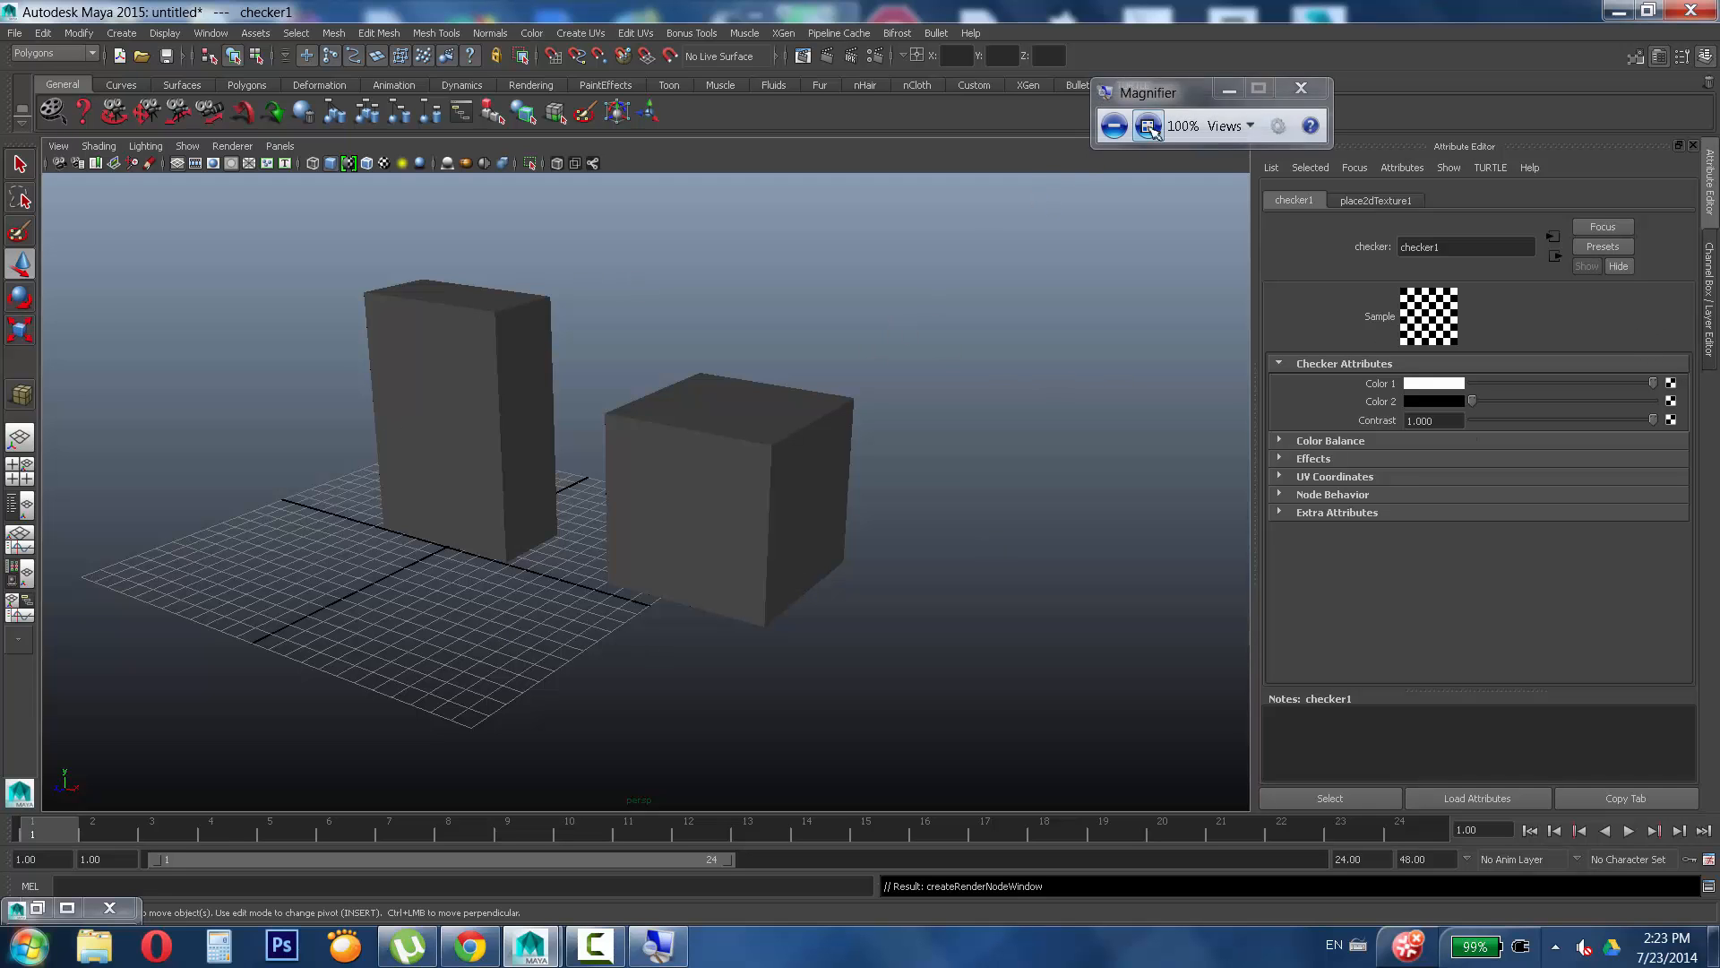
click(1149, 126)
click(1149, 126)
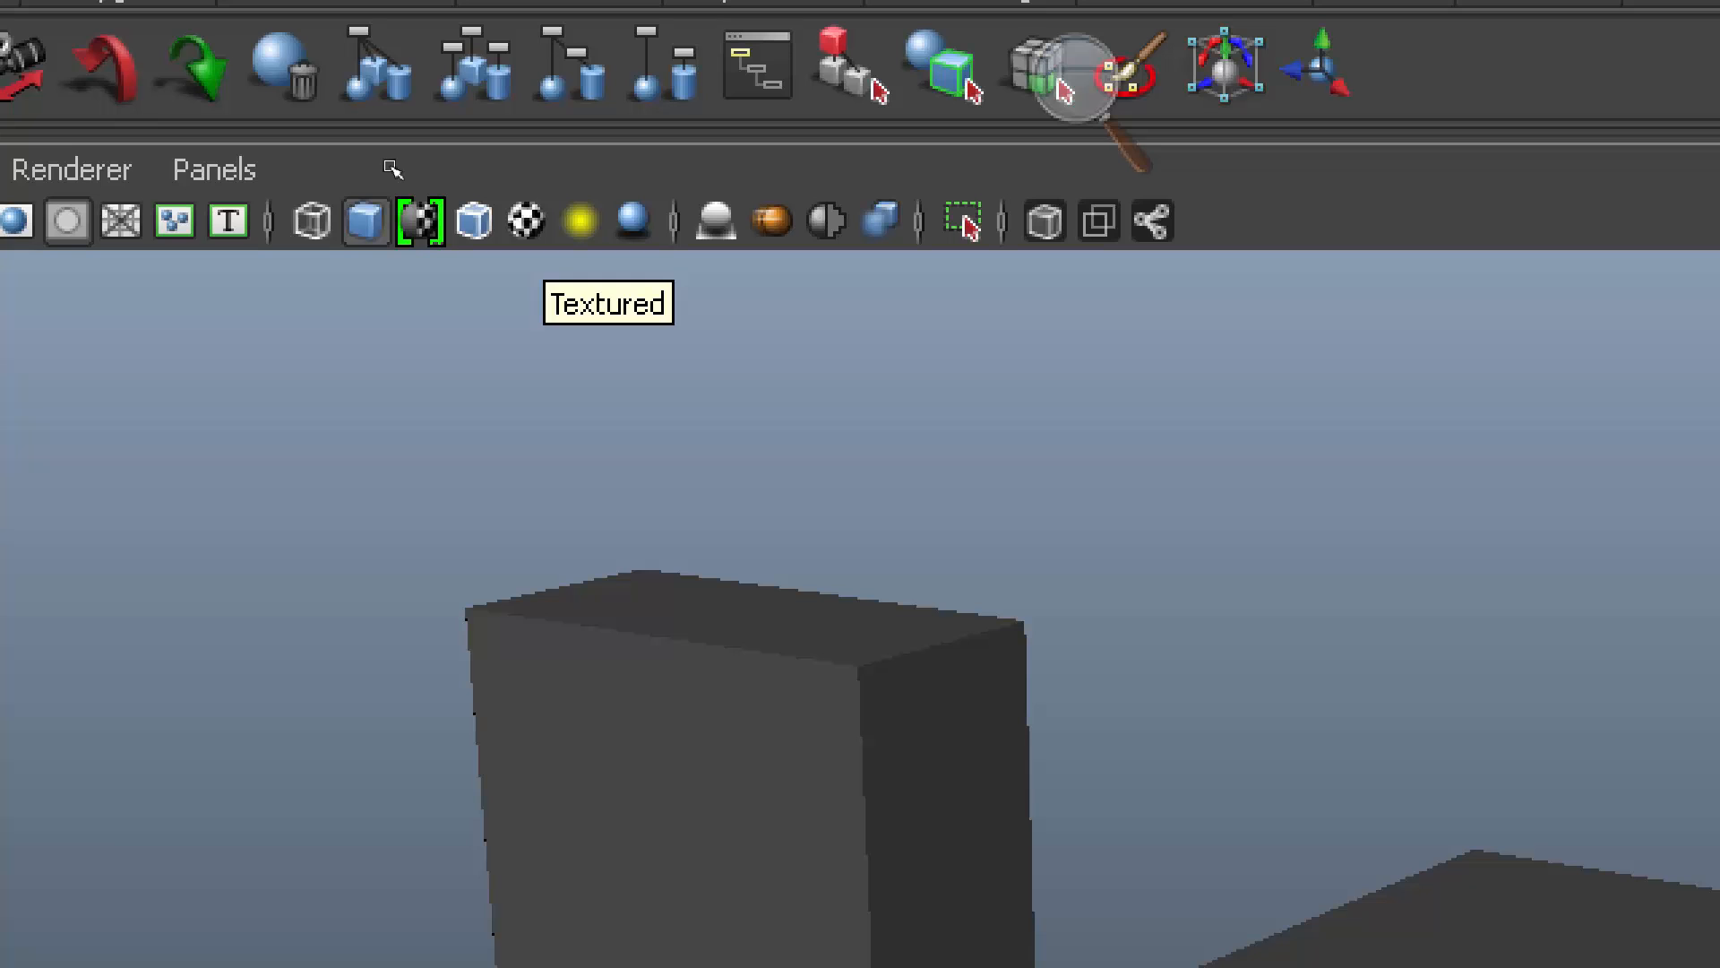
click(526, 219)
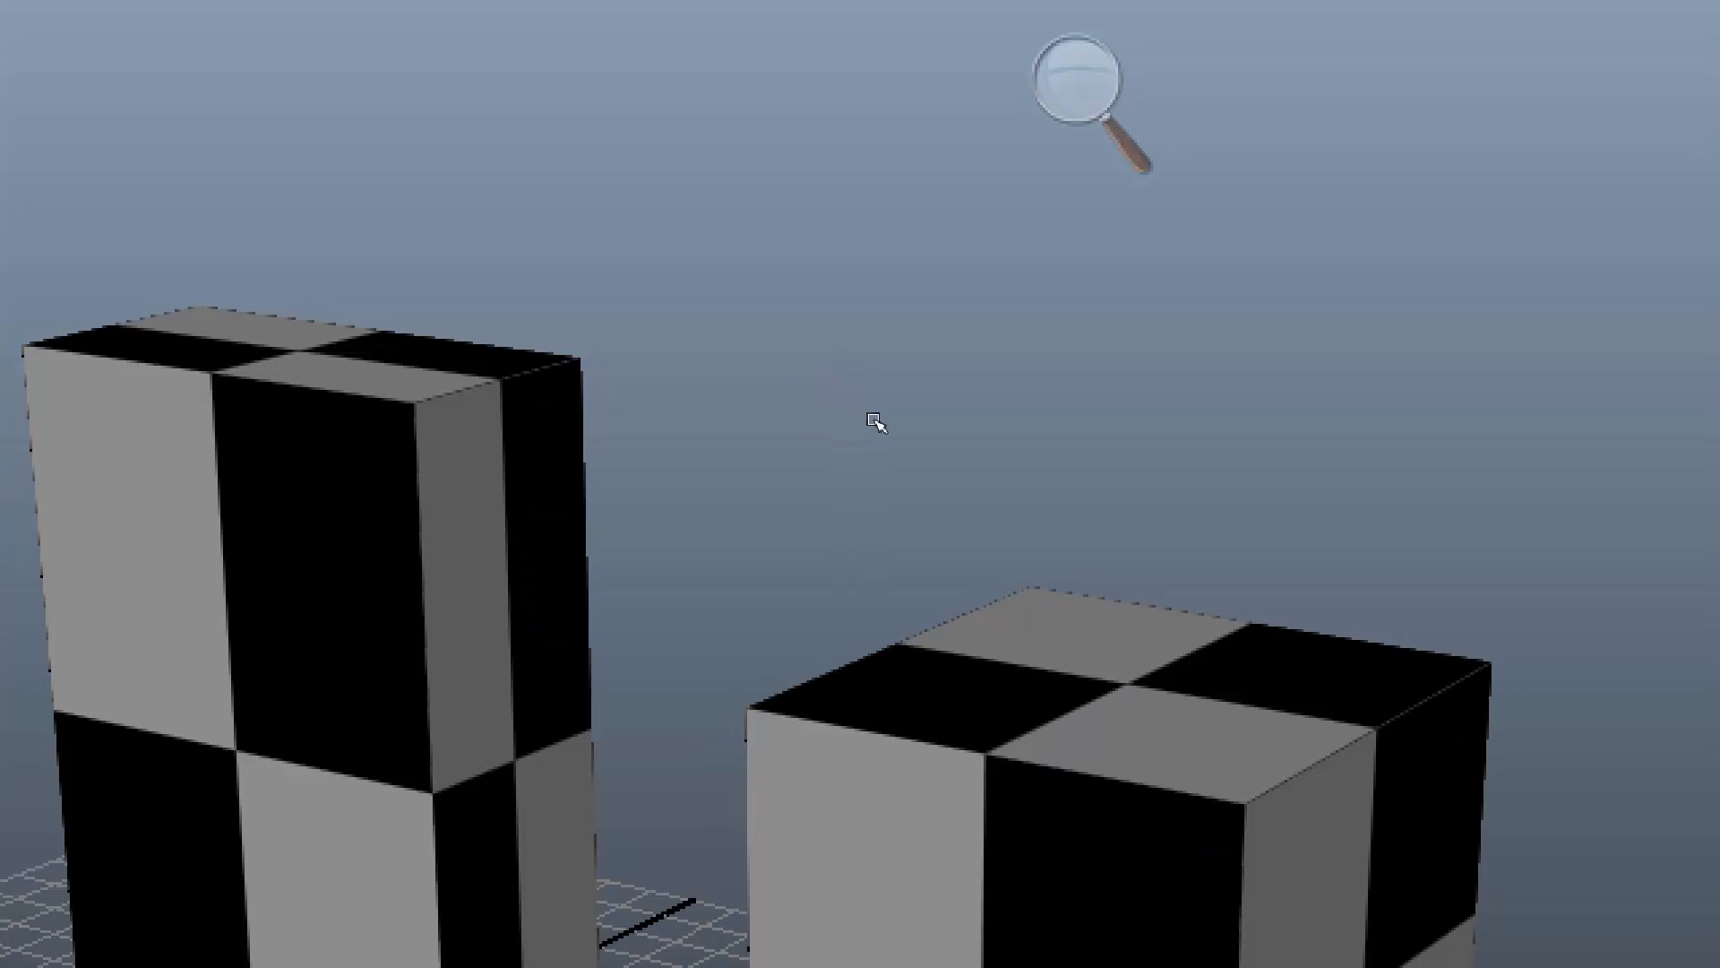
key(super+minus)
key(super+minus)
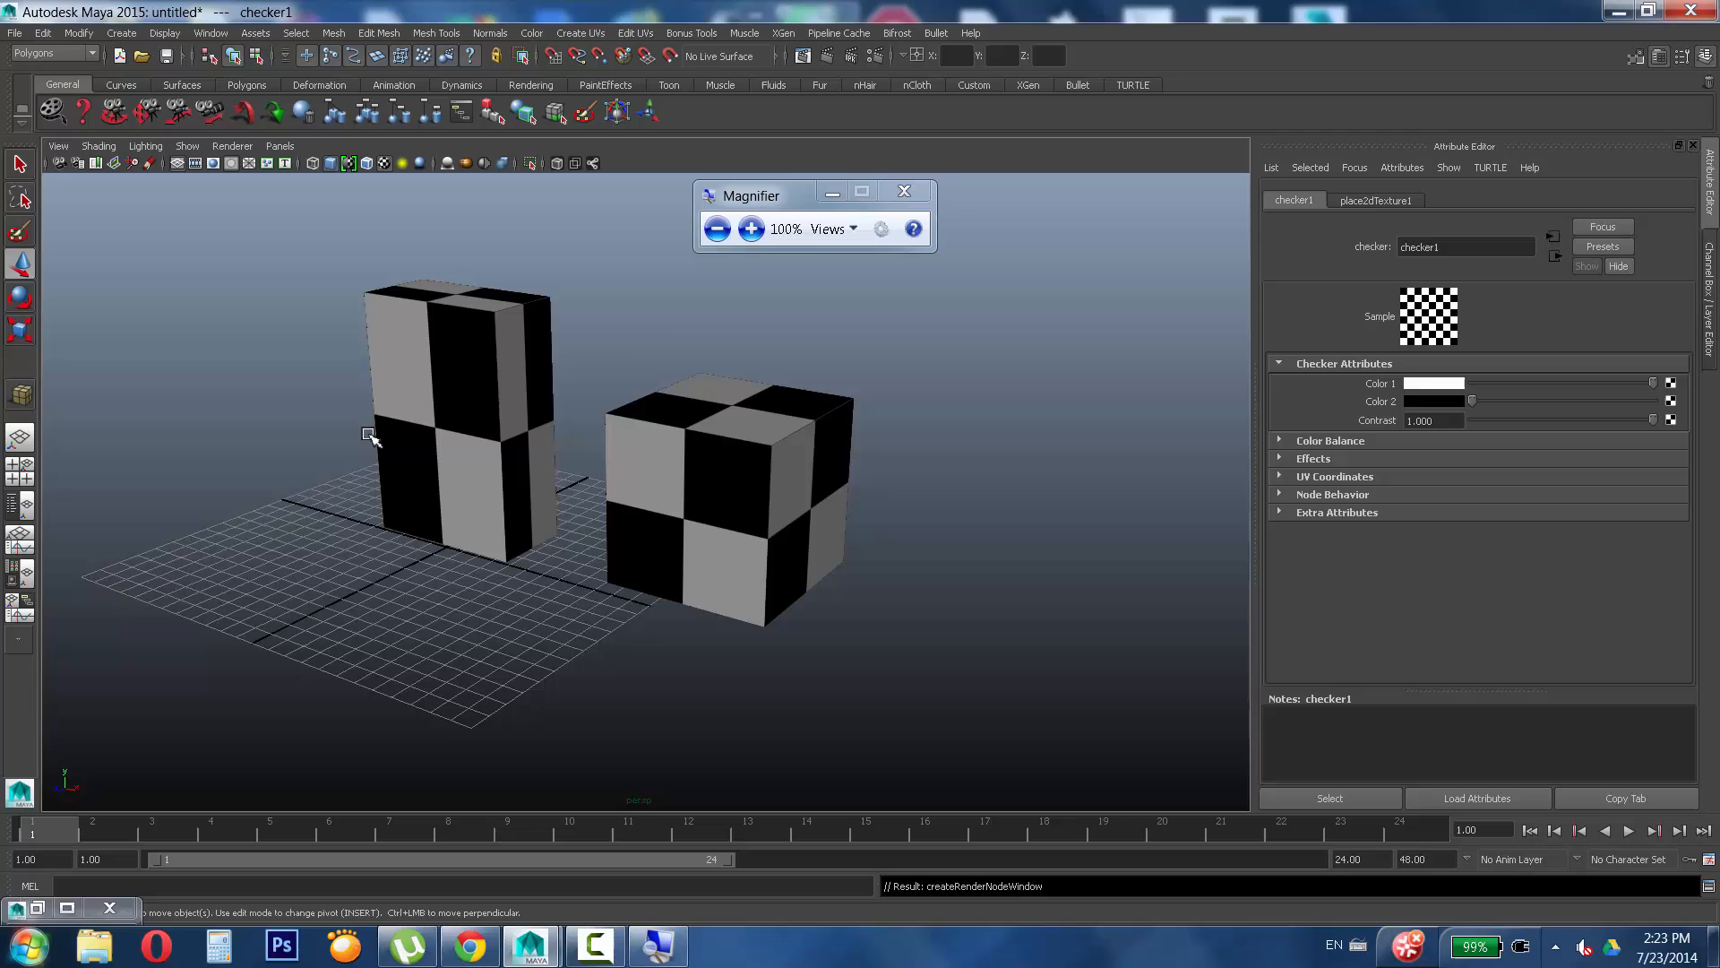
Clear the selection and toggle the perspective view between shaded and textured display to compare both boxes.
click(665, 353)
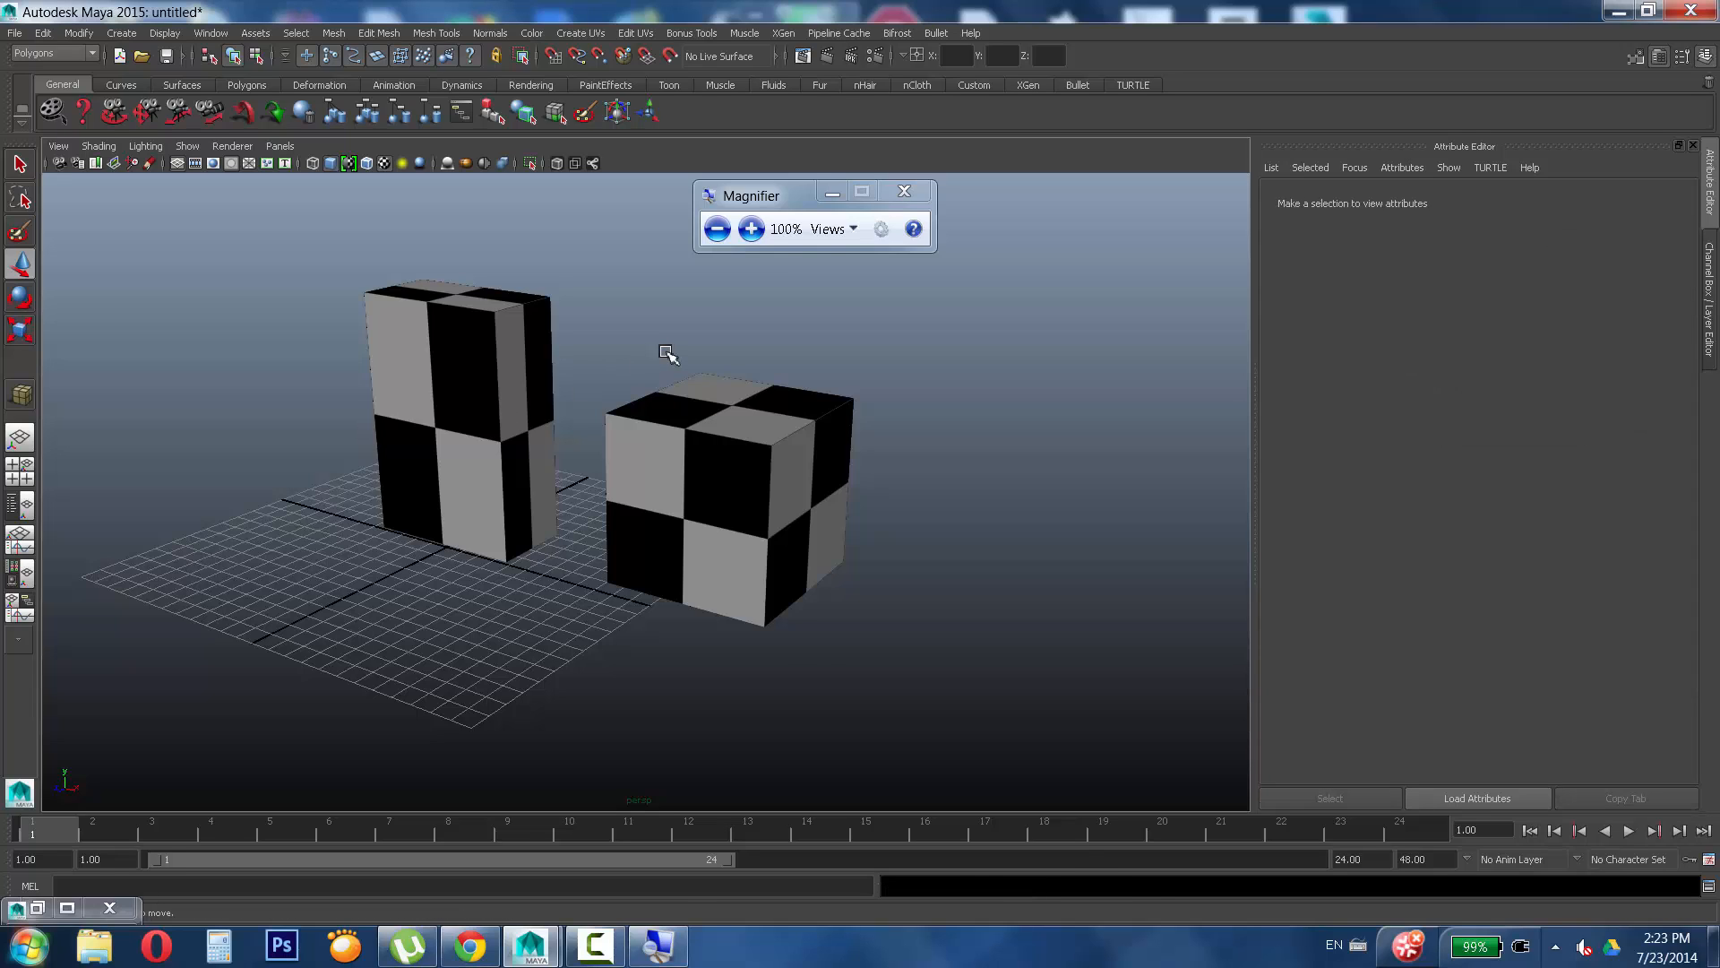
key(ctrl+5)
key(ctrl+6)
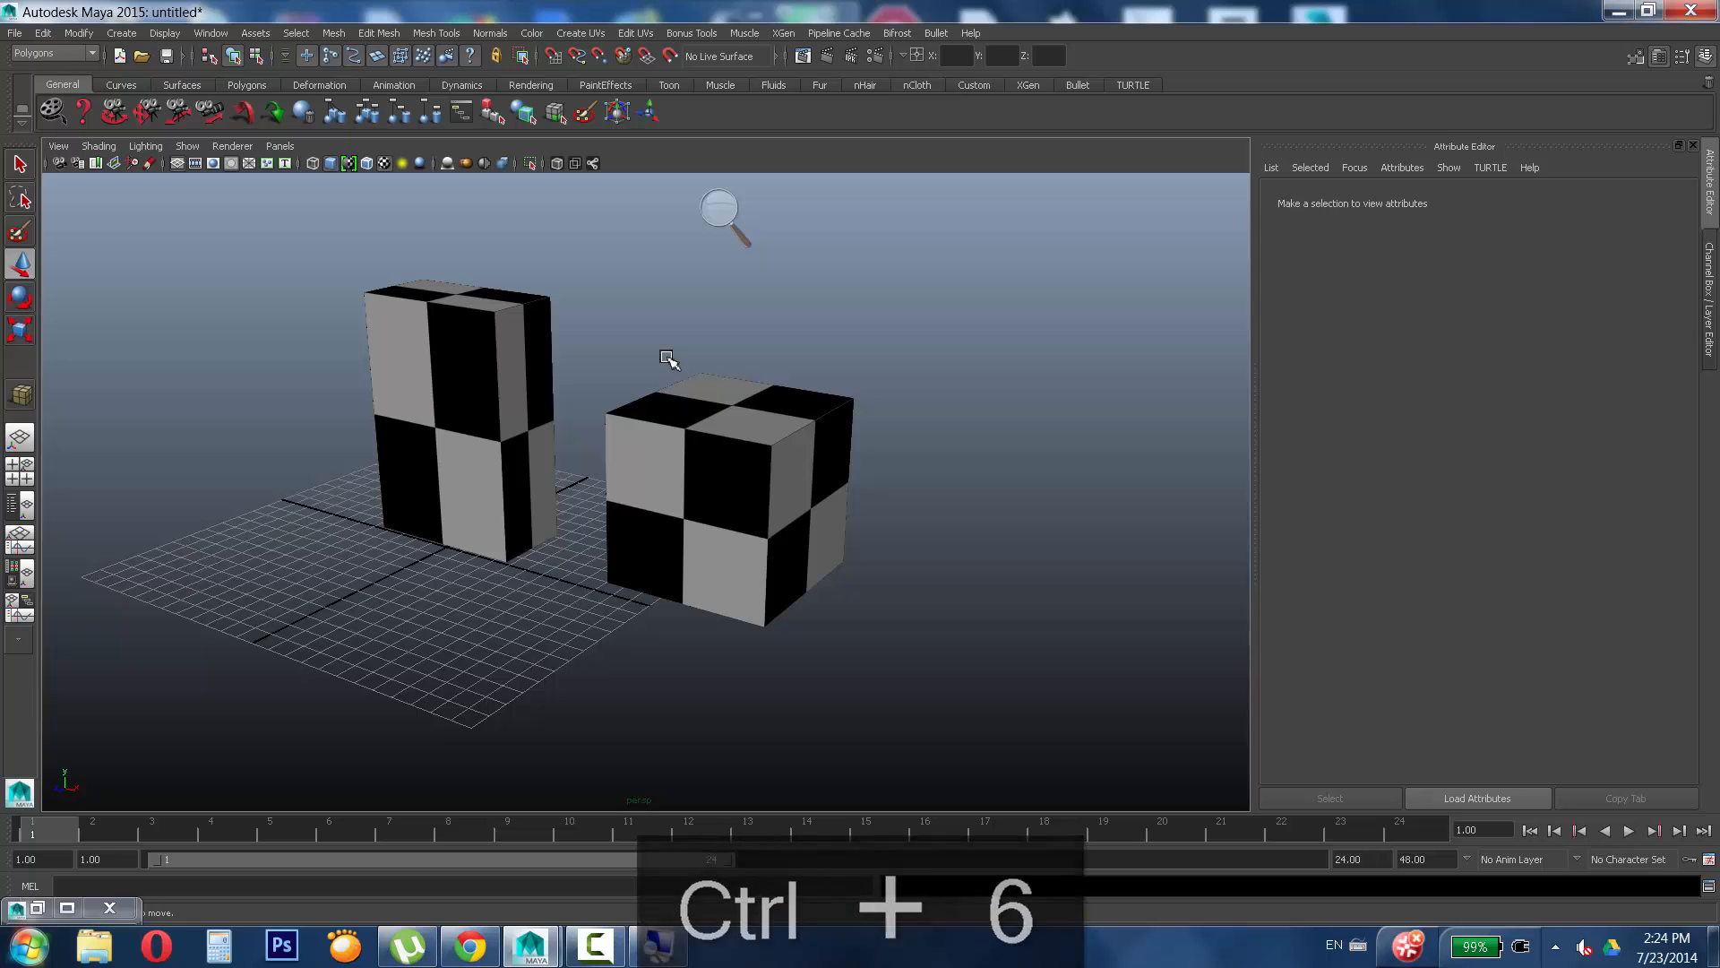
key(ctrl+5)
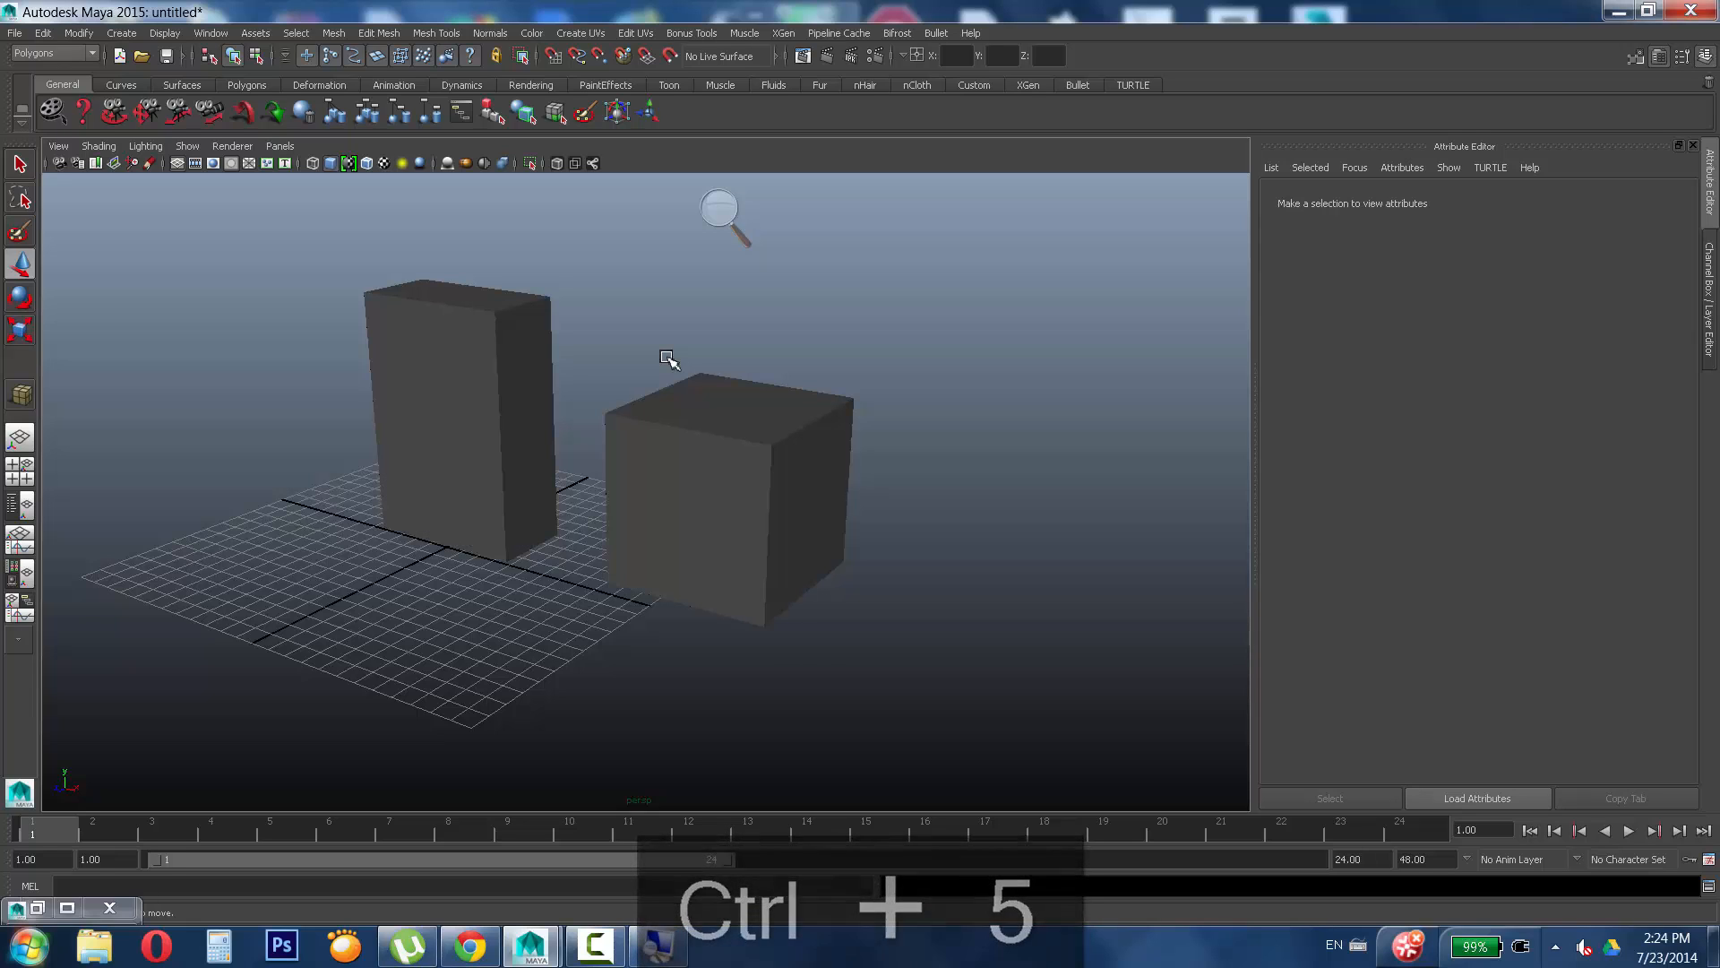
key(ctrl+6)
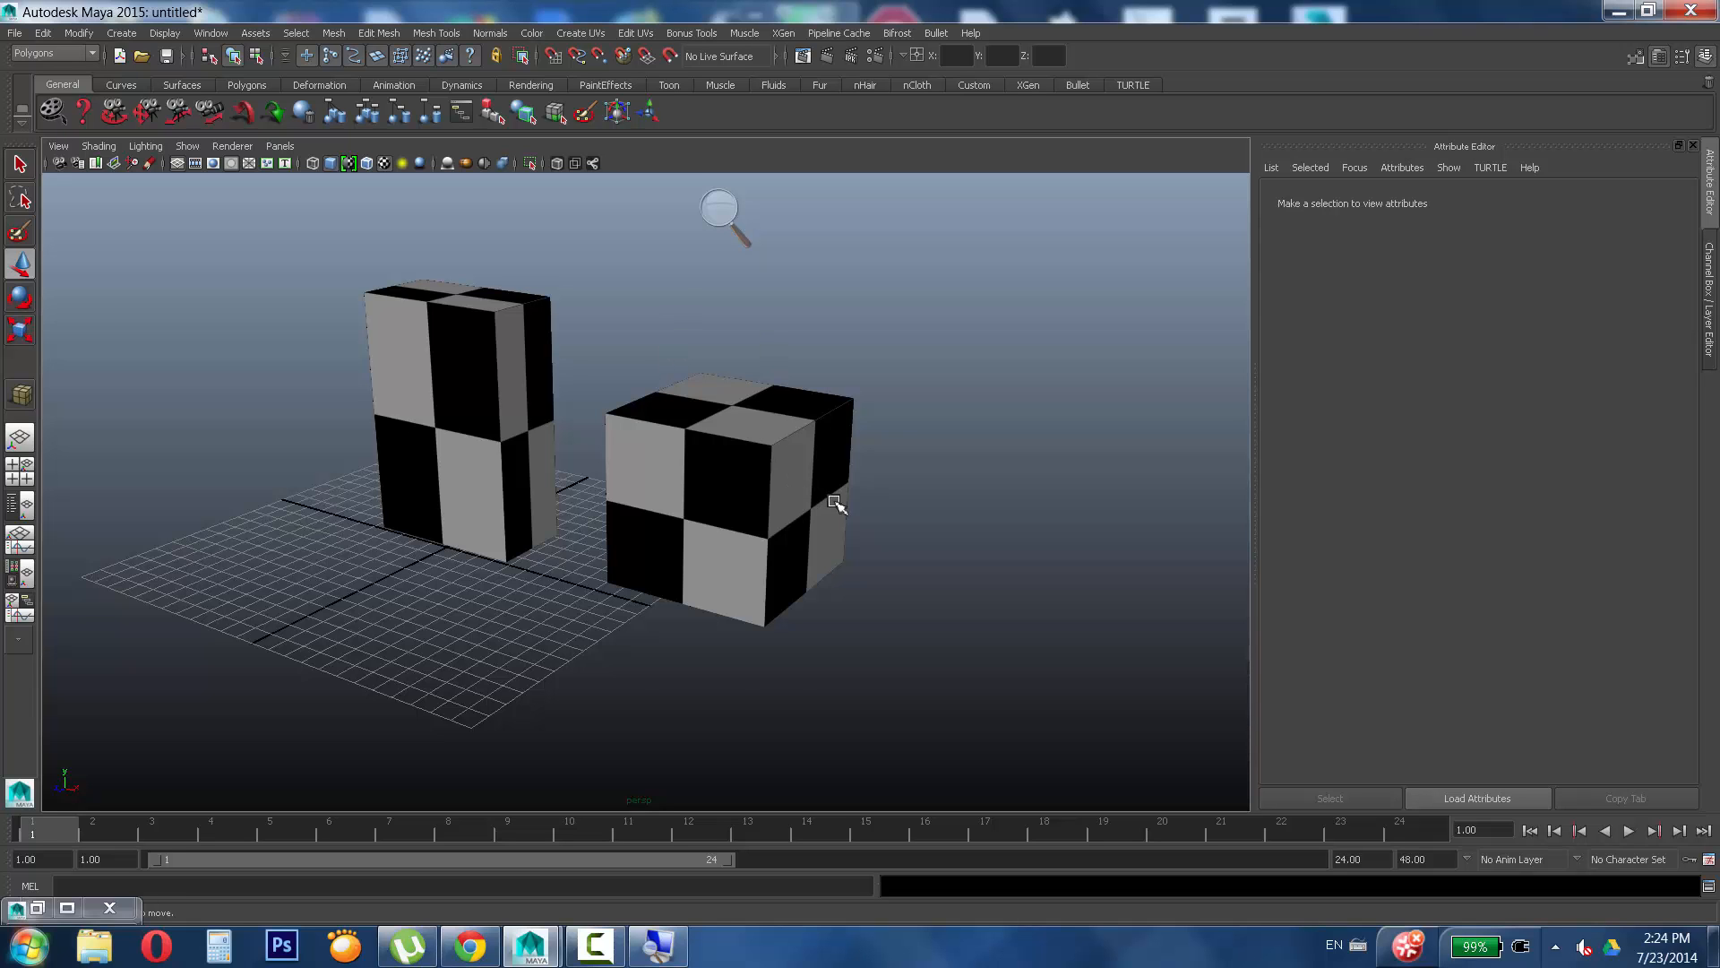
Examine the checker squares on the cube's side and top faces and on the tall box from several angles.
alt+drag(836, 499, 788, 542)
alt+right_drag(788, 542, 1013, 434)
alt+middle_drag(1014, 433, 906, 396)
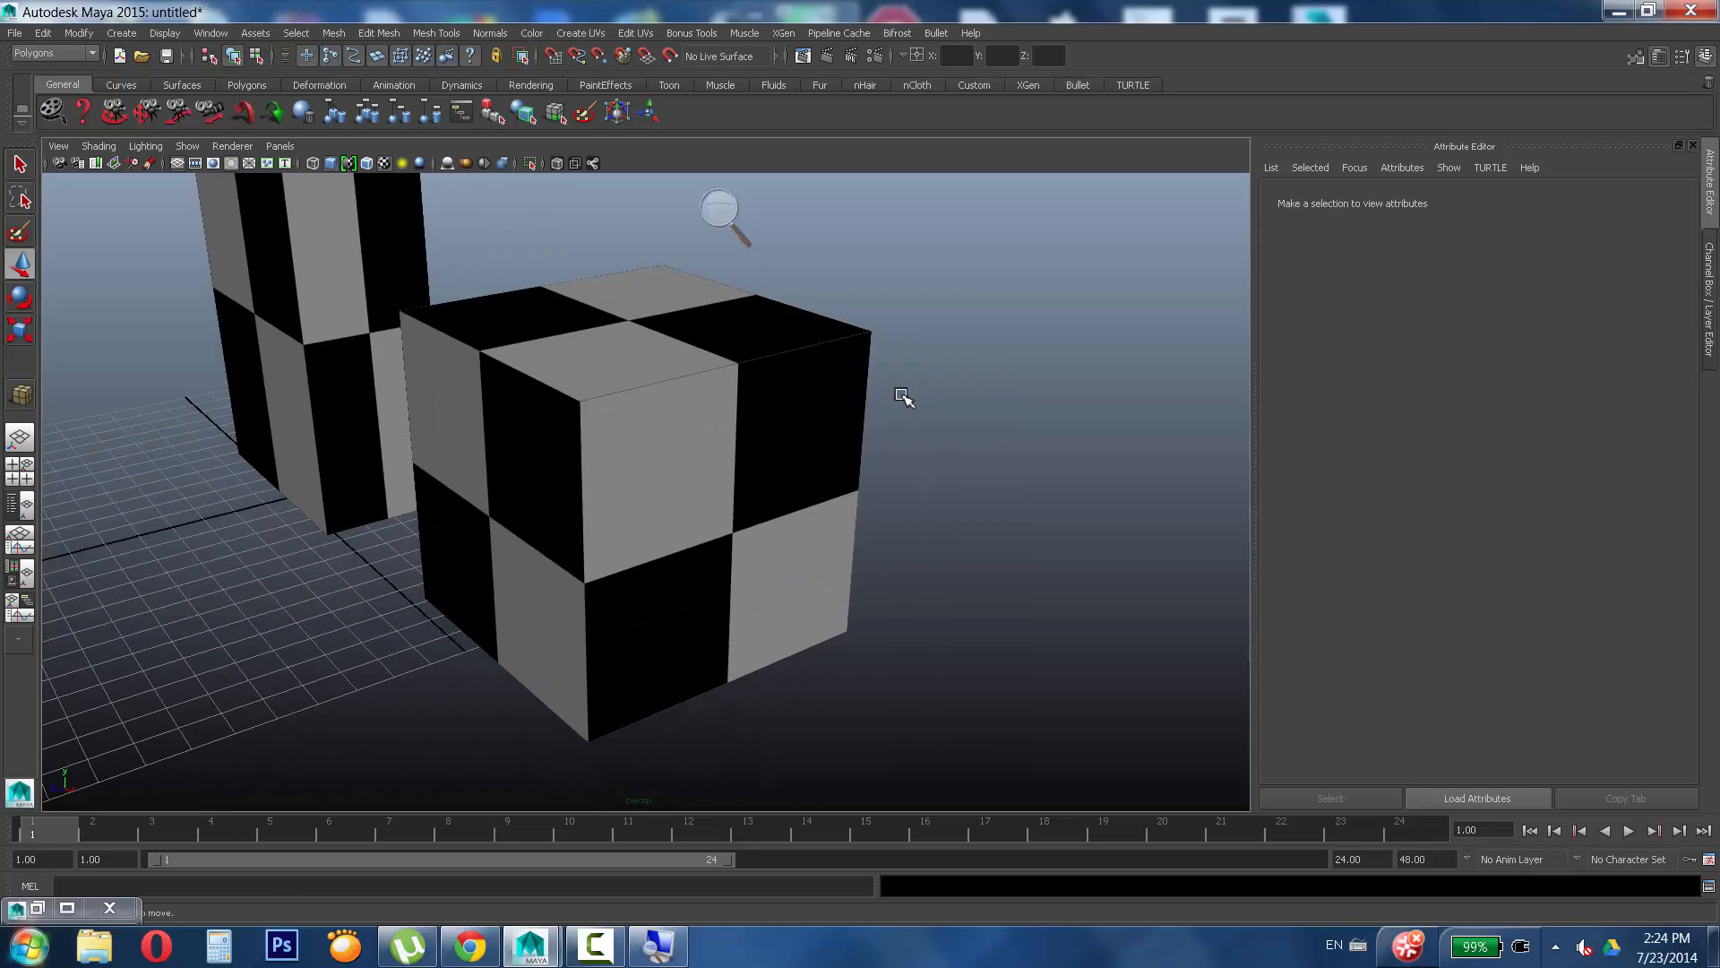
alt+drag(906, 396, 852, 403)
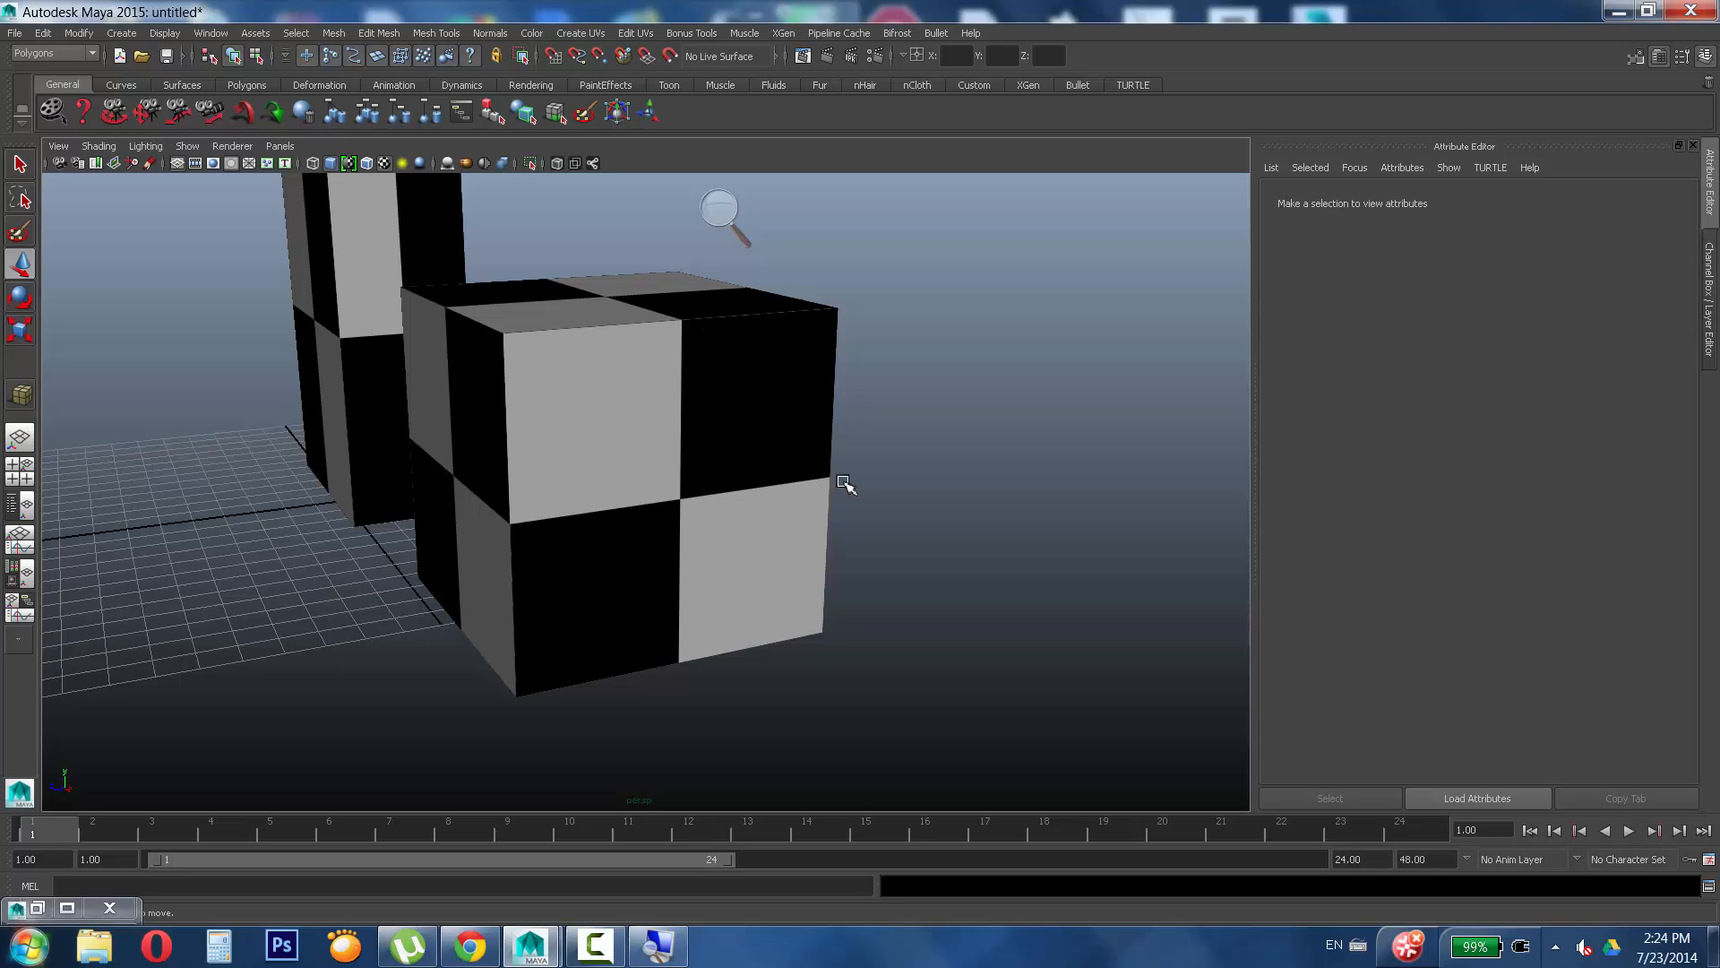
alt+drag(720, 454, 783, 361)
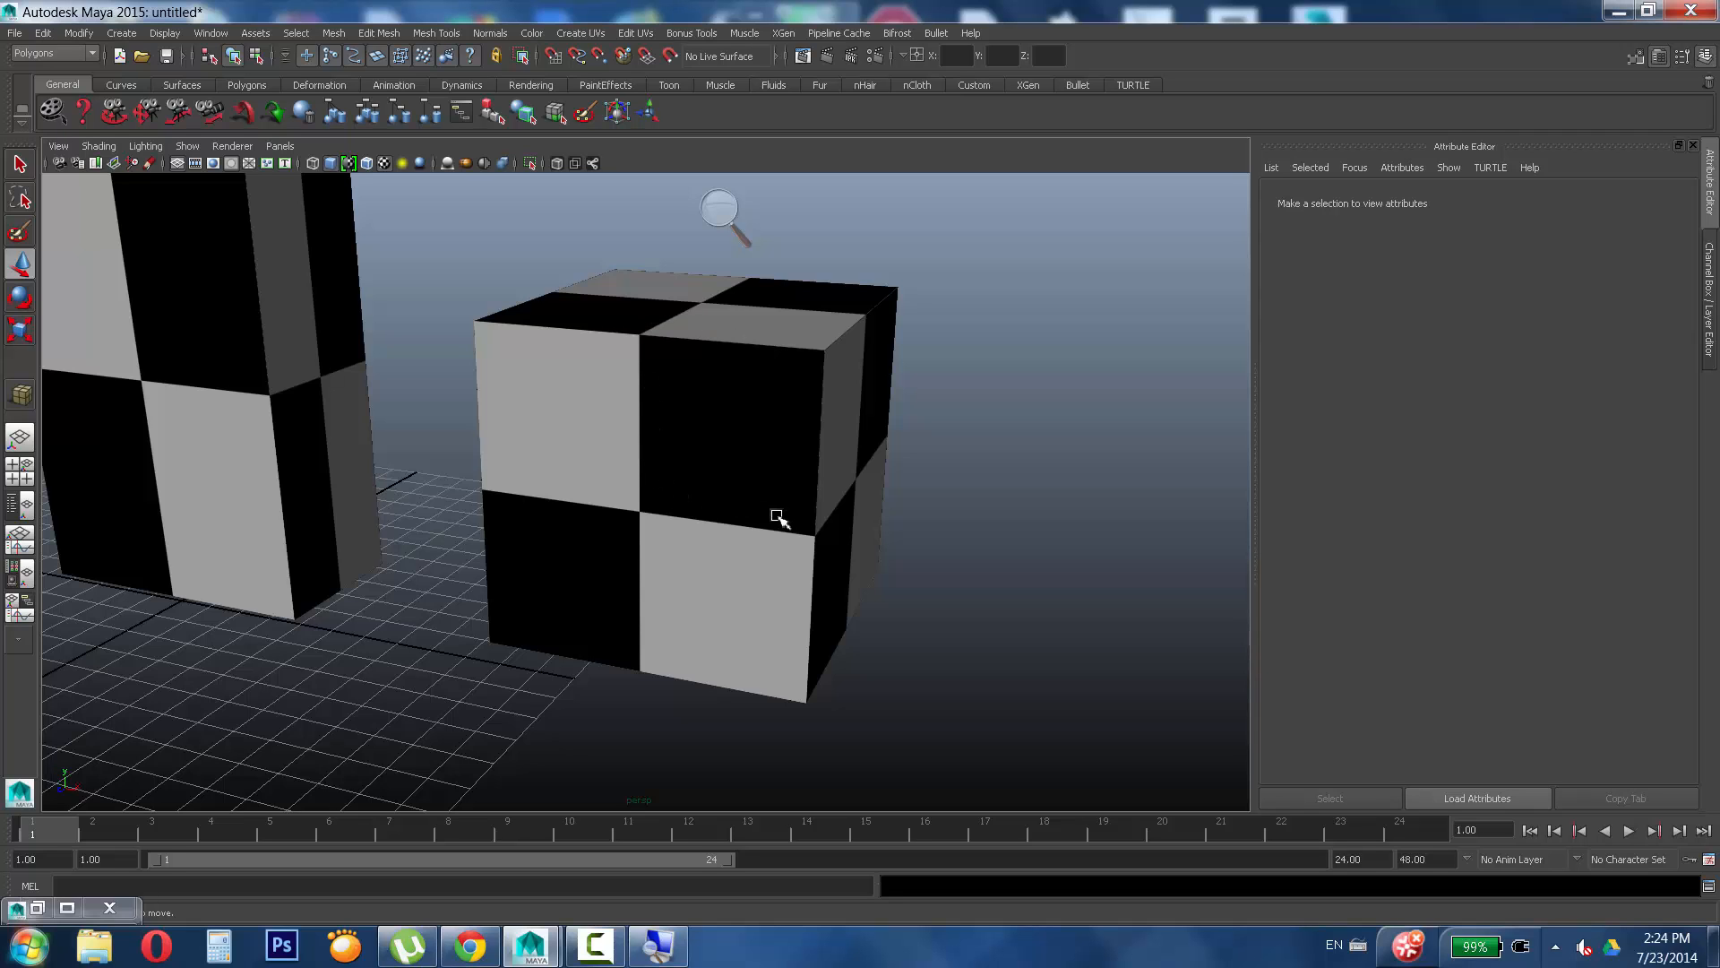
alt+drag(772, 457, 768, 499)
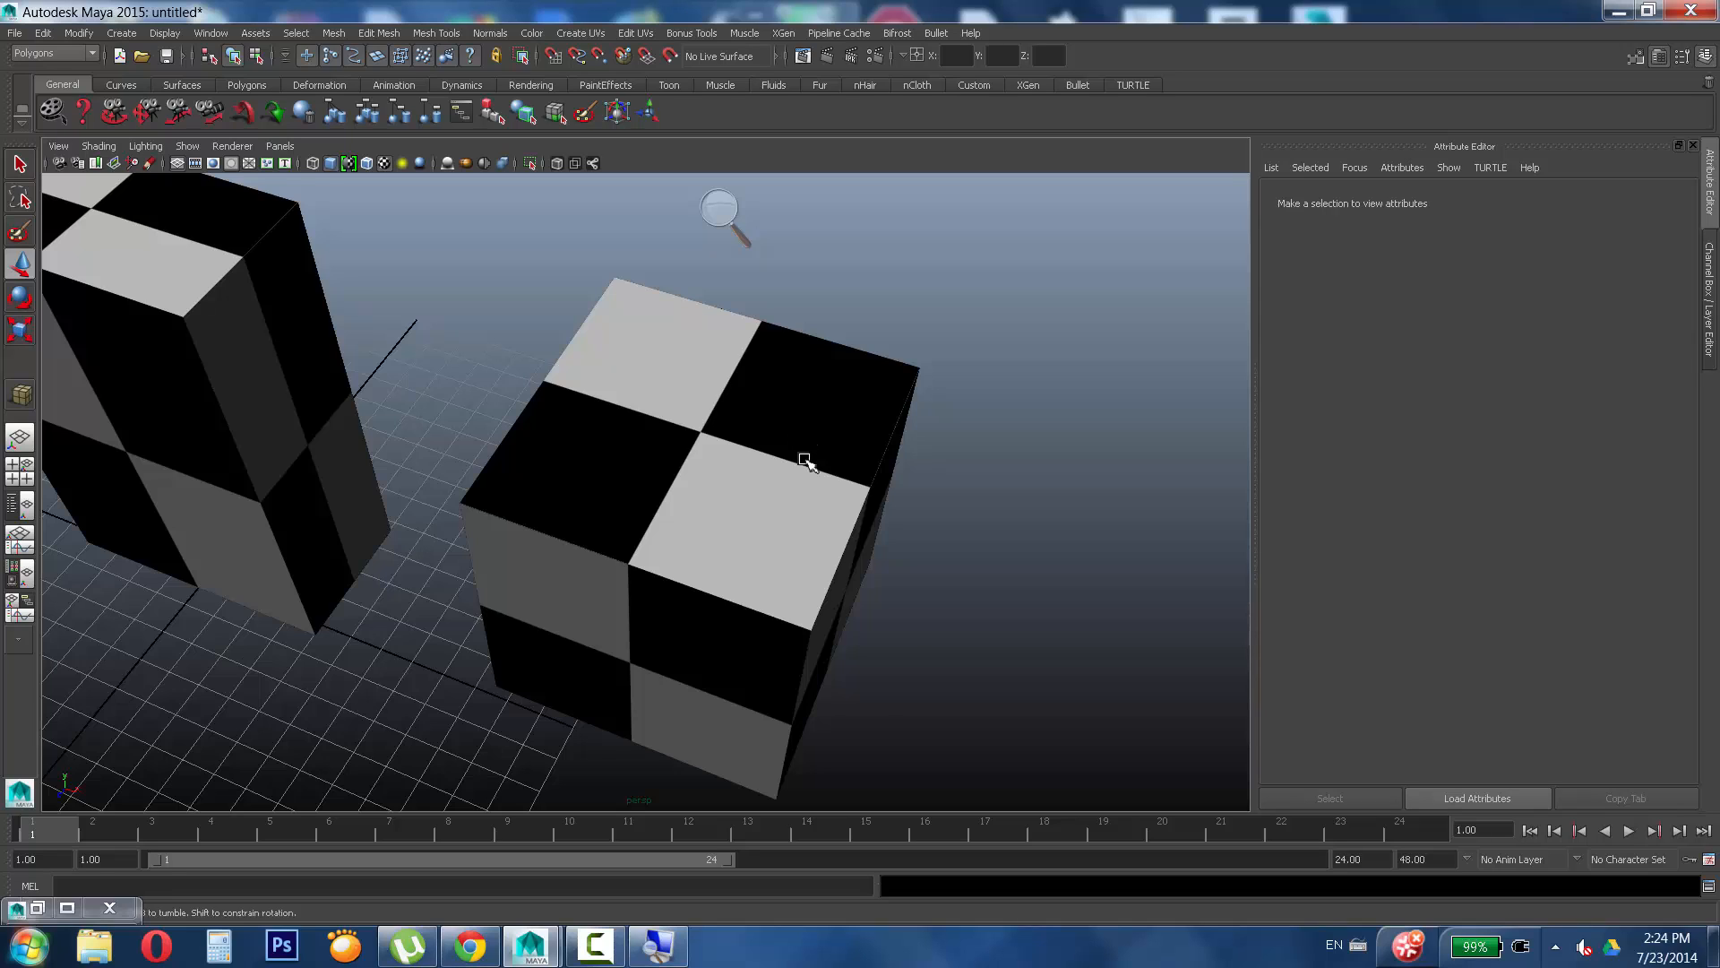
alt+drag(804, 460, 786, 374)
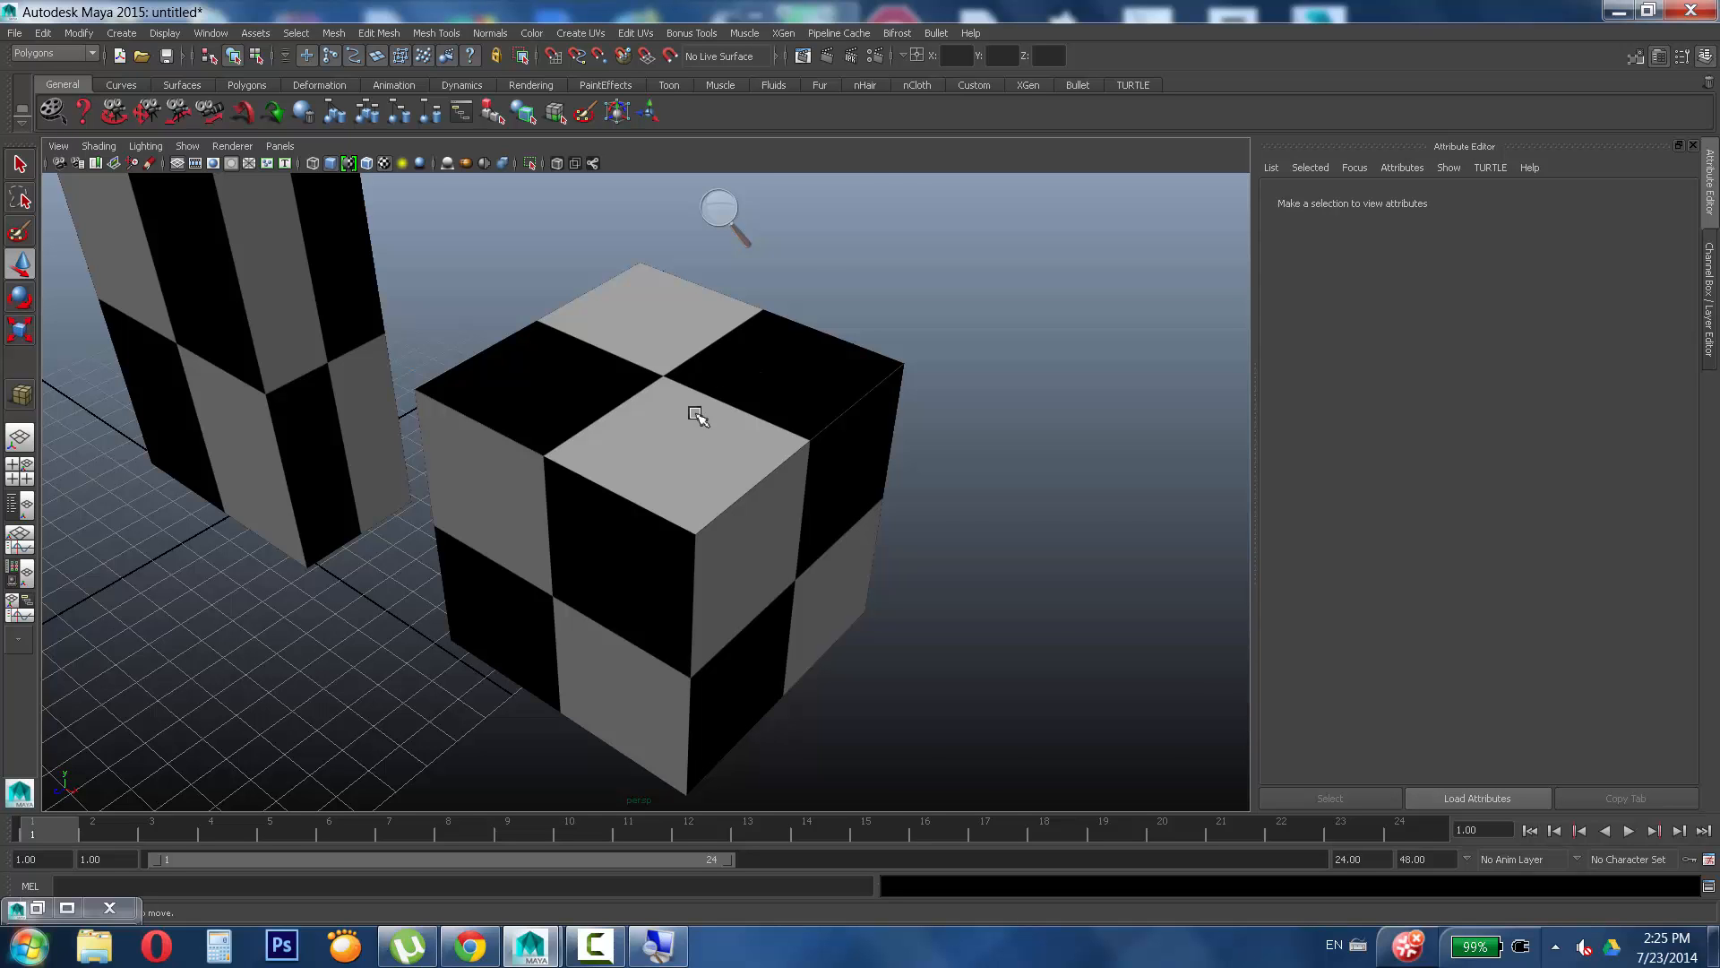
alt+drag(696, 411, 627, 368)
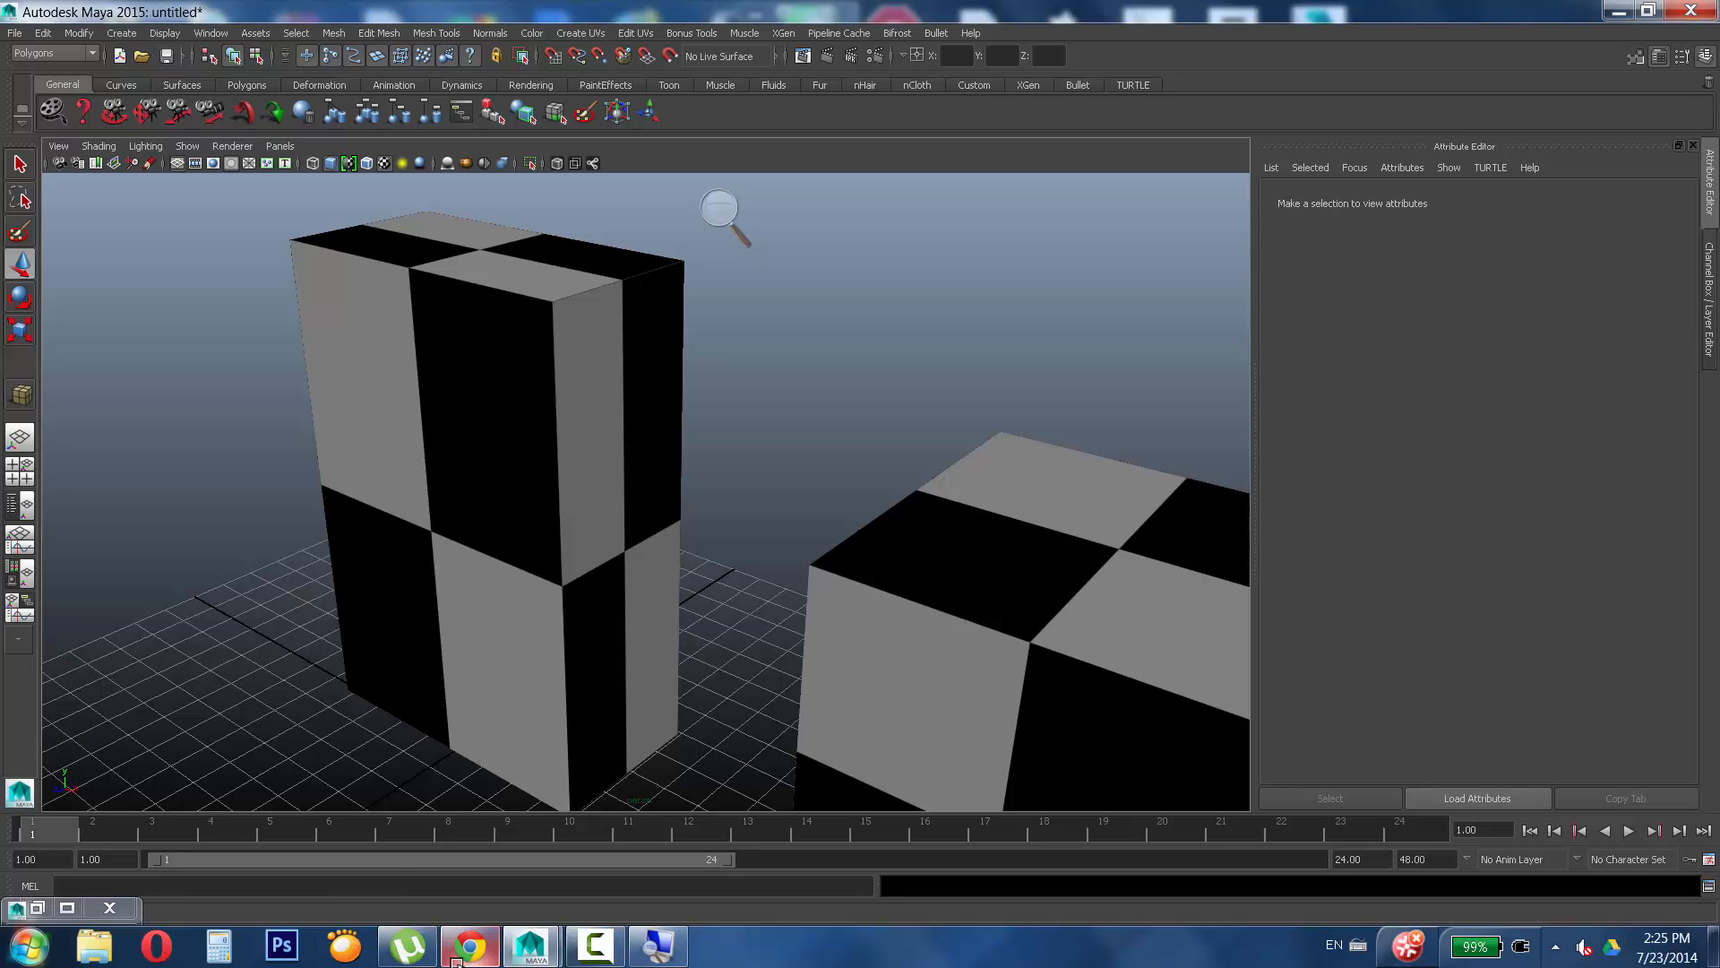
Open the material attributes of OBJ_CAIXA and break the Checker connection on the Color of MAT_CAIXA.
click(660, 337)
right_drag(660, 337, 660, 338)
click(1657, 404)
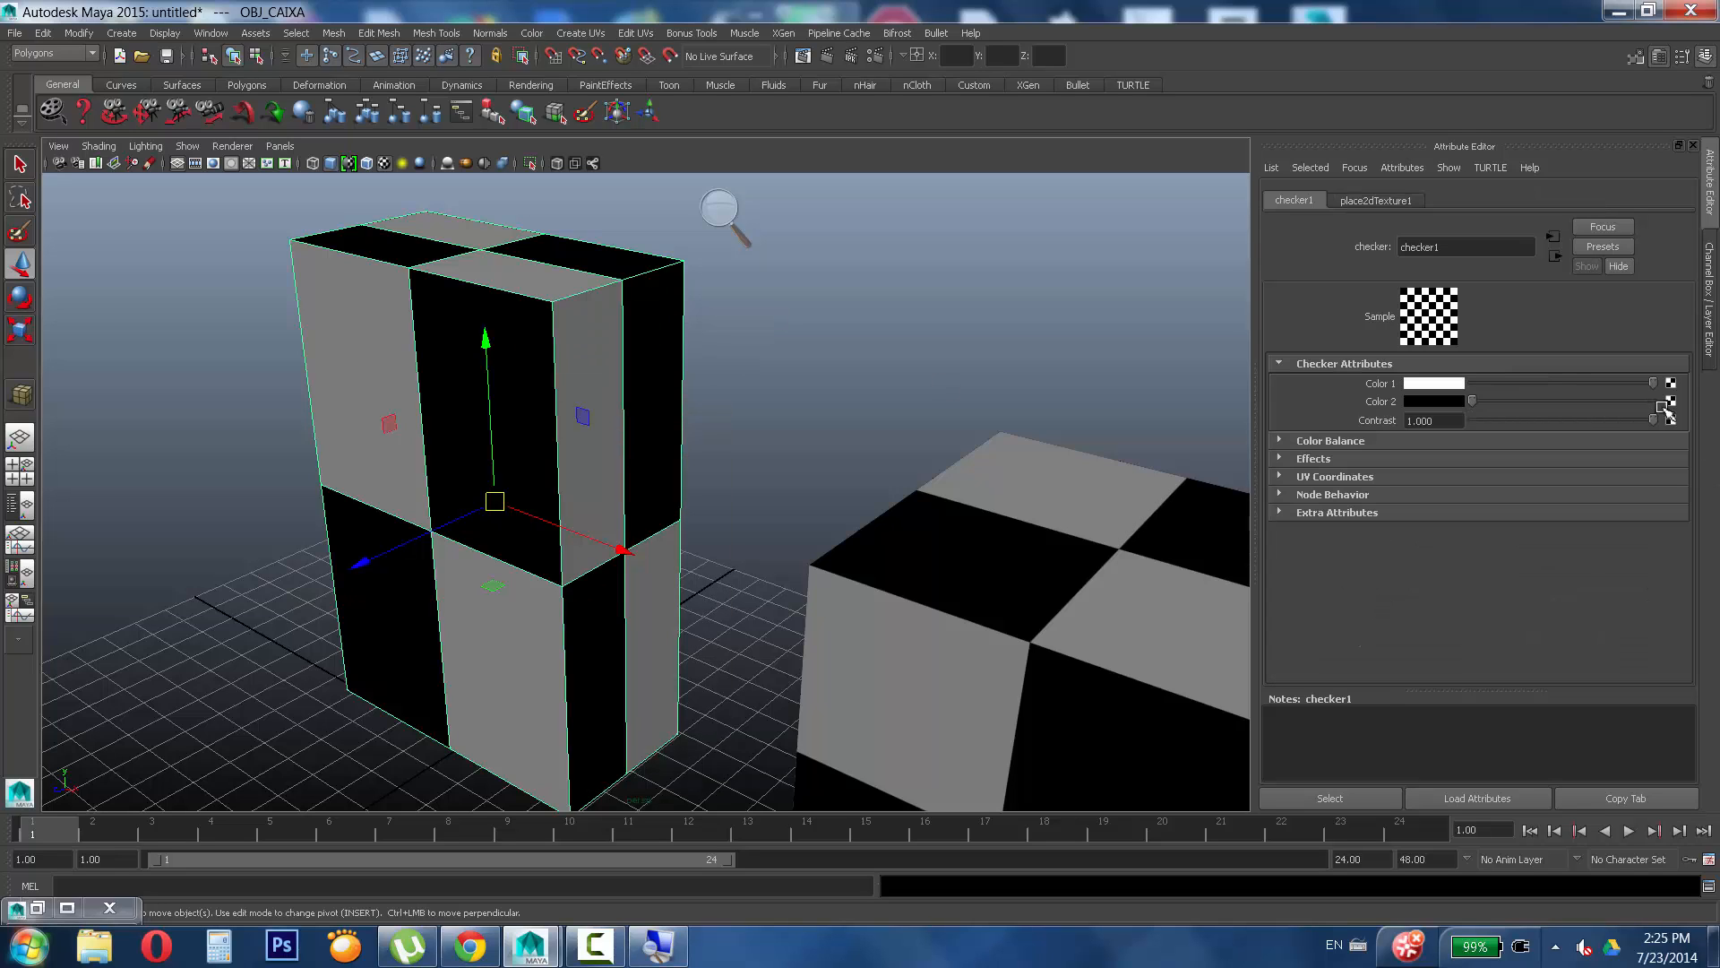
click(1555, 256)
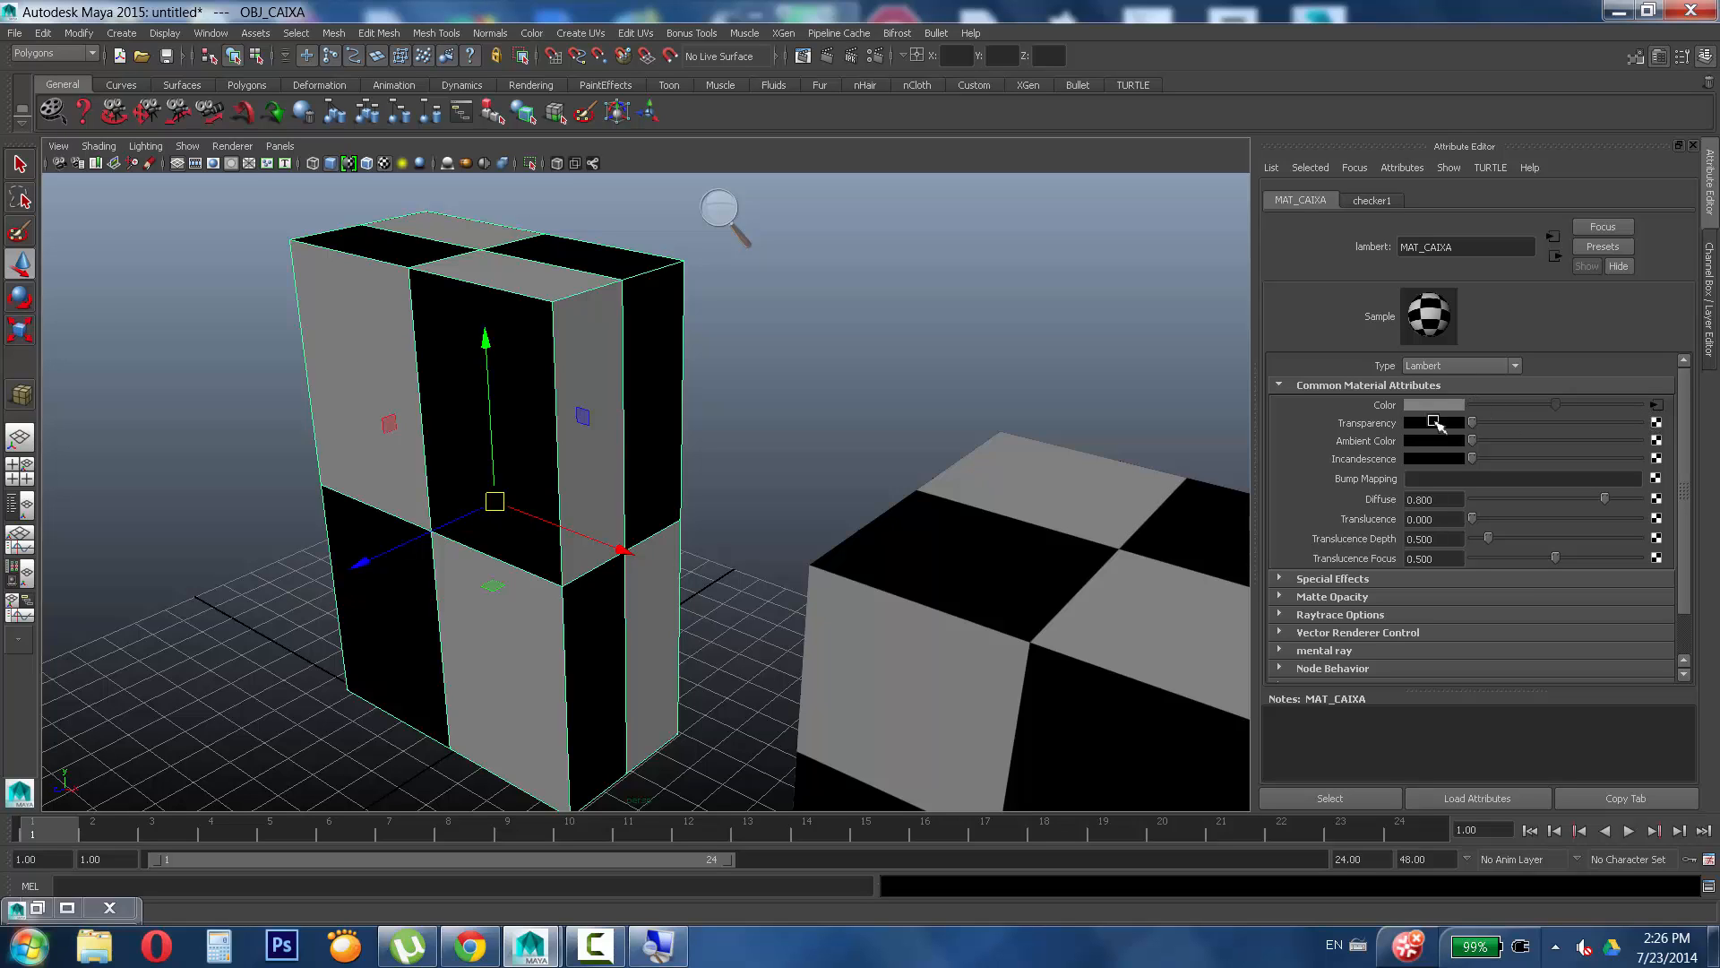
right_click(1386, 414)
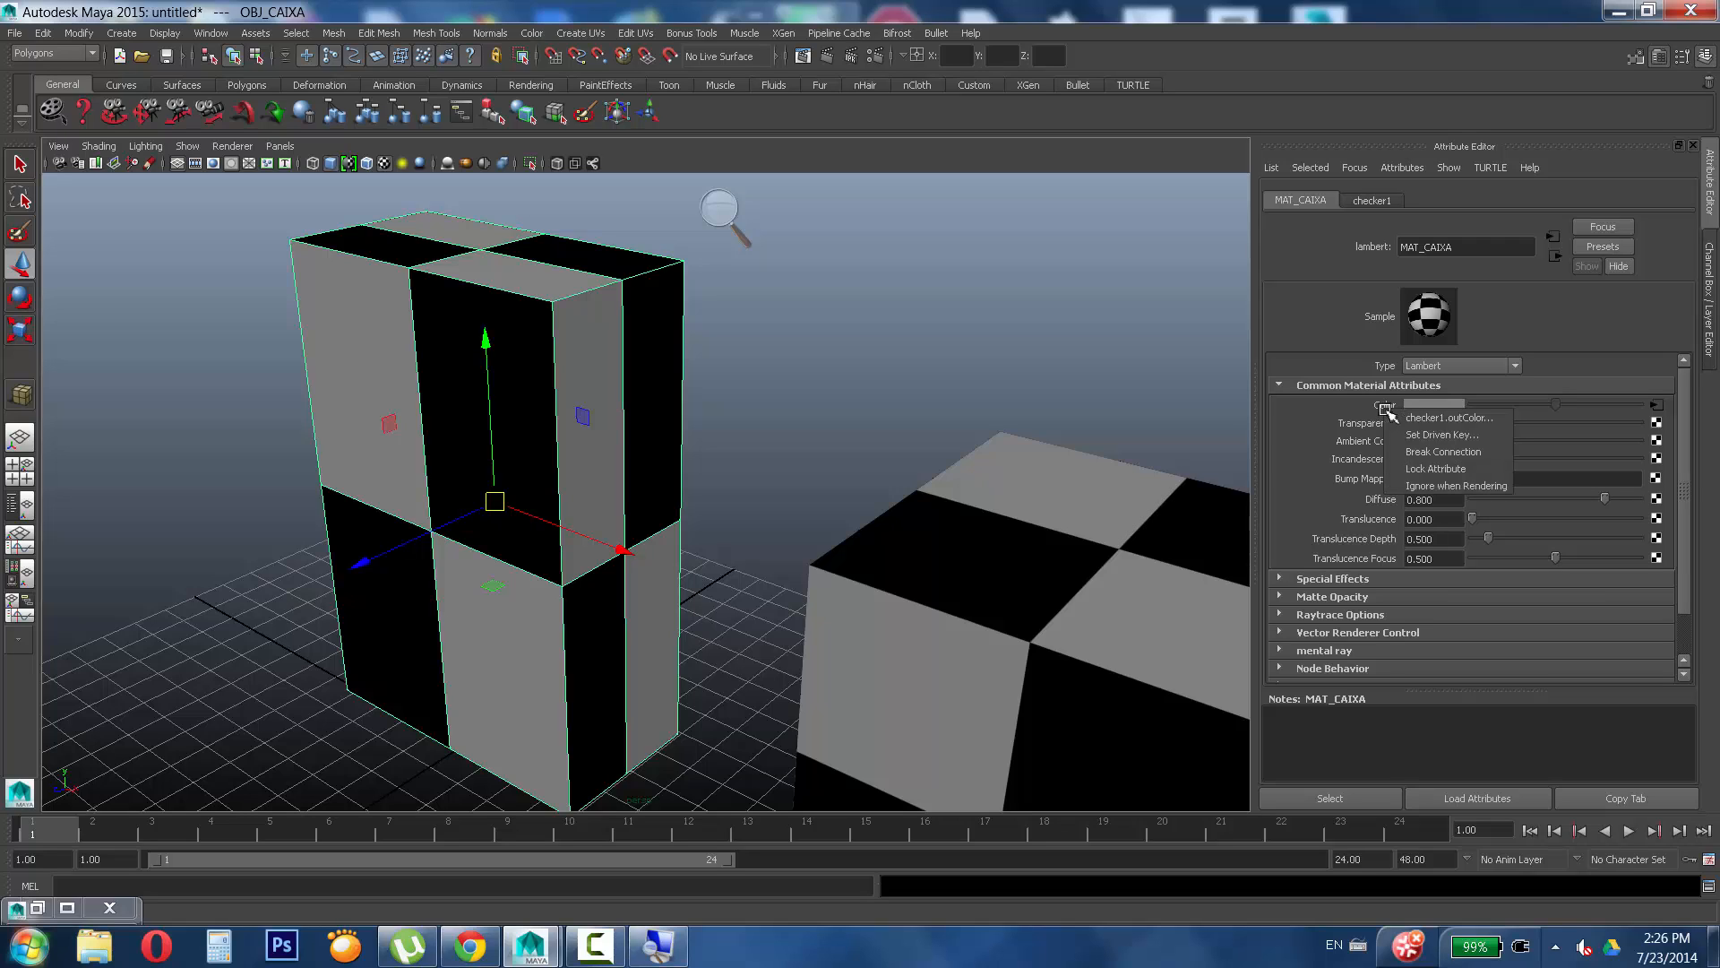
click(1431, 453)
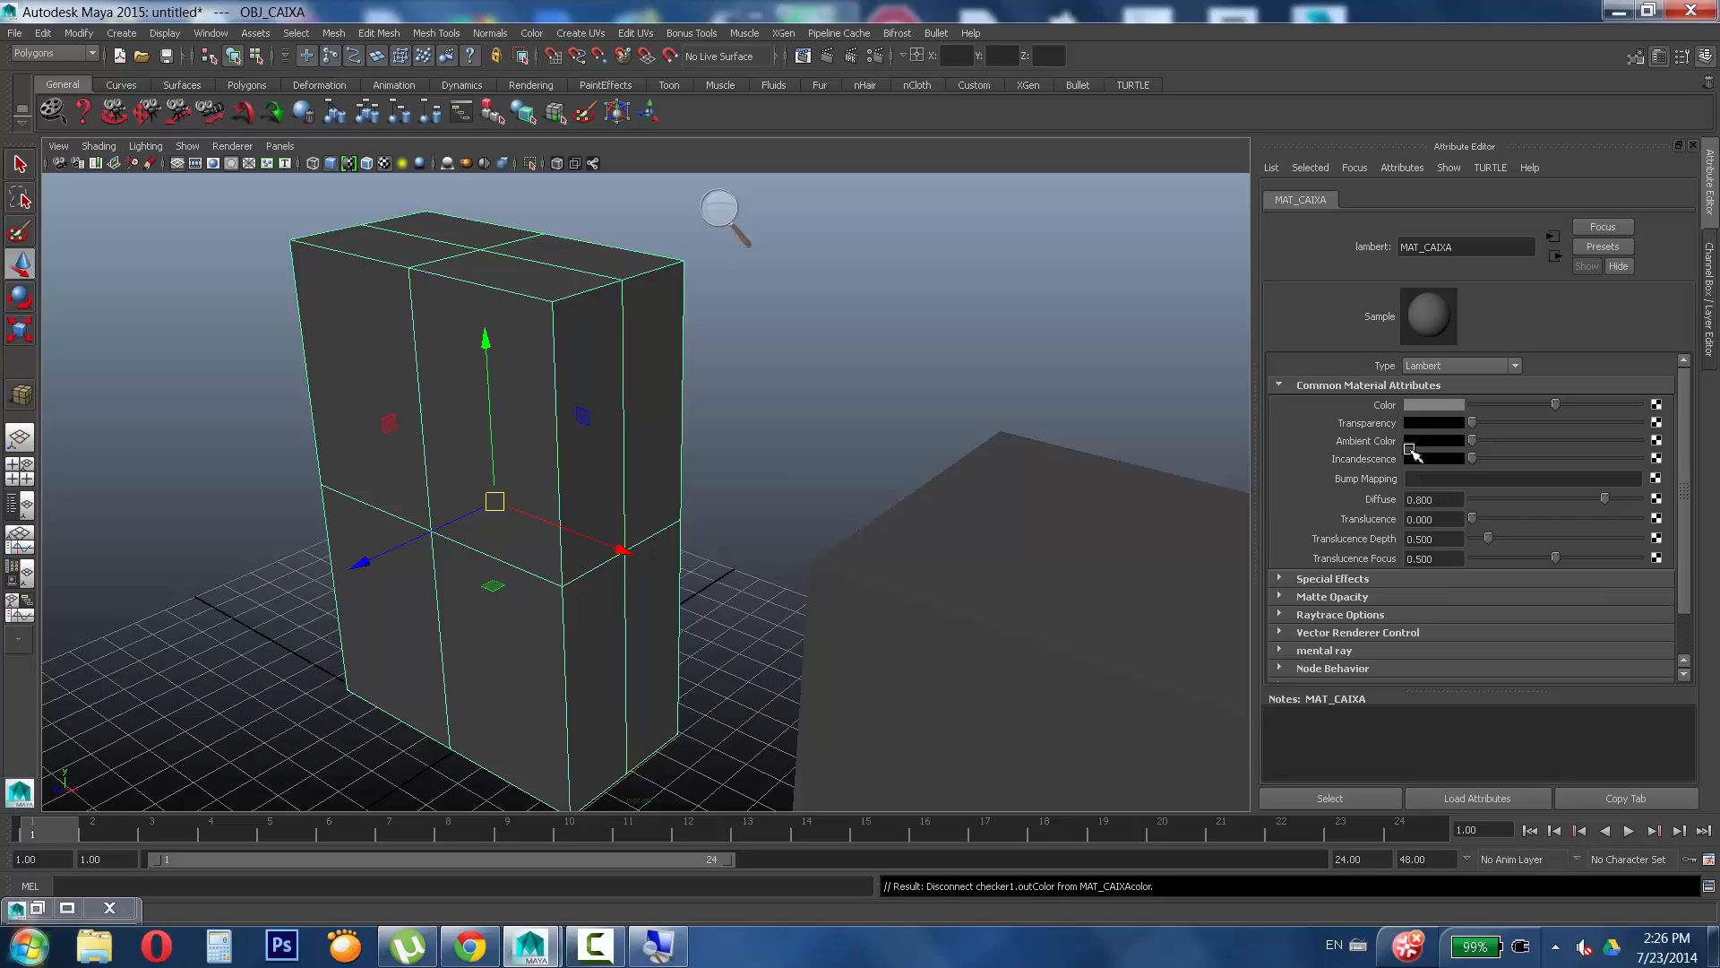
Map a File texture to the Color of MAT_CAIXA and load UV_mapper.jpg from the desktop folder IMAGENS_AULA.
click(1659, 405)
click(923, 253)
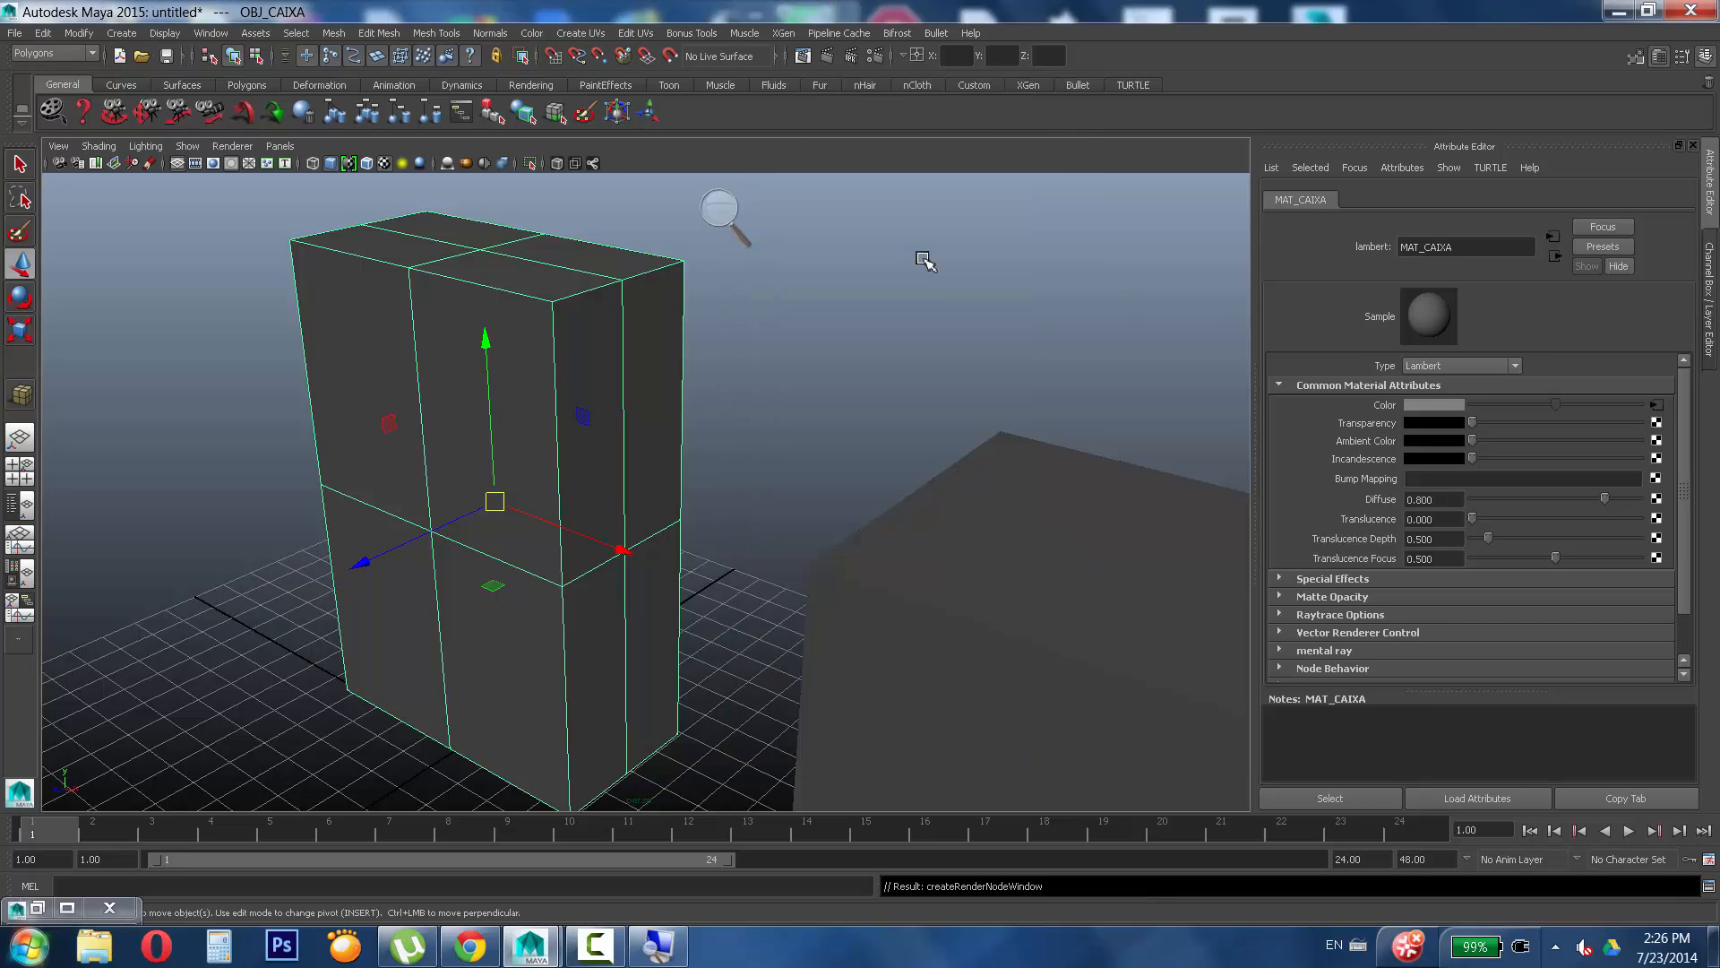
click(1661, 455)
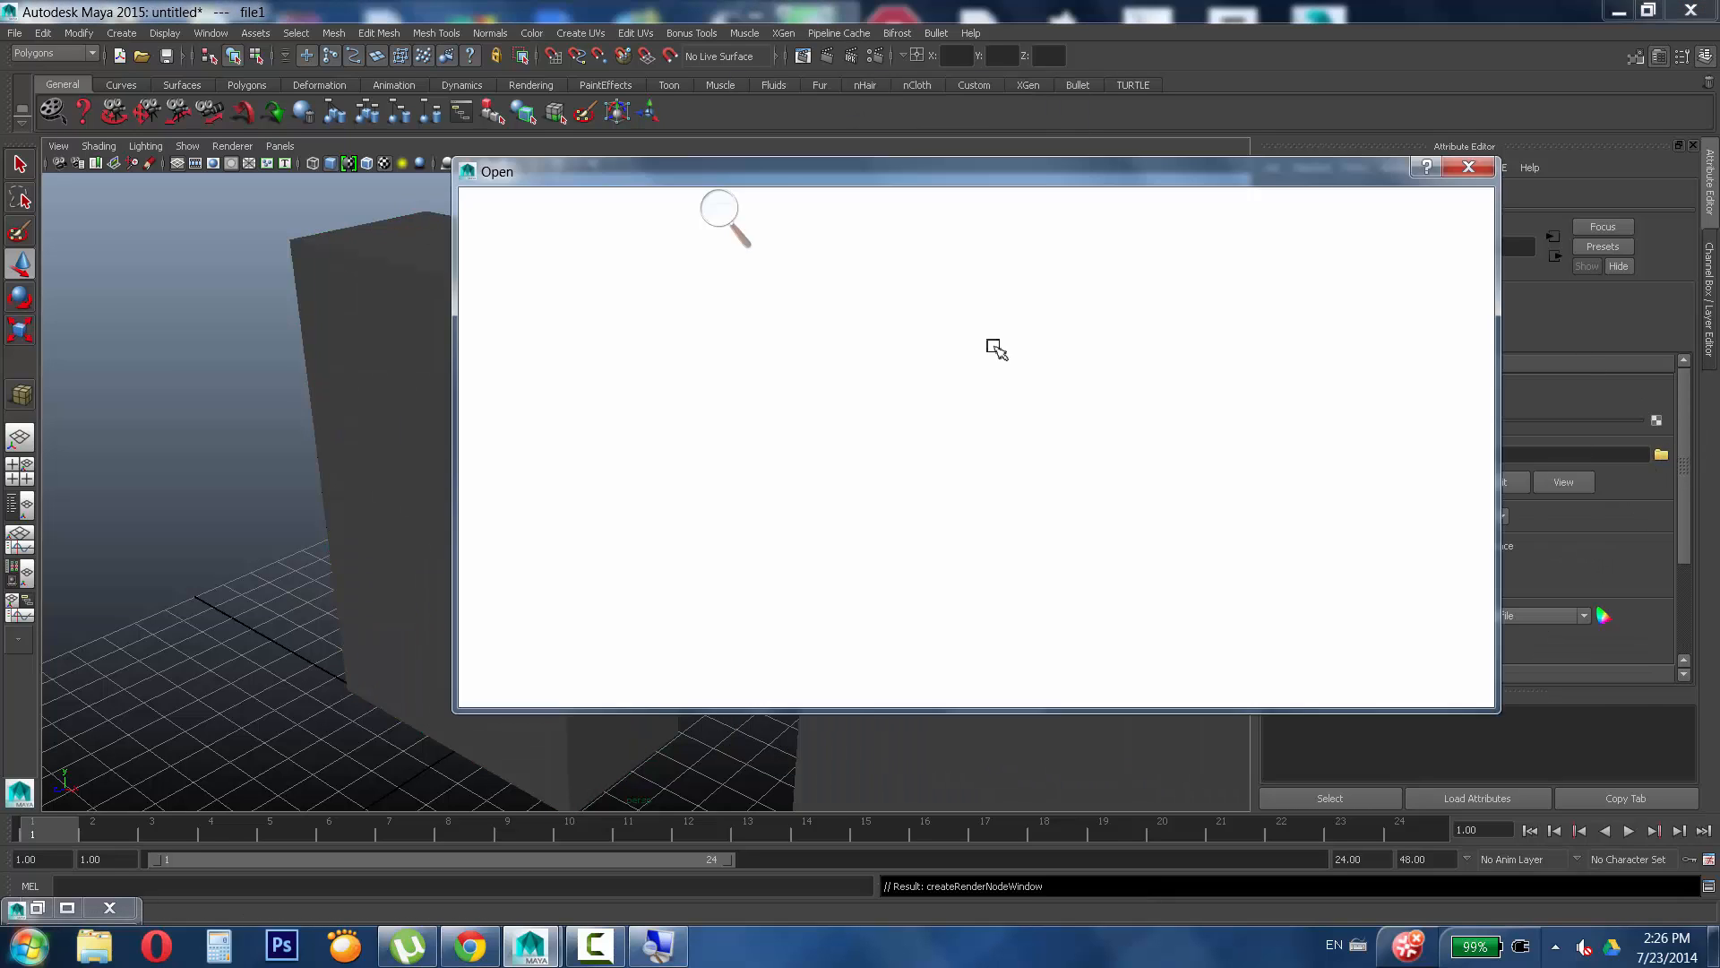
click(508, 264)
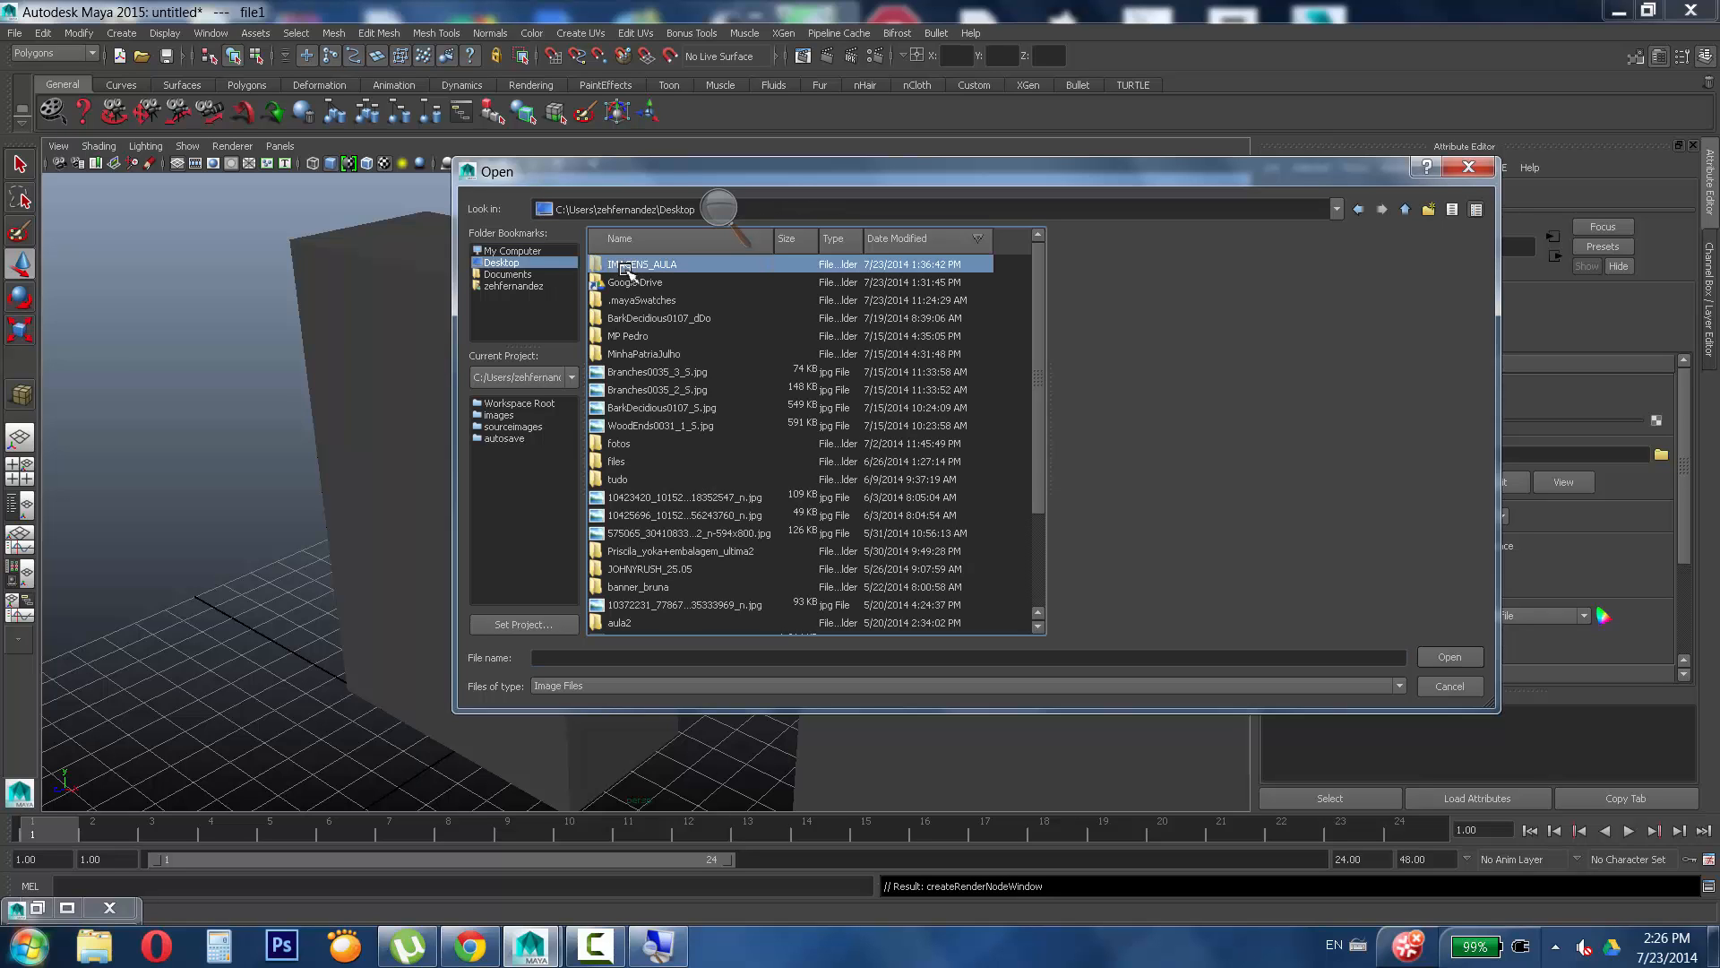
double_click(627, 265)
click(659, 265)
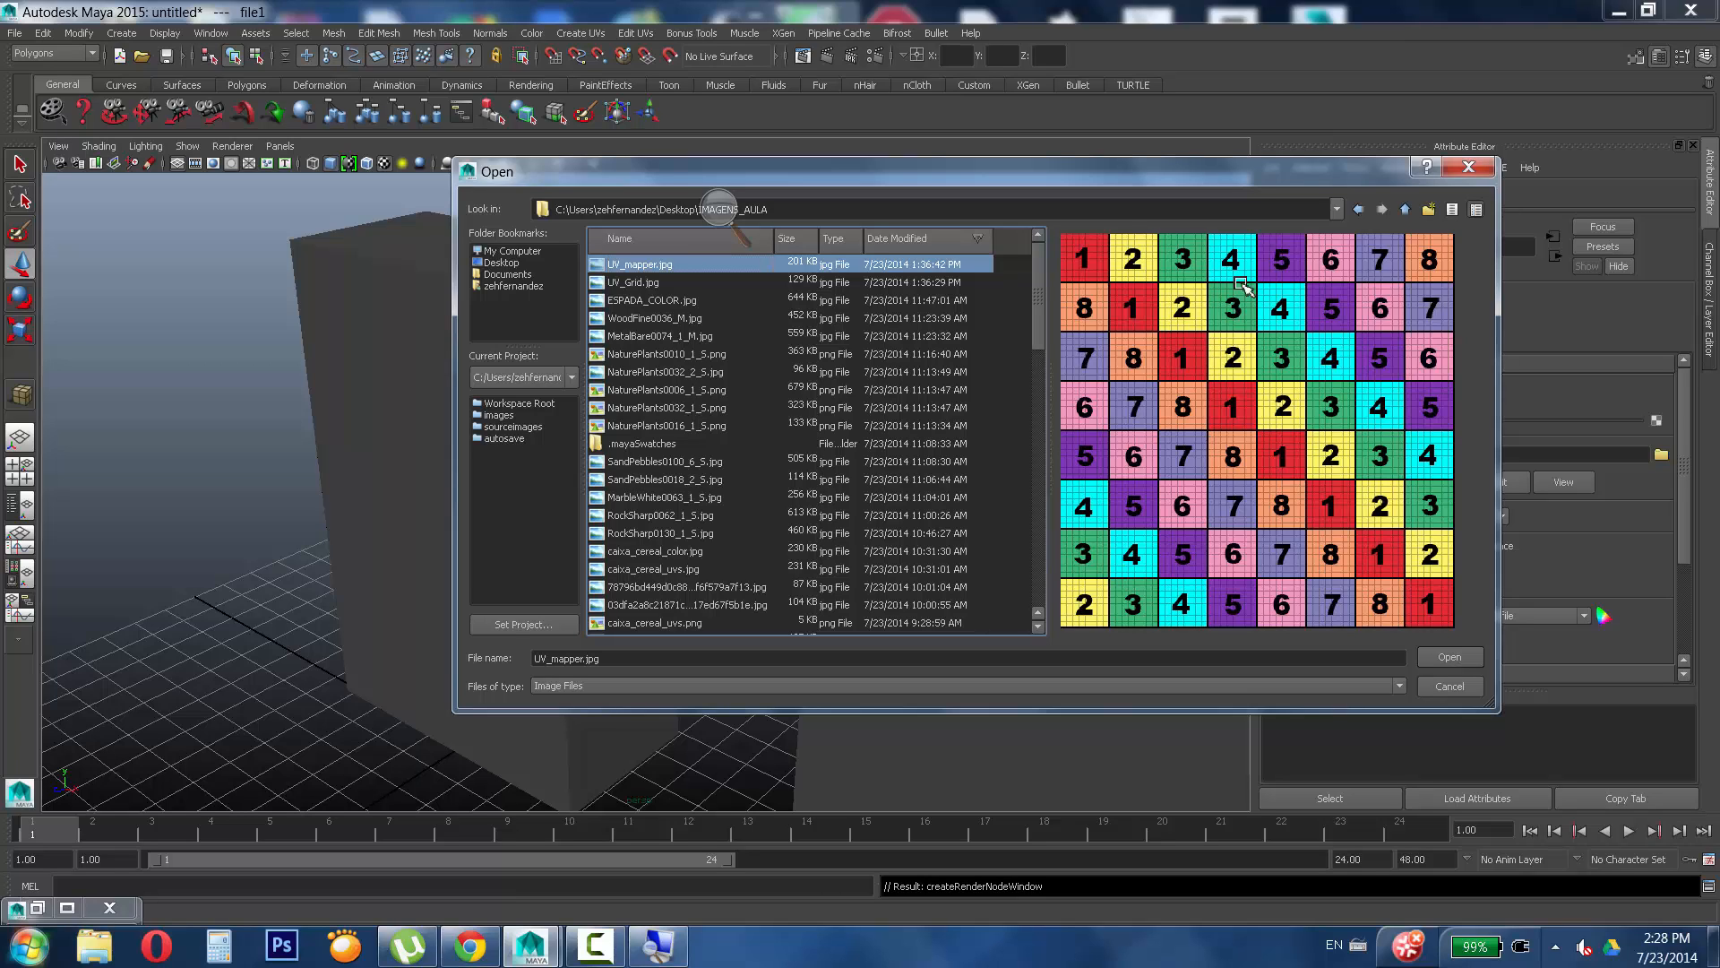
click(1446, 653)
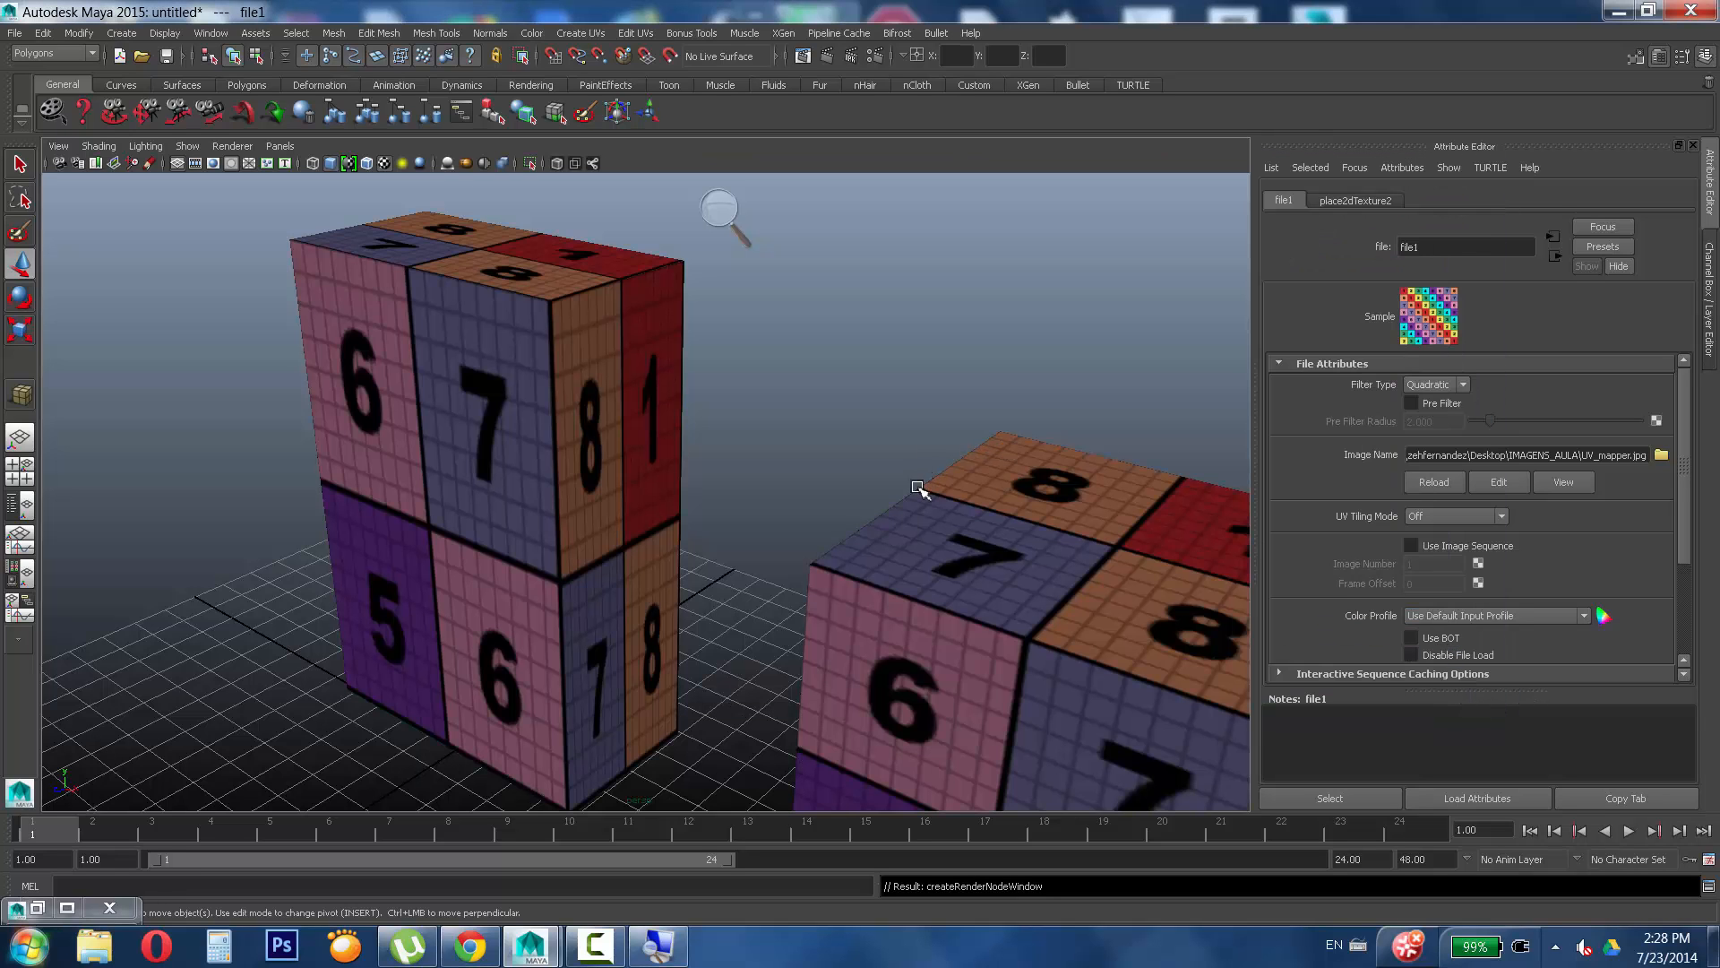
Inspect the numbered texture on both boxes, open OBJ_CAIXA in the UV Texture Editor and hide the texture image.
alt+middle_drag(908, 485, 685, 357)
alt+right_drag(934, 377, 787, 537)
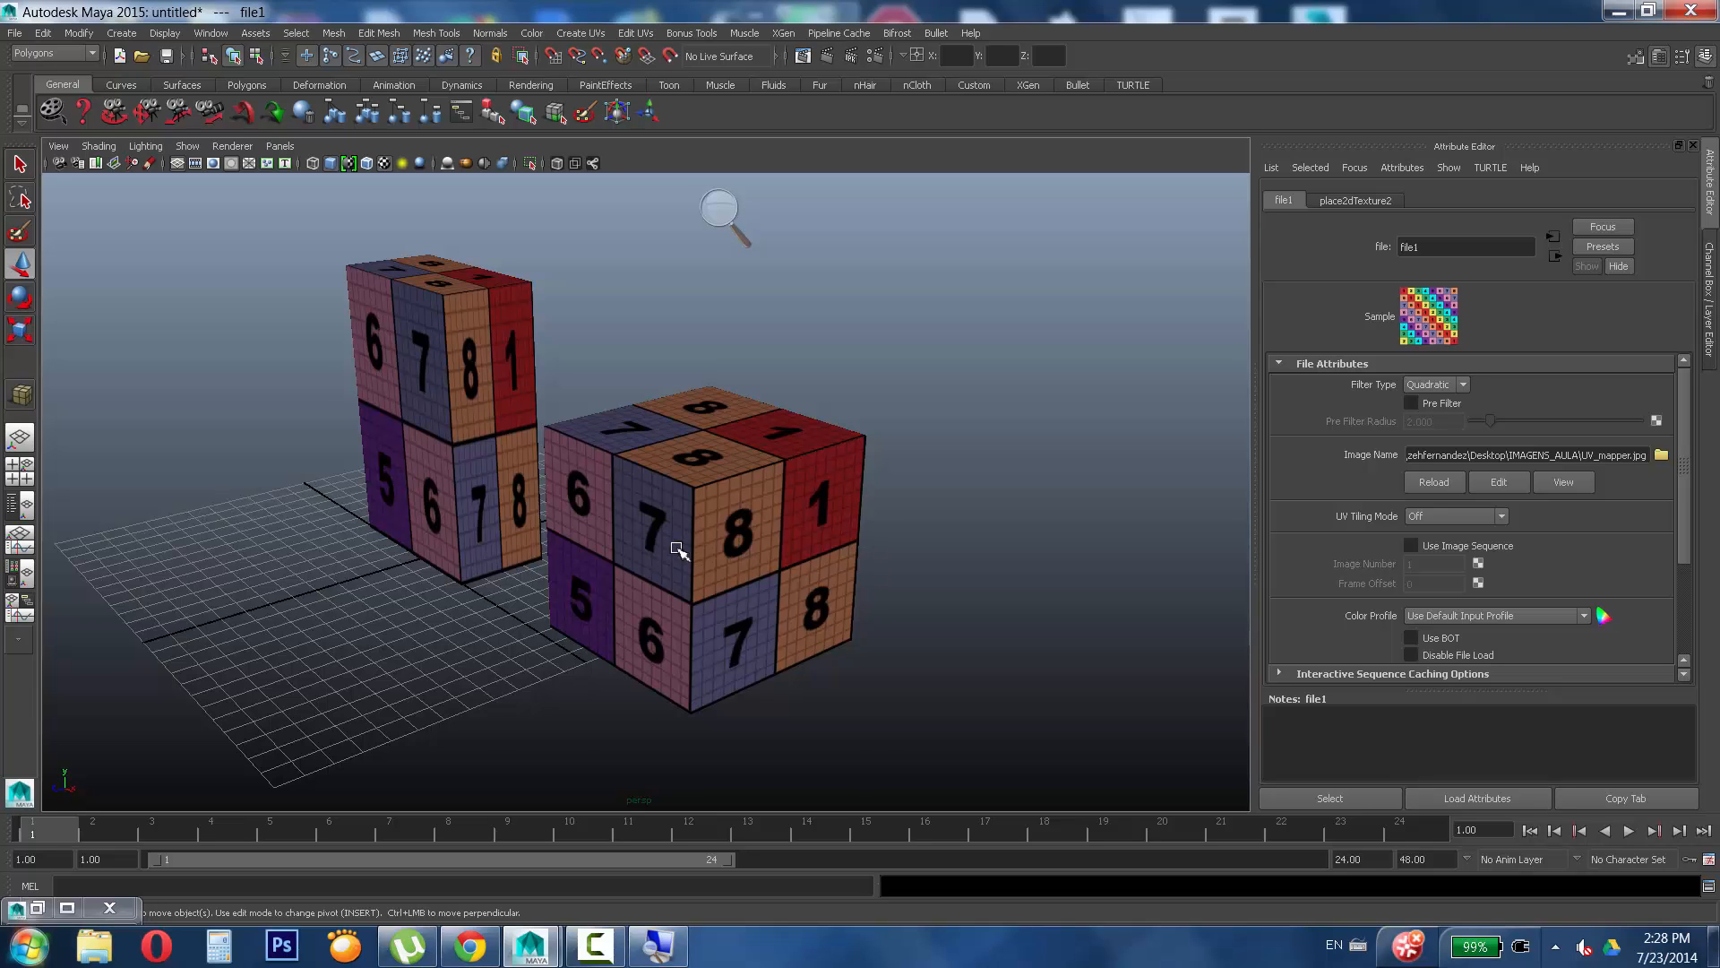
alt+drag(679, 549, 423, 363)
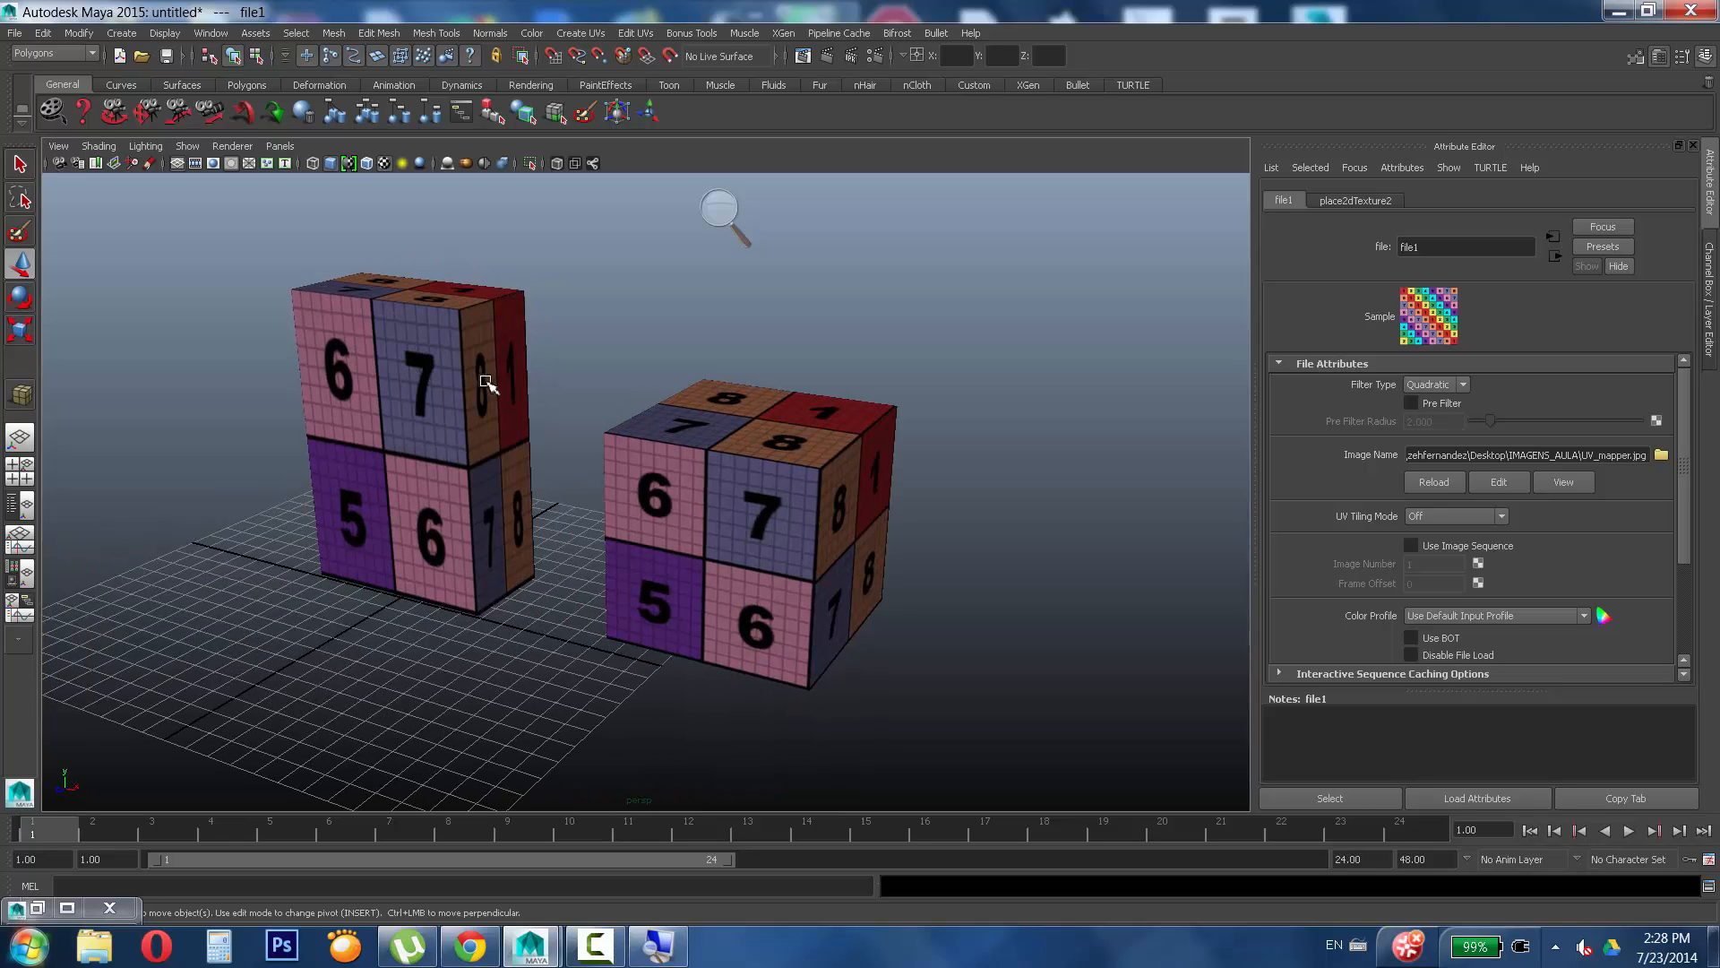
alt+right_drag(486, 384, 469, 299)
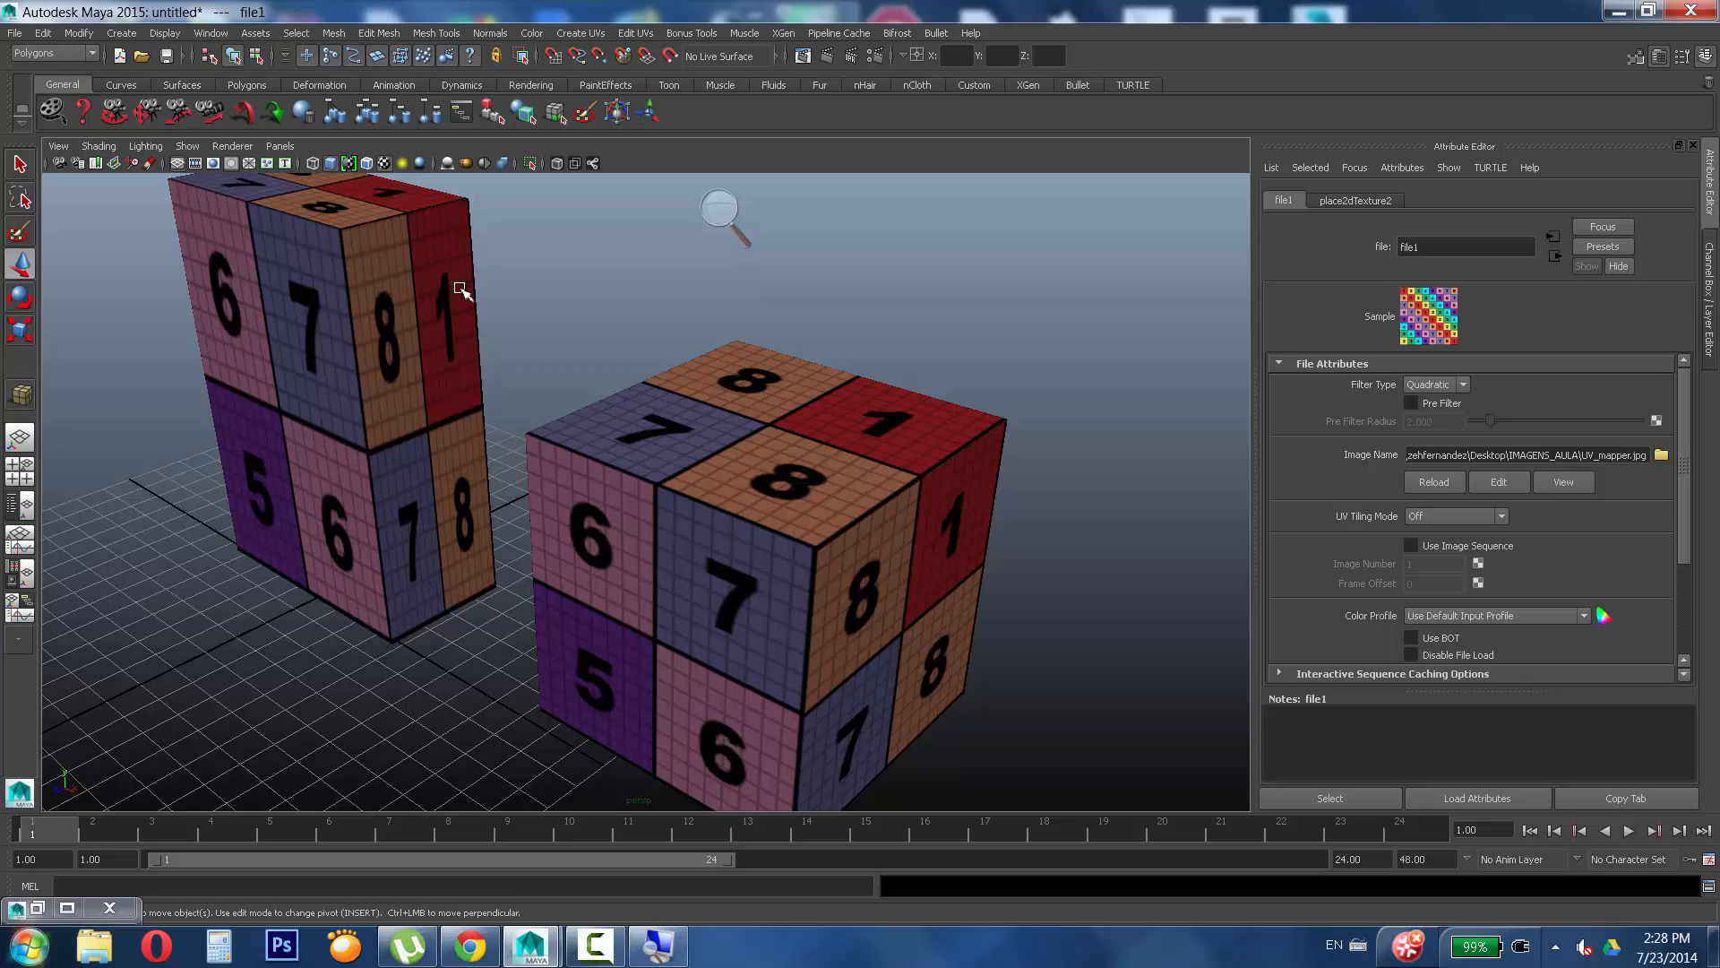
click(441, 292)
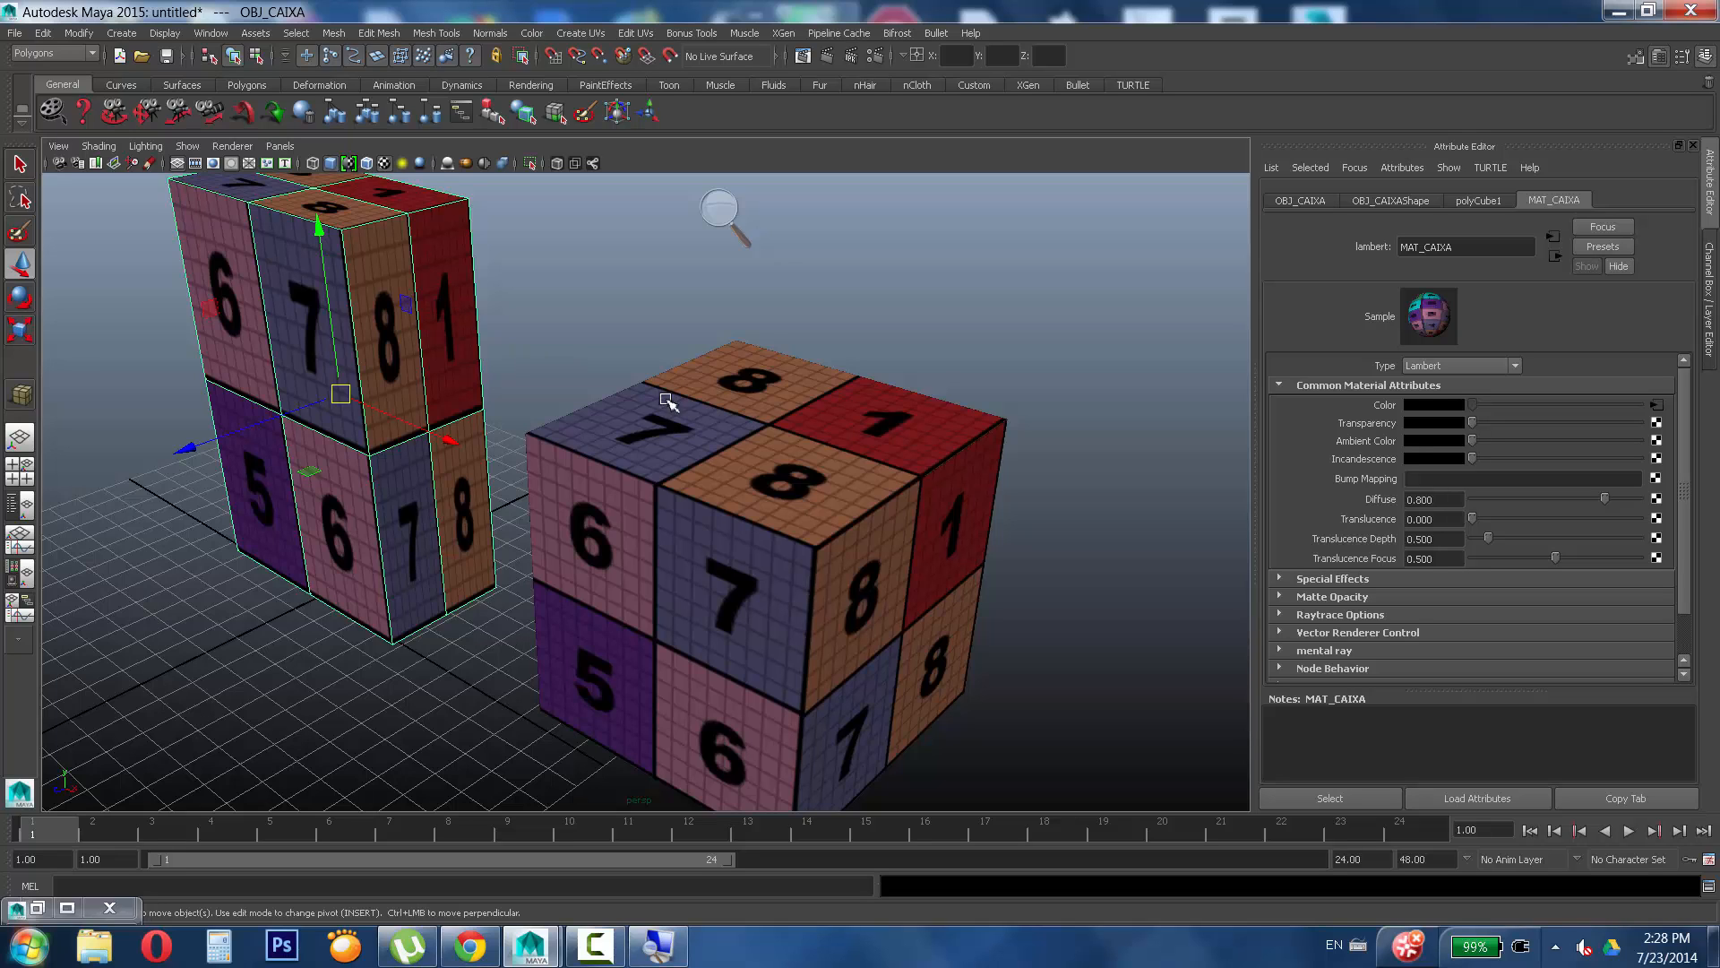
alt+right_drag(813, 458, 684, 491)
alt+drag(684, 491, 739, 466)
click(42, 907)
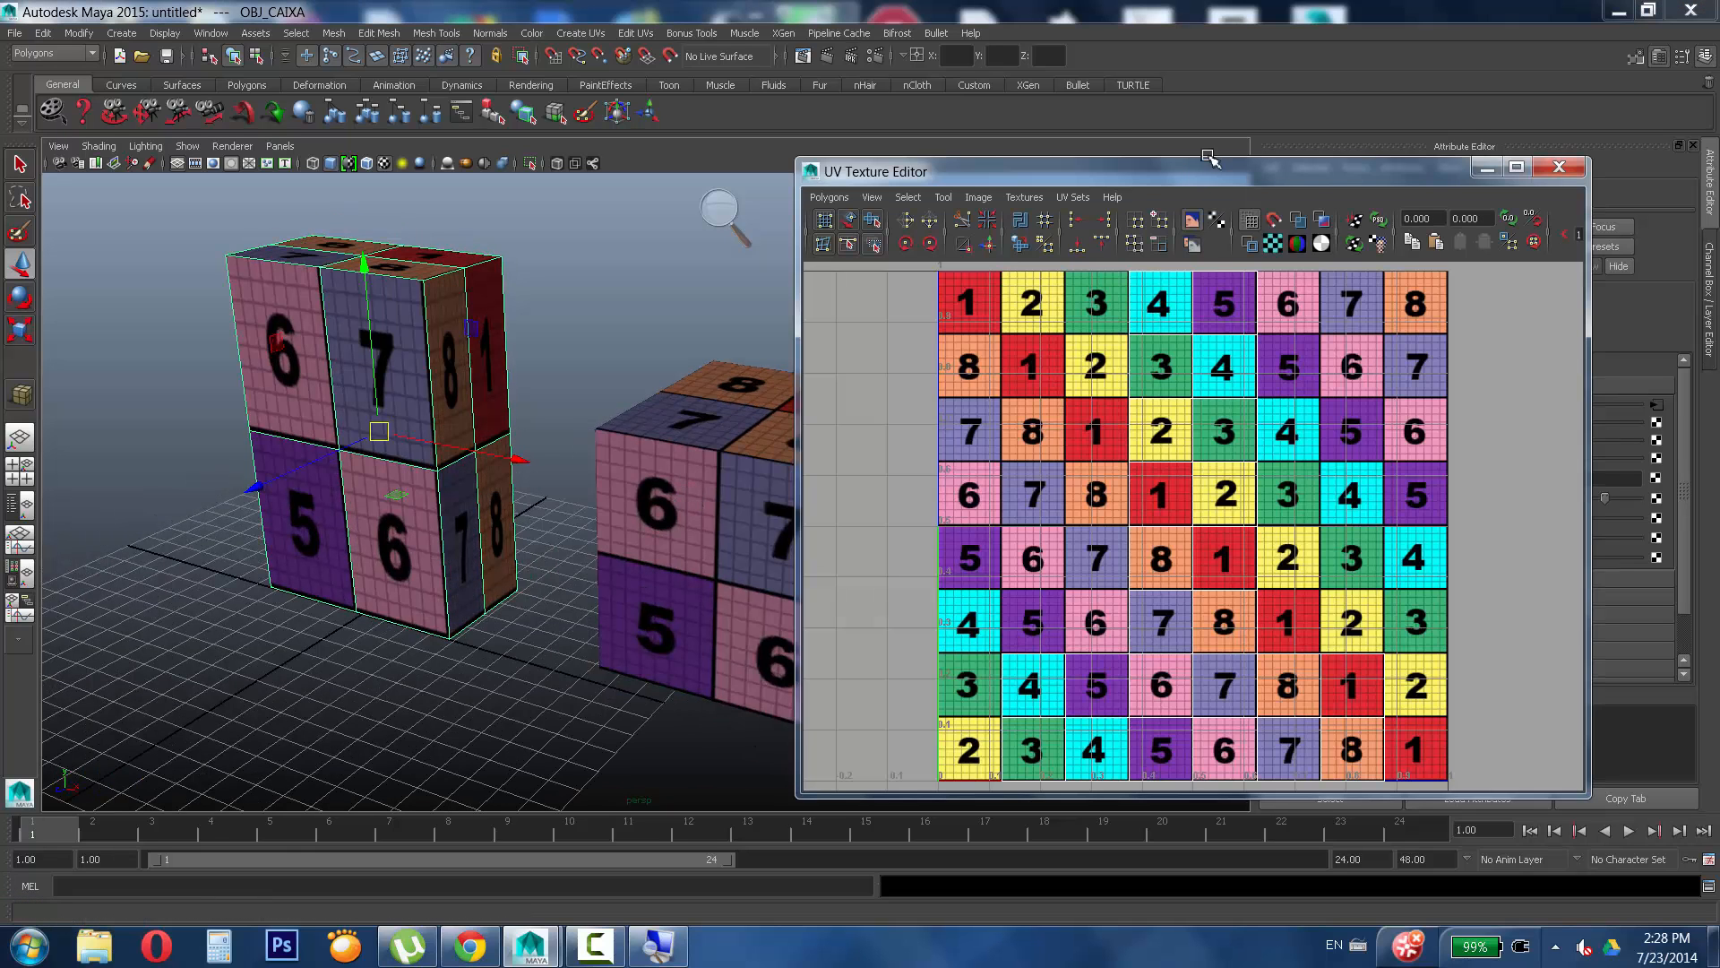
click(1196, 221)
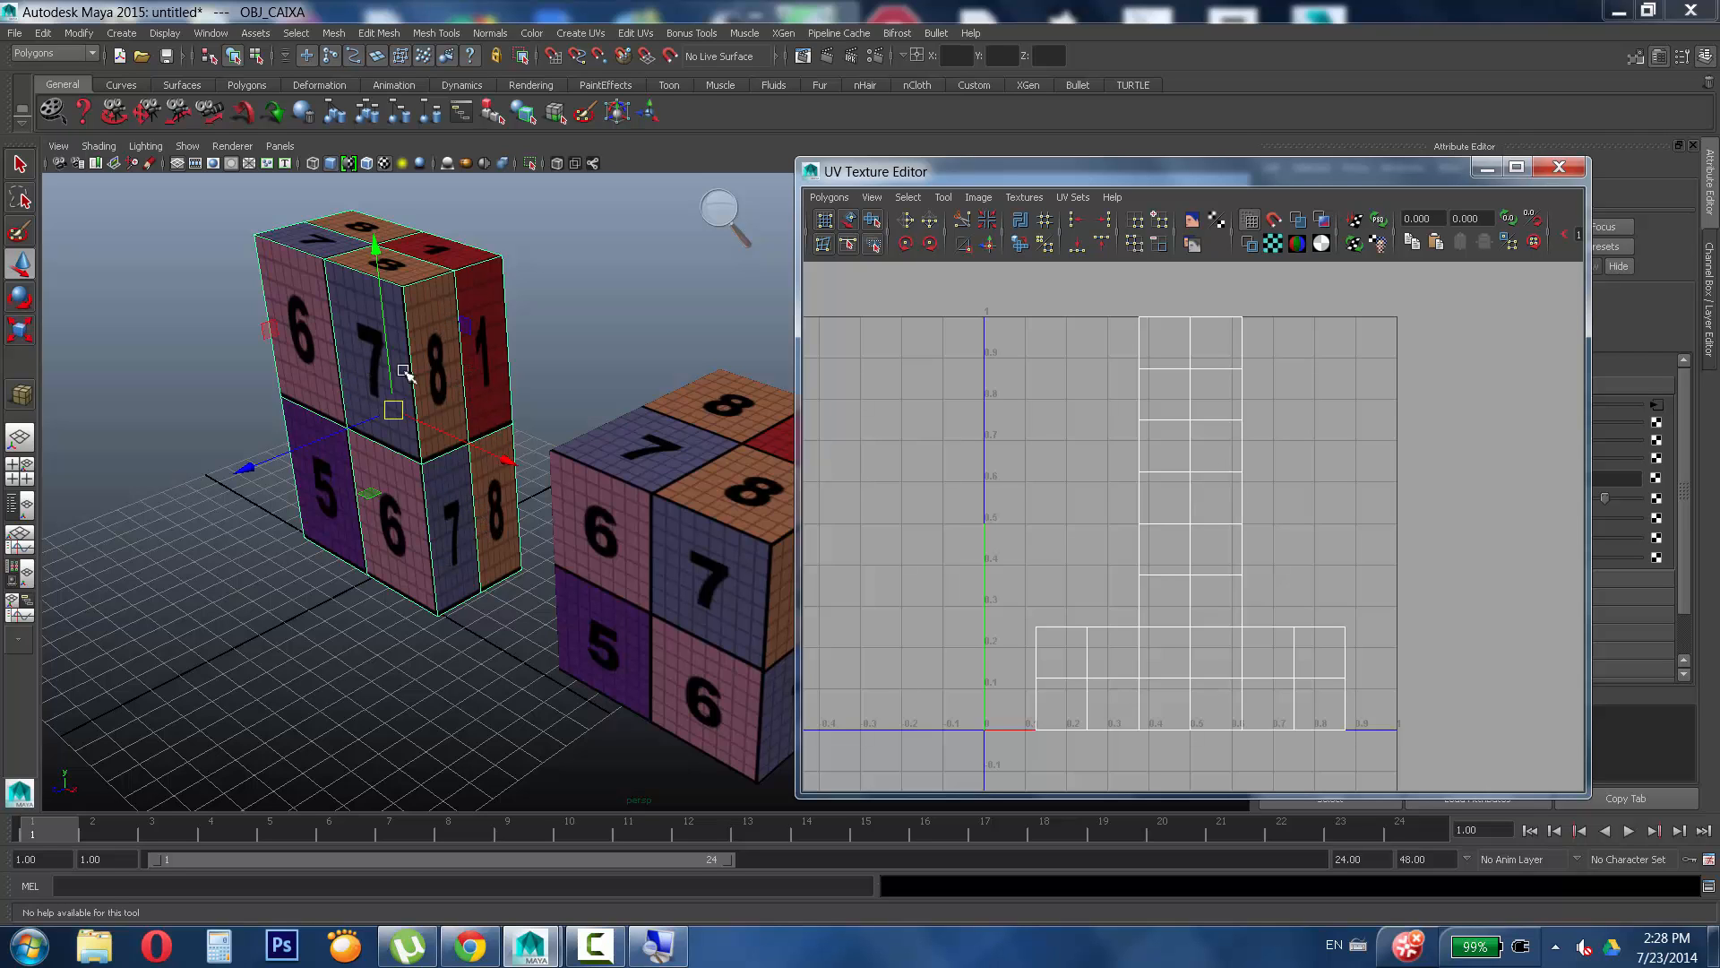
Compare OBJ_CAIXA's UV layout with its faces, showing and hiding the texture image, and close the UV Texture Editor.
alt+drag(406, 373, 446, 376)
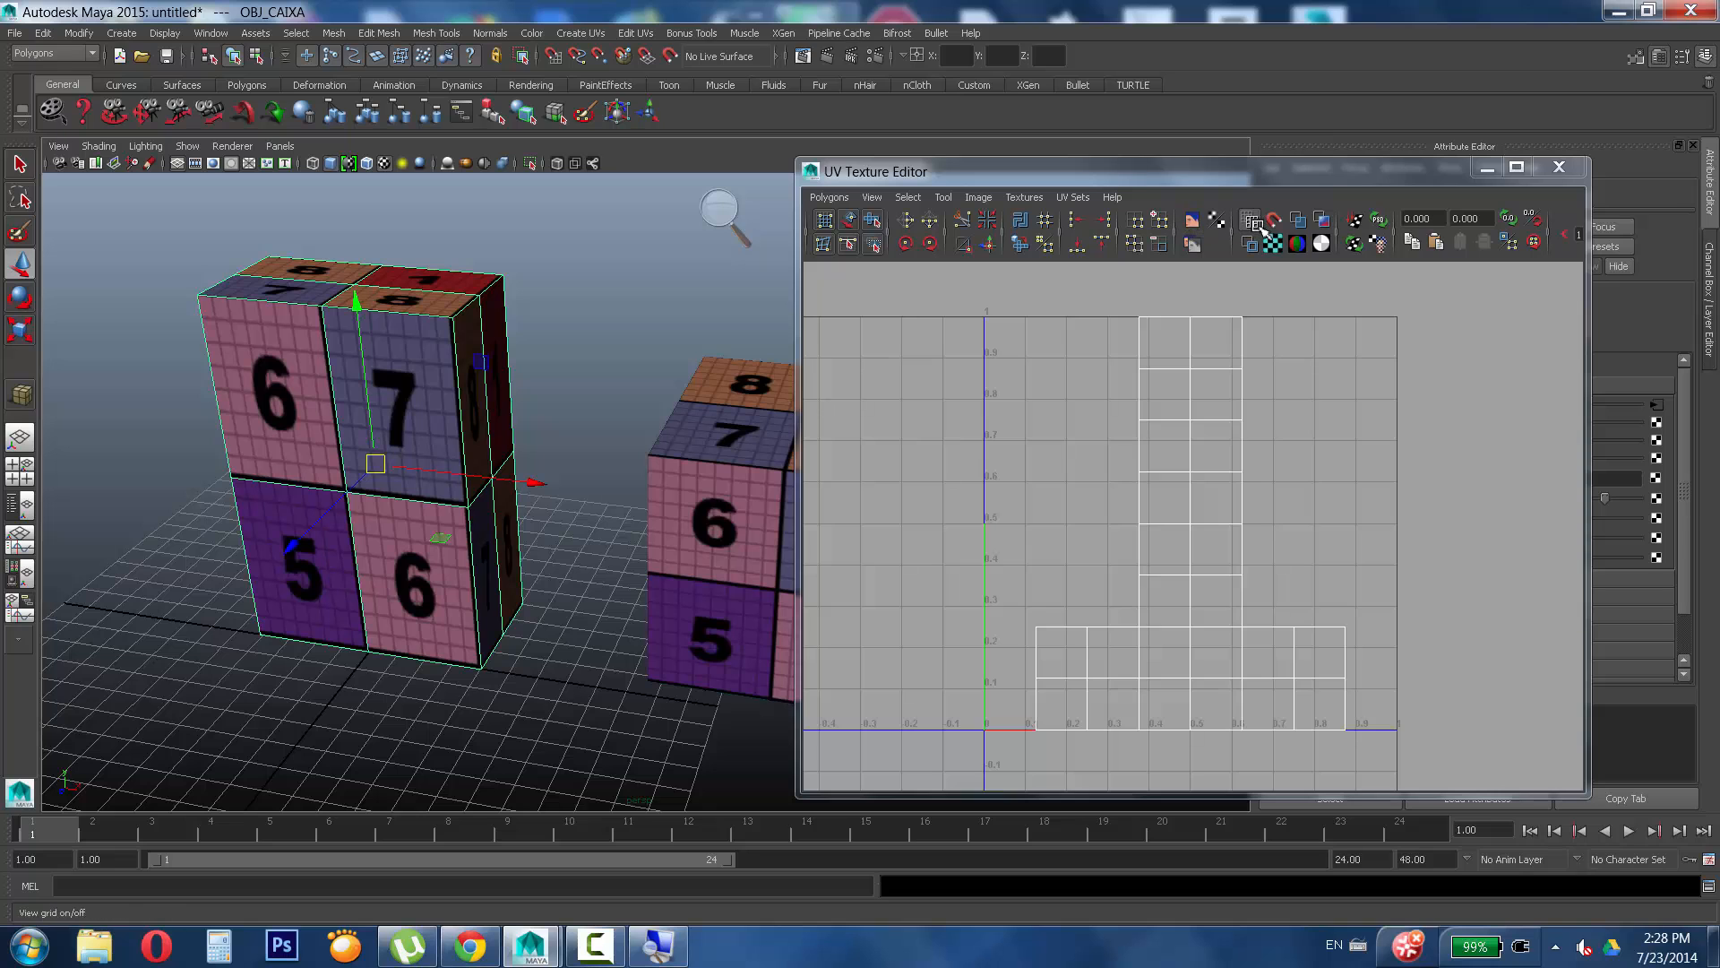
click(1192, 219)
alt+middle_drag(1255, 537, 1242, 332)
scroll(1371, 484, up, 5)
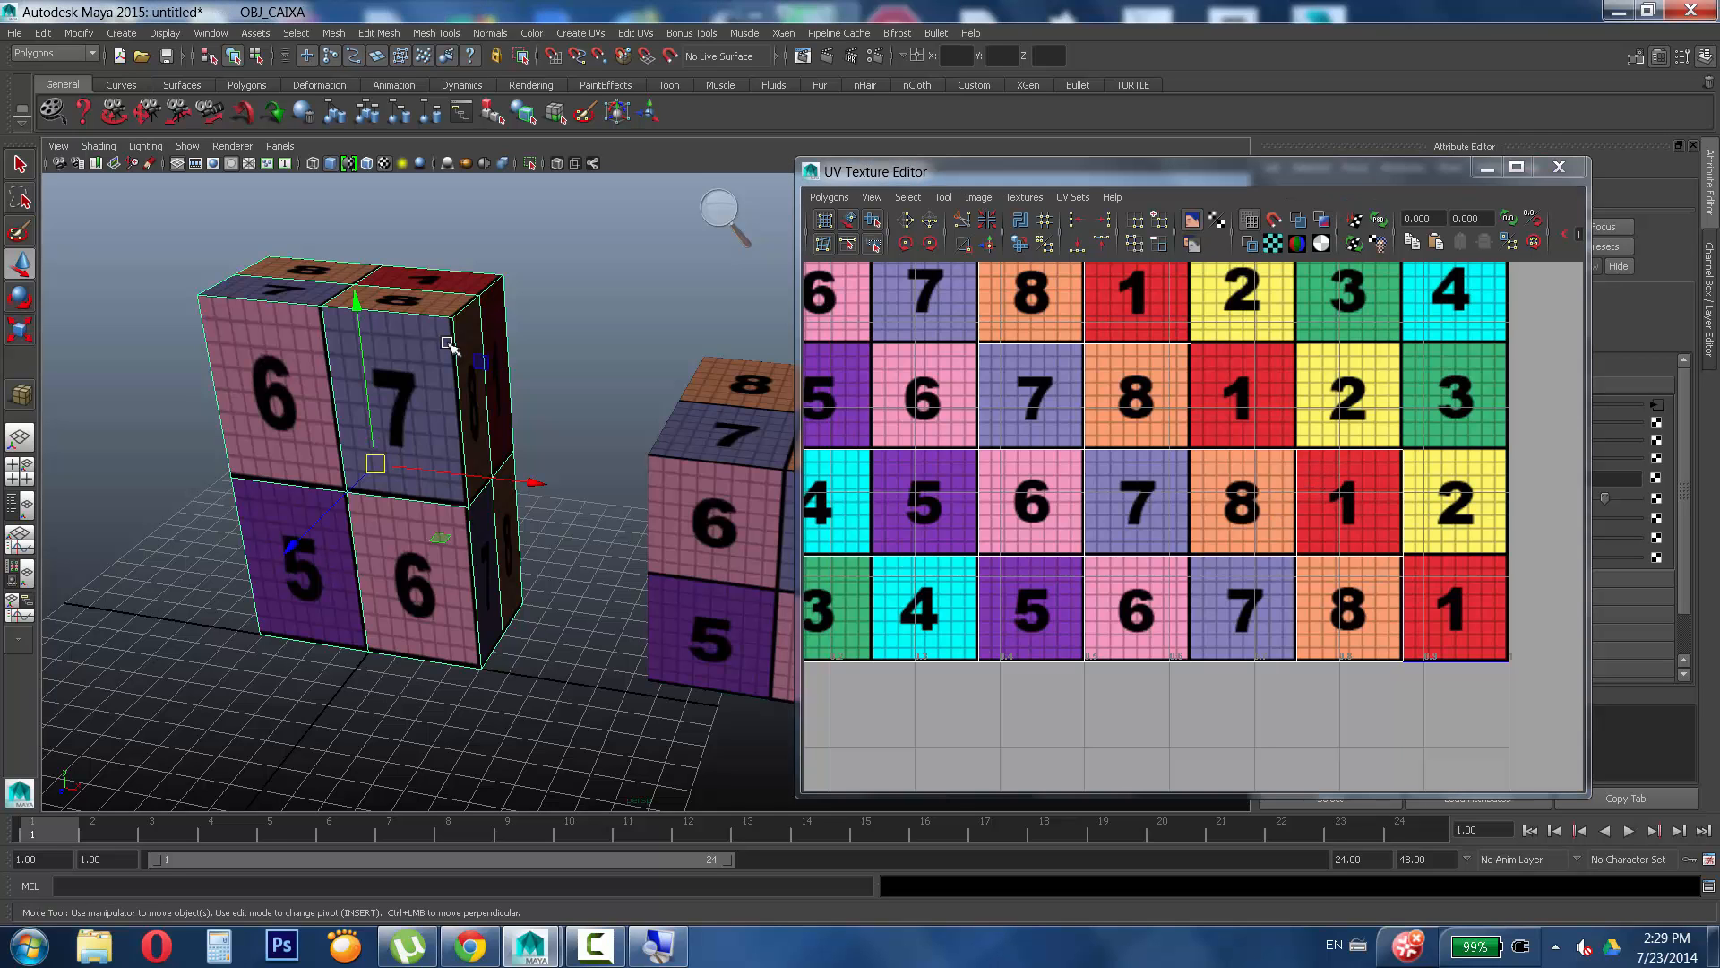
alt+drag(296, 403, 430, 300)
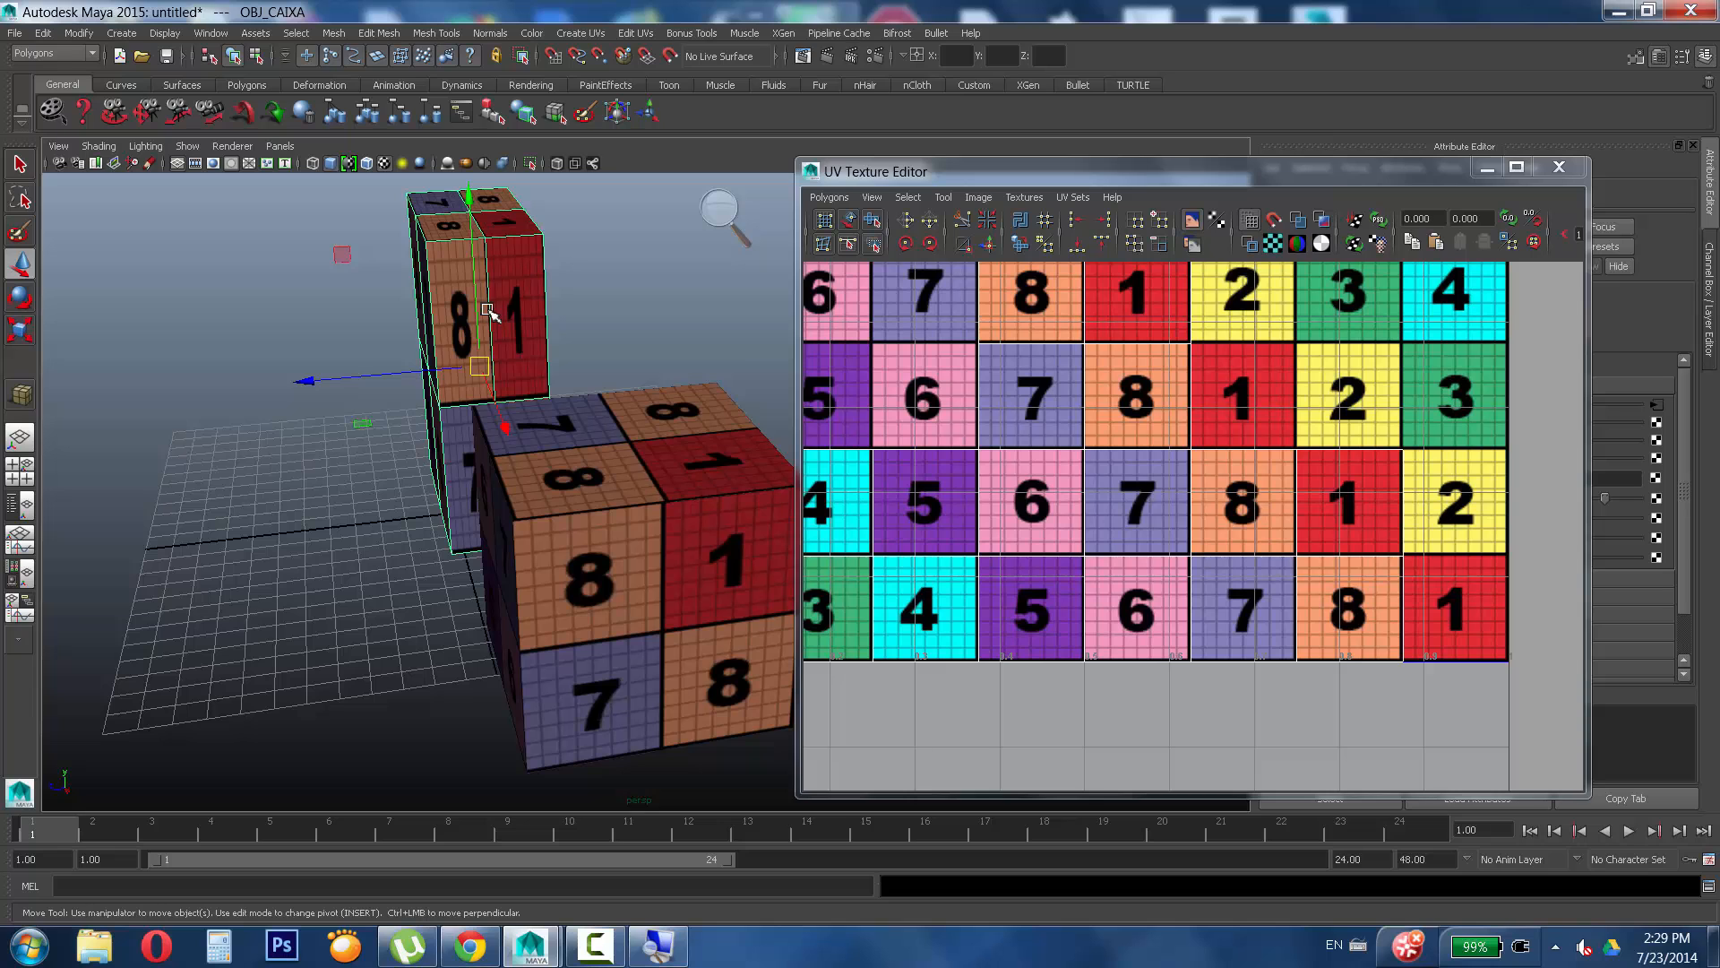
click(1197, 226)
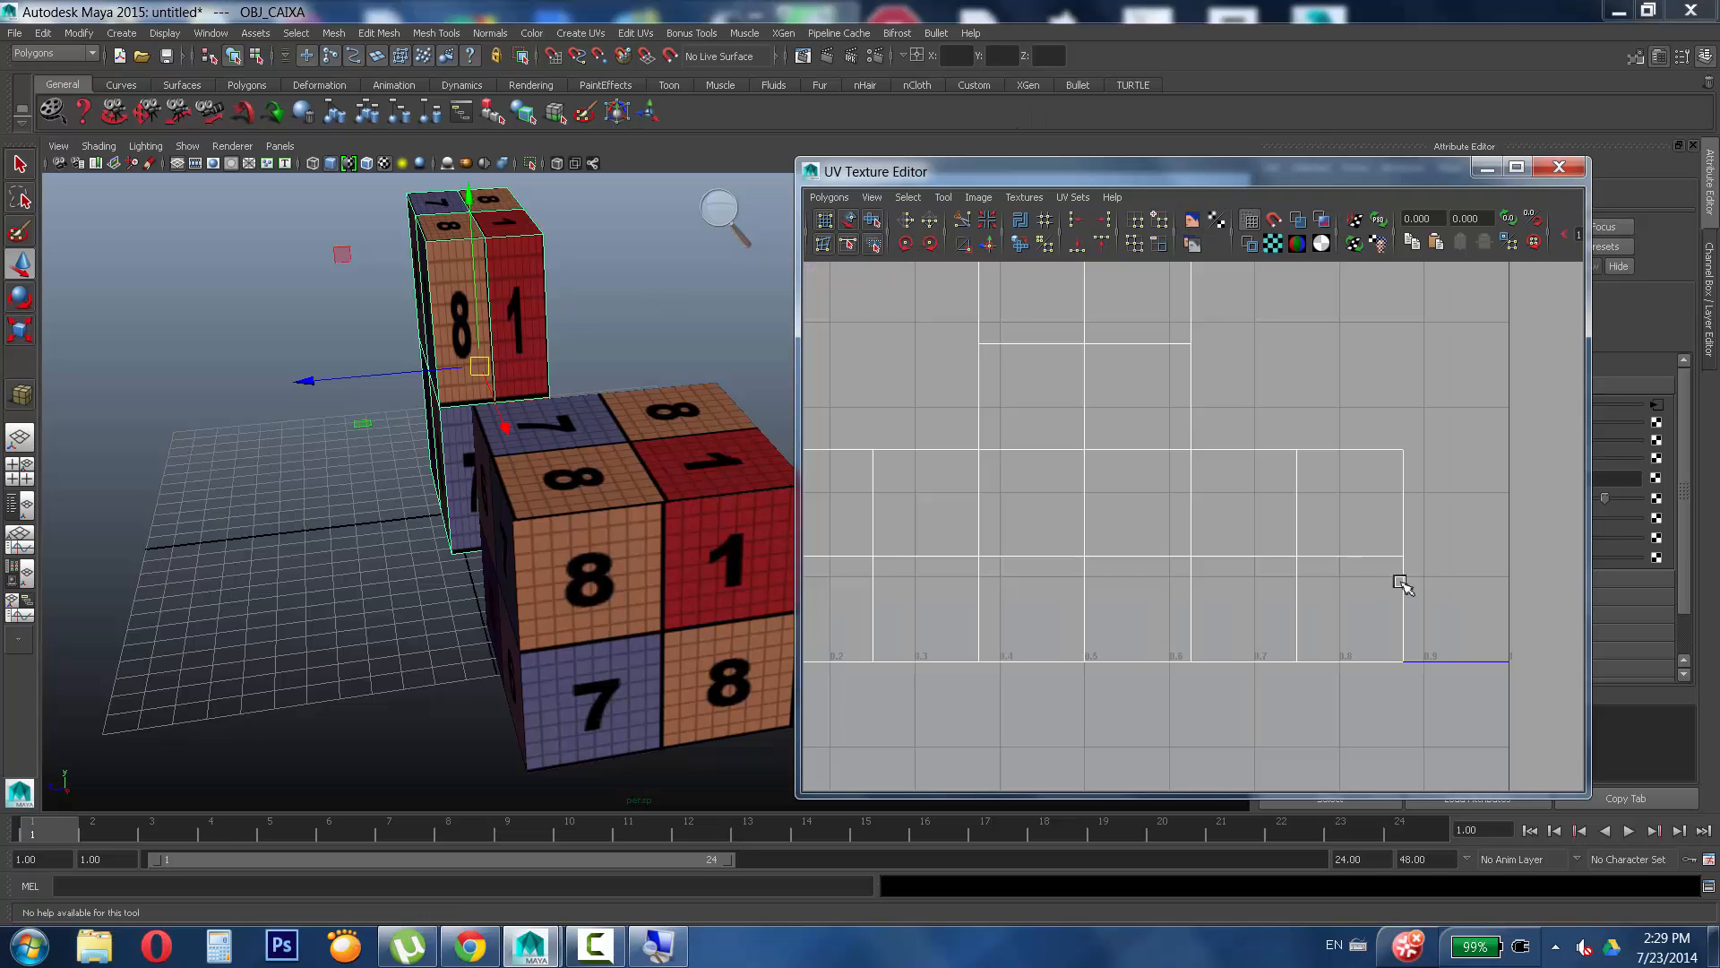
alt+right_drag(1401, 583, 645, 581)
alt+middle_drag(1089, 473, 1134, 587)
alt+drag(553, 339, 385, 328)
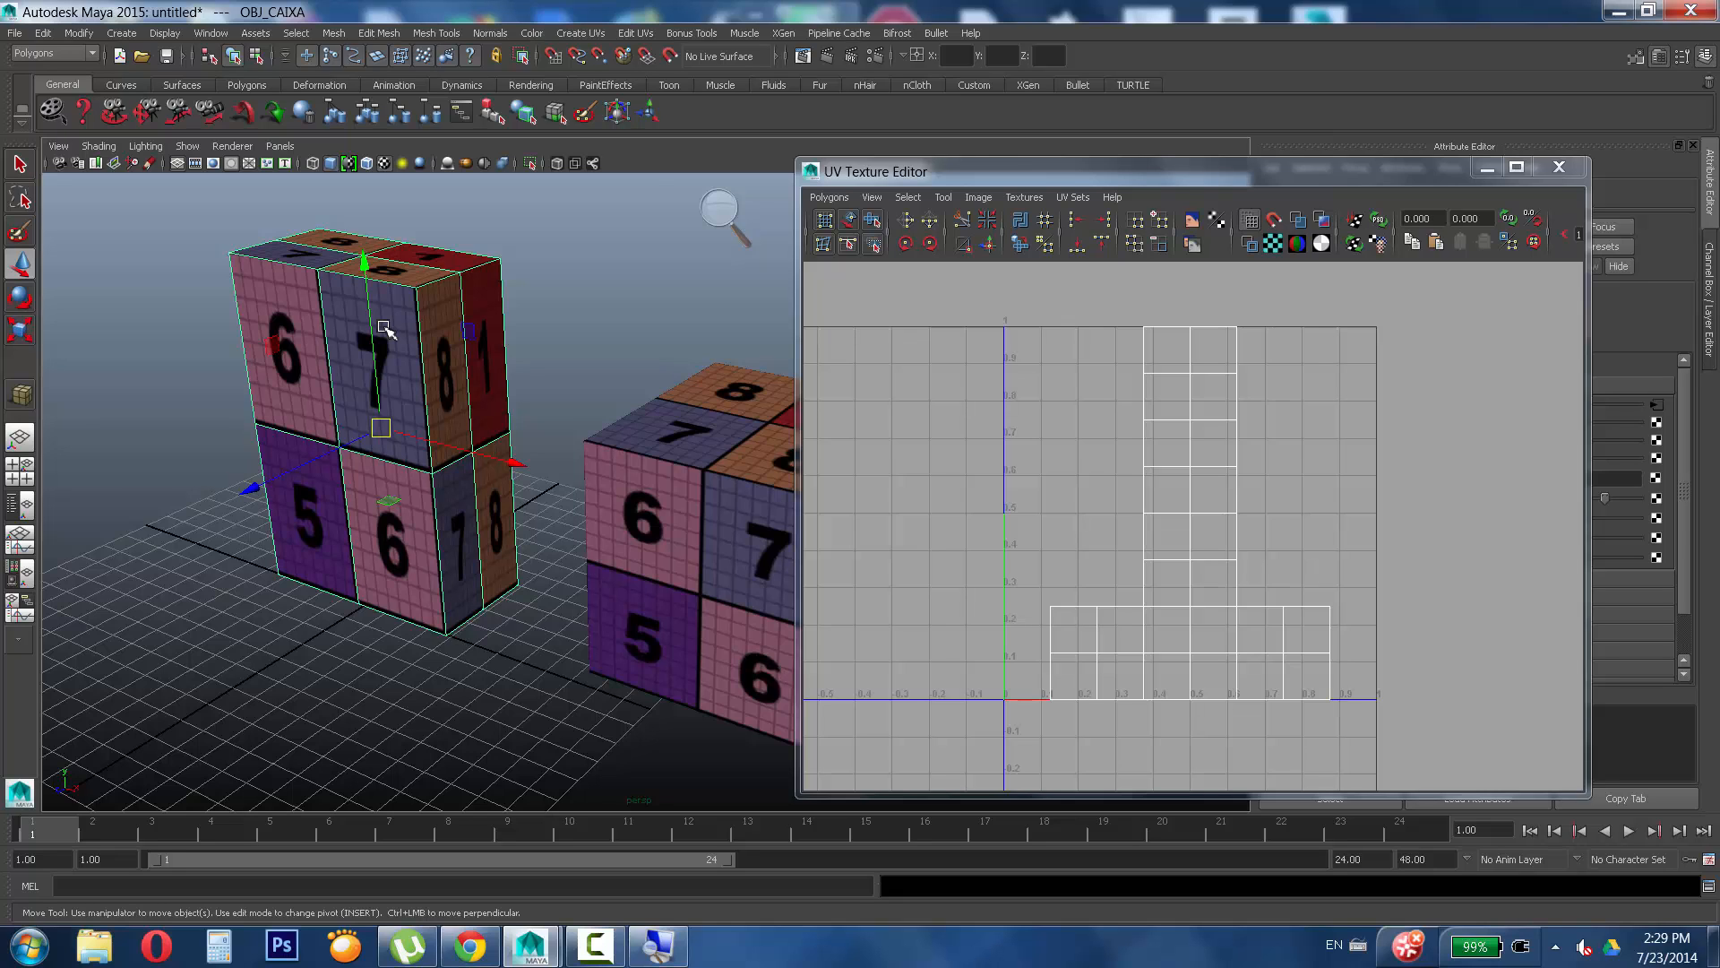
click(1559, 168)
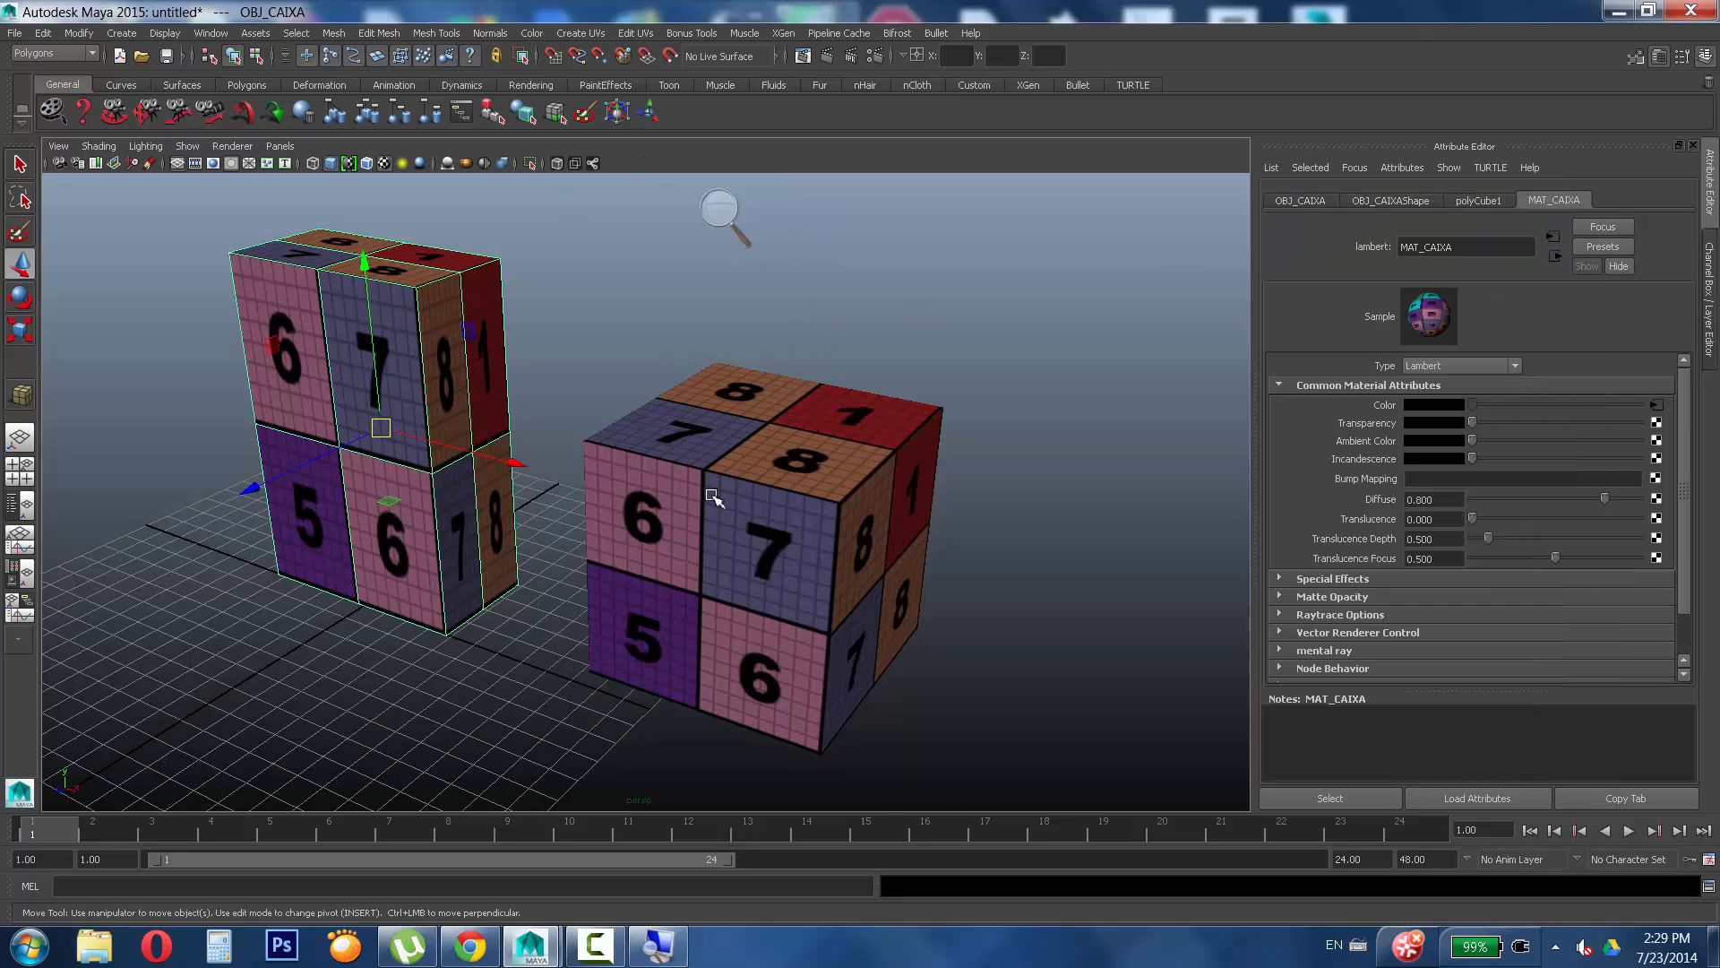
Break the File texture connection on the Color of MAT_CAIXA and map a Checker texture in its place.
right_click(1384, 405)
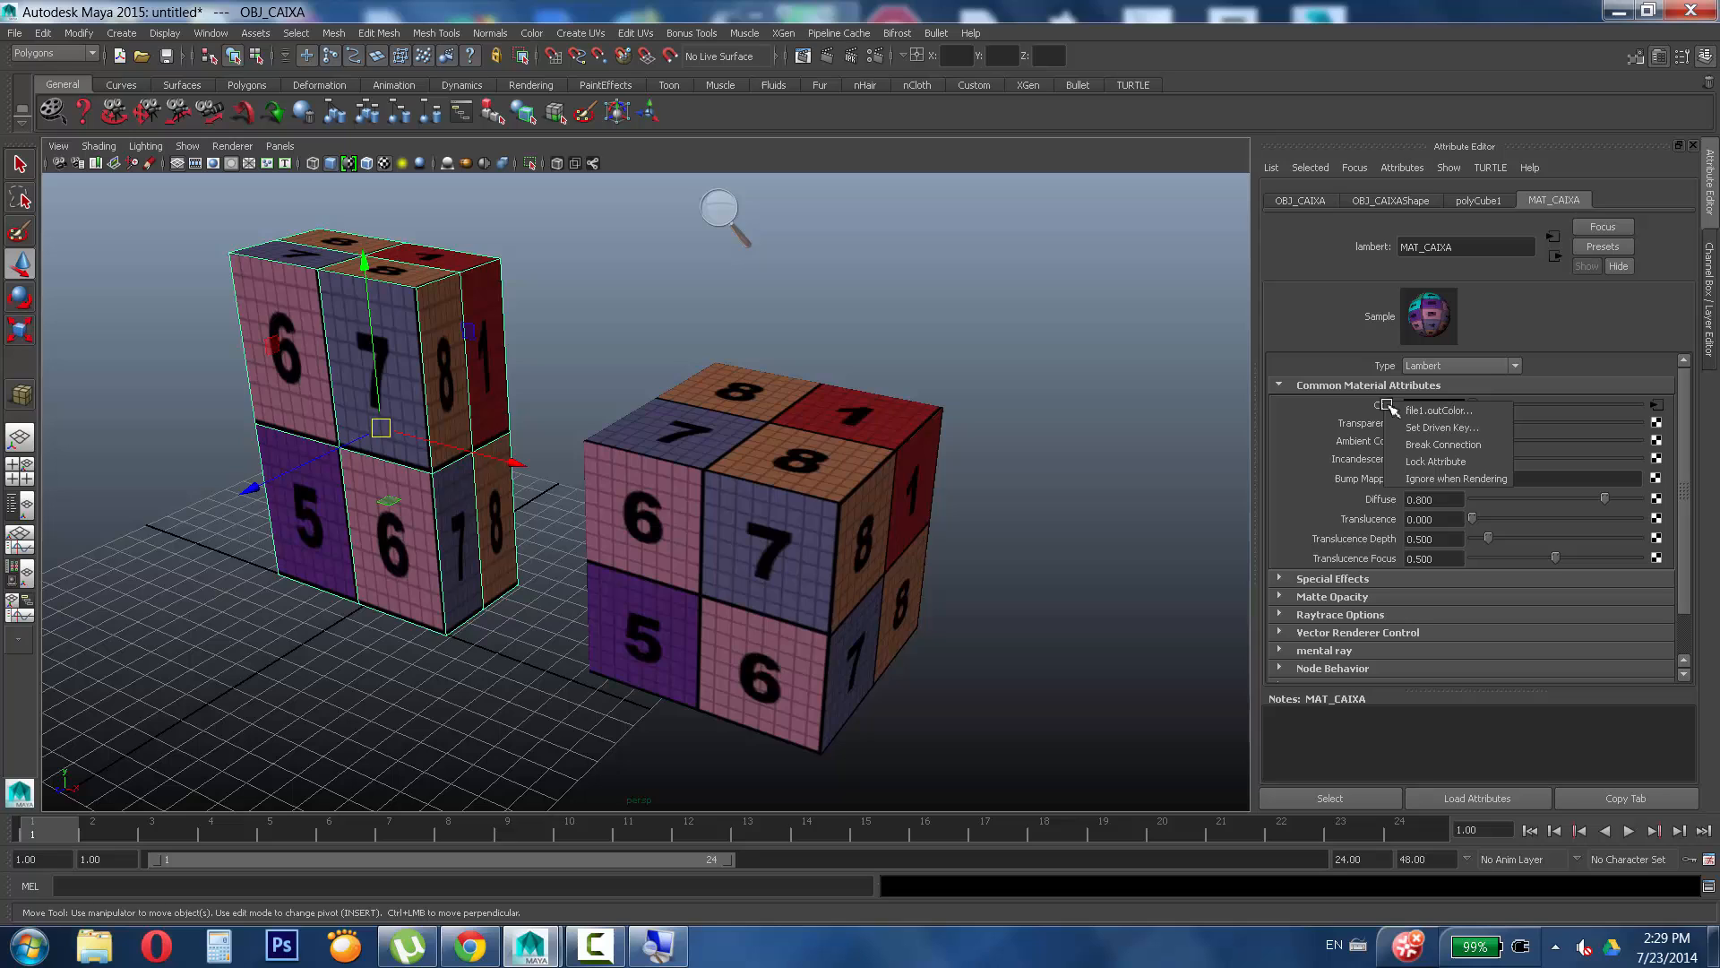
click(1420, 445)
click(1655, 405)
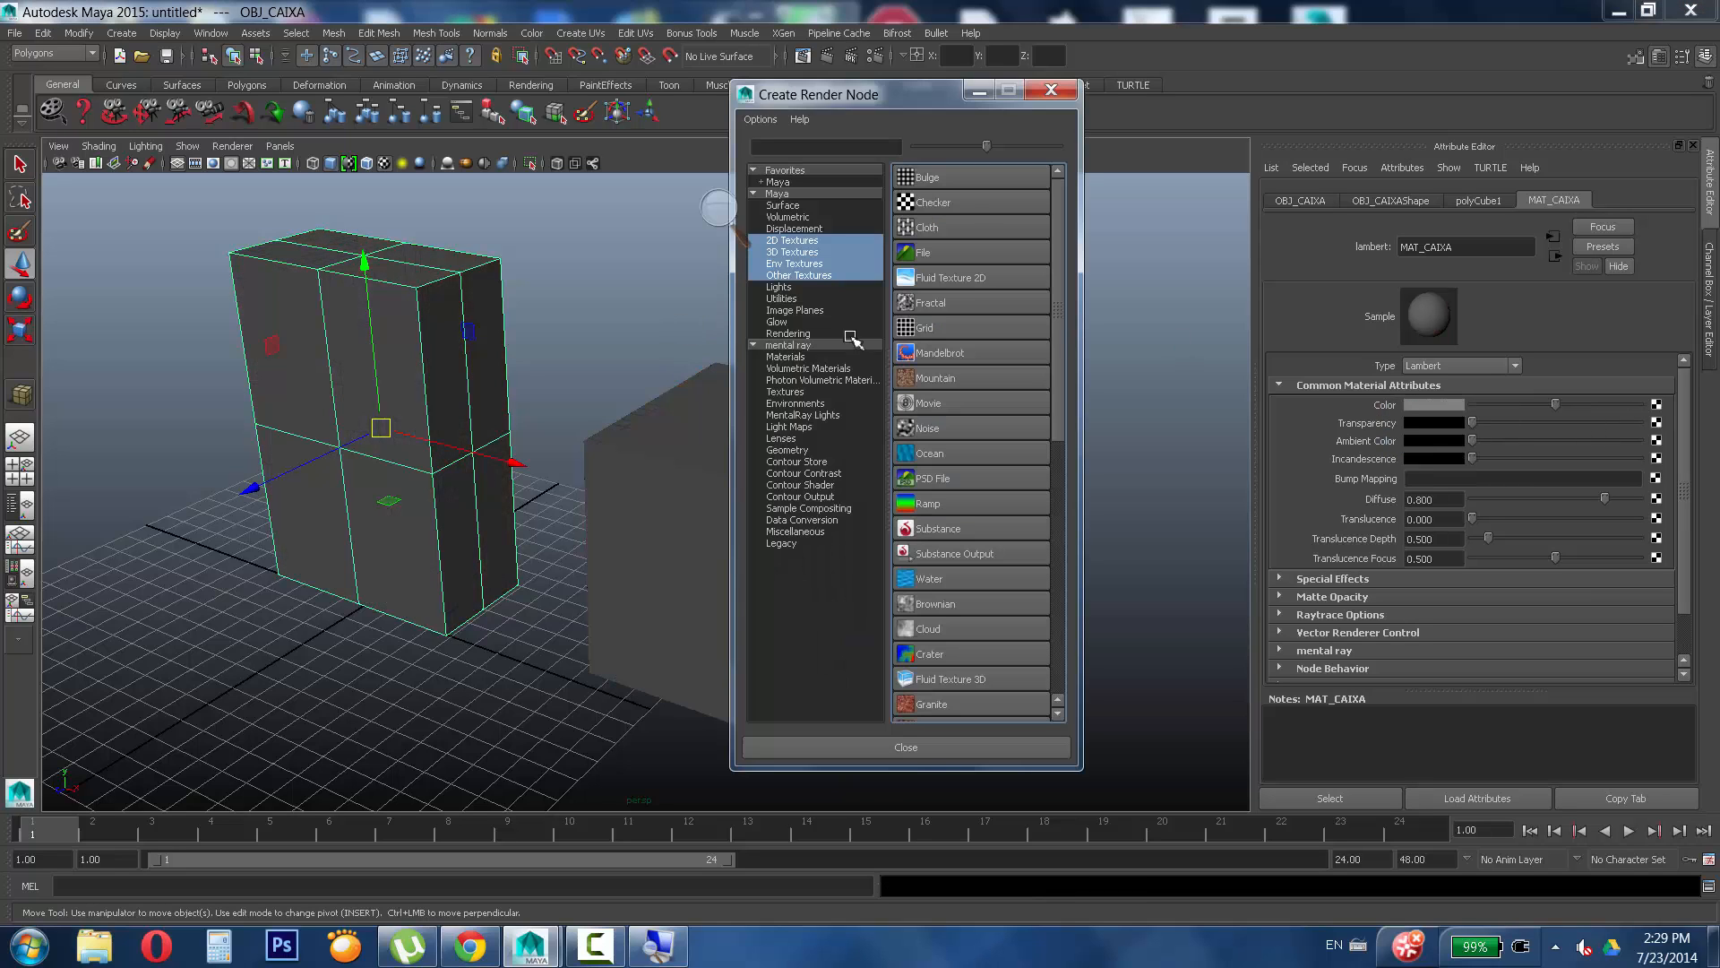
click(964, 208)
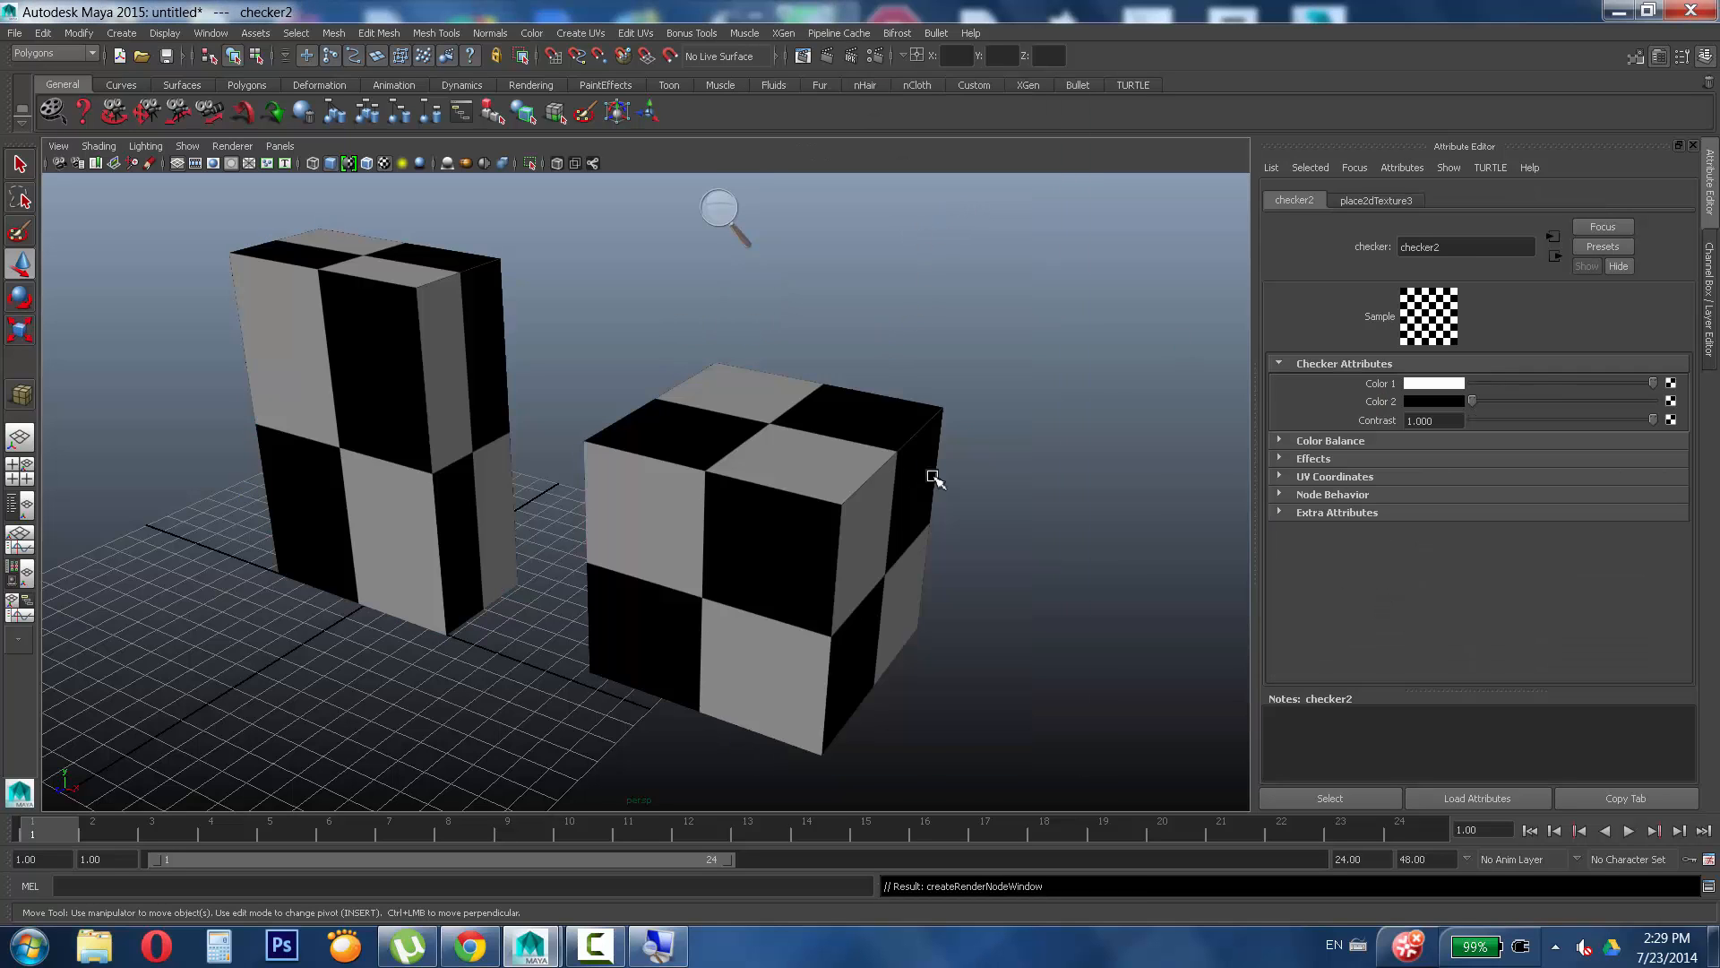
alt+drag(711, 550, 691, 511)
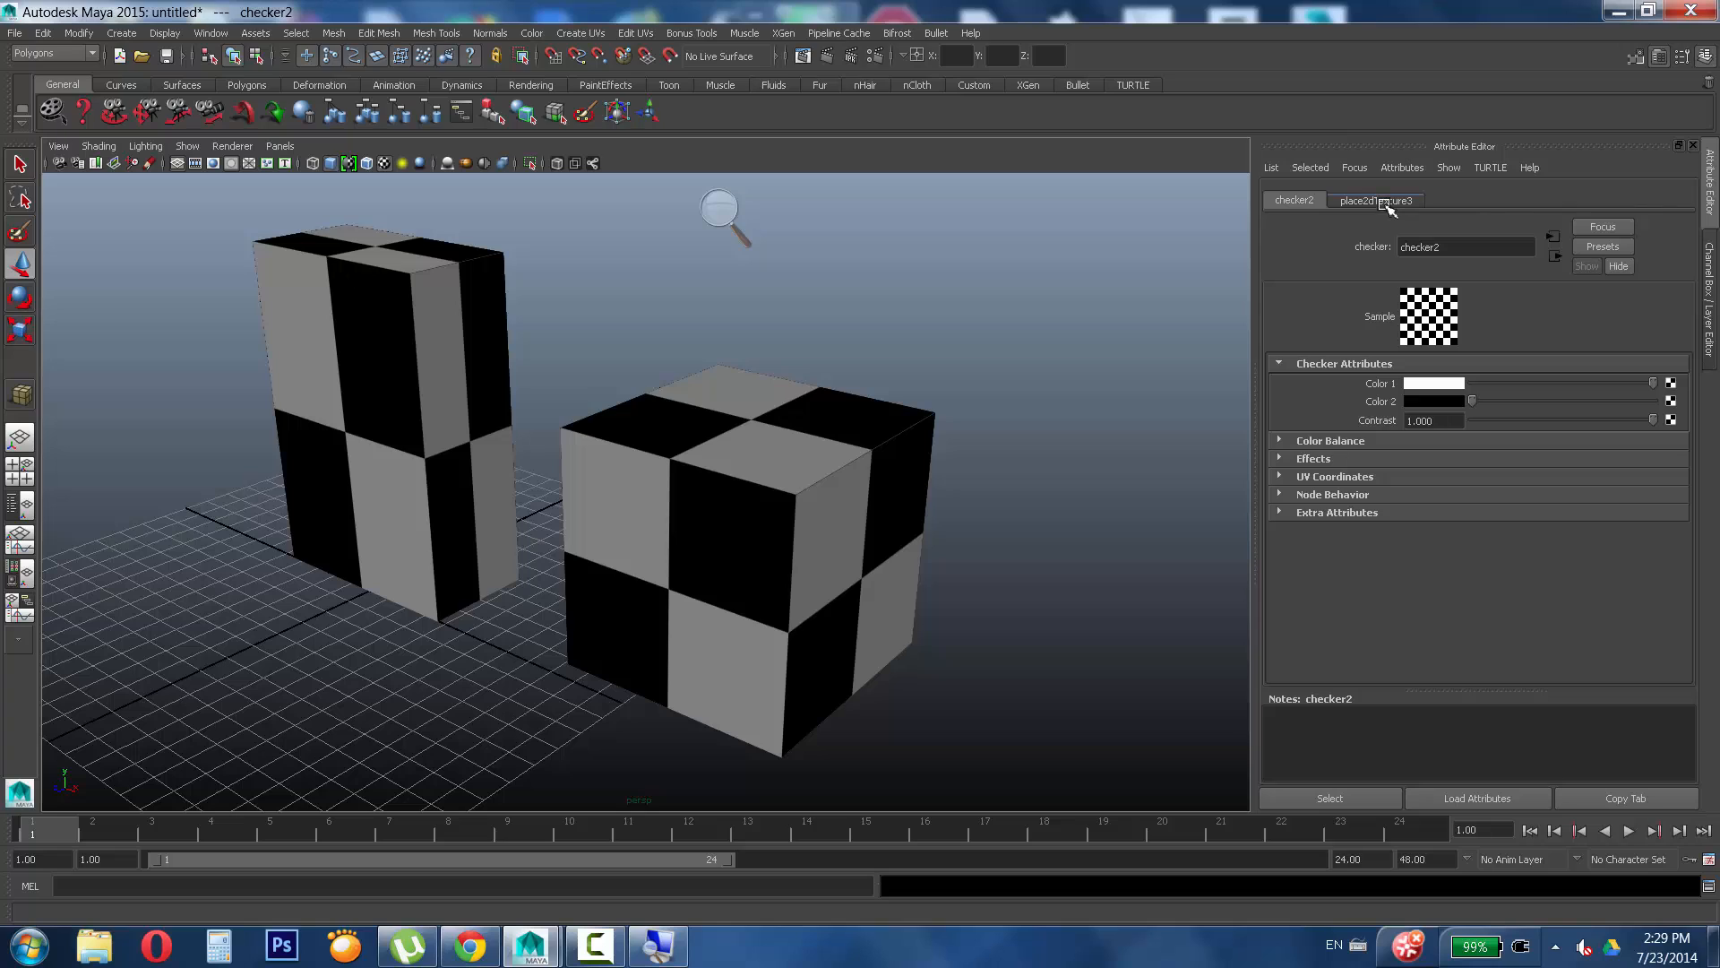
Set the Repeat UV of the checker's 2D texture placement to 10 in both U and V.
click(1383, 201)
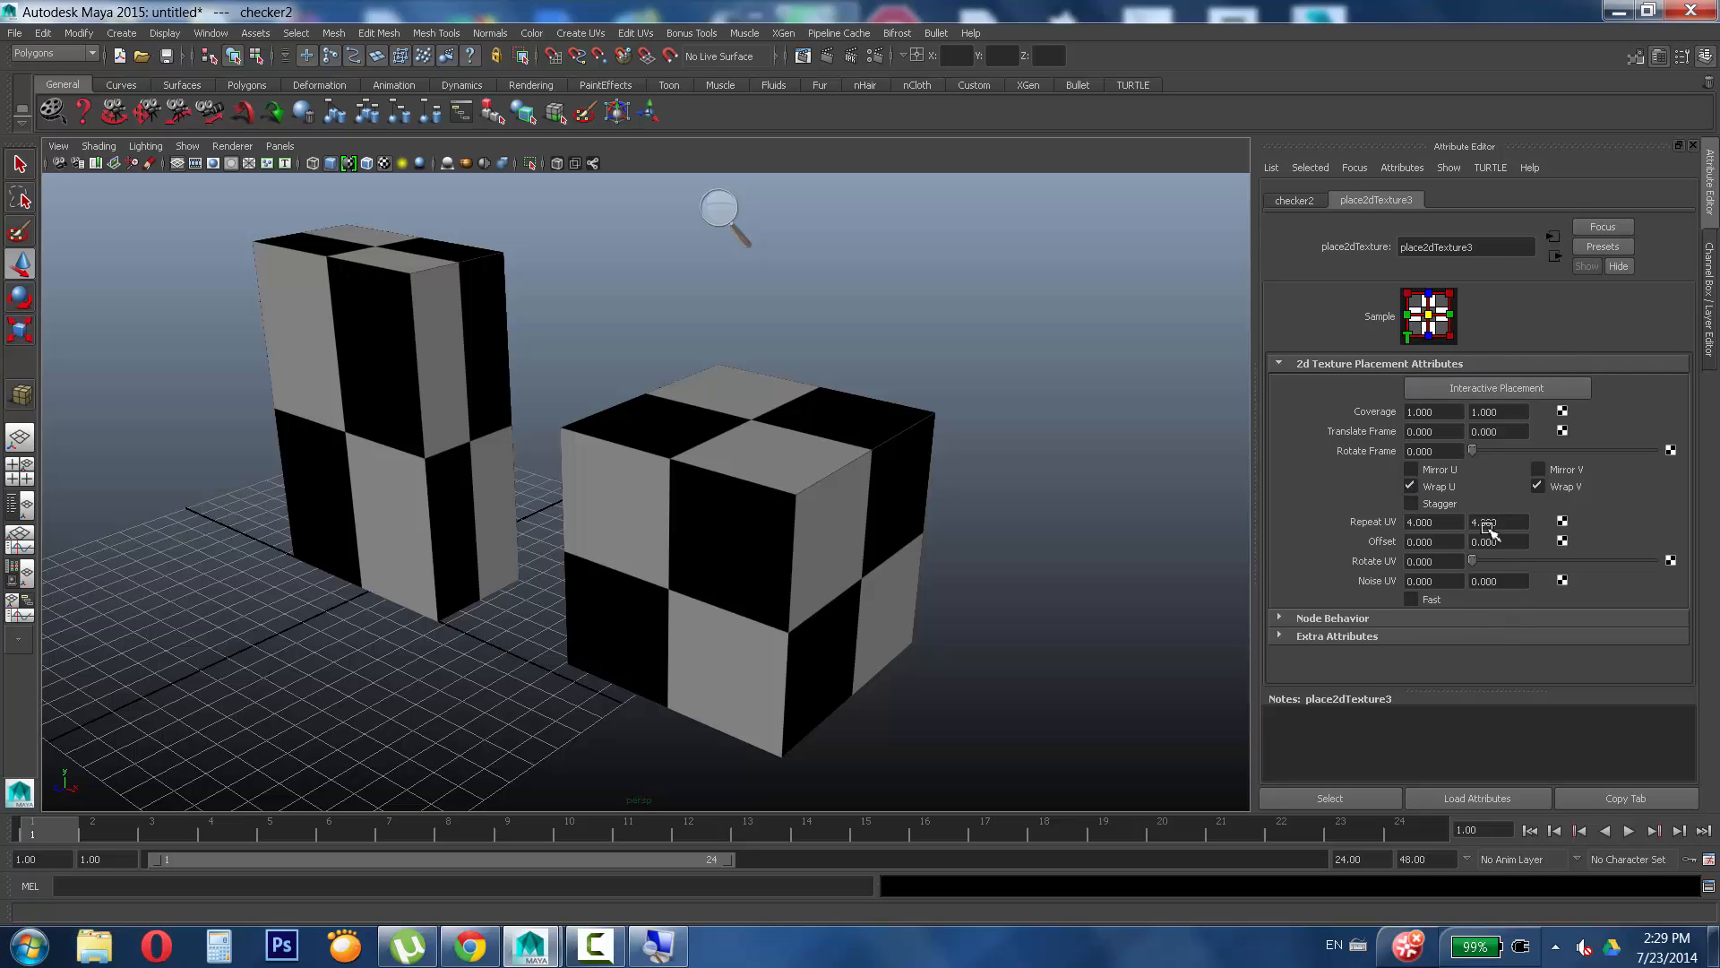
click(1443, 526)
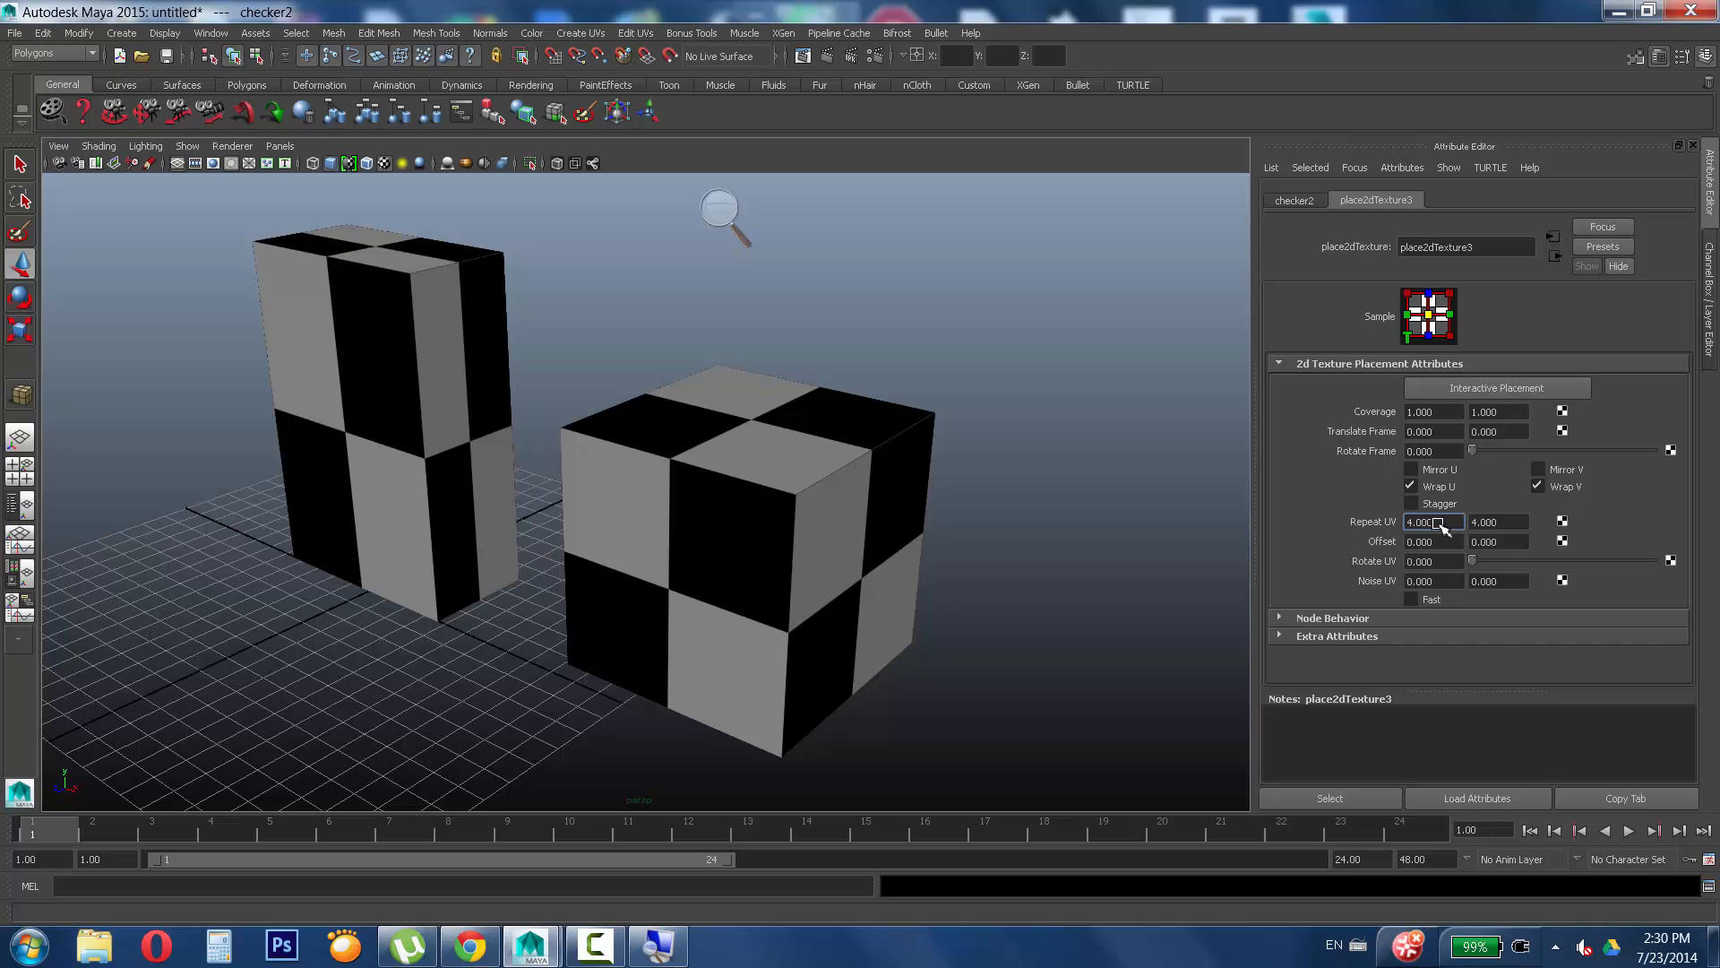
drag(1443, 527, 1350, 533)
text(10)
key(Tab)
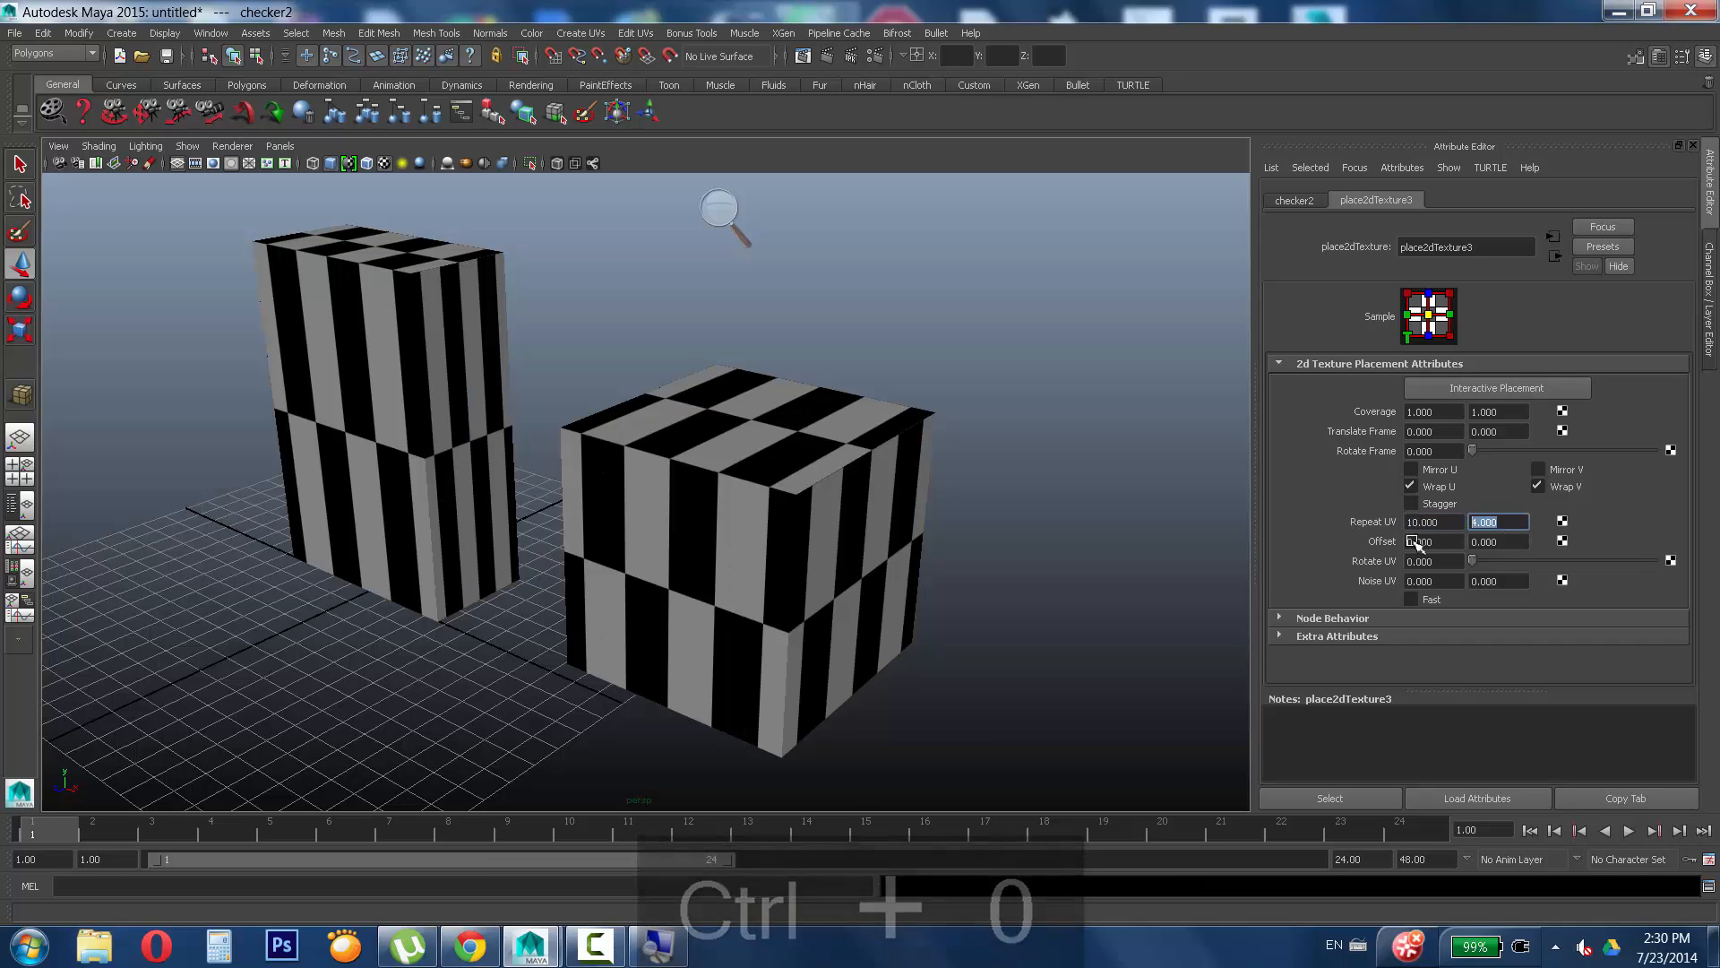
text(10)
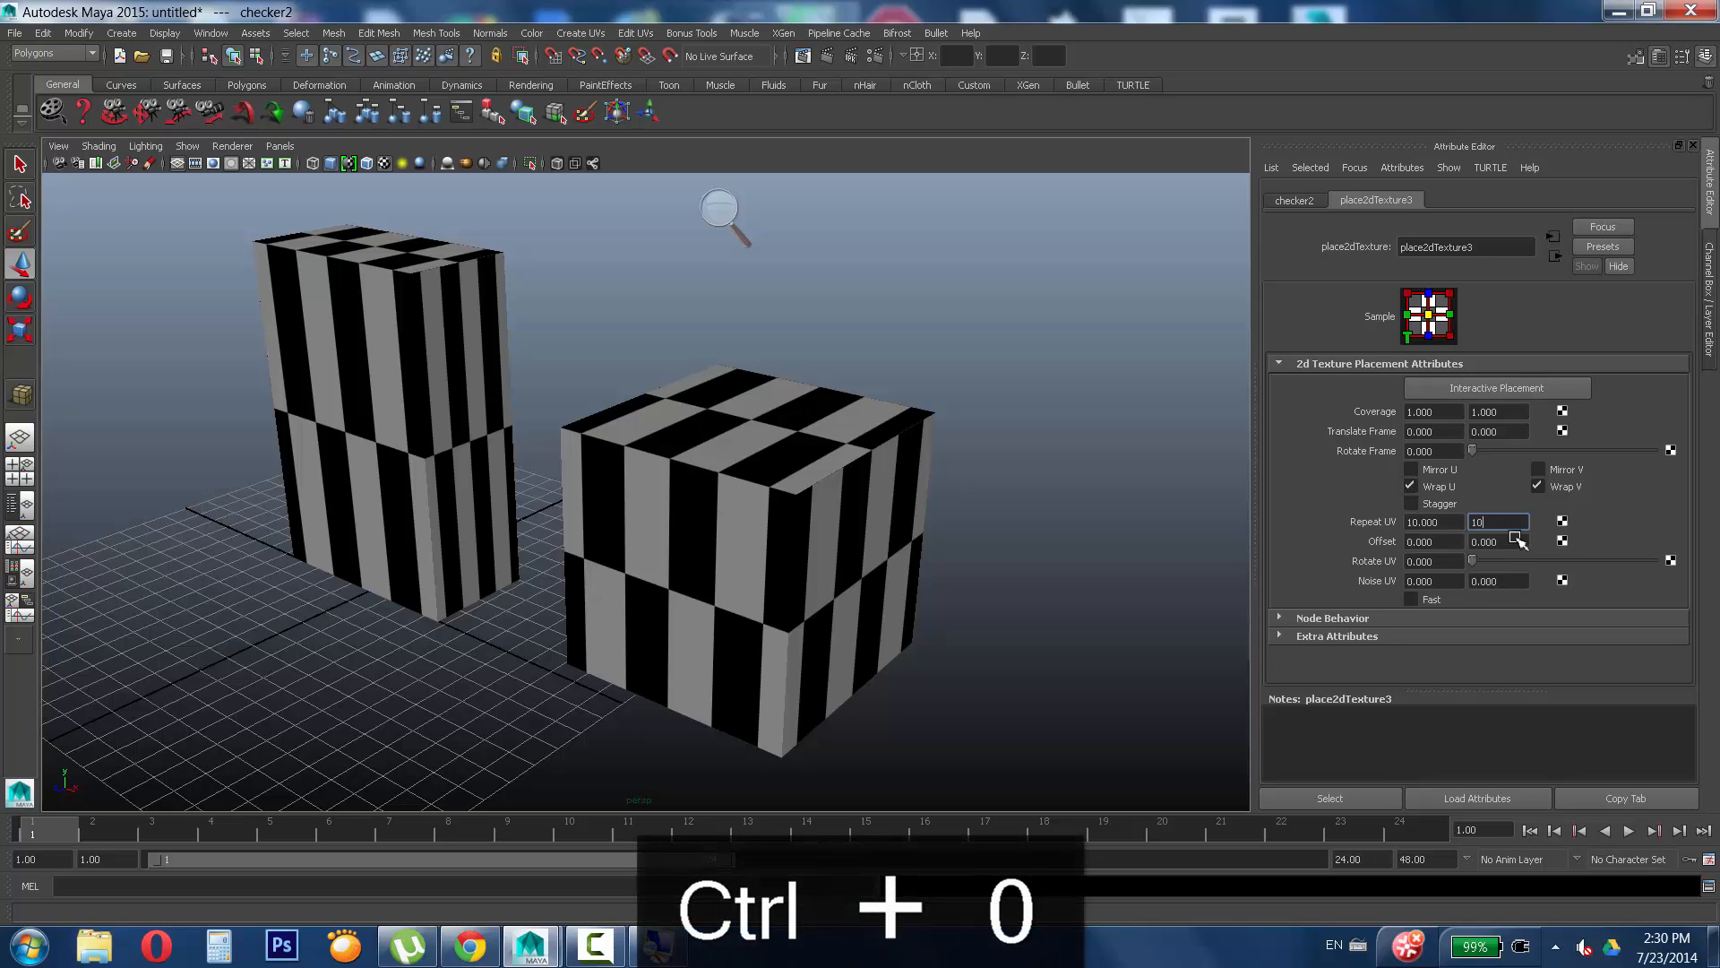
click(1514, 541)
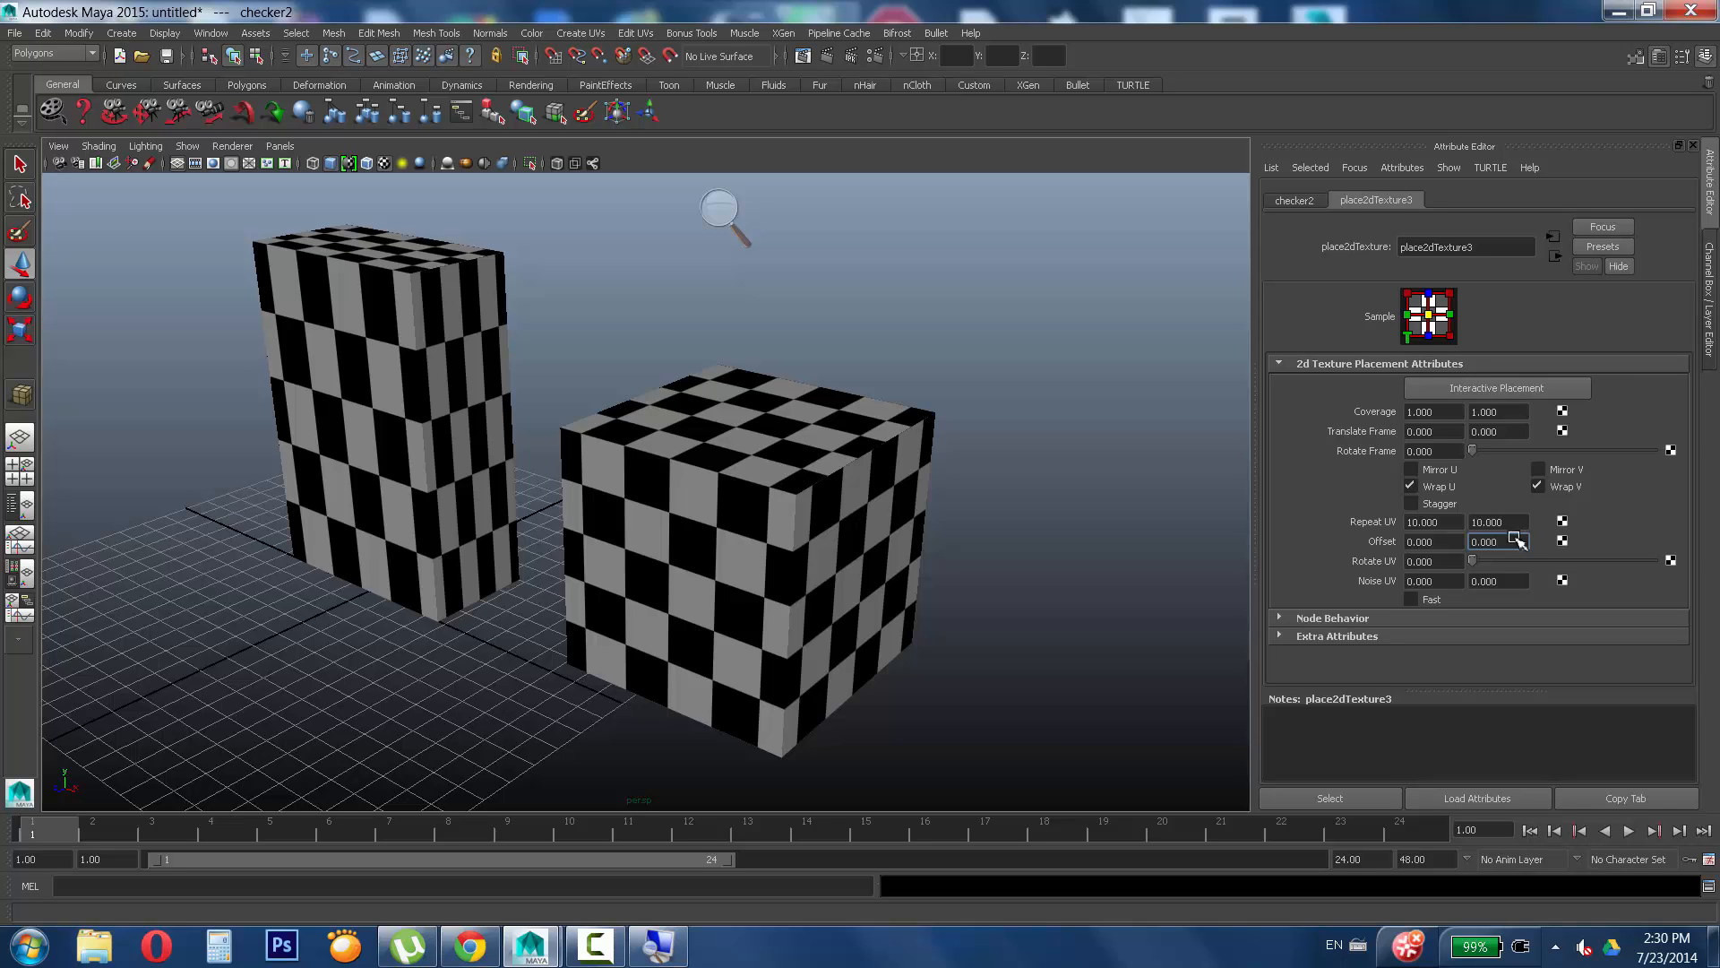
Set the checker placement's Repeat UV to 1 in both directions.
double_click(1434, 522)
text(1)
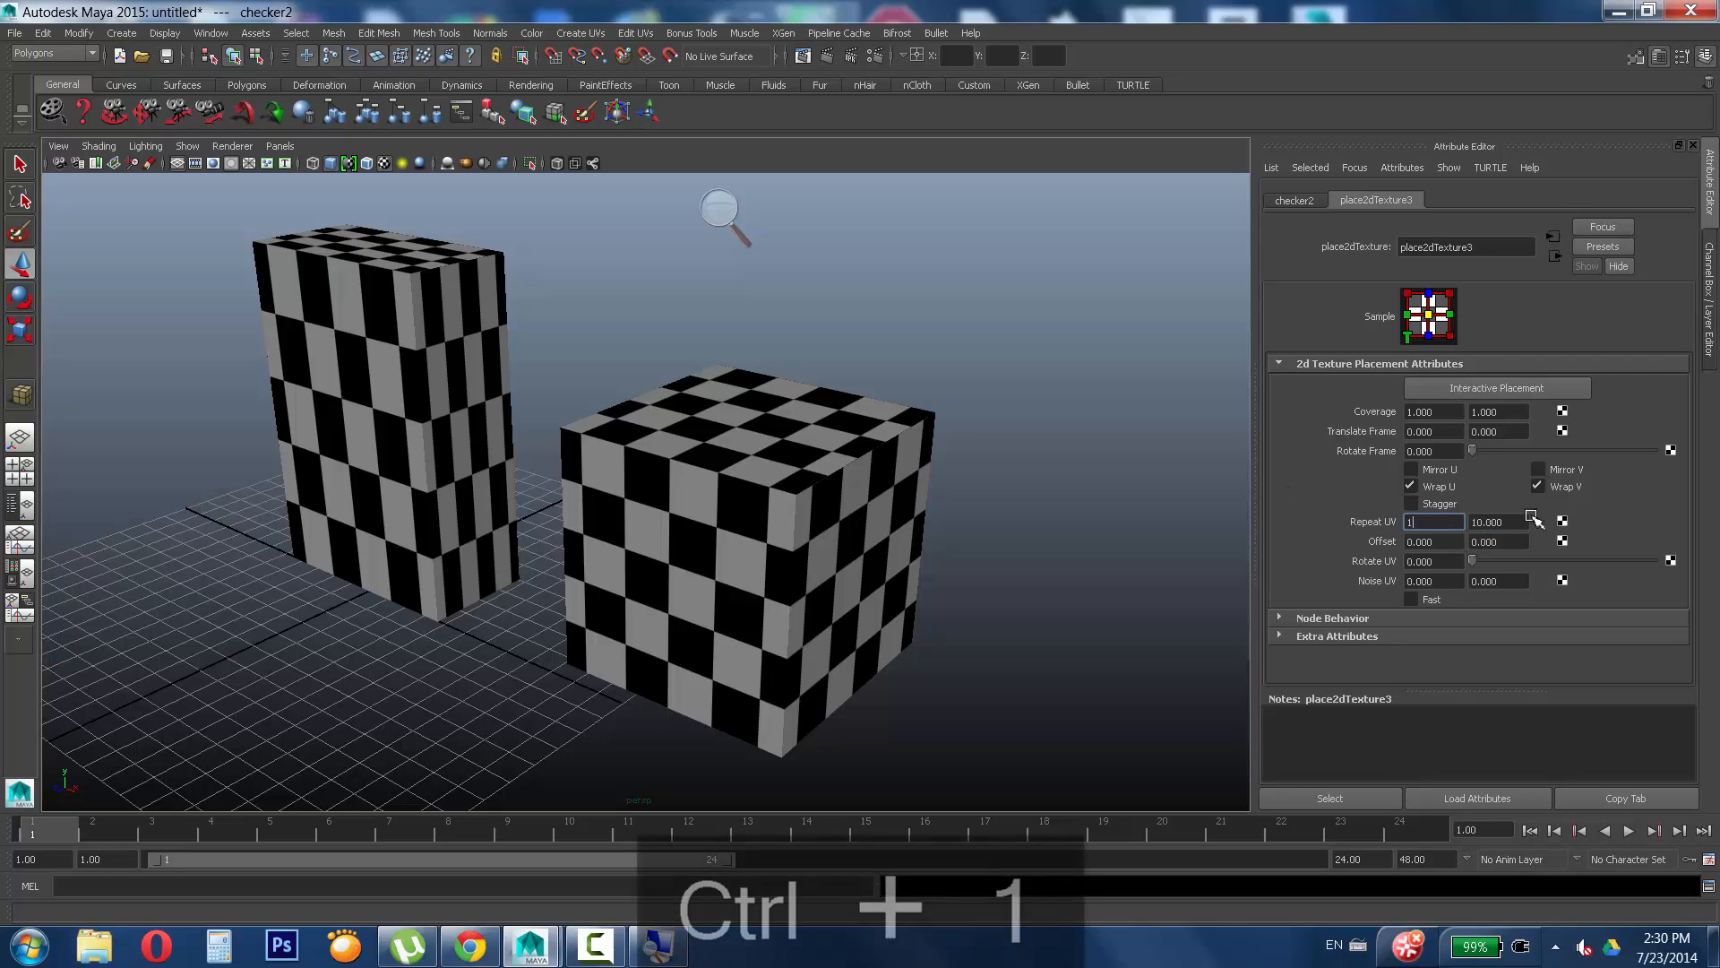
click(1494, 525)
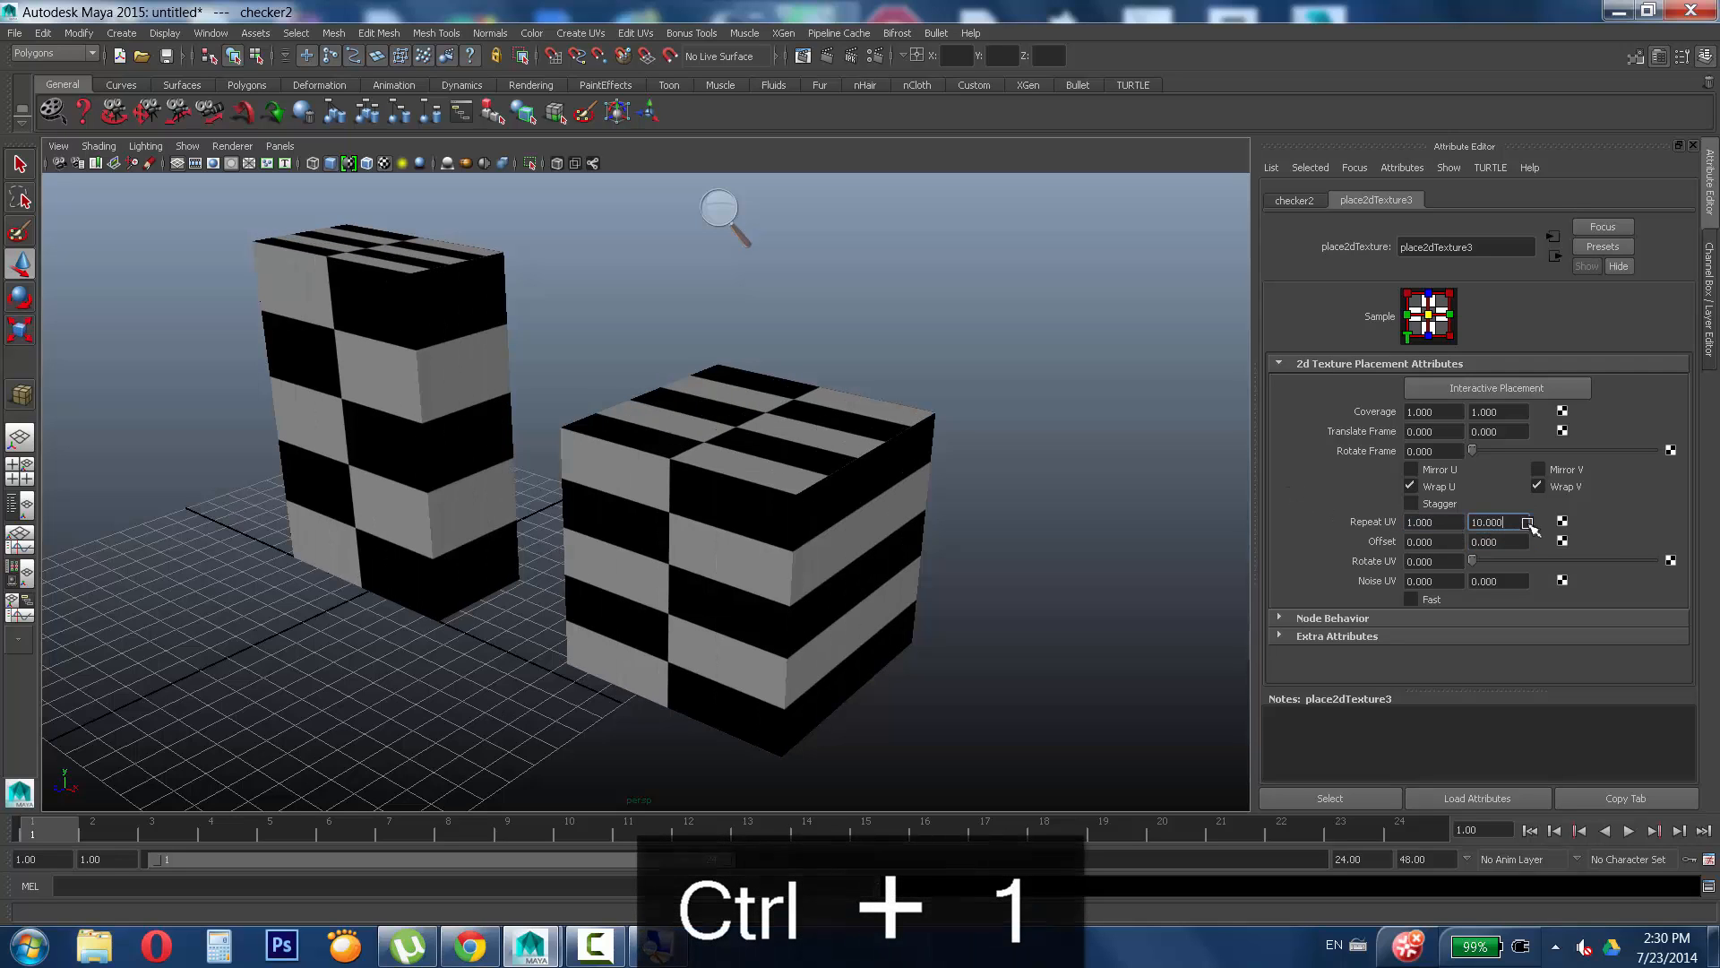
click(1457, 543)
key(shift+Tab)
text(1)
key(Tab)
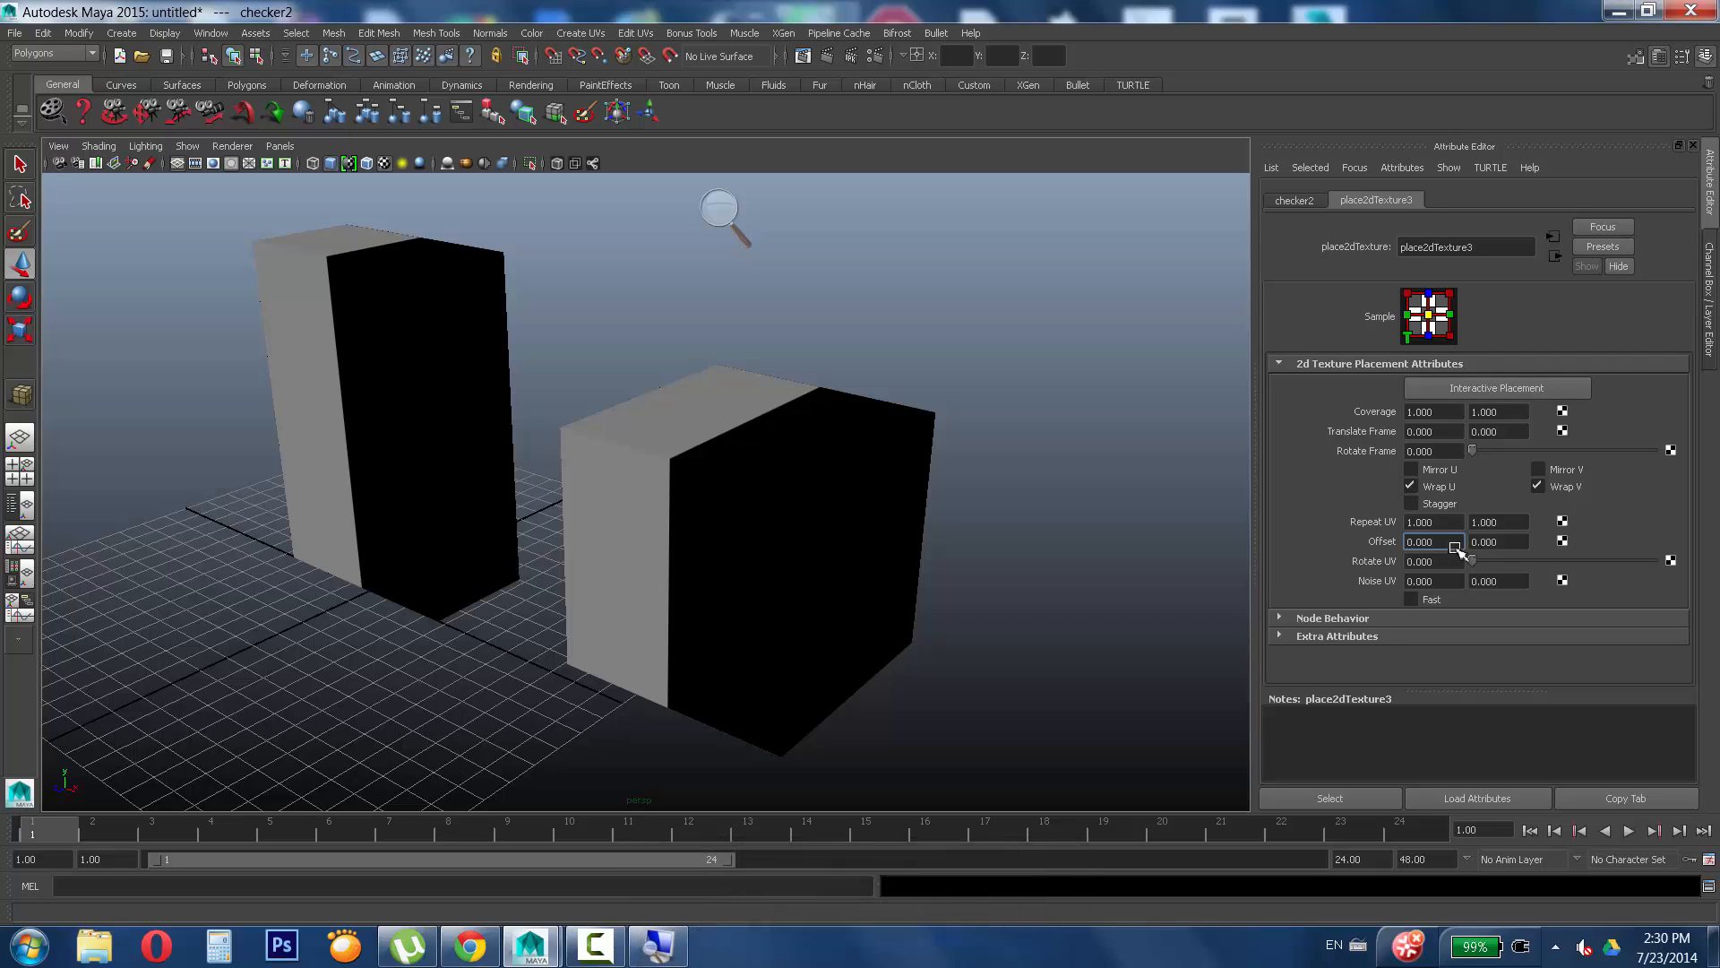
Scrub the checker's Repeat UV values interactively to about 0.69 in U and 0.91 in V.
click(1439, 525)
ctrl+drag(1452, 524, 1441, 527)
mouse_move(1446, 530)
ctrl+mouse_down()
mouse_move(1428, 538)
mouse_move(1566, 517)
mouse_move(1460, 551)
ctrl+mouse_up()
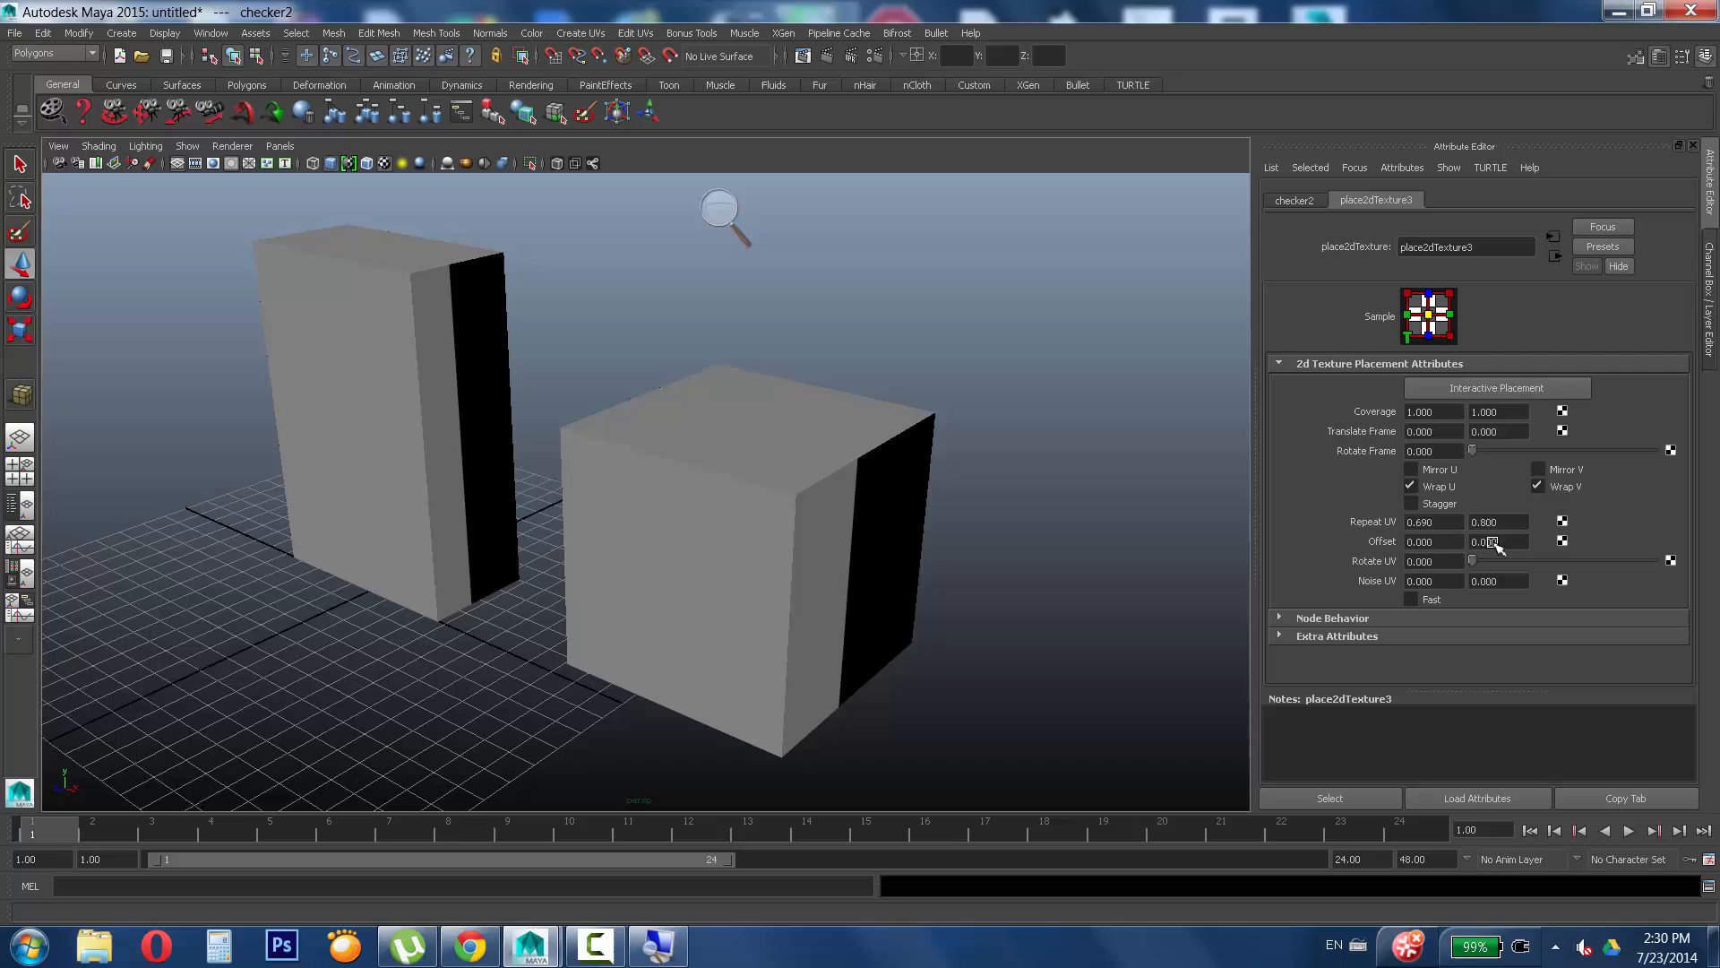
Restore the checker's denser tiling with a Repeat UV of 10 by 10.
click(1434, 521)
text(1)
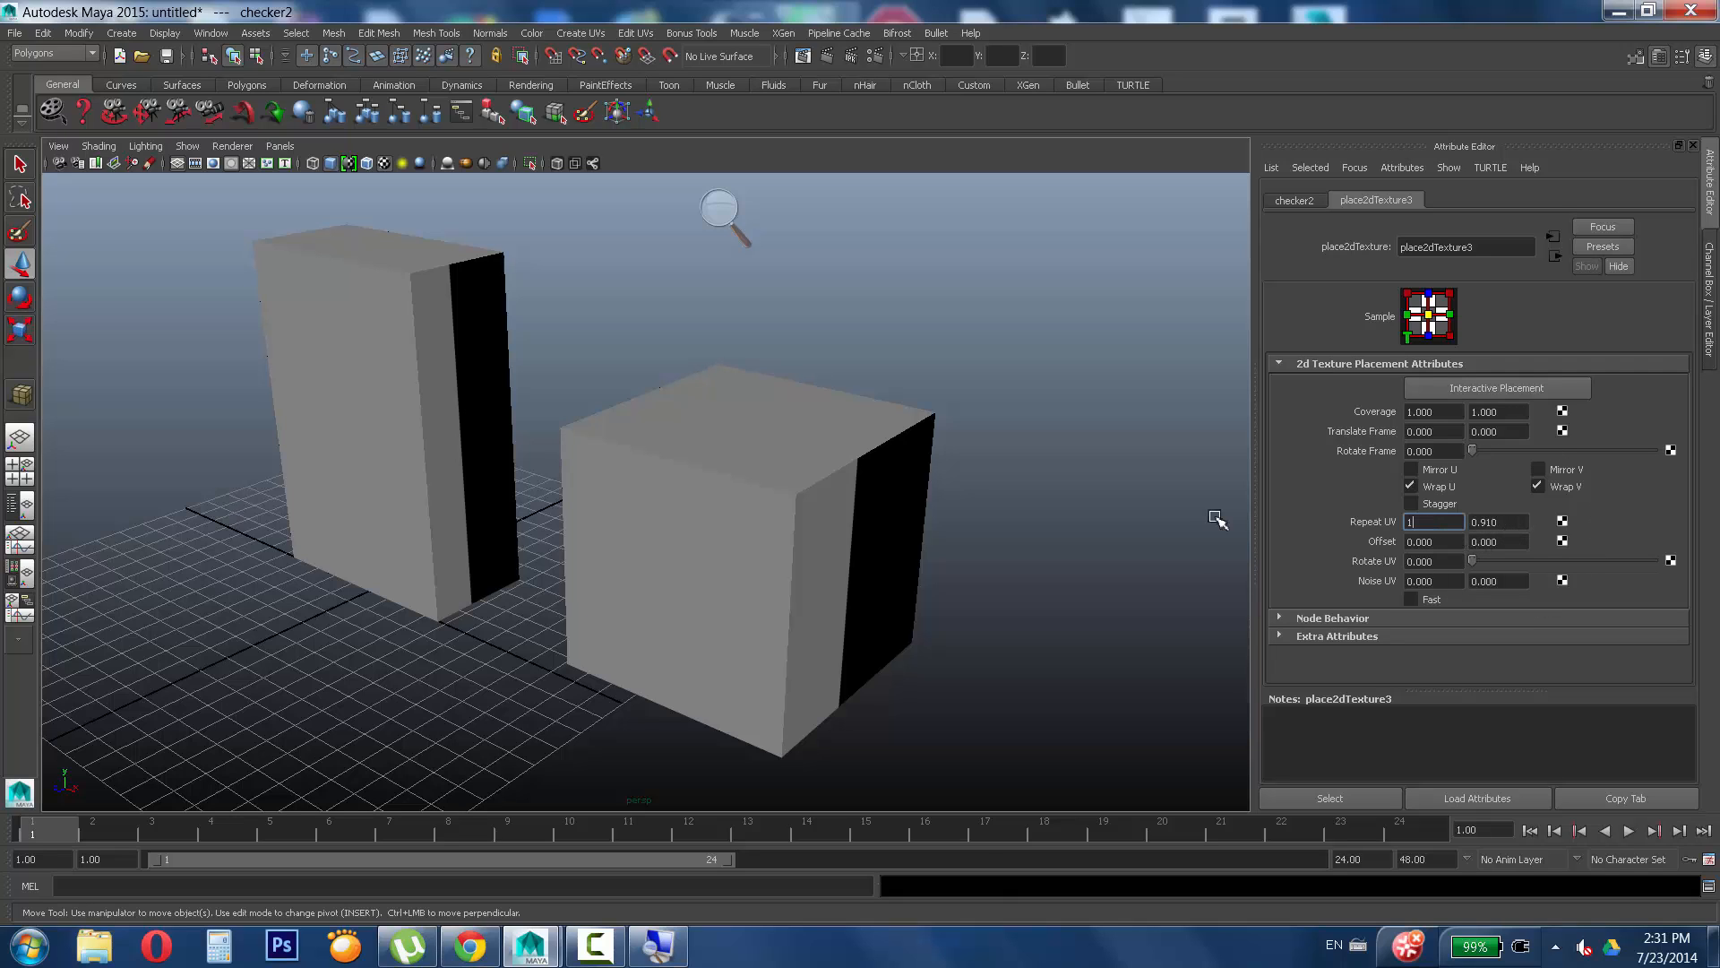
key(BackSpace)
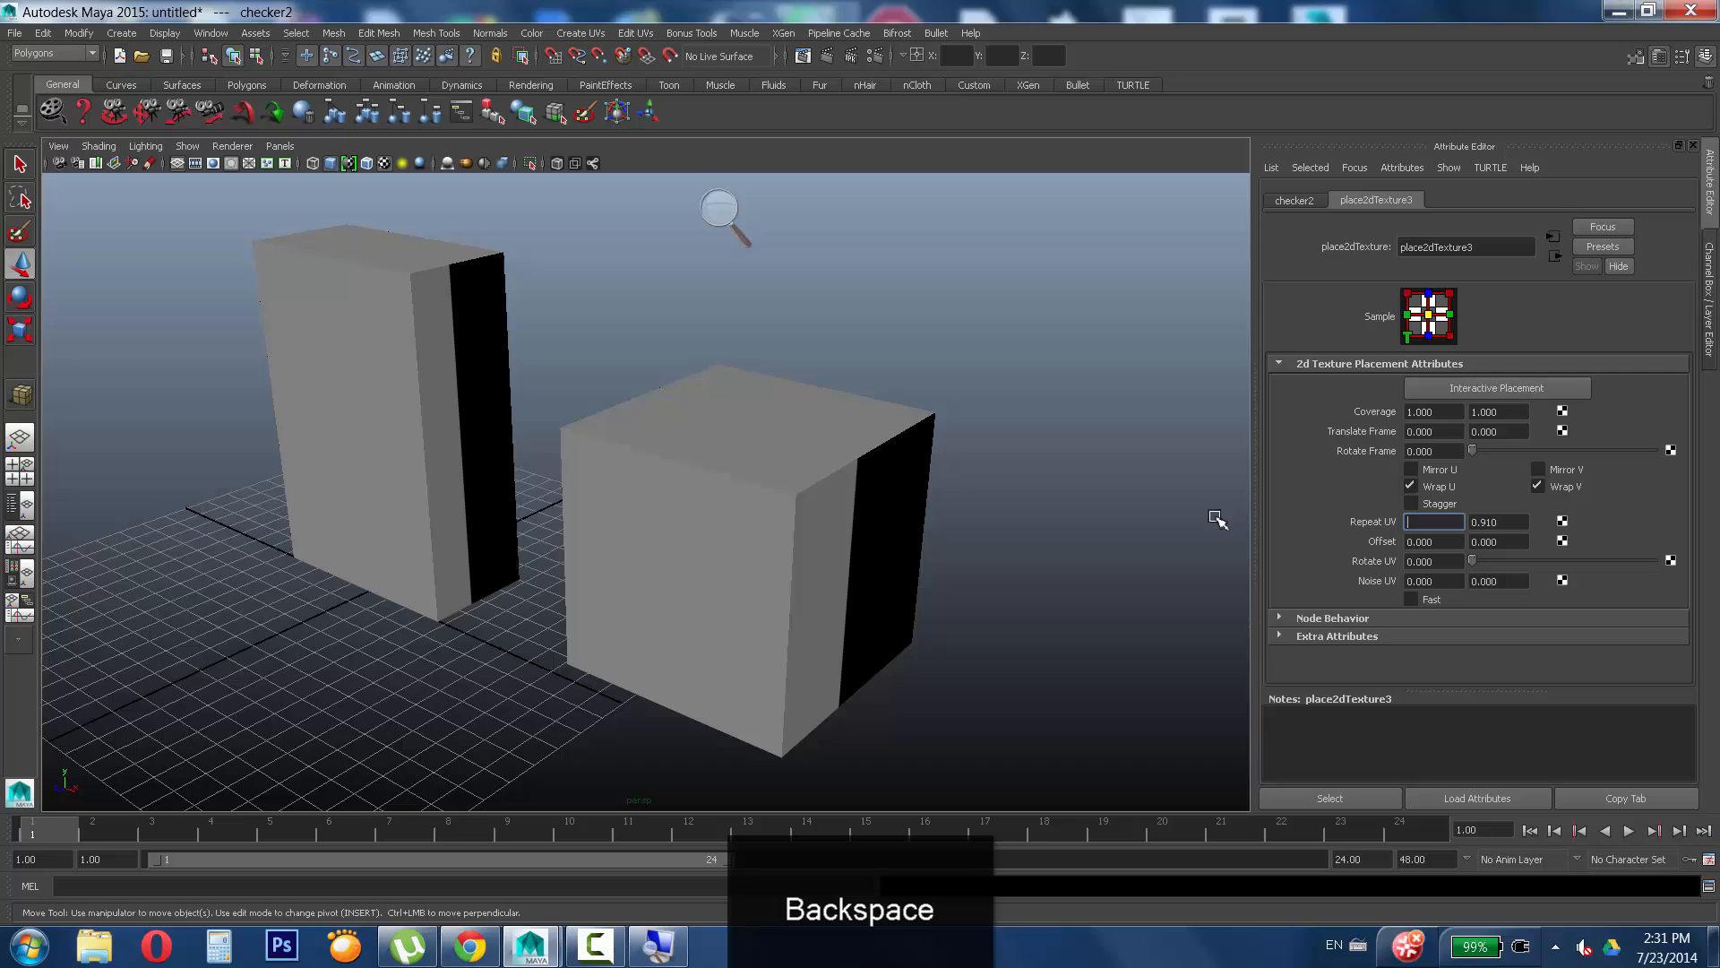
text(10)
click(1514, 524)
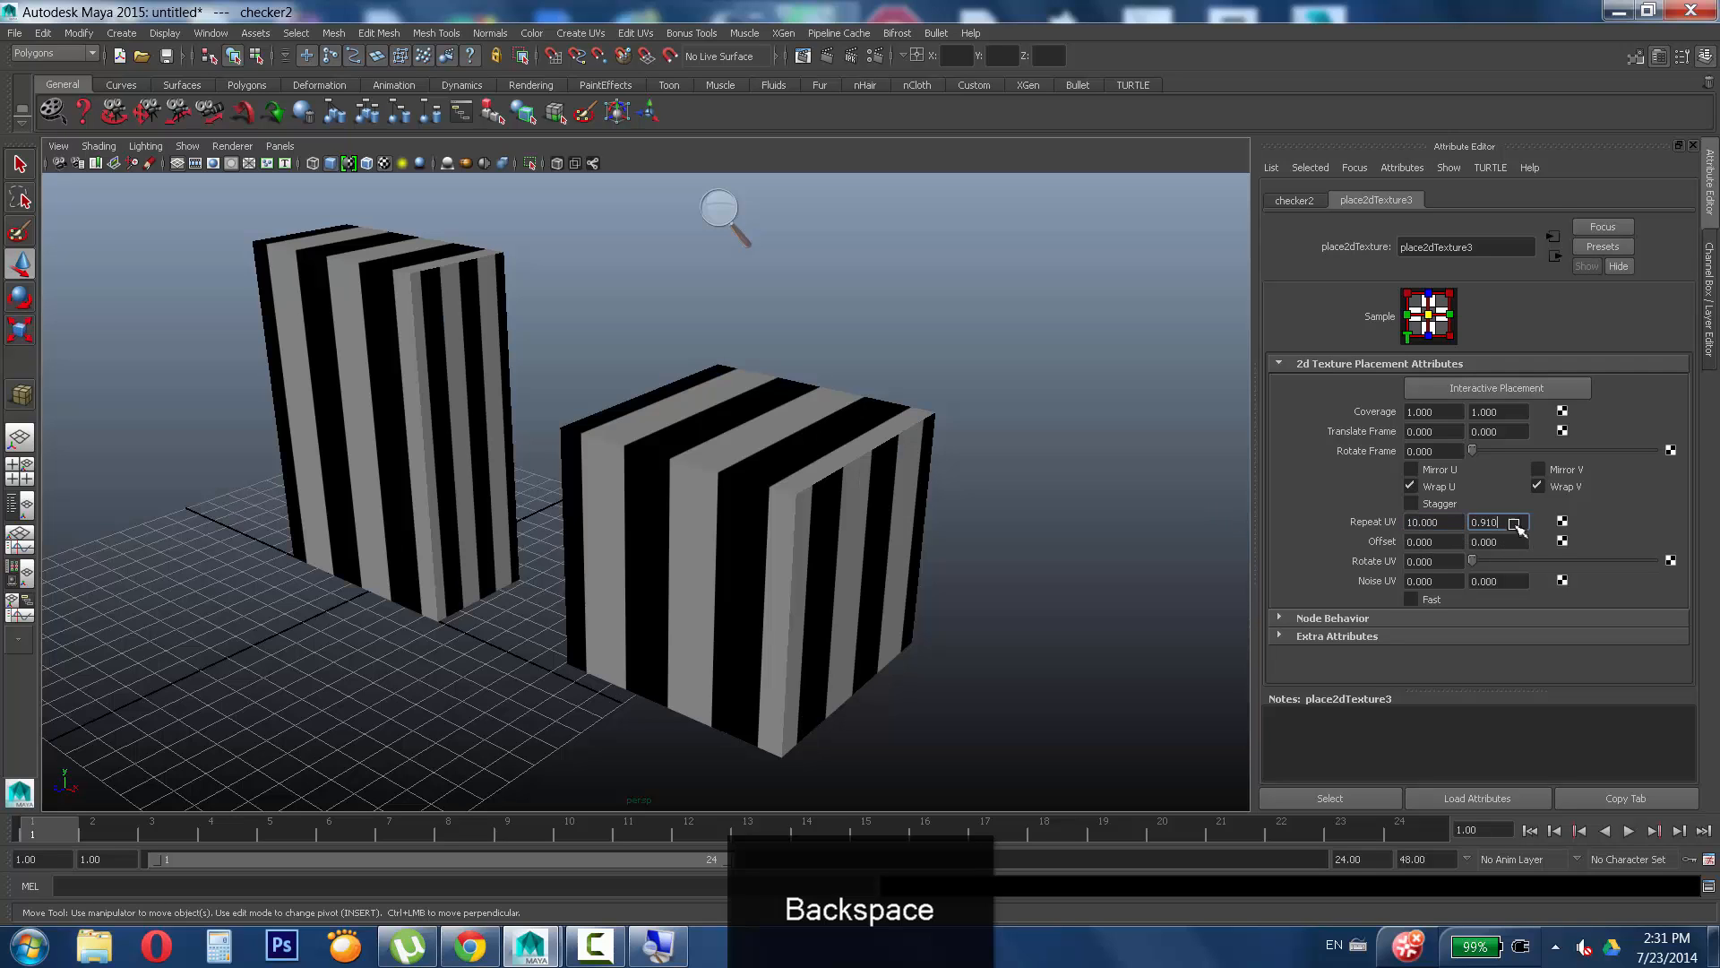
drag(1518, 524, 1332, 511)
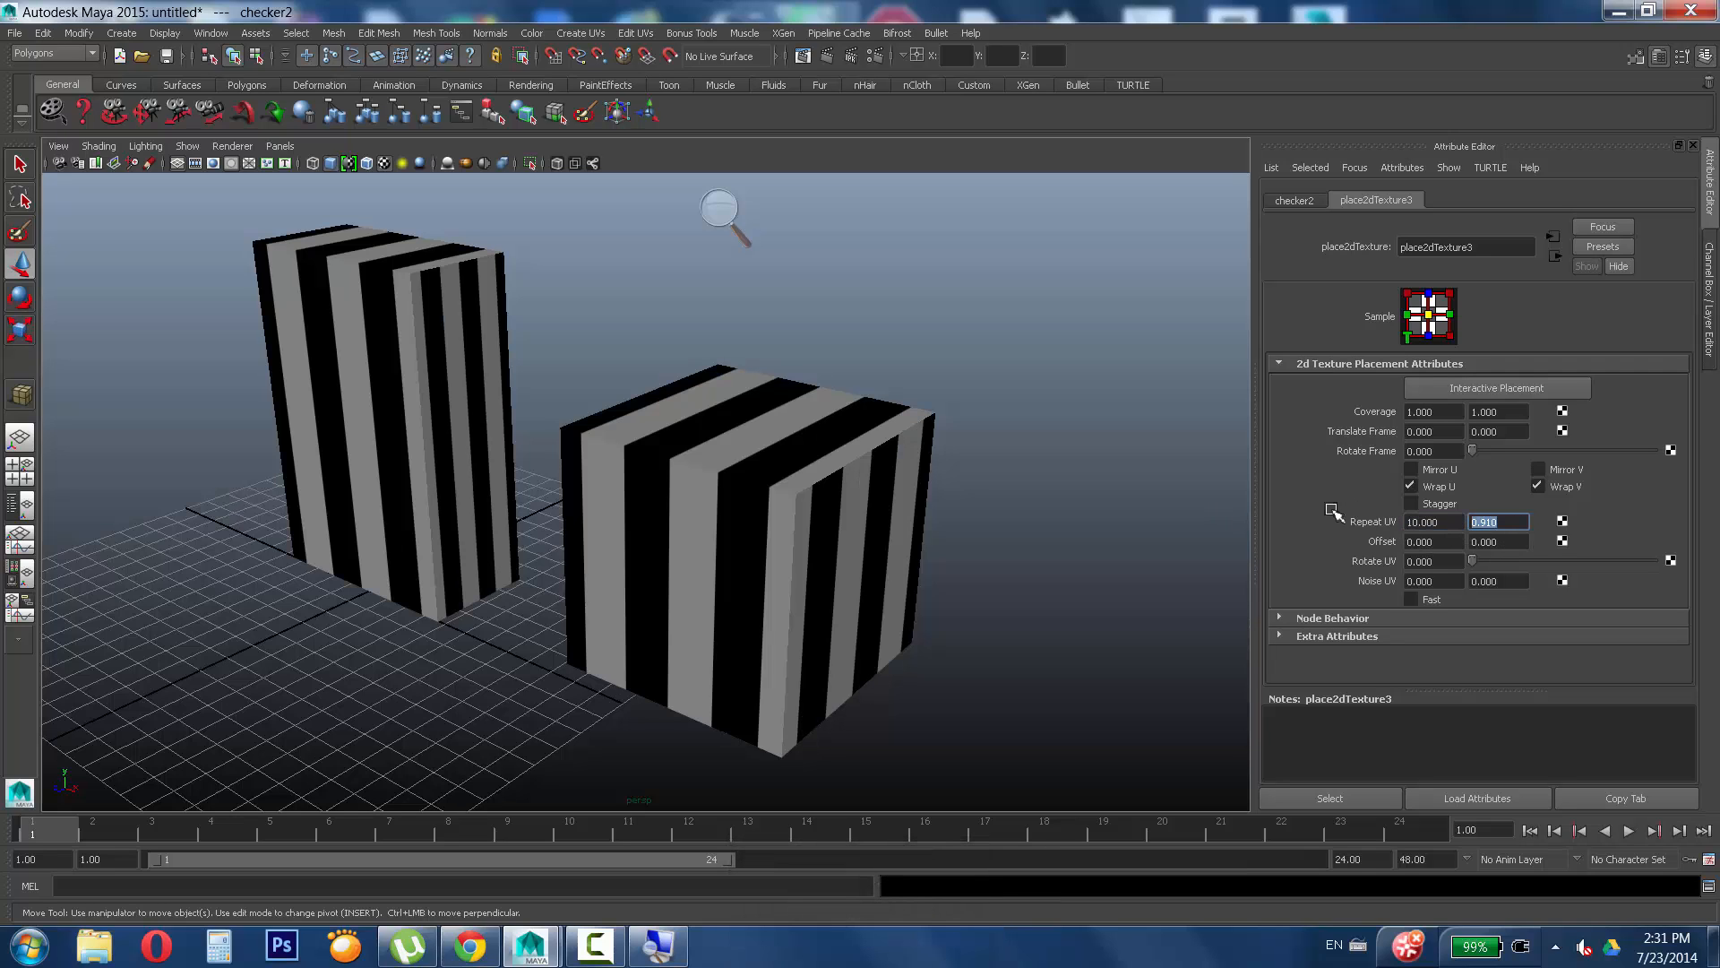
key(Tab)
key(Tab)
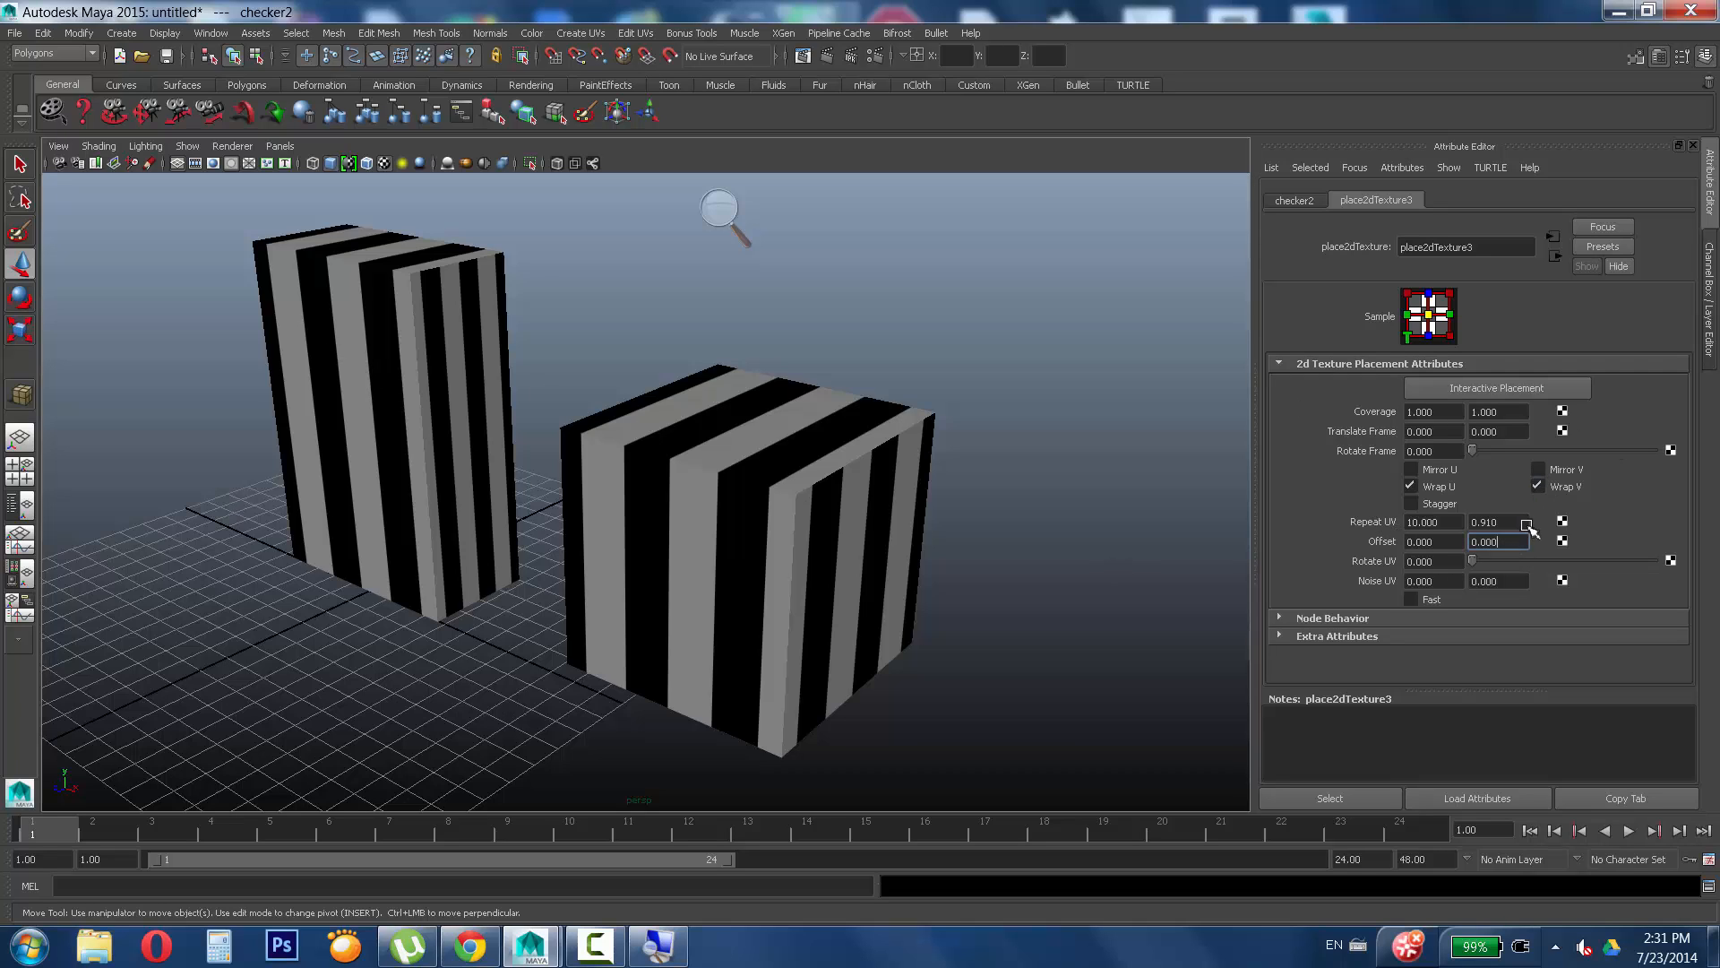
drag(1523, 523, 1177, 518)
text(10)
key(Return)
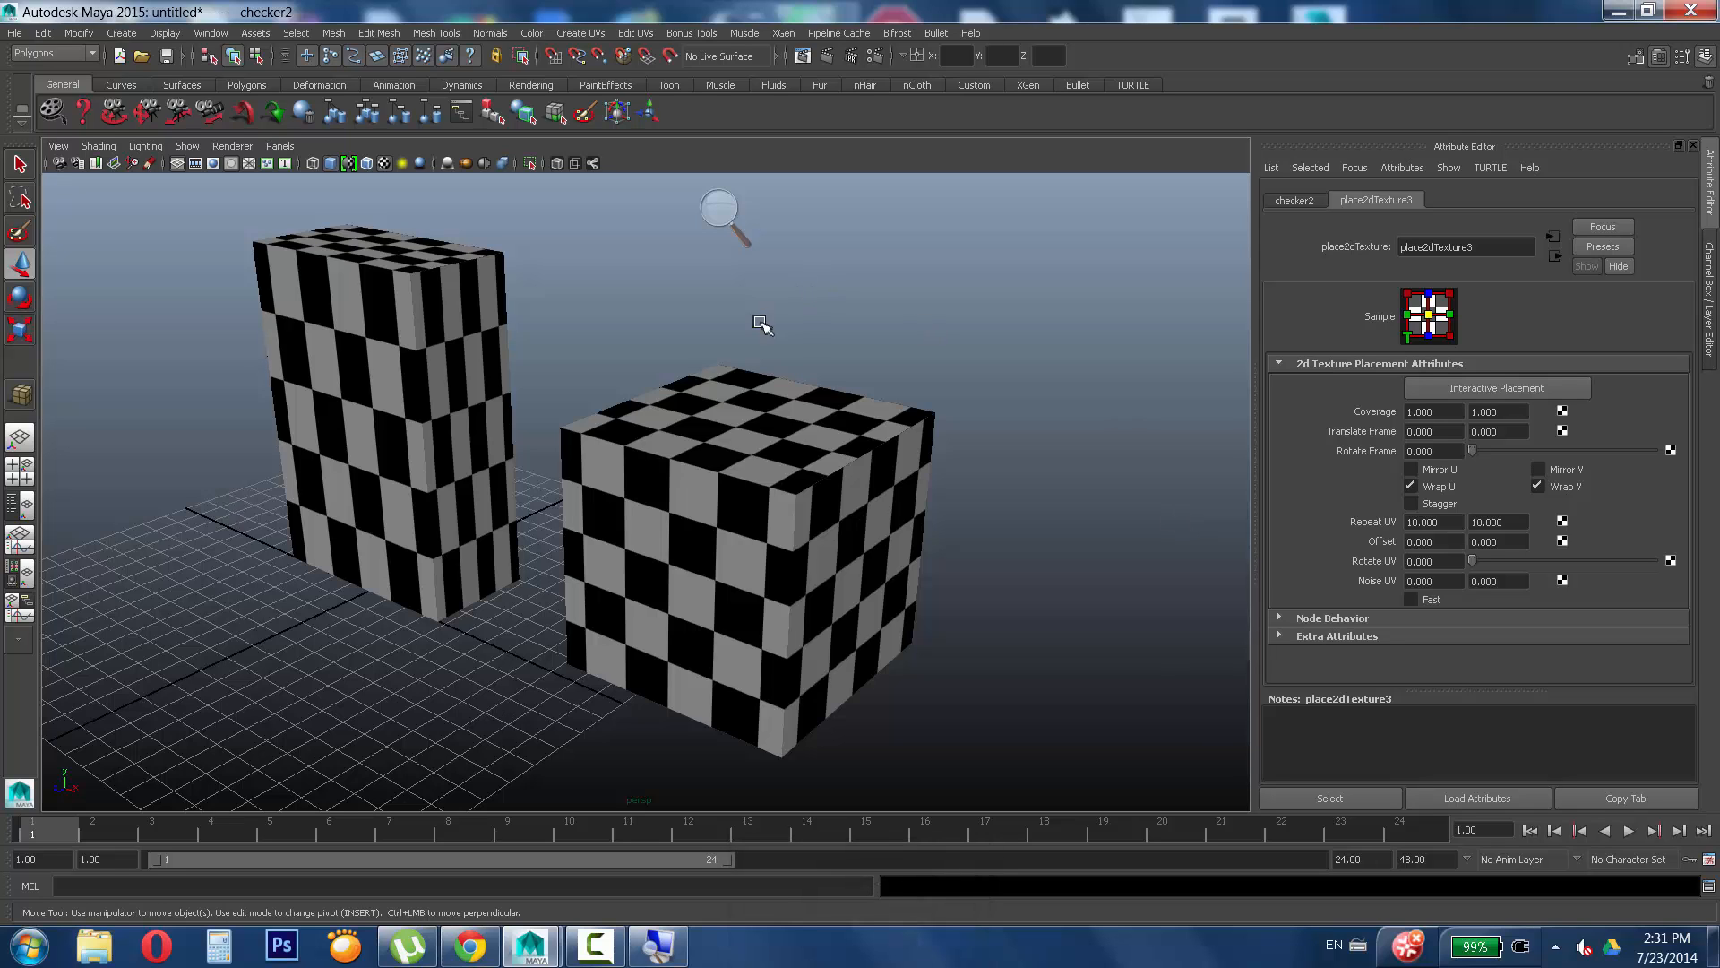
Select OBJ_CAIXA and examine the checker proportions on its wide, narrow and top faces.
alt+drag(595, 507, 378, 283)
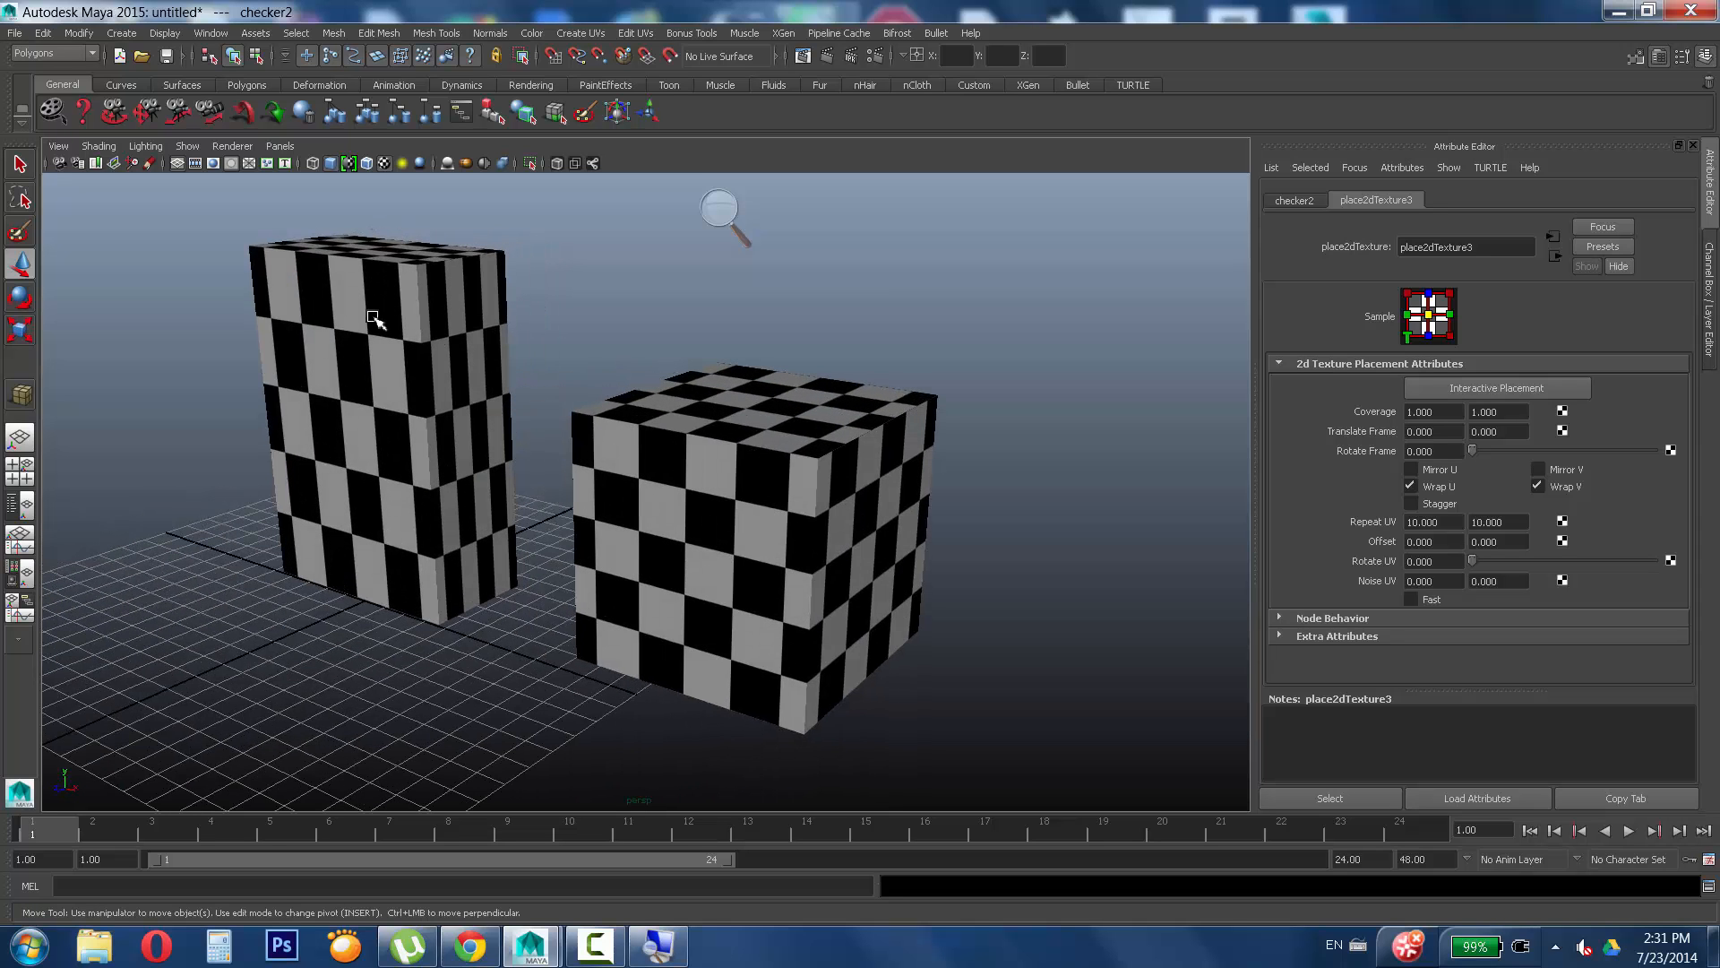
click(434, 326)
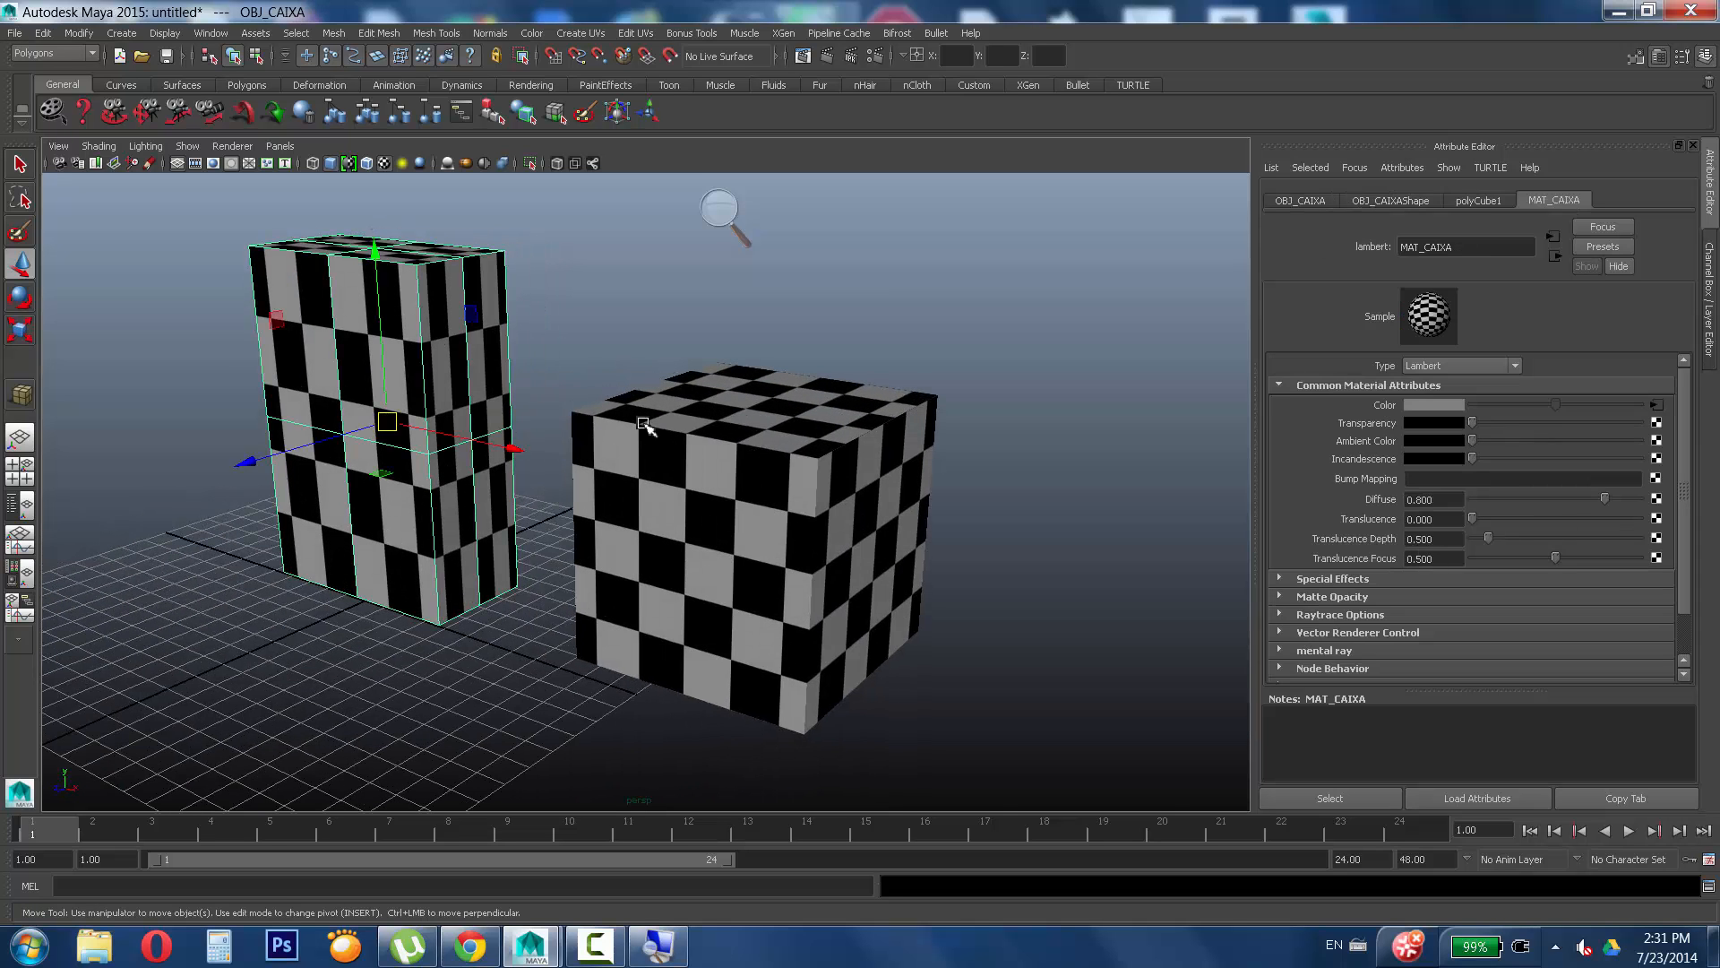
alt+middle_drag(171, 394, 434, 534)
alt+right_drag(433, 534, 643, 533)
alt+drag(645, 535, 648, 451)
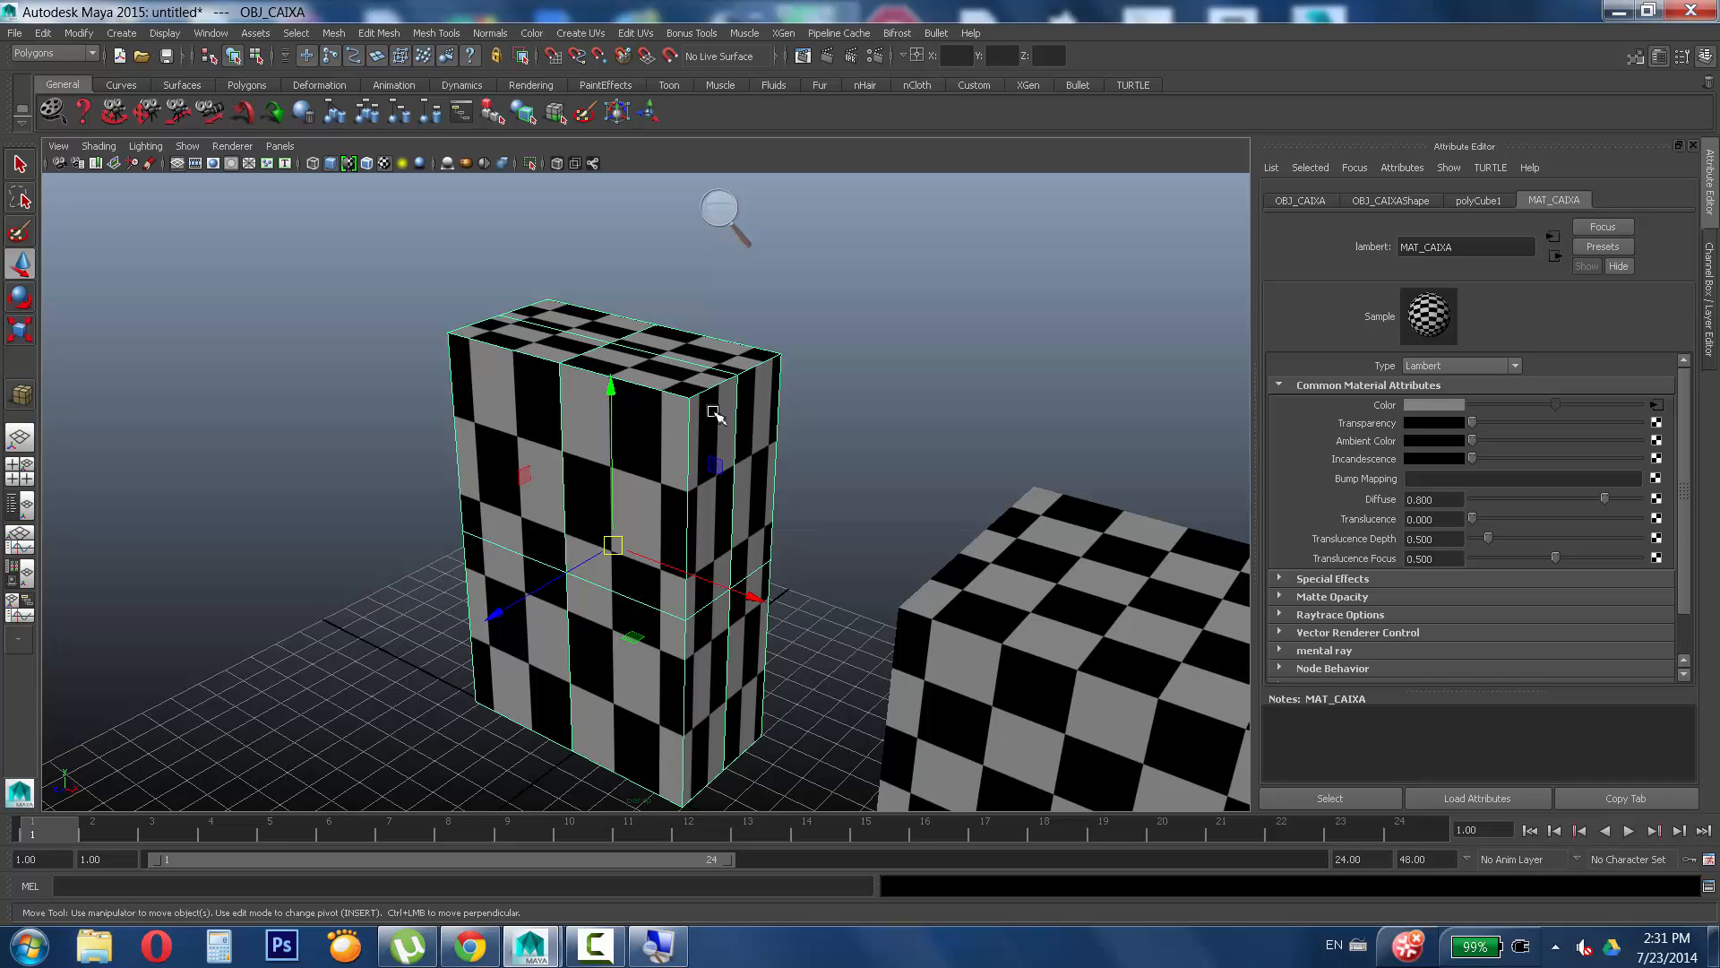
alt+drag(712, 414, 713, 405)
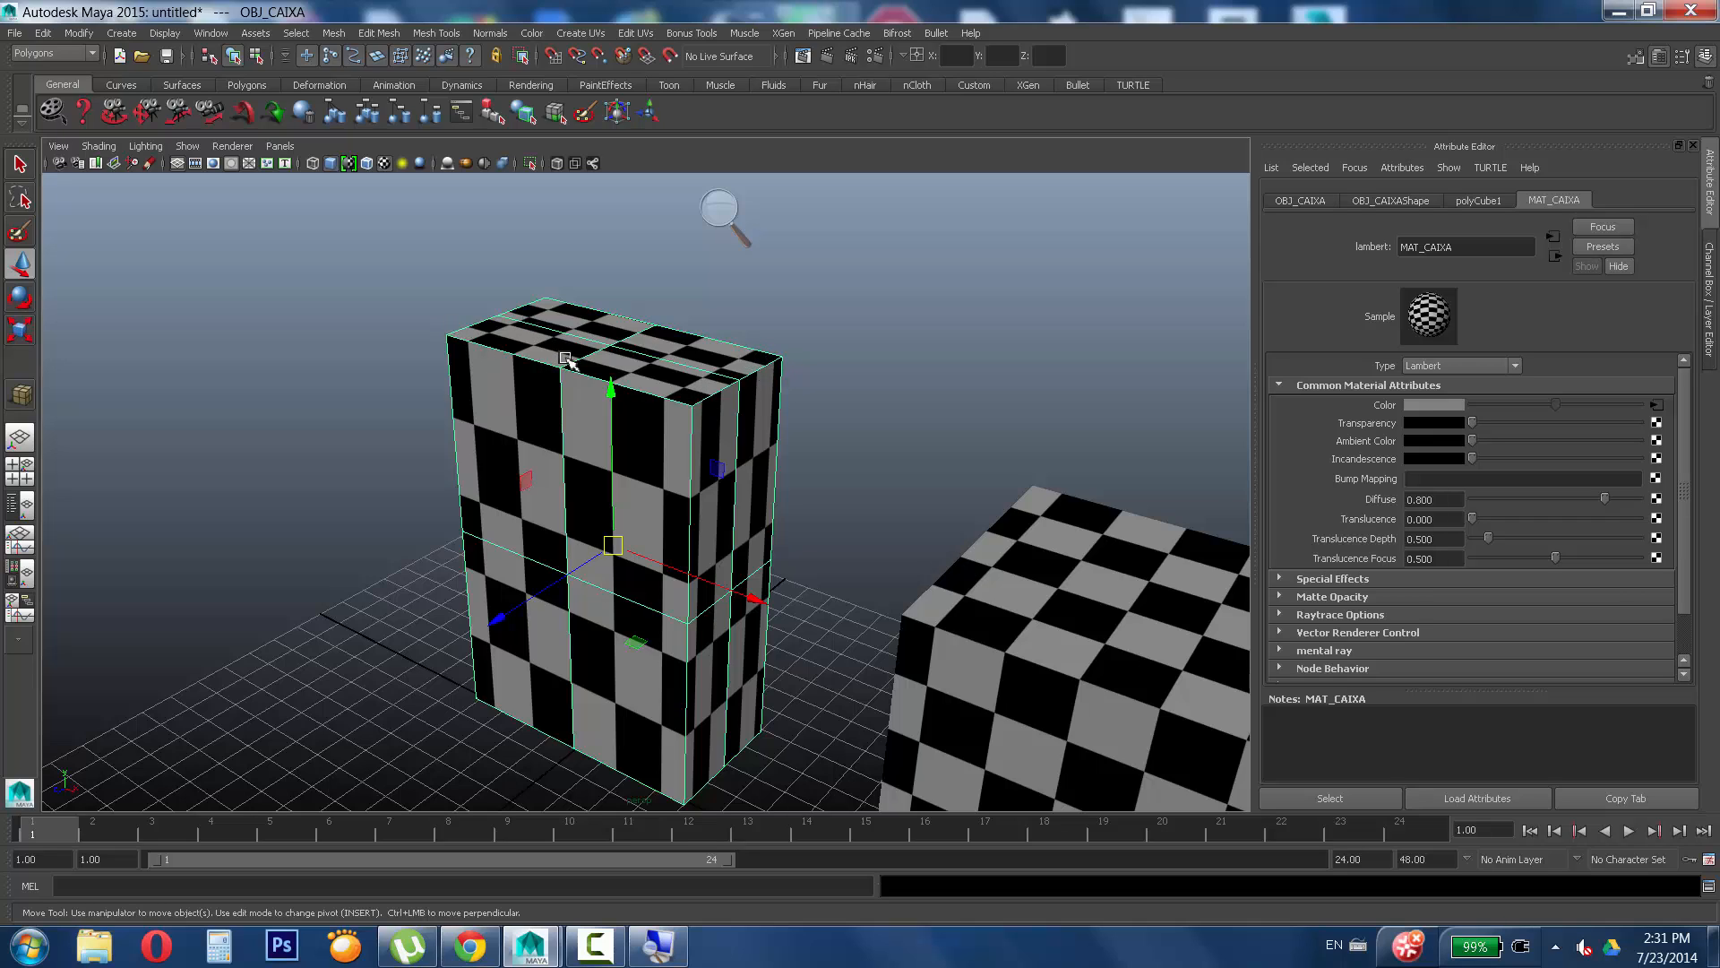
Examine the checker squares on OBJ_CAIXA's underside and opposite faces and compare them with those on the cube.
alt+drag(735, 441, 757, 660)
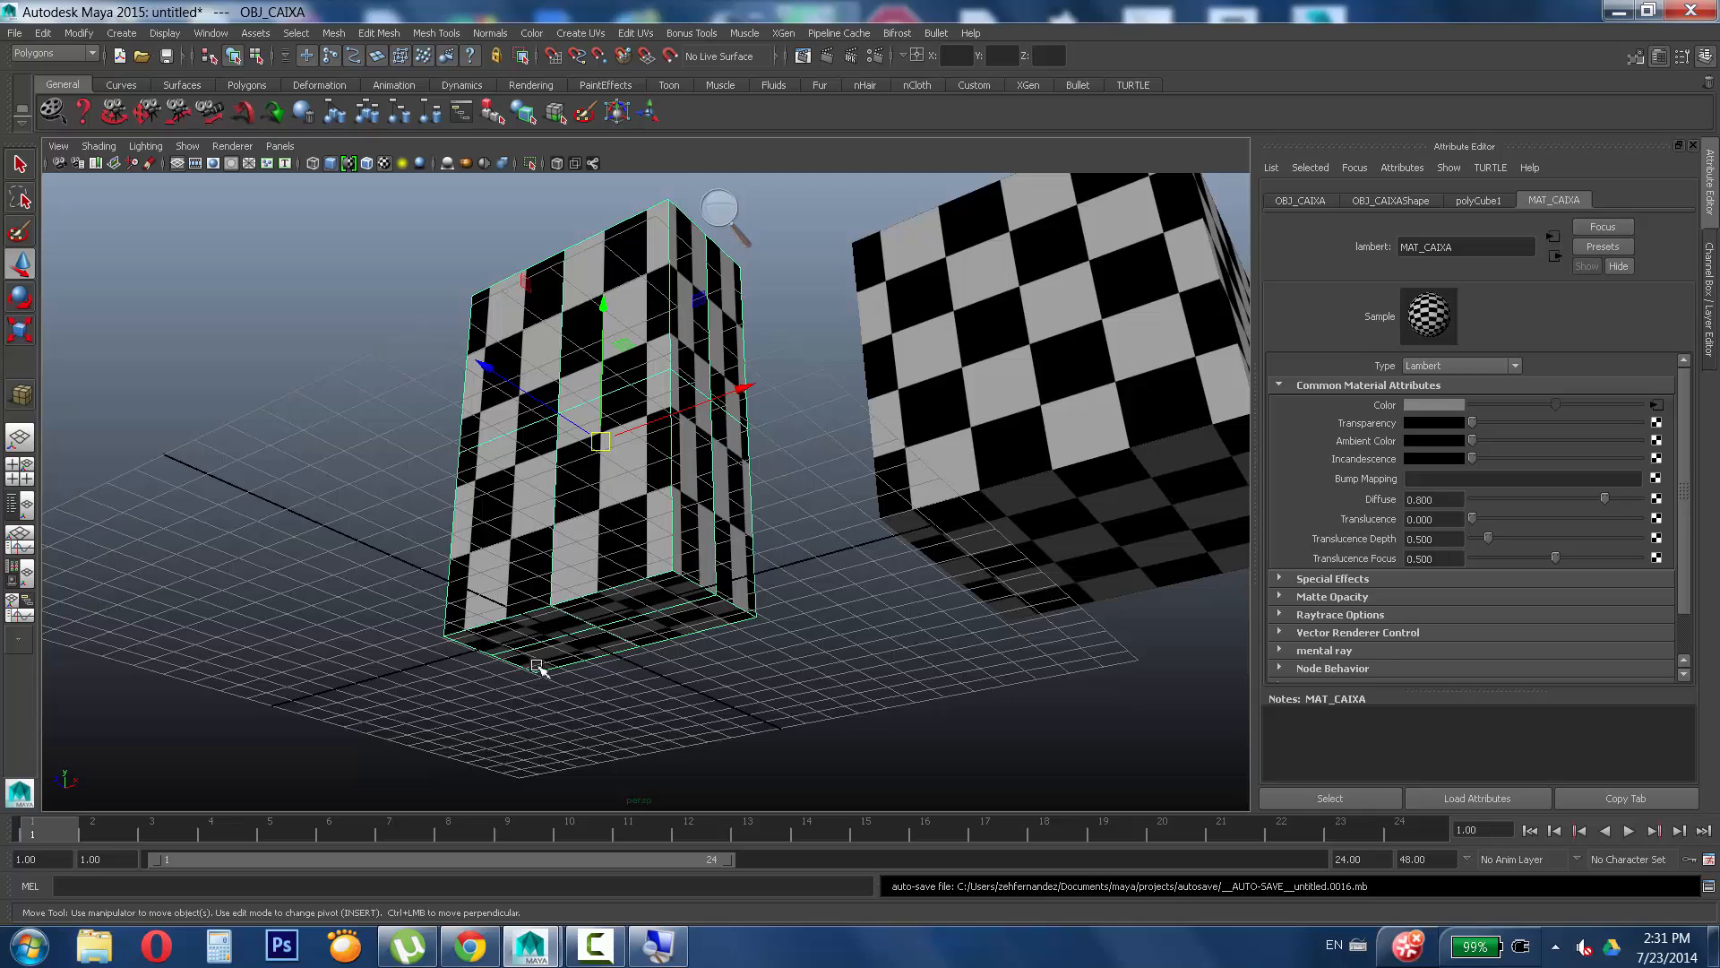
alt+drag(625, 407, 766, 345)
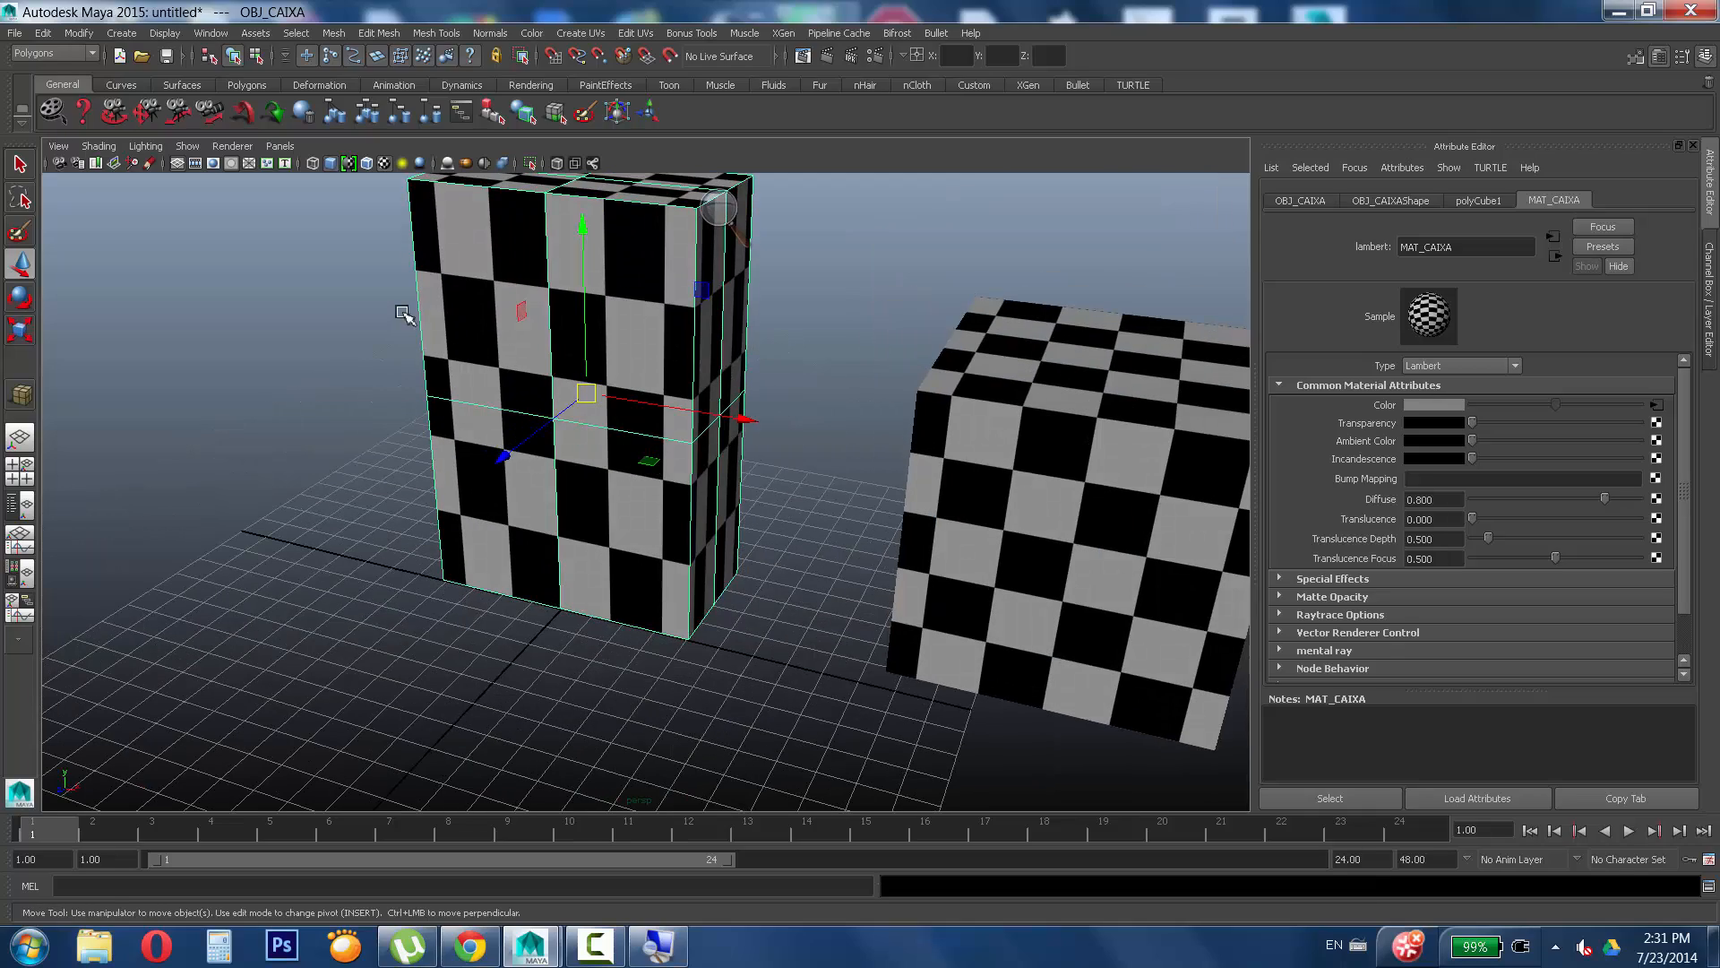
alt+drag(909, 381, 629, 313)
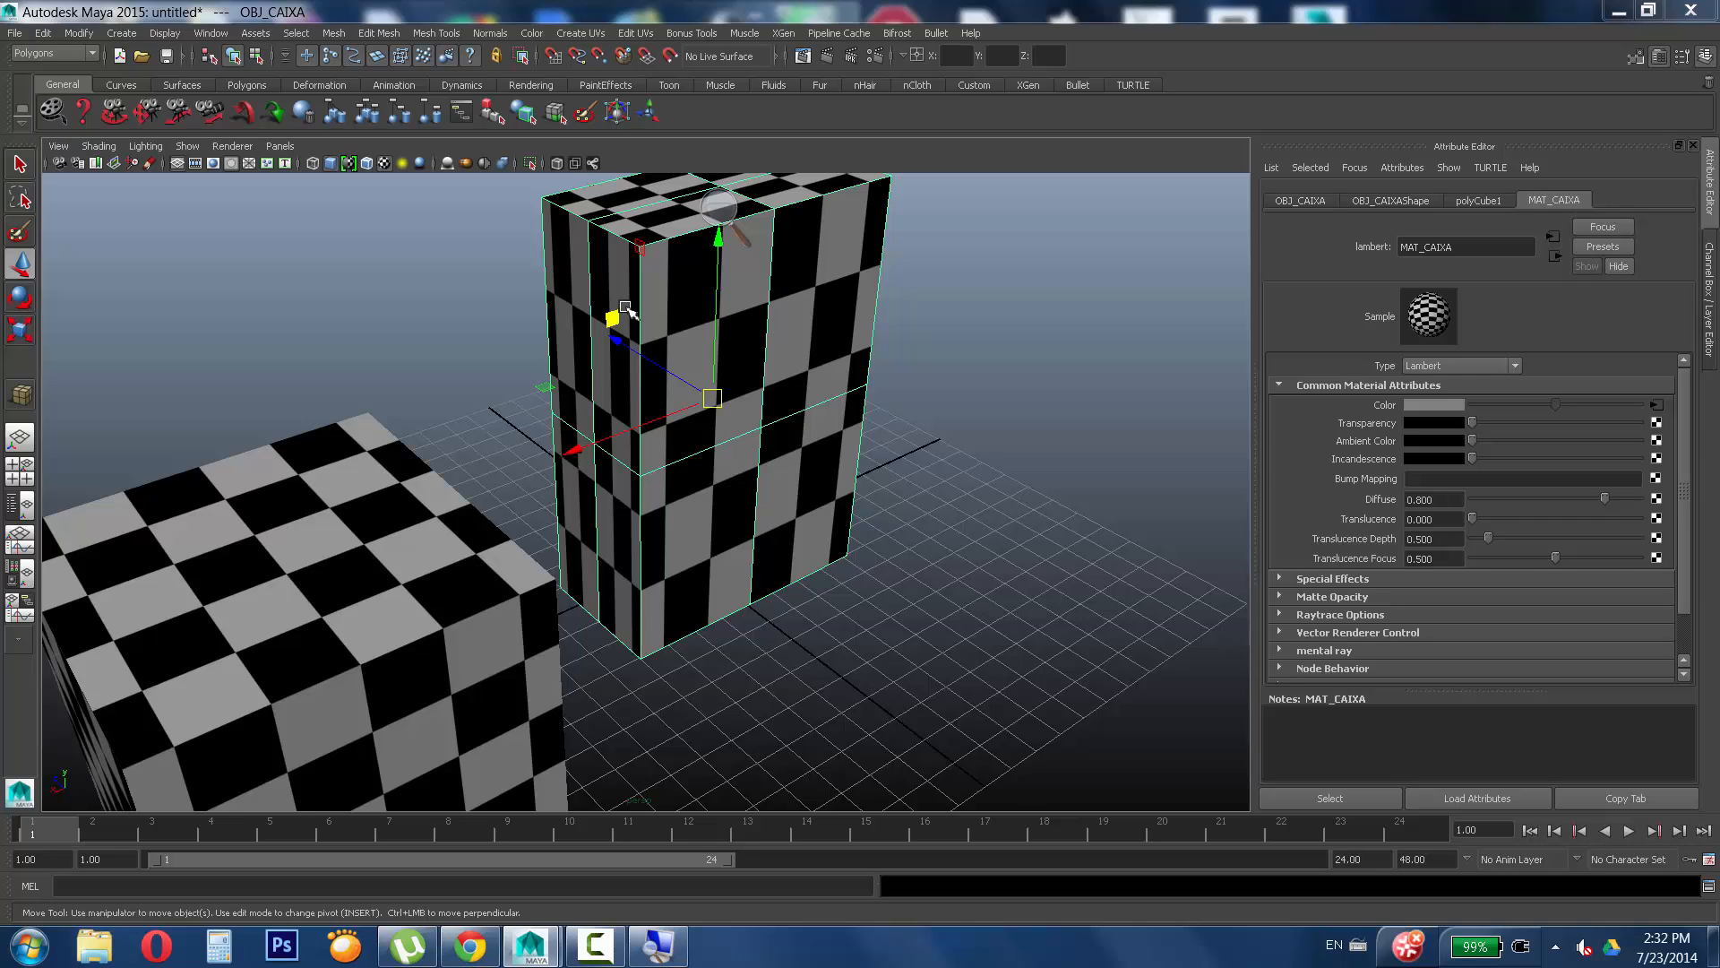
alt+drag(625, 415, 836, 419)
scroll(822, 438, down, 2)
alt+middle_drag(768, 394, 799, 451)
alt+drag(800, 454, 767, 466)
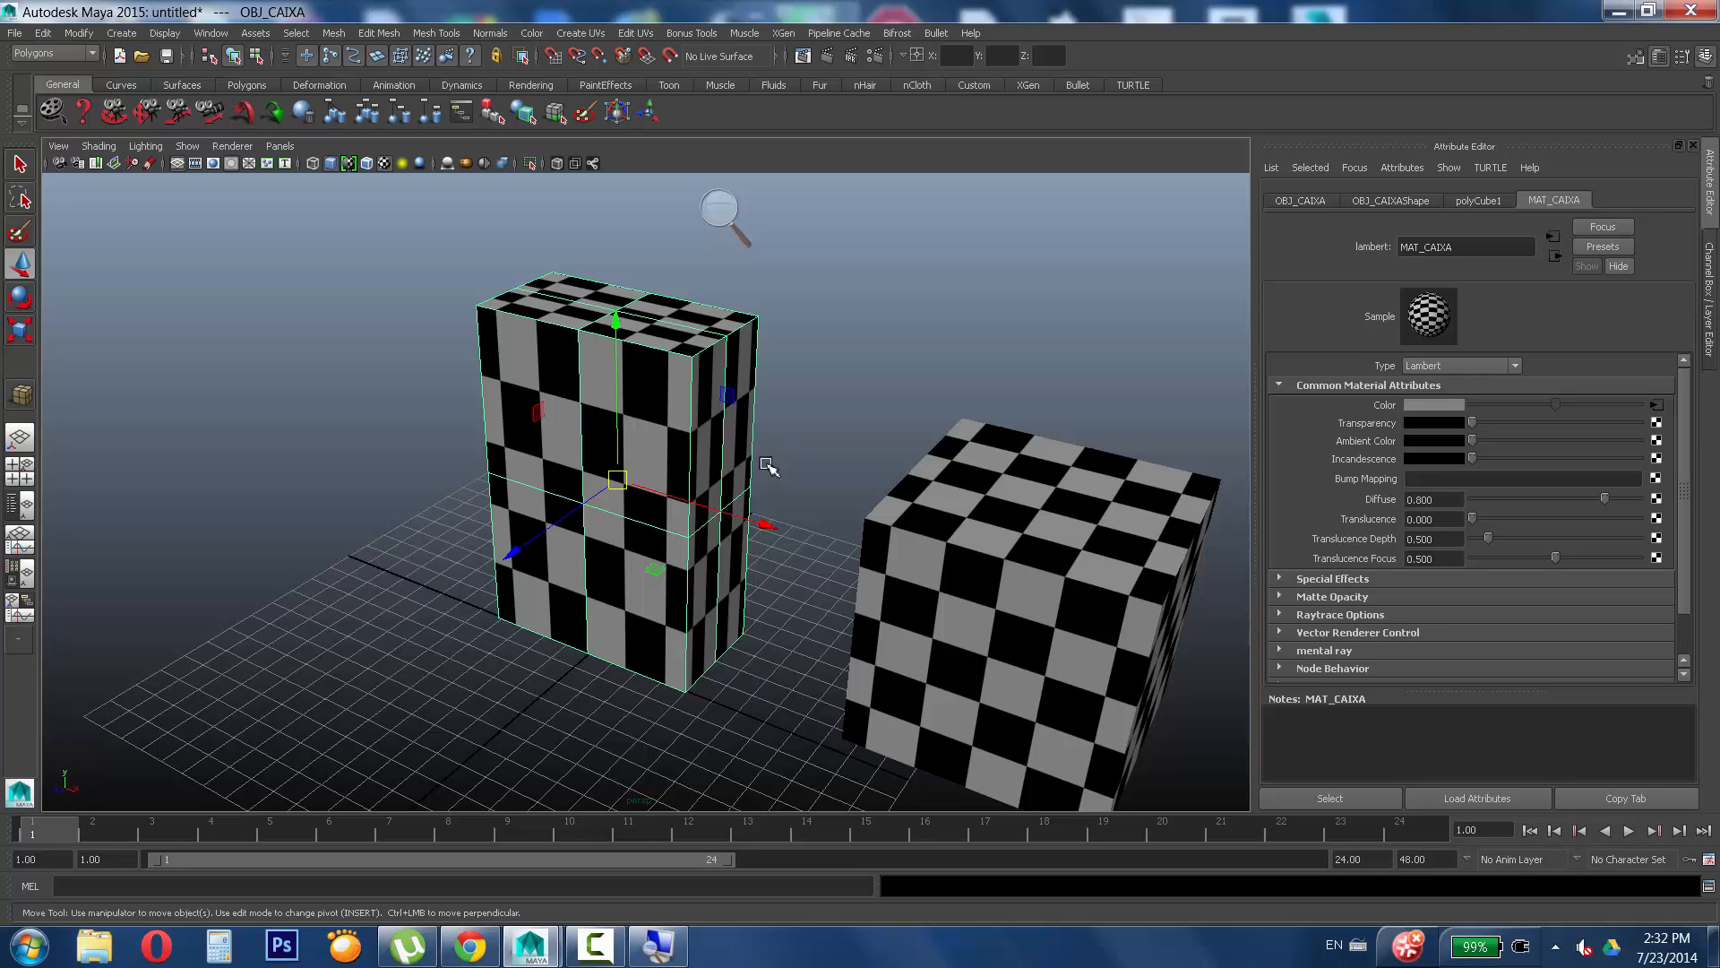
alt+drag(699, 364, 681, 362)
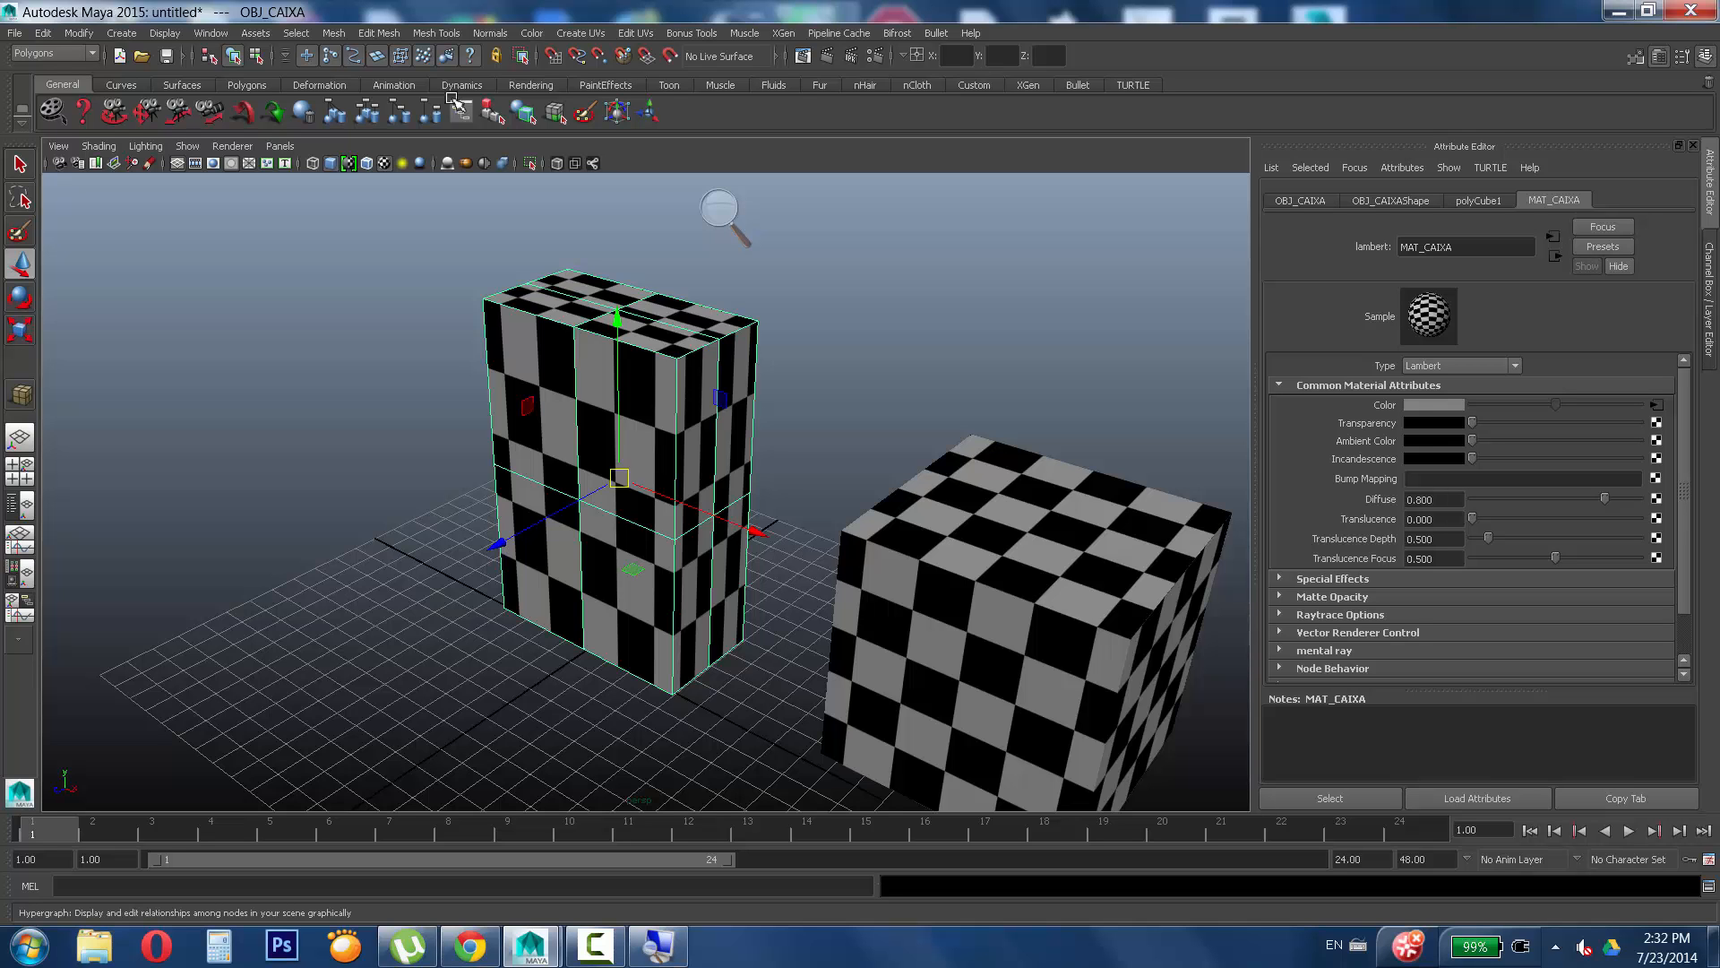
Demonstrate the menu sets by switching from Polygons to Animation and back to Polygons.
click(721, 219)
click(746, 229)
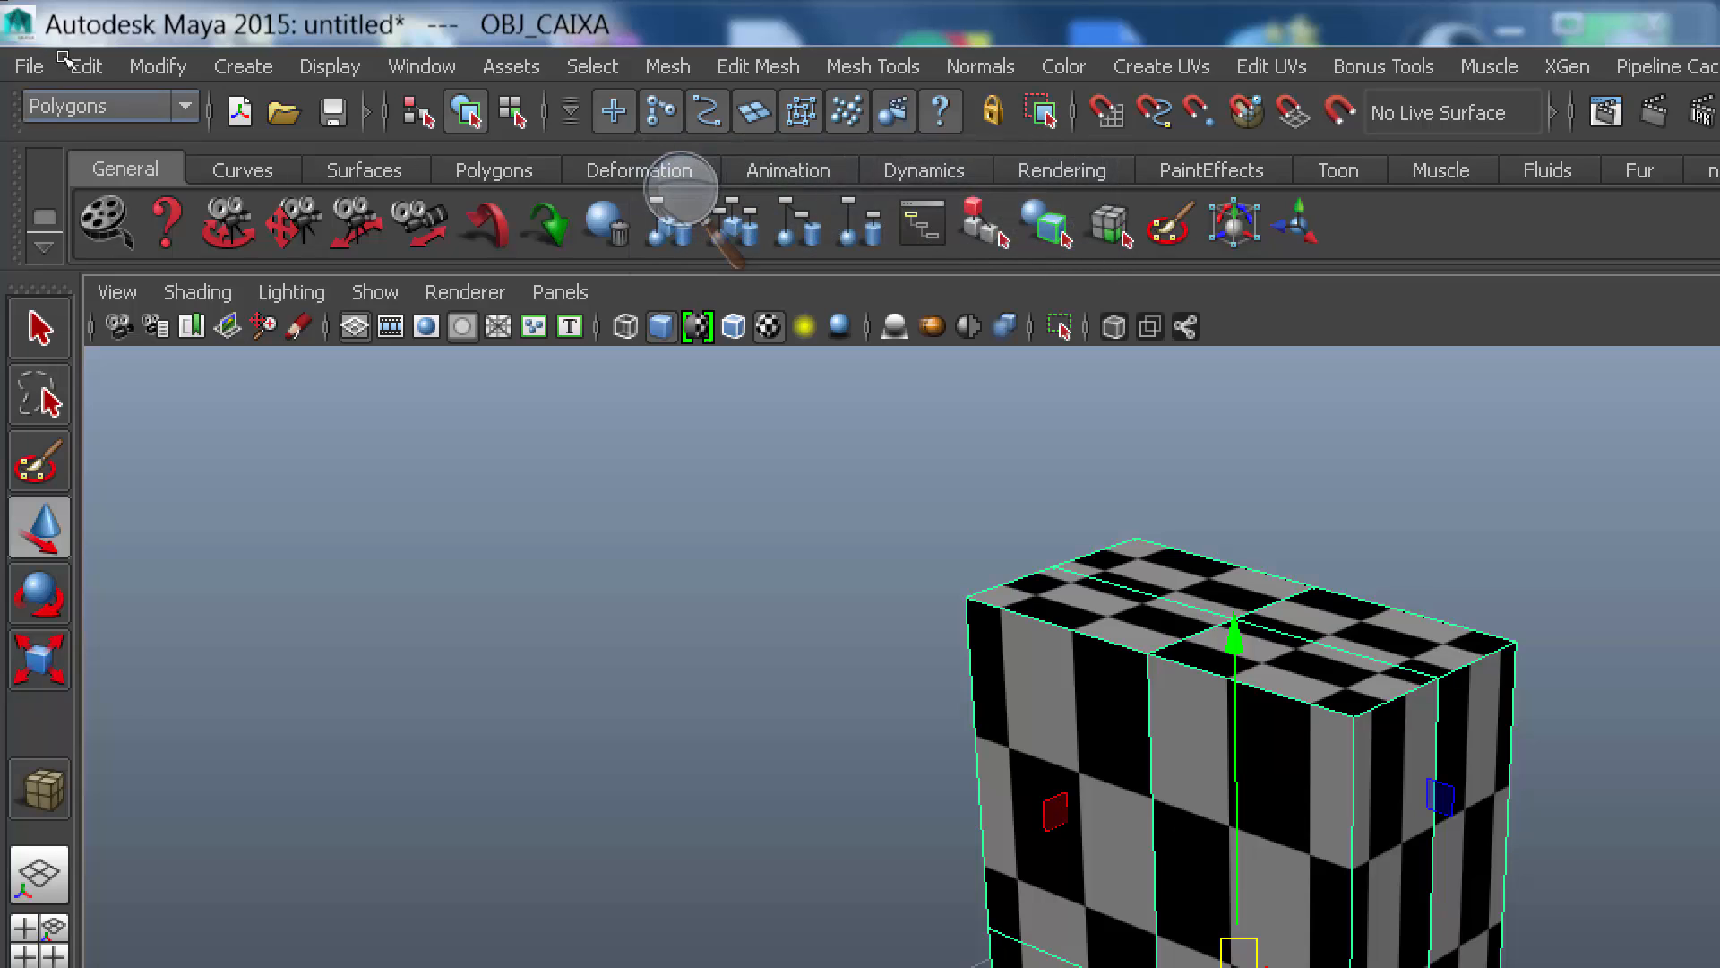
click(185, 107)
click(150, 161)
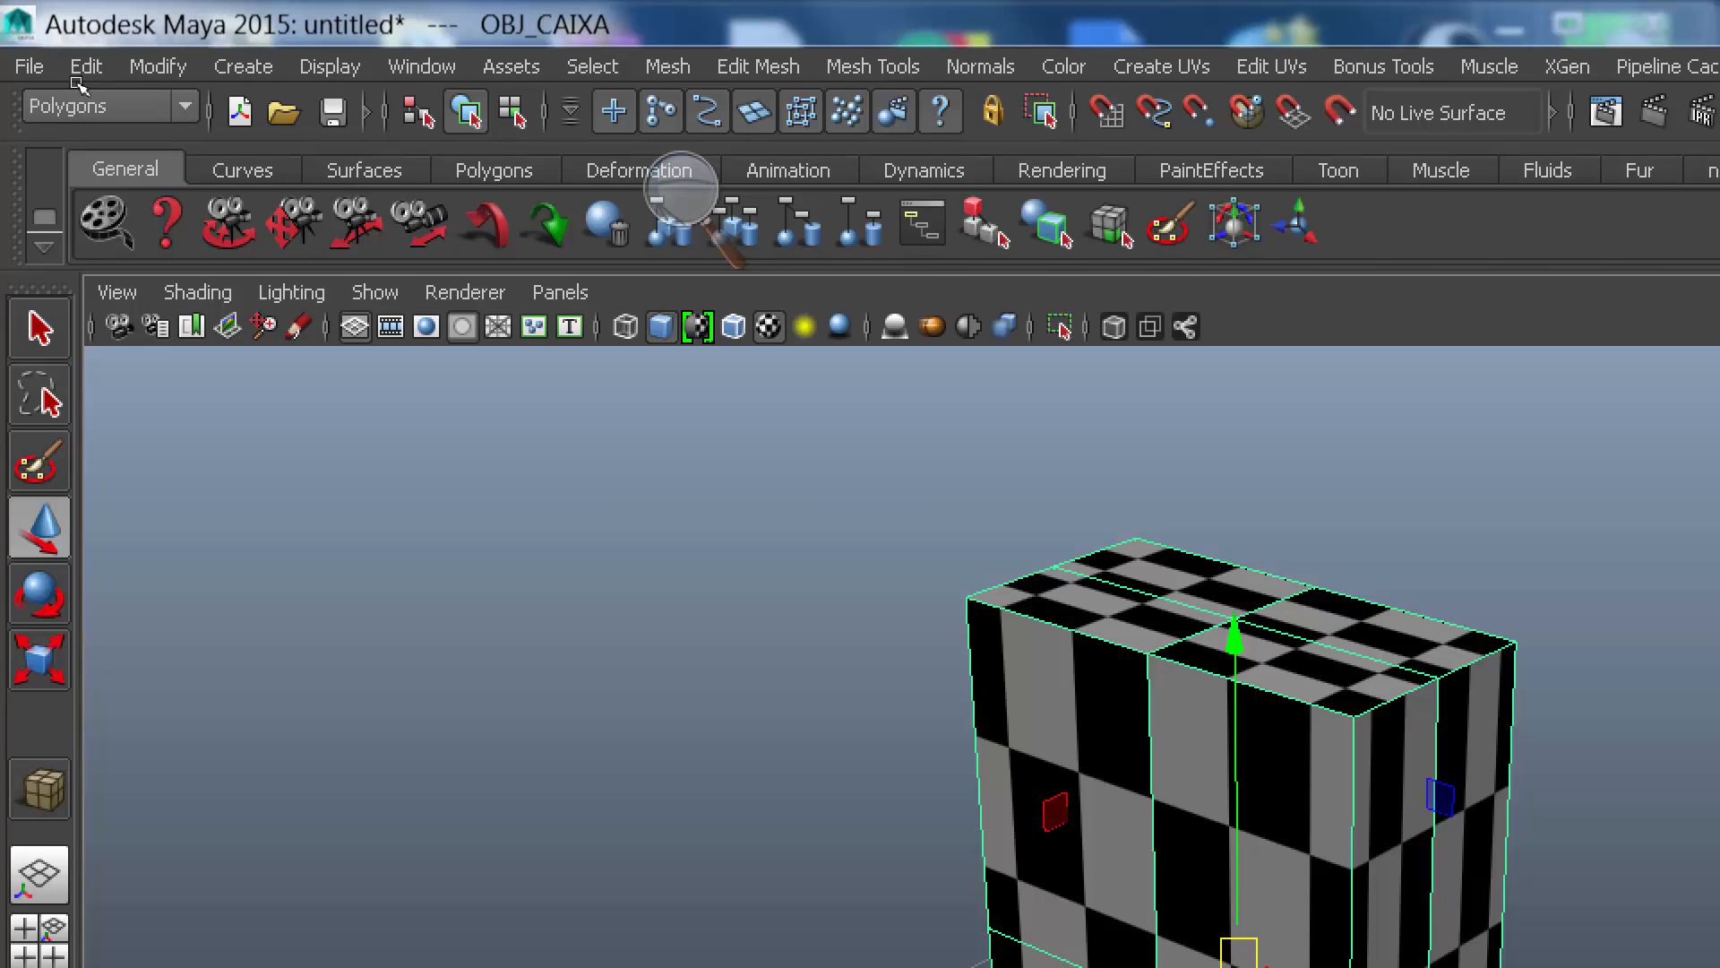
key(F3)
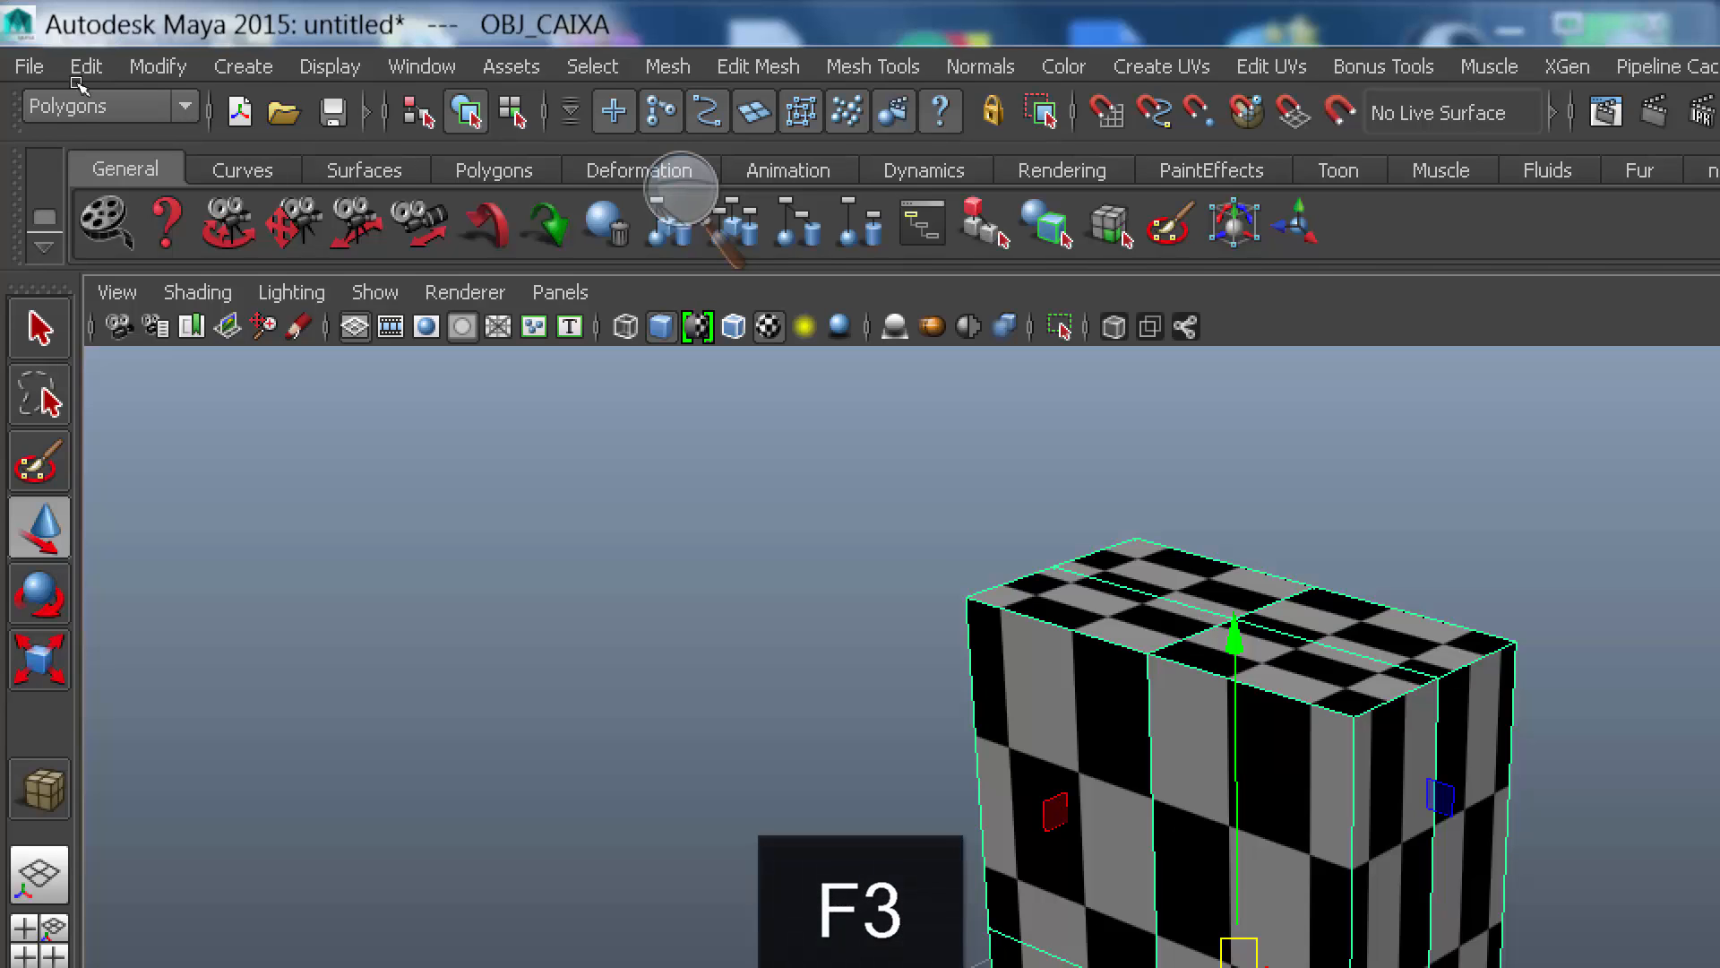
key(F2)
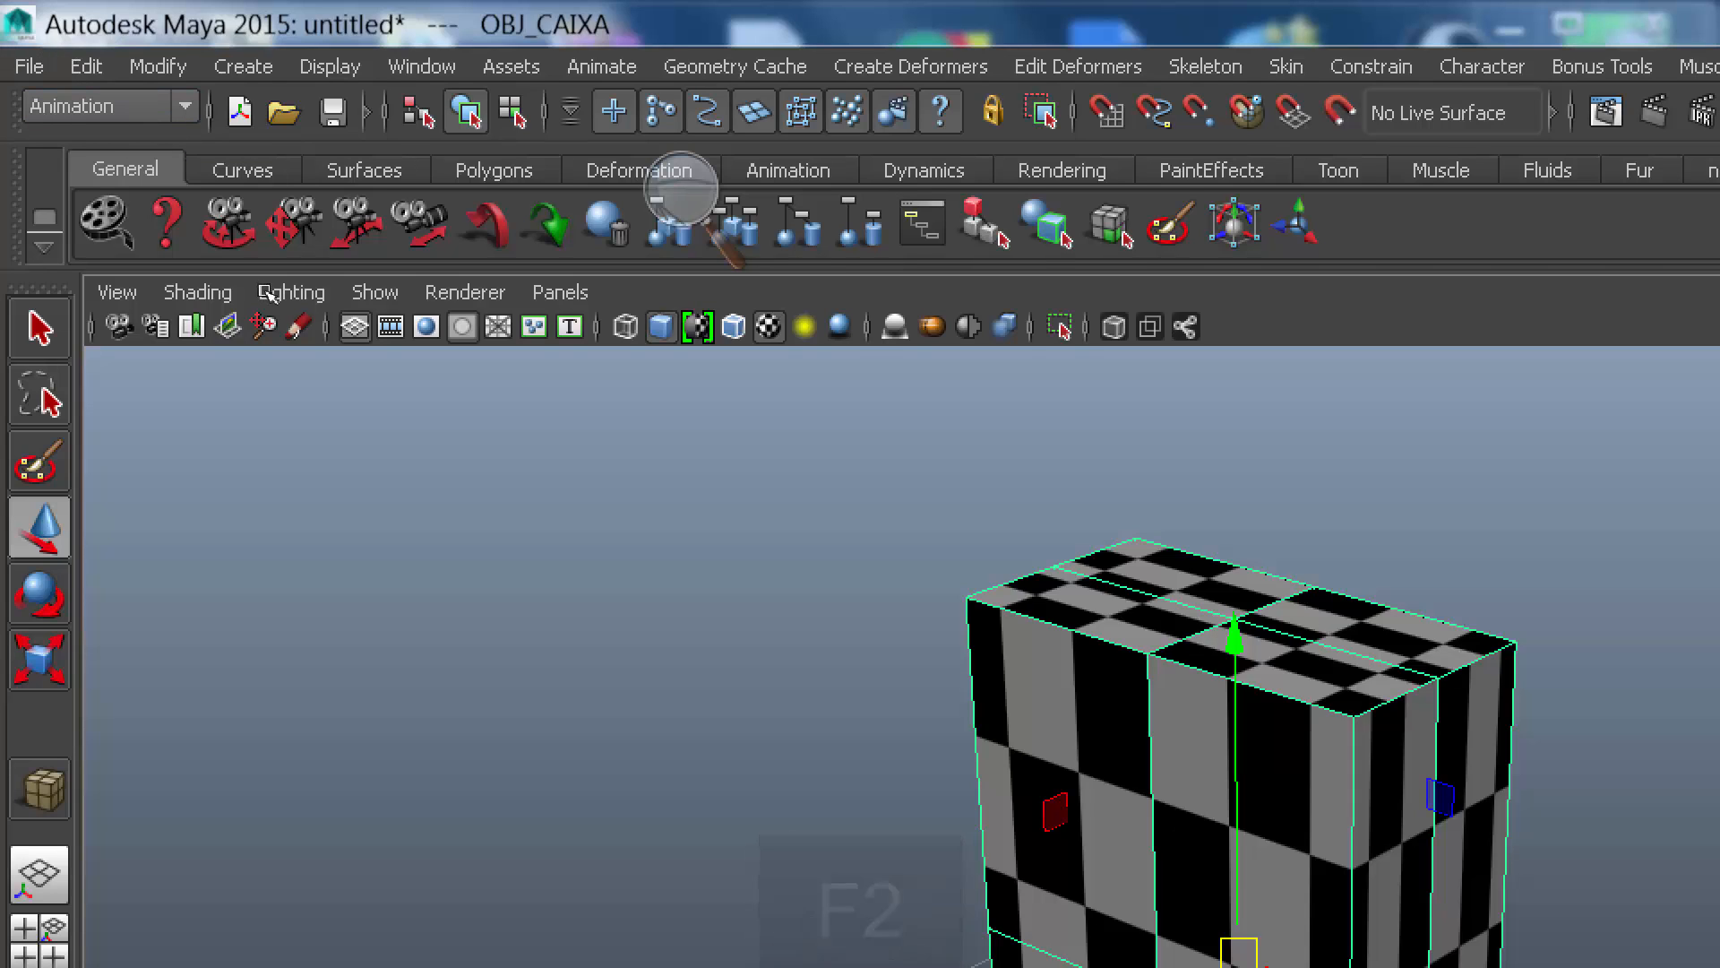
key(F3)
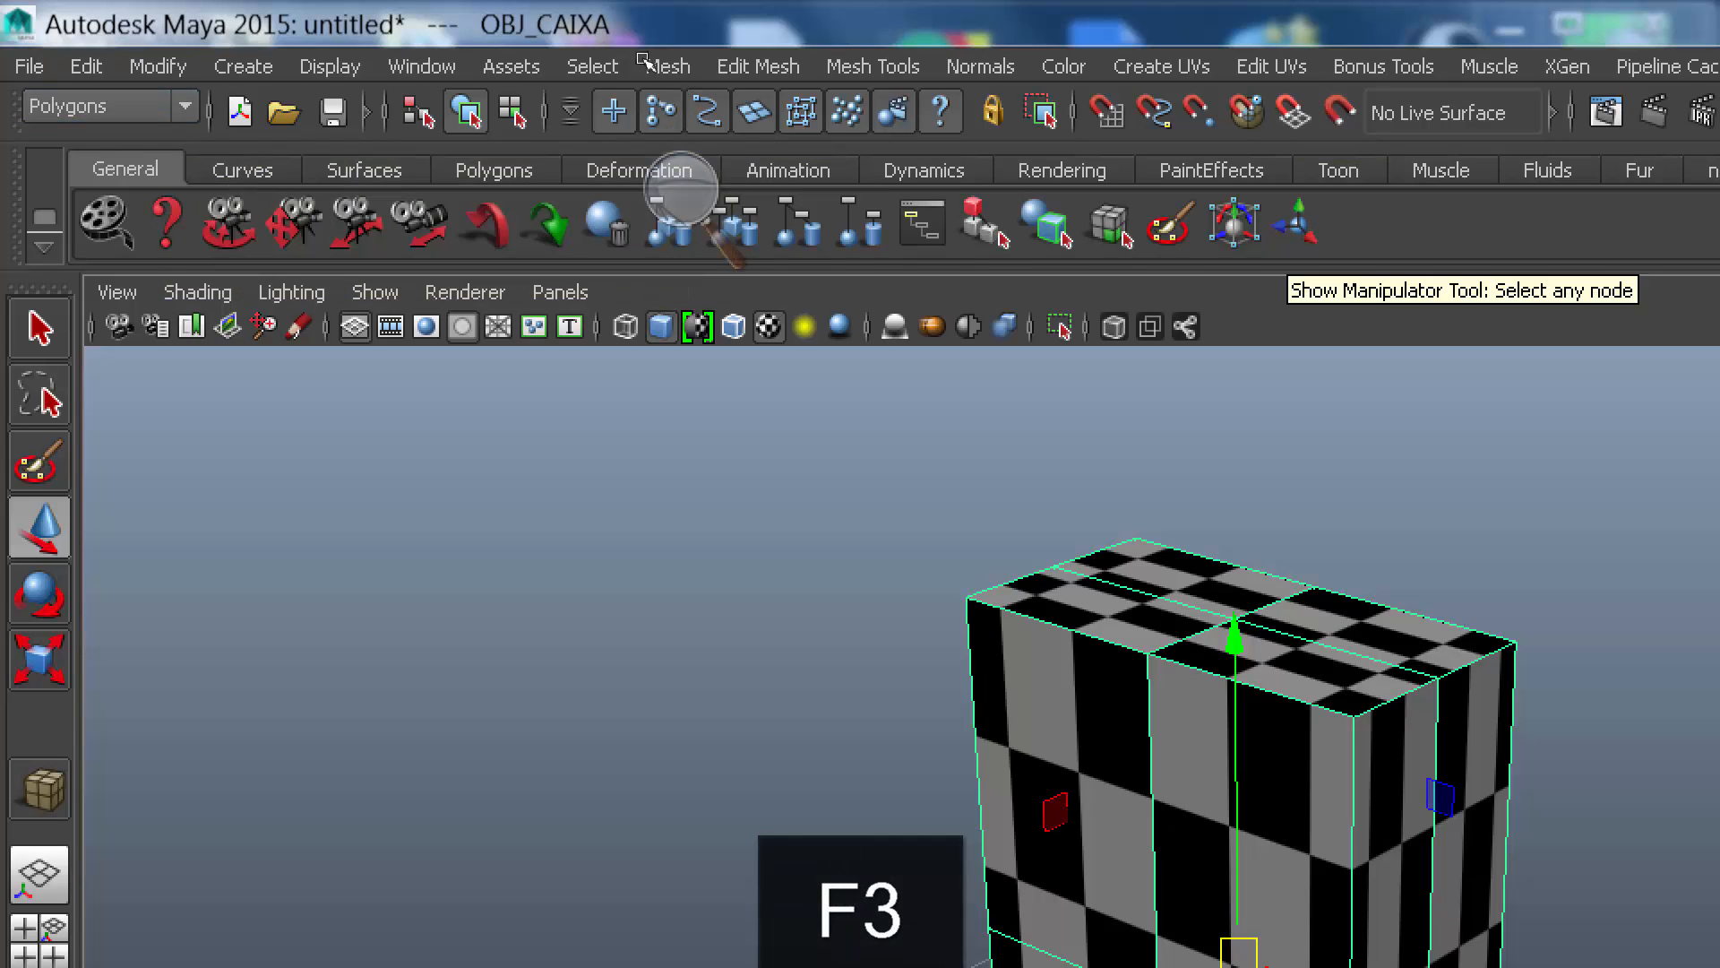
Tear off the Create UVs commands as a floating window and place it beside OBJ_CAIXA.
click(1188, 67)
click(1231, 91)
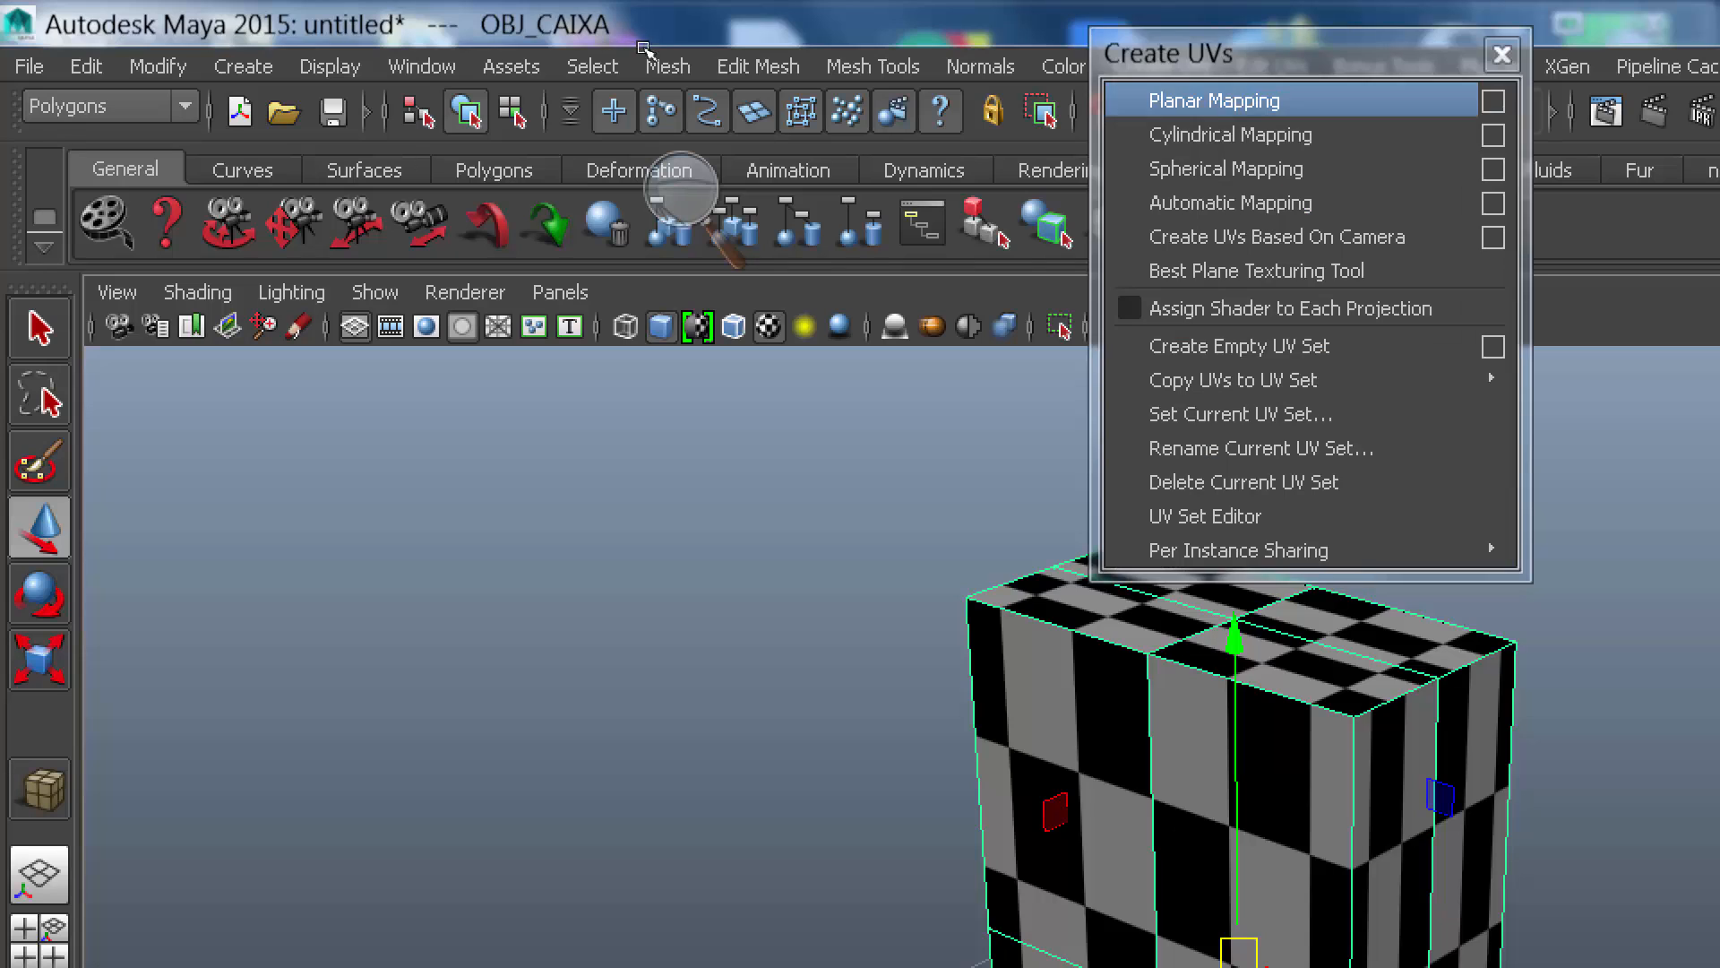
drag(1165, 54, 210, 408)
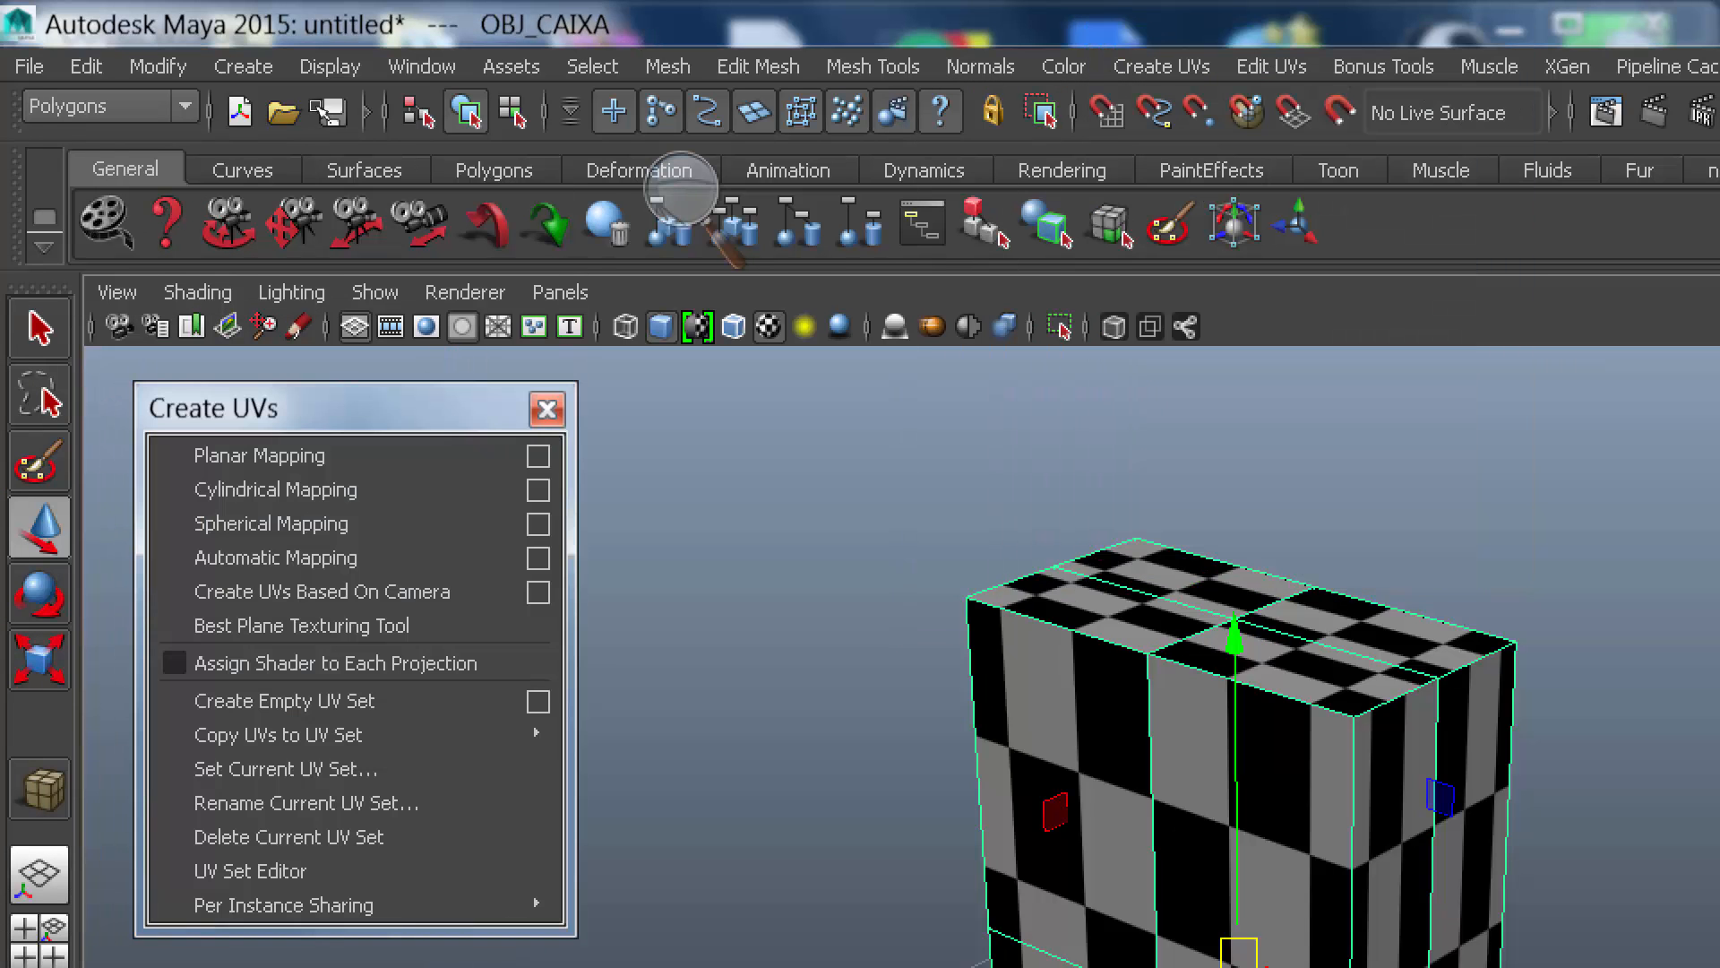
click(678, 231)
click(539, 80)
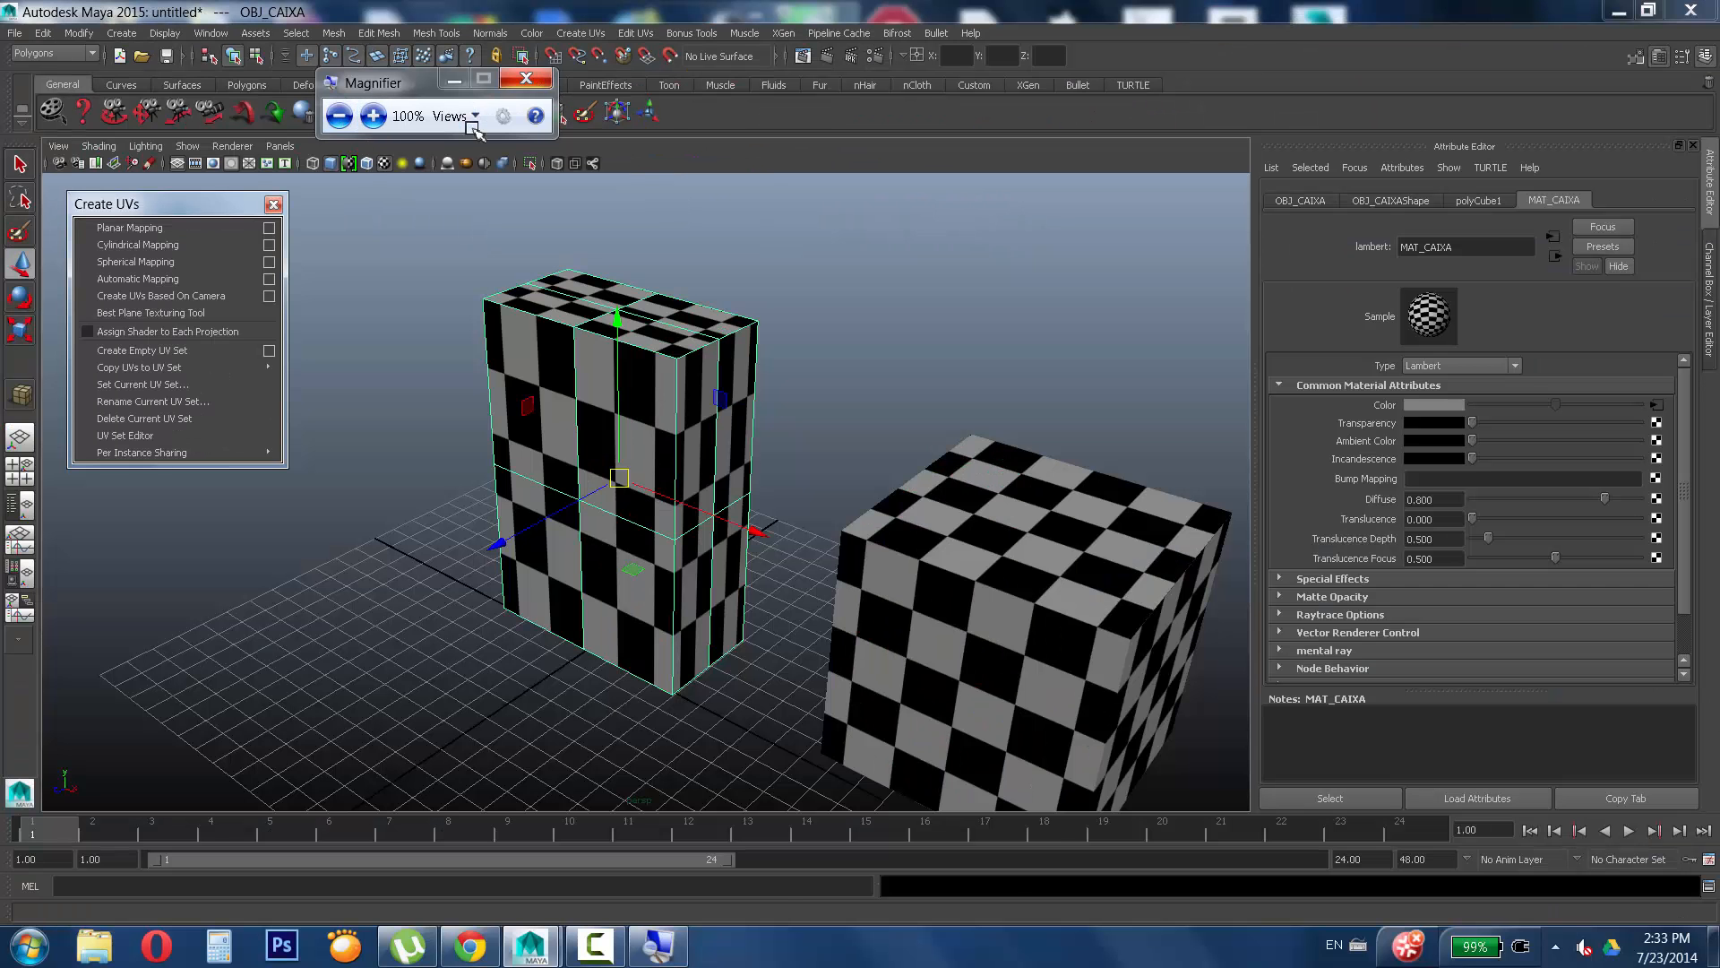
drag(189, 215, 263, 233)
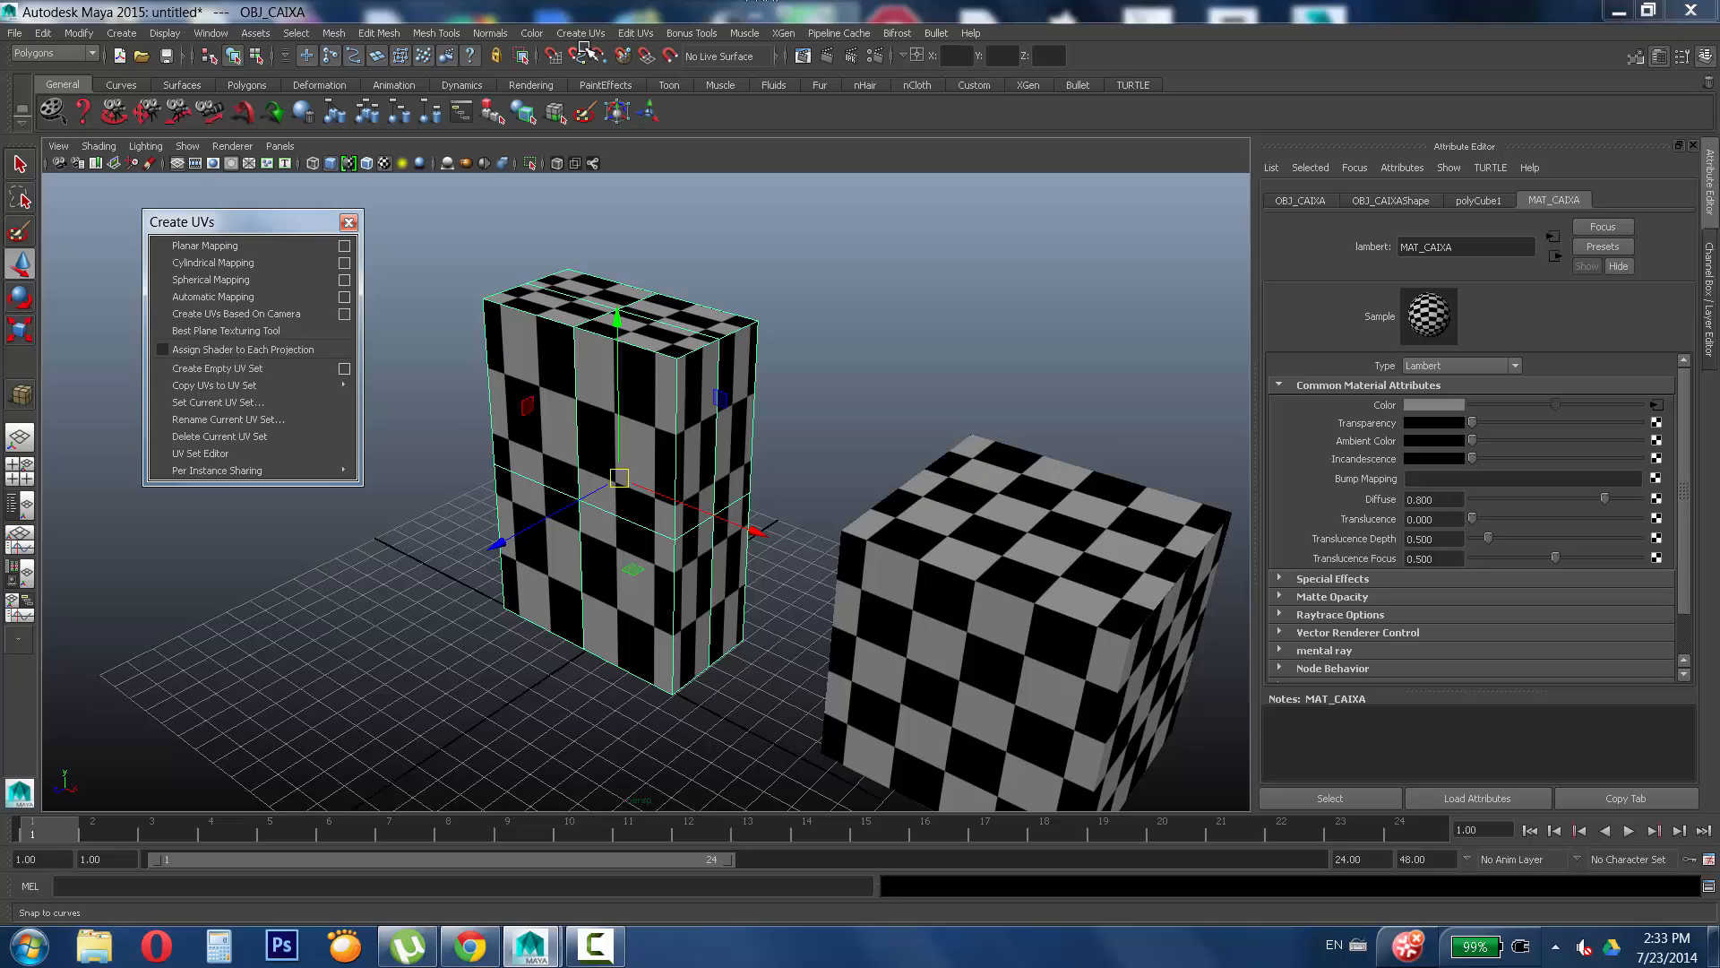
click(702, 261)
click(570, 269)
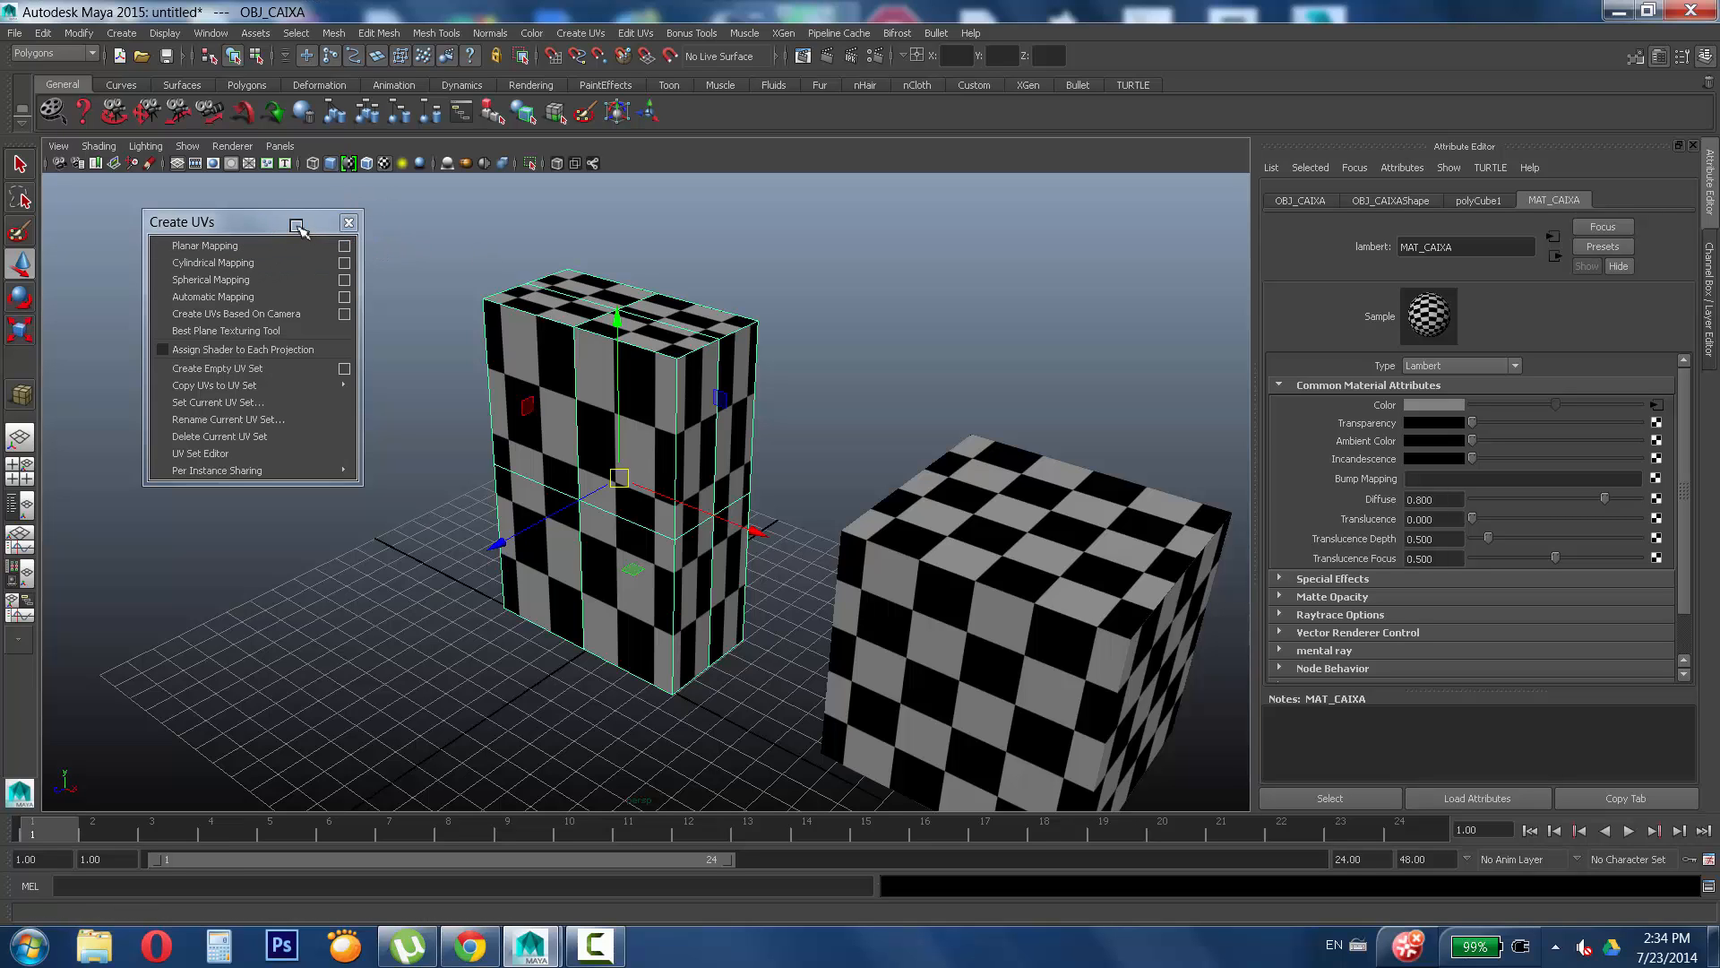
drag(296, 226, 283, 207)
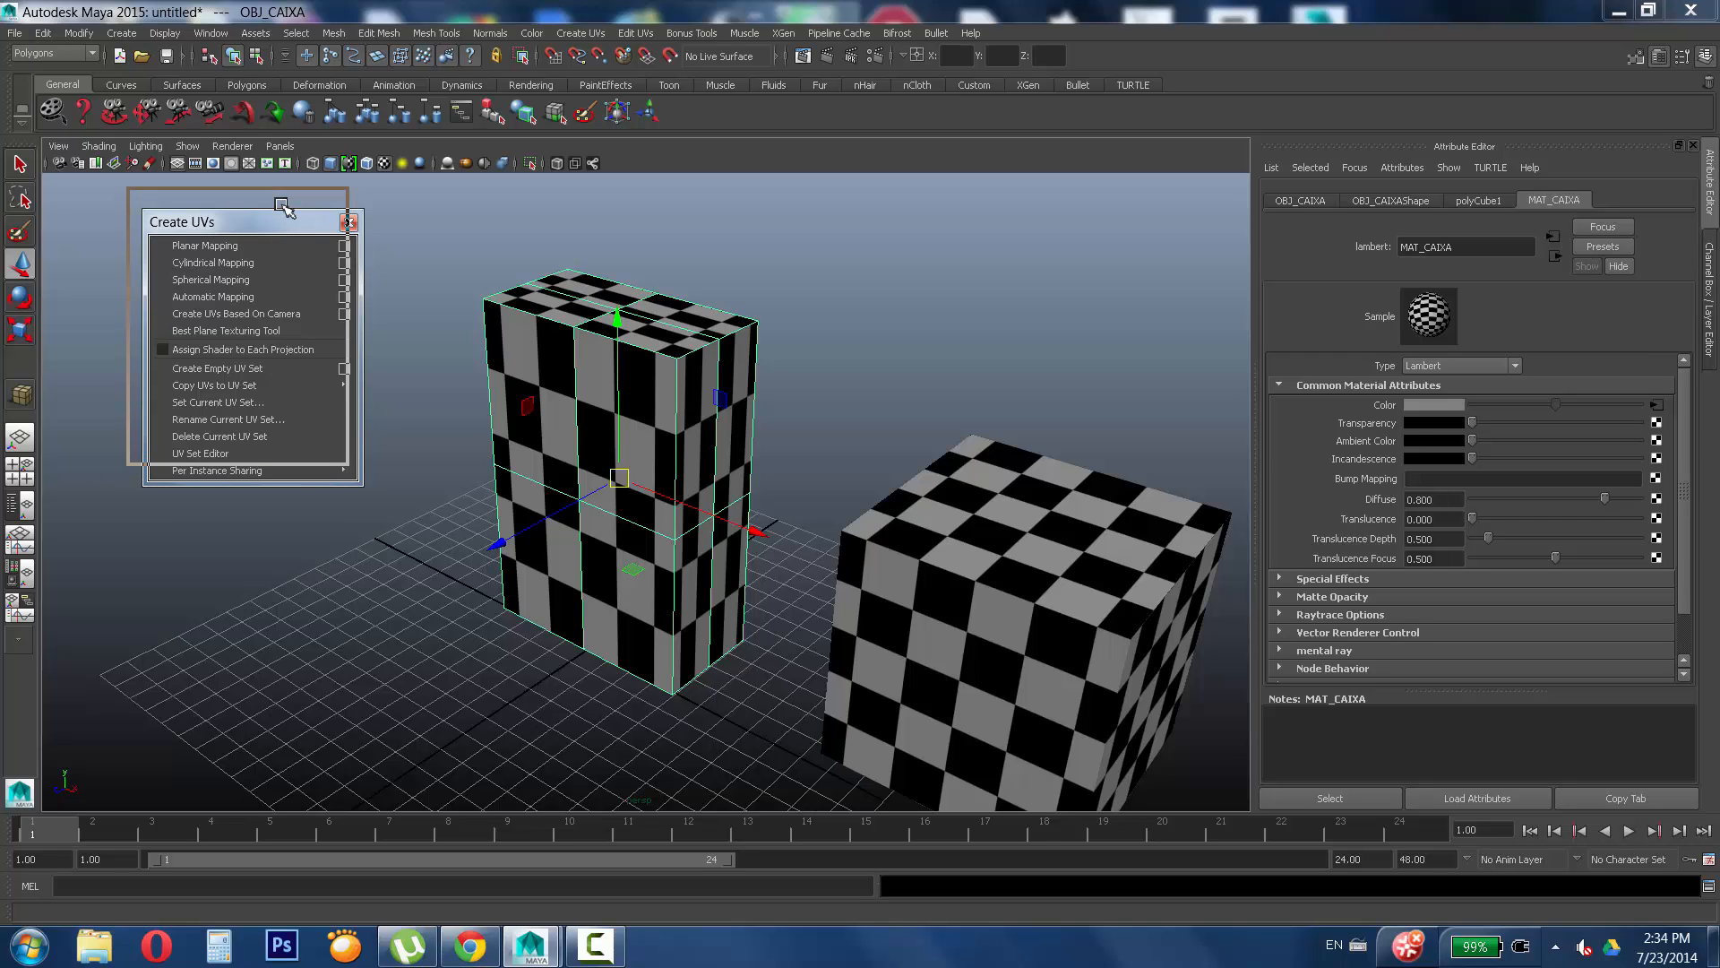
Finish placing the Create UVs window beside OBJ_CAIXA and open the UV Texture Editor for the box.
drag(282, 208, 283, 206)
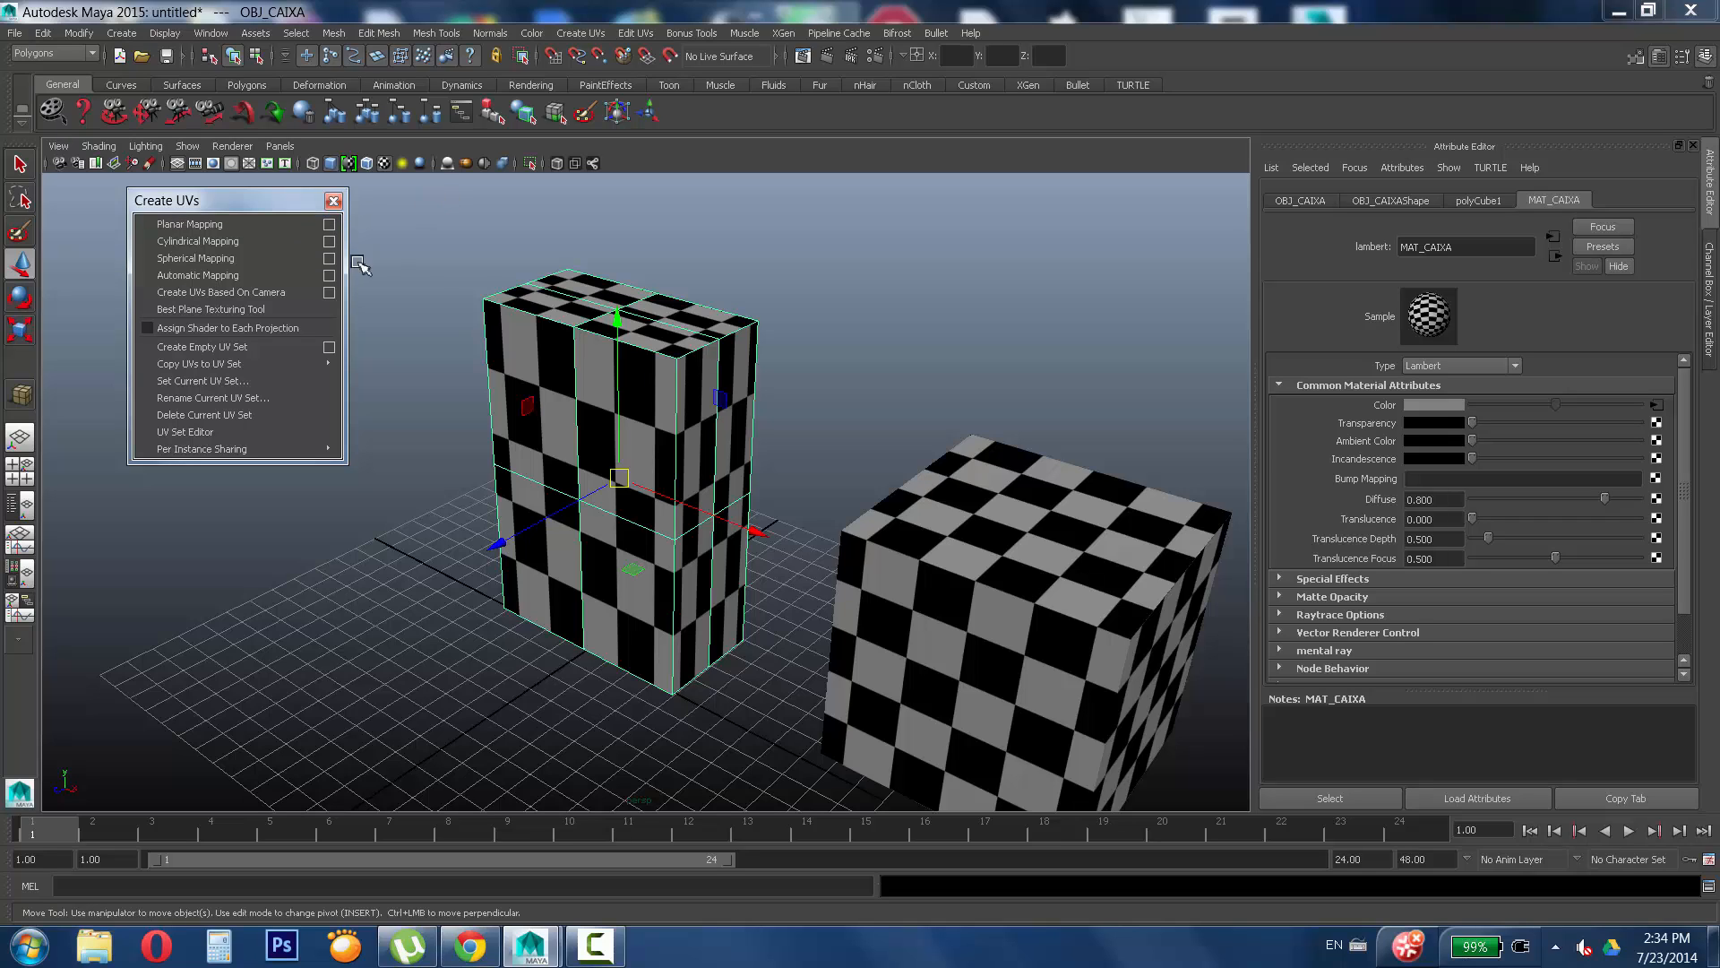
click(213, 32)
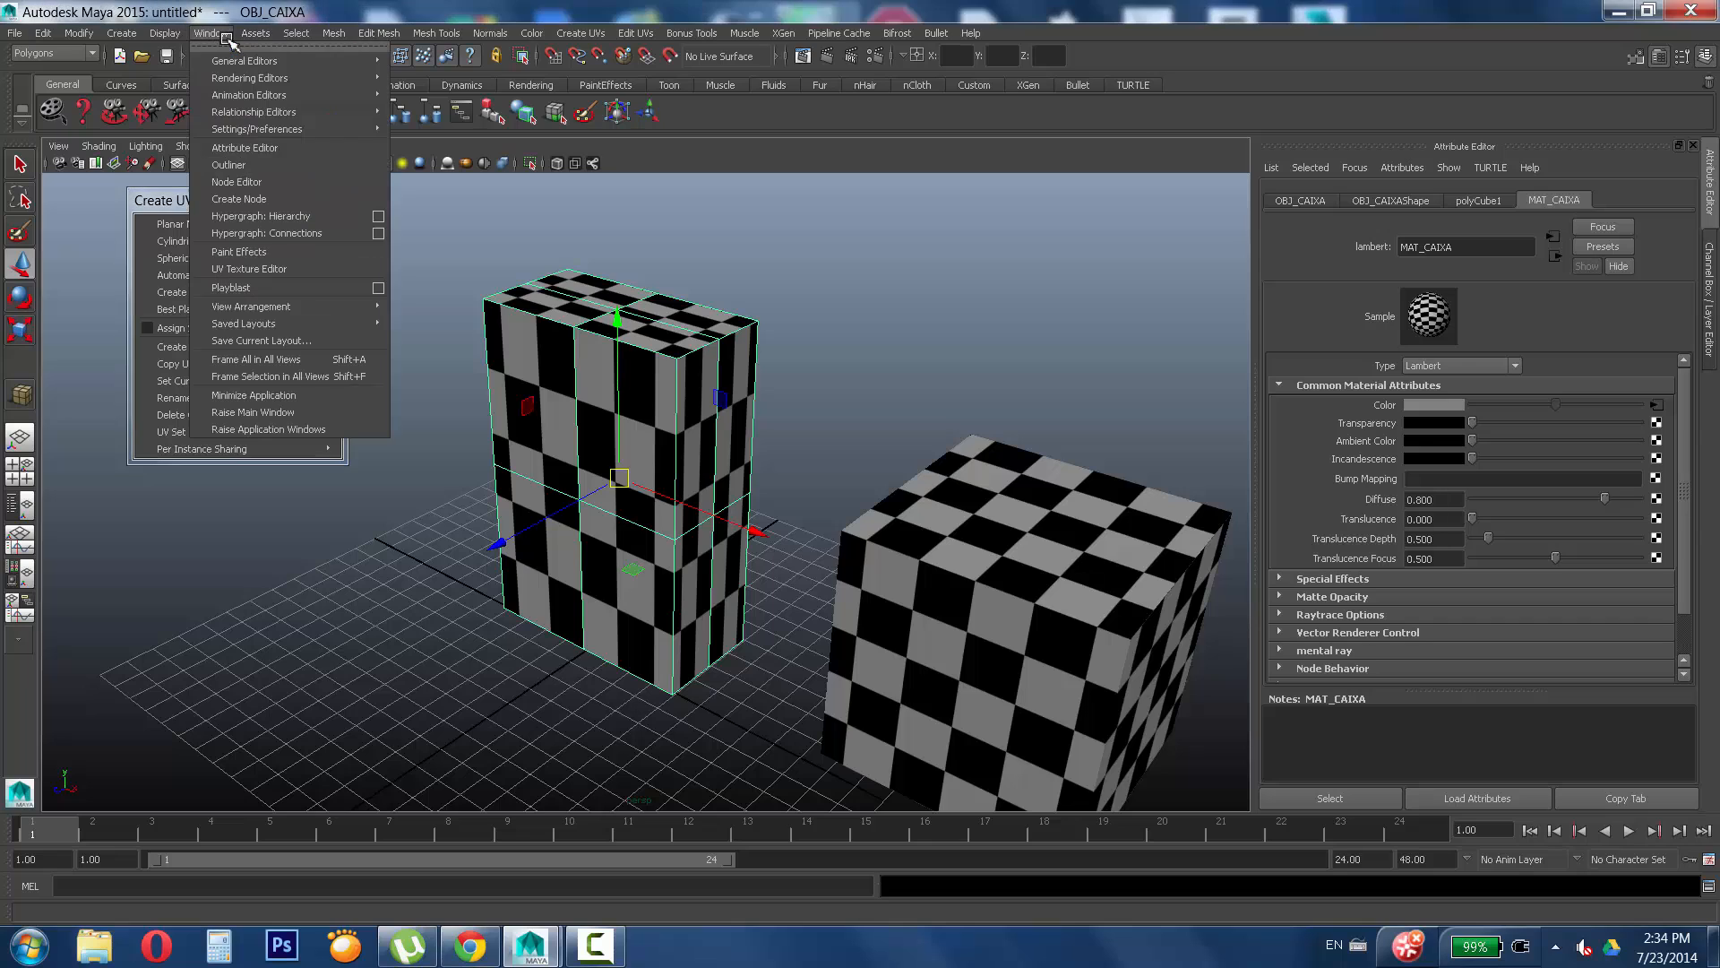
click(257, 268)
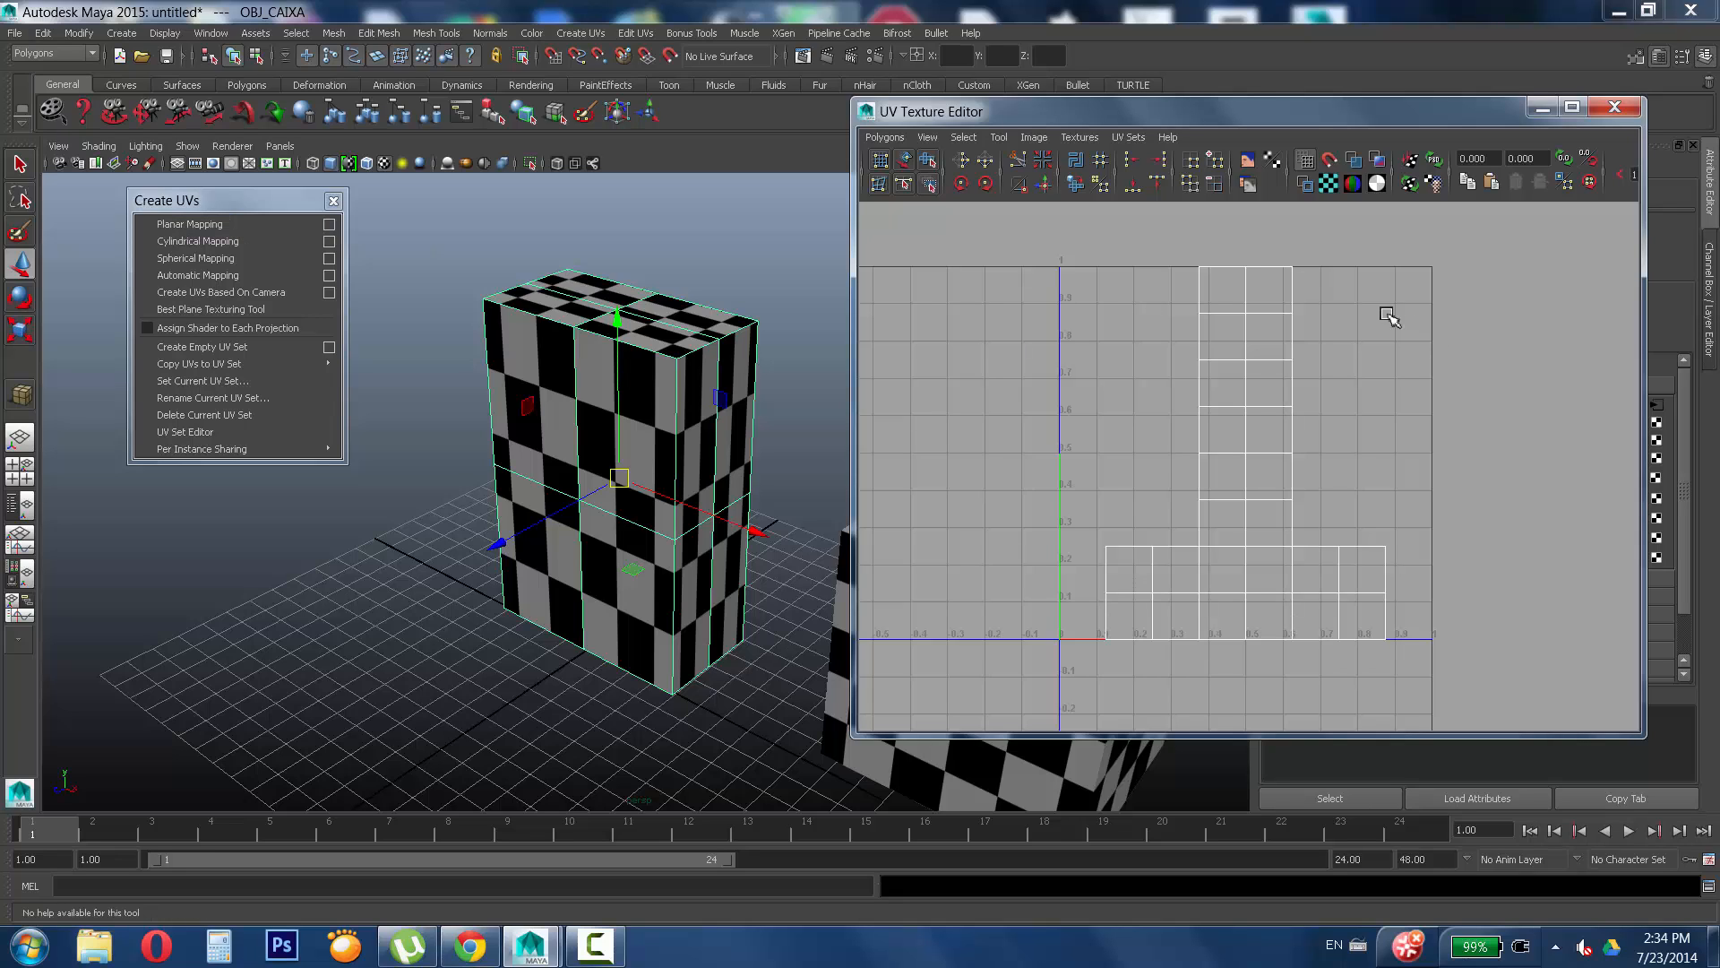
click(750, 260)
click(693, 327)
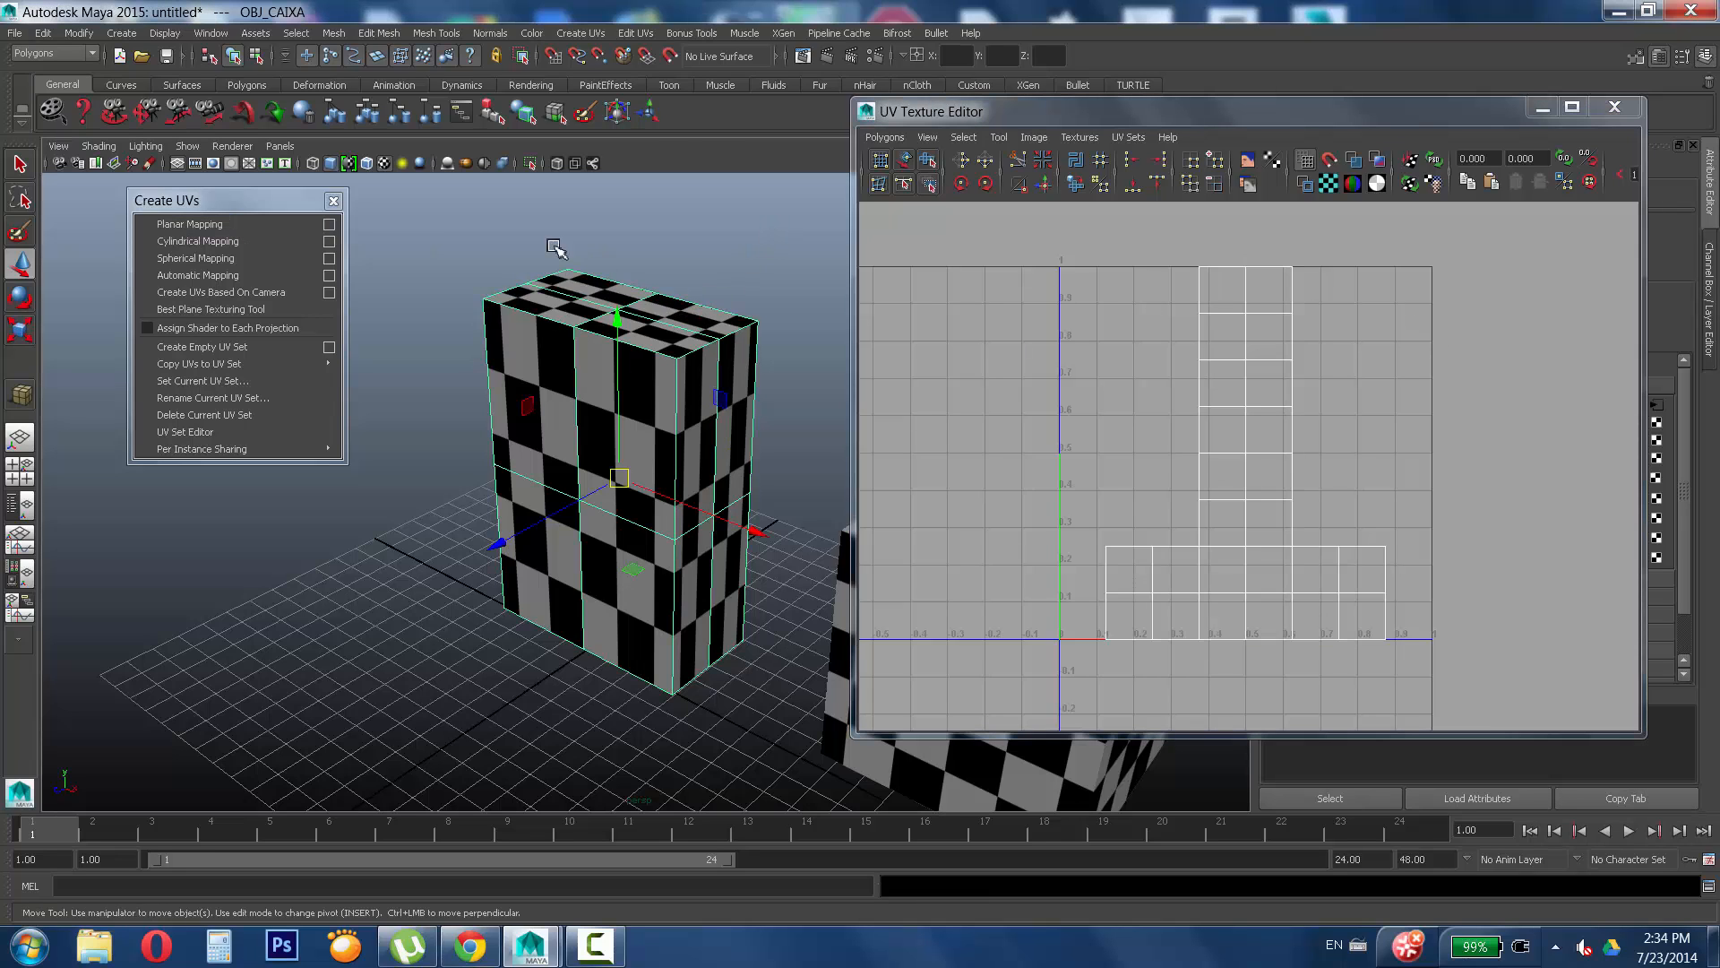
Tear off the Create UVs commands again and place the floating window beside the box.
click(578, 37)
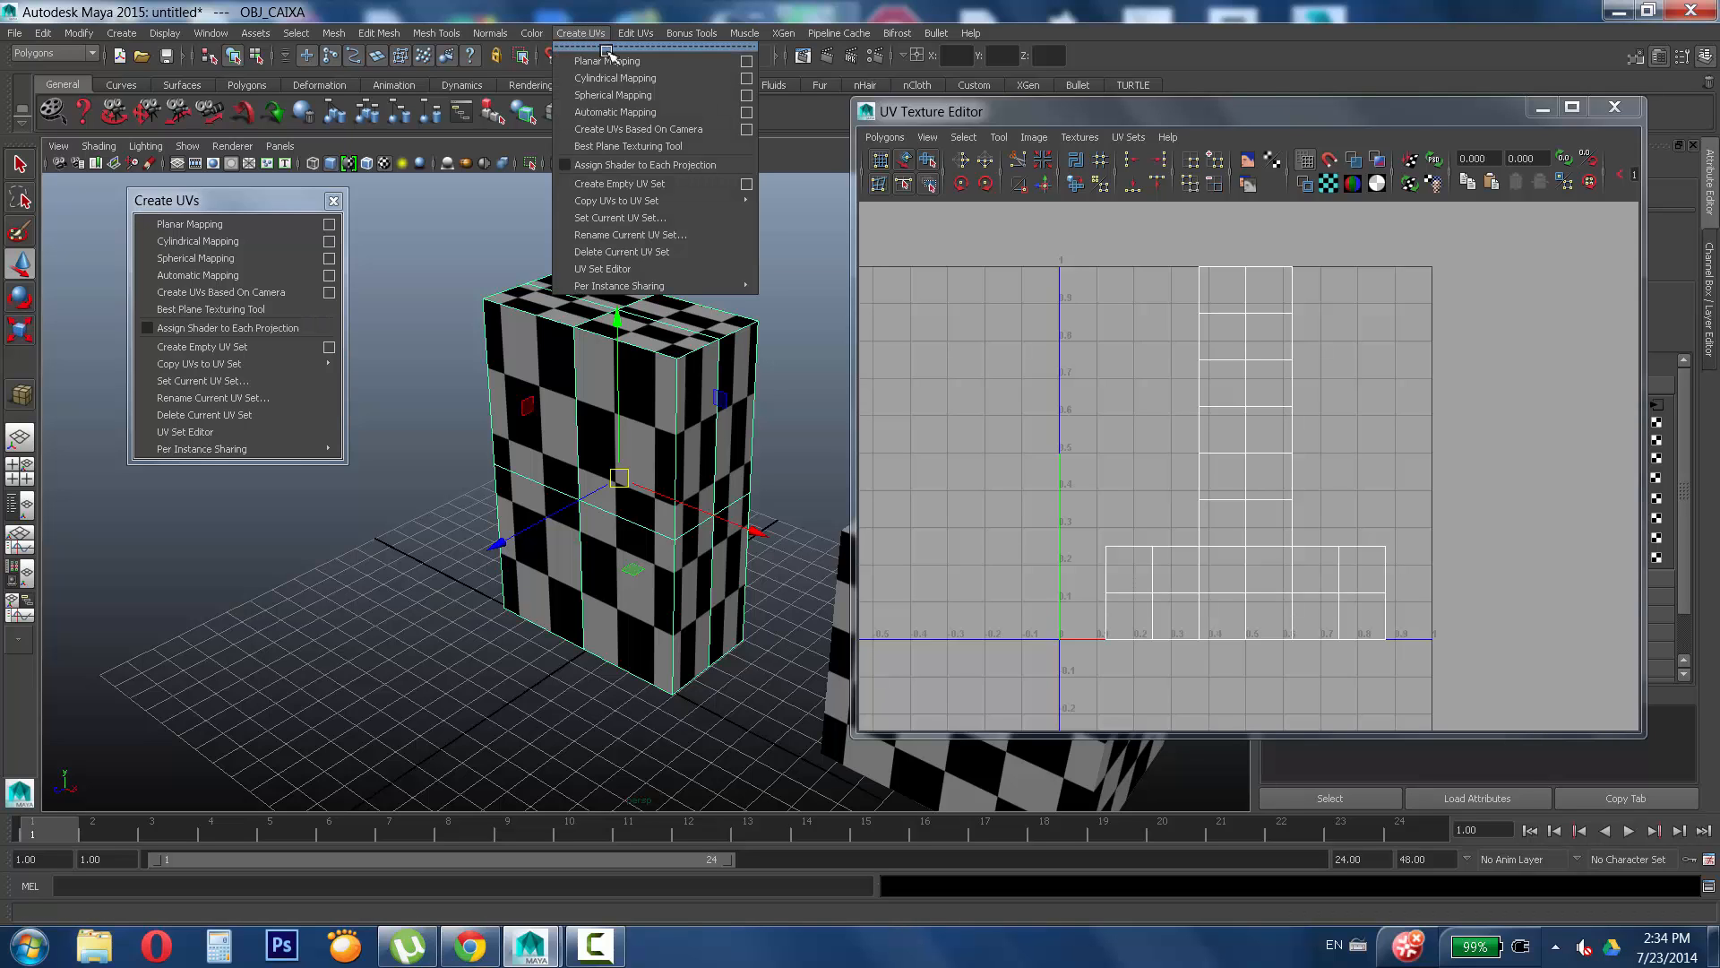
click(611, 46)
drag(622, 31, 191, 225)
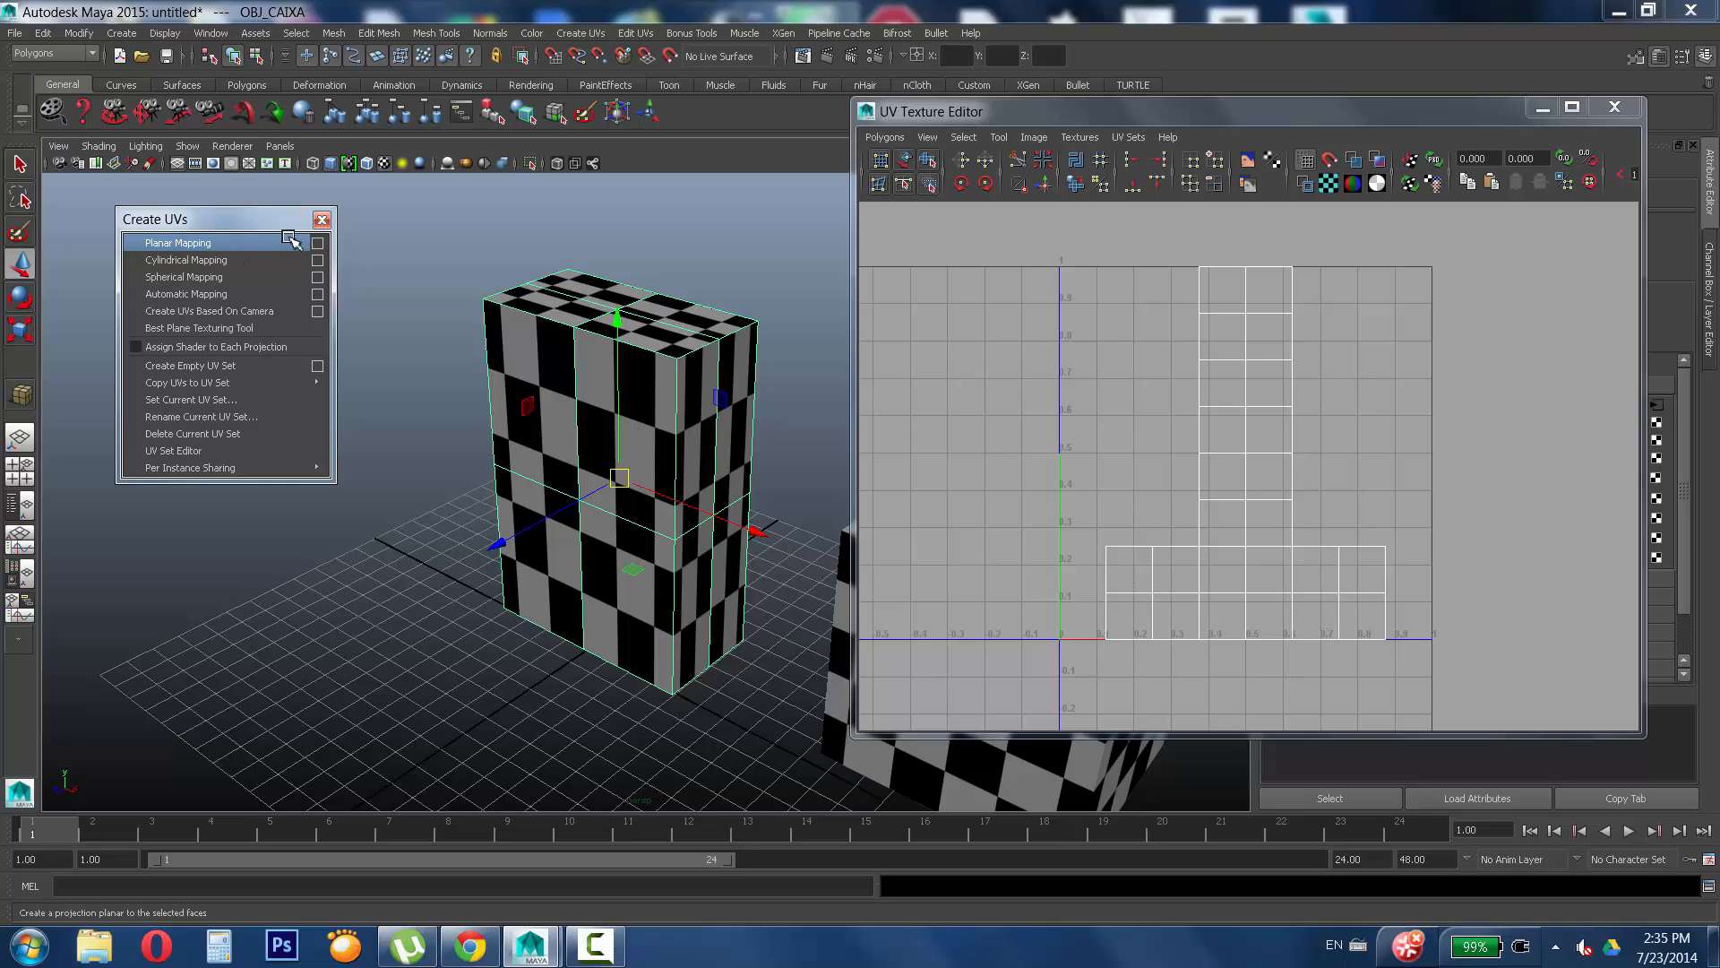
Apply Planar Mapping to OBJ_CAIXA, fitting the projection to the bounding box and projecting from the Z axis.
click(318, 243)
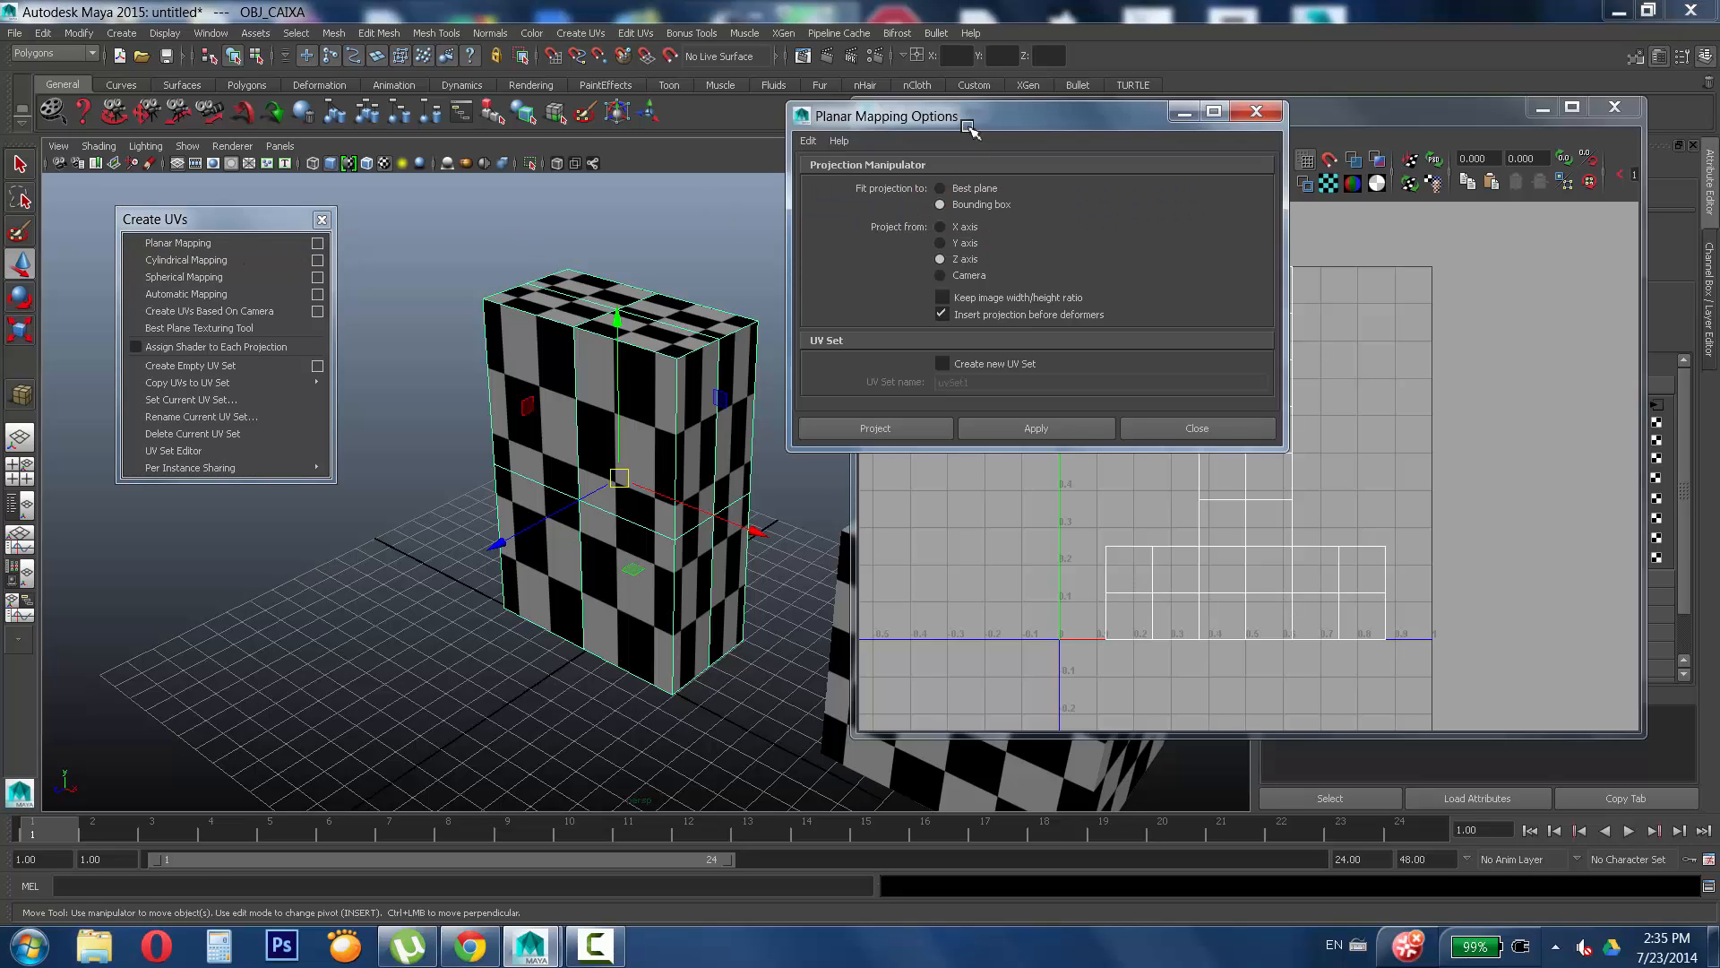
drag(979, 125, 538, 197)
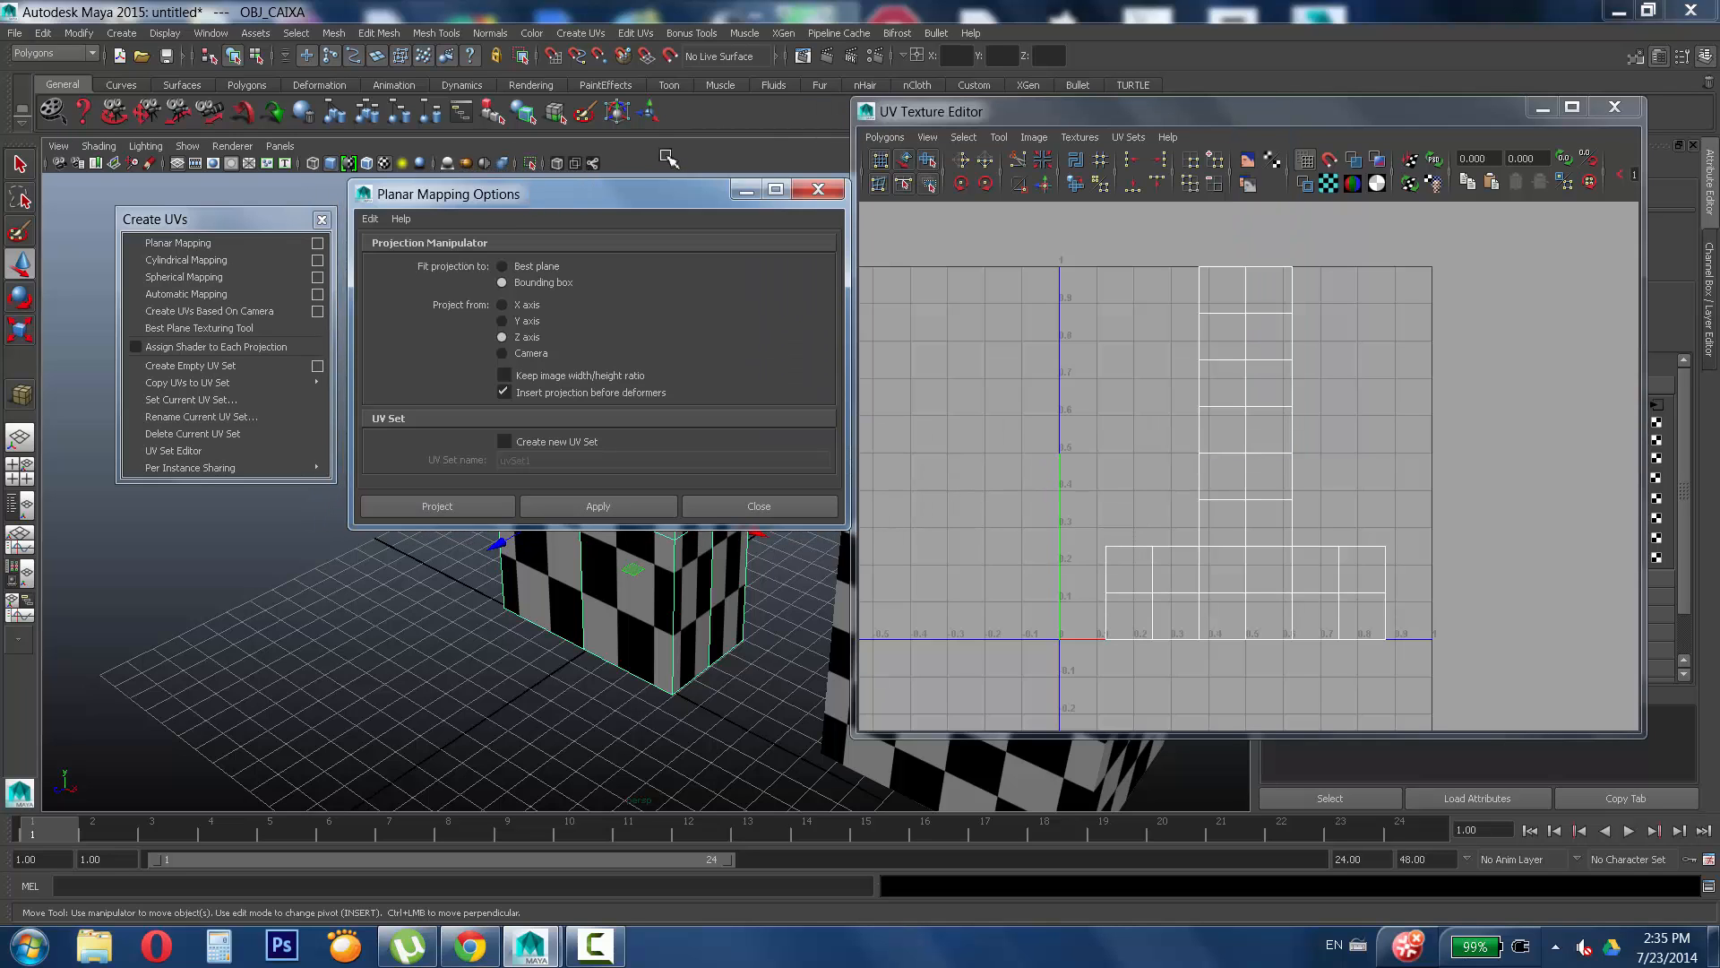
drag(683, 193, 896, 27)
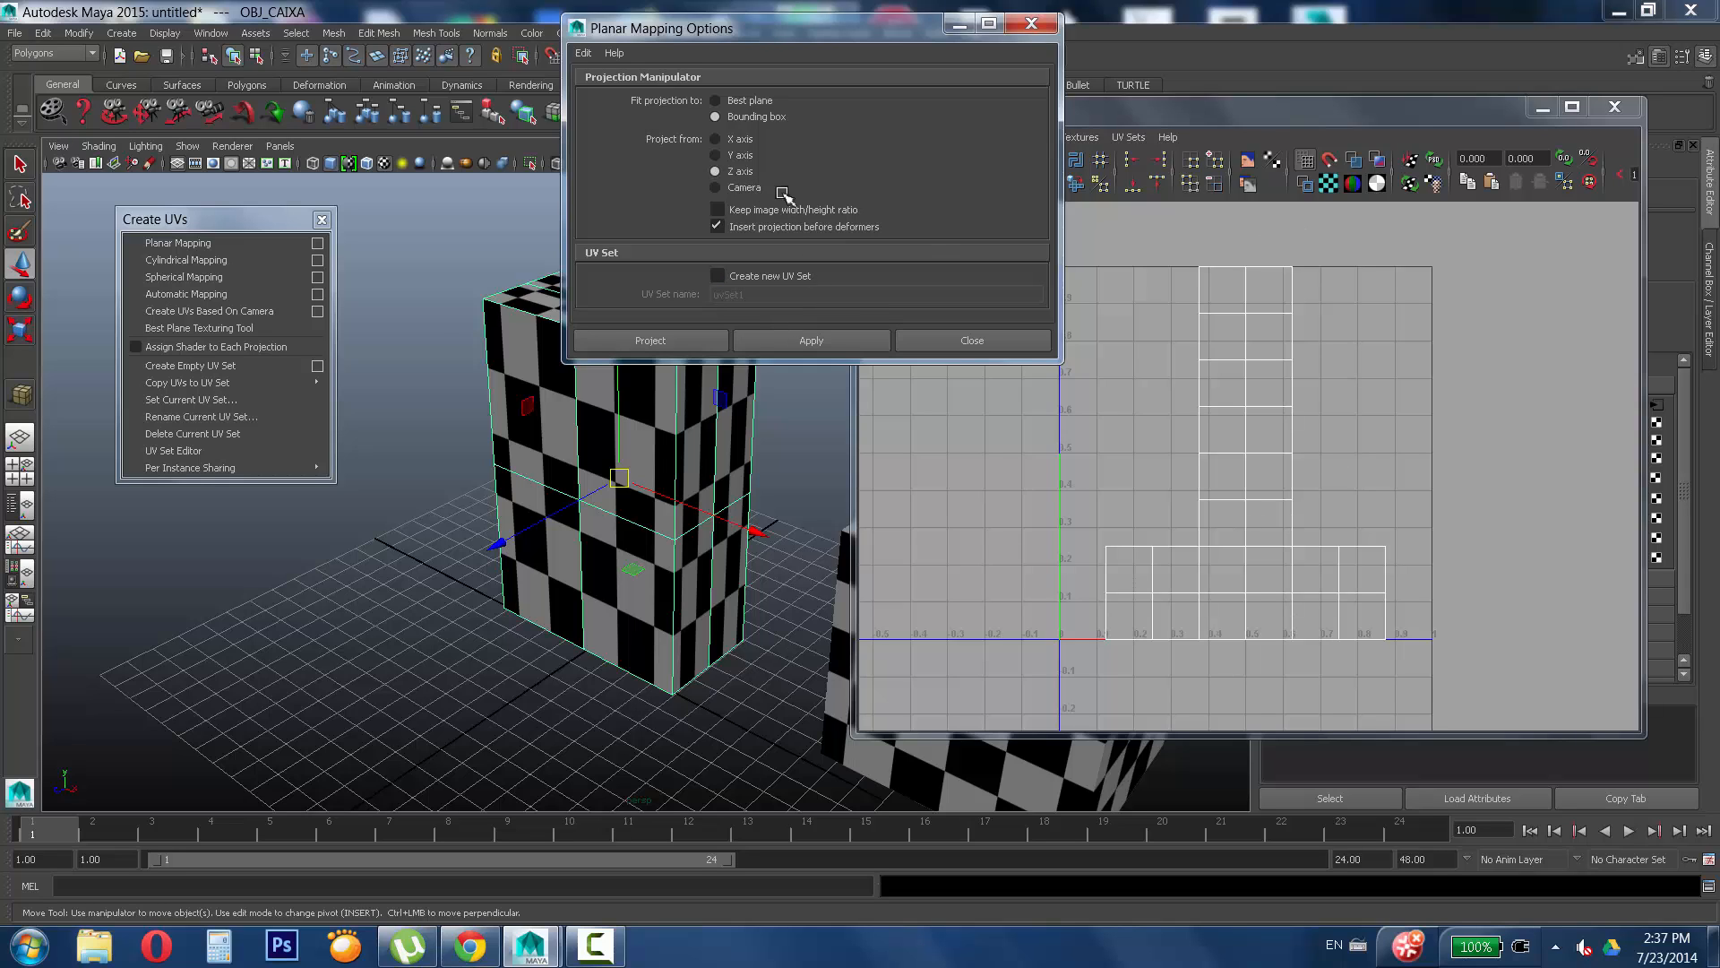
click(673, 342)
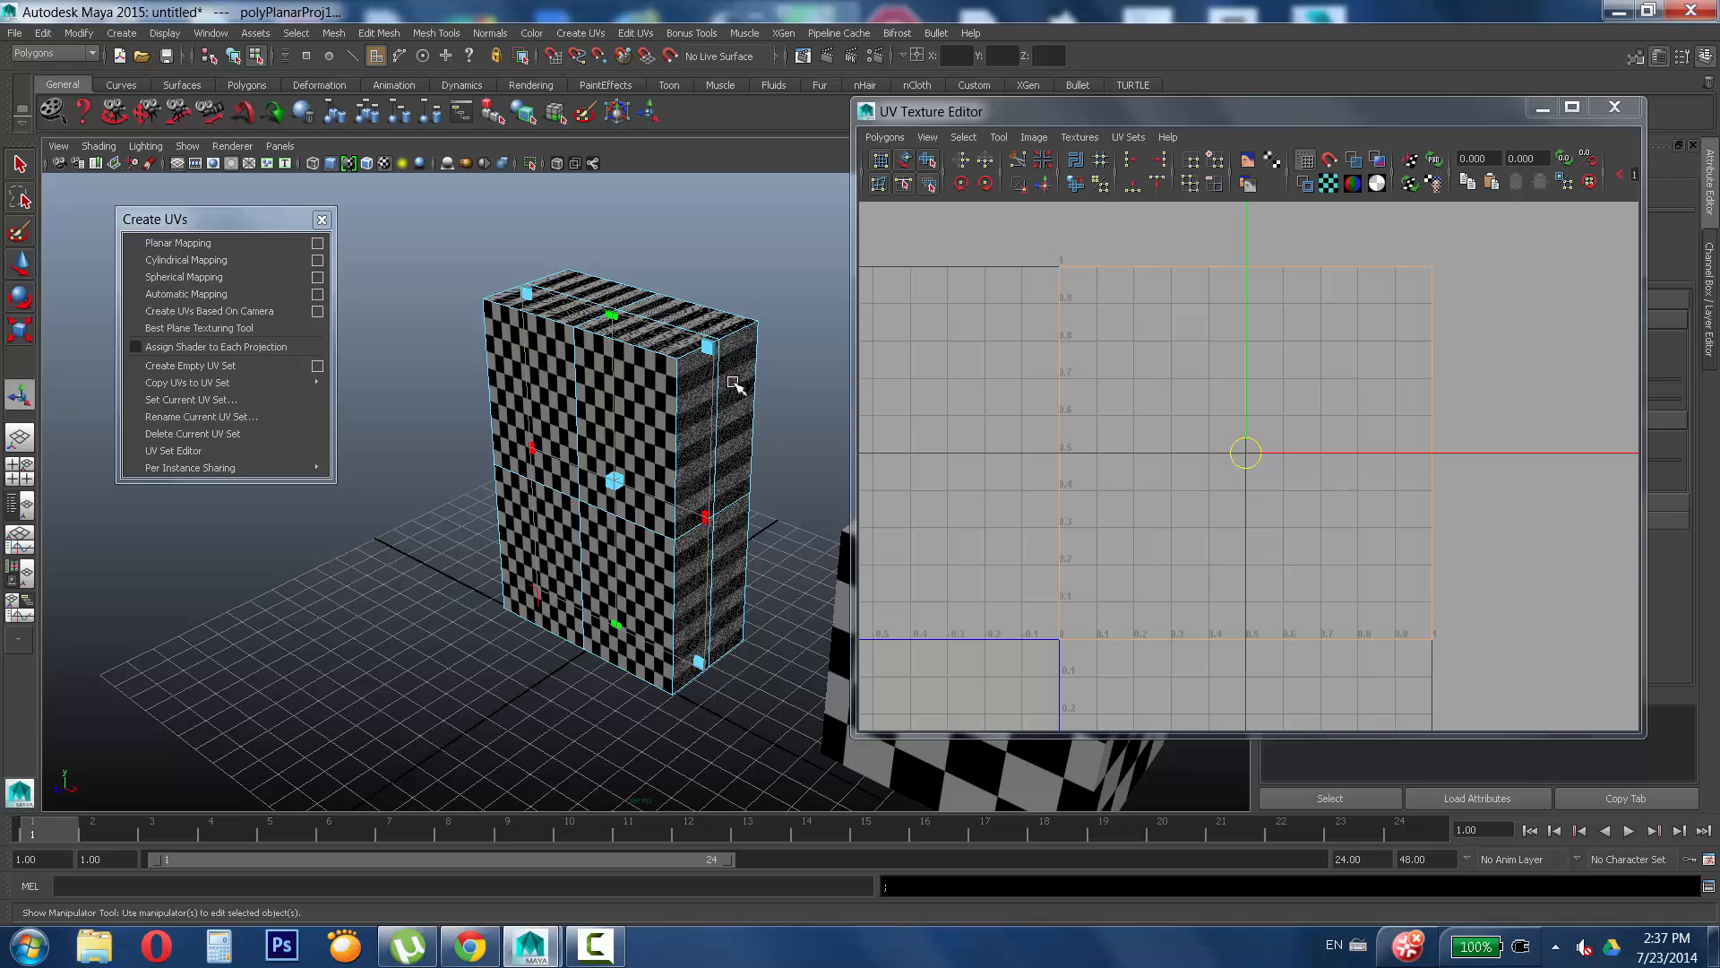
Enlarge the planar projection beyond the box with its manipulator and examine the checker on the wide, narrow and opposite faces.
click(726, 340)
drag(731, 342, 743, 324)
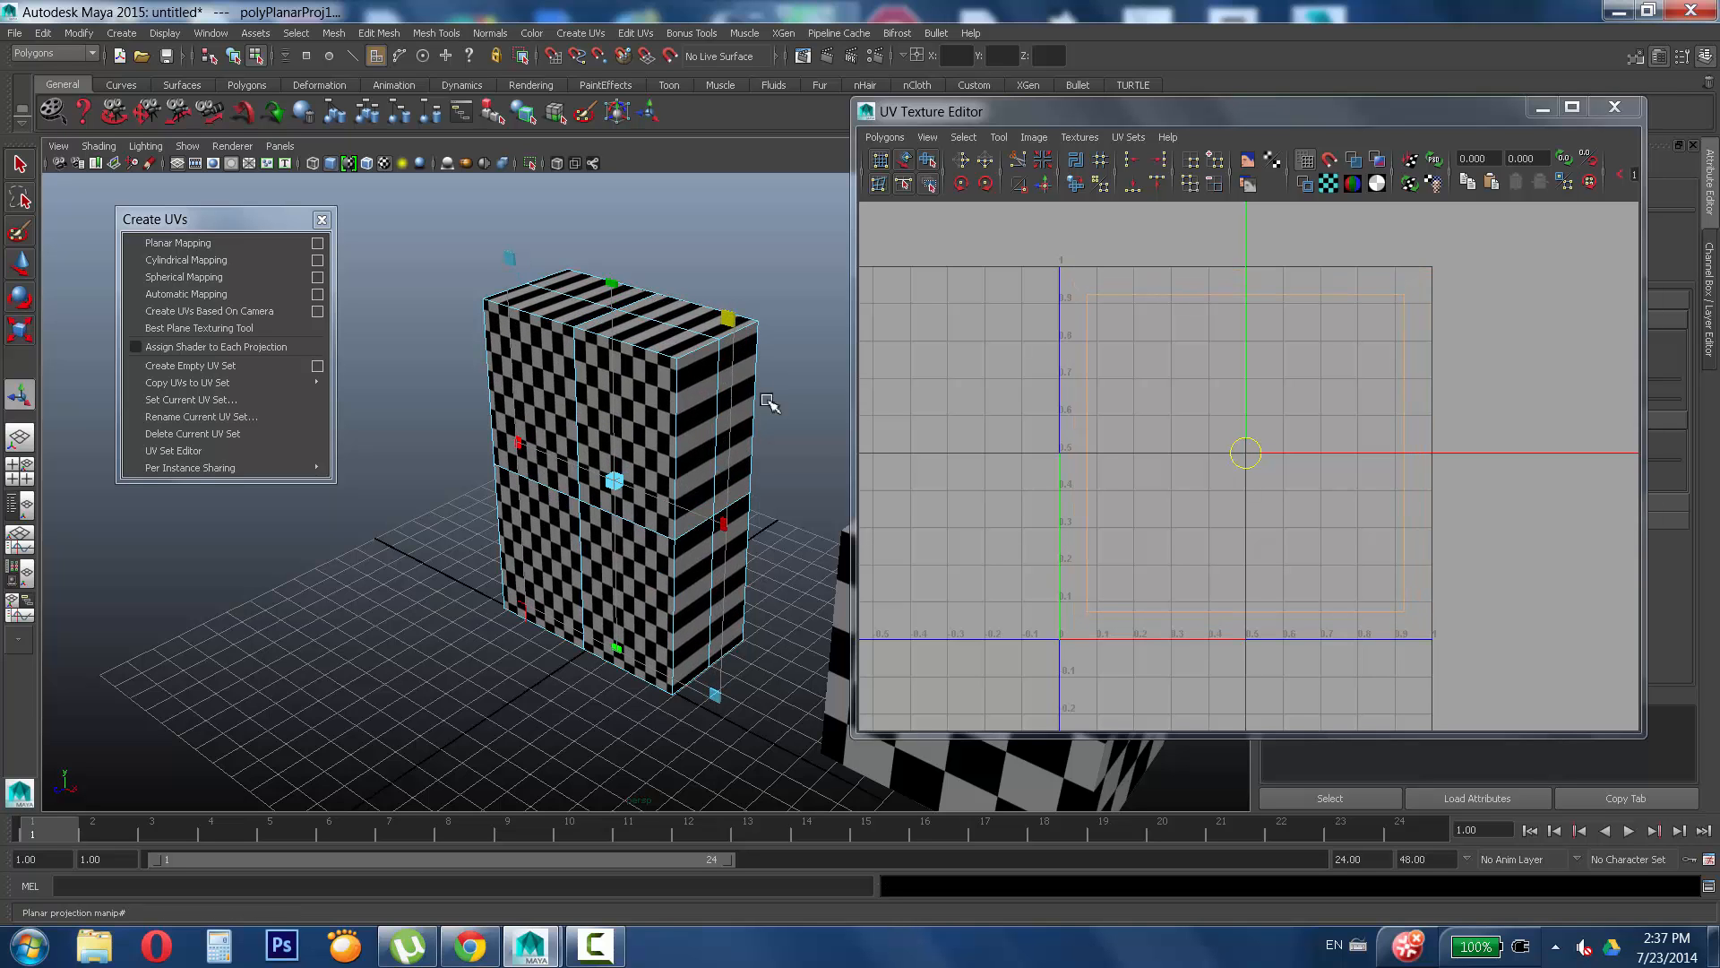
mouse_move(767, 401)
alt+mouse_down()
mouse_move(622, 396)
mouse_move(744, 379)
alt+mouse_up()
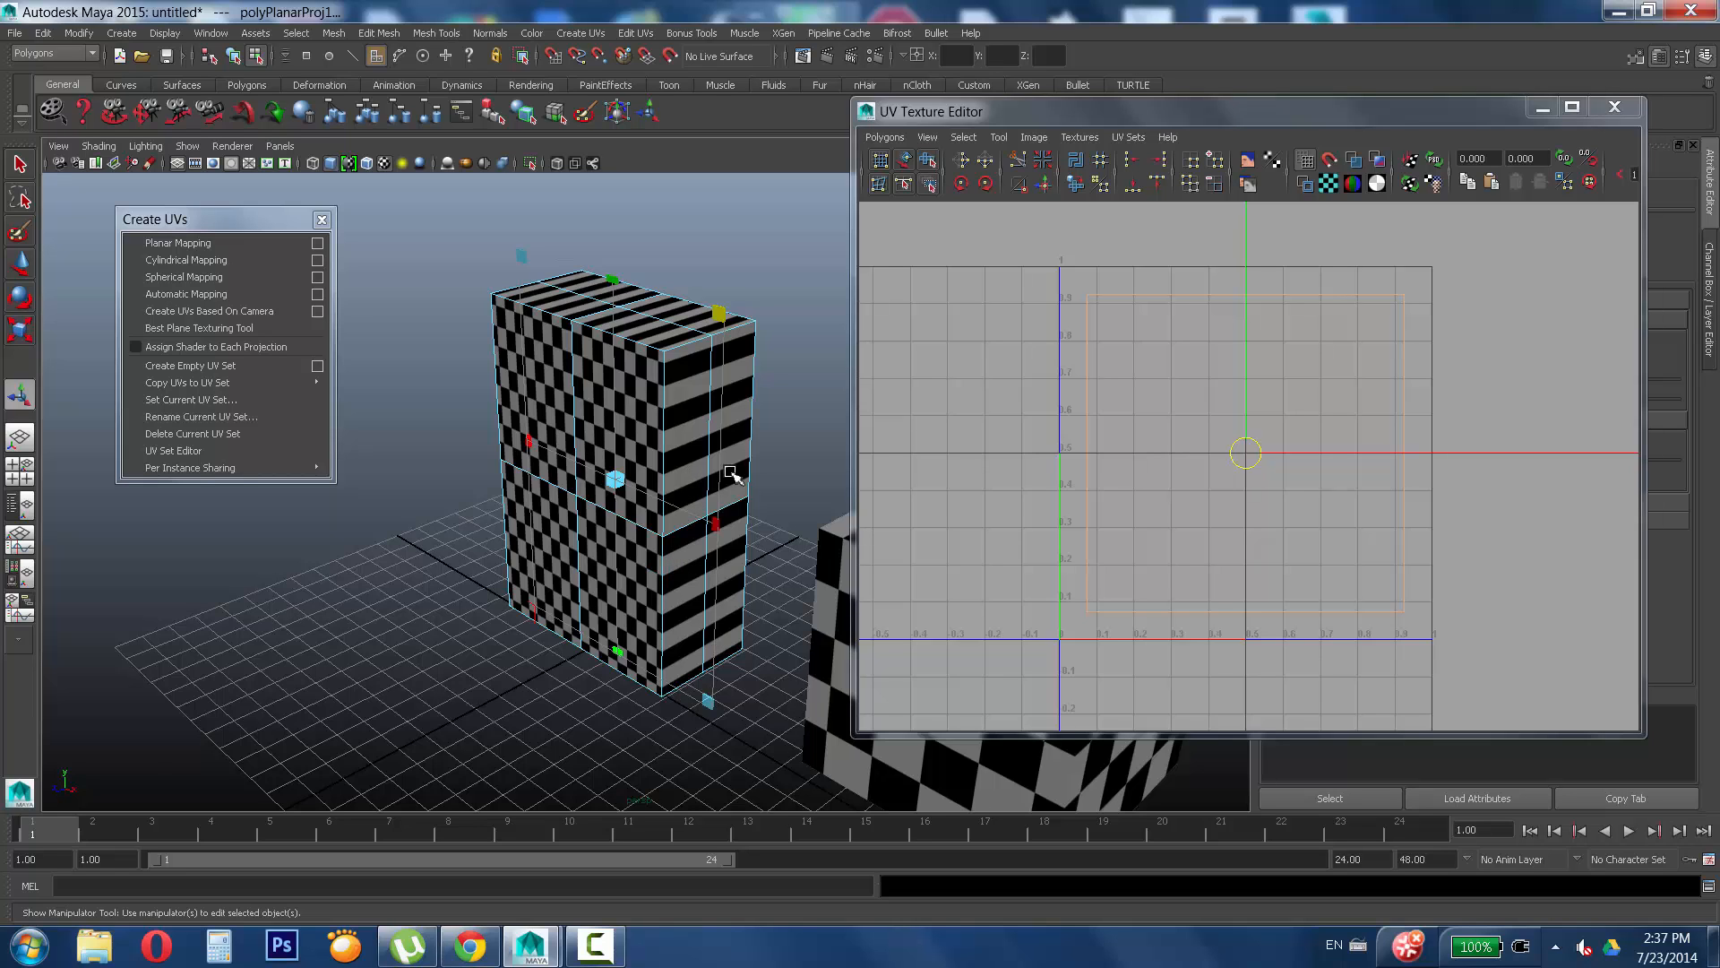
alt+drag(739, 526, 775, 527)
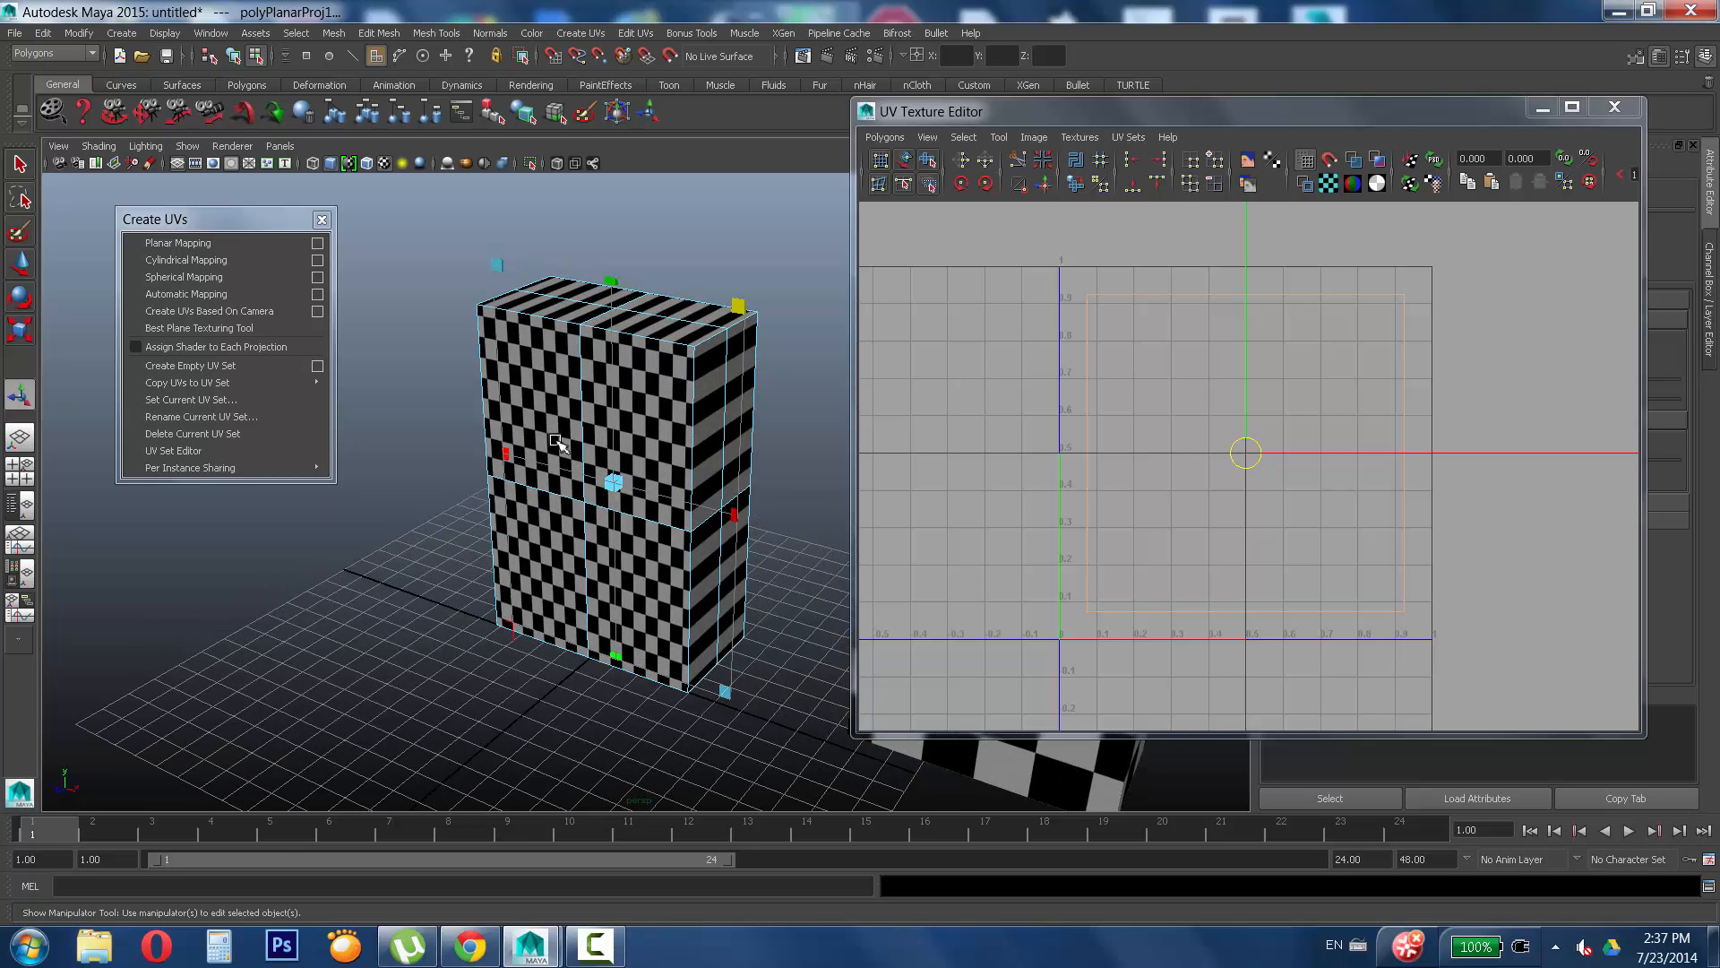
alt+drag(715, 434, 773, 409)
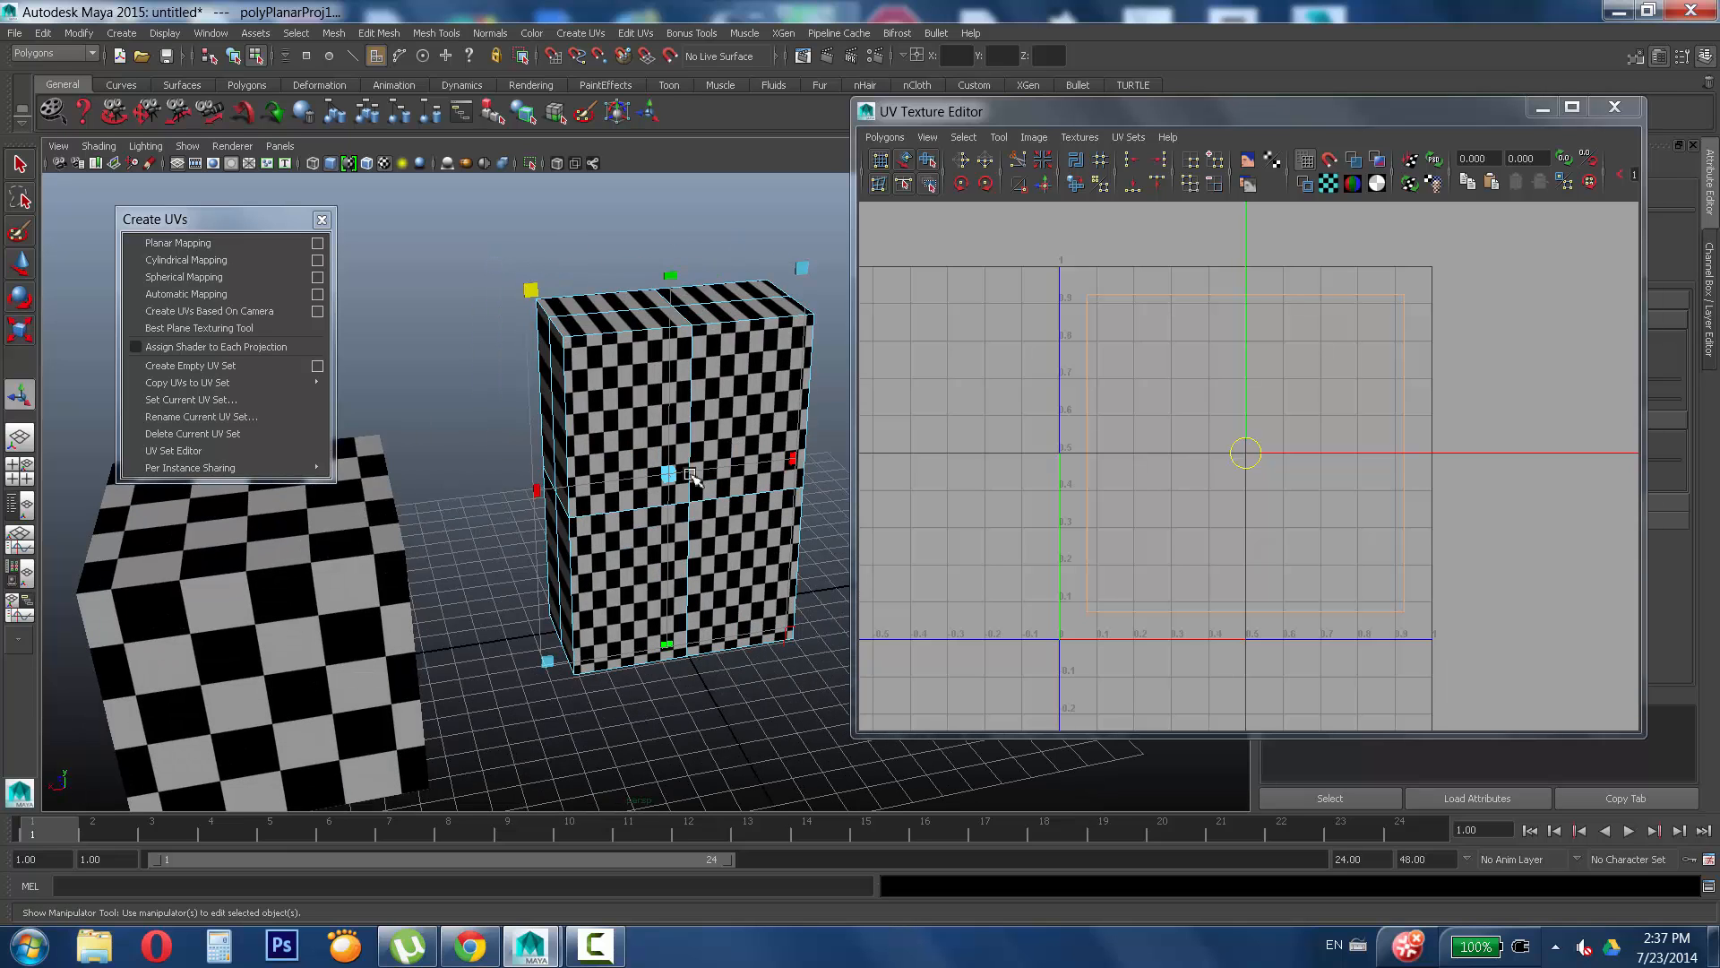
alt+drag(669, 484, 752, 491)
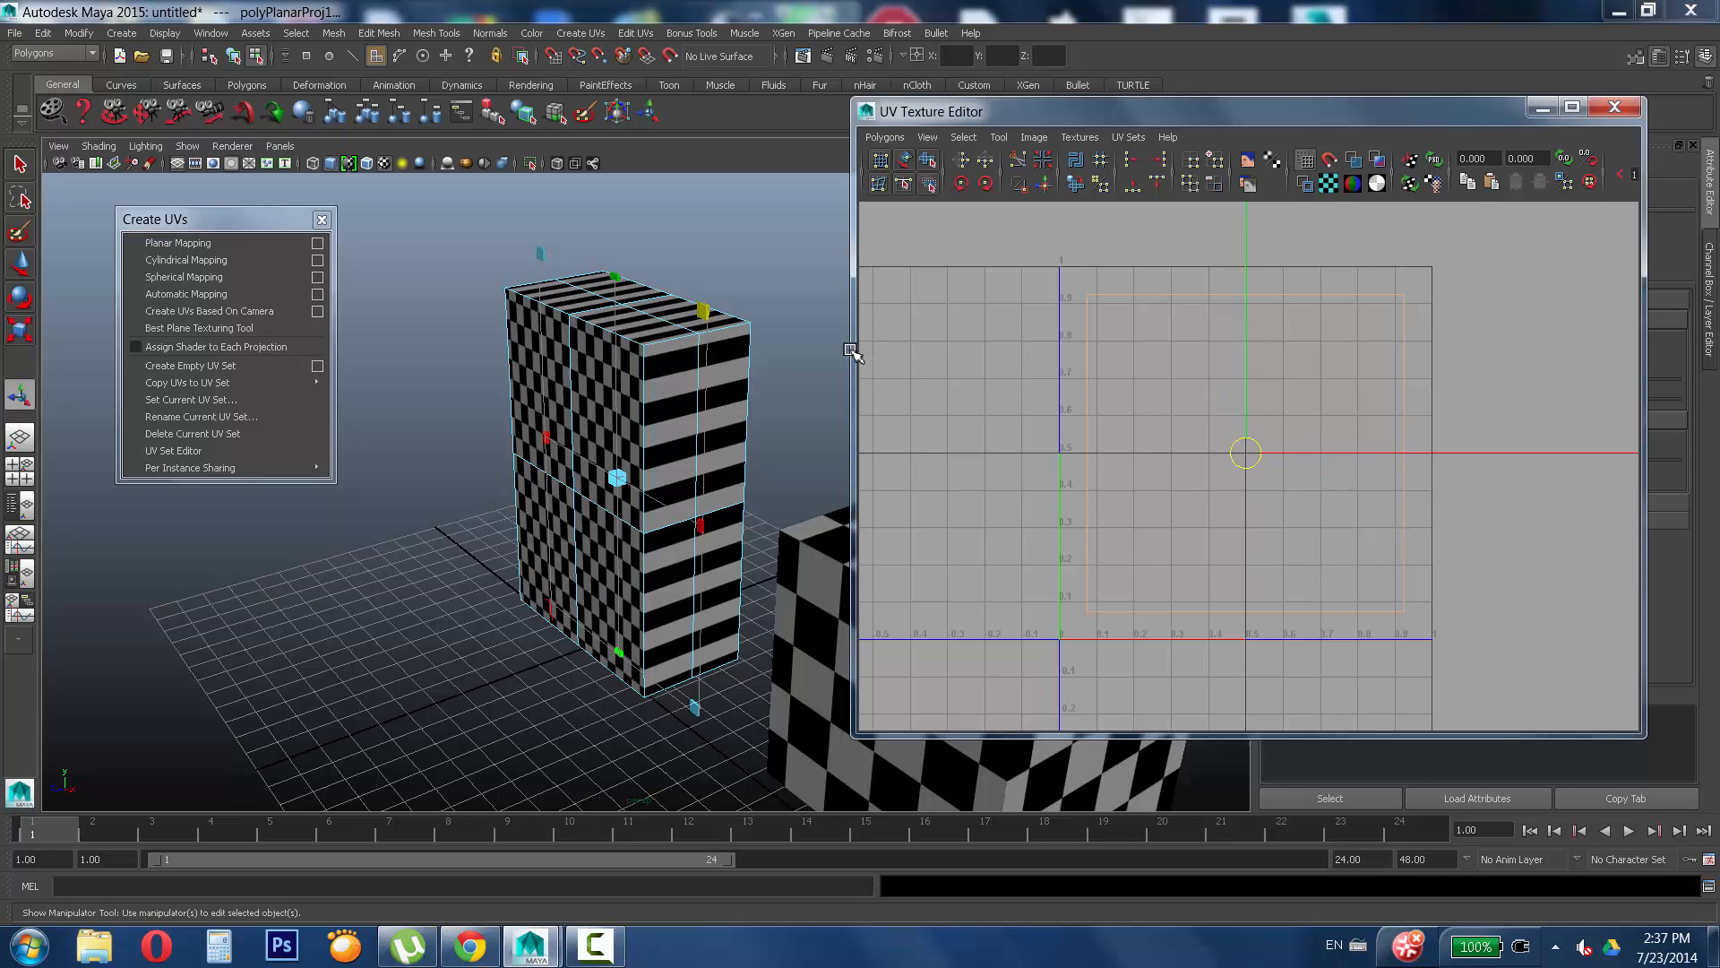
Widen the UV Texture Editor with shaded UV display turned on and activate the Move tool.
drag(852, 354, 819, 353)
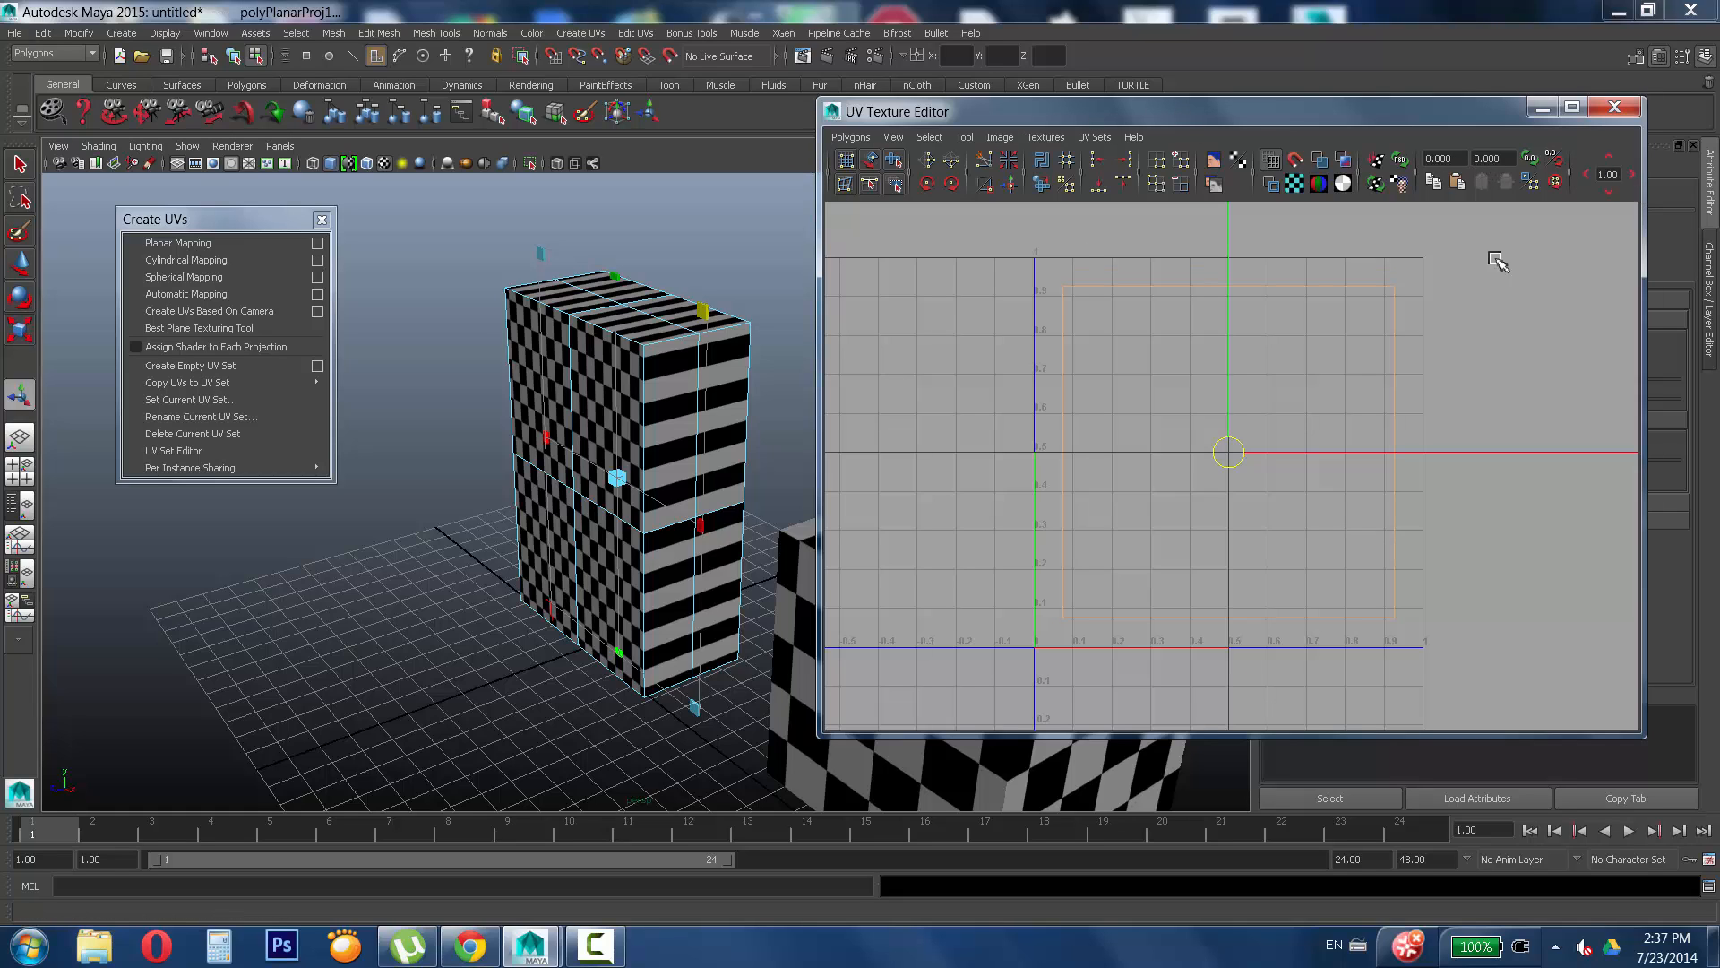
drag(1642, 231, 1662, 232)
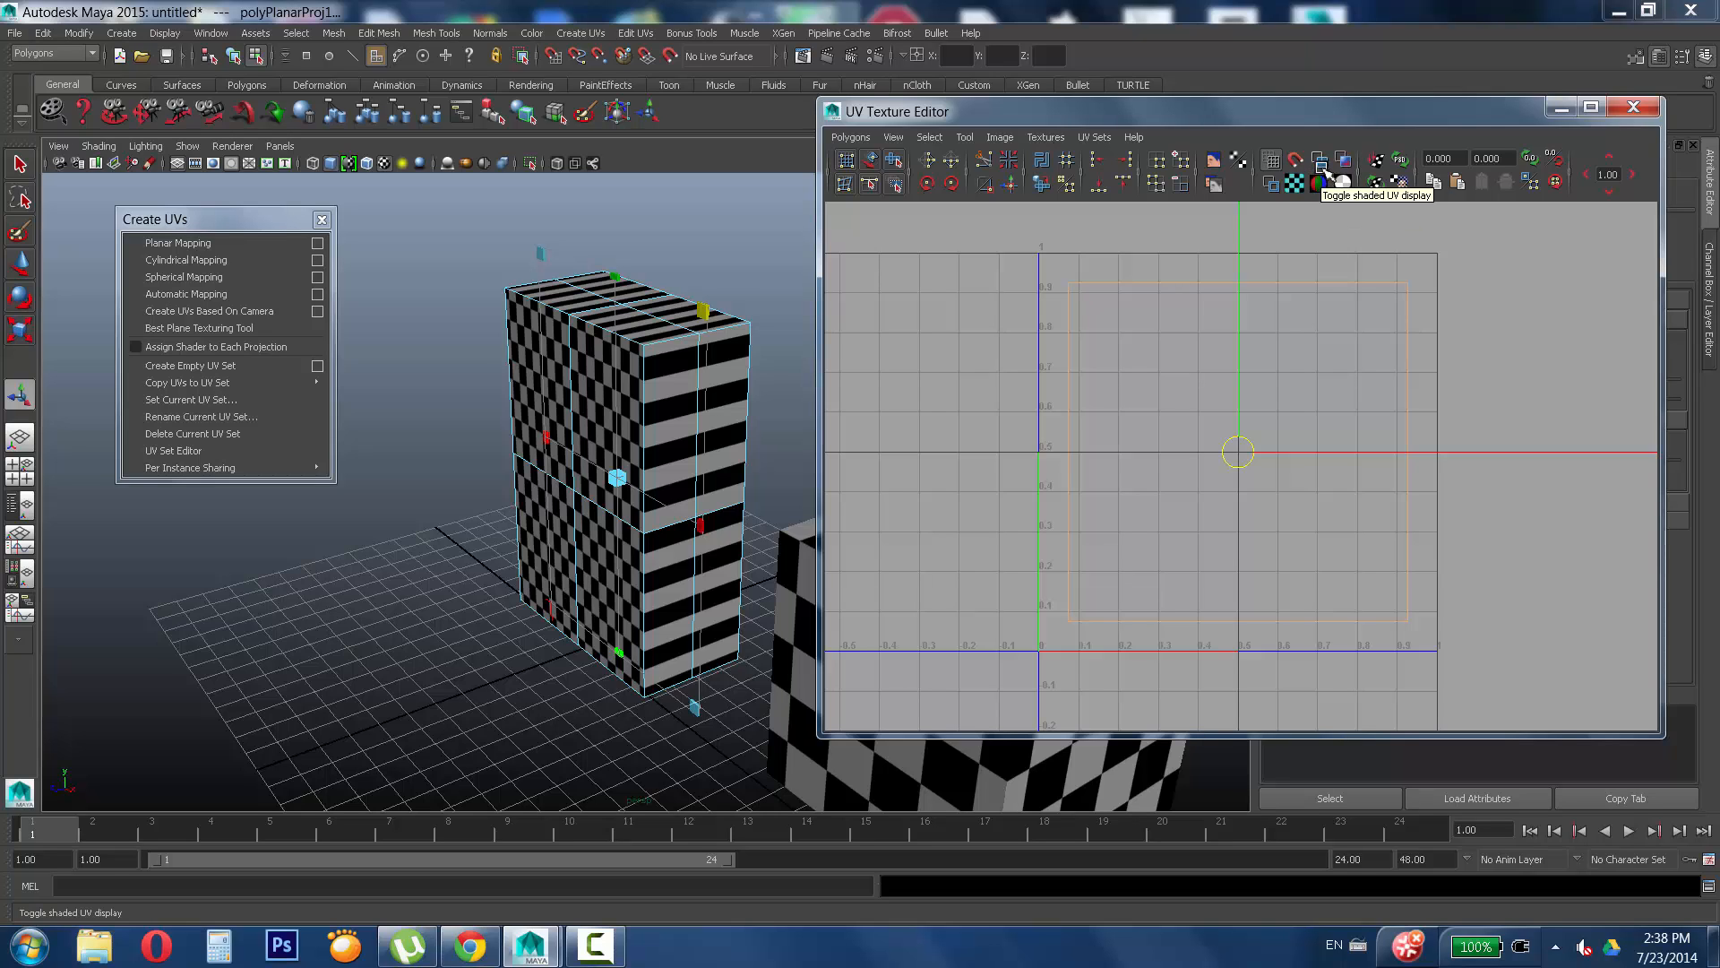
click(1323, 165)
click(1322, 161)
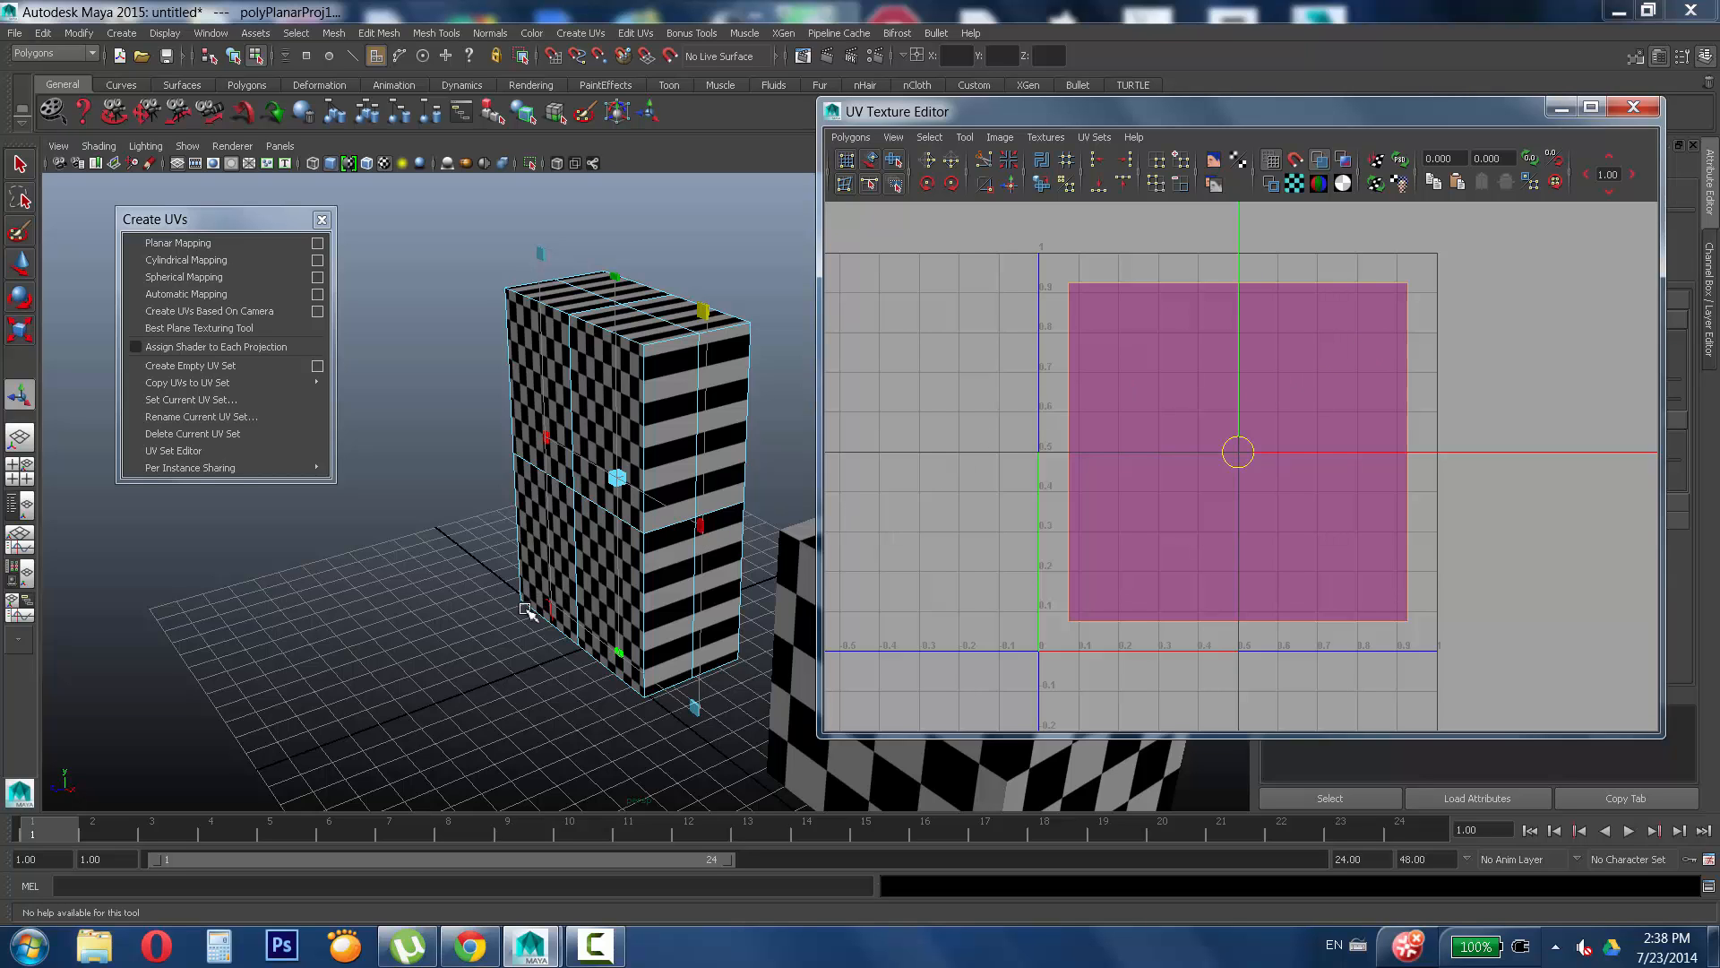
key(w)
alt+drag(355, 603, 1564, 381)
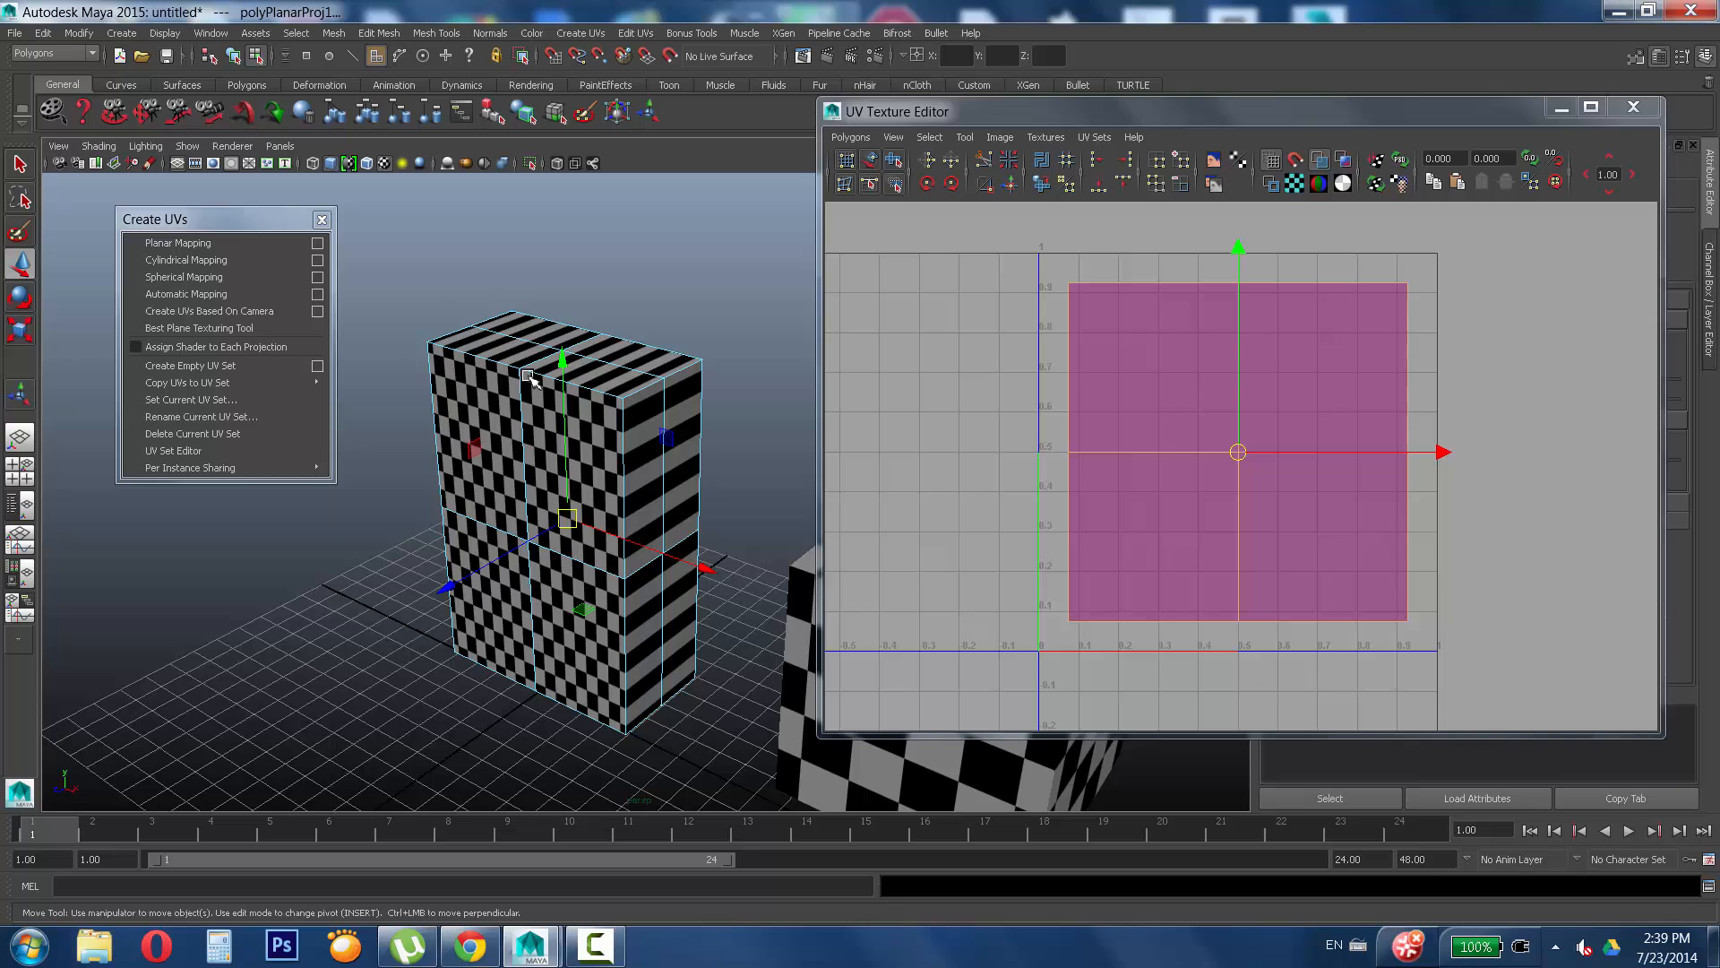
Switch to the screen recorder's ScreenDraw, mark the box's top edges in red with unfolding arrows, and clear the drawing.
click(595, 946)
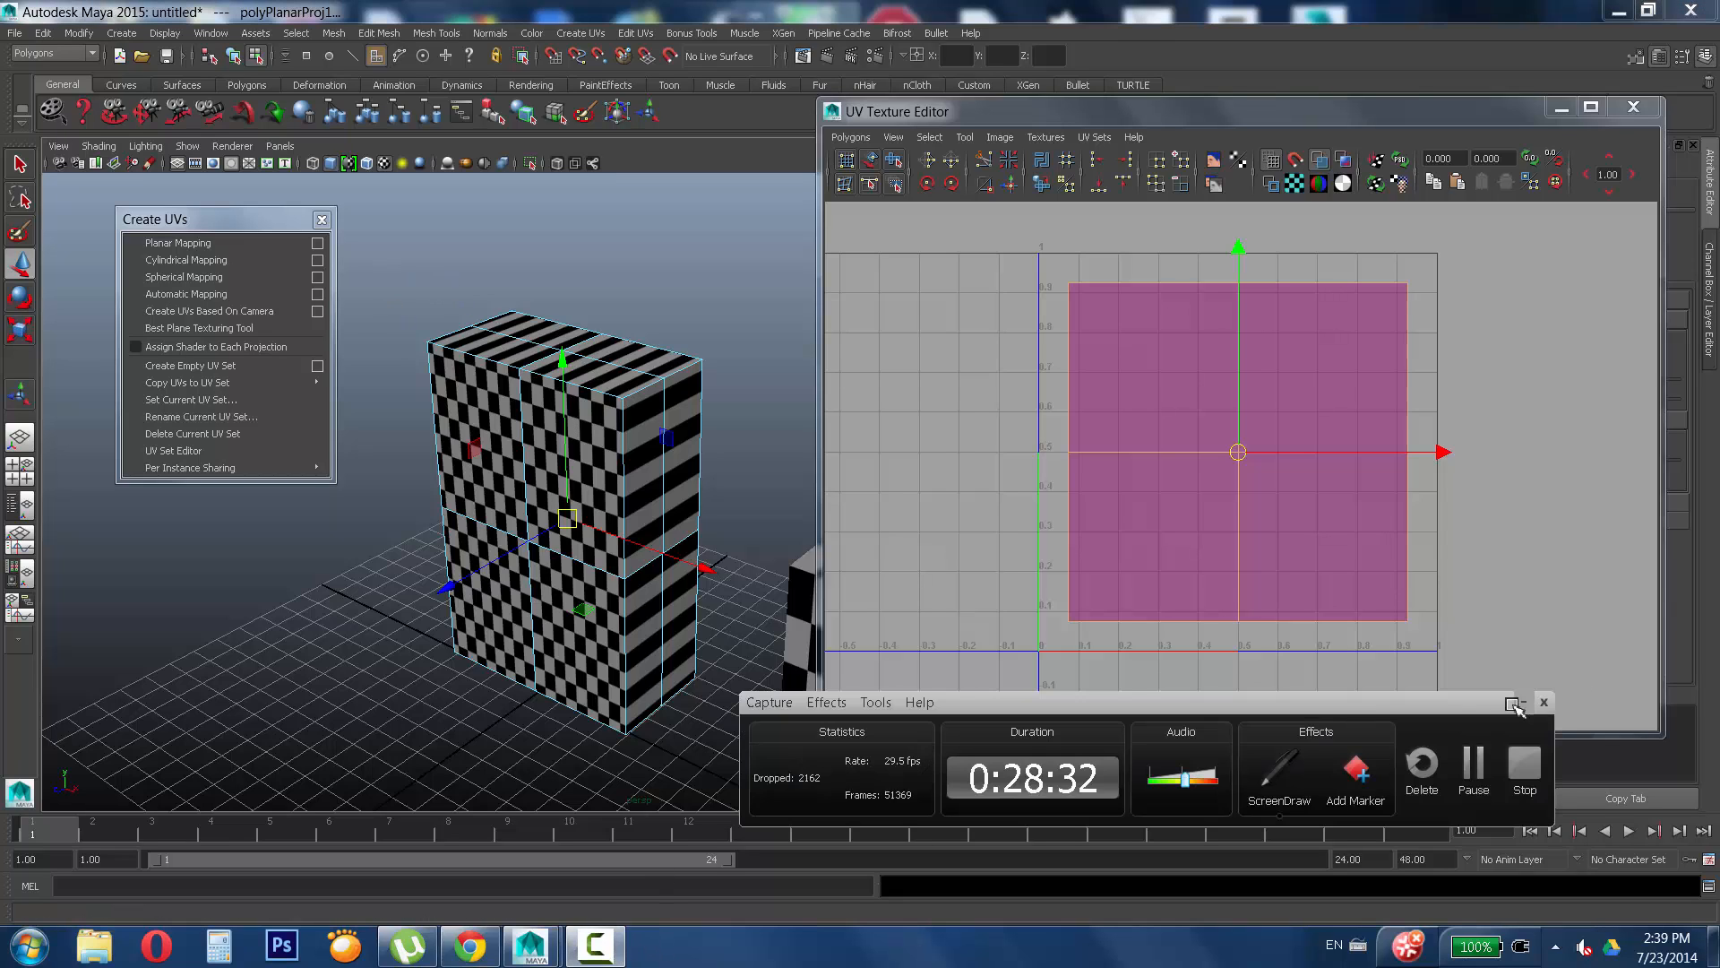
click(1280, 768)
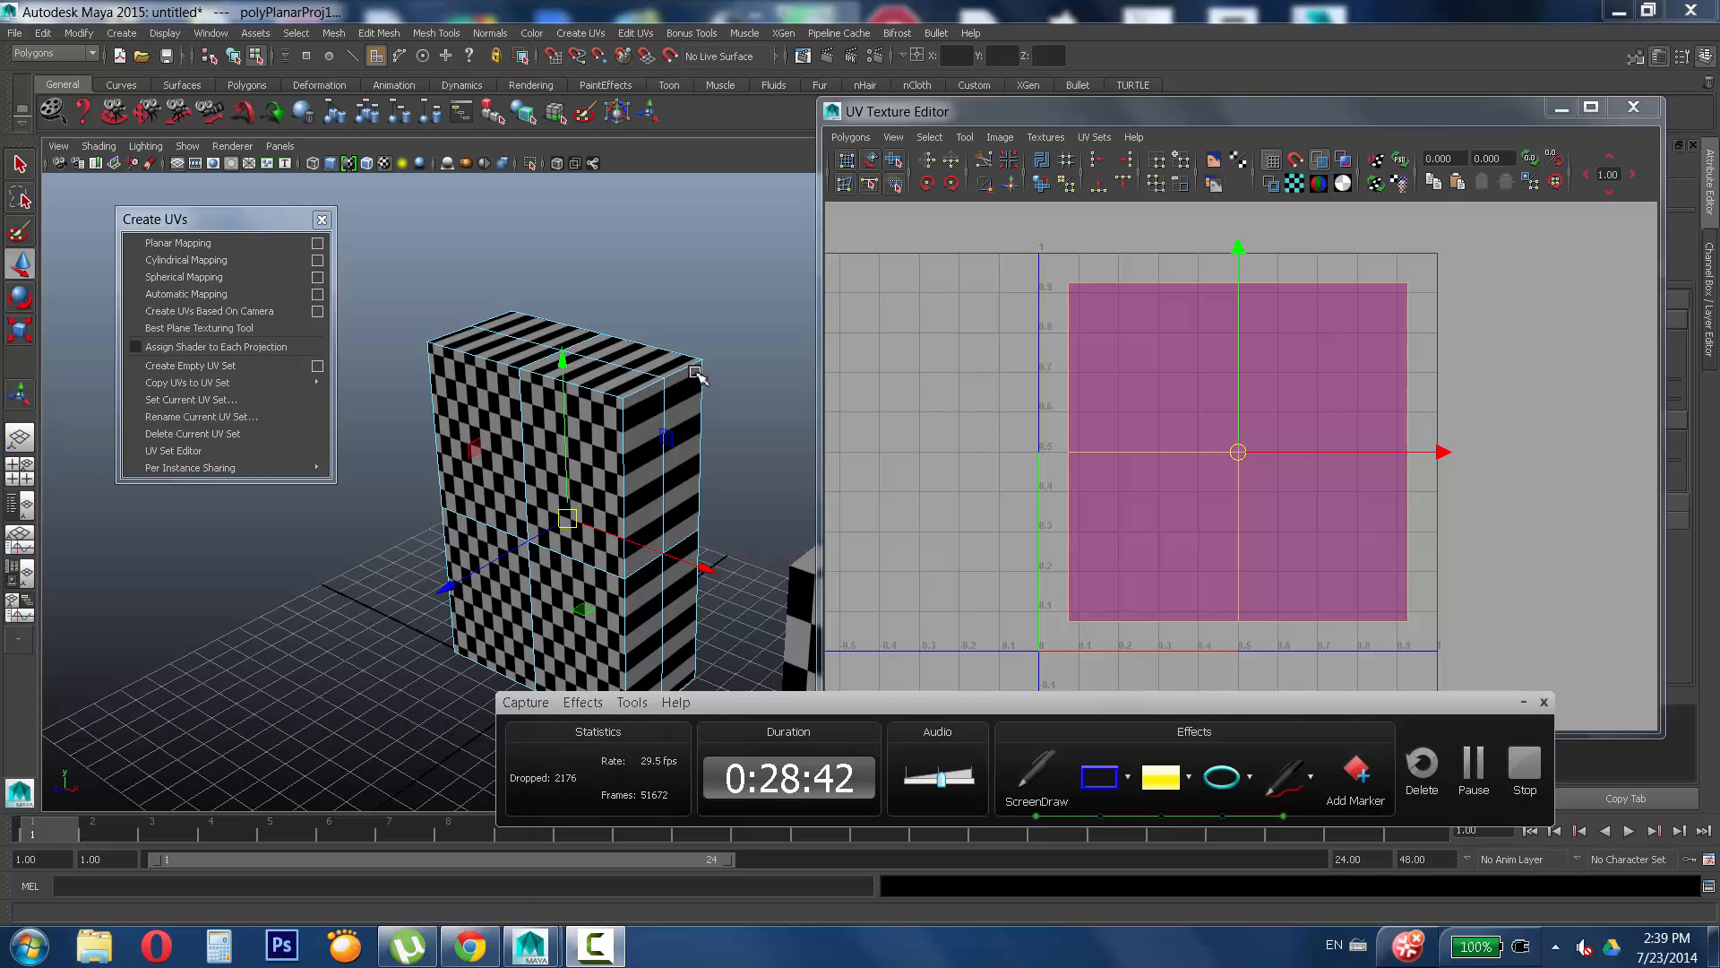
mouse_move(697, 363)
mouse_down()
mouse_move(618, 395)
mouse_move(457, 331)
mouse_move(518, 314)
mouse_up()
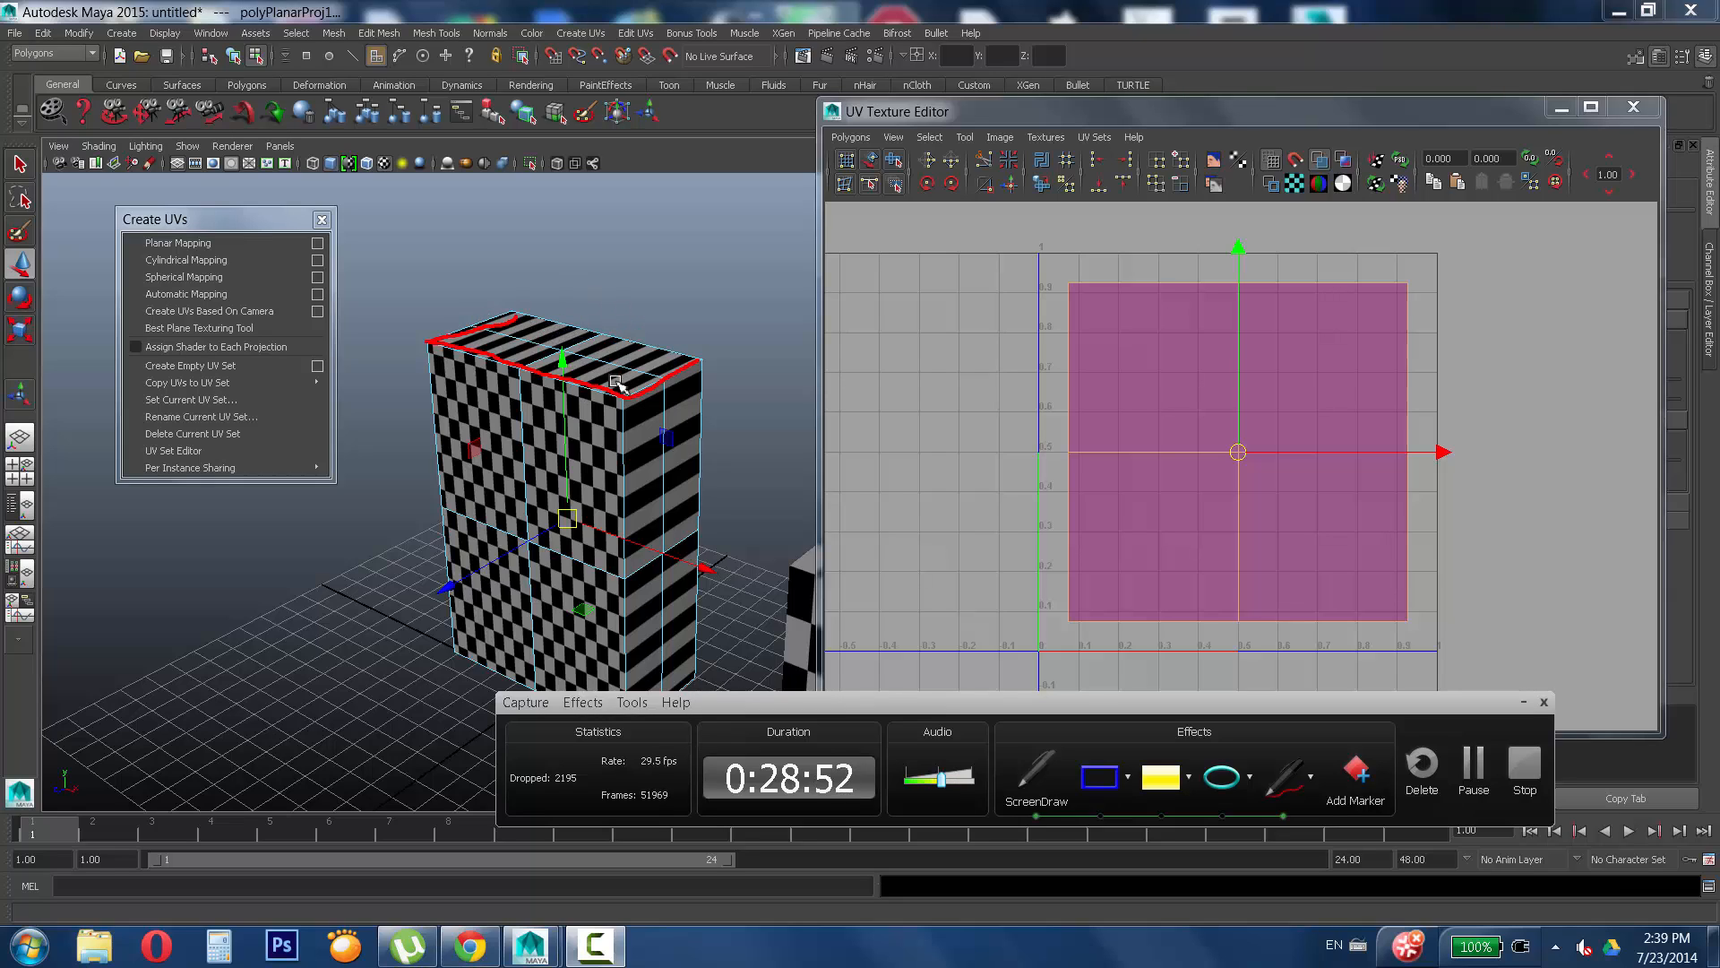
mouse_move(614, 385)
mouse_down()
mouse_move(633, 318)
mouse_move(668, 305)
mouse_move(672, 325)
mouse_up()
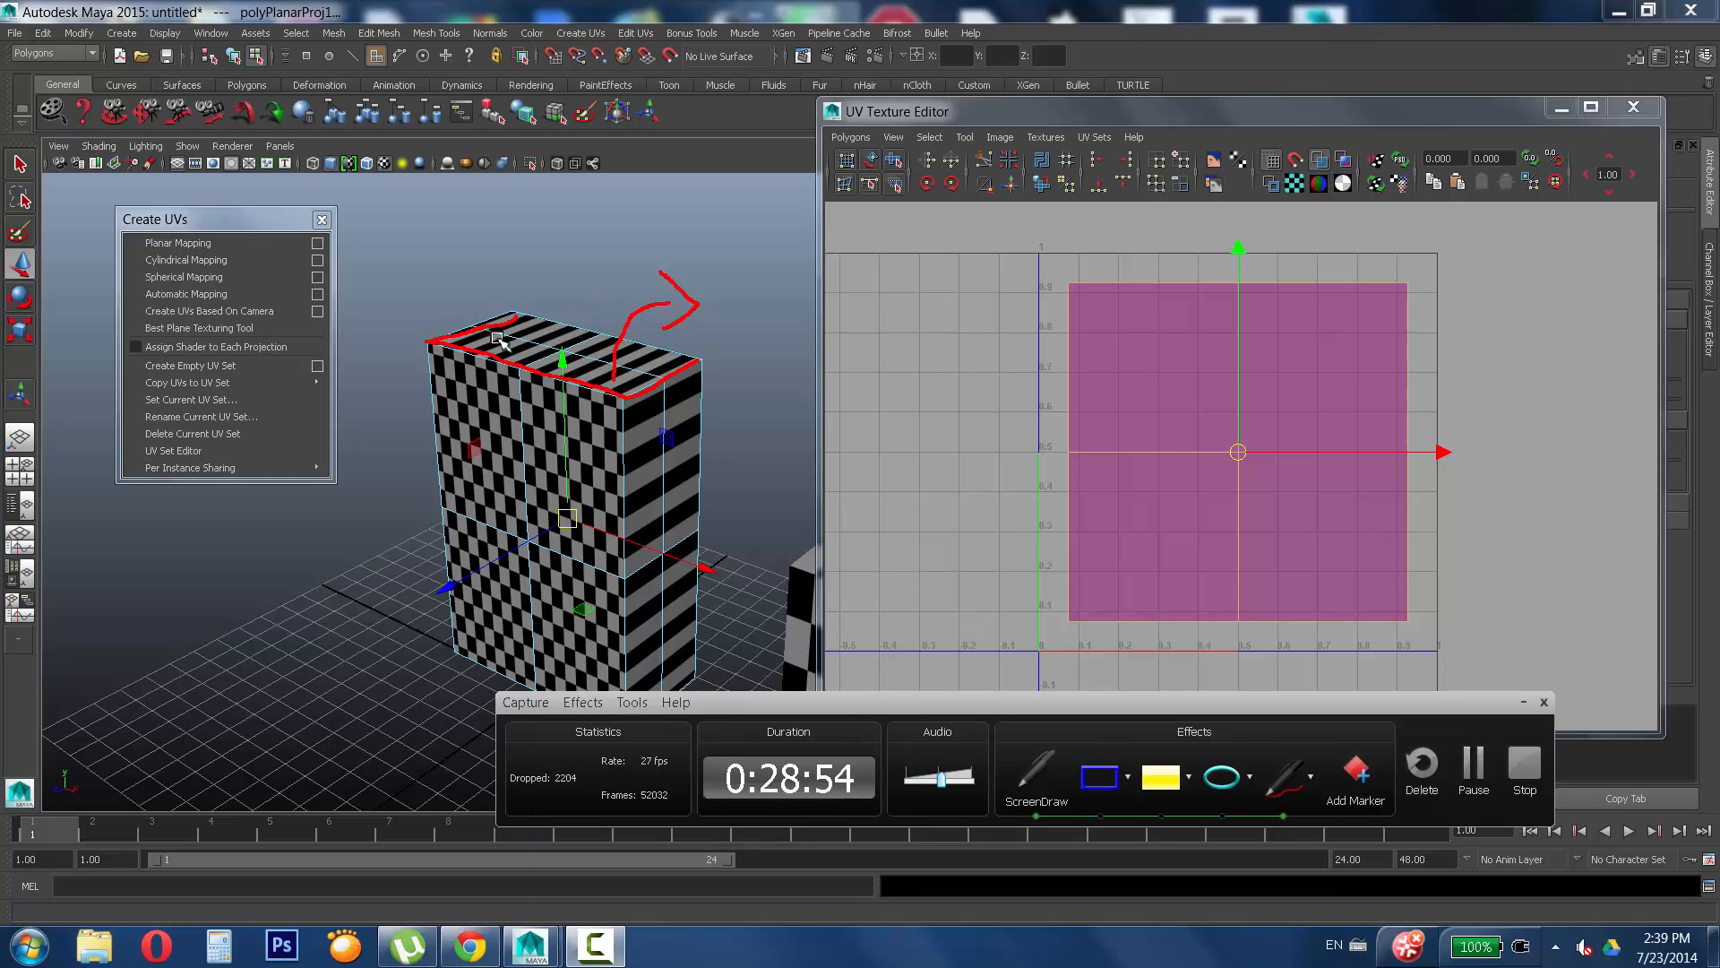
mouse_move(497, 339)
mouse_down()
mouse_move(570, 260)
mouse_move(566, 284)
mouse_move(571, 255)
mouse_move(698, 277)
mouse_move(695, 357)
mouse_up()
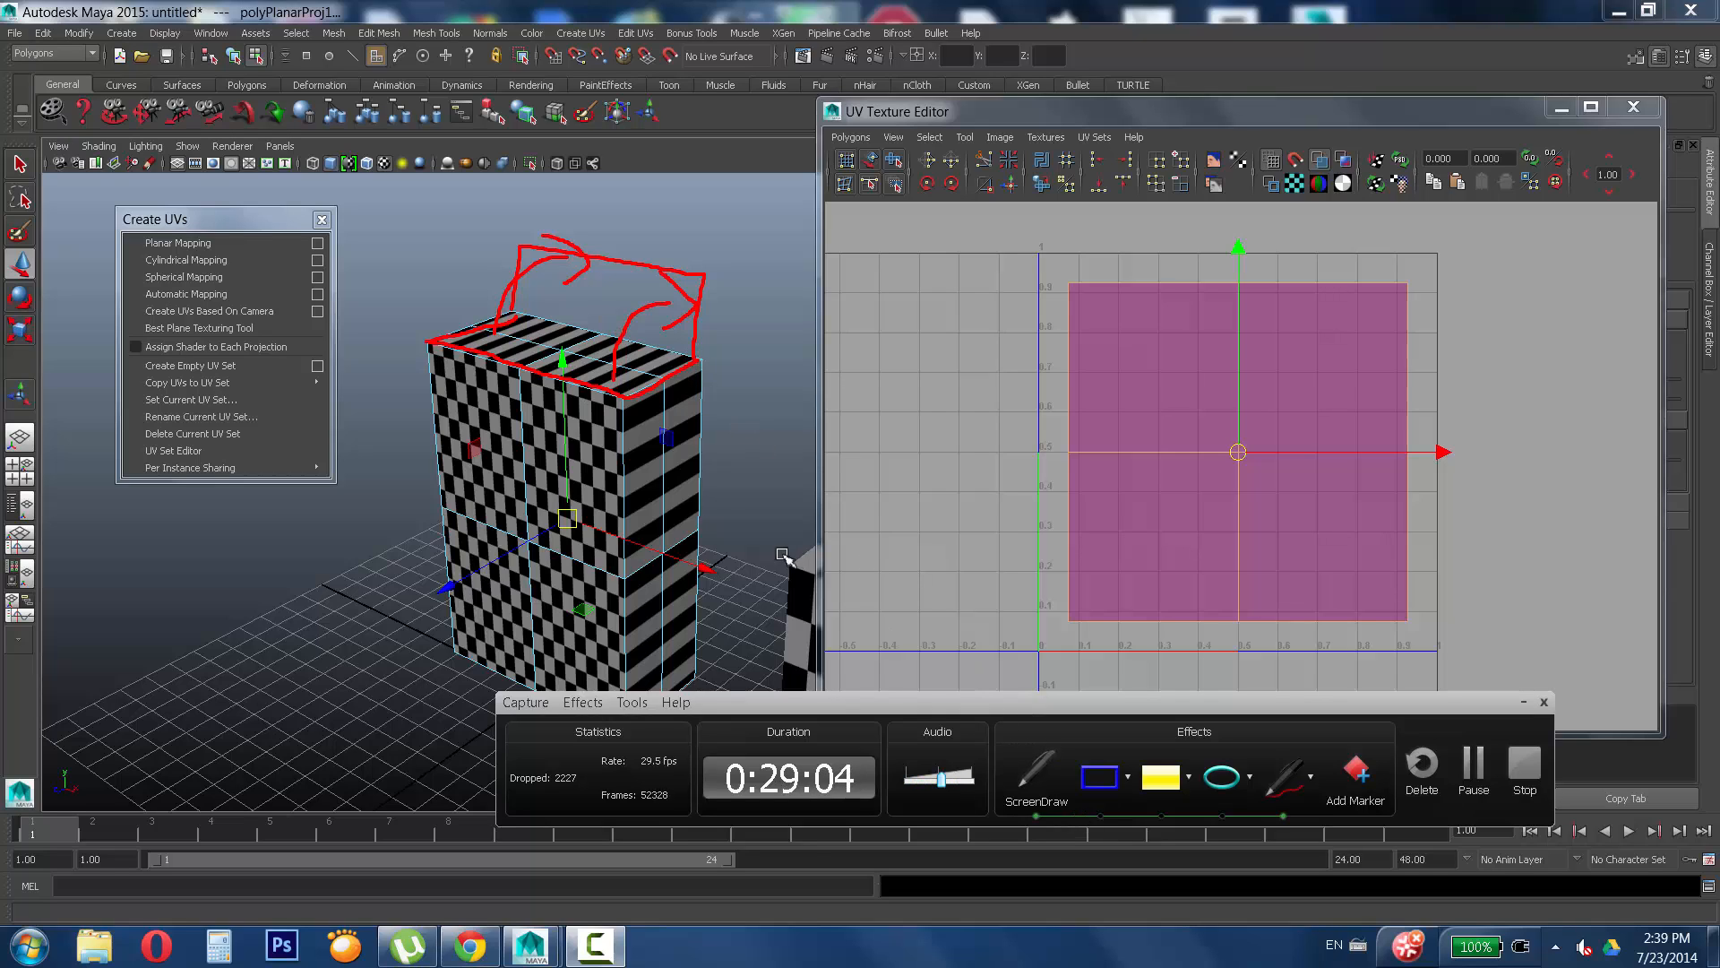
key(Escape)
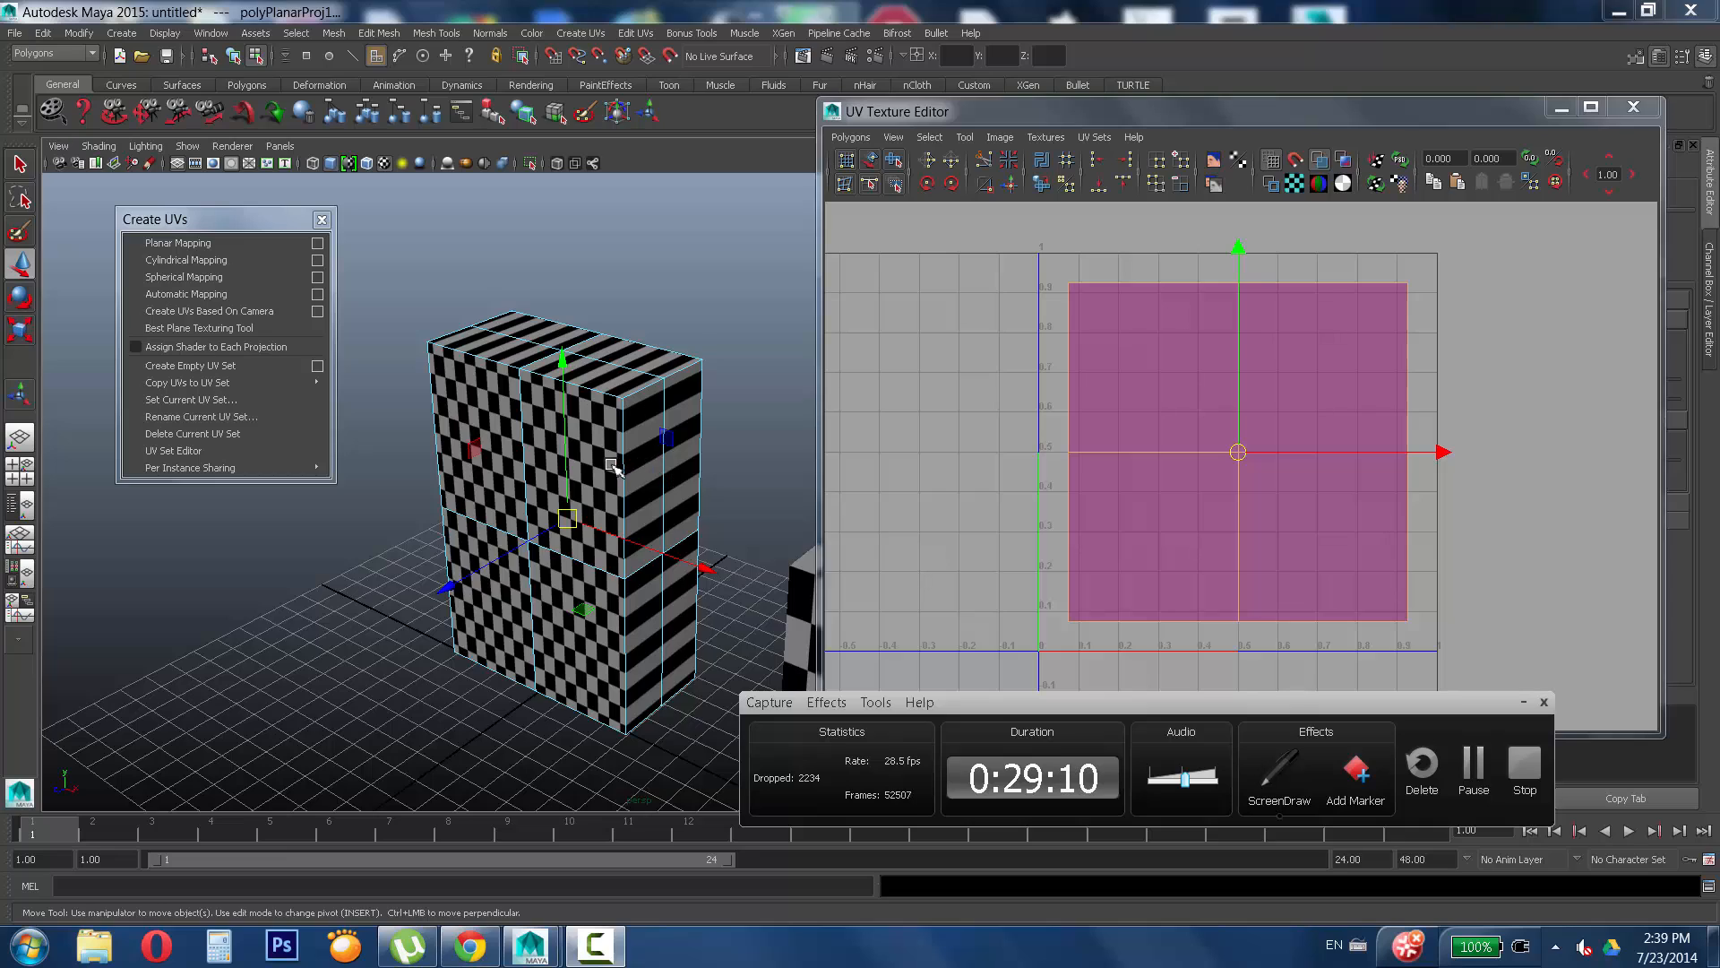
Mark the edges of the box's underside in red with ScreenDraw, add arrows showing it unfolding, and clear the drawing.
alt+drag(660, 475, 644, 418)
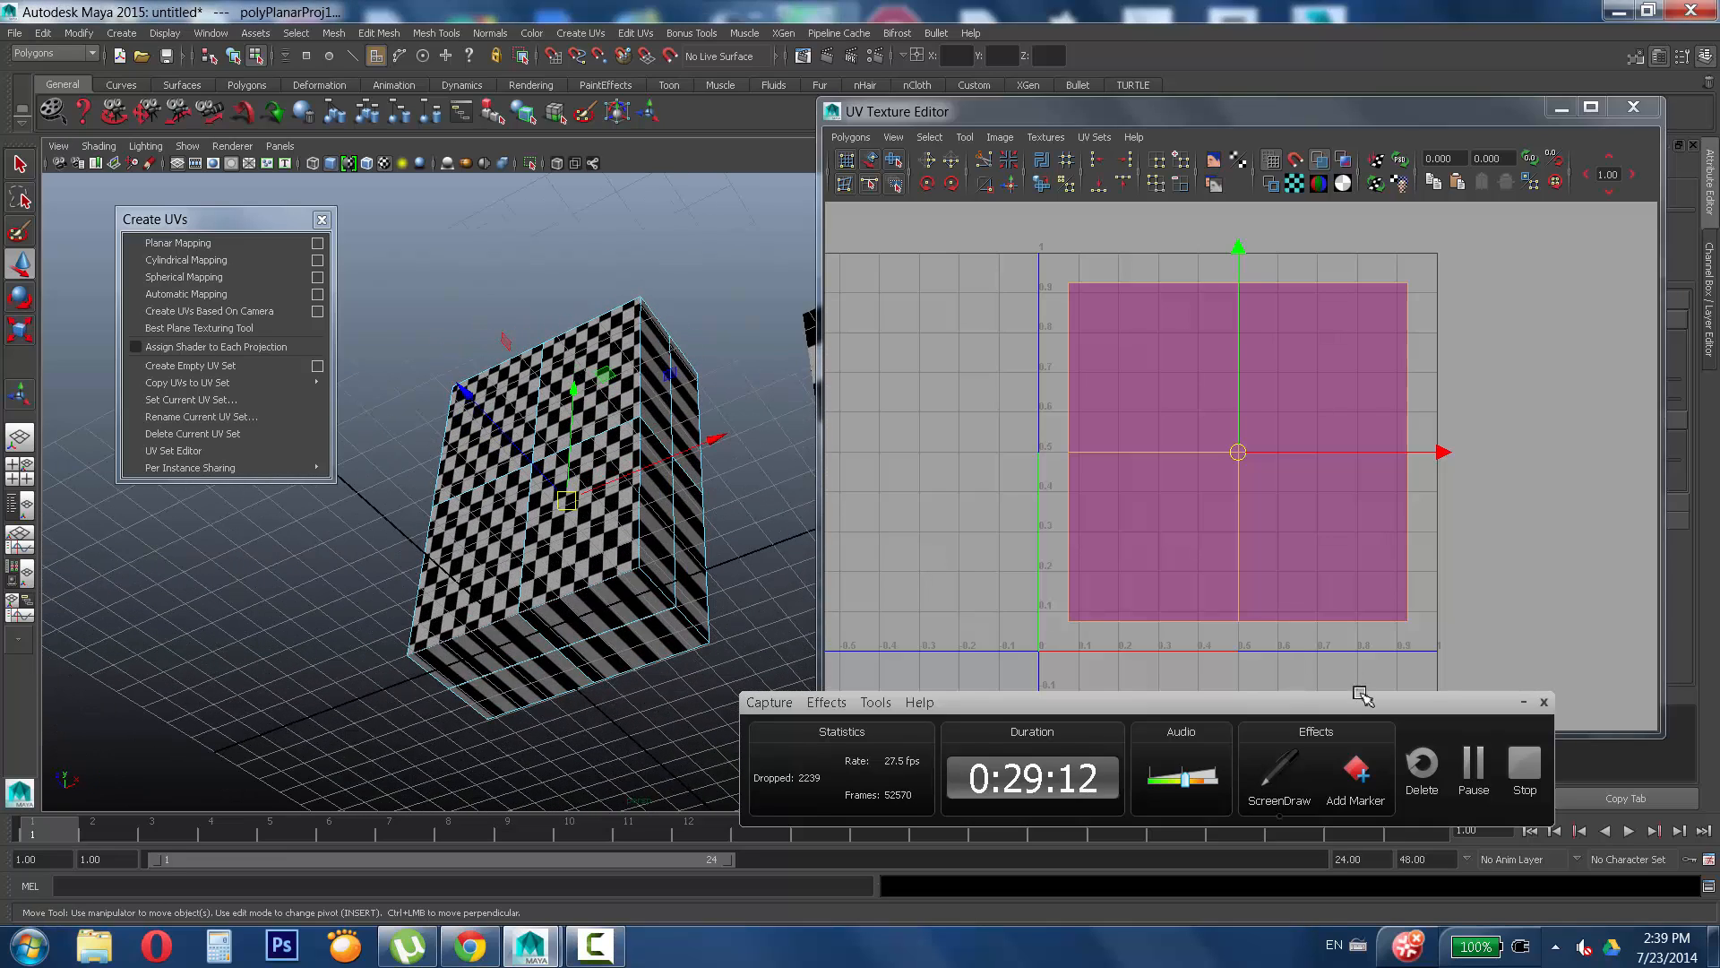
click(1290, 773)
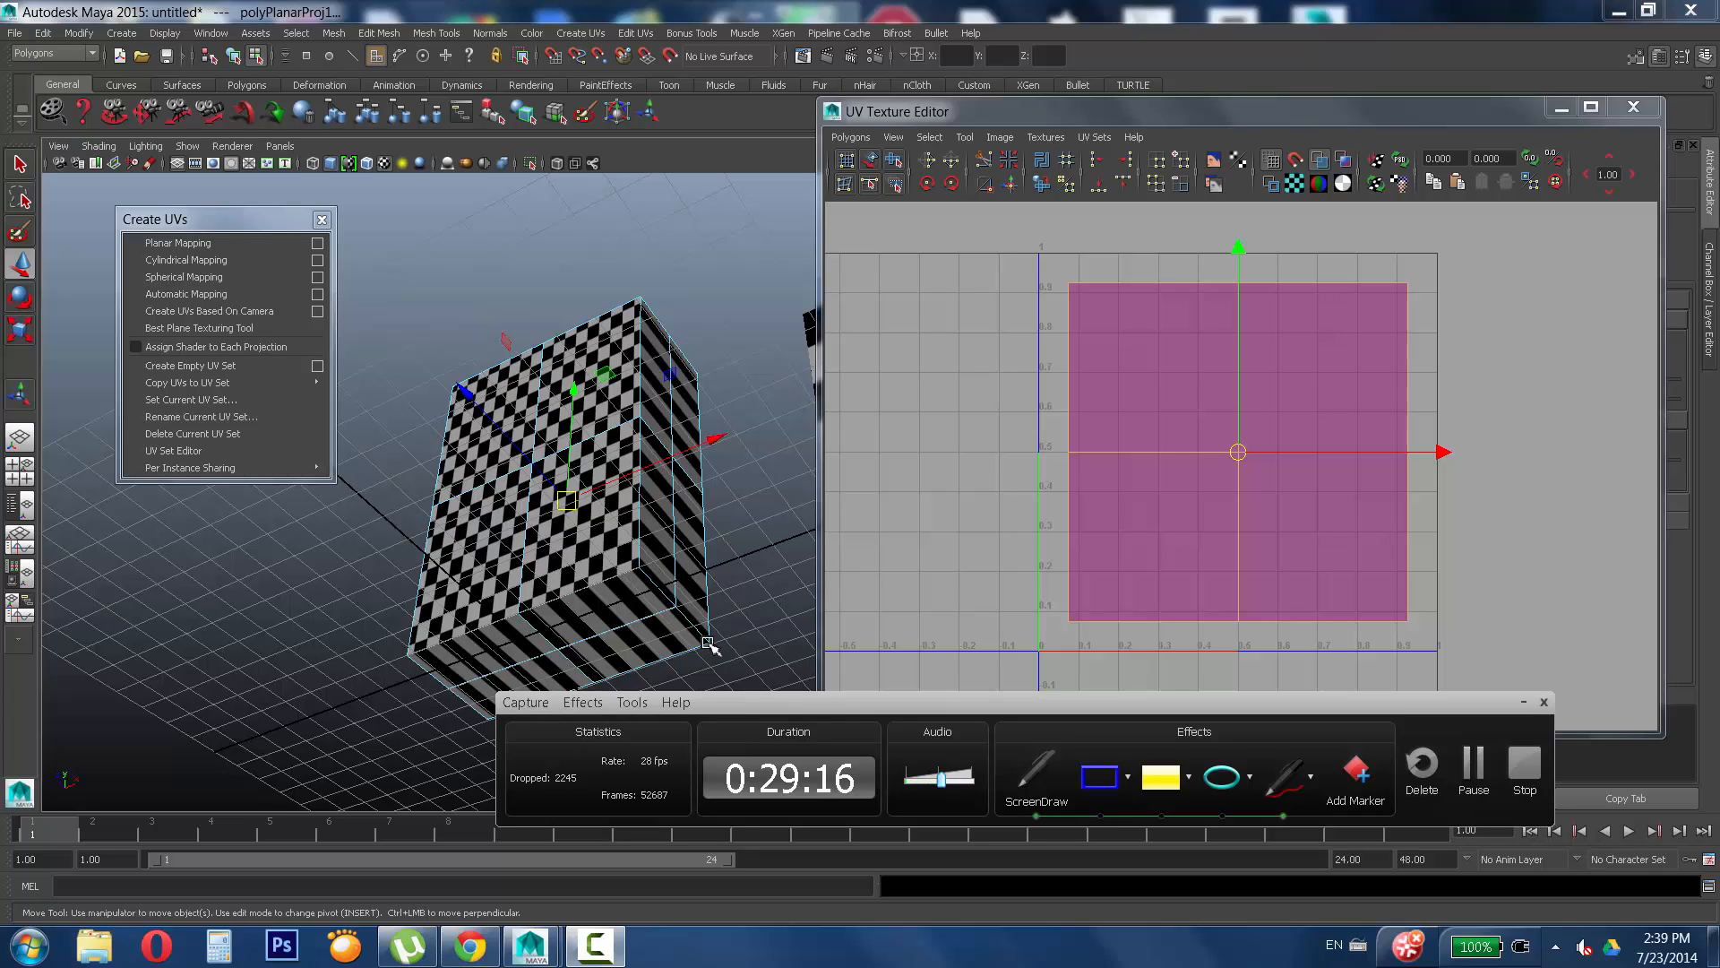
mouse_move(706, 642)
mouse_down()
mouse_move(632, 567)
mouse_move(531, 598)
mouse_move(414, 649)
mouse_move(475, 722)
mouse_up()
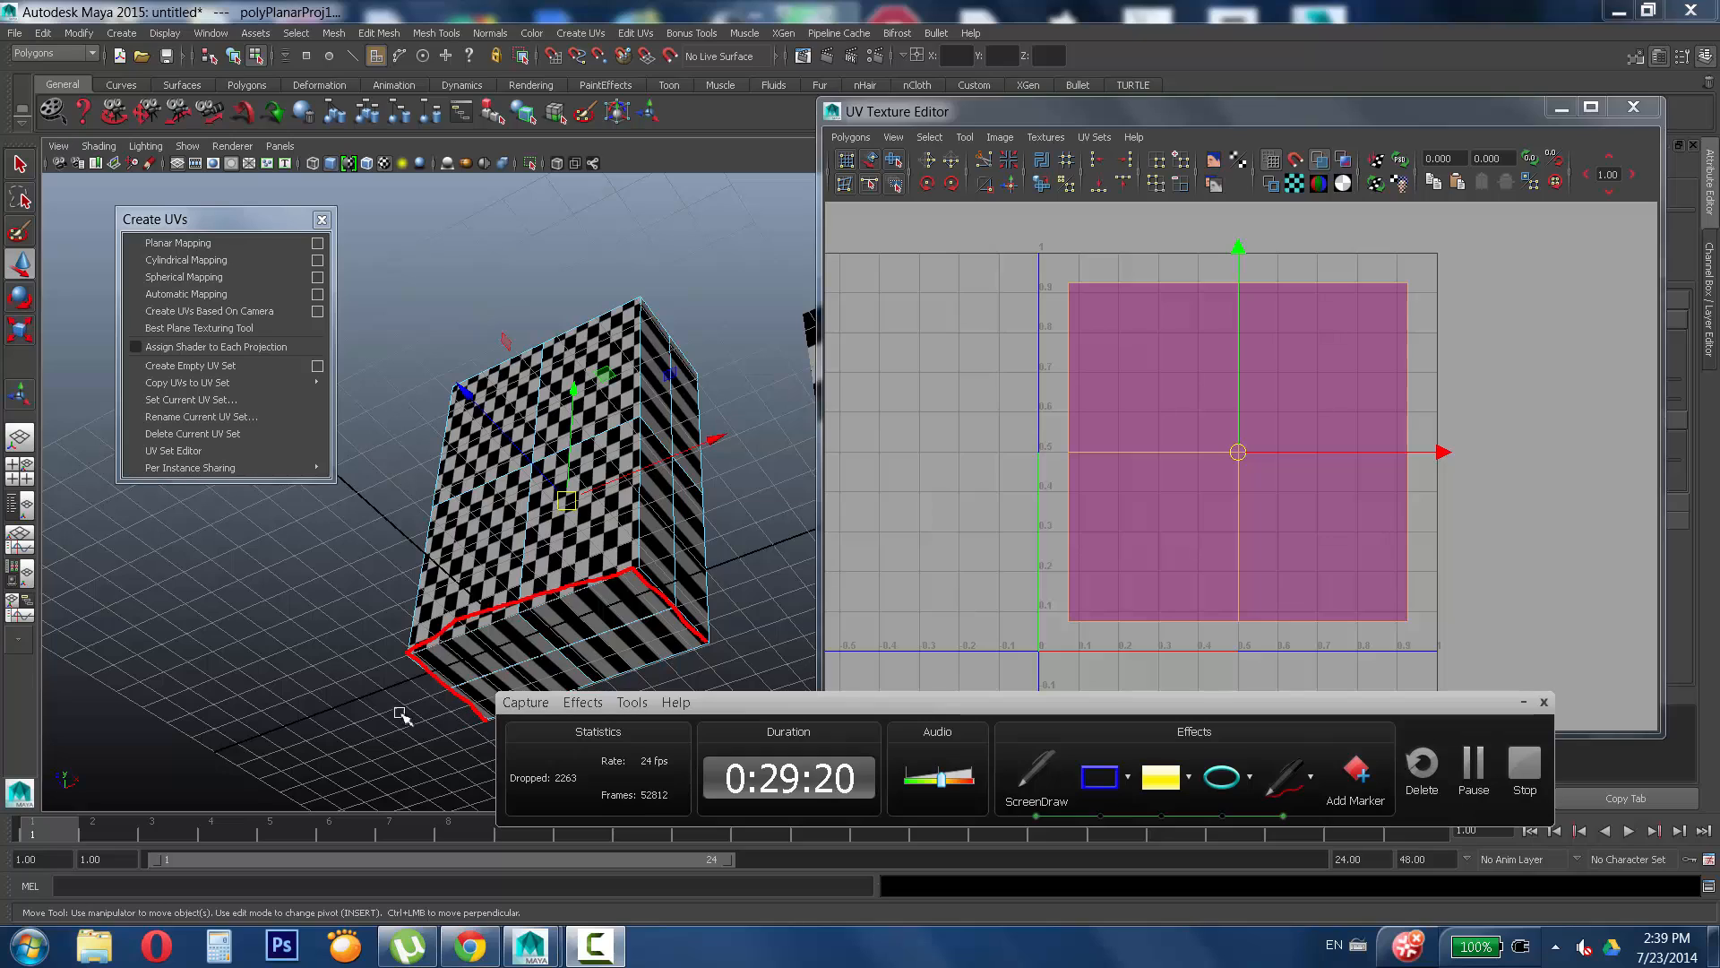
mouse_move(464, 663)
mouse_down()
mouse_move(450, 759)
mouse_move(487, 782)
mouse_move(476, 752)
mouse_up()
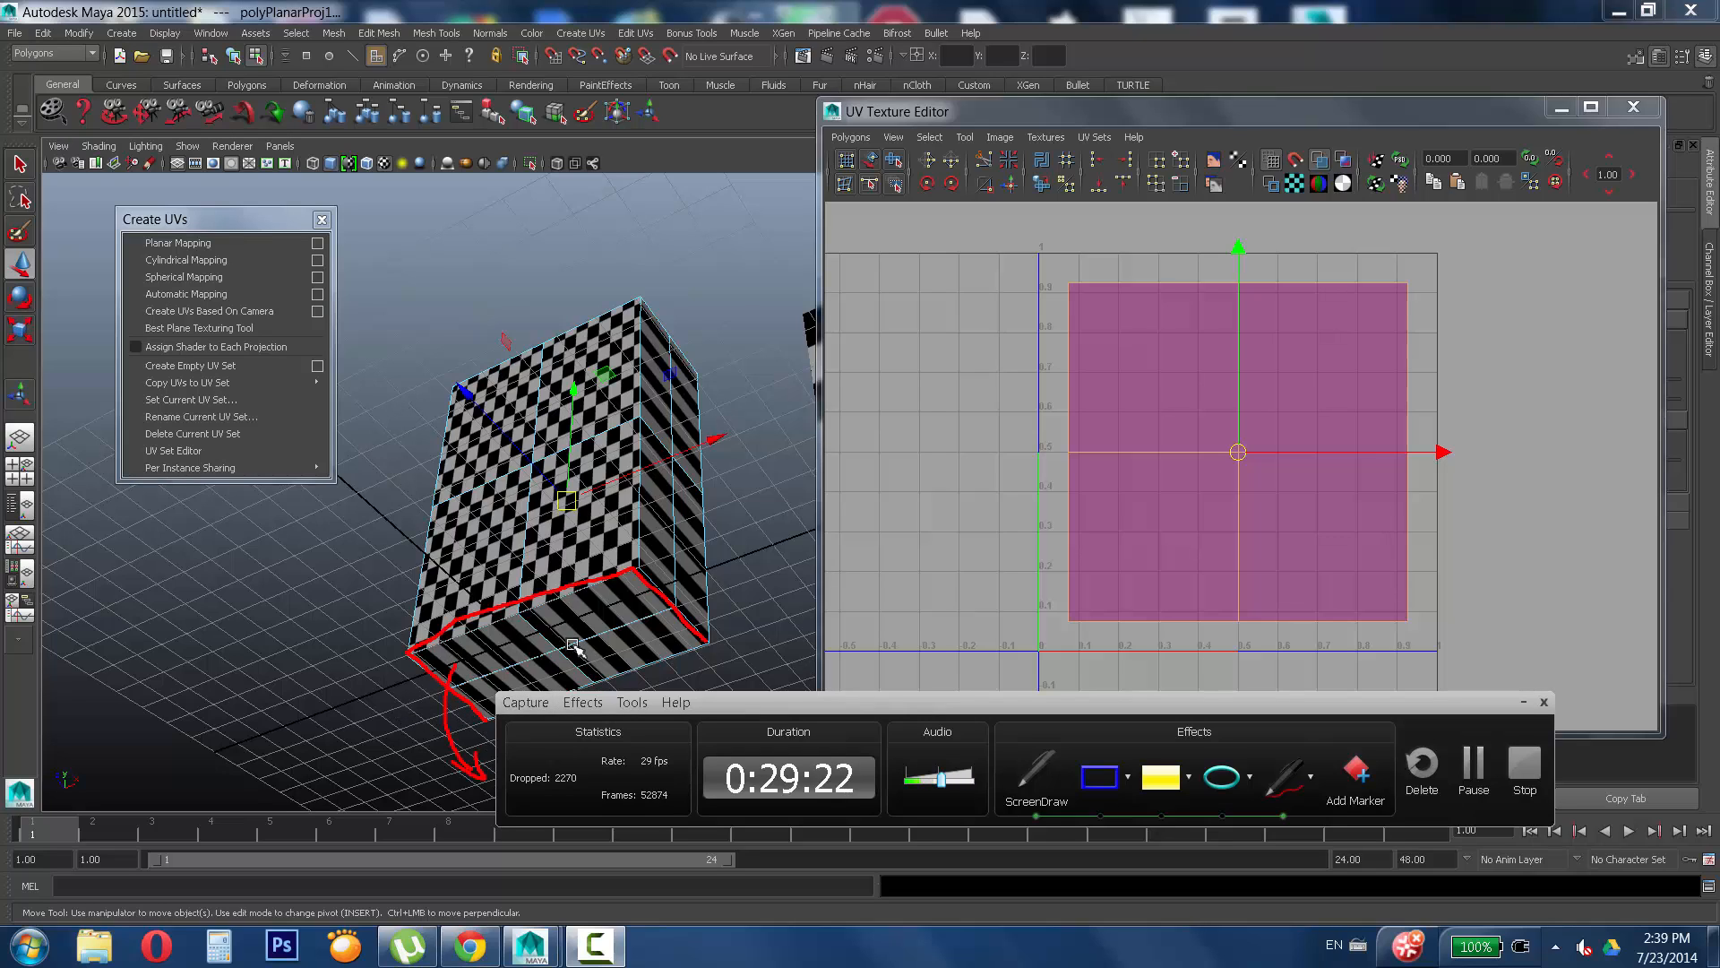
mouse_move(586, 627)
mouse_down()
mouse_move(645, 679)
mouse_move(633, 701)
mouse_up()
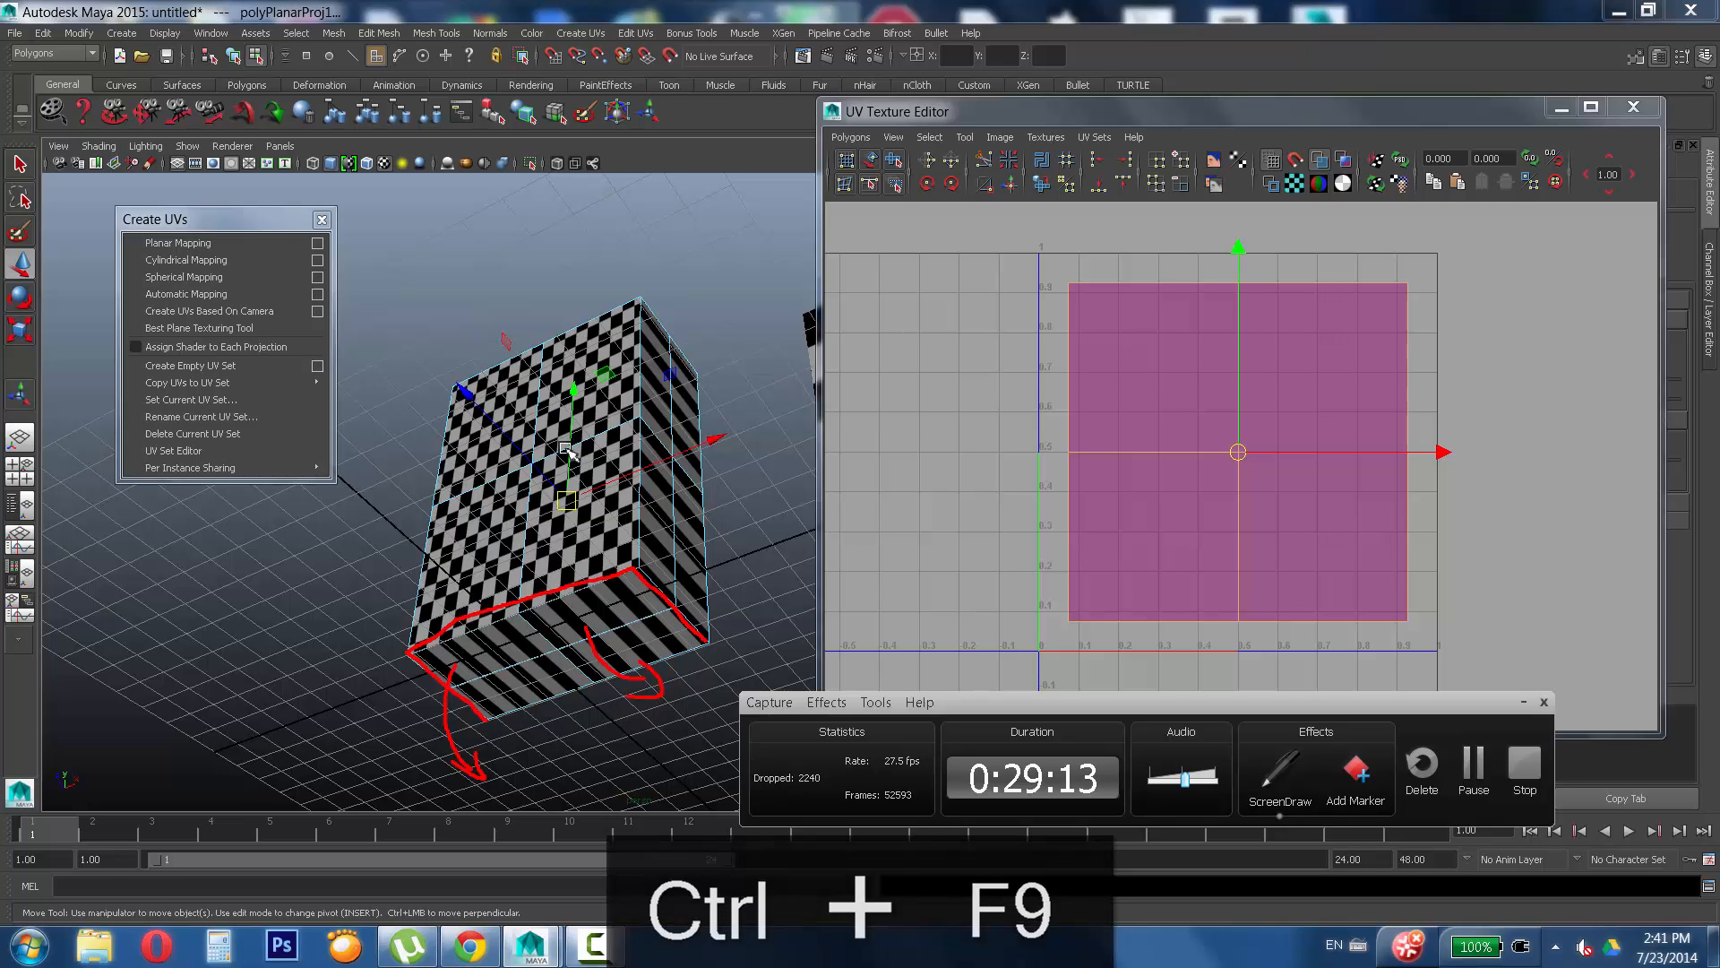
key(ctrl+Escape)
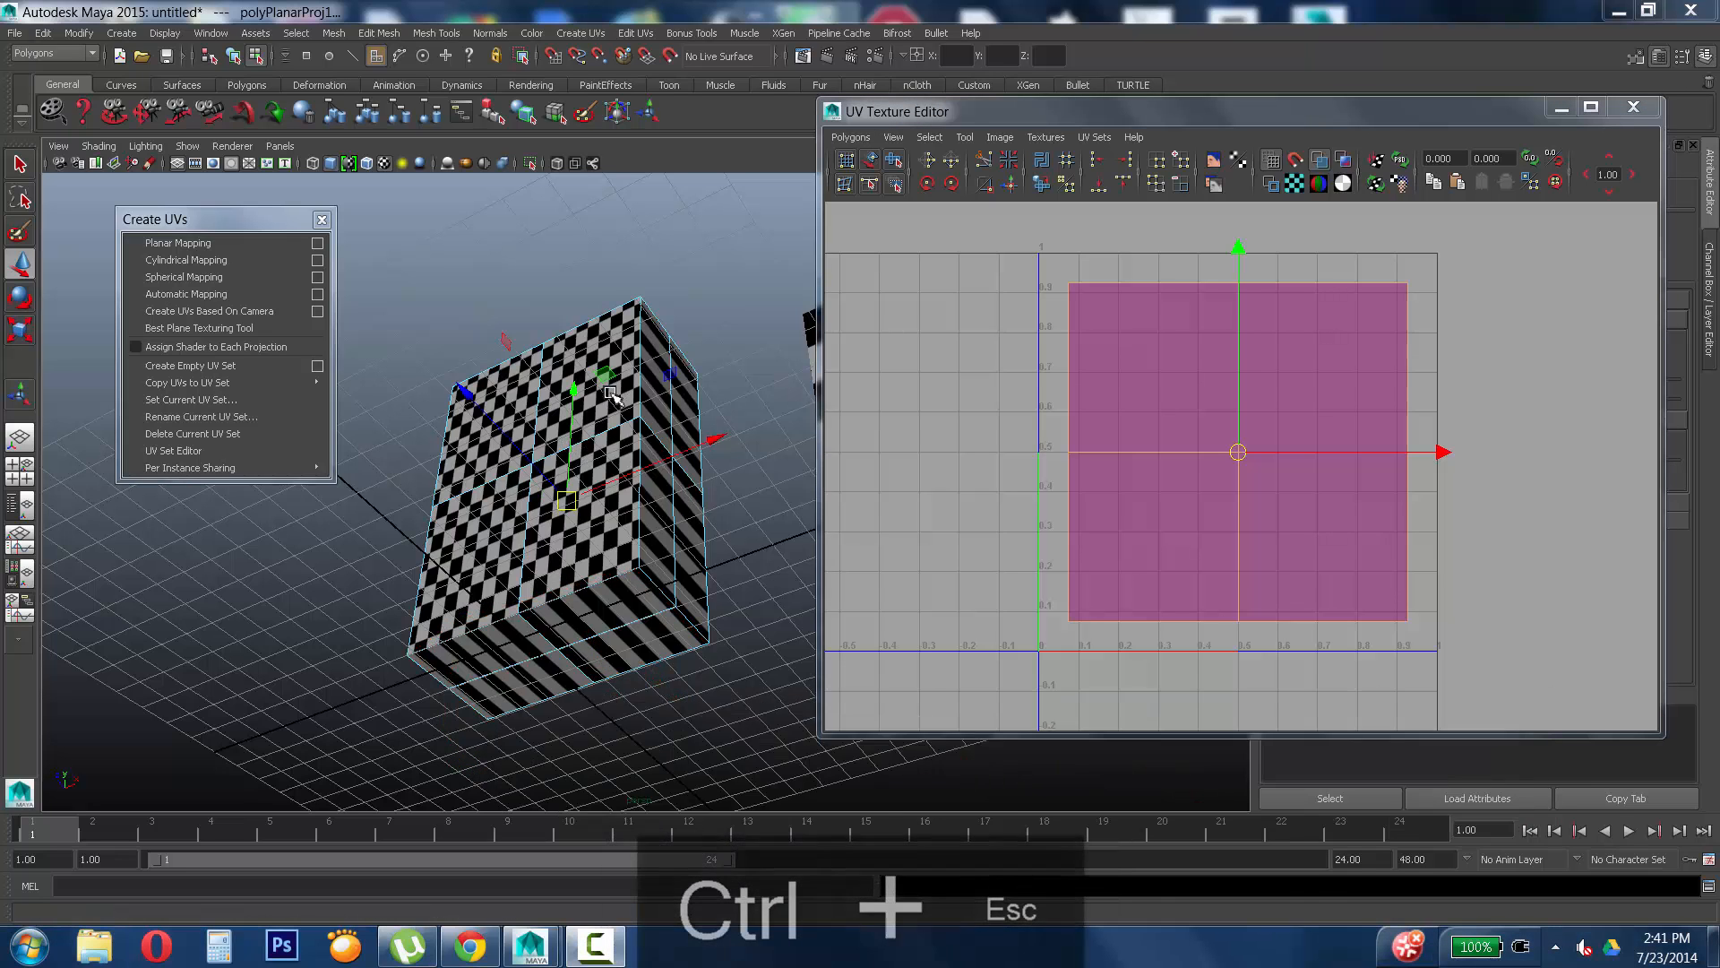
alt+drag(612, 395, 603, 506)
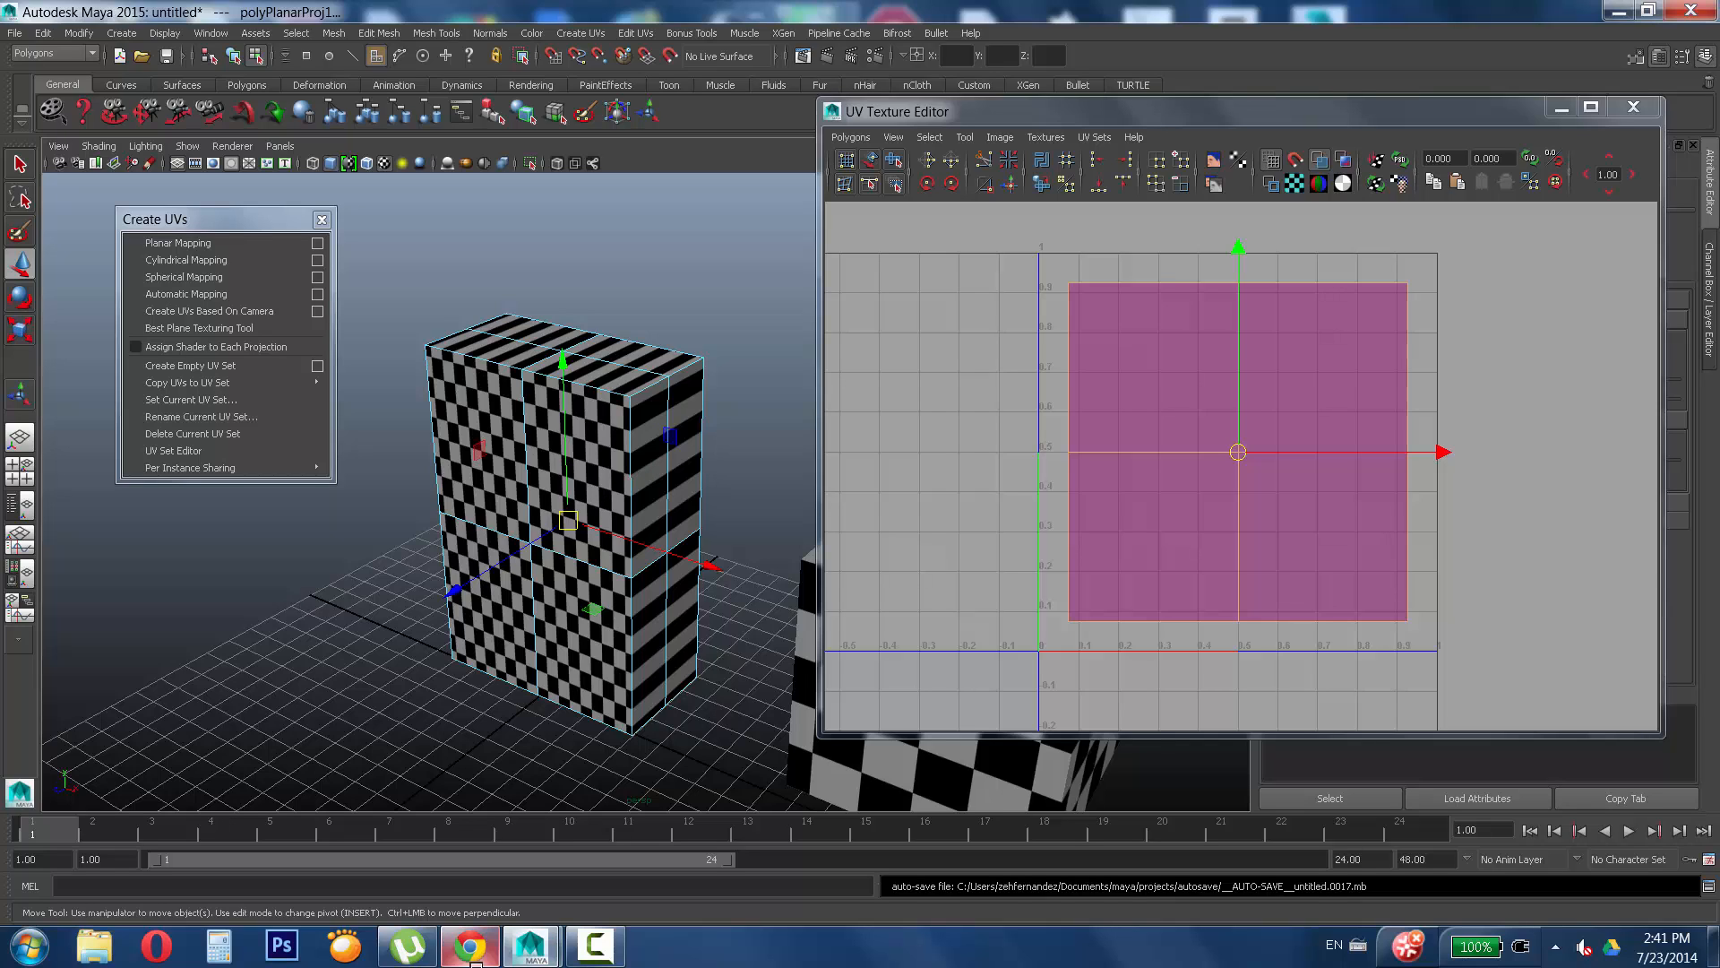
click(595, 945)
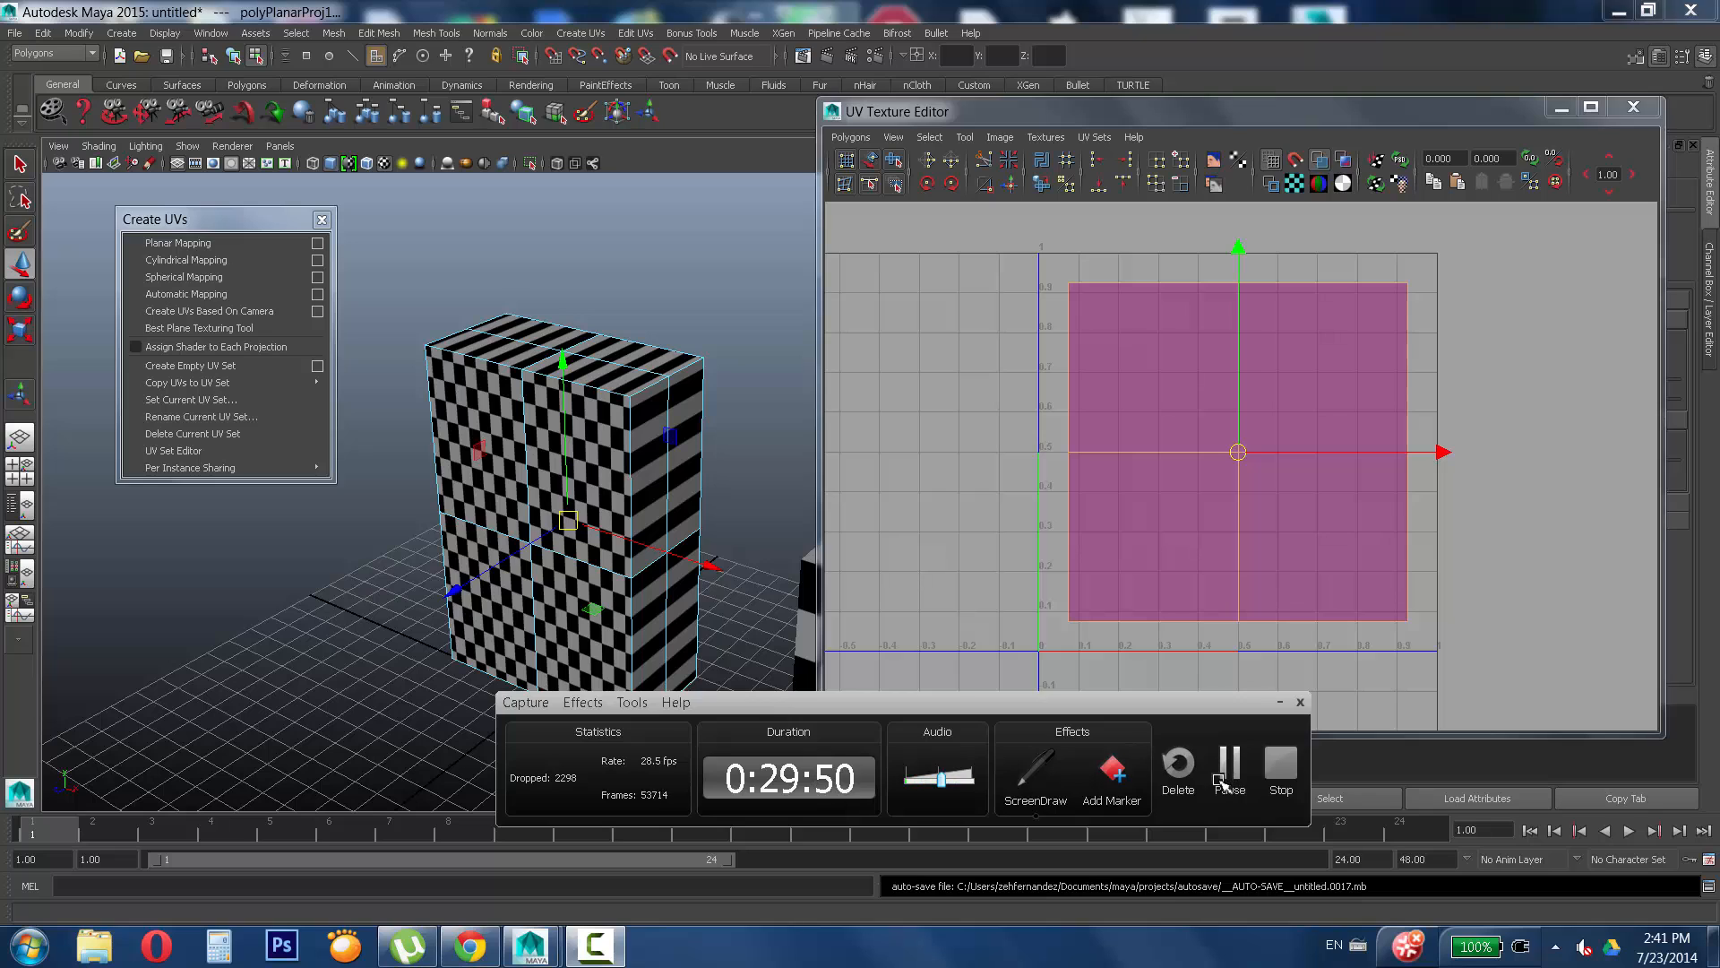
click(1230, 763)
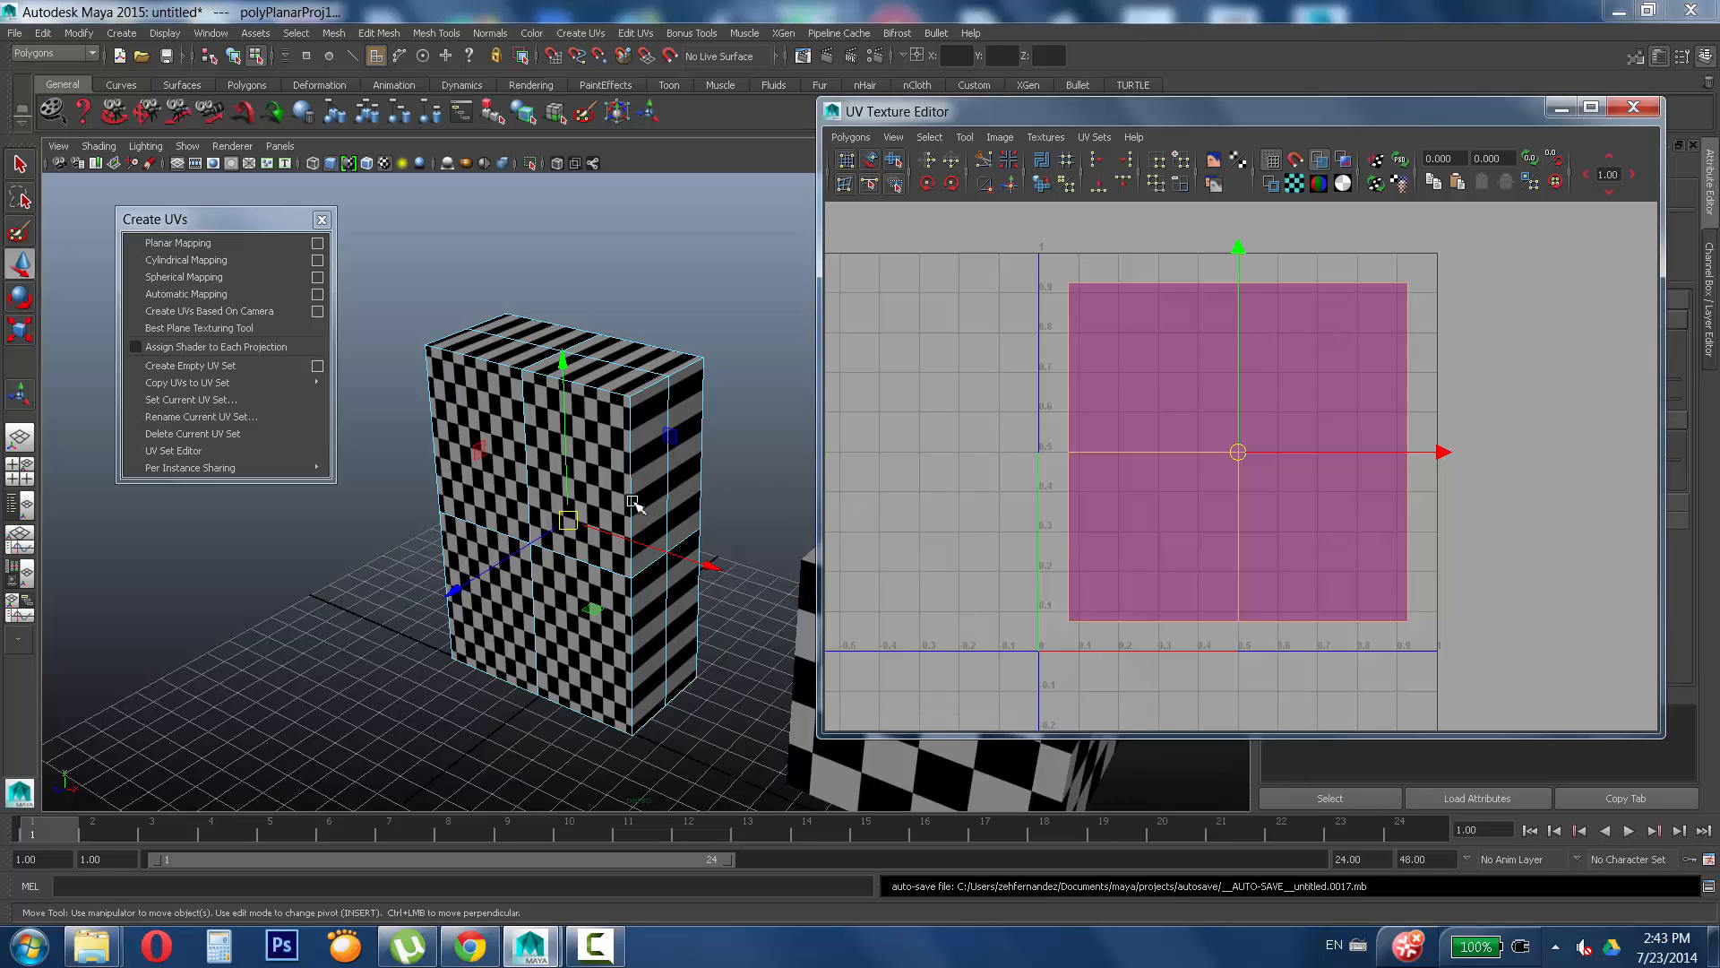
mouse_move(633, 502)
alt+mouse_down()
mouse_move(636, 484)
mouse_move(641, 506)
alt+mouse_up()
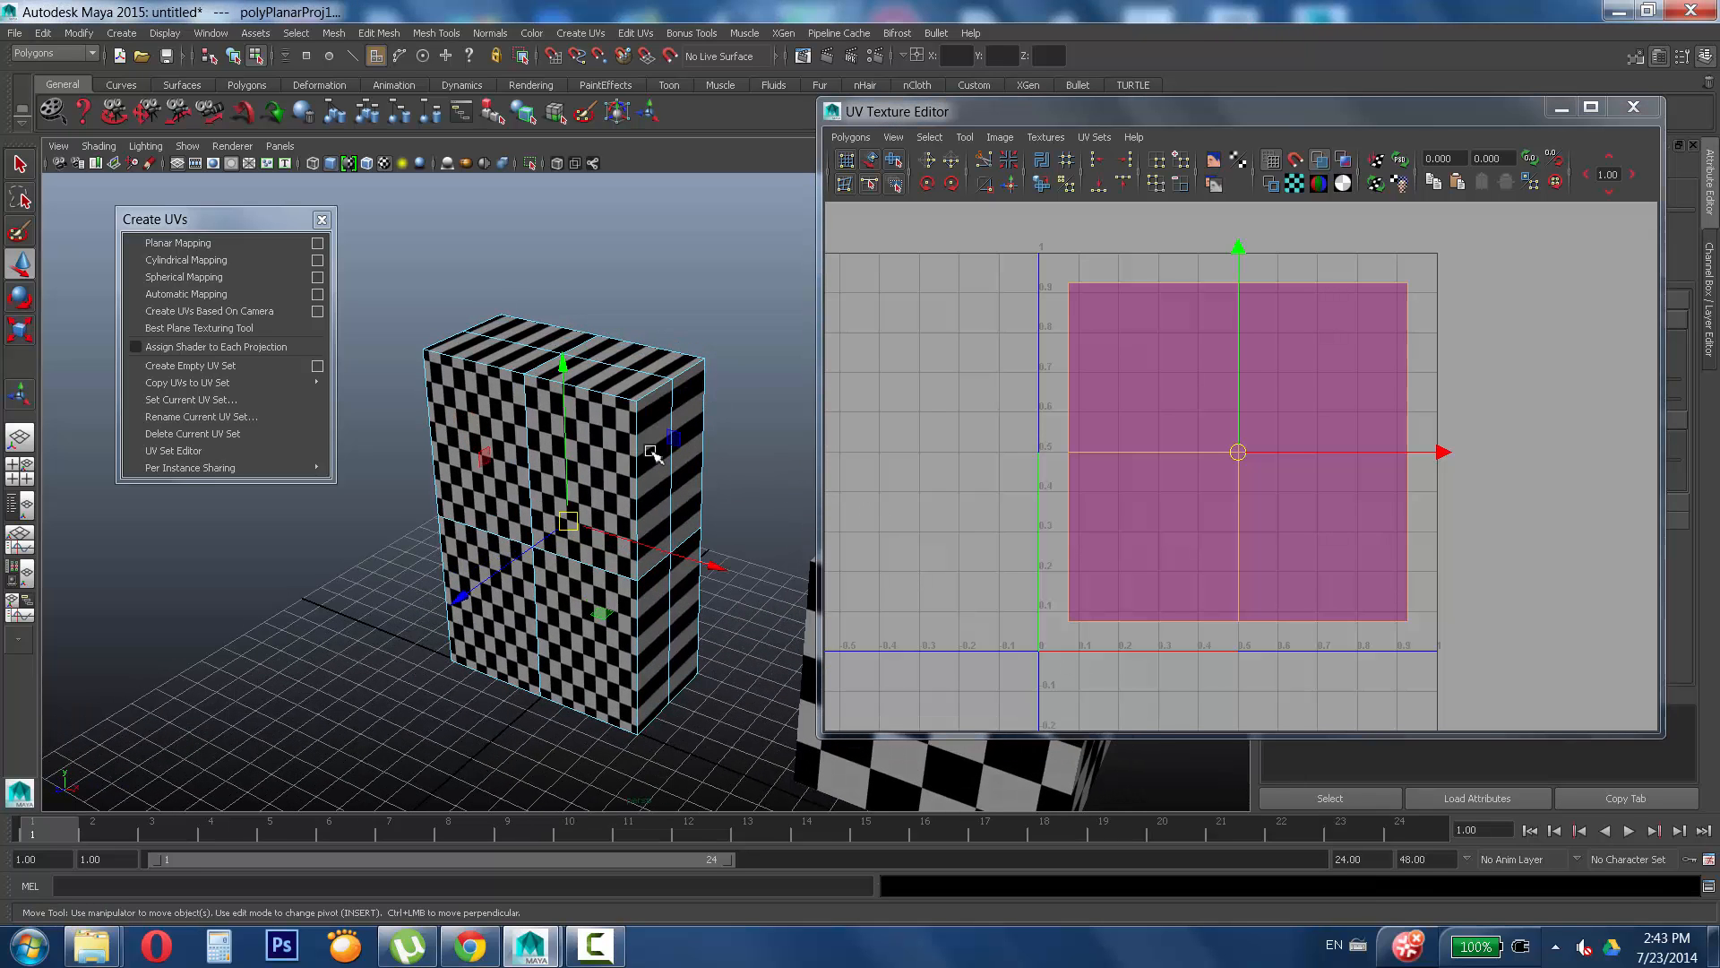
Switch to the recorder's ScreenDraw and mark the box's outer vertical edge and top edges in red, adding an arrow that unfolds the top.
alt+drag(488, 461, 731, 489)
alt+drag(708, 431, 638, 396)
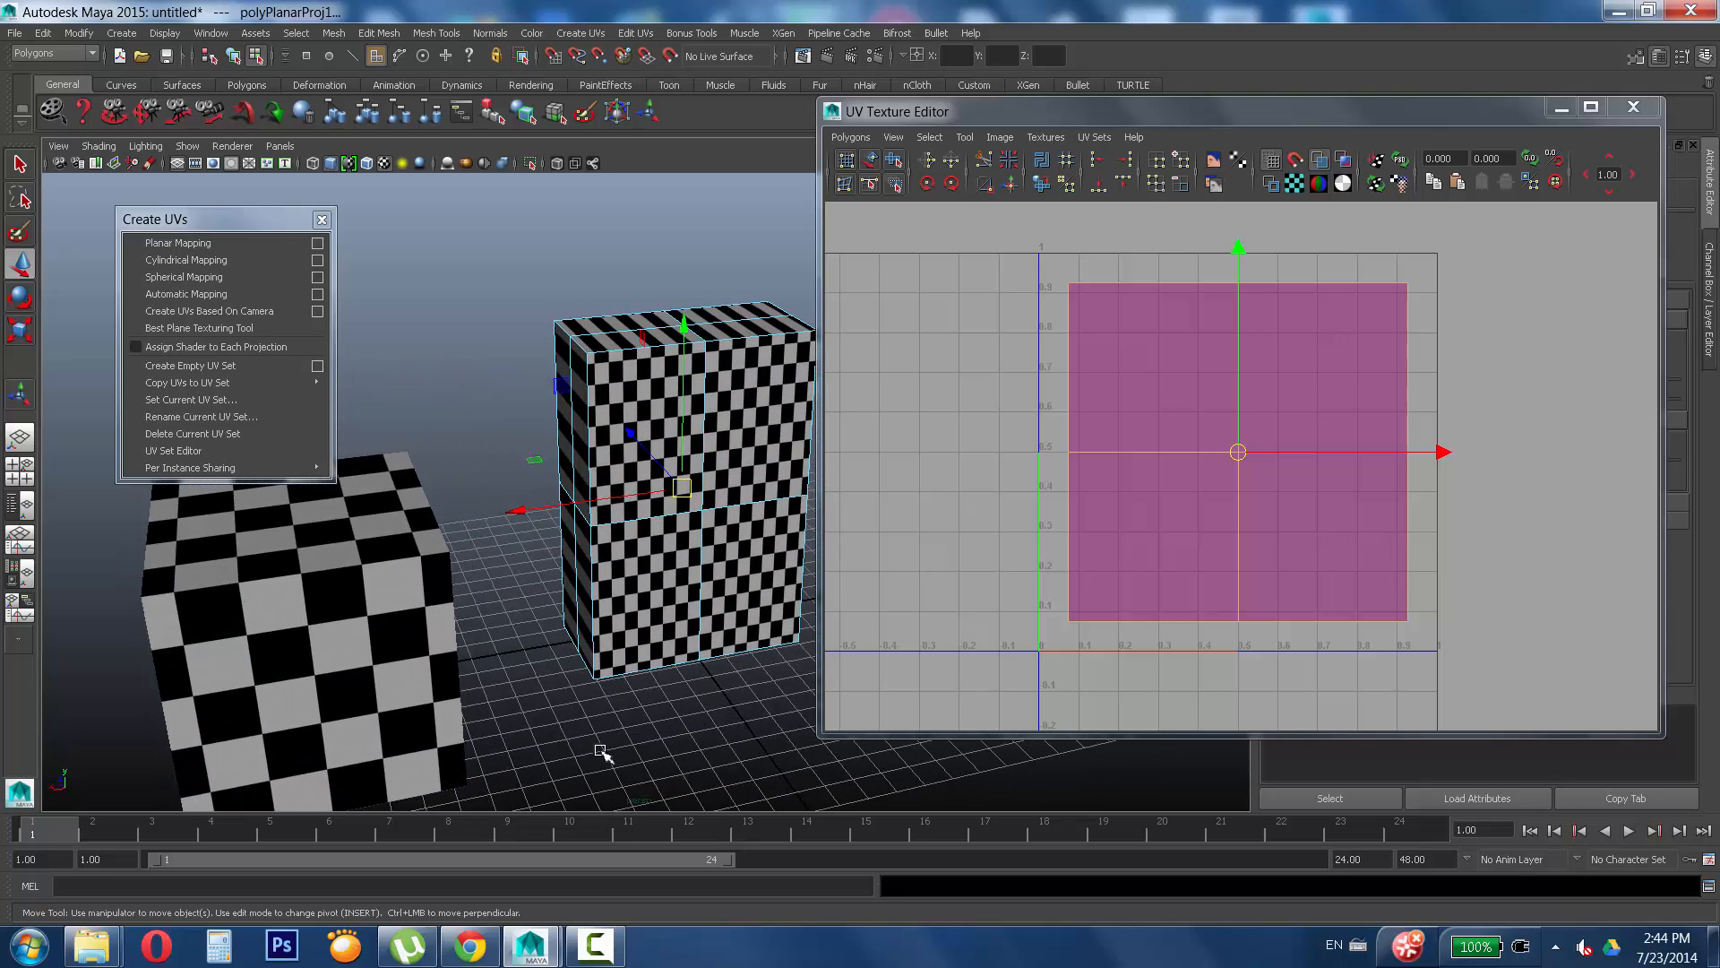
mouse_move(563, 512)
alt+mouse_down()
mouse_move(741, 511)
mouse_move(573, 515)
alt+mouse_up()
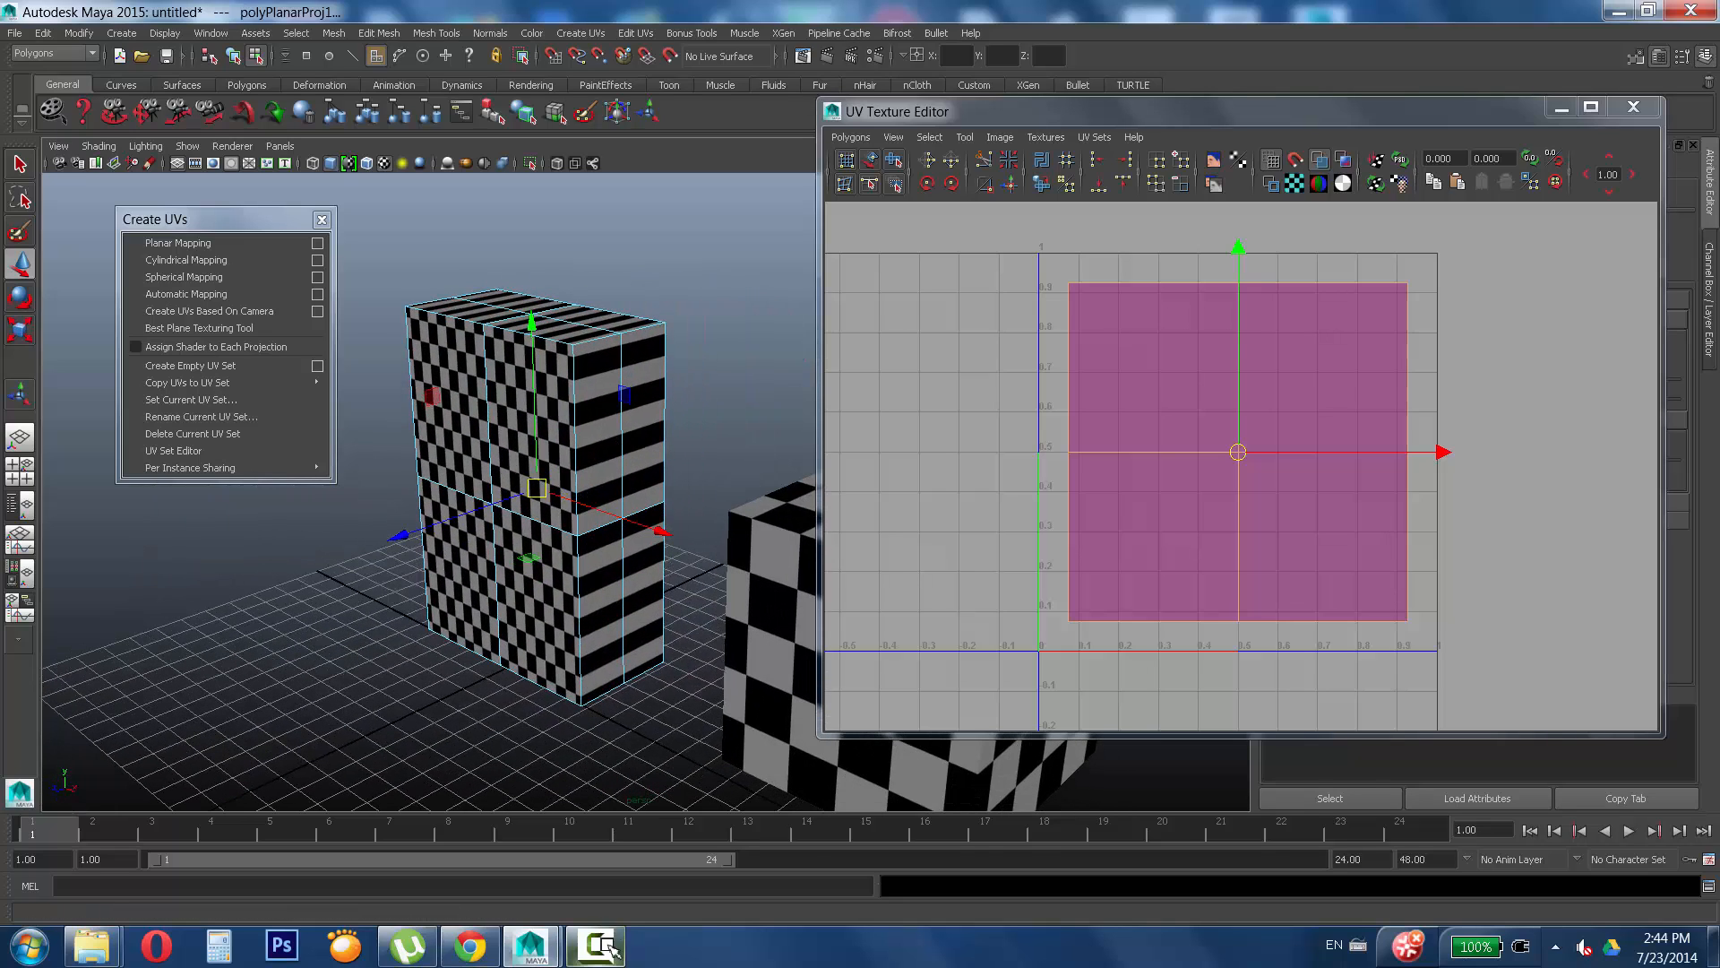
click(594, 945)
alt+middle_drag(655, 412, 655, 419)
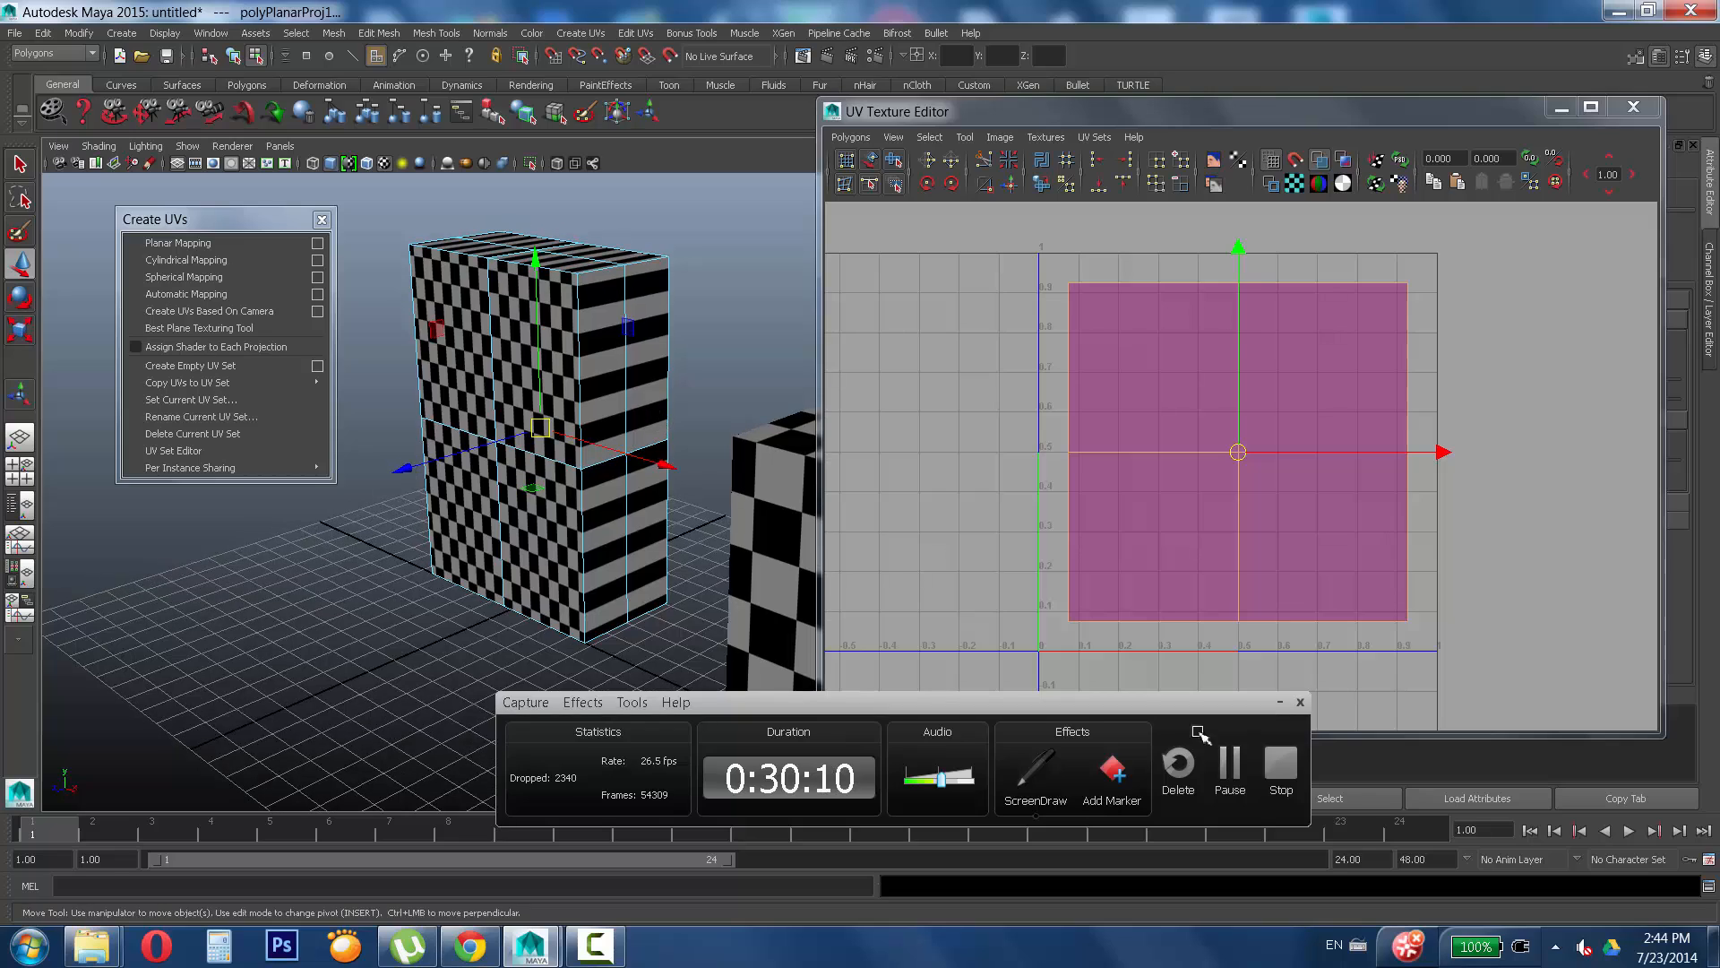
click(1037, 777)
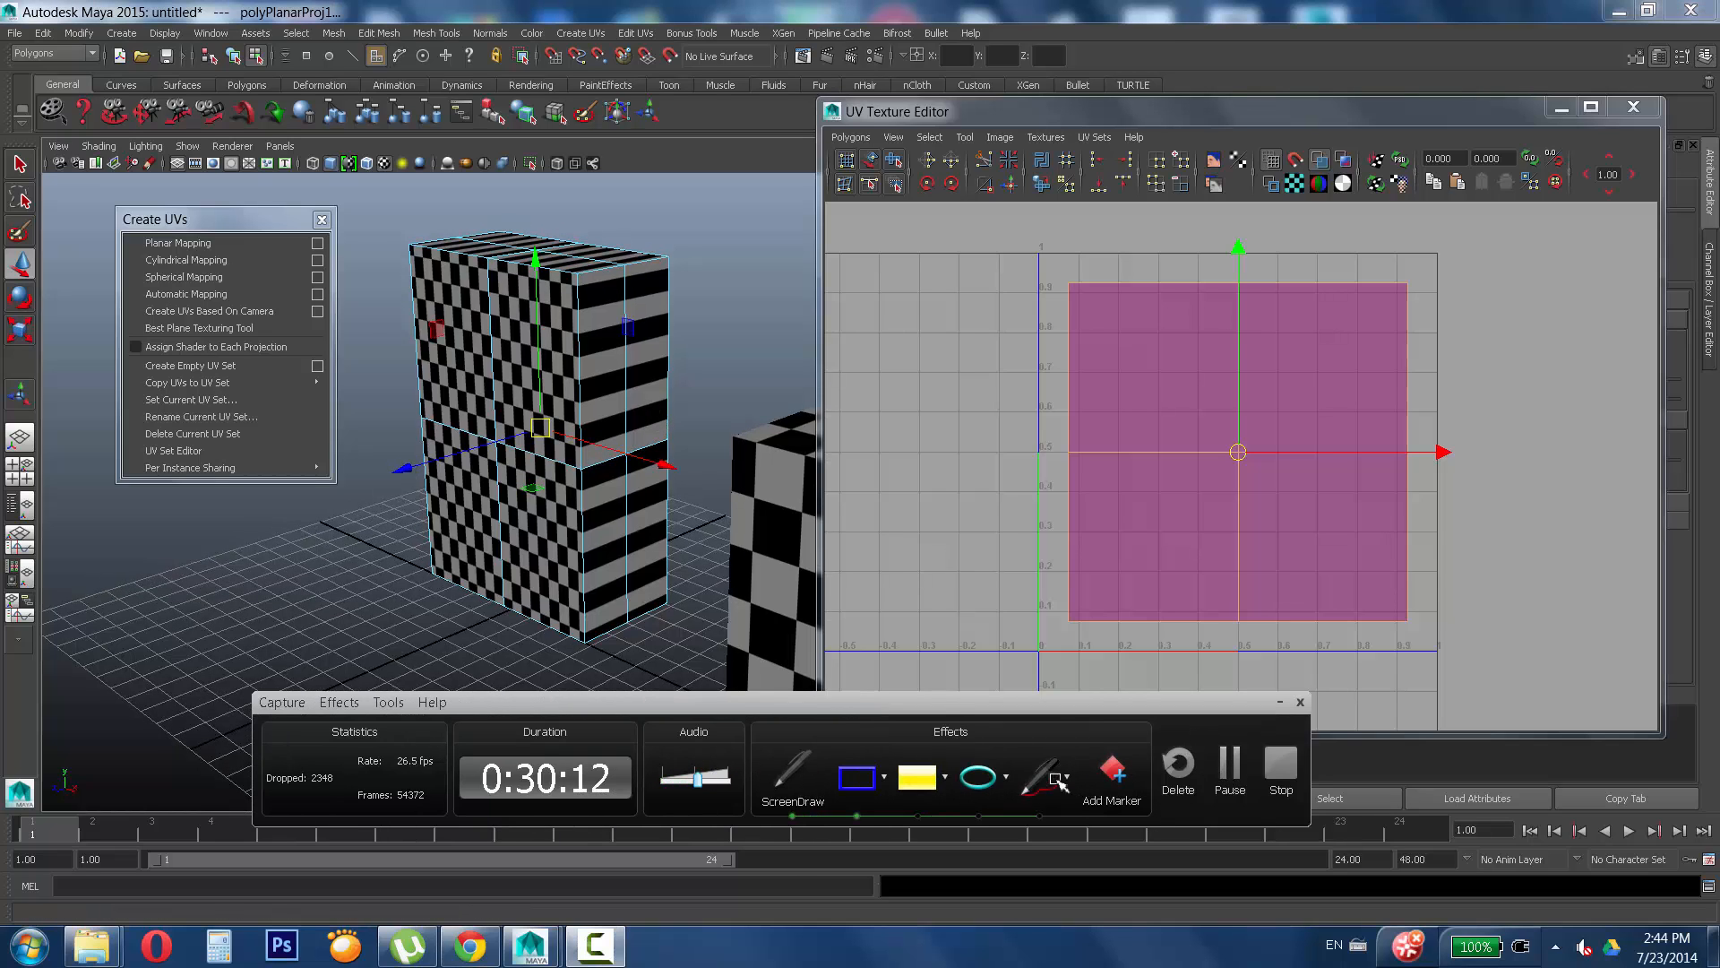
drag(671, 262, 661, 603)
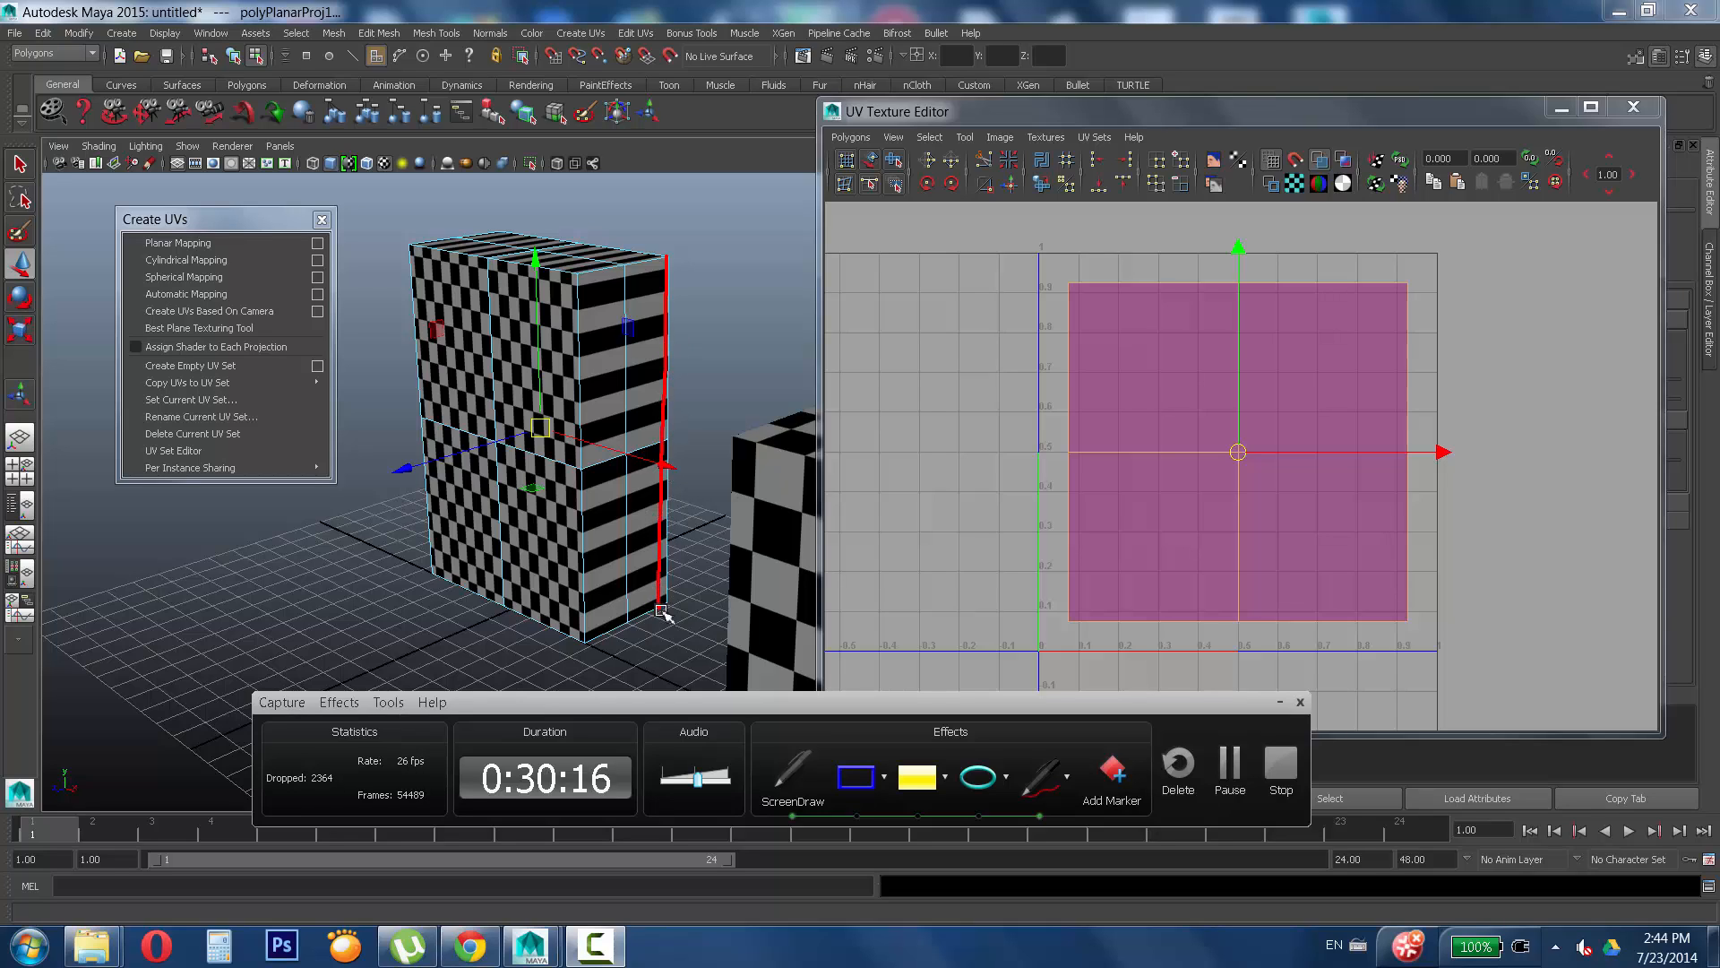
drag(661, 261, 577, 269)
drag(408, 248, 574, 278)
mouse_move(445, 245)
mouse_down()
mouse_move(629, 187)
mouse_move(625, 204)
mouse_up()
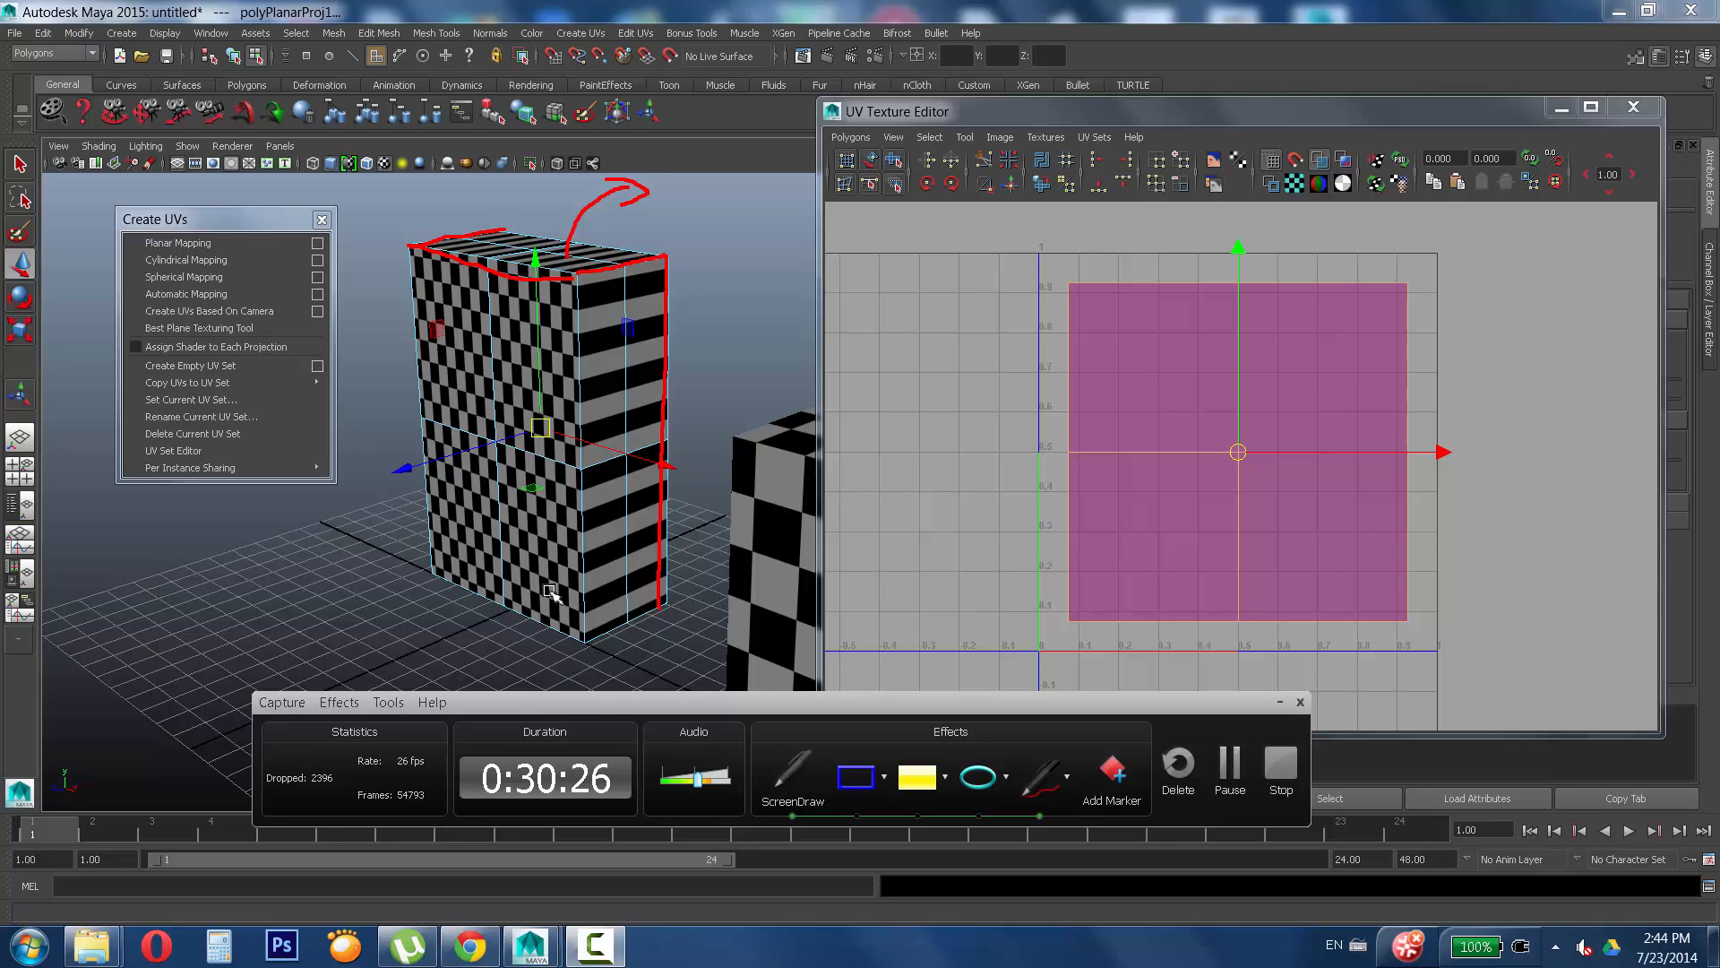
Draw red arrows showing the underside and the narrow side unfolding, clear the drawing, and minimize the recorder.
mouse_move(538, 652)
mouse_down()
mouse_move(536, 683)
mouse_move(577, 678)
mouse_up()
mouse_move(627, 498)
mouse_down()
mouse_move(618, 532)
mouse_move(185, 568)
mouse_move(148, 521)
mouse_move(224, 538)
mouse_up()
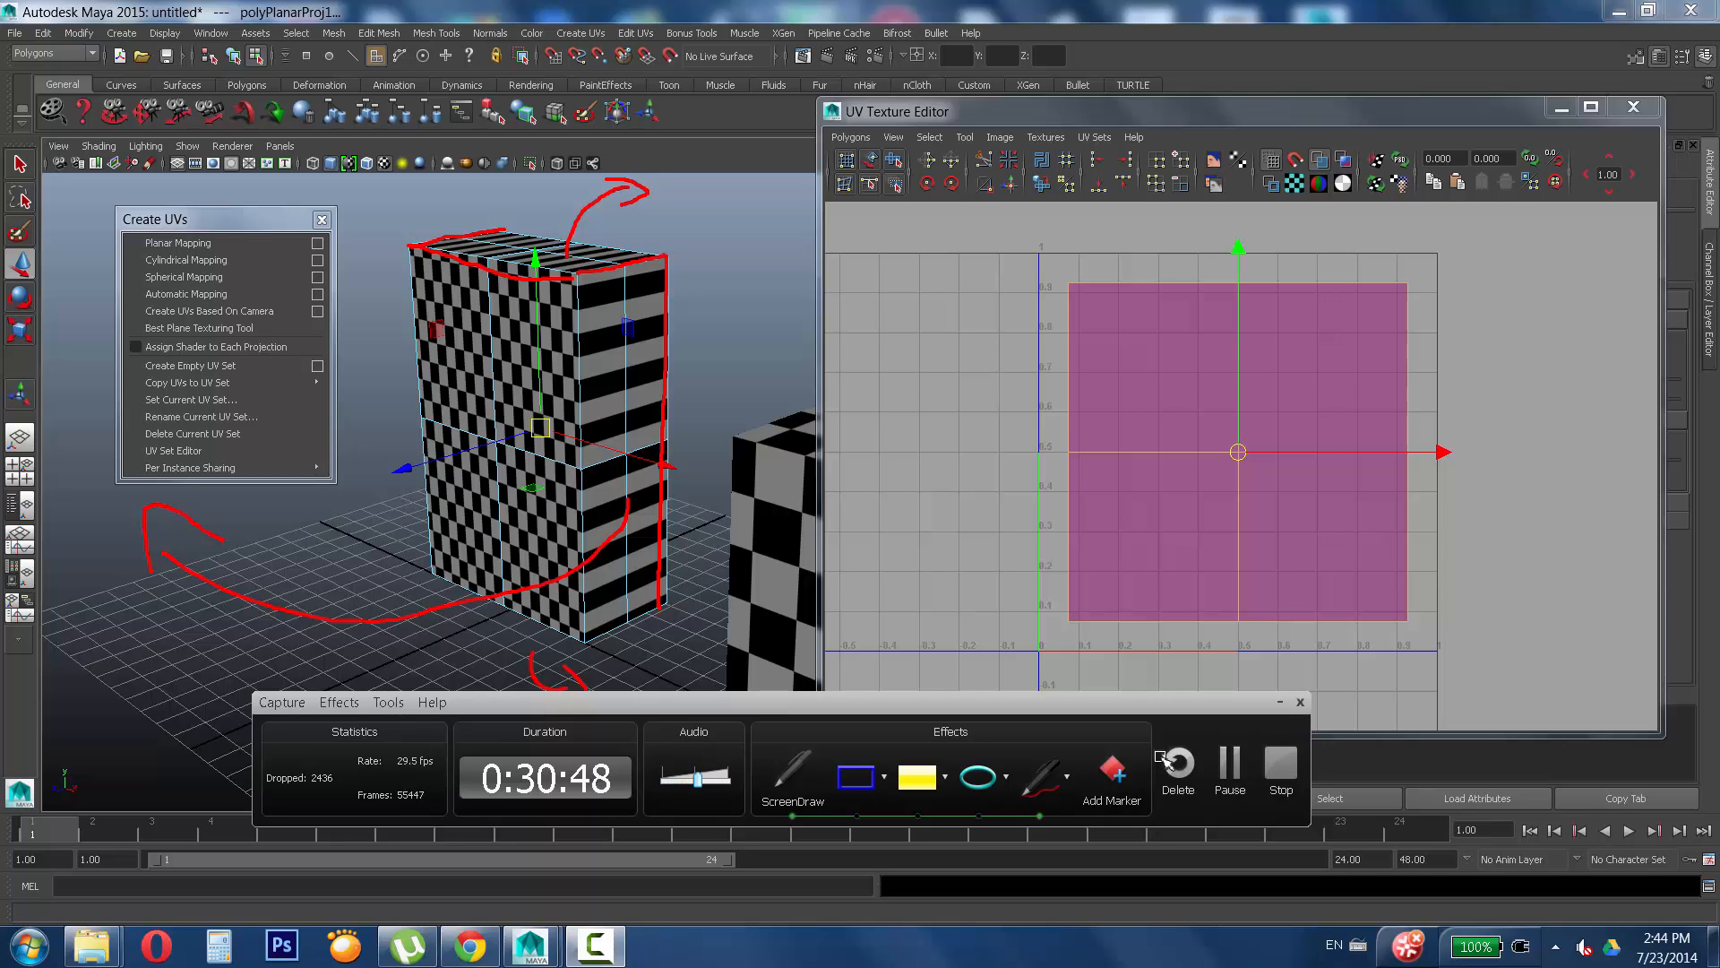
key(ctrl+Escape)
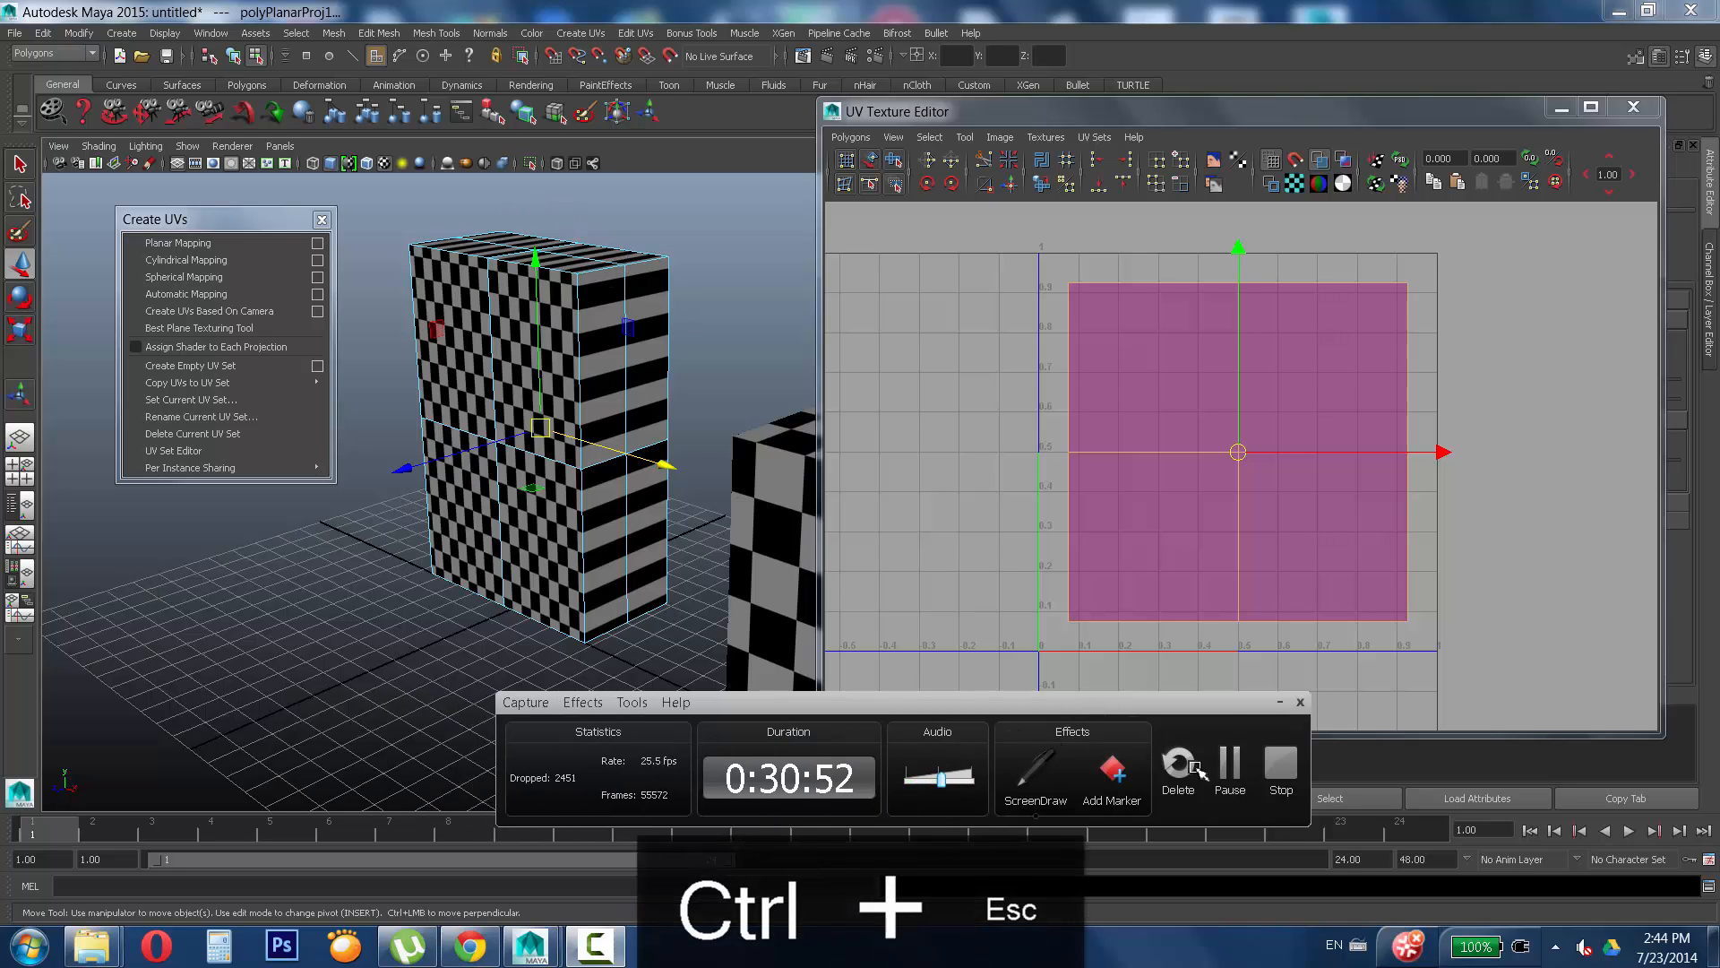
click(1281, 703)
Move the UV Texture Editor closer to the box and open the Windows Magnifier to examine the editor's tools enlarged.
alt+drag(641, 334, 631, 278)
alt+middle_drag(631, 269, 675, 348)
alt+drag(678, 352, 717, 392)
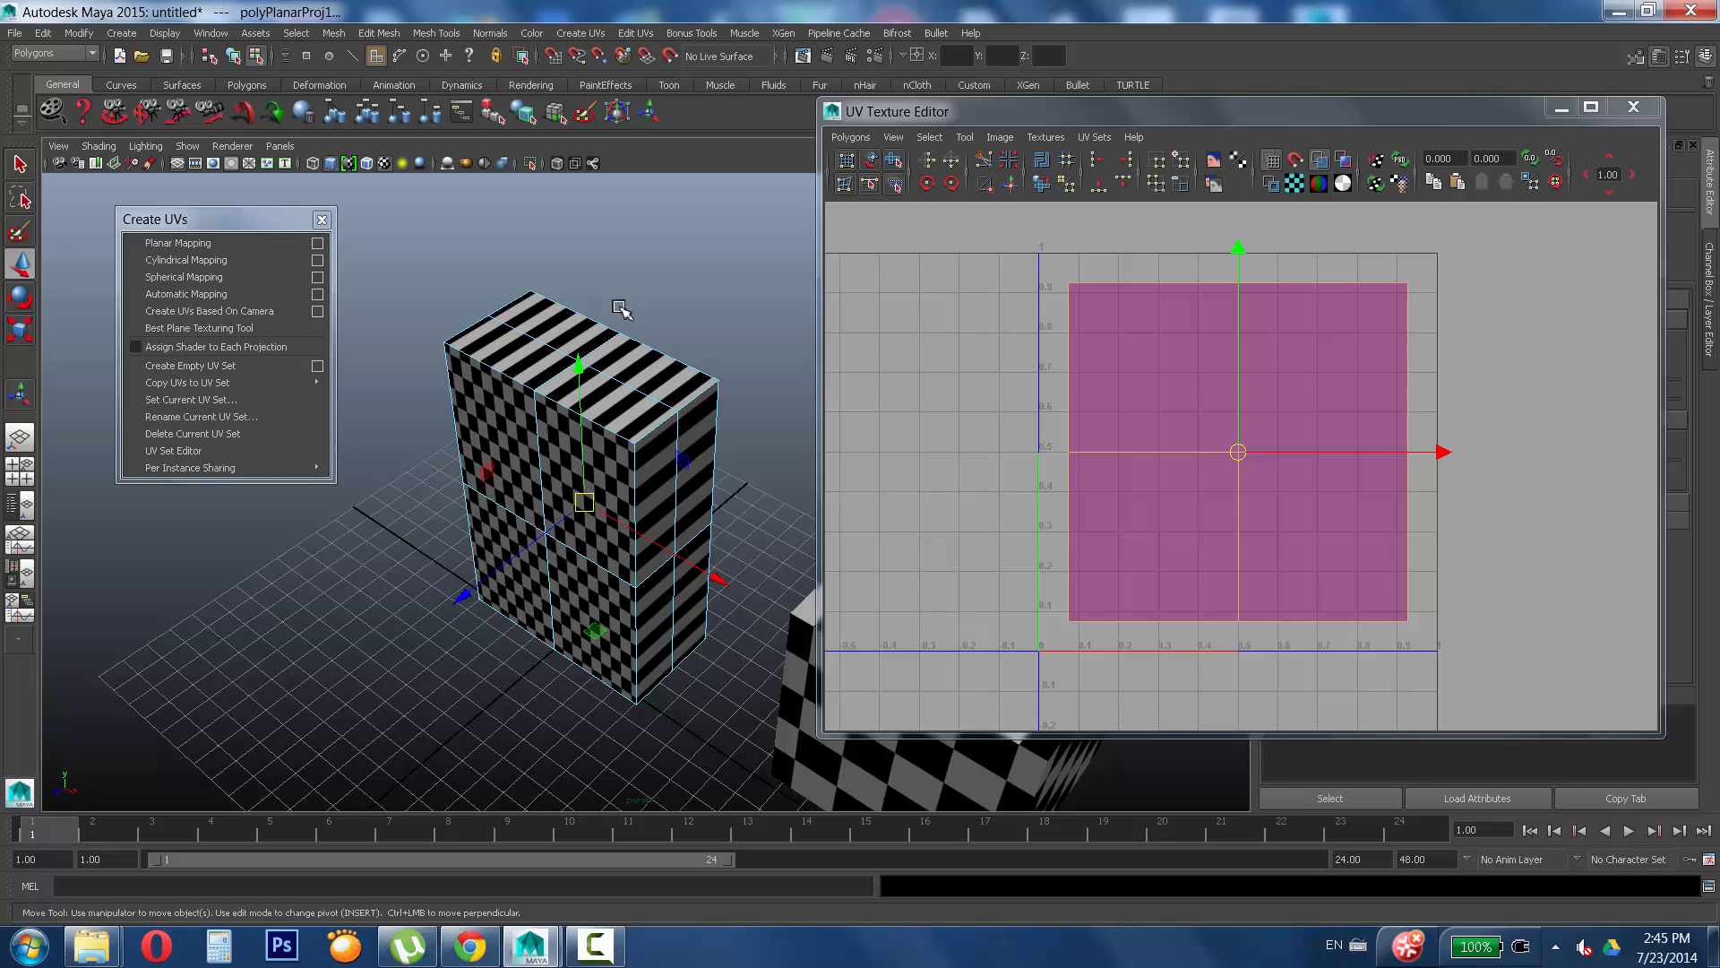
drag(1039, 109, 978, 126)
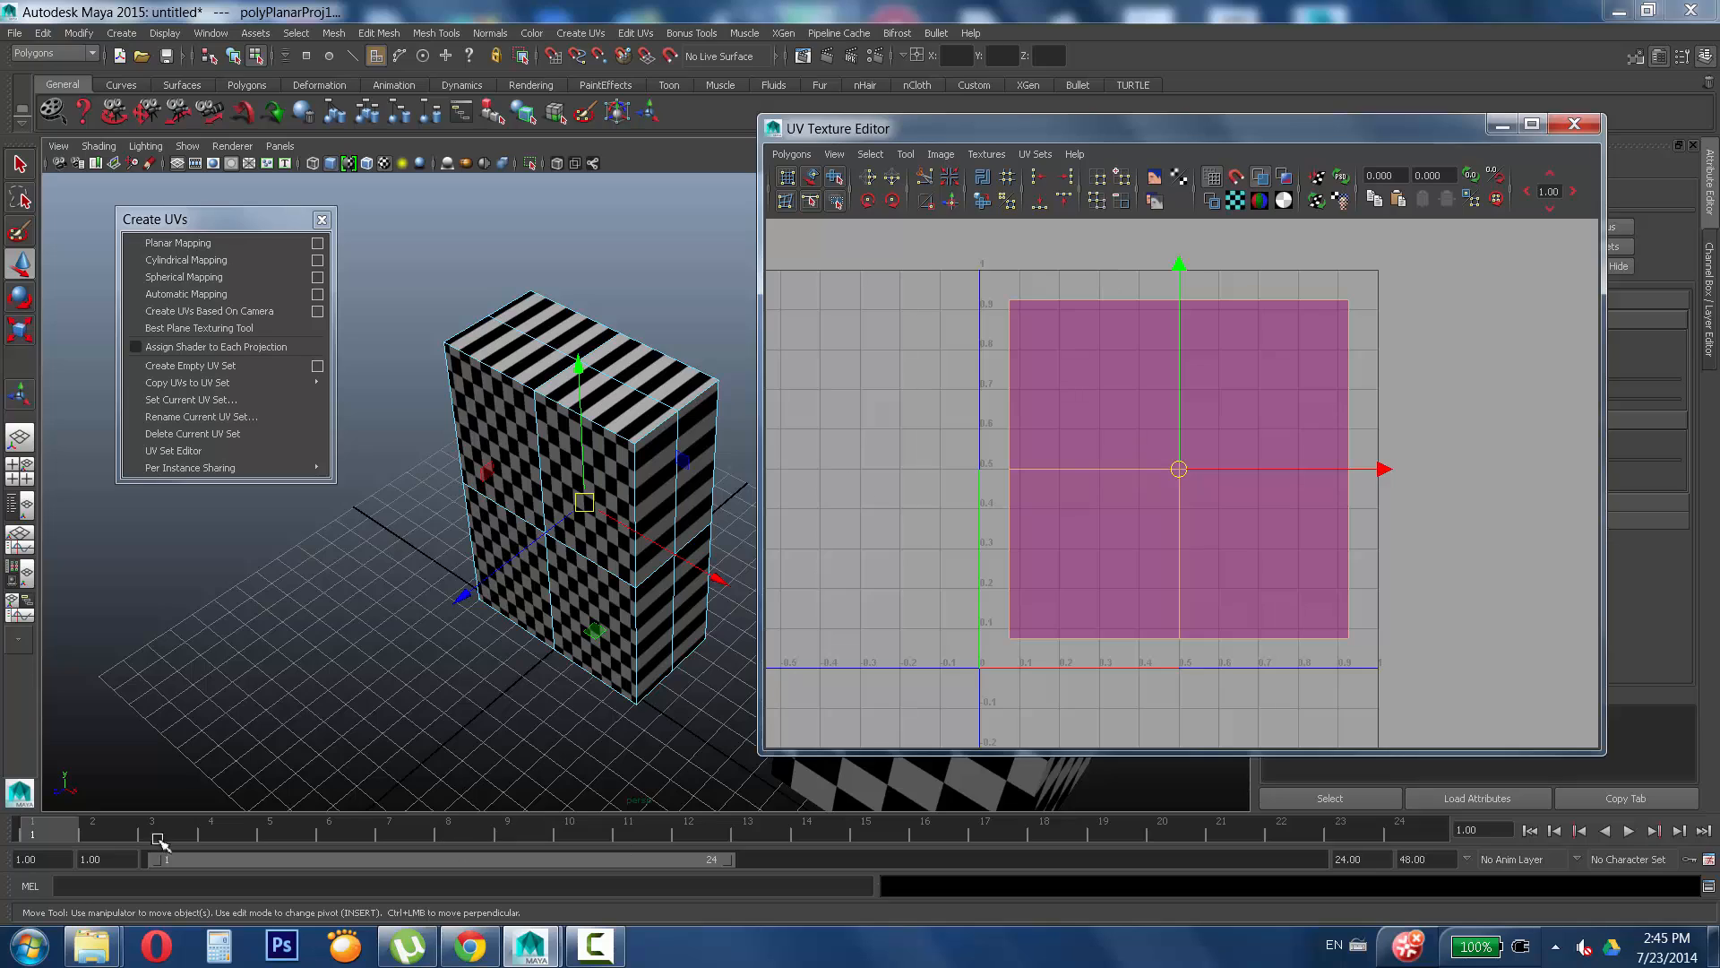
click(32, 945)
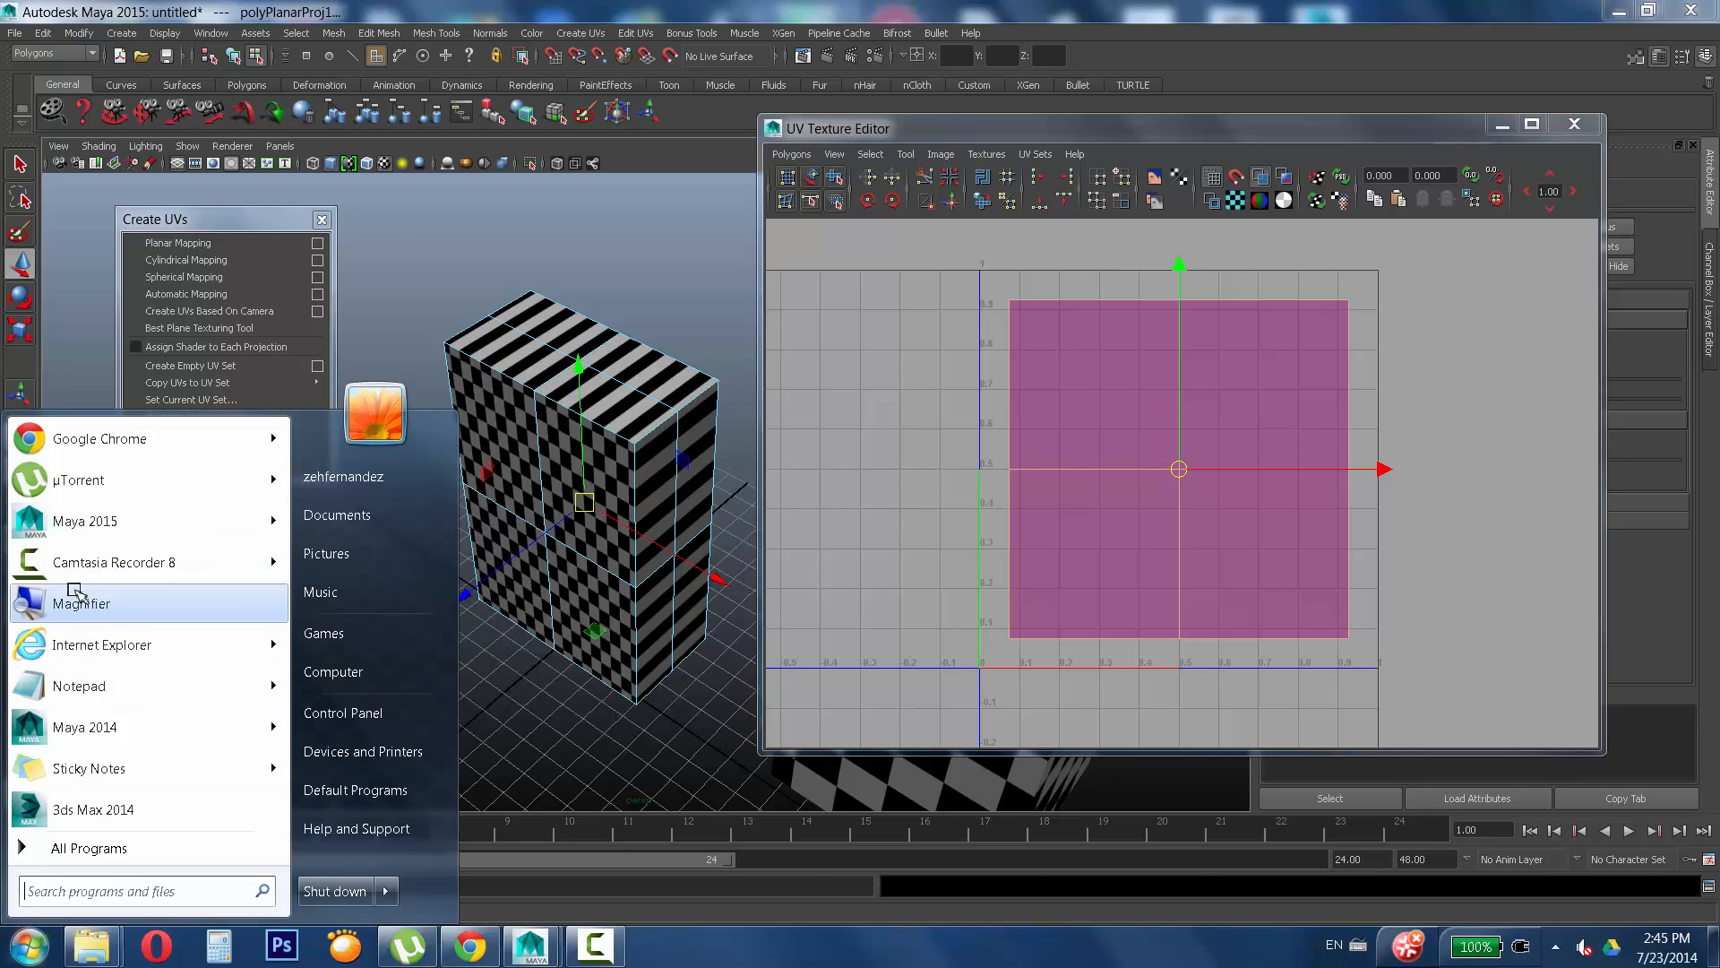
click(117, 593)
click(377, 116)
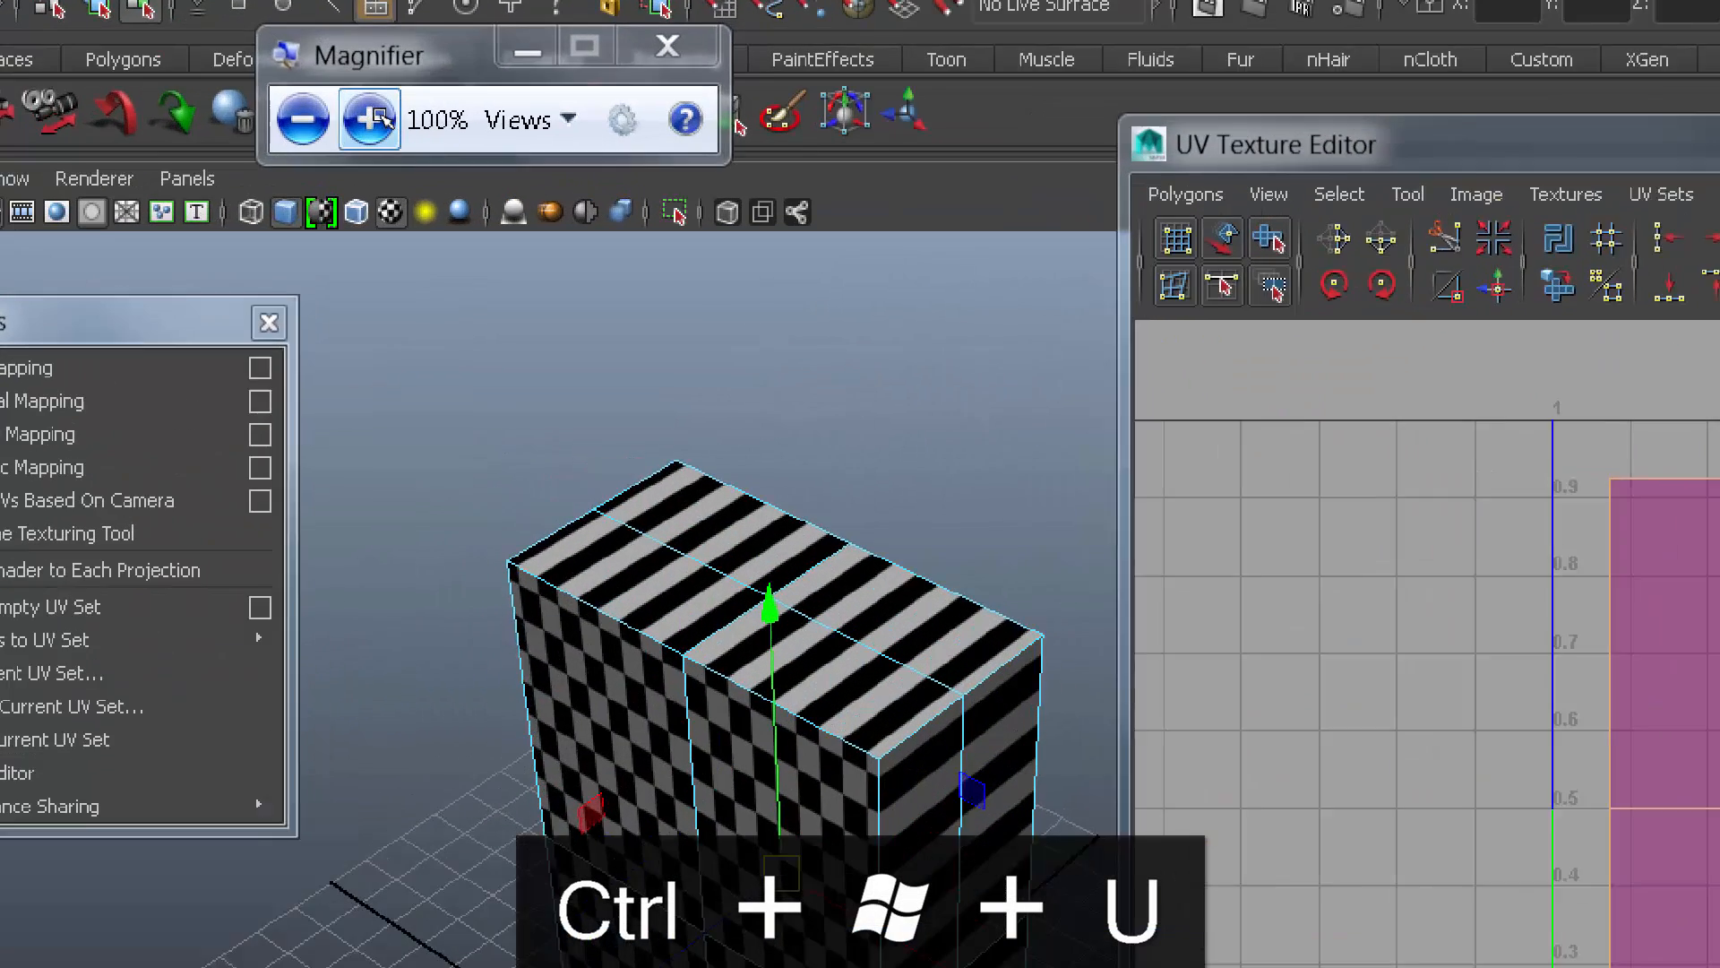
click(377, 115)
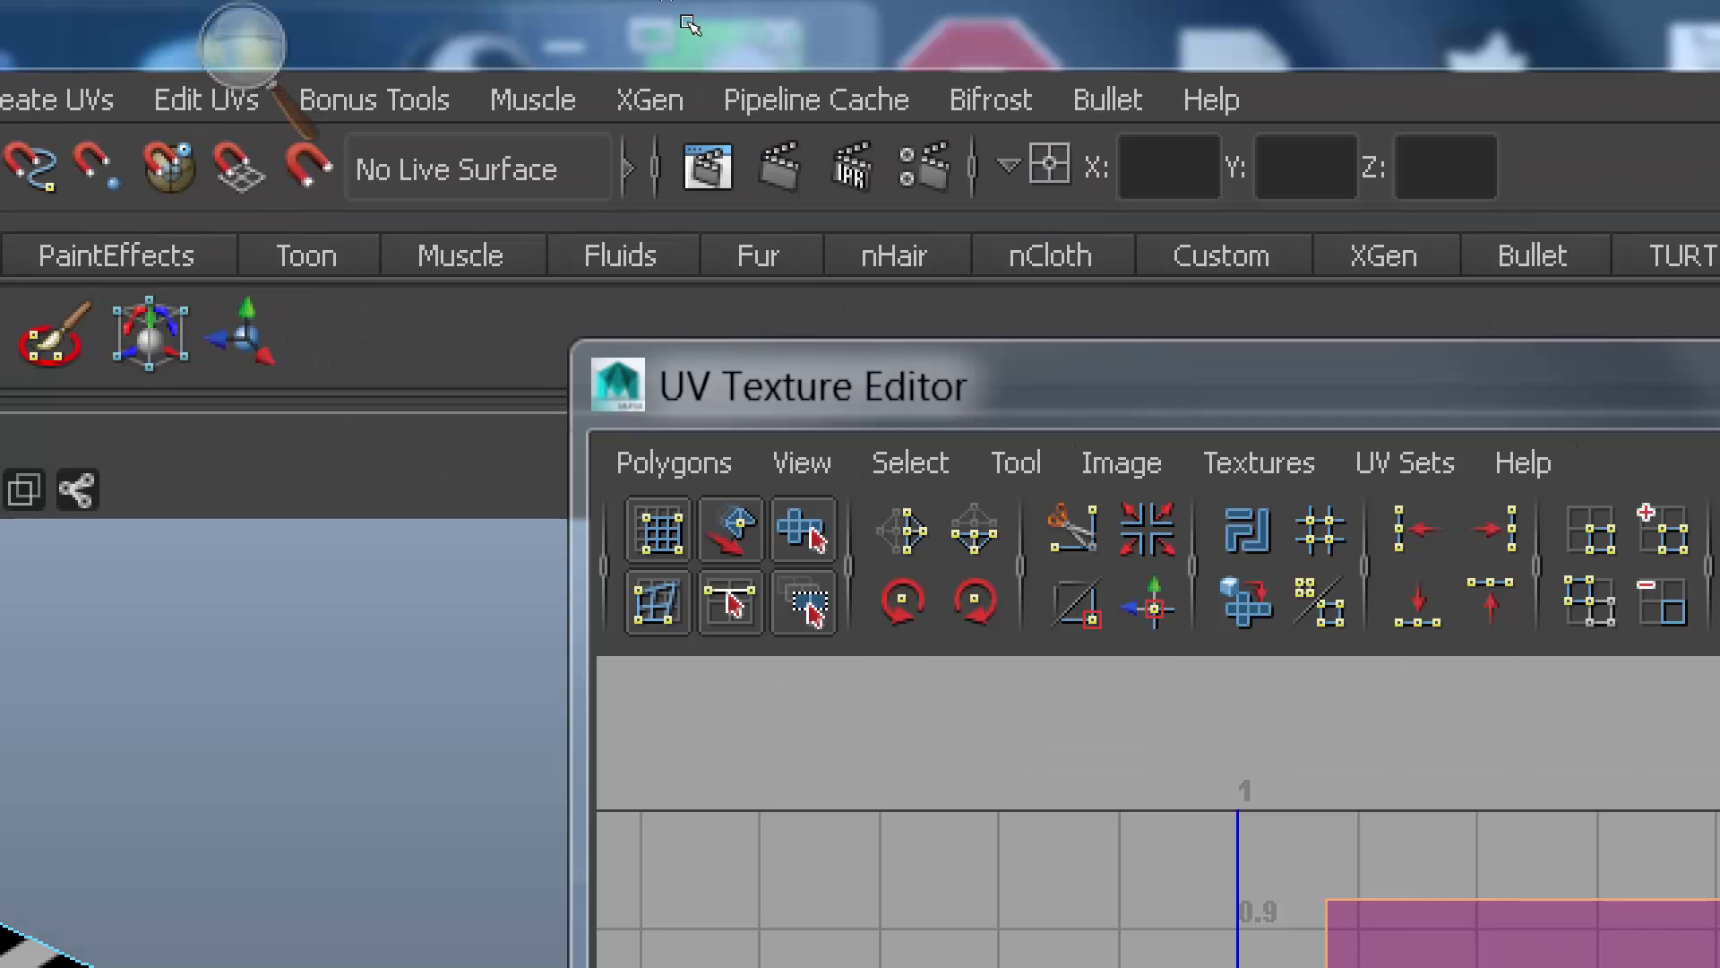
Return the Magnifier to 100% and minimize it.
click(644, 25)
click(655, 39)
click(655, 38)
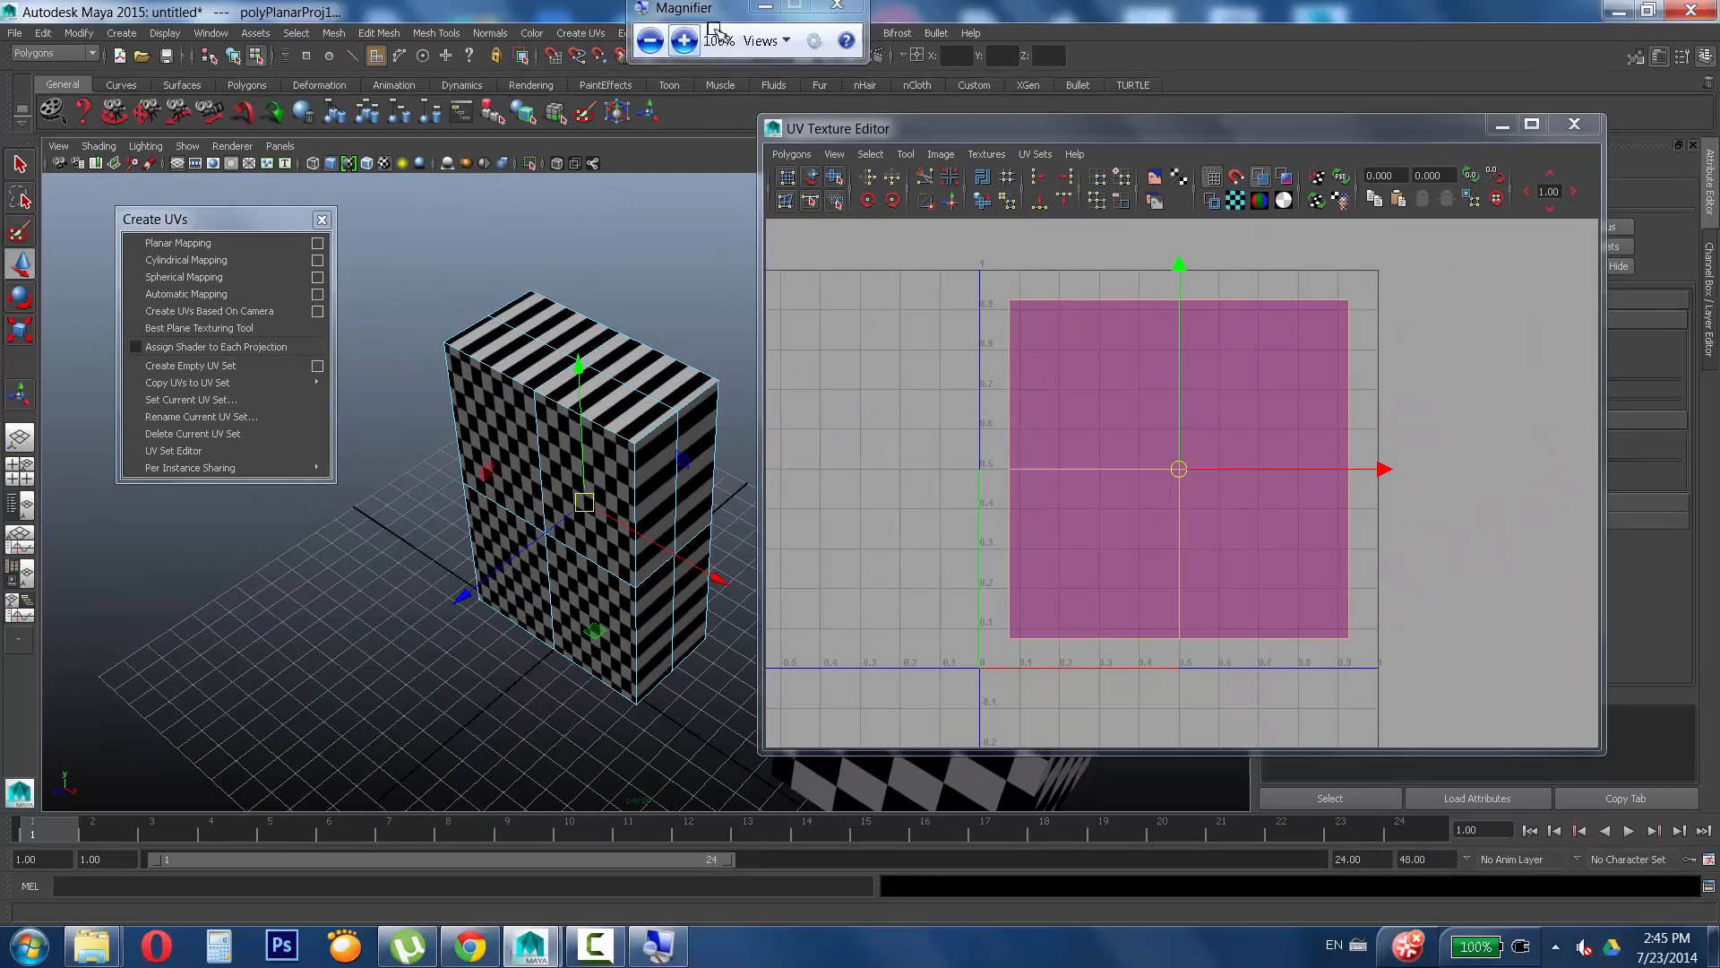
click(760, 13)
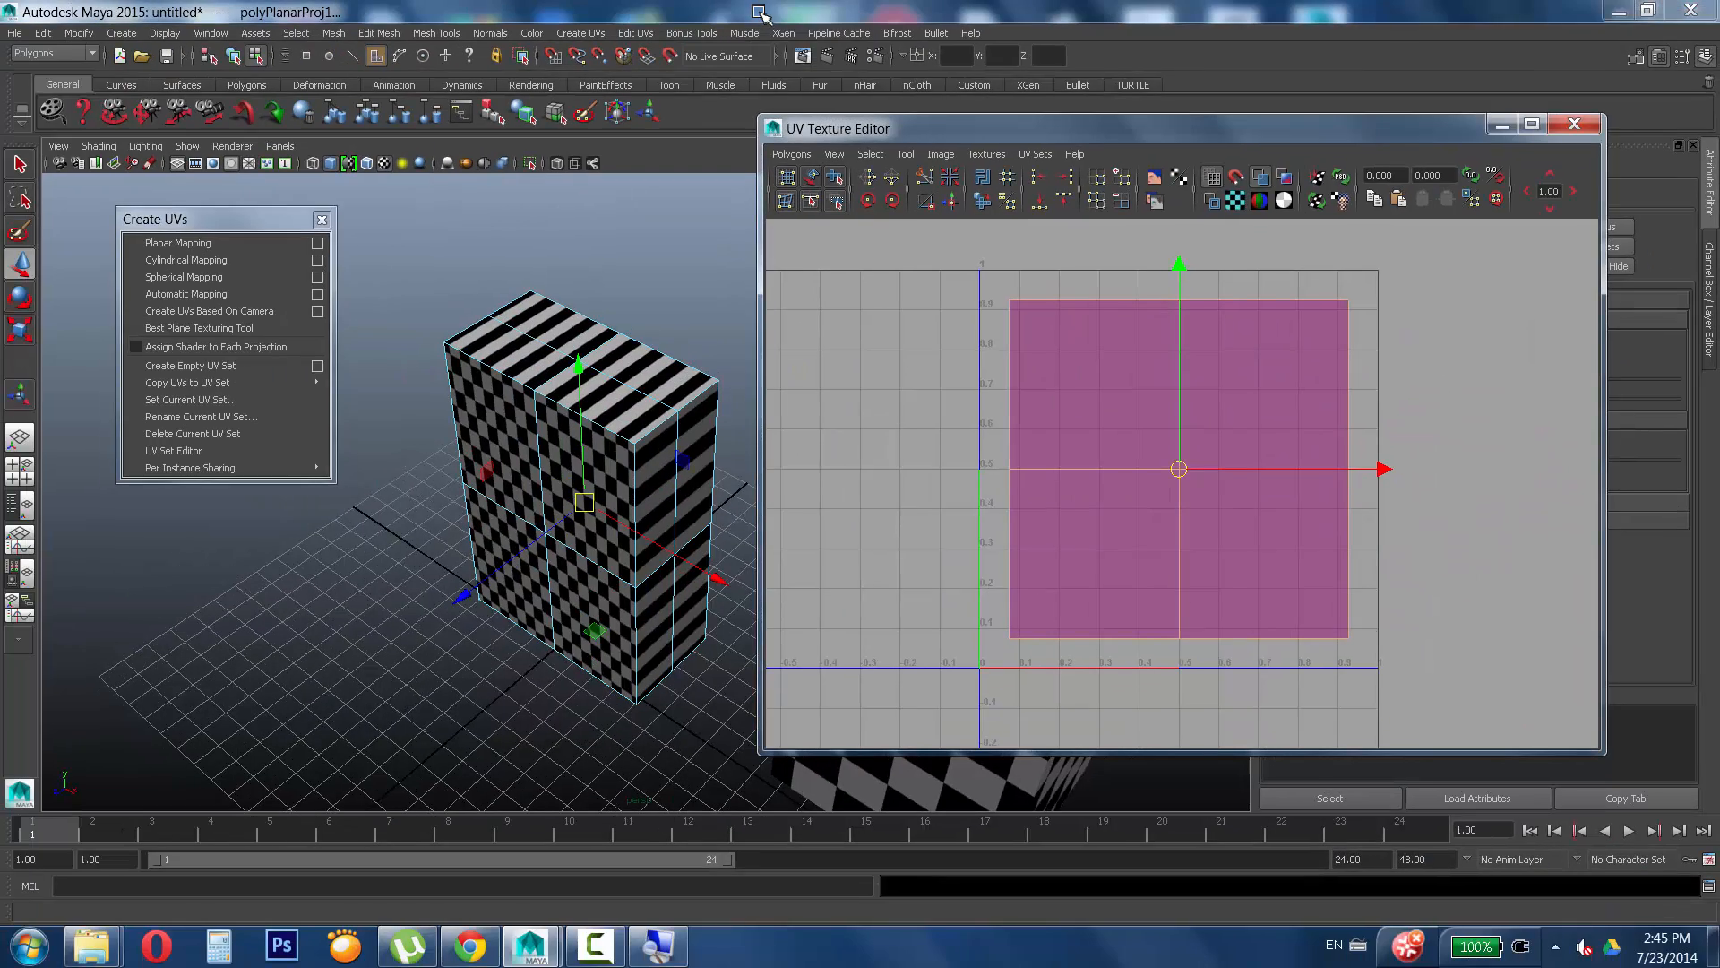
Switch OBJ_CAIXA to edge component mode and clear the current selection.
alt+drag(660, 395, 606, 392)
alt+right_drag(607, 391, 576, 427)
alt+middle_drag(576, 427, 604, 430)
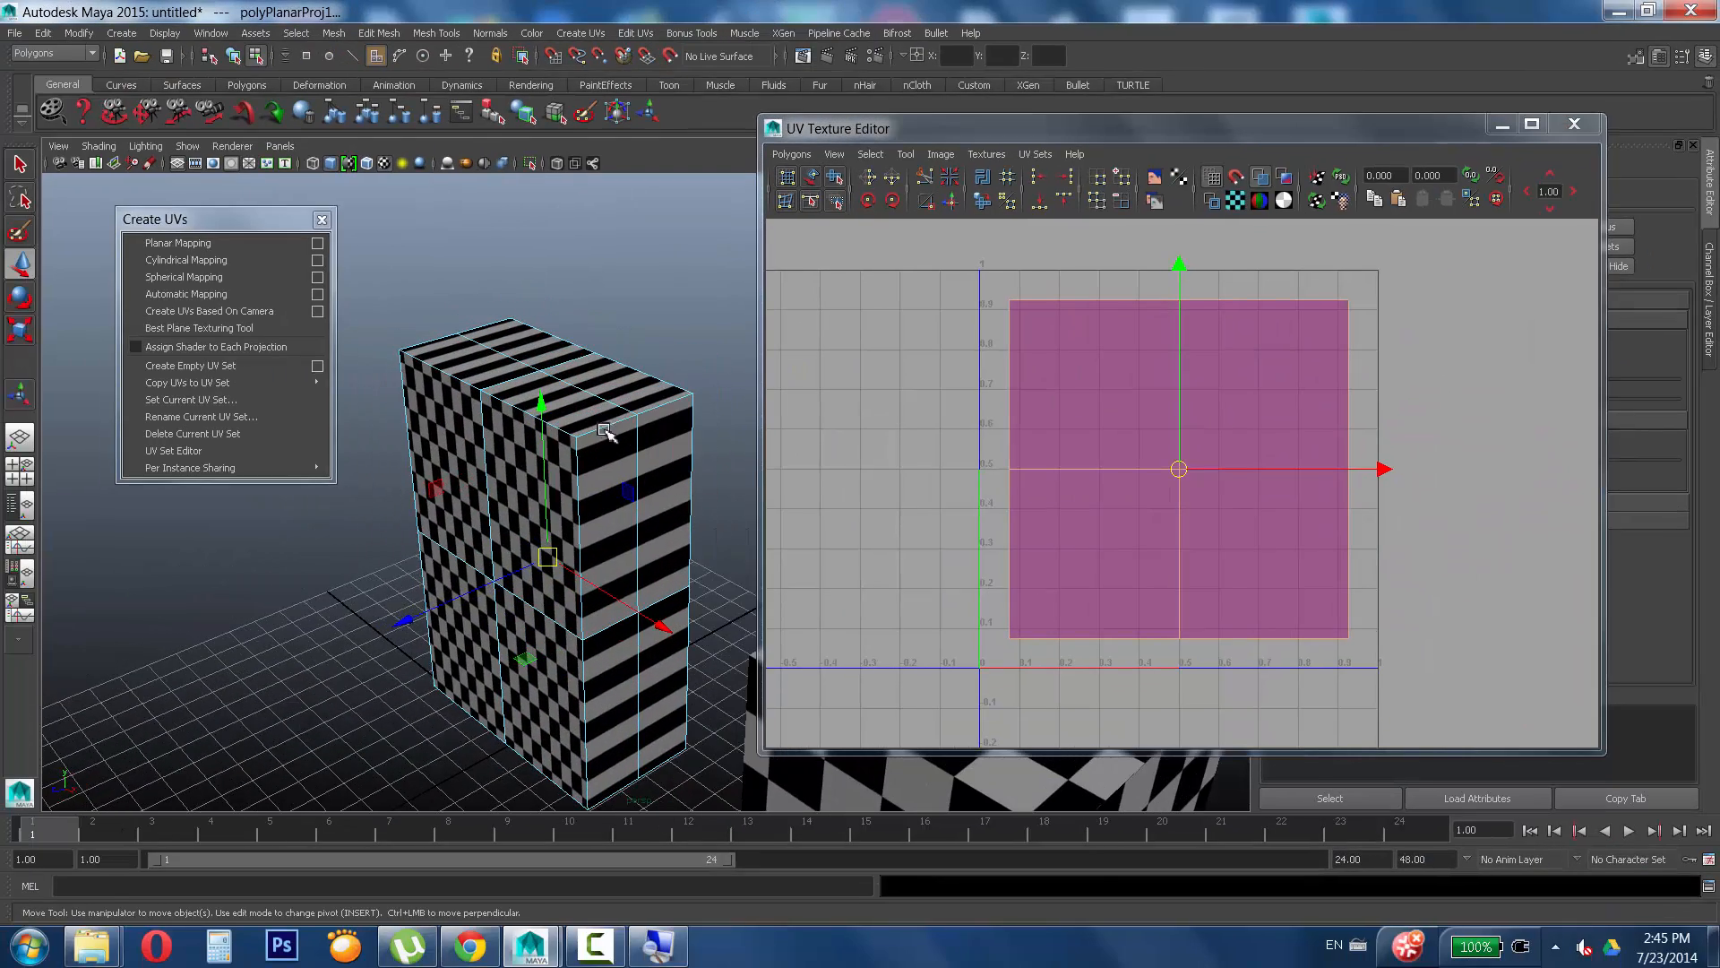
right_click(608, 379)
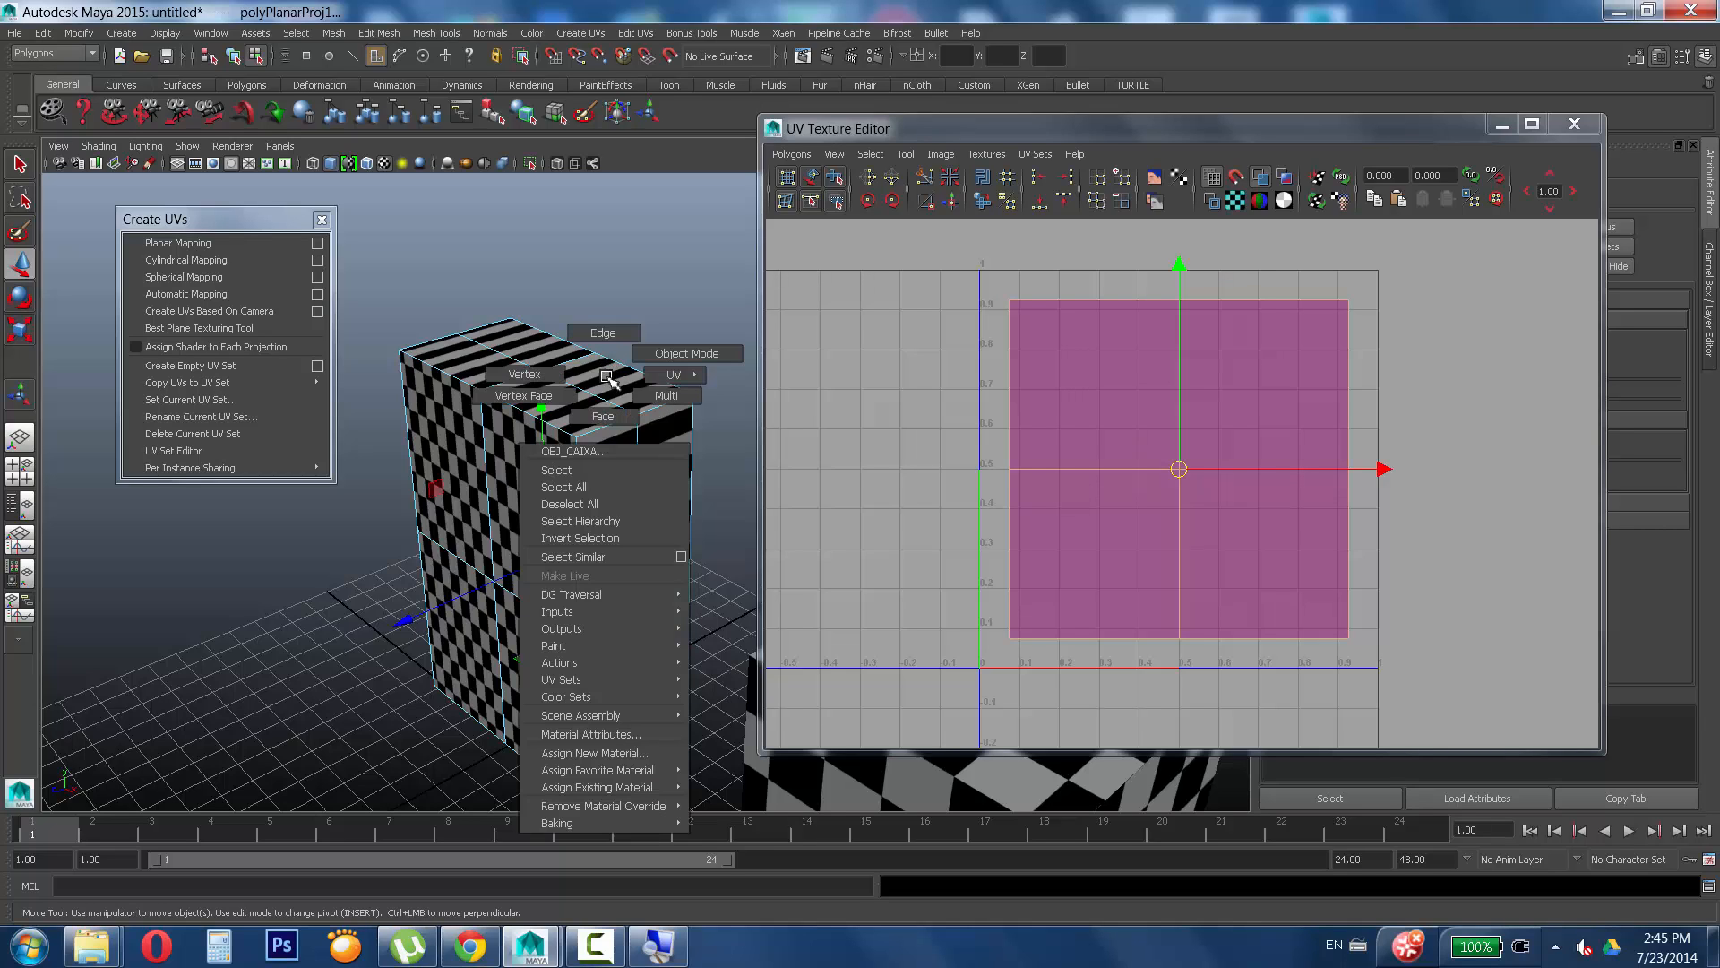
click(604, 334)
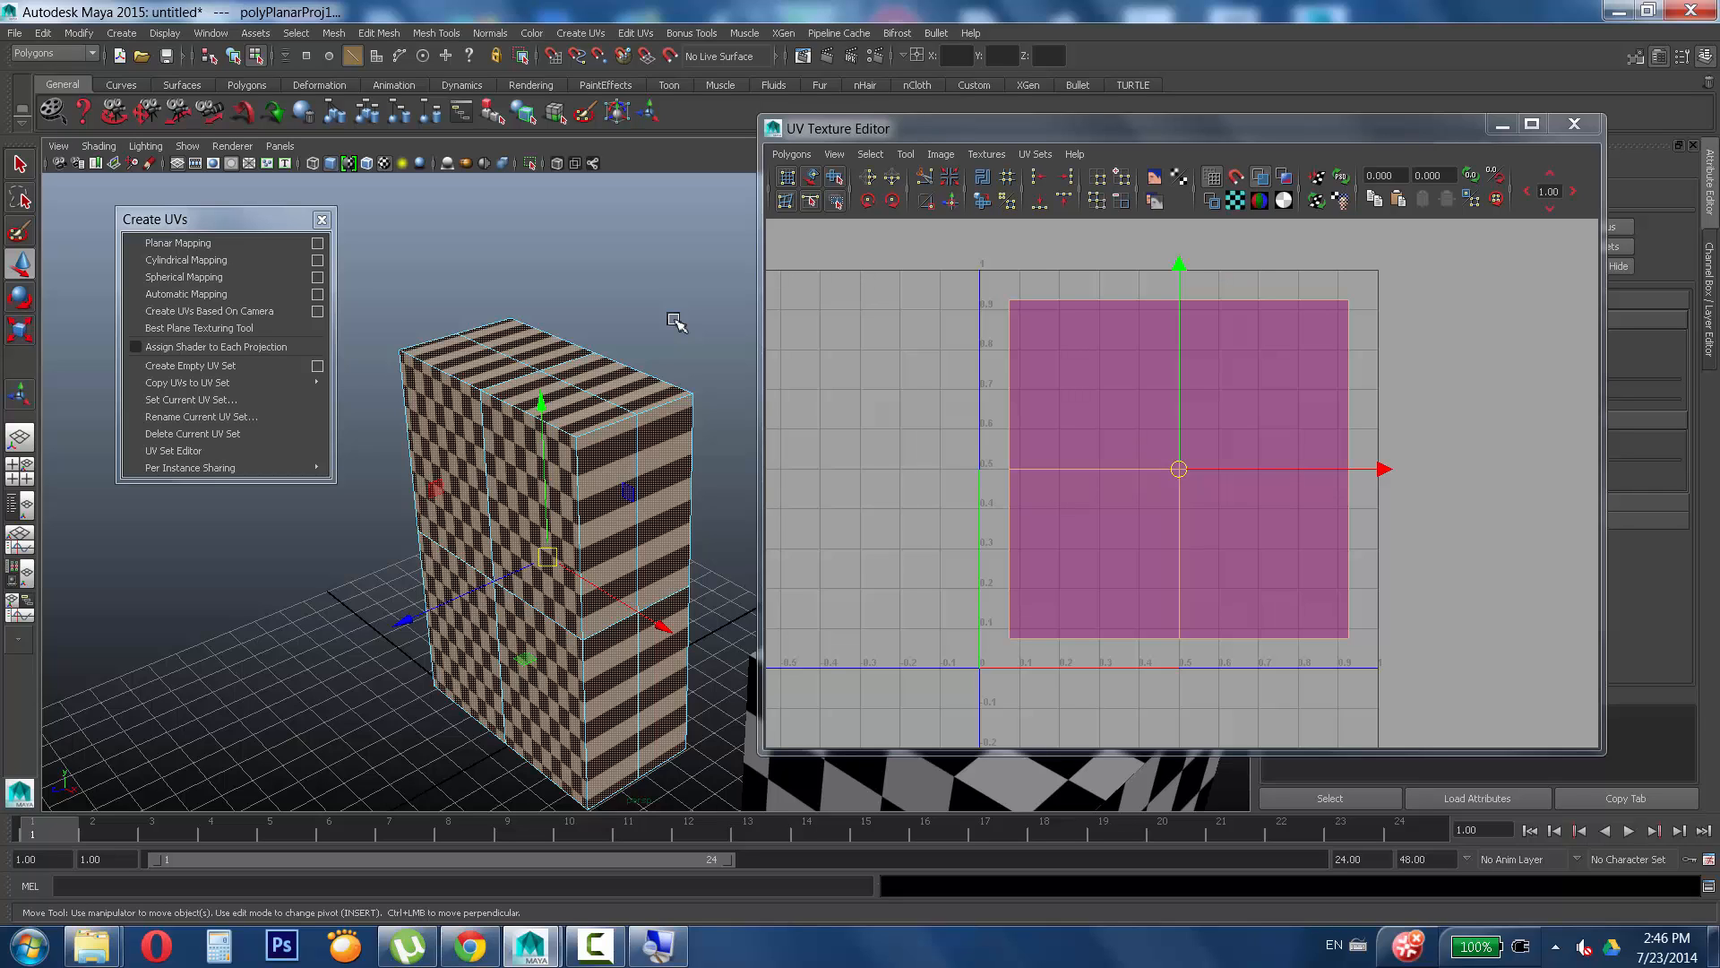
right_drag(624, 455, 624, 415)
click(719, 330)
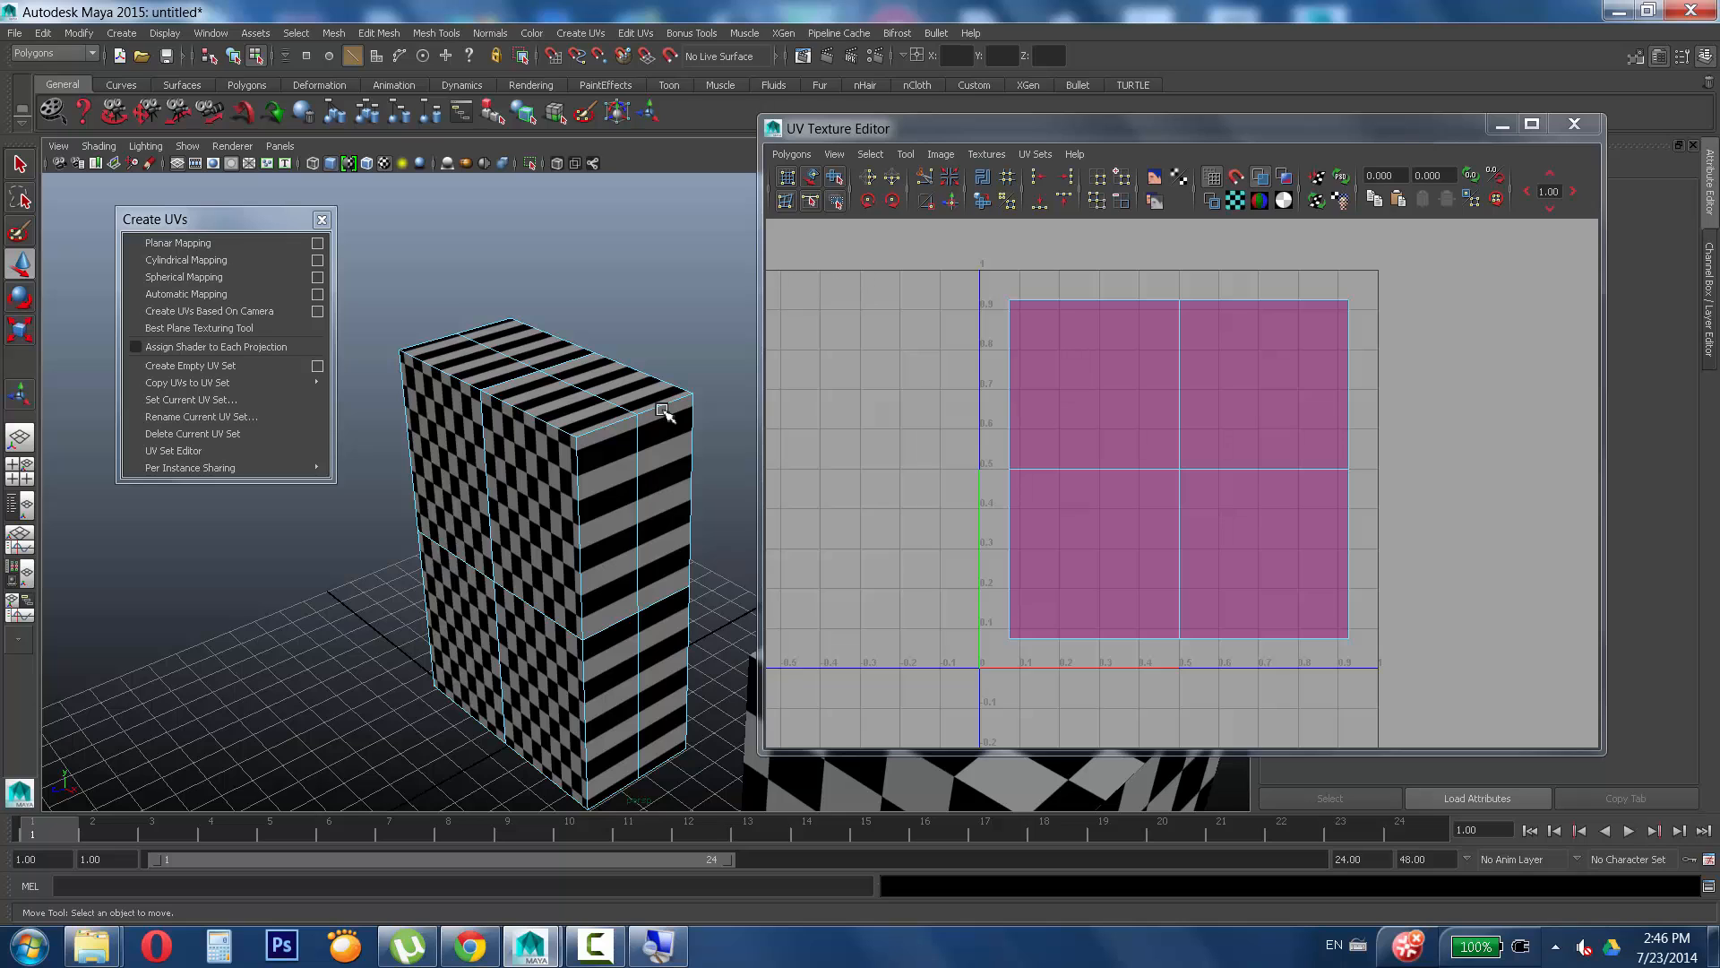
Select the border edges of the box's top face on three sides, leaving out the long rear side.
click(663, 412)
mouse_move(584, 452)
alt+mouse_down()
mouse_move(664, 435)
mouse_move(717, 449)
mouse_move(583, 448)
alt+mouse_up()
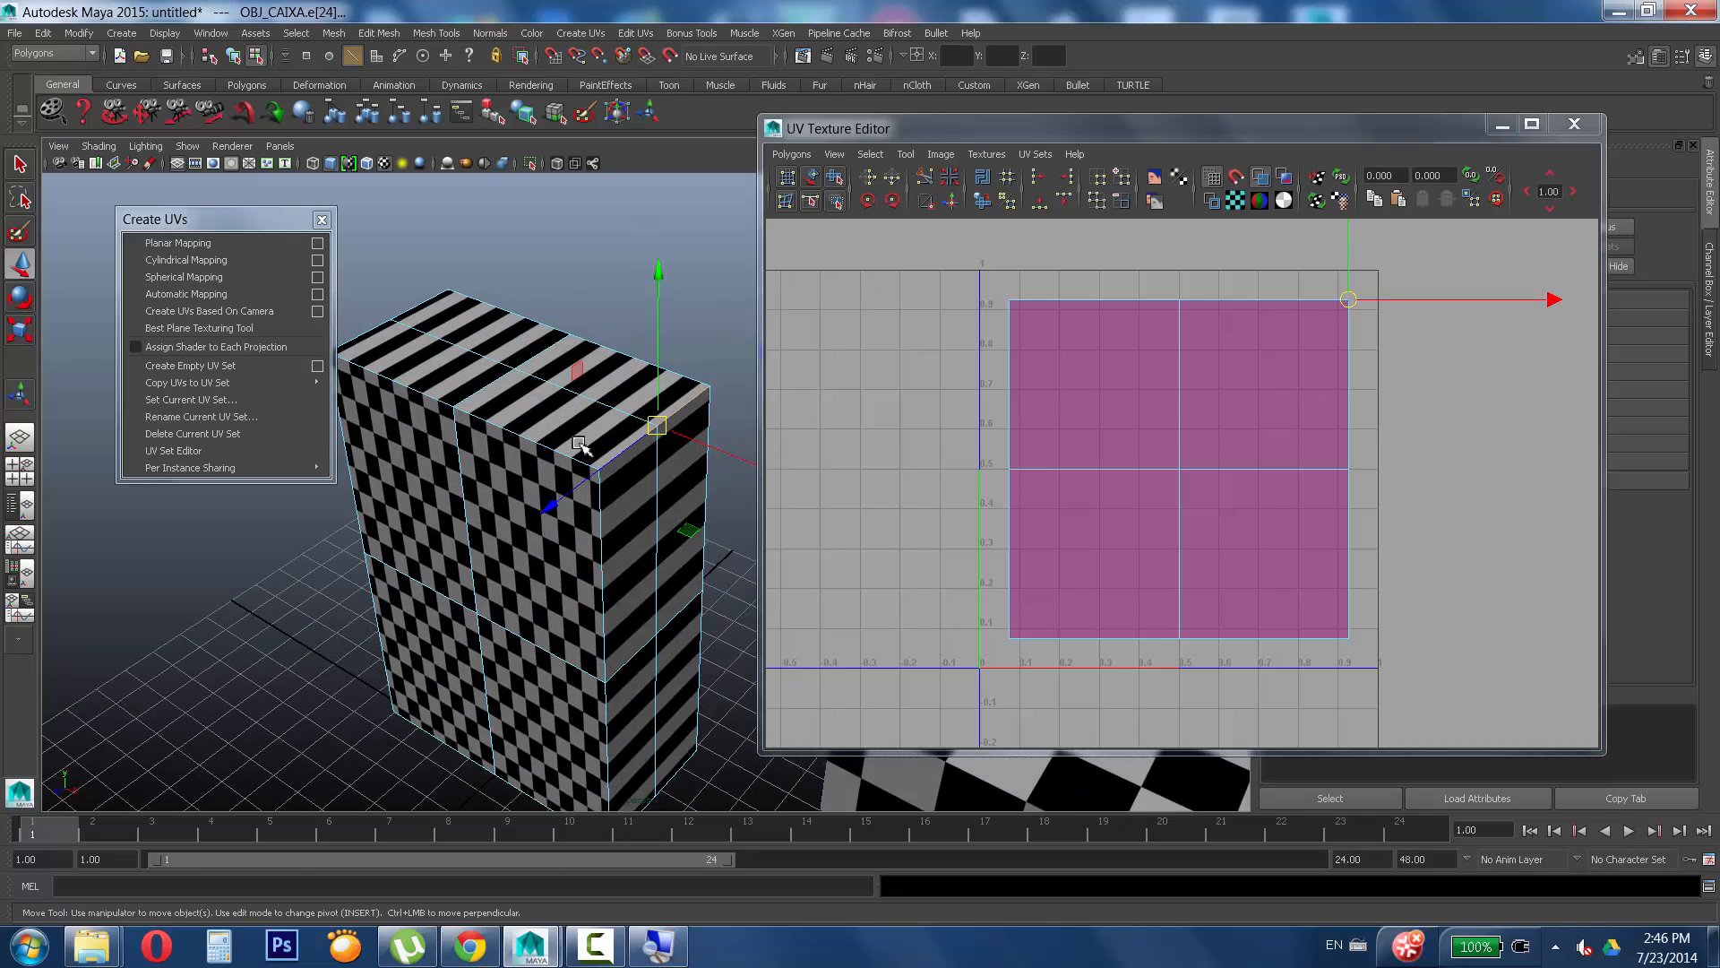
shift+double_click(528, 440)
alt+middle_drag(502, 392, 589, 462)
alt+drag(556, 452, 507, 467)
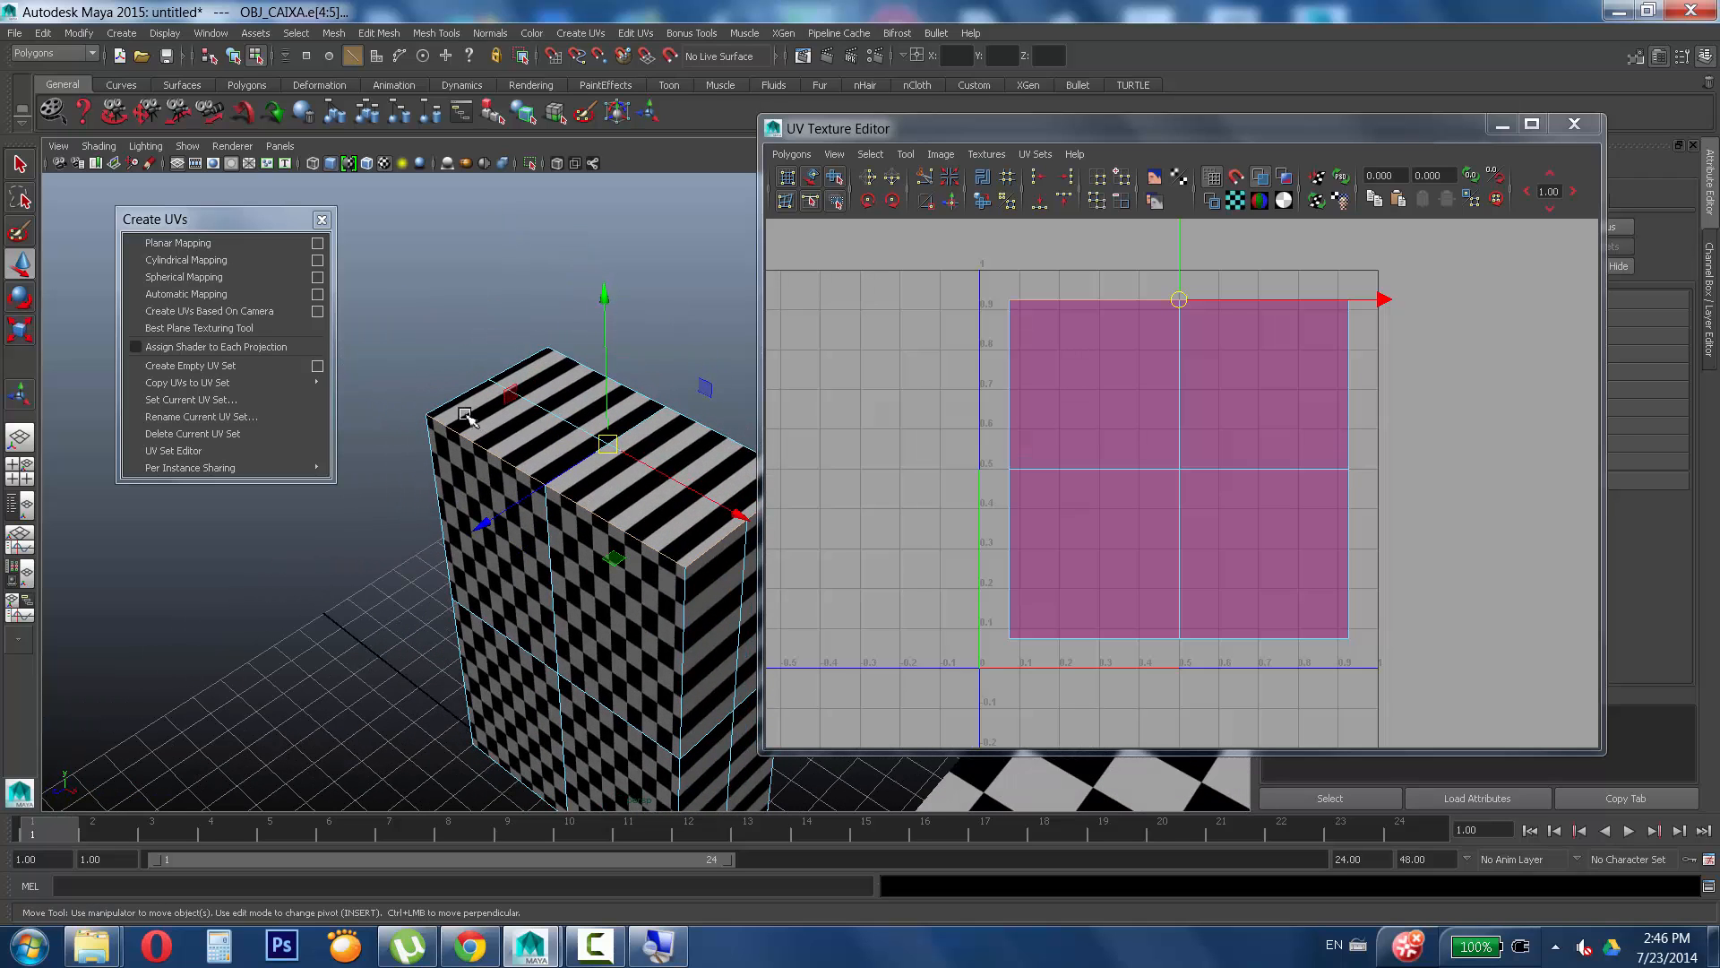
shift+double_click(455, 402)
alt+drag(514, 408, 479, 351)
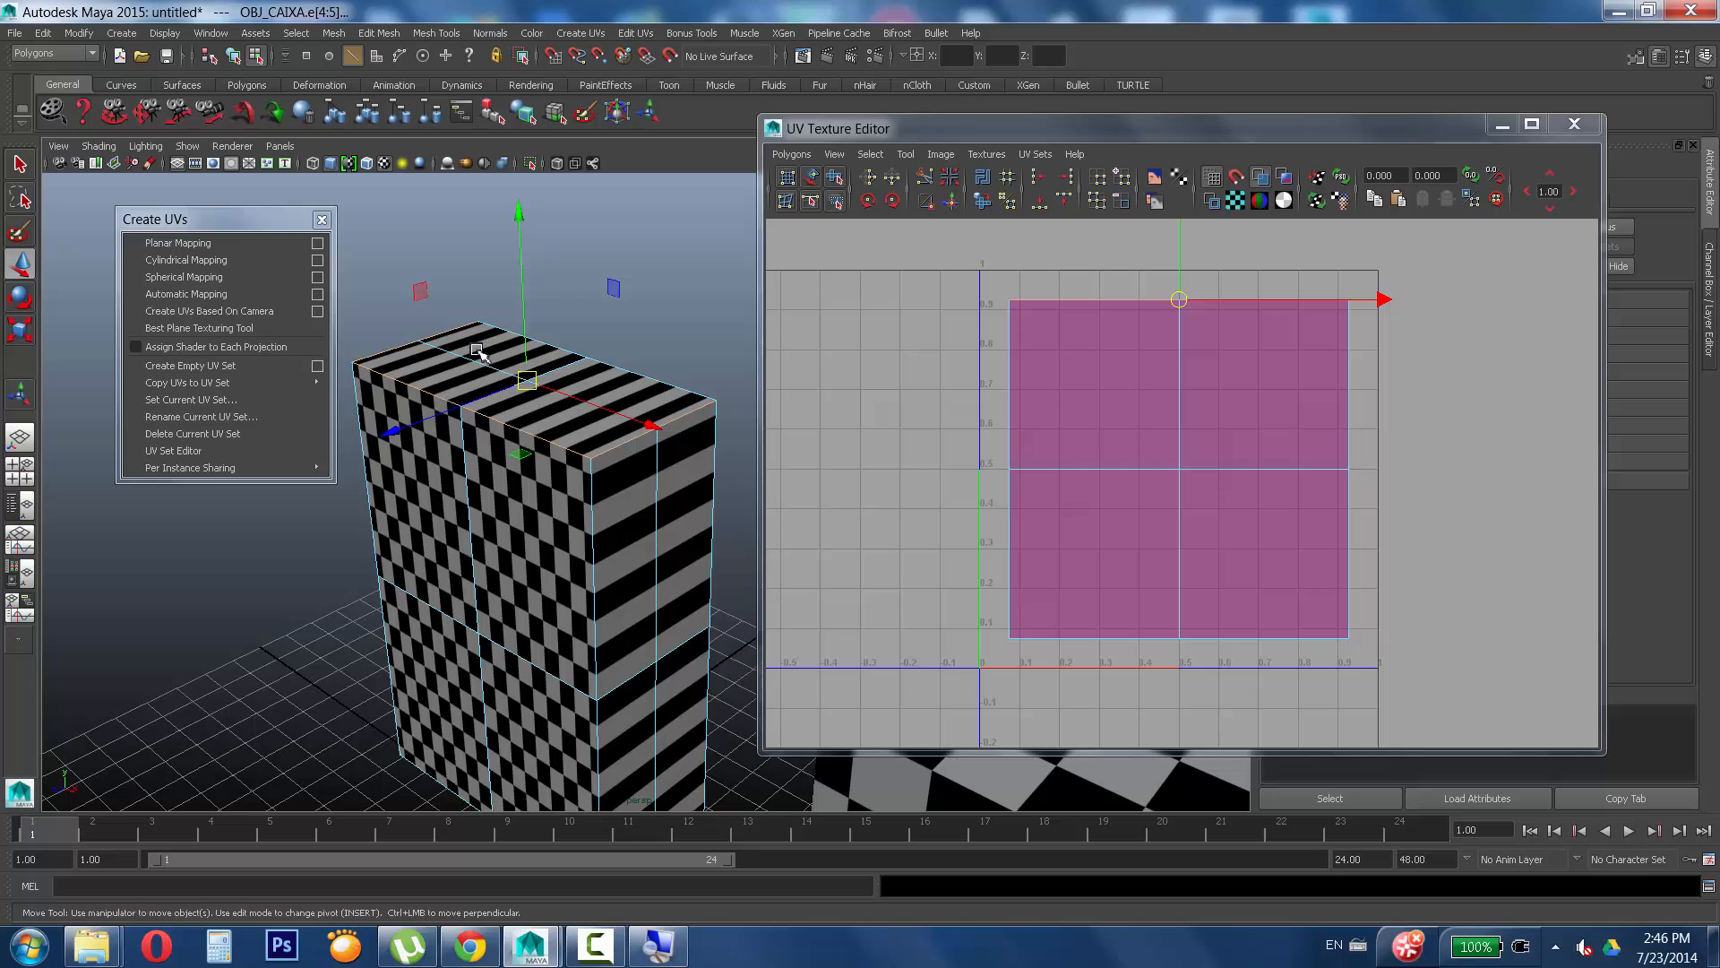
Switch the viewport to shaded display without textures and reselect the top face's border edges on three sides using the Select tool.
key(ctrl+5)
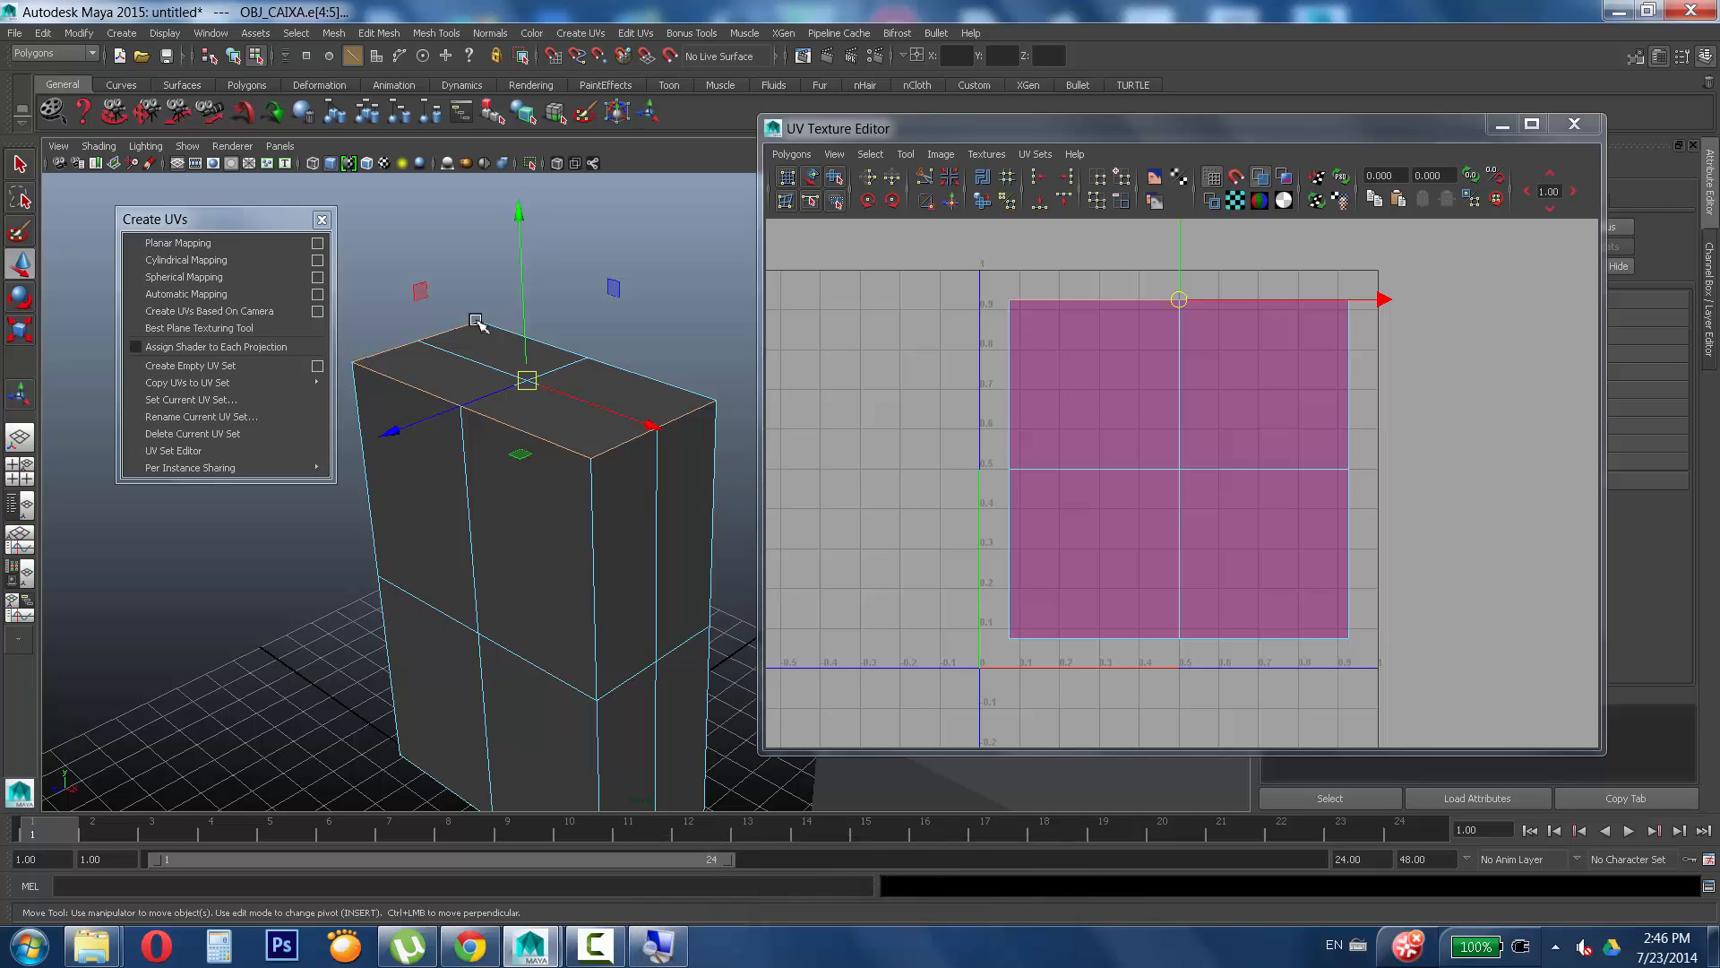
key(ctrl+6)
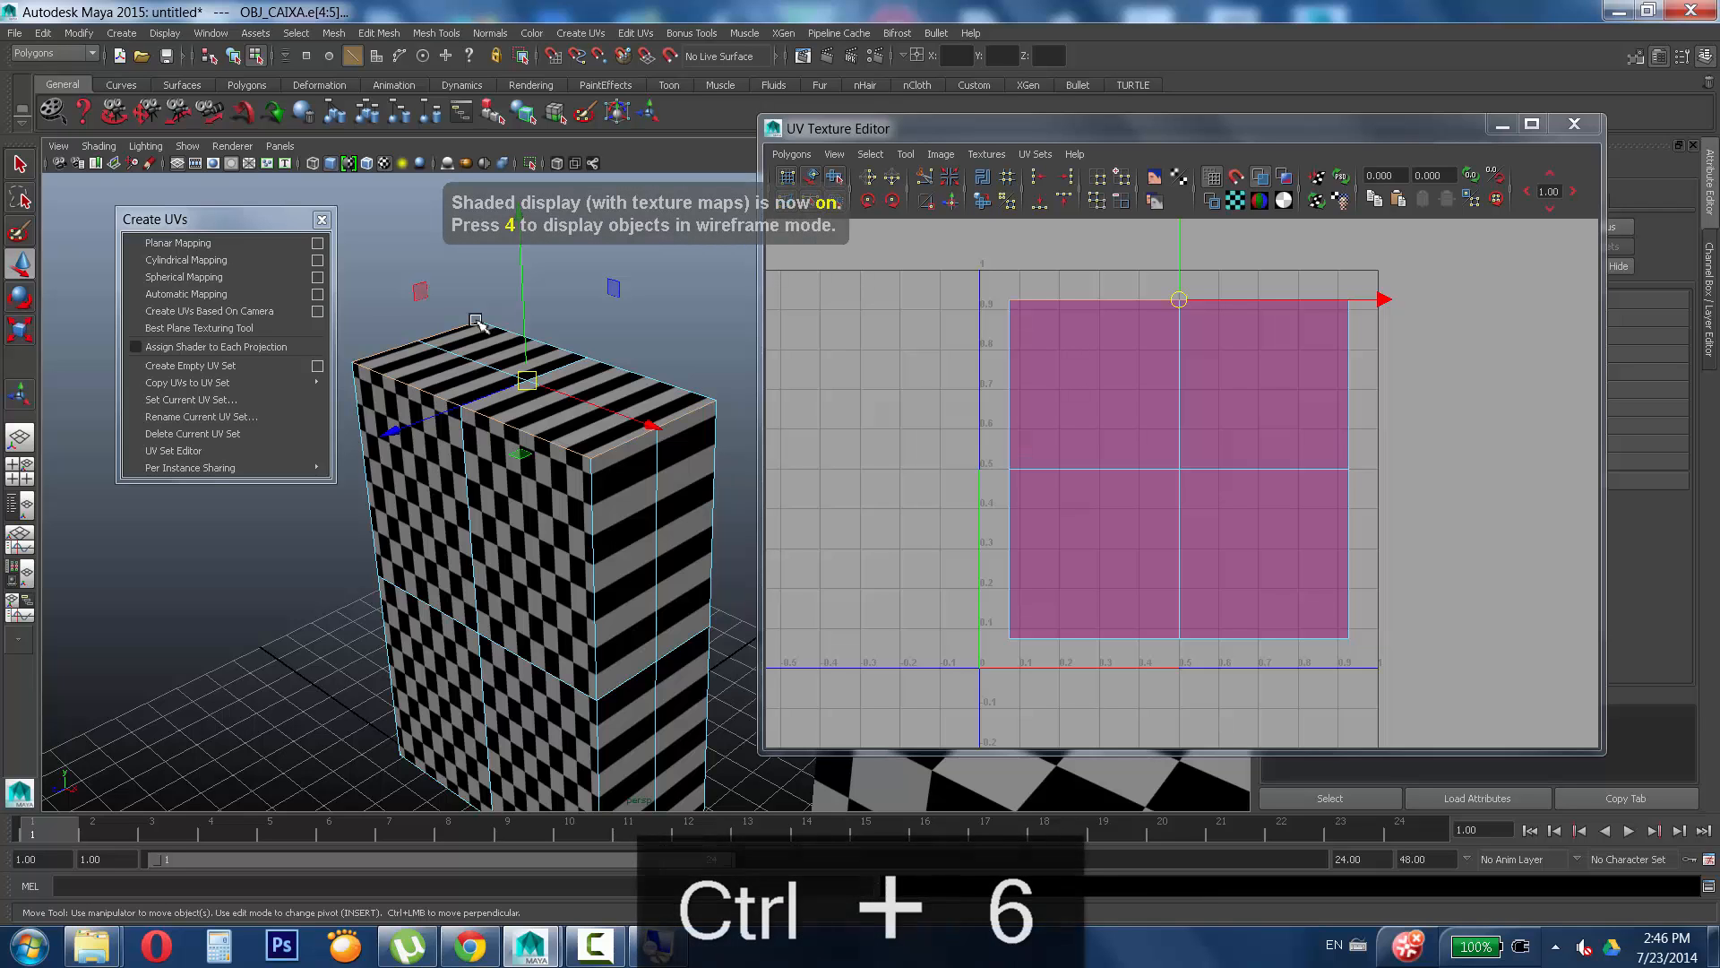
key(ctrl+5)
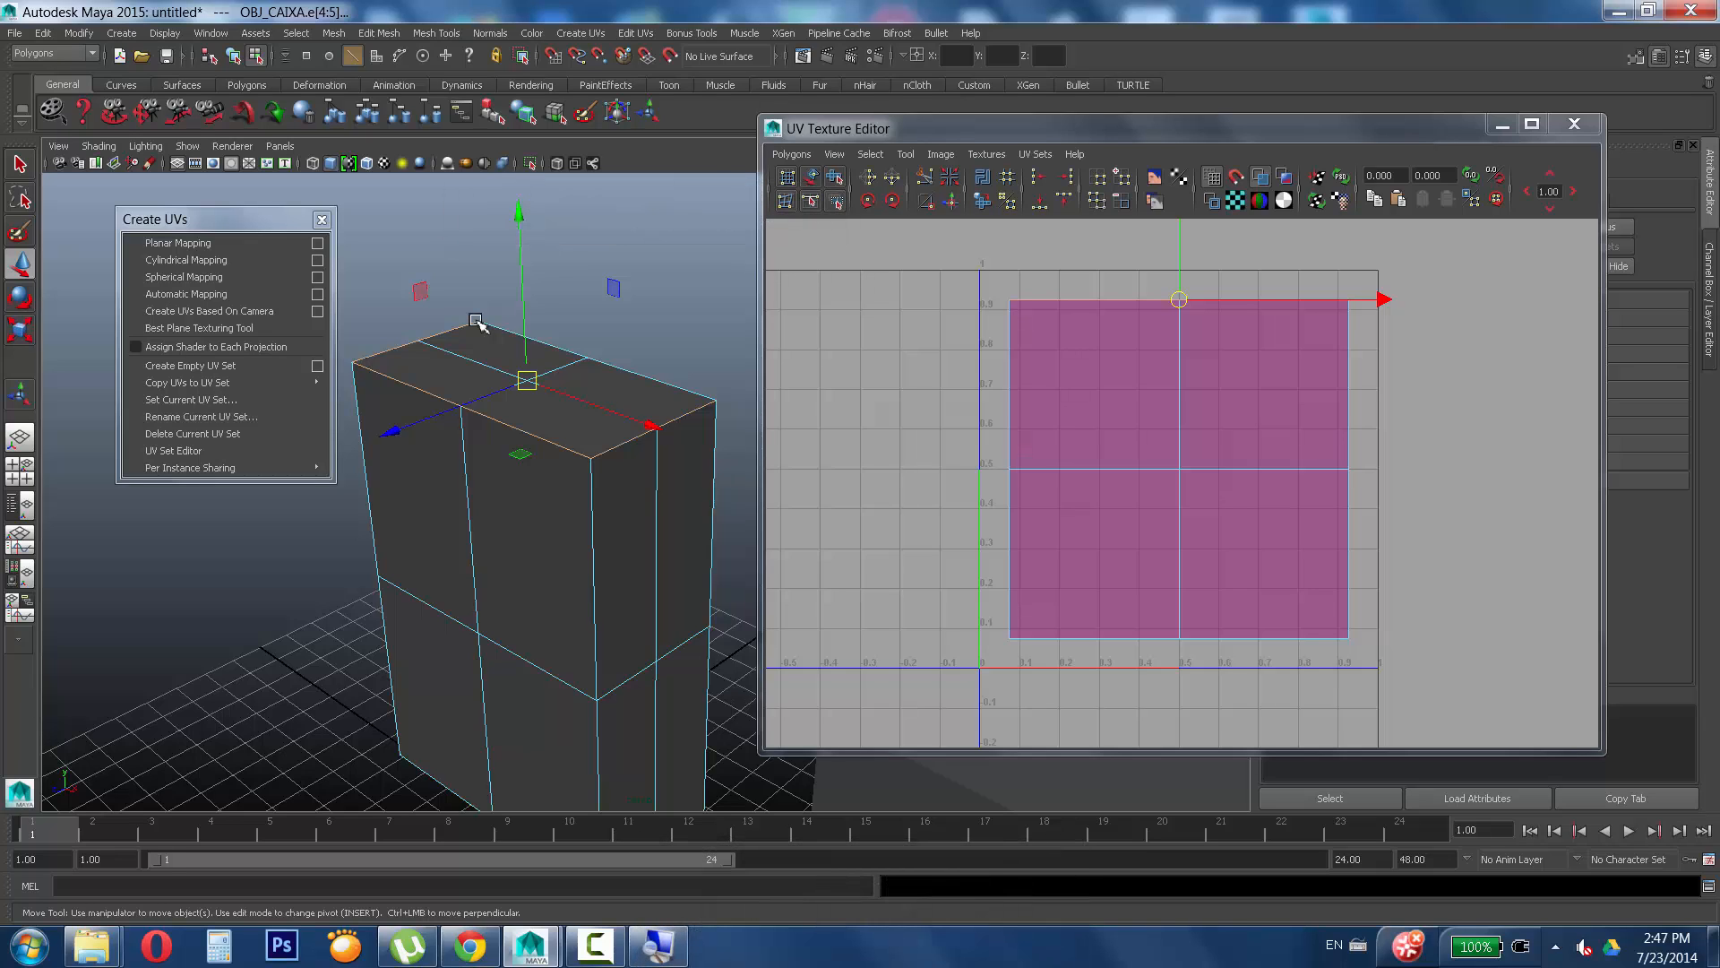
key(ctrl+q)
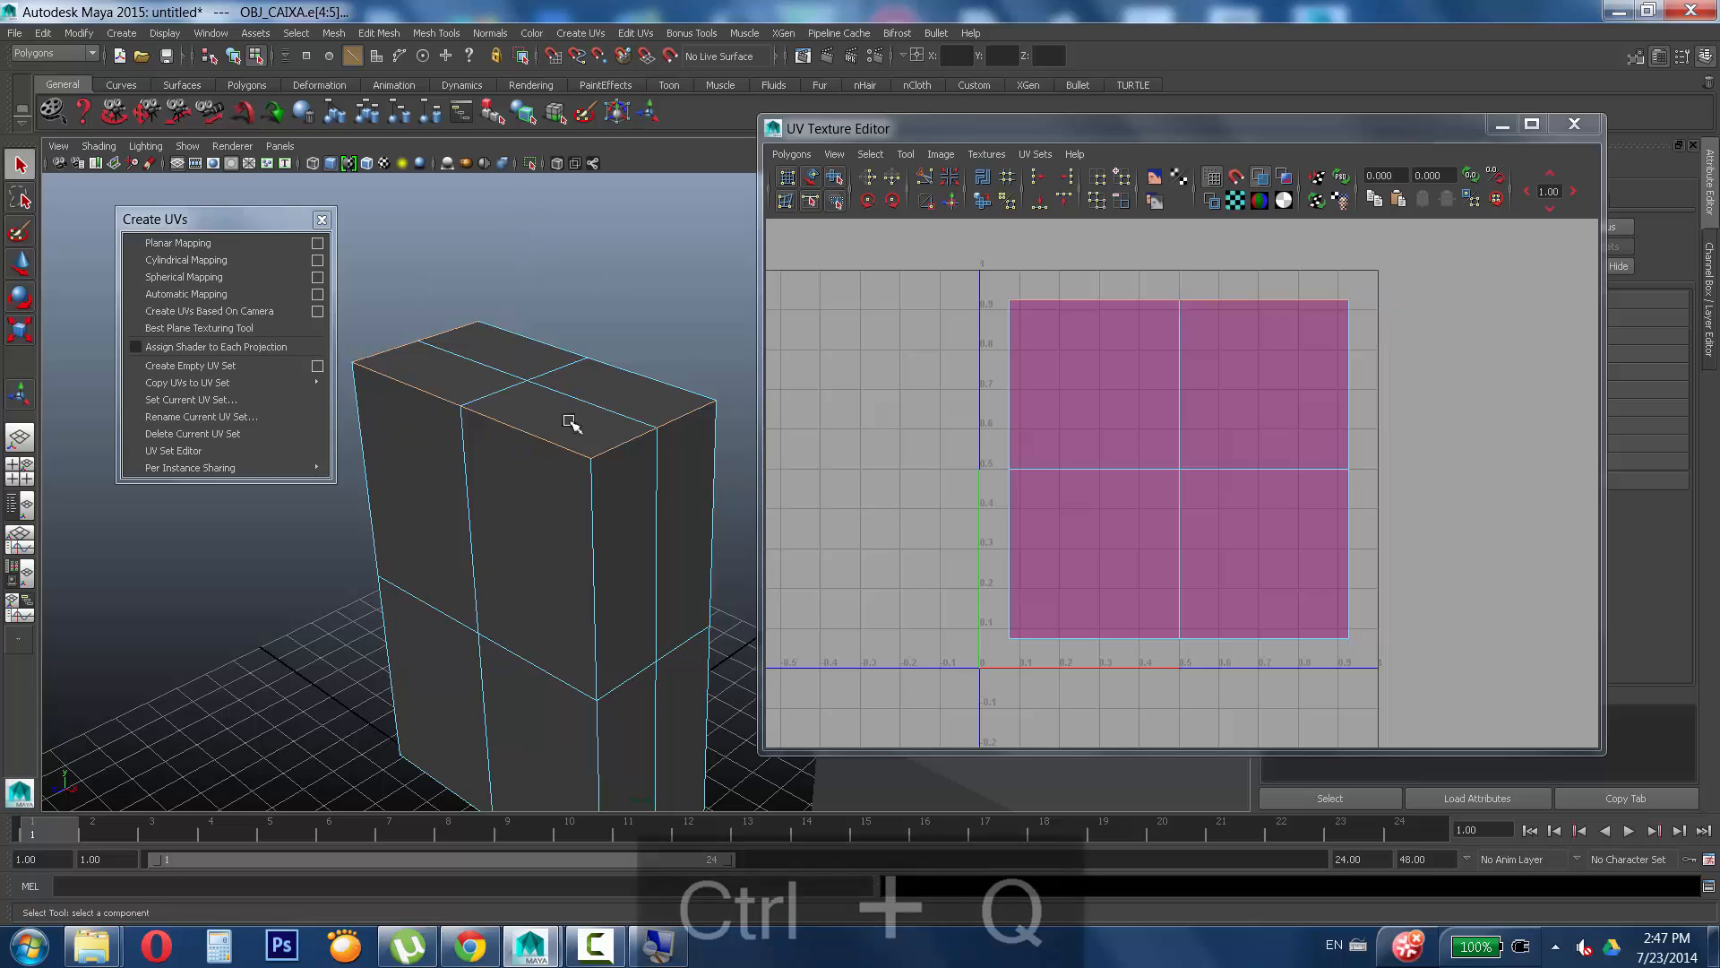
click(674, 427)
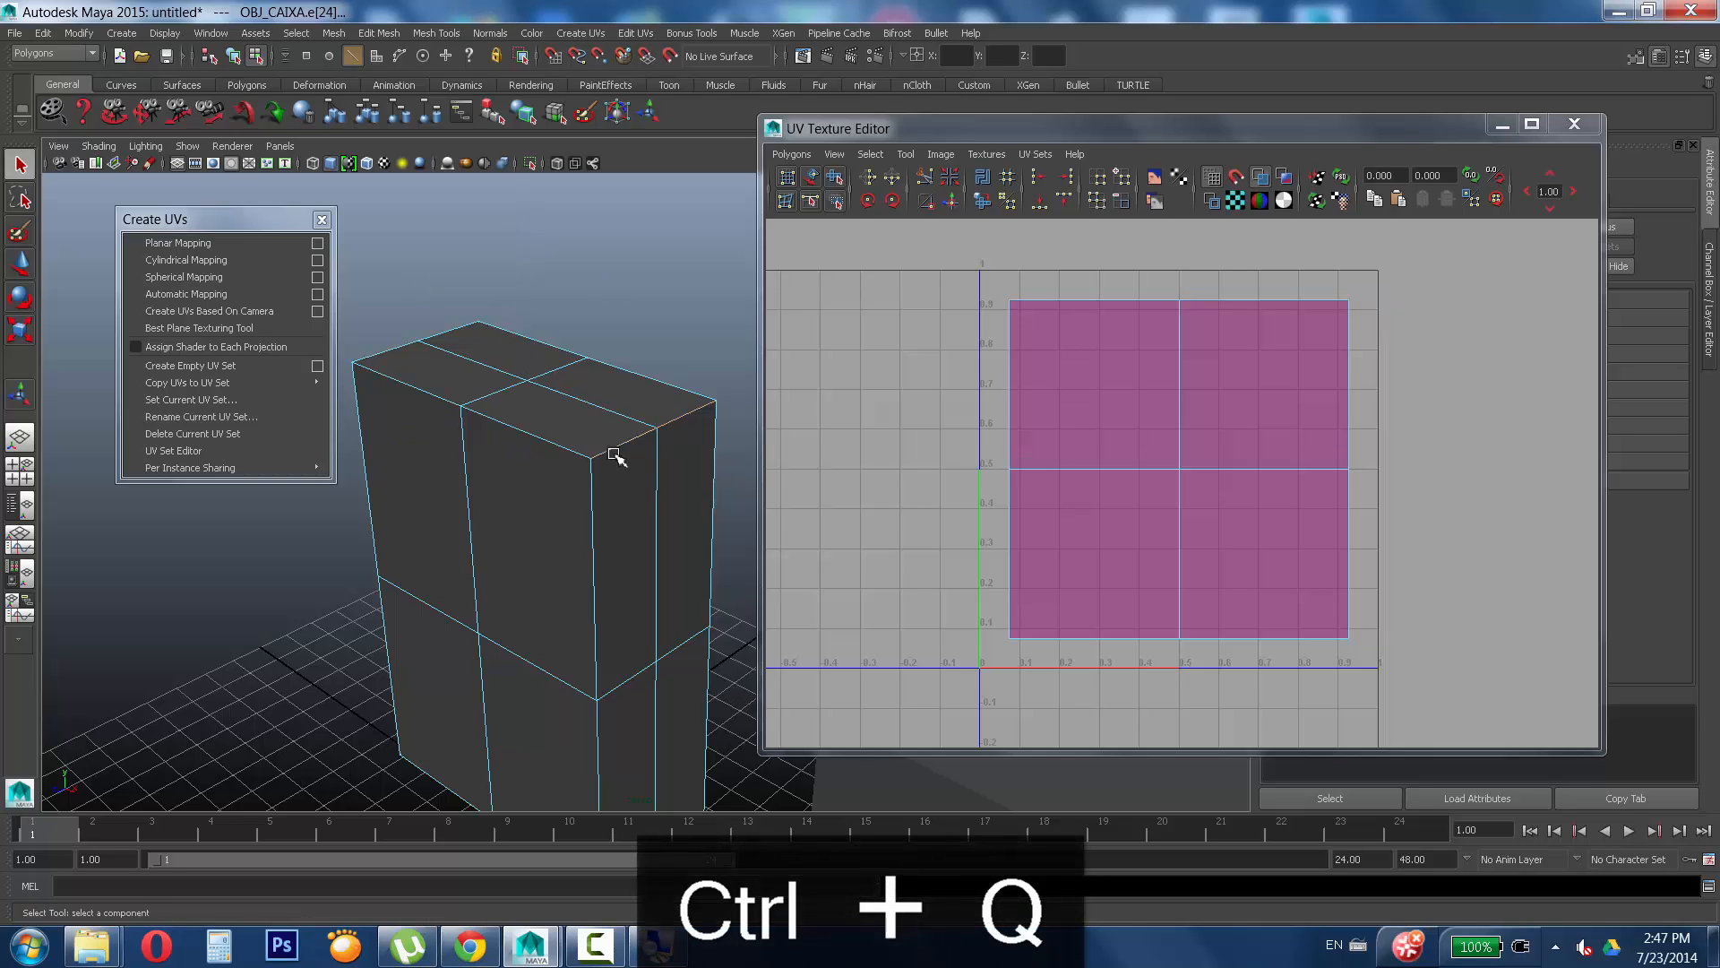
double_click(577, 453)
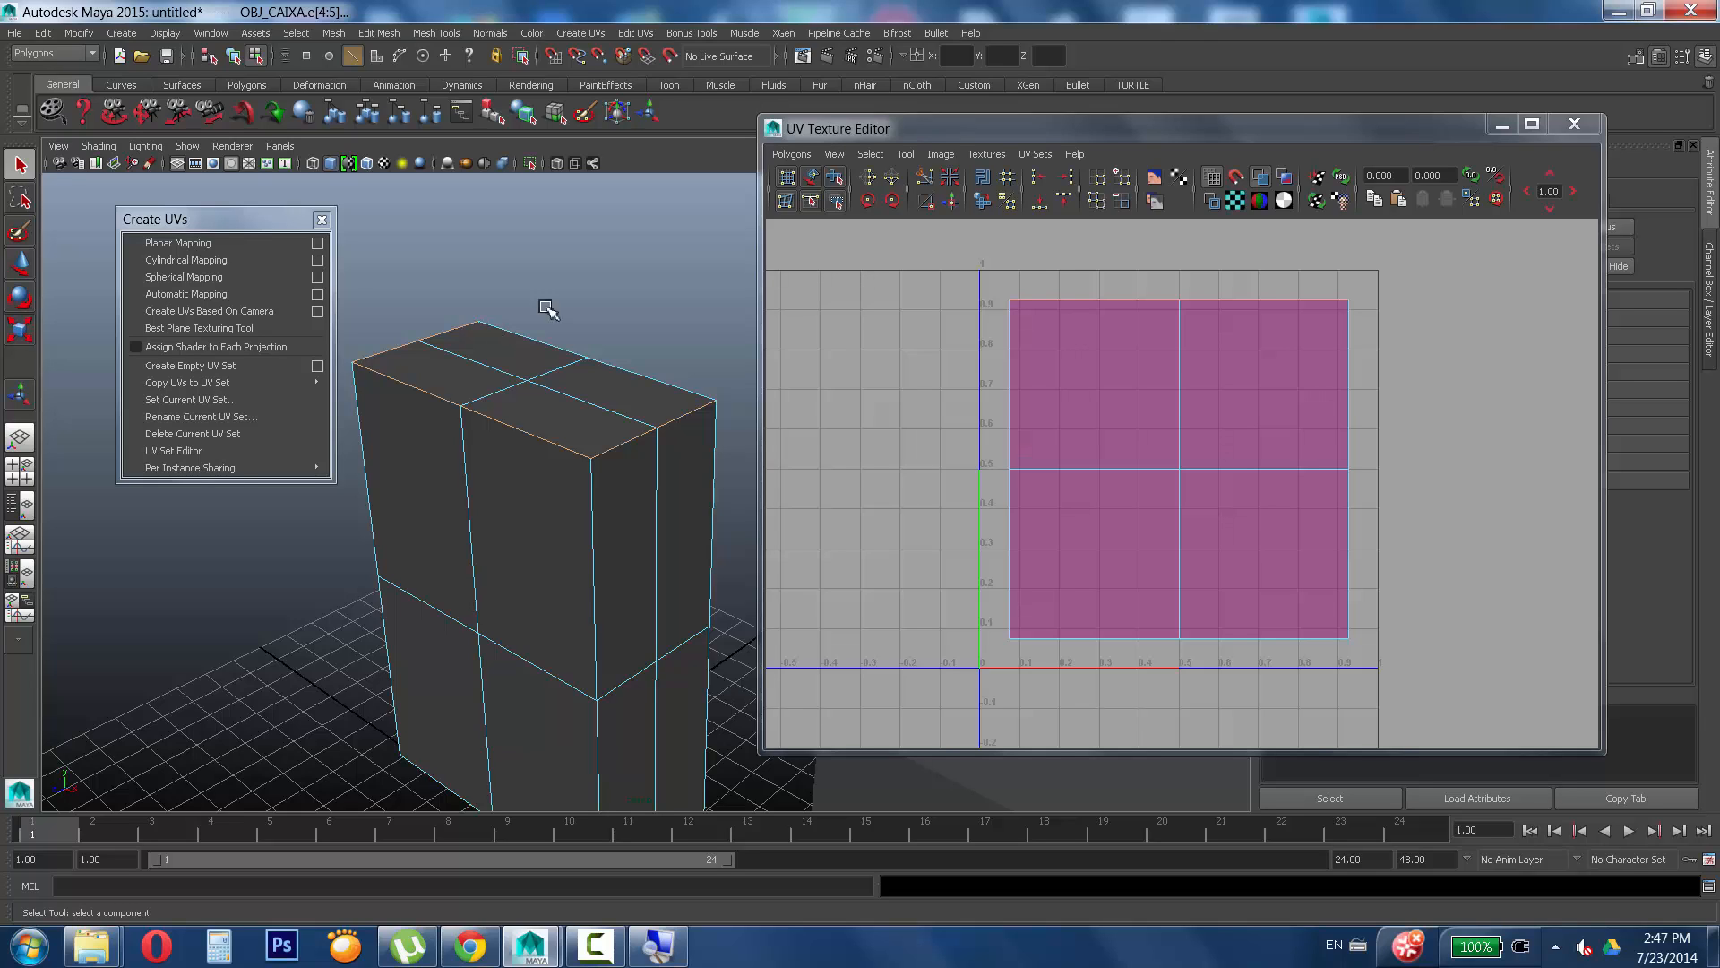
Cut the UVs along the selected top edges and turn on the display of texture borders.
click(928, 180)
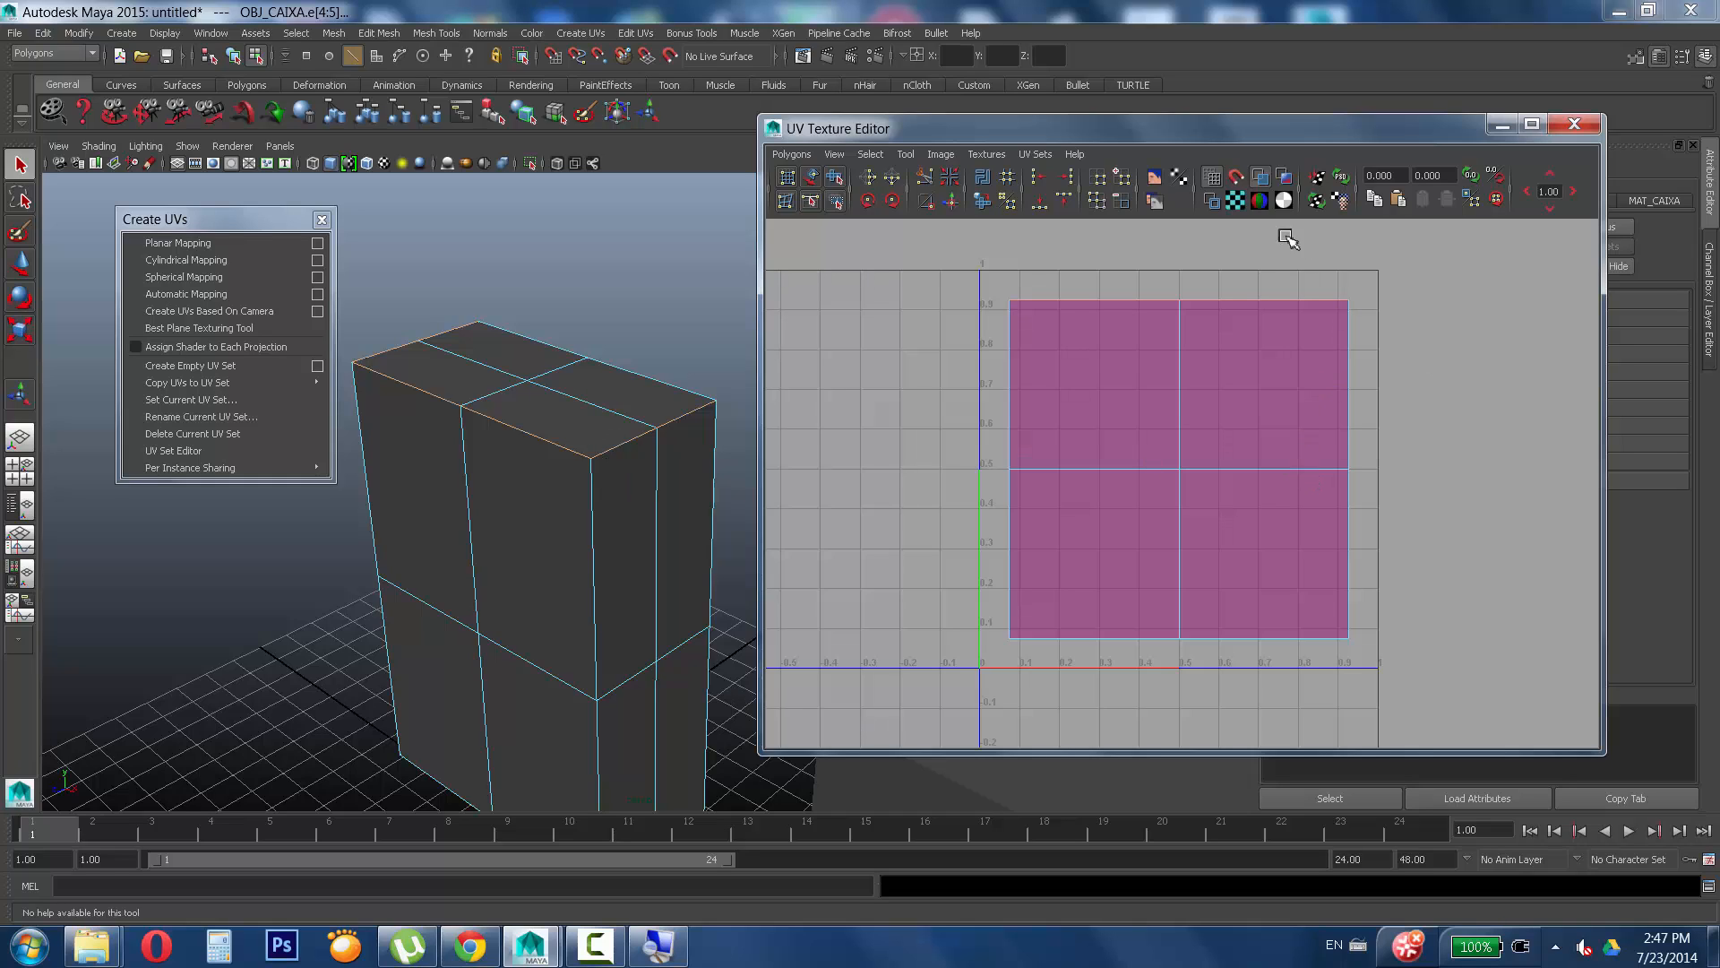
click(1215, 207)
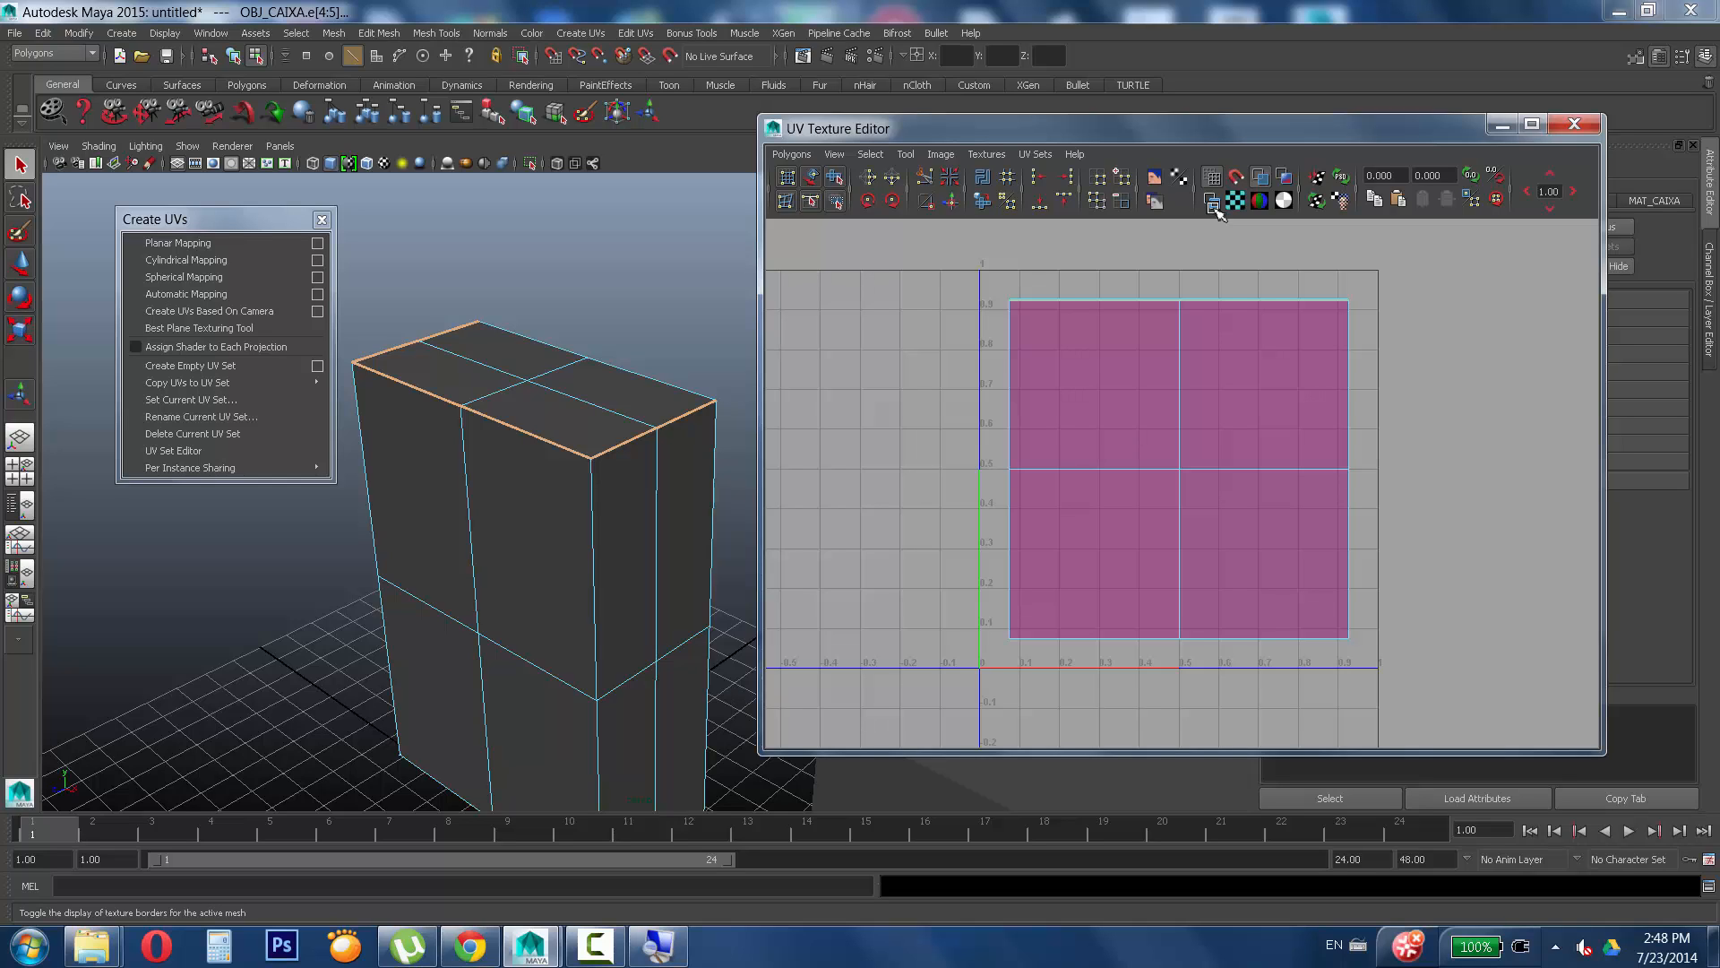
Select the border edges of the box's underside on three sides, leaving one long side attached.
alt+middle_drag(583, 518, 534, 423)
alt+drag(576, 388, 578, 309)
alt+middle_drag(573, 548, 590, 499)
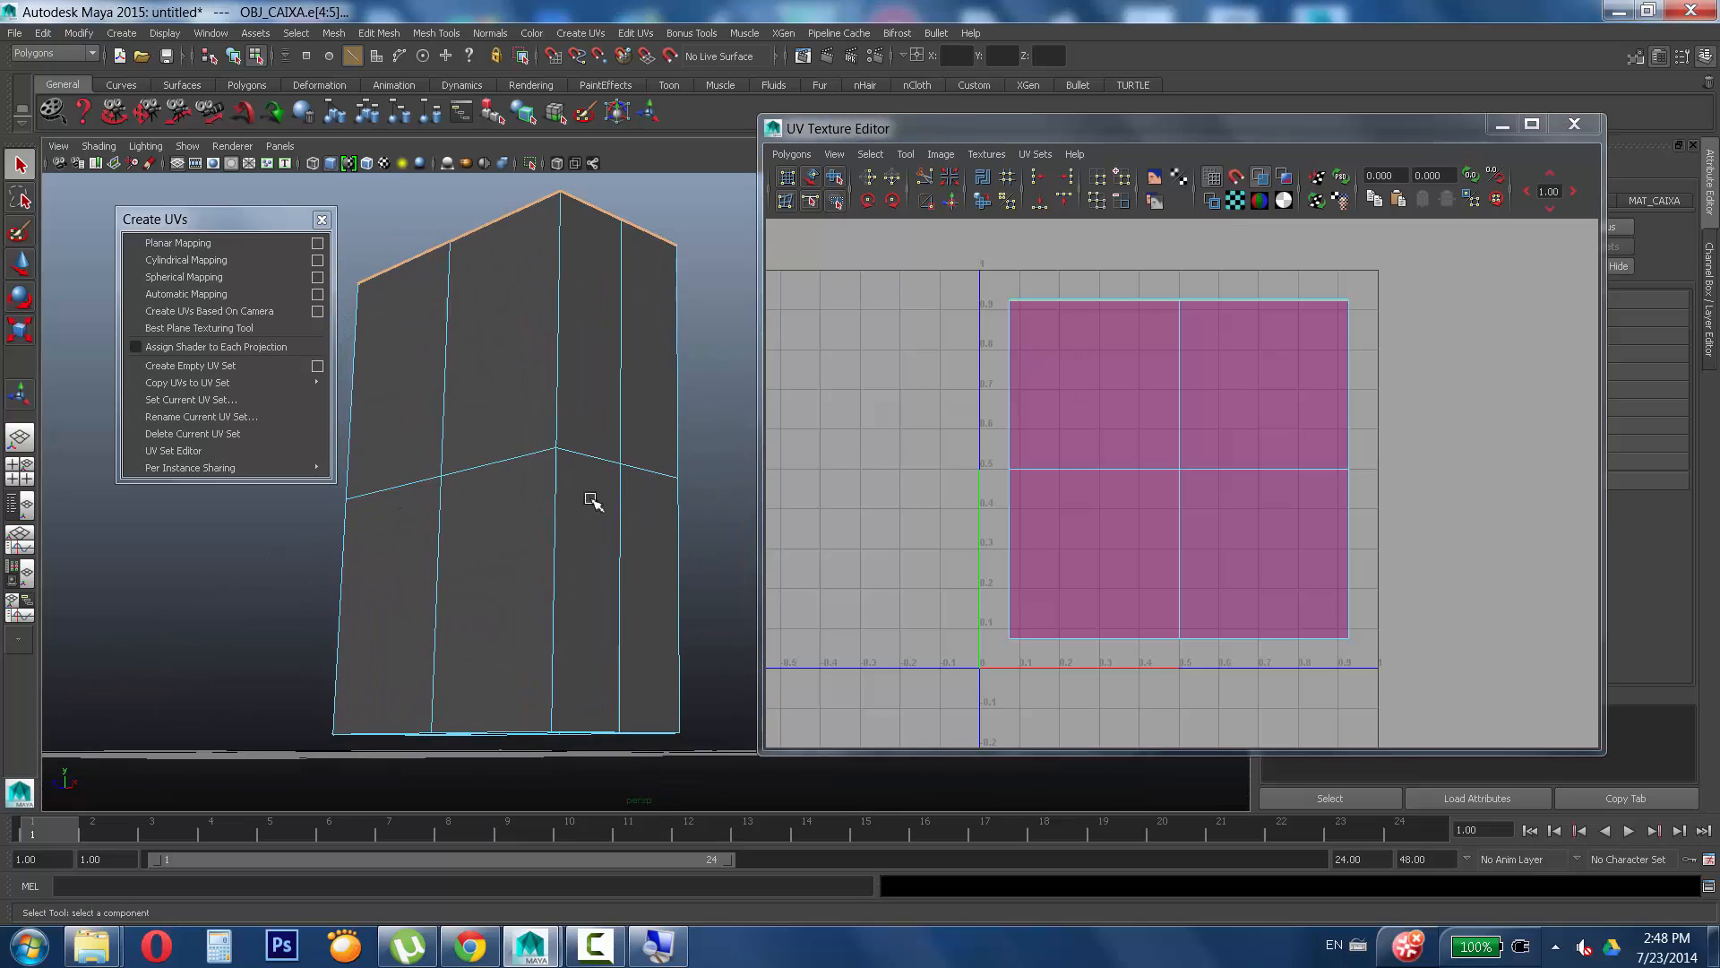
alt+drag(592, 499, 651, 603)
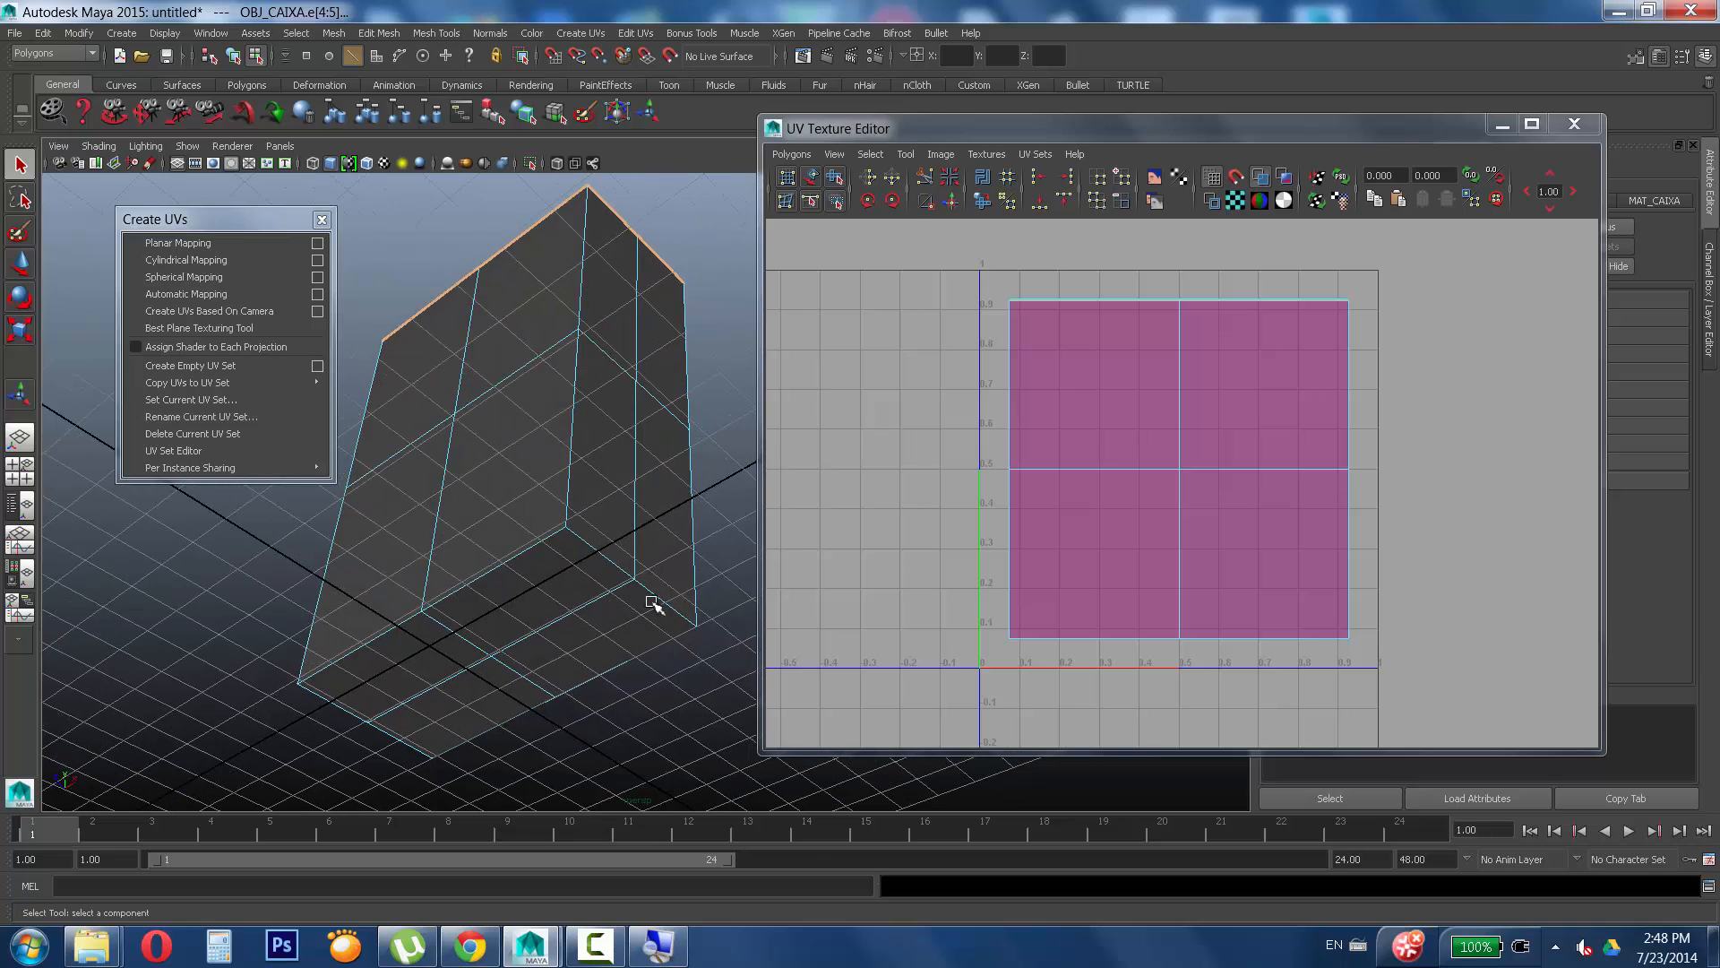
click(651, 603)
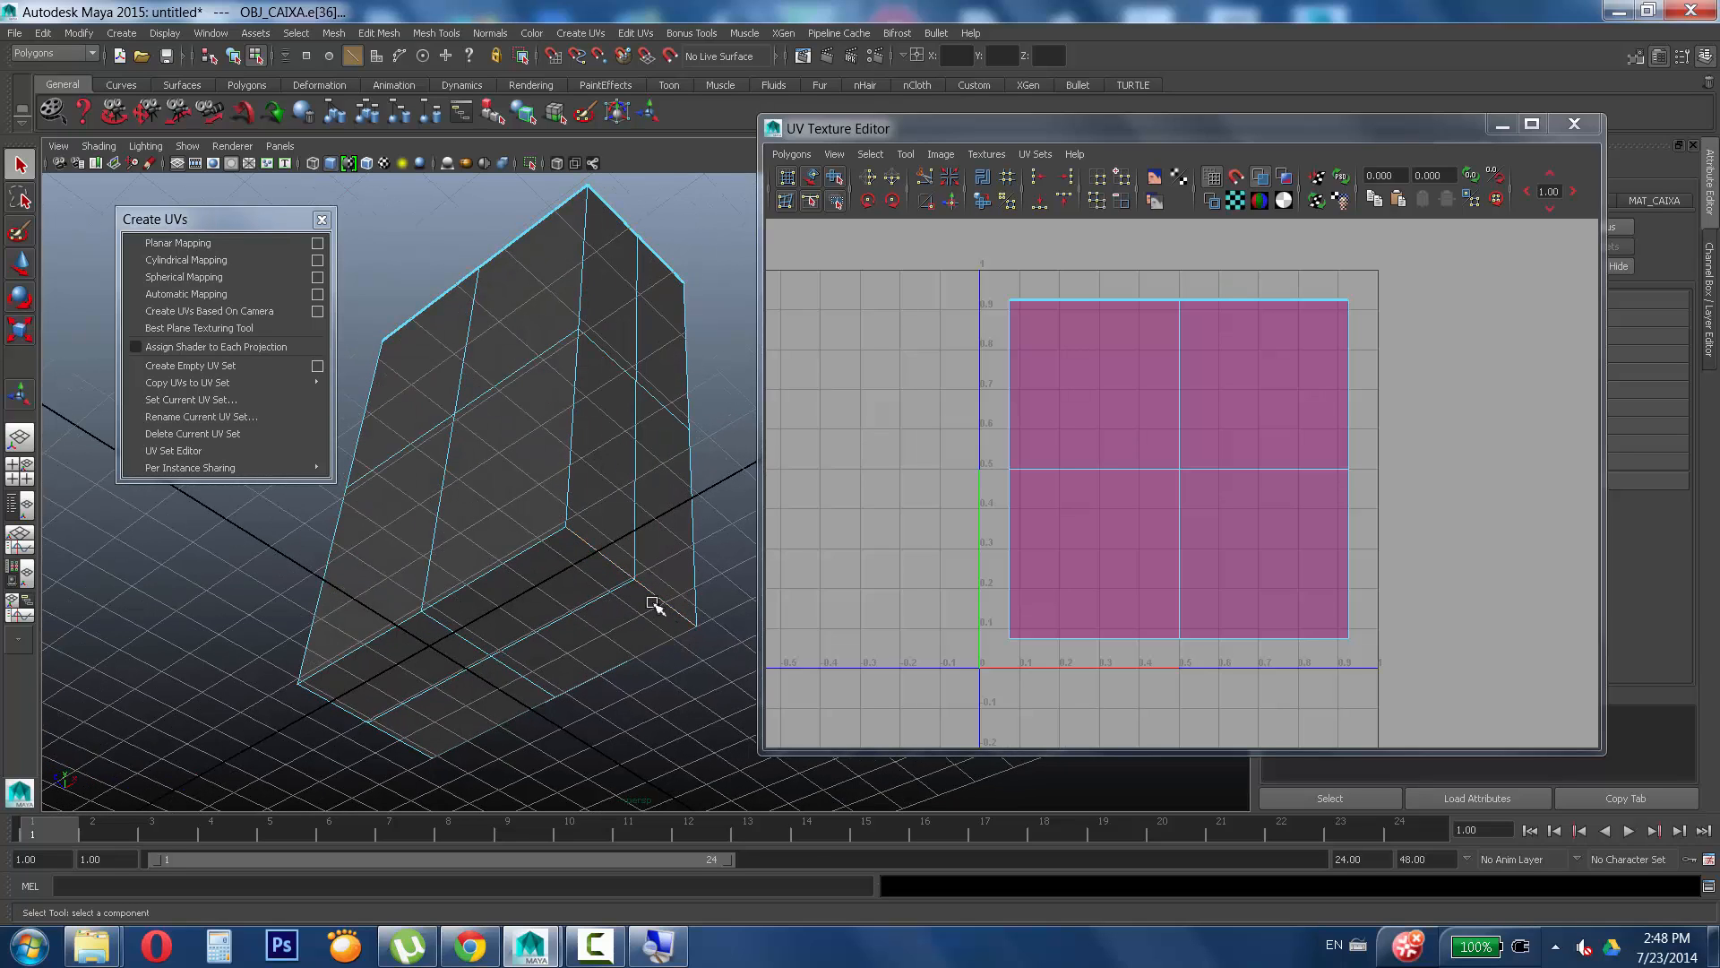
click(520, 559)
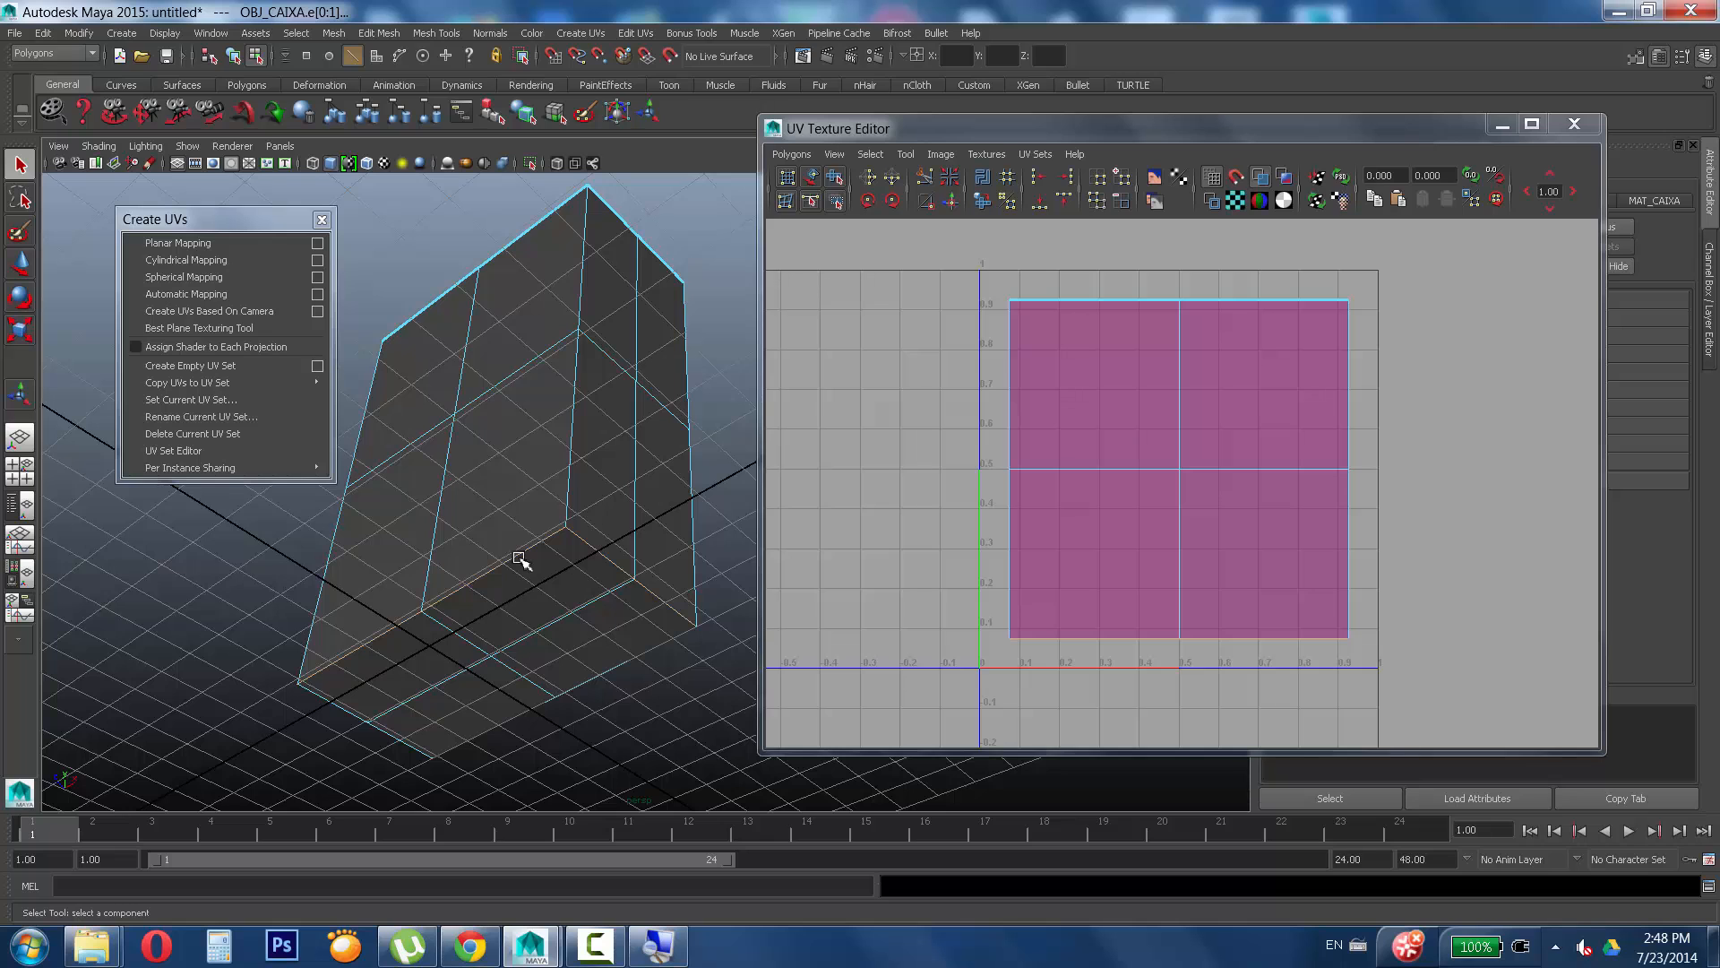
alt+drag(520, 560, 557, 545)
key(super)
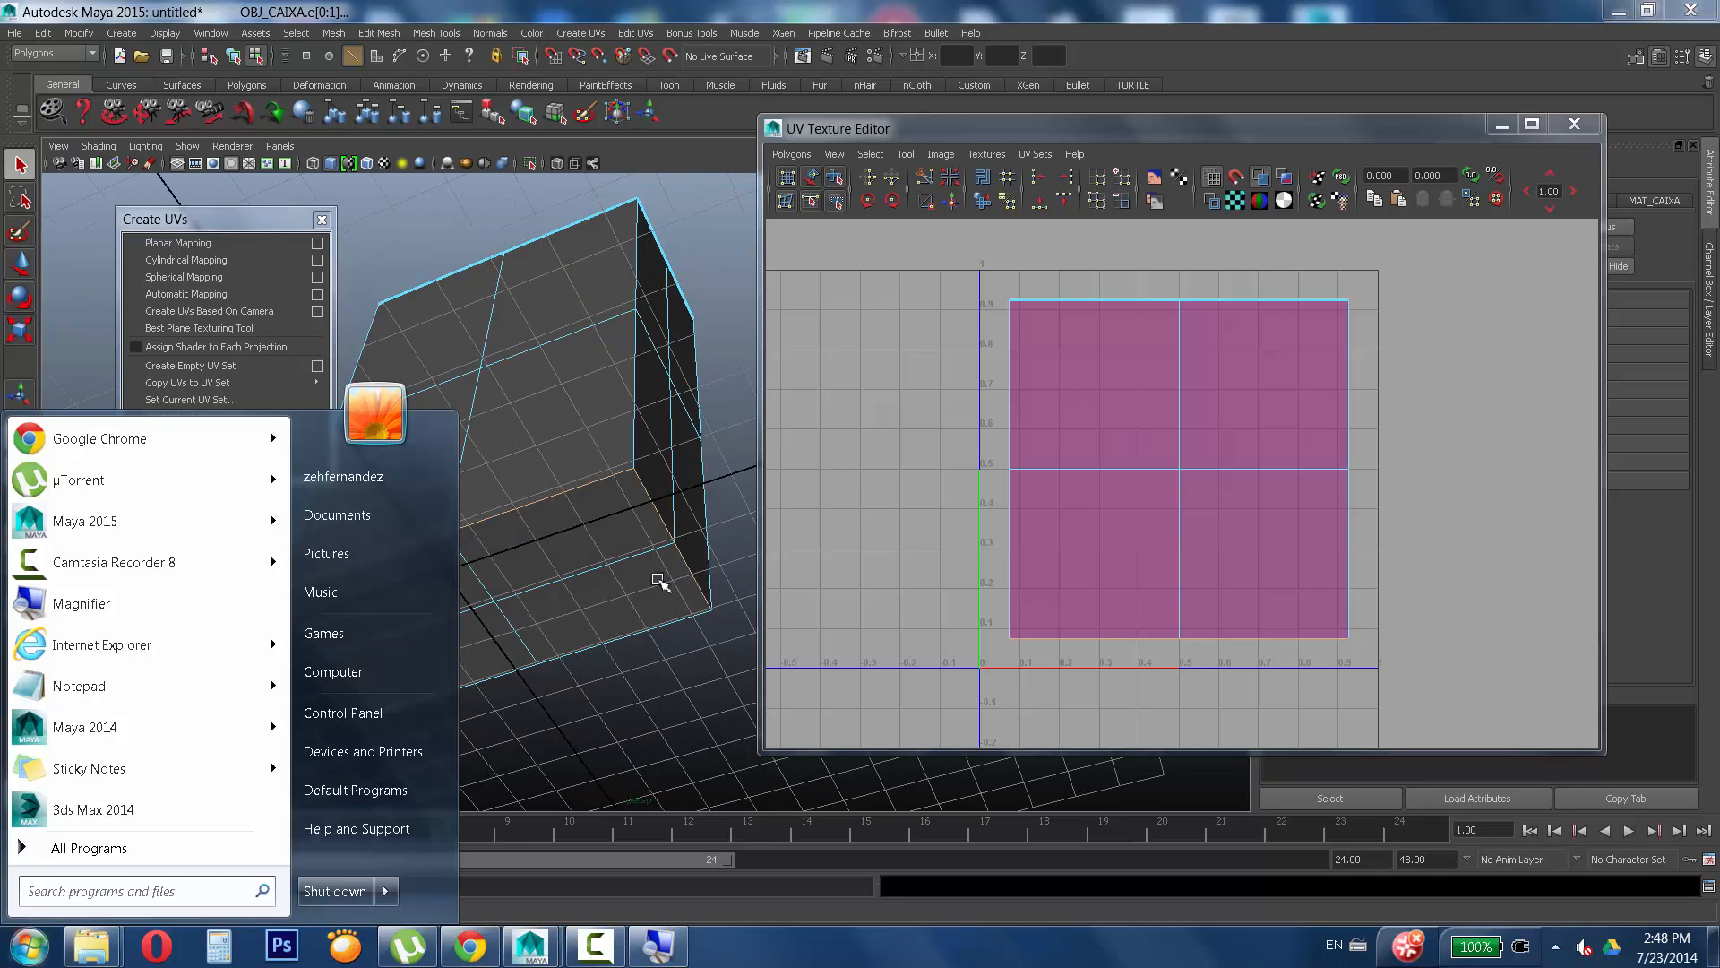
Cut the UVs along the selected border edges on three sides of the box's underside.
alt+drag(657, 581, 637, 581)
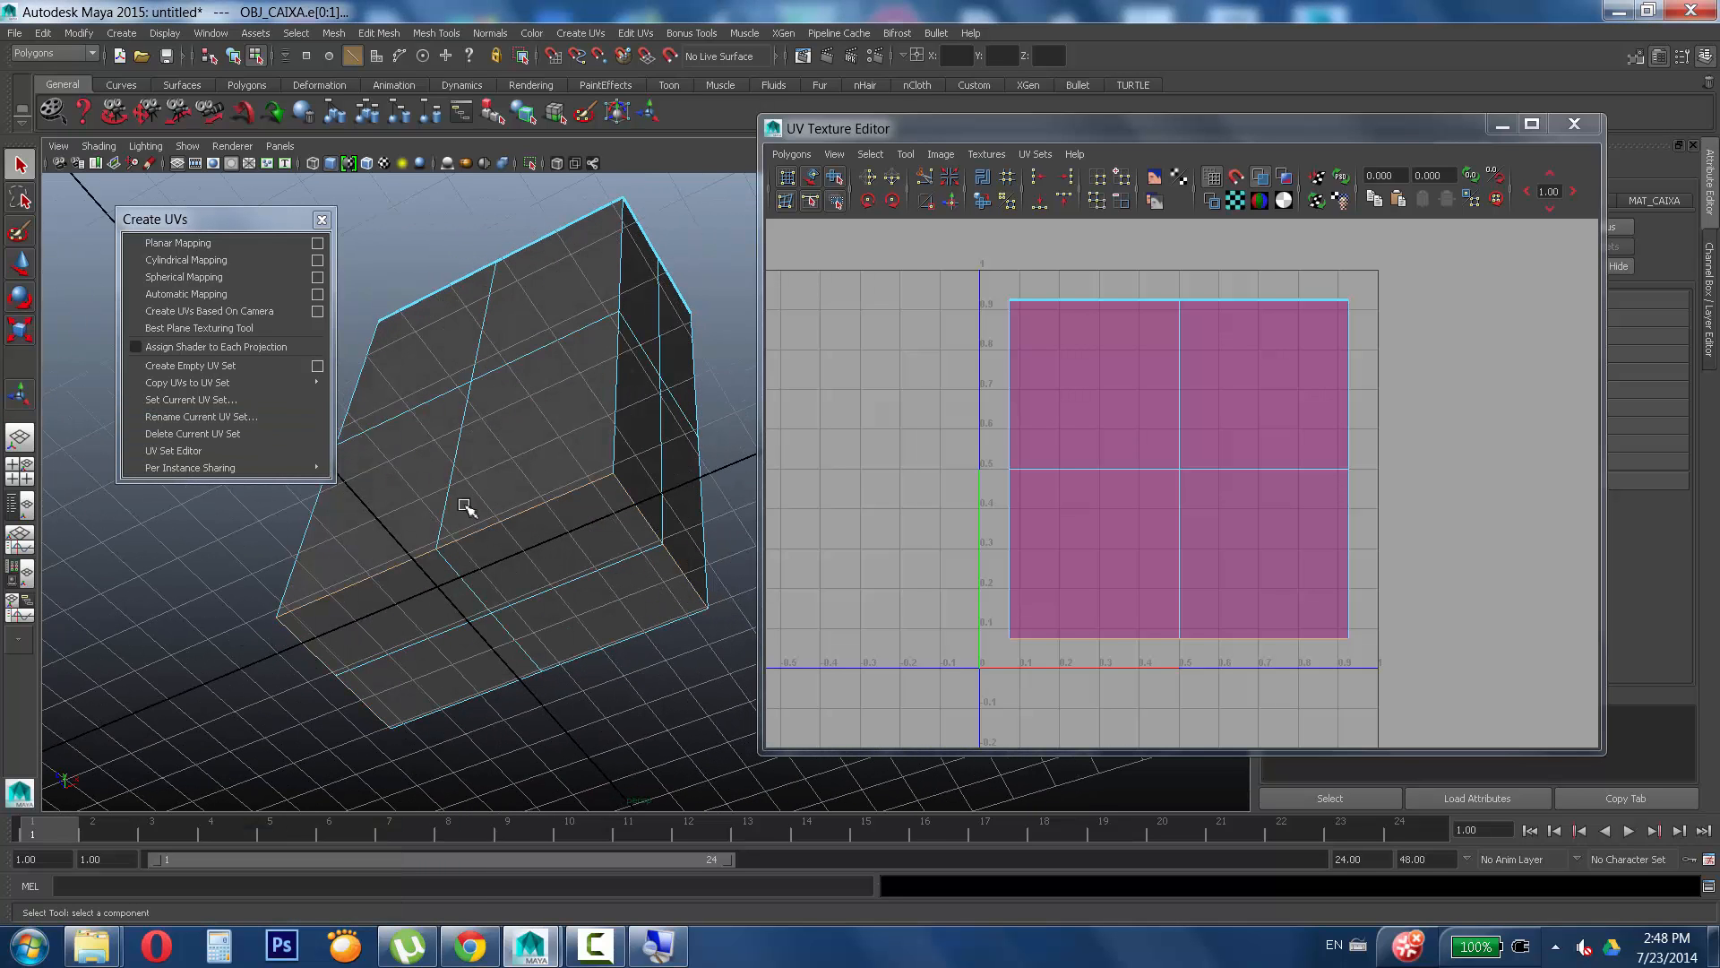
alt+drag(465, 503, 598, 452)
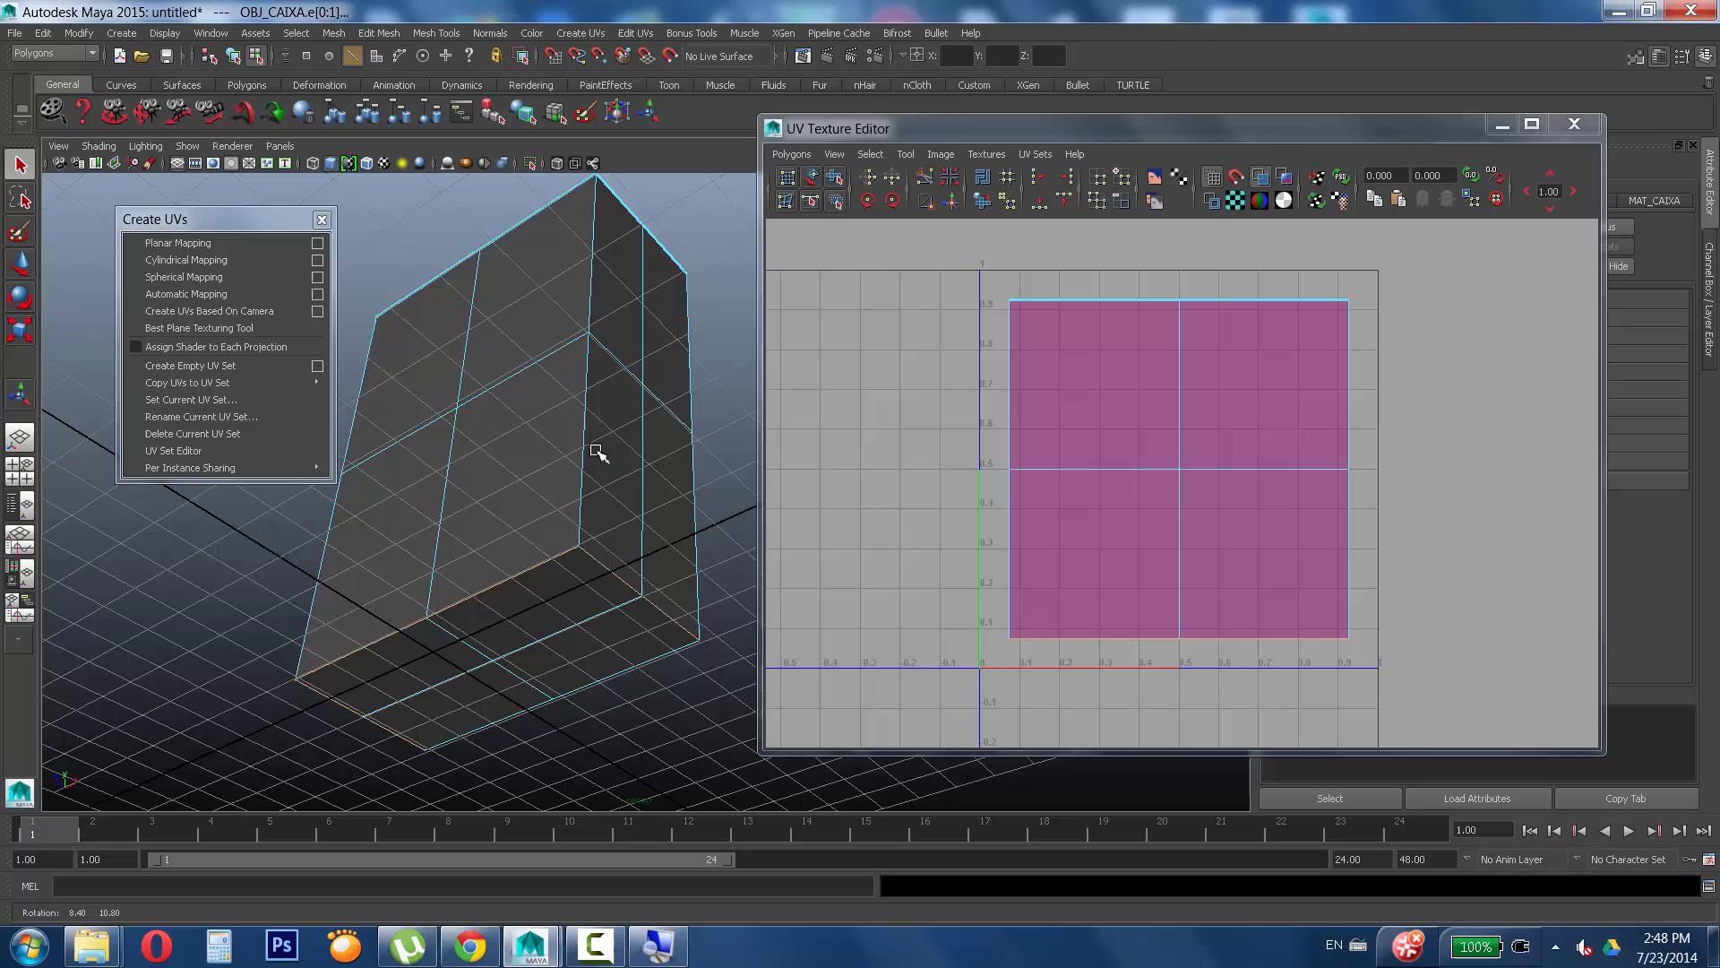
click(925, 179)
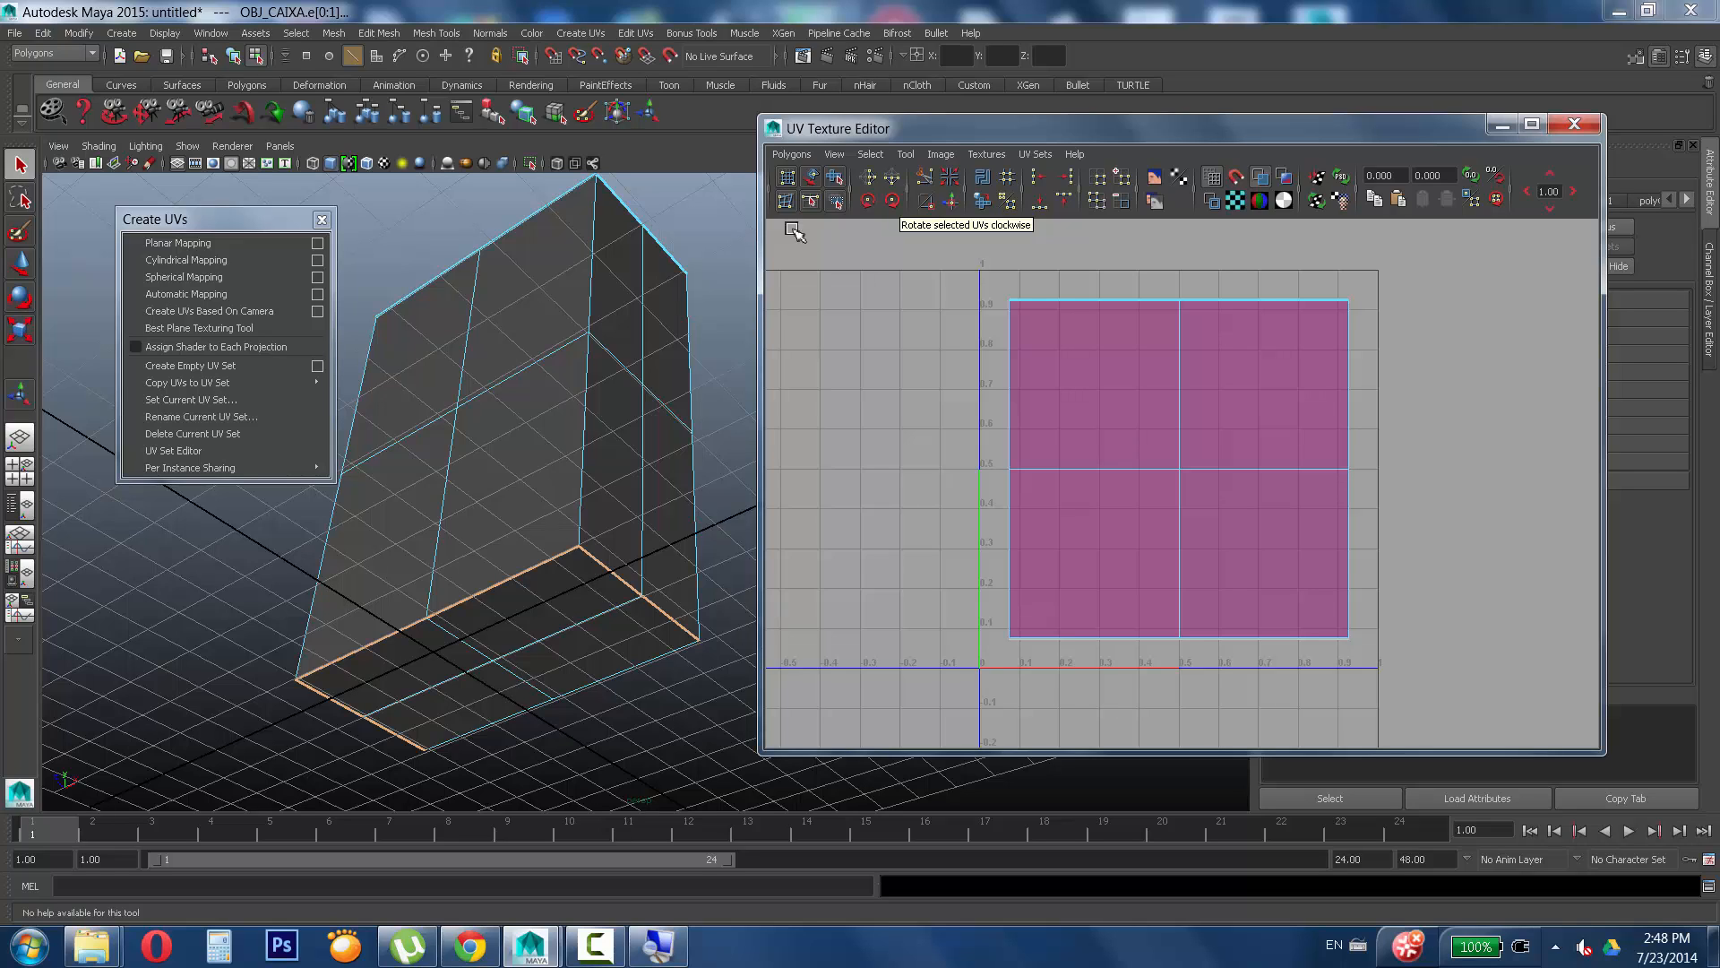
Select one rear vertical corner edge of the box over its full height, cut the UVs along it and clear the selection.
alt+drag(717, 255, 600, 298)
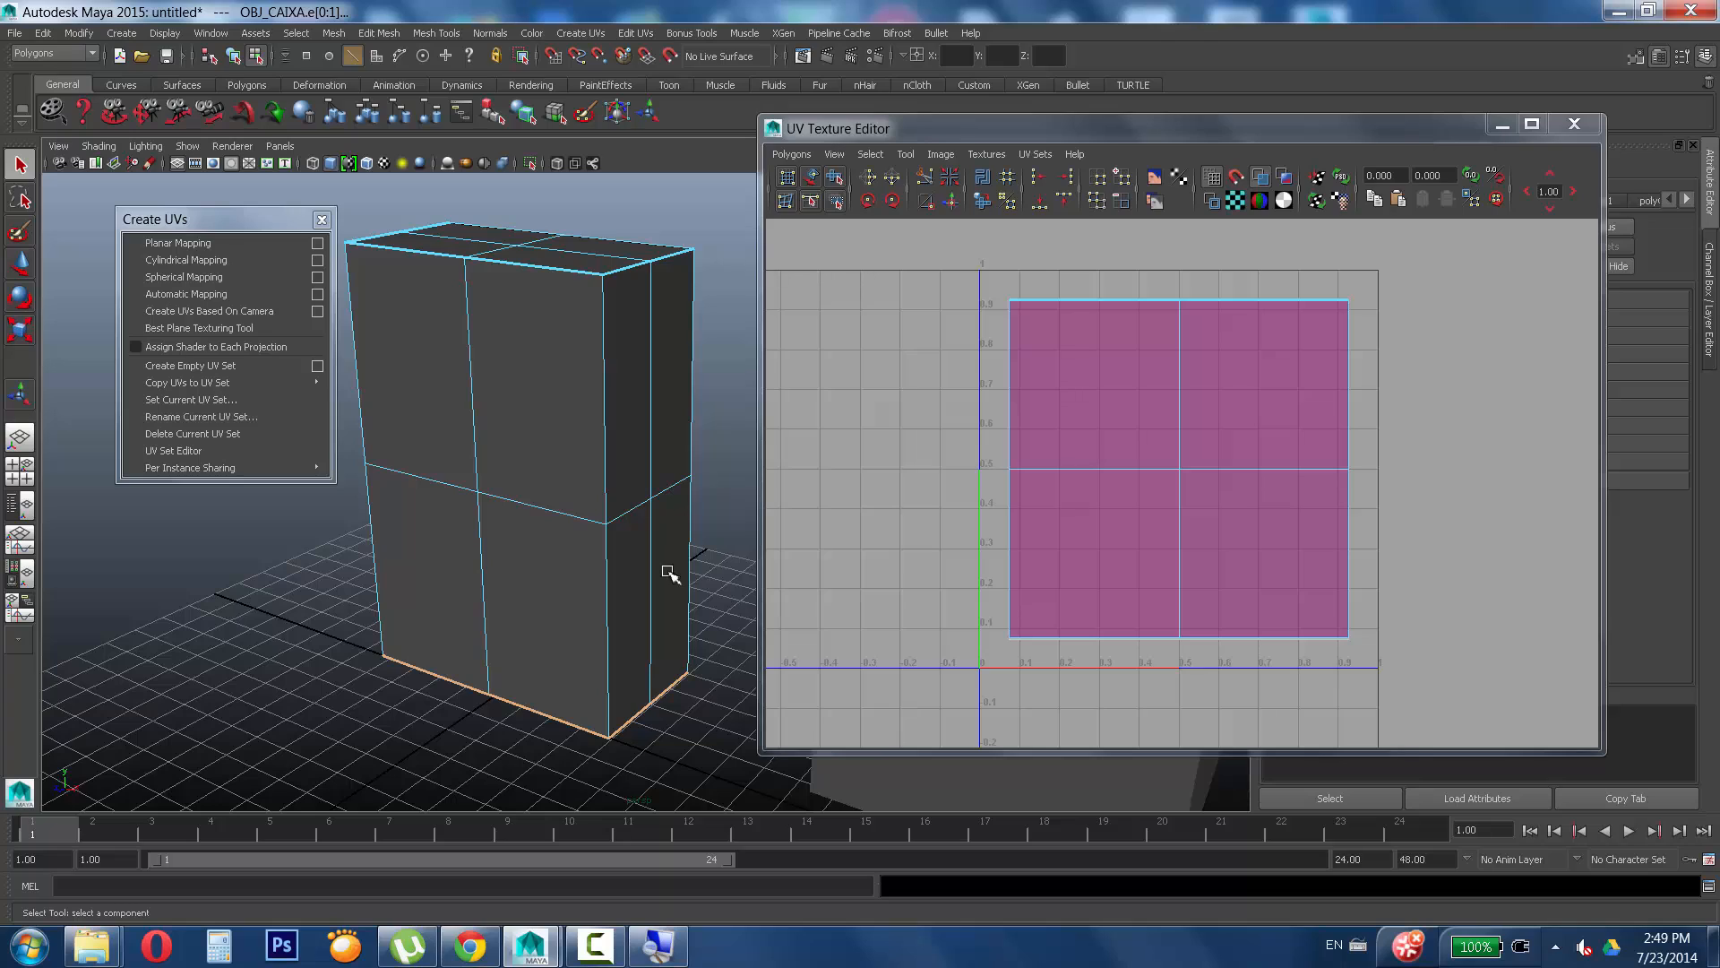
click(692, 457)
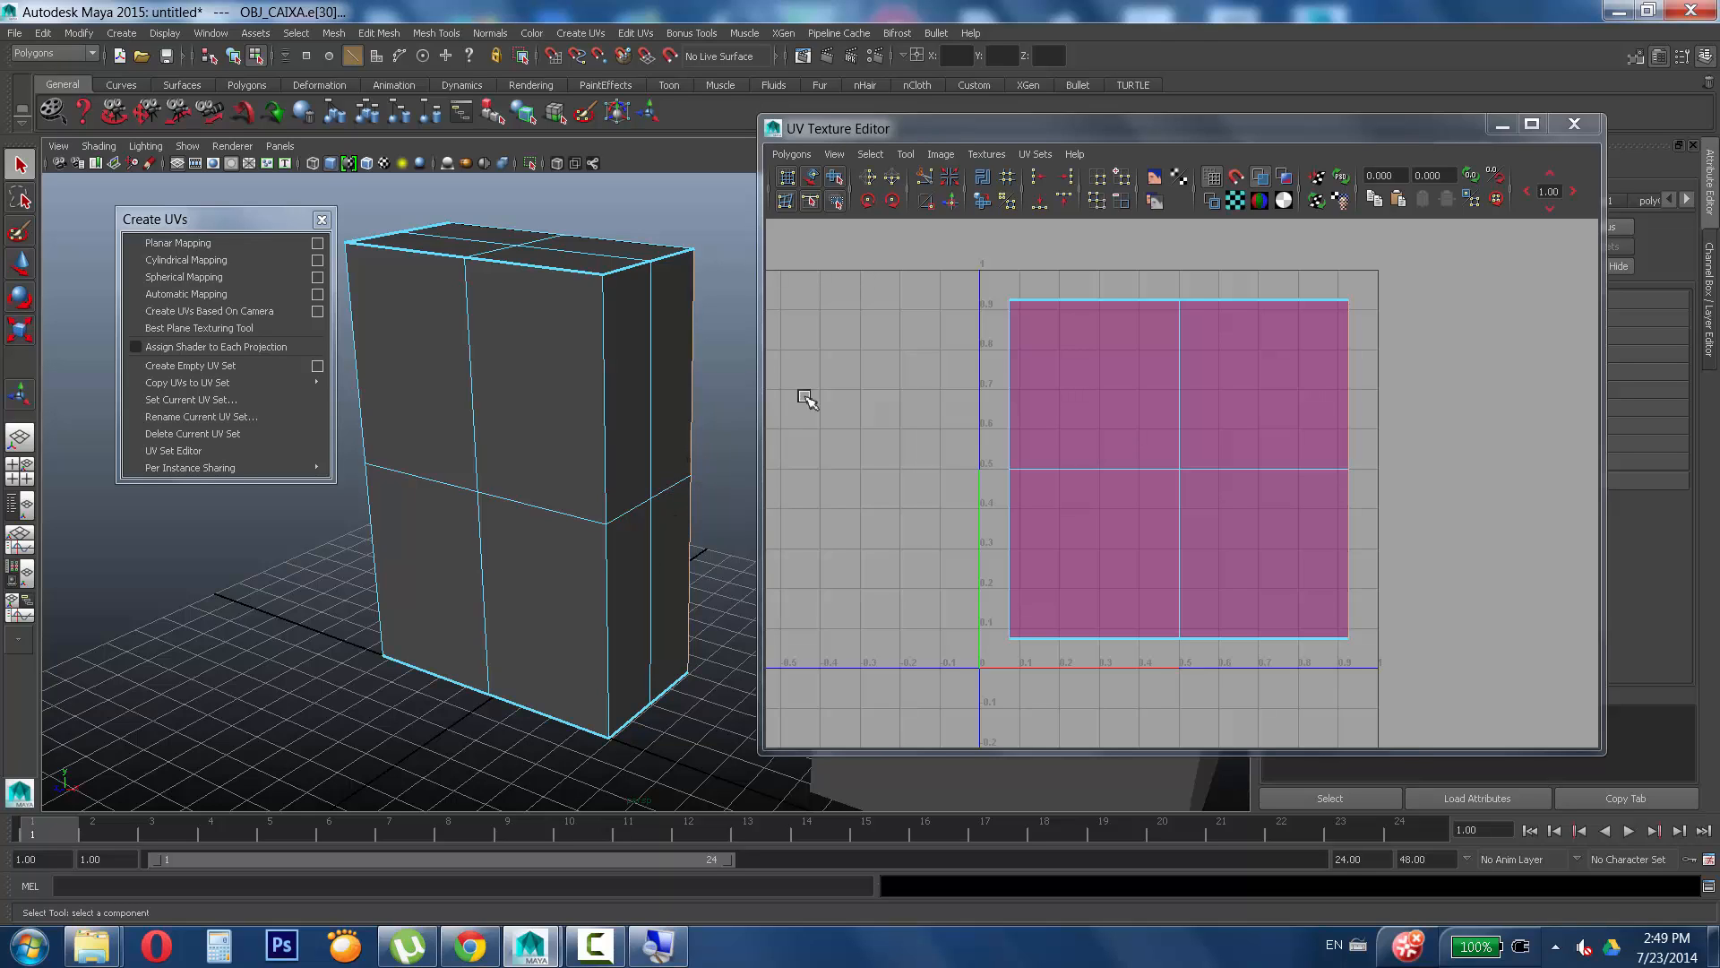
click(925, 179)
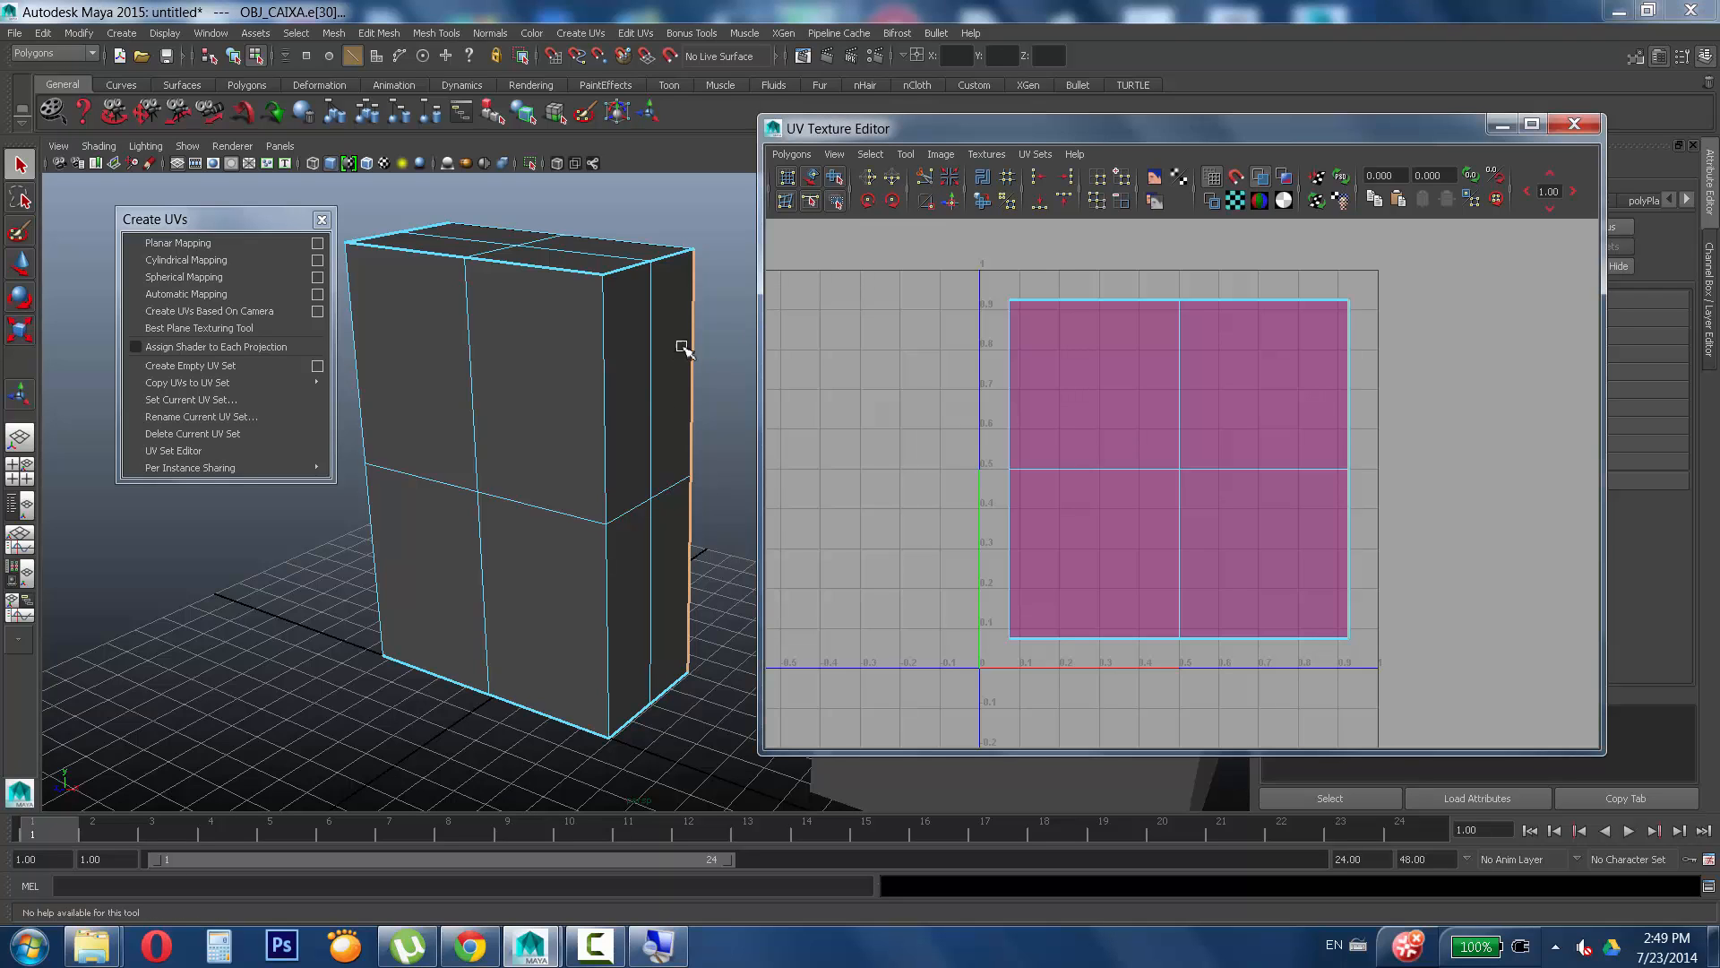
click(735, 319)
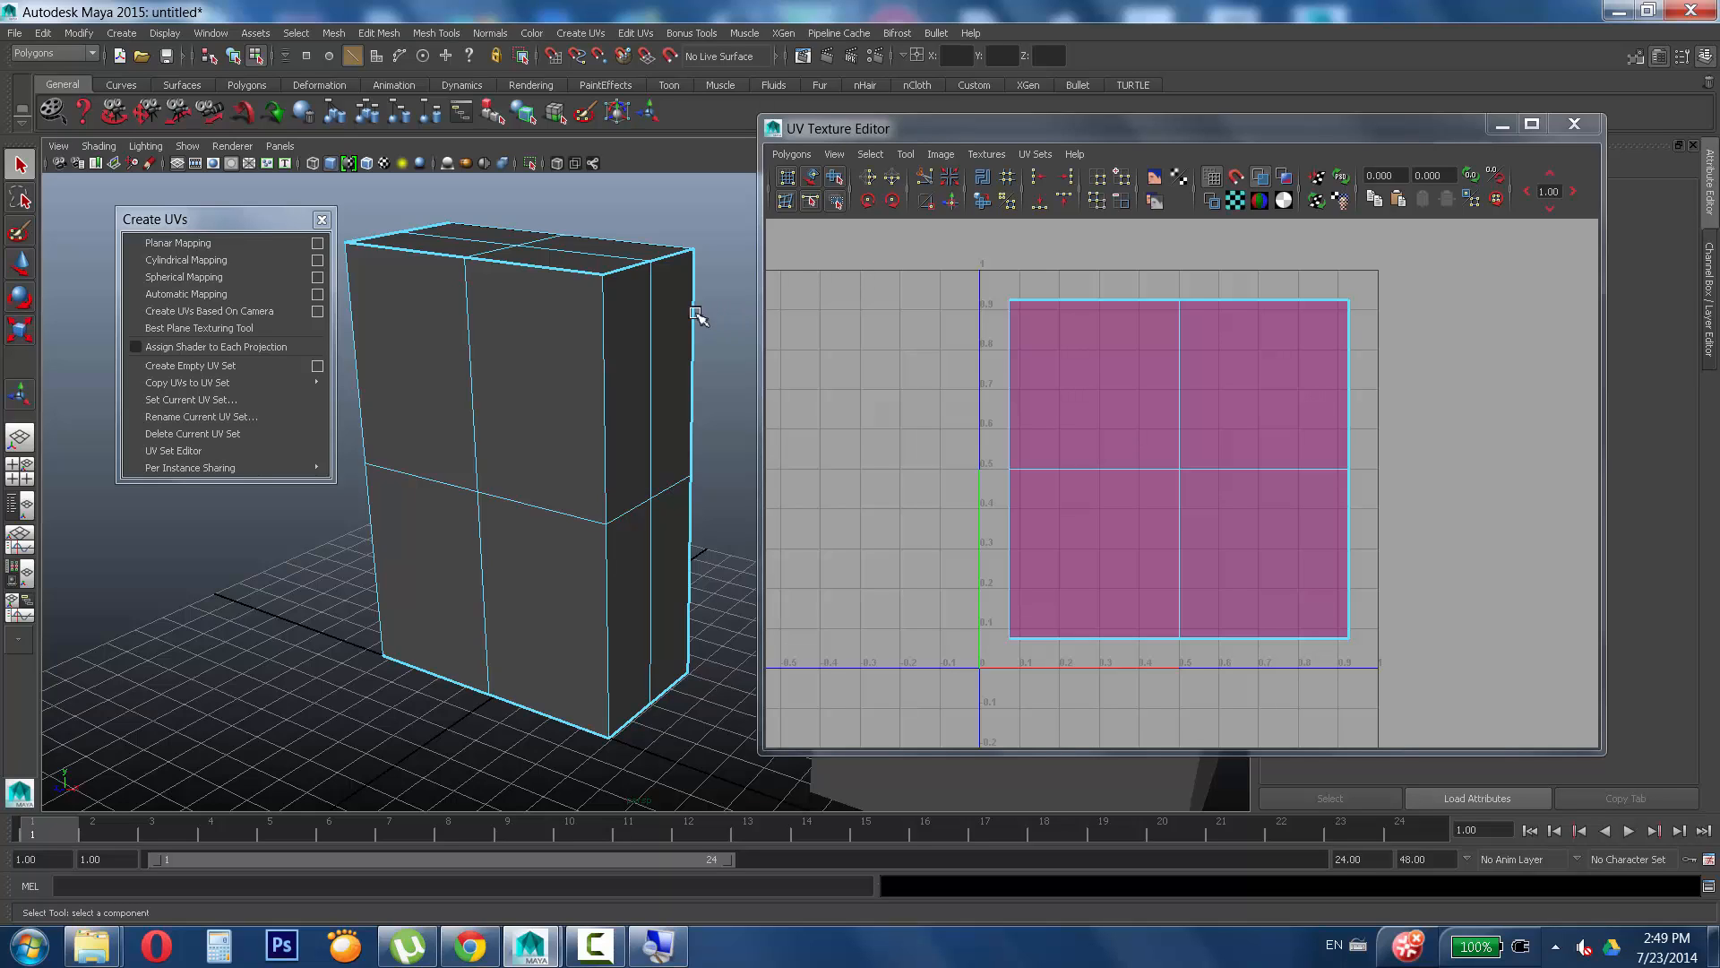
Examine the thick texture borders around the box from the top, underside and sides to check where the UVs are cut.
alt+drag(690, 316, 469, 400)
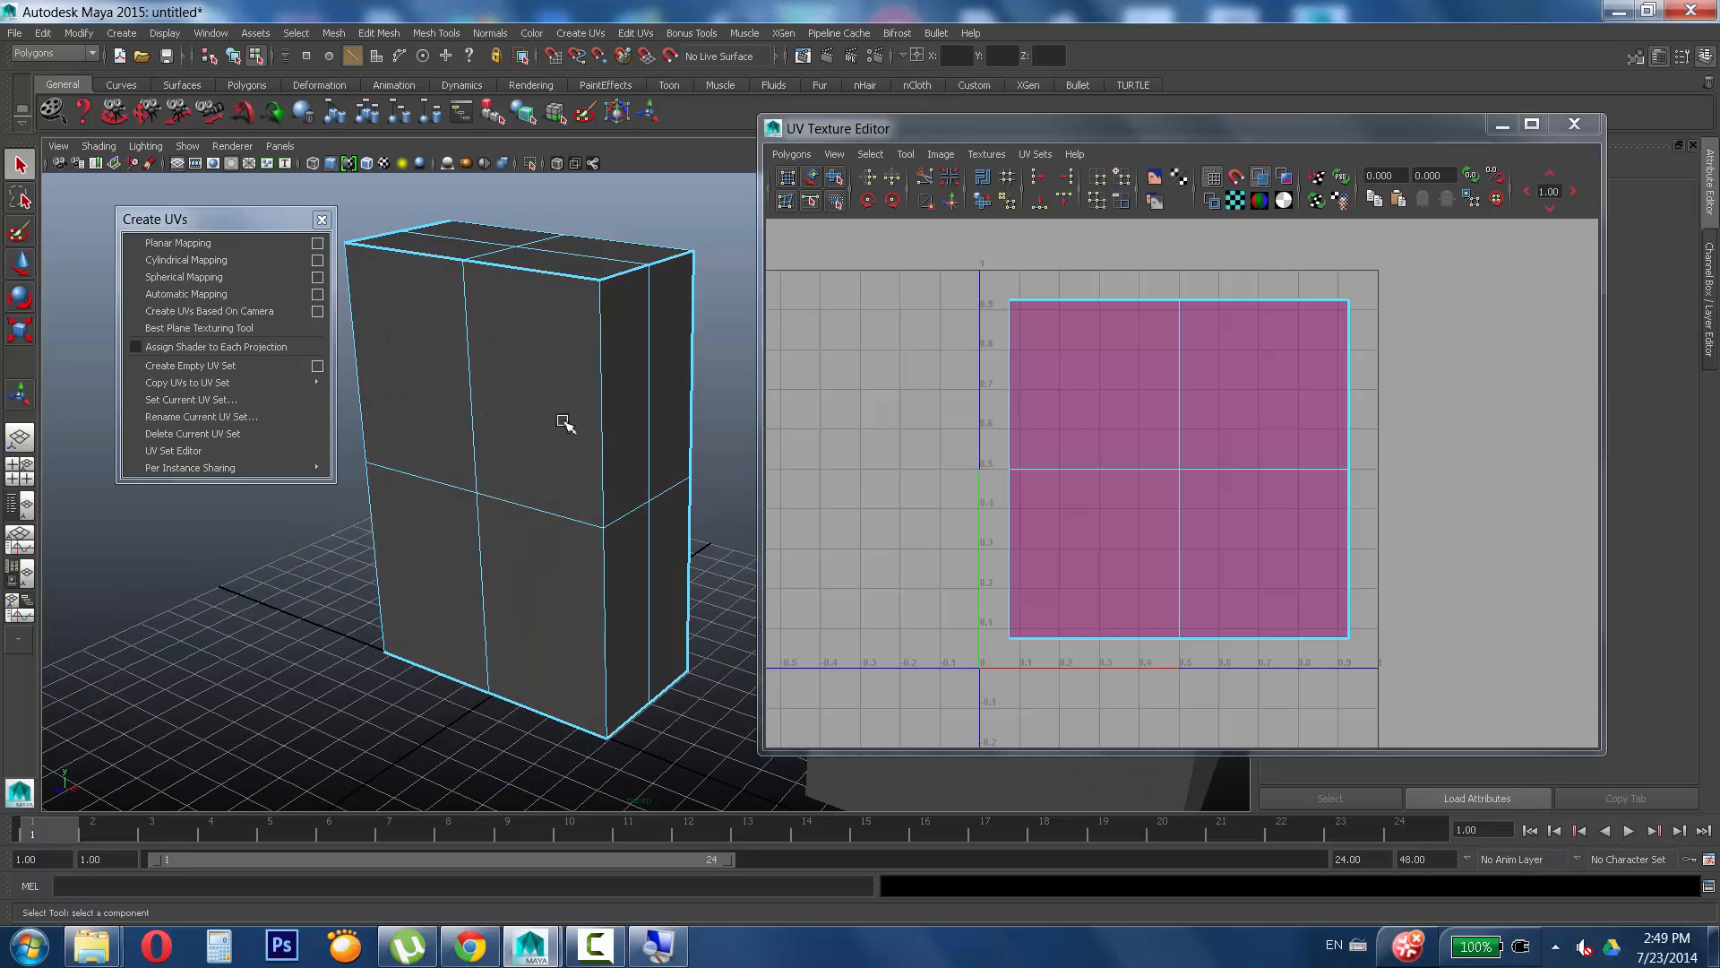
alt+drag(634, 427, 515, 425)
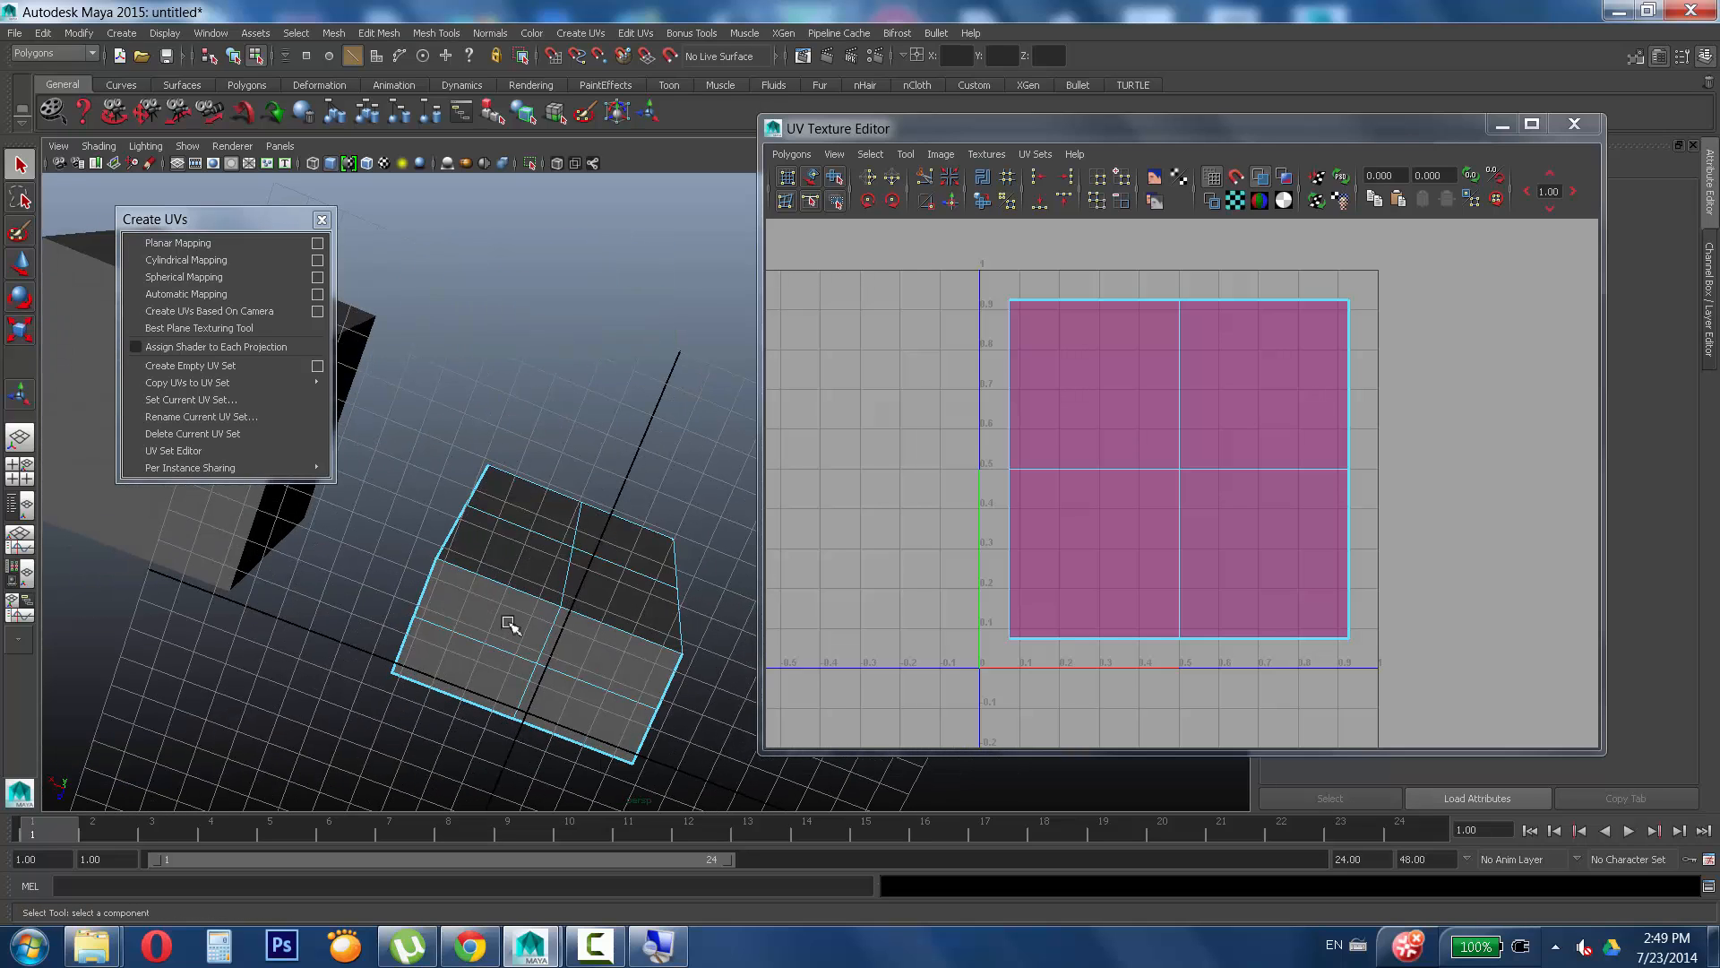
alt+drag(485, 704, 519, 261)
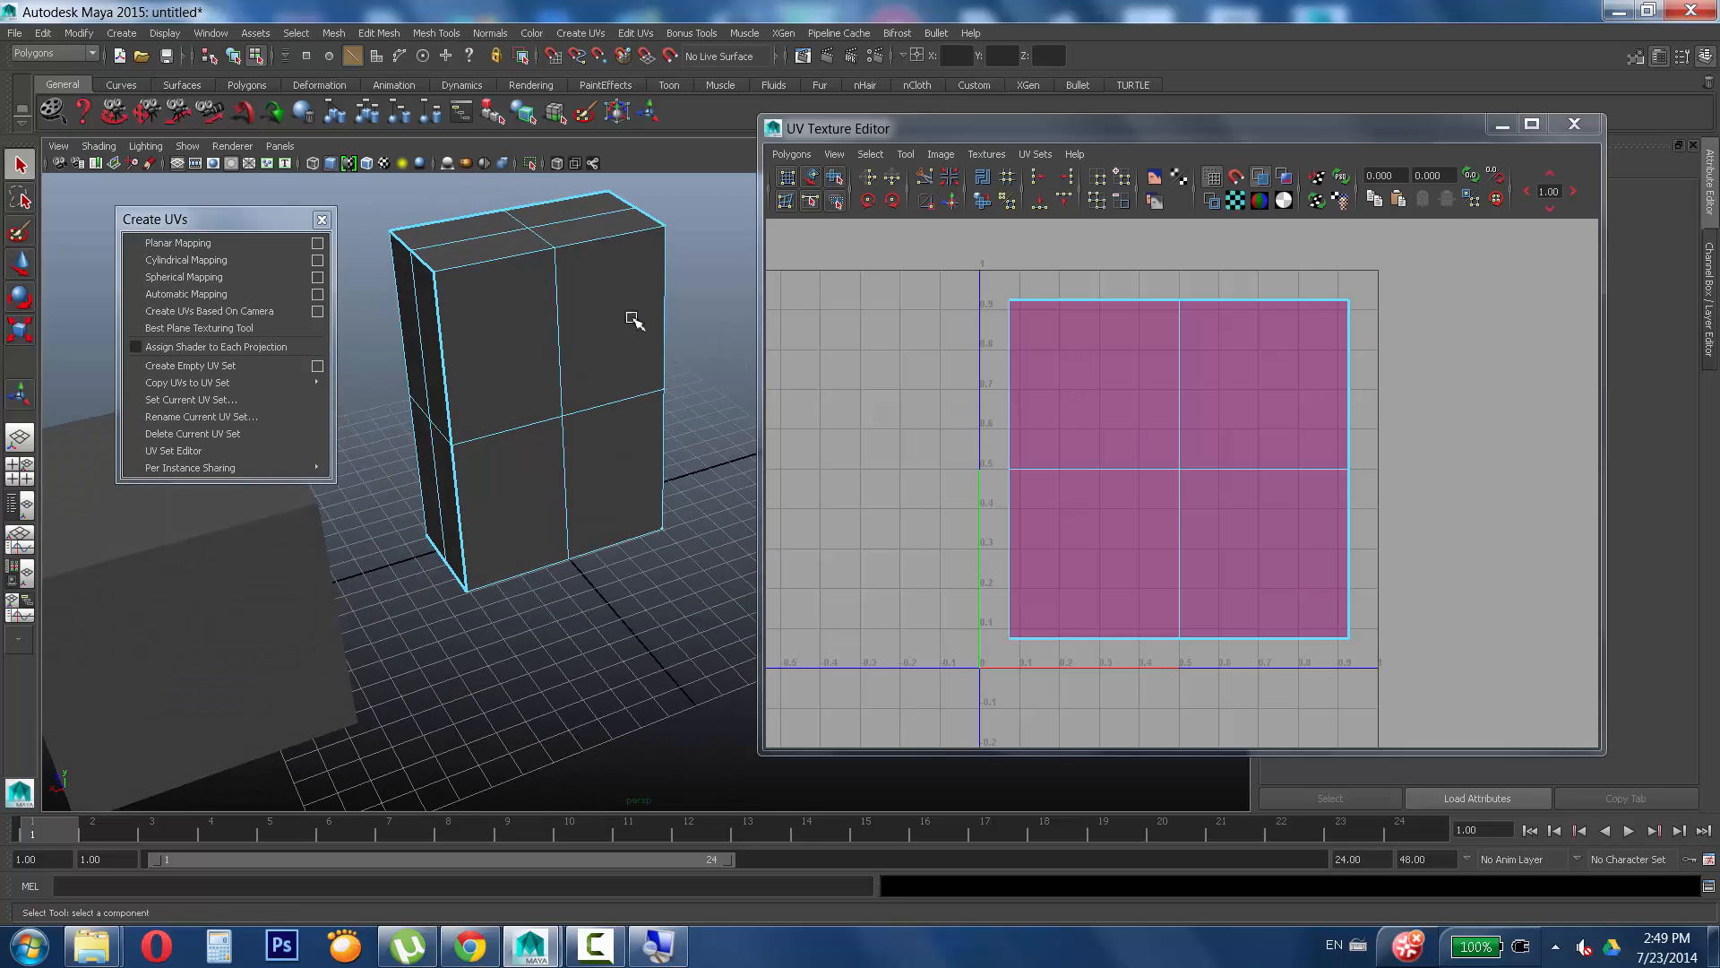
alt+drag(634, 315, 598, 537)
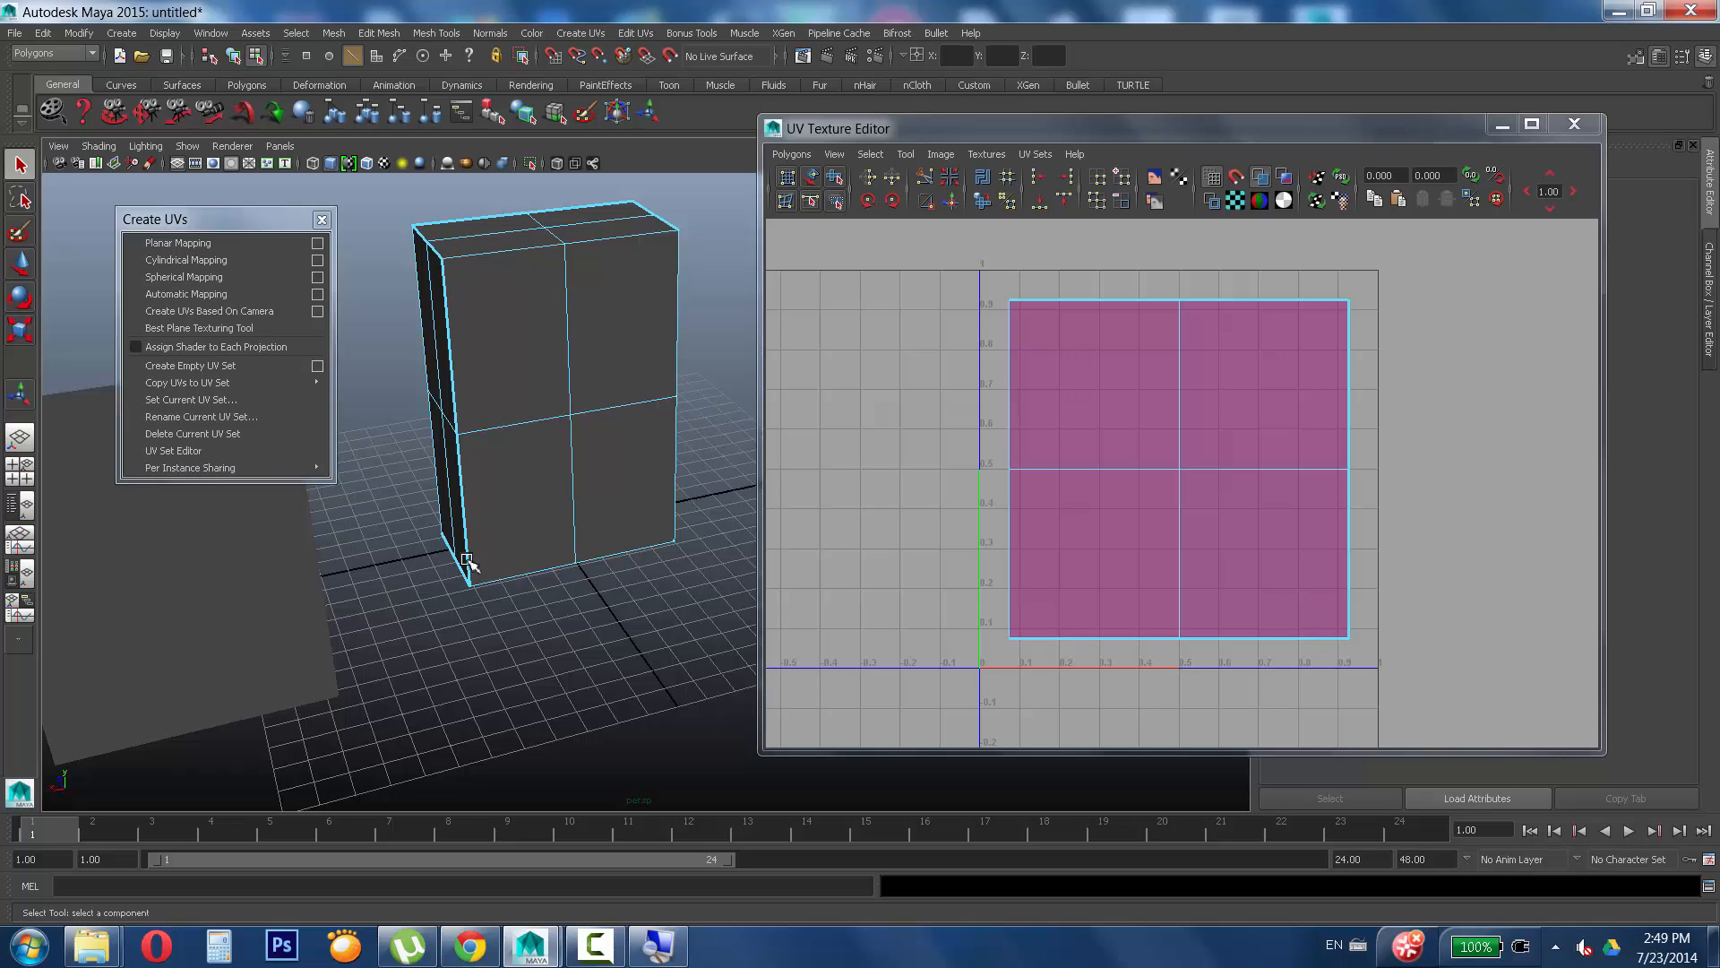
alt+middle_drag(503, 433, 538, 518)
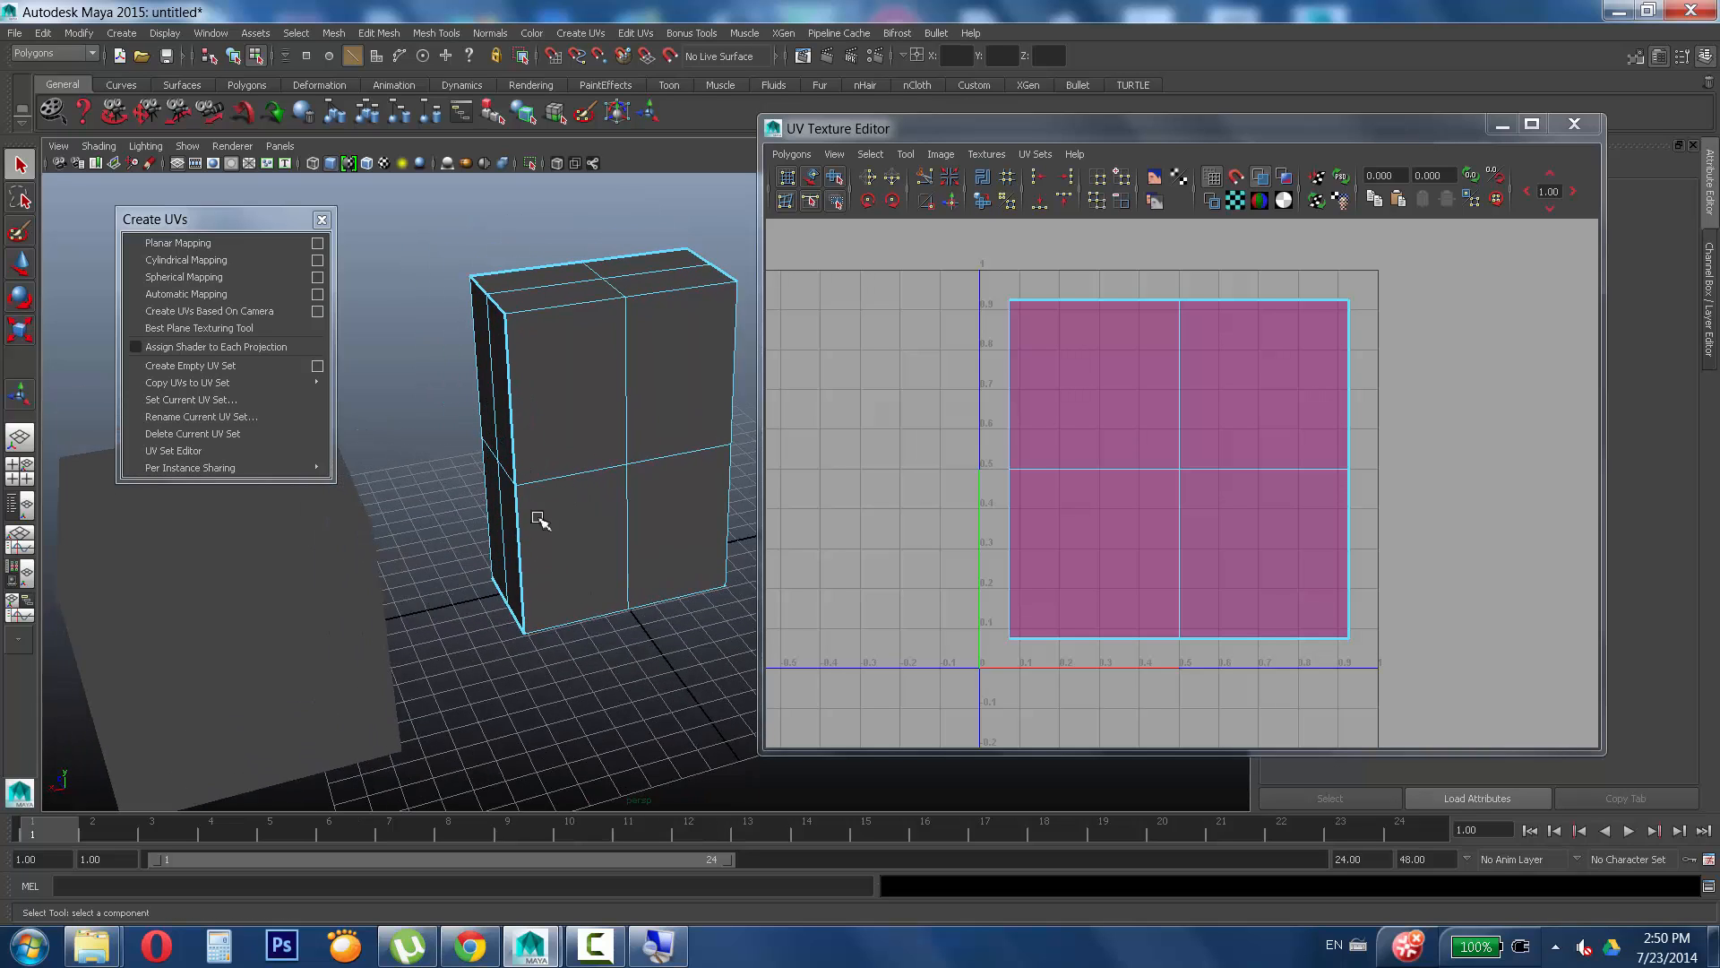
alt+right_drag(538, 519, 560, 569)
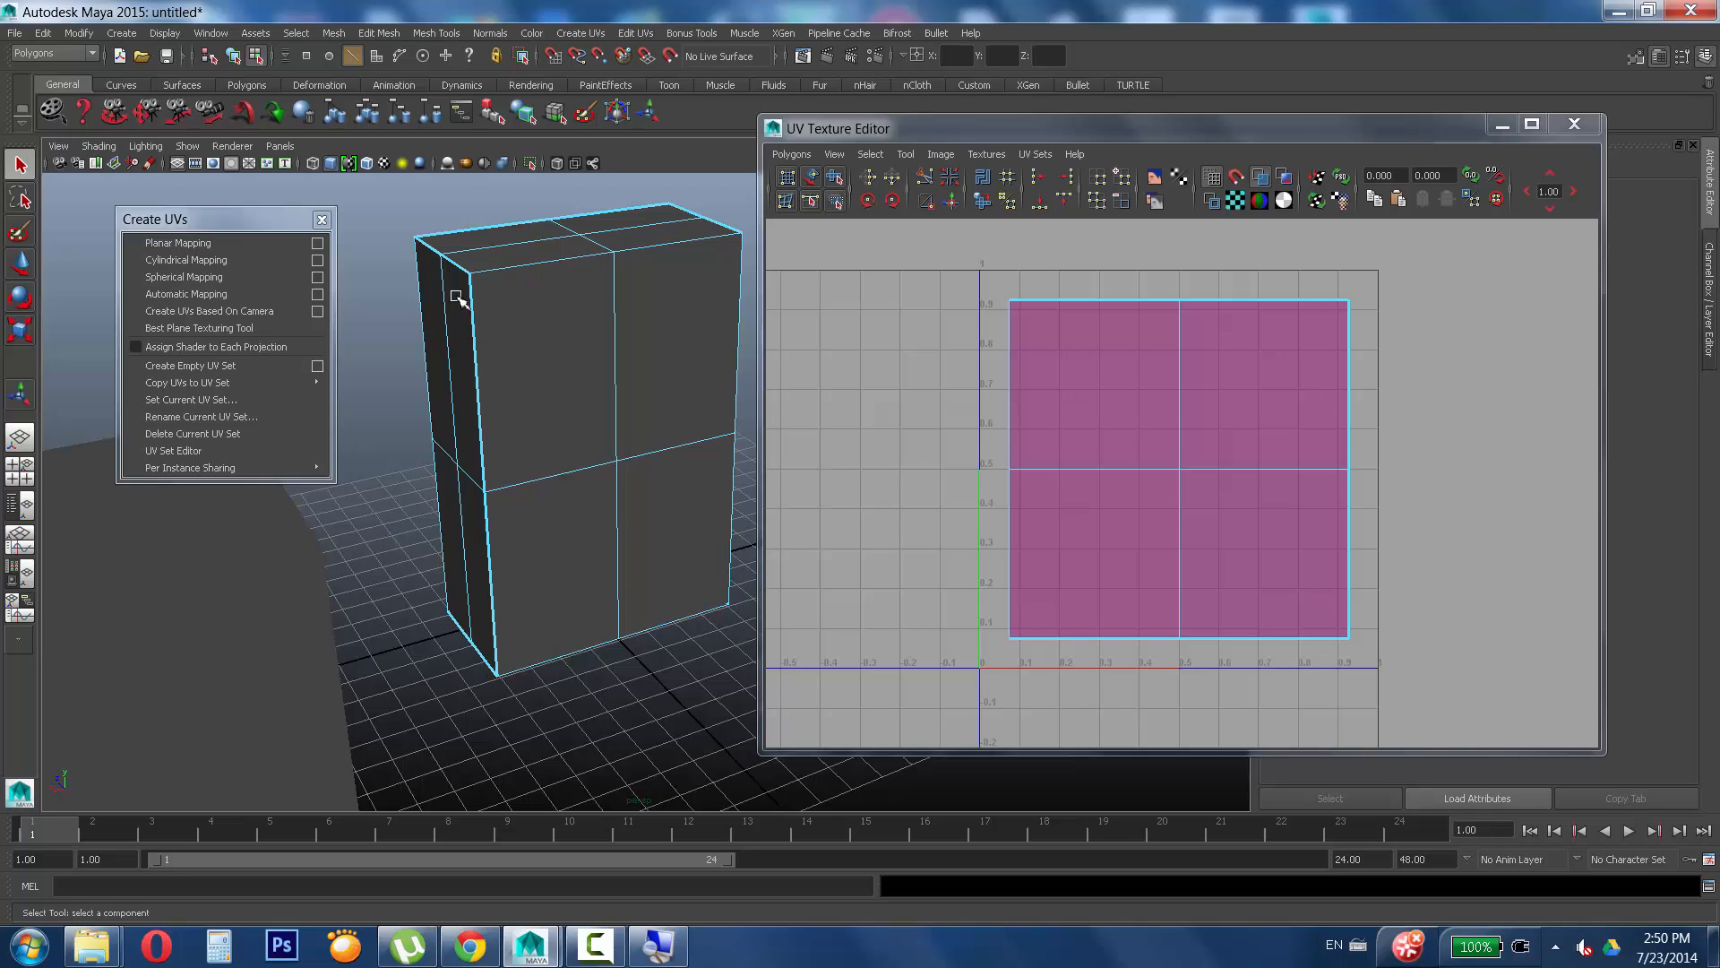
alt+drag(509, 412, 512, 403)
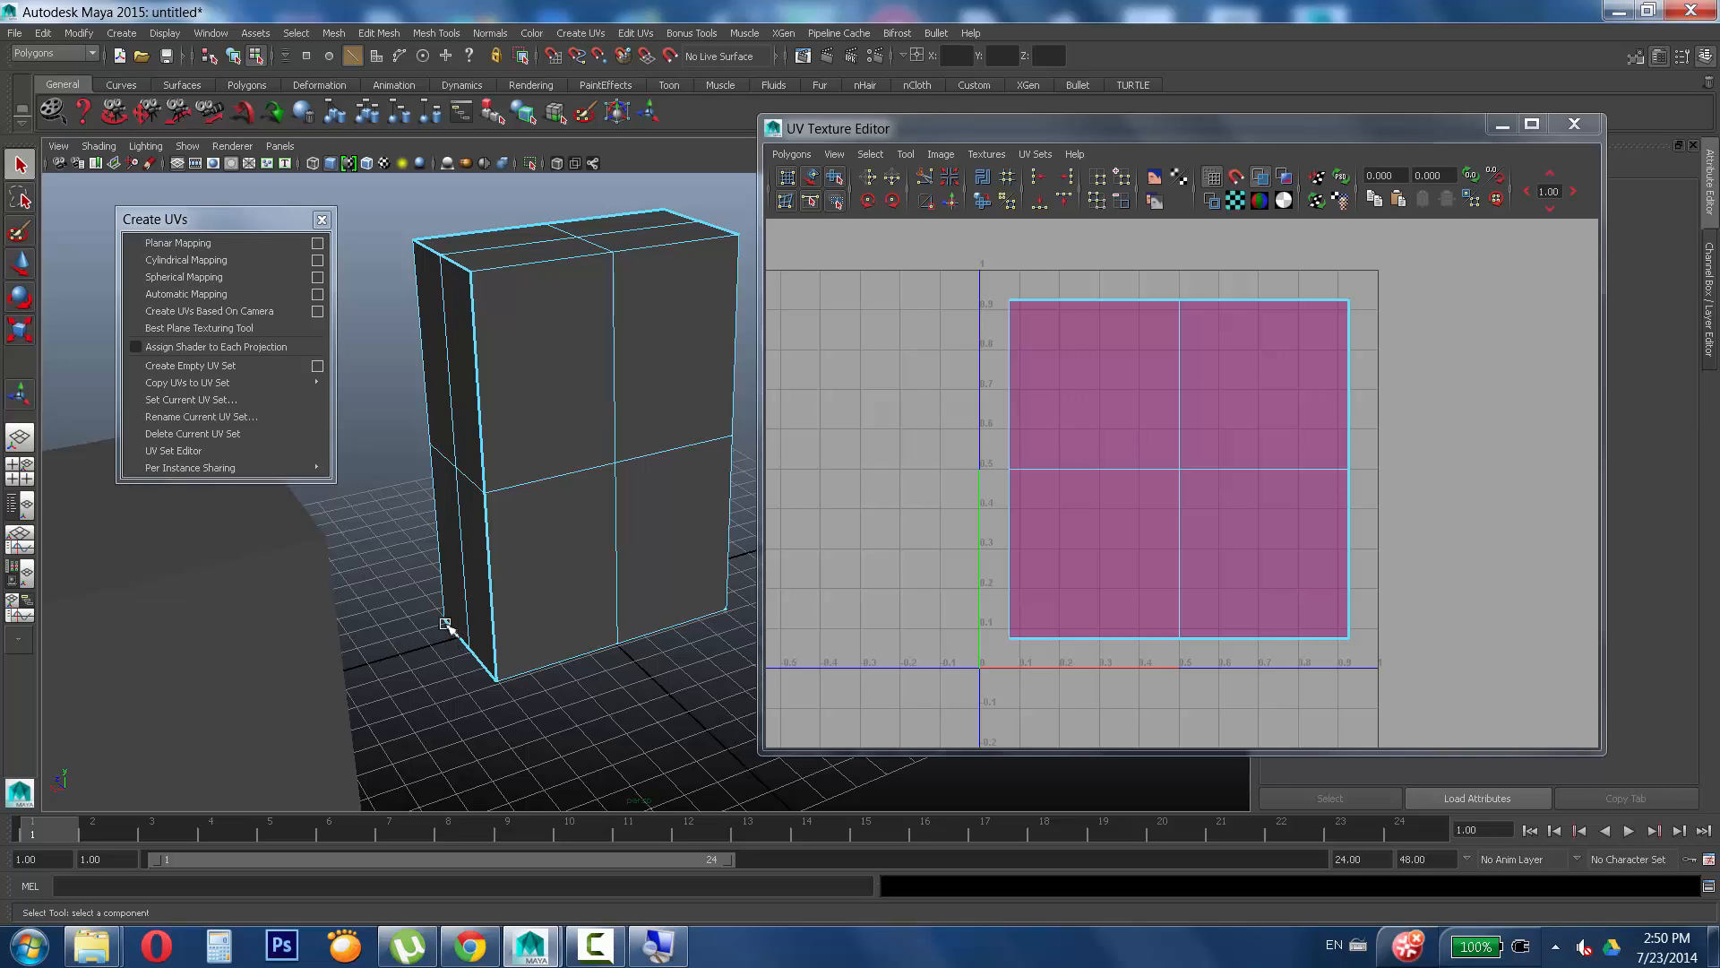
alt+drag(603, 499, 499, 468)
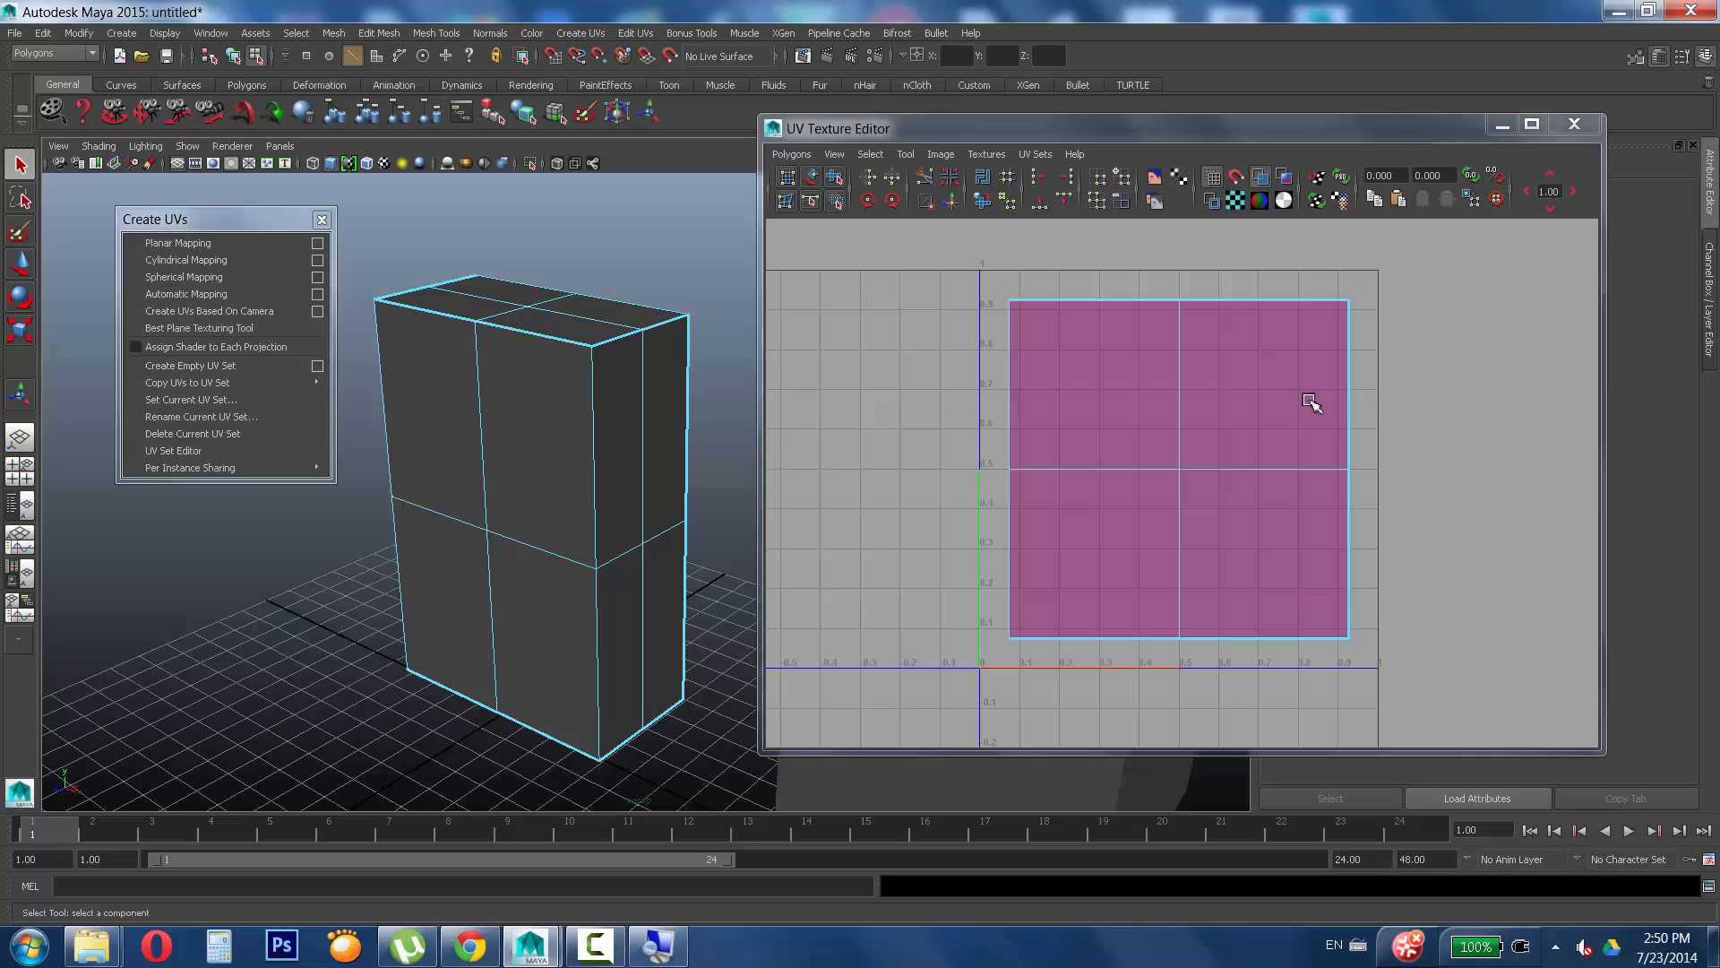
Select all UVs of the box in UV mode and turn on shaded display with textures in the viewport.
right_click(1236, 385)
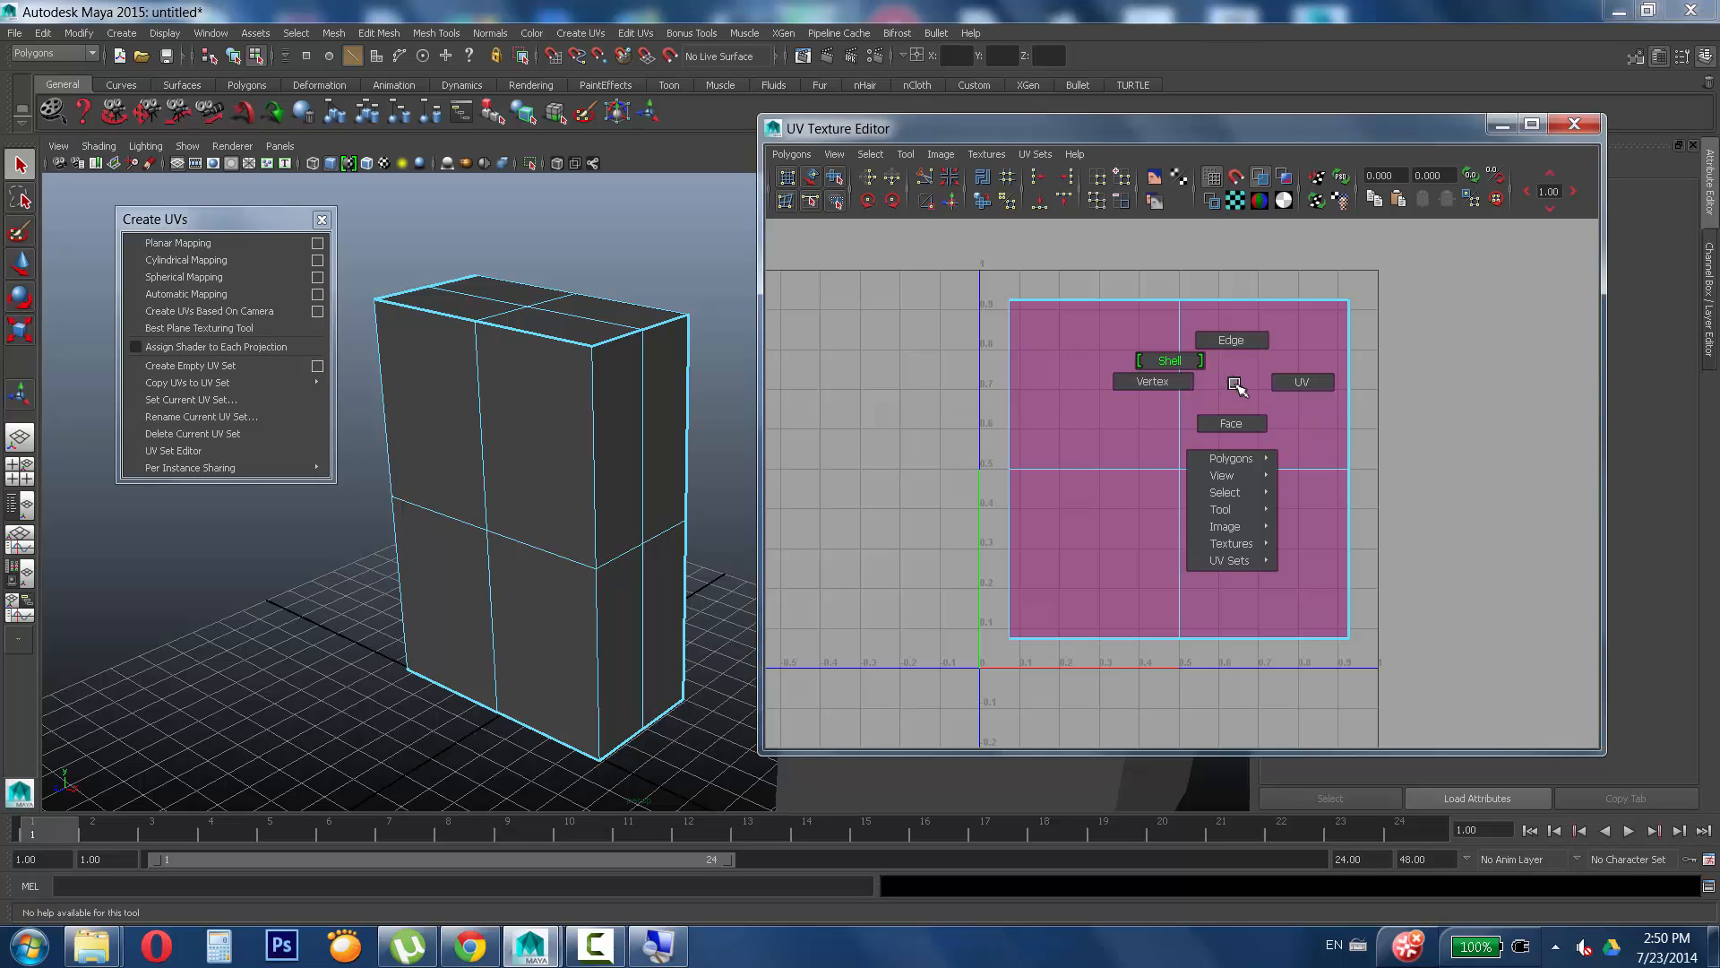
right_drag(1235, 384, 1307, 384)
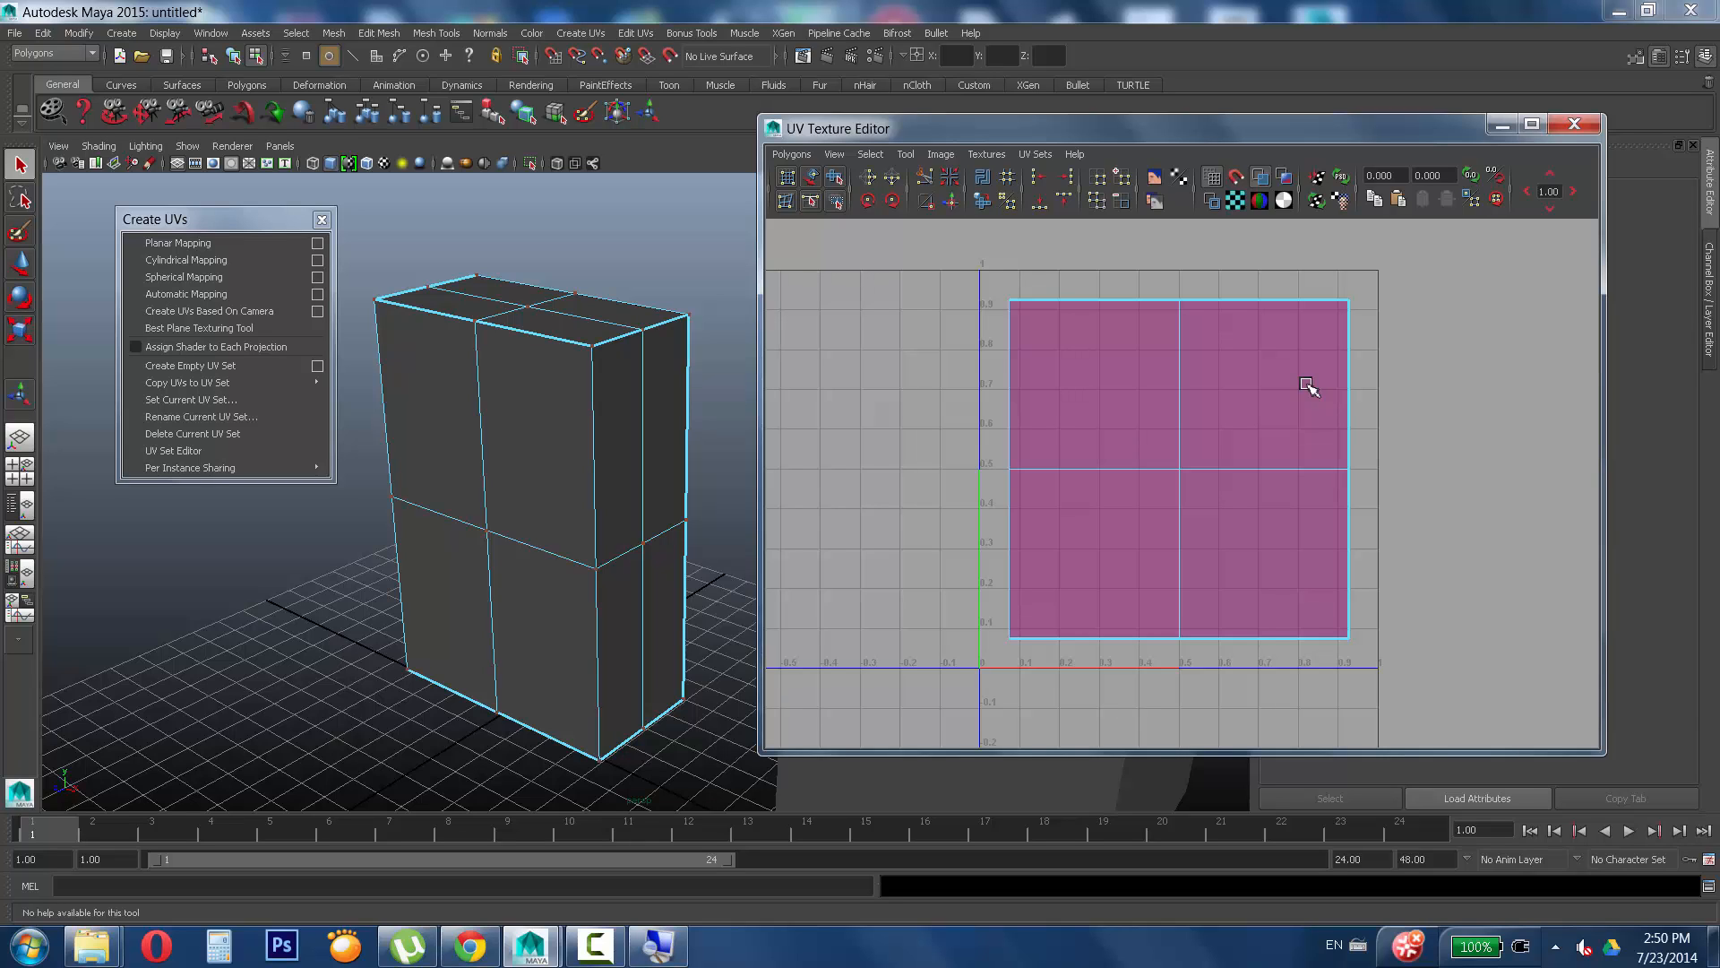
drag(952, 254, 1556, 724)
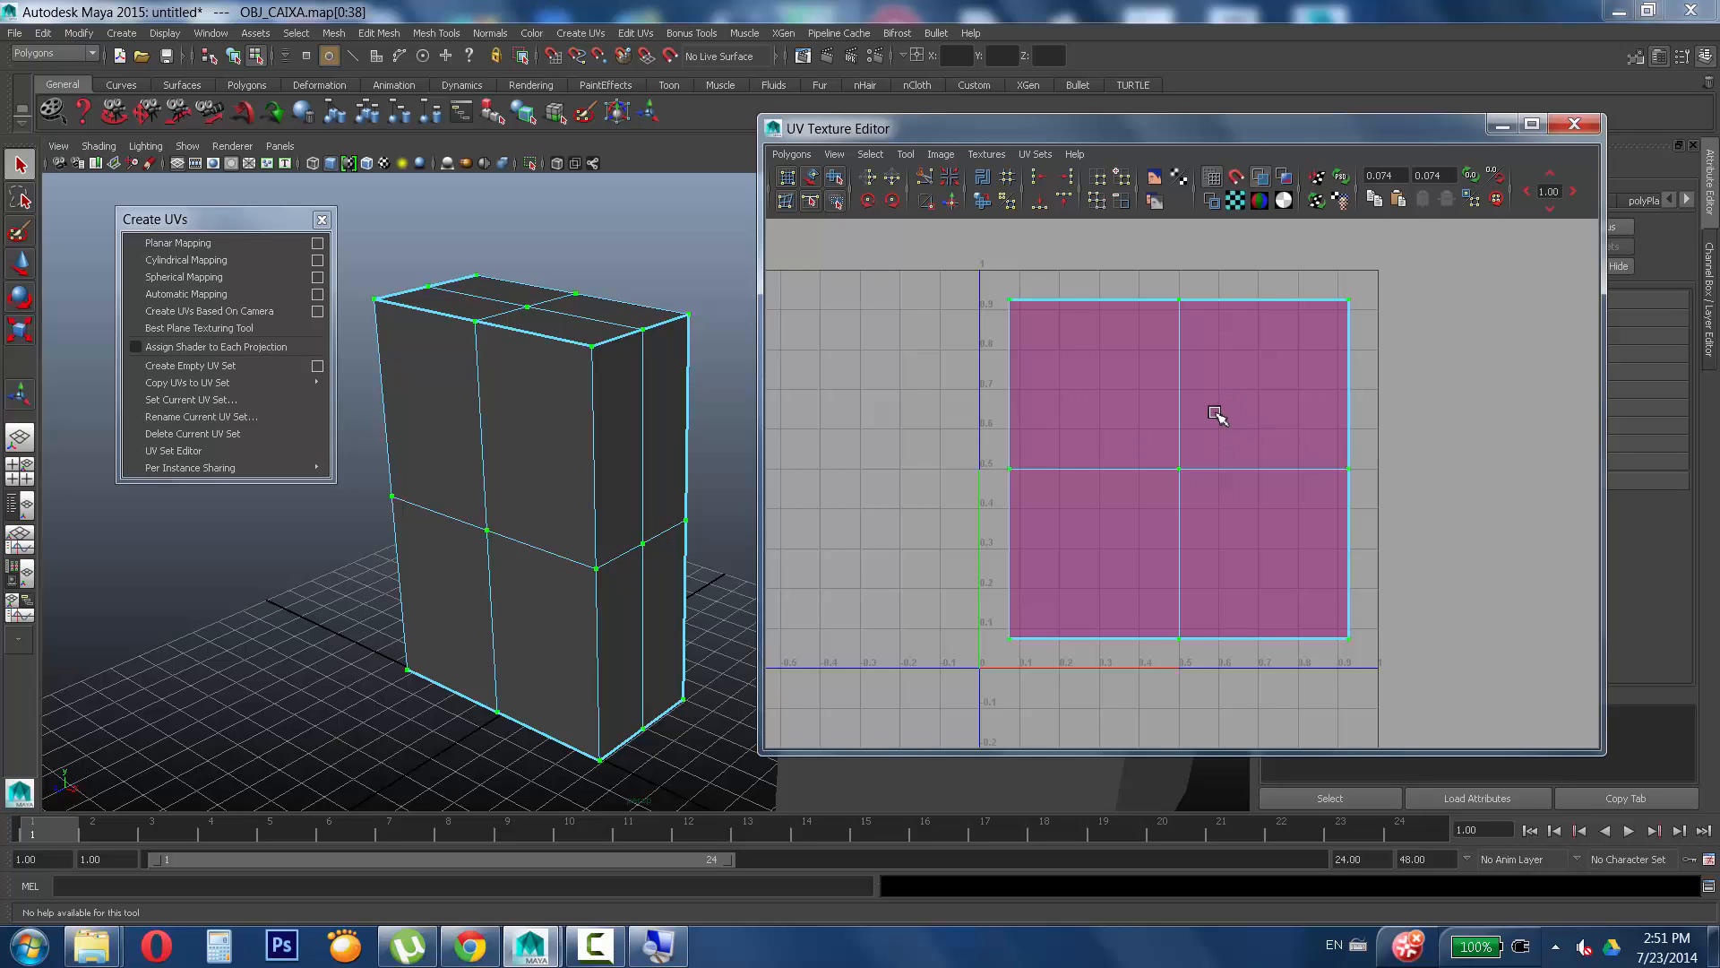
right_drag(1153, 384, 1188, 390)
click(1158, 185)
key(6)
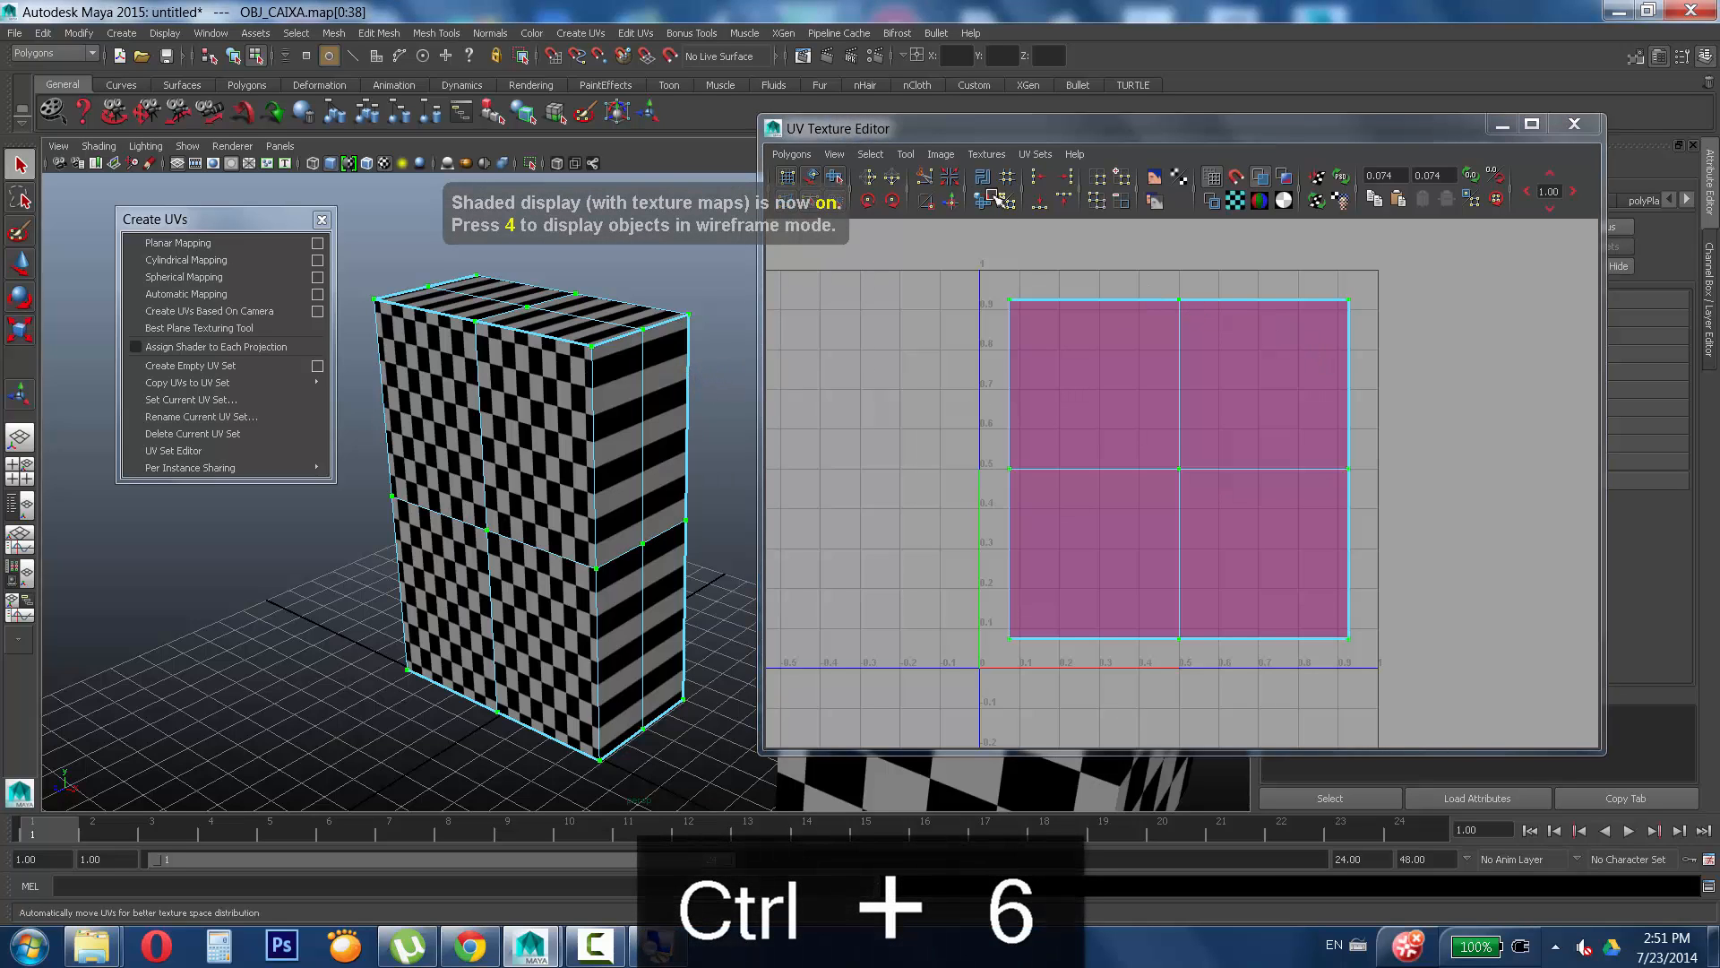
Open the Unfold options for the selected UVs and move the options window over the UV layout.
click(801, 155)
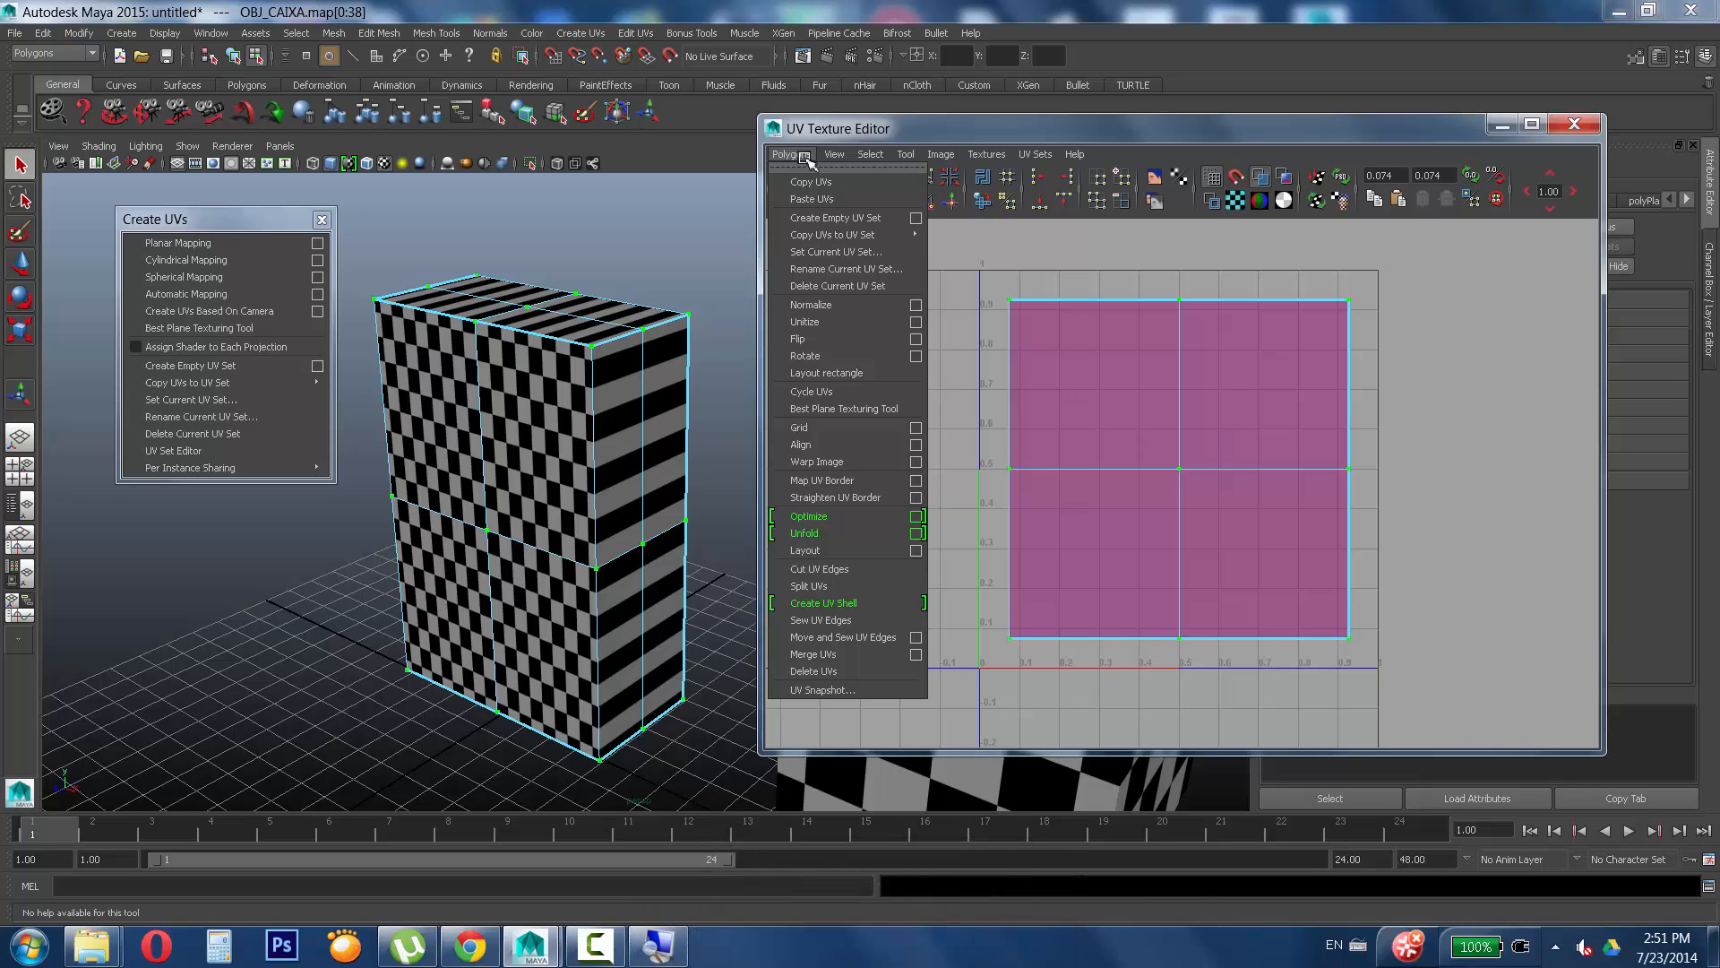
click(808, 160)
click(809, 160)
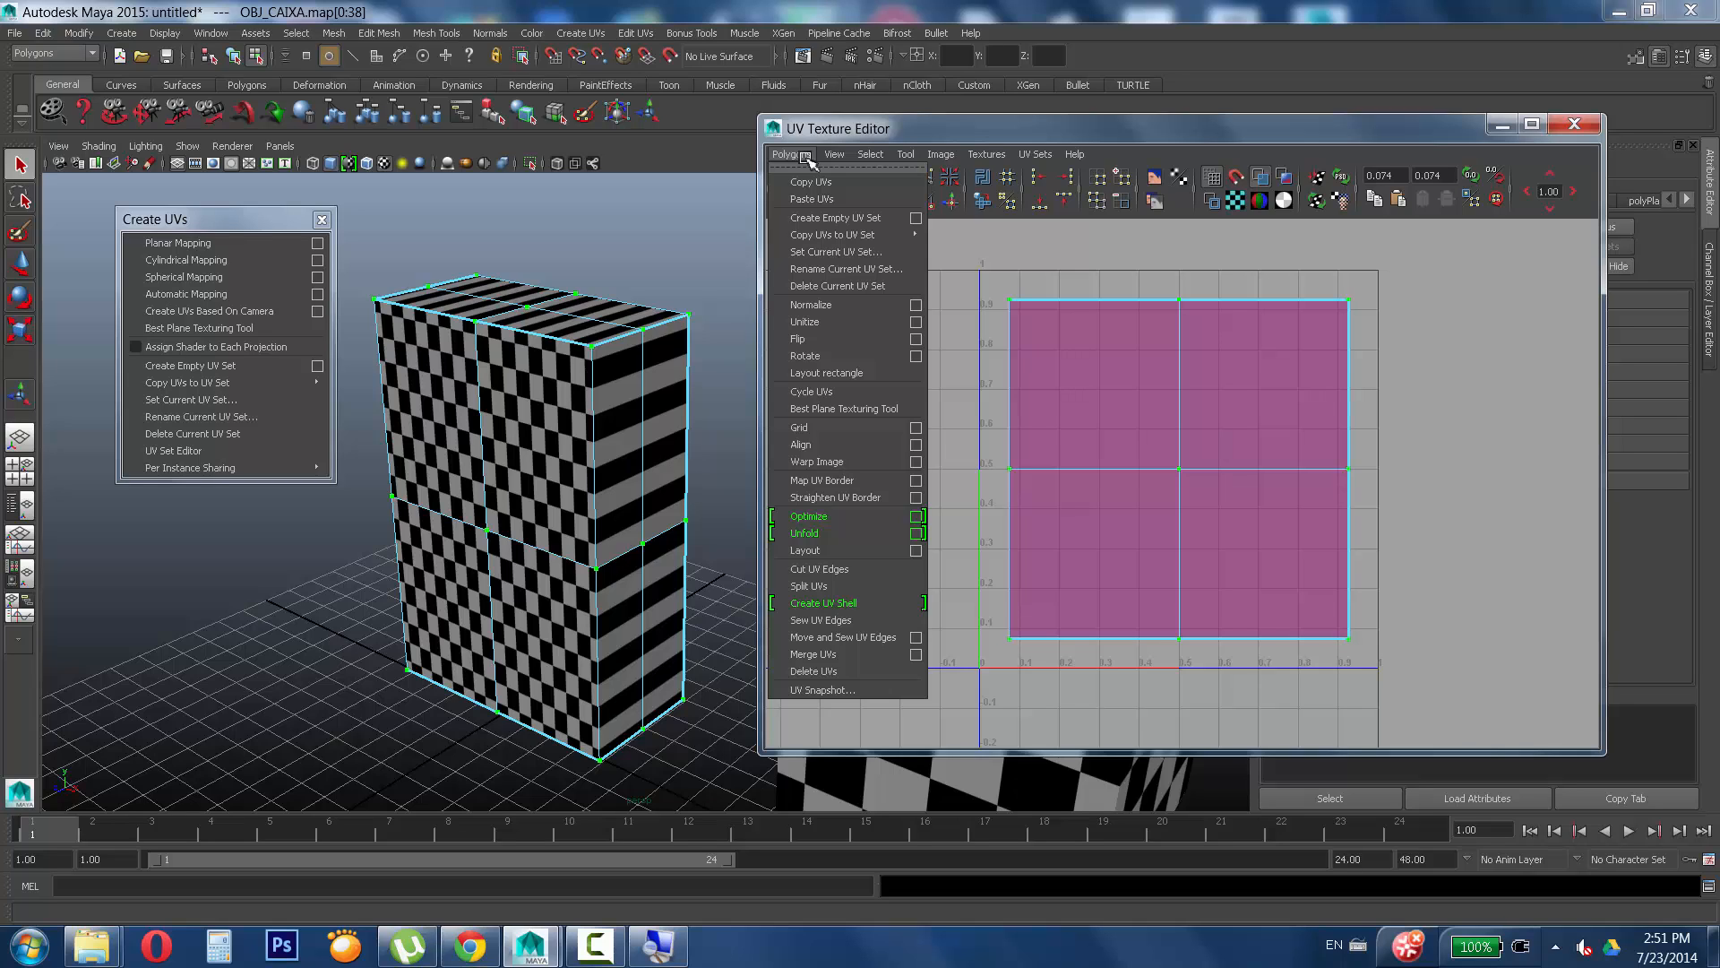
click(923, 534)
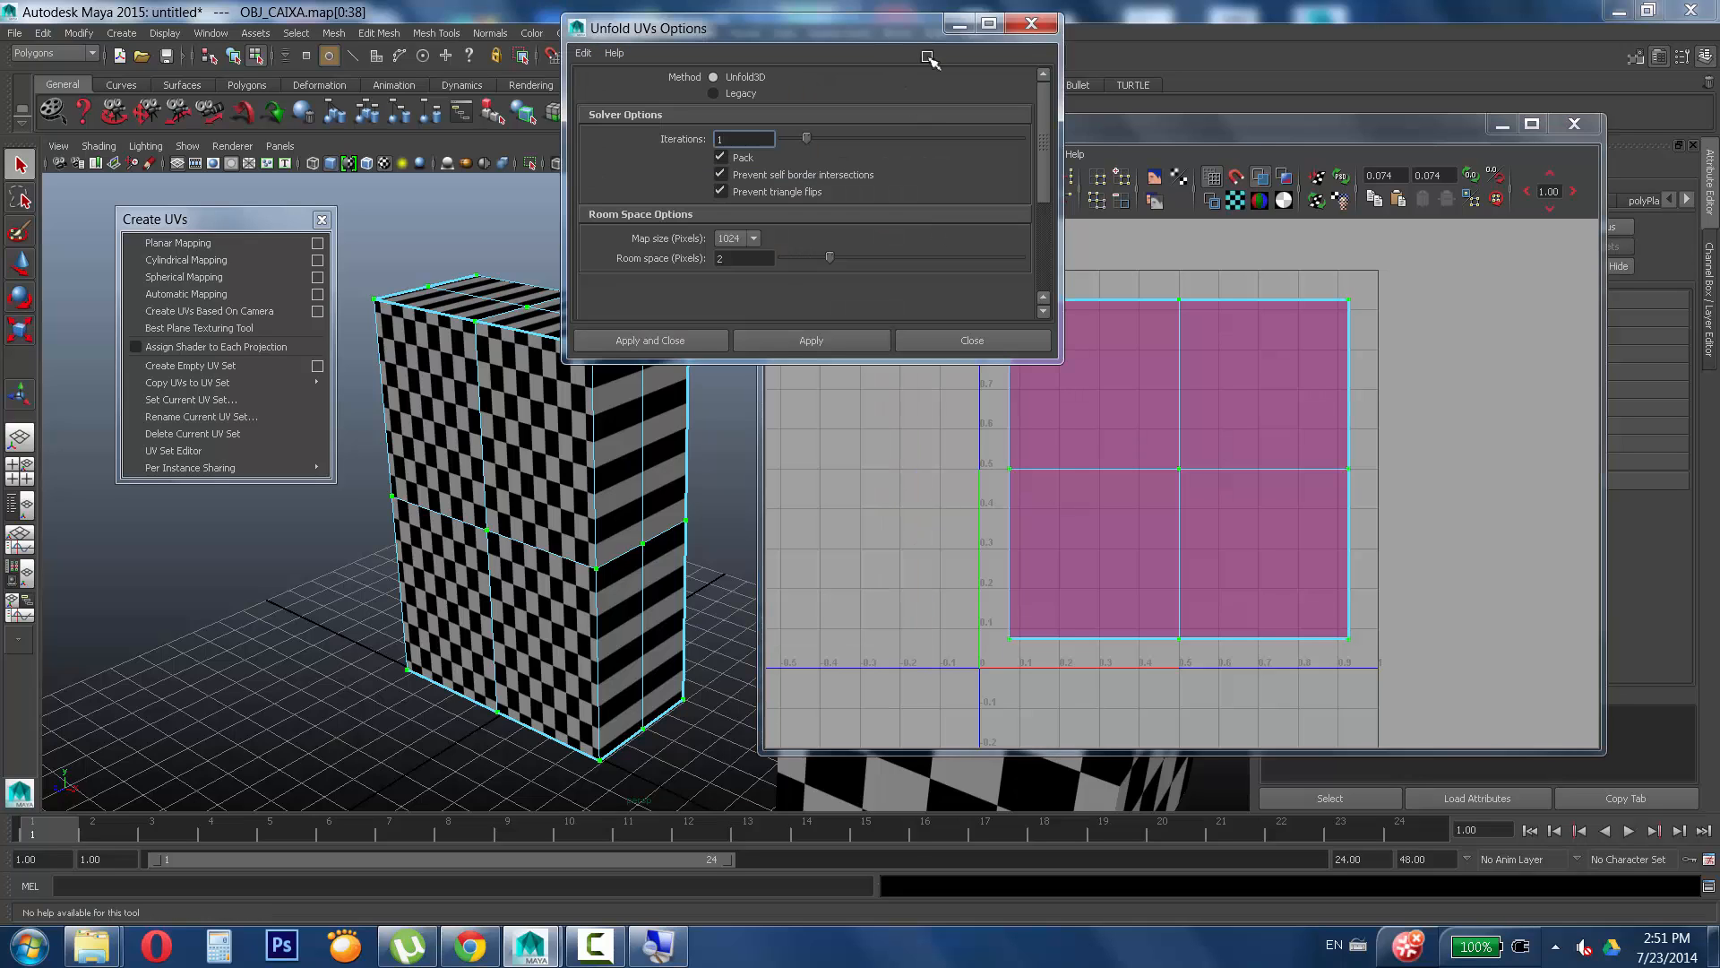
drag(892, 29, 1126, 265)
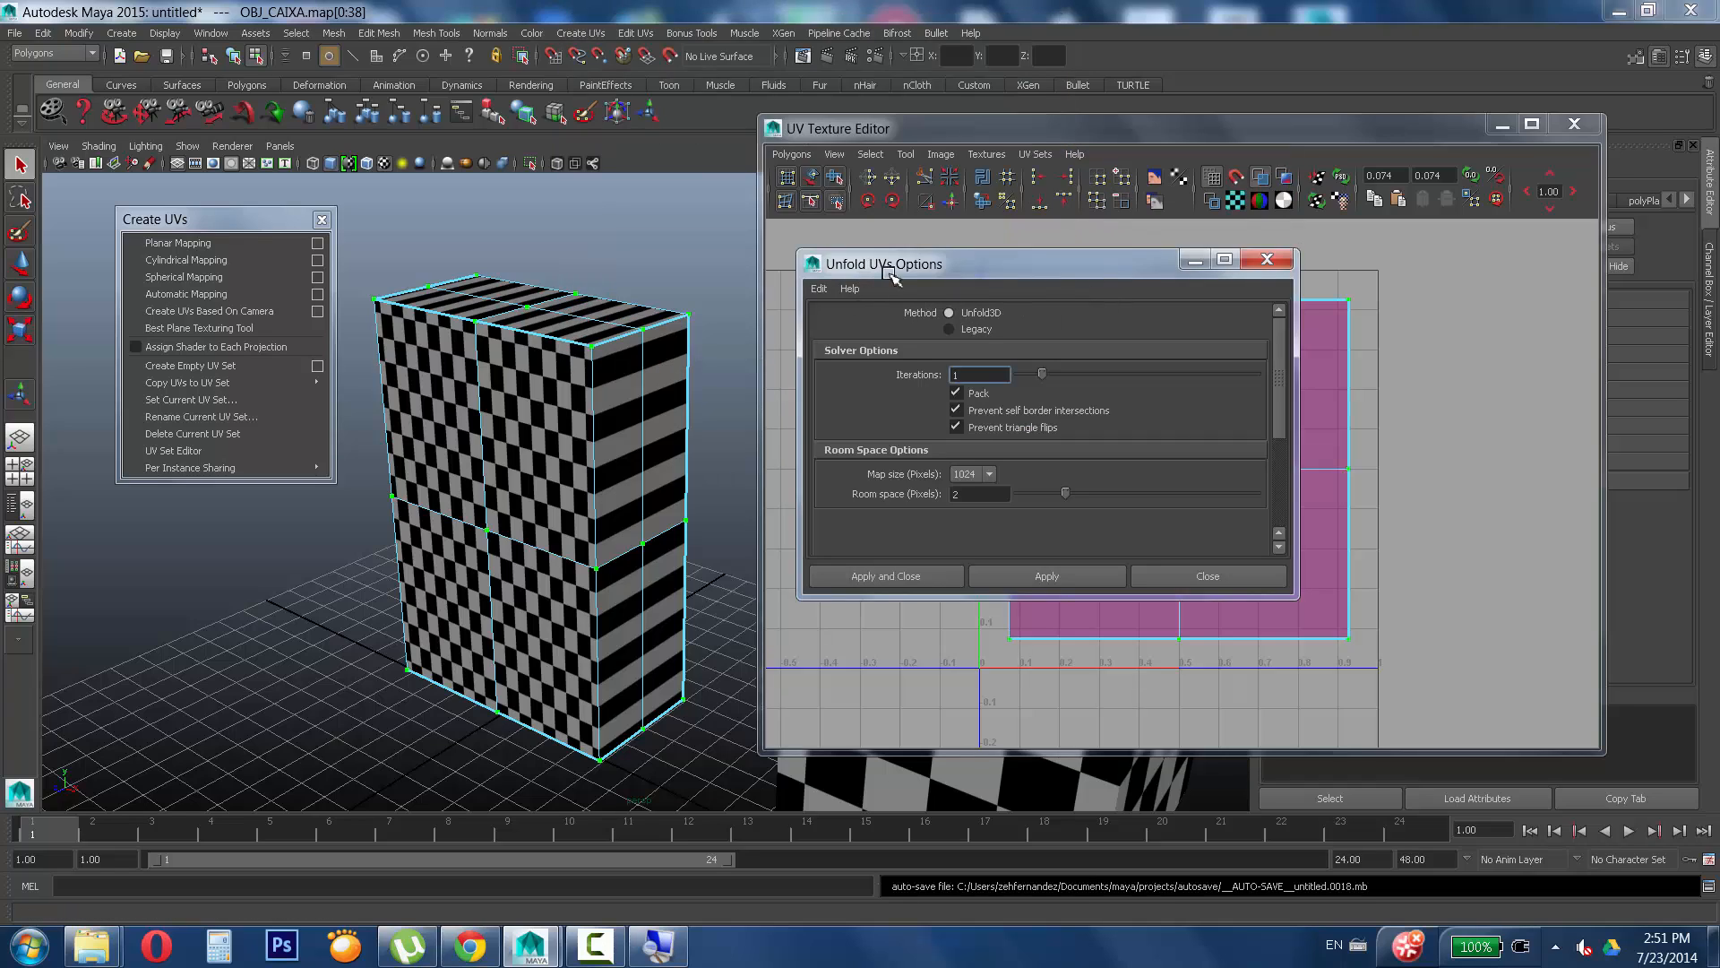
click(658, 945)
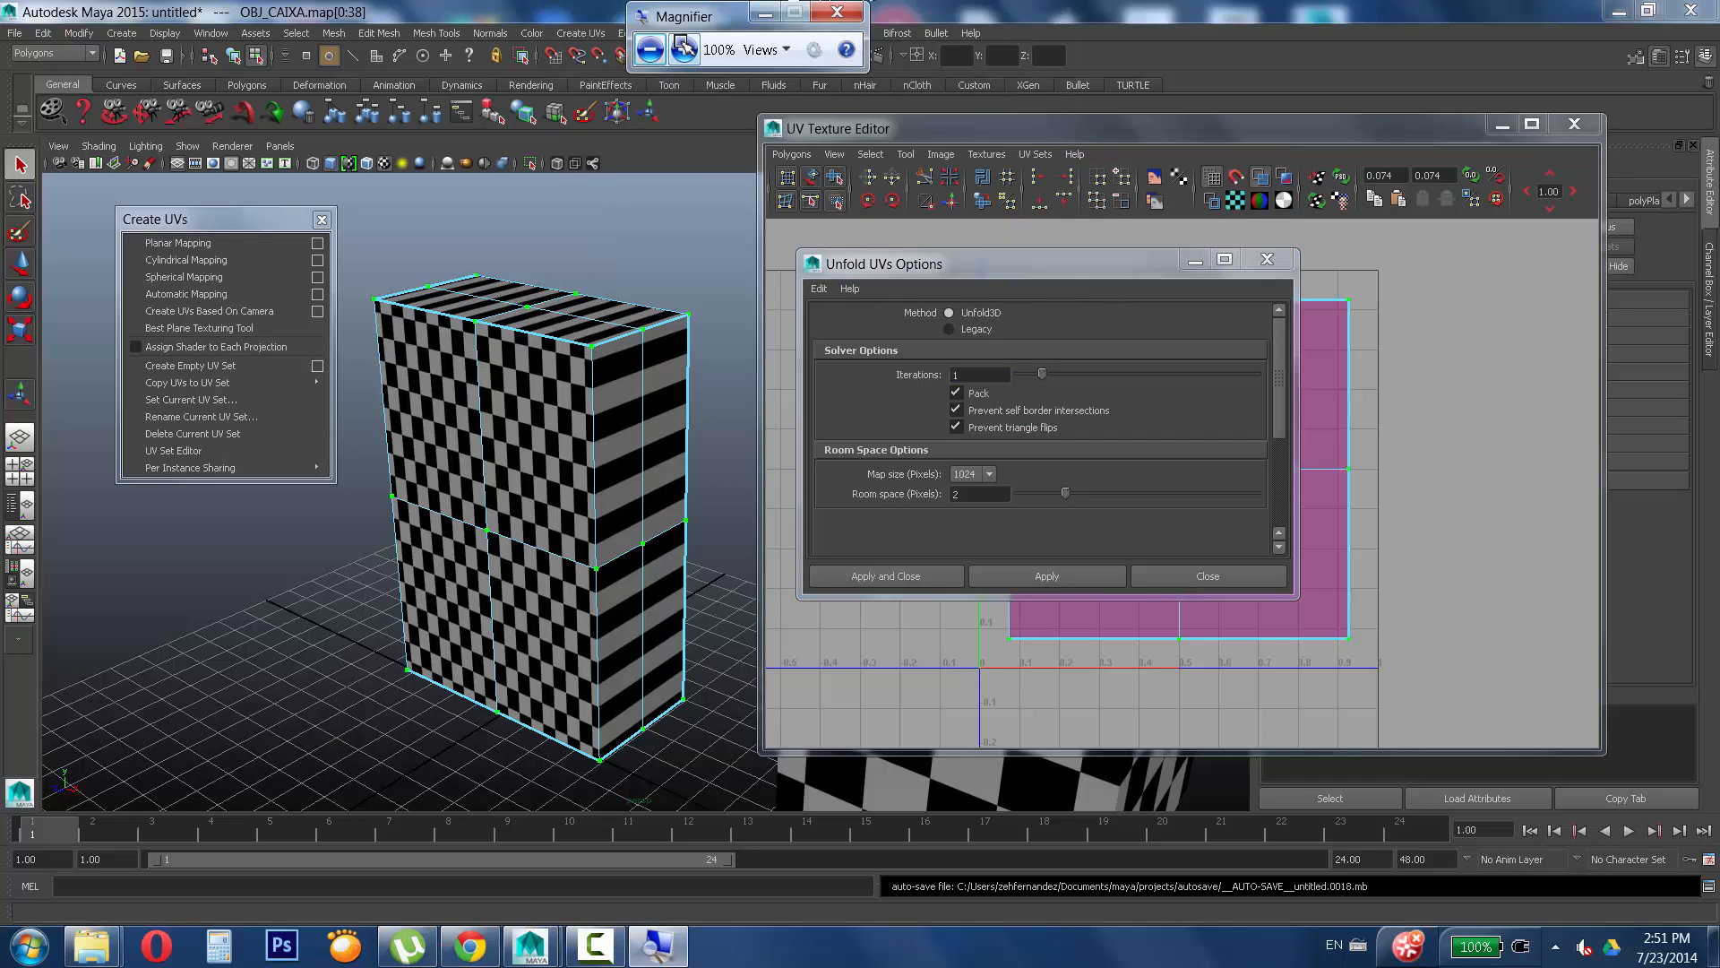
click(684, 49)
click(683, 55)
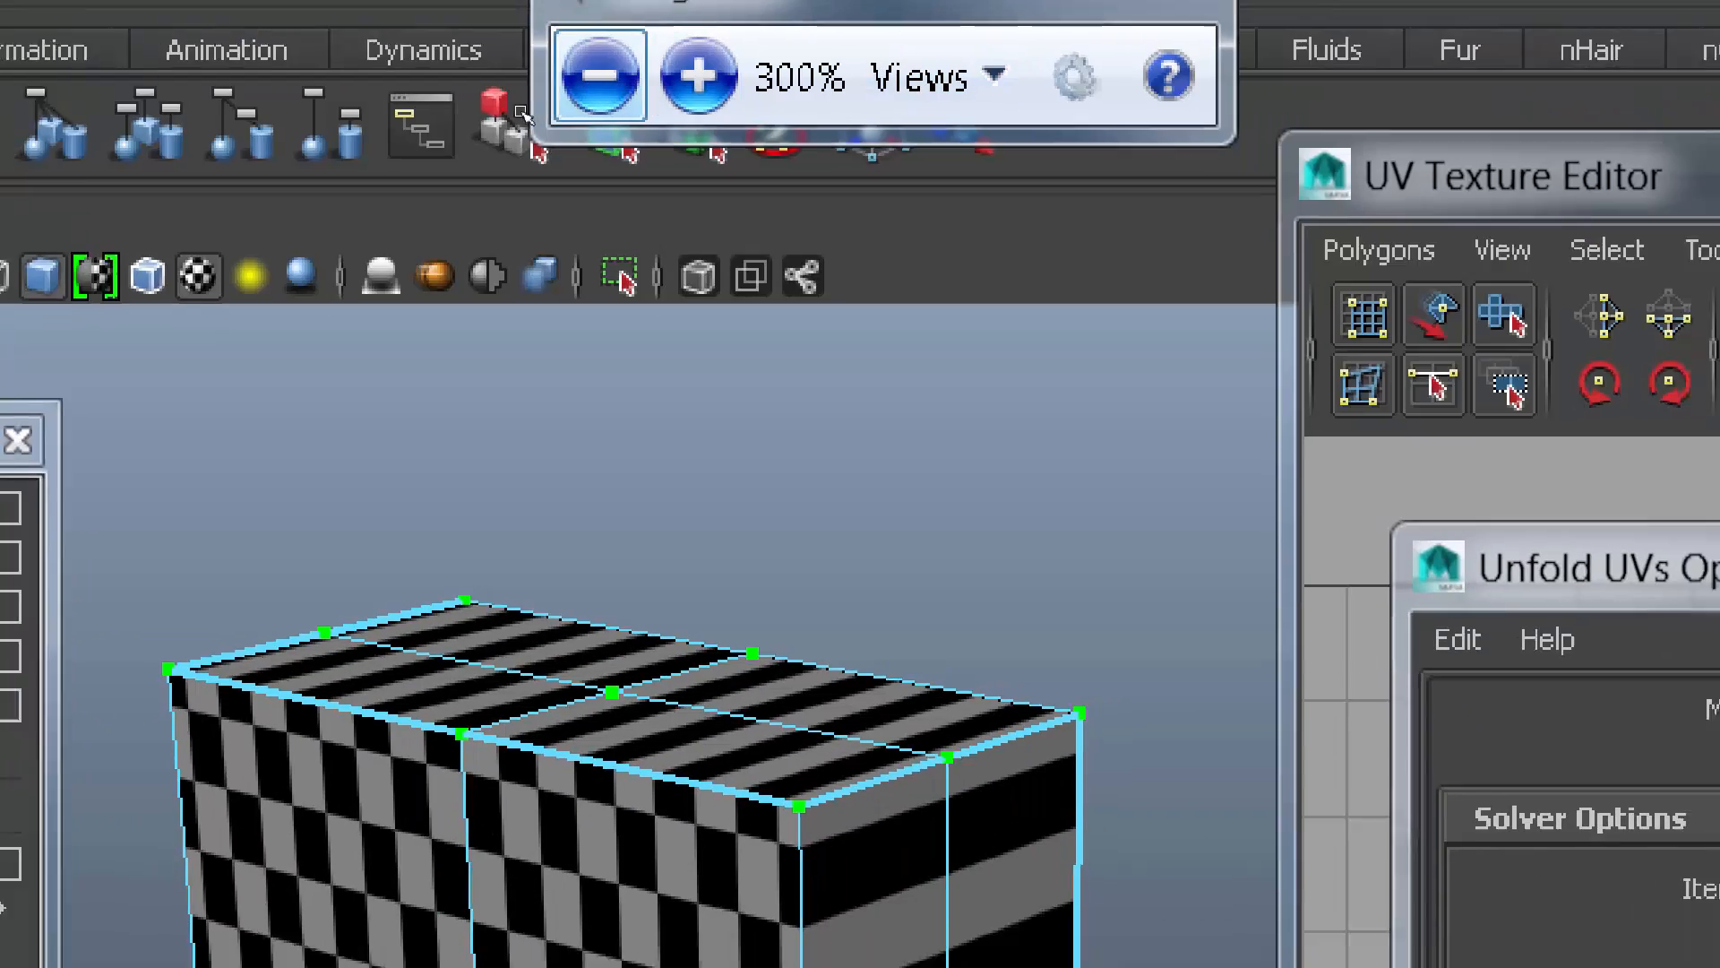
click(598, 80)
click(598, 94)
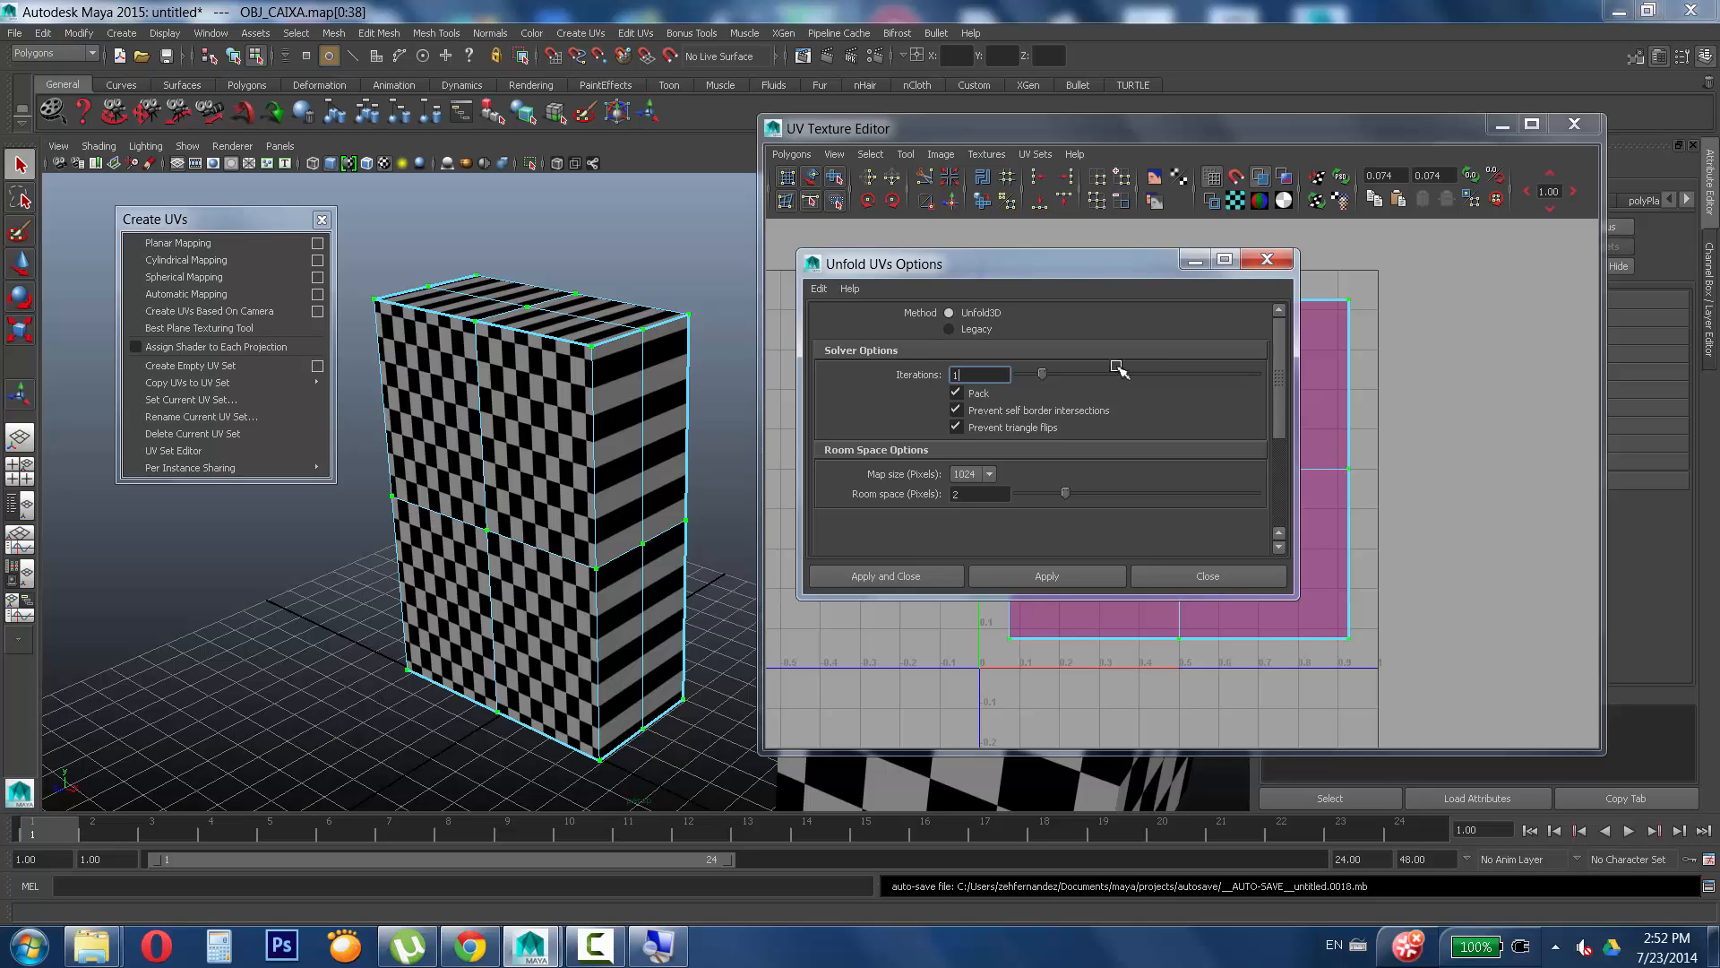
Switch to Camtasia Recorder and use ScreenDraw's red pen to write FOLD and ER over the Unfold UVs Options window.
click(595, 946)
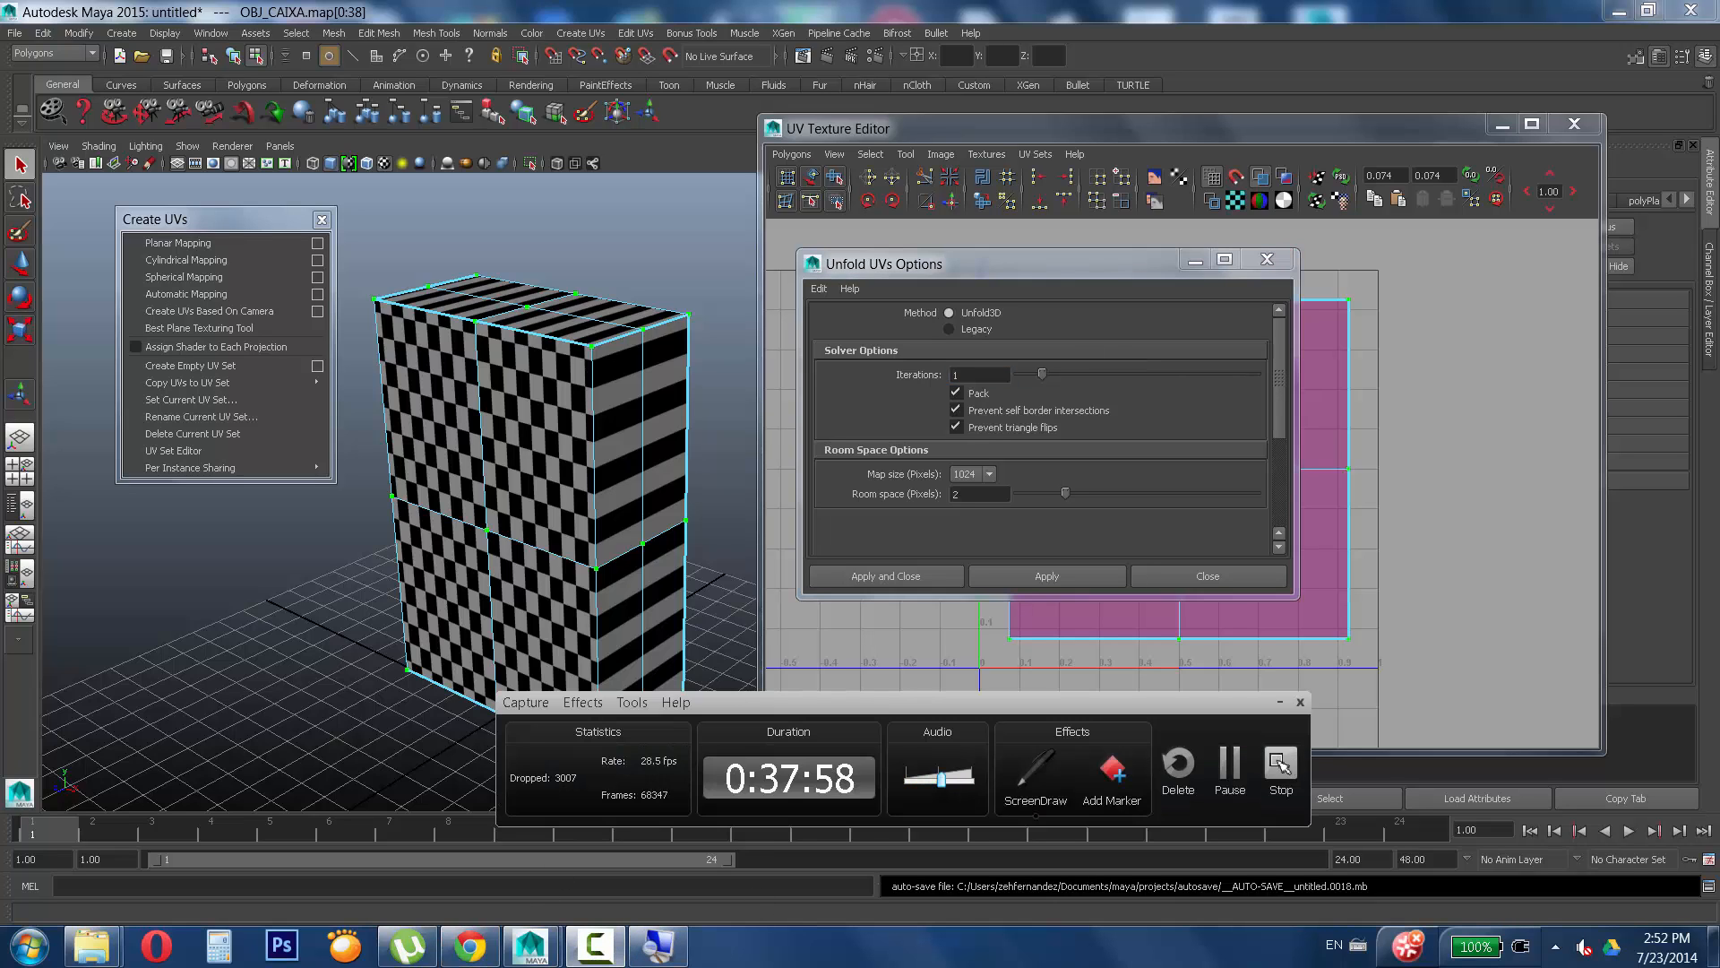
click(1036, 770)
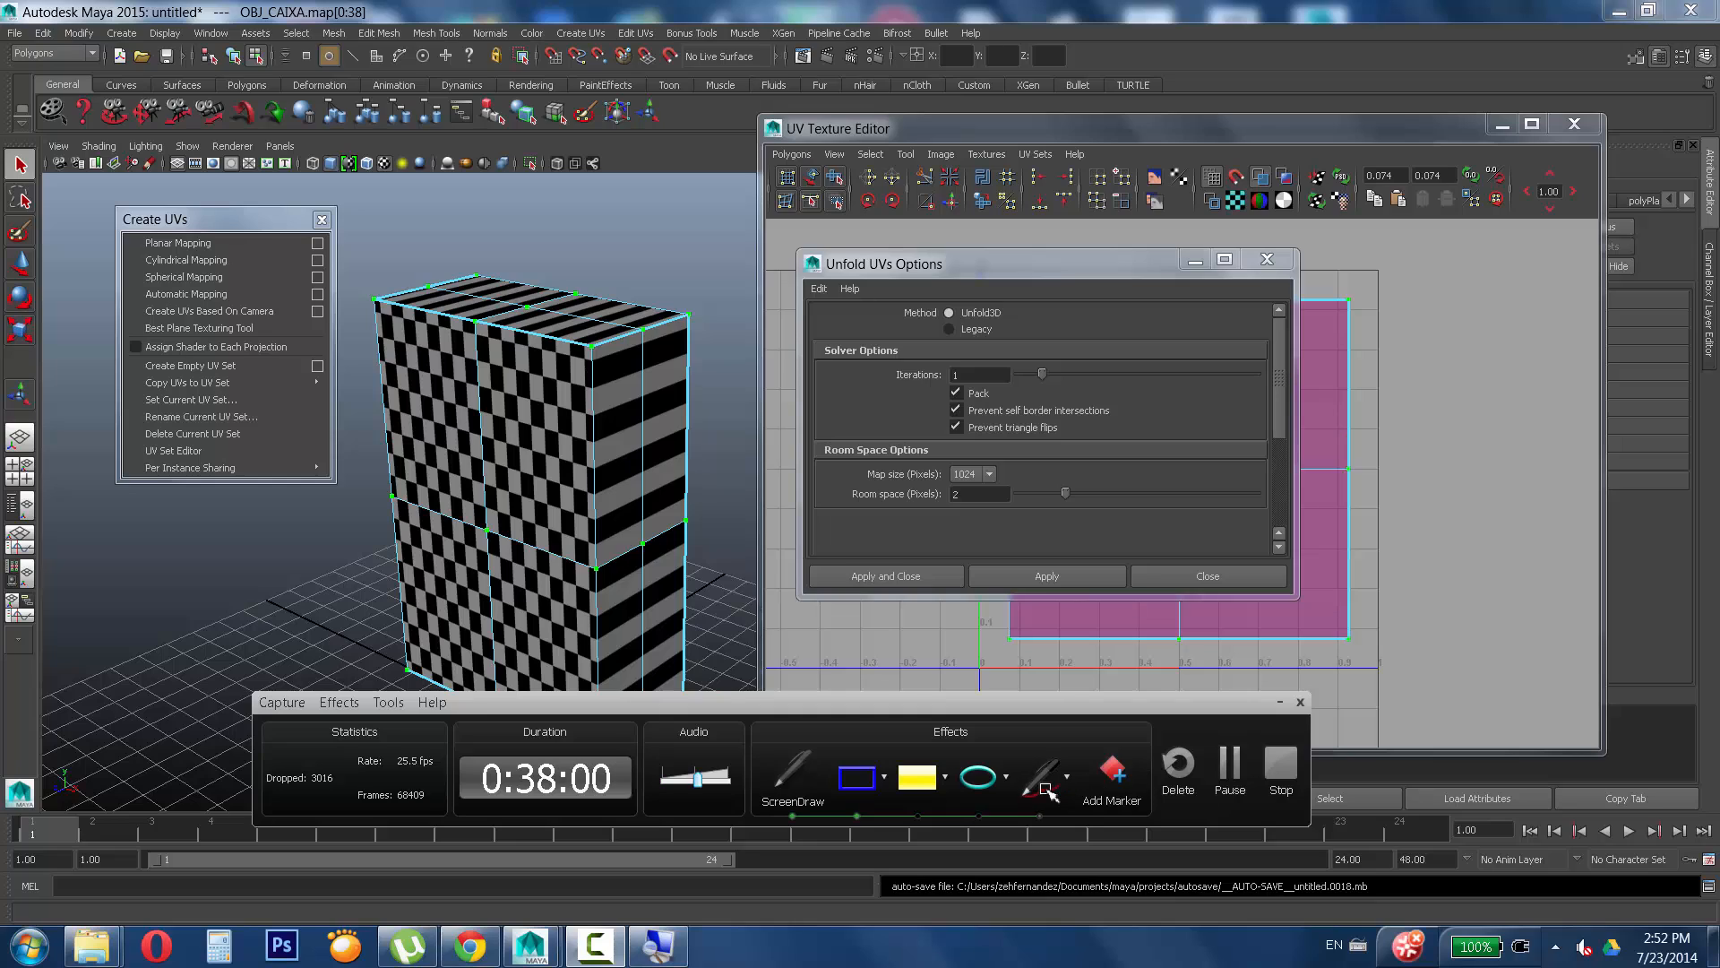
click(1047, 789)
mouse_move(1108, 302)
mouse_down()
mouse_move(1106, 244)
mouse_move(1147, 239)
mouse_move(1156, 306)
mouse_move(1232, 272)
mouse_move(1248, 303)
mouse_move(1279, 274)
mouse_move(1252, 304)
mouse_up()
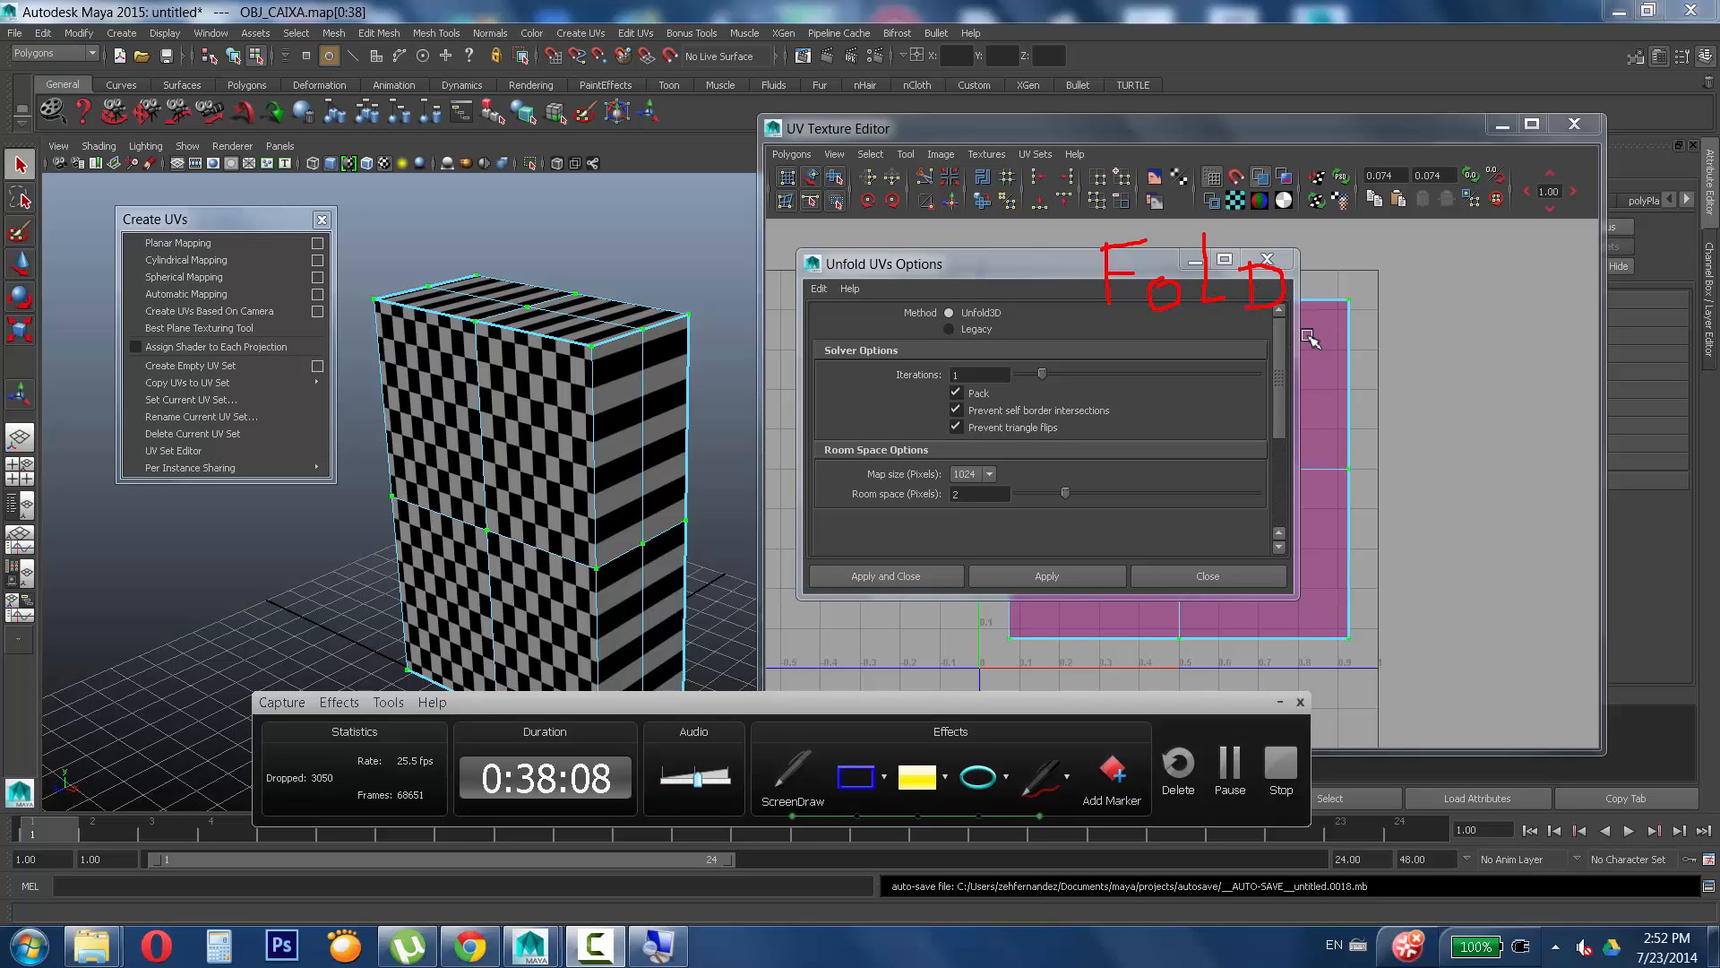
mouse_move(1301, 329)
mouse_down()
mouse_move(1307, 371)
mouse_move(1319, 328)
mouse_move(1335, 366)
mouse_move(1390, 364)
mouse_up()
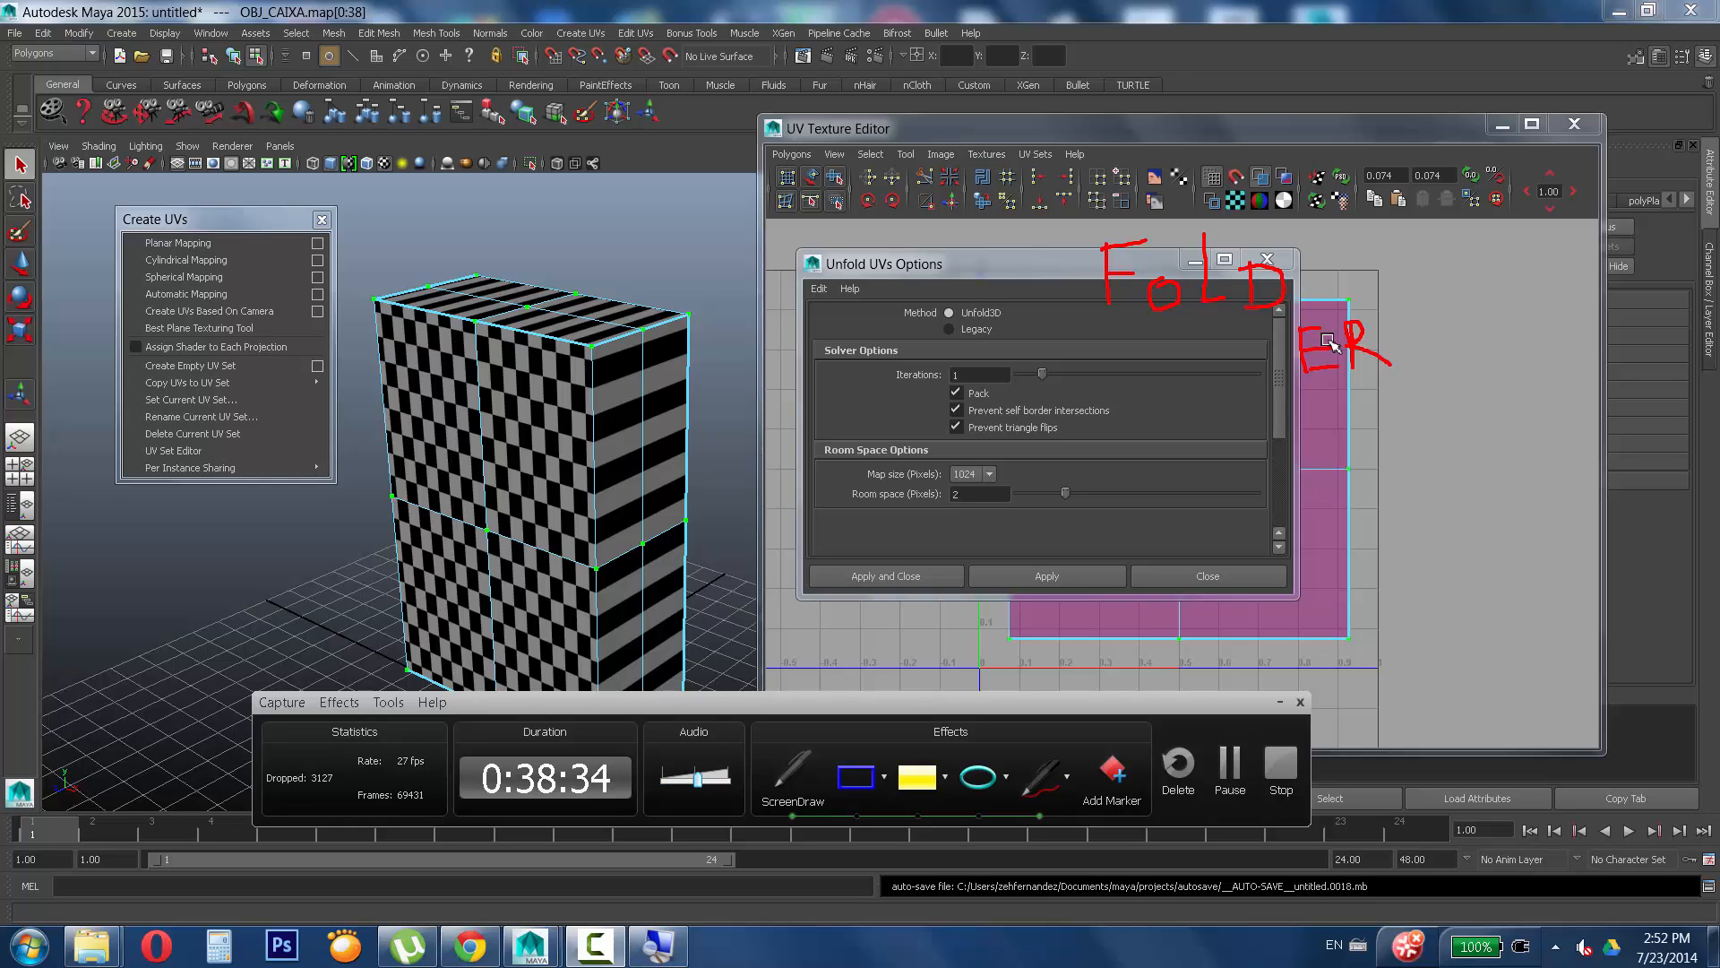
Cross out ER and write UN before FOLD, and close the annotation session by clearing the drawings and minimizing the recorder.
drag(1280, 341, 1399, 359)
drag(1381, 301, 1301, 381)
drag(1285, 325, 1401, 377)
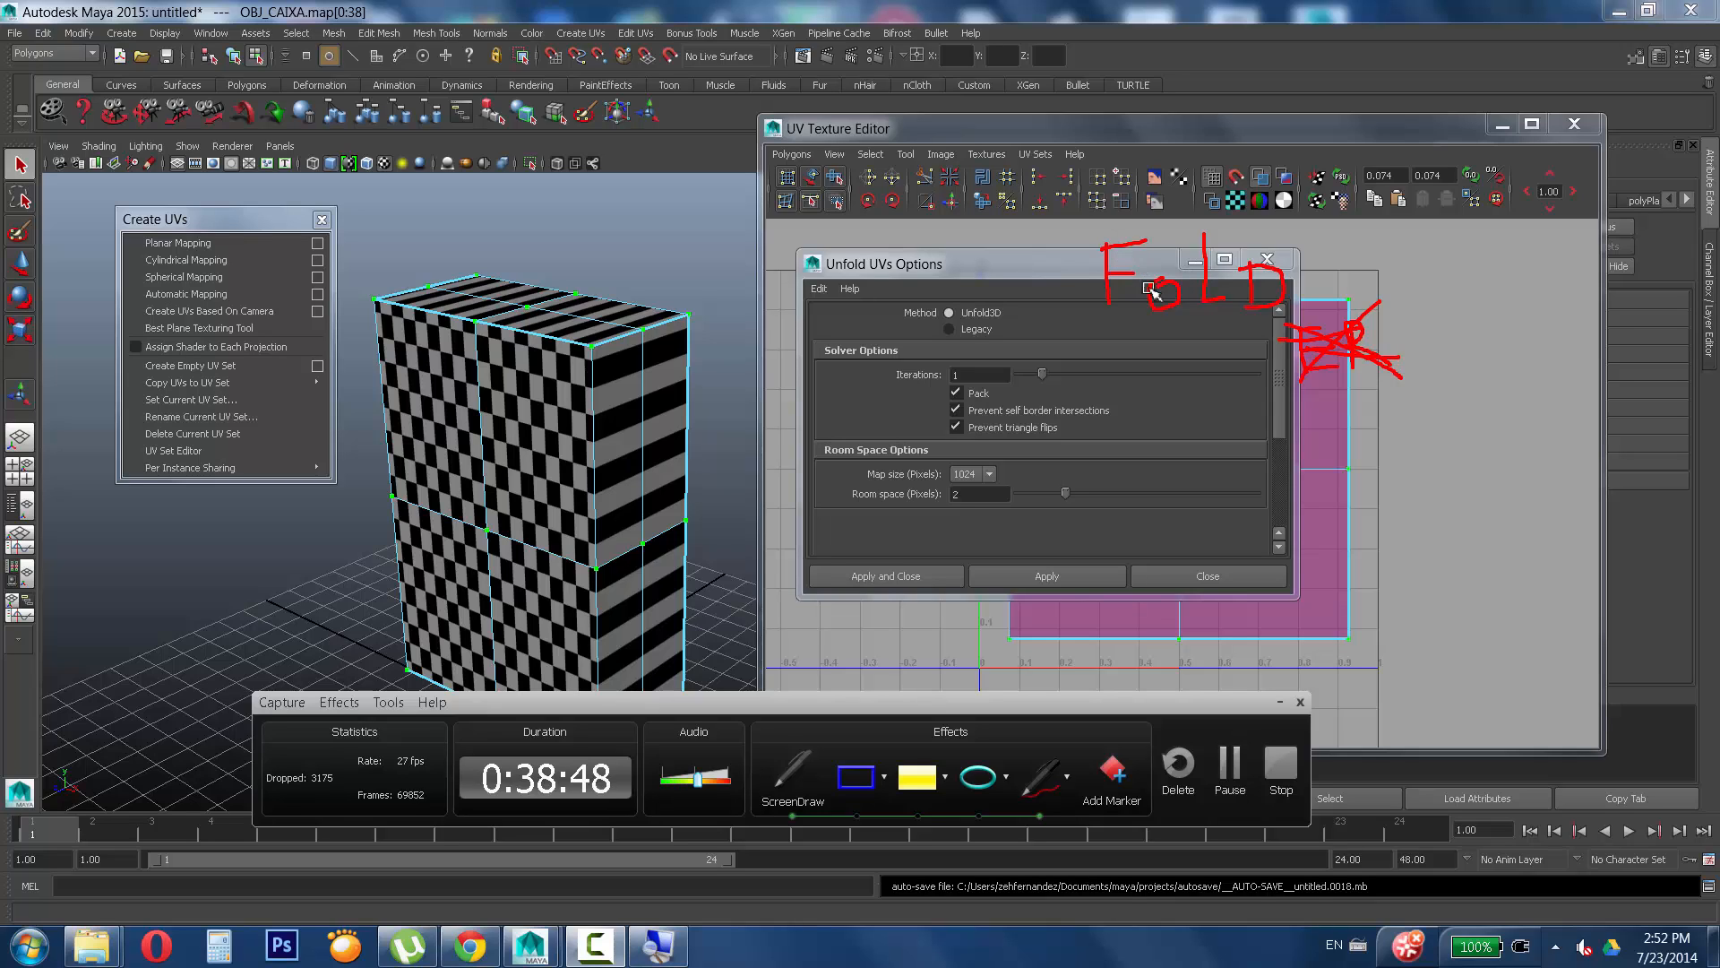
mouse_move(1001, 243)
mouse_down()
mouse_move(1029, 304)
mouse_move(1037, 248)
mouse_move(1049, 317)
mouse_move(1084, 309)
mouse_move(1092, 209)
mouse_up()
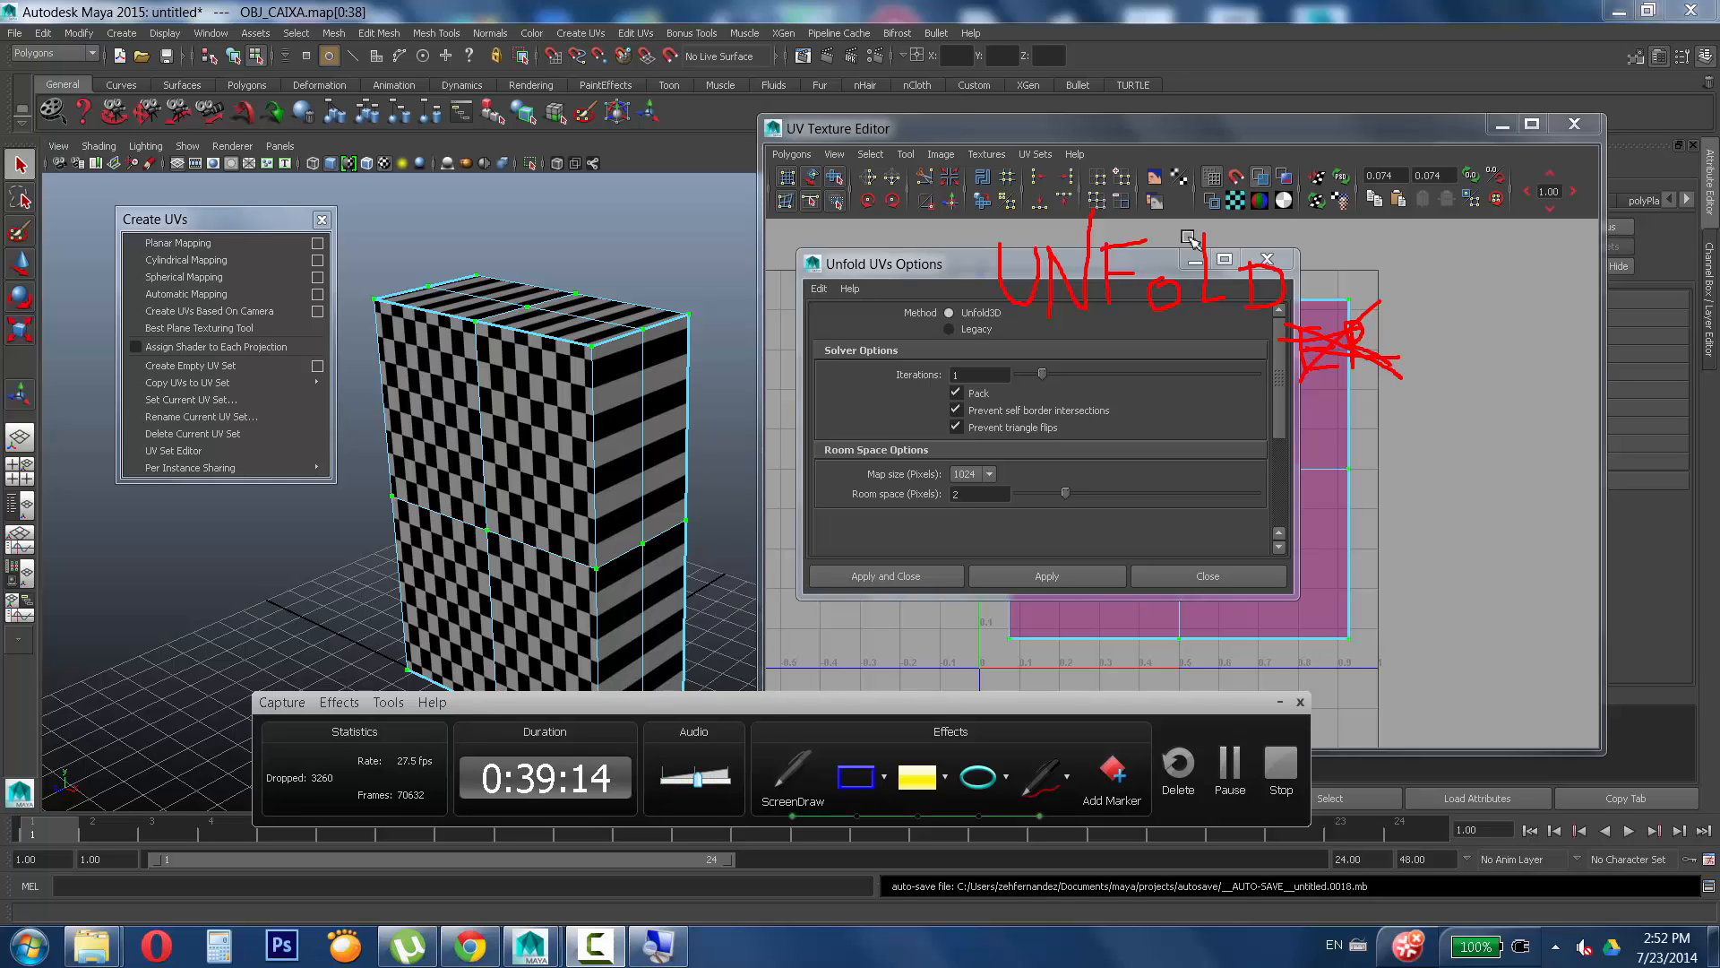
key(ctrl+Escape)
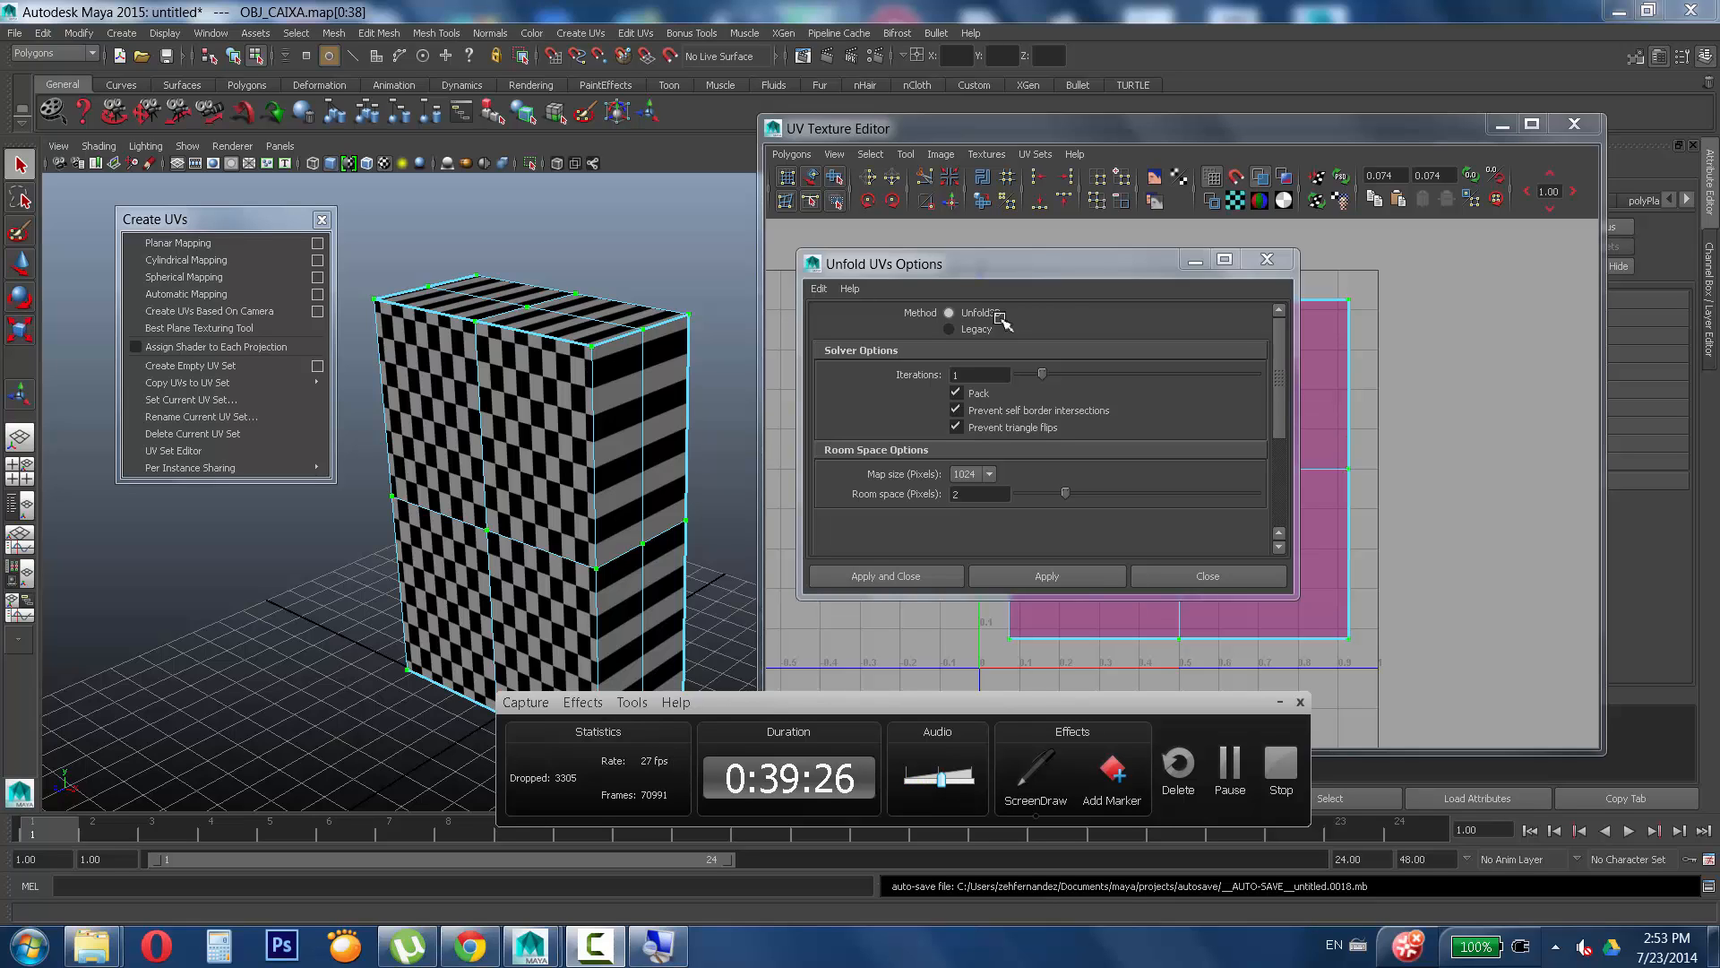
click(1282, 707)
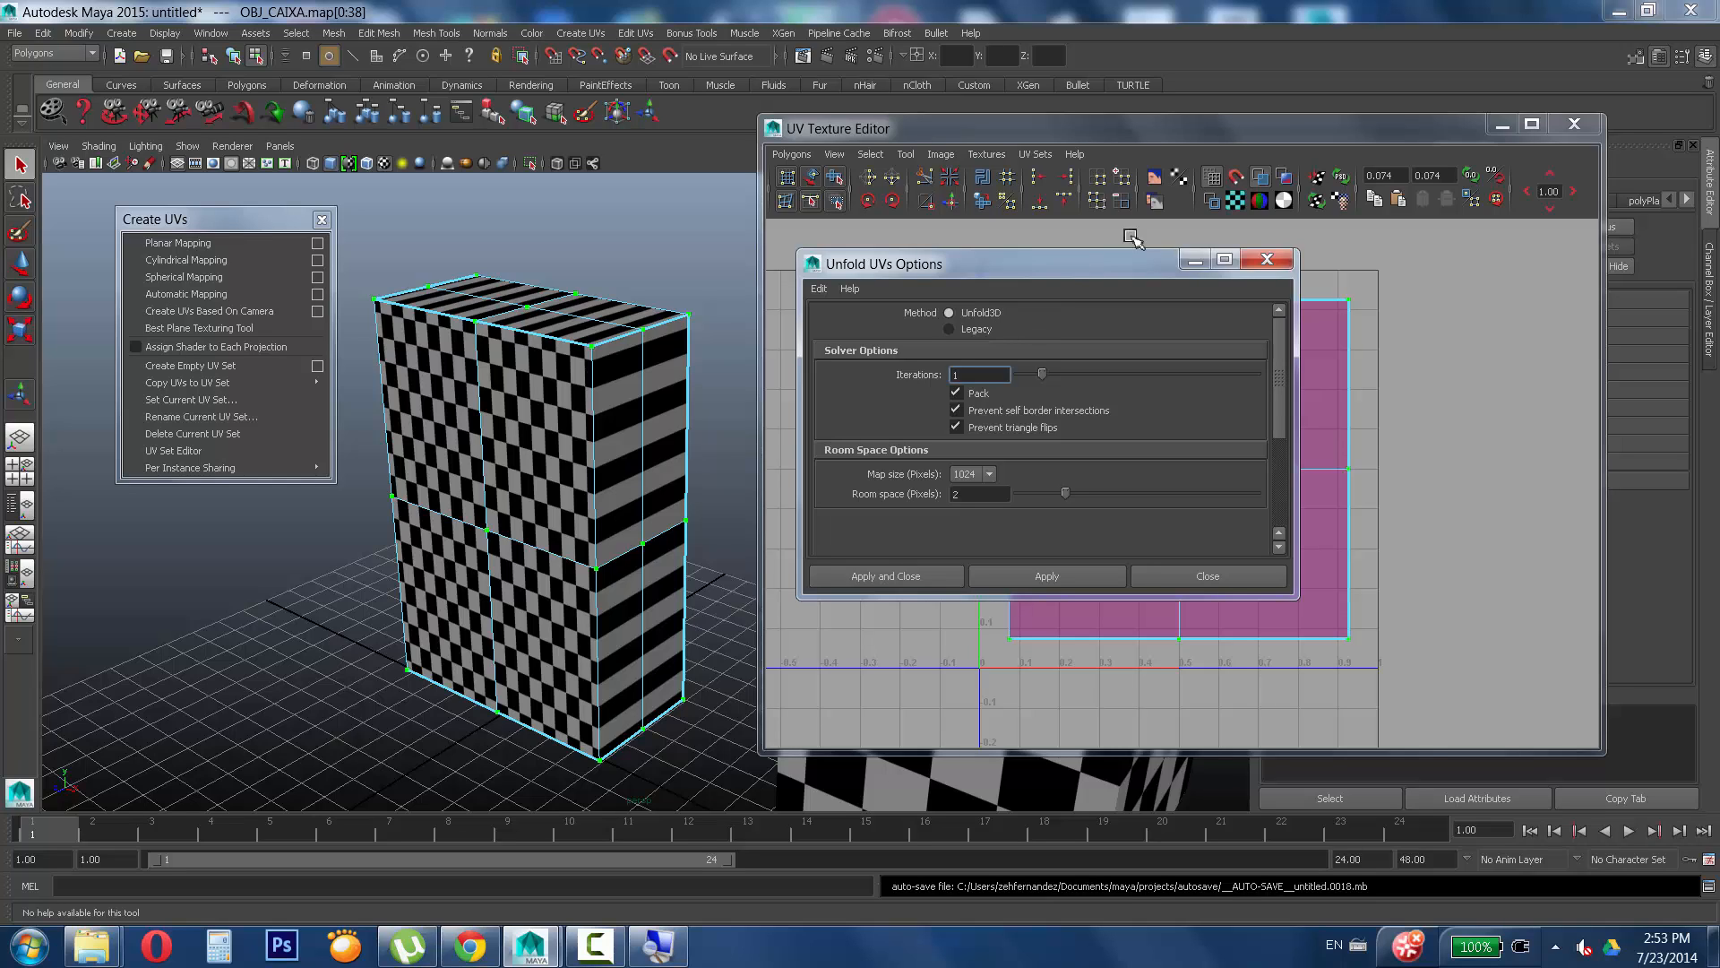
Look through the Legacy method's settings in the Unfold options and return the method to Unfold3D.
click(974, 333)
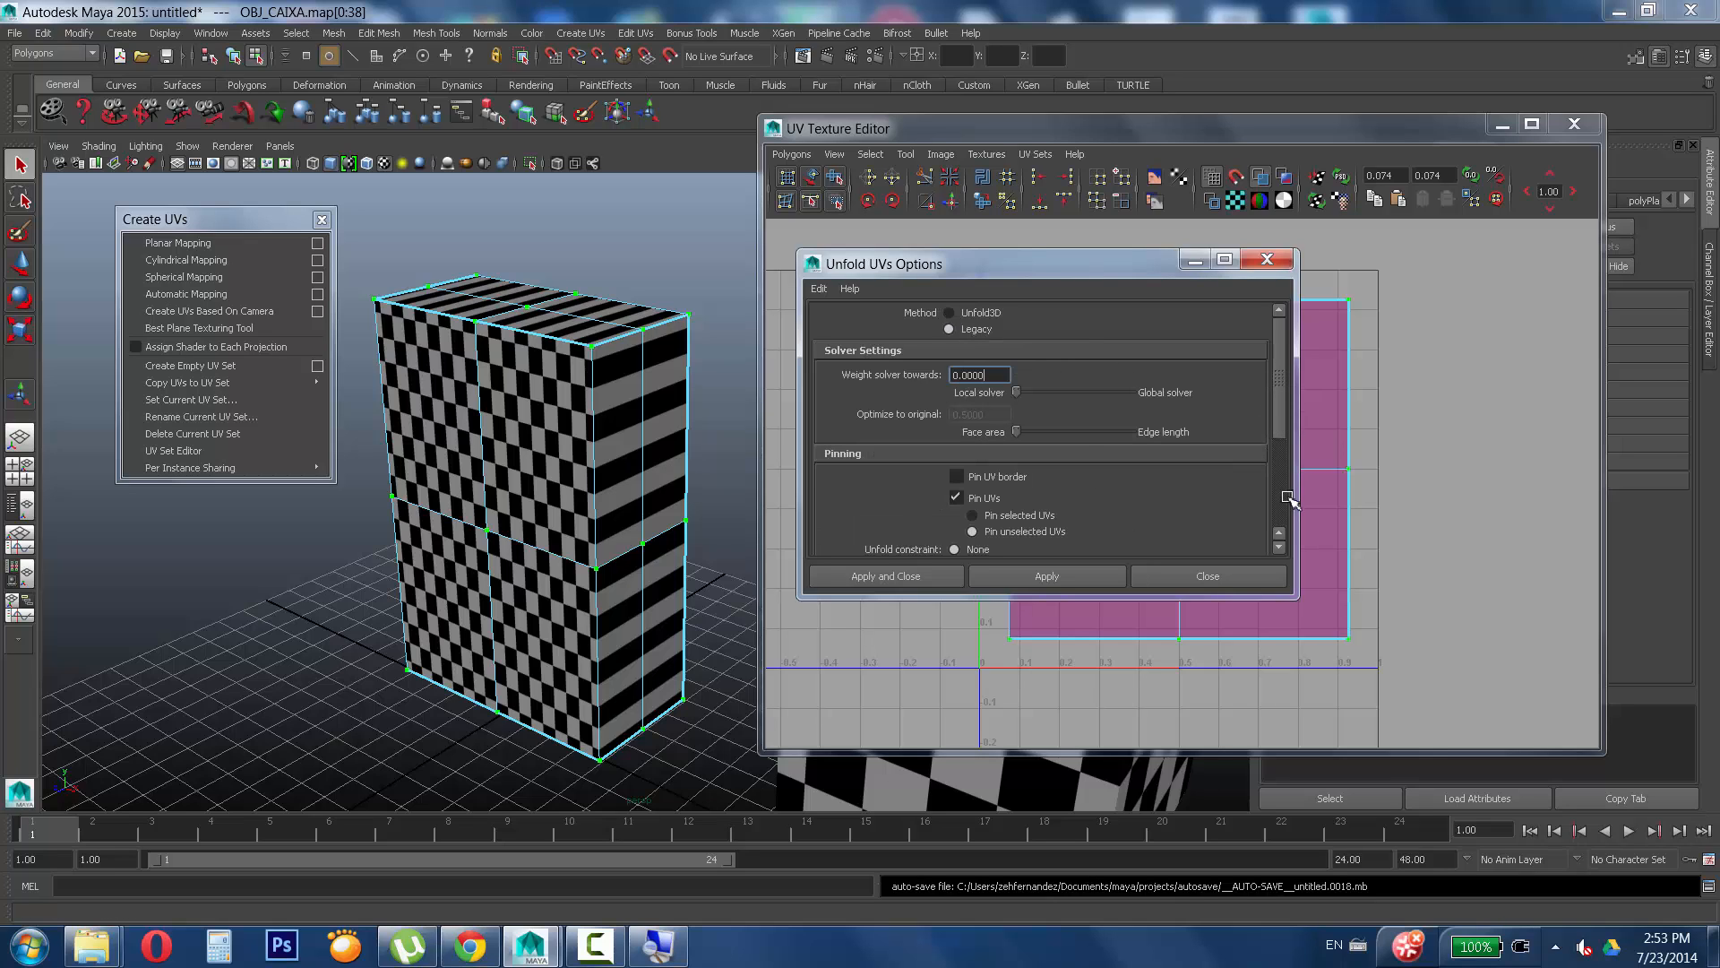
drag(1279, 412, 1275, 344)
click(991, 319)
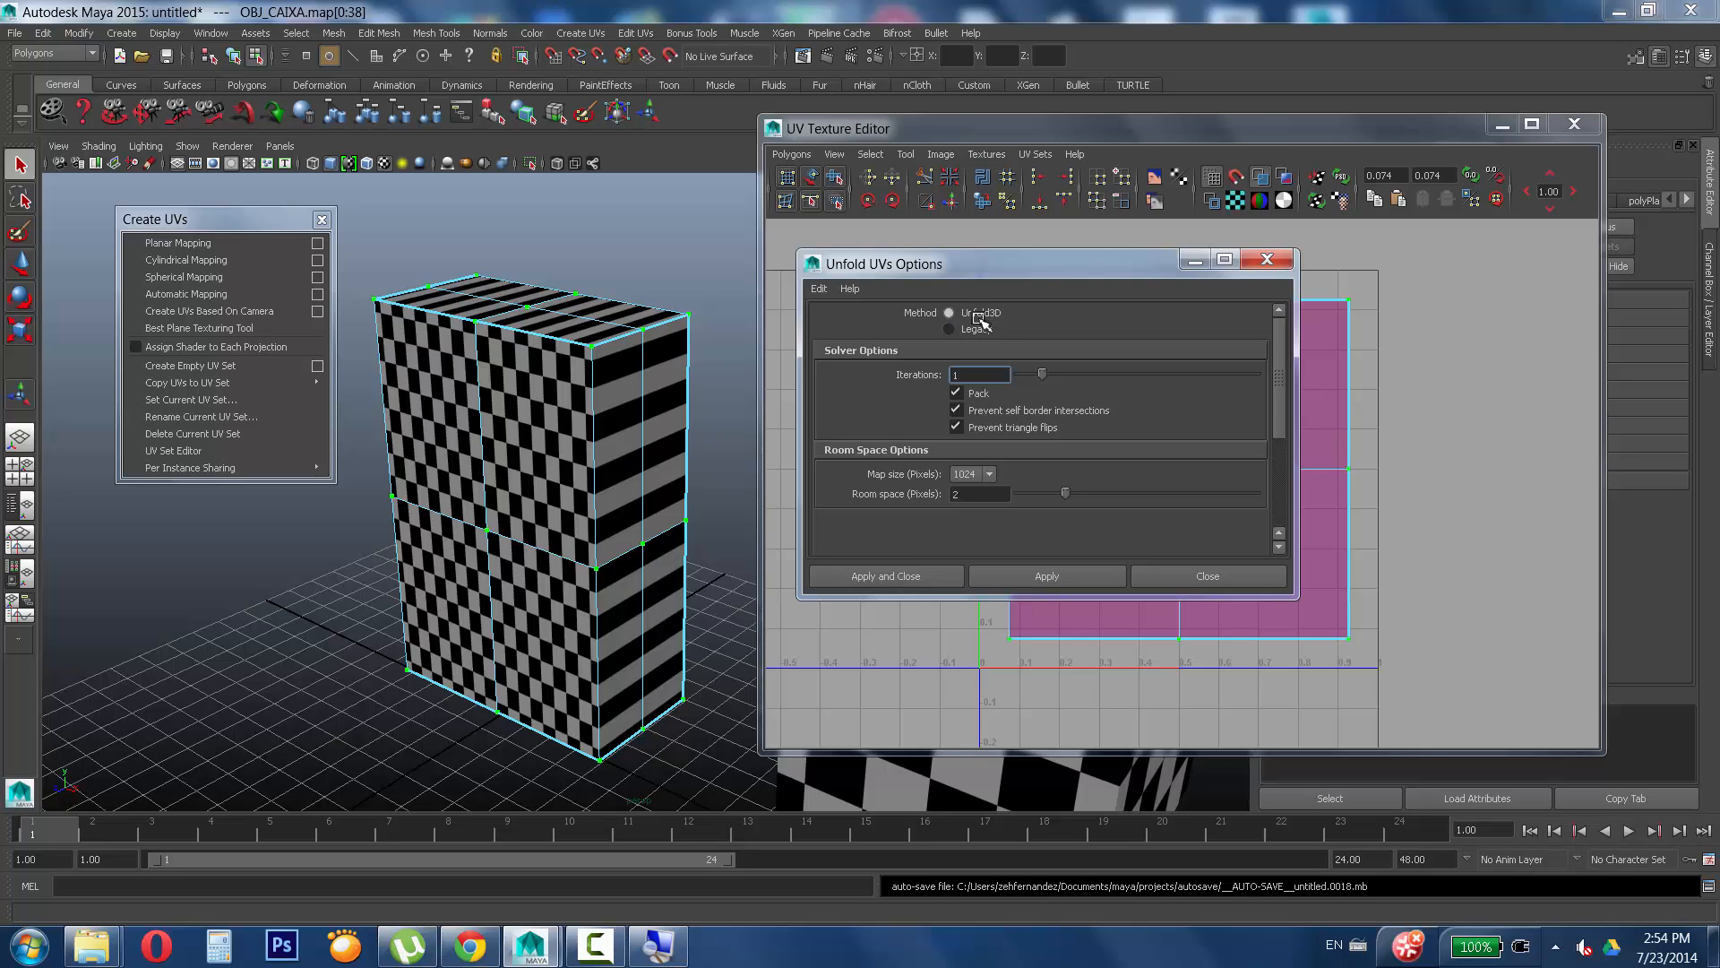
Move the Unfold options window clear of the UV layout, shift the UV Texture Editor, and close the Create UVs window.
drag(1037, 265, 1419, 98)
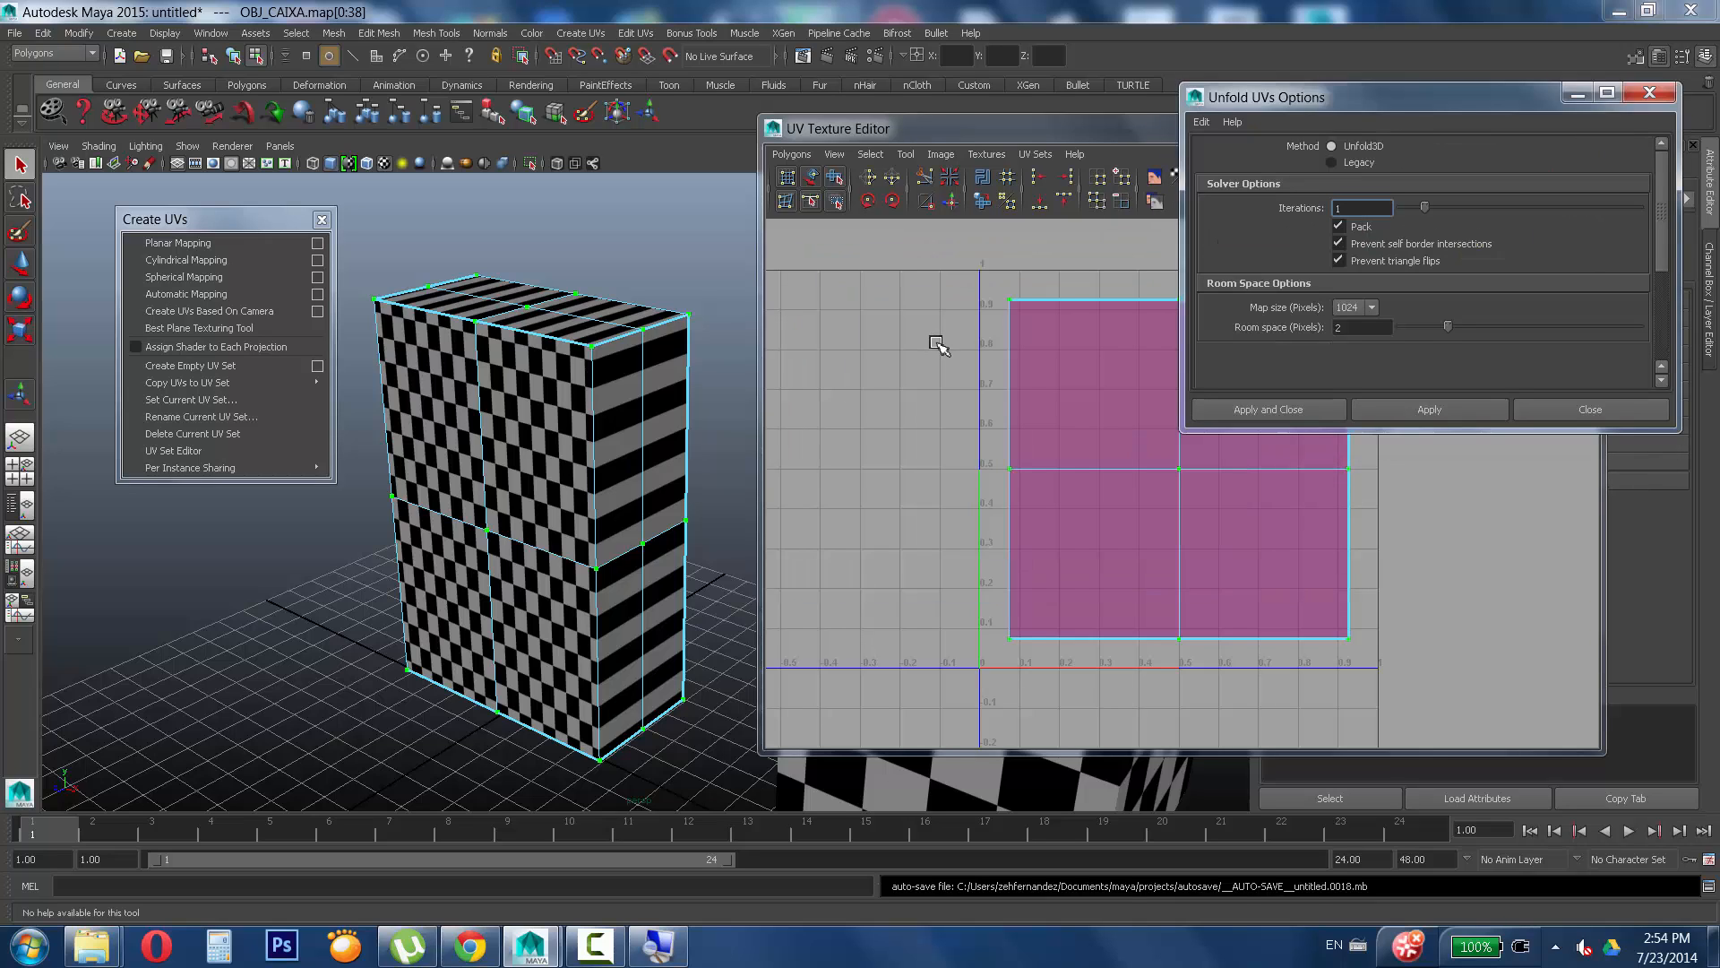
alt+middle_drag(1086, 365, 1053, 372)
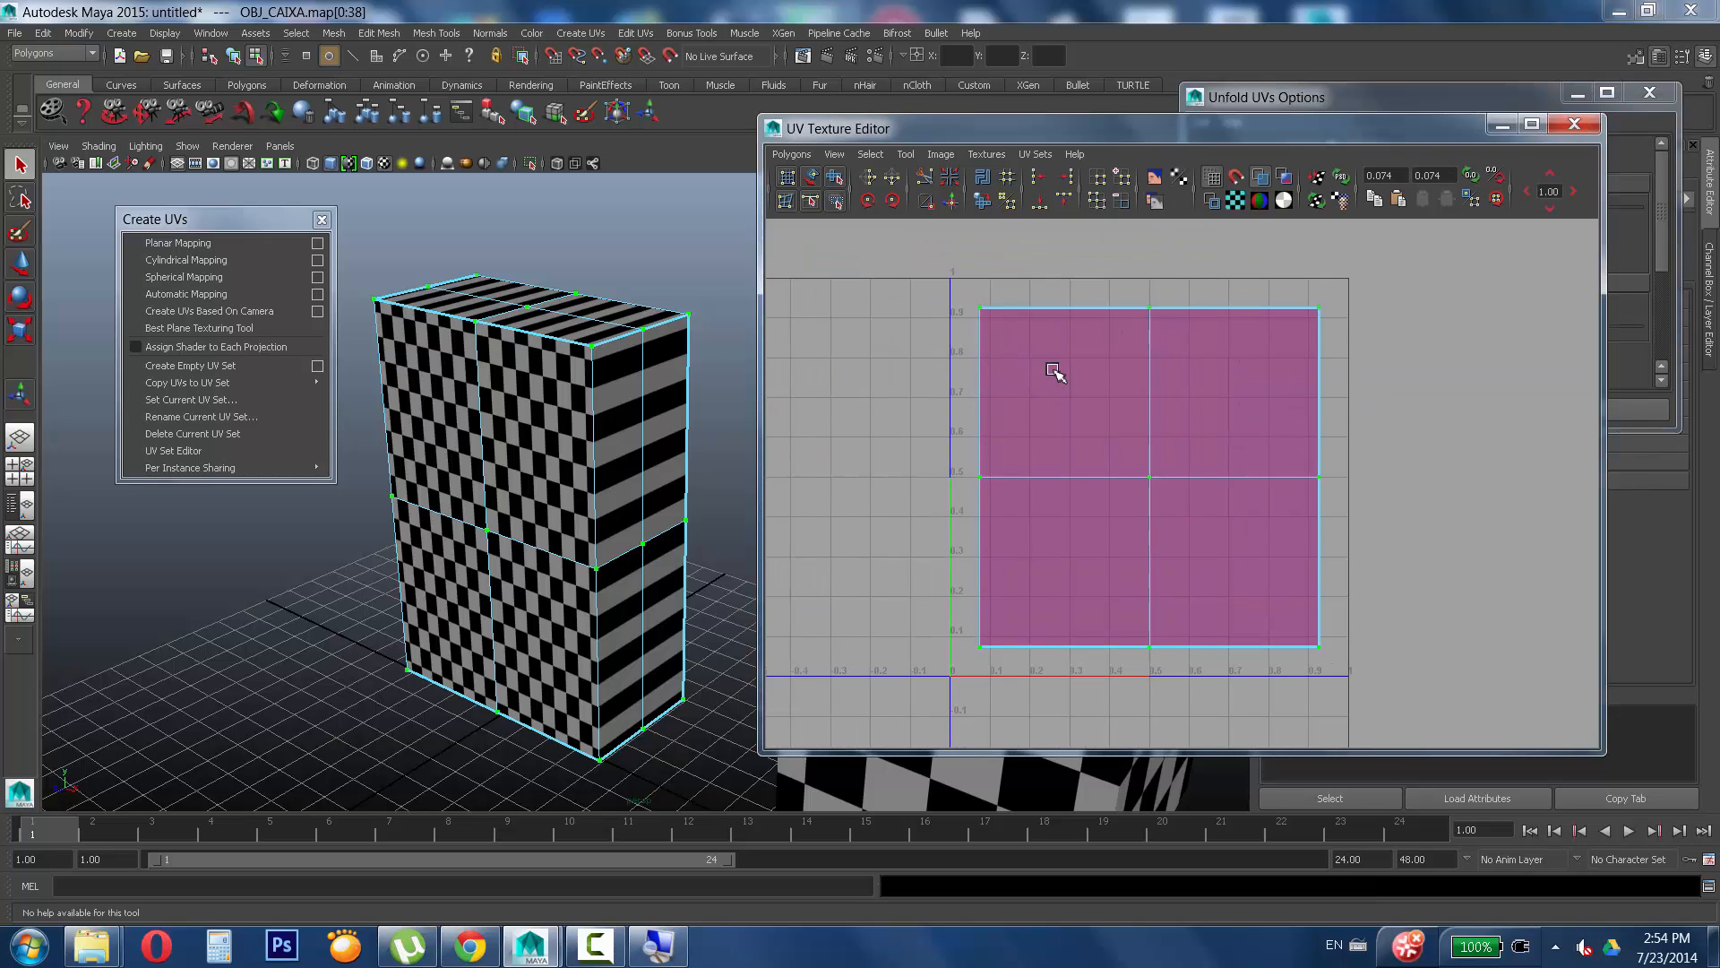
alt+middle_drag(1184, 364, 1180, 363)
drag(1274, 132, 1182, 129)
alt+middle_drag(422, 417, 356, 407)
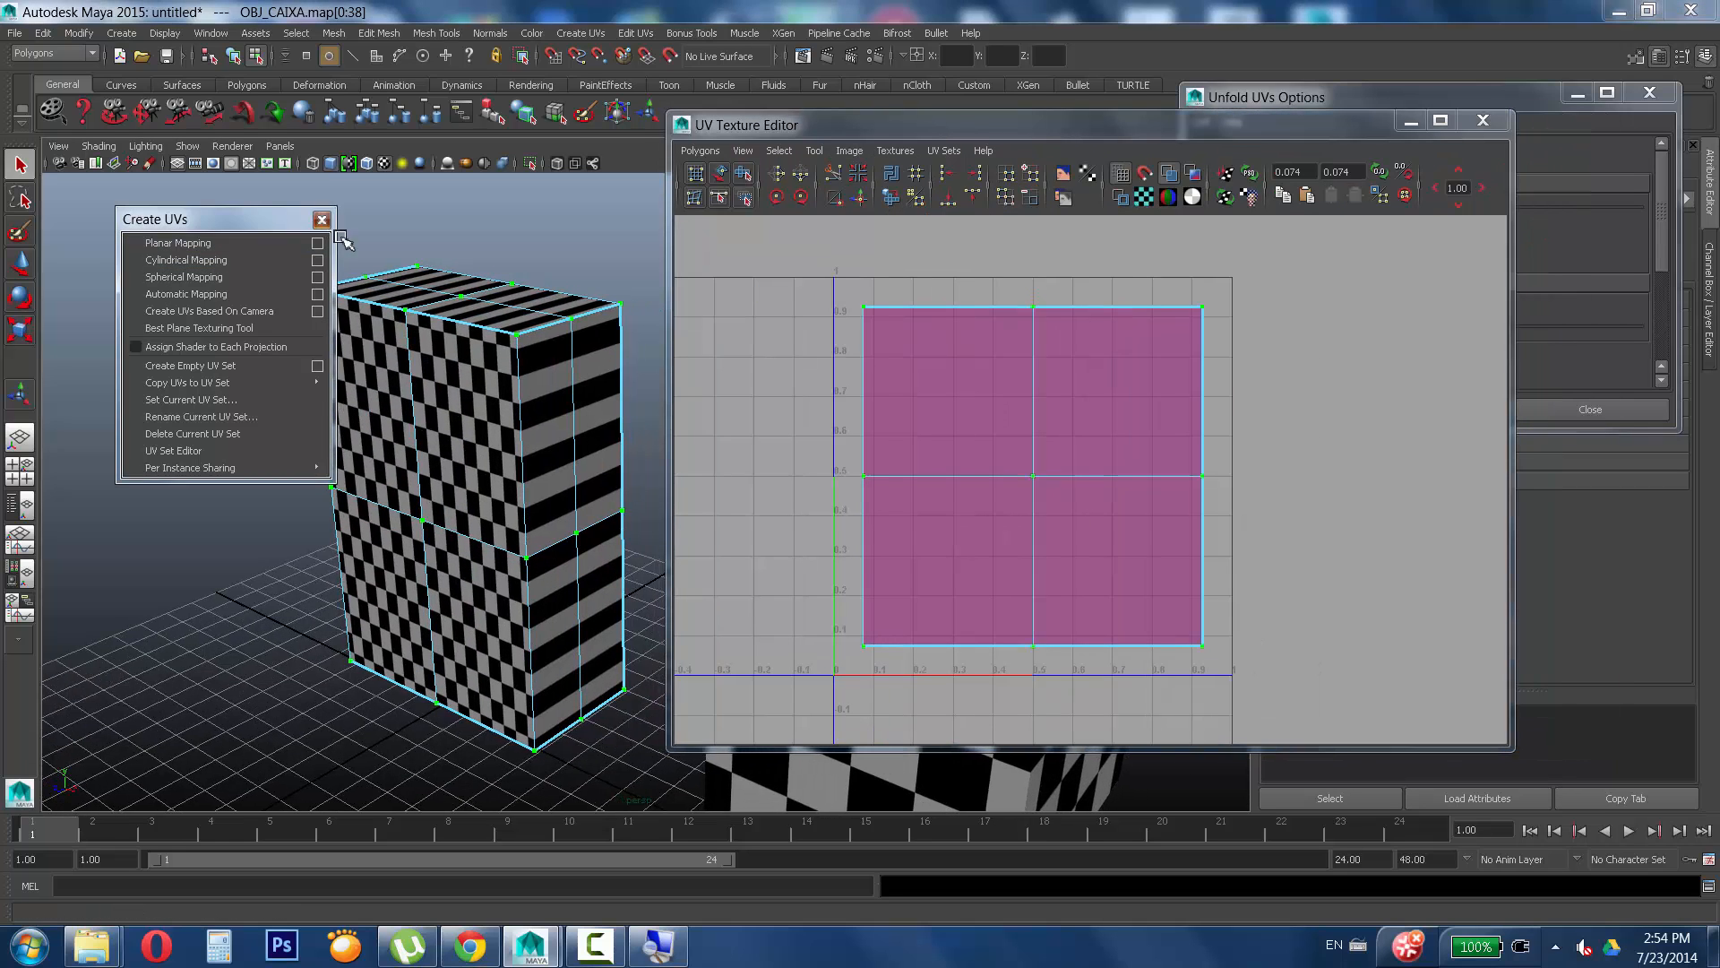
click(325, 214)
alt+middle_drag(502, 484, 343, 463)
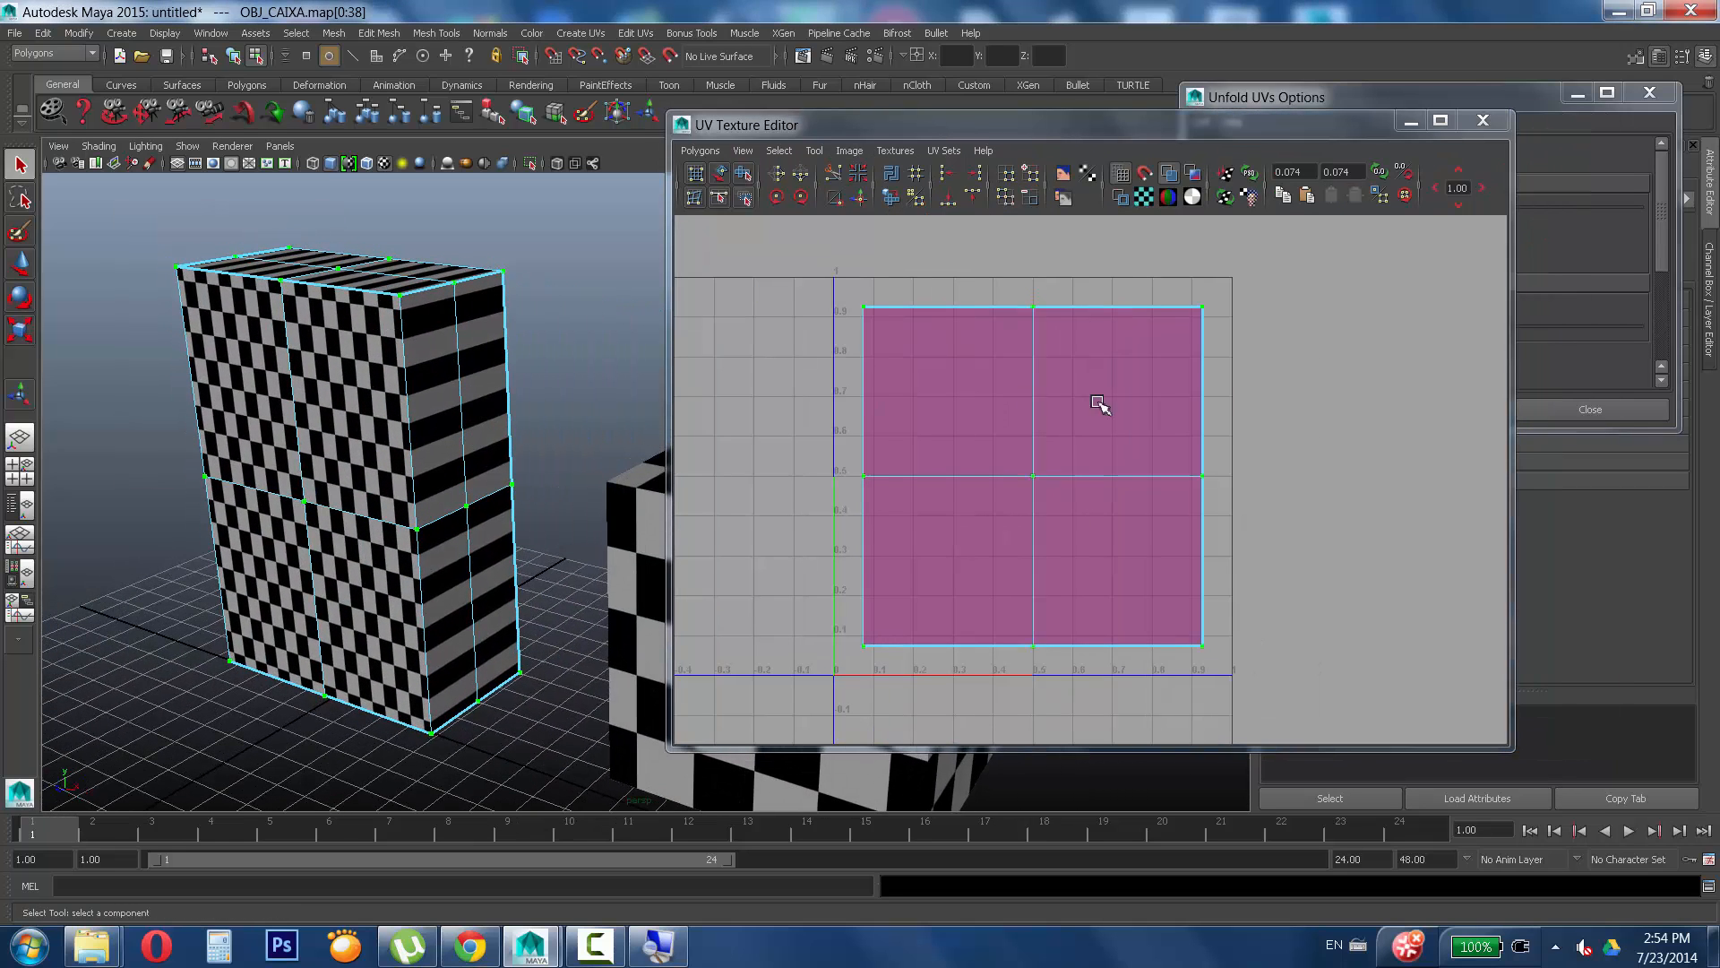
Narrow the UV Texture Editor and place it between the box and the Unfold options, with the layout enlarged.
alt+middle_drag(1098, 403, 1069, 408)
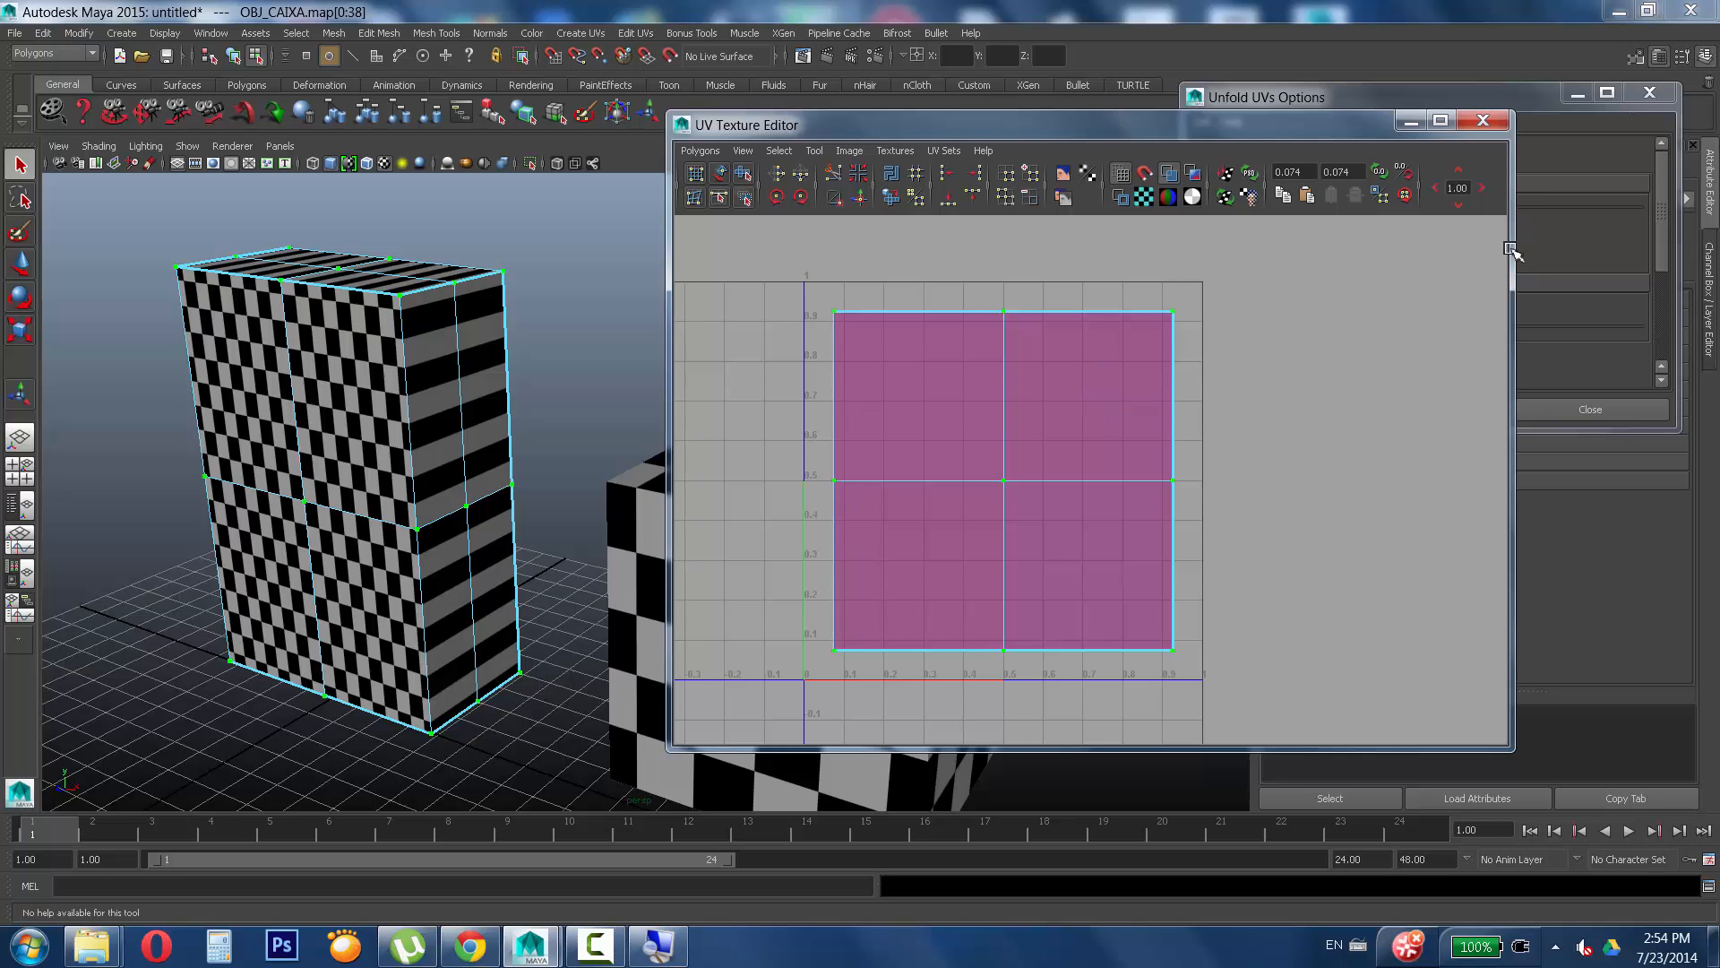
drag(1513, 265, 1322, 266)
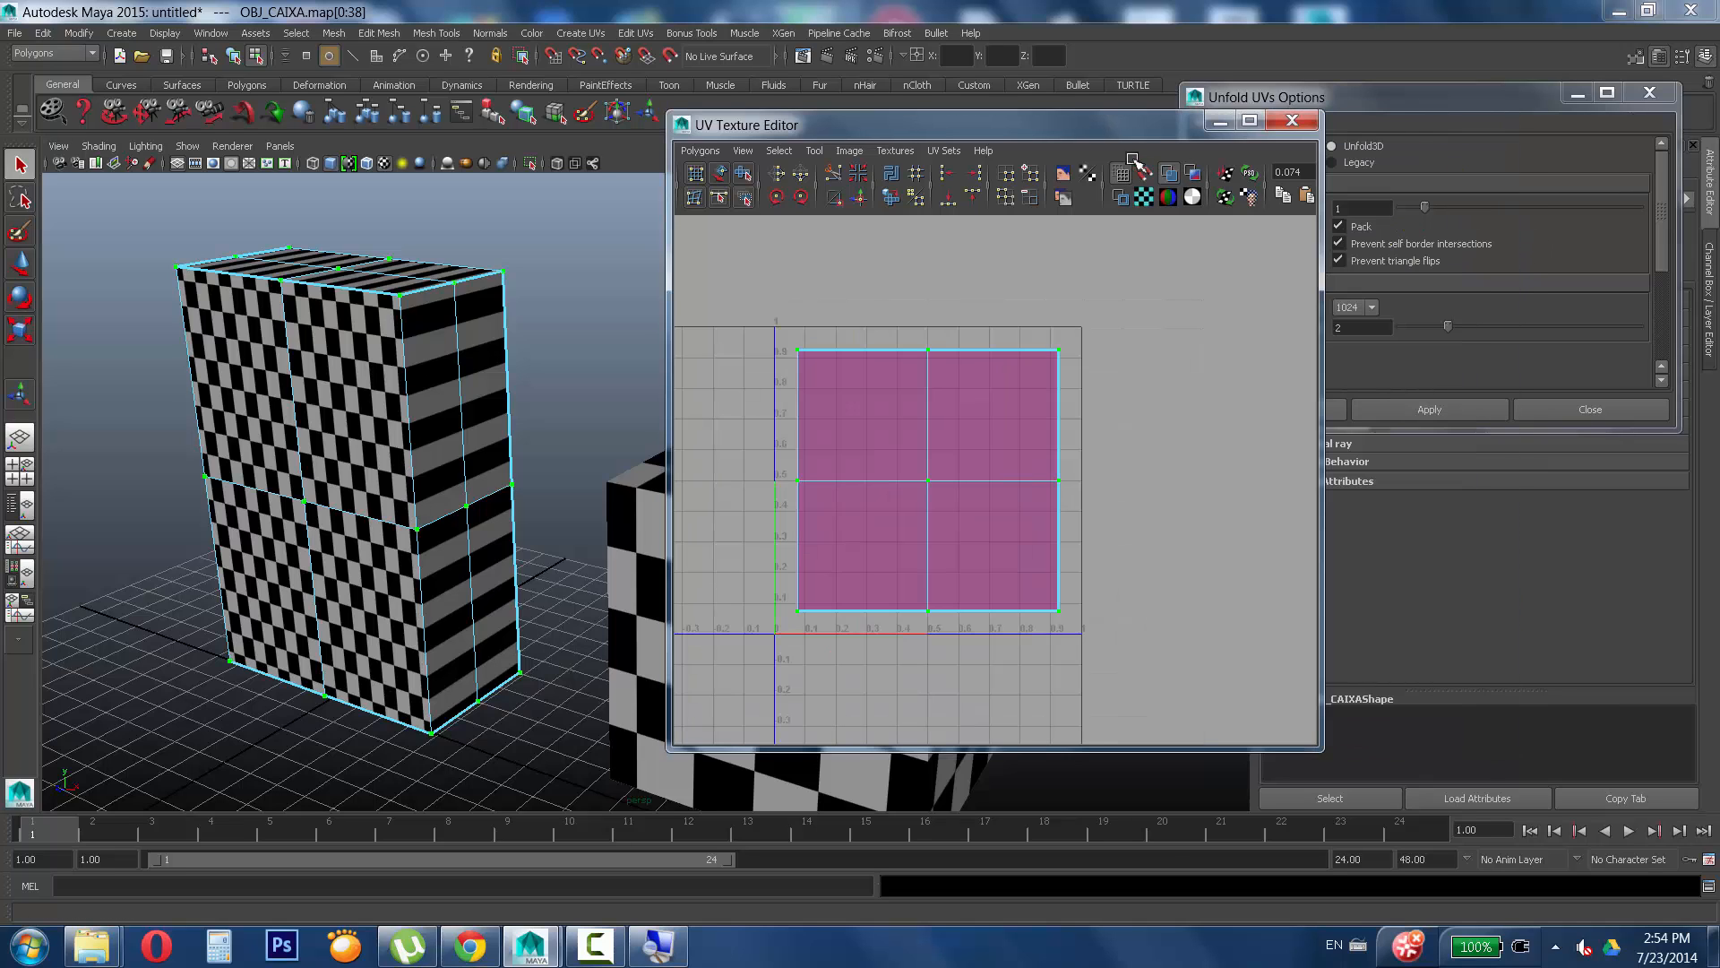
drag(1078, 126, 971, 127)
alt+right_drag(830, 432, 932, 457)
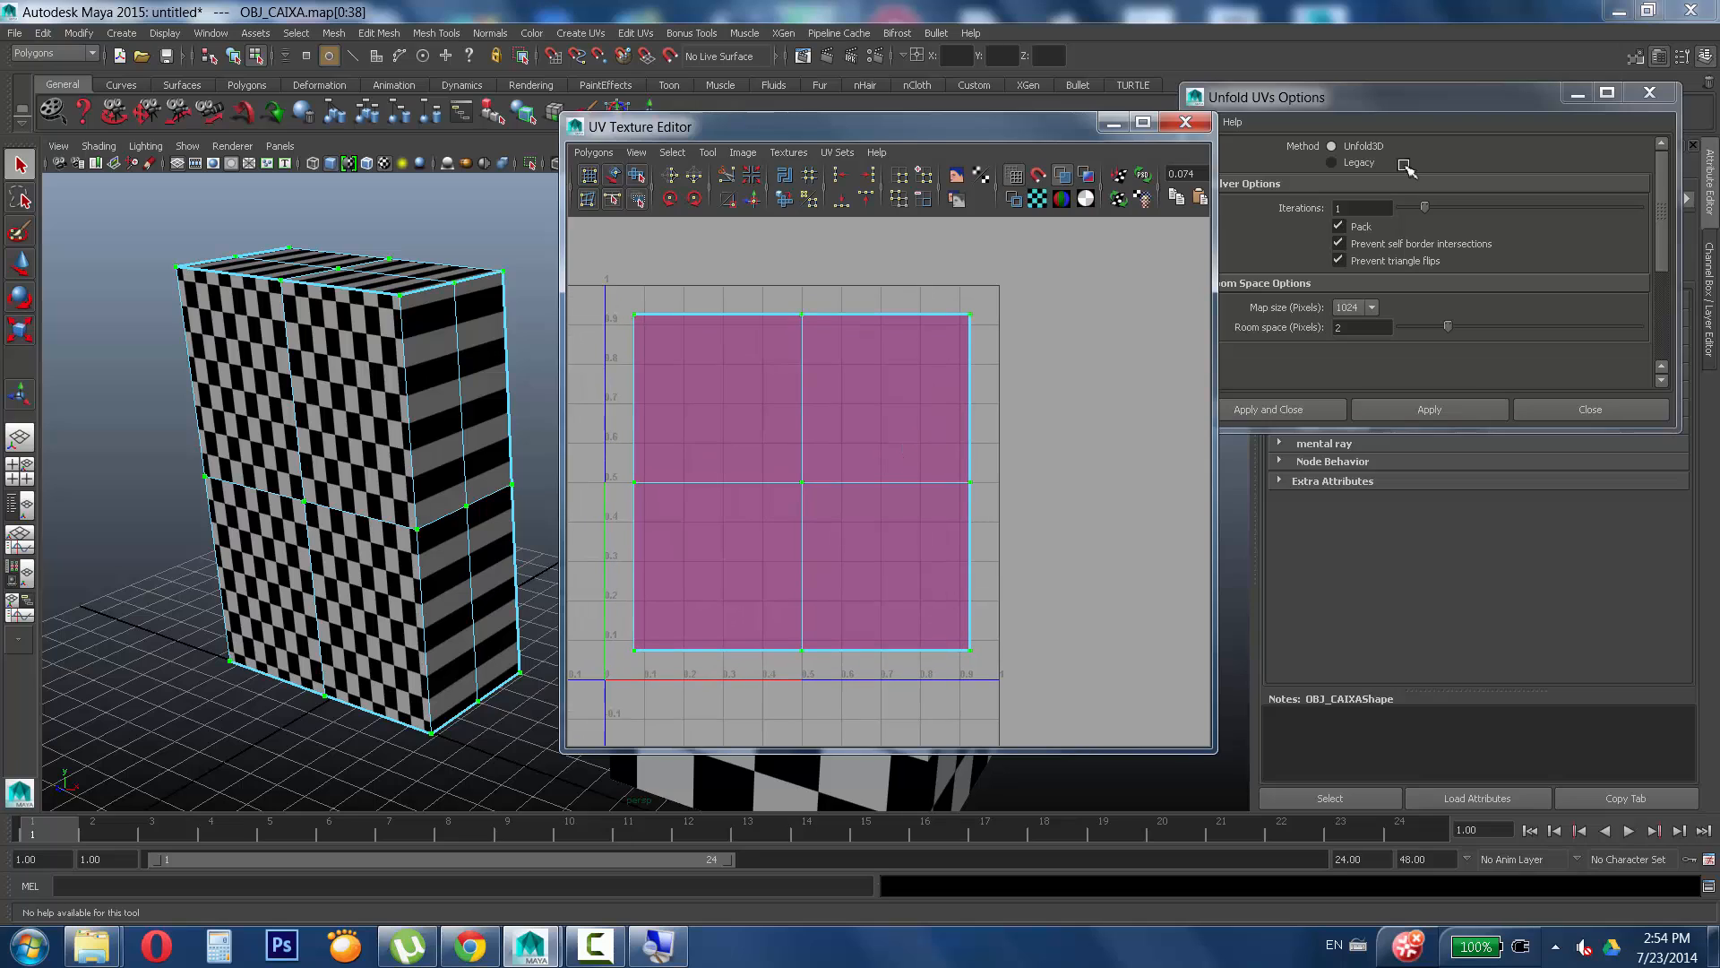
Unfold the selected UVs with Unfold3D, 1 iteration, Pack and both prevent options on, and close the options window.
click(1418, 111)
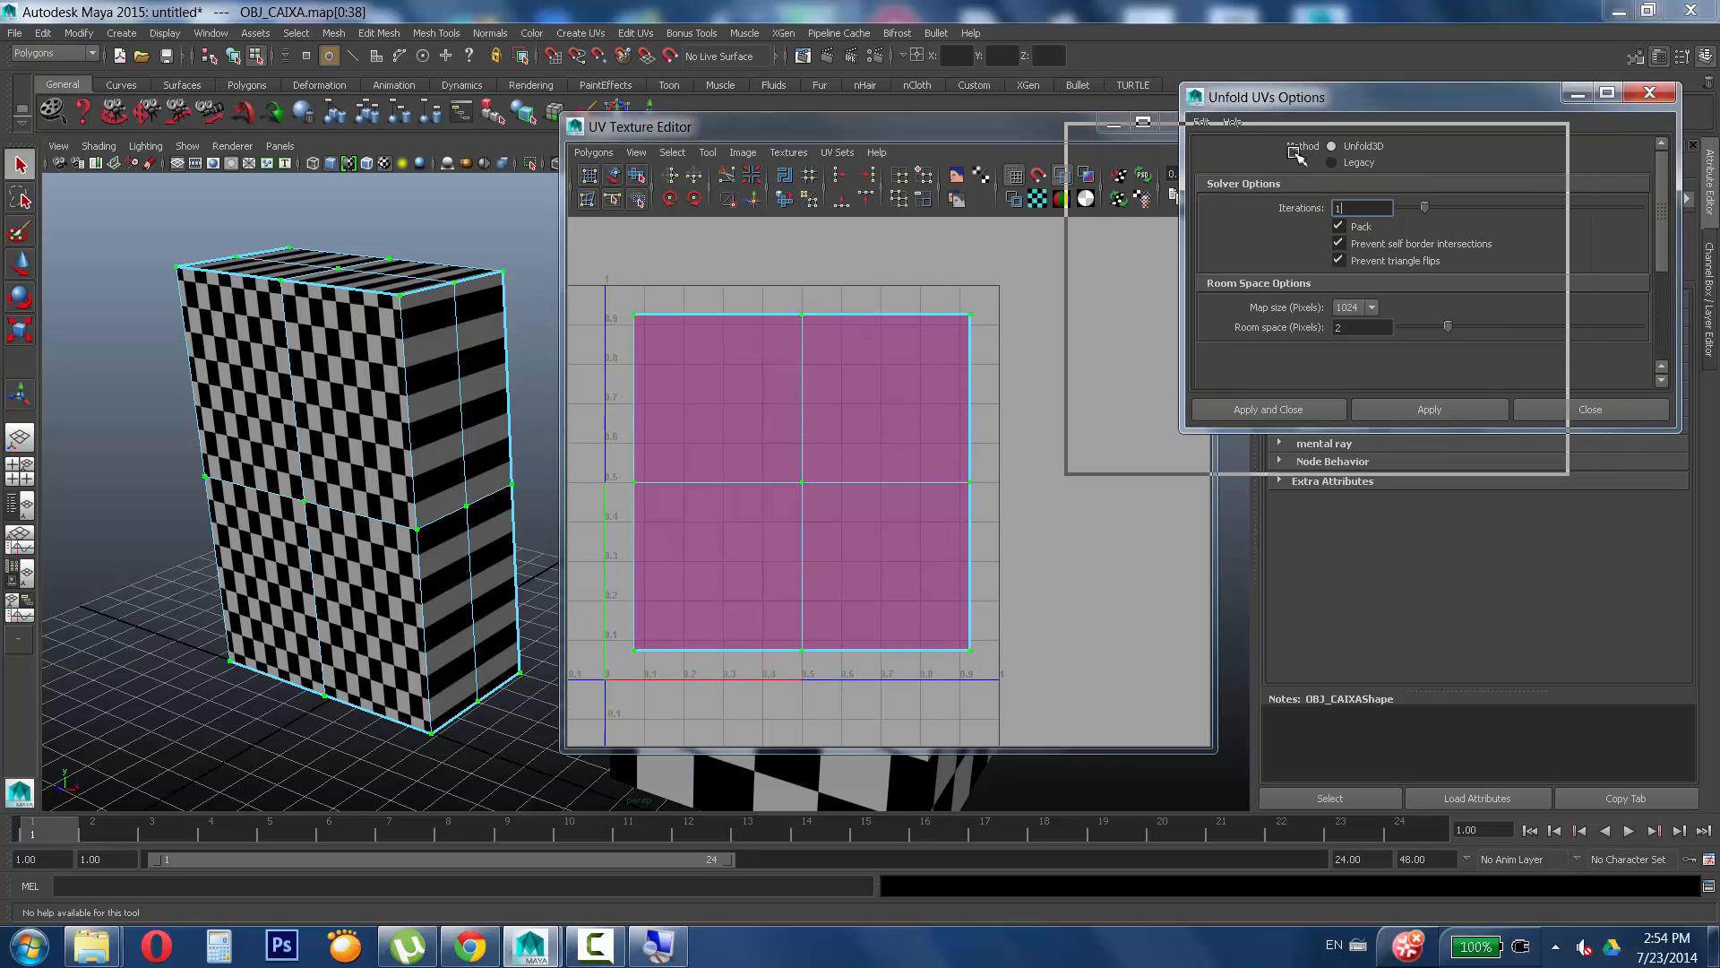
drag(1417, 111, 1279, 162)
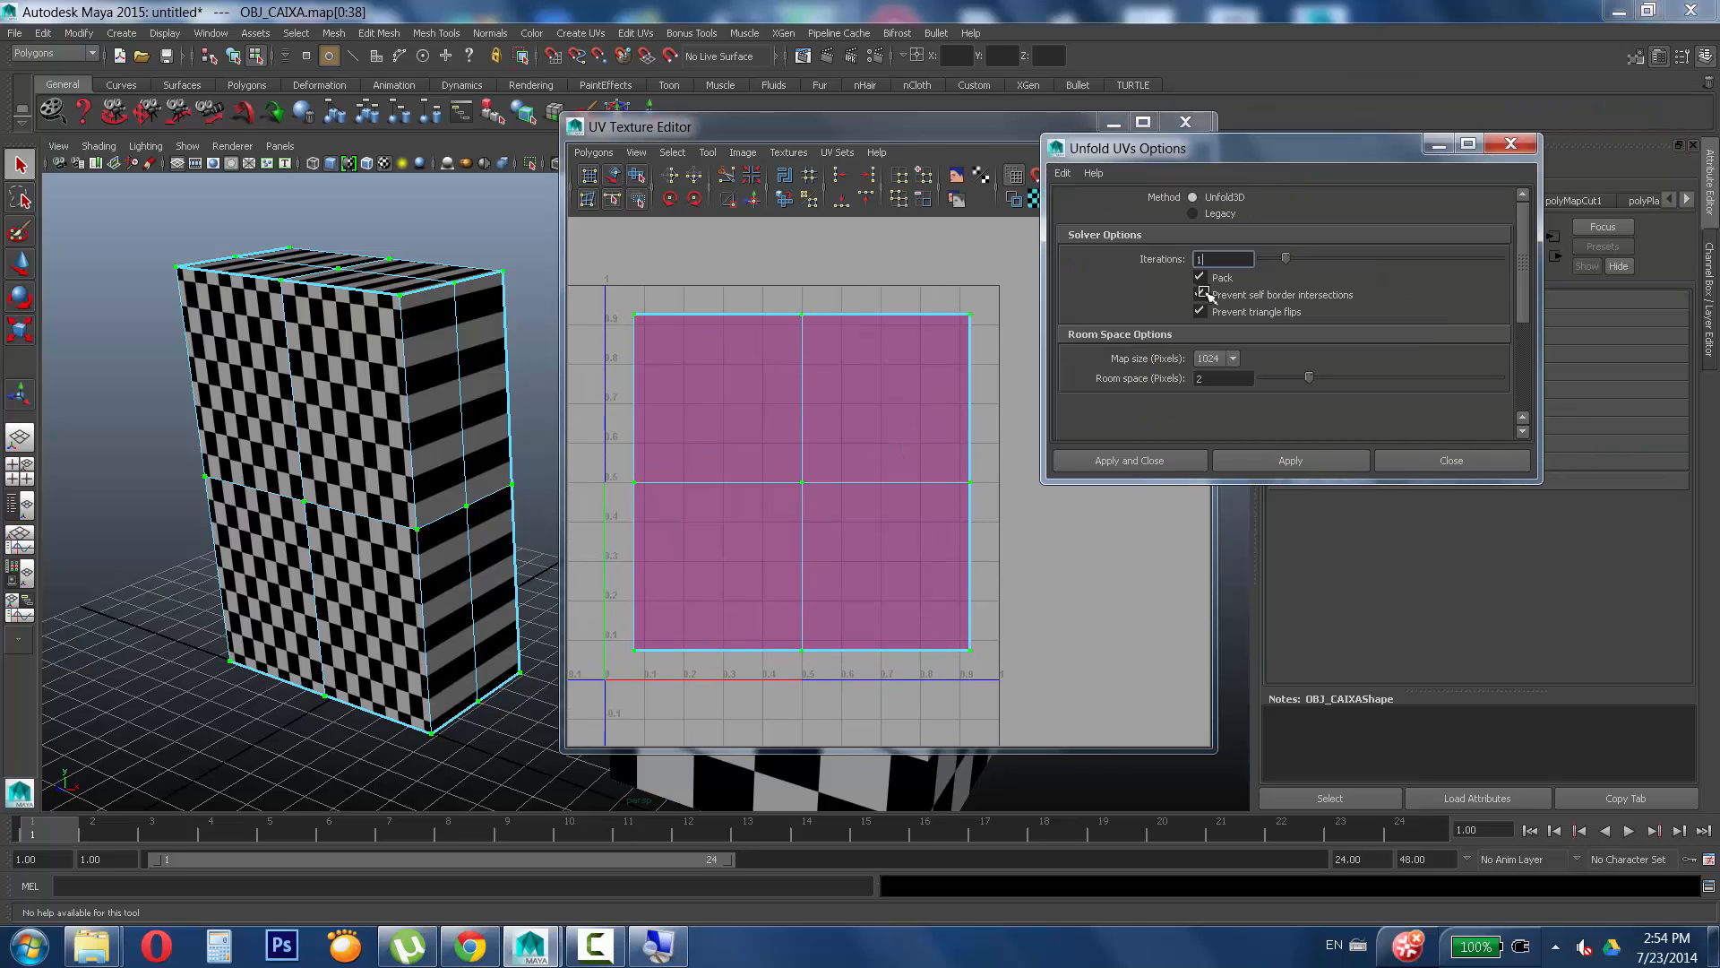
click(1173, 462)
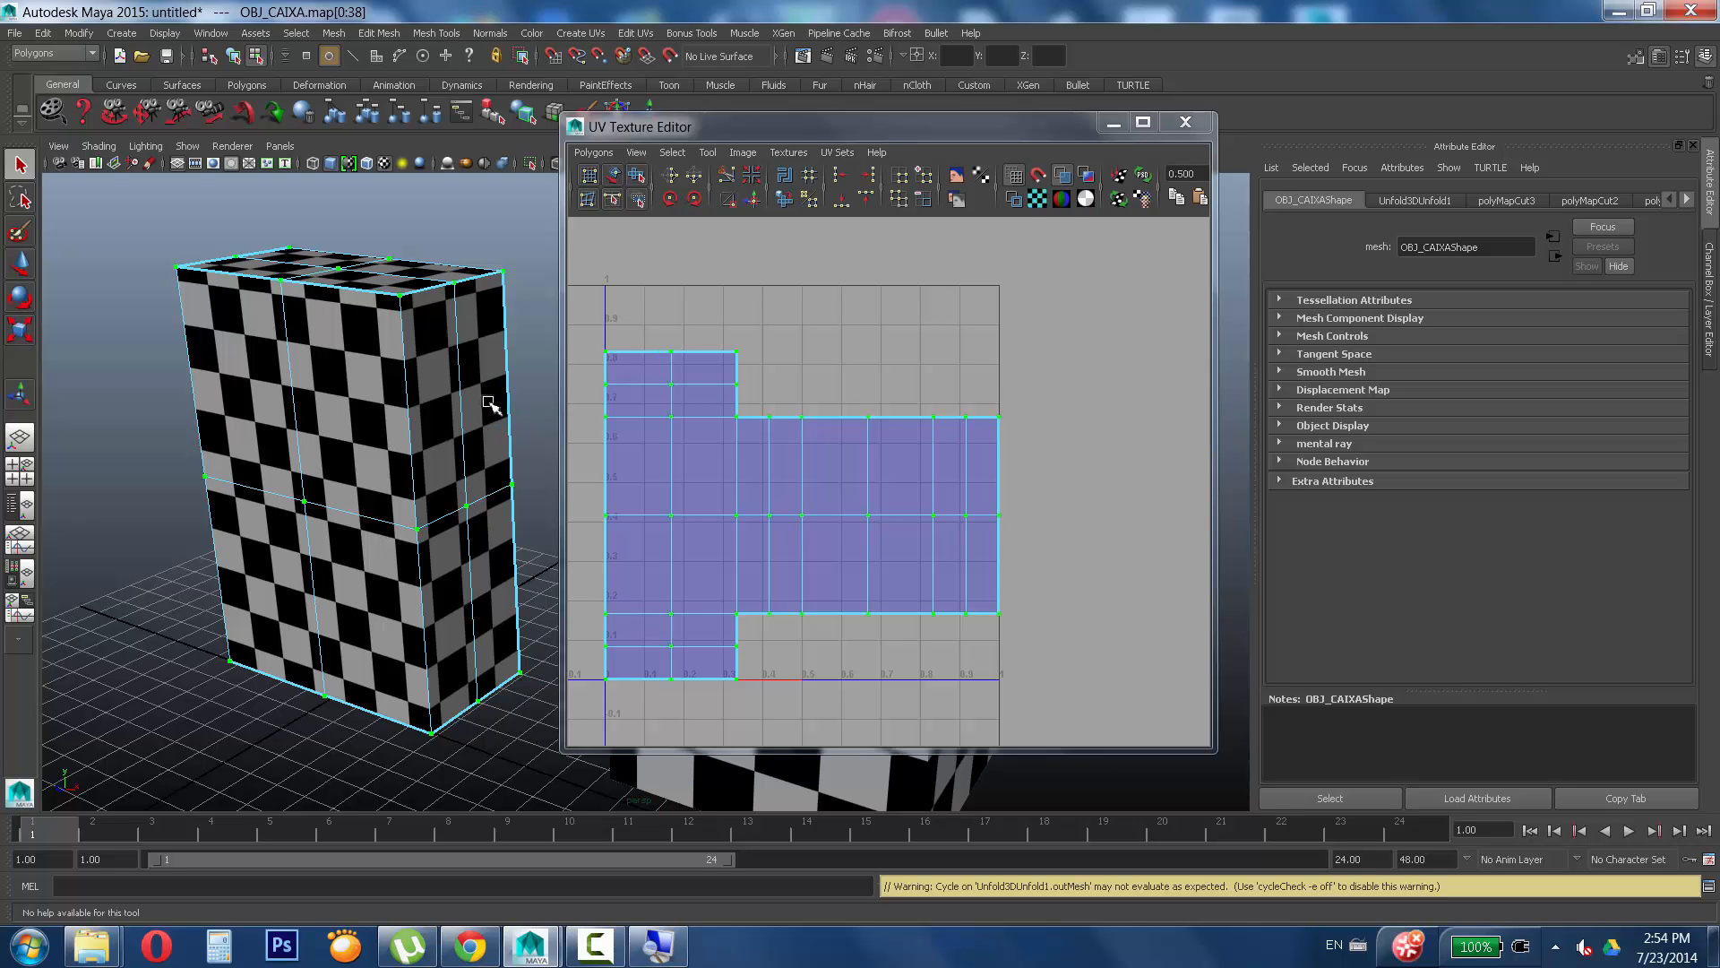
Examine the checker squares on the box's top, sides and corner edges up close from several angles.
alt+drag(488, 404, 344, 451)
alt+right_drag(345, 451, 408, 434)
alt+drag(408, 434, 457, 415)
alt+drag(433, 355, 455, 417)
alt+right_drag(439, 398, 540, 370)
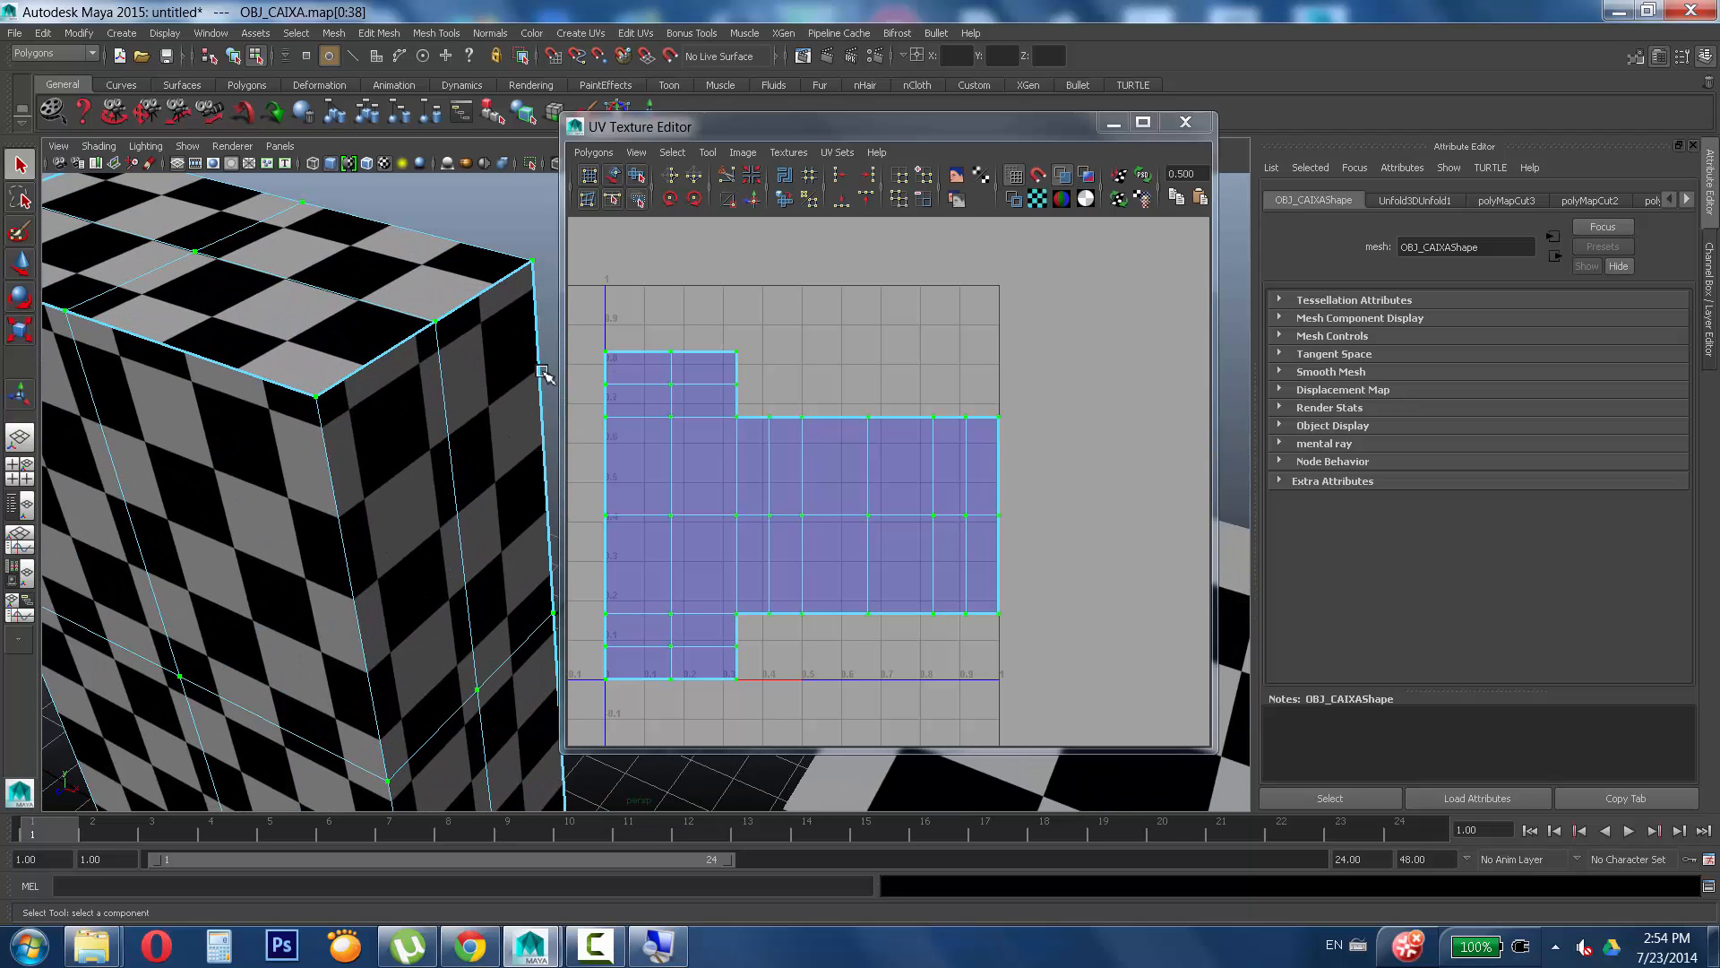
alt+drag(418, 338, 415, 338)
alt+drag(326, 399, 353, 415)
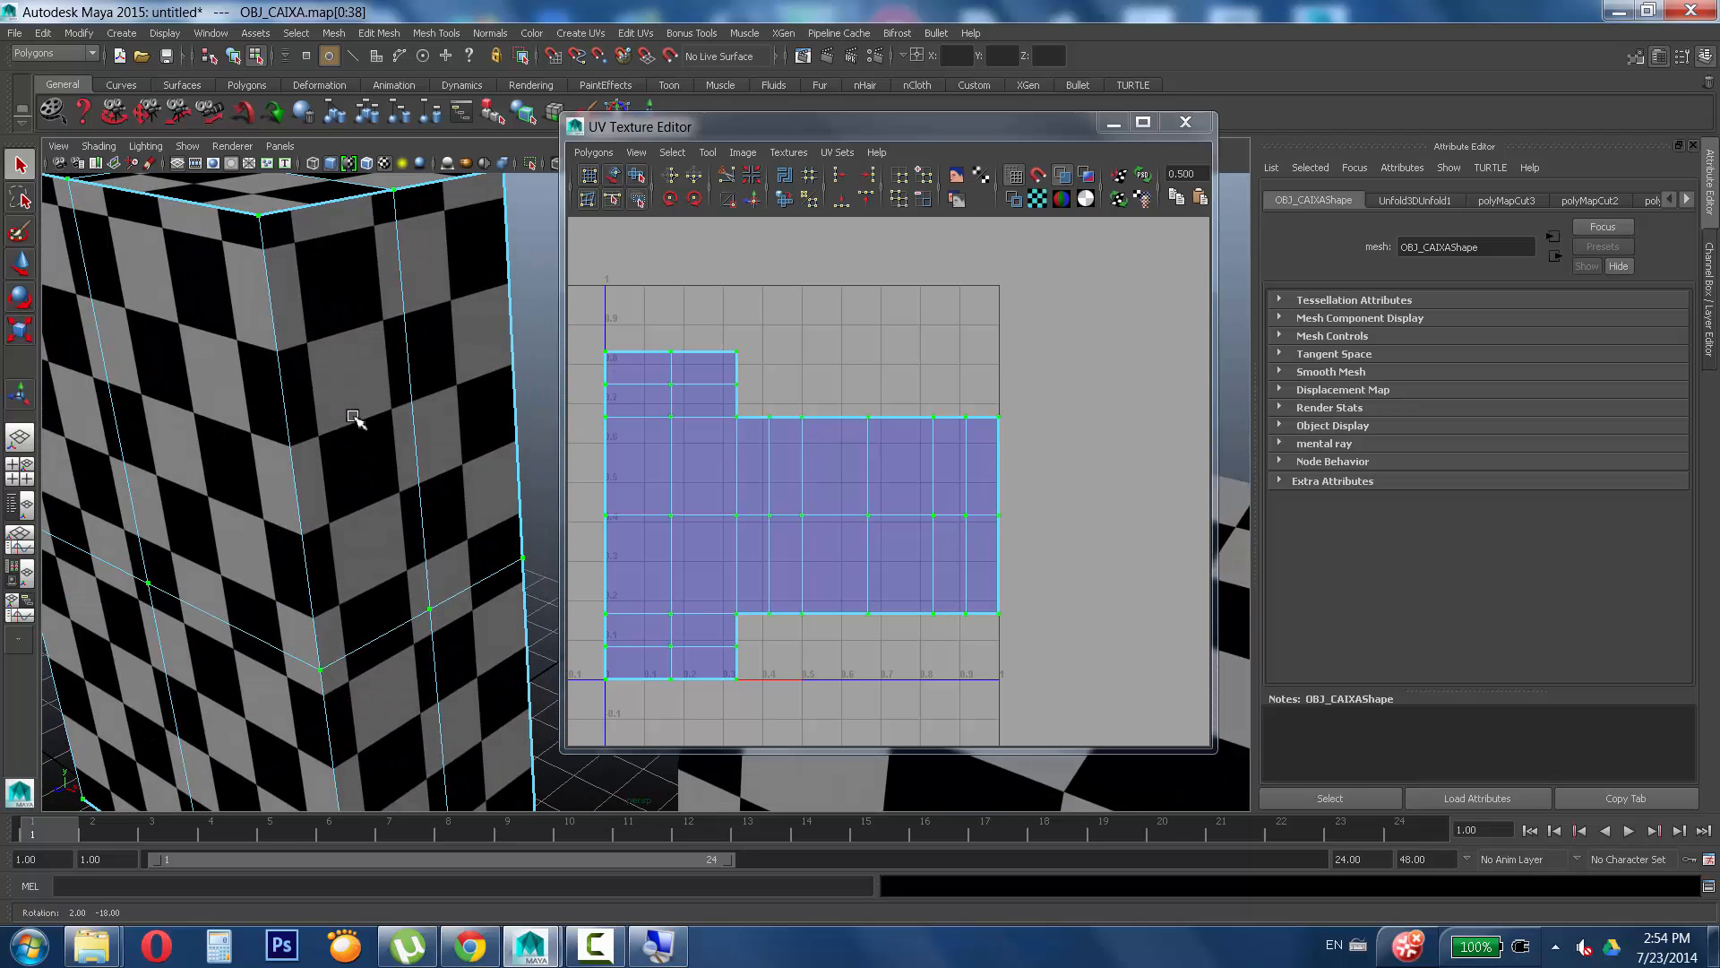
alt+drag(340, 316, 298, 315)
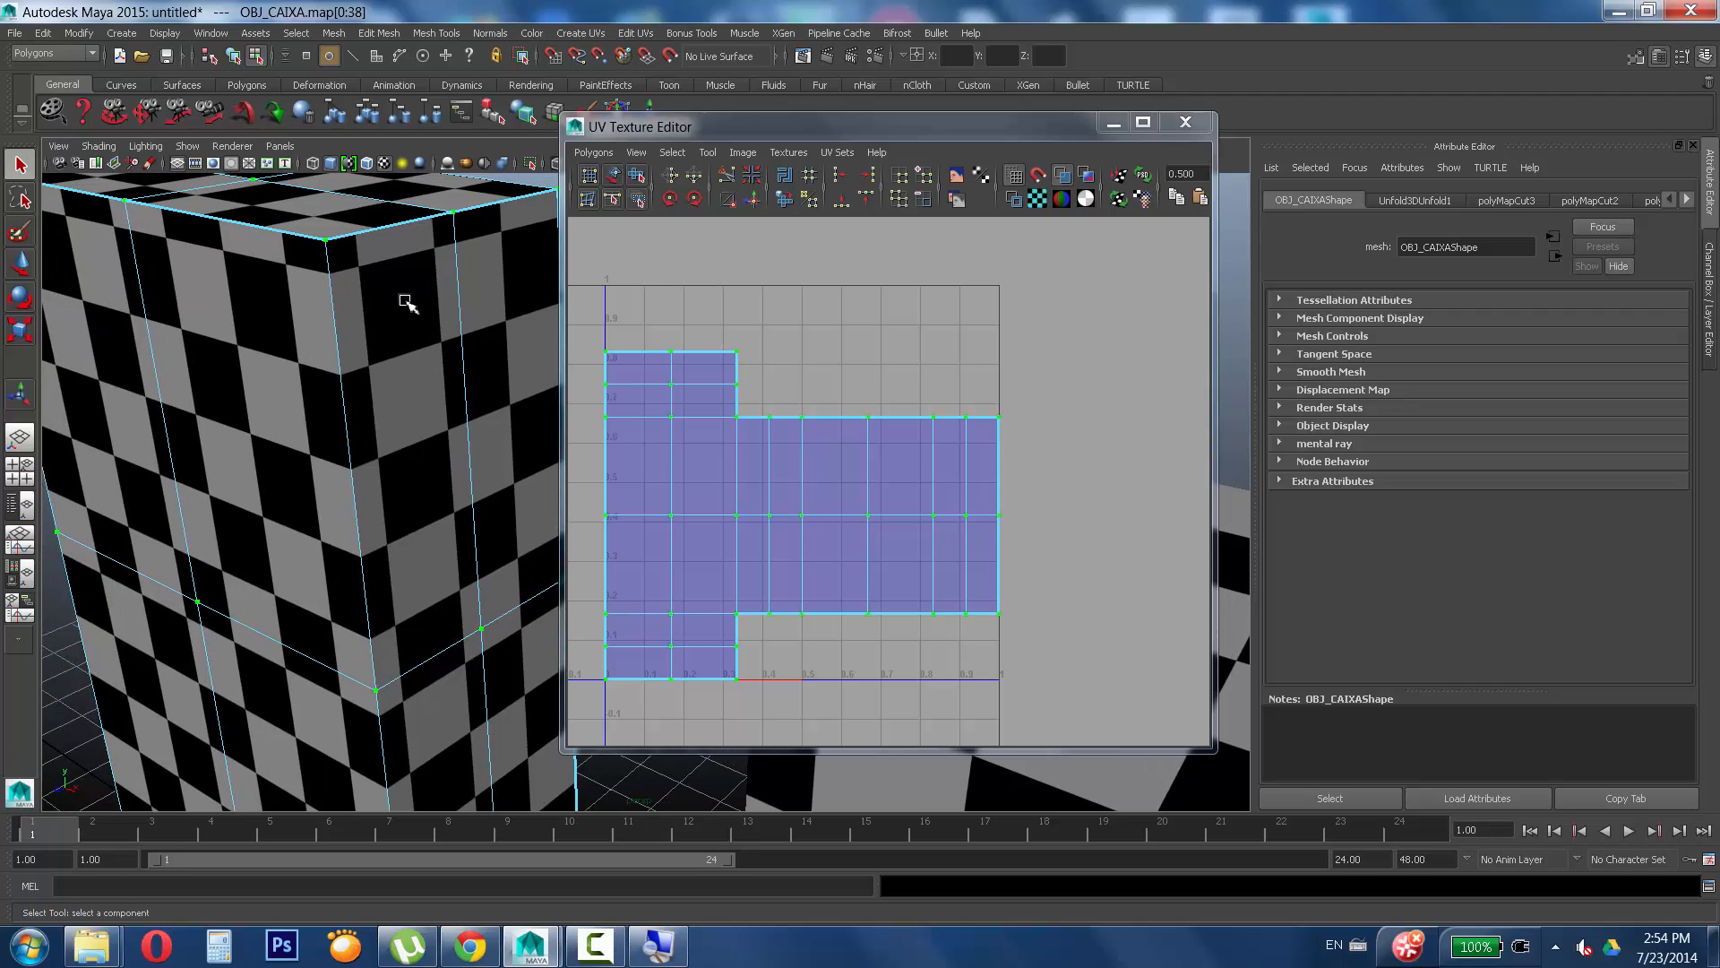
Clear the UV selection and select the box's four front faces in face mode to locate them in the UV layout.
click(1100, 387)
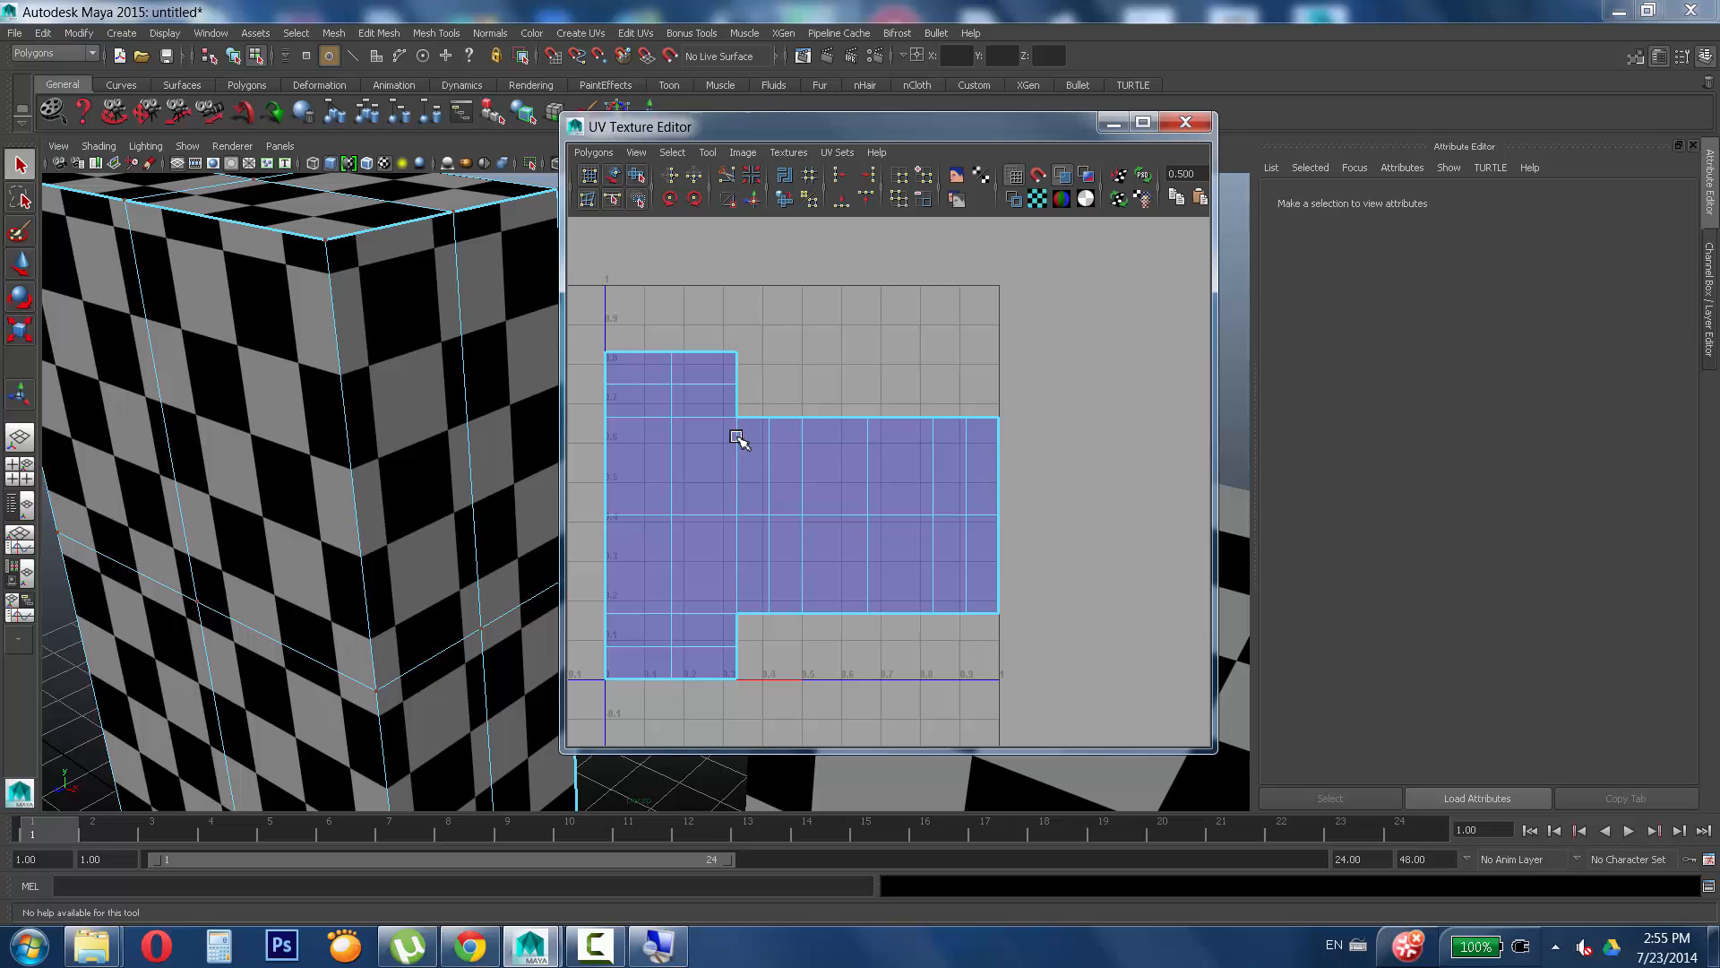
scroll(386, 374, down, 5)
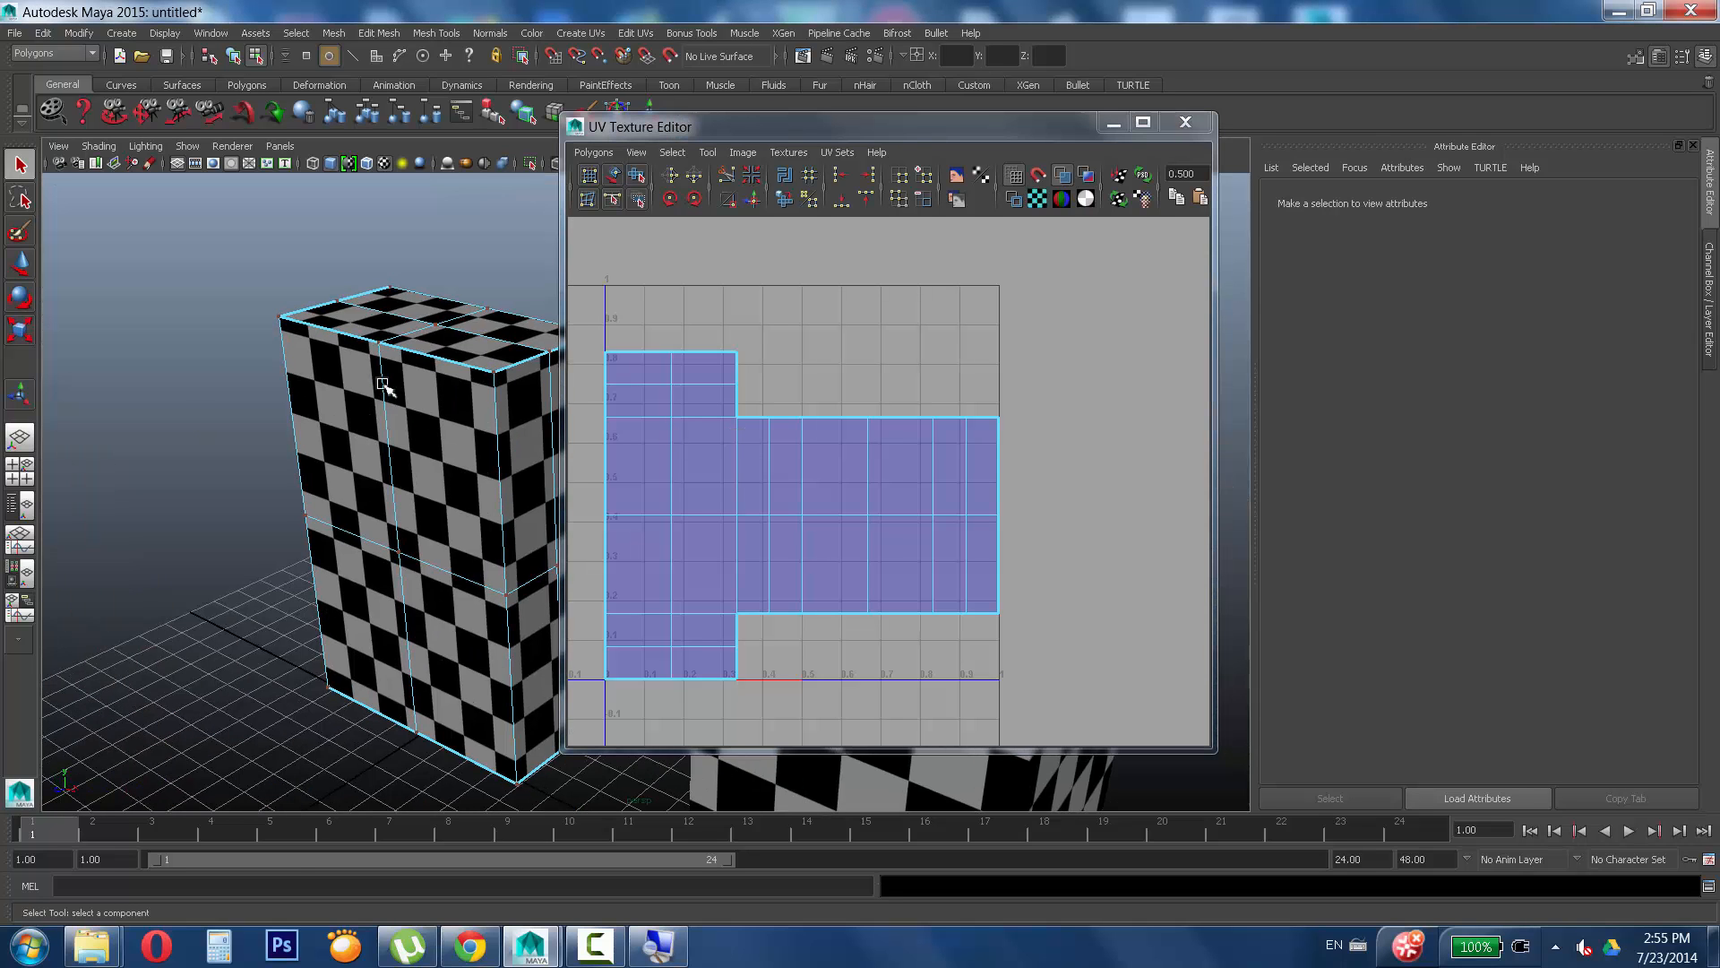
right_drag(357, 366, 372, 395)
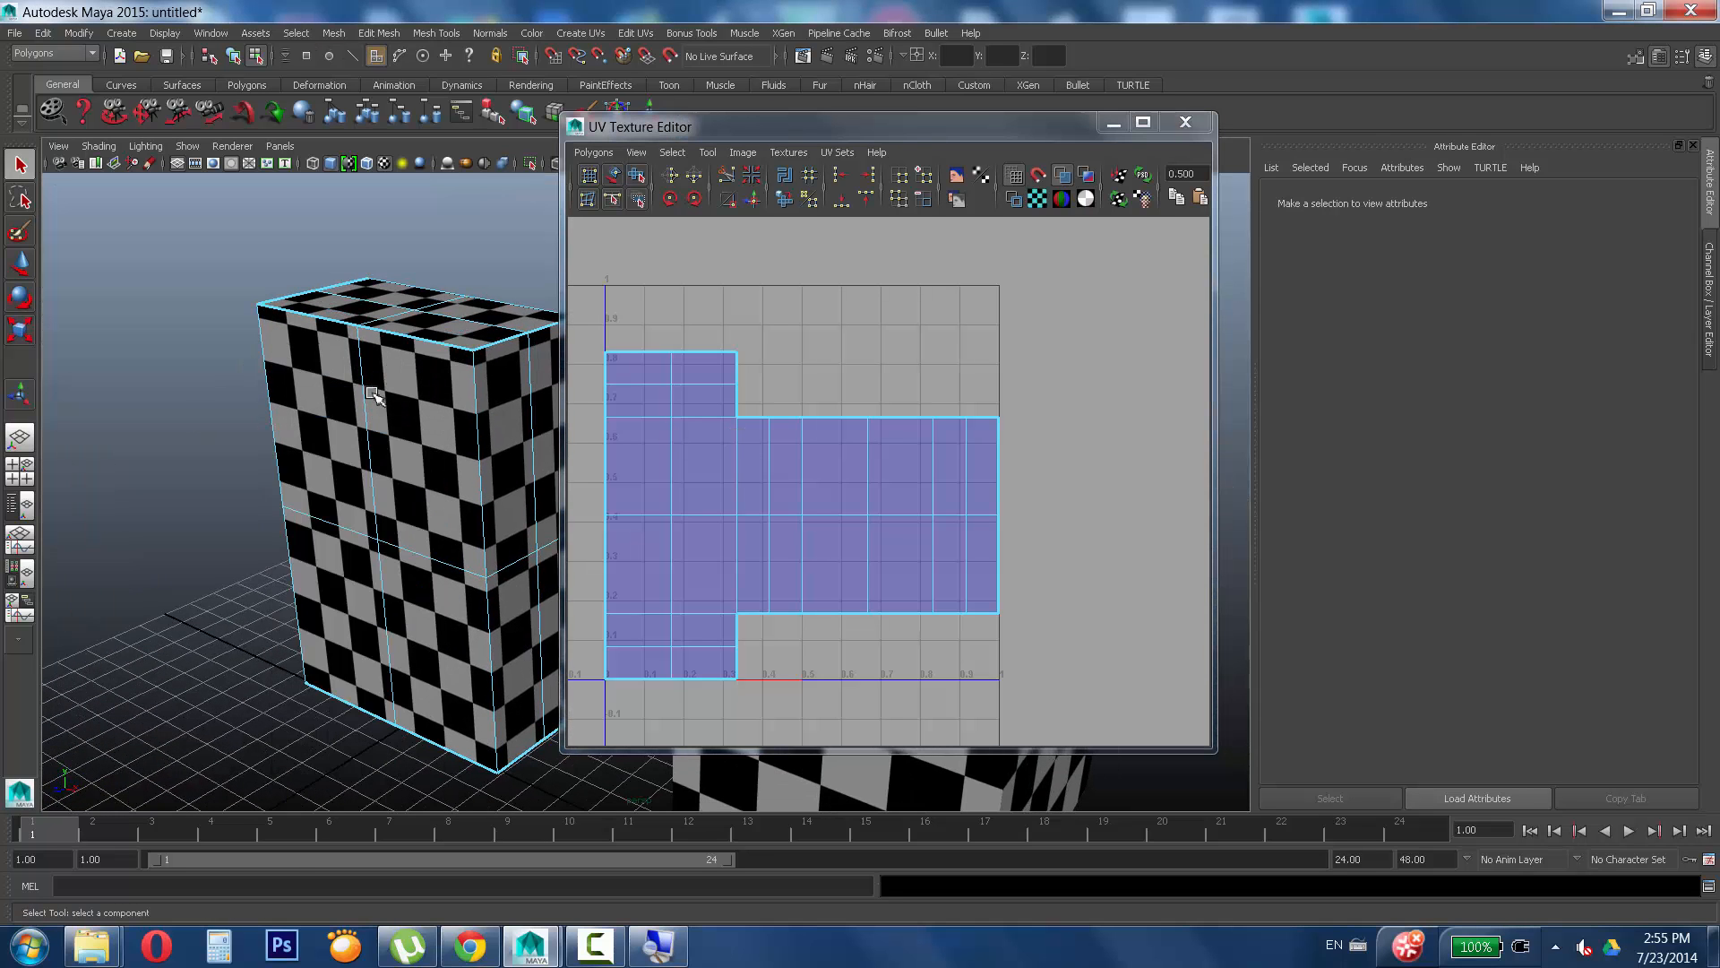
click(375, 401)
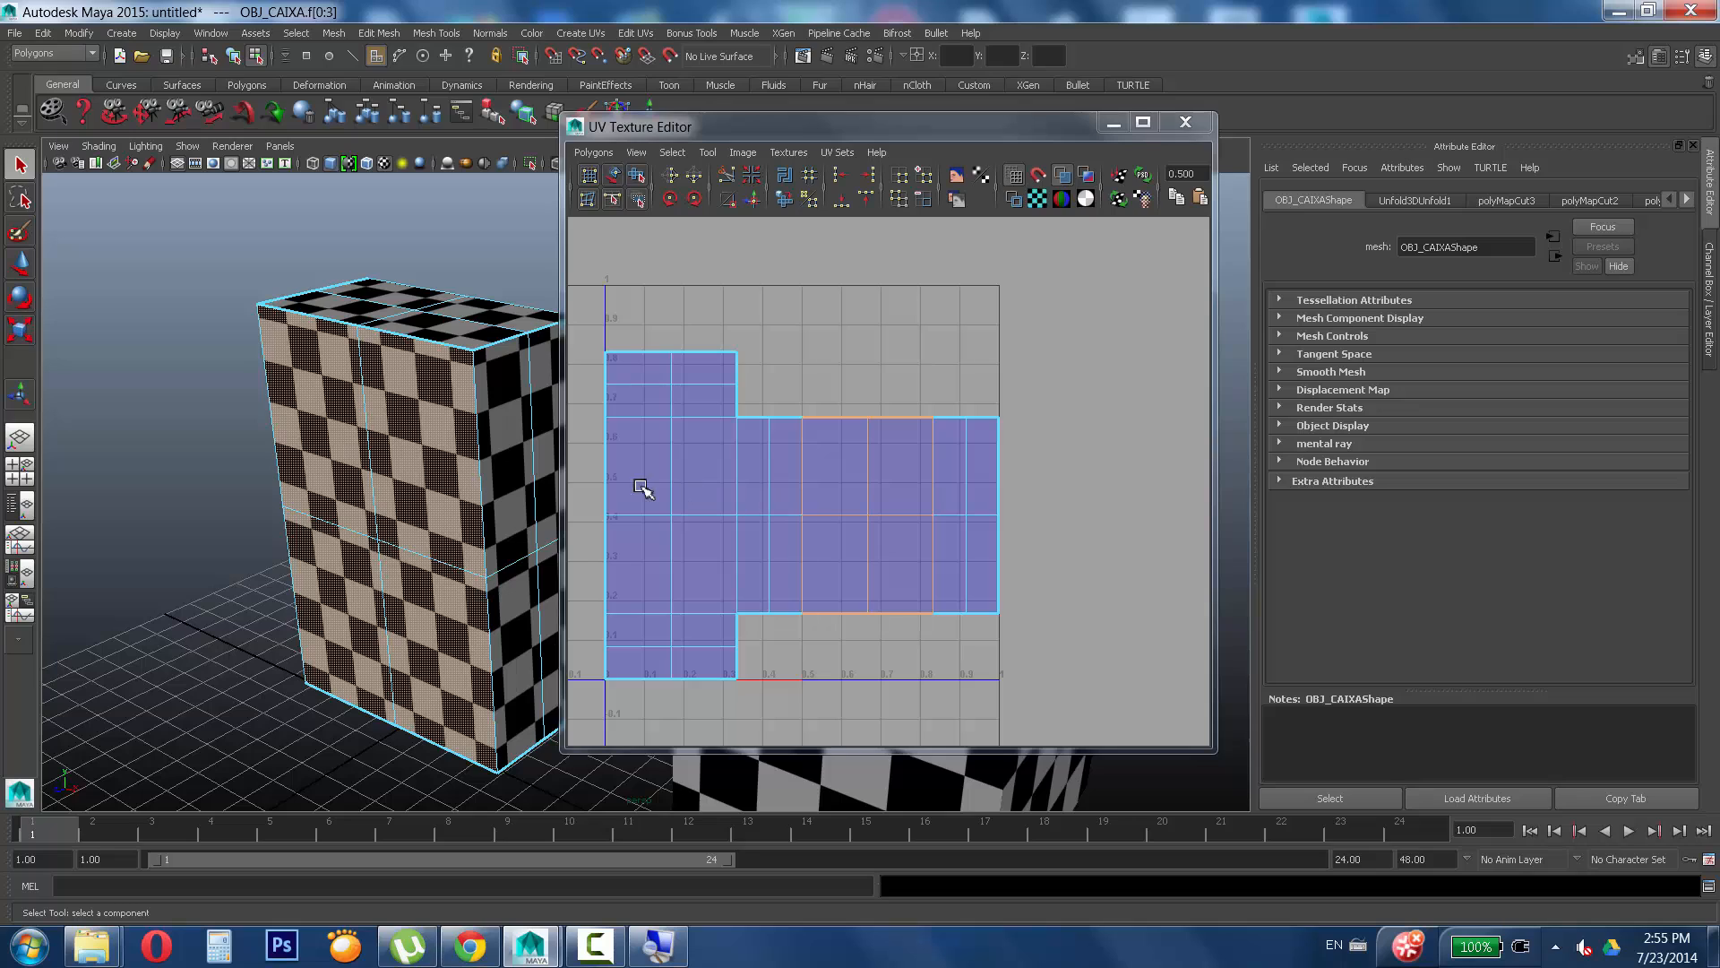
Select the four top faces of the box to locate them in the UV layout.
click(489, 317)
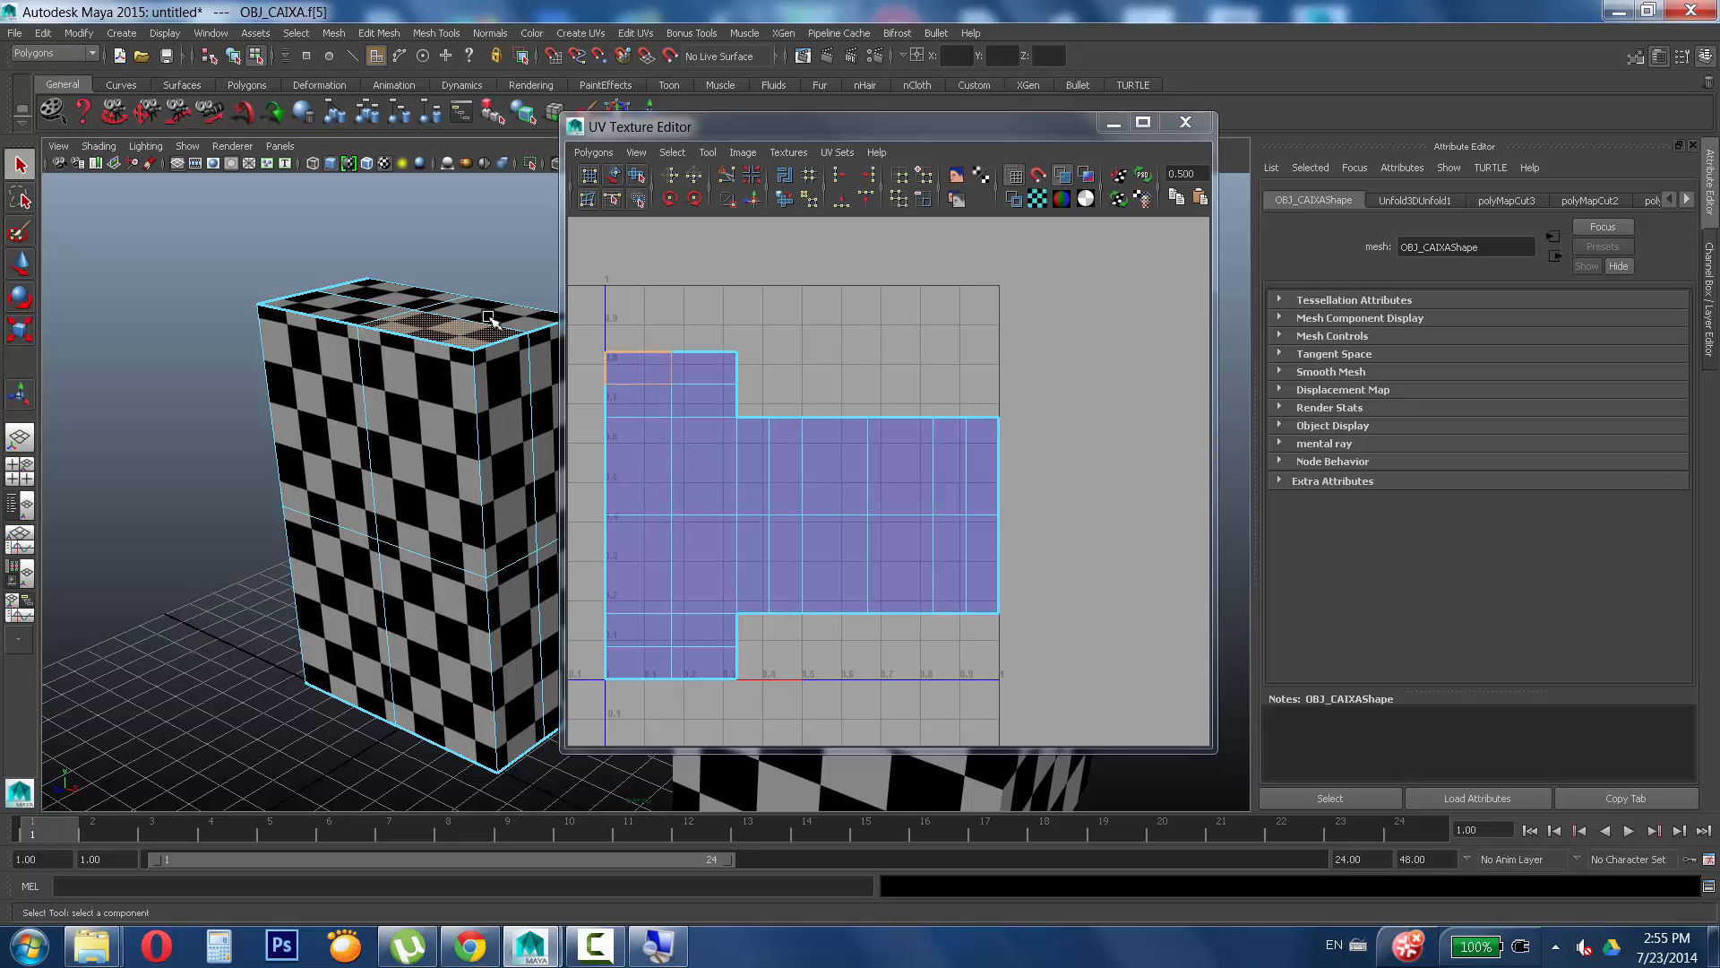
shift+click(489, 317)
shift+click(407, 293)
shift+click(357, 307)
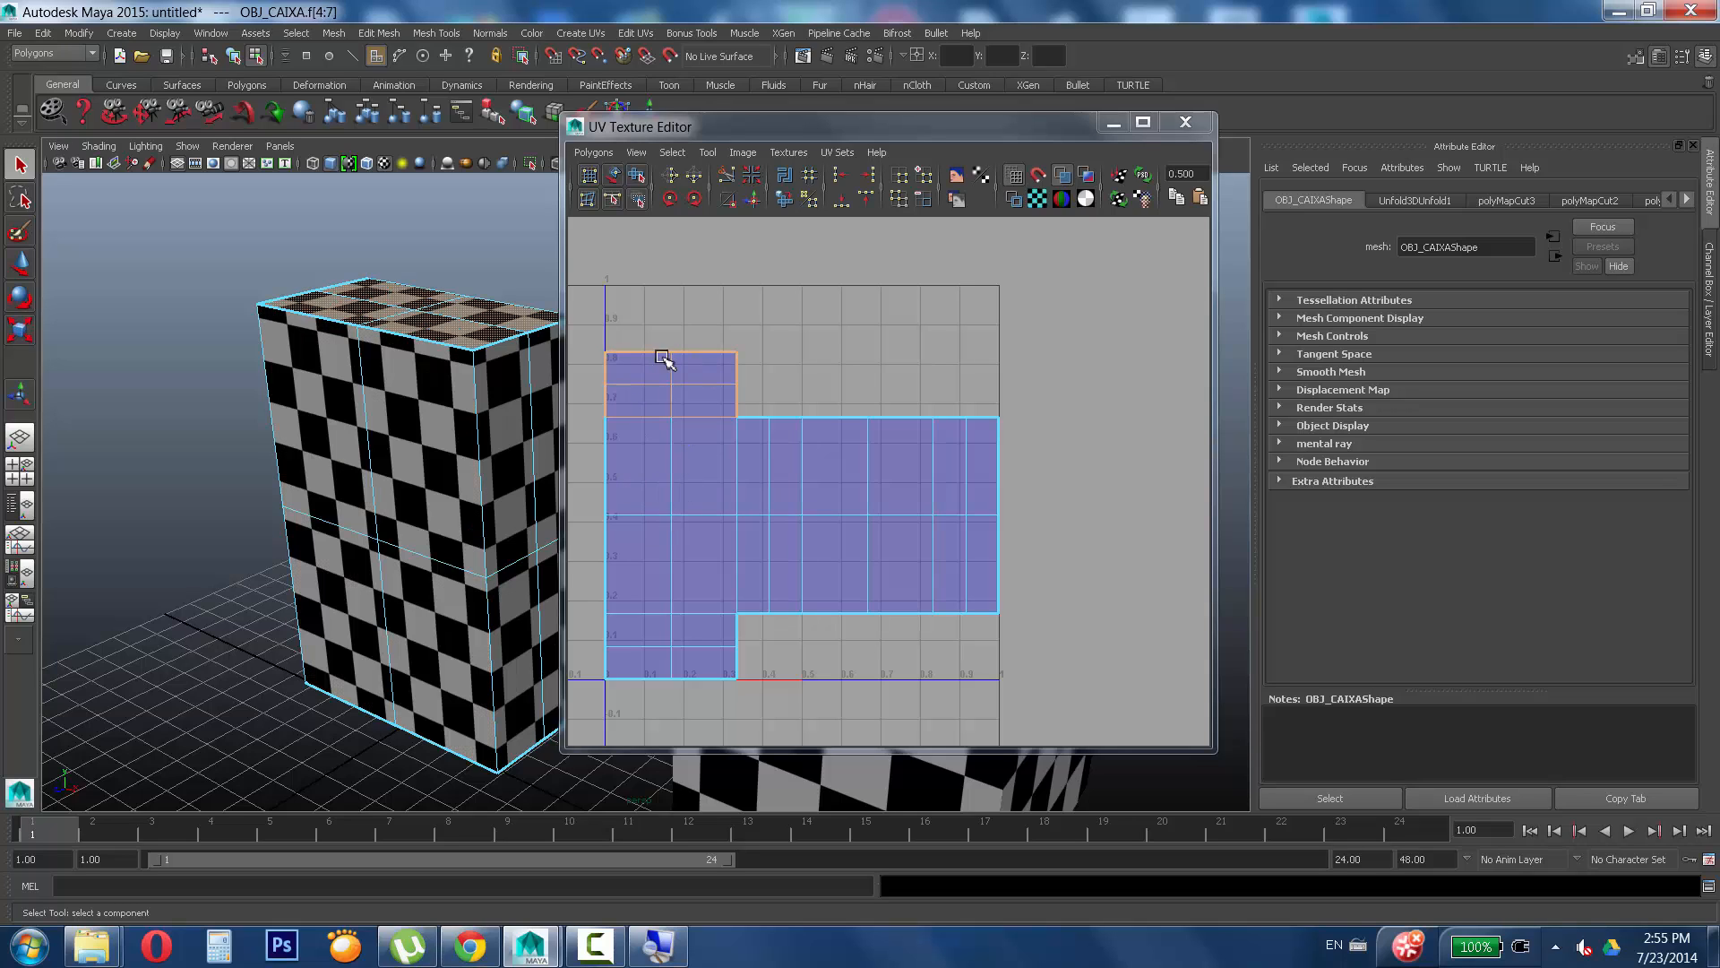
Select the four underside faces in the lower flap of the UV layout.
click(656, 638)
shift+click(694, 636)
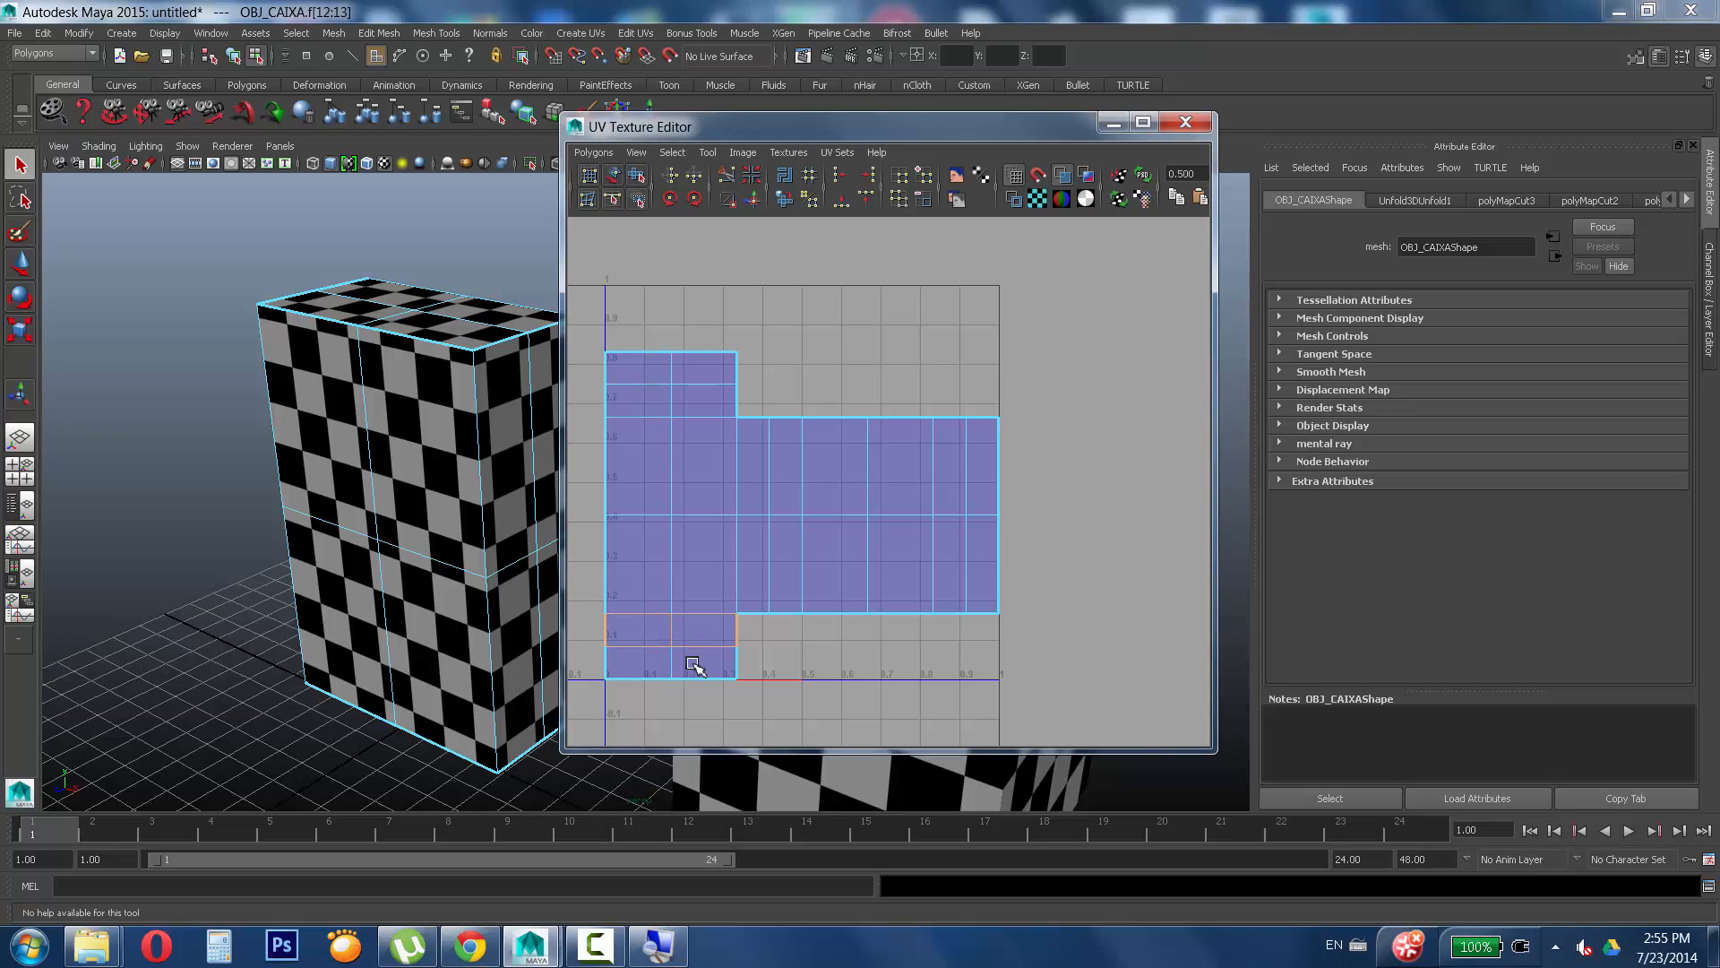
shift+click(695, 664)
shift+click(658, 666)
alt+middle_drag(919, 377, 986, 361)
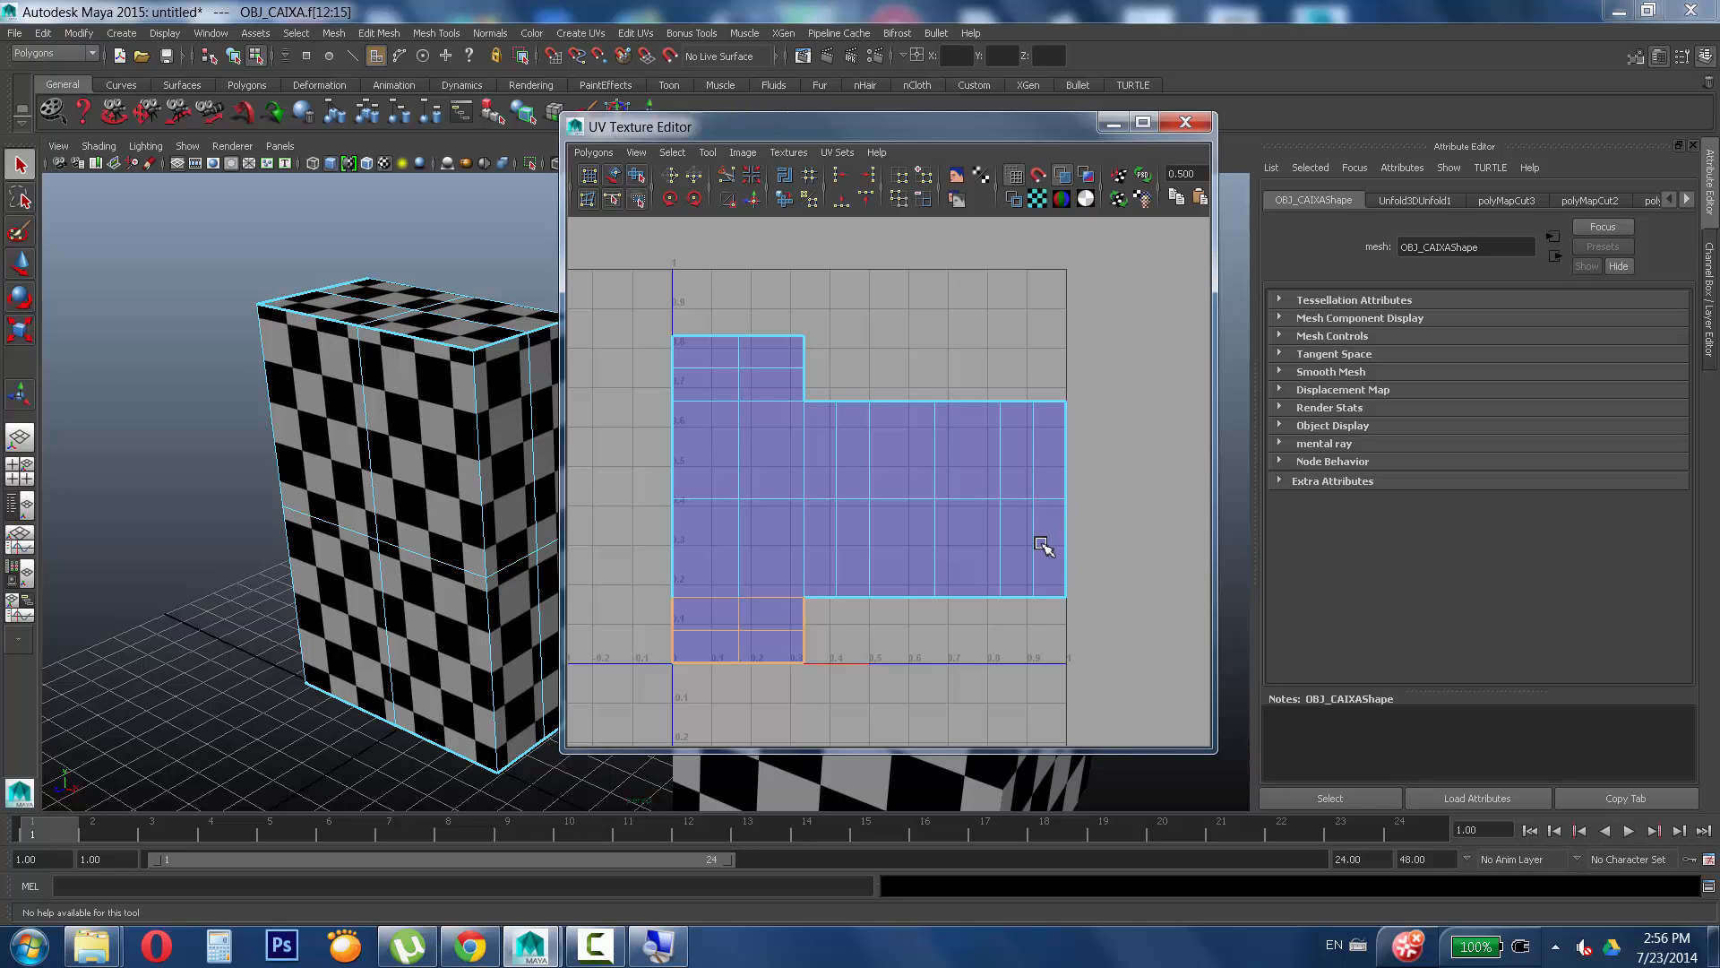
Select all UVs of the box in UV mode and rotate the whole layout counterclockwise about its centre.
right_drag(1029, 525, 1094, 519)
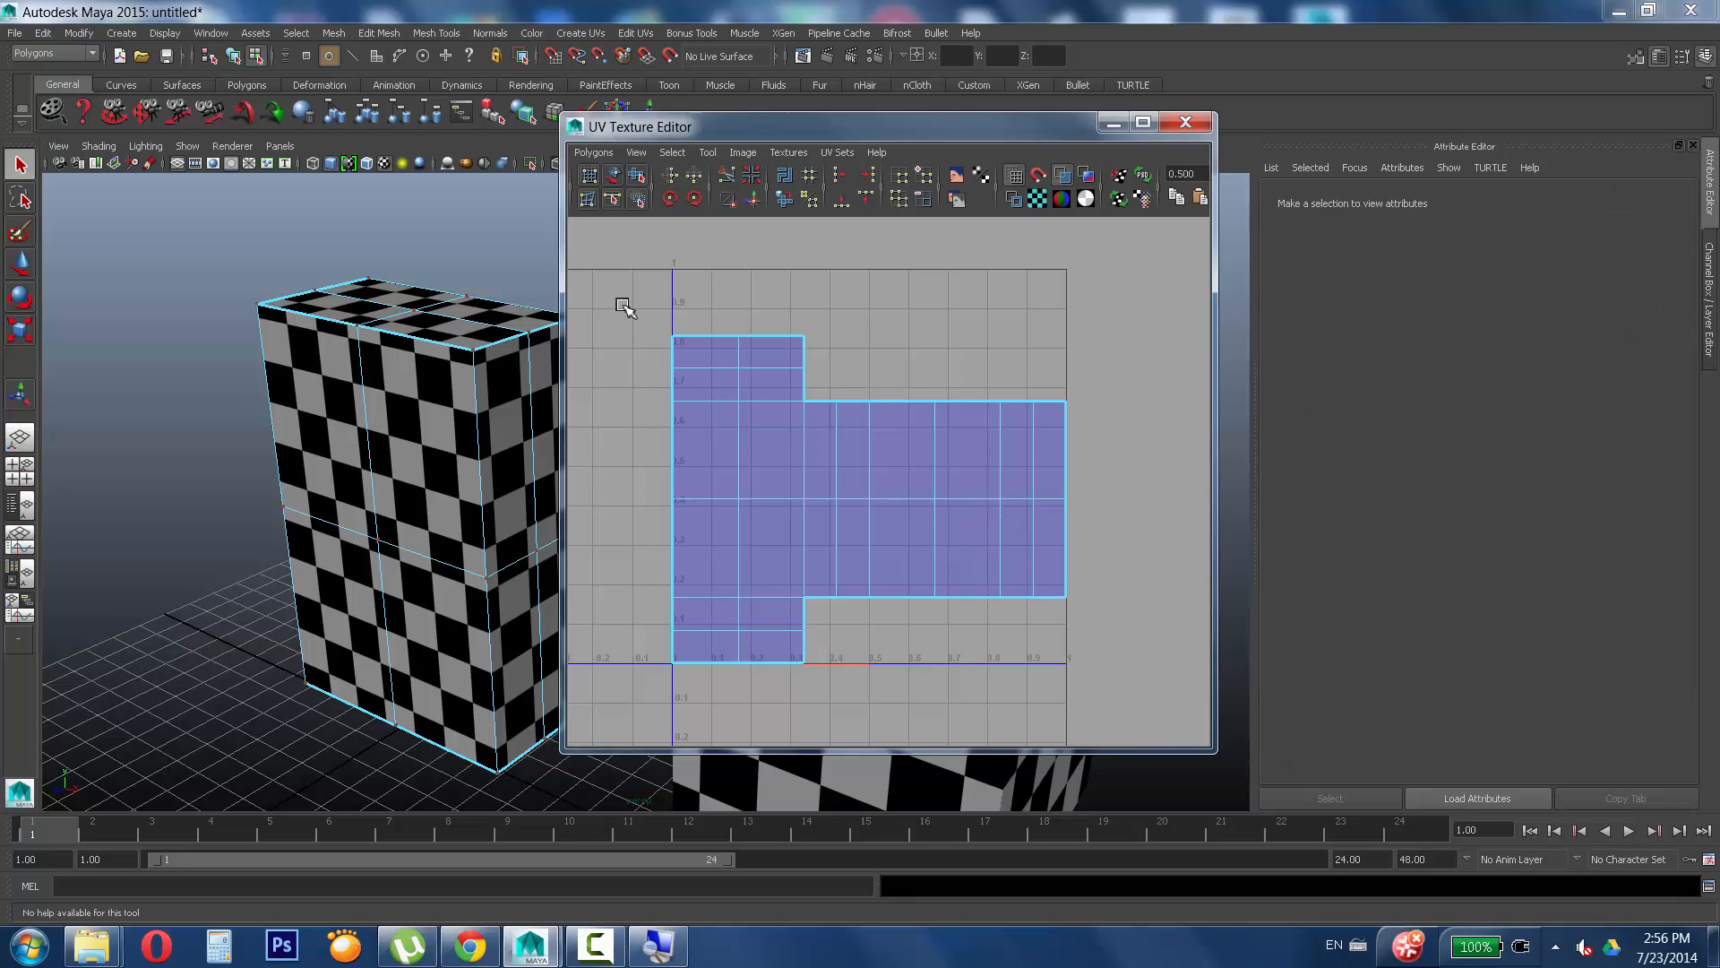
drag(625, 300, 1184, 760)
key(ctrl+e)
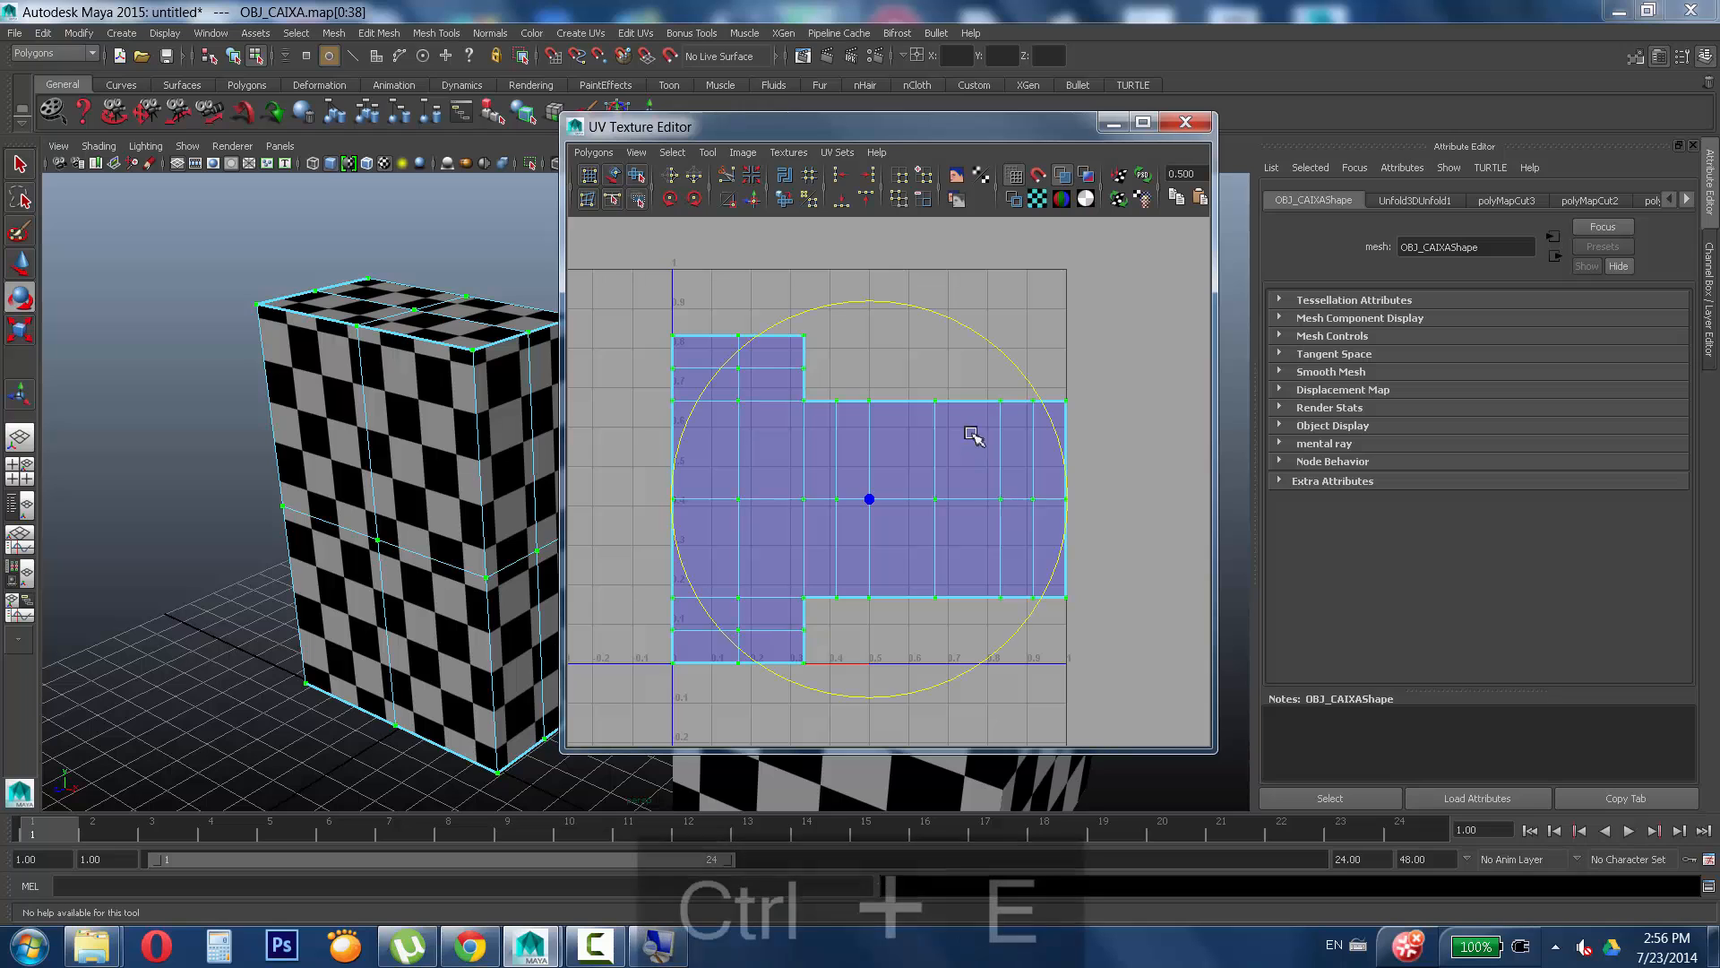
drag(988, 341, 937, 319)
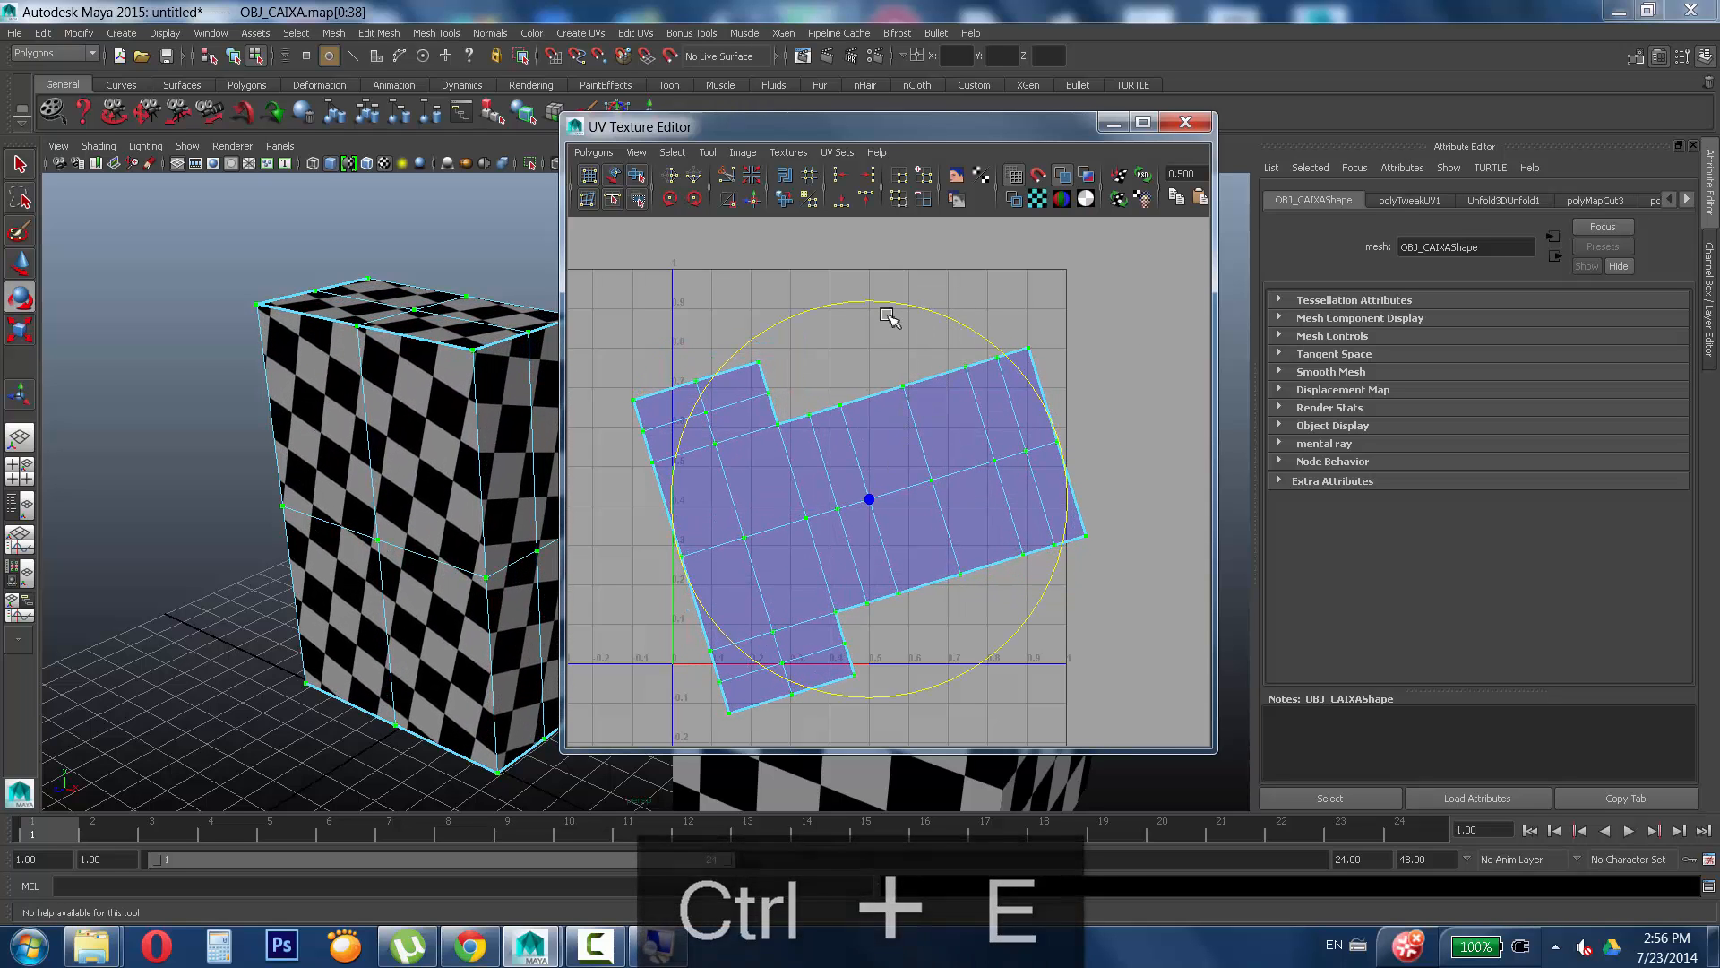
Undo the rotation of the box's UV shell and clear the UV selection.
key(ctrl+e)
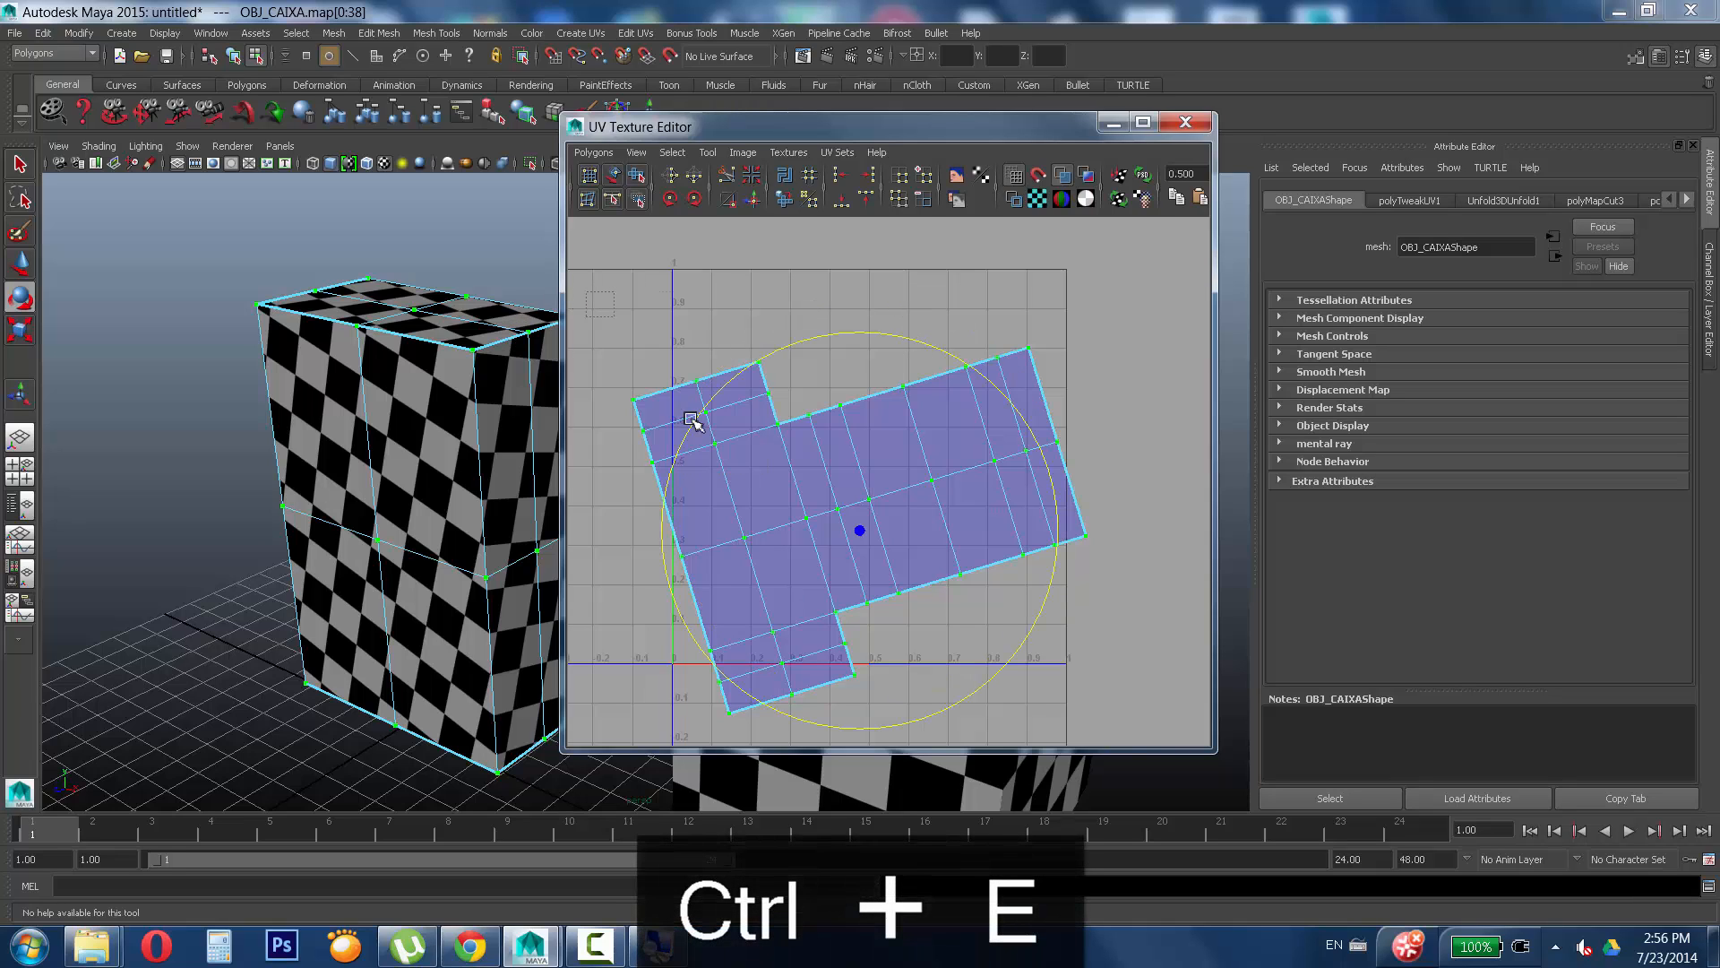
drag(918, 342, 956, 380)
key(ctrl+z)
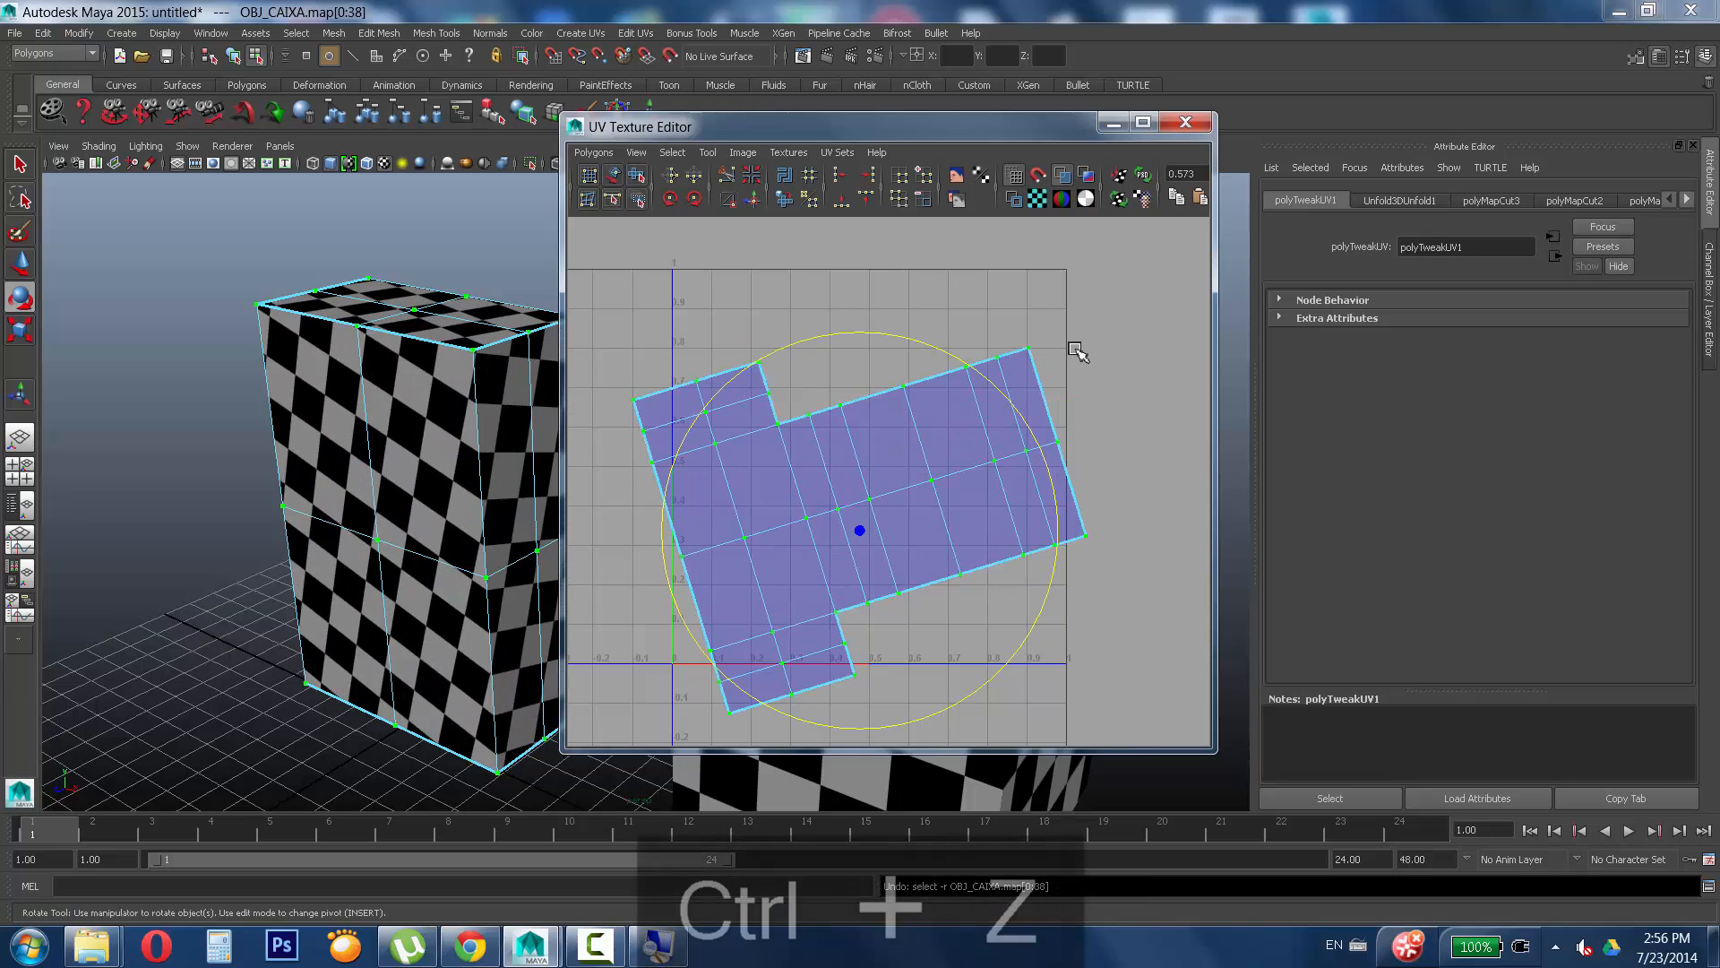
key(ctrl+z)
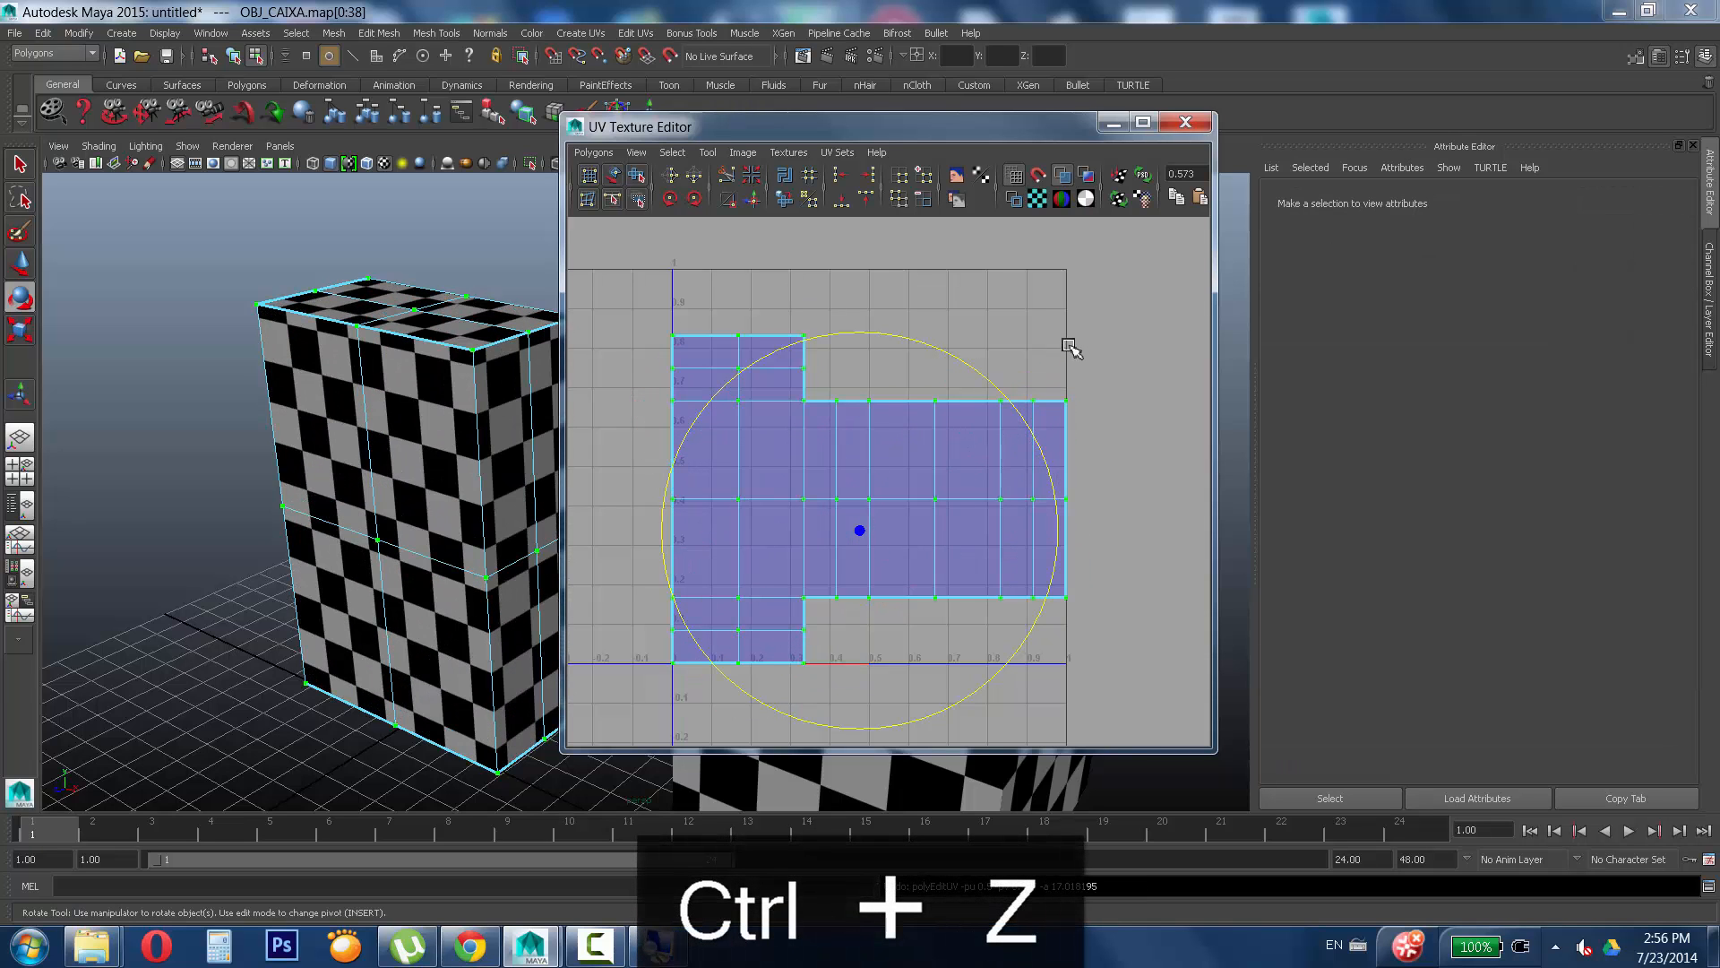
click(678, 363)
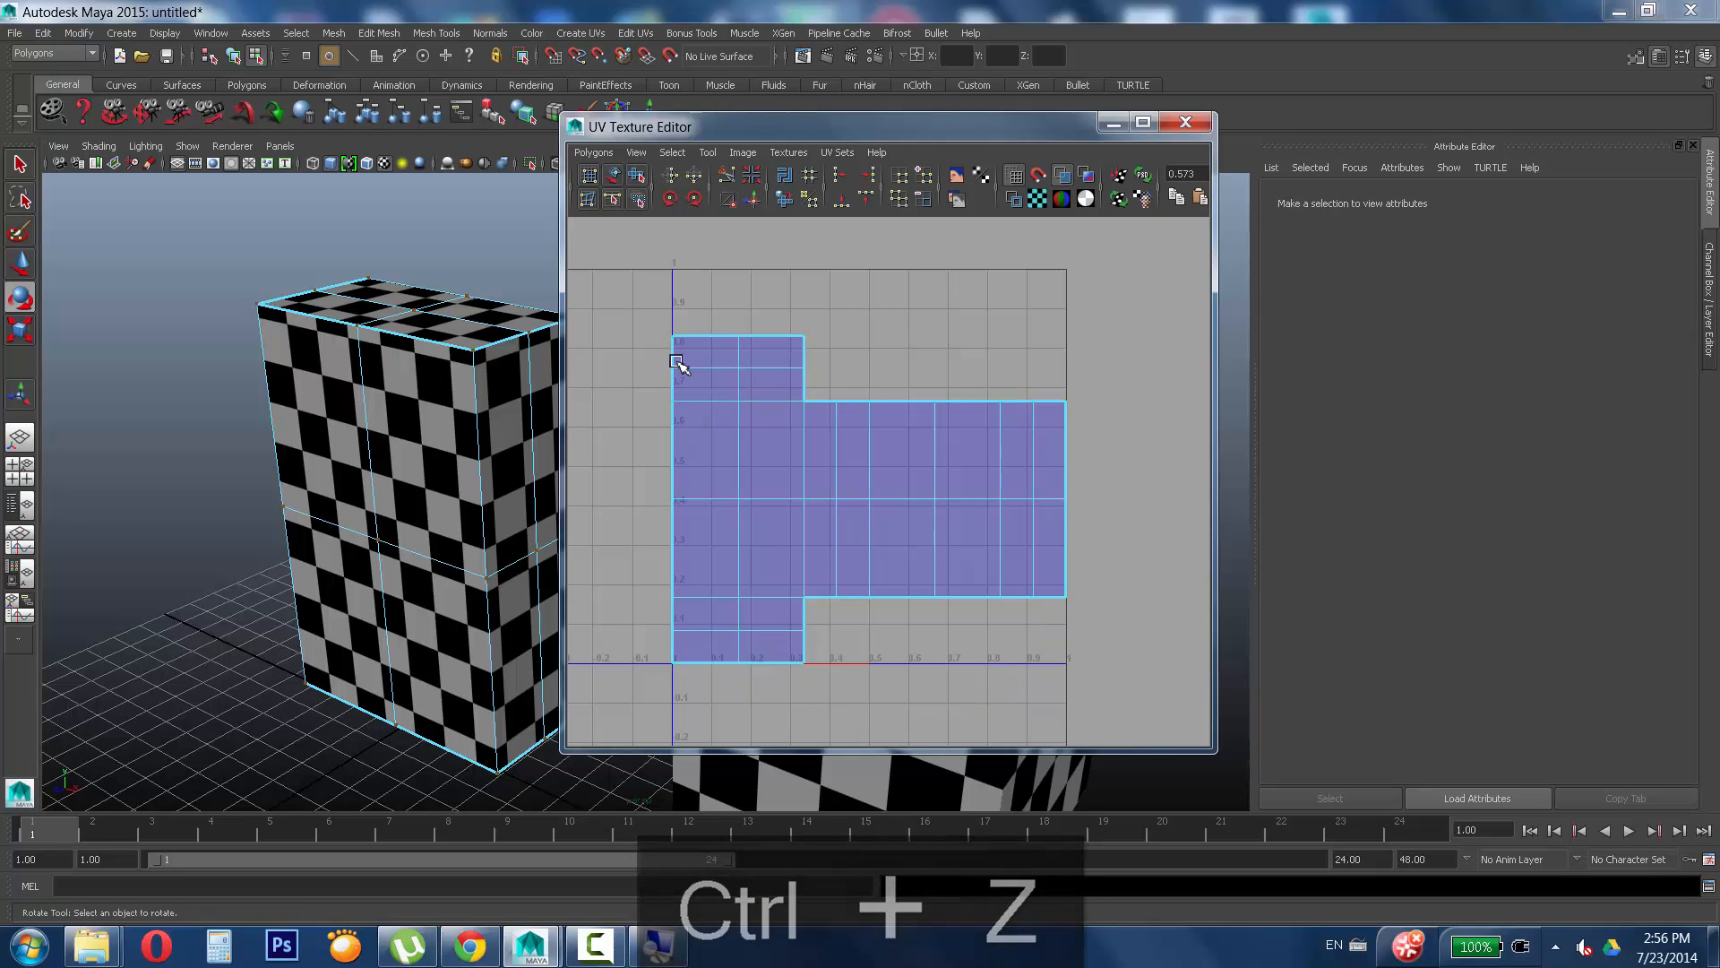
Open the Windows Magnifier and enlarge the UV Texture Editor around its alignment tools and the box's UV shell.
click(658, 945)
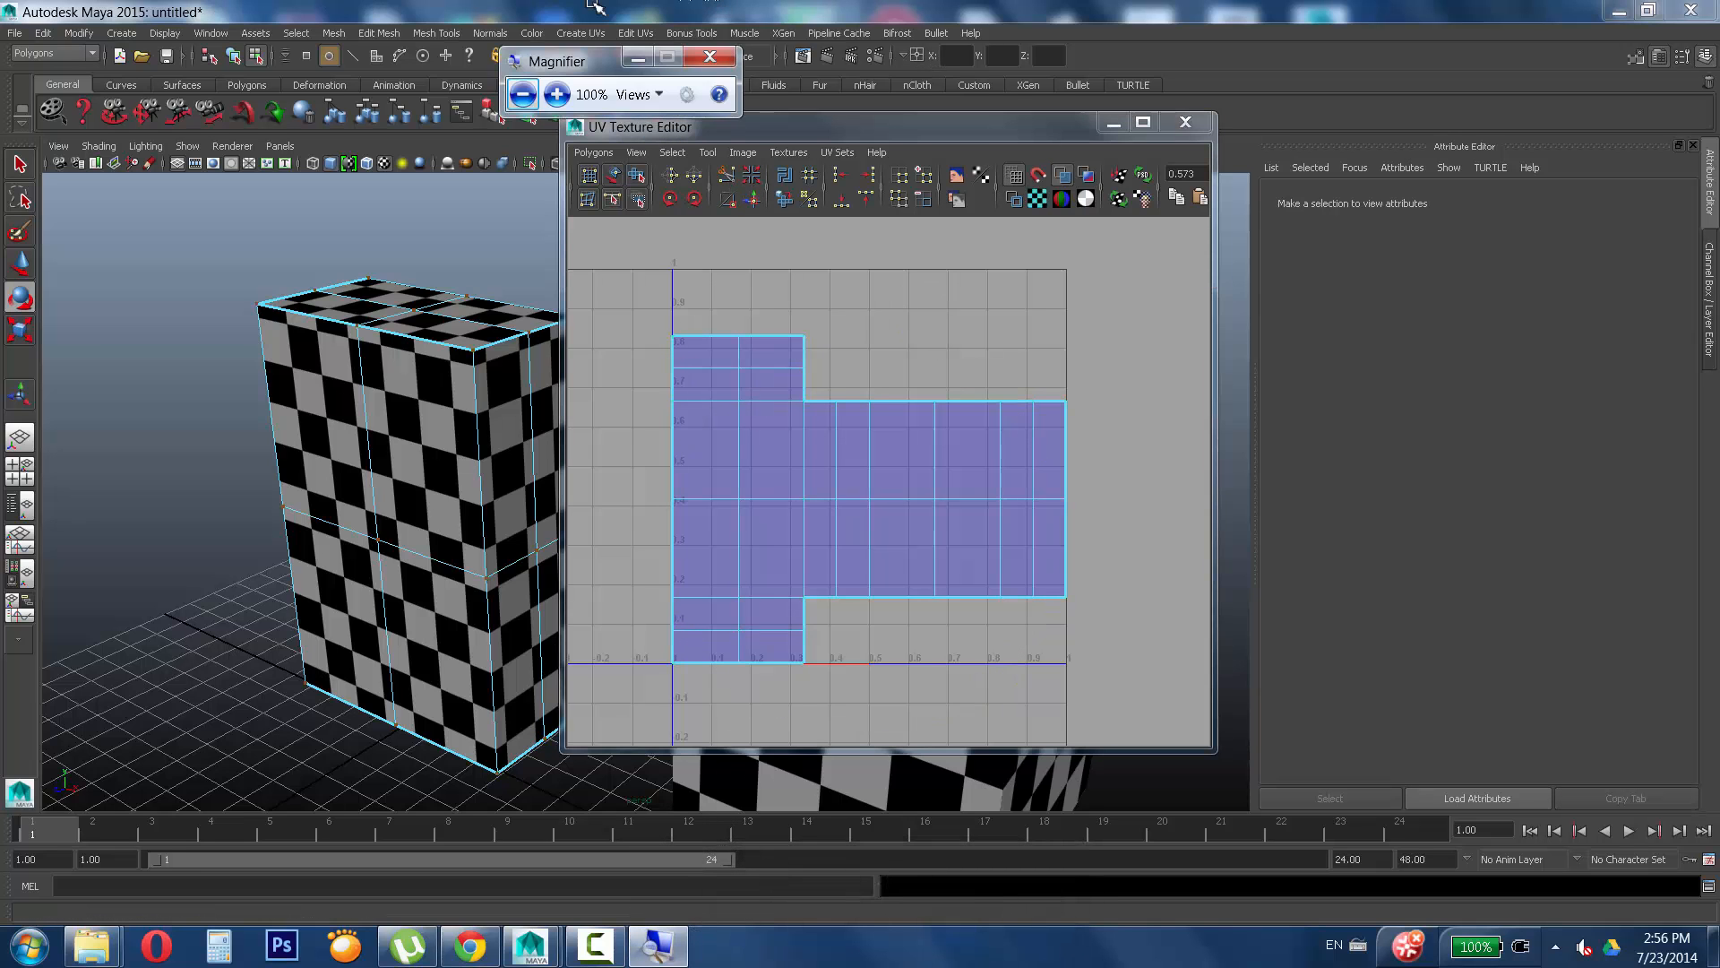
click(556, 94)
click(566, 95)
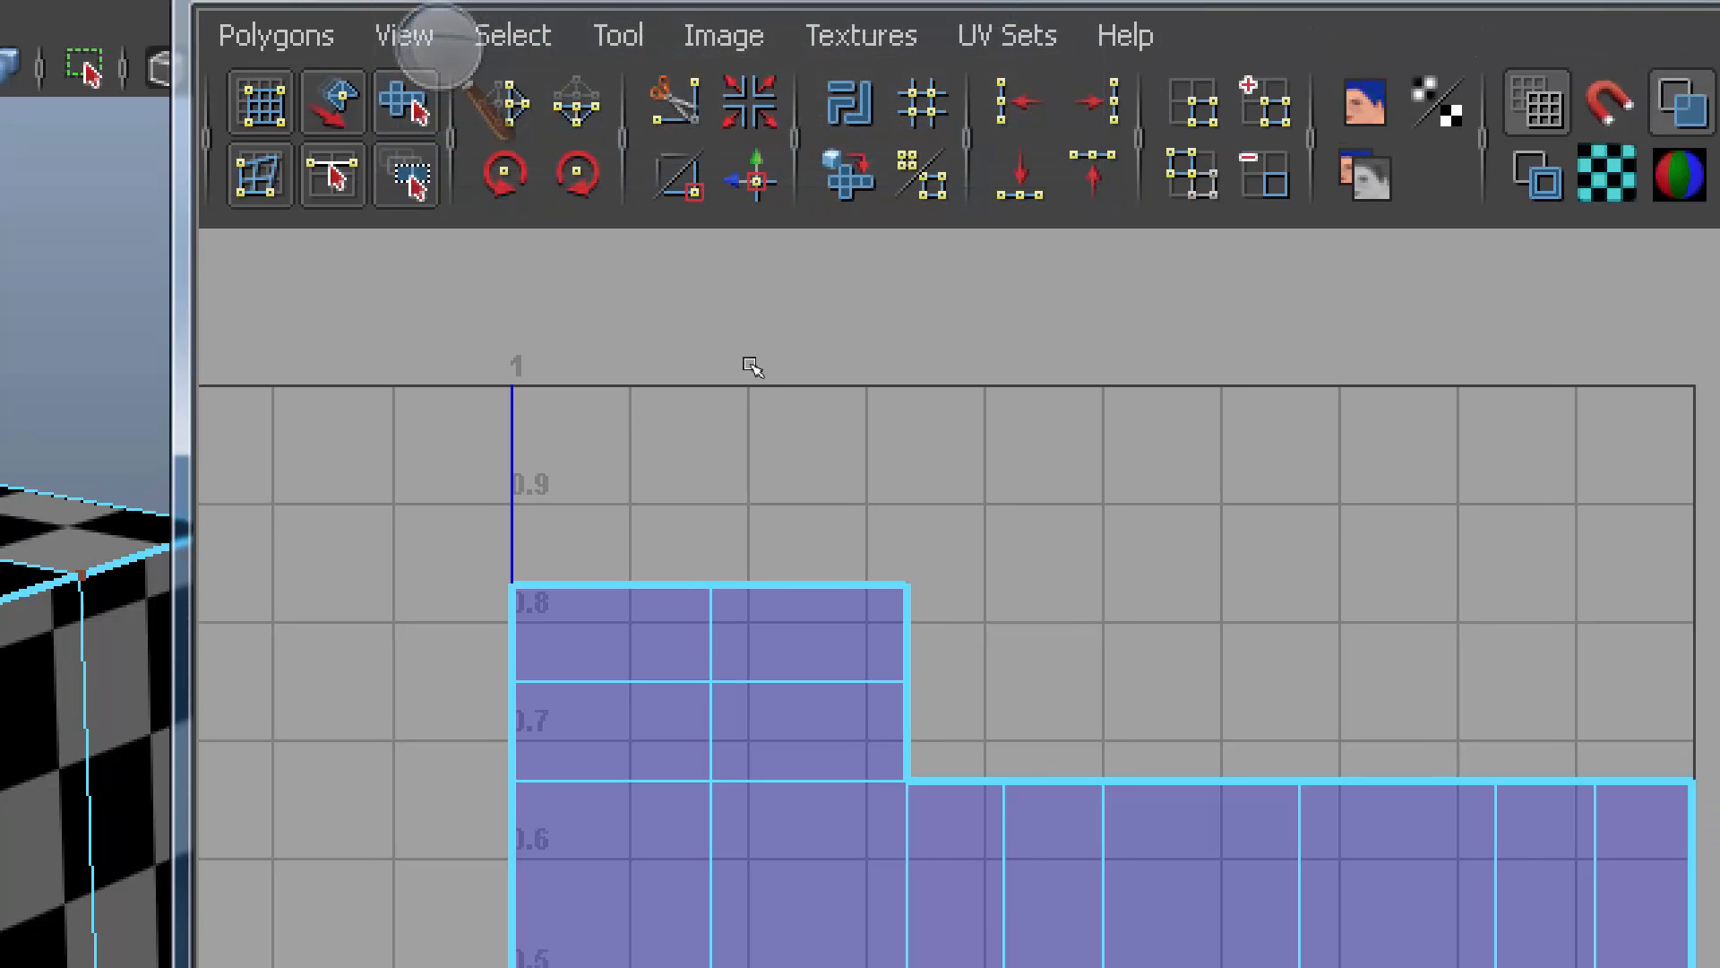
alt+right_drag(984, 323, 887, 341)
alt+middle_drag(887, 341, 1004, 310)
alt+right_drag(1004, 309, 843, 297)
alt+middle_drag(843, 297, 864, 277)
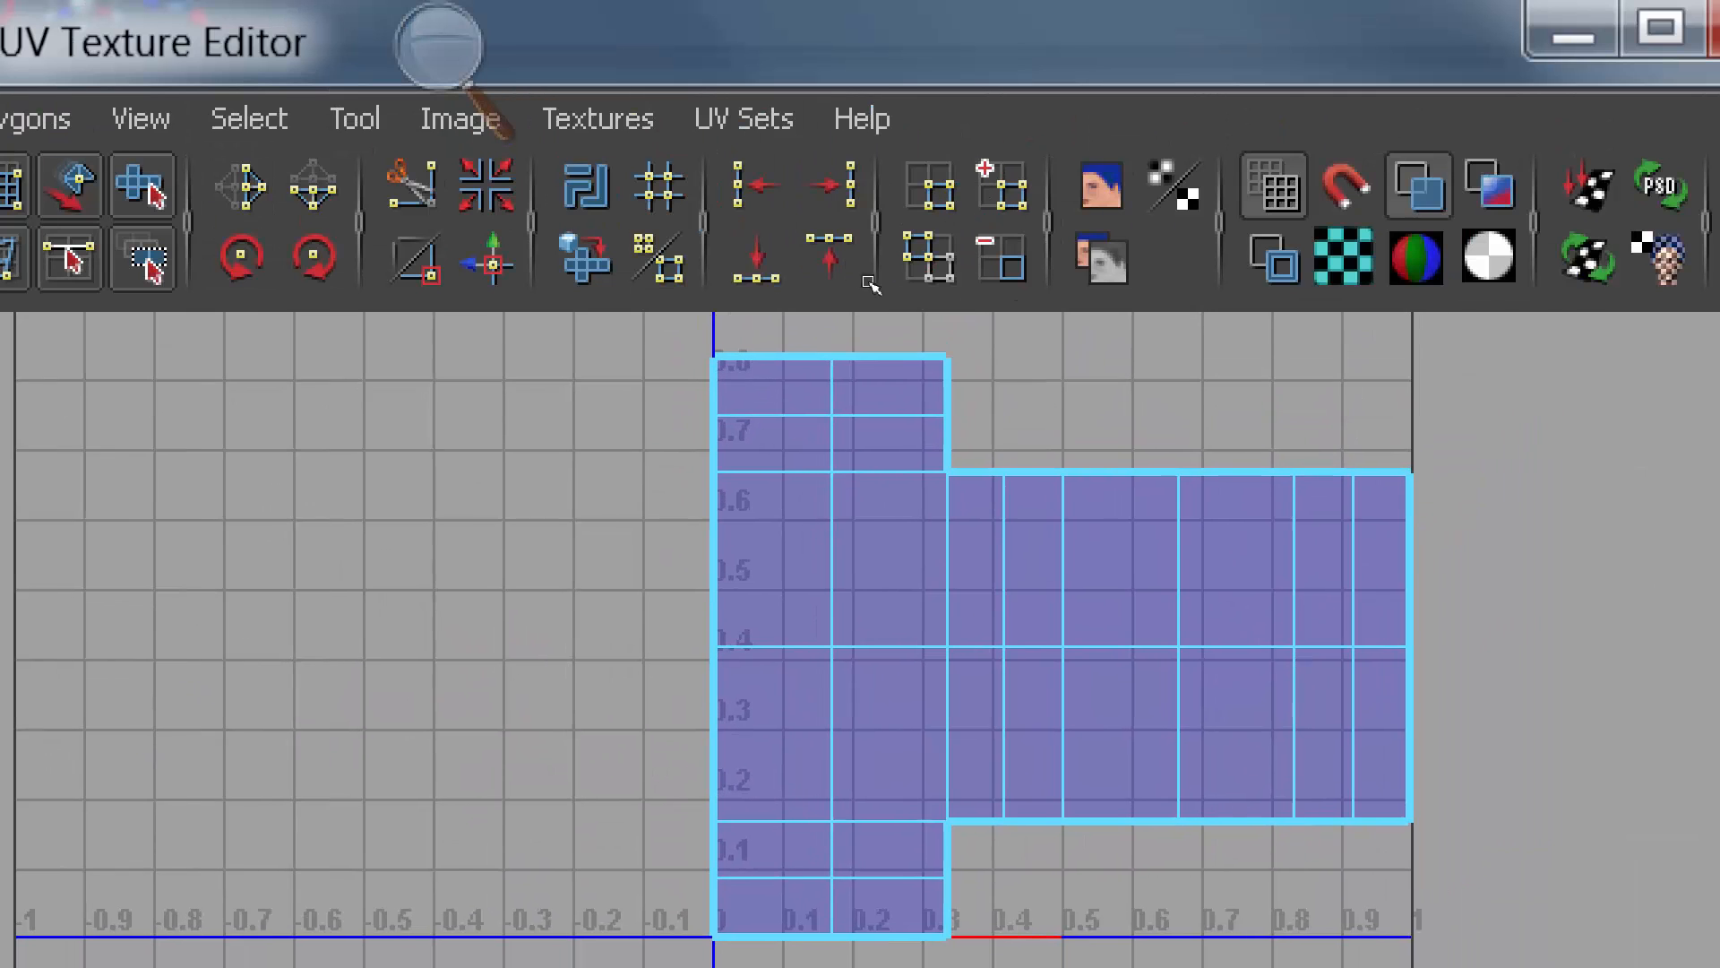
mouse_move(863, 277)
alt+right_down()
mouse_move(819, 231)
mouse_move(814, 252)
mouse_move(862, 256)
alt+right_up()
Nudge the shell's upper-left corner UV slightly outward, align the entire left edge of UVs to maximum U, and deselect.
click(833, 248)
key(w)
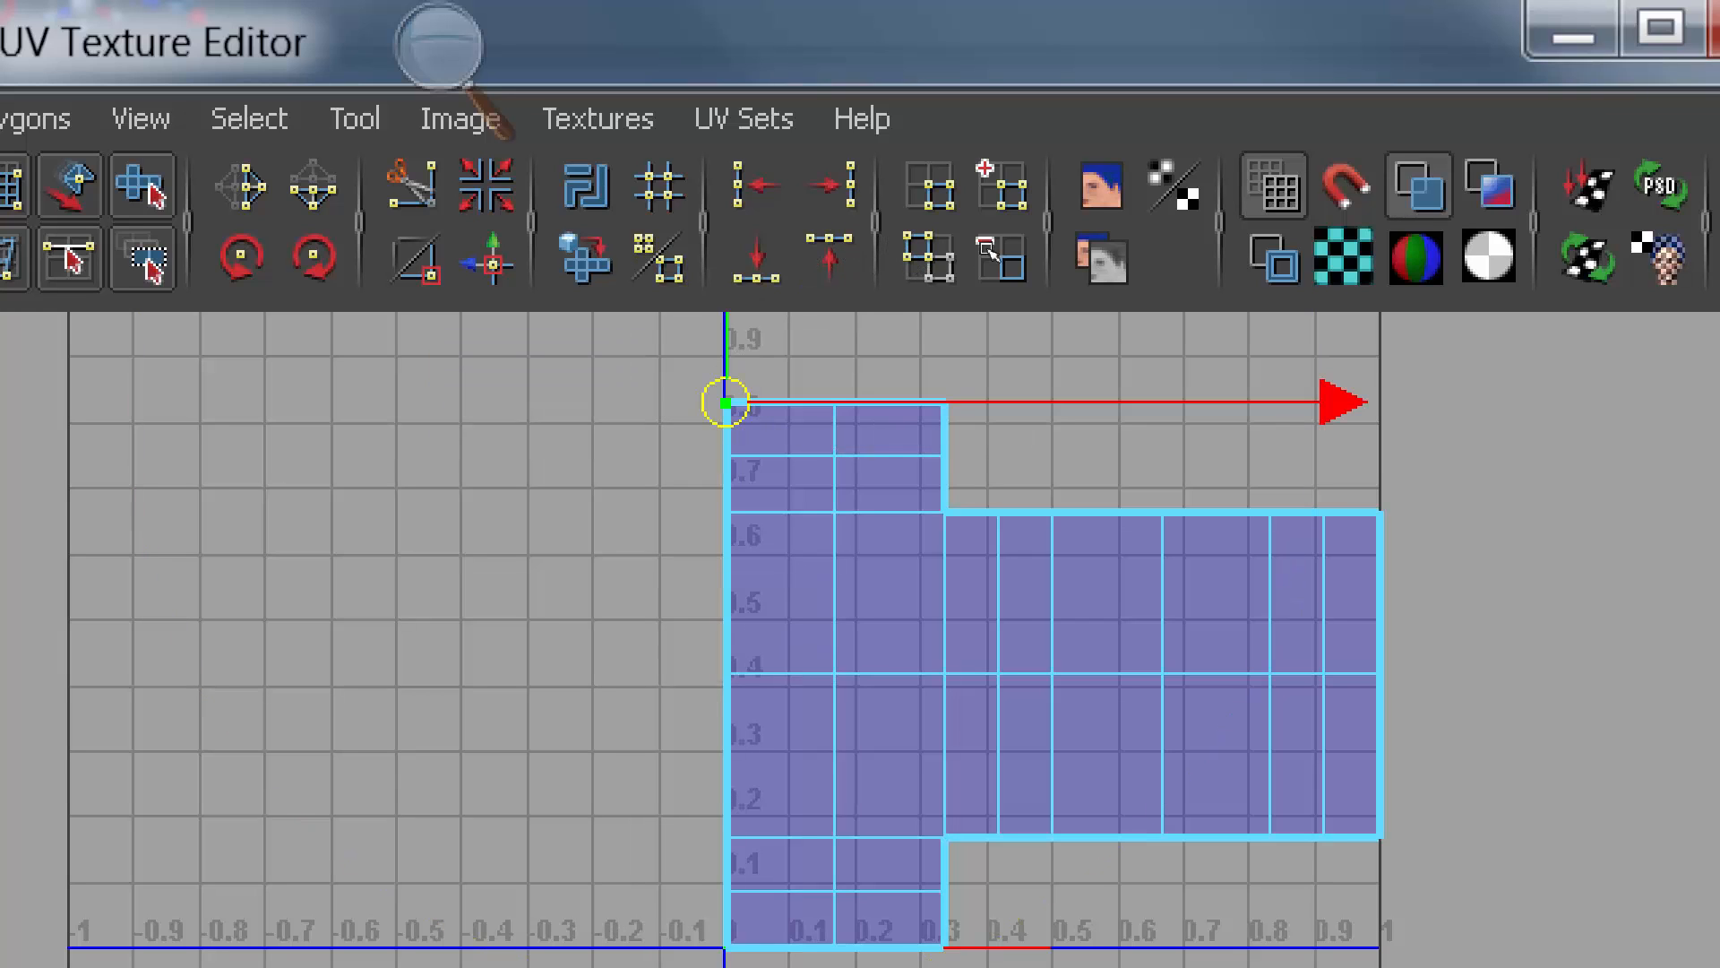
drag(1036, 251, 1034, 251)
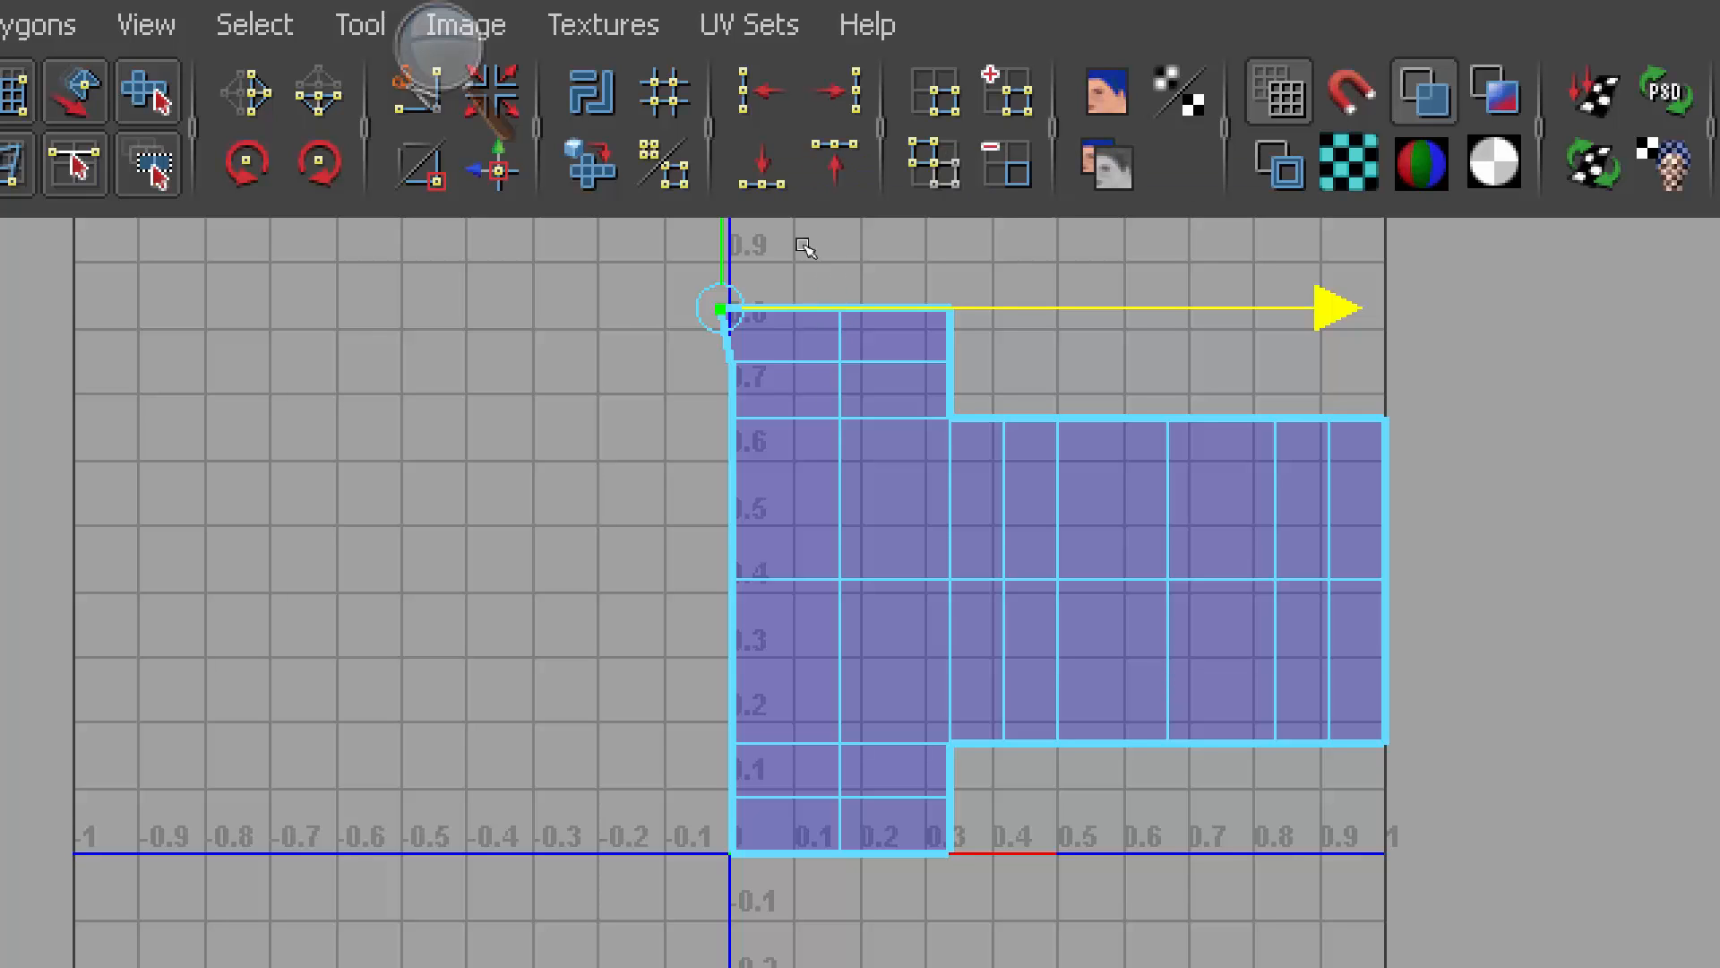
drag(634, 288, 763, 928)
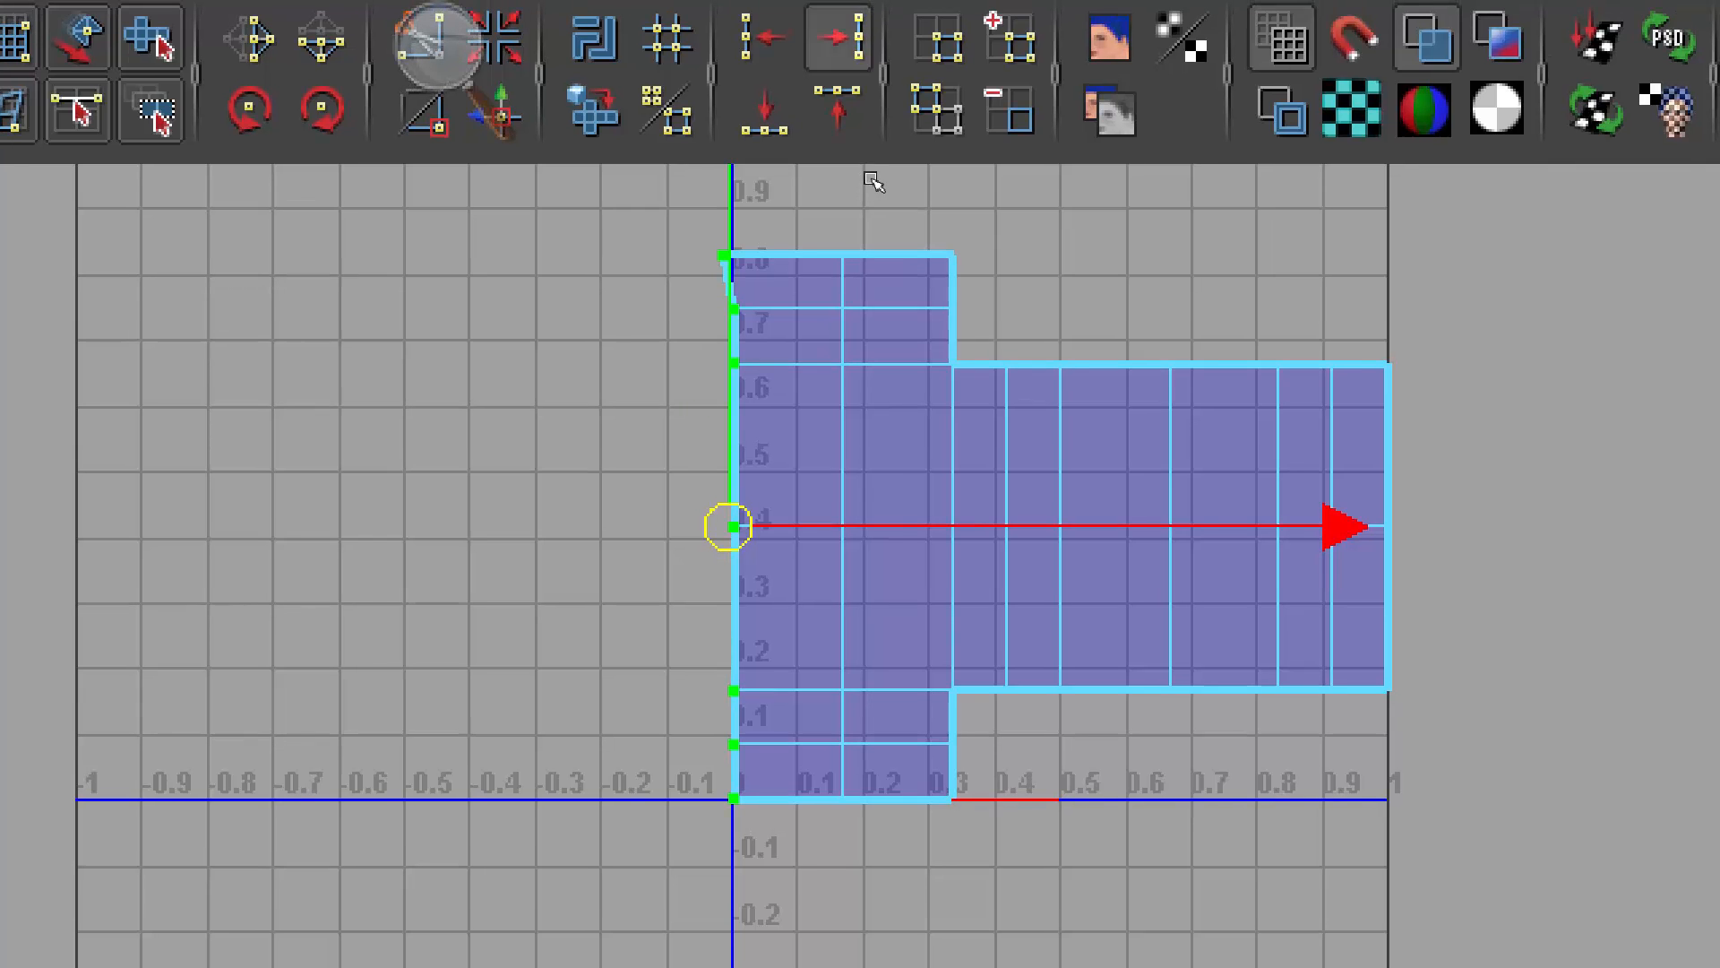
click(839, 38)
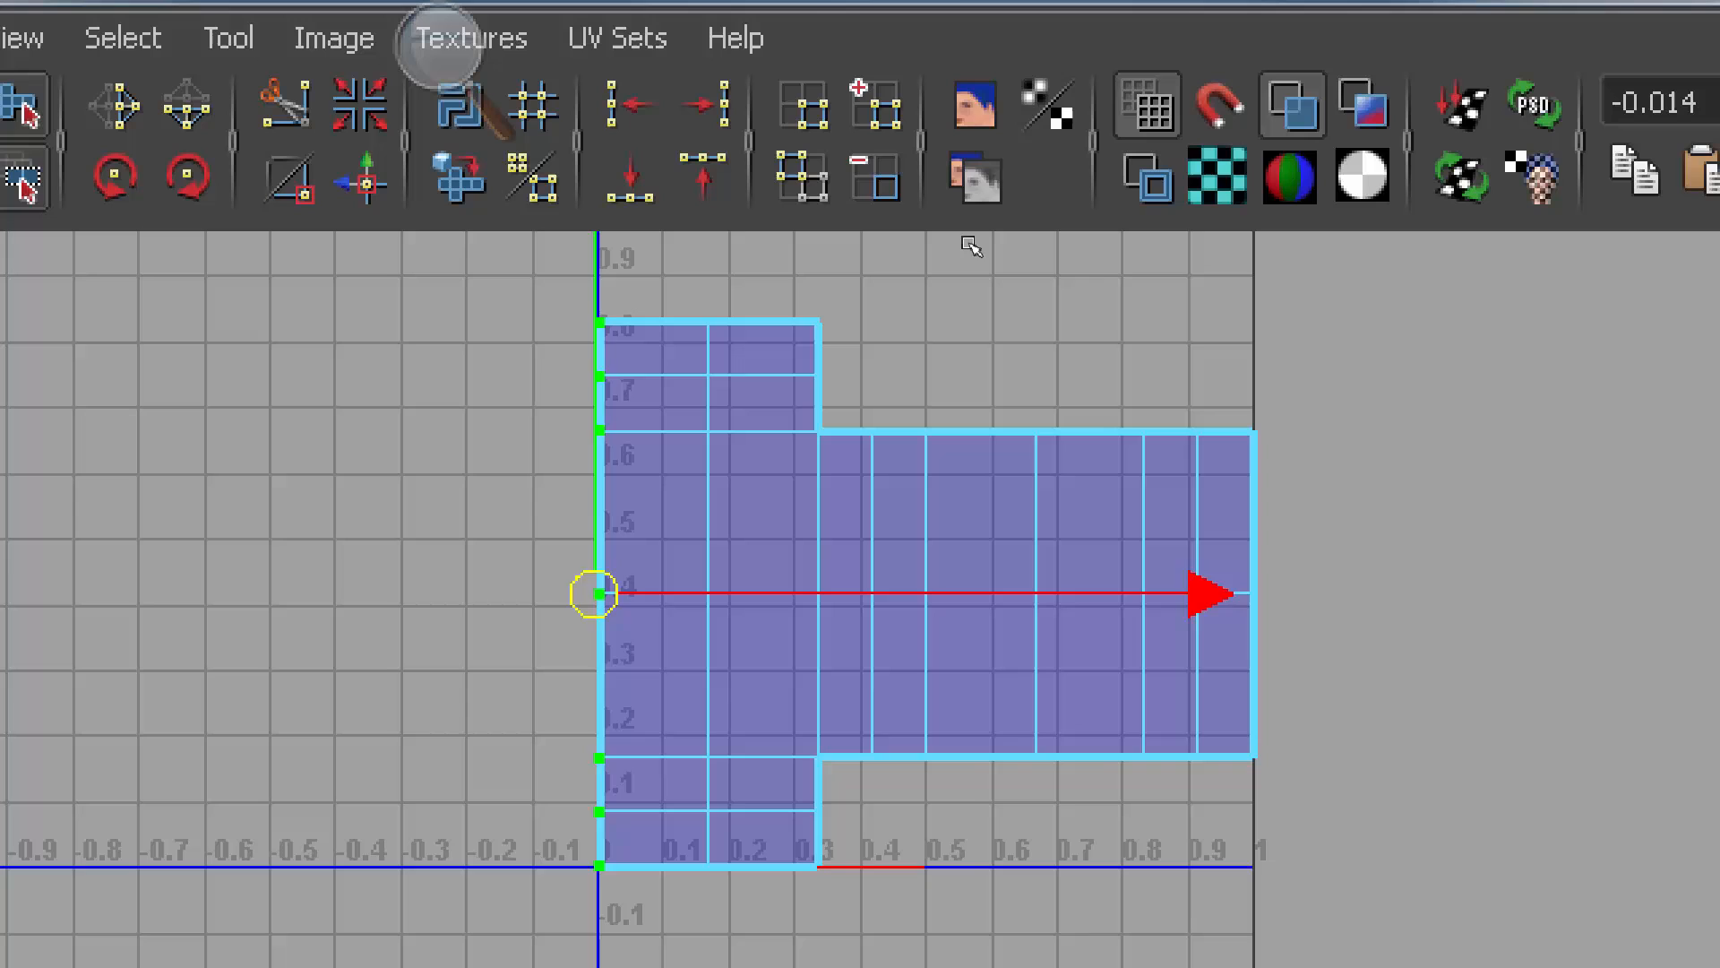
click(1104, 199)
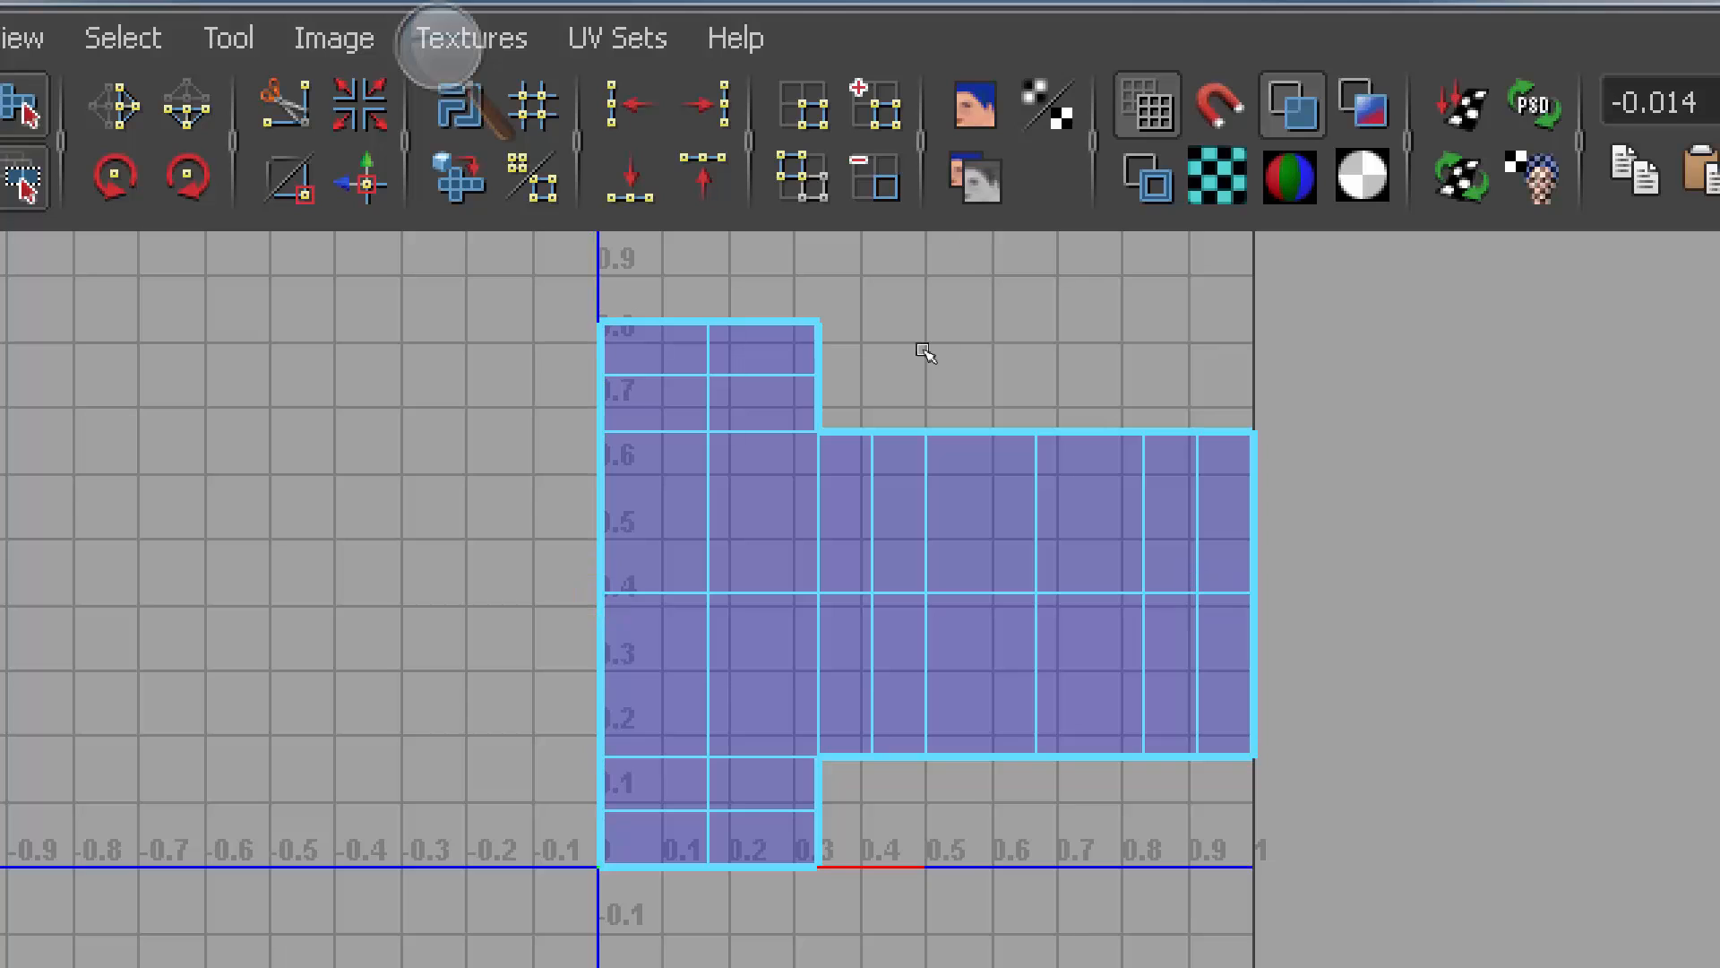
Offset the middle, upper and lower UVs of the column at U 0.5 horizontally by different amounts.
click(961, 351)
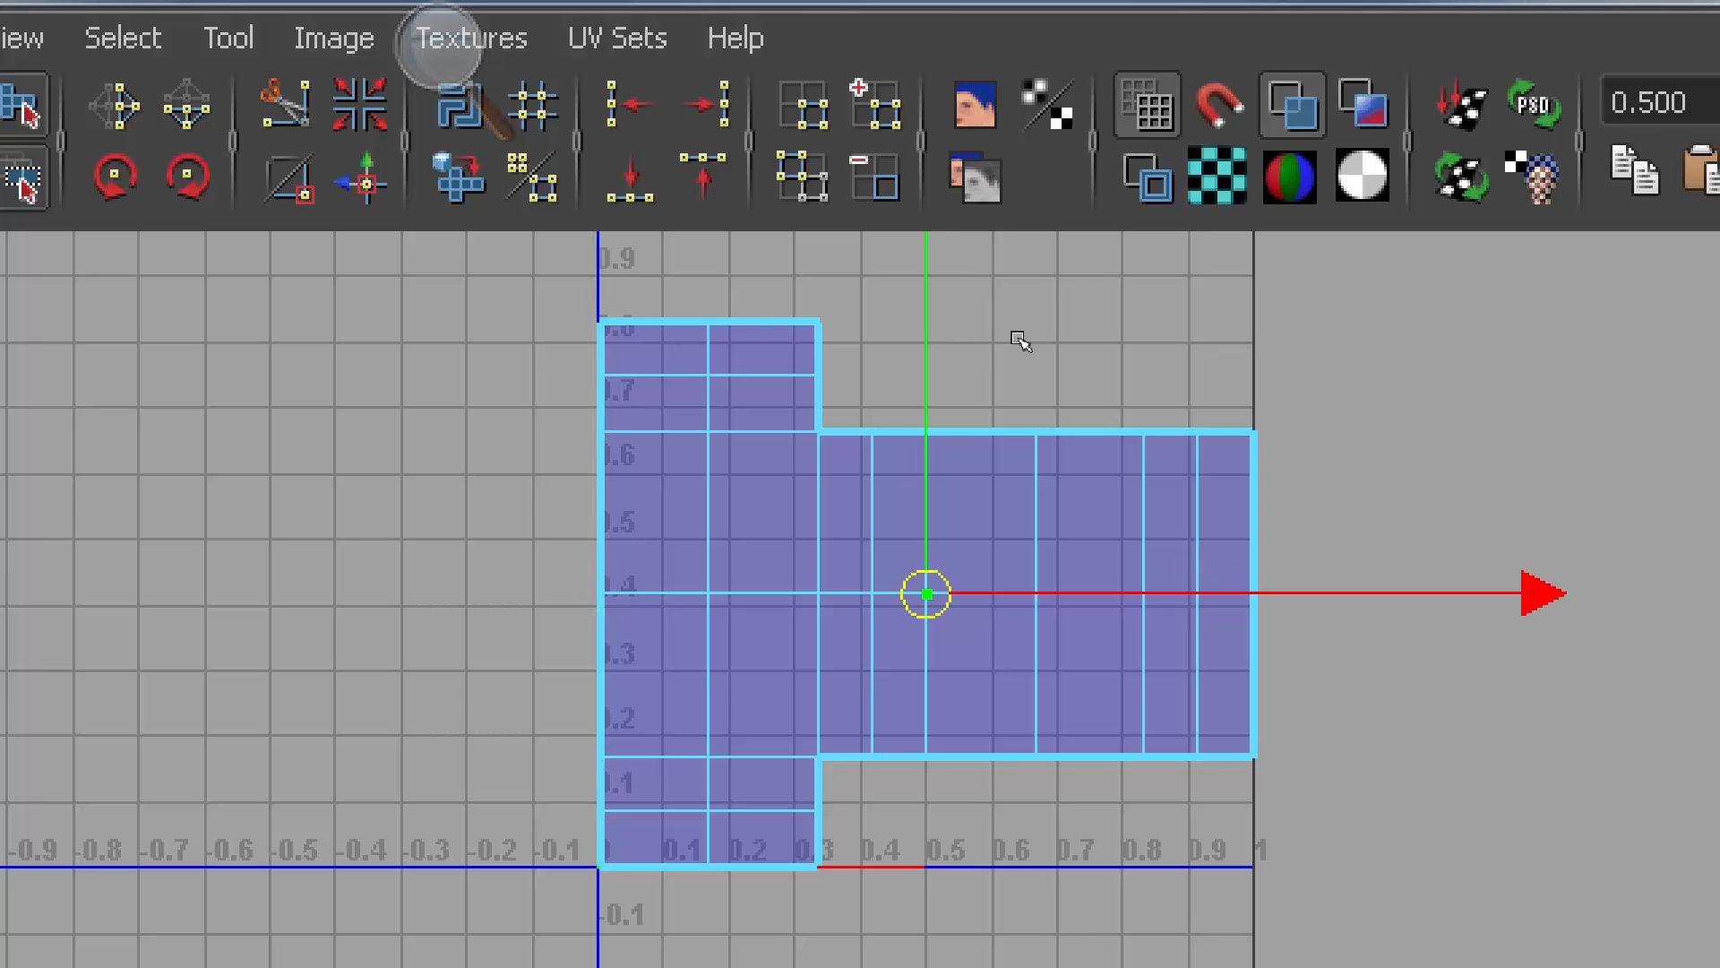
drag(1019, 341, 1034, 340)
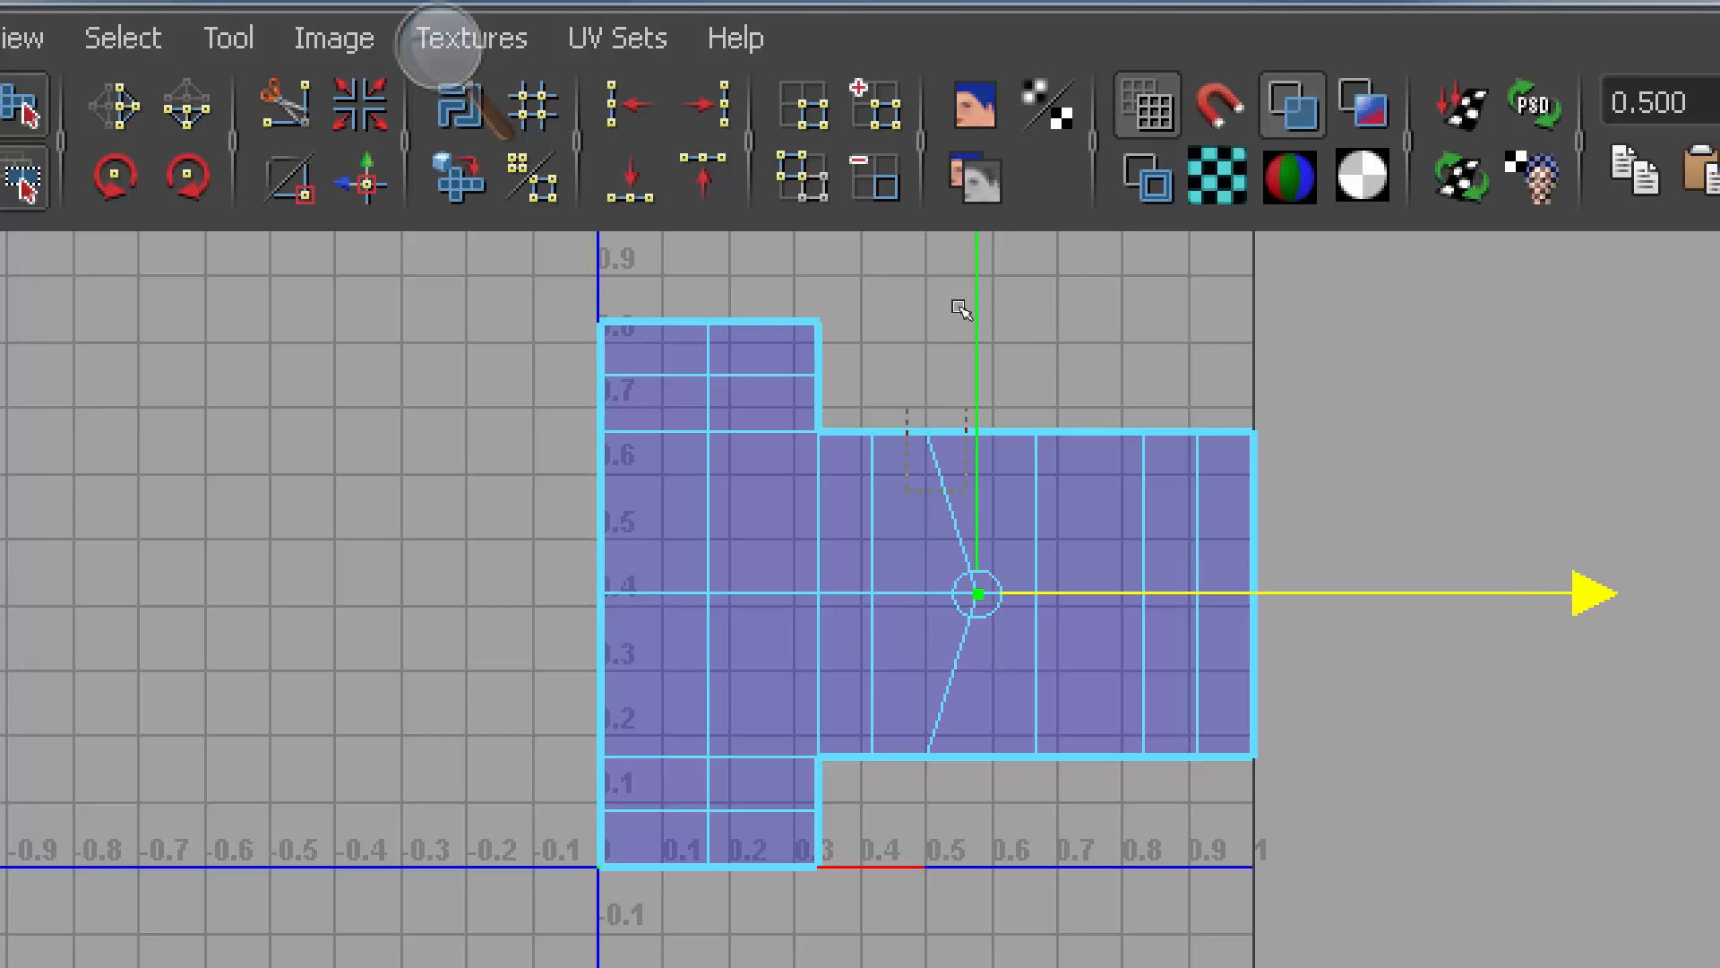
click(958, 307)
drag(1144, 287, 1137, 287)
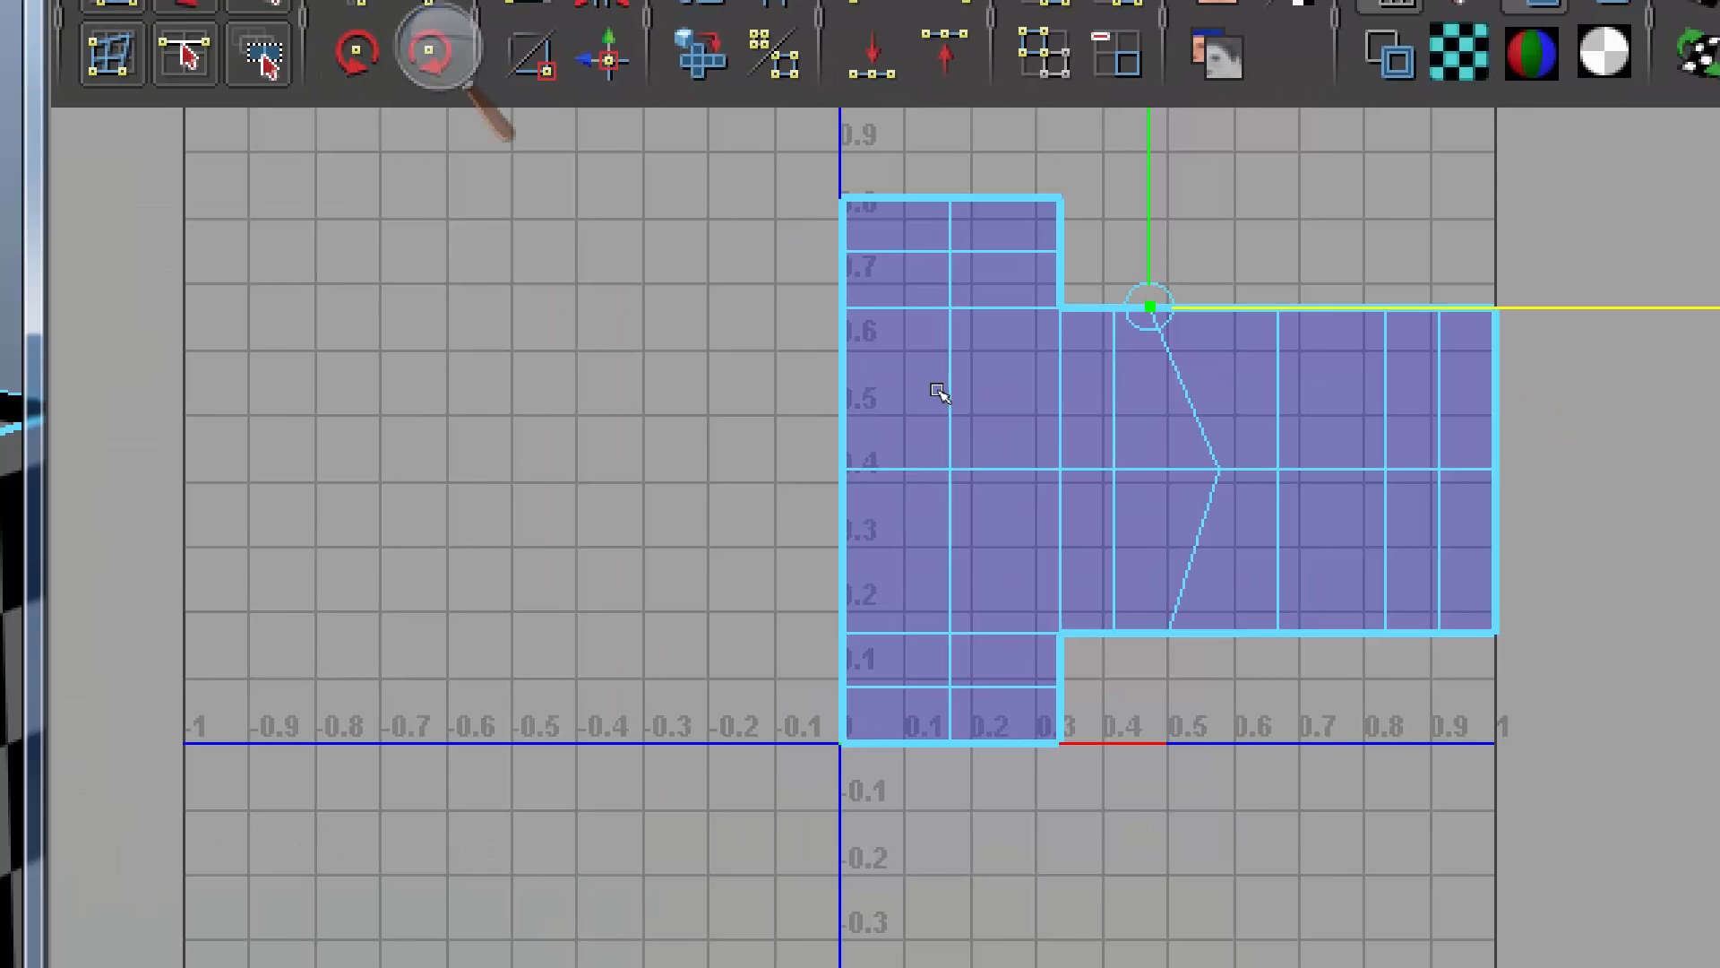
click(1016, 394)
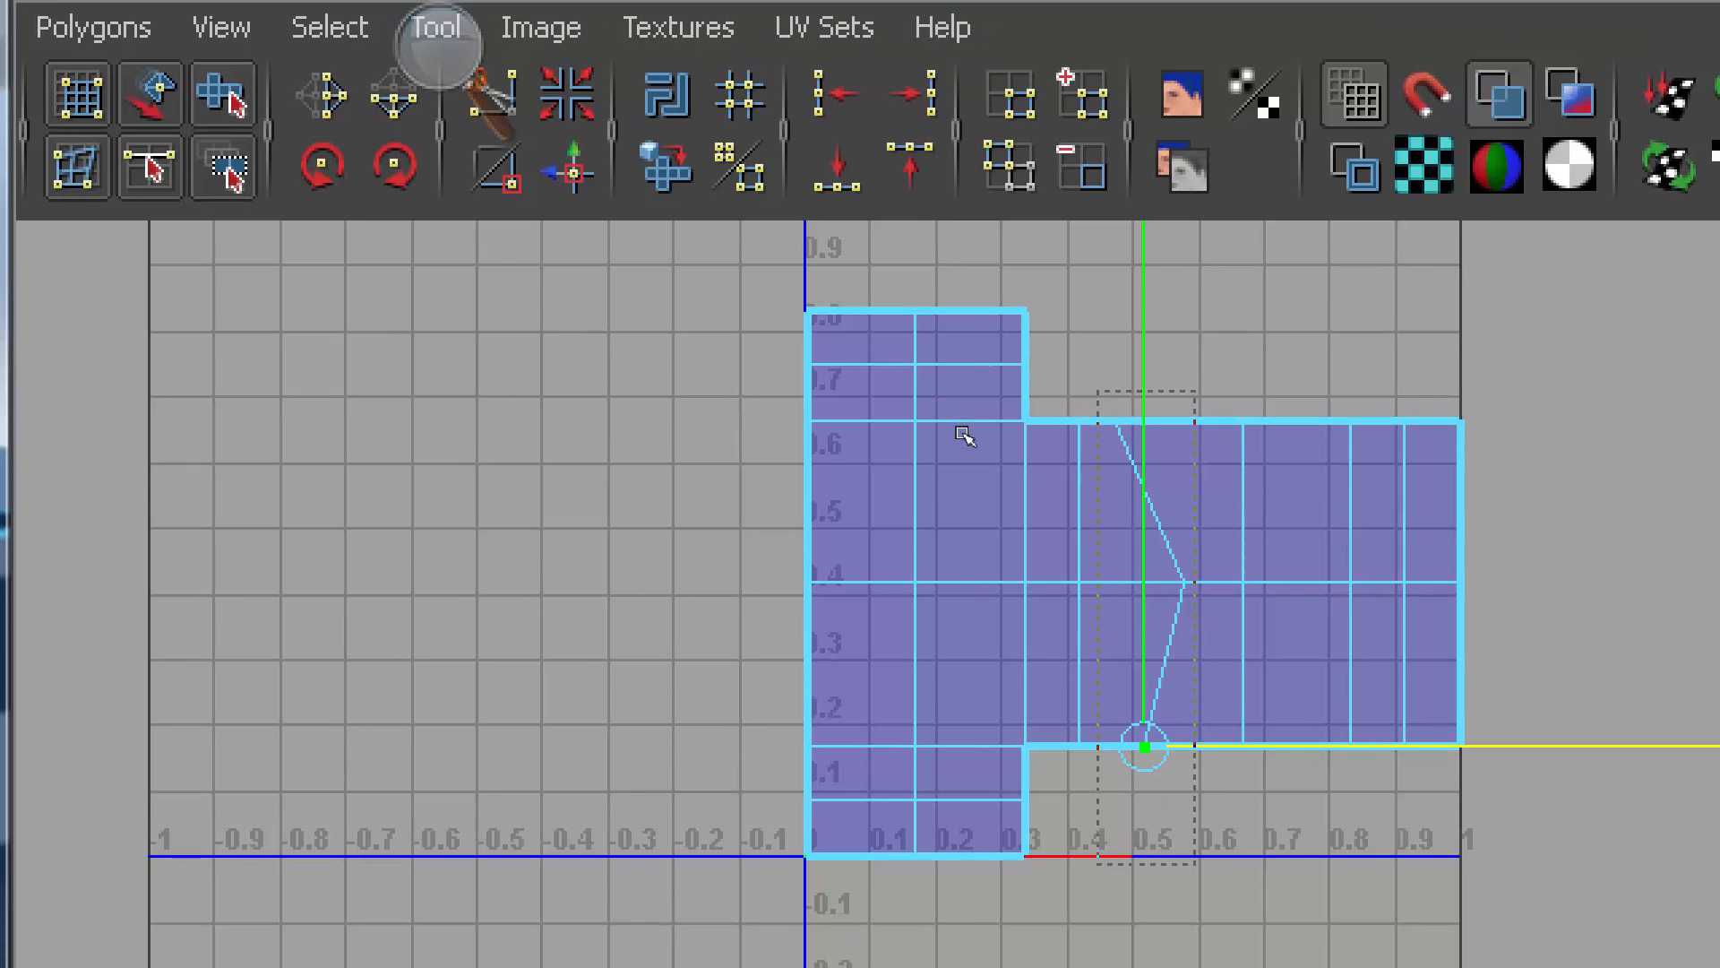
Align the three offset UVs of the crooked column to minimum U and shift the straightened column slightly along U.
drag(1195, 865, 1099, 391)
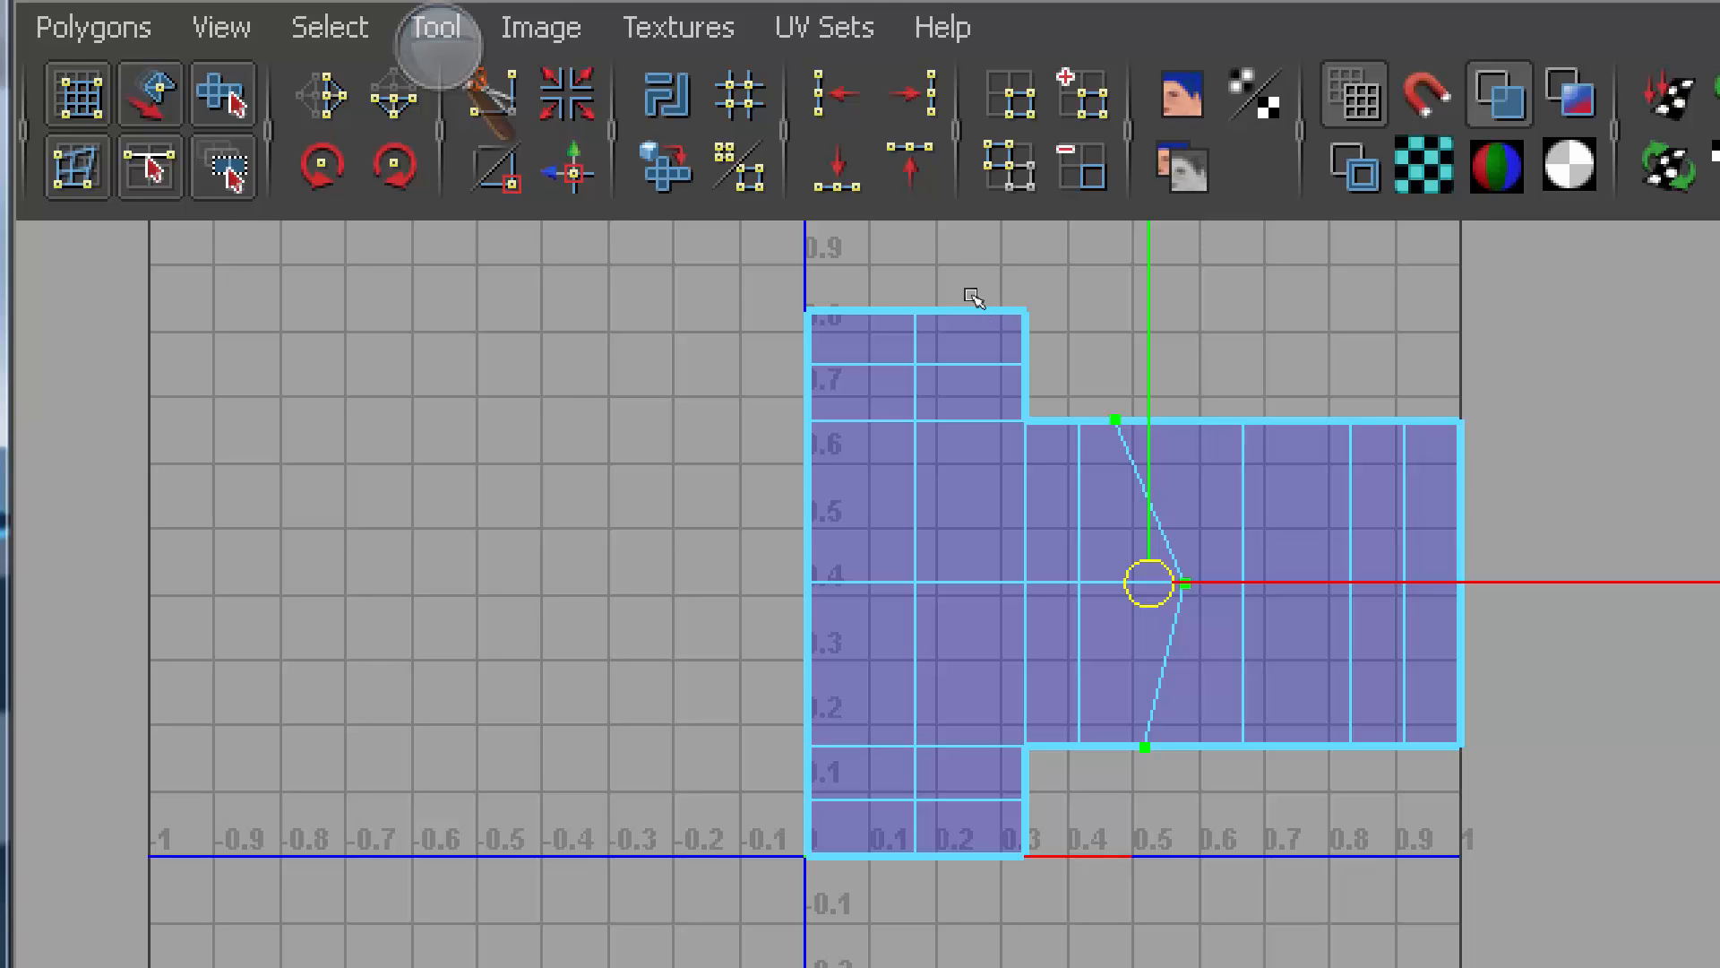
click(956, 421)
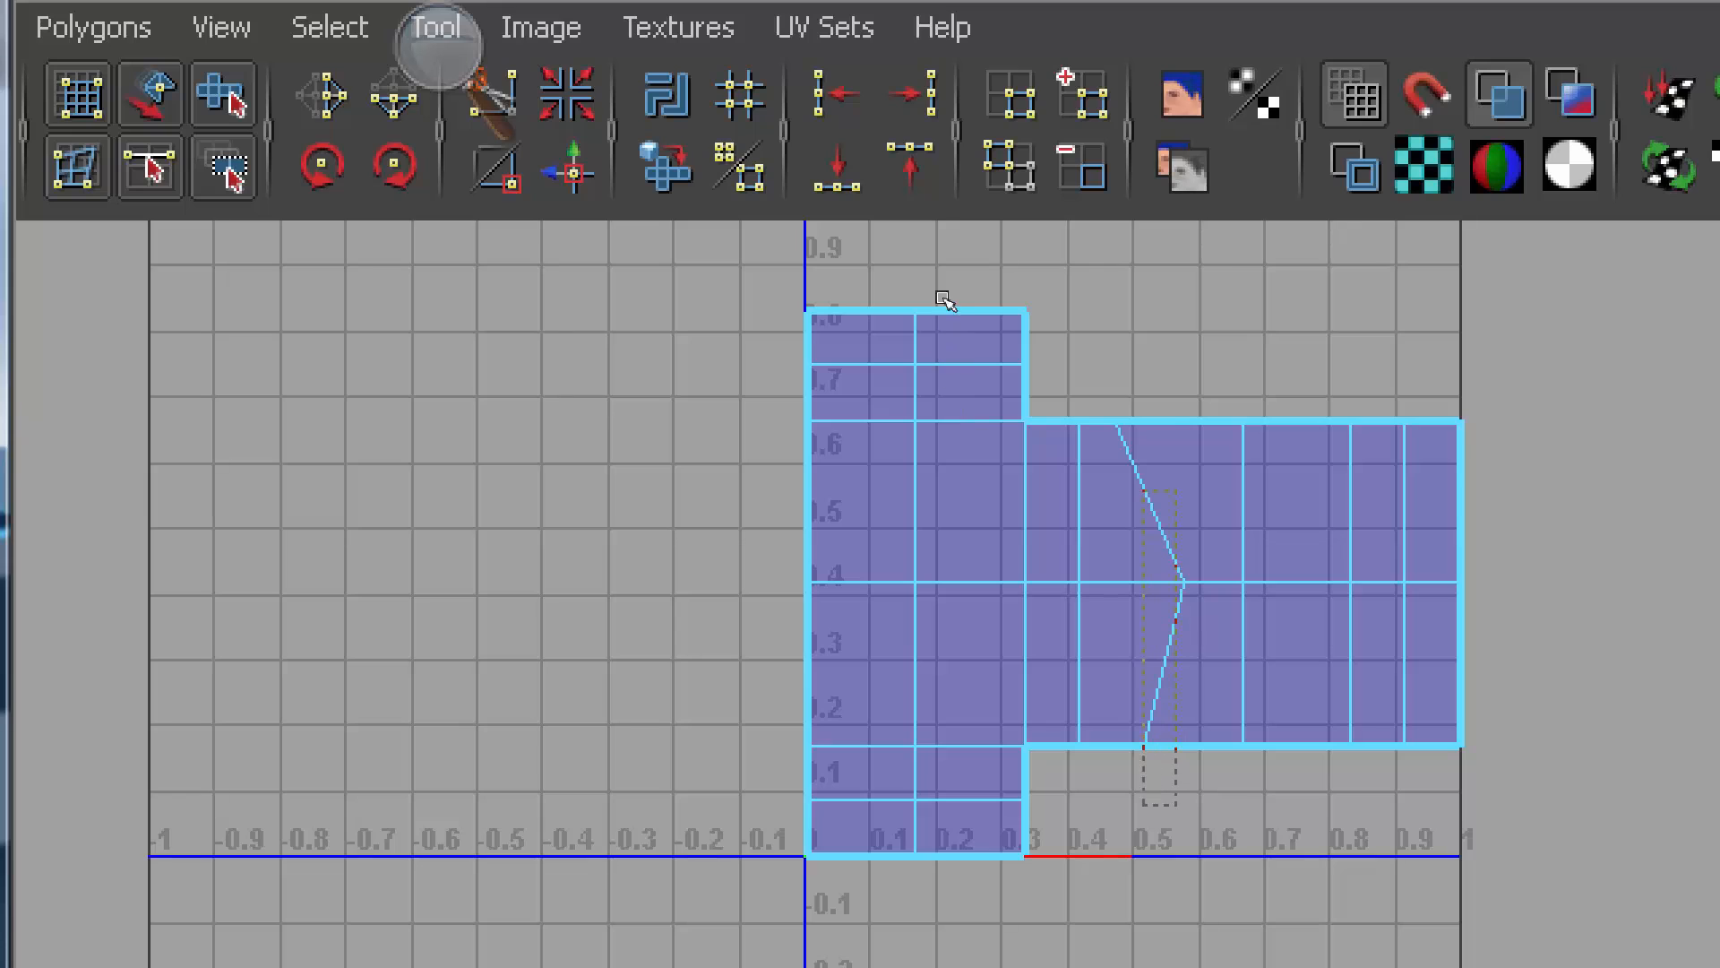
drag(963, 411, 936, 280)
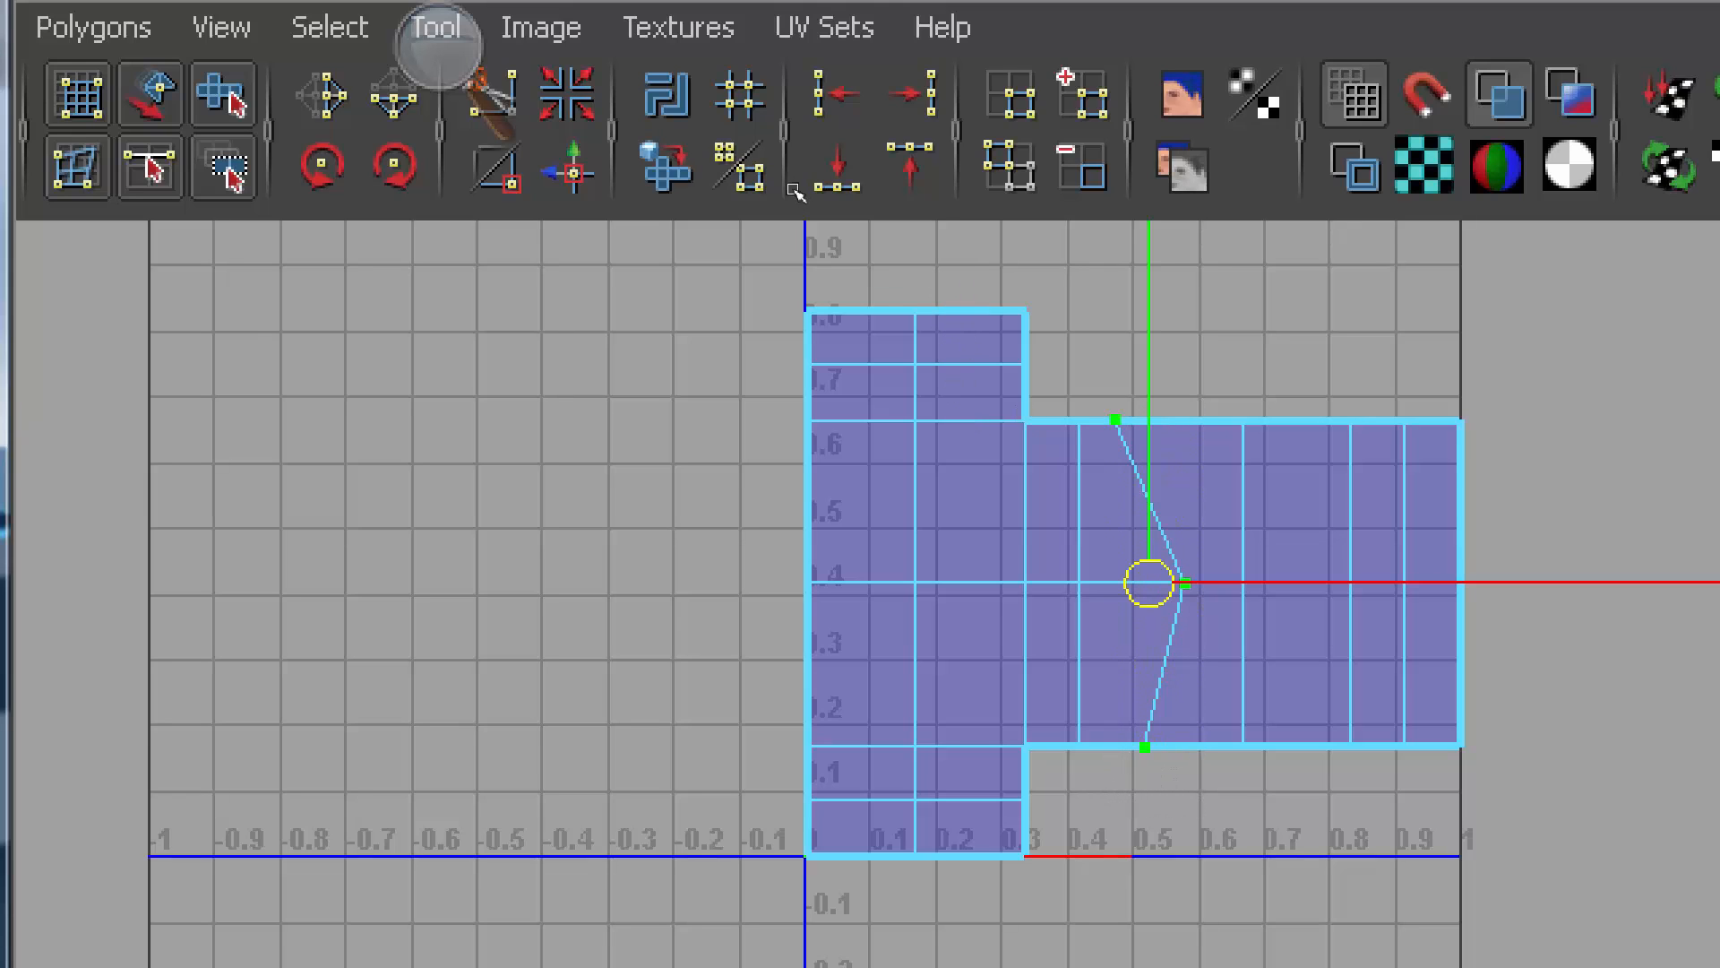
click(835, 94)
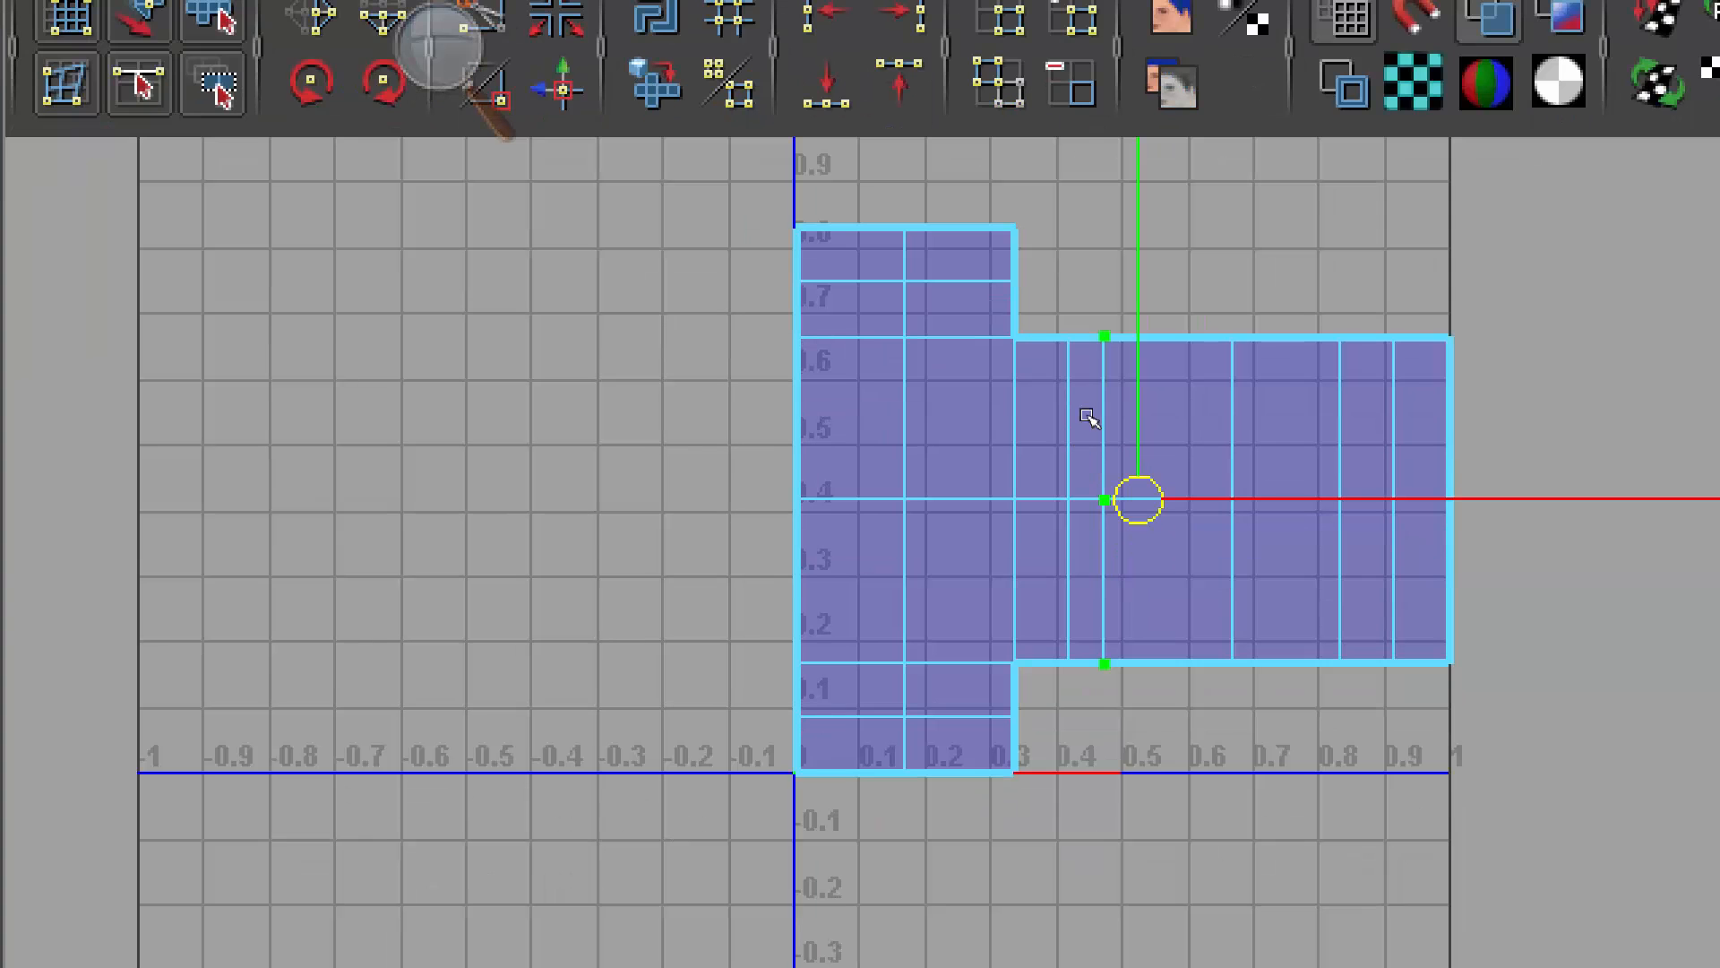
shift+middle_drag(1099, 341, 1110, 341)
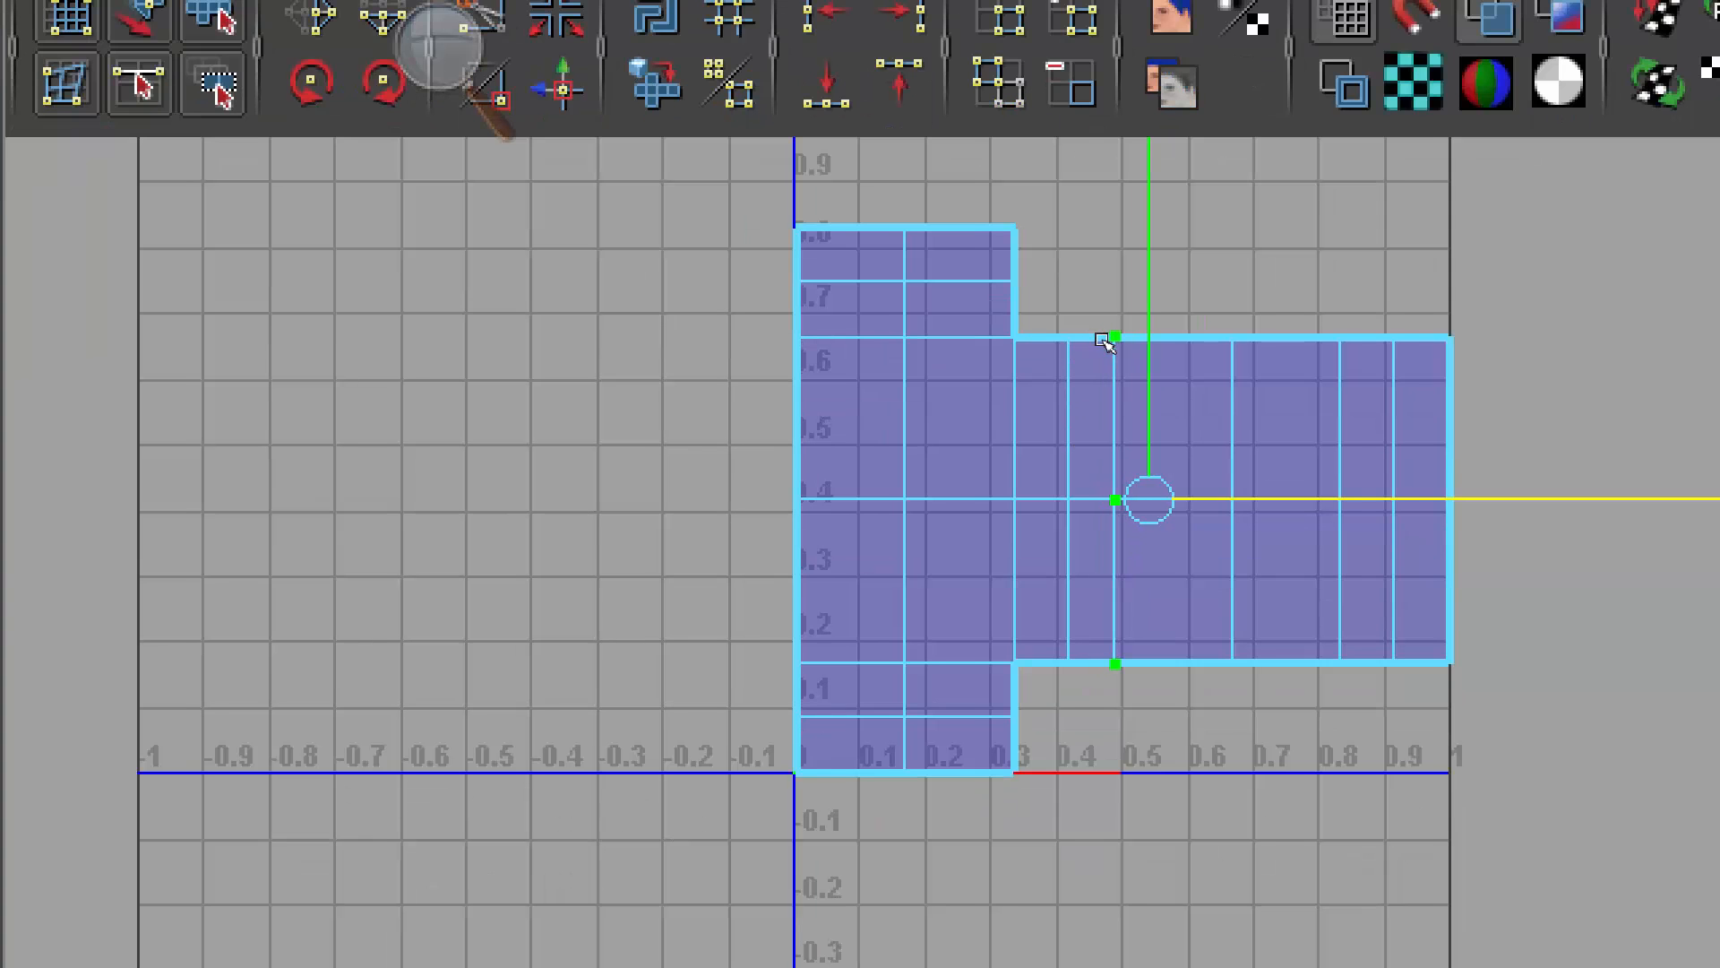
Undo the column's shift, its alignment and the individual UV offsets.
key(ctrl+z)
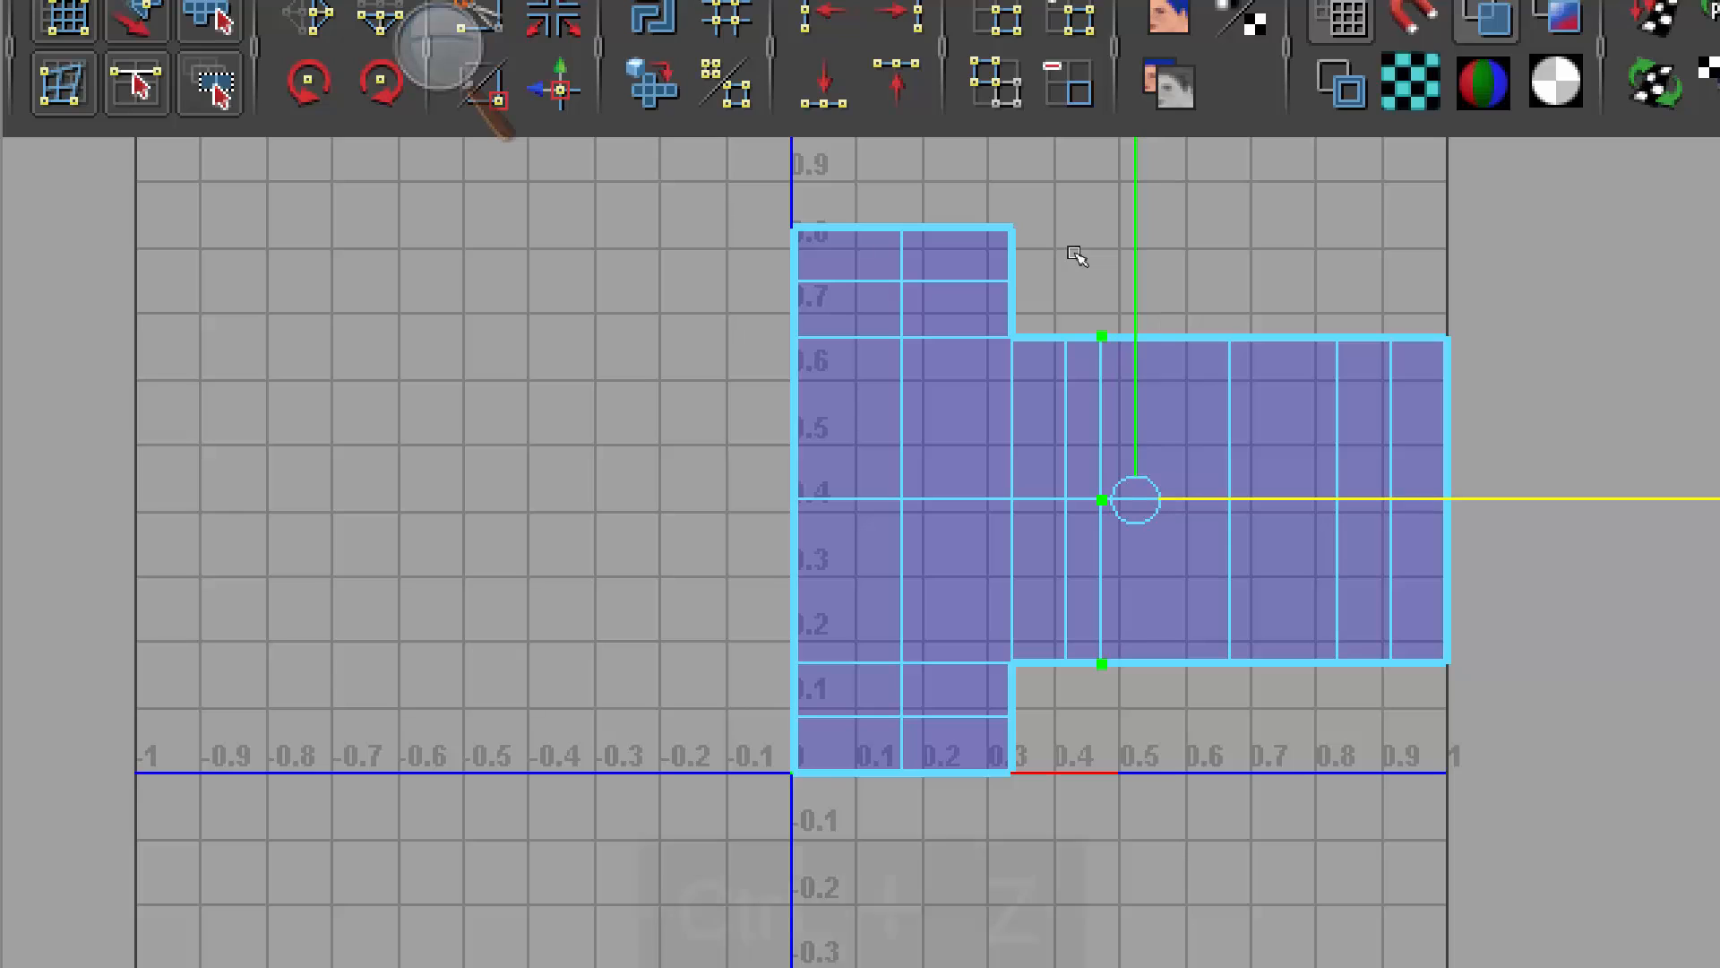
key(ctrl+z)
key(ctrl+z)
key(ctrl+z)
key(ctrl+z)
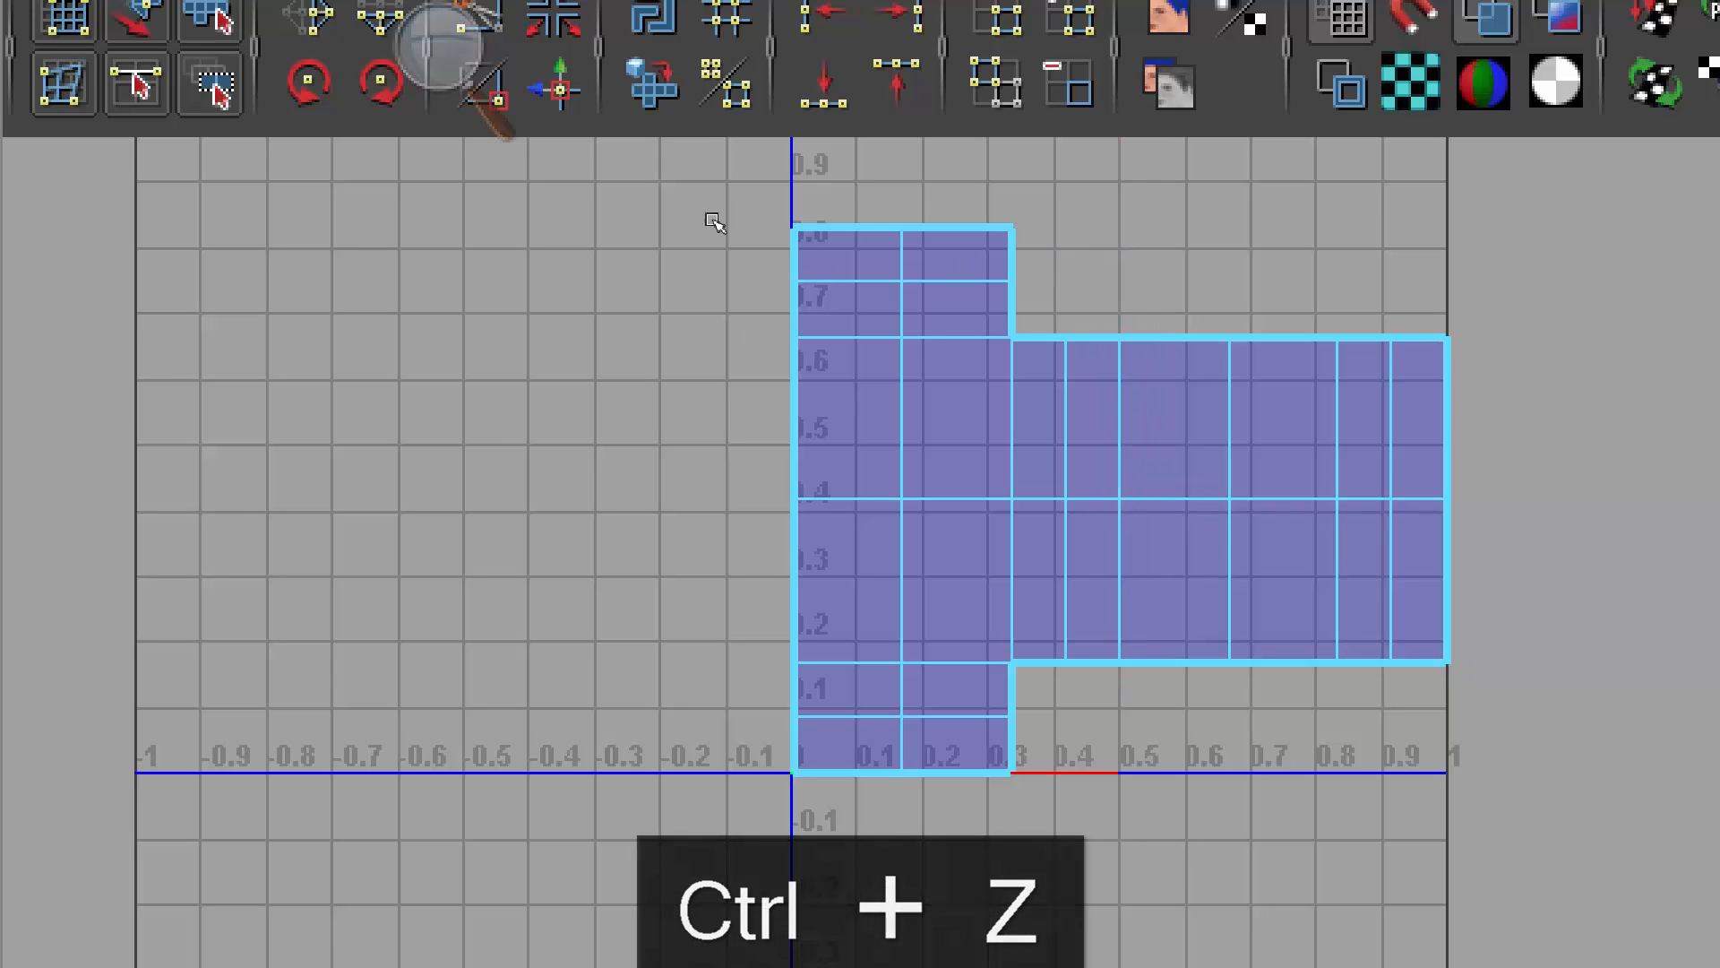
Close the Magnifier and review the whole UV layout alongside the checkered box in the perspective view.
key(super+minus)
key(super+minus)
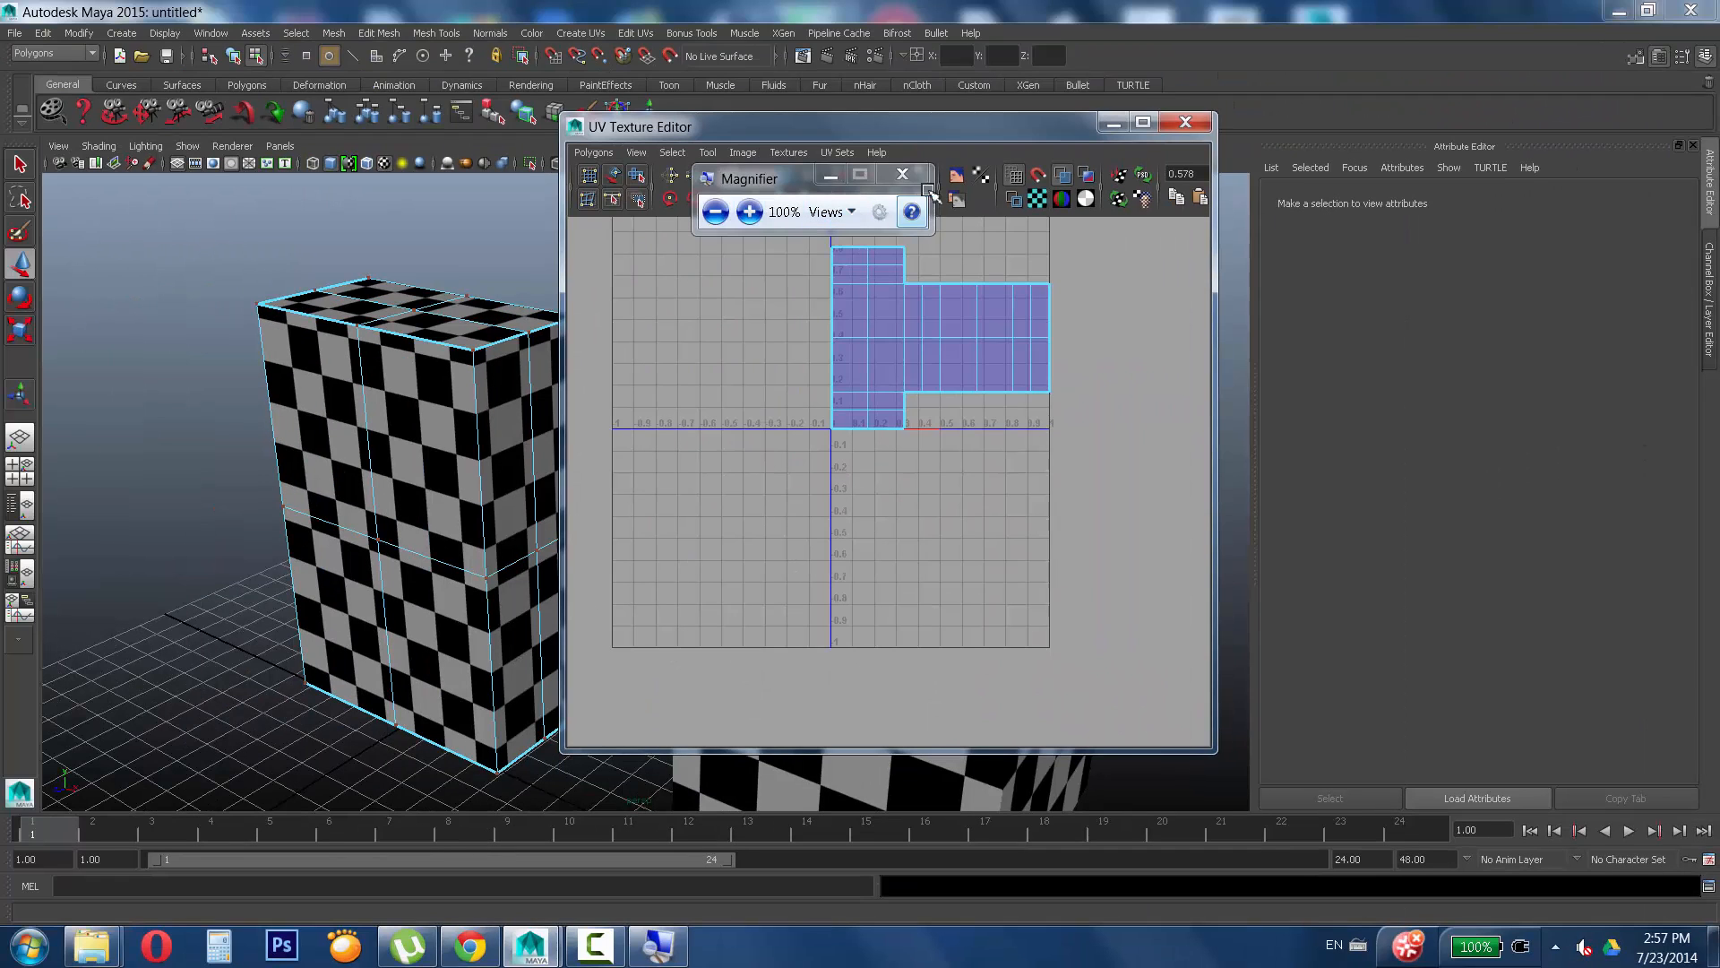
key(super+u)
alt+middle_drag(947, 337, 926, 502)
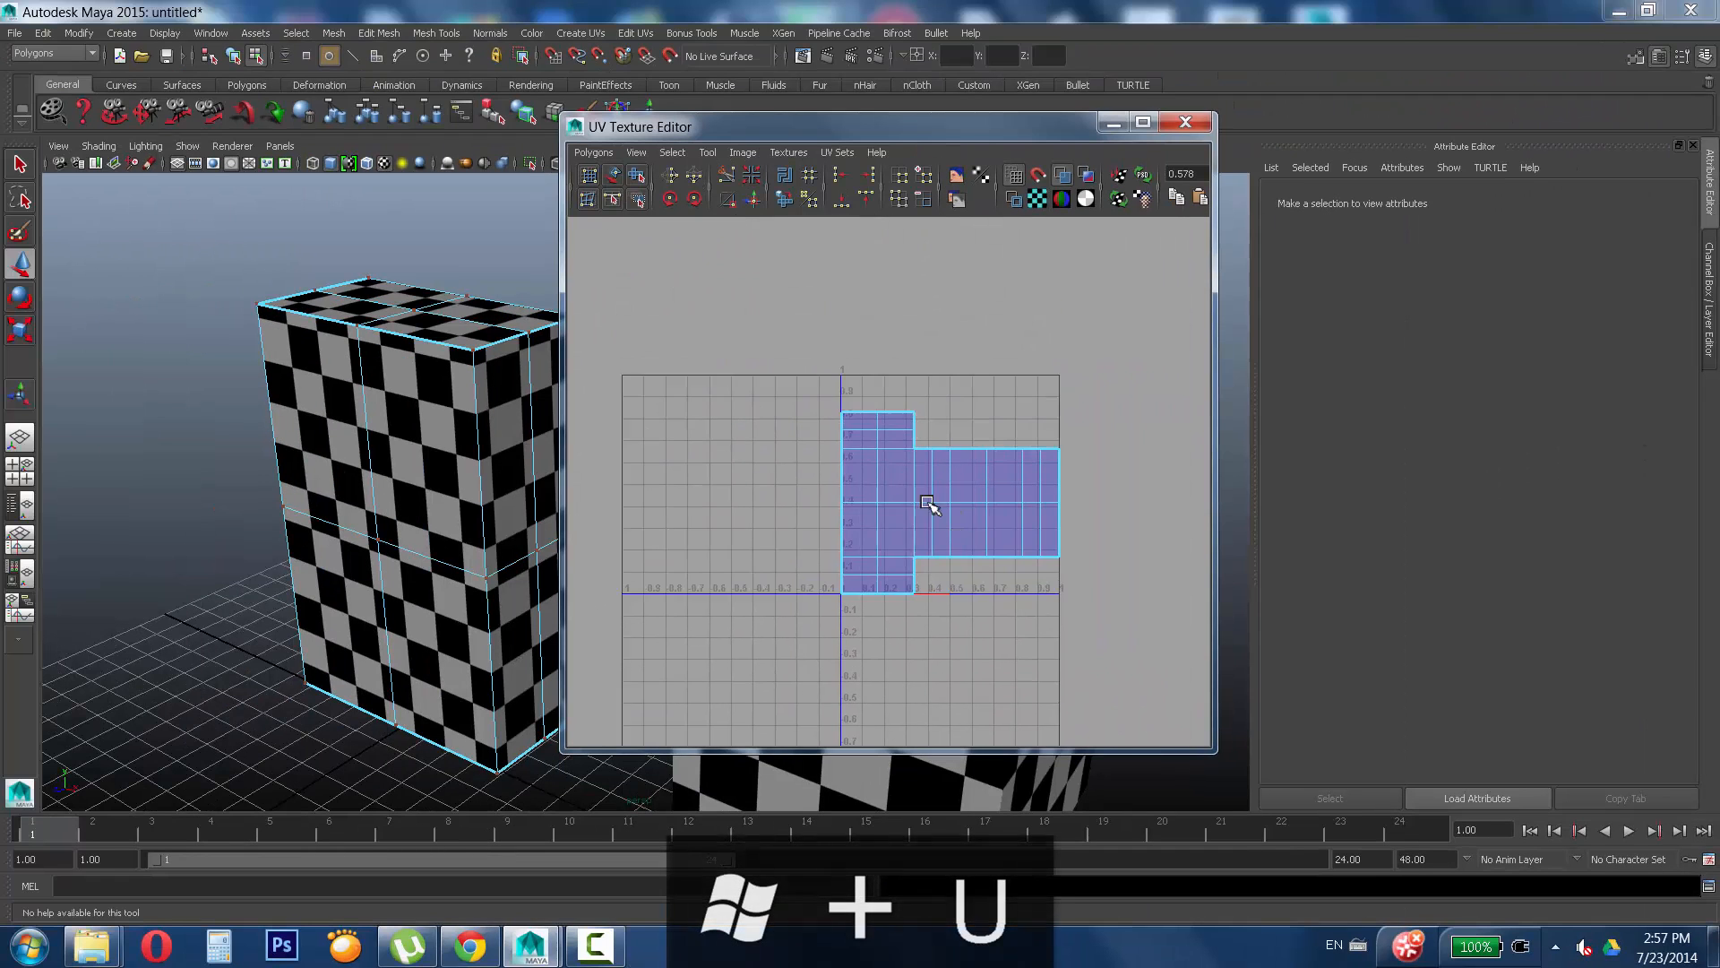
alt+right_drag(925, 502, 1274, 448)
alt+right_drag(448, 396, 220, 469)
alt+drag(220, 470, 325, 466)
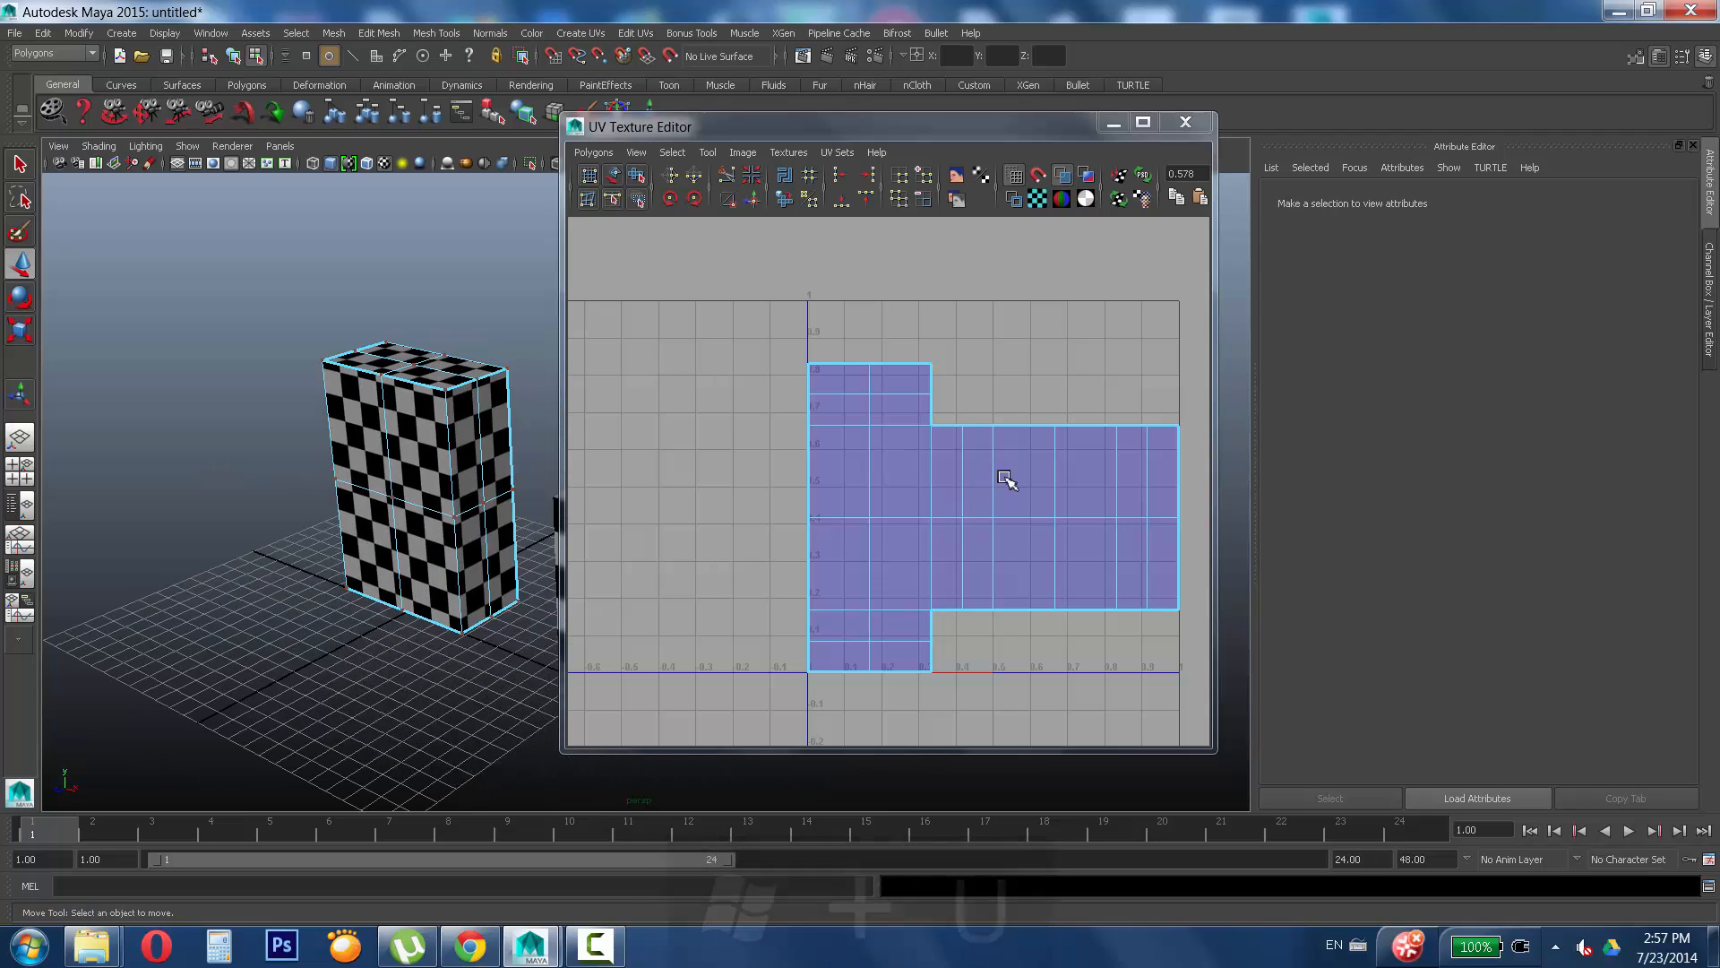
scroll(470, 466, up, 2)
alt+drag(471, 466, 410, 412)
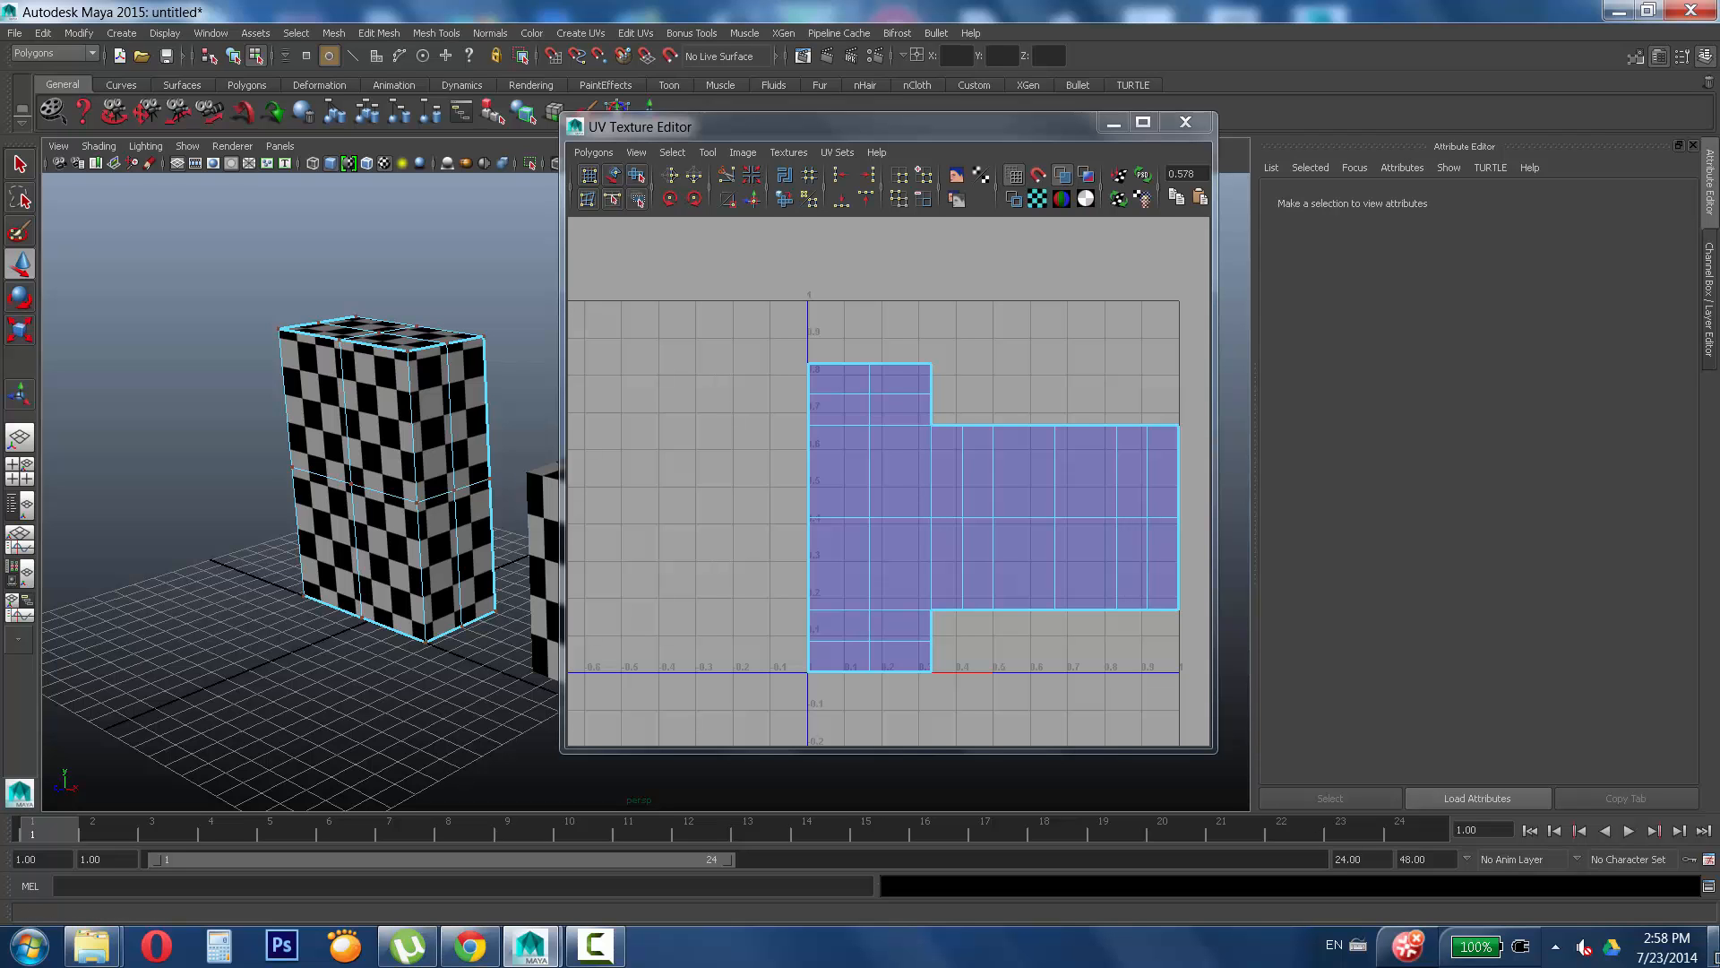
Switch to the desktop, launch Mudbox 2015 and dismiss the What's New highlight settings.
click(1715, 946)
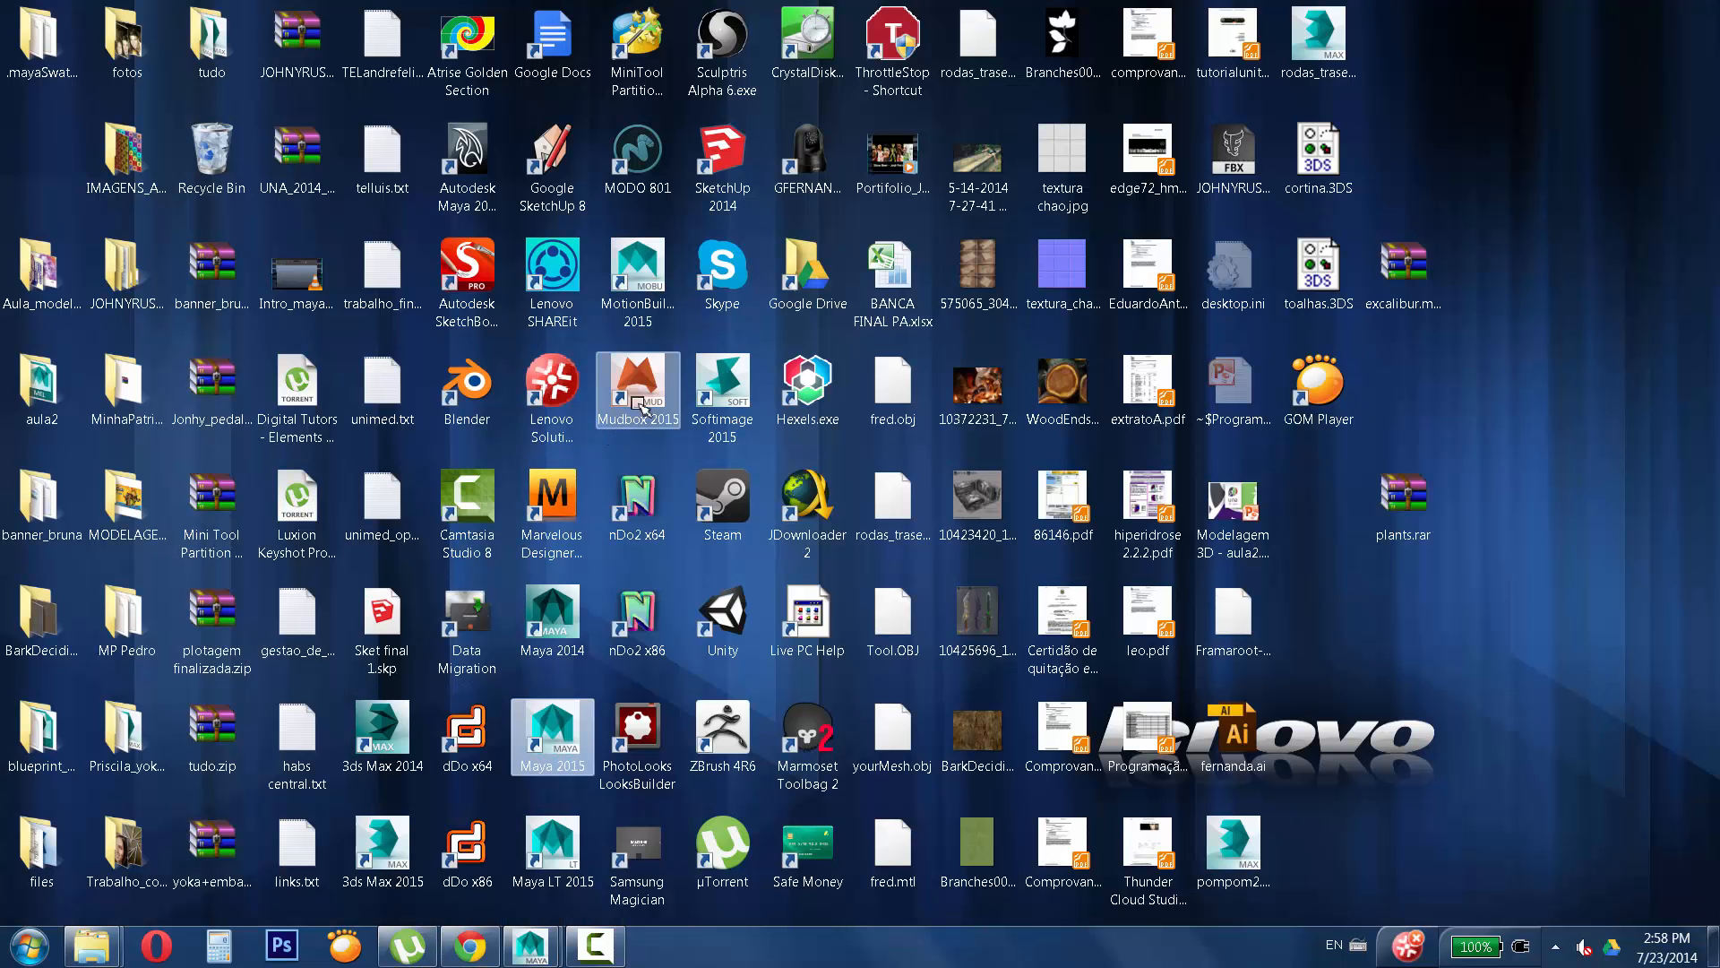
click(640, 403)
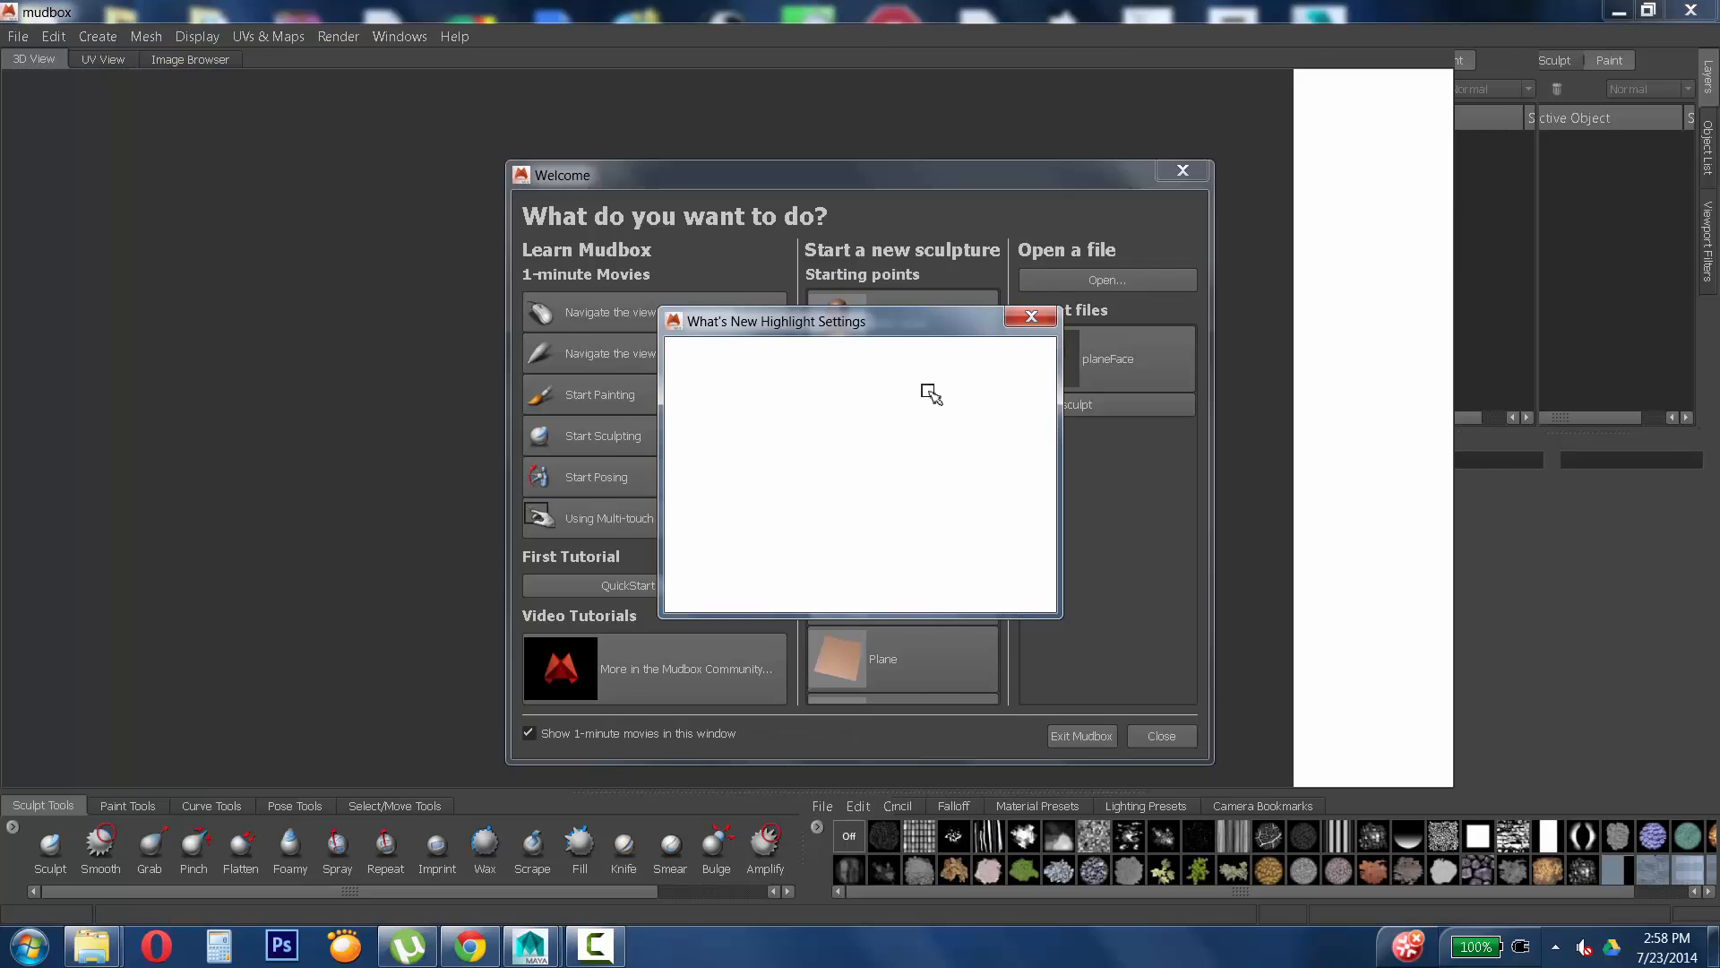
click(1017, 587)
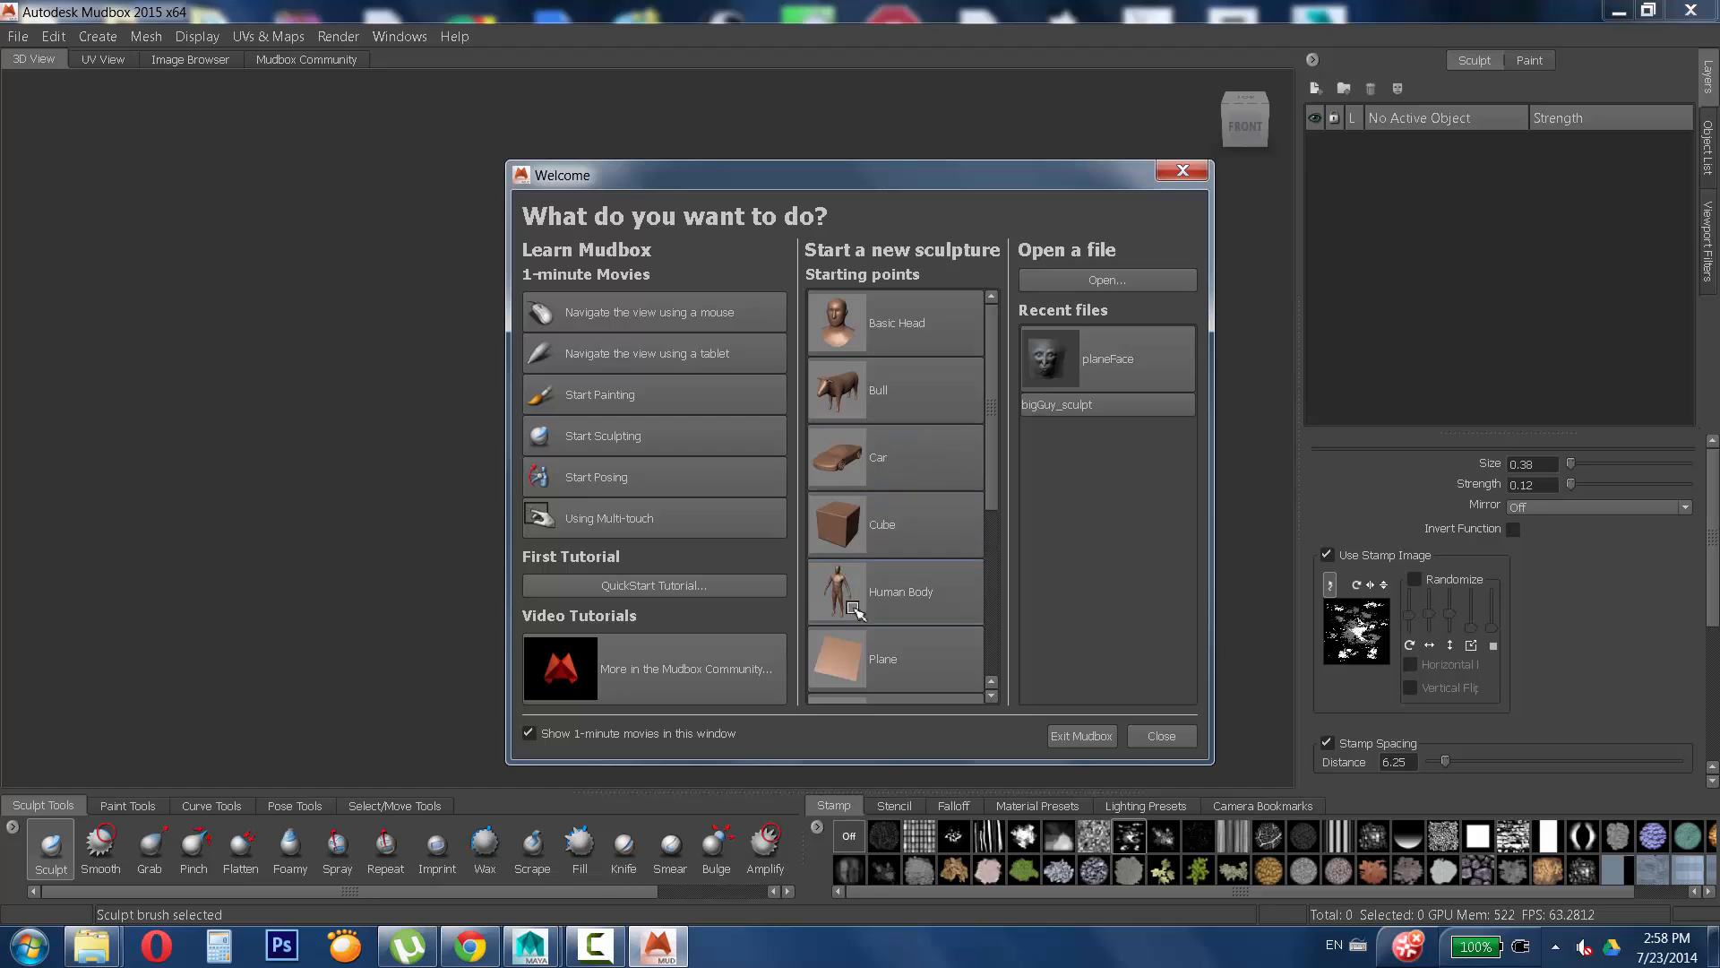
Start a new sculpture from the Human Body starting point and frame the model's head and torso.
click(896, 591)
alt+middle_drag(719, 232, 717, 690)
alt+drag(693, 434, 724, 354)
alt+middle_drag(723, 354, 726, 301)
alt+right_drag(728, 309, 1183, 344)
alt+middle_drag(898, 170, 926, 326)
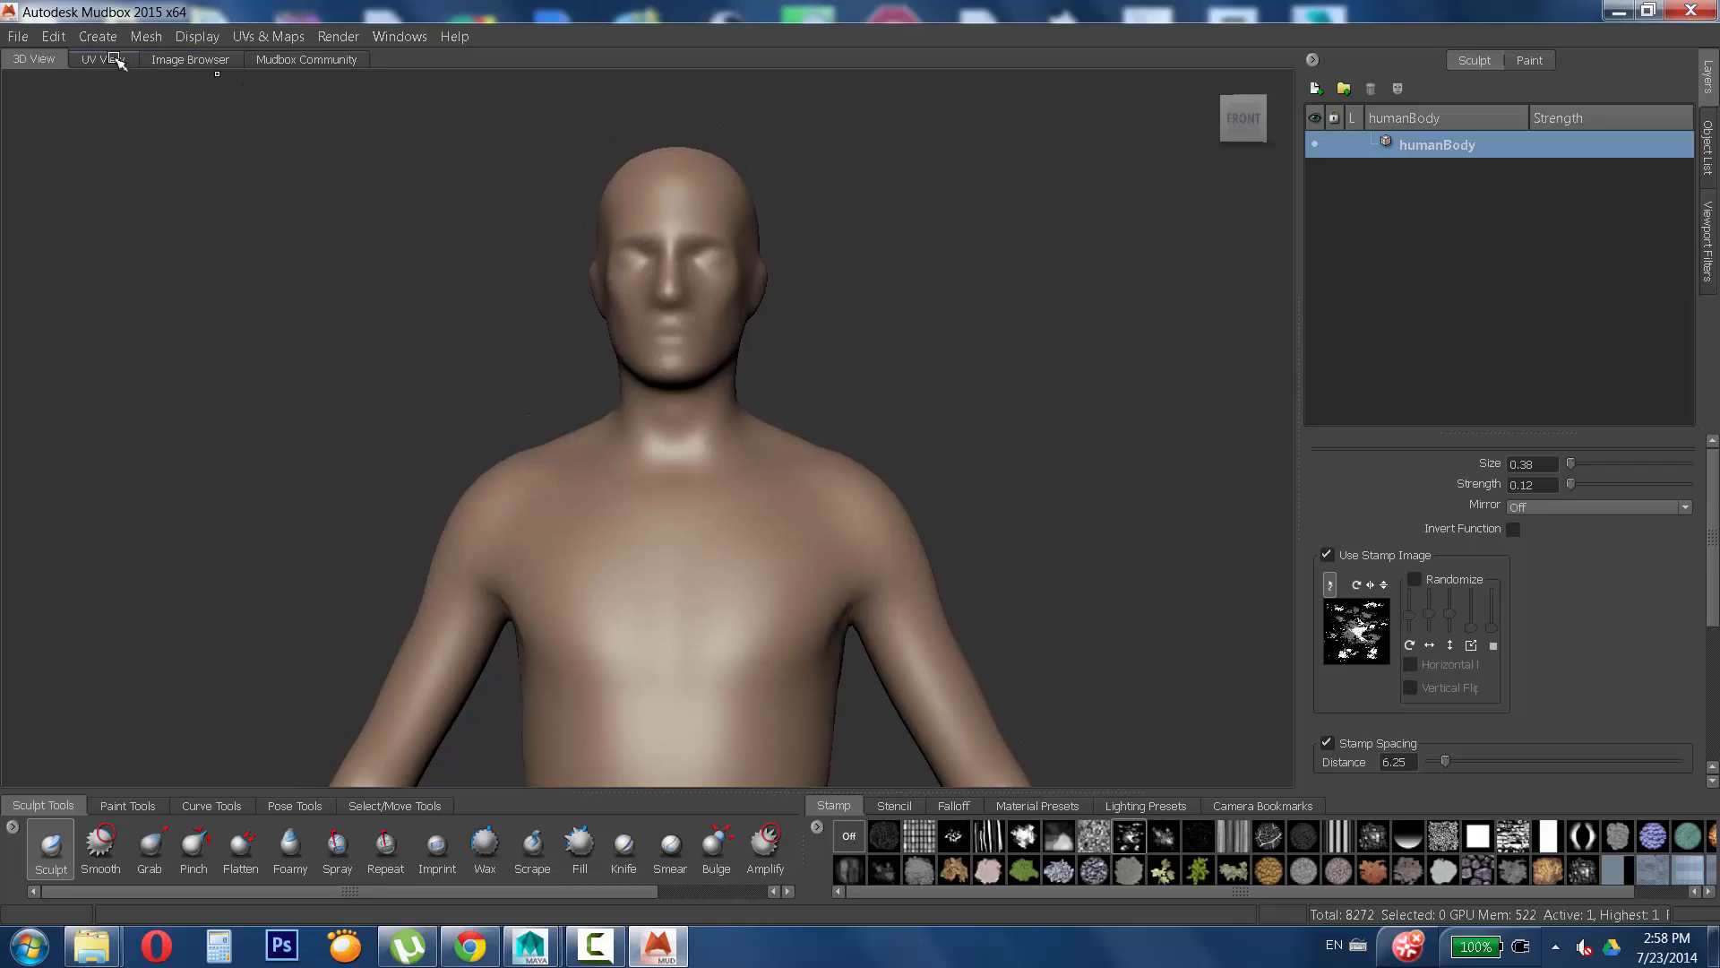
Show the human body's UV view and examine how its UV shells are laid out in the UV square.
click(119, 61)
alt+right_drag(415, 468, 798, 427)
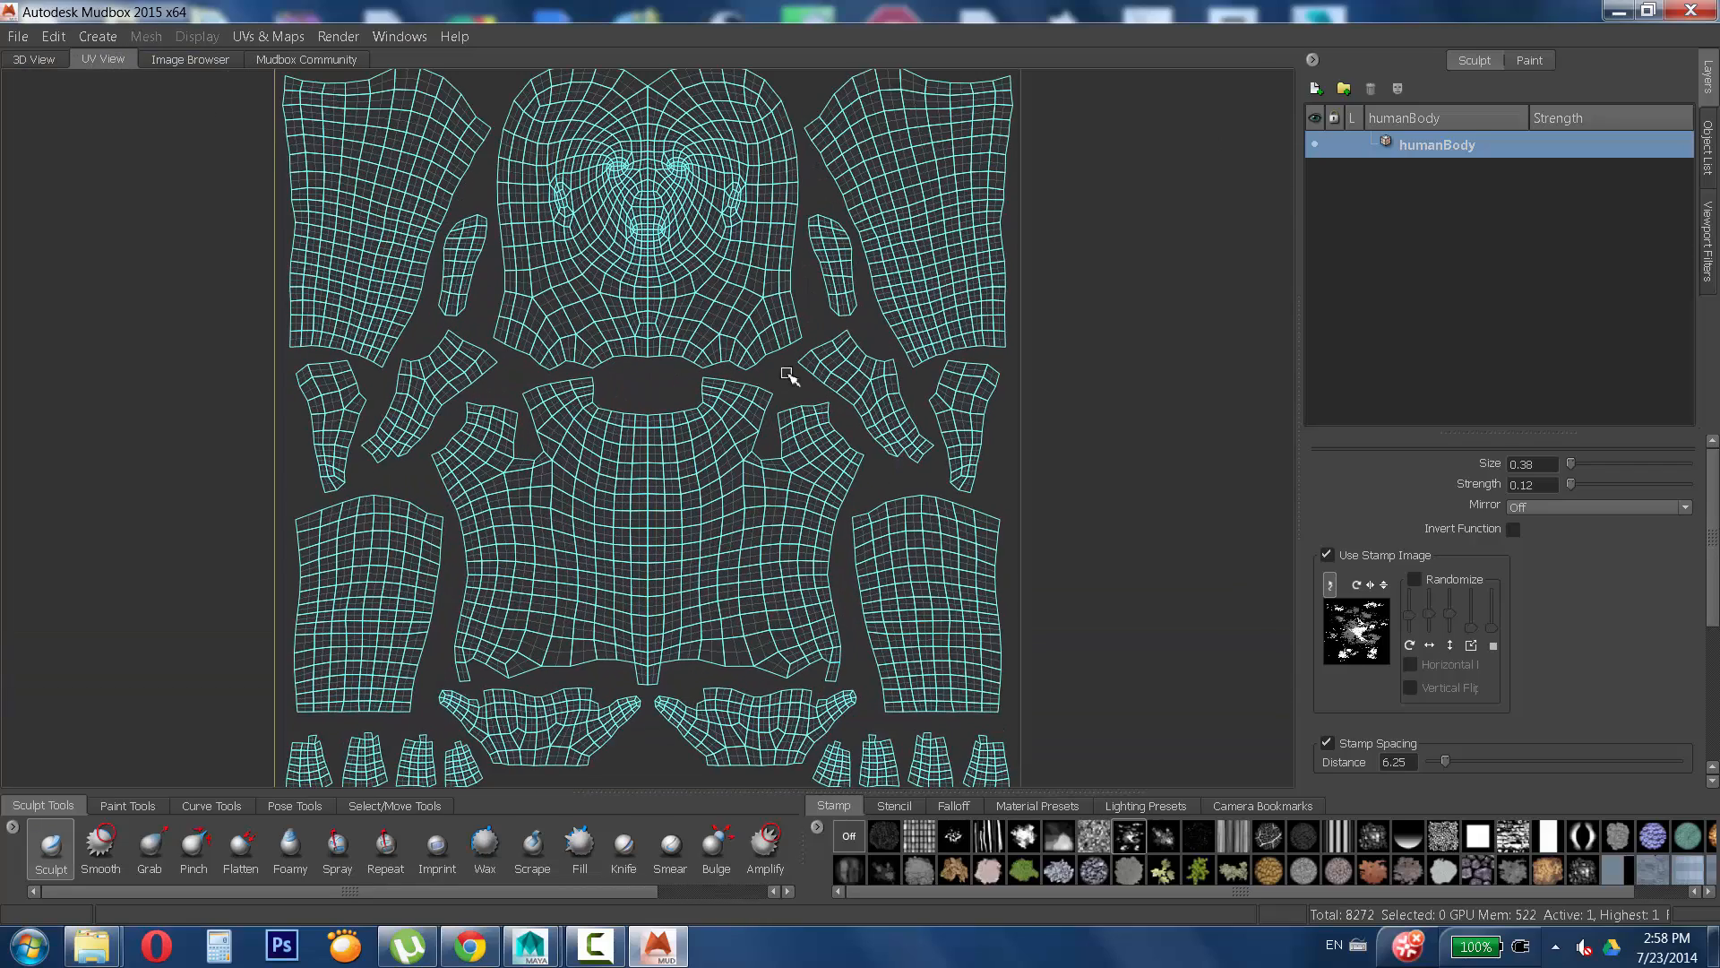
alt+middle_drag(787, 366, 782, 391)
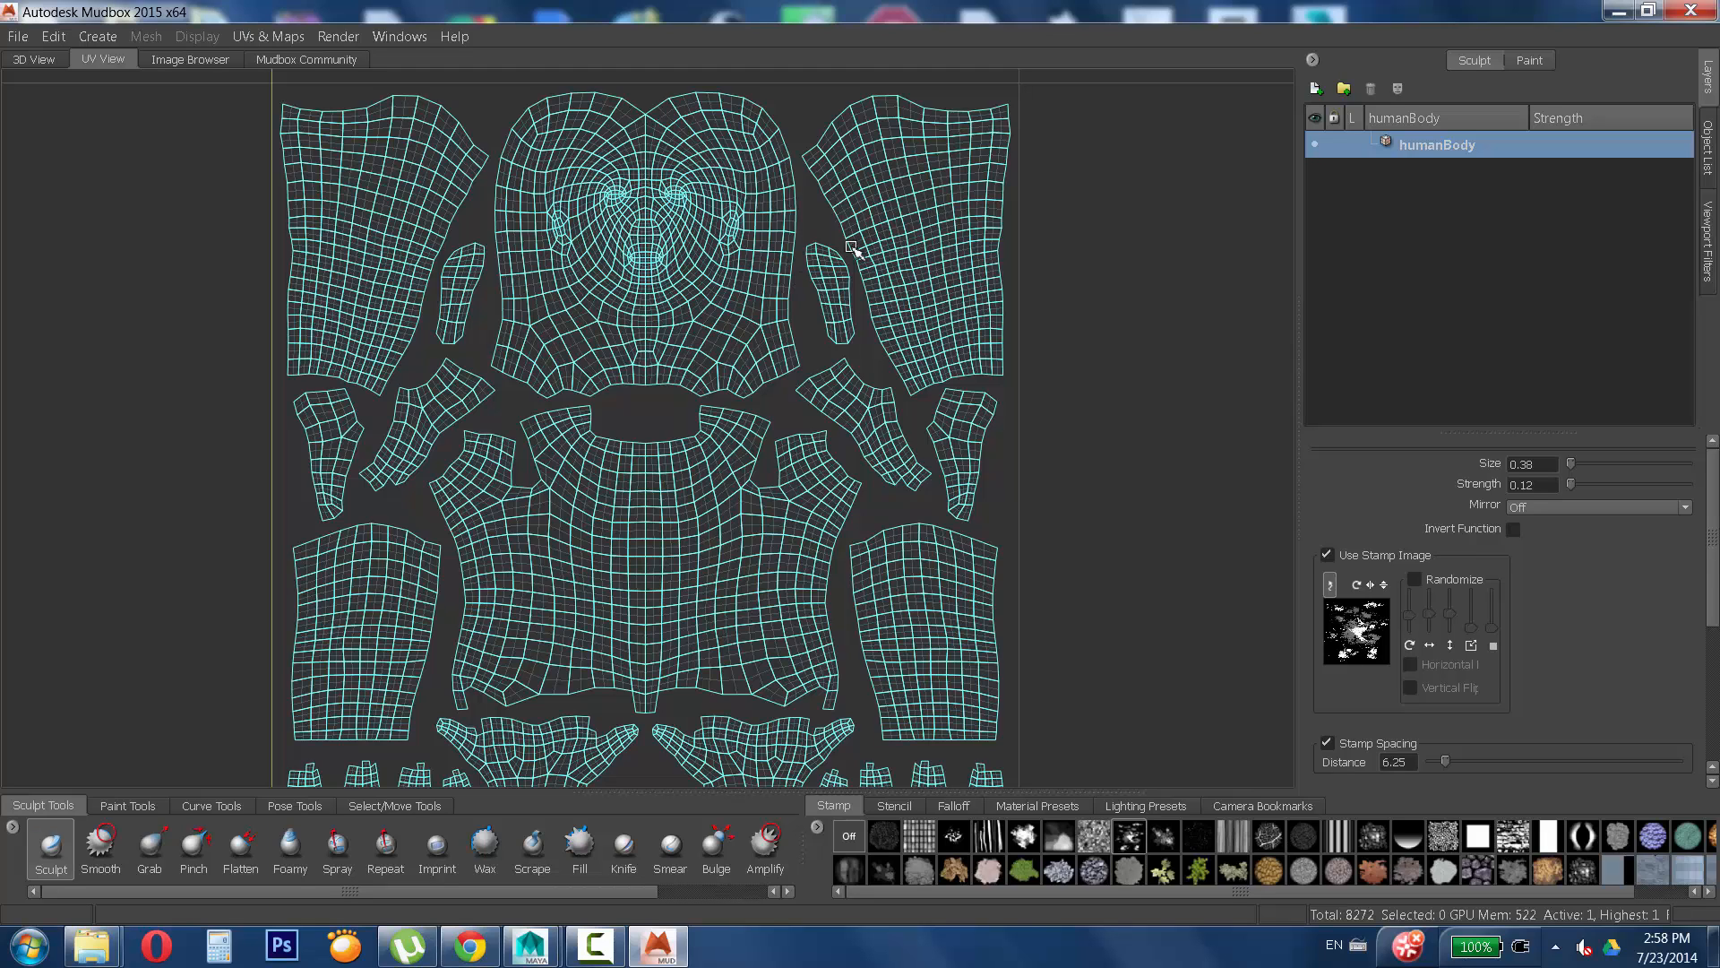
alt+right_drag(638, 301, 704, 529)
alt+middle_drag(703, 529, 606, 457)
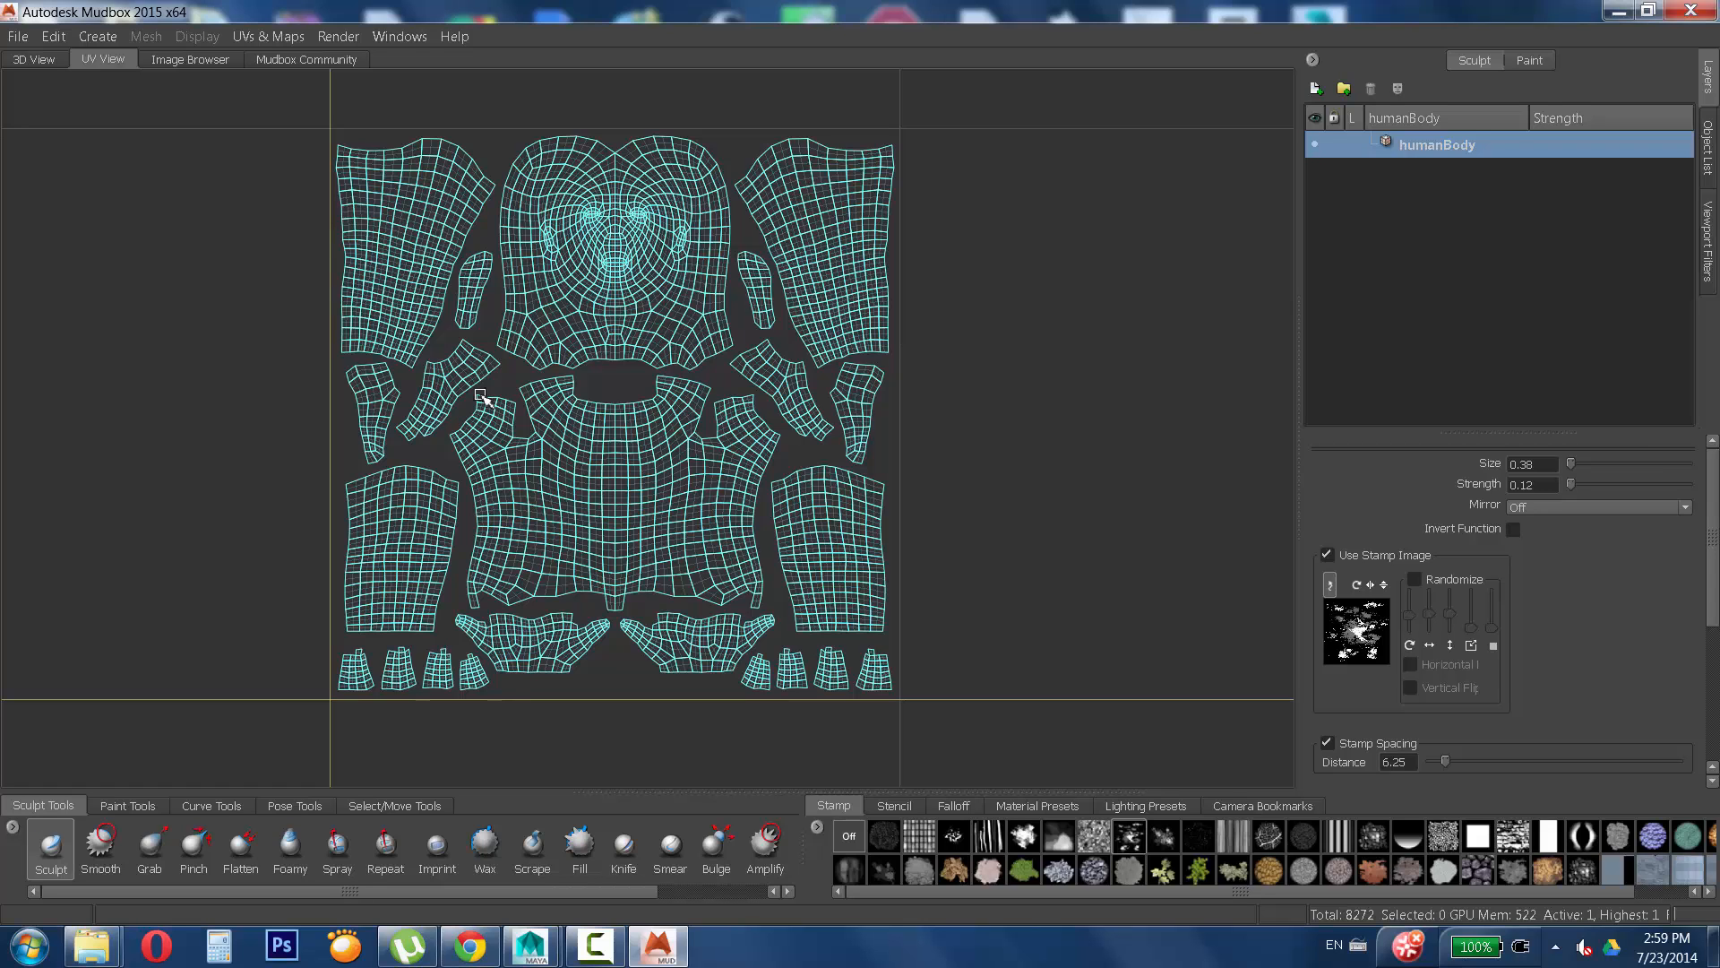
Exit Mudbox without saving the scene and switch back to Maya, bringing both checkered boxes into view.
click(1690, 10)
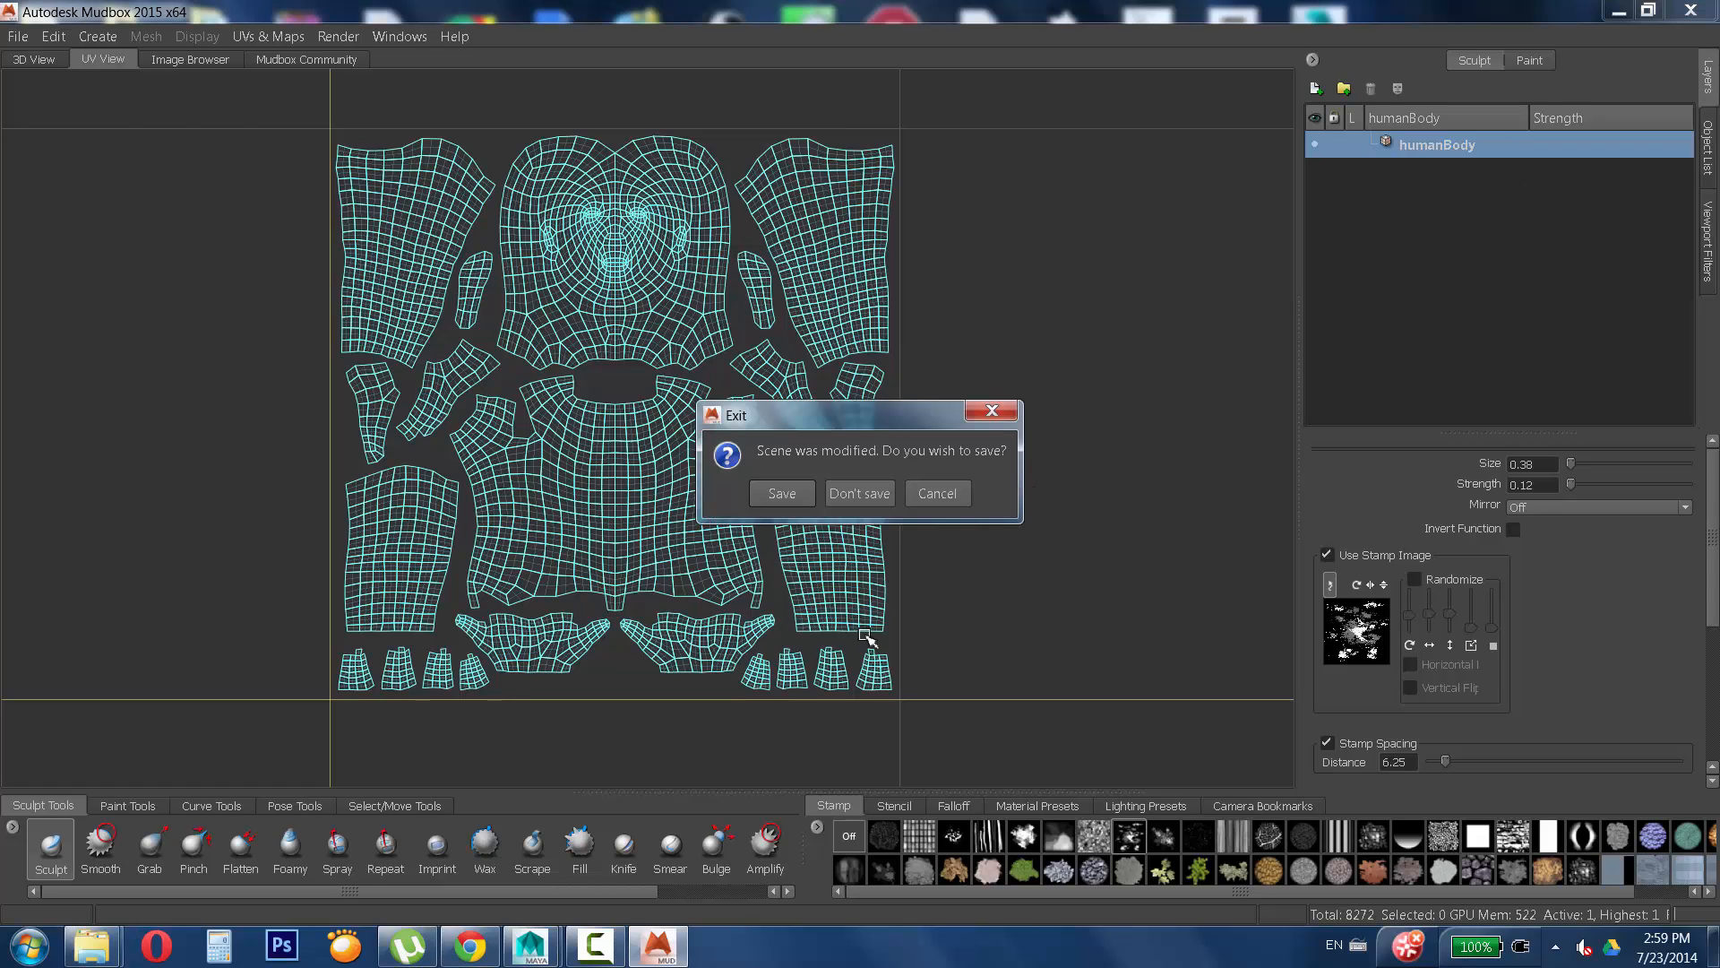
click(860, 493)
mouse_move(533, 945)
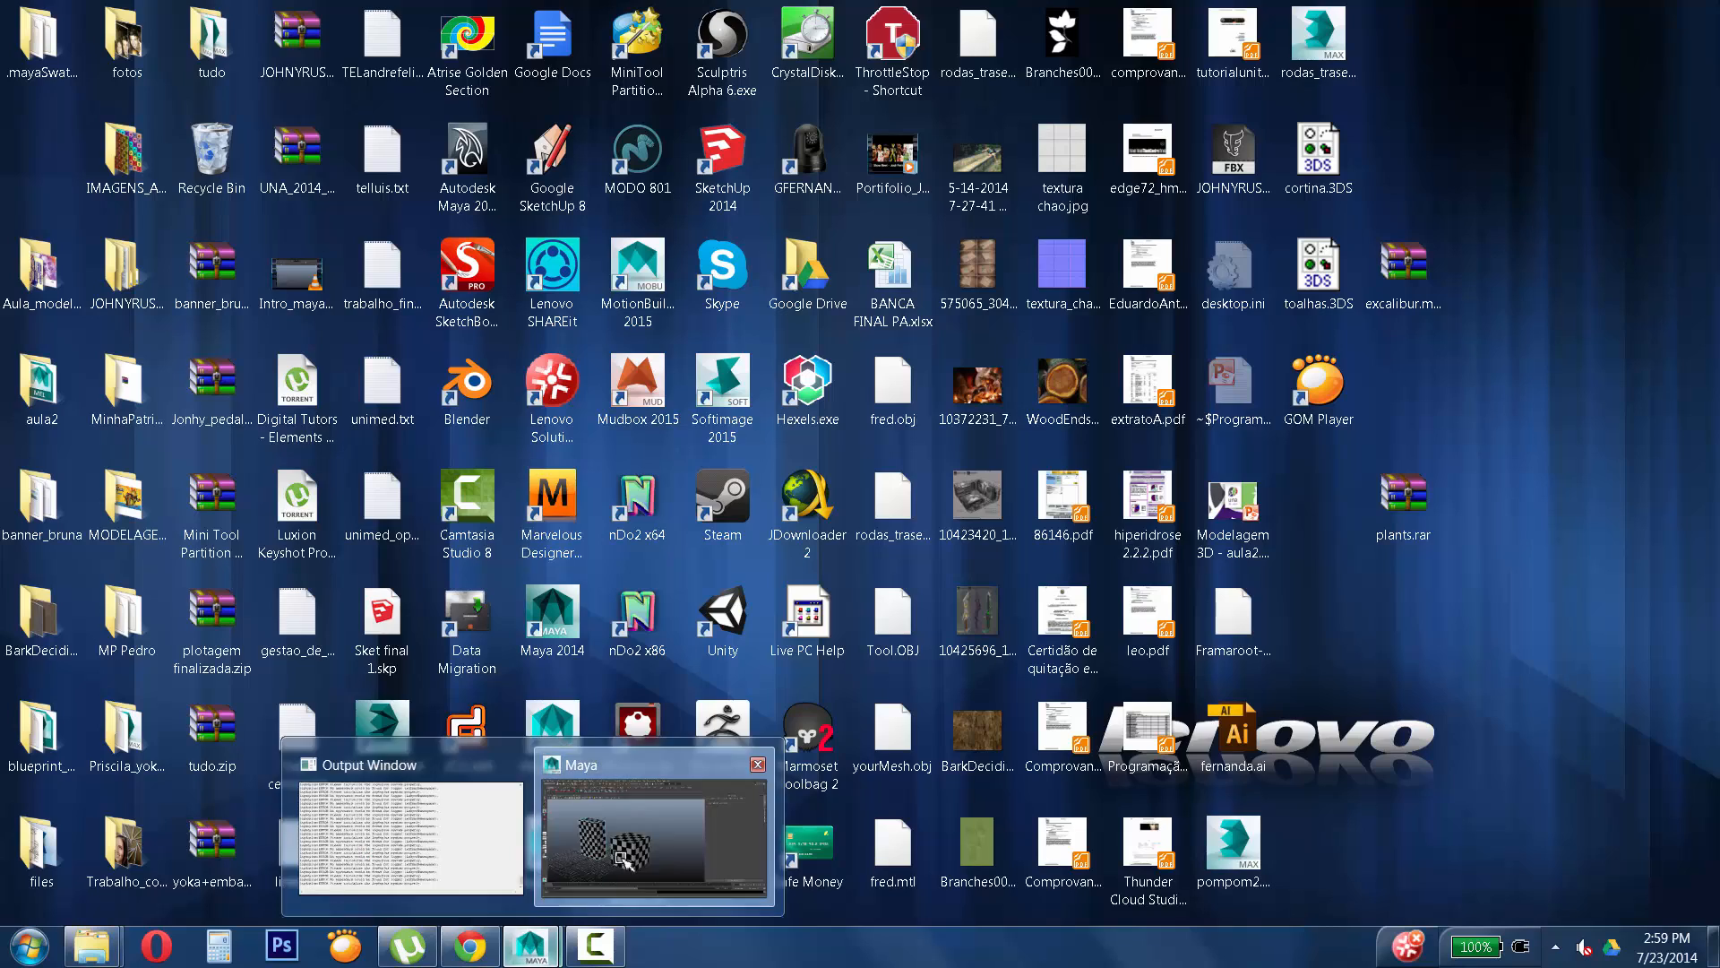
click(625, 862)
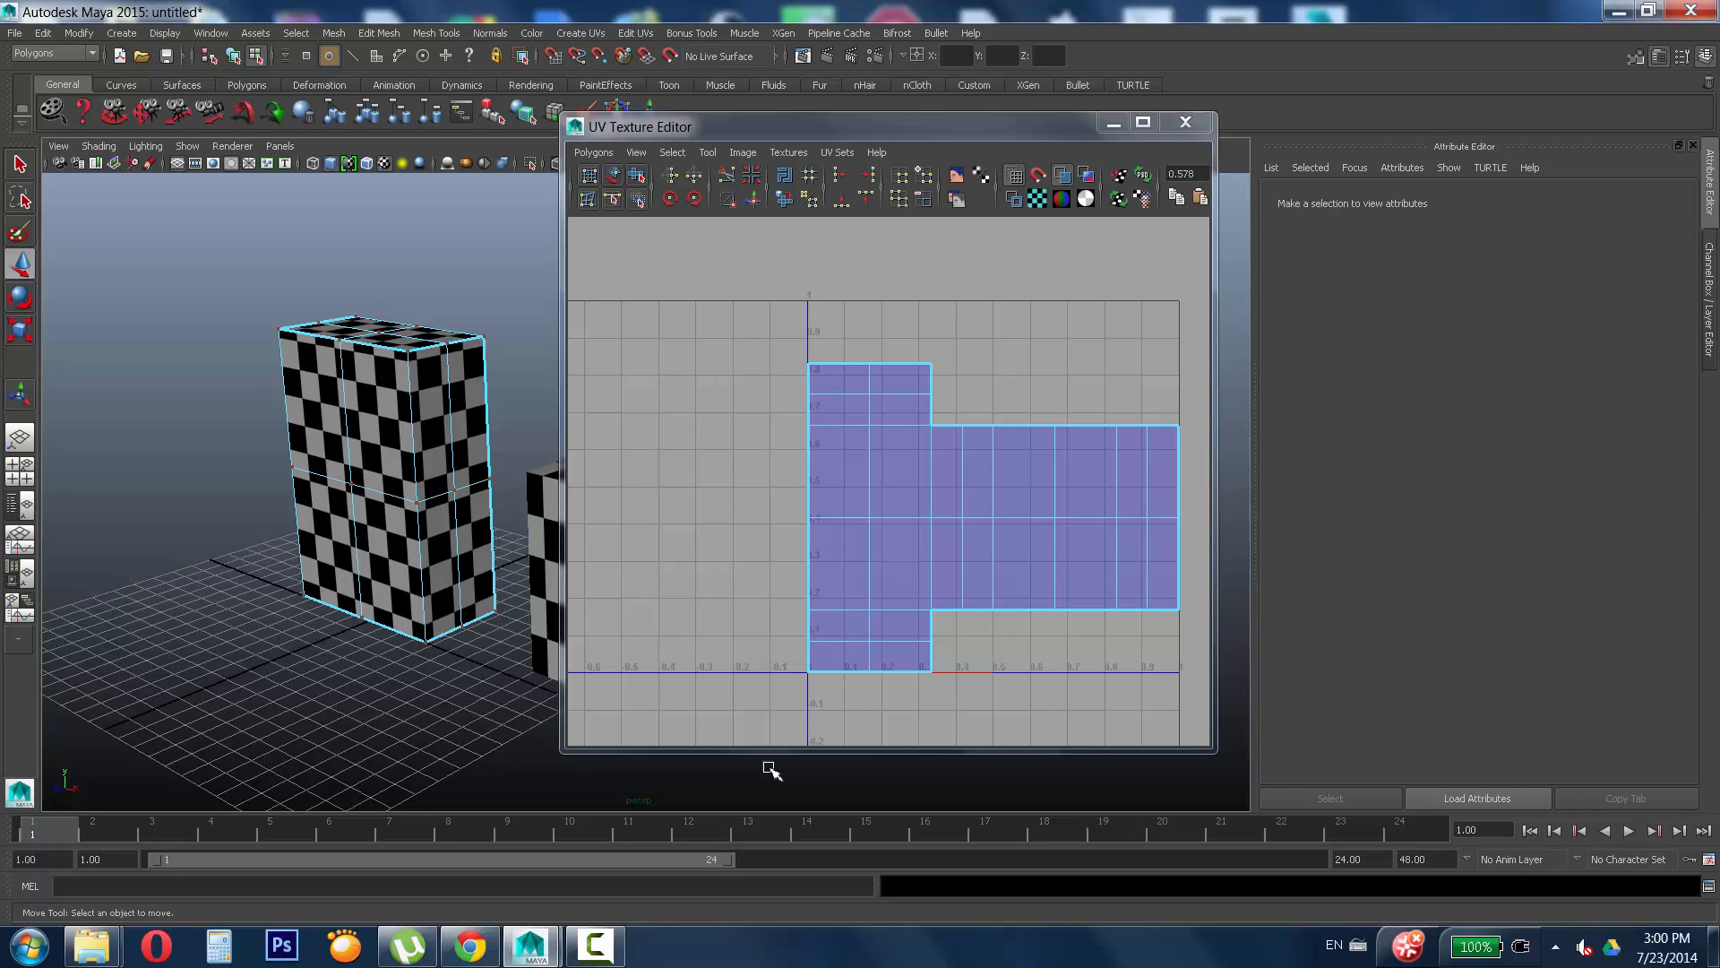
alt+drag(464, 607, 423, 610)
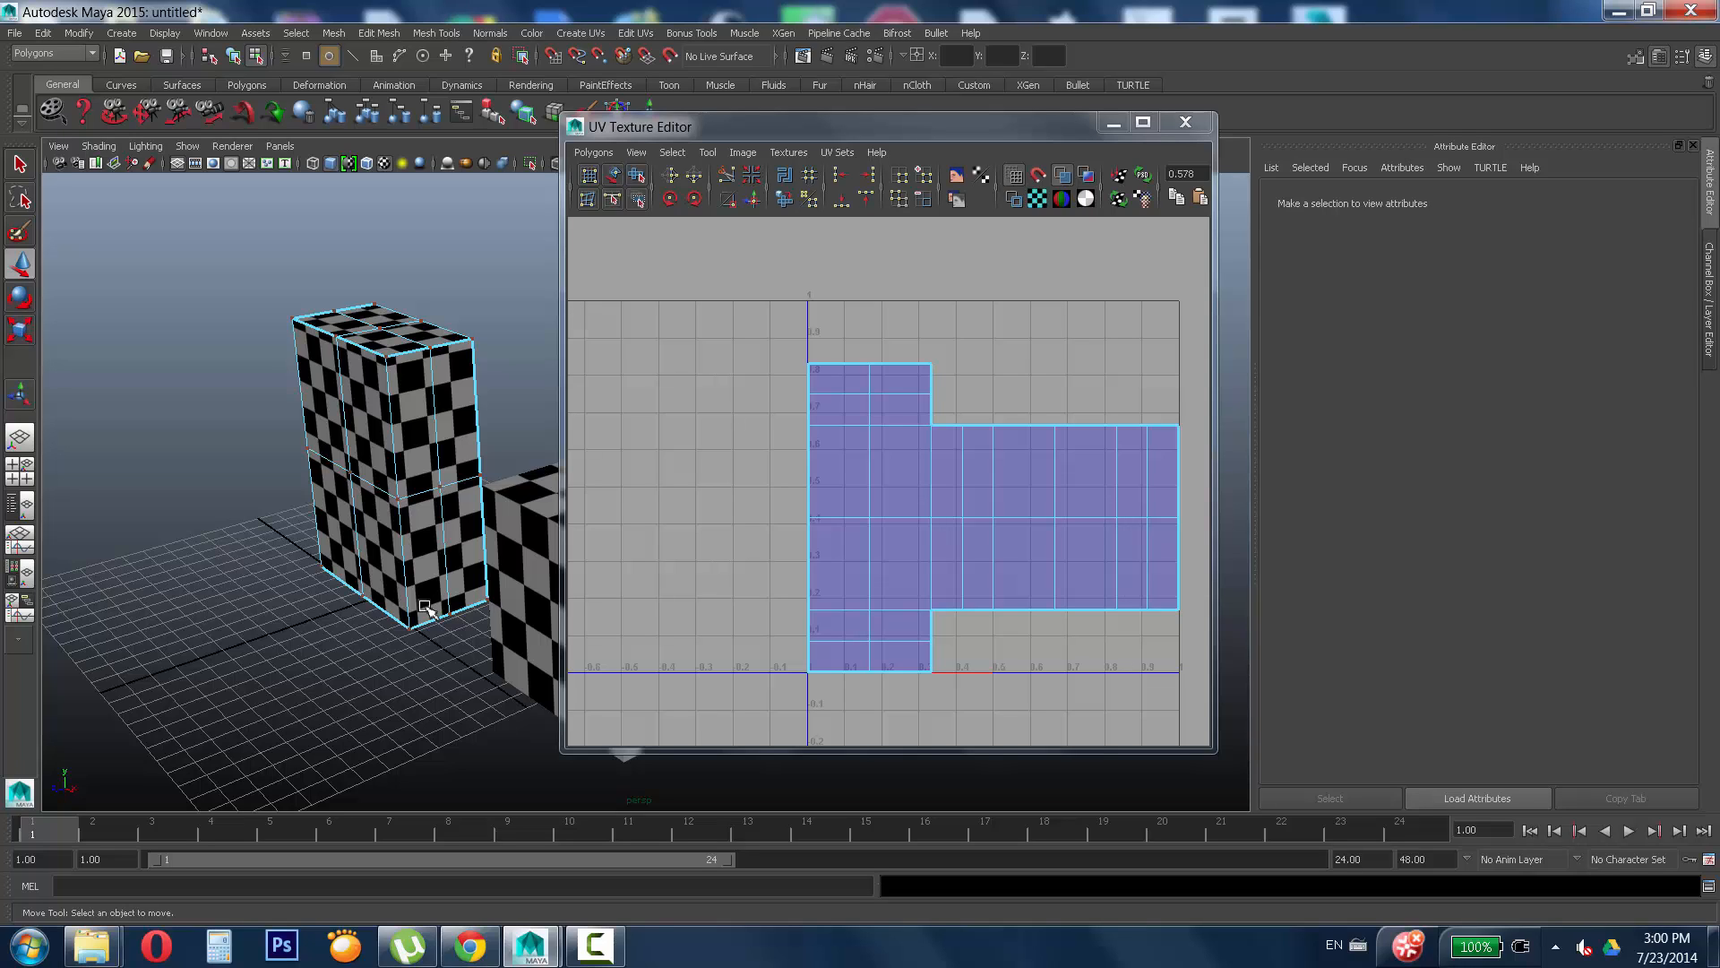
key(ctrl+F9)
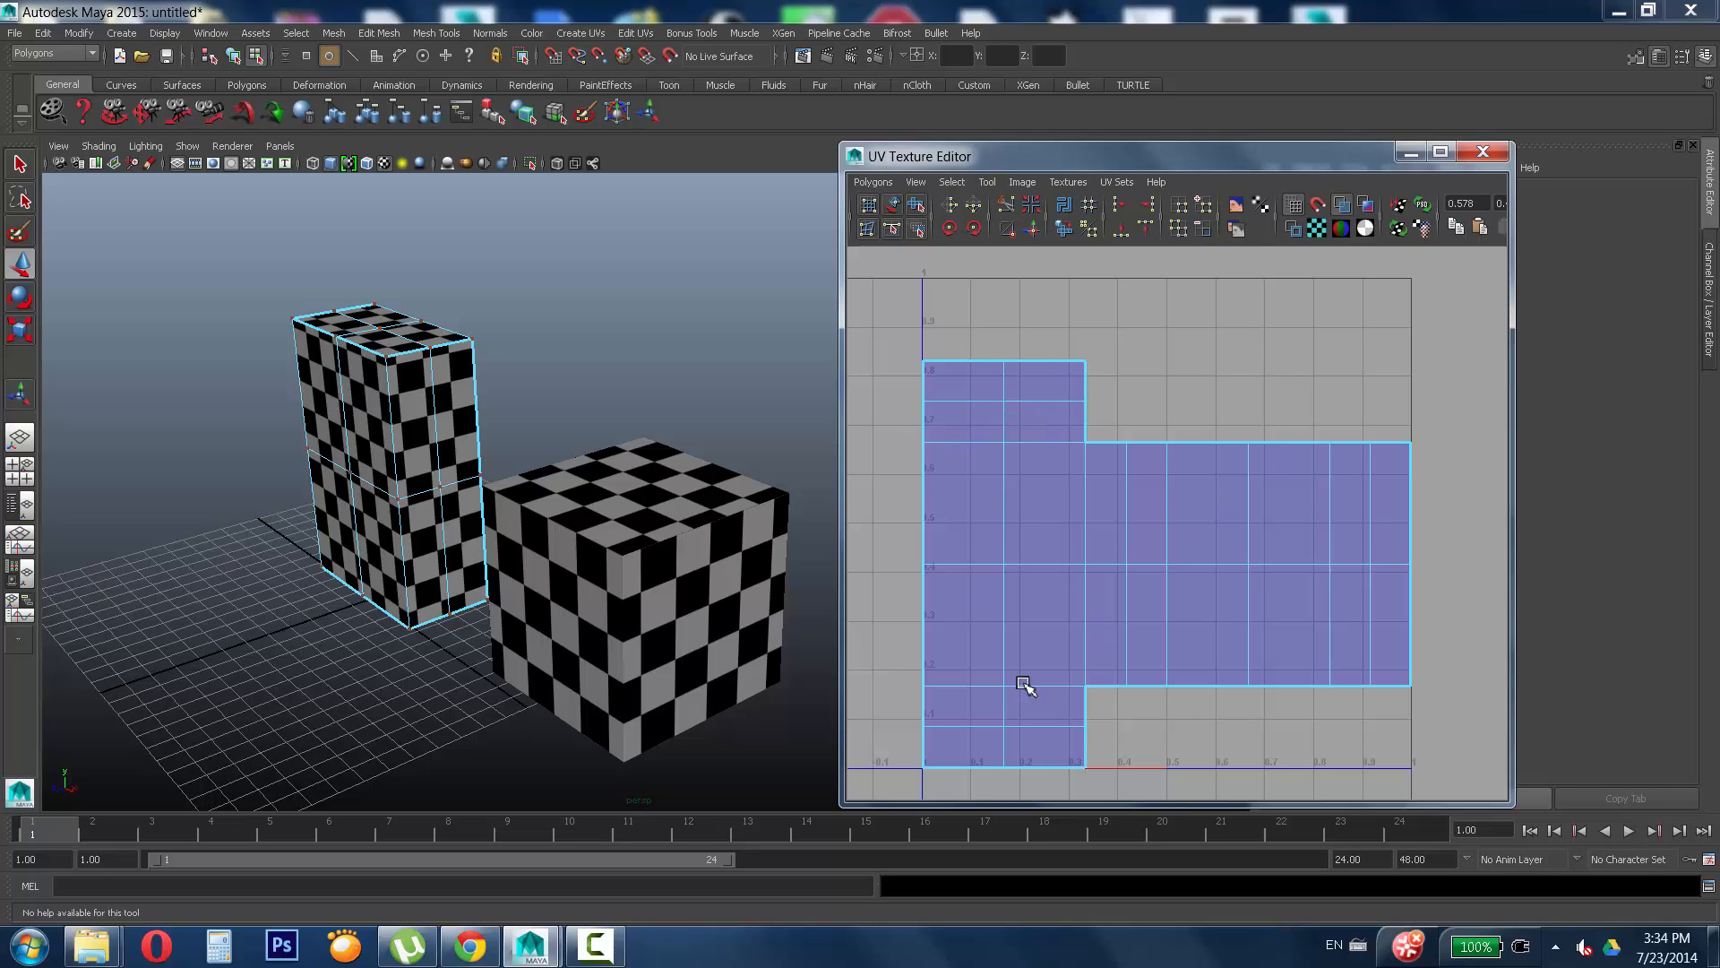
drag(884, 328, 1166, 502)
right_drag(1140, 463, 1202, 465)
drag(920, 345, 1523, 781)
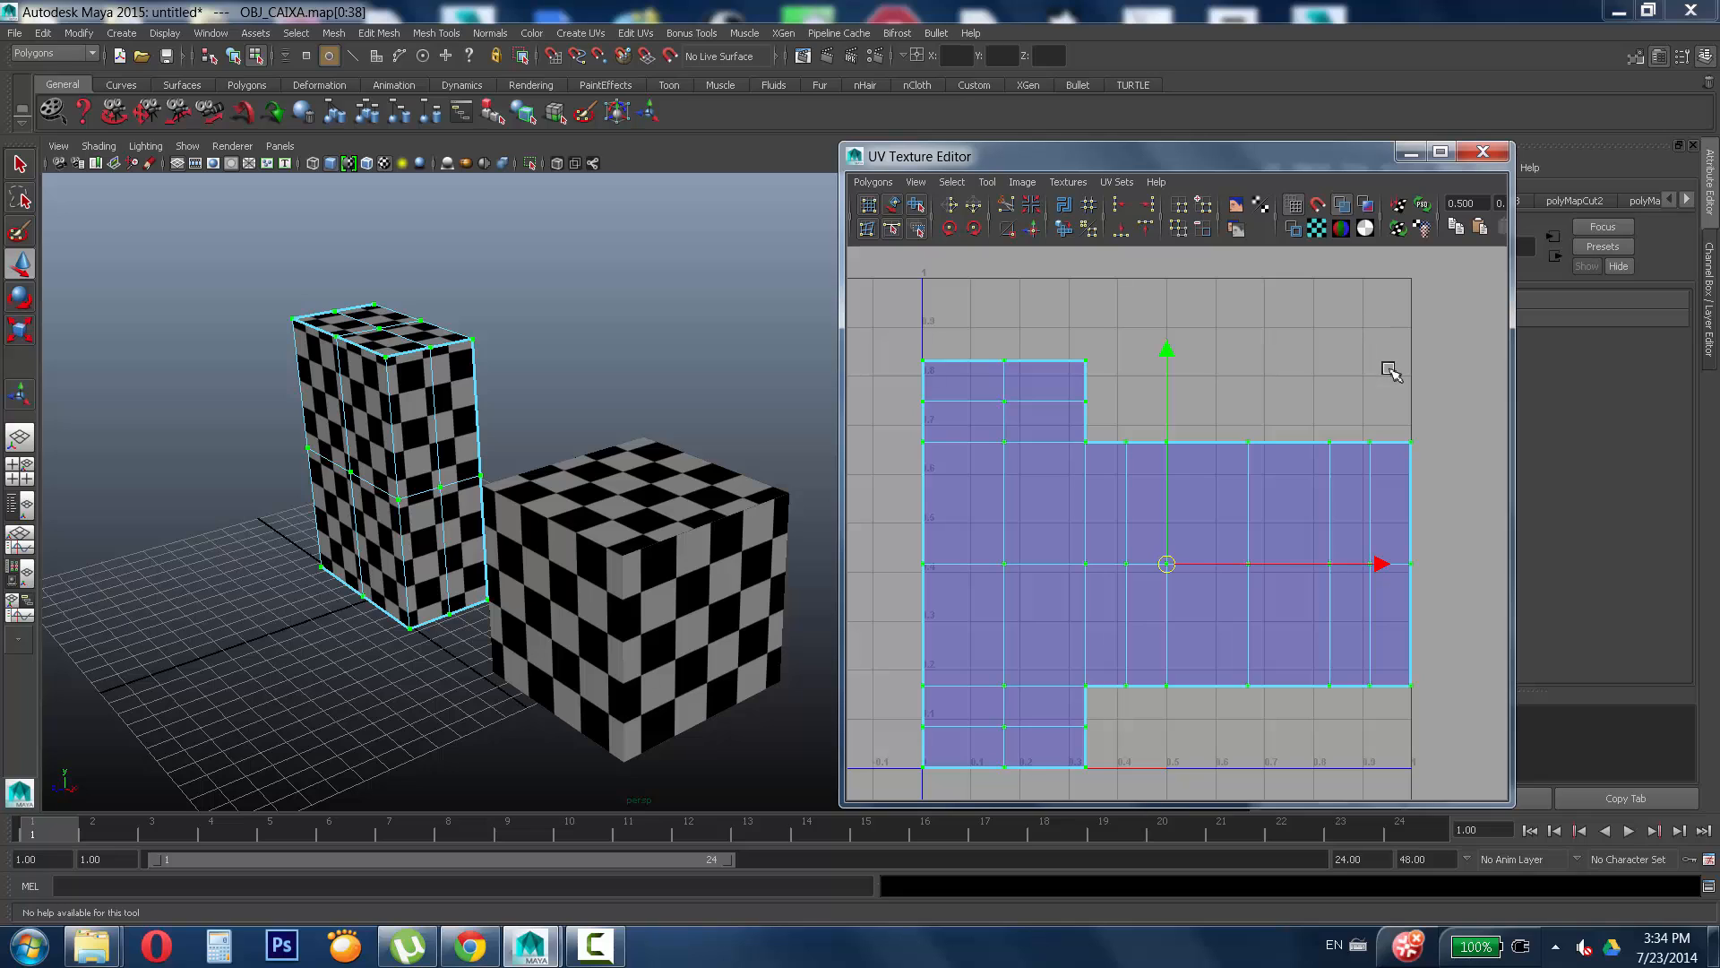
click(1468, 375)
Examine up close how the box's UV shell edges sit against the borders of the 0-to-1 UV square.
alt+right_drag(1306, 442, 1006, 568)
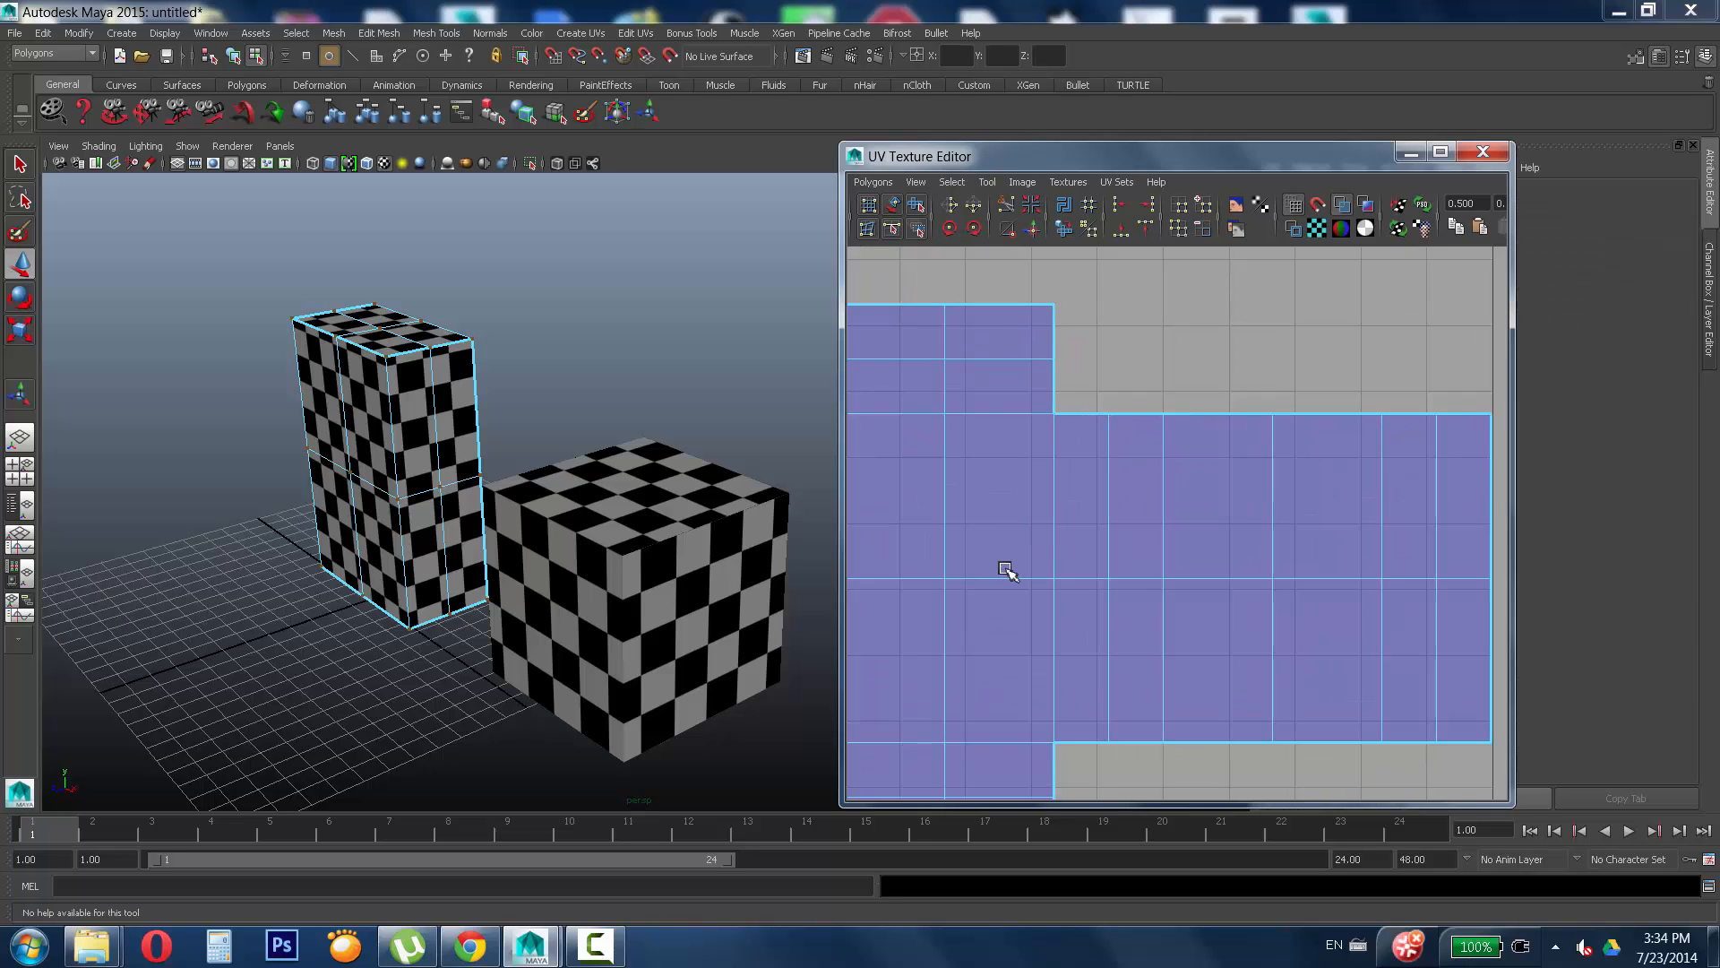
alt+middle_drag(1006, 568, 1290, 367)
alt+right_drag(1291, 367, 998, 542)
alt+middle_drag(998, 541, 900, 403)
alt+right_drag(901, 403, 1719, 371)
alt+middle_drag(1019, 497, 1181, 614)
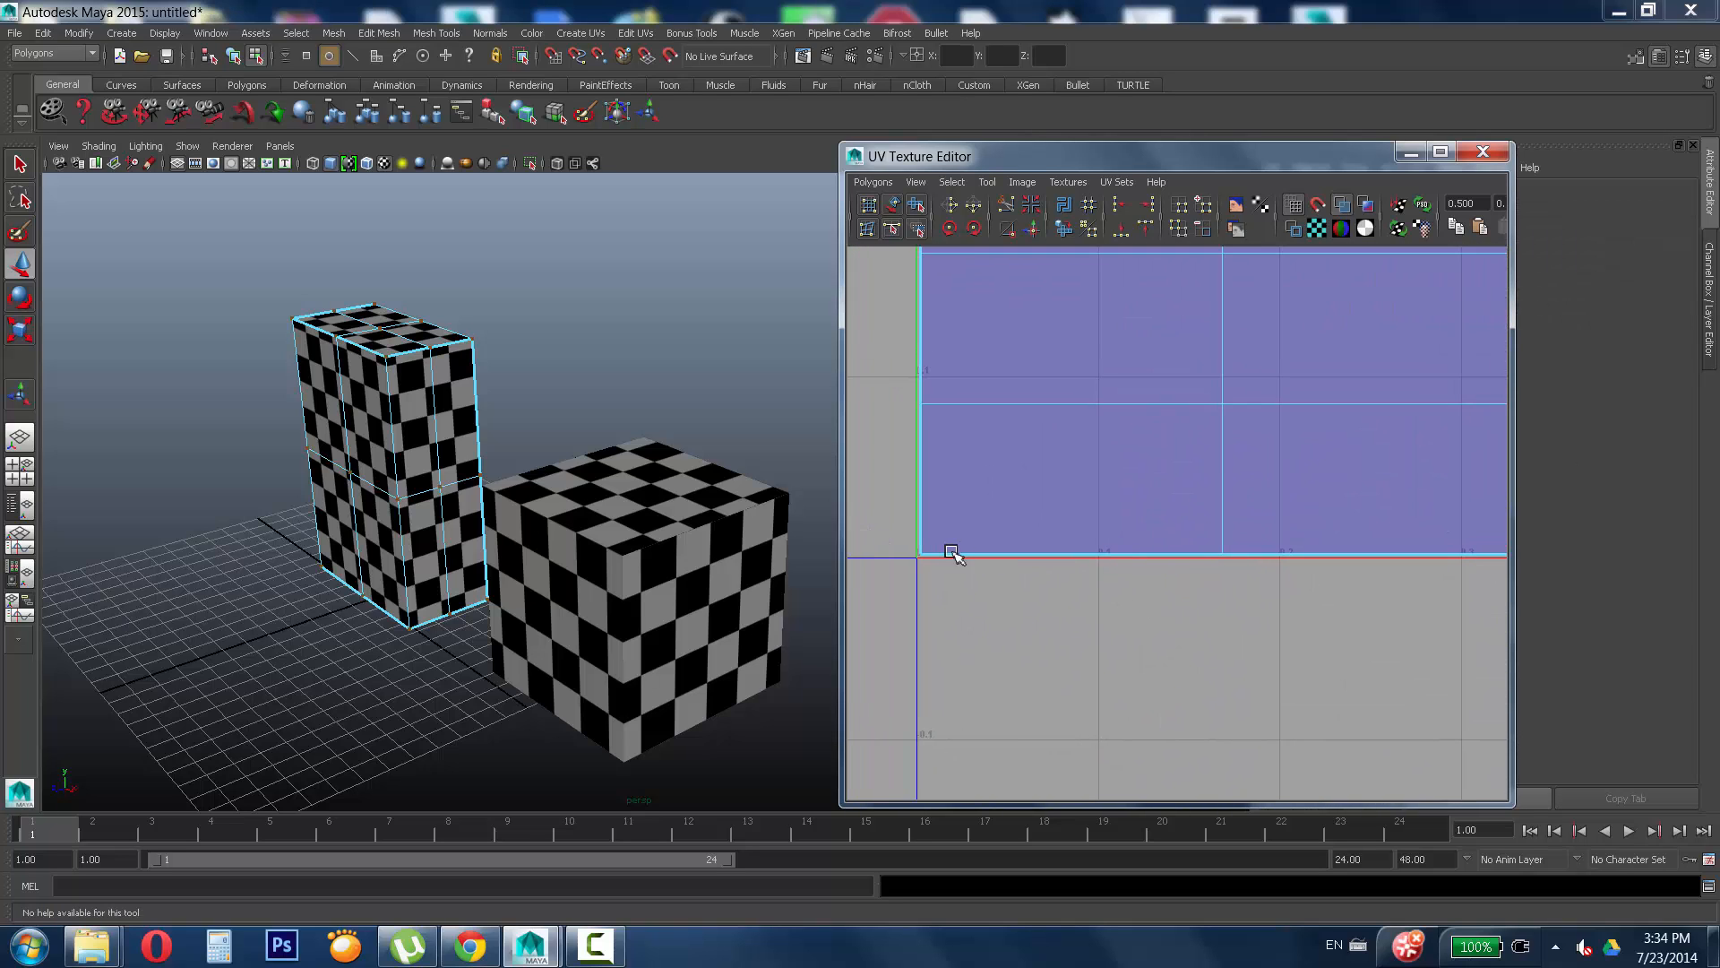
alt+right_drag(952, 552, 942, 602)
alt+middle_drag(1058, 570, 1142, 615)
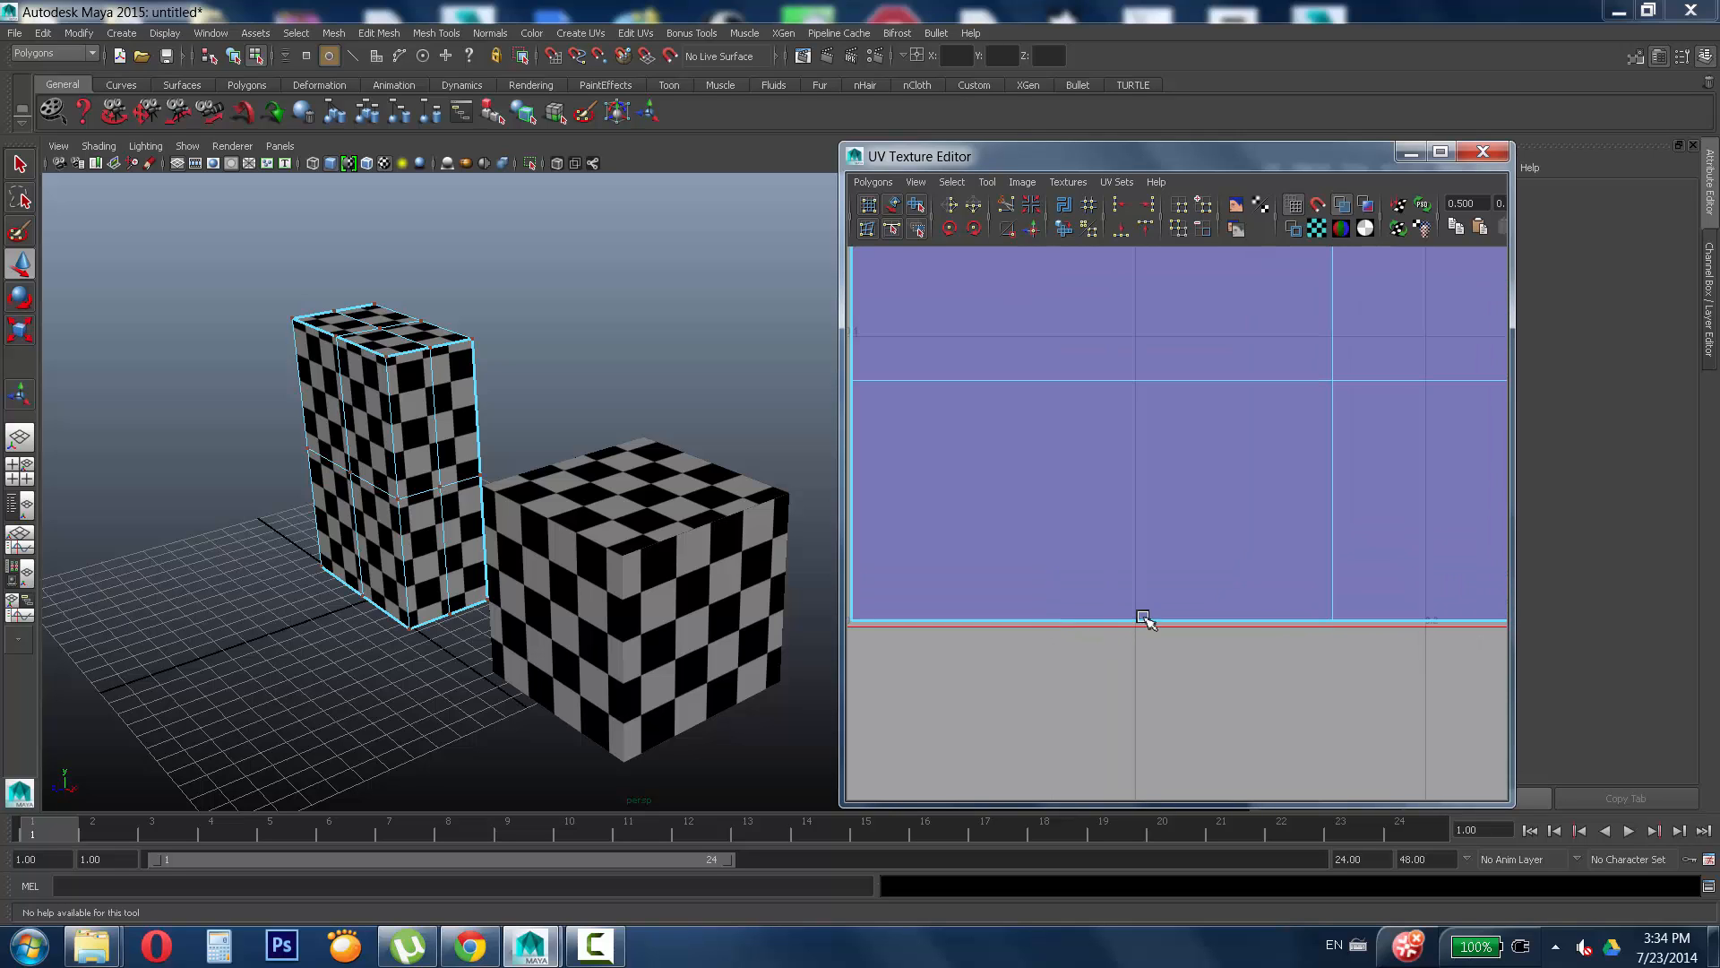
alt+middle_drag(1076, 515, 1127, 565)
alt+right_drag(1127, 563, 972, 573)
alt+middle_drag(1266, 586, 1191, 759)
alt+right_drag(1282, 538, 1050, 529)
alt+middle_drag(1276, 424, 1098, 562)
alt+right_drag(1039, 487, 941, 489)
alt+middle_drag(1152, 464, 1103, 489)
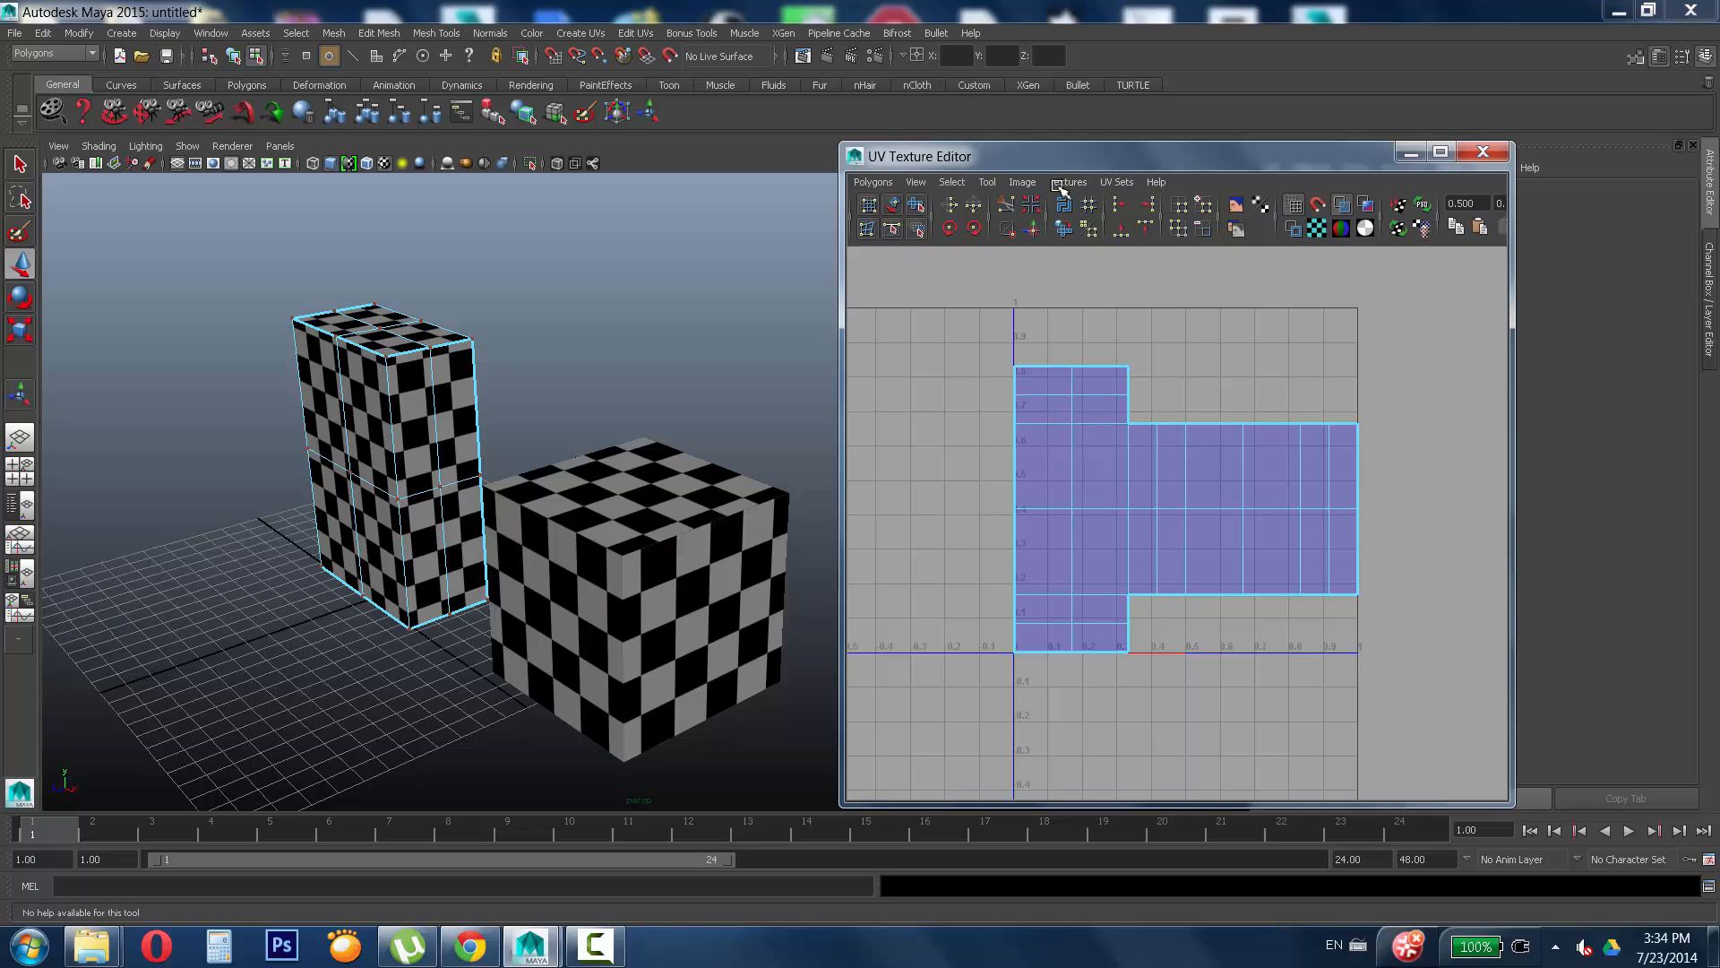
Select all UVs of the box's shell and scale them down uniformly by a small amount.
right_drag(1110, 445, 1165, 435)
drag(951, 330, 1483, 752)
key(ctrl+r)
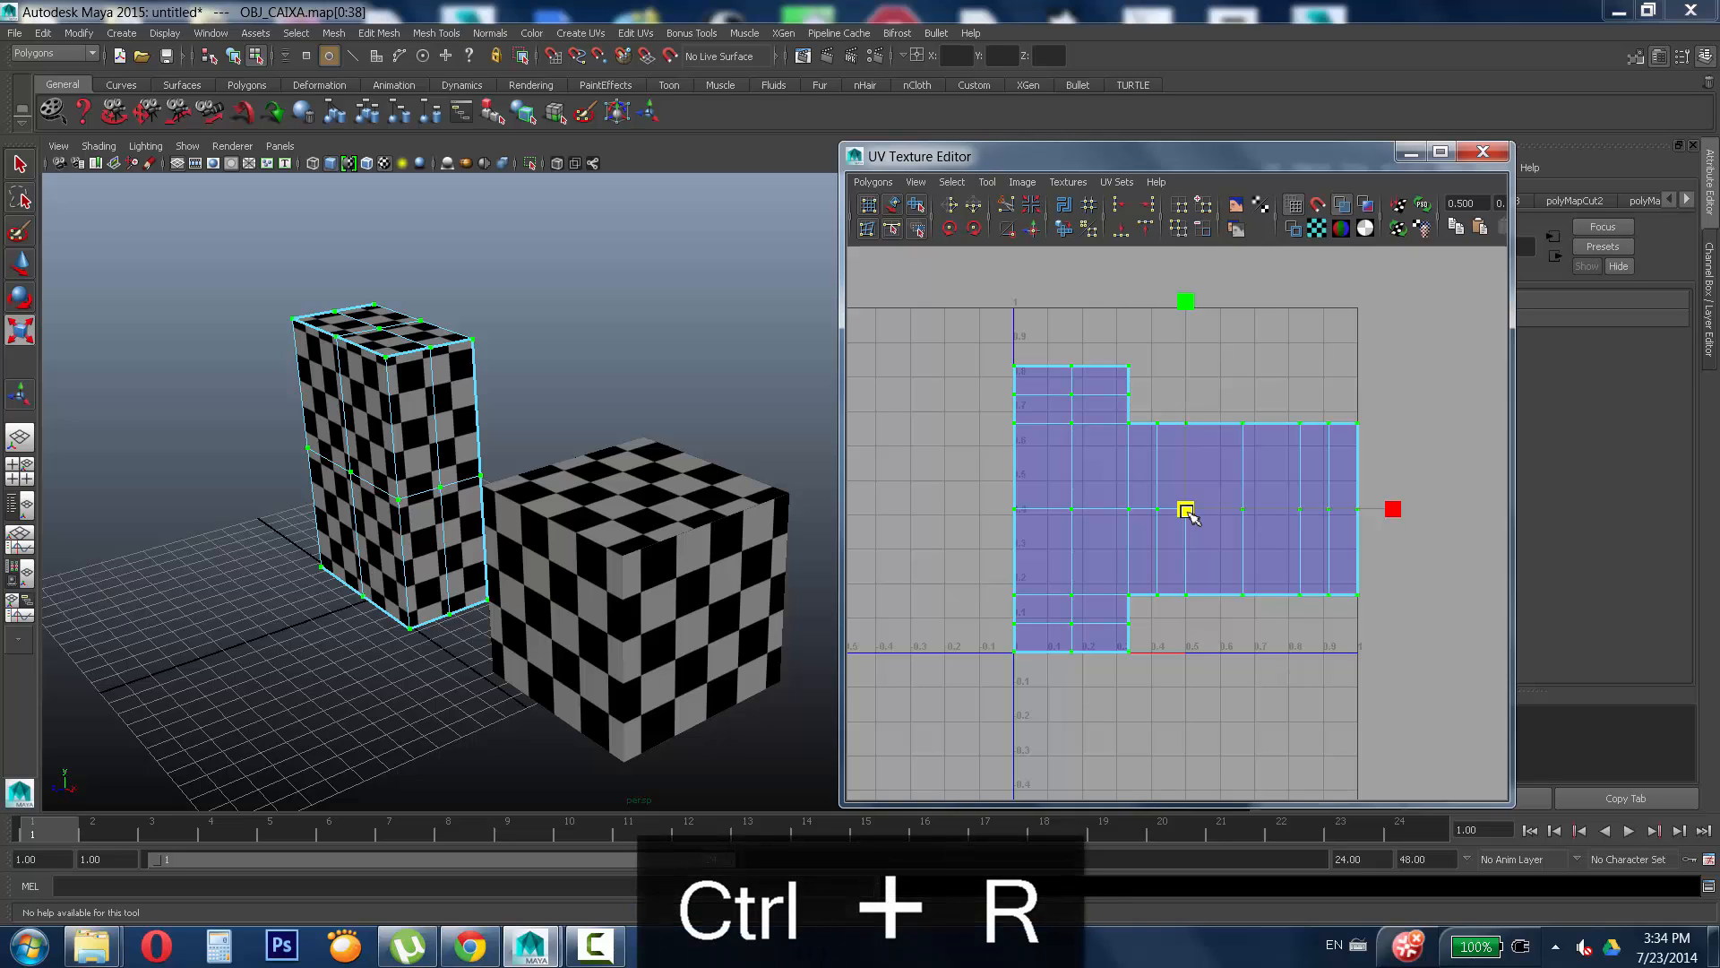
drag(1187, 511, 1182, 511)
Try narrowing the box's UV shell horizontally only, and undo that scaling.
drag(1390, 511, 1360, 507)
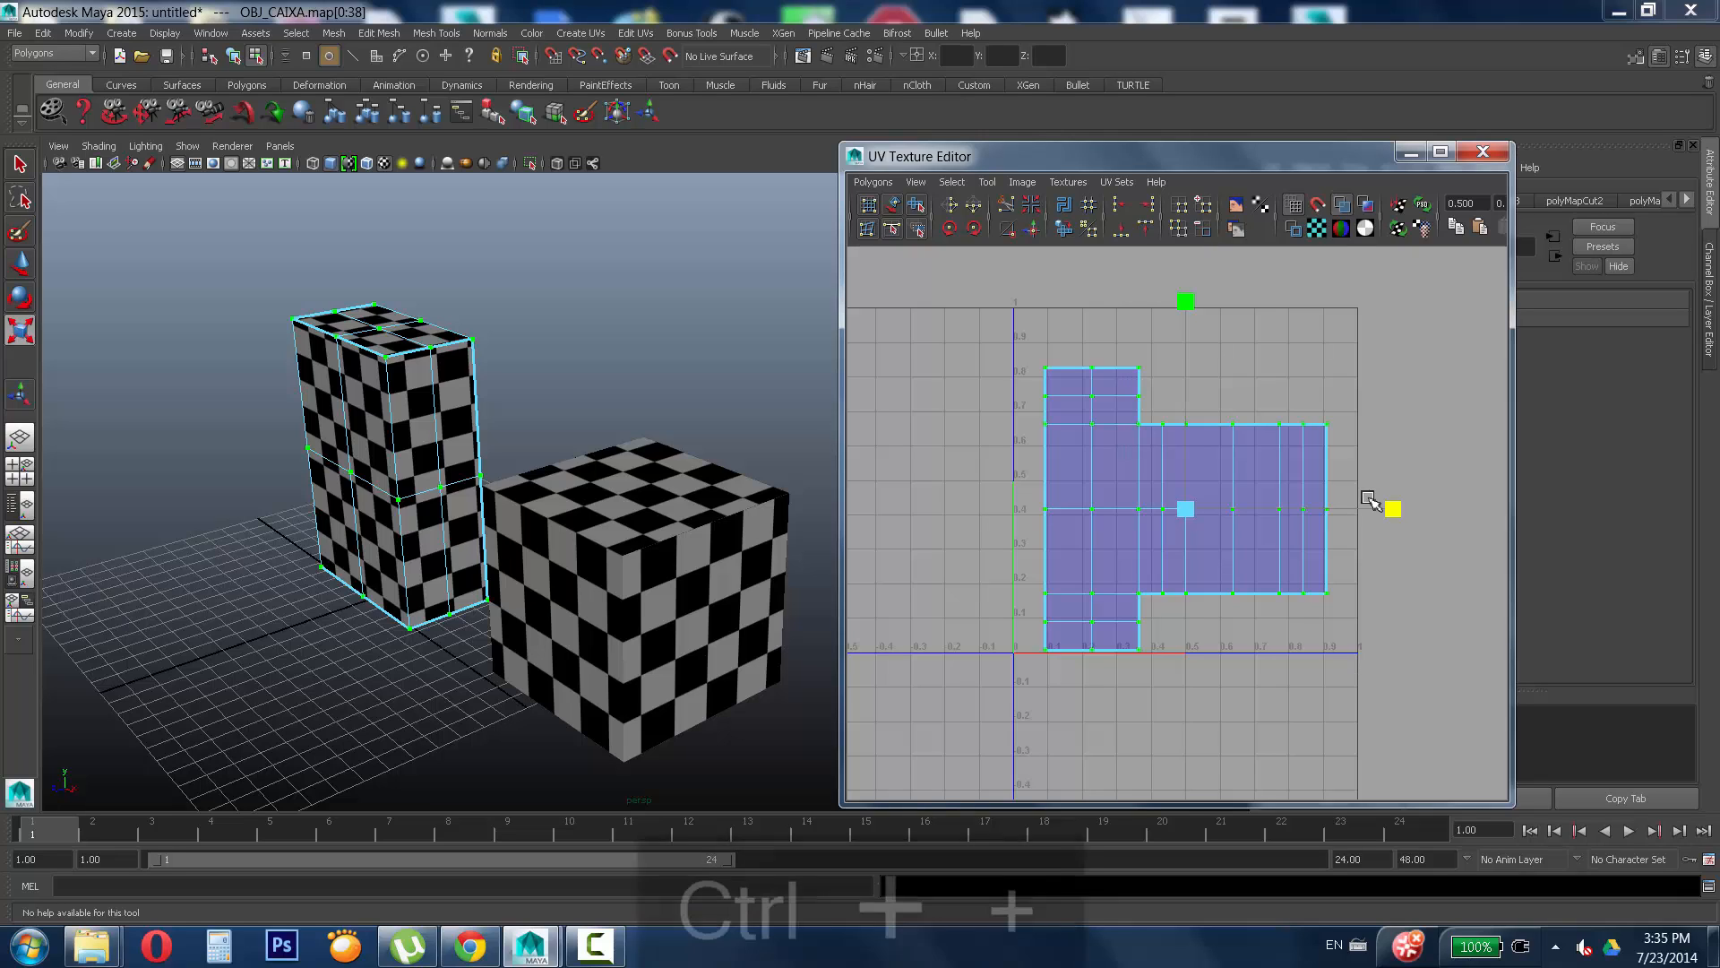
click(1363, 395)
key(ctrl+z)
key(ctrl+z)
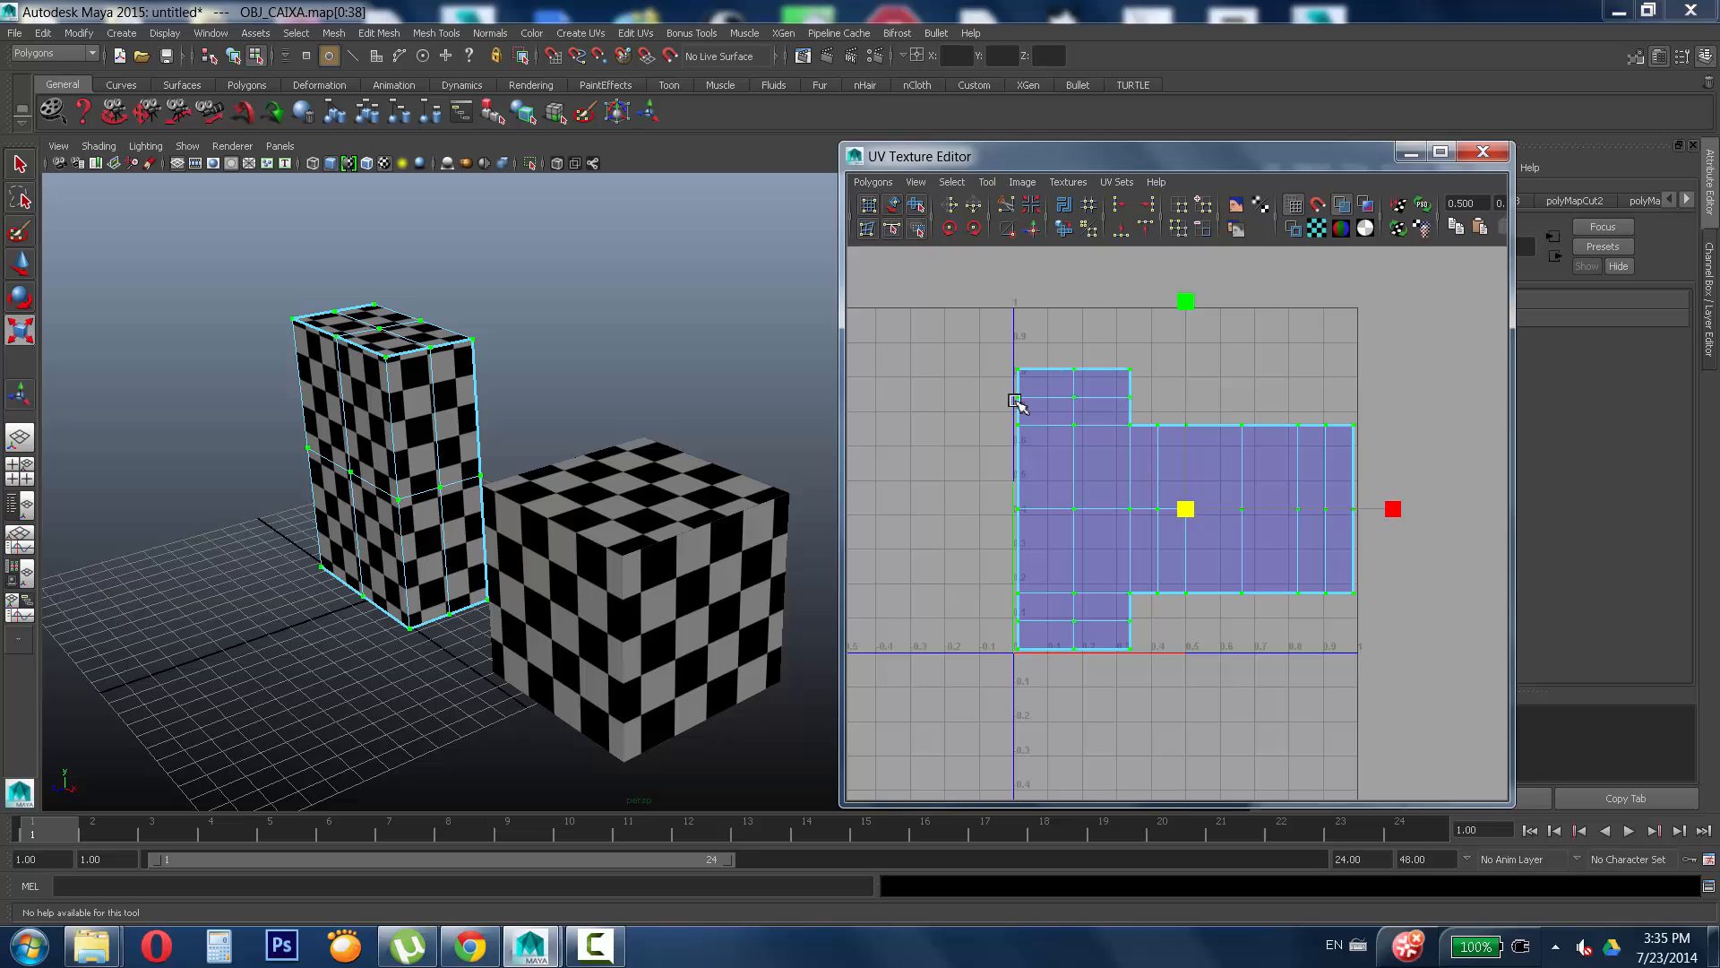
Undo and reapply the slight uniform scaling, leaving the shell just inside the UV square, and clear the UV selection.
key(ctrl+z)
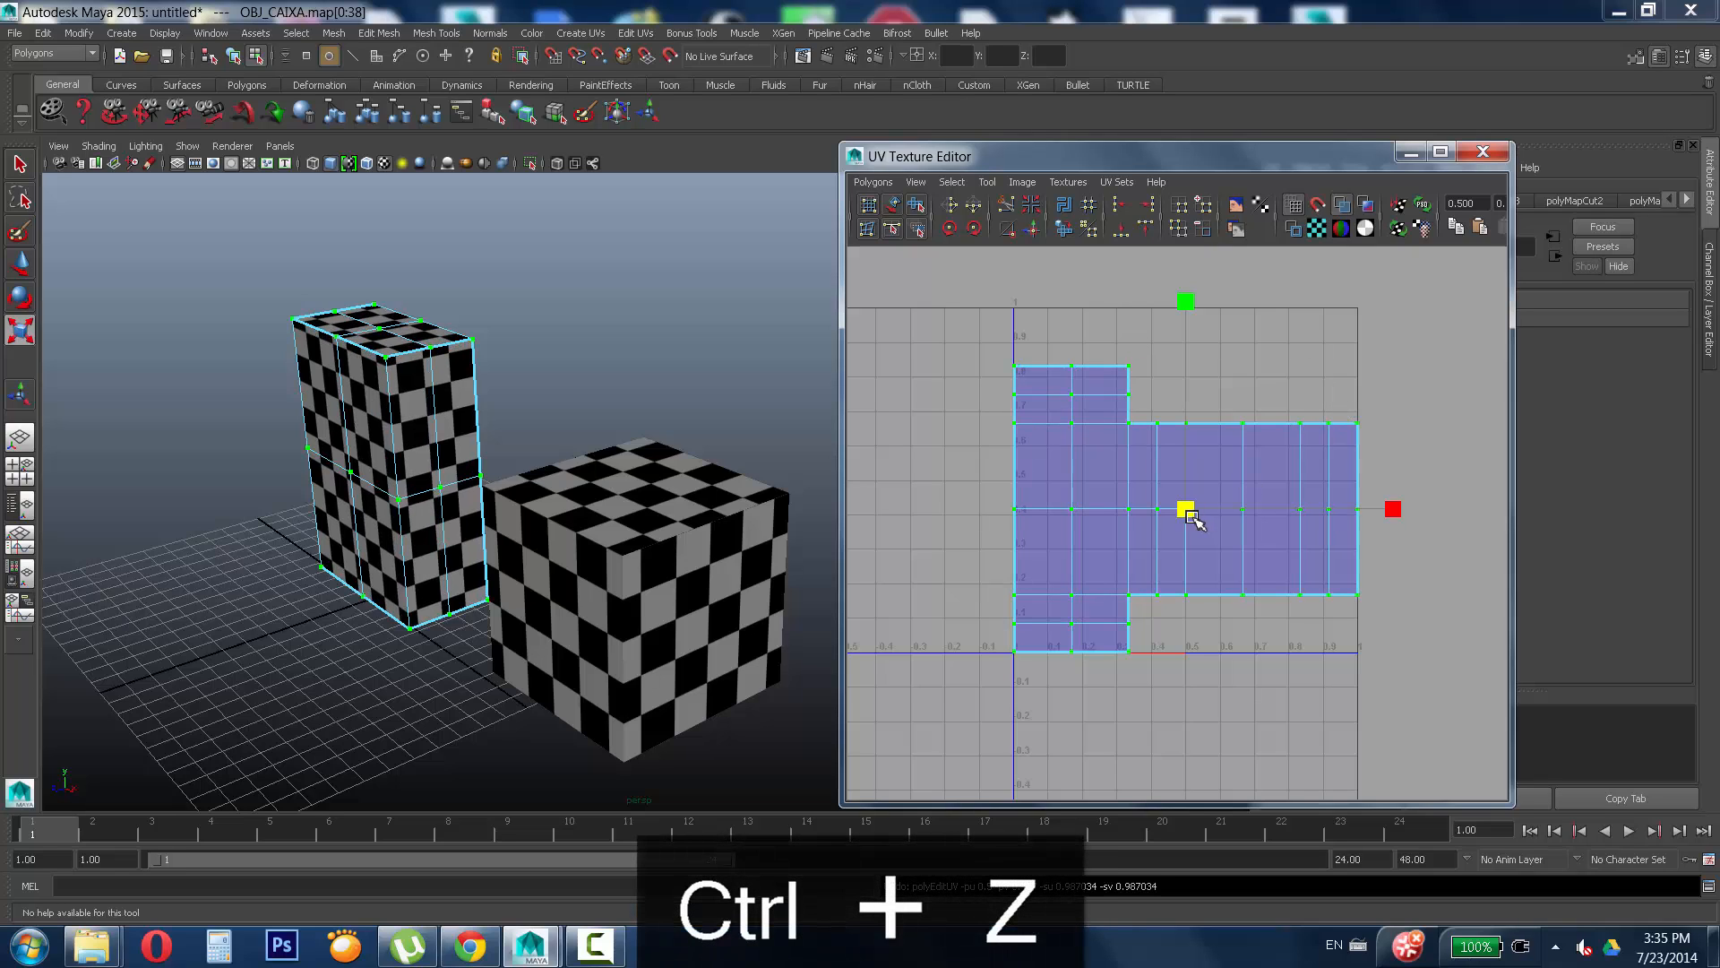
key(ctrl+z)
key(ctrl+z)
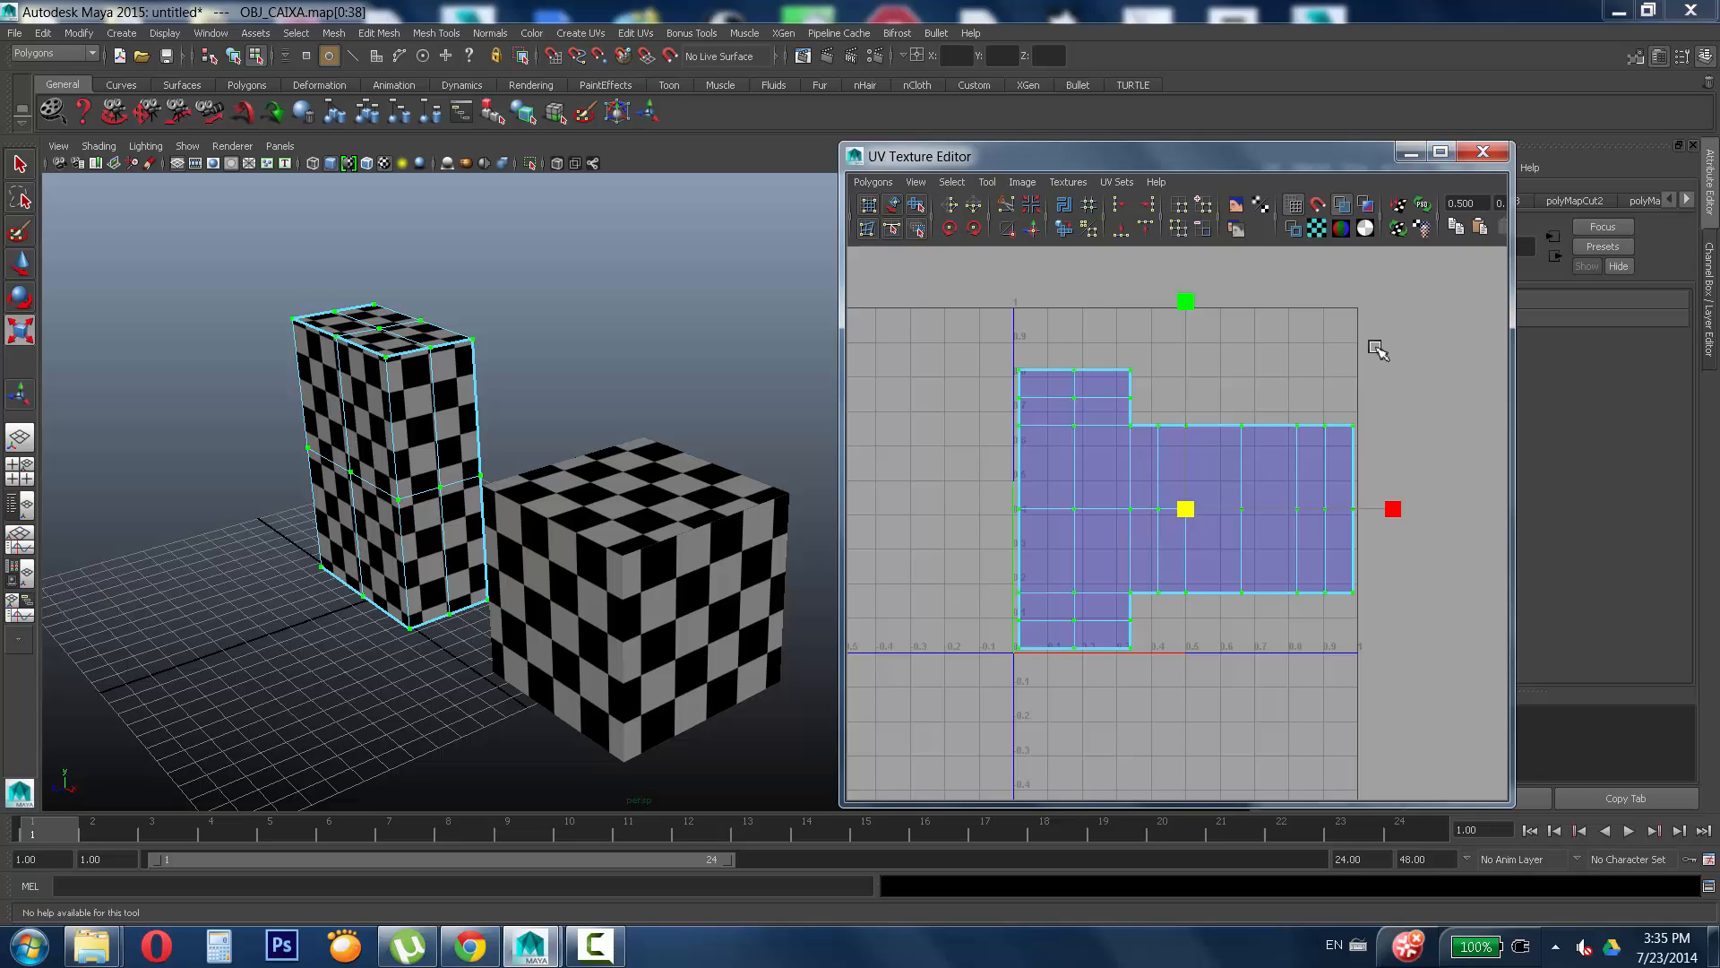
click(1306, 370)
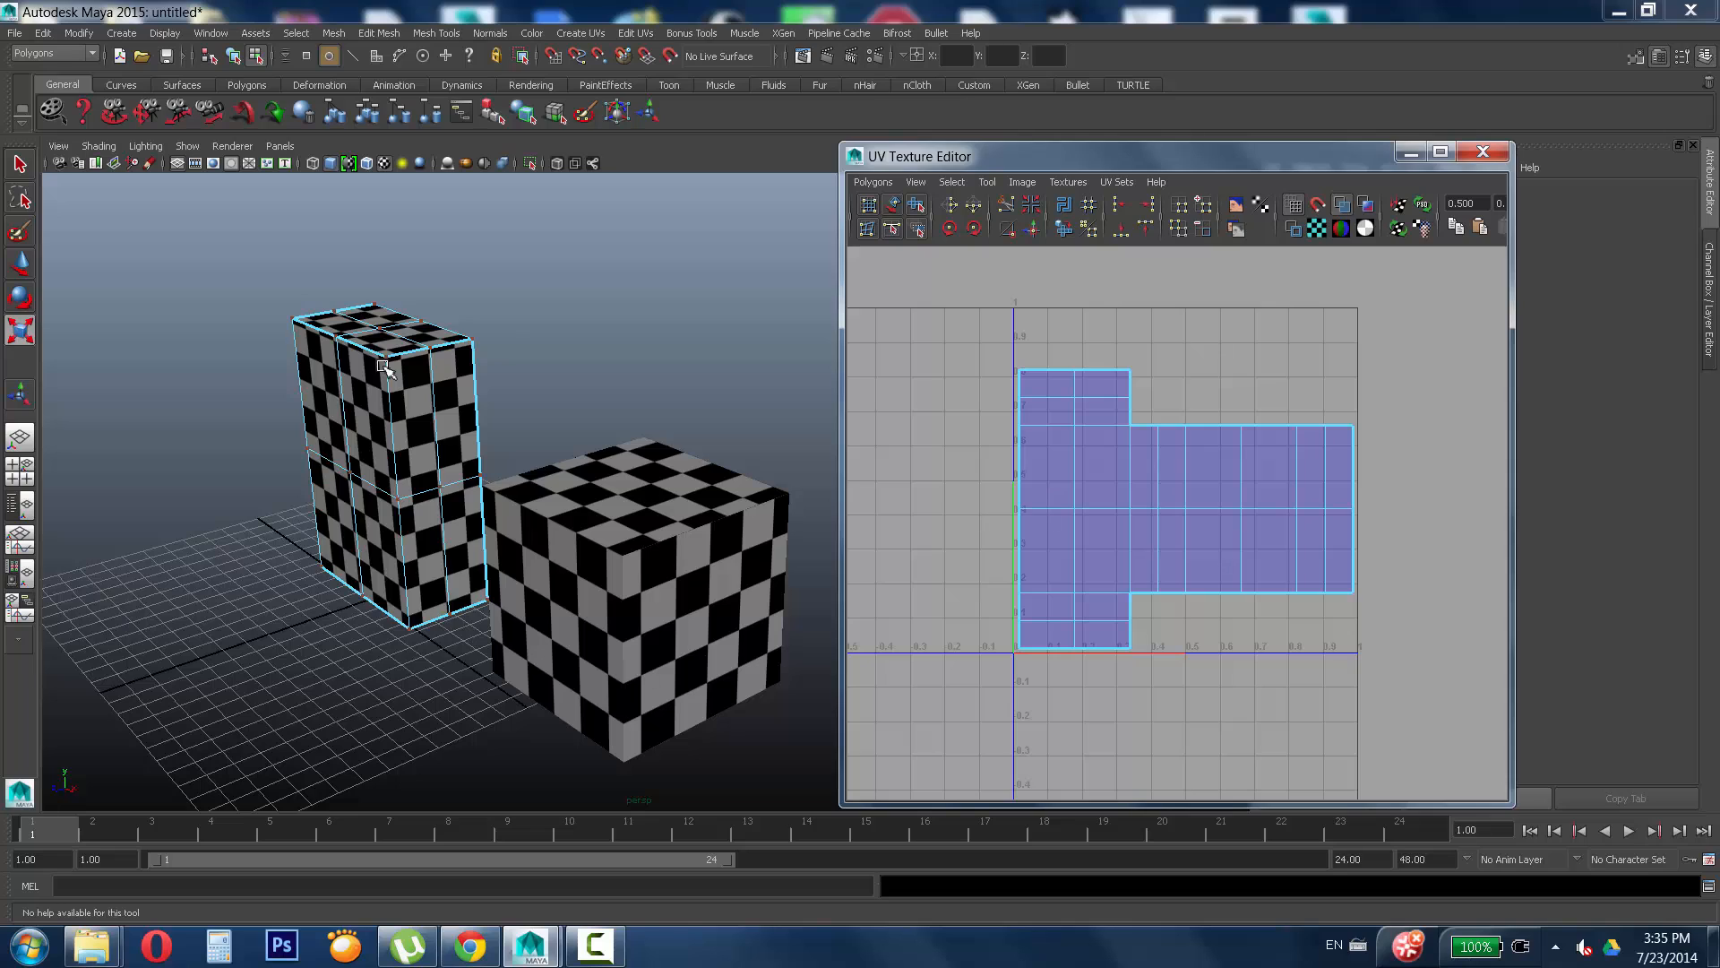
Return the tall checkered box to object selection and open its UV Snapshot settings beside the UV layout.
right_drag(385, 367, 541, 349)
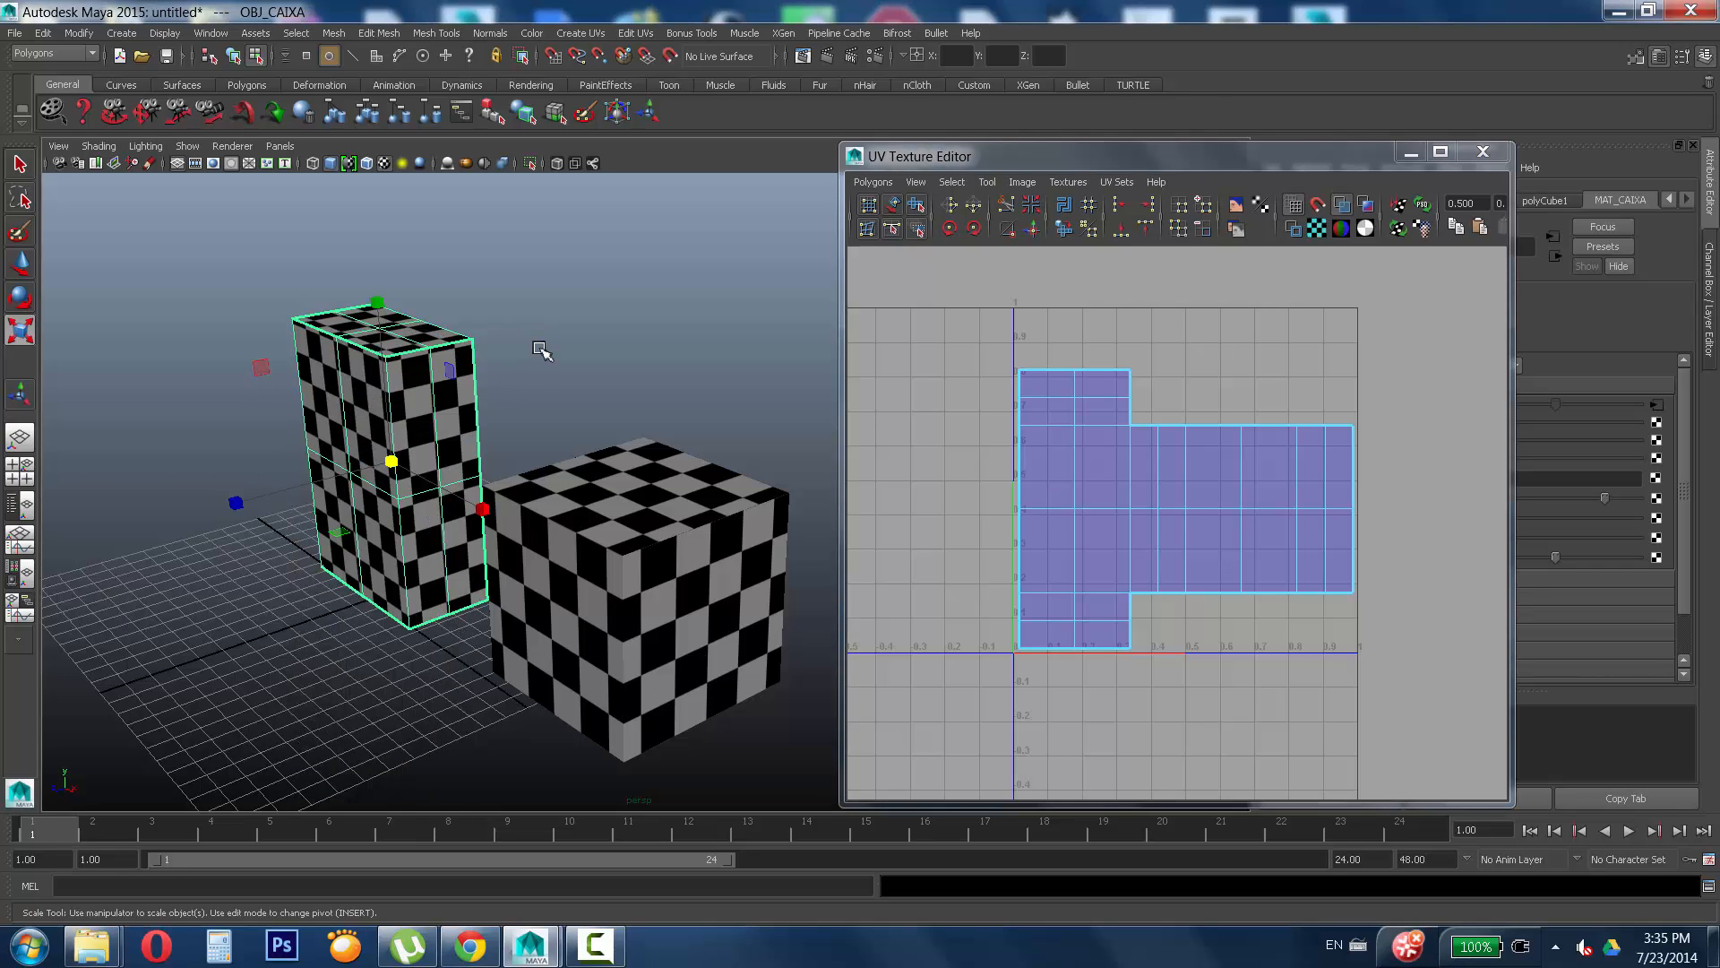
key(F8)
key(F8)
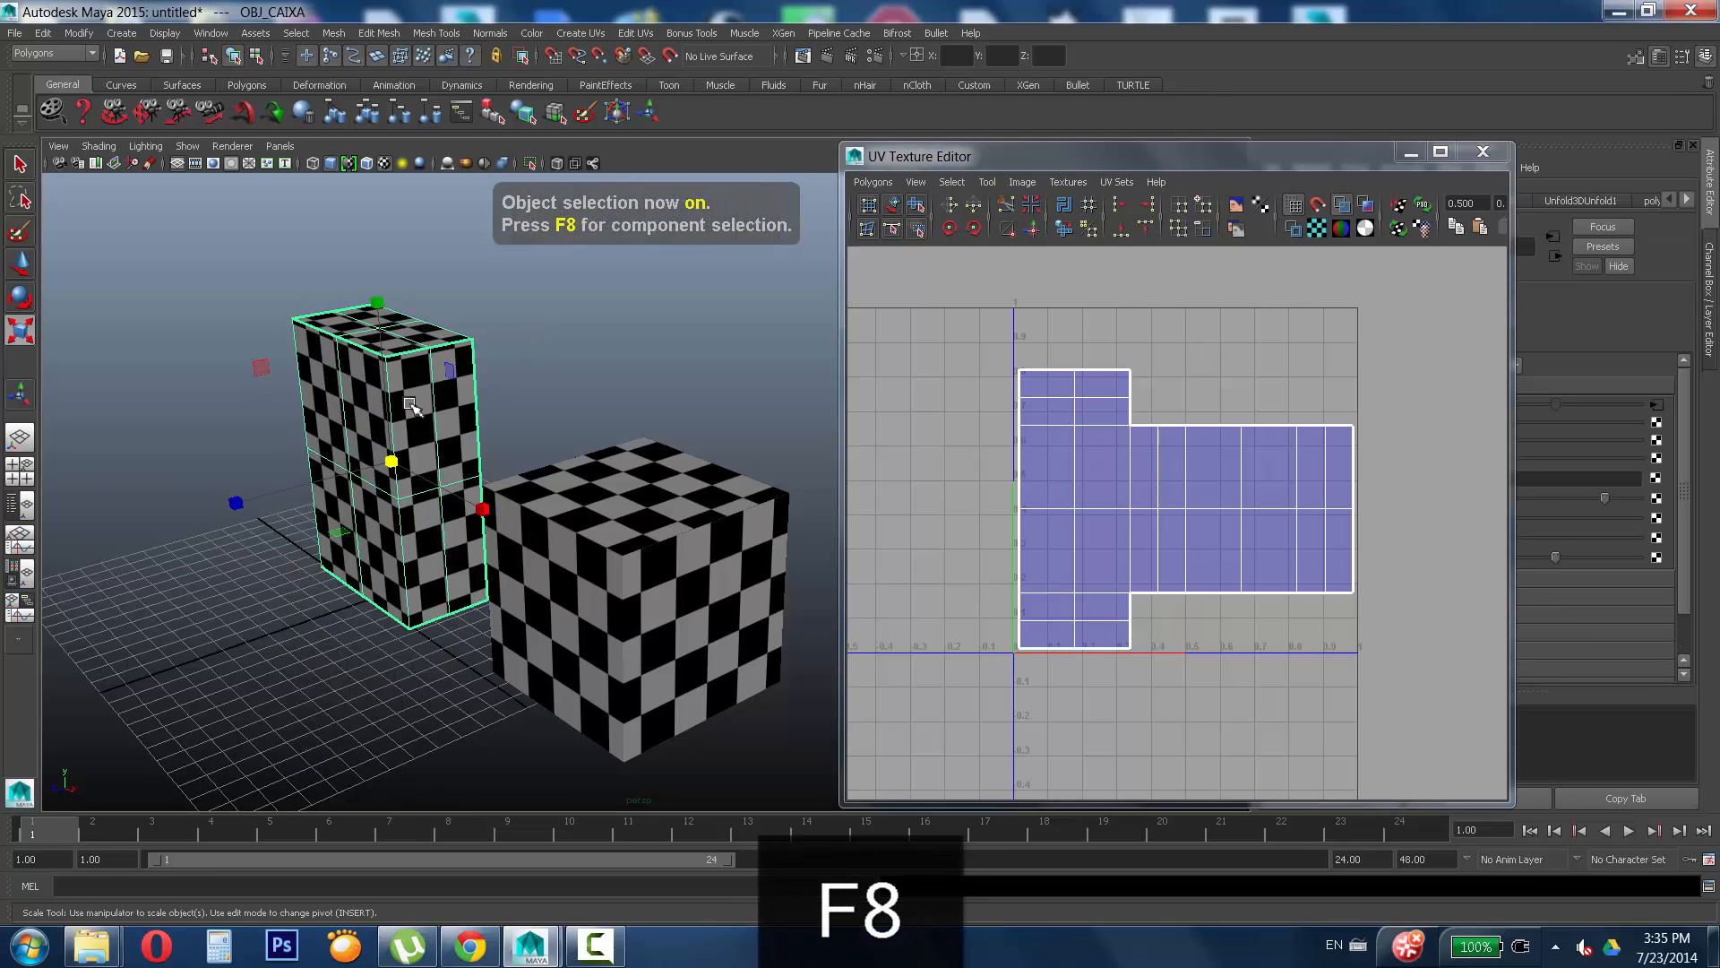
click(876, 182)
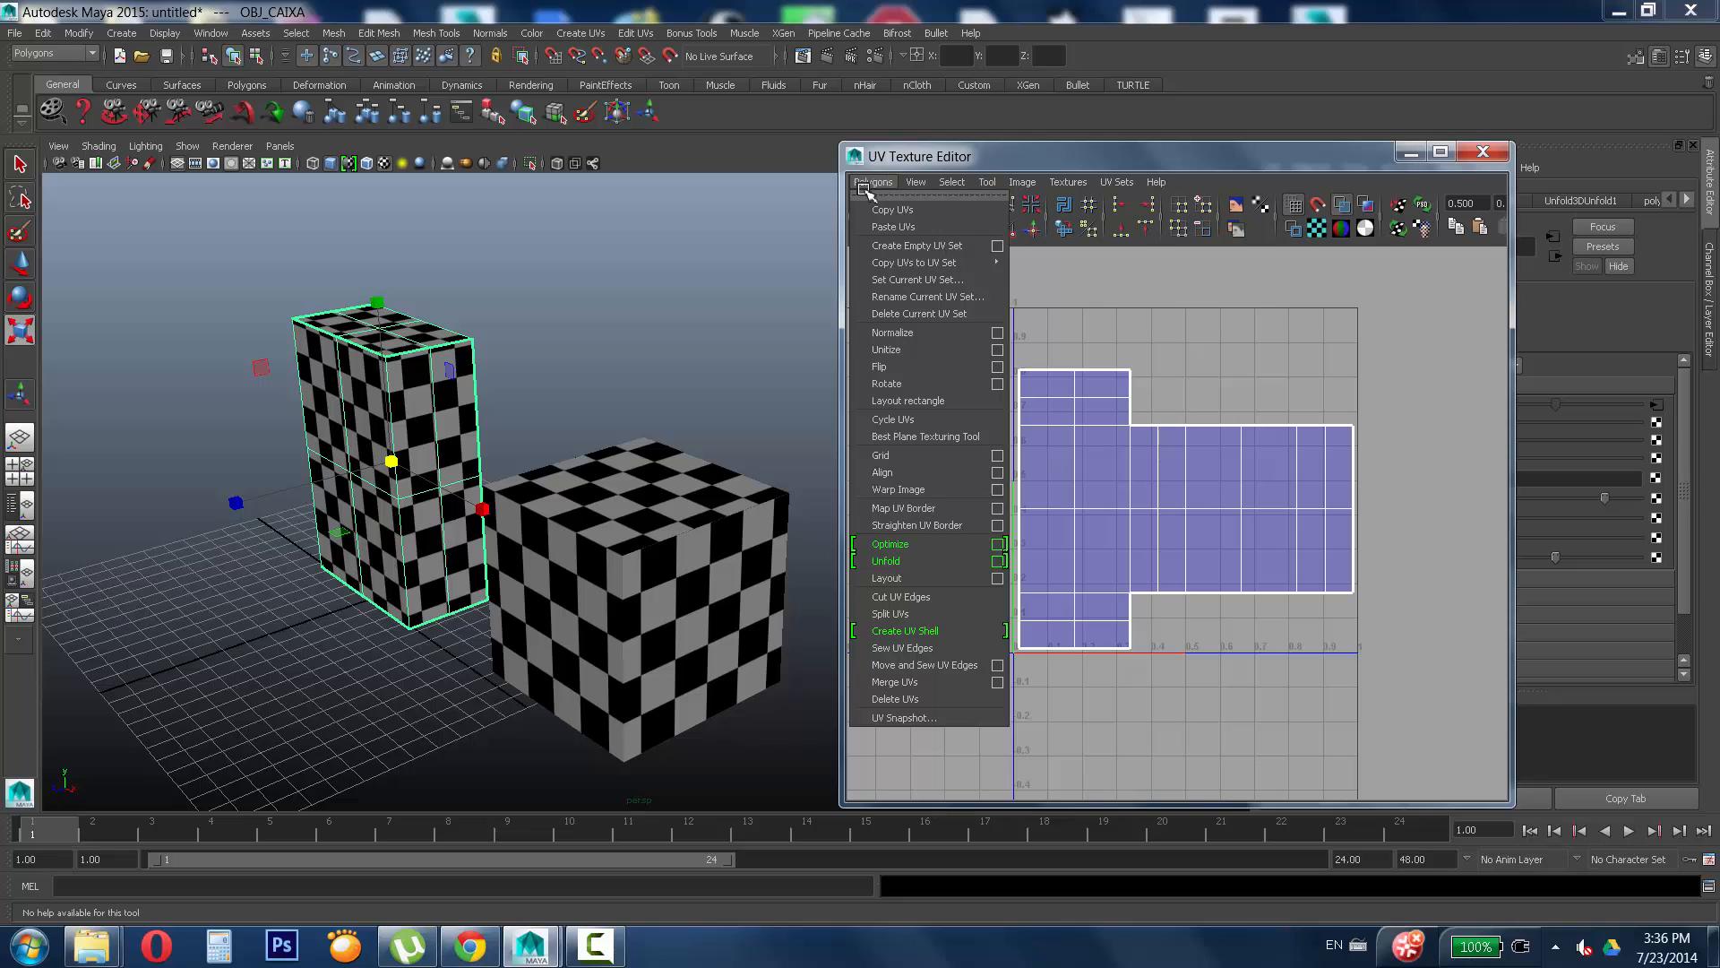
click(922, 718)
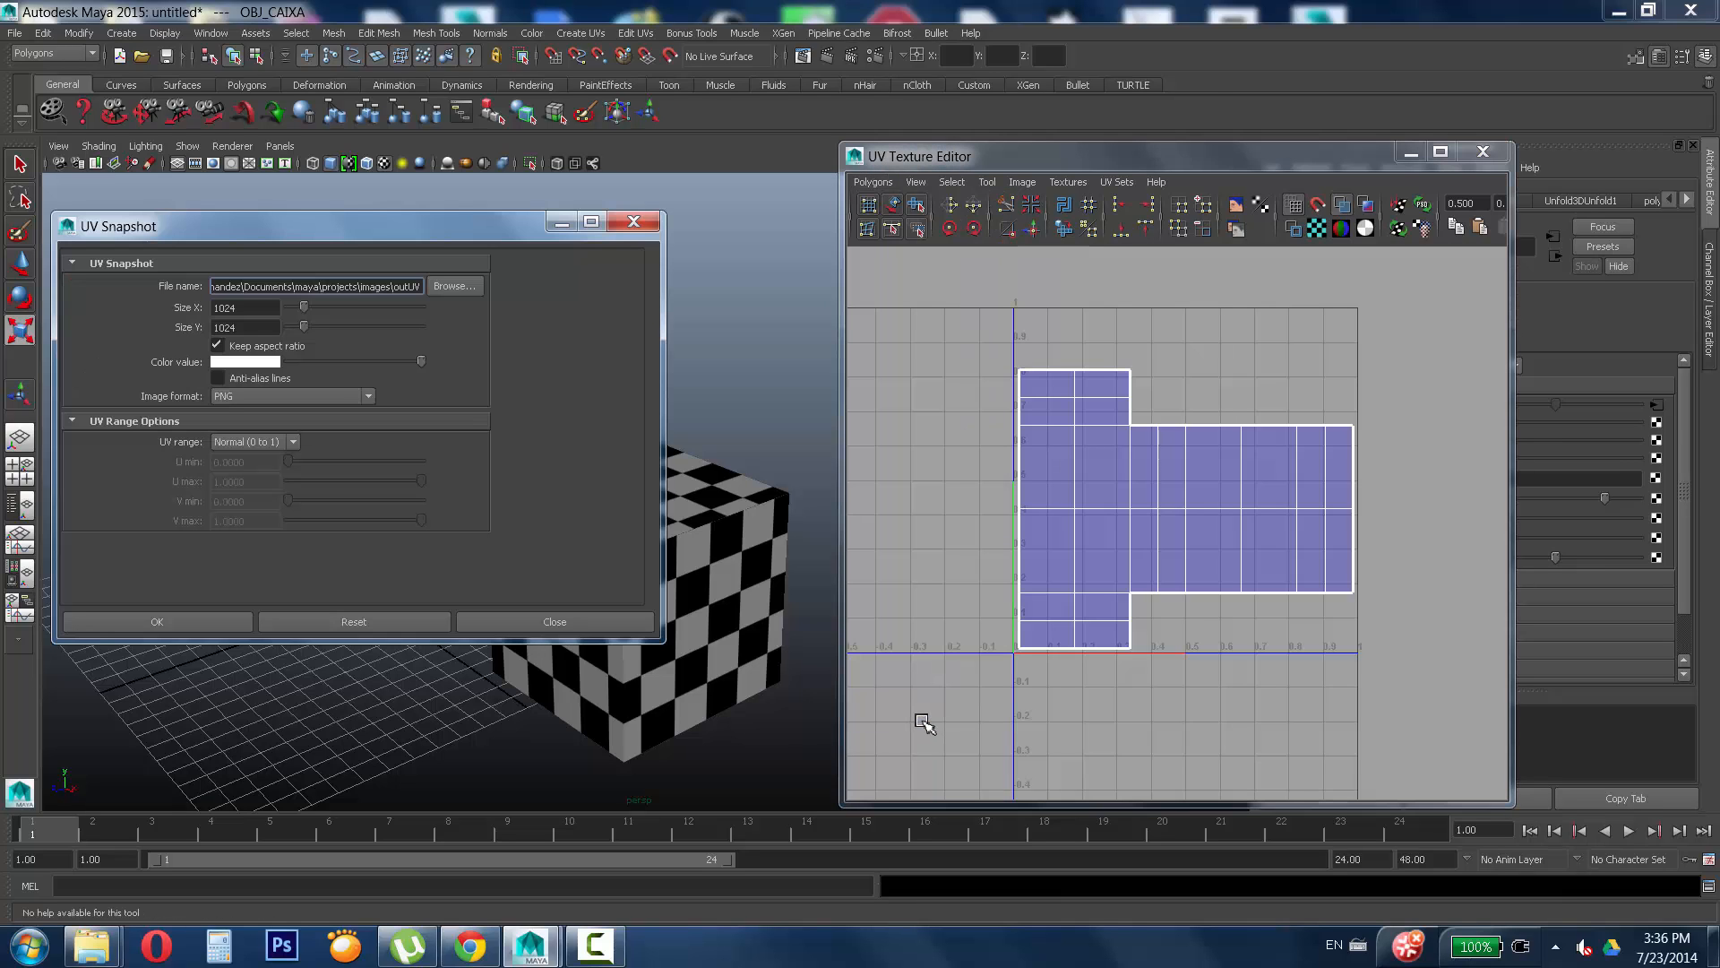
drag(501, 226, 751, 224)
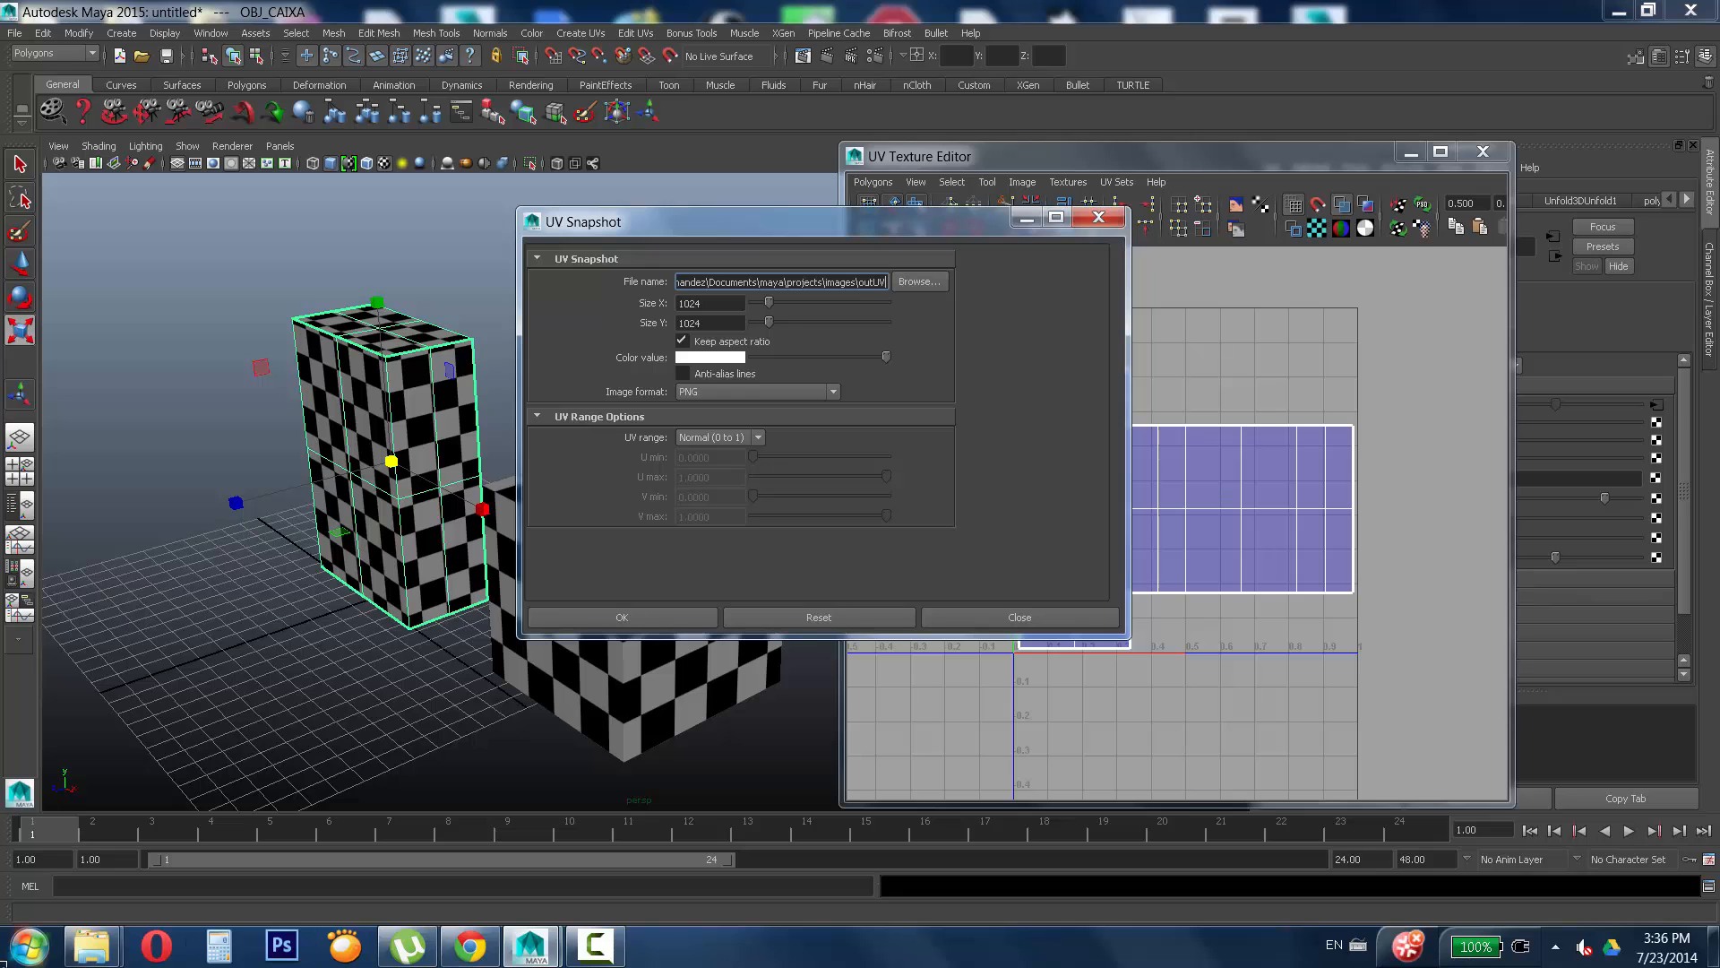
Open the Windows Magnifier and enlarge the screen to 200% over the UV Snapshot settings.
click(9, 956)
click(76, 605)
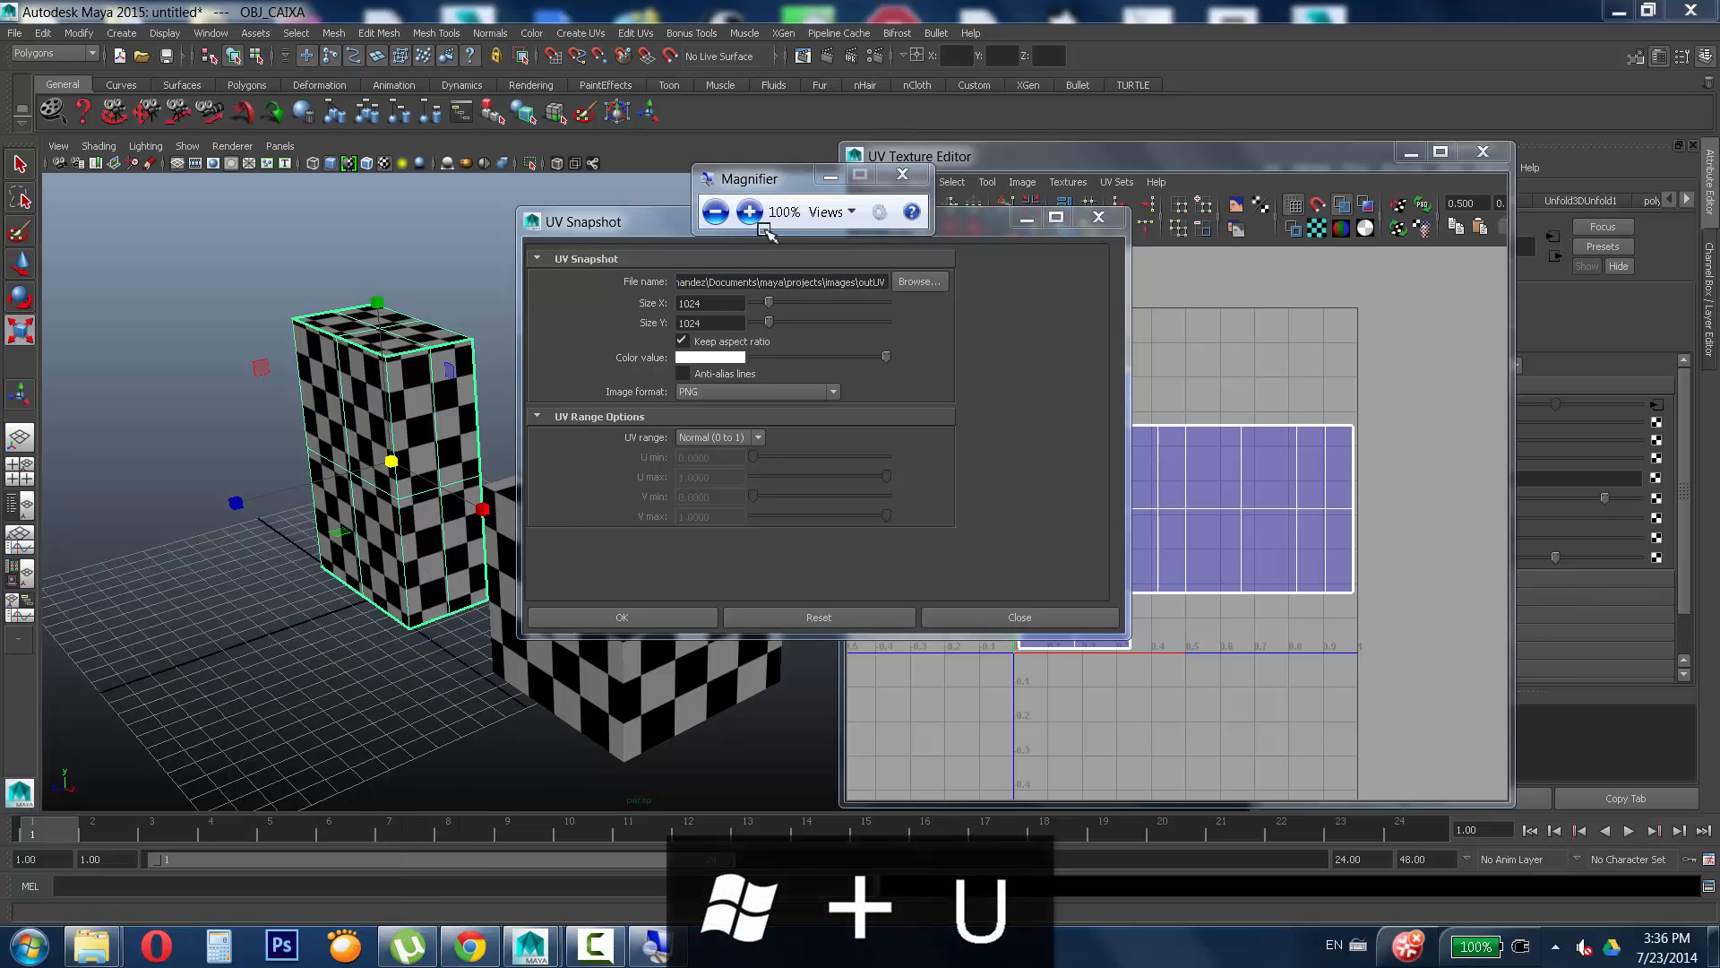
click(750, 212)
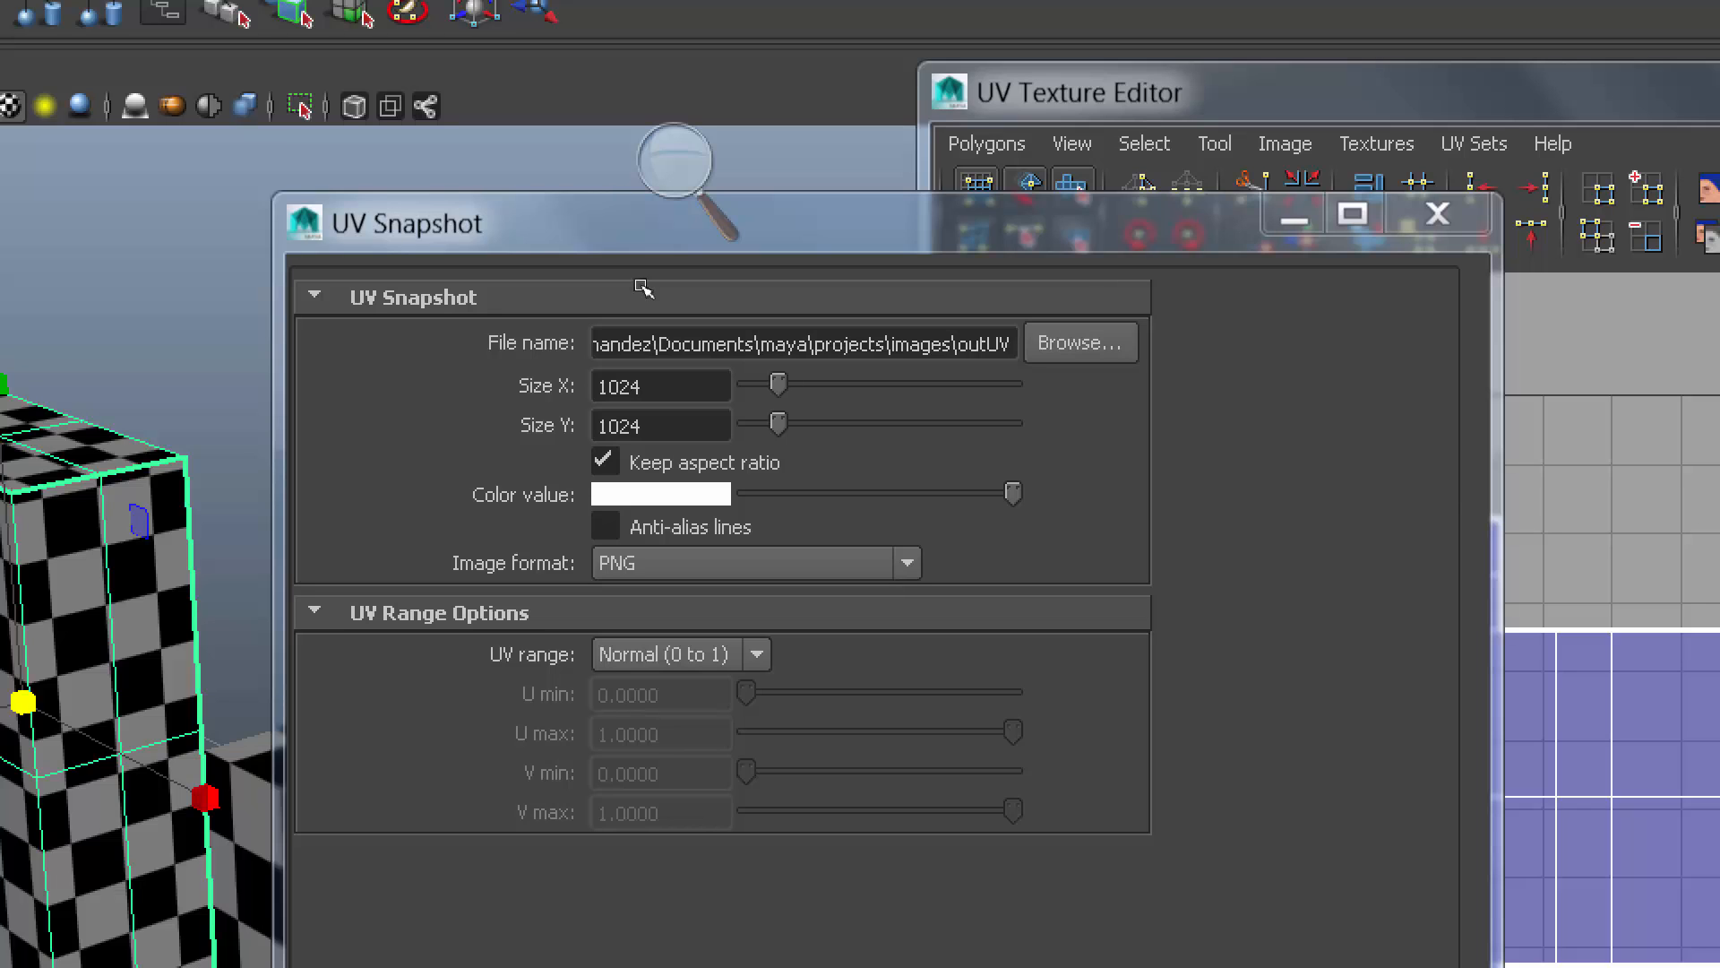
Choose caixa_cereal_uvs.jpg in the desktop's IMAGENS_AULA folder as the snapshot's output file.
click(1063, 331)
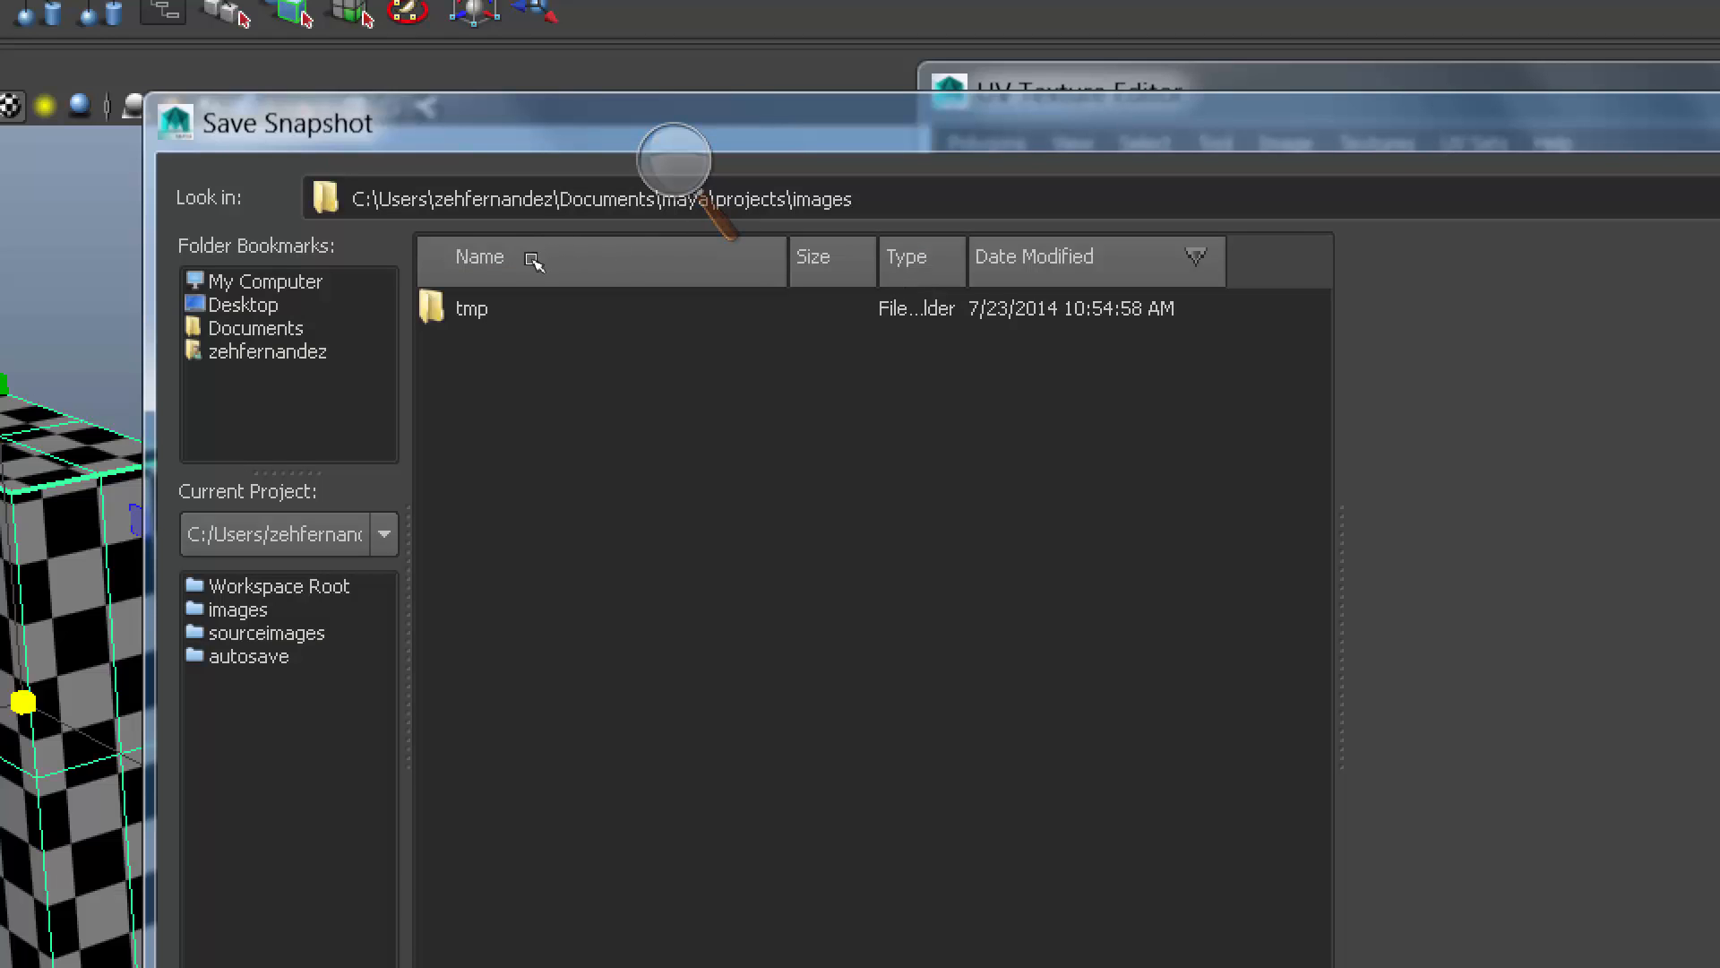
click(244, 305)
double_click(672, 309)
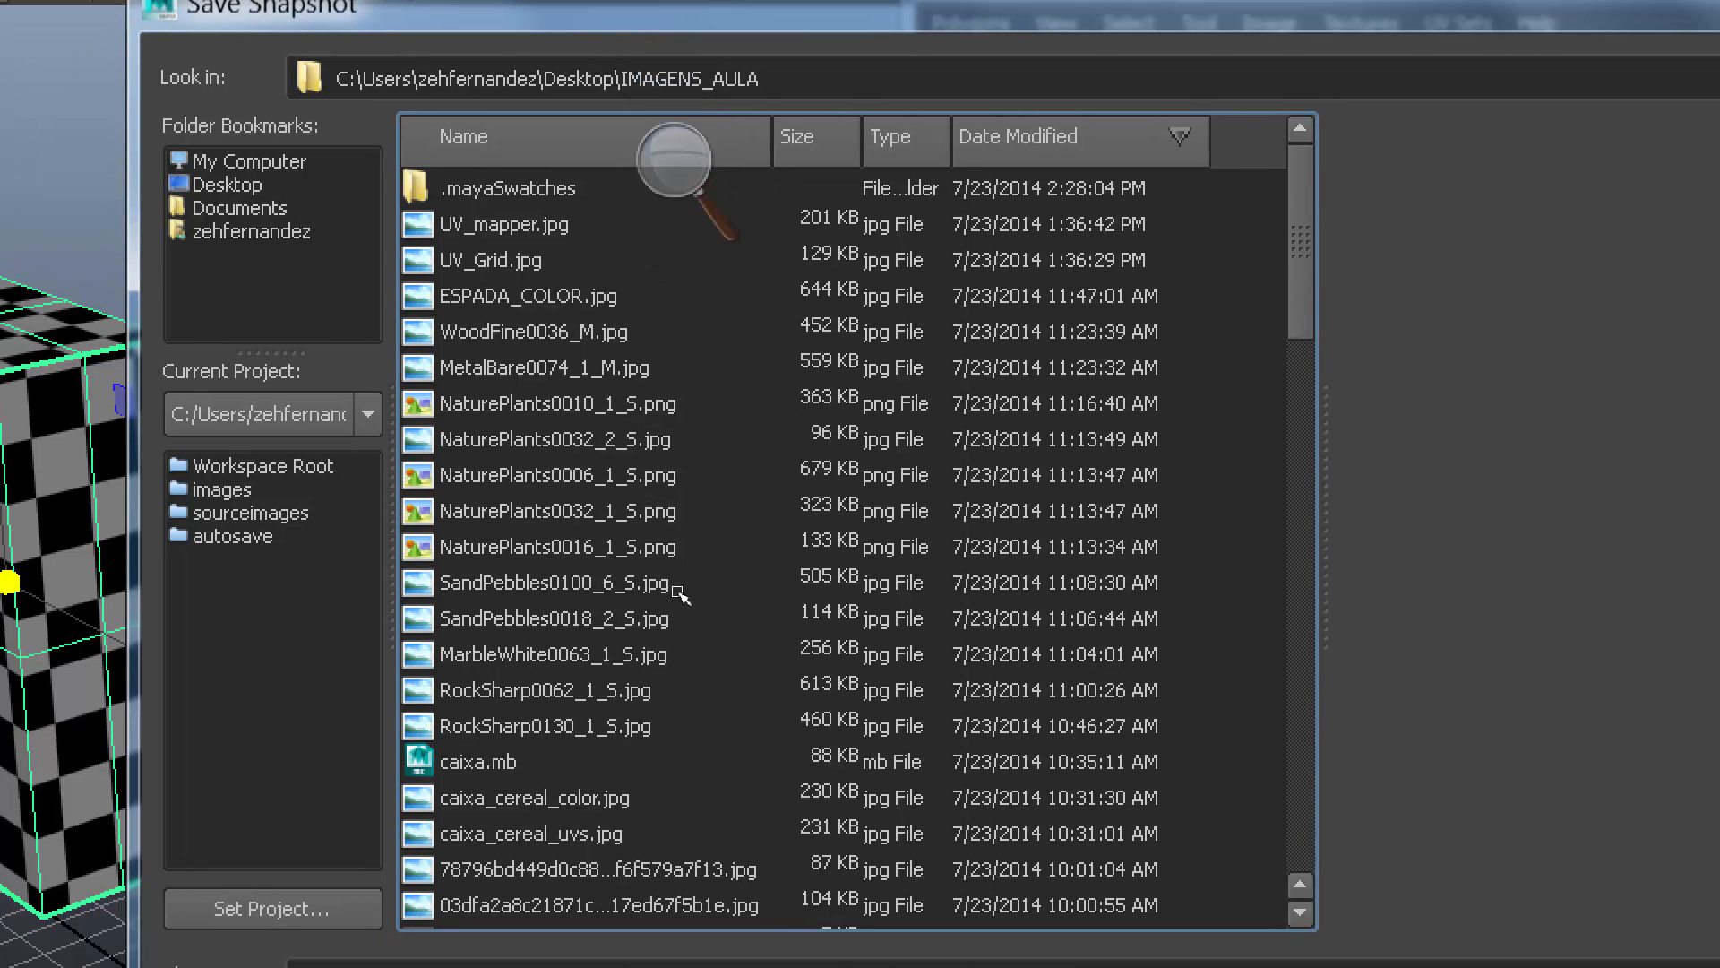
click(664, 833)
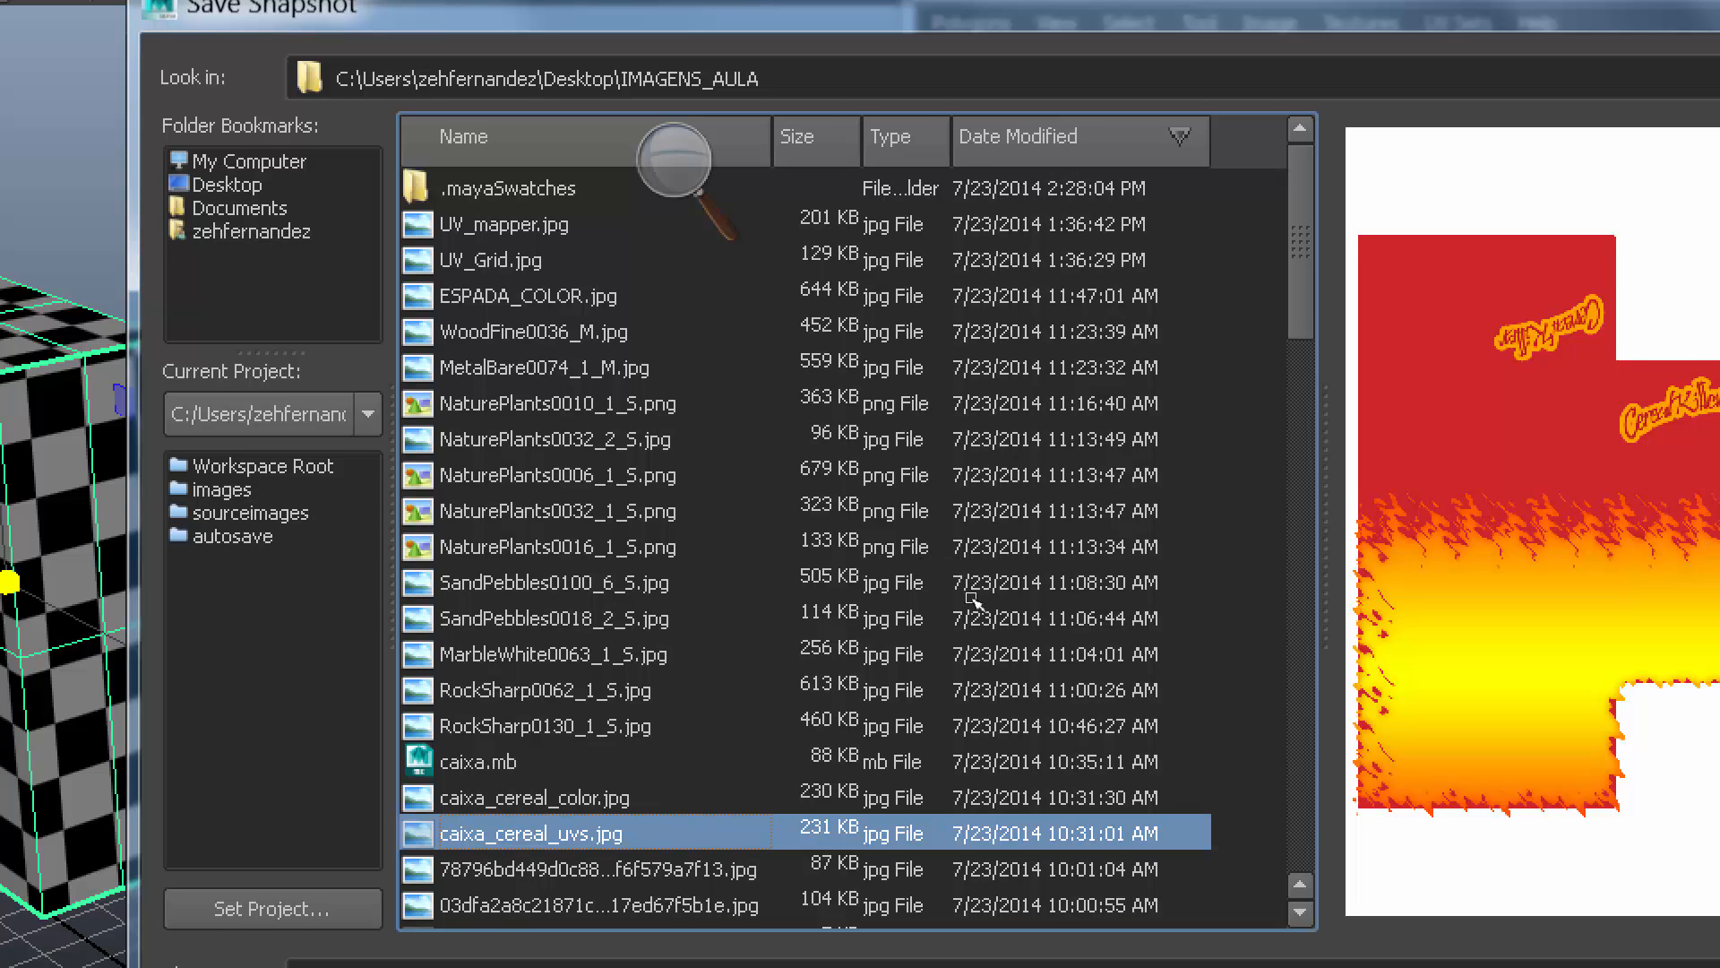
key(Return)
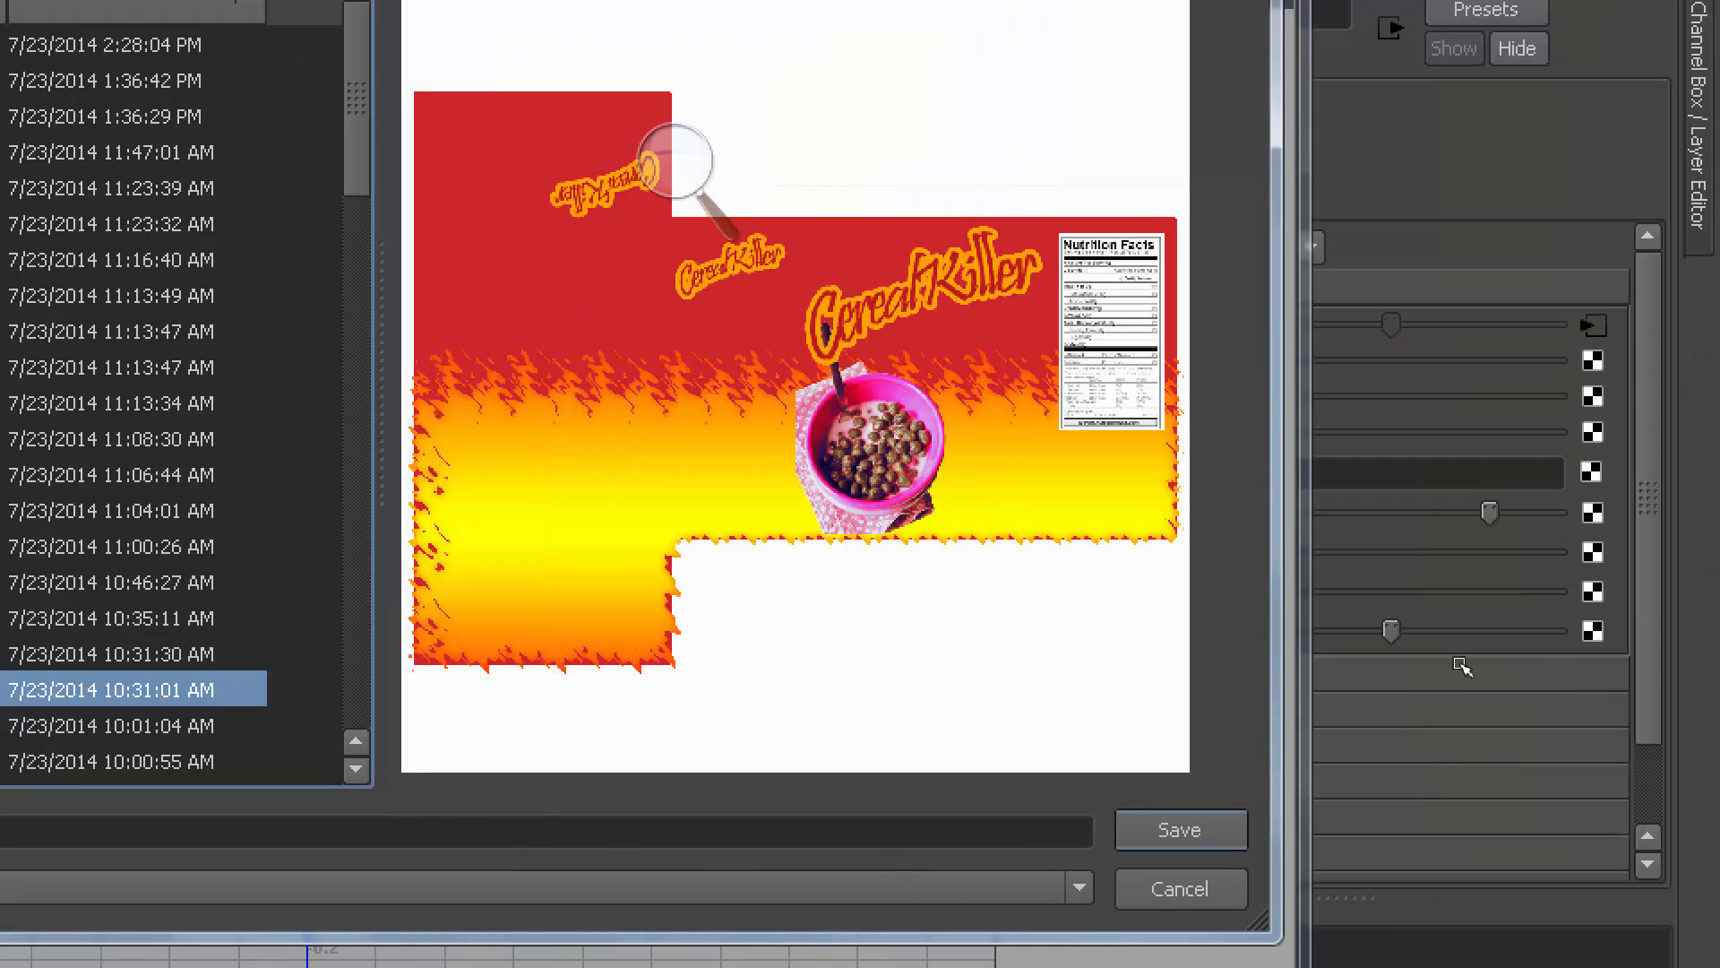
click(157, 450)
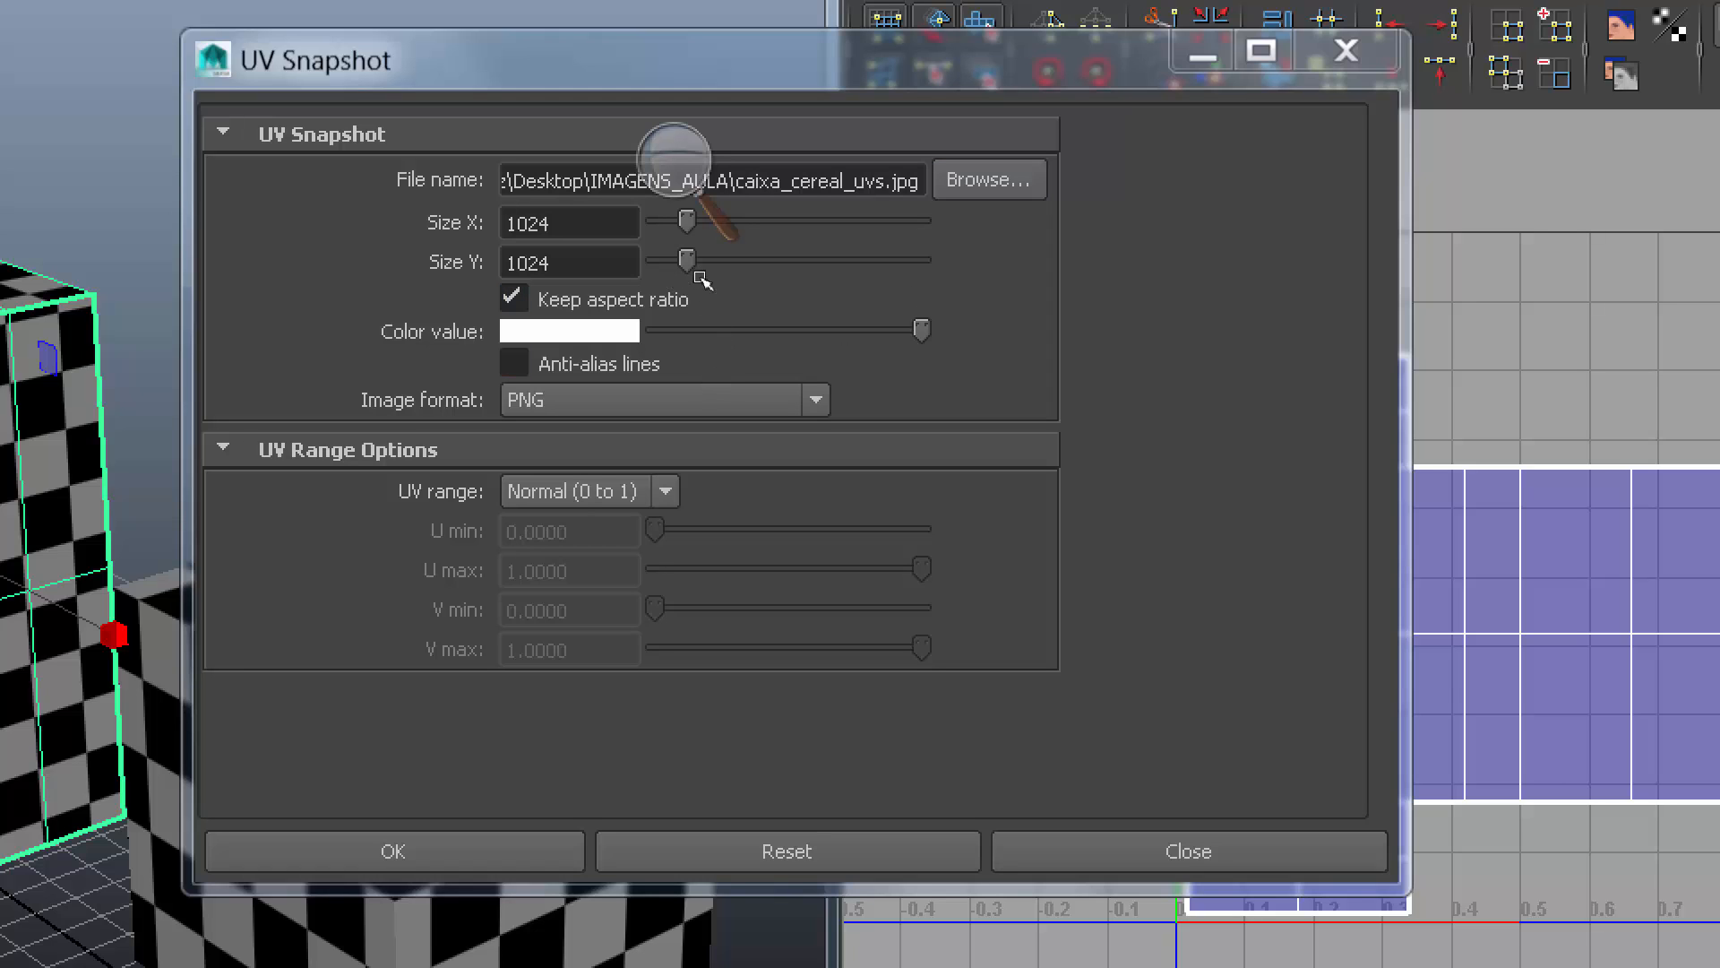
Remove the .jpg extension from the snapshot's file name, leaving caixa_cereal_uvs.
drag(705, 281, 887, 289)
click(890, 287)
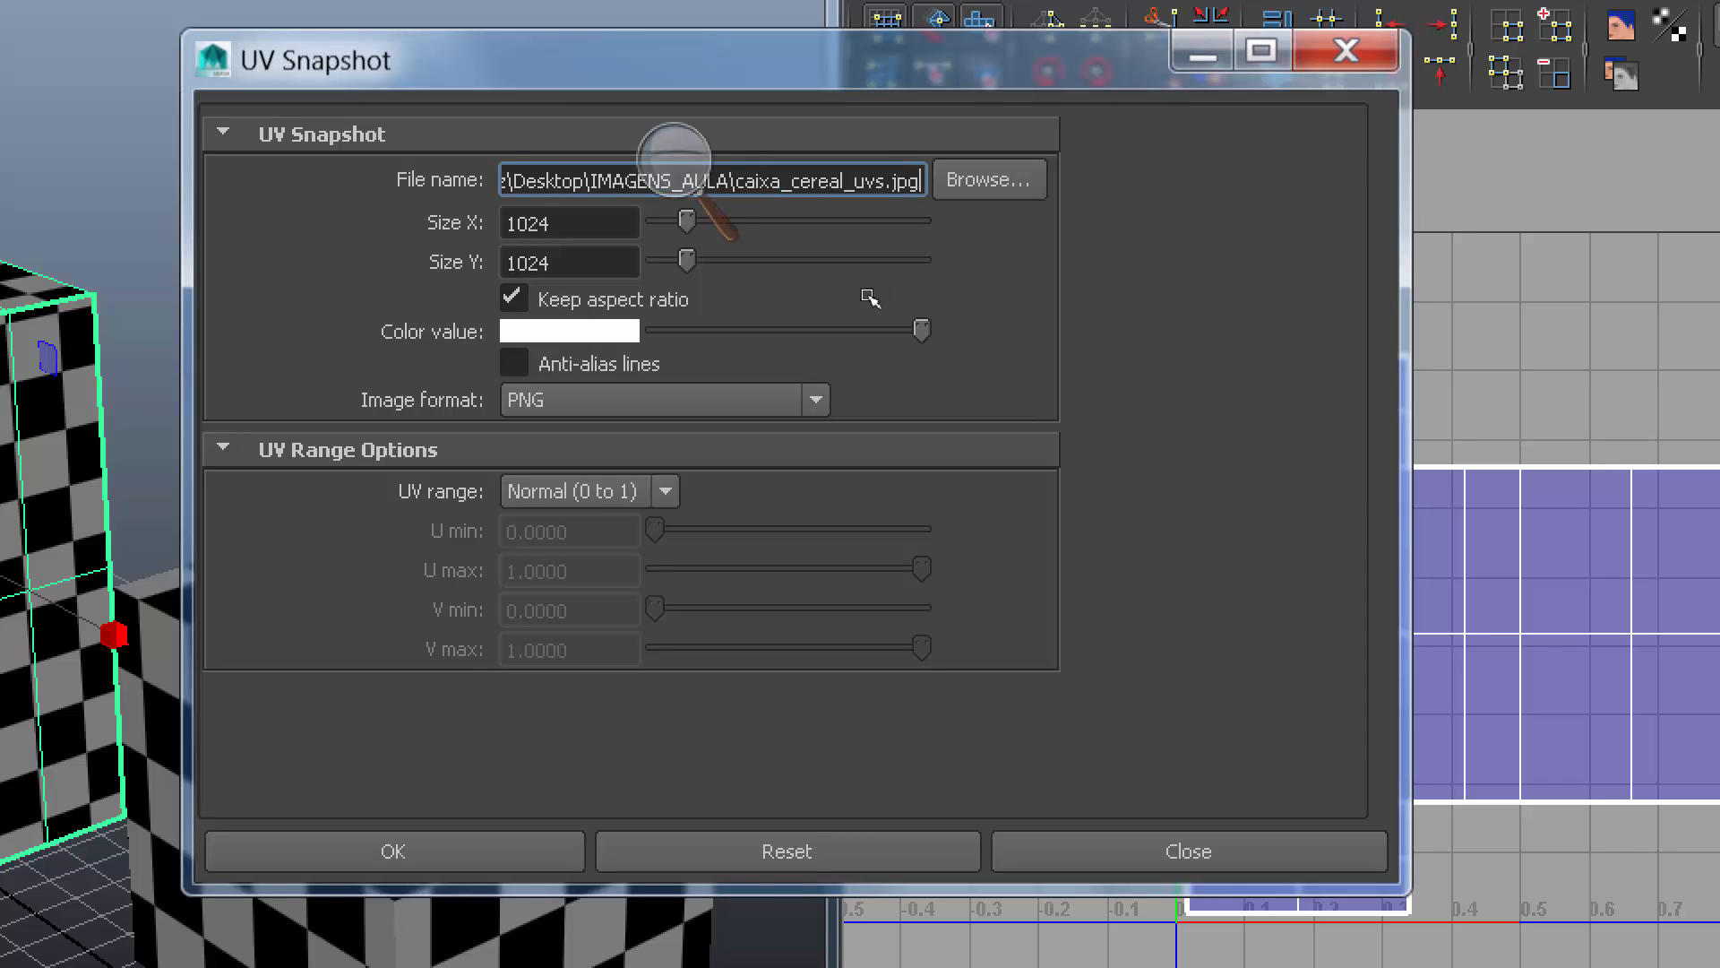
key(shift+Left)
key(shift+Left)
key(shift+Left)
key(shift+Left)
key(Delete)
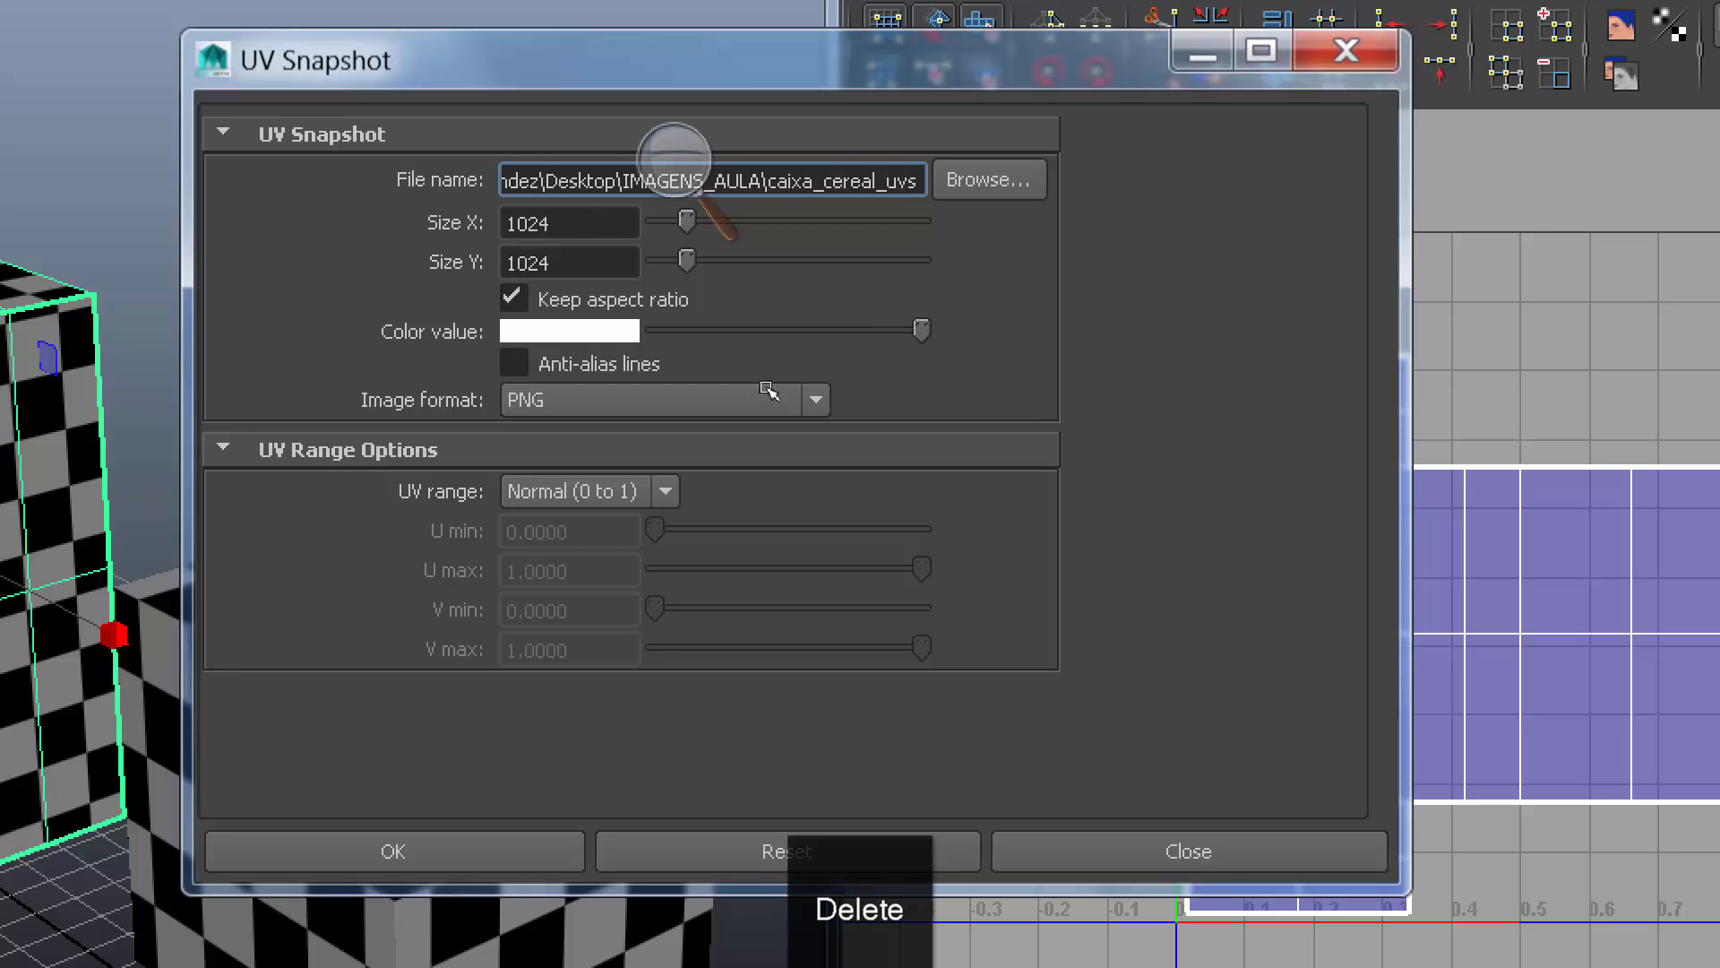
Review the available snapshot image formats, keep PNG, and move the Magnifier controls away from the snapshot settings.
click(723, 397)
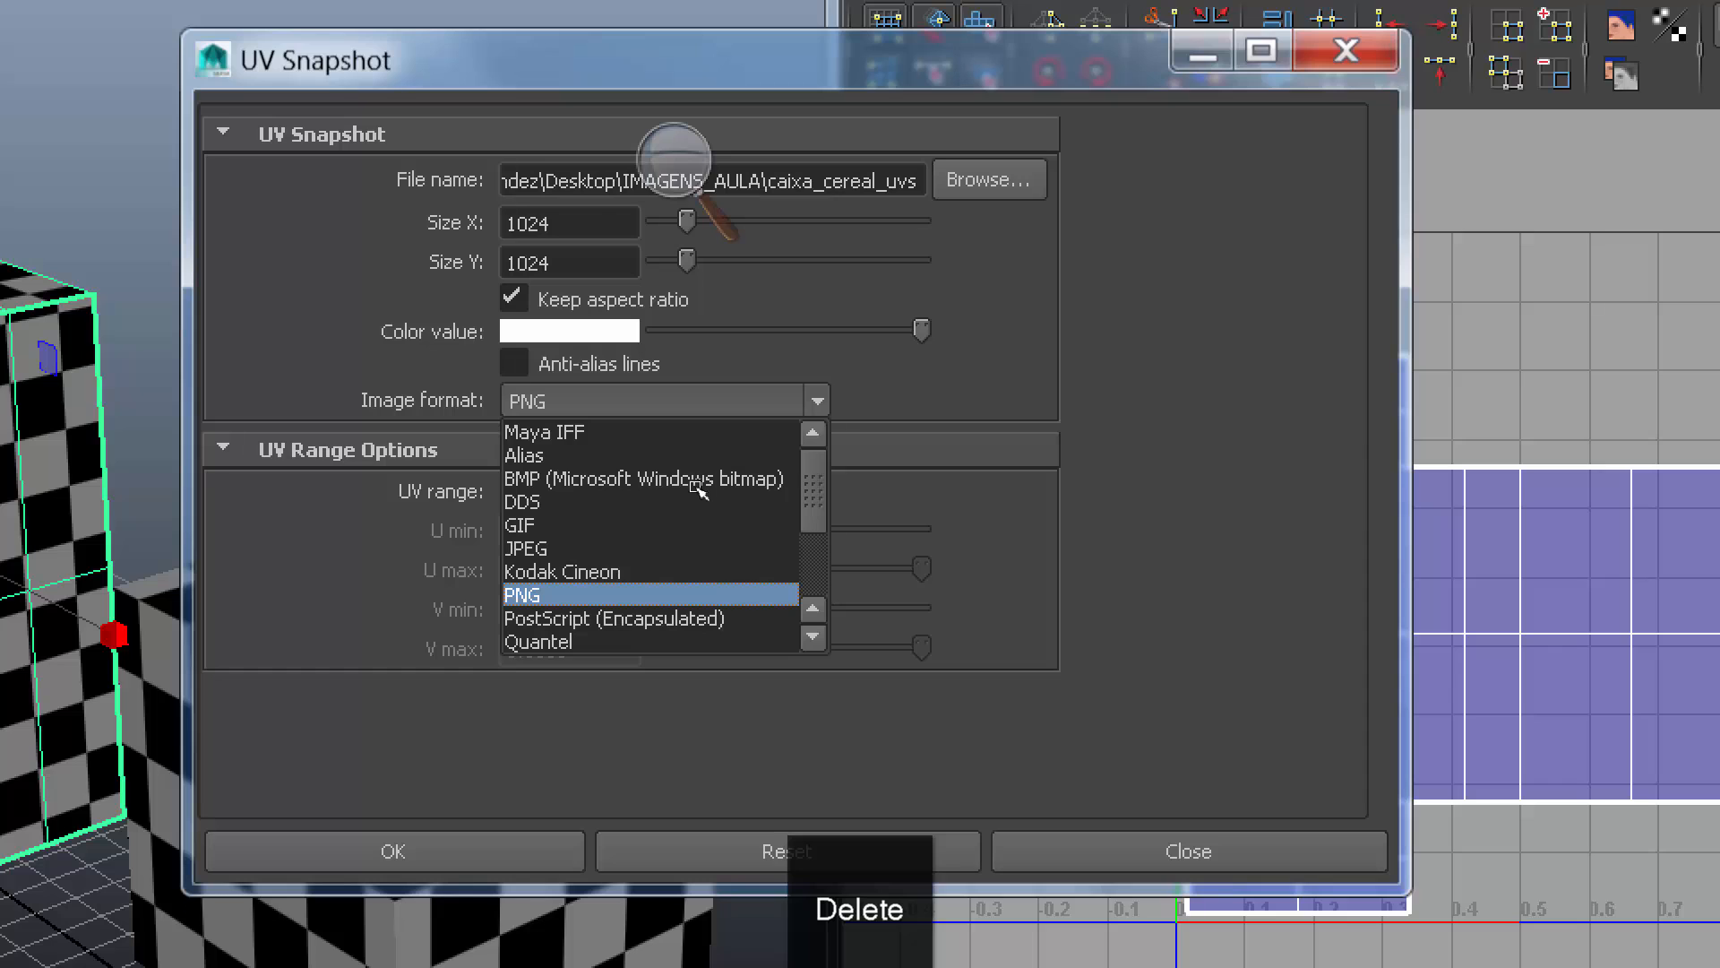
click(932, 305)
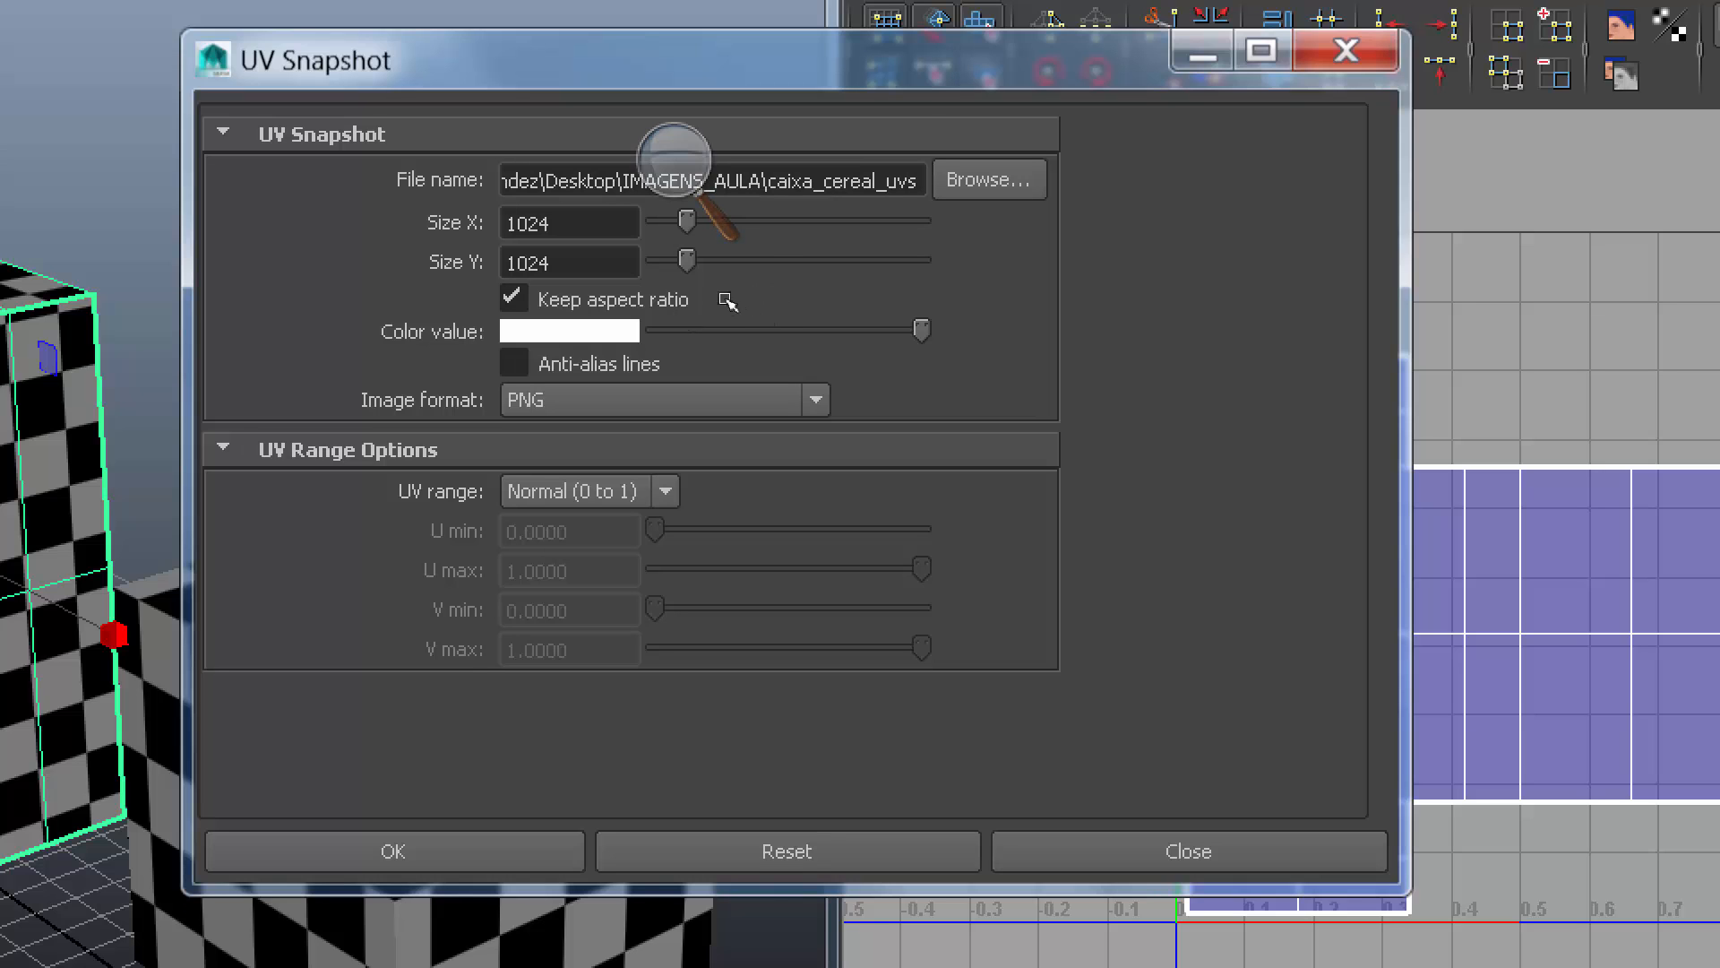
click(759, 280)
drag(824, 139, 1407, 780)
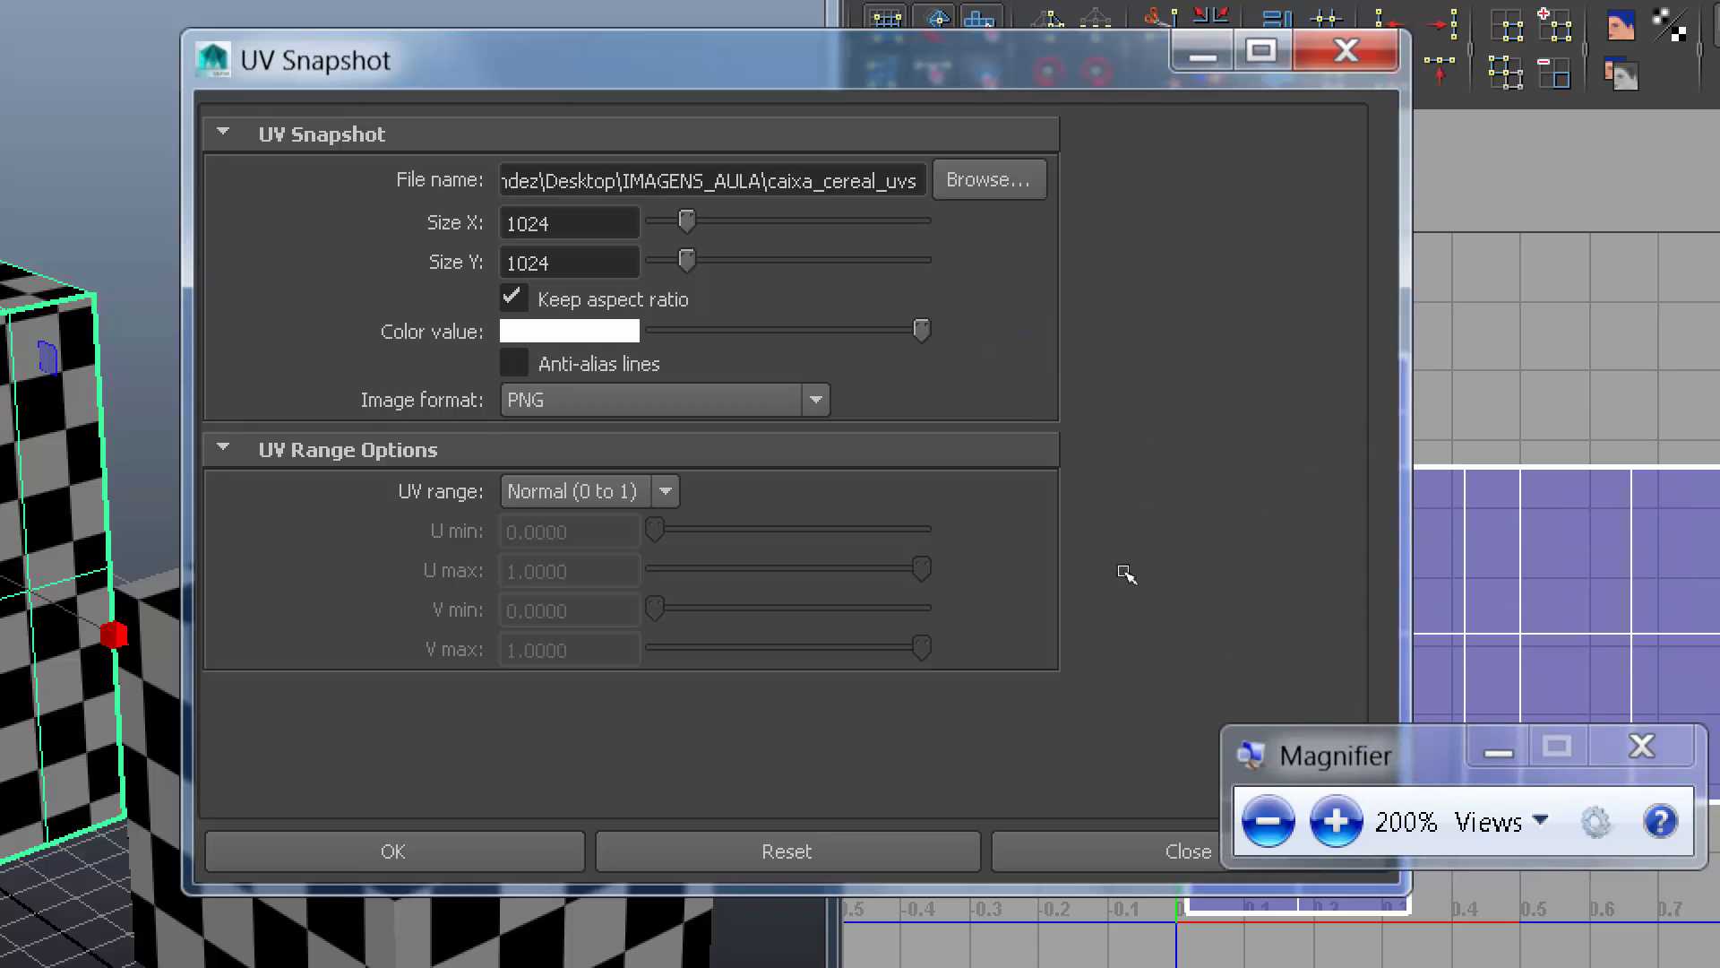
Set the snapshot's Size X to 32 with Keep aspect ratio enabled, so Size Y follows.
click(731, 312)
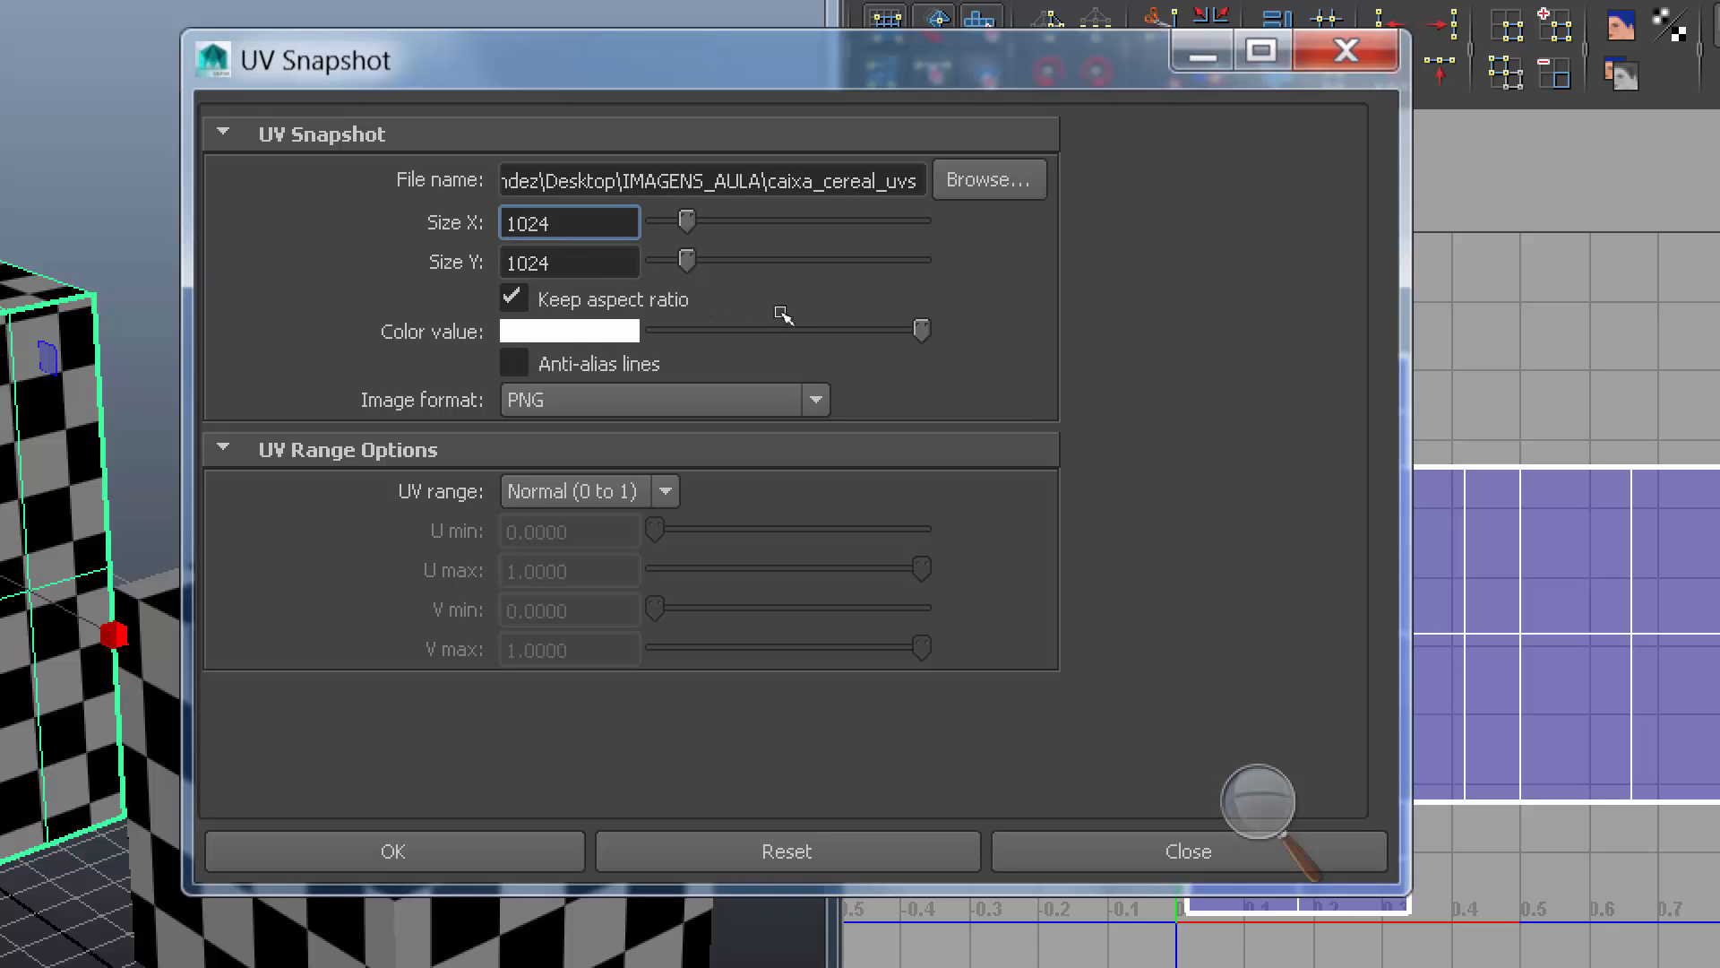
key(BackSpace)
key(BackSpace)
key(BackSpace)
key(BackSpace)
text(32)
key(Return)
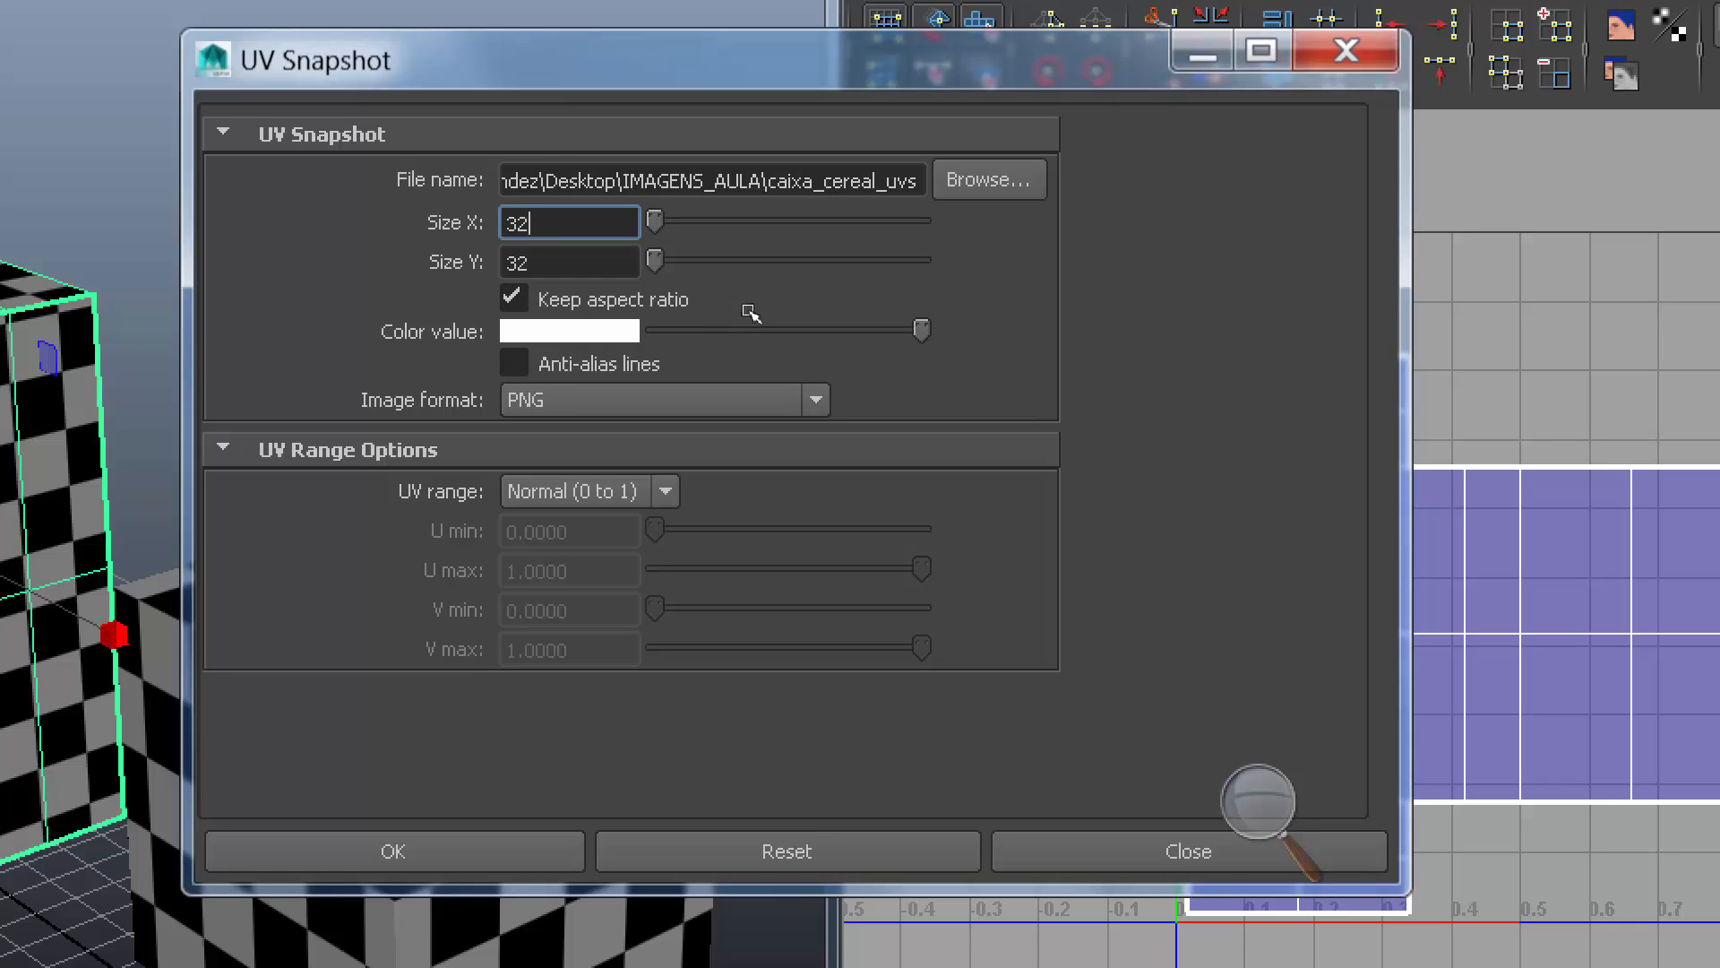
Try the UV snapshot at the maximum size of 8192, followed by 1024, keeping the aspect ratio.
text(1949)
key(Return)
drag(811, 303, 933, 306)
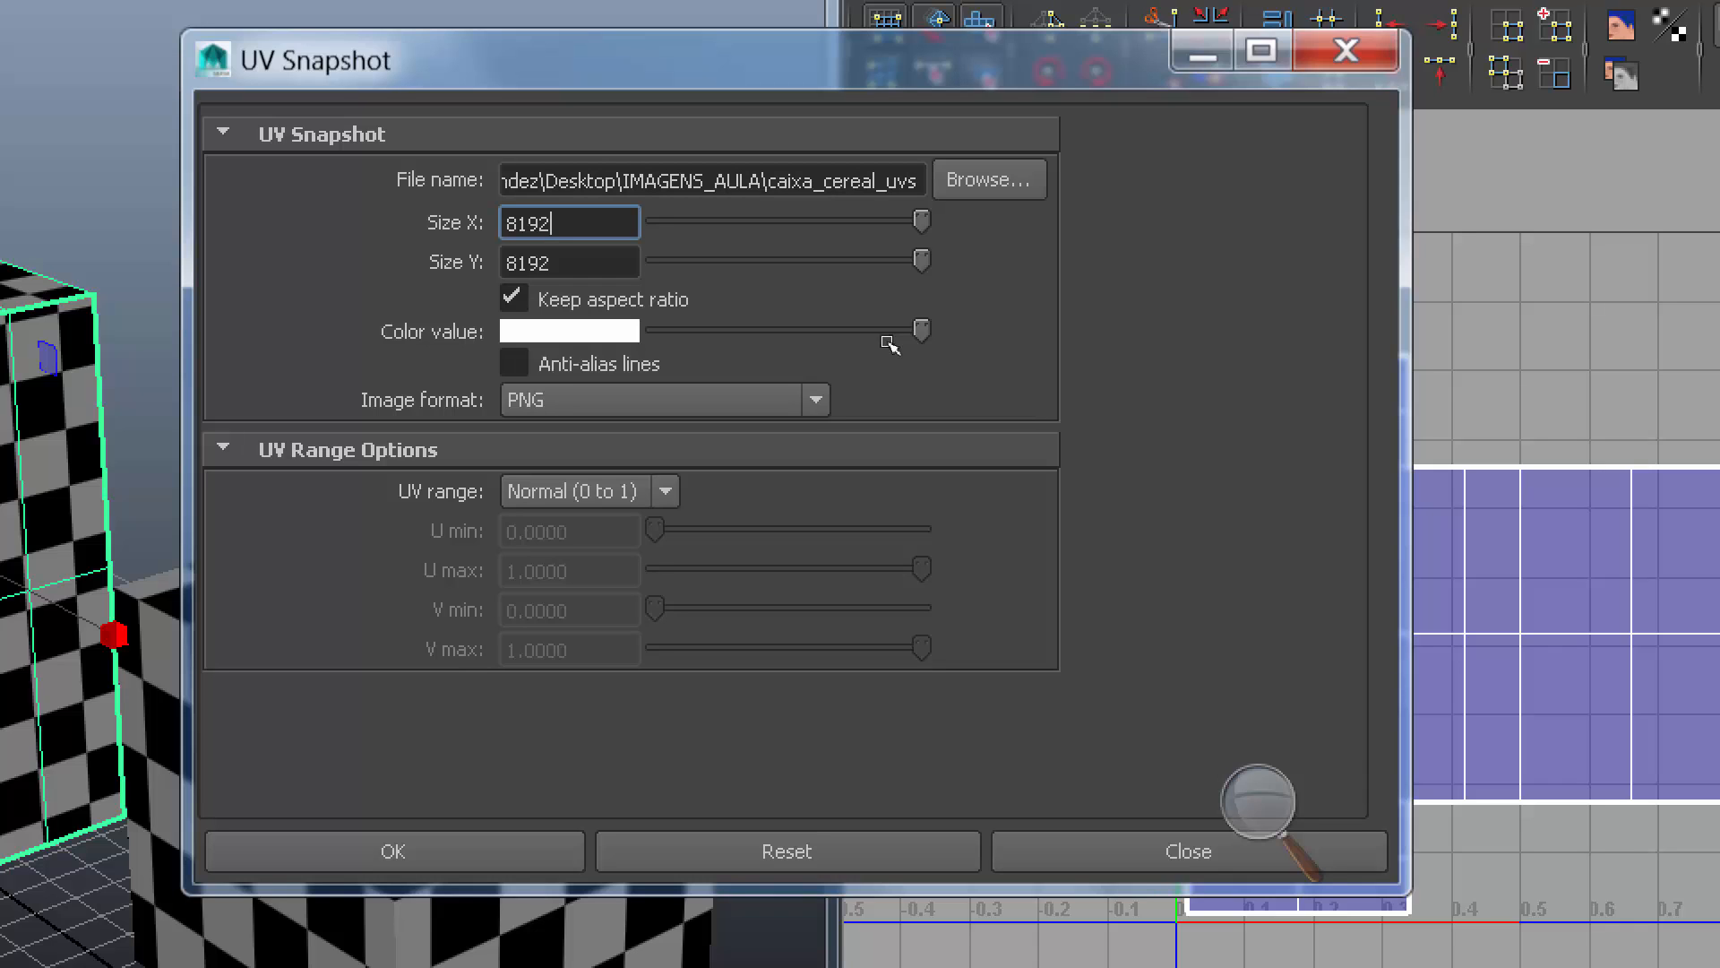
key(ctrl+a)
text(1024)
key(Tab)
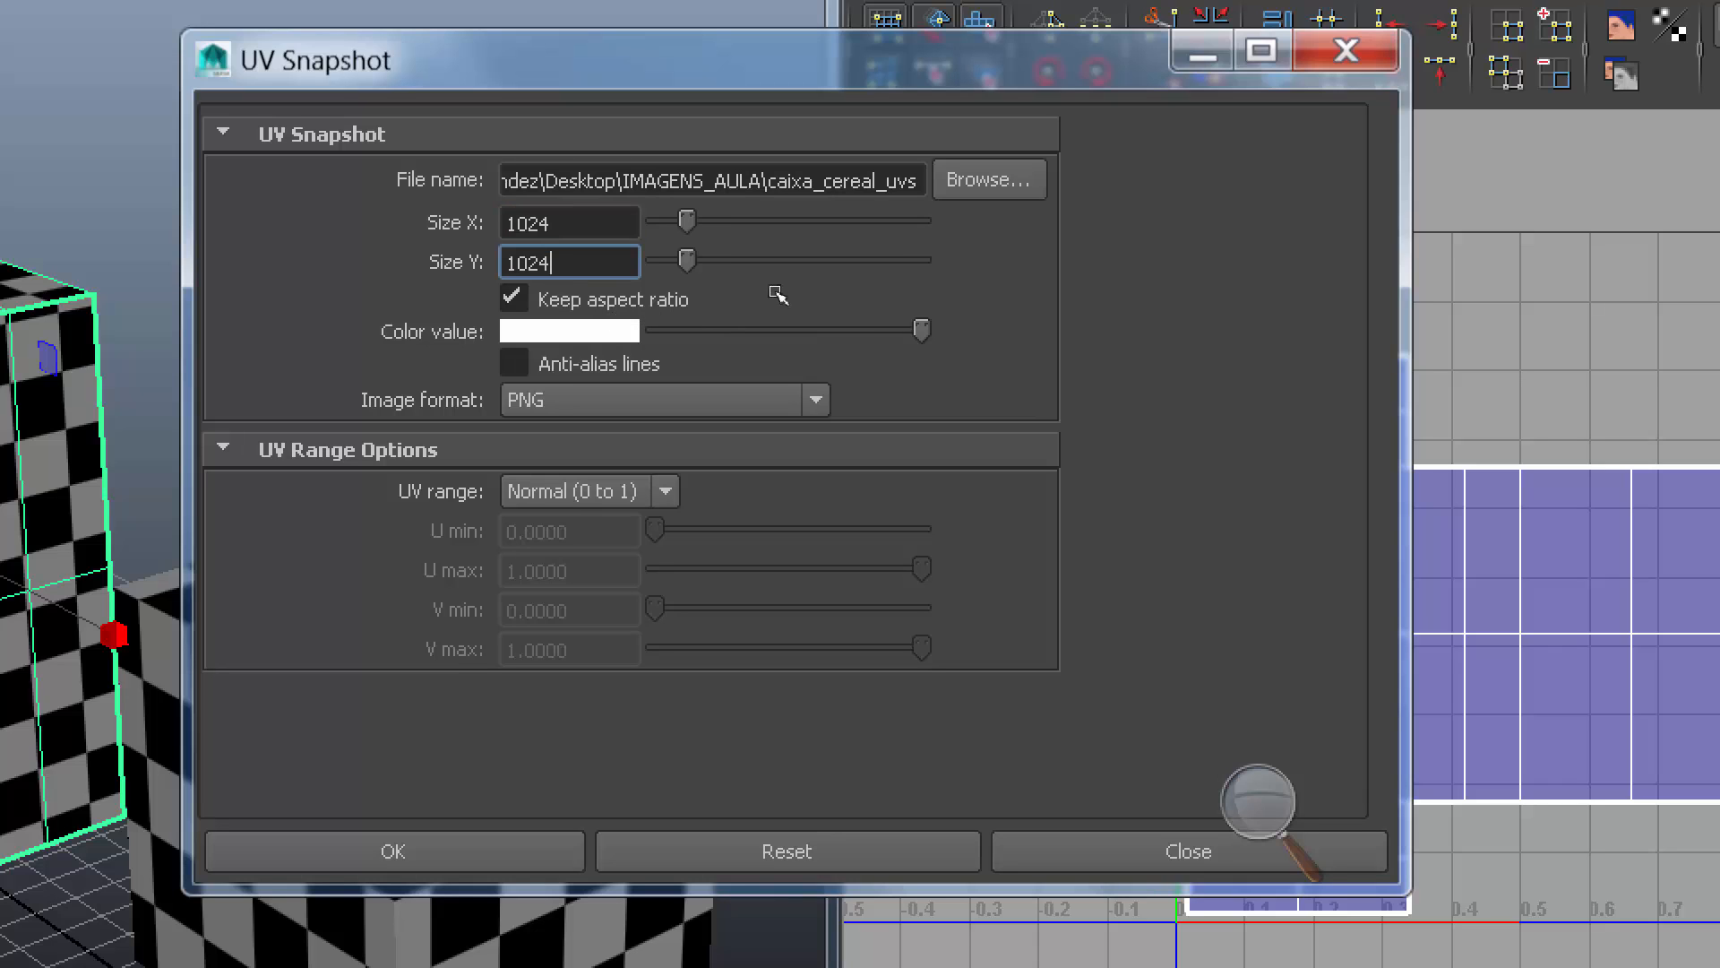
Set the snapshot's Size X to 2048, keeping the aspect ratio so Size Y follows.
key(shift+Tab)
key(ctrl+a)
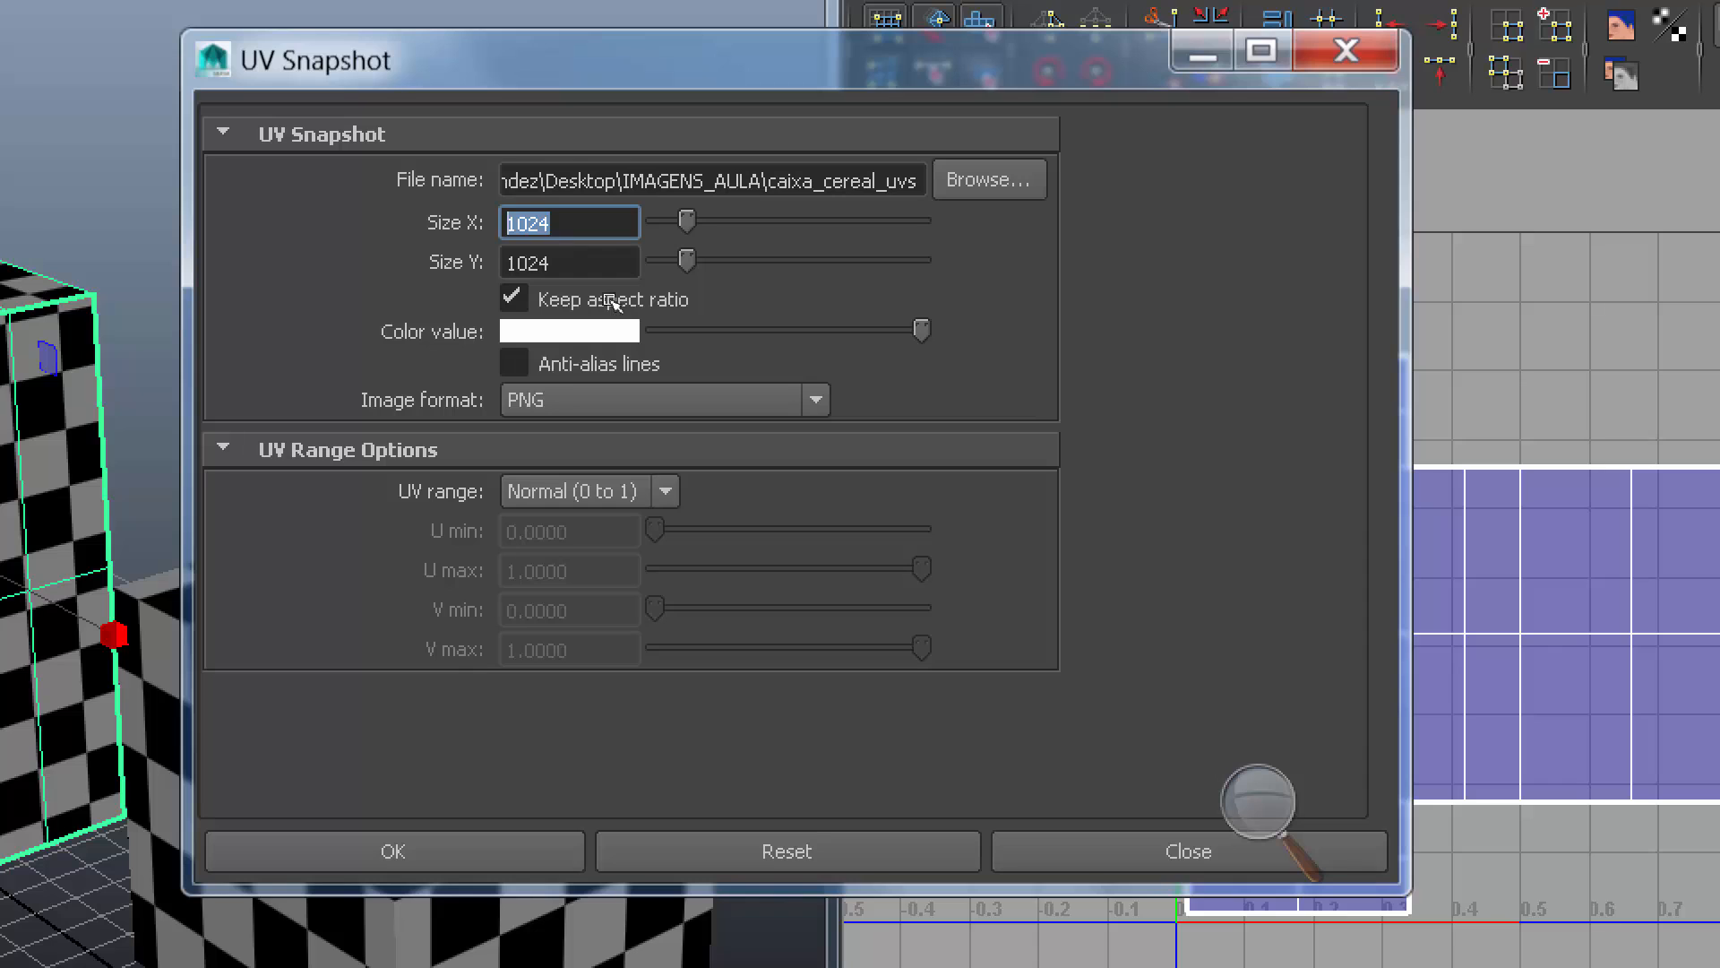
text(2048)
key(Tab)
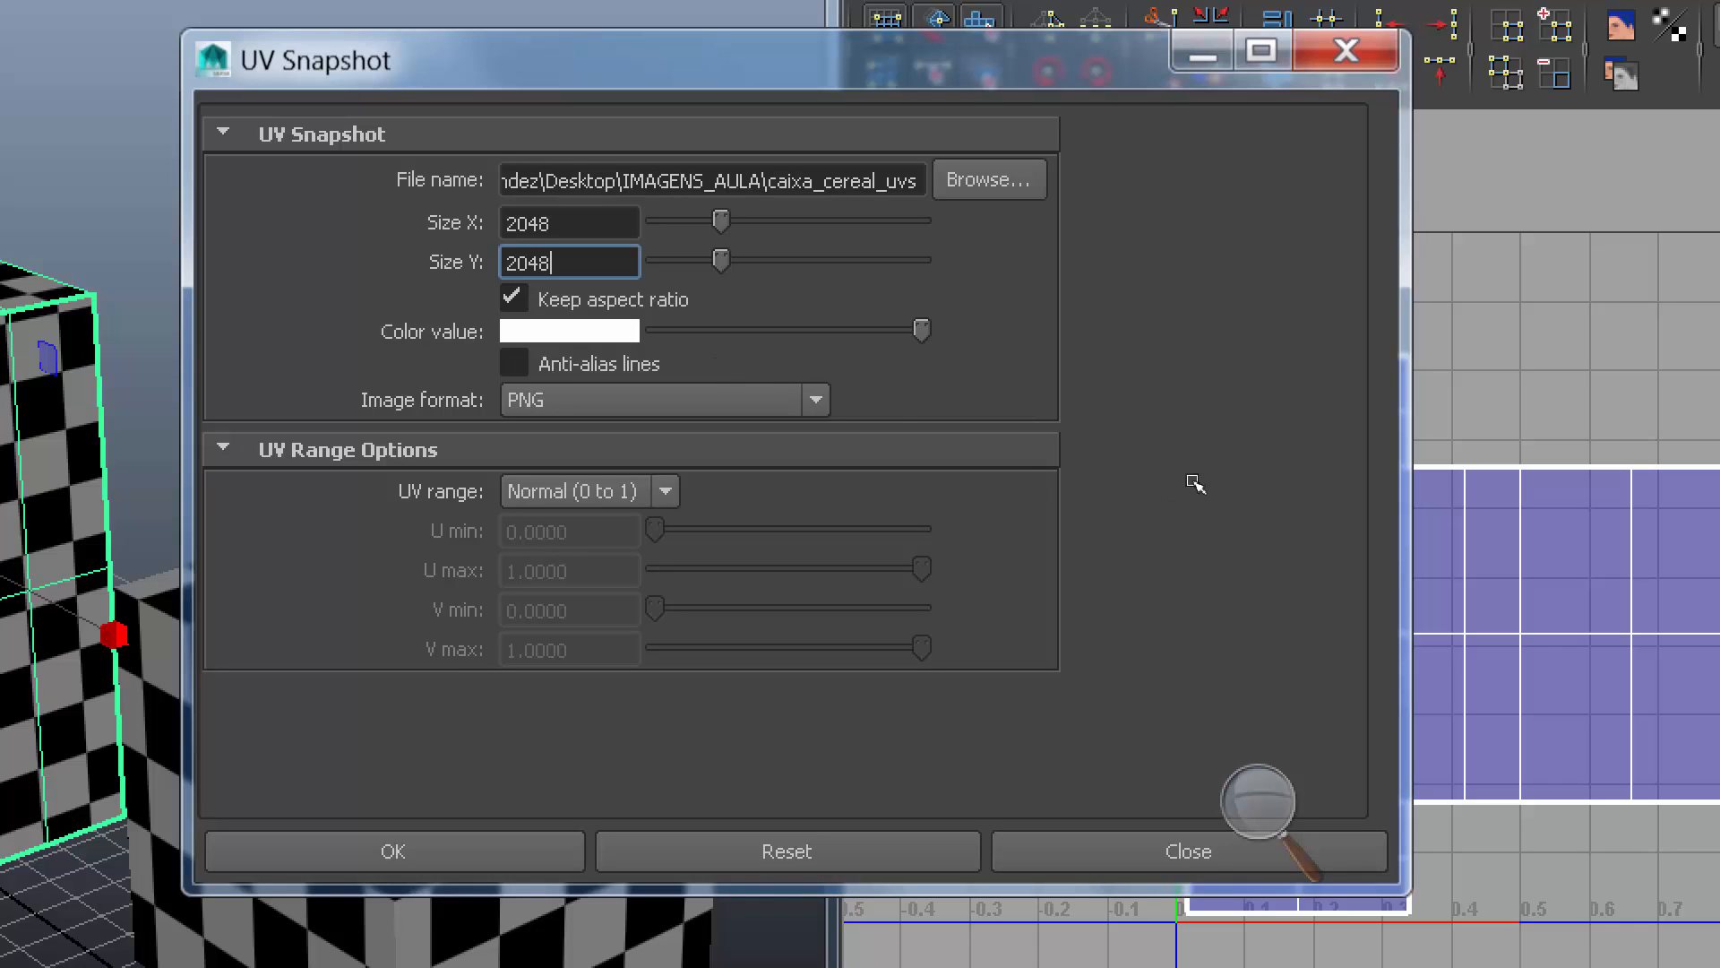
Return the screen magnification to 100% and minimize the Magnifier.
click(1061, 598)
click(1055, 616)
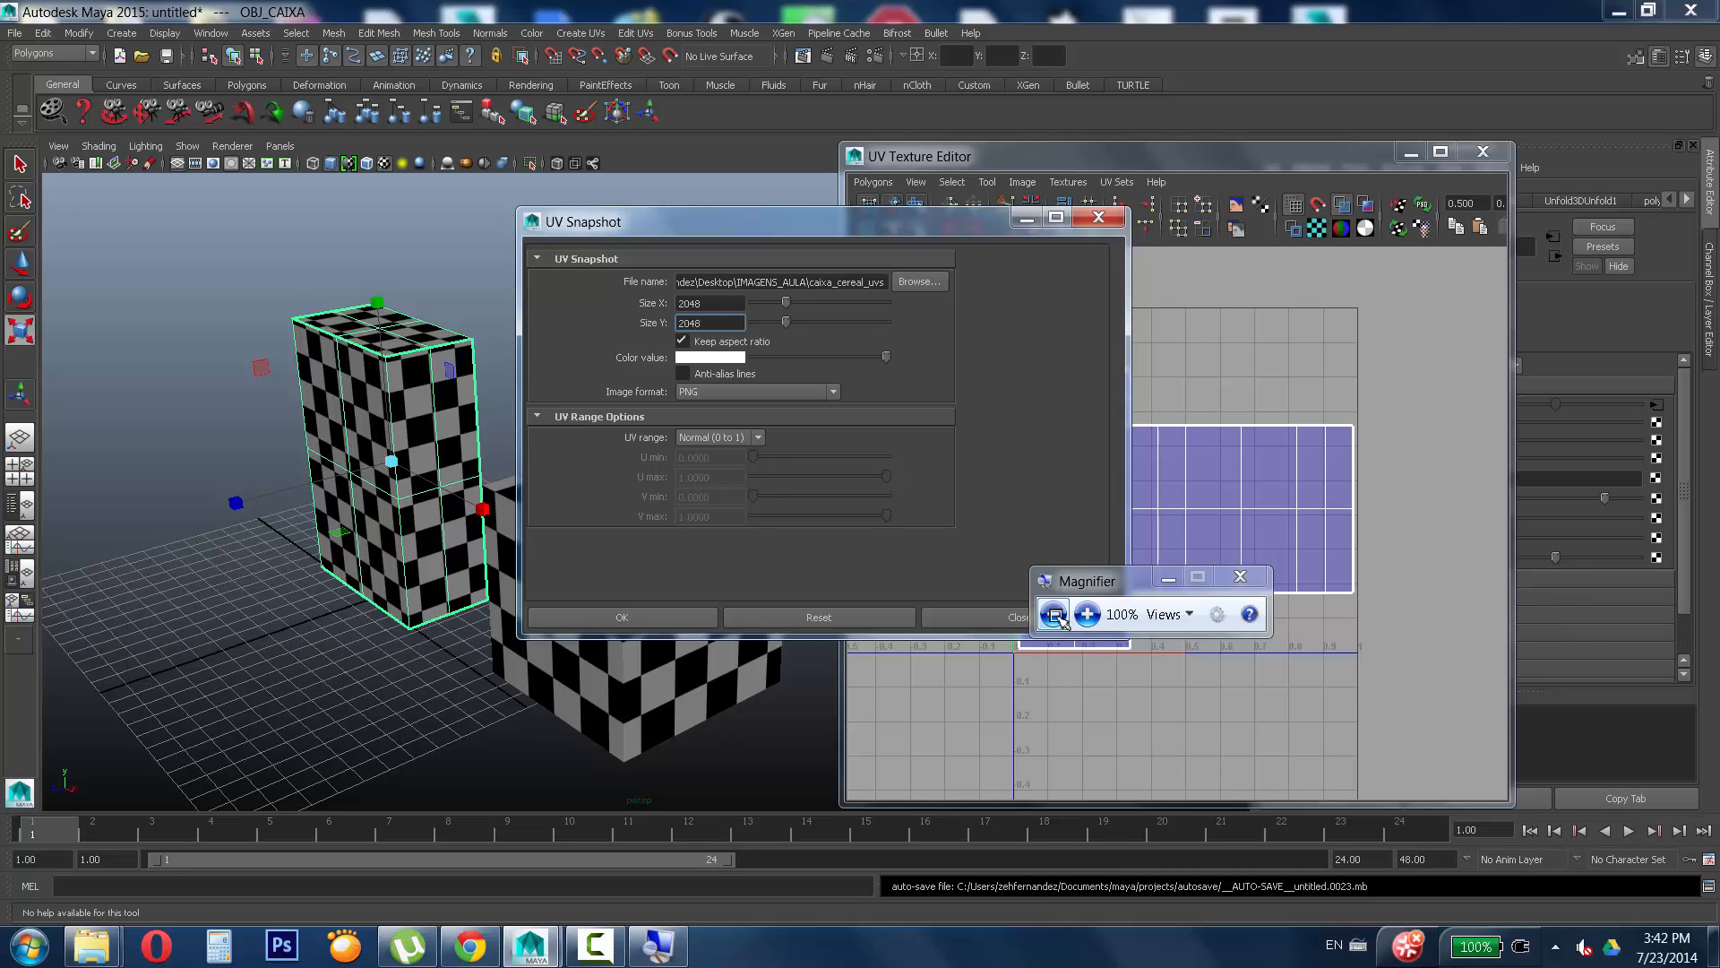
click(1170, 576)
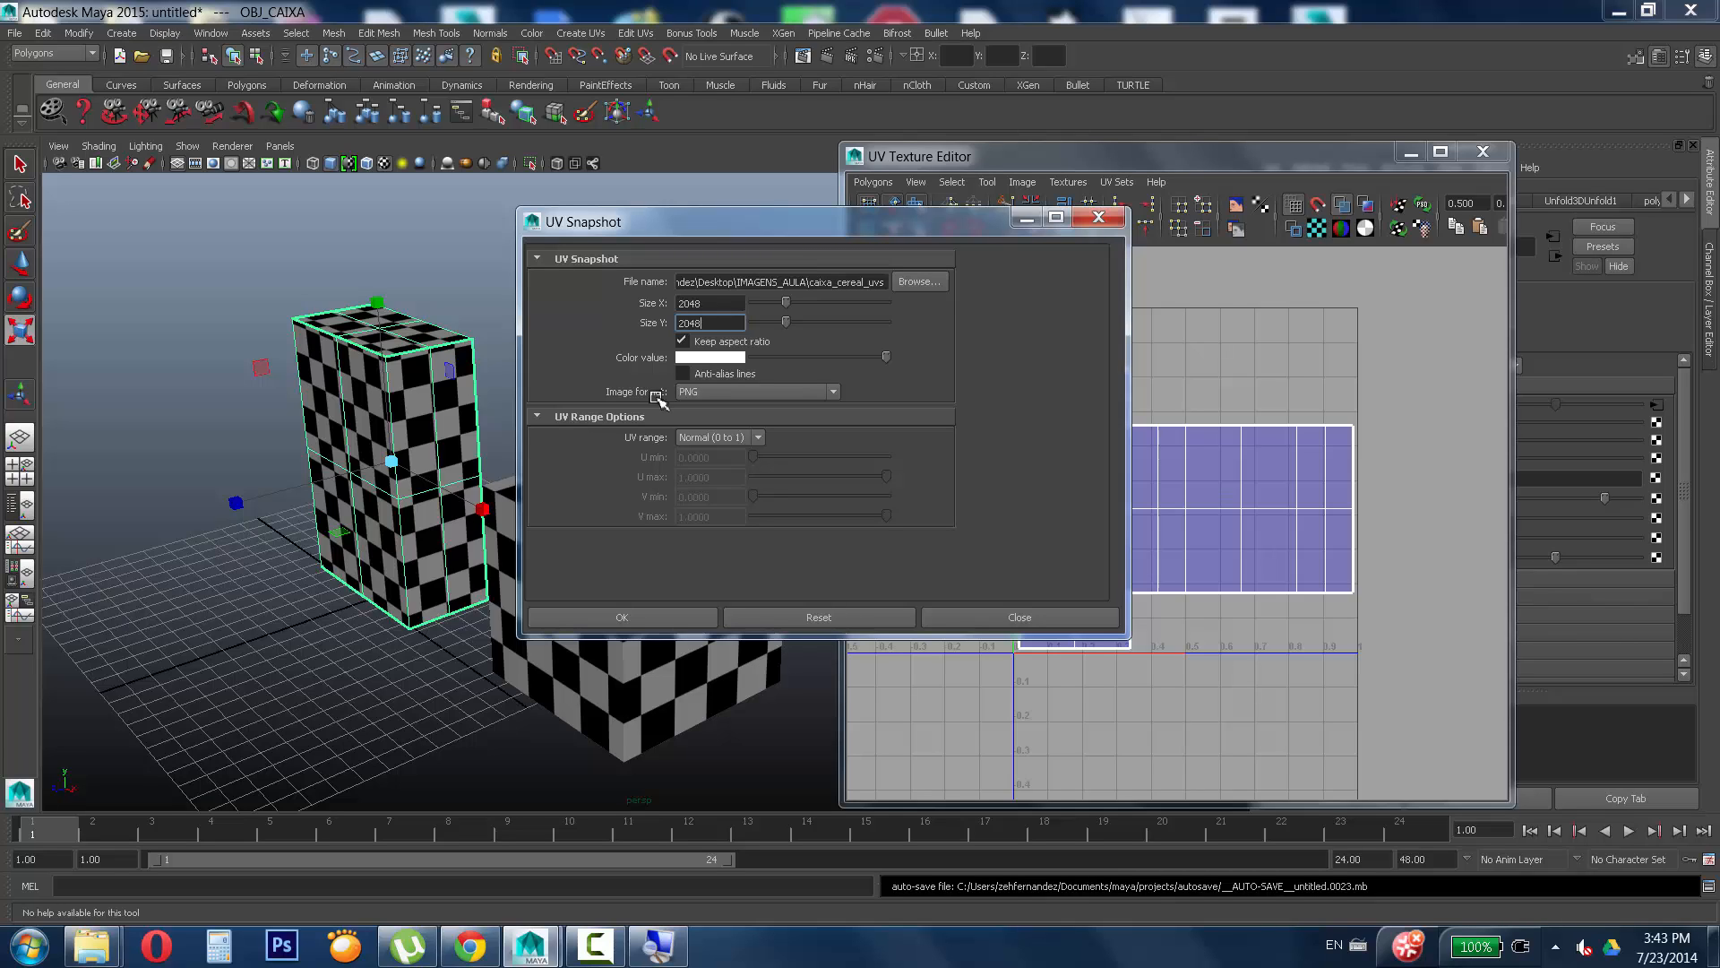
Keep PNG as the image format and export the UV snapshot, overwriting the existing caixa_cereal_uvs file.
click(733, 394)
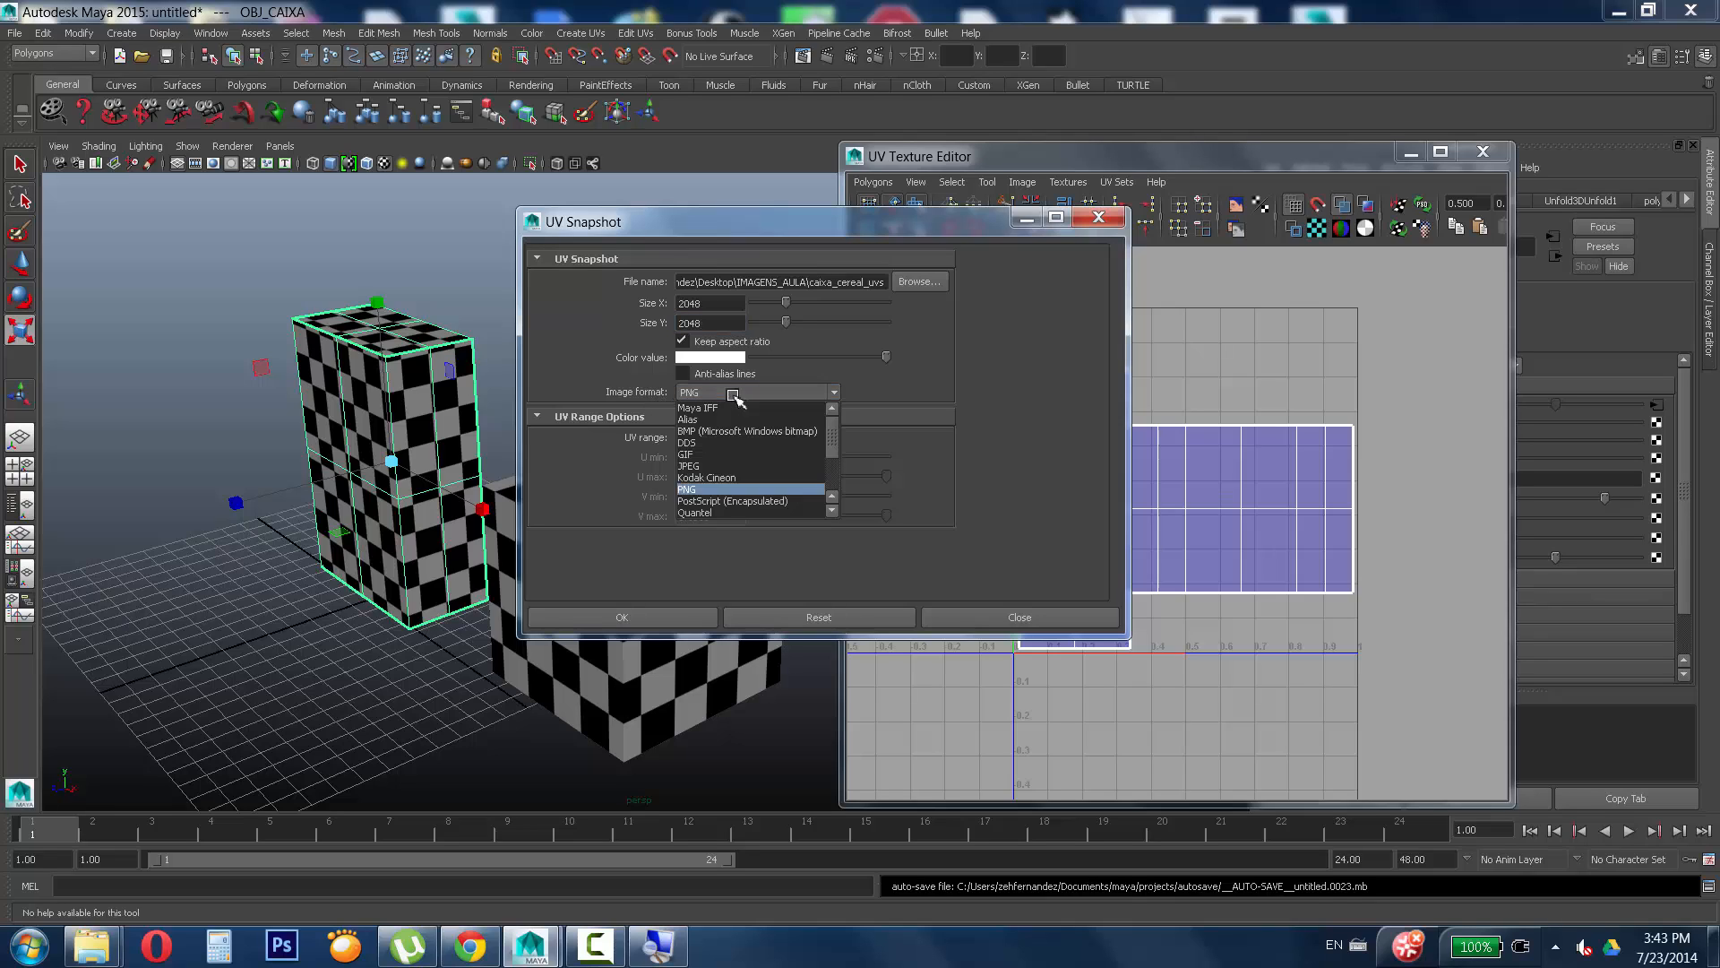
click(712, 496)
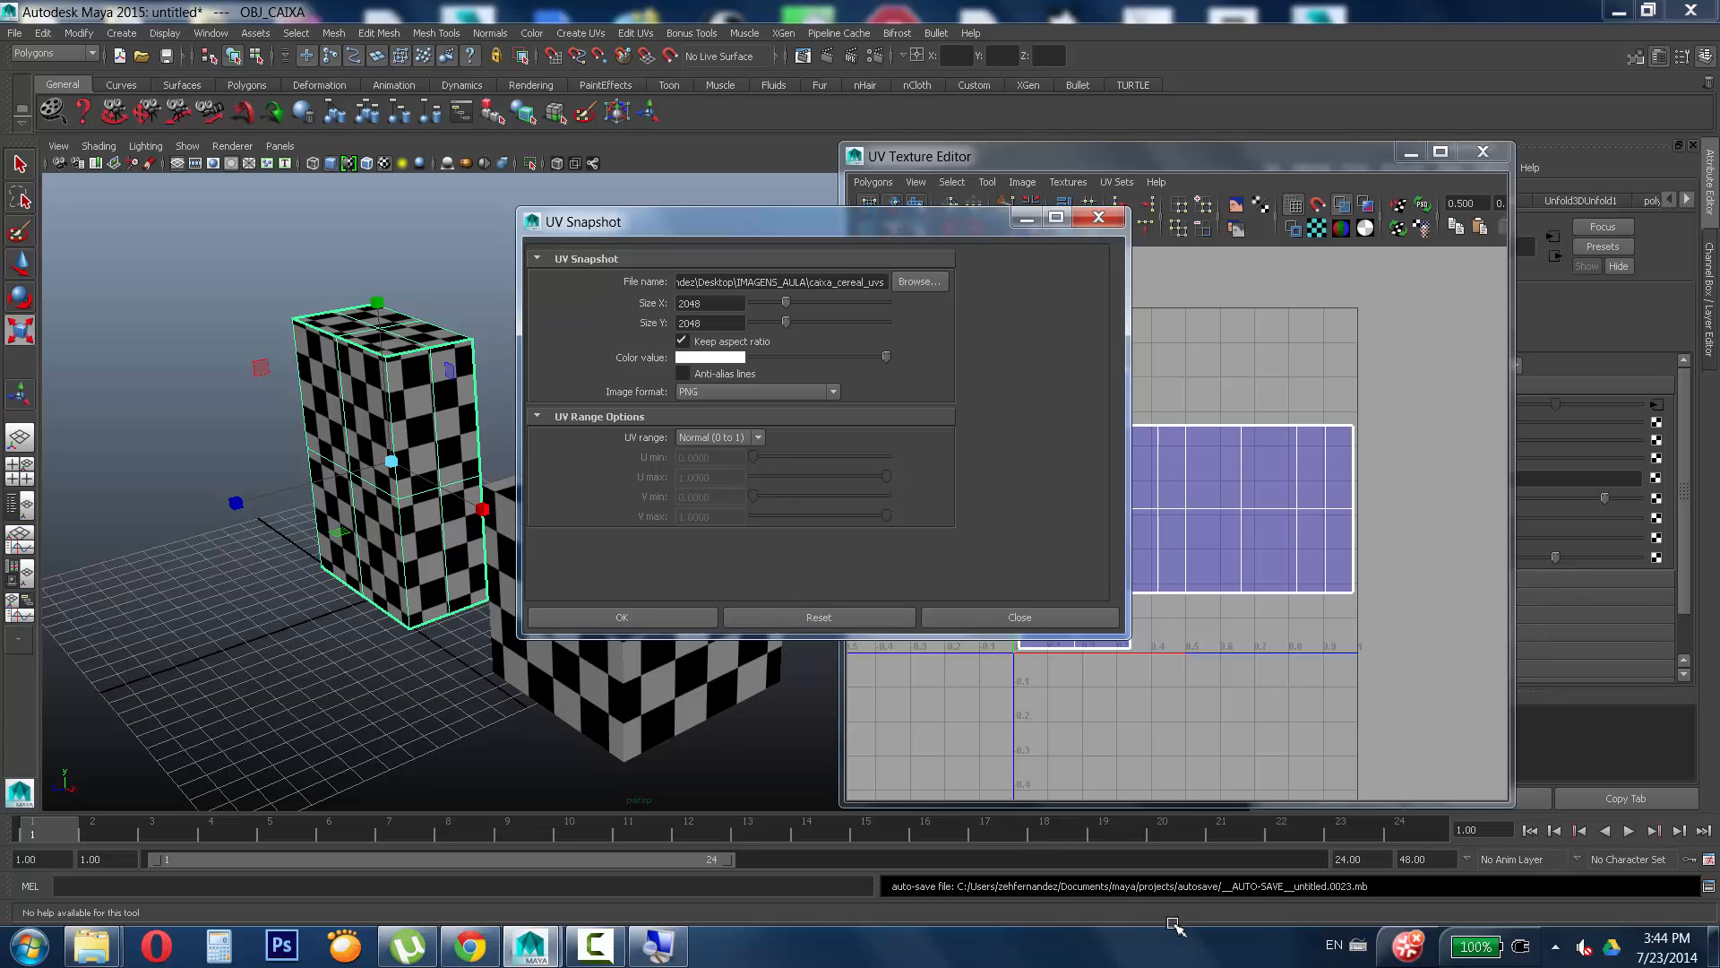
click(625, 618)
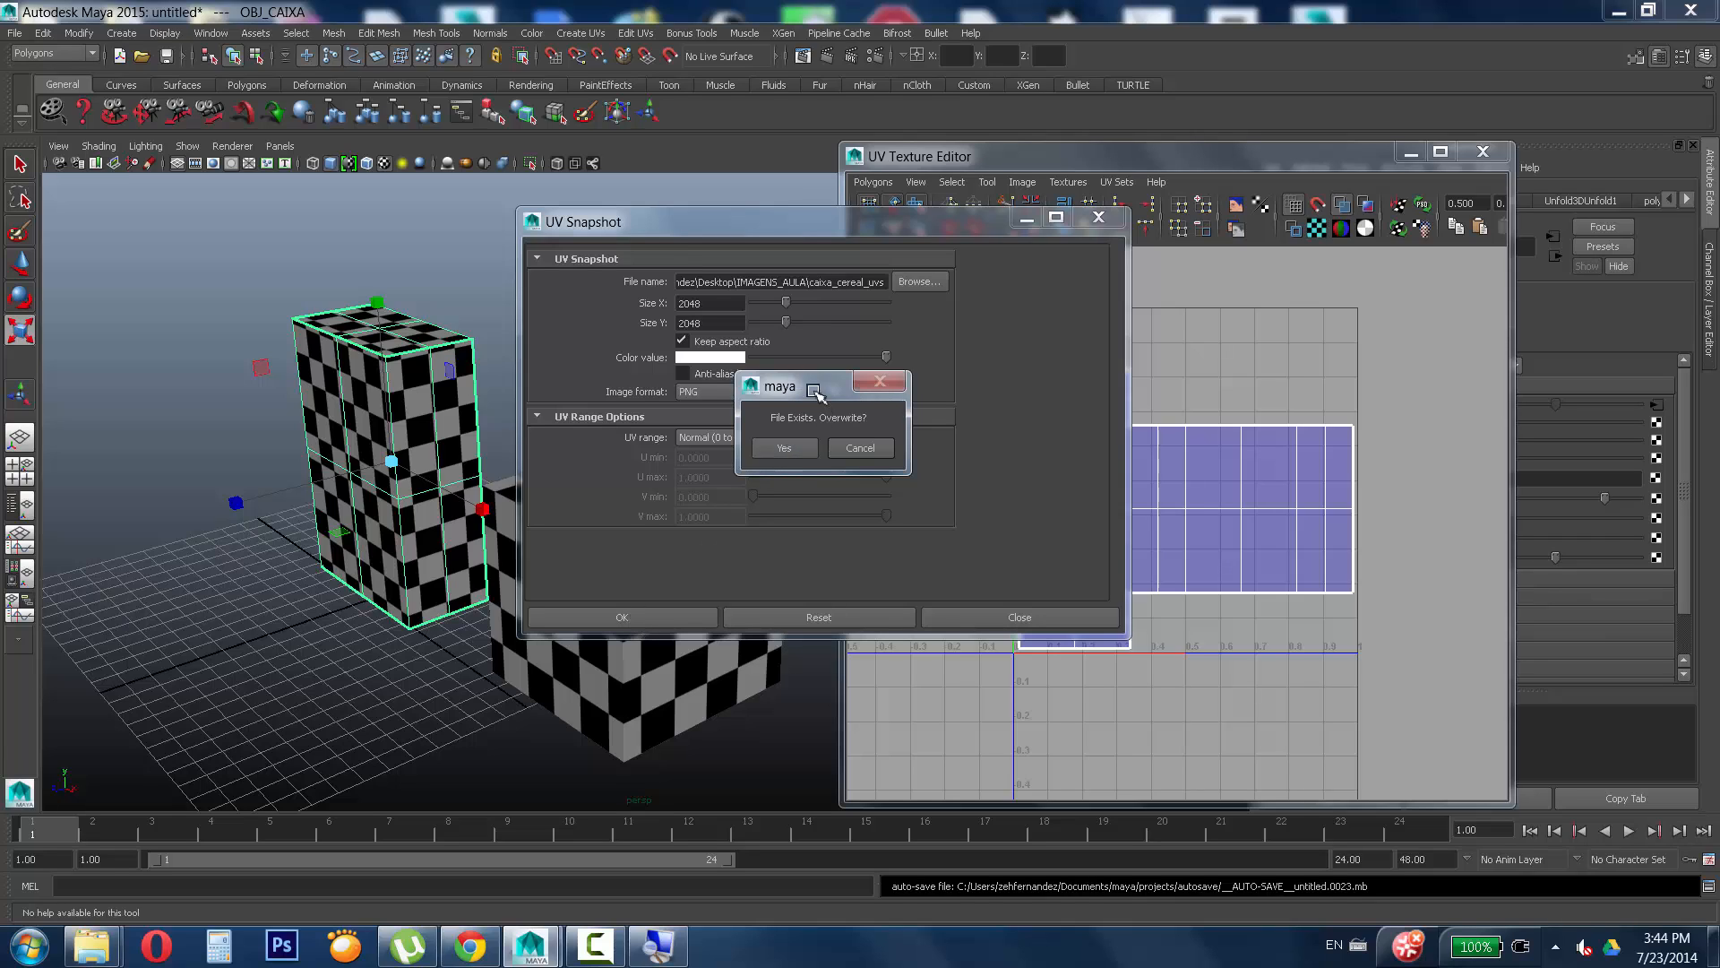
drag(816, 391, 1001, 338)
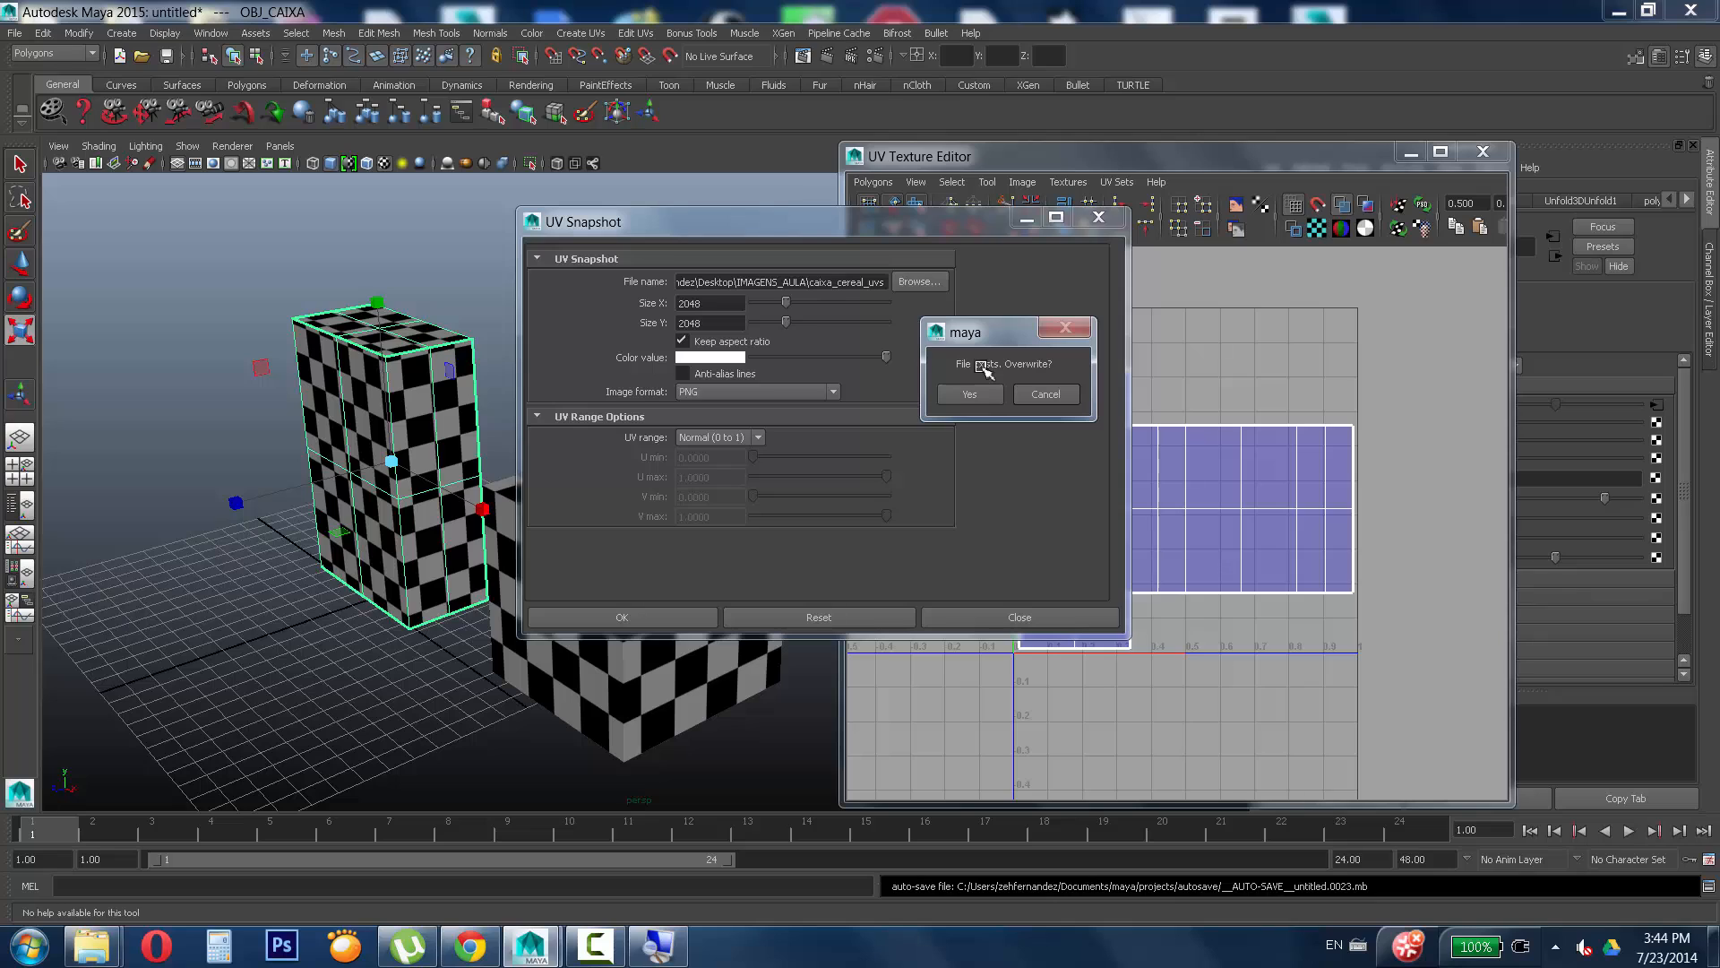
click(990, 394)
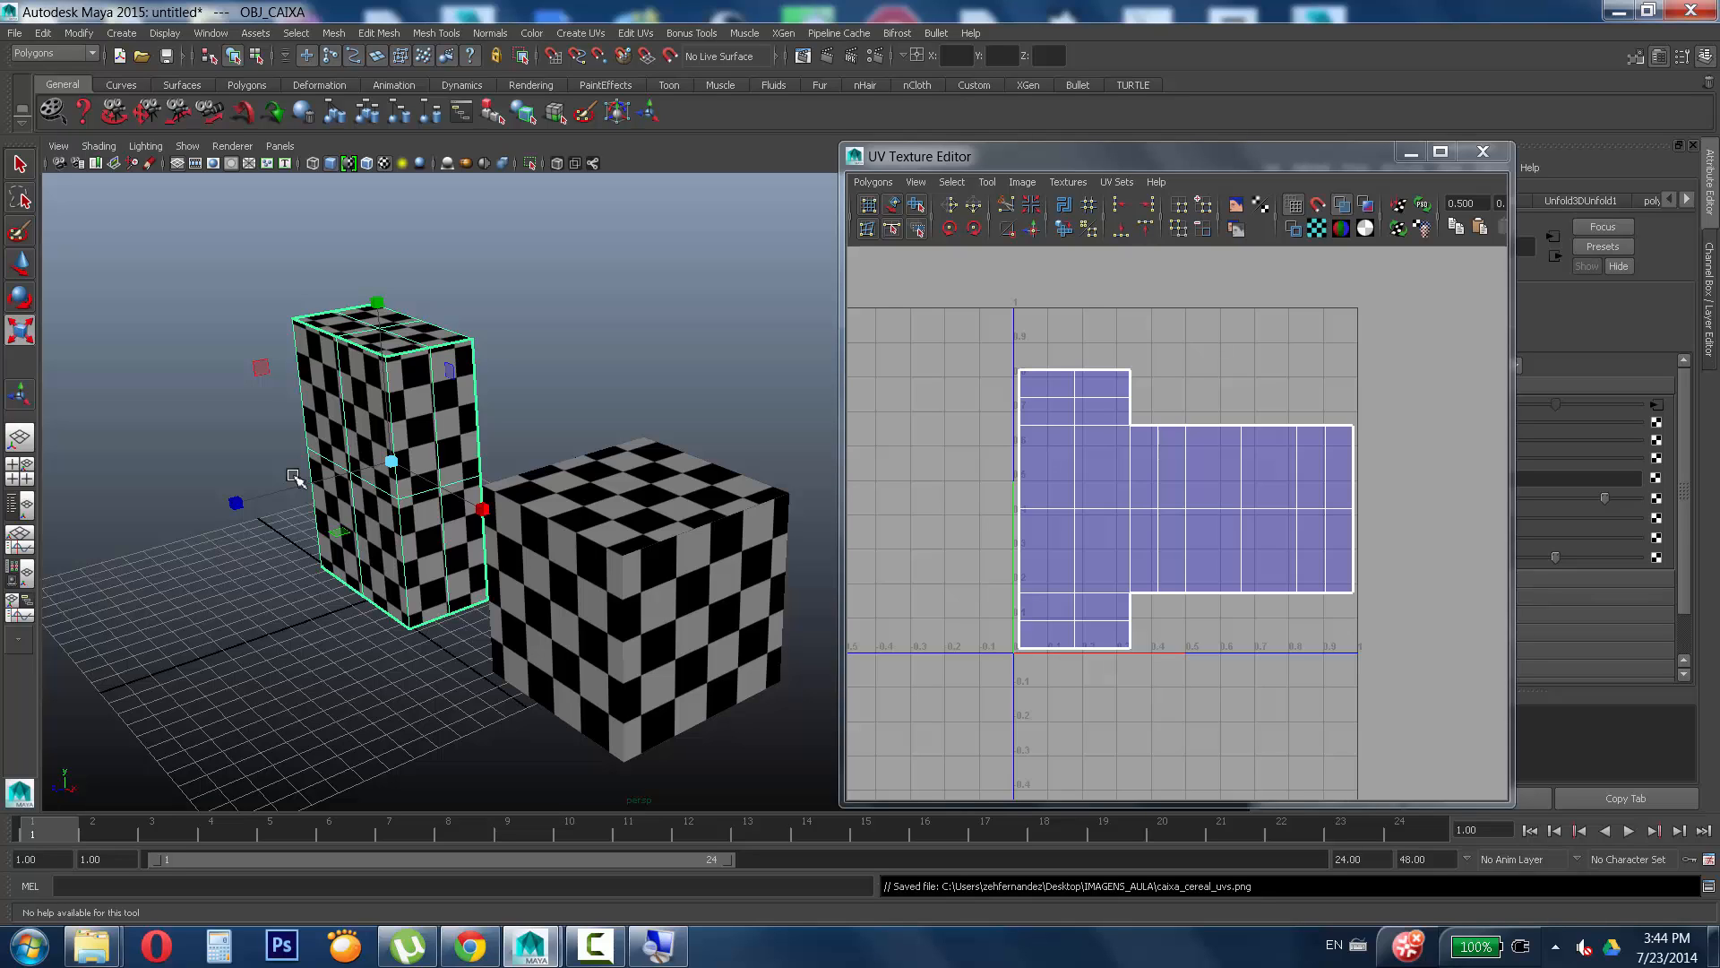
Switch to Photoshop and bring up the dialog for opening an image file.
key(ctrl+F9)
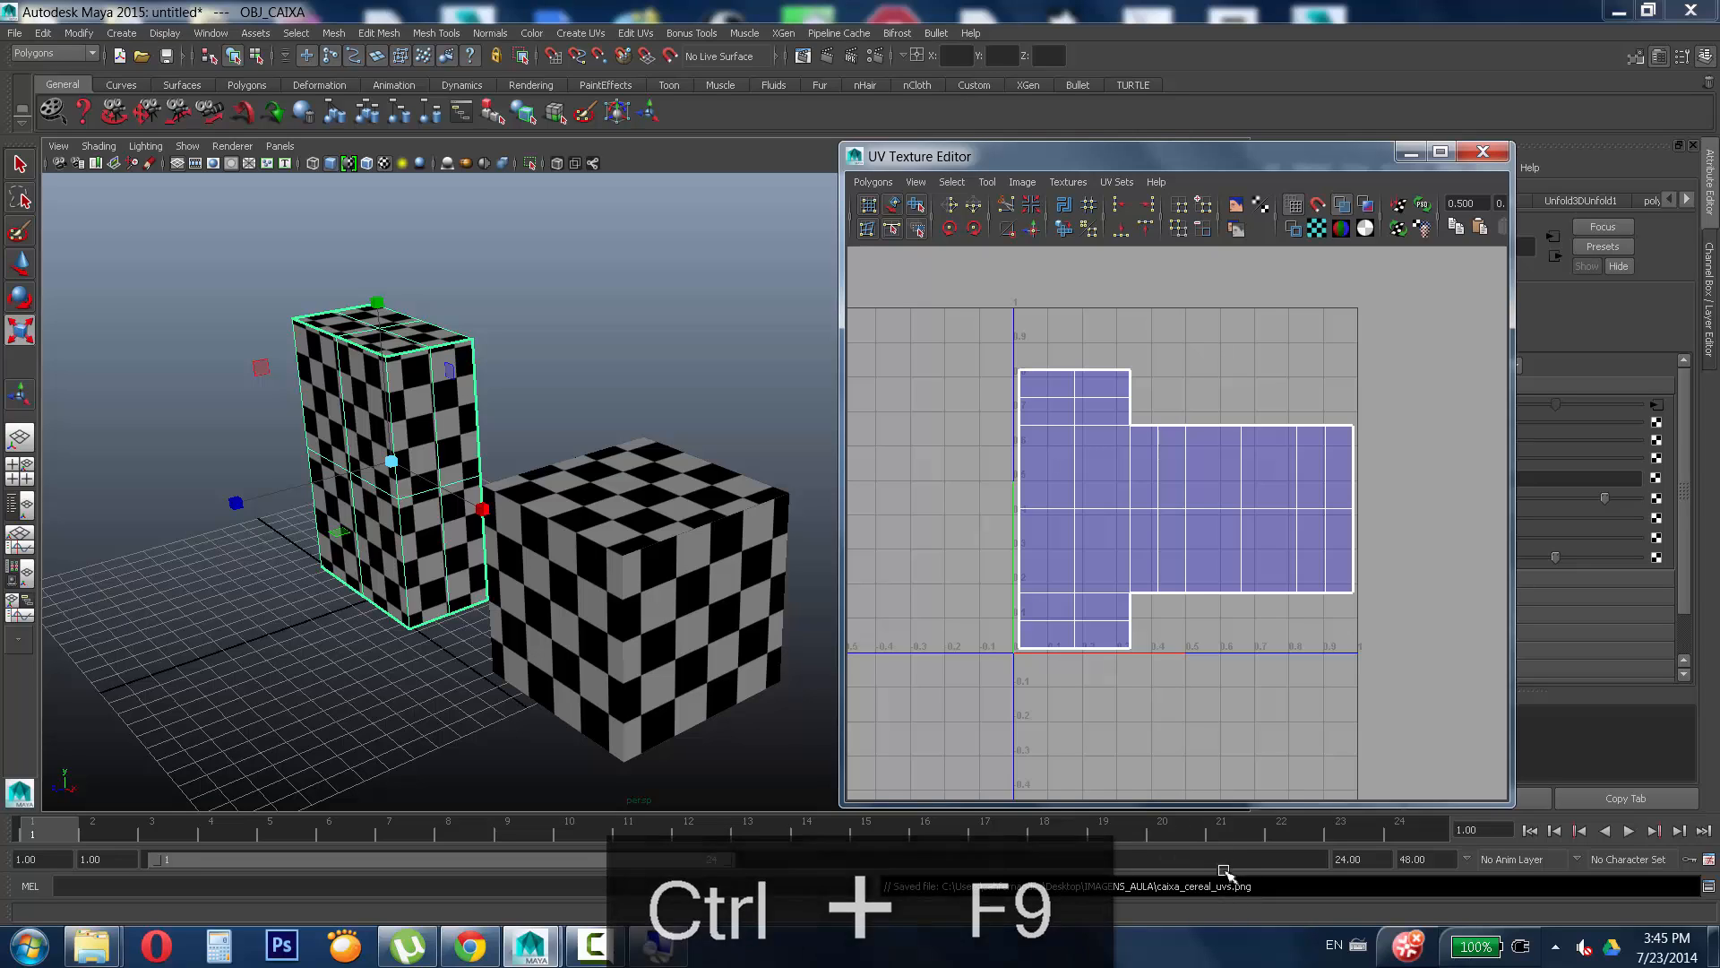
click(285, 948)
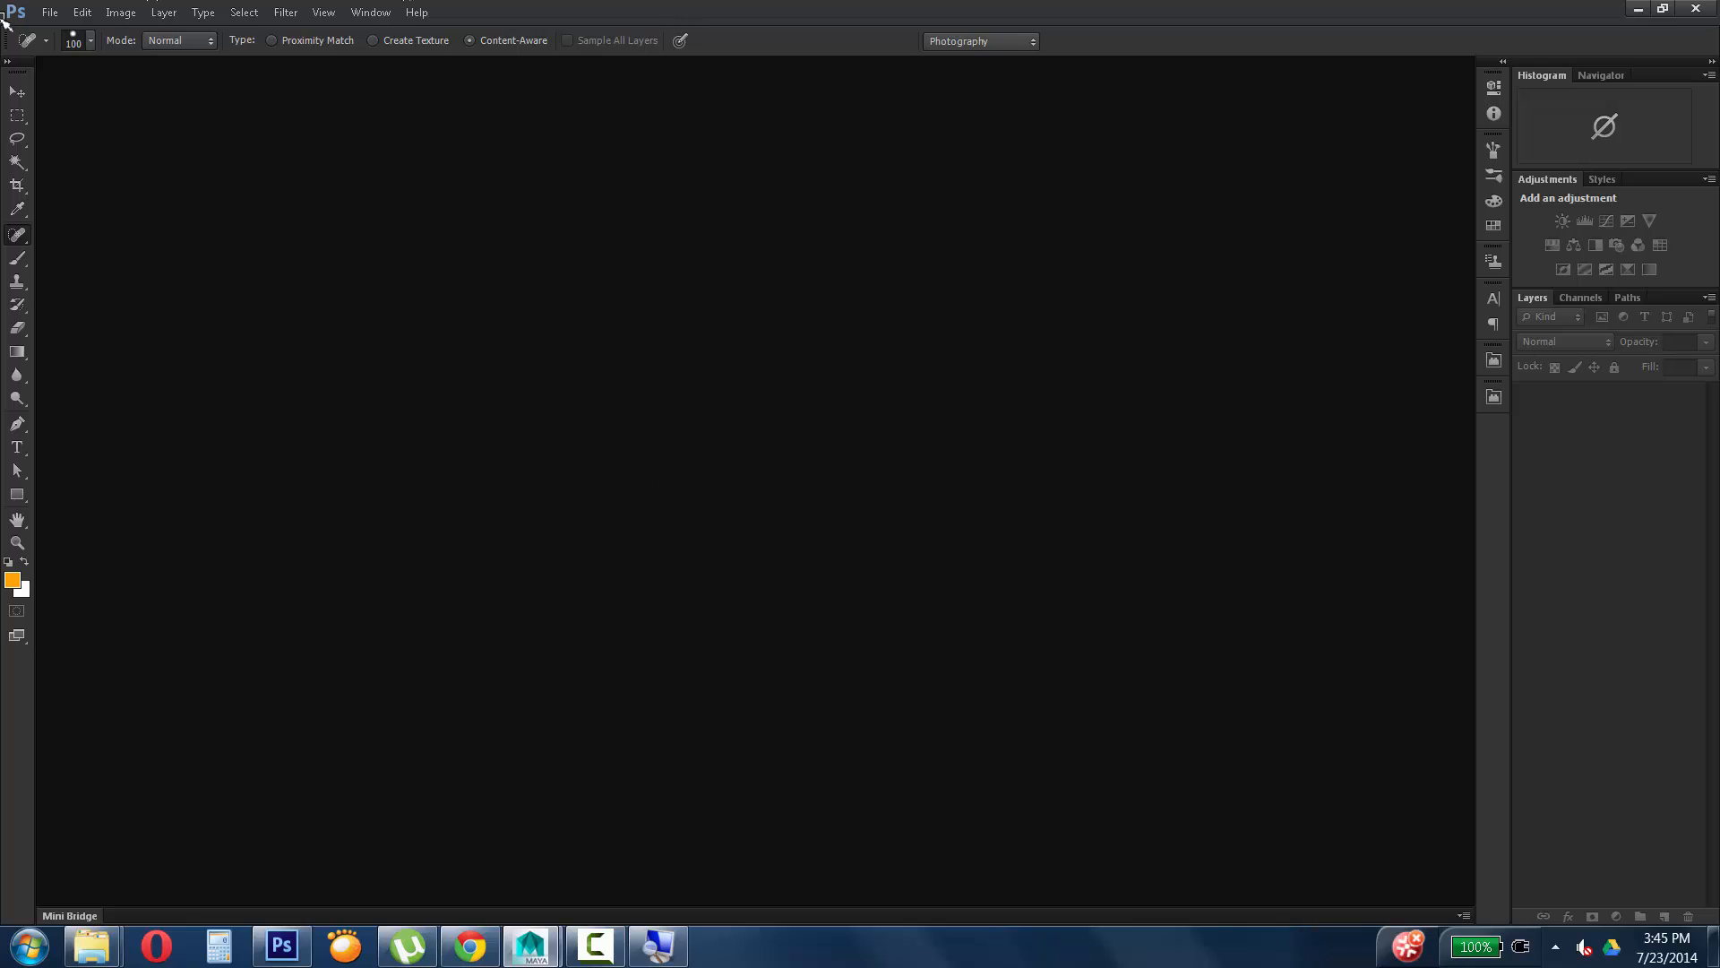
click(54, 14)
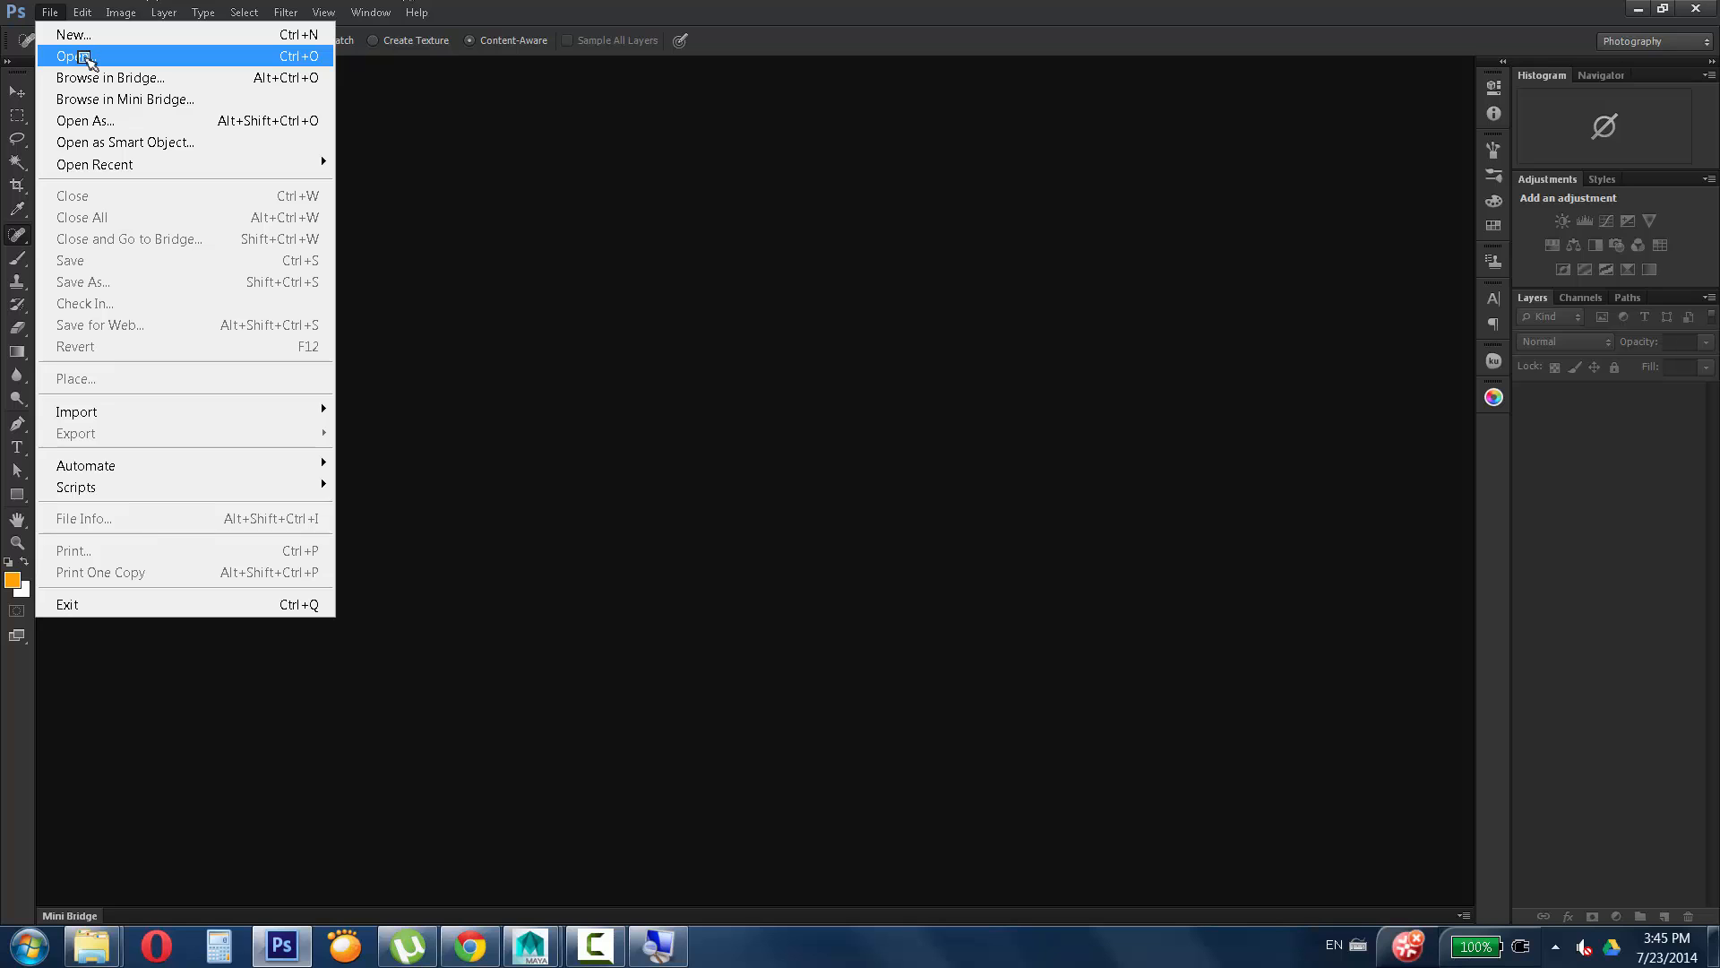
click(88, 59)
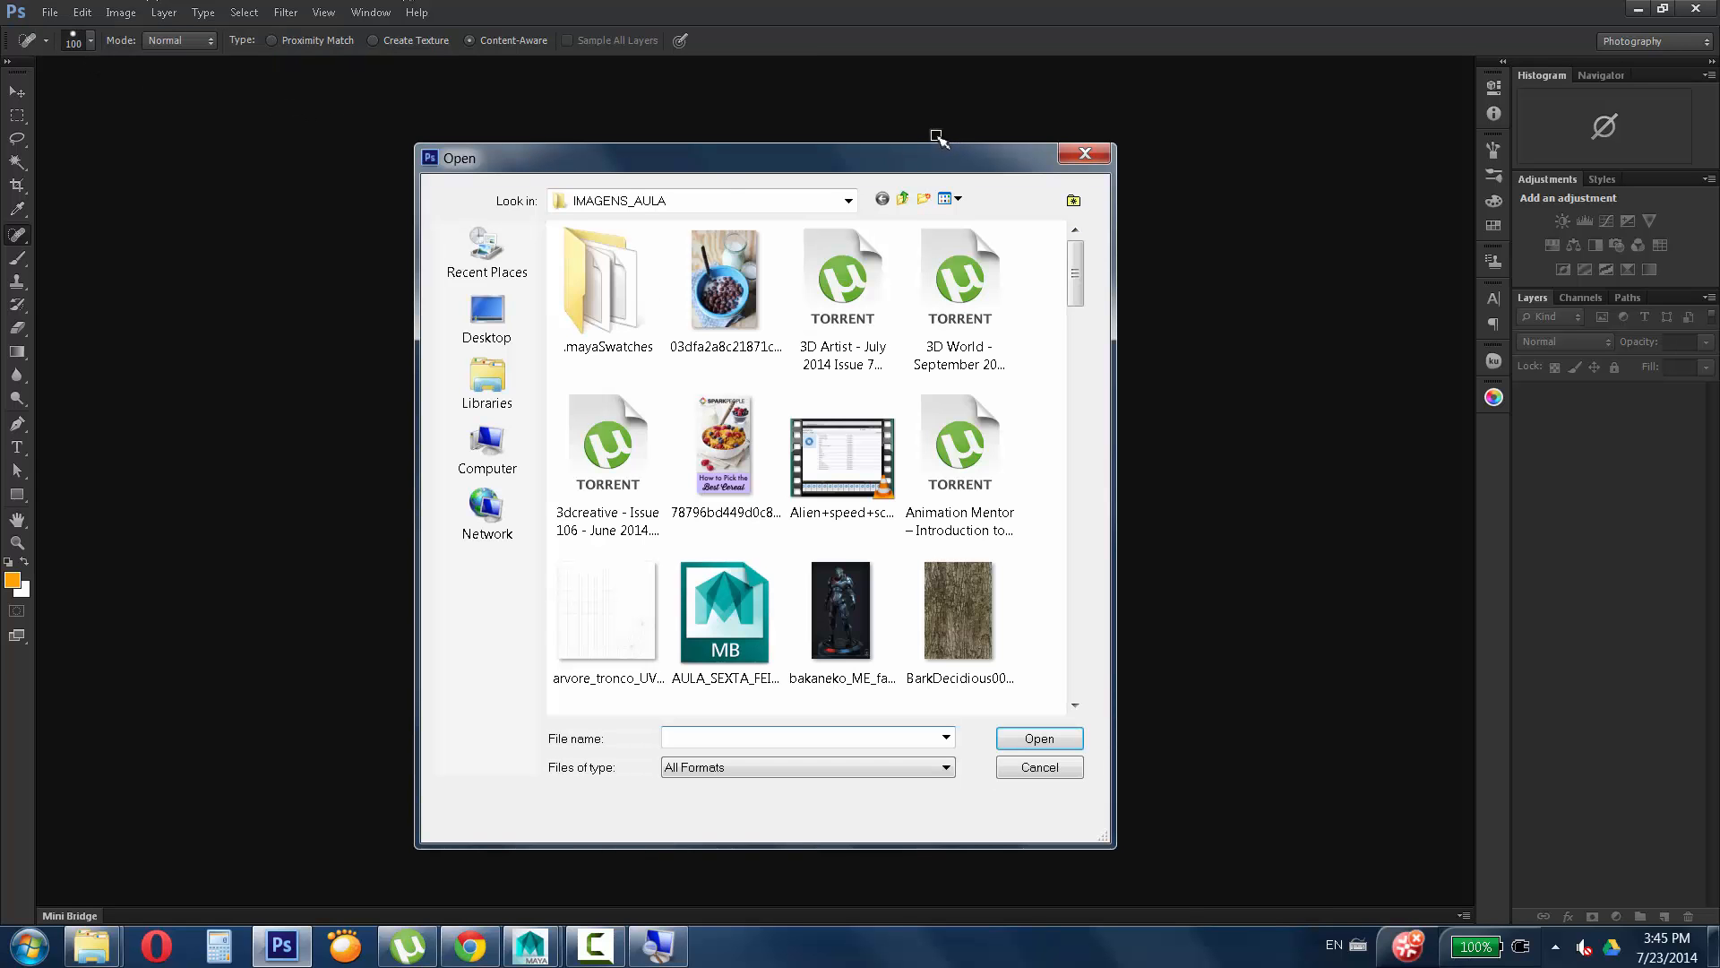
drag(916, 154, 751, 129)
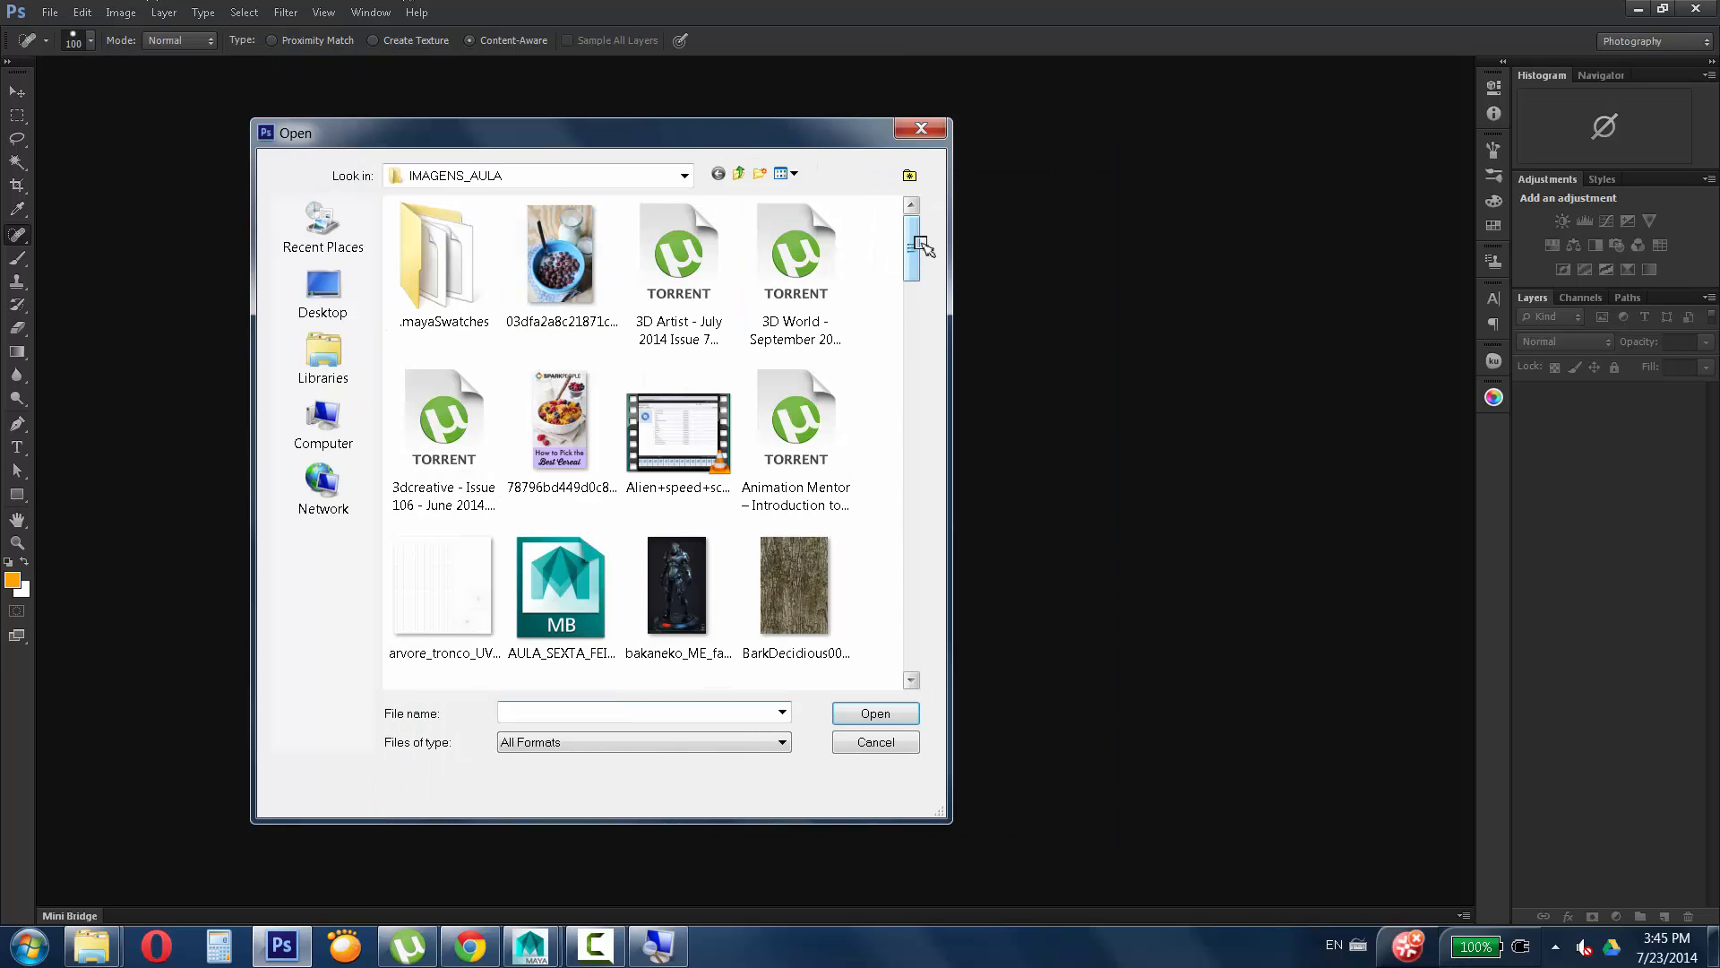
Sort the IMAGENS_AULA folder's files by date and open caixa_cereal_uvs.png.
drag(914, 243, 907, 320)
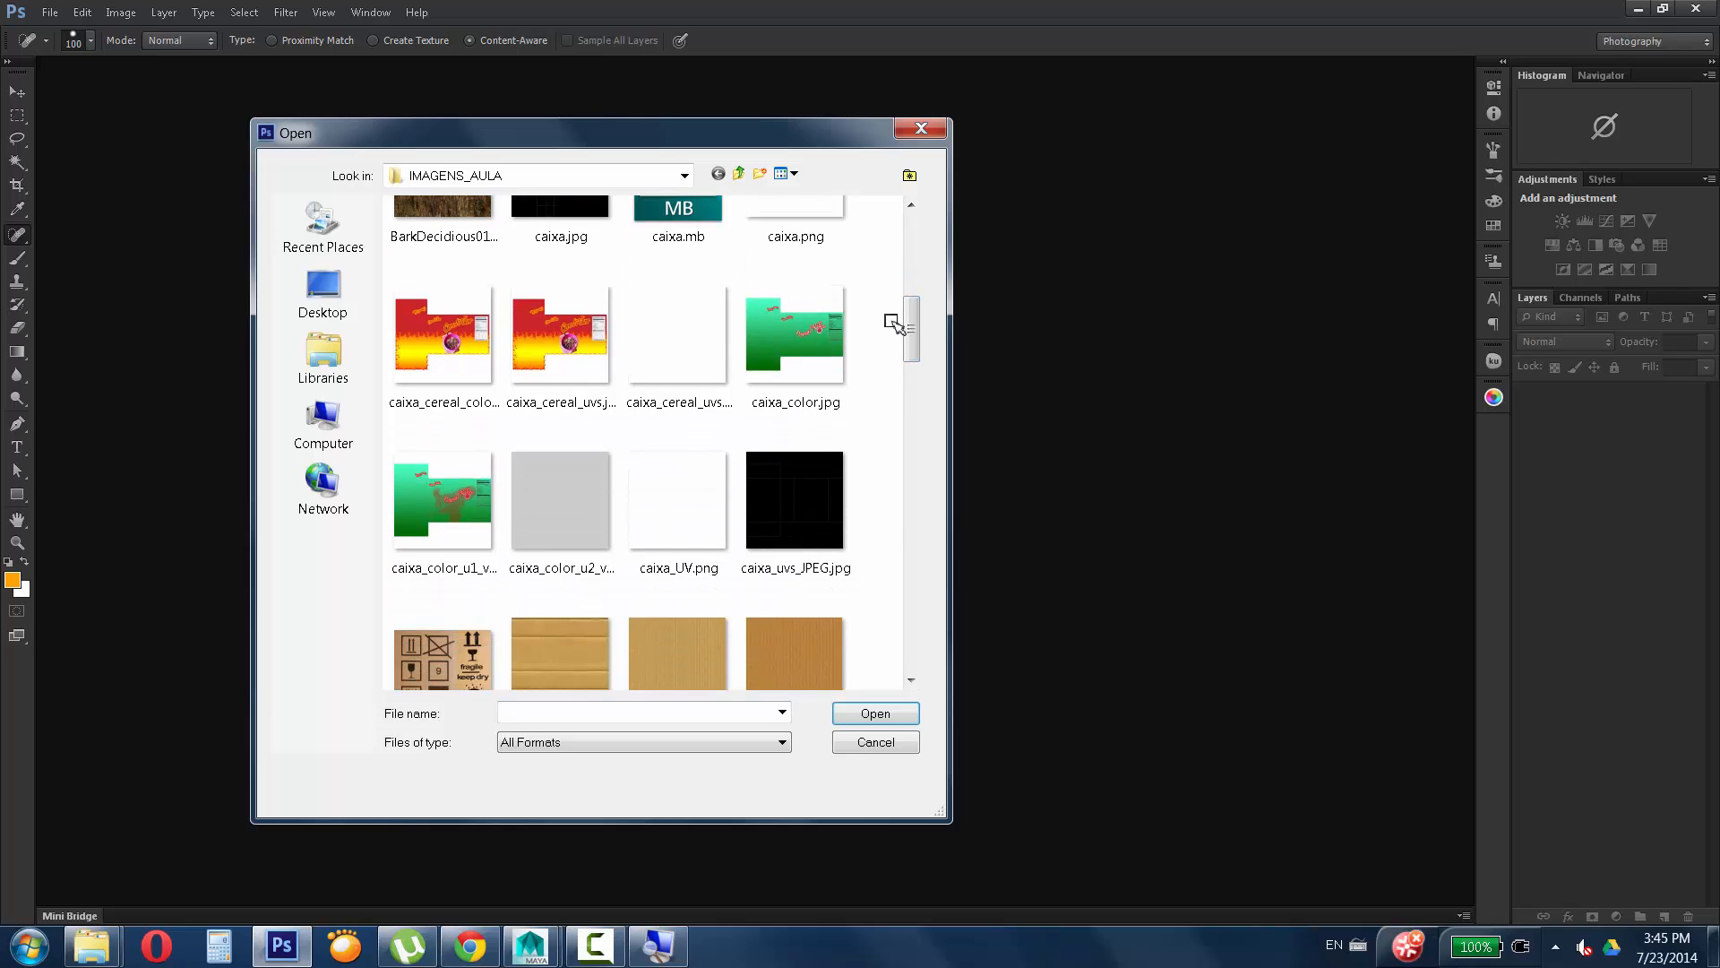
right_click(893, 322)
mouse_move(947, 355)
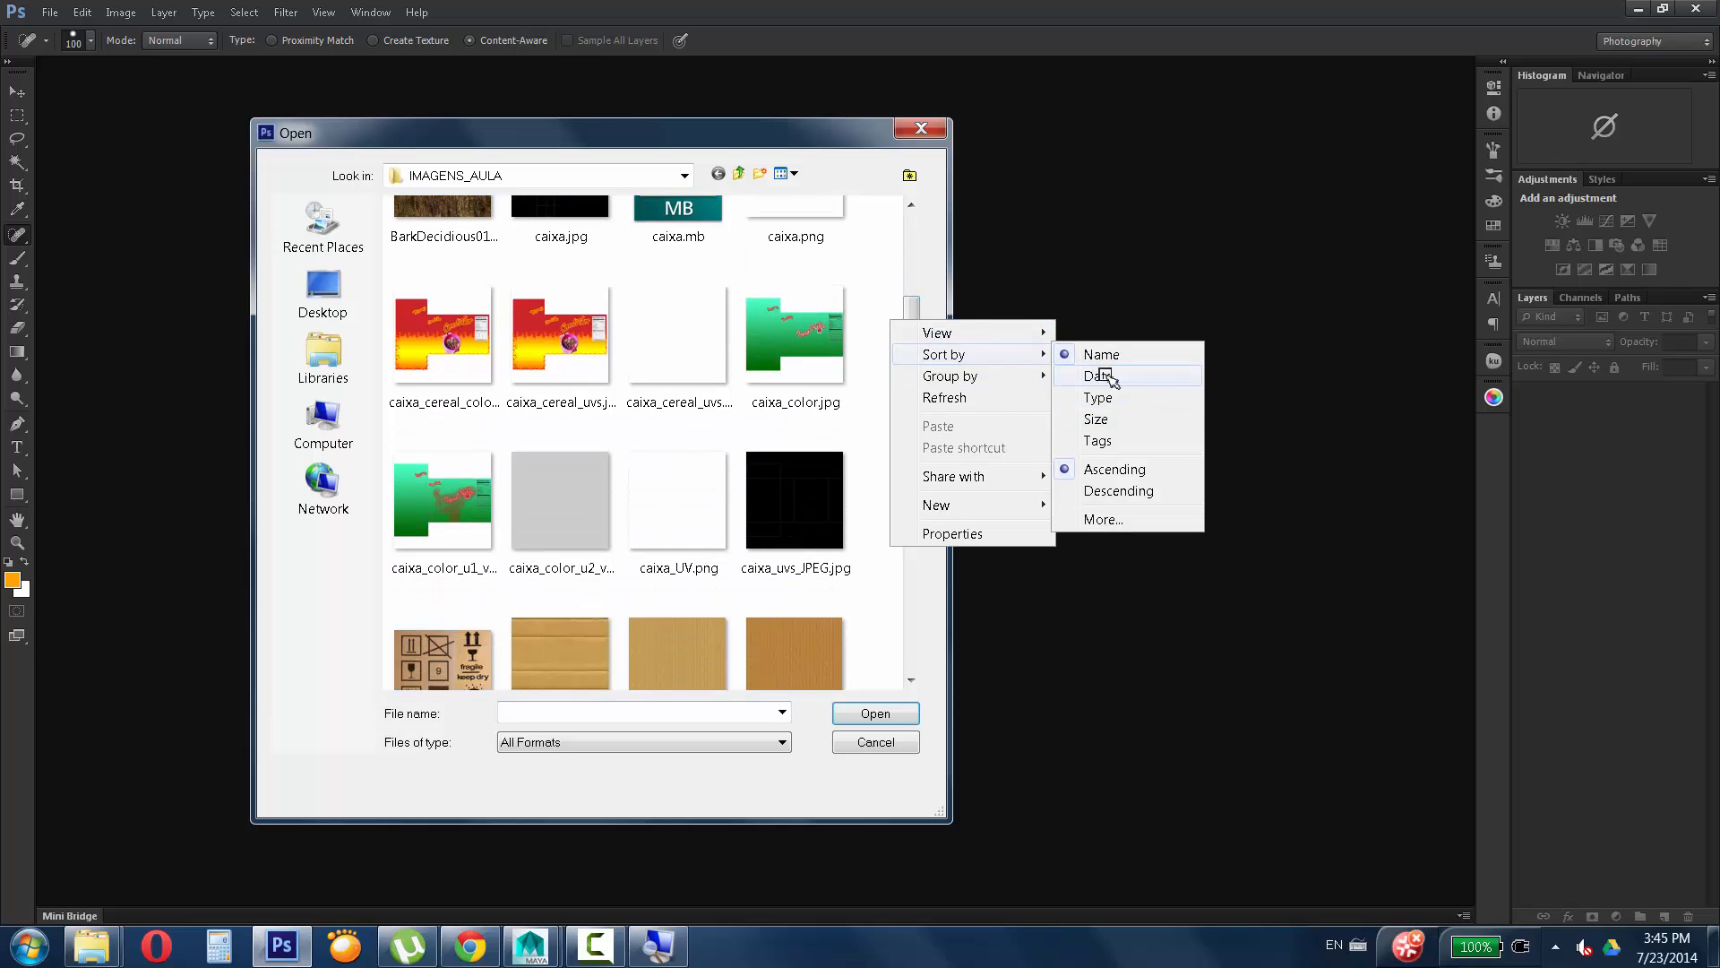
click(1104, 374)
scroll(912, 340, up, 1)
click(796, 471)
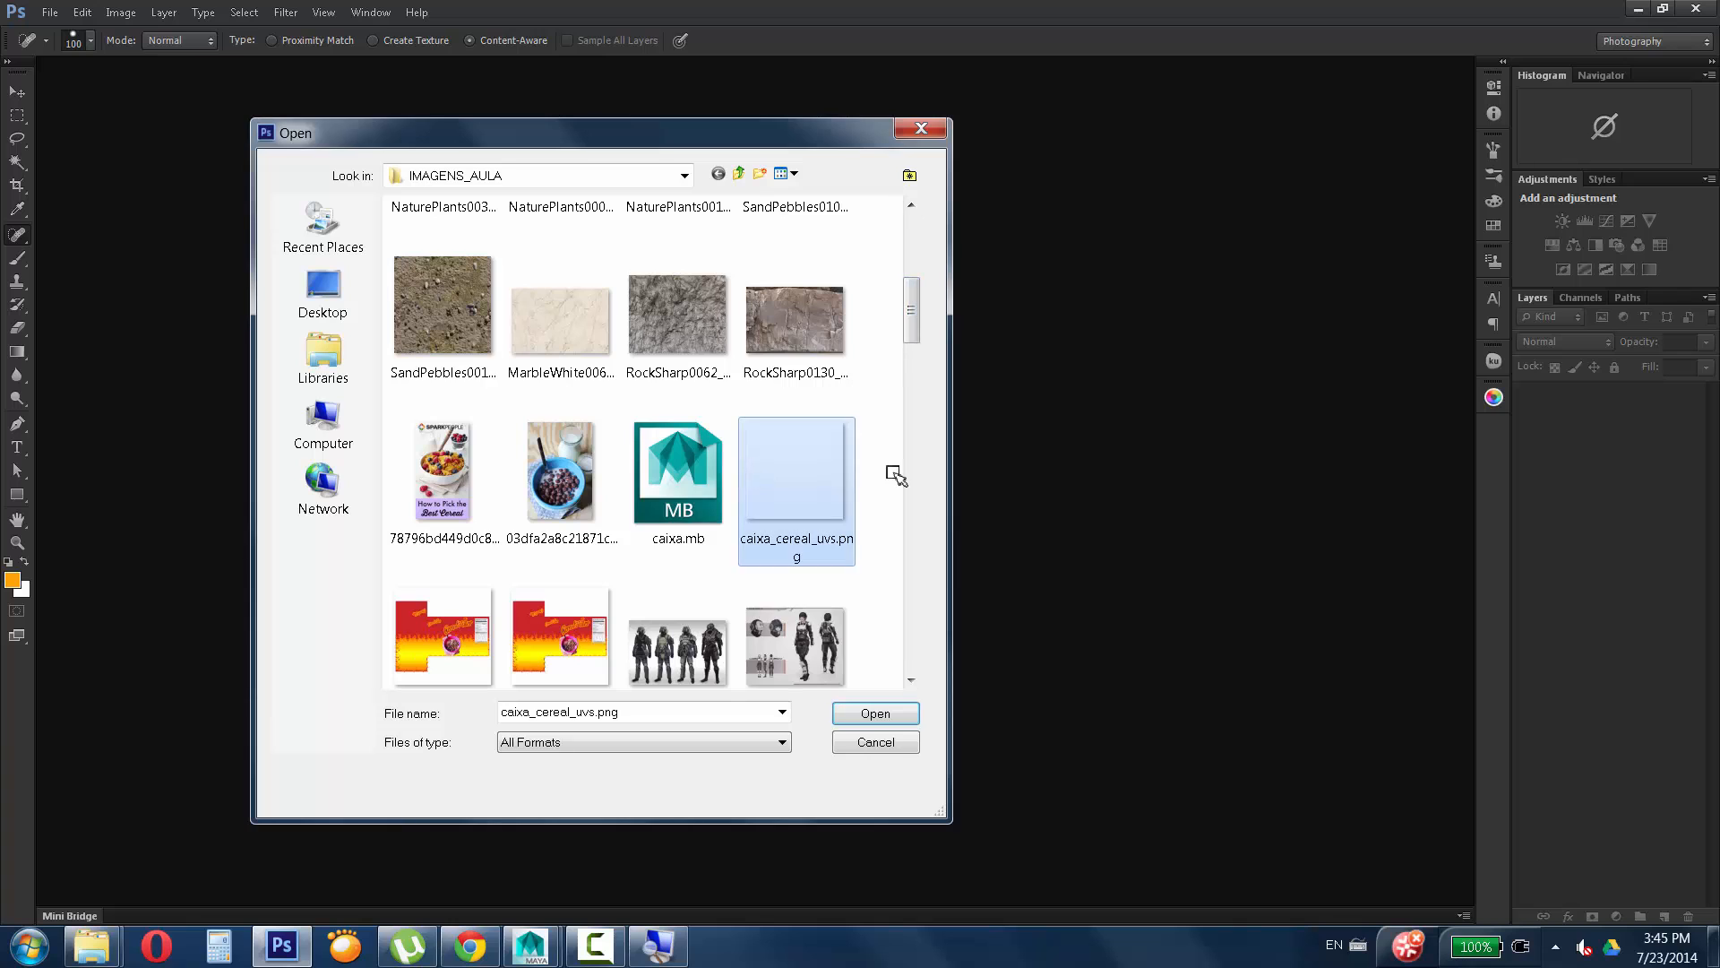
click(875, 715)
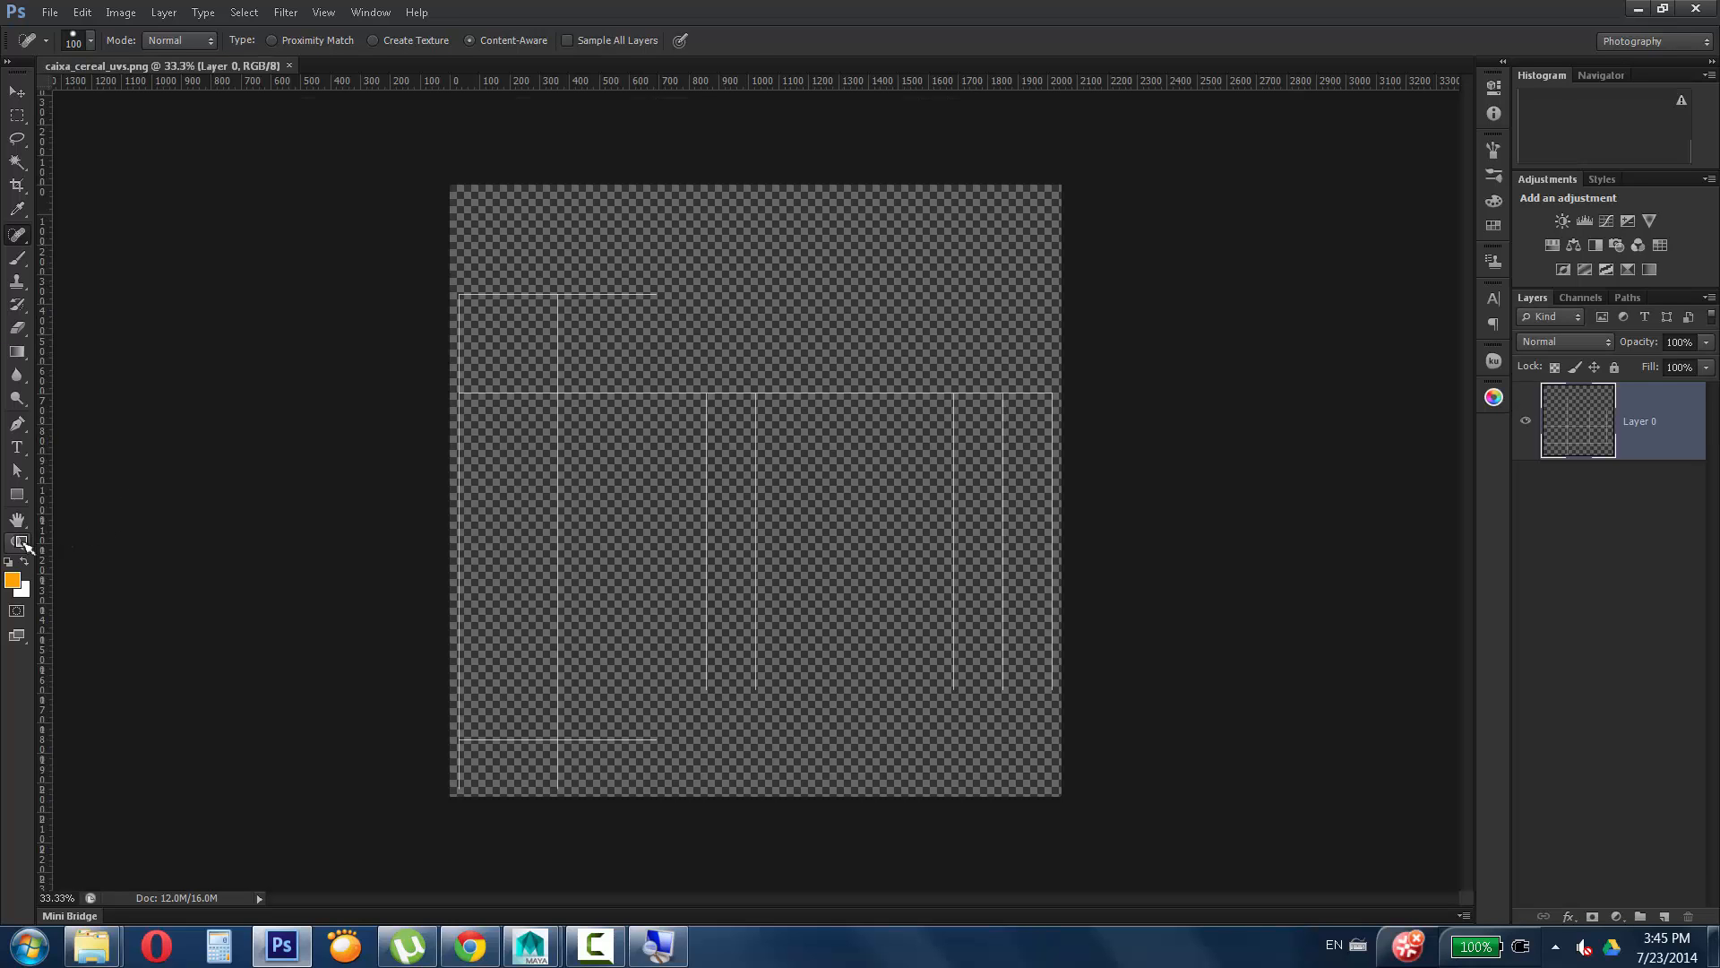
Select the four cells of the UV layout's upper flap with the Magic Wand, at tolerance 80 with Contiguous on.
click(16, 542)
click(858, 407)
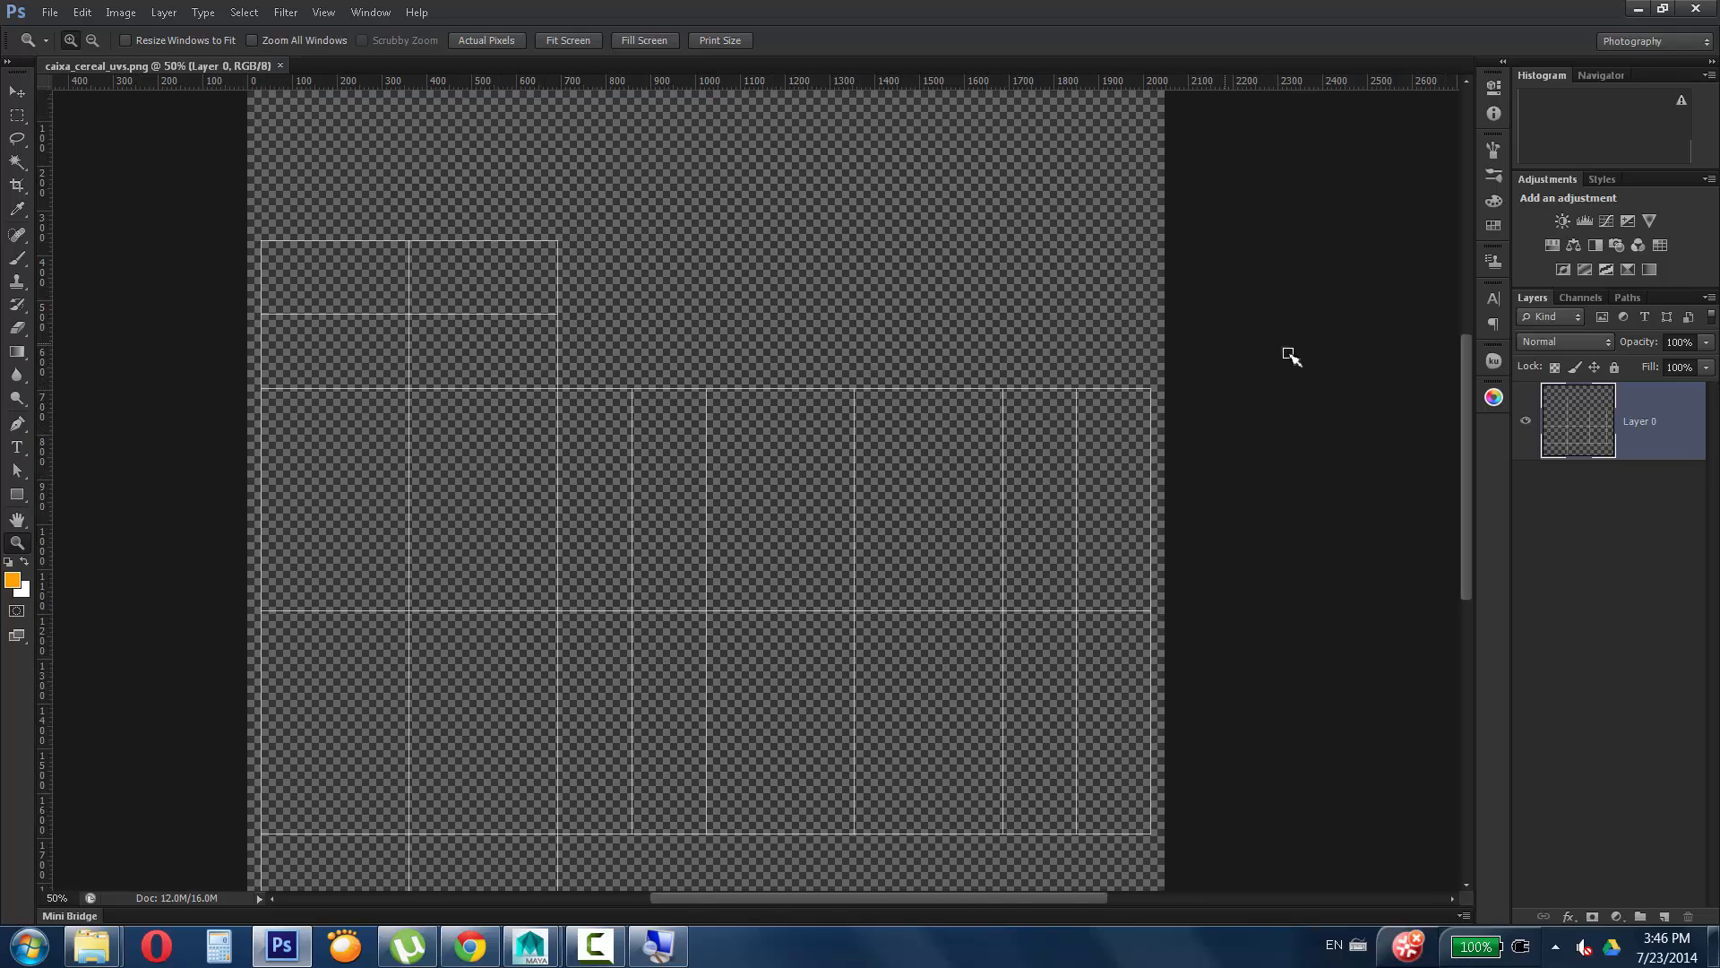
drag(1467, 359, 1472, 404)
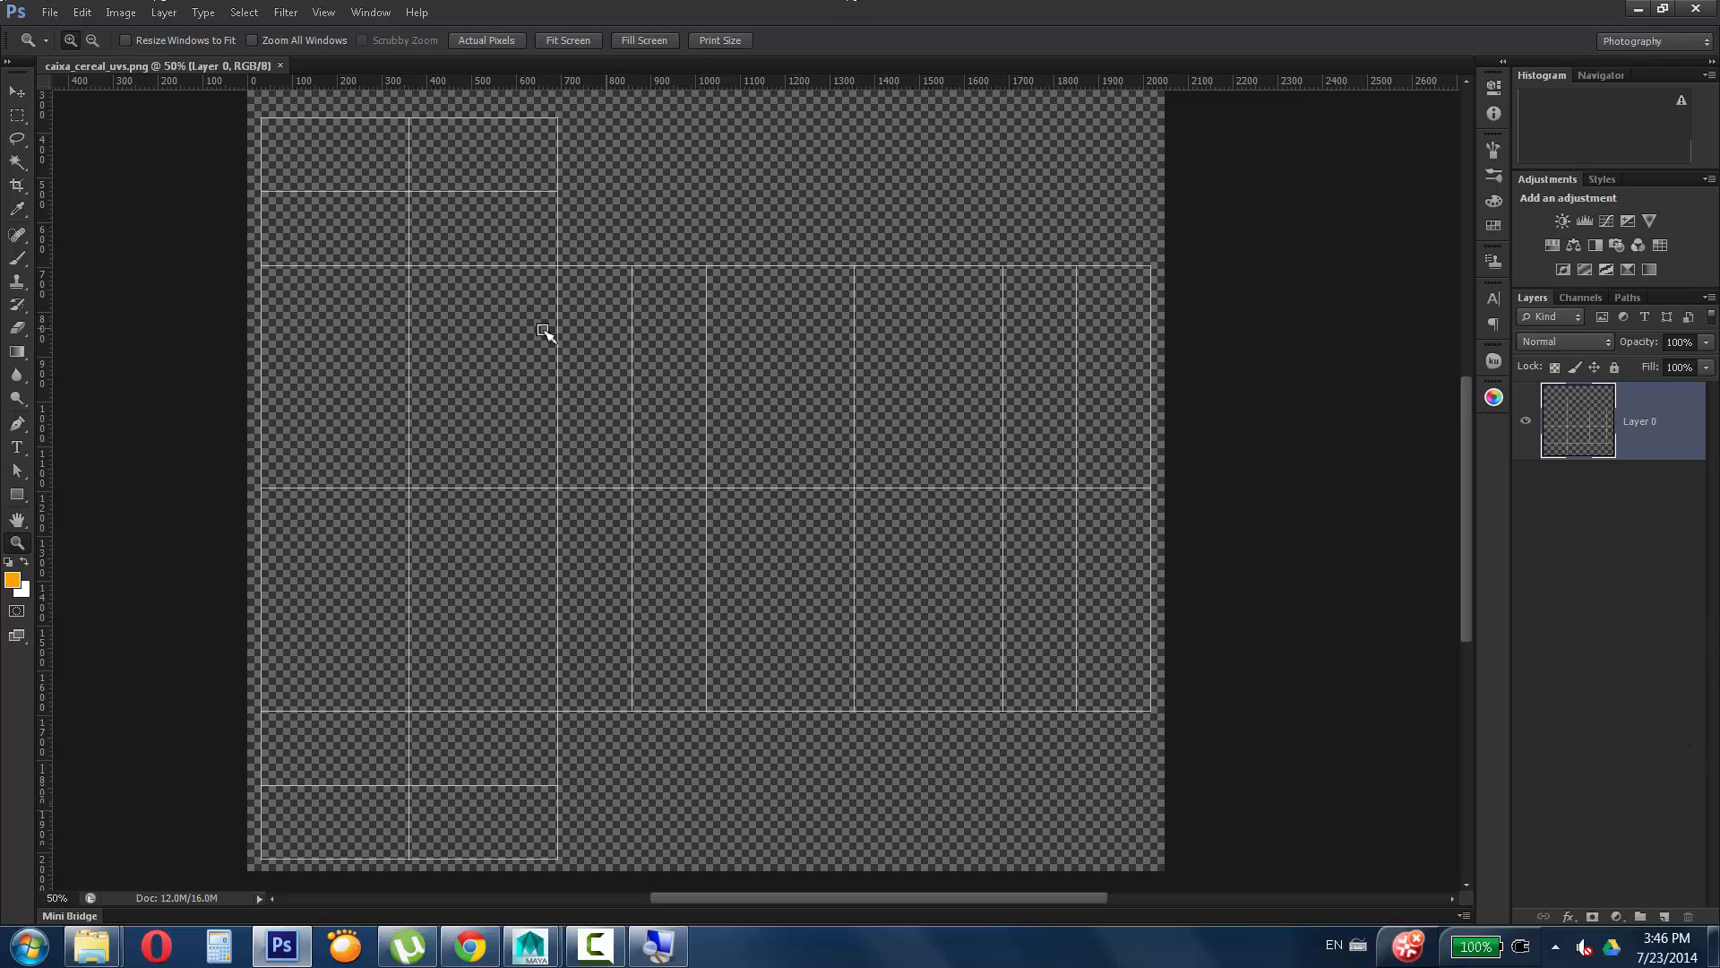
click(17, 162)
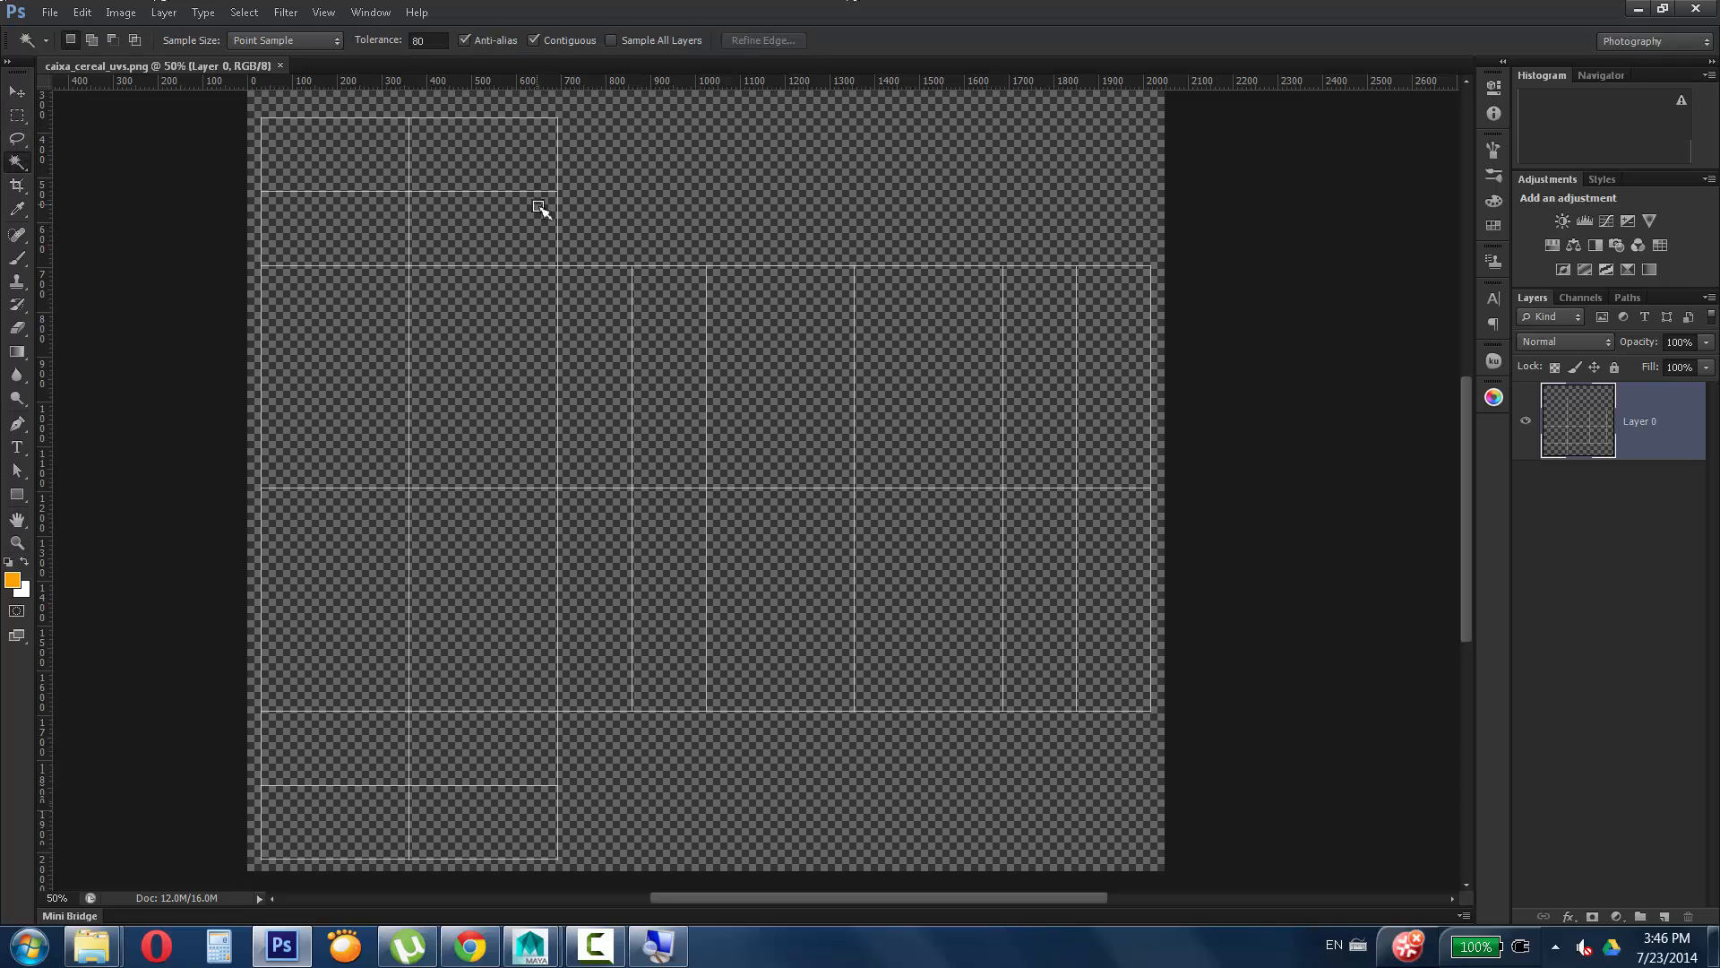
click(316, 164)
shift+click(455, 165)
shift+click(453, 224)
shift+click(334, 254)
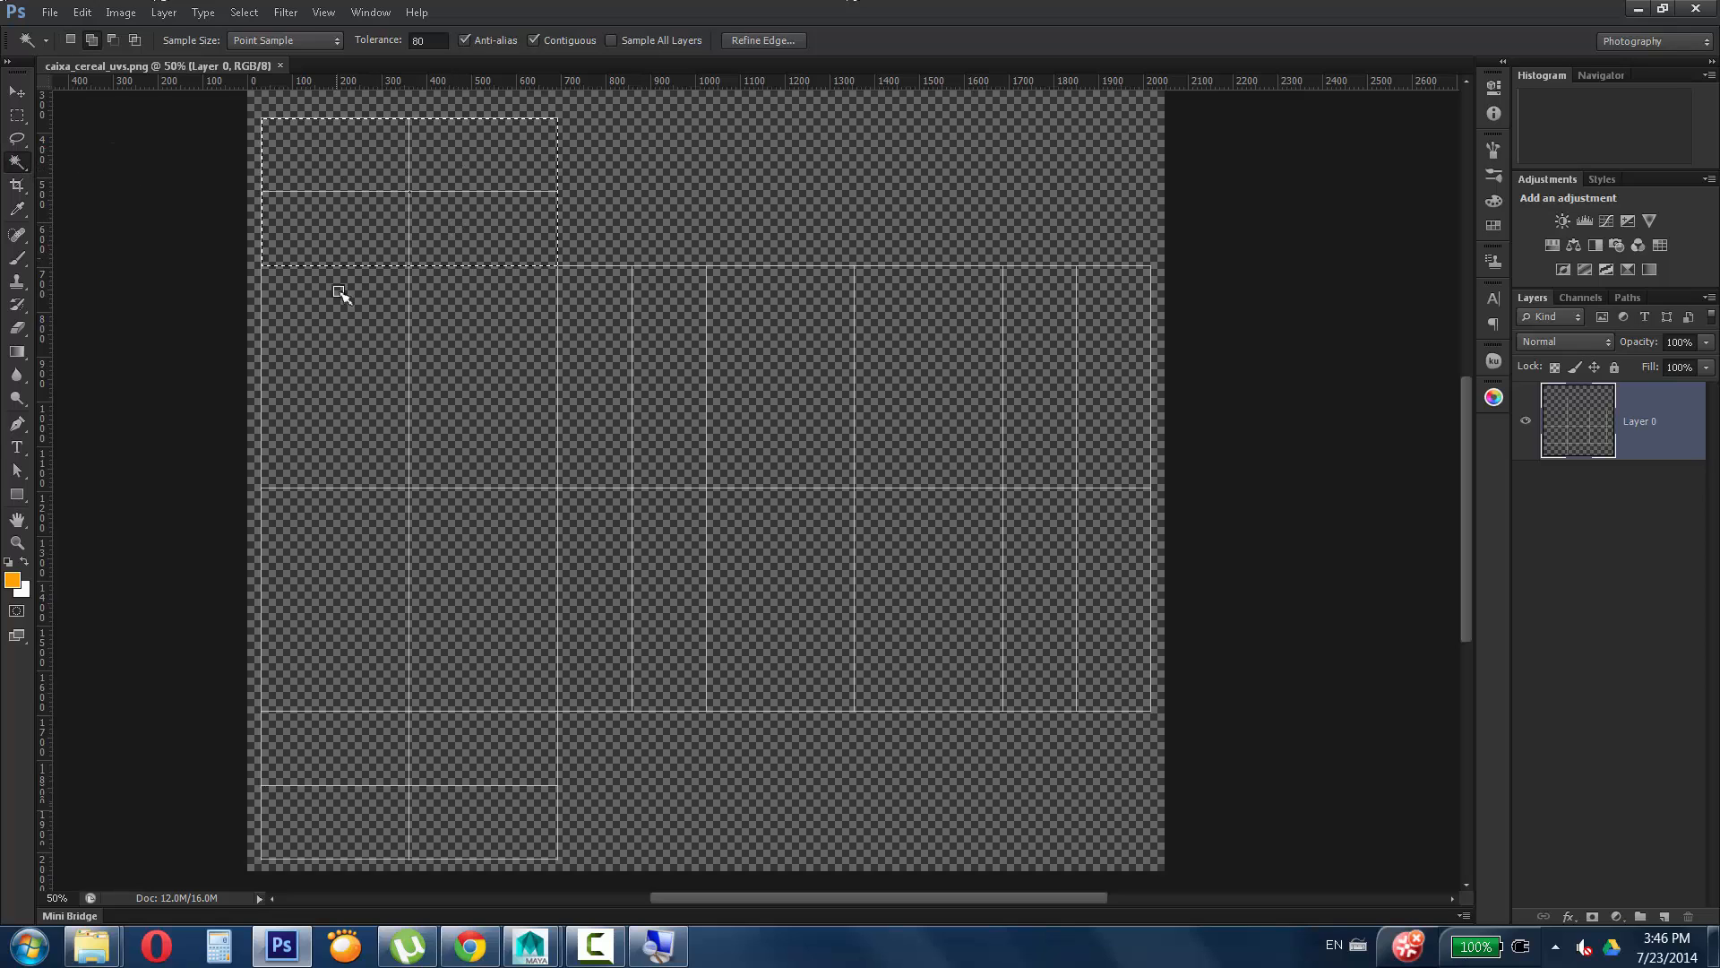
Add the remaining cells of the UV layout's left column, down through the lower flap, to the Magic Wand selection.
shift+click(338, 309)
shift+click(433, 335)
shift+click(436, 612)
shift+click(347, 620)
shift+click(328, 744)
shift+click(440, 747)
shift+click(455, 823)
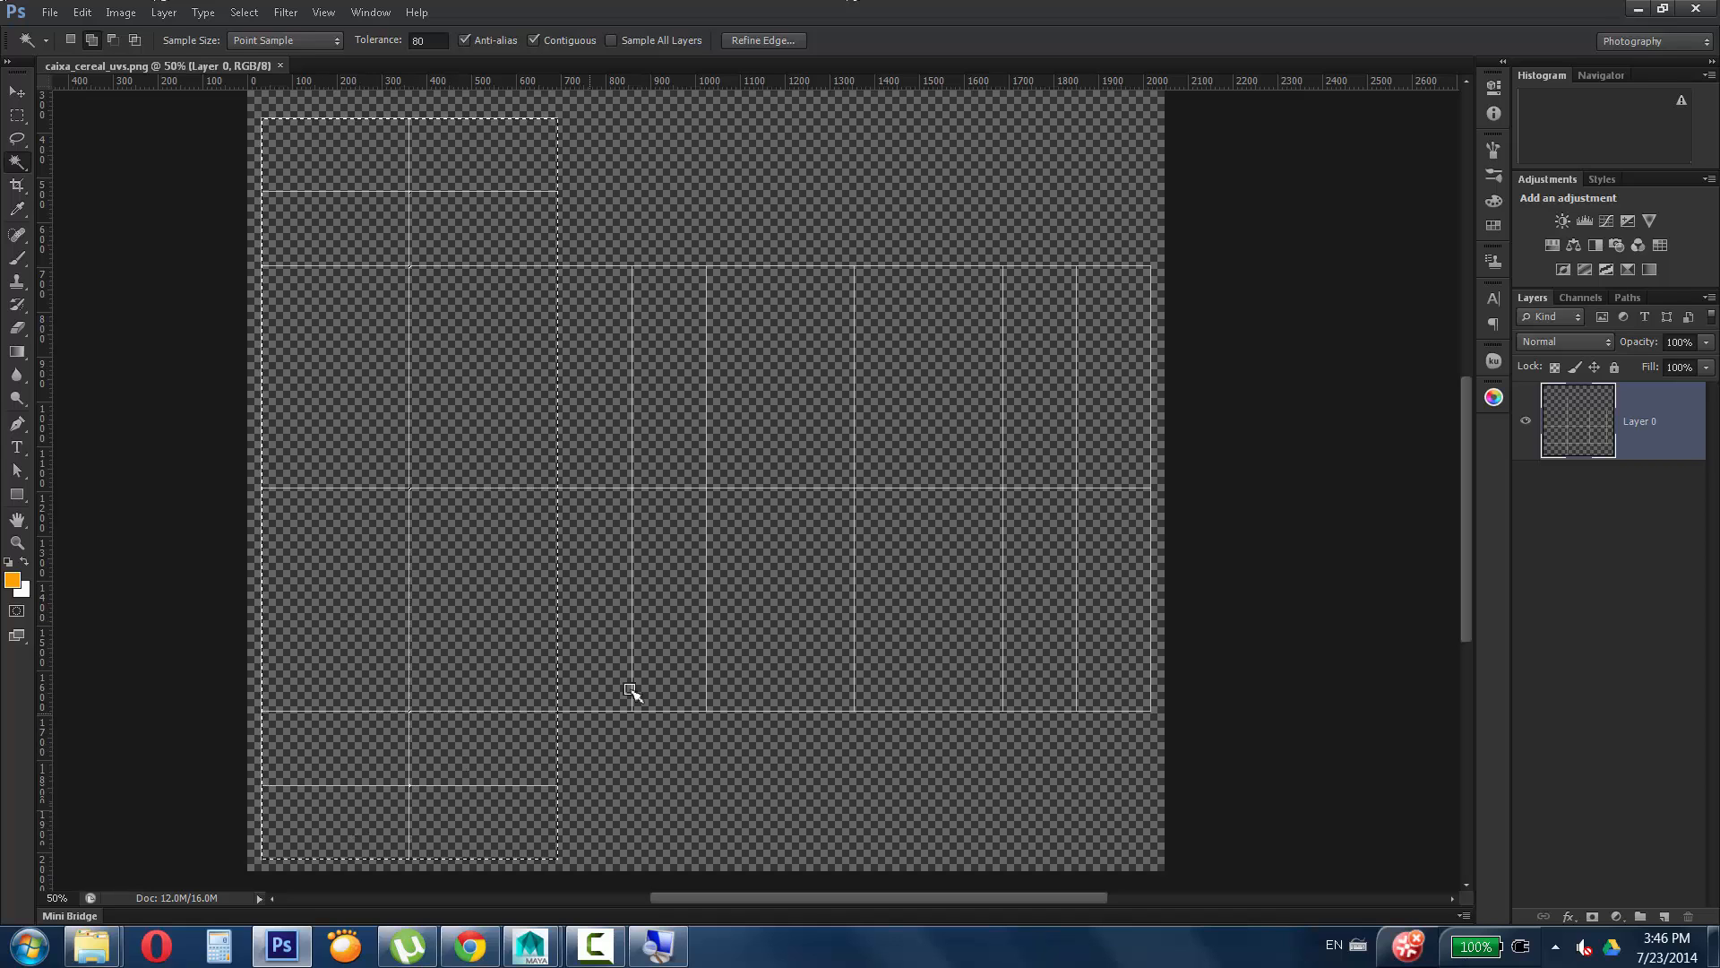
Add both rows of cells in the UV layout's right-hand section to the selection, completing the whole box outline.
shift+click(780, 603)
shift+click(923, 607)
shift+click(1053, 598)
shift+click(1119, 592)
shift+click(1109, 443)
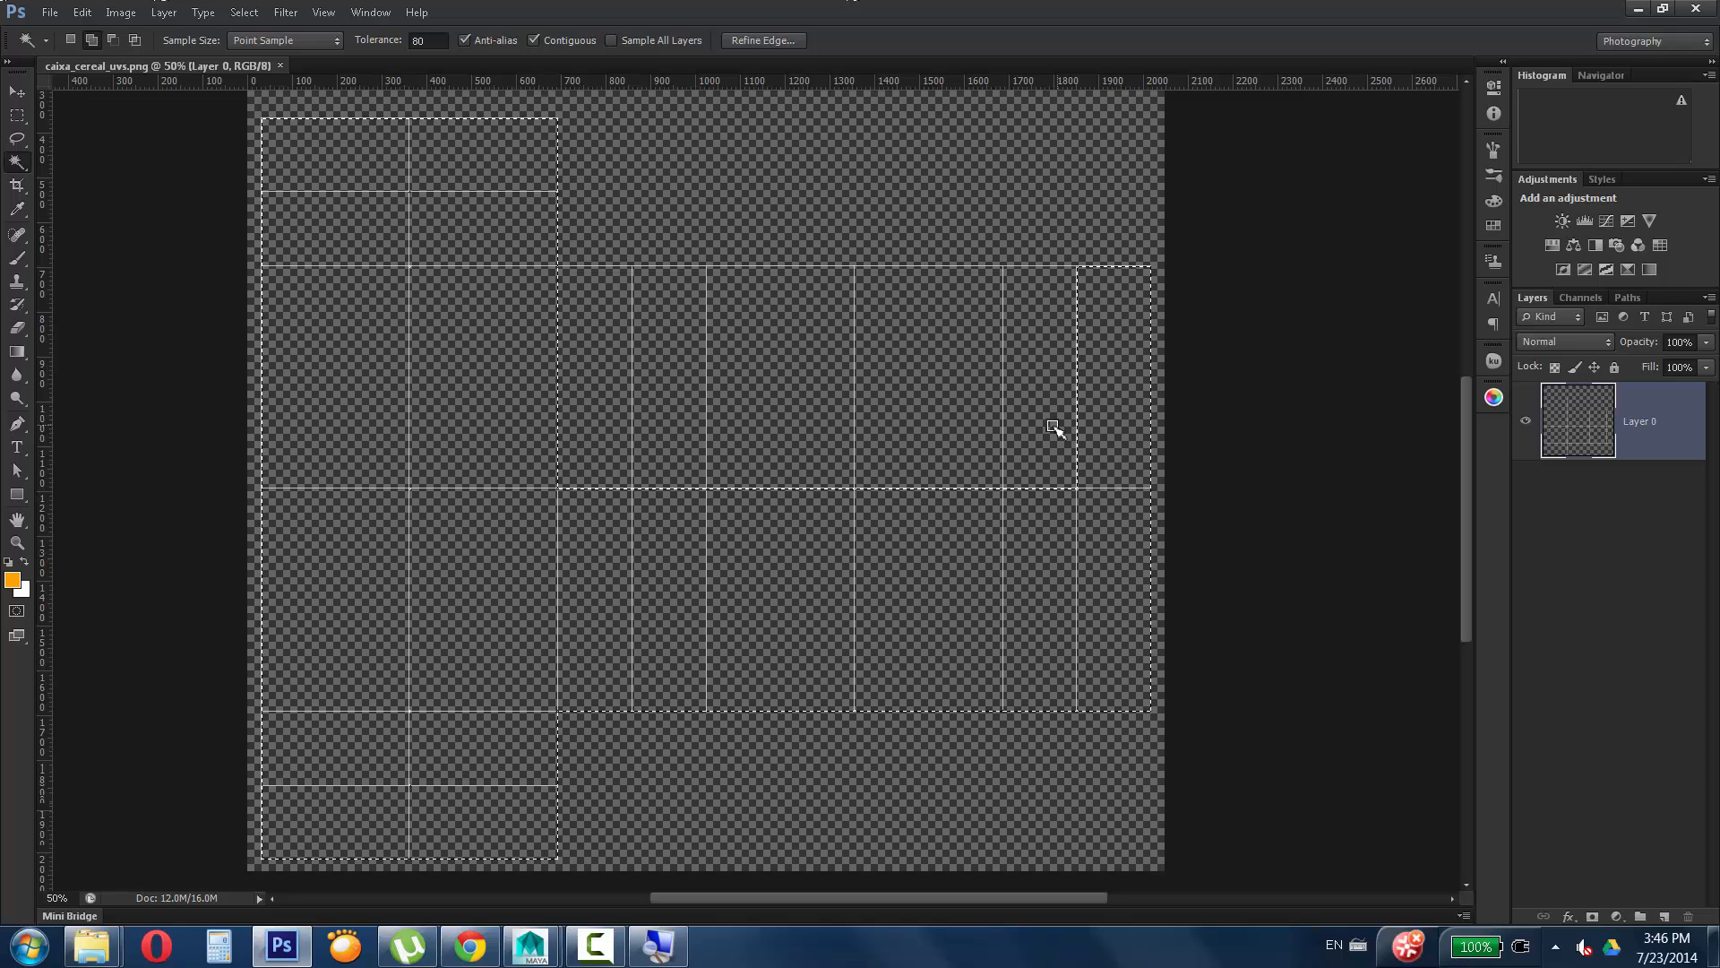
shift+click(1053, 424)
shift+click(948, 425)
shift+click(810, 415)
shift+click(691, 388)
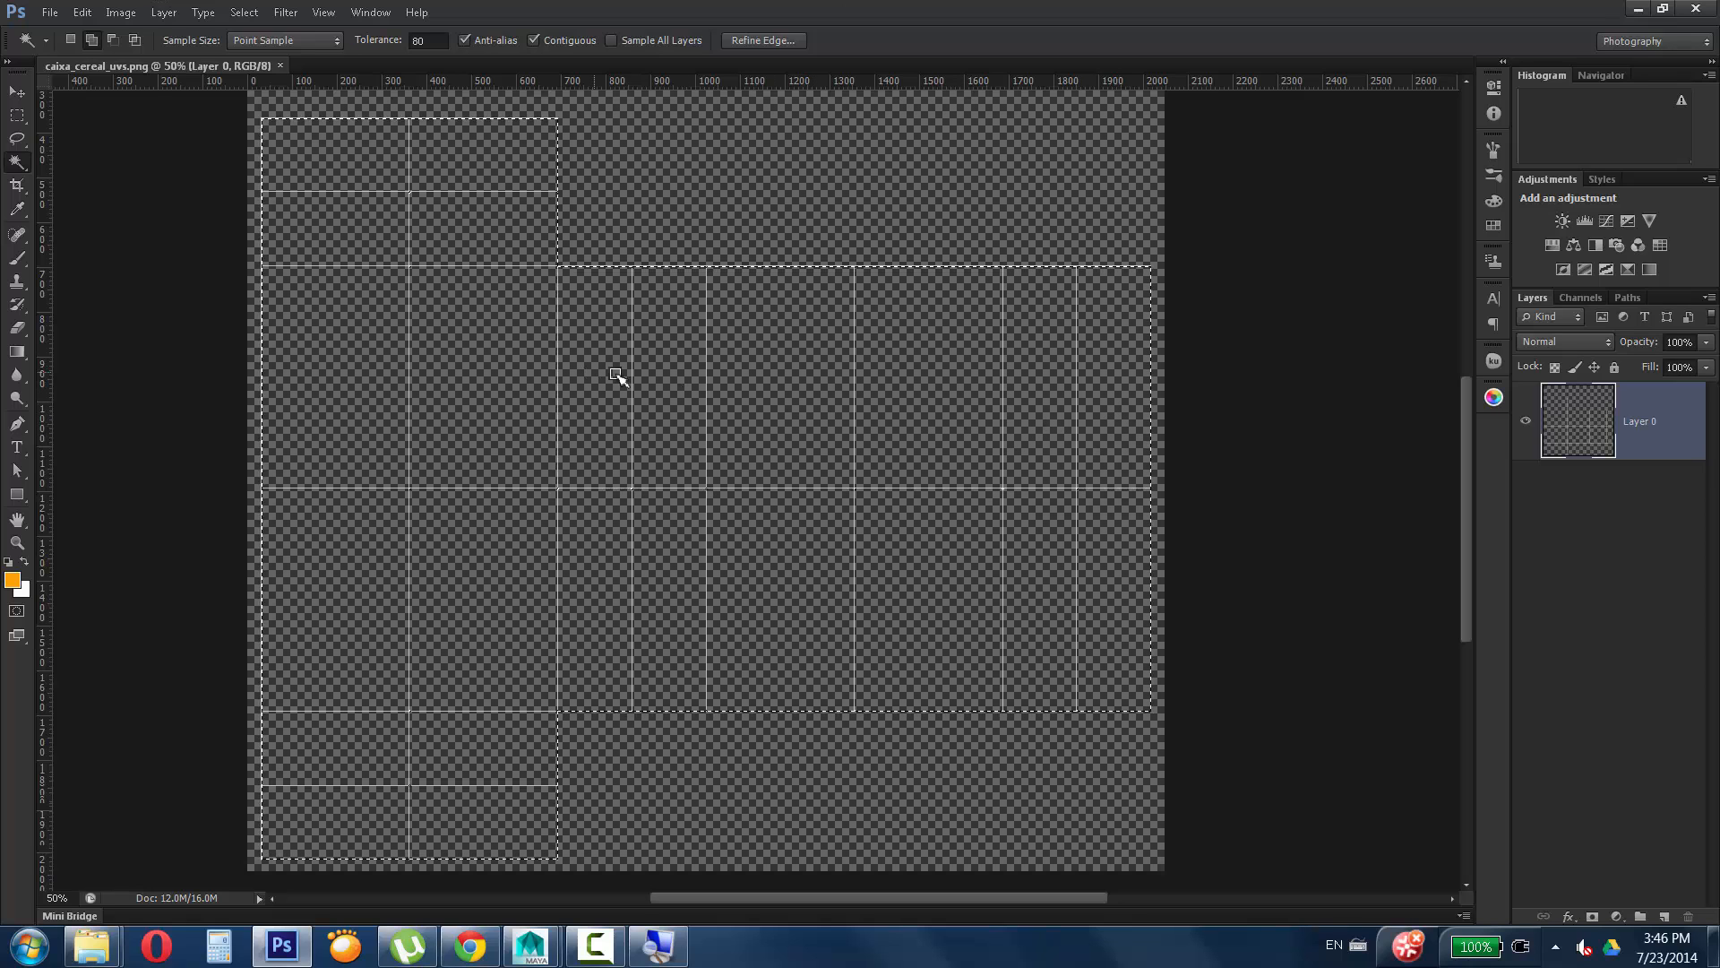
shift+click(619, 373)
Expand the selection of the UV cells by 2 pixels to cover the lines between them.
click(16, 542)
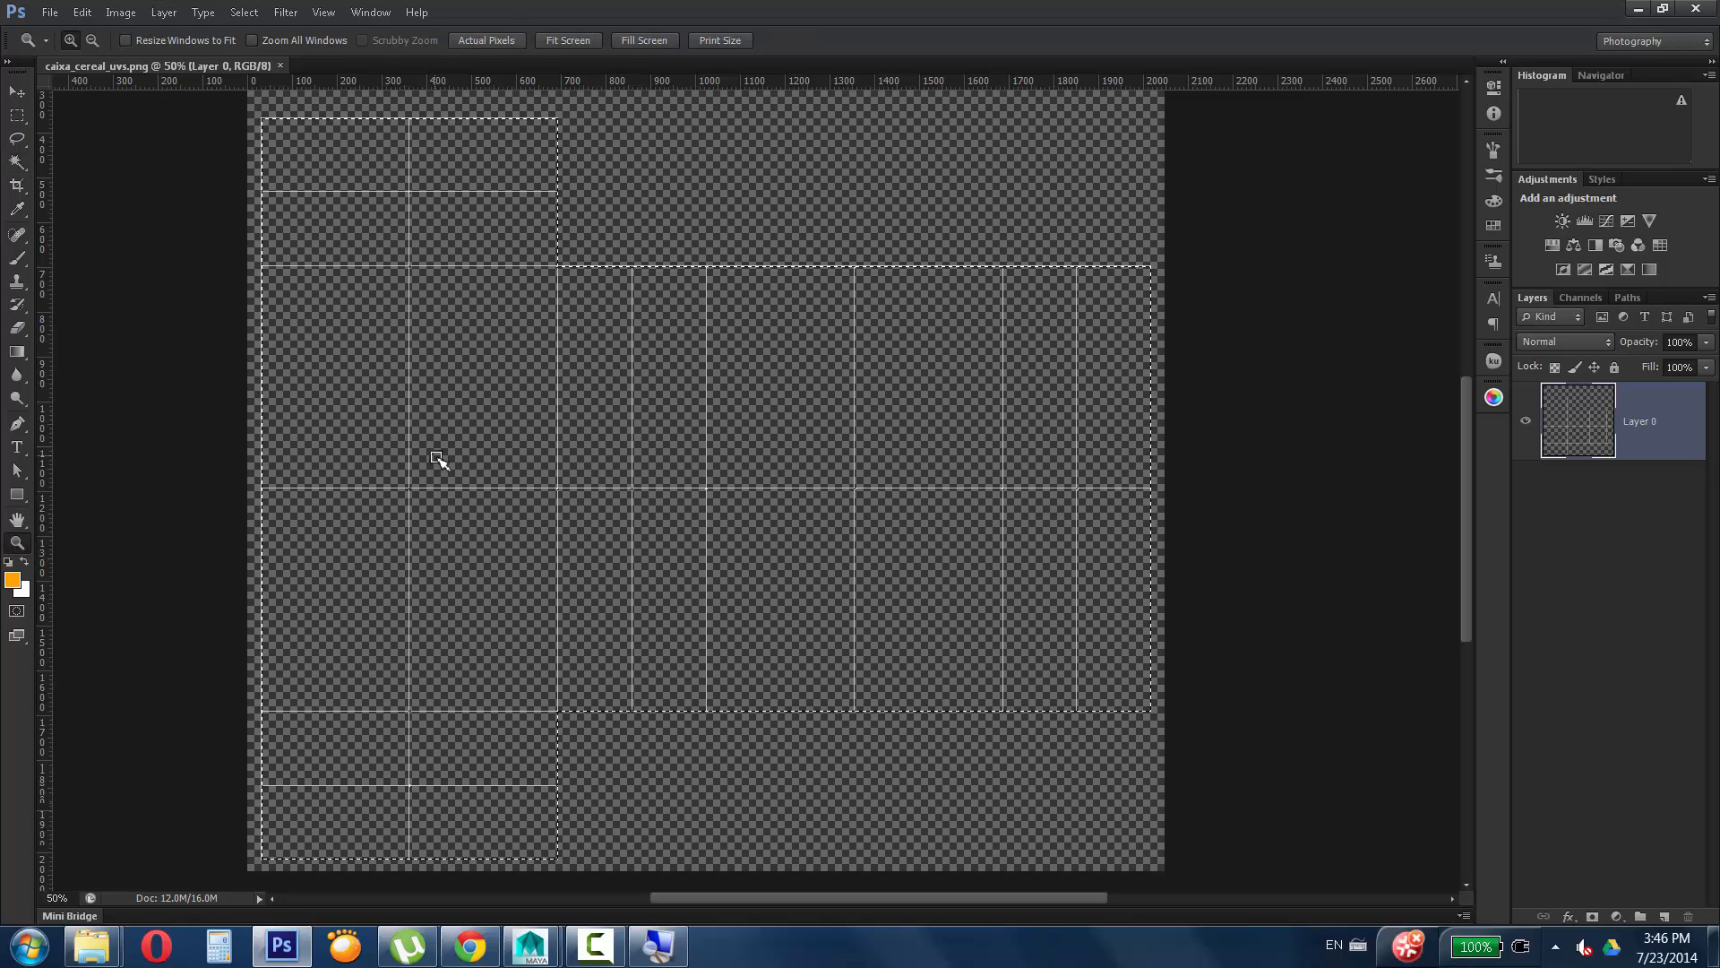
click(456, 458)
click(701, 423)
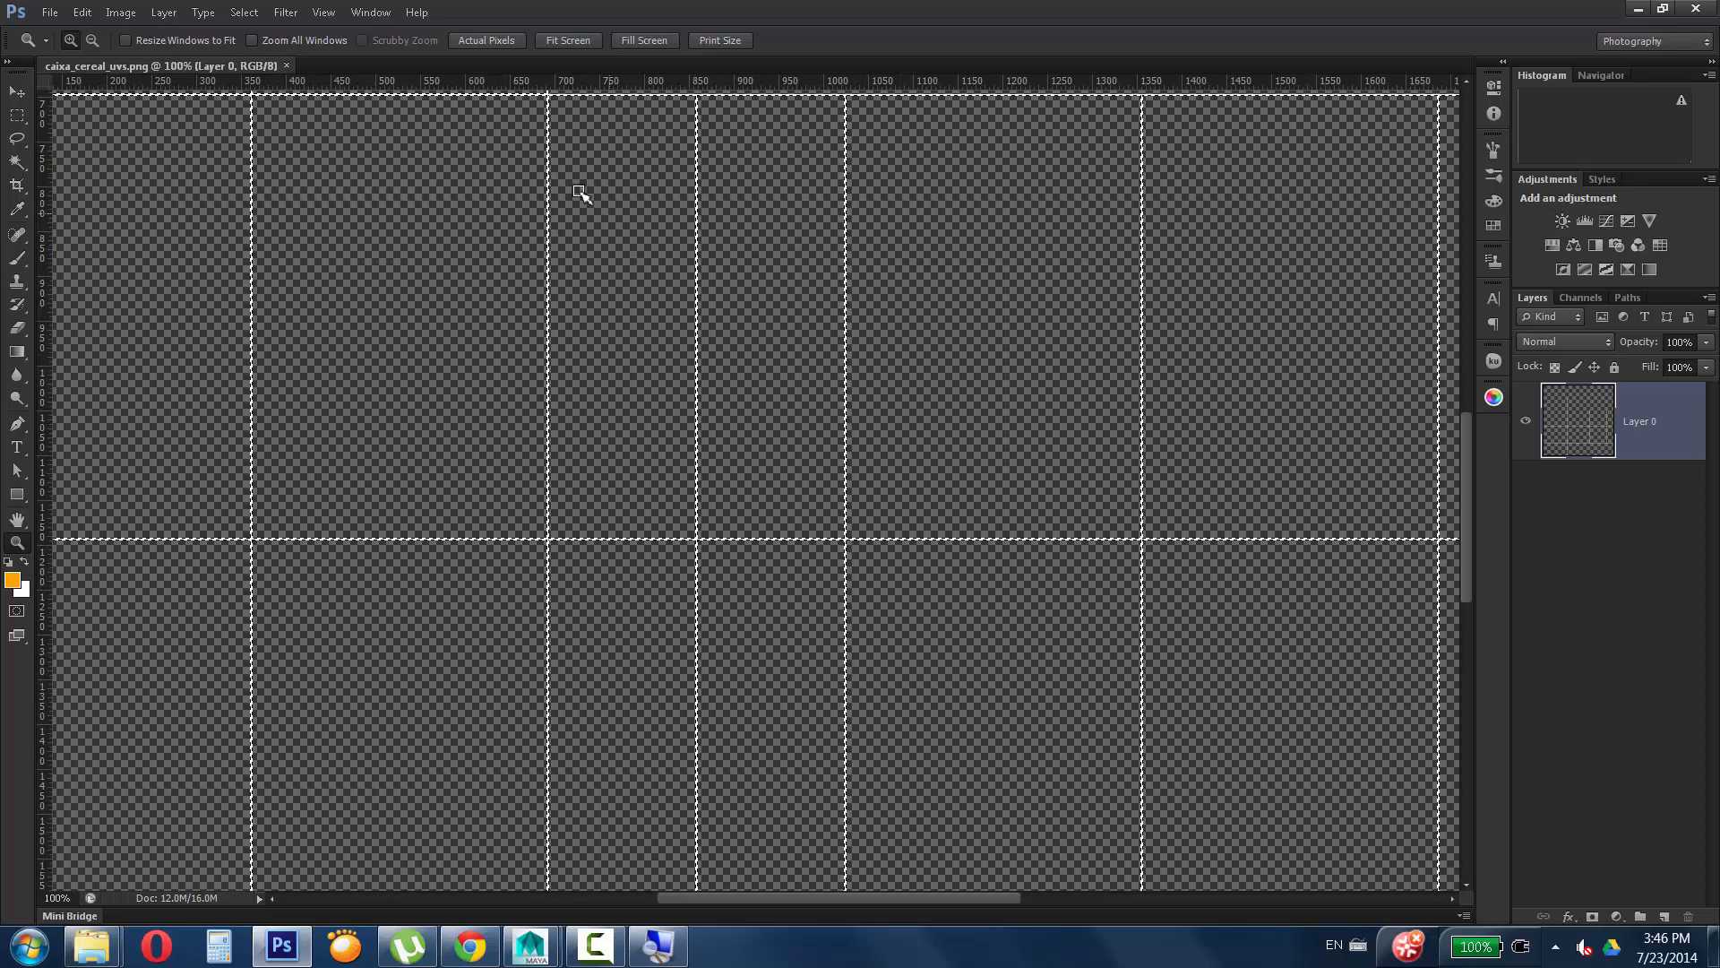
click(16, 161)
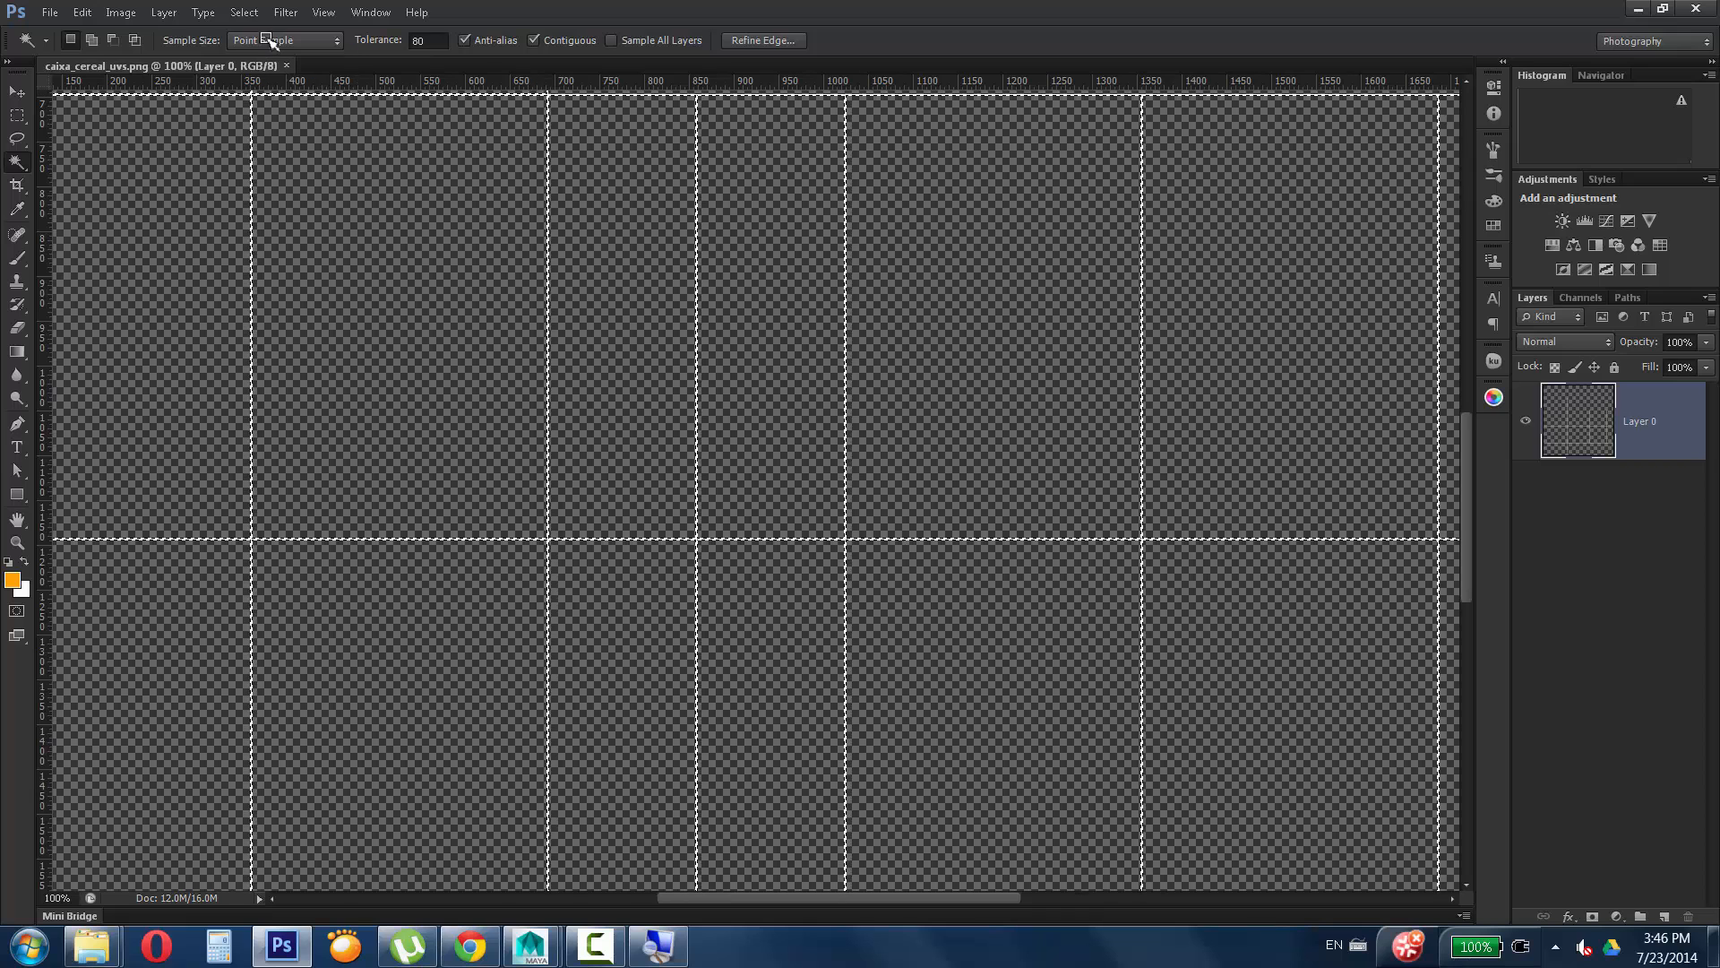
click(242, 13)
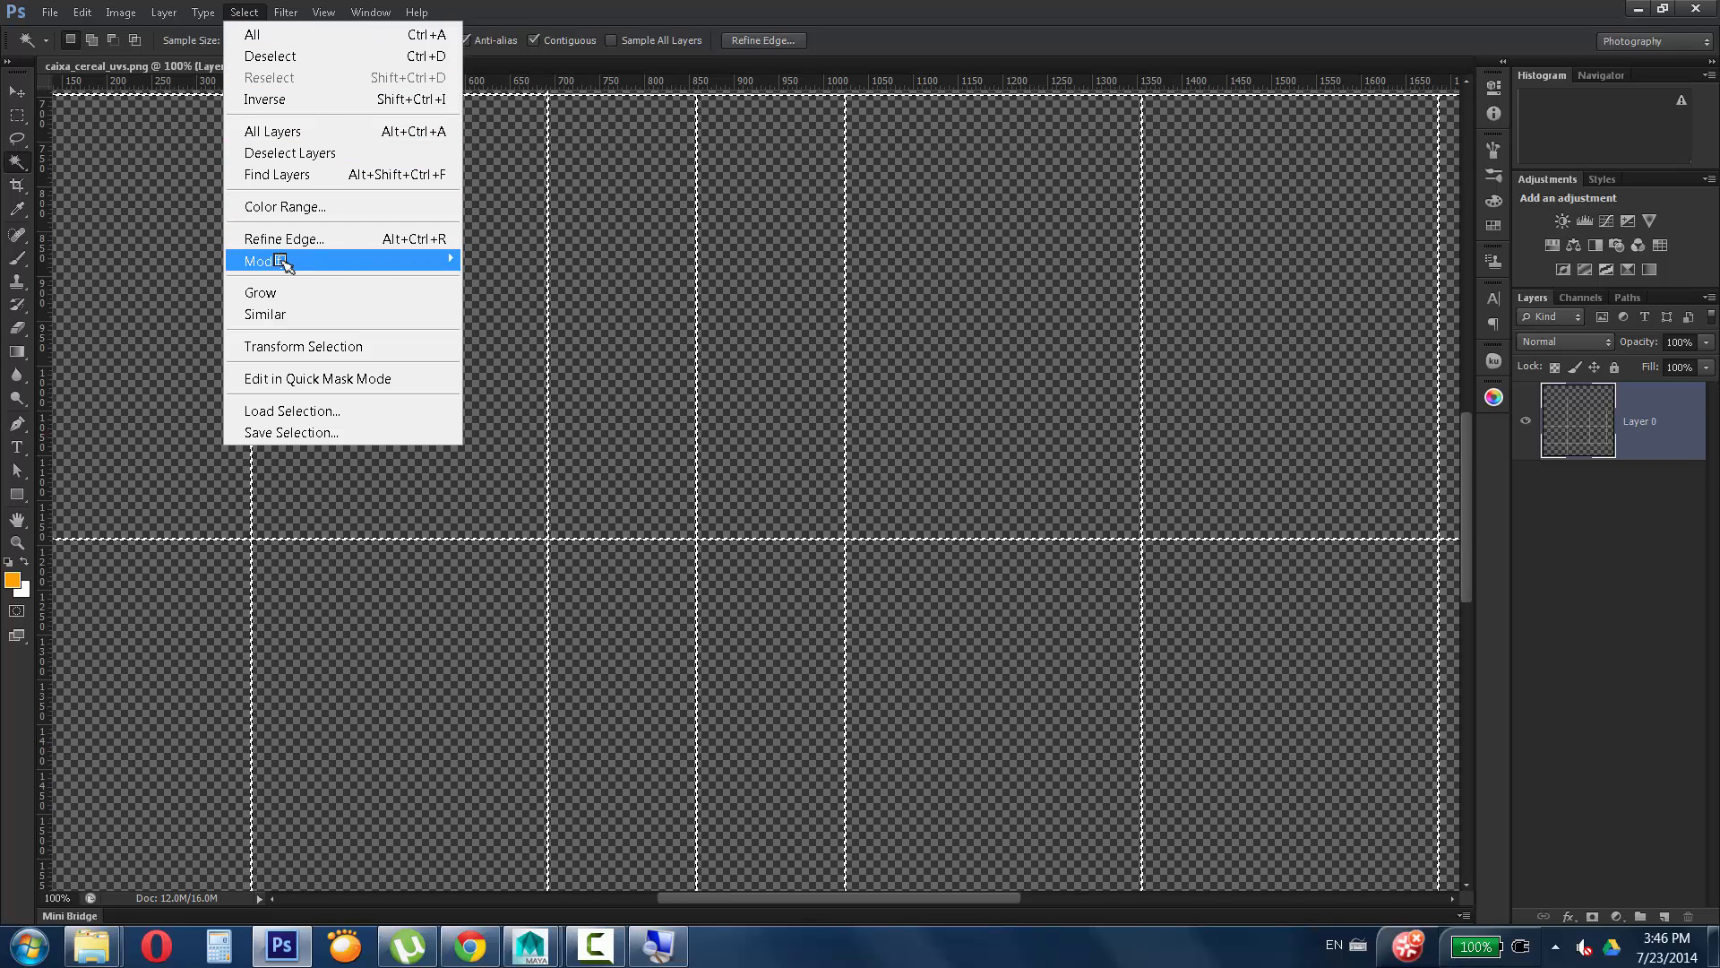
mouse_move(385, 260)
click(542, 303)
text(4)
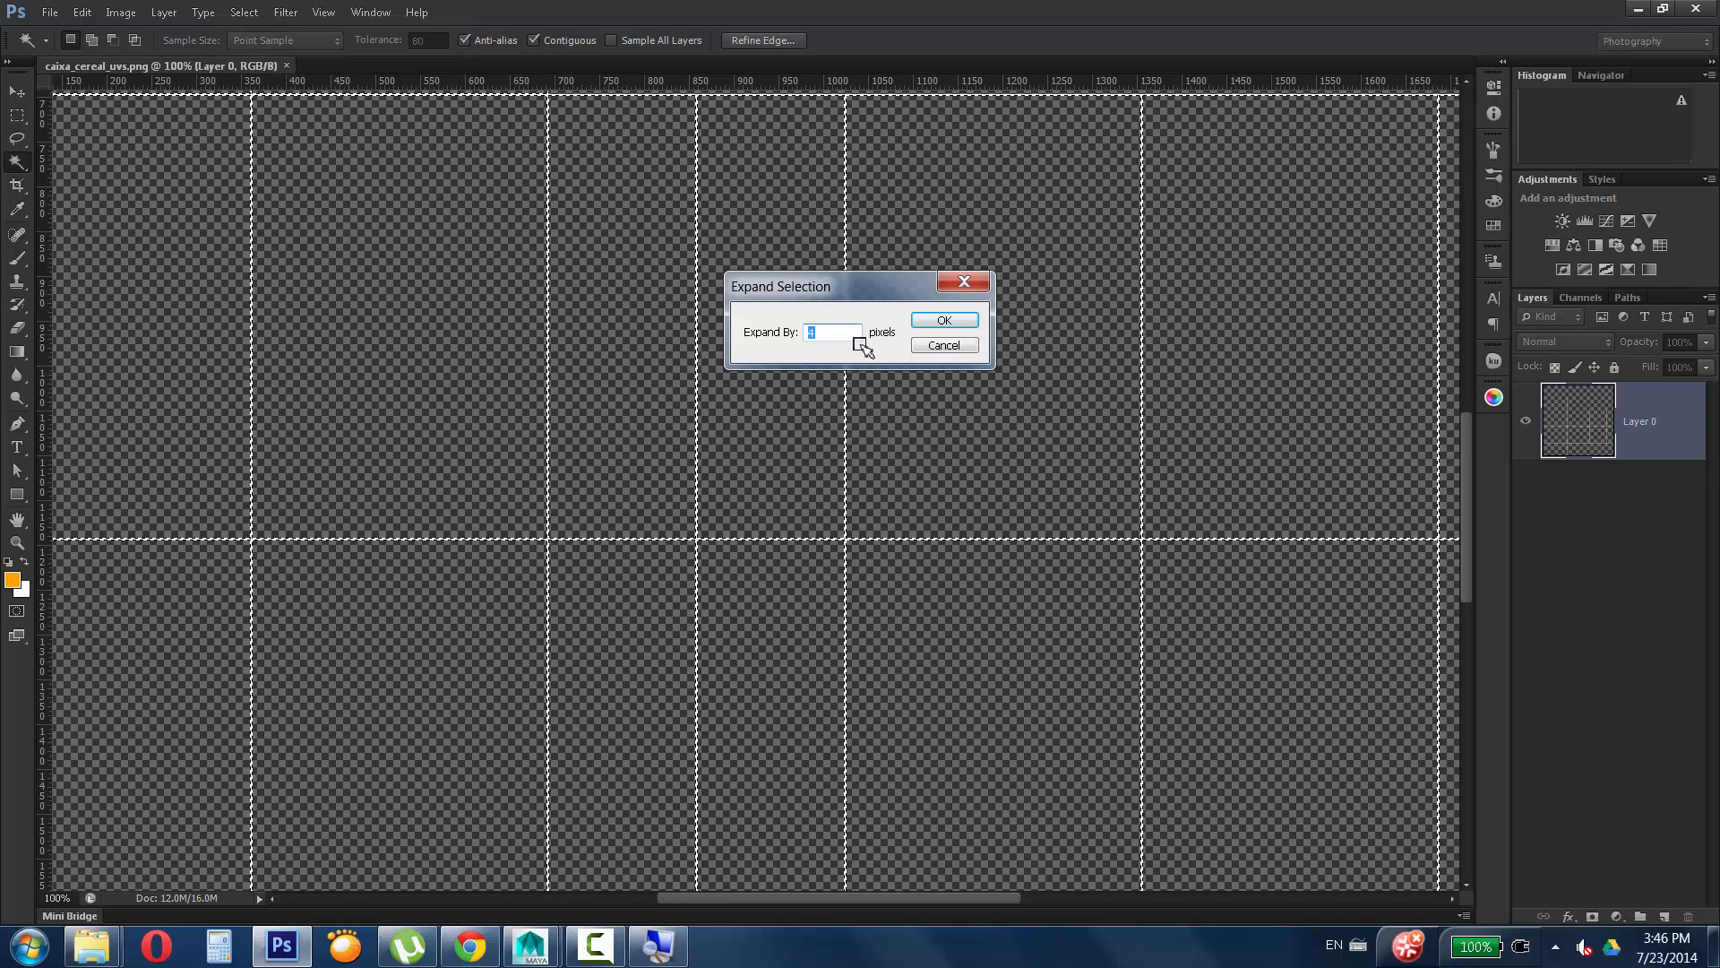
key(BackSpace)
text(2)
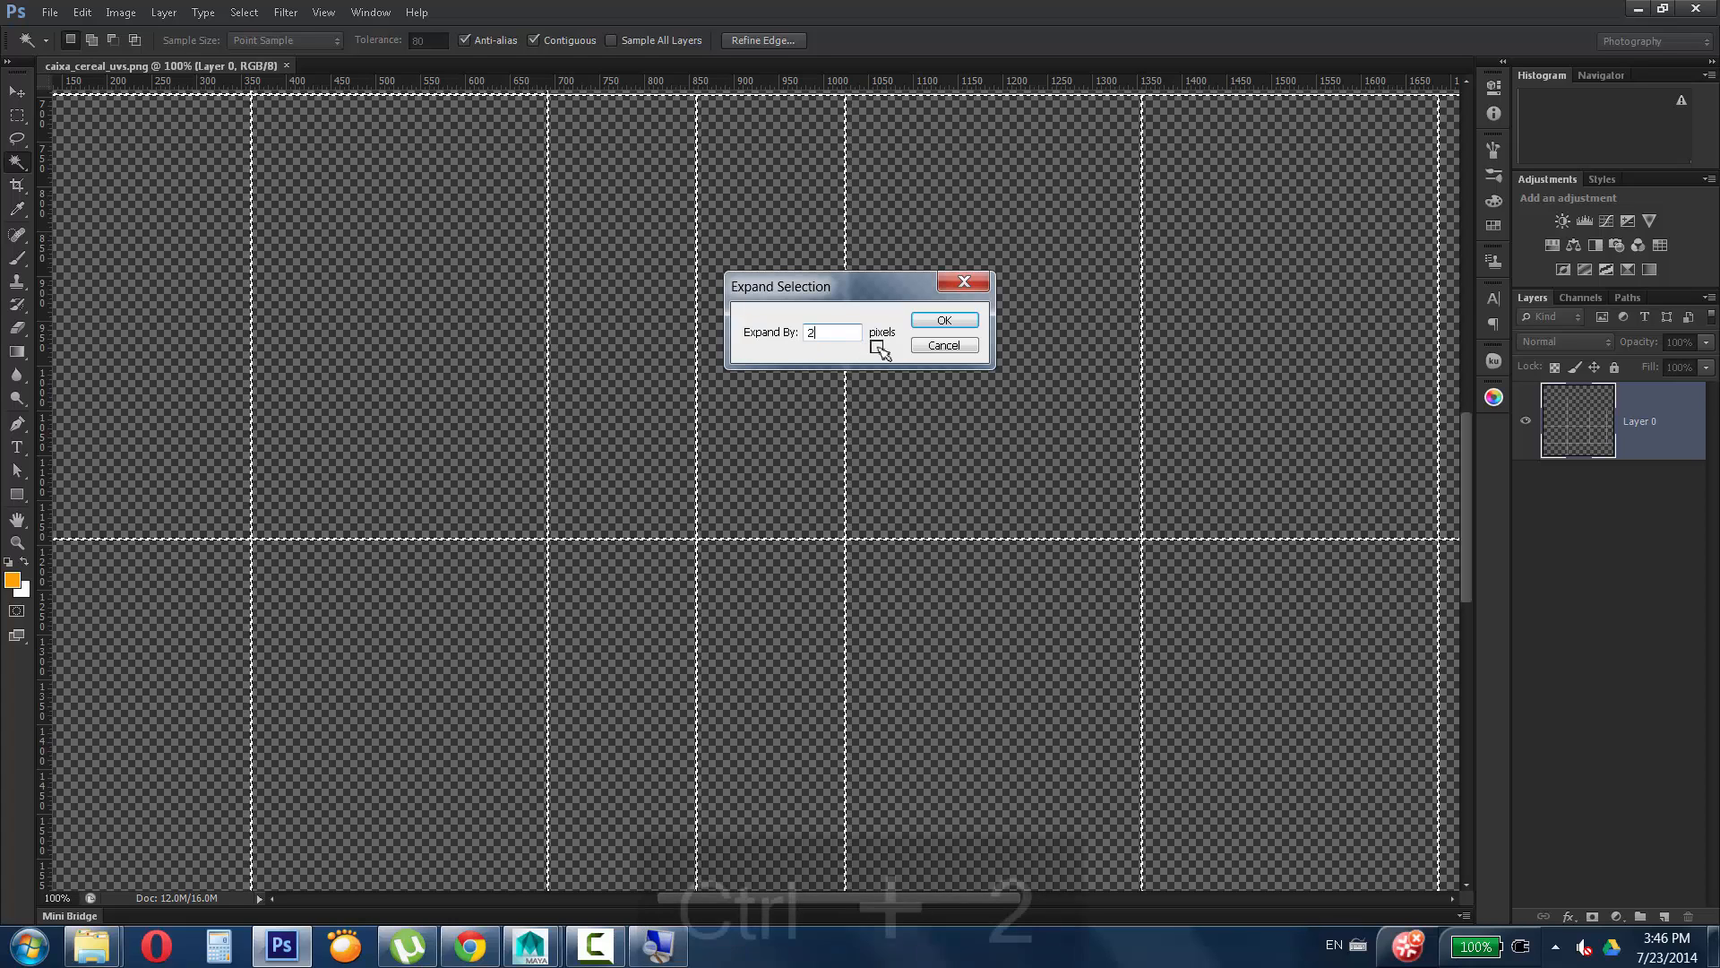
click(918, 330)
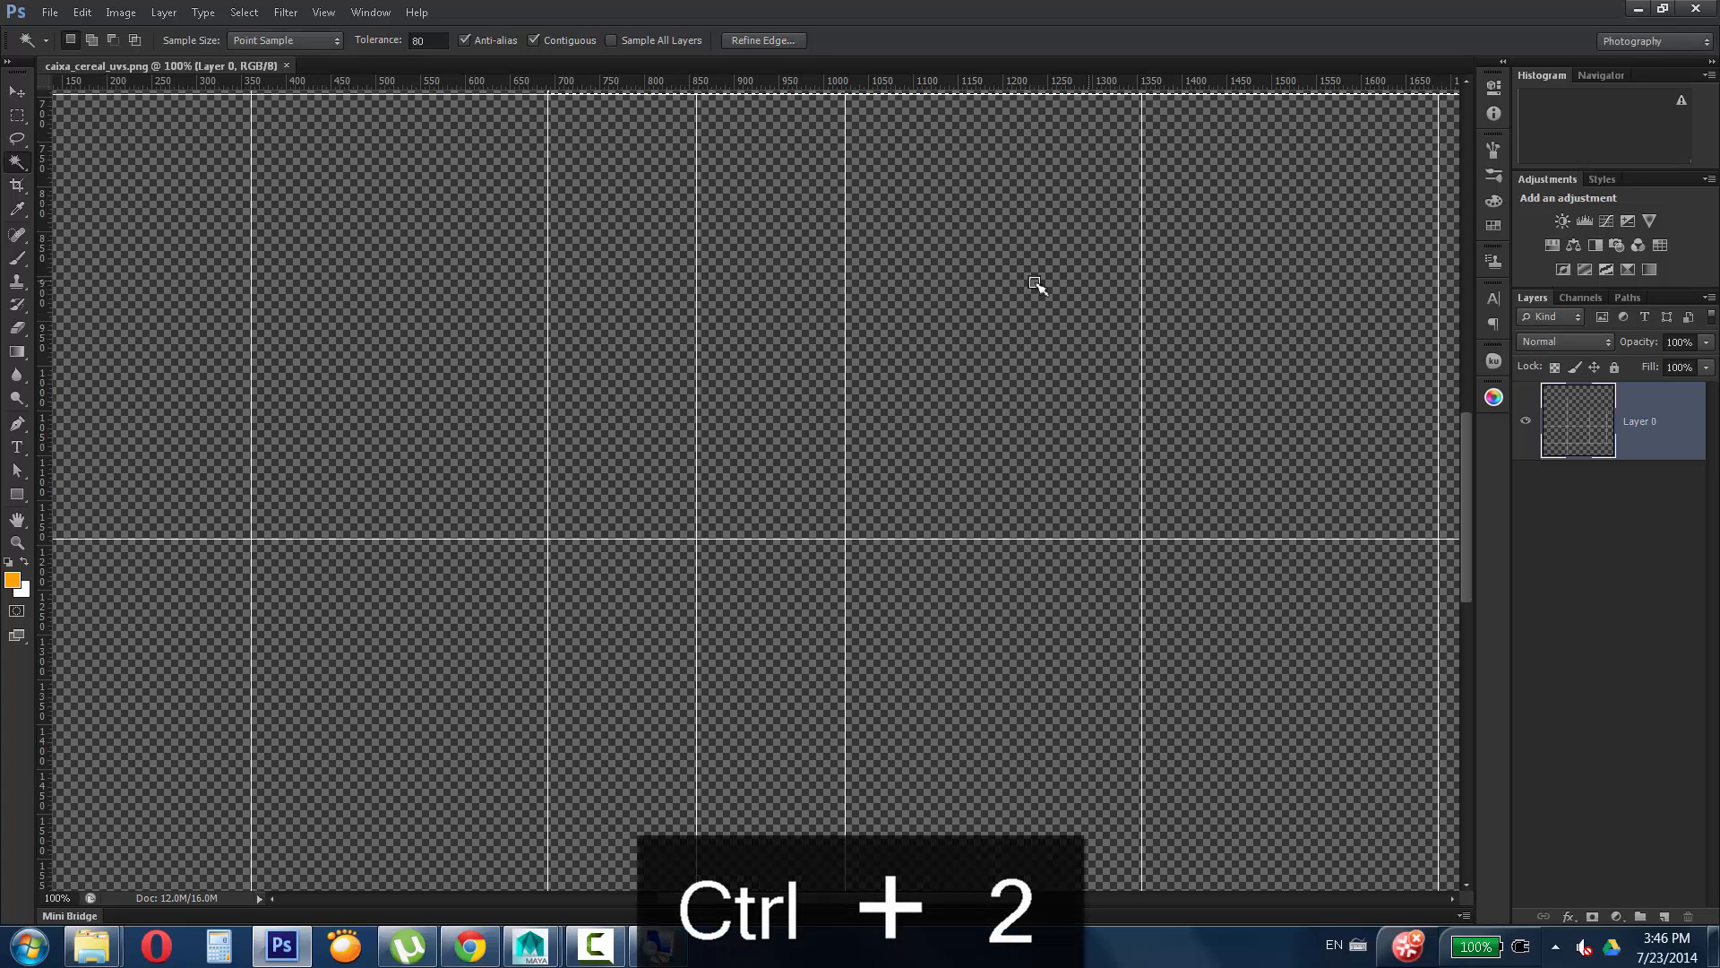
click(16, 542)
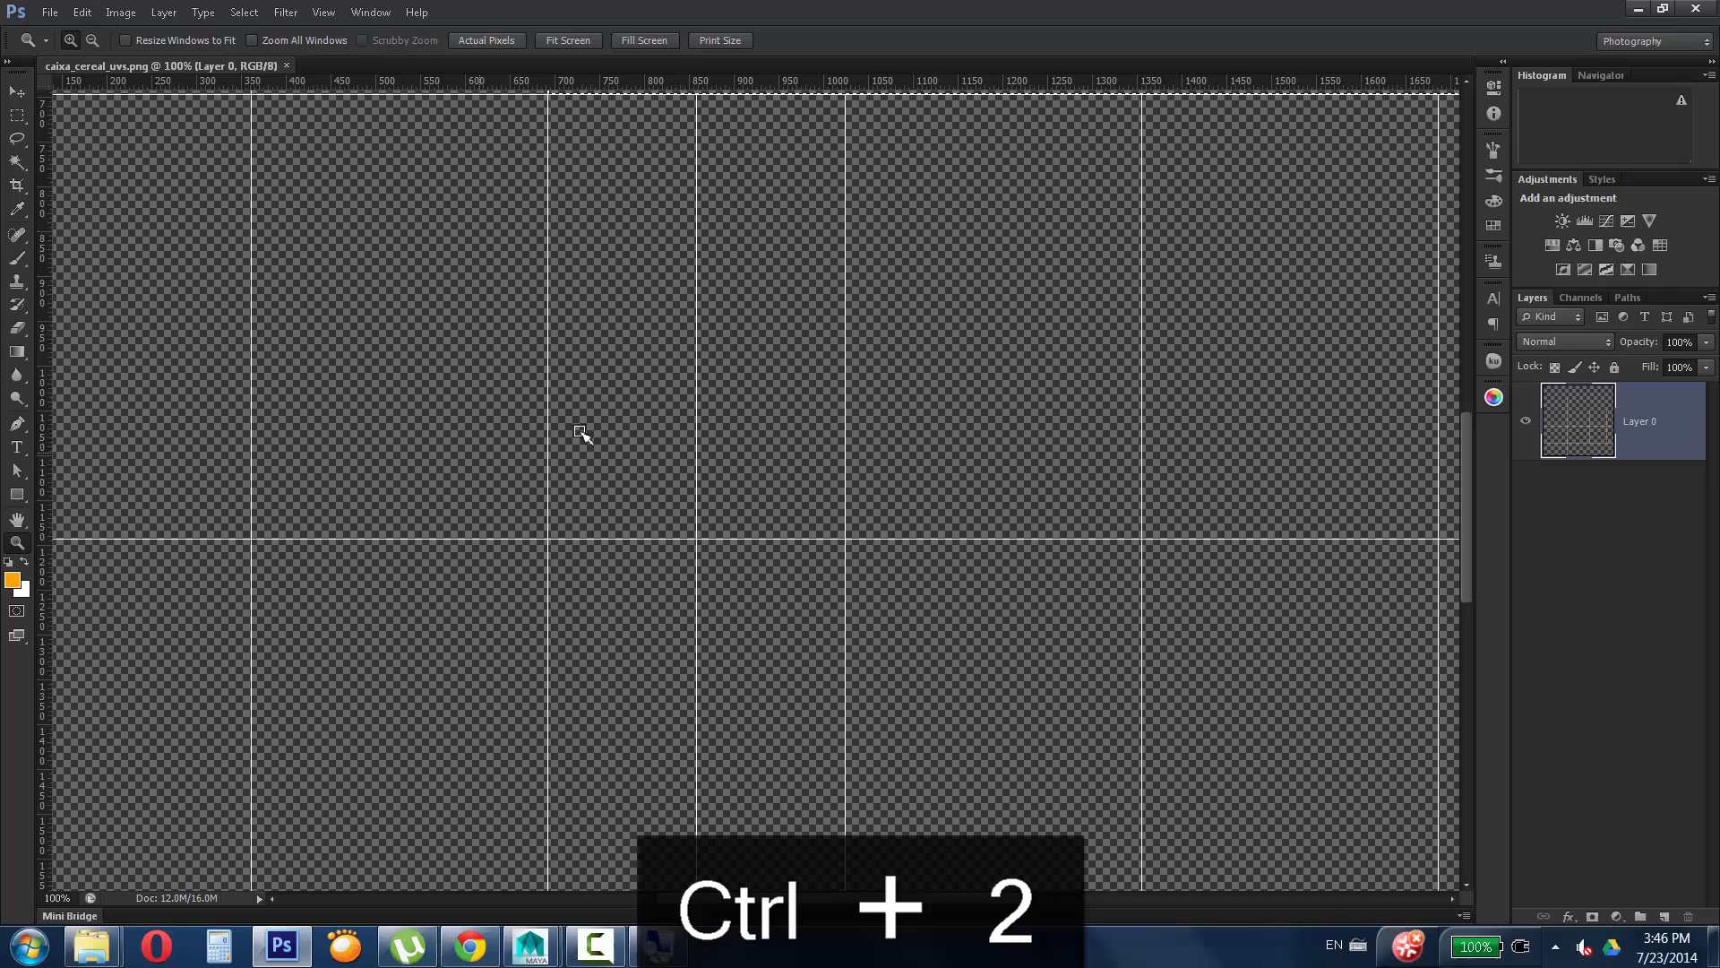
Create a new layer named "color" above the UV layer.
alt+click(627, 436)
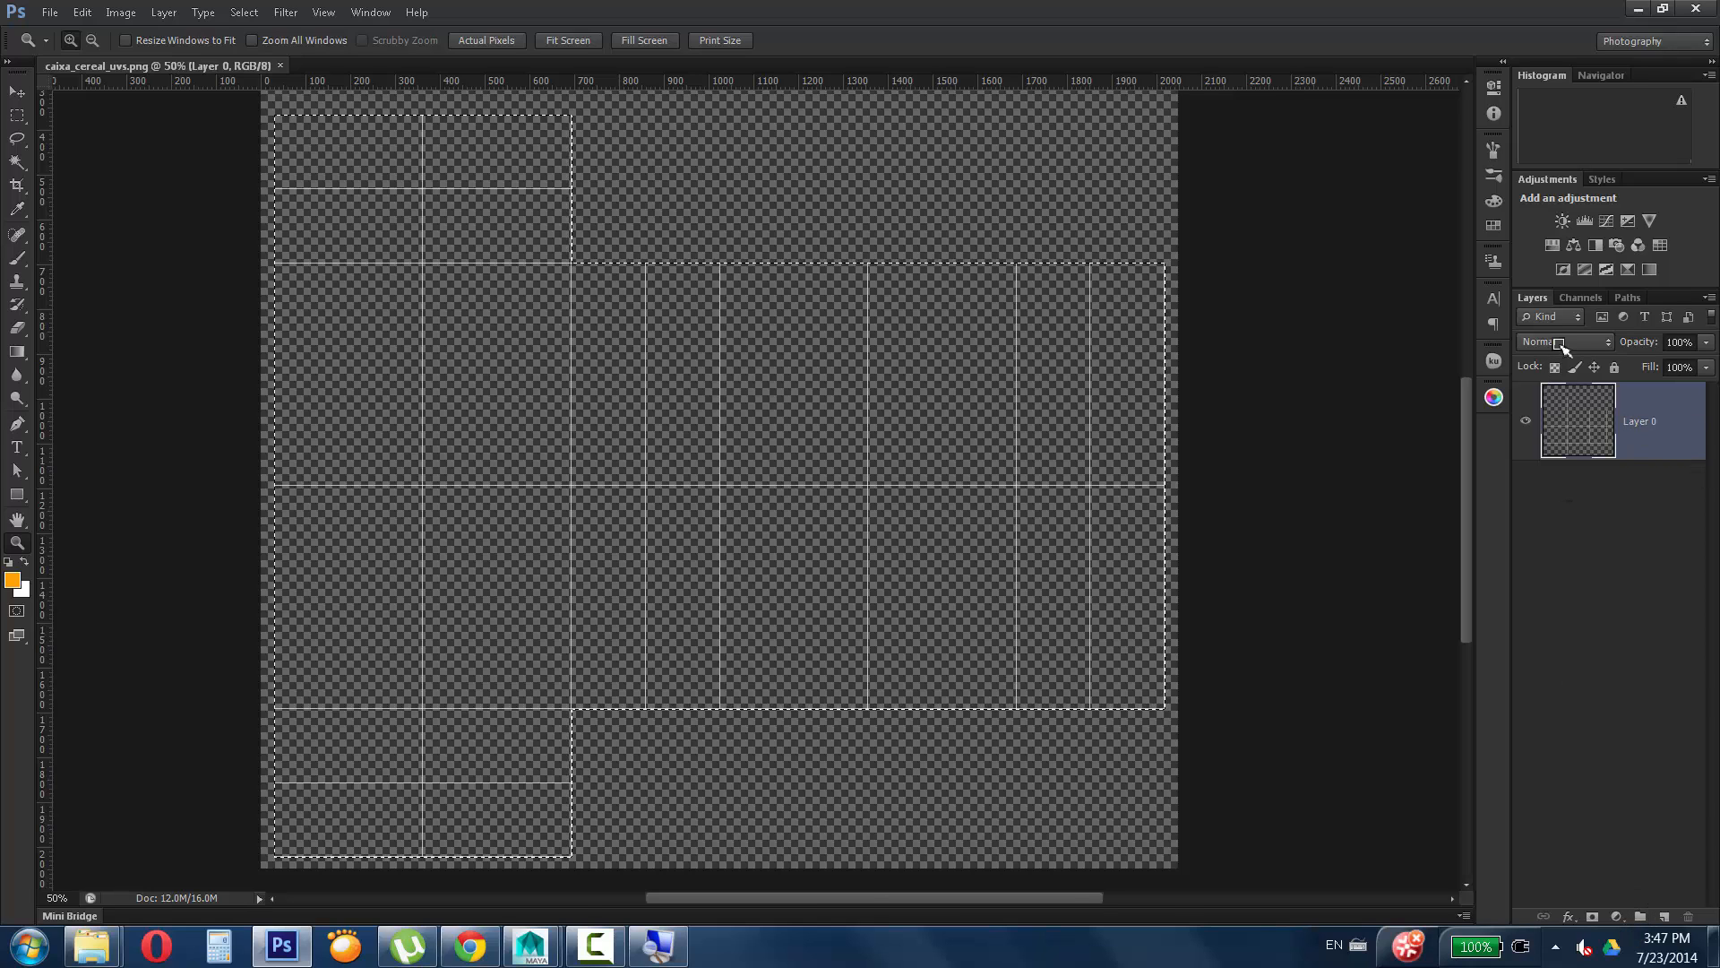
key(ctrl+shift+n)
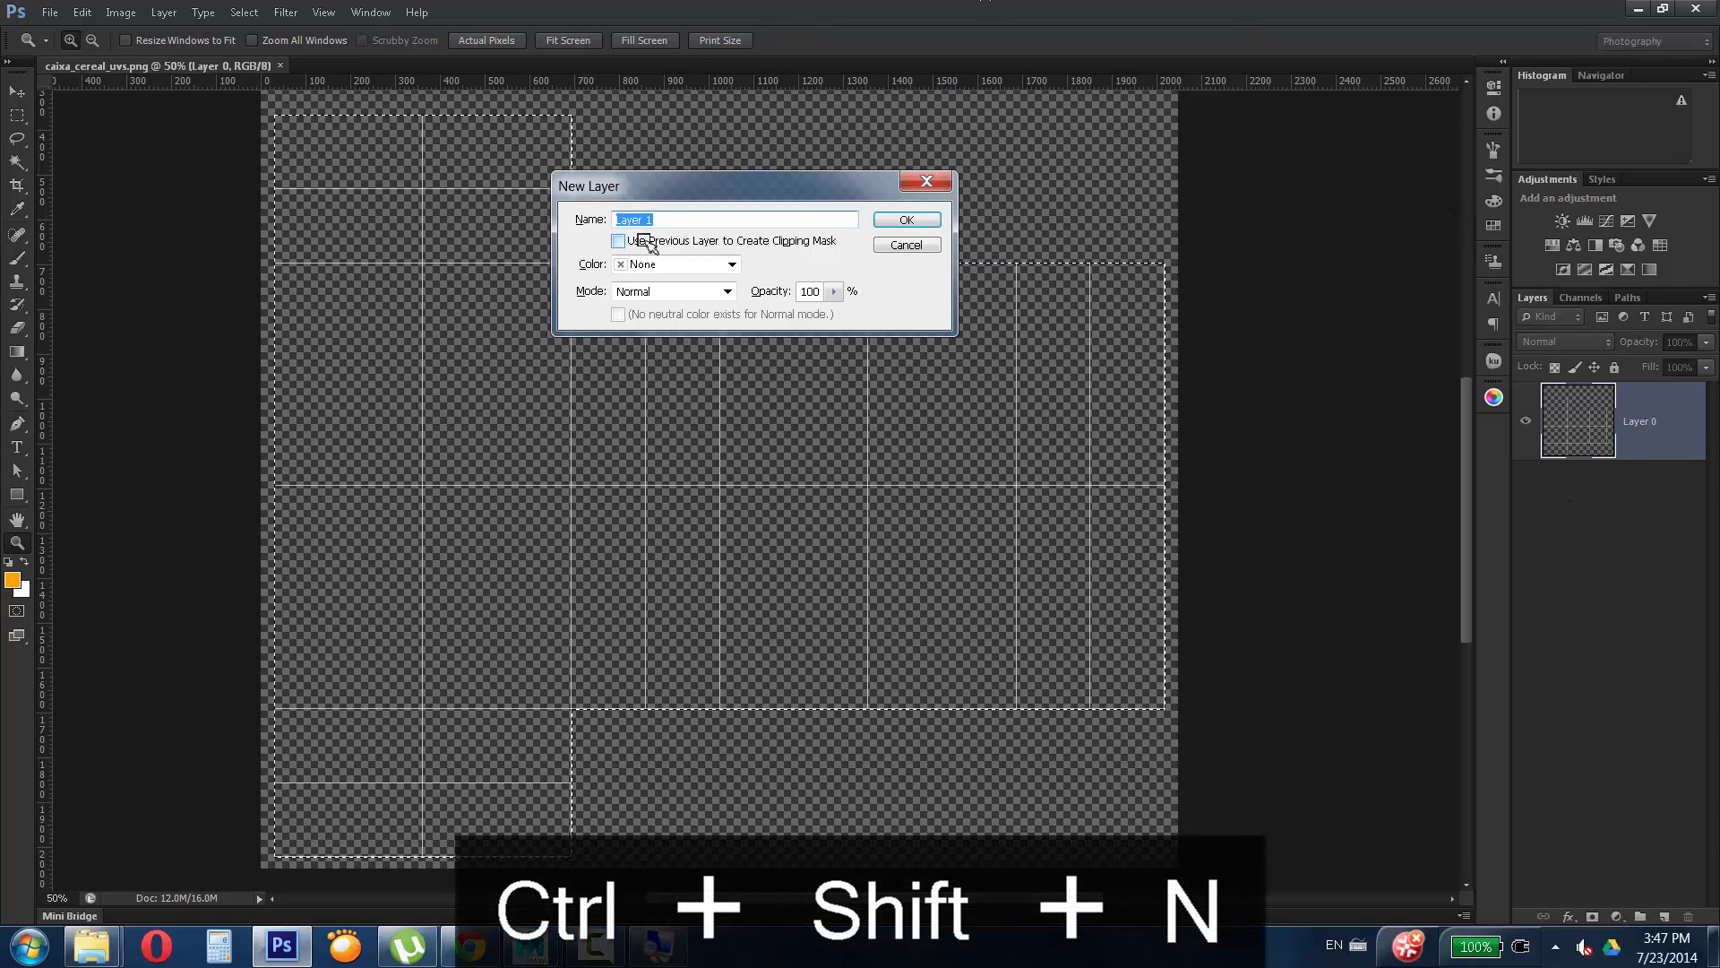
text(cai)
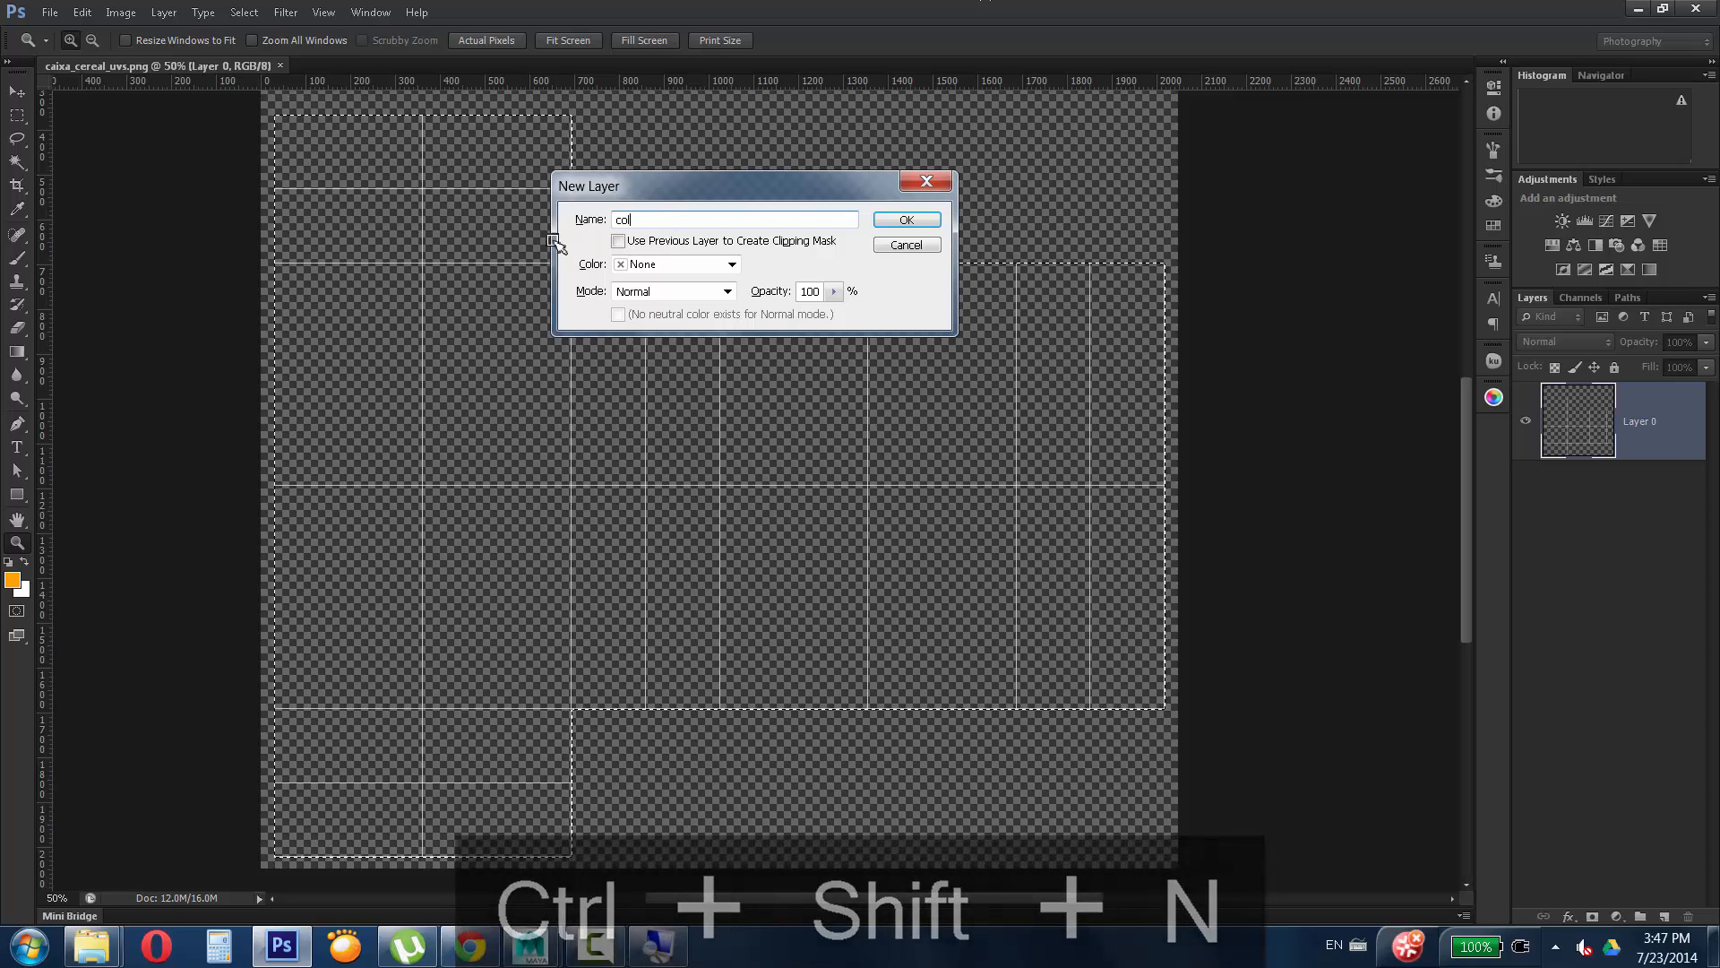
key(BackSpace)
key(BackSpace)
text(or)
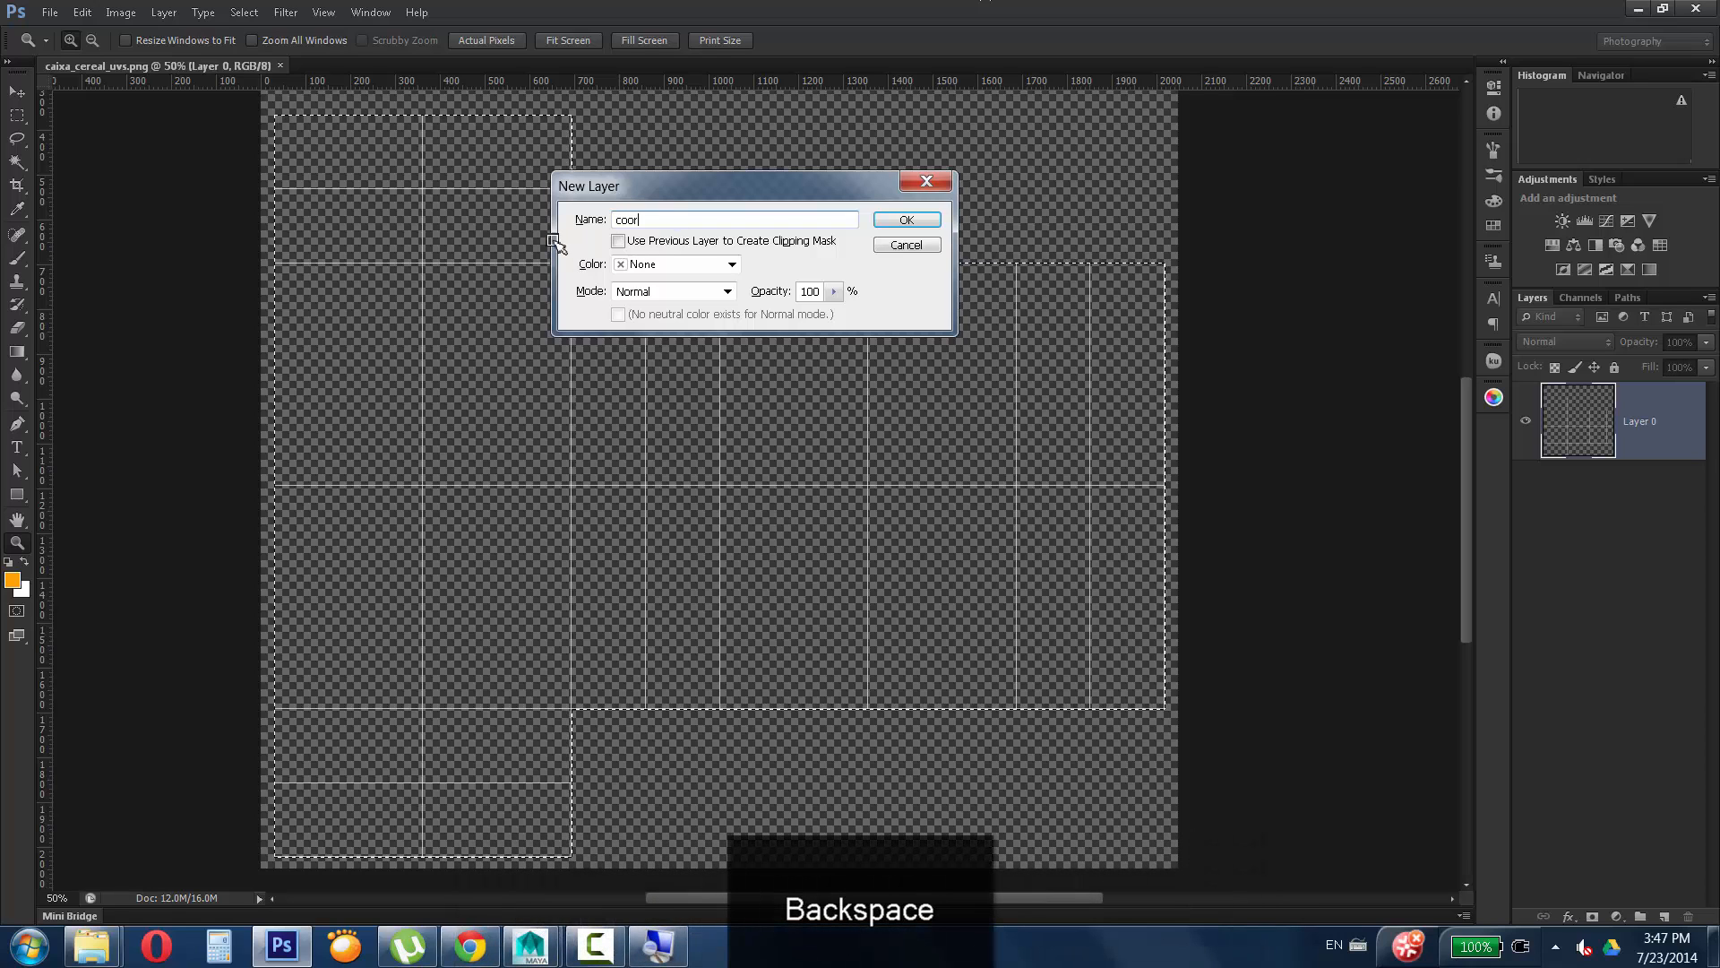
text(lor)
key(Return)
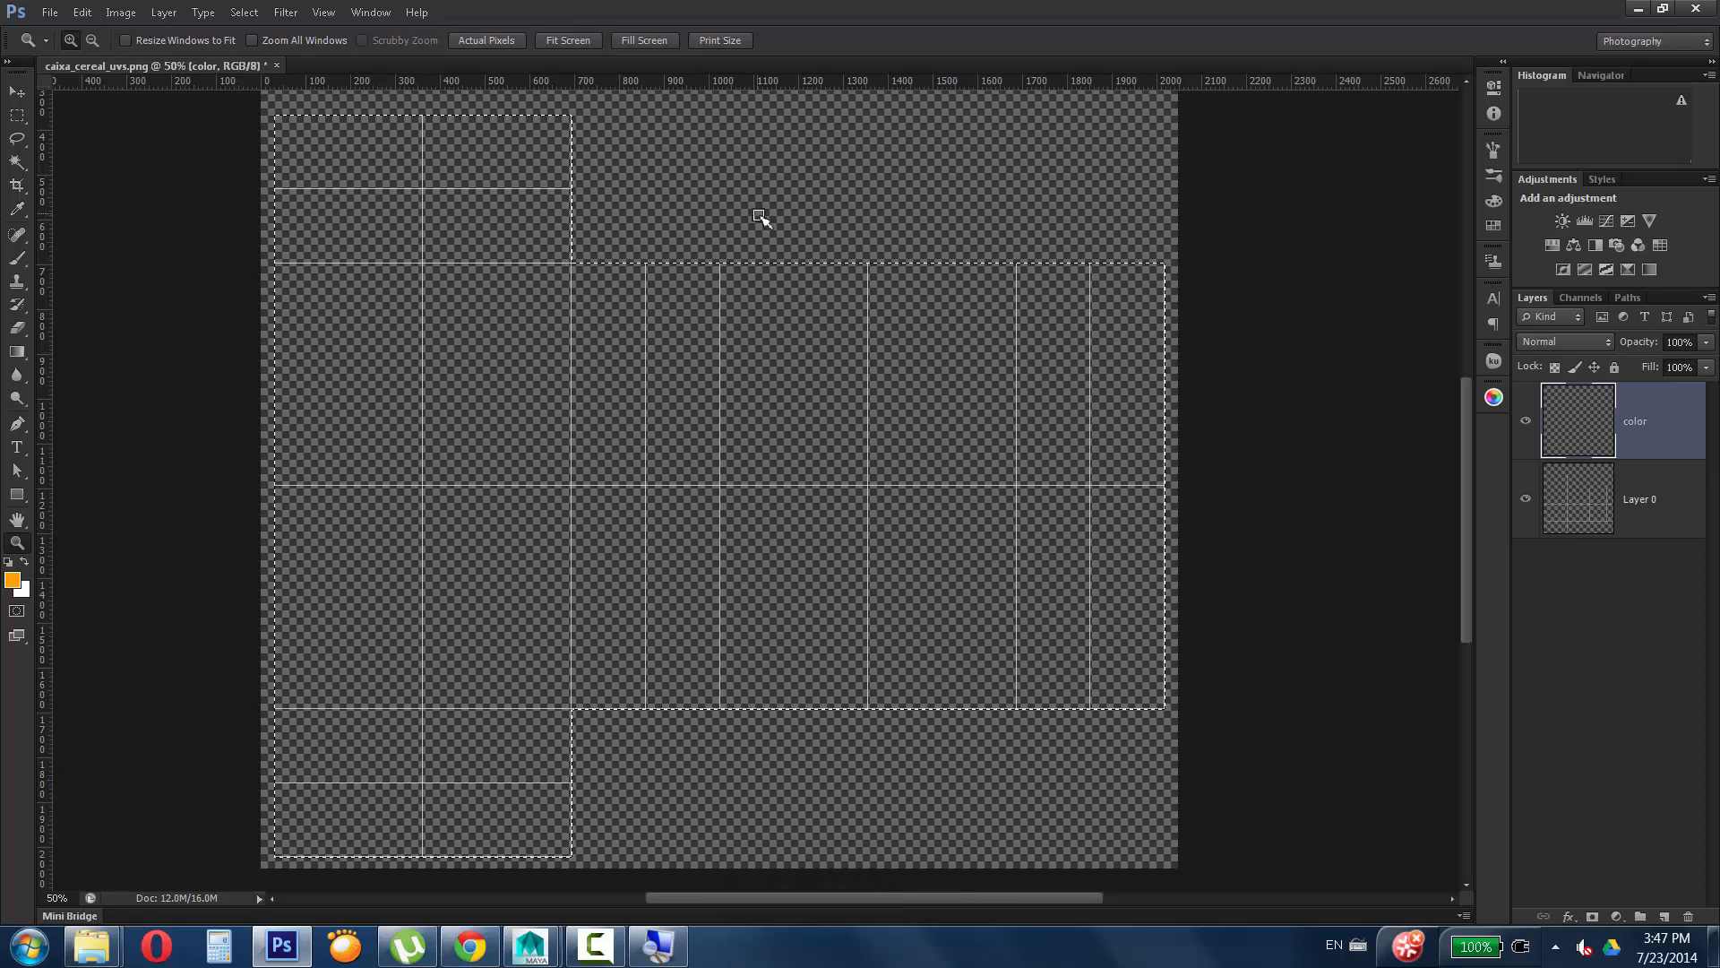
Fill the selected box outline on the color layer with 50% Gray.
key(shift+F5)
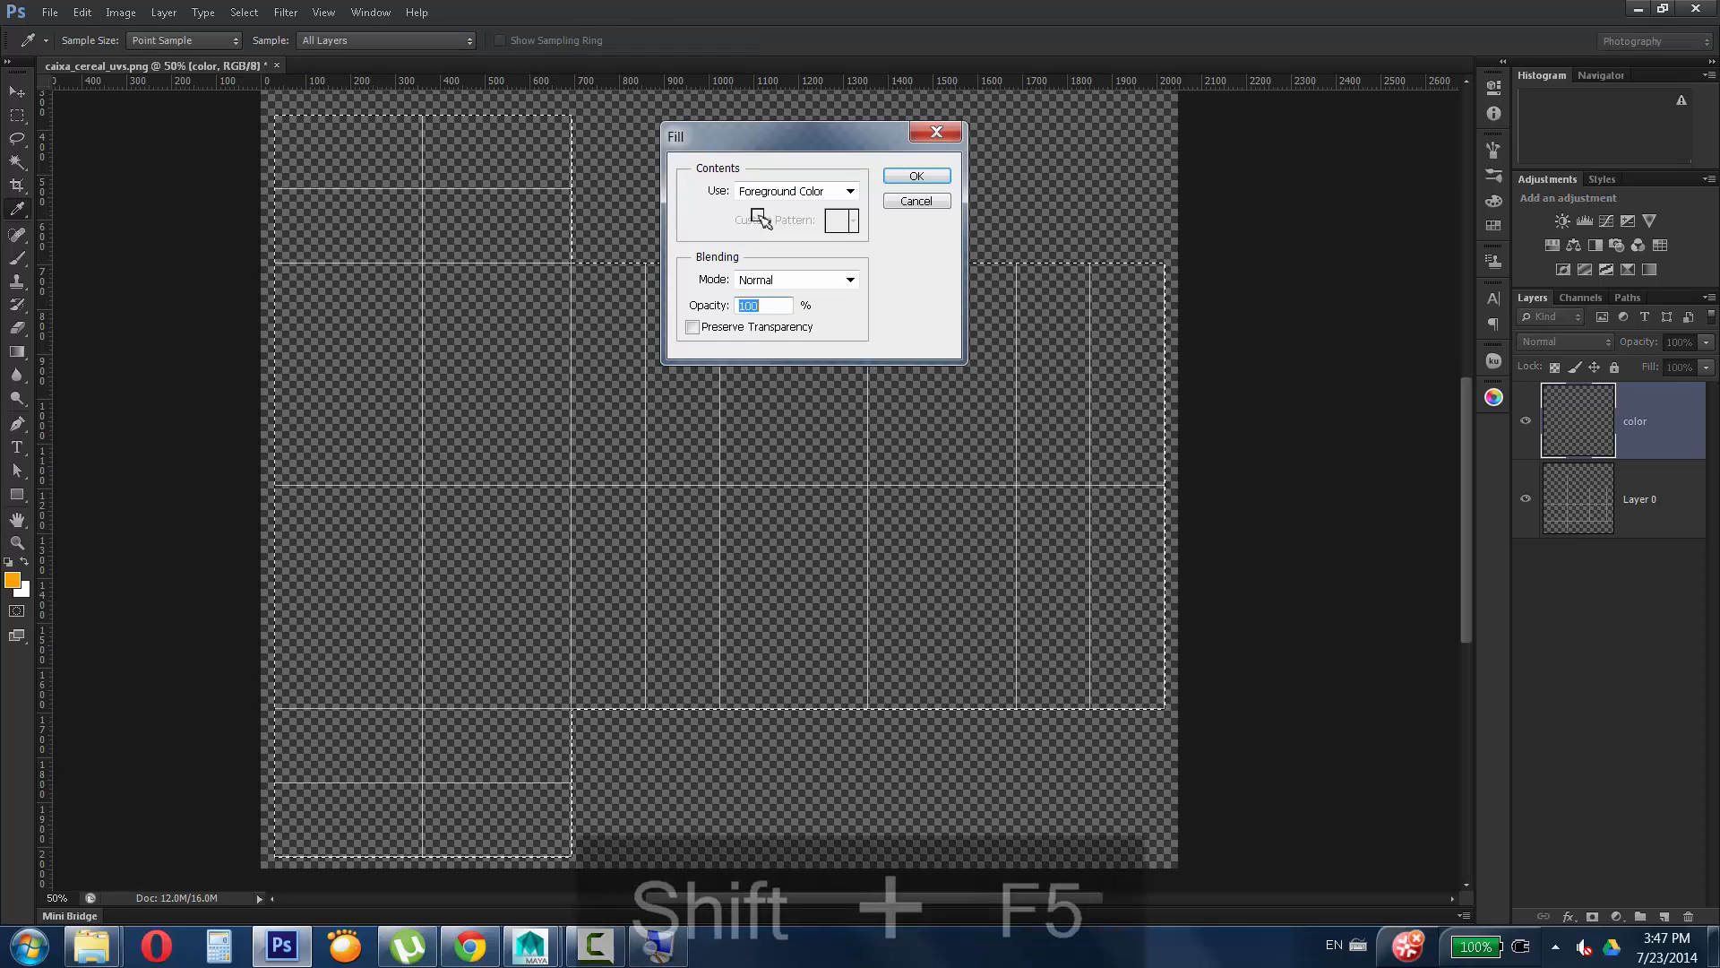
click(798, 196)
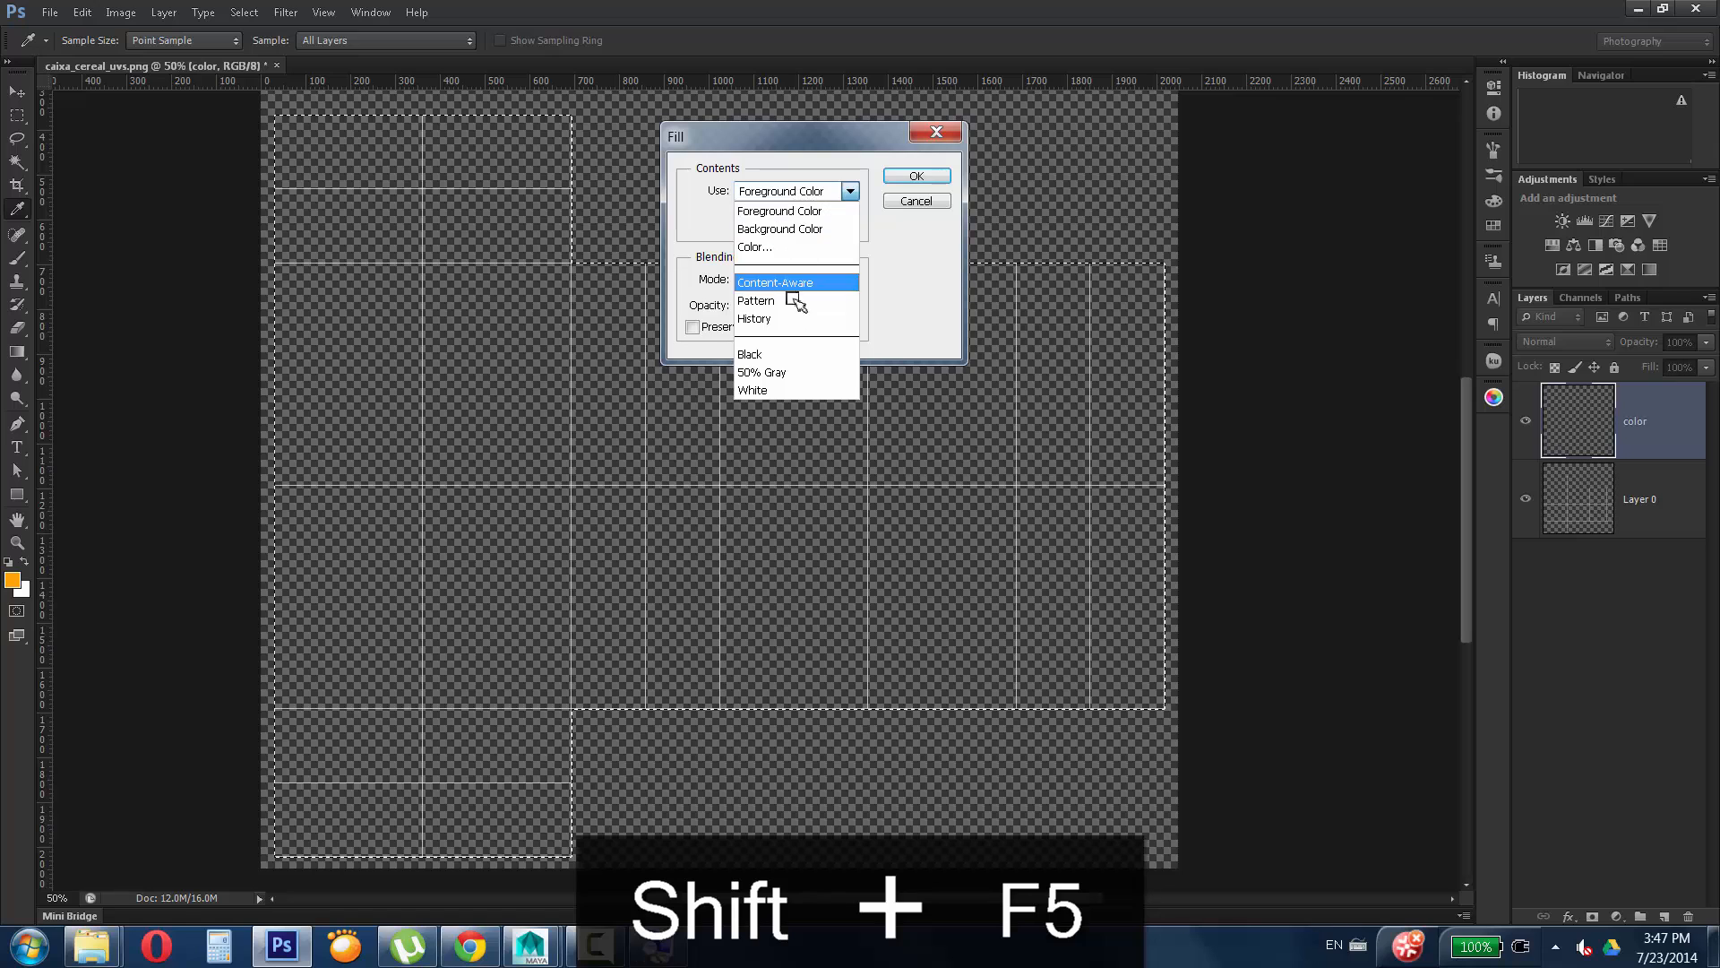
click(778, 372)
click(917, 176)
key(z)
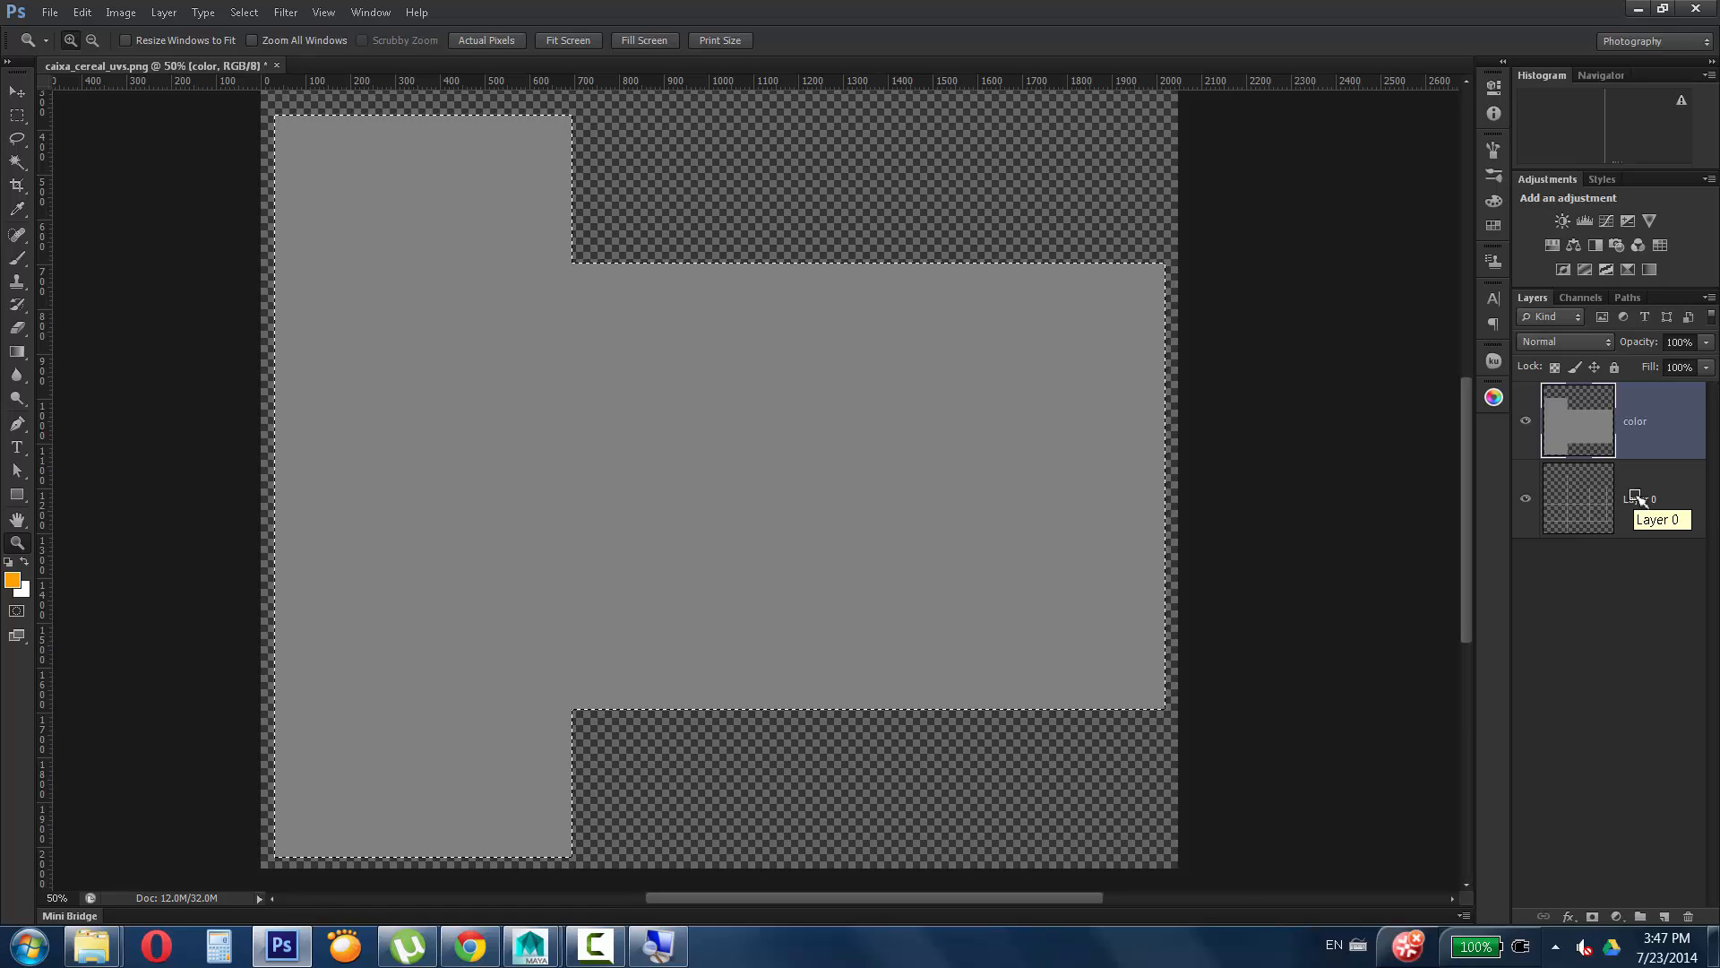
Clear the selection, rename the UV wireframe layer "Uvs" and place it above the color layer.
click(1674, 507)
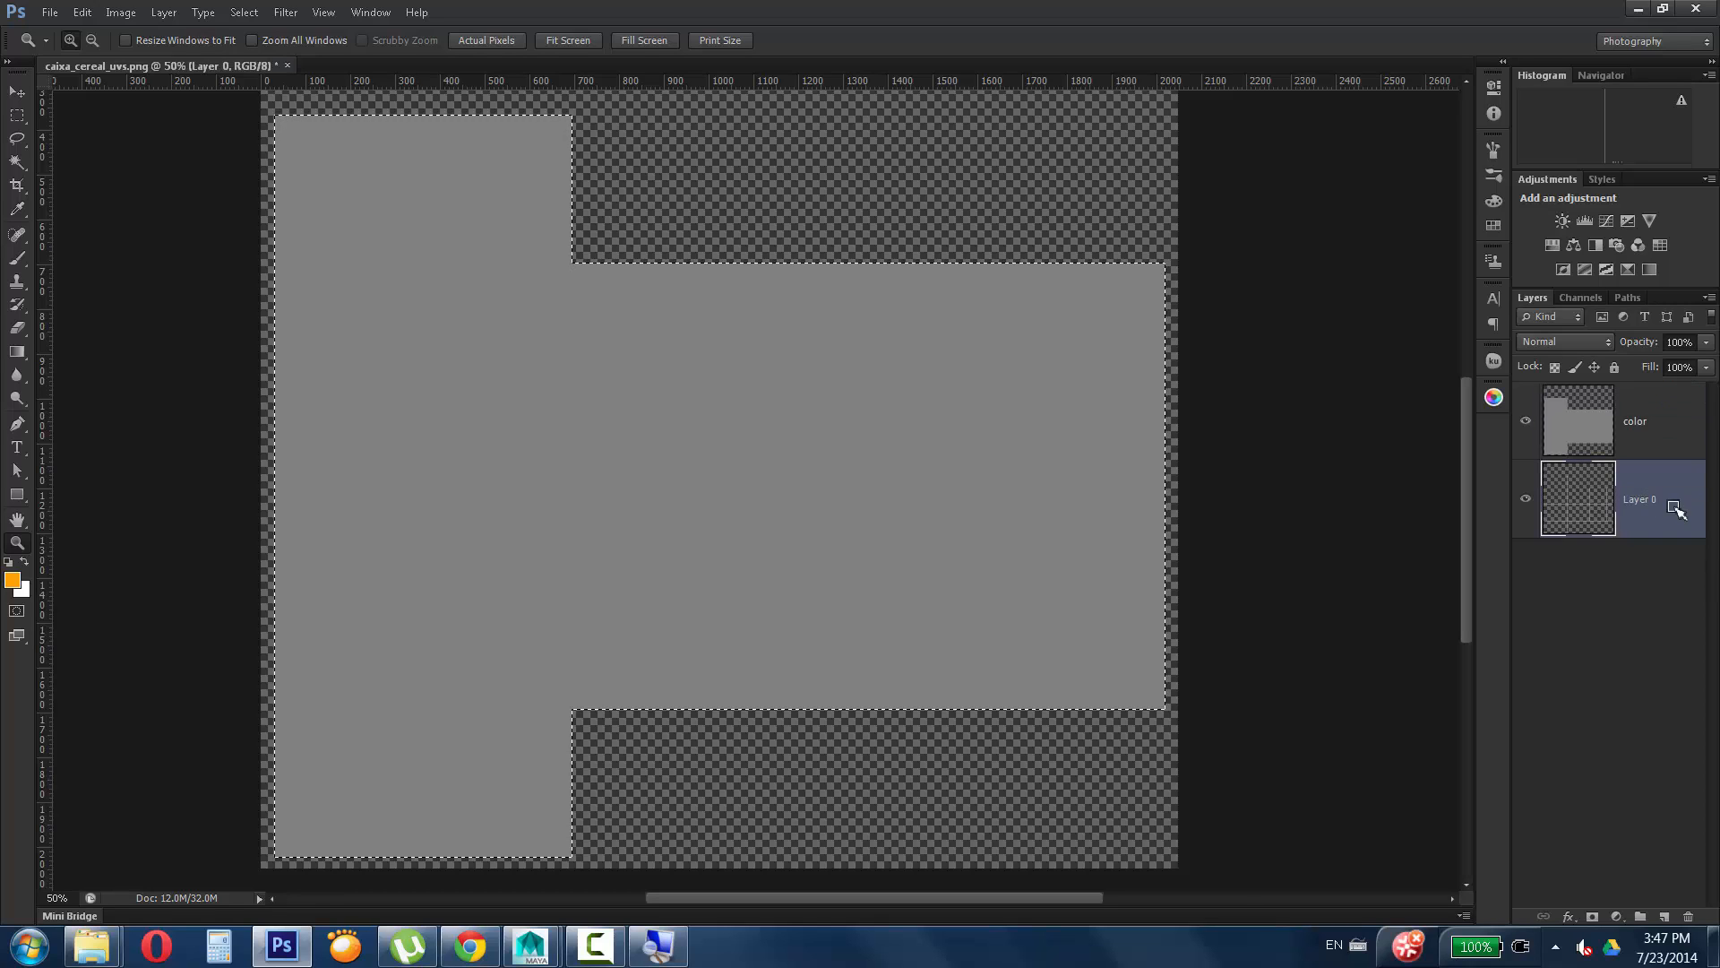
key(ctrl+d)
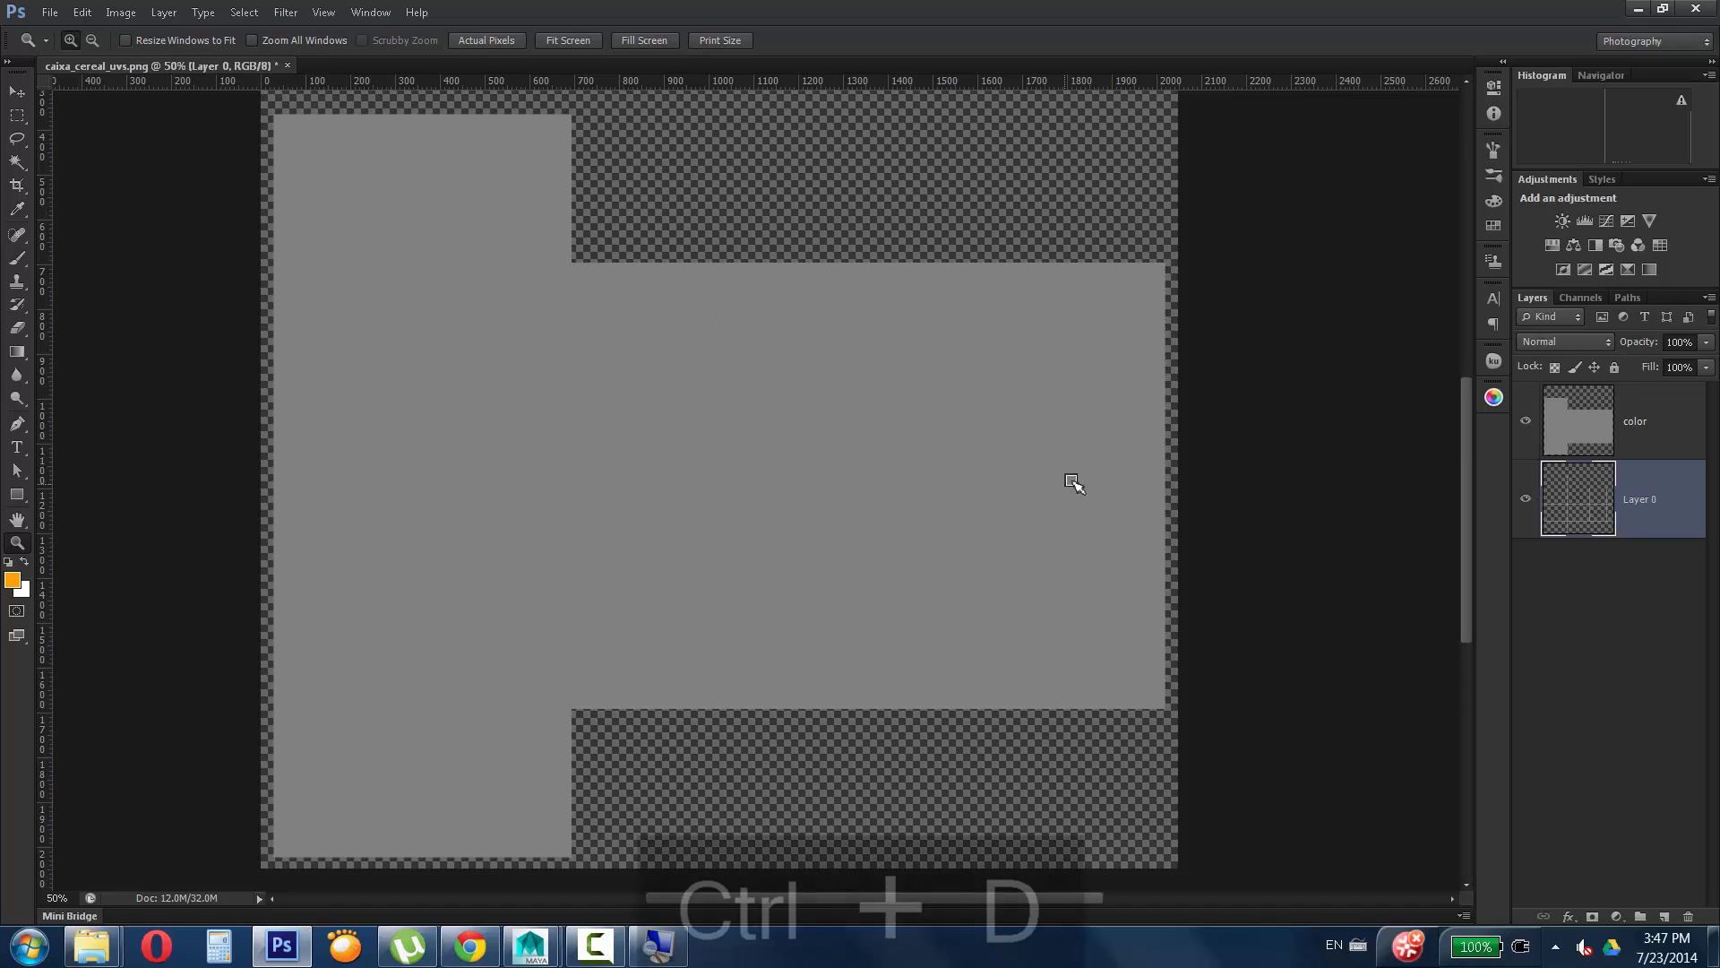
double_click(1649, 500)
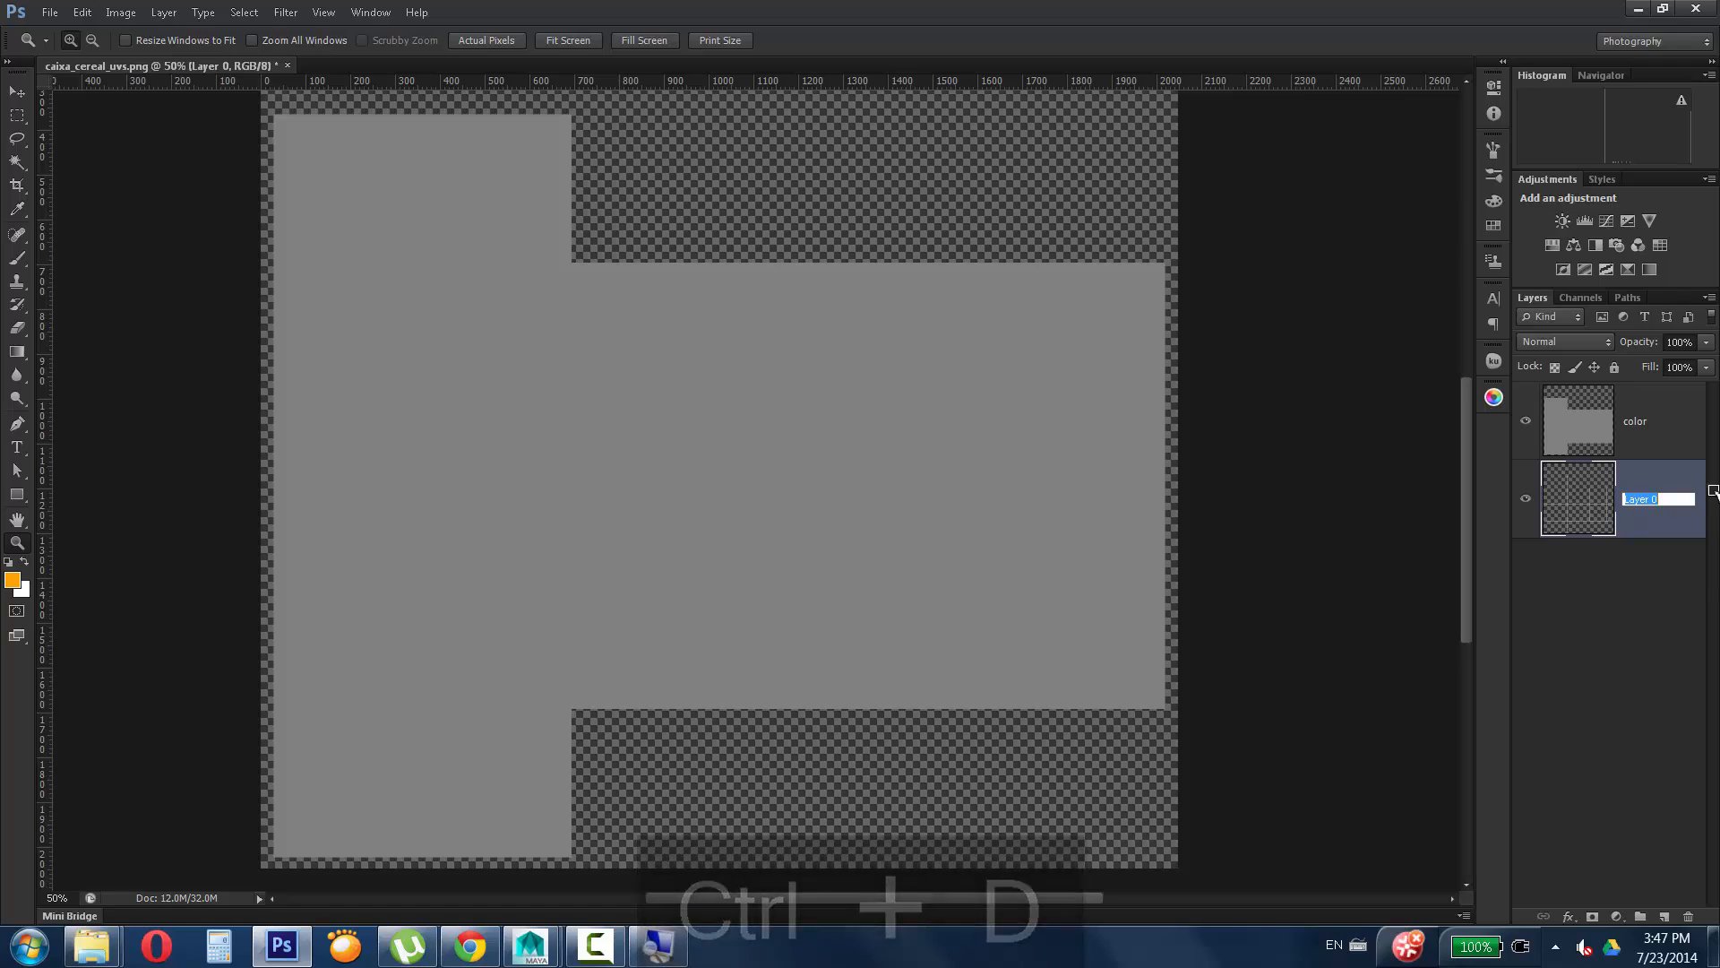
text(uvs)
key(Return)
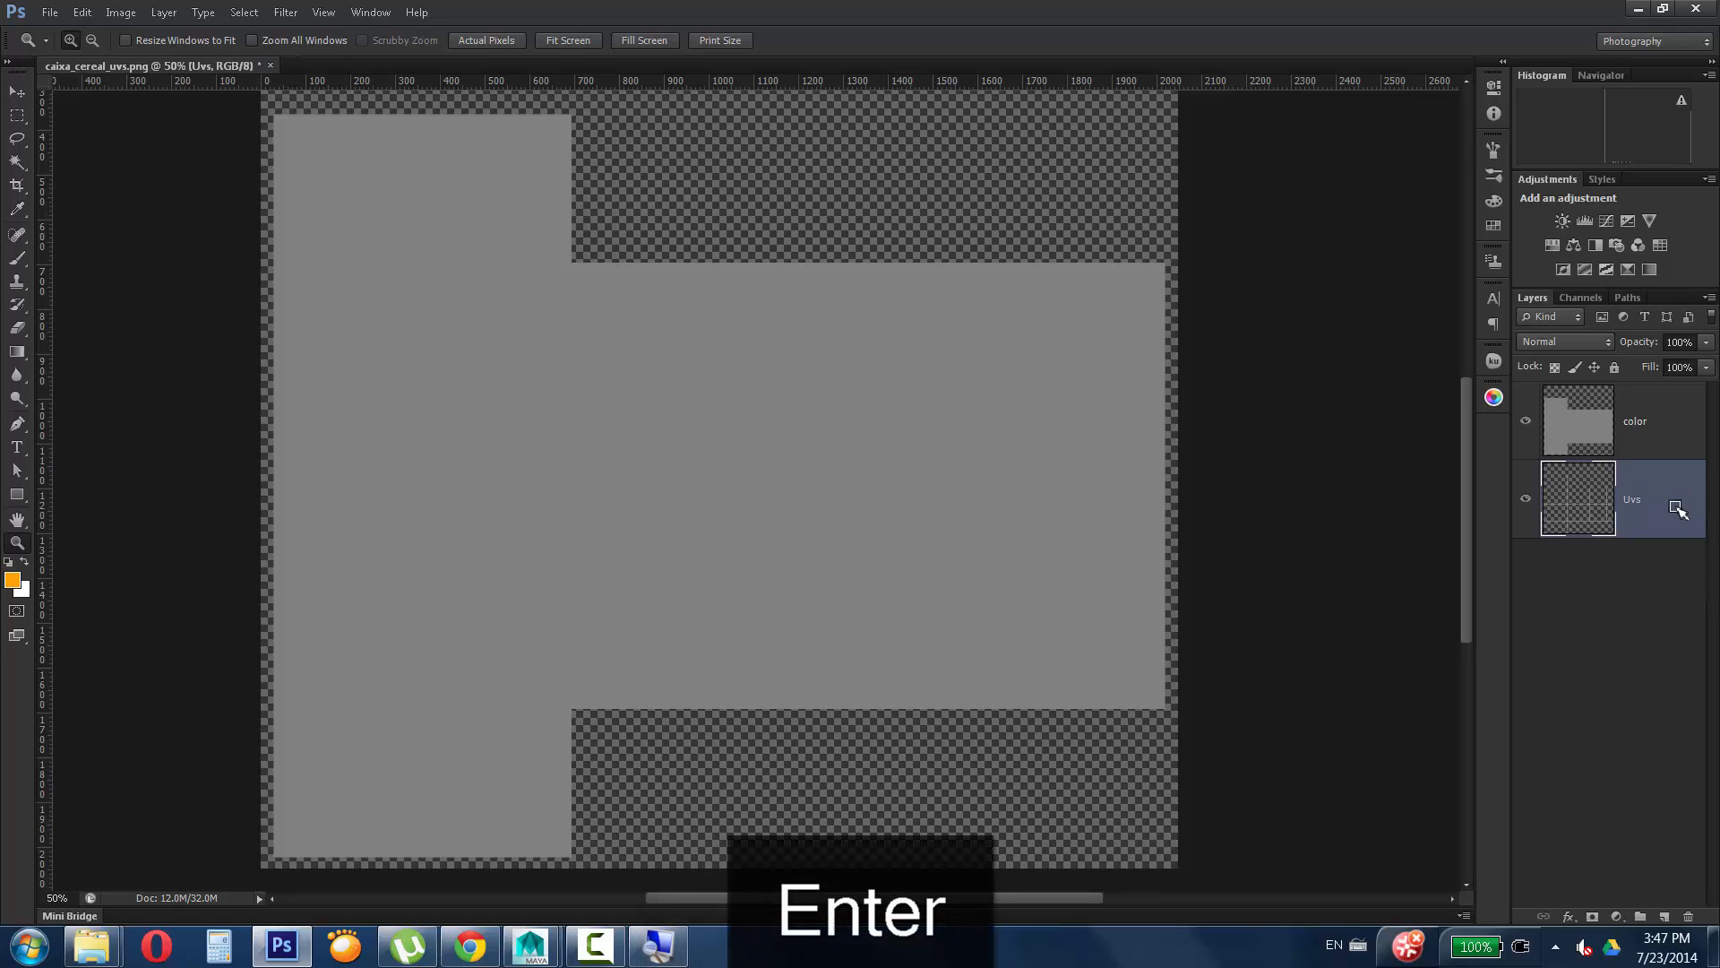
drag(1676, 508, 1692, 428)
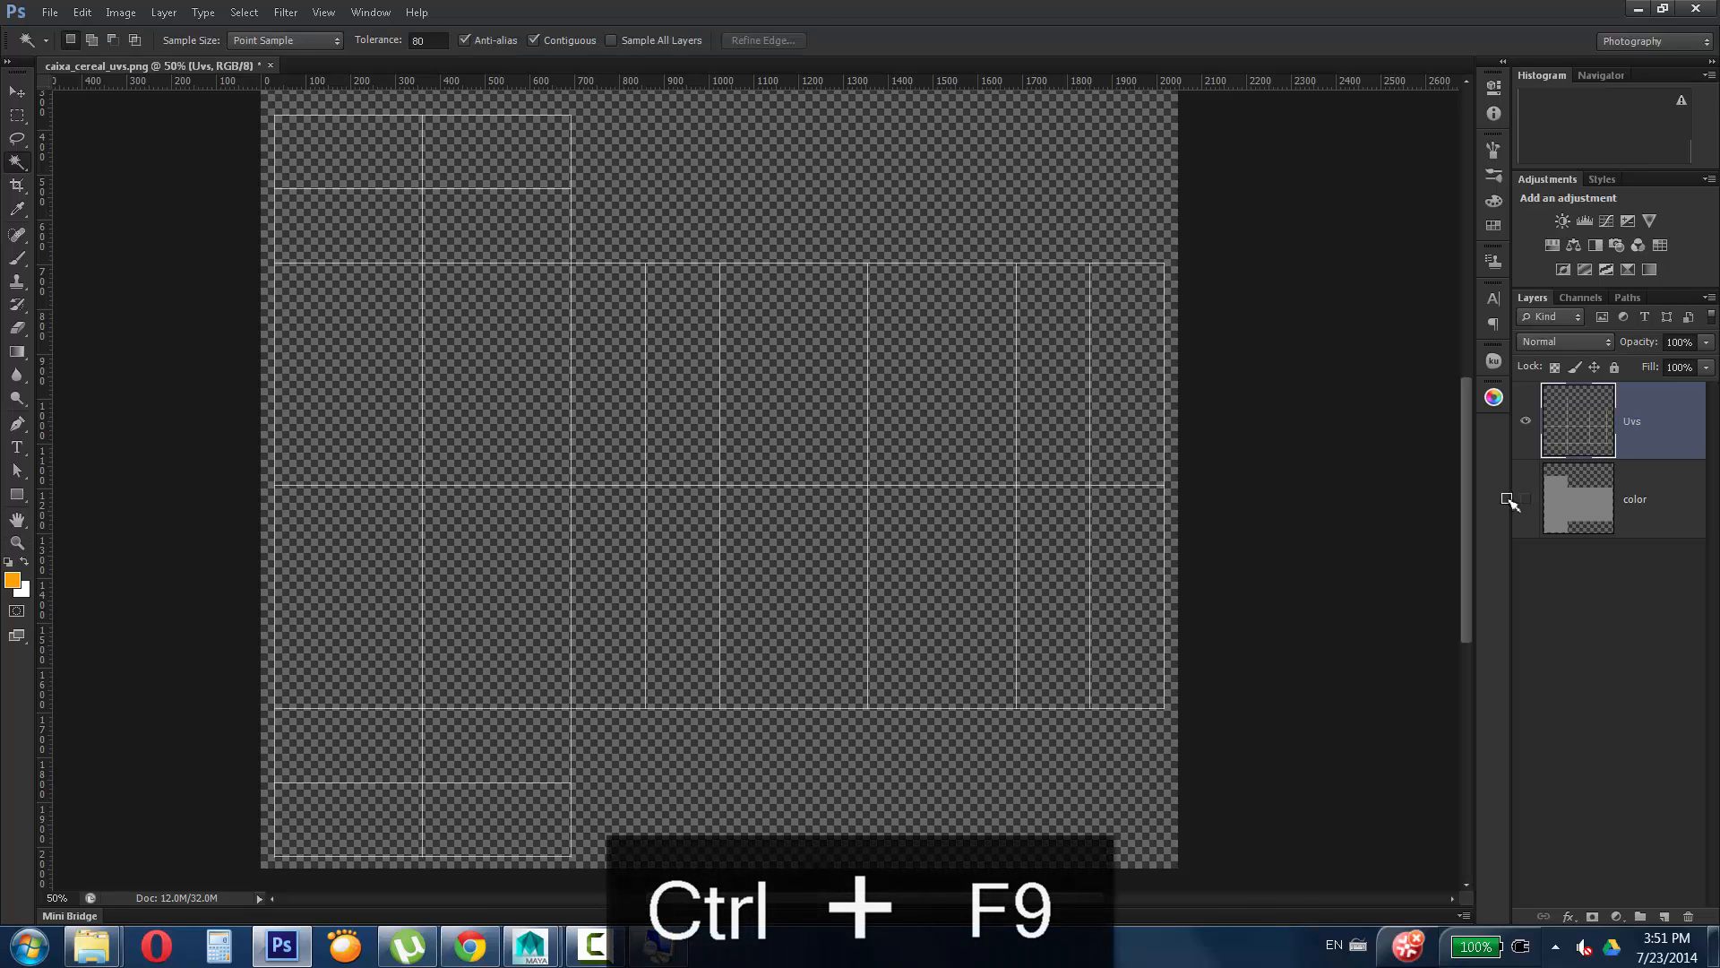
Show the color layer, and toggle the Uvs layer off and on again to compare the fill with the wireframe.
click(1526, 499)
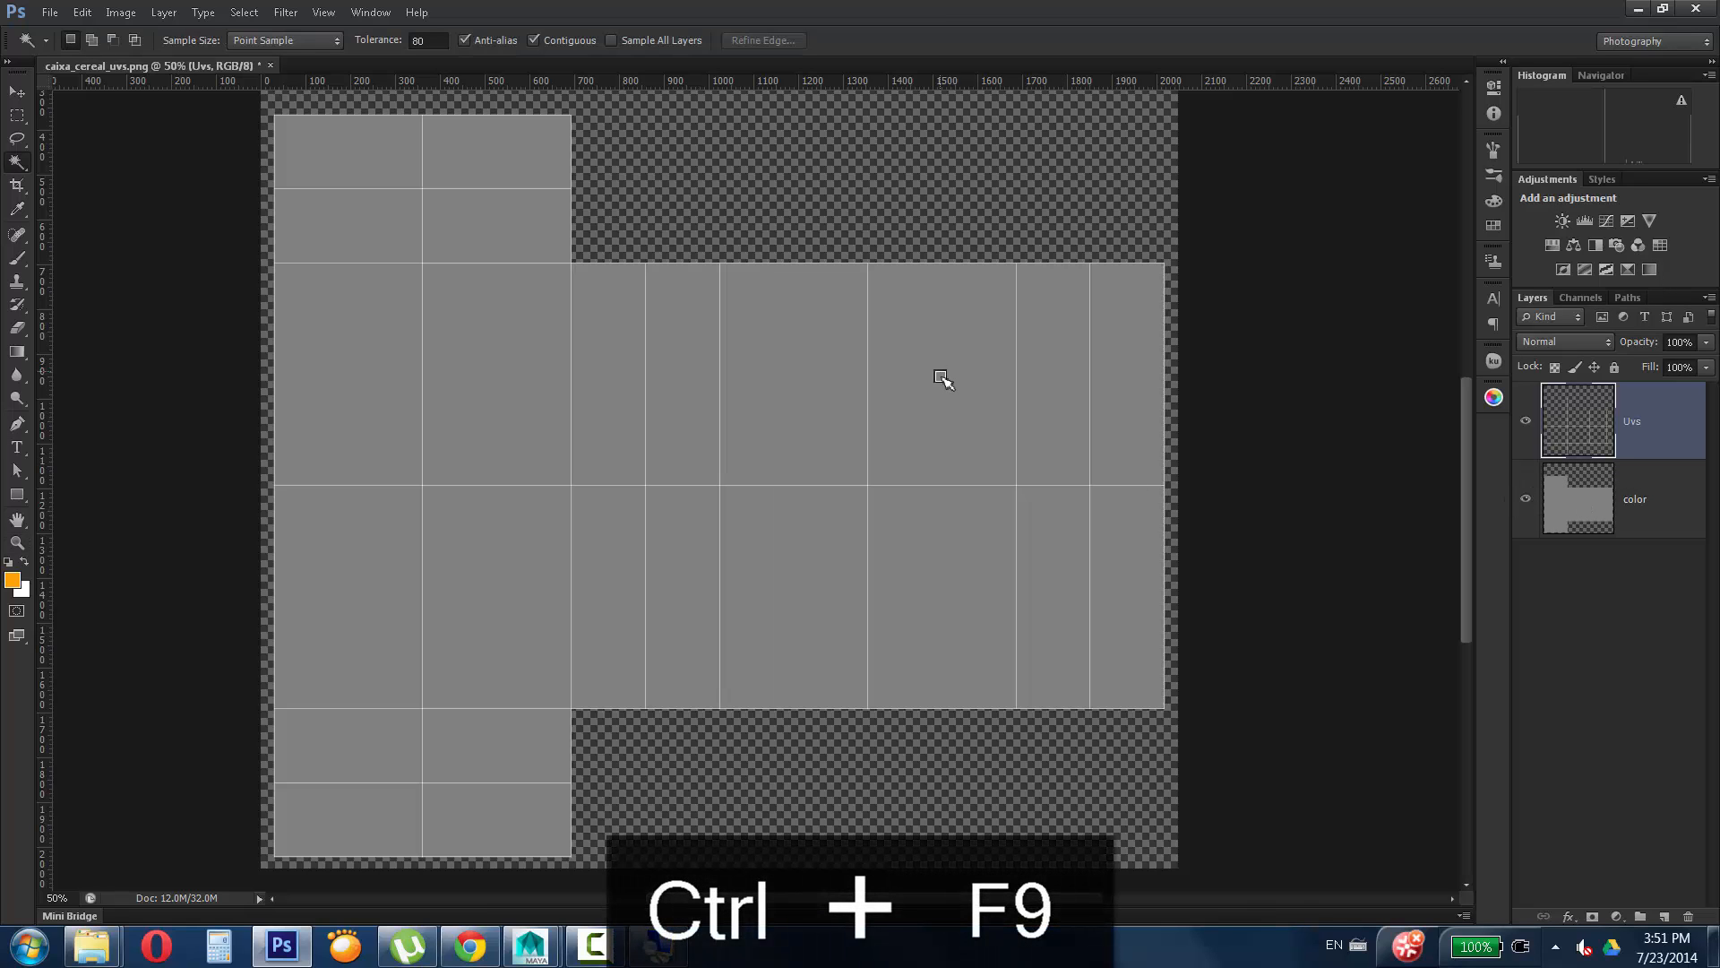
click(1526, 421)
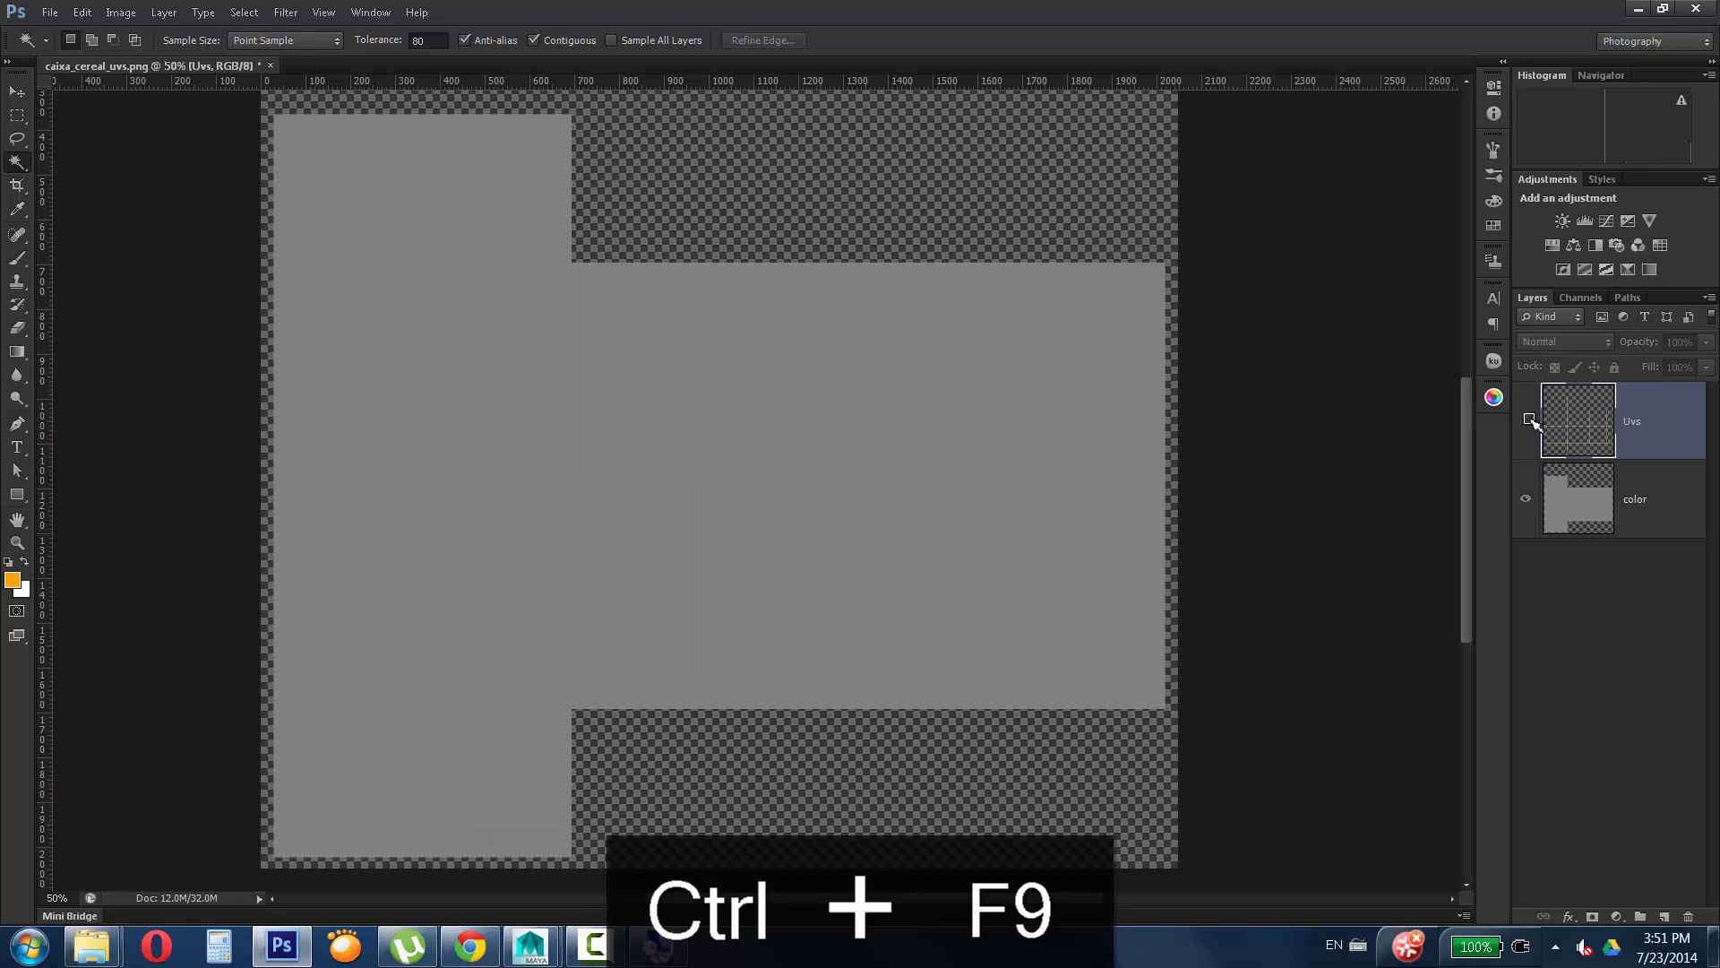
click(1525, 420)
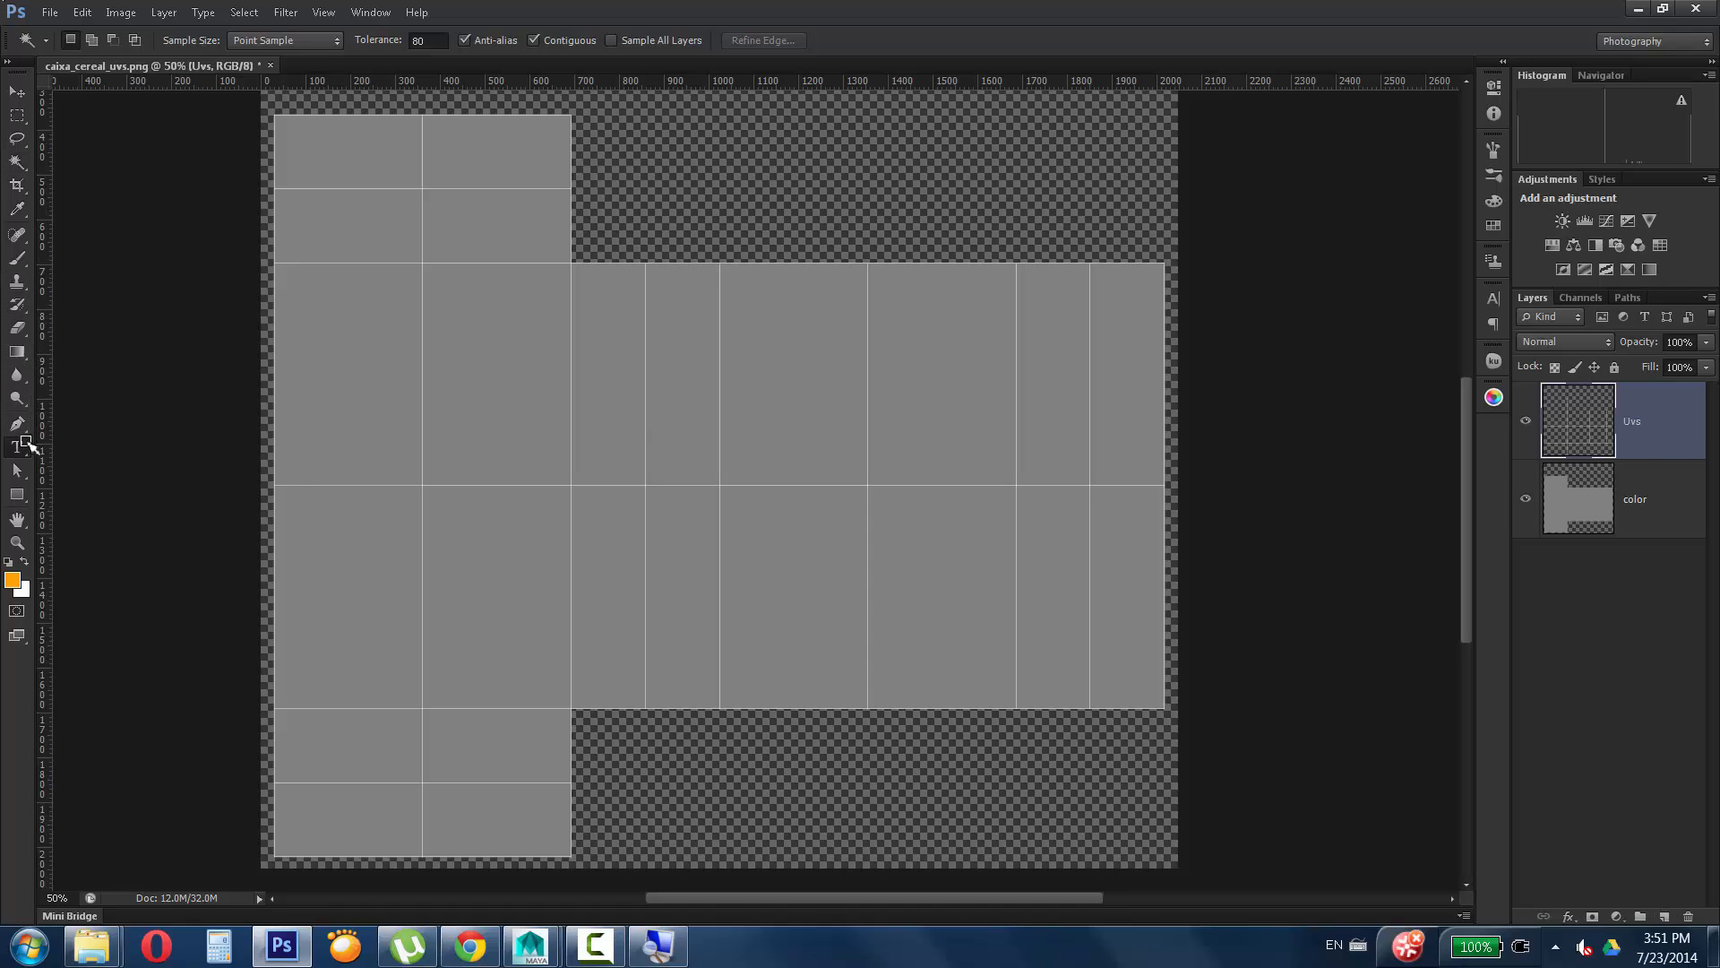
Add the orange text "CerealKiller" in Pristina at 100 px and move it onto the wide panel of the upper row.
click(17, 446)
click(803, 368)
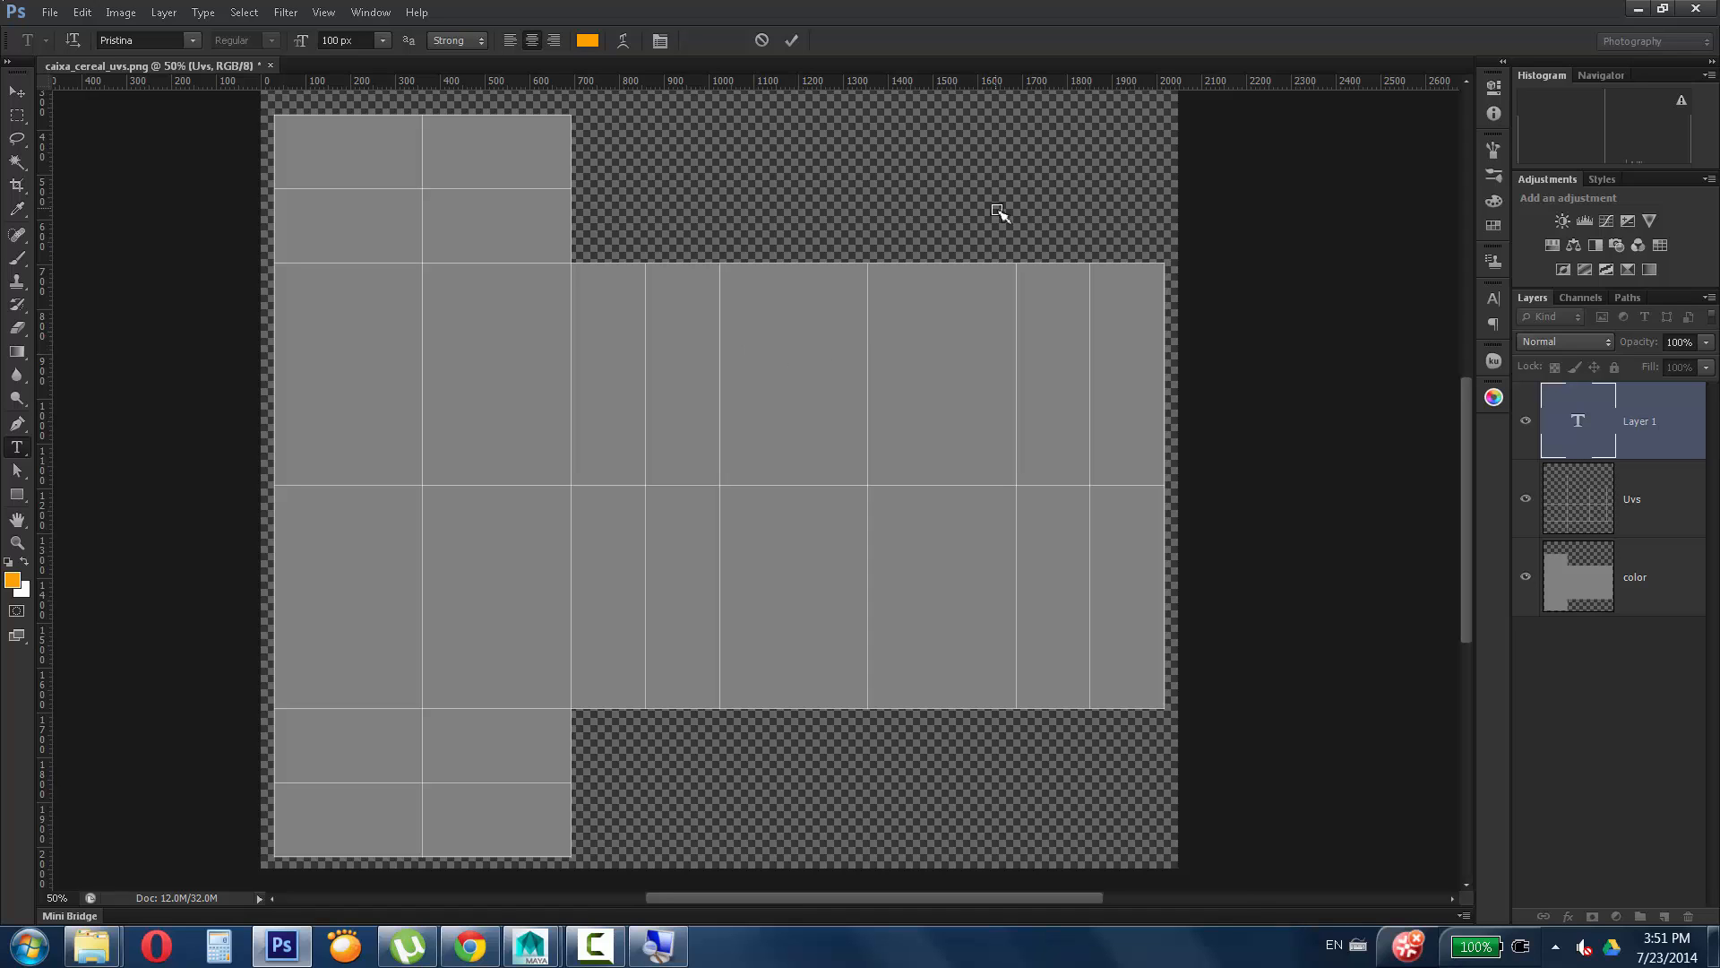
text(Cereal)
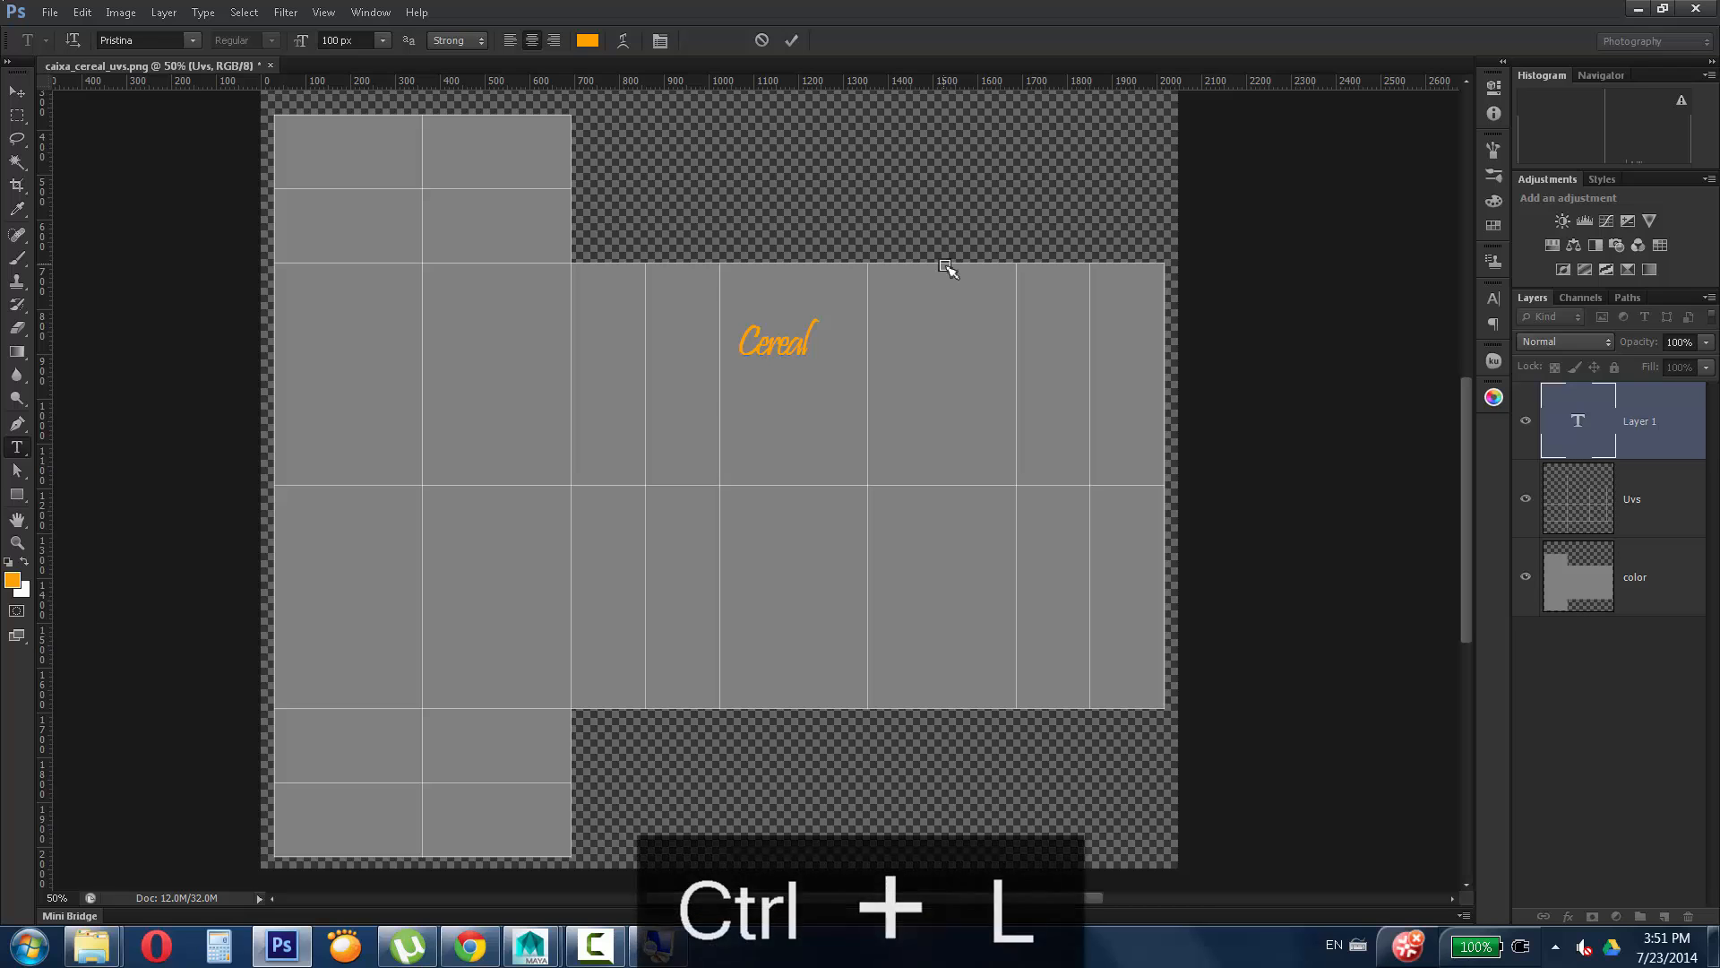
text(Killer)
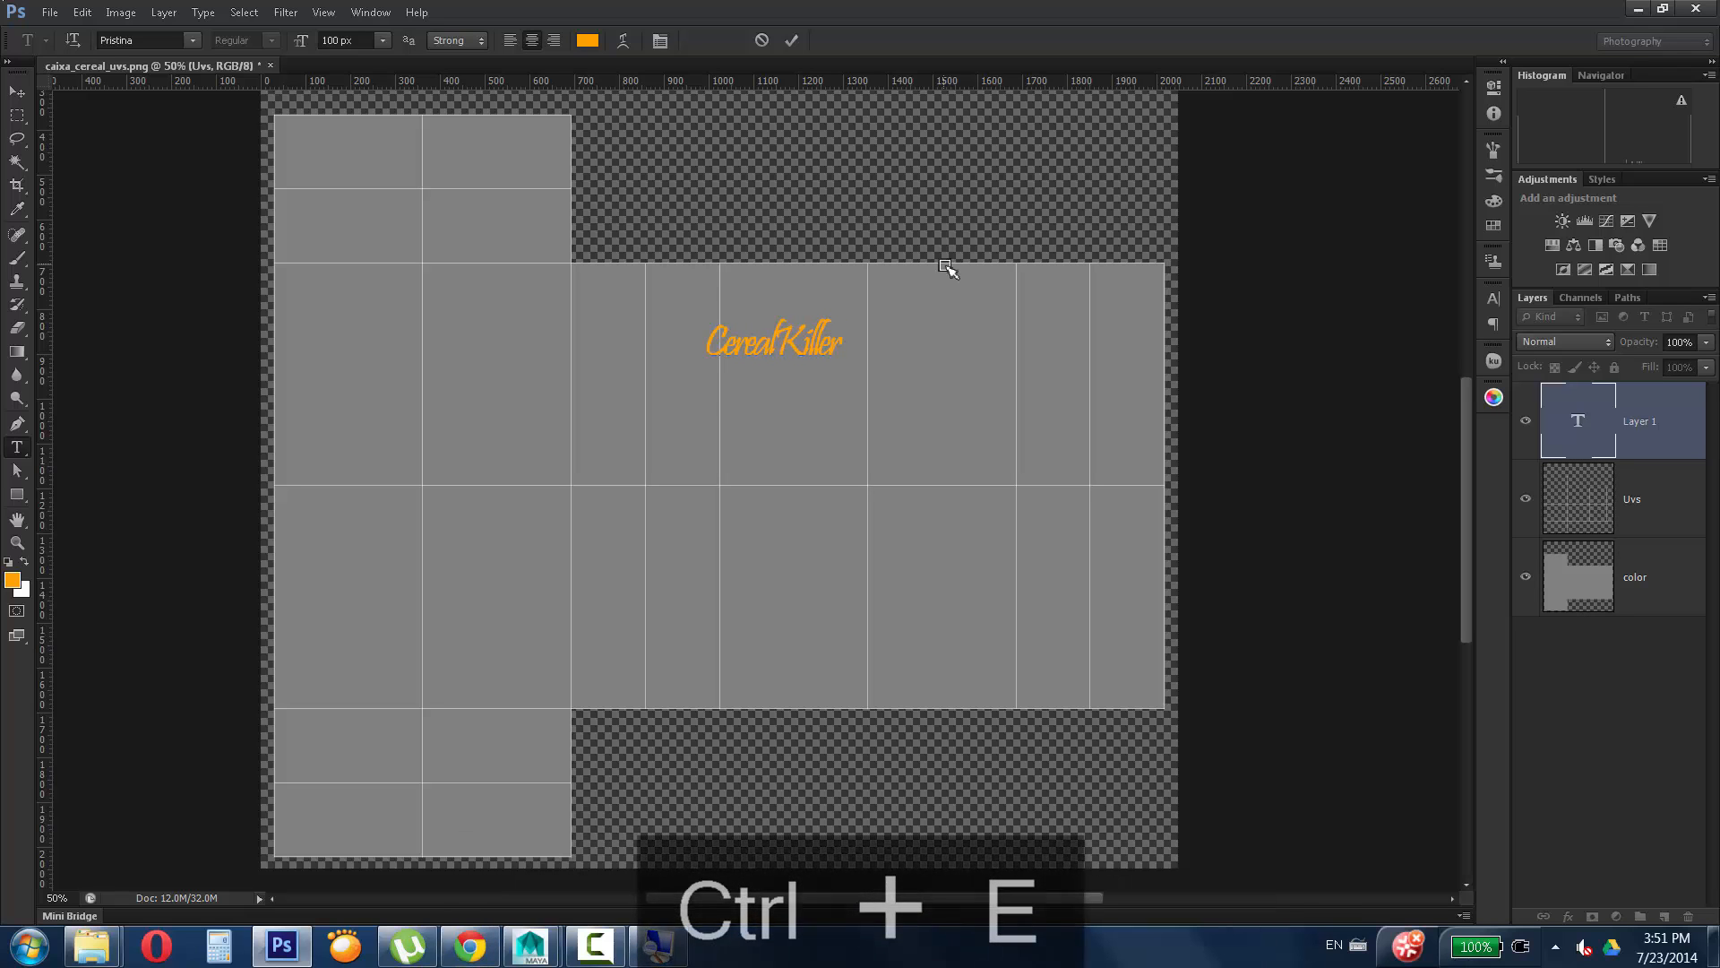
click(17, 91)
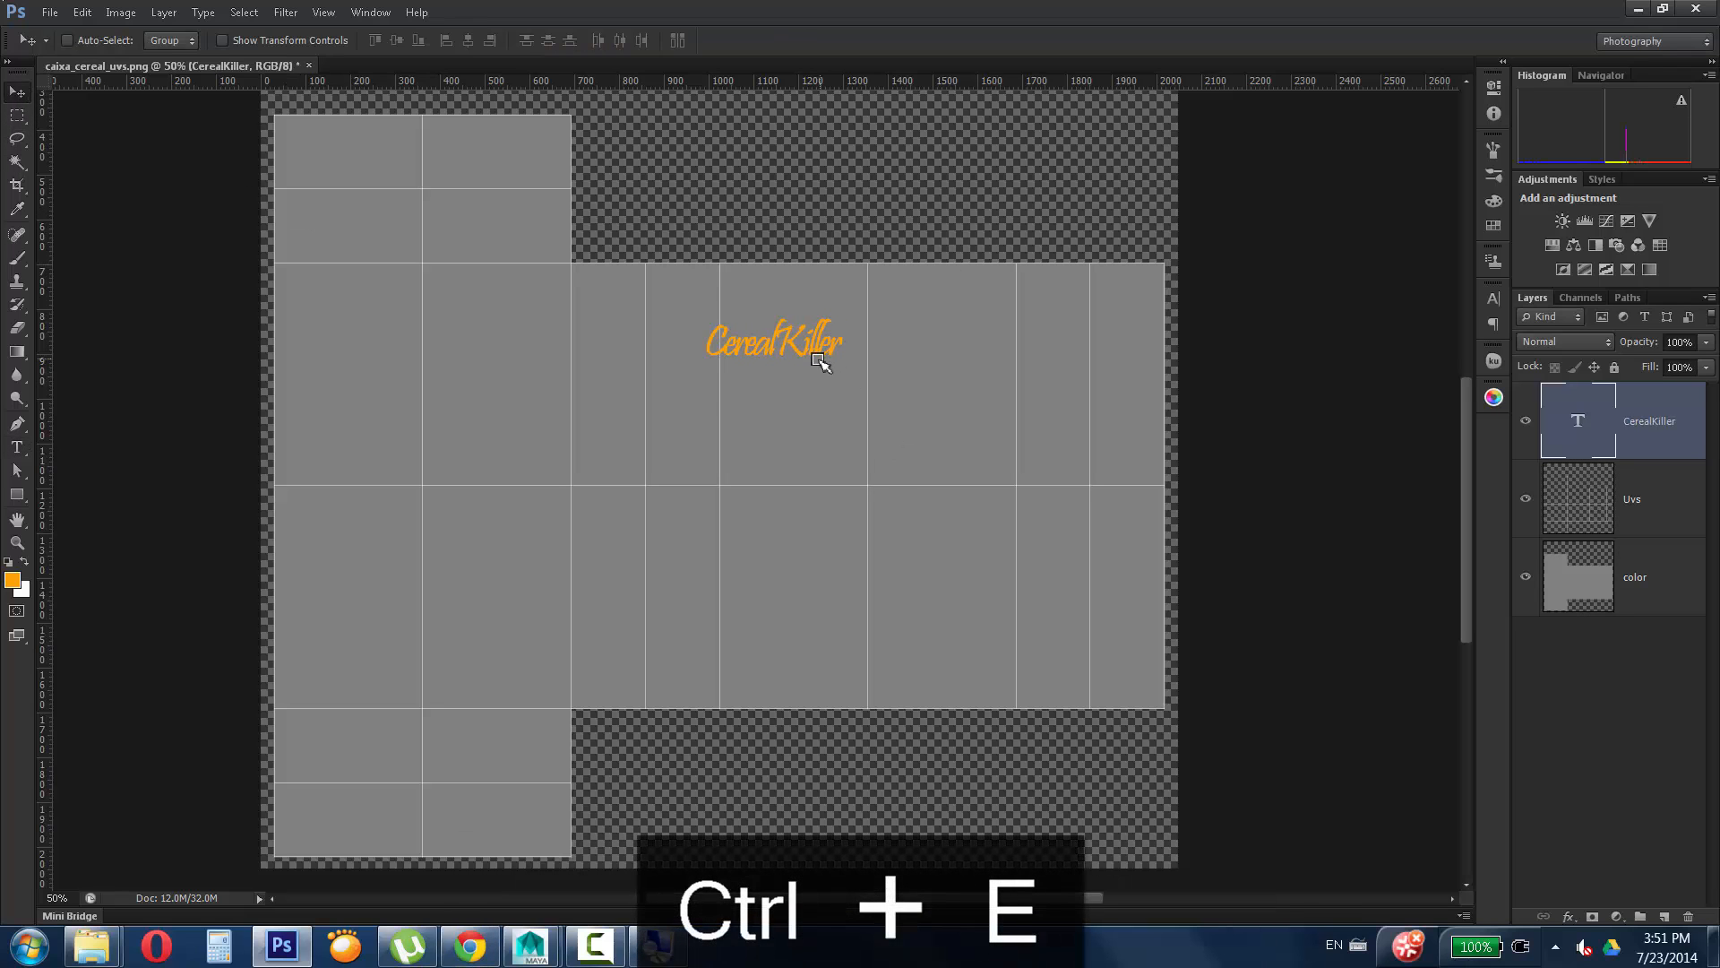
drag(806, 369, 875, 353)
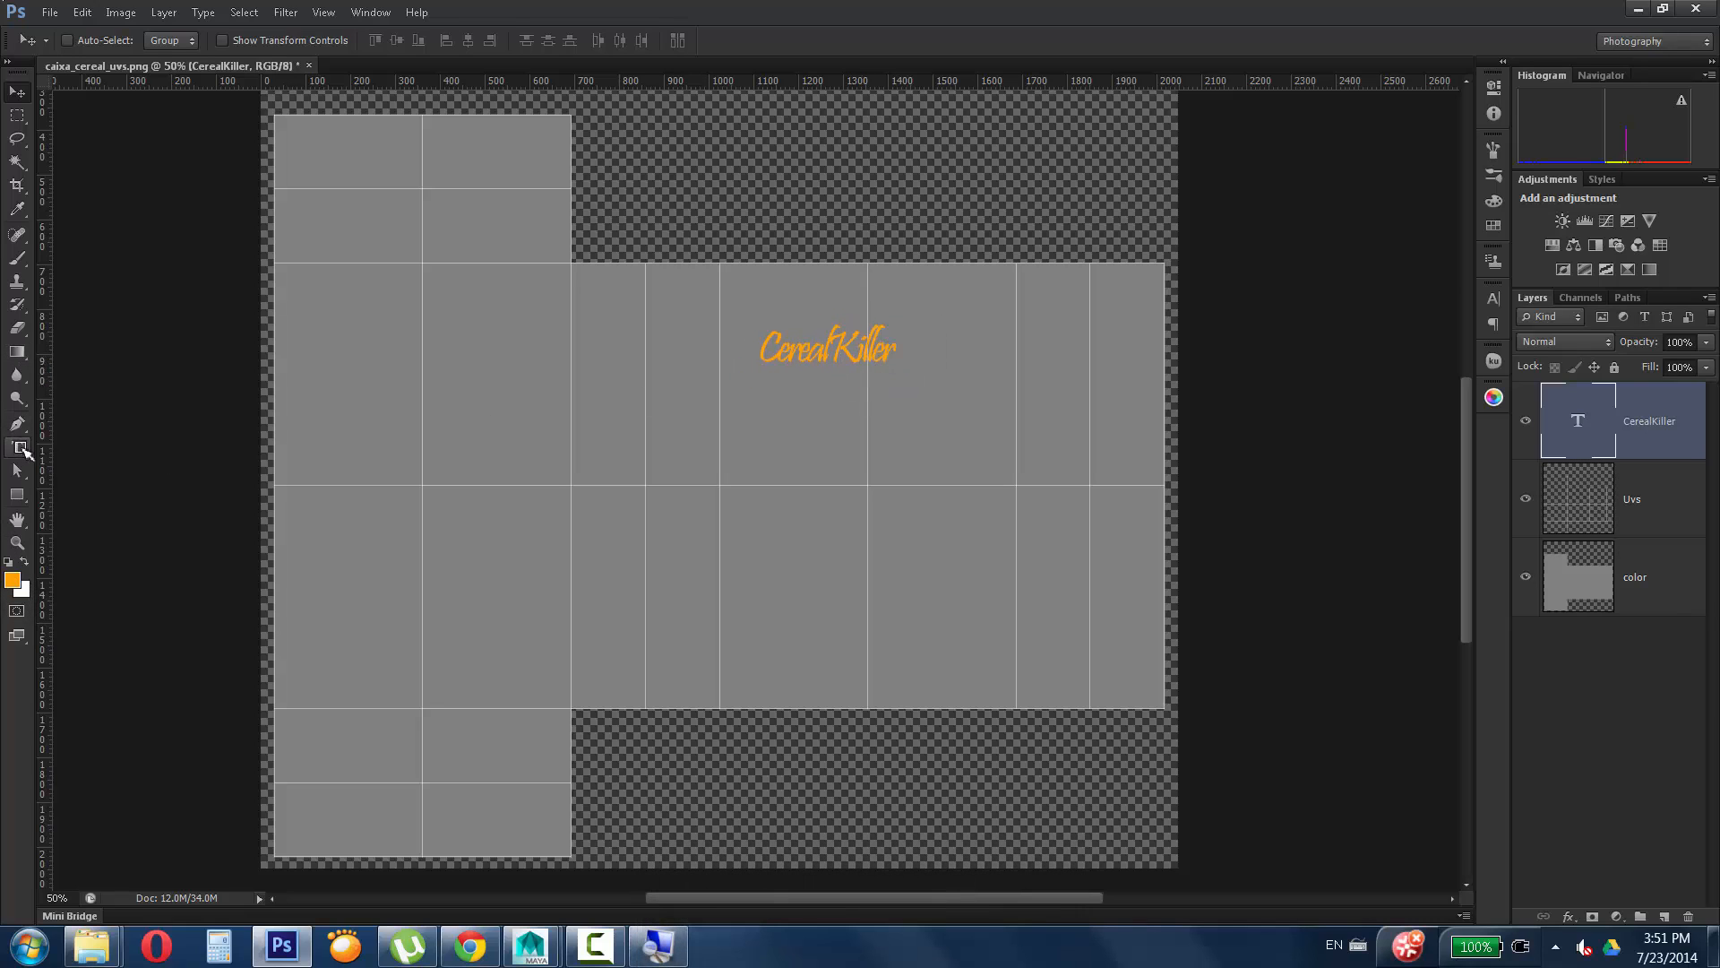
Change the CerealKiller text colour to the yellow-orange fcb800.
click(17, 446)
click(593, 41)
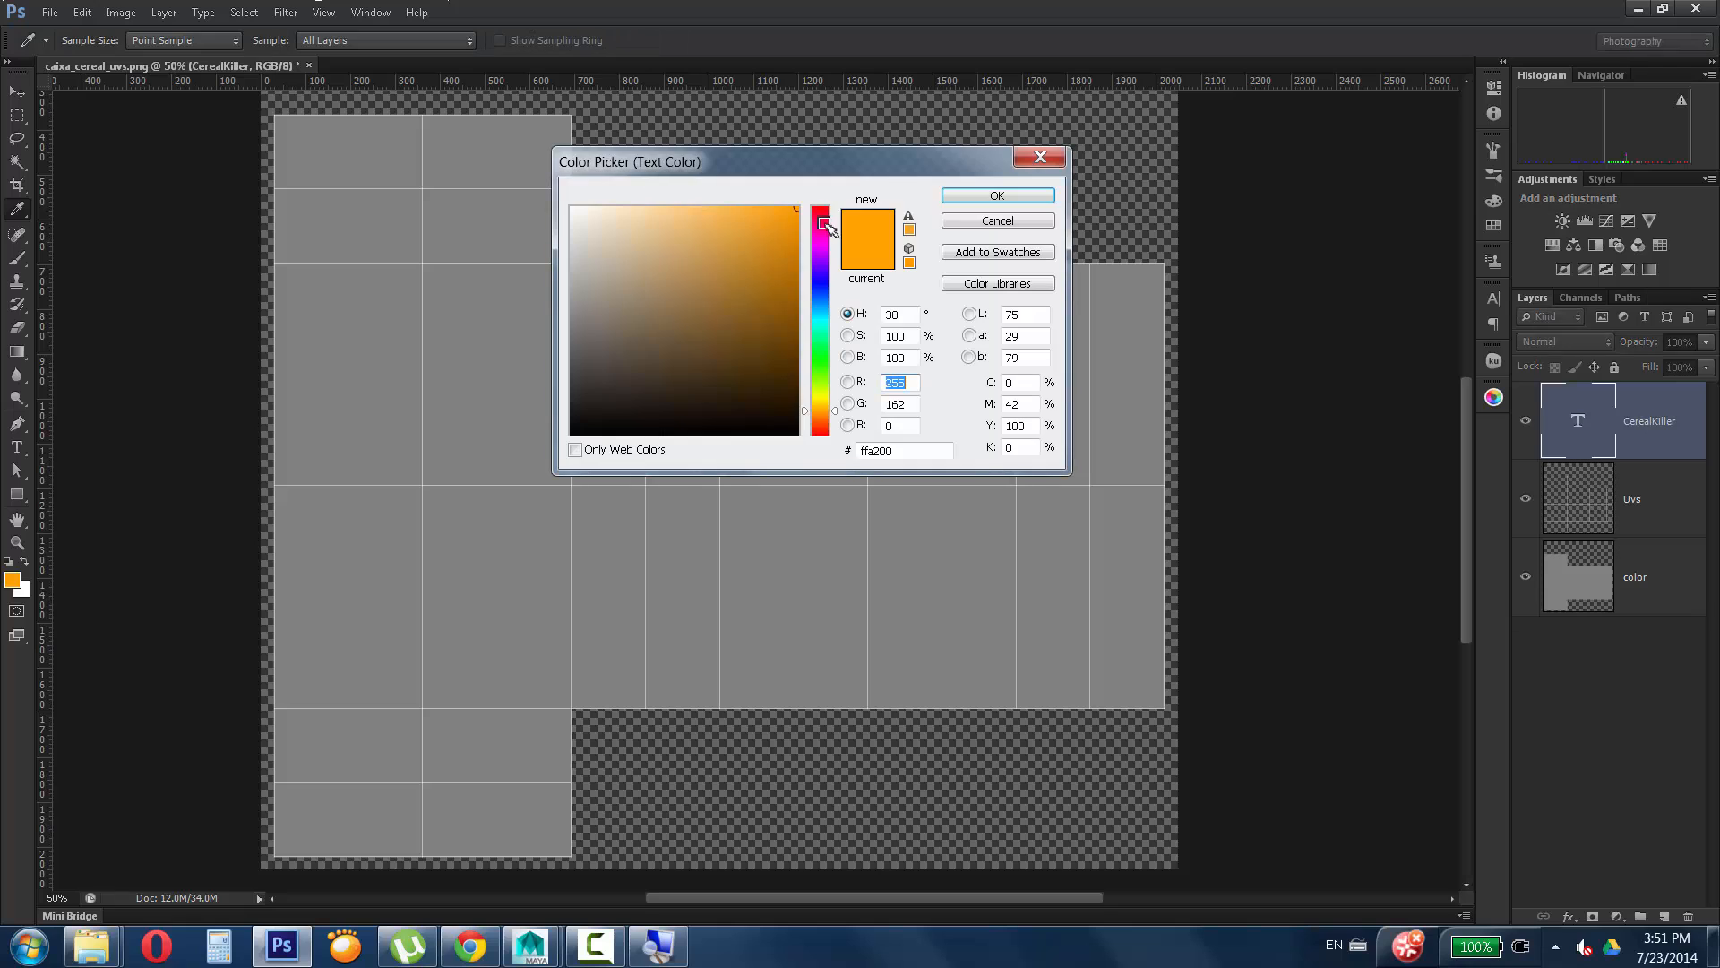
drag(828, 254, 824, 306)
drag(778, 240, 797, 209)
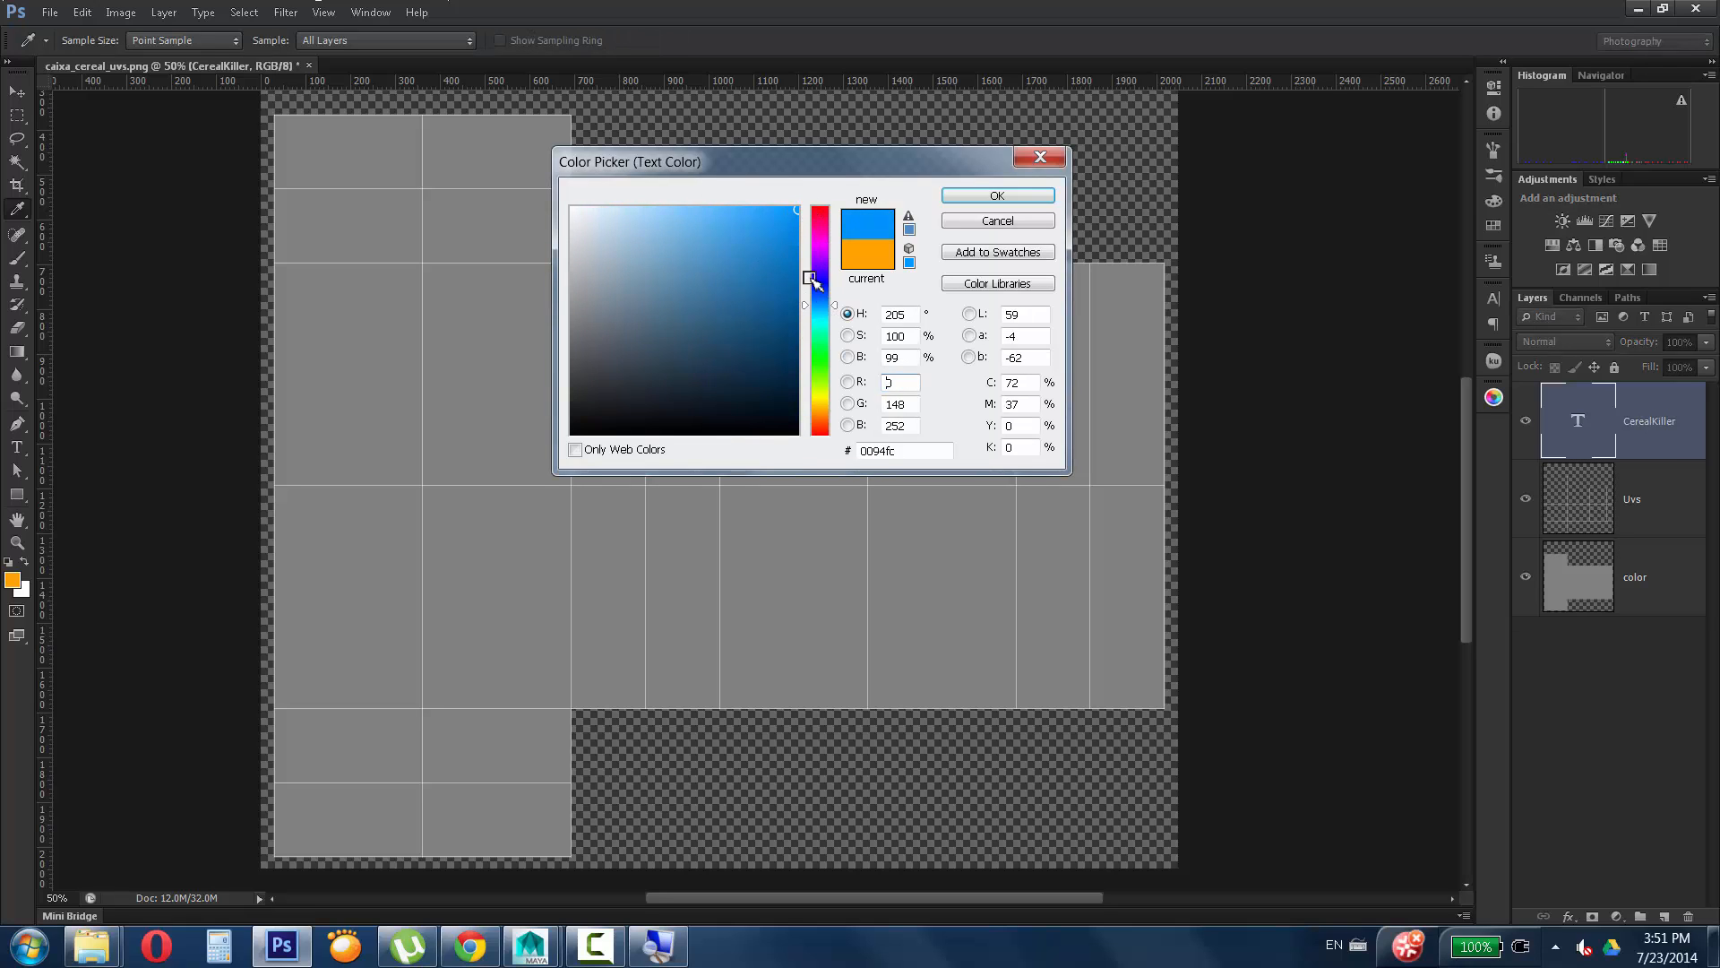
mouse_move(820, 321)
mouse_down()
mouse_move(818, 337)
mouse_move(830, 190)
mouse_move(825, 448)
mouse_move(819, 414)
mouse_up()
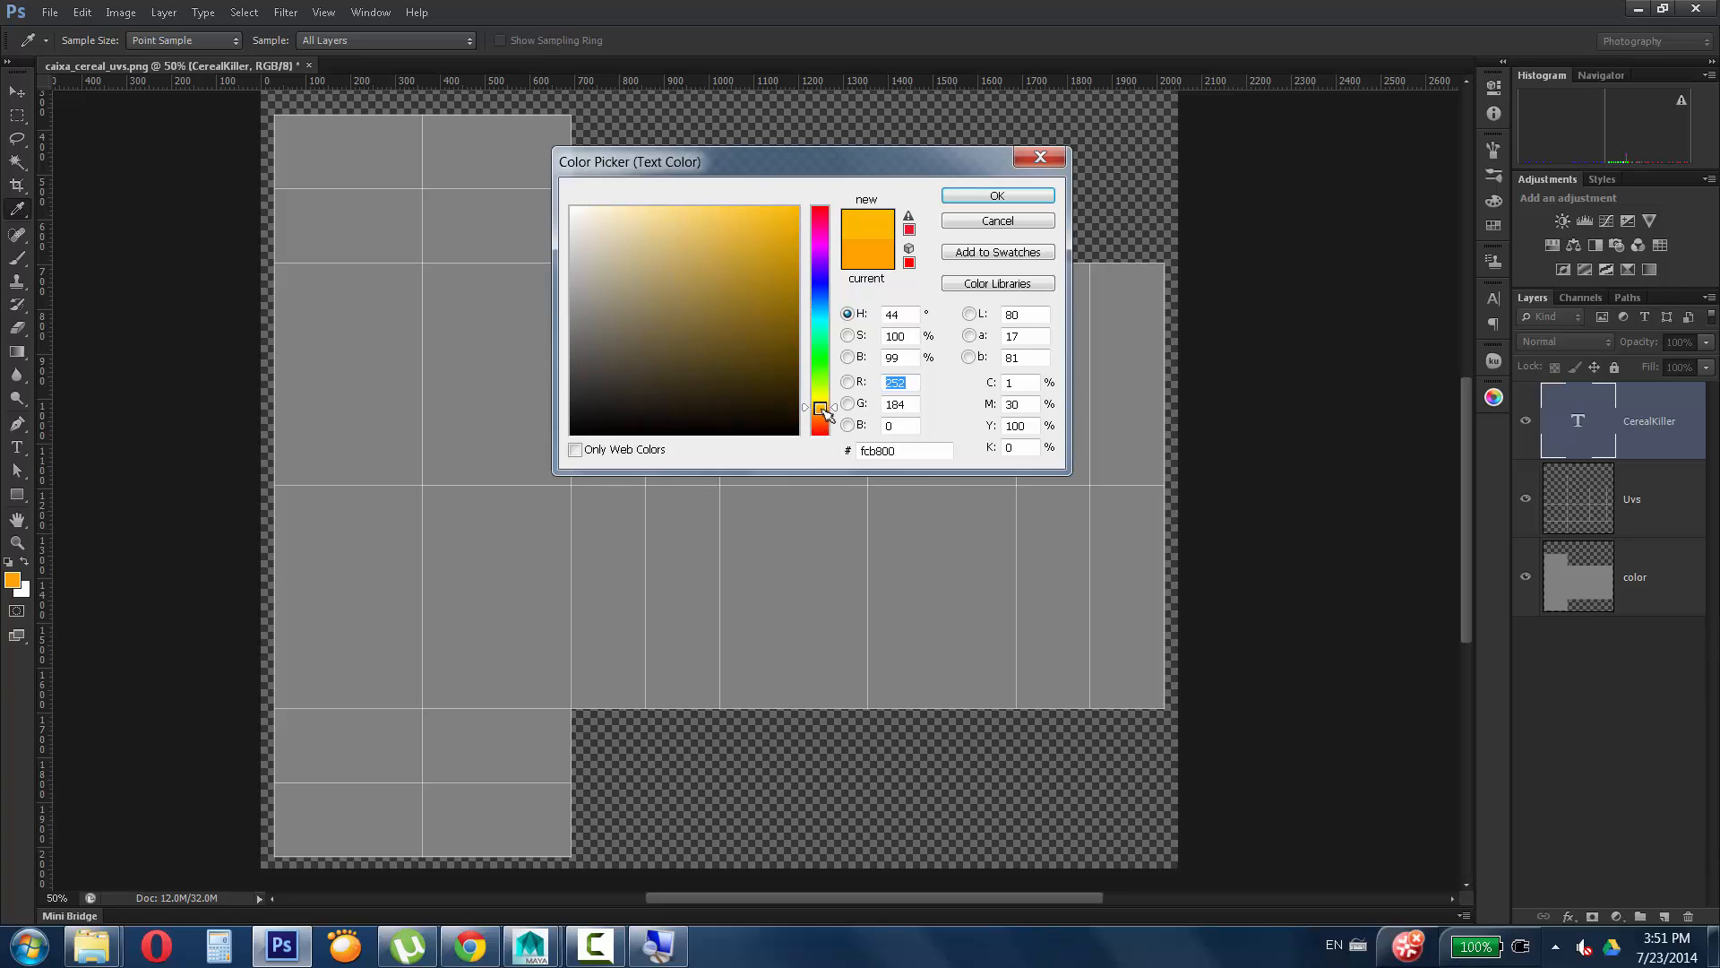
click(997, 195)
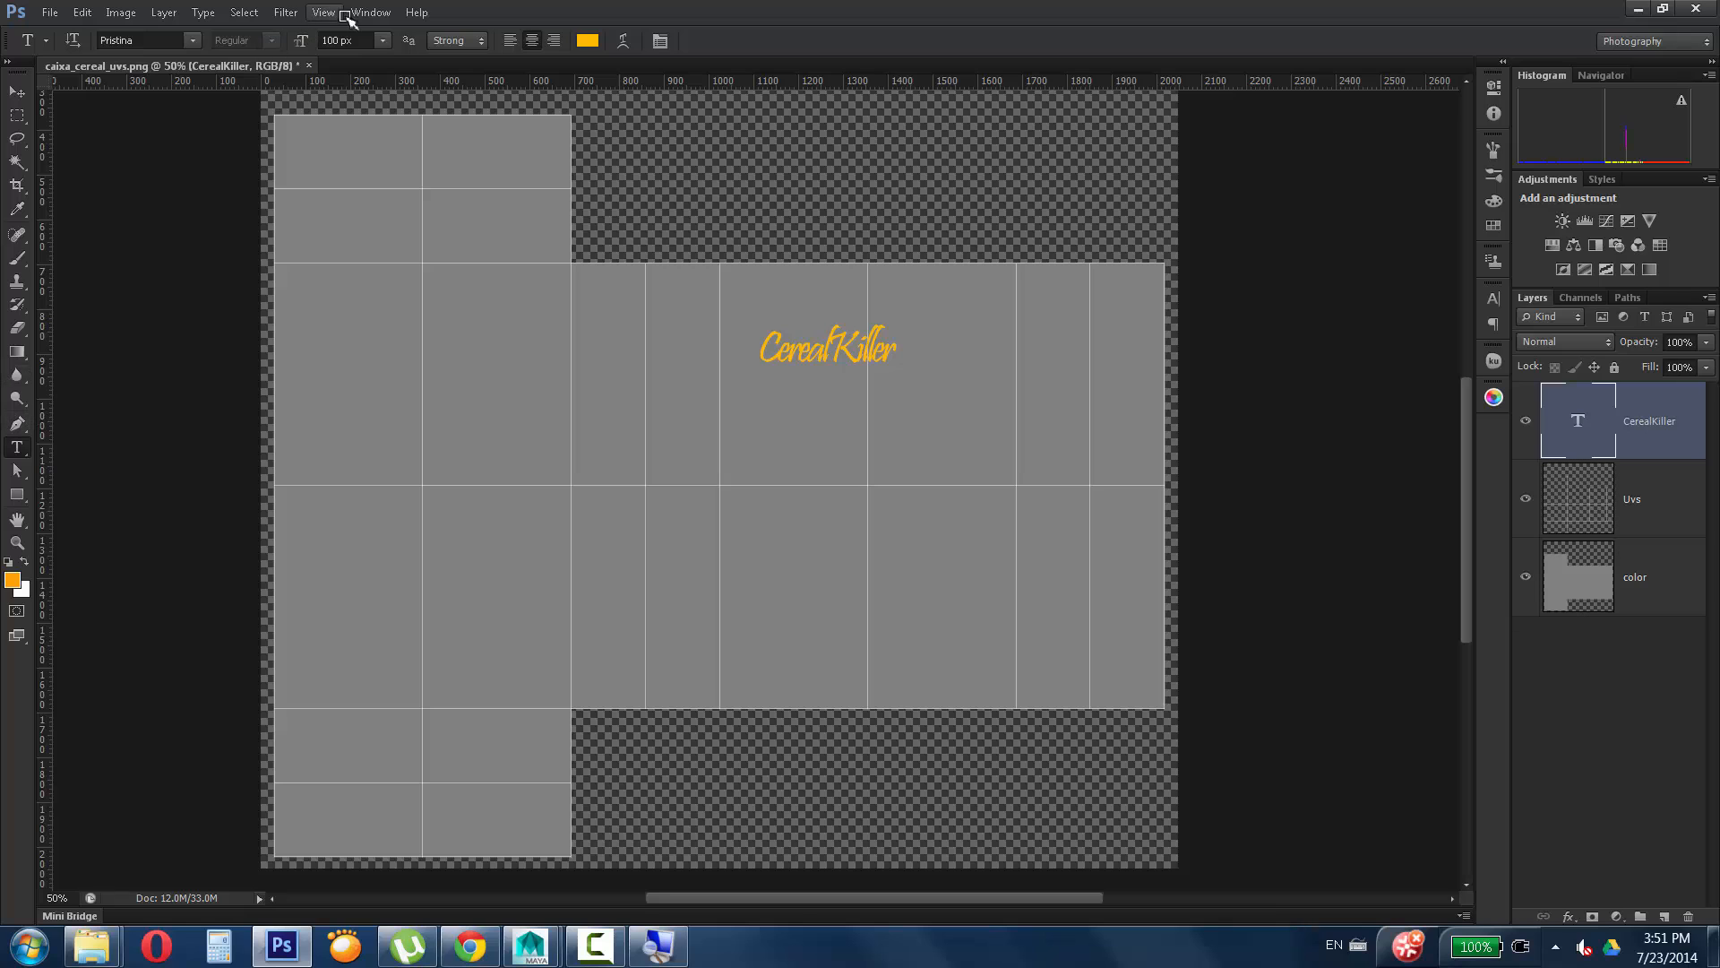
Try the CerealKiller text at a size of 120 px, followed by 140 px.
click(368, 41)
text(120)
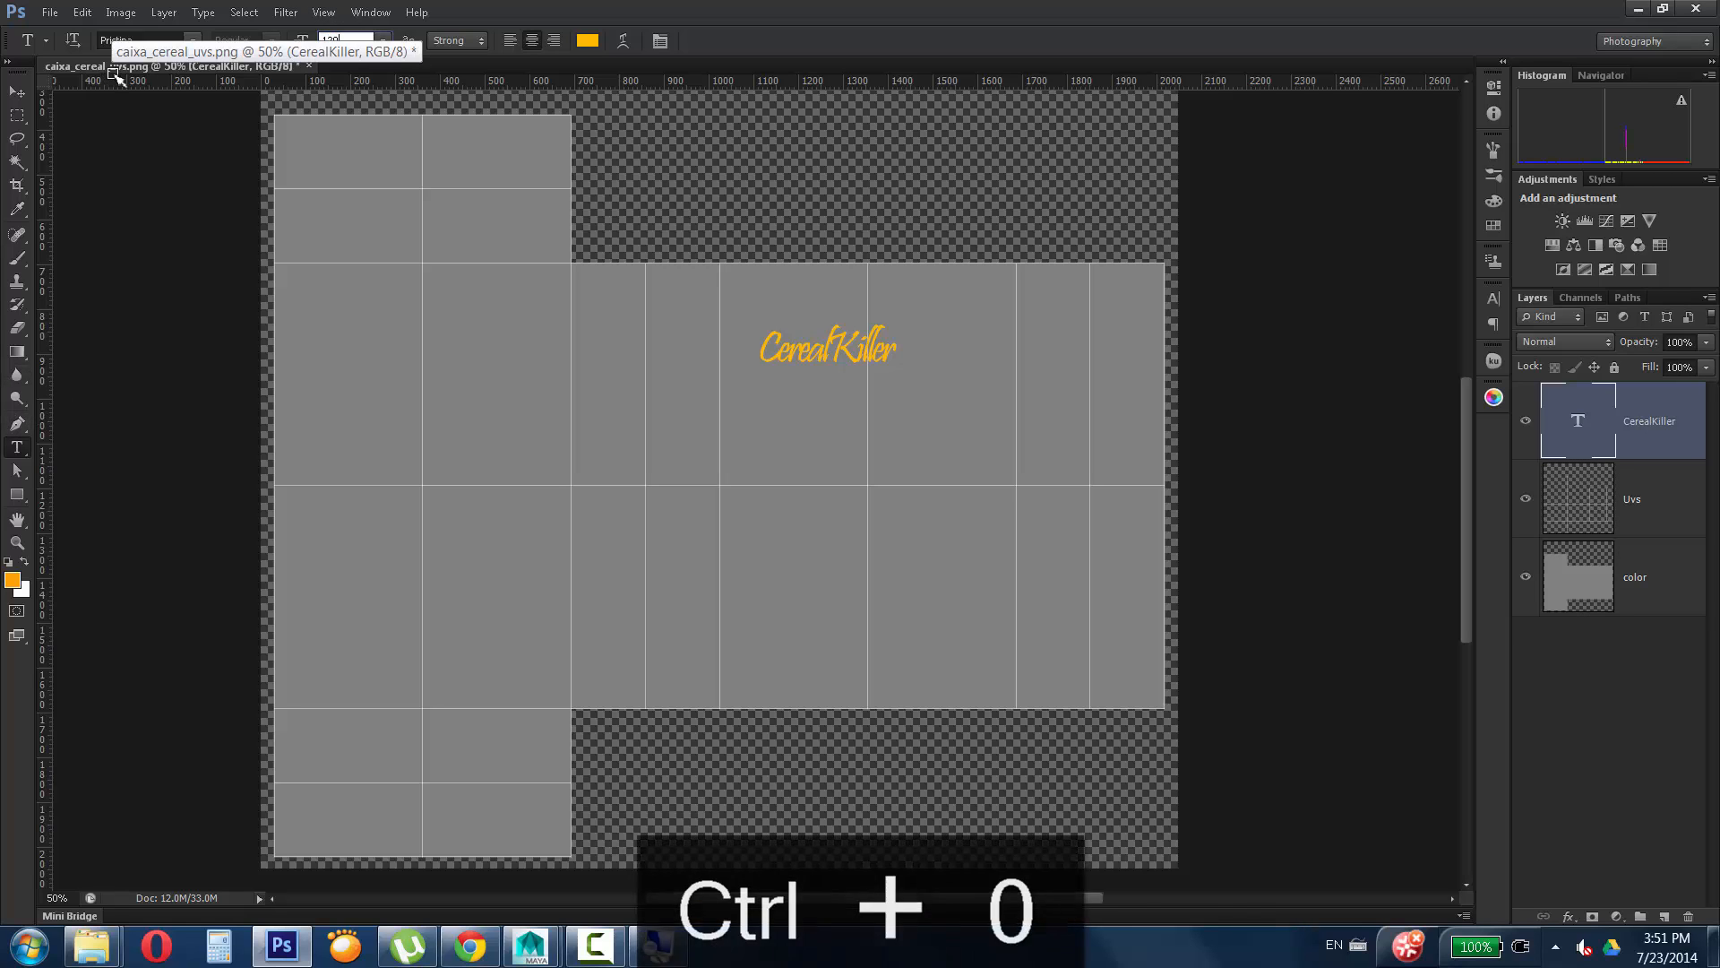
key(ctrl+Return)
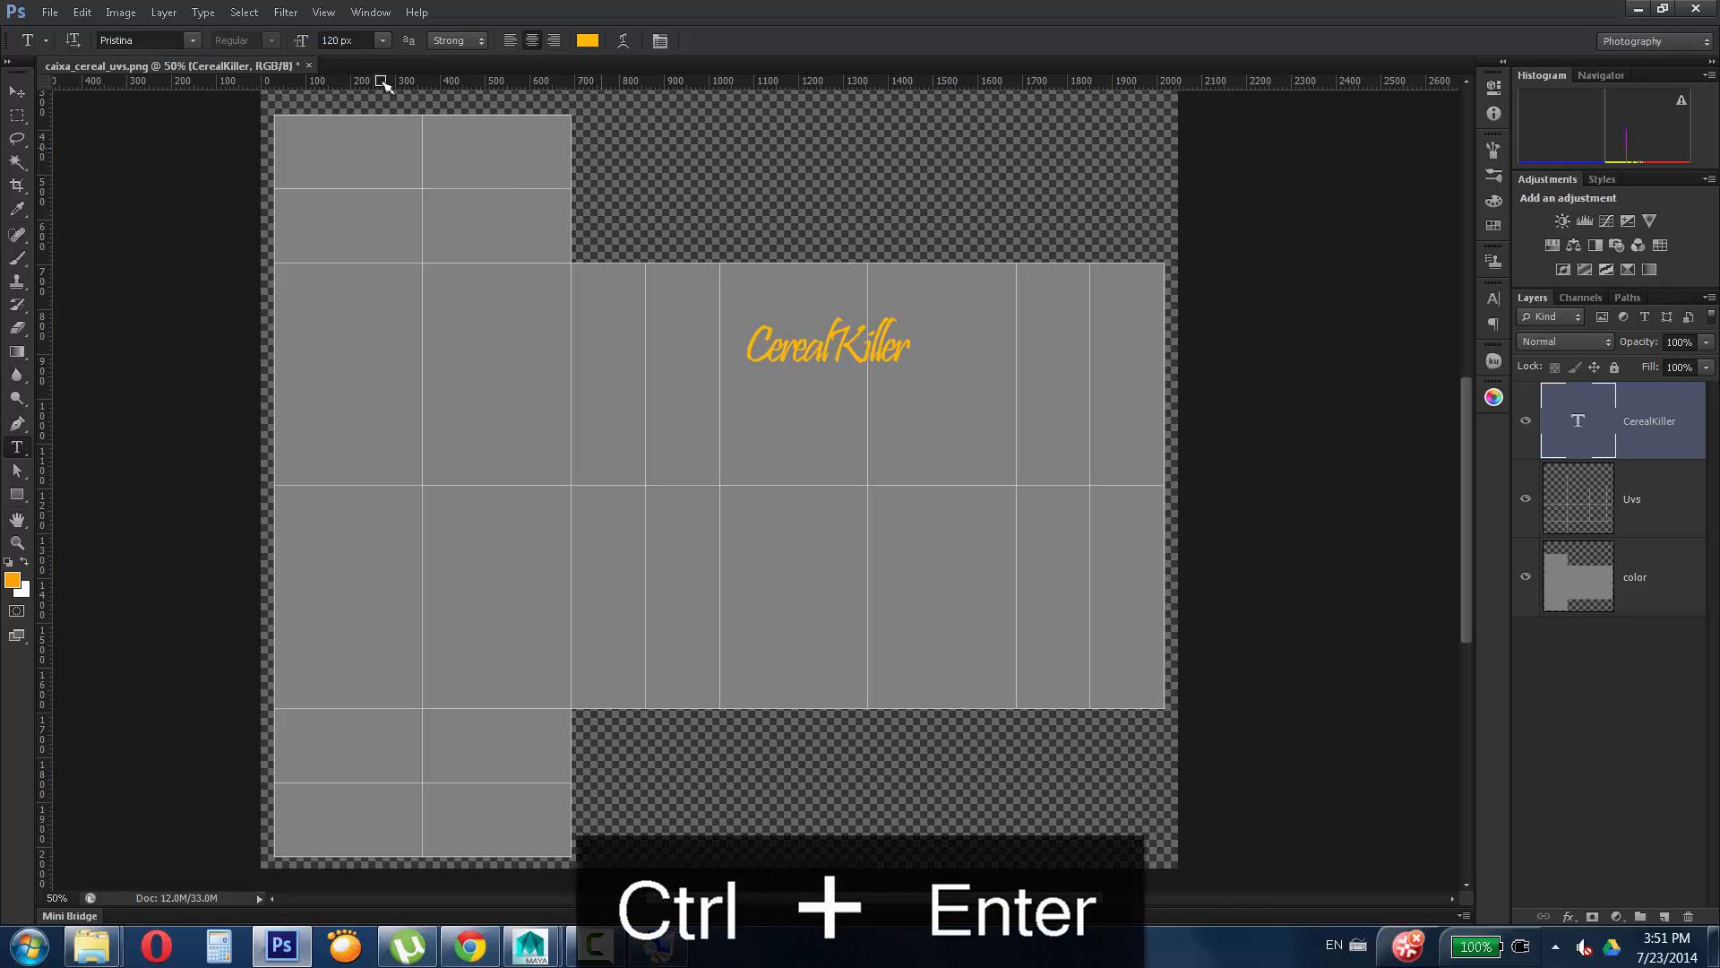
key(ctrl+1)
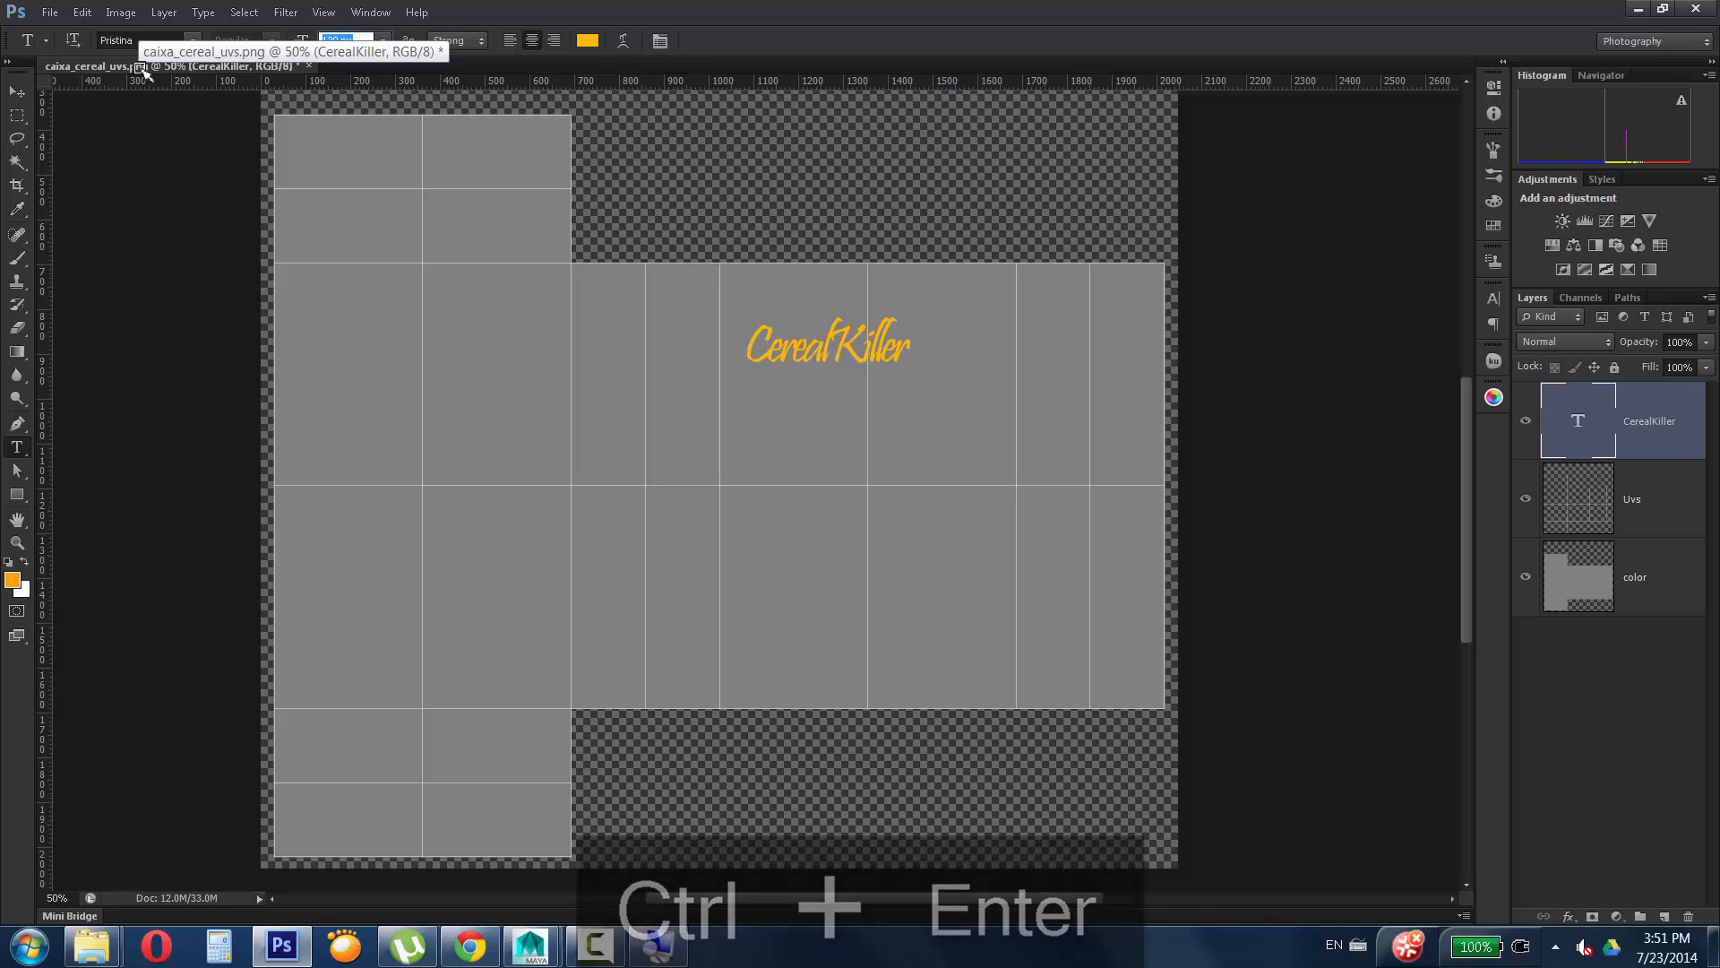
text(40)
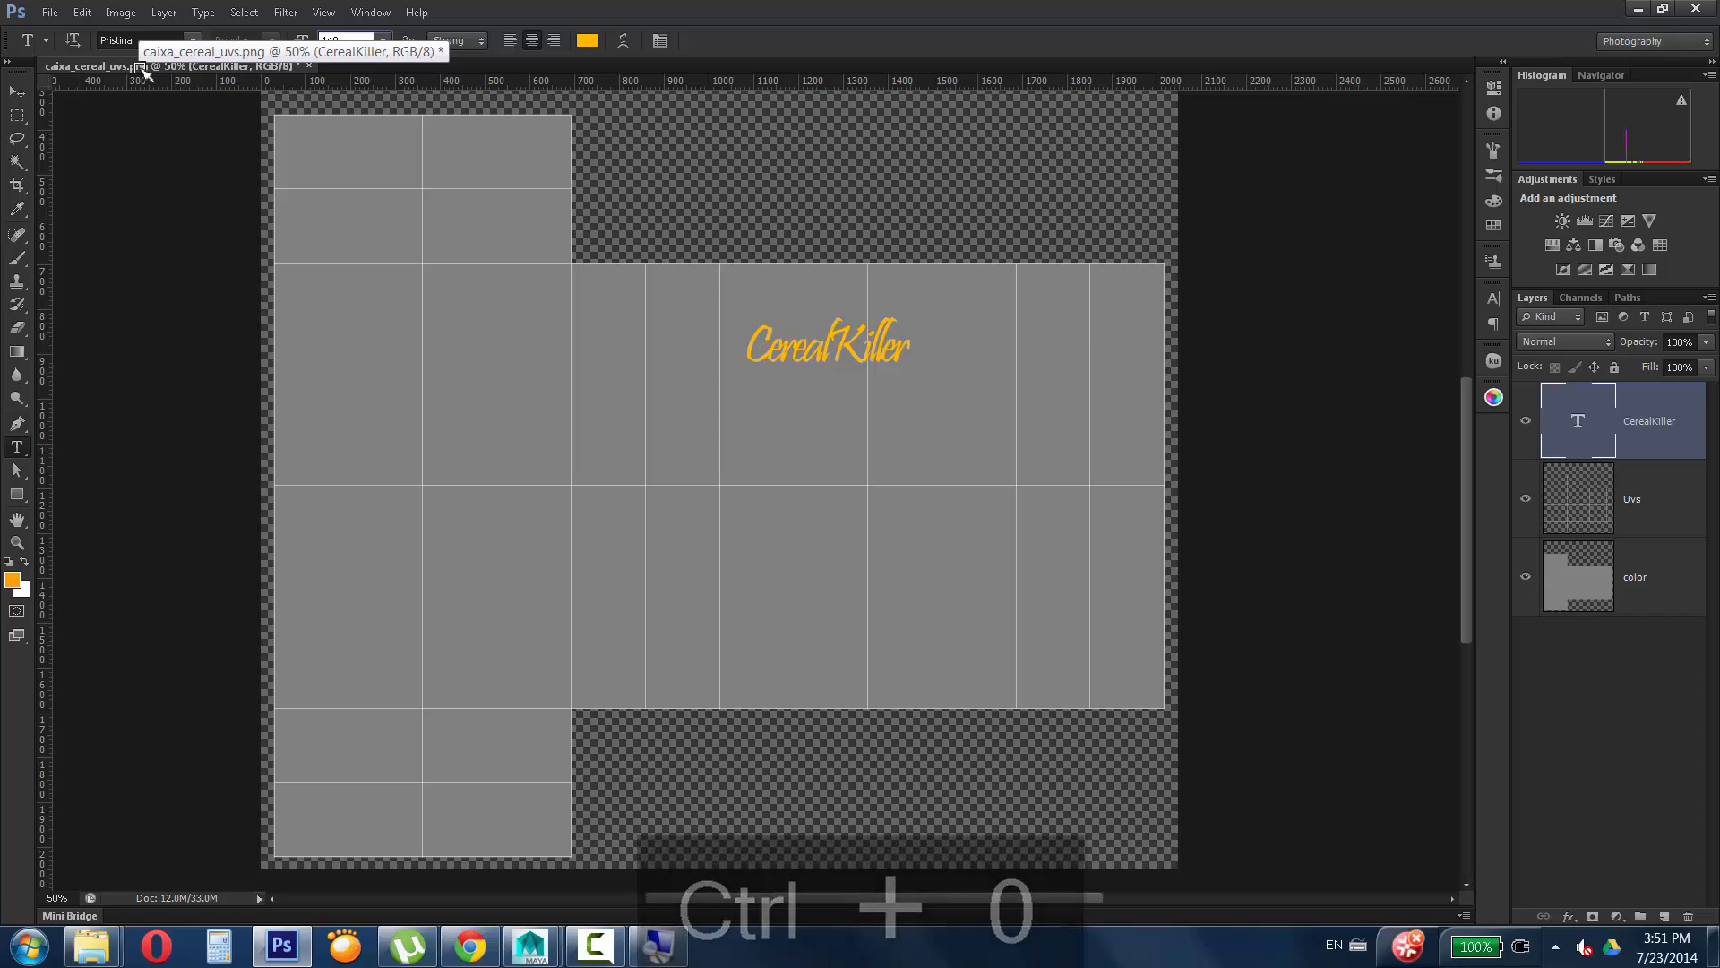
key(ctrl+Return)
Enlarge the CerealKiller text to 176 px and centre it across the middle line of the wide upper panel.
click(370, 38)
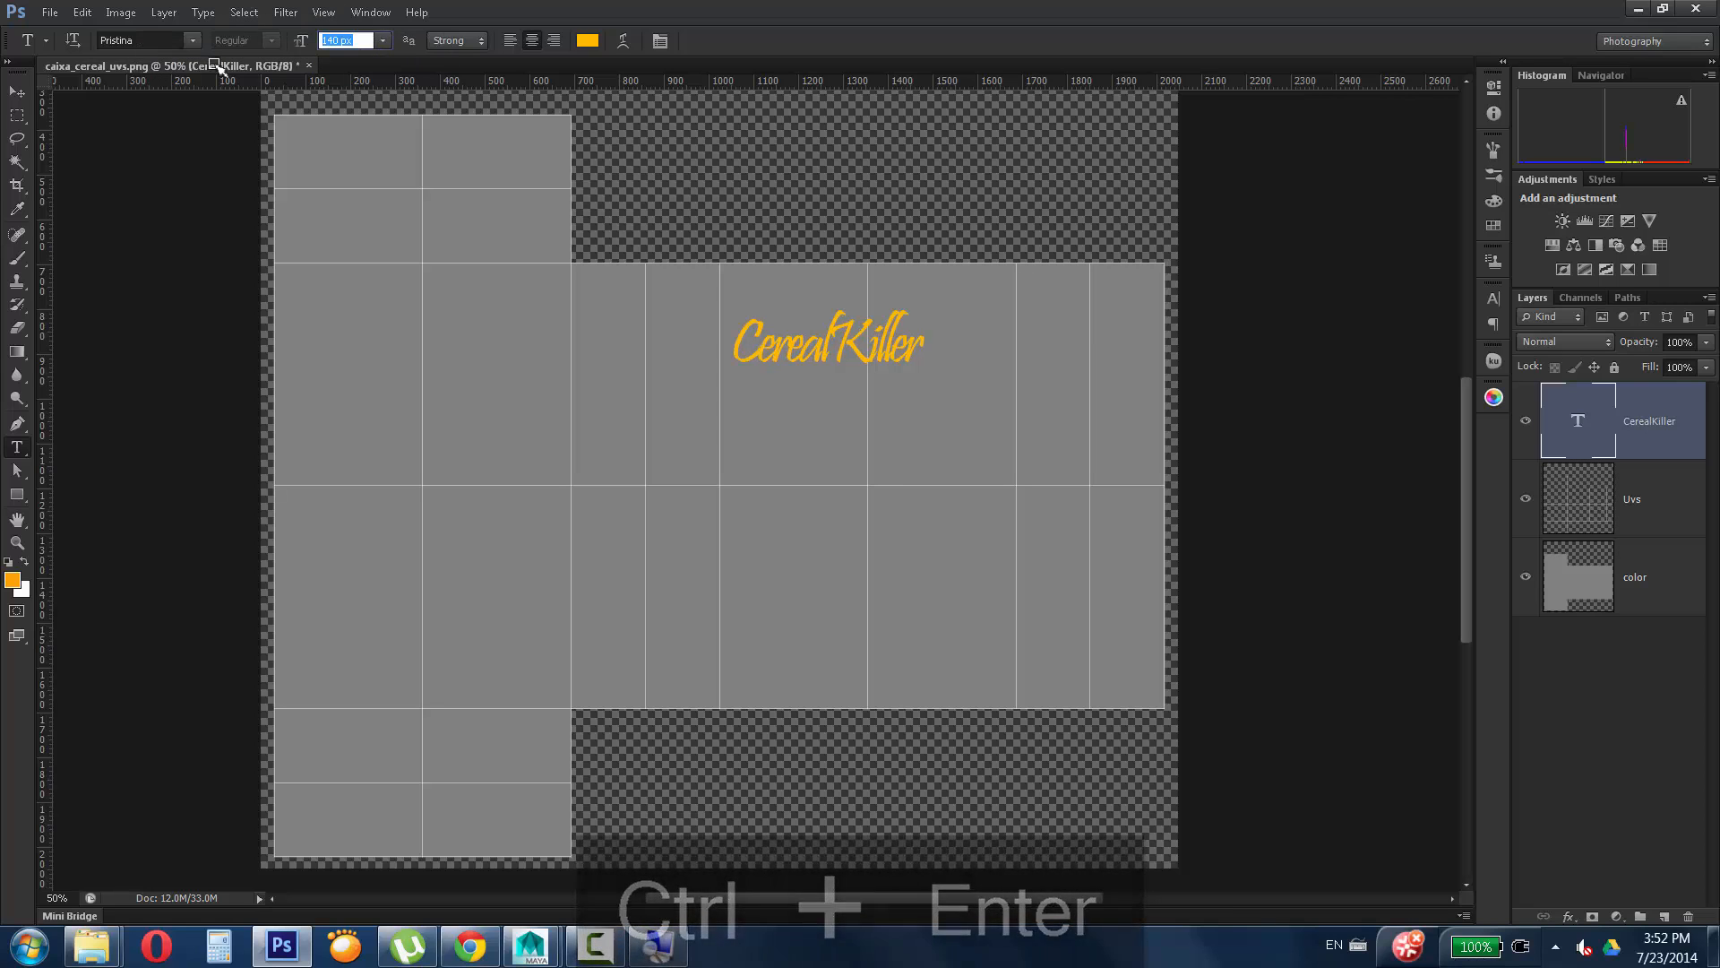
key(ctrl+Up)
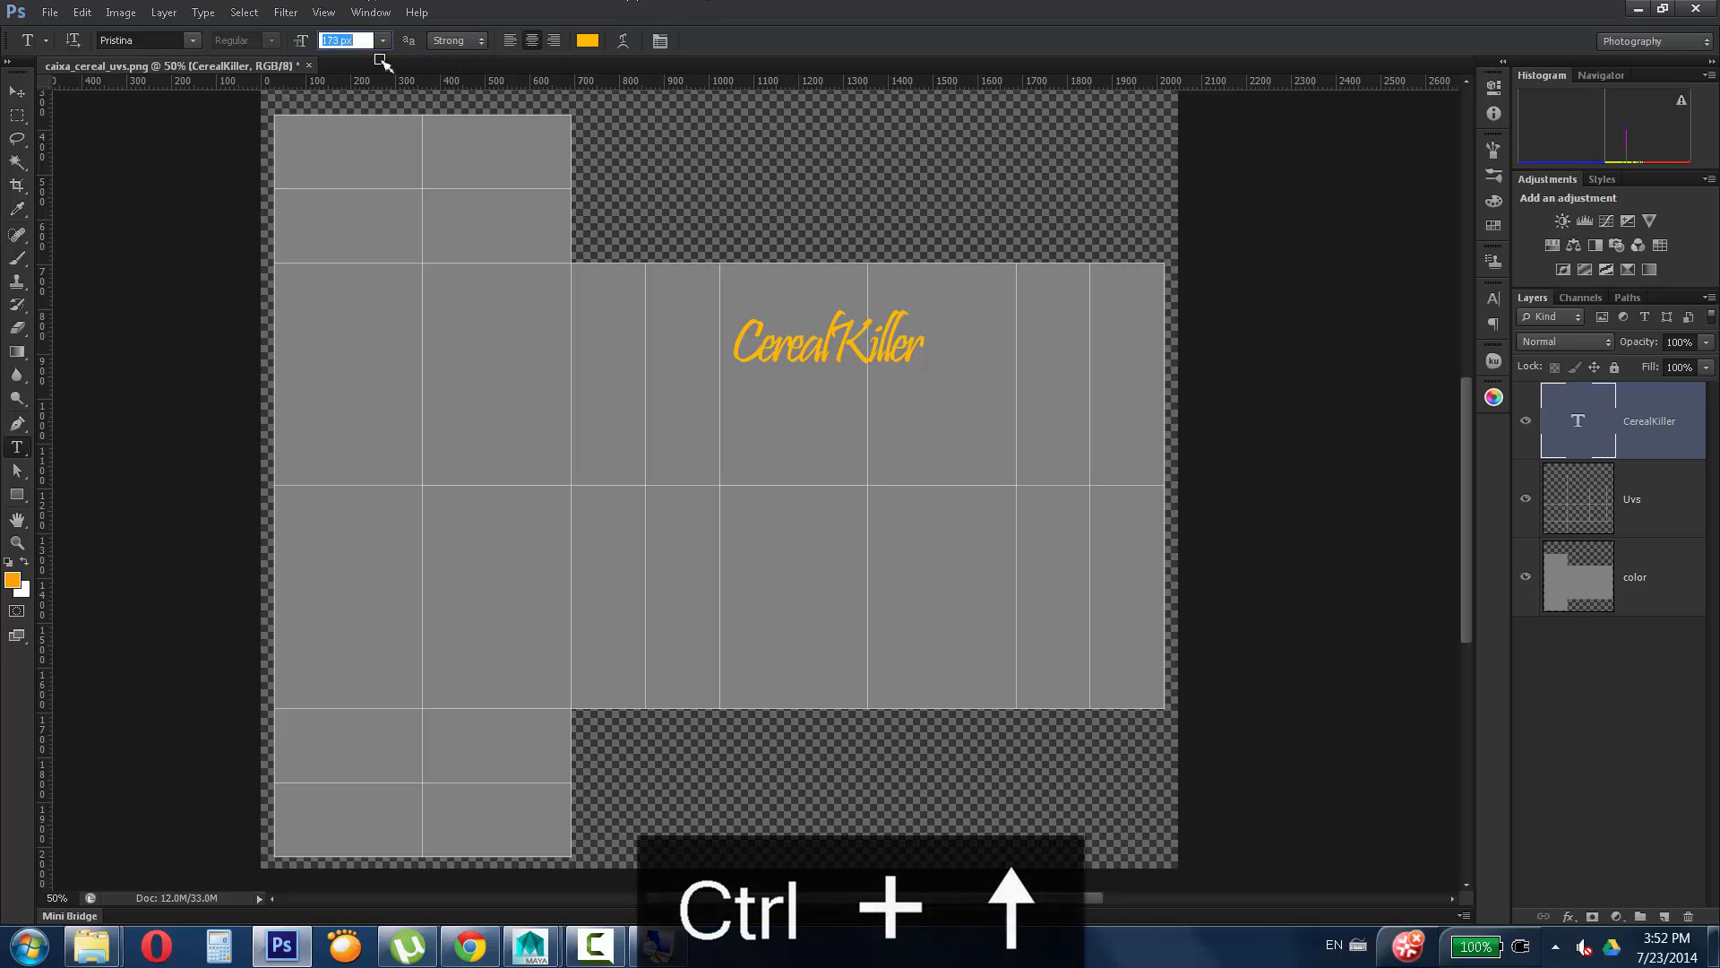
key(ctrl+Up)
key(ctrl+Up)
key(ctrl+Up)
key(ctrl+Return)
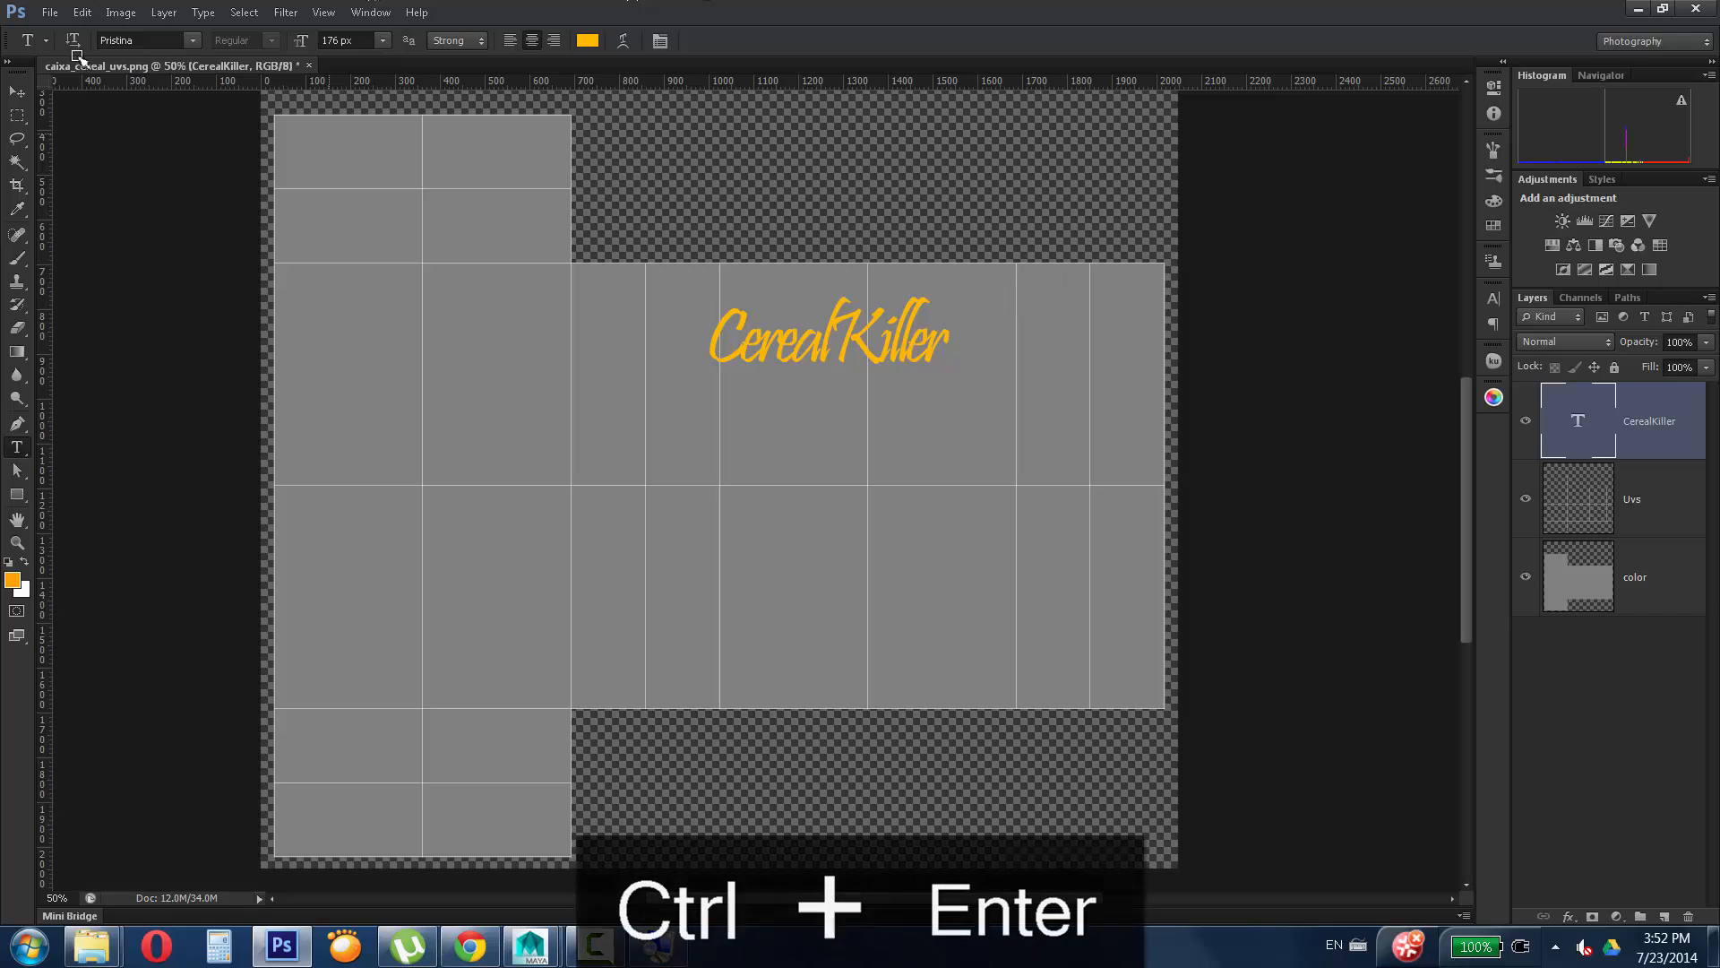
click(19, 95)
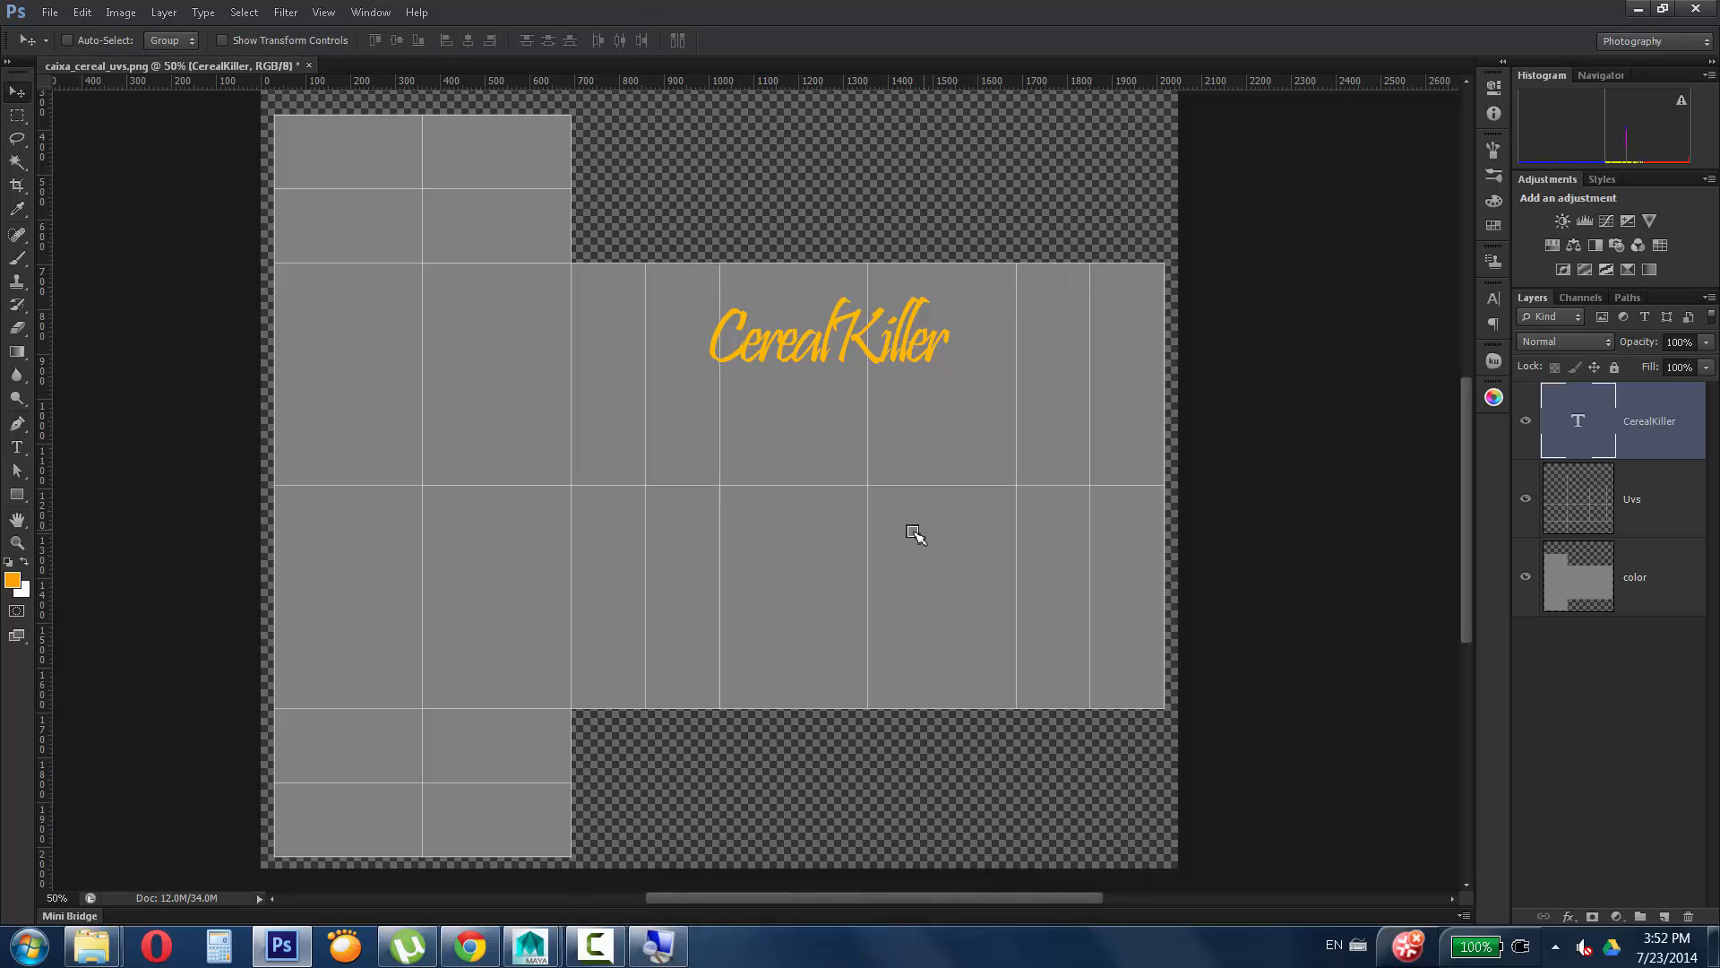
drag(817, 356, 857, 364)
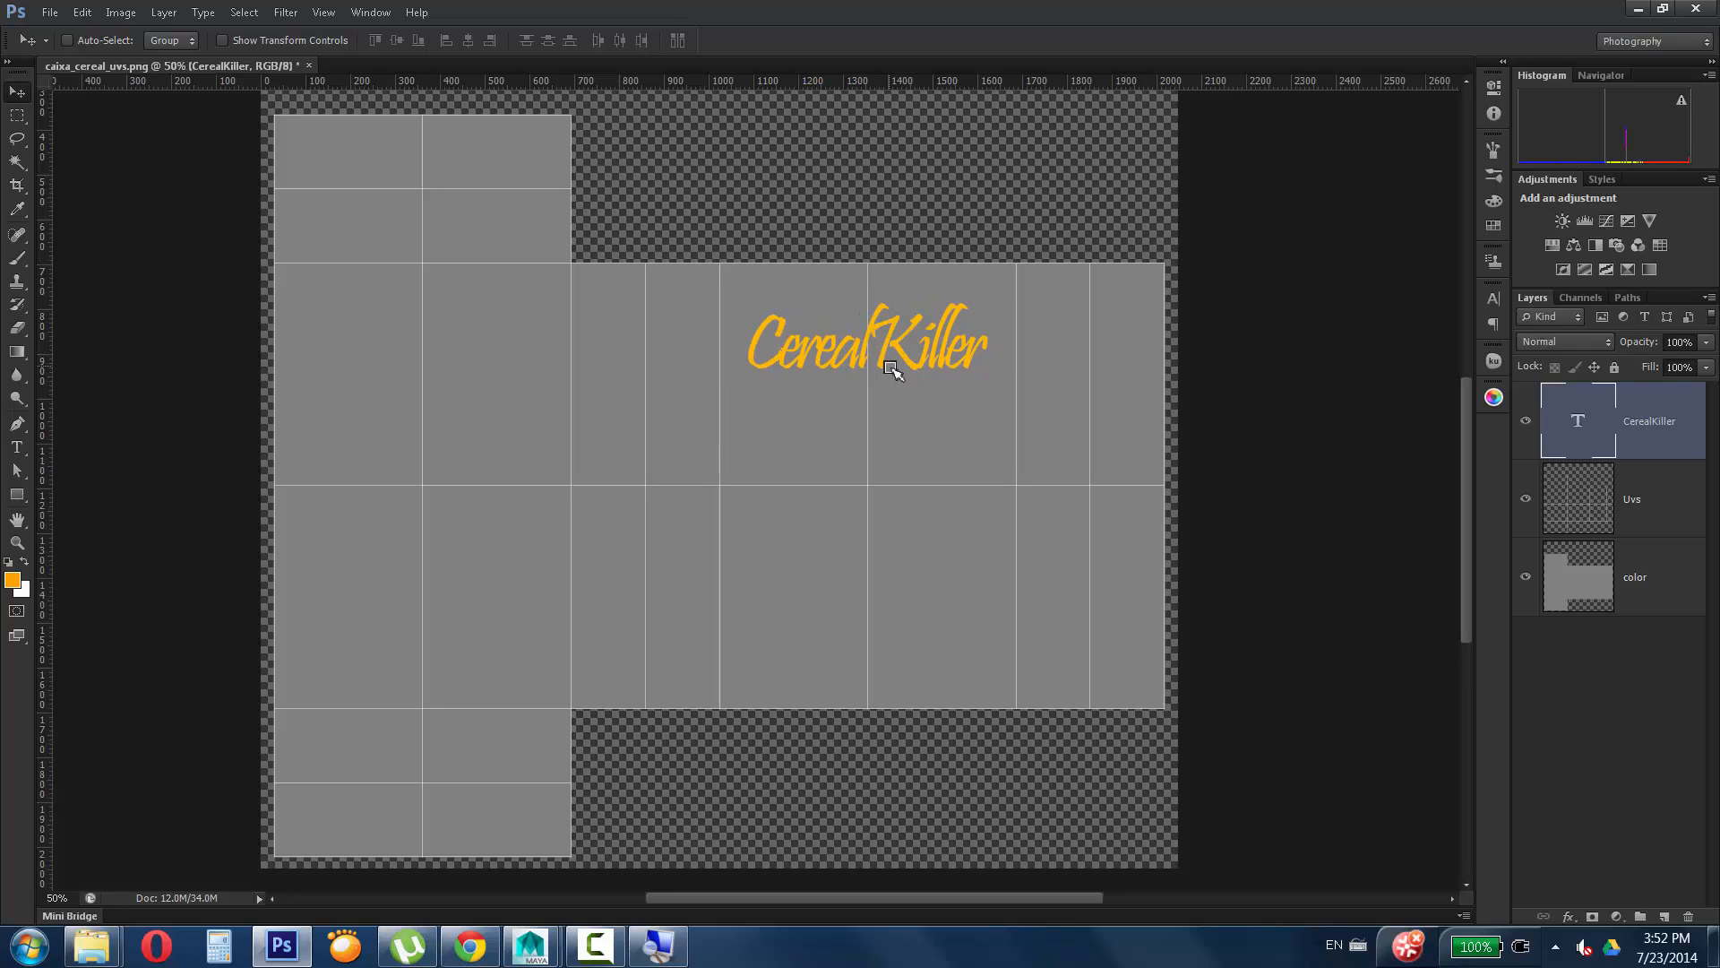
double_click(1700, 455)
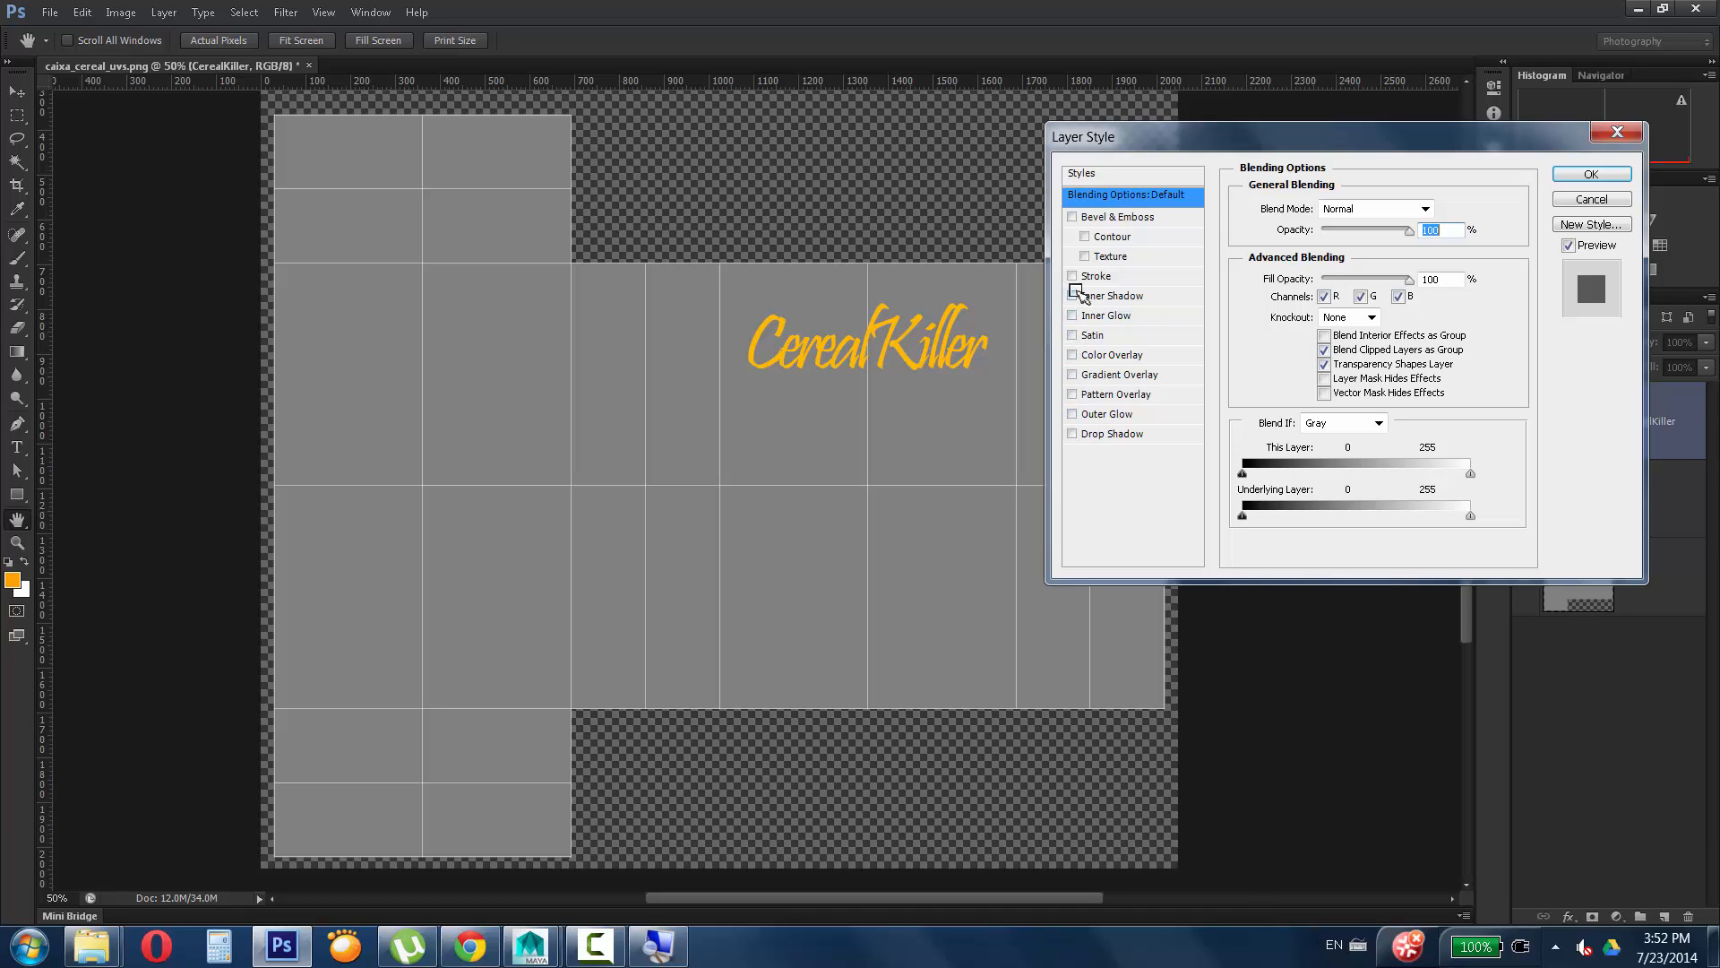
click(1072, 276)
click(1096, 276)
click(1072, 276)
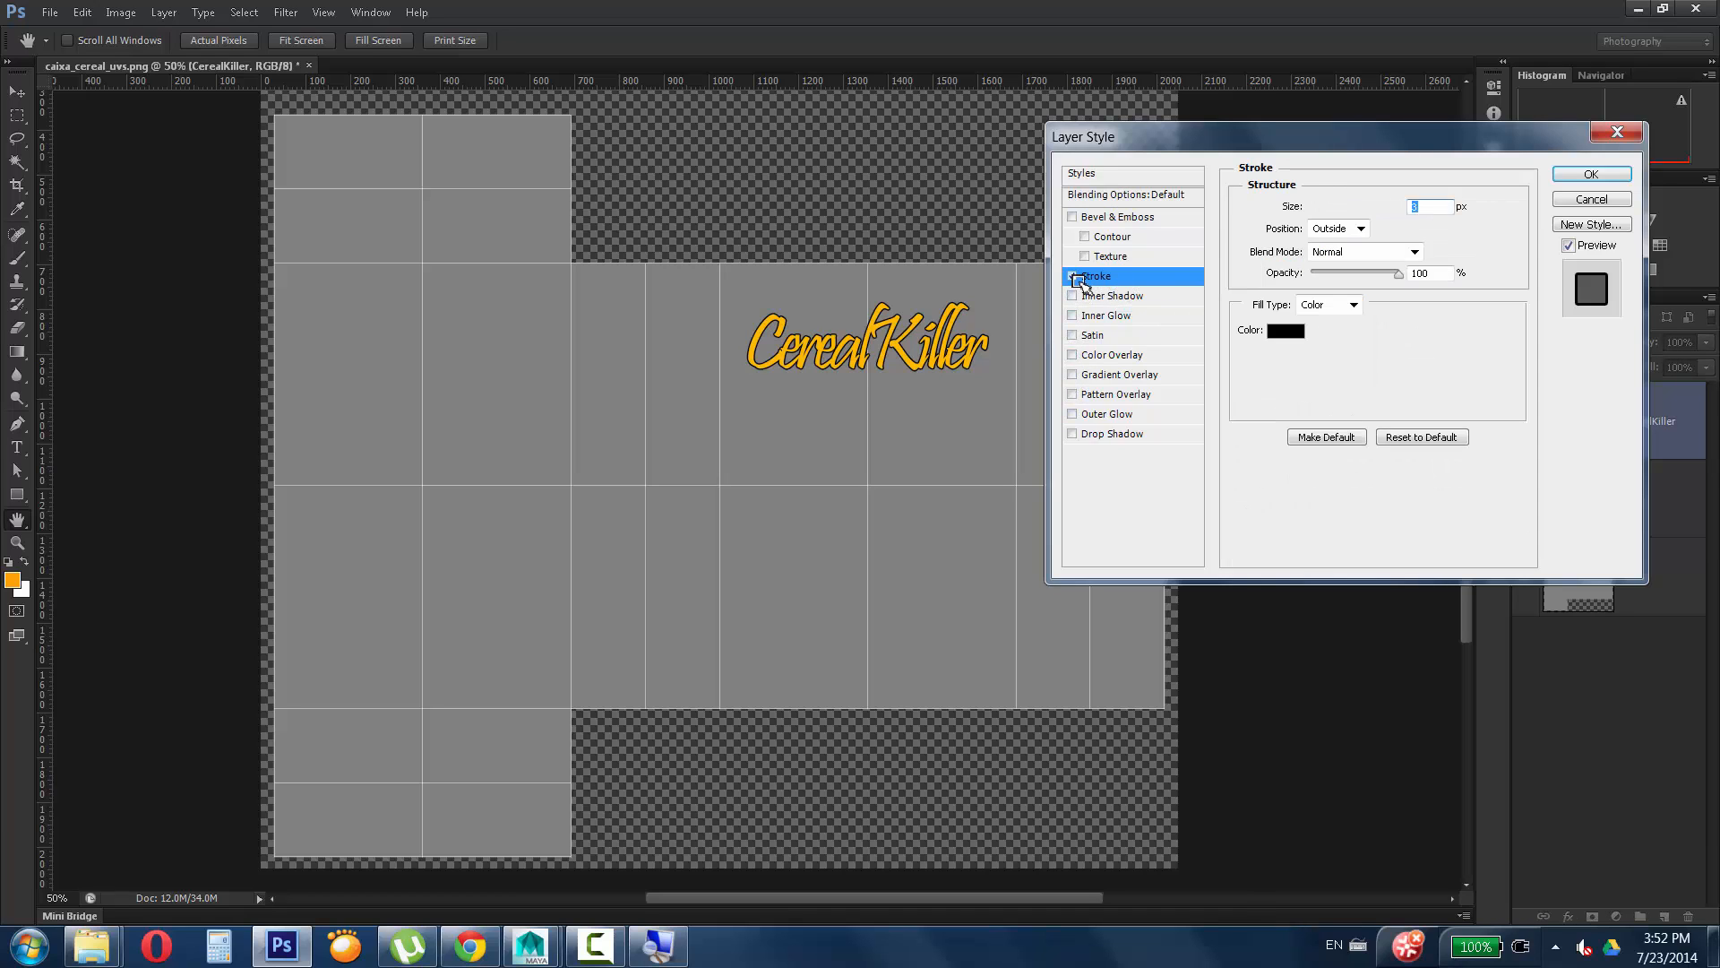
click(1591, 199)
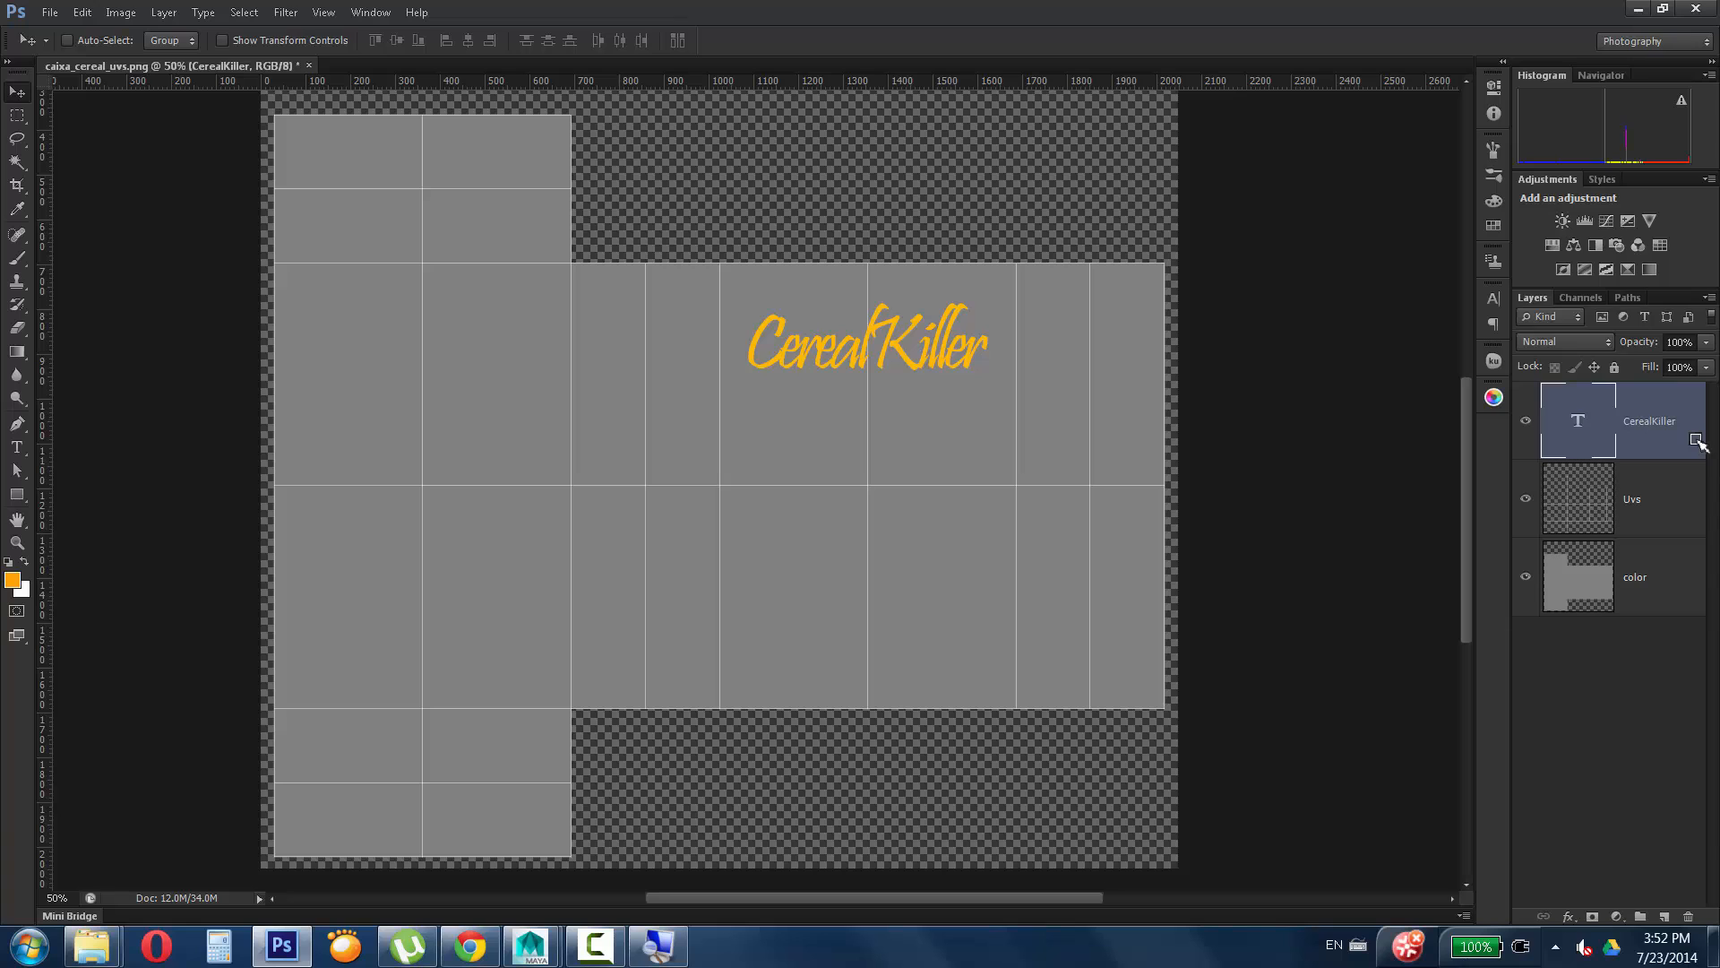
Add a 21 px outside stroke to the CerealKiller text layer.
double_click(1696, 441)
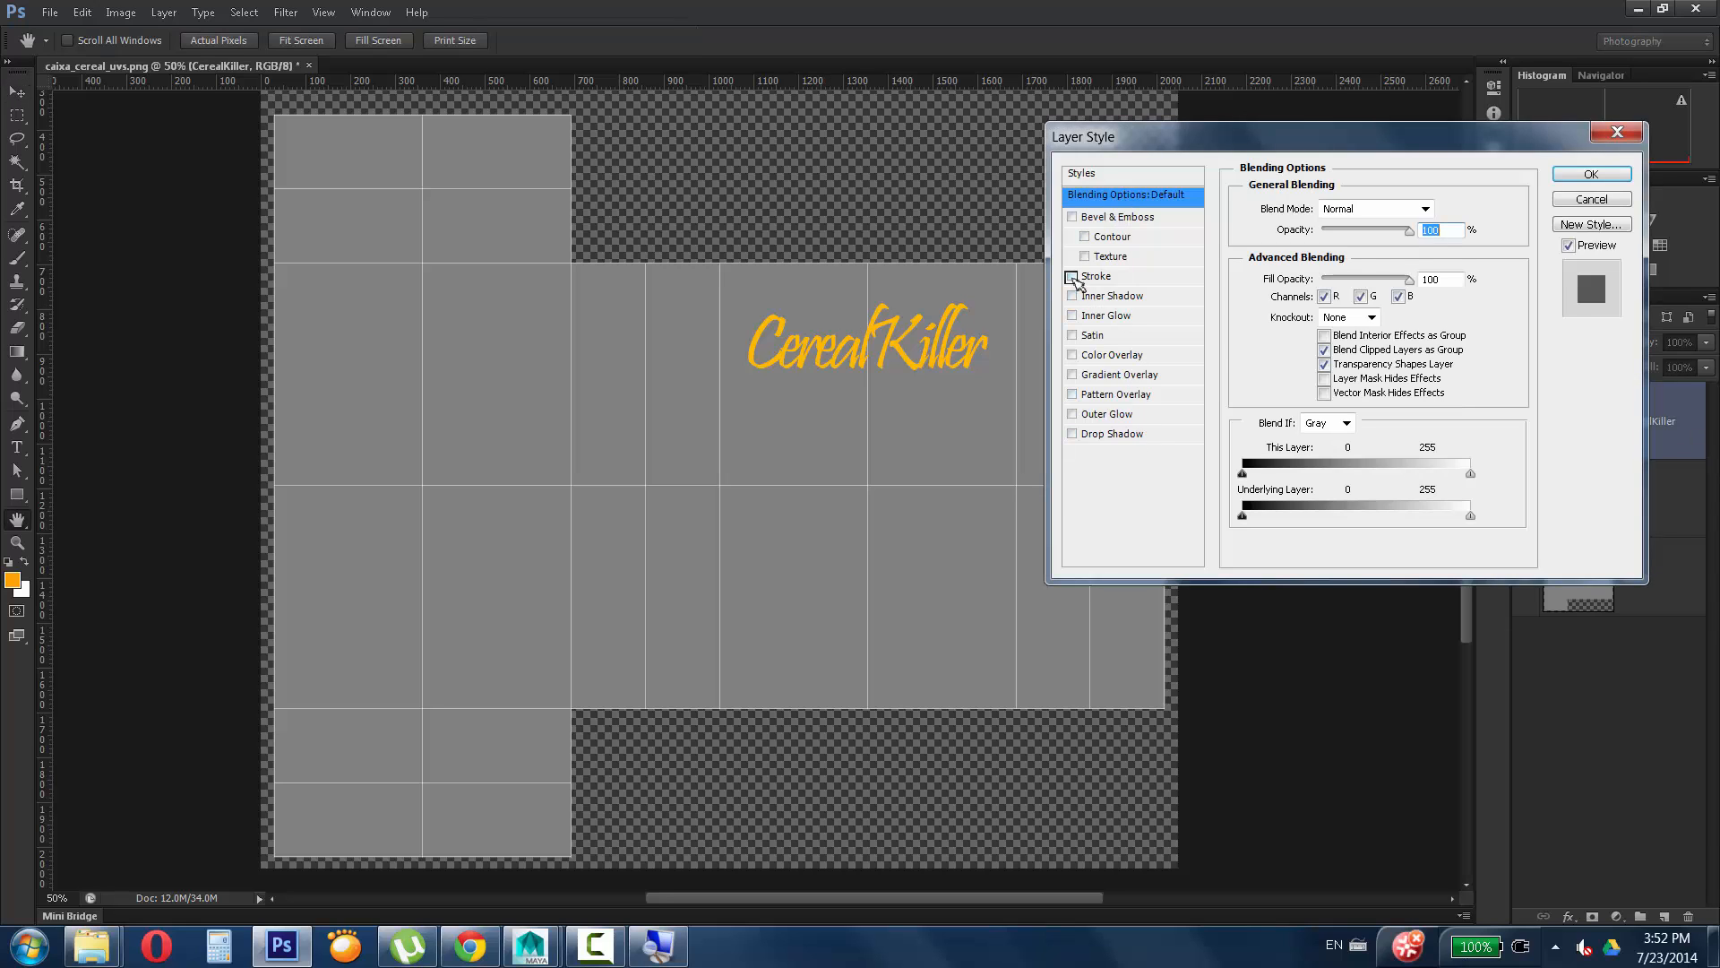
click(1072, 276)
click(1097, 276)
drag(1315, 213, 1333, 215)
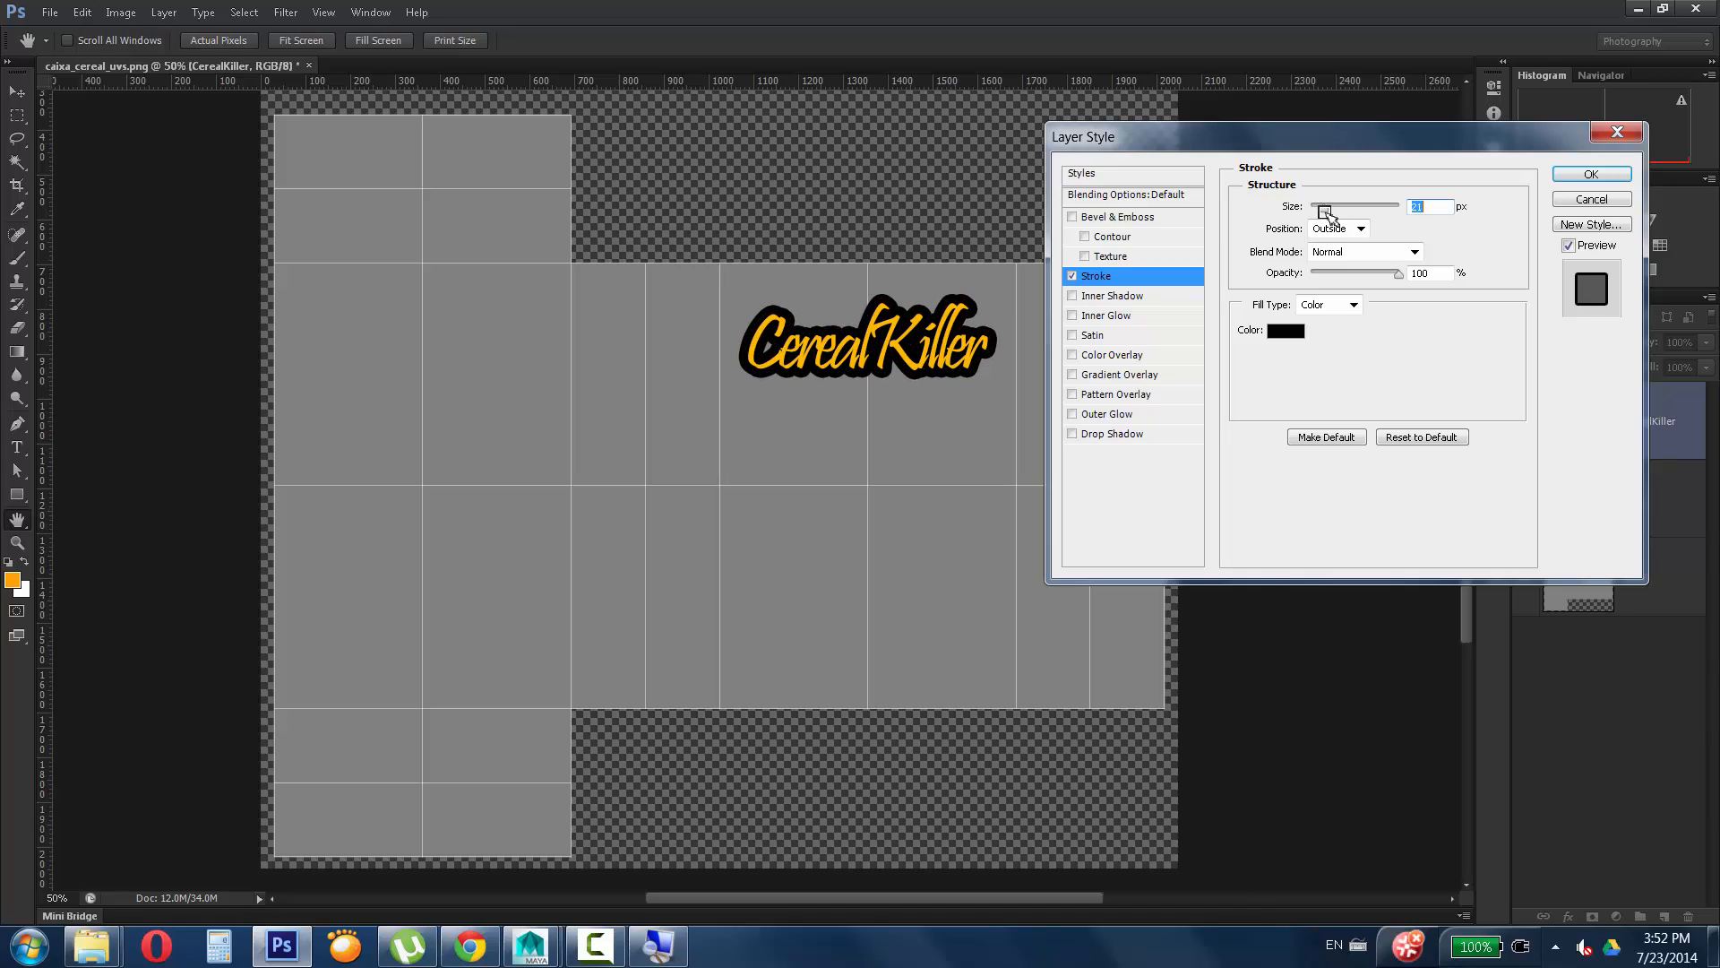
Set the CerealKiller text's stroke colour to the dark red aa0000.
click(1287, 331)
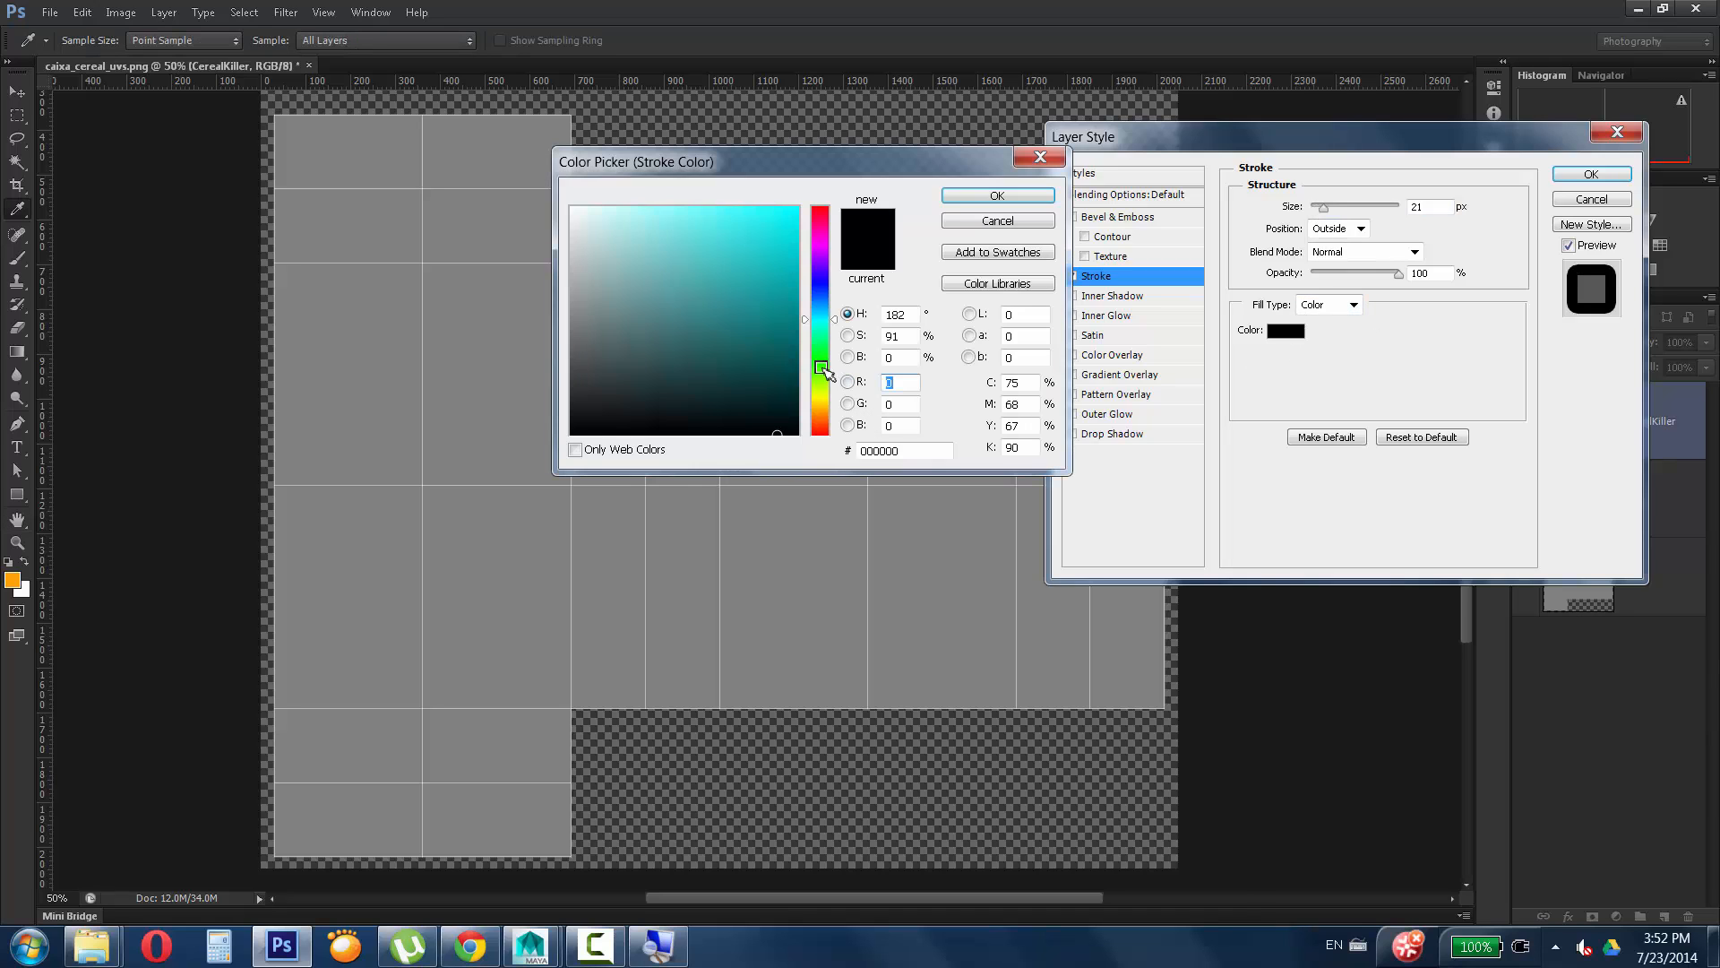
drag(819, 356, 820, 387)
drag(883, 158, 526, 391)
click(468, 620)
drag(470, 625, 468, 633)
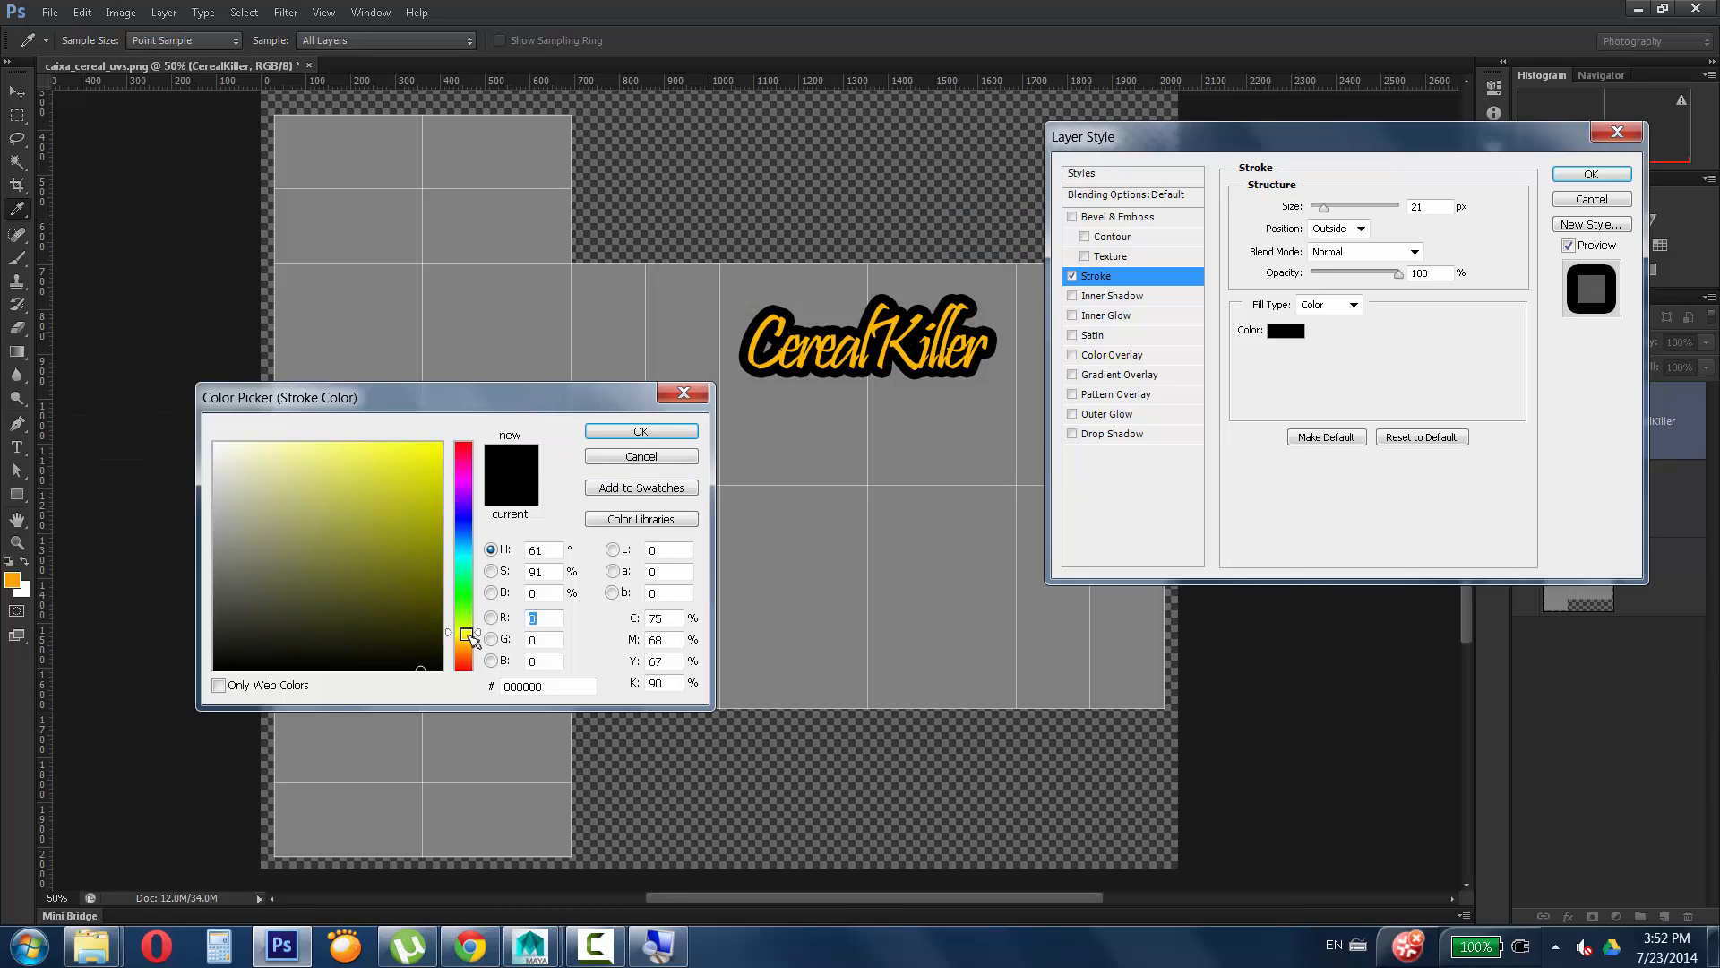
mouse_move(439, 538)
mouse_down()
mouse_move(434, 507)
mouse_move(366, 477)
mouse_move(464, 464)
mouse_move(470, 407)
mouse_move(423, 467)
mouse_move(442, 462)
mouse_up()
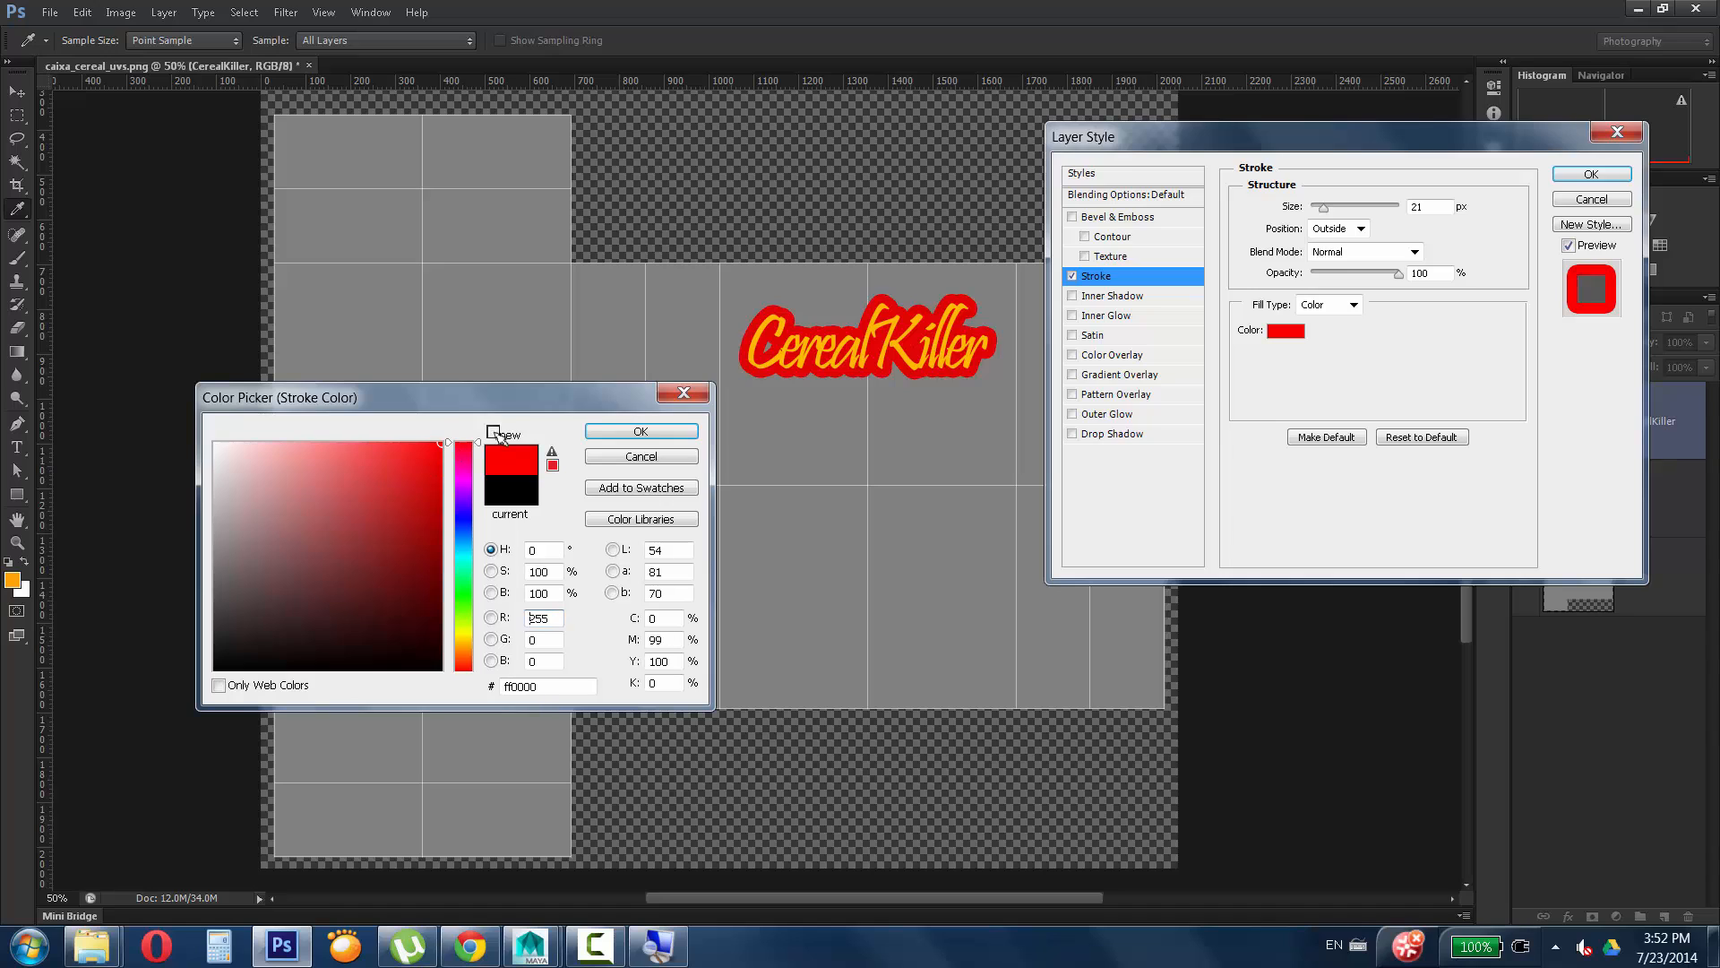
drag(423, 528, 442, 522)
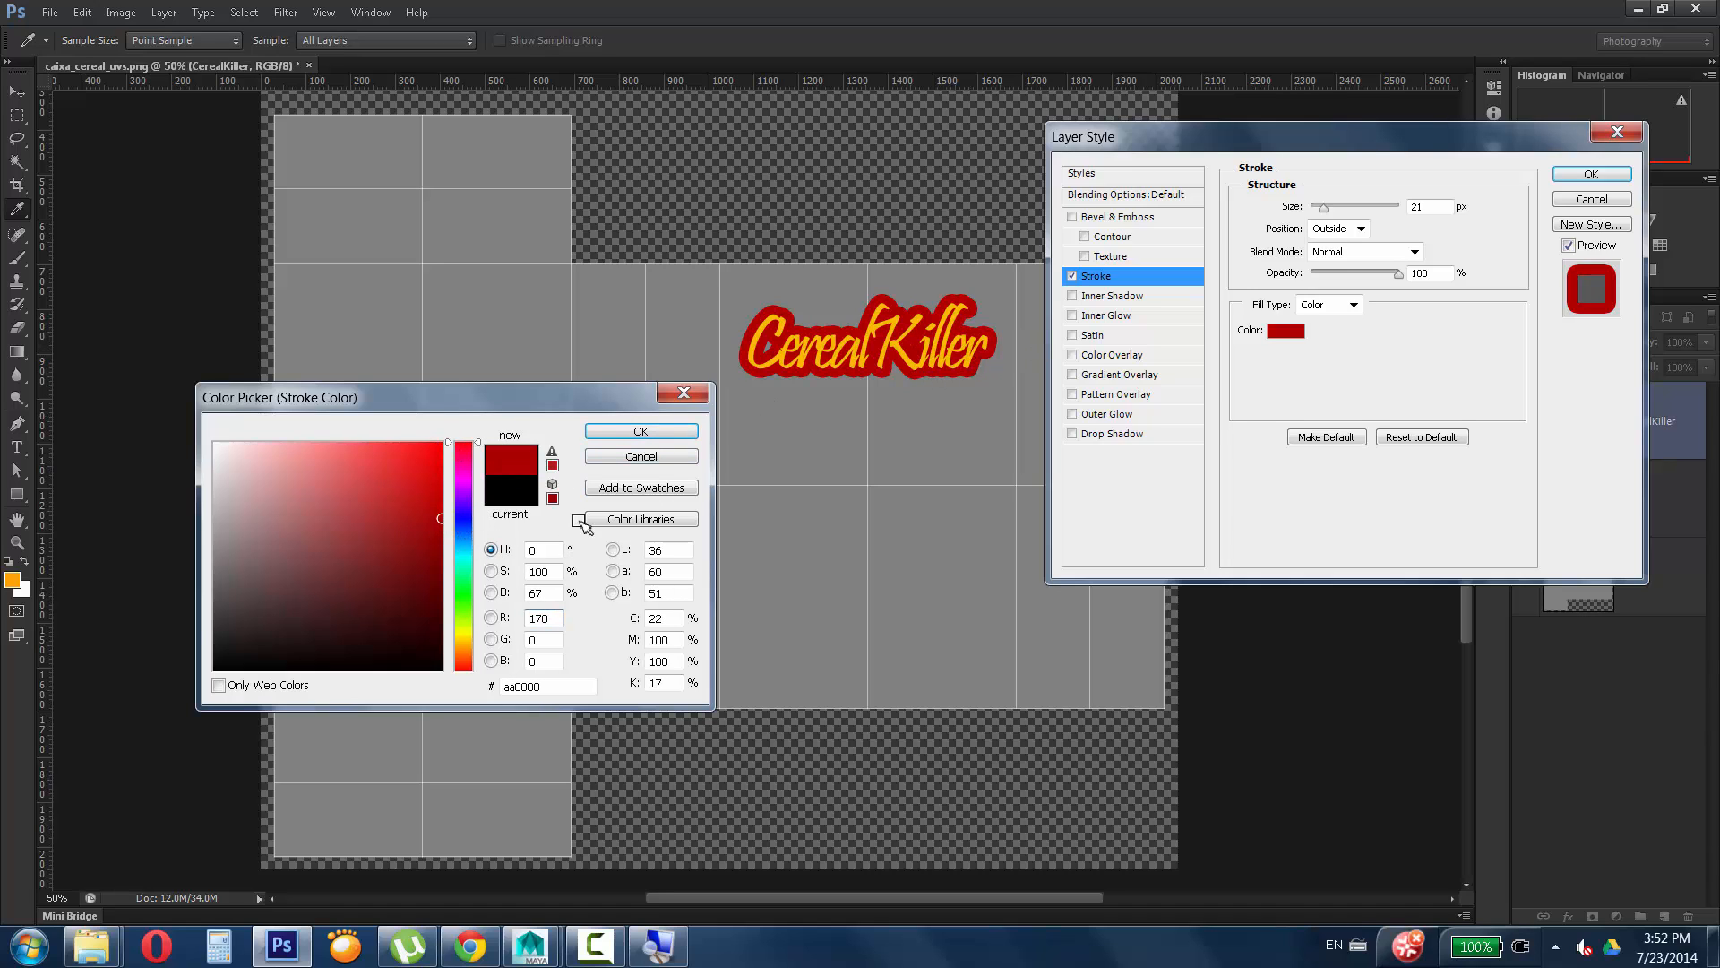
click(624, 434)
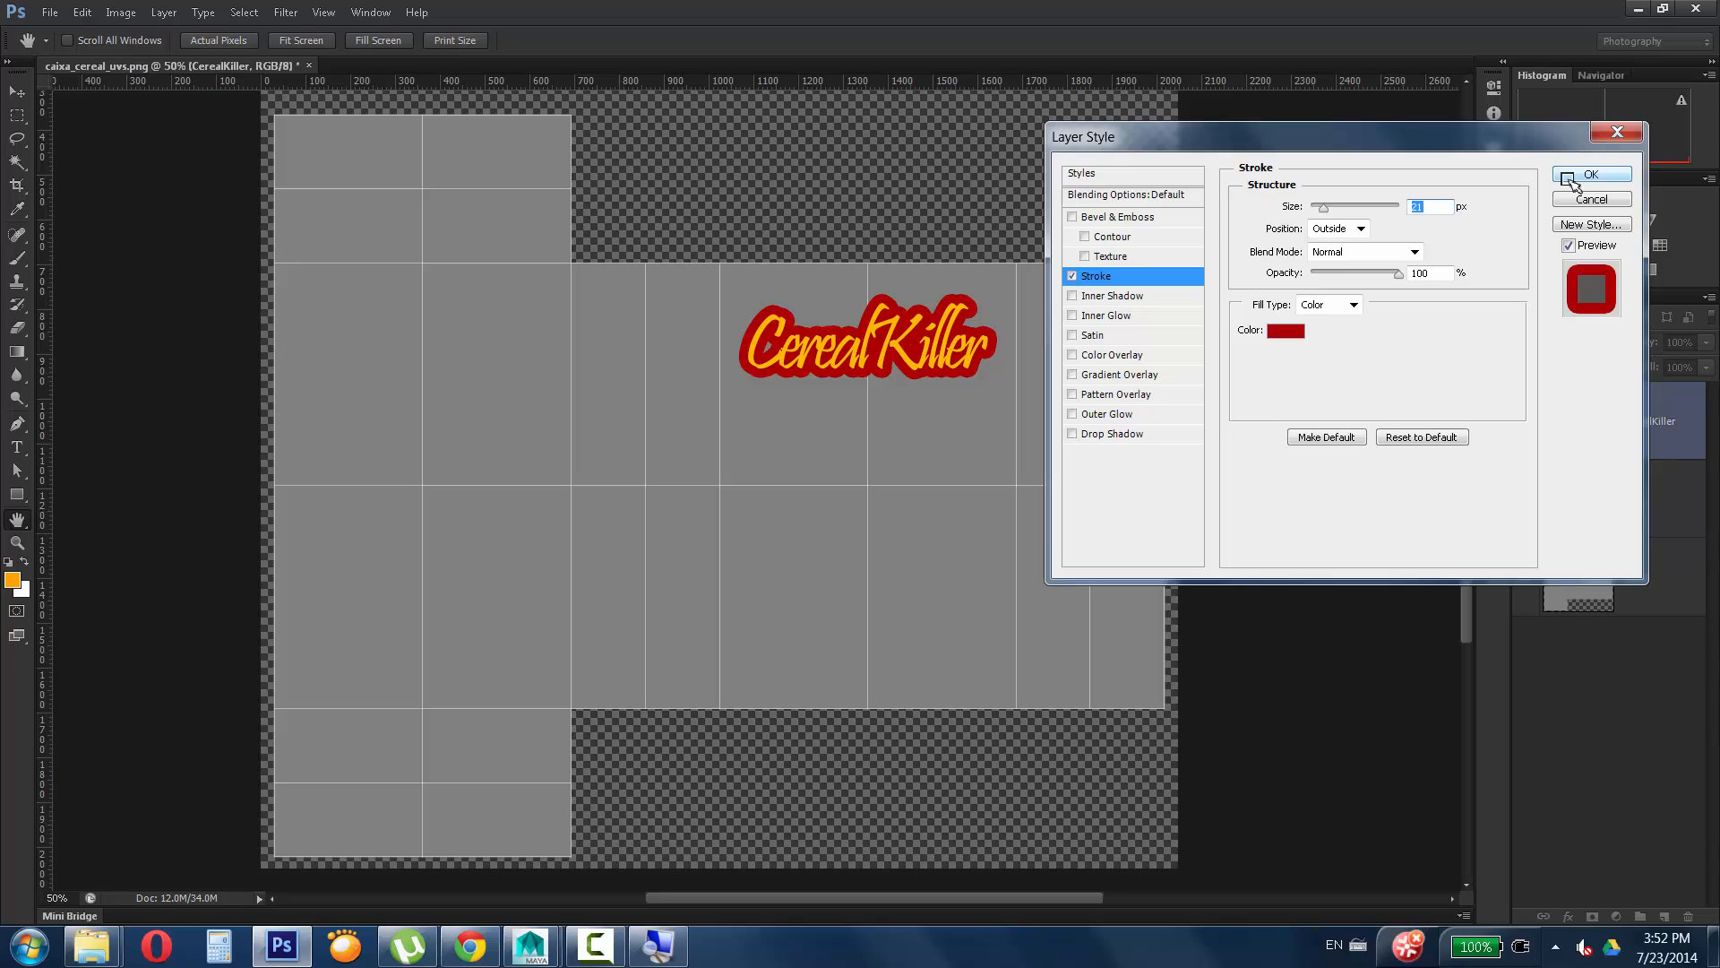
Try an inner shadow at a 94° angle on the CerealKiller text.
click(1104, 293)
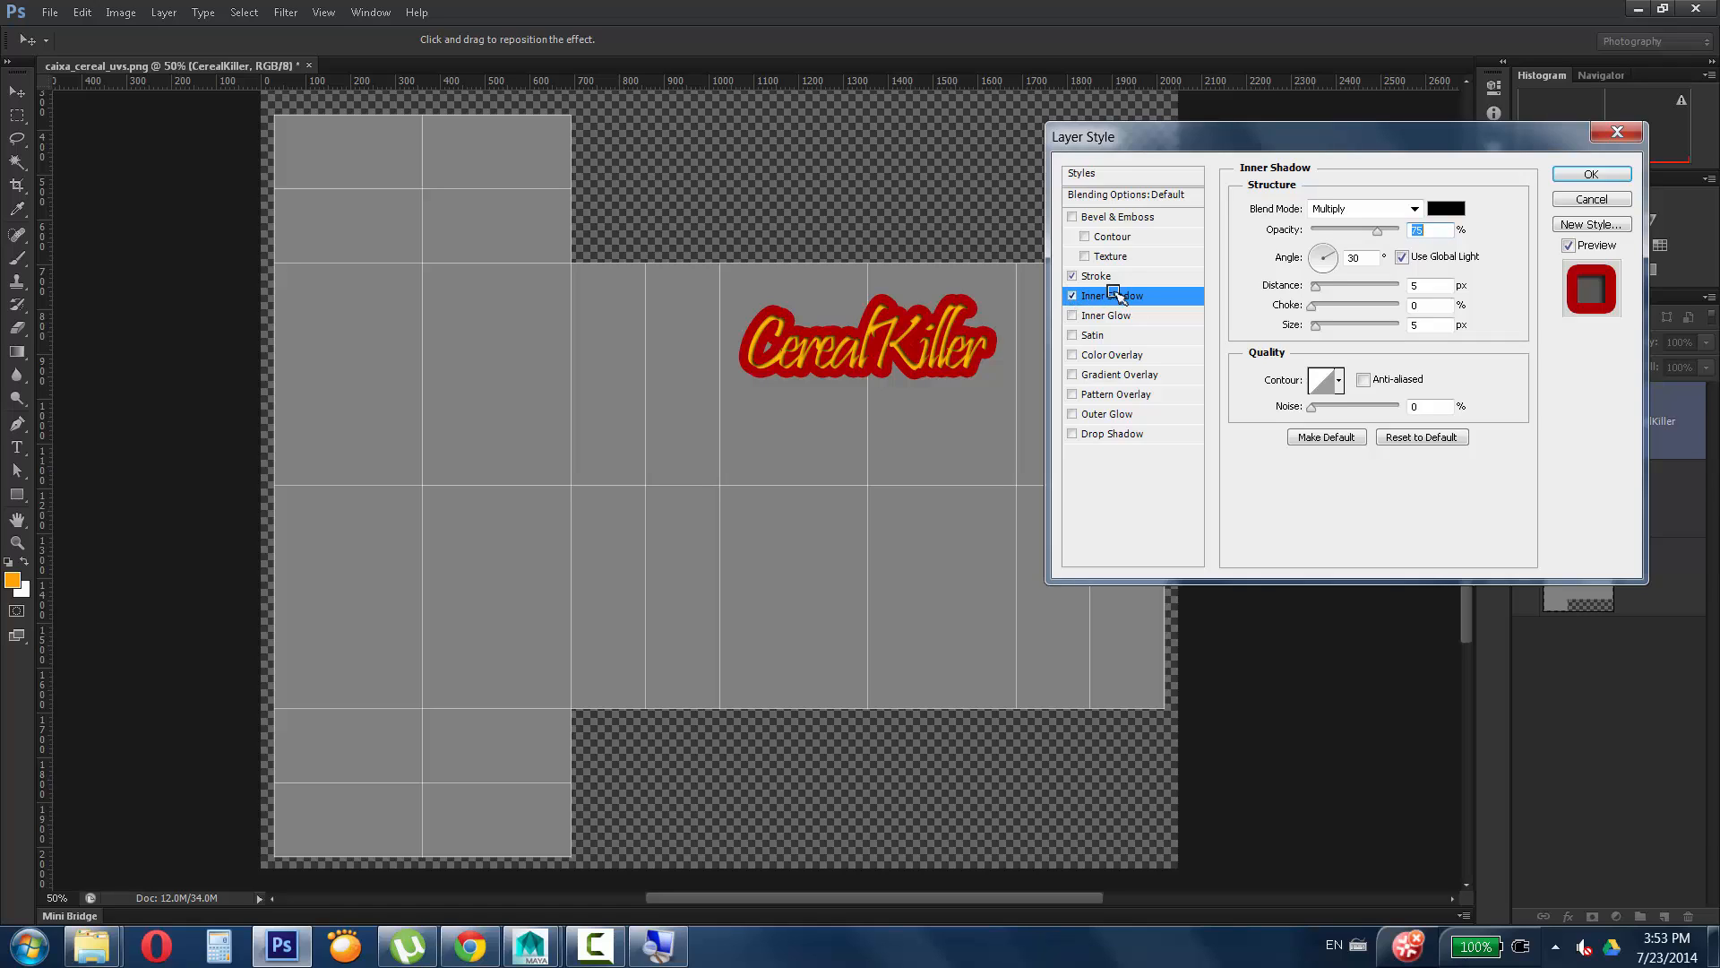
drag(1338, 255, 1326, 249)
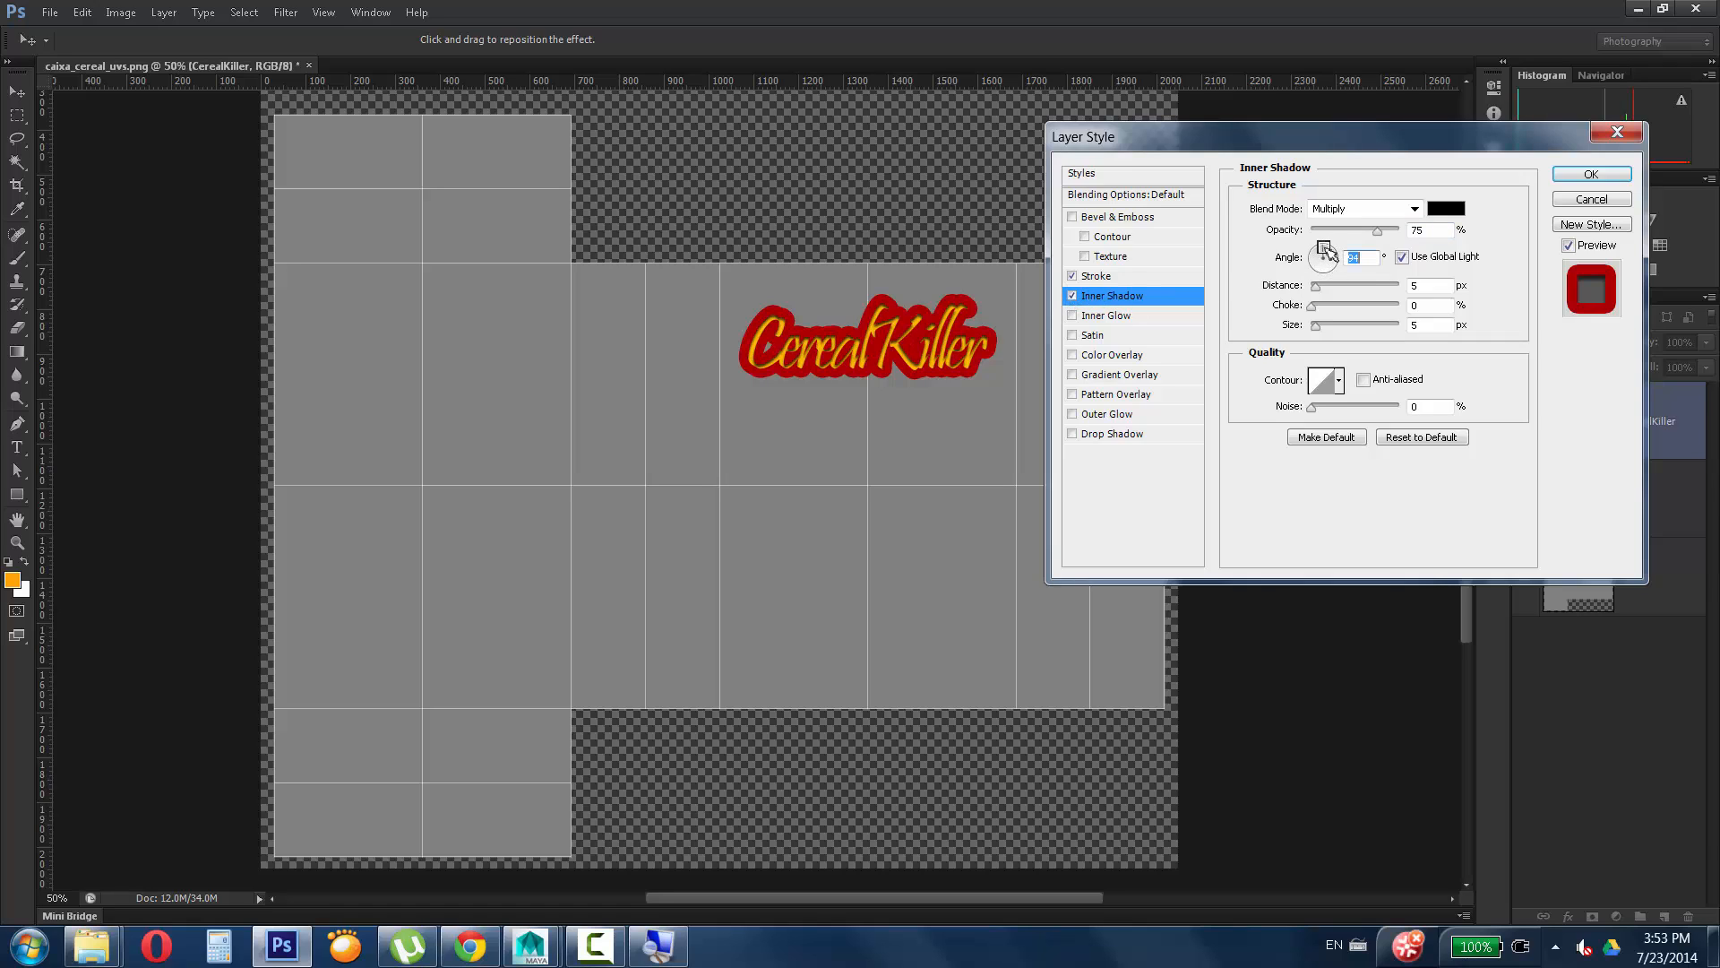
click(1073, 296)
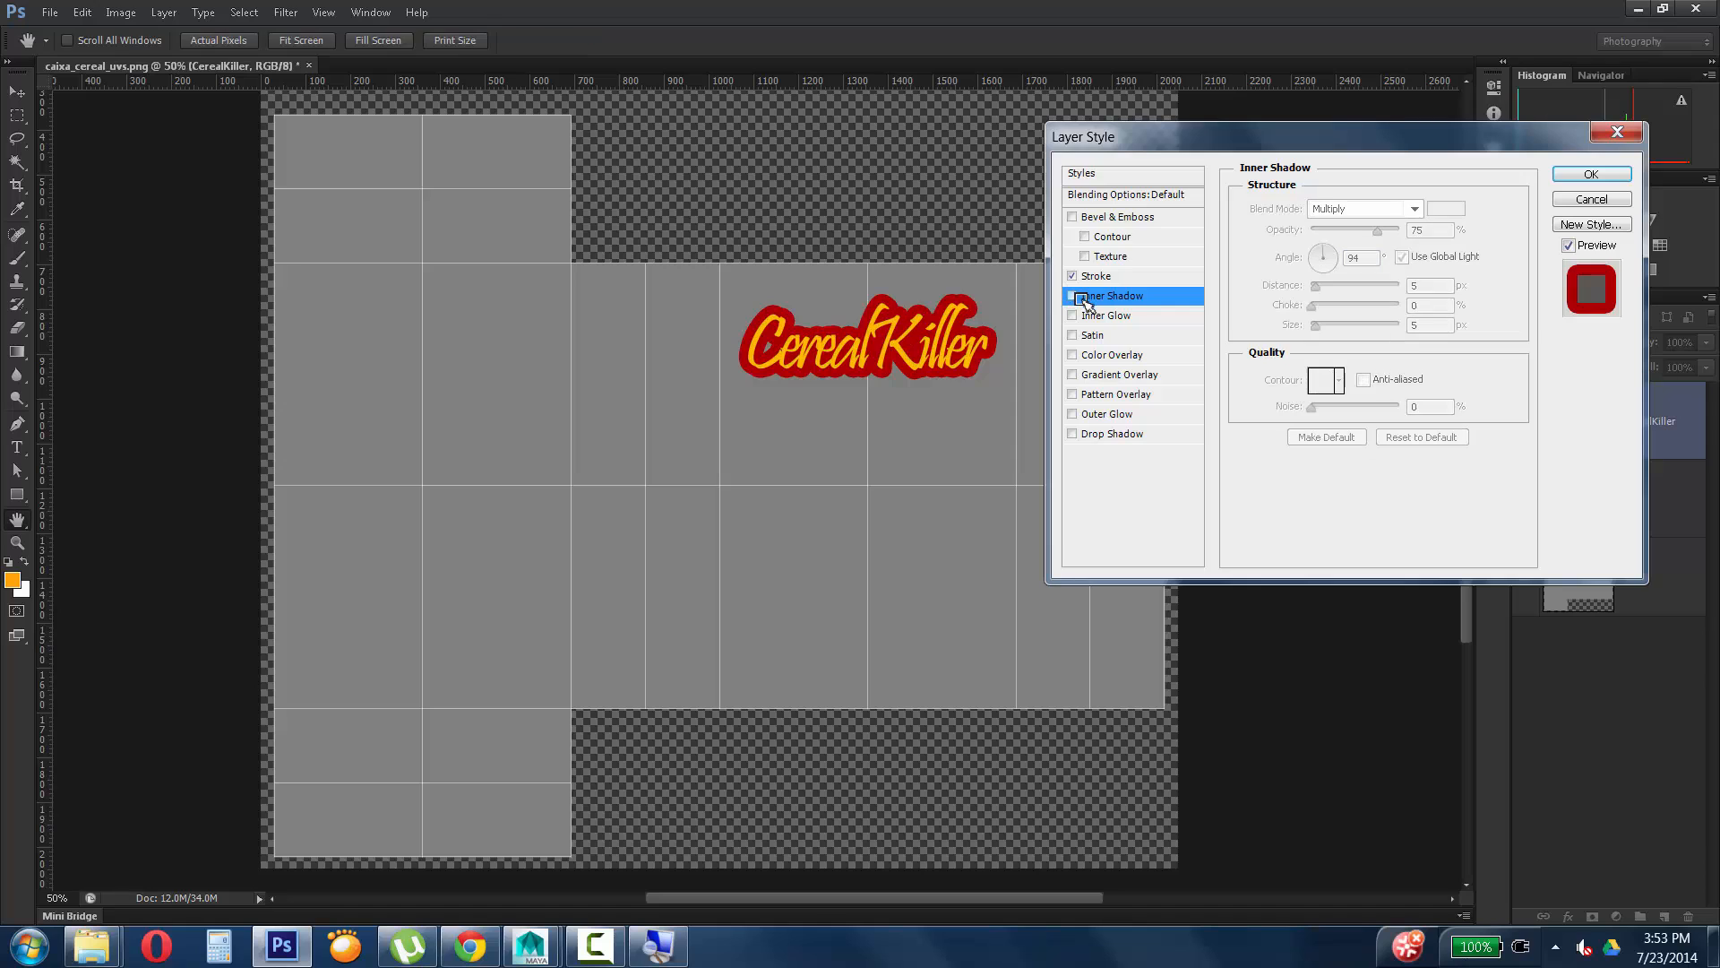
Add an inner glow to the CerealKiller text with Normal blend mode and the yellow colour f0ff00.
click(1075, 315)
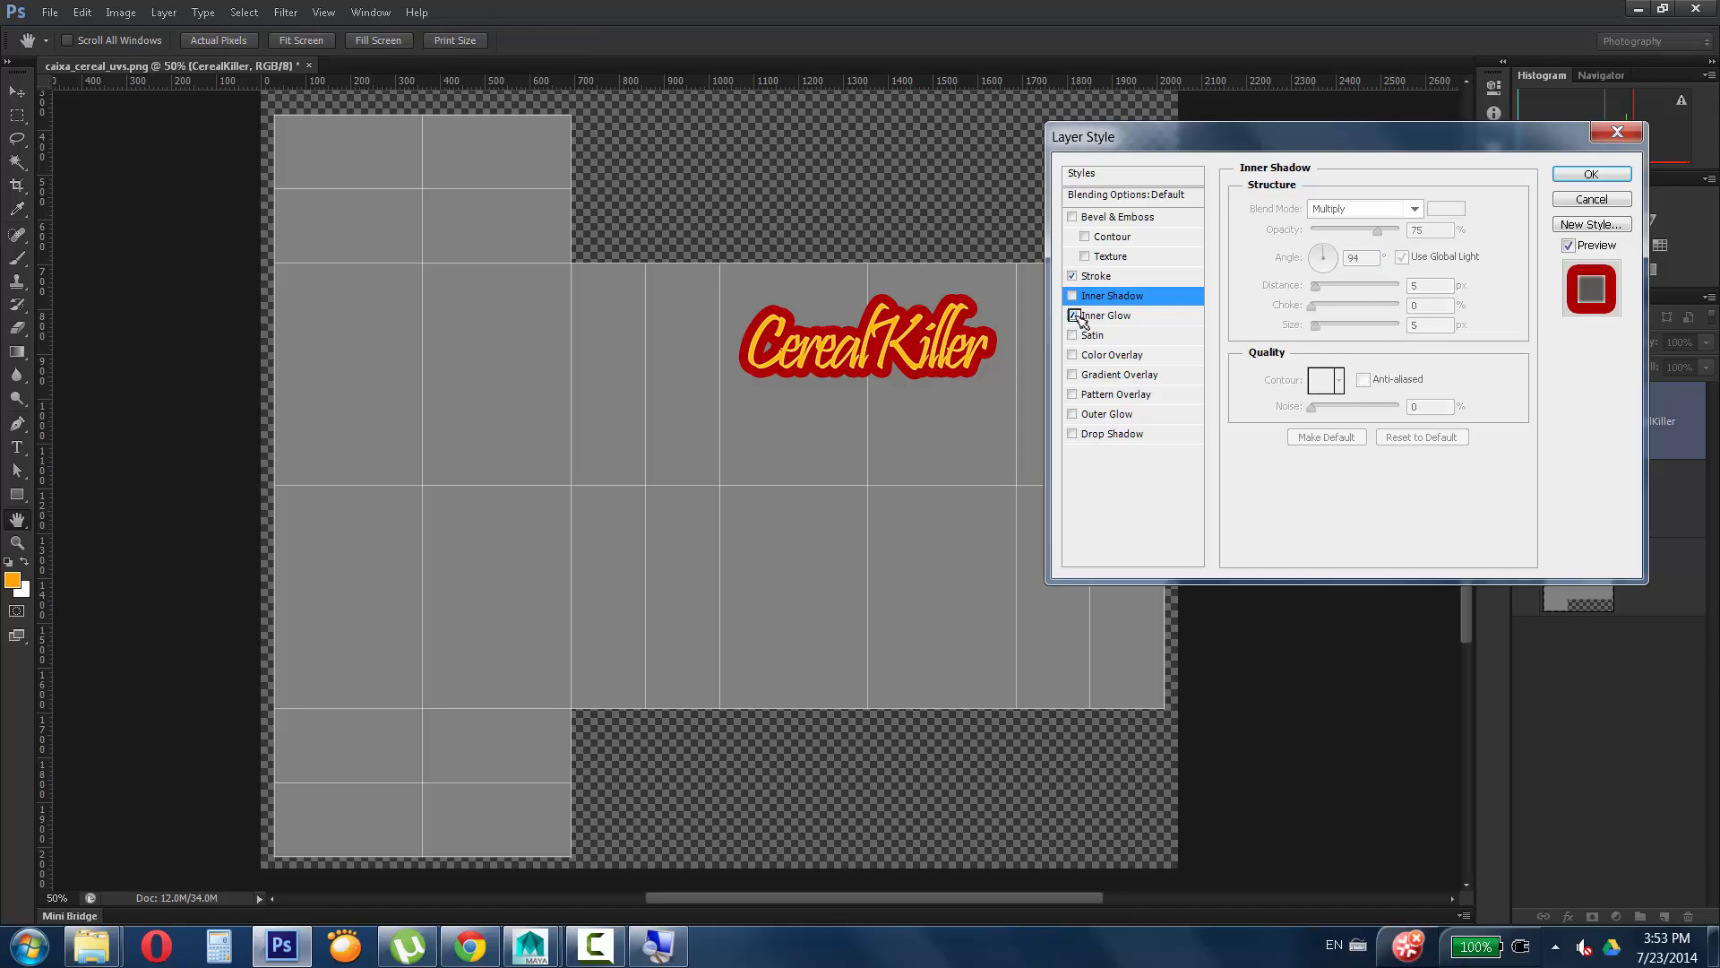
click(1118, 315)
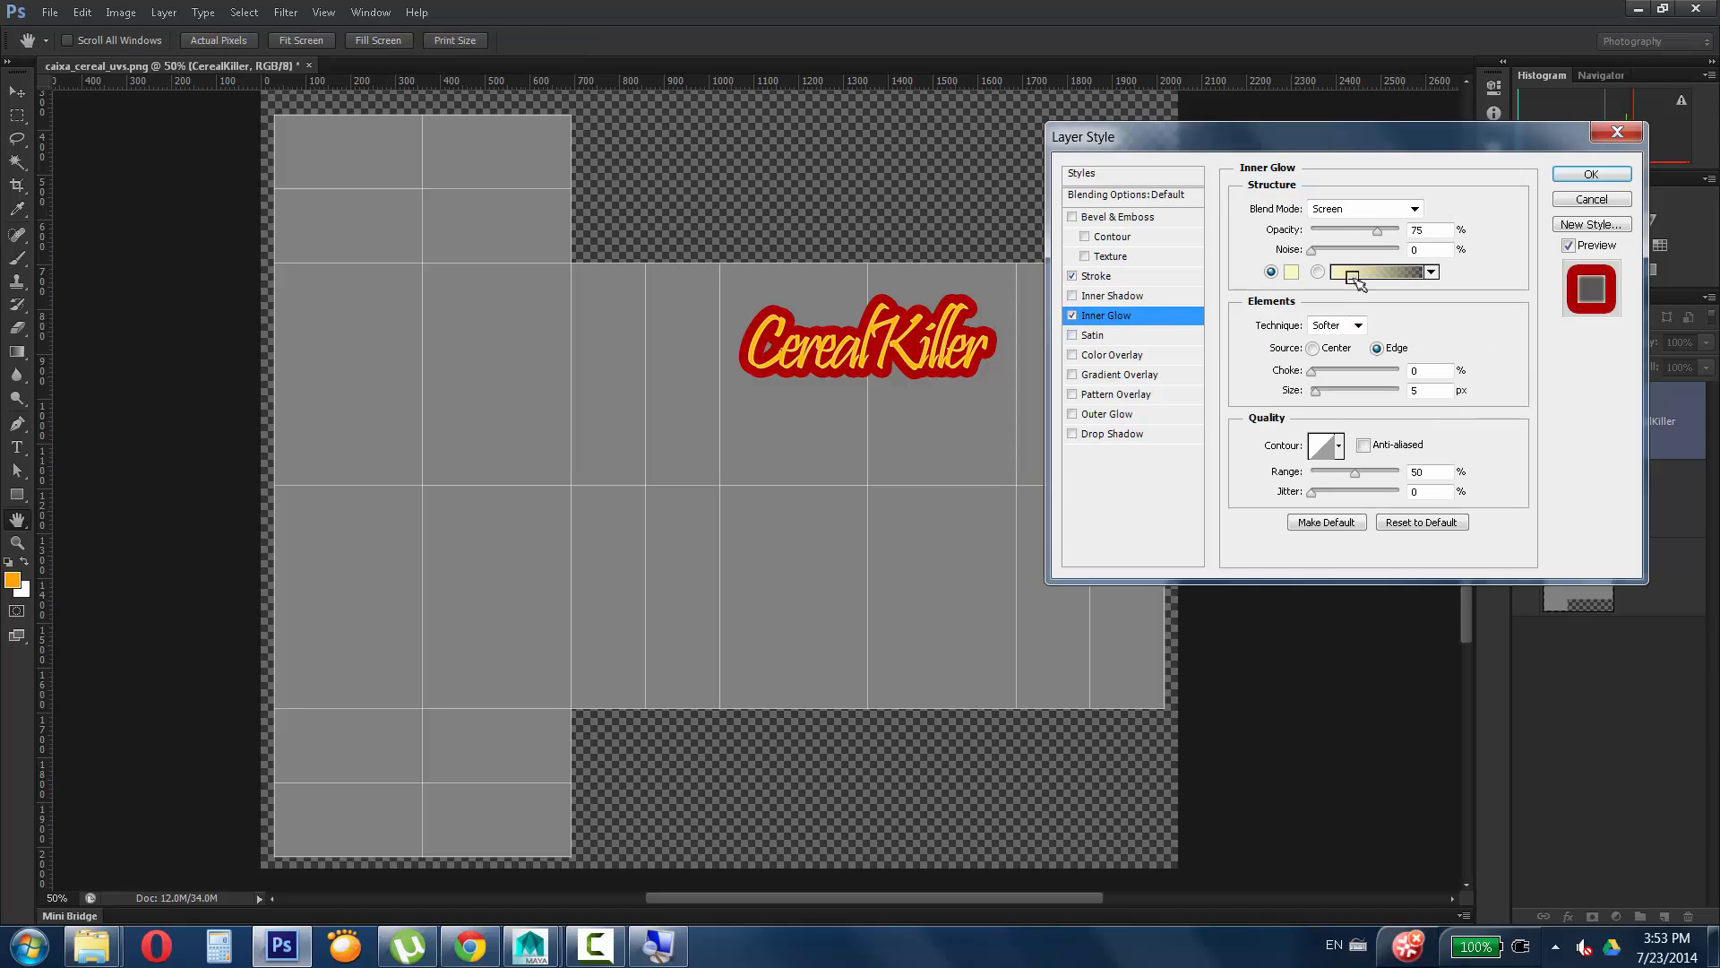
click(1362, 209)
click(1360, 210)
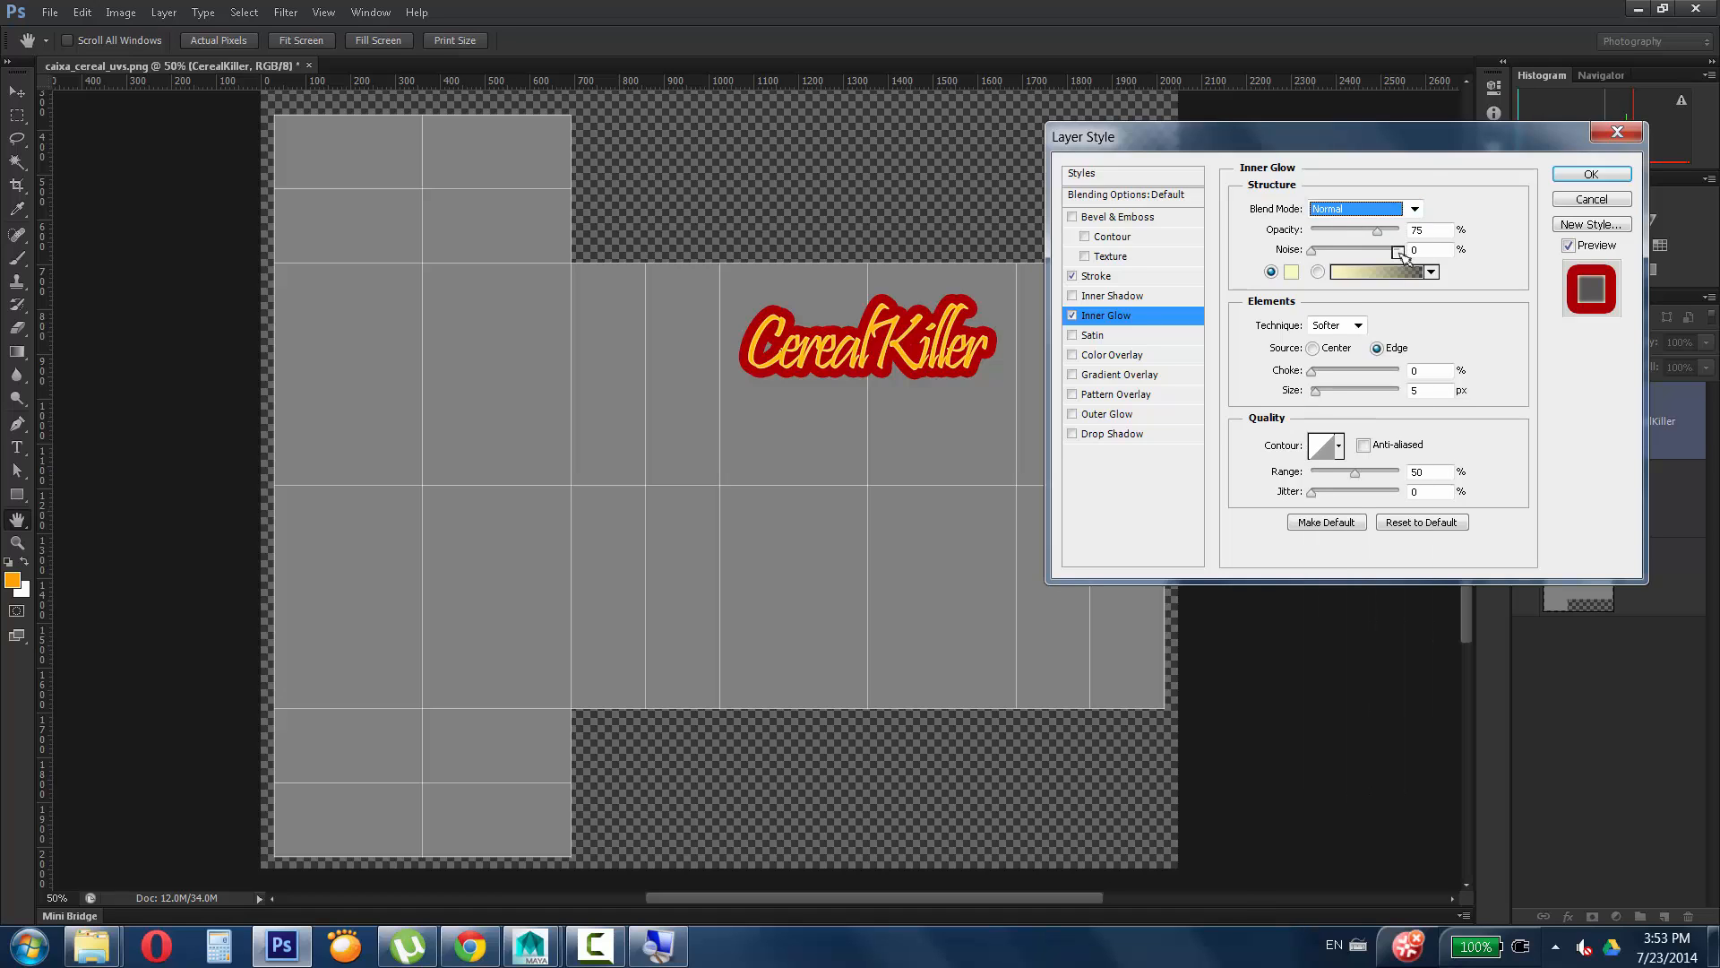
click(1292, 273)
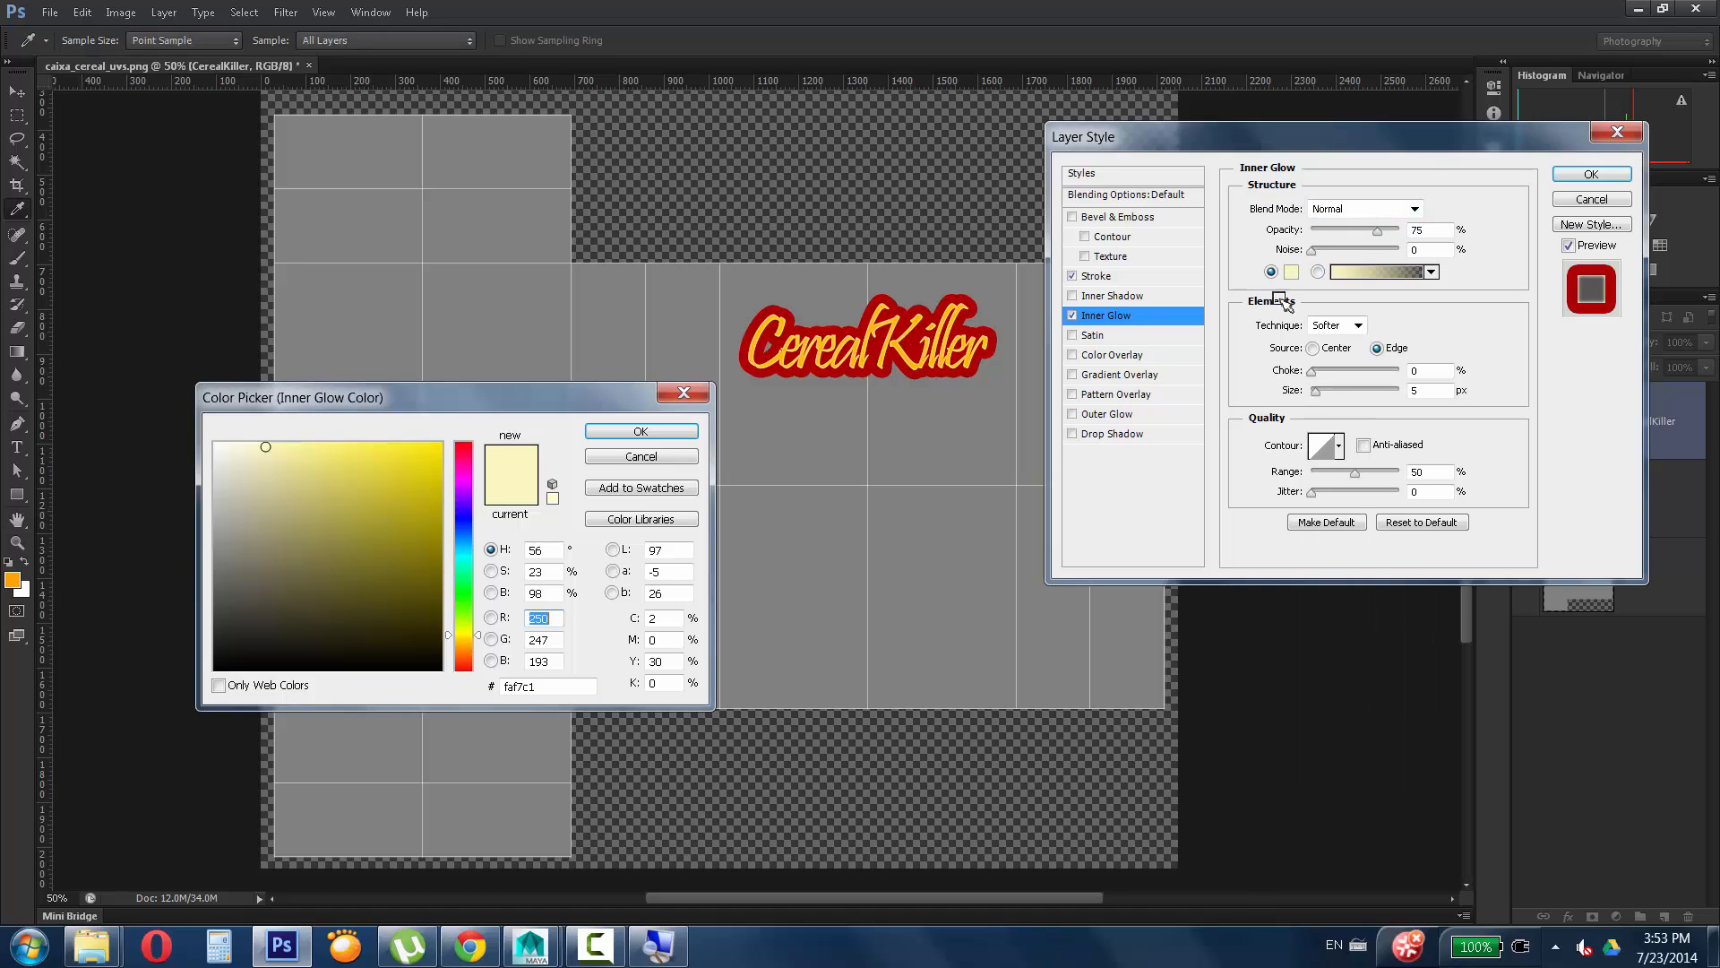
drag(273, 528, 444, 470)
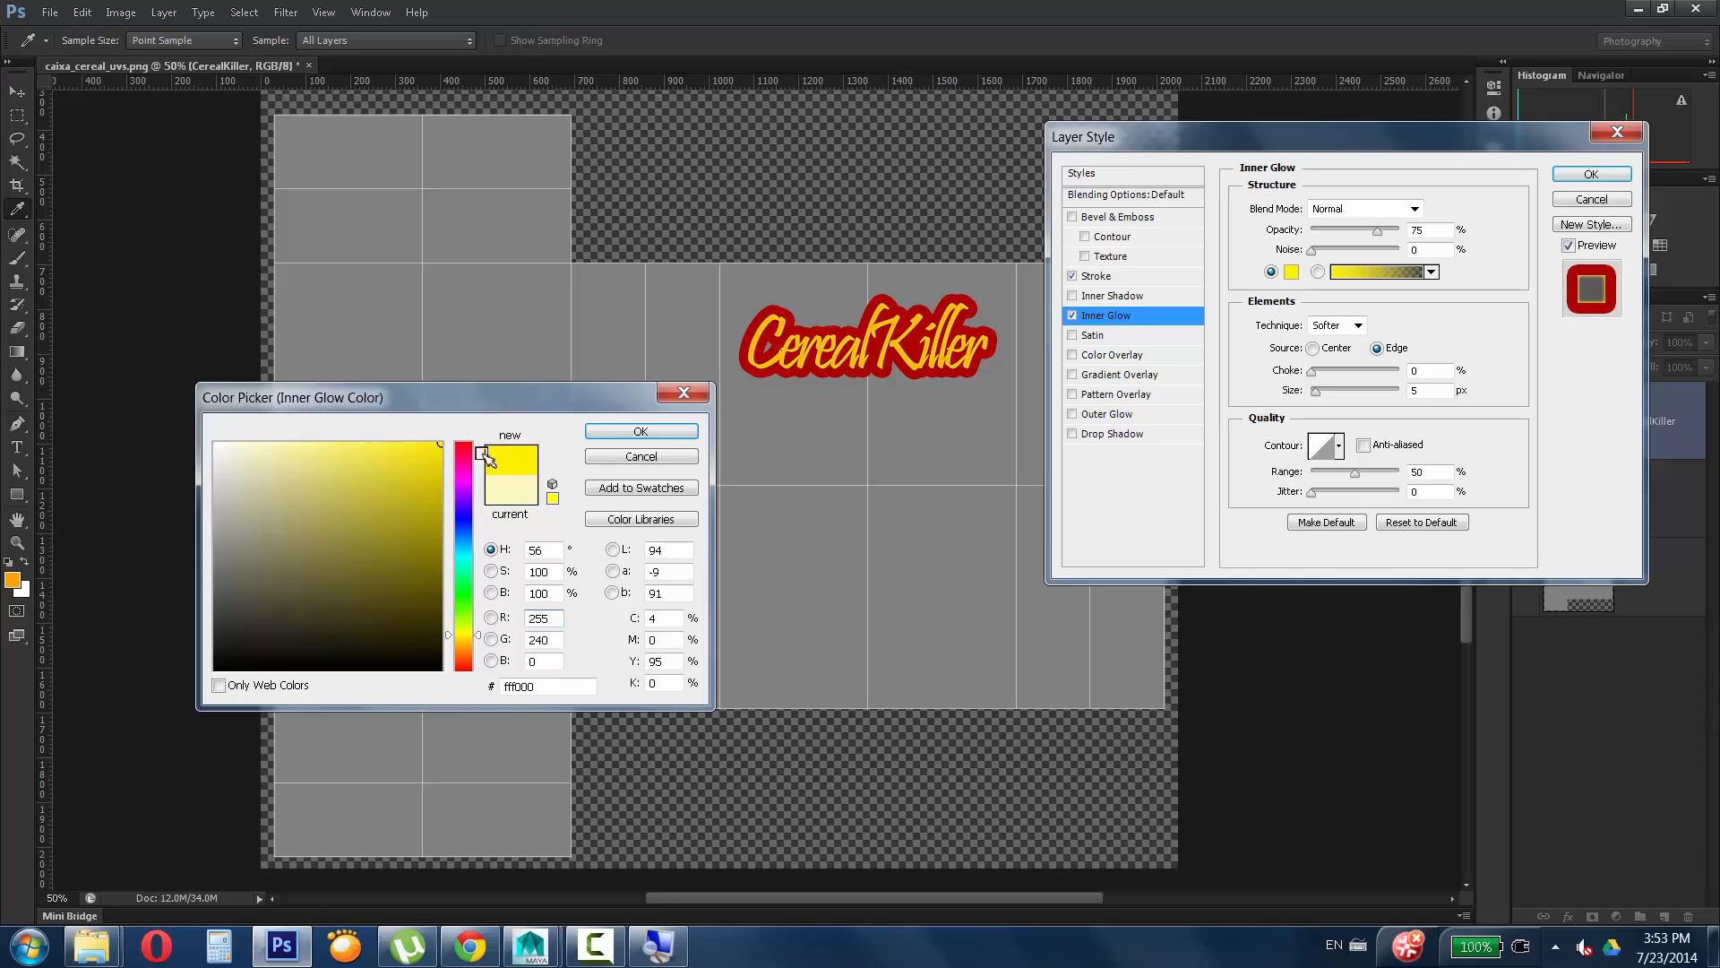
drag(473, 634, 472, 631)
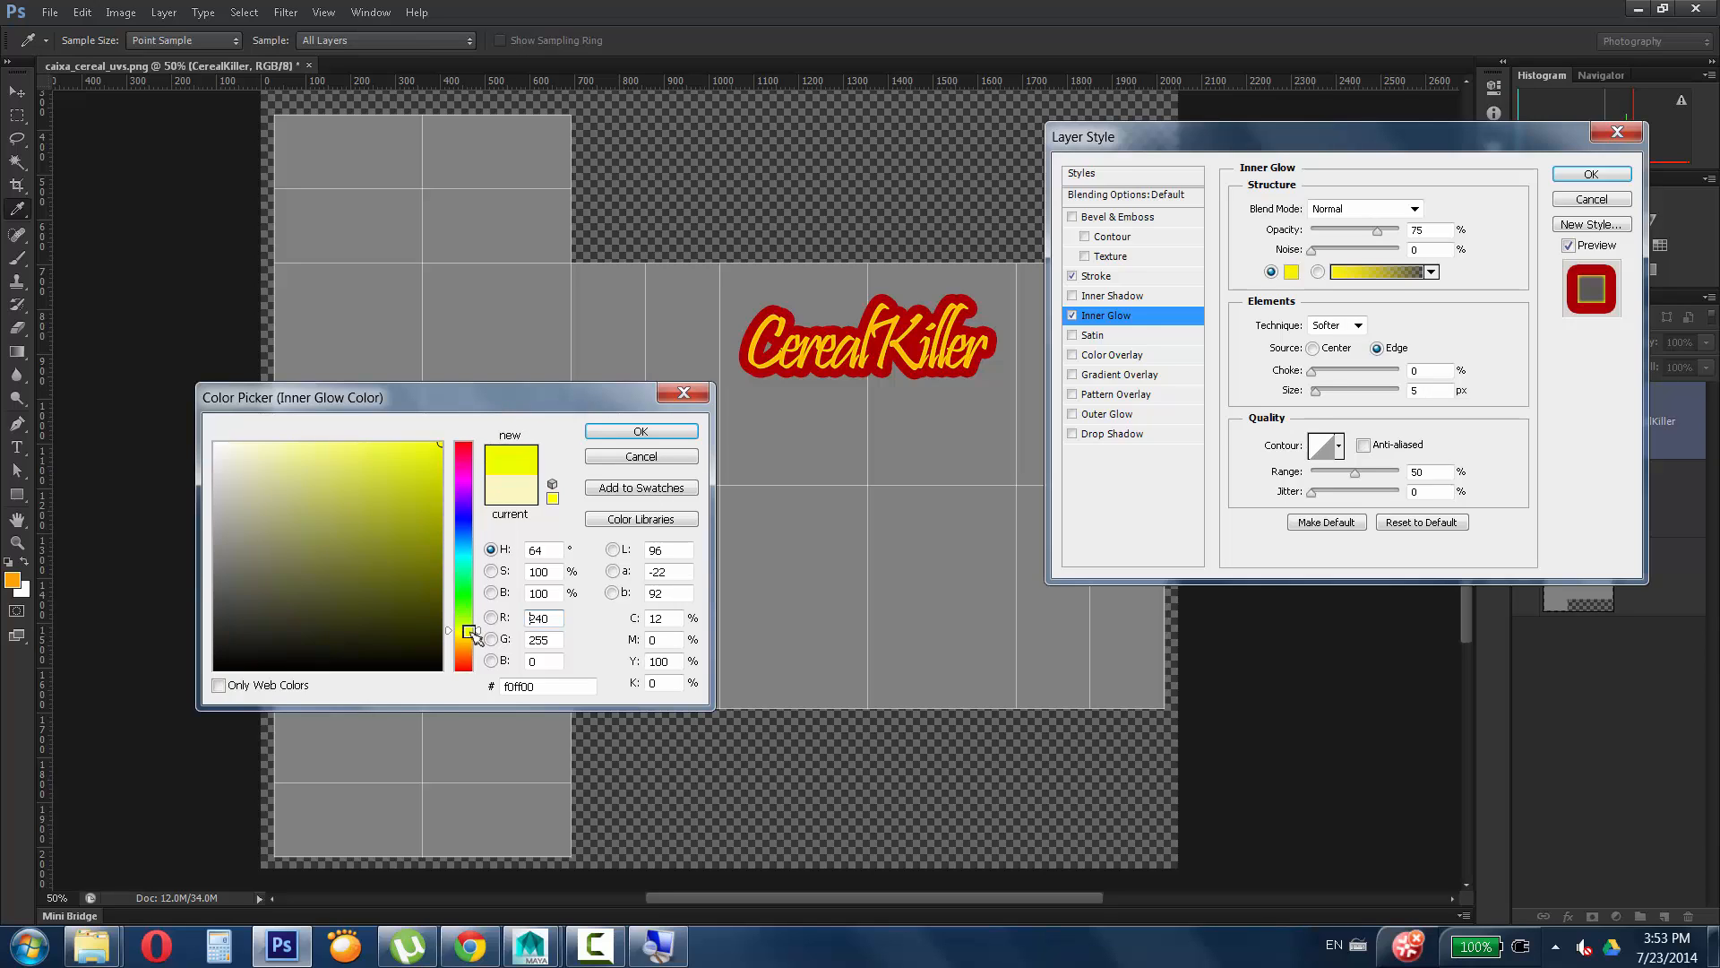
click(683, 434)
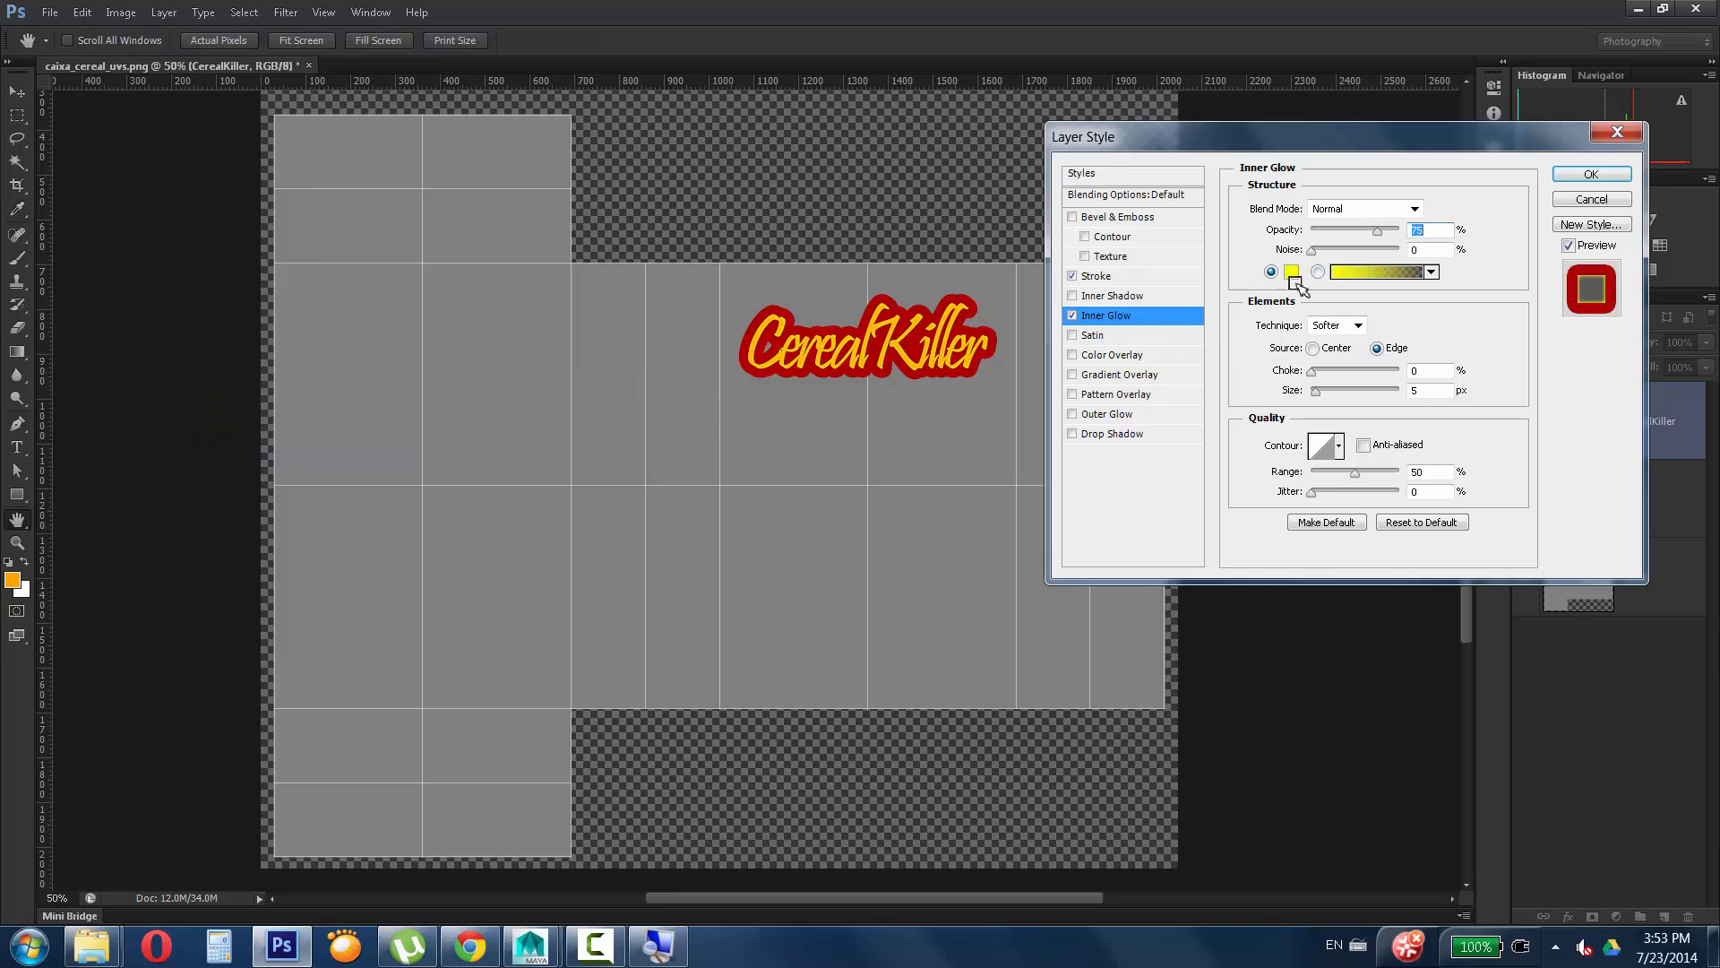
Try an outer glow on the CerealKiller text in place of the inner glow.
click(1072, 316)
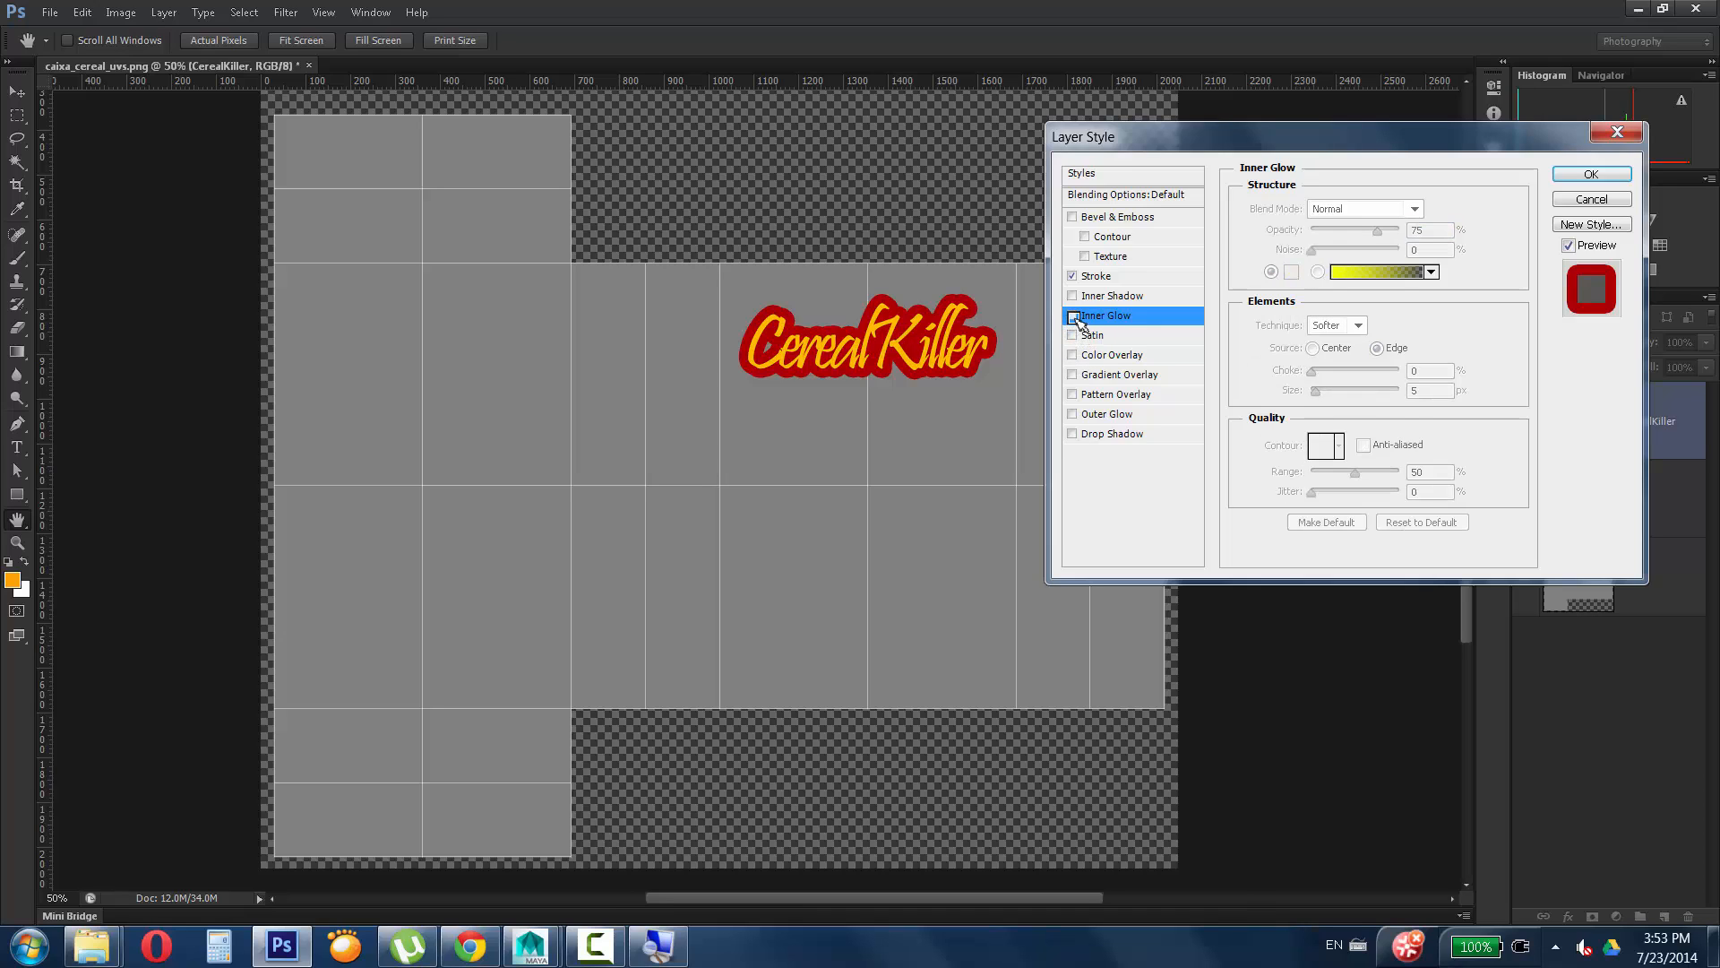
click(1072, 415)
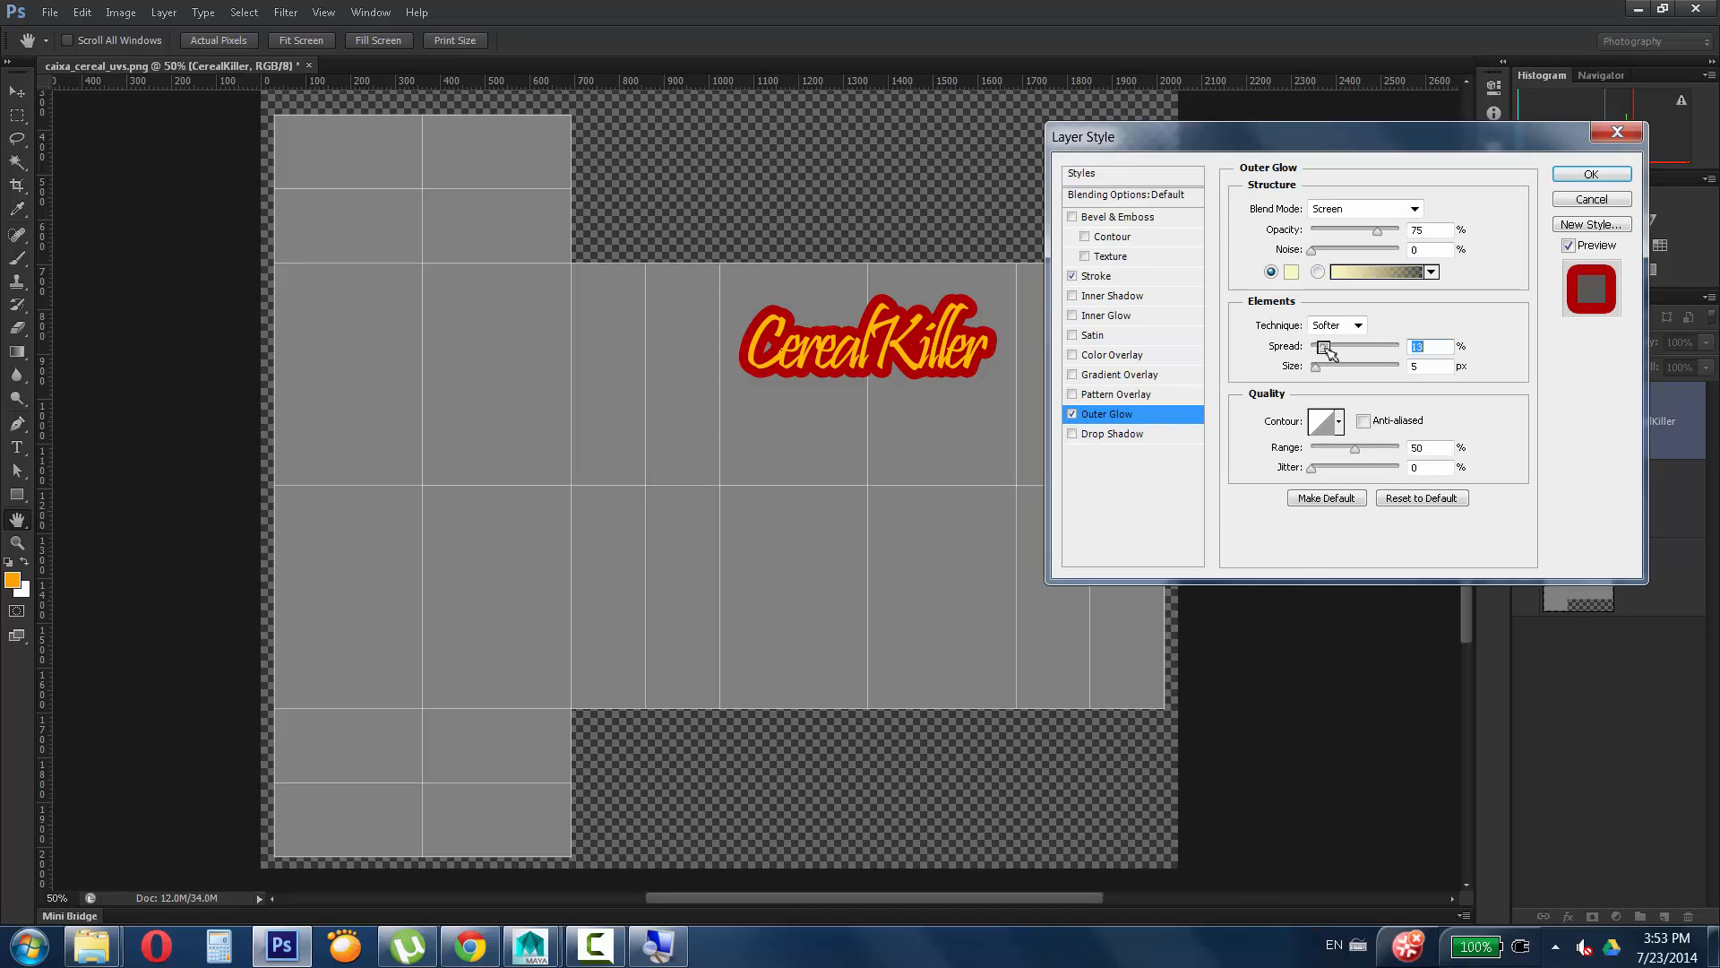
drag(1315, 366, 1286, 382)
click(1072, 414)
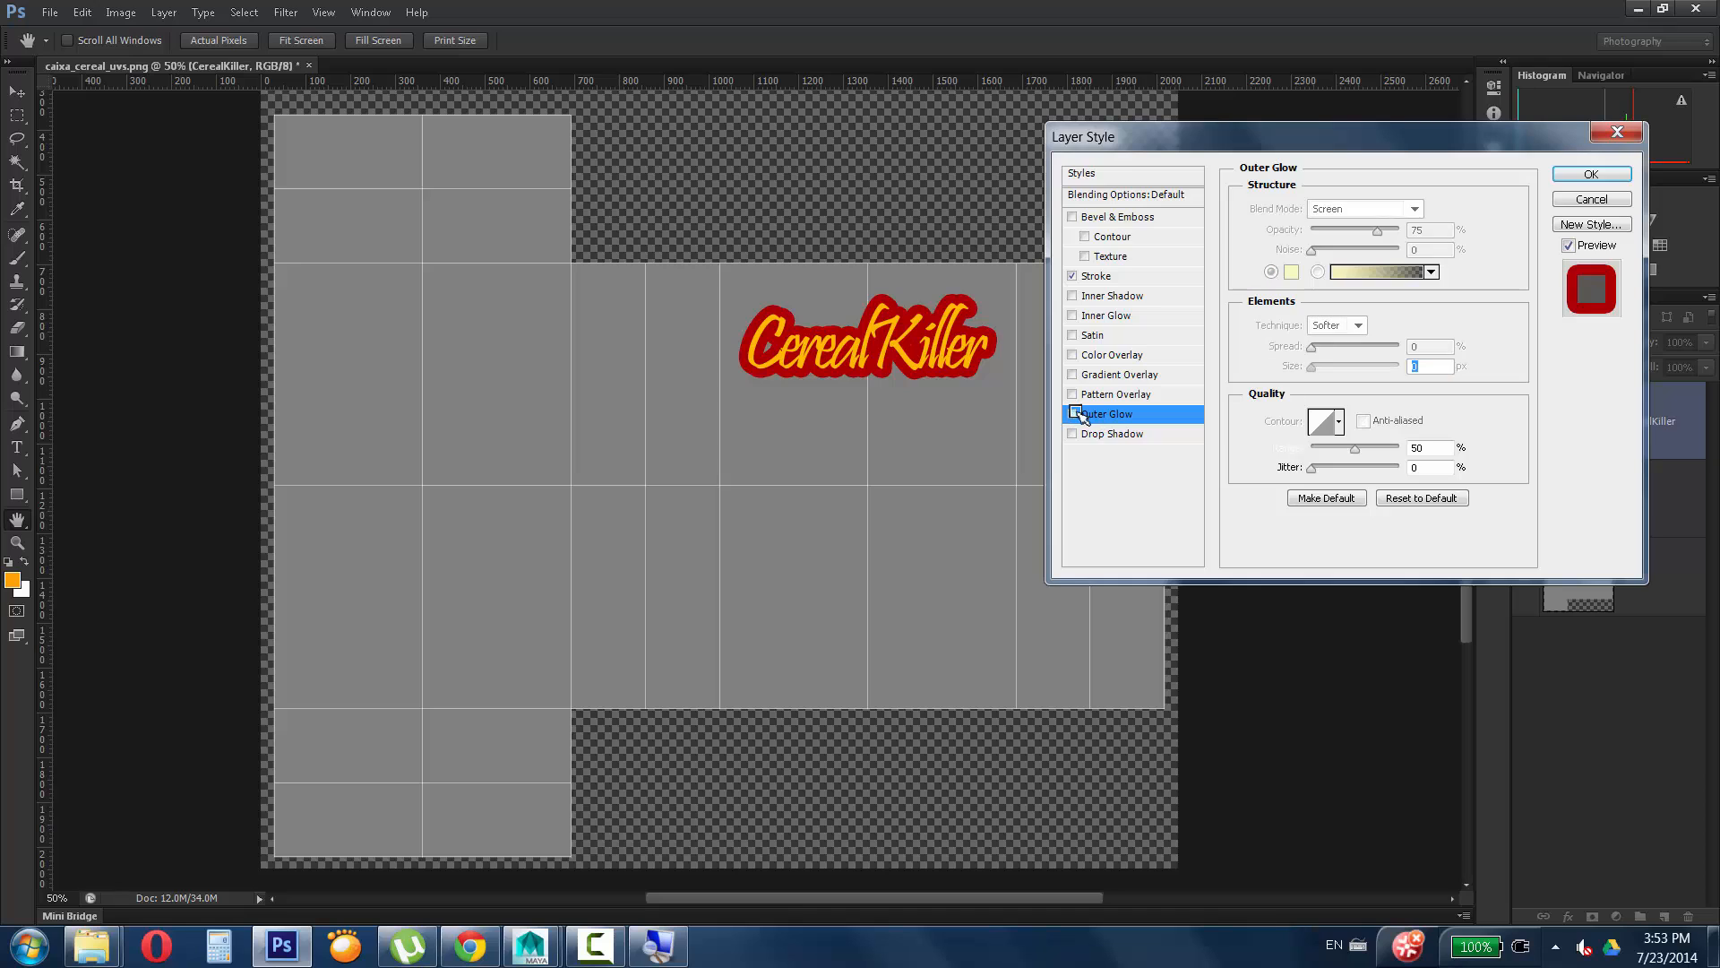
Turn the text's inner glow back on, lower its opacity slightly, widen the glow and apply the layer style.
click(1073, 315)
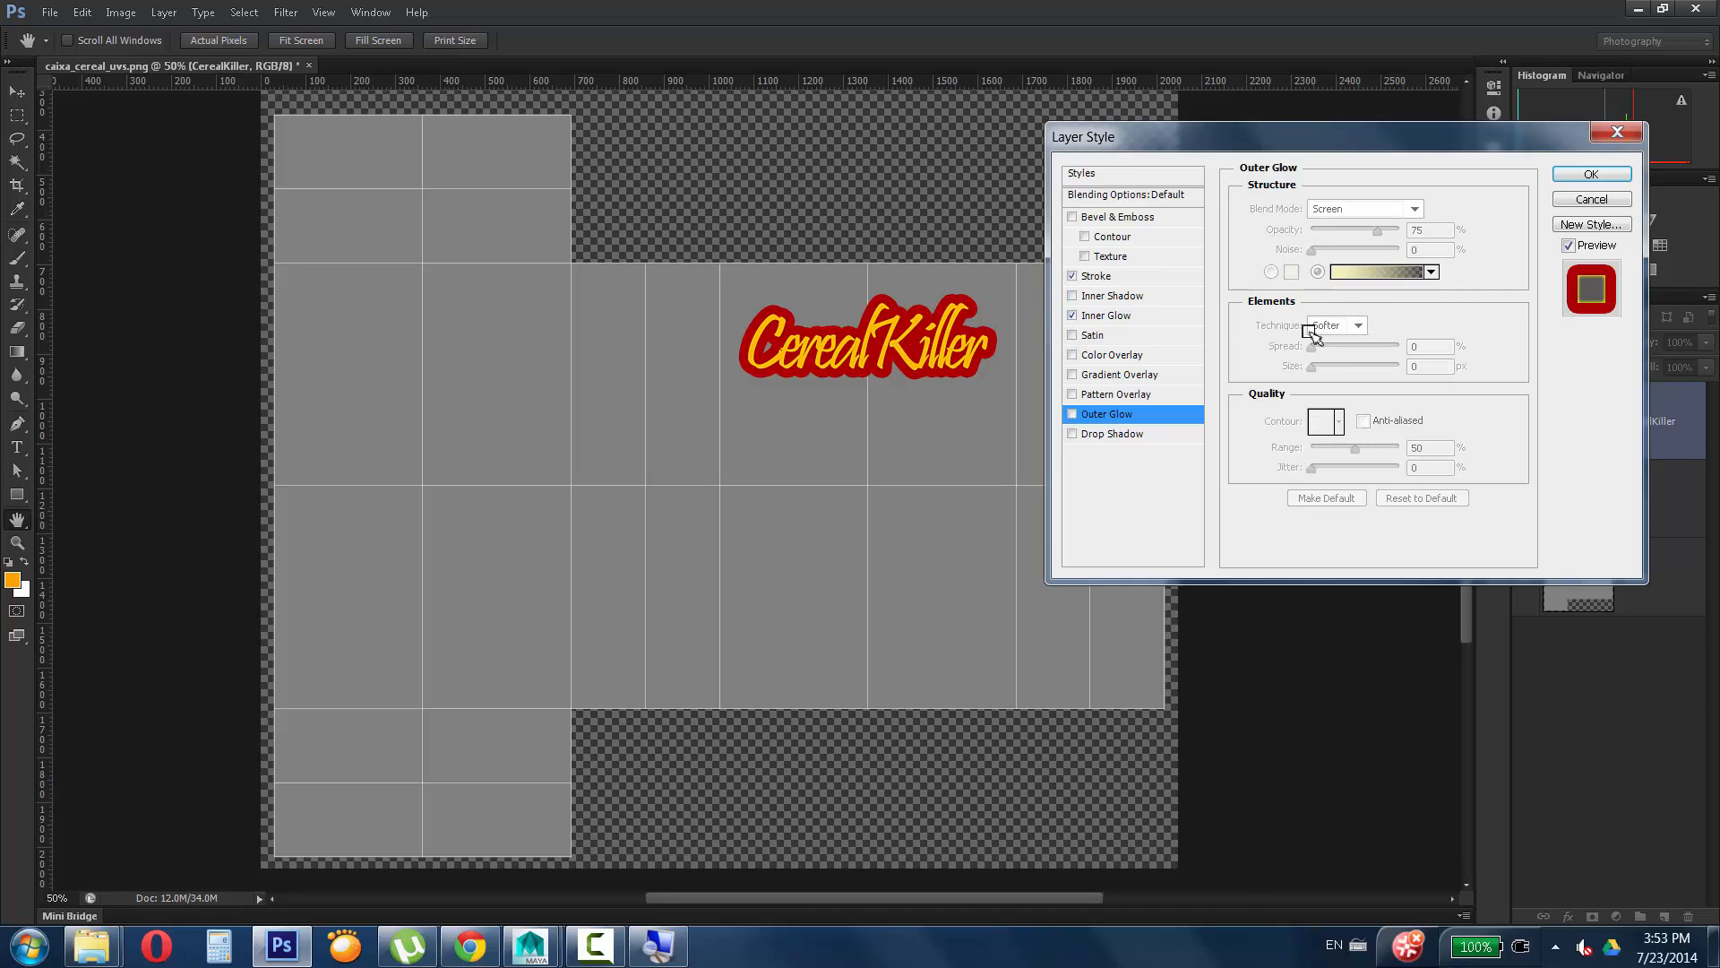
click(1107, 315)
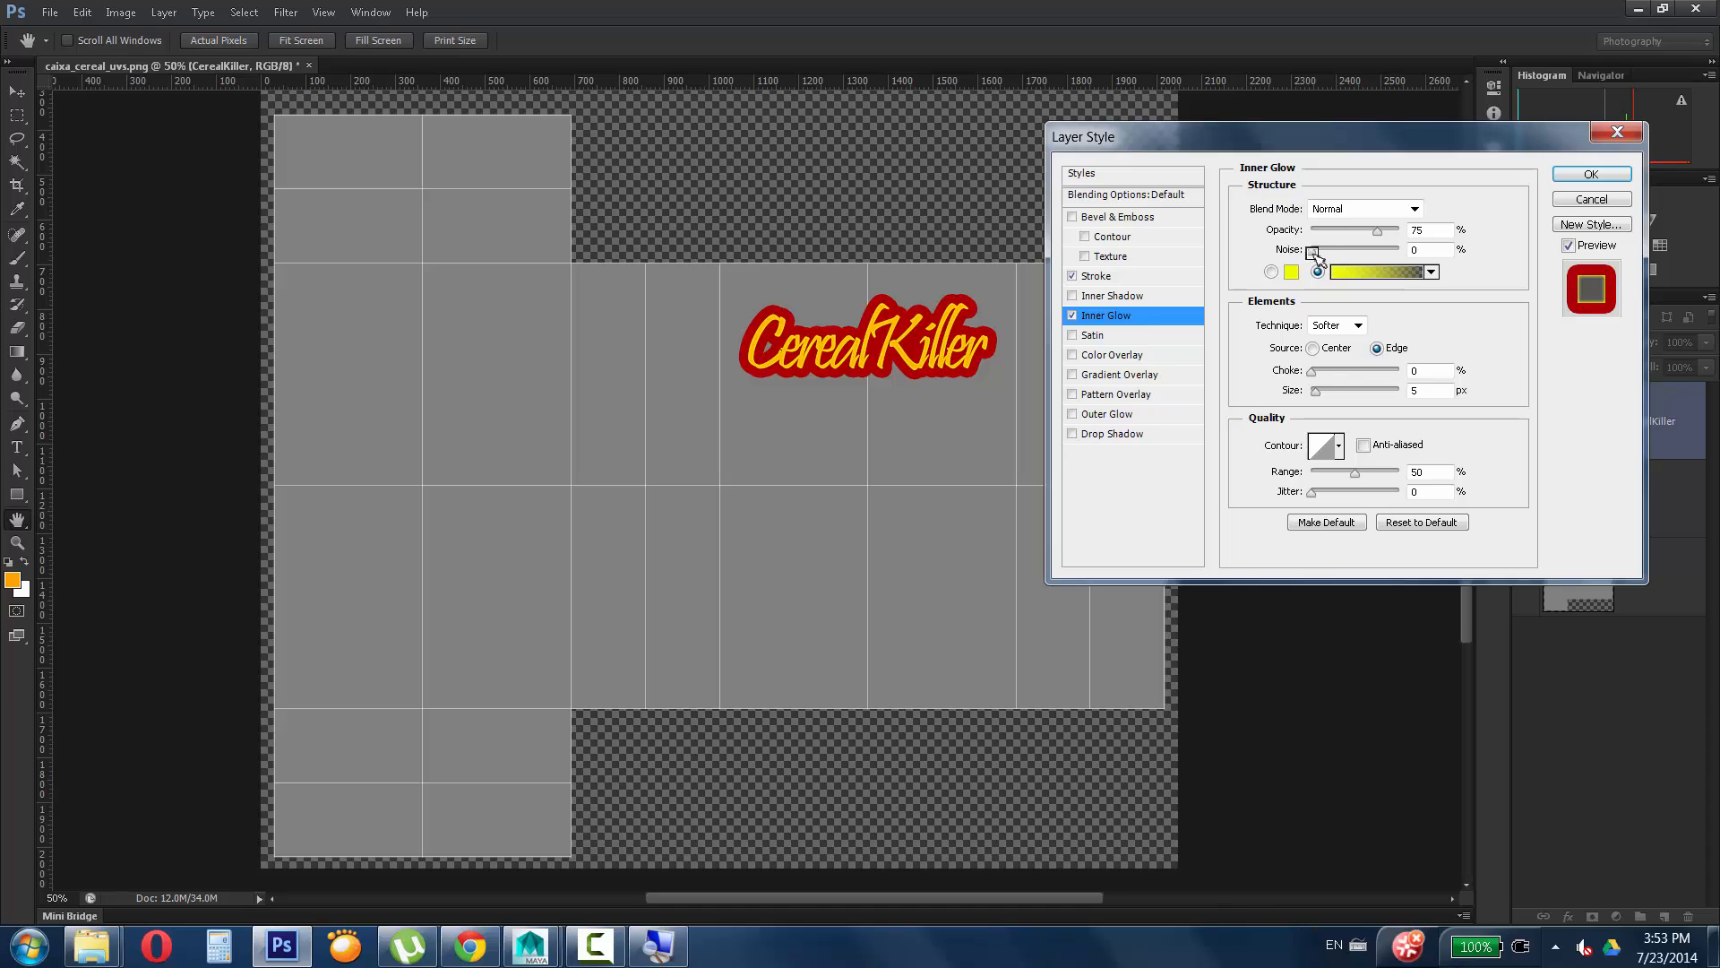
mouse_move(1377, 233)
mouse_down()
mouse_move(1349, 242)
mouse_move(1370, 235)
mouse_up()
drag(1326, 402, 1344, 374)
click(1592, 174)
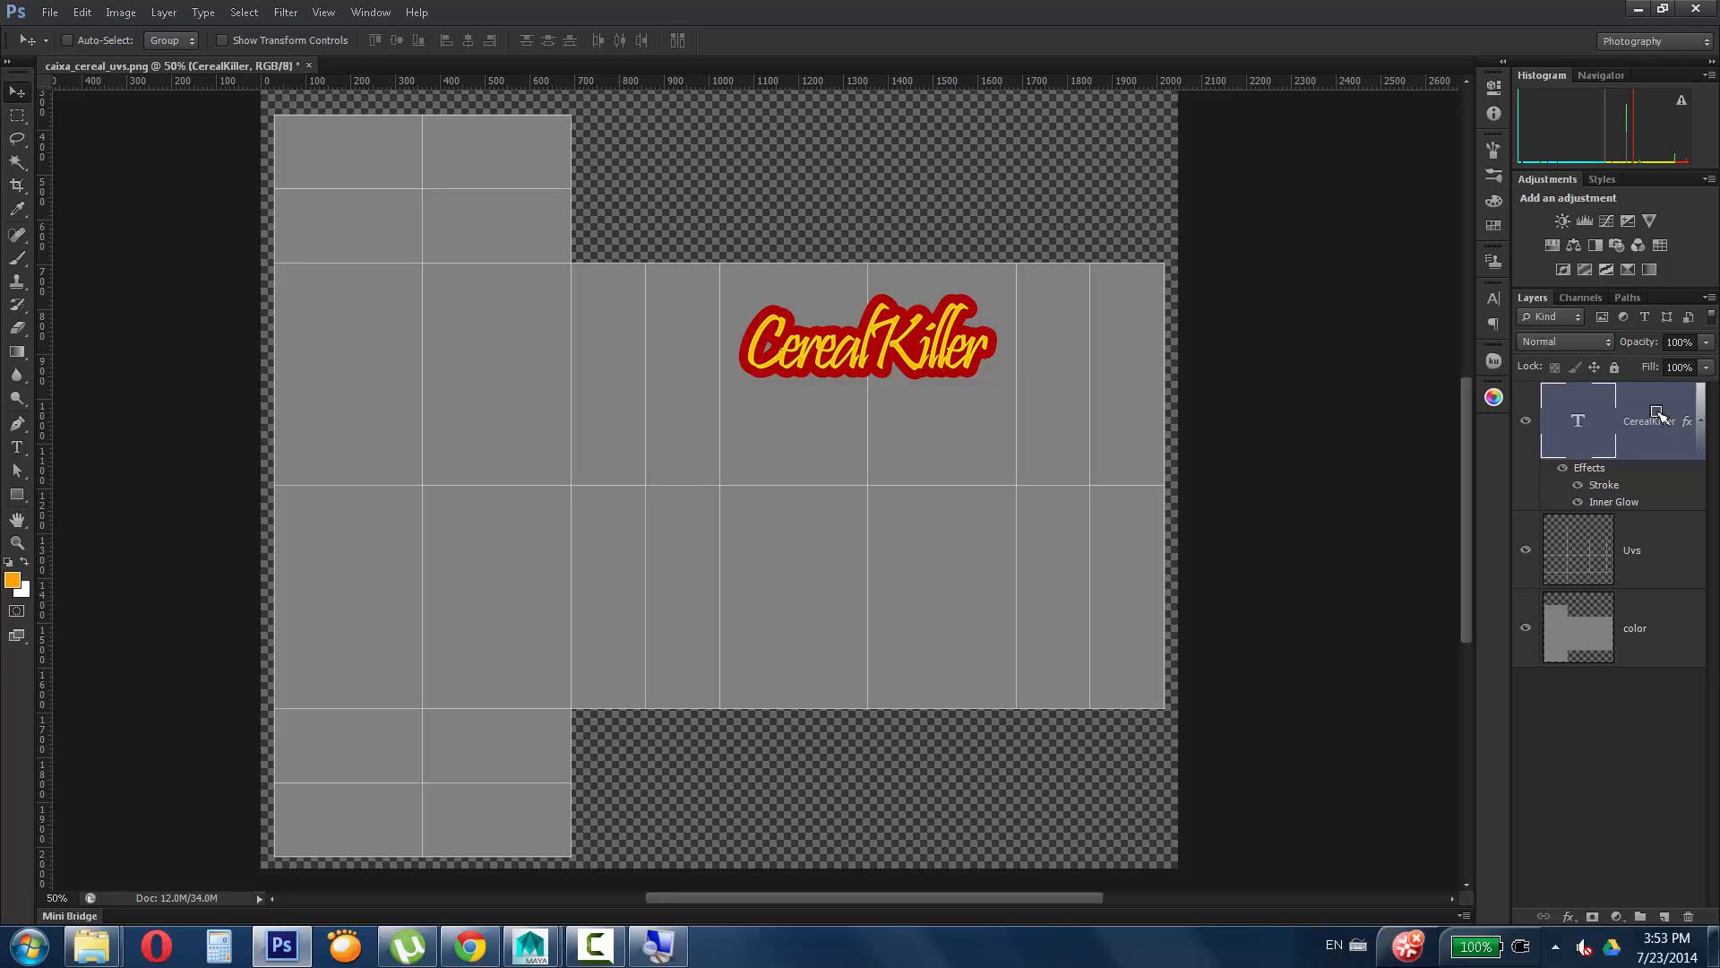
Make two duplicates of the styled CerealKiller layer and hide the original text layer.
drag(1661, 412, 1664, 917)
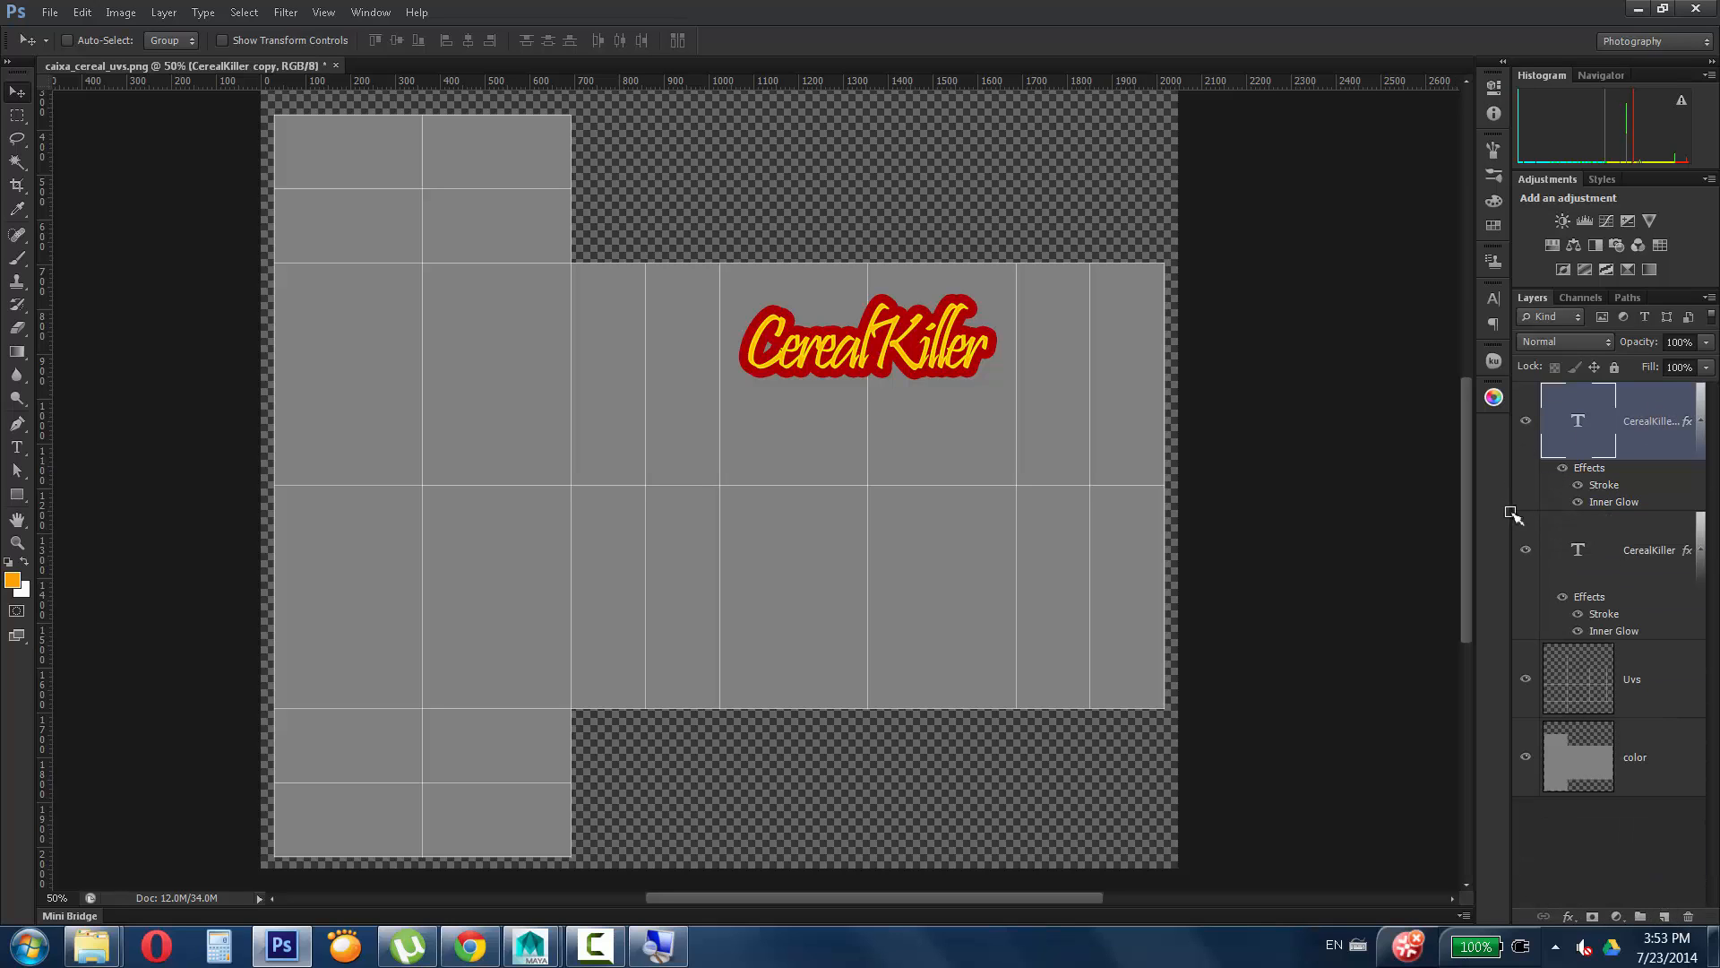
click(1527, 549)
drag(1660, 451, 1664, 916)
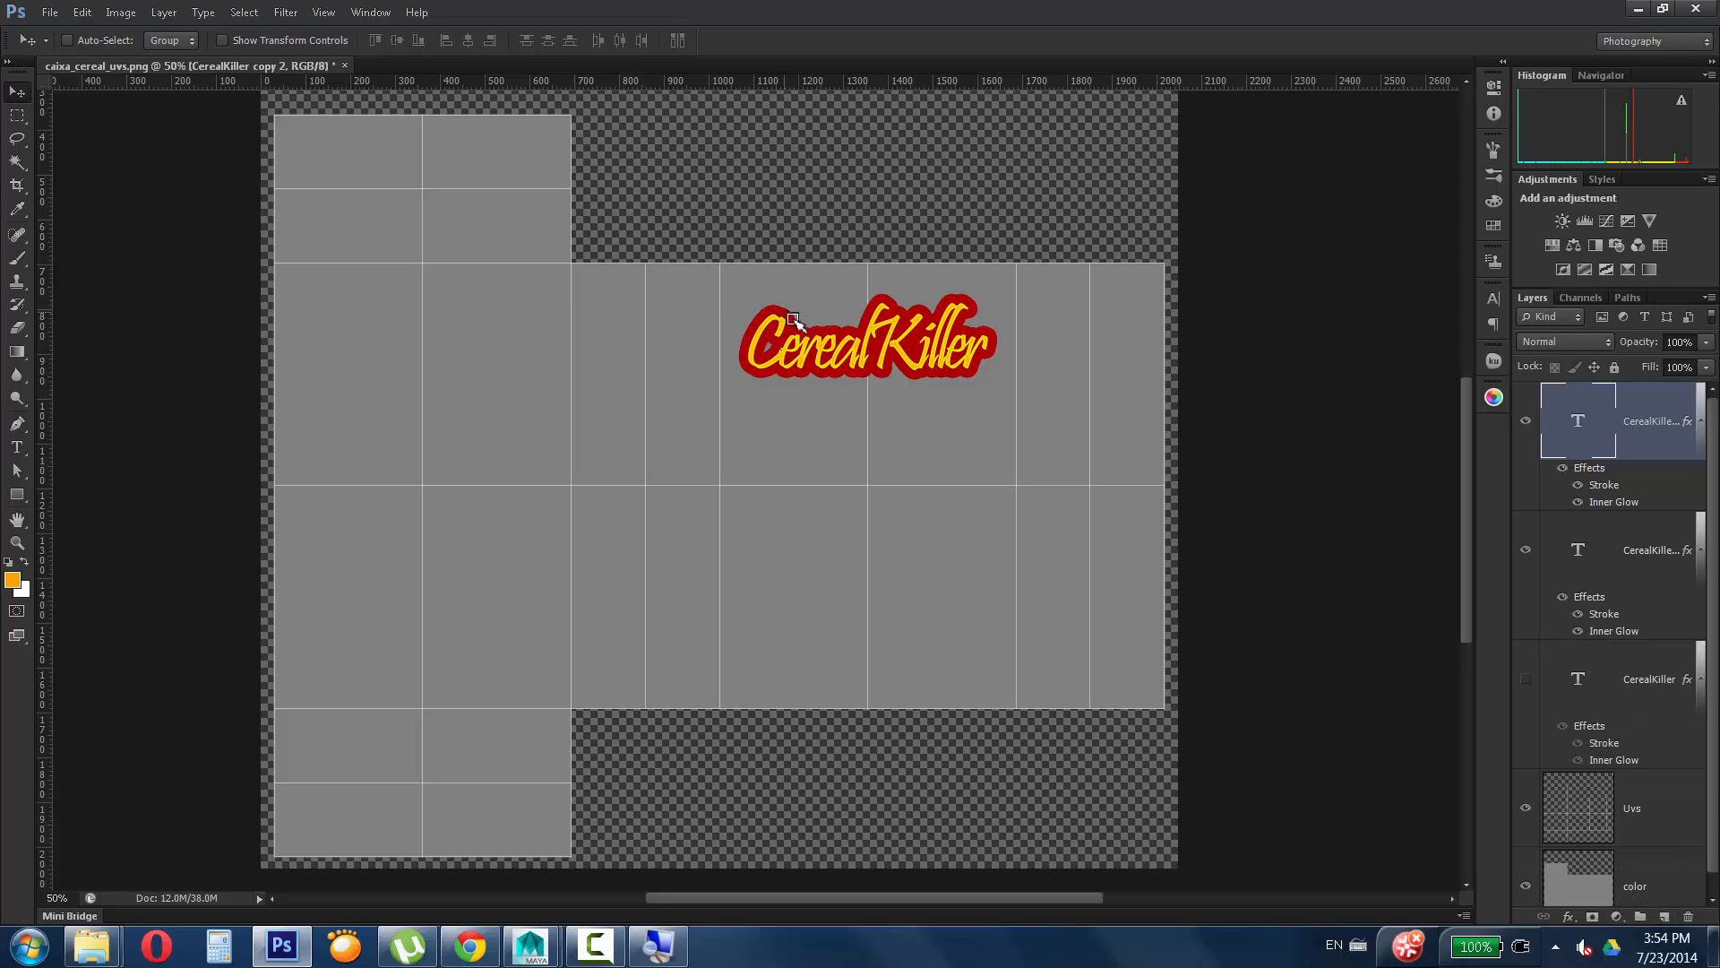
Move the second CerealKiller copy onto the flaps above the left block, centred on their vertical dividing line.
drag(726, 336, 412, 311)
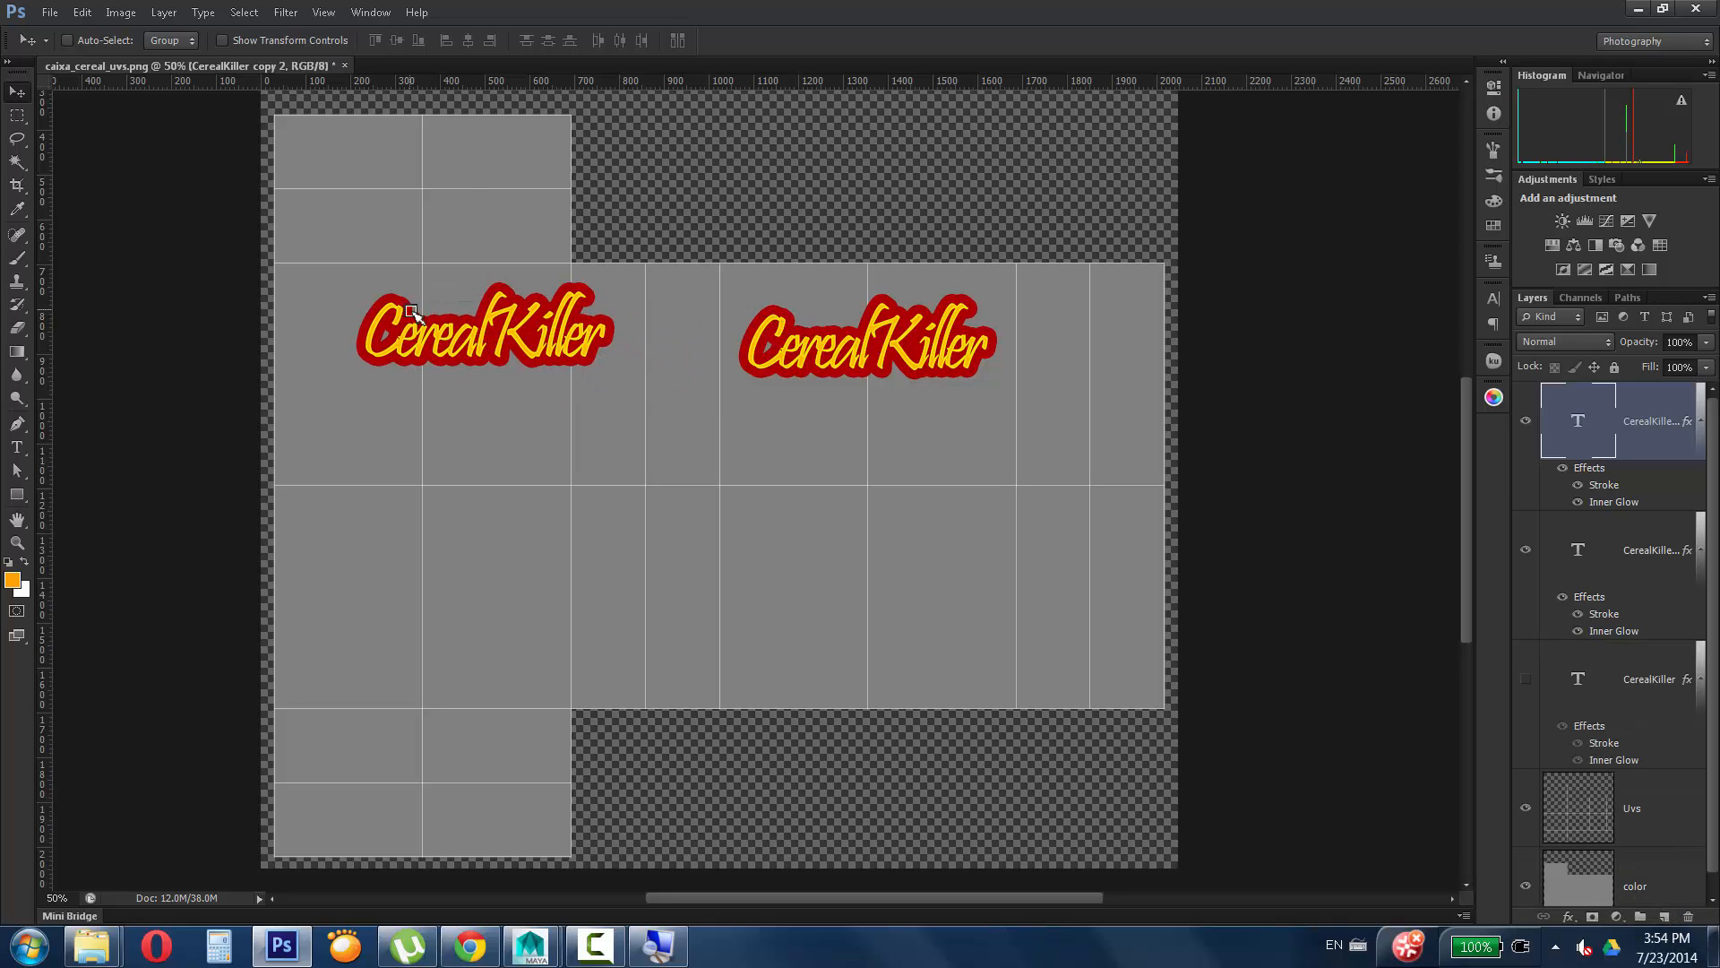
key(ctrl+t)
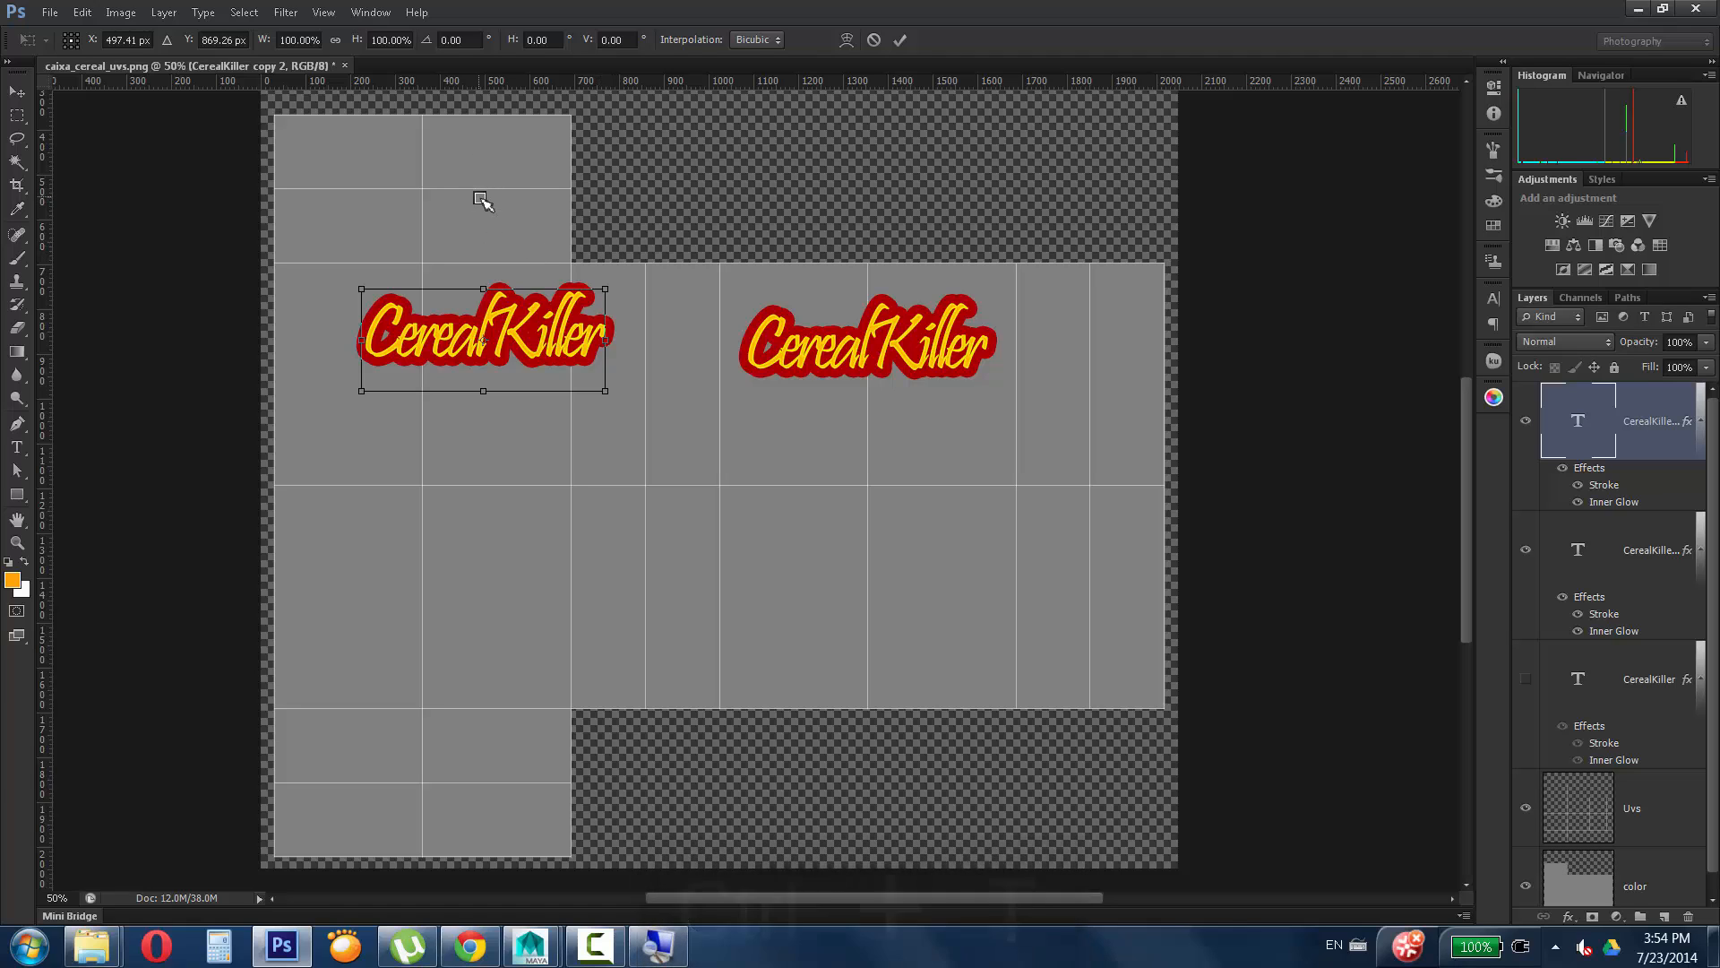
drag(484, 333, 406, 200)
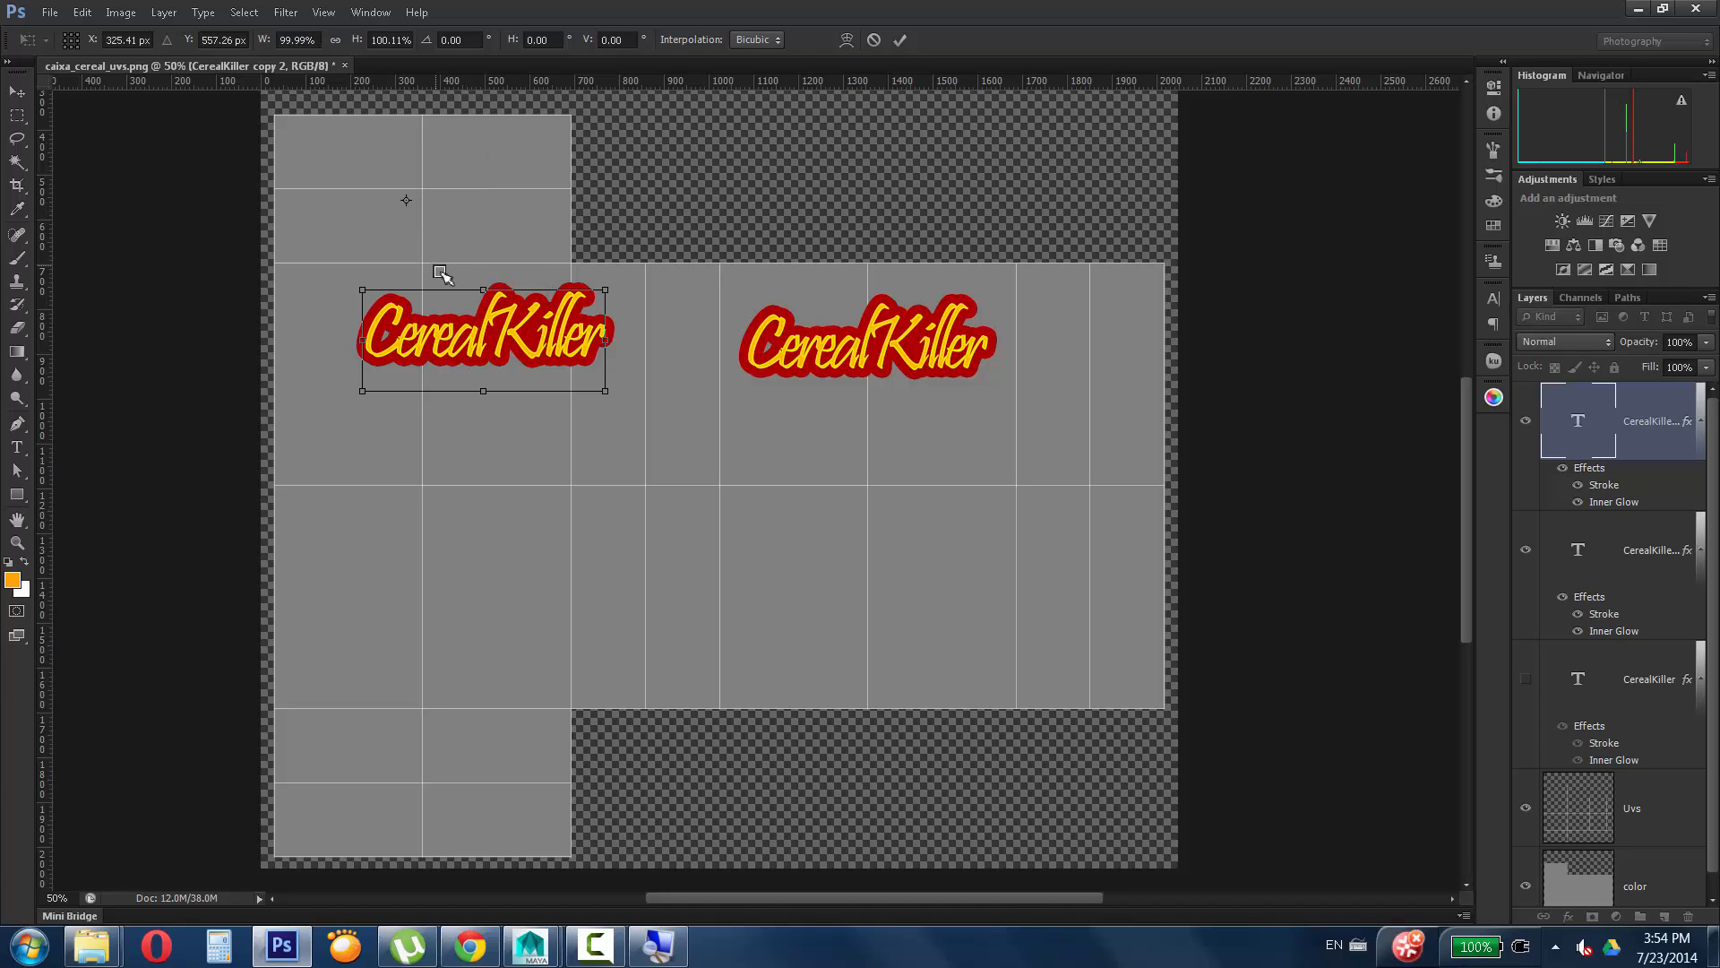
key(ctrl+z)
drag(517, 335, 458, 195)
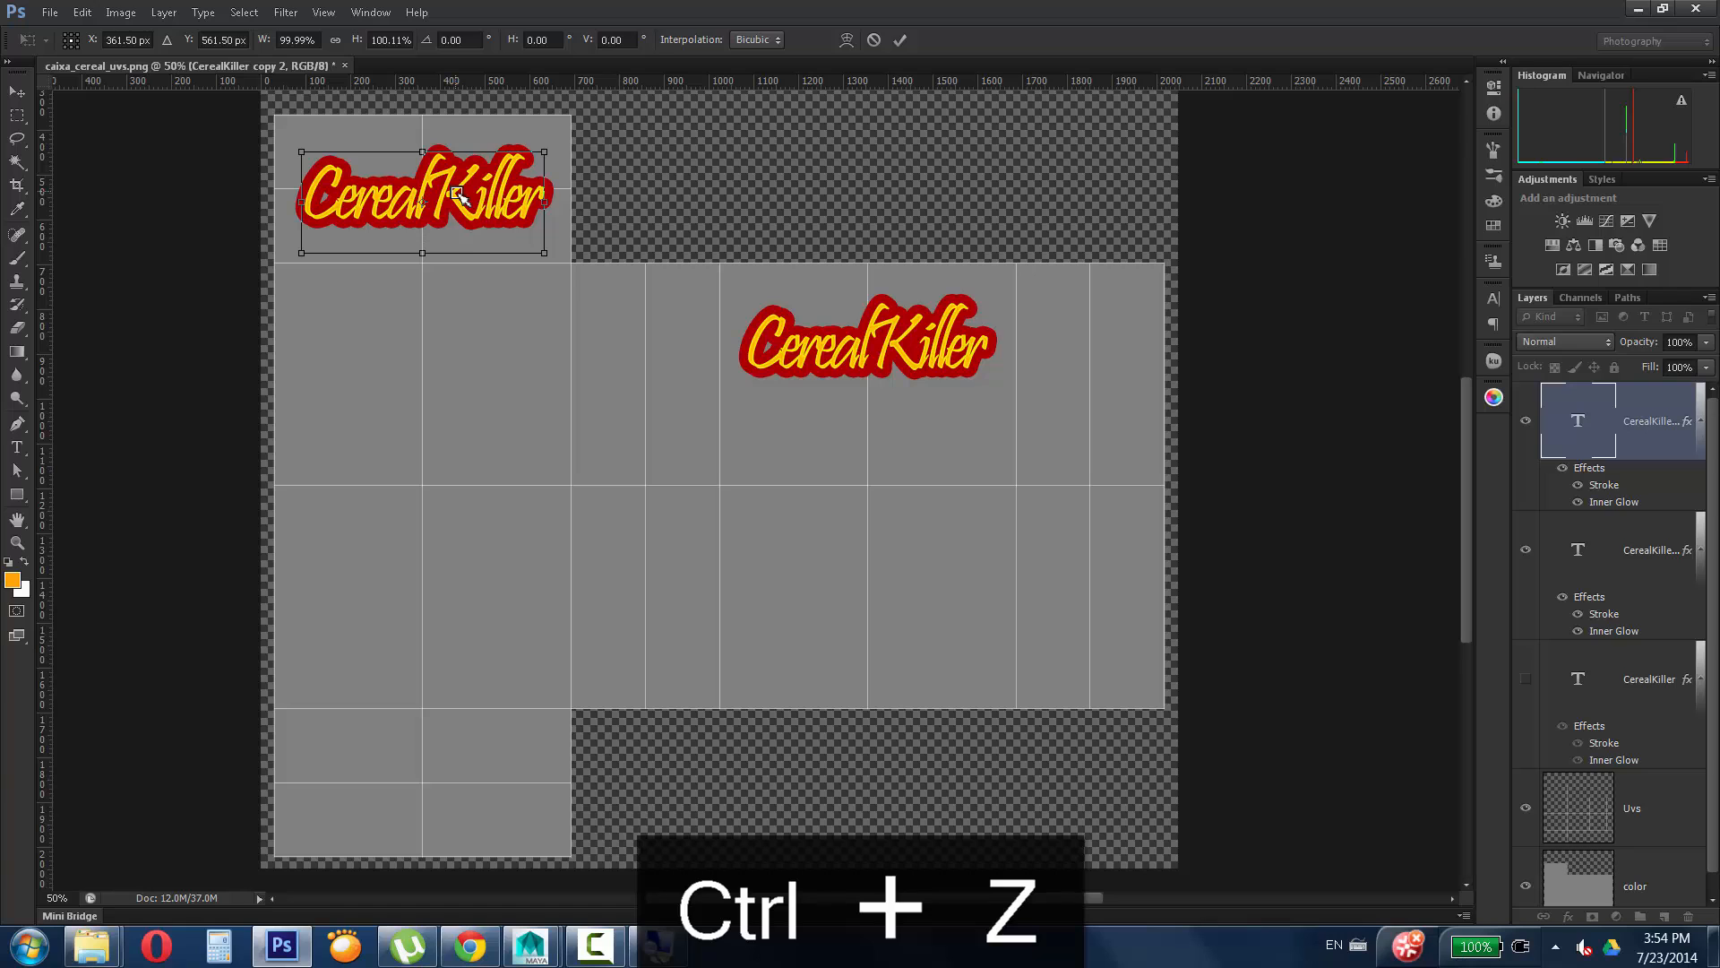
Turn the second CerealKiller copy upside down, scale it to about 56.5%, and fit it in the lower-right flap cell above the left block.
shift+drag(576, 150, 508, 231)
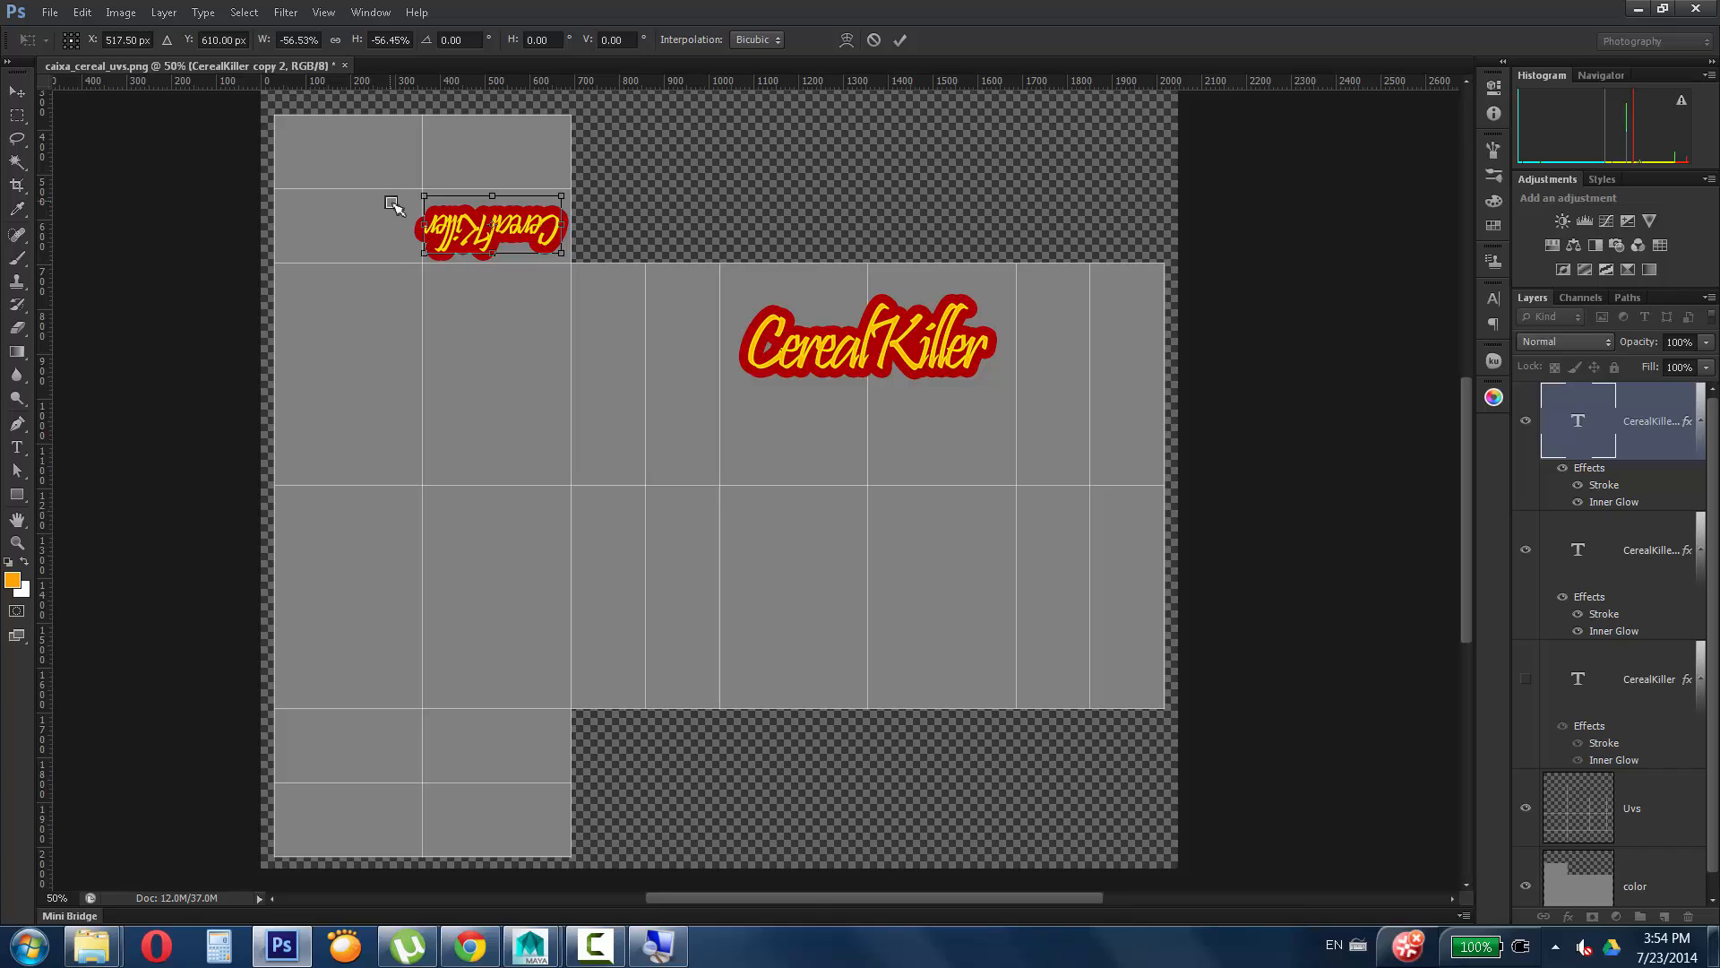
click(499, 223)
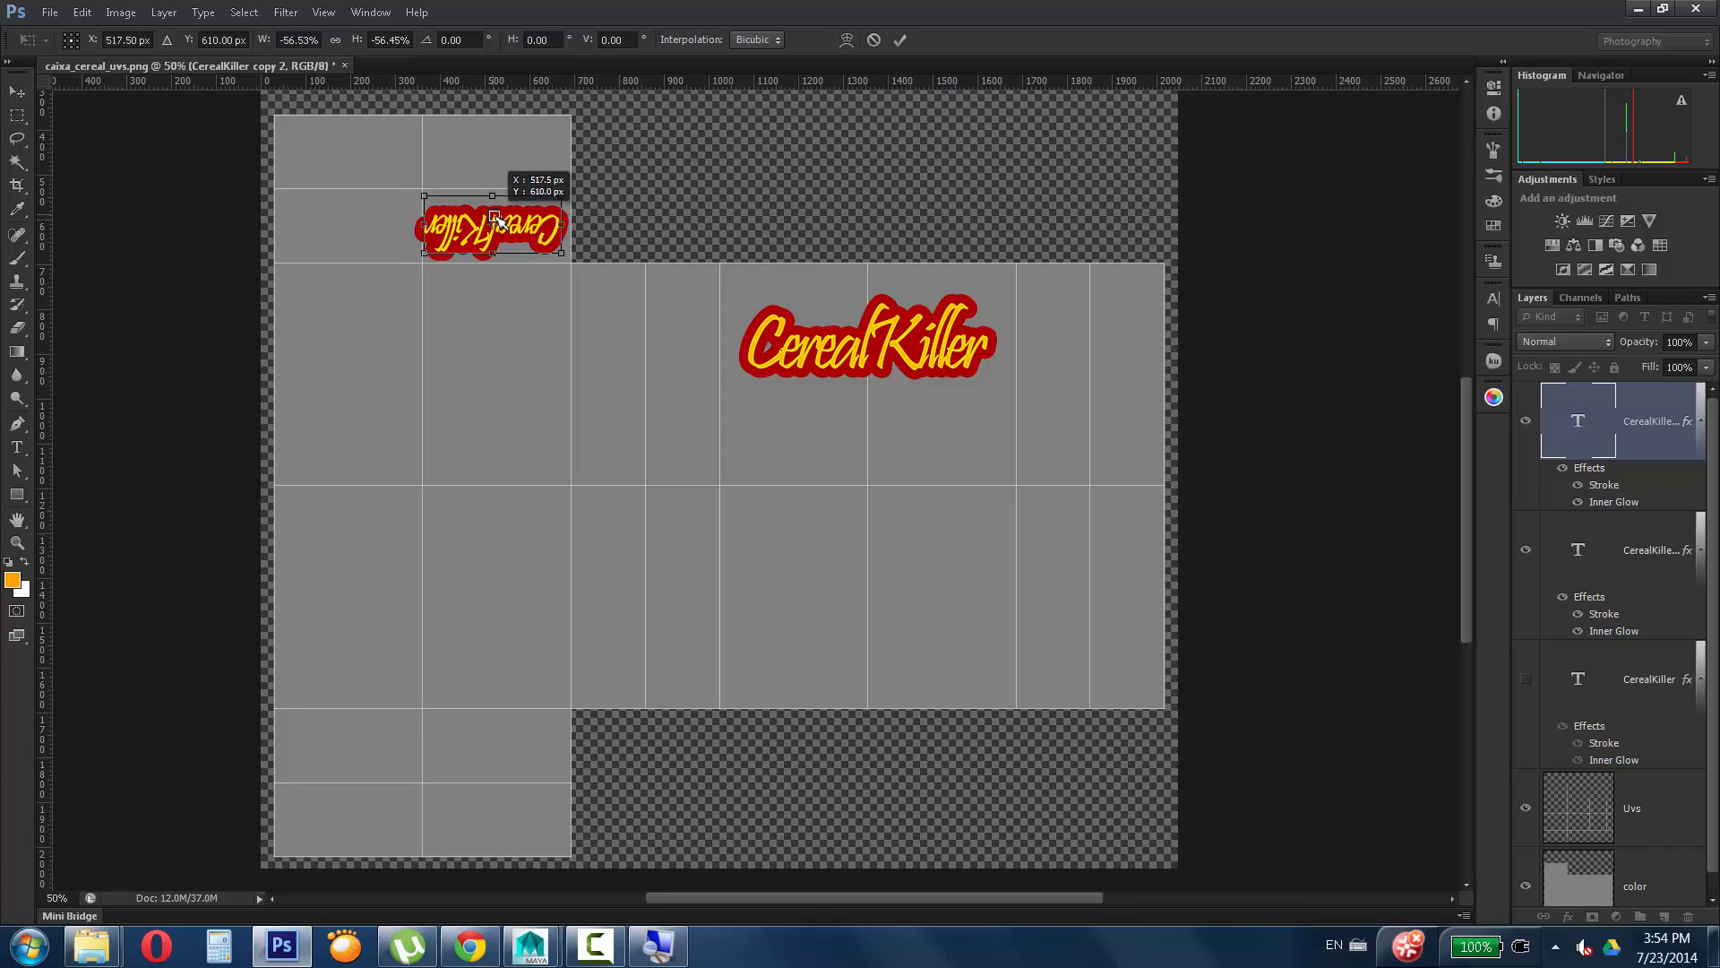
drag(518, 225, 523, 227)
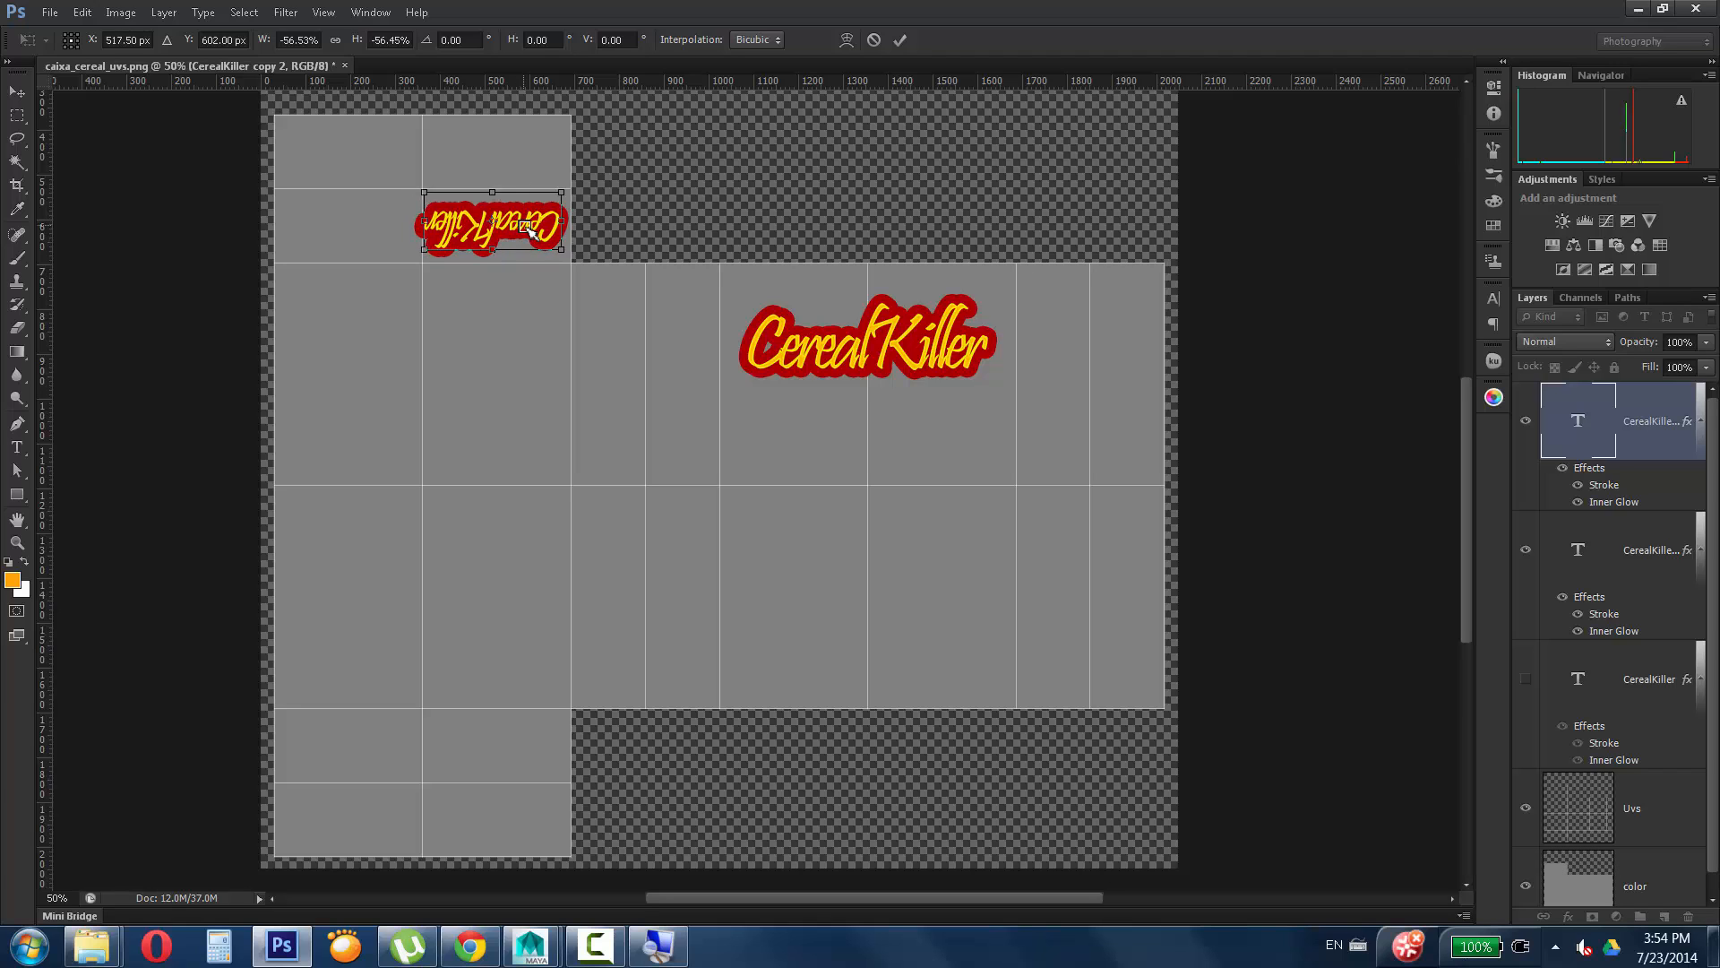
key(Return)
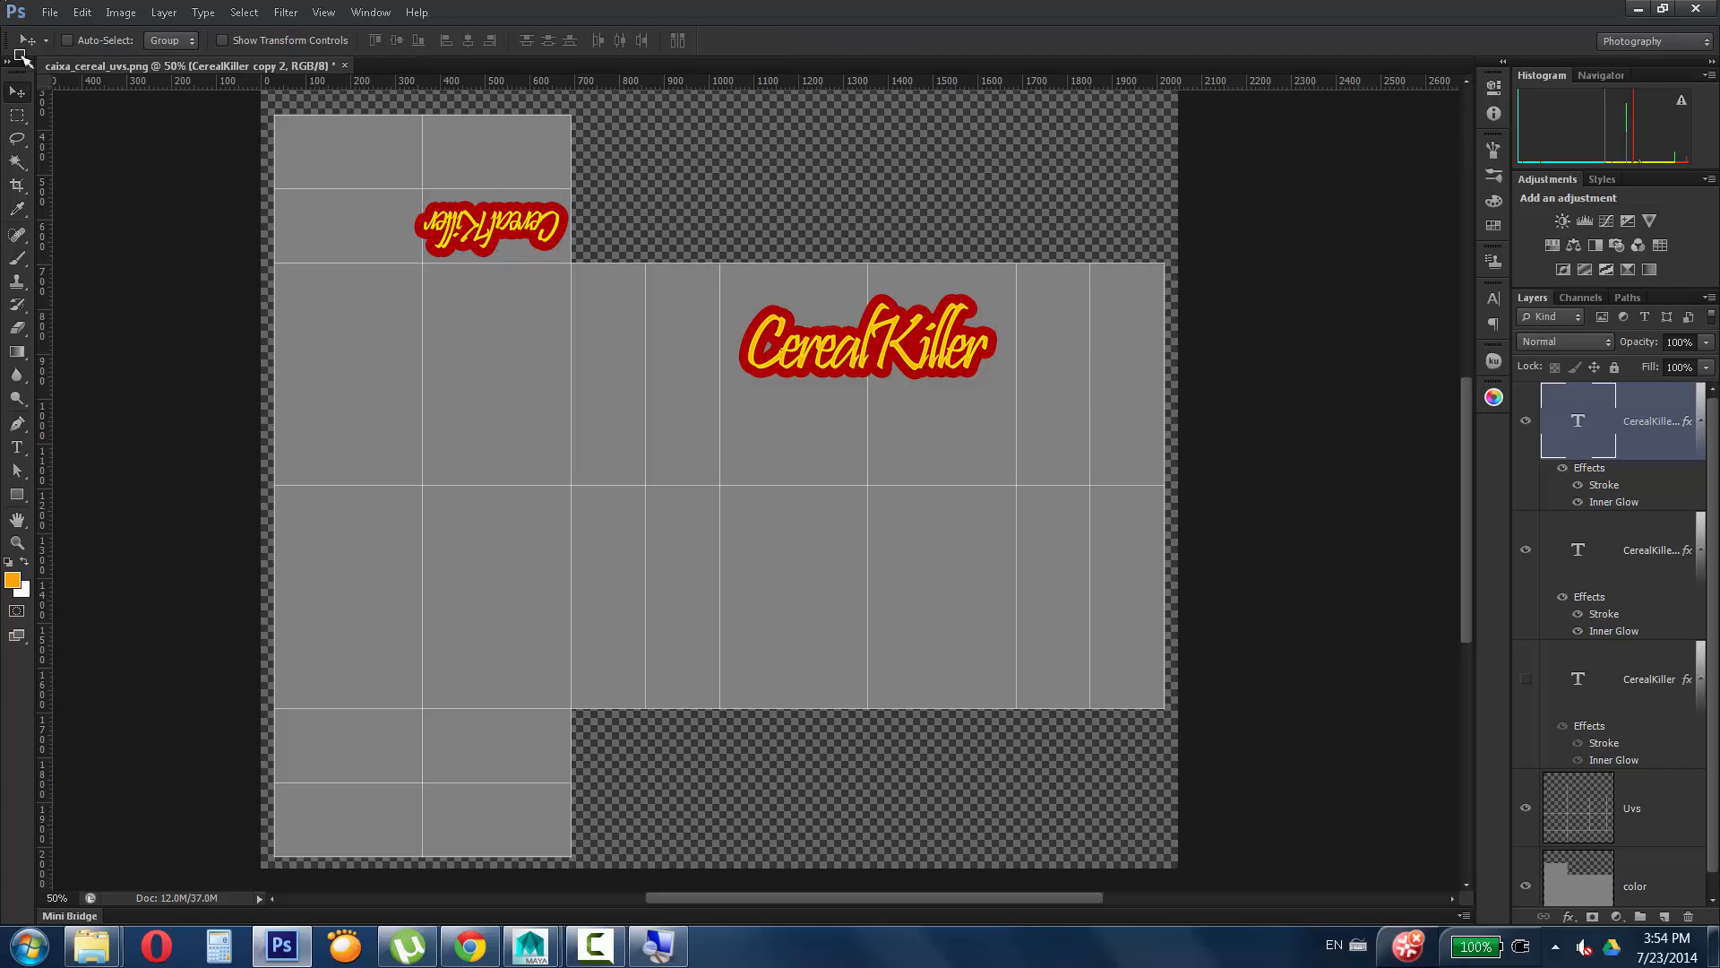
Open nutrition-facts.png from the IMAGENS_AULA folder.
click(52, 14)
click(80, 50)
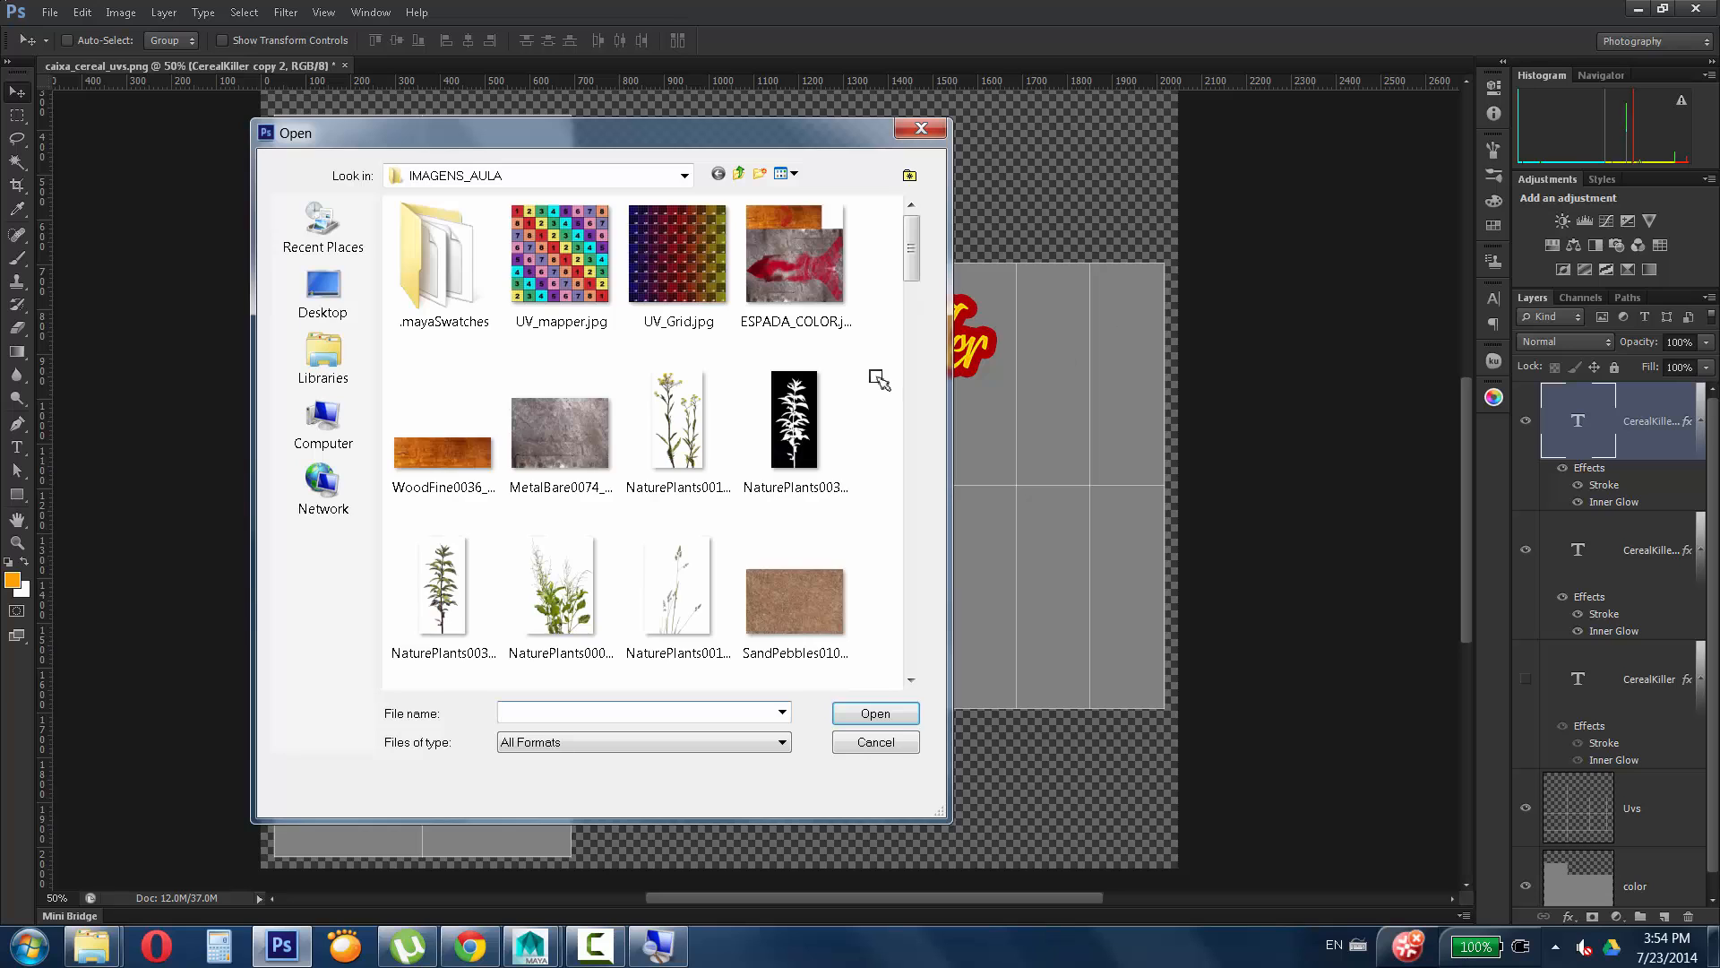
click(788, 403)
scroll(838, 395, down, 10)
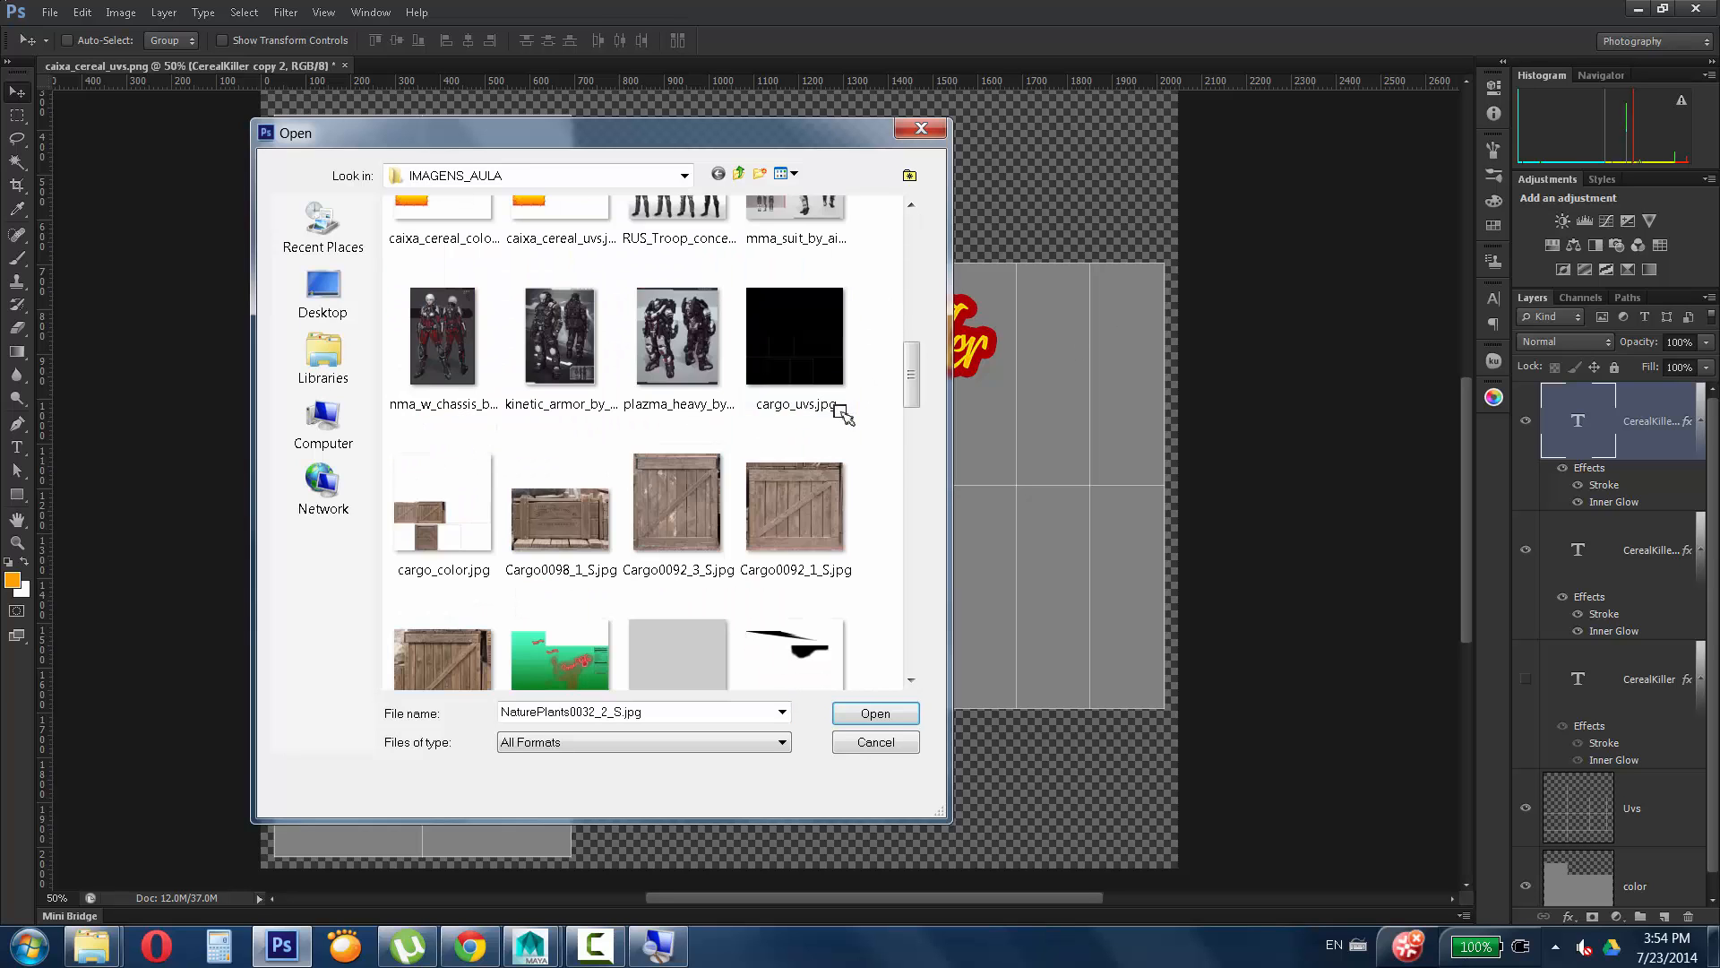
click(678, 339)
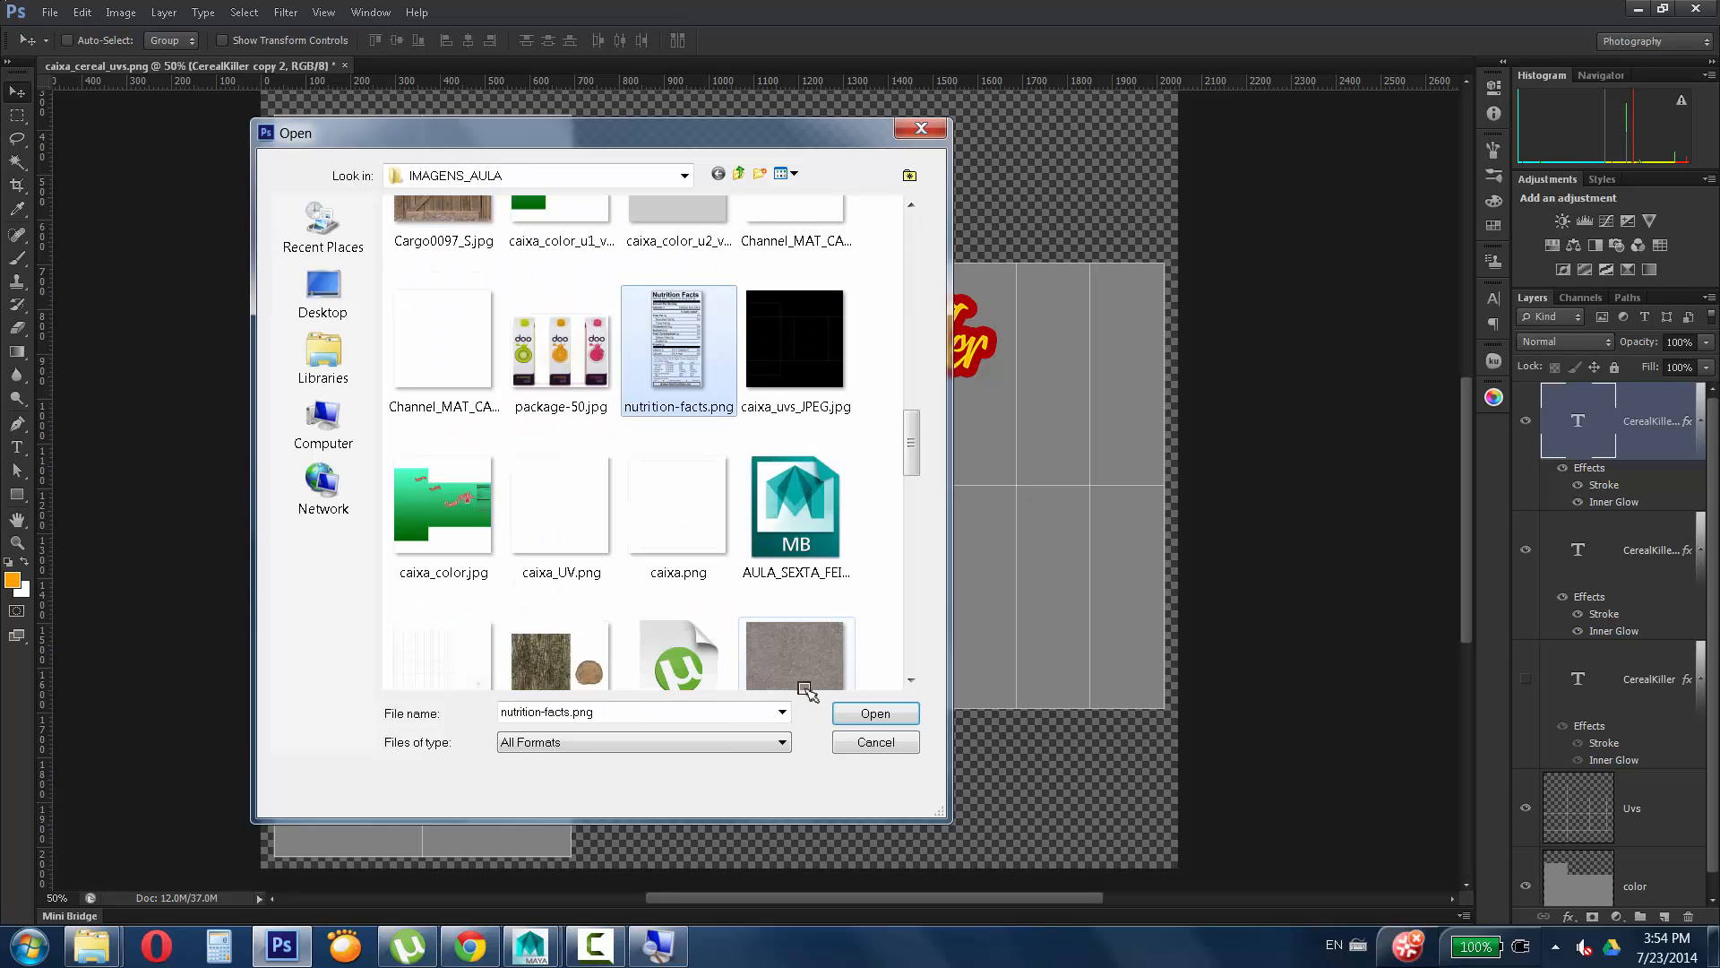
click(875, 713)
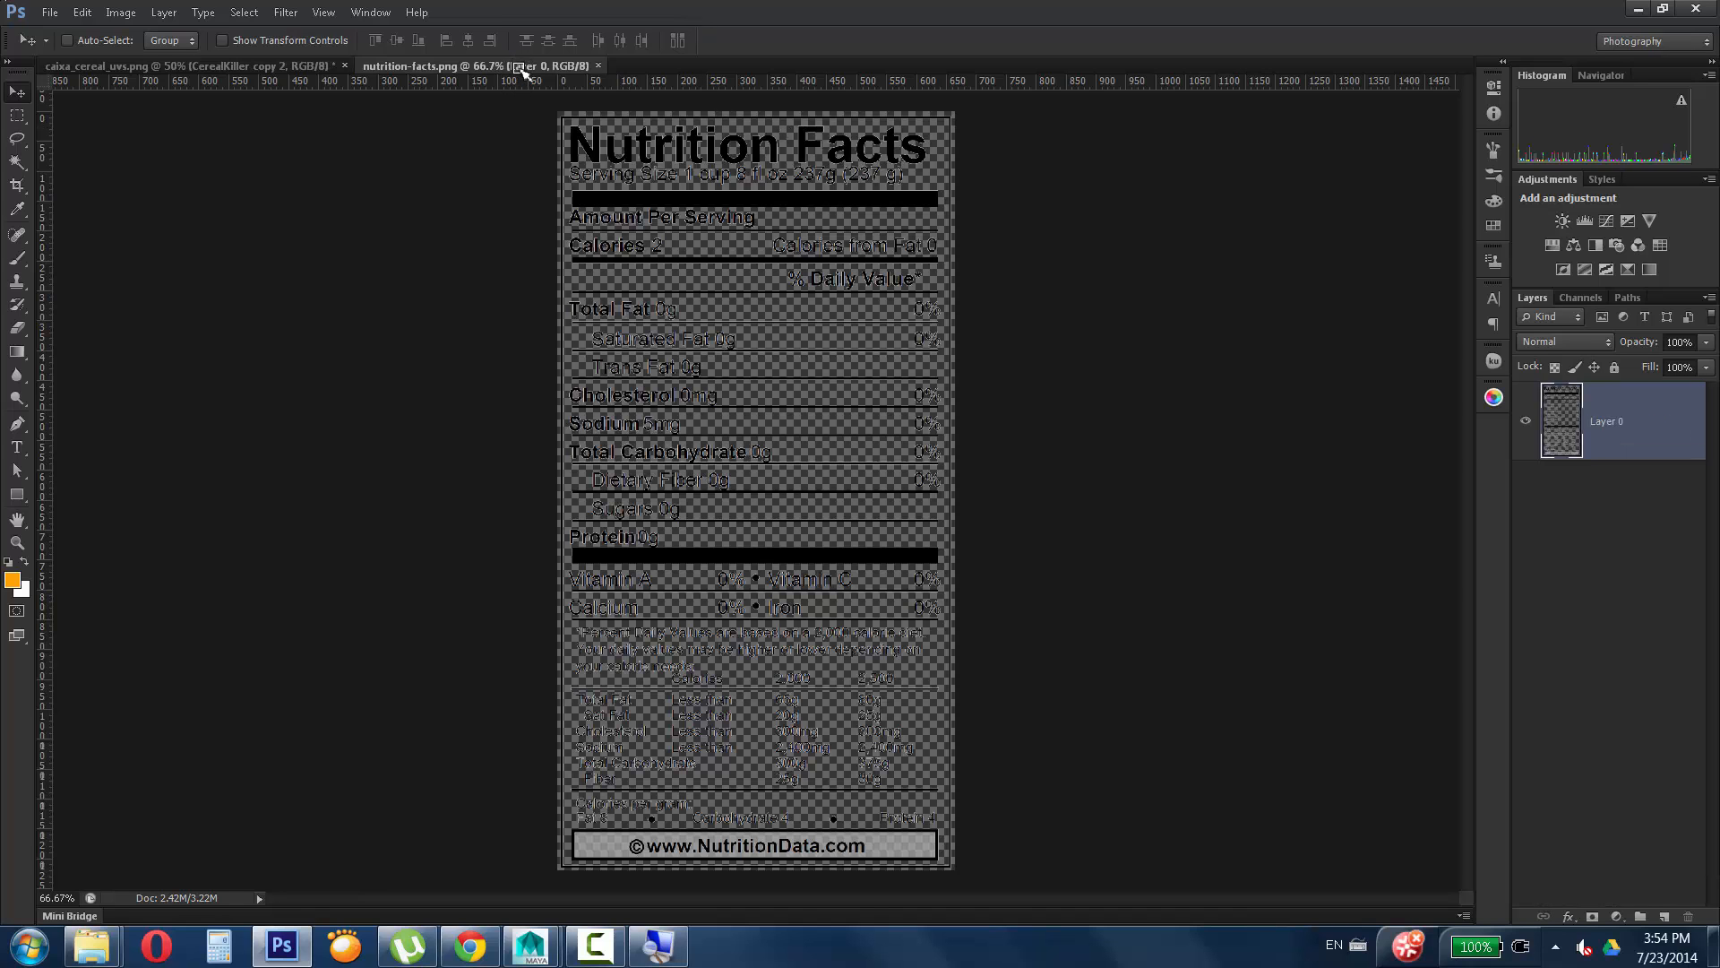
Copy the nutrition facts image into the cereal box layout as a new layer and close the source image.
drag(524, 71, 883, 159)
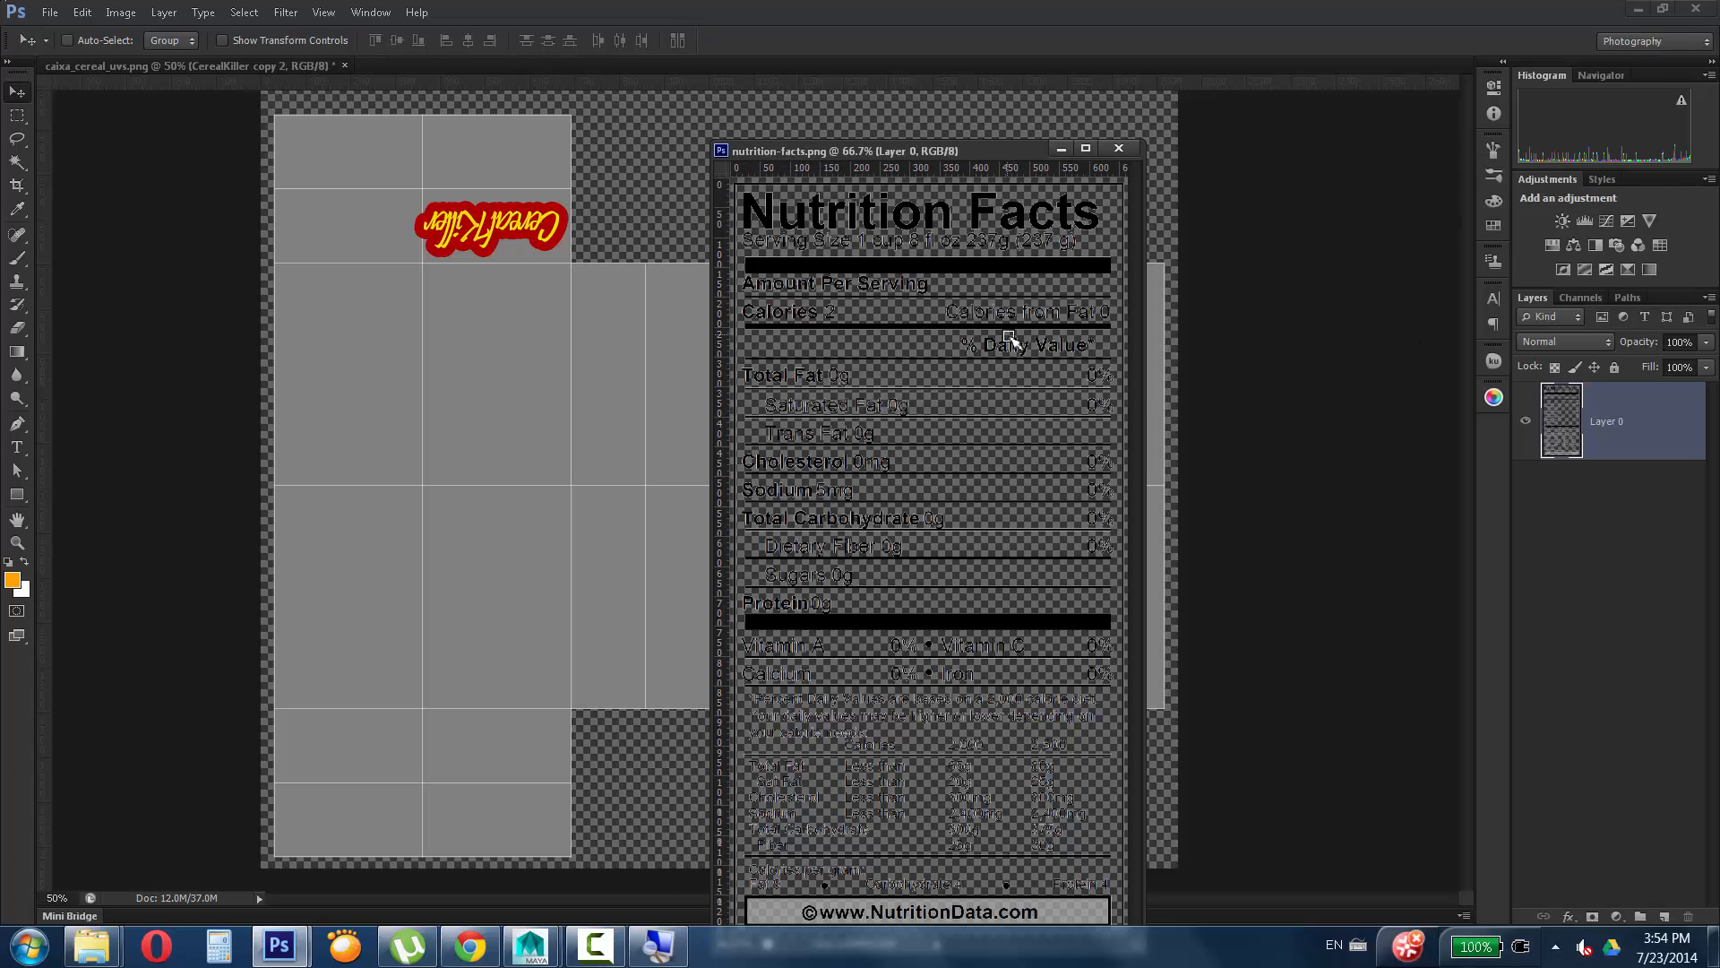
drag(1010, 339, 826, 354)
click(1129, 152)
Scale the nutrition facts label down to the side panel's width and position it on the narrow panel right of the front title.
key(ctrl+t)
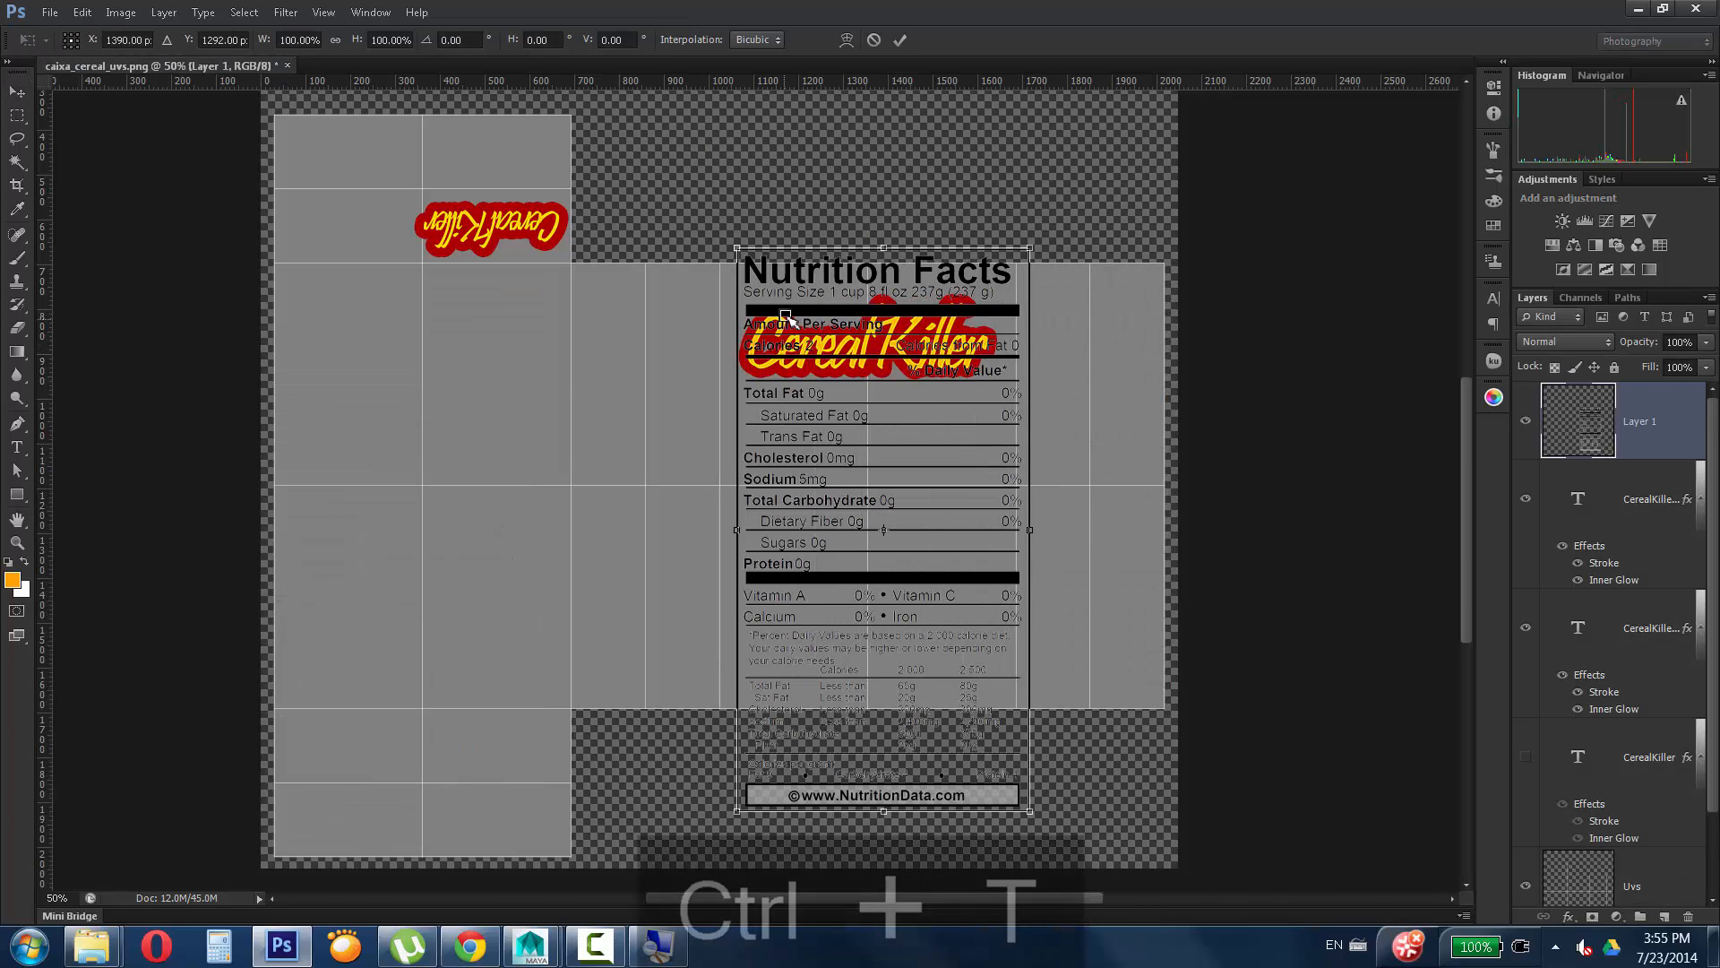
drag(740, 252, 815, 581)
key(Return)
drag(977, 569, 1087, 333)
key(Left)
key(Left)
key(Left)
key(Left)
key(Left)
key(Left)
key(Left)
key(Left)
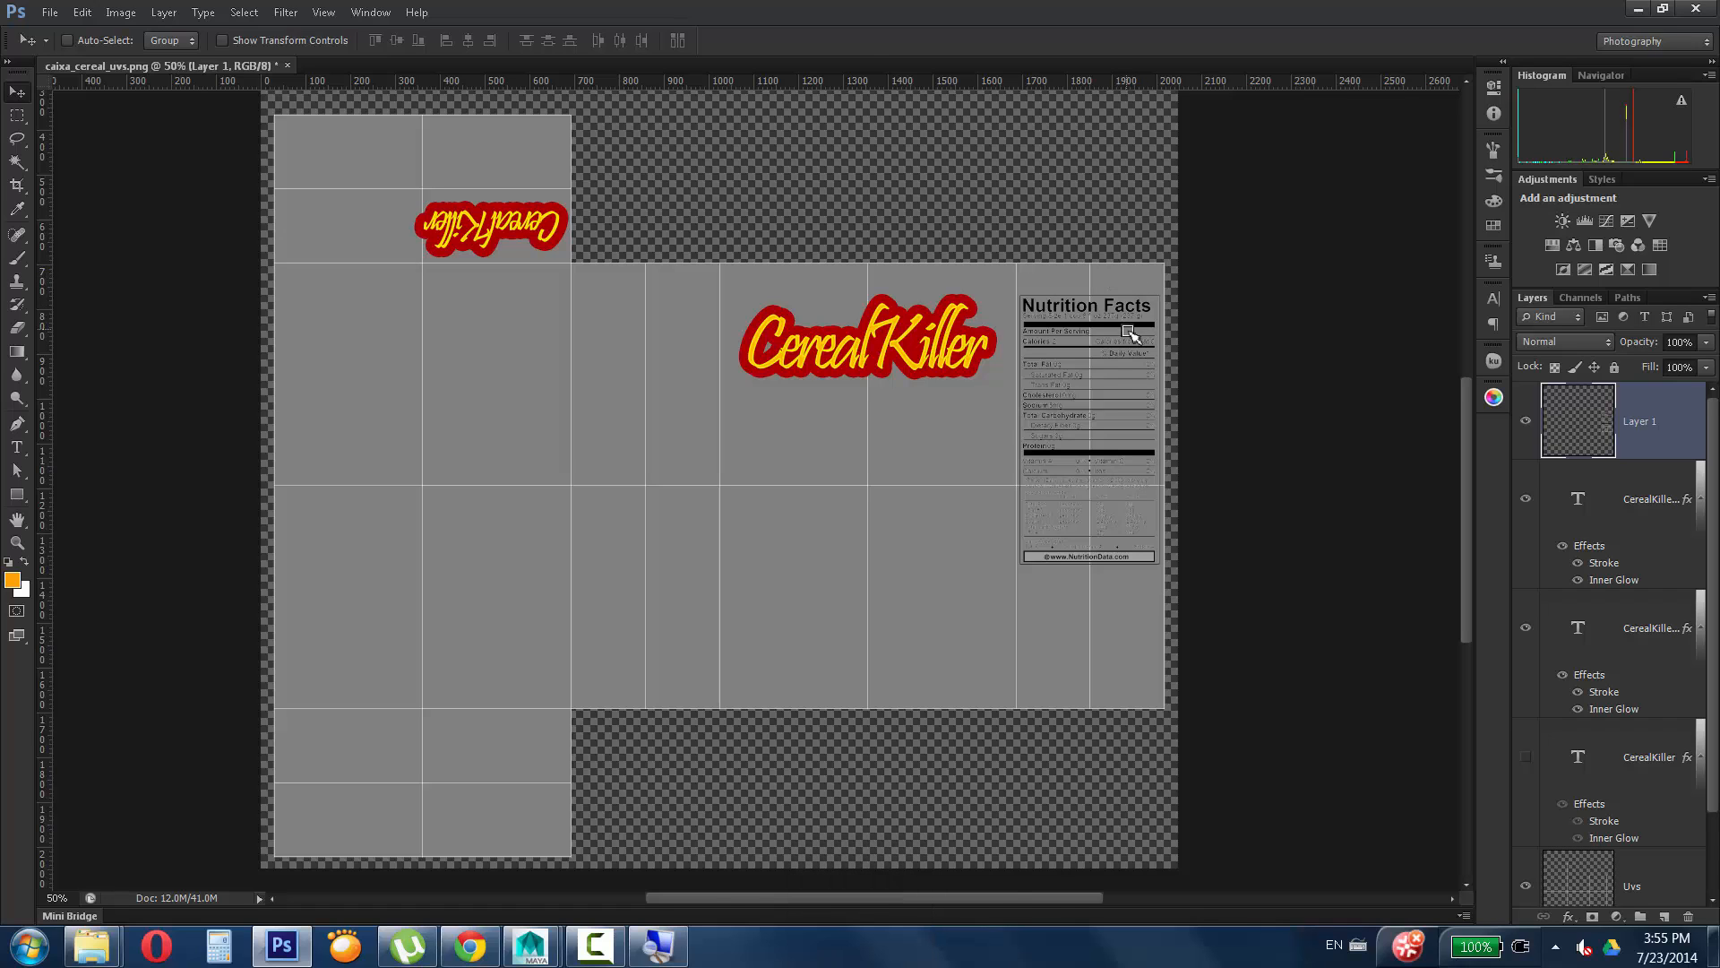
Shrink the nutrition facts label slightly, centre it on the side panel's dividing line and lower it to leave room for a title.
key(ctrl+t)
drag(1023, 564, 1029, 547)
double_click(1102, 354)
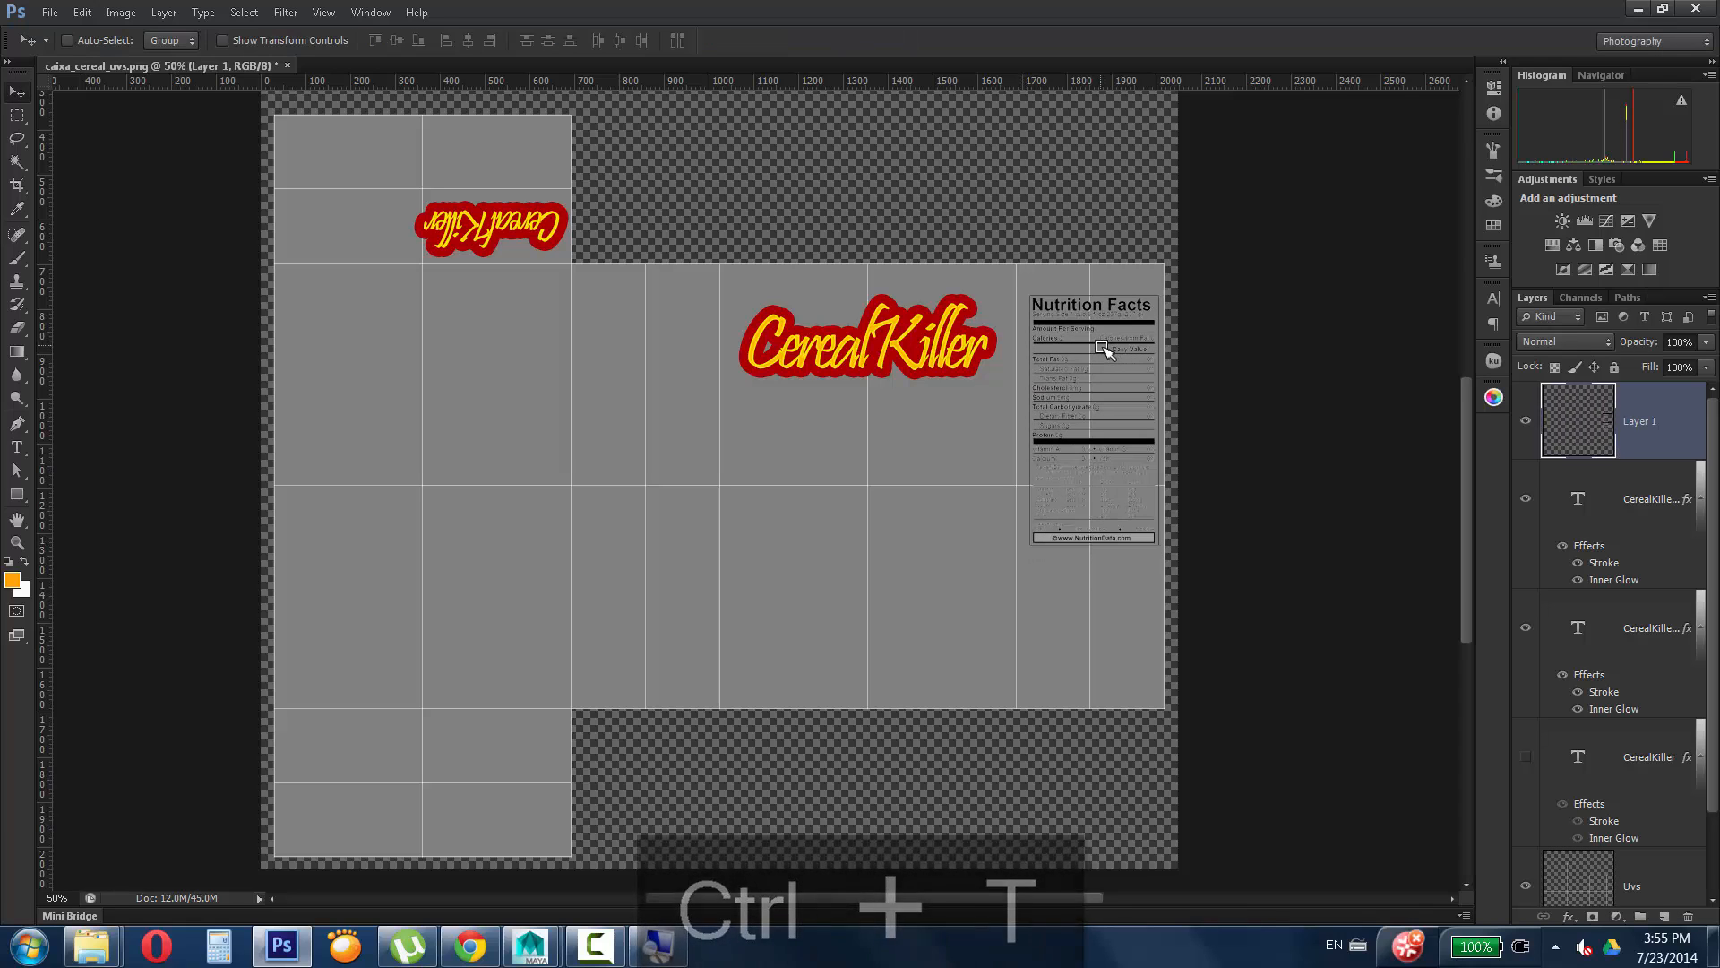
key(Left)
key(Left)
key(Left)
key(Left)
key(Left)
key(Left)
key(Left)
key(Left)
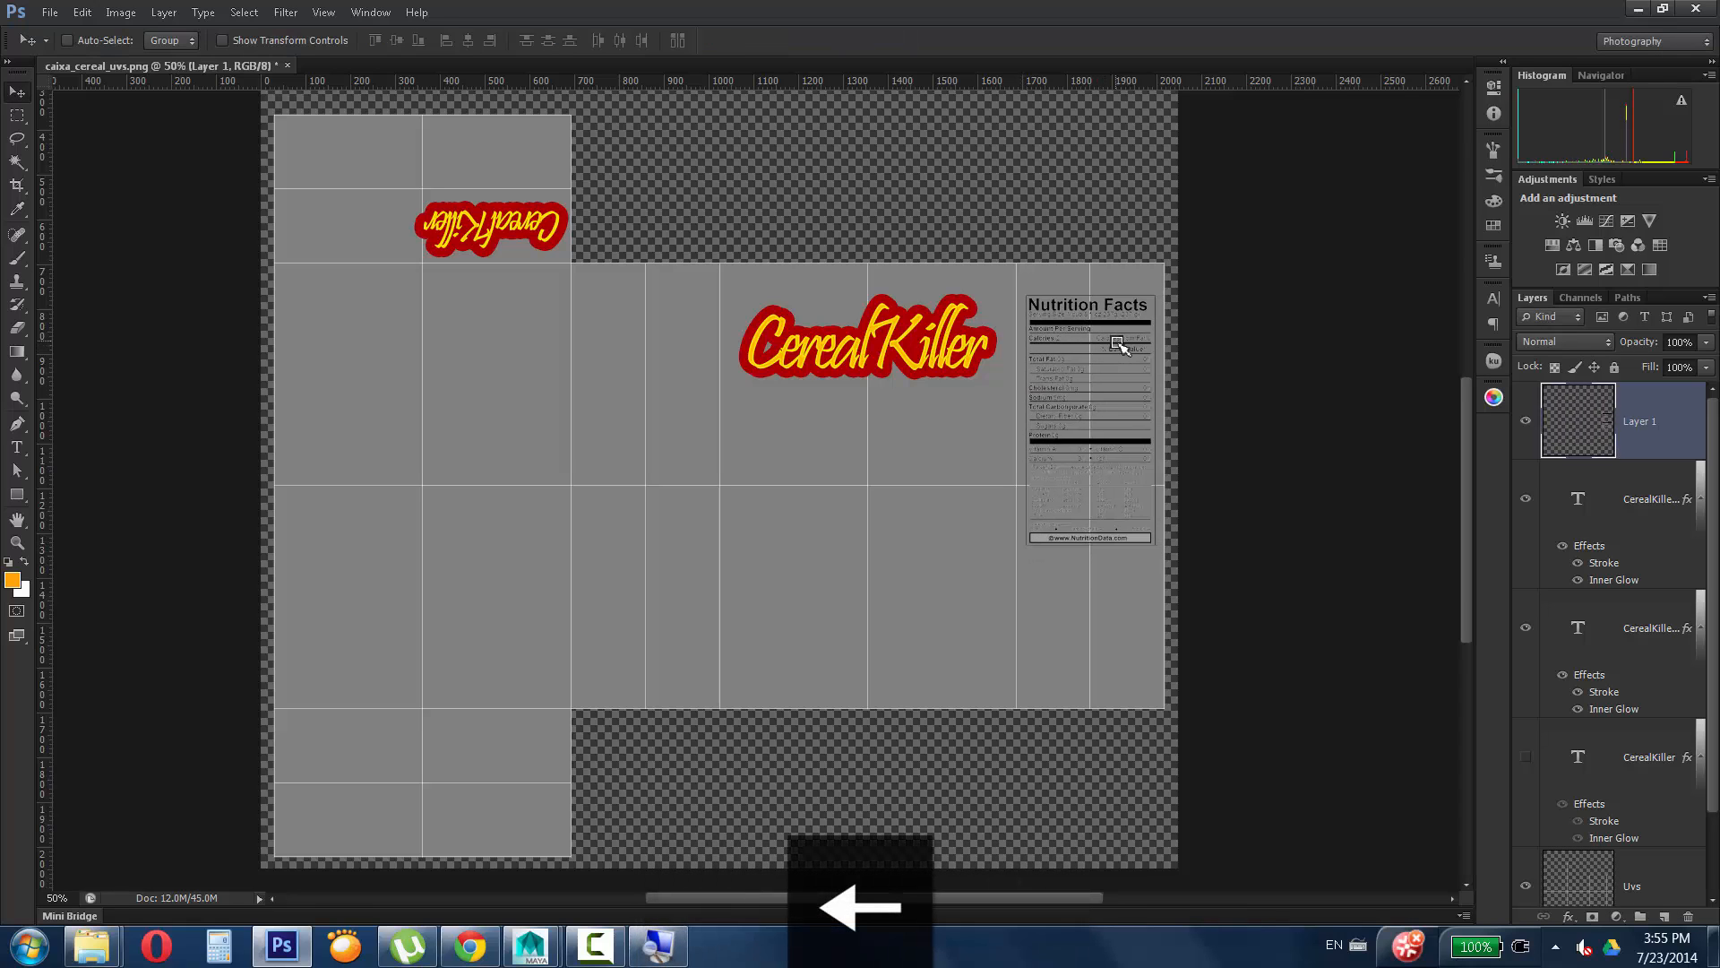
drag(1119, 345, 1119, 396)
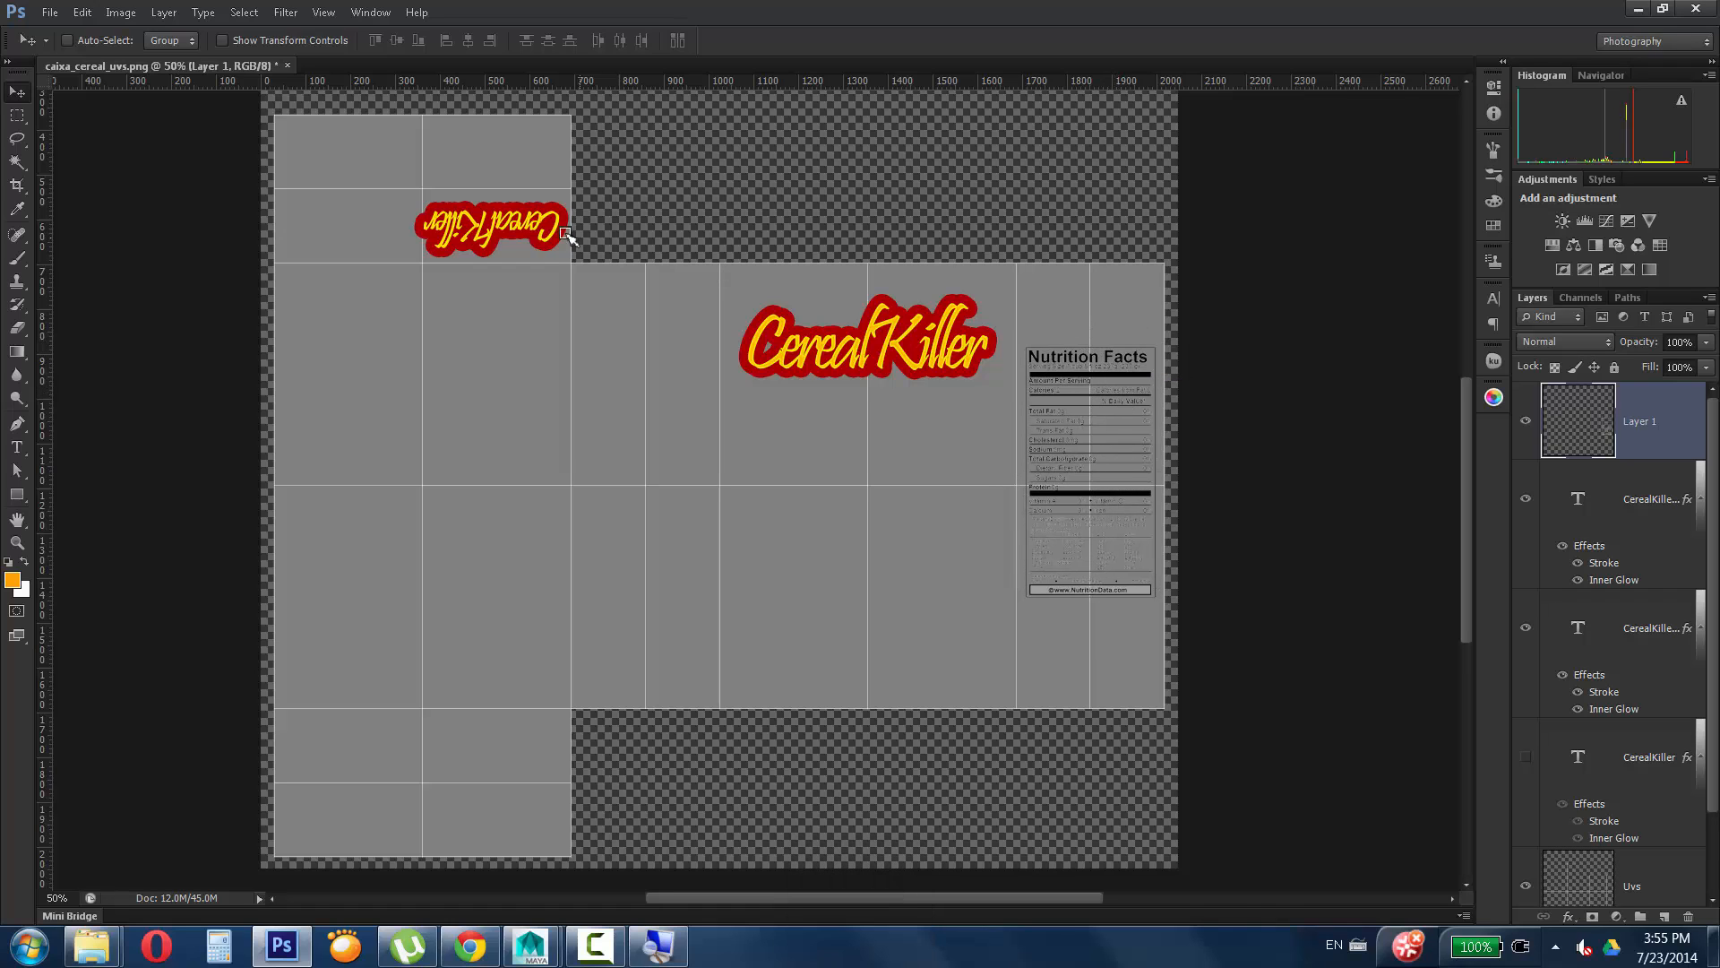
Duplicate the front CerealKiller title, scale the copy to about 47% and place it above the nutrition facts label.
drag(1645, 508, 1667, 916)
click(1656, 627)
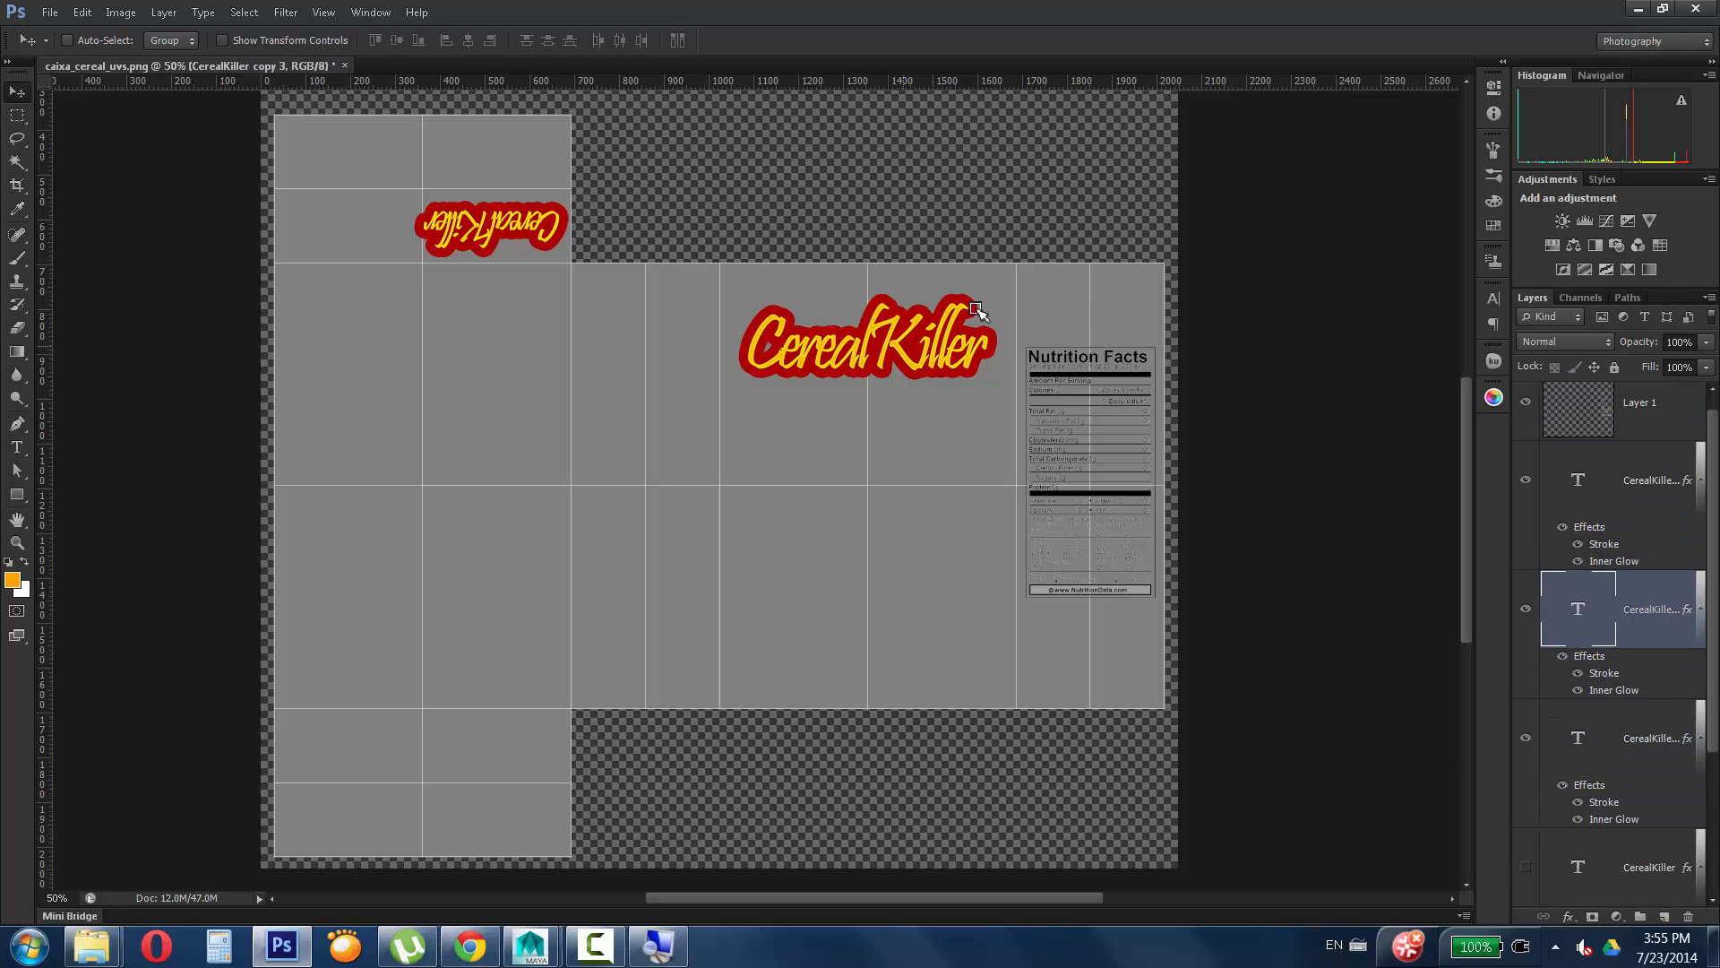
drag(902, 355, 1060, 281)
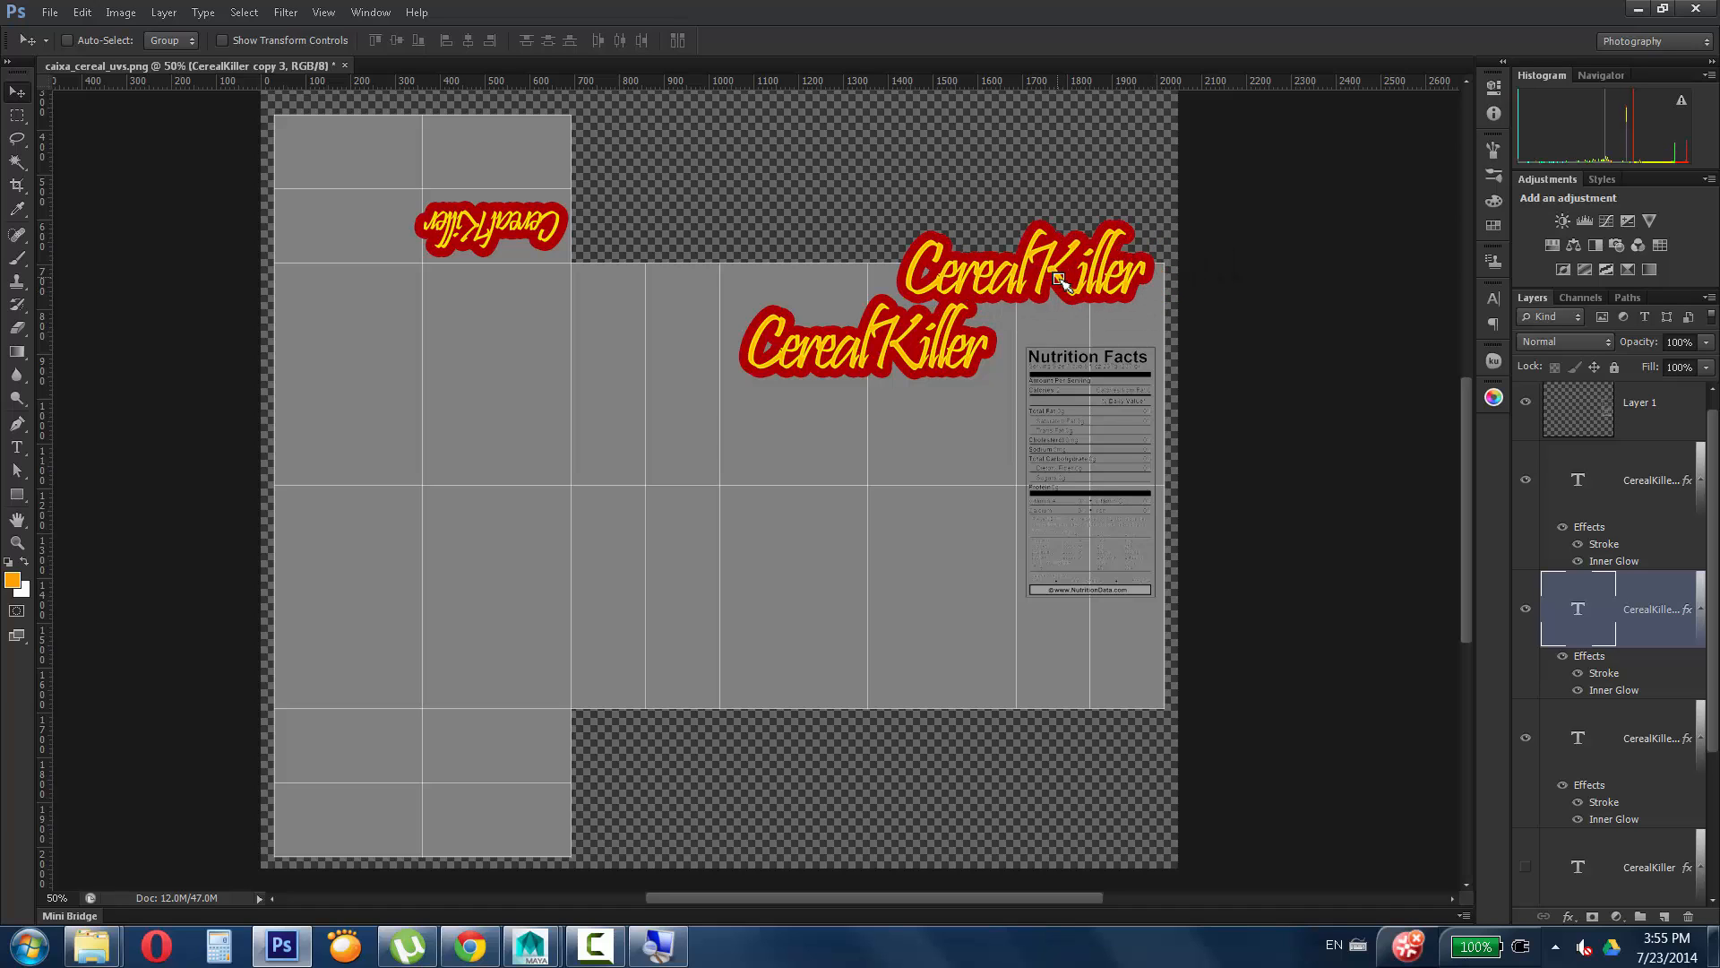
key(ctrl+t)
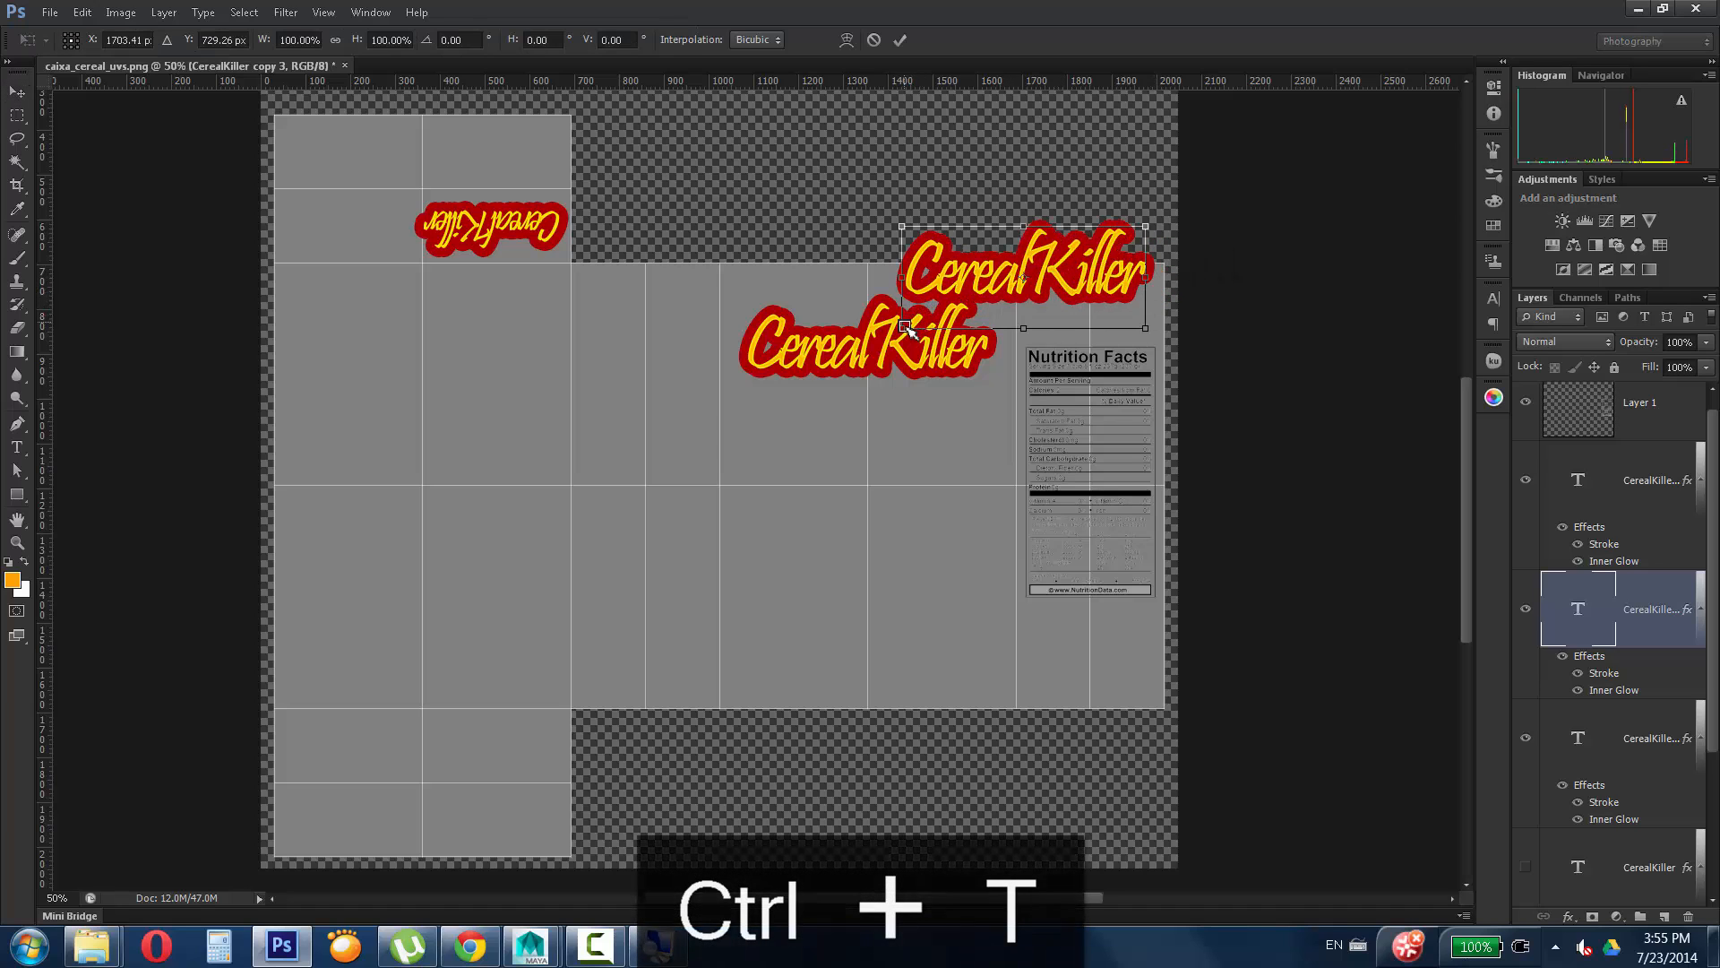
shift+drag(903, 329, 1009, 205)
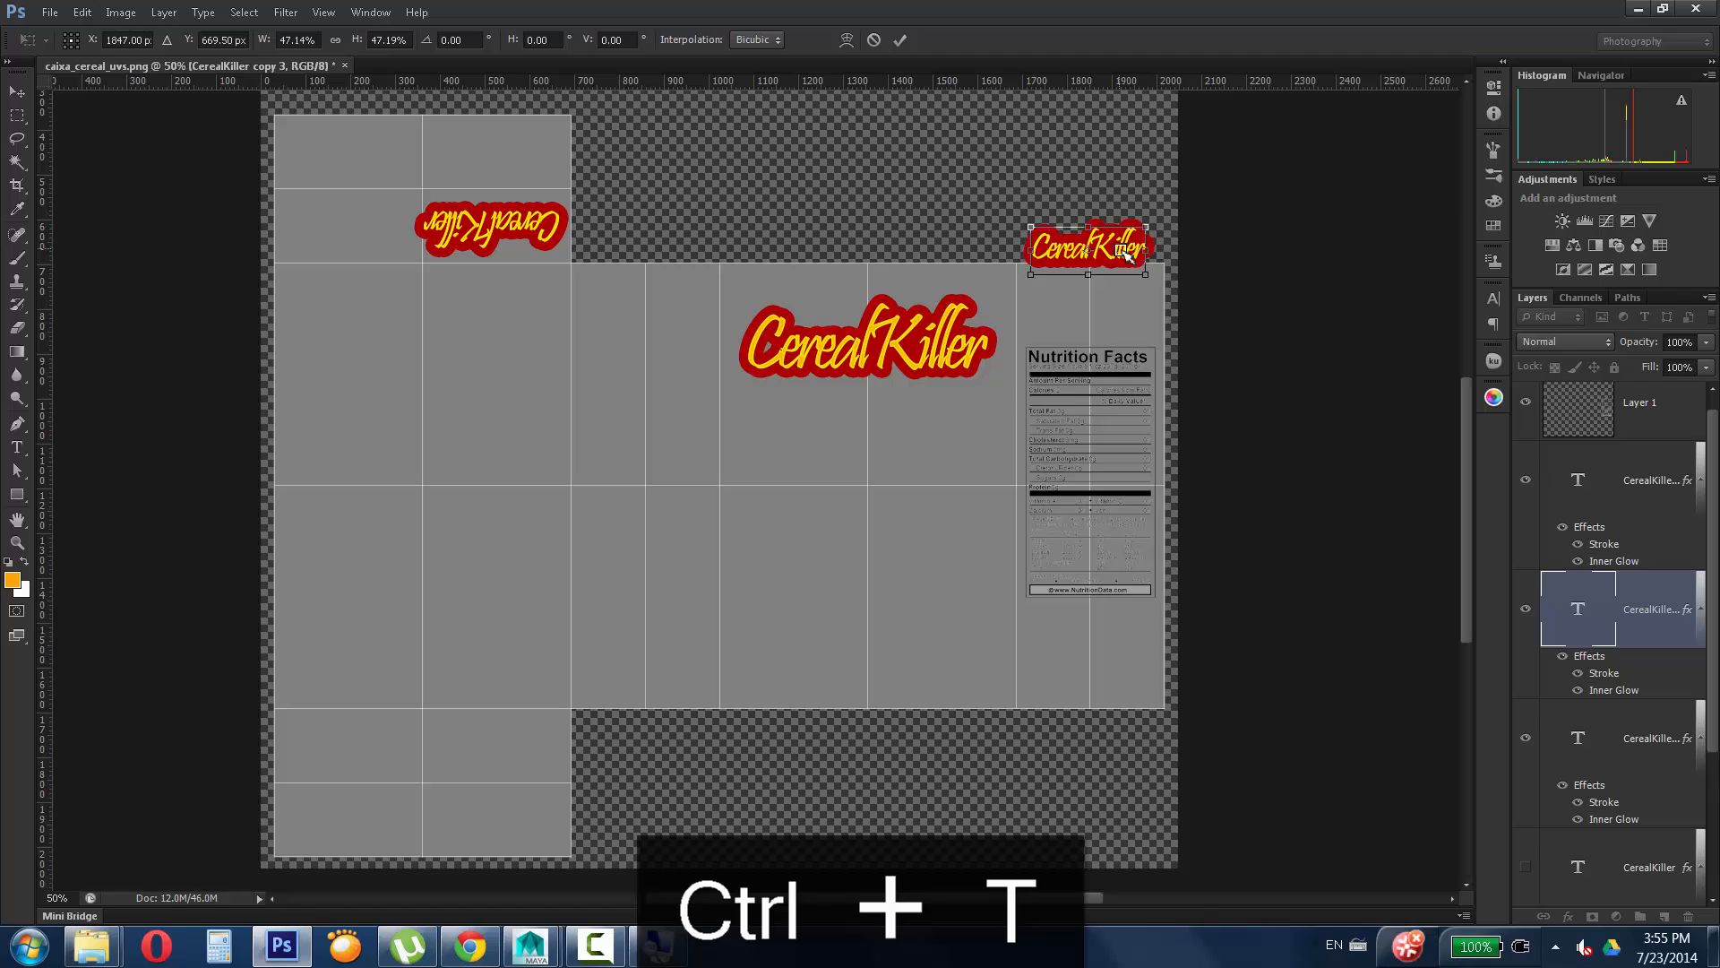
drag(1127, 254, 1128, 306)
key(Return)
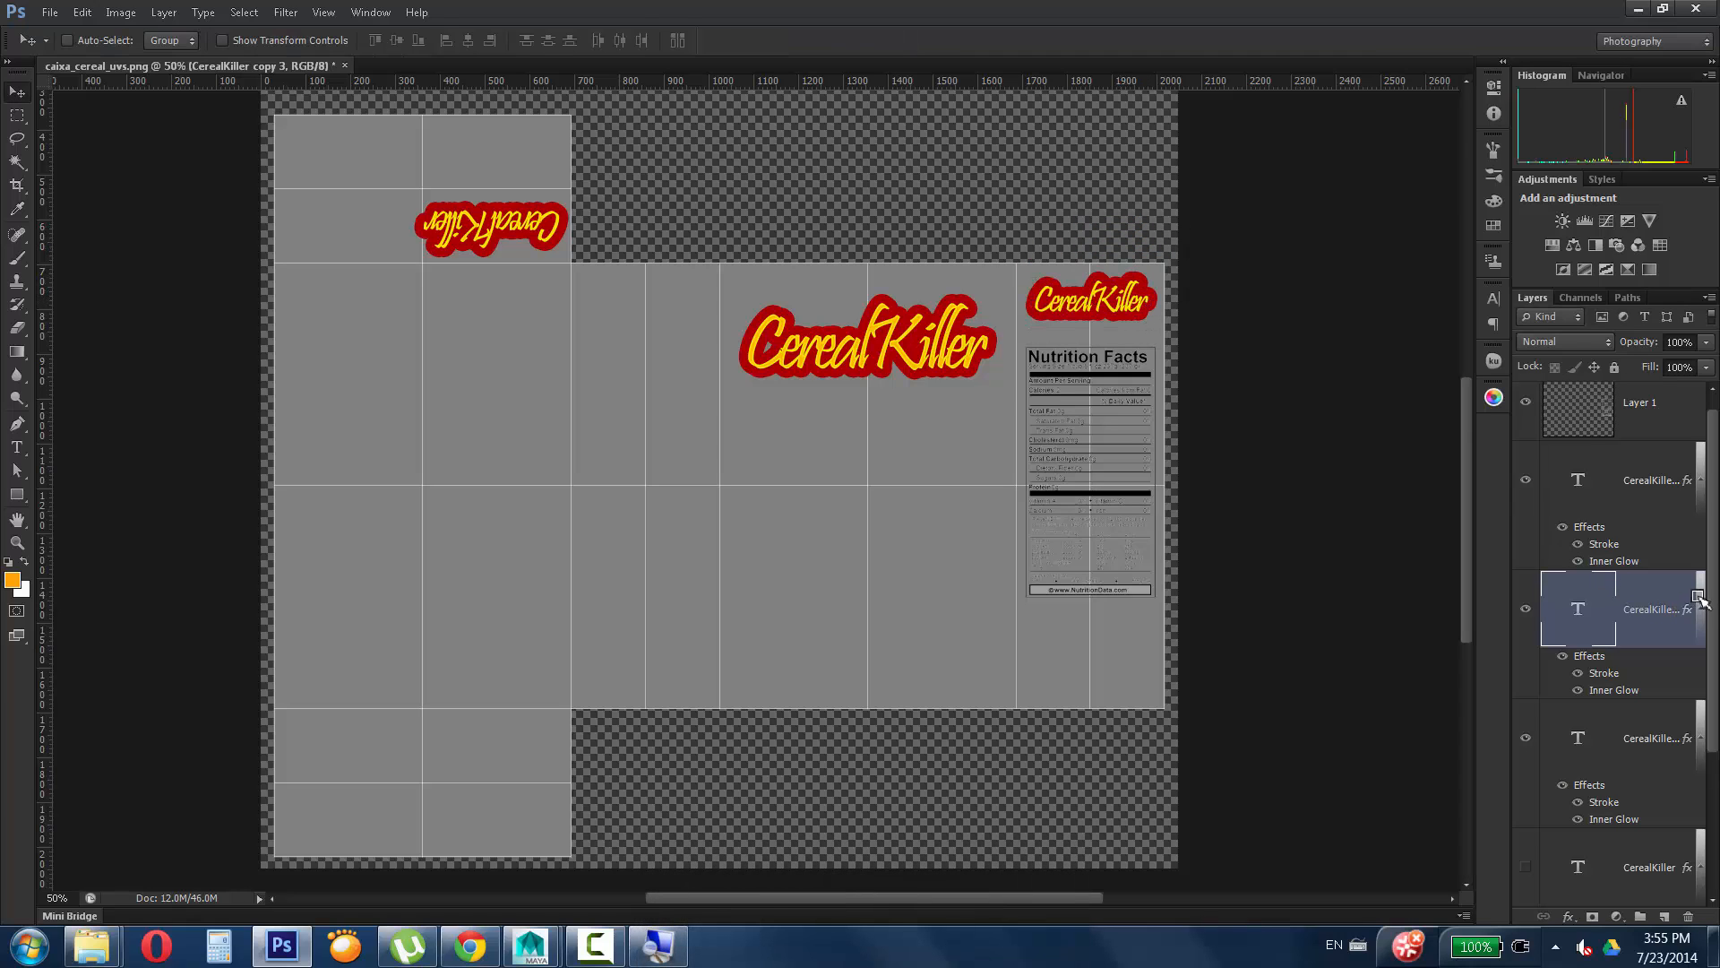
Reduce the stroke size of the small CerealKiller title above the nutrition facts label and apply the layer style.
double_click(1699, 599)
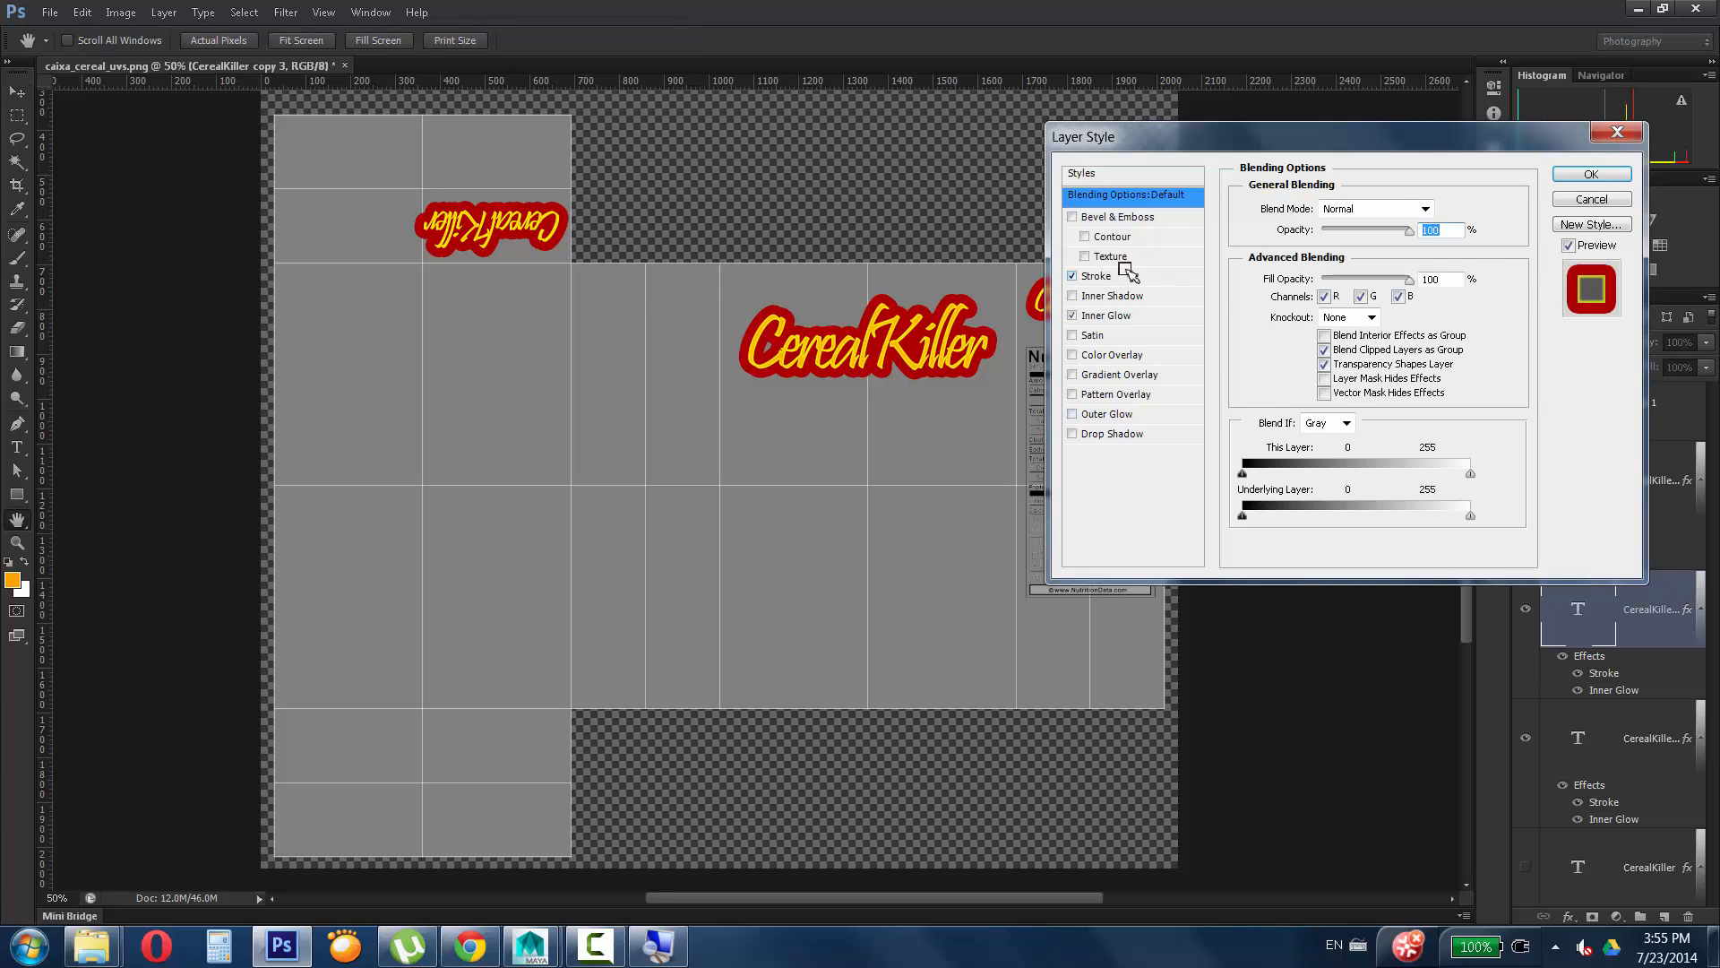
click(1120, 275)
drag(1205, 136, 1347, 187)
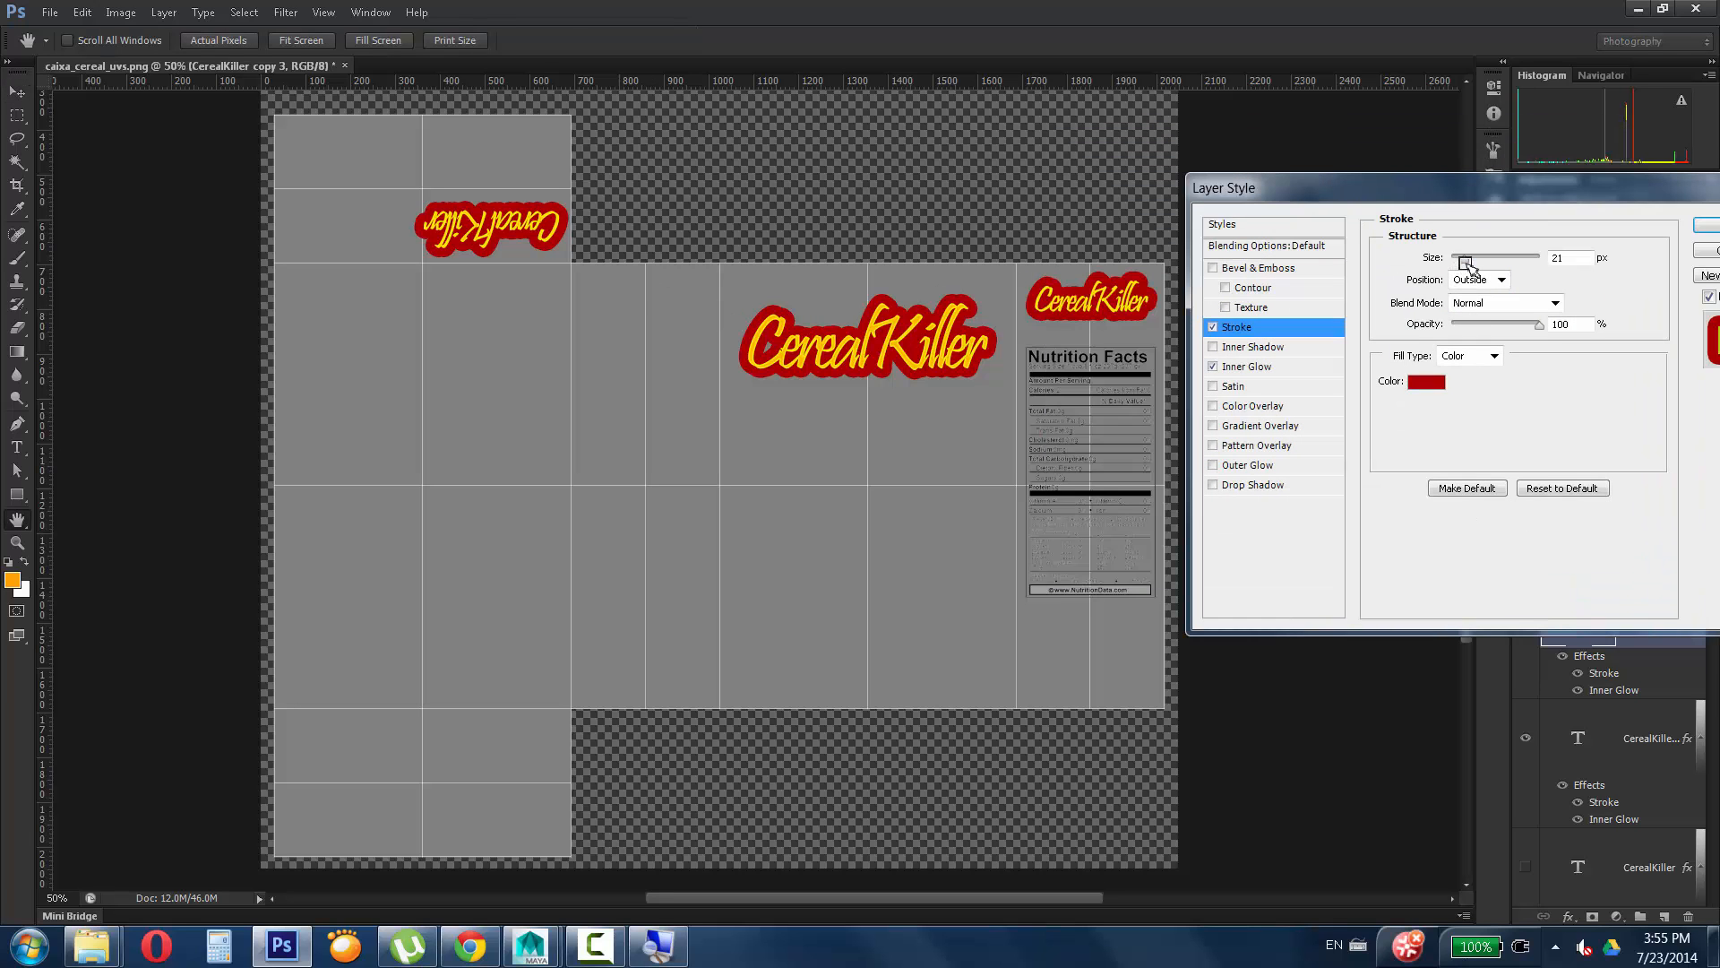
drag(1466, 262, 1460, 259)
drag(1298, 189, 1102, 179)
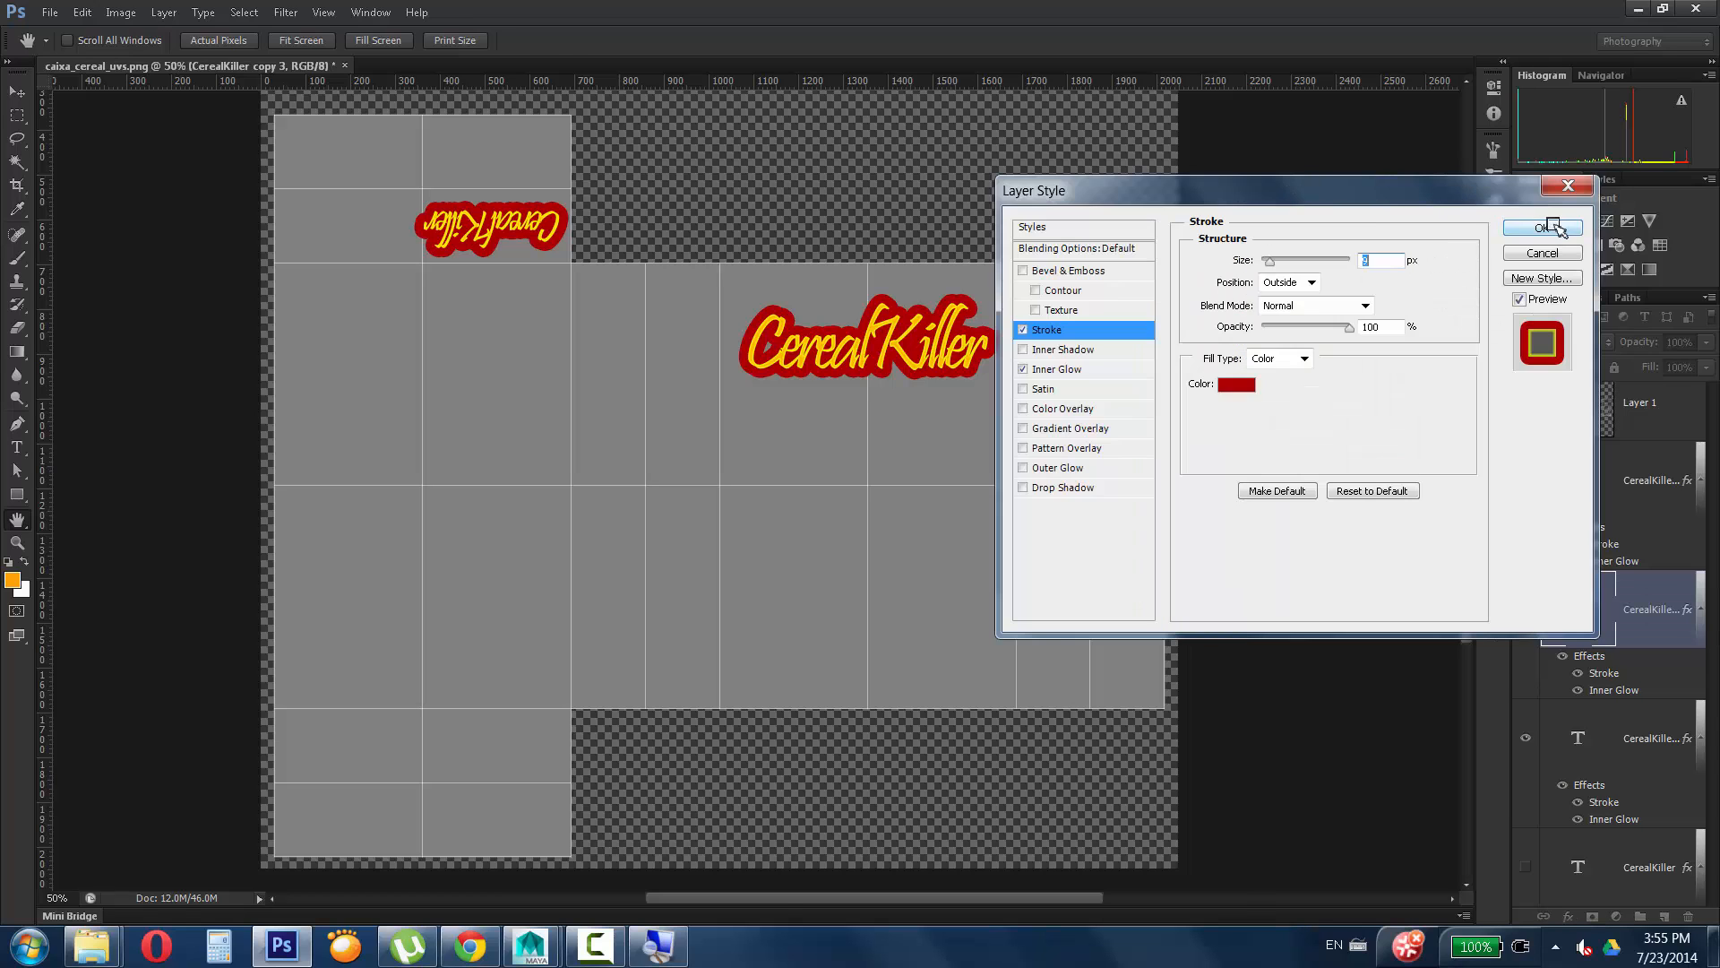
click(1551, 223)
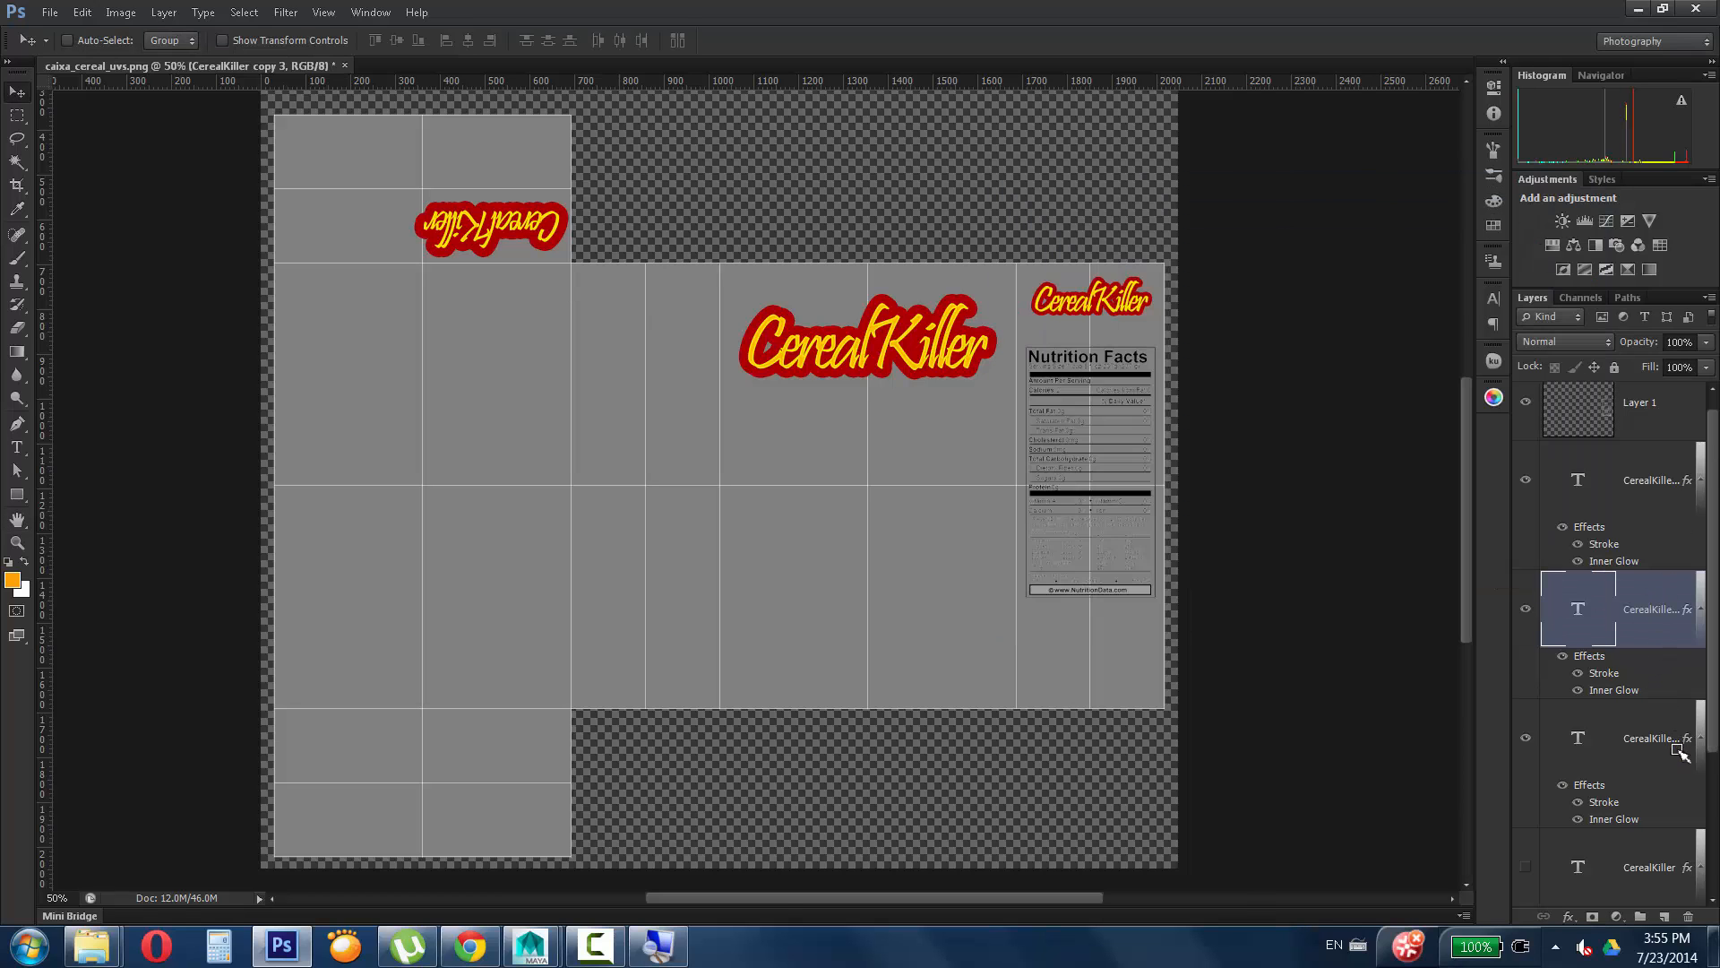
Identify the upside-down flap title's layer by toggling layer visibility and set its stroke size to 10 px.
click(1636, 745)
click(1526, 740)
click(1525, 740)
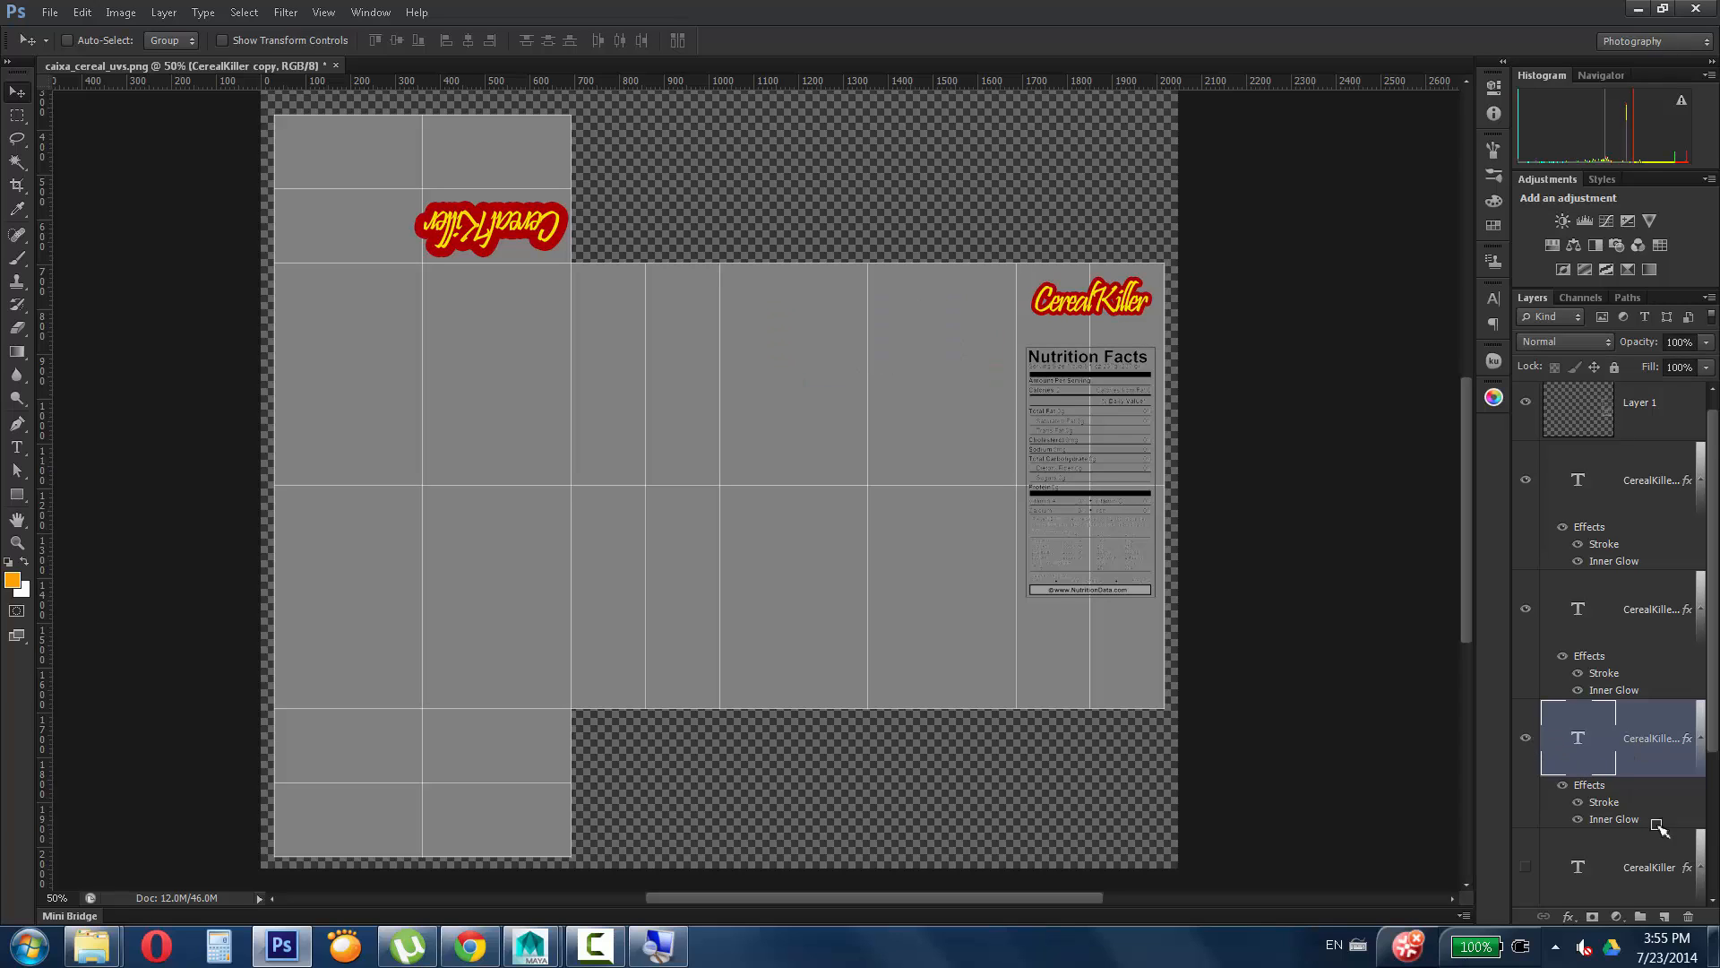
click(1671, 859)
click(1640, 560)
click(1631, 430)
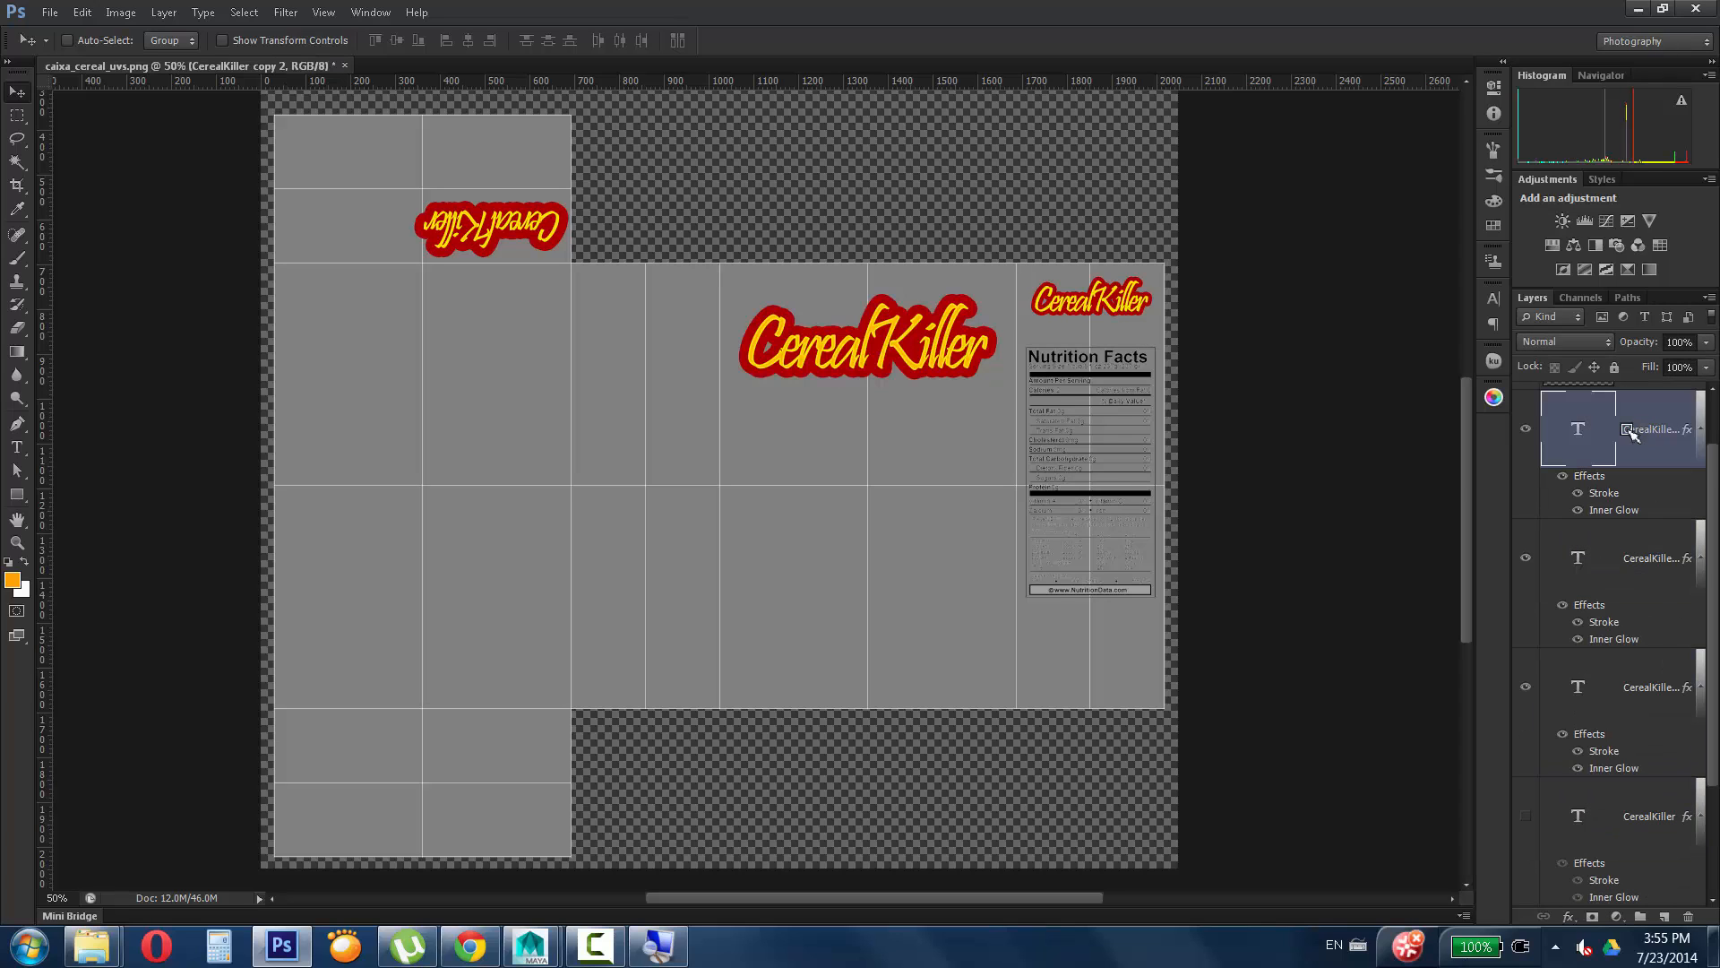
click(1526, 431)
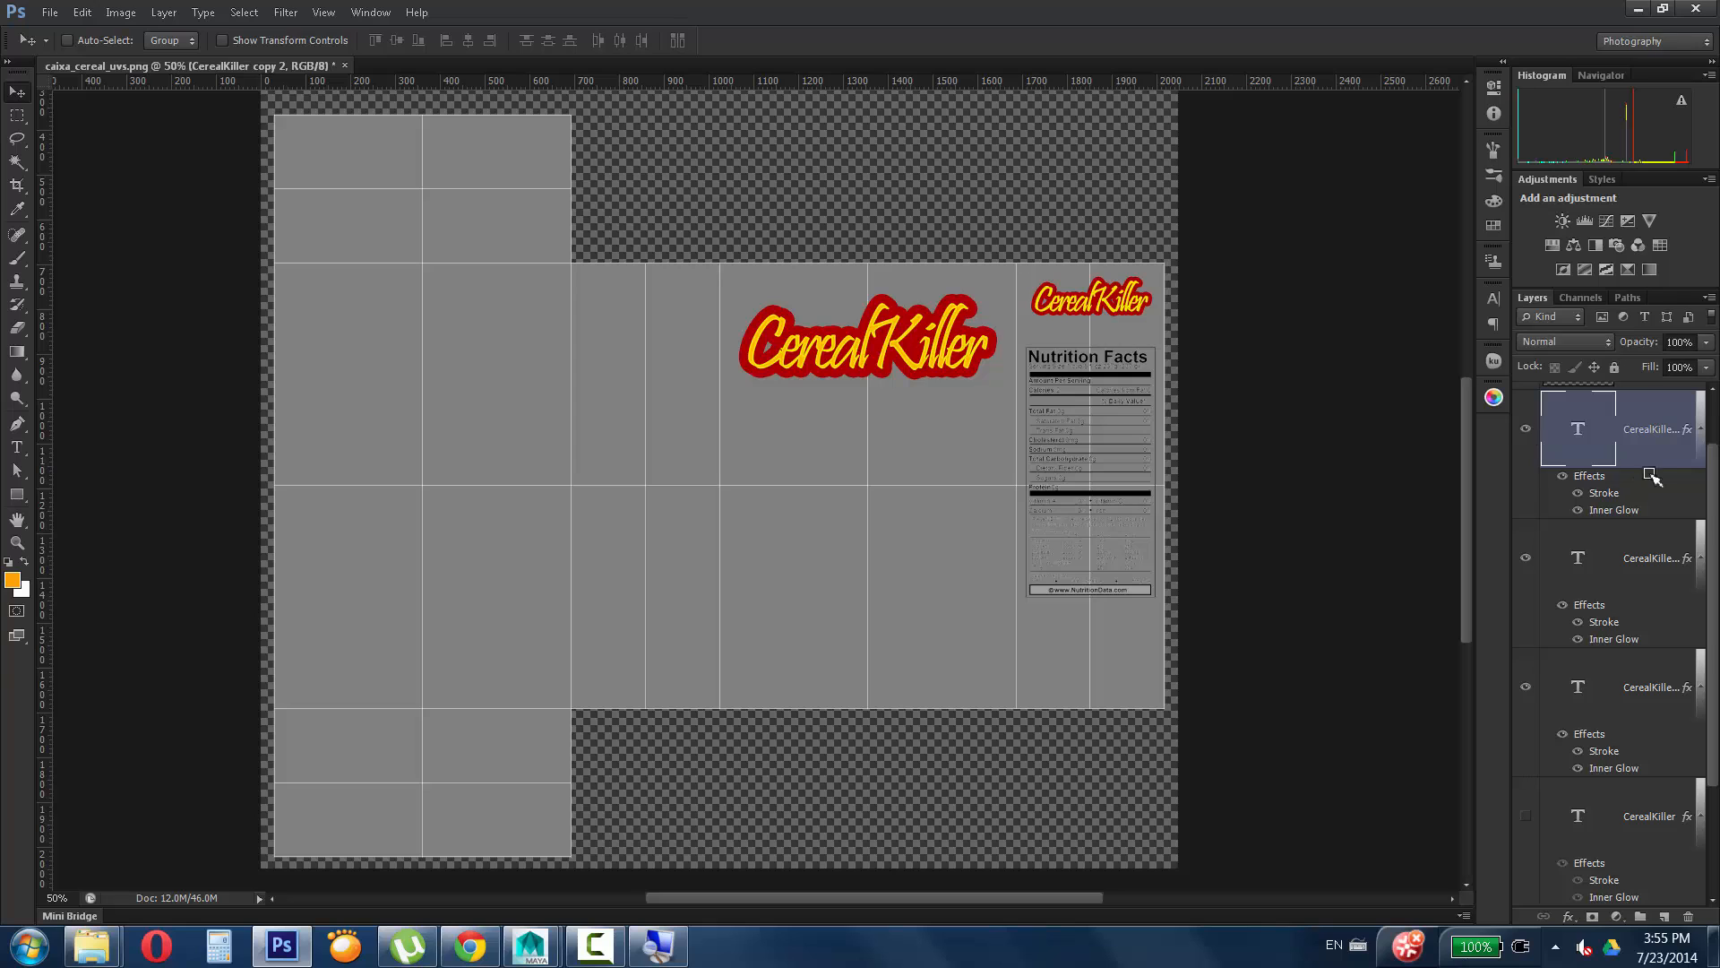
click(1526, 431)
double_click(1658, 457)
click(1062, 330)
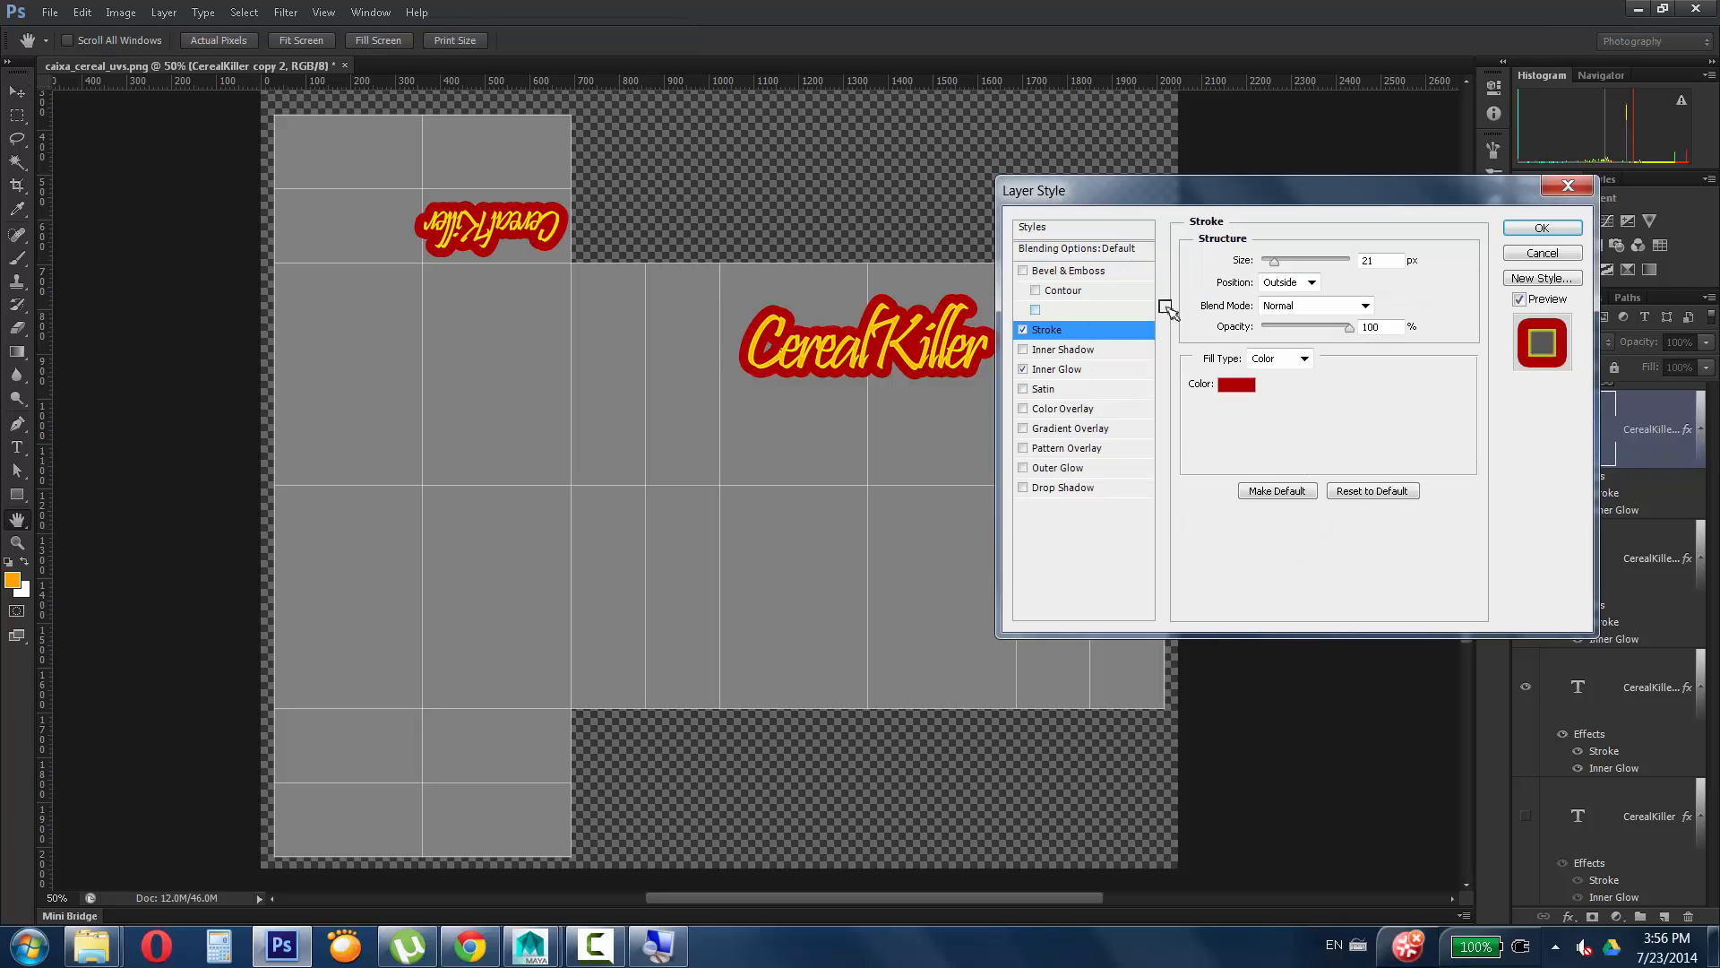
drag(1279, 267, 1271, 267)
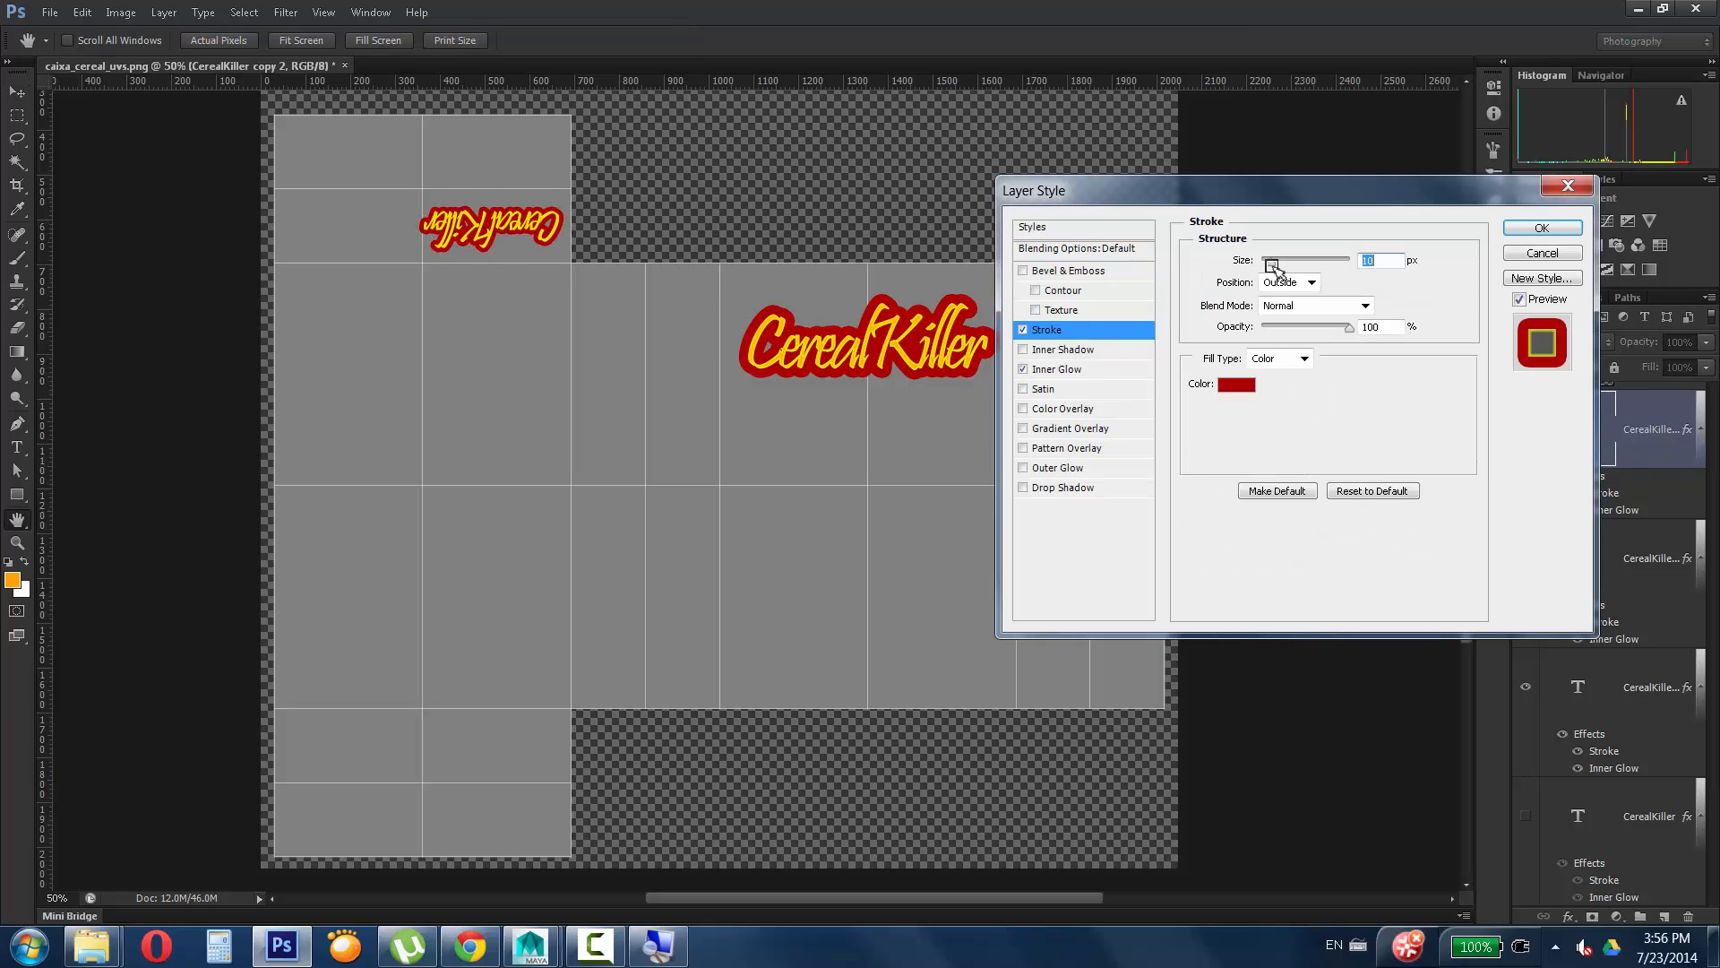
click(1542, 228)
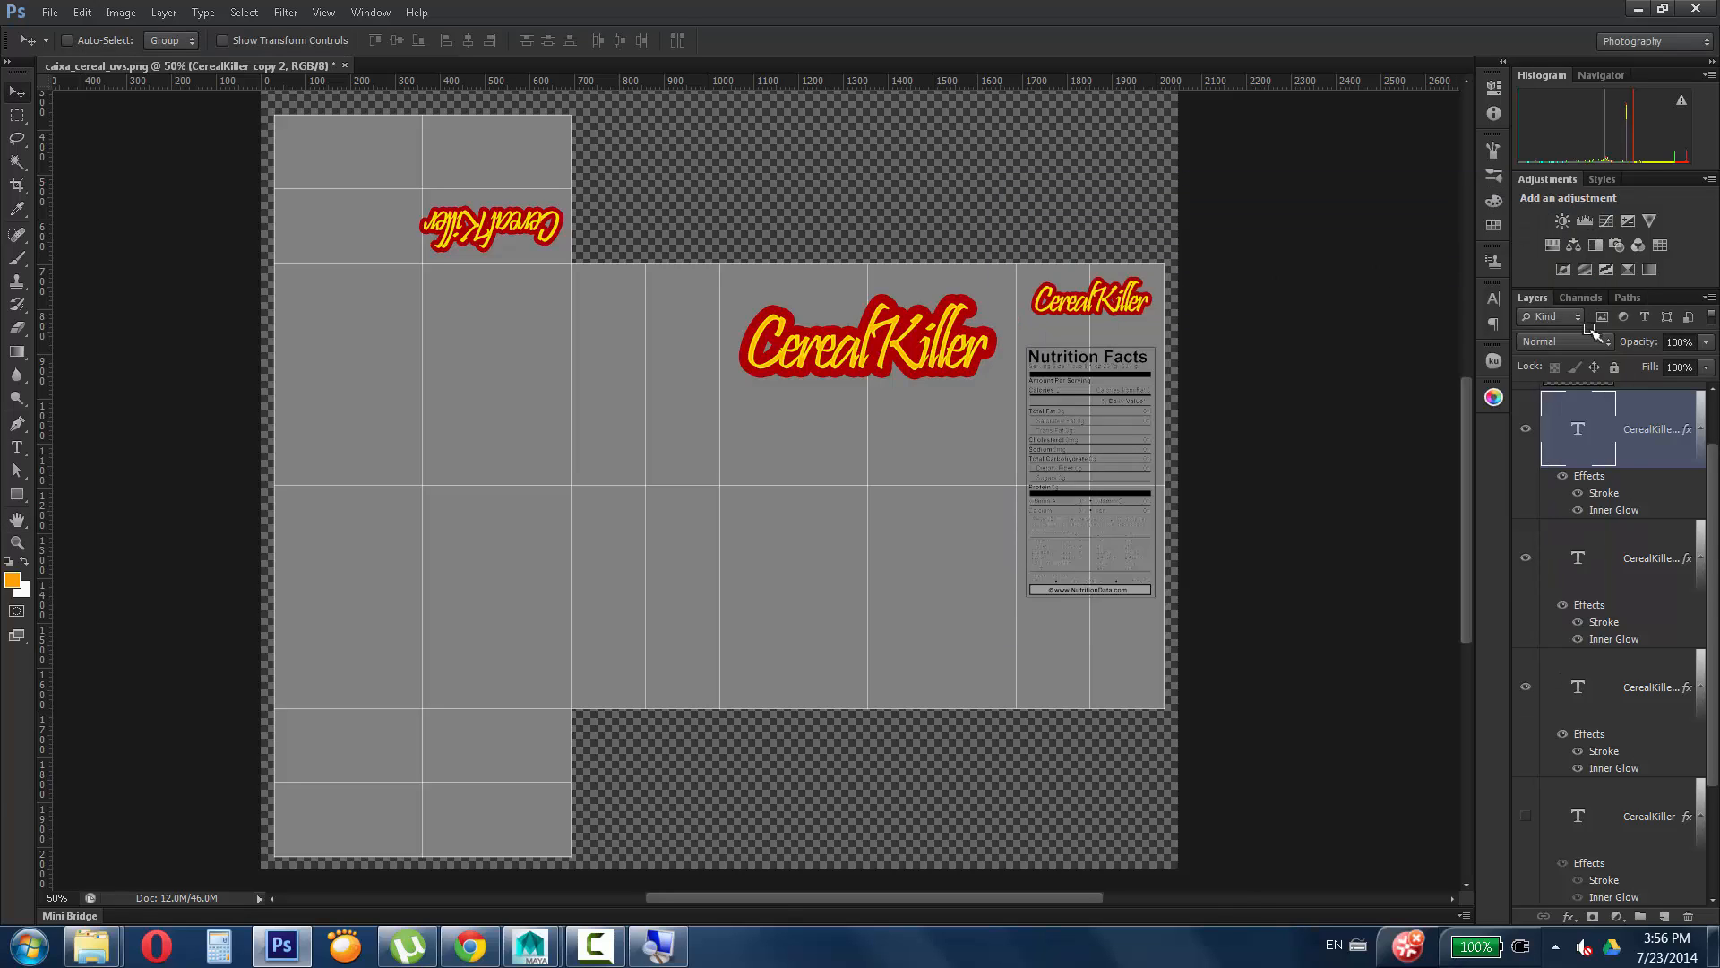
Duplicate the small side-panel CerealKiller title and place the copy at the top of the narrow panel left of the front title.
scroll(1707, 426, up, 1)
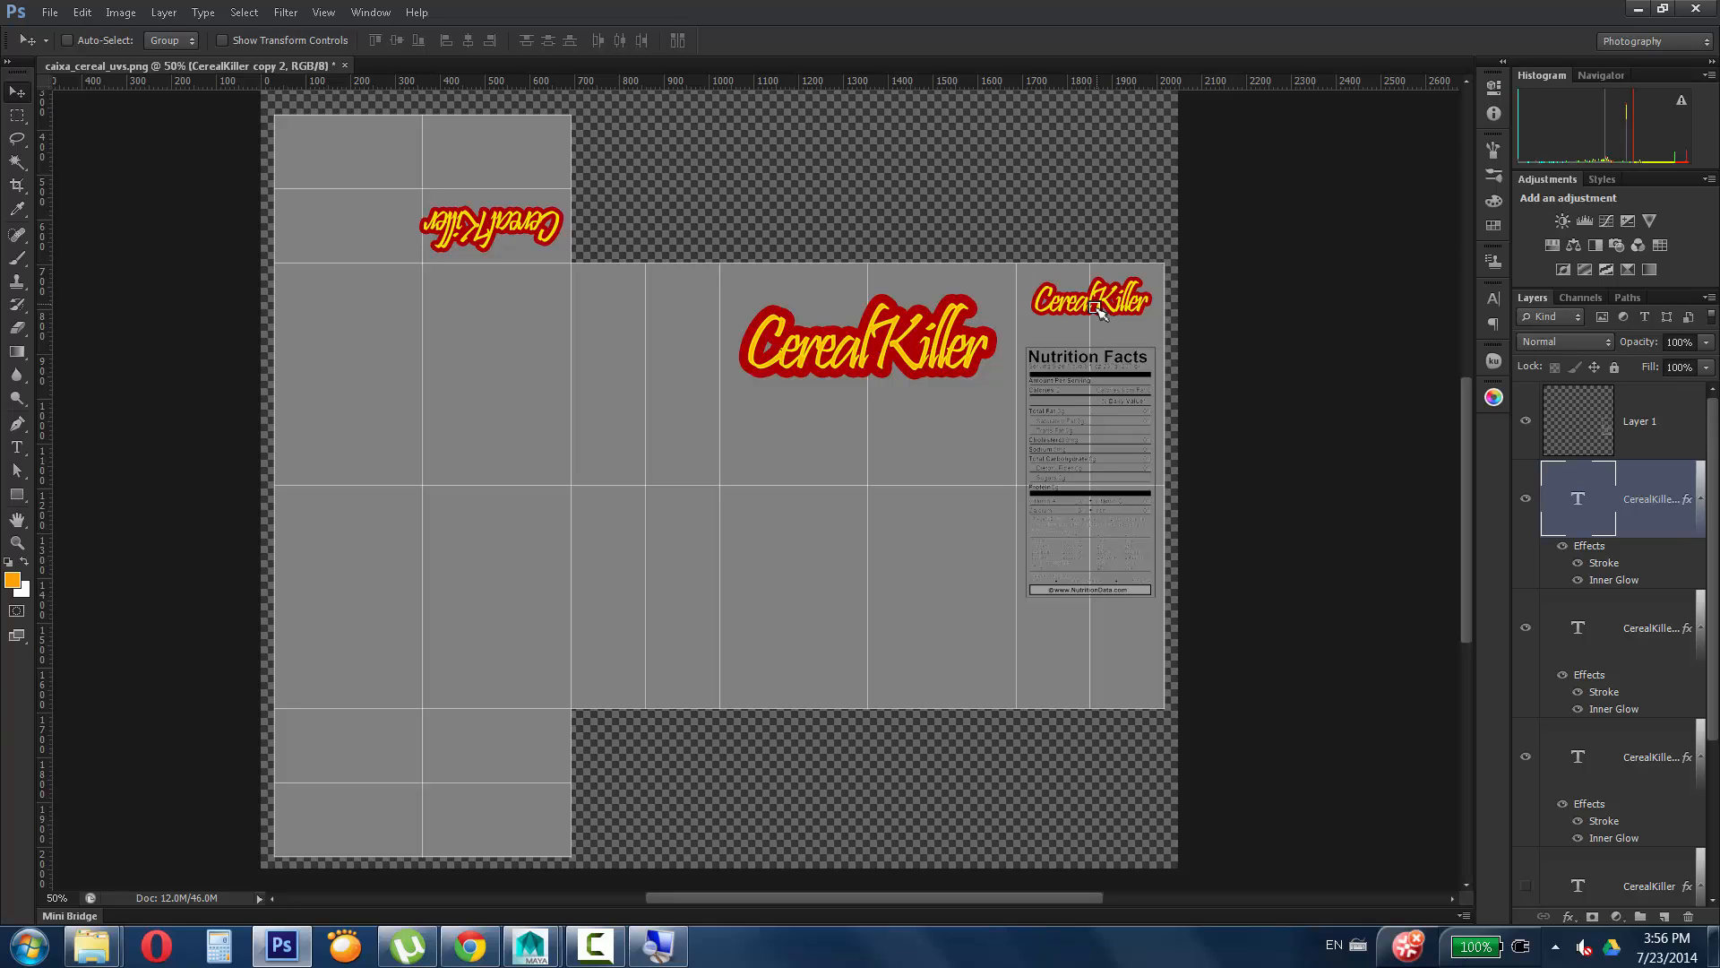
click(1520, 630)
drag(1649, 631, 1668, 914)
drag(1061, 312, 606, 315)
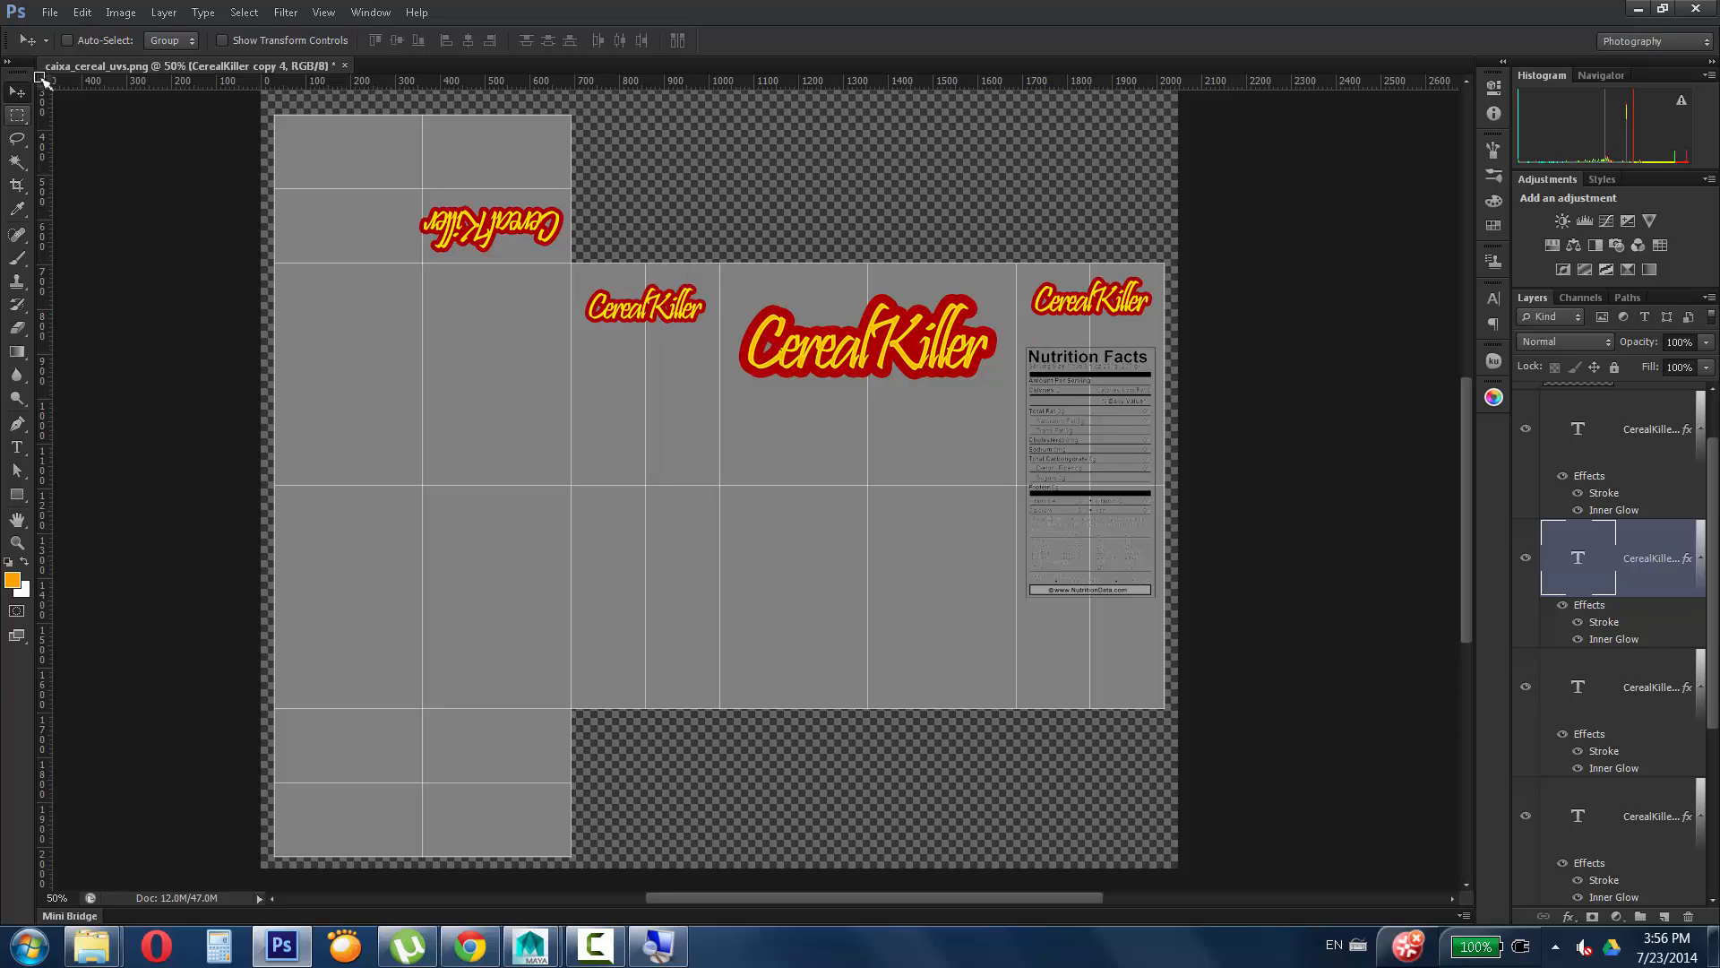
Draw a rectangular selection about 612 by 922 px just inside the large left block's edges and add a new empty layer.
click(22, 119)
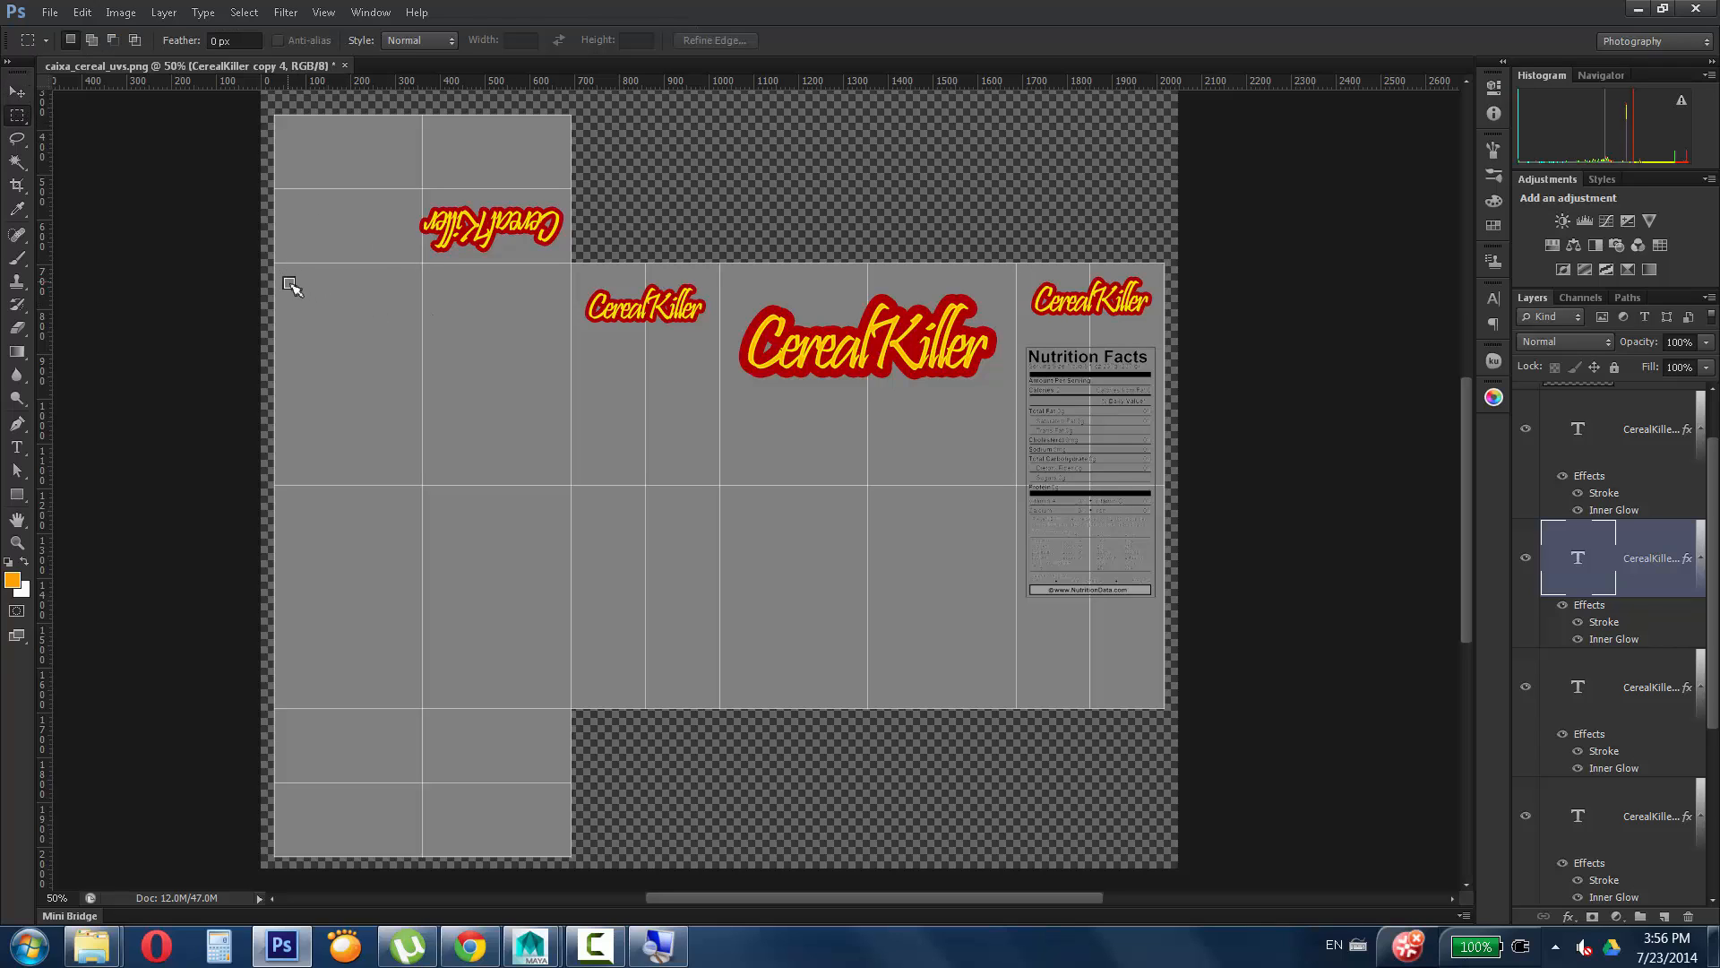
drag(288, 283, 561, 669)
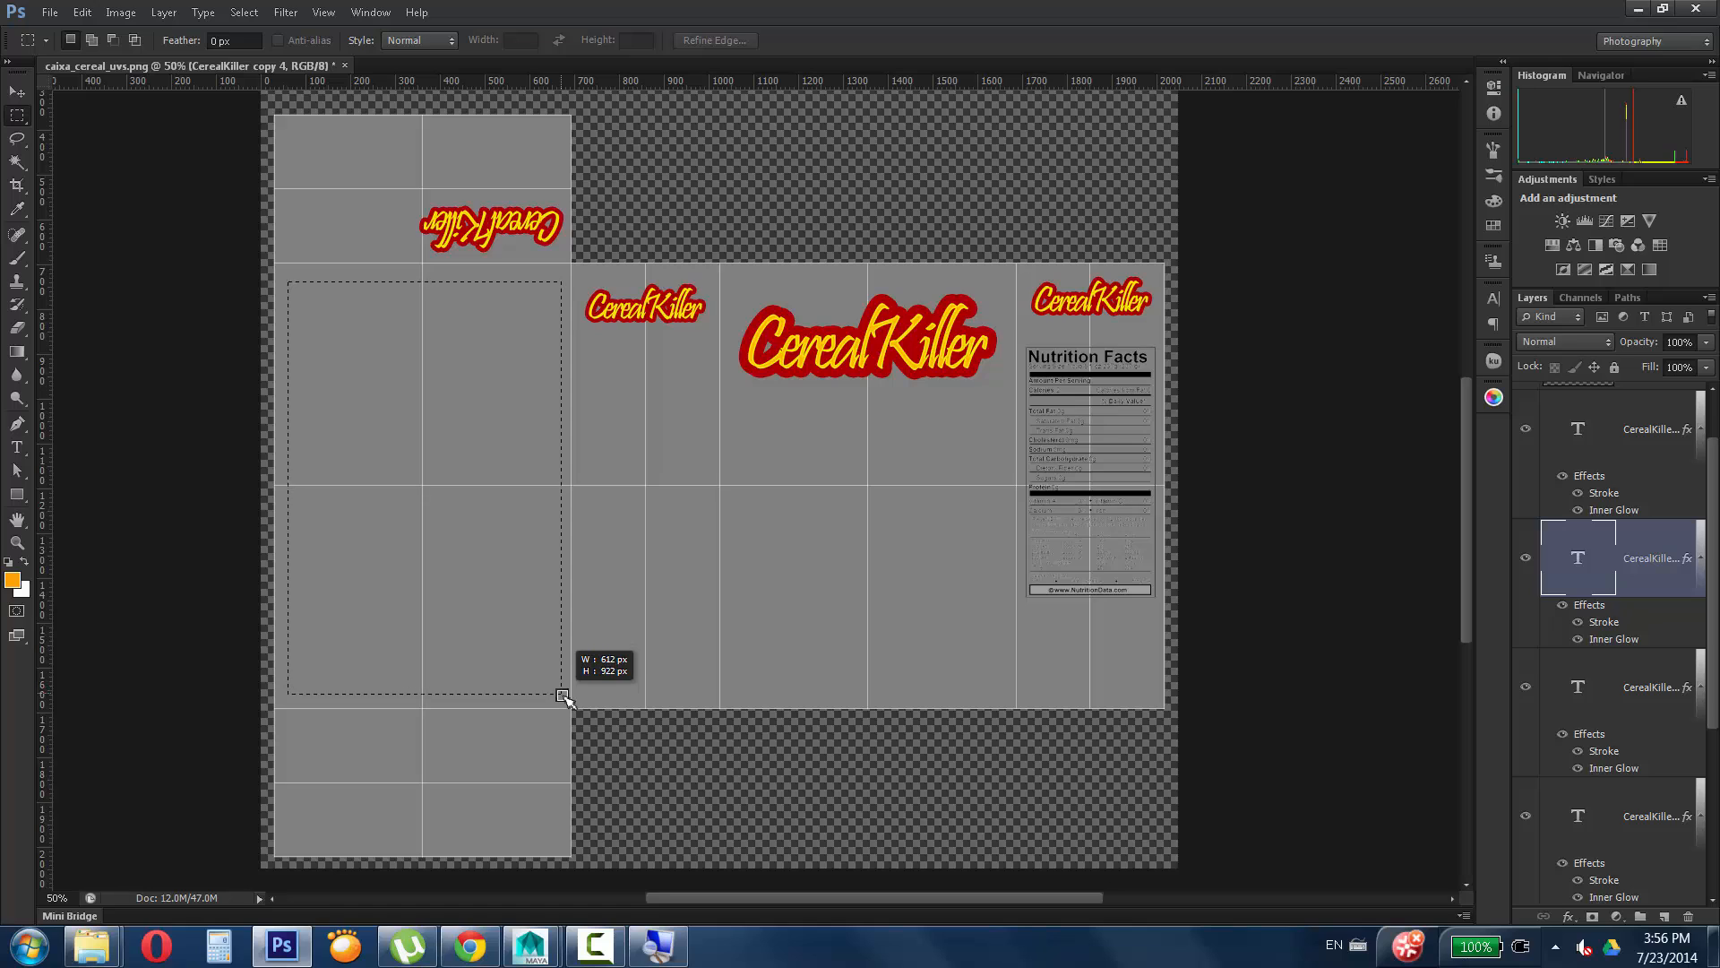
drag(563, 697, 563, 696)
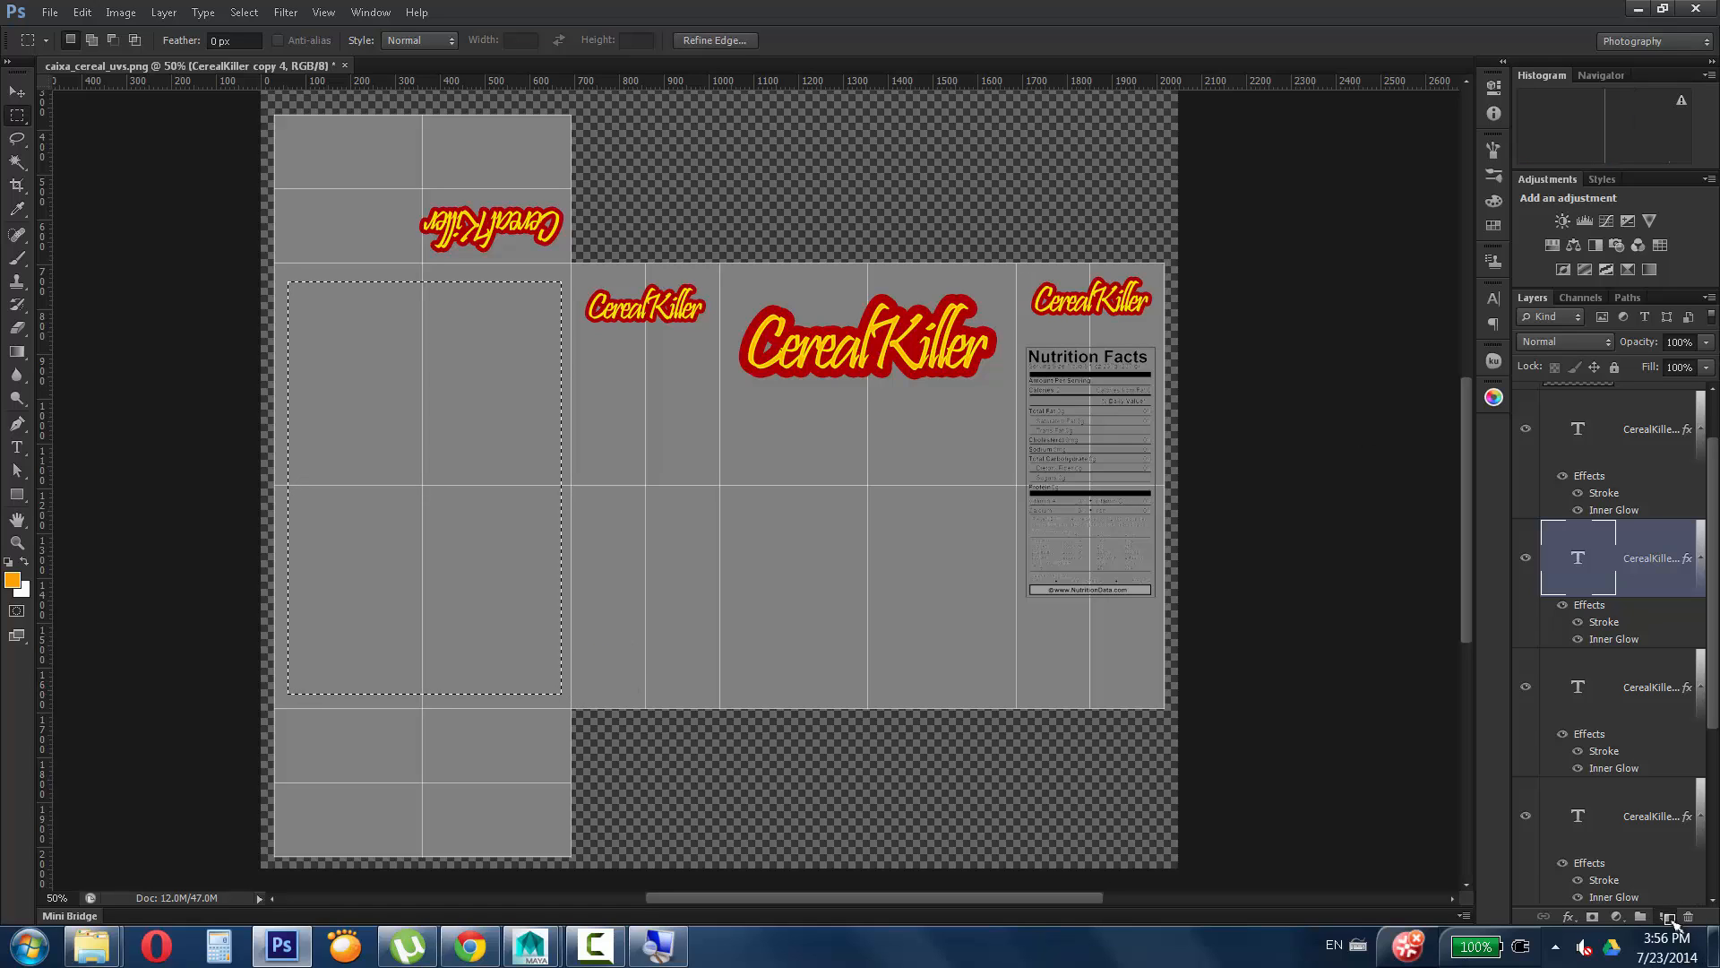
click(1666, 917)
click(92, 40)
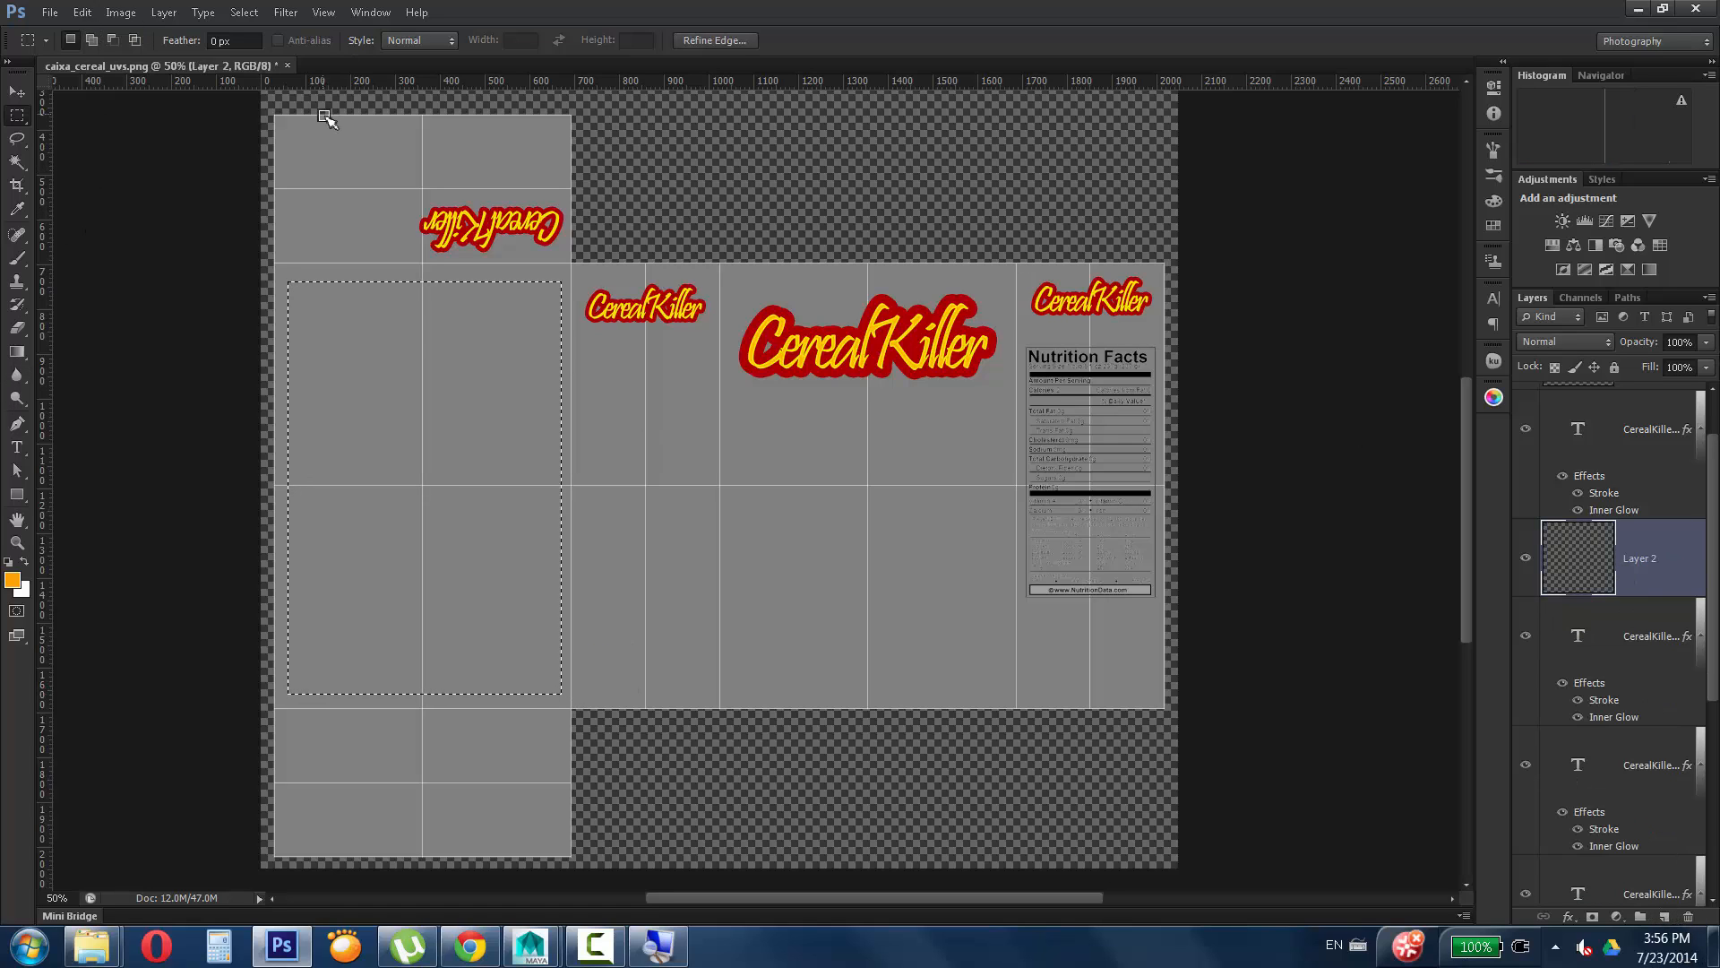
Fill the selected rectangle in the large left block with 50% Gray on the new layer and deselect it.
key(shift+F5)
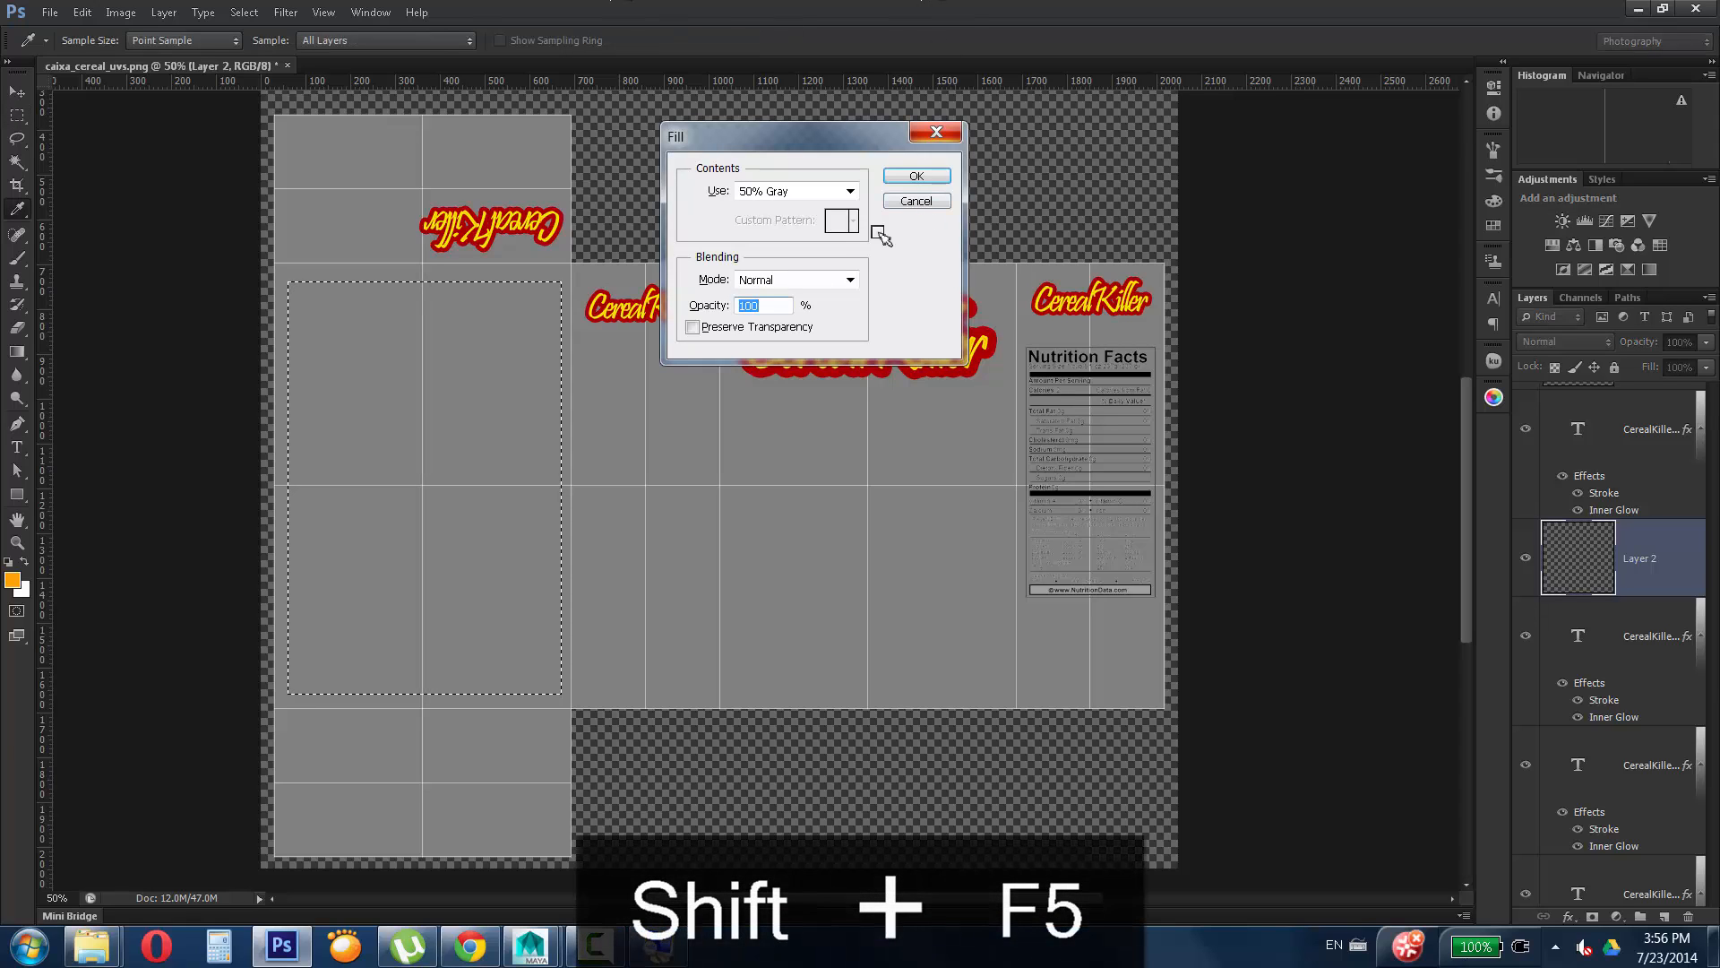
click(848, 192)
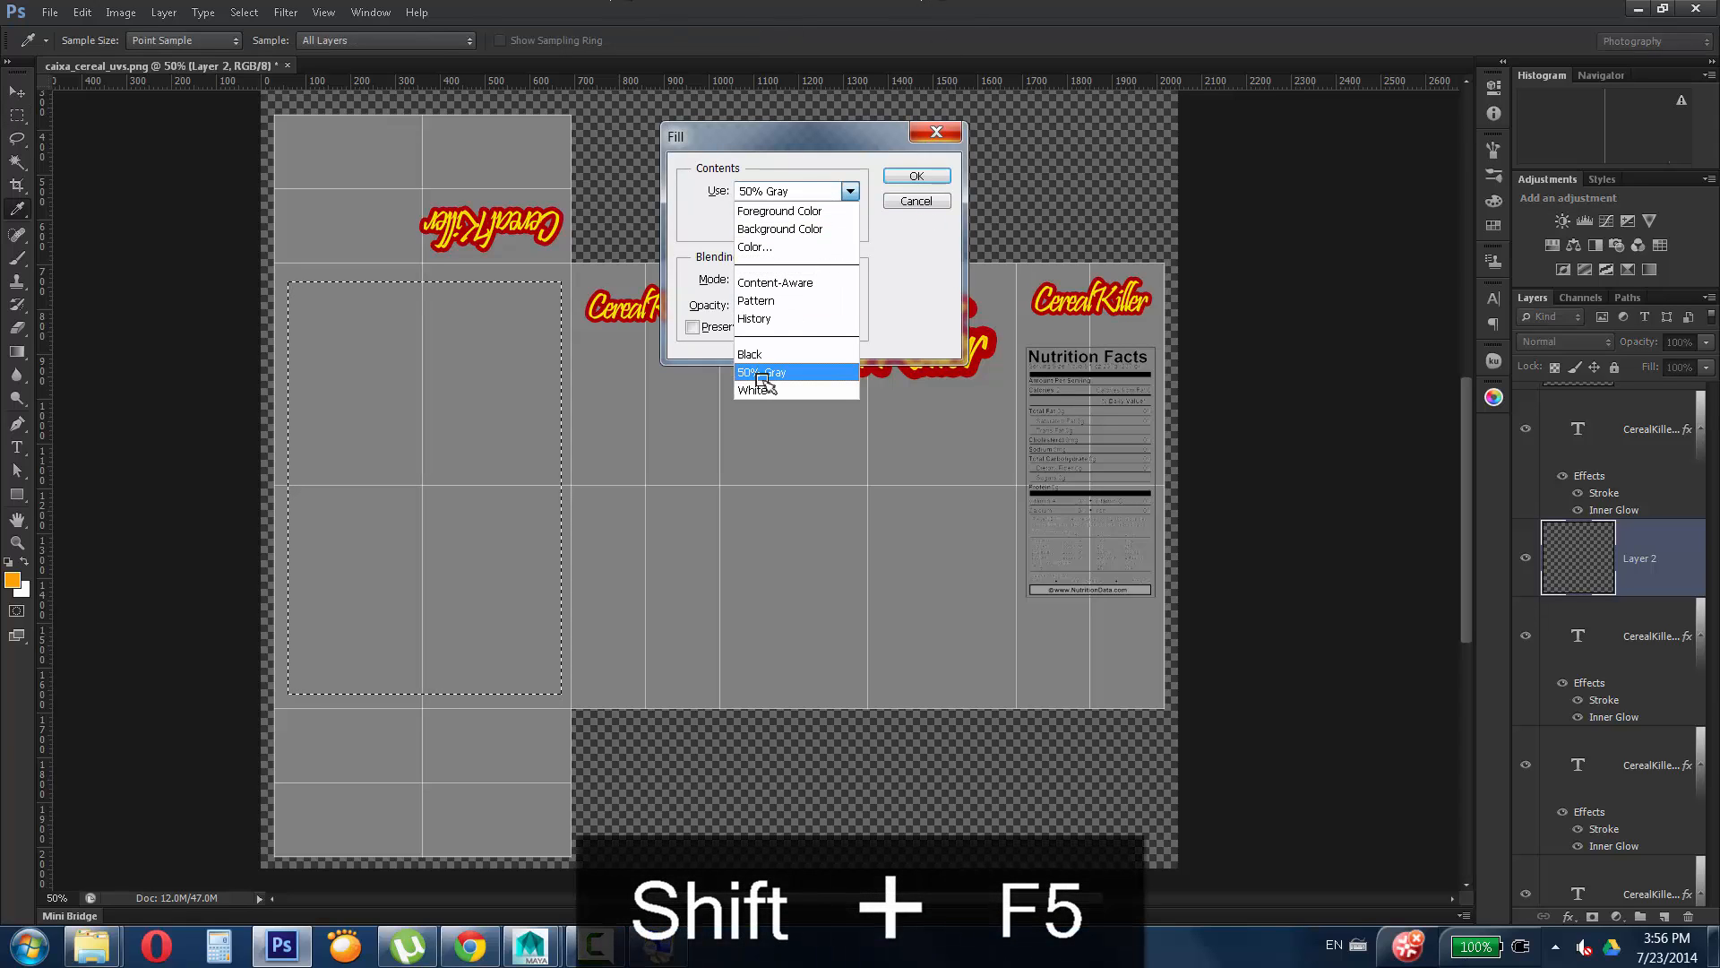
click(789, 372)
key(Return)
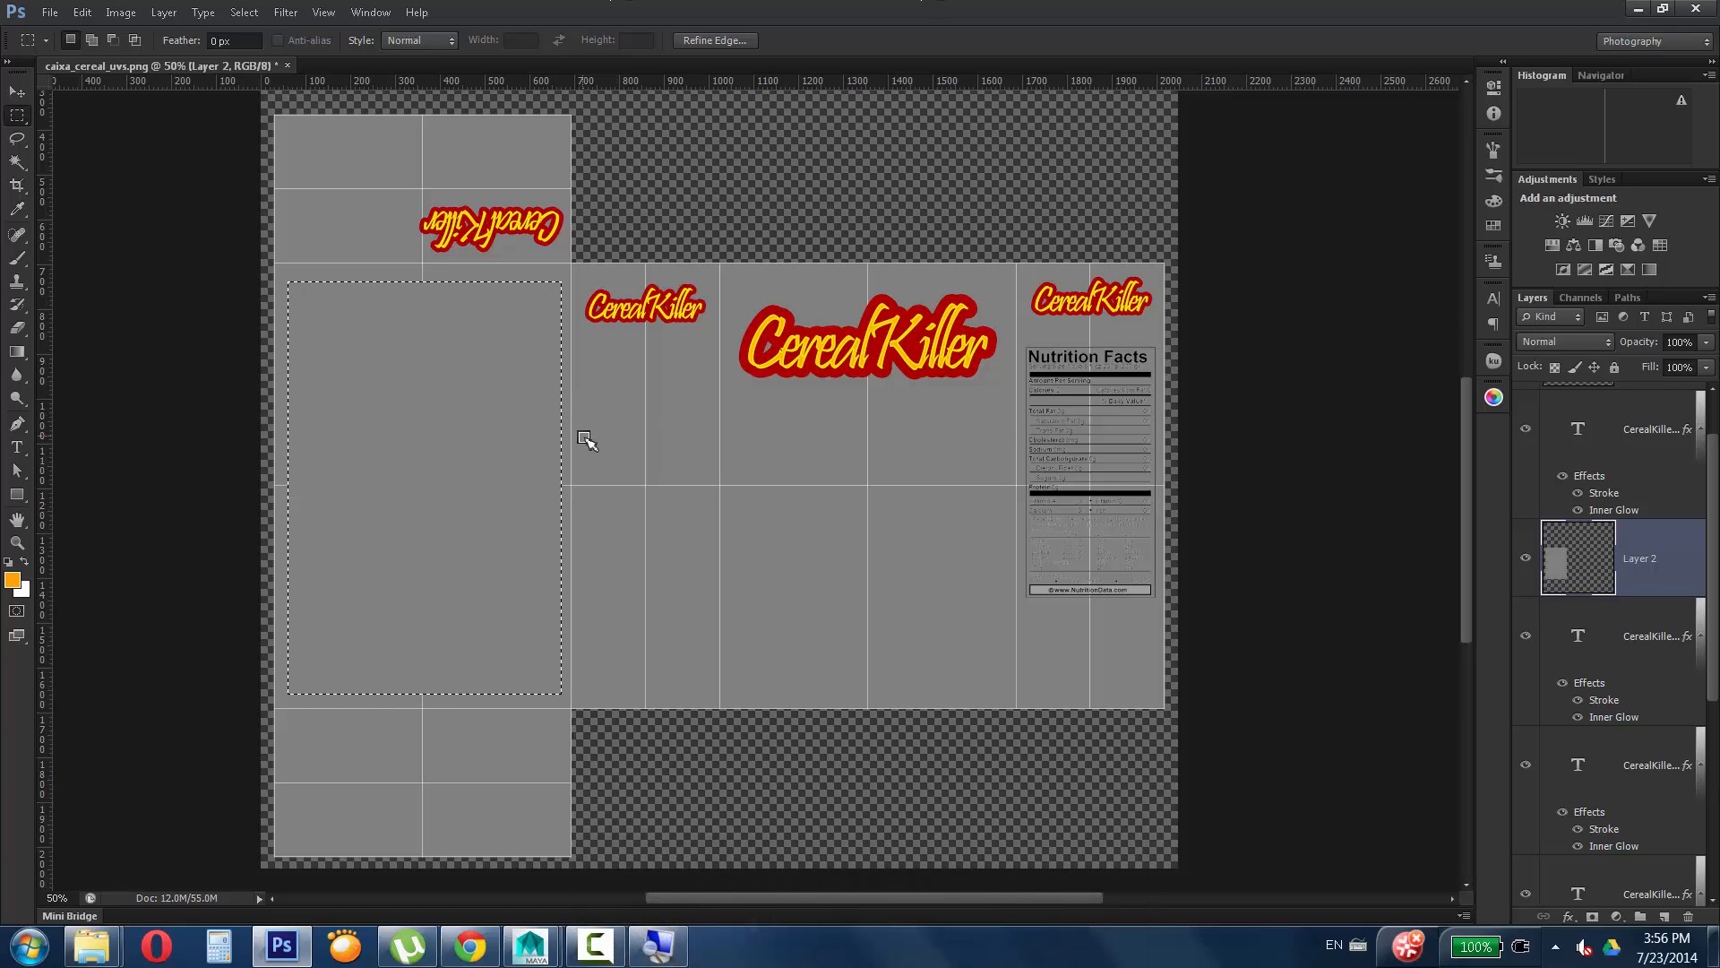
key(ctrl+d)
Brighten the gray rectangle to light gray with Hue/Saturation, raising Lightness to about +60.
click(121, 13)
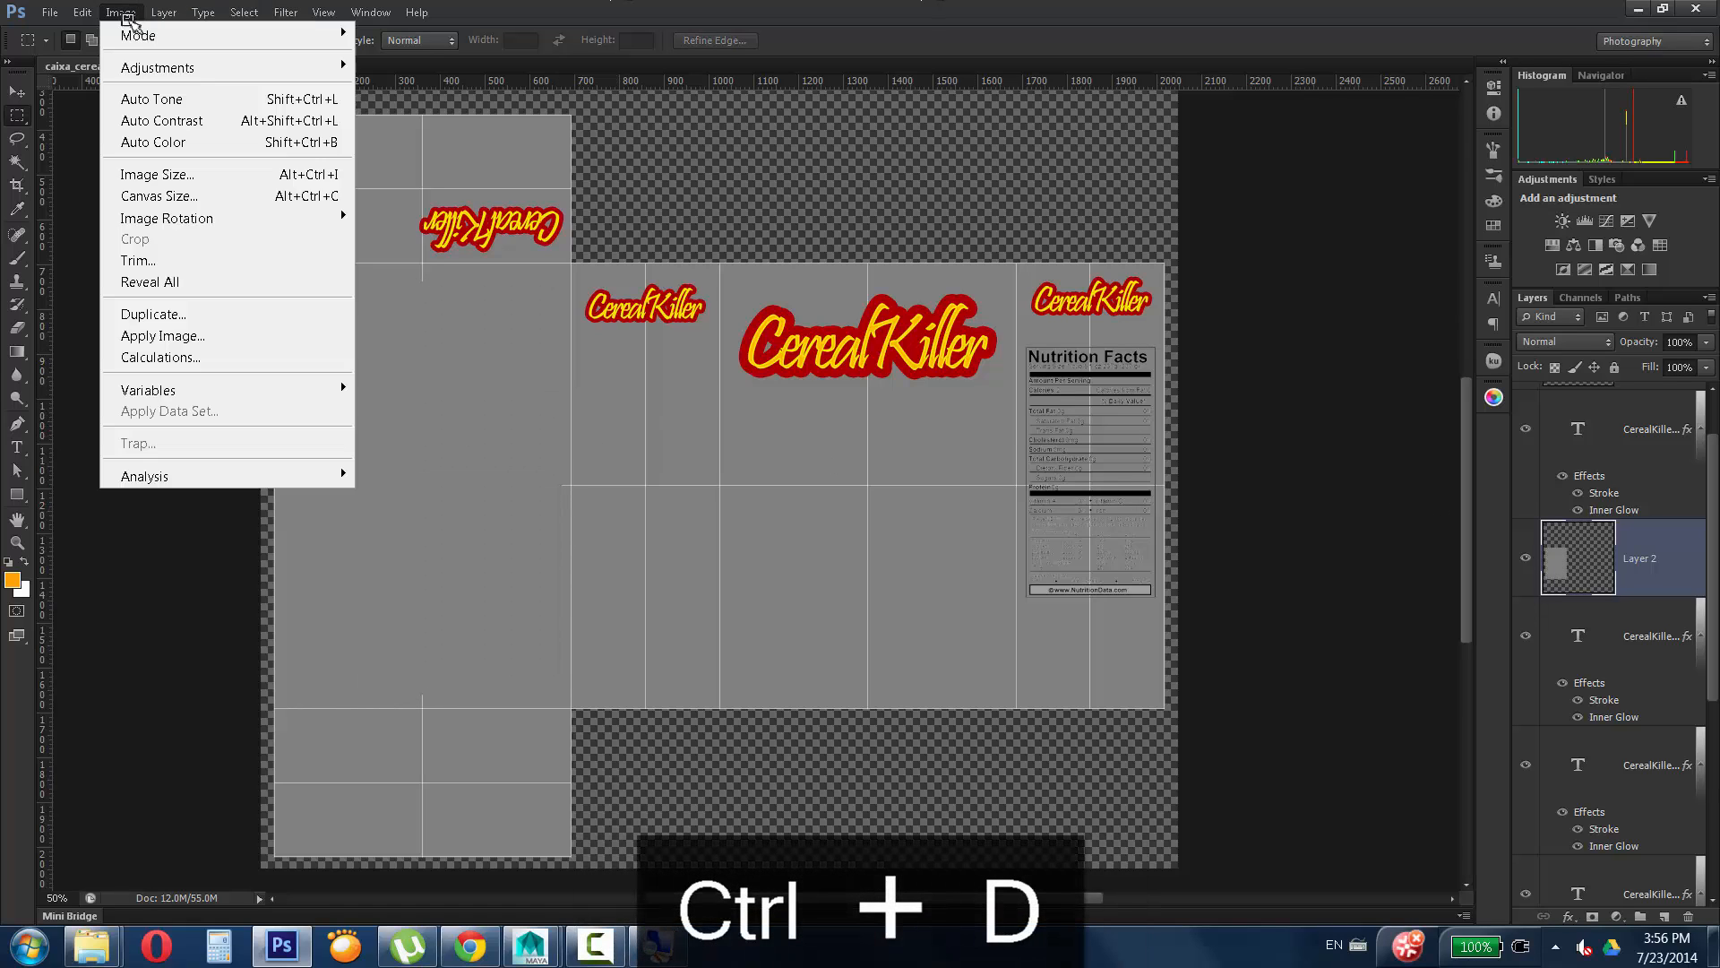
mouse_move(156, 68)
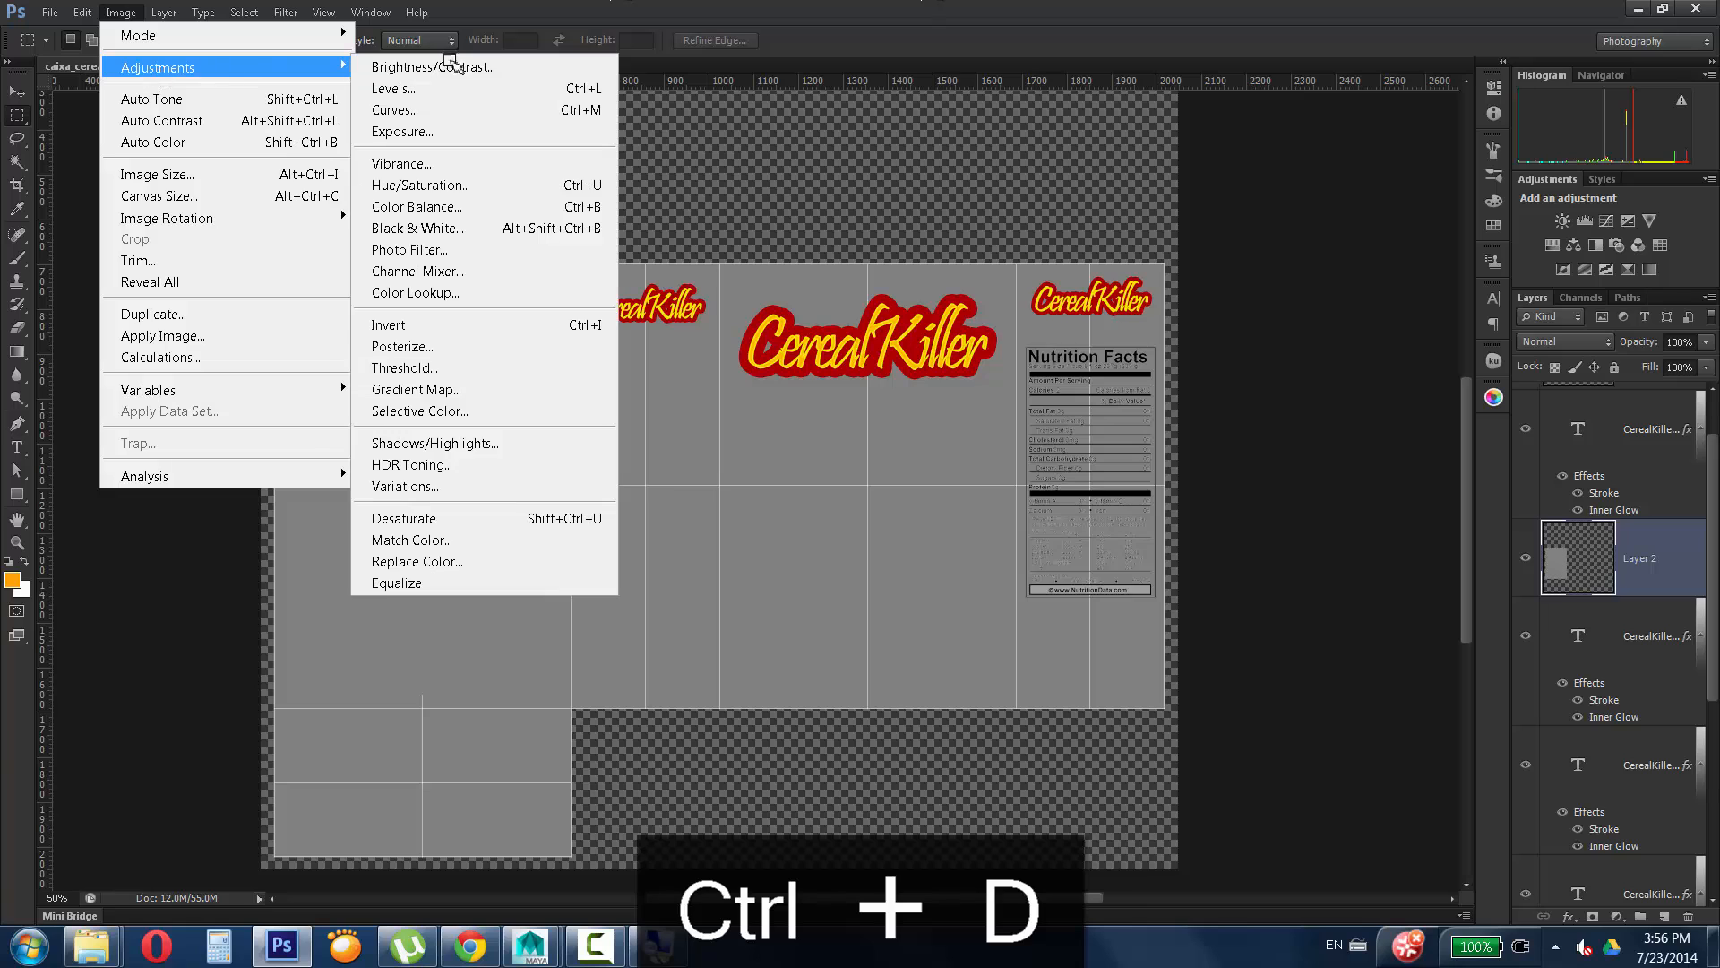
click(449, 184)
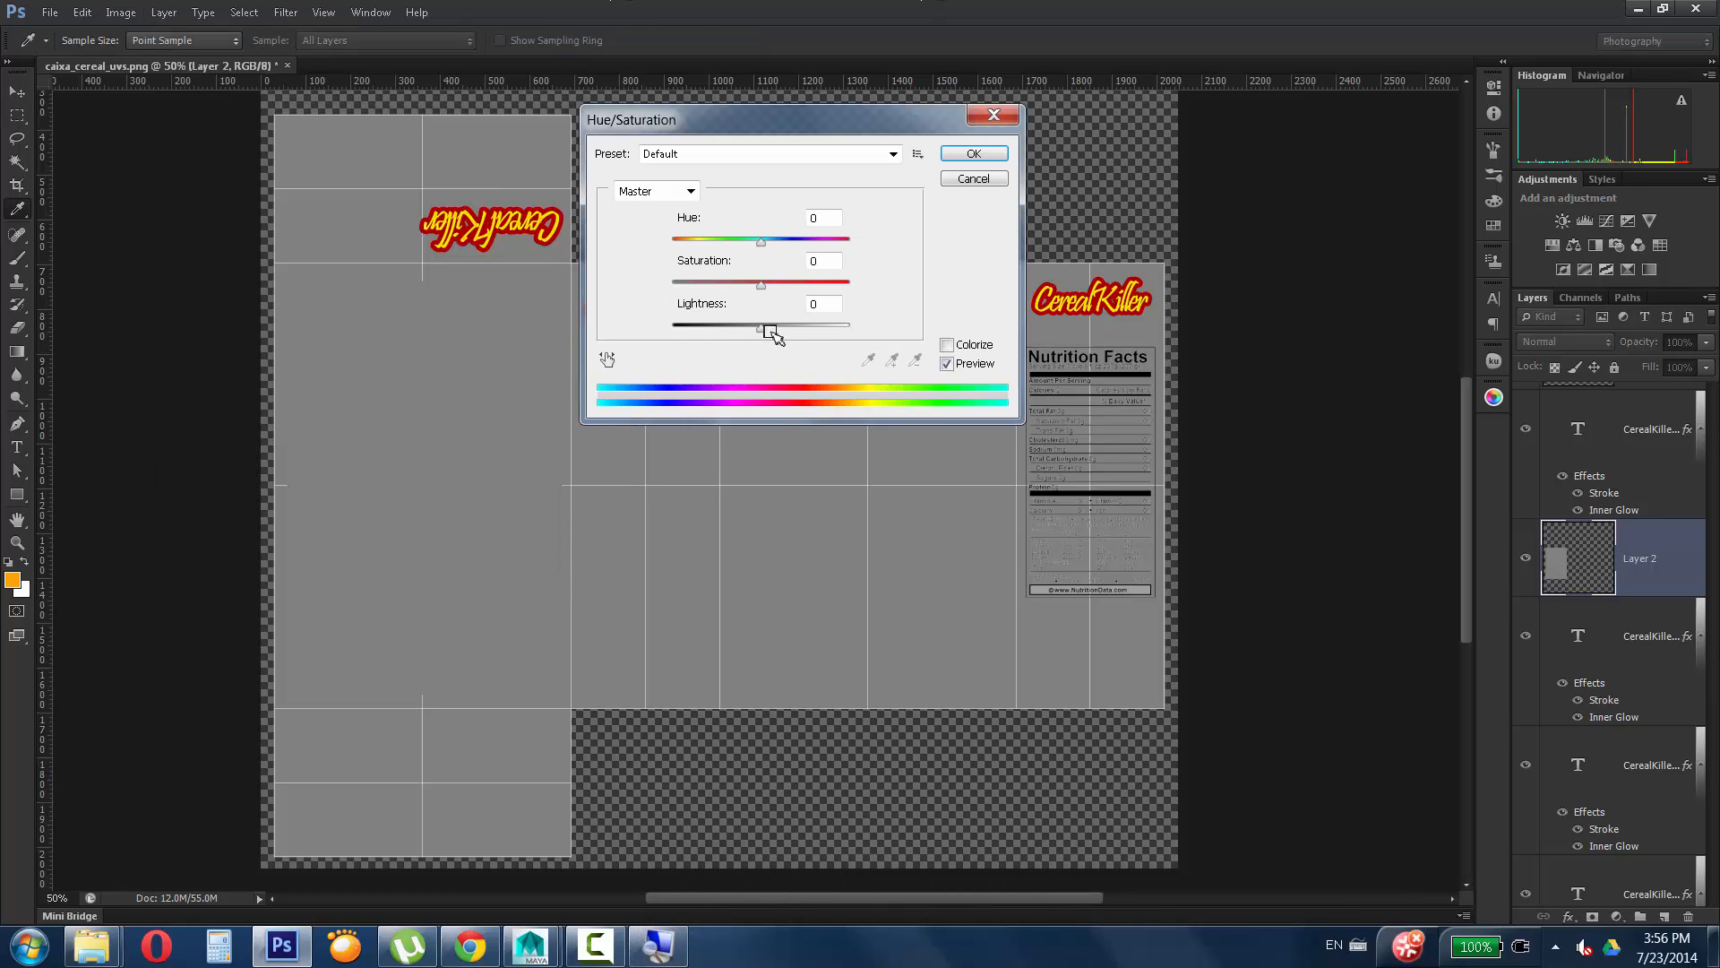
drag(771, 331, 820, 330)
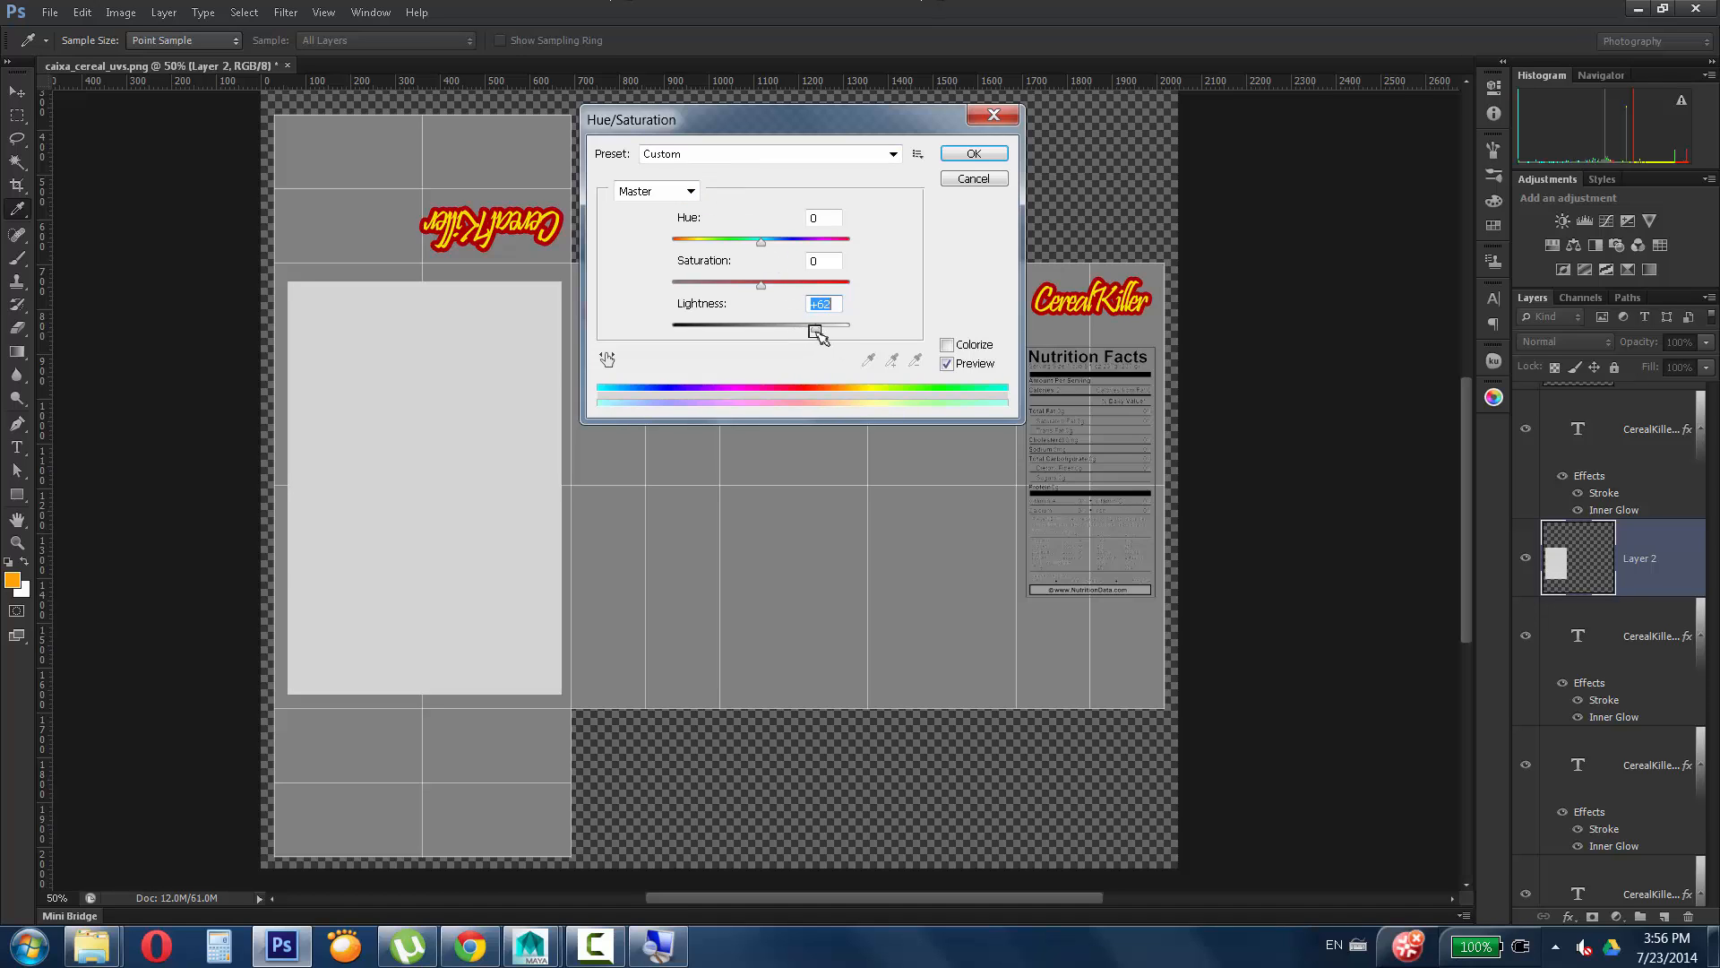
click(976, 154)
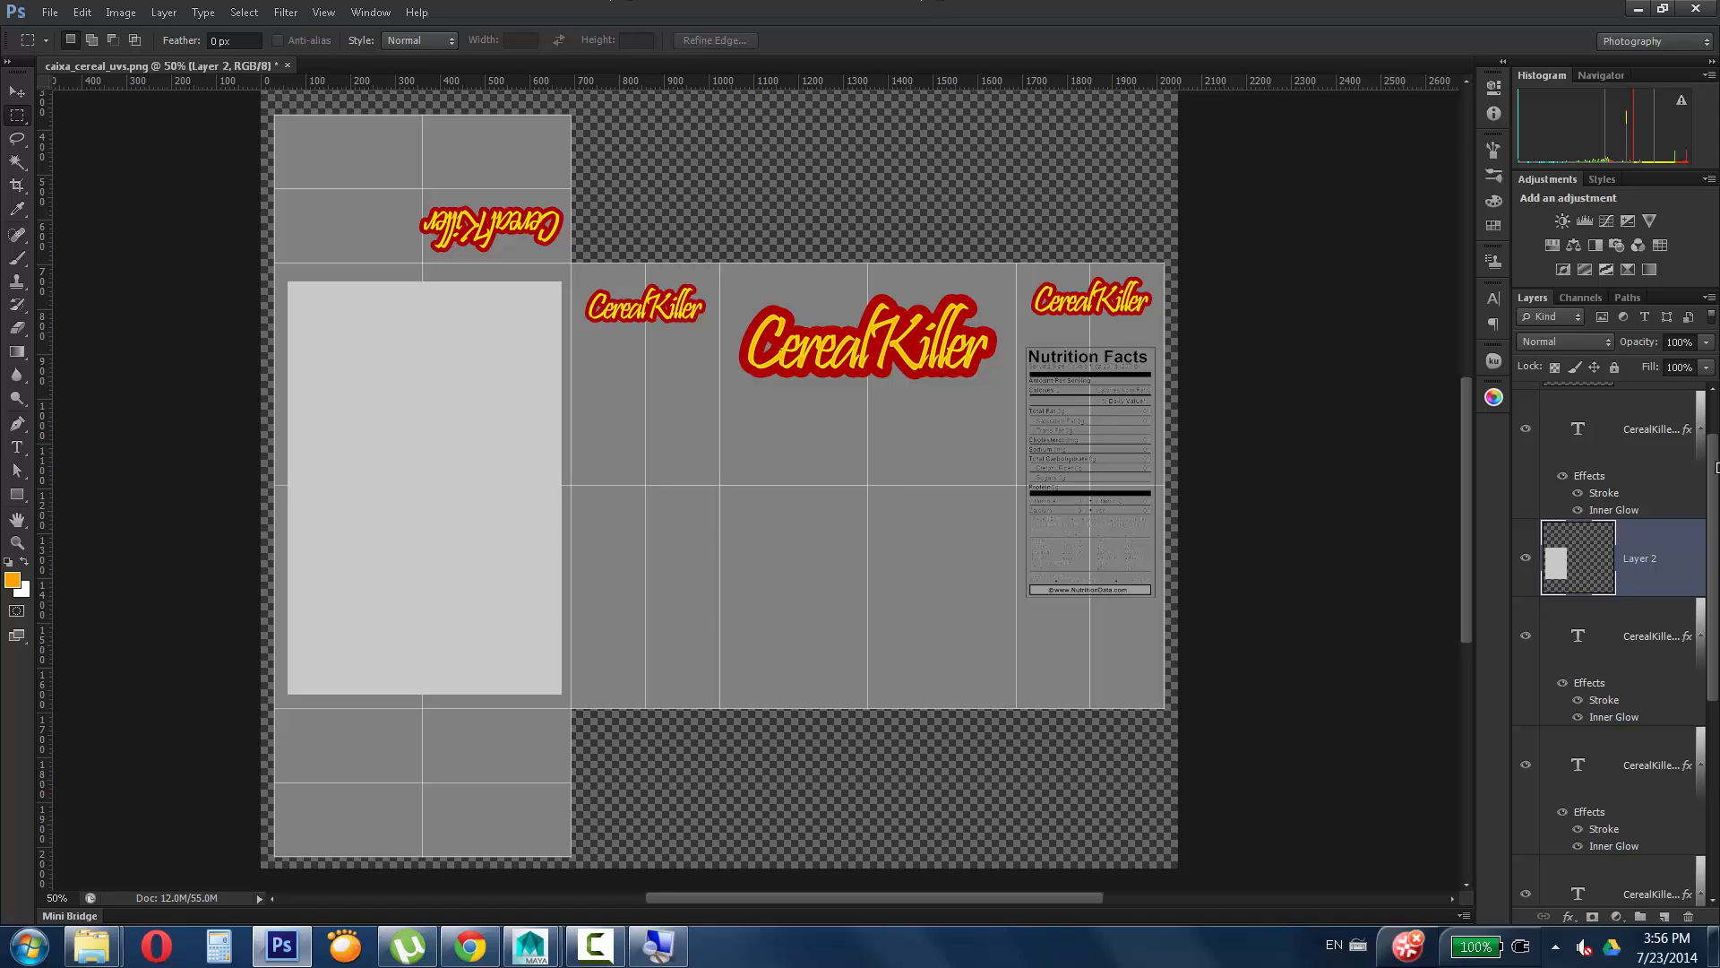
Find the Uvs layer in the layer stack and hide it so the wireframe lines stay out of the texture.
drag(1712, 569, 1712, 490)
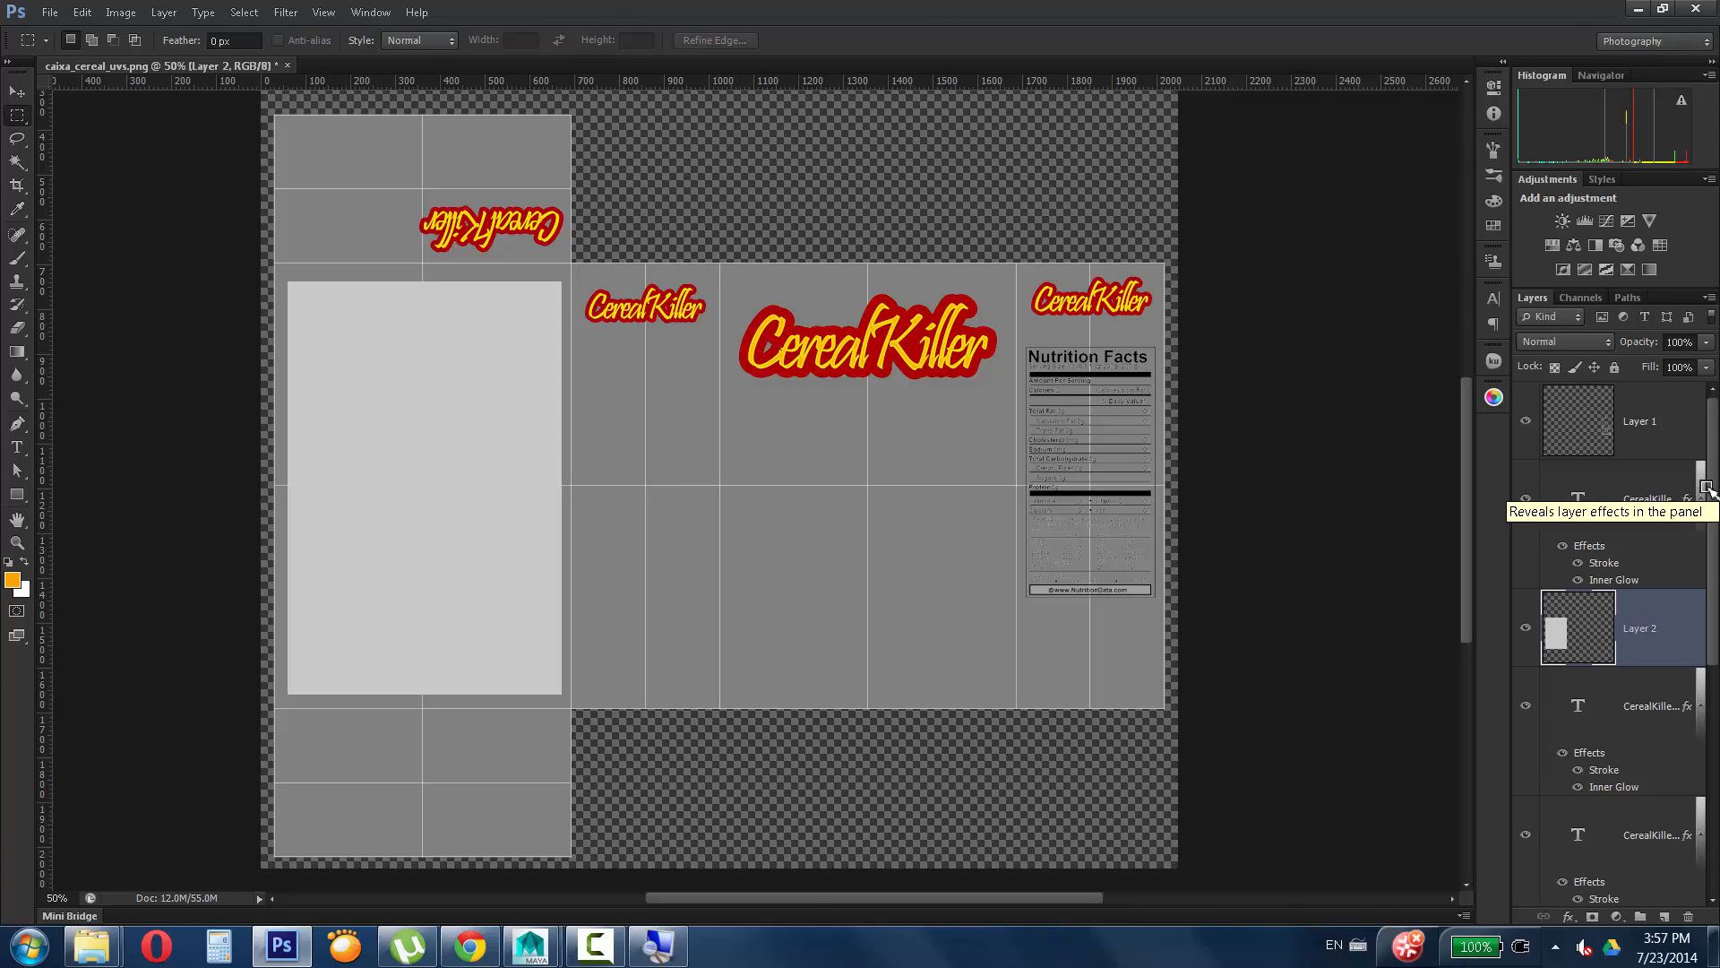
click(1526, 428)
click(1527, 431)
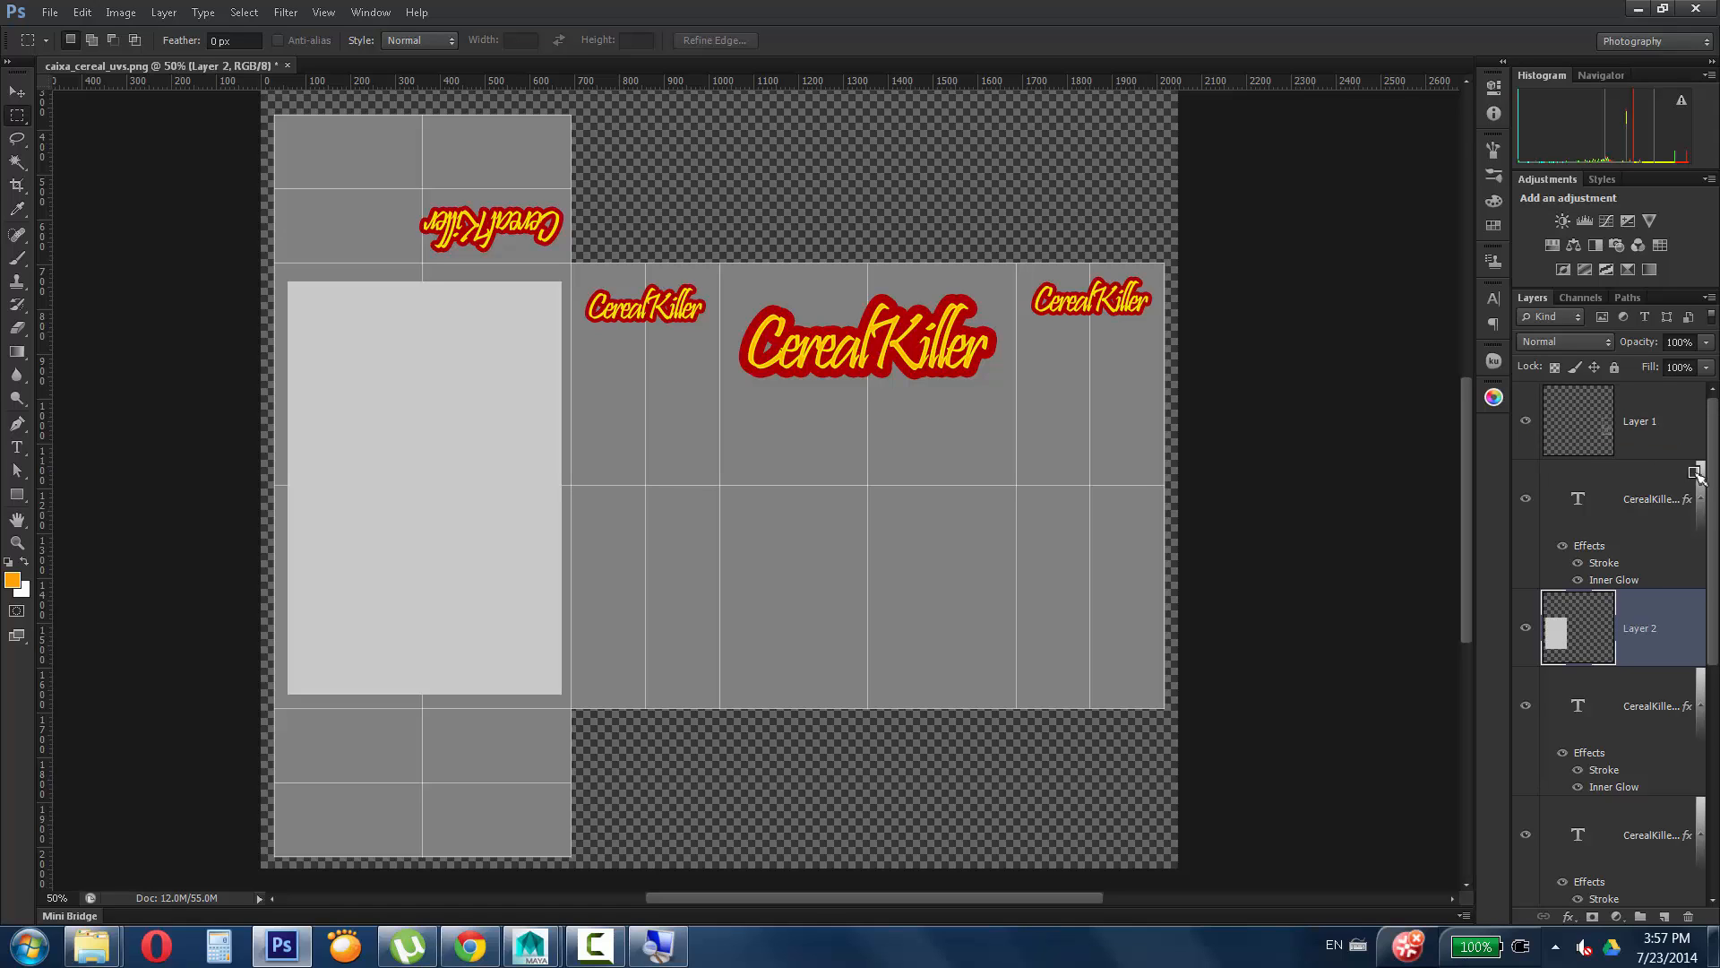
scroll(1666, 834, down, 5)
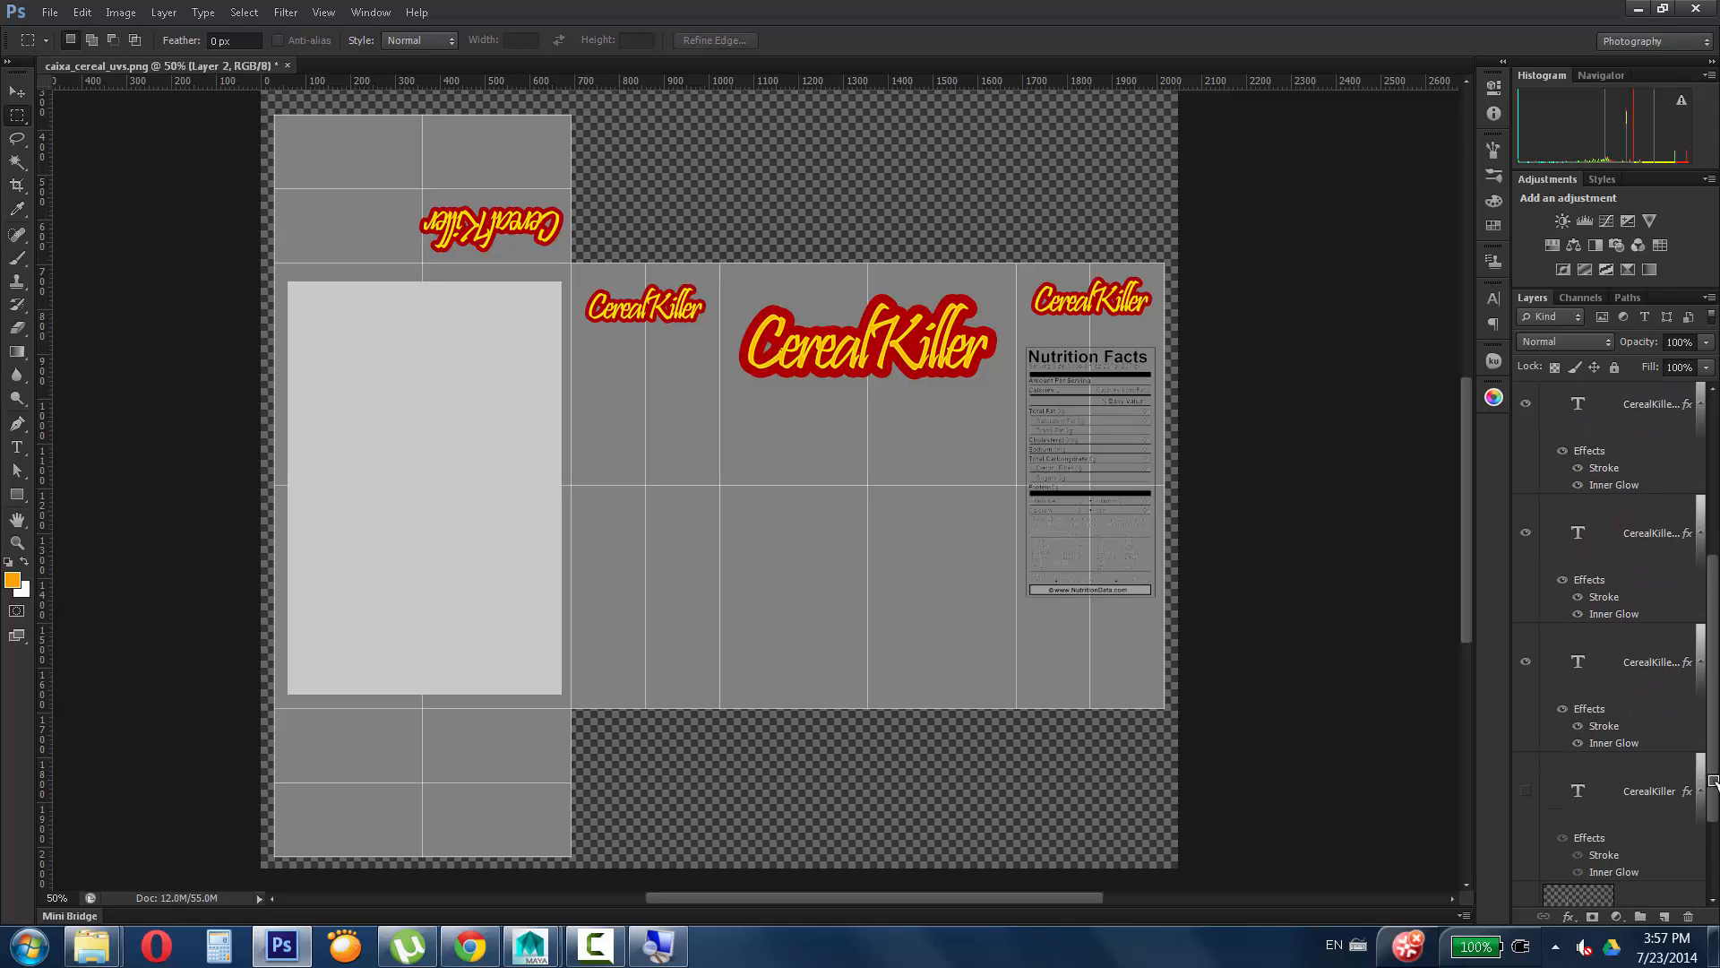
click(1671, 809)
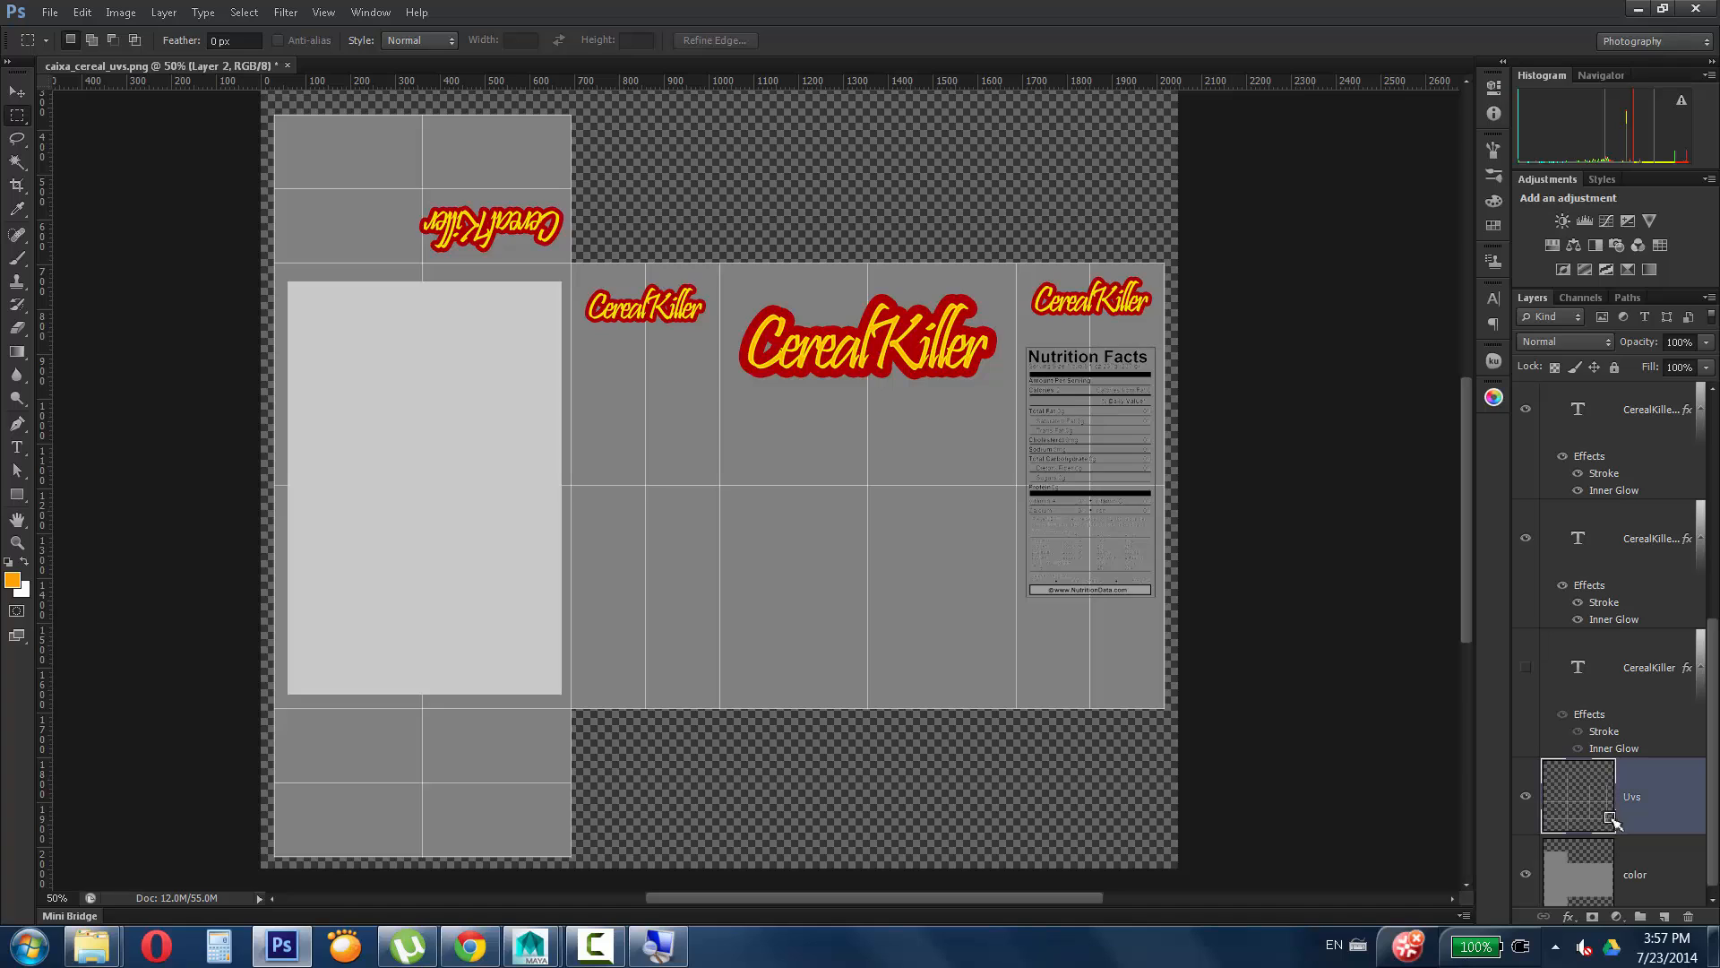
click(1526, 796)
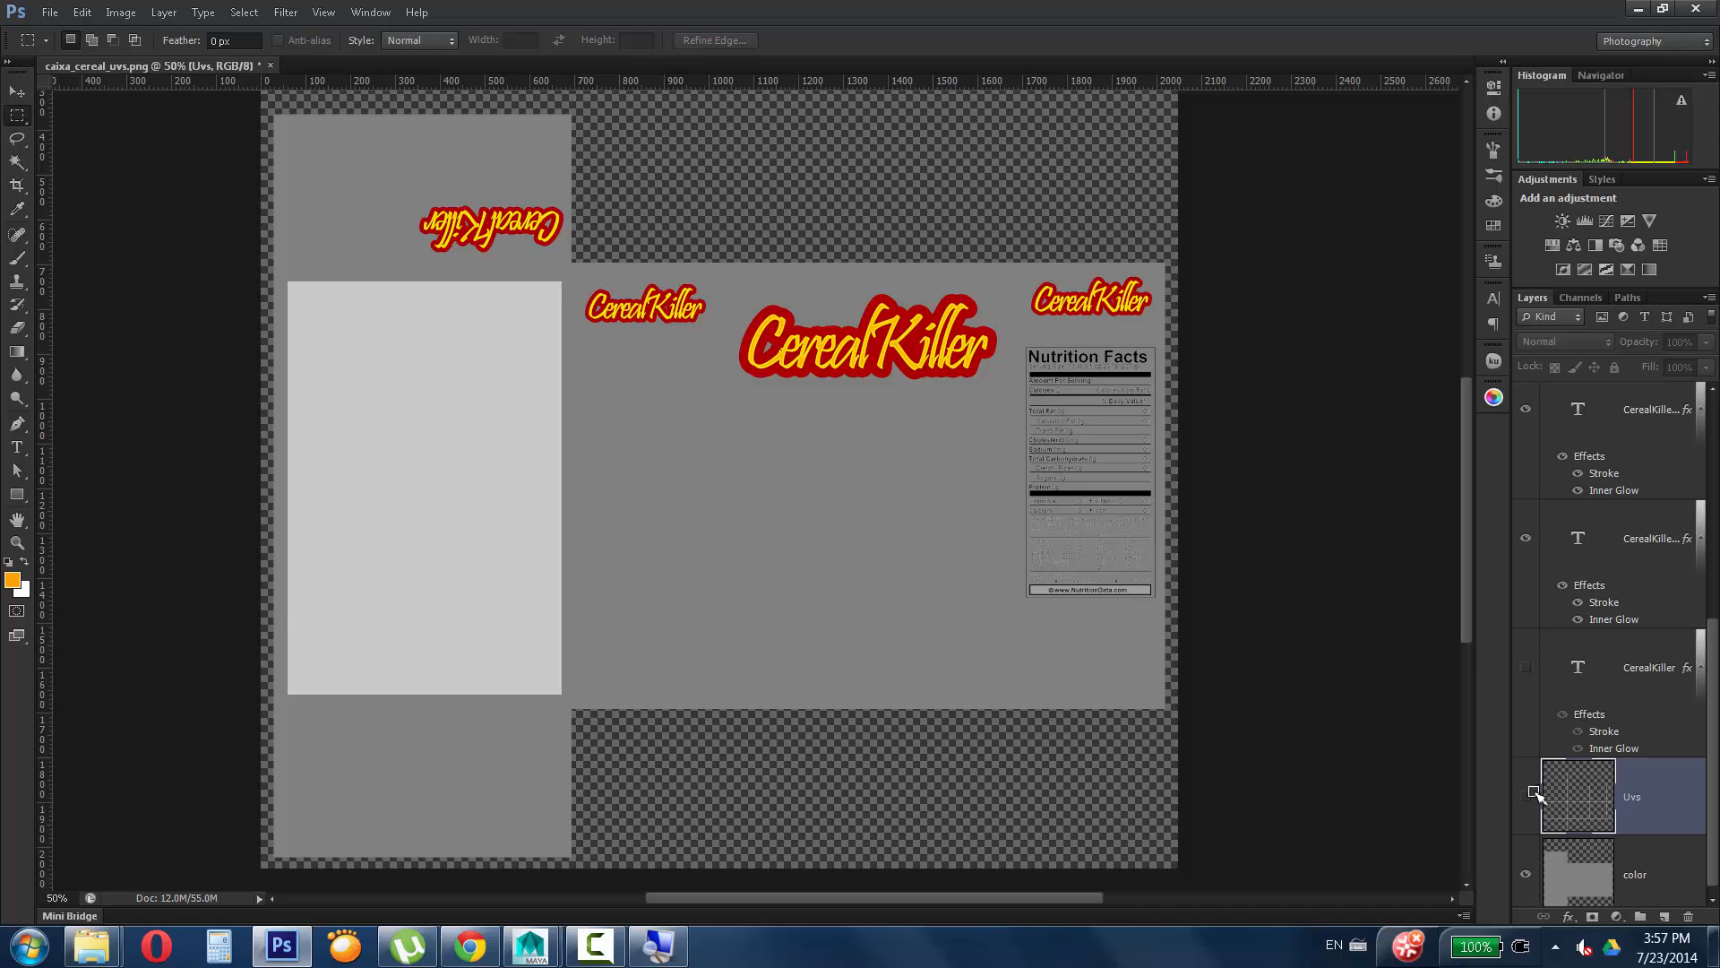
Open the photo of the blue cereal bowl with milk bottles from the IMAGENS_AULA folder.
click(50, 12)
click(76, 57)
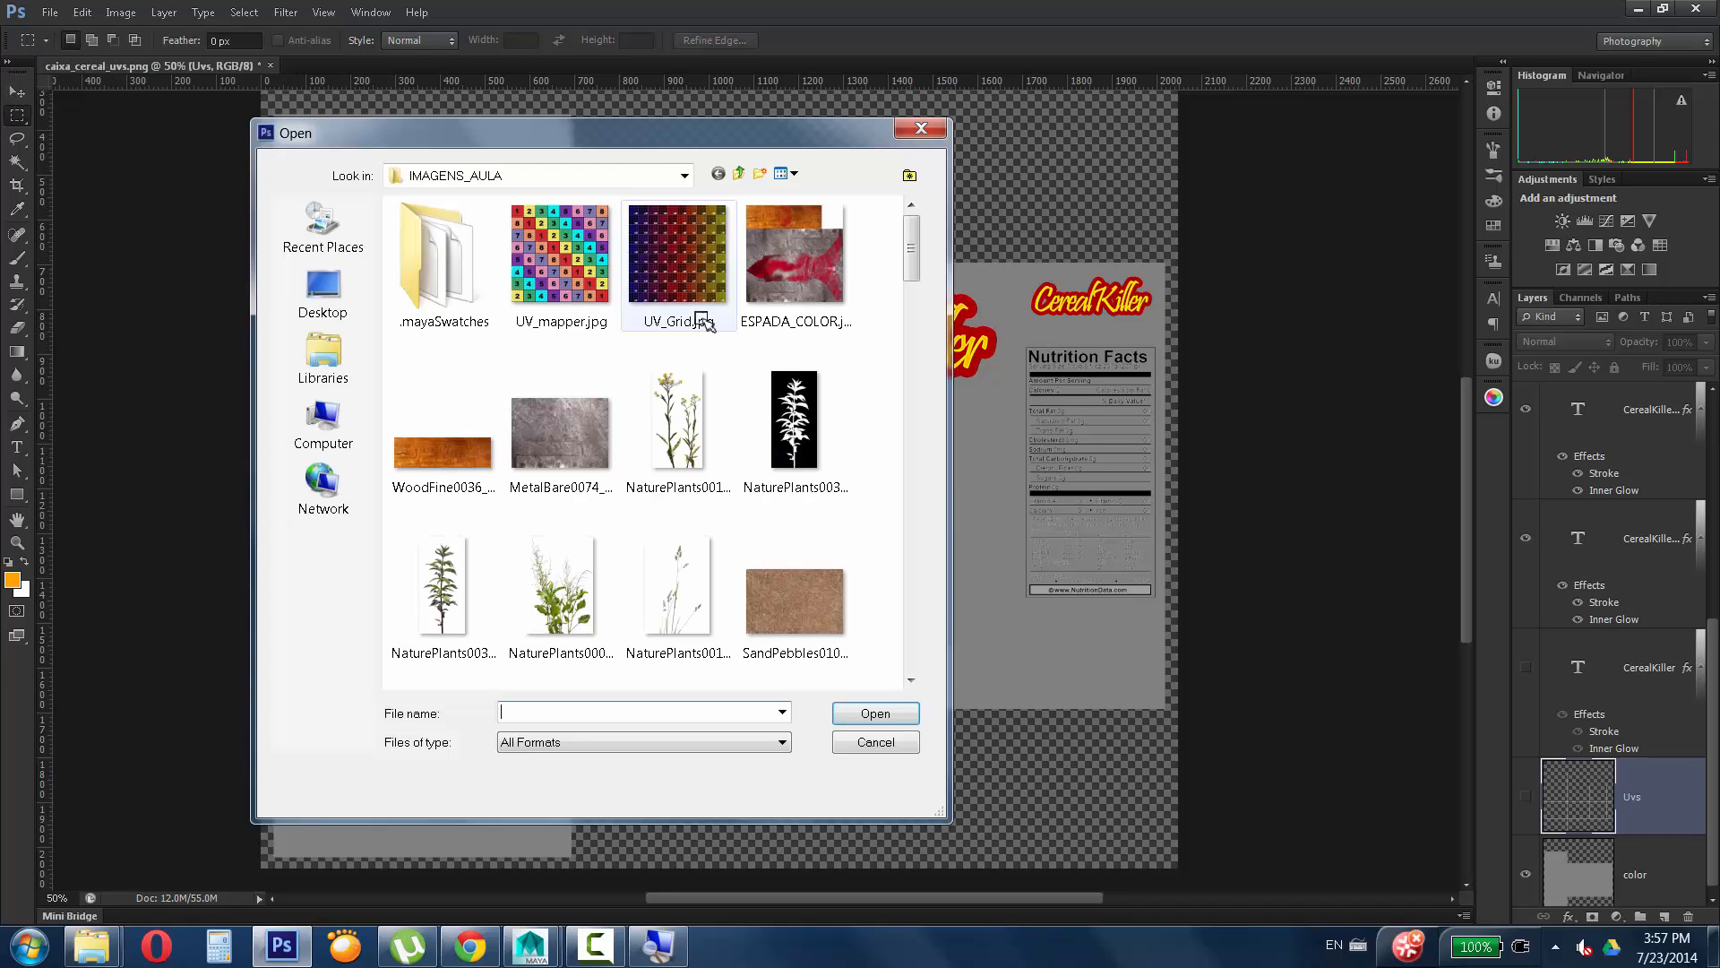
drag(914, 238, 914, 306)
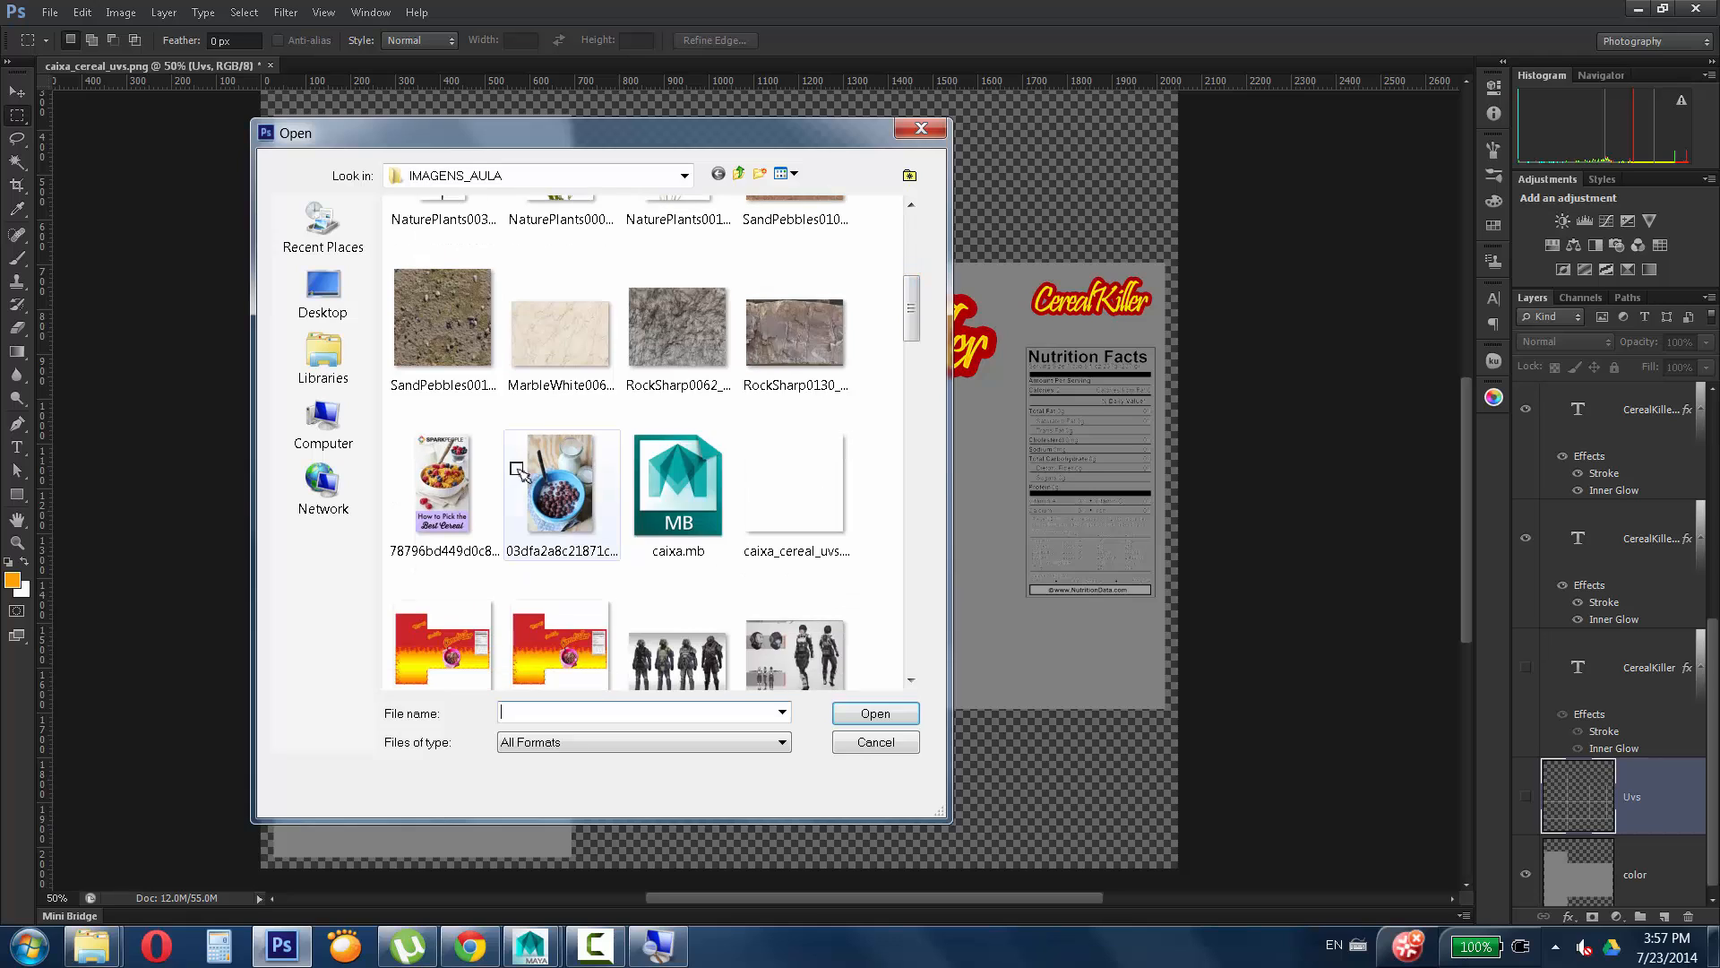
click(557, 482)
click(862, 715)
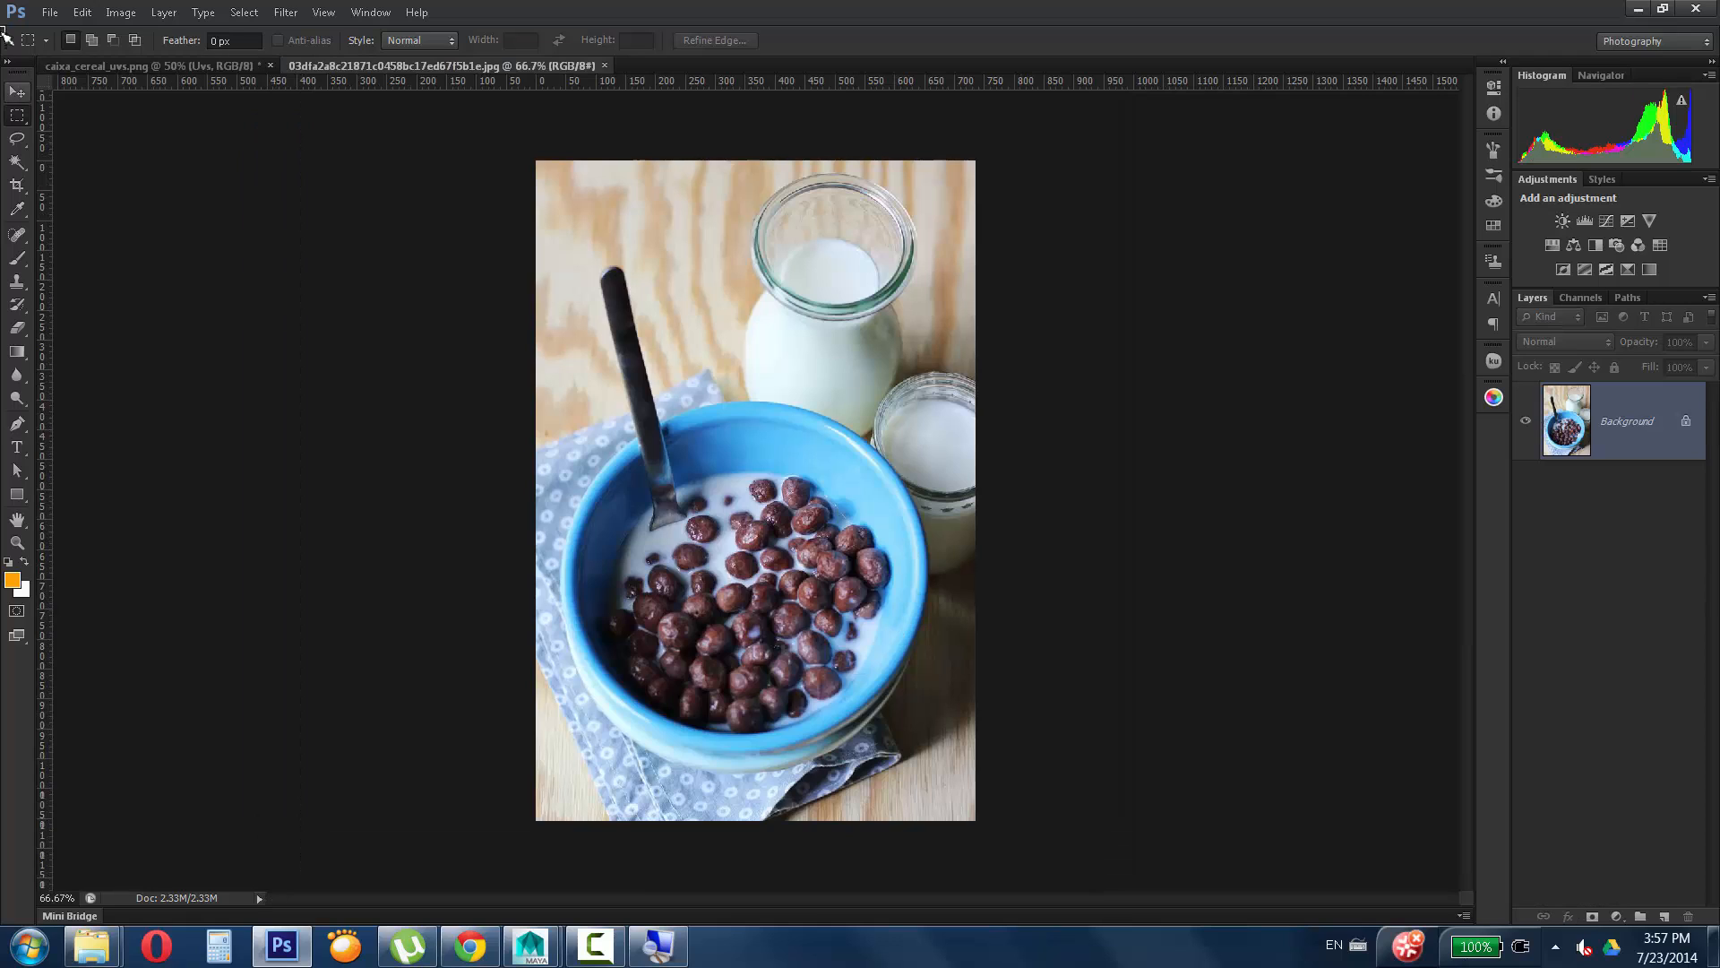
Copy the cereal bowl photo into the caixa_cereal_uvs document, scale it down proportionally and place it beneath the large front CerealKiller title.
click(17, 91)
drag(842, 557, 946, 552)
key(ctrl+t)
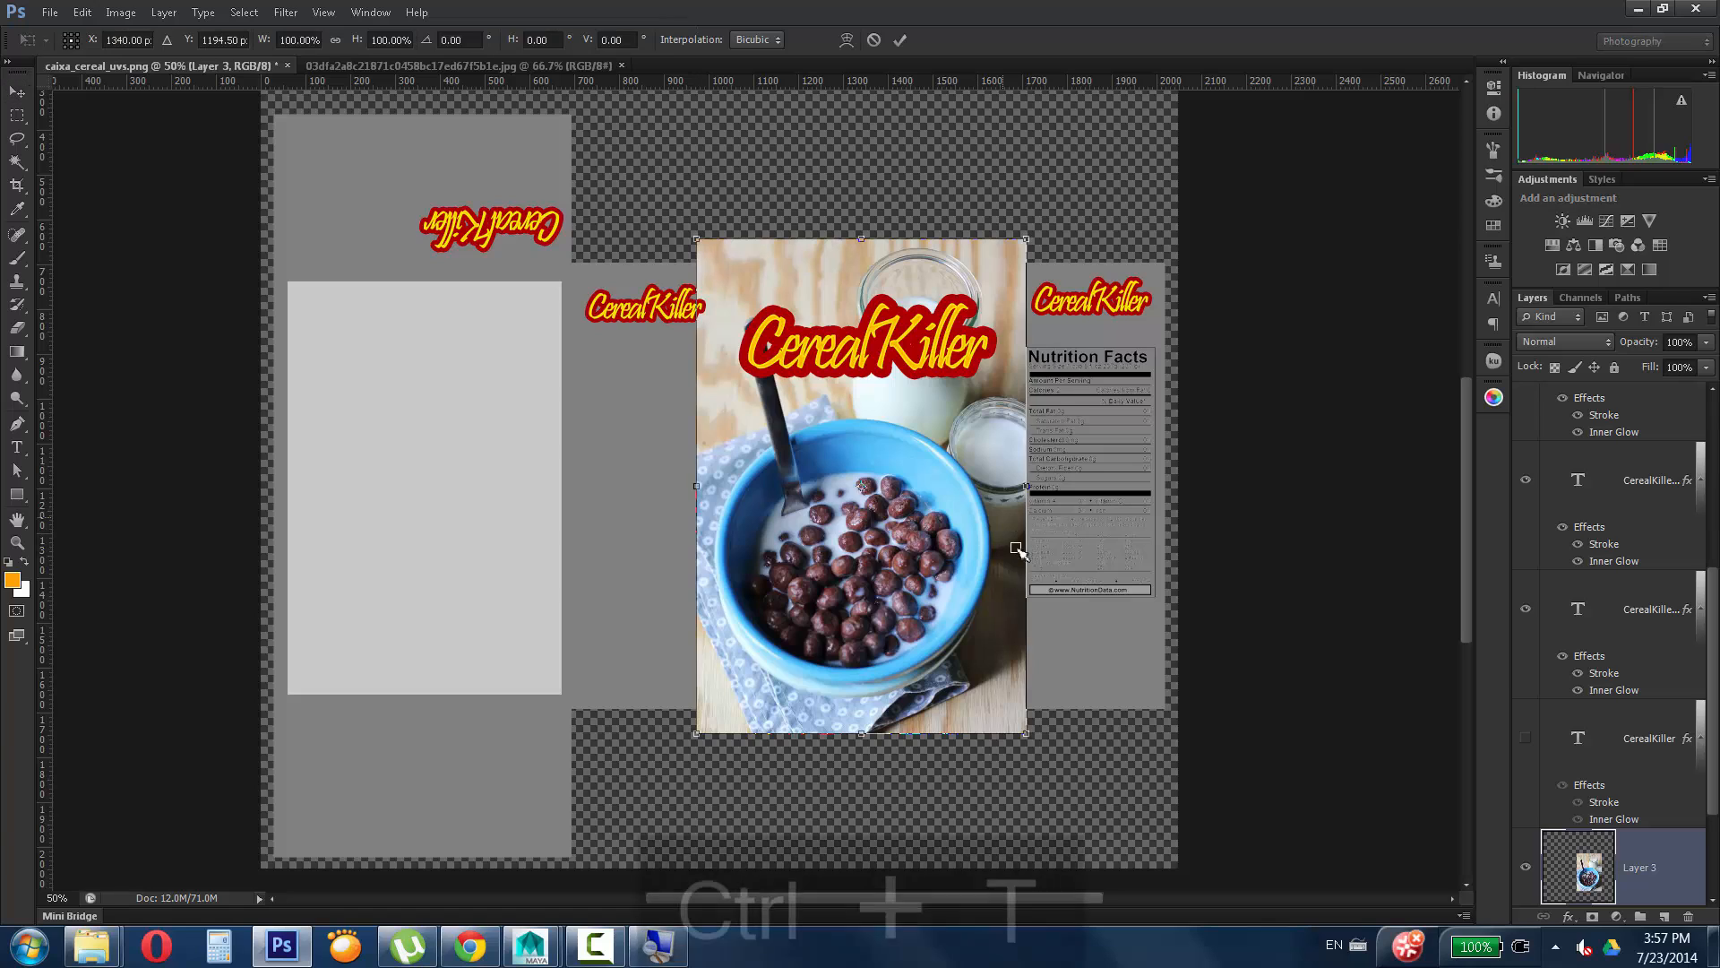
shift+drag(1026, 733, 893, 534)
drag(790, 454, 879, 586)
key(Return)
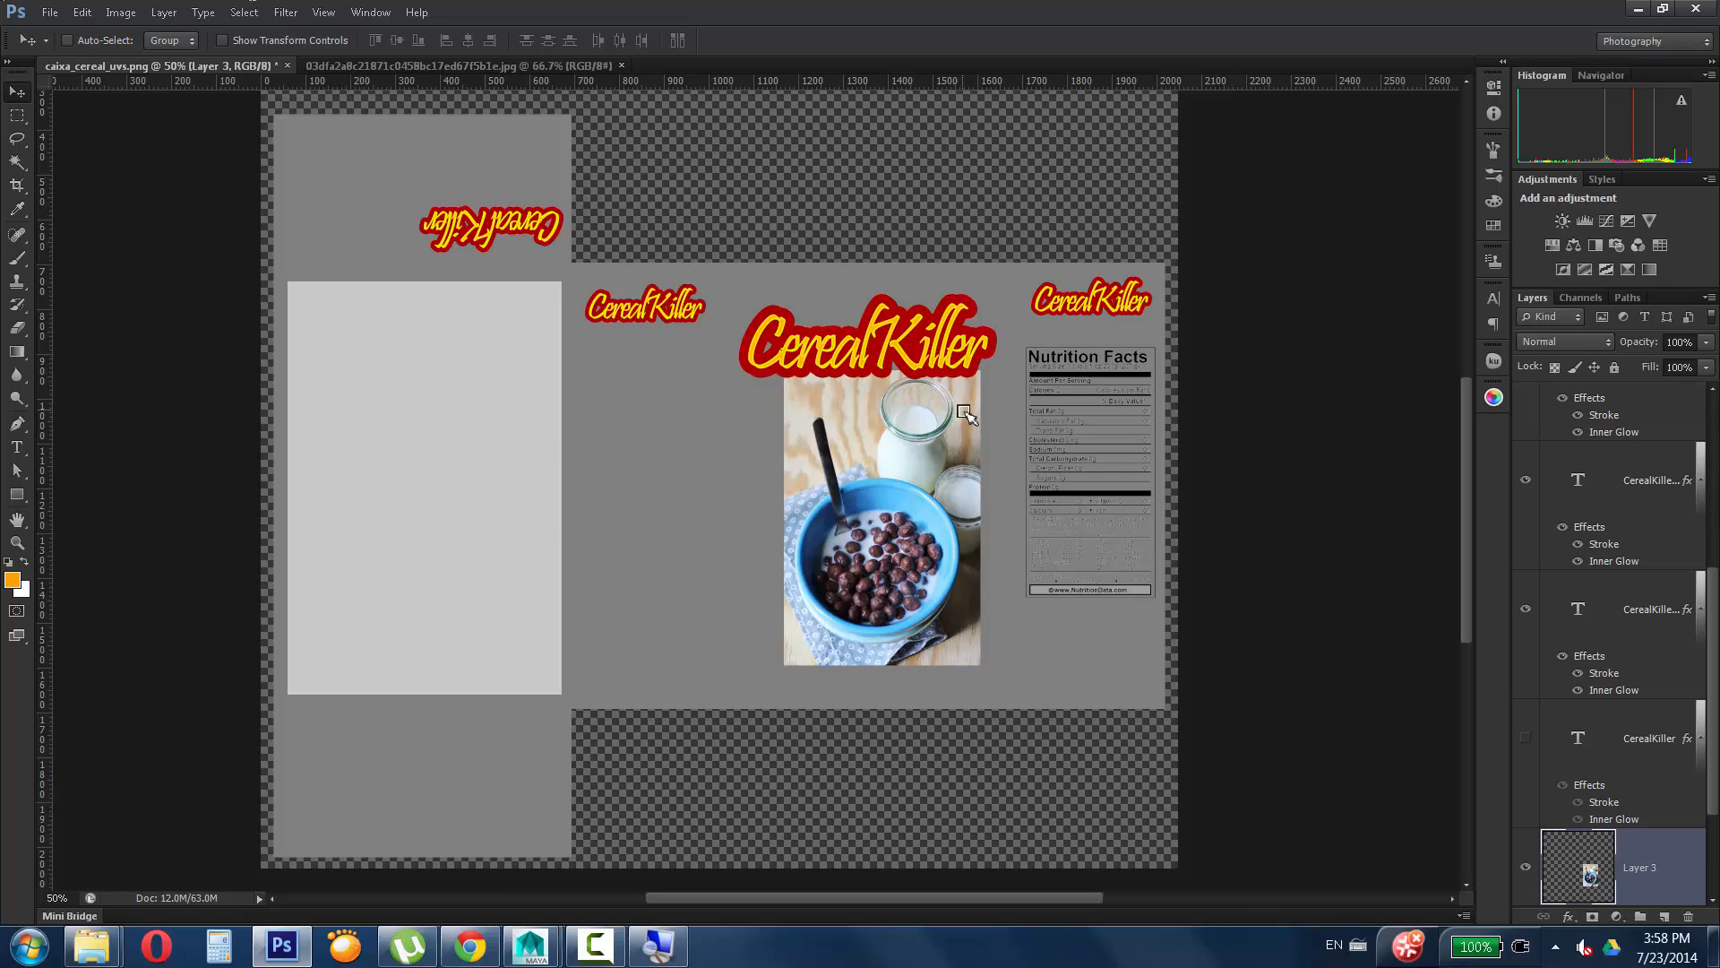
Save a JPEG copy of the texture as caixa_cereal_COLOR.jpg in the IMAGENS_AULA folder.
click(50, 12)
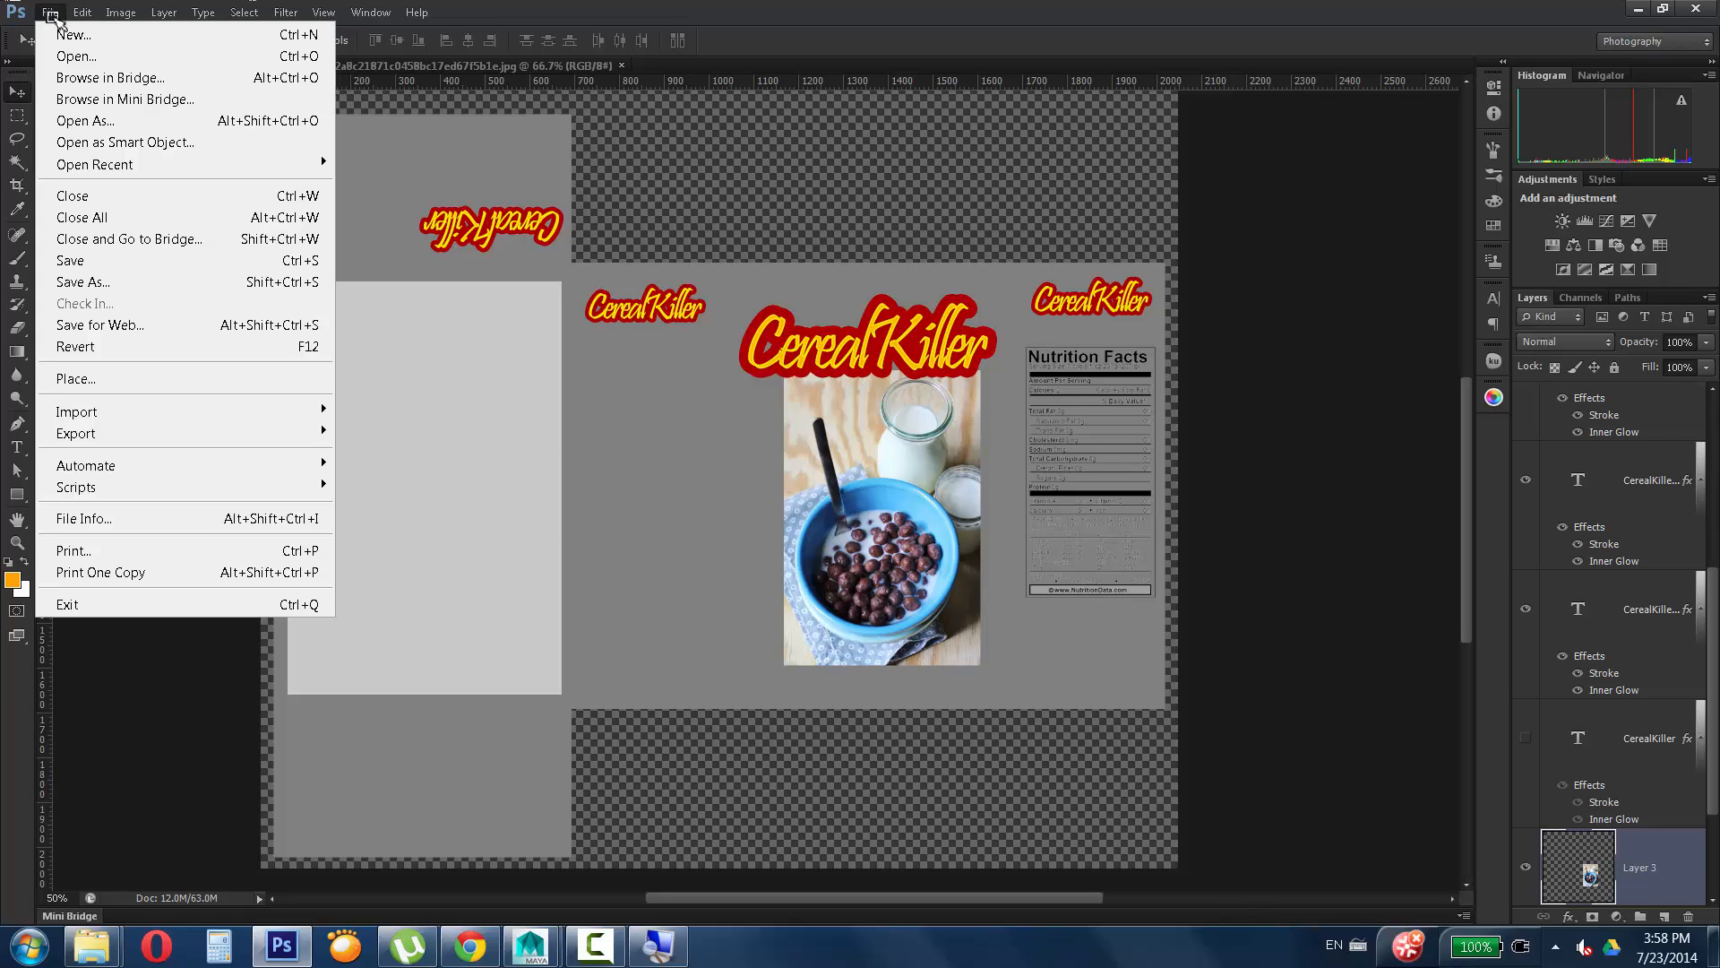
click(85, 282)
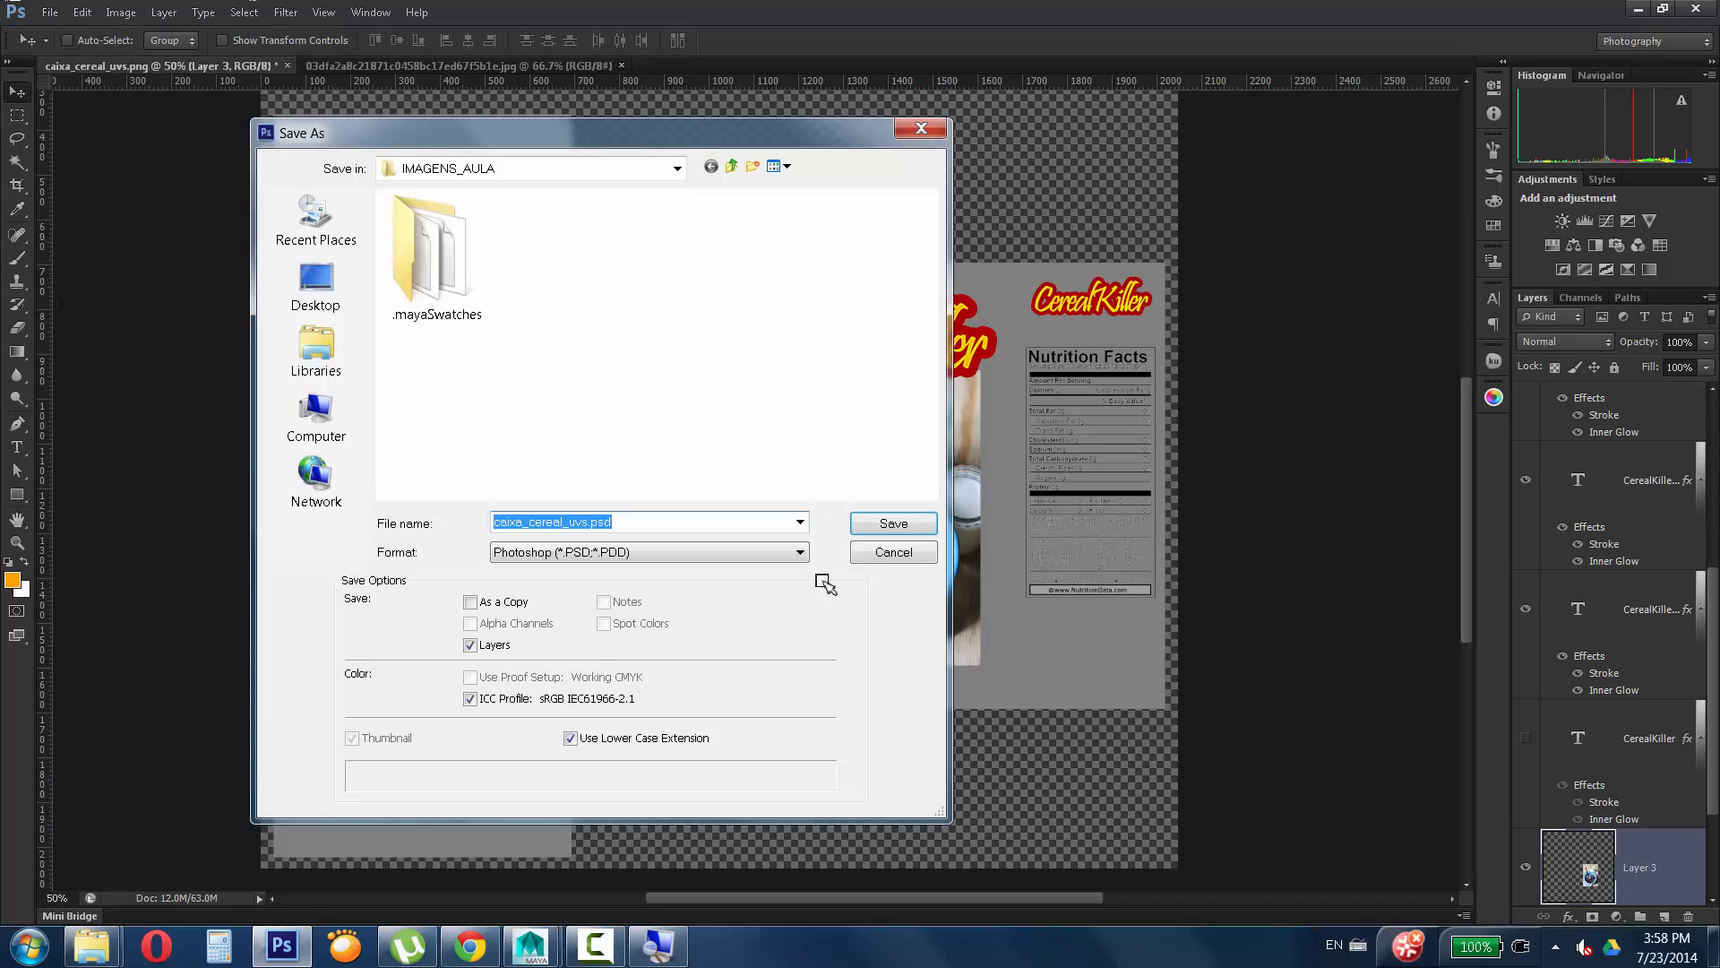
click(806, 552)
click(627, 700)
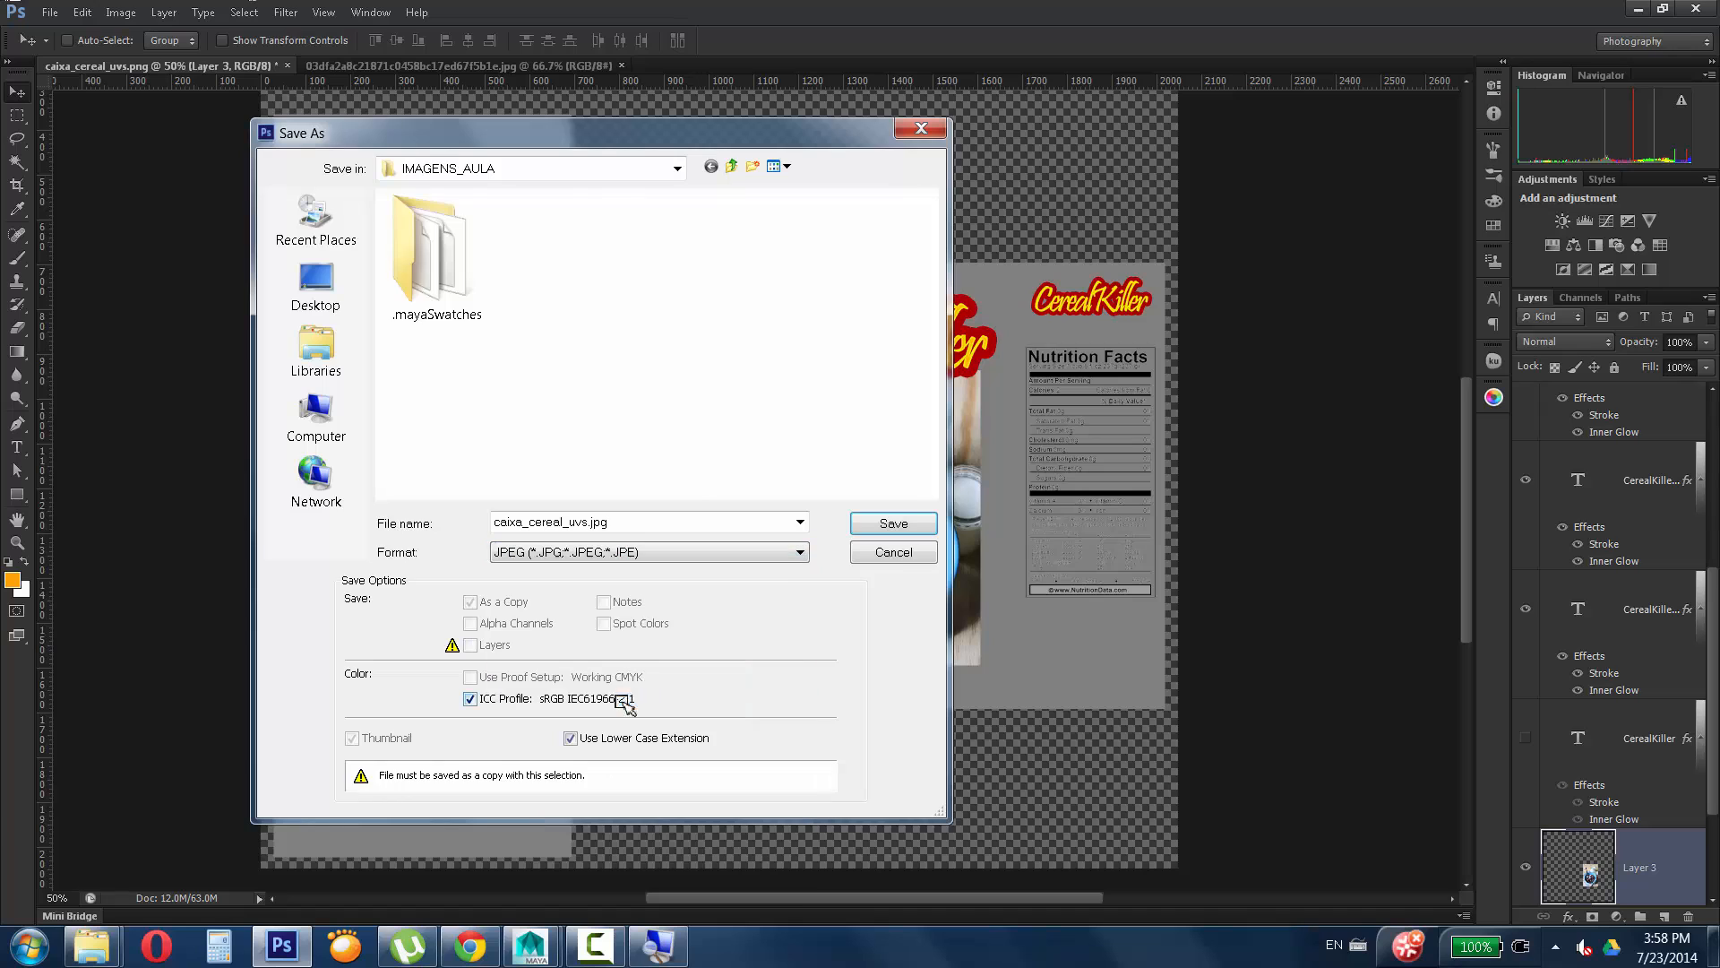
click(627, 527)
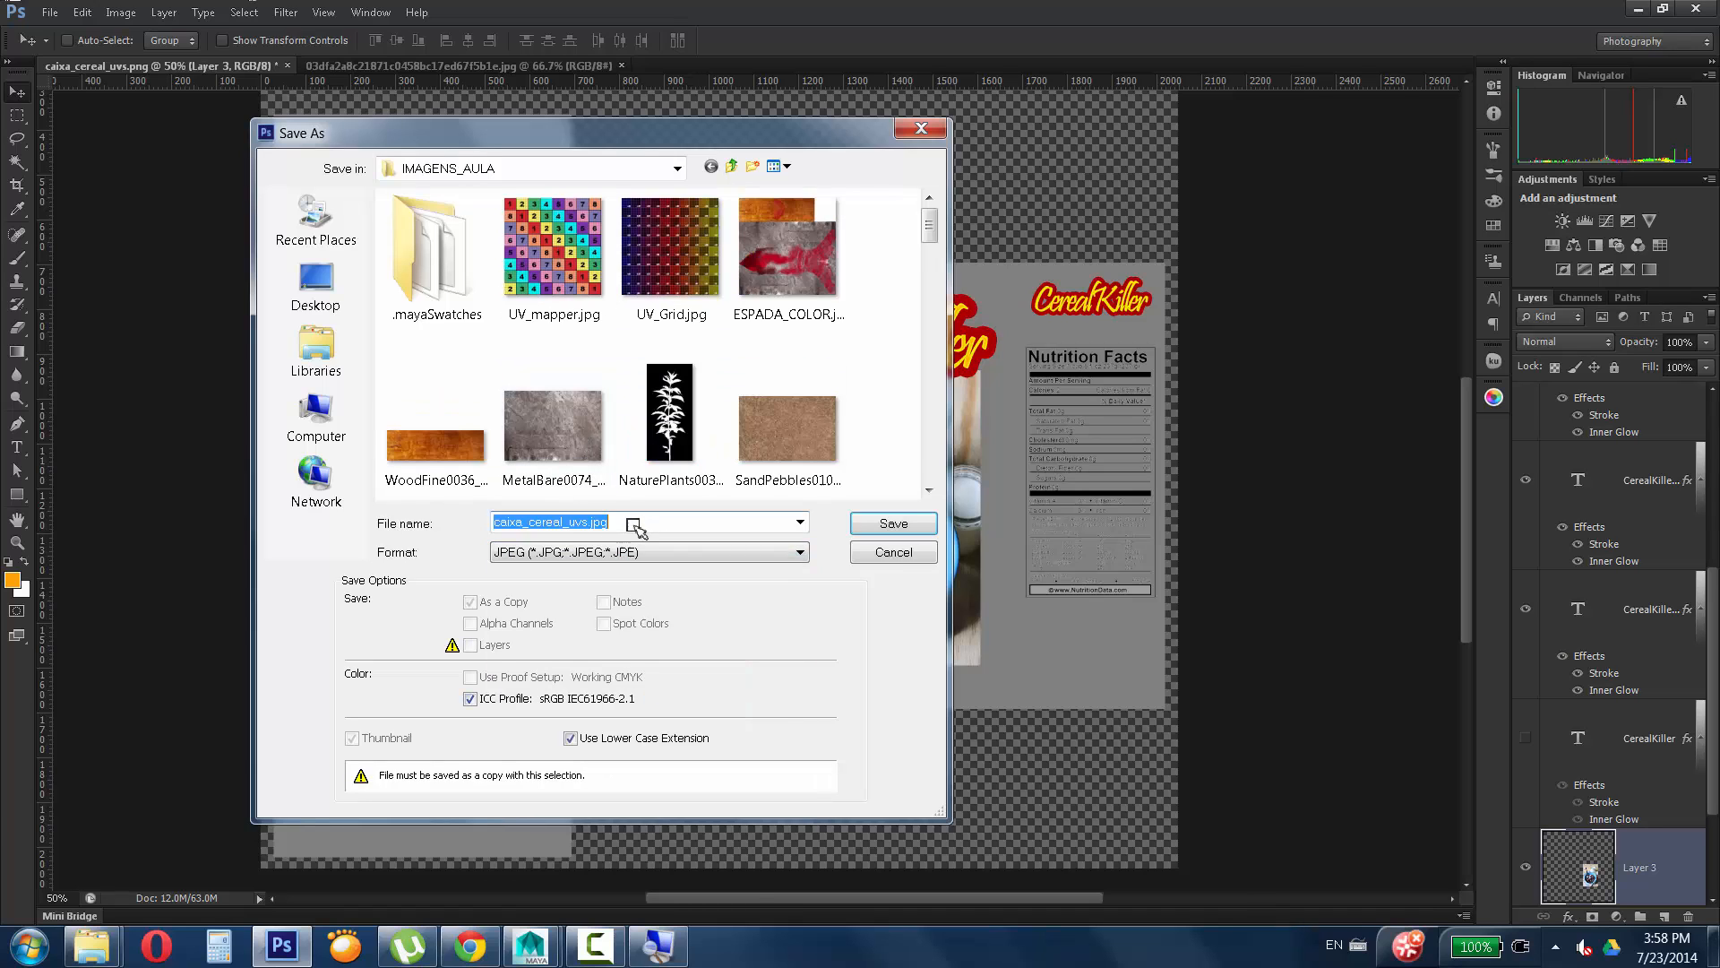
click(571, 527)
drag(569, 522, 589, 522)
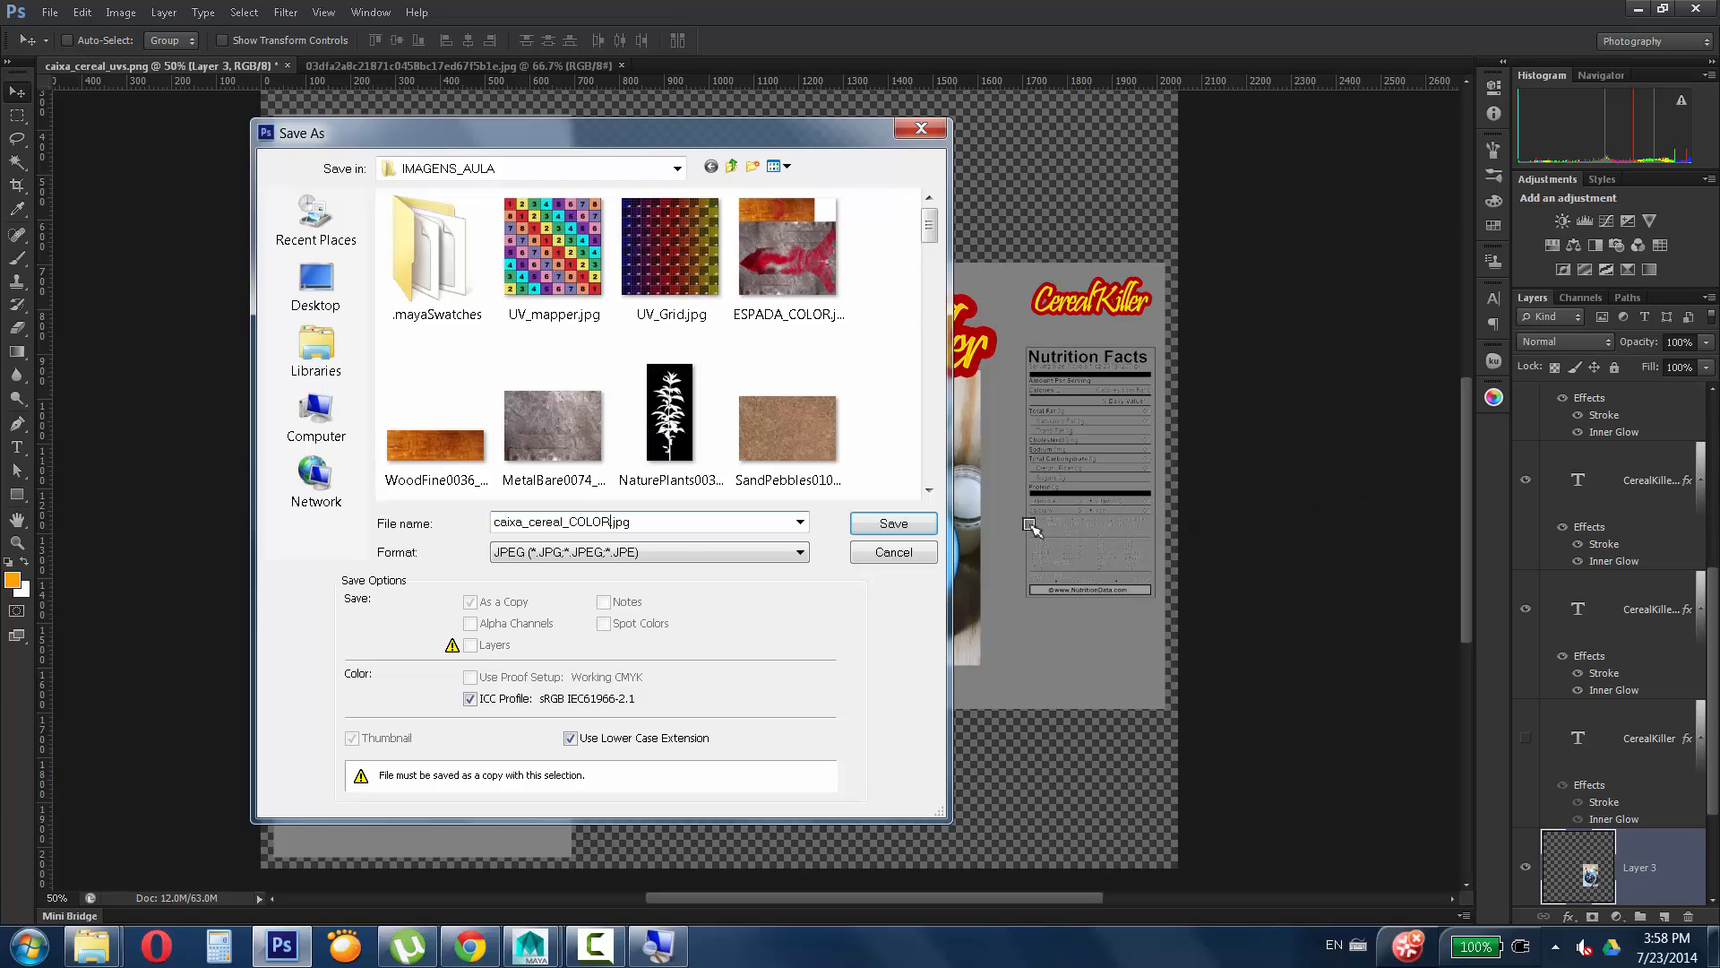
click(887, 524)
click(804, 361)
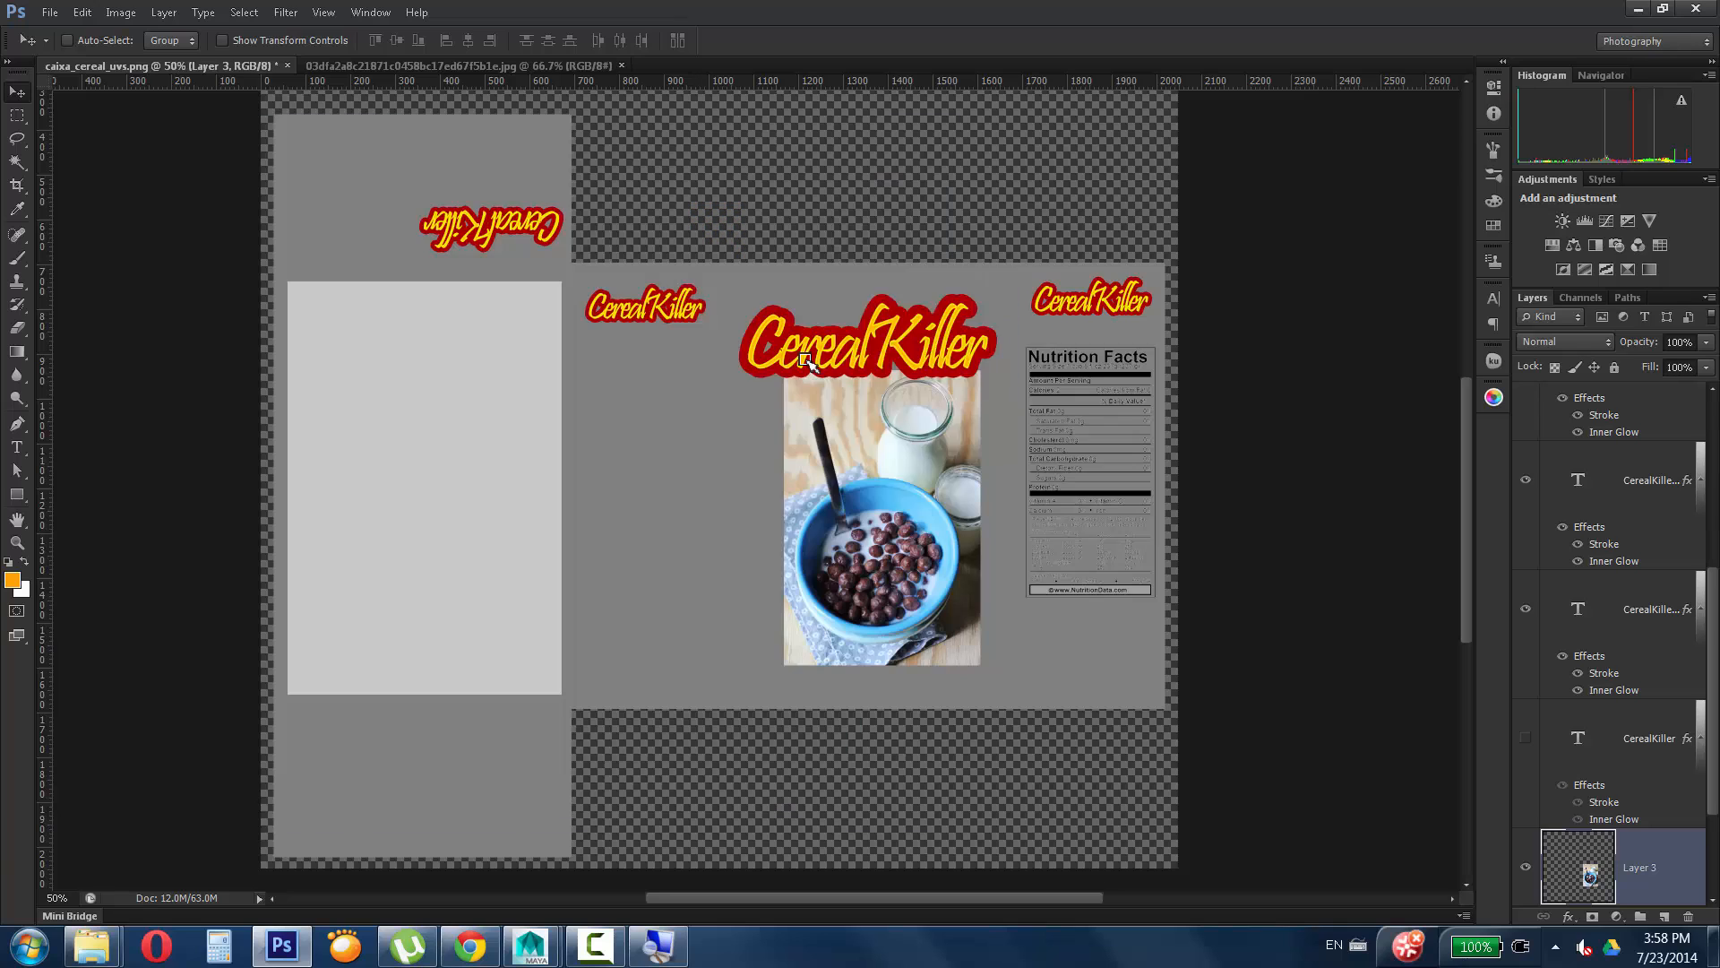
click(1094, 244)
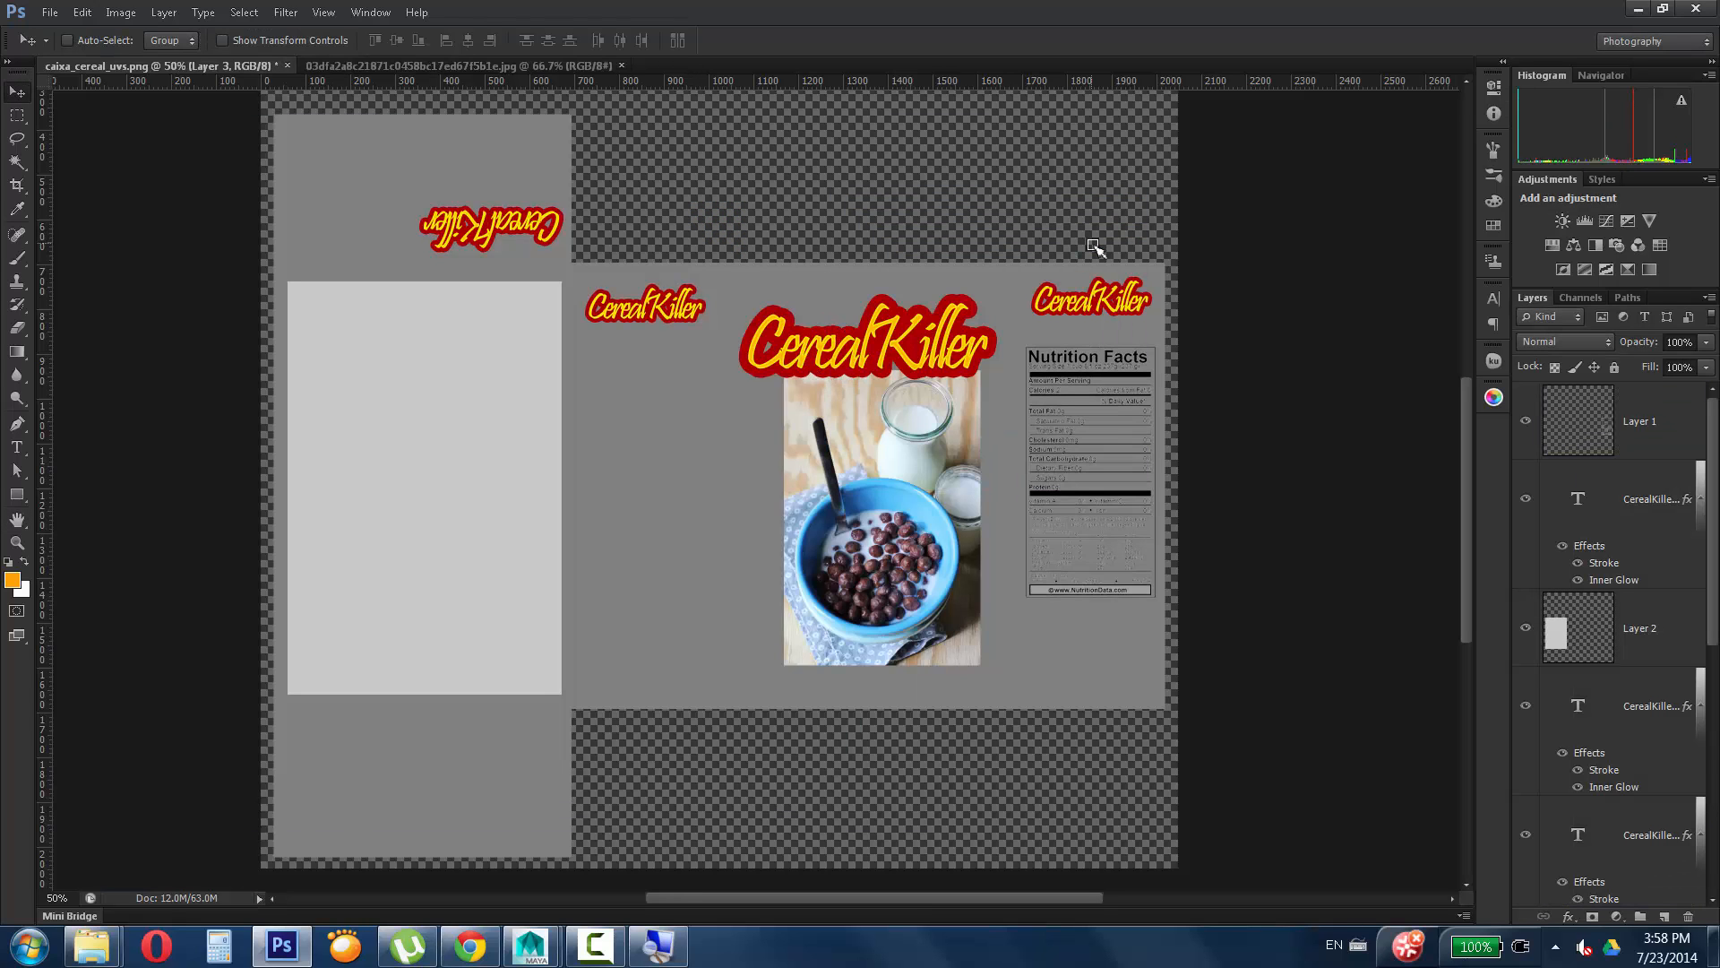
Switch to Autodesk Maya and bring up the attributes of the cereal box's MAT_CAIXA material.
mouse_move(530, 945)
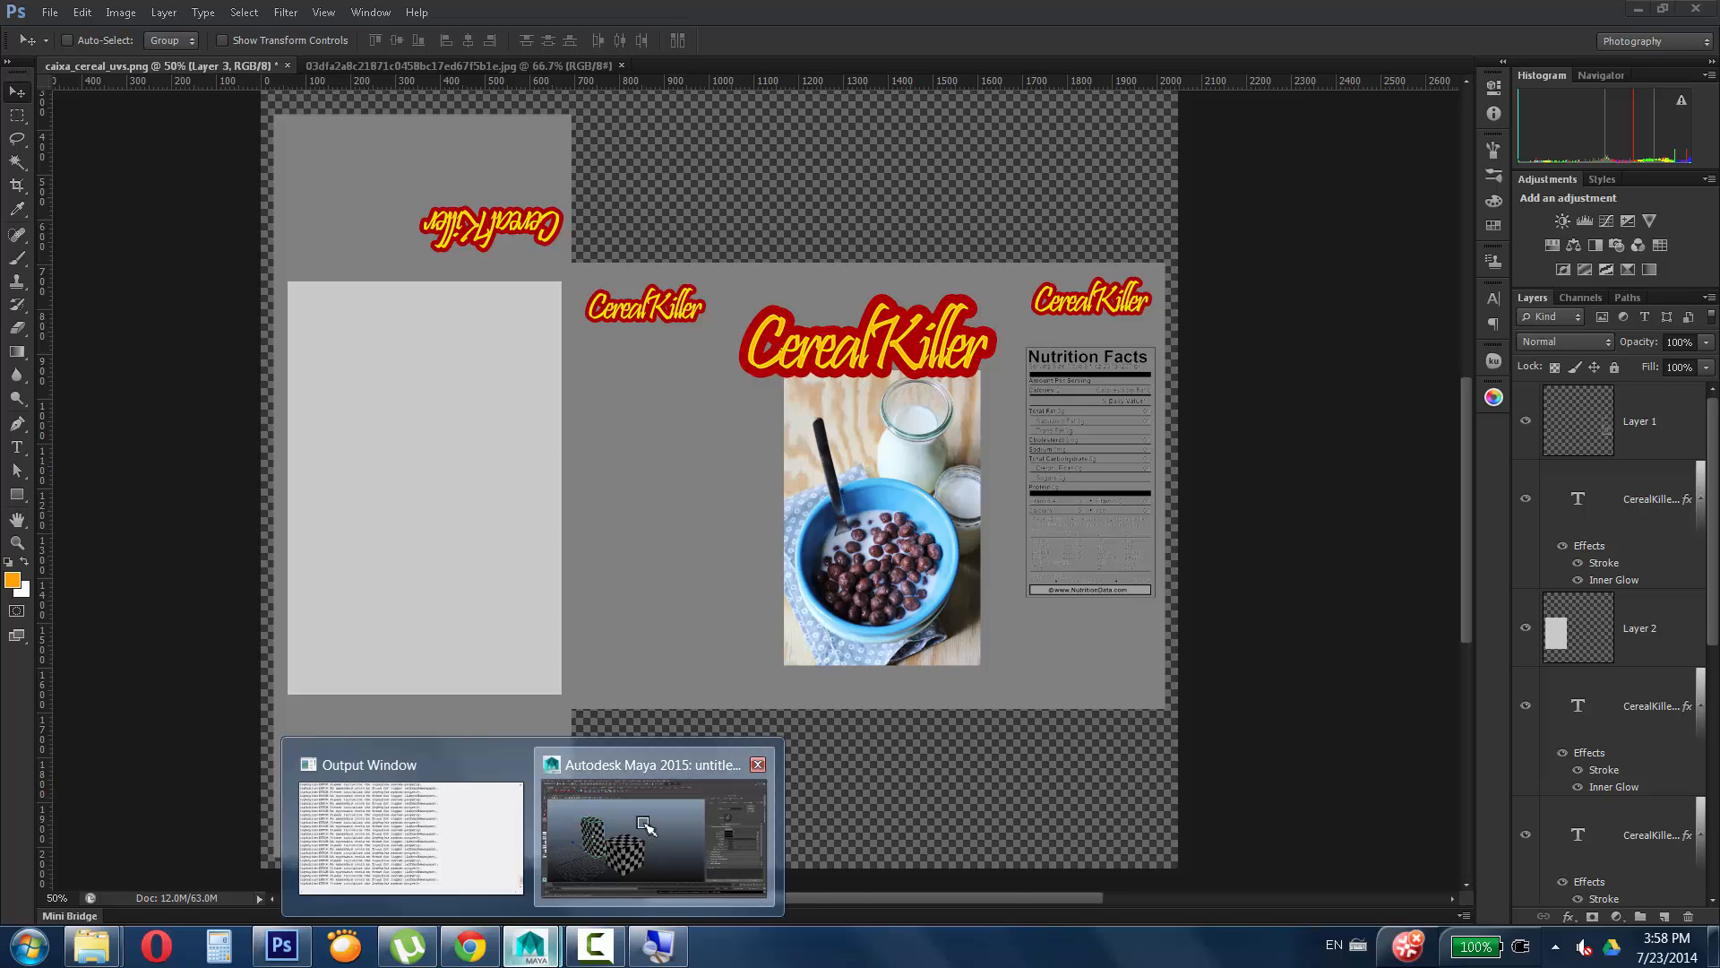
click(647, 826)
click(1502, 151)
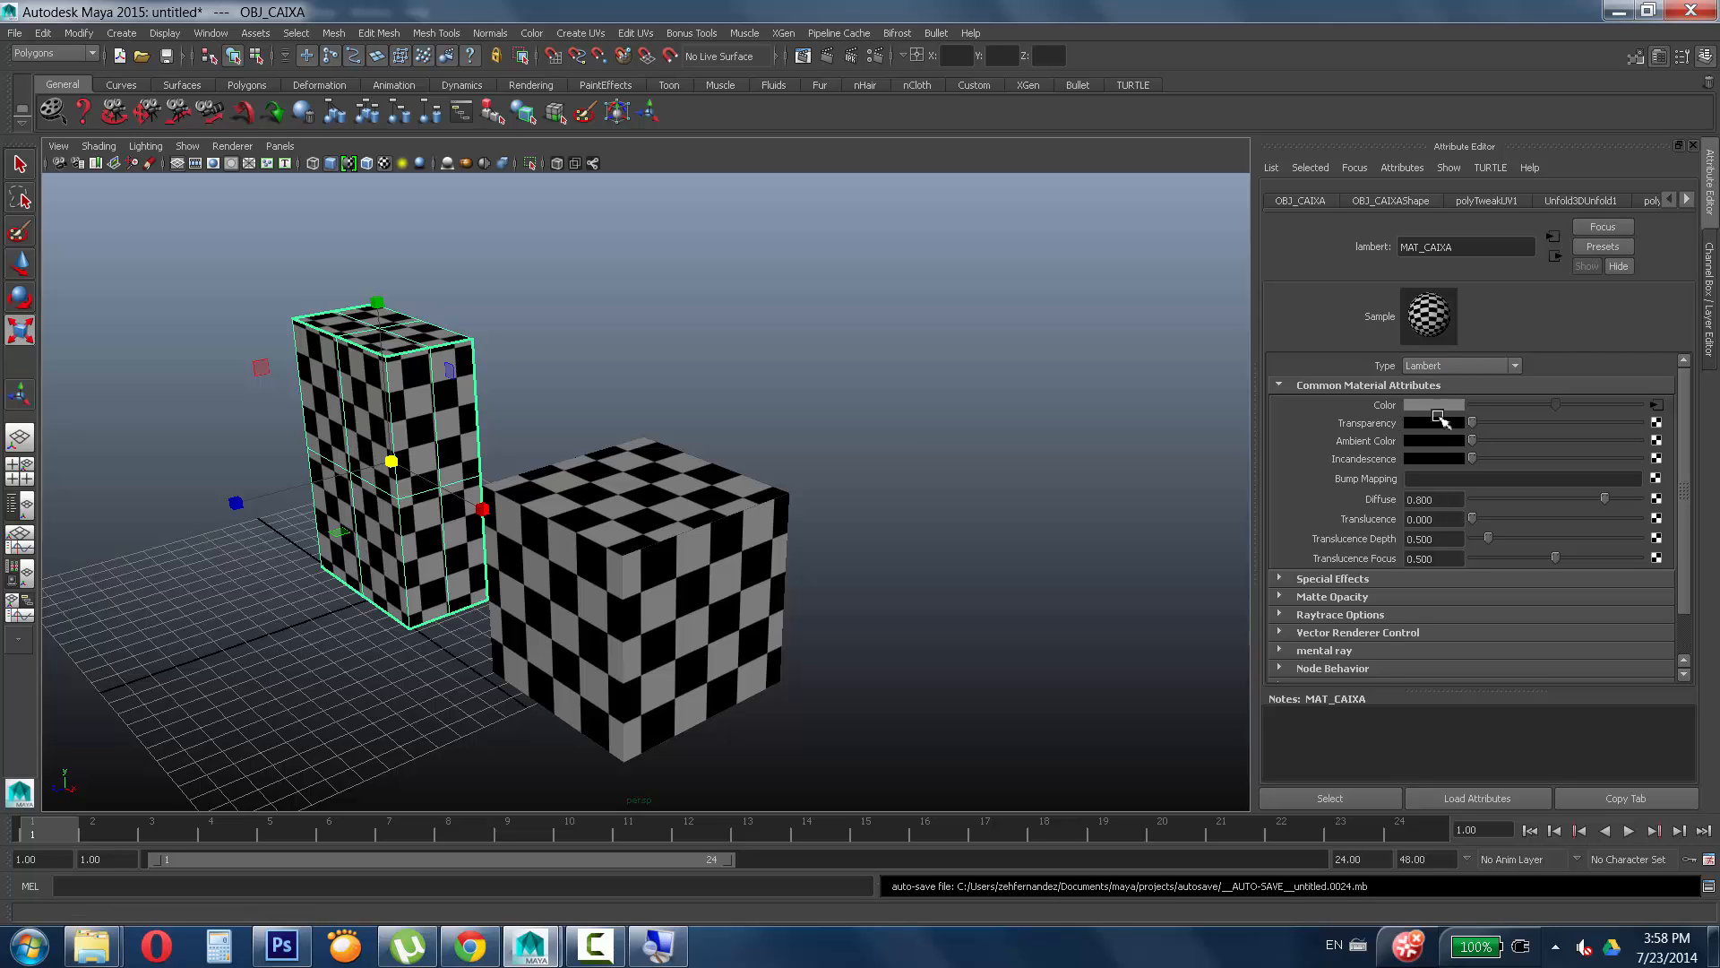
click(606, 949)
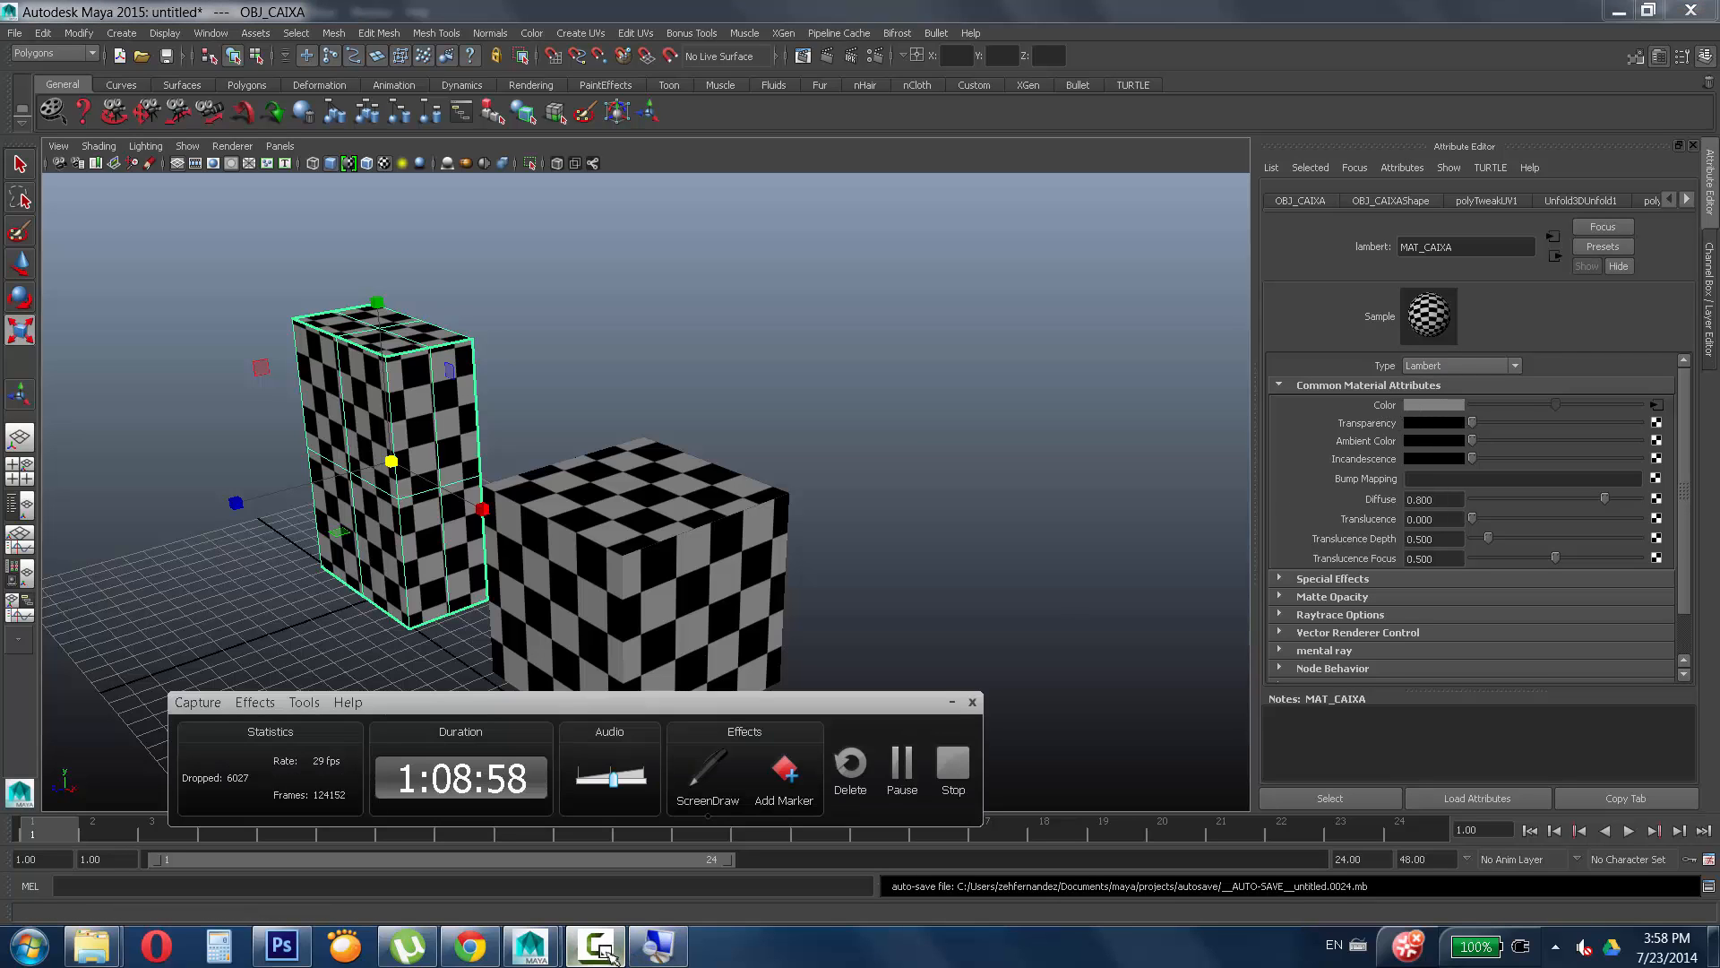
click(606, 950)
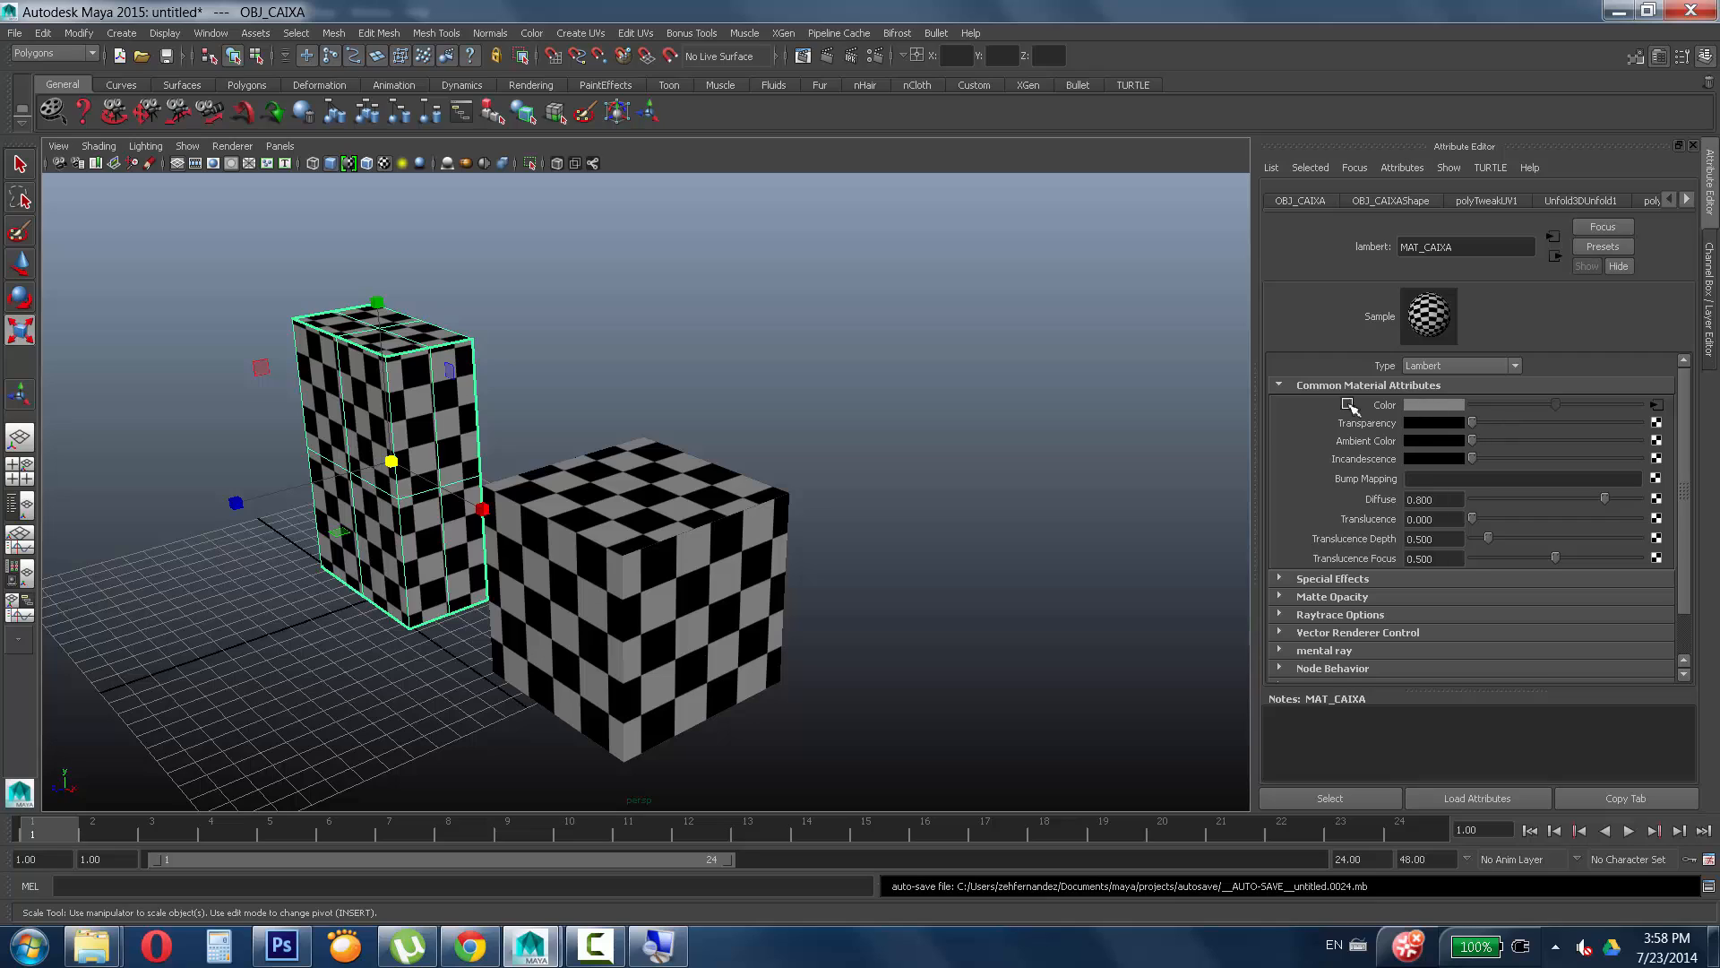
Break the checker texture's connection to the Color attribute of MAT_CAIXA.
right_click(1388, 409)
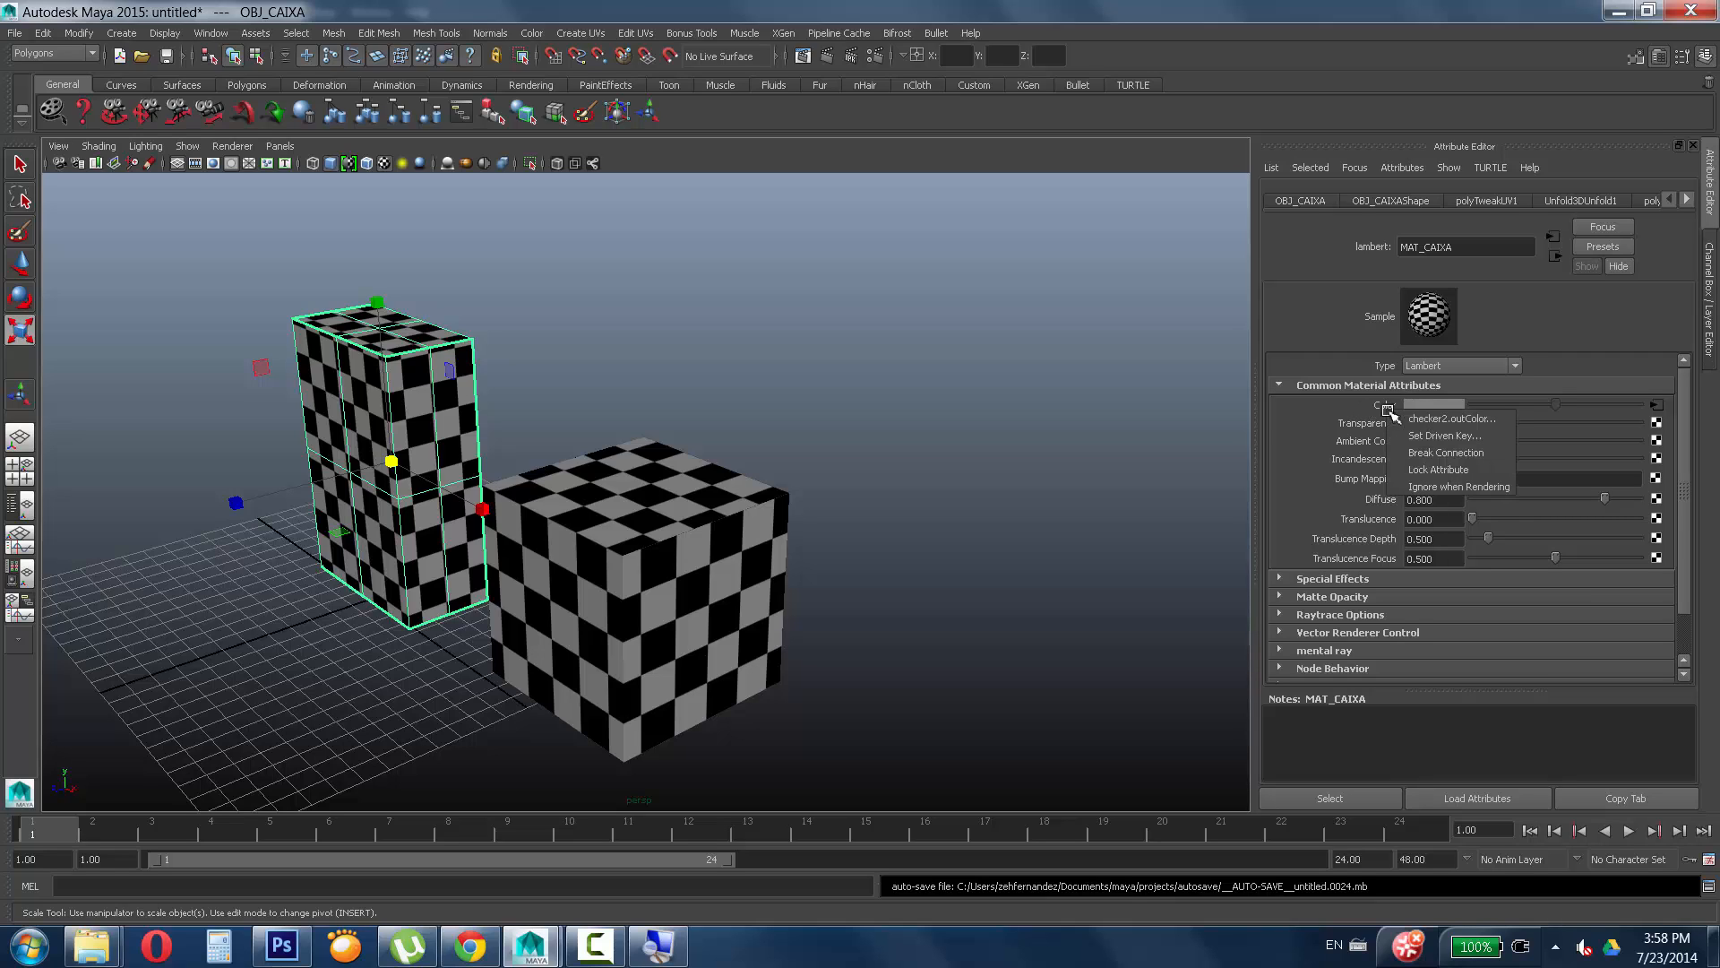
right_click(1382, 408)
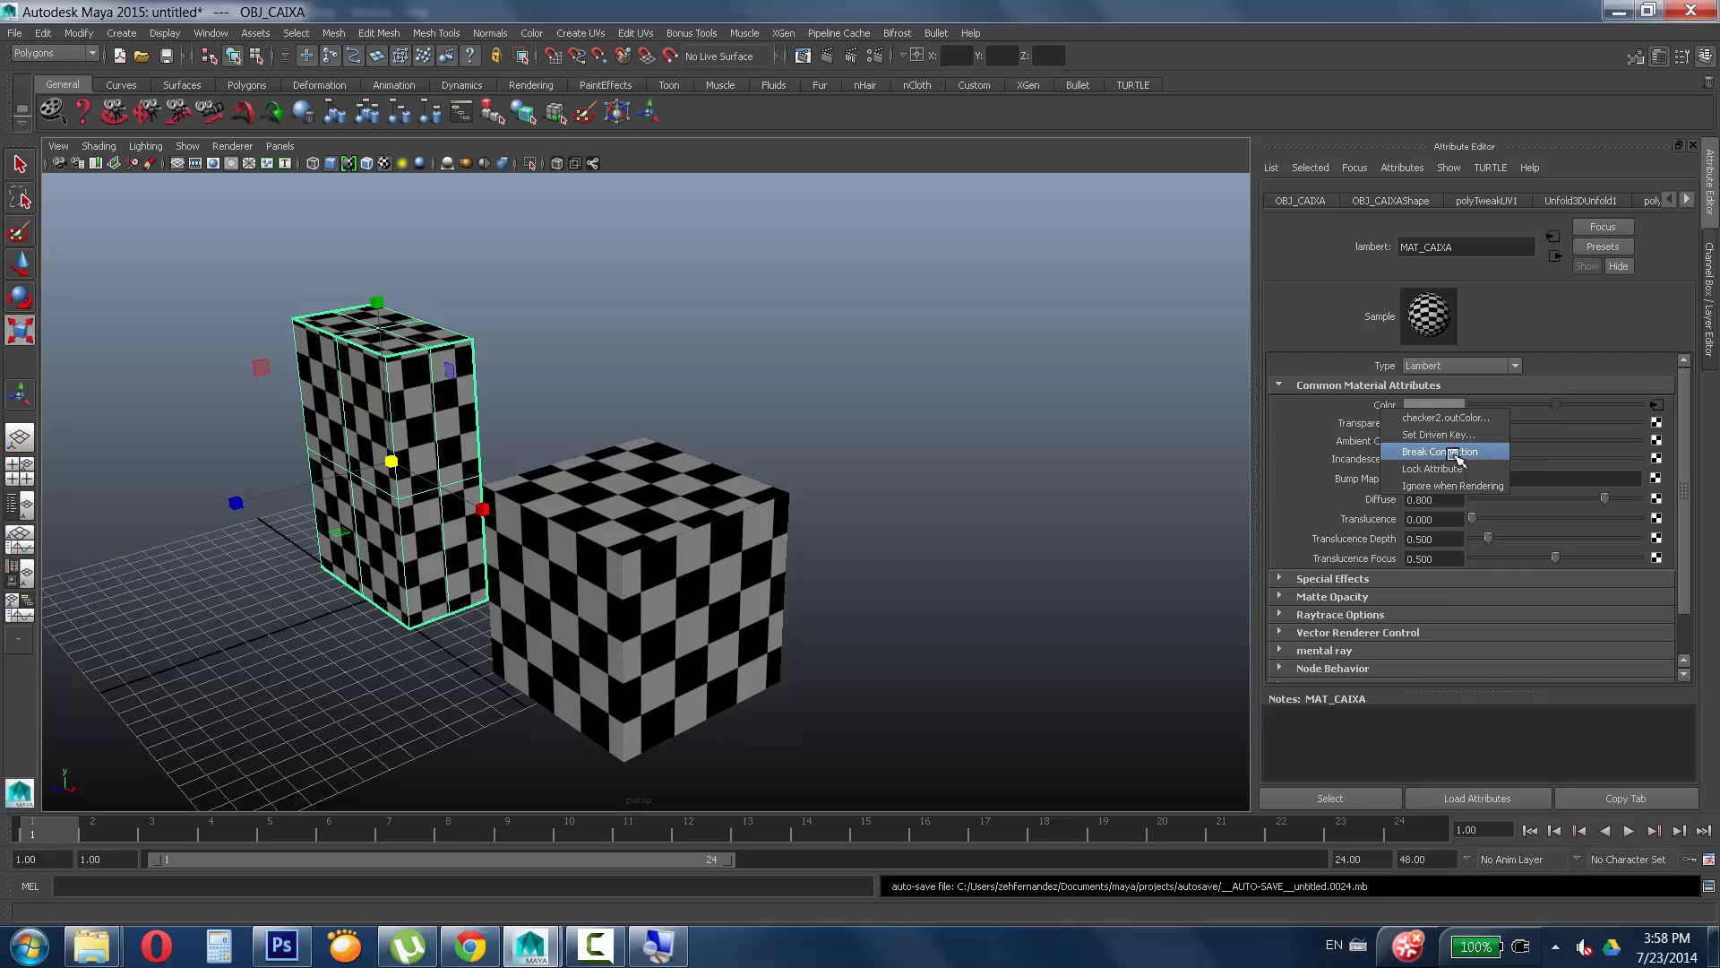
click(1453, 453)
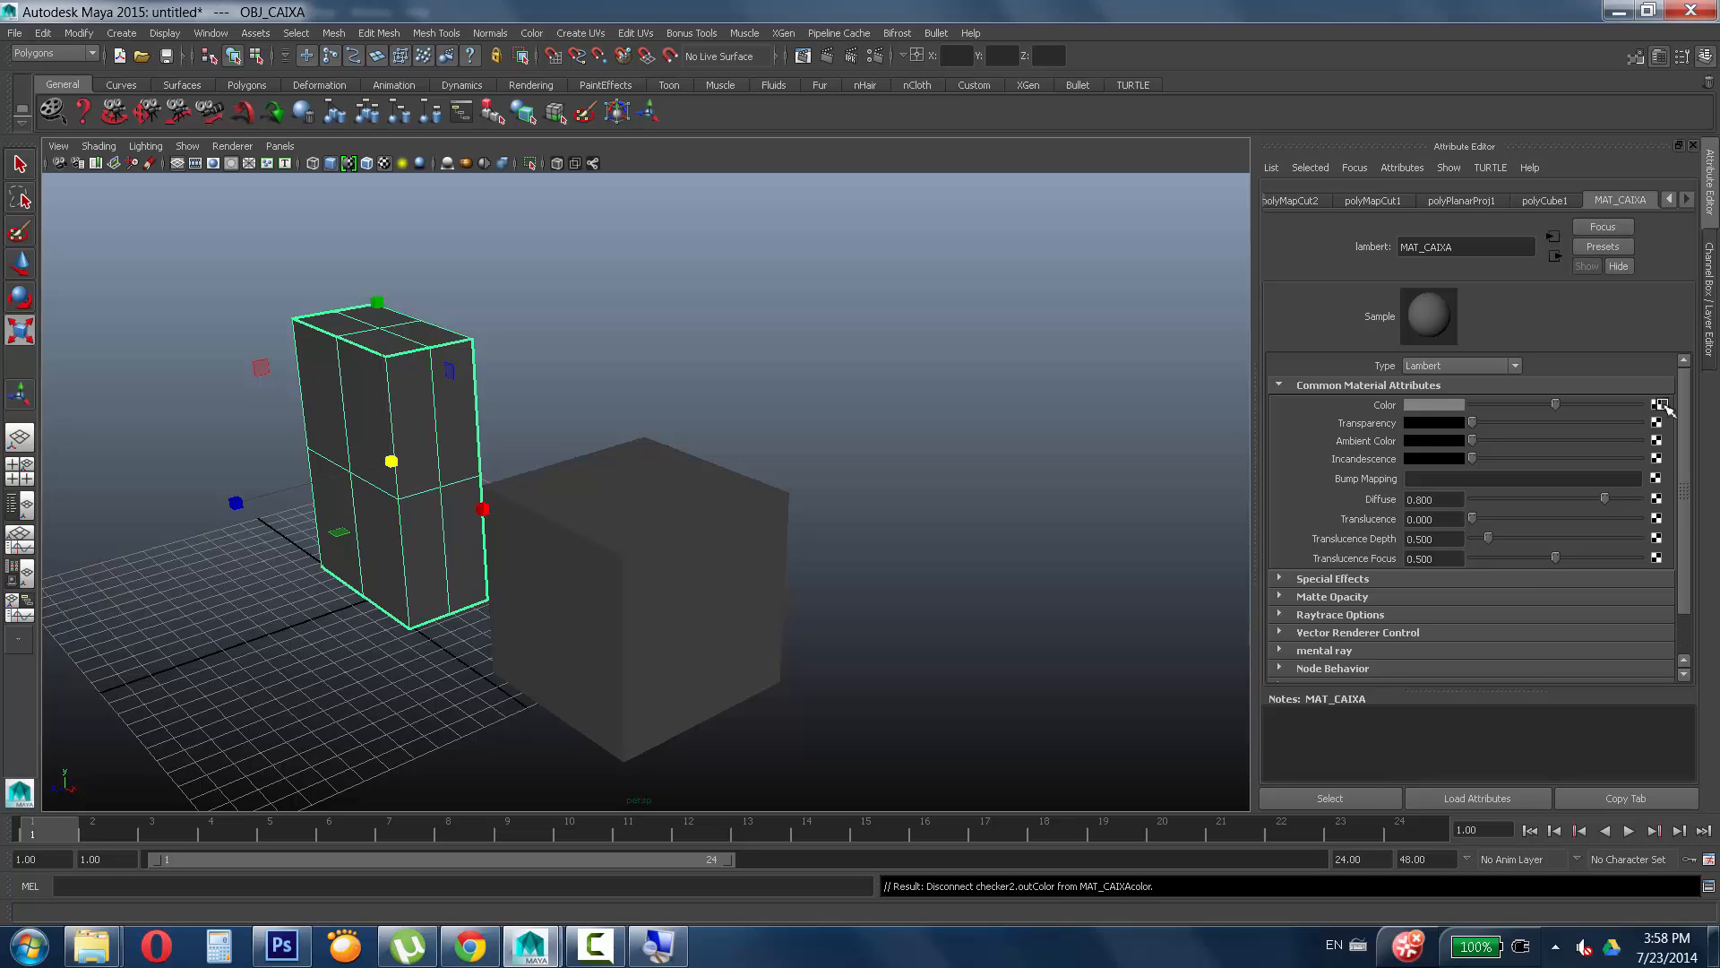
Connect a File texture to the Color attribute of MAT_CAIXA and load caixa_cereal_color.jpg from the IMAGENS_AULA folder as its image.
click(1662, 405)
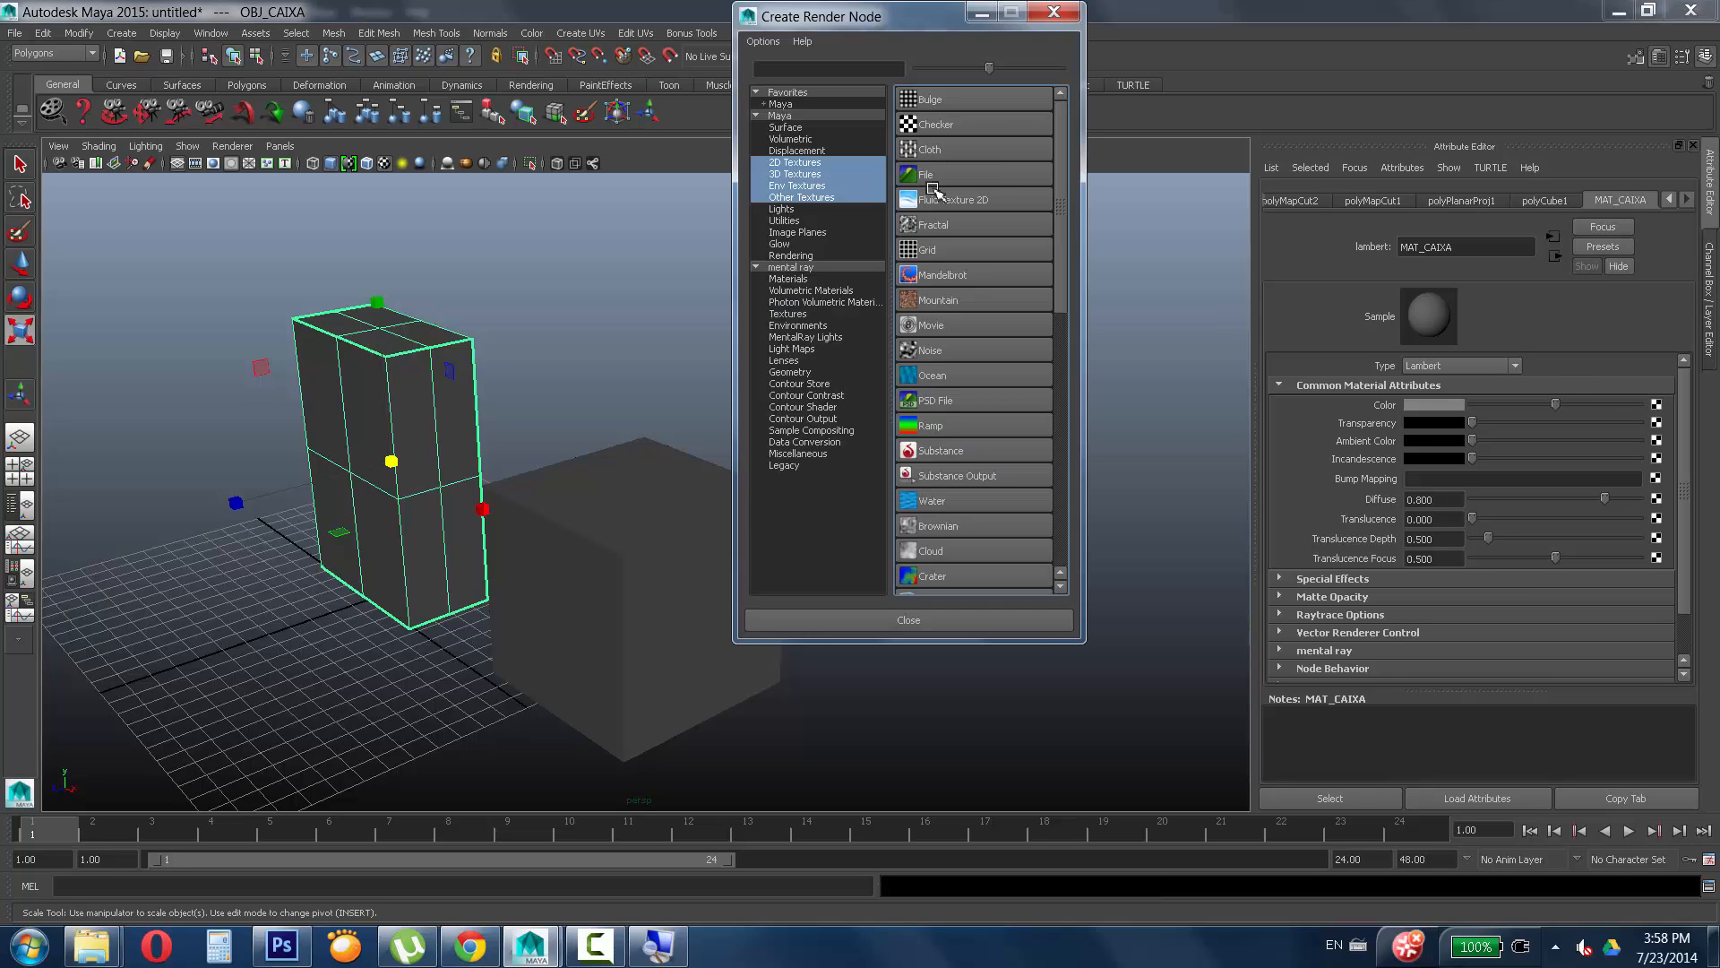
click(941, 186)
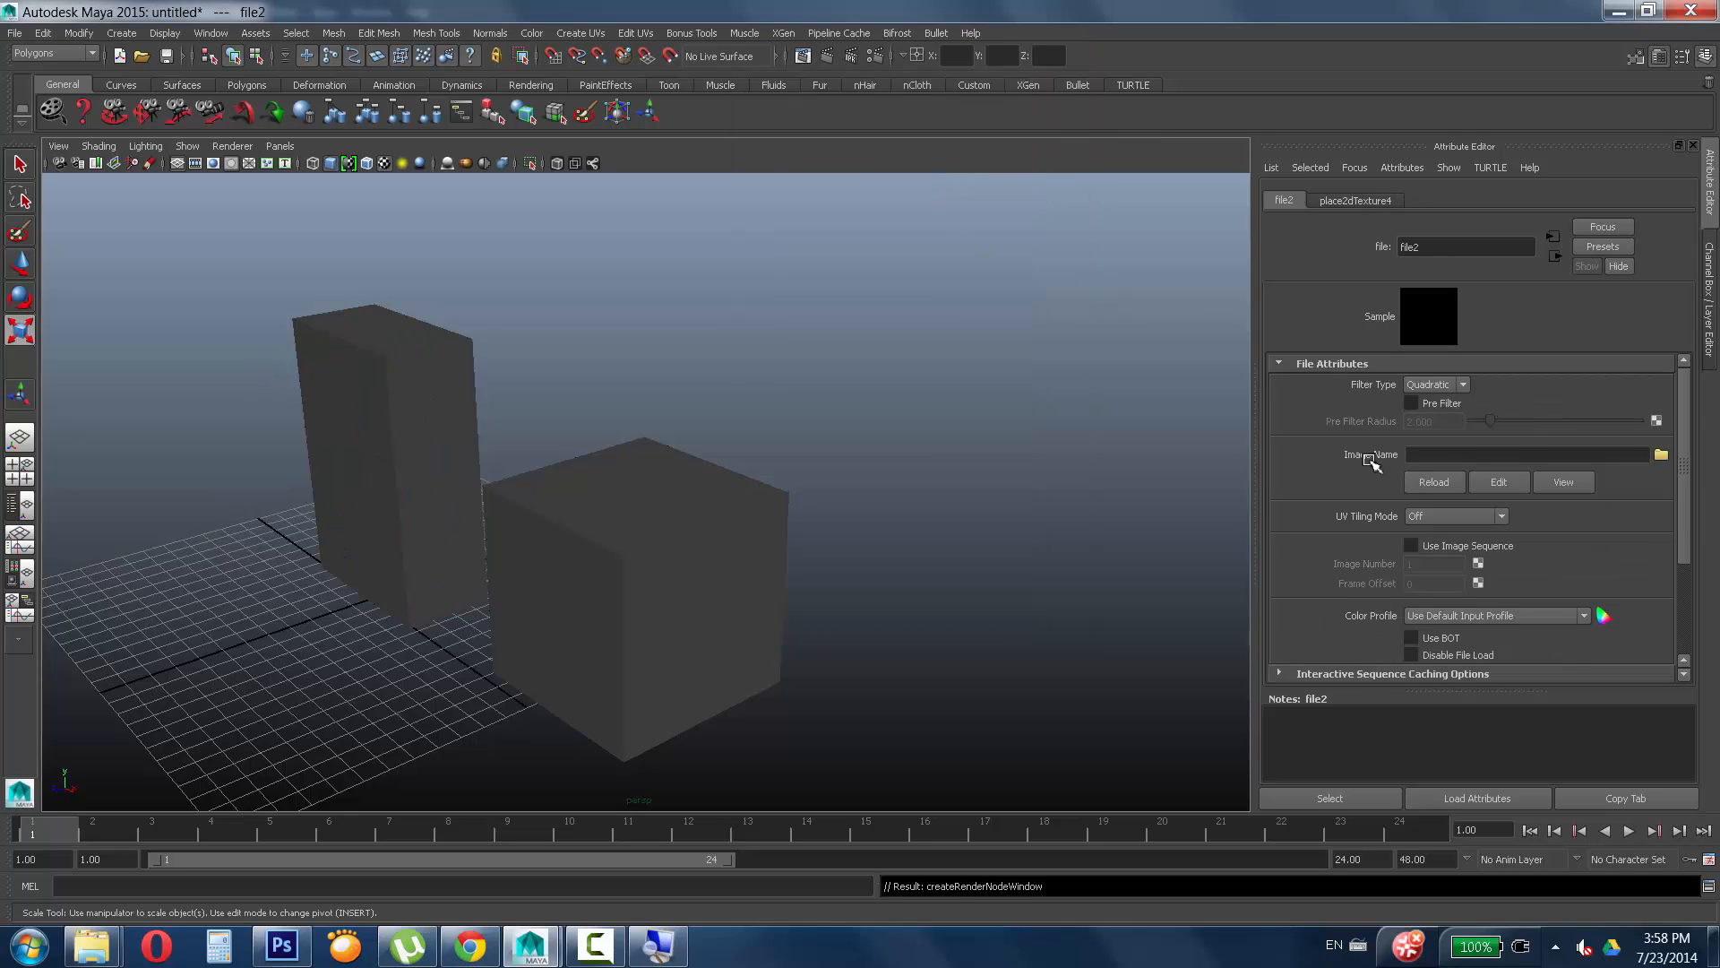
click(1663, 457)
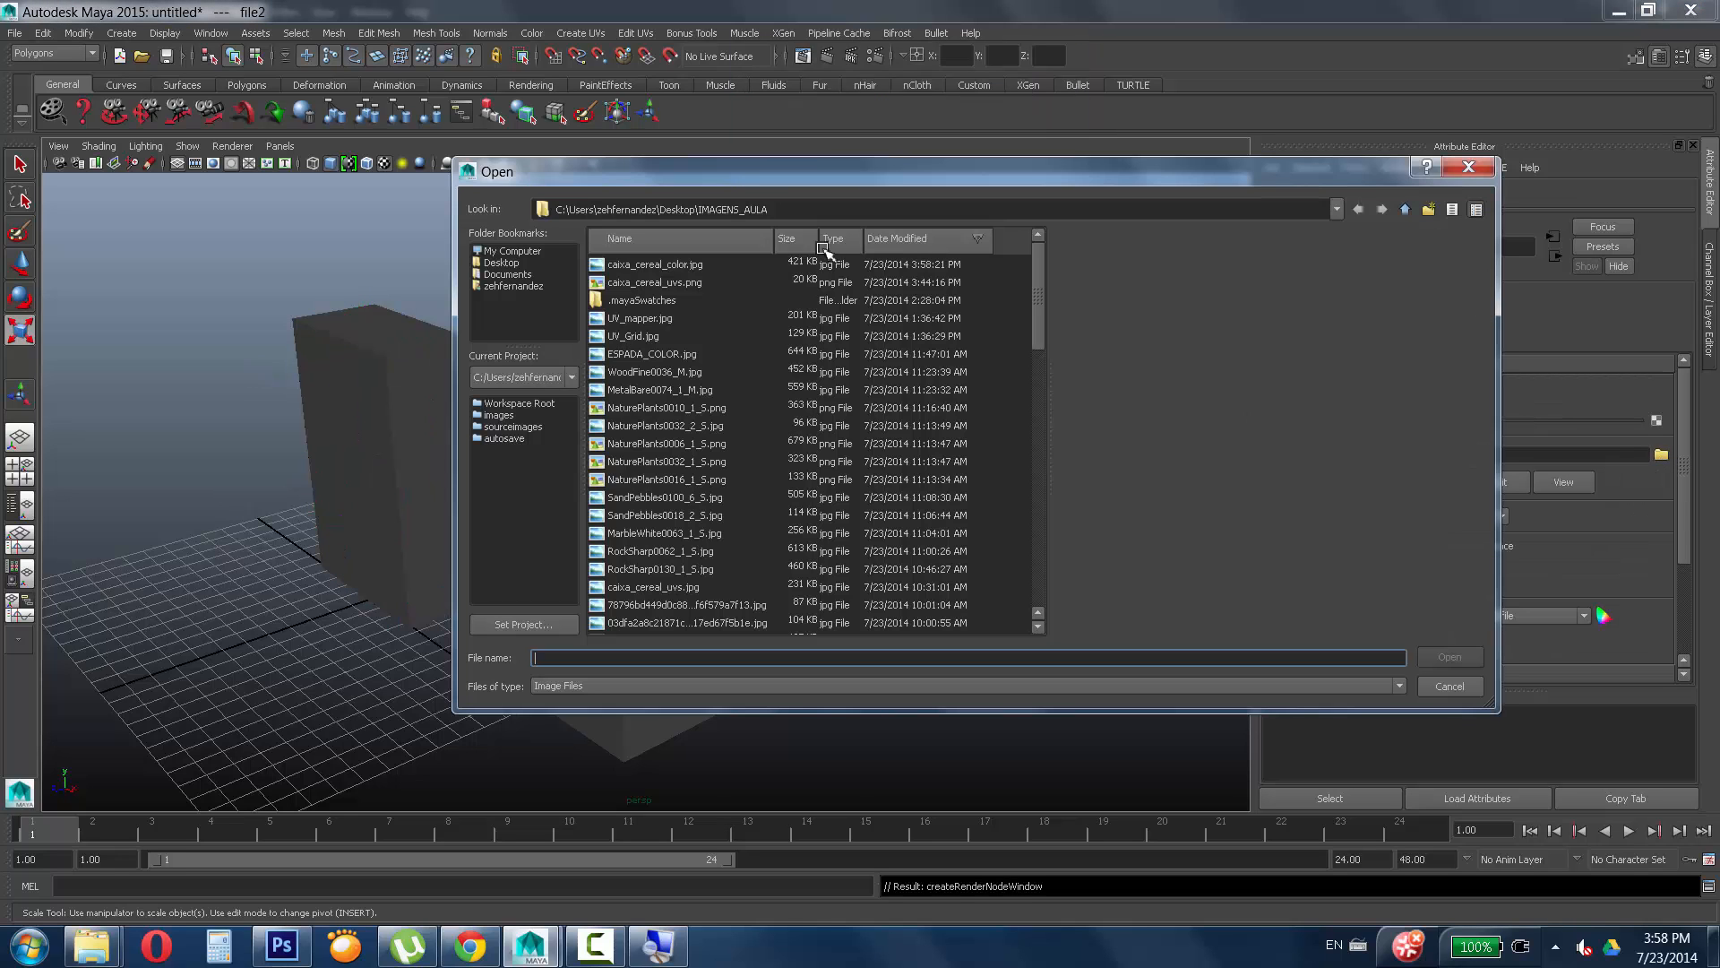
click(706, 267)
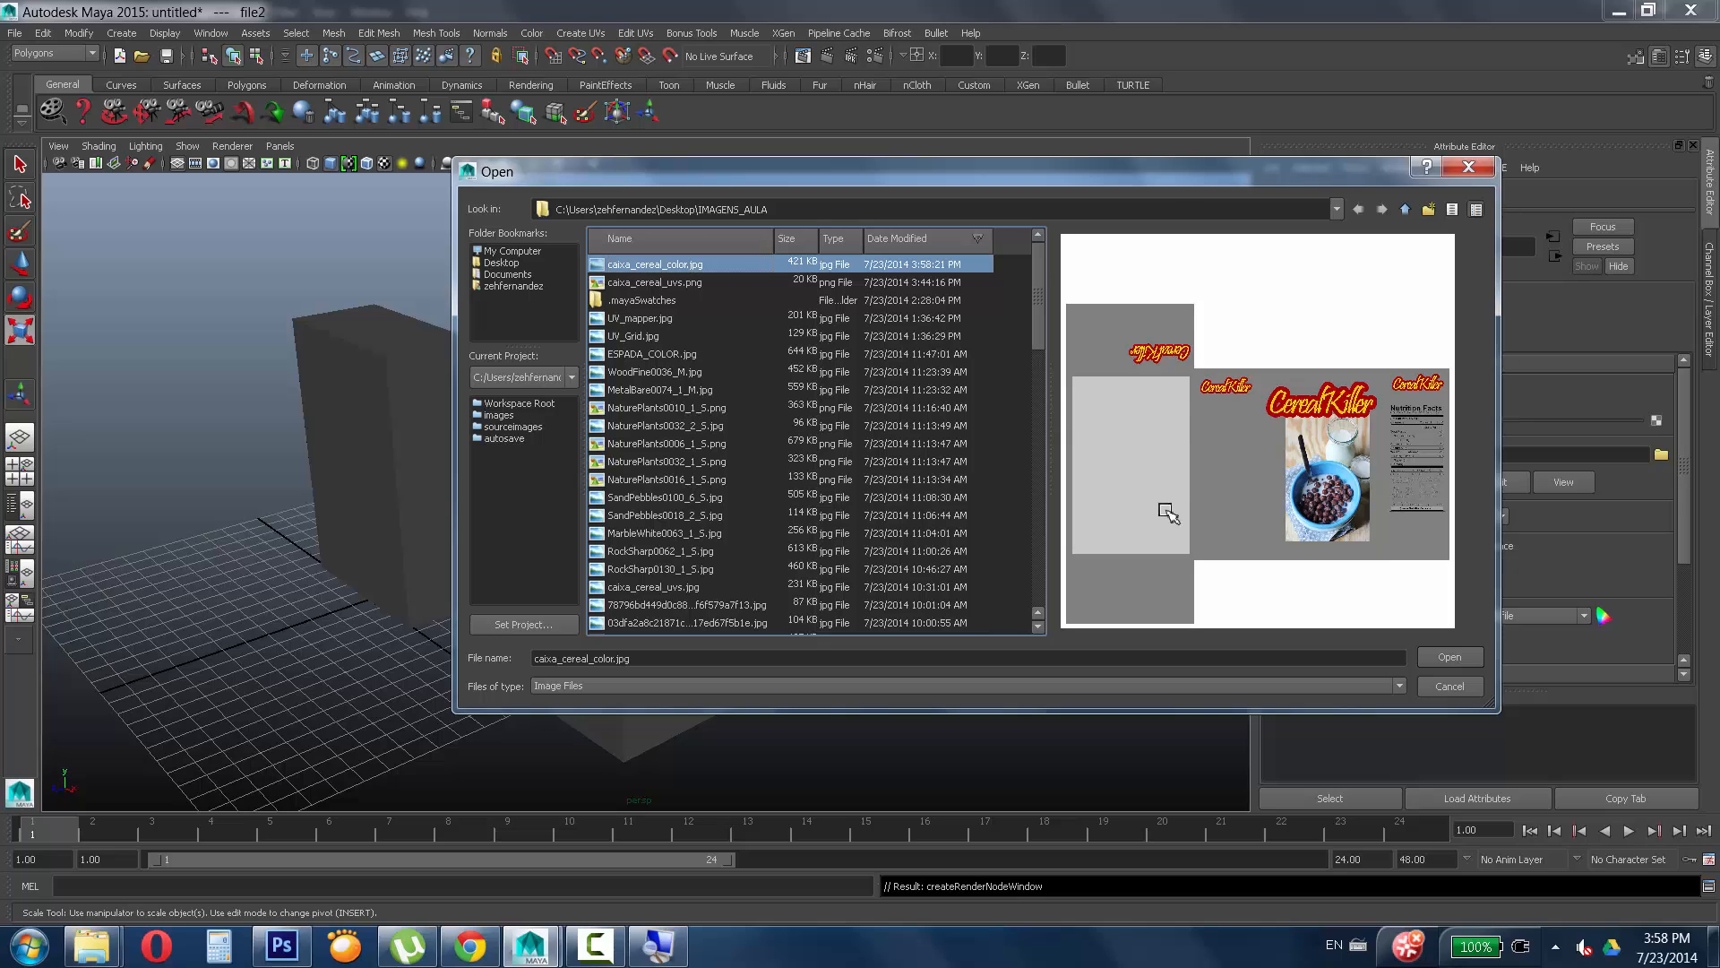
click(1454, 658)
Examine the textured cereal box up close and from all sides to check how the artwork falls on each face.
alt+drag(560, 485, 603, 500)
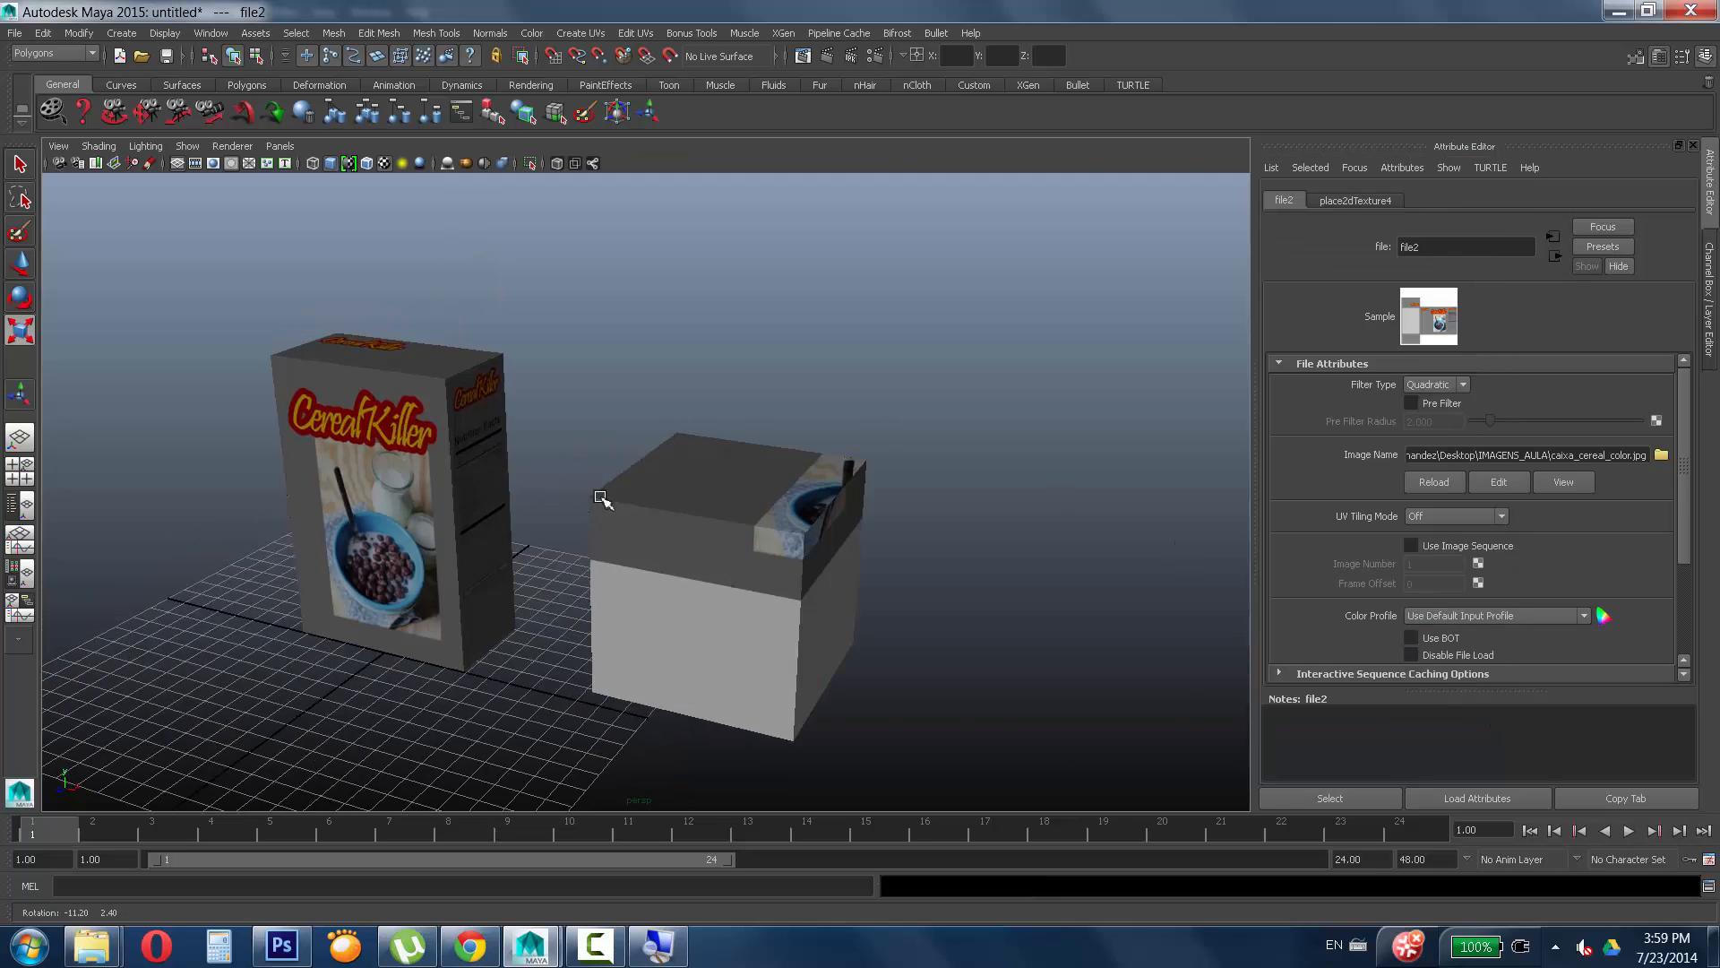
alt+middle_drag(600, 497, 714, 445)
alt+right_drag(714, 446, 871, 388)
alt+drag(927, 381, 753, 394)
alt+middle_drag(753, 394, 759, 455)
alt+drag(548, 562, 695, 412)
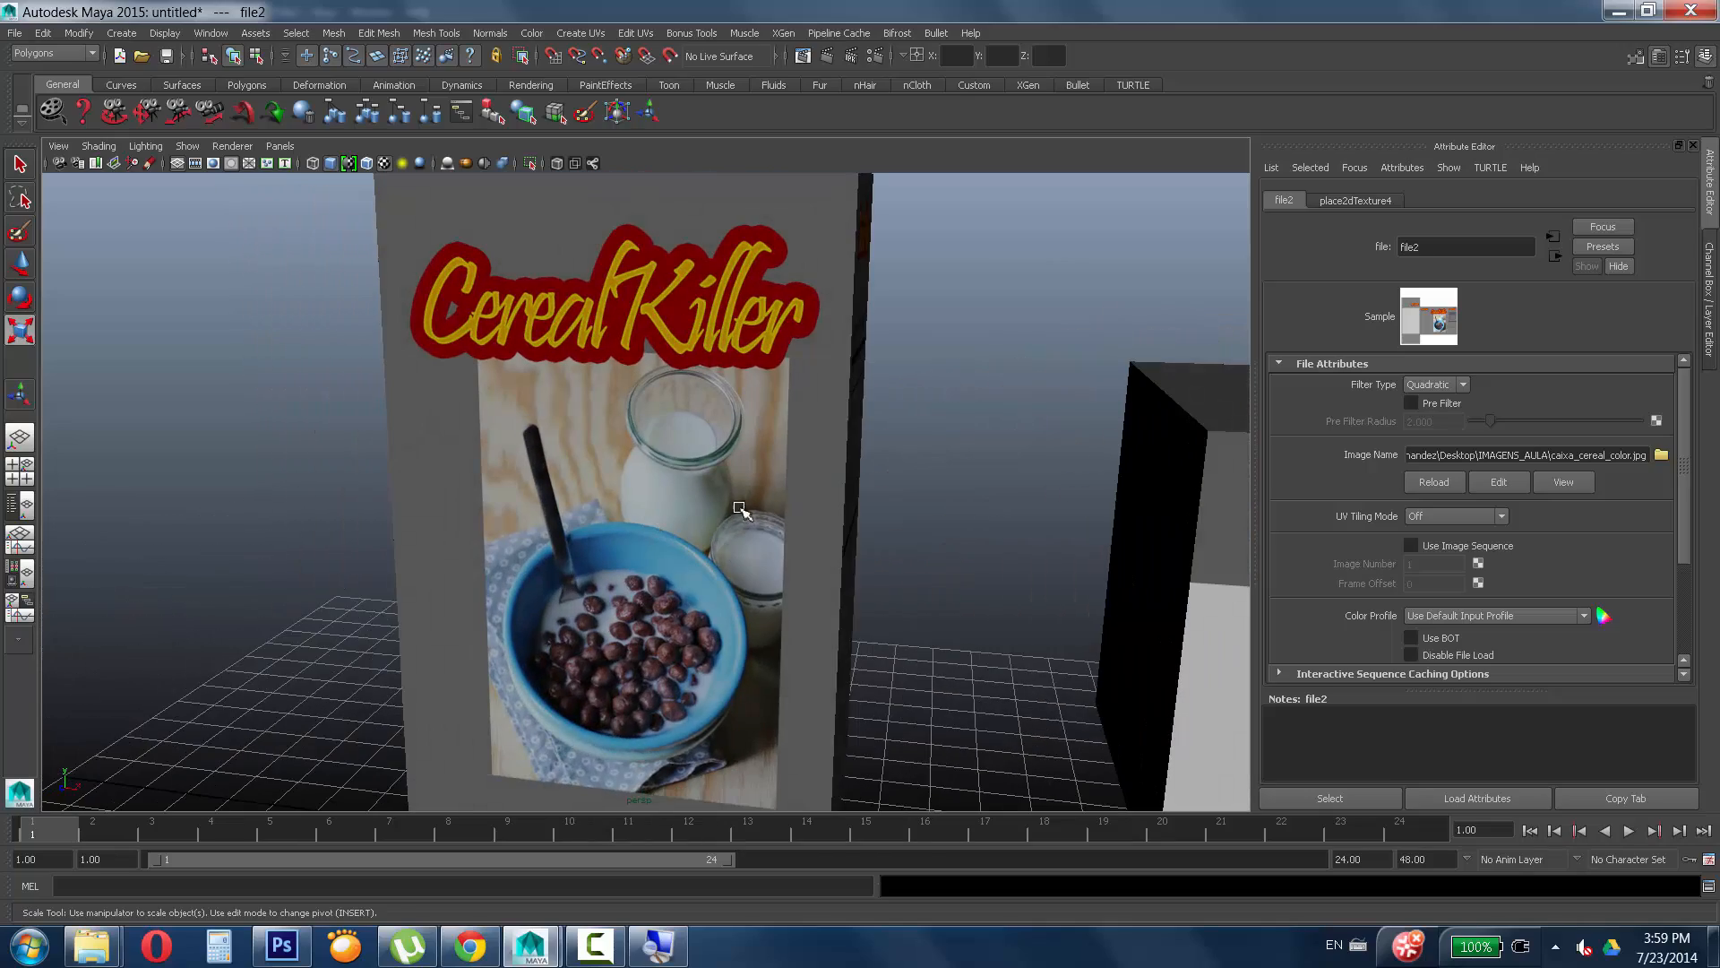
alt+right_drag(912, 439, 760, 480)
alt+drag(761, 480, 945, 482)
alt+drag(815, 346, 1000, 354)
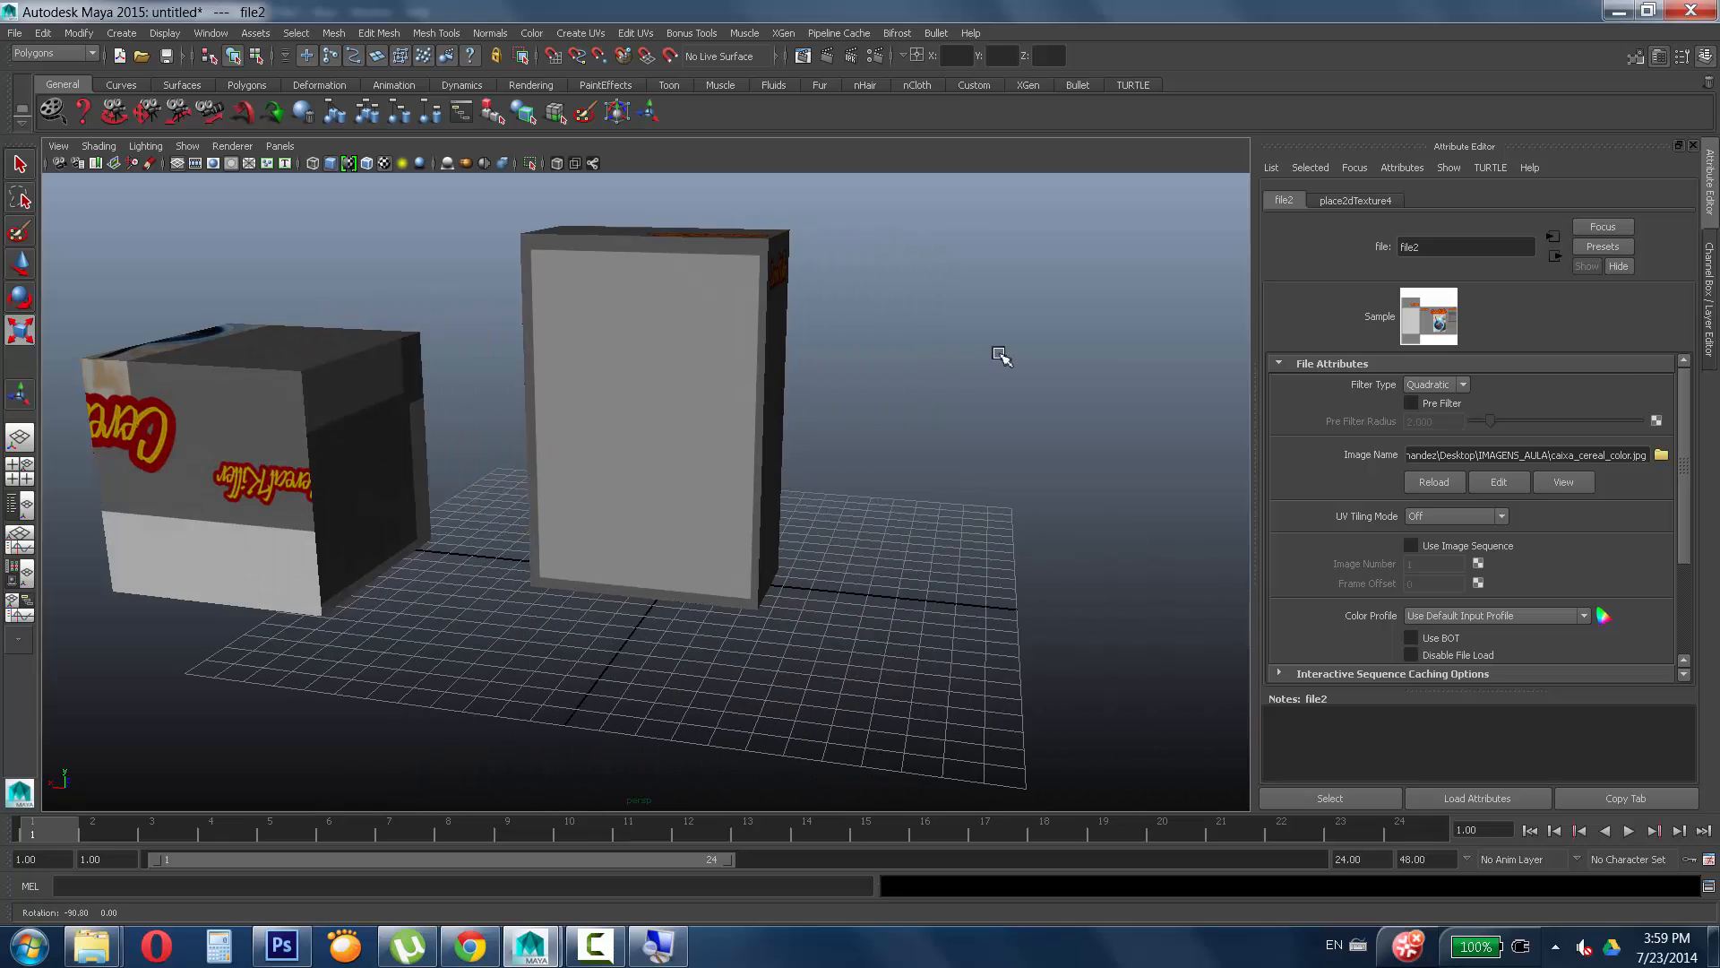
key(r)
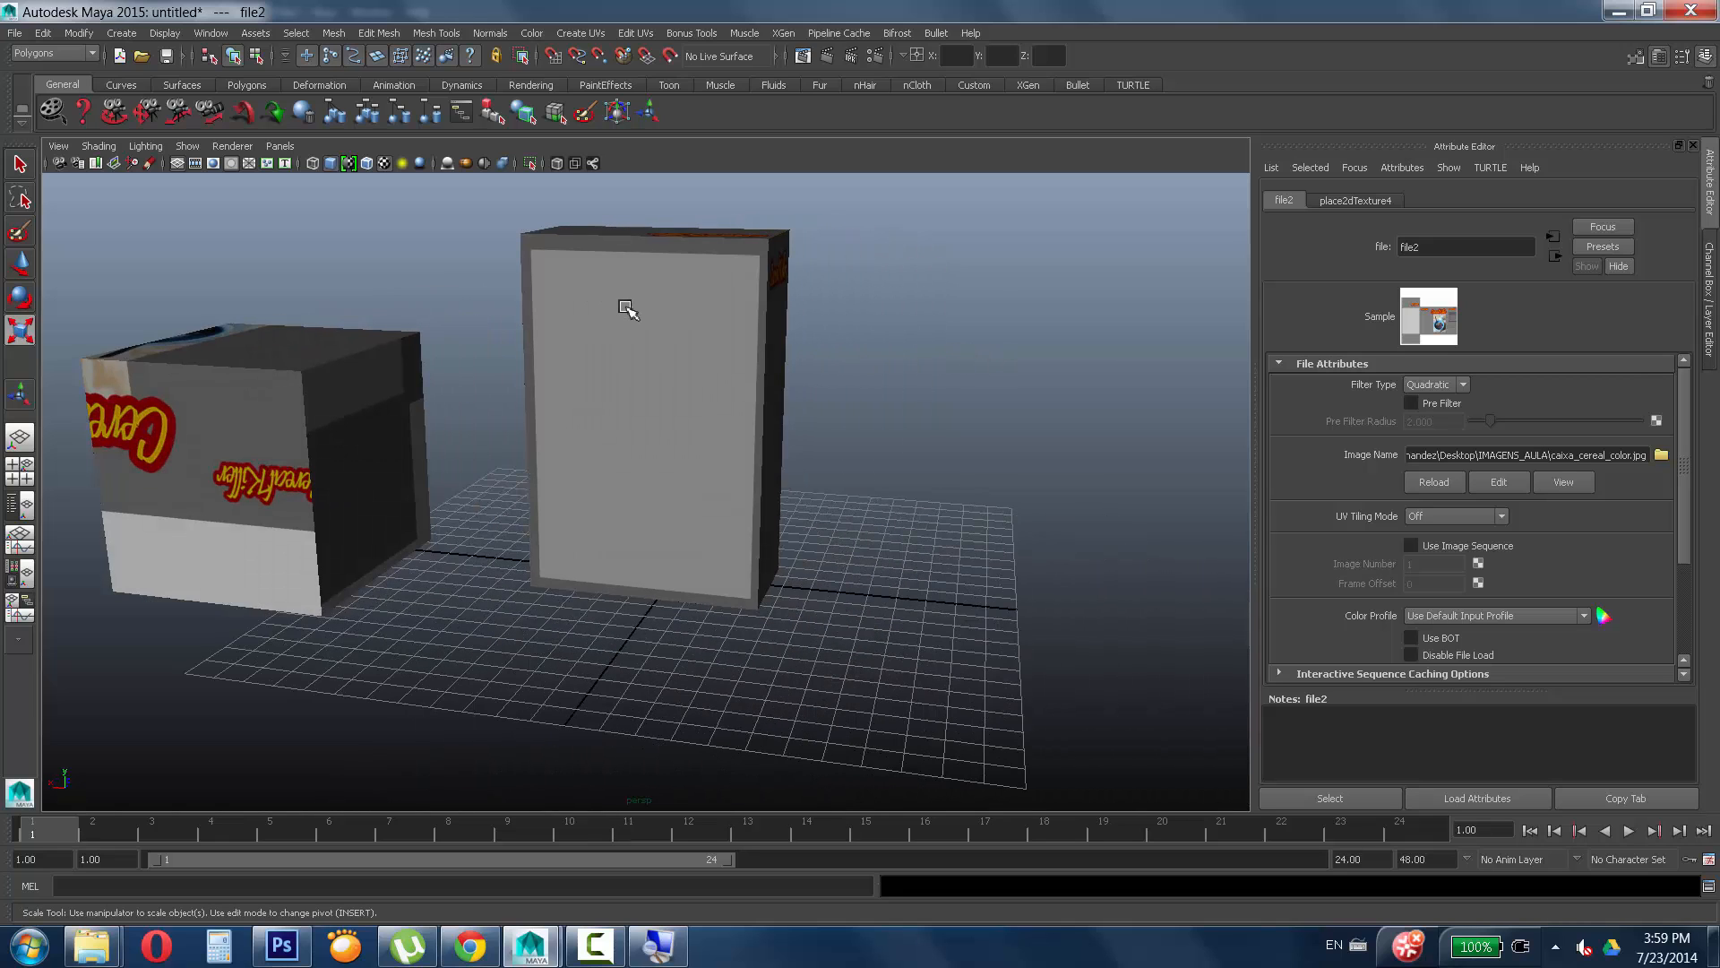
alt+drag(687, 319, 514, 335)
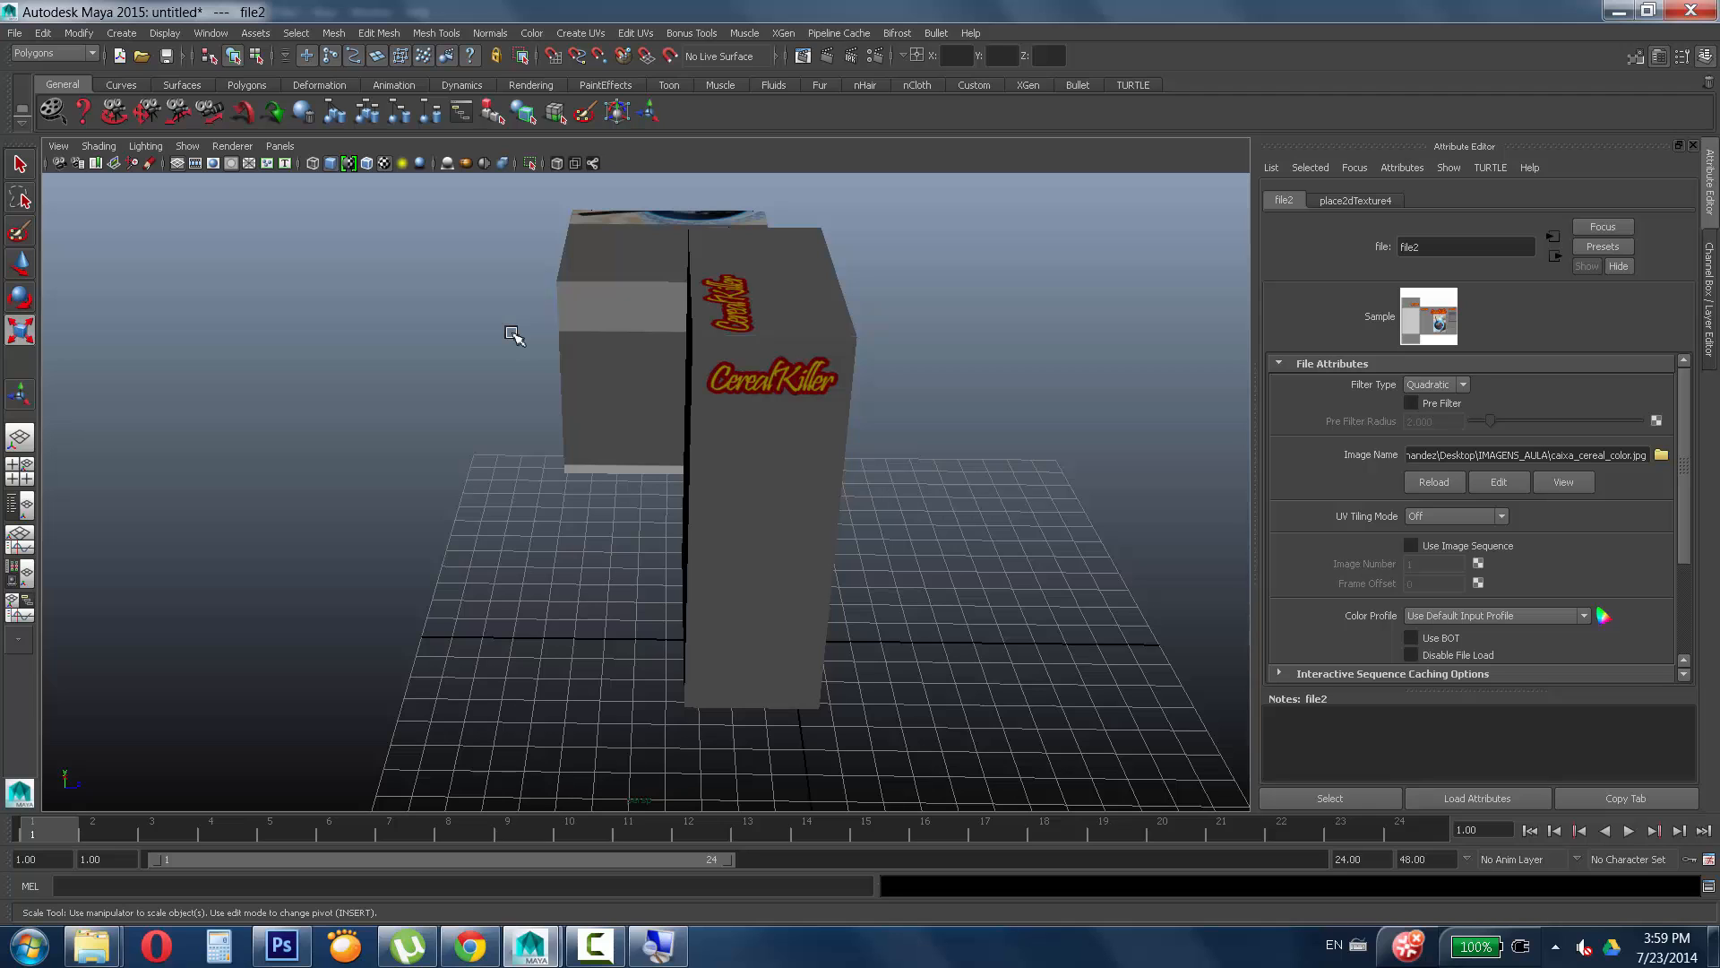
alt+drag(934, 503, 726, 502)
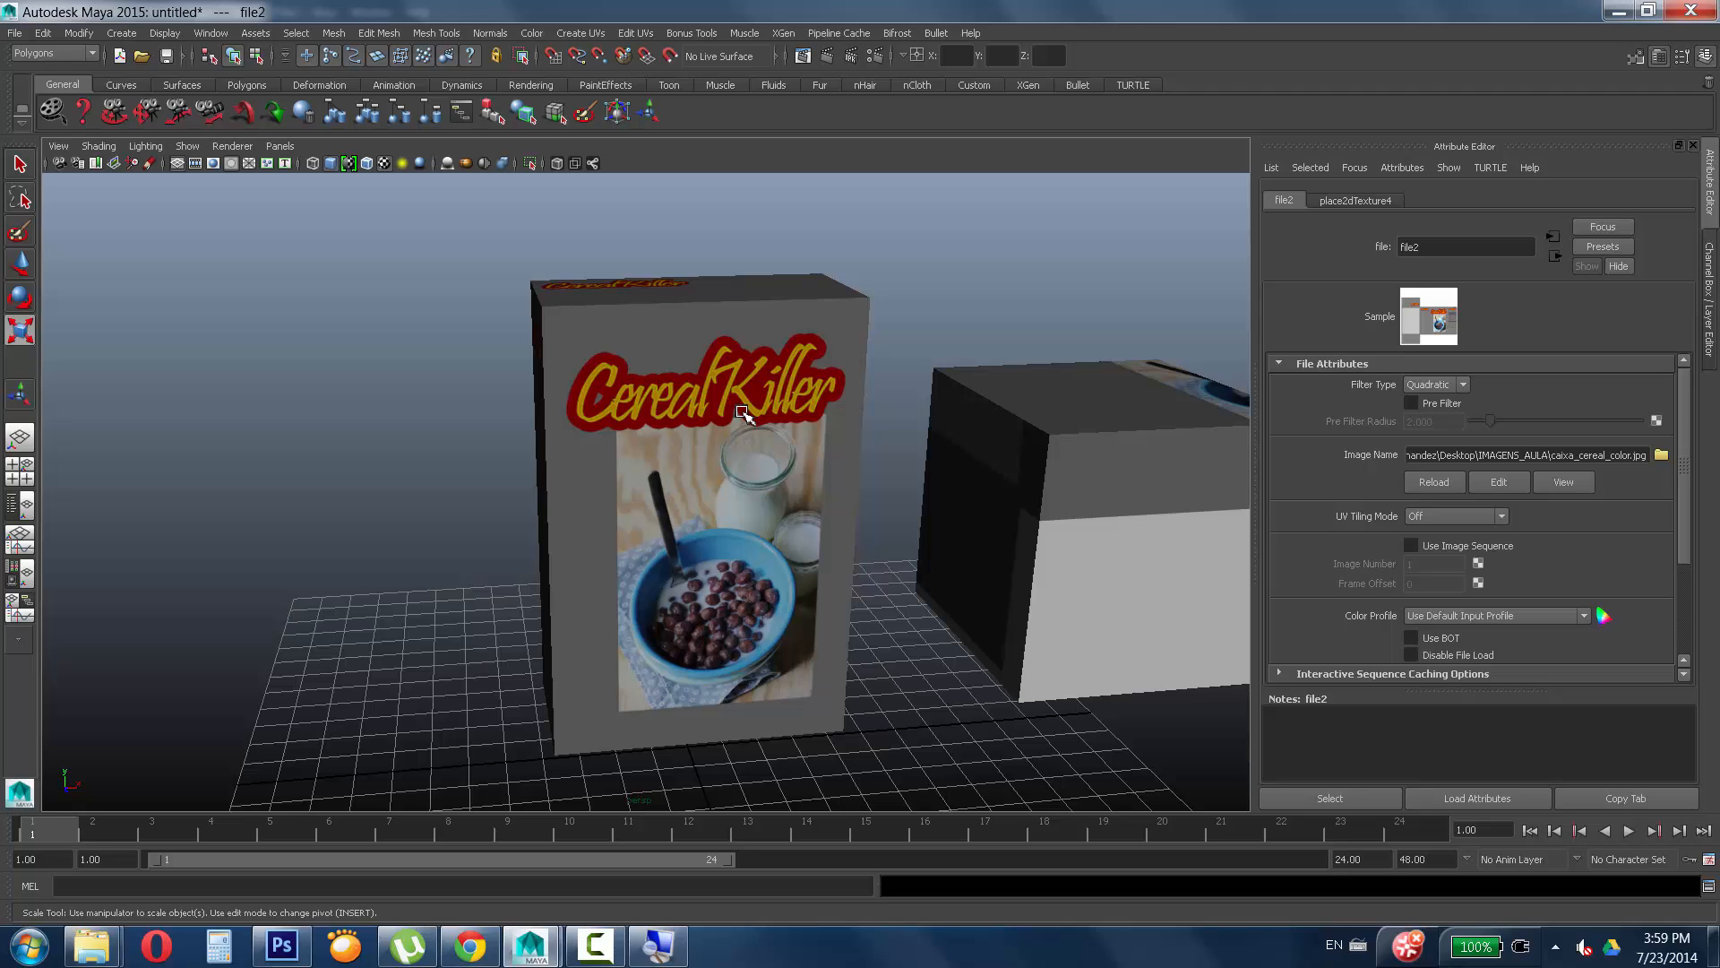
Switch to Photoshop and sample the light blue of the cereal bowl as the foreground color.
key(ctrl+F9)
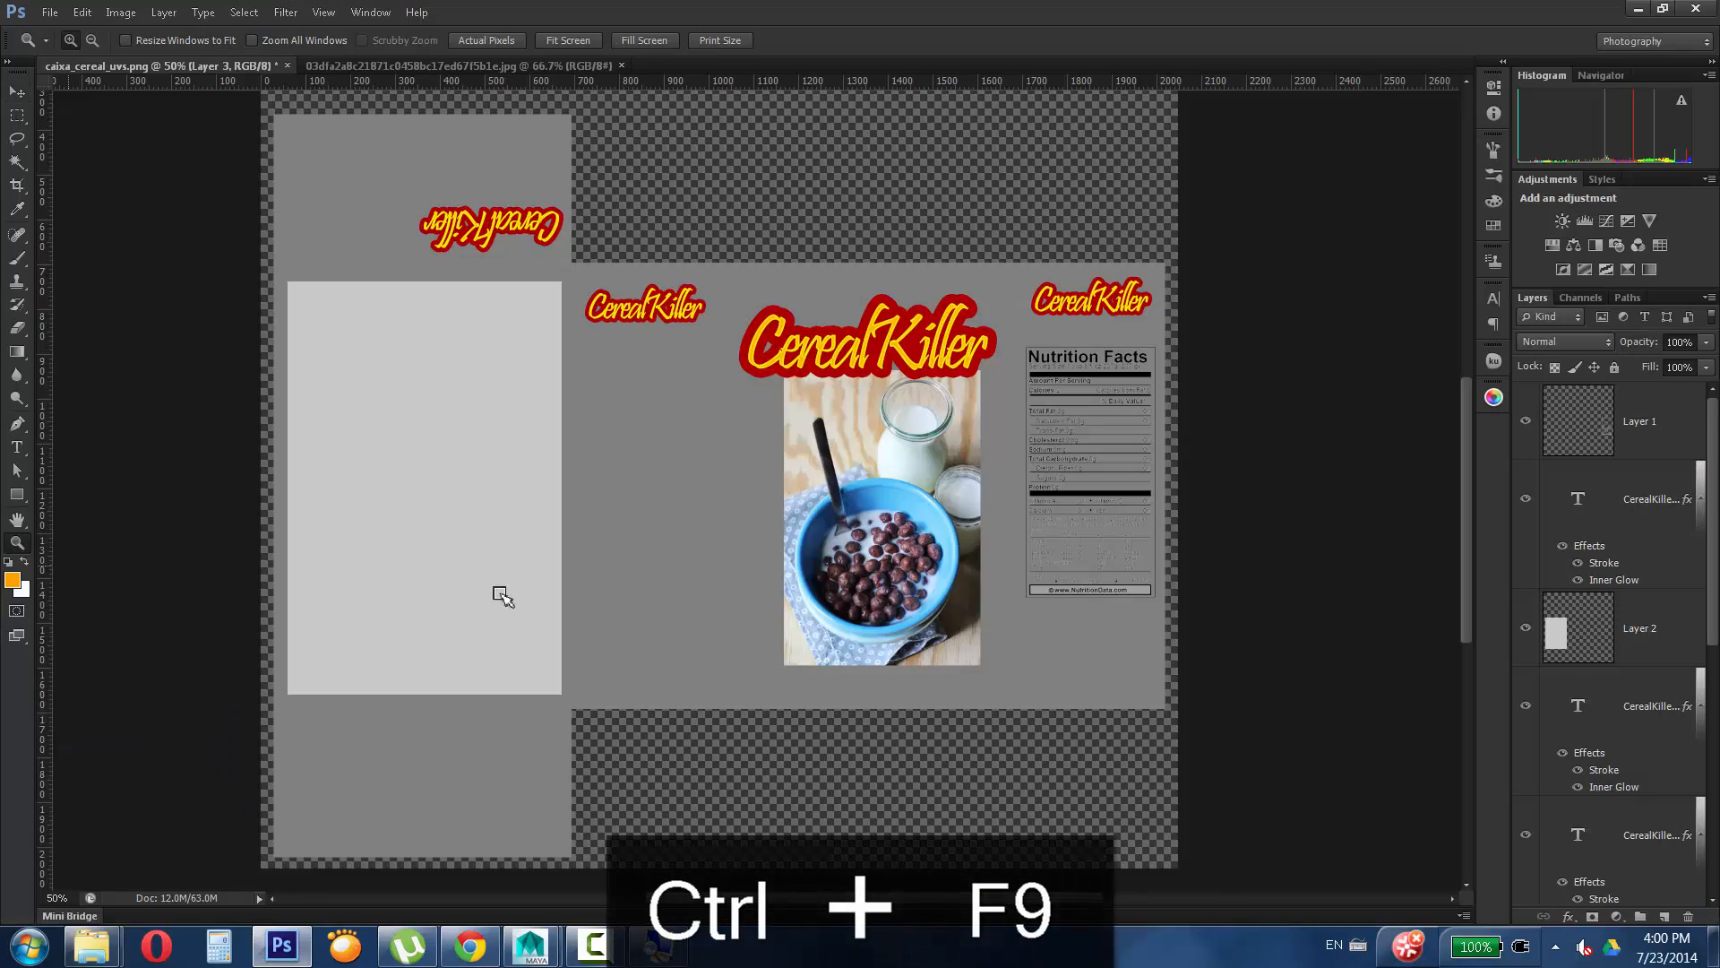
alt+scroll(669, 595, down, 9)
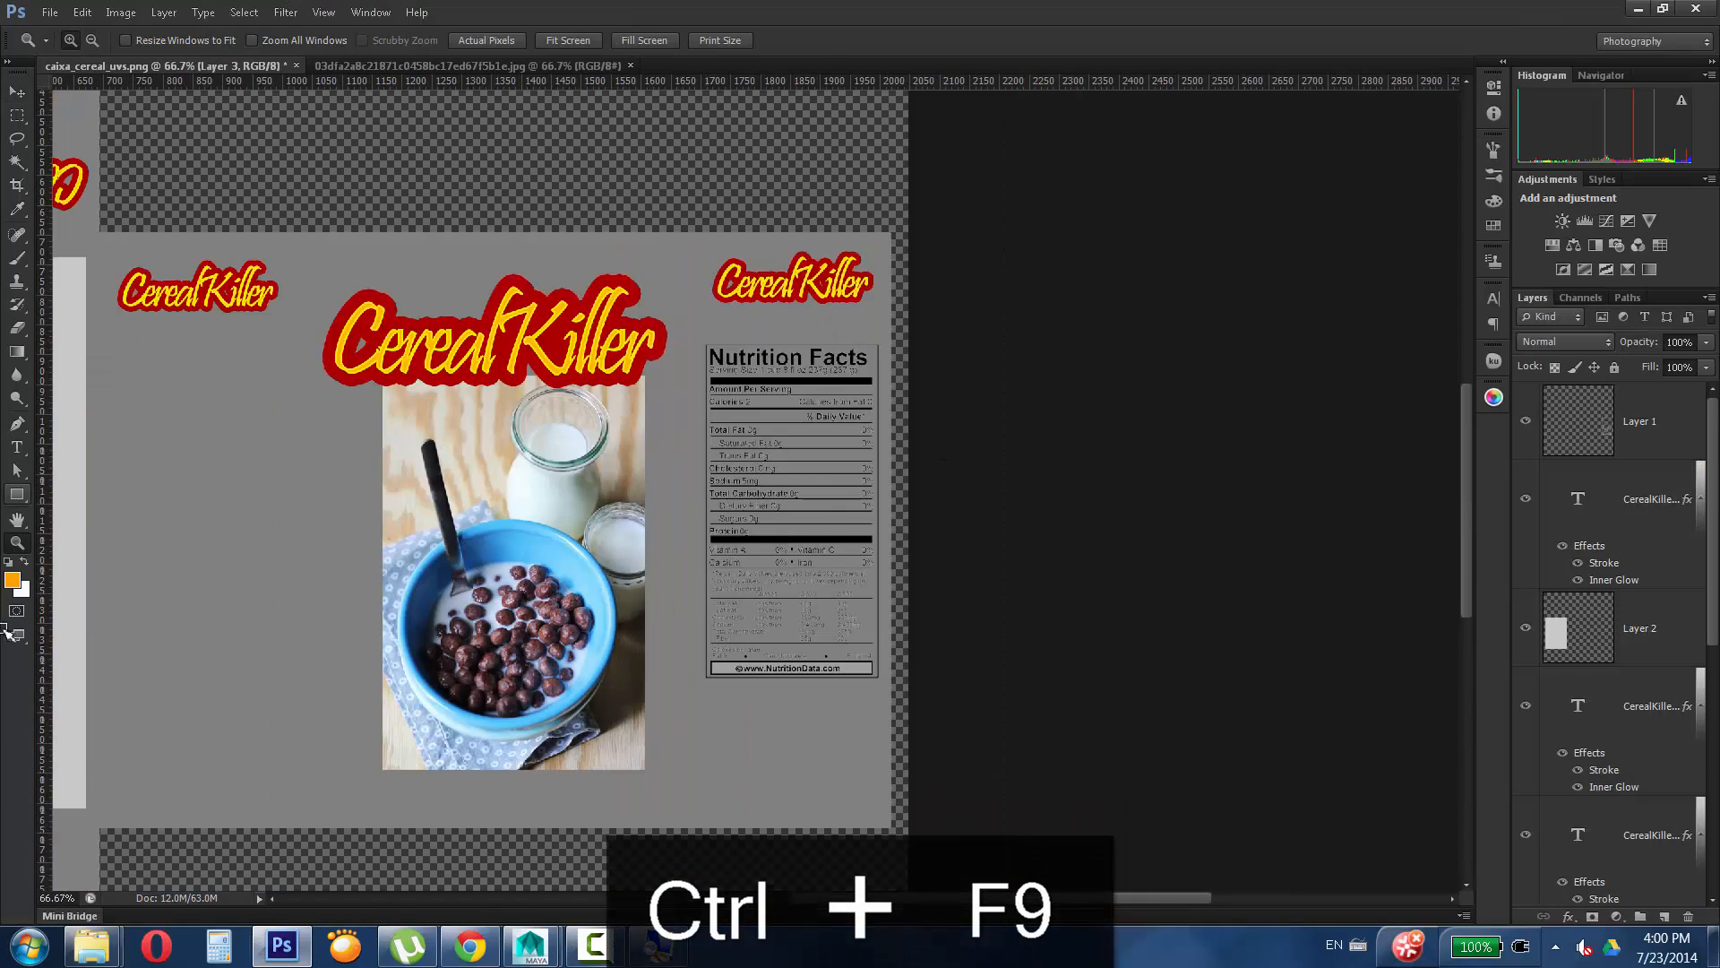
drag(892, 898, 777, 912)
click(18, 210)
click(923, 558)
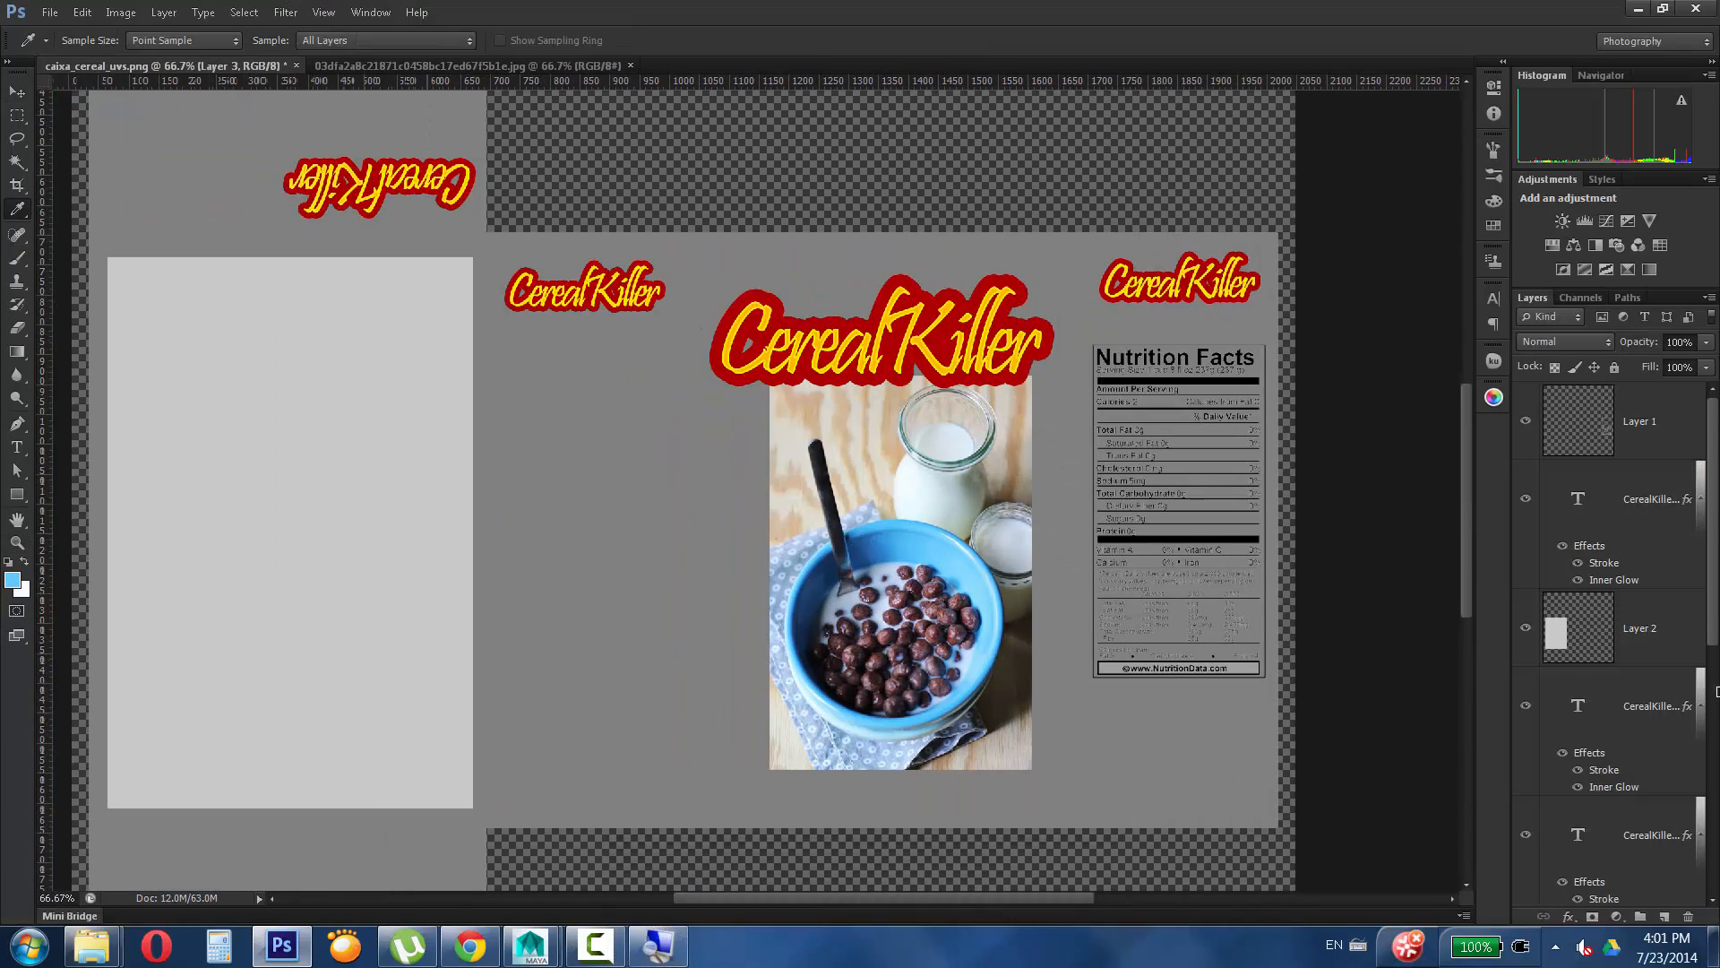
Try a red Color Overlay (cc2529) at 100% opacity on the color layer.
drag(1712, 592, 1697, 885)
double_click(1692, 883)
click(1062, 408)
click(1397, 261)
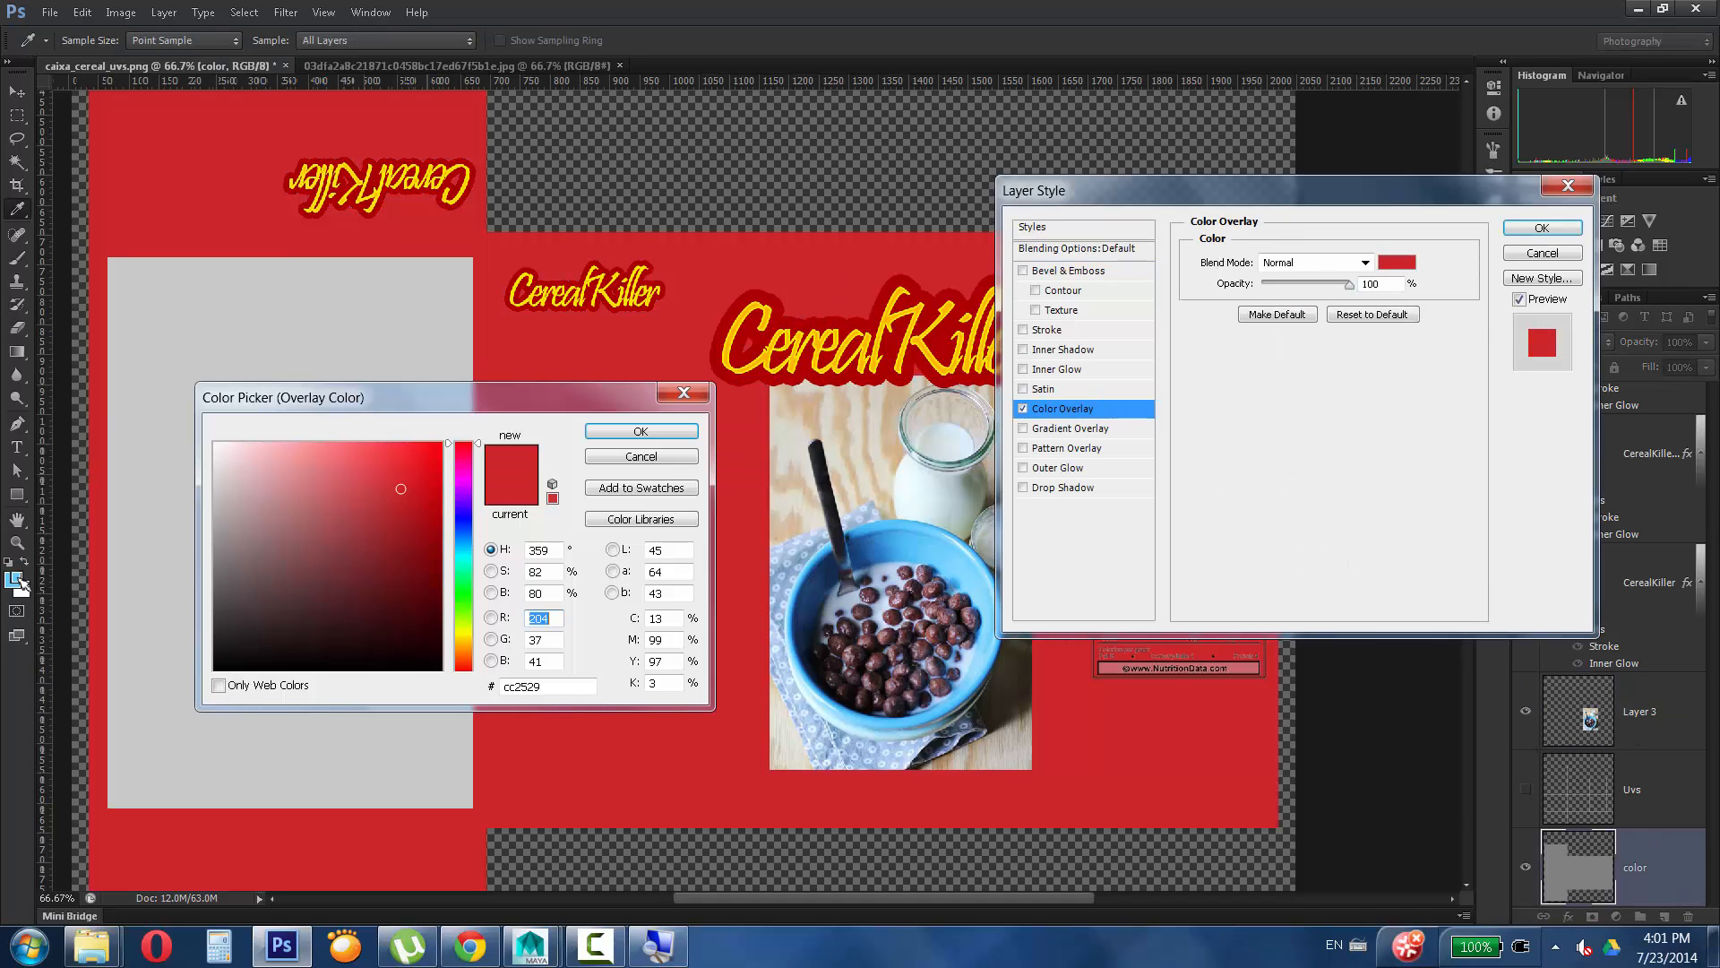
click(13, 579)
click(639, 455)
drag(1350, 284, 1456, 290)
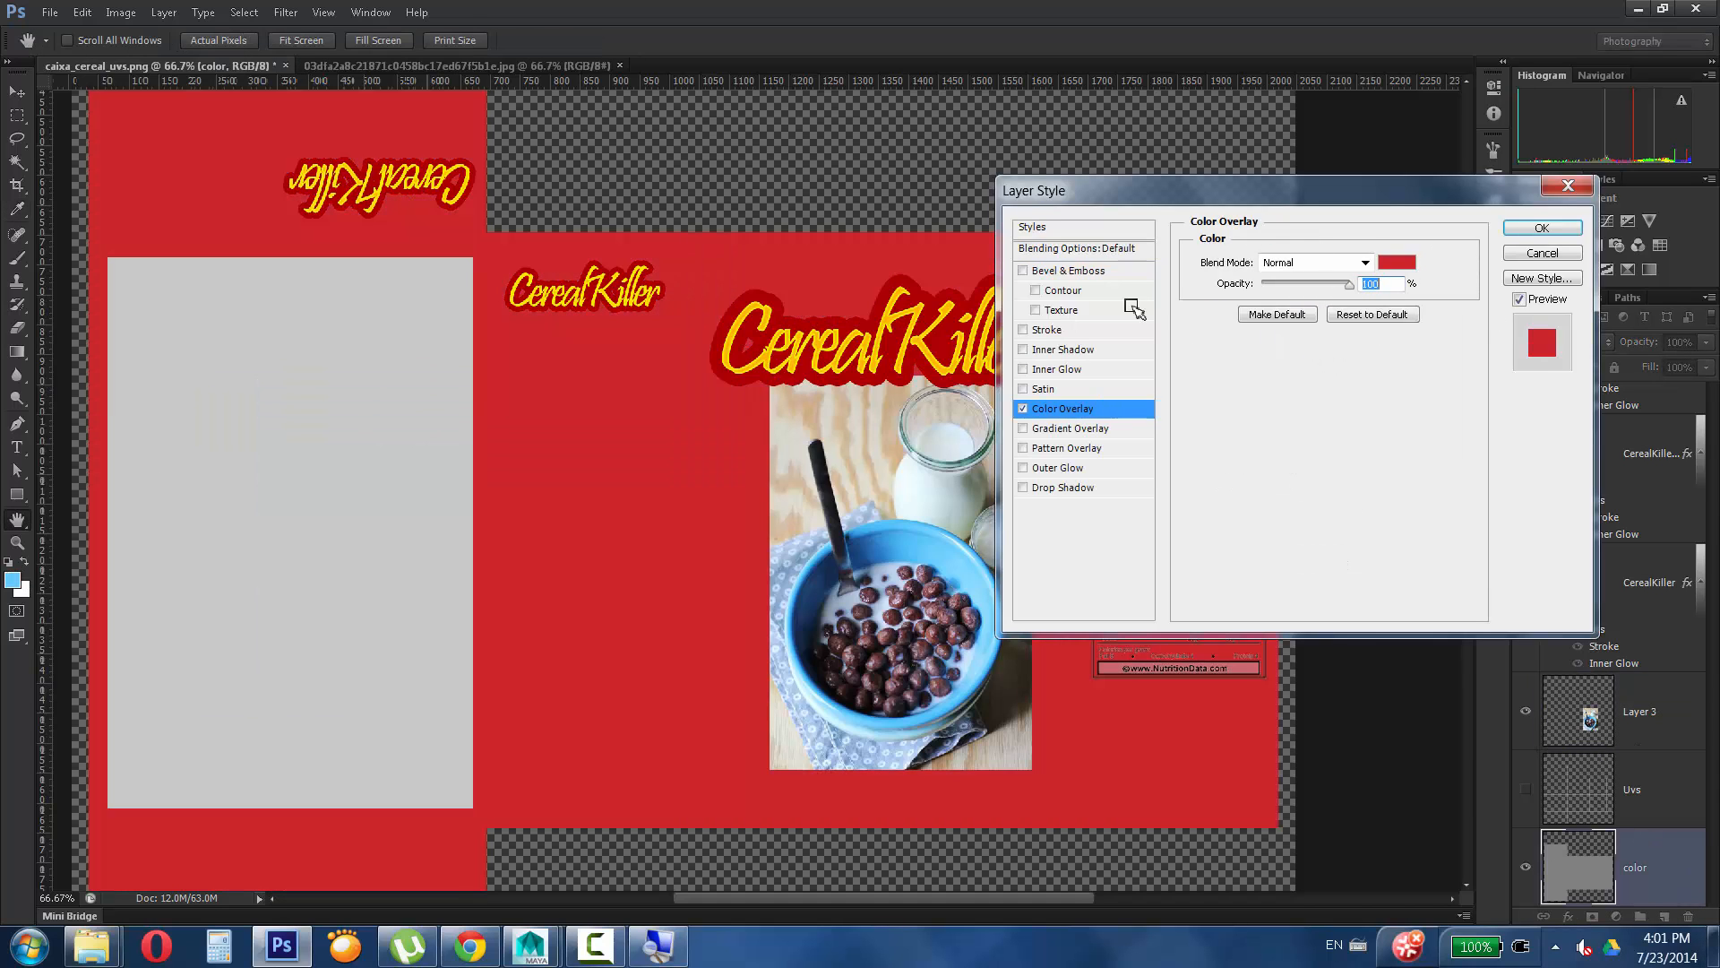
Try a Gradient Overlay with the Red, Green preset on the color layer in place of the Color Overlay.
click(1025, 428)
click(1023, 408)
click(1069, 428)
click(1322, 304)
click(595, 376)
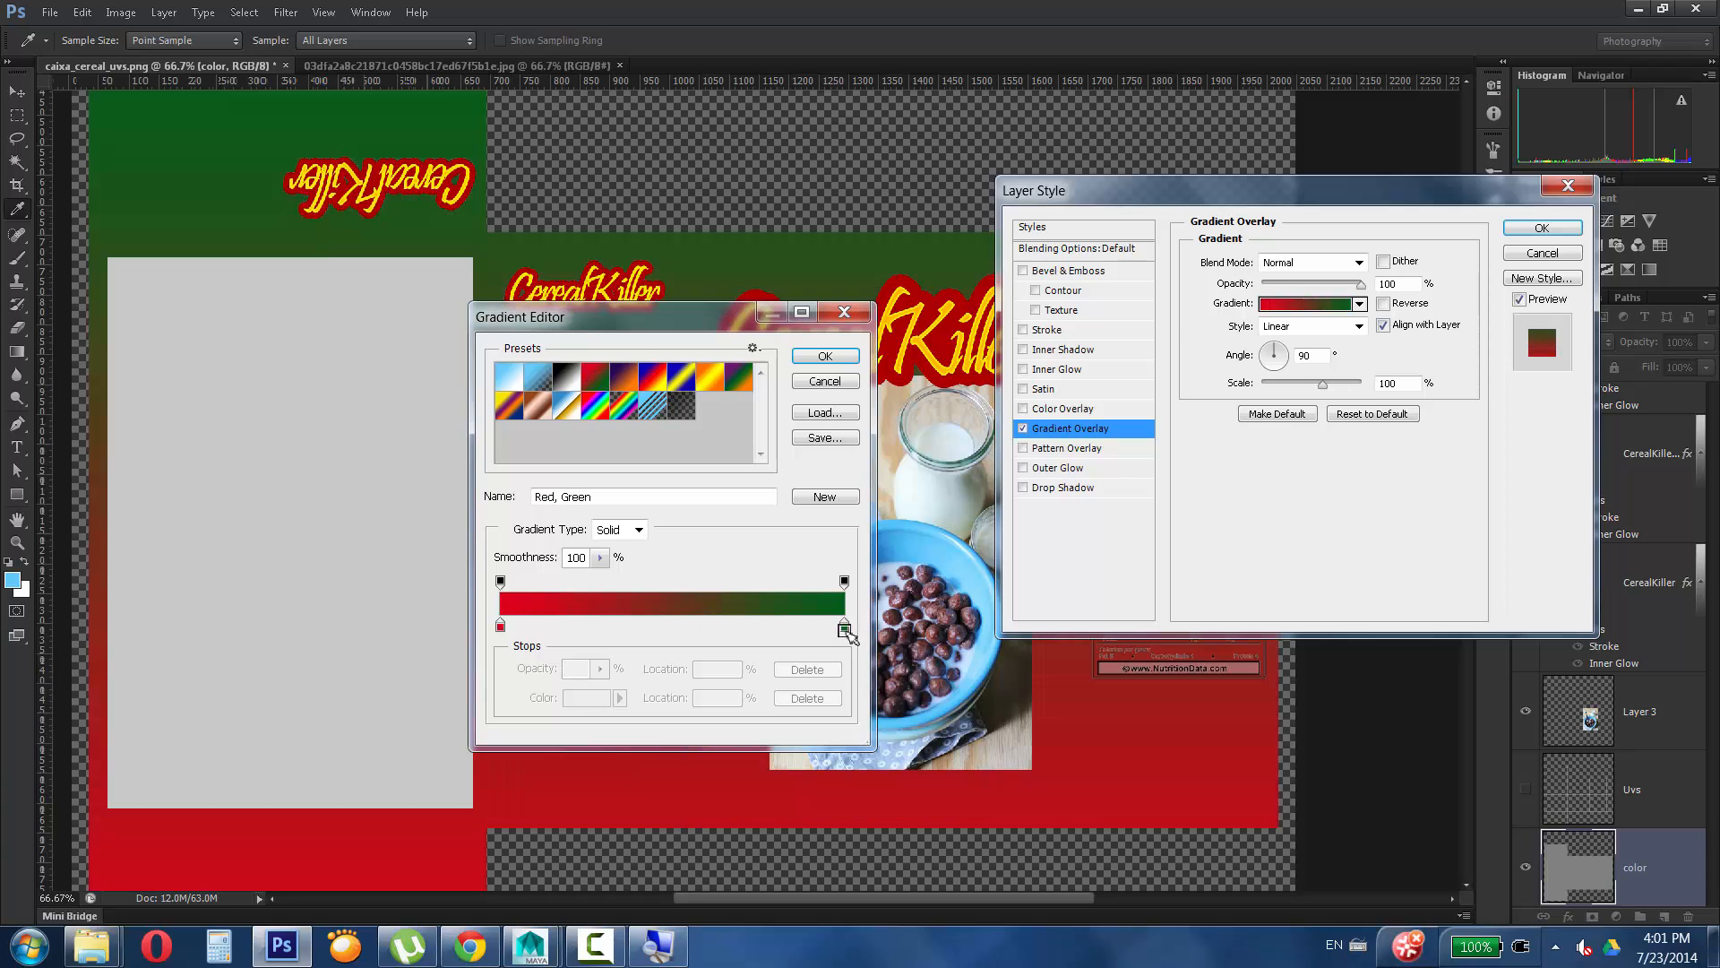
Try a sharper red-to-green transition by rearranging the gradient's color stops, with the outer green stop at 72%.
drag(845, 625, 650, 626)
mouse_move(575, 622)
mouse_down()
mouse_move(599, 626)
mouse_move(571, 621)
mouse_up()
drag(651, 626, 750, 626)
drag(582, 627, 669, 620)
click(825, 356)
Try another color for the gradient's 72% green stop, and discard all layer style changes on the color layer.
click(1308, 304)
click(749, 625)
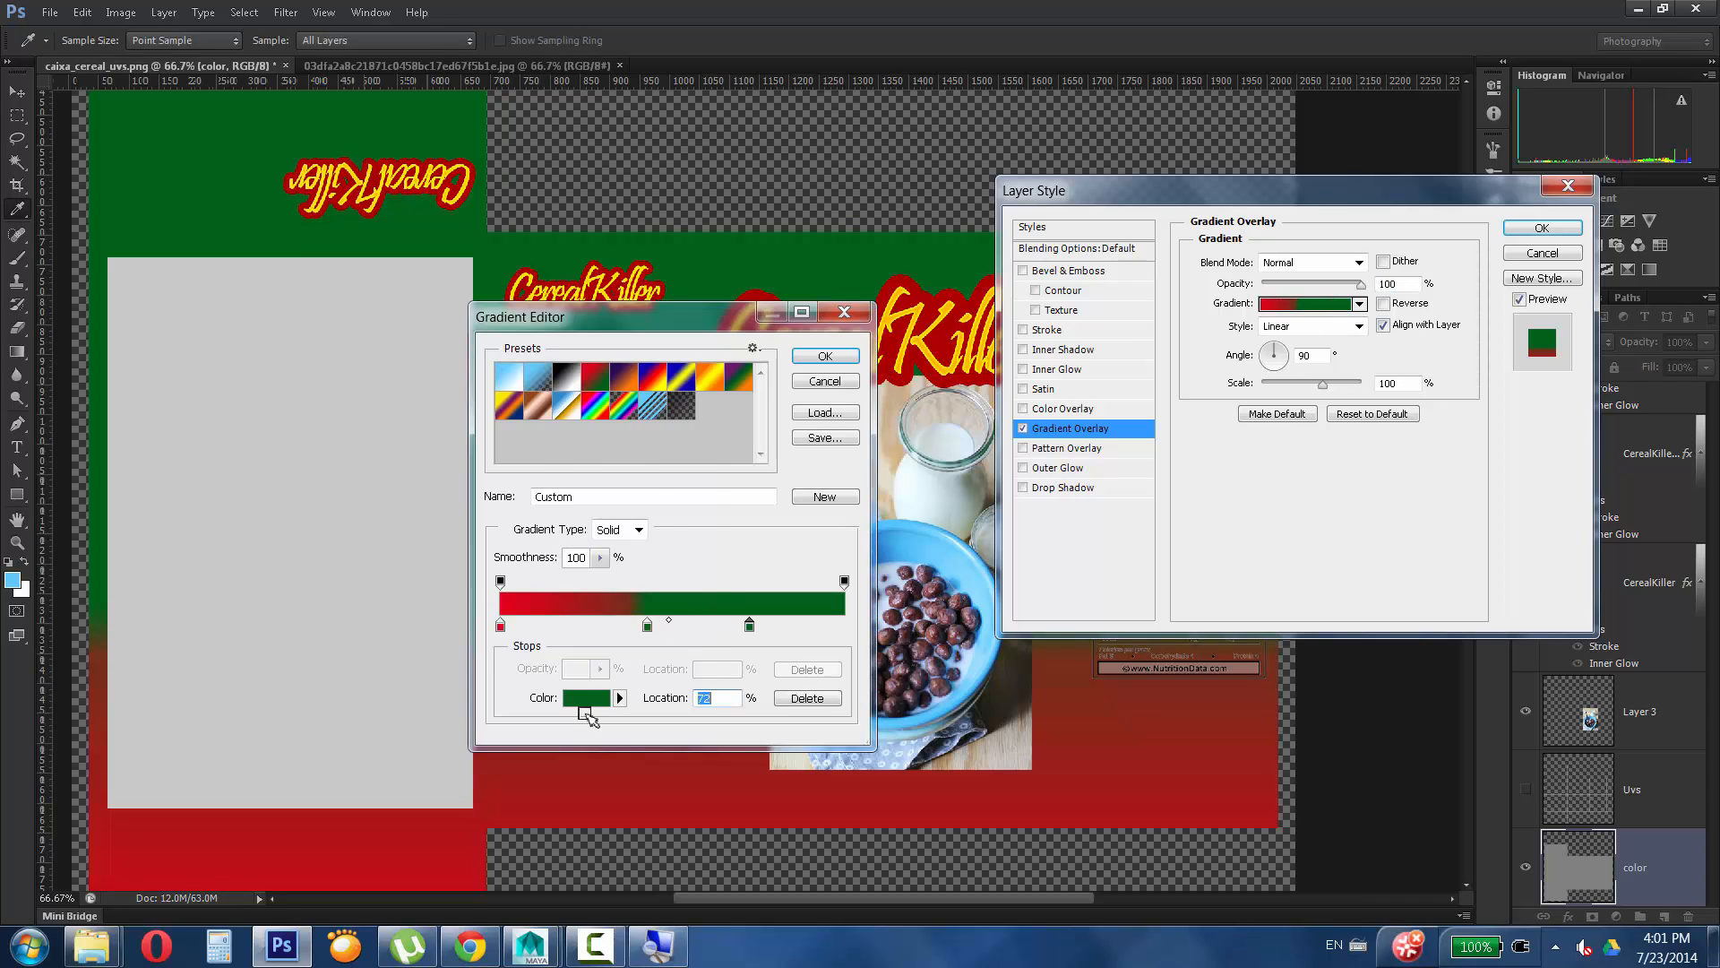
click(587, 697)
drag(472, 493, 468, 442)
drag(384, 526, 377, 487)
click(667, 456)
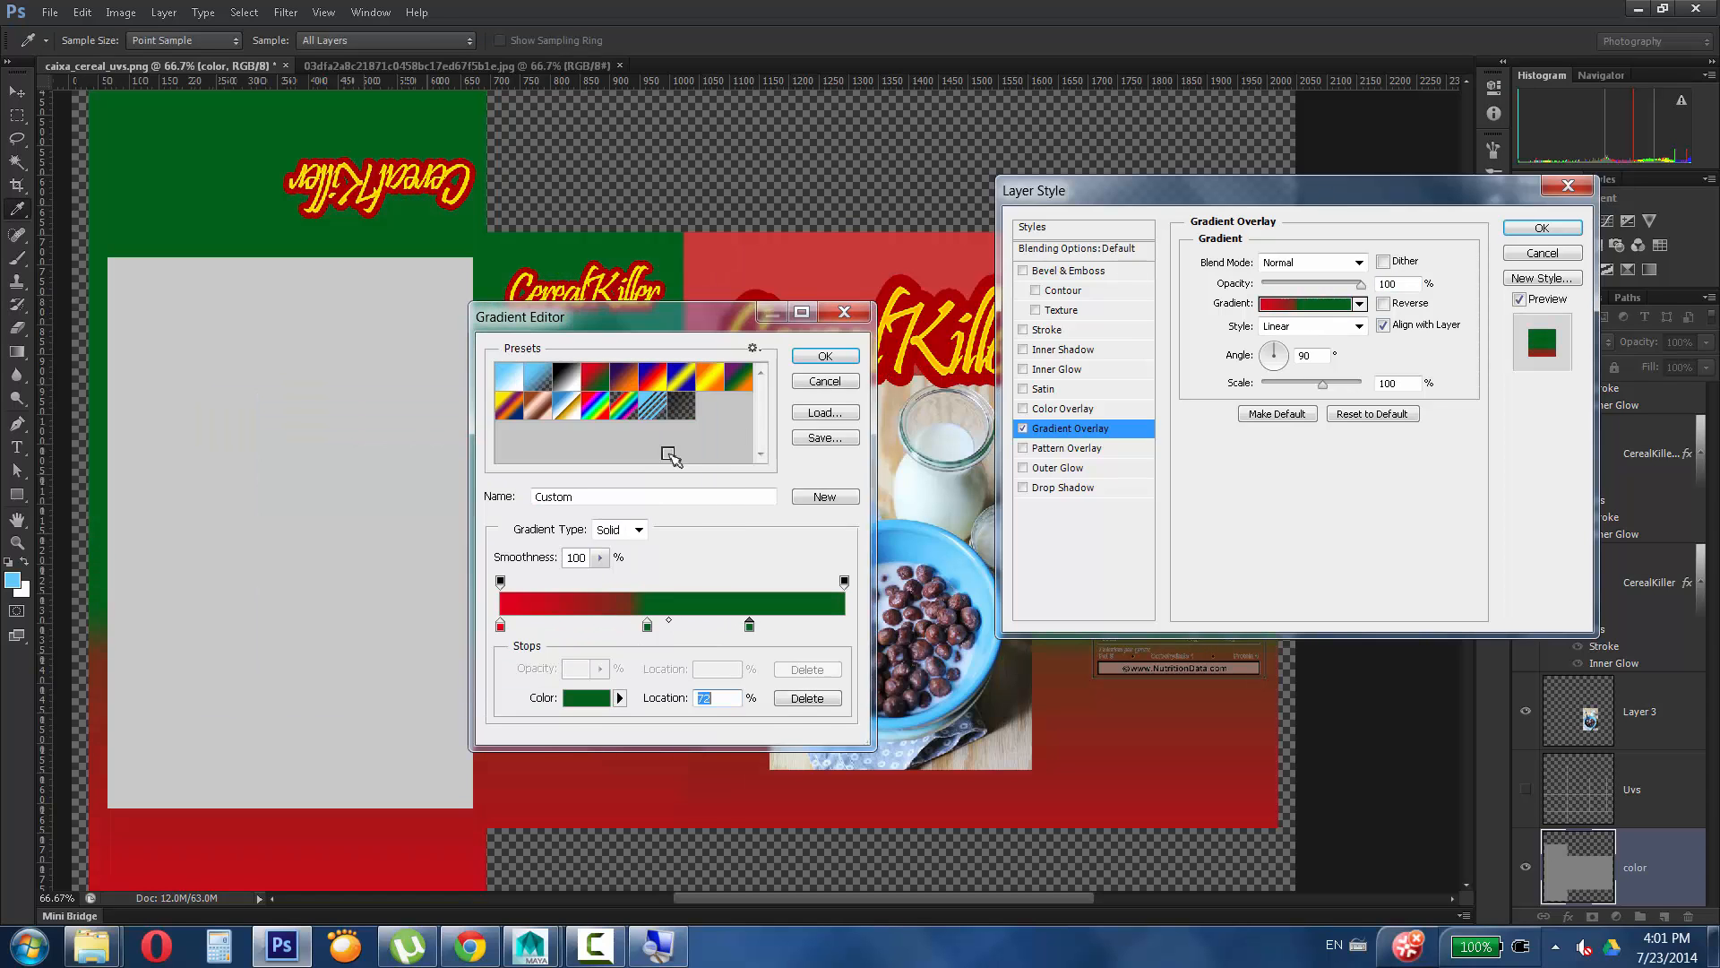
click(840, 381)
key(ctrl+F9)
click(1542, 252)
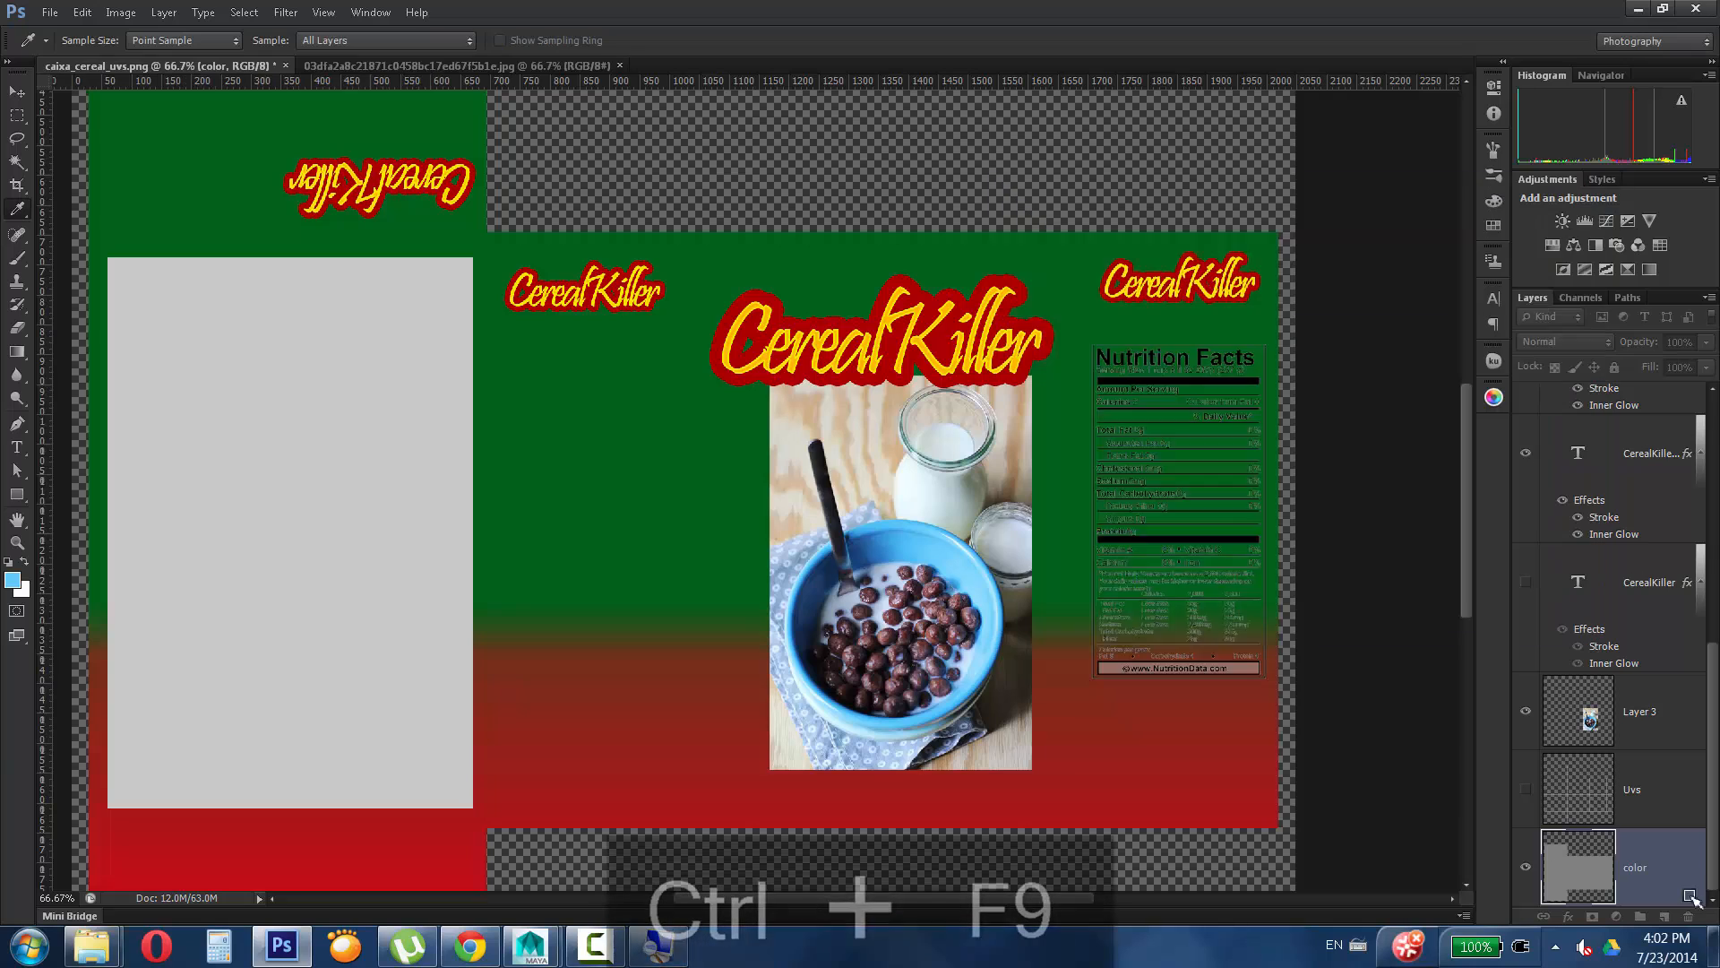
Outline the bowl, spoon and napkin on Layer 3 with the Lasso, and delete the rest of the photo around them.
click(1640, 711)
click(18, 542)
drag(746, 357, 1068, 777)
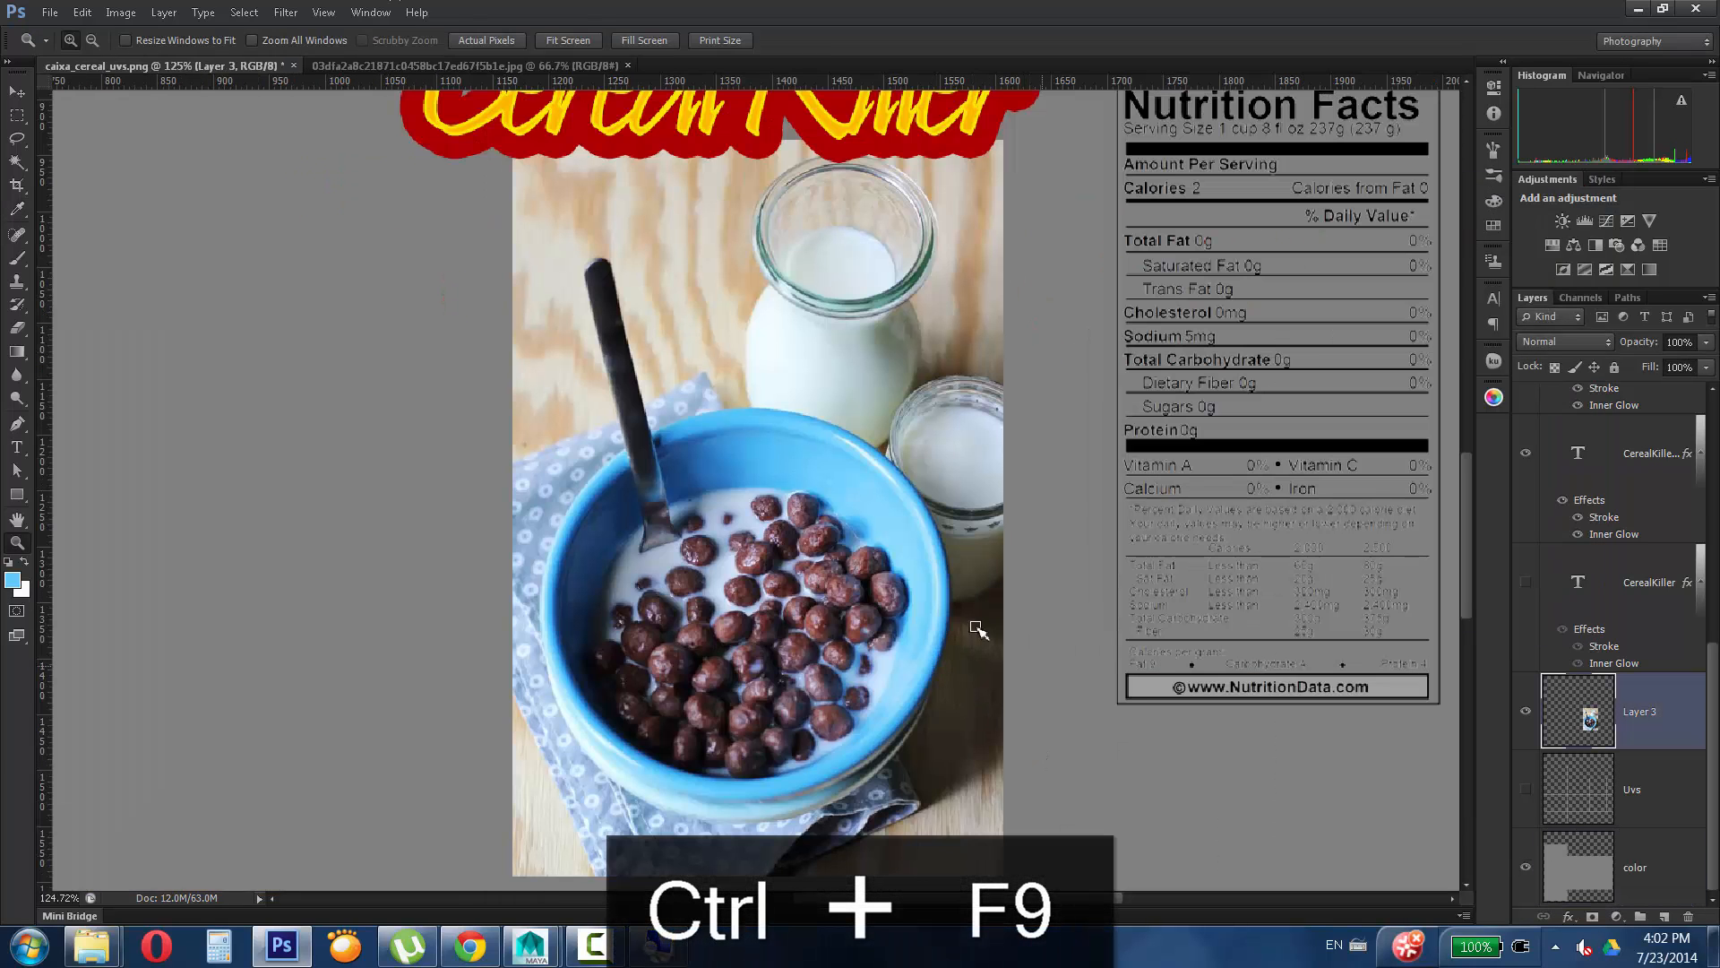
drag(17, 139, 80, 140)
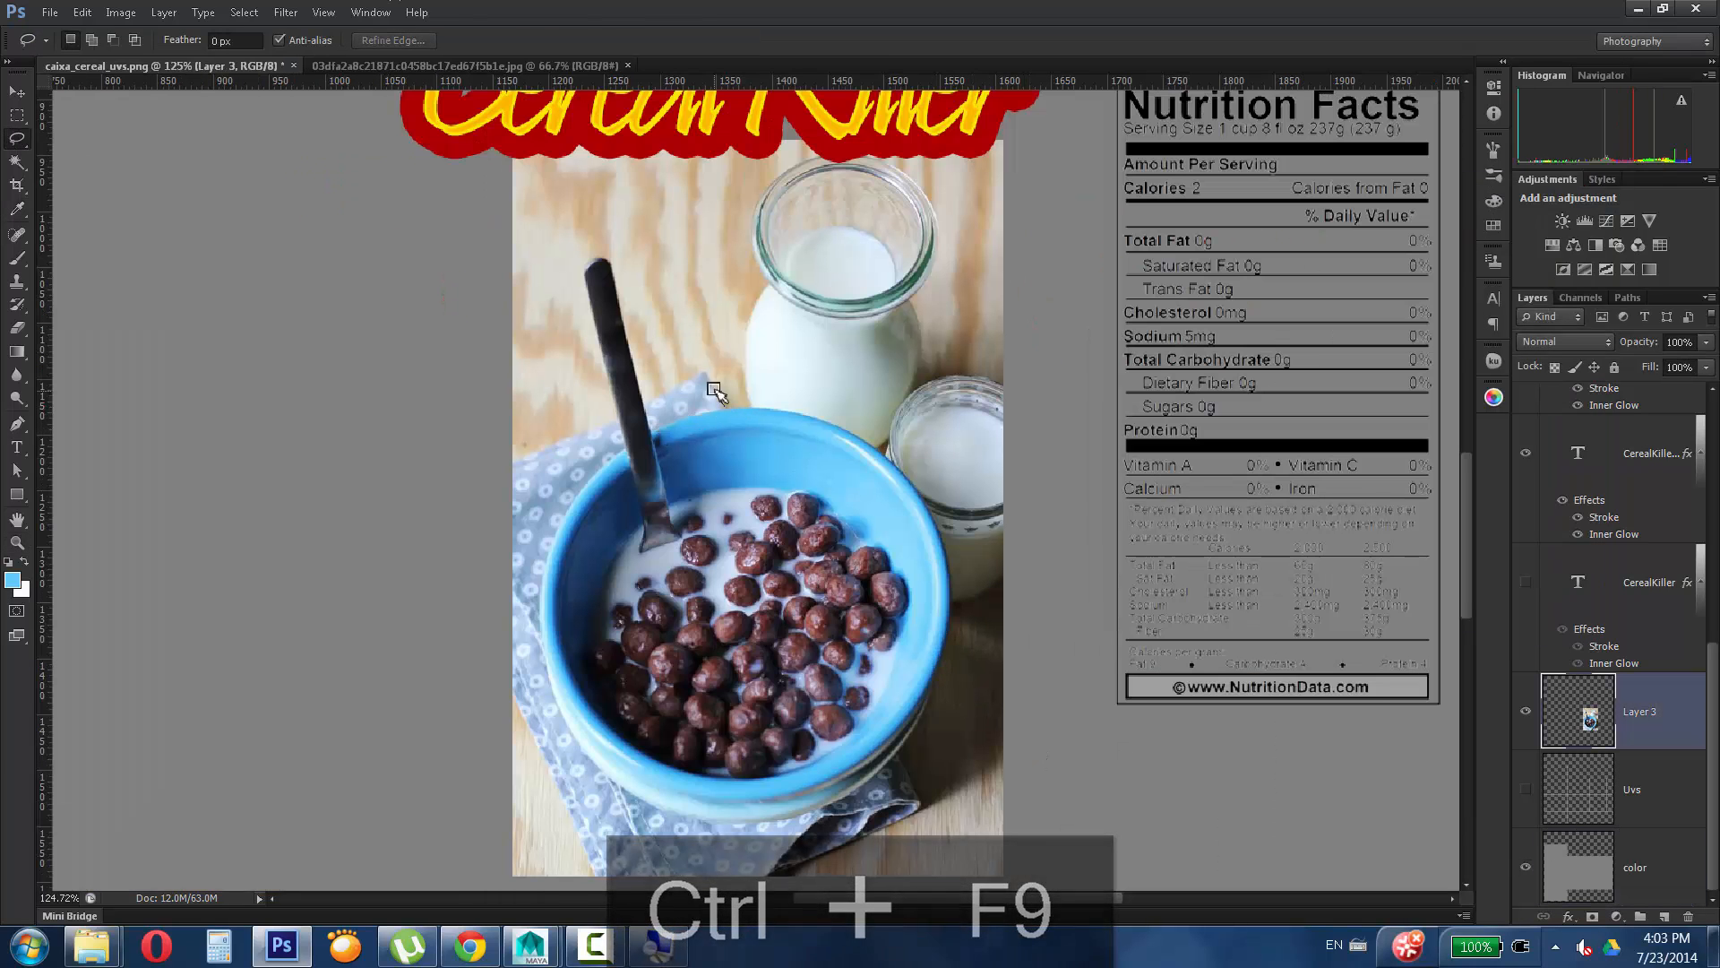
drag(724, 405, 625, 295)
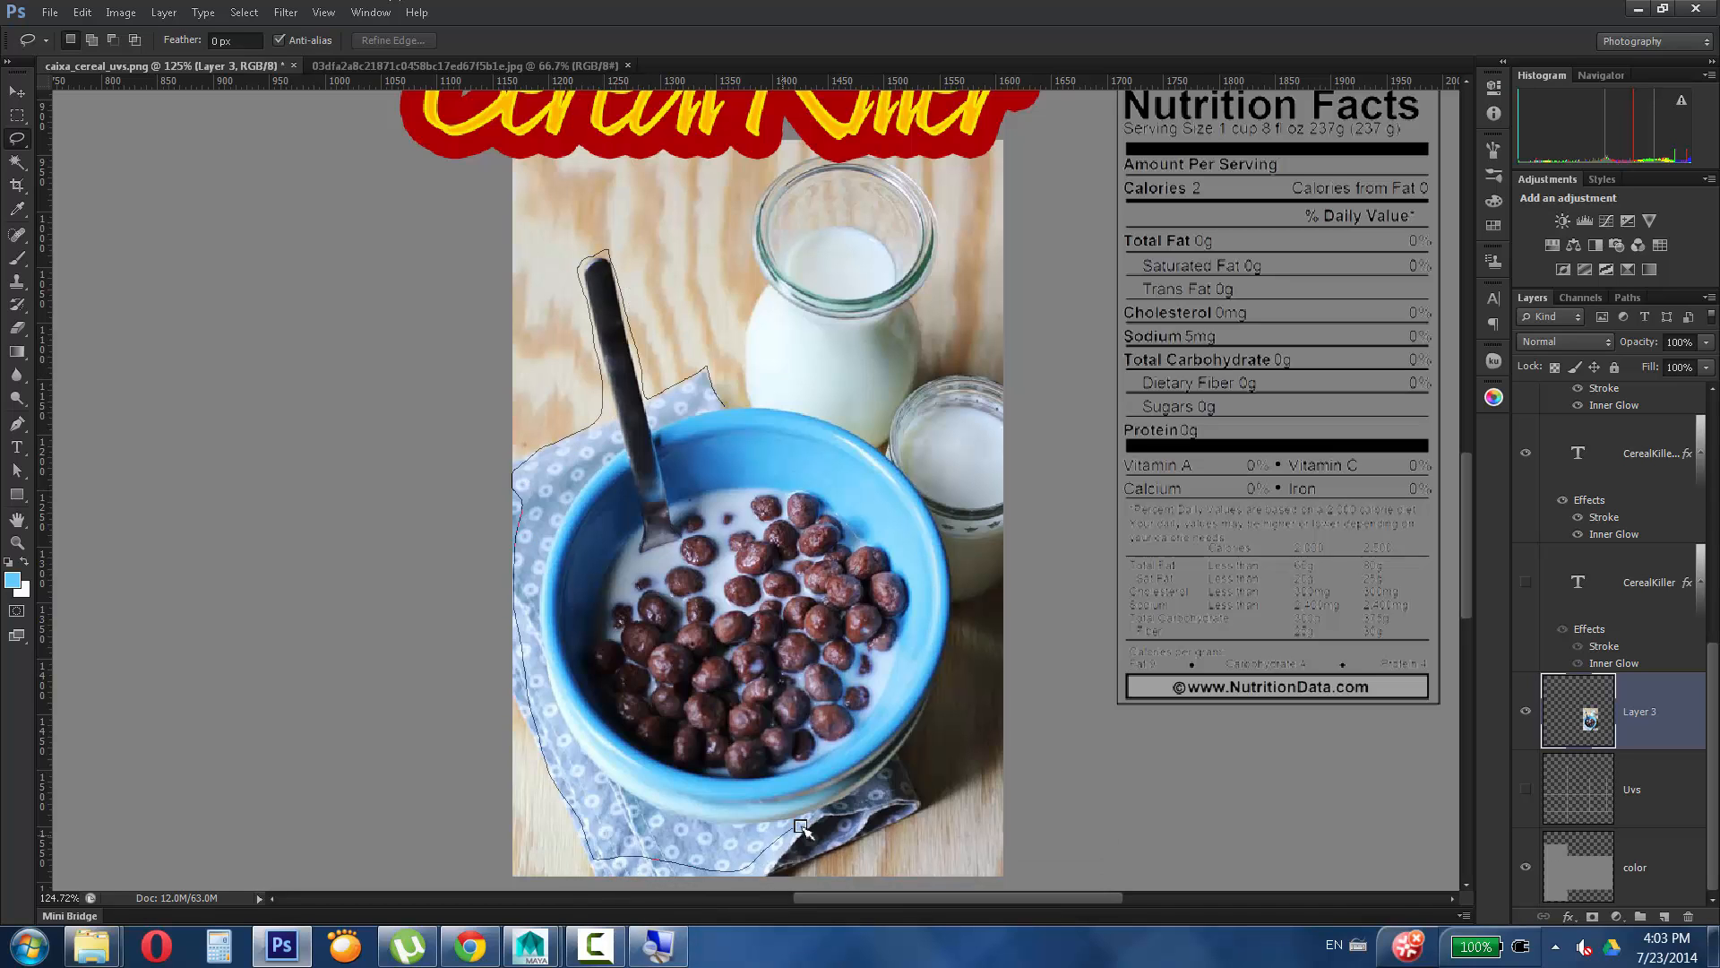
drag(928, 493, 841, 453)
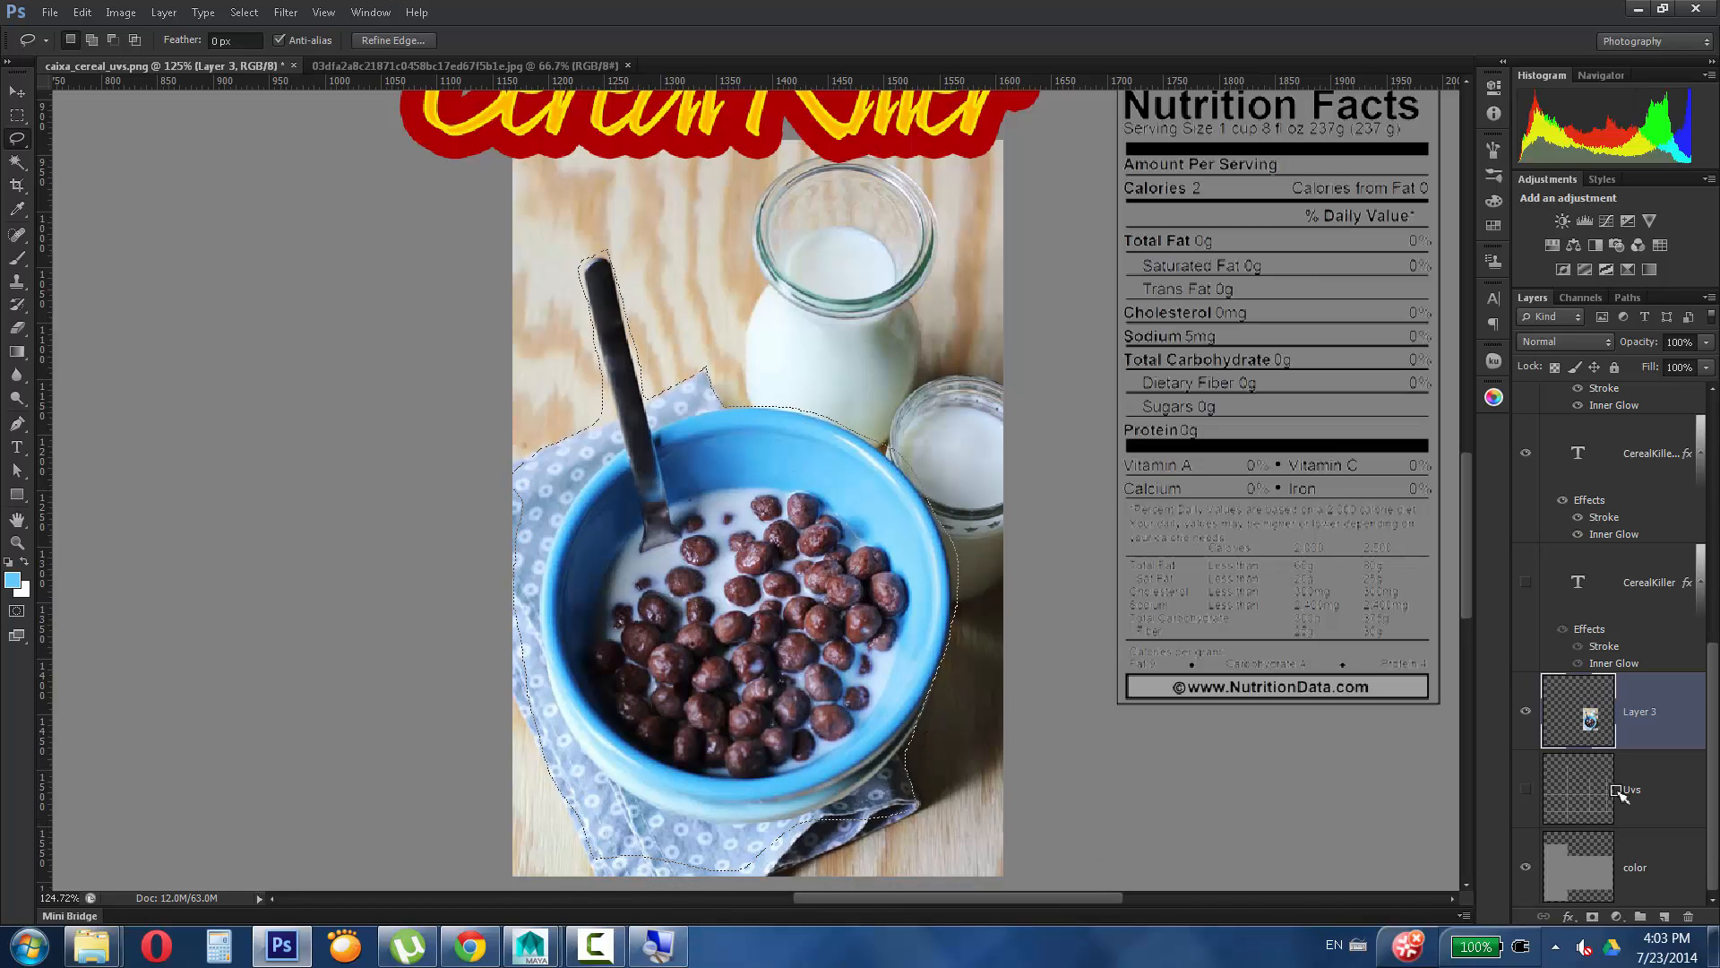
key(ctrl+shift+i)
key(Delete)
key(ctrl+d)
Select the empty area around the bowl cutout and refine its edge with Smart Radius, a 30.1 px radius and +35% Shift Edge.
click(18, 163)
click(1002, 435)
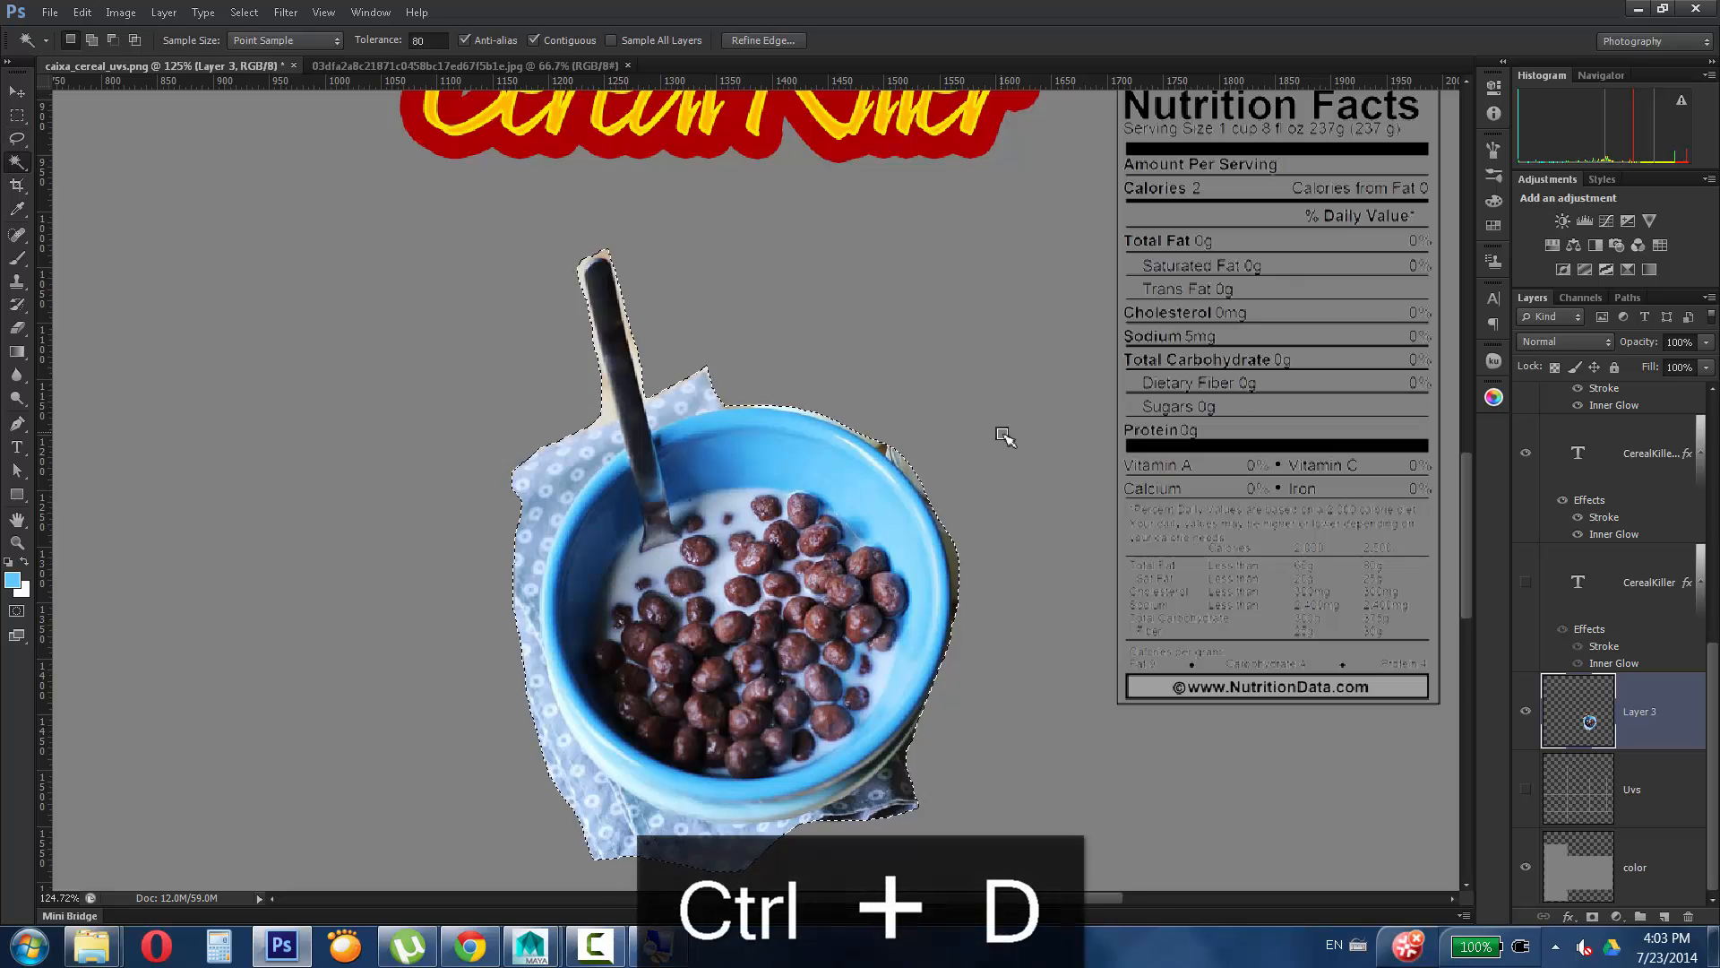
key(ctrl+alt+r)
drag(1131, 344, 1146, 349)
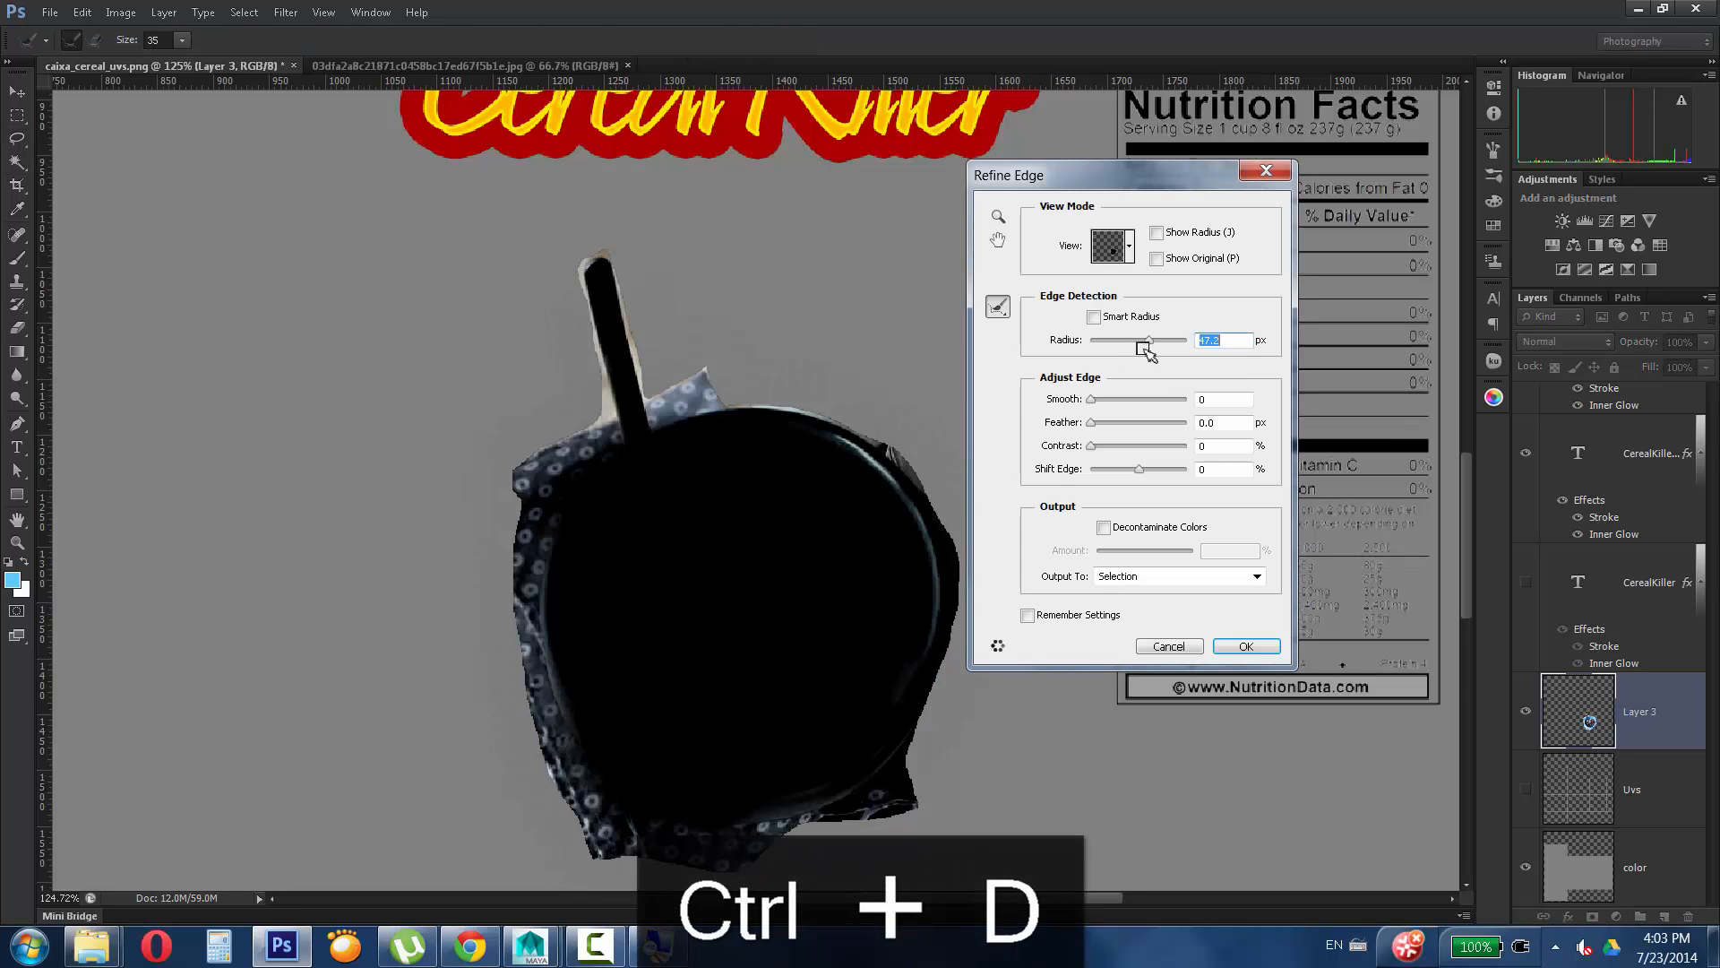
click(1102, 318)
mouse_move(1093, 399)
mouse_down()
mouse_move(1162, 403)
mouse_move(1093, 423)
mouse_move(1158, 473)
mouse_up()
Brush edge refinements along the contours of the bowl, spoon and napkin, erasing the strokes that spill into the napkin.
mouse_move(713, 419)
mouse_down()
mouse_move(855, 444)
mouse_move(927, 574)
mouse_up()
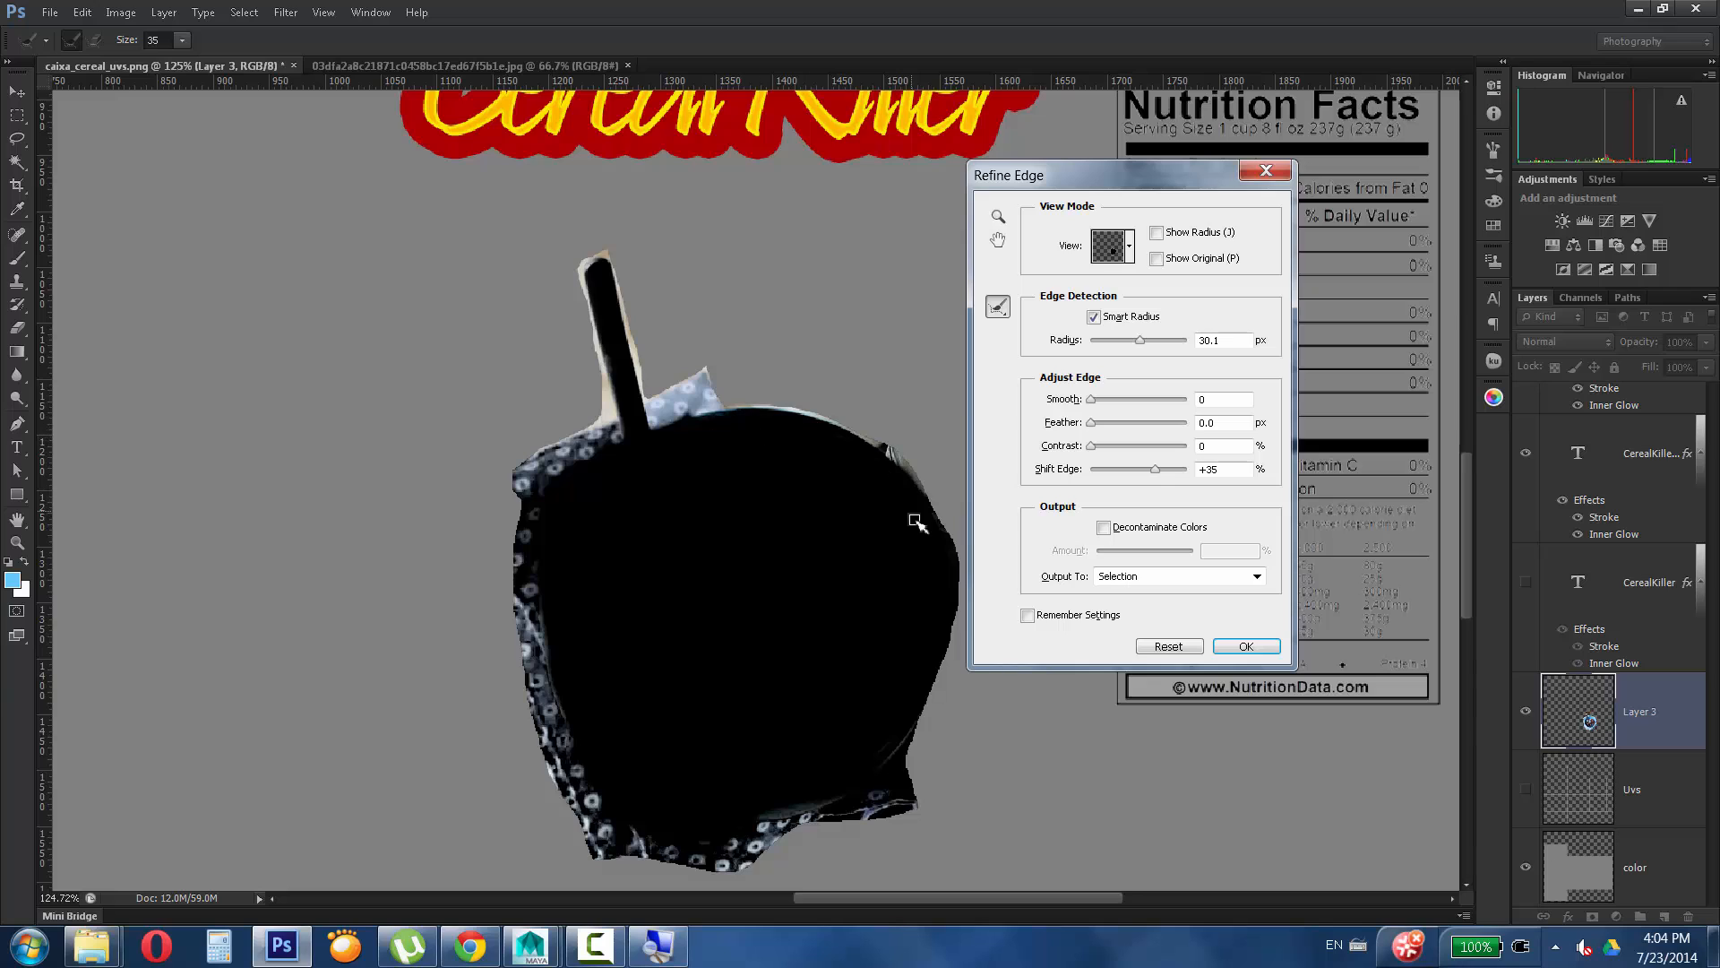
drag(510, 576, 605, 893)
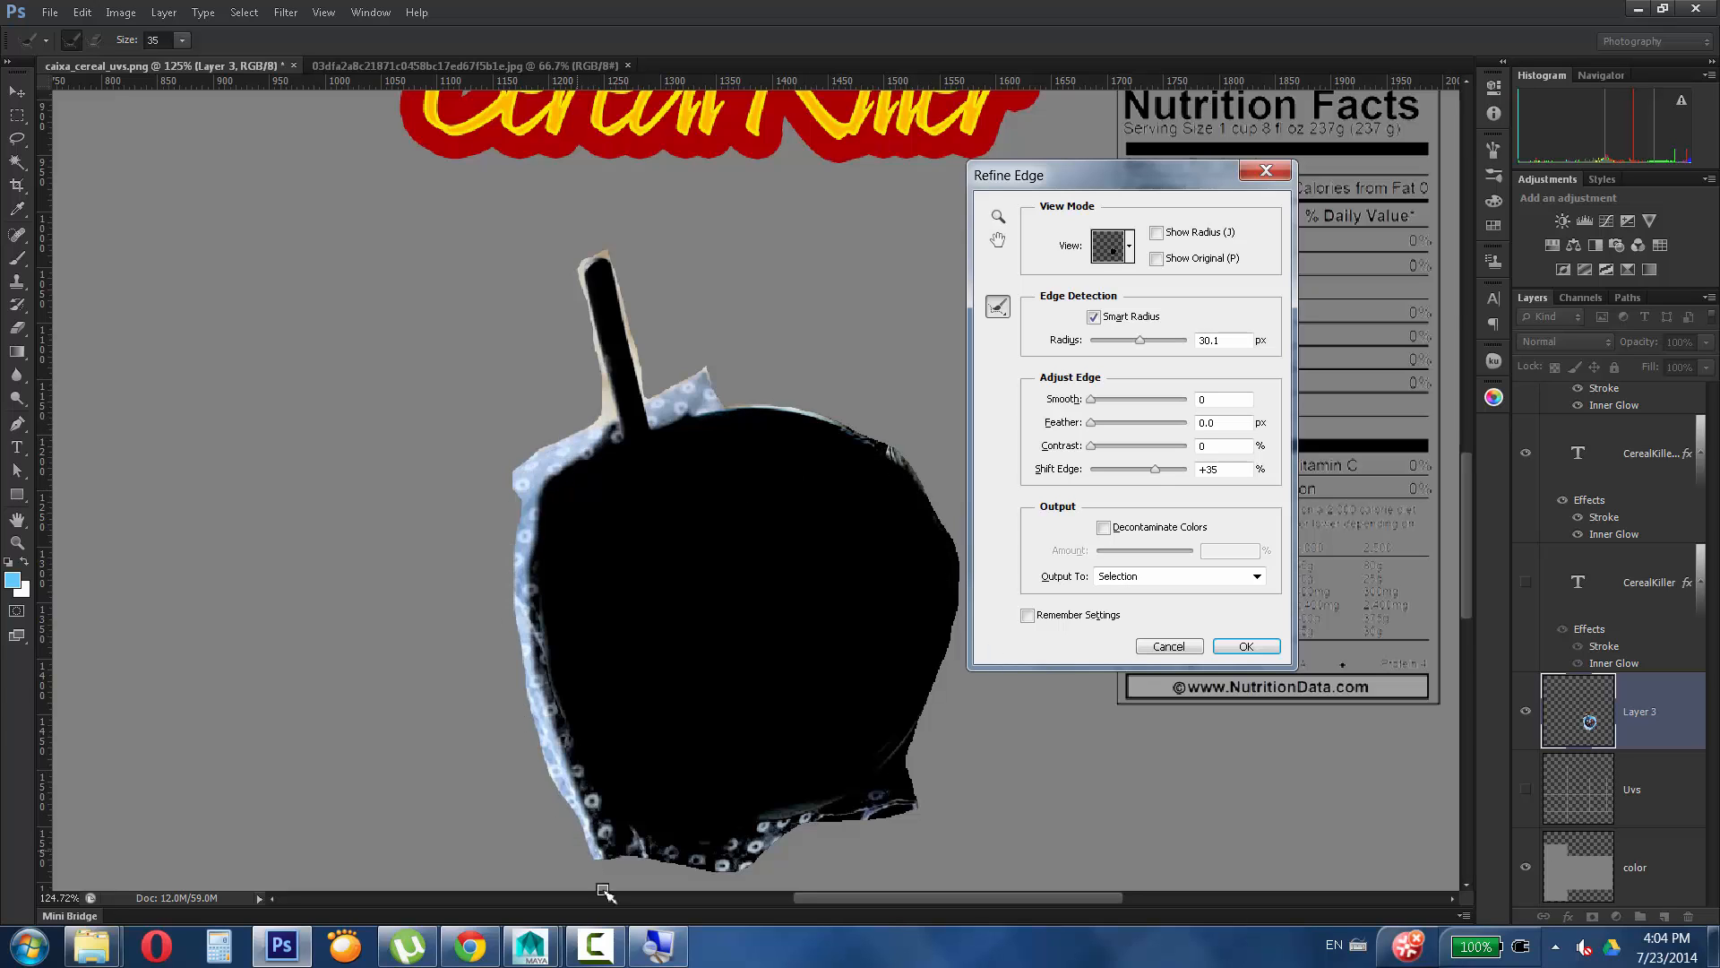
alt+drag(596, 405, 605, 412)
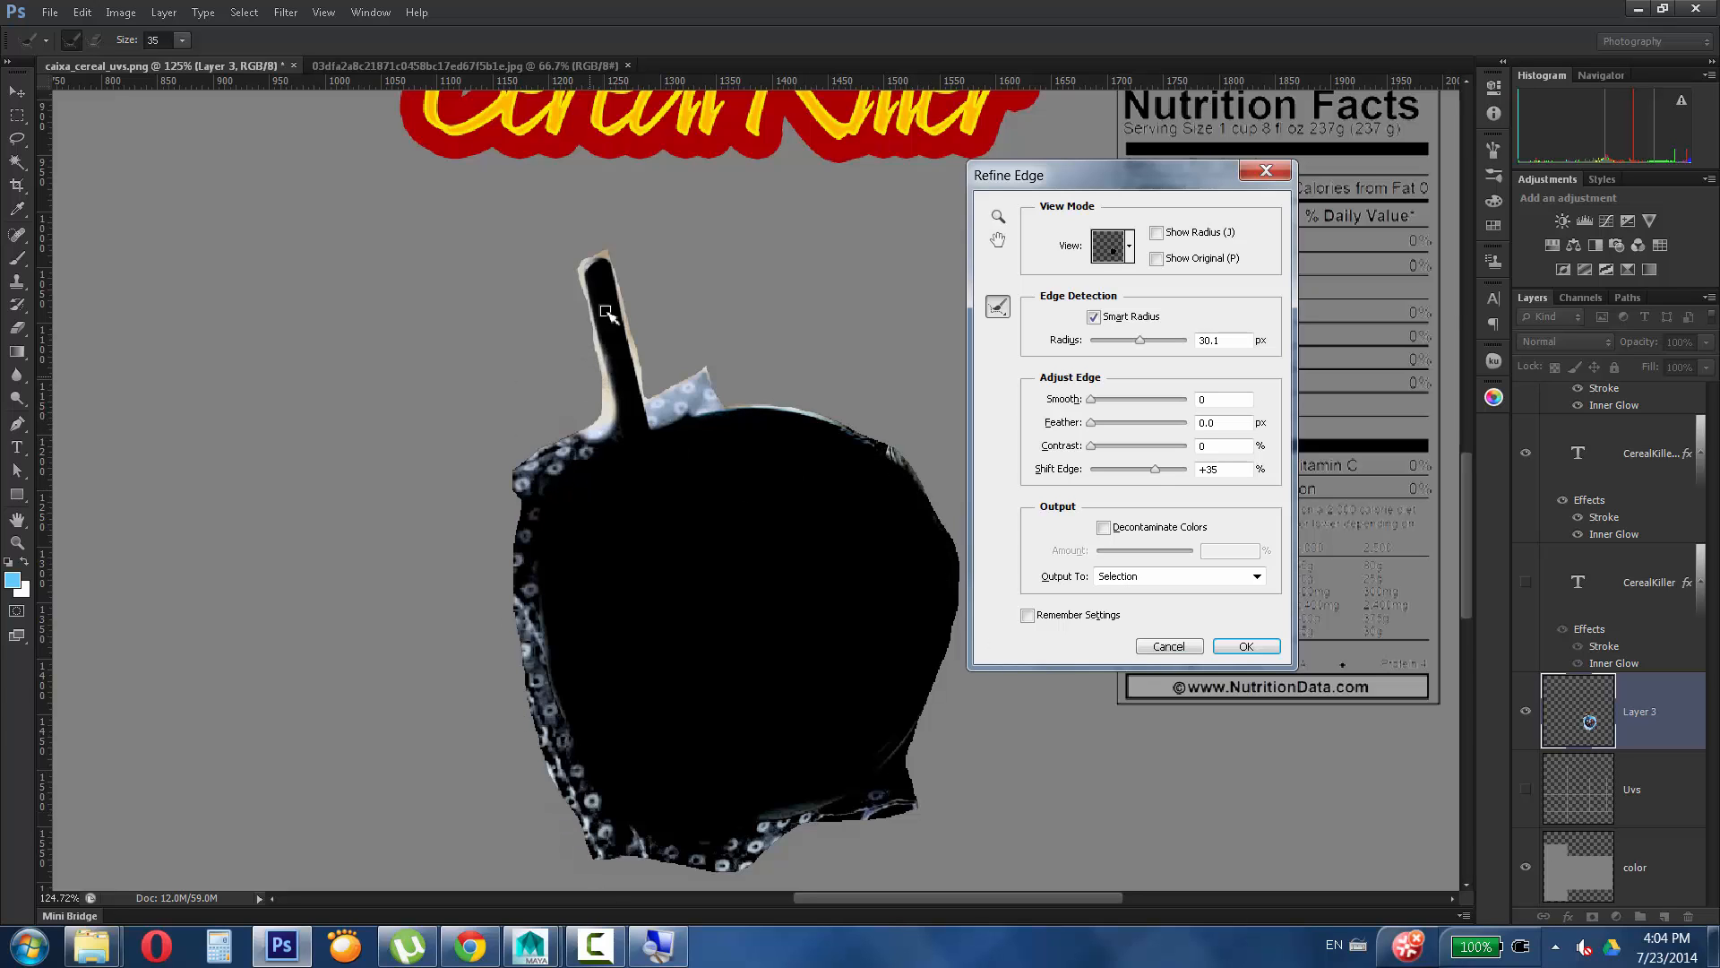
drag(606, 312, 639, 400)
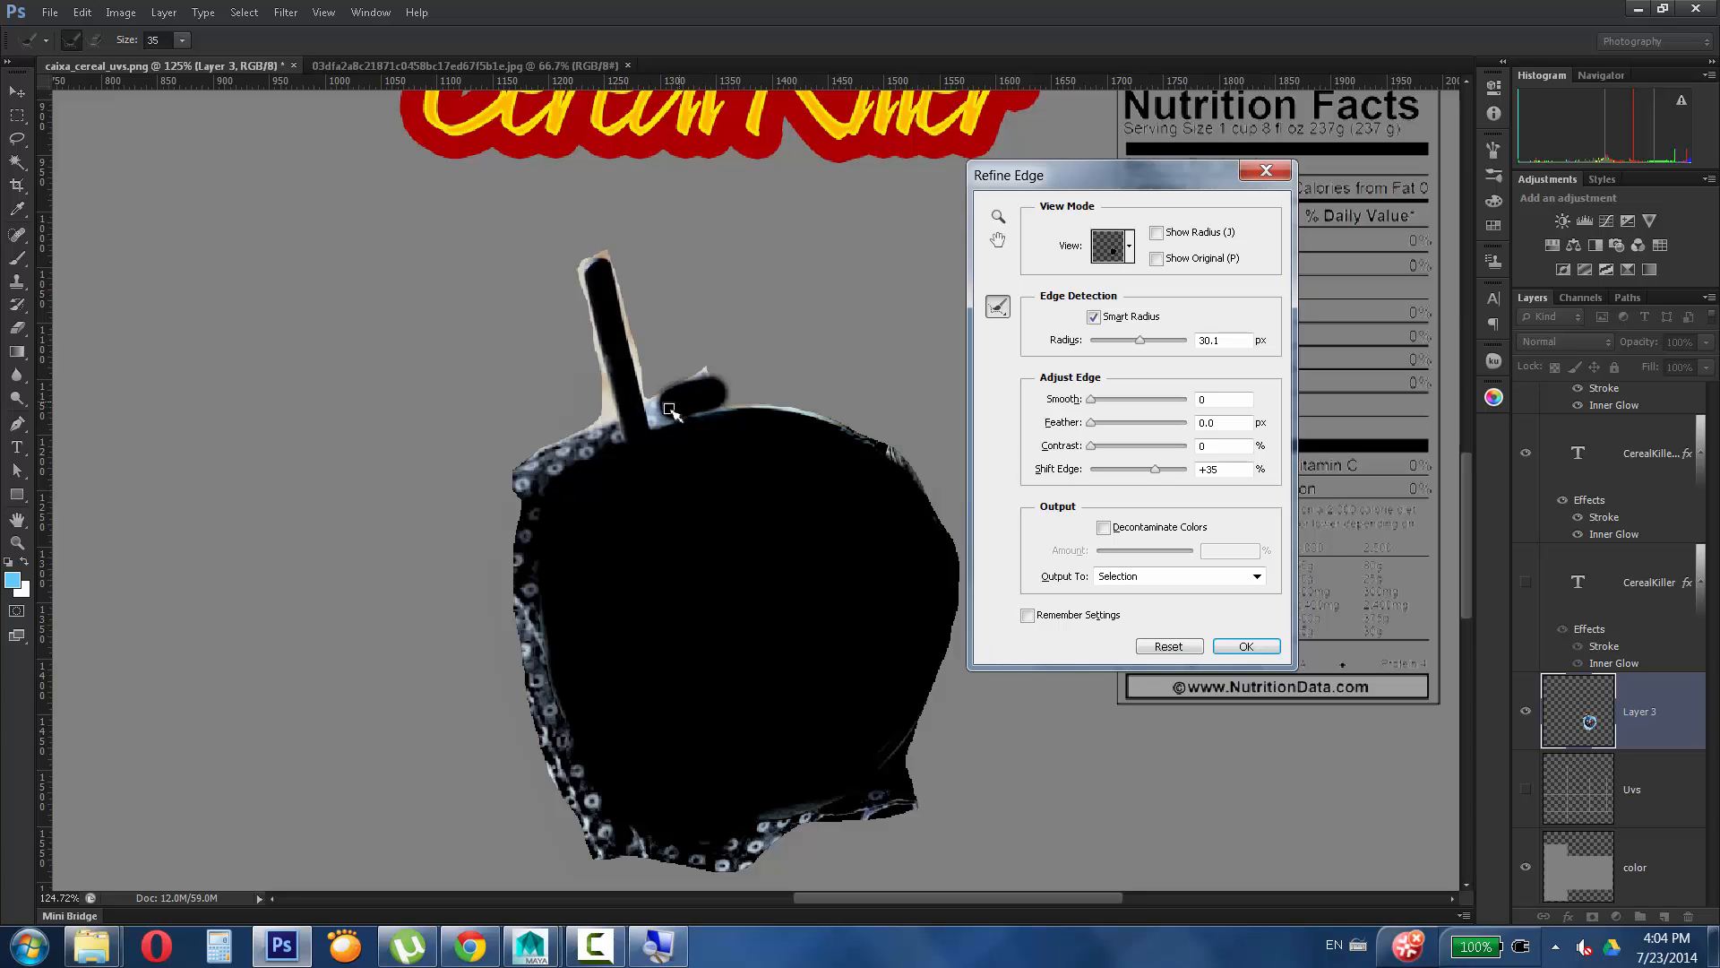
mouse_move(736, 419)
mouse_down()
mouse_move(536, 459)
mouse_move(560, 775)
mouse_move(785, 809)
mouse_up()
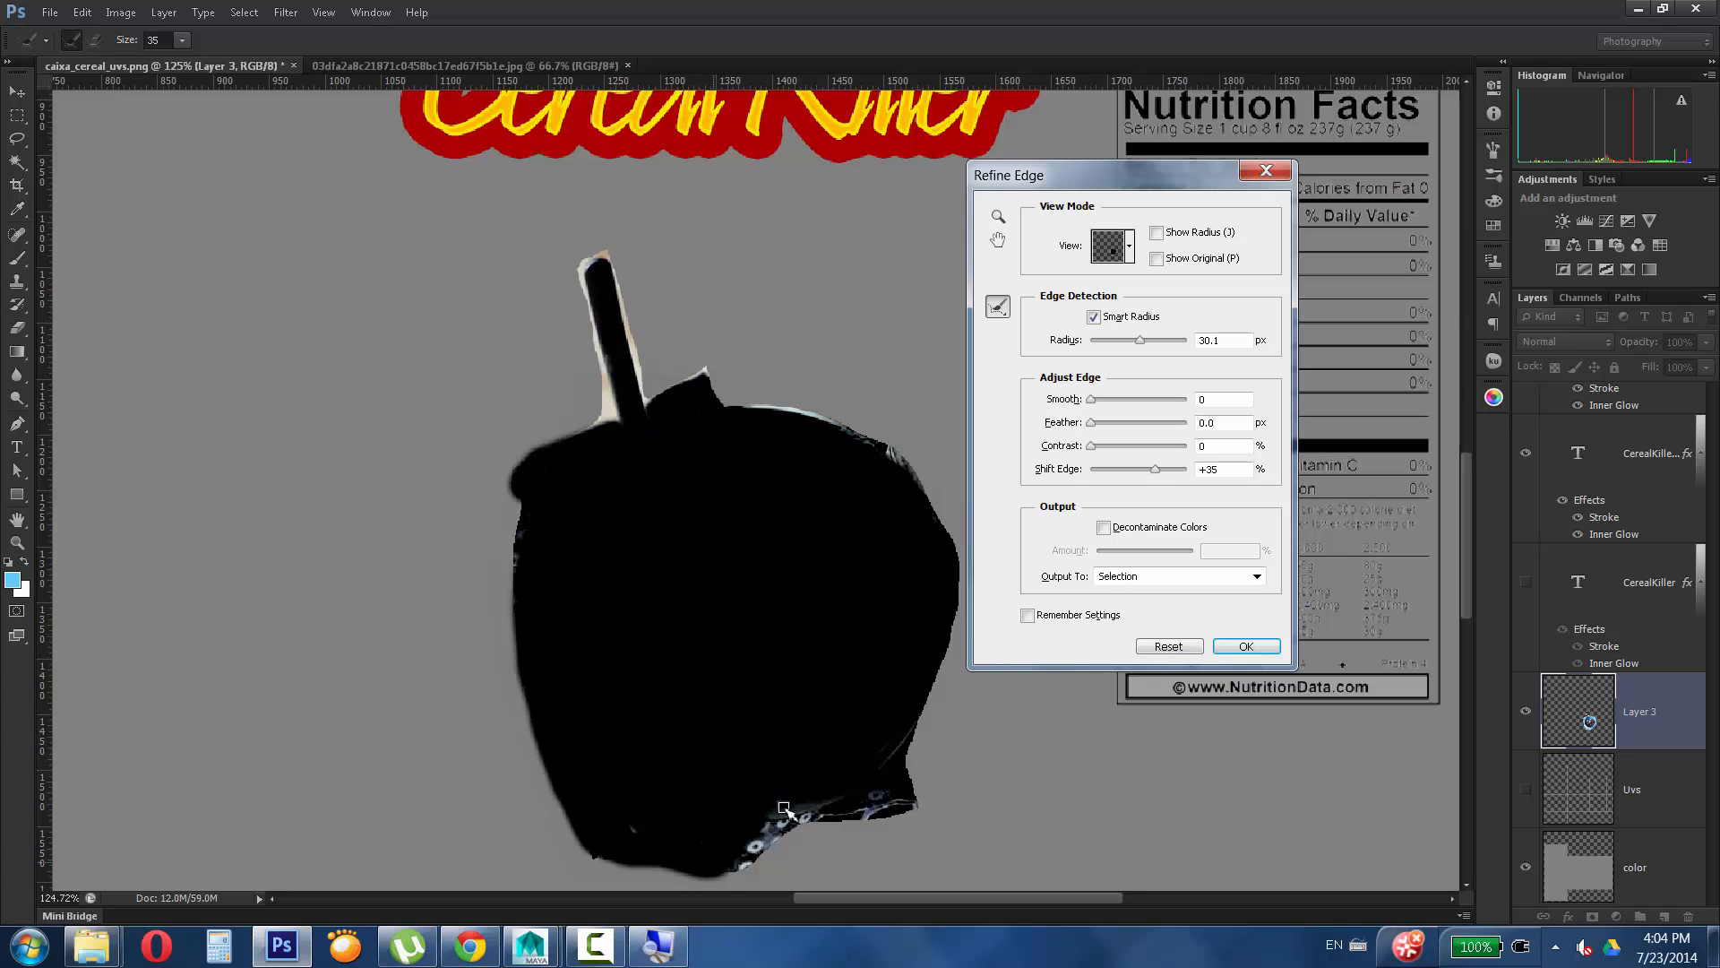
alt+drag(617, 849, 515, 589)
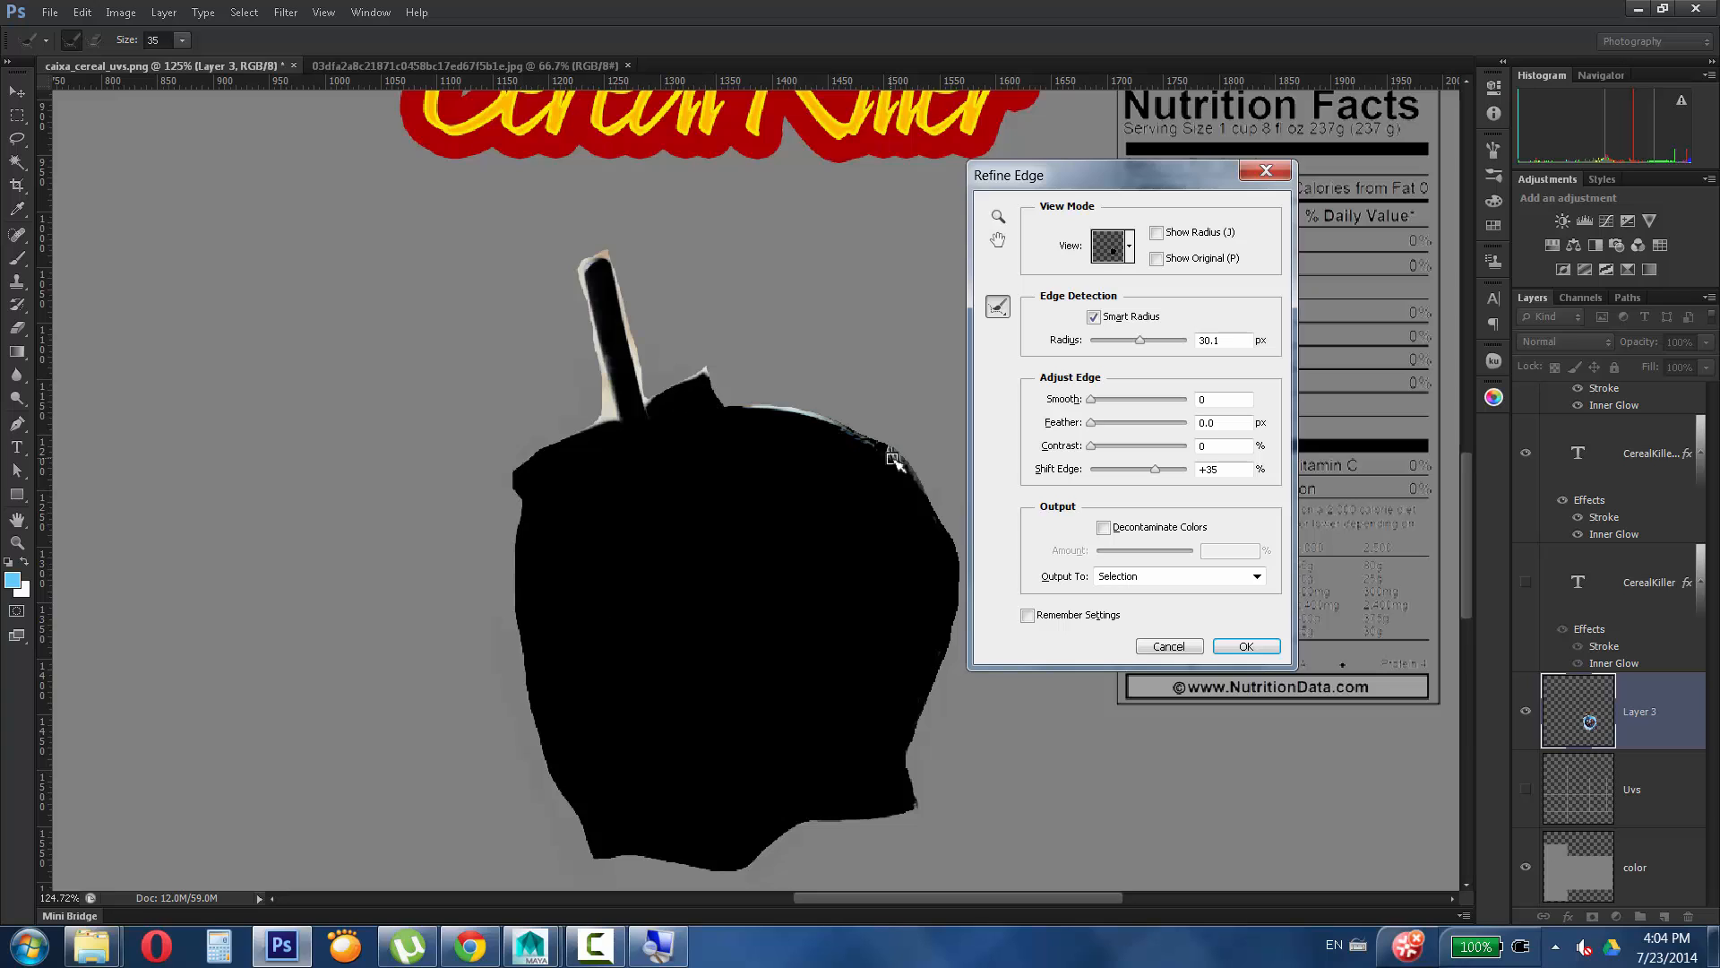
Refine the edge with Smooth 7, Feather 1.4 px, Contrast 100% and Radius 250 px, and delete the selected fringe around the cutout.
click(1117, 247)
click(1055, 324)
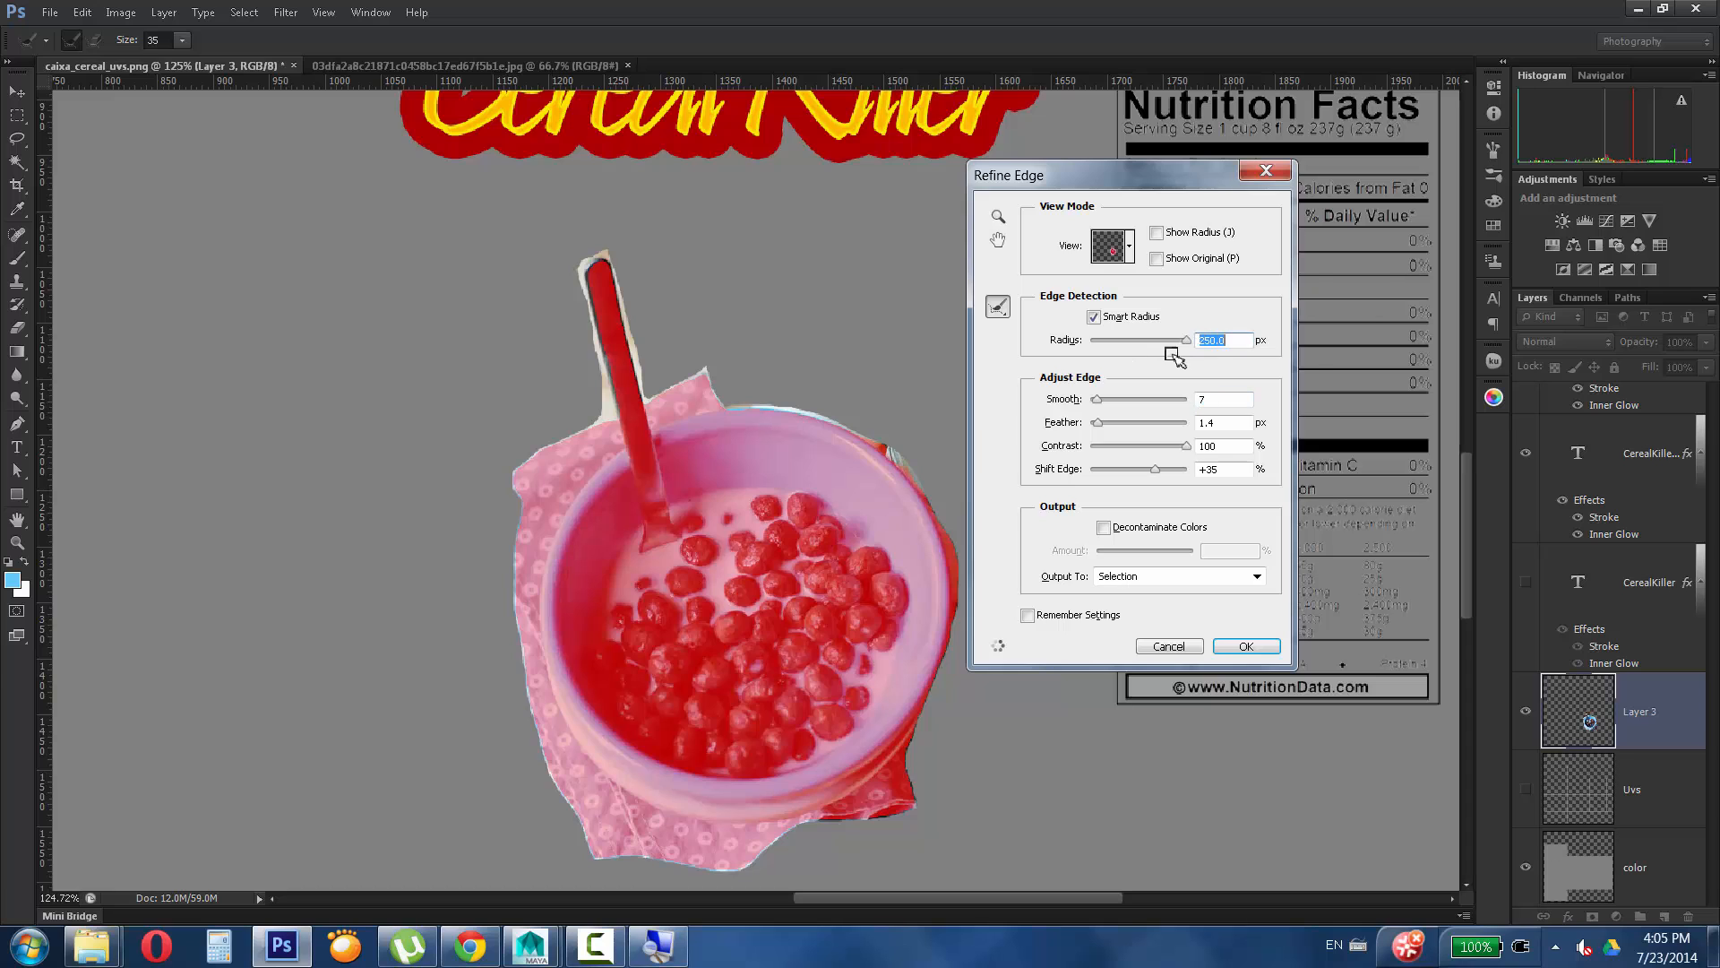
key(Return)
key(Delete)
key(ctrl+d)
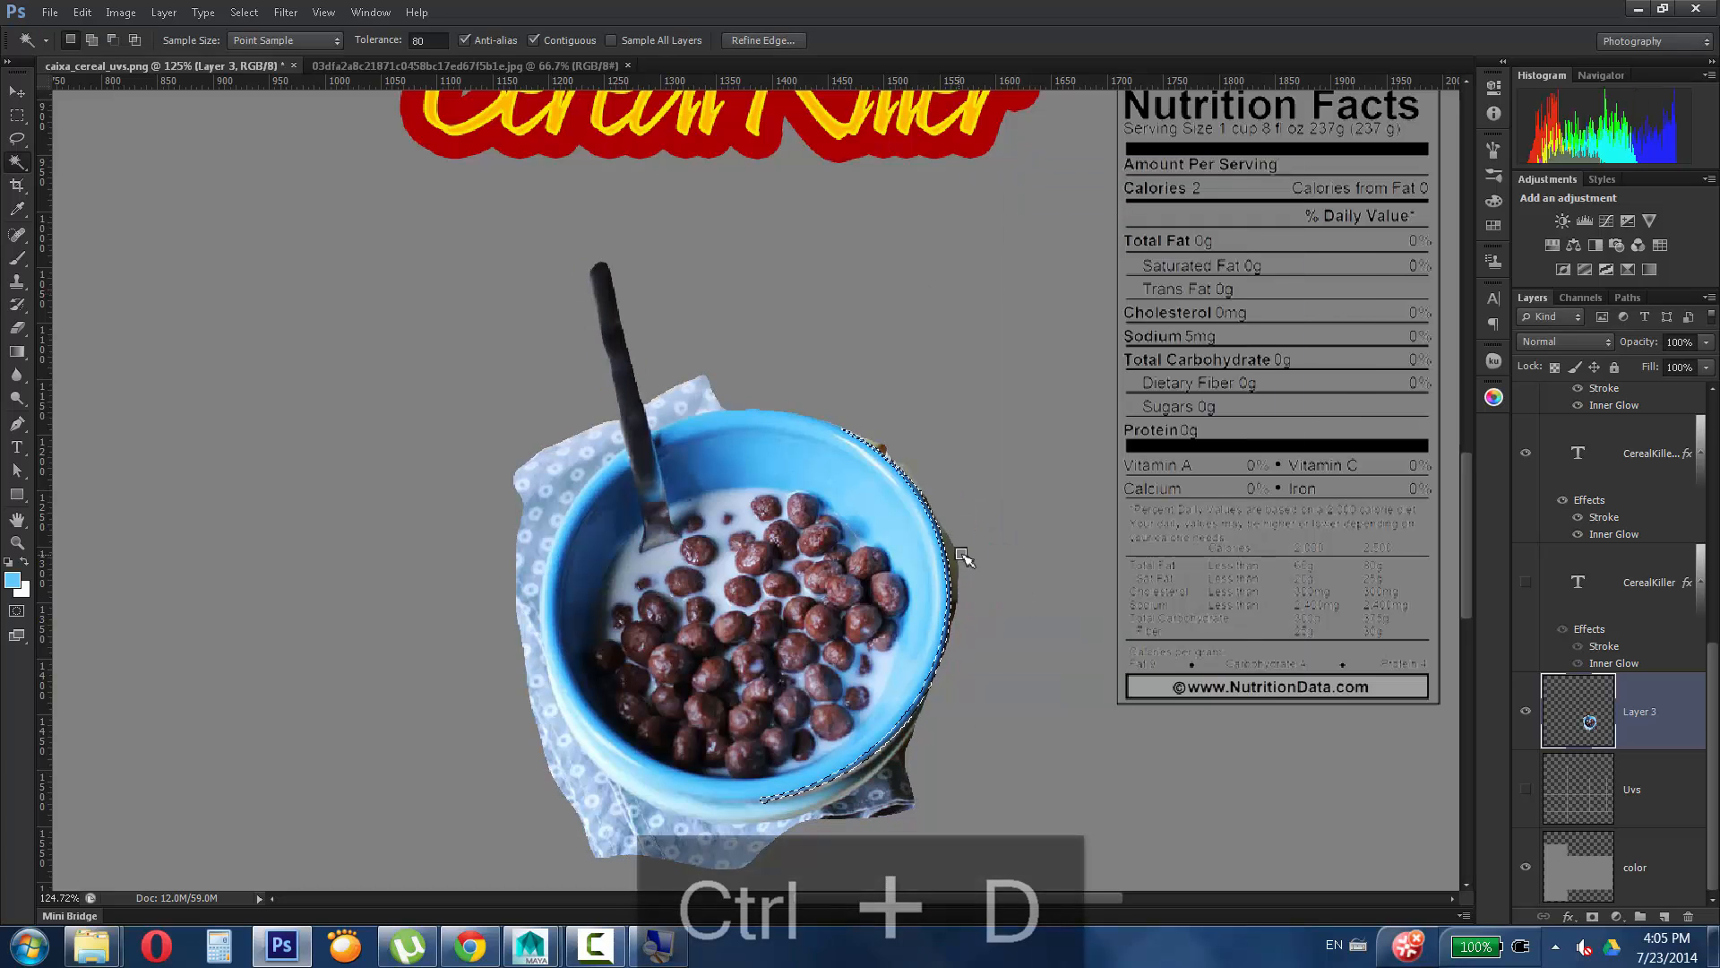
Select the leftover fringe along the bowl's outer right rim on Layer 3 with the Magic Wand and Quick Selection tools.
click(957, 559)
right_click(18, 161)
click(90, 161)
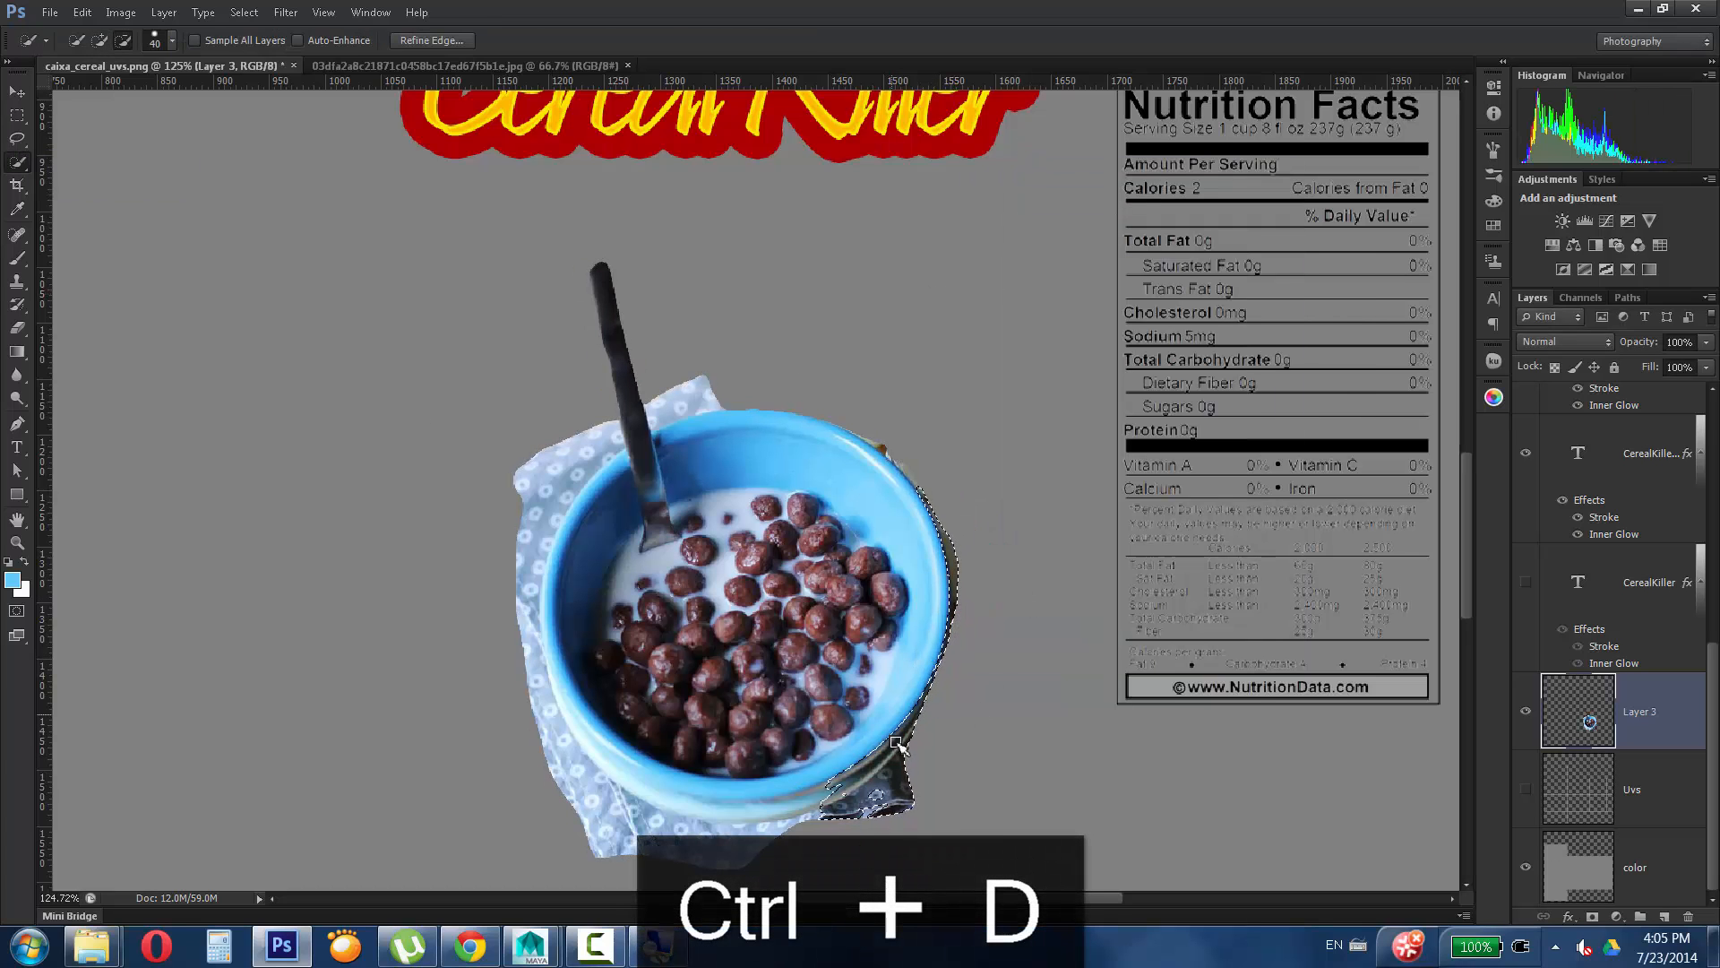
drag(945, 509, 951, 542)
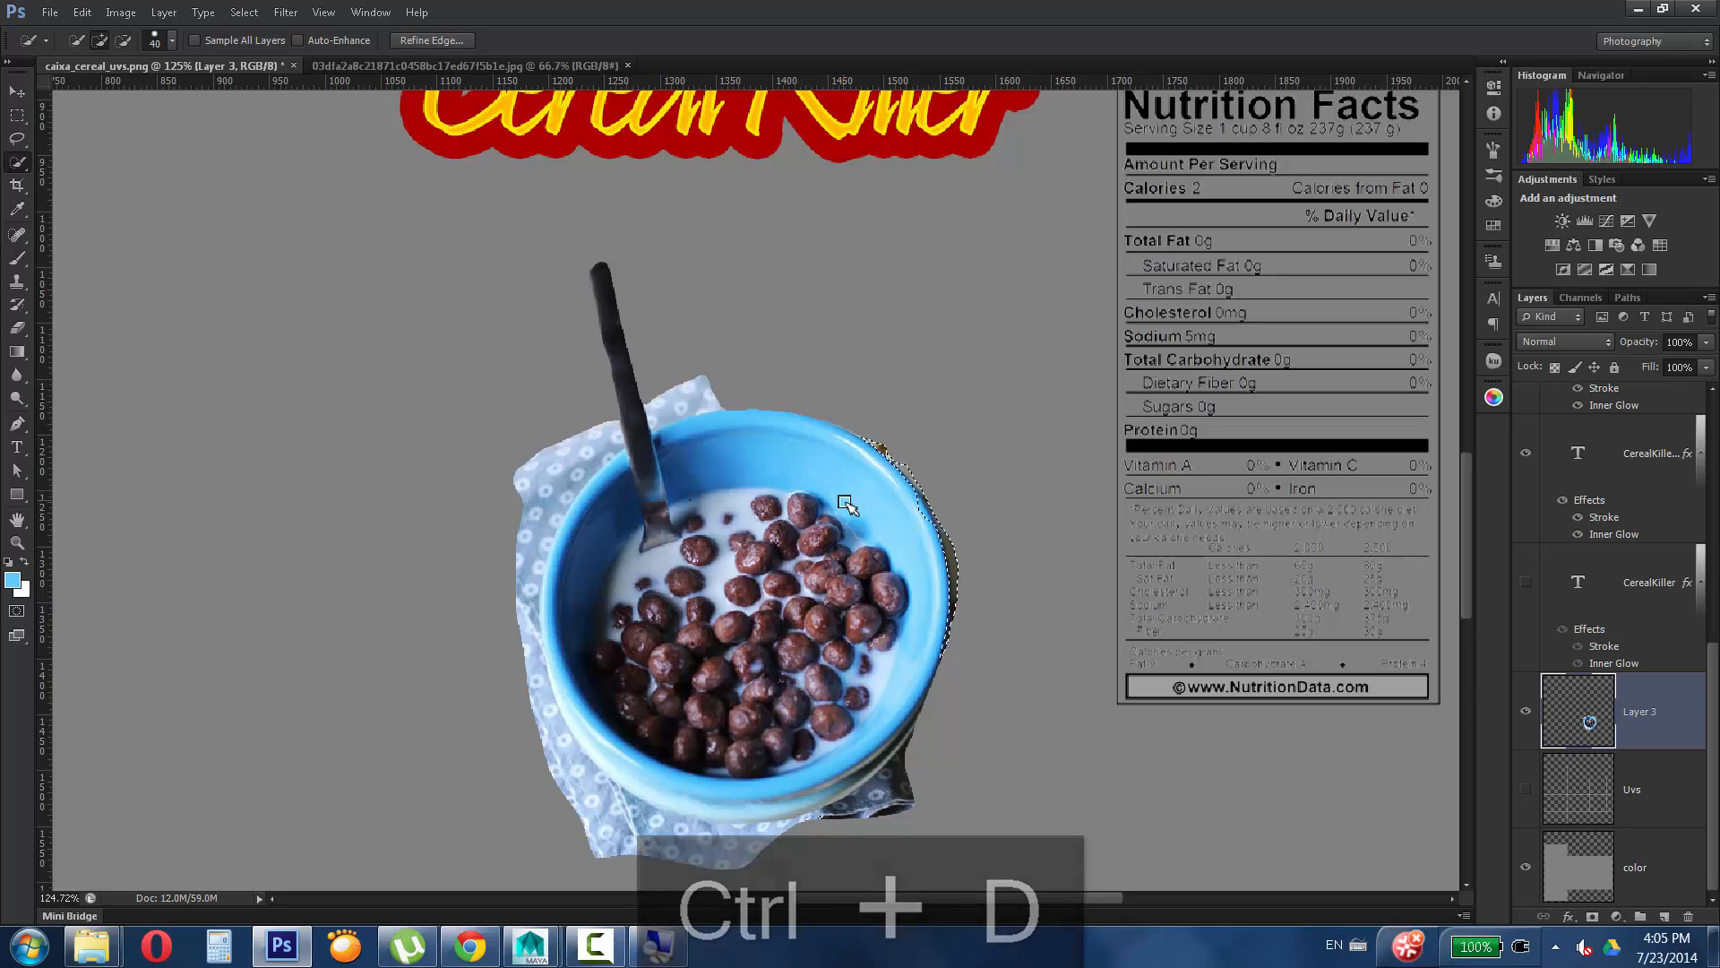
Try deleting the fringe after refining its edge with Smart Radius 1.4 px and Smooth 7, and undo back to the original selection.
click(431, 40)
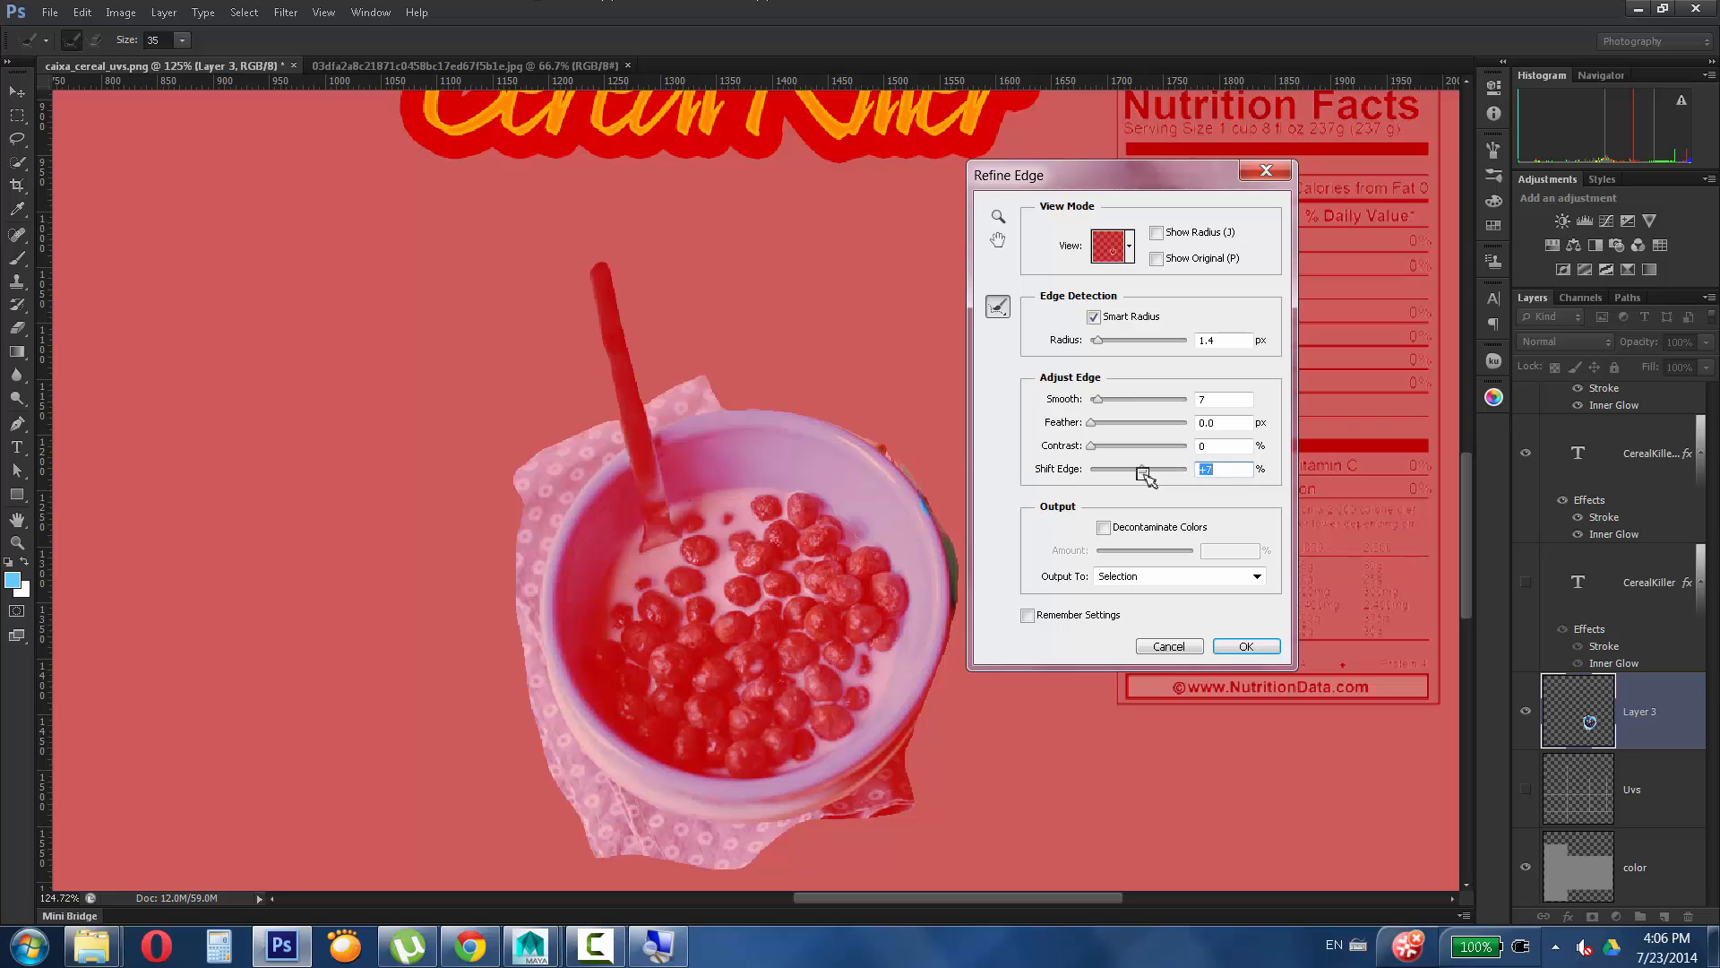
click(1230, 655)
key(ctrl+z)
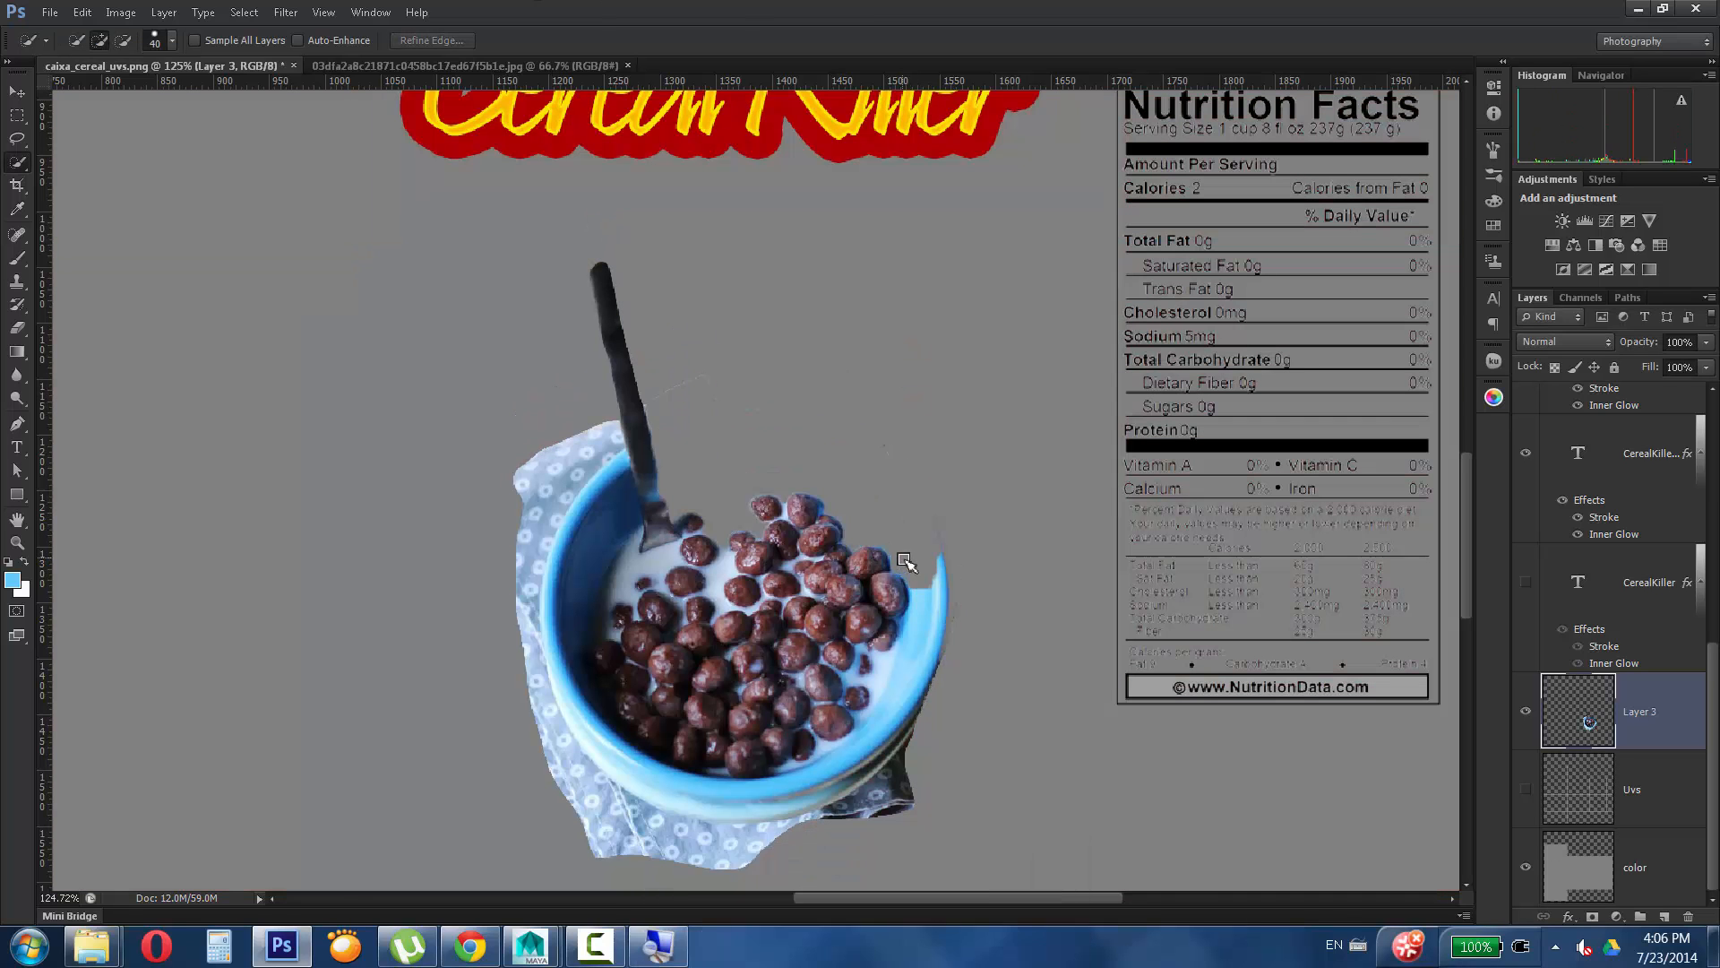
key(ctrl+z)
key(ctrl+alt+z)
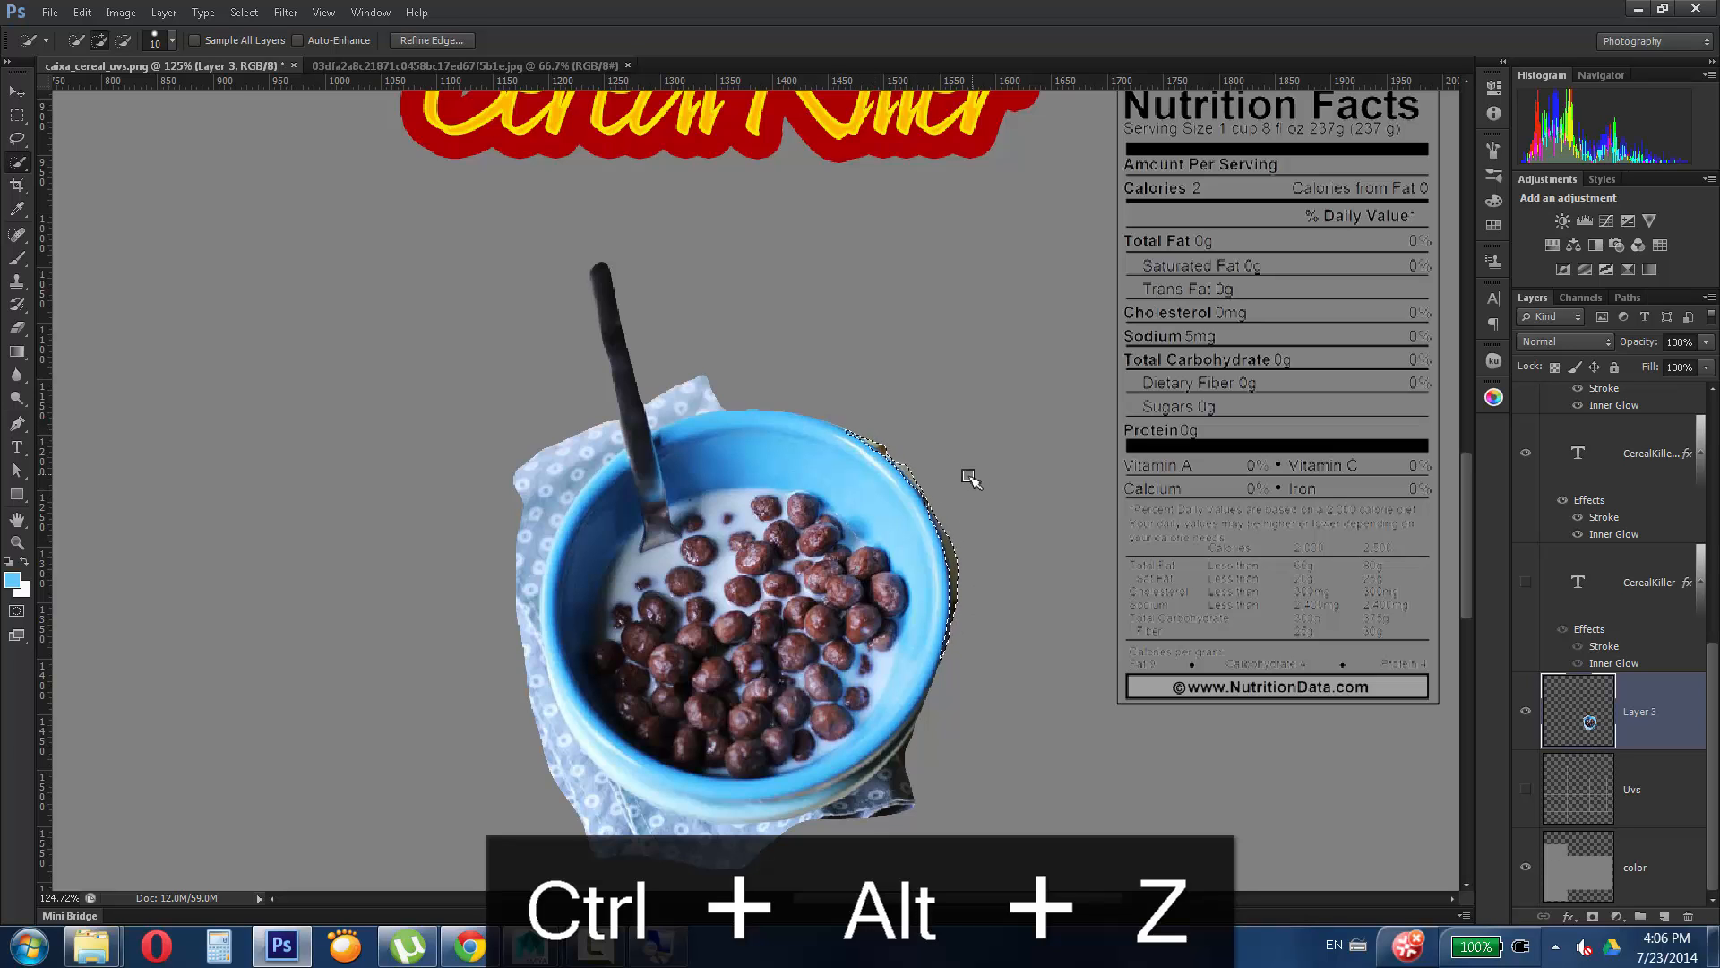
Refine the fringe selection with a 0.5 px Smart Radius, delete the selected pixels and deselect.
key(ctrl+alt+r)
drag(1099, 341, 1094, 341)
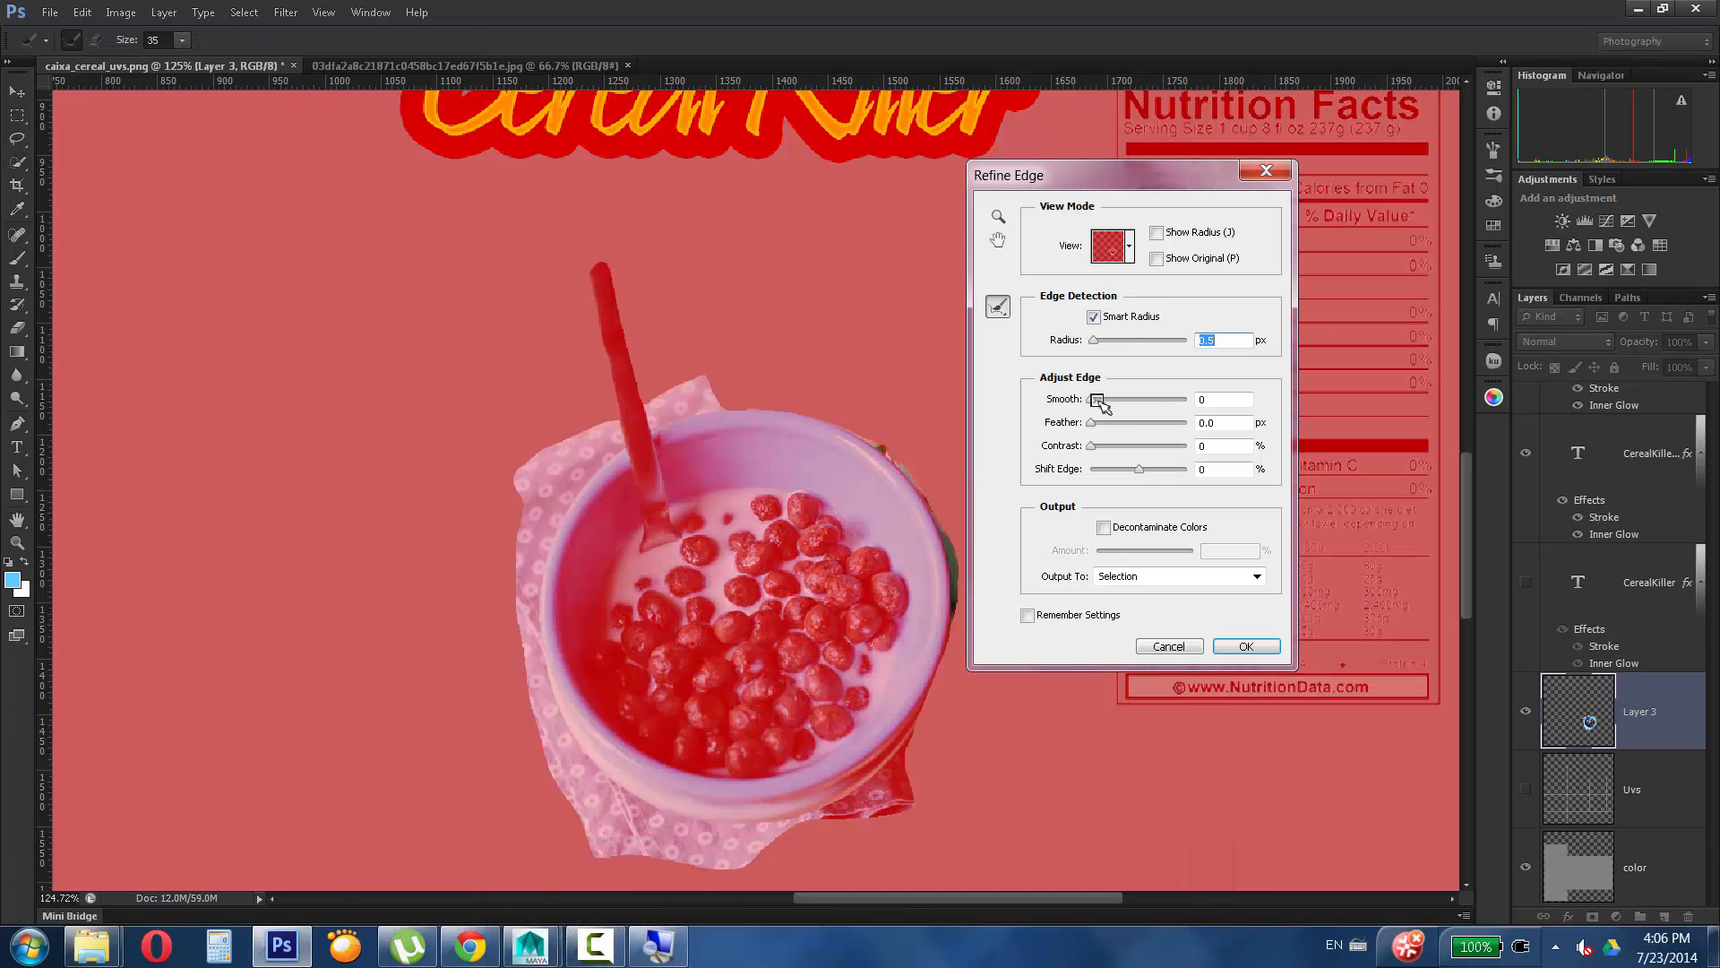
click(1245, 645)
key(Delete)
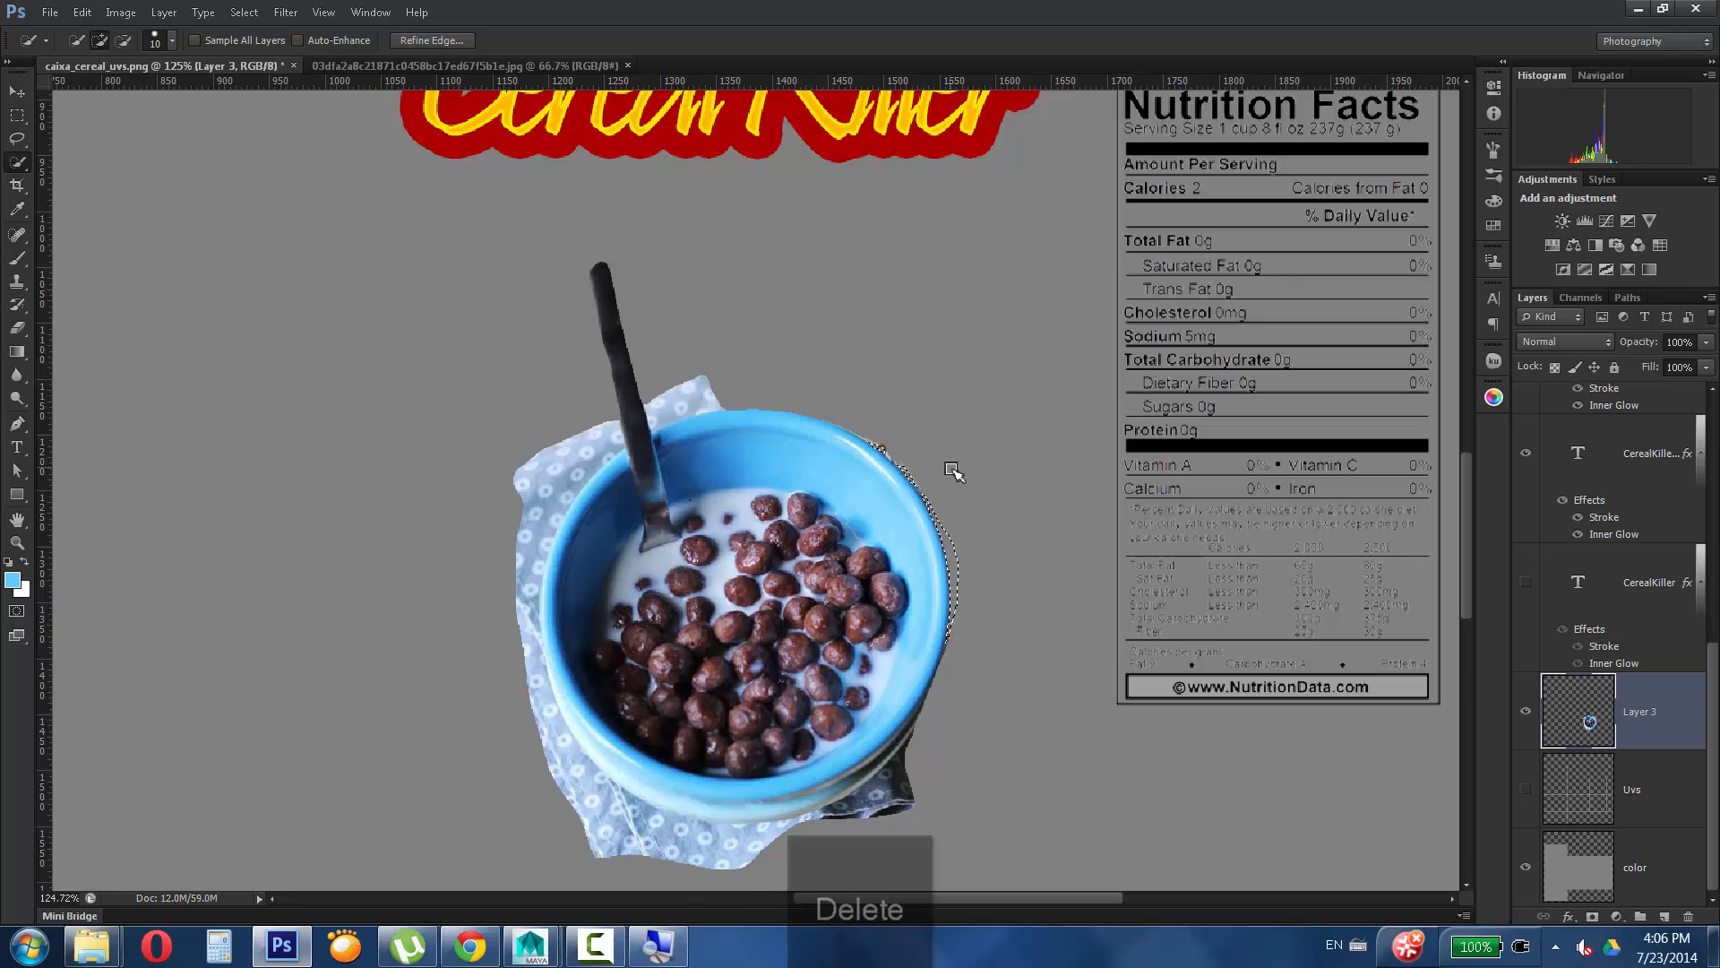
key(ctrl+d)
Erase the remaining background fringe along the bowl's upper right rim with a small eraser brush.
click(17, 543)
drag(801, 676, 998, 387)
key(e)
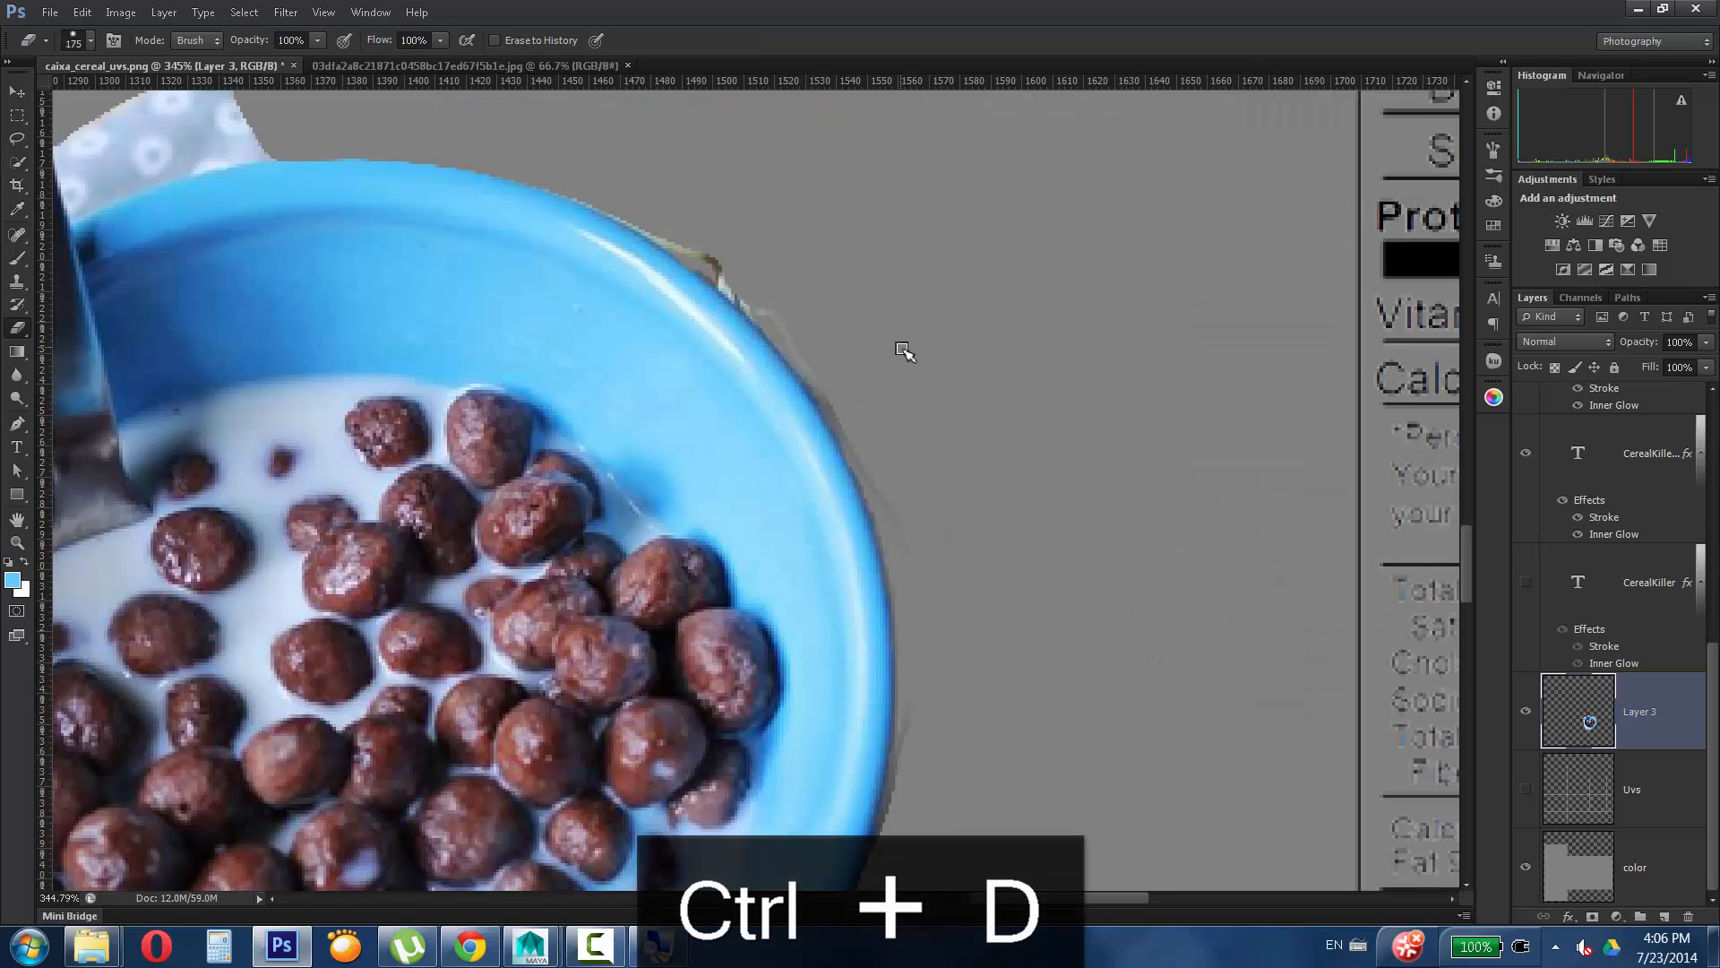
right_click(688, 238)
click(719, 291)
mouse_move(685, 235)
mouse_down()
mouse_move(756, 288)
mouse_move(841, 407)
mouse_move(896, 538)
mouse_up()
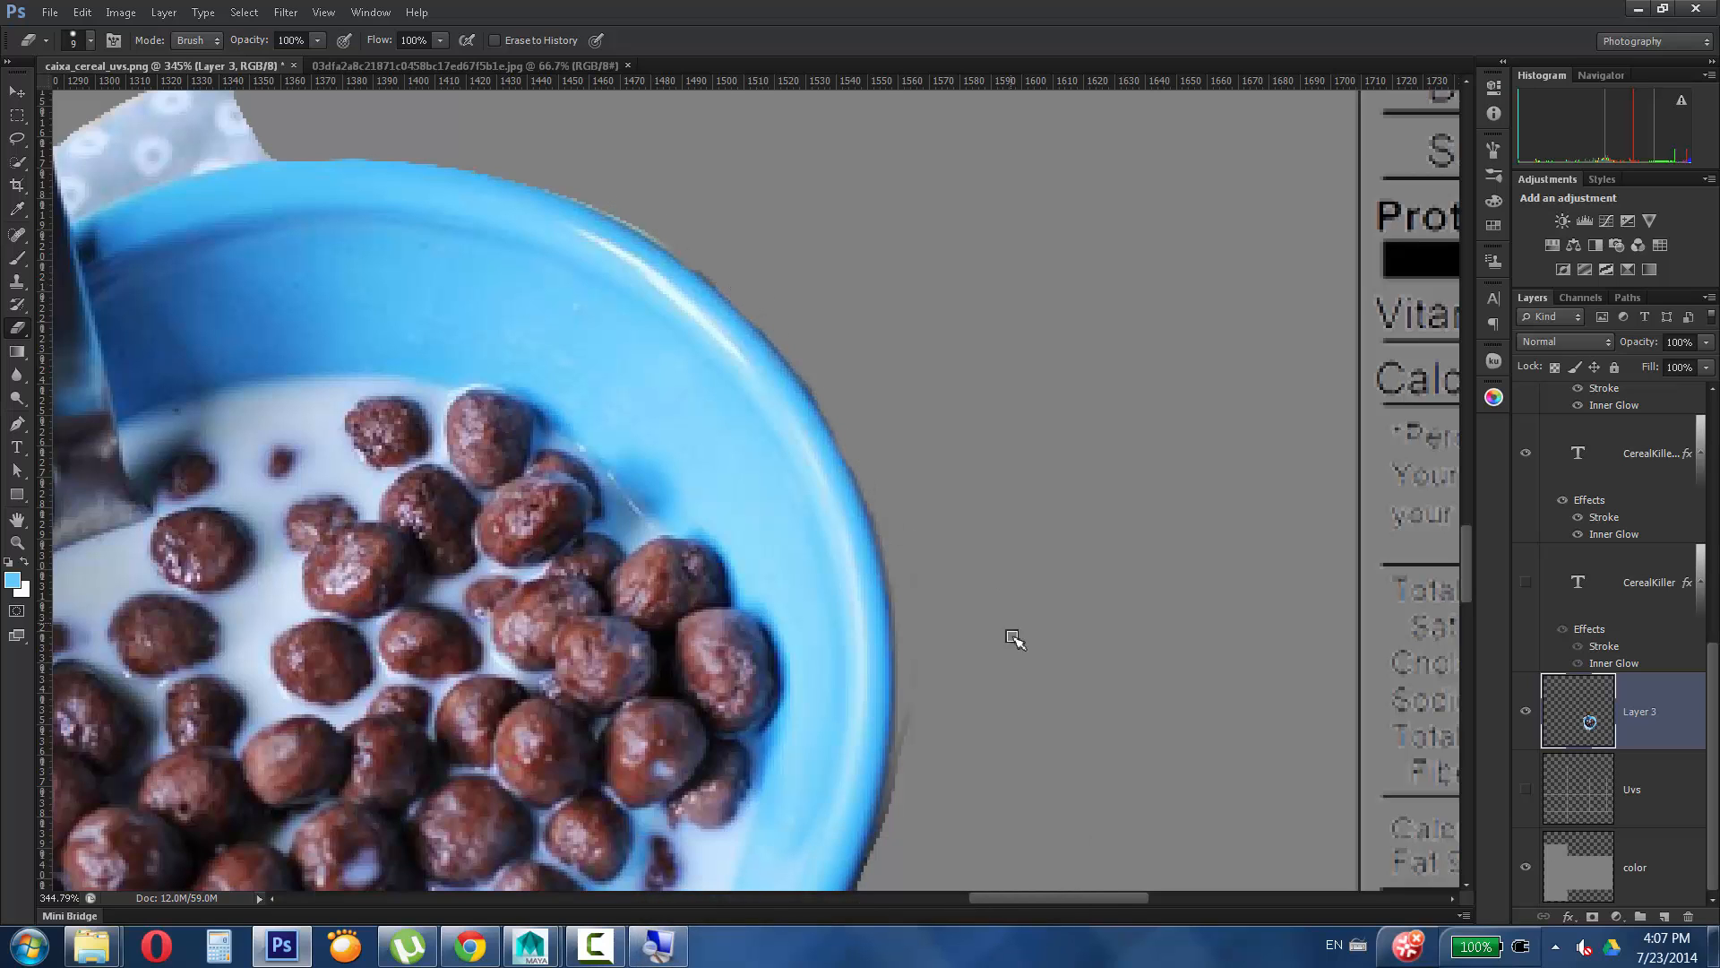
Soften the cutout edges of the napkin, spoon and bowl with the Blur tool at brush size 15 and 100% strength.
right_click(18, 377)
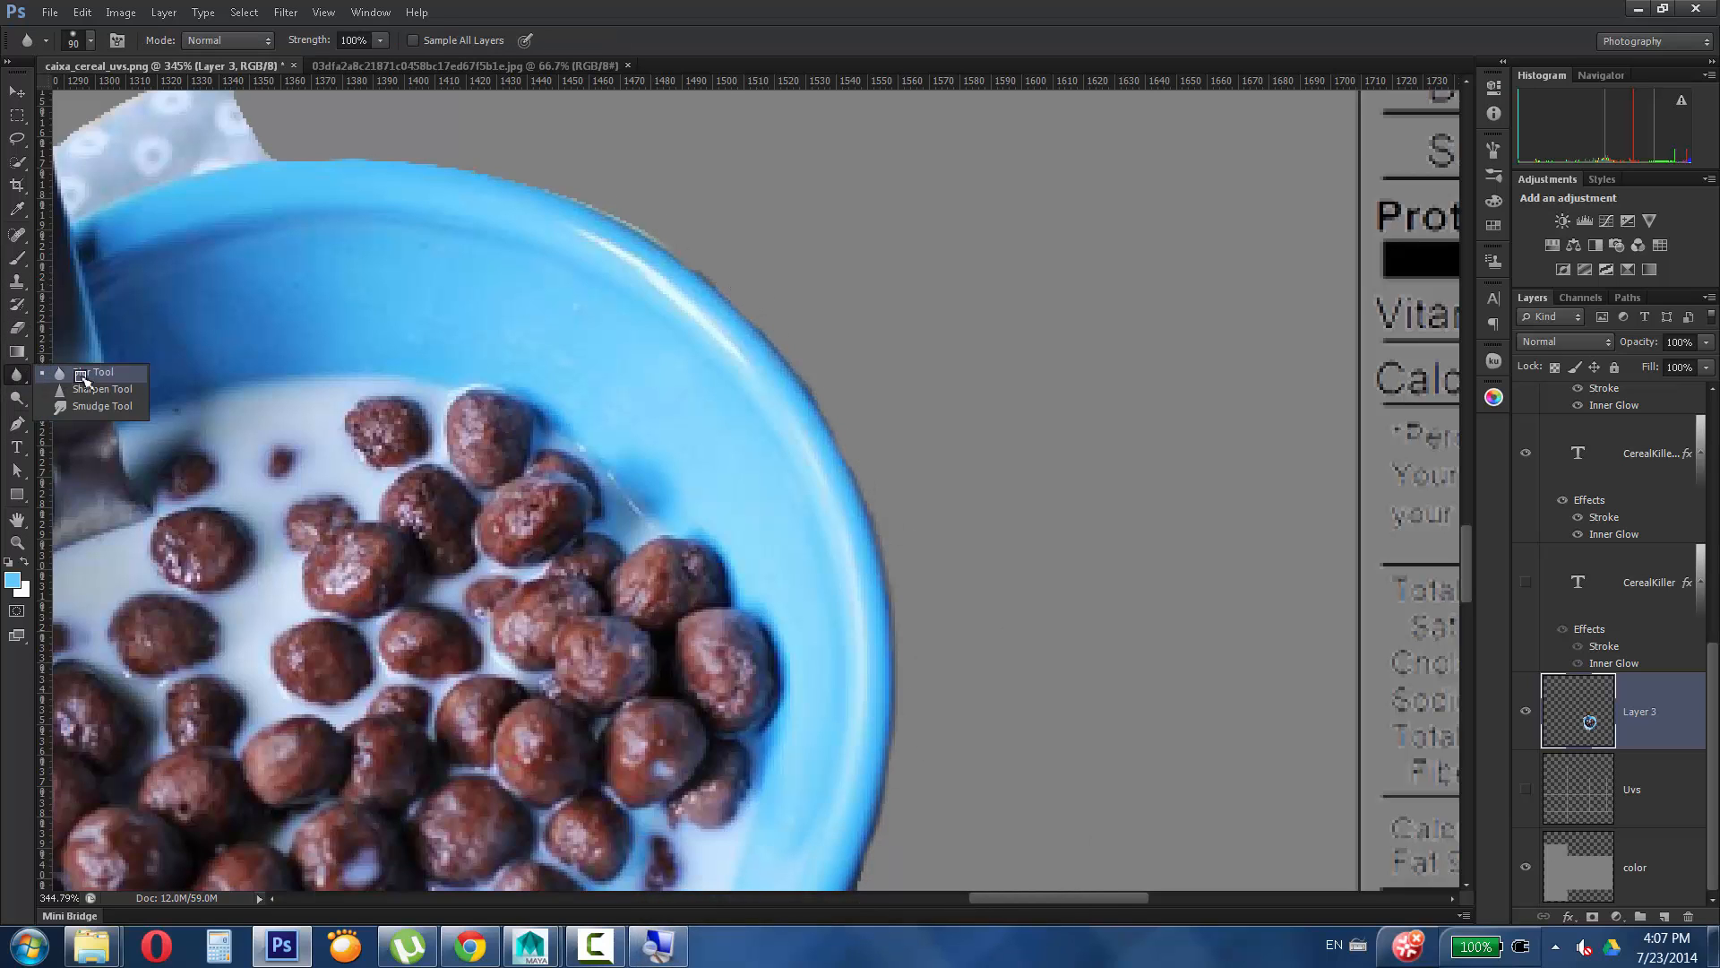
click(81, 375)
drag(397, 506, 949, 772)
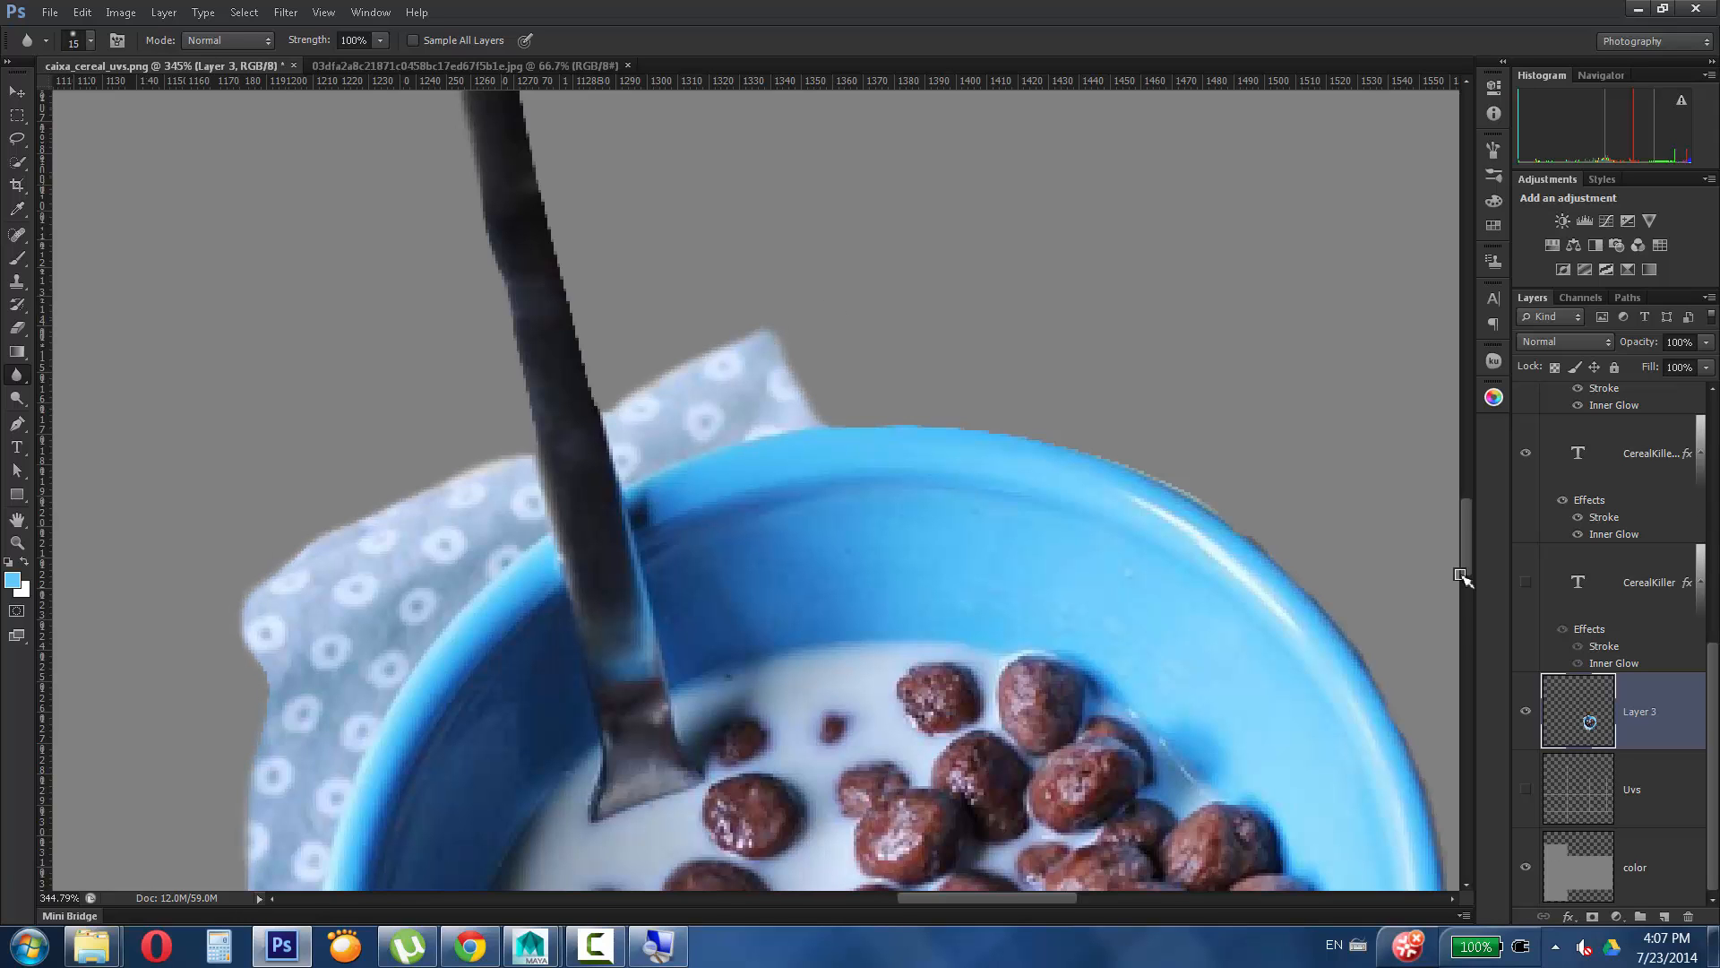
drag(1461, 576, 1473, 652)
mouse_move(1228, 630)
mouse_down()
mouse_move(502, 732)
mouse_move(269, 152)
mouse_up()
drag(1466, 630, 1466, 587)
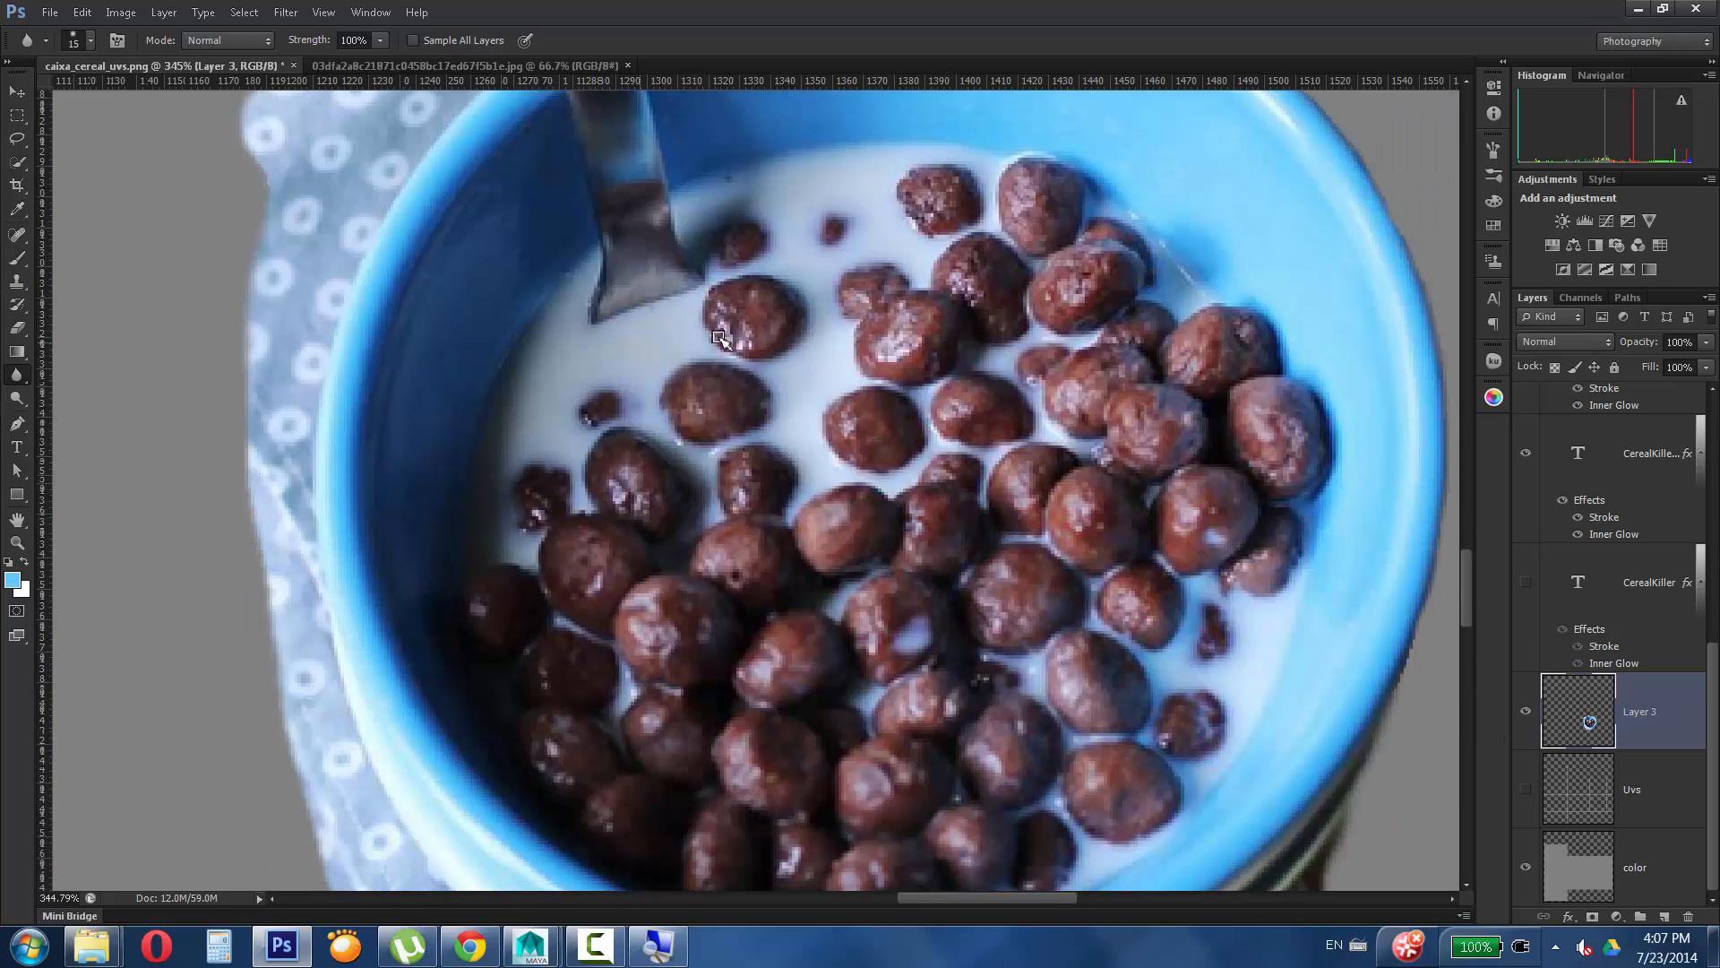
scroll(718, 338, up, 8)
scroll(570, 518, down, 2)
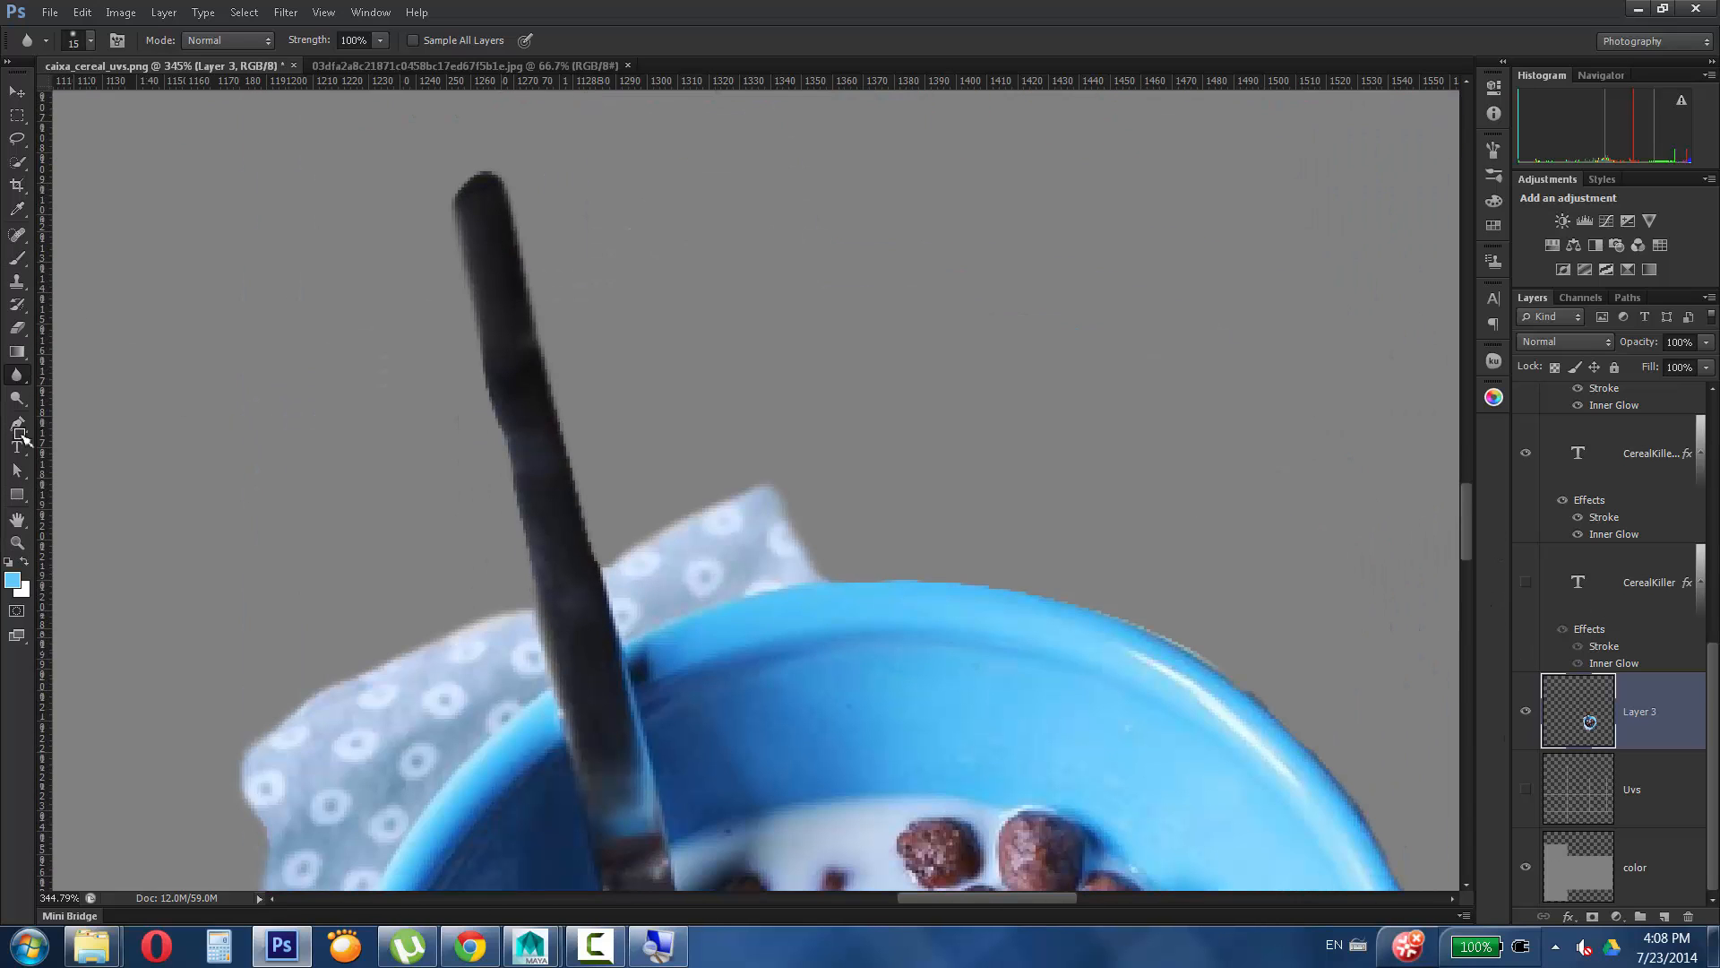
key(z)
alt+scroll(864, 507, up, 6)
alt+scroll(845, 603, down, 6)
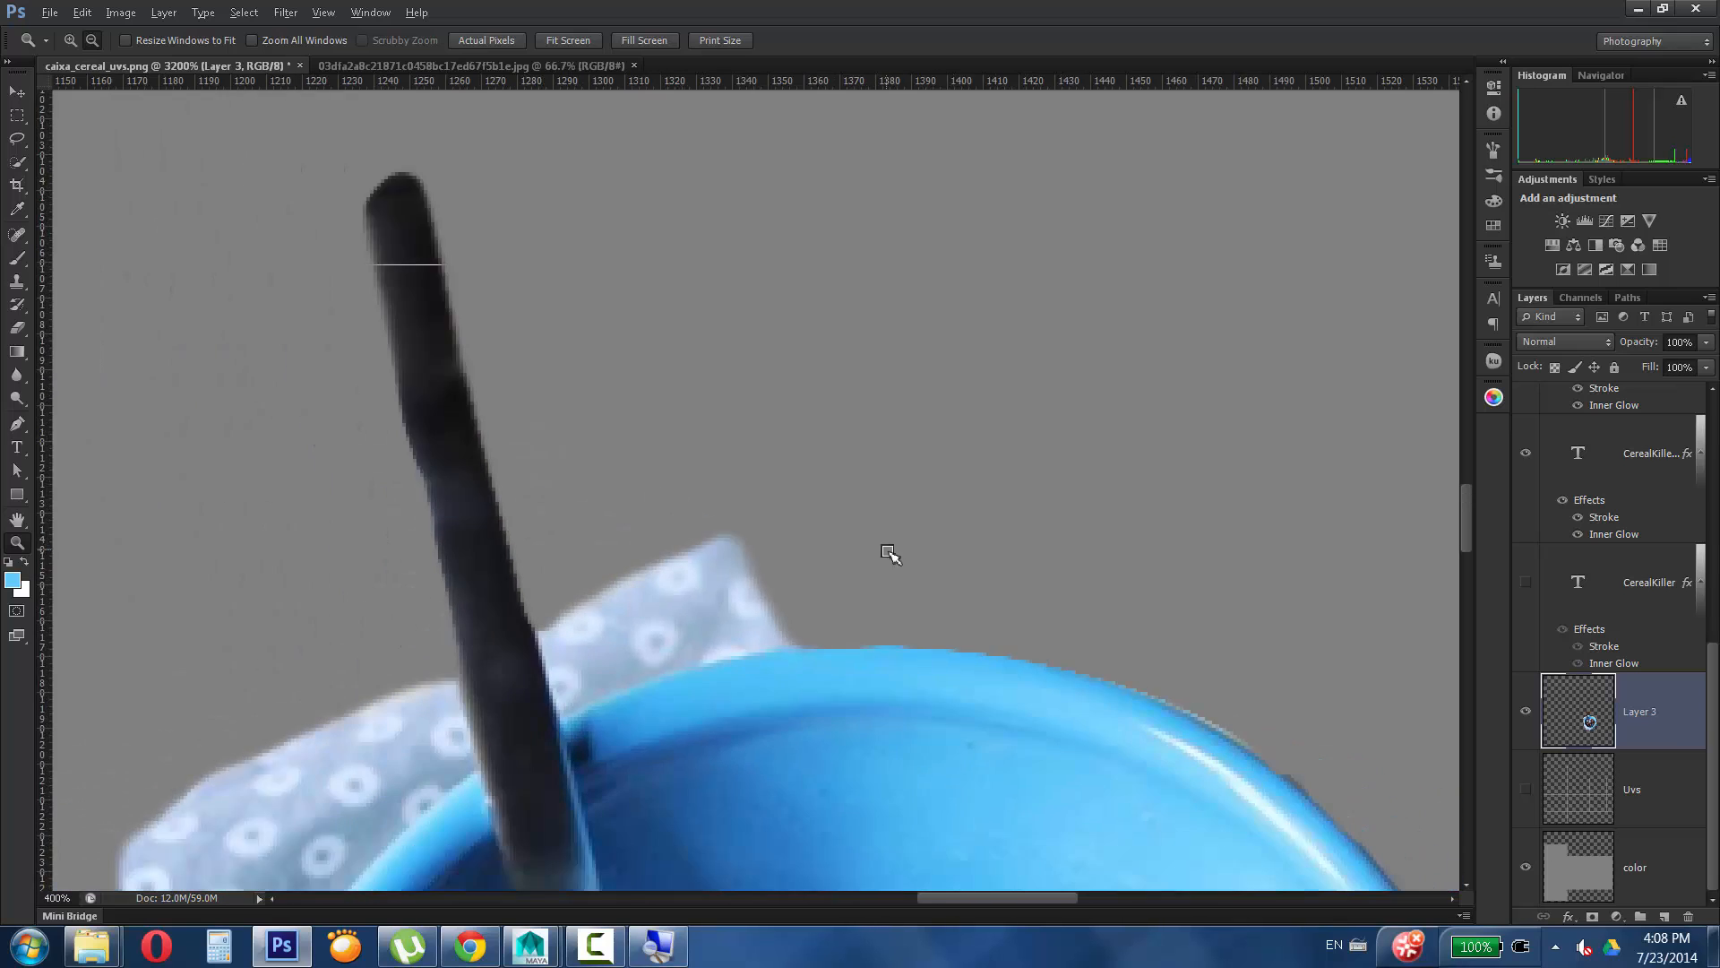
alt+scroll(688, 613, down, 1)
drag(1467, 498, 1468, 554)
Try to apply the Oil Paint filter to the bowl layer.
click(328, 14)
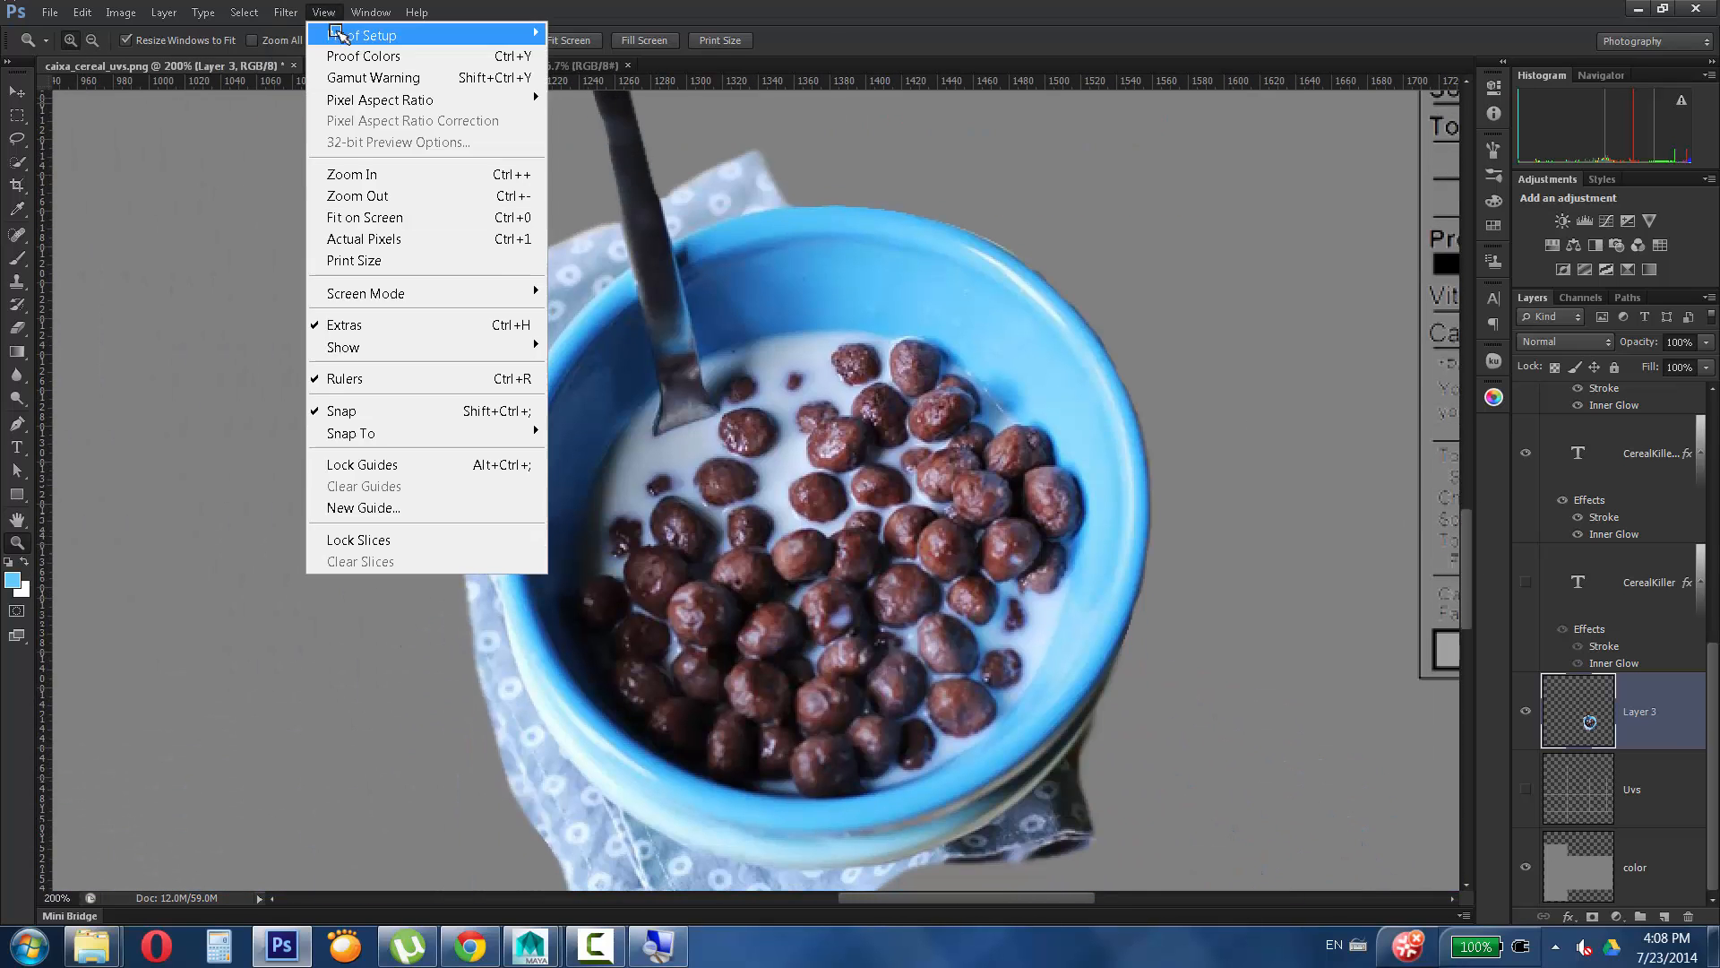
mouse_move(285, 12)
mouse_move(510, 369)
mouse_move(466, 300)
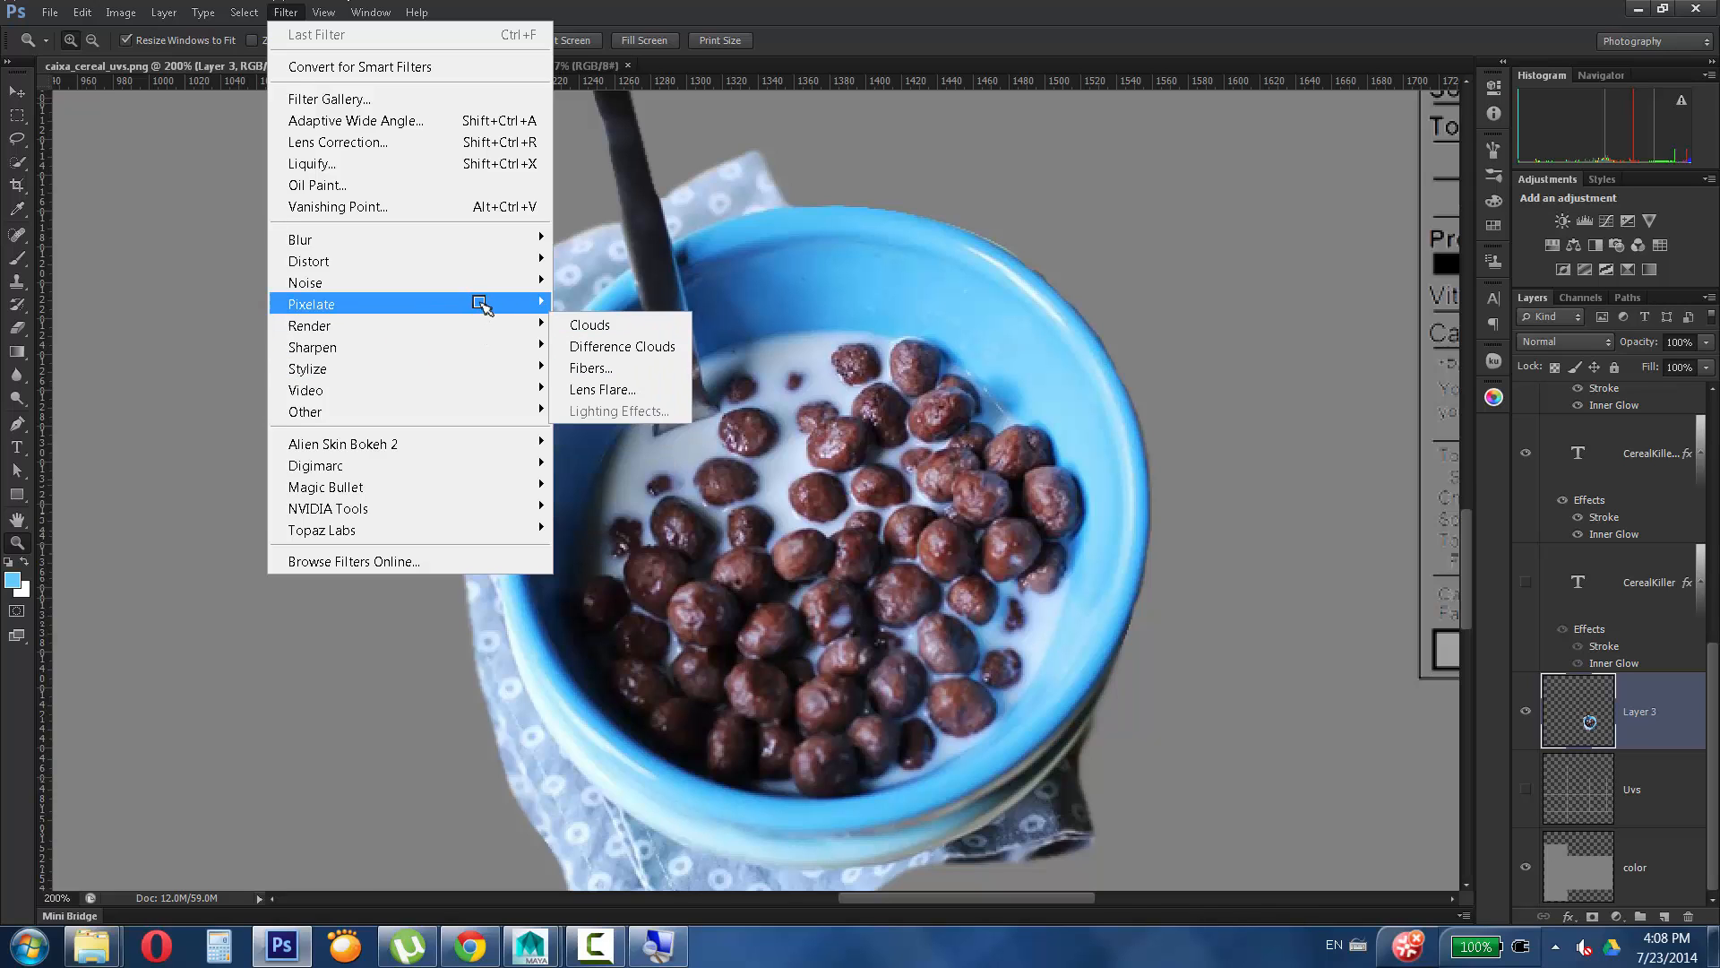
mouse_move(415, 241)
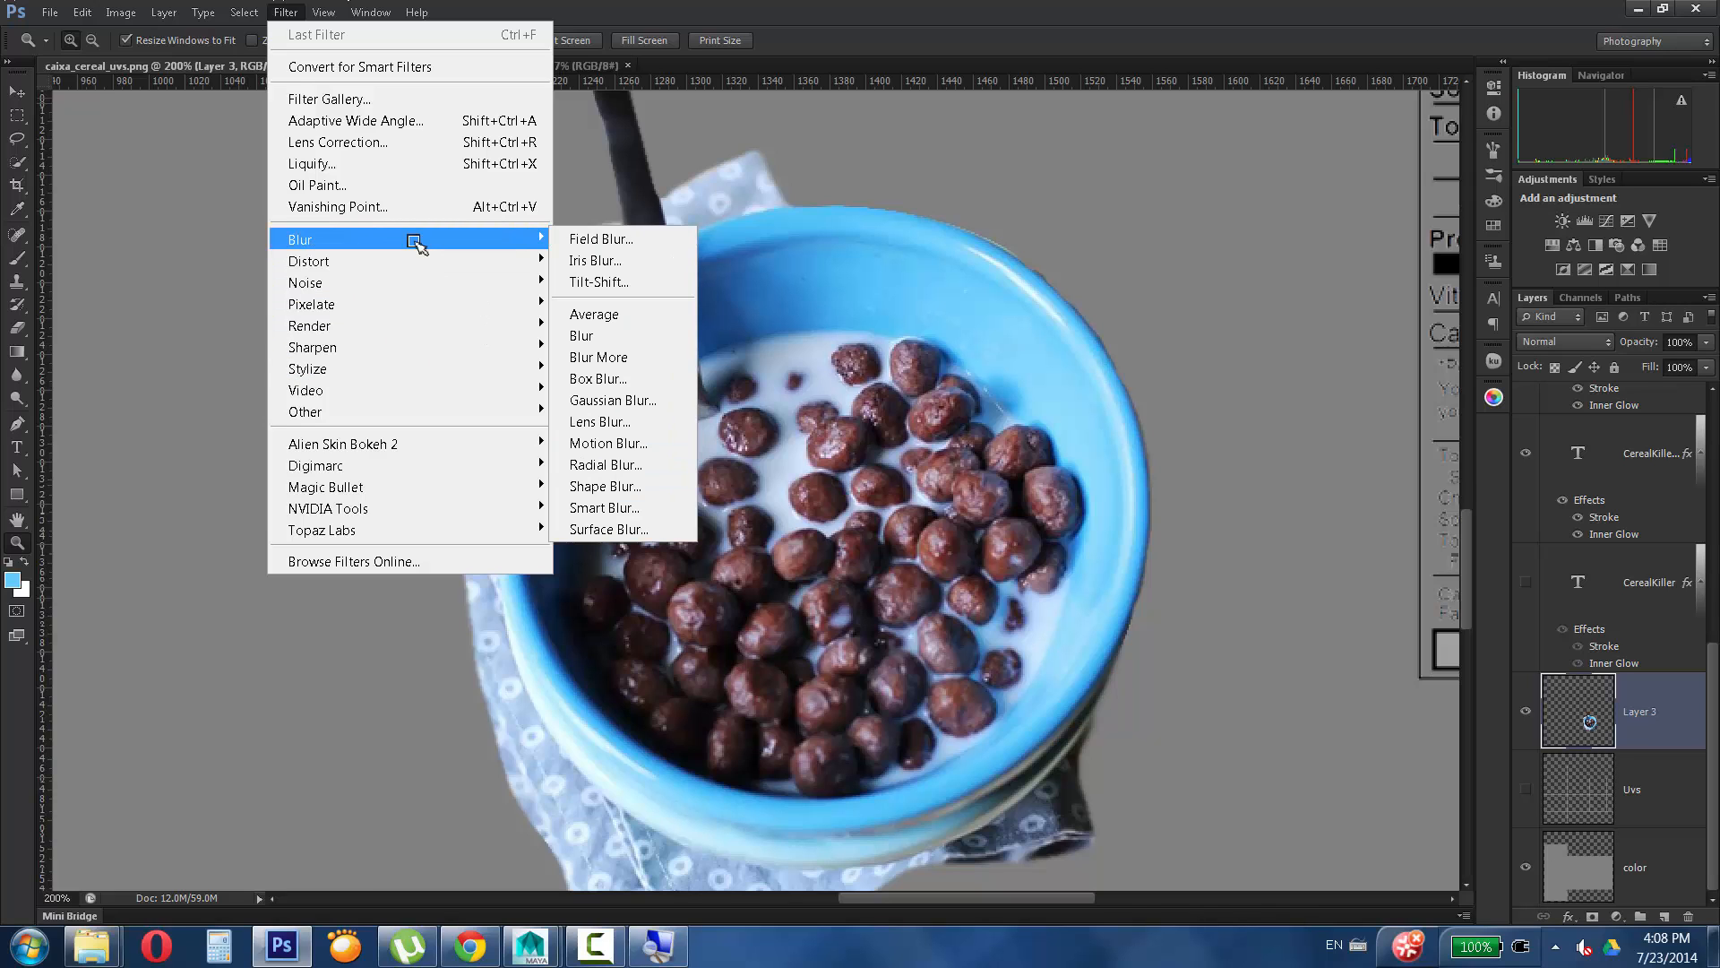
click(420, 189)
click(1067, 559)
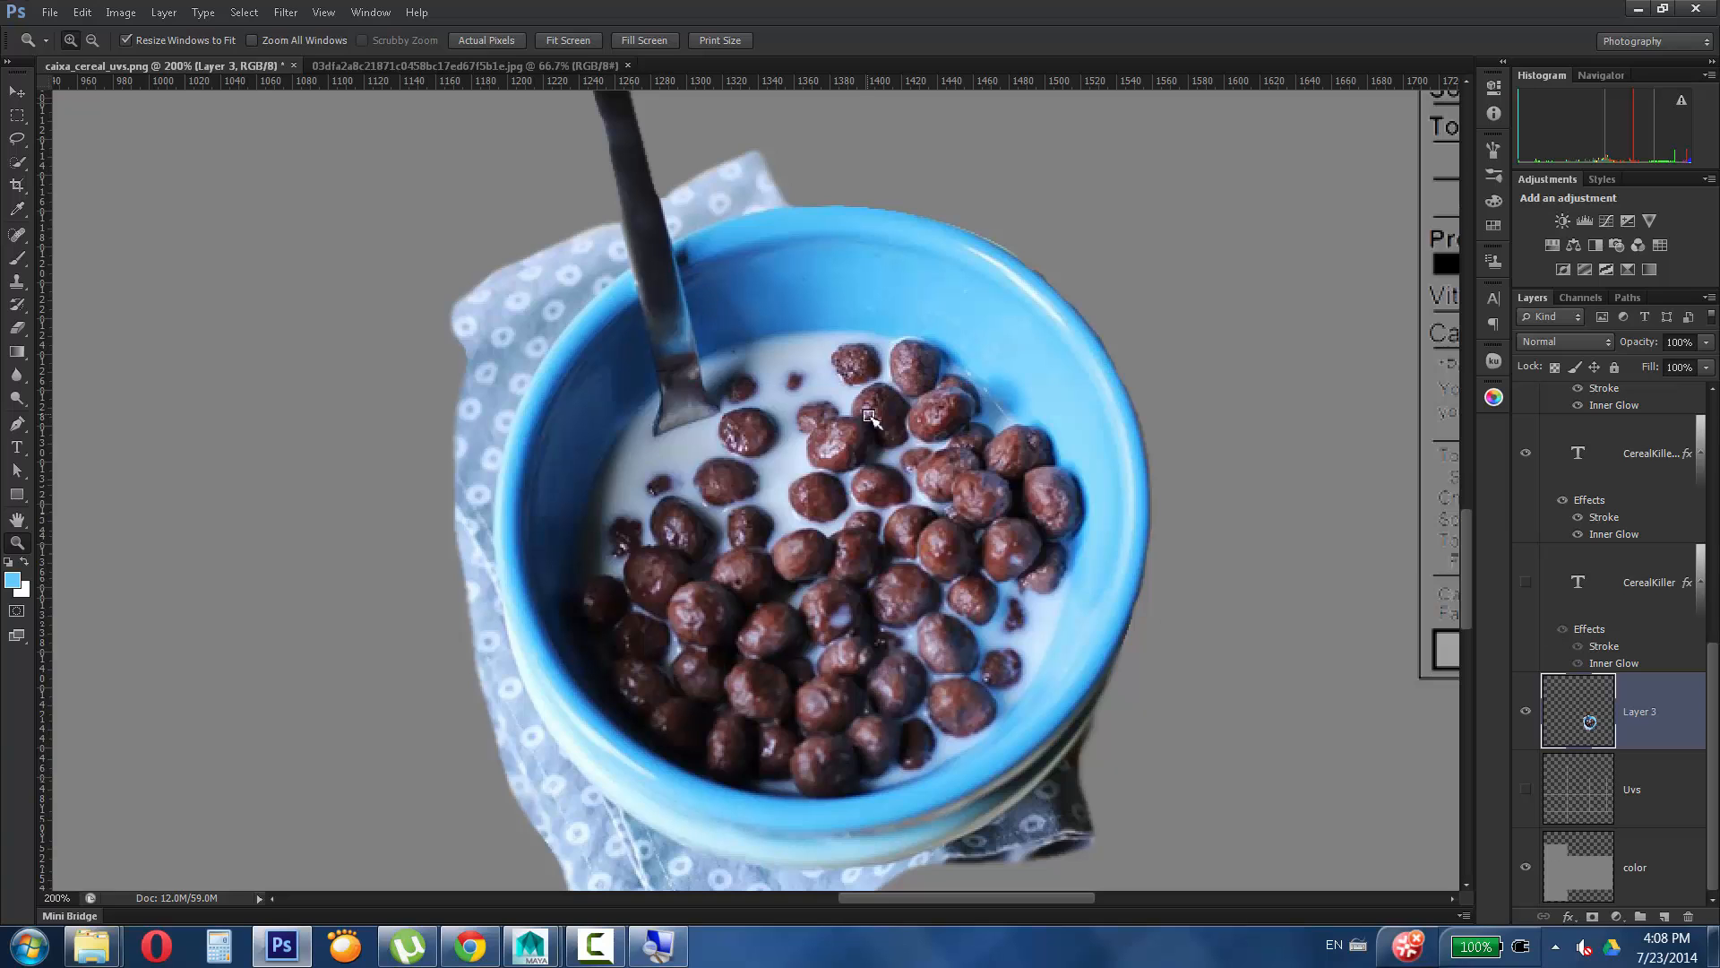
click(289, 13)
click(382, 186)
click(1066, 559)
Enable the graphics processor in the performance preferences with Advanced drawing mode, and open the Oil Paint filter on the bowl layer.
click(82, 12)
mouse_move(134, 824)
click(421, 688)
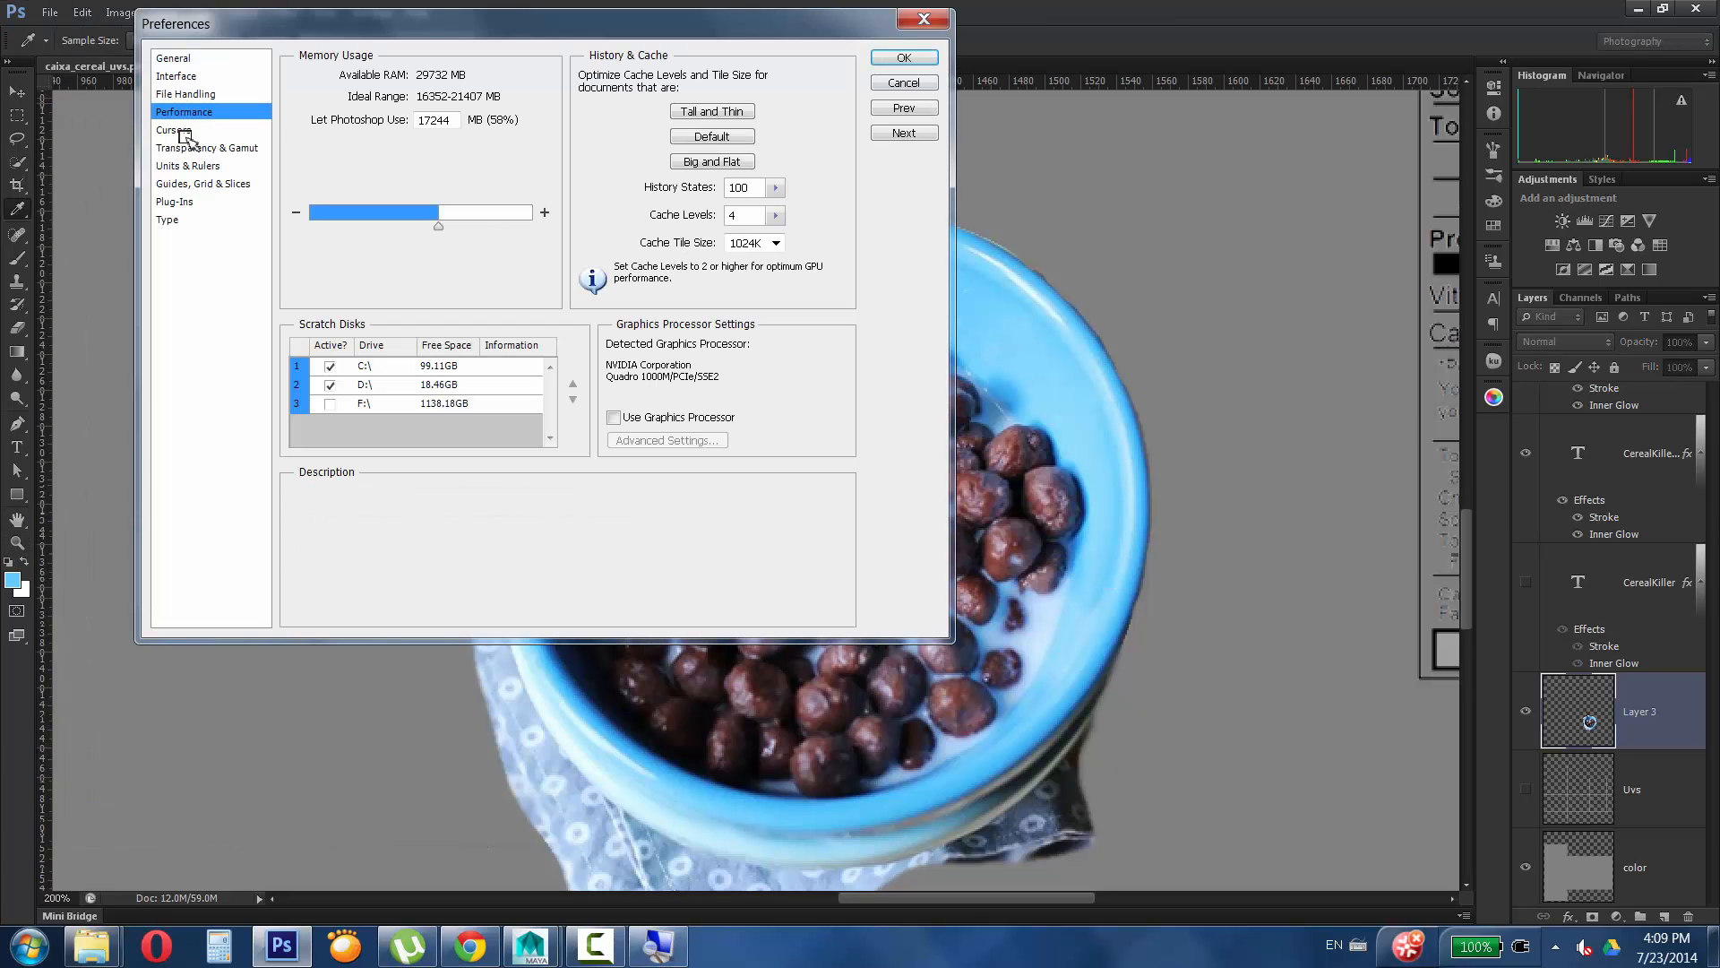
click(614, 417)
click(668, 440)
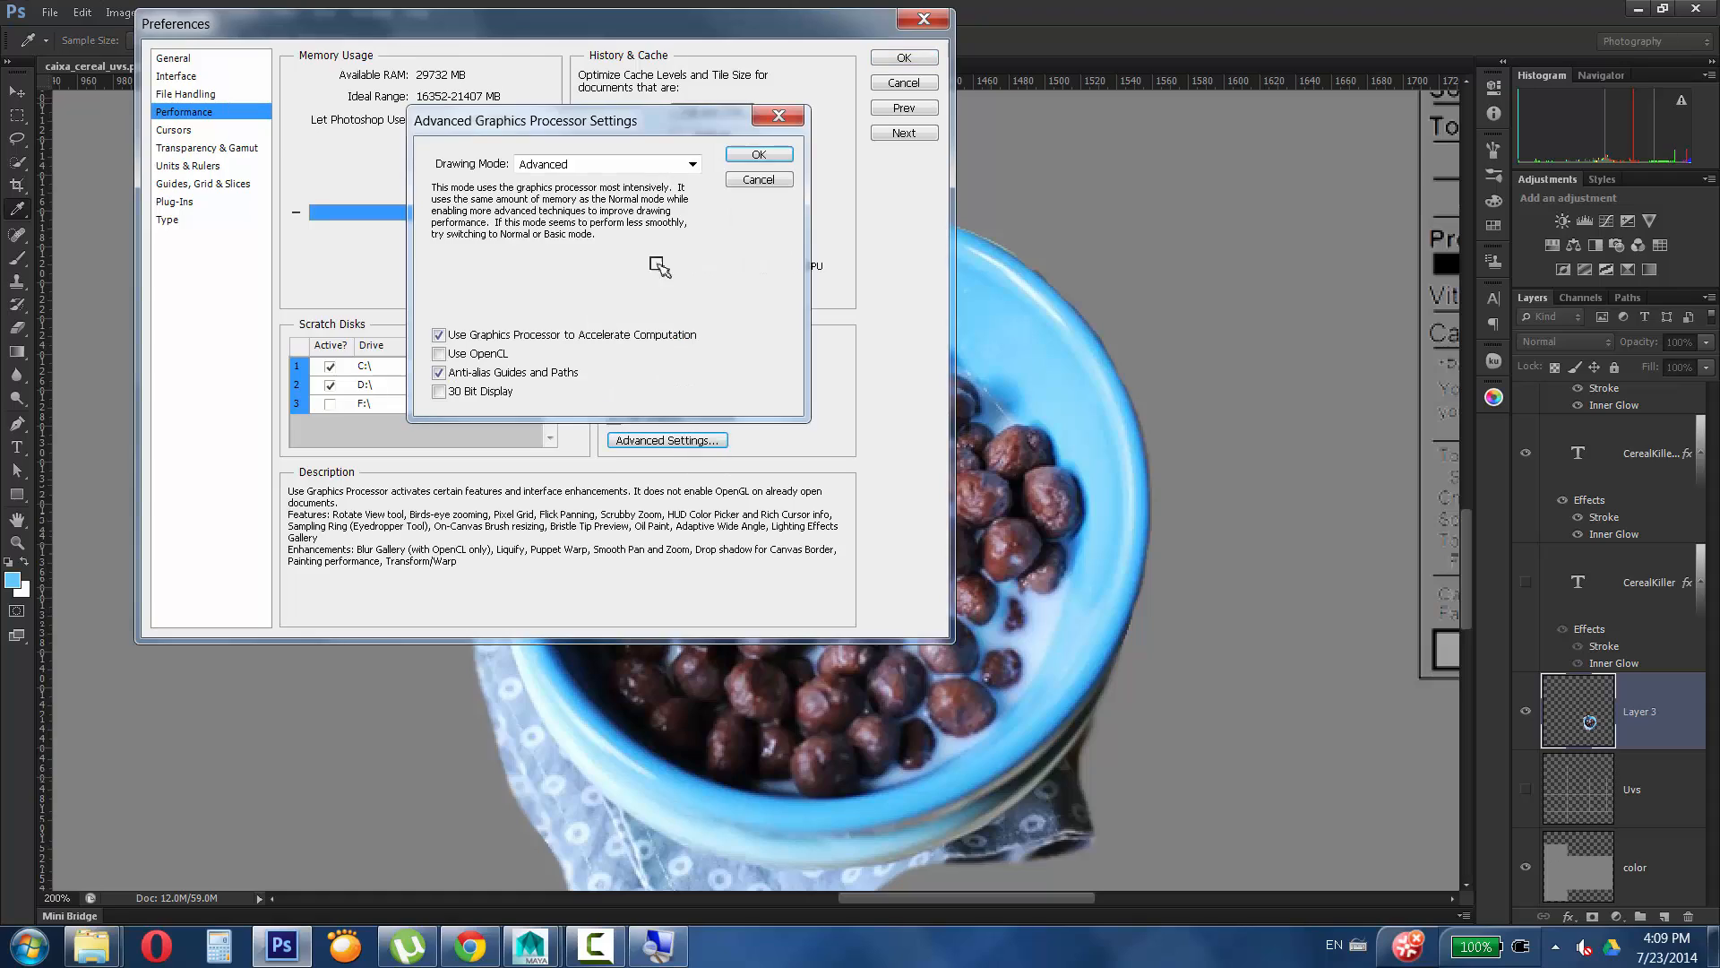
click(759, 154)
click(904, 58)
click(285, 12)
click(326, 189)
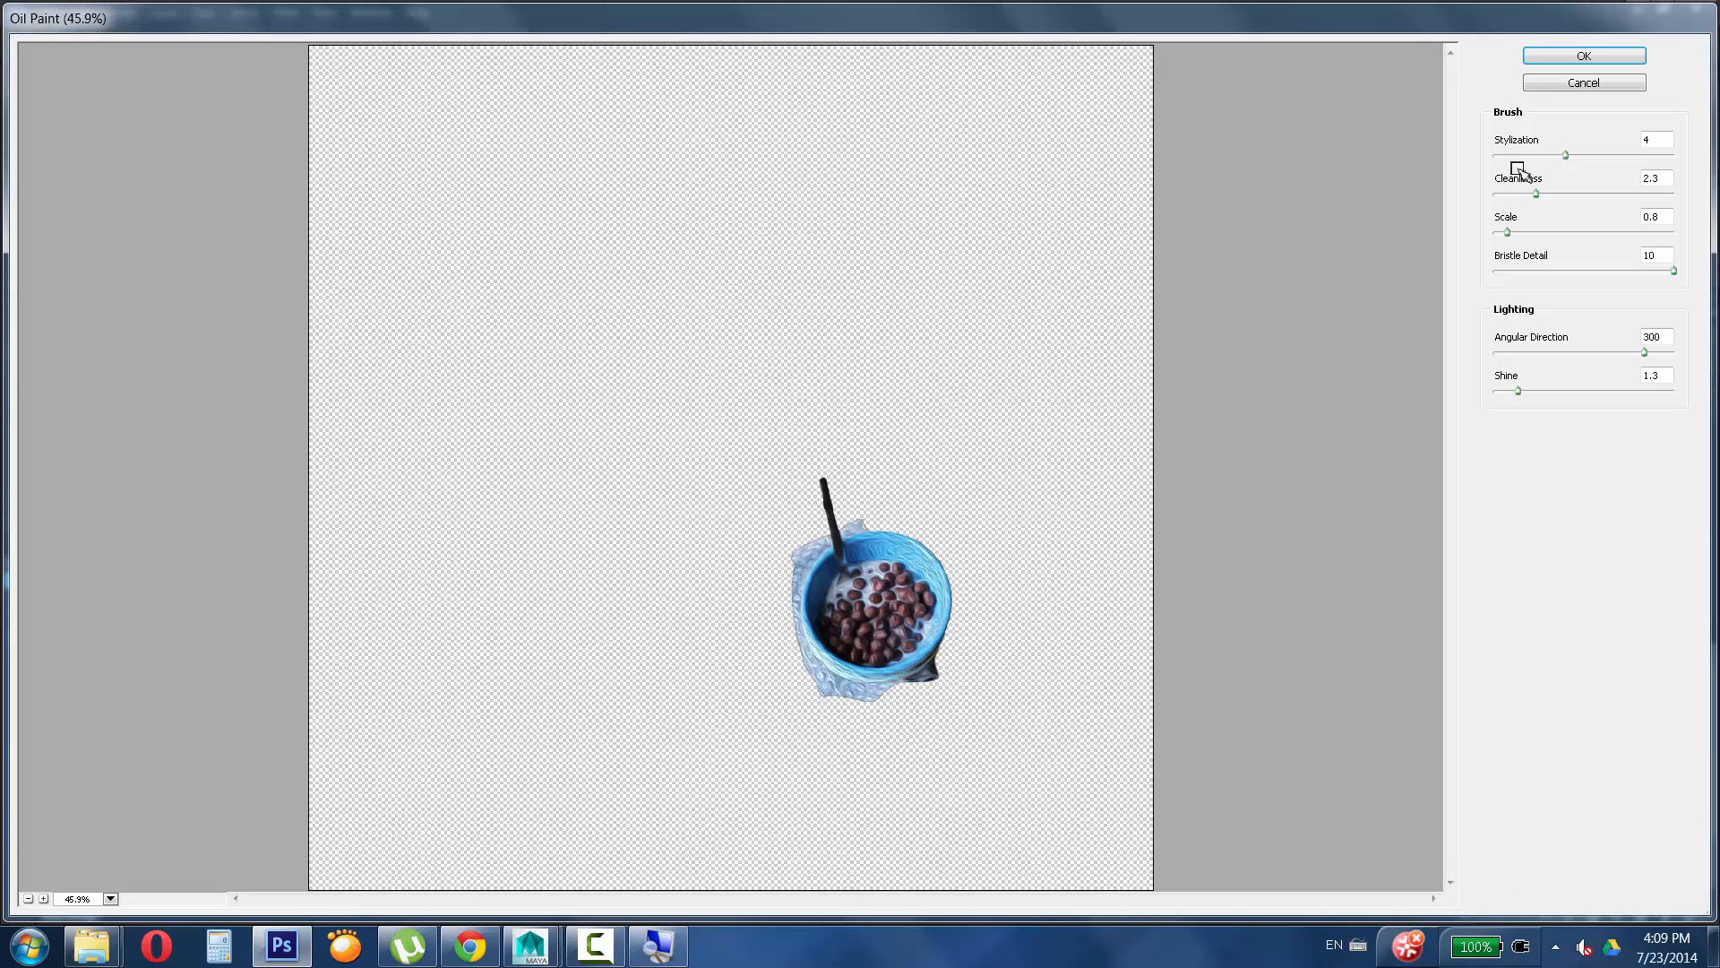
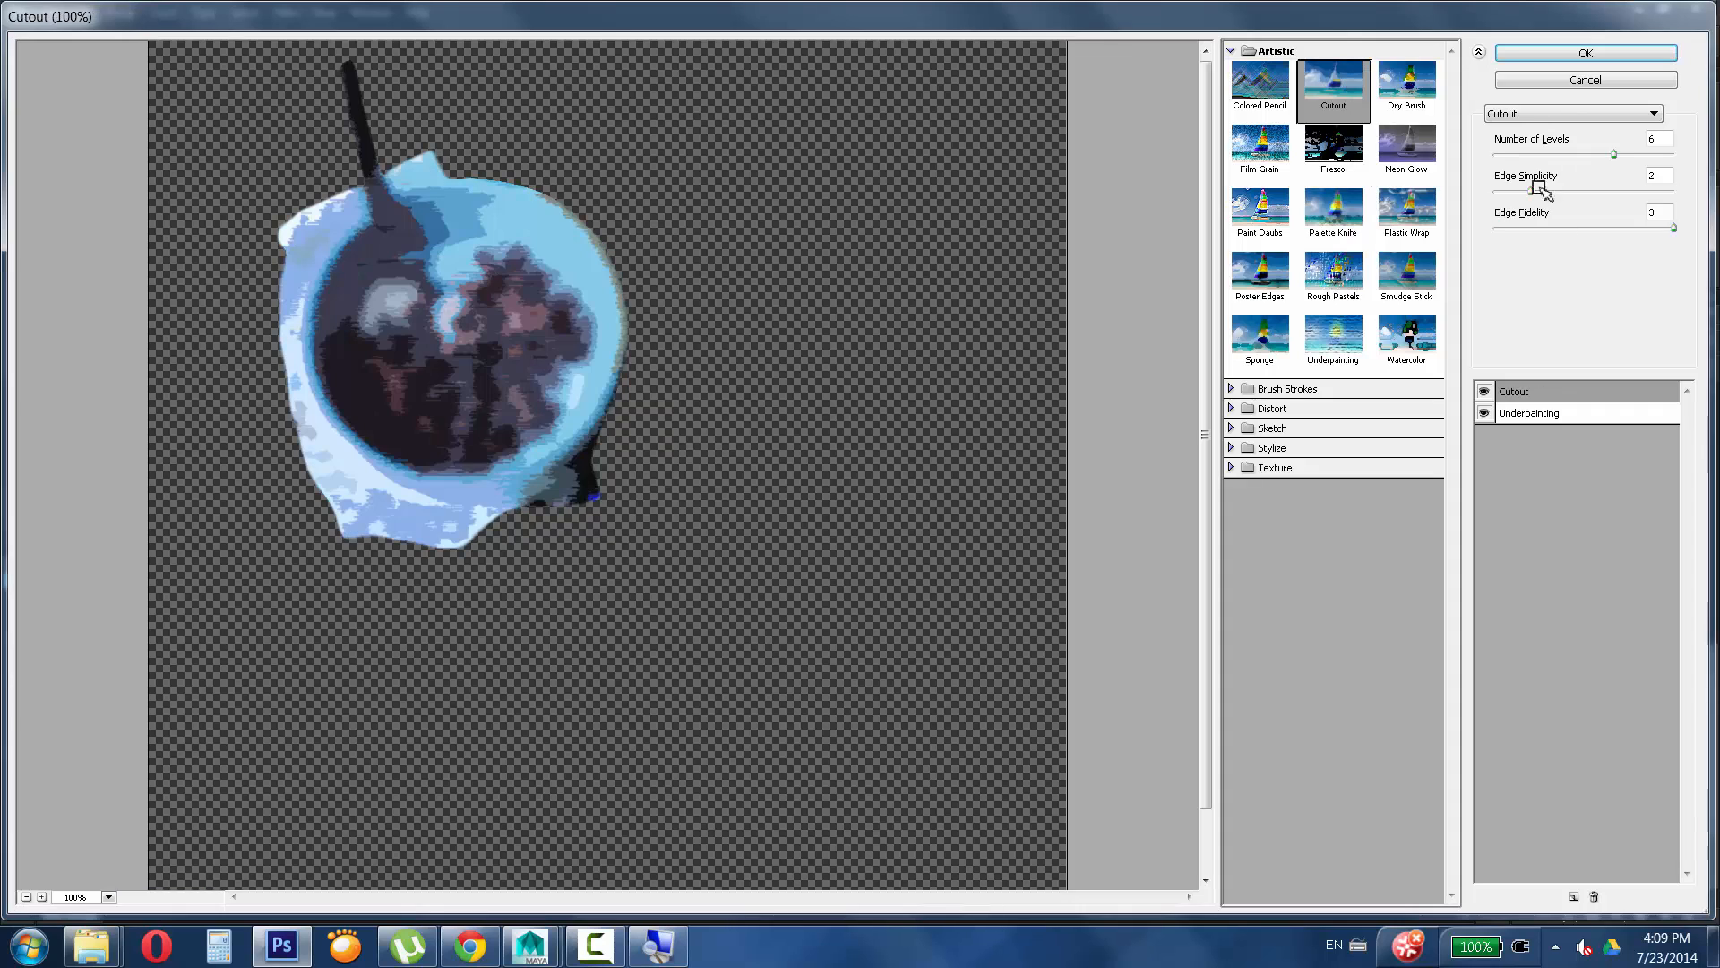
Remove the Underpainting effect and apply the Cutout filter to the bowl with Edge Simplicity 0, adjusting its levels and edge fidelity.
click(1557, 410)
click(1593, 897)
drag(1614, 155, 1495, 190)
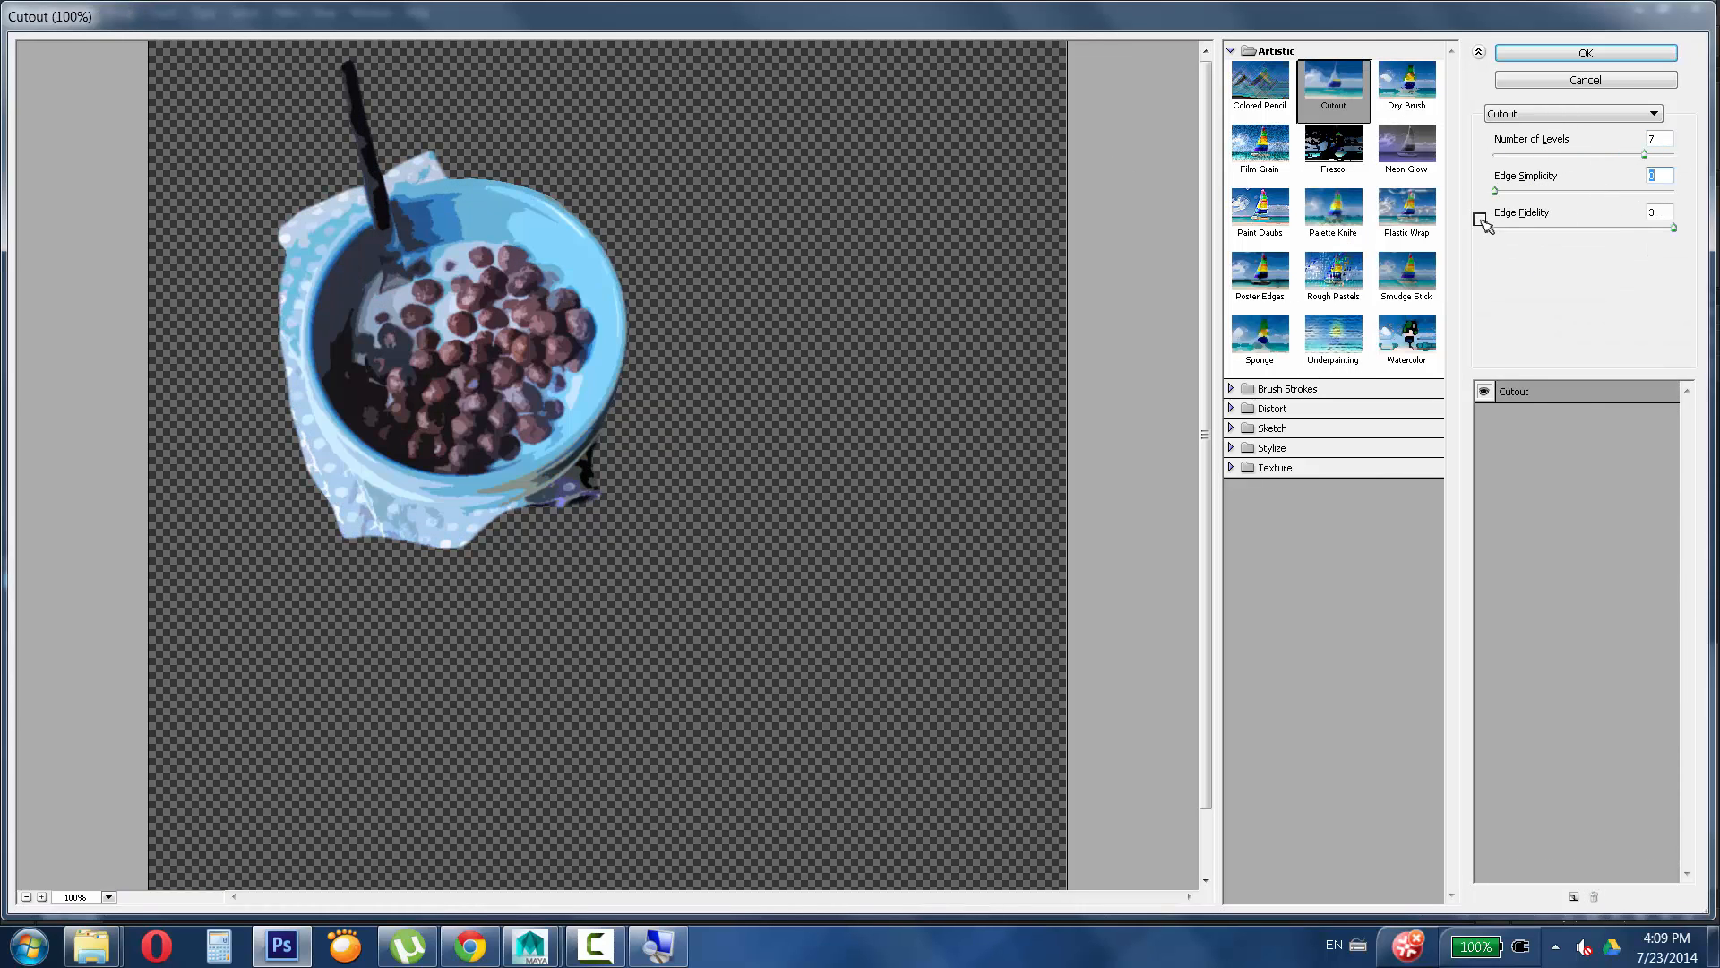
click(1588, 228)
drag(1590, 155, 1613, 154)
key(Return)
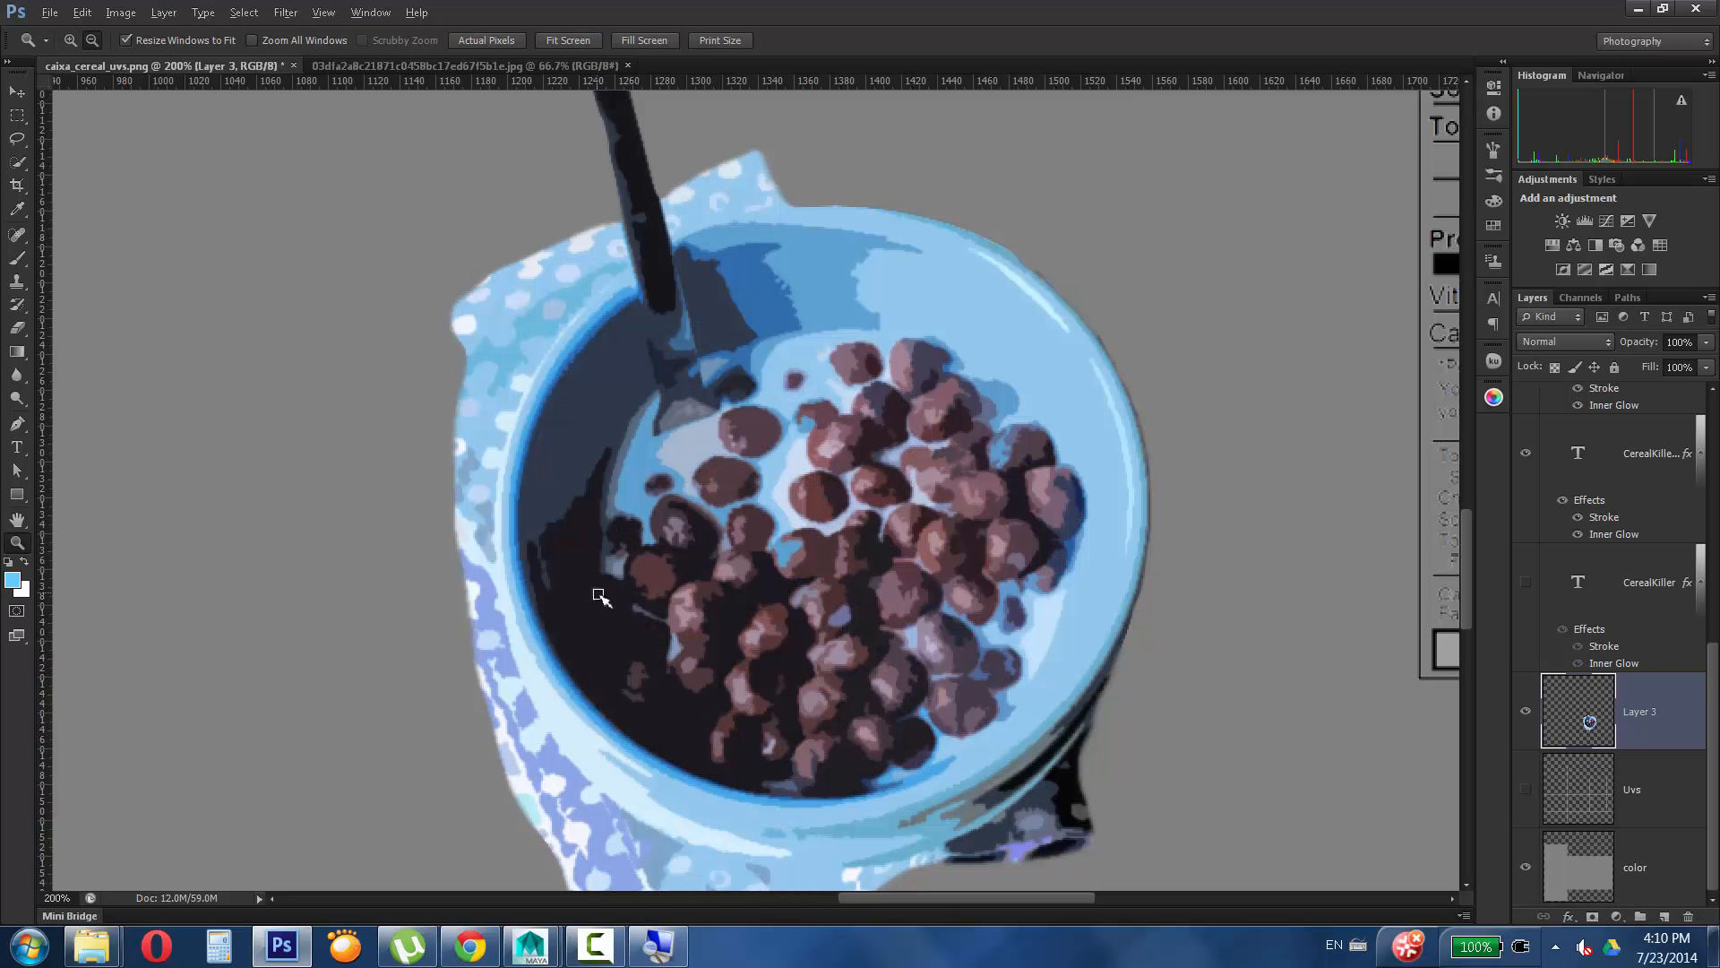
Try to recolour the bowl with a Selective Color adjustment of its blues and magentas.
key(ctrl+minus)
key(ctrl+minus)
click(120, 12)
mouse_move(162, 67)
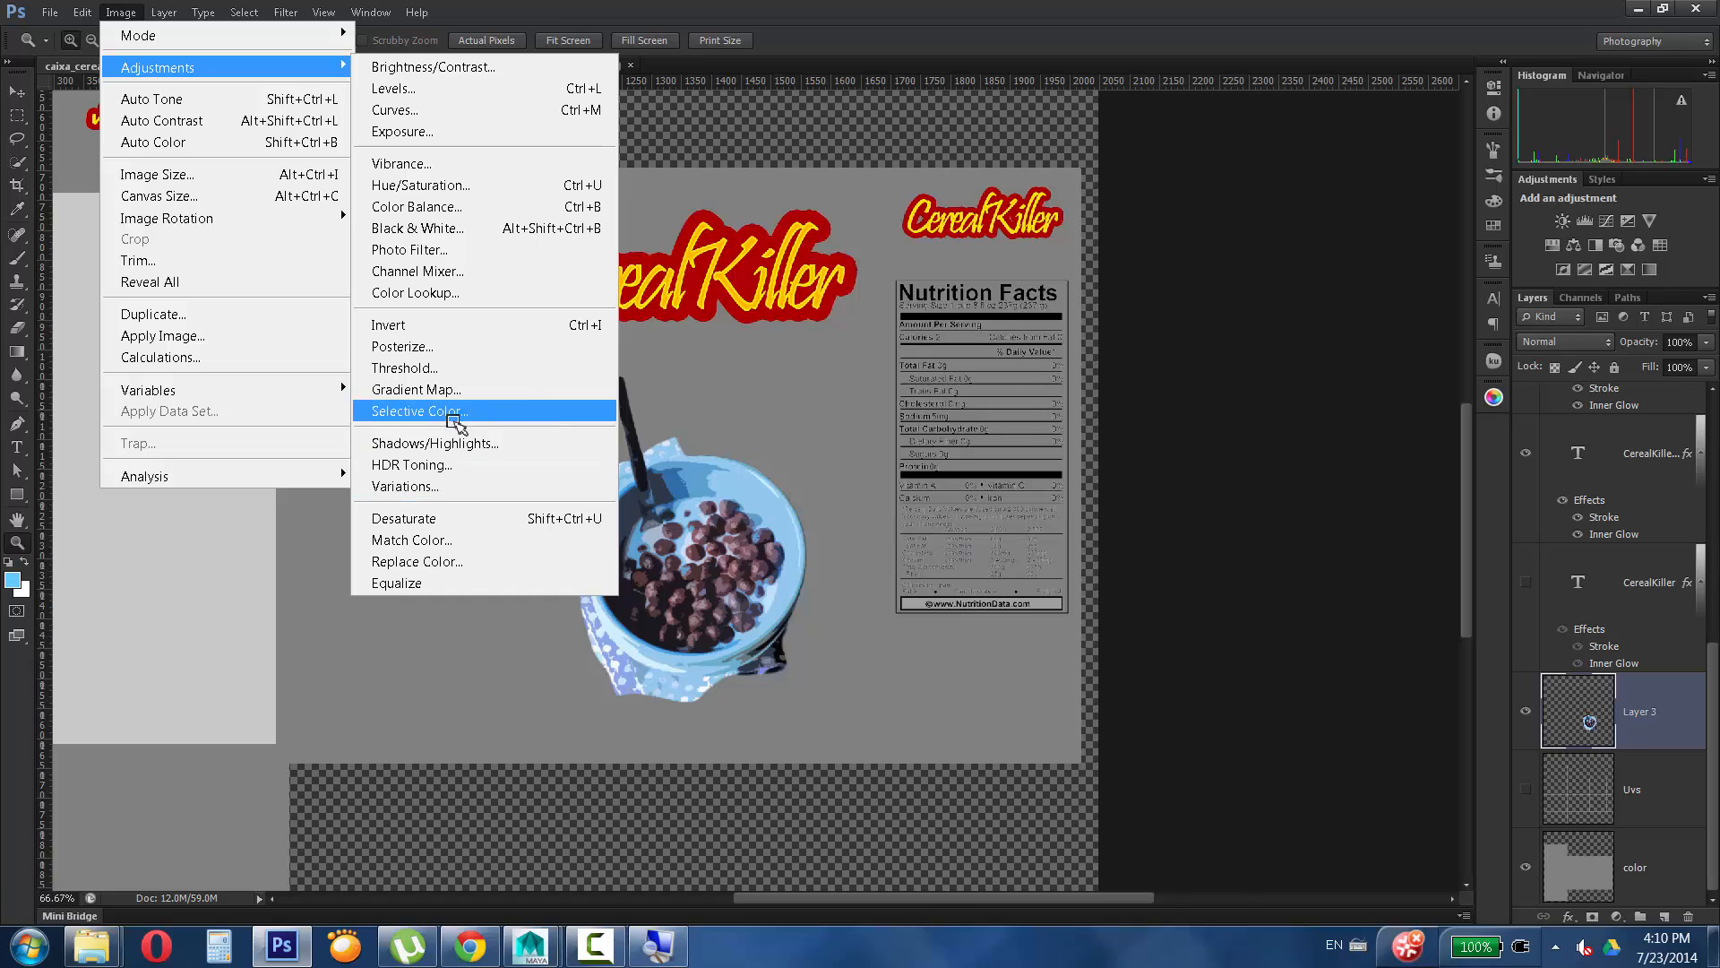
click(455, 416)
scroll(851, 291, down, 3)
drag(792, 367, 899, 369)
click(847, 286)
click(825, 388)
click(847, 286)
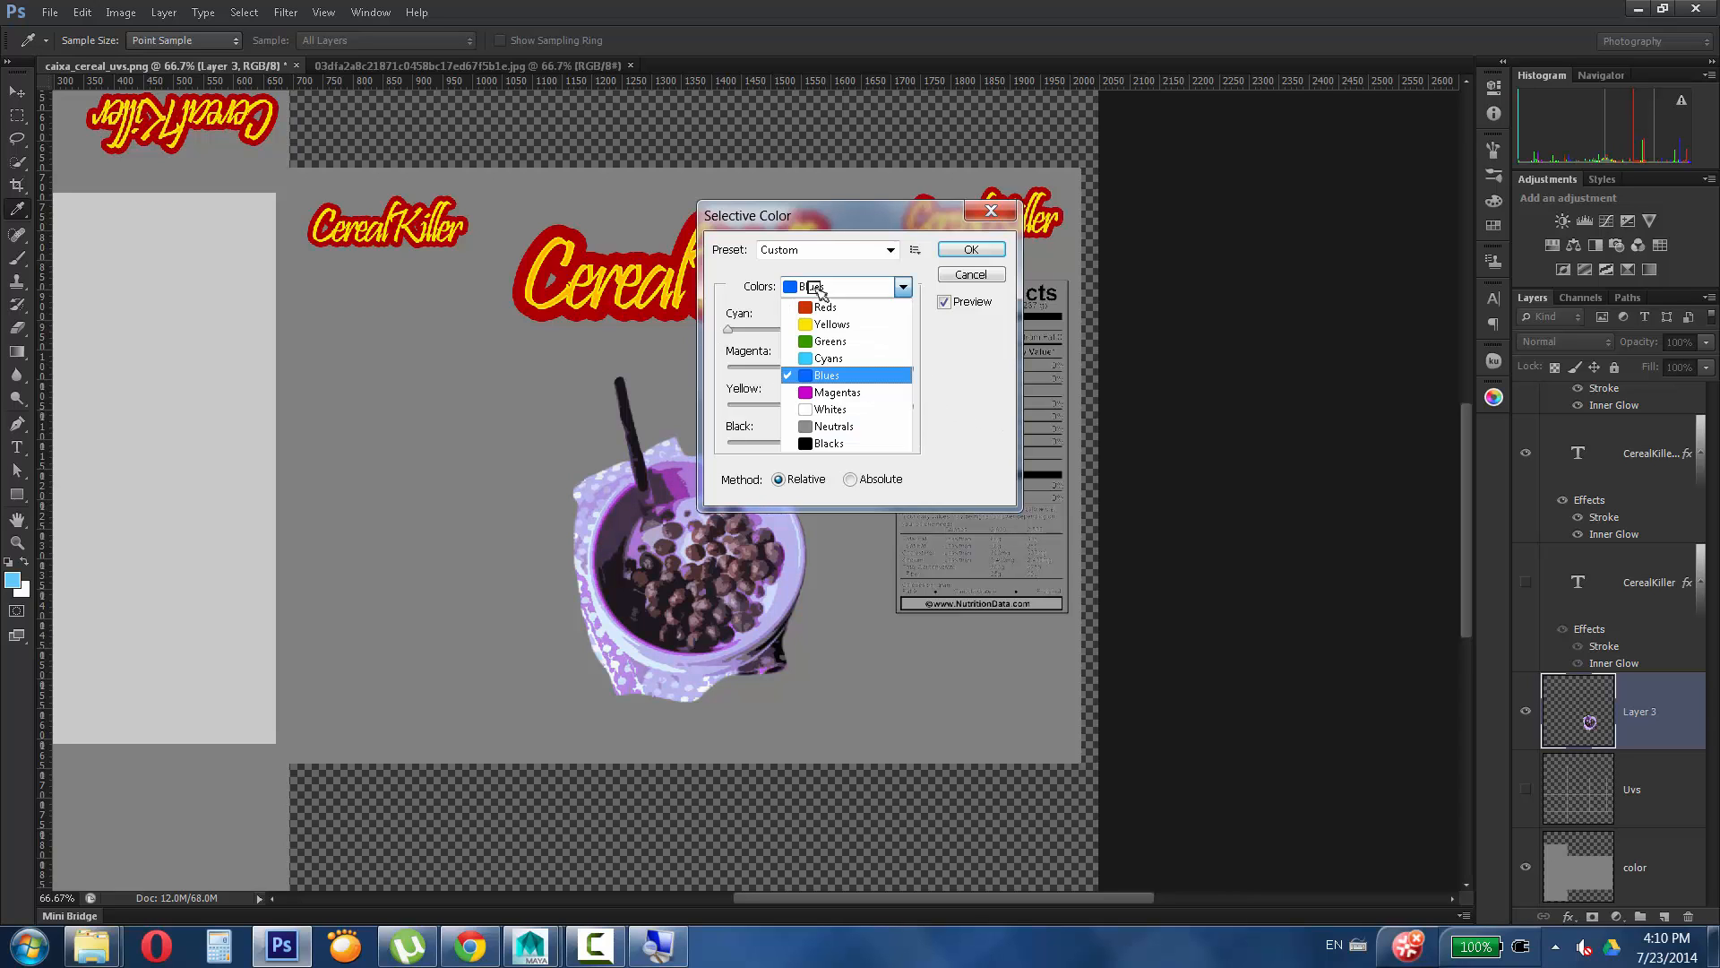
click(829, 392)
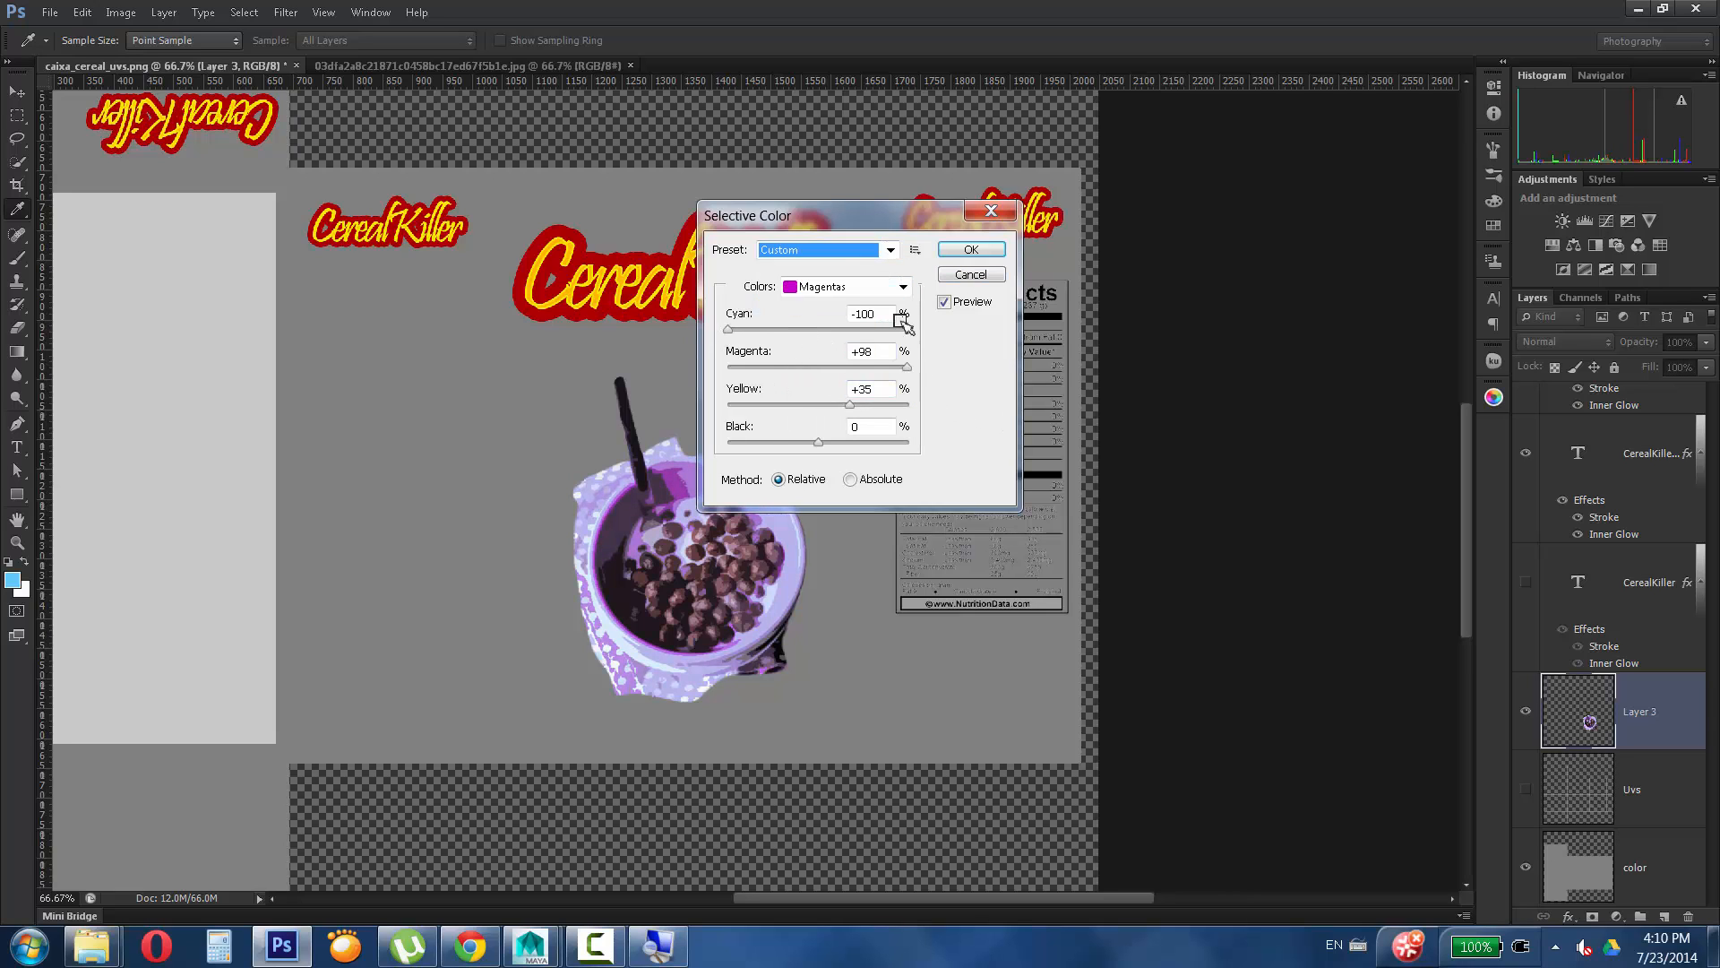
click(901, 286)
click(970, 275)
Recolour the blue bowl and napkin to red with Replace Color by shifting the hue and lowering the lightness.
click(120, 11)
mouse_move(157, 67)
click(416, 561)
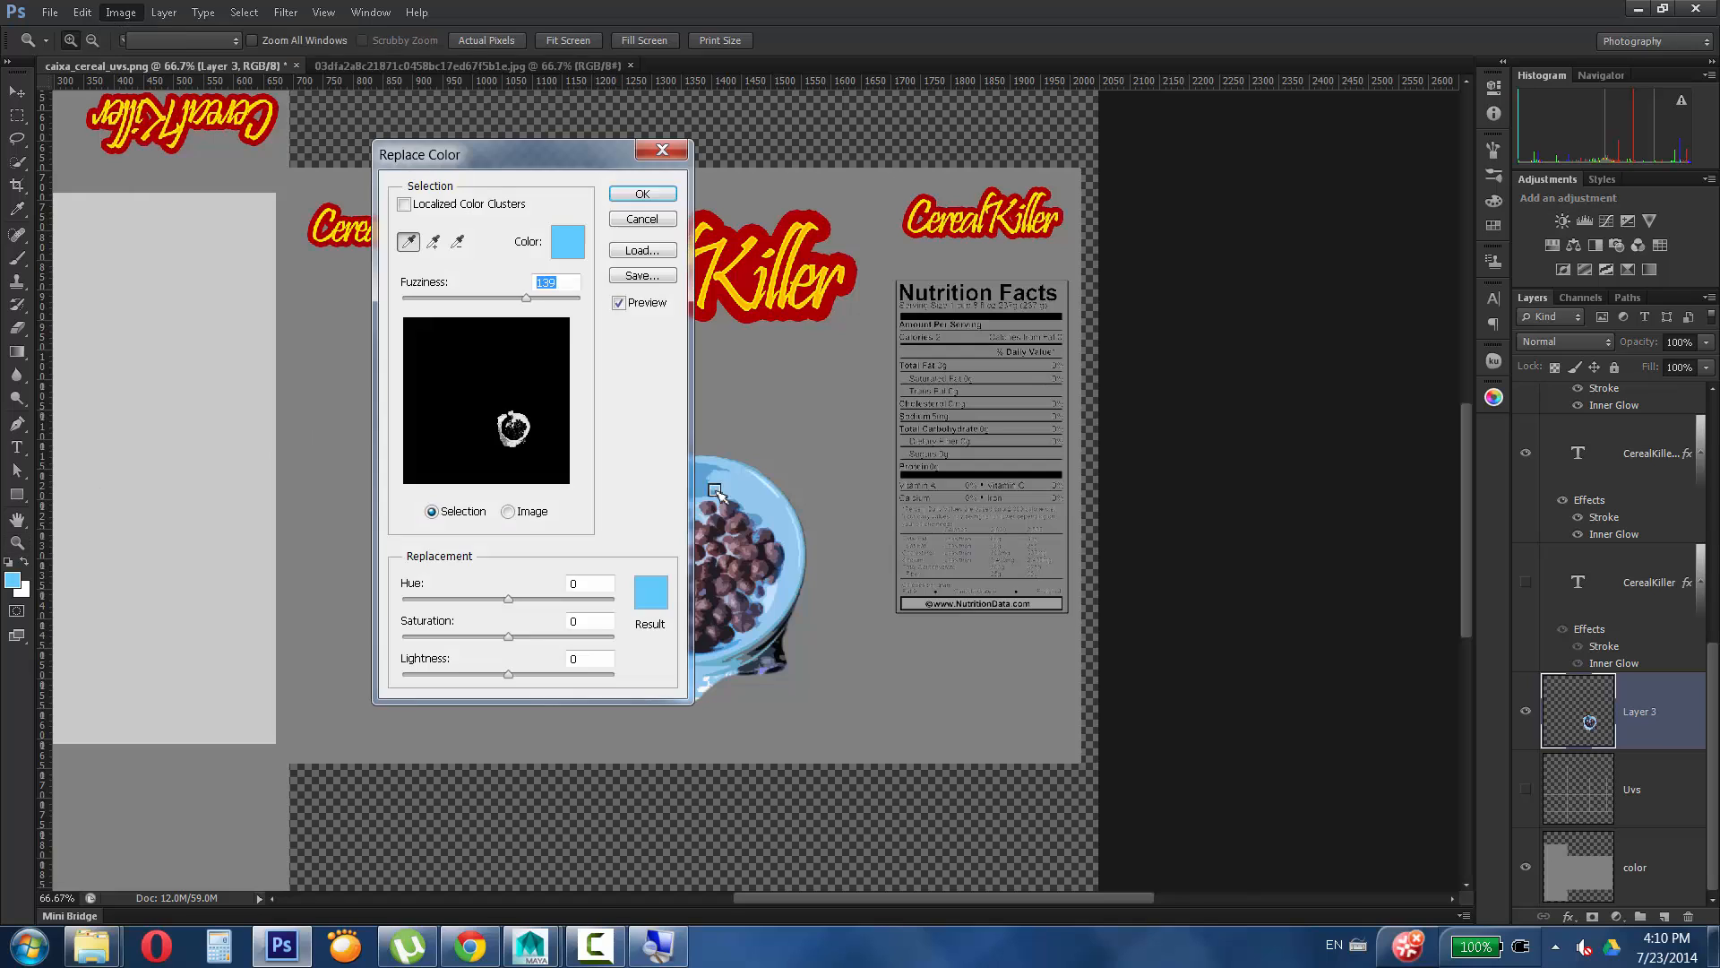
drag(508, 599, 570, 601)
drag(507, 675, 472, 675)
drag(570, 600, 600, 602)
key(Return)
key(z)
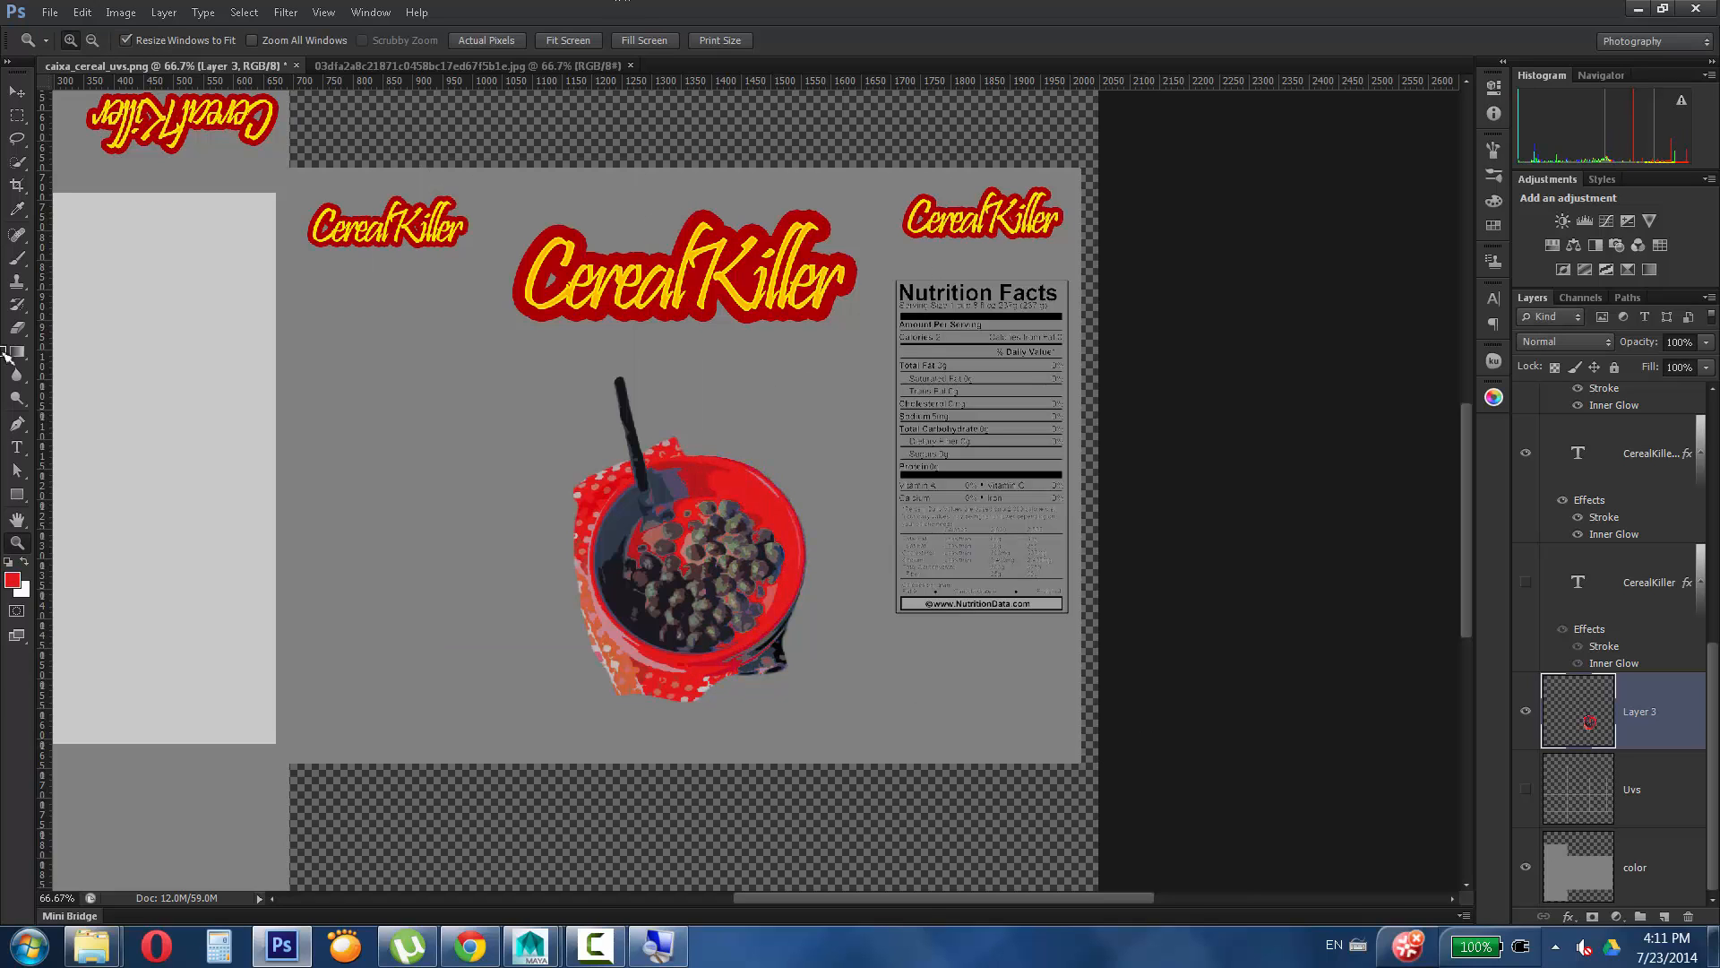
Duplicate the gray color layer beneath the artwork.
click(17, 139)
key(v)
drag(1648, 866, 1643, 917)
drag(1651, 876, 1689, 916)
drag(1644, 867, 1665, 916)
scroll(1600, 857, down, 2)
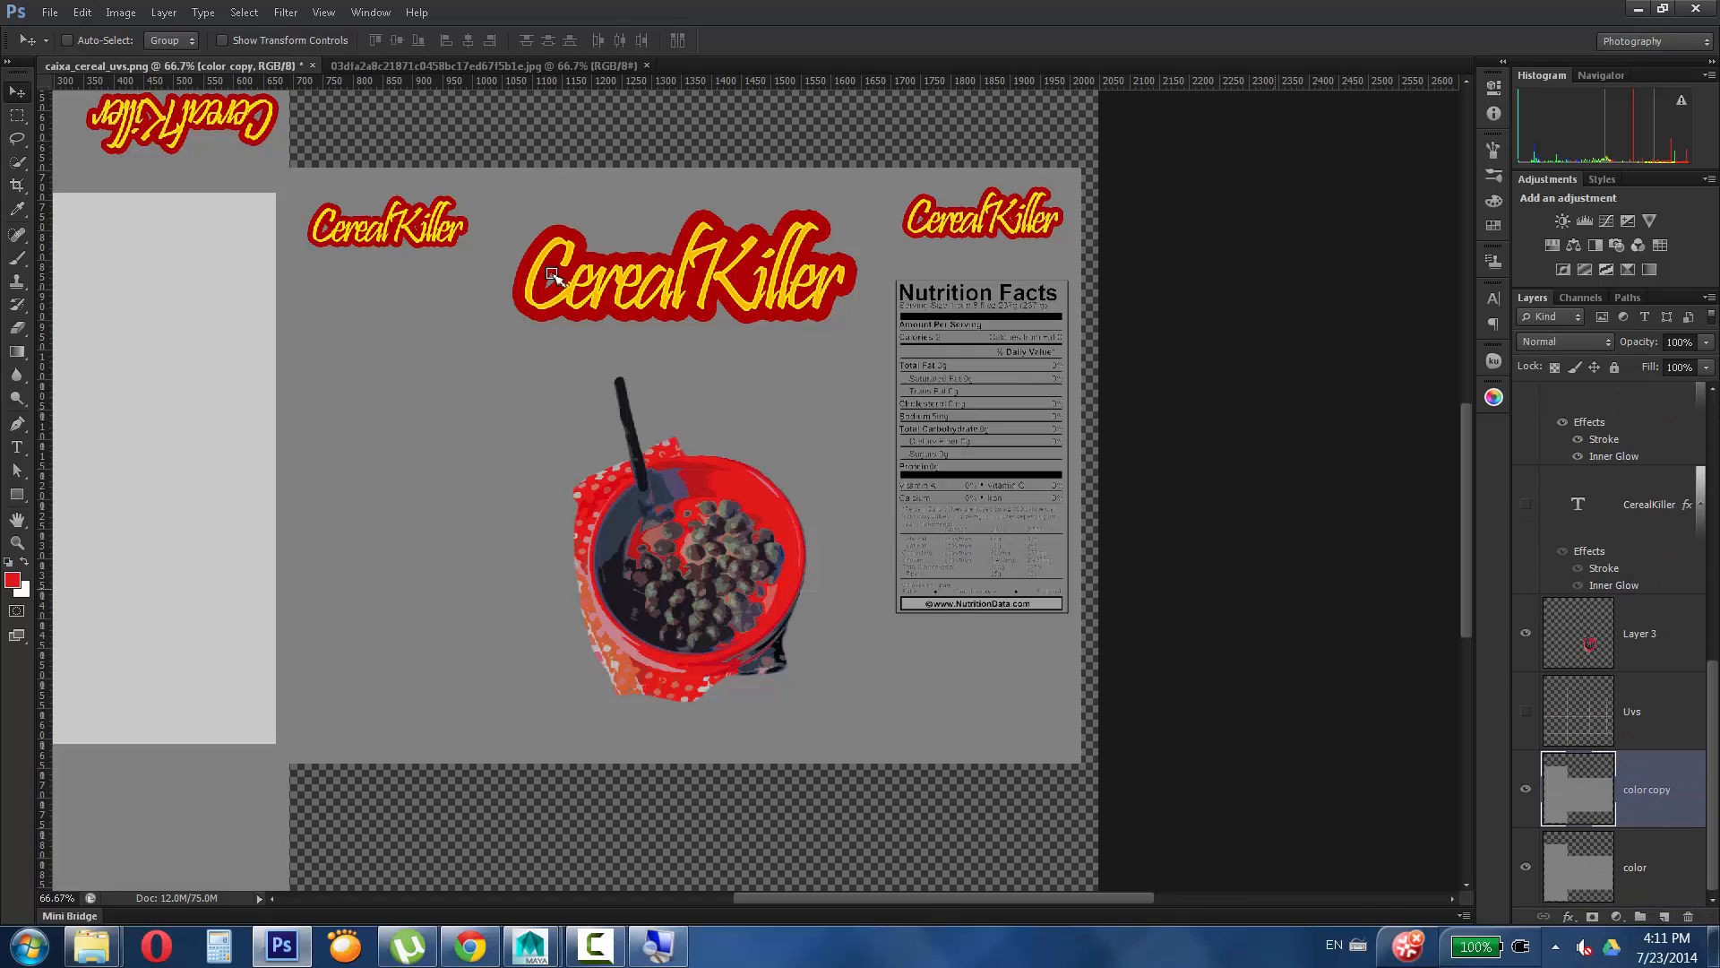
Delete the upper part of the front and side panels from the color copy layer using a rectangular selection, and deselect.
key(z)
alt+click(480, 499)
drag(787, 899, 732, 899)
key(m)
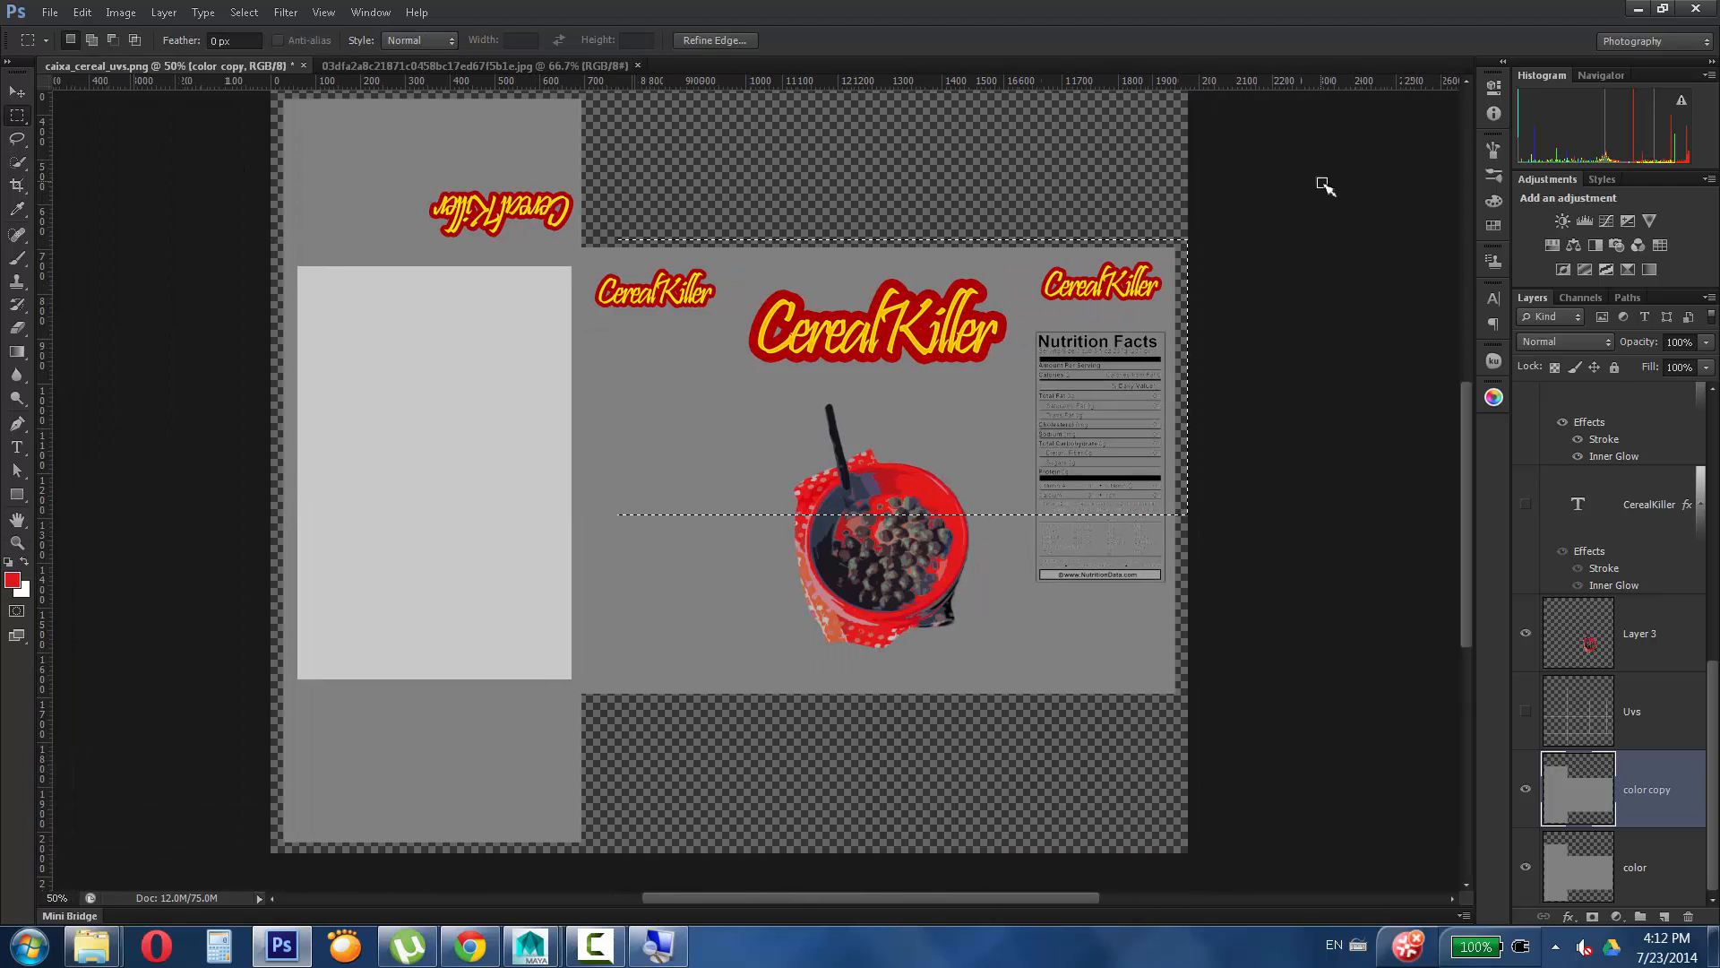
key(Delete)
key(ctrl+d)
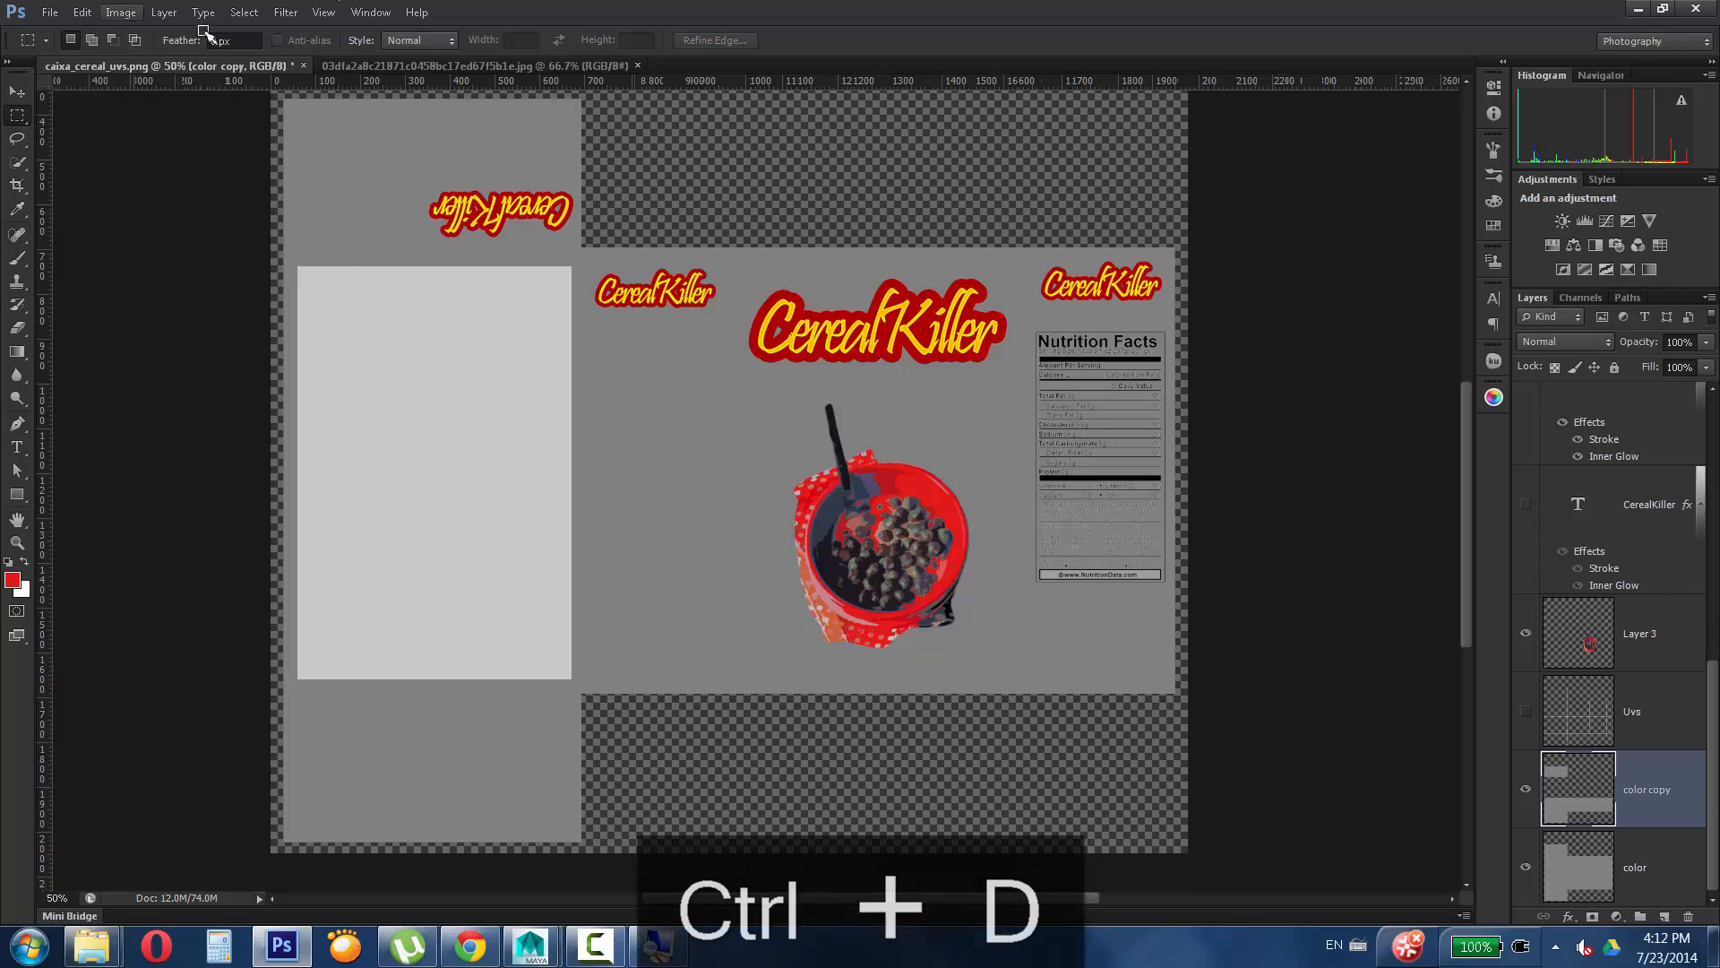
Try a red Color Overlay on the color copy layer and turn it off again.
double_click(1681, 790)
click(1024, 408)
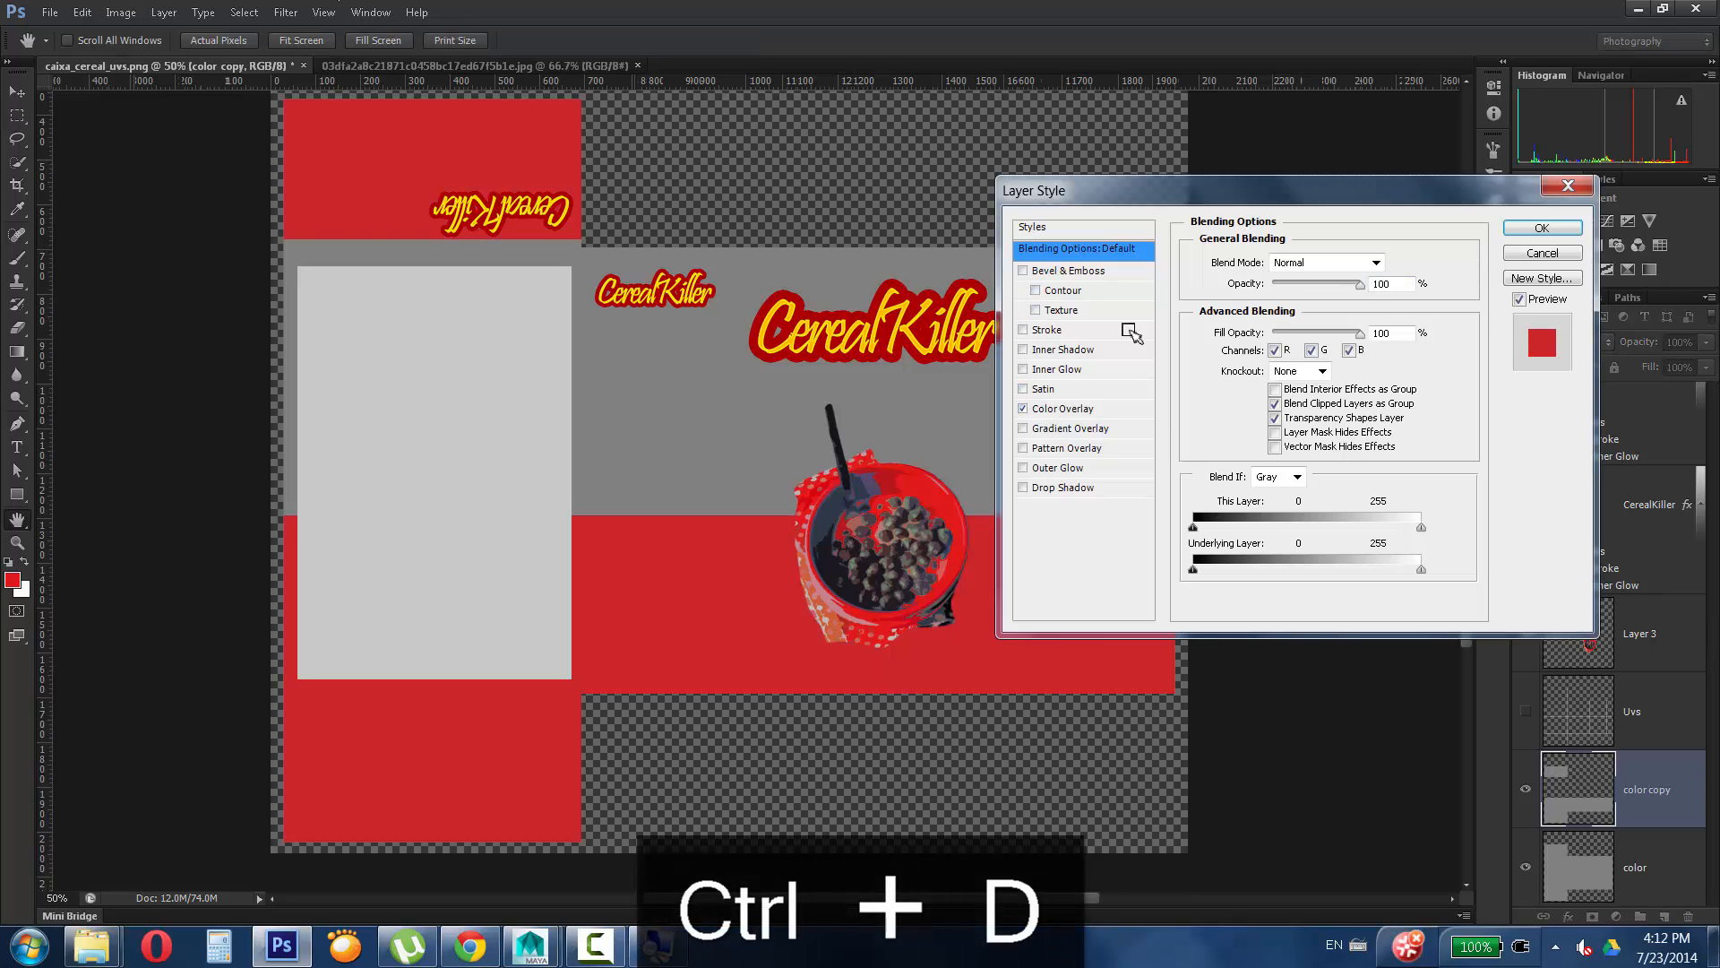
click(1069, 410)
click(1024, 409)
Add a Gradient Overlay to the color copy layer using the Orange, Yellow, Orange preset.
click(1066, 428)
click(1329, 307)
click(710, 380)
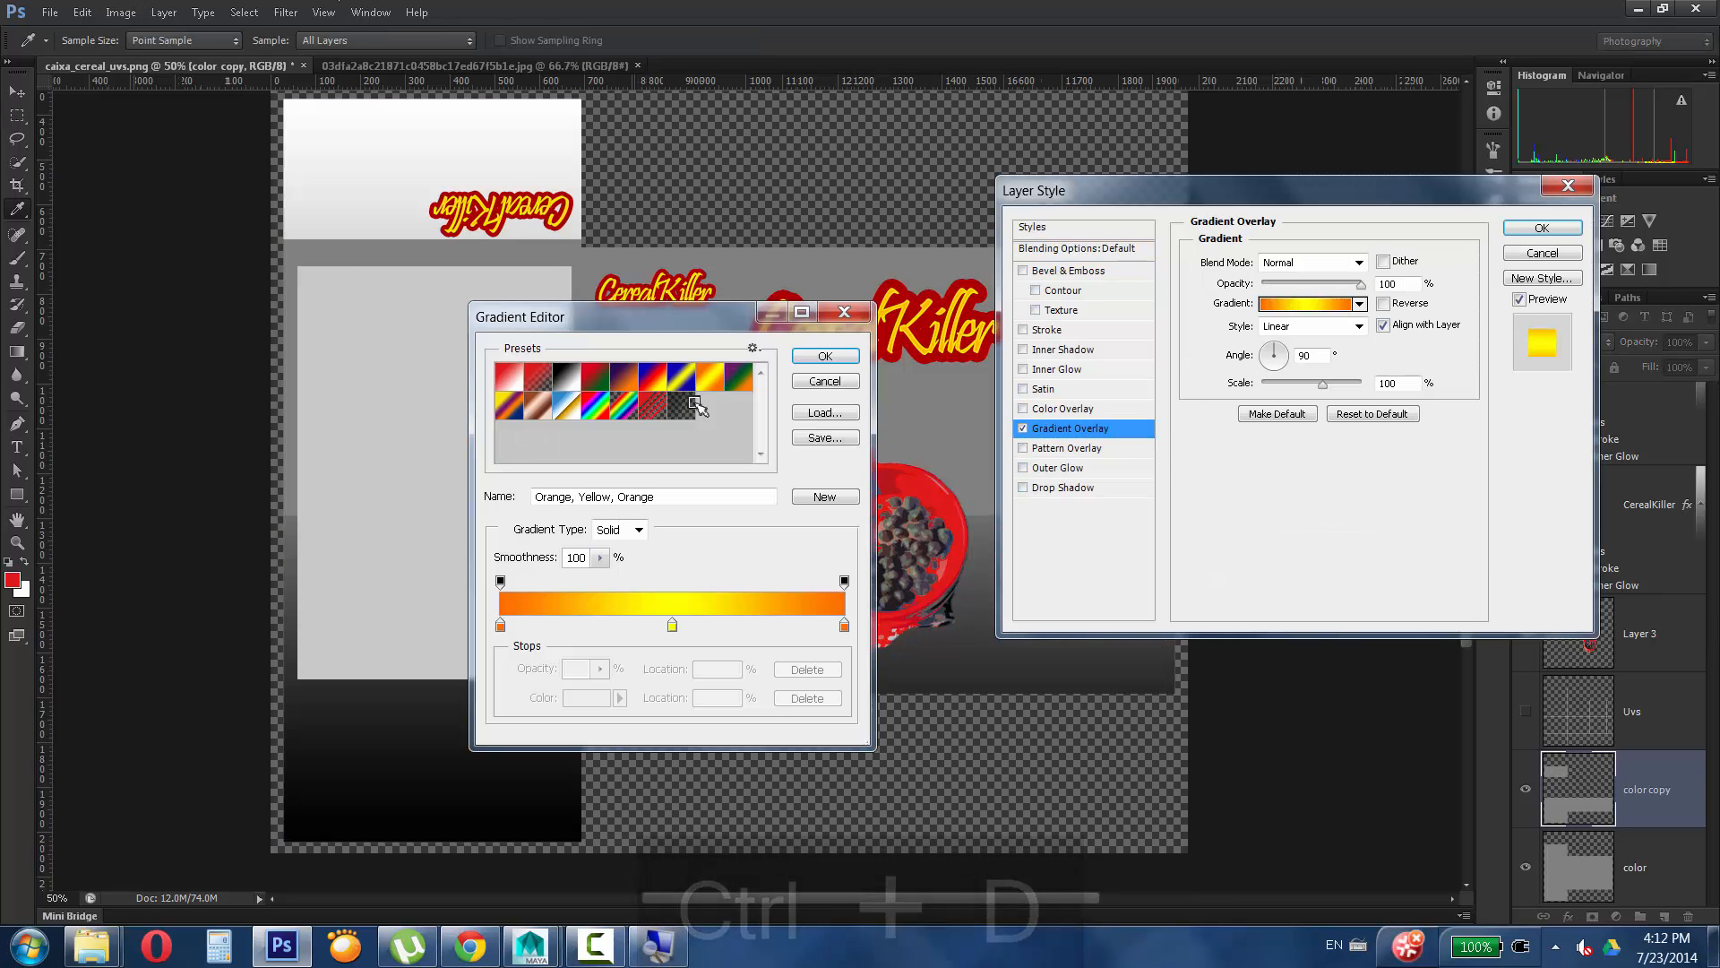
Try extra colour stops at different positions in the gradient, remove them and return the yellow stop to the middle.
click(685, 622)
drag(685, 626, 760, 625)
drag(606, 625, 547, 625)
drag(673, 625, 801, 655)
drag(736, 625, 782, 626)
drag(547, 626, 674, 625)
drag(782, 625, 737, 639)
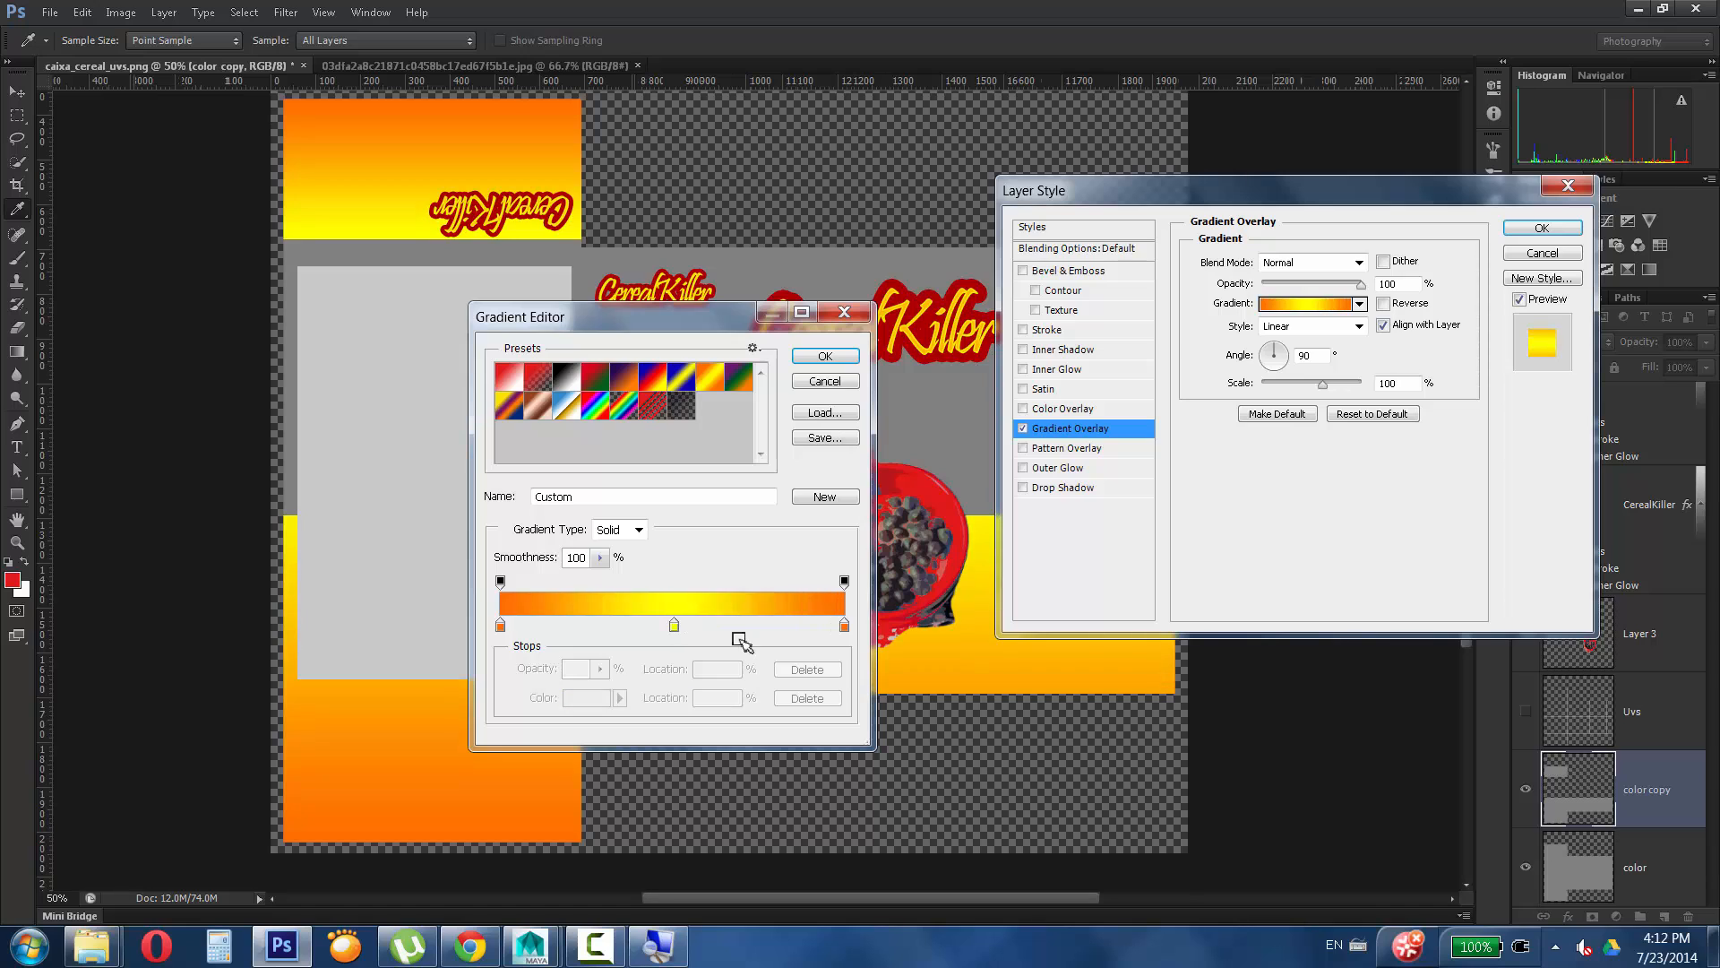
Reposition the color copy layer's gradient overlay stops, shifting the orange stop inward and placing yellow stops at 34% and 52%.
drag(643, 318, 1116, 344)
drag(1322, 655, 1353, 644)
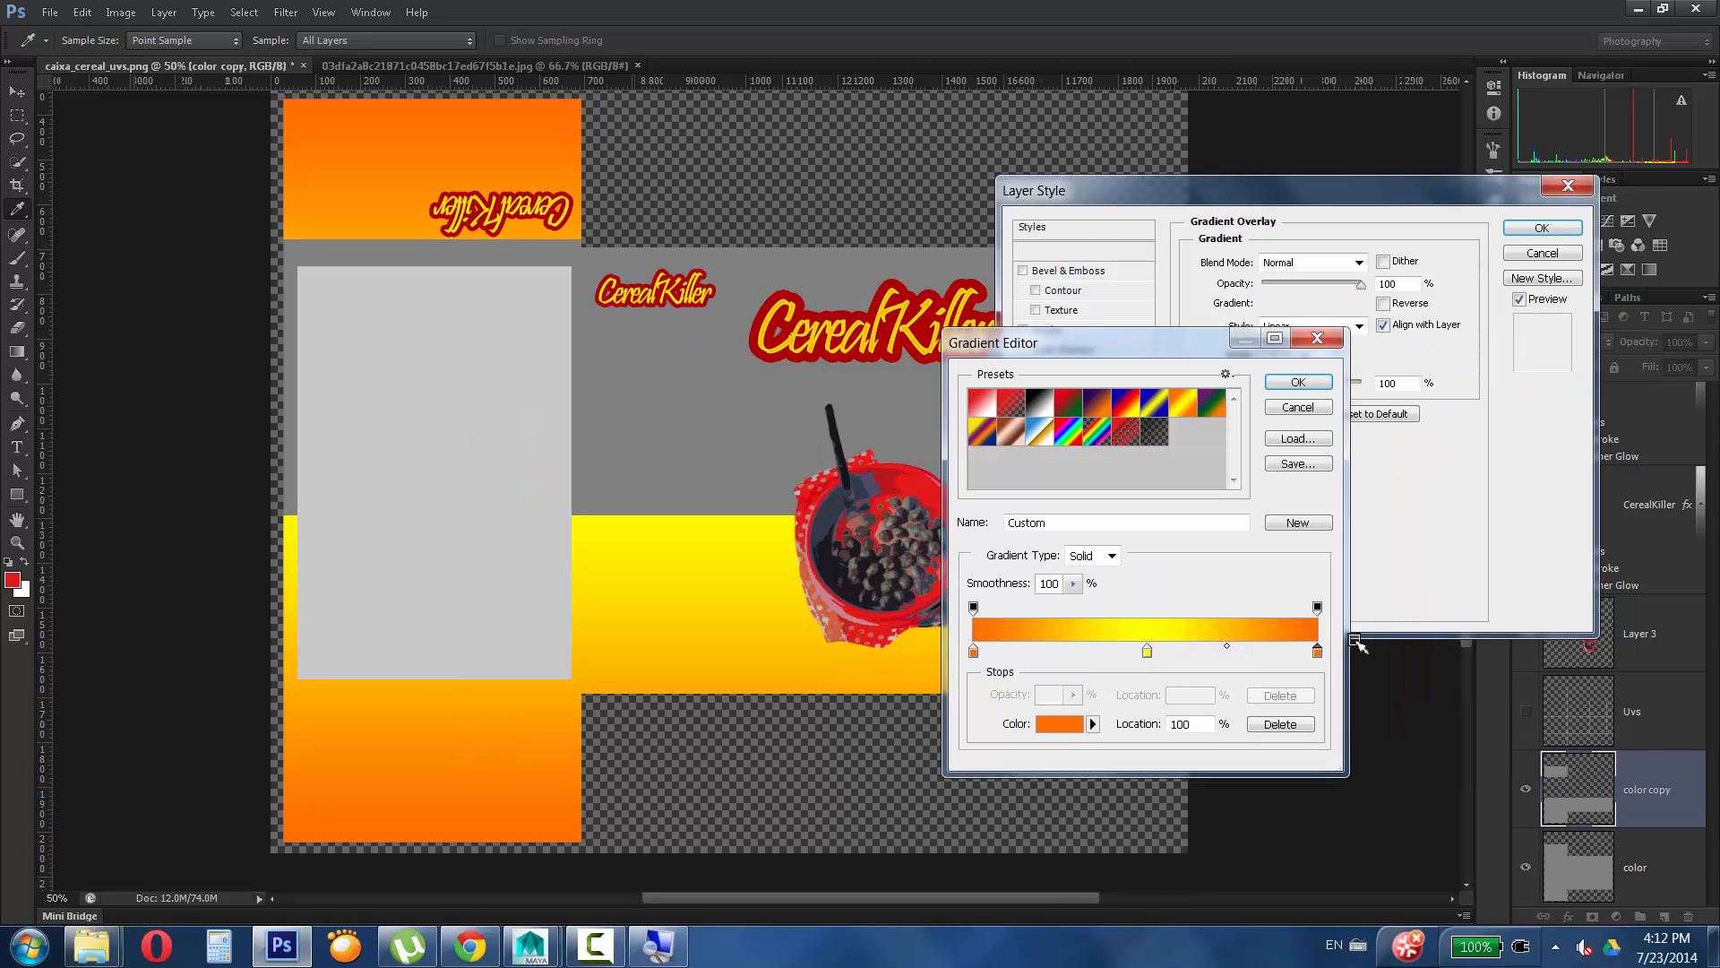
drag(1146, 654, 1029, 655)
drag(1065, 654, 1109, 654)
mouse_move(1128, 654)
mouse_down()
mouse_move(1171, 654)
mouse_move(1088, 654)
mouse_move(1152, 656)
mouse_up()
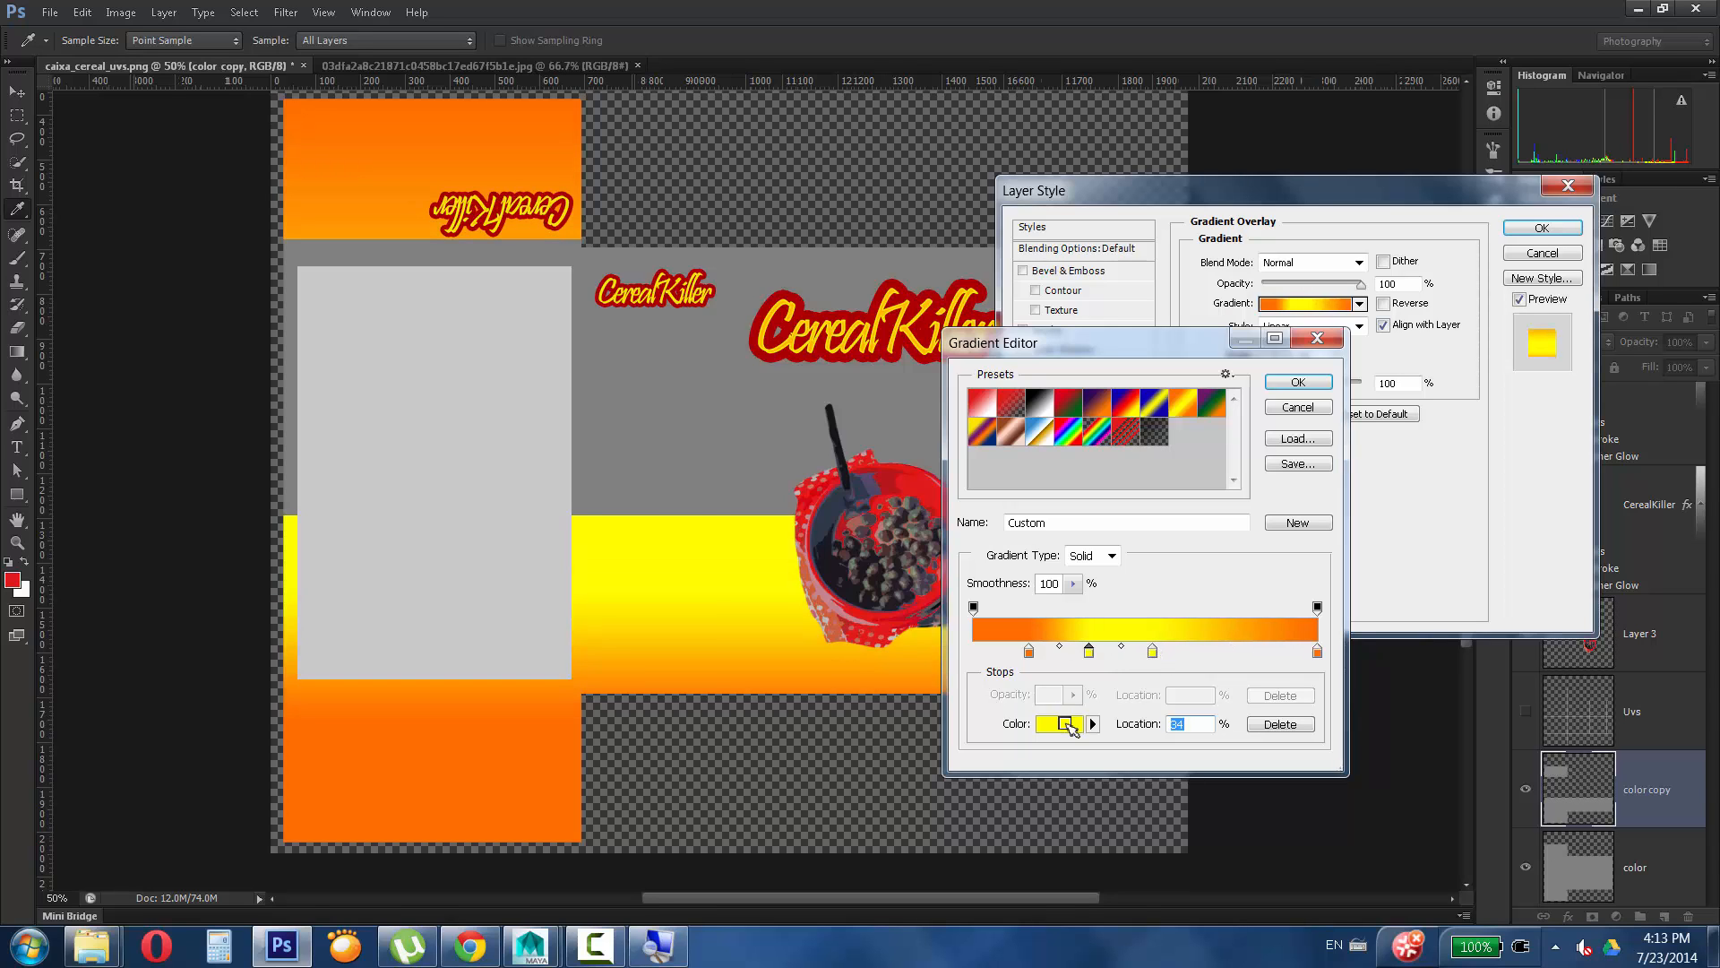
Recolour the gradient's 52% stop to light yellow fffd71 and apply the gradient overlay to the color copy layer.
click(1066, 724)
click(629, 432)
click(1152, 652)
click(1072, 724)
click(339, 446)
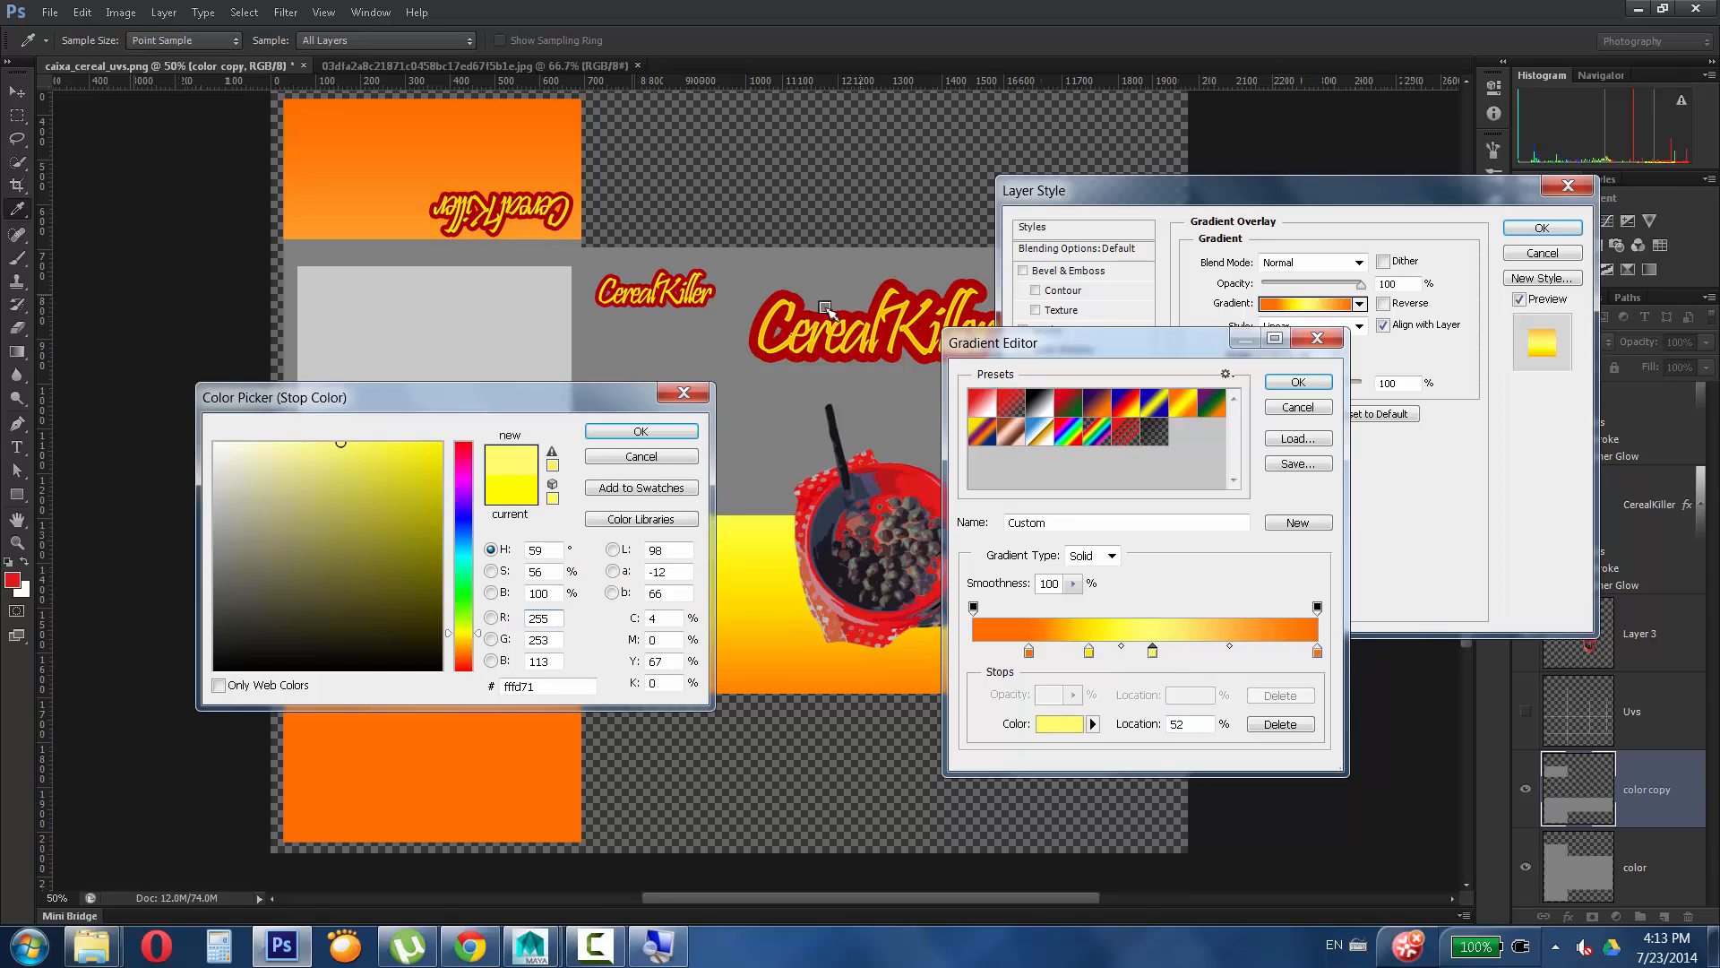
click(638, 432)
click(1298, 382)
click(1542, 228)
click(244, 13)
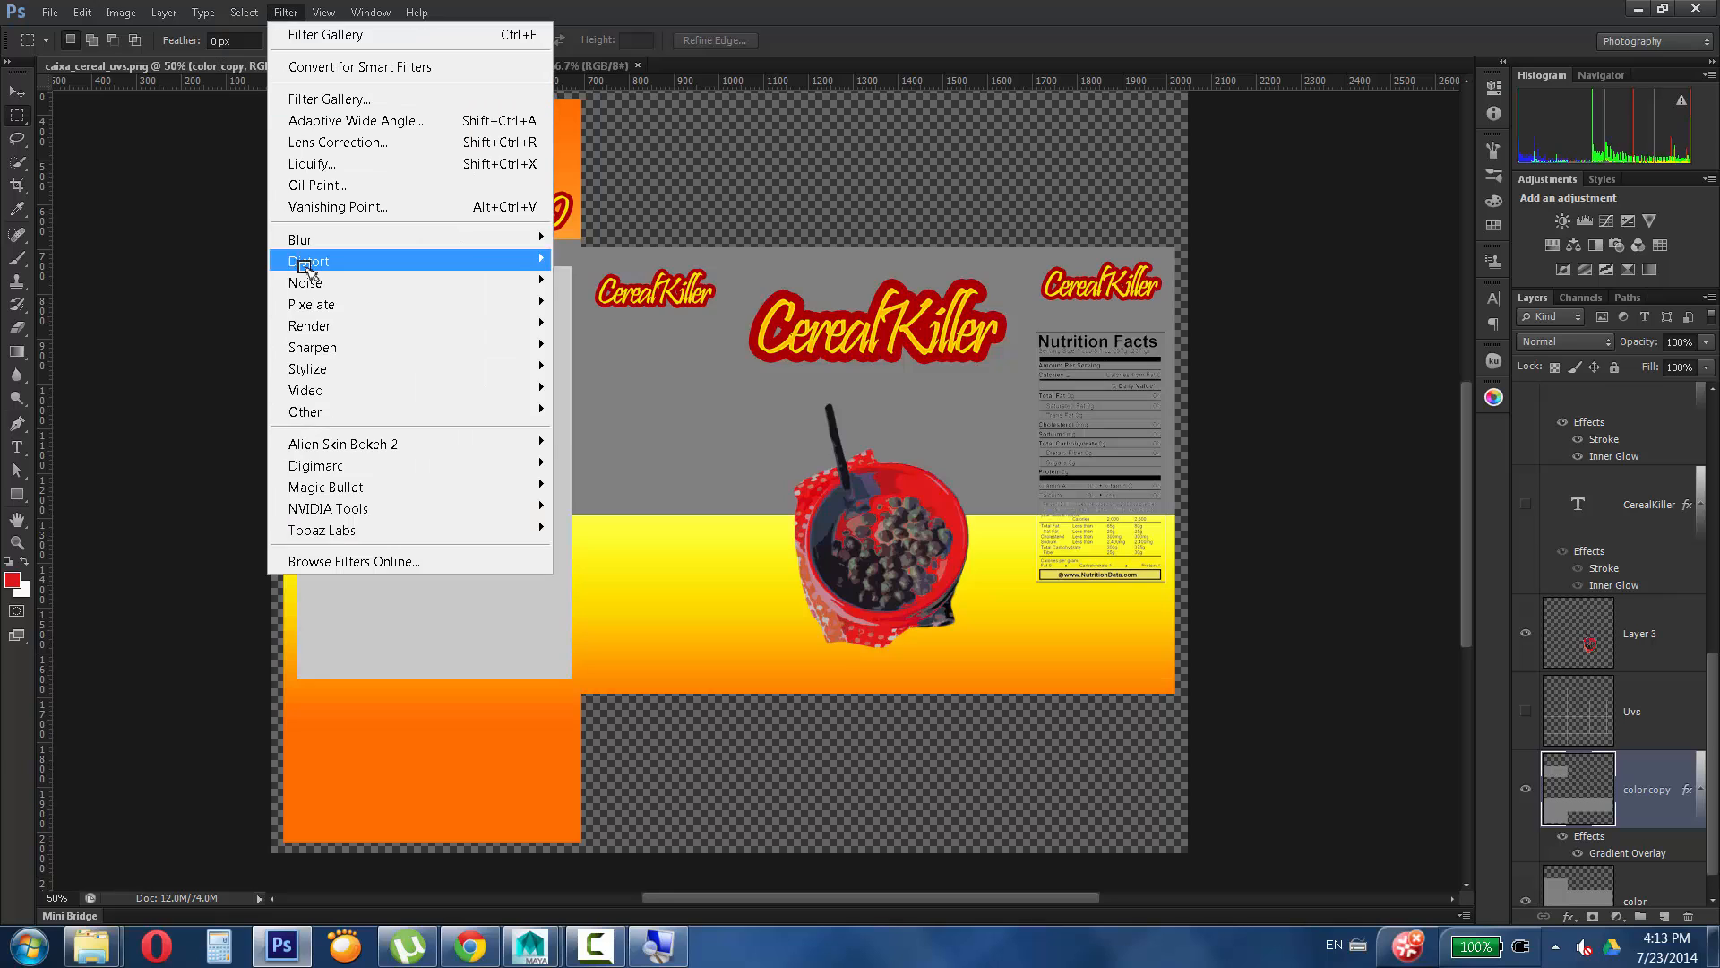
mouse_move(358, 257)
click(619, 327)
drag(529, 145, 580, 158)
drag(564, 406, 564, 288)
click(712, 221)
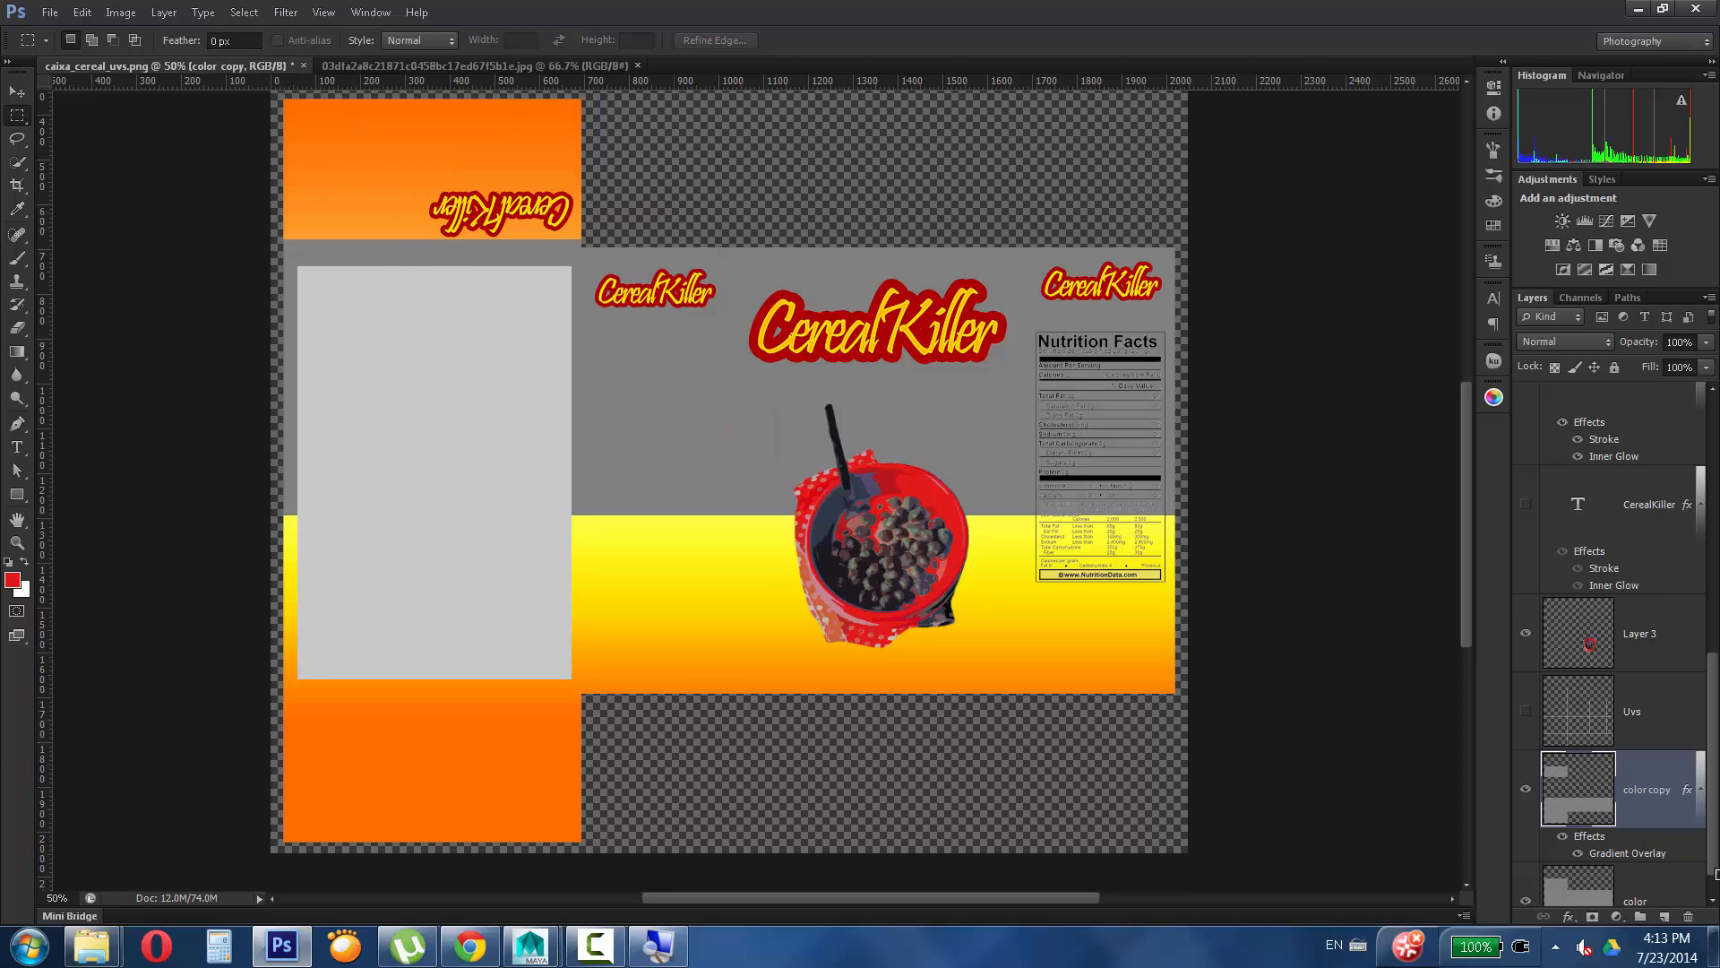
Rasterize the color copy layer's style and apply a Ripple distortion to the layer.
right_click(1681, 817)
click(1452, 303)
click(286, 13)
mouse_move(359, 259)
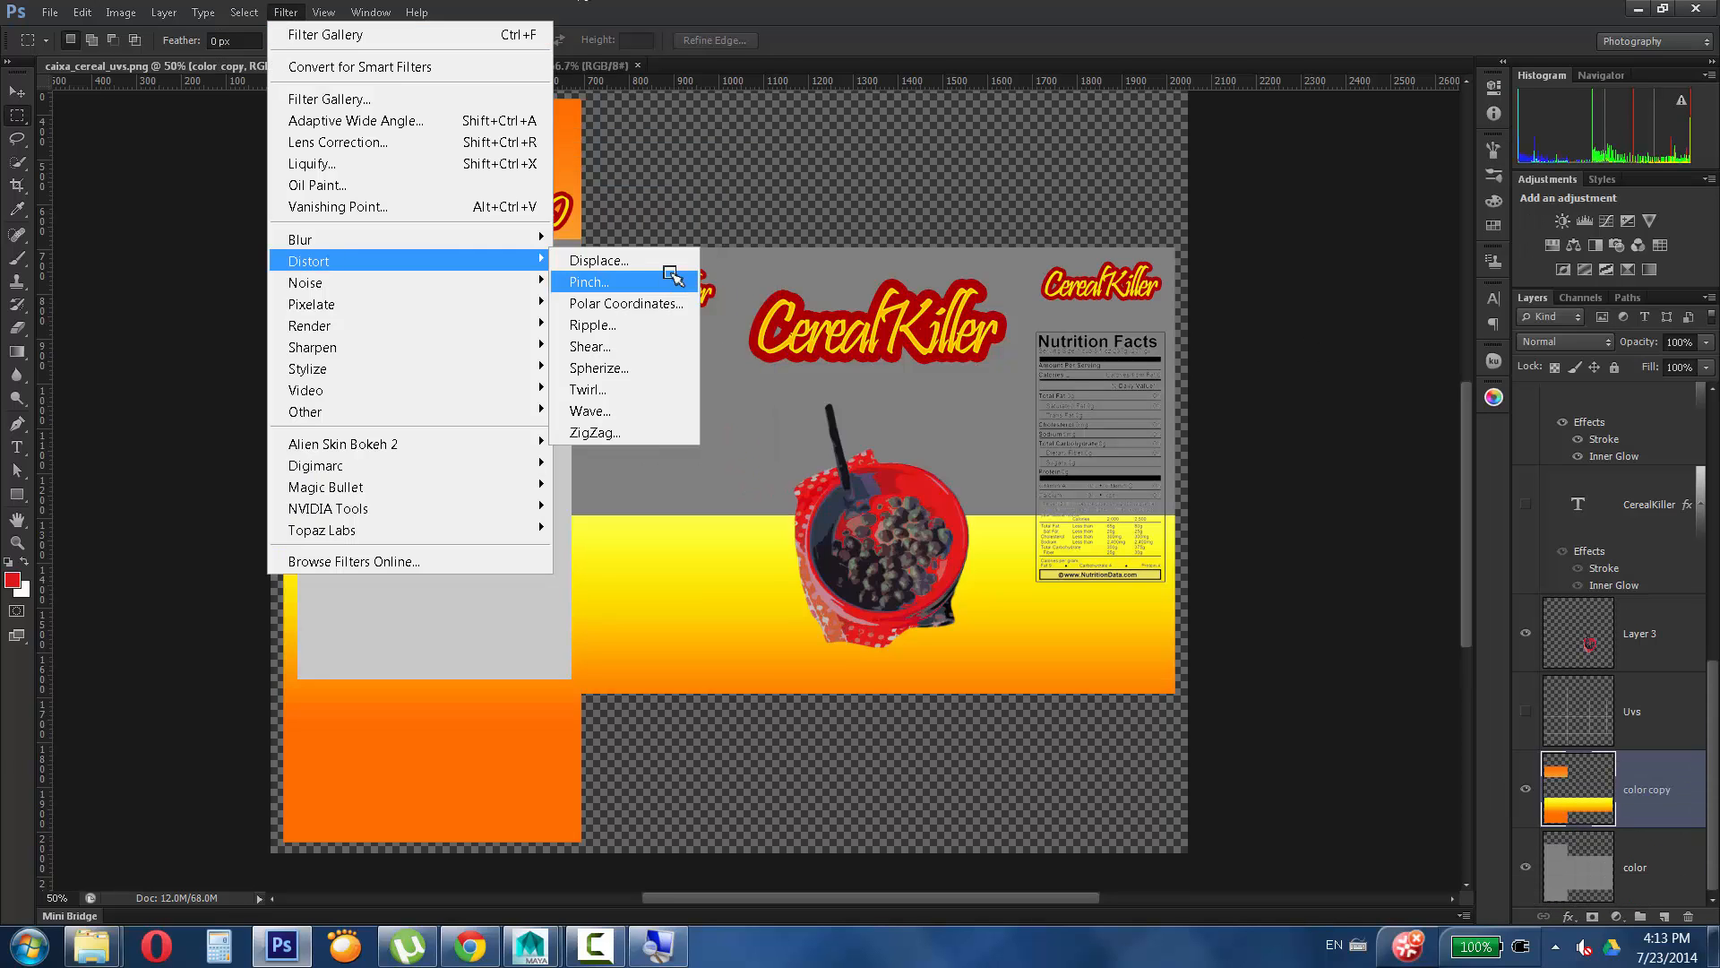
click(628, 326)
click(650, 325)
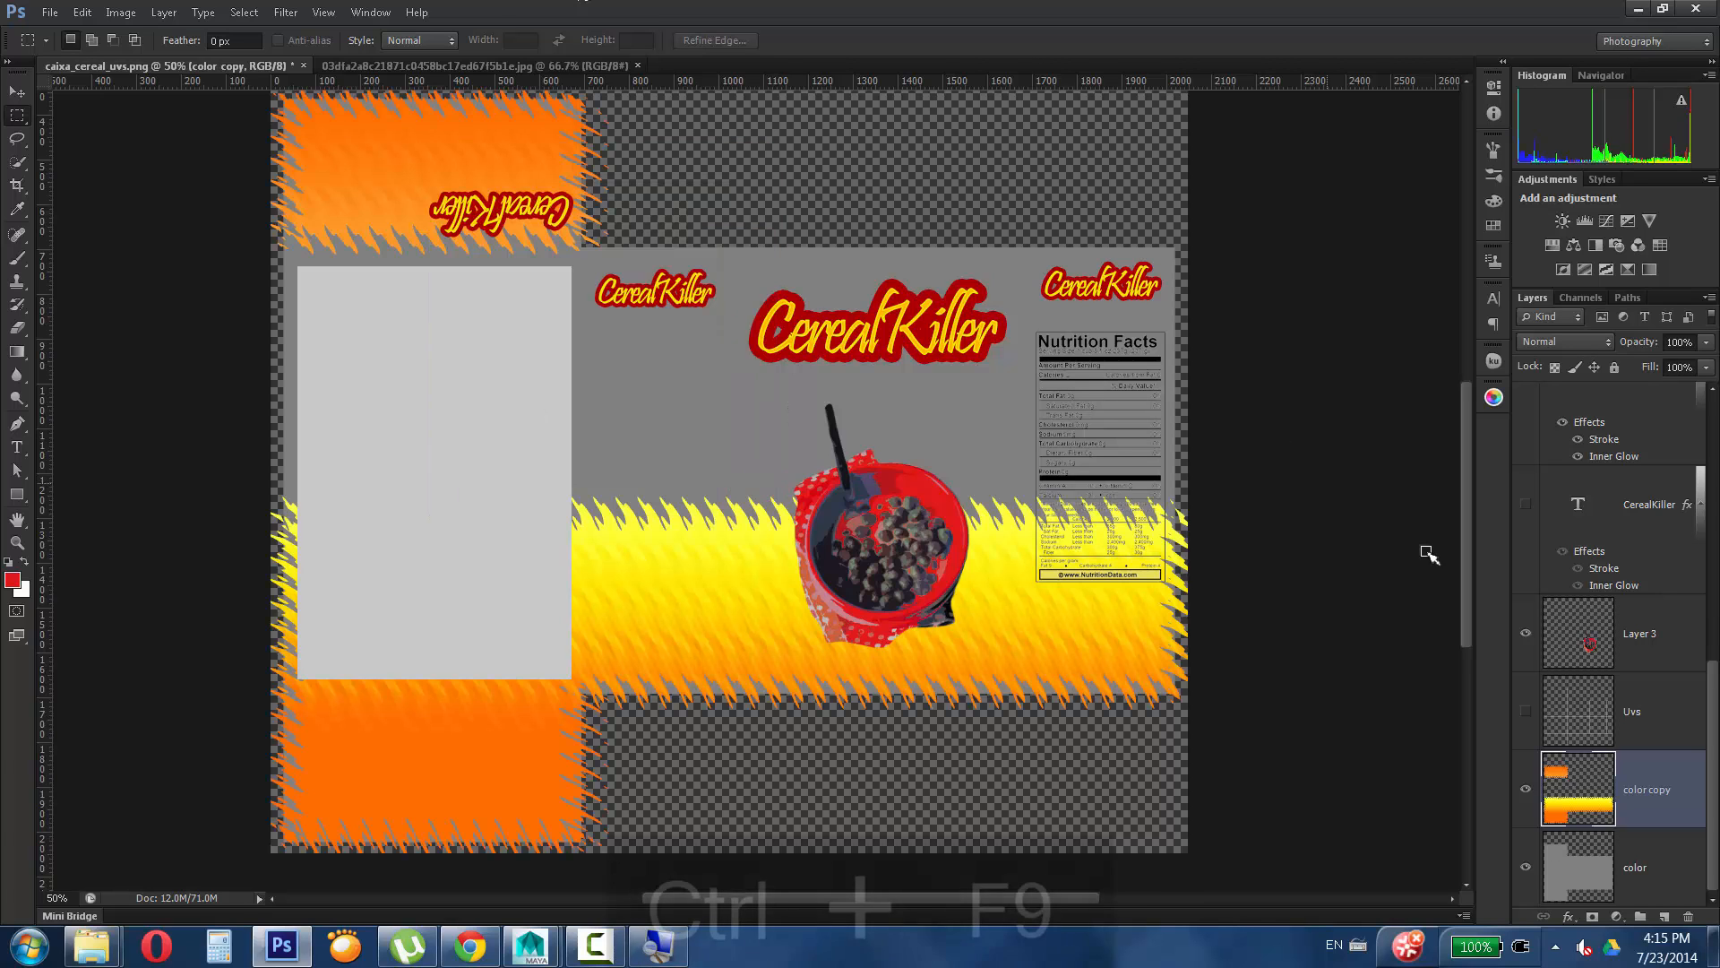
Try a Sine-type Wave distortion on the color copy layer and undo it.
click(286, 12)
mouse_move(327, 277)
click(614, 412)
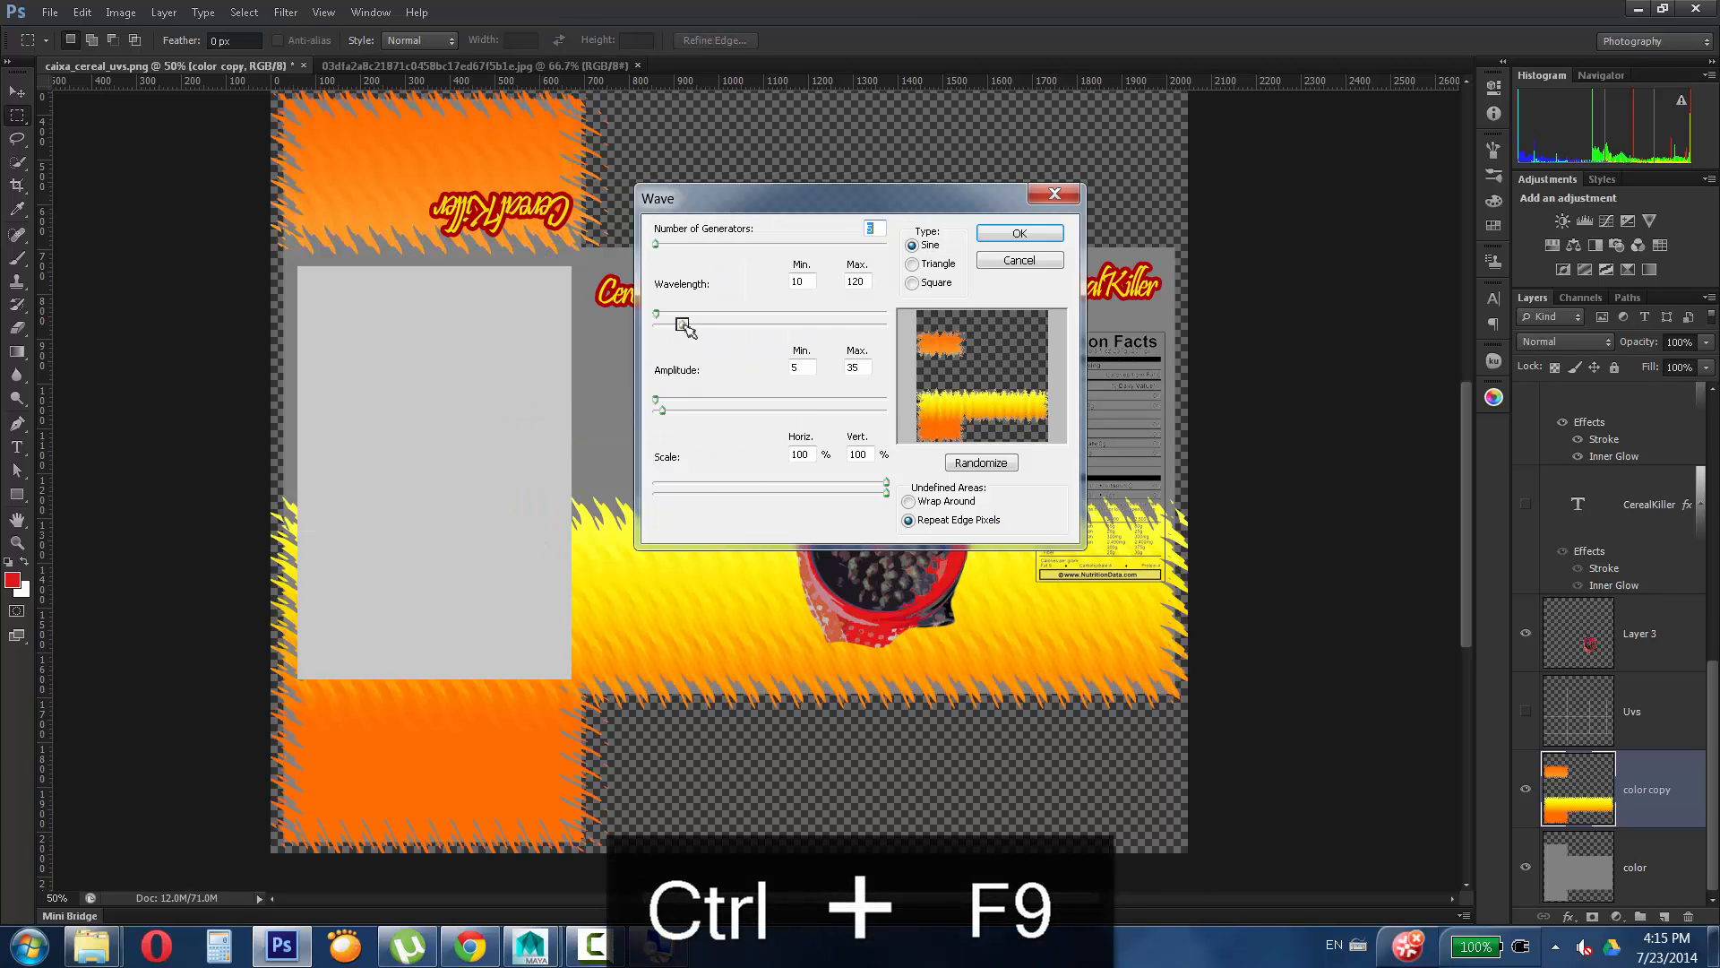
key(Return)
key(ctrl+z)
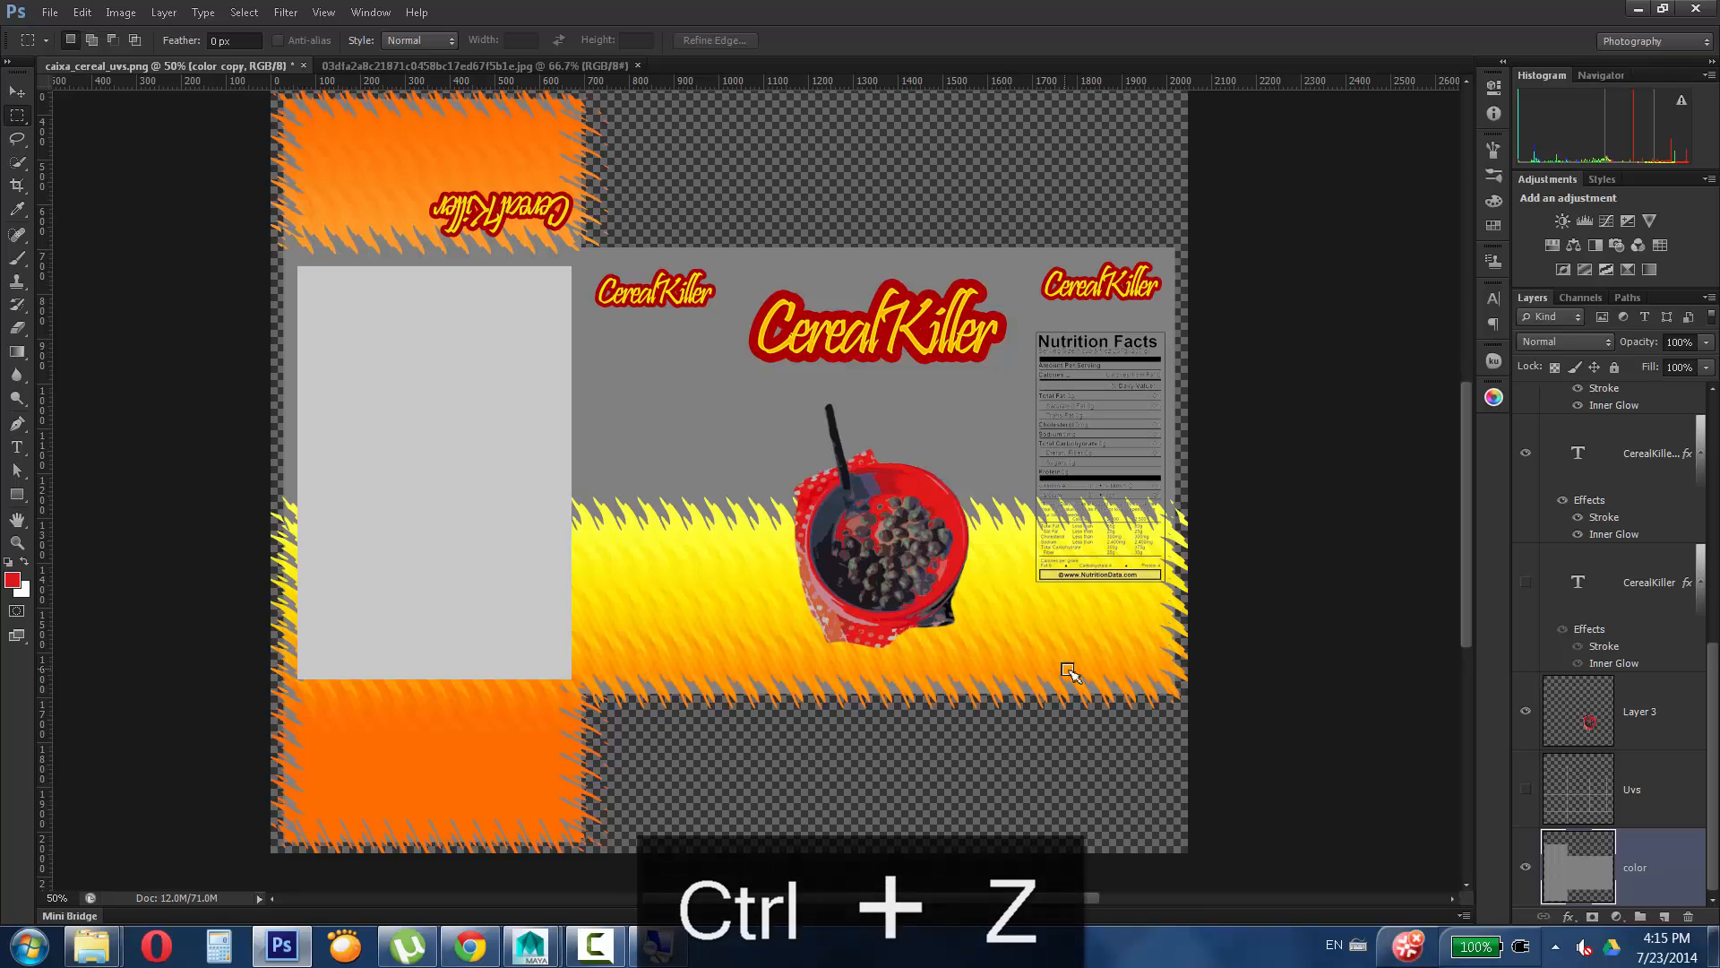
Try a gradient overlay on the color layer, testing yellow, orange f3c74f and blue 4f76f3 for its black stop.
click(164, 12)
mouse_move(206, 119)
click(329, 119)
click(1071, 429)
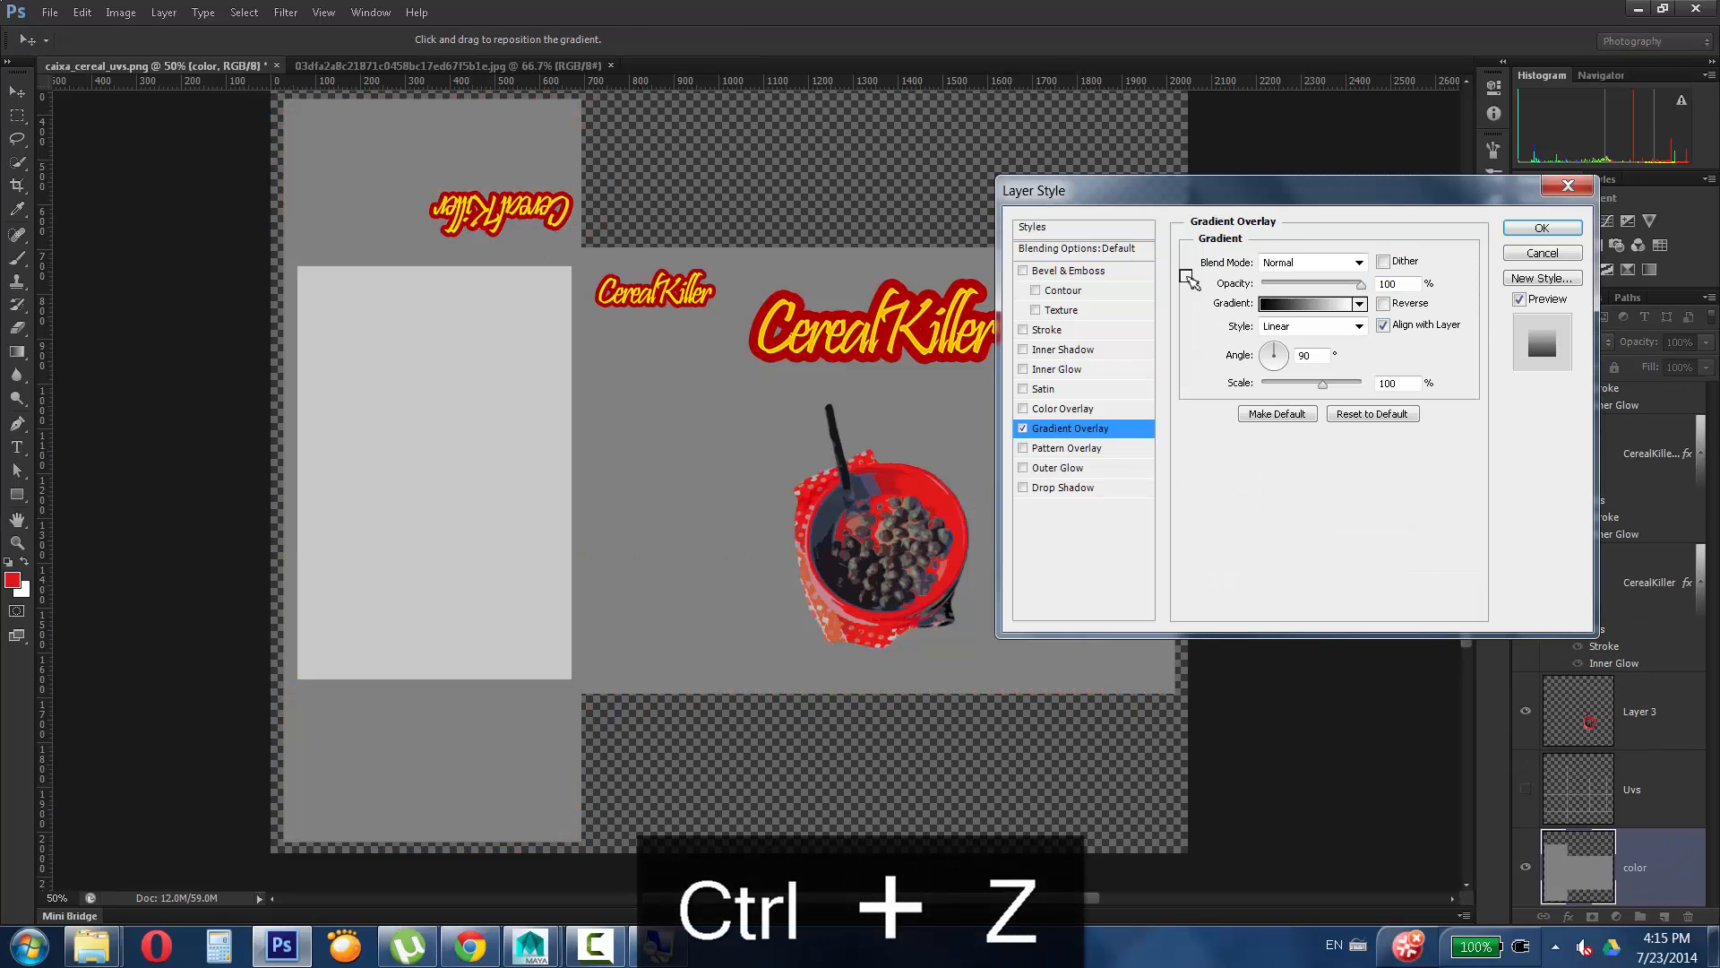
click(1299, 302)
double_click(975, 651)
click(463, 632)
click(314, 461)
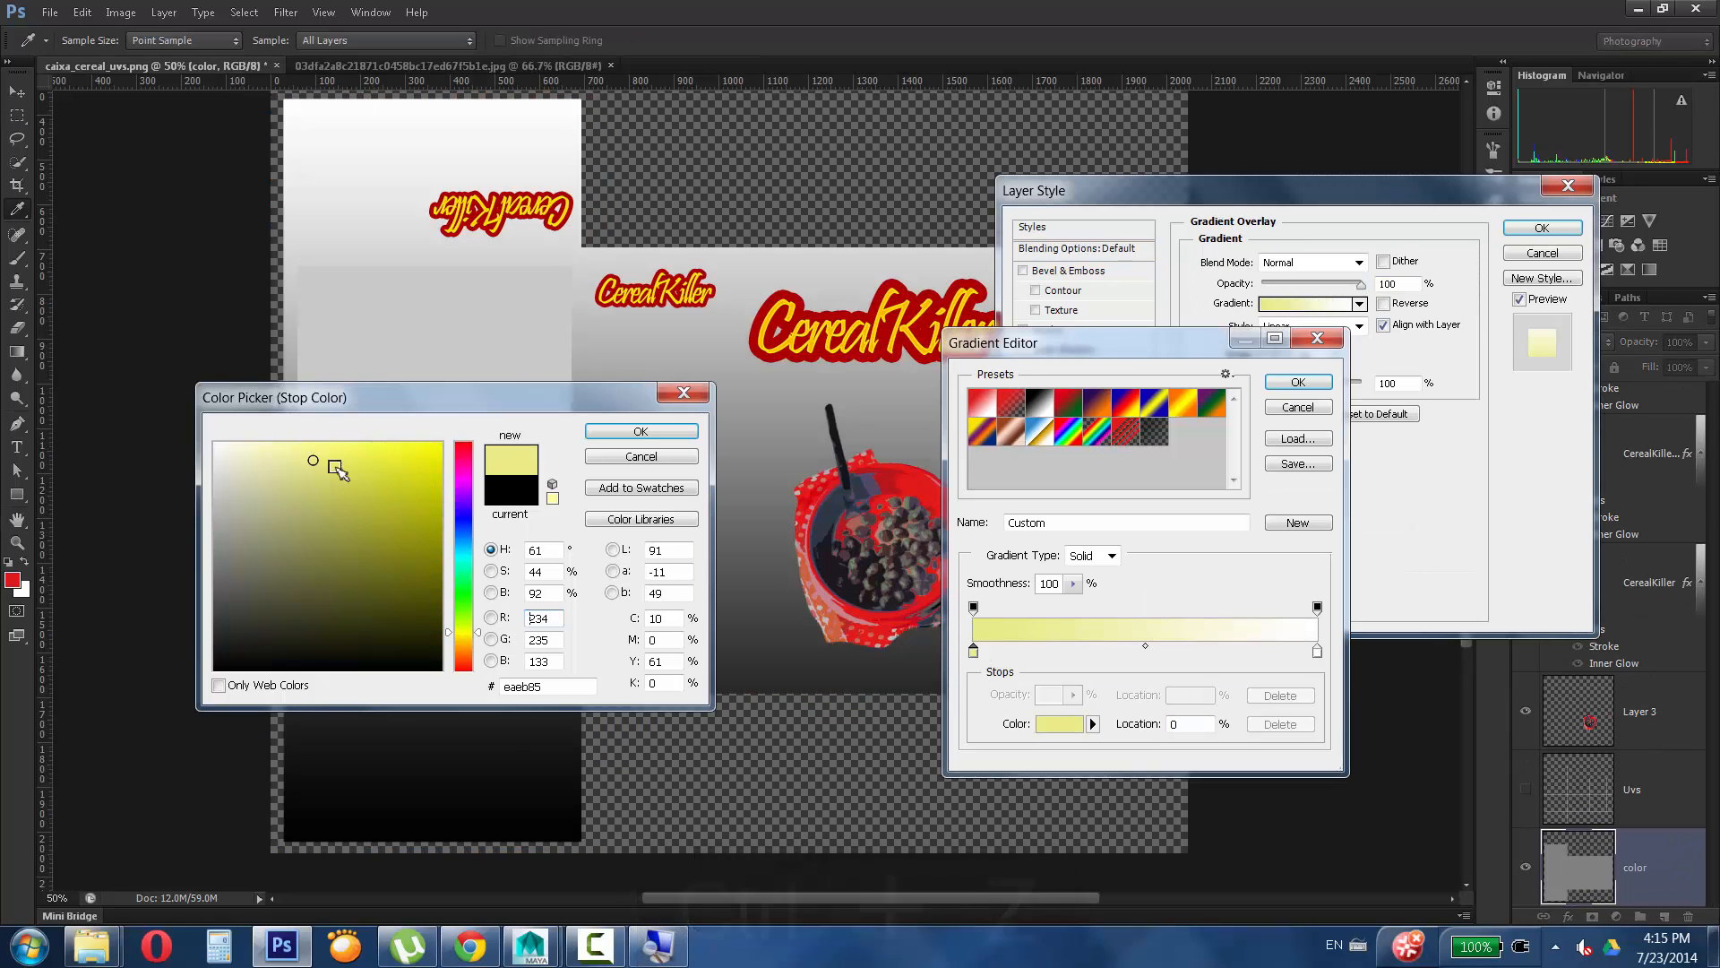
drag(450, 636, 450, 644)
drag(314, 457, 369, 454)
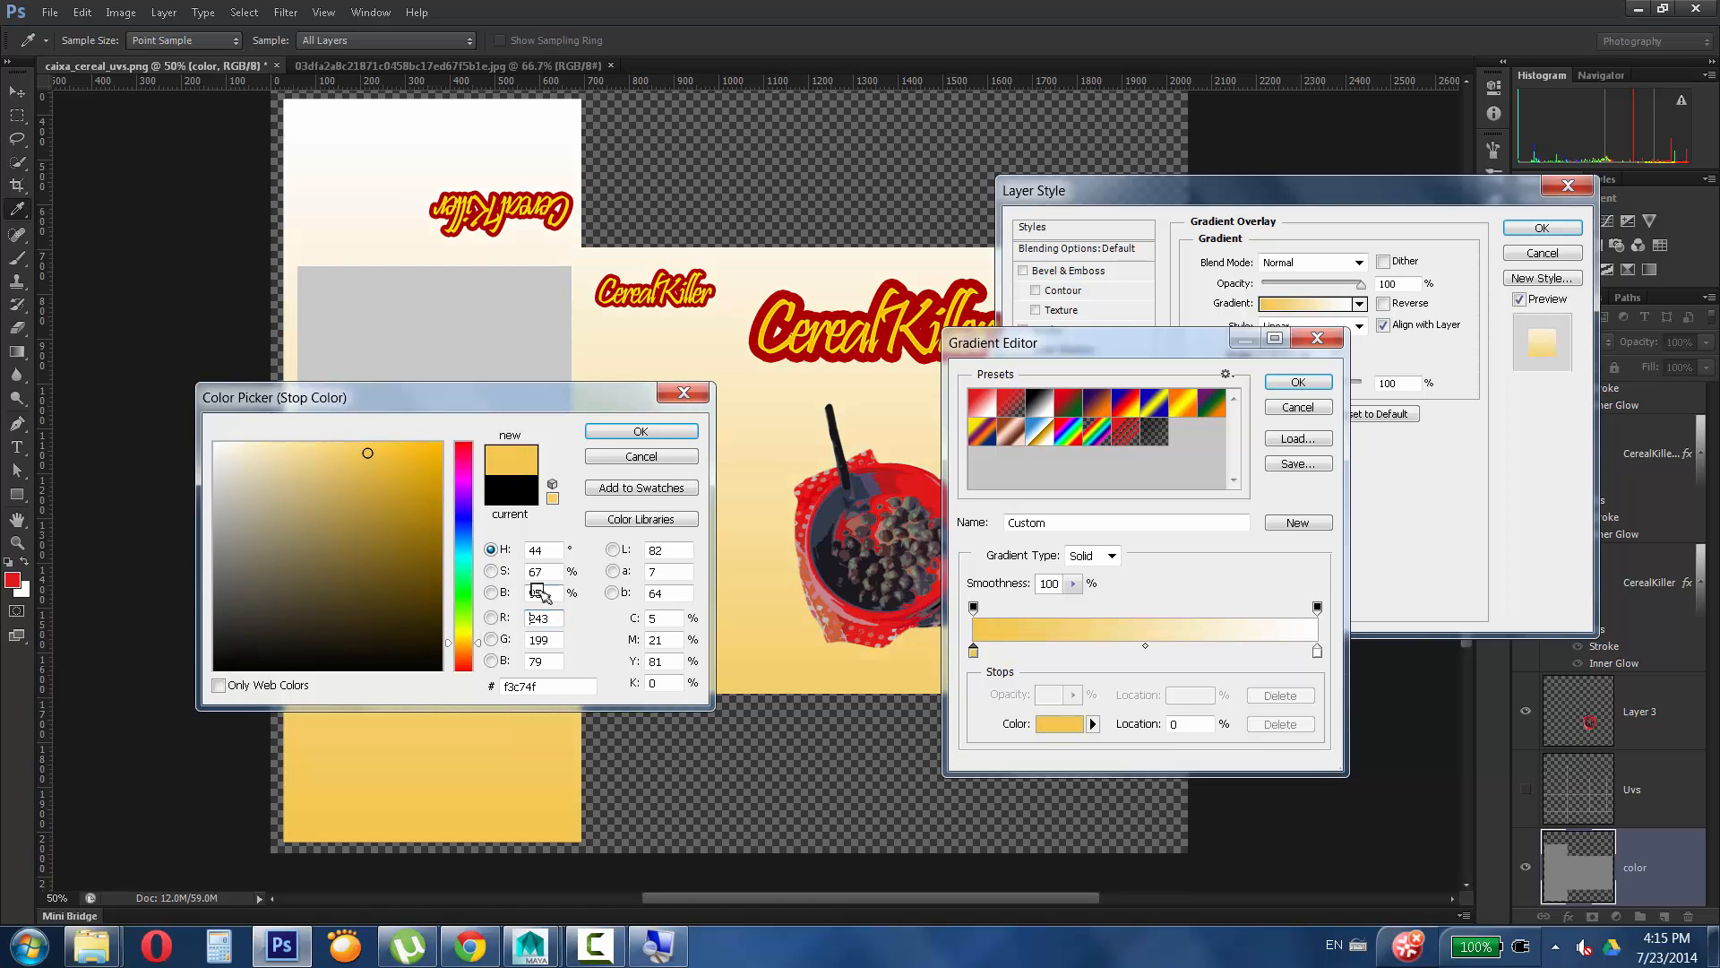
mouse_move(463, 500)
mouse_down()
mouse_move(464, 475)
mouse_move(477, 560)
mouse_move(476, 528)
mouse_up()
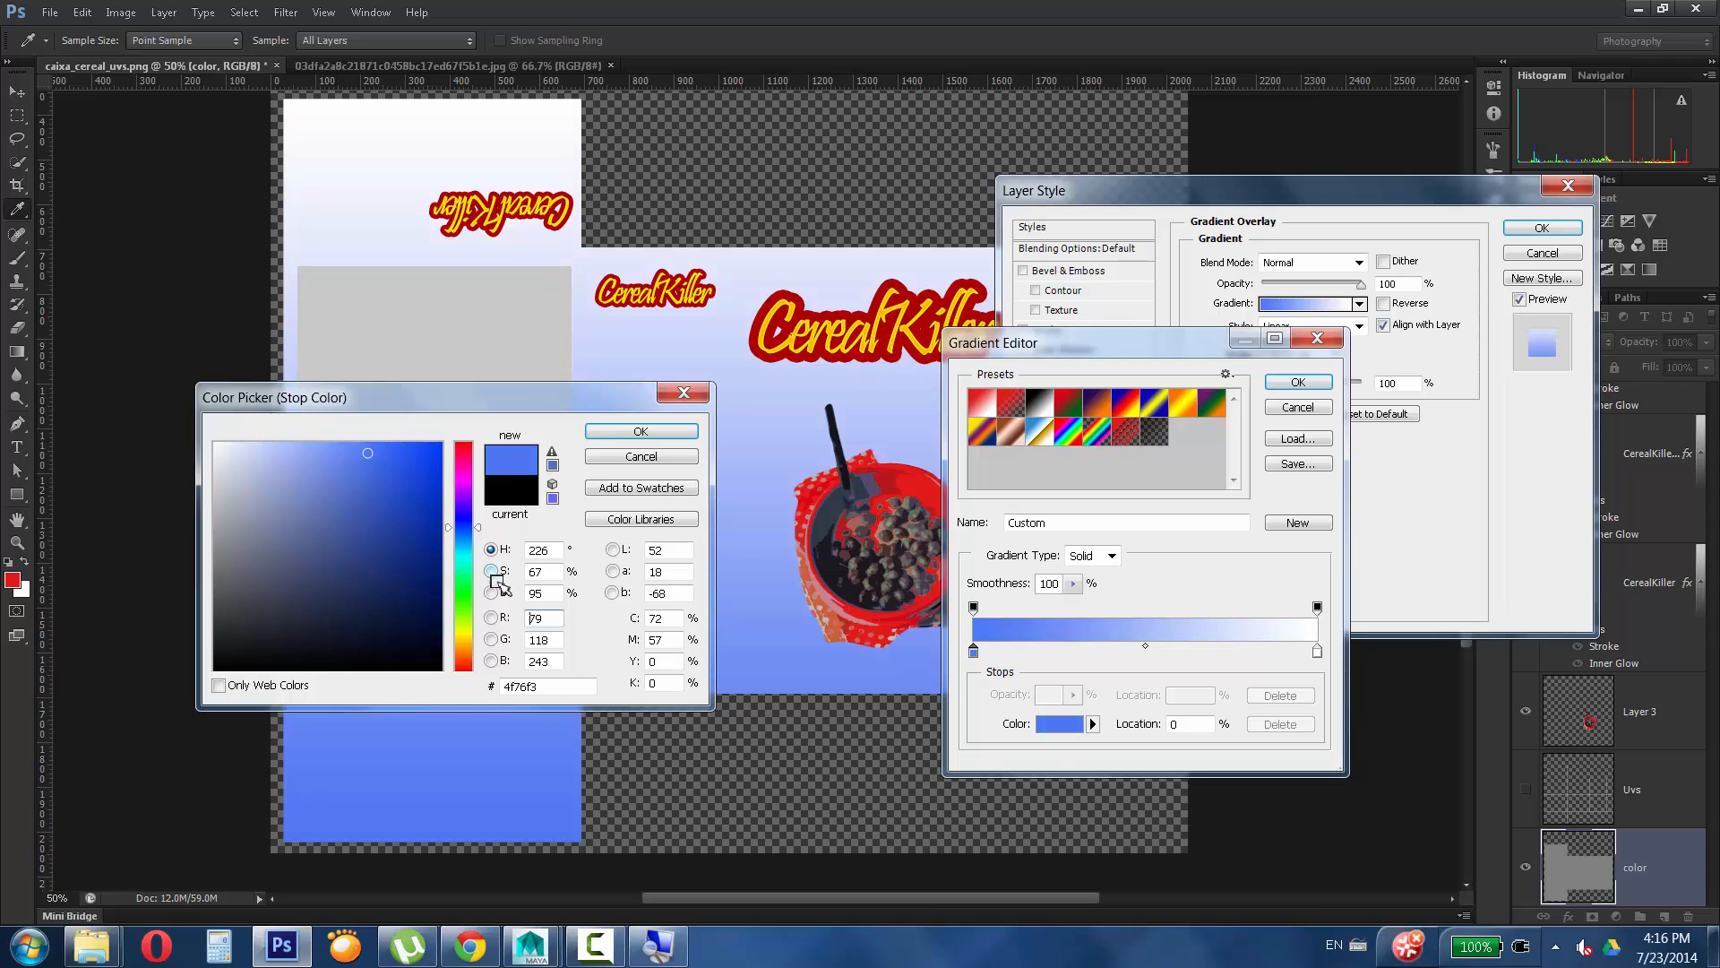
Discard the blue gradient and turn off the color layer's gradient overlay.
click(641, 431)
click(1298, 408)
click(1022, 429)
click(1542, 228)
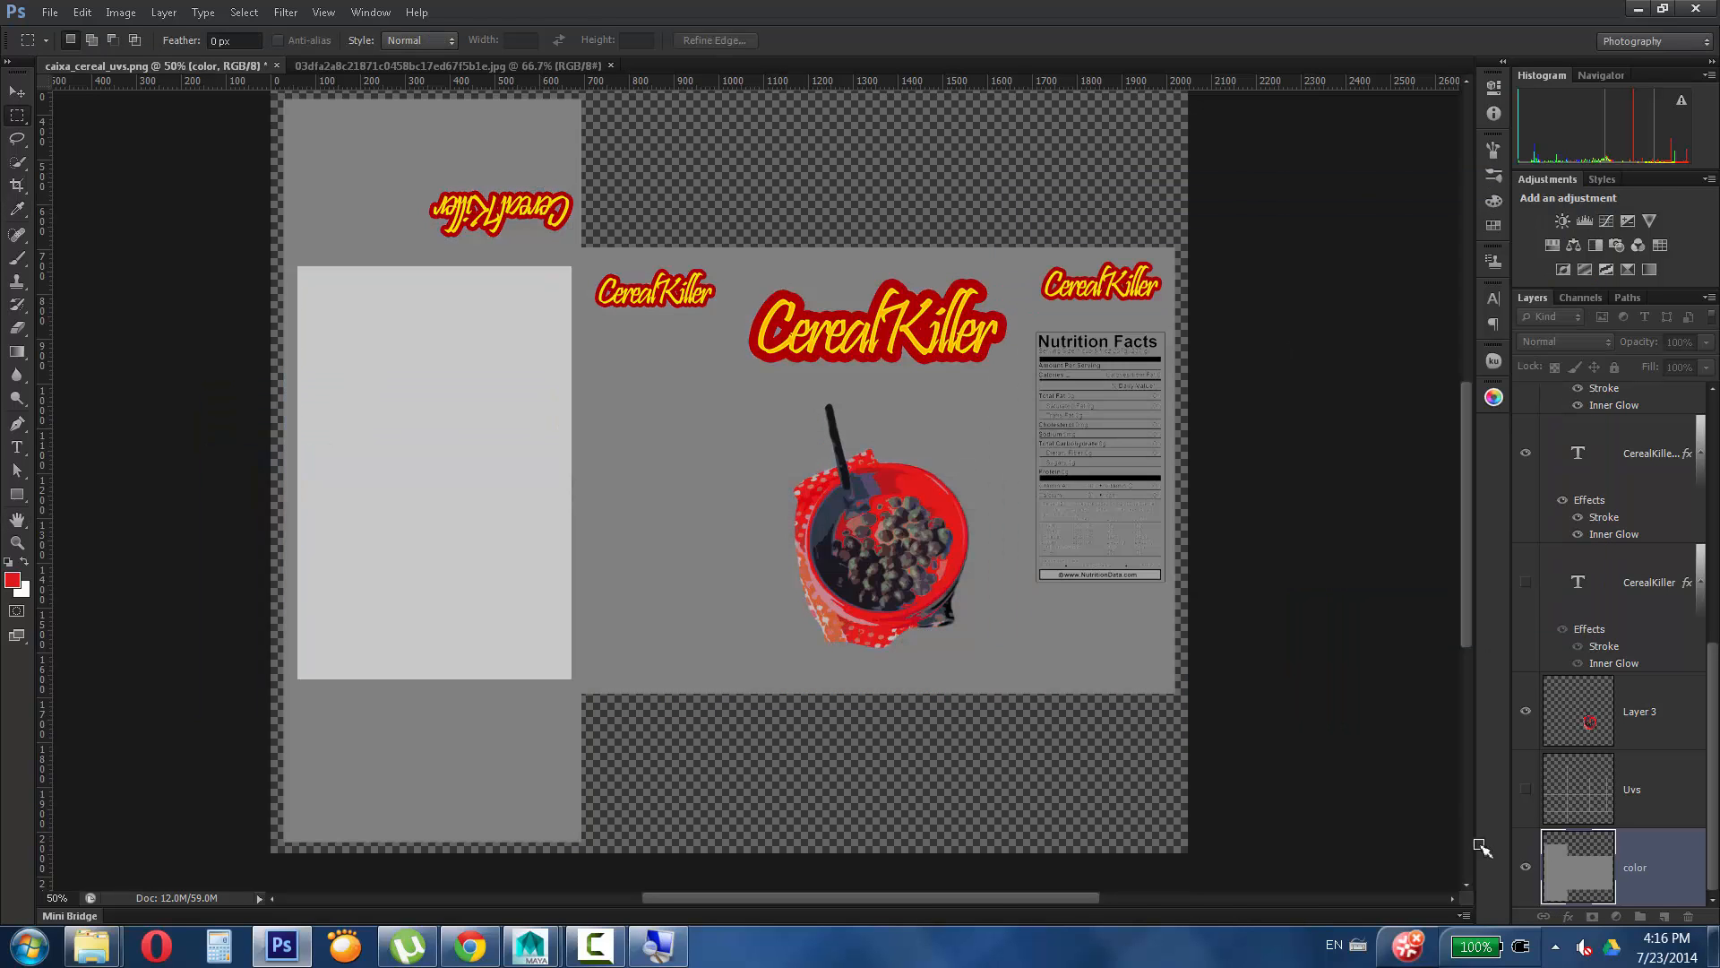
Add a red color overlay at 100% opacity to the color layer.
double_click(1666, 871)
click(1060, 409)
mouse_move(1347, 285)
mouse_down()
mouse_move(1282, 285)
mouse_move(1349, 285)
mouse_up()
click(1542, 229)
drag(1715, 719, 1716, 727)
double_click(1665, 878)
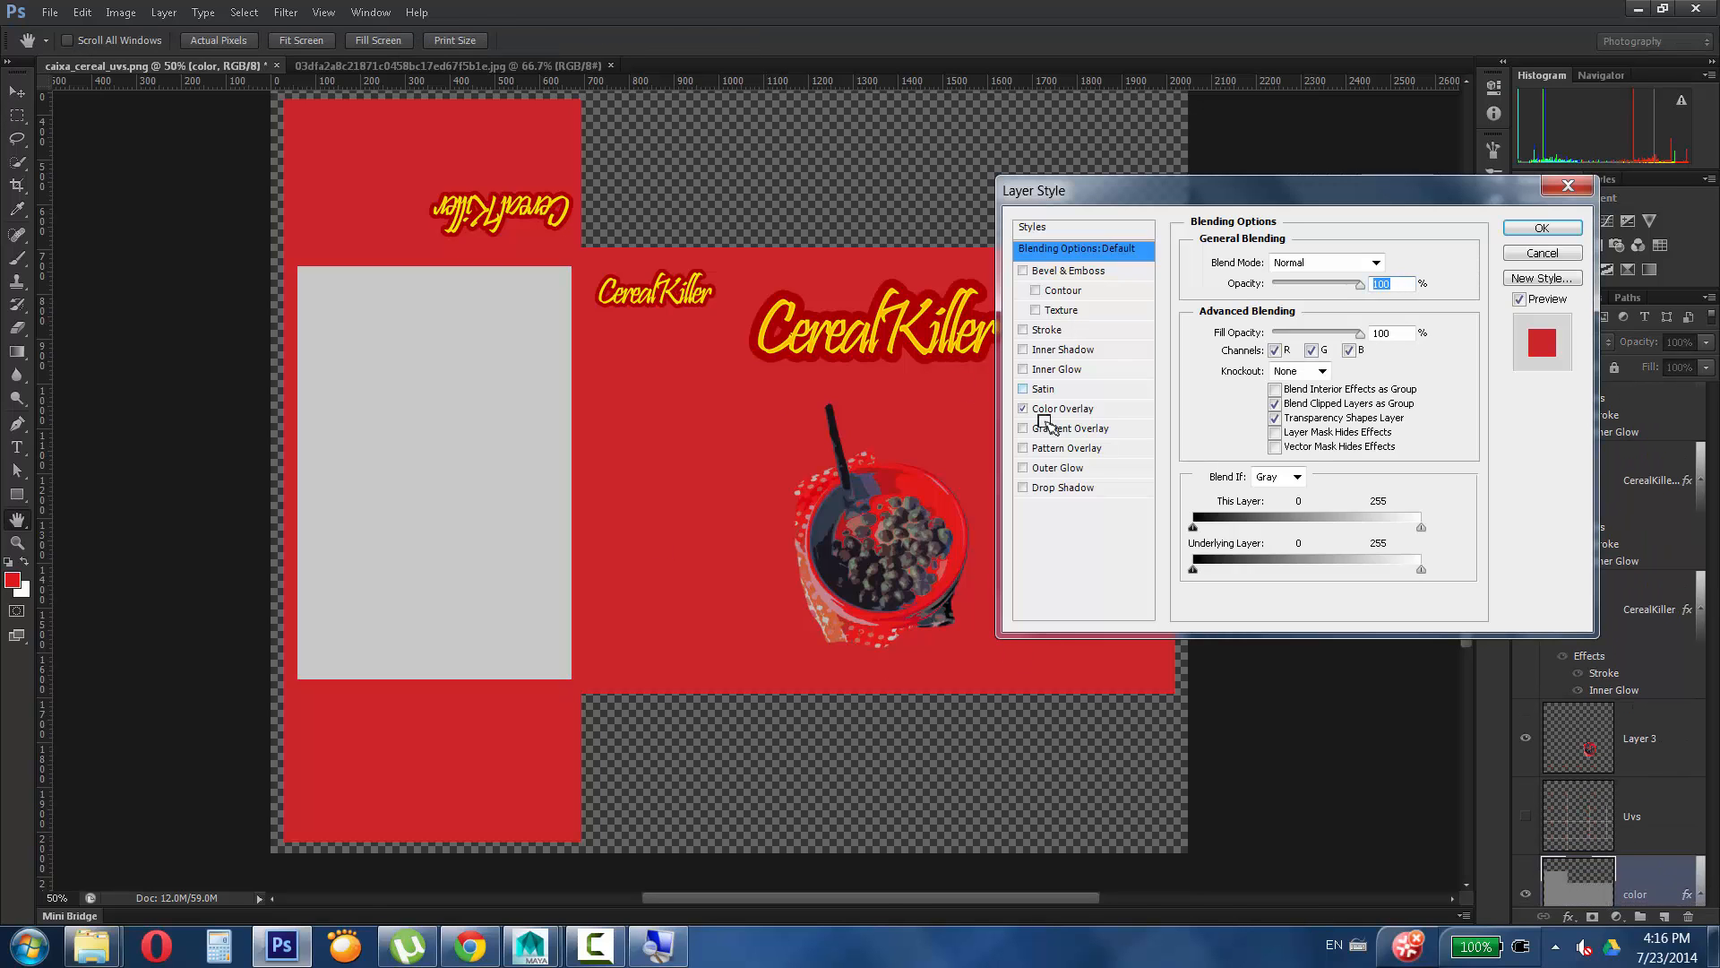
click(1057, 409)
click(1397, 263)
click(461, 535)
drag(379, 464, 434, 442)
click(663, 457)
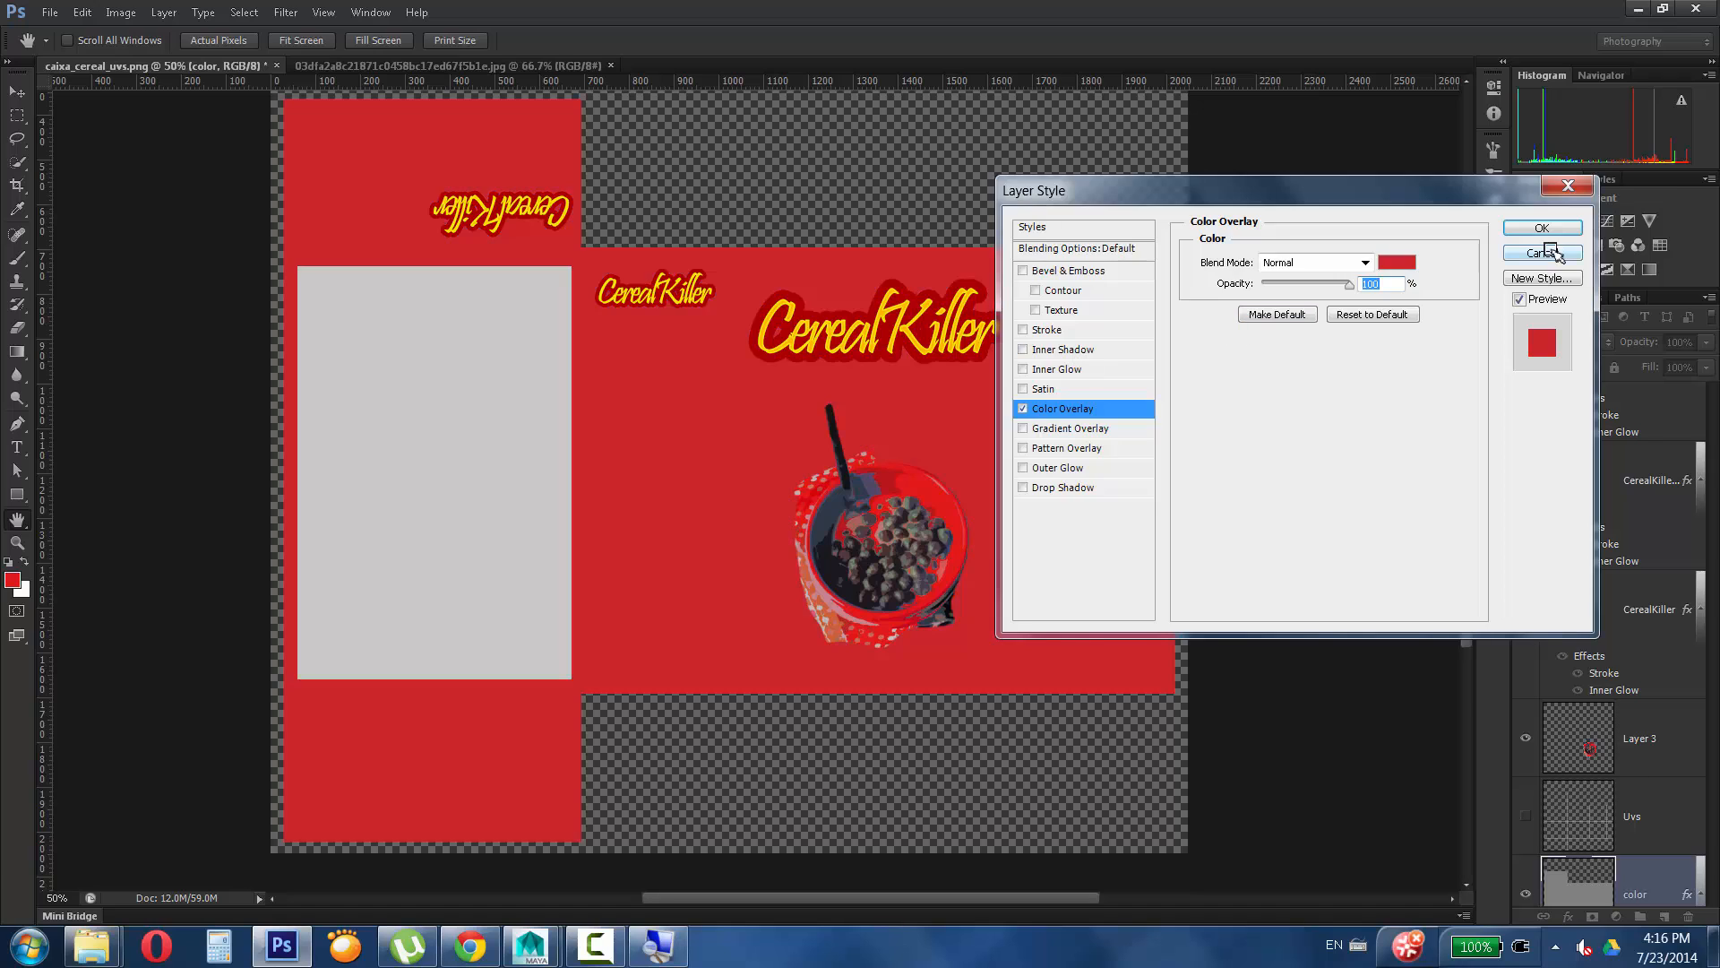
click(1542, 251)
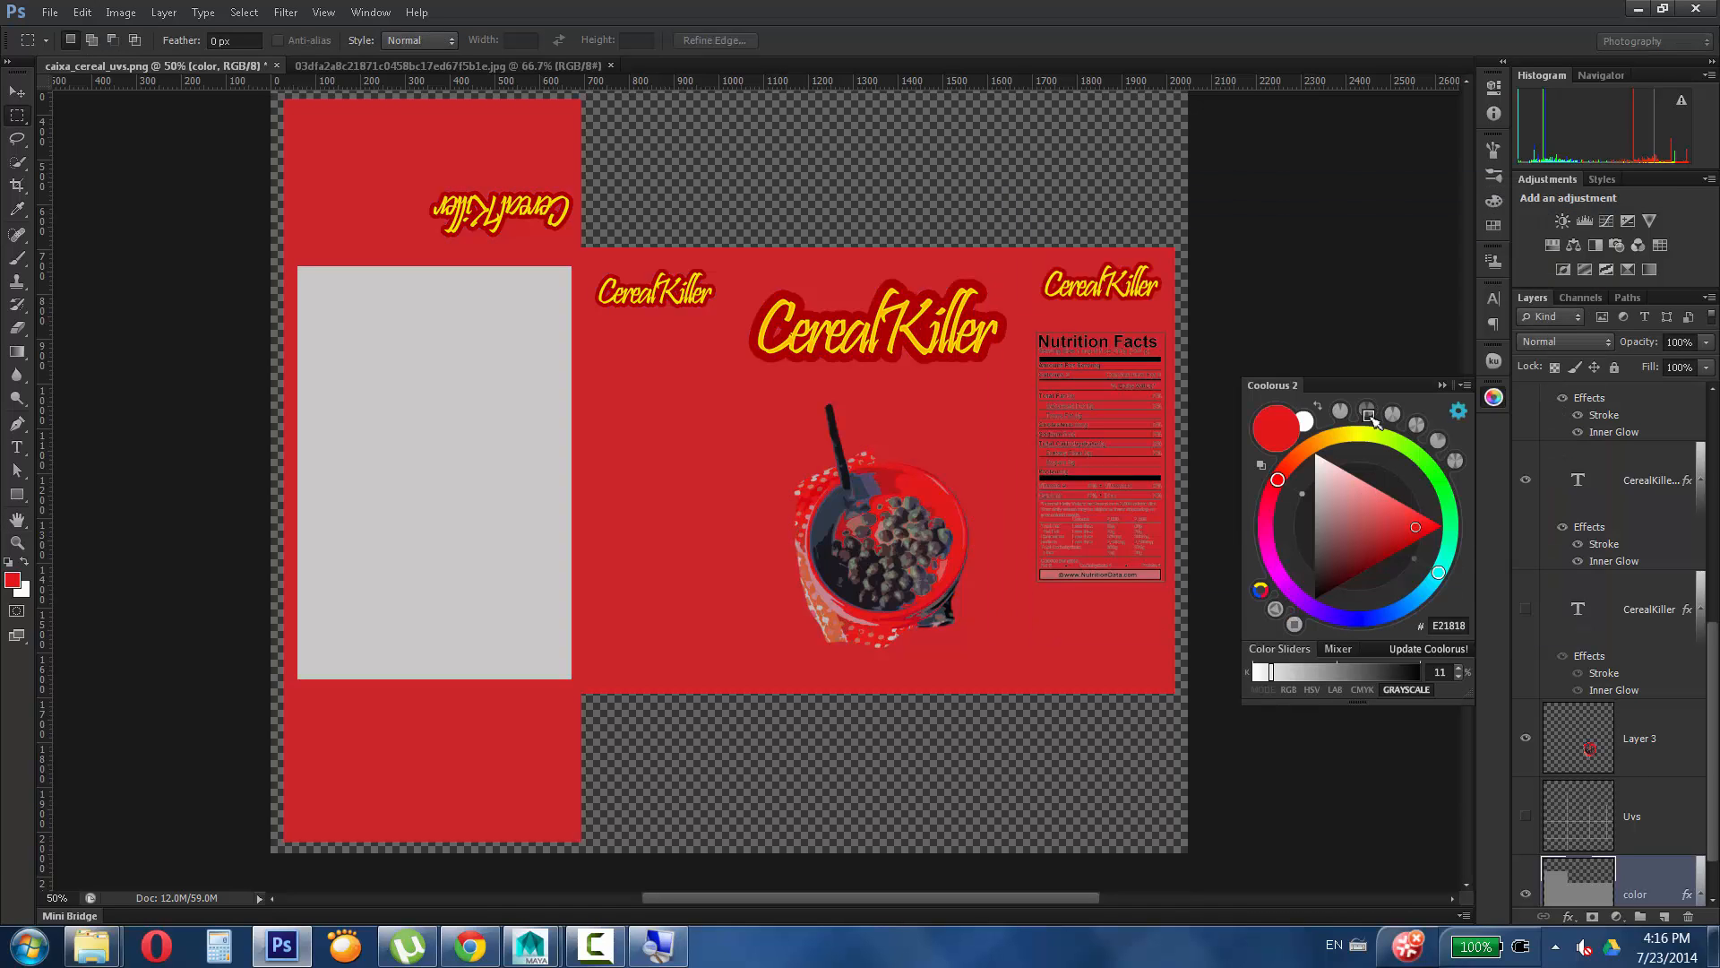
Try teal and red hues on the color wheel, and set the foreground to olive green 9FB70E from the color history.
drag(1449, 580, 1423, 553)
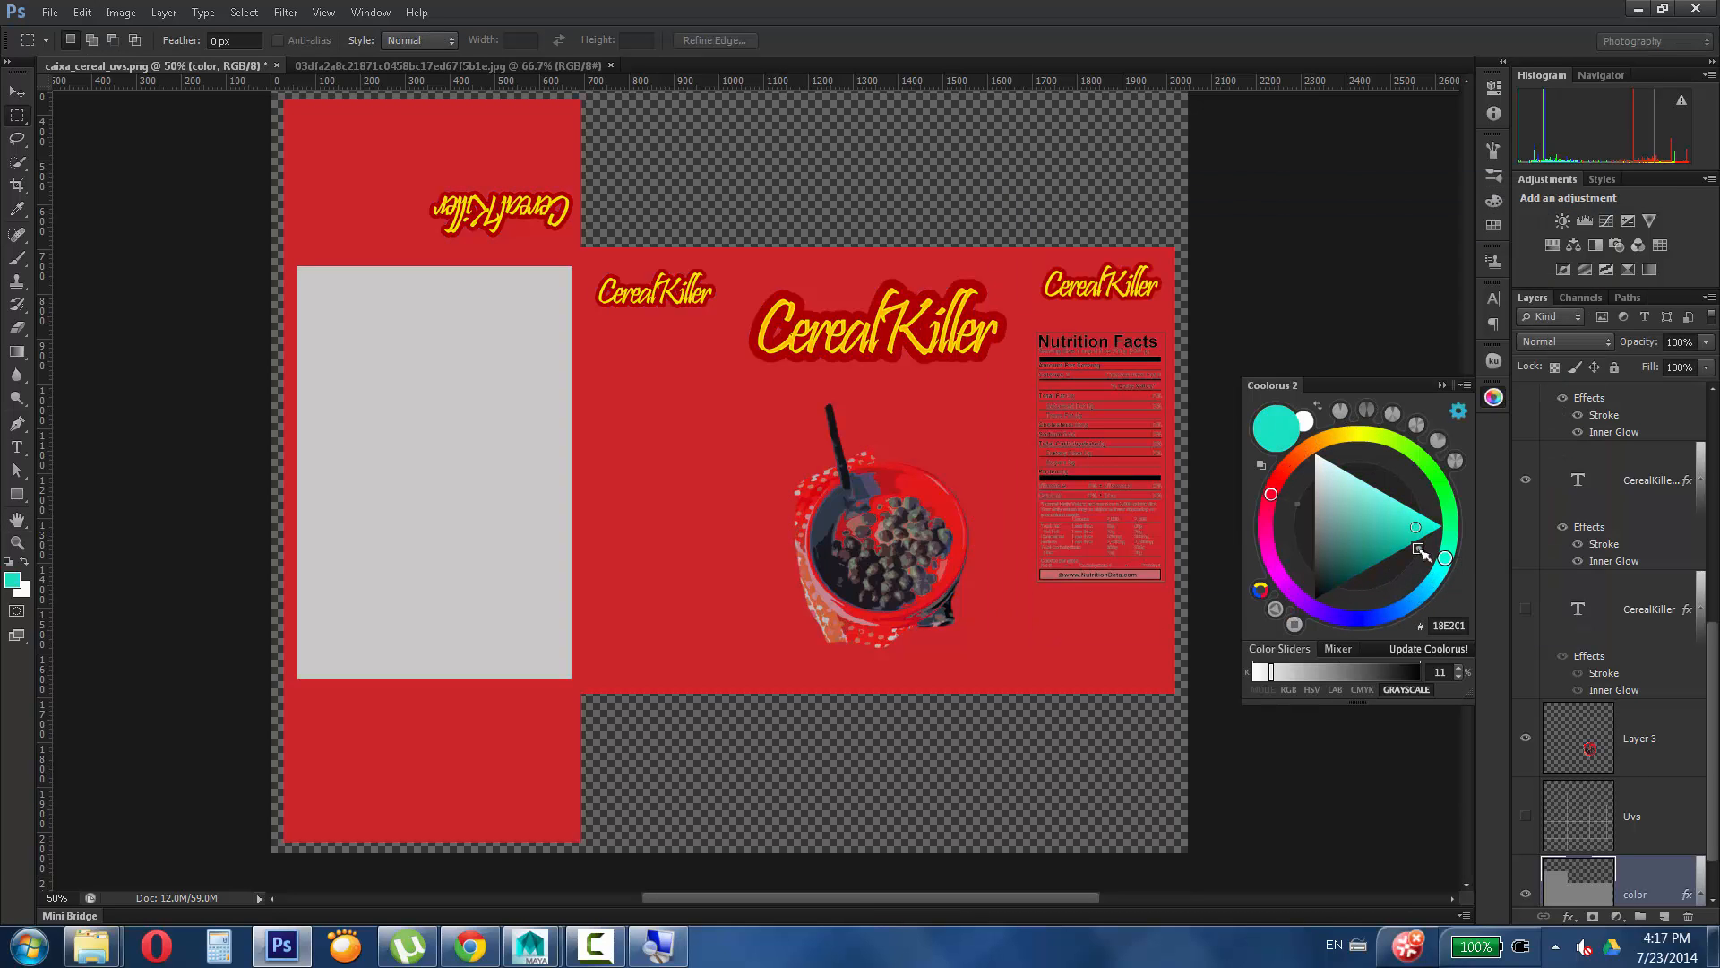
click(1271, 495)
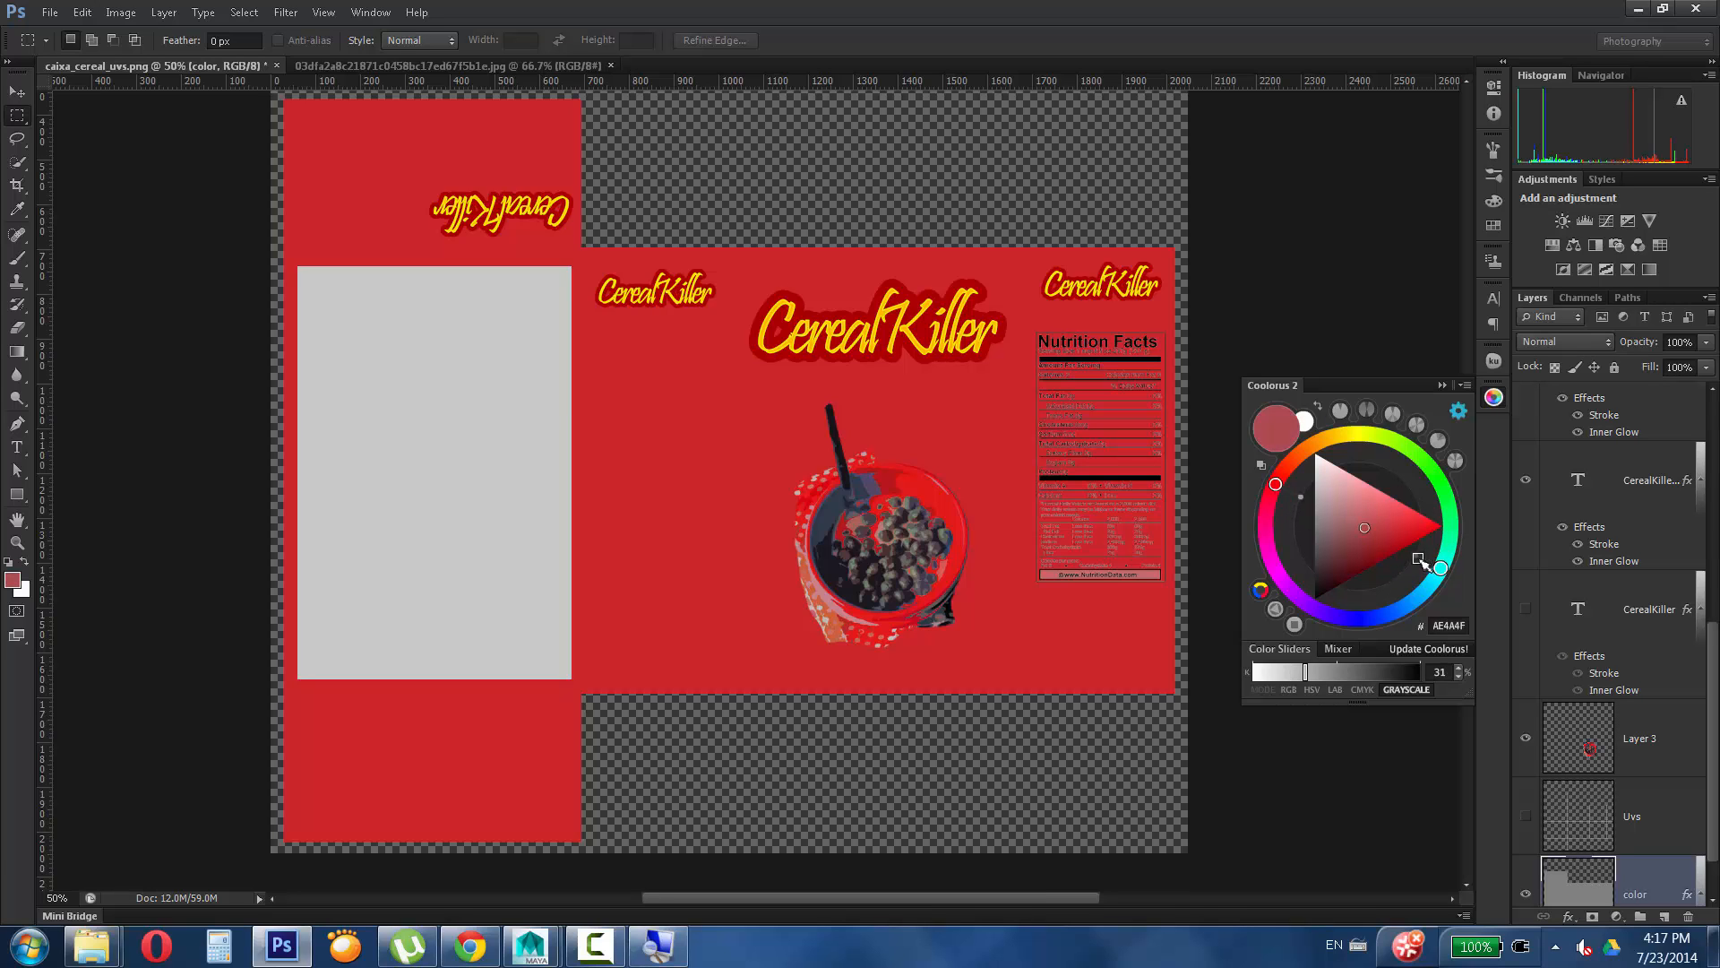
click(1361, 652)
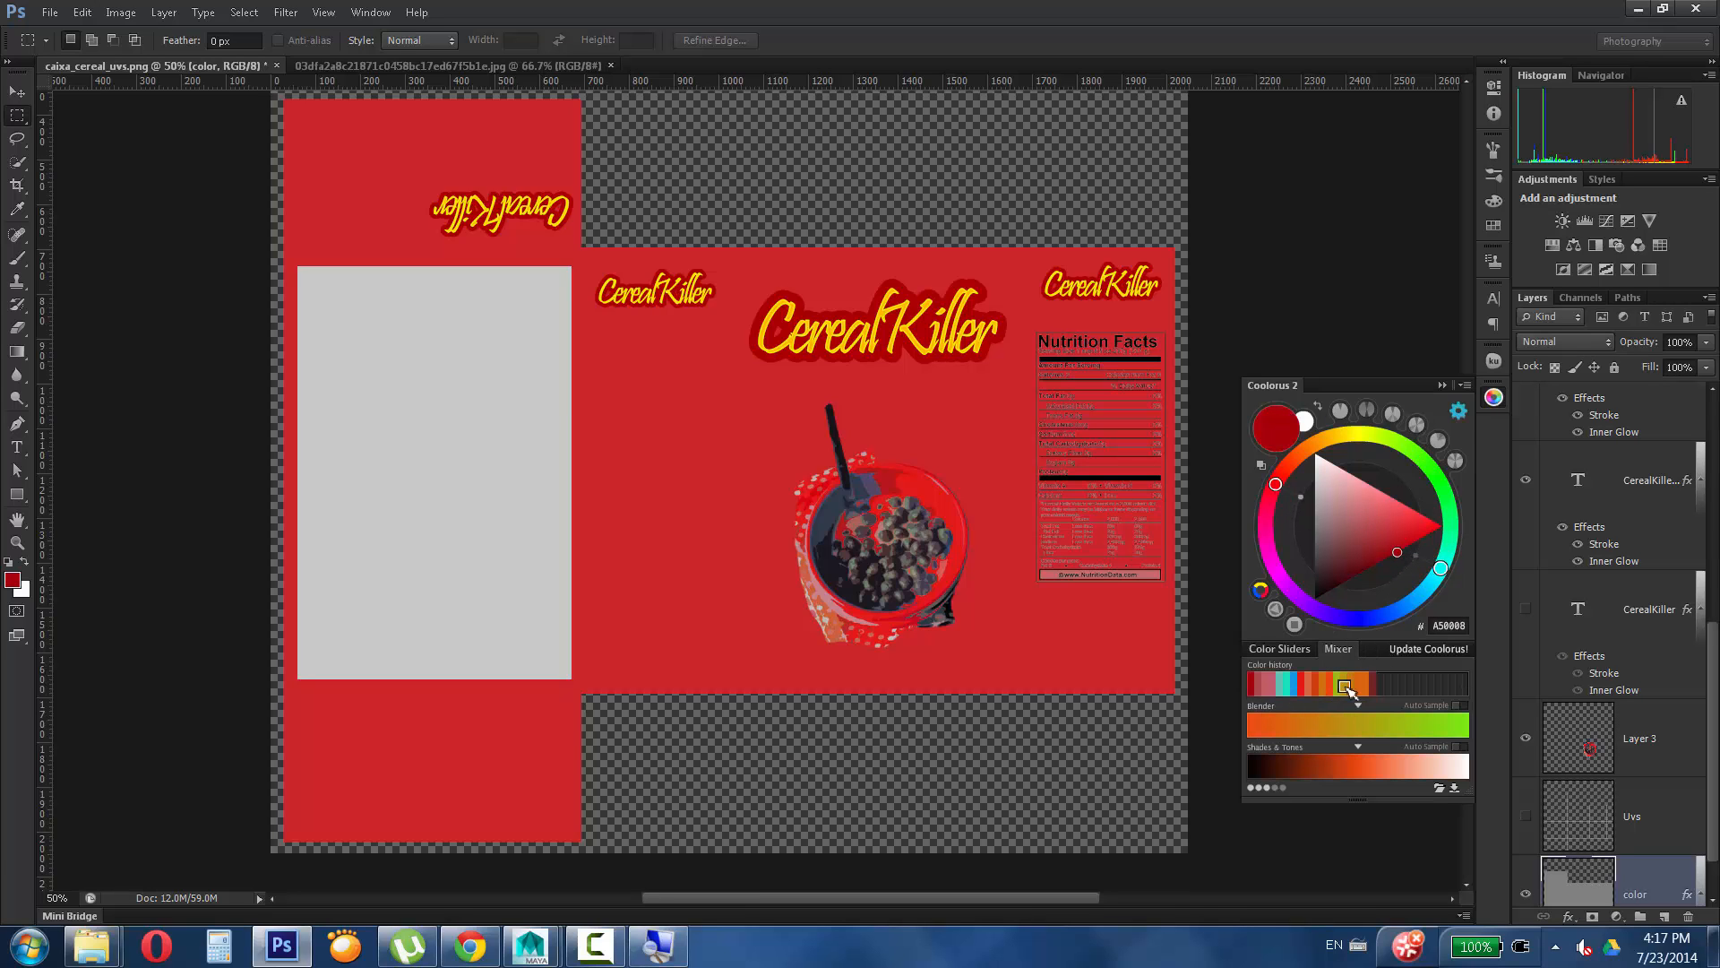
click(1345, 686)
Try a gradient overlay on the color layer with its black stop changed to olive green 9fb70e.
drag(1478, 191, 619, 164)
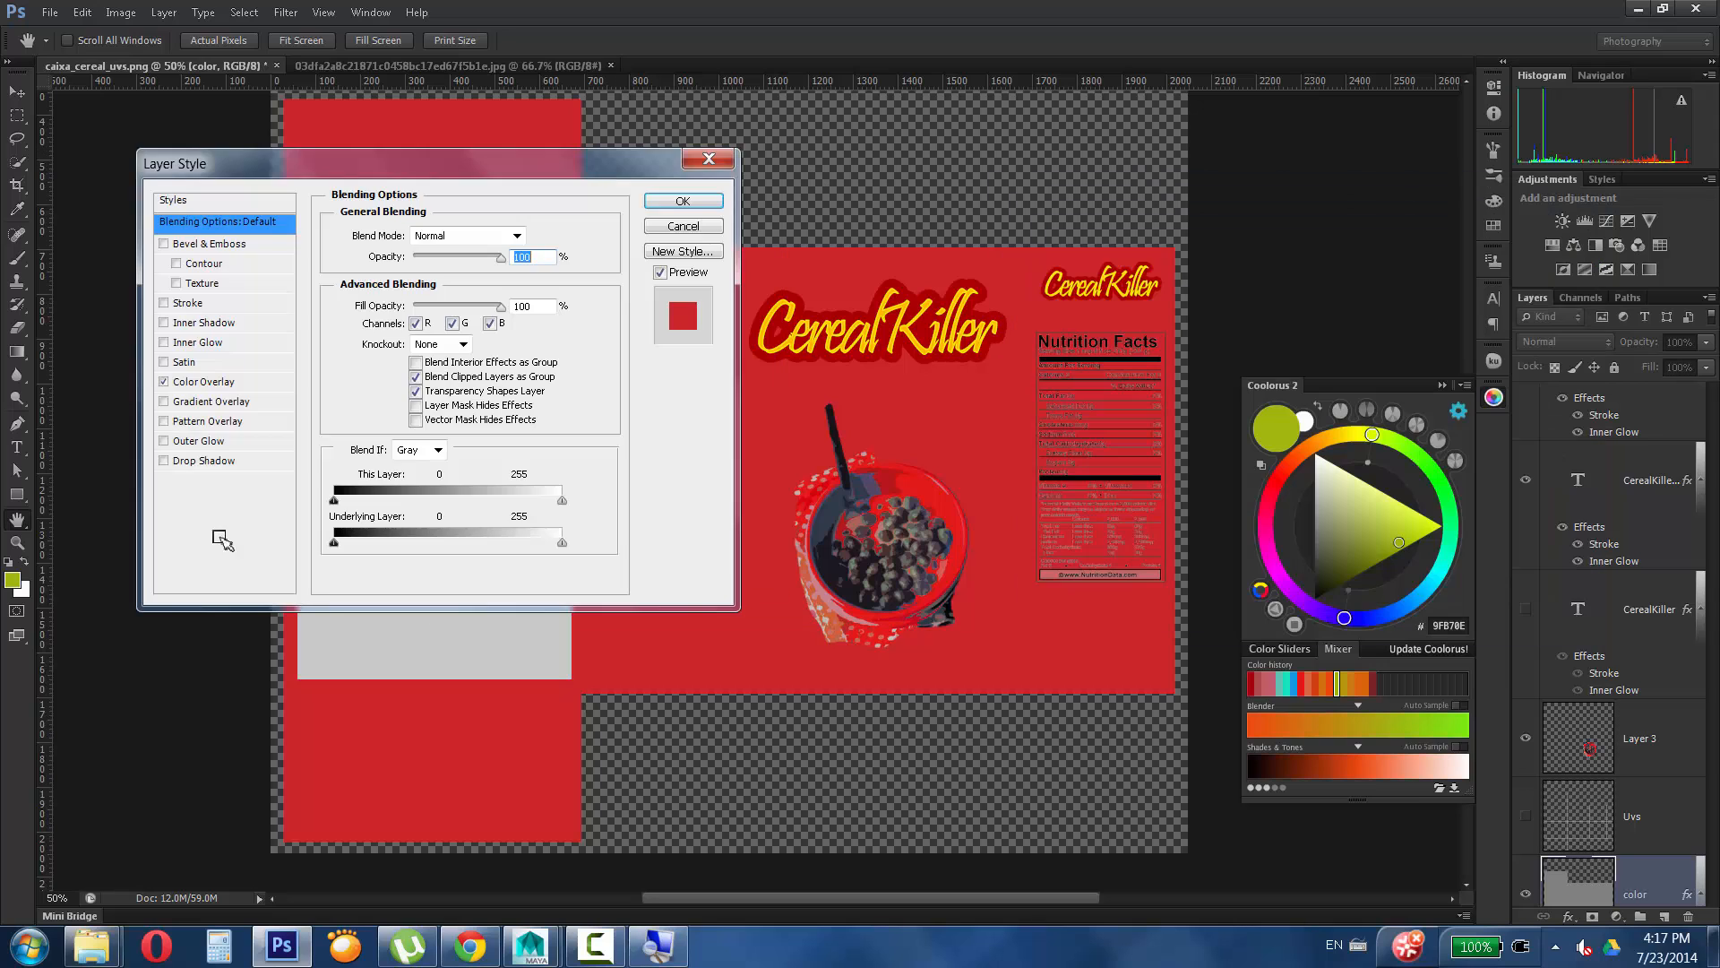
click(201, 383)
click(448, 276)
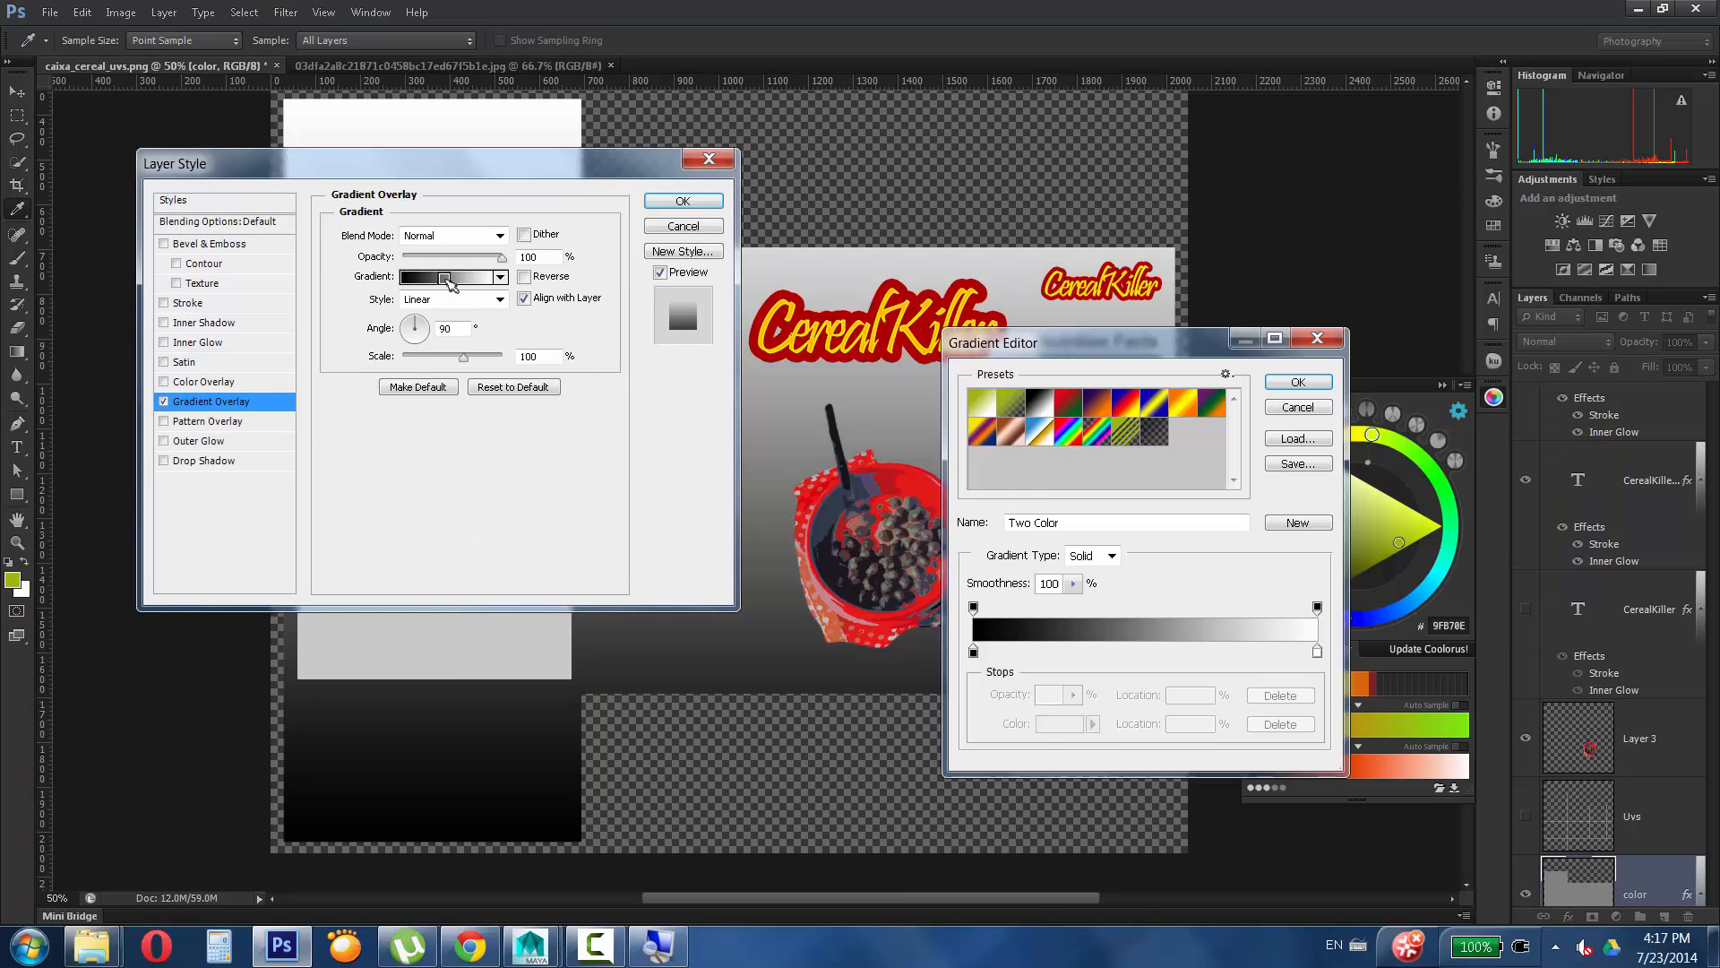
double_click(332, 754)
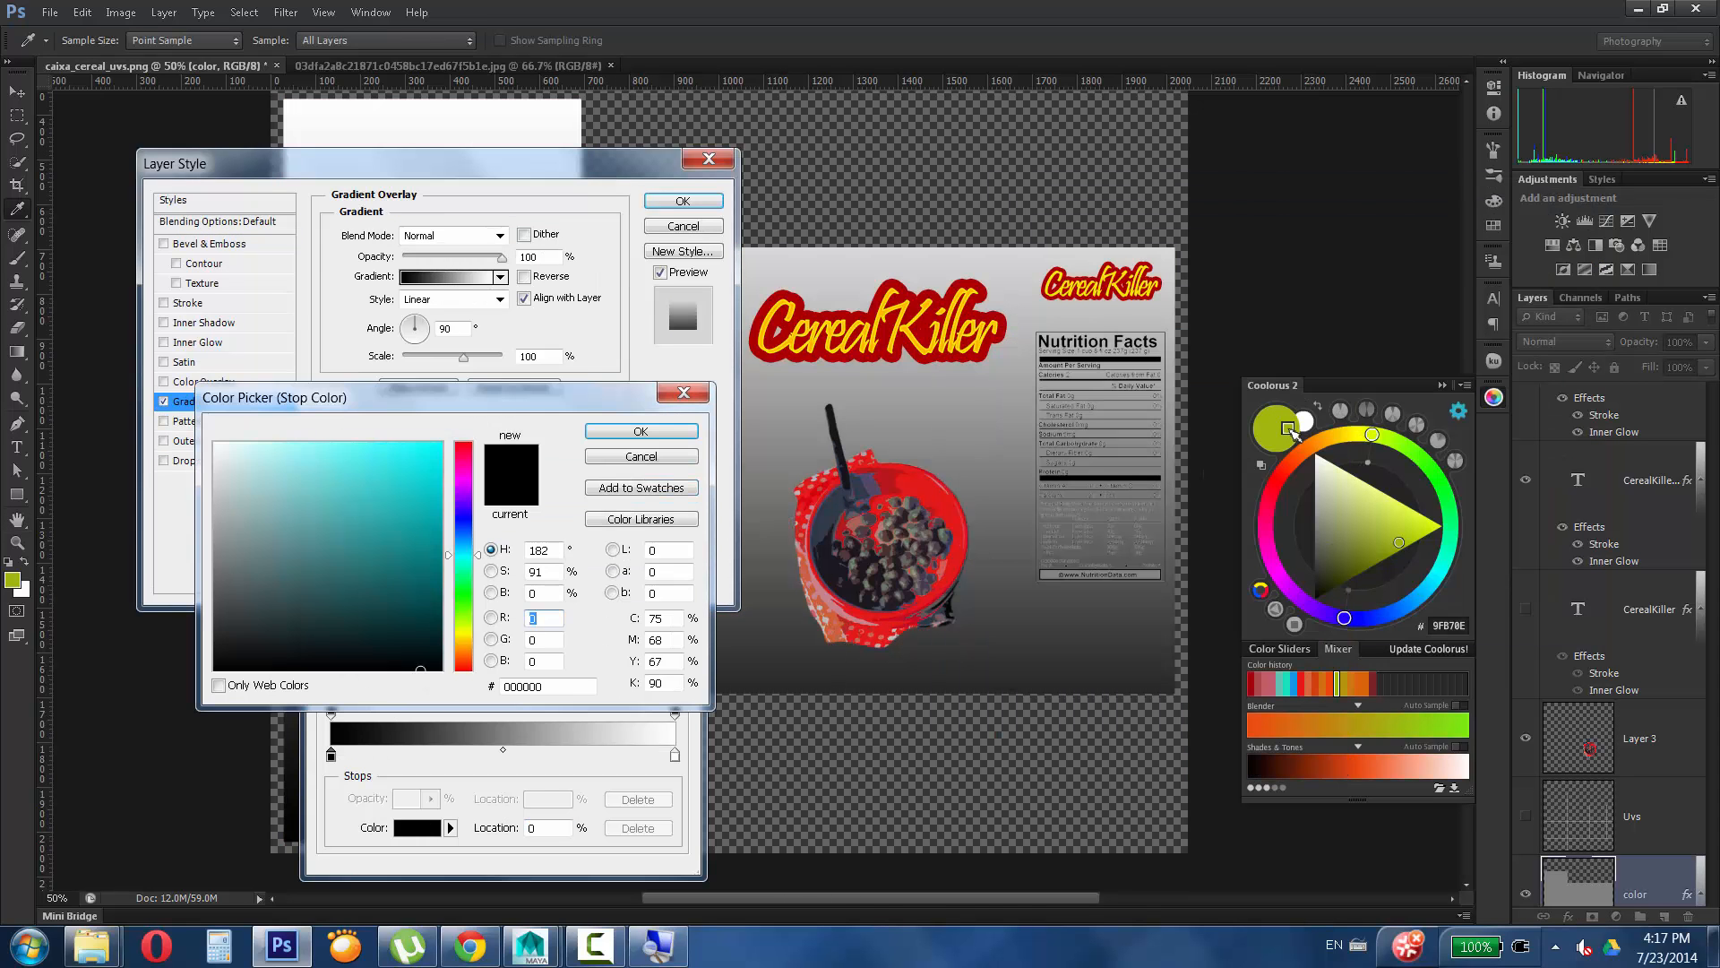
click(16, 585)
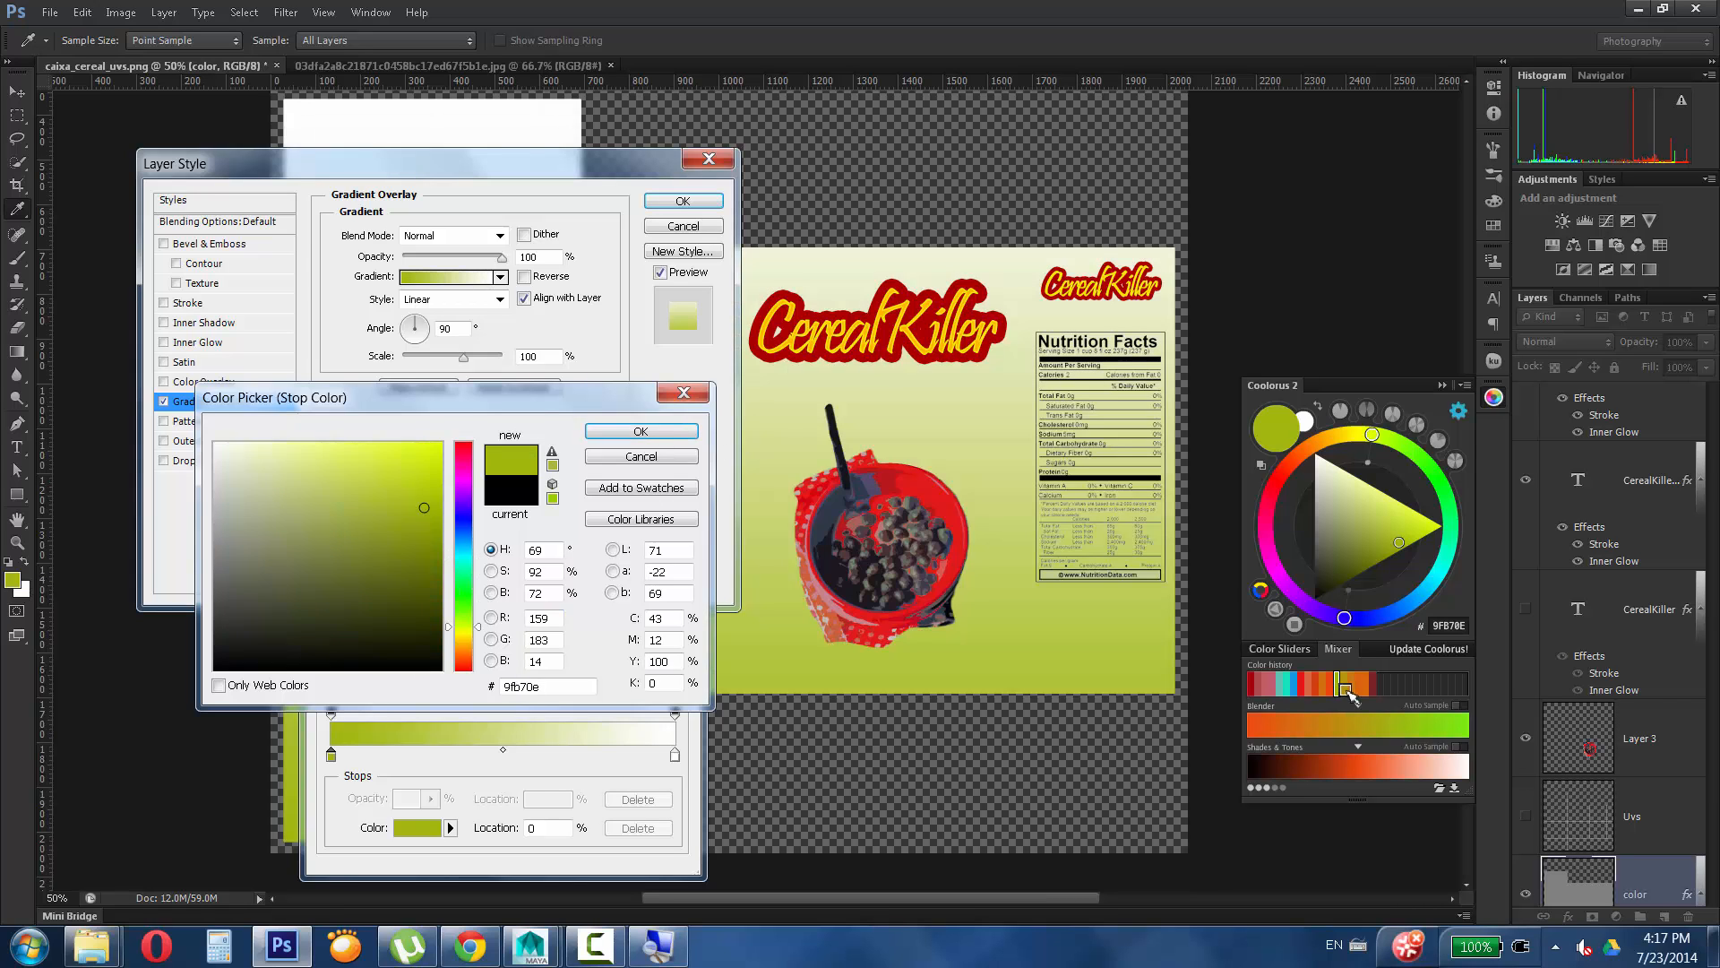
key(Return)
key(Return)
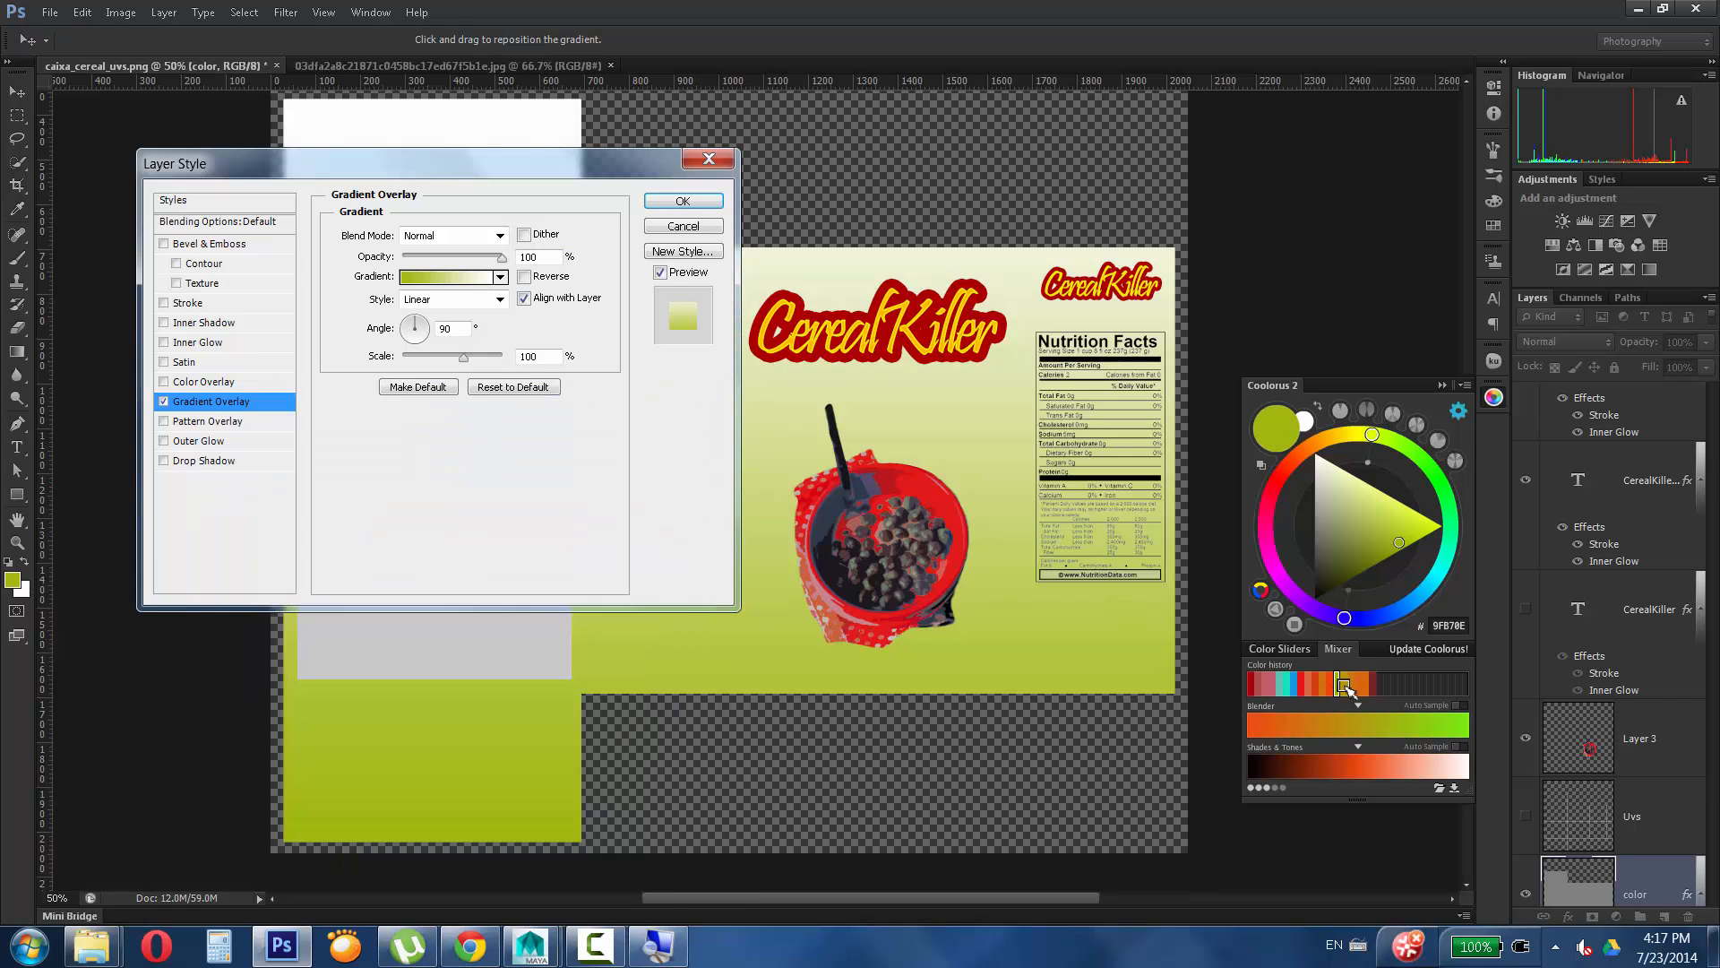
Try a 107° angle, 77% scale and different blend modes for the olive gradient overlay.
drag(463, 358, 412, 319)
mouse_move(501, 259)
mouse_down()
mouse_move(444, 258)
mouse_move(503, 258)
mouse_up()
click(502, 239)
click(466, 328)
click(501, 236)
click(464, 543)
click(500, 277)
click(495, 233)
click(499, 237)
click(474, 252)
Try to recolour the gradient's white end stop, and discard the gradient overlay changes on the color layer.
click(486, 276)
click(676, 754)
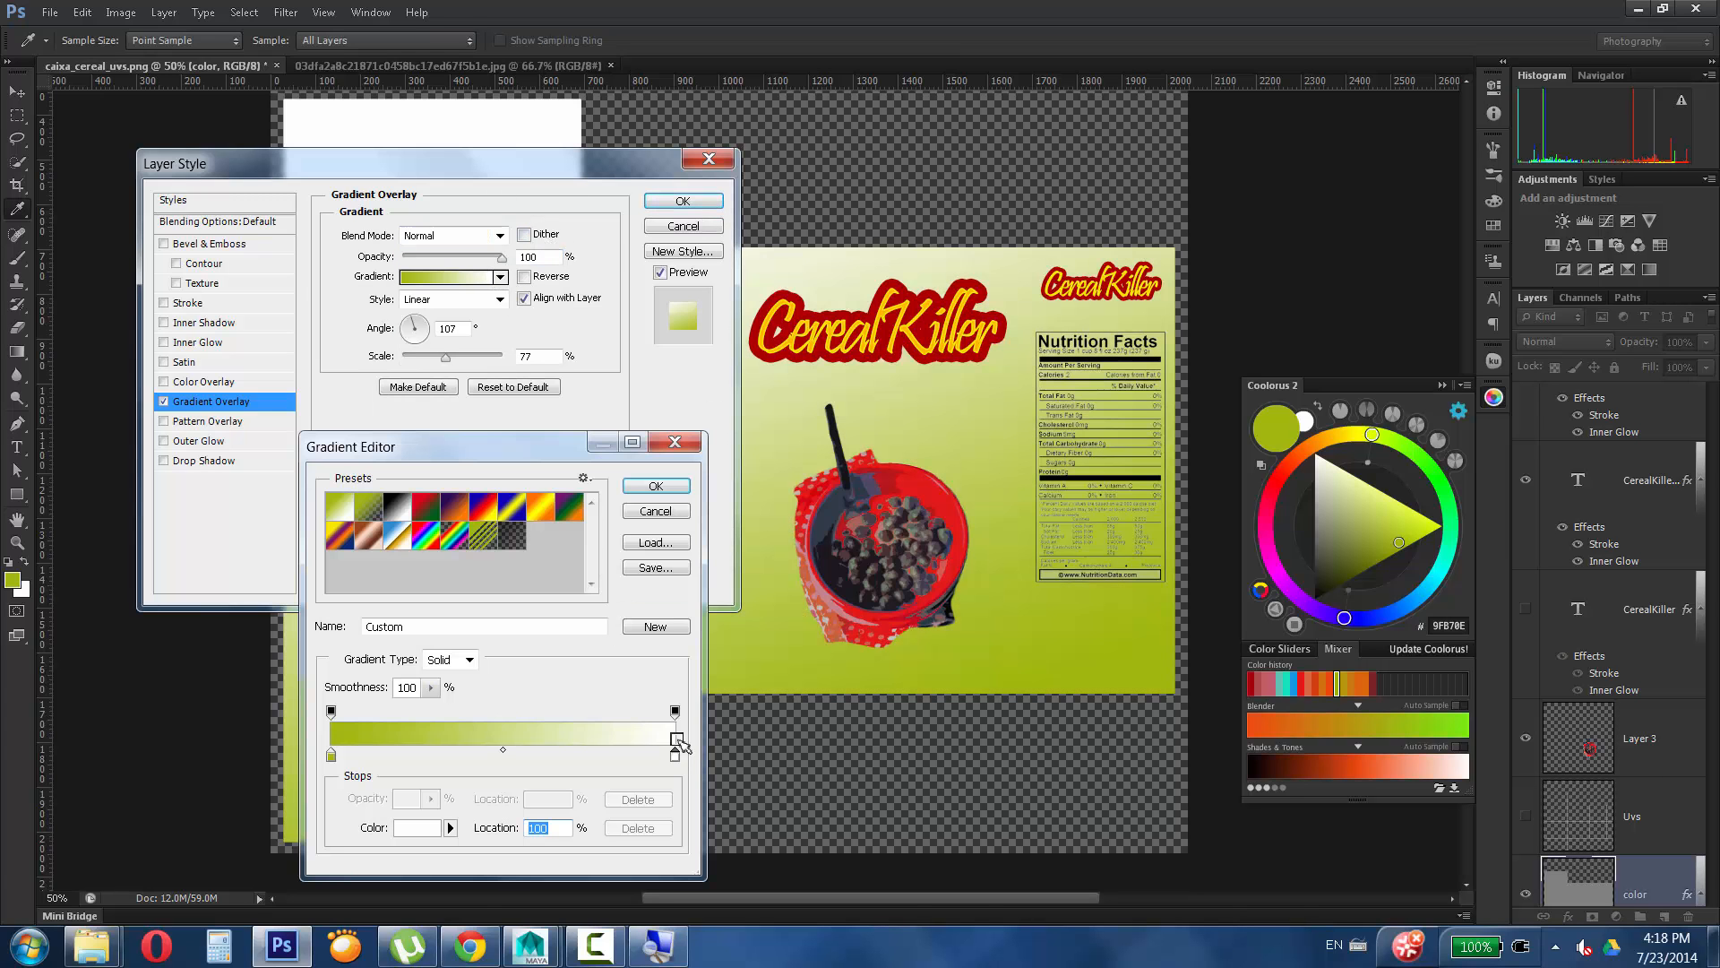
click(405, 829)
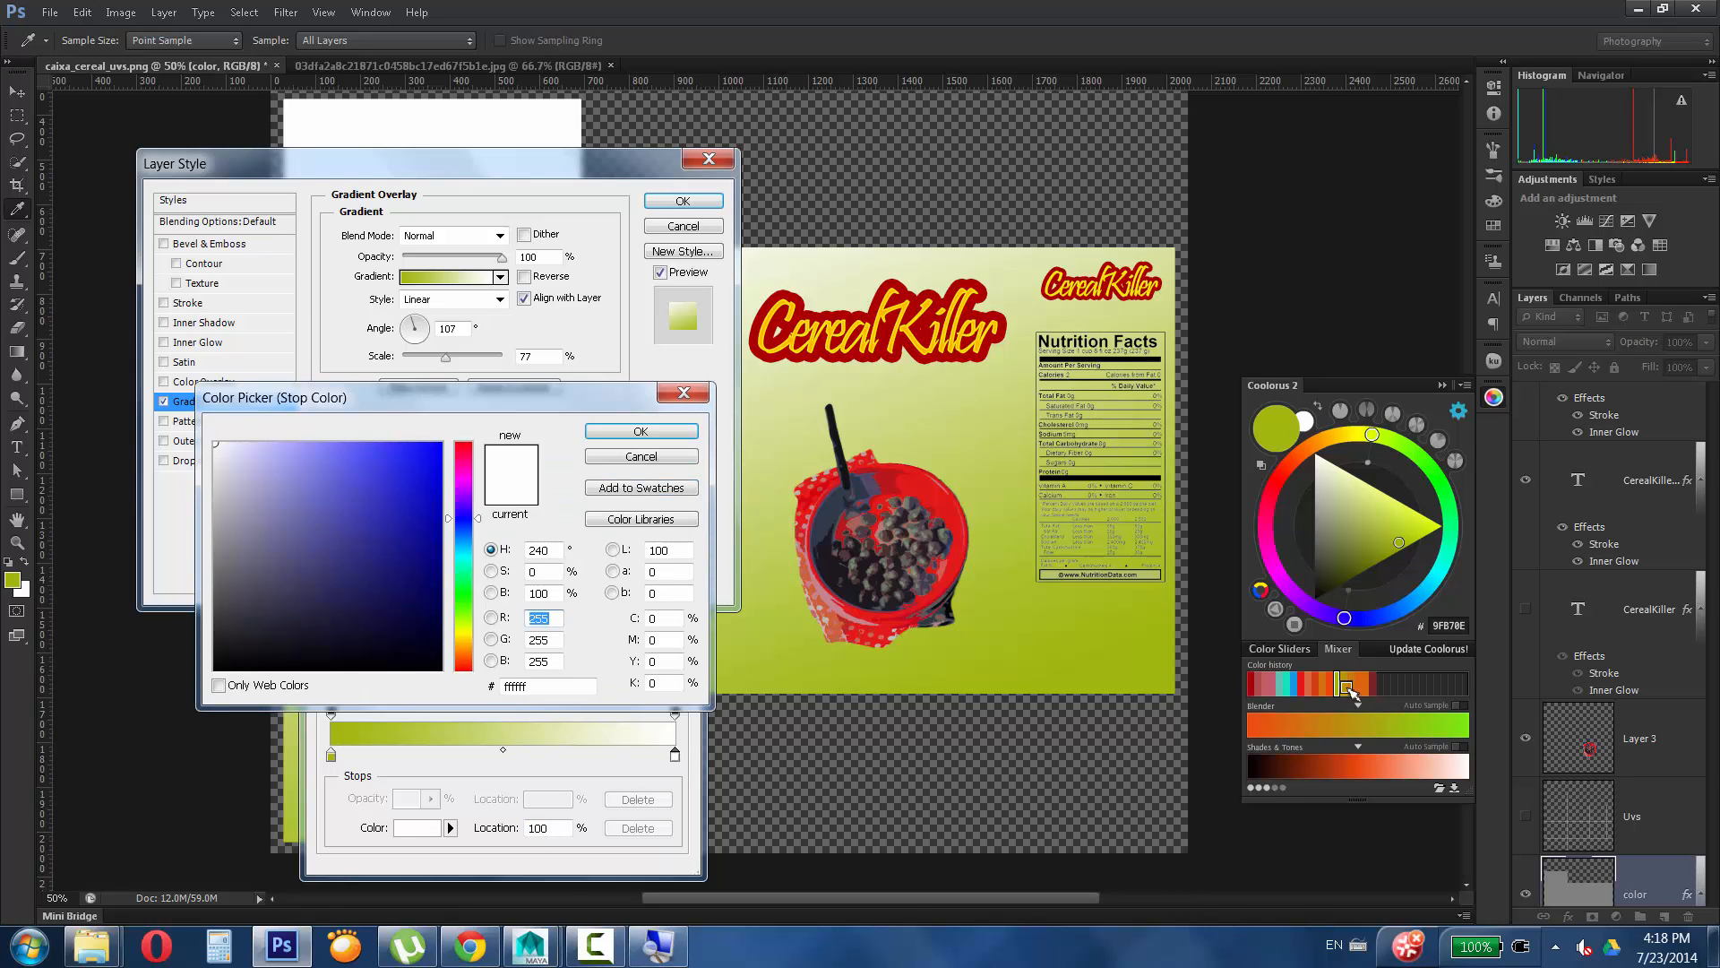
click(642, 456)
click(653, 513)
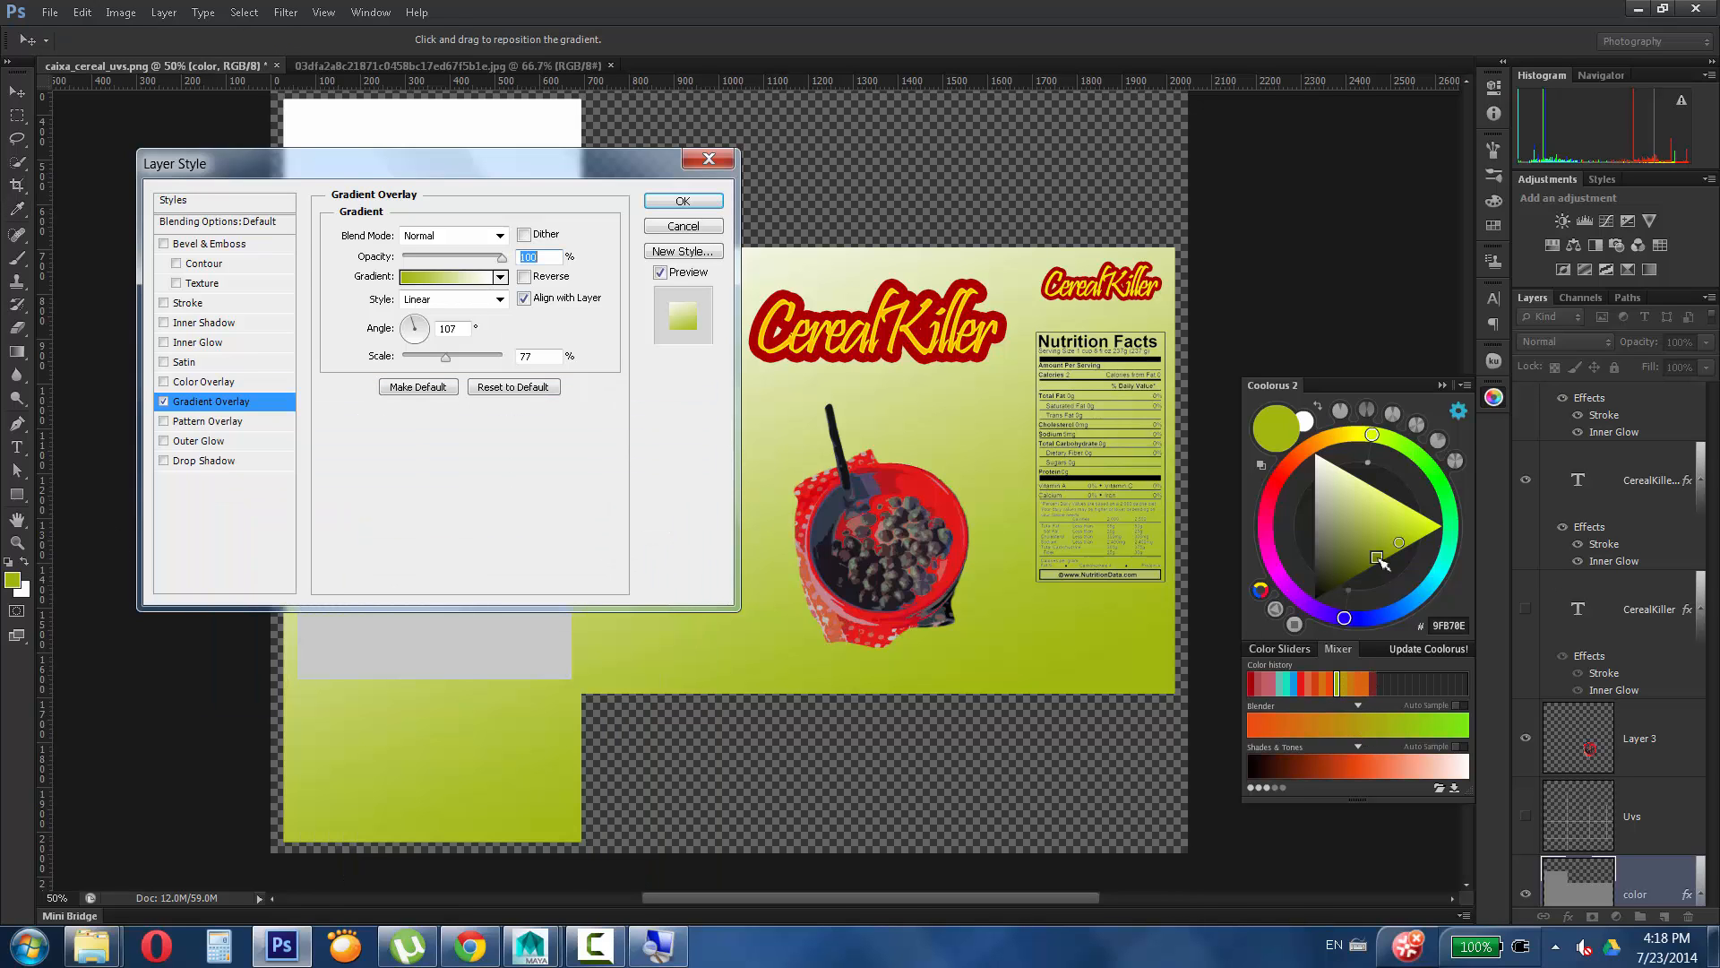
key(Escape)
click(1340, 688)
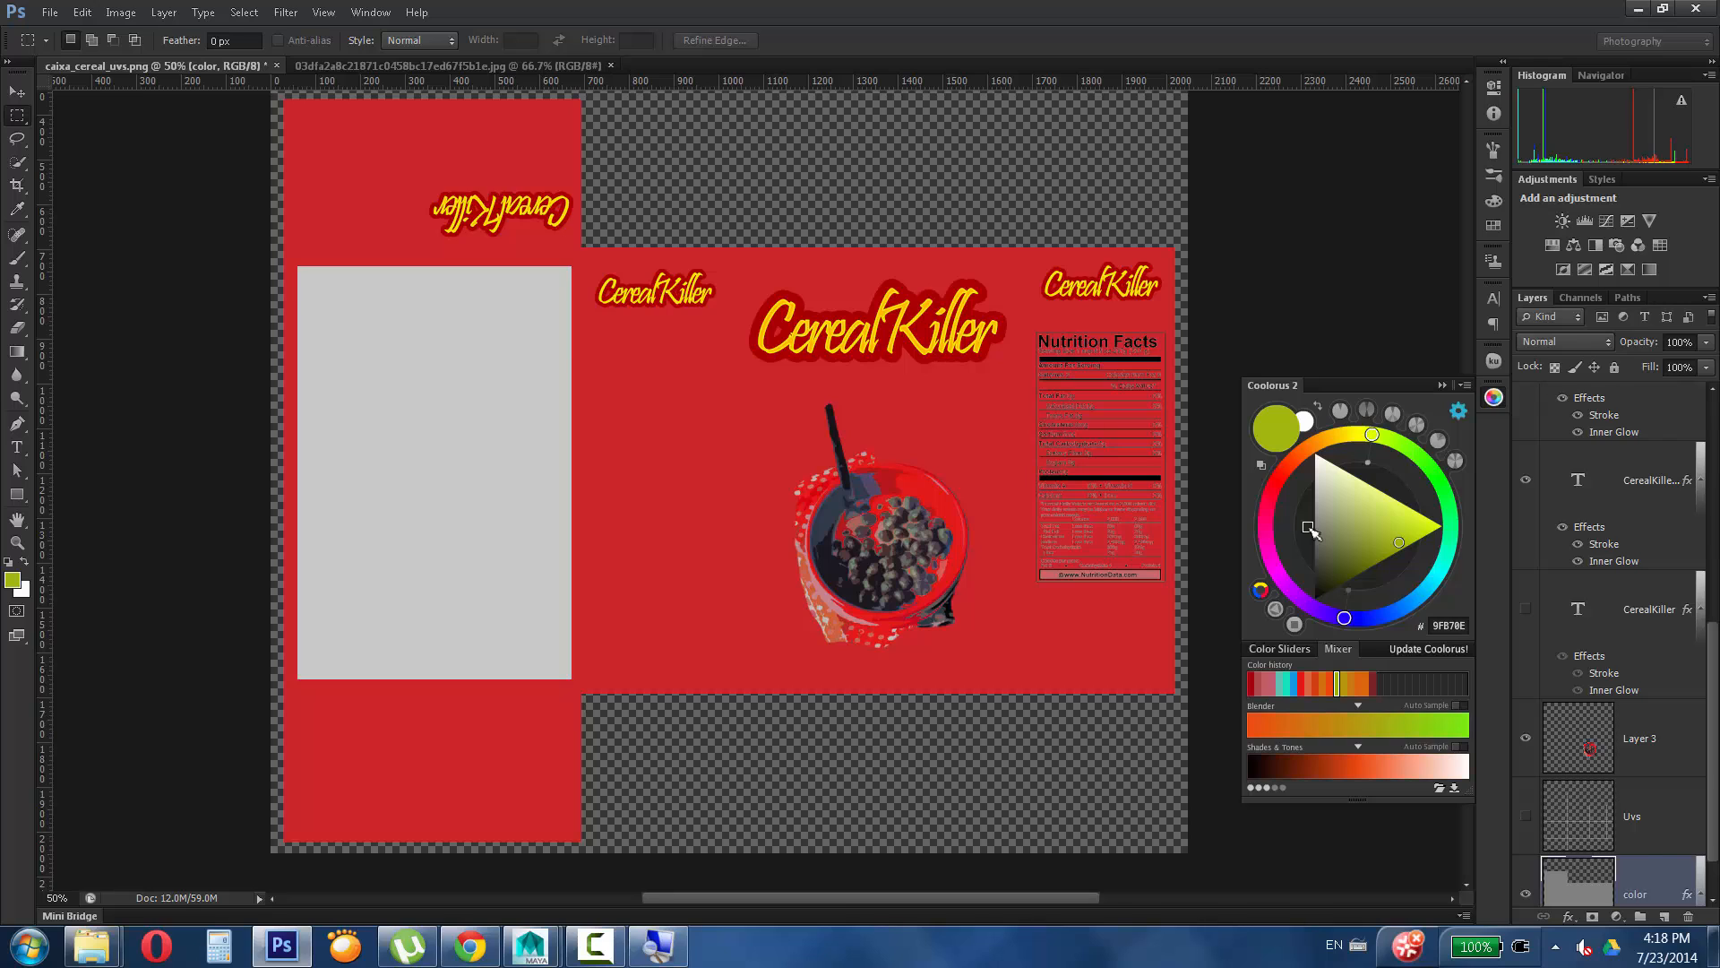
Select the four CerealKiller text layers together.
scroll(1658, 501, up, 3)
click(1658, 473)
ctrl+click(1660, 602)
ctrl+click(1663, 730)
ctrl+click(1657, 860)
click(592, 947)
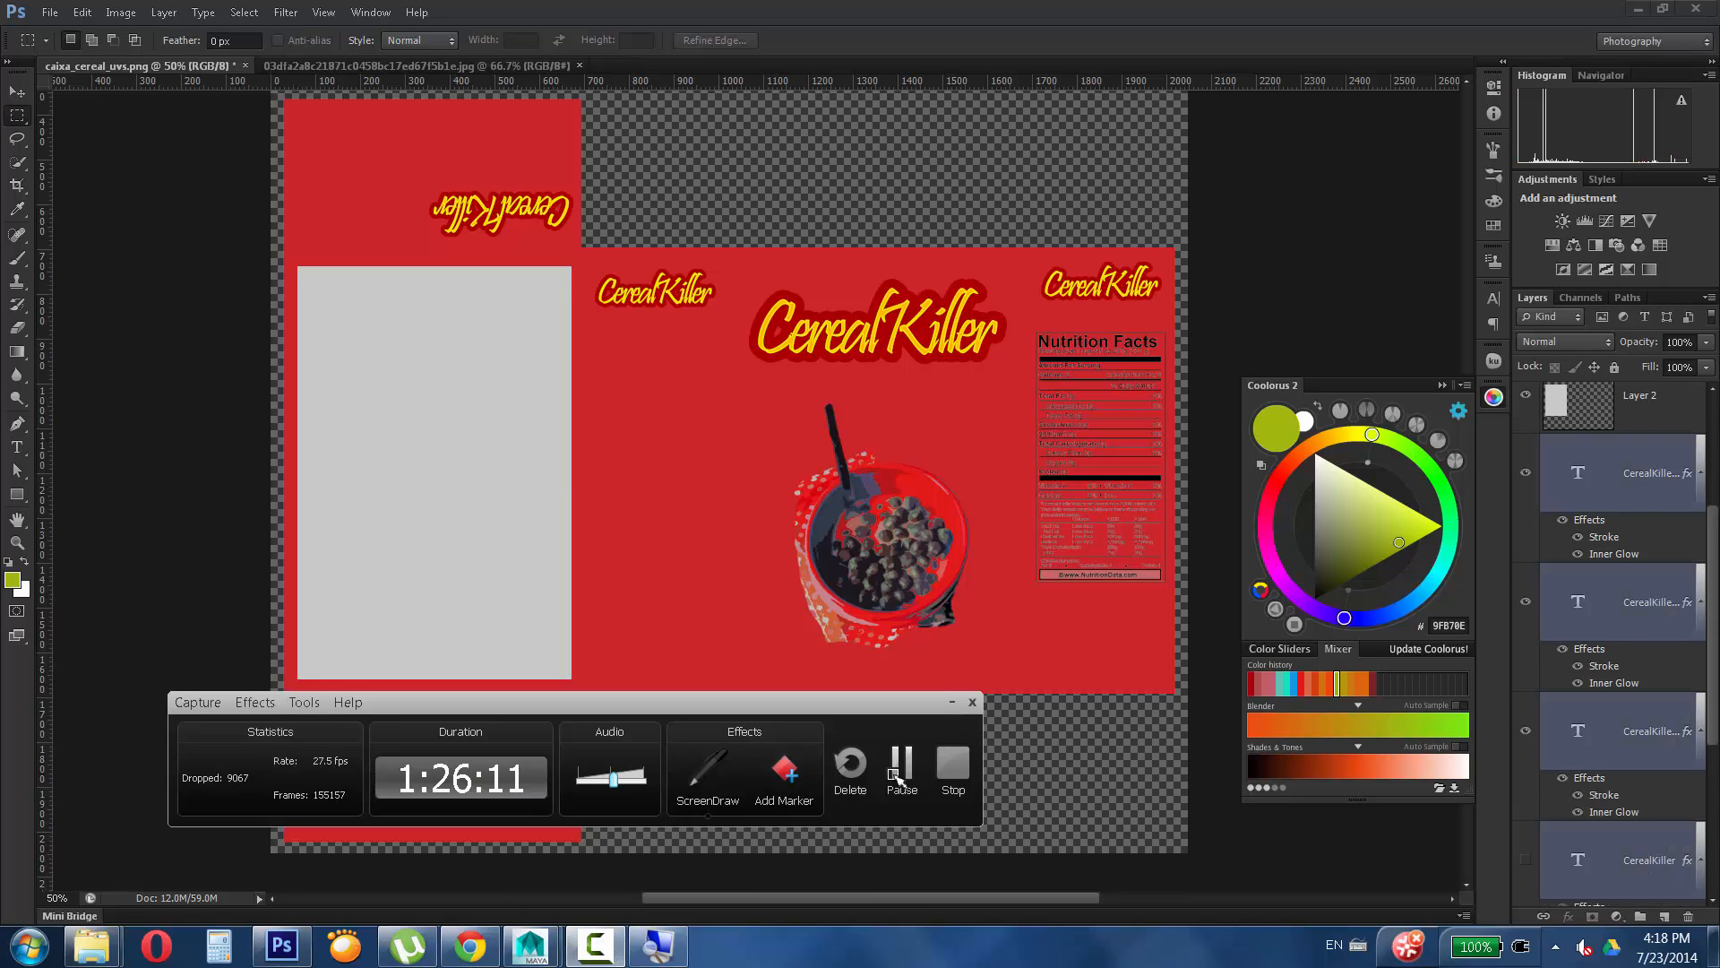
click(902, 768)
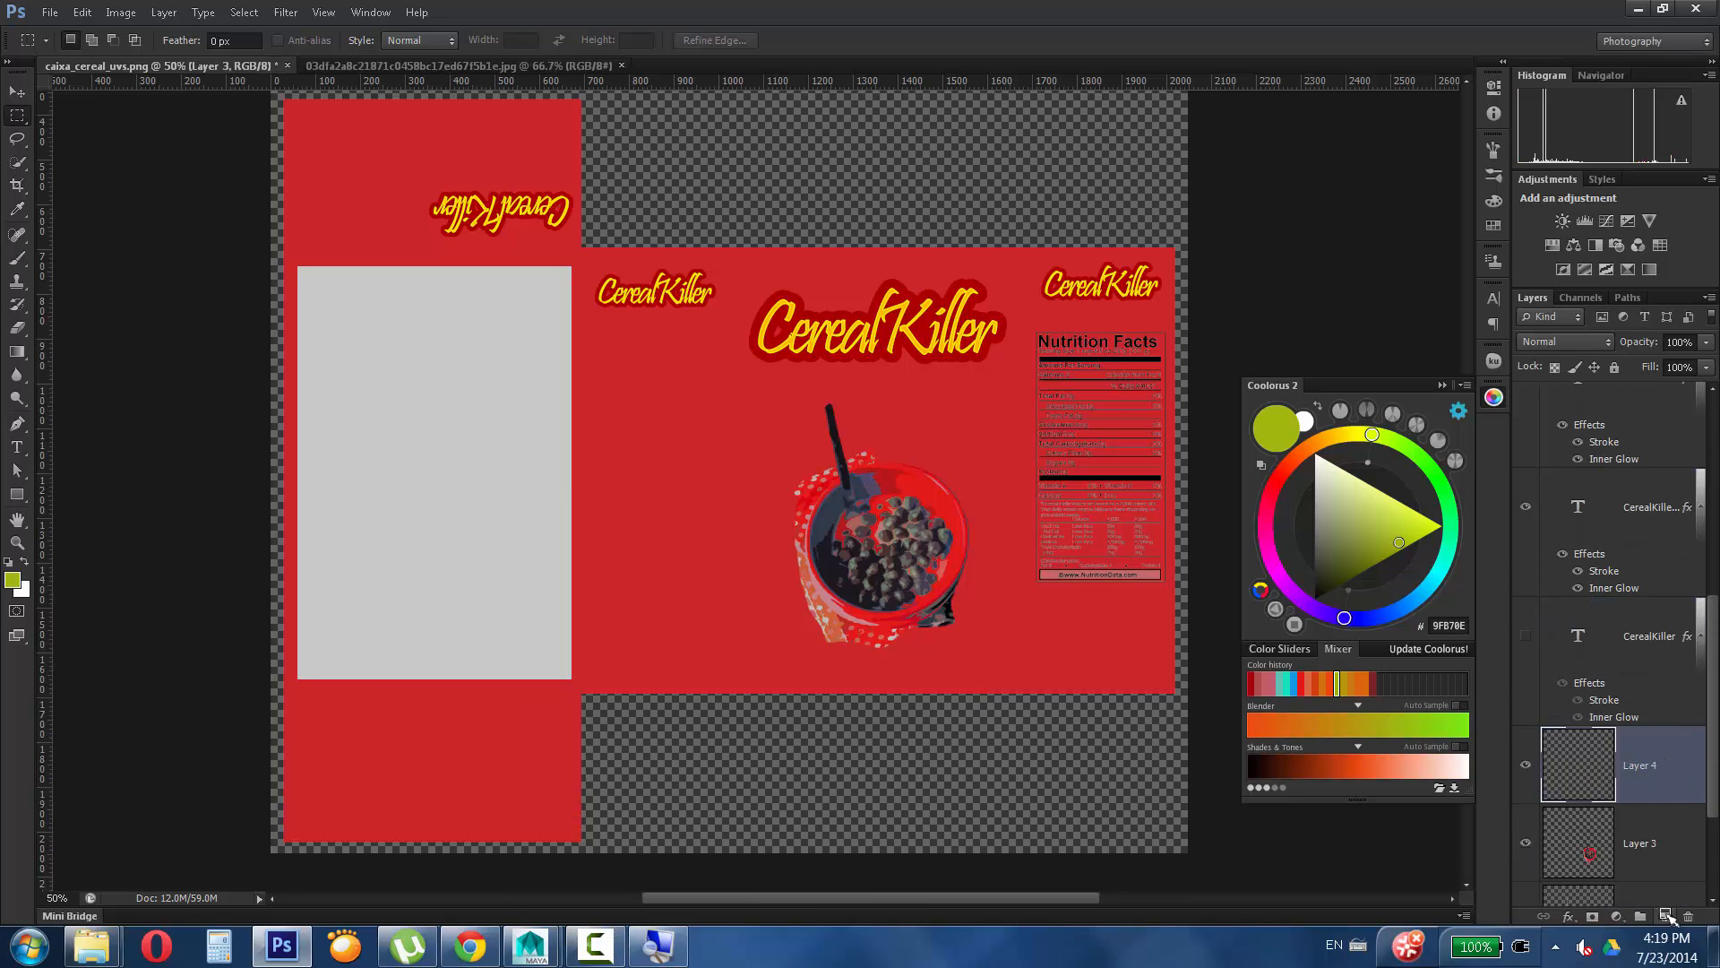
Move Layer 4 below Layer 3 and set the foreground color to the logo's yellow-orange fcb800.
key(ctrl+bracketleft)
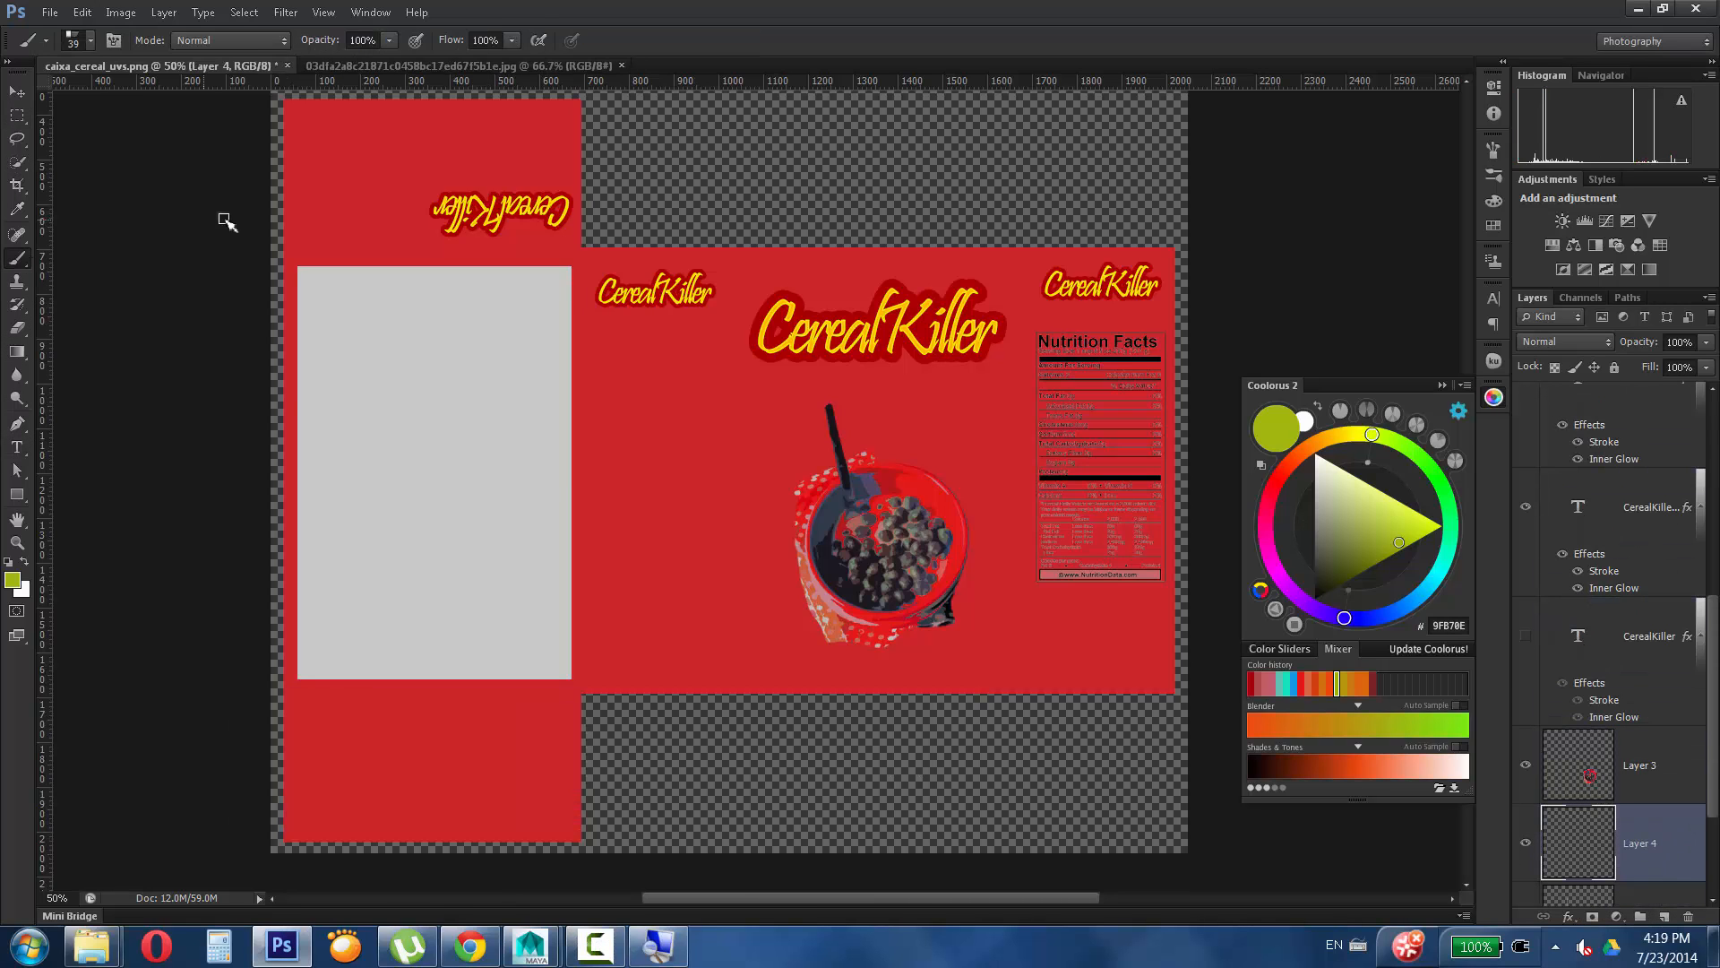
click(12, 580)
click(849, 336)
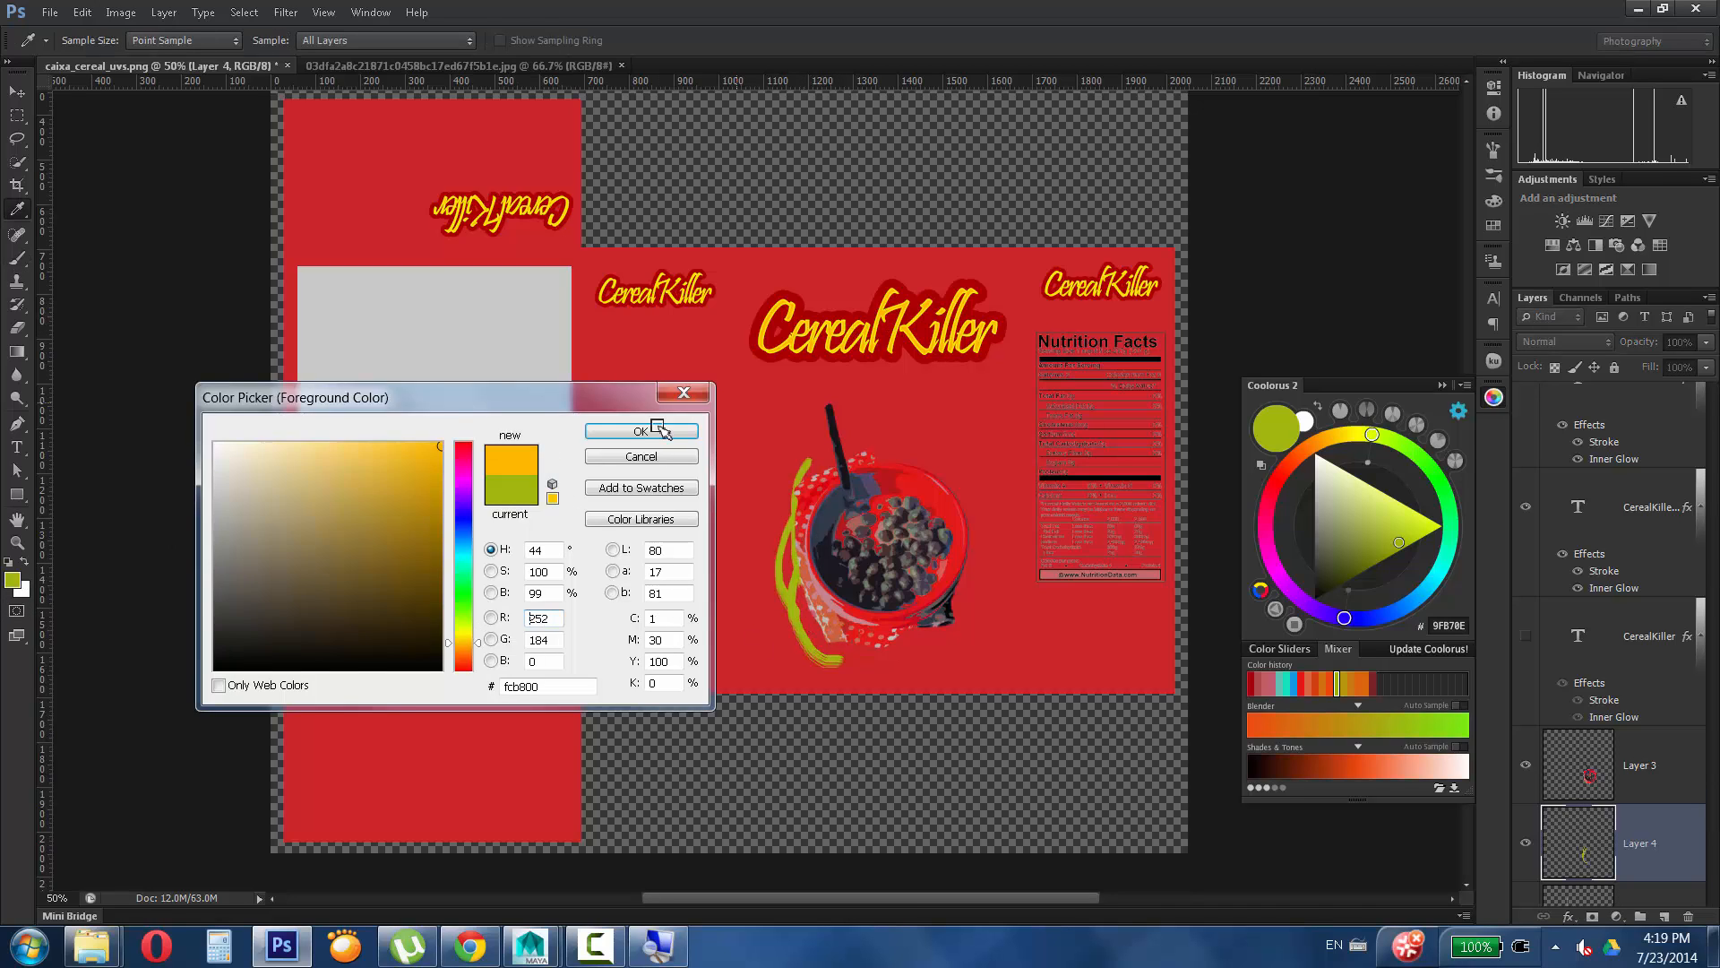
click(648, 433)
Stamp a yellow-orange skull beside the bowl on Layer 4 and paint matching splatters across the lower artwork with the 463 px brush.
click(80, 40)
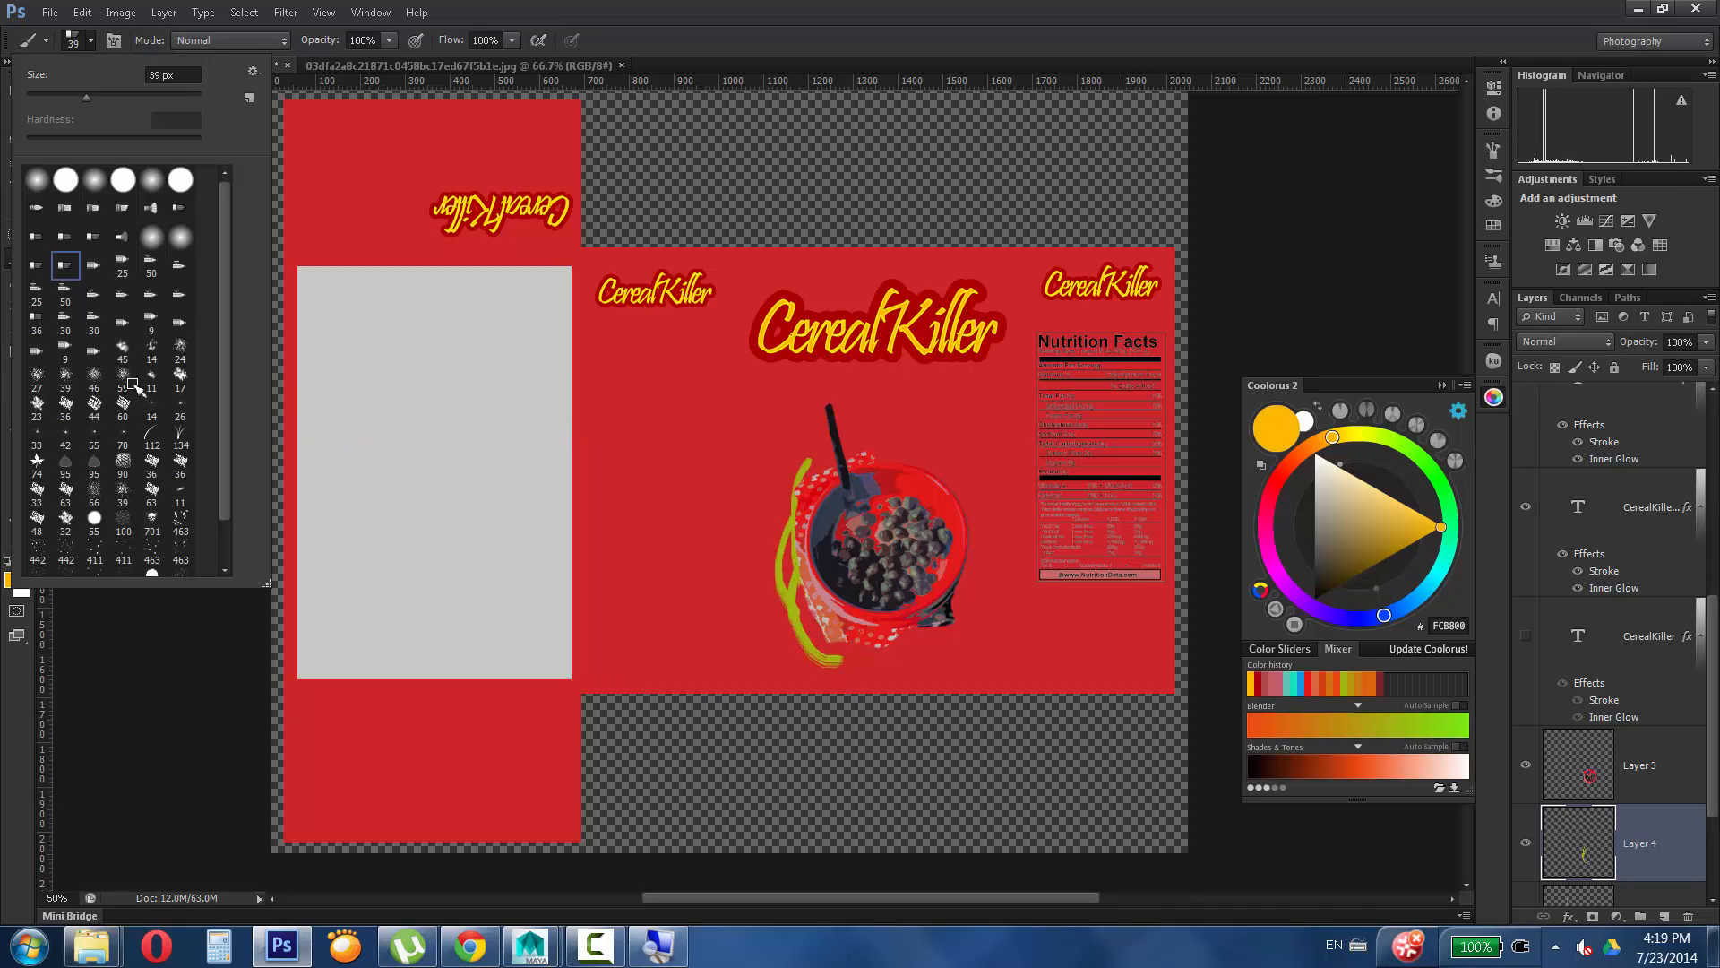
click(763, 530)
click(80, 40)
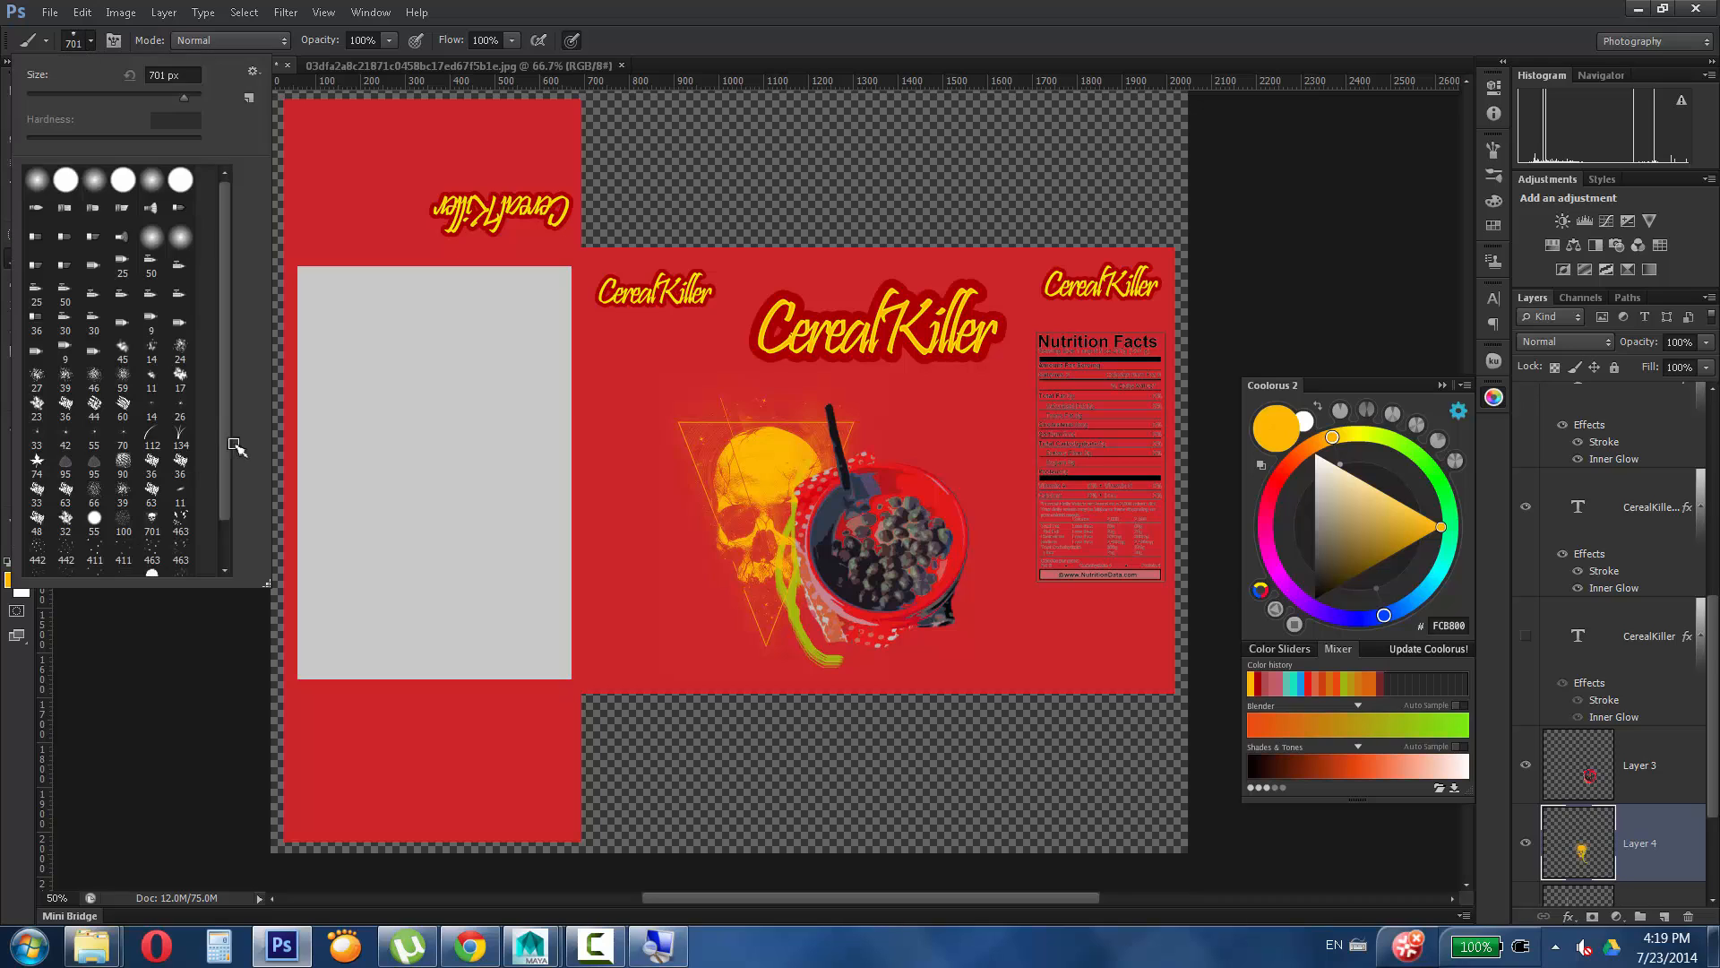
scroll(234, 445, down, 1)
click(180, 476)
mouse_move(762, 635)
mouse_down()
mouse_move(1094, 702)
mouse_move(363, 780)
mouse_move(1129, 691)
mouse_move(663, 762)
mouse_up()
Set the foreground color to the logo outline's dark red a40000 and paint splatters over the lower area and upper corners.
click(13, 579)
click(761, 348)
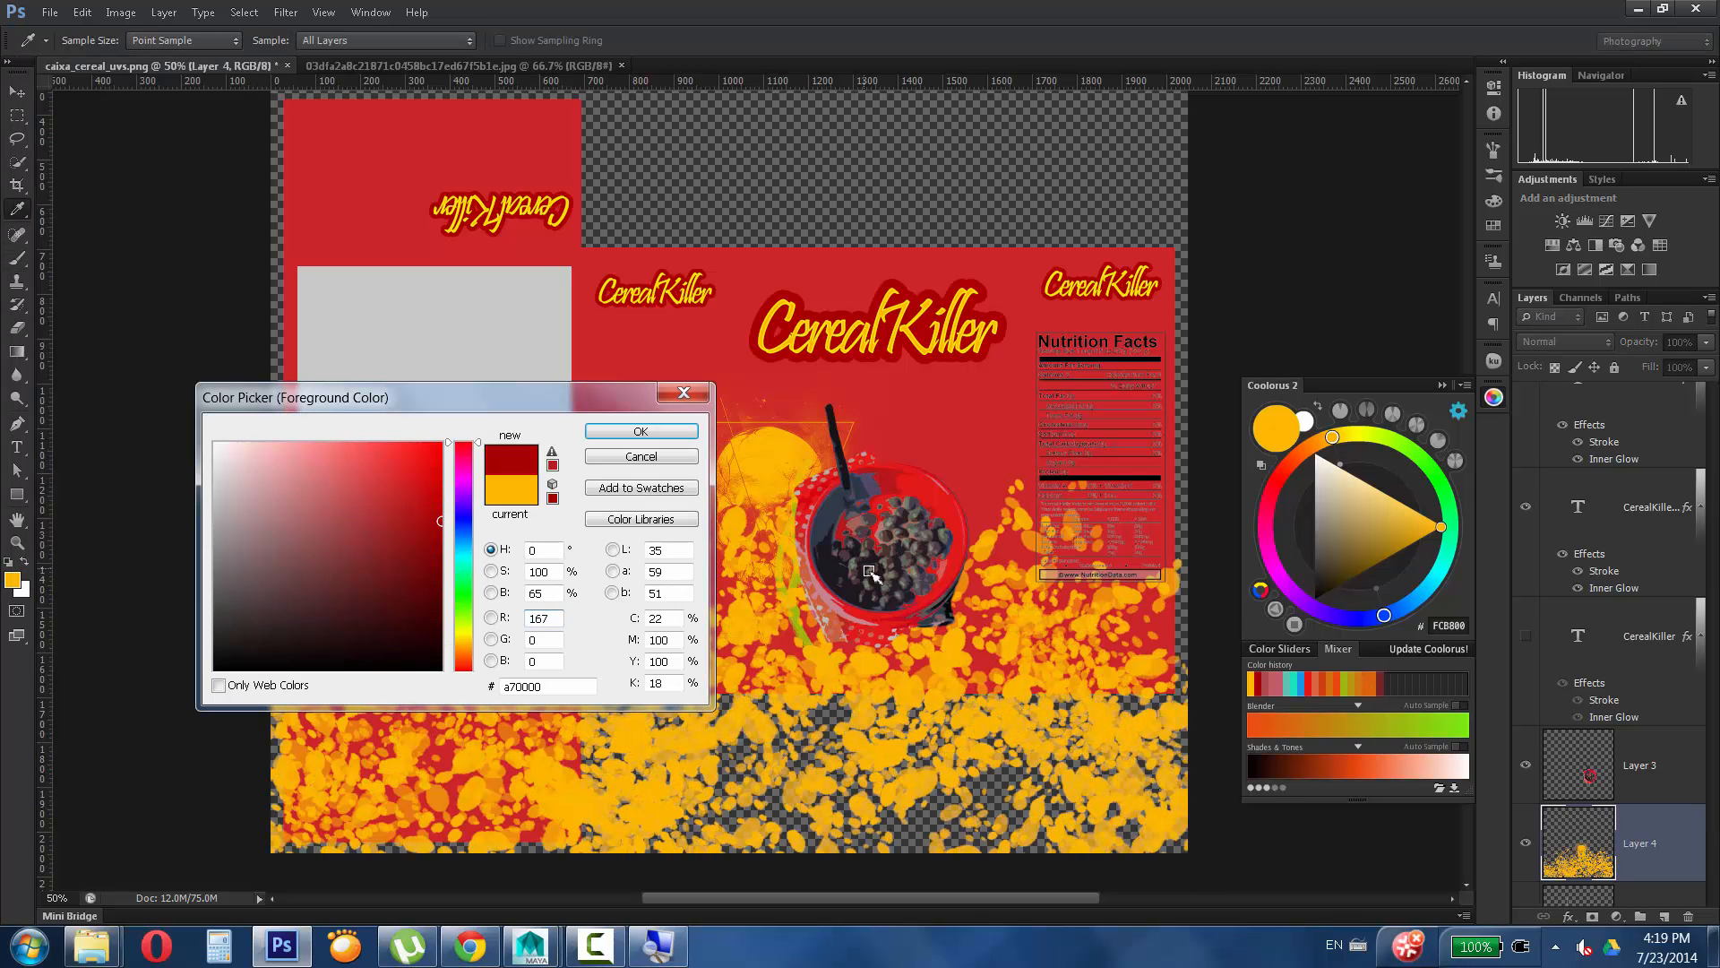
click(769, 351)
click(762, 348)
click(641, 431)
mouse_move(718, 595)
mouse_down()
mouse_move(422, 646)
mouse_move(1075, 681)
mouse_move(107, 840)
mouse_move(1120, 761)
mouse_move(326, 145)
mouse_move(1015, 290)
mouse_up()
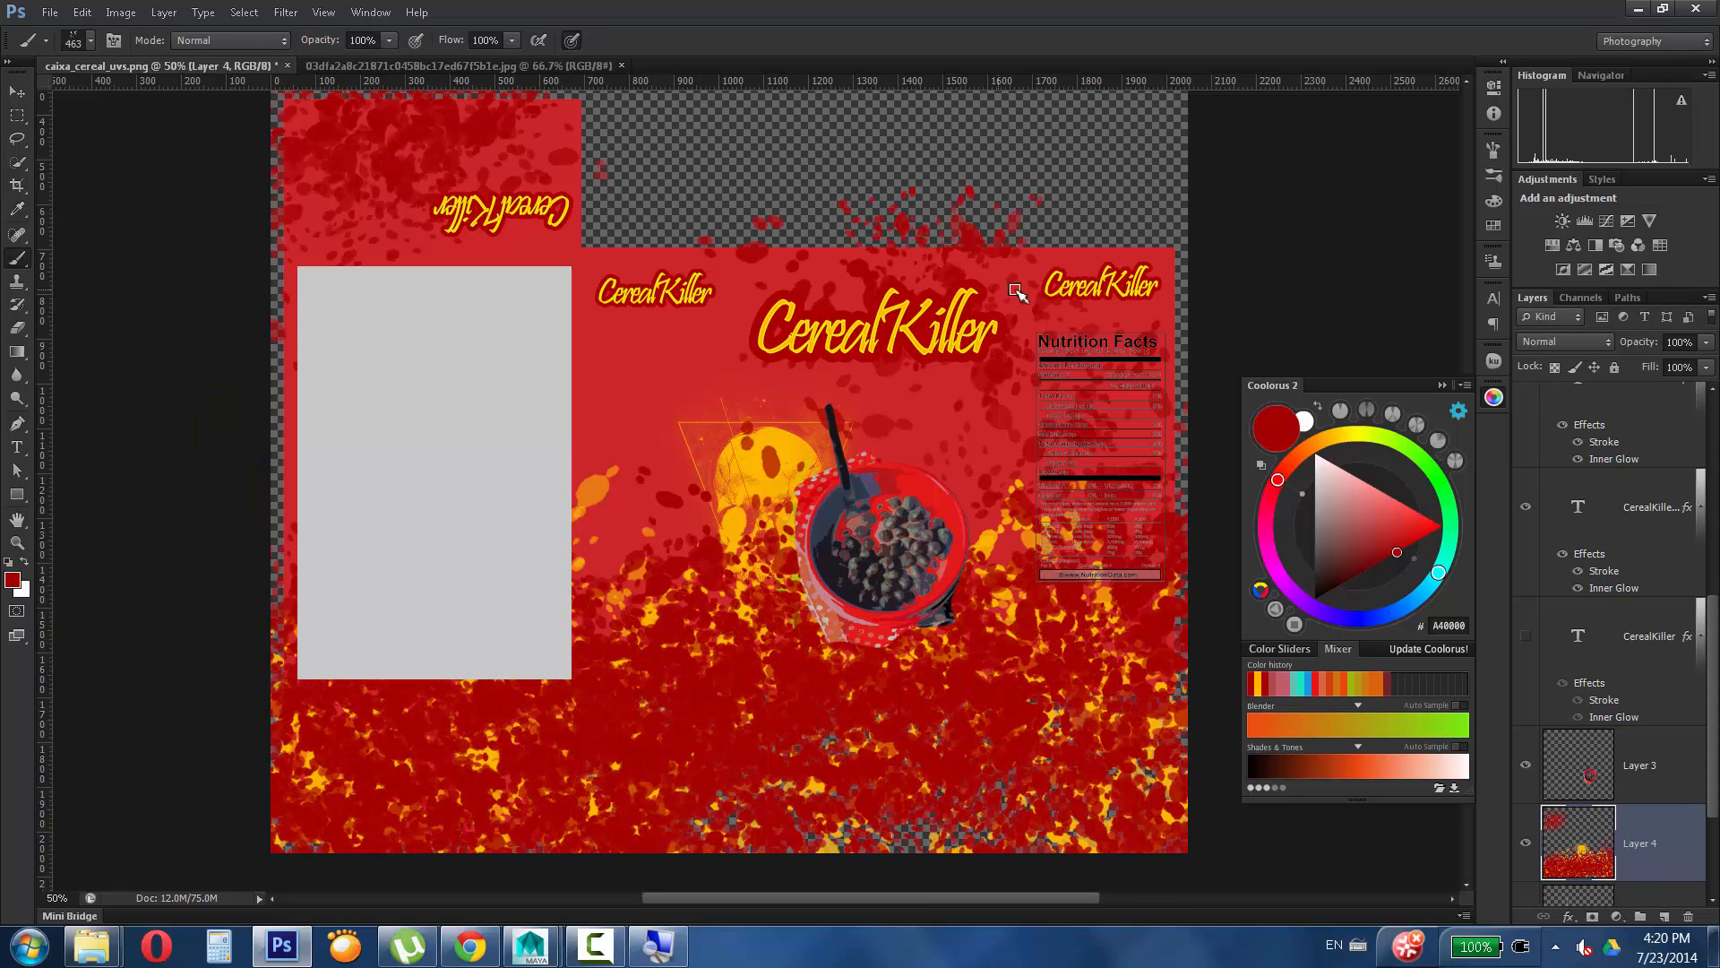
Darken the foreground color to 710101 and add darker splatters over the lower front area on Layer 4.
click(12, 579)
click(434, 565)
click(641, 431)
drag(699, 680, 806, 717)
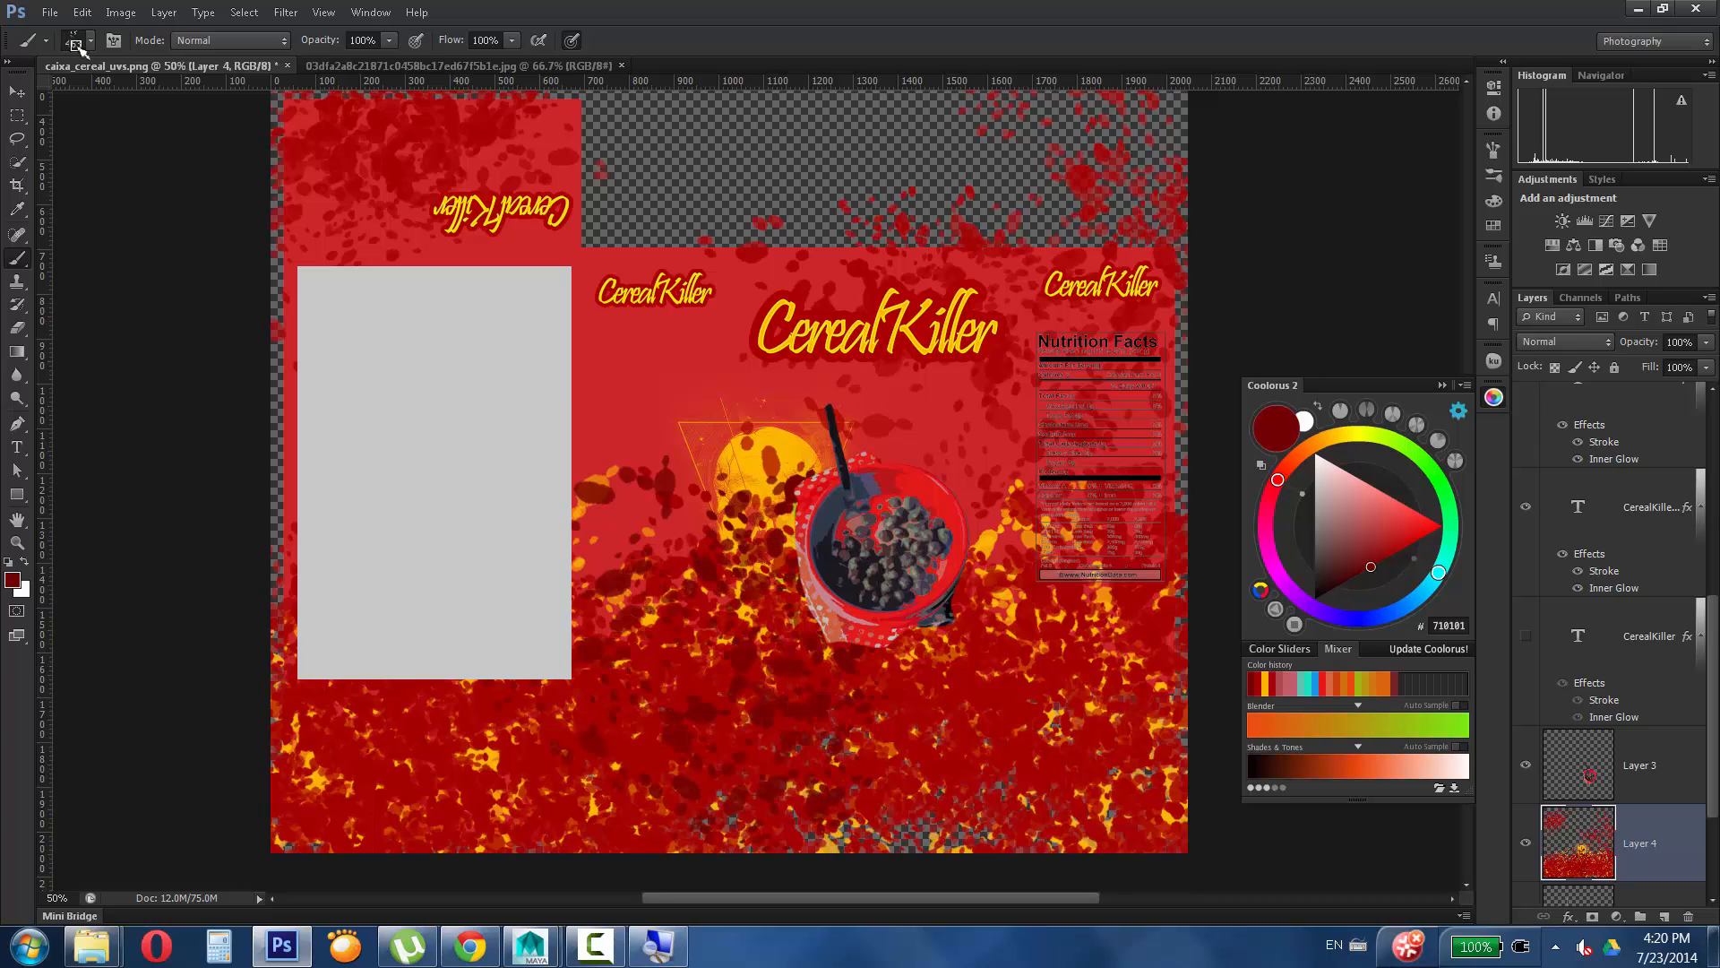
Try another brush stamp beside the bowl on Layer 4 and undo it.
click(79, 42)
click(700, 502)
key(ctrl+z)
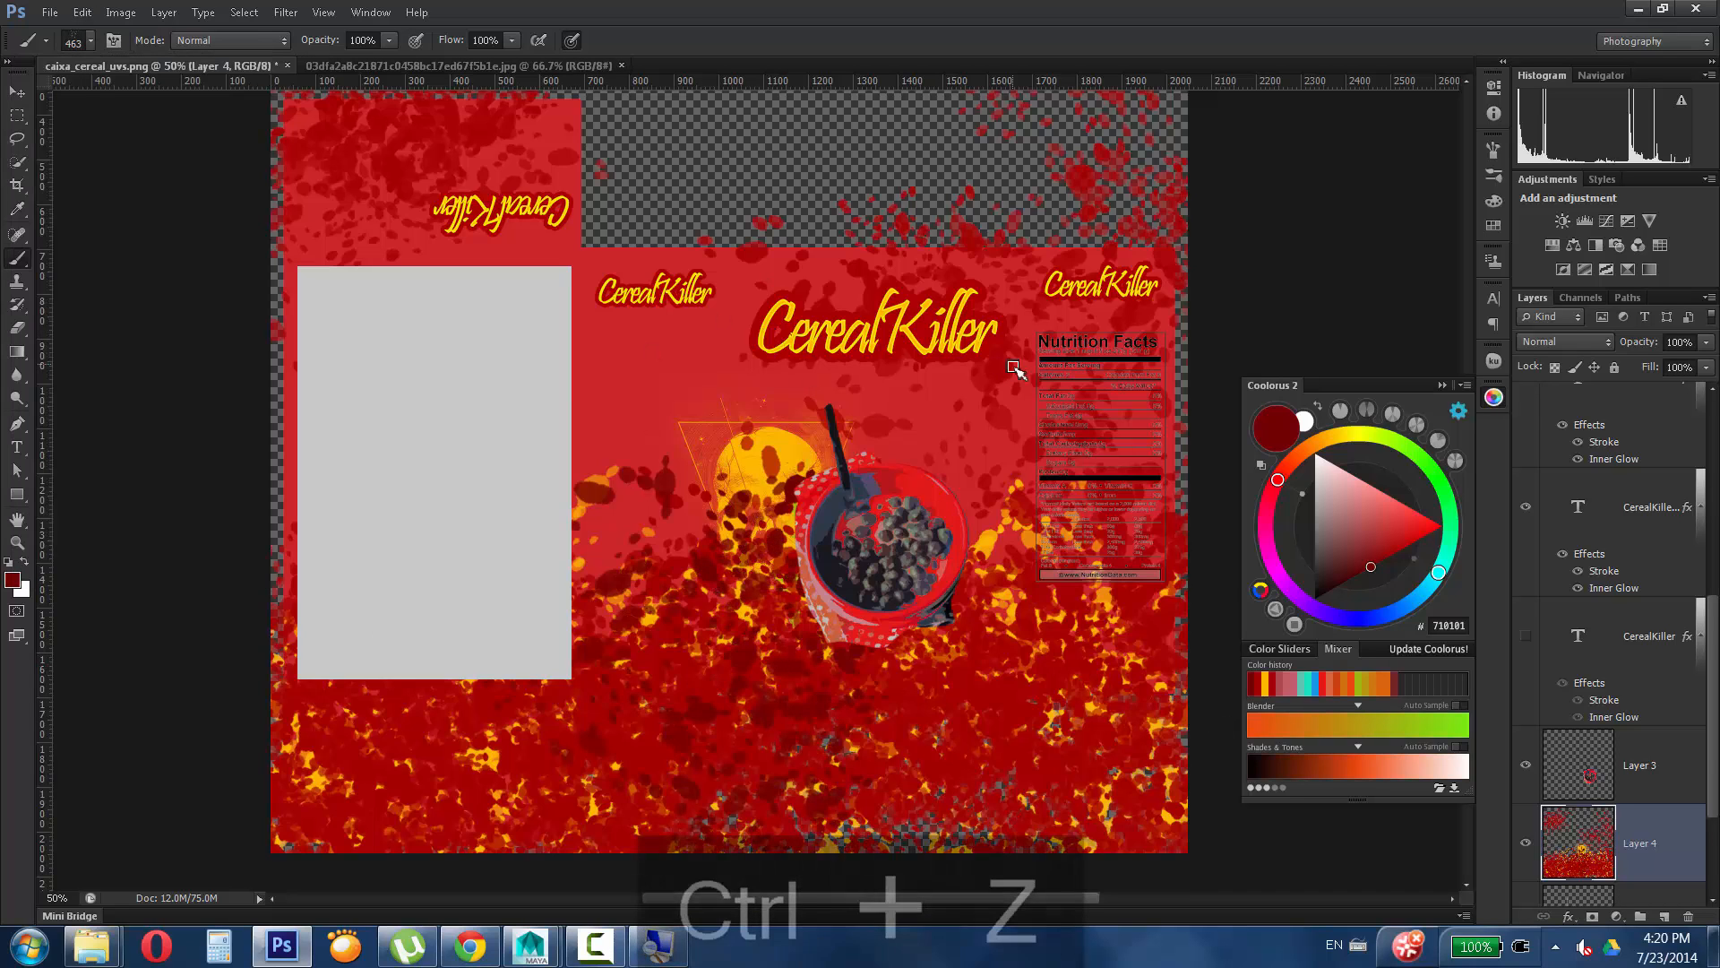
Clear Layer 4's splatters outside the box shape by using the inverted outline of the color layer as the selection.
click(1640, 677)
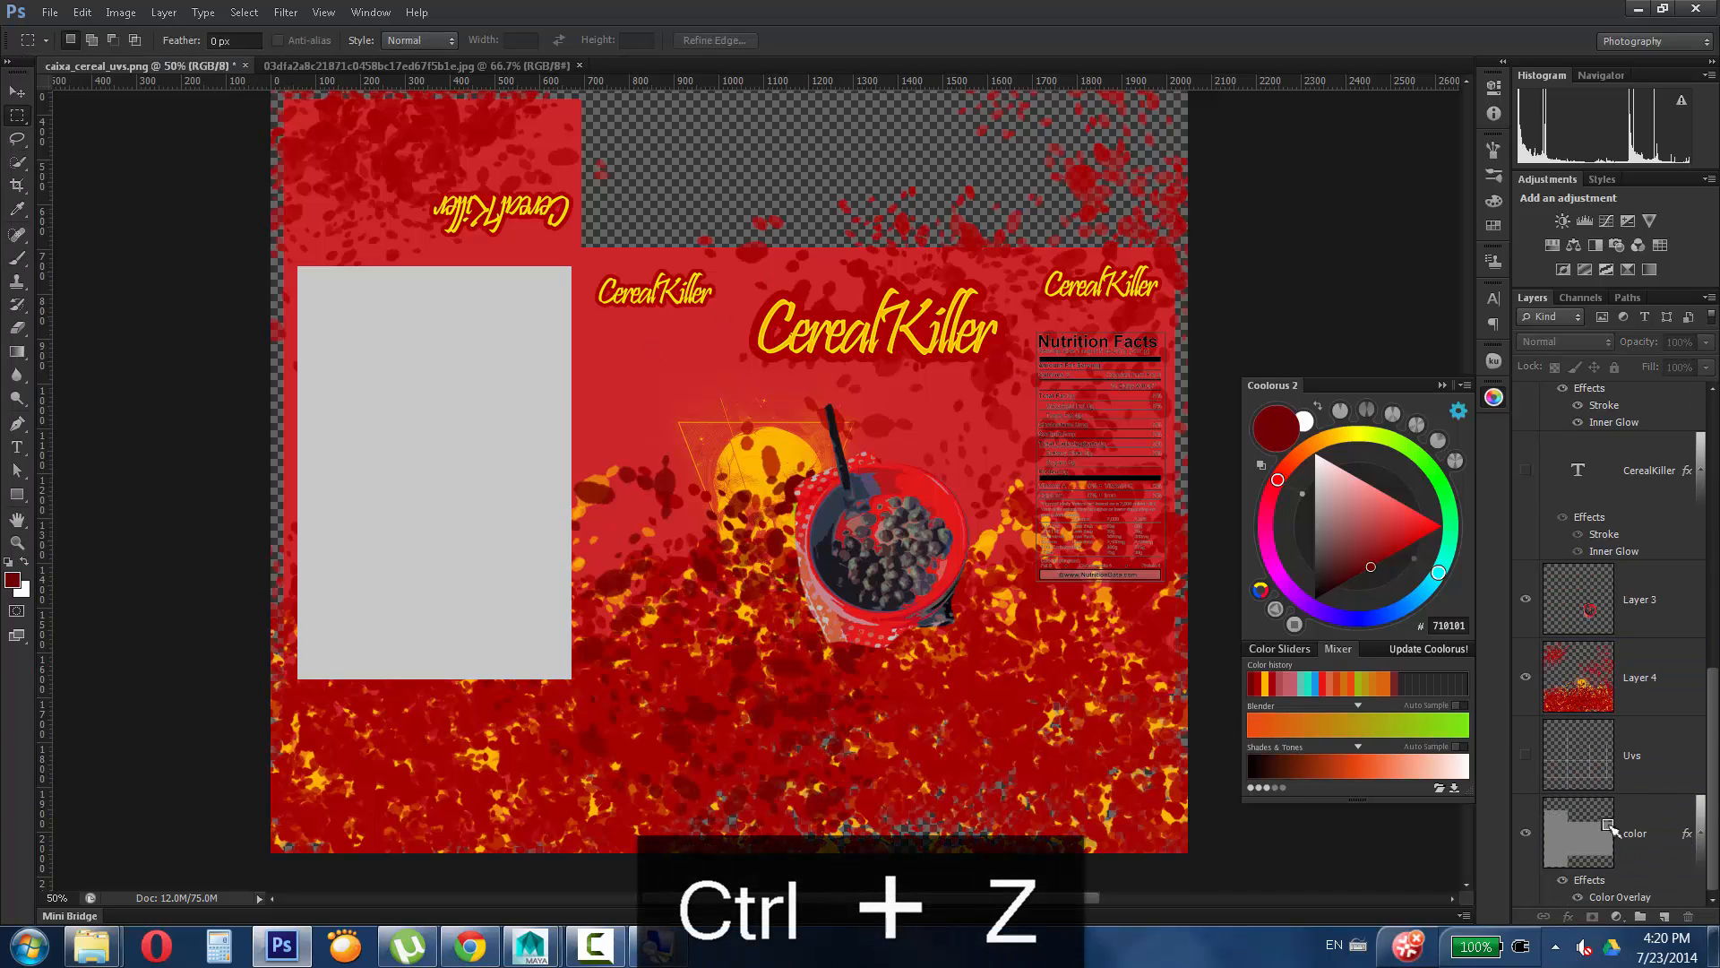
ctrl+click(1578, 833)
key(Delete)
key(ctrl+z)
key(ctrl+shift+i)
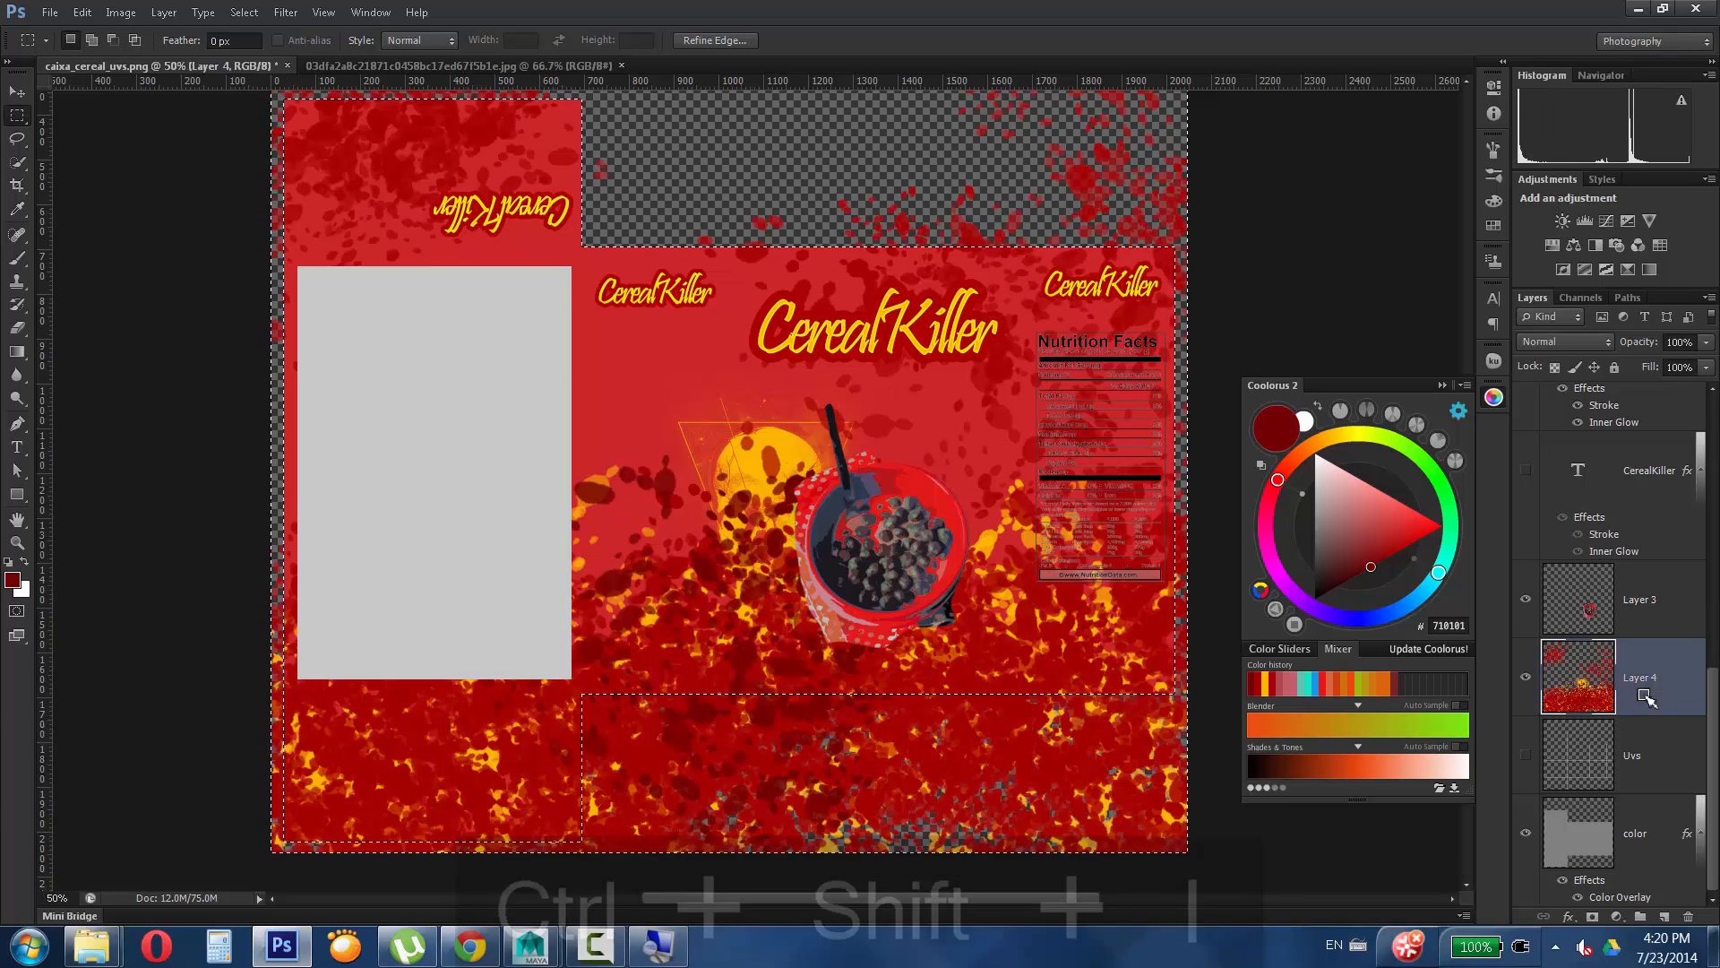
key(Delete)
key(ctrl+d)
Move the light grey panel's Layer 2 directly above Layer 4 and reduce its opacity so the splatters show through.
scroll(1713, 670, up, 2)
drag(1715, 671, 1664, 764)
drag(1713, 618, 1713, 749)
drag(1668, 424, 1666, 792)
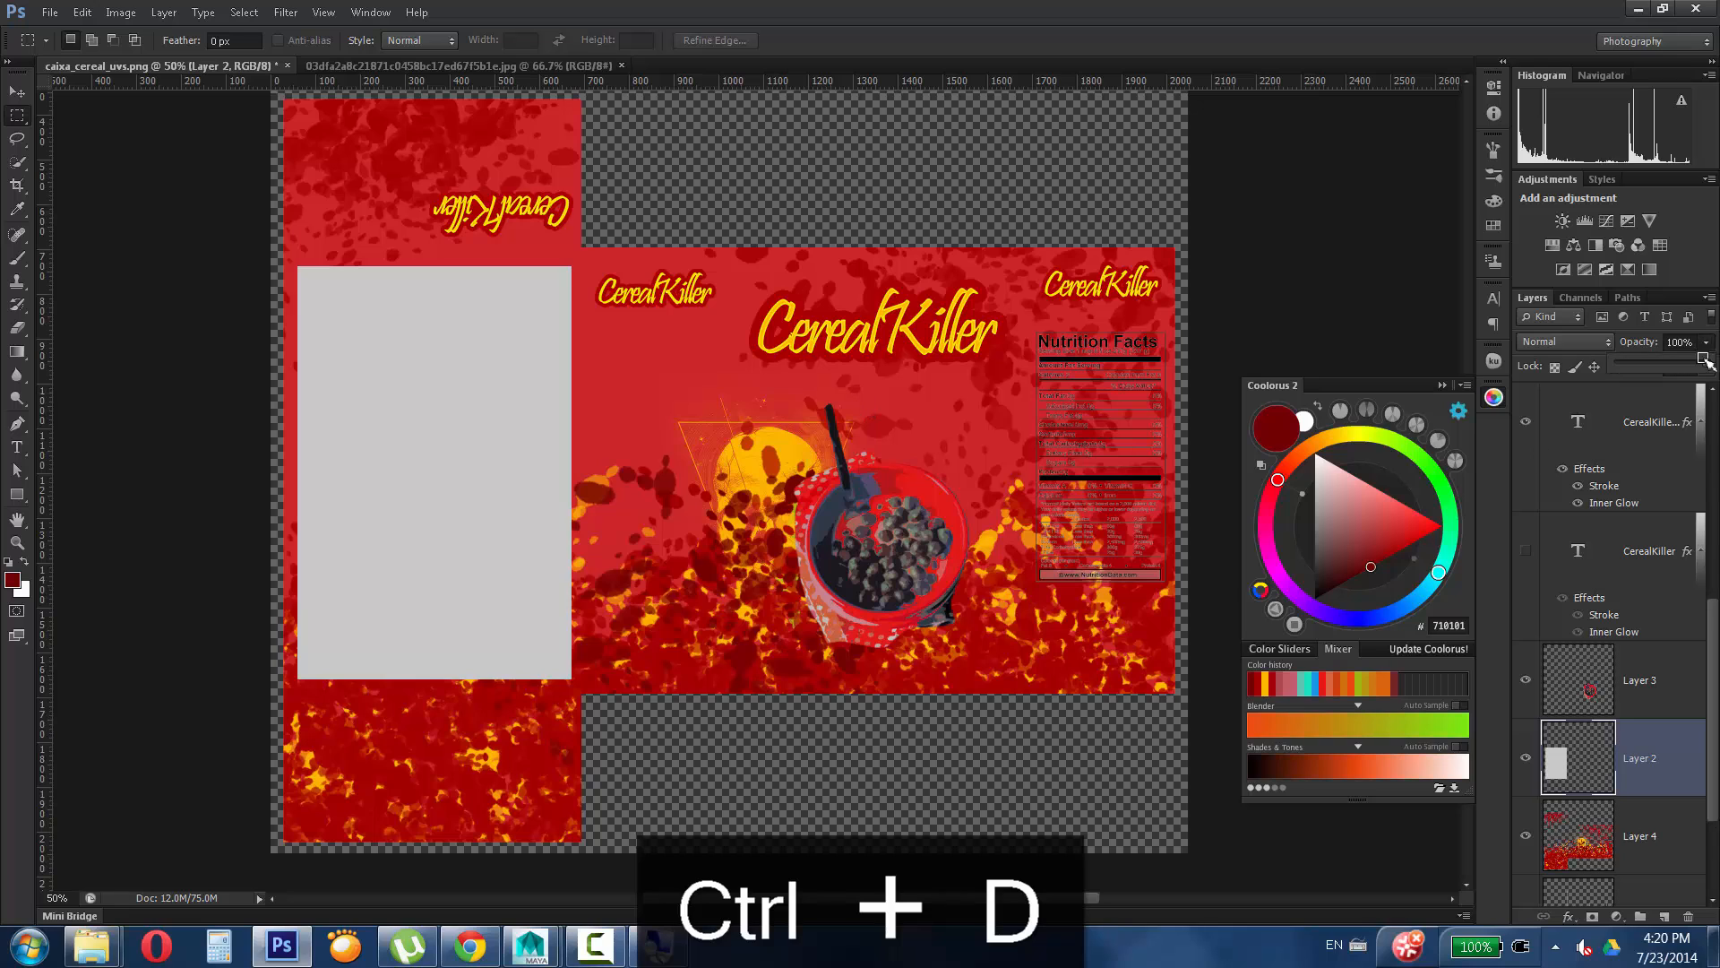
drag(1705, 359, 1689, 365)
Add a new layer directly below Layer 1 and select a rectangle around the Nutrition Facts table.
drag(1714, 717, 1713, 511)
click(1658, 422)
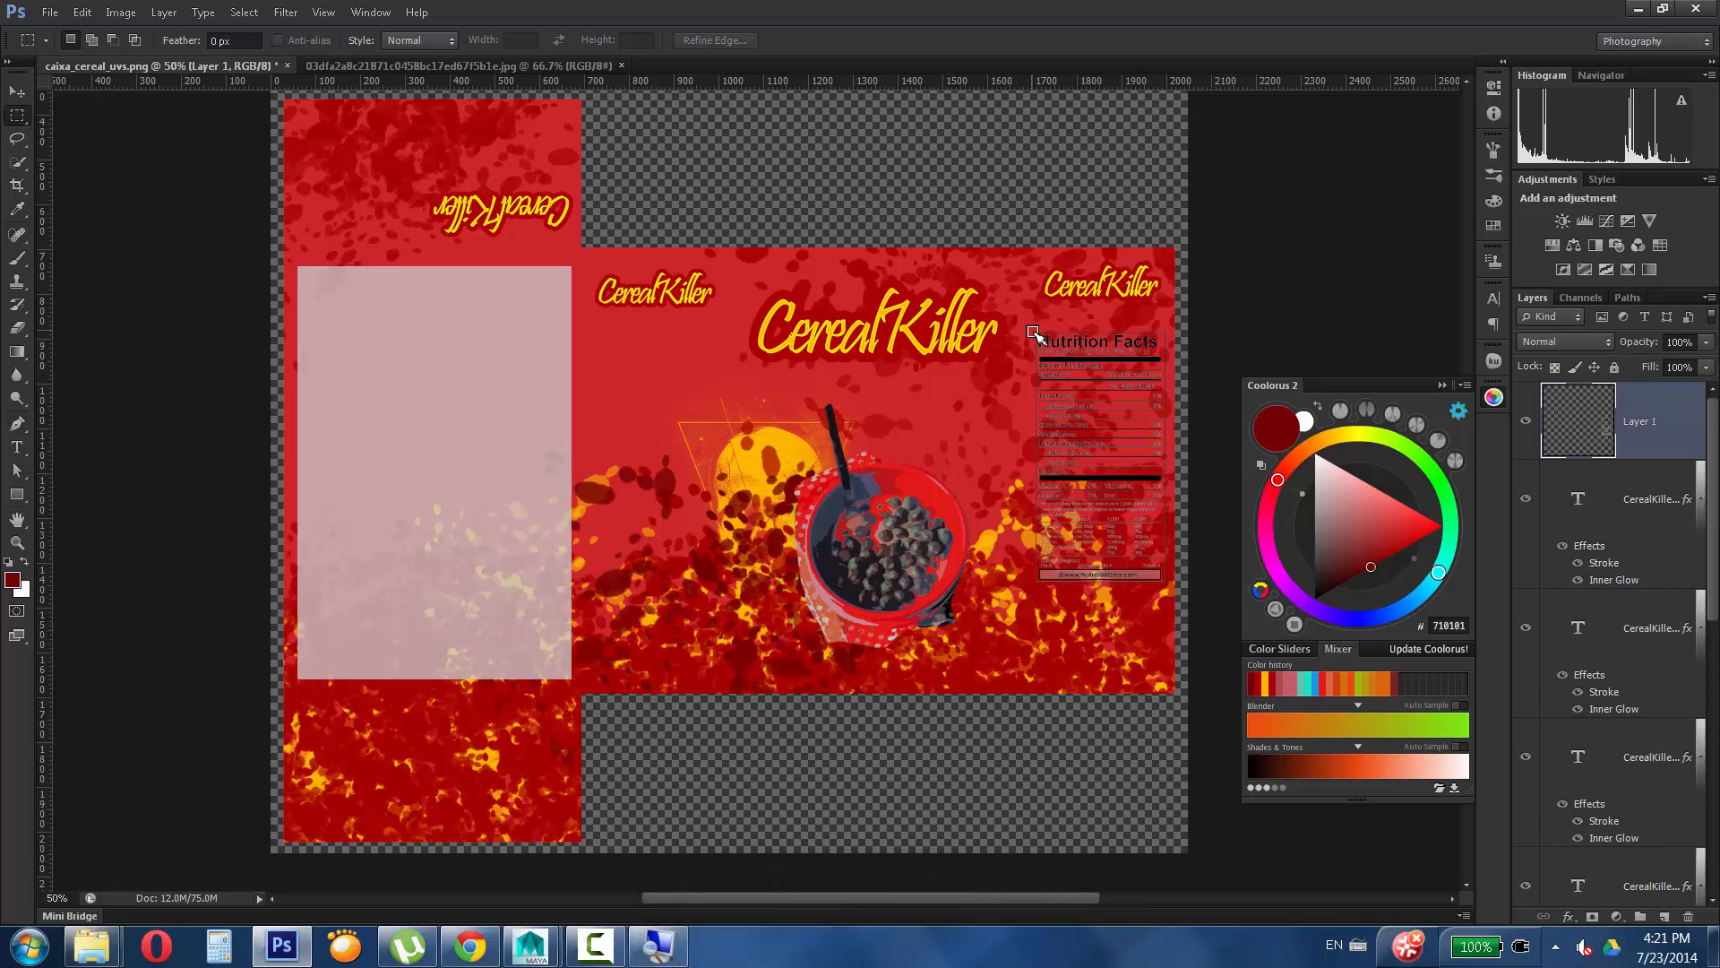
click(1664, 916)
drag(1637, 435, 1634, 527)
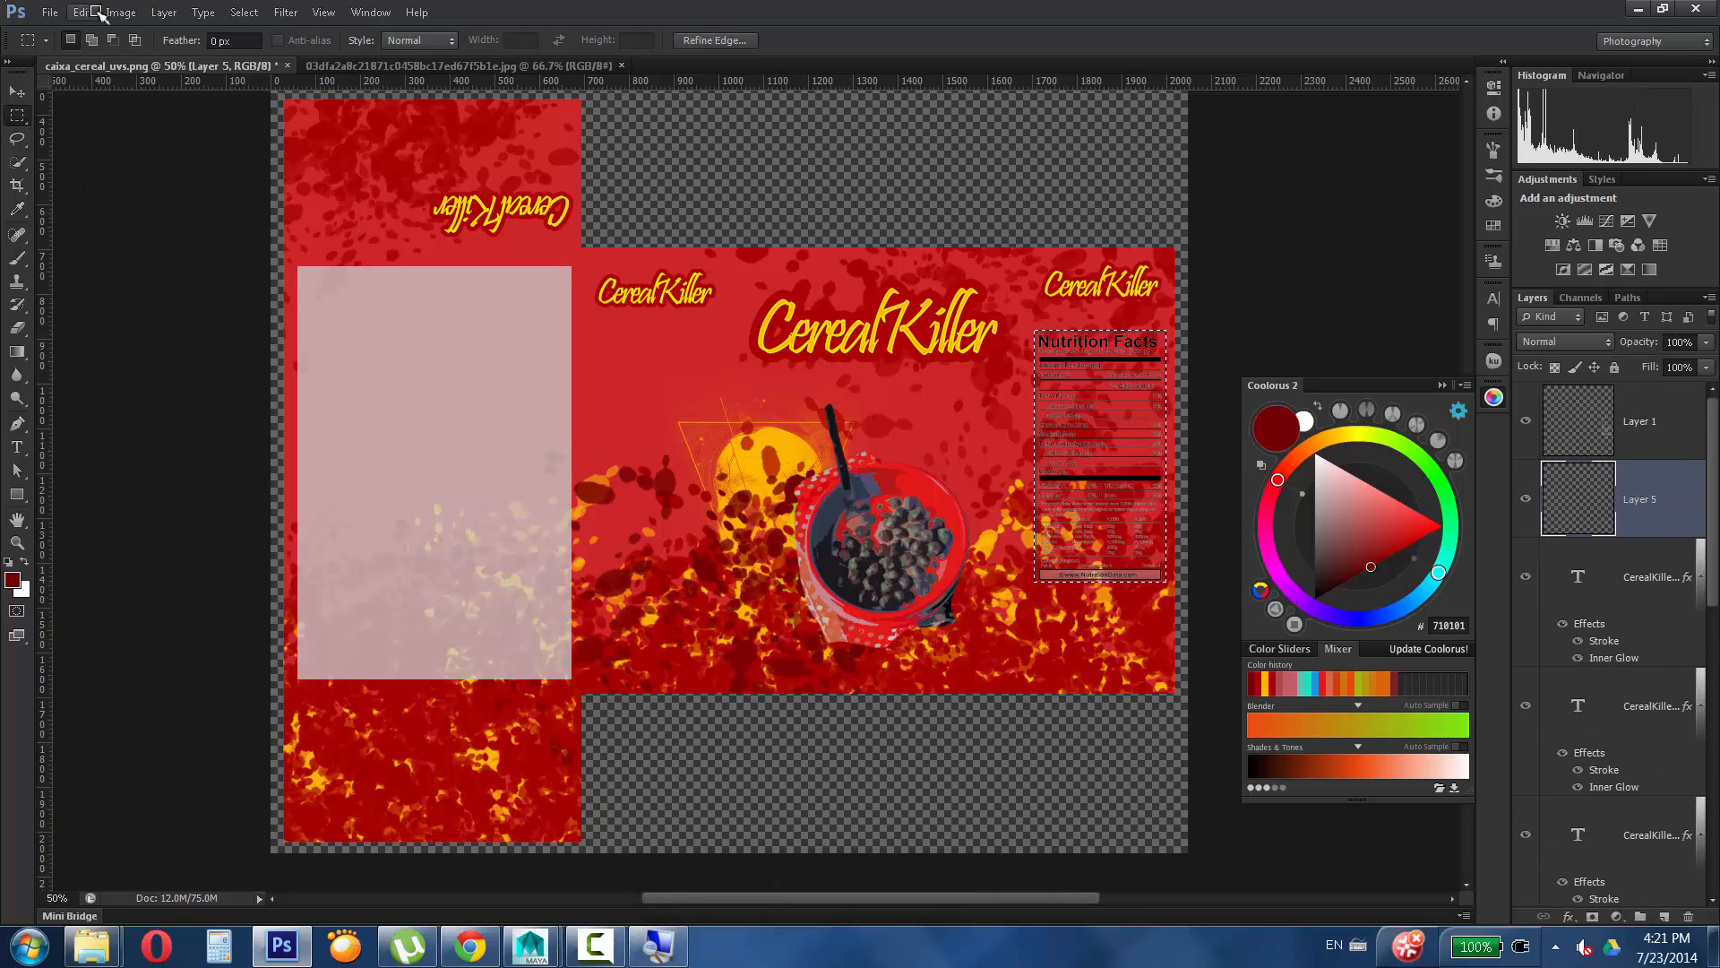
Try filling the selection behind the Nutrition Facts table with the dark red foreground color.
click(85, 13)
click(112, 335)
click(915, 174)
key(m)
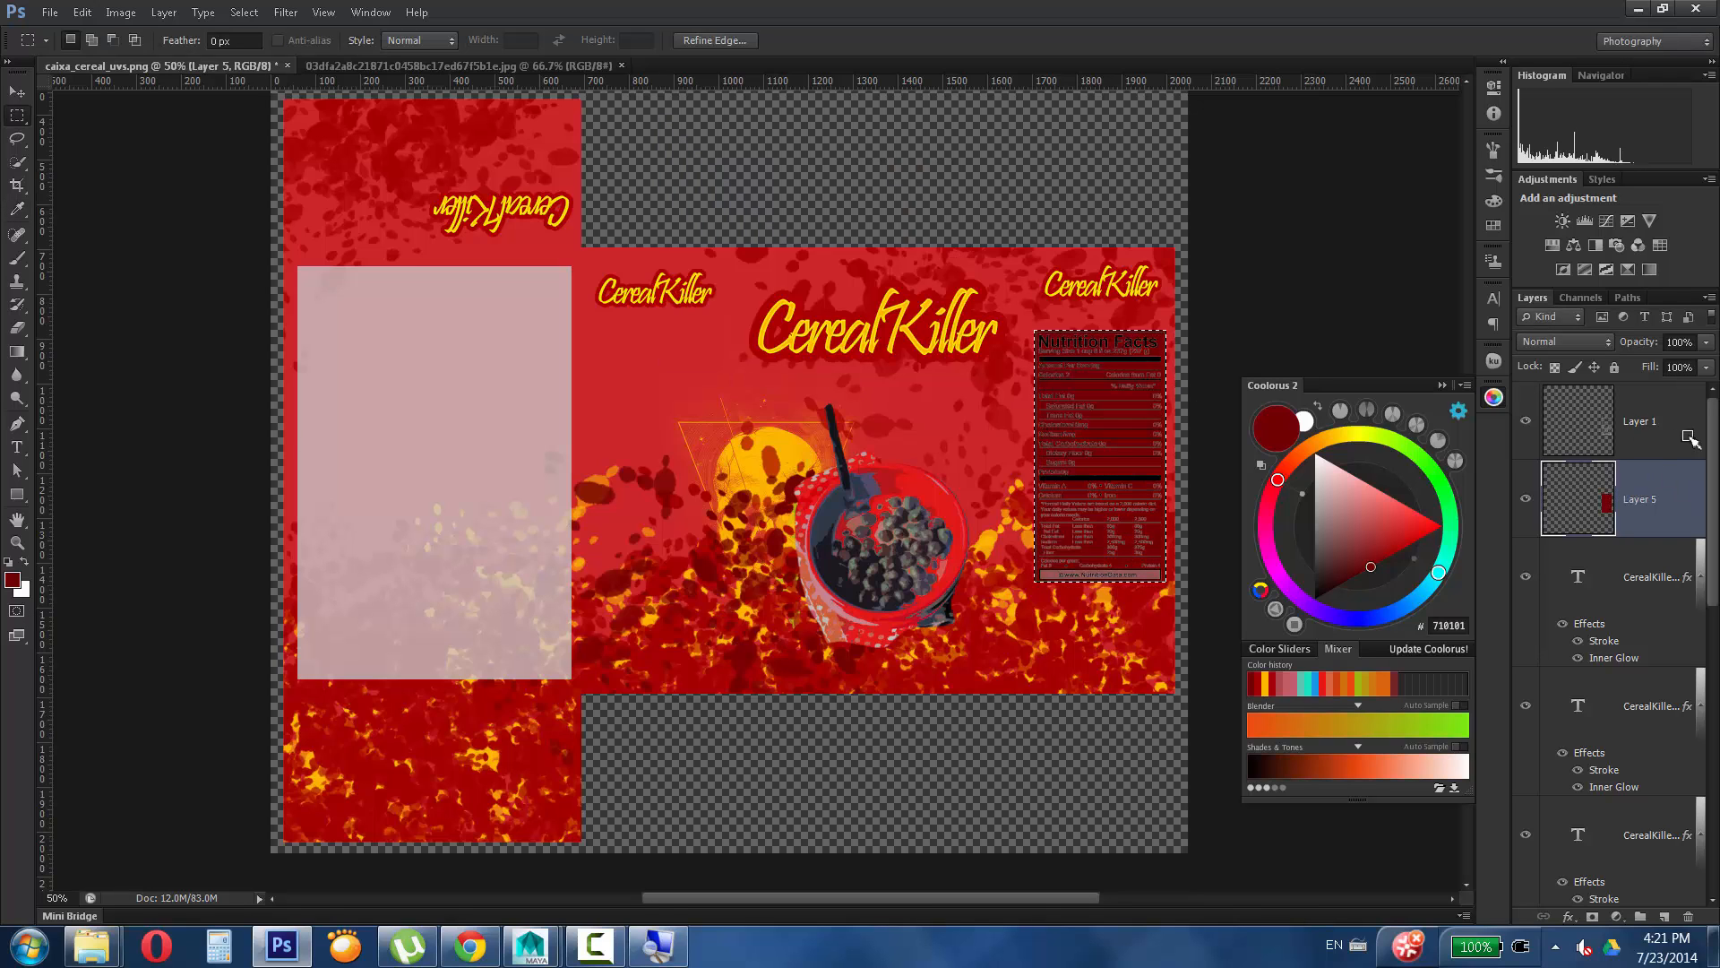
Fill the selection behind the Nutrition Facts table with 50% Gray on Layer 5 and deselect it.
click(81, 13)
click(112, 335)
click(833, 191)
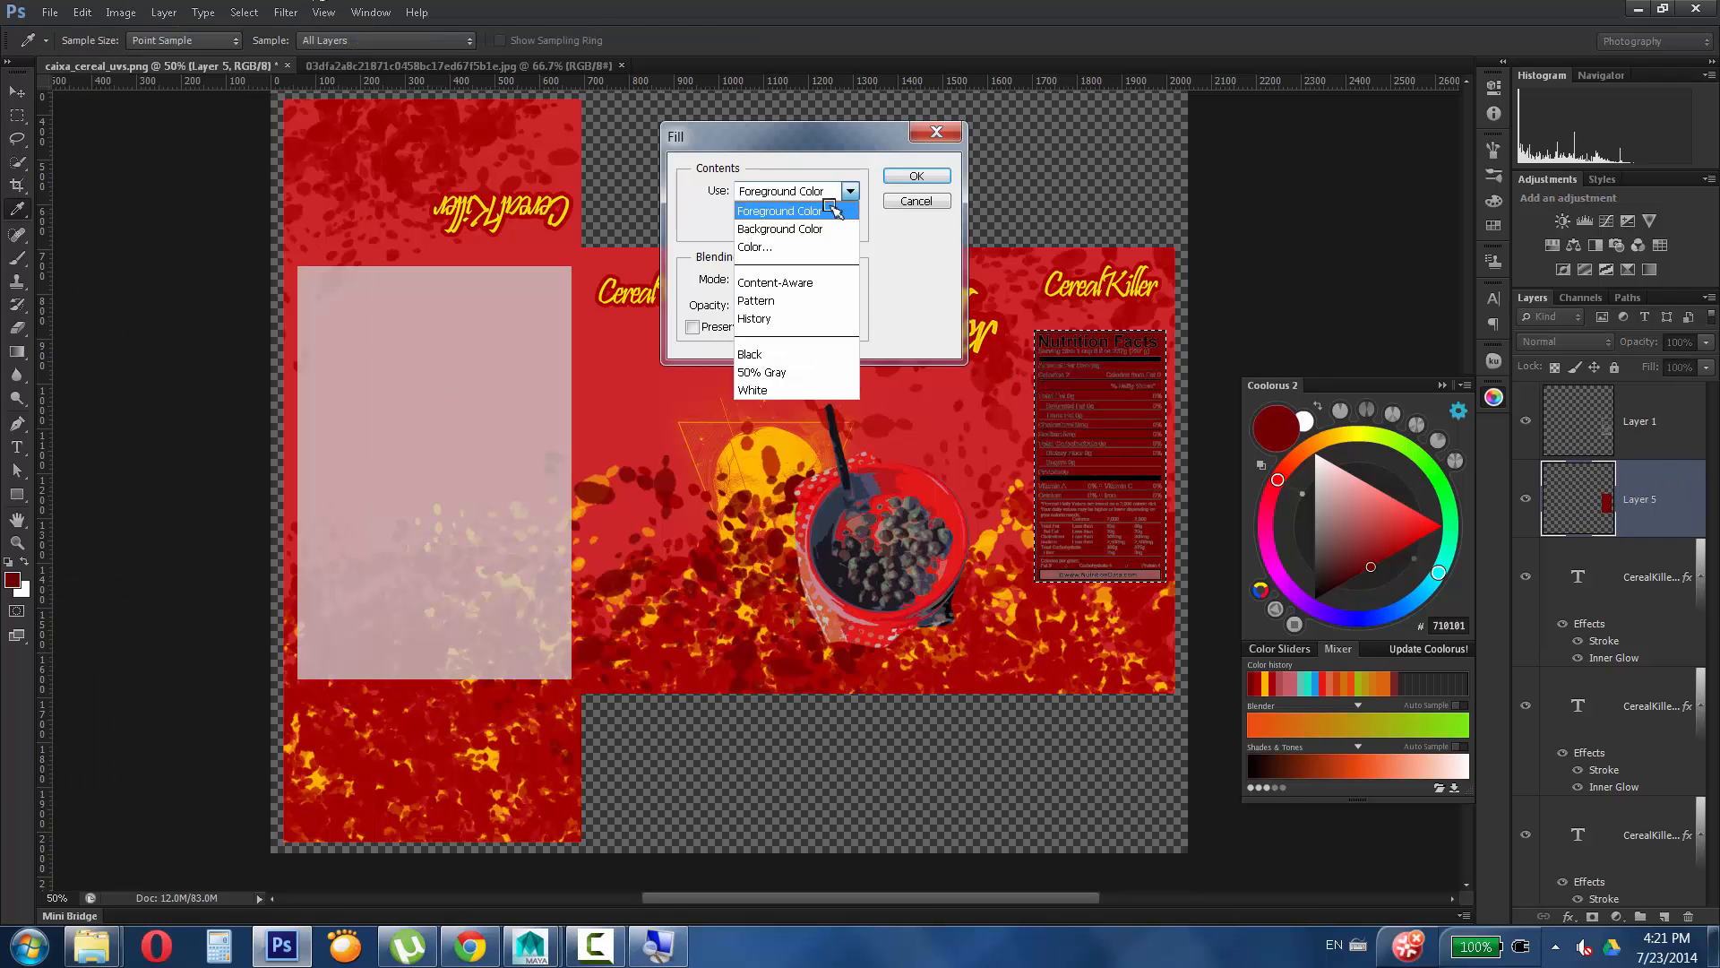
click(766, 371)
click(916, 176)
key(ctrl+d)
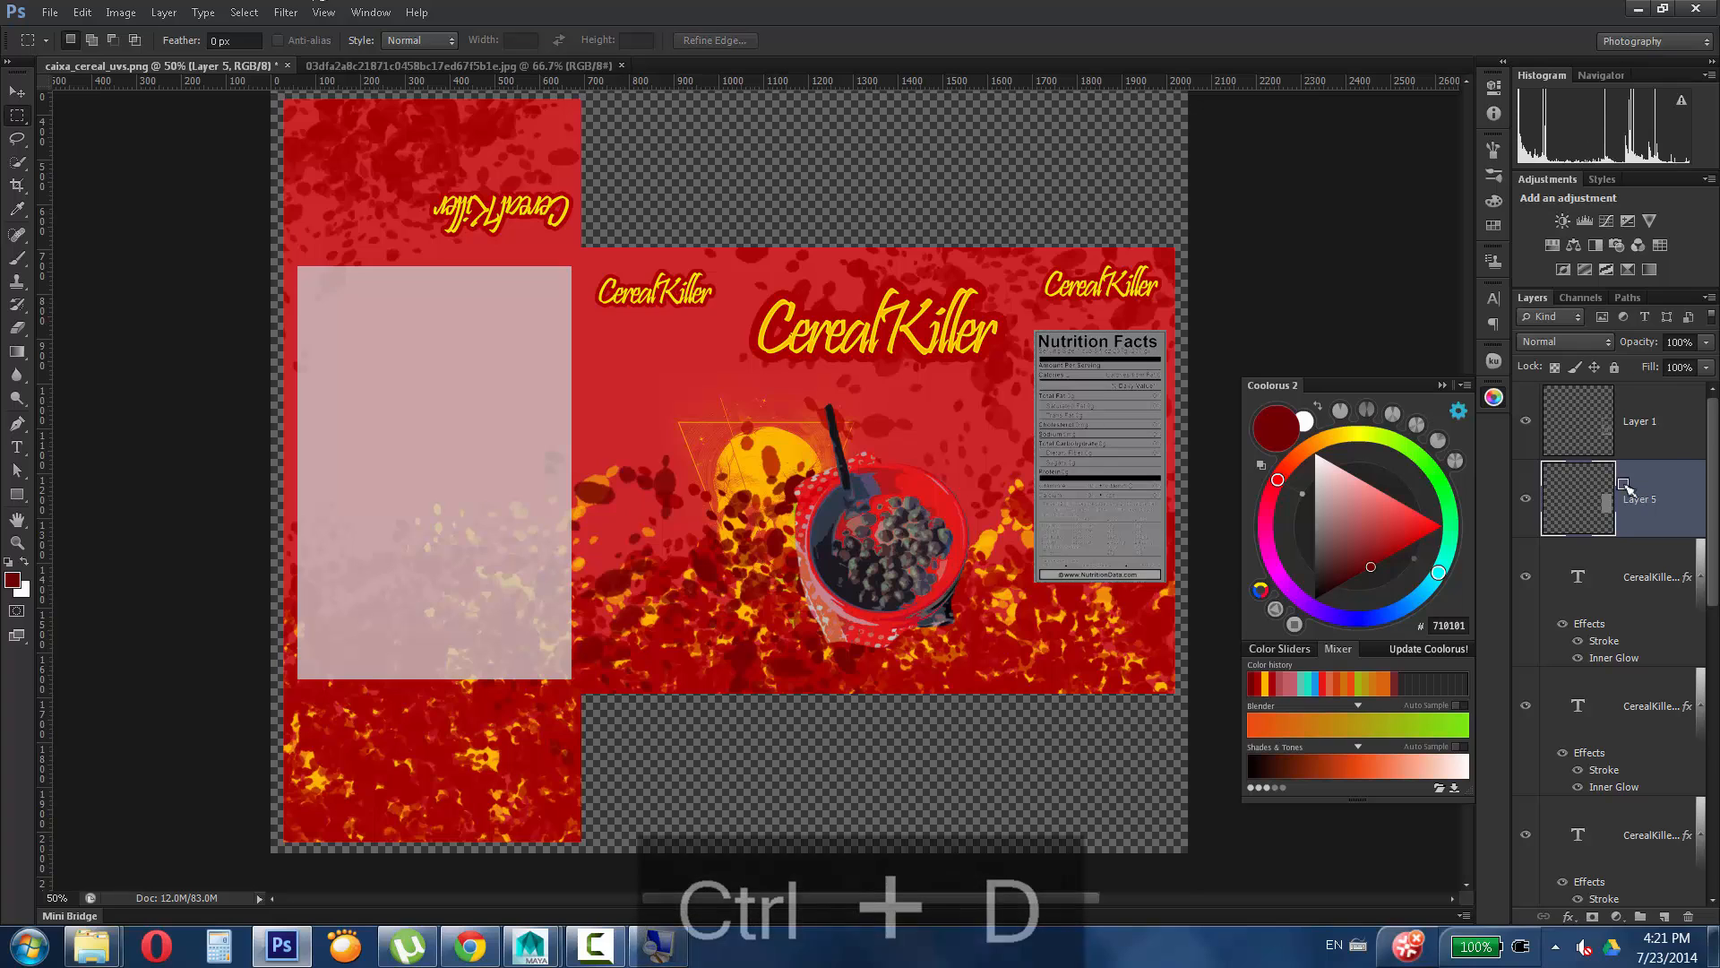
Lighten Layer 5's grey backing to a light grey with an image adjustment, and try inverting the Nutrition Facts table on Layer 1.
click(121, 12)
mouse_move(224, 67)
click(453, 185)
drag(763, 329, 813, 330)
click(976, 155)
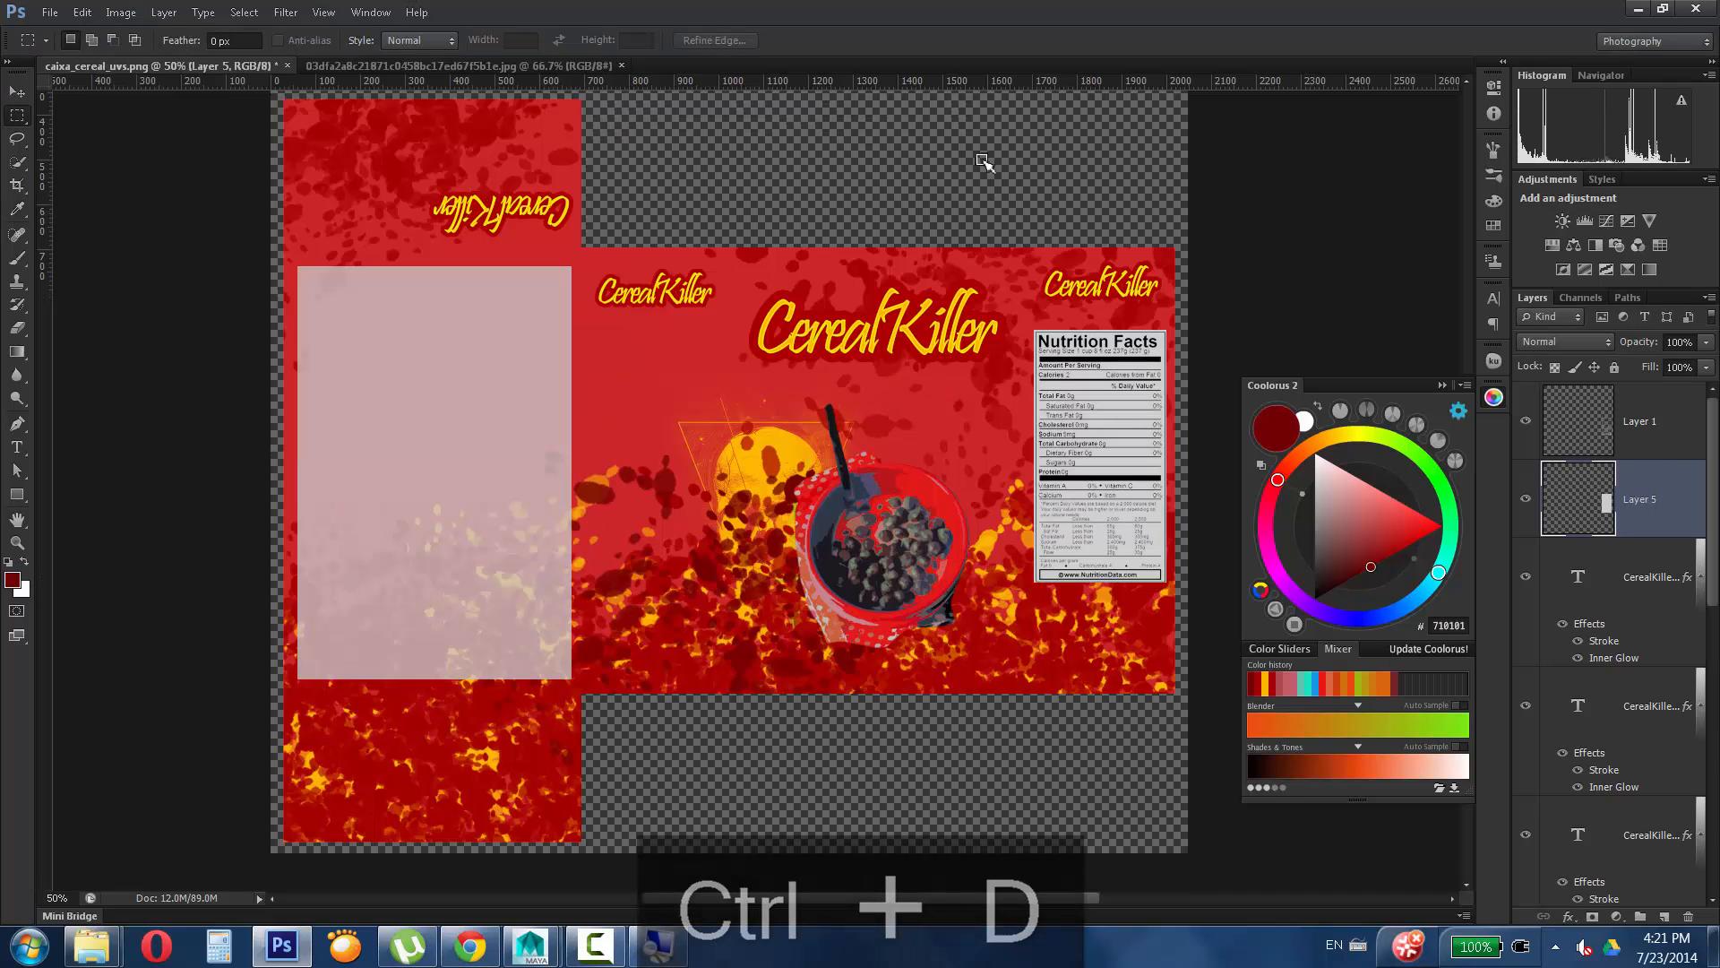
click(1680, 450)
key(ctrl+i)
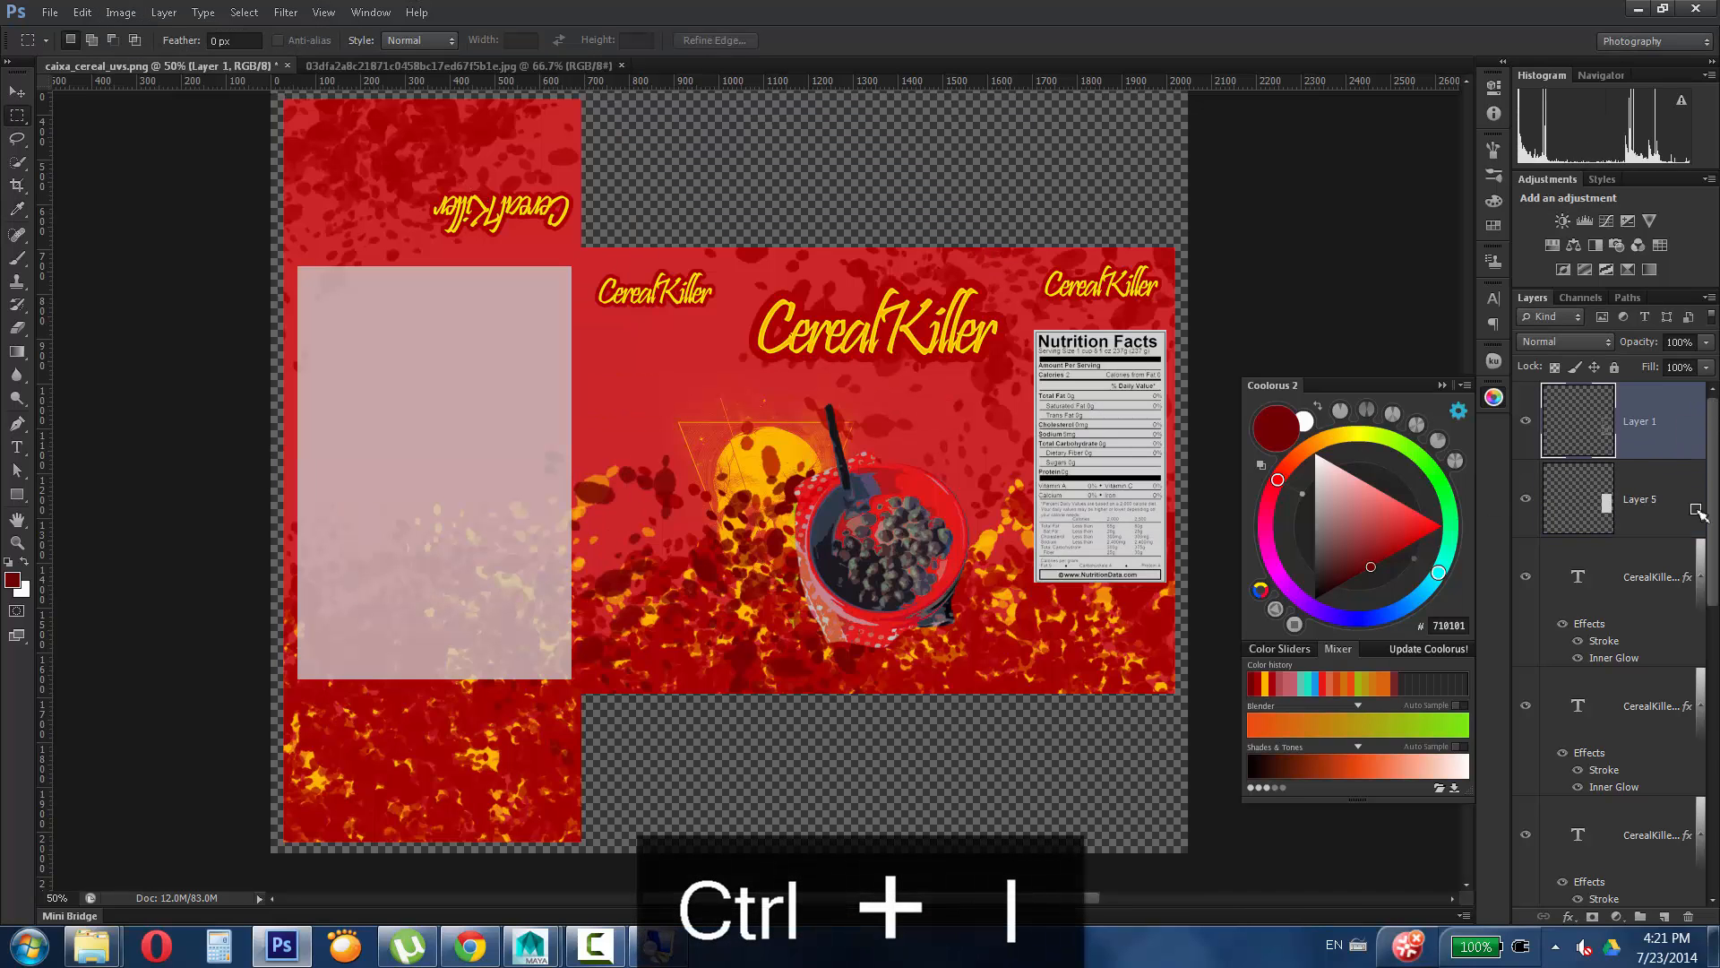
Duplicate the color layer and replace the copy's color overlay with a black-to-white gradient overlay.
scroll(1694, 592, down, 5)
click(1629, 668)
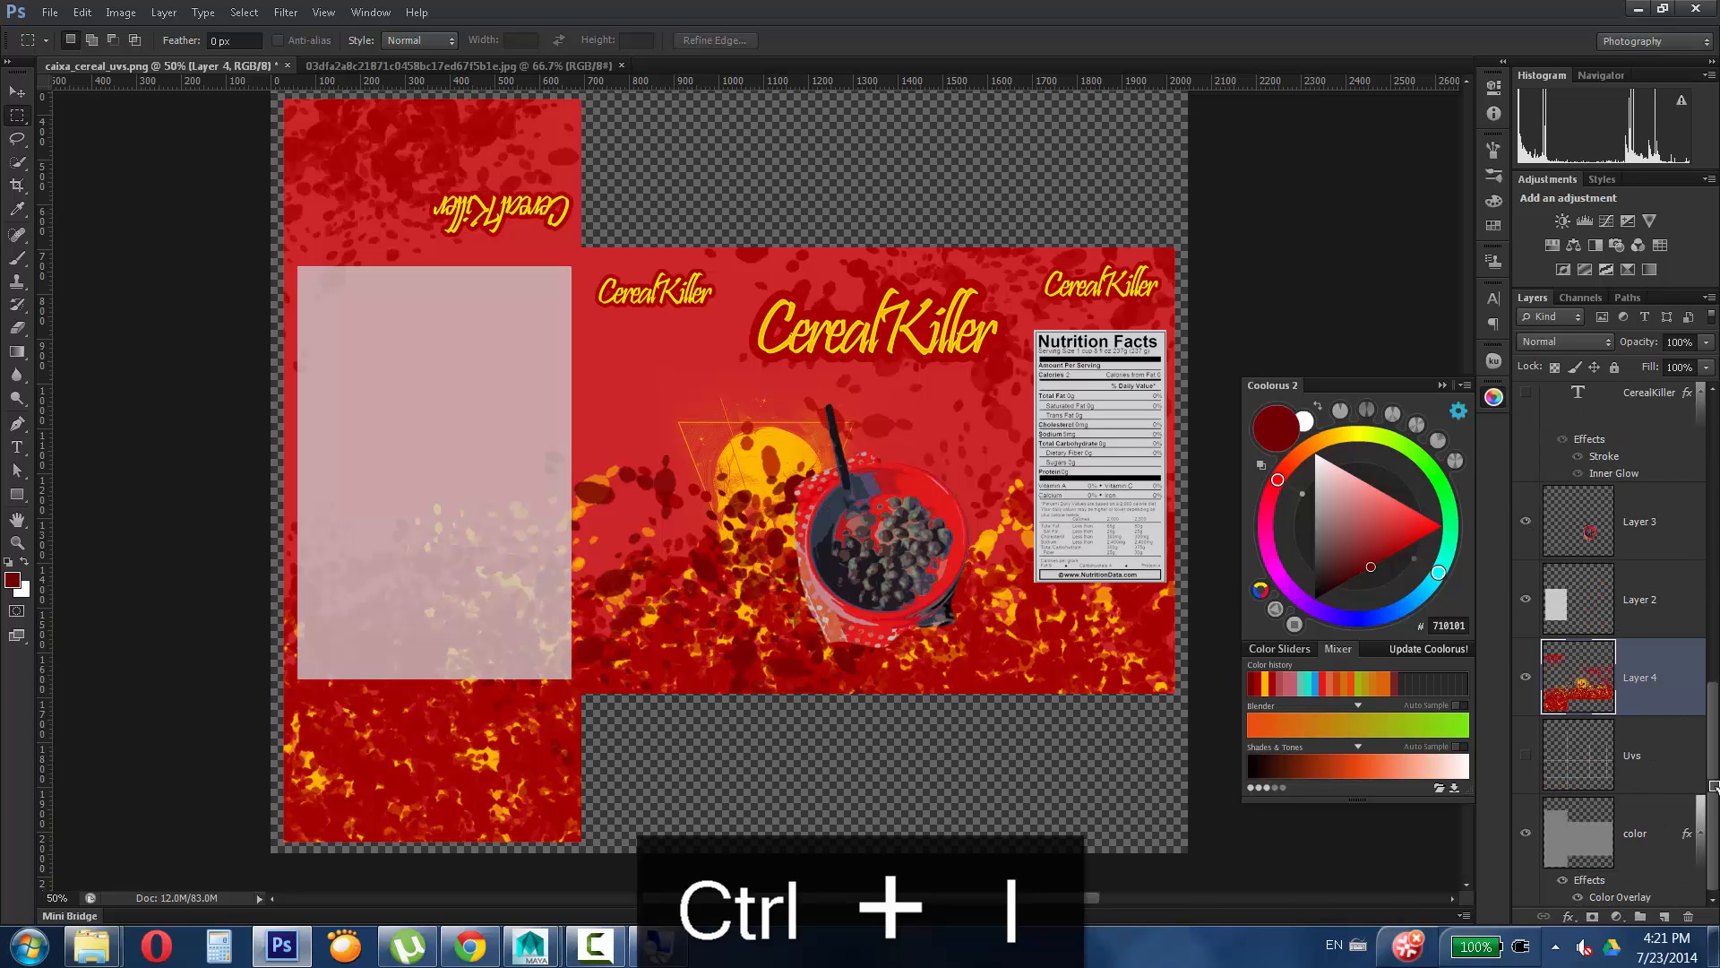
drag(1664, 826, 1666, 917)
double_click(1692, 814)
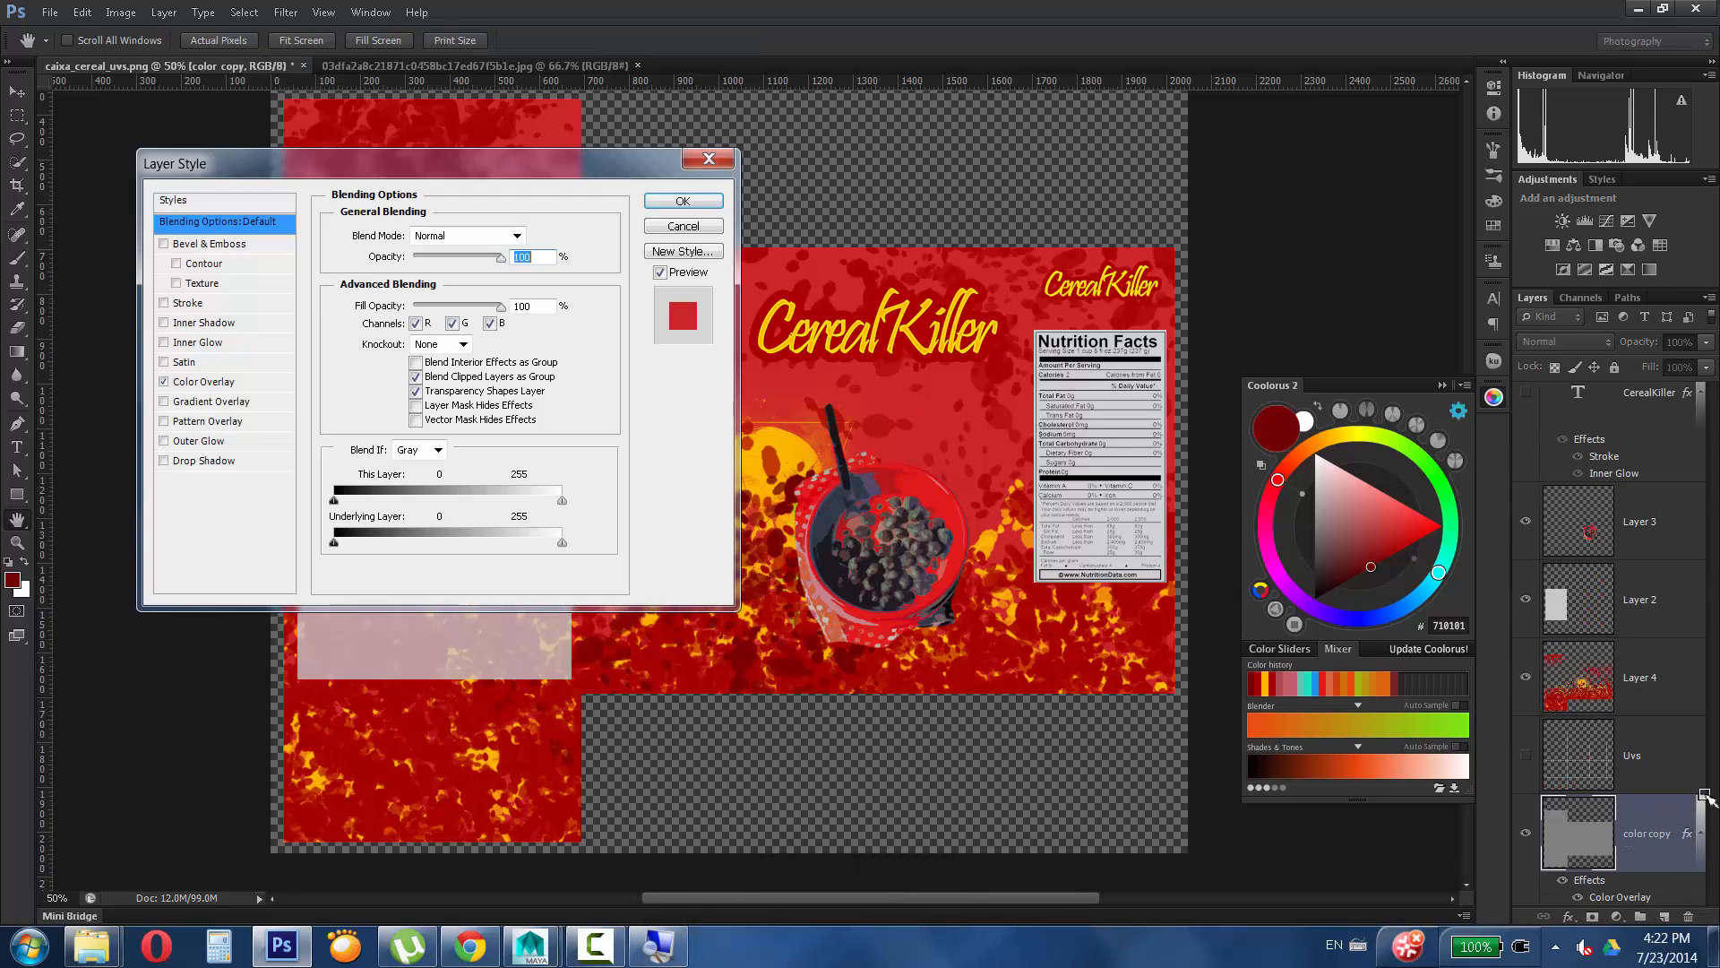
click(164, 402)
click(212, 401)
click(683, 200)
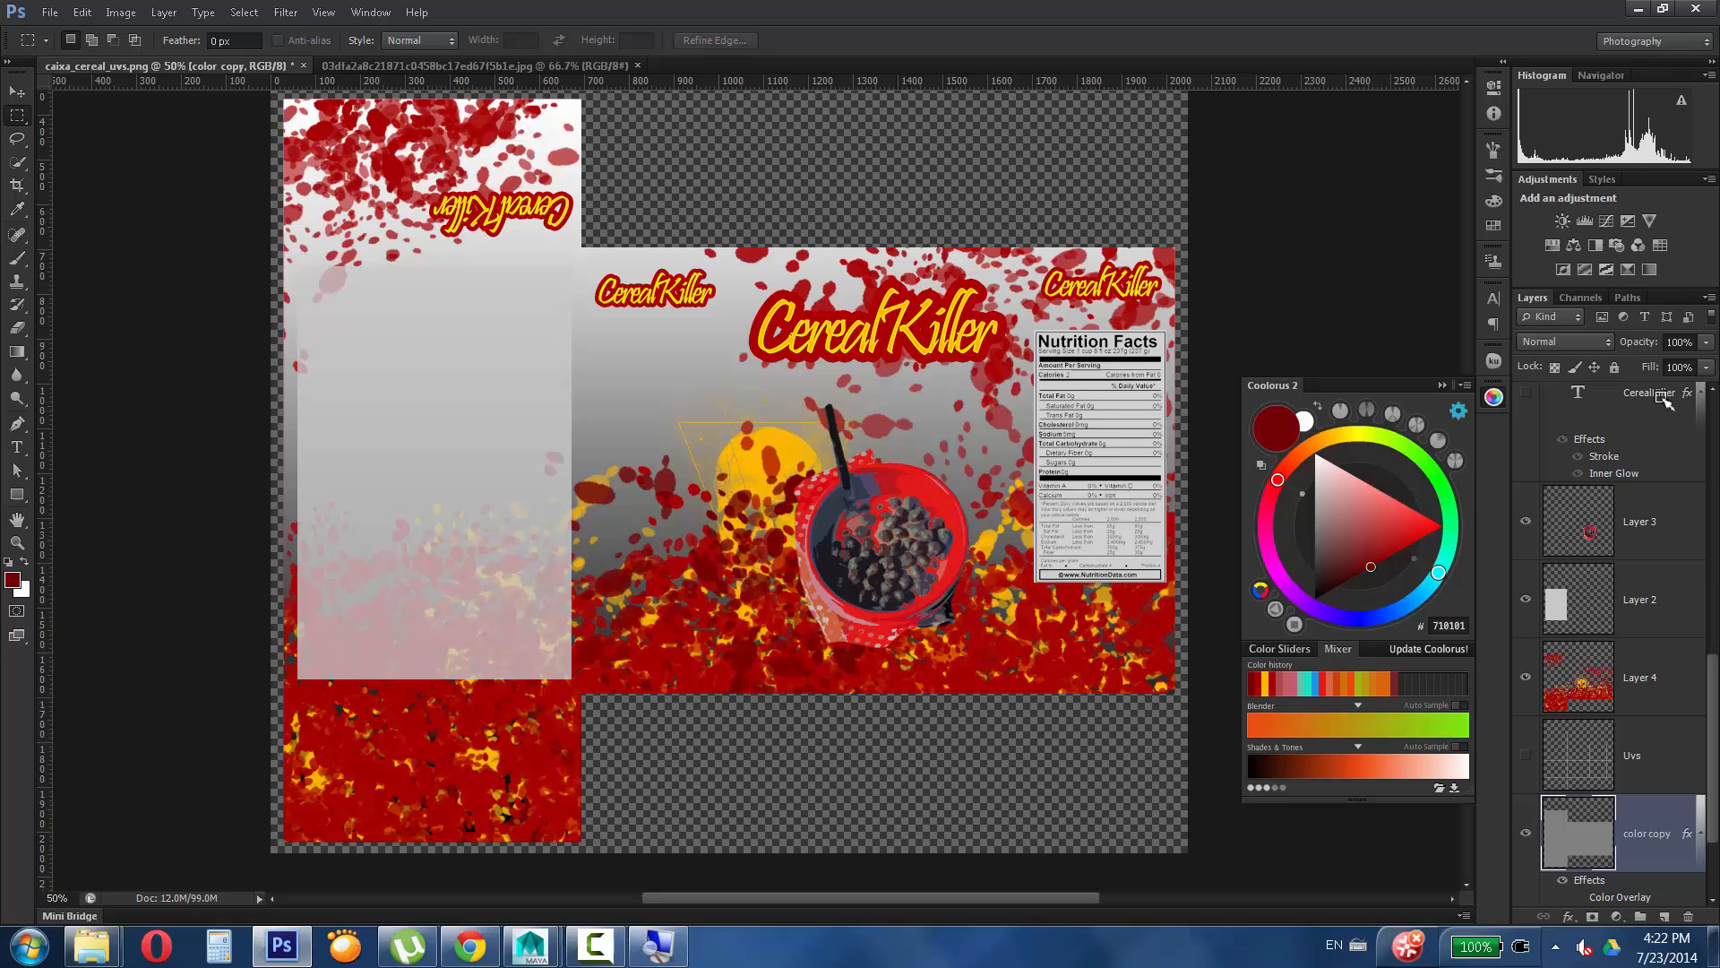
Try the Soft Light blend mode on the color copy layer and toggle its visibility to compare.
click(1564, 346)
click(1555, 652)
drag(1713, 736, 1713, 784)
click(1527, 705)
click(1527, 705)
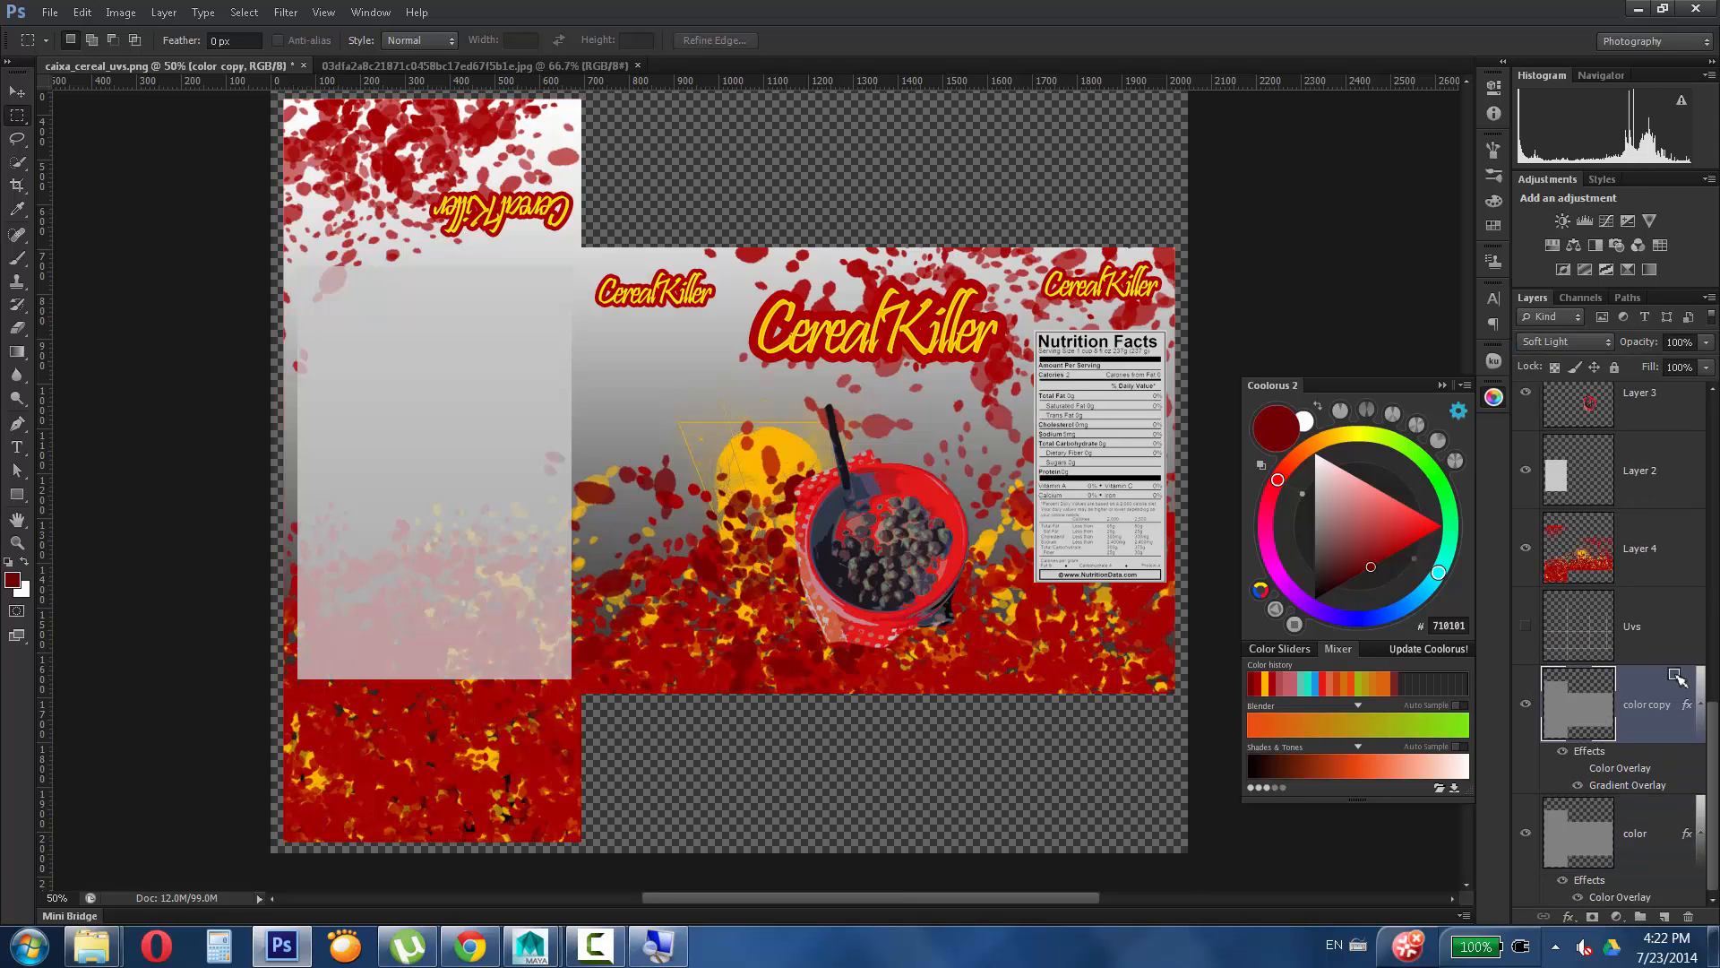
Move the black and white end stops of the color copy's gradient overlay inward for a tighter transition.
double_click(1680, 685)
click(215, 401)
click(433, 278)
drag(331, 755, 404, 756)
drag(674, 755, 550, 755)
click(656, 486)
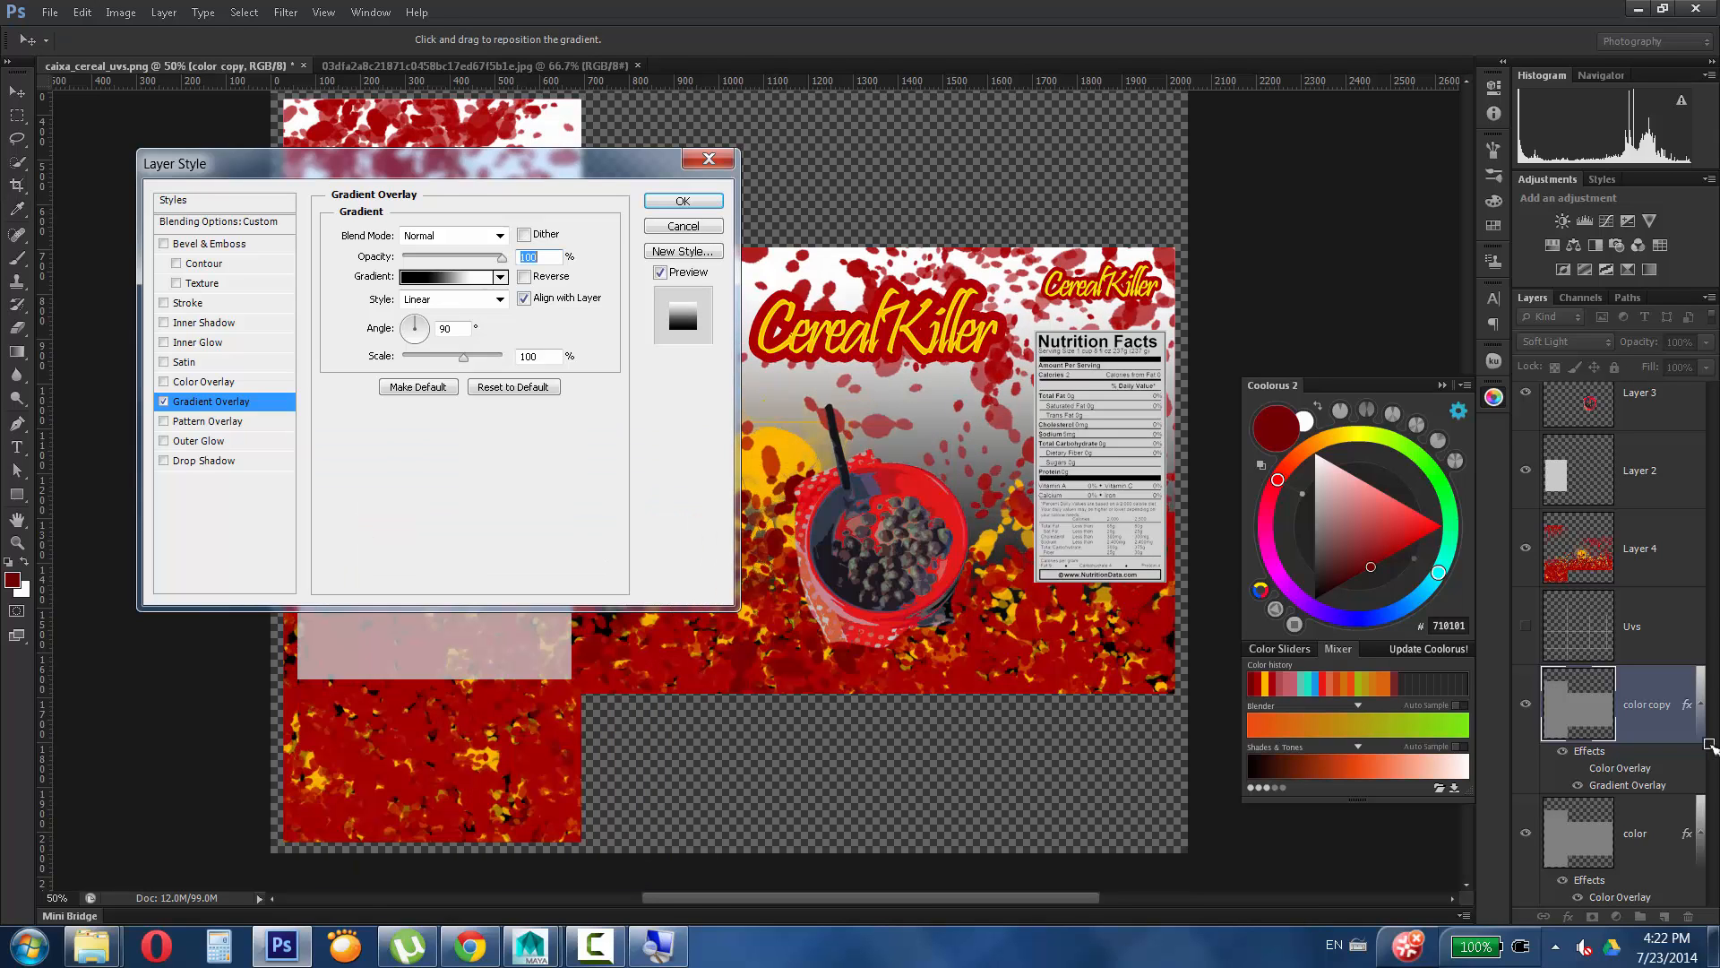
click(682, 201)
Rasterize the color copy's layer style and blend the layer with Soft Light.
right_click(1613, 672)
key(Escape)
click(1564, 342)
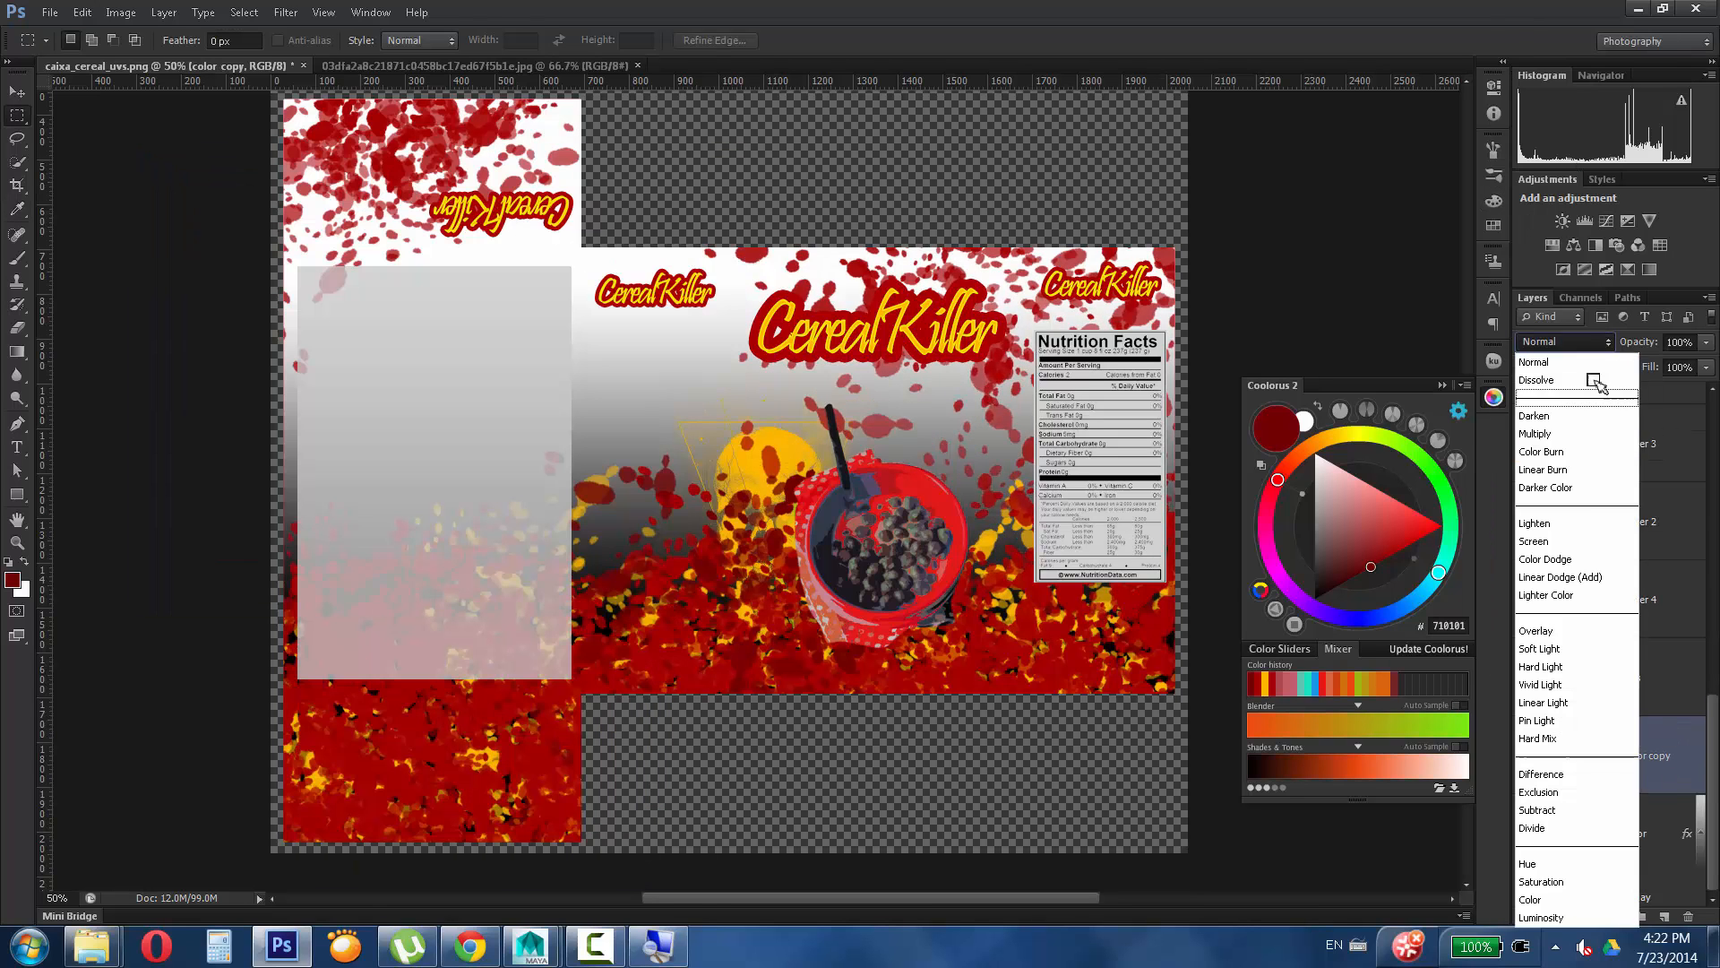
click(1559, 652)
Try the Color Burn, Linear Burn, Darker Color and Overlay blend modes on the color copy layer.
click(1600, 341)
click(1562, 450)
click(1570, 342)
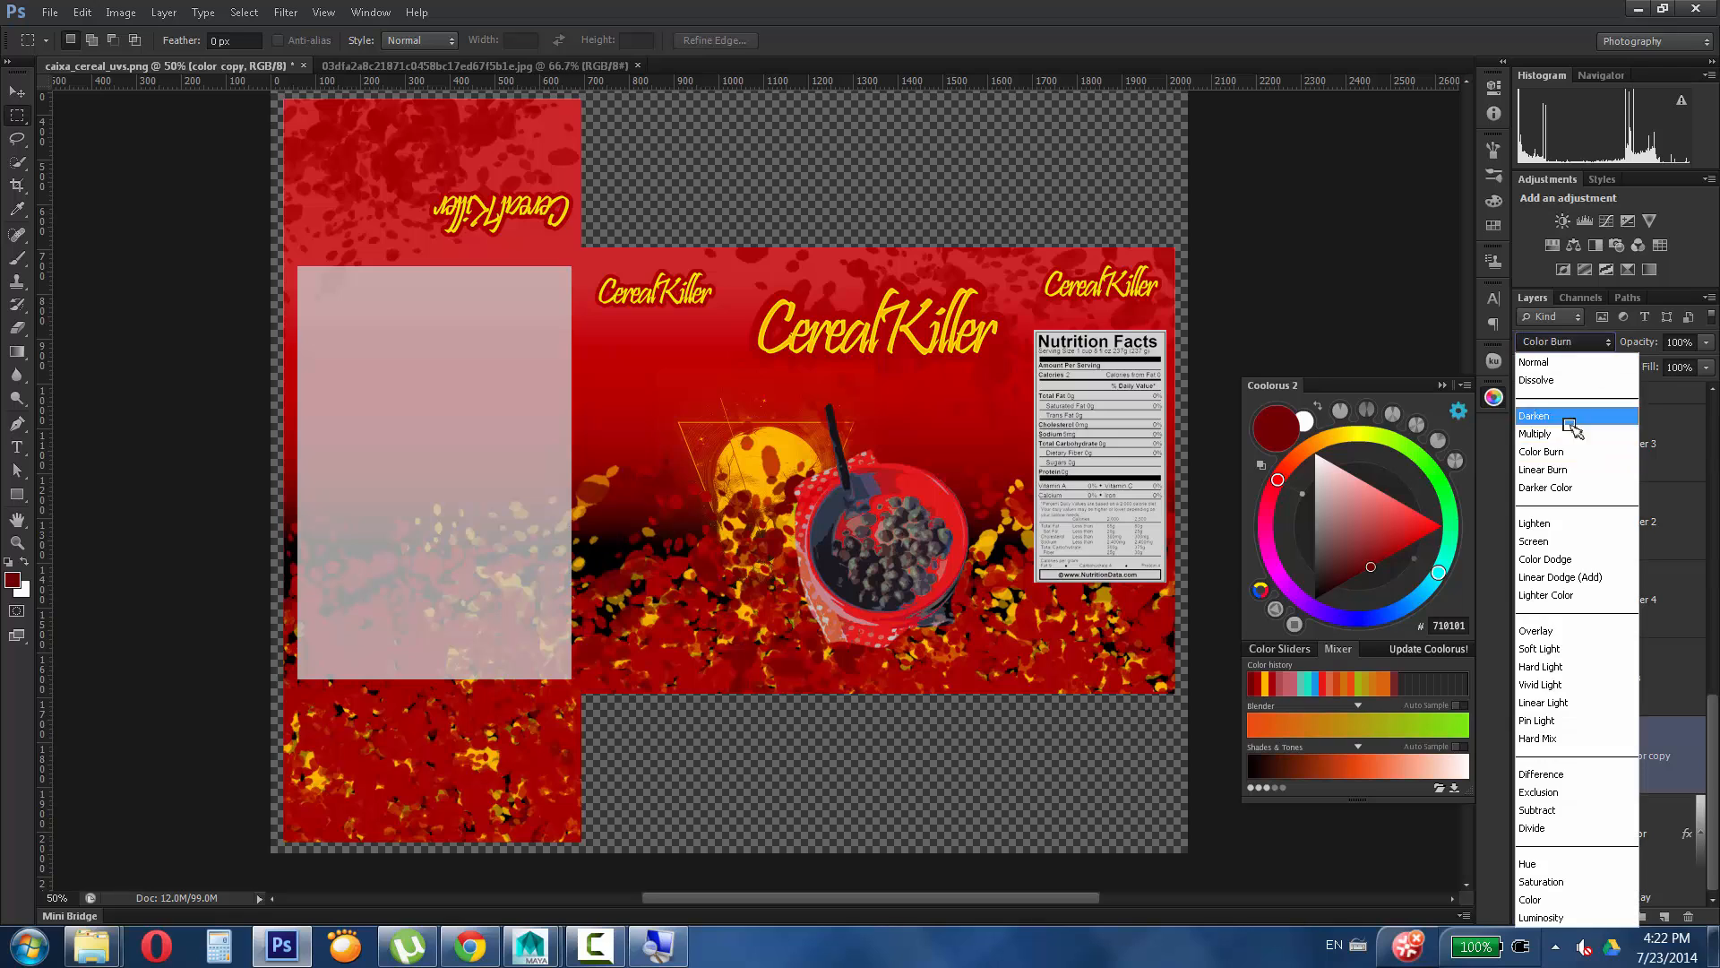
click(1565, 467)
click(1573, 344)
click(1561, 487)
click(1576, 344)
click(1561, 631)
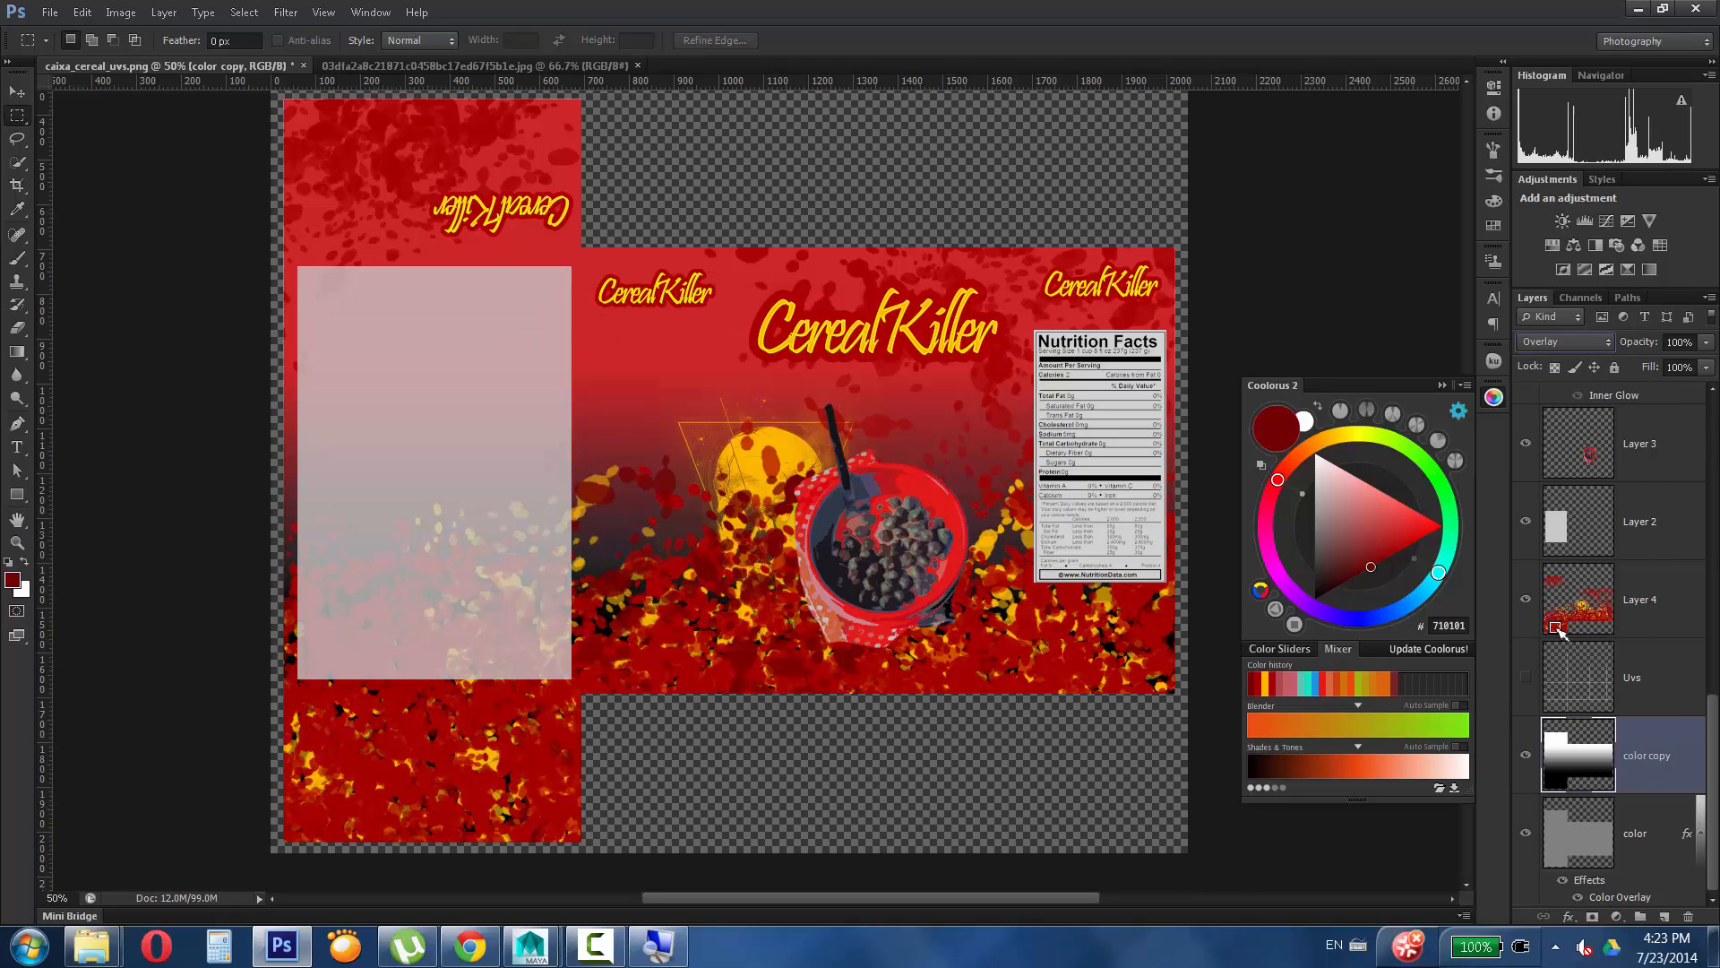
Try the Hard Light and Linear Light blend modes on the color copy layer, including a lower opacity.
click(1595, 341)
click(1559, 350)
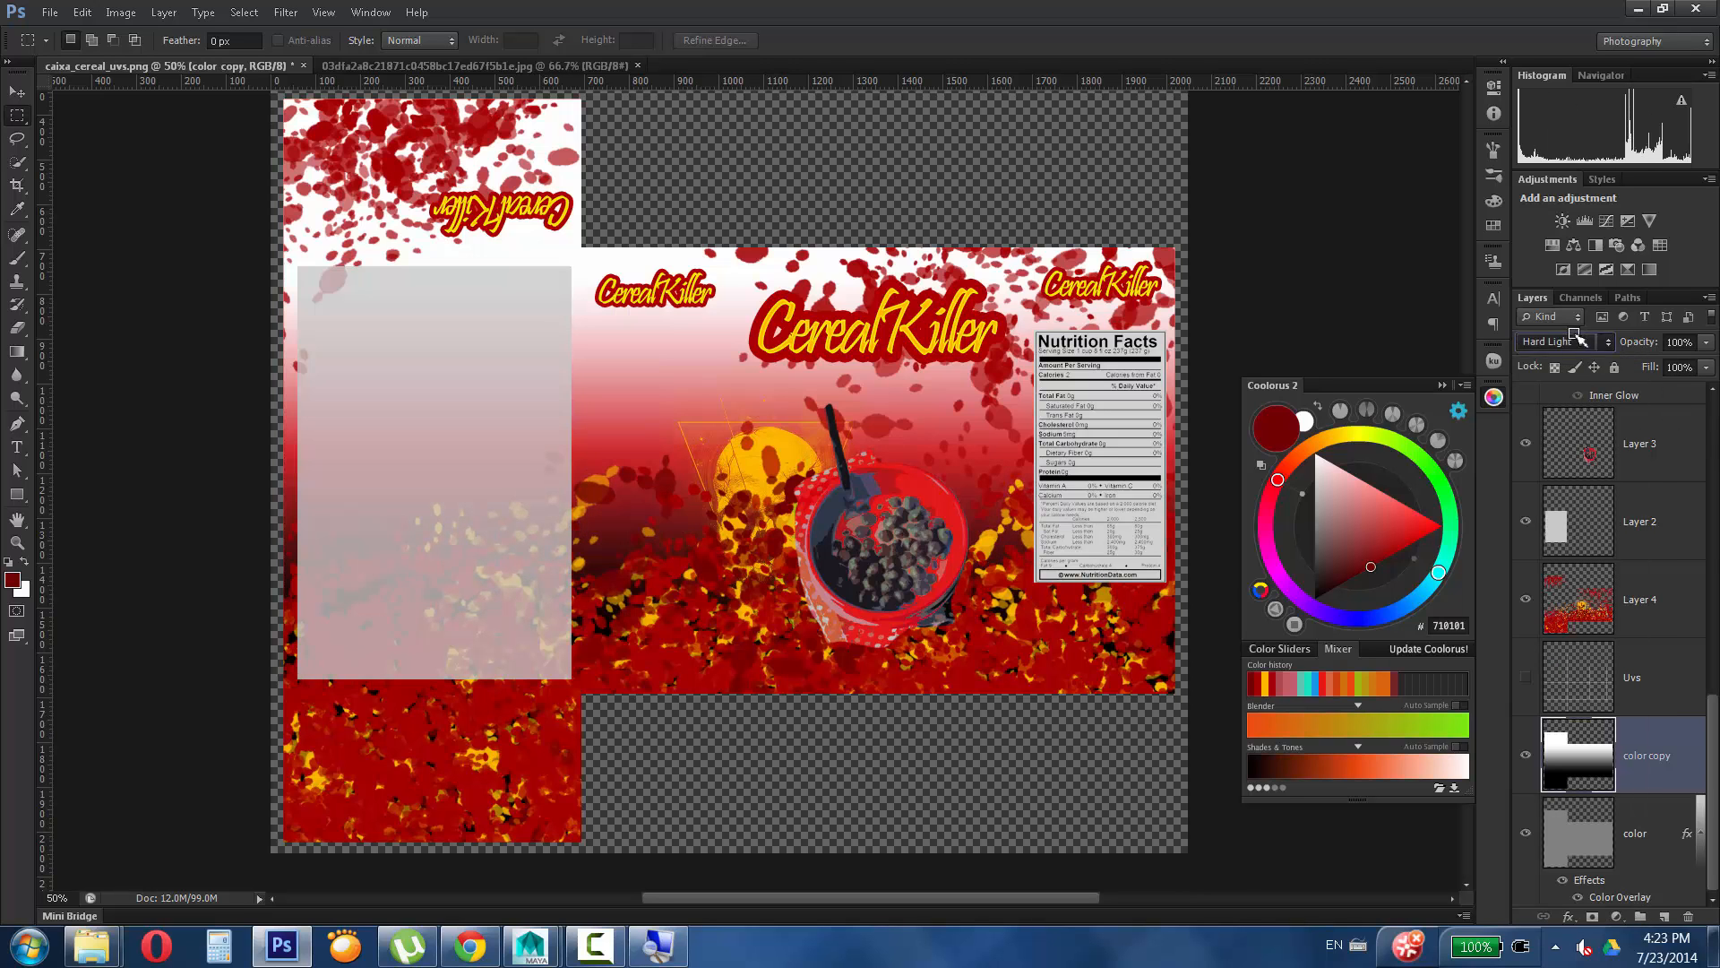
drag(1707, 341, 1653, 378)
click(1582, 342)
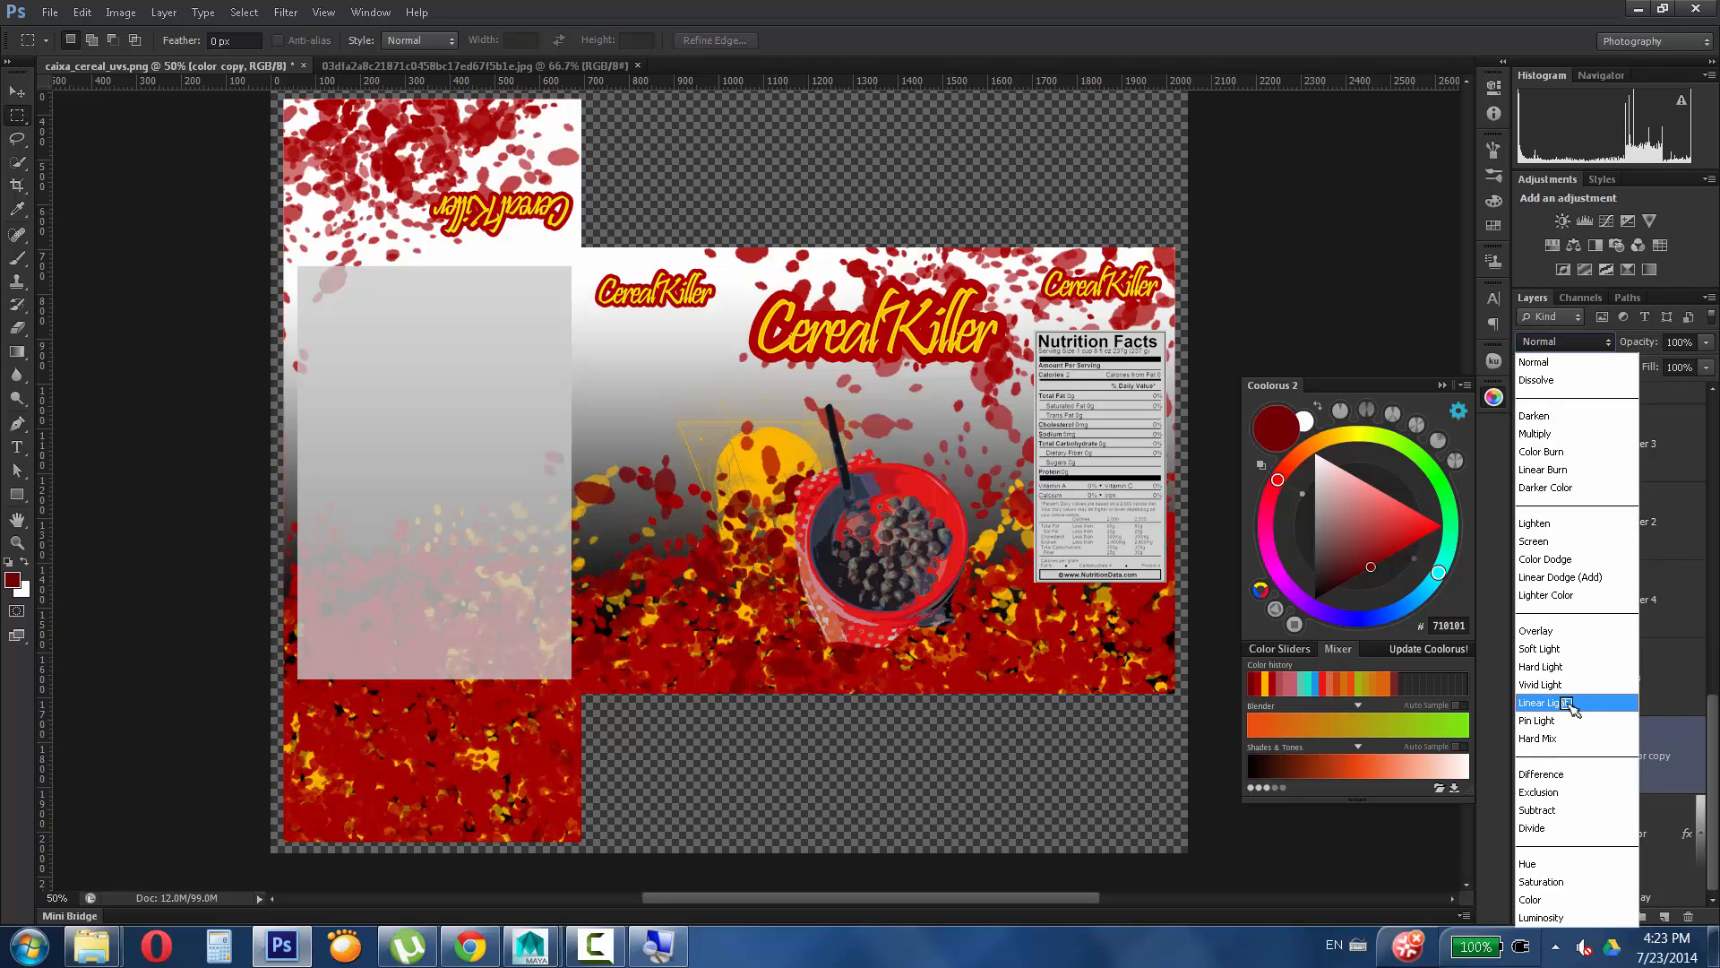
click(1570, 703)
Set the color copy layer to Soft Light at 54% opacity.
click(1572, 342)
click(1579, 647)
click(1706, 342)
drag(1706, 371, 1667, 376)
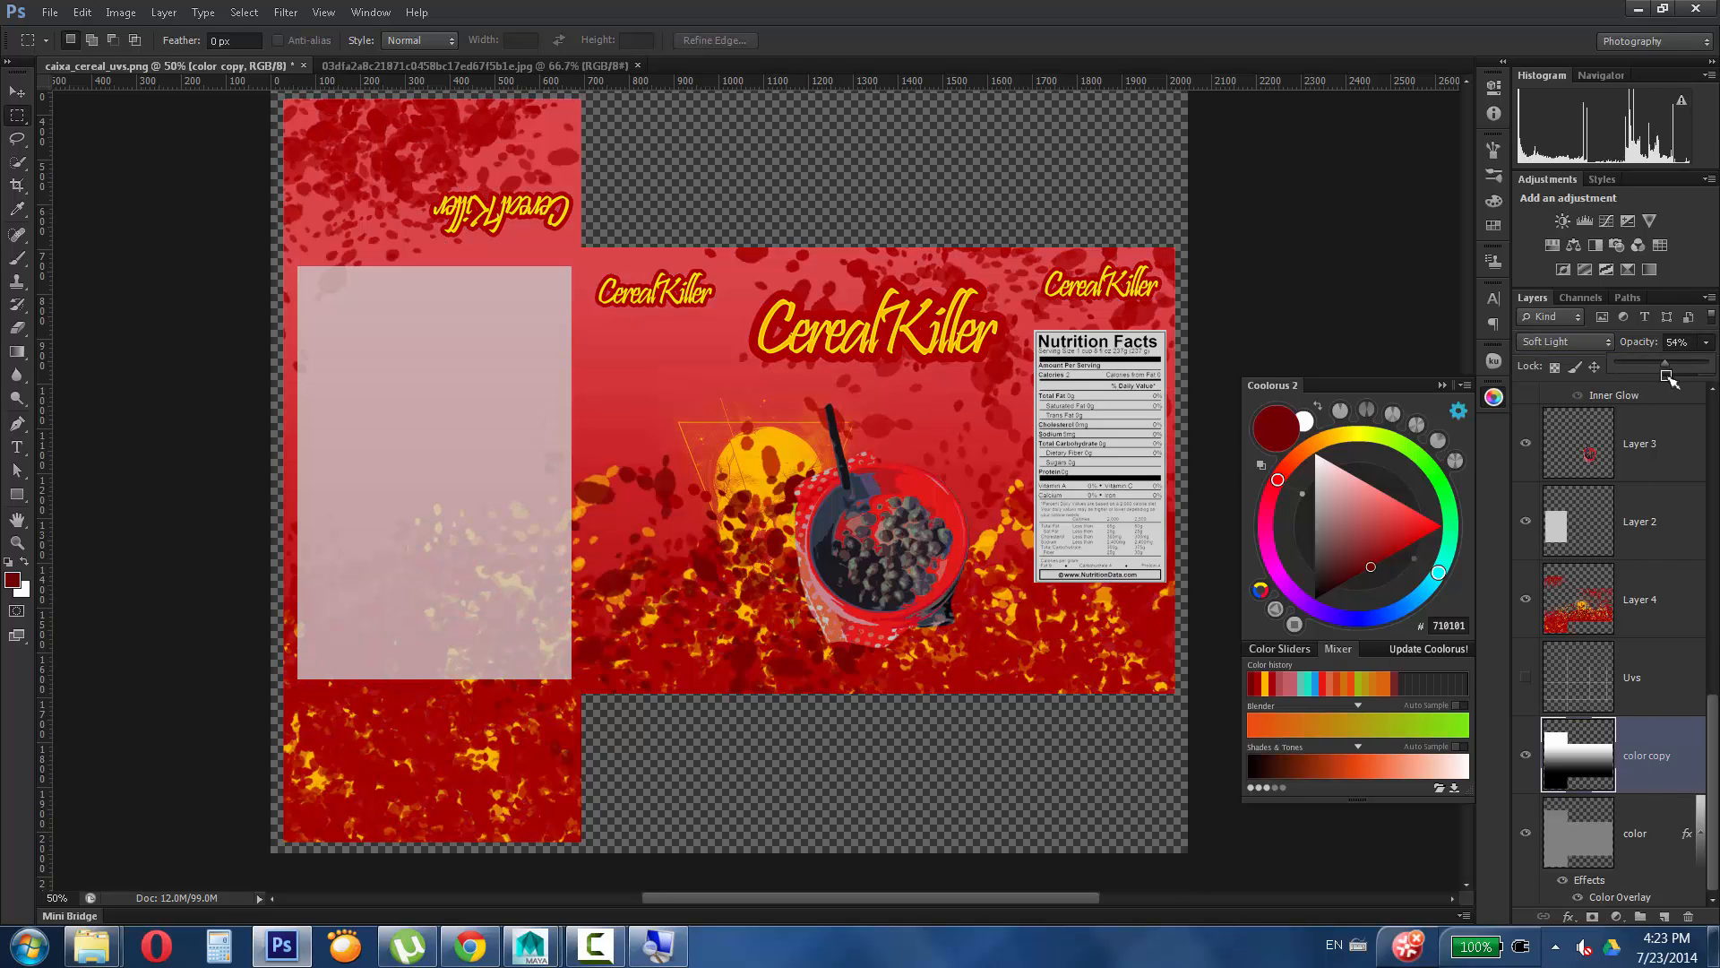
Try Multiply on the splatter Layer 4 and set its blend mode to Darken.
click(1640, 599)
click(1563, 341)
click(1574, 436)
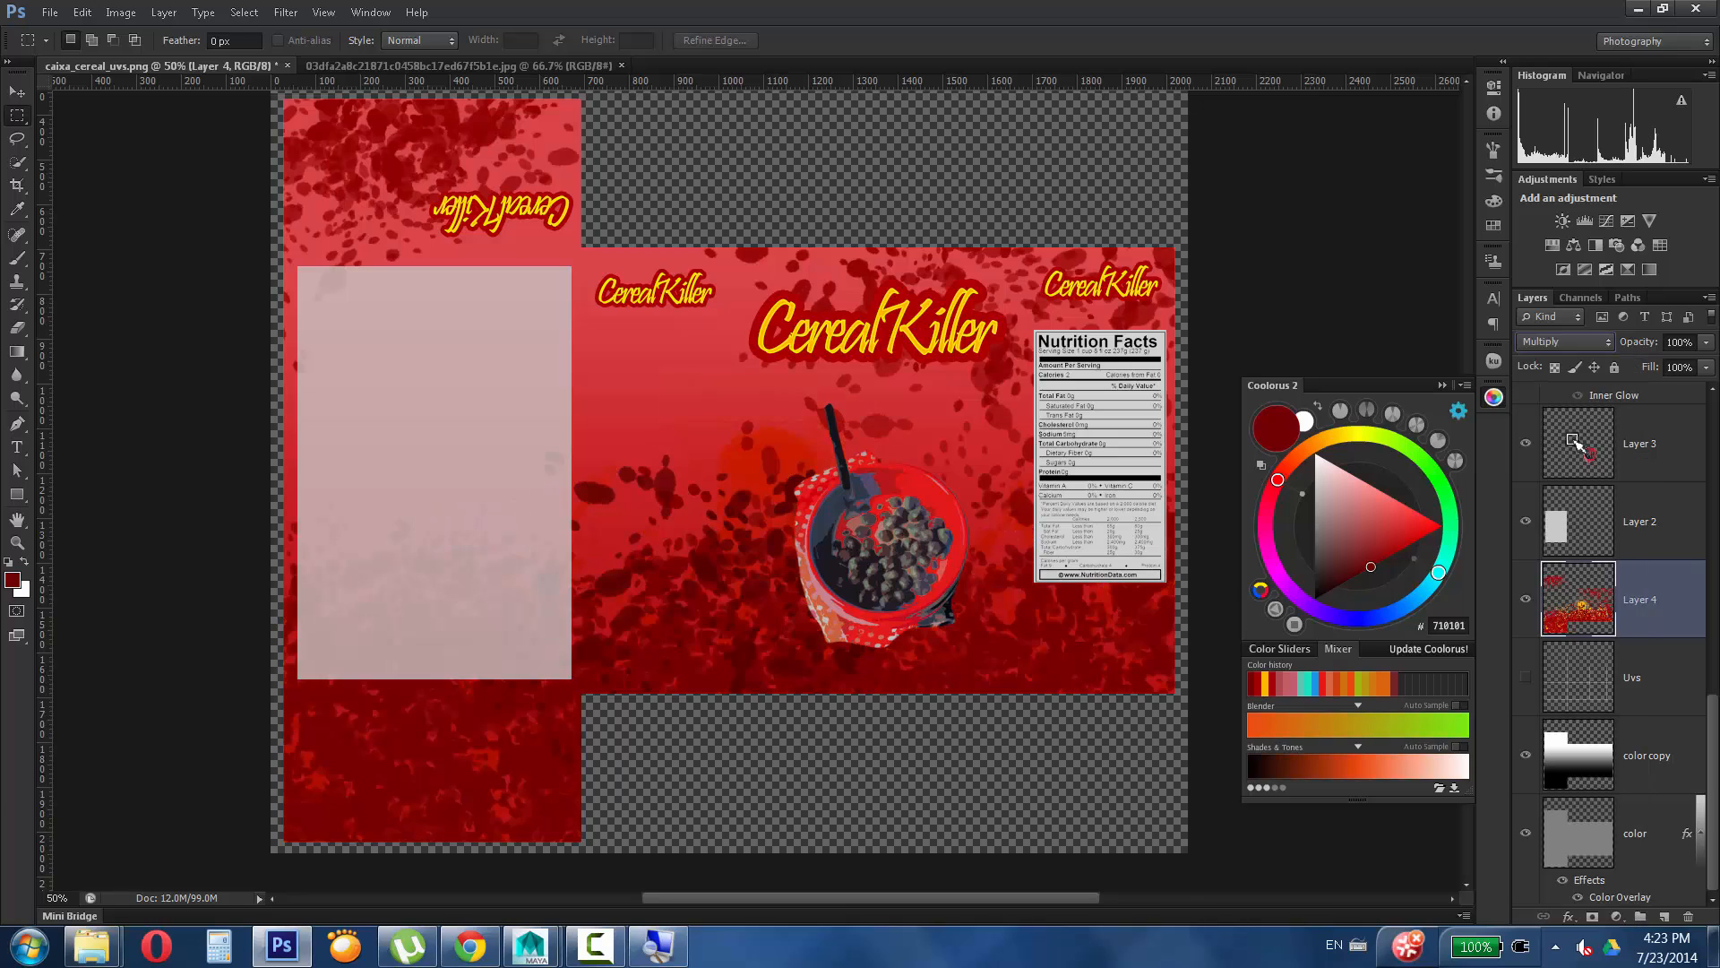
click(1564, 342)
click(1575, 415)
Add a layer above Layer 4, paint dark red splatters with the 472 px brush, and lasso a loose outline around the bowl.
click(1664, 916)
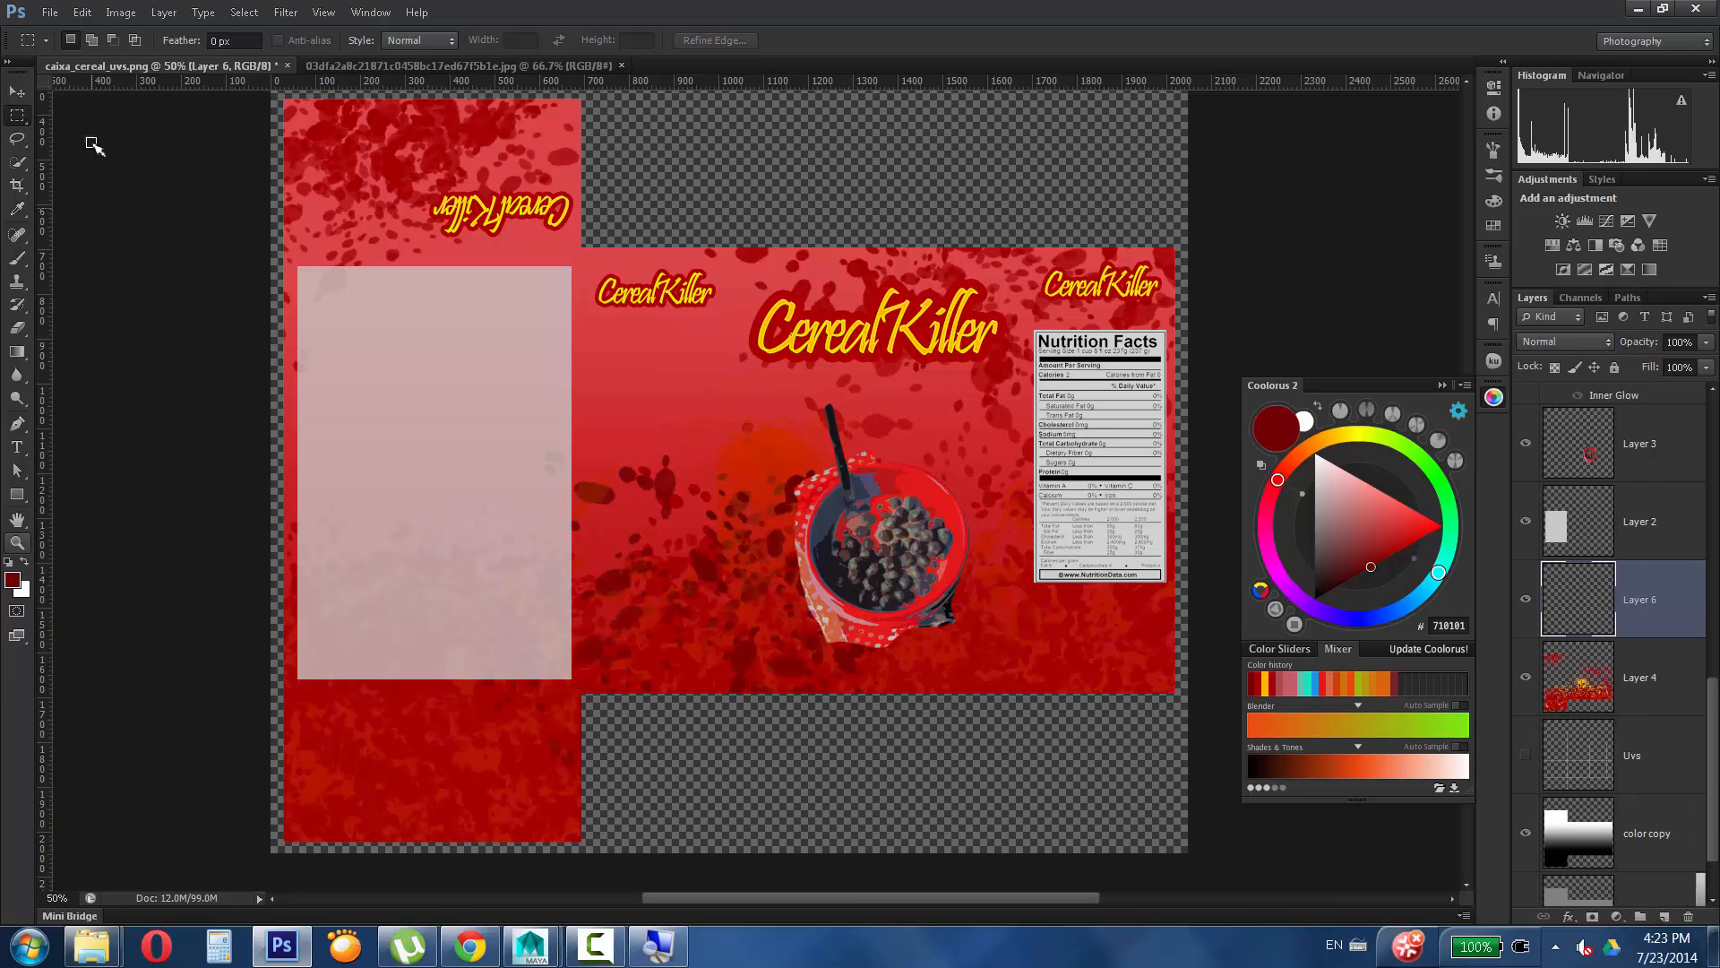
click(78, 40)
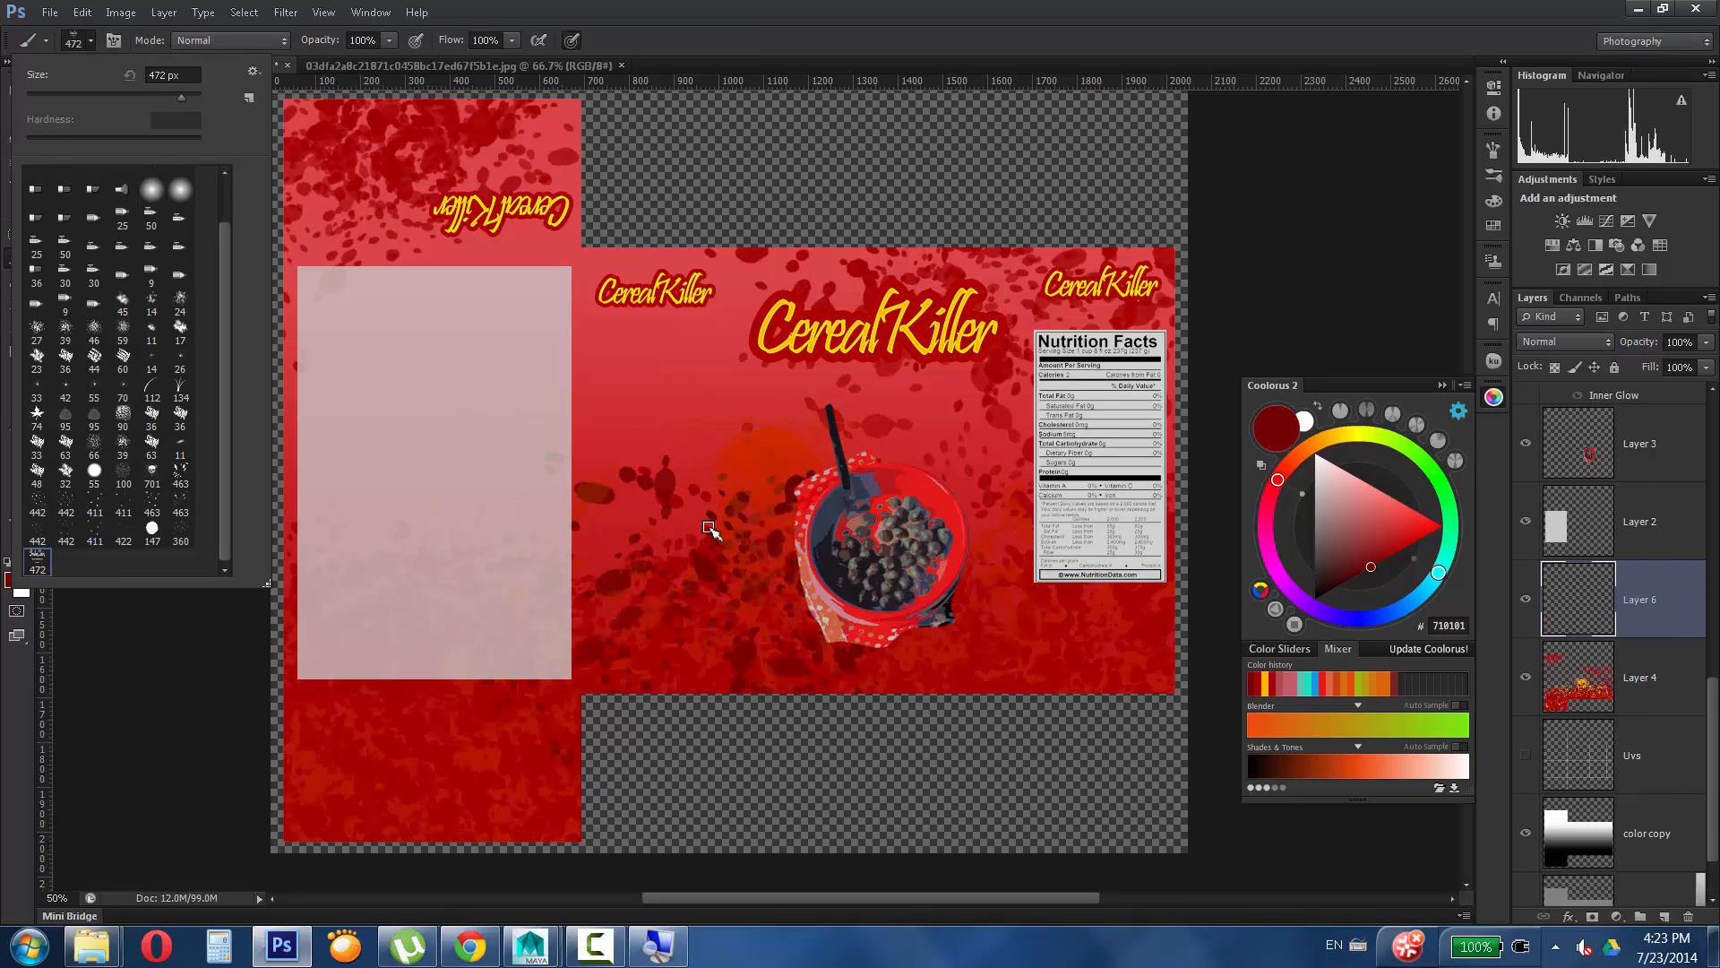
drag(752, 573, 909, 656)
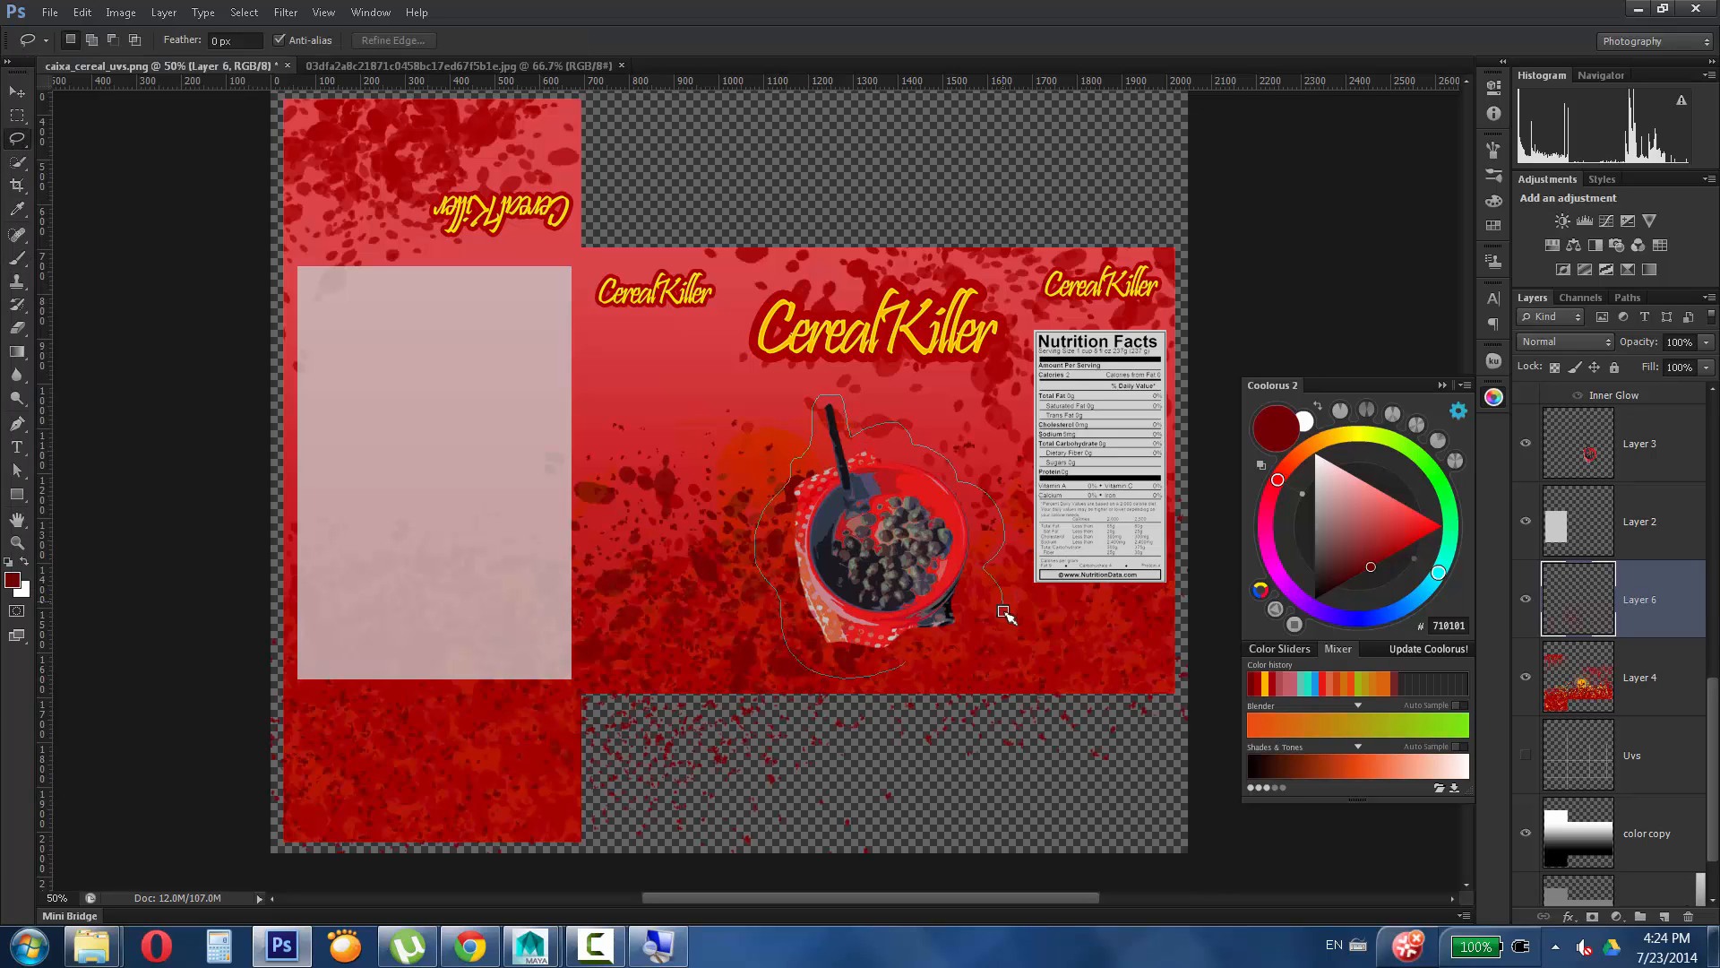
click(81, 13)
click(127, 337)
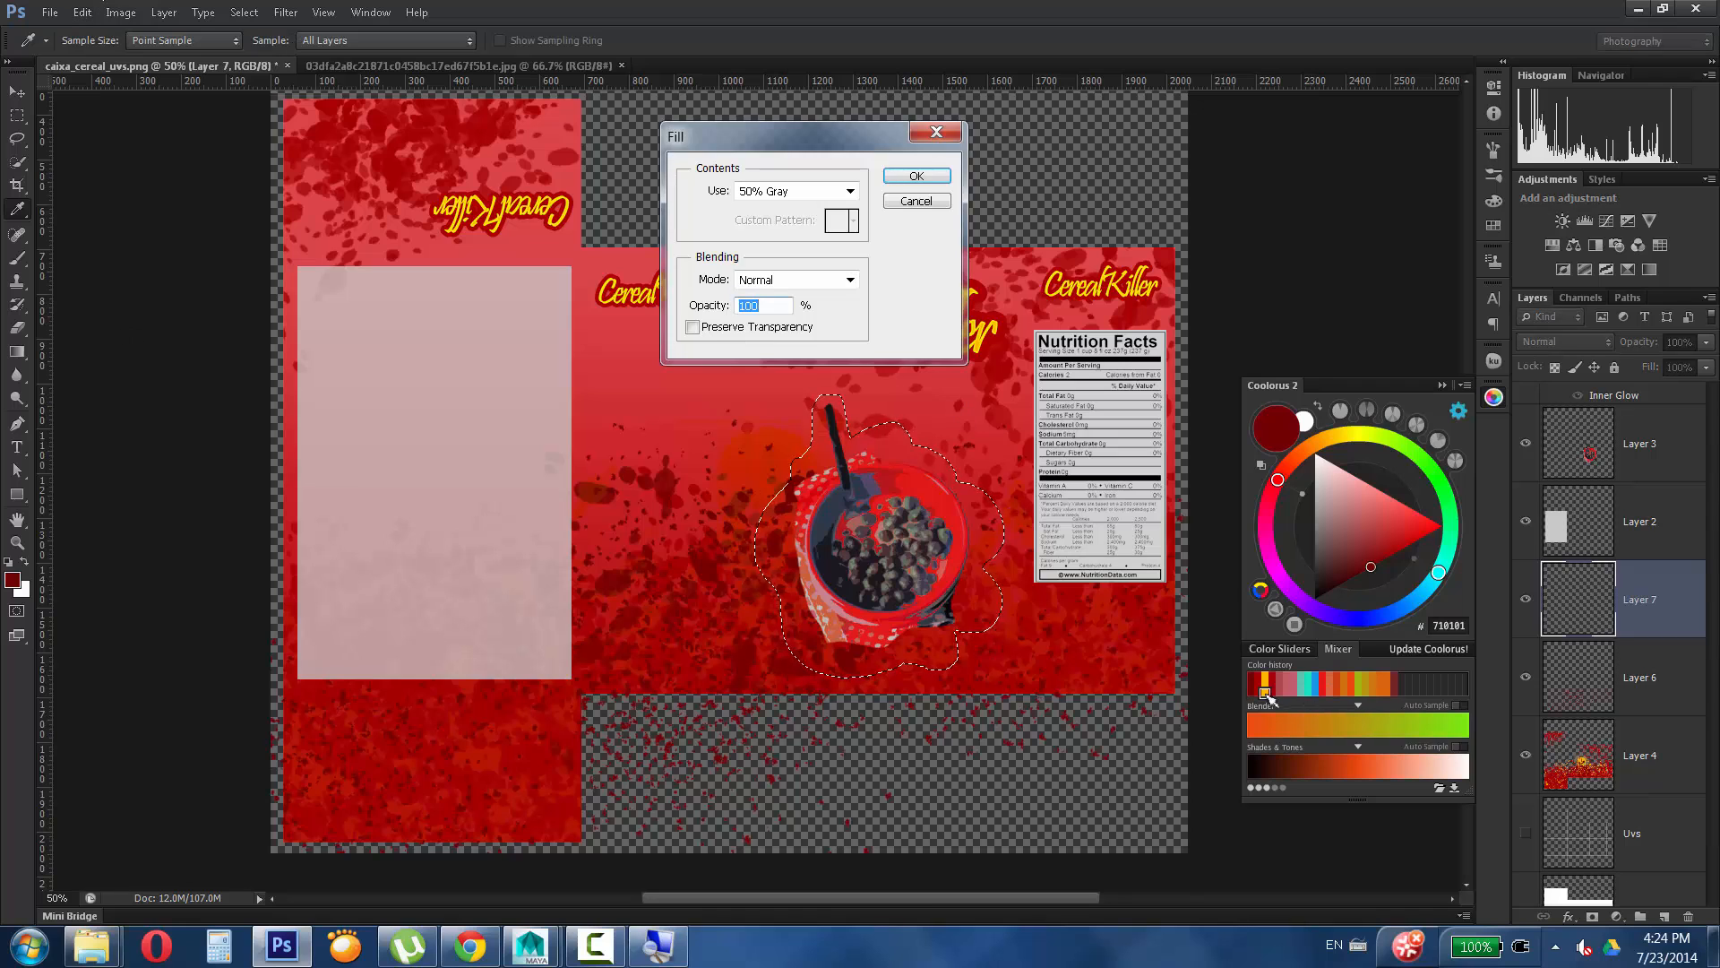
click(784, 186)
key(Escape)
key(Escape)
Set the foreground color to yellow-orange fcb800, fill the lassoed outline around the bowl with it on Layer 7, and deselect.
click(1267, 685)
click(86, 13)
click(127, 338)
click(807, 188)
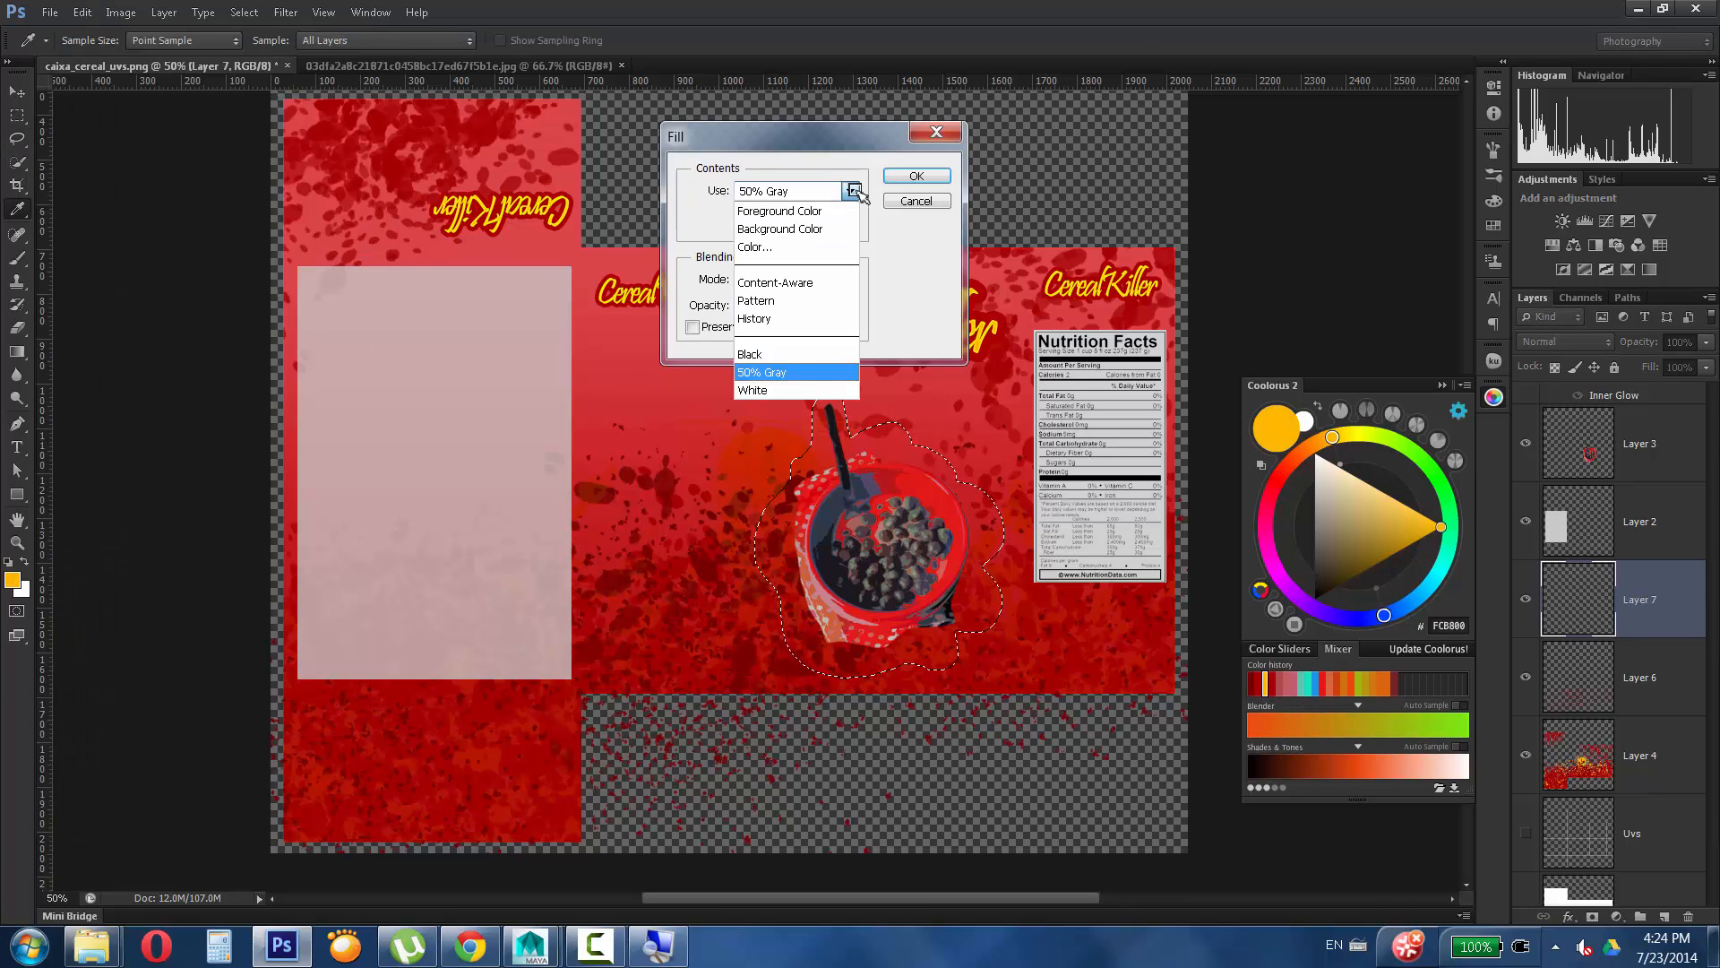
click(829, 212)
click(914, 178)
key(ctrl+d)
Try a stroke layer style on the yellow shape behind the bowl.
double_click(1672, 600)
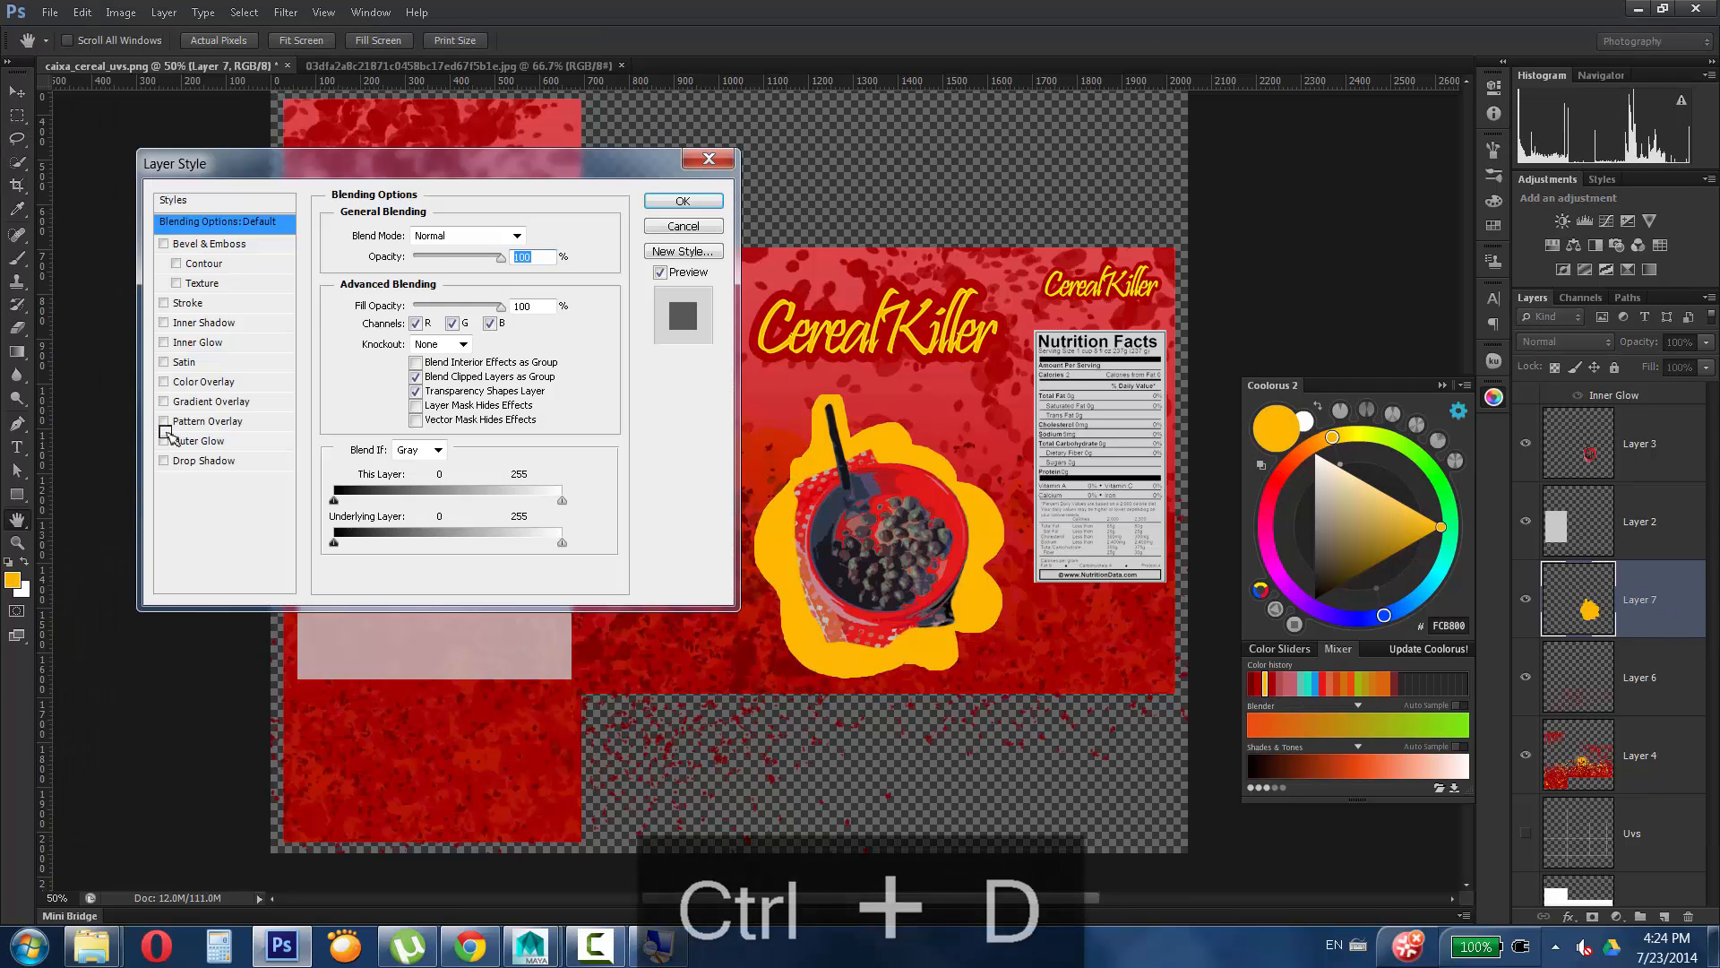
click(187, 303)
drag(432, 234, 421, 235)
click(682, 200)
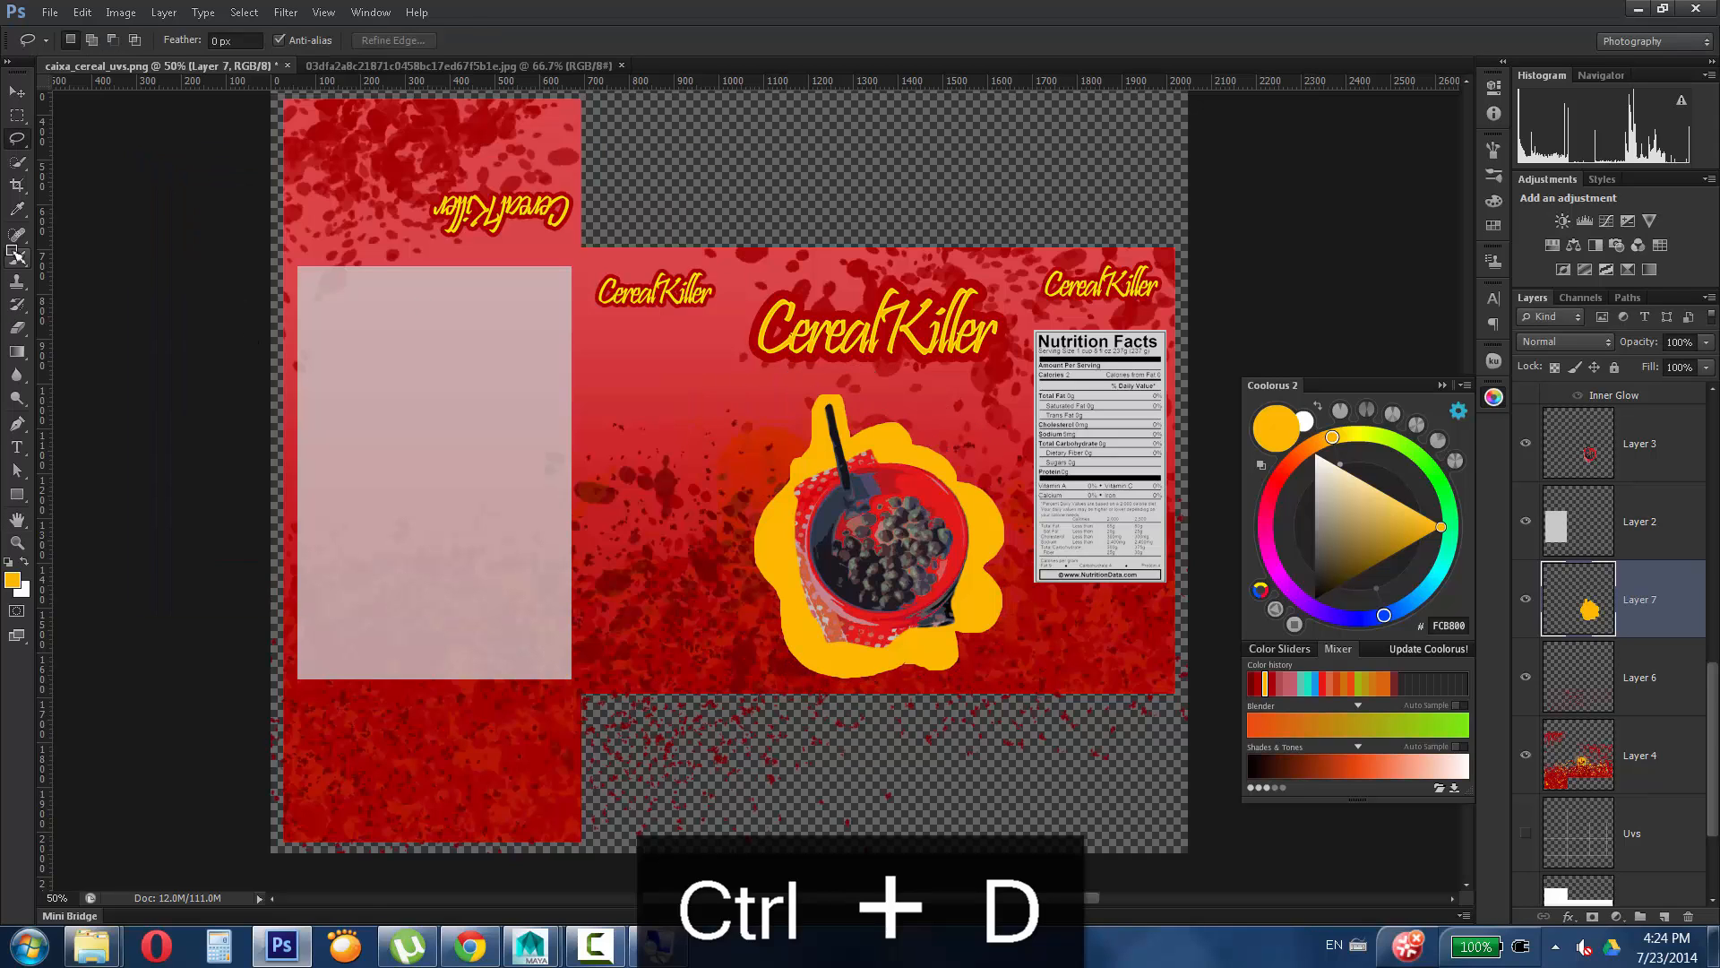
Load the yellow shape on Layer 7 as a selection and refine its edge with Smooth 100 and Contrast 36%.
ctrl+click(1687, 606)
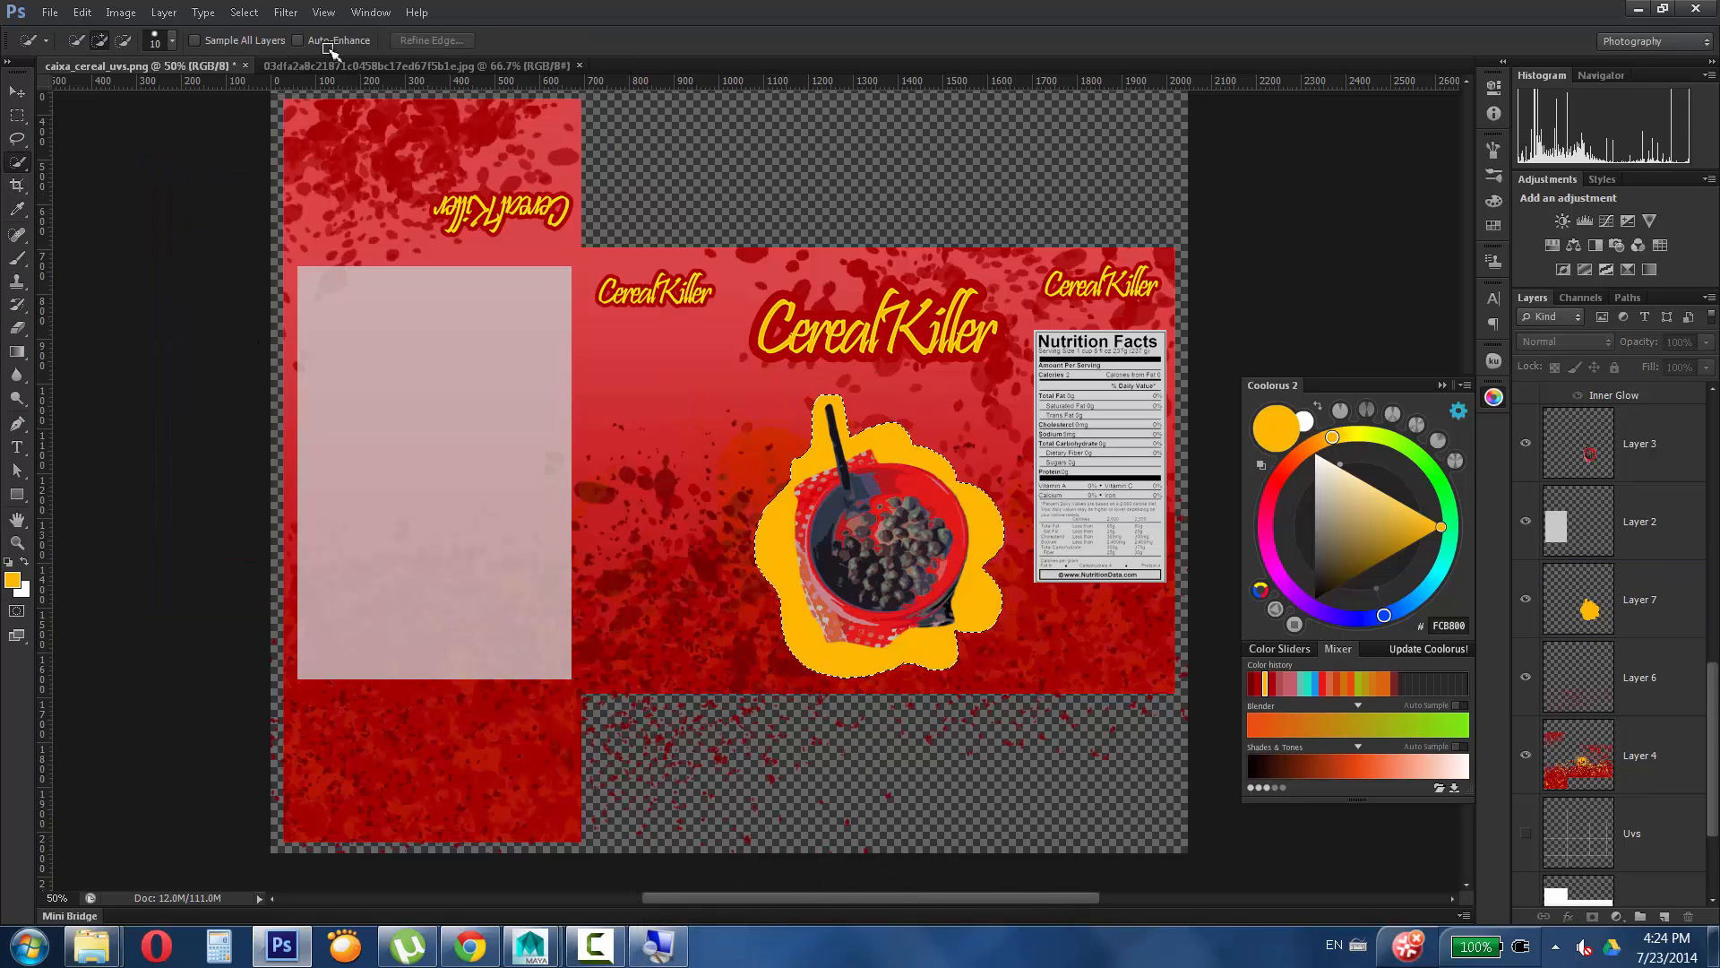
click(392, 40)
drag(1091, 400, 1127, 405)
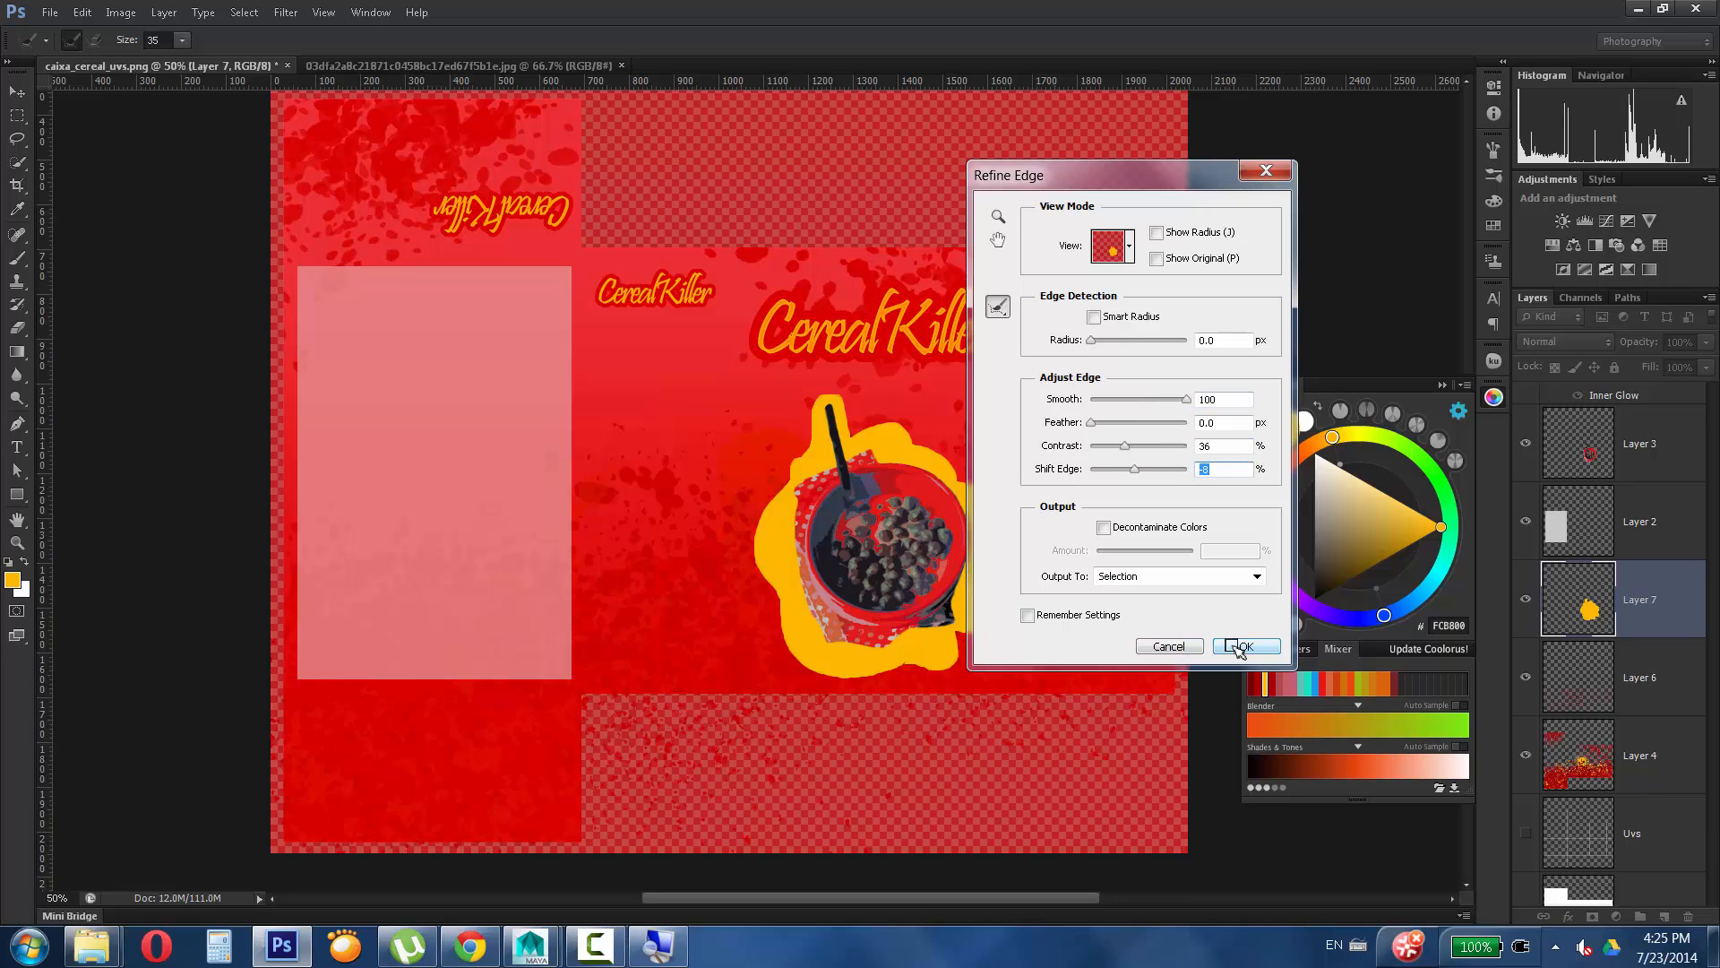
click(1241, 646)
Invert the refined selection and clear the yellow pixels outside it on Layer 7.
key(Delete)
key(ctrl+z)
key(ctrl+shift+i)
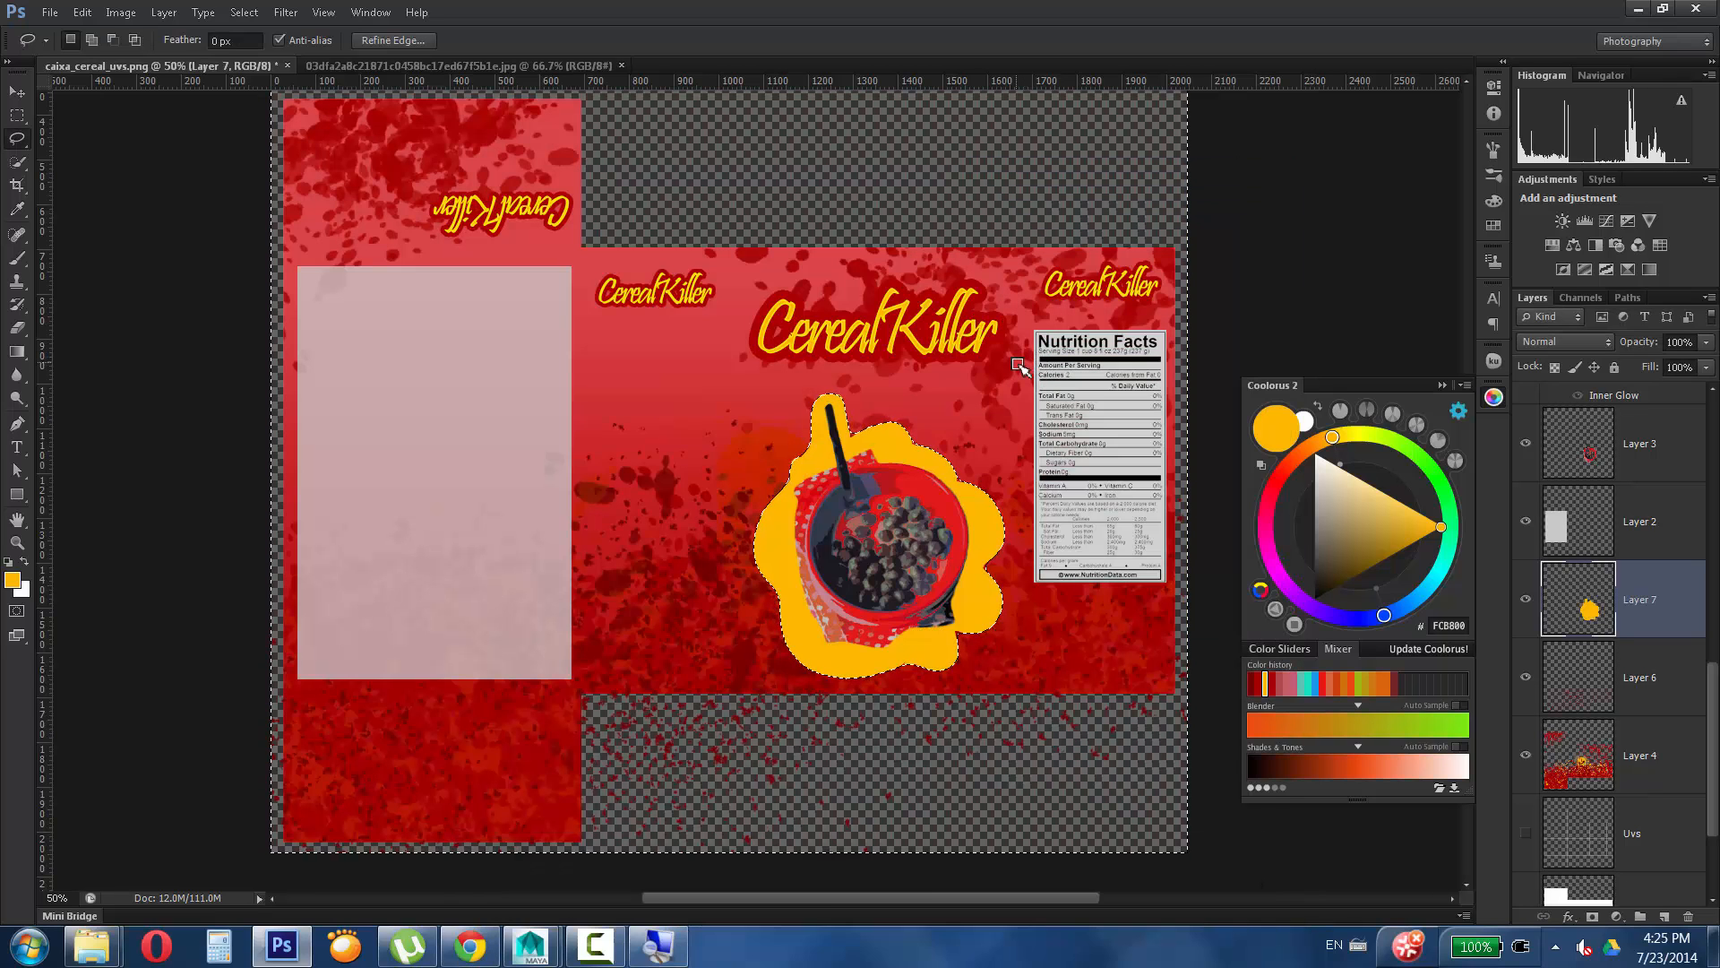
key(Delete)
Try filling the inverted selection around the yellow shape.
click(82, 12)
click(117, 301)
click(923, 171)
key(ctrl+z)
Invert the selection back to the shape behind the bowl, fill it with the yellow-orange foreground color, and deselect.
key(ctrl+shift+i)
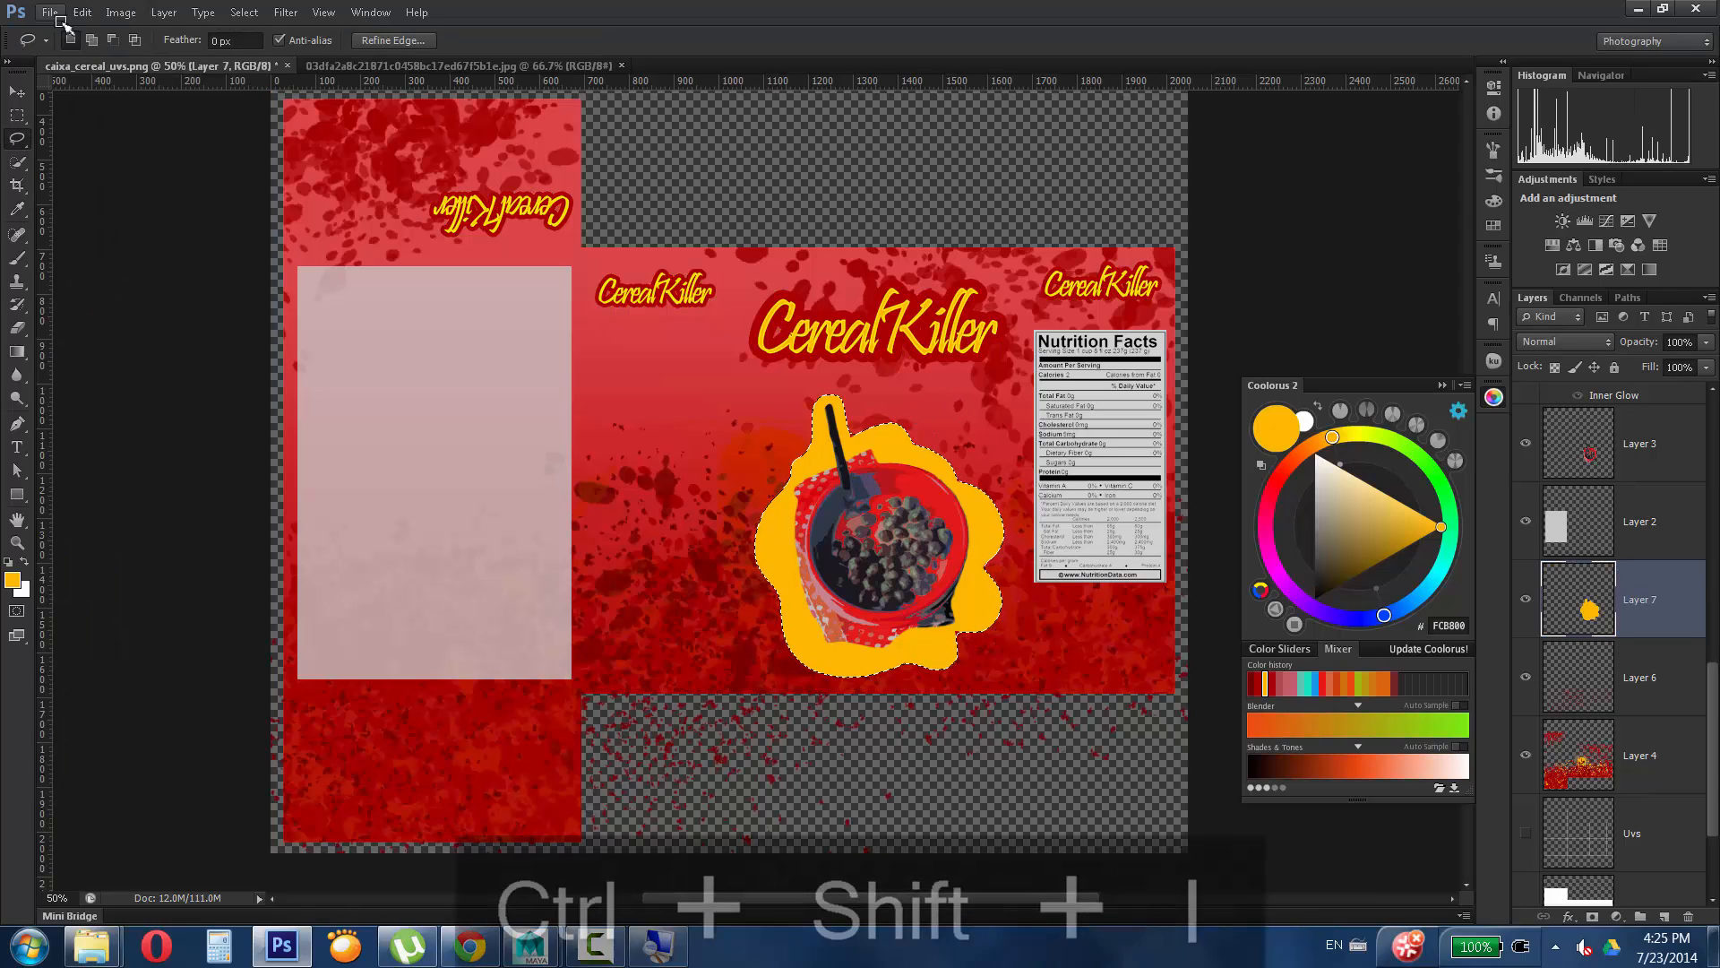
click(83, 12)
click(117, 300)
click(905, 178)
key(ctrl+d)
Add an orange Outside stroke layer style to the yellow shape on Layer 7.
double_click(1675, 600)
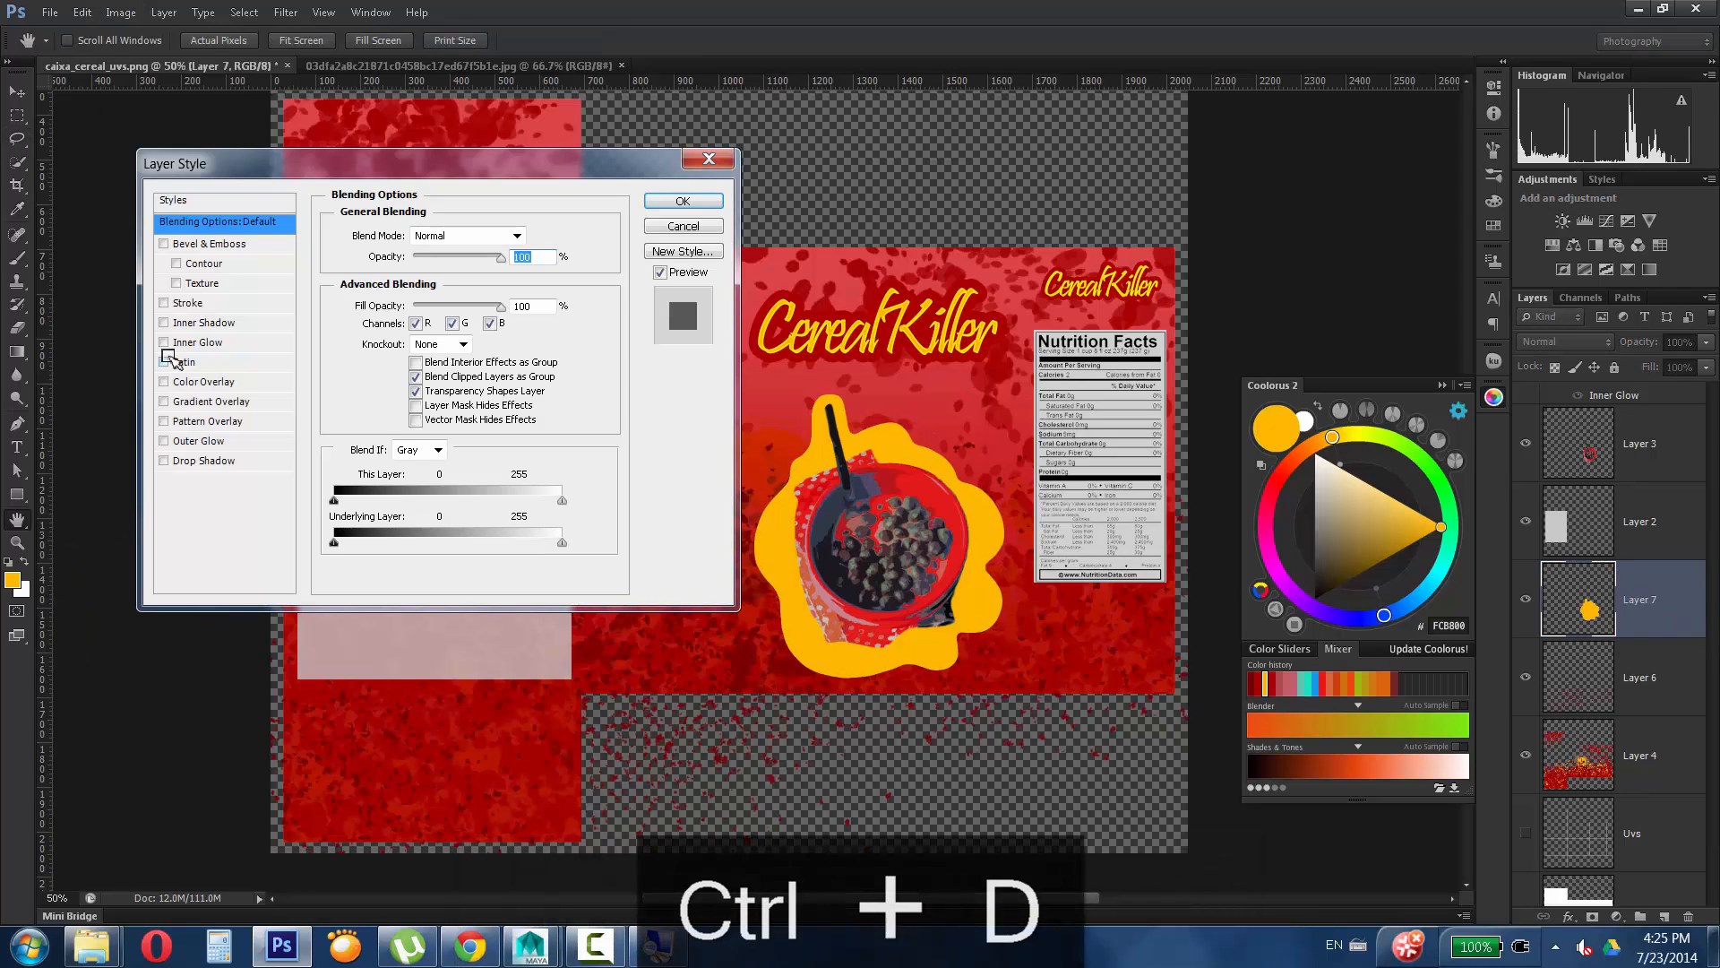
click(188, 303)
mouse_move(405, 233)
mouse_down()
mouse_move(450, 235)
mouse_move(425, 236)
mouse_up()
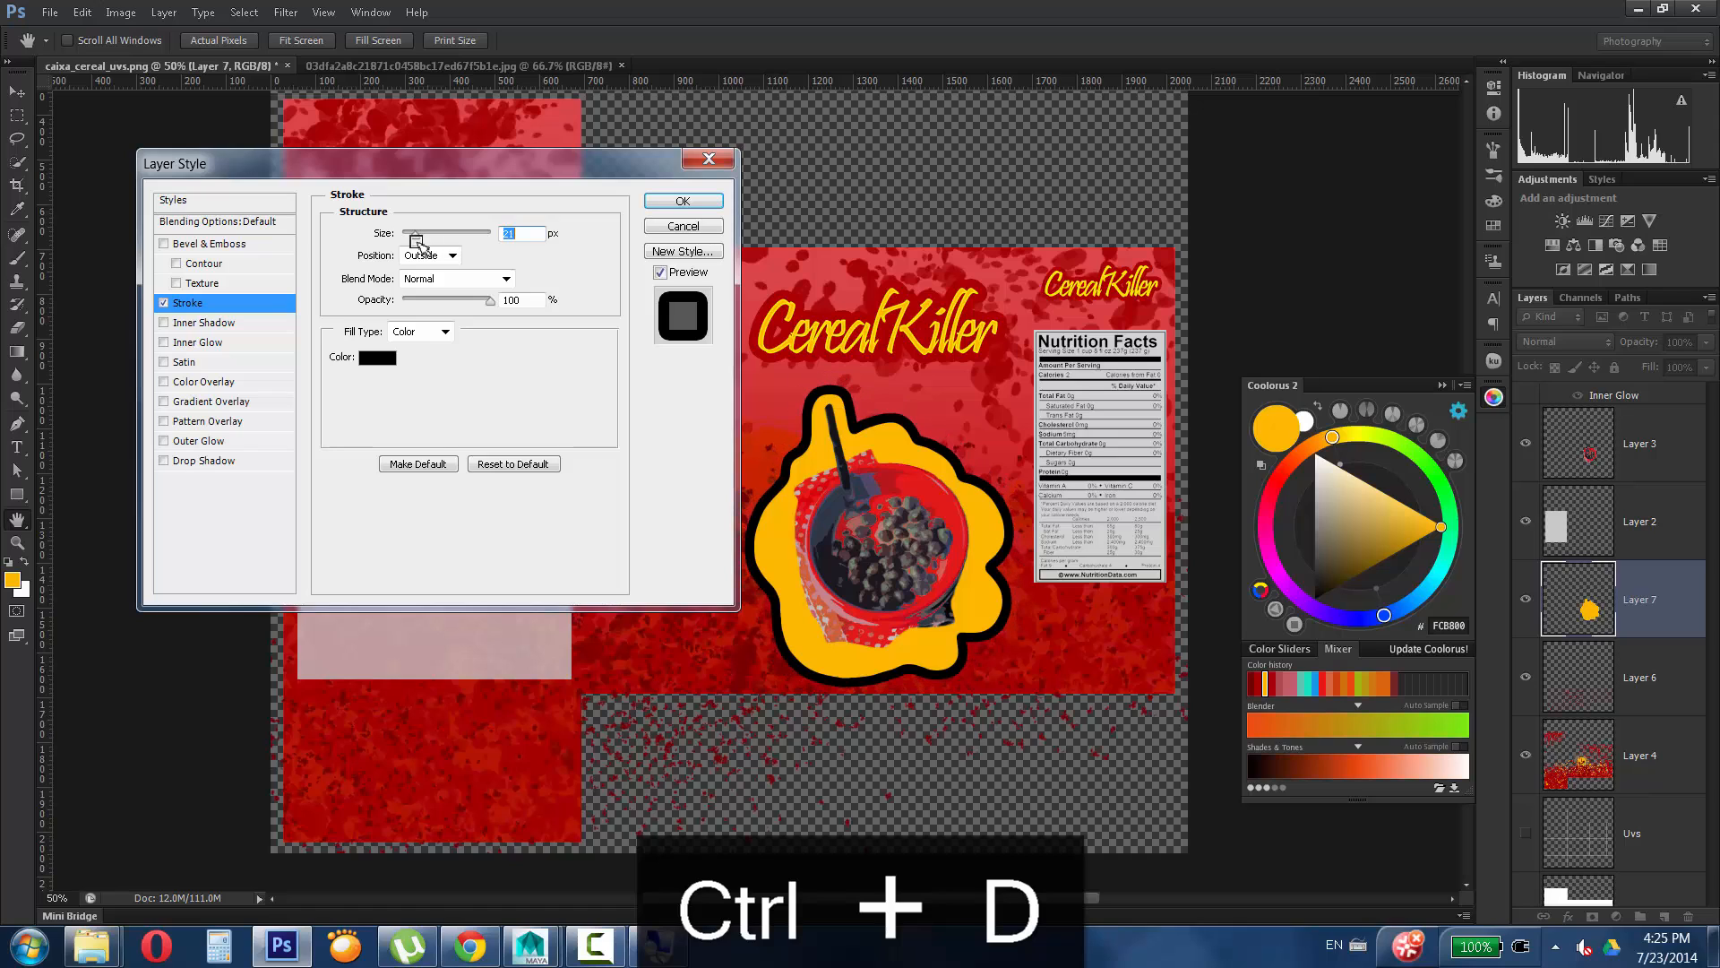
click(377, 358)
drag(463, 618, 470, 659)
click(640, 431)
Add an Inner Glow in yellow ffd800 to the shape on Layer 7 and apply the layer styles.
click(188, 341)
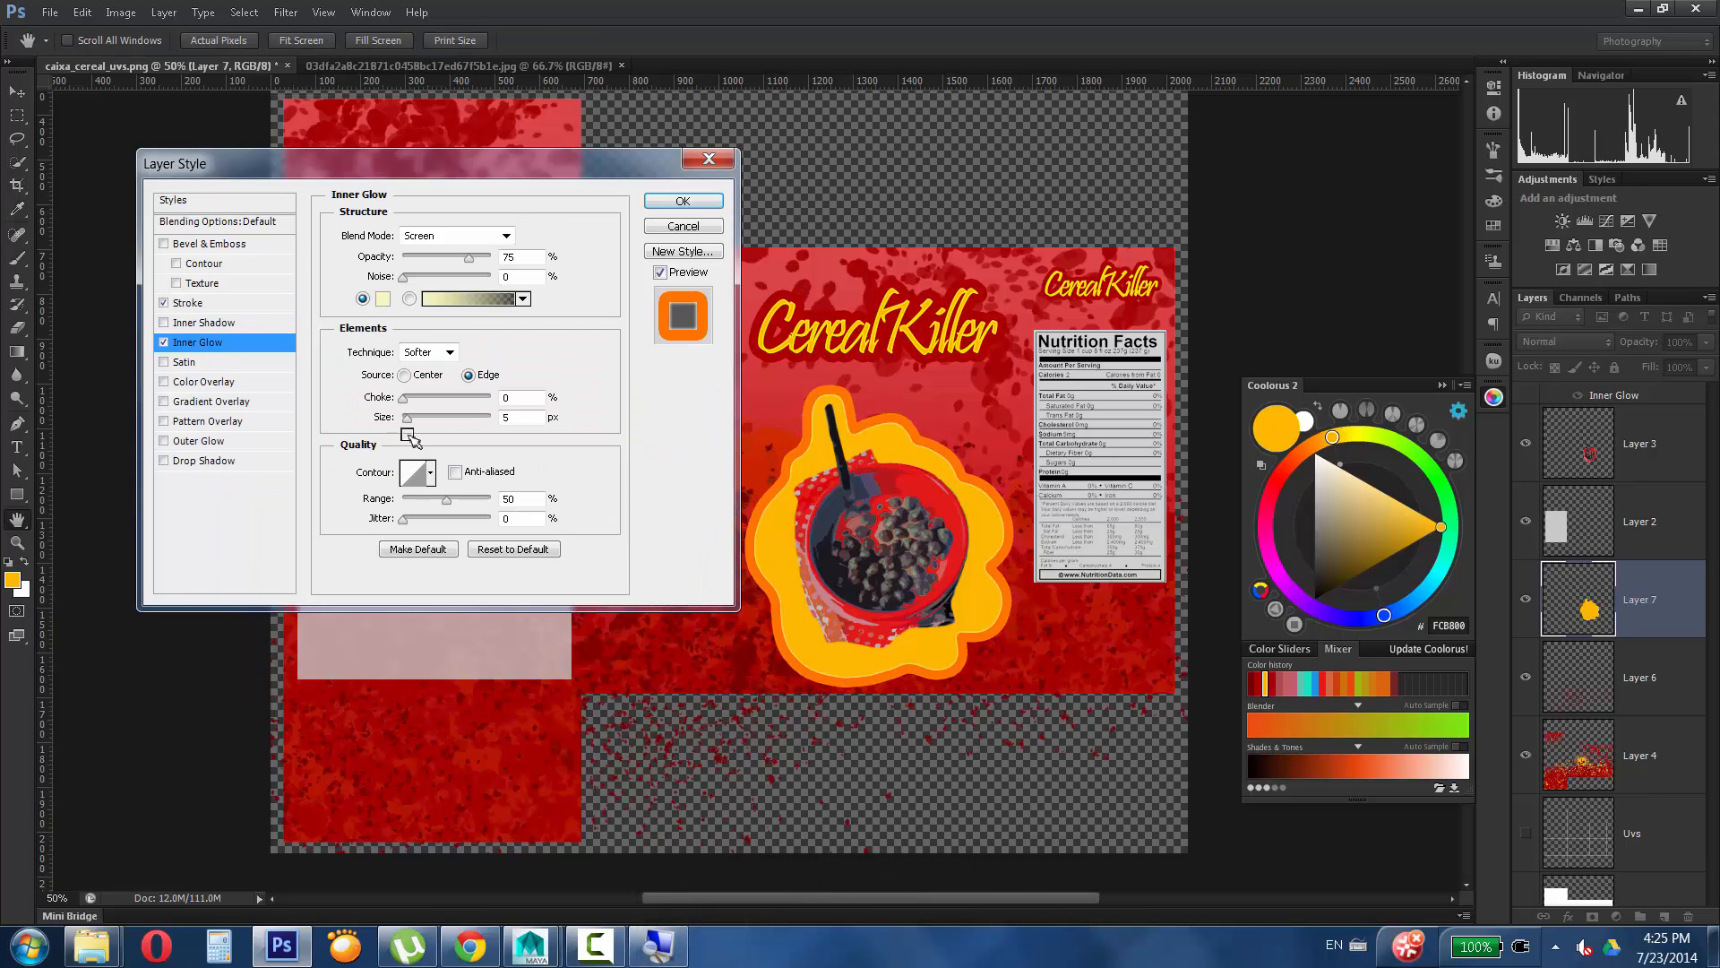
click(382, 298)
click(459, 630)
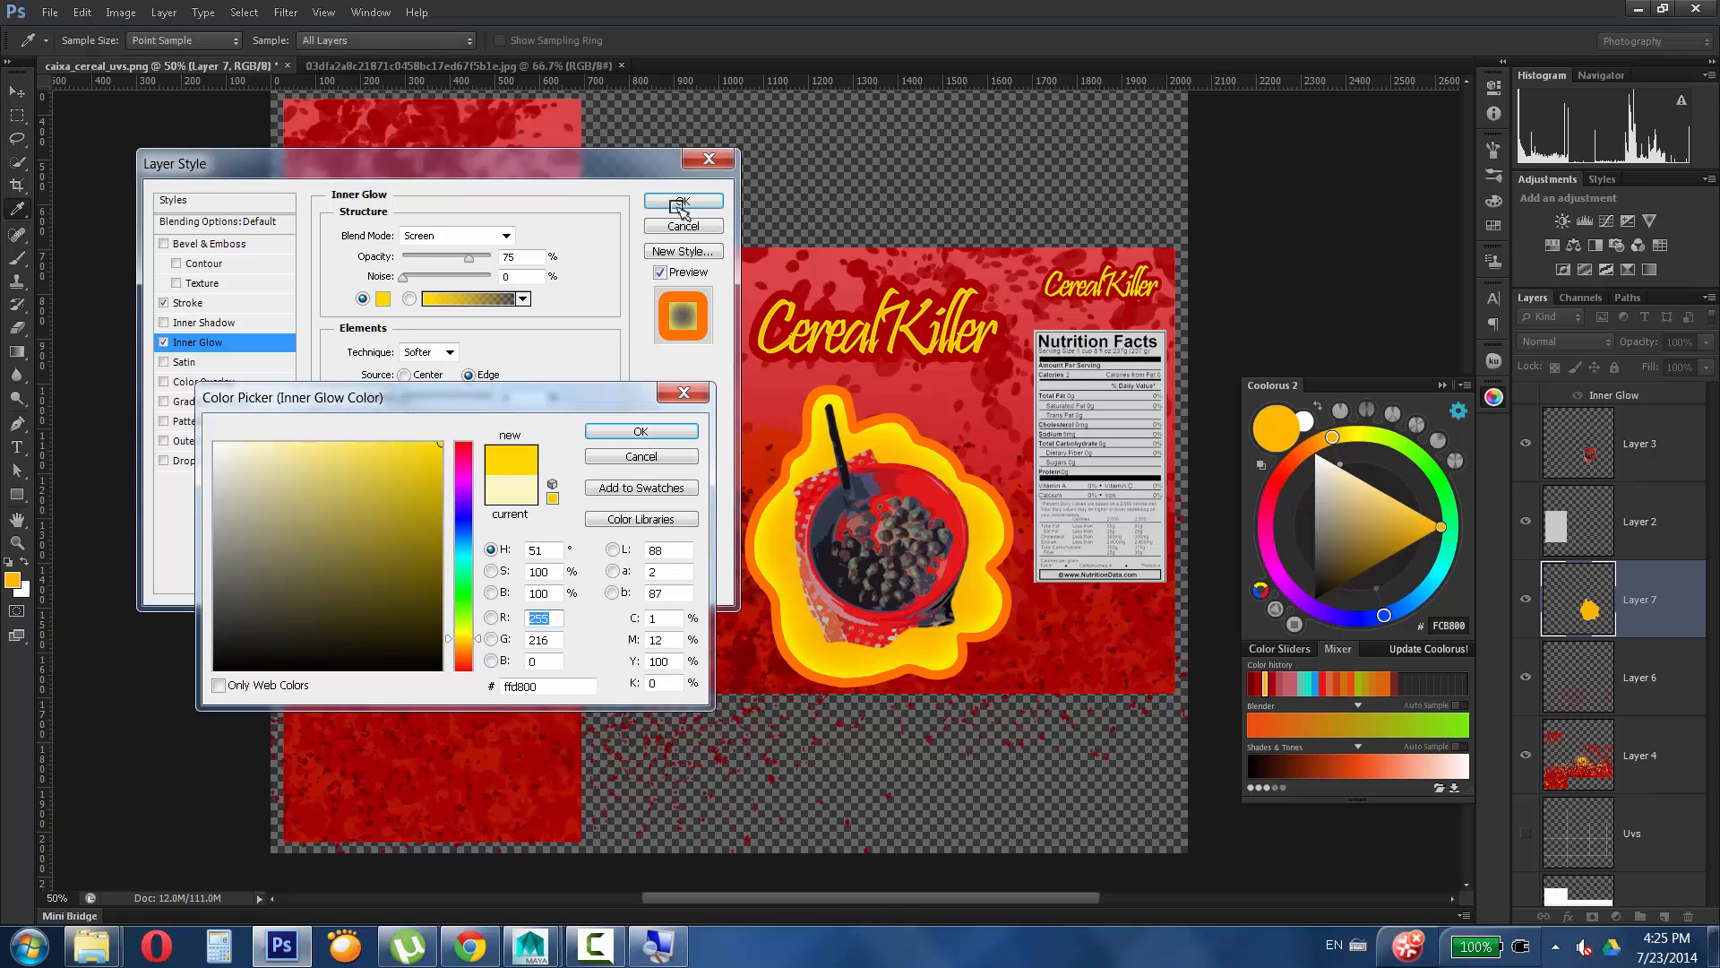
click(622, 428)
click(188, 303)
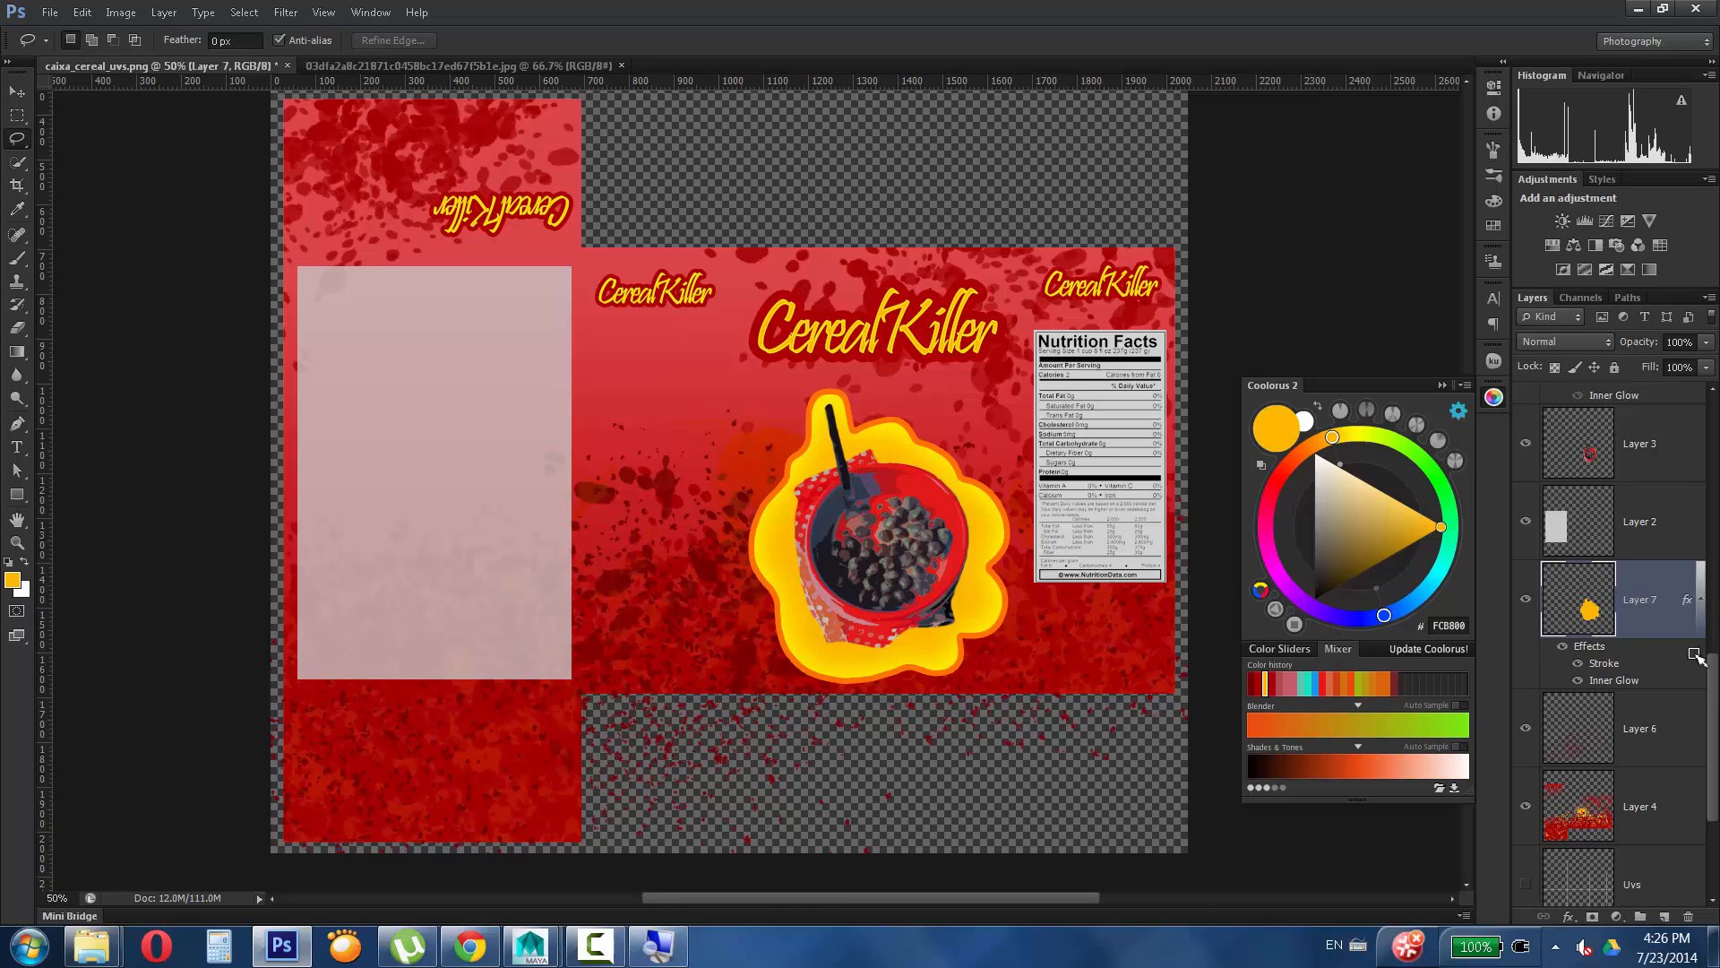
Select the CerealKiller text layers together and rasterize their type.
scroll(1666, 583, up, 5)
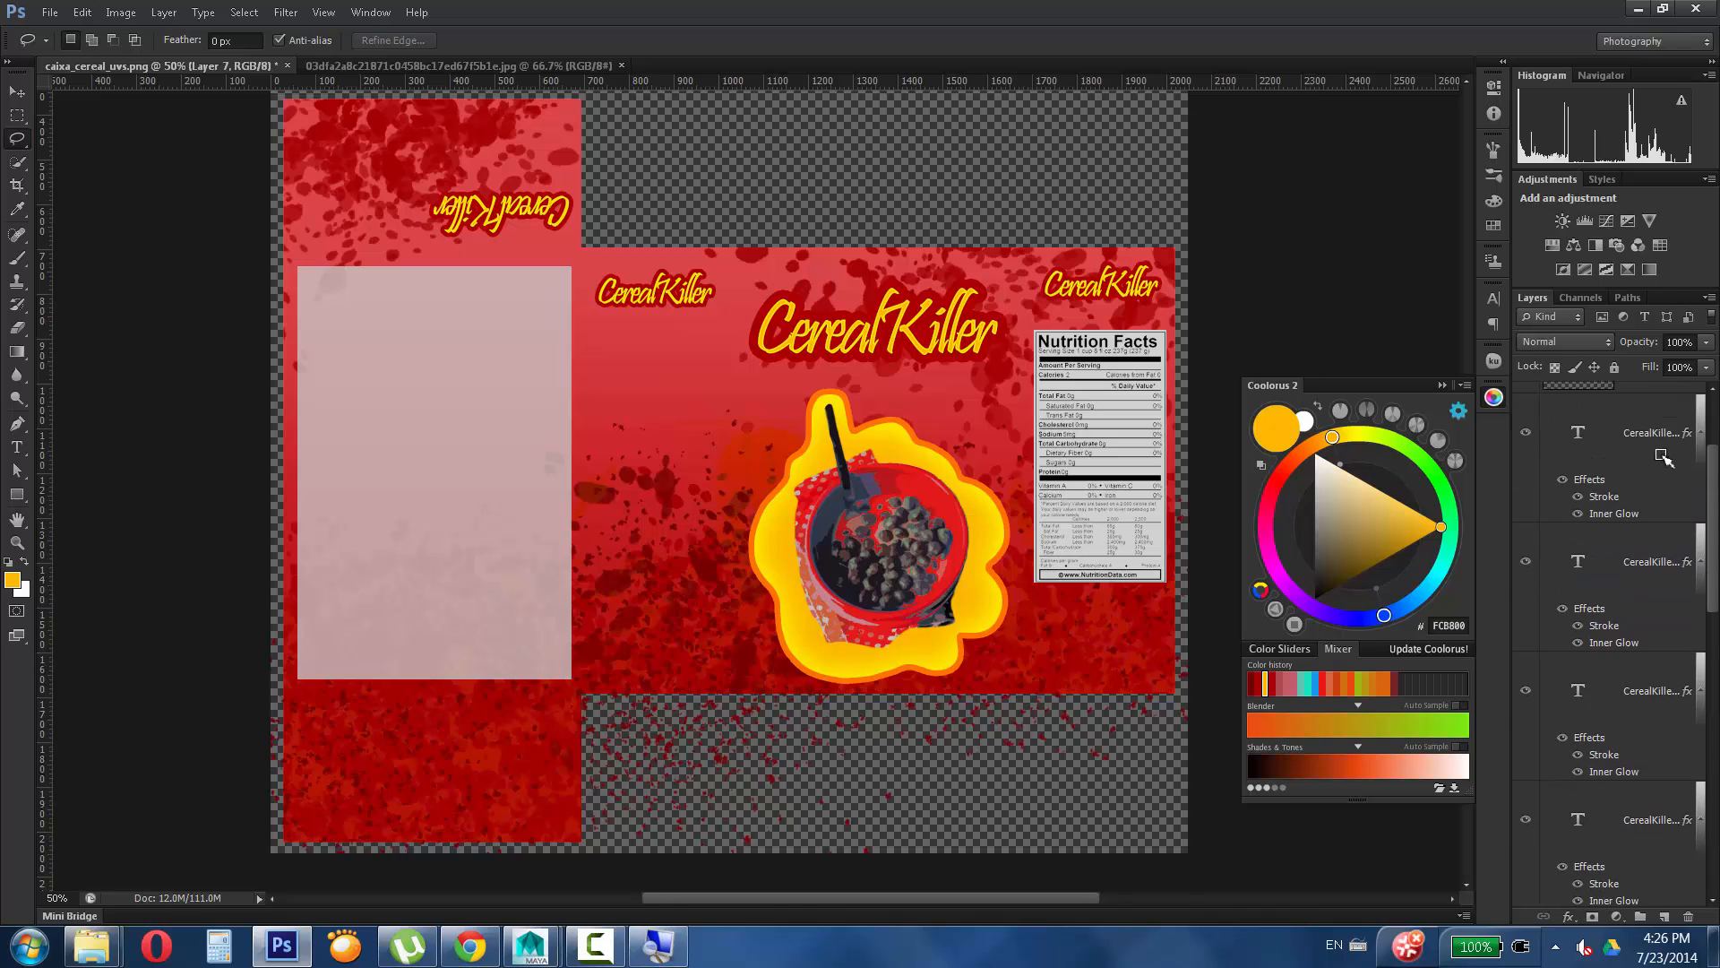
click(1653, 439)
shift+click(1653, 704)
right_click(1653, 717)
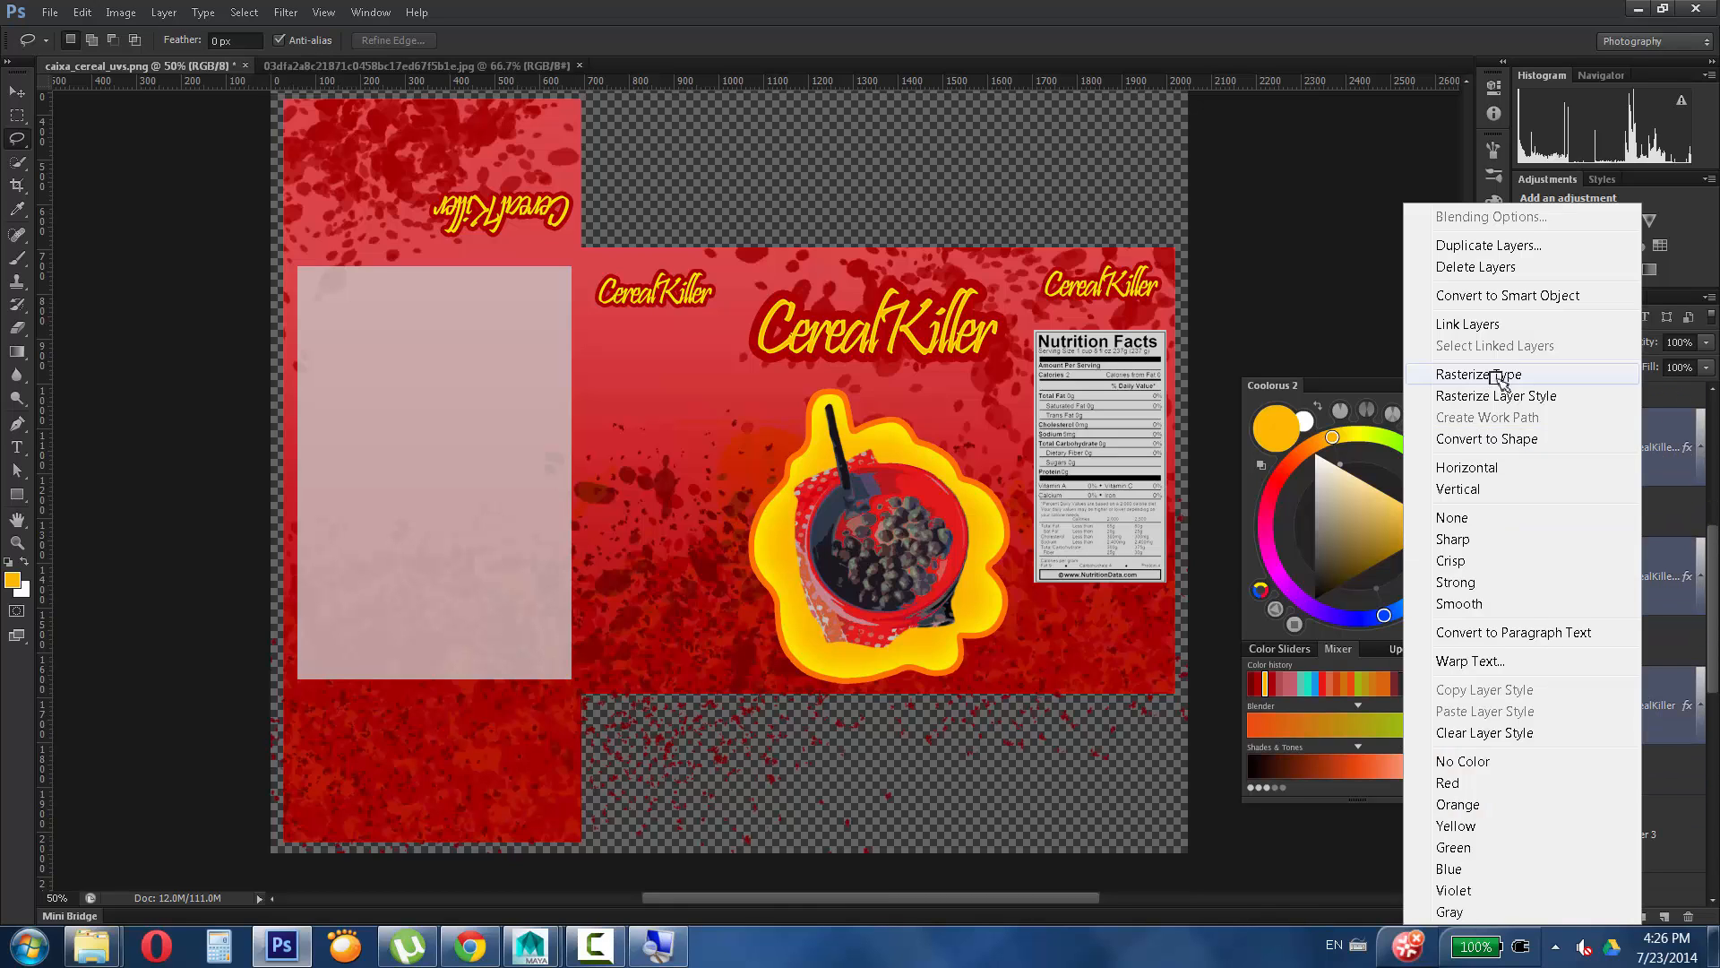
click(1447, 372)
click(1662, 632)
Hide the small CerealKiller titles and rasterize the layer style of the large front title.
scroll(1676, 592, up, 5)
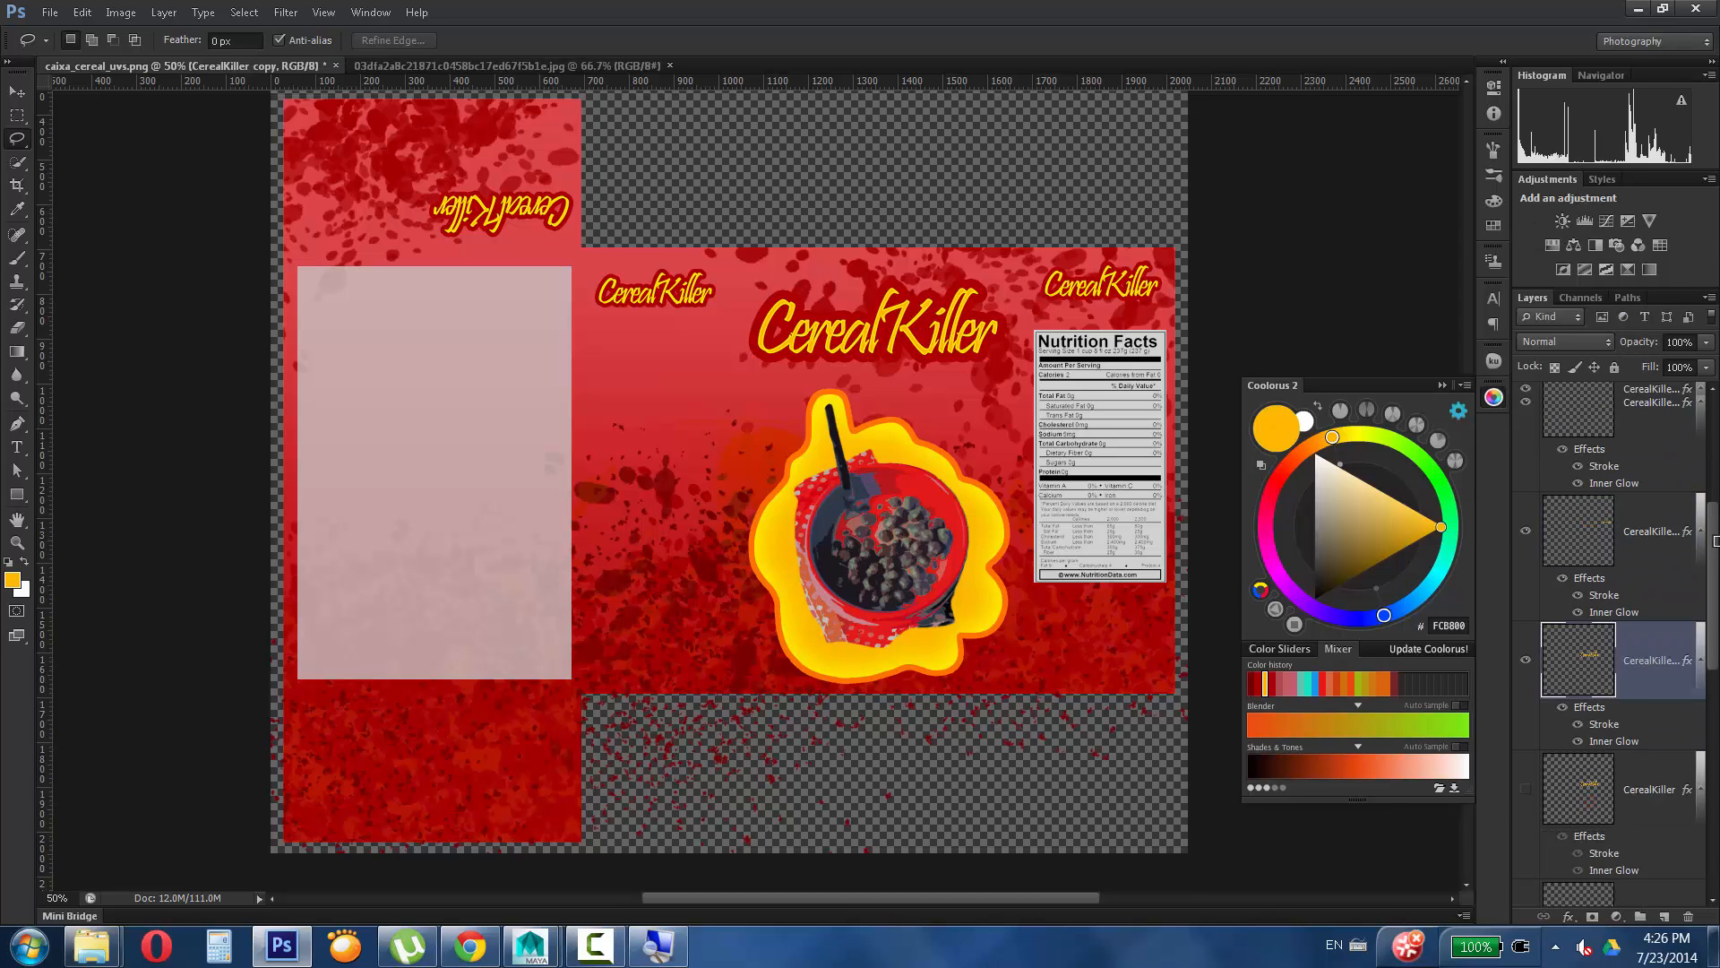
drag(1716, 521, 1716, 599)
click(1526, 578)
right_click(1665, 661)
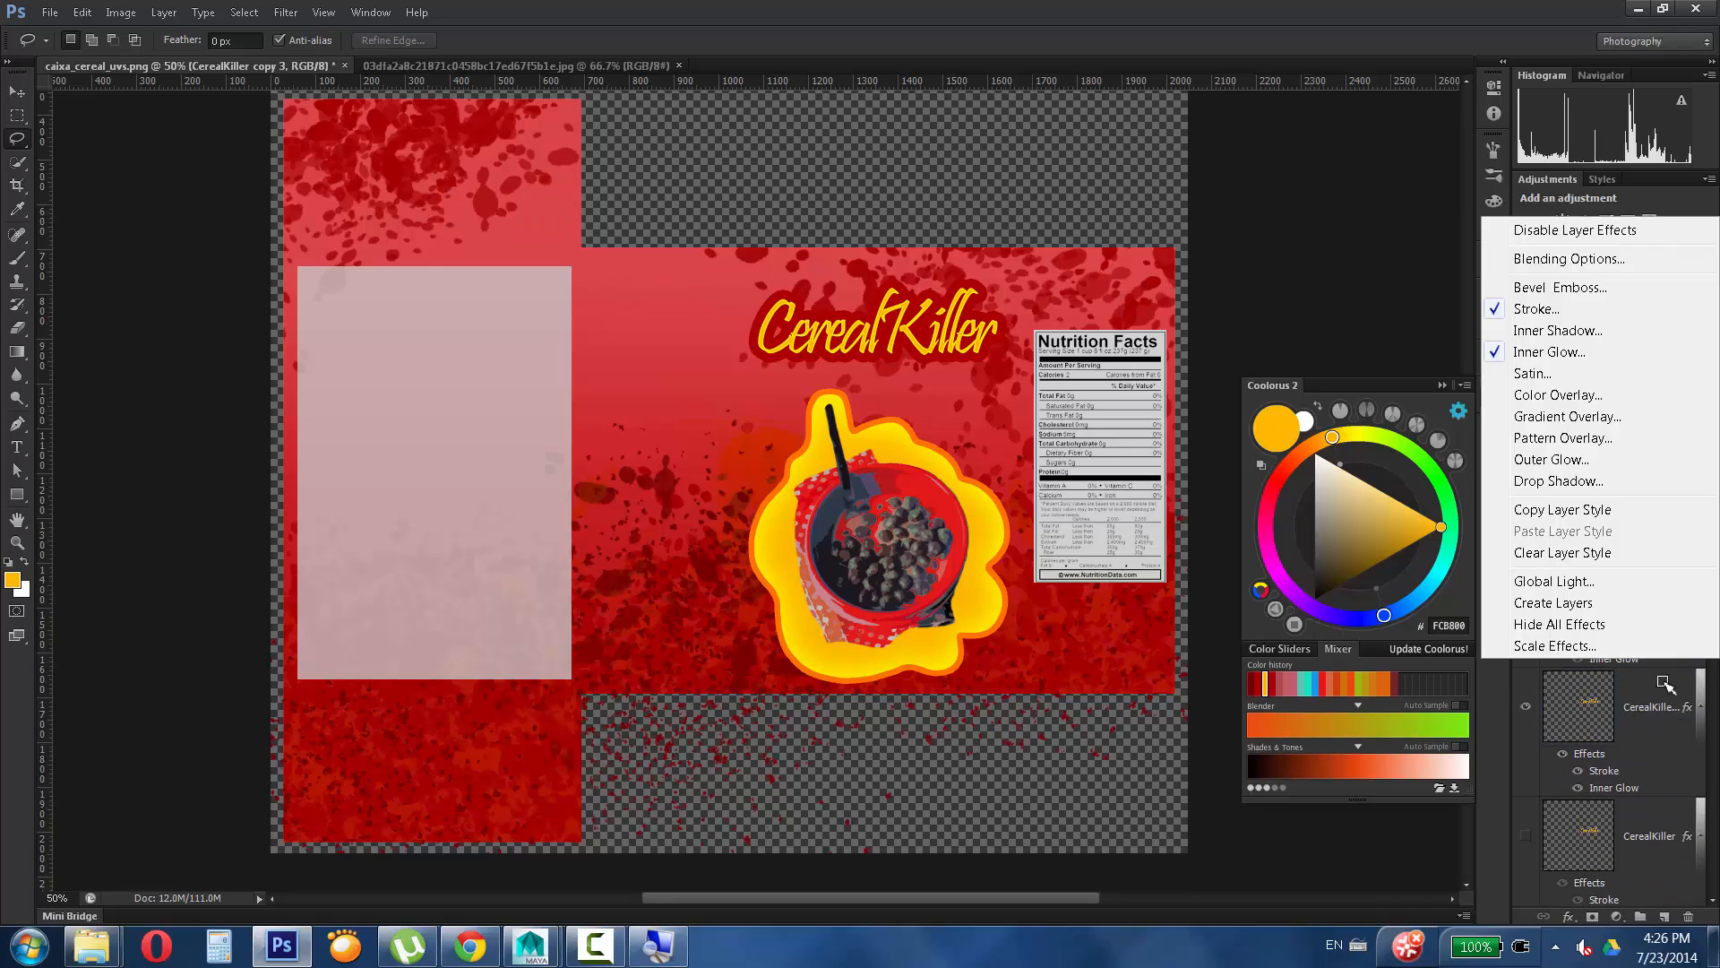
right_click(1665, 682)
click(1575, 174)
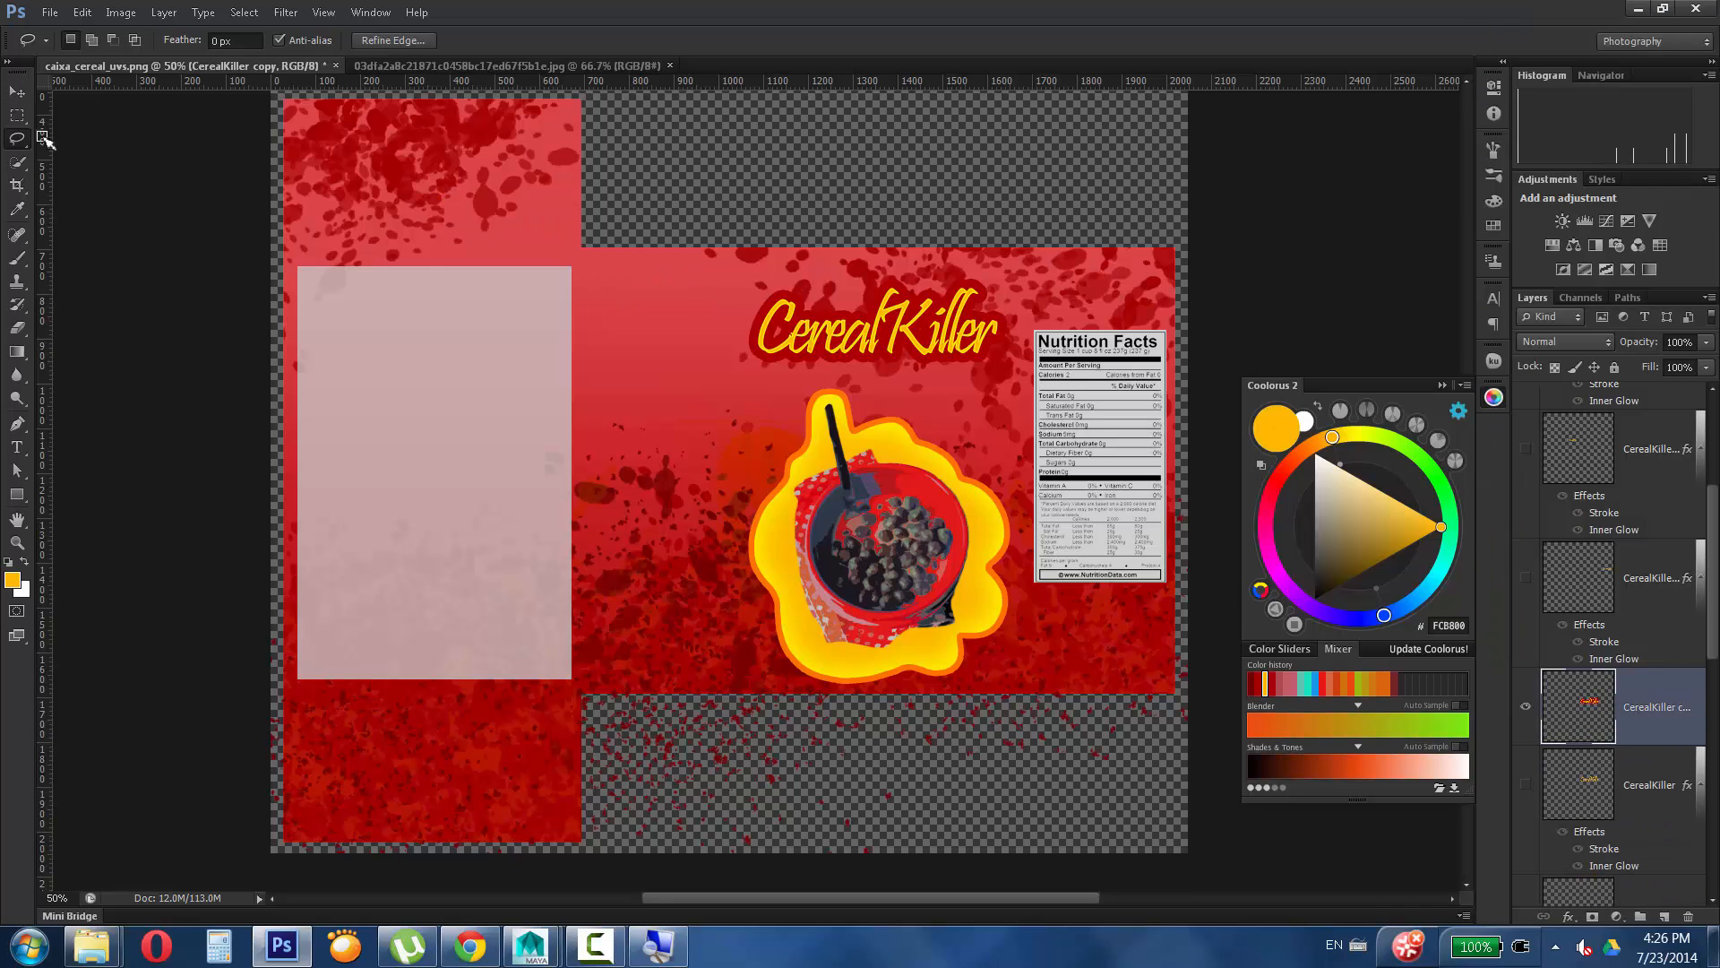
Add a yellow Inside stroke layer style to the large front CerealKiller title.
double_click(1659, 687)
click(188, 303)
click(377, 356)
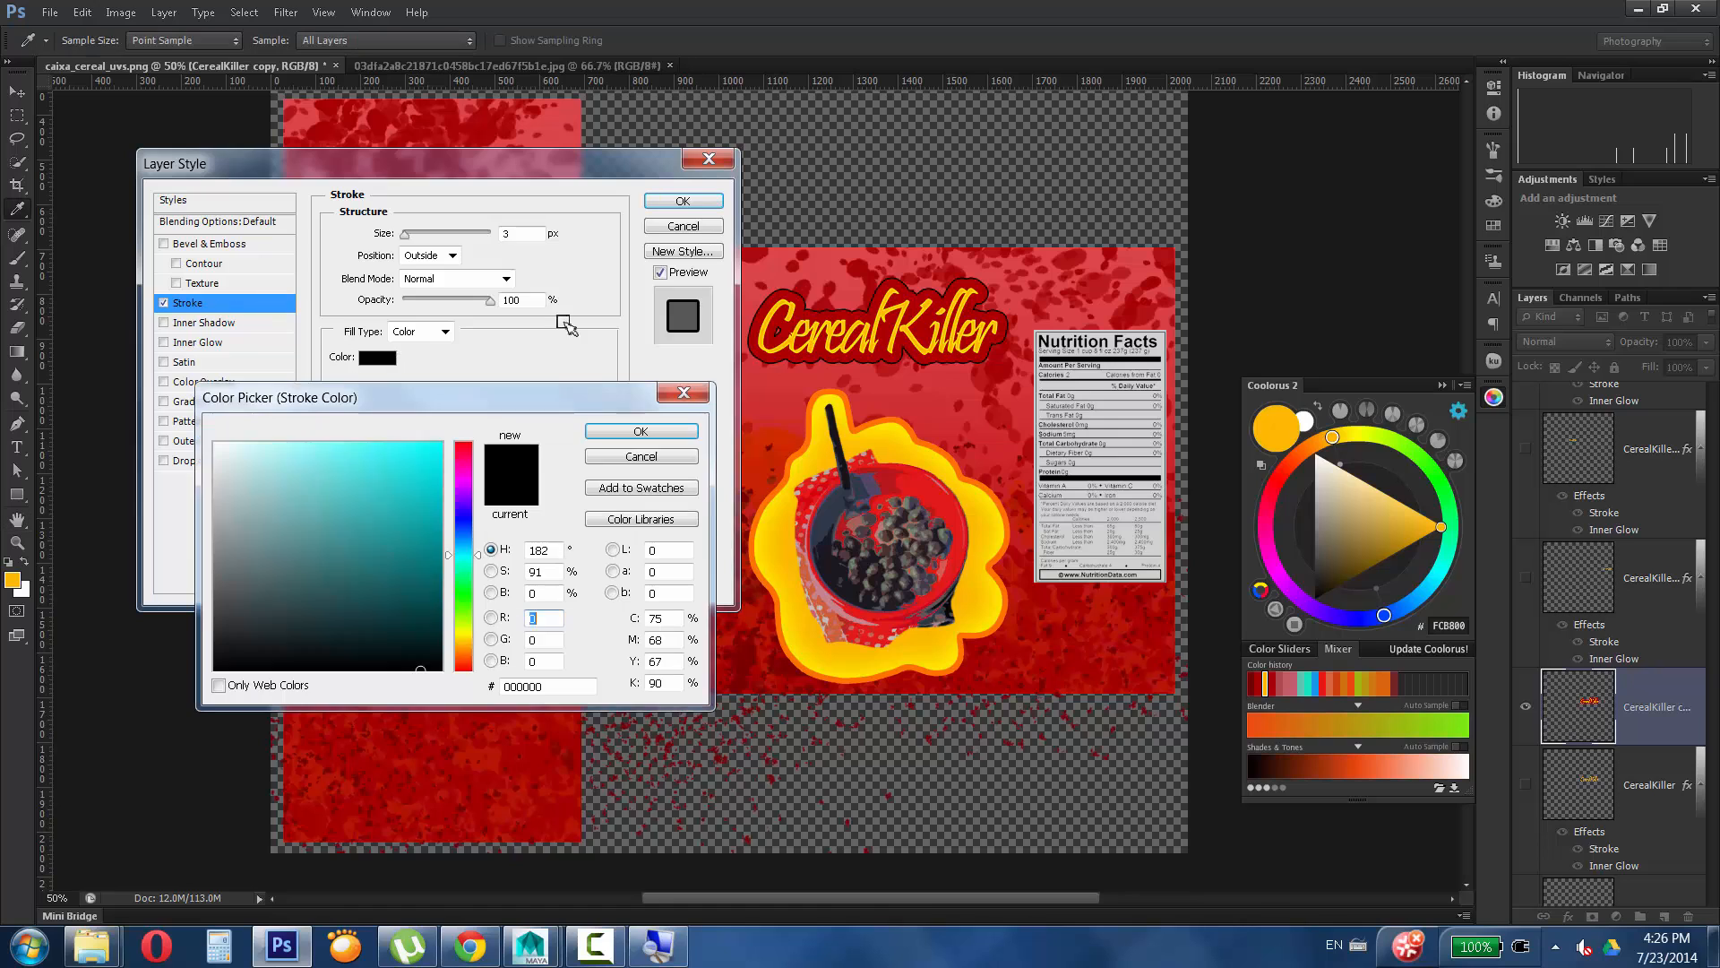
click(464, 634)
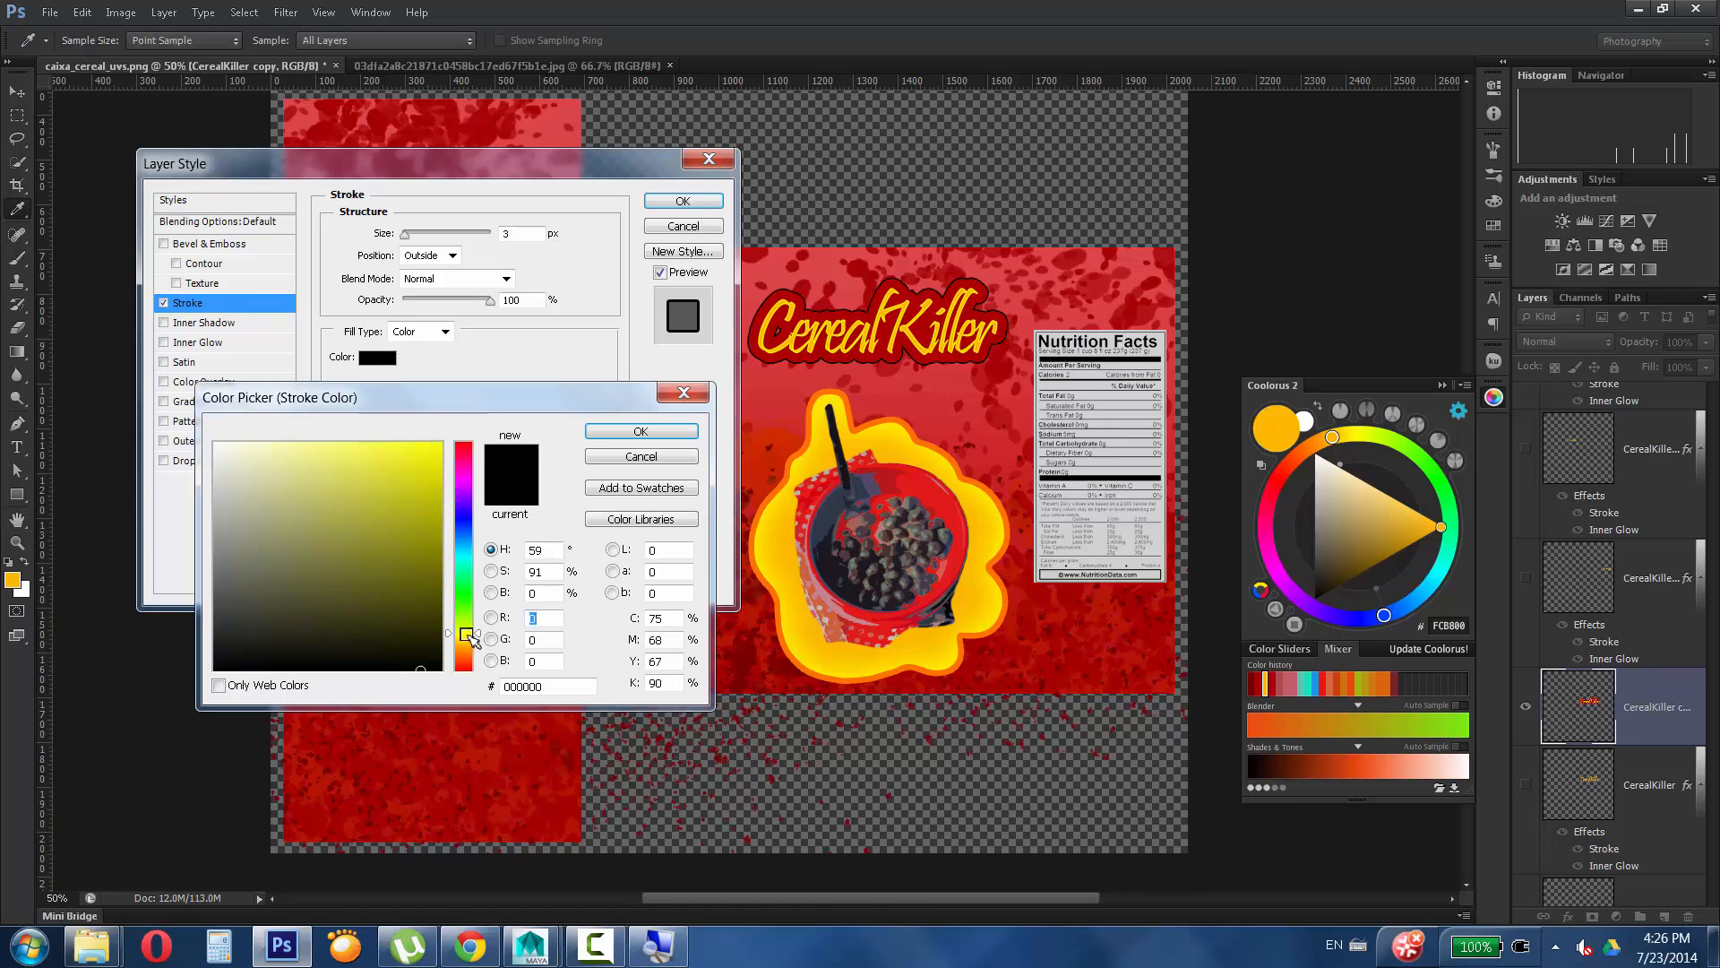
click(649, 456)
click(430, 255)
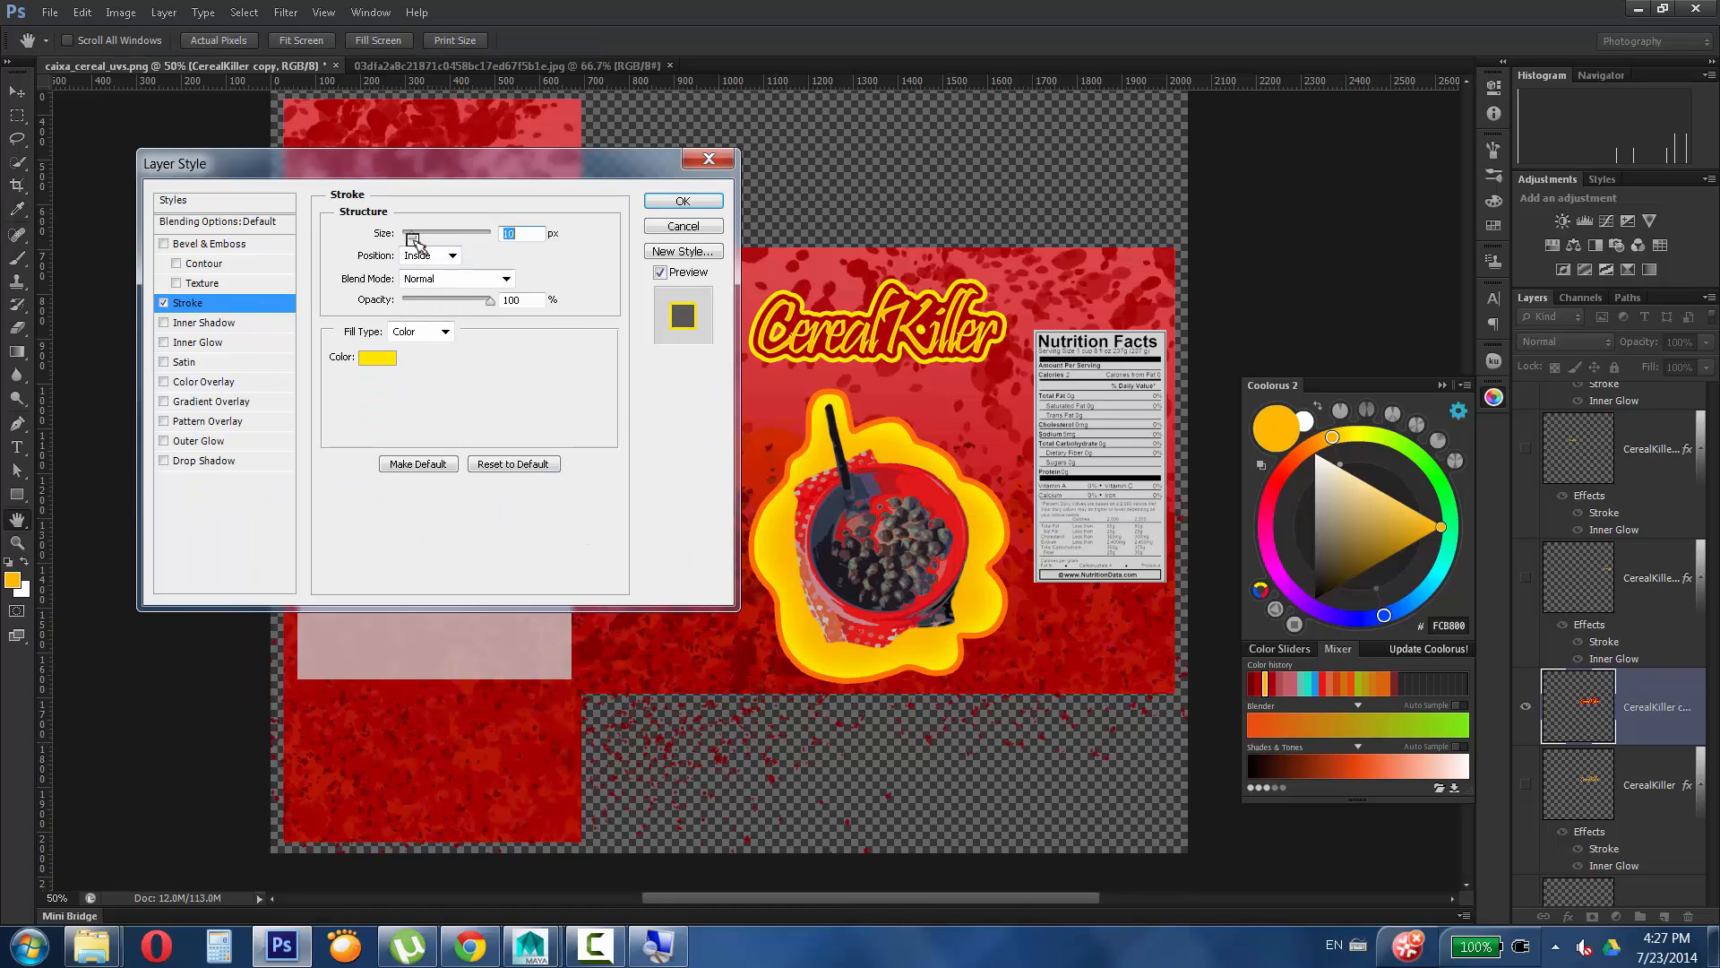
click(720, 207)
key(ctrl+t)
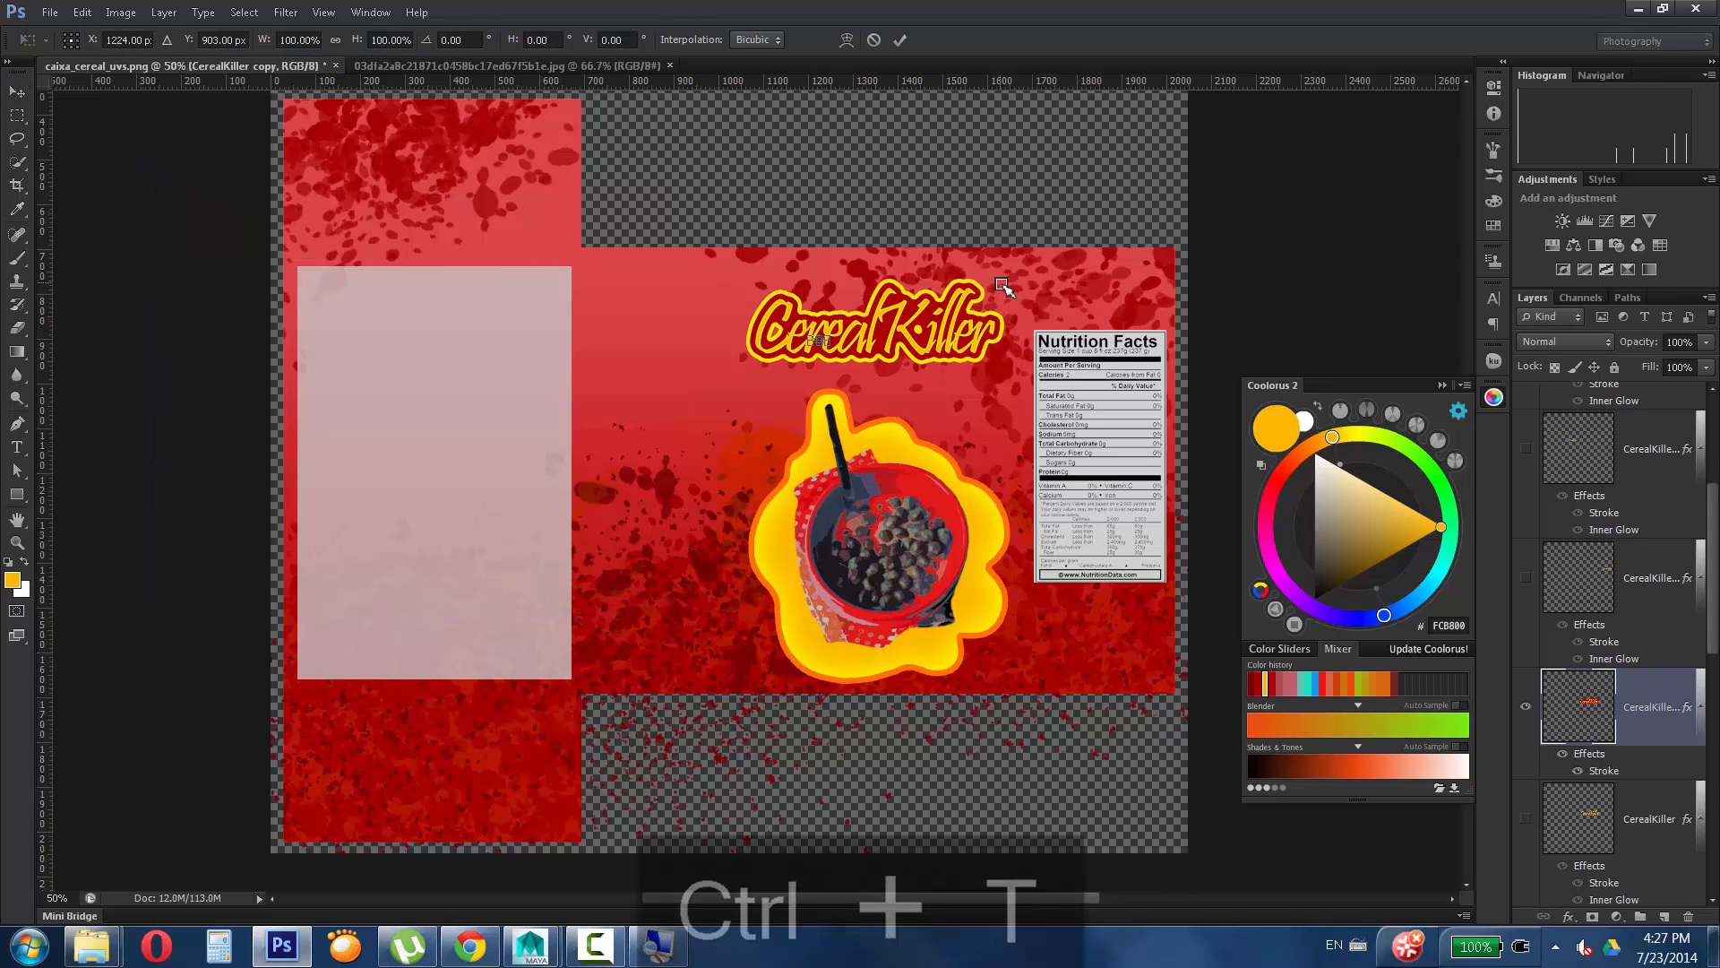
key(ctrl+z)
key(ctrl+d)
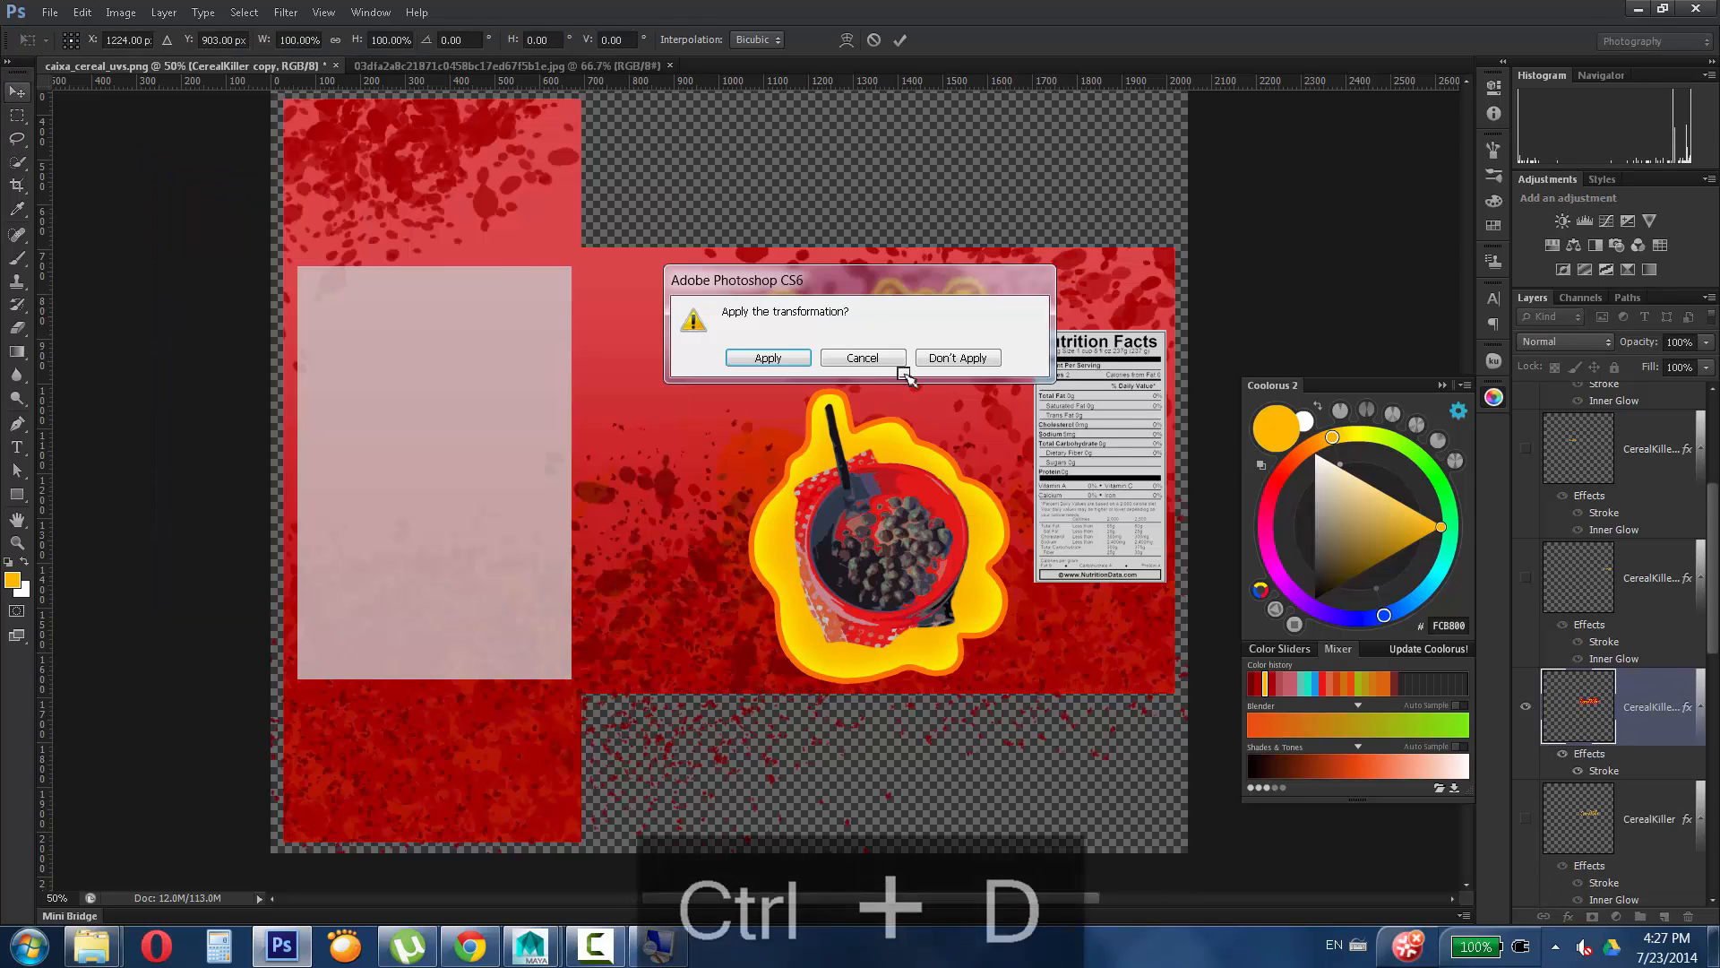
key(Return)
key(ctrl+alt+z)
Rasterize the yellow stroke style into the large front title's layer.
right_click(1687, 706)
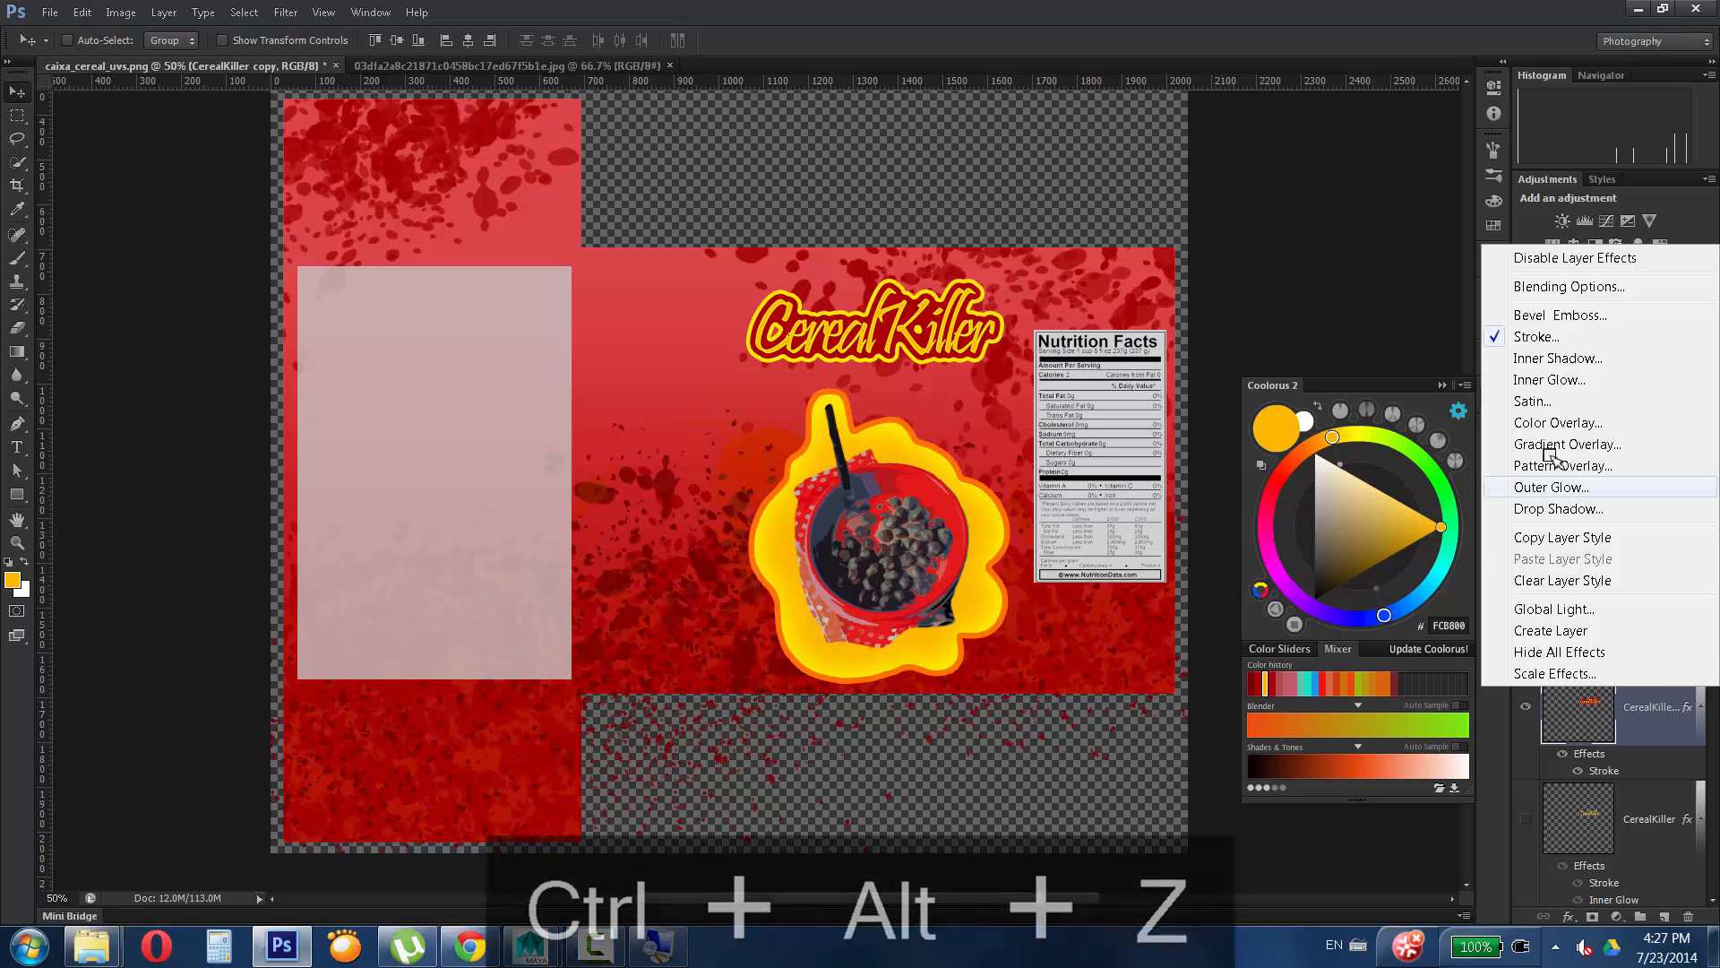
click(1659, 743)
right_click(1659, 744)
click(1586, 169)
Try repositioning the rasterized front CerealKiller title with Free Transform.
key(ctrl+t)
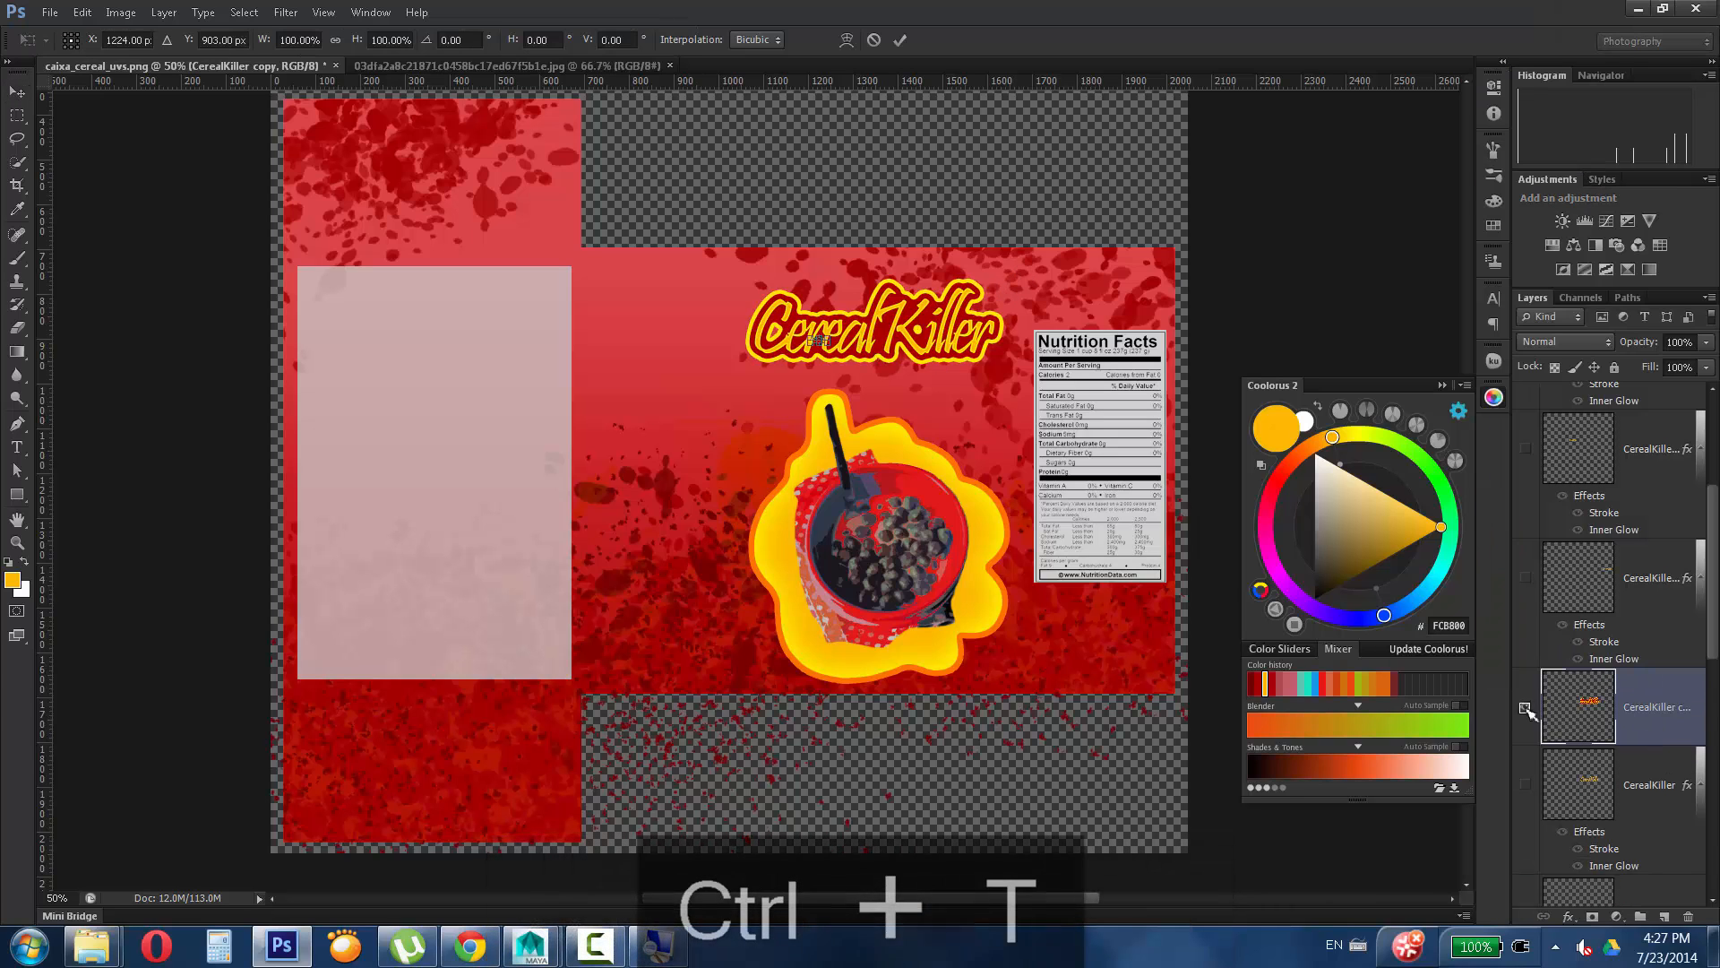
mouse_move(913, 332)
mouse_down()
mouse_move(814, 368)
mouse_move(781, 198)
mouse_up()
key(Delete)
key(Return)
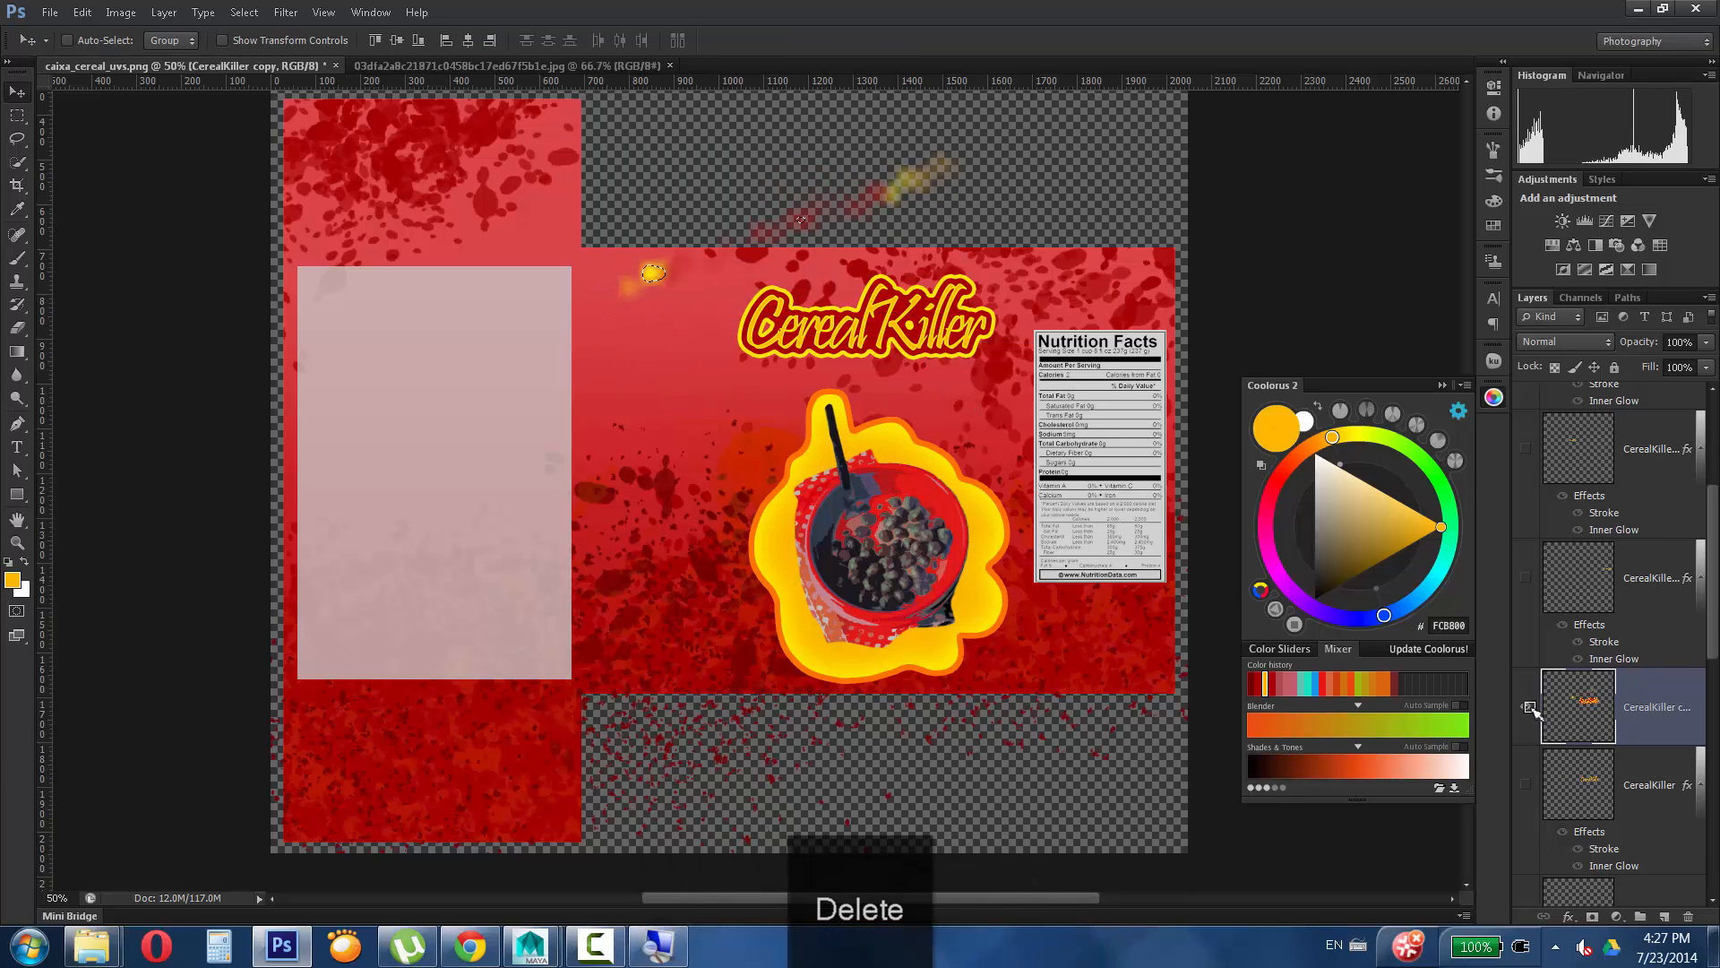
key(ctrl+d)
key(ctrl+alt+z)
key(ctrl+alt+z)
key(ctrl+alt+z)
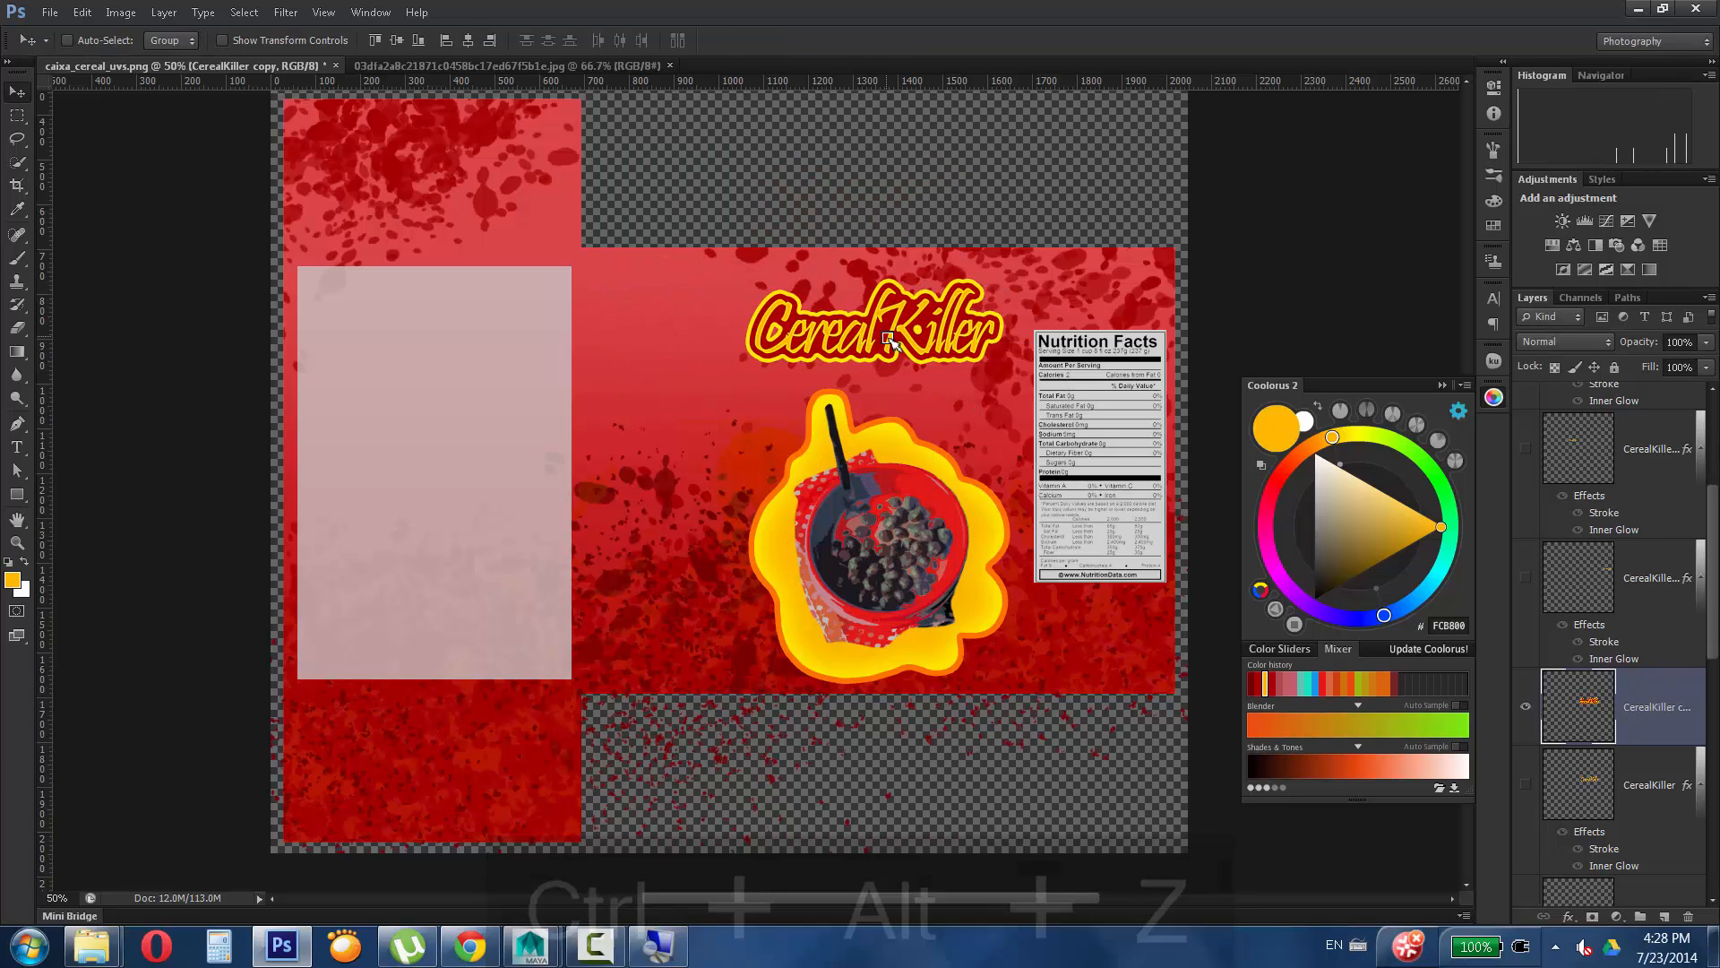
Tilt the front CerealKiller title upward to the right and warp it into an arch above the bowl.
key(ctrl+t)
right_click(946, 319)
click(1111, 467)
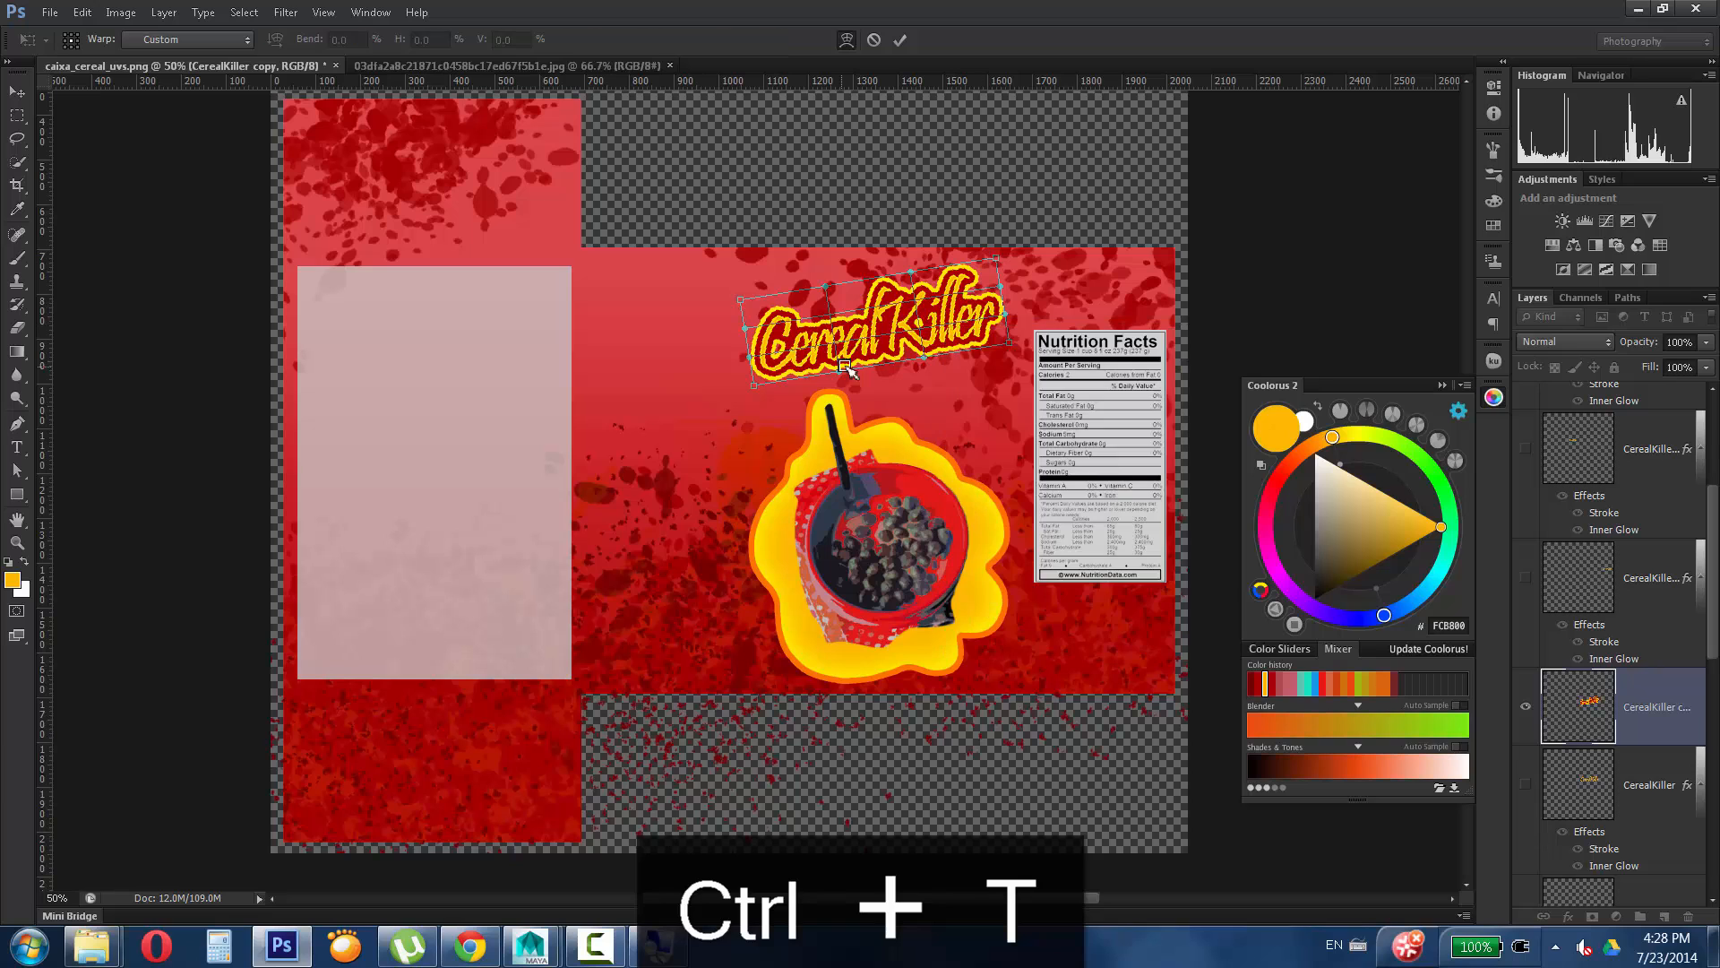
drag(1010, 259, 1017, 256)
drag(1001, 287, 1036, 327)
drag(1009, 342, 1017, 388)
drag(924, 358, 853, 355)
drag(749, 411, 759, 414)
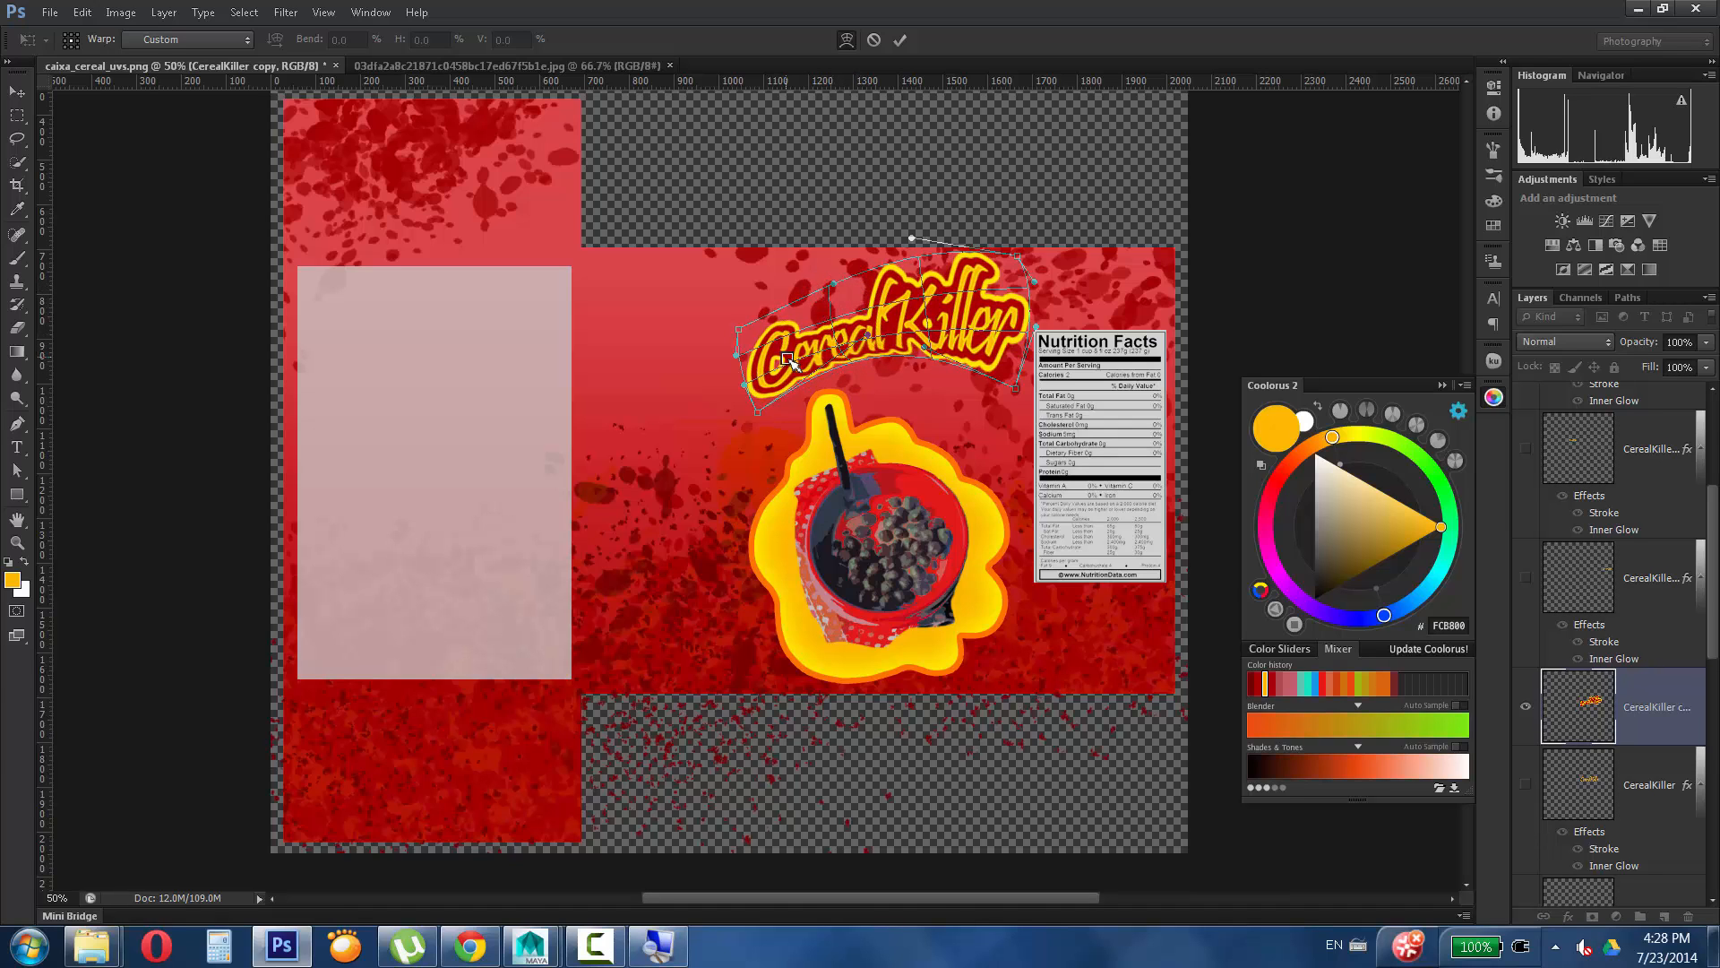
key(Return)
Nudge the front title slightly left and hide Layer 7, Layer 6, Layer 4 and the color copy layer.
scroll(1613, 717, down, 2)
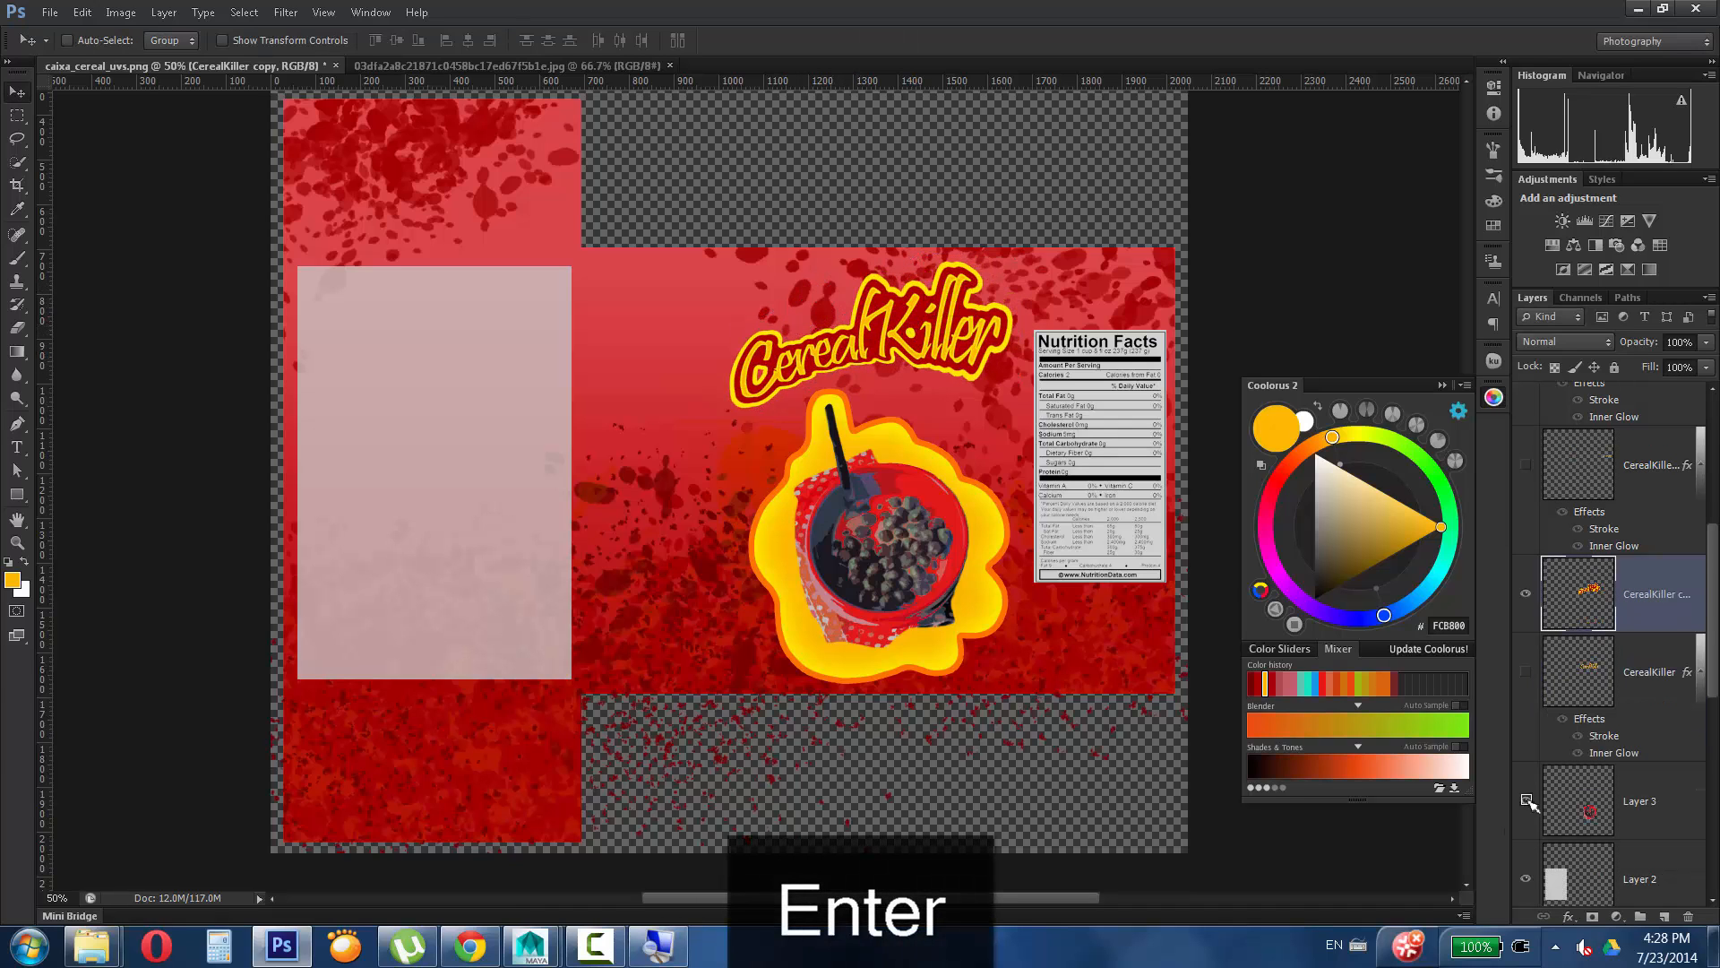
click(1526, 801)
drag(1713, 609, 1712, 746)
click(1526, 748)
click(1524, 487)
drag(881, 523, 870, 529)
drag(1712, 712, 1711, 796)
click(1528, 757)
click(1528, 599)
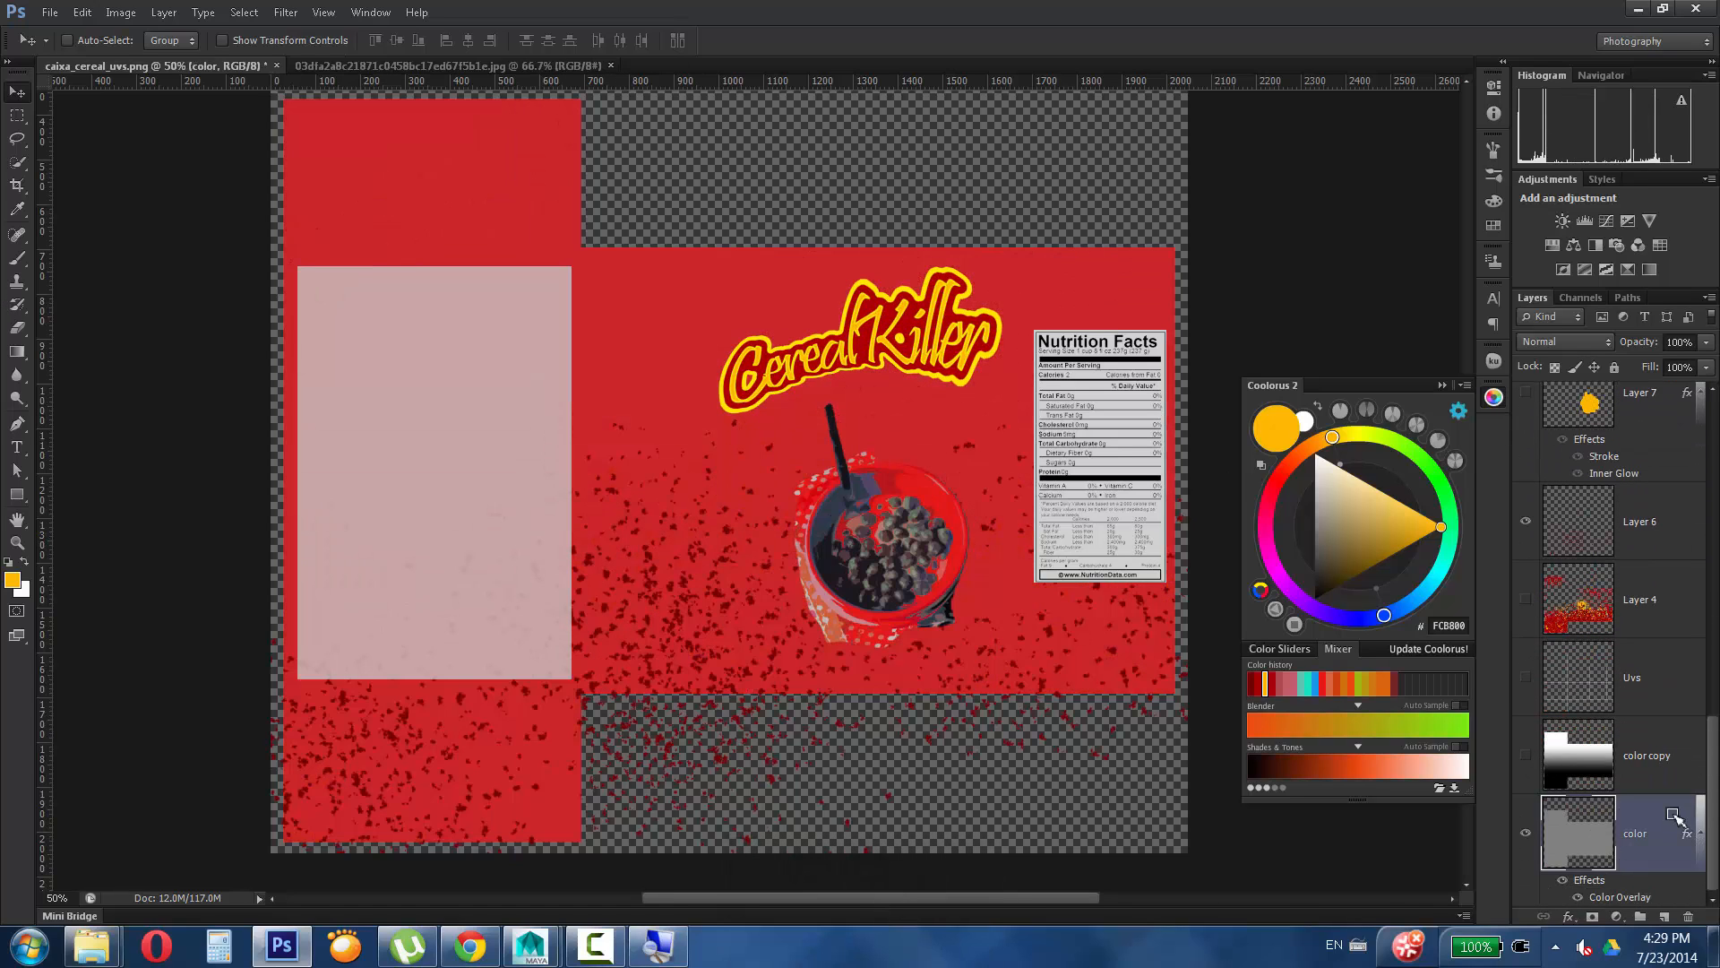
click(1525, 834)
click(1525, 834)
Duplicate the arched front title, scale the copy to about 40%, and place it above the Nutrition Facts table.
drag(1714, 719, 1666, 917)
click(1654, 559)
key(ctrl+t)
key(Escape)
drag(887, 327, 1013, 302)
key(ctrl+t)
shift+drag(848, 393, 990, 279)
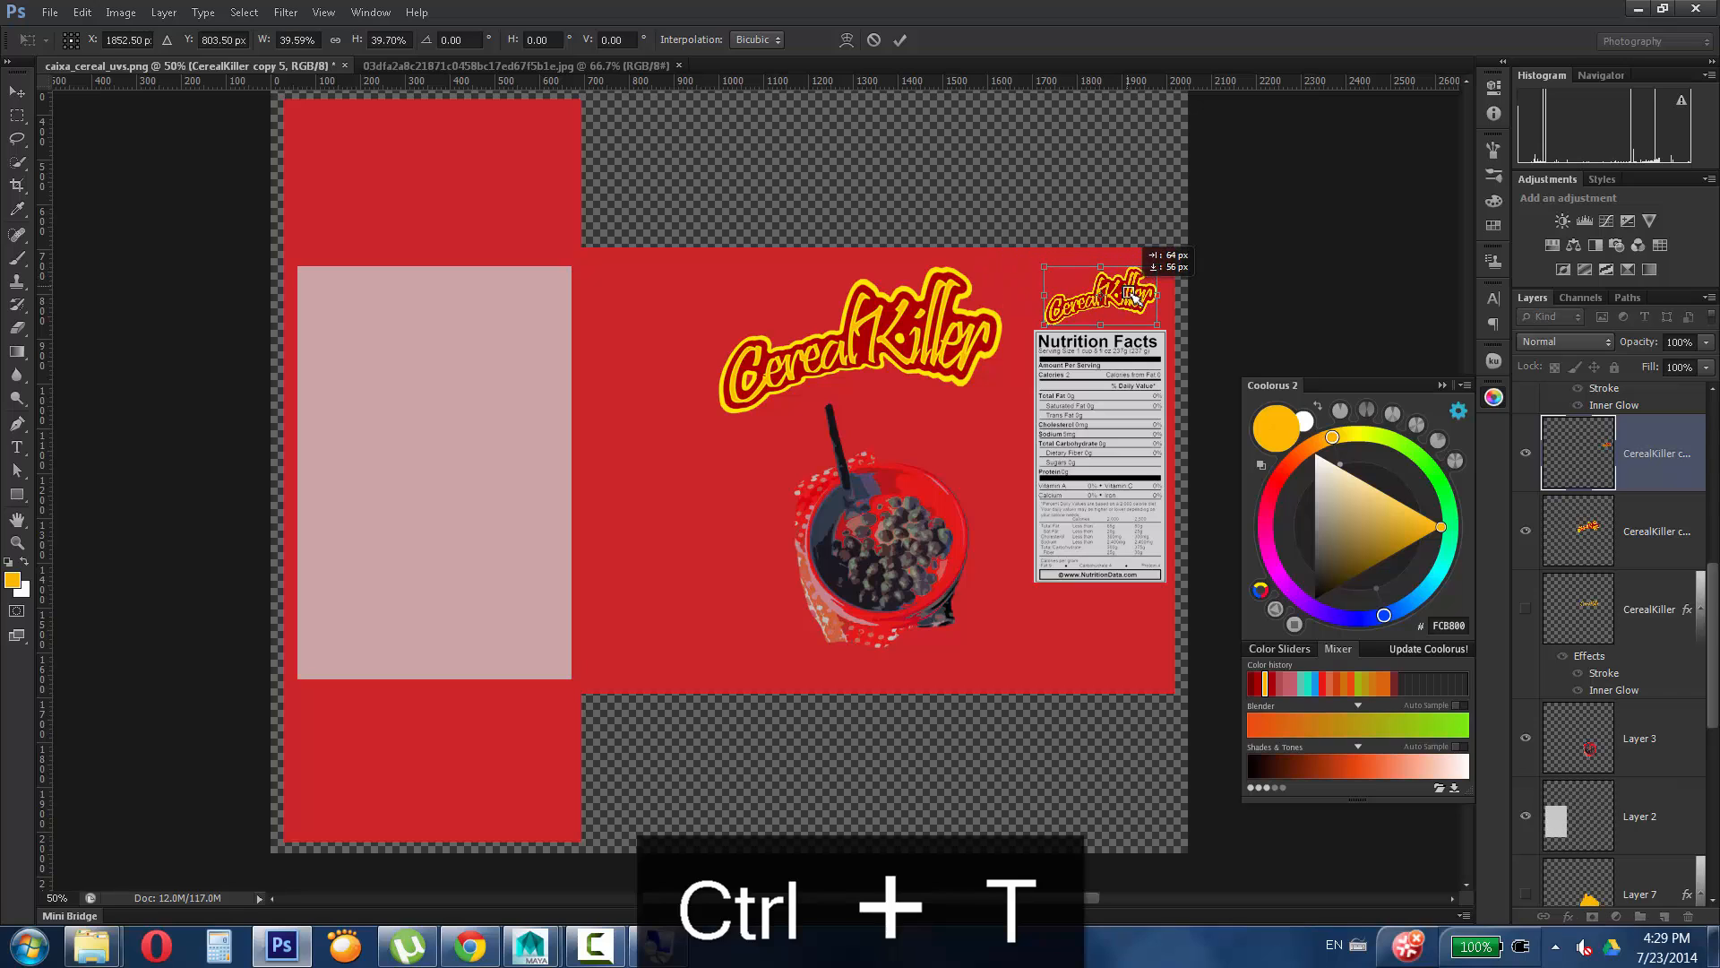
key(Return)
Show the Uvs layer and copy the small title onto the side panel left of the box front.
scroll(1713, 769, down, 5)
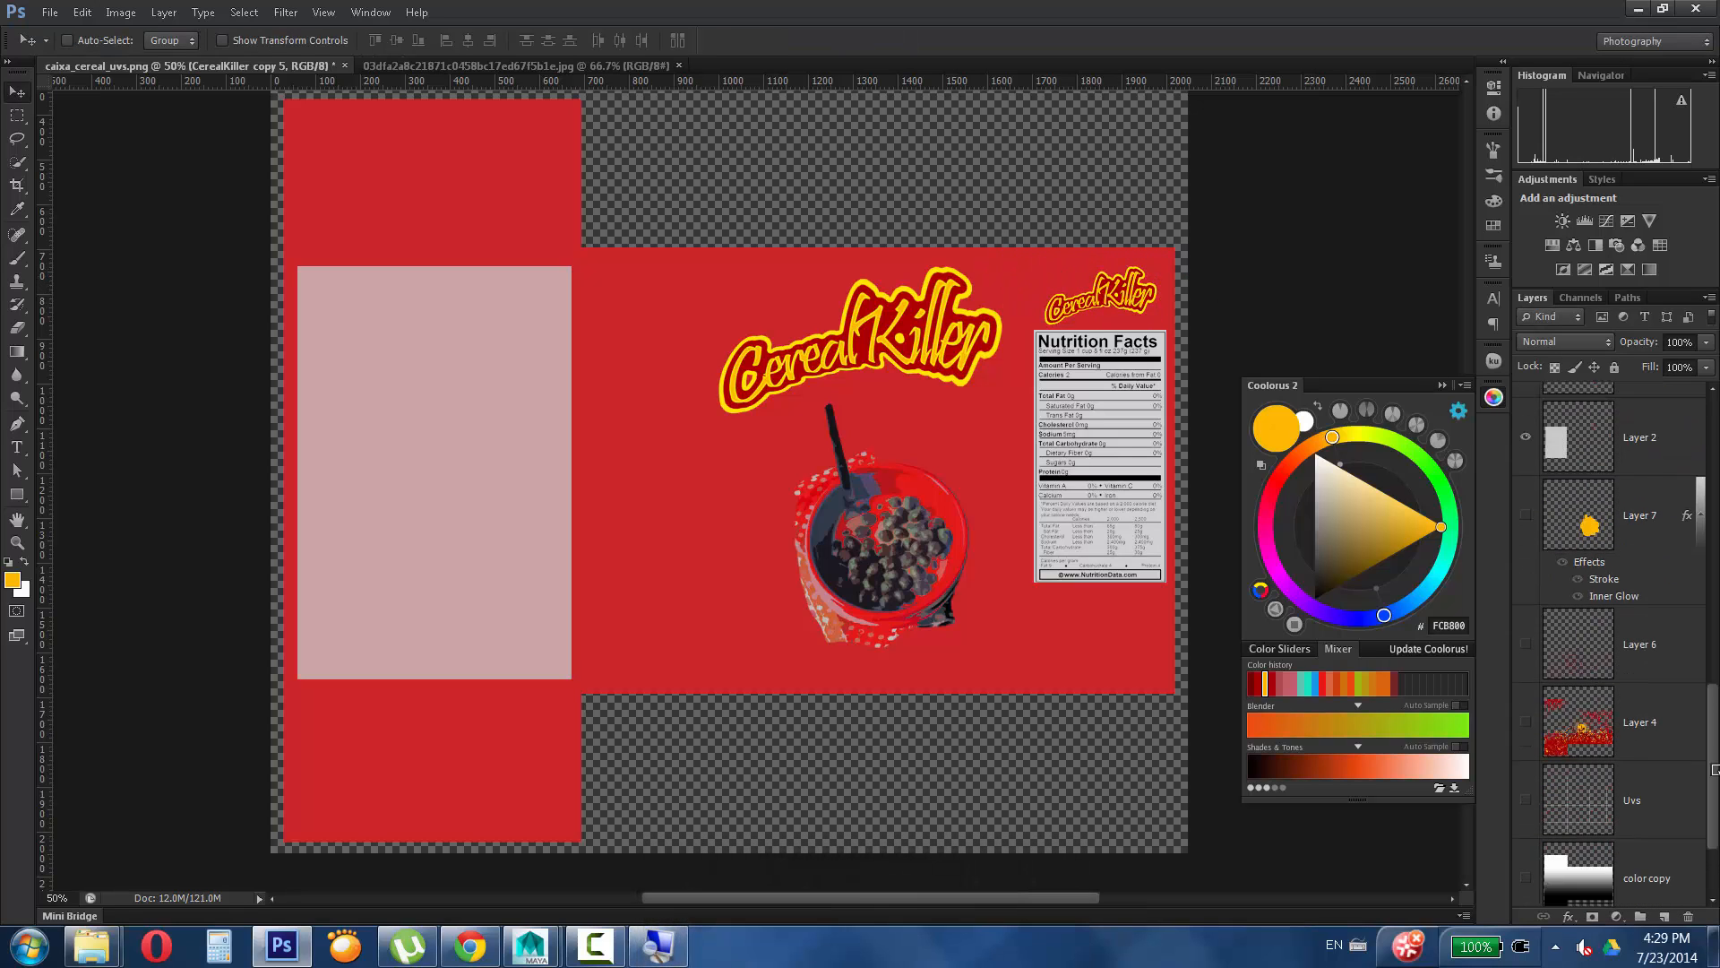
drag(1713, 769, 1713, 779)
click(1526, 768)
drag(1711, 766, 1665, 916)
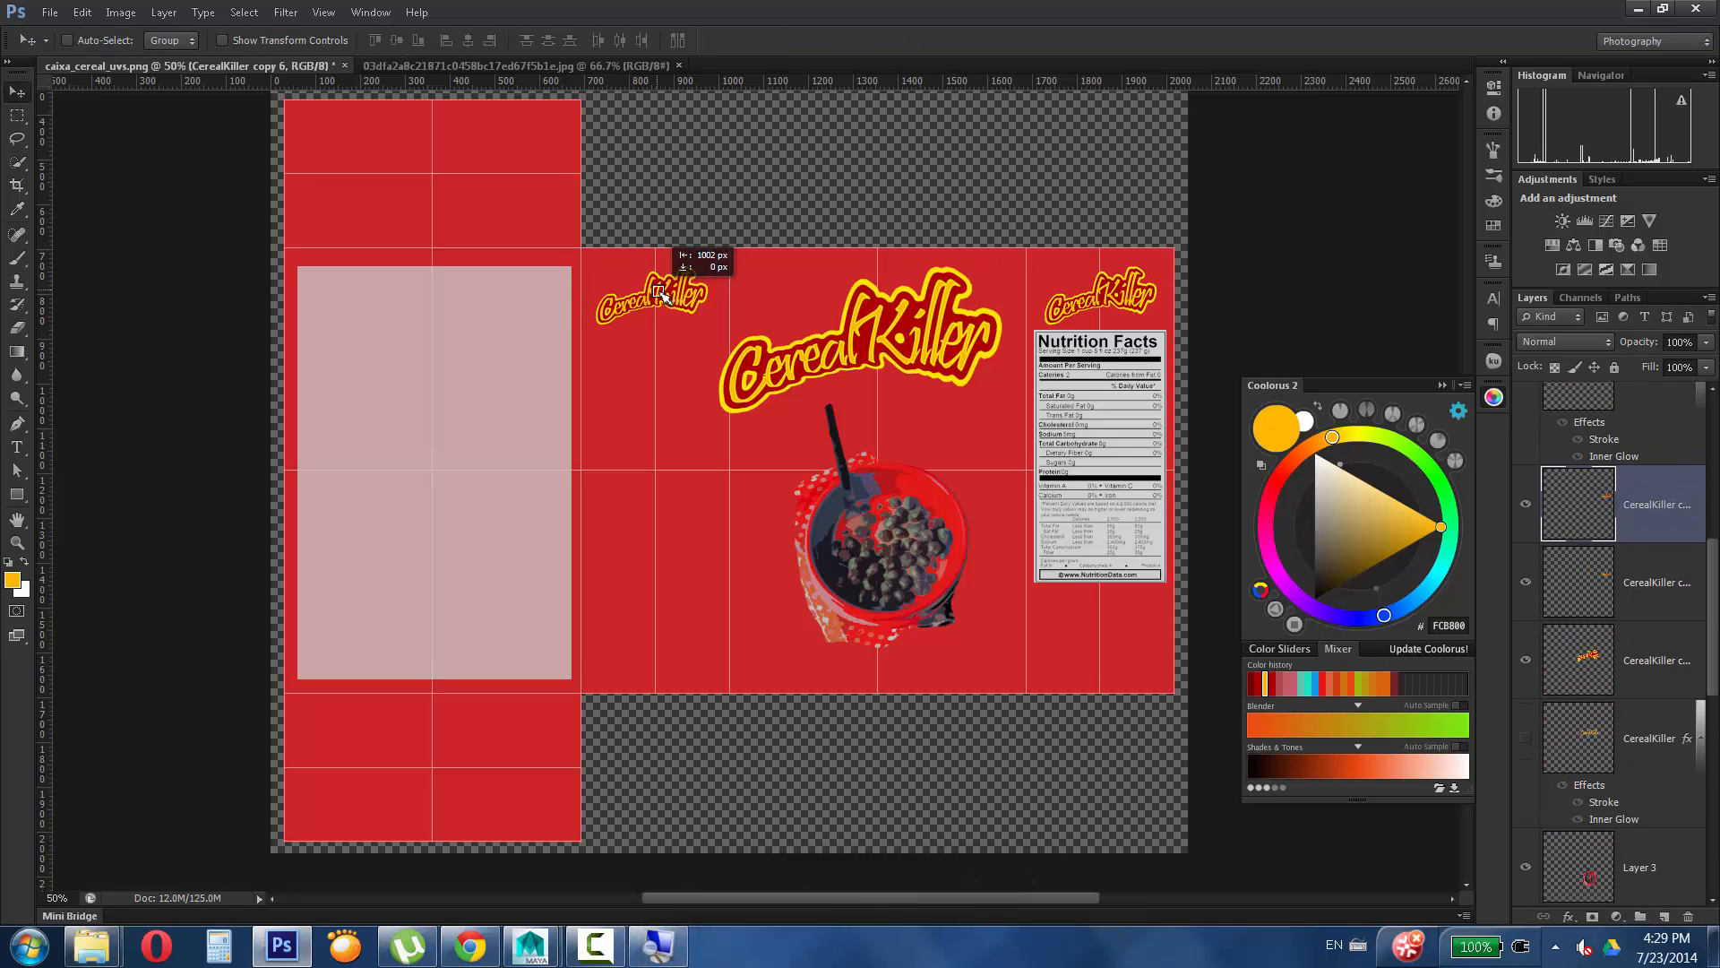
Copy the small title onto the box's top flap, rotate it 180°, and move it to the flap's upper-left section.
alt+drag(523, 206, 524, 205)
key(ctrl+t)
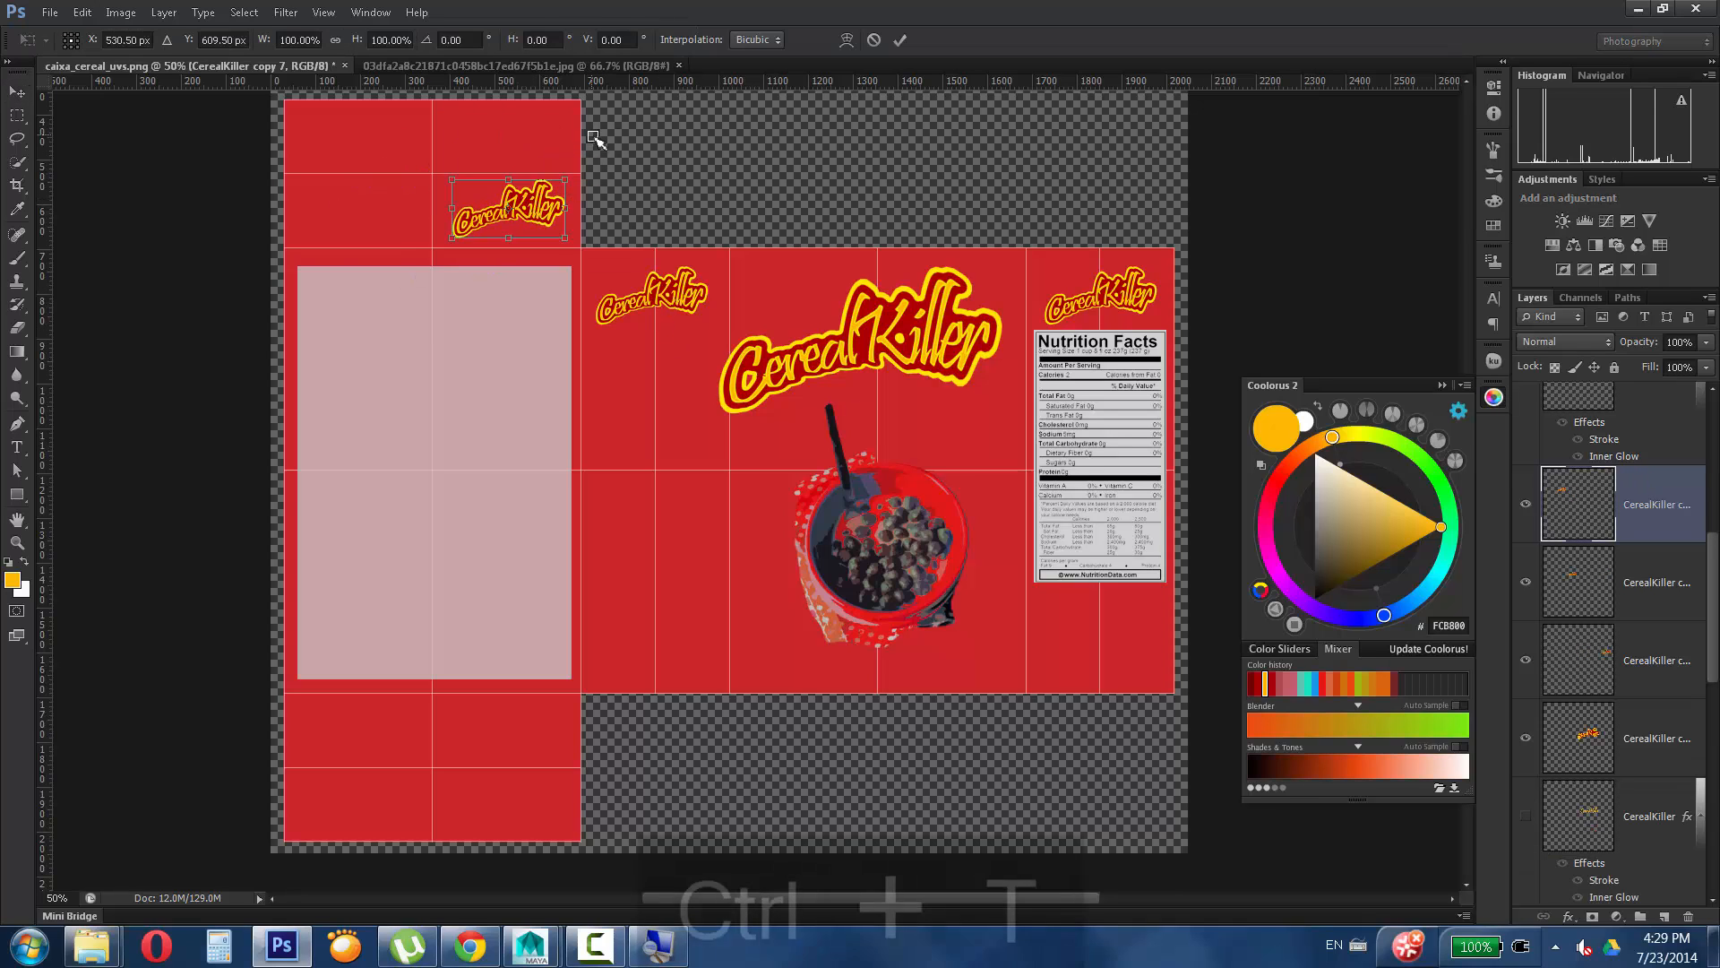
shift+drag(595, 138, 423, 281)
drag(550, 204, 396, 132)
key(Return)
Create a layer group and put Layer 1 and Layer 5 into it.
drag(1714, 577, 1718, 452)
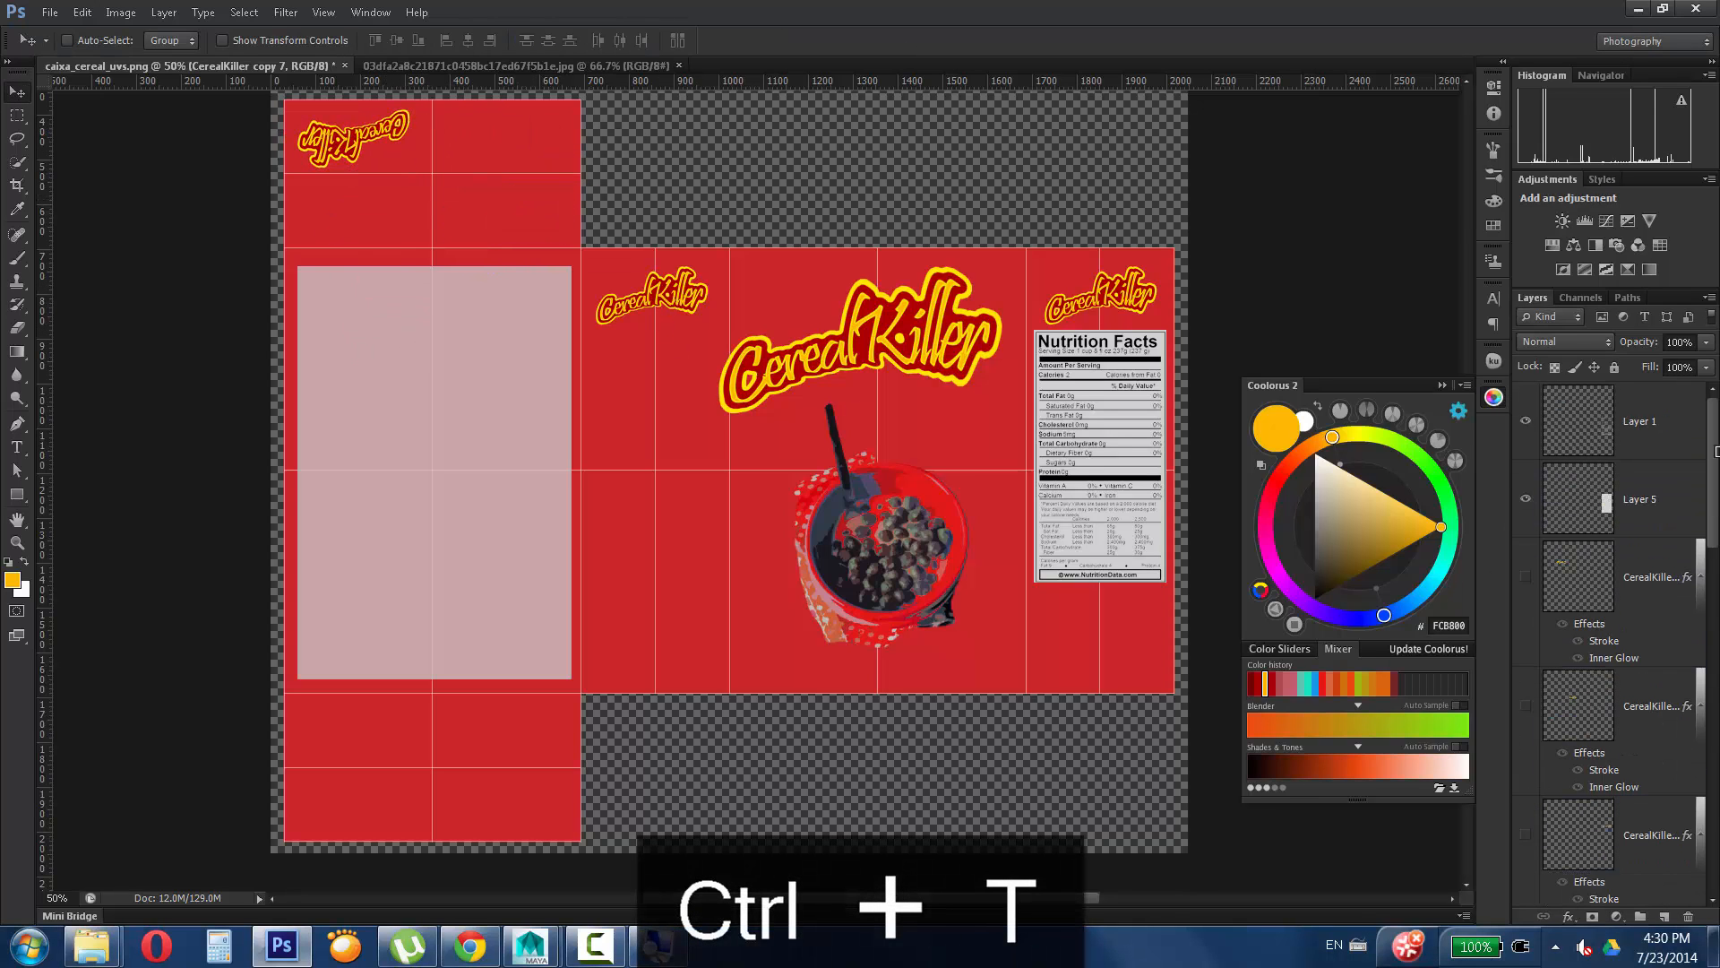
click(1679, 497)
shift+click(1667, 441)
click(1640, 916)
click(1546, 393)
click(1663, 448)
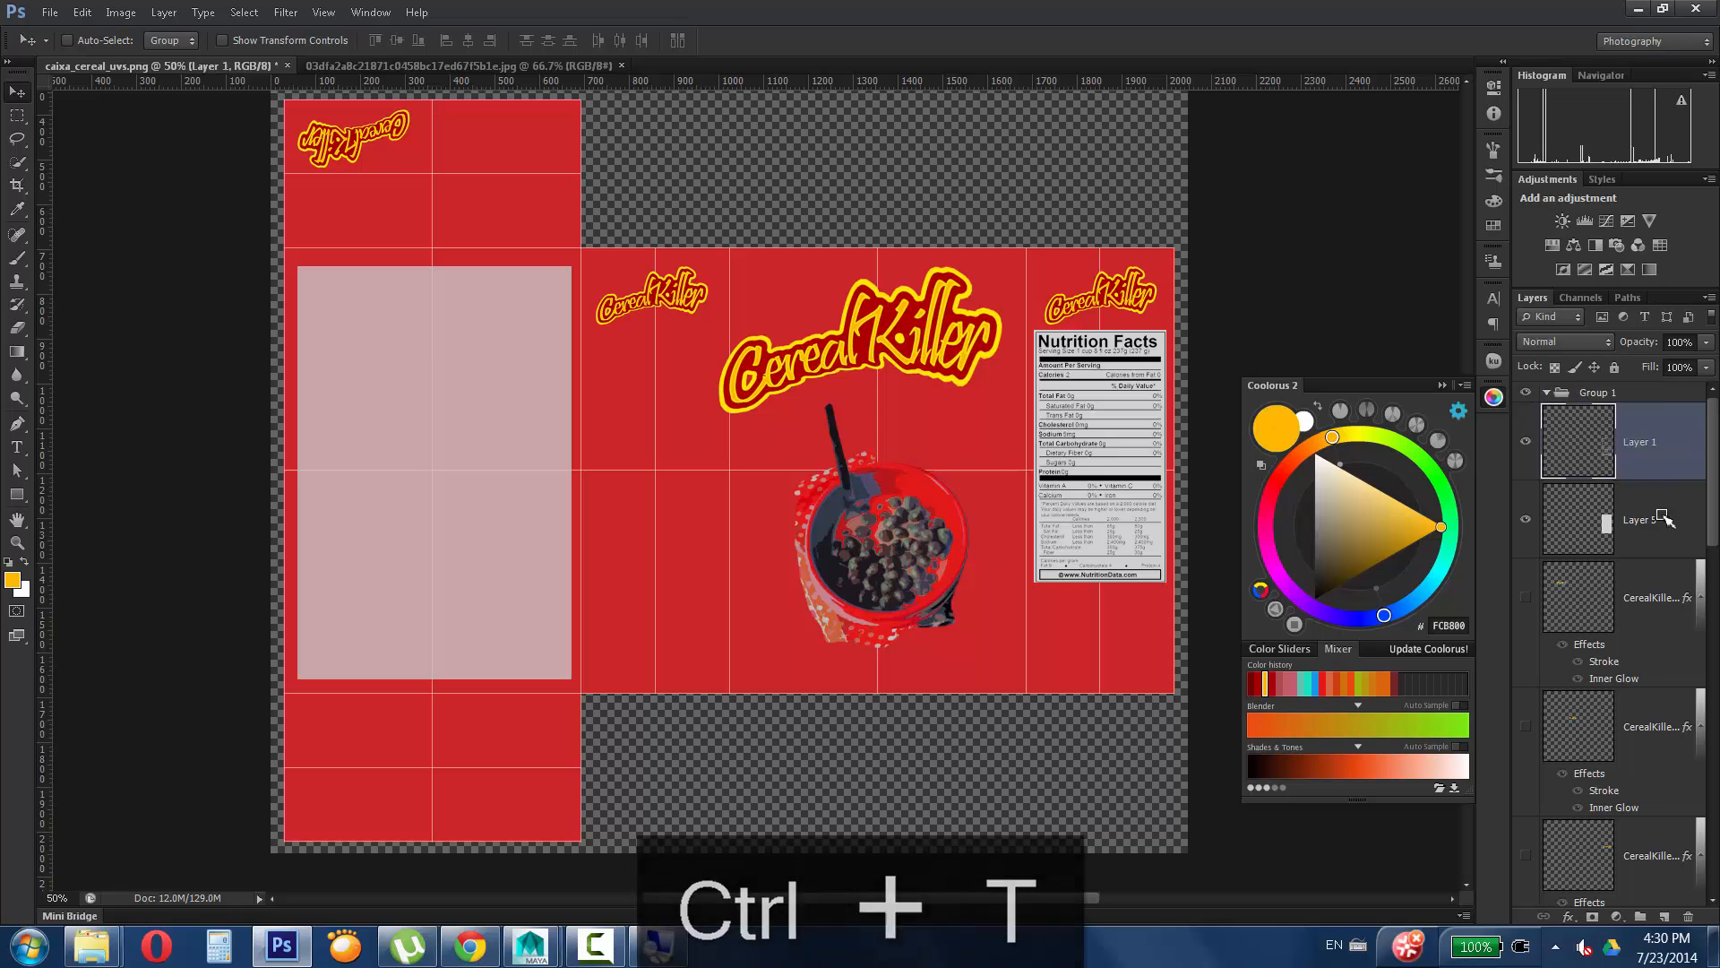
shift+click(1663, 516)
drag(1661, 511, 1581, 401)
click(1546, 392)
Create a second layer group and move all the CerealKiller title layers into it.
click(1564, 455)
shift+click(1665, 571)
shift+click(1666, 828)
shift+click(1674, 549)
drag(1715, 528, 1715, 766)
shift+click(1666, 785)
click(1641, 916)
click(1665, 493)
drag(1713, 564, 1677, 518)
shift+click(1666, 819)
shift+click(1674, 793)
drag(1656, 587, 1616, 543)
click(1547, 415)
click(1547, 415)
Show the color copy gradient layer and give it a Color Overlay effect with the Multiply blend mode.
click(1676, 490)
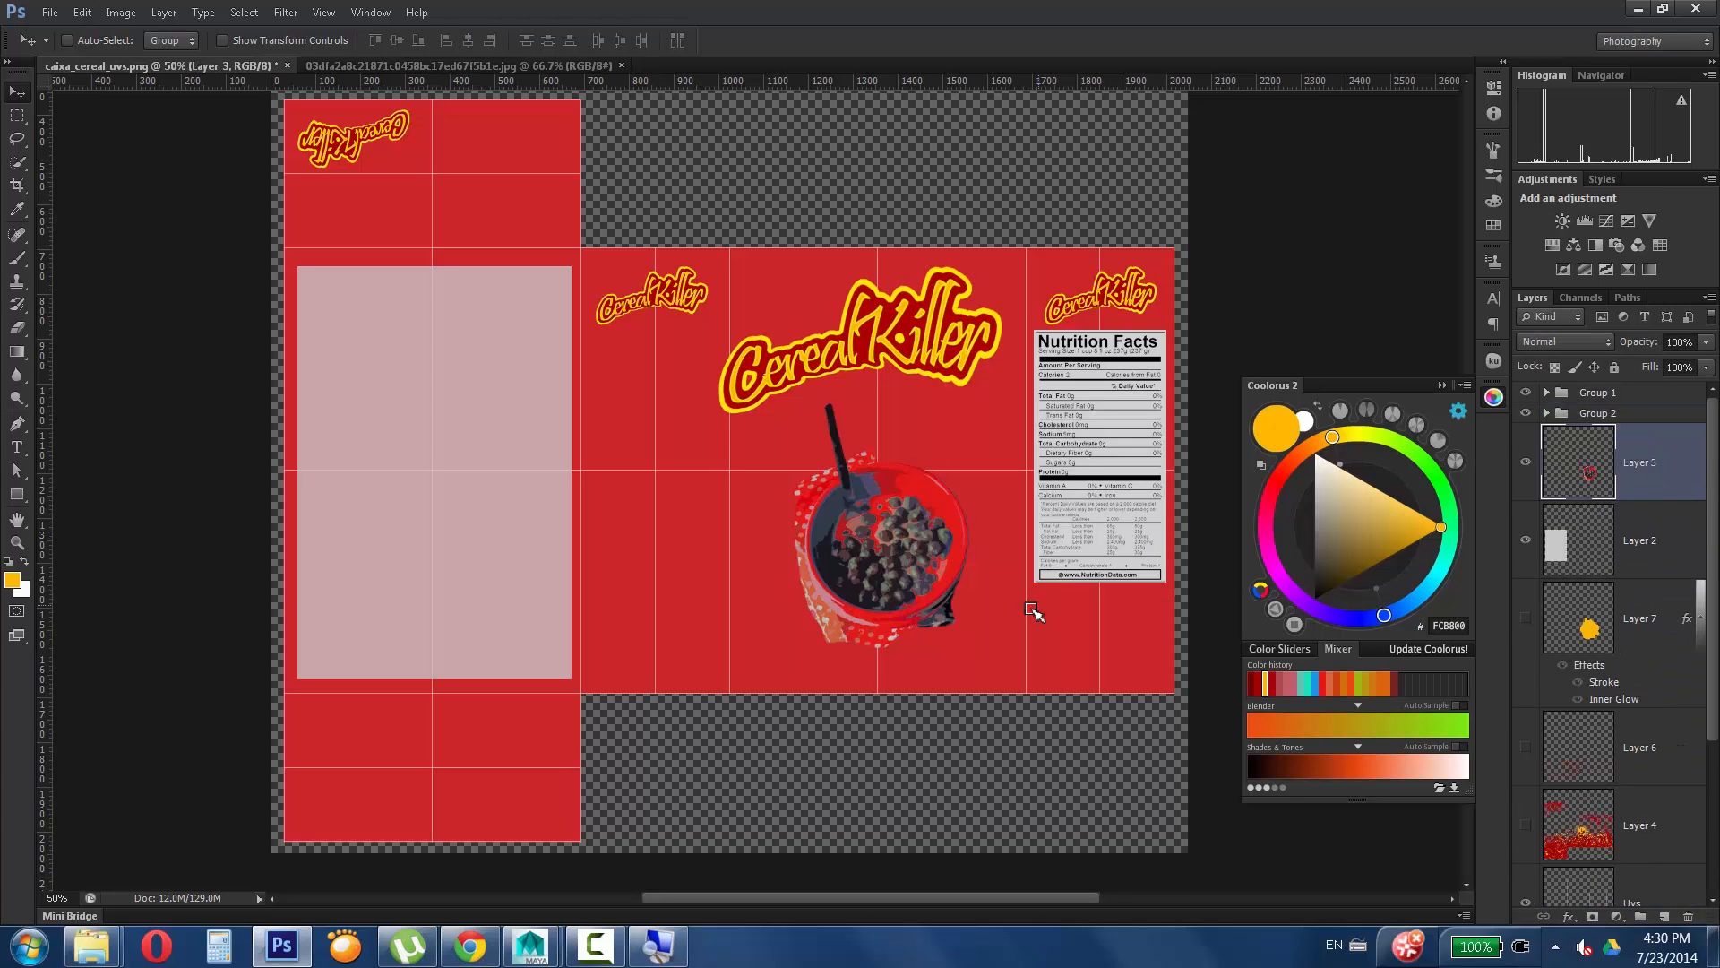
drag(1714, 690, 1714, 832)
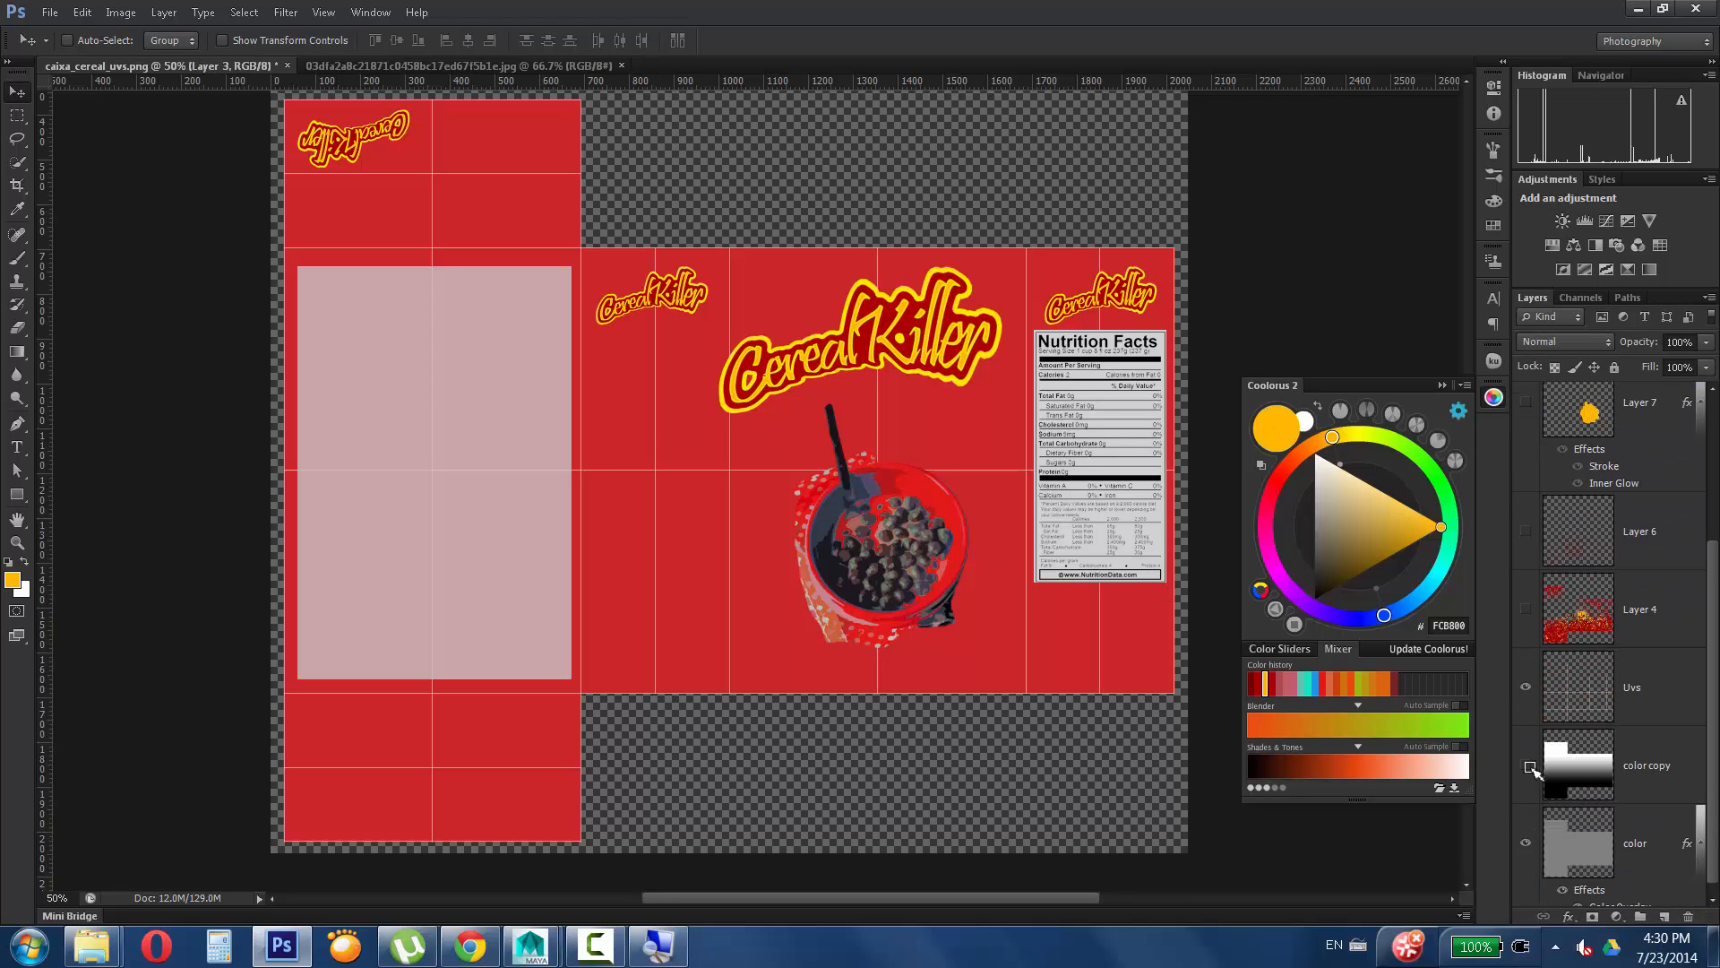
double_click(1684, 751)
click(164, 381)
click(204, 382)
click(448, 235)
click(439, 324)
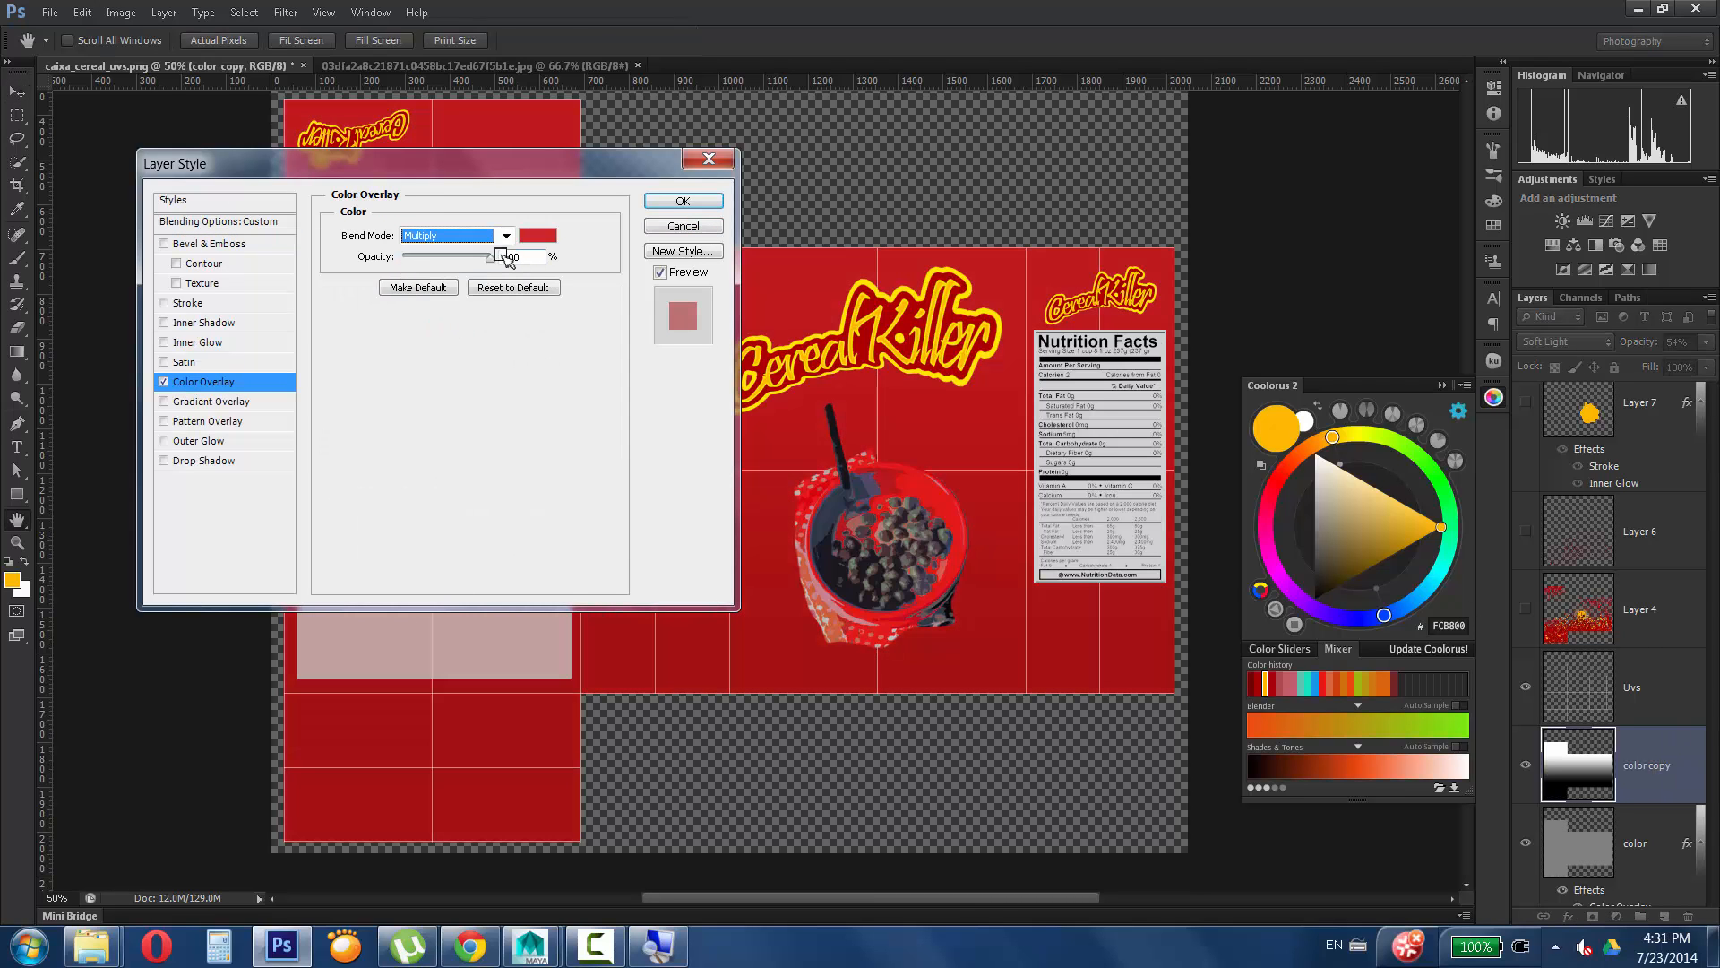
Set the color copy layer's overlay colour to bright yellow and apply the layer style.
click(535, 238)
click(462, 637)
drag(413, 490, 485, 392)
click(650, 430)
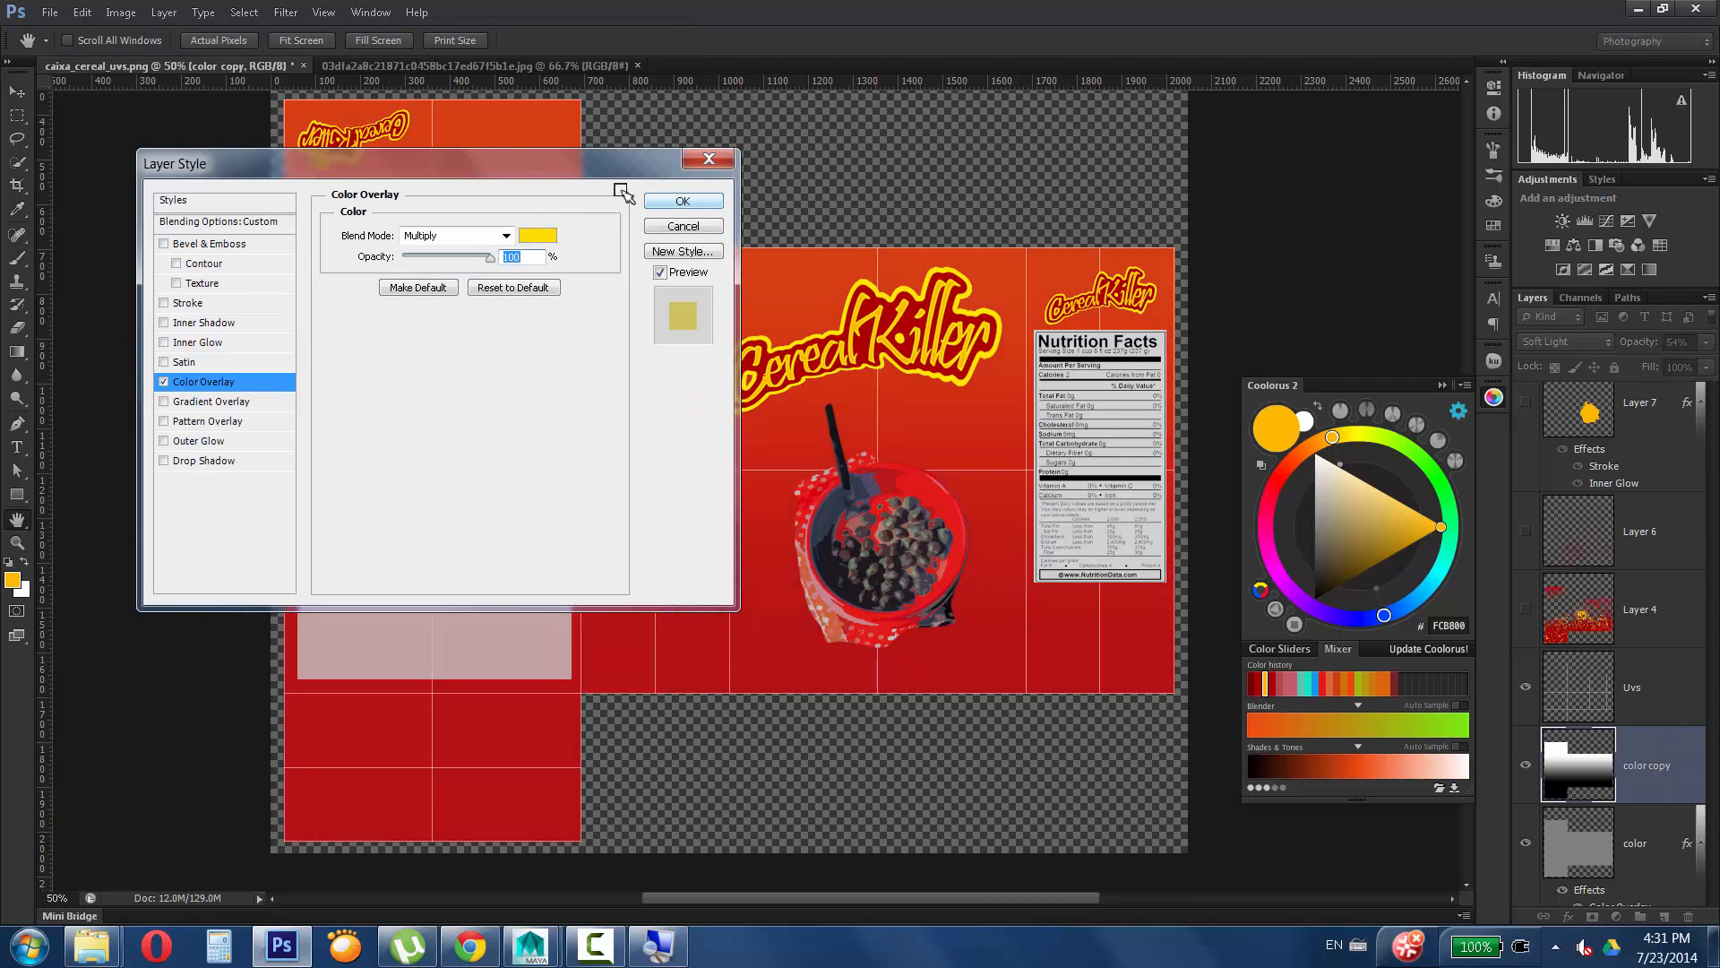
click(682, 201)
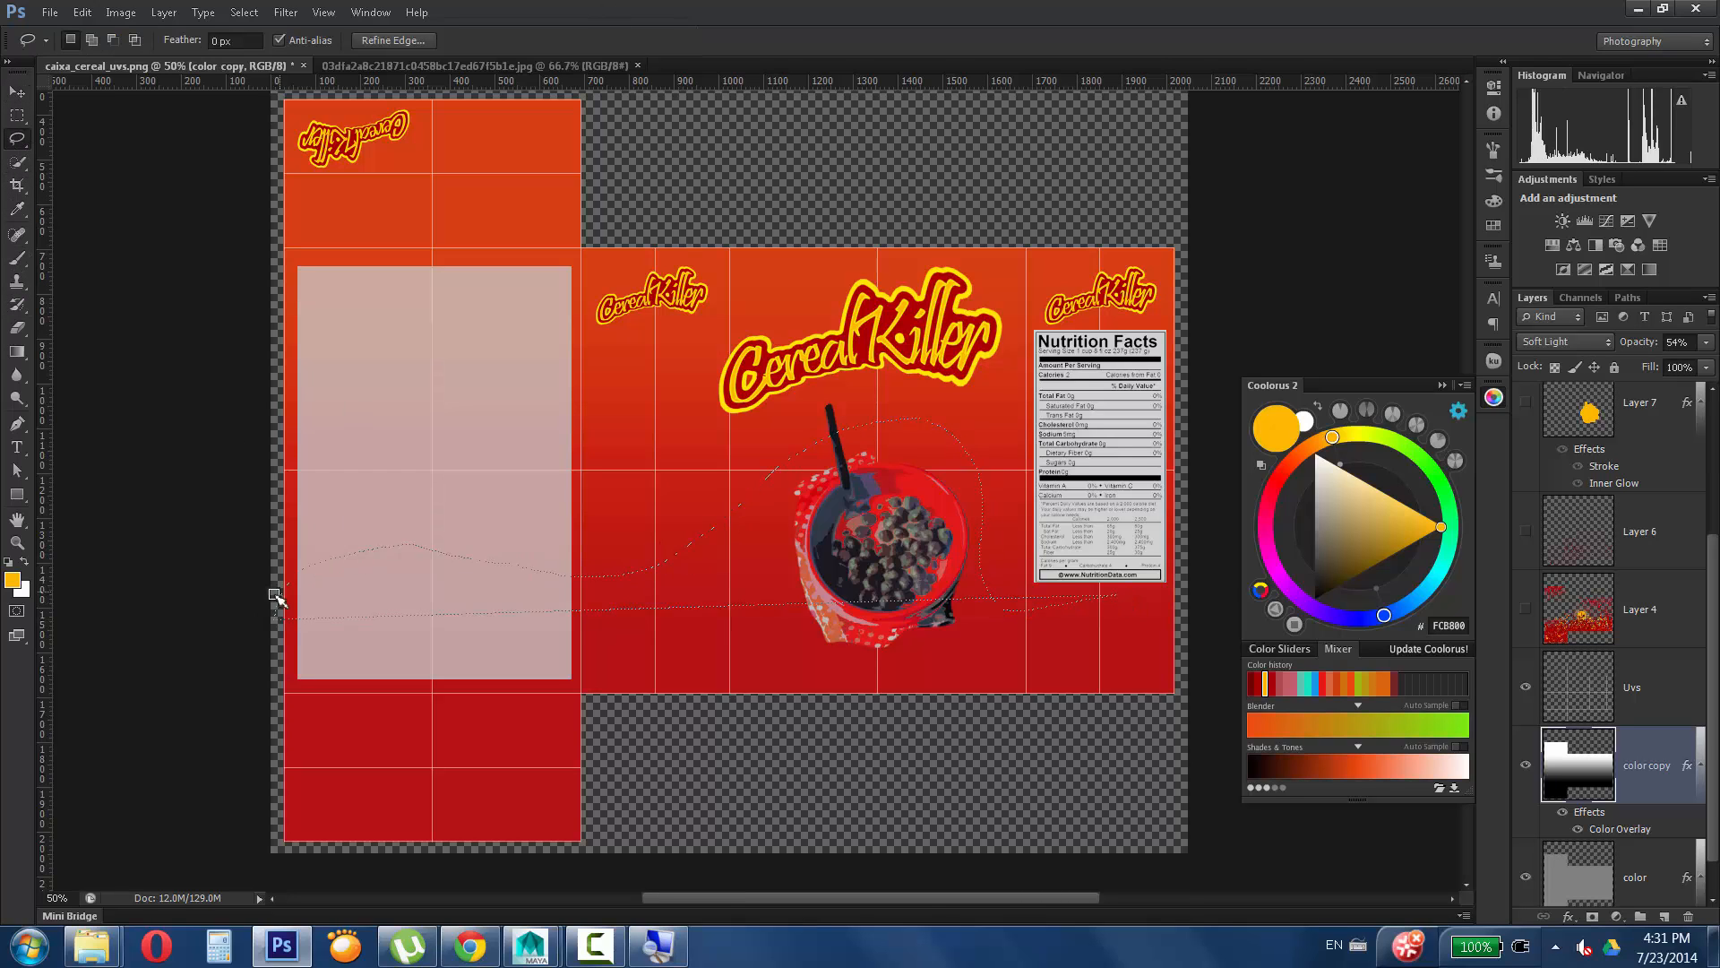
Lasso a wavy, curling shape across the lower part of the box and refine its edge with Smooth 100 and an outward edge shift.
key(ctrl+d)
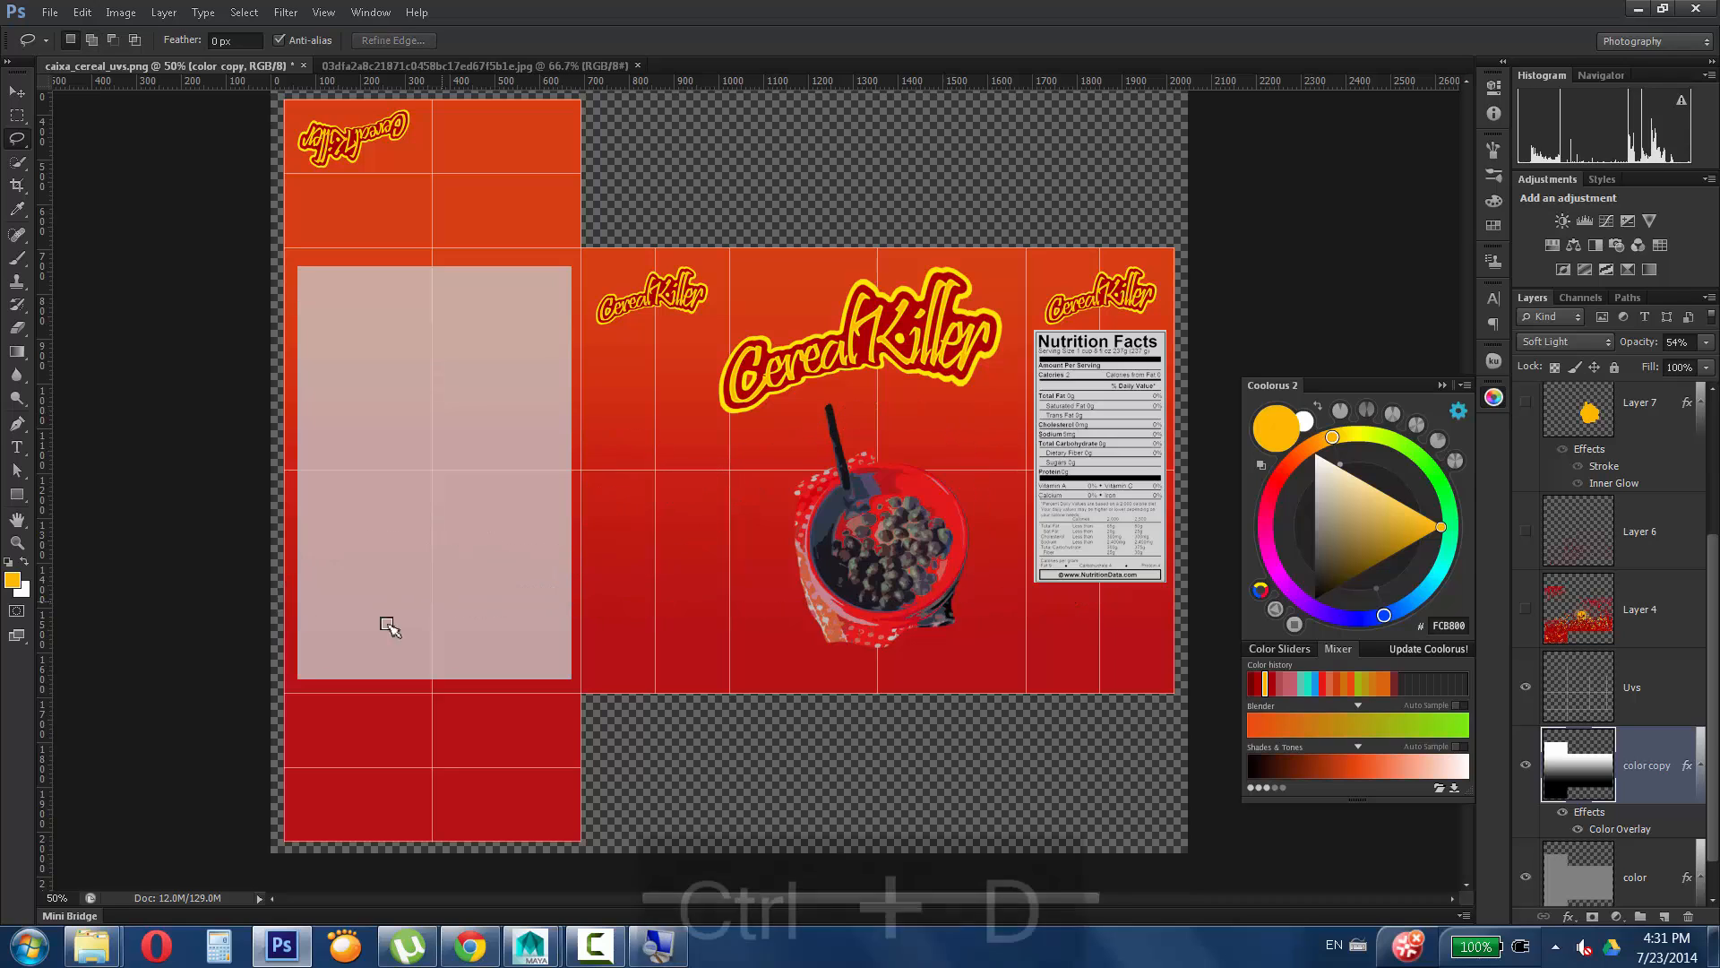
drag(284, 688, 370, 590)
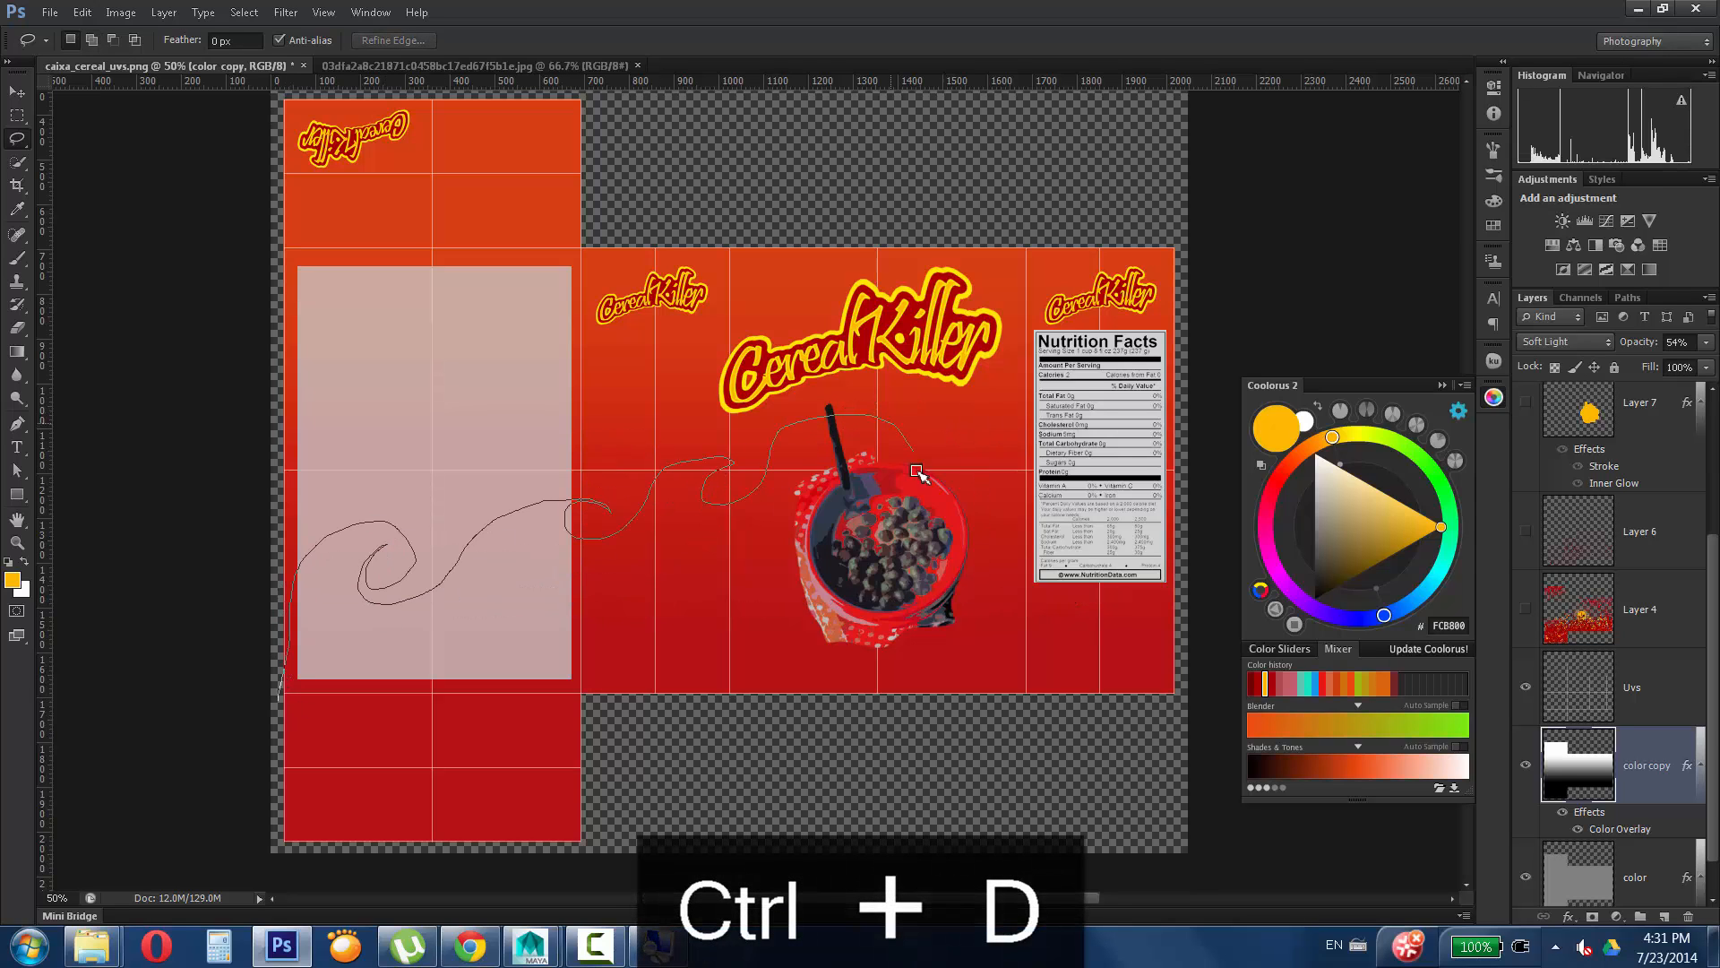
drag(550, 730, 257, 737)
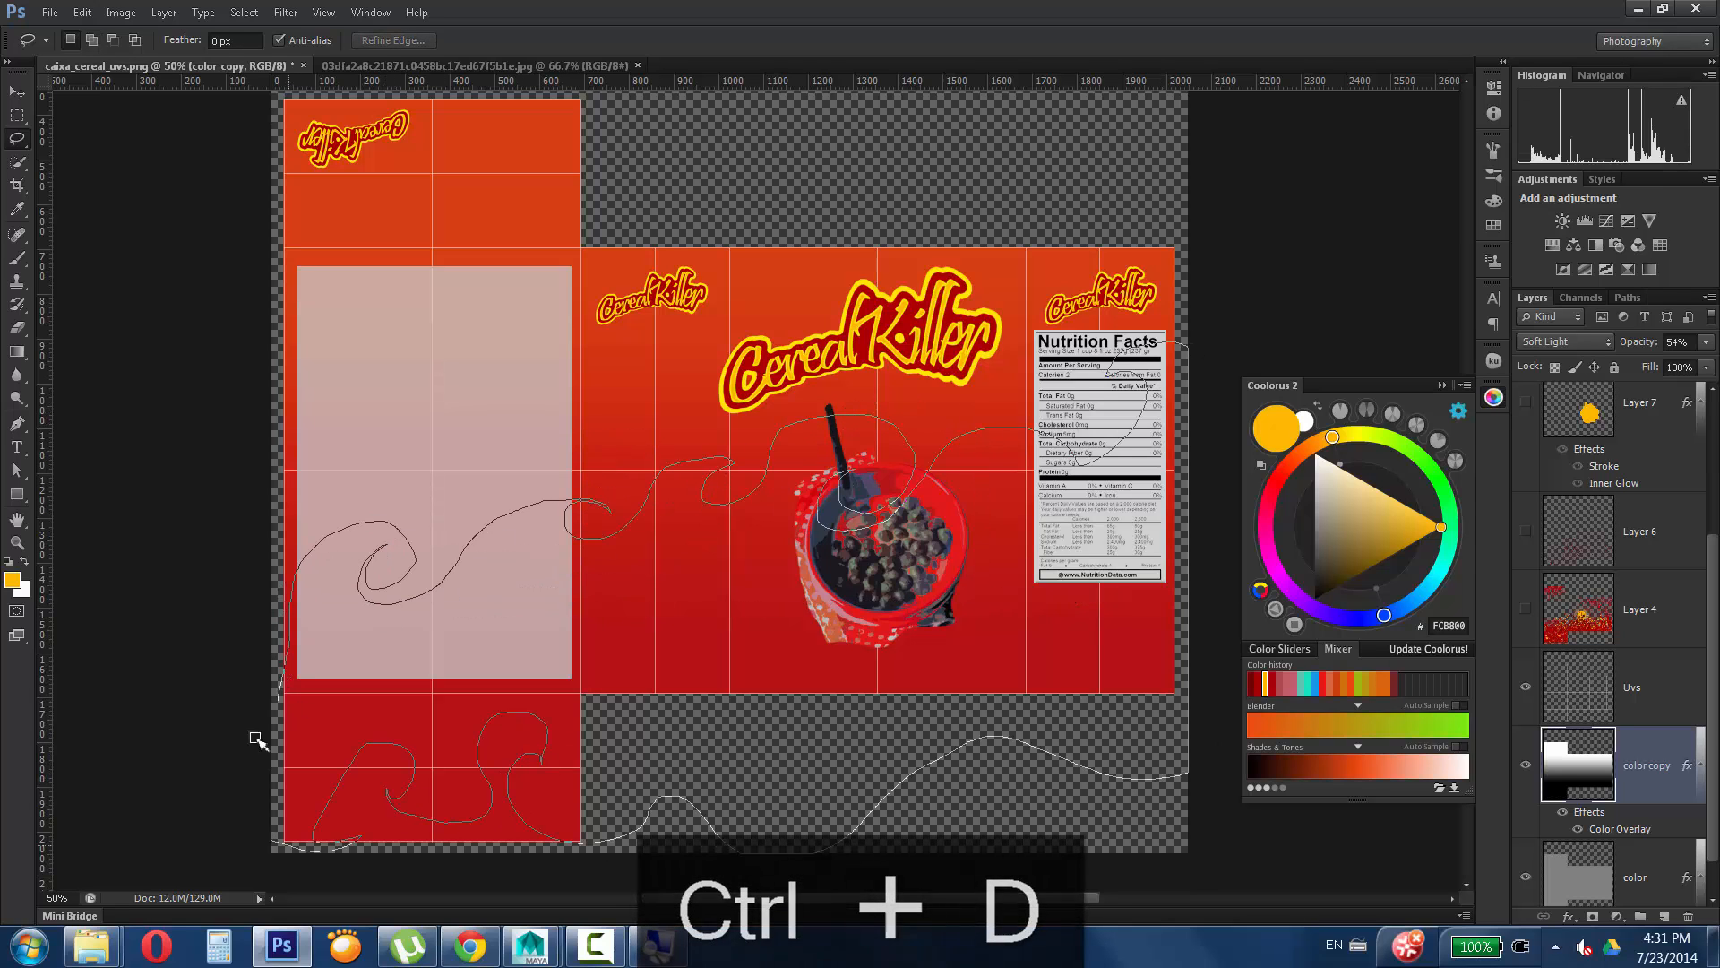
click(393, 41)
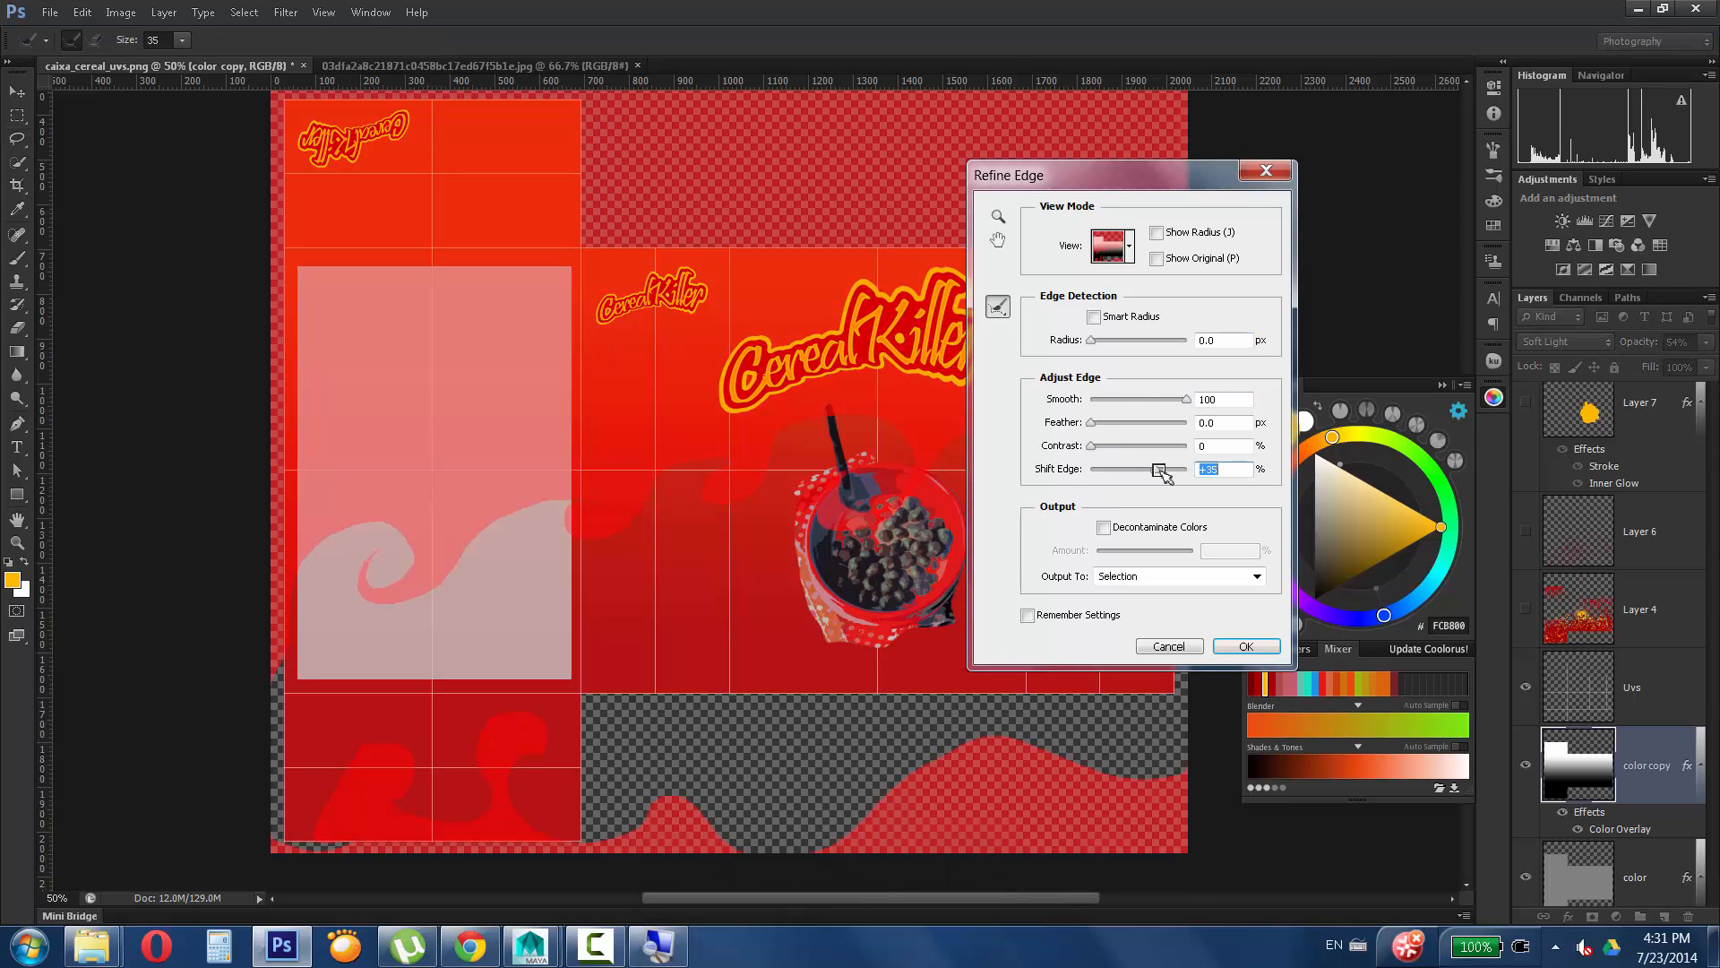
drag(1162, 473, 1164, 473)
key(Return)
Fill the wavy selection with the amber foreground colour on a new layer above color copy and deselect.
click(1665, 916)
click(81, 13)
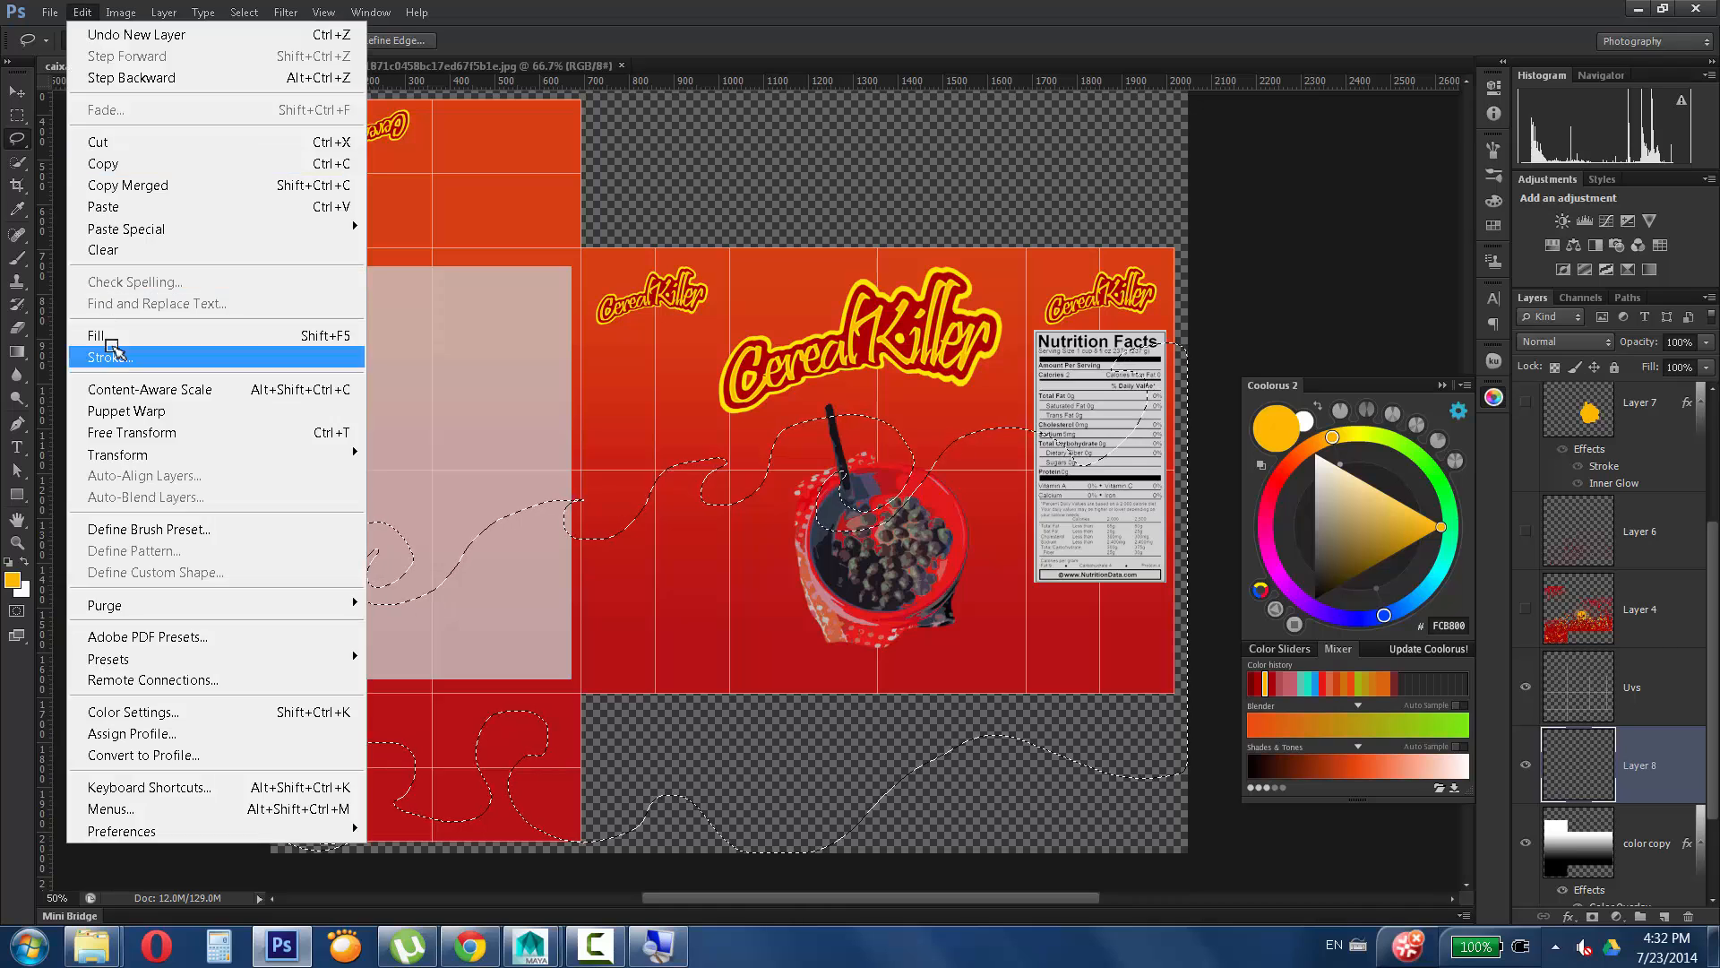
click(106, 335)
key(Return)
key(ctrl+d)
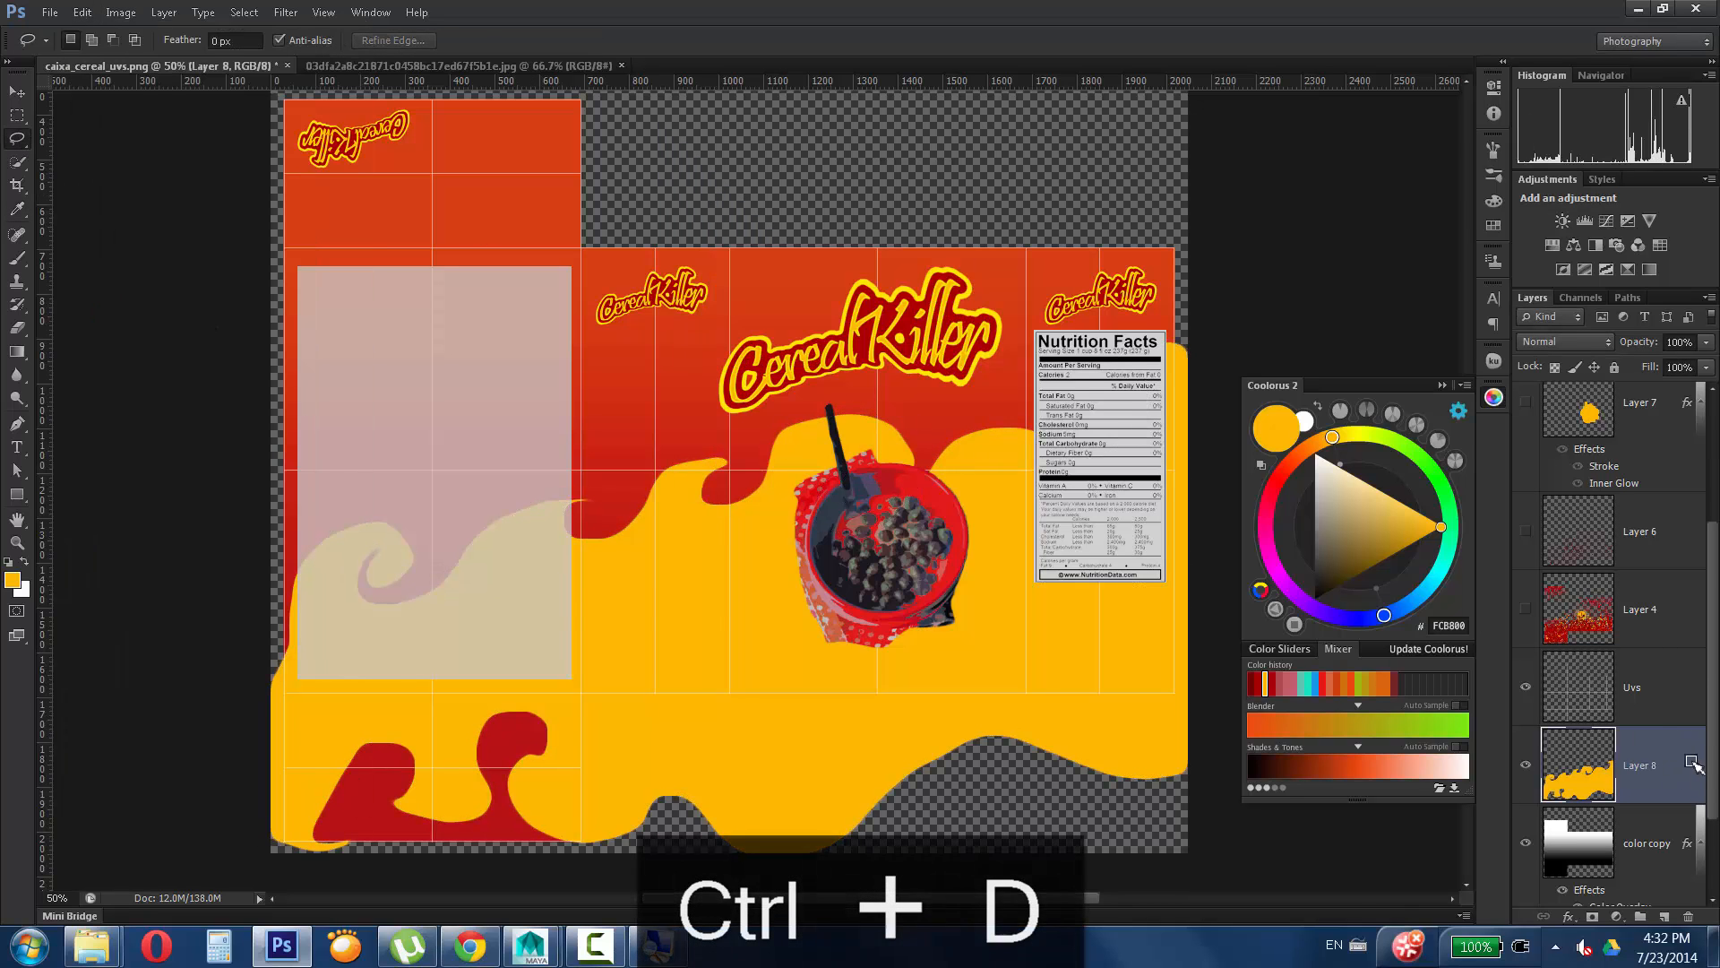
Try a thick black outside stroke on the amber wave layer, and delete the layer.
double_click(1695, 766)
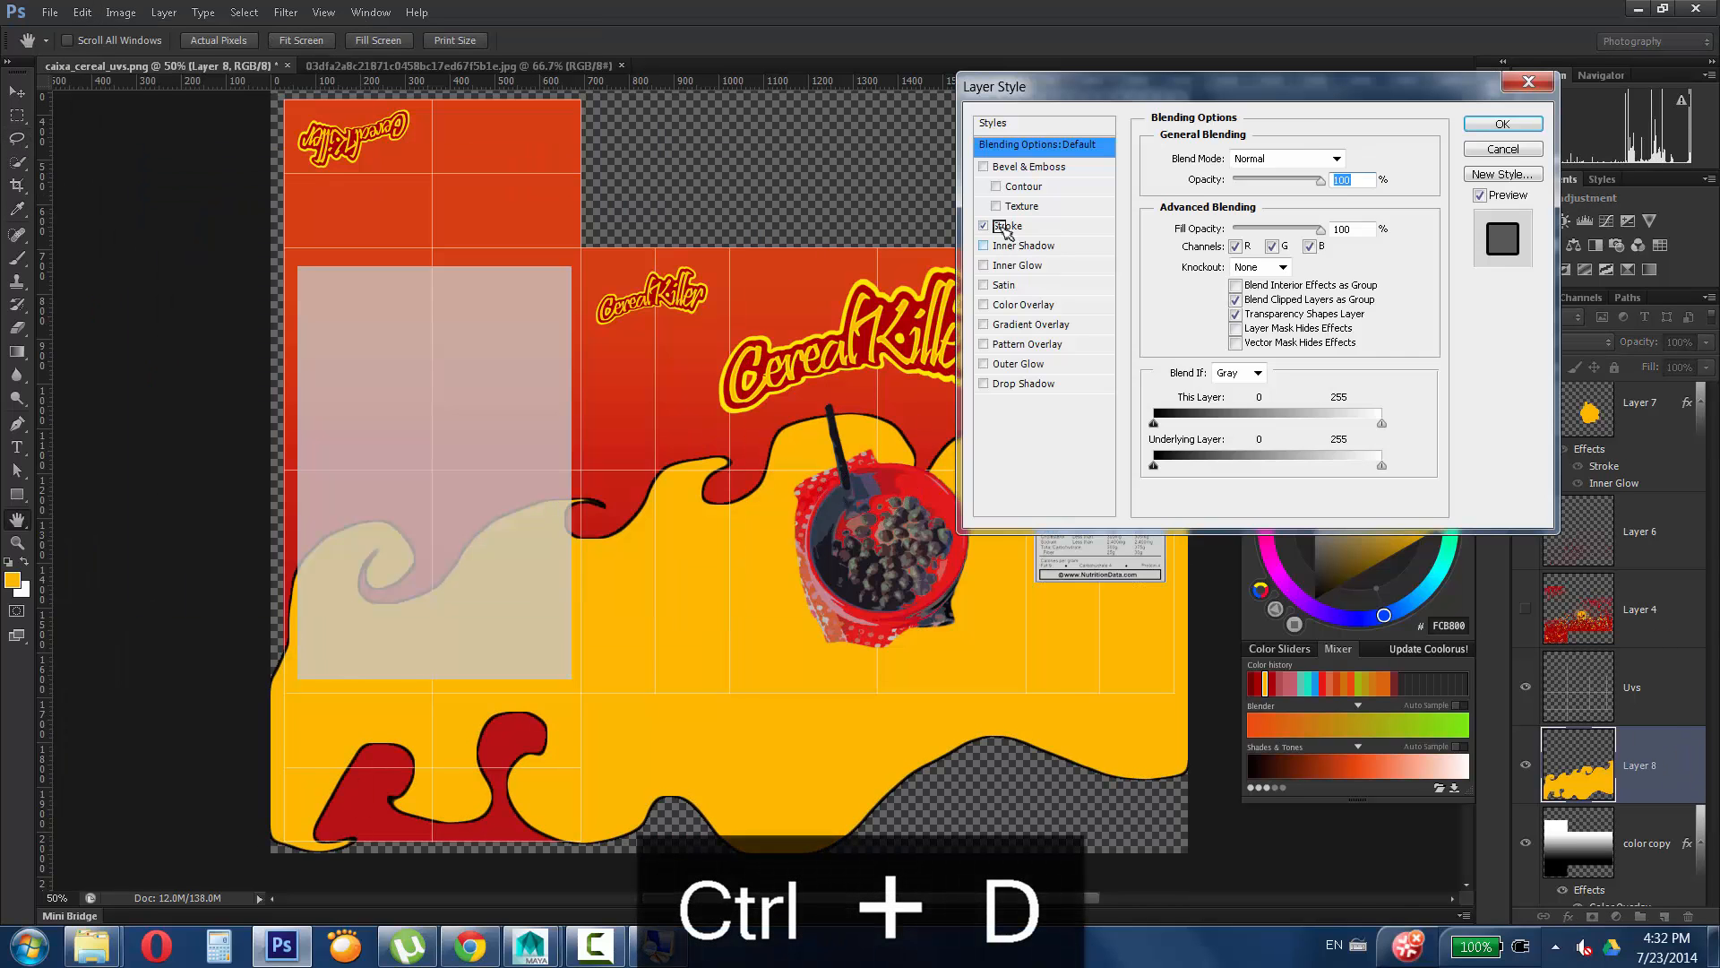
click(1009, 220)
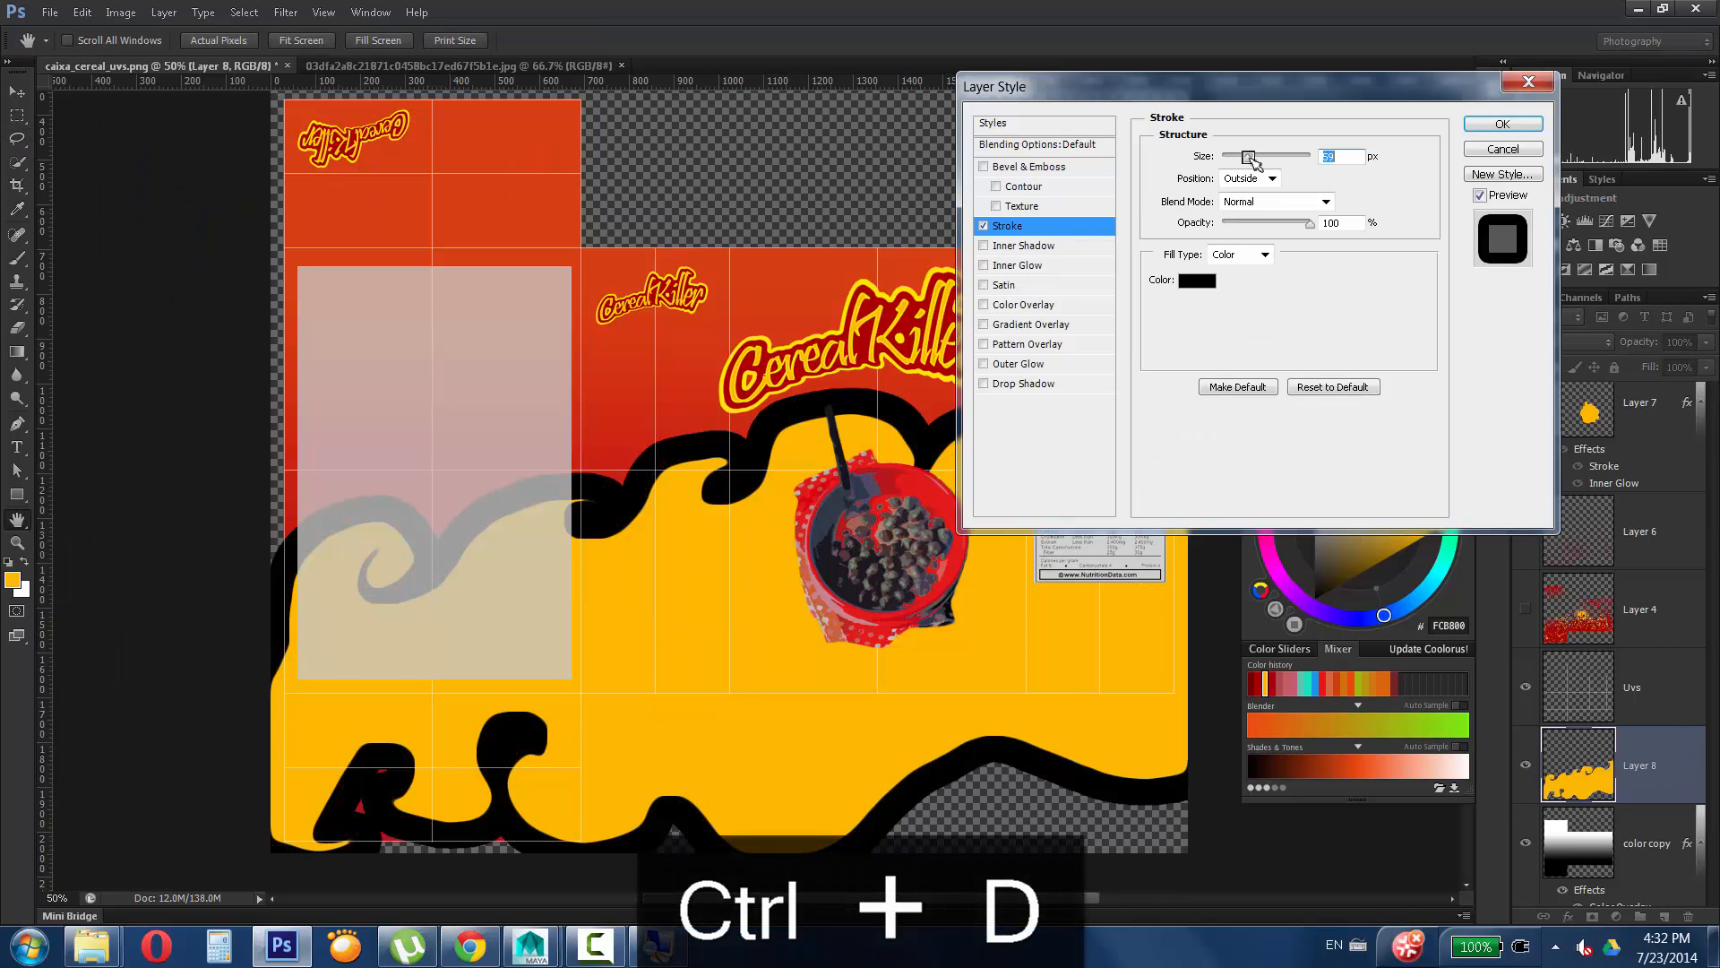
drag(1156, 153, 1134, 153)
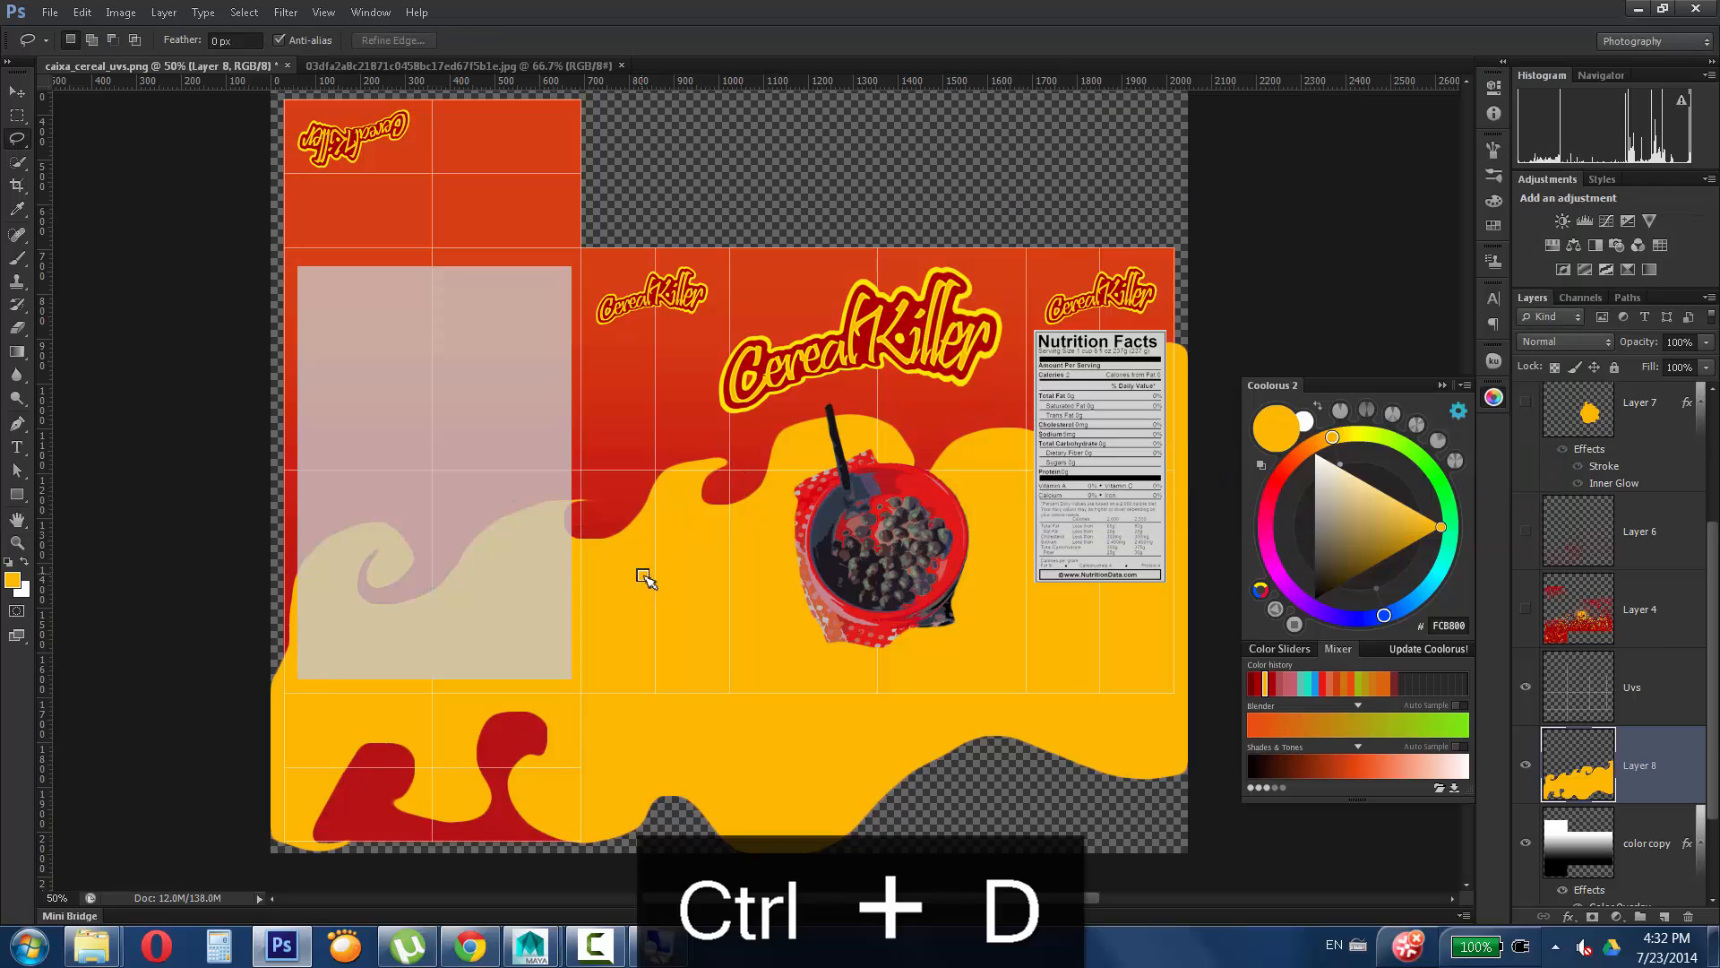
drag(1644, 766, 1689, 916)
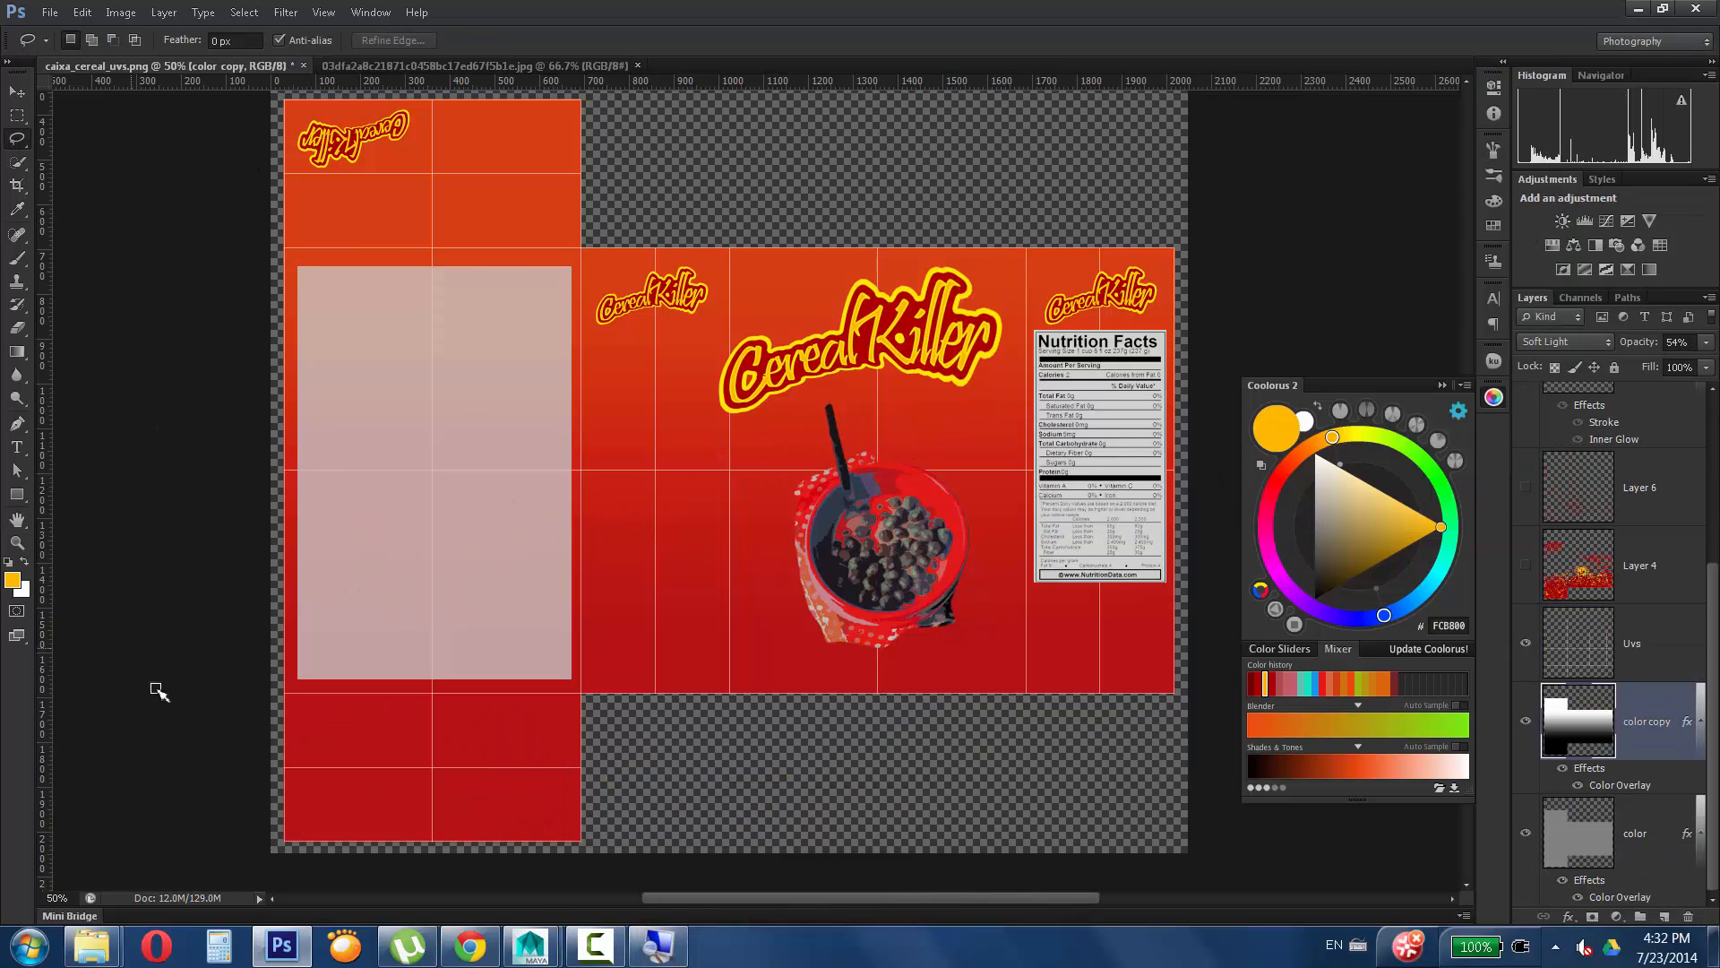
Switch to Pinterest in Chrome, search for "flames", and save the image of orange fire designs on a dark background.
click(471, 946)
key(Return)
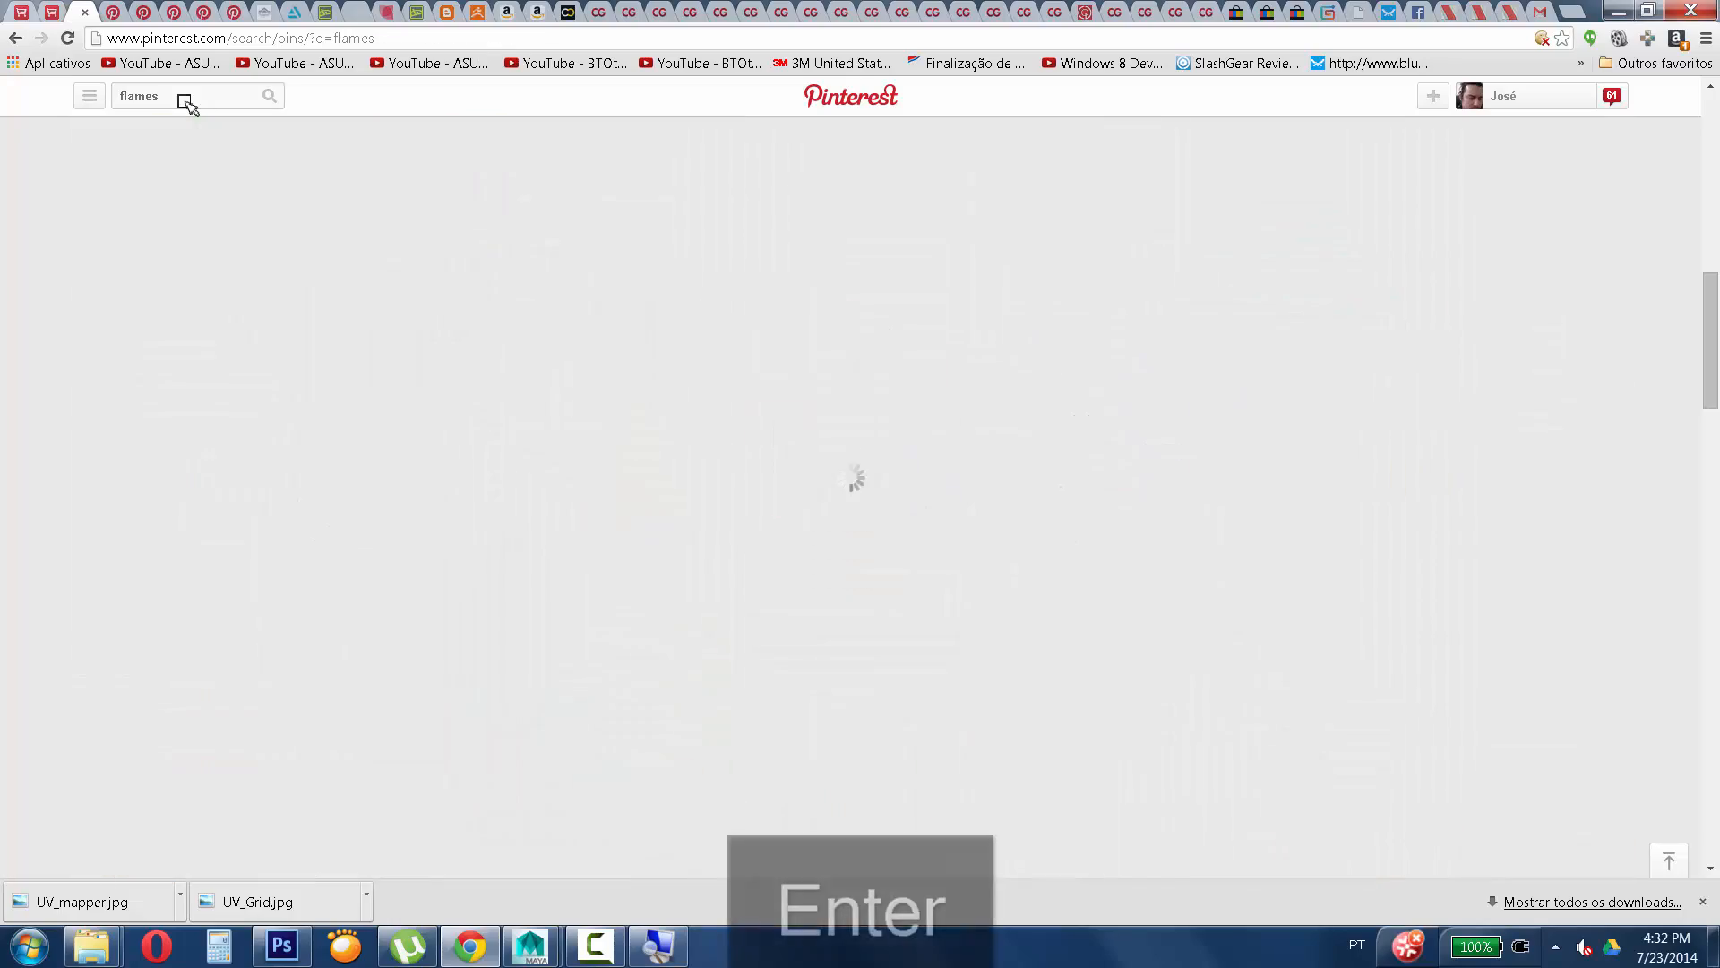
scroll(1524, 181, down, 6)
click(184, 421)
right_click(735, 311)
click(797, 424)
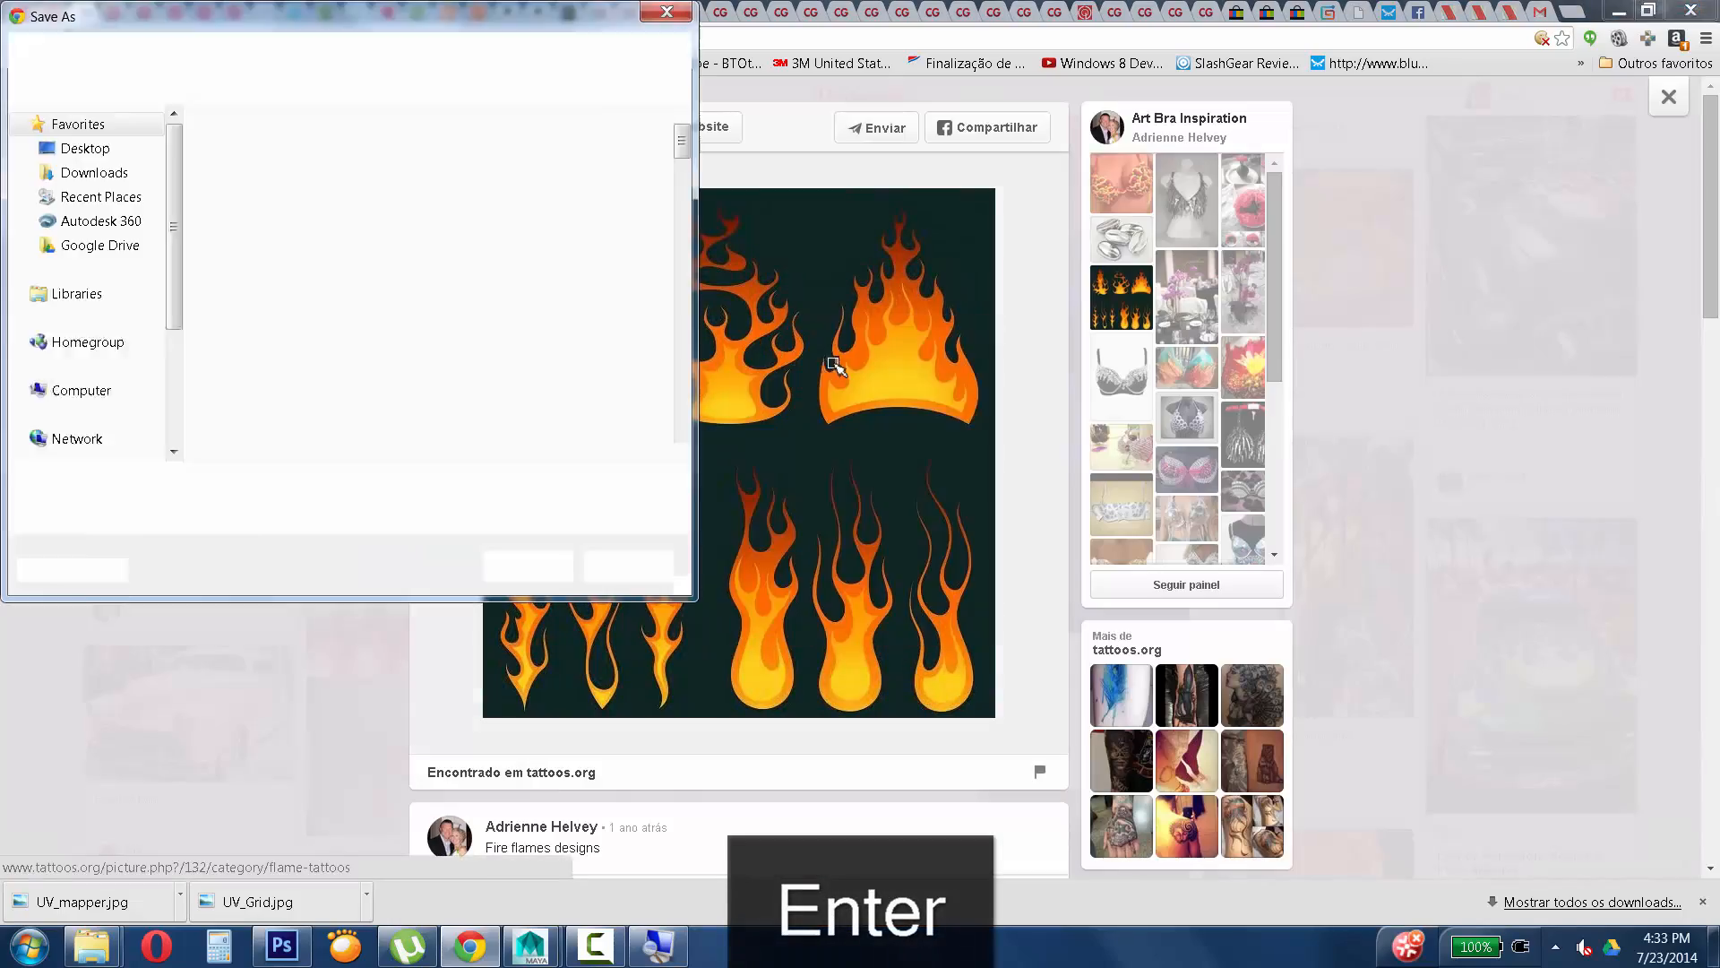
key(Return)
click(41, 461)
Search Pinterest for "chilli" and look through the pins for a suitable picture.
scroll(40, 460, up, 6)
drag(171, 97, 5, 97)
text(chilli)
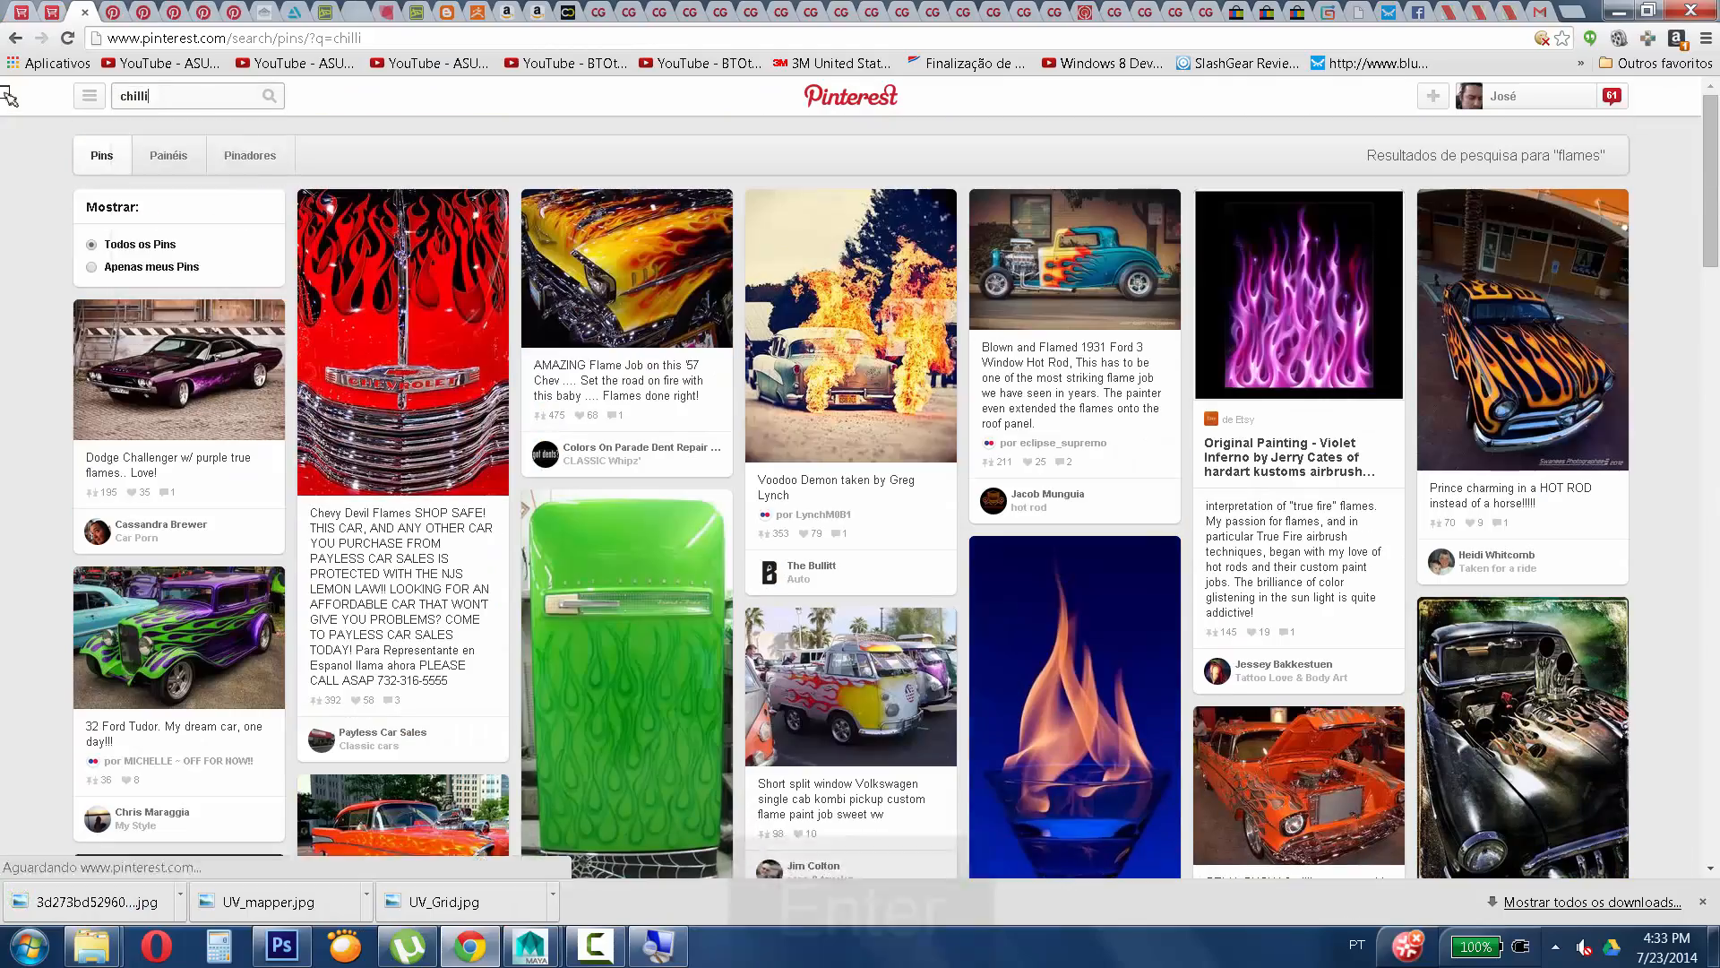
key(Return)
scroll(900, 449, down, 10)
Search Pinterest for "pepper" and look through the pins.
drag(170, 97, 5, 136)
text(pepper)
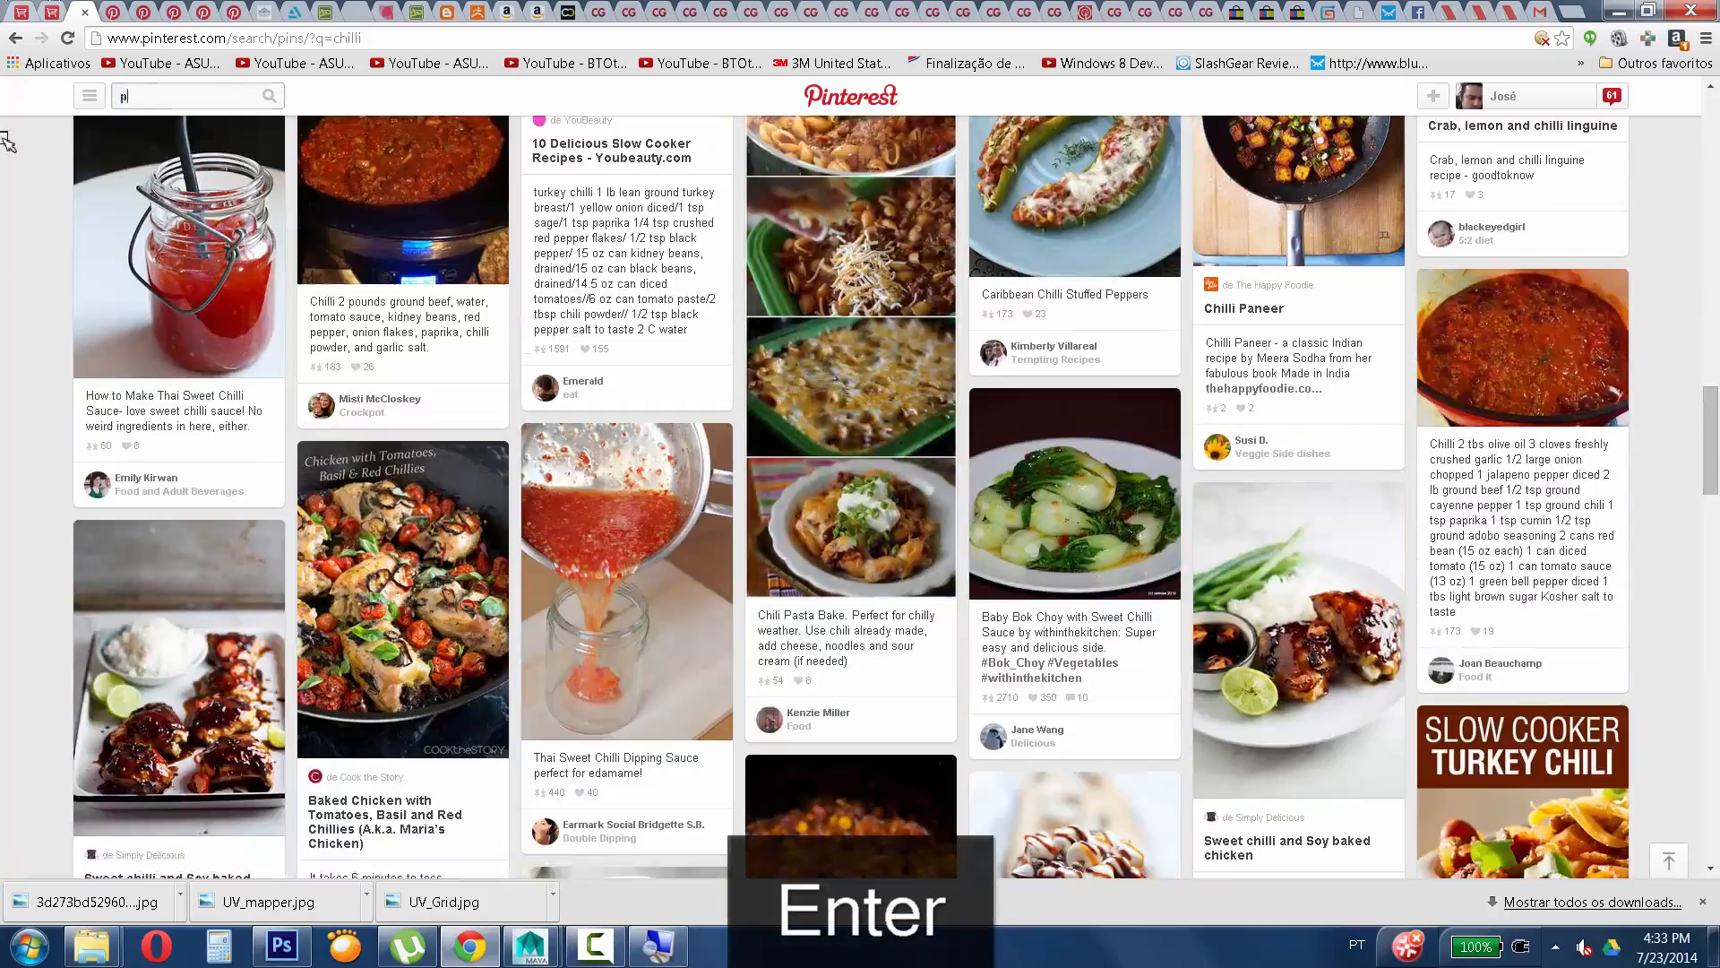
key(Return)
scroll(932, 526, down, 14)
scroll(932, 526, up, 15)
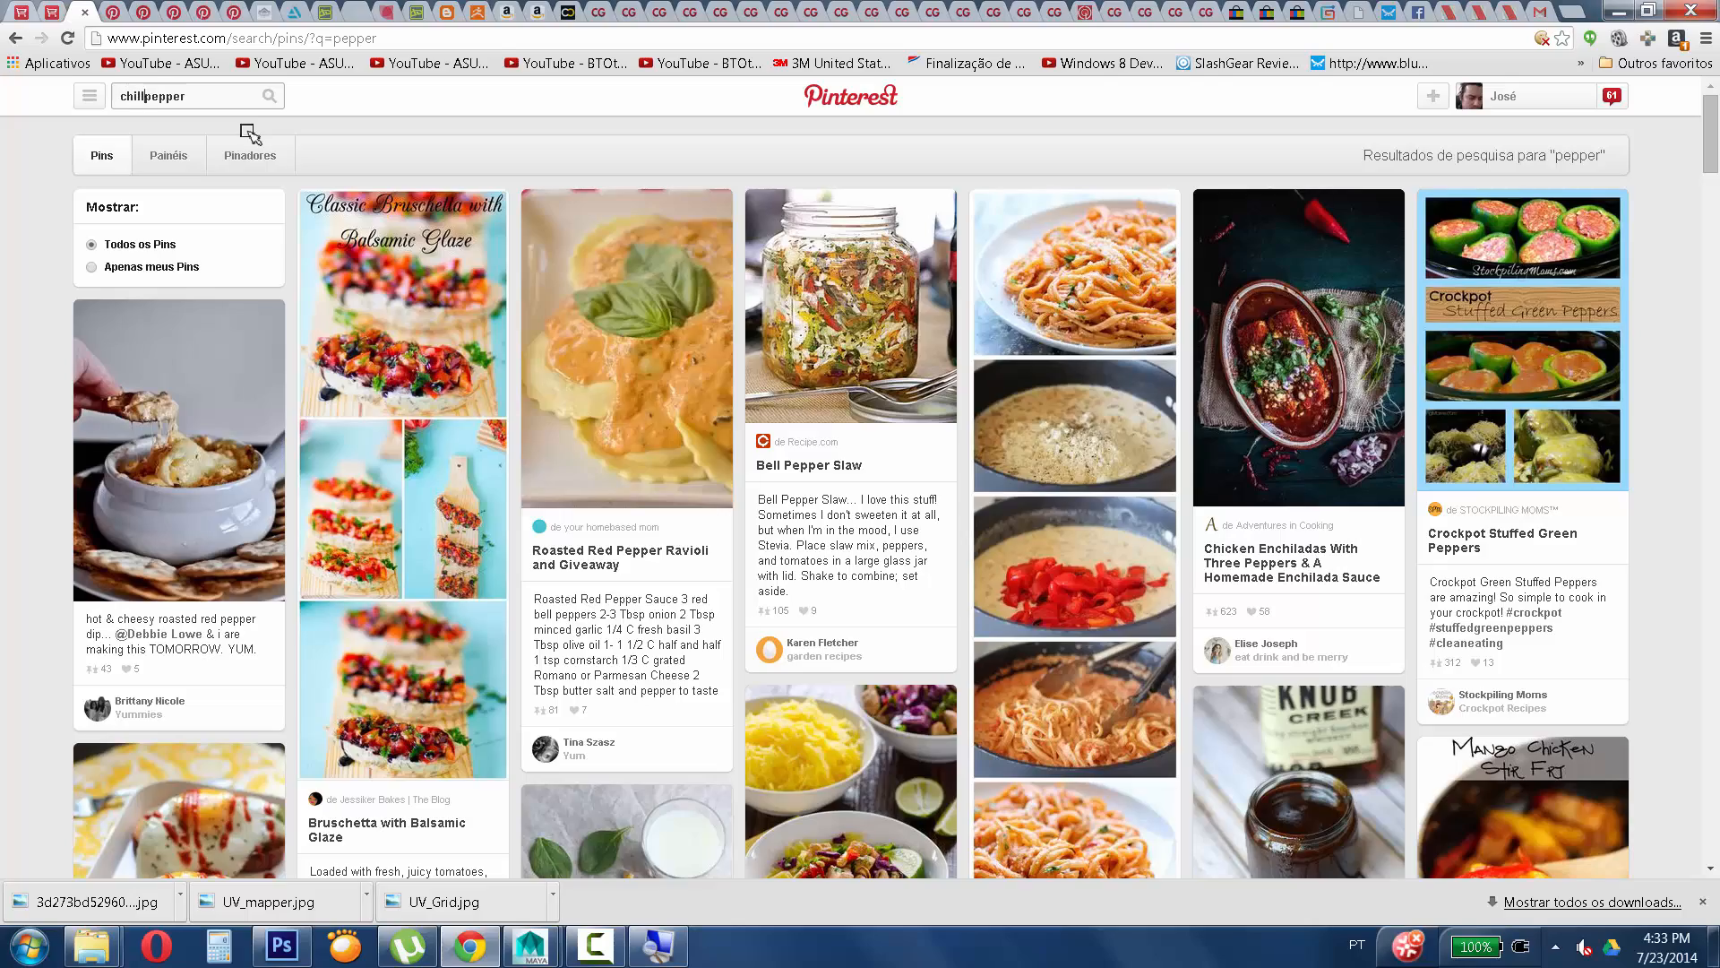
Search Pinterest for "chilli pepper" and save the picture of the single red chilli on a blue background.
text(i)
key(Return)
scroll(963, 483, down, 8)
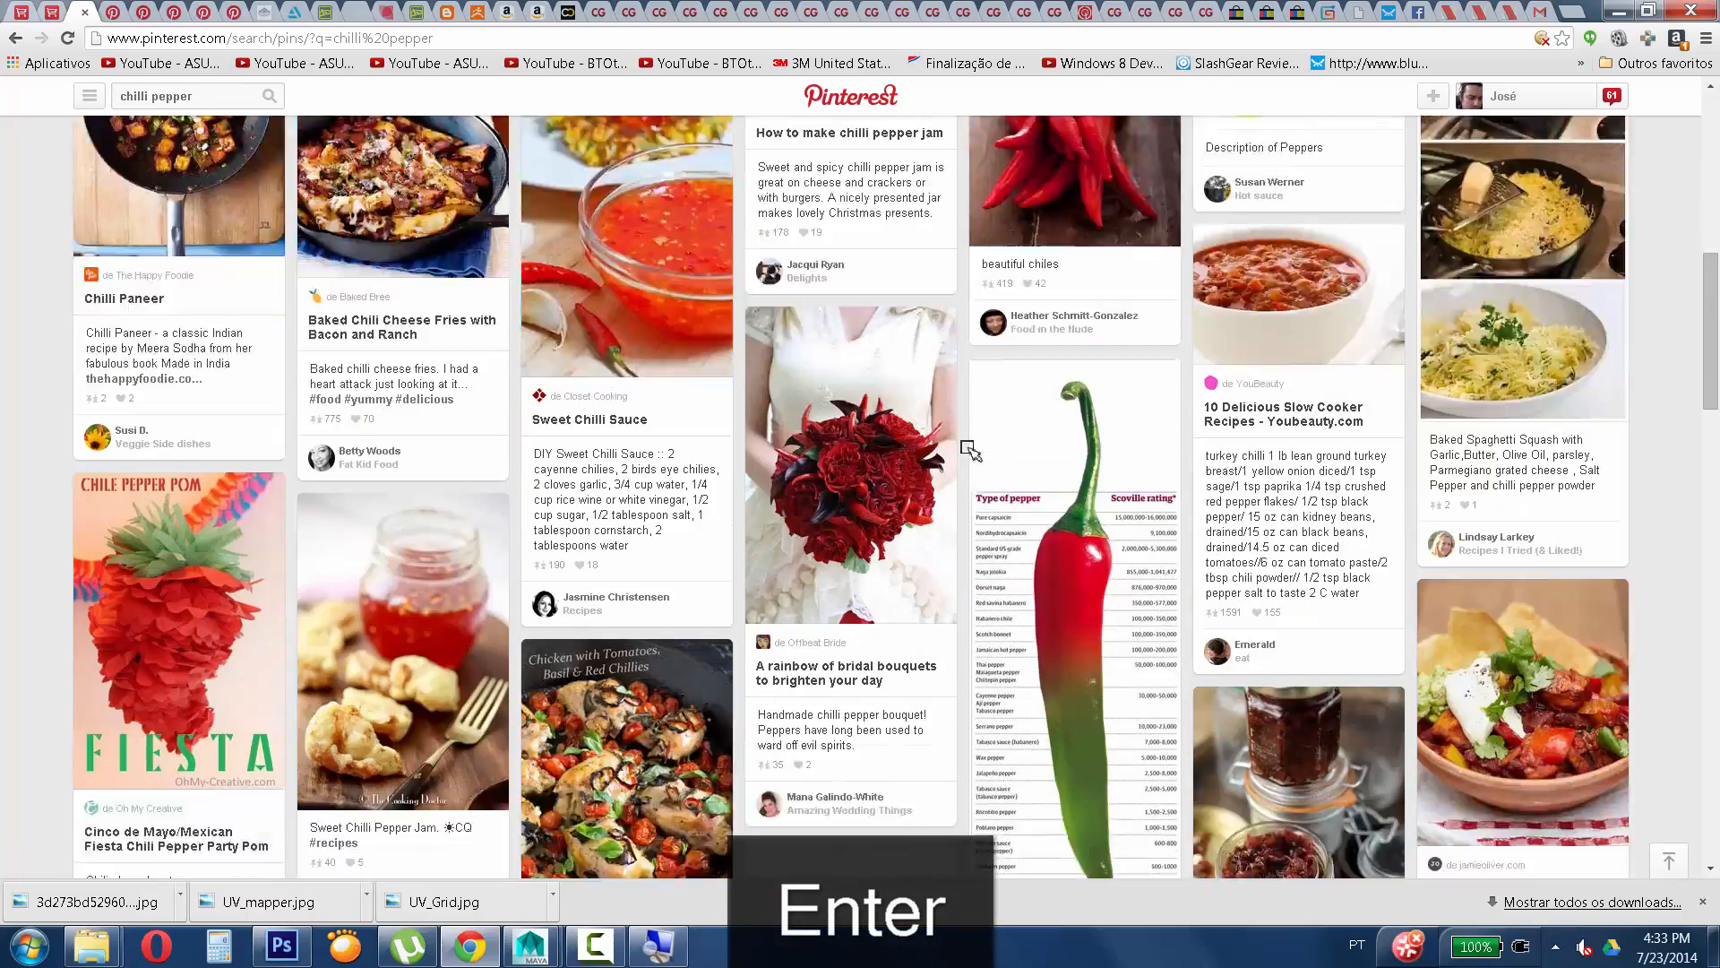
scroll(968, 448, down, 15)
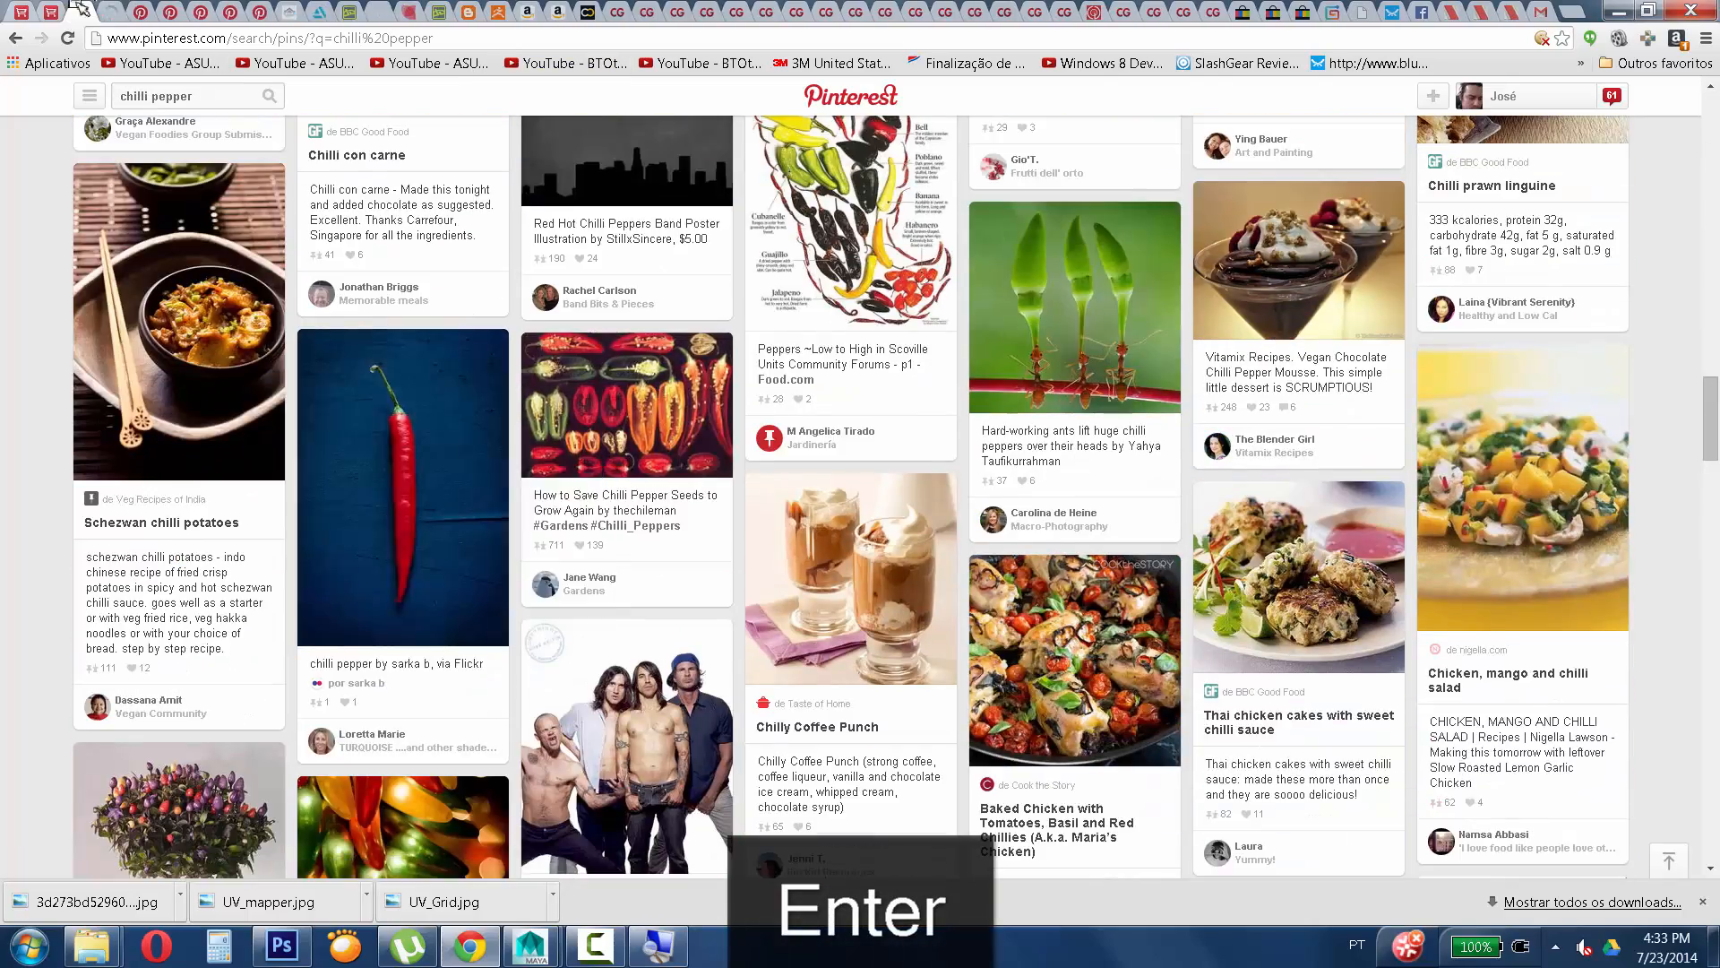
click(111, 13)
right_click(796, 421)
click(880, 572)
click(526, 565)
click(144, 17)
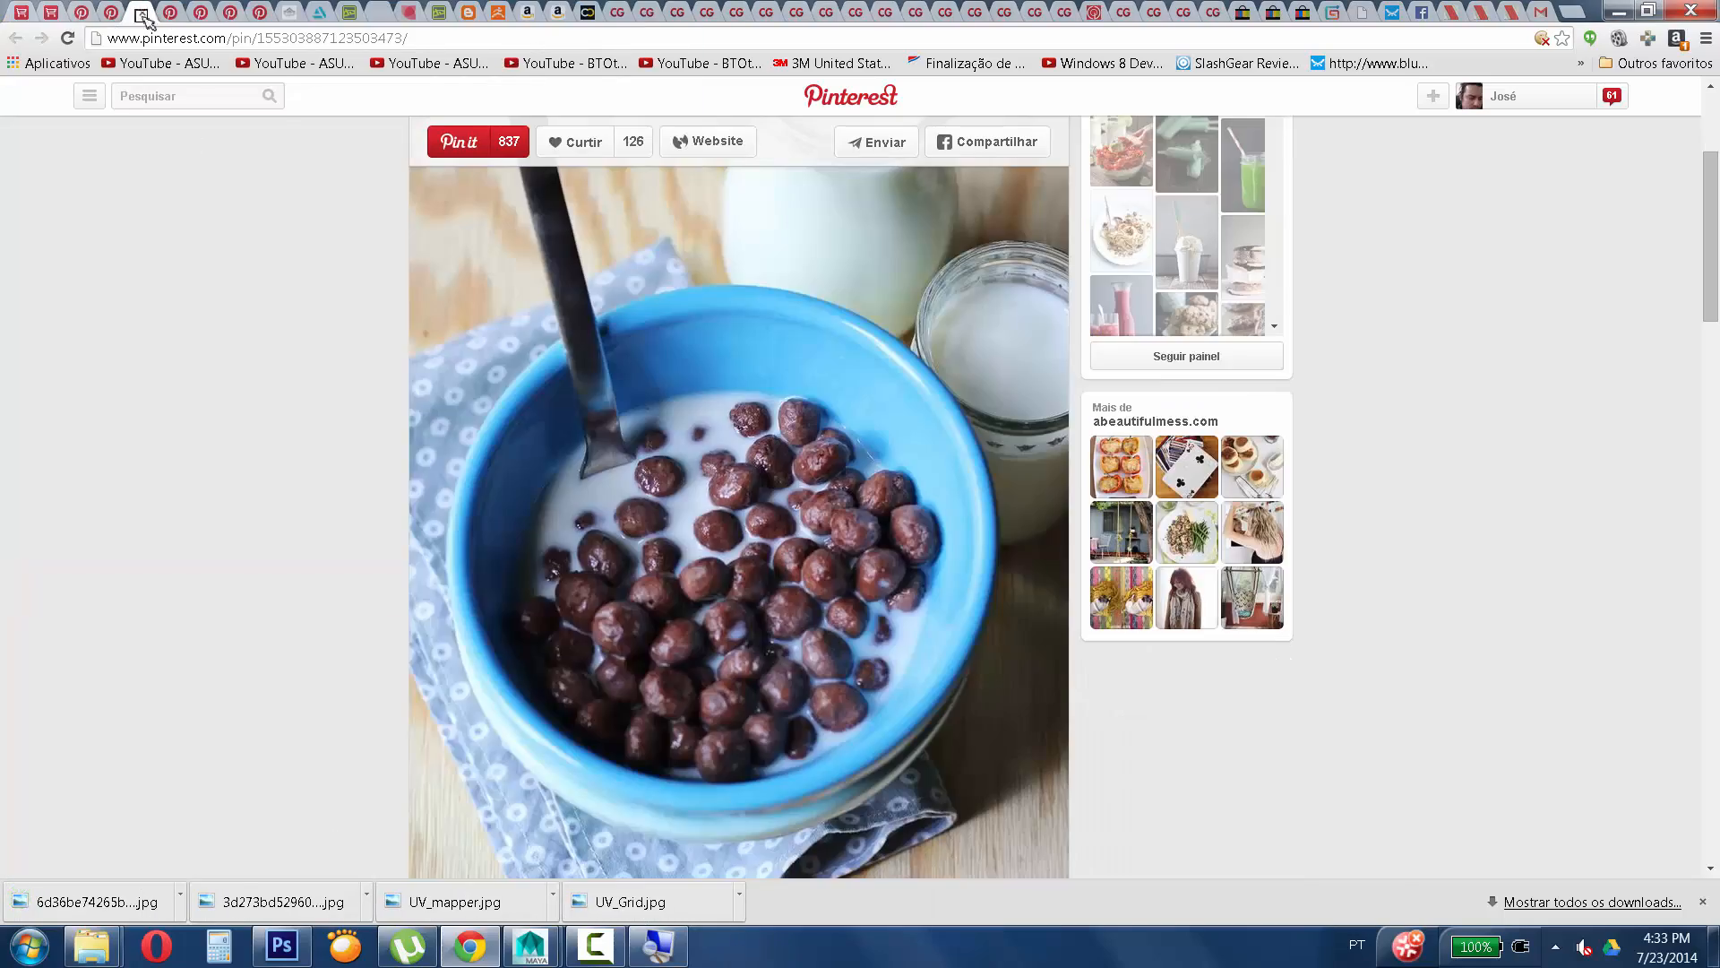
Return to the Pinterest search, look for "blood splatter", and browse the pins for usable splatter artwork.
click(83, 13)
click(111, 12)
click(83, 13)
scroll(653, 403, down, 11)
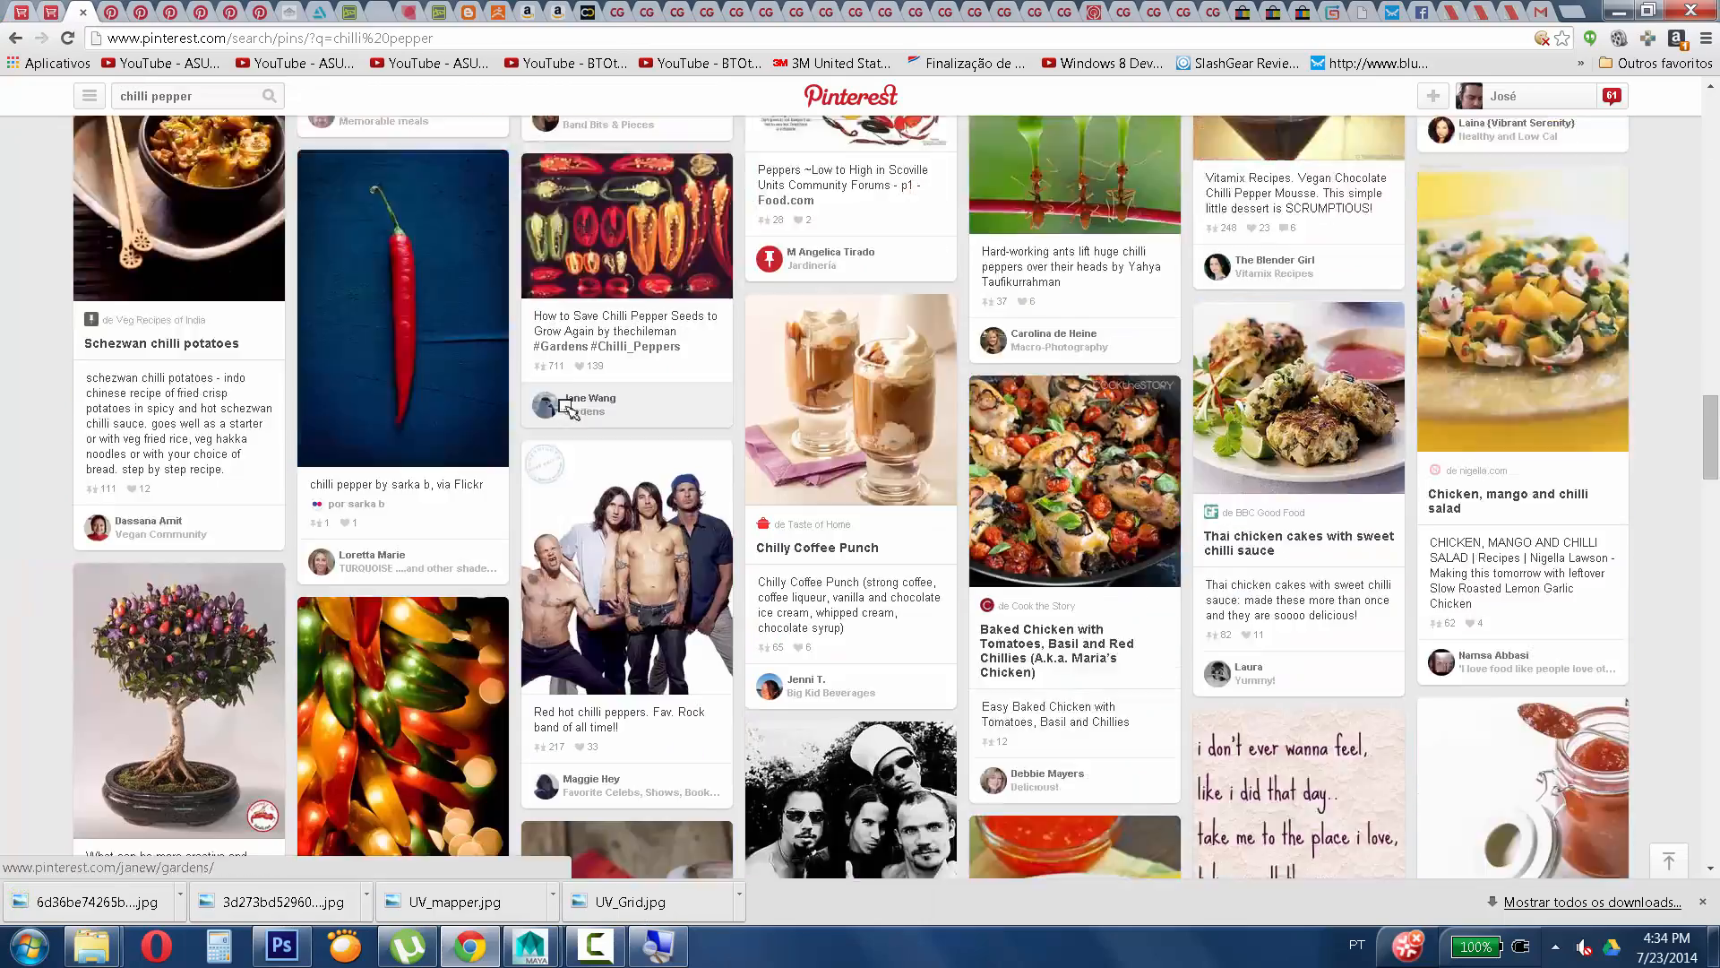
drag(1711, 533, 1710, 116)
text(blood spl)
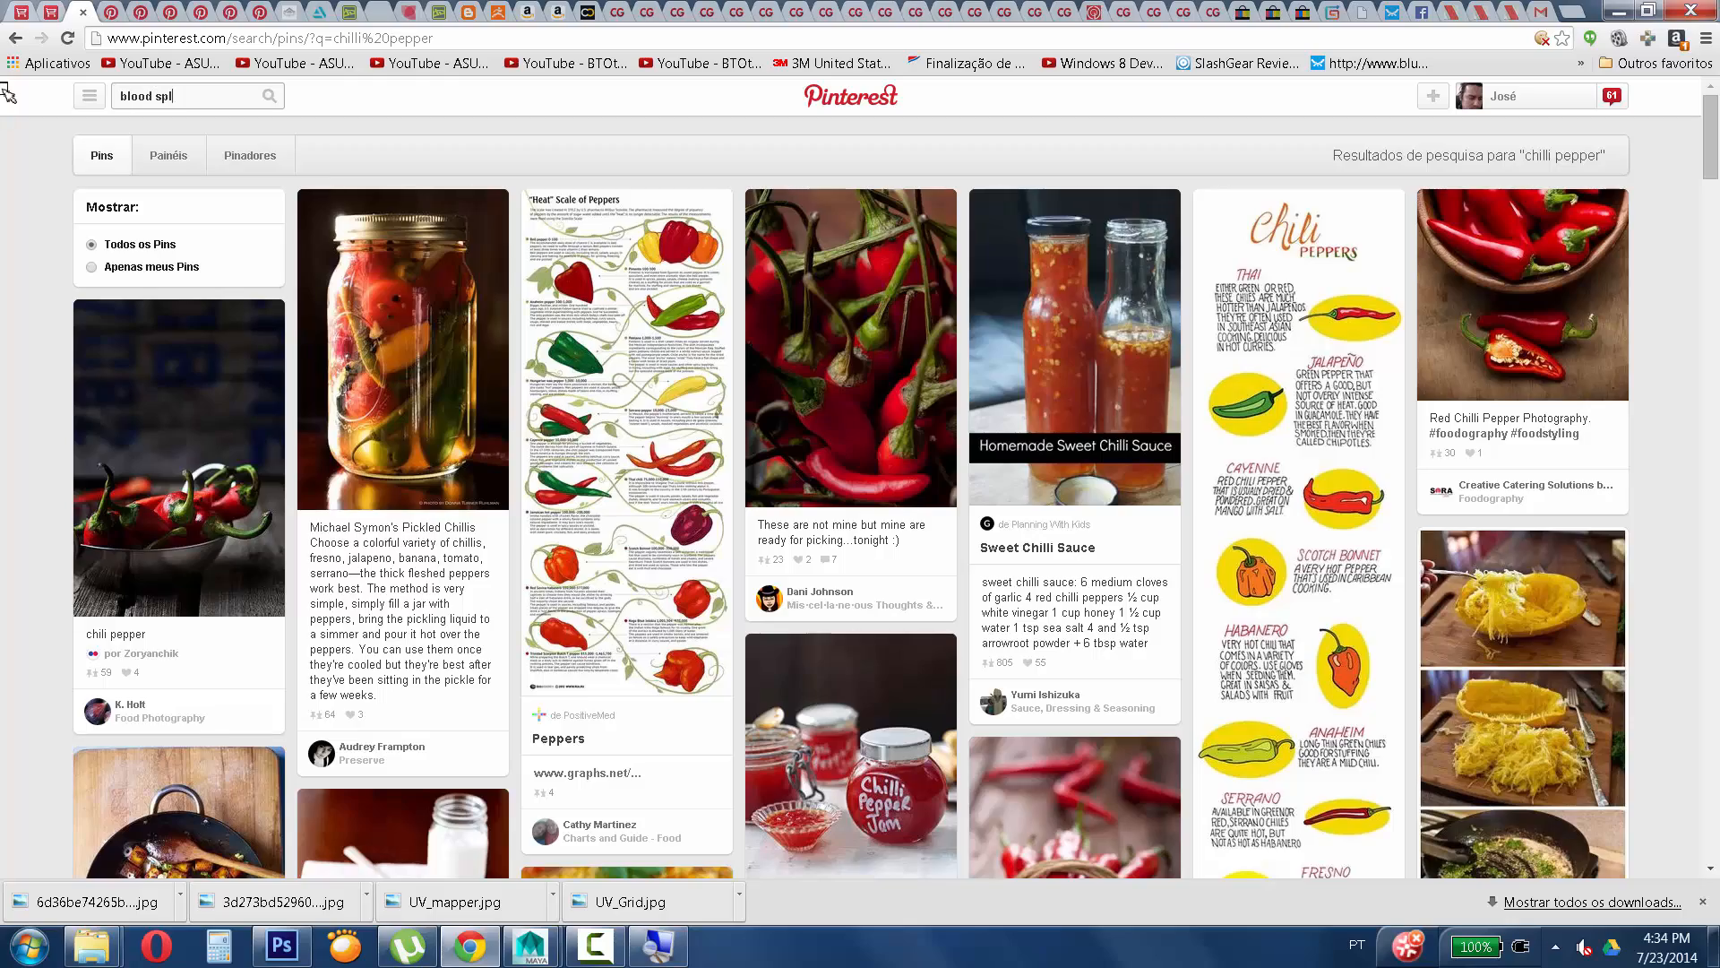
text(atter)
key(Return)
scroll(1181, 541, down, 10)
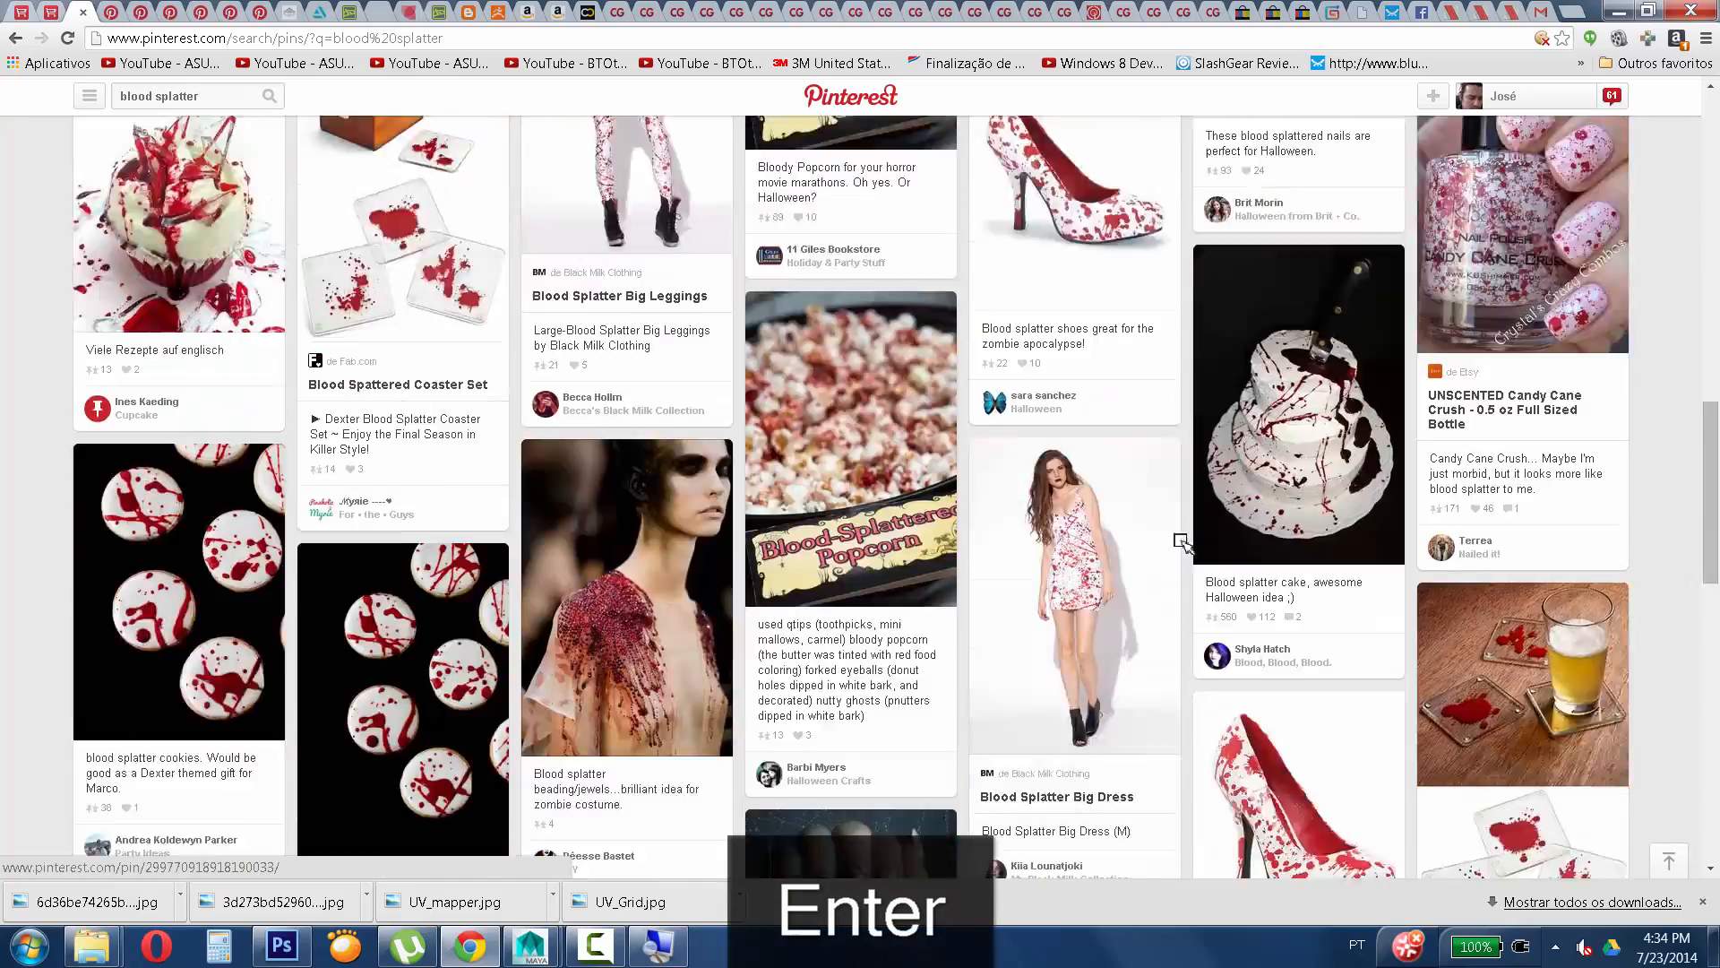
scroll(1181, 541, down, 6)
Switch to Photoshop and open the two downloaded images of the red chilli and the flames.
click(281, 945)
click(68, 14)
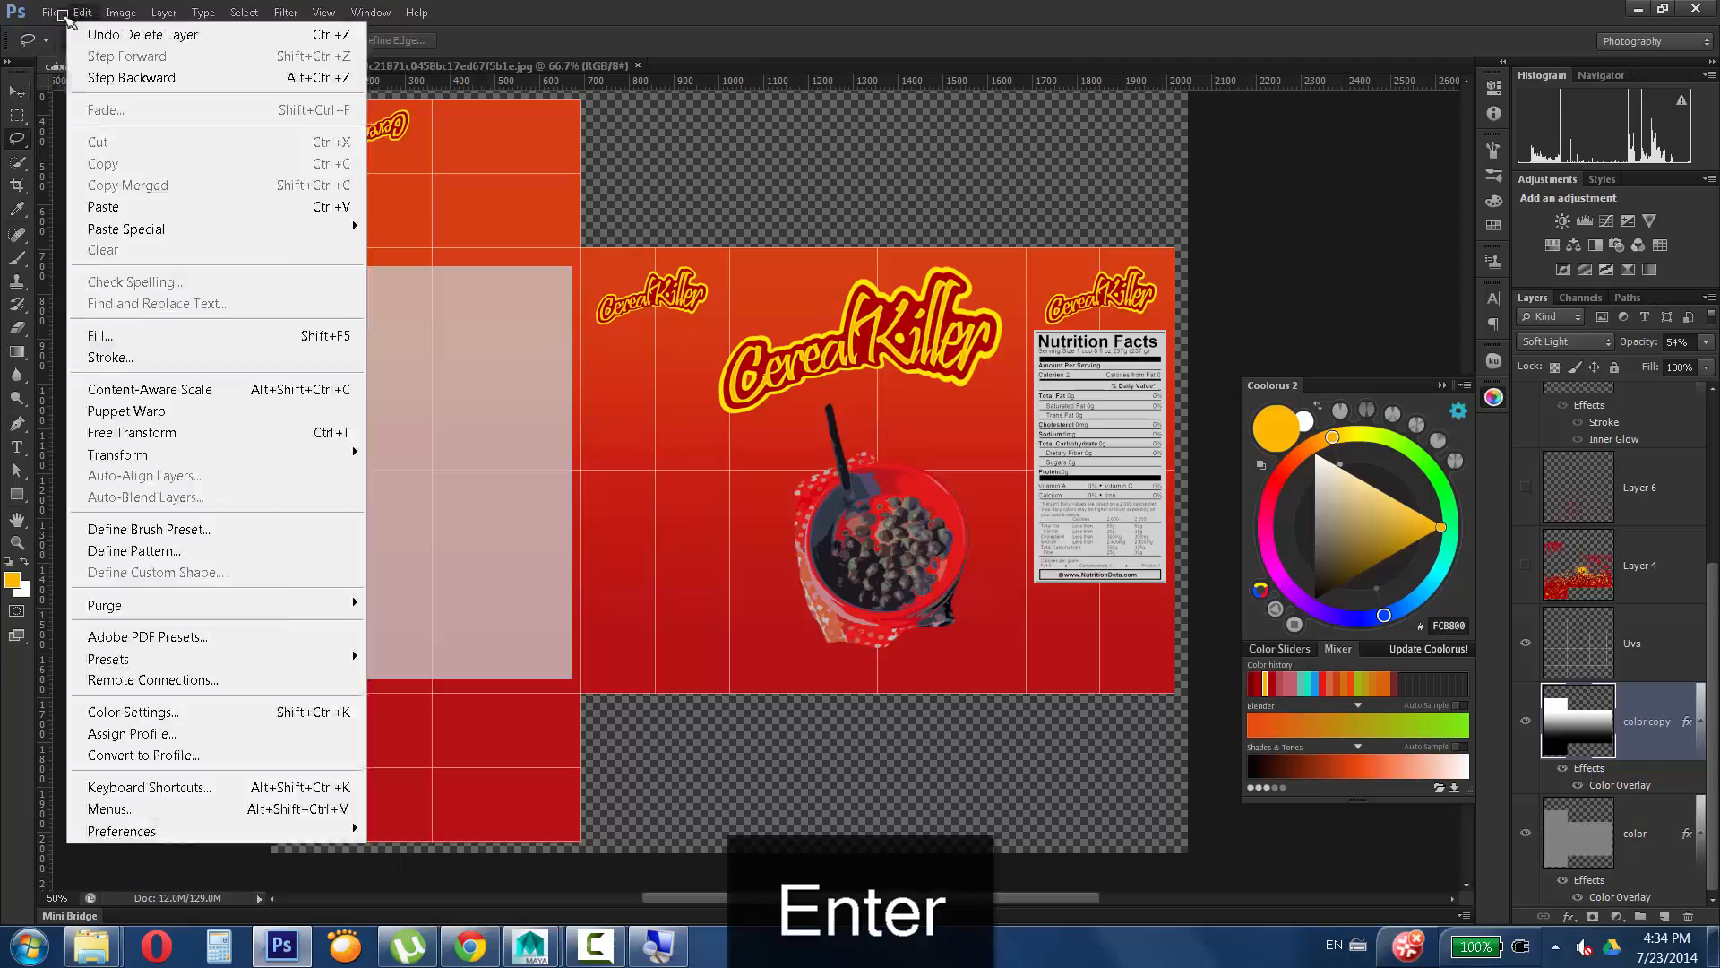
mouse_move(54, 14)
click(72, 55)
click(592, 273)
ctrl+click(674, 269)
click(877, 713)
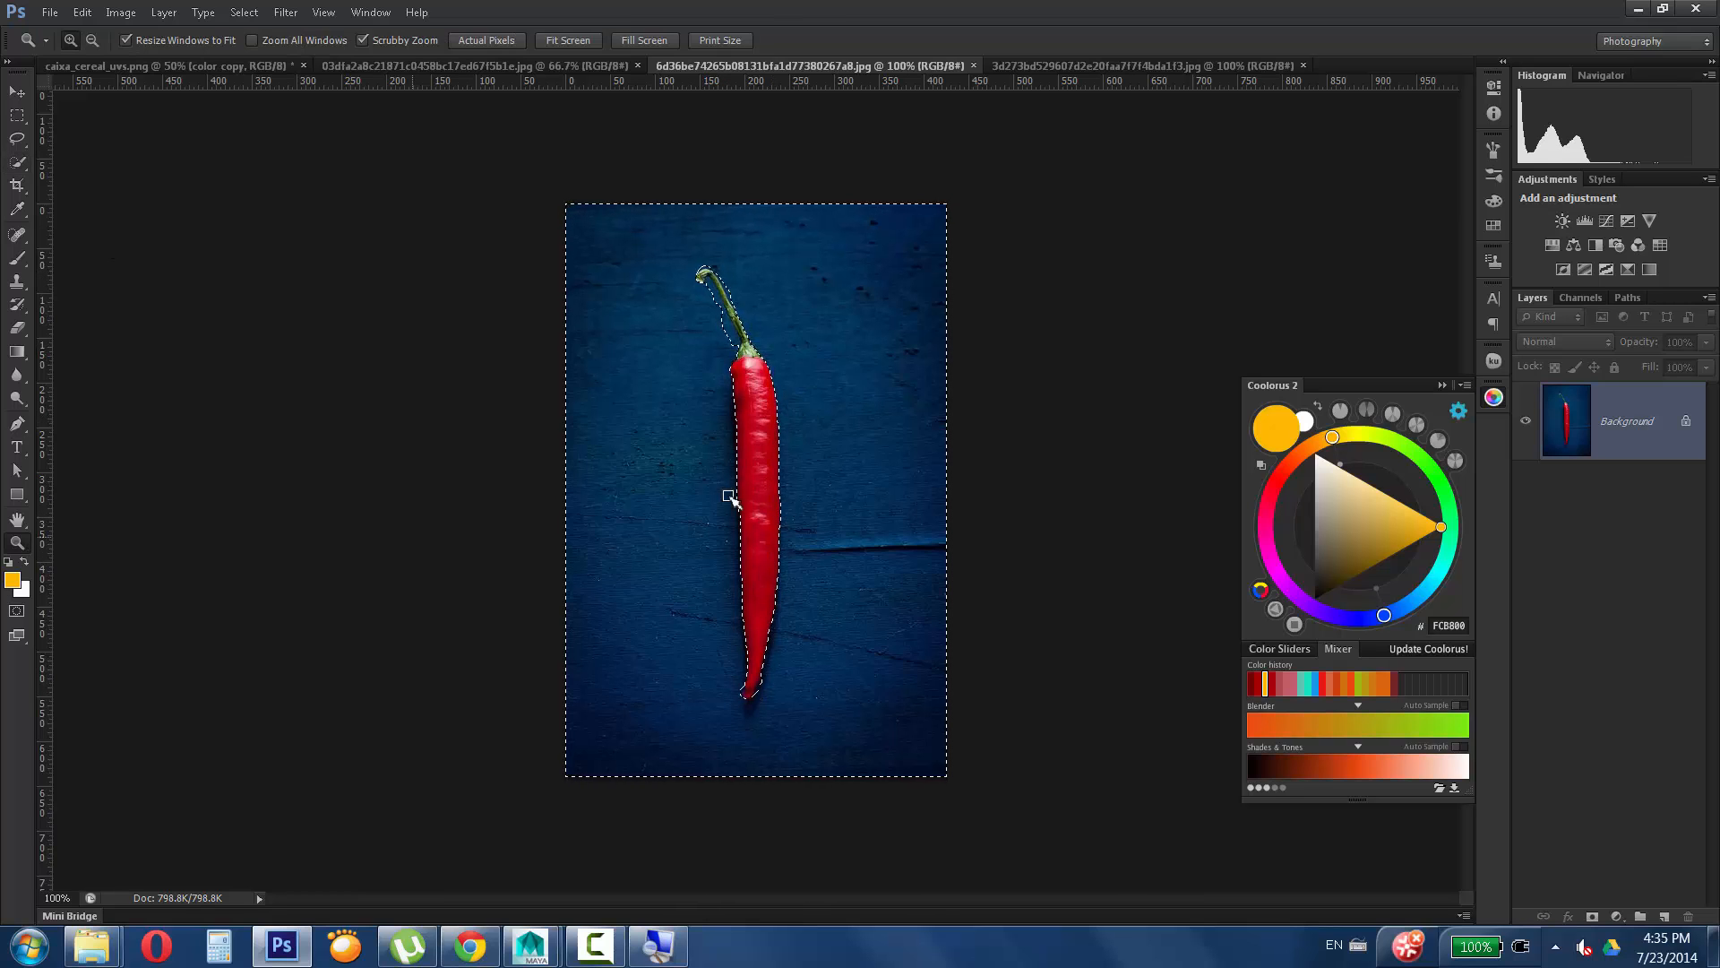
Refine the edge of the selection around the chilli using Smart Radius, Radius 4.4 px, Smooth 16 and Shift Edge -33%.
key(ctrl+plus)
key(ctrl+alt+r)
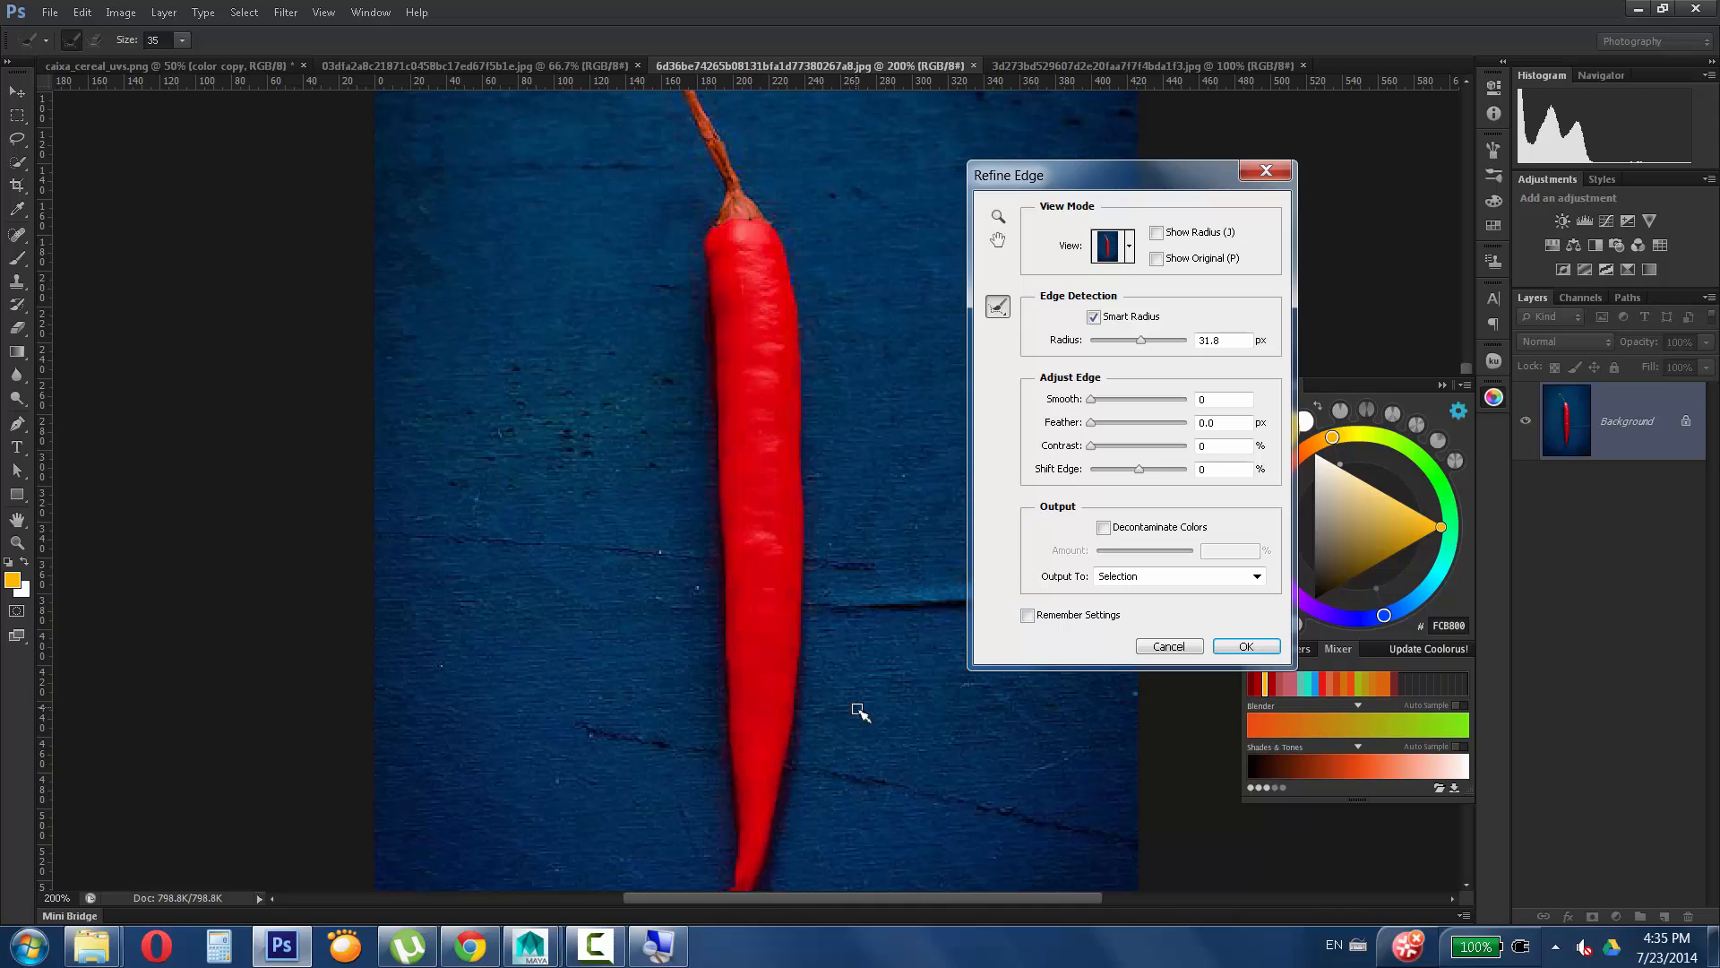
click(1132, 249)
click(1085, 397)
drag(745, 309, 757, 825)
drag(1111, 342, 1113, 341)
drag(1139, 470, 1127, 472)
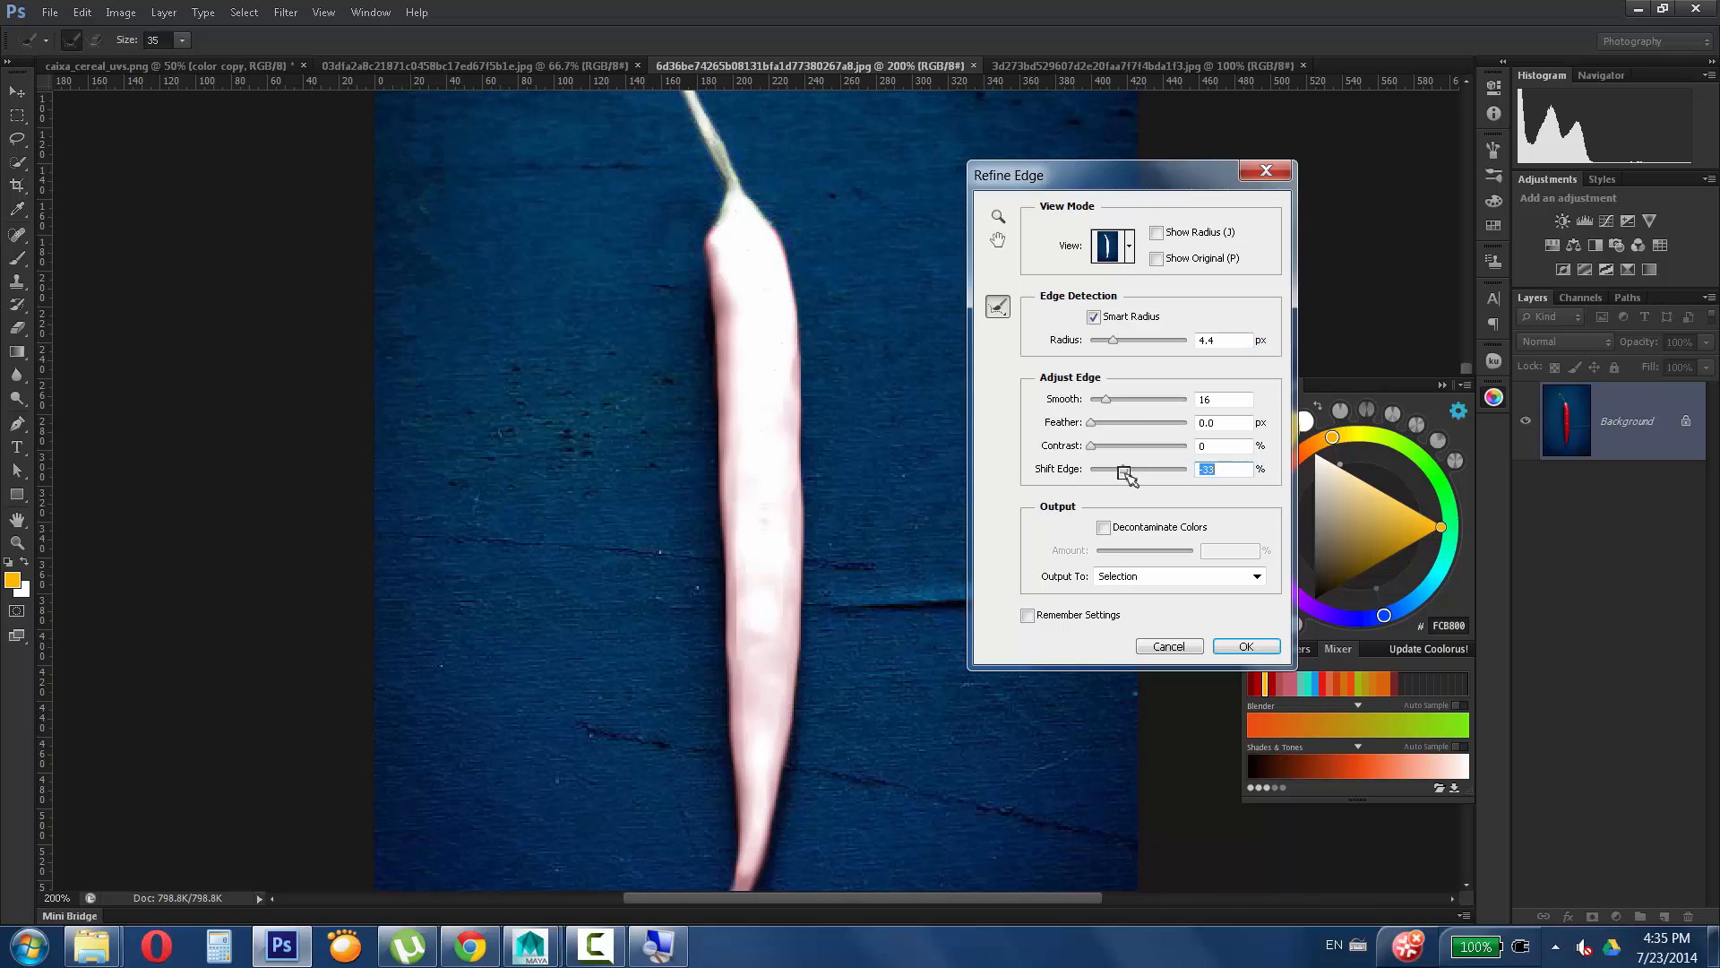
click(1237, 647)
Try to delete the blue backdrop around the chilli, and undo the deletion.
key(Delete)
click(914, 175)
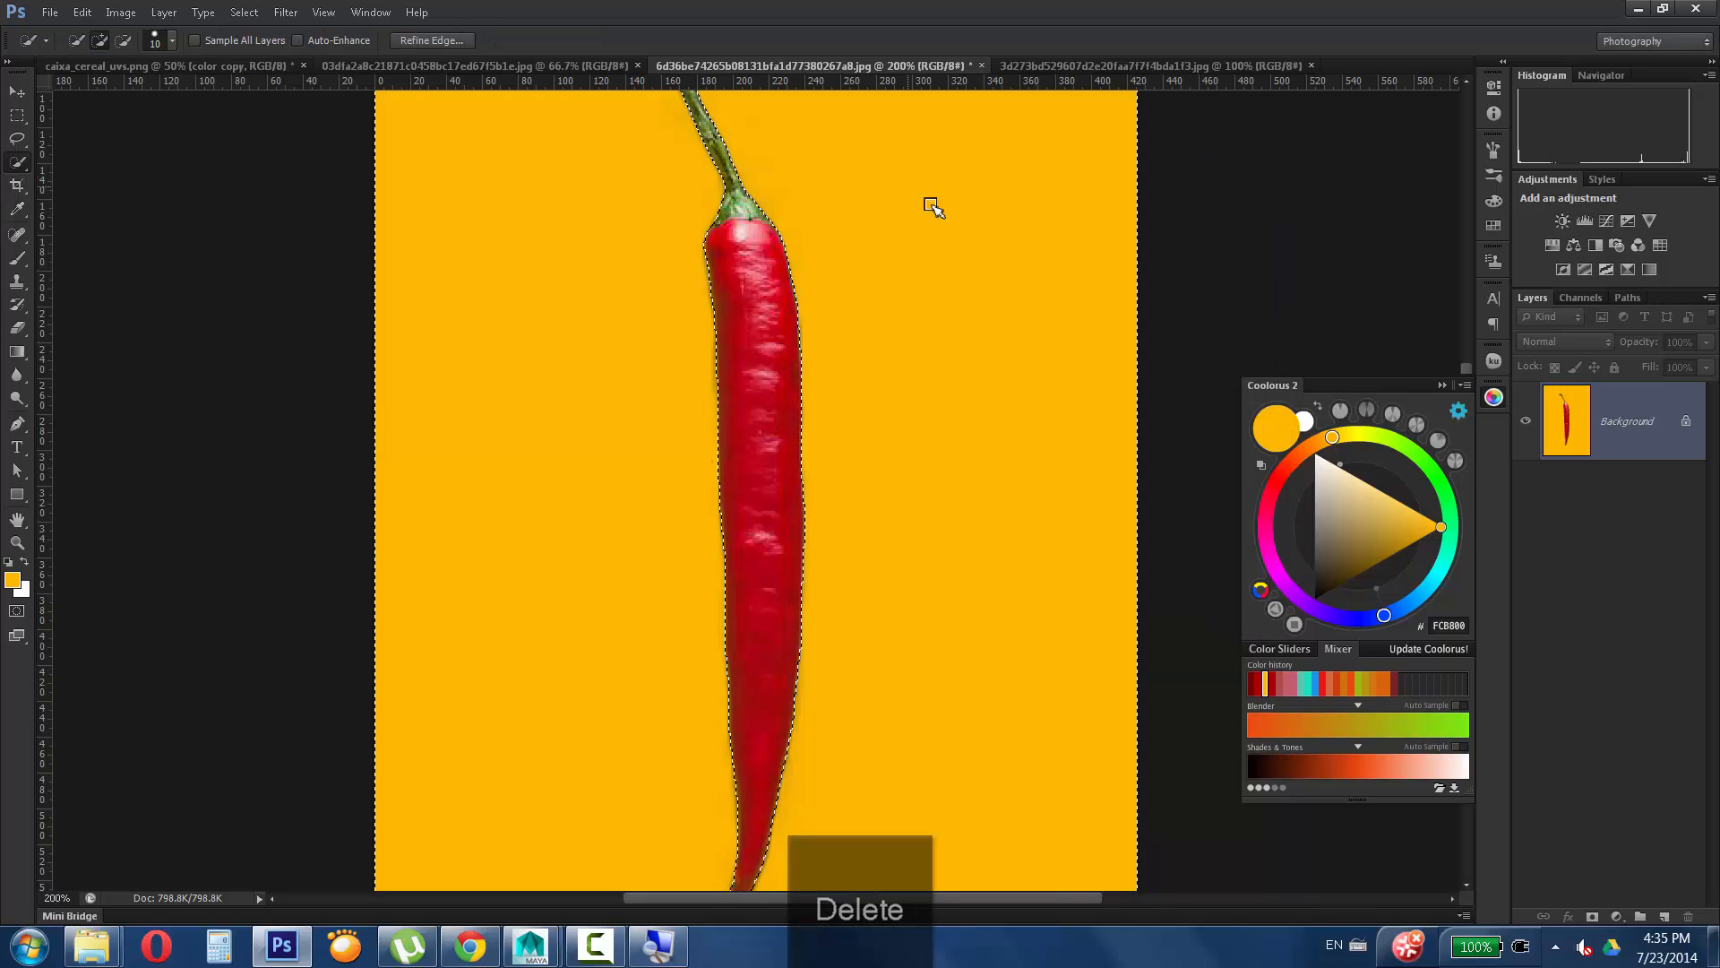
key(ctrl+d)
key(ctrl+alt+z)
key(ctrl+alt+z)
Try converting the Background to a regular layer and copying the selected area to a new layer.
double_click(1654, 450)
click(912, 178)
key(ctrl+j)
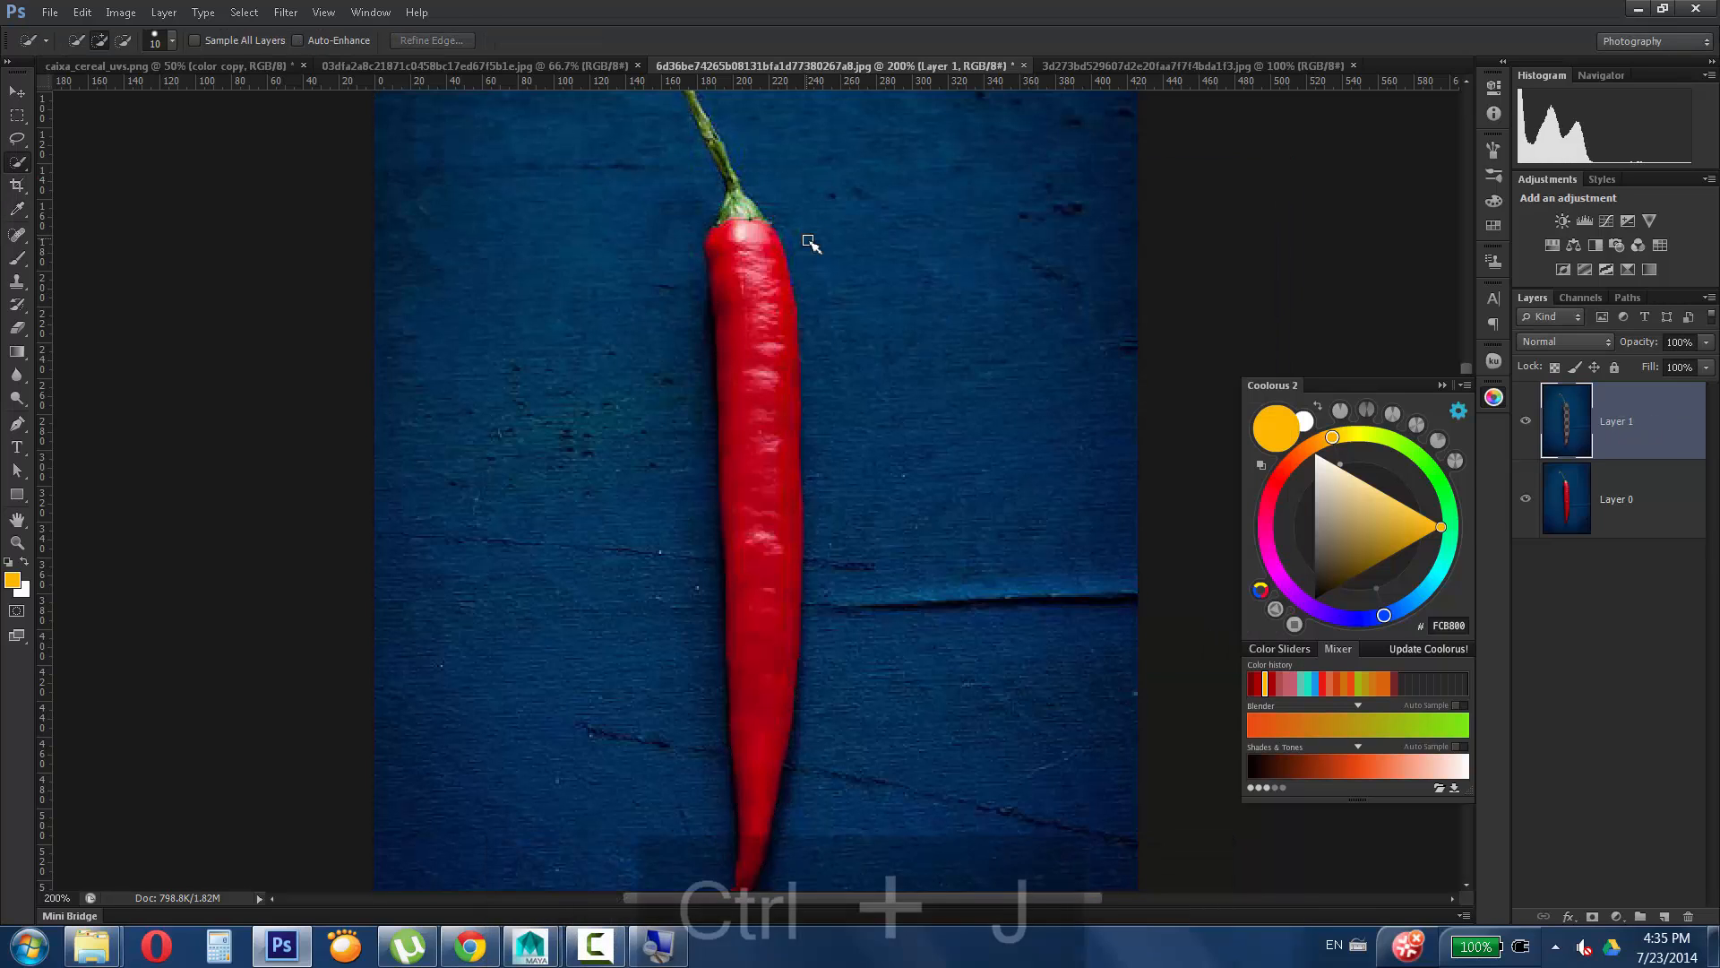
key(ctrl+alt+z)
Copy the selected chilli onto its own layer and hide the blue Background layer.
key(ctrl+j)
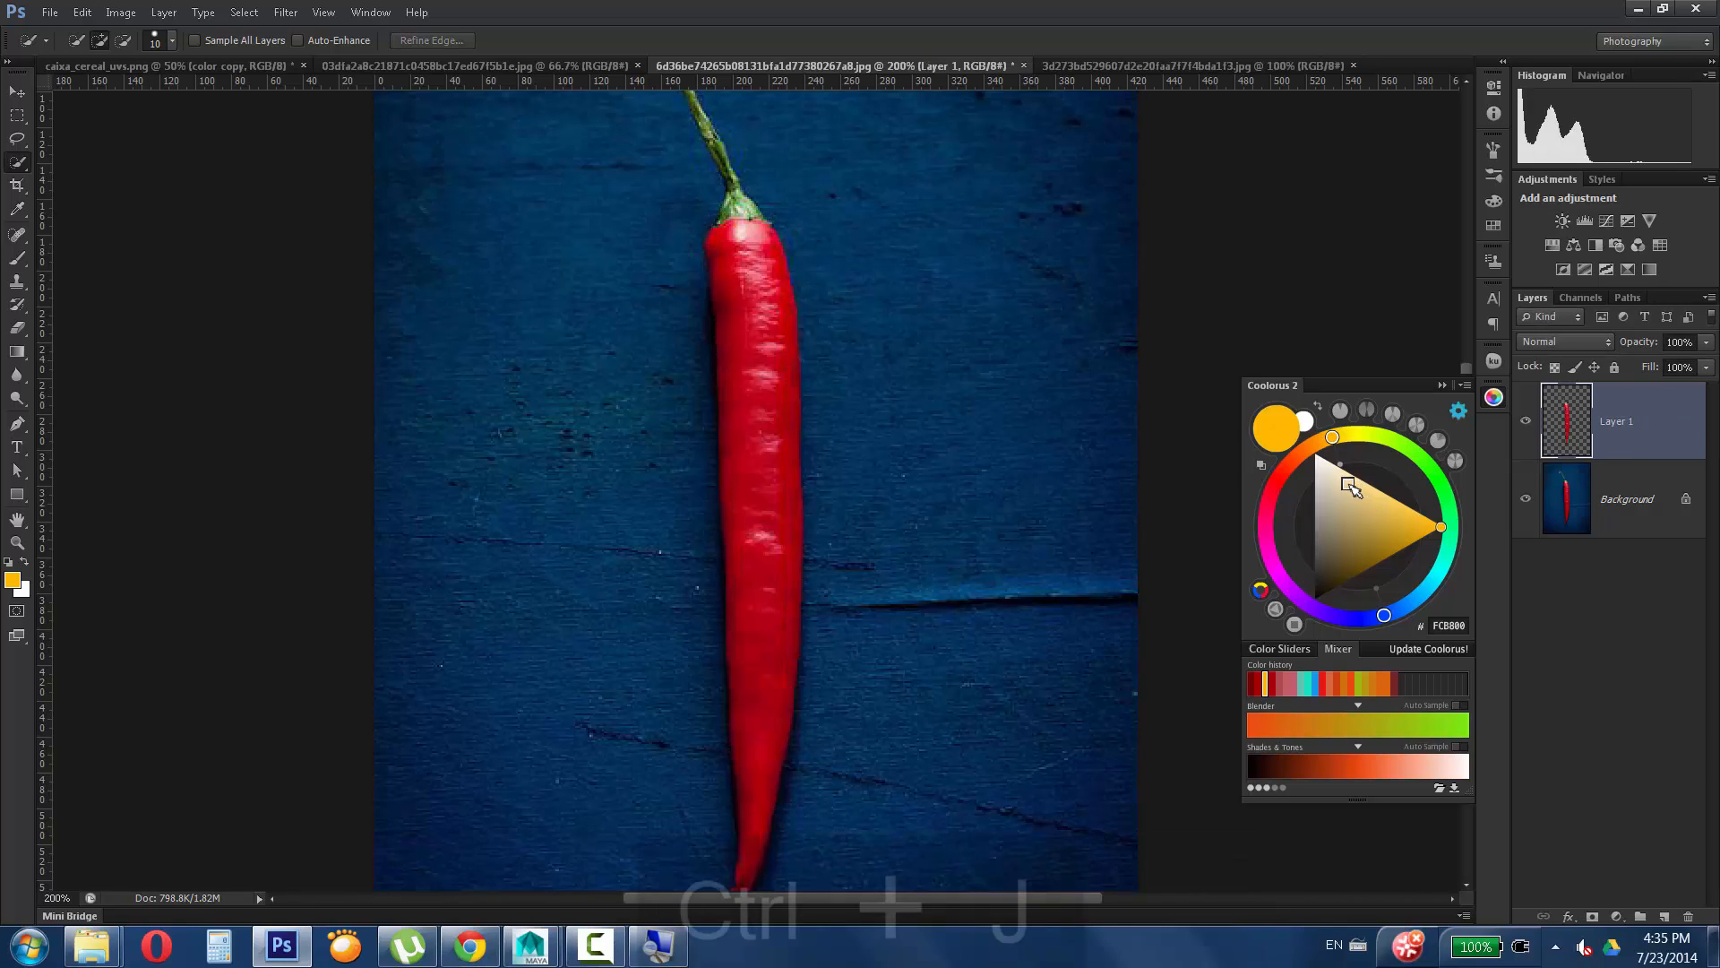
click(1526, 488)
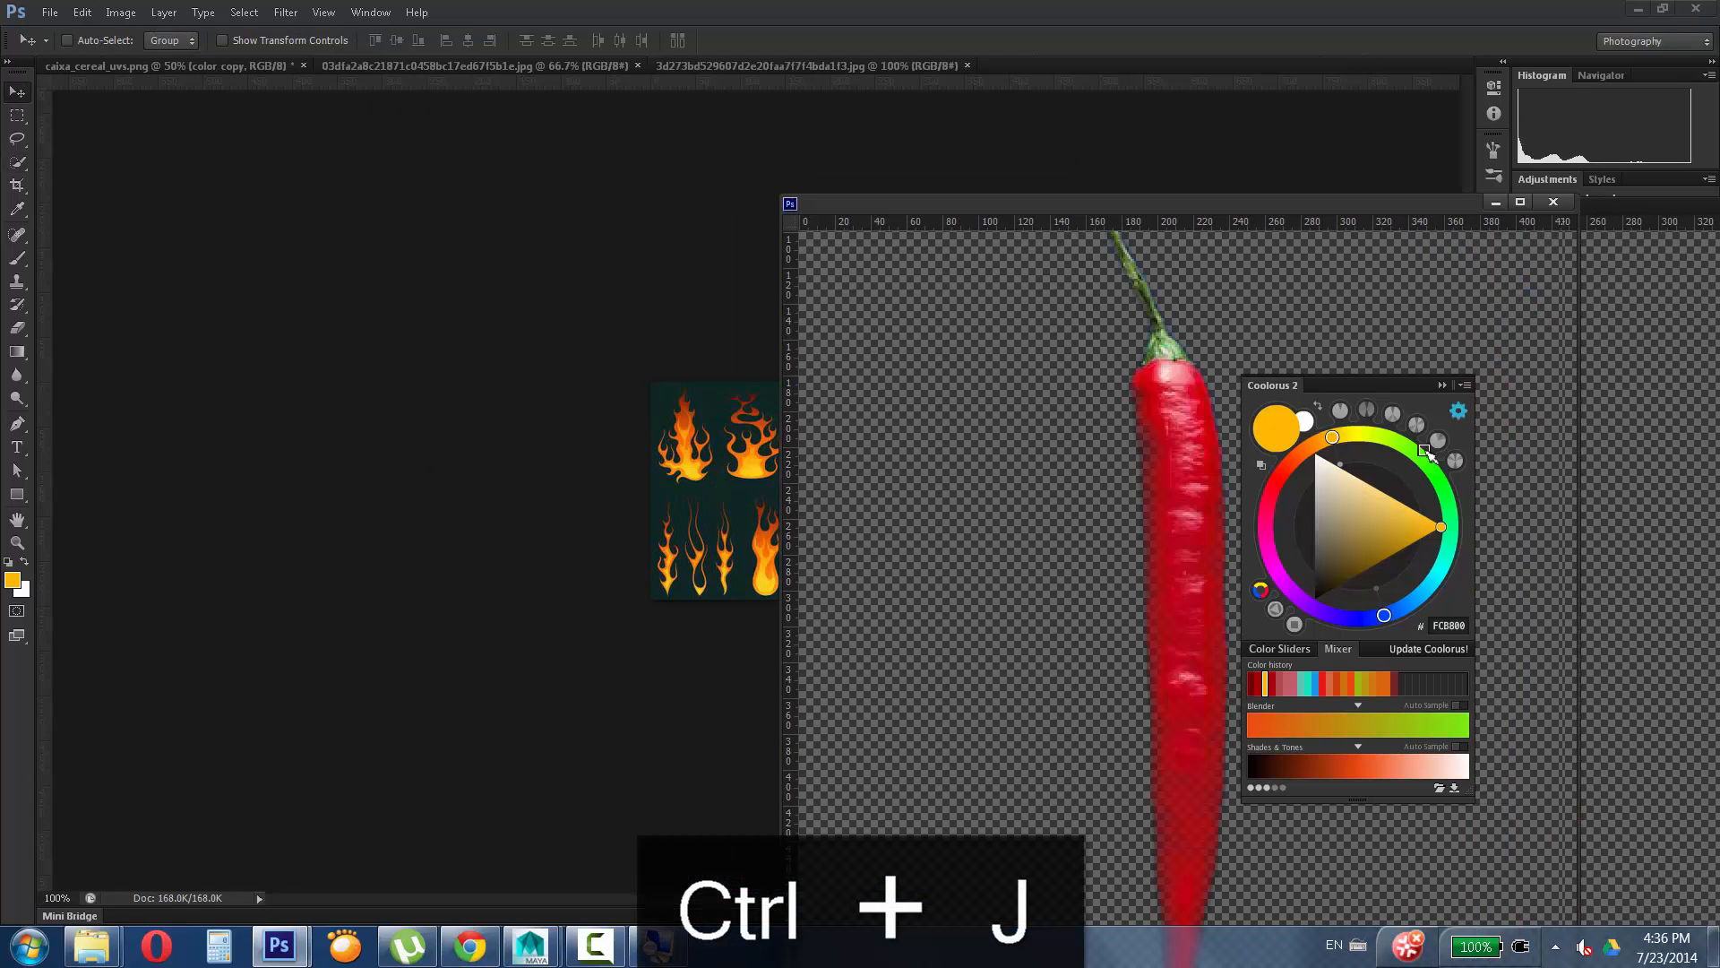
Move the cut-out chilli into the cereal box texture document and close the chilli image without saving.
drag(1183, 466, 717, 559)
click(1554, 203)
click(837, 366)
Shrink and tilt the chilli, and place it above and to the right of the cereal bowl beside the Nutrition Facts label.
key(ctrl+t)
shift+drag(687, 680, 712, 557)
drag(724, 495, 941, 416)
key(Return)
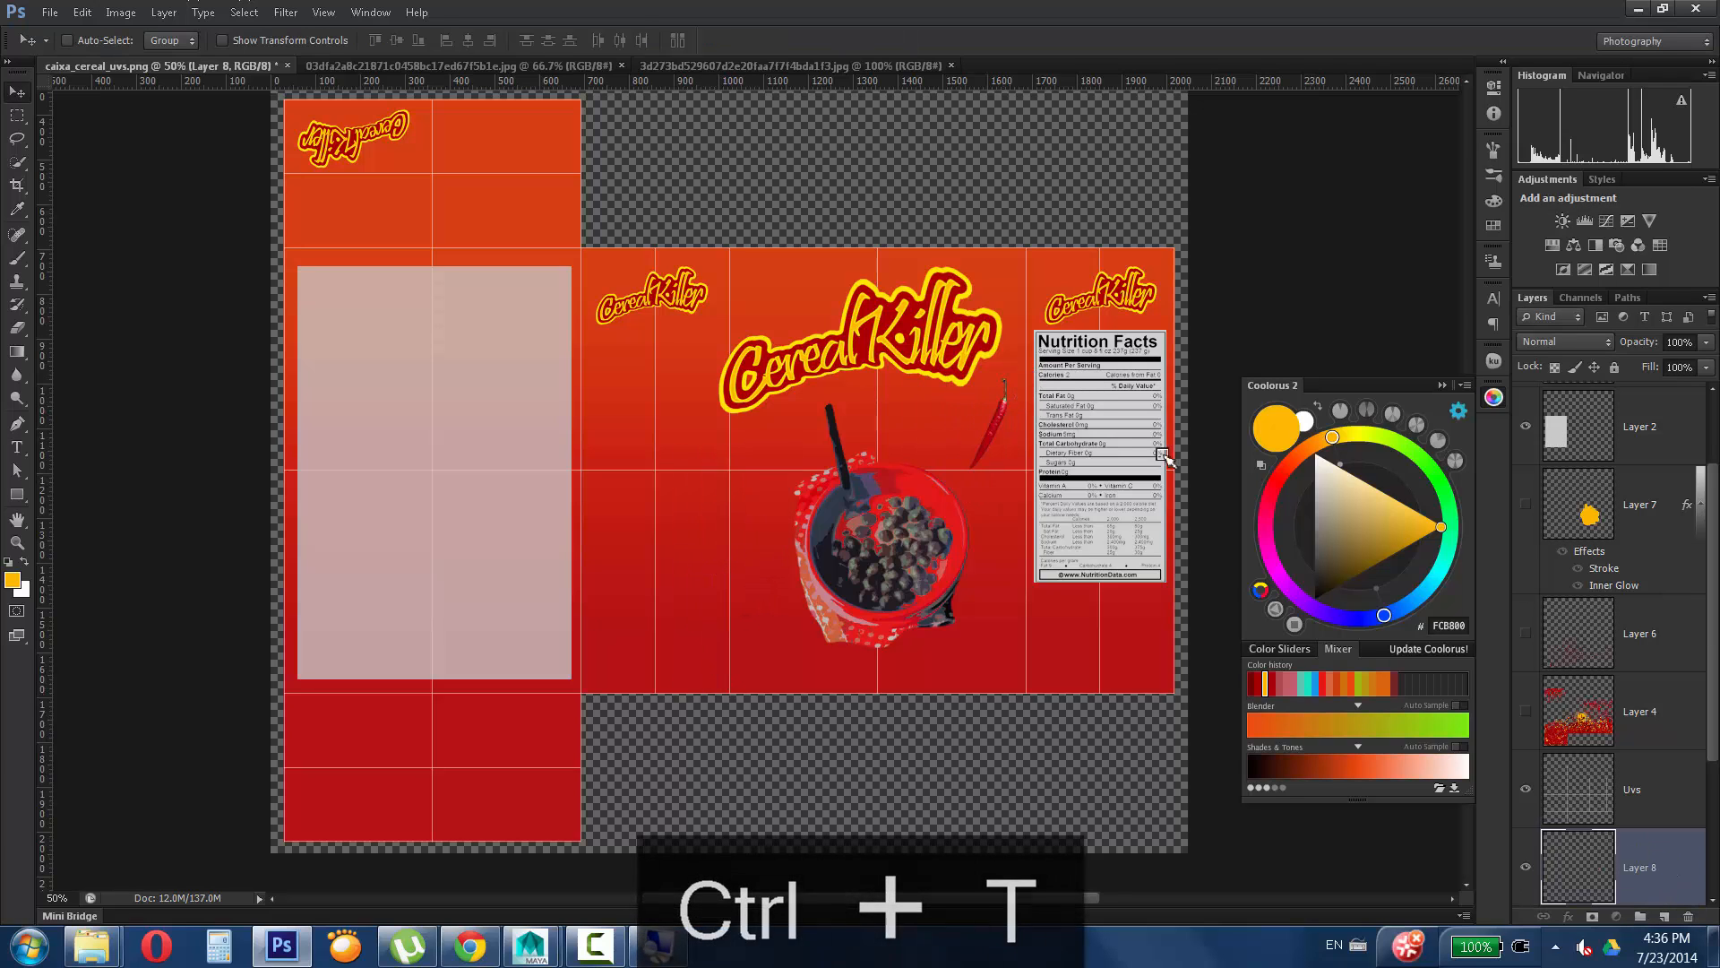
Duplicate the chilli twice, rotating and narrowing the copies so the three chillies fan out beside the Nutrition Facts label.
key(ctrl+j)
key(ctrl+t)
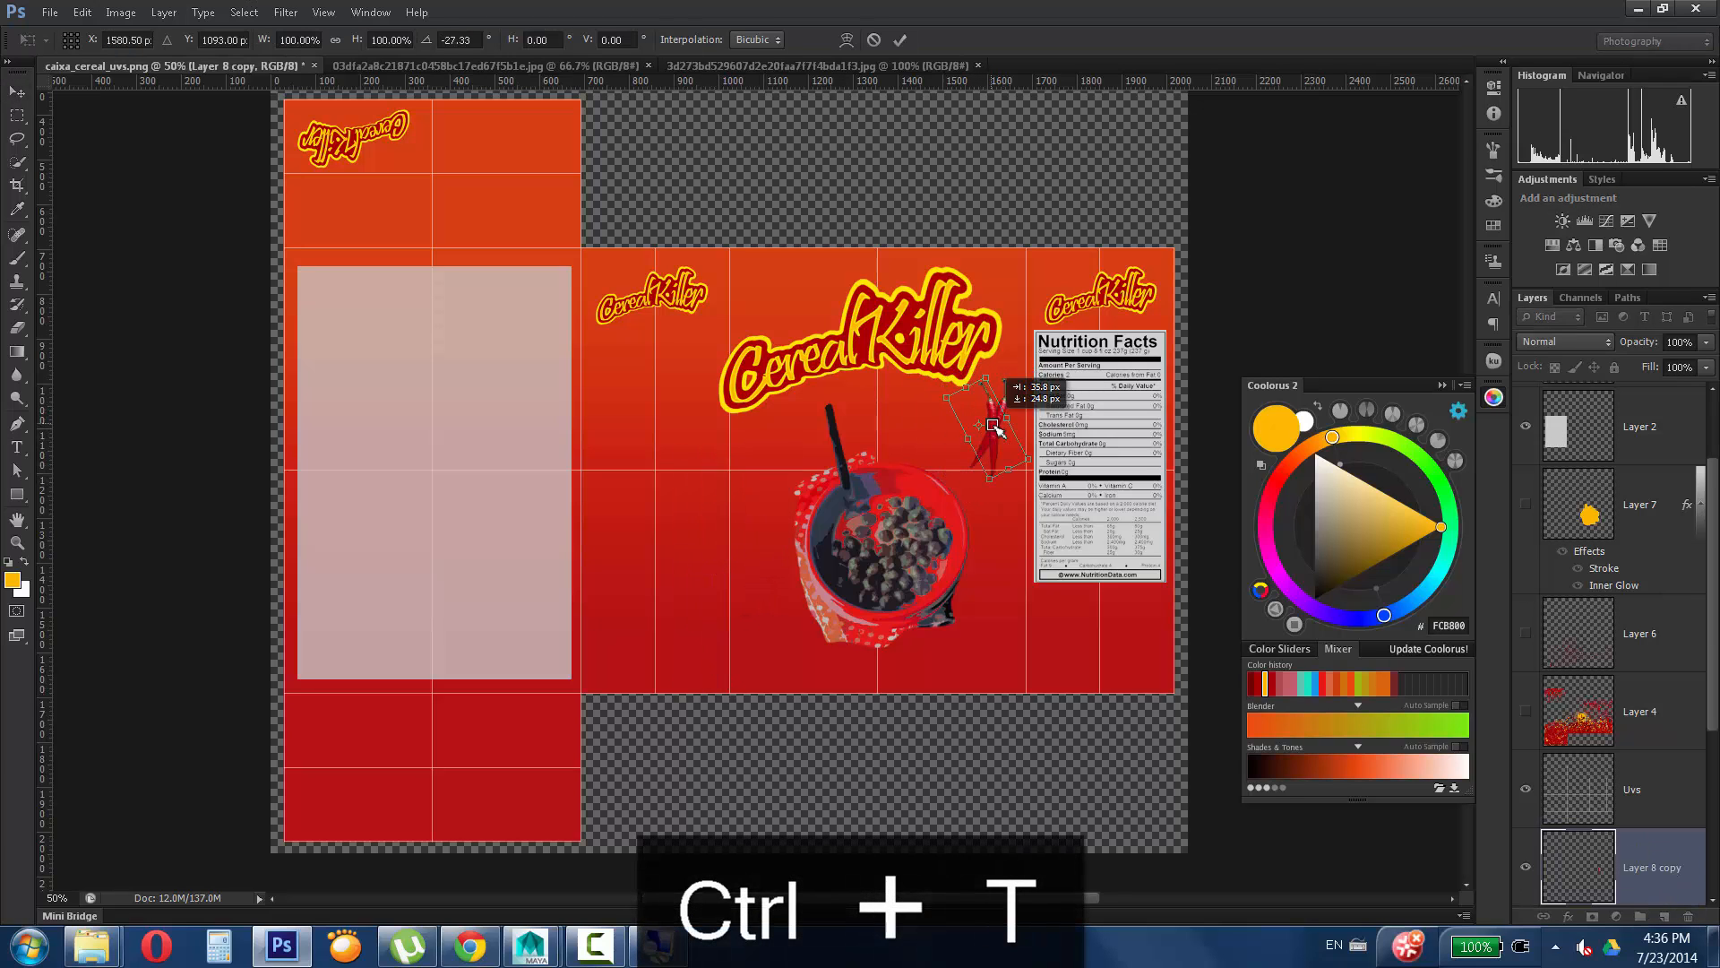
key(Return)
alt+drag(992, 439, 1008, 441)
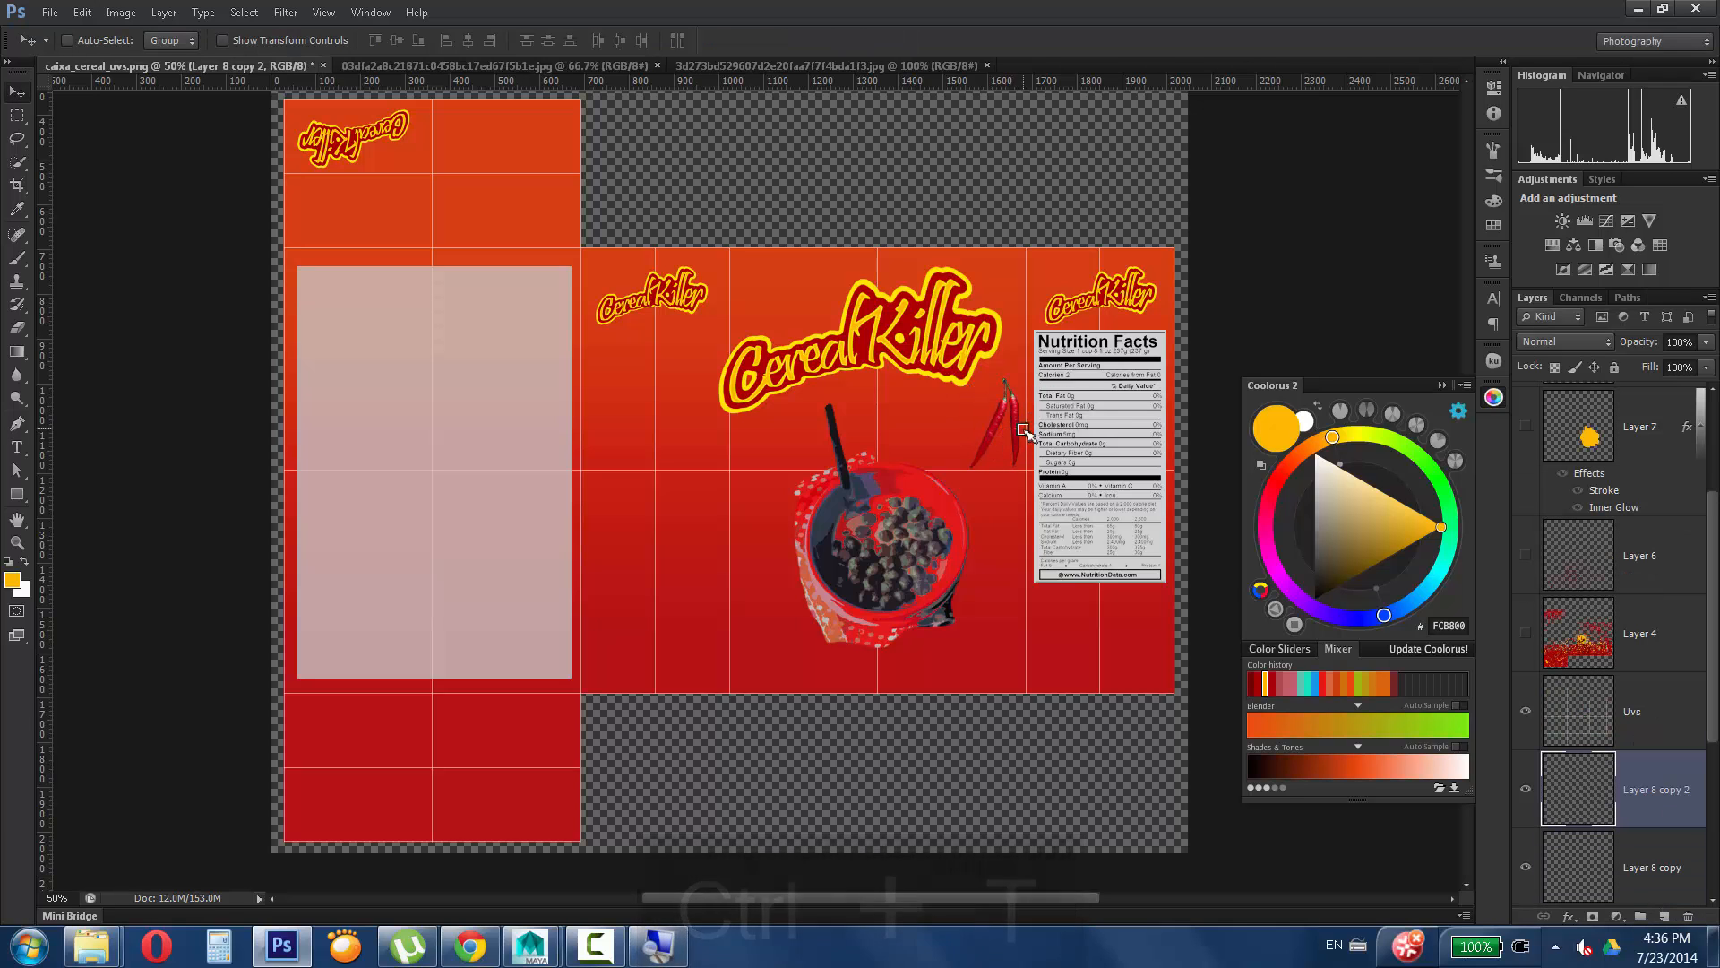
key(t)
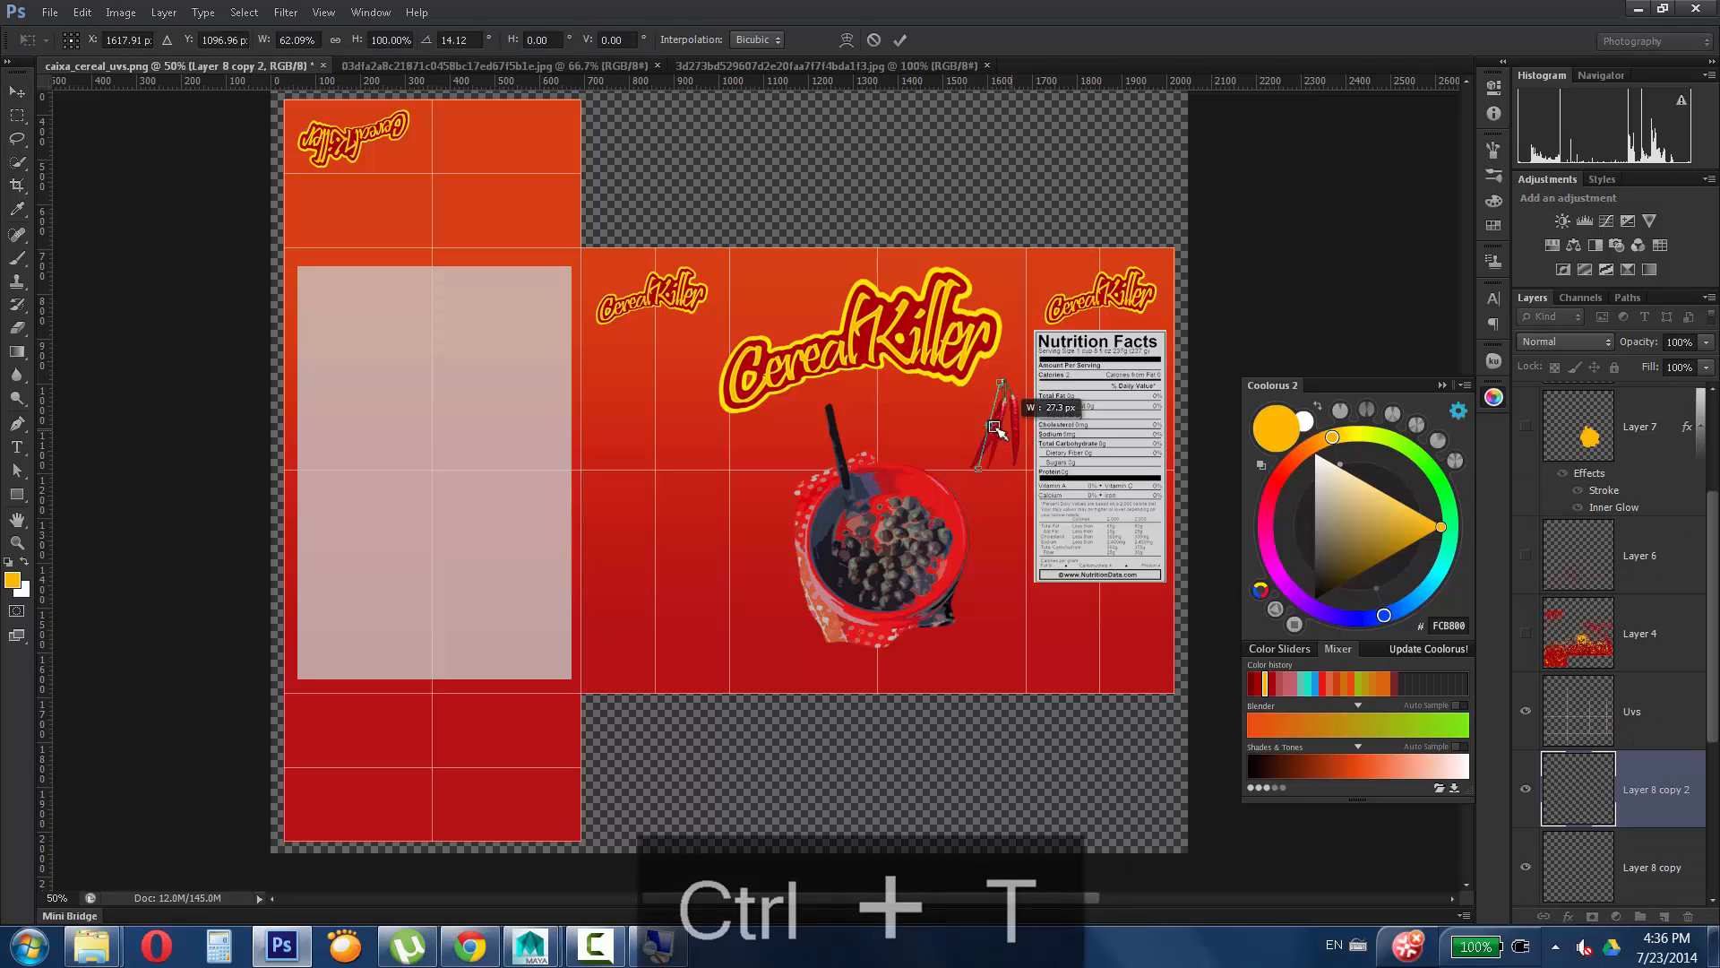
key(v)
ctrl+click(983, 415)
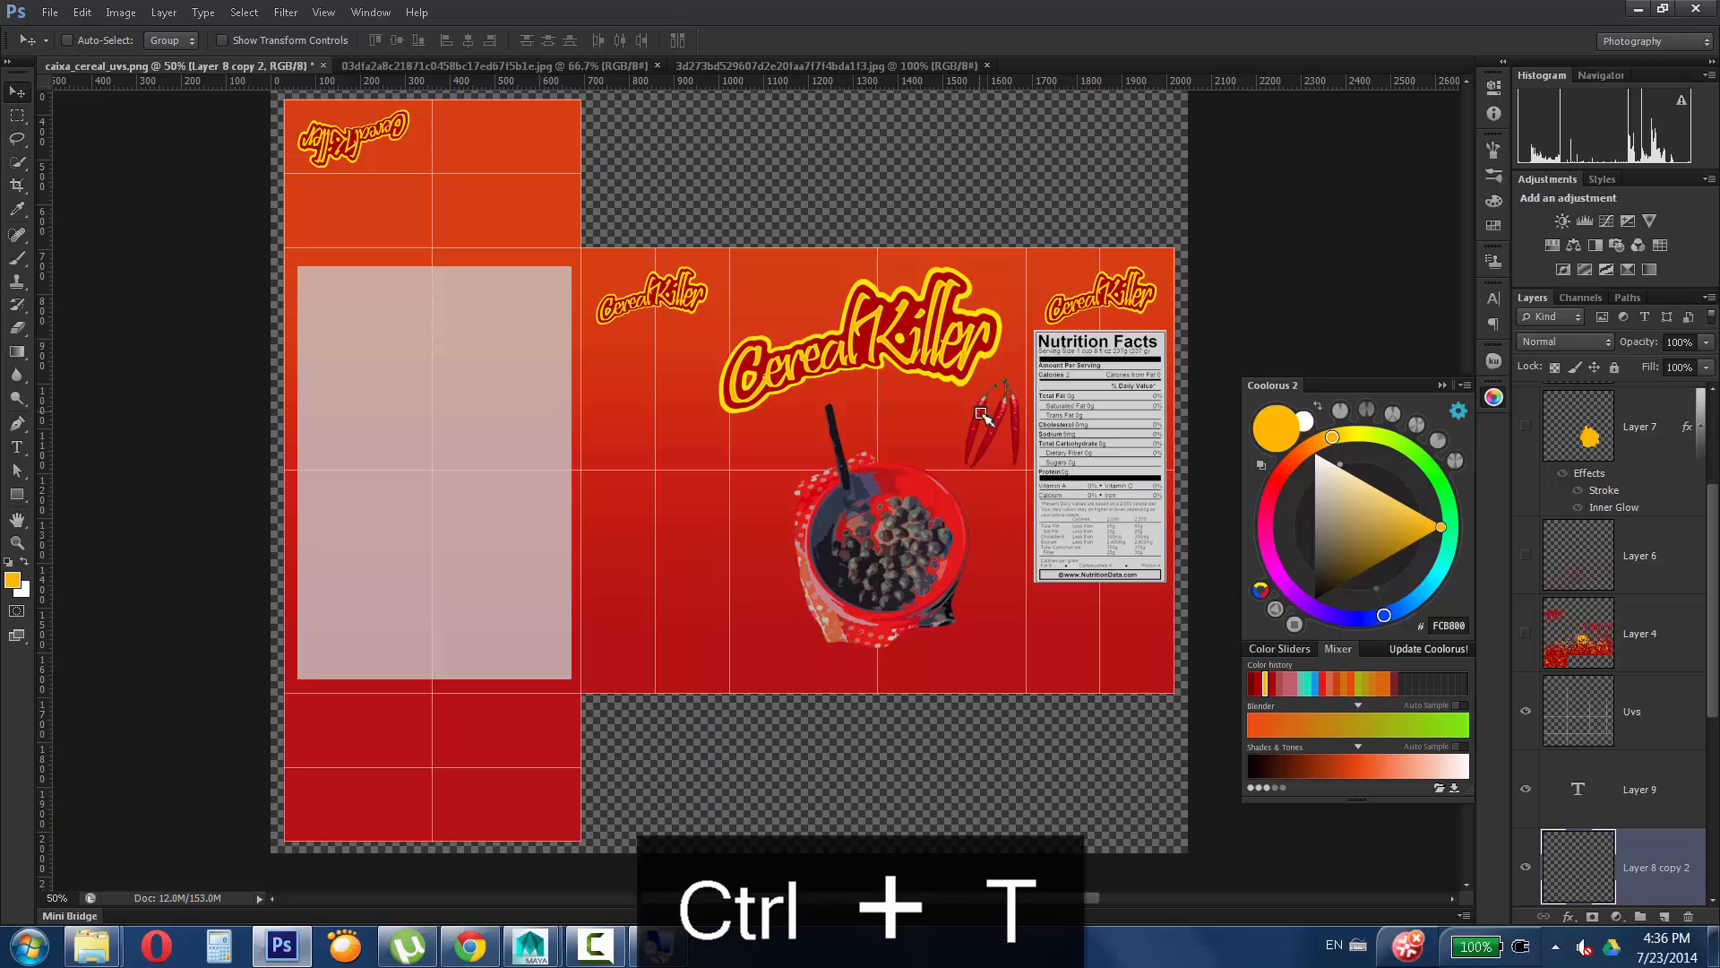
Select the three chilli layers together, scale them down slightly and place them just below the end of the large CerealKiller logo.
drag(1712, 697, 1712, 804)
ctrl+click(1658, 708)
ctrl+click(1657, 783)
right_click(1663, 794)
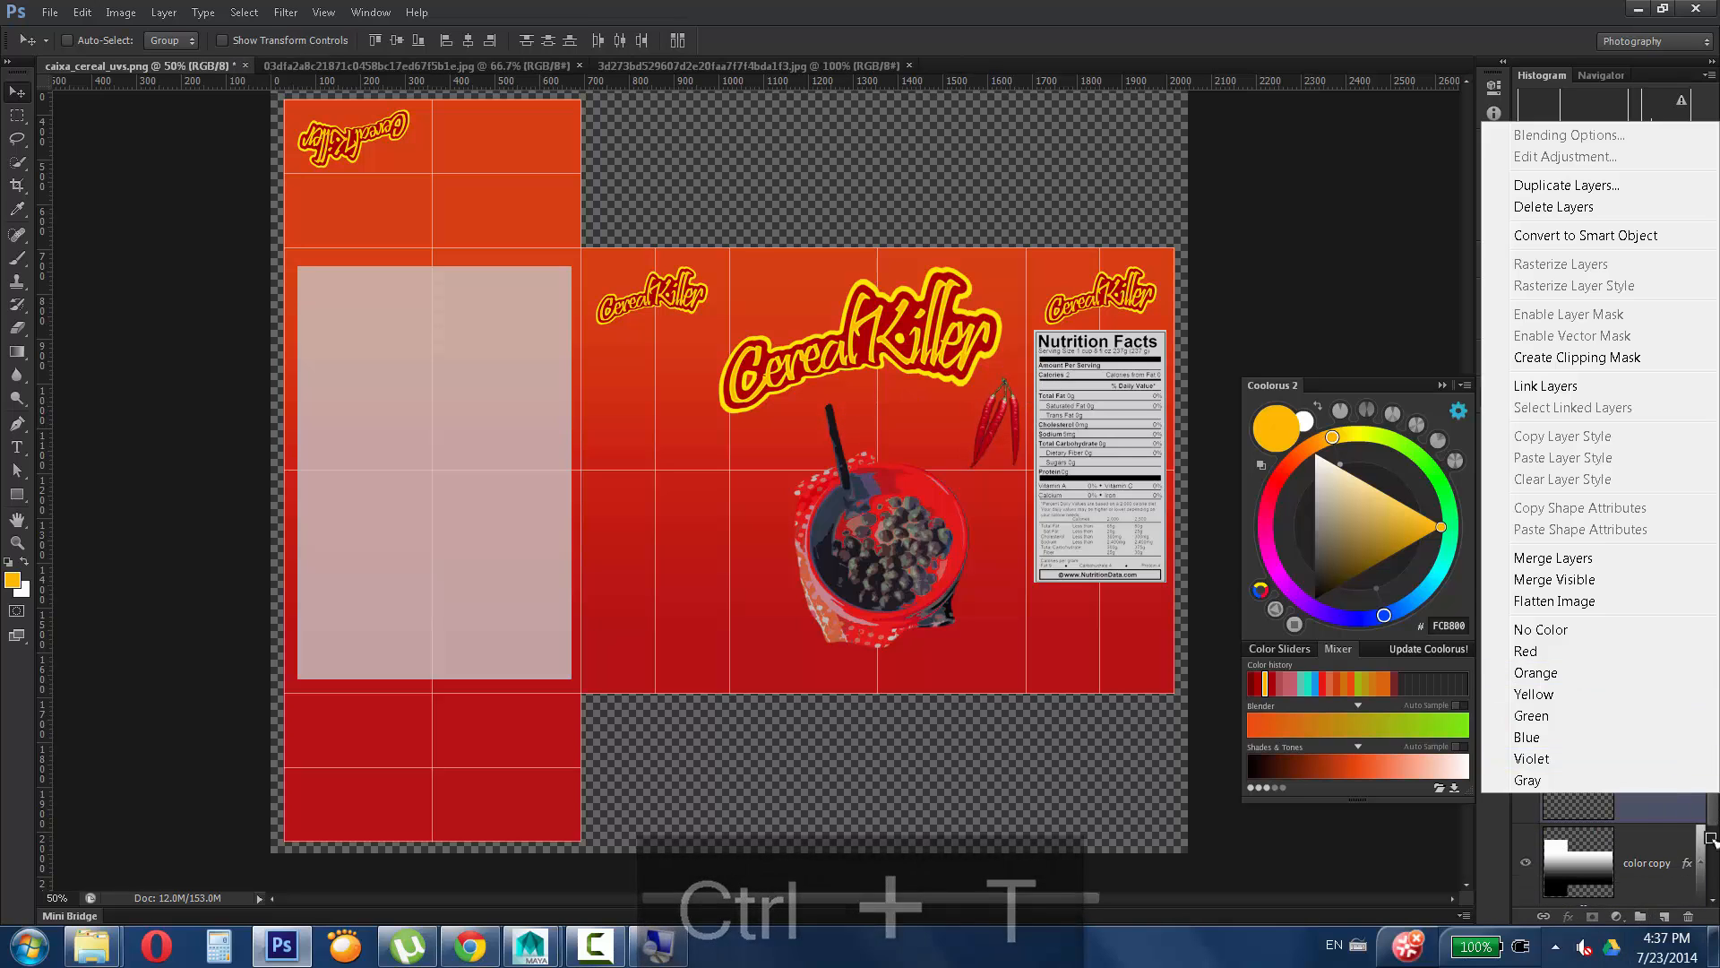
ctrl+click(995, 429)
ctrl+click(1671, 772)
ctrl+click(1668, 634)
key(ctrl+t)
shift+drag(972, 466, 1023, 448)
key(Return)
Make a circular selection about 104 px wide around the chillies and fill it with the yellow-orange foreground colour on a new layer beneath them.
click(17, 117)
click(17, 117)
click(62, 131)
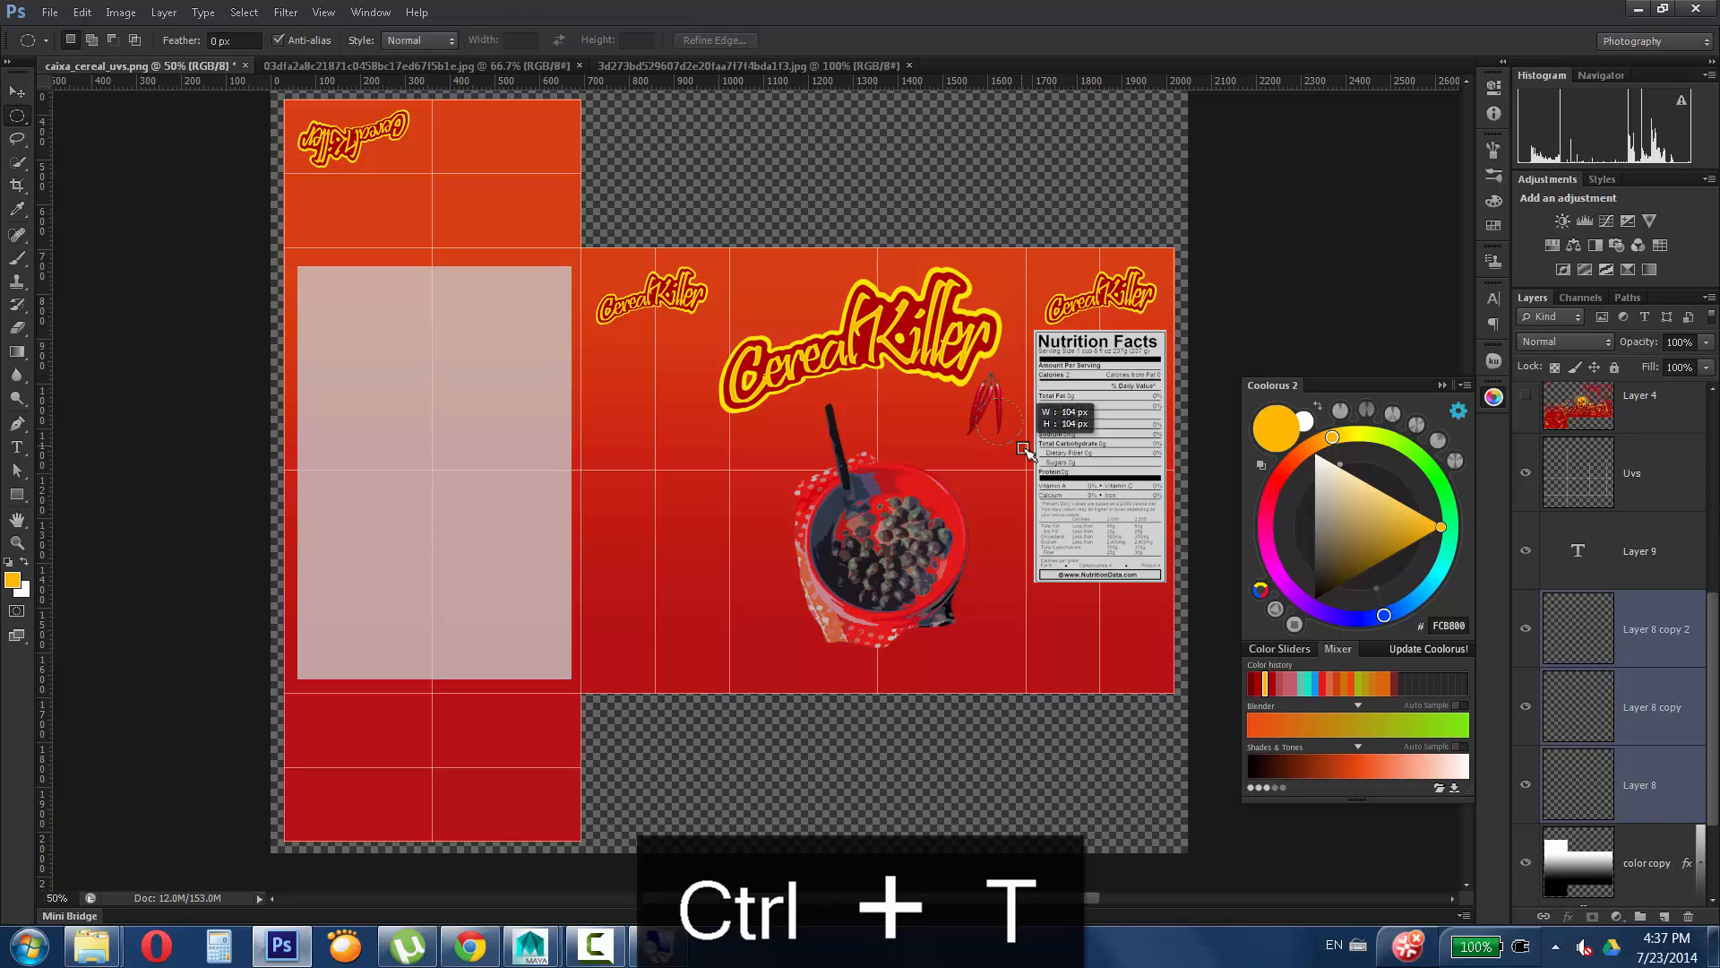
click(1667, 916)
click(81, 13)
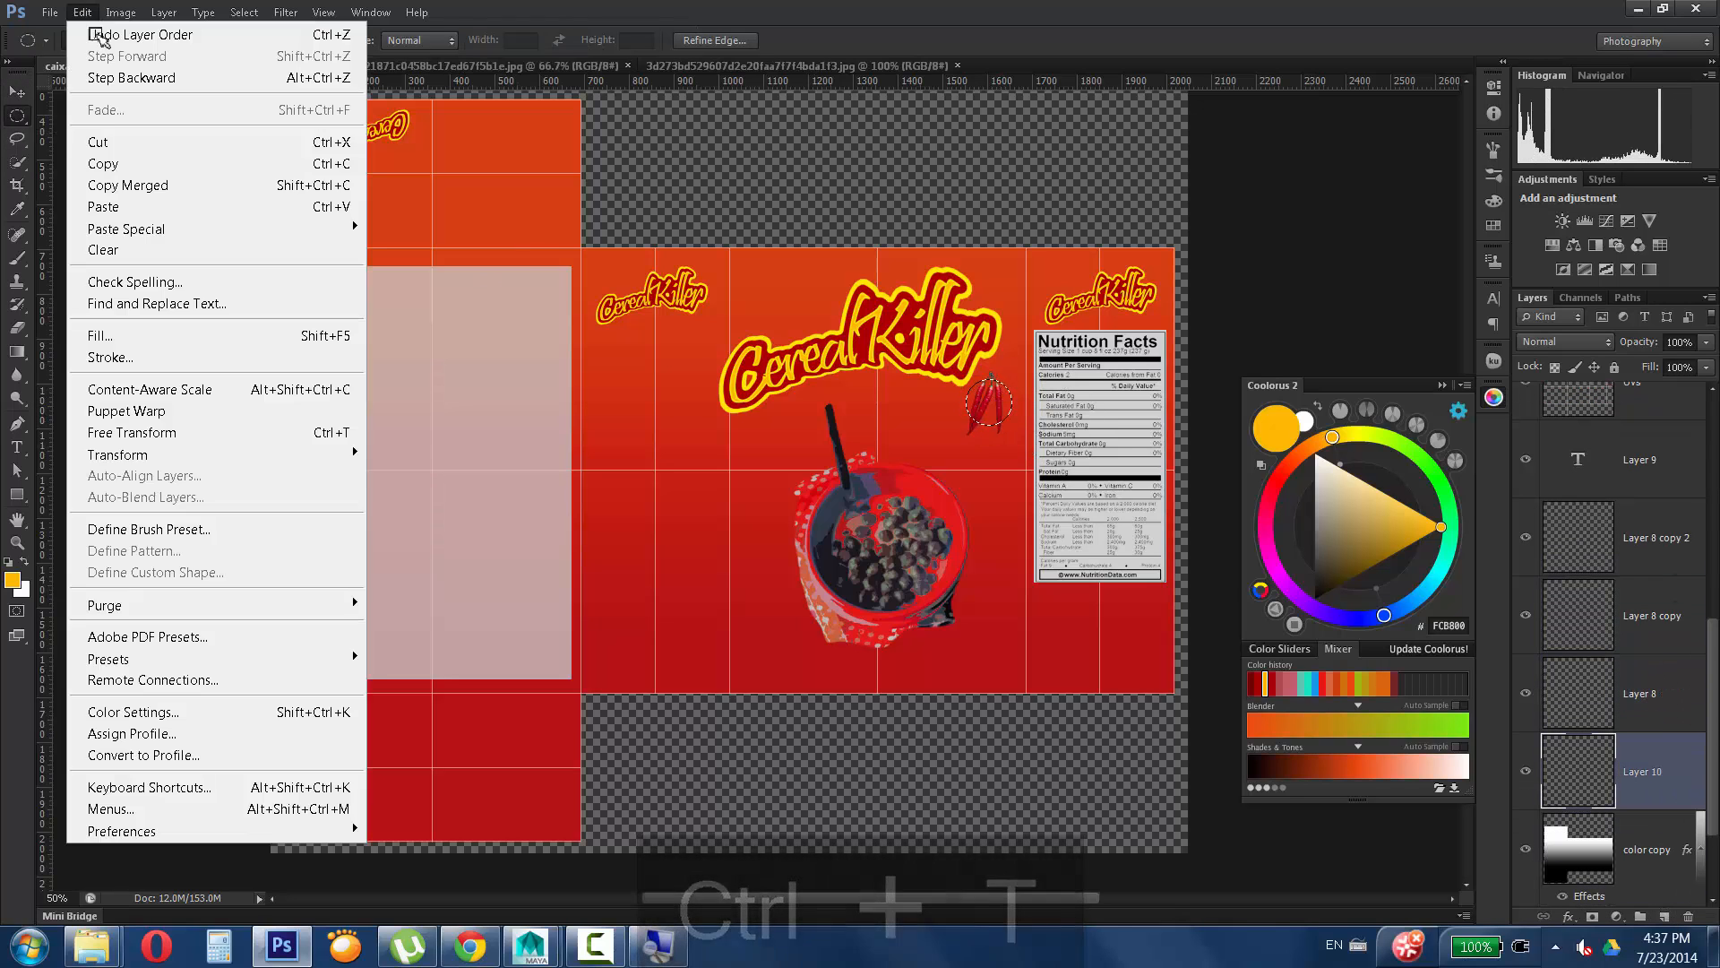
click(98, 334)
key(Return)
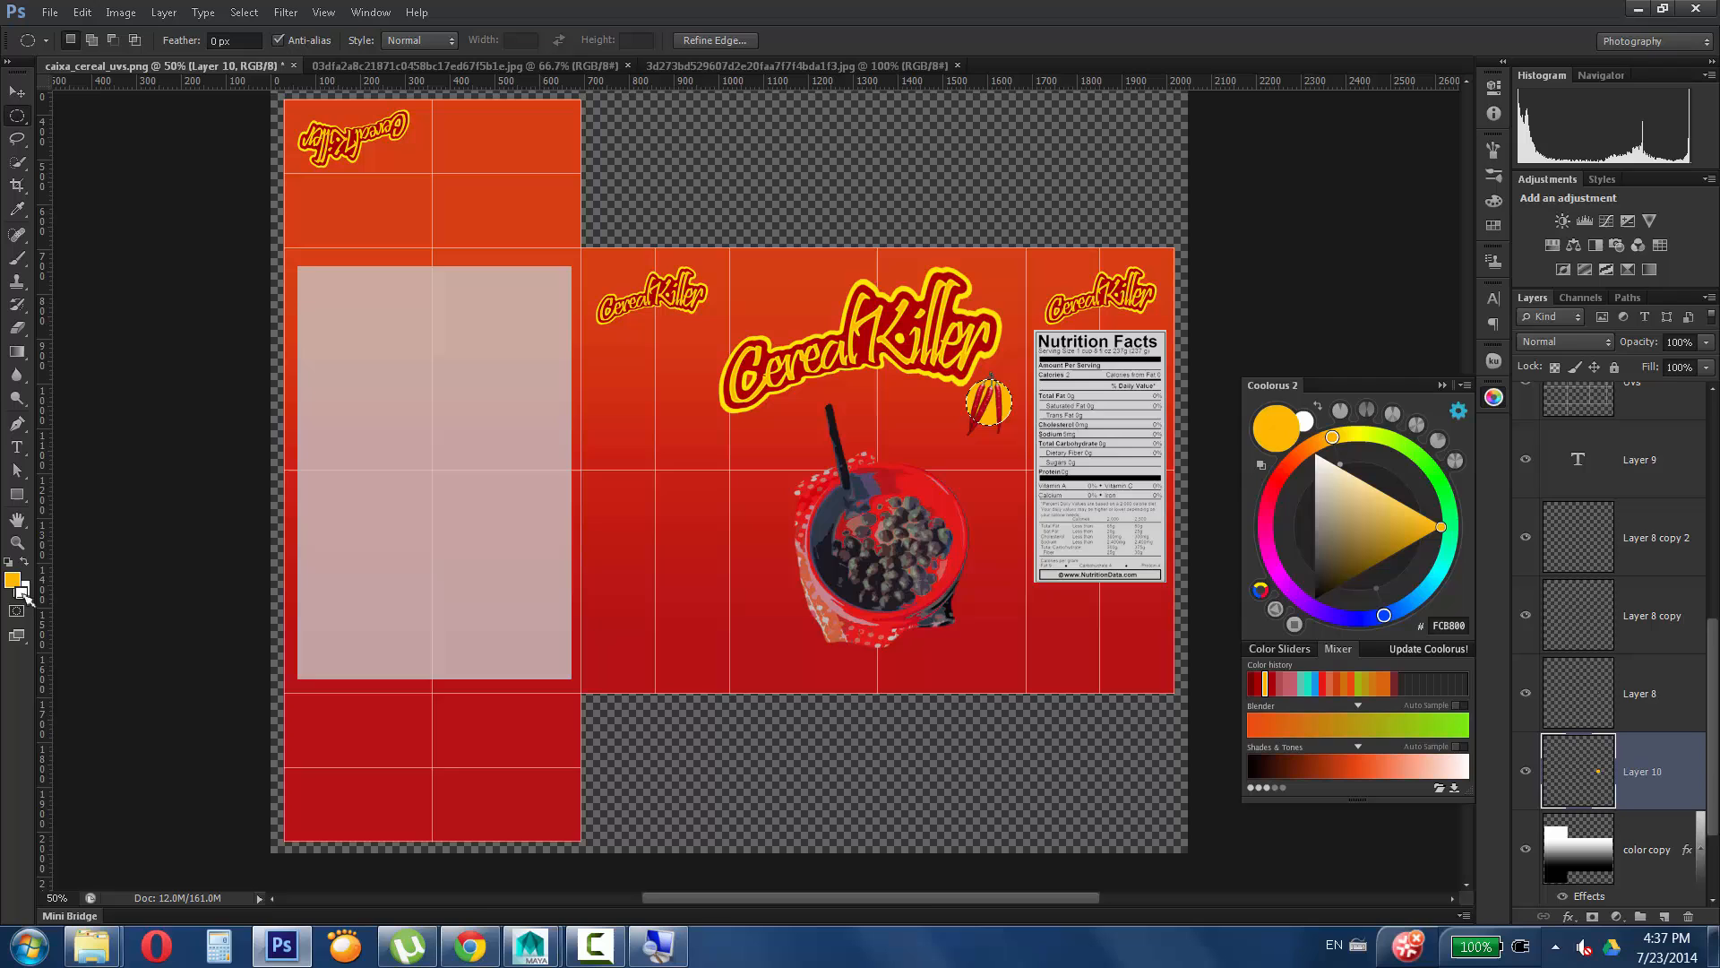
Add a dark red outside Stroke effect to the filled circle behind the chillies.
double_click(1698, 766)
drag(1030, 126, 1198, 126)
click(1171, 266)
click(1361, 321)
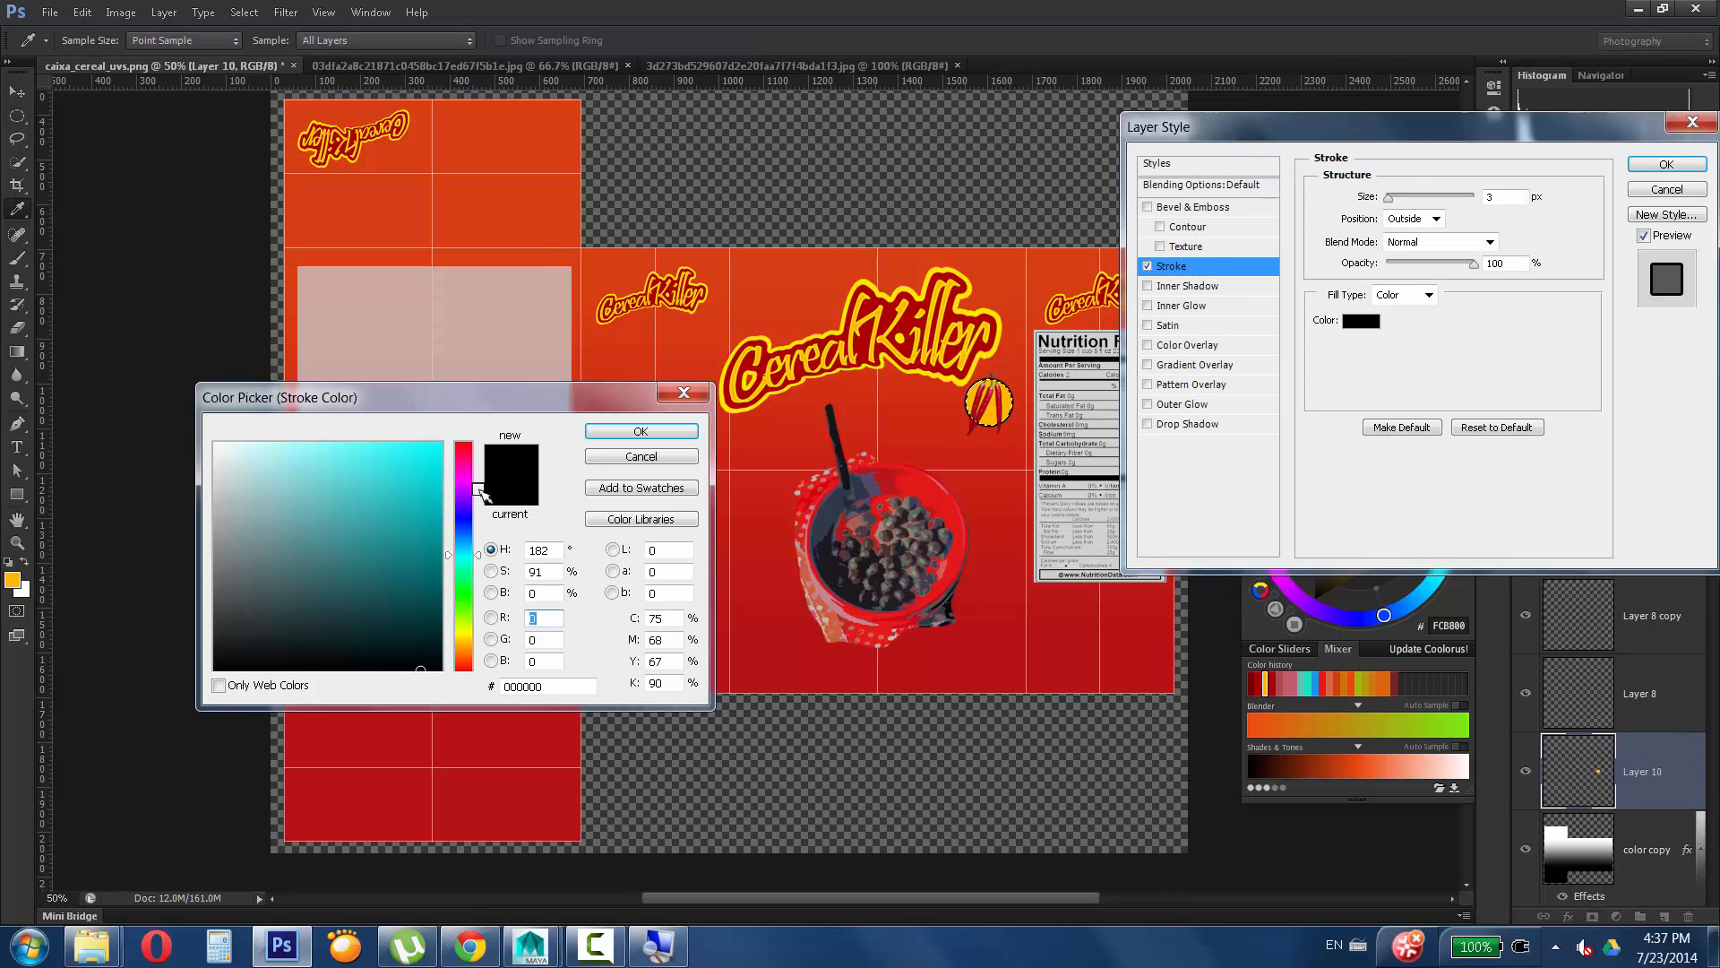
drag(479, 490, 477, 417)
click(439, 499)
click(640, 432)
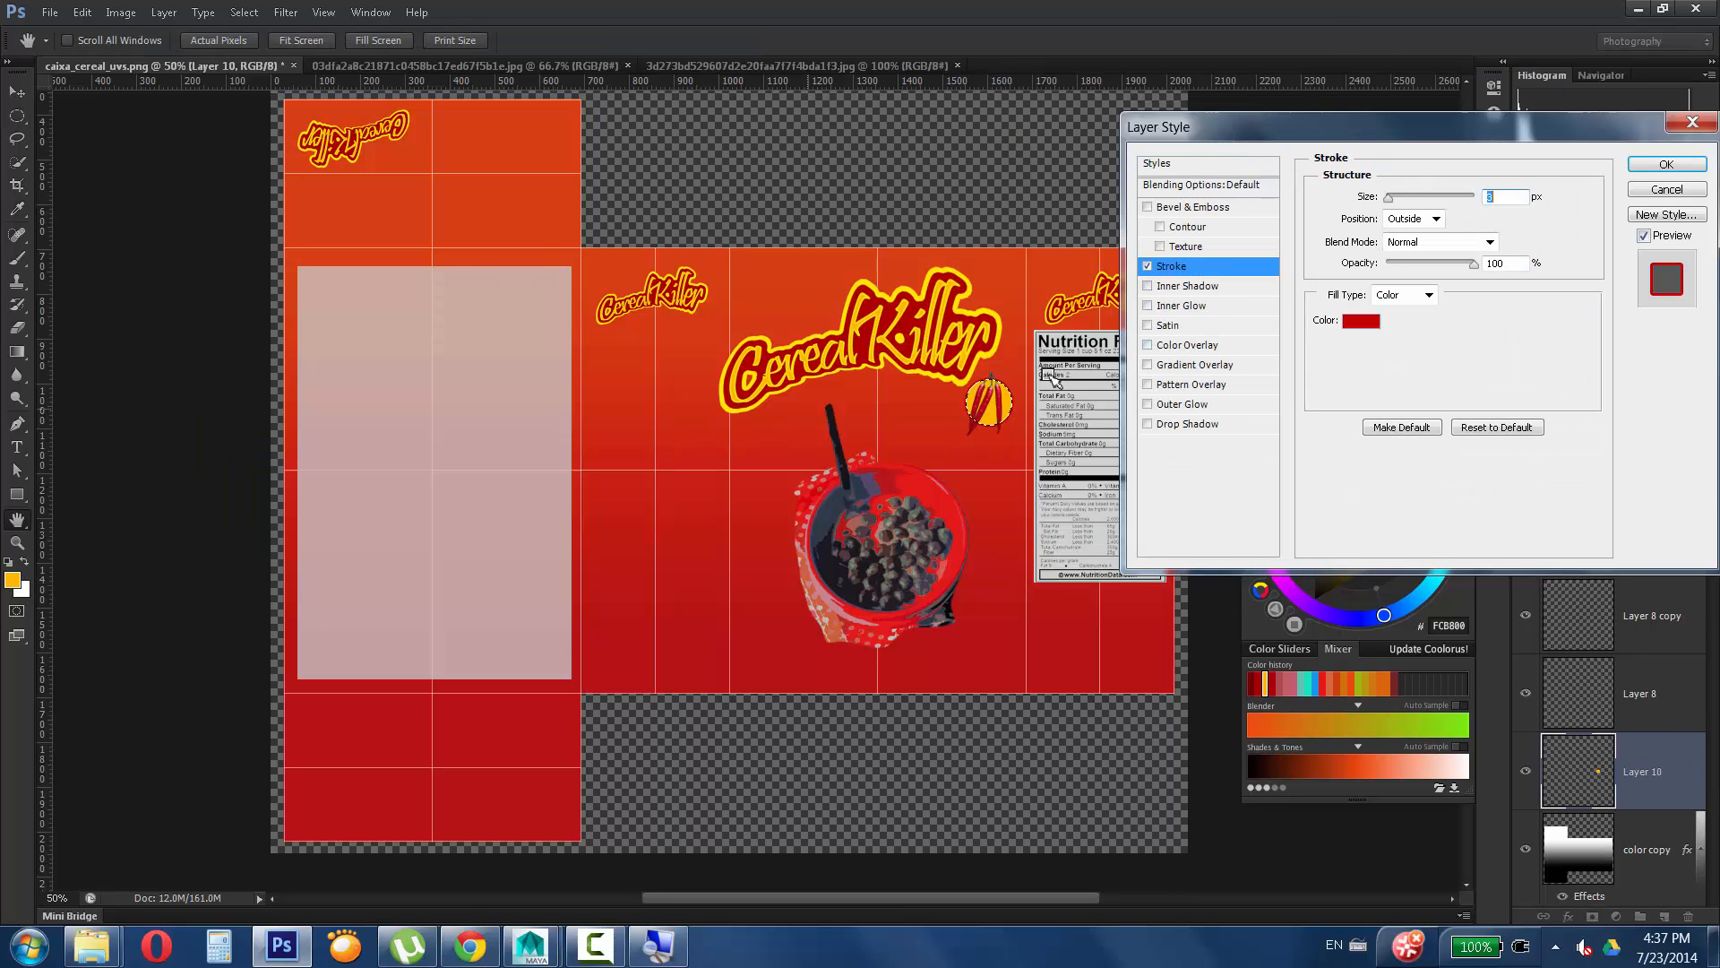
Add a Color Overlay in orange-yellow ffb400 to the circle behind the chillies.
click(1181, 345)
click(1522, 198)
click(464, 643)
drag(385, 484, 487, 388)
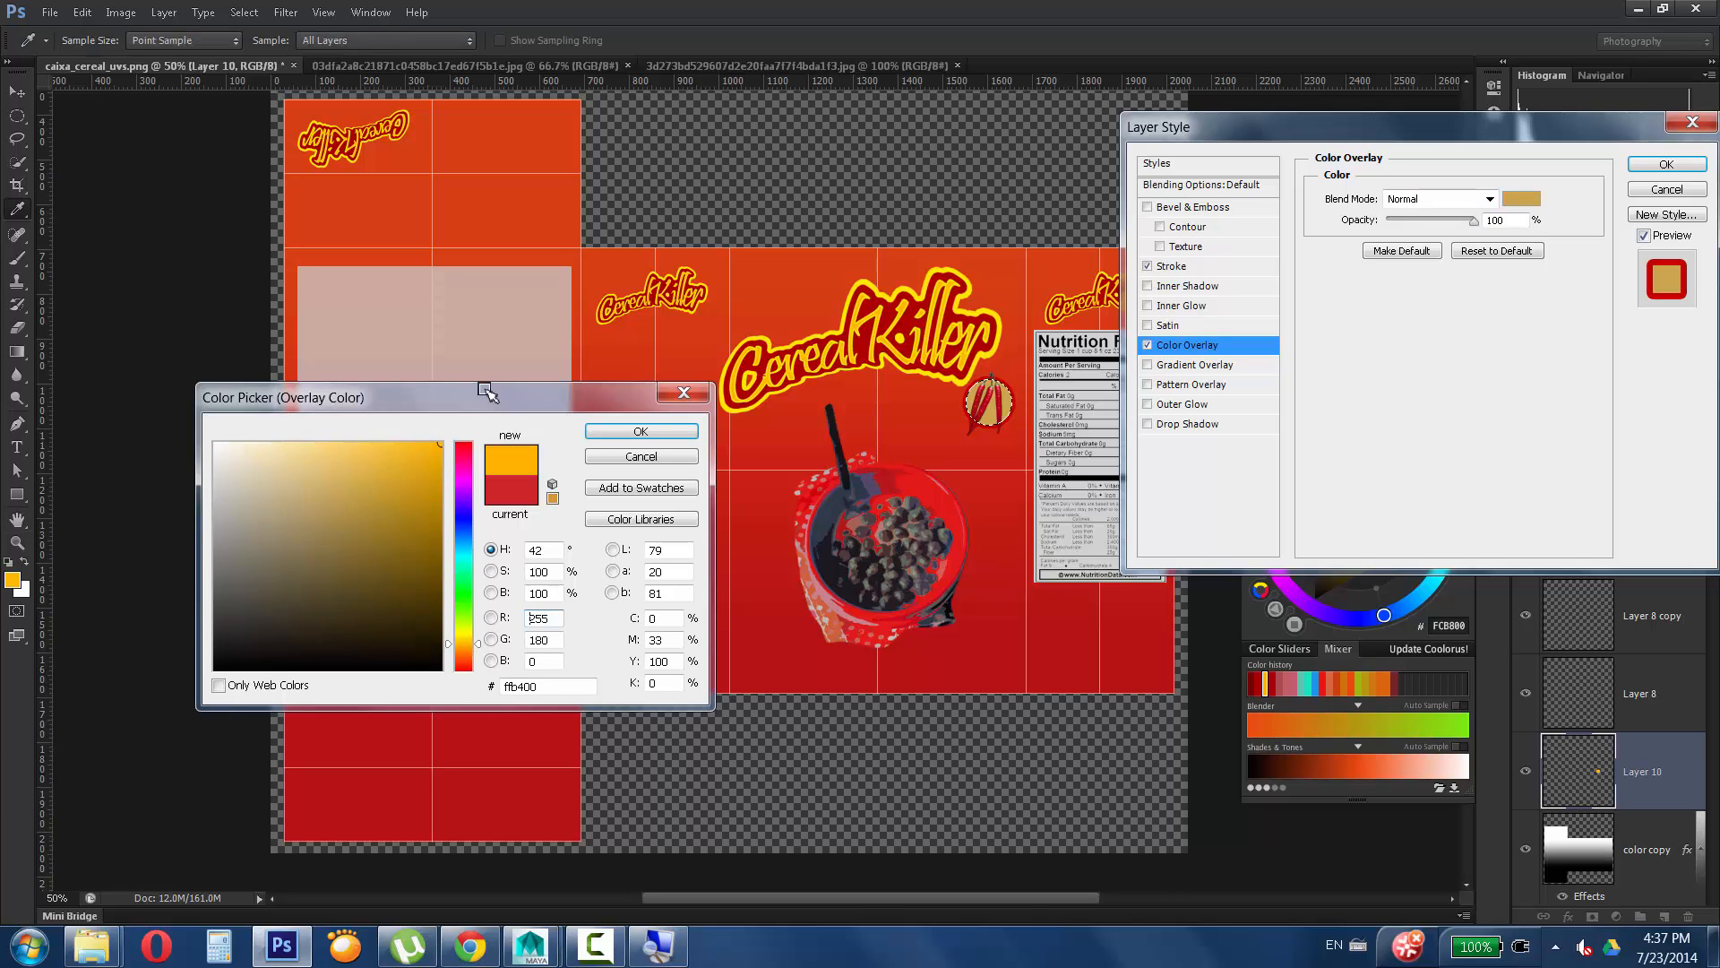
click(640, 432)
Recolour the circle's 7 px stroke bright yellow.
click(1195, 268)
click(1361, 321)
click(463, 633)
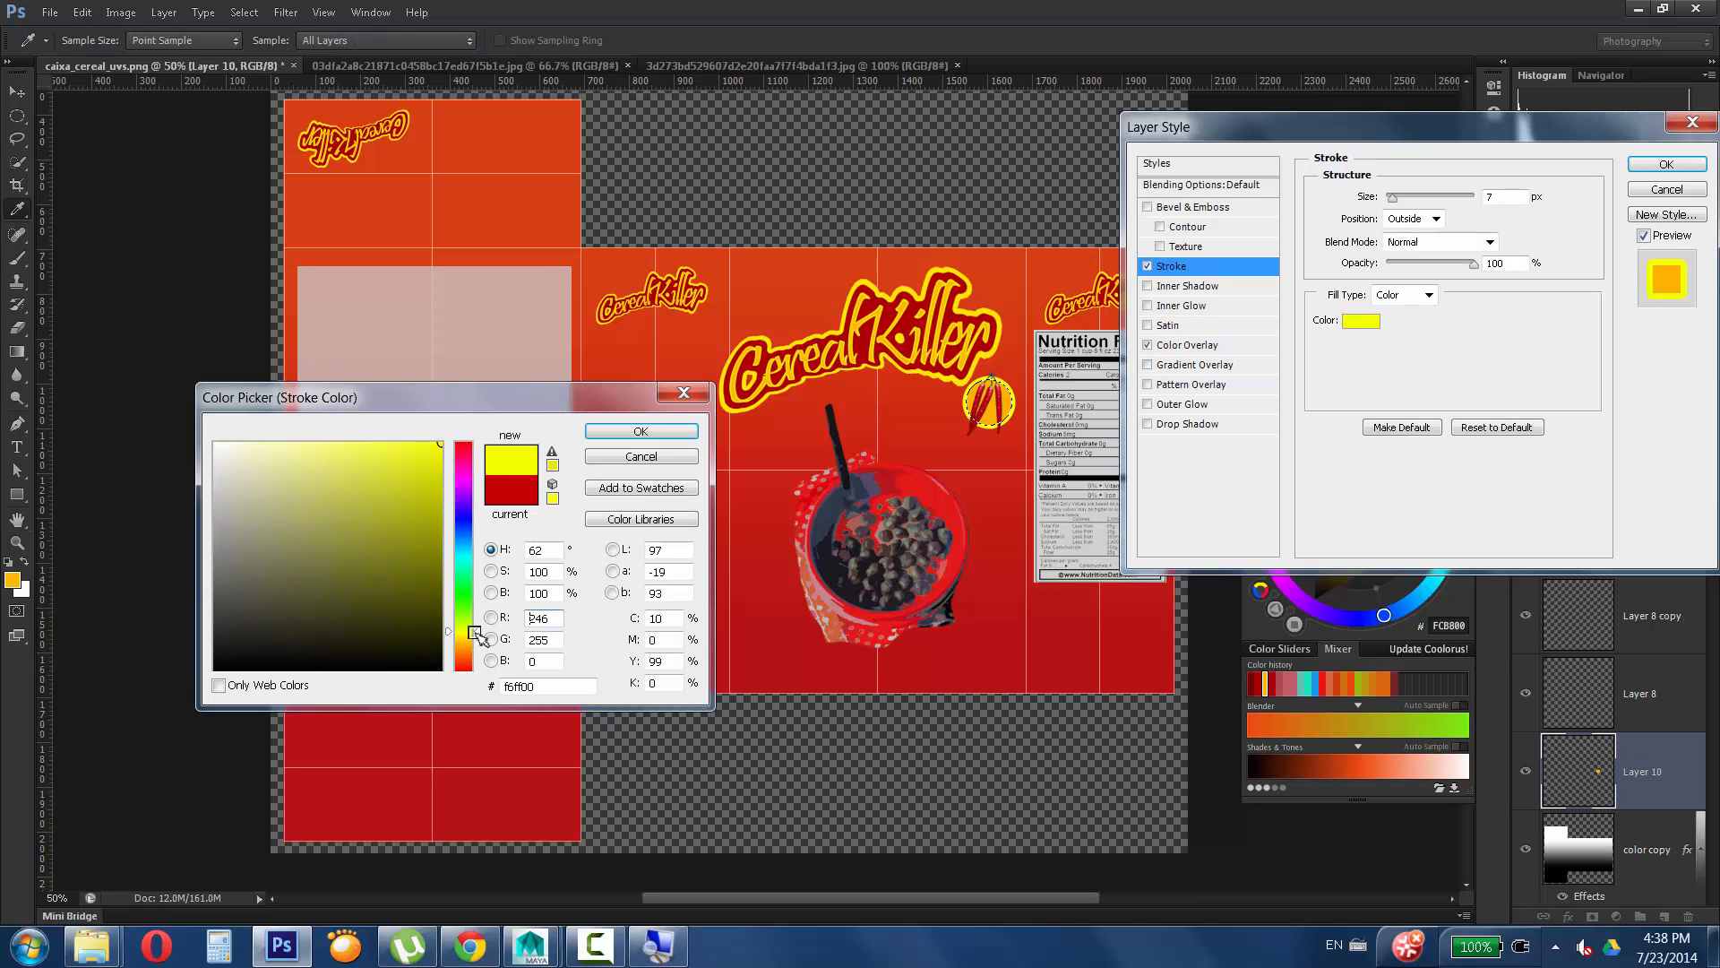
drag(480, 635, 480, 638)
click(642, 433)
Add an Inner Glow to the circle, changing its glow colour and increasing its size, and apply the layer style.
click(1219, 285)
click(1149, 286)
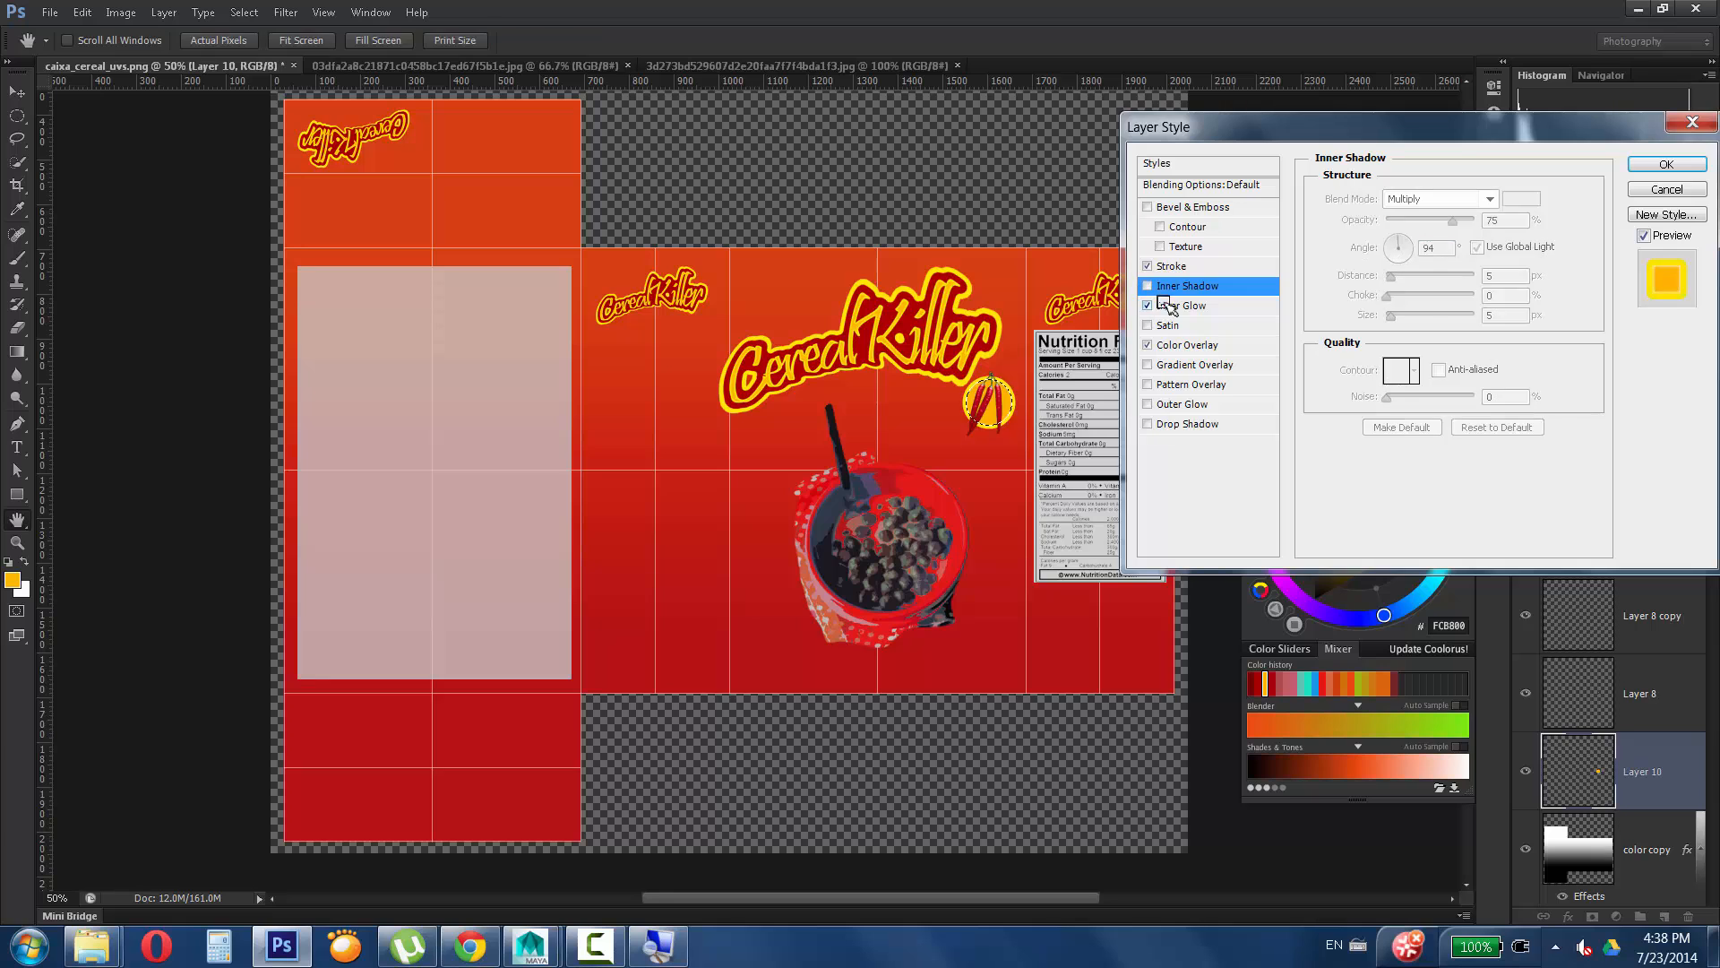
click(1163, 302)
click(1367, 262)
drag(403, 471, 466, 419)
click(650, 428)
drag(1392, 382, 1403, 384)
click(1667, 165)
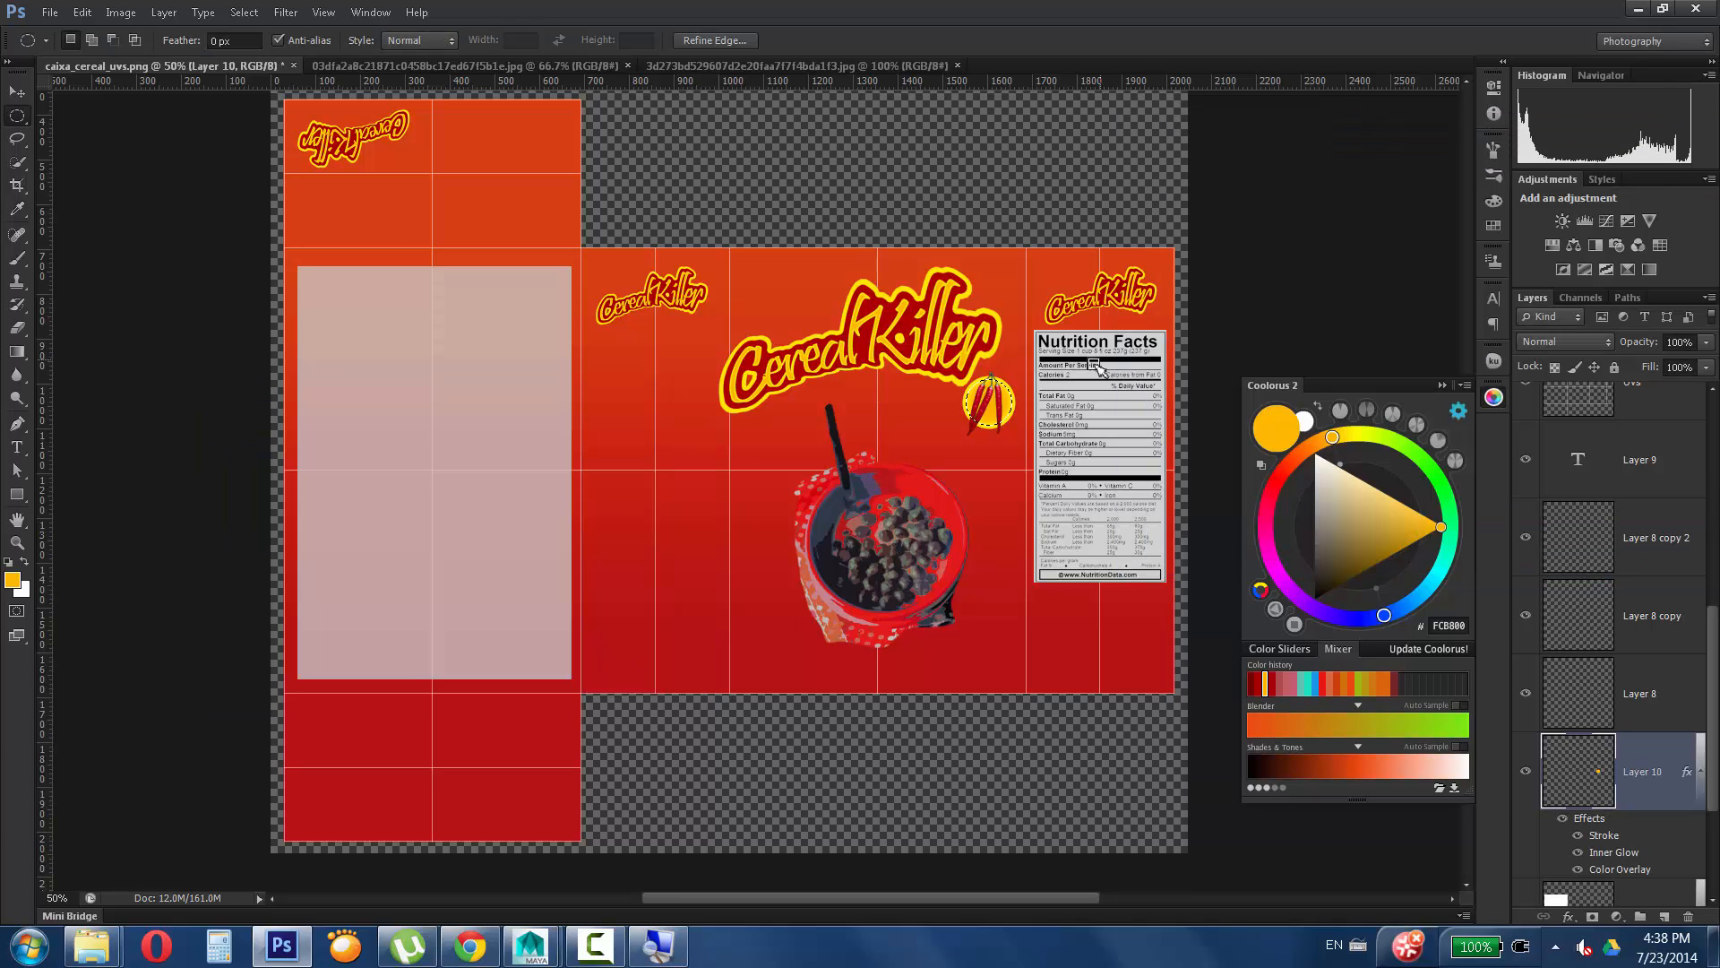
Clear the selection and give the cereal bowl layer a golden-yellow Outer Glow of 73 px.
key(ctrl+d)
drag(1713, 625, 1717, 451)
click(1674, 536)
scroll(1677, 519, up, 2)
double_click(1682, 475)
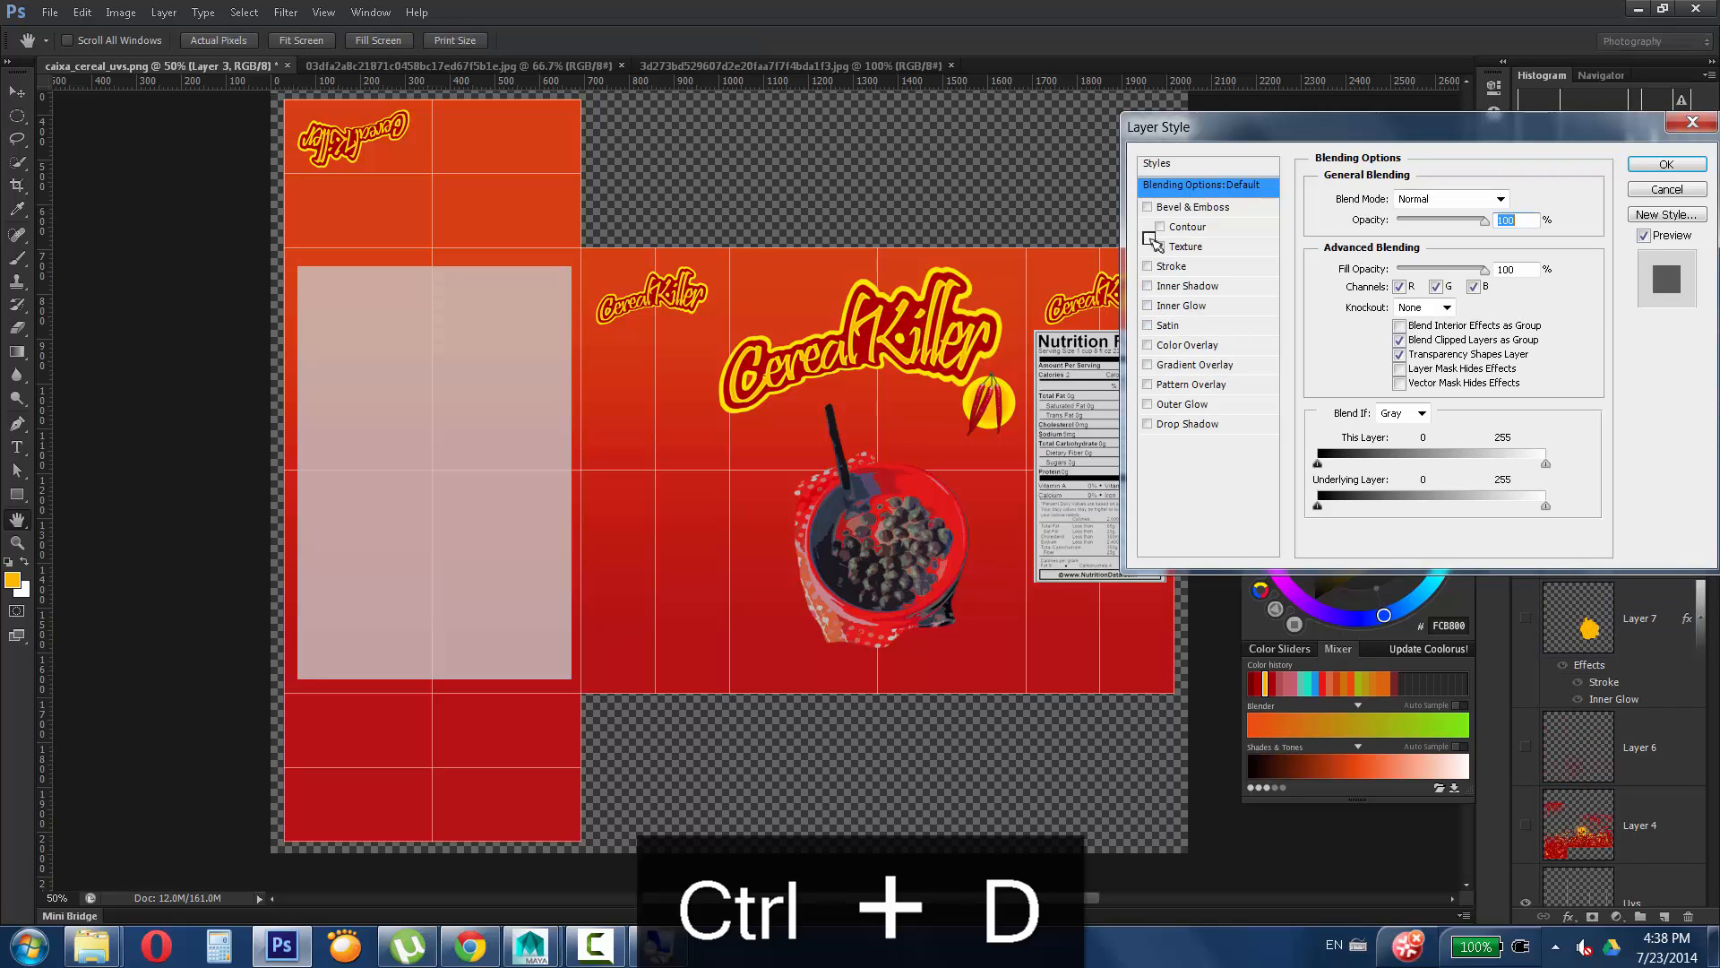
click(1181, 404)
click(1367, 262)
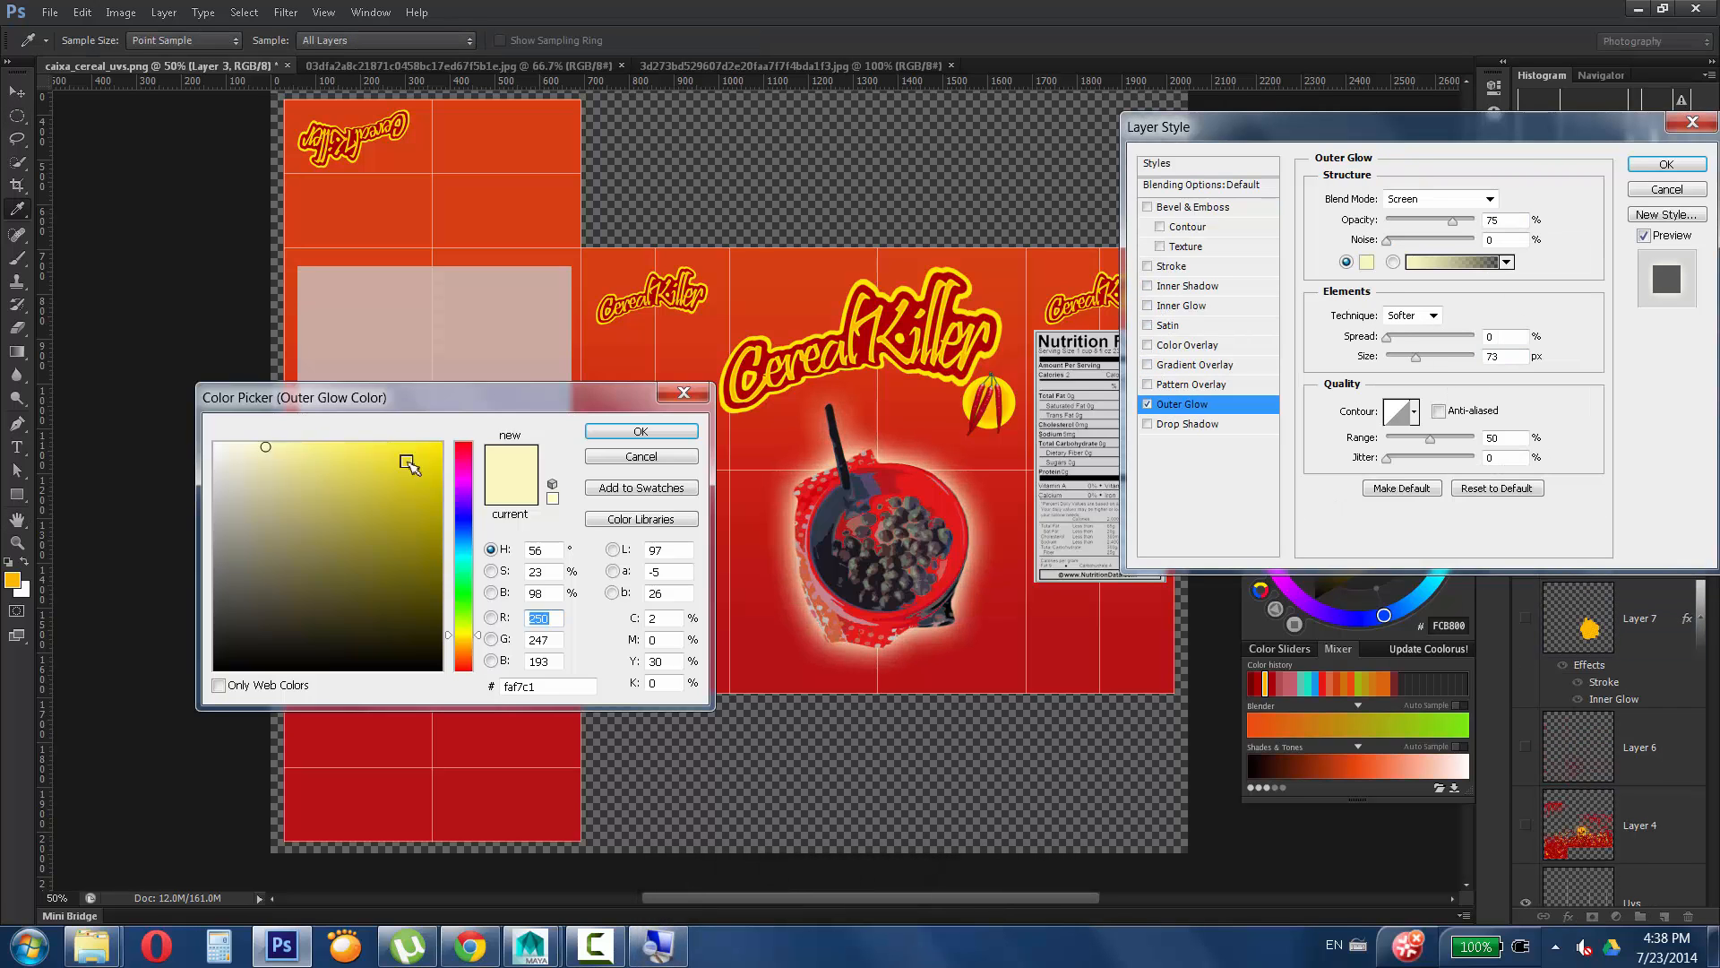
drag(462, 633, 463, 641)
click(640, 434)
click(1650, 164)
Duplicate the cereal bowl layer and add a red Color Overlay to the copy.
drag(1656, 483, 1665, 915)
scroll(1714, 562, up, 1)
double_click(1676, 461)
click(1182, 345)
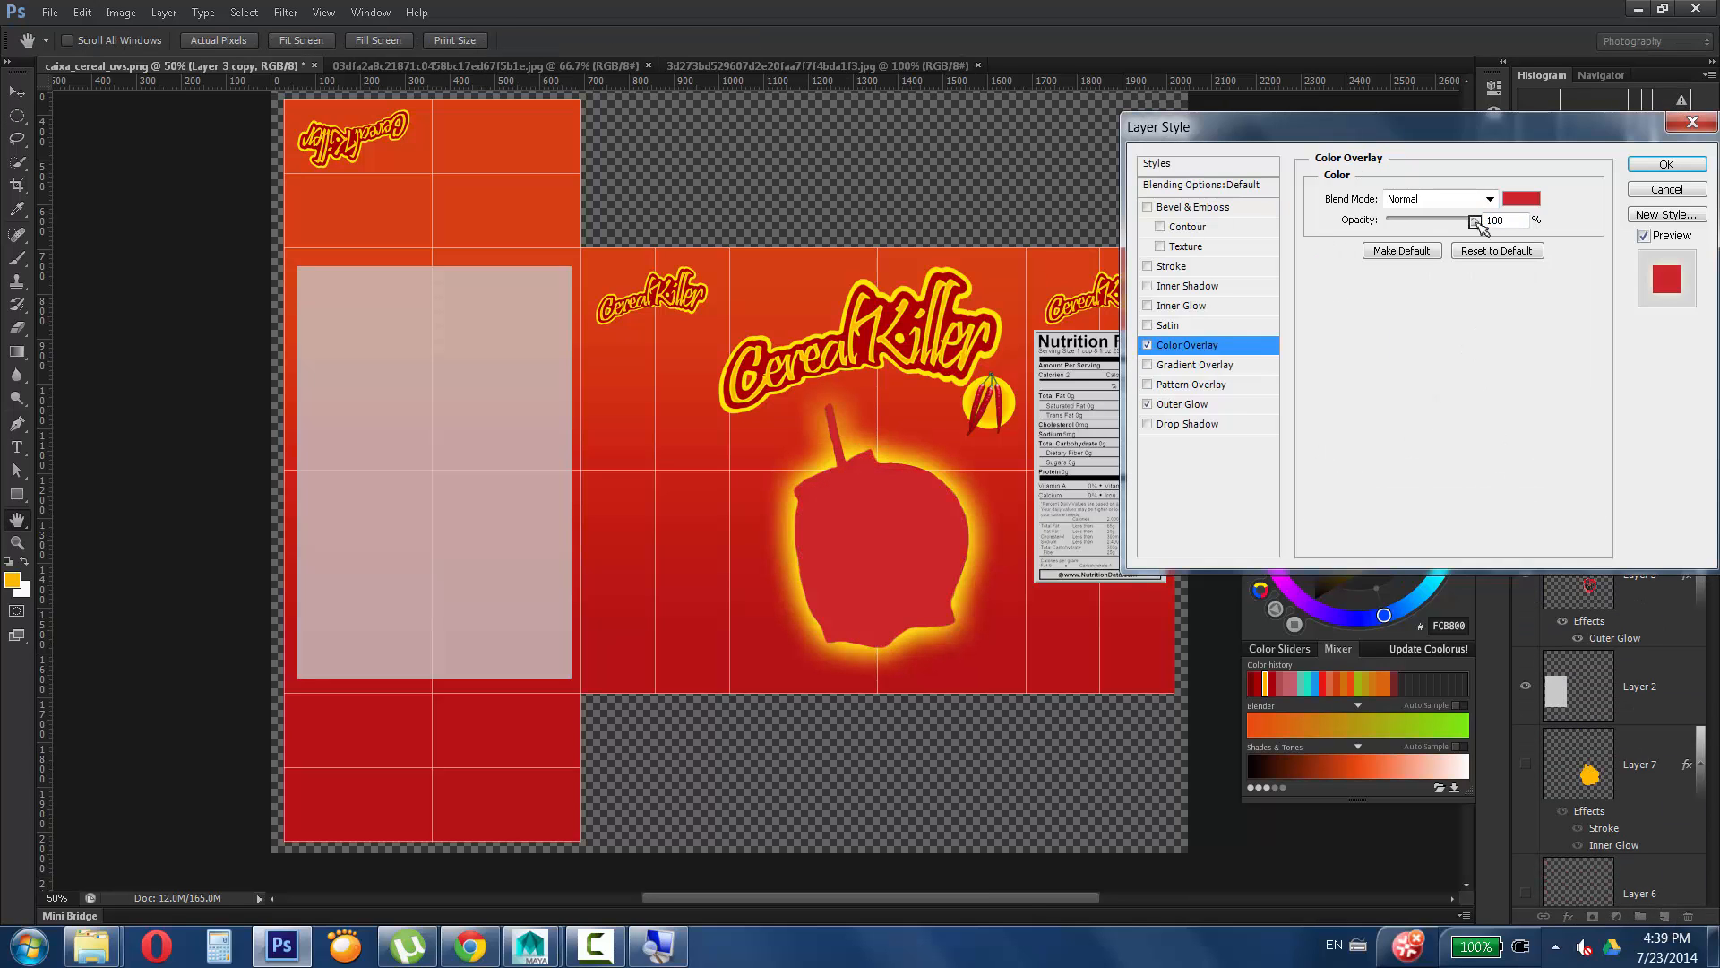
Add an 18 px outside stroke to the bowl copy with a radial orange-yellow-orange gradient at 63° and 115% scale.
click(1165, 266)
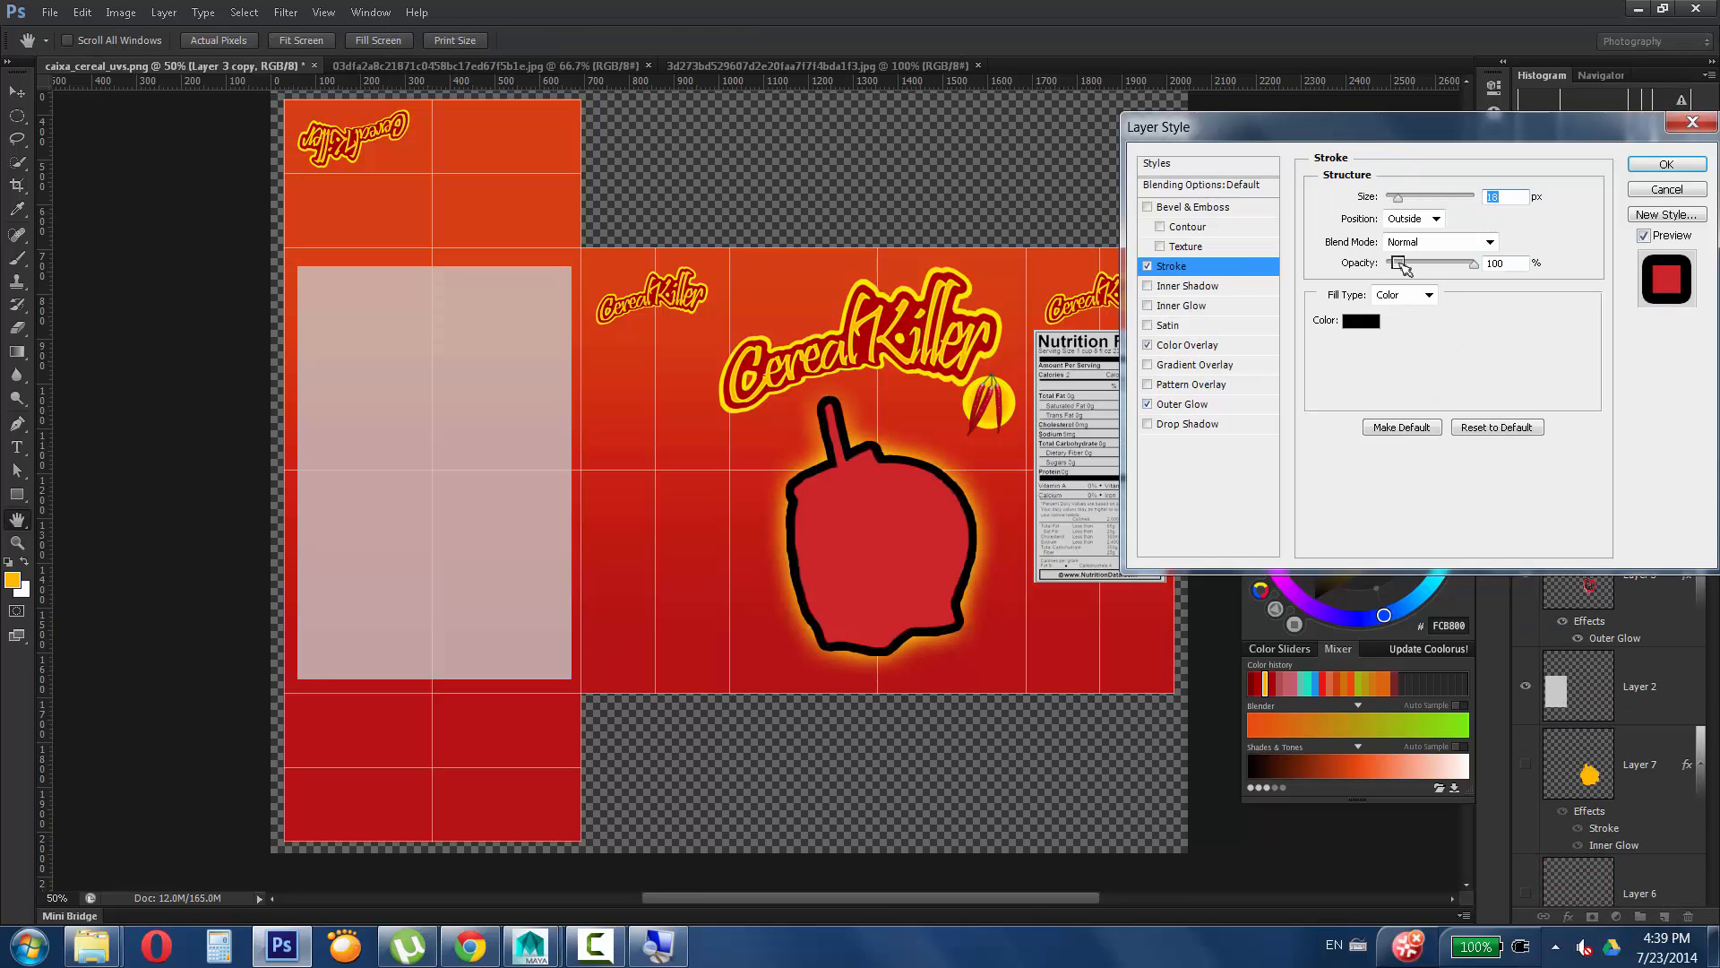
click(1432, 296)
click(1421, 325)
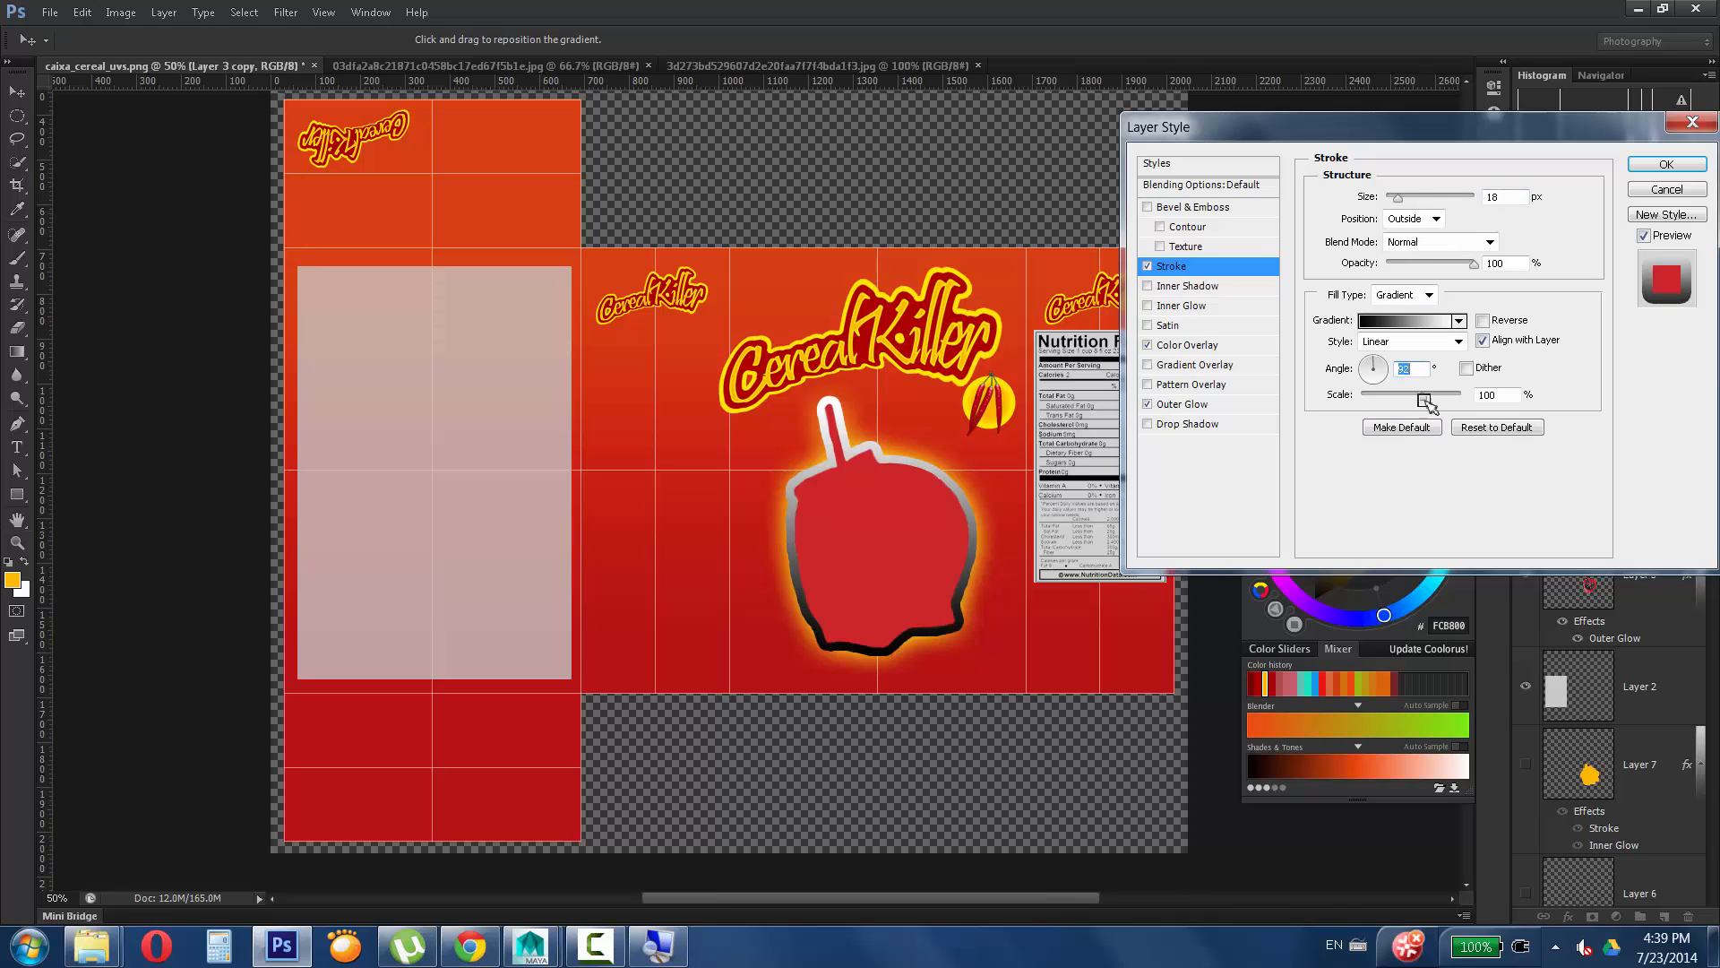
click(1434, 320)
key(Escape)
click(1411, 342)
click(1384, 372)
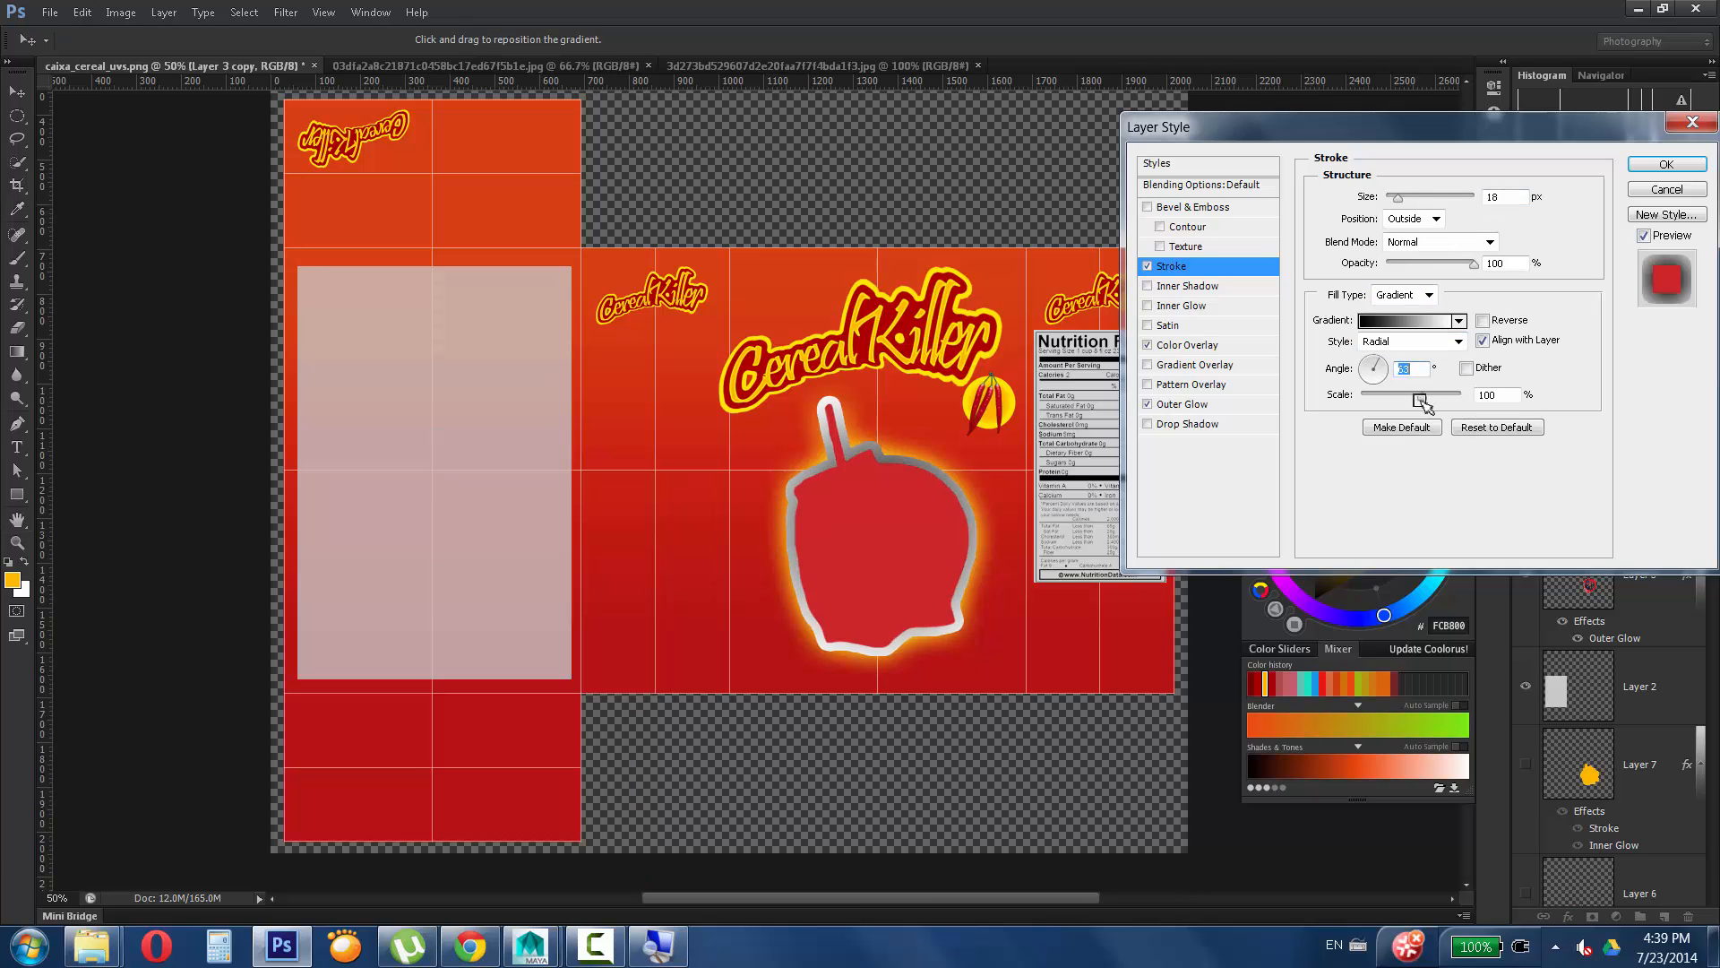
click(1407, 321)
click(529, 491)
click(672, 468)
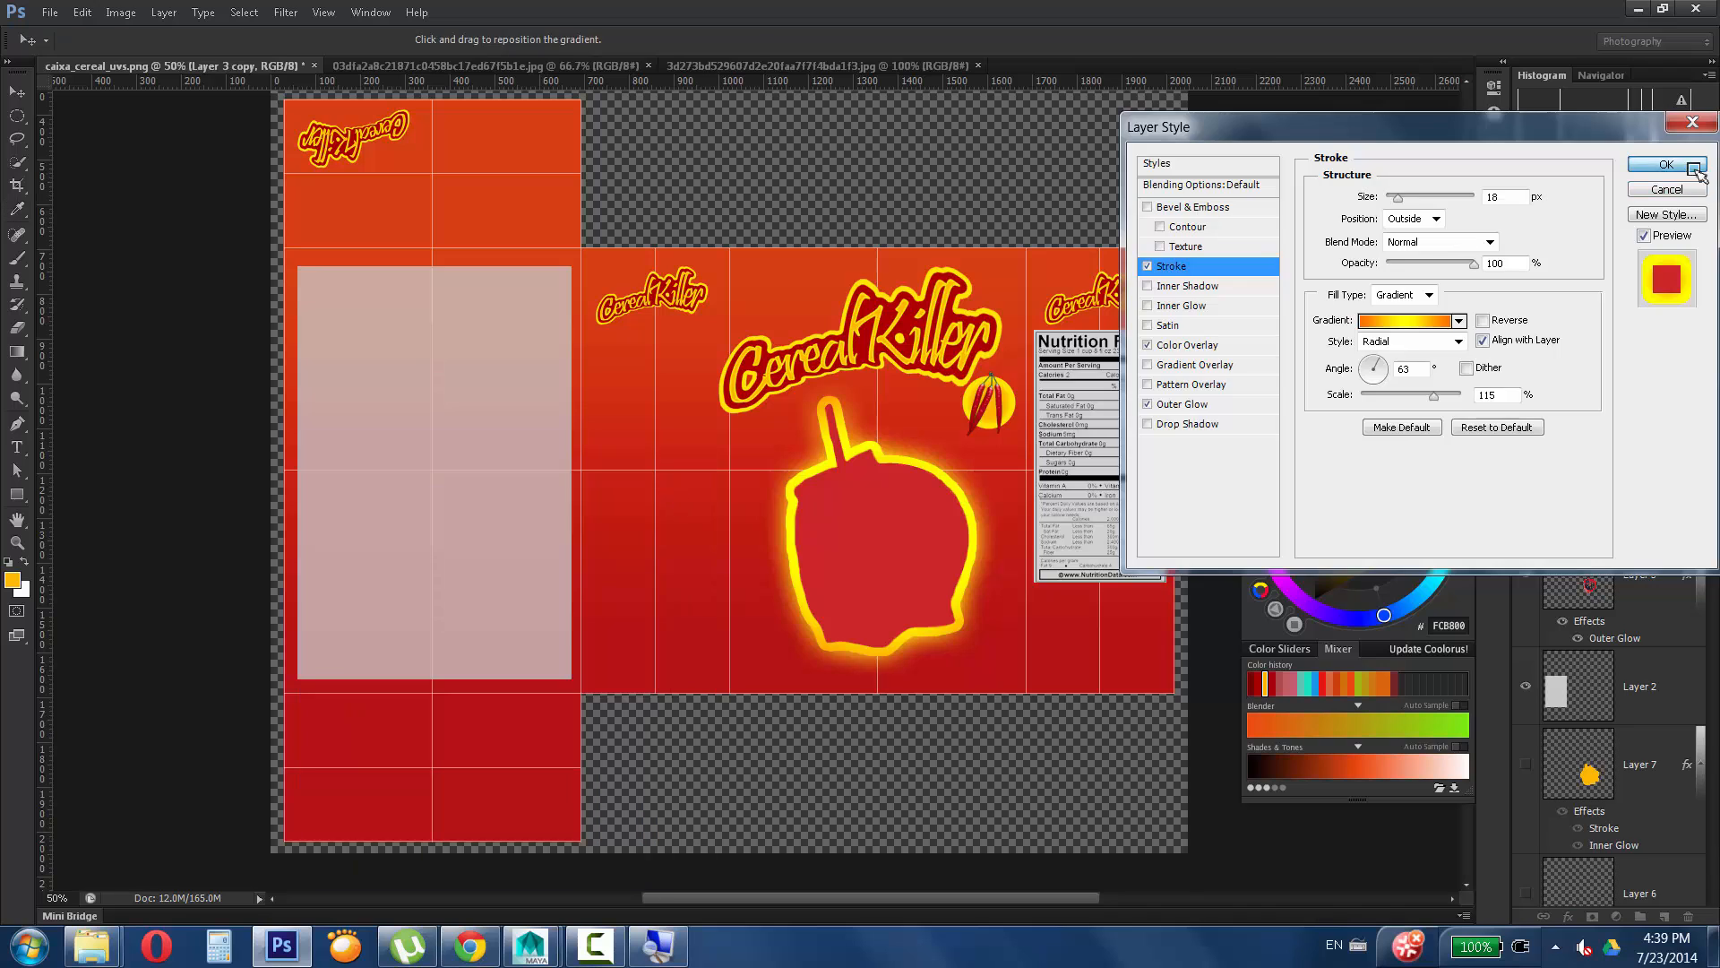
click(1666, 164)
Place the bowl copy beneath the original bowl, thin its stroke and set the stroke gradient's scale to 69%.
double_click(1645, 610)
click(1171, 266)
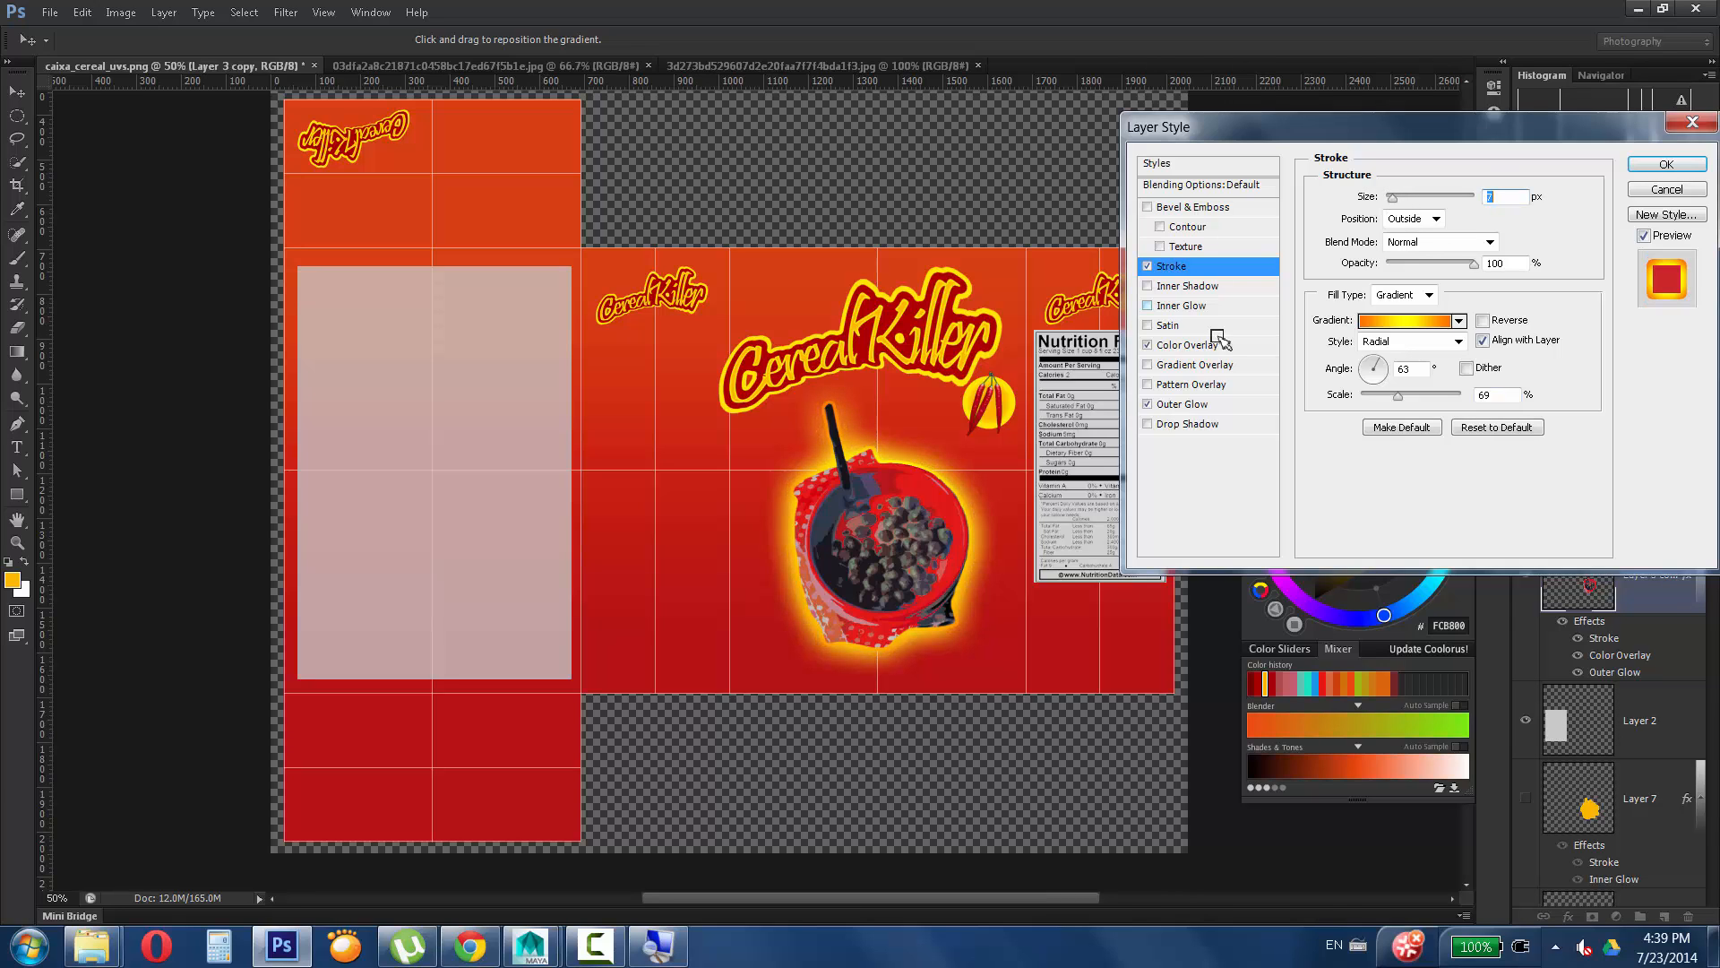
click(1667, 164)
Enlarge the original bowl's Outer Glow to about 136 px.
double_click(1649, 466)
click(1182, 404)
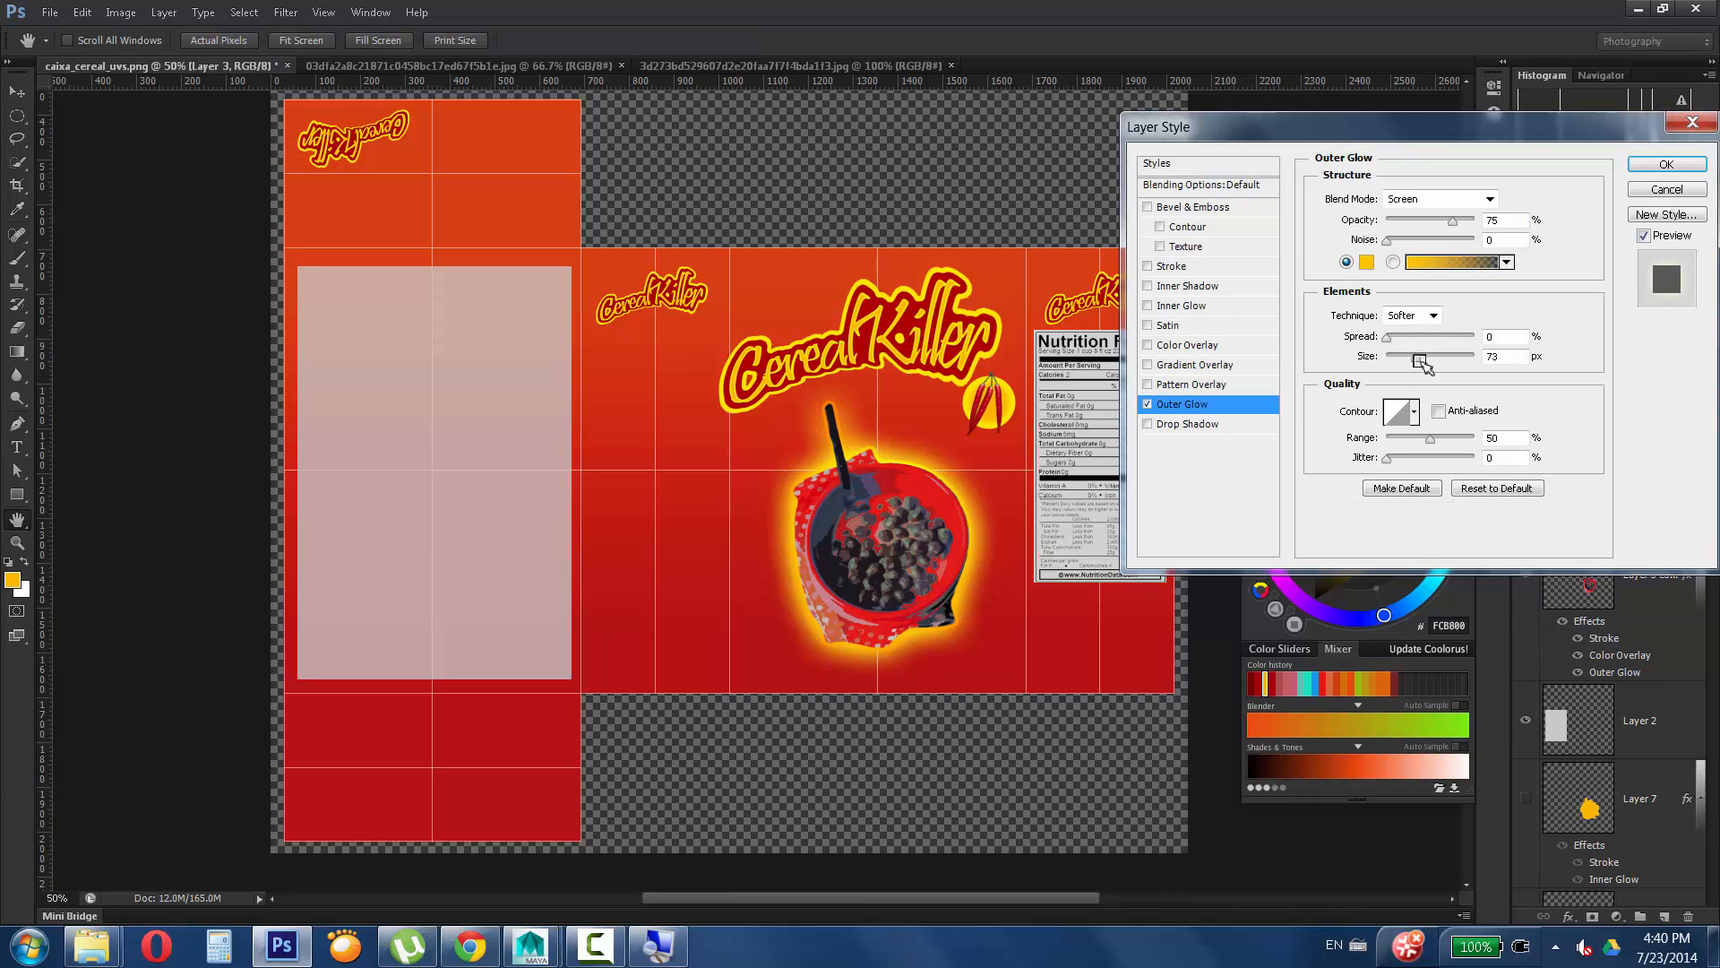
drag(1429, 356, 1447, 359)
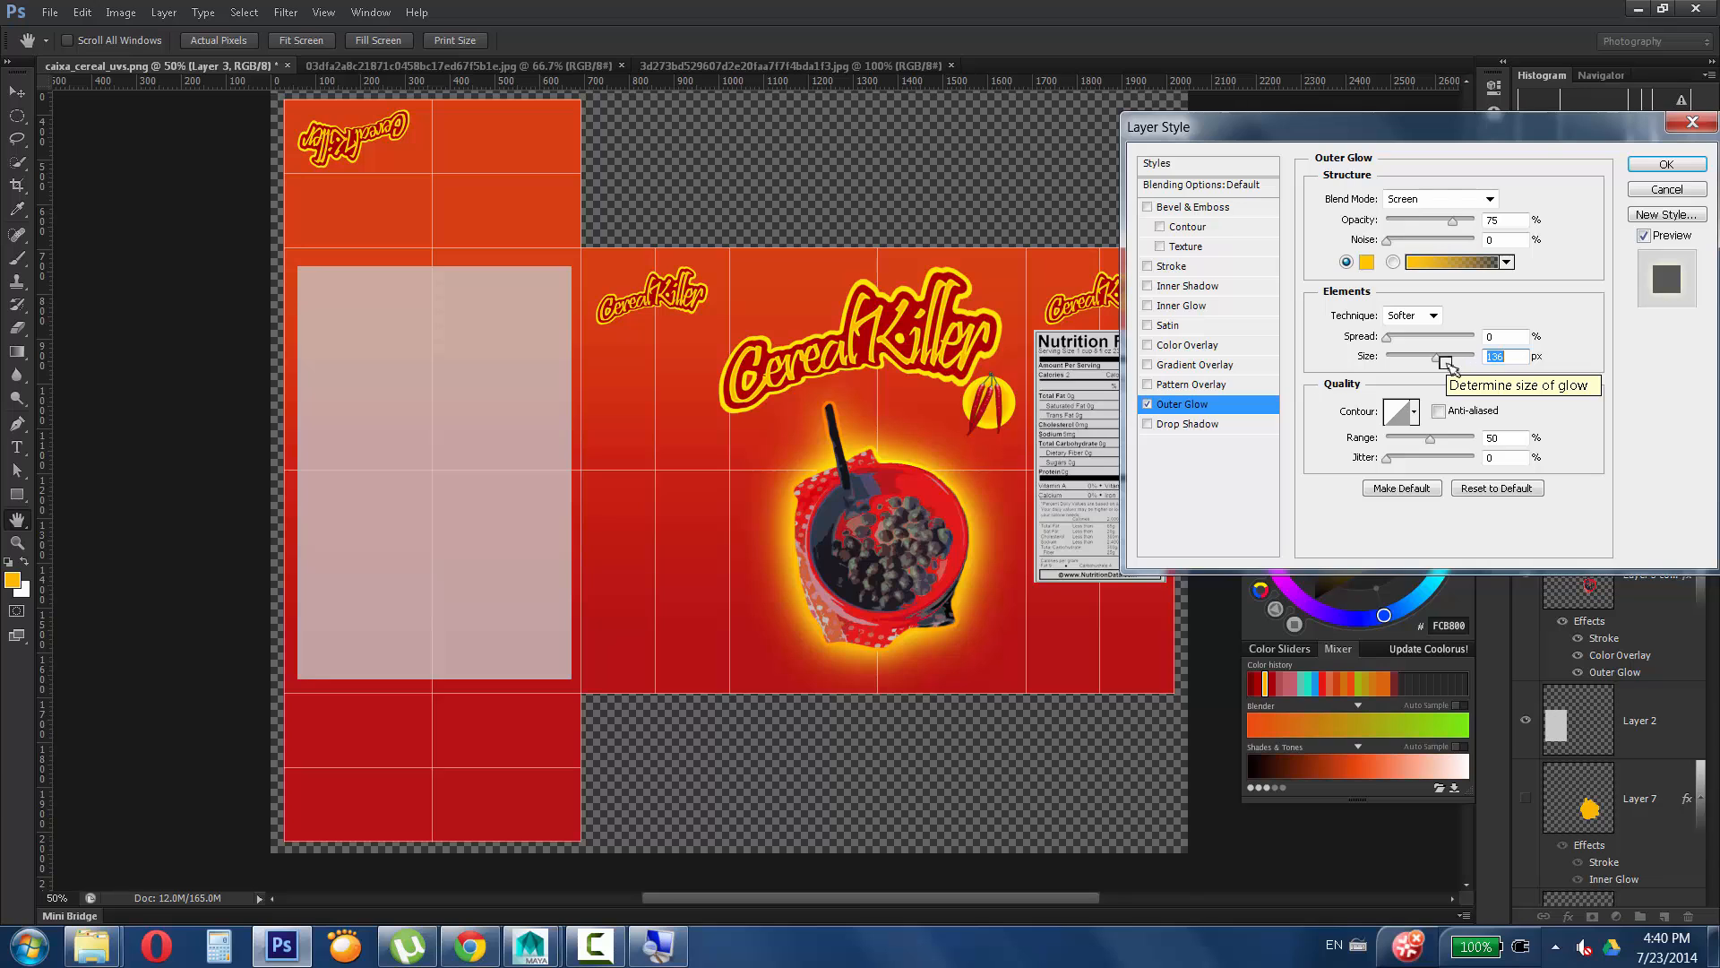
click(1698, 166)
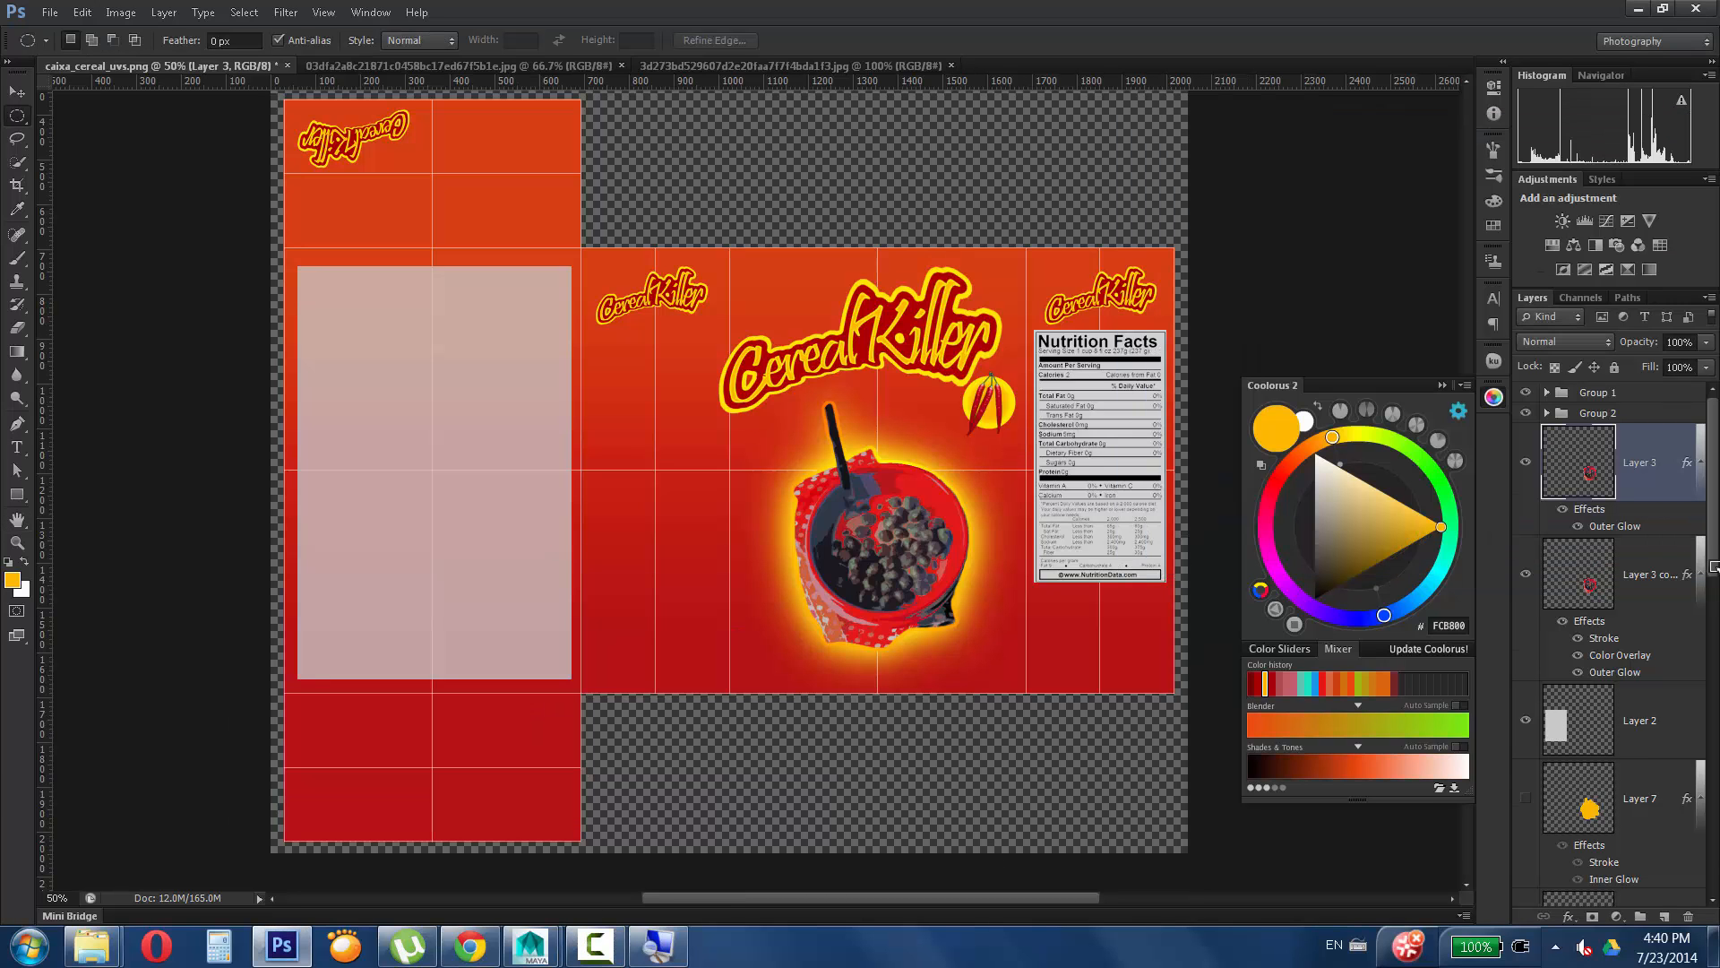
Hide the Uvs wireframe layer, show the red splatter on Layer 4 and lower its opacity to 41%.
scroll(1714, 457, down, 5)
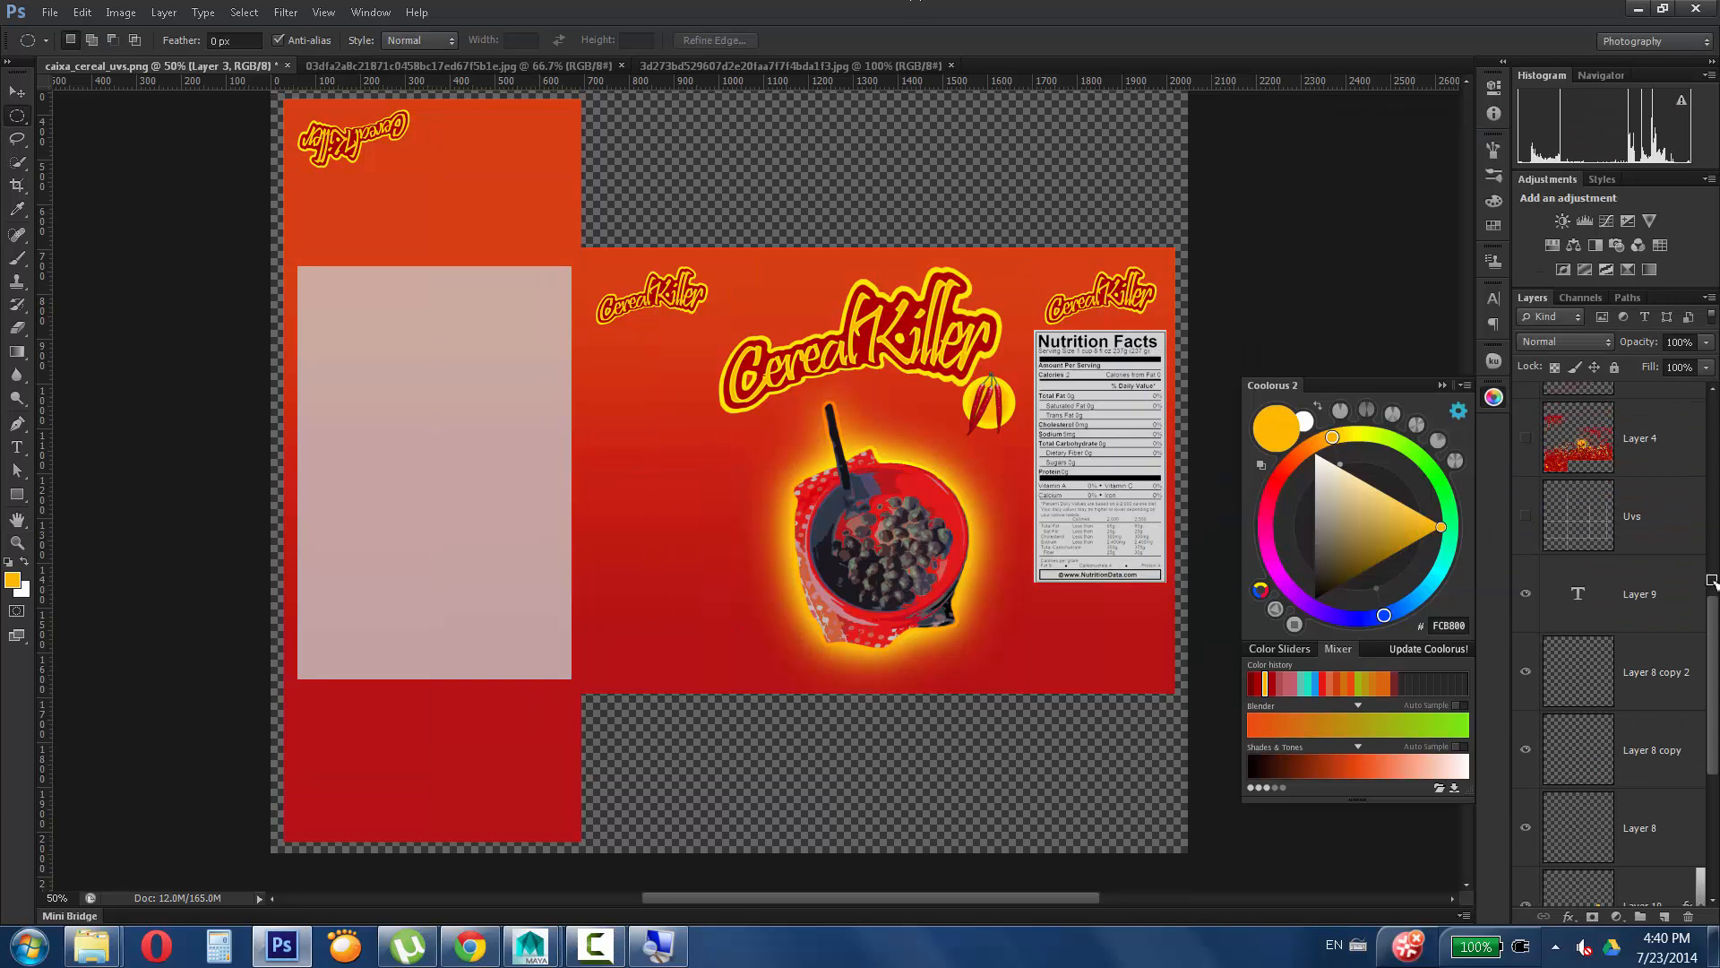
click(1526, 438)
click(1649, 438)
drag(1711, 628, 1711, 547)
click(1707, 342)
drag(1707, 362, 1649, 364)
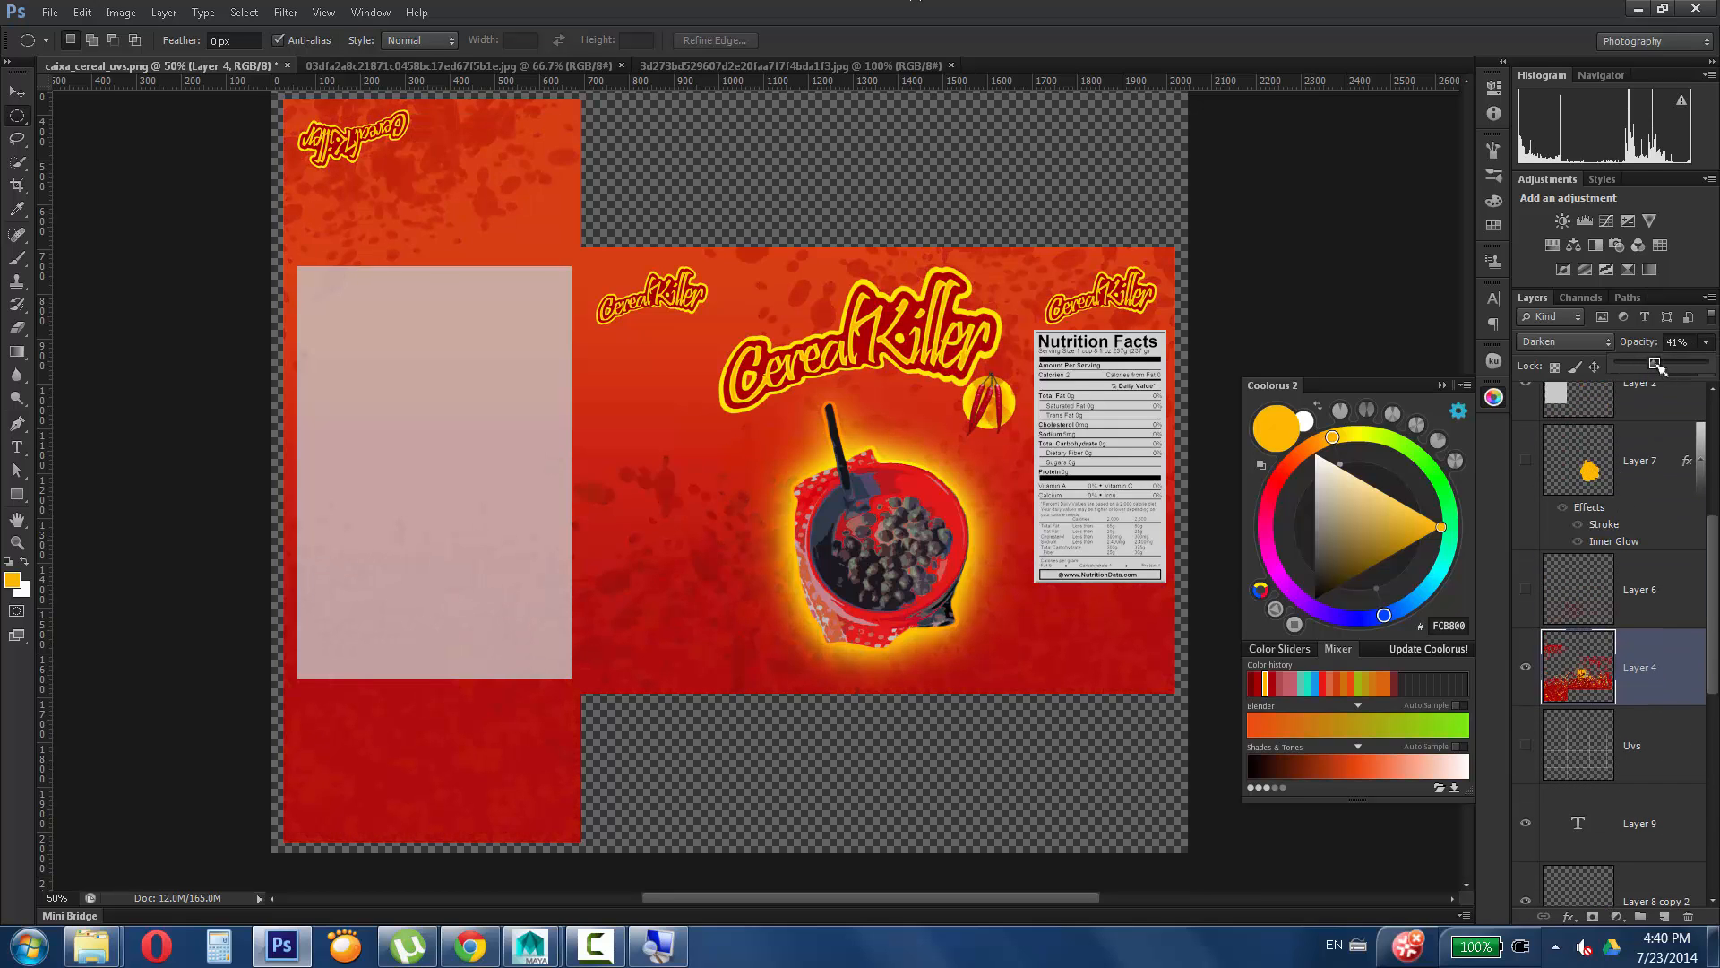
Show and select Layer 7, the yellow splash shape behind the cereal bowl.
click(1526, 466)
click(1647, 461)
scroll(1707, 448, up, 2)
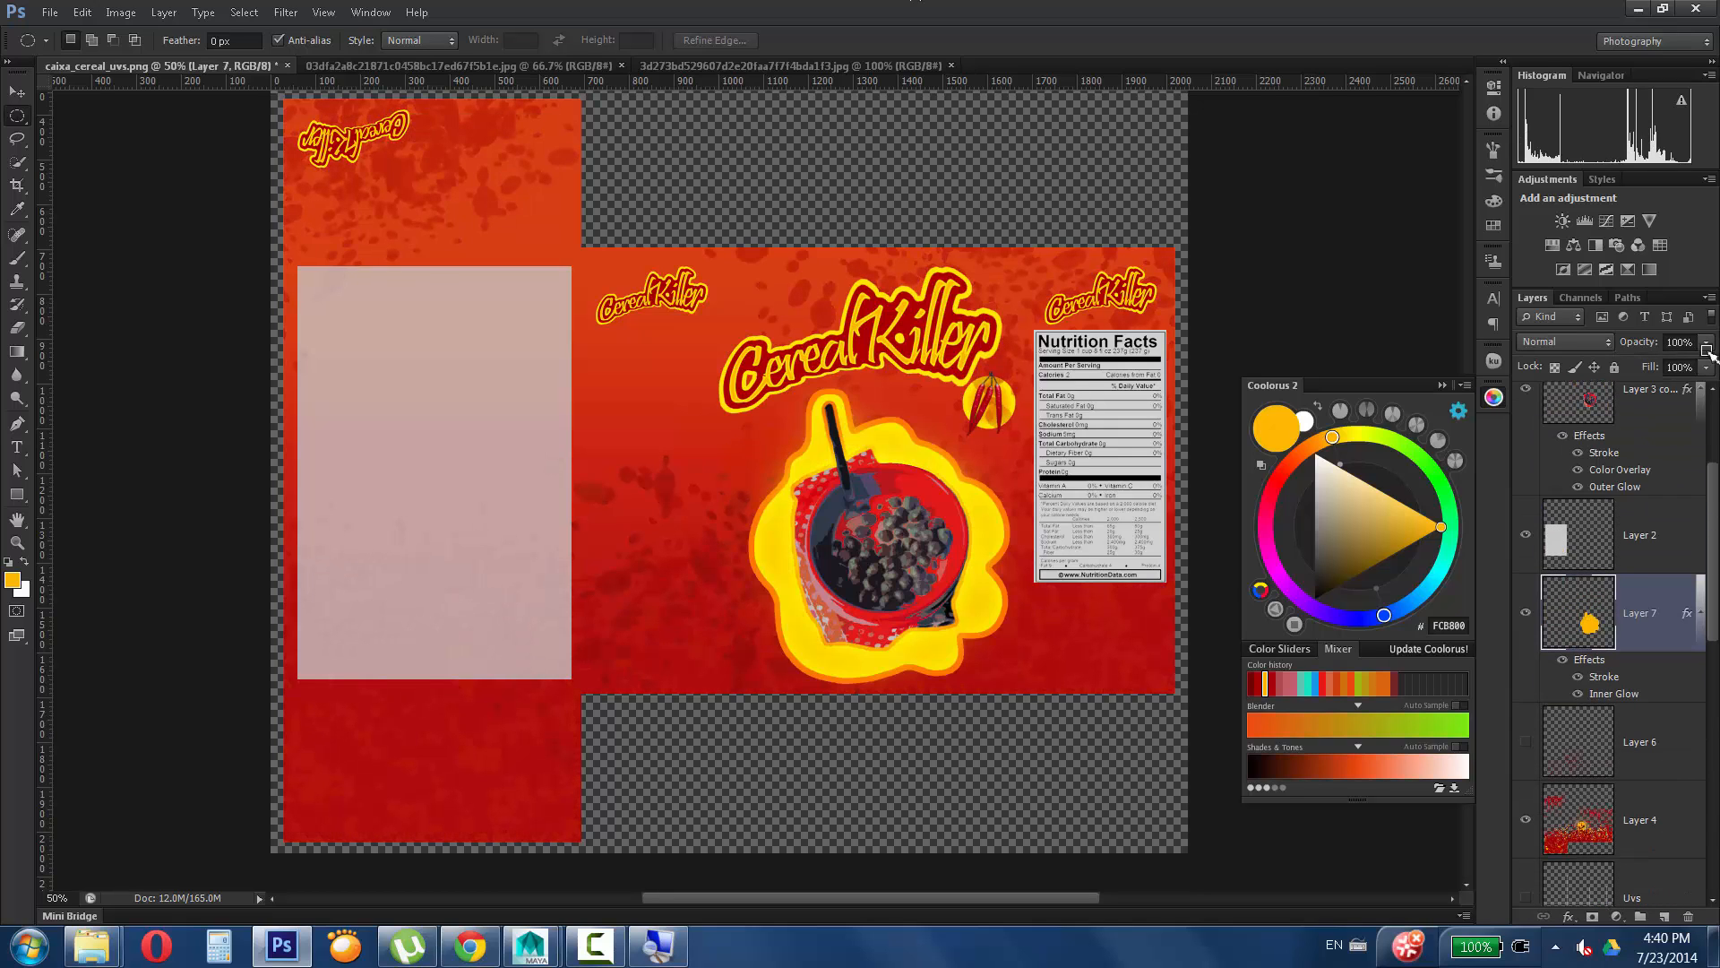
Give the yellow splash a yellow Outer Glow with an increased size and lower the layer's opacity to 62%.
double_click(1645, 595)
click(1205, 405)
click(1365, 260)
click(646, 426)
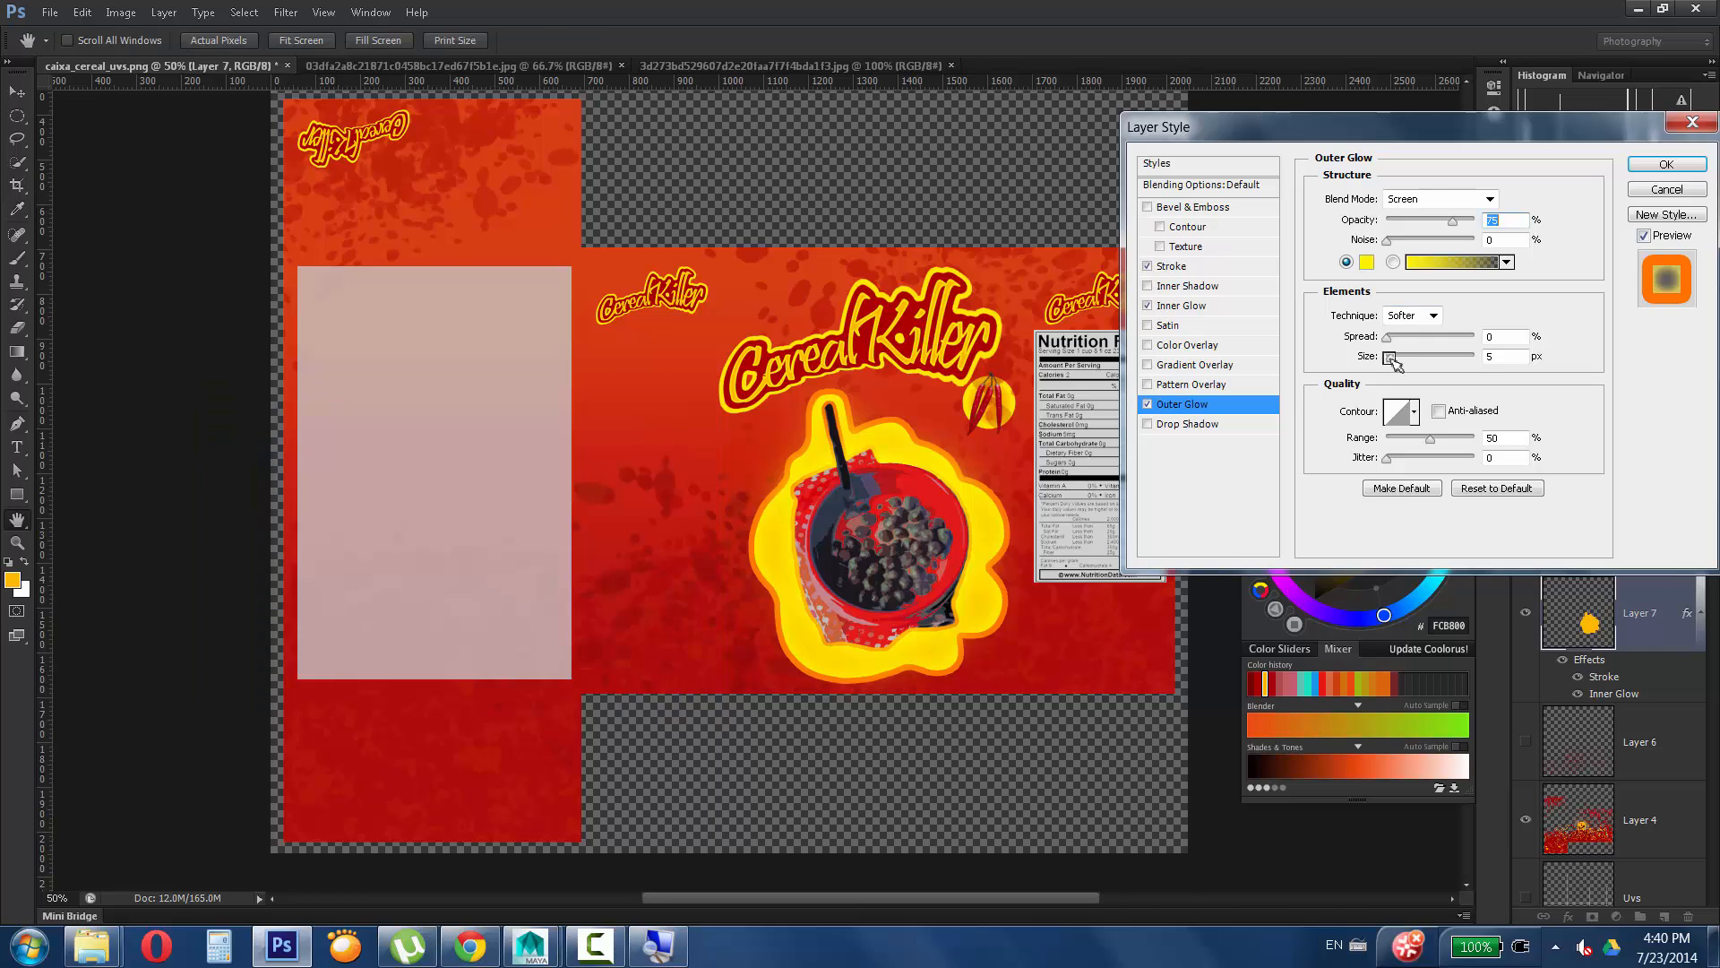
drag(1391, 357, 1413, 359)
click(1666, 165)
drag(1707, 344, 1673, 378)
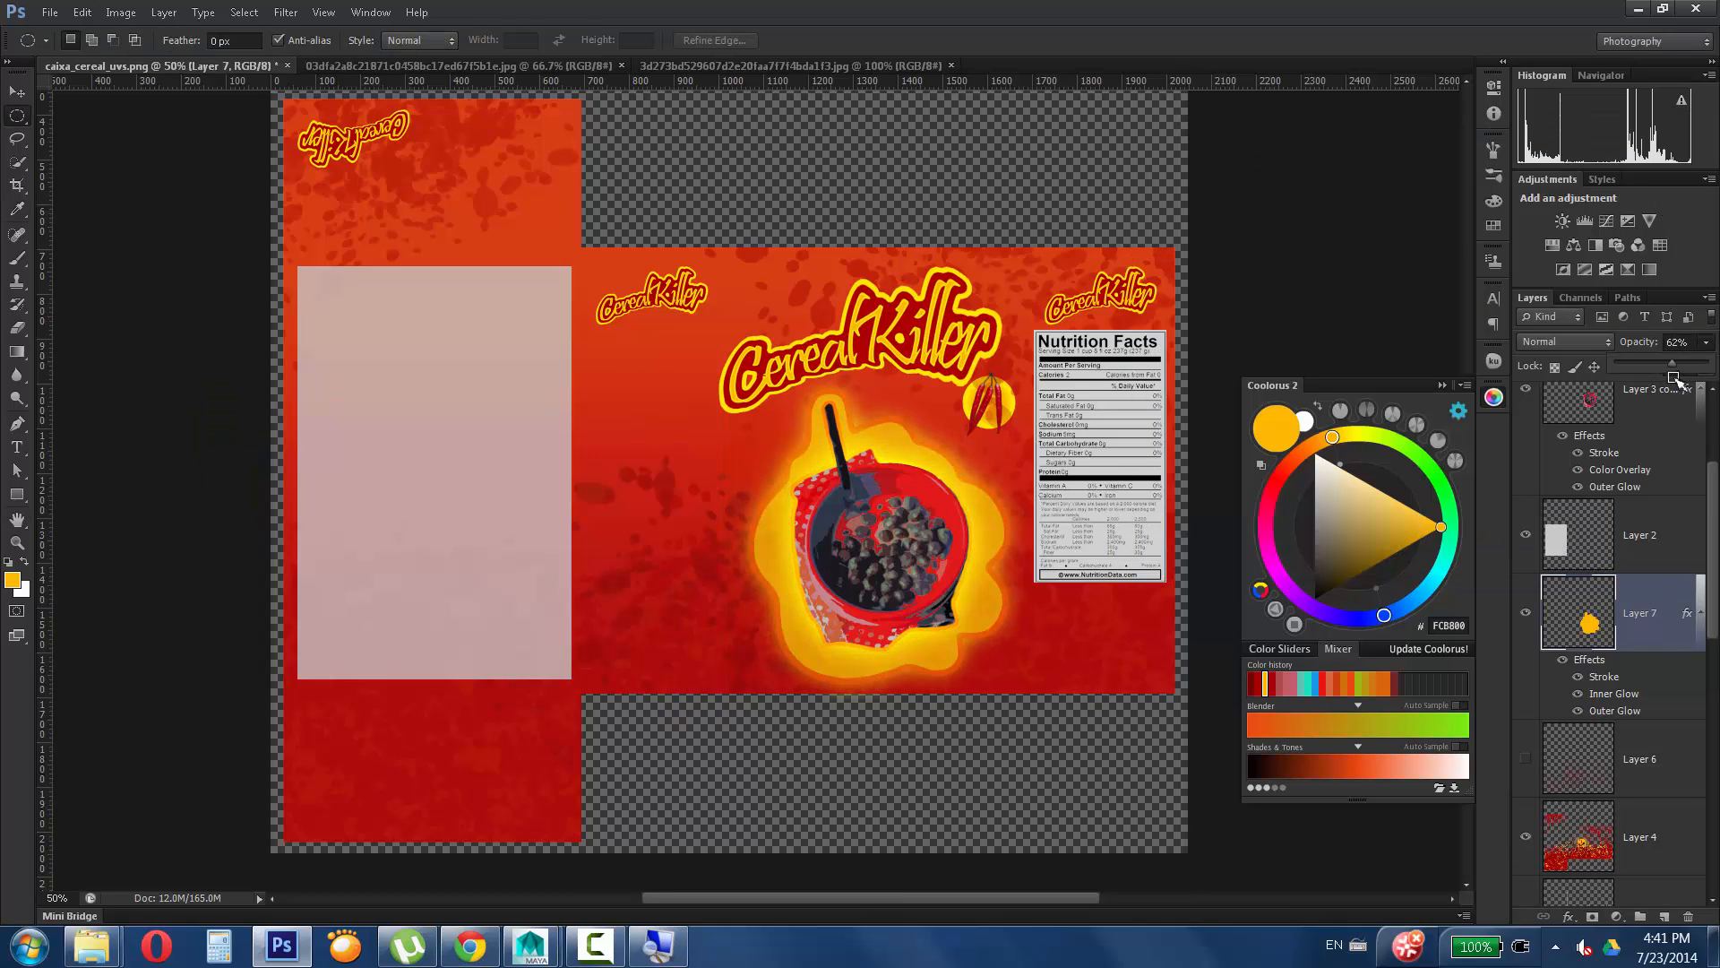
scroll(1612, 538, up, 3)
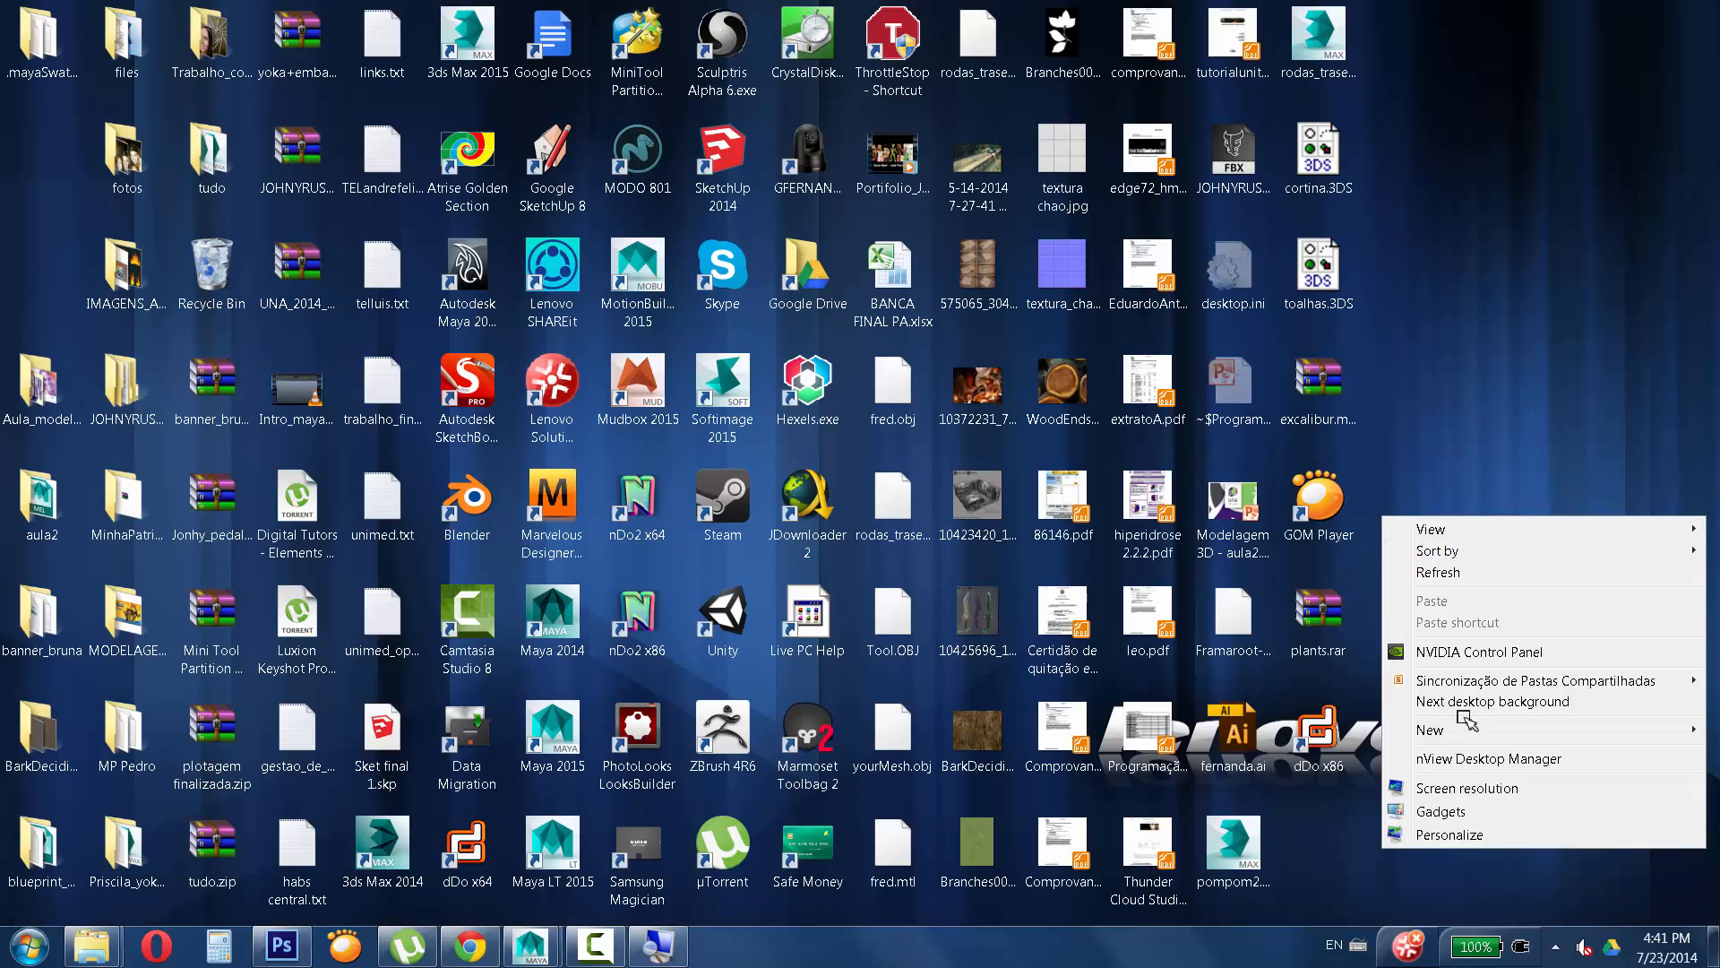
click(1434, 792)
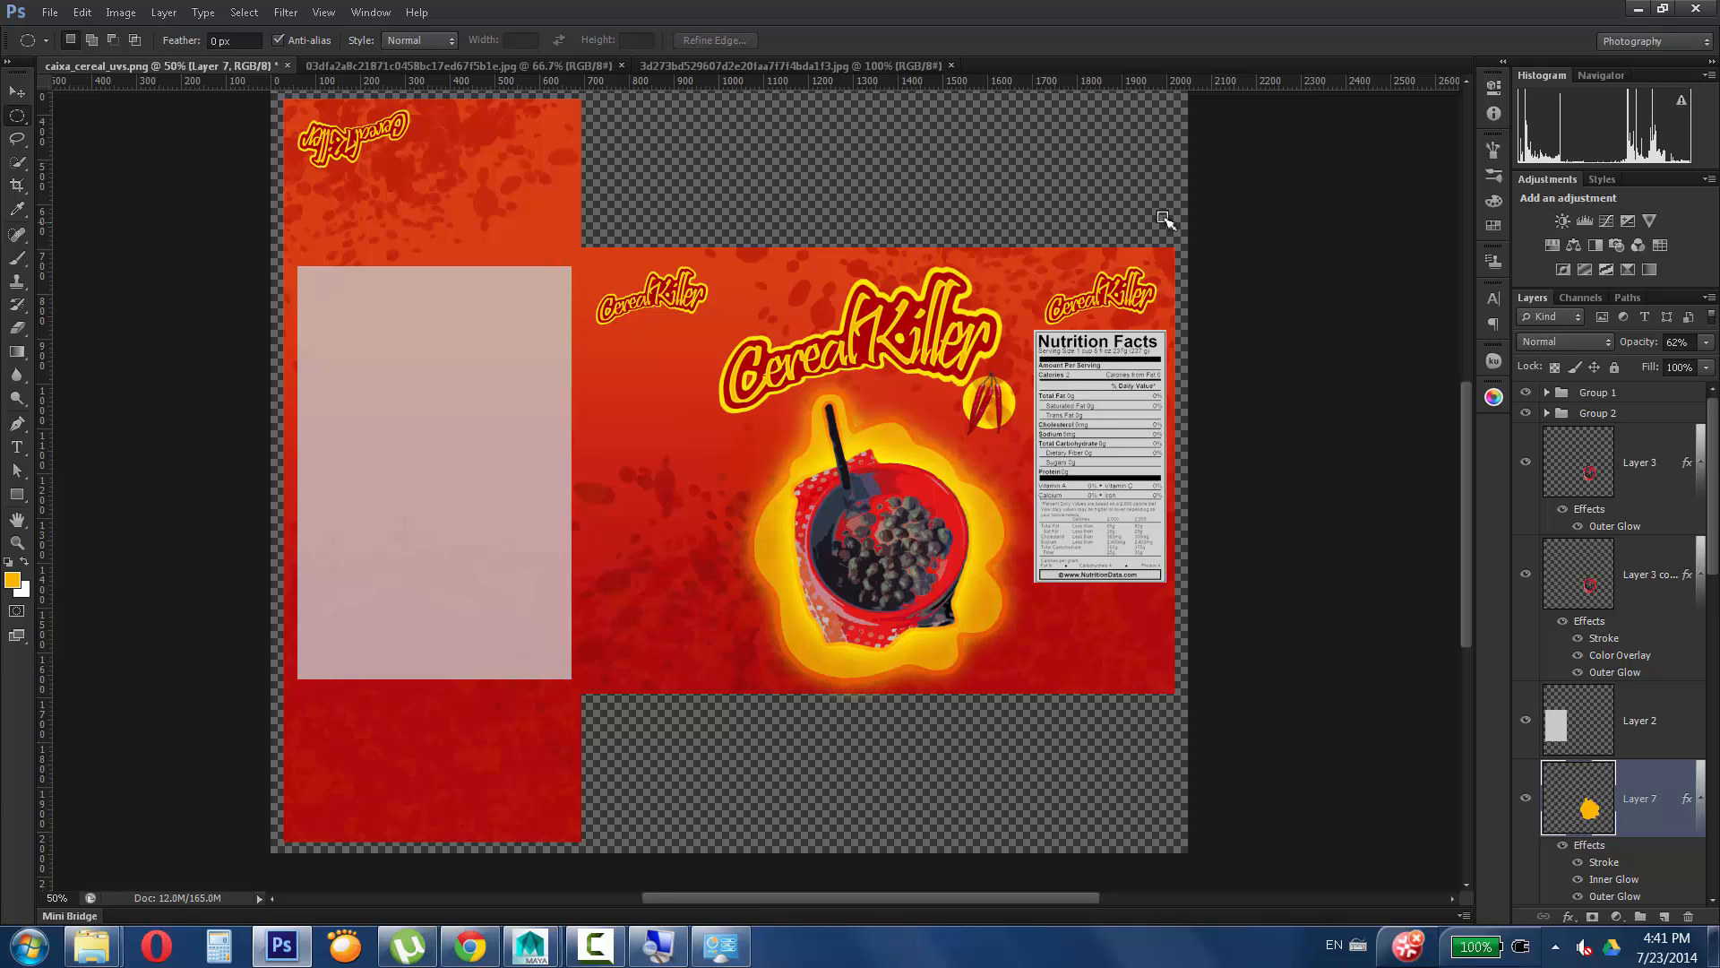
Save a JPEG copy of the texture as caixa_cereal_uvs.jpg in IMAGENS_AULA, replacing the existing file.
click(49, 13)
click(81, 277)
click(650, 552)
click(614, 710)
click(893, 523)
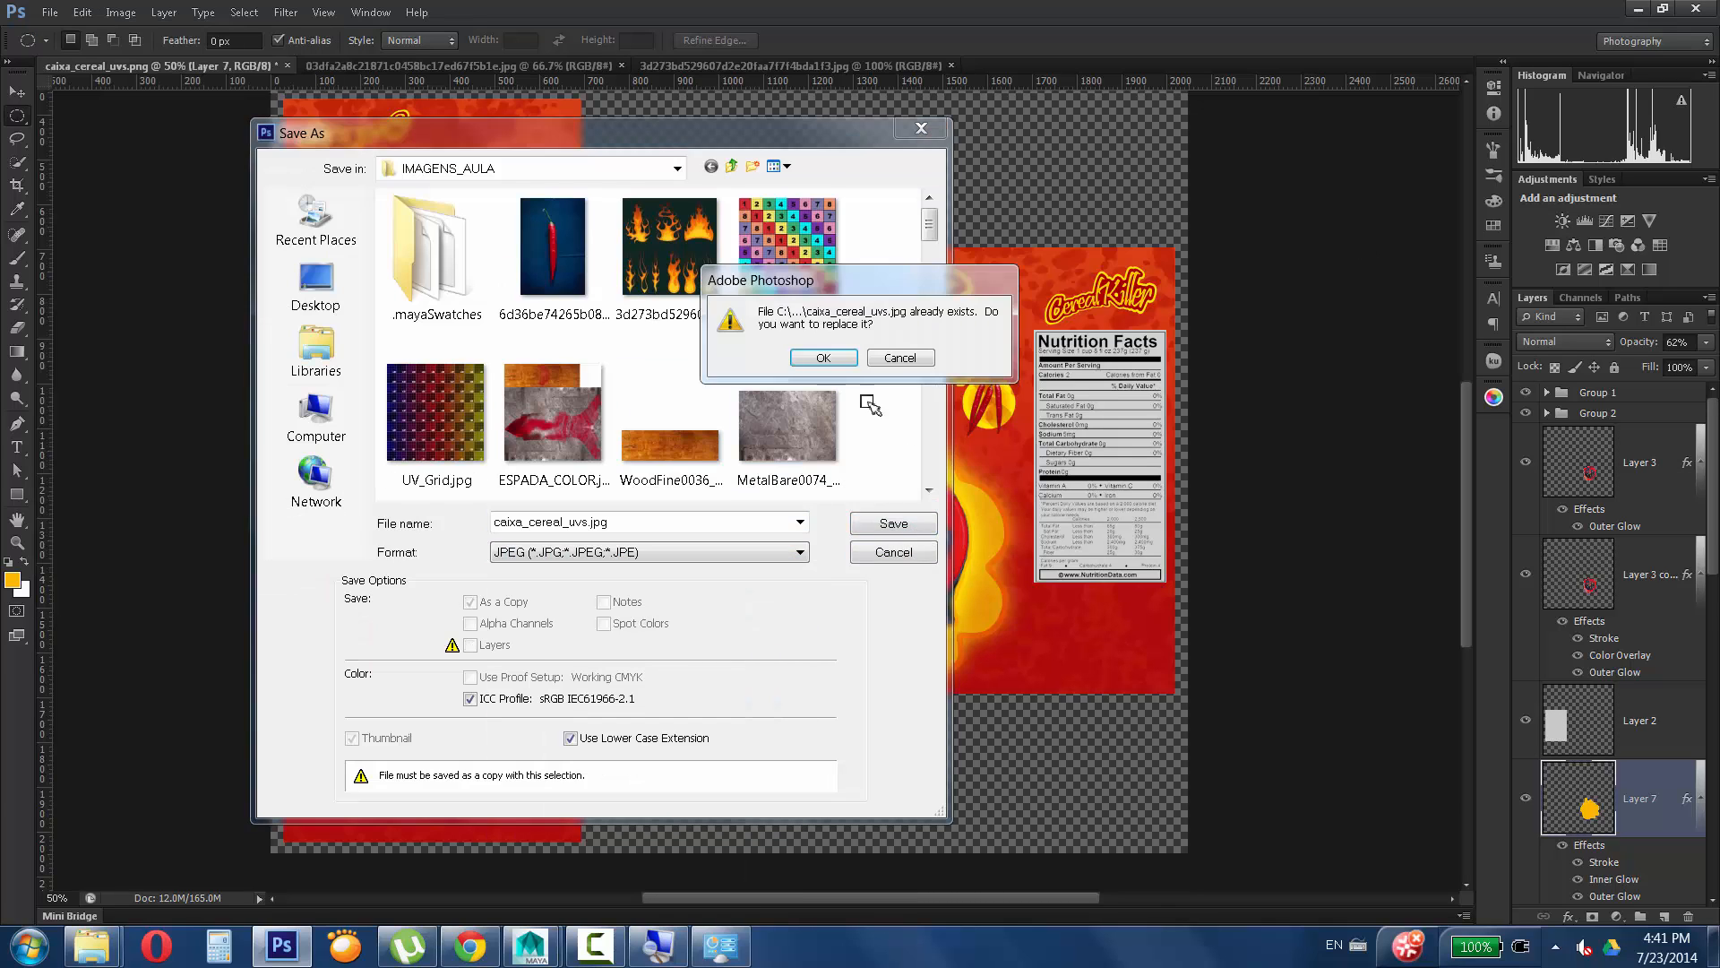
key(Return)
key(Return)
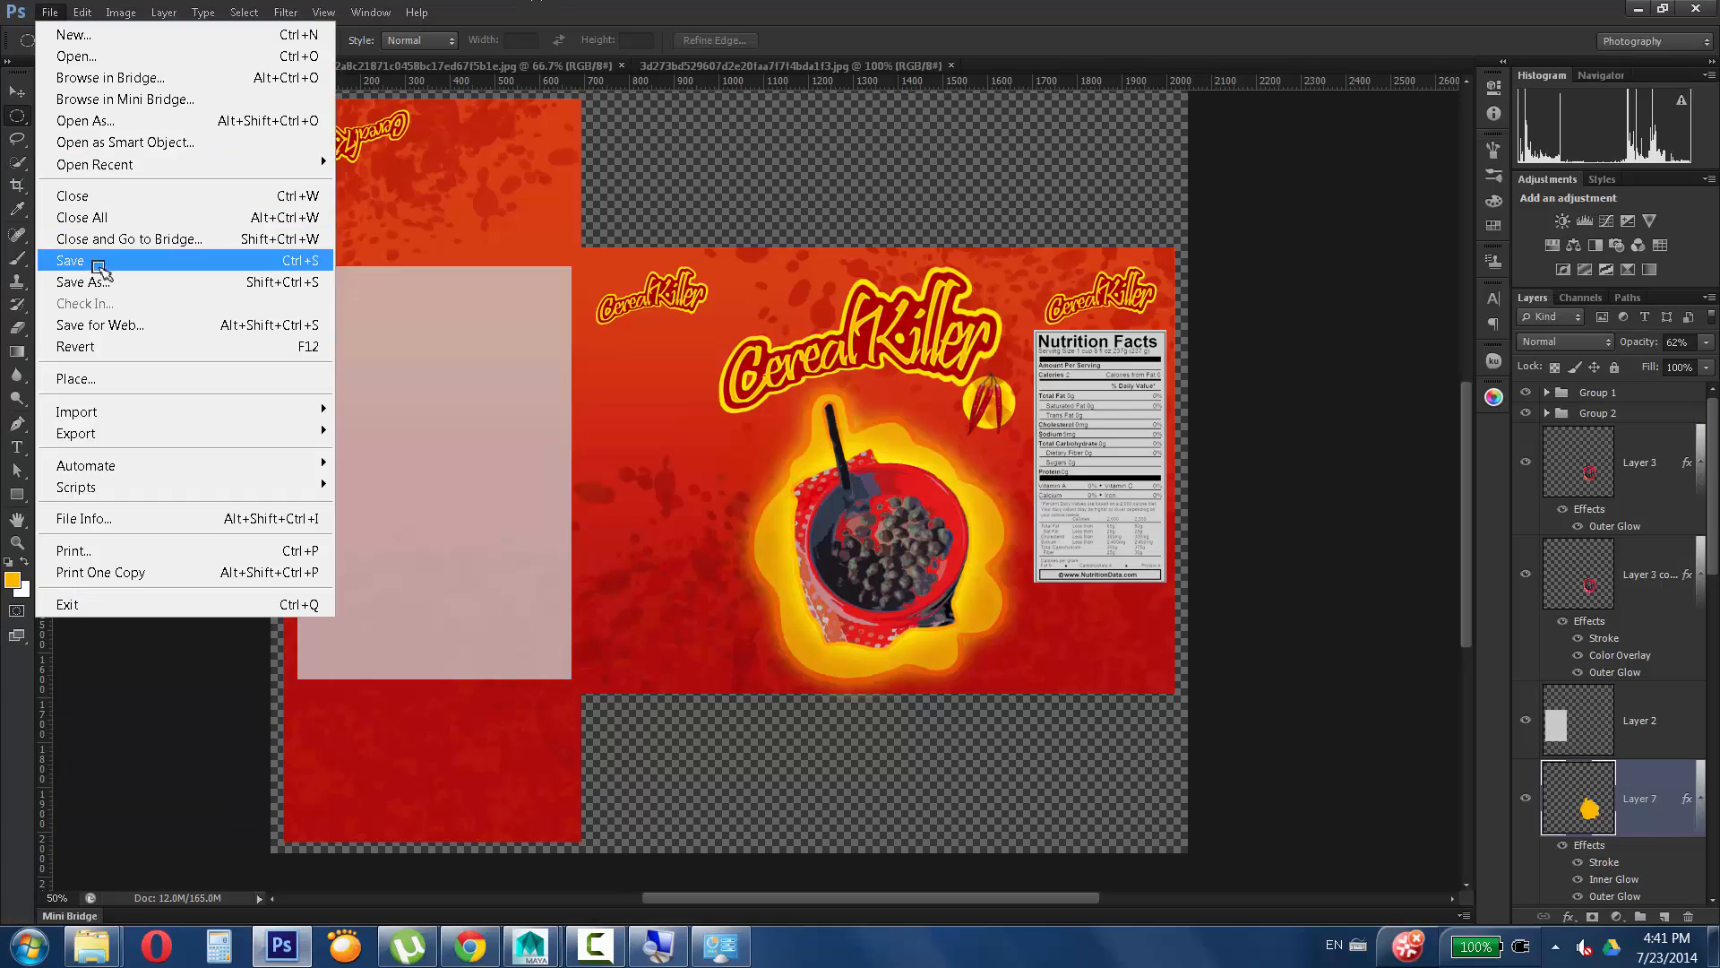
Save a JPEG copy of the box texture over caixa_cereal_color.jpg in IMAGENS_AULA, with Quality 10.
click(89, 261)
click(649, 551)
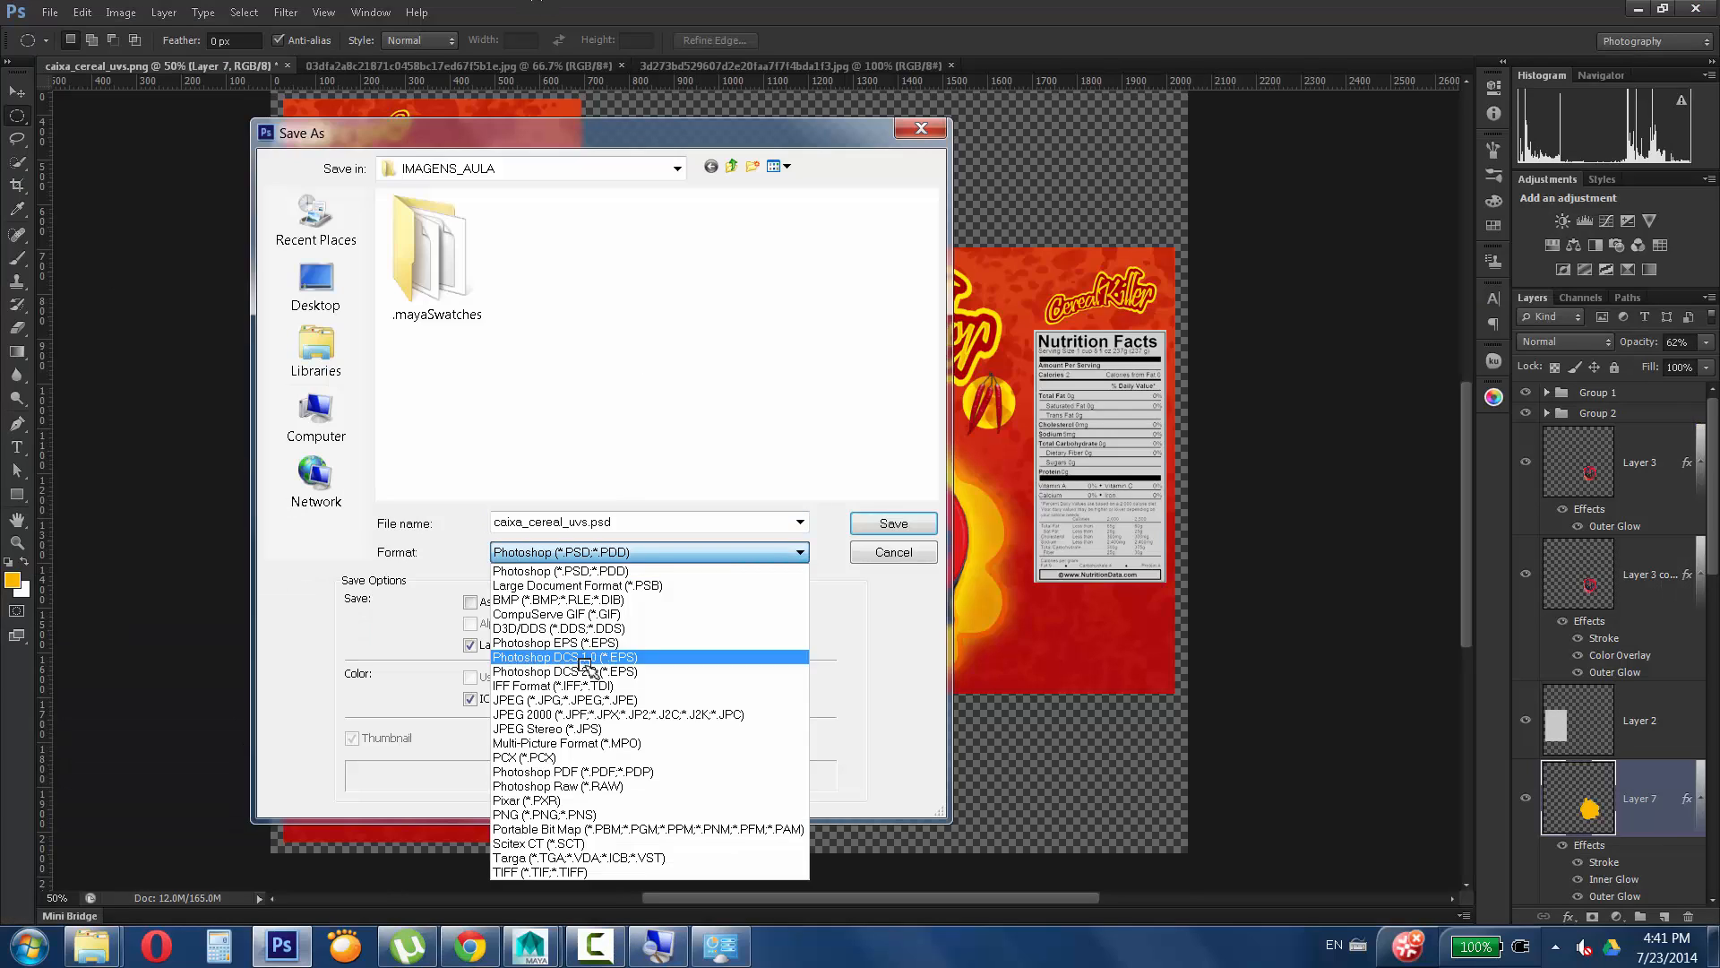
click(614, 710)
drag(929, 215, 929, 300)
click(435, 247)
click(893, 524)
key(Return)
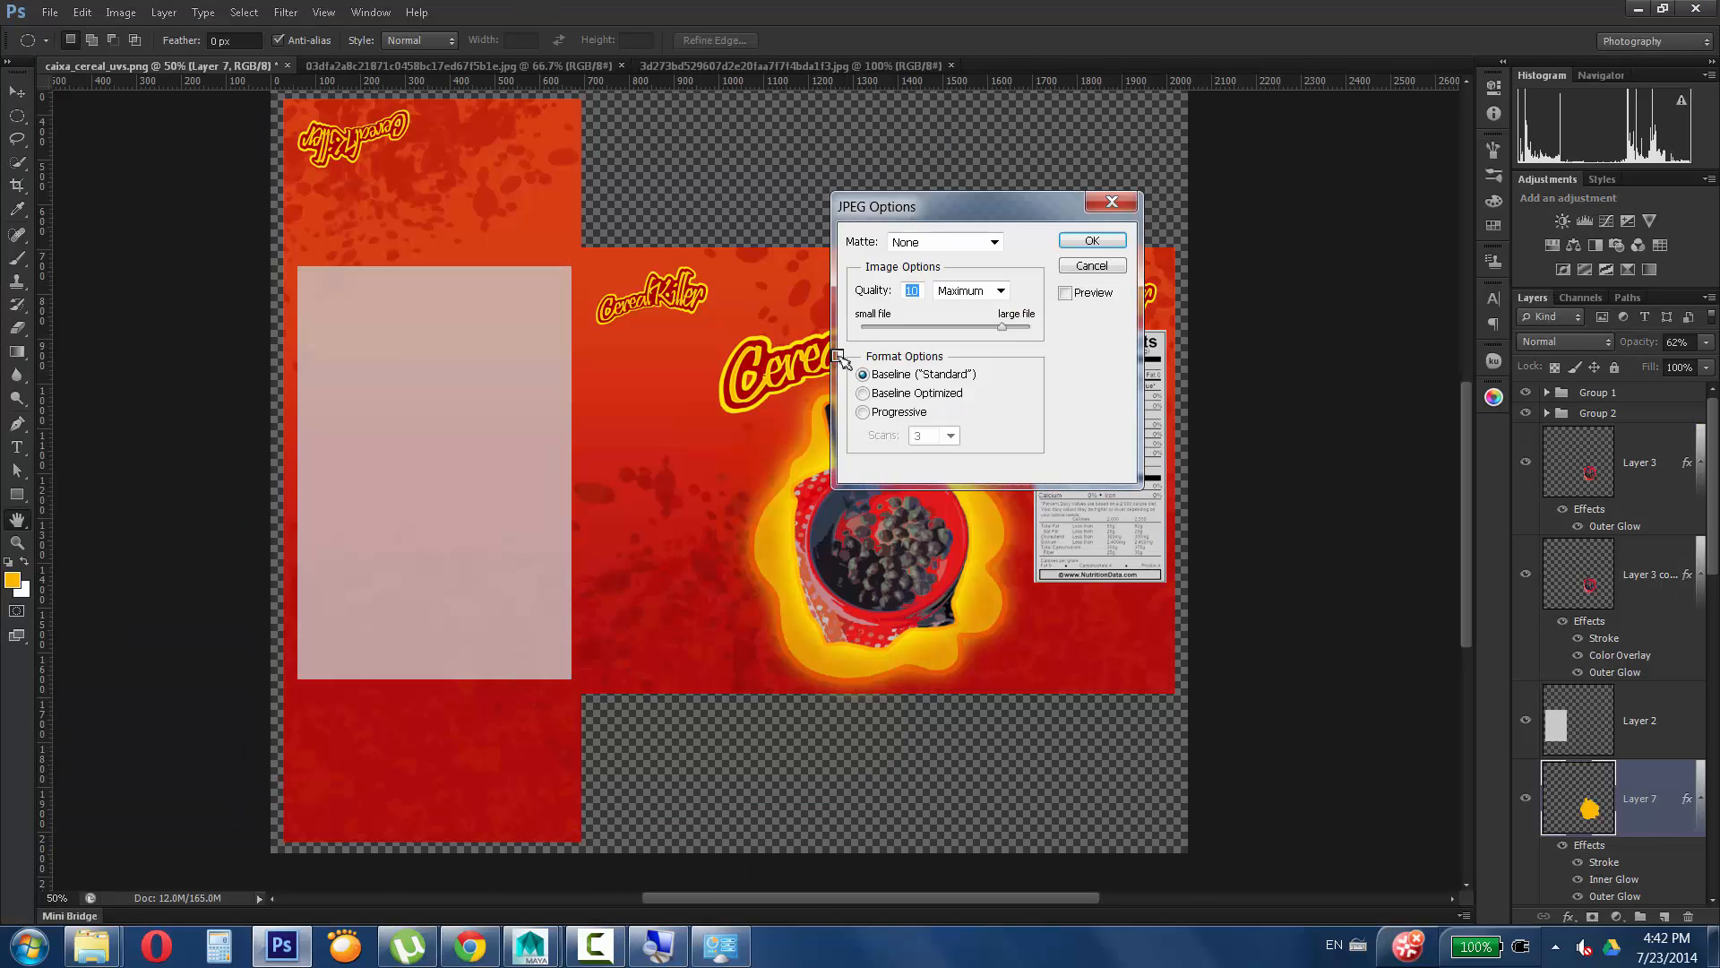
key(Return)
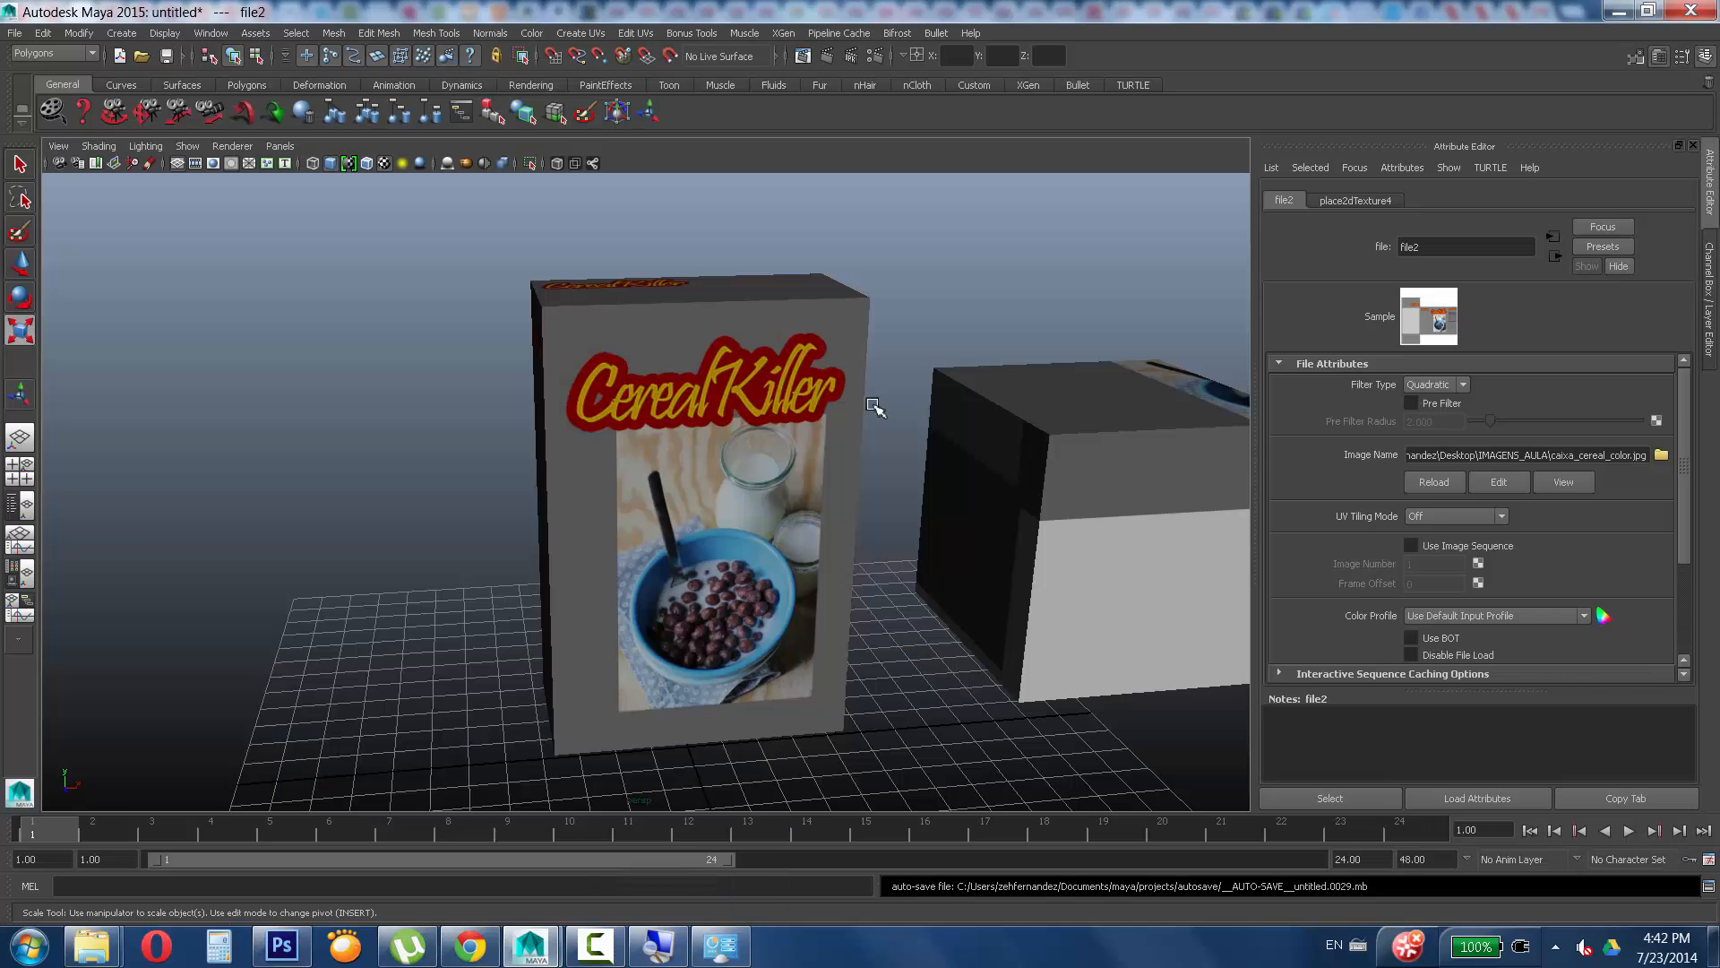
Switch to Maya, reload the caixa_cereal_color.jpg texture of the file2 node and check it on the box front.
mouse_move(745, 487)
alt+mouse_down()
mouse_move(821, 479)
mouse_move(735, 482)
alt+mouse_up()
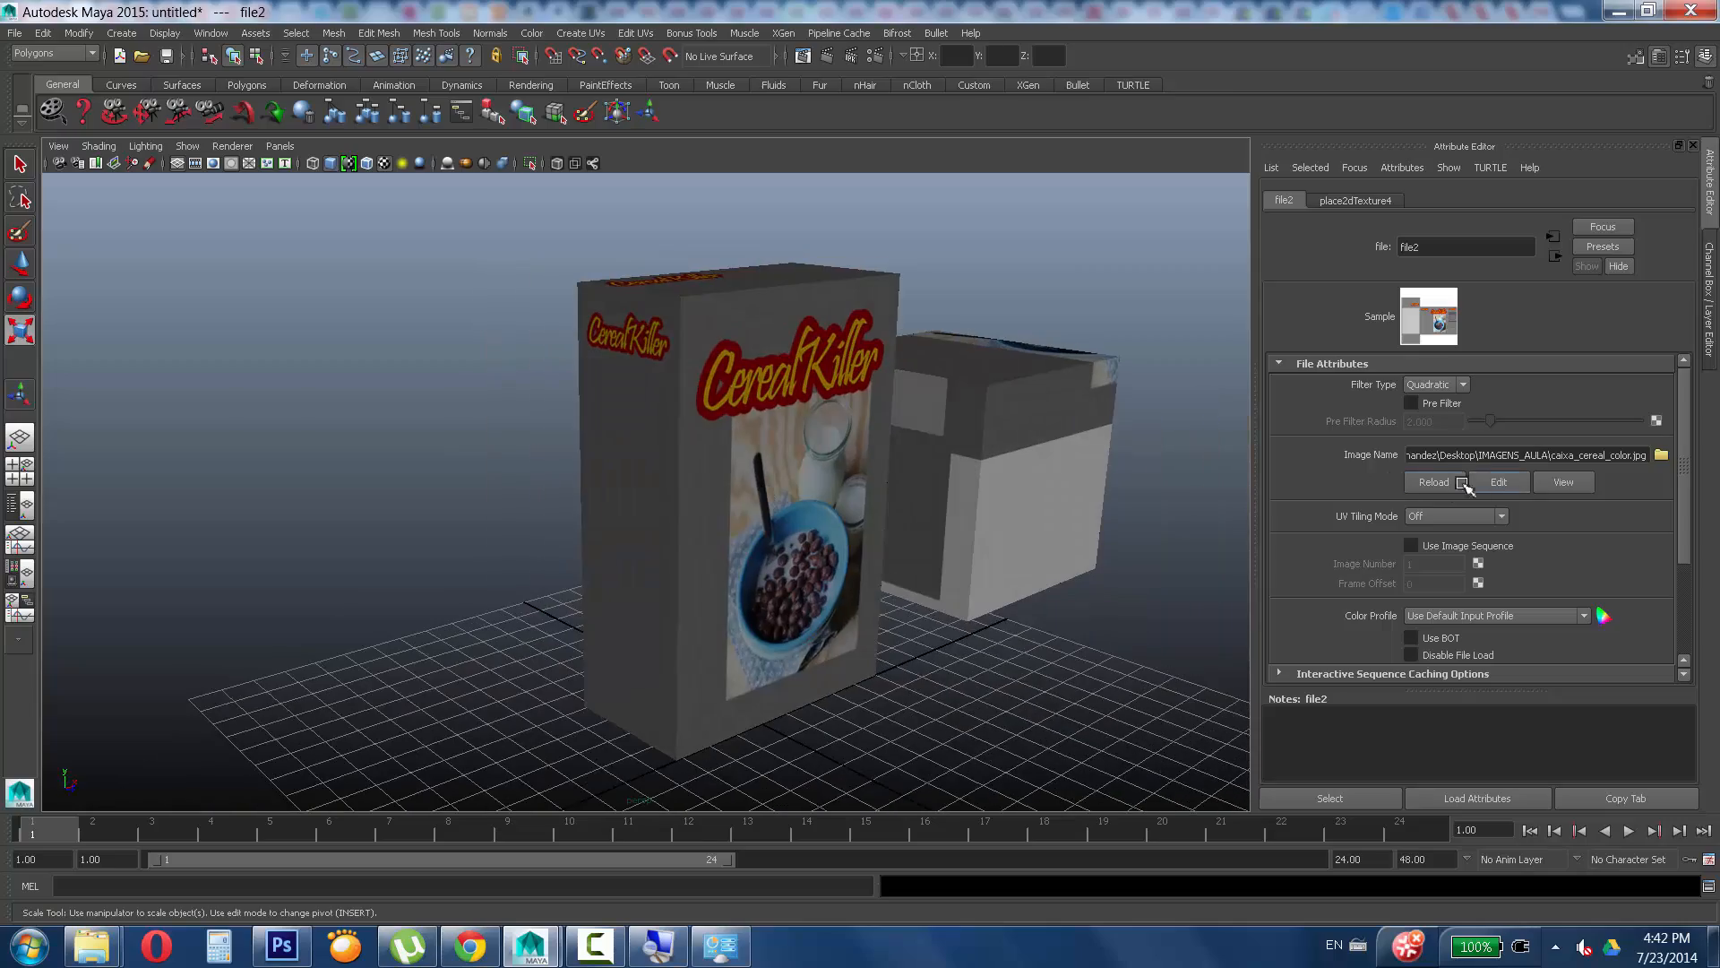
click(1433, 484)
alt+drag(852, 394, 314, 484)
alt+right_drag(553, 476, 530, 375)
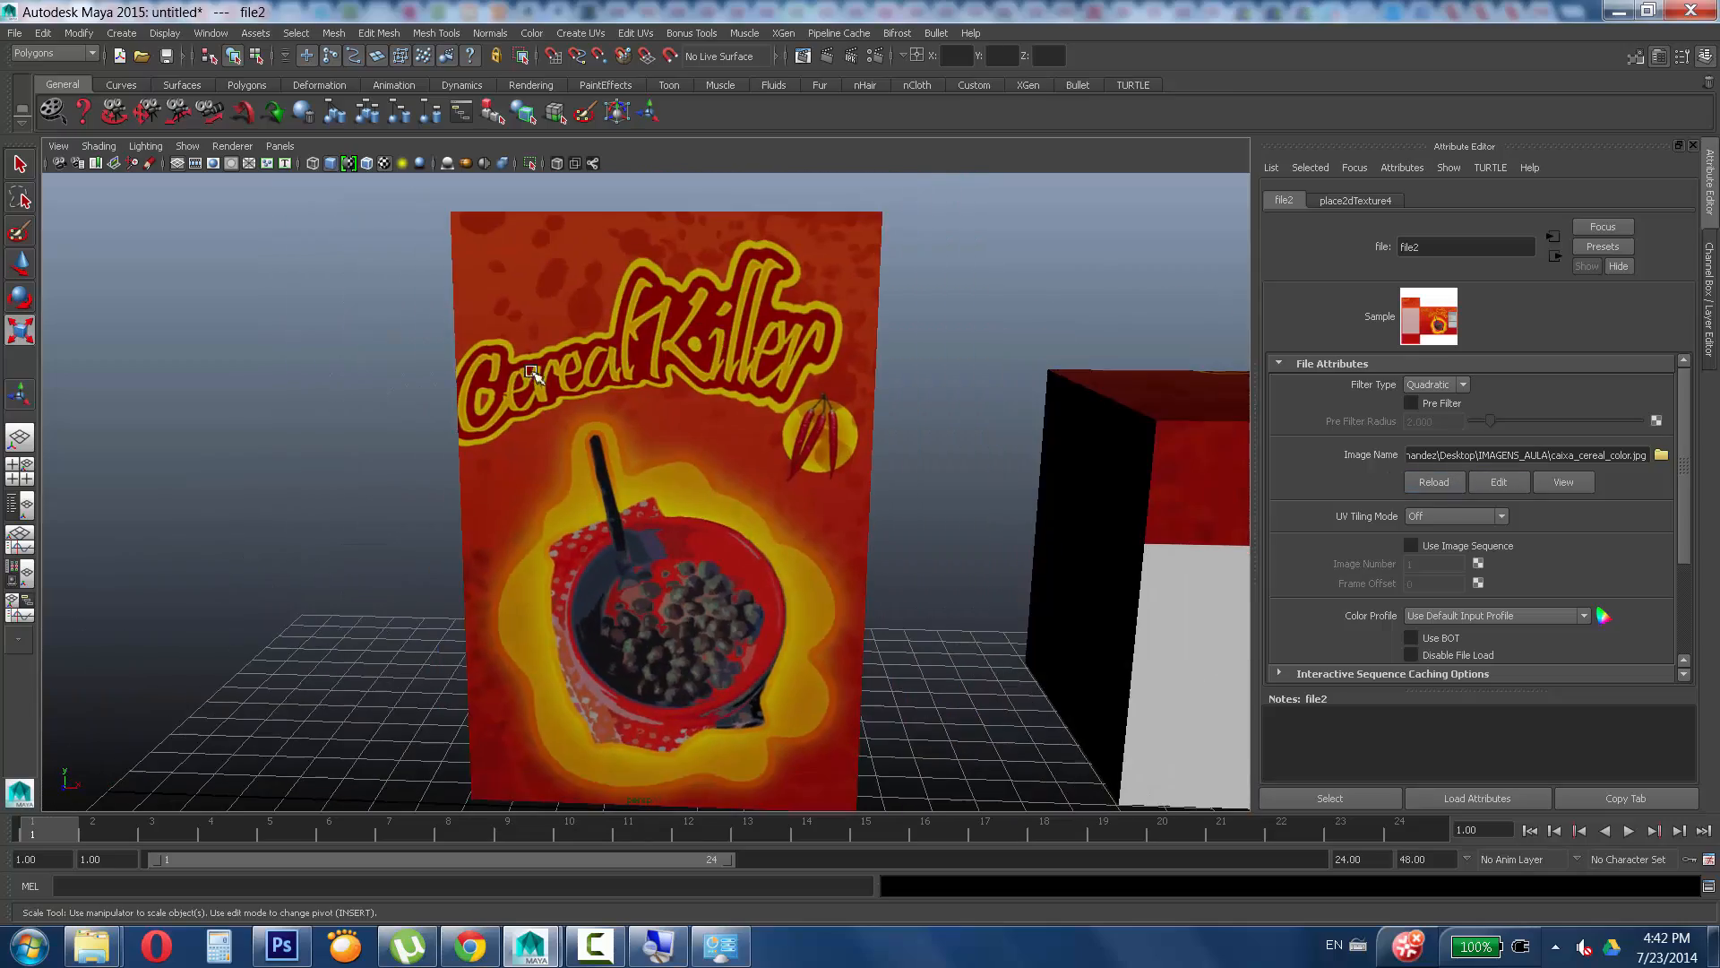
alt+drag(482, 367, 573, 393)
Return to Photoshop and move the large front CerealKiller logo slightly up and to the right.
click(280, 950)
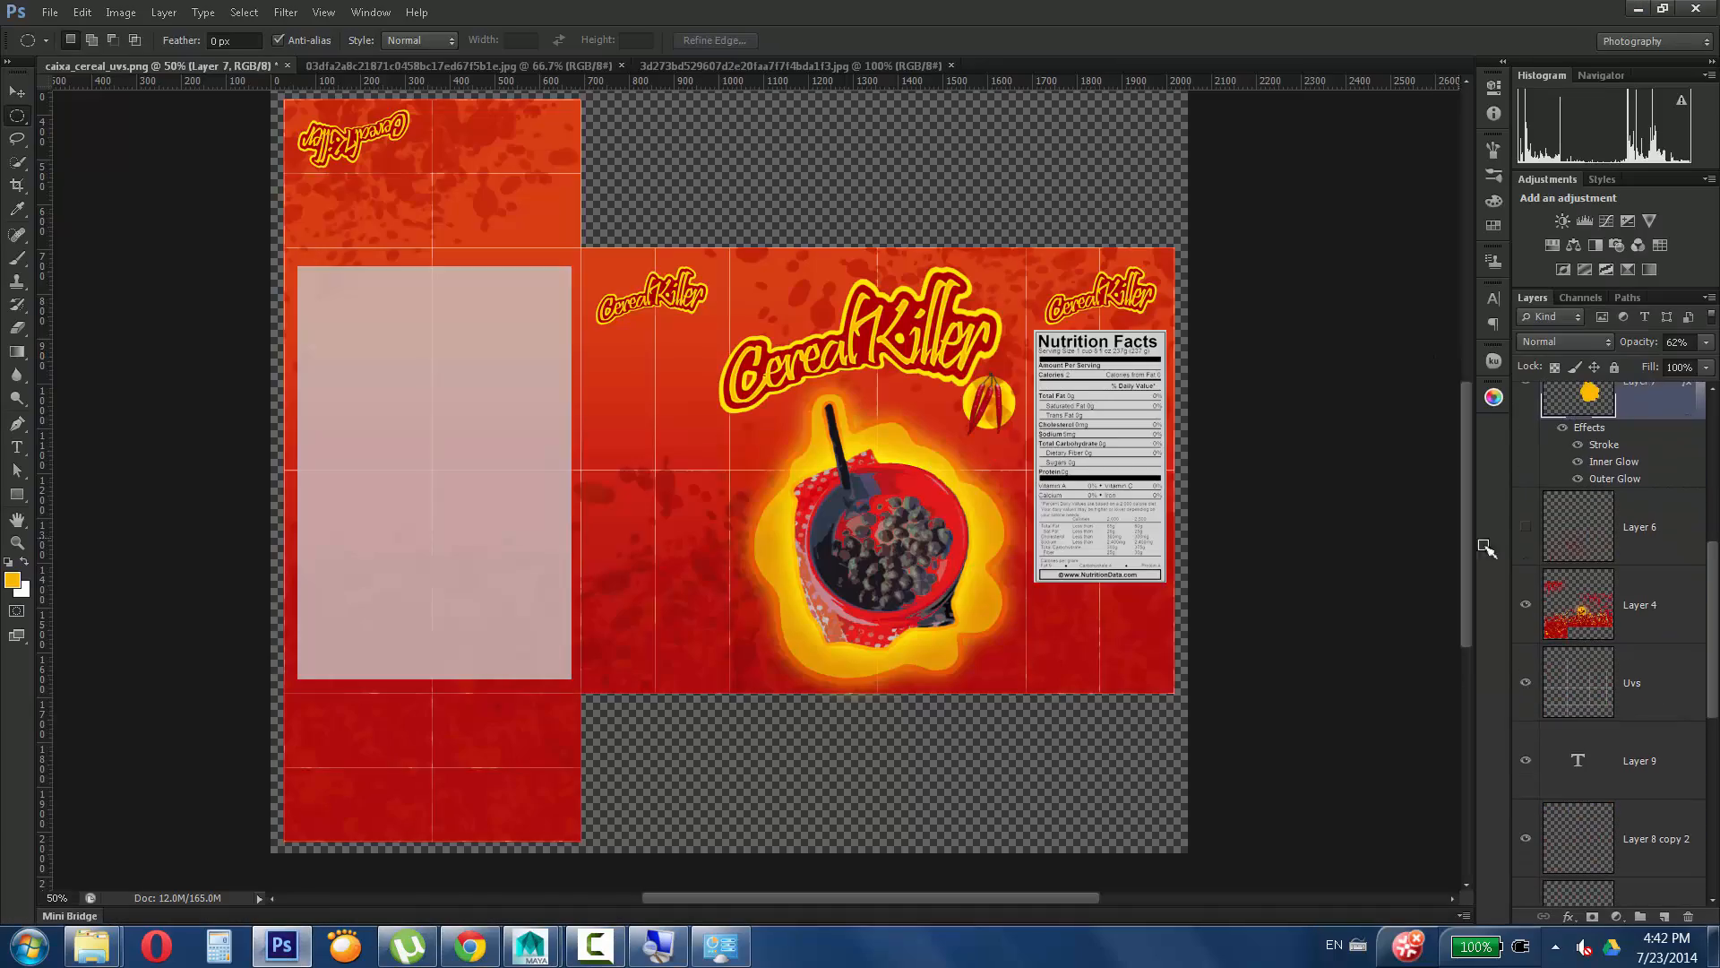
key(z)
click(395, 338)
key(v)
scroll(1642, 527, up, 8)
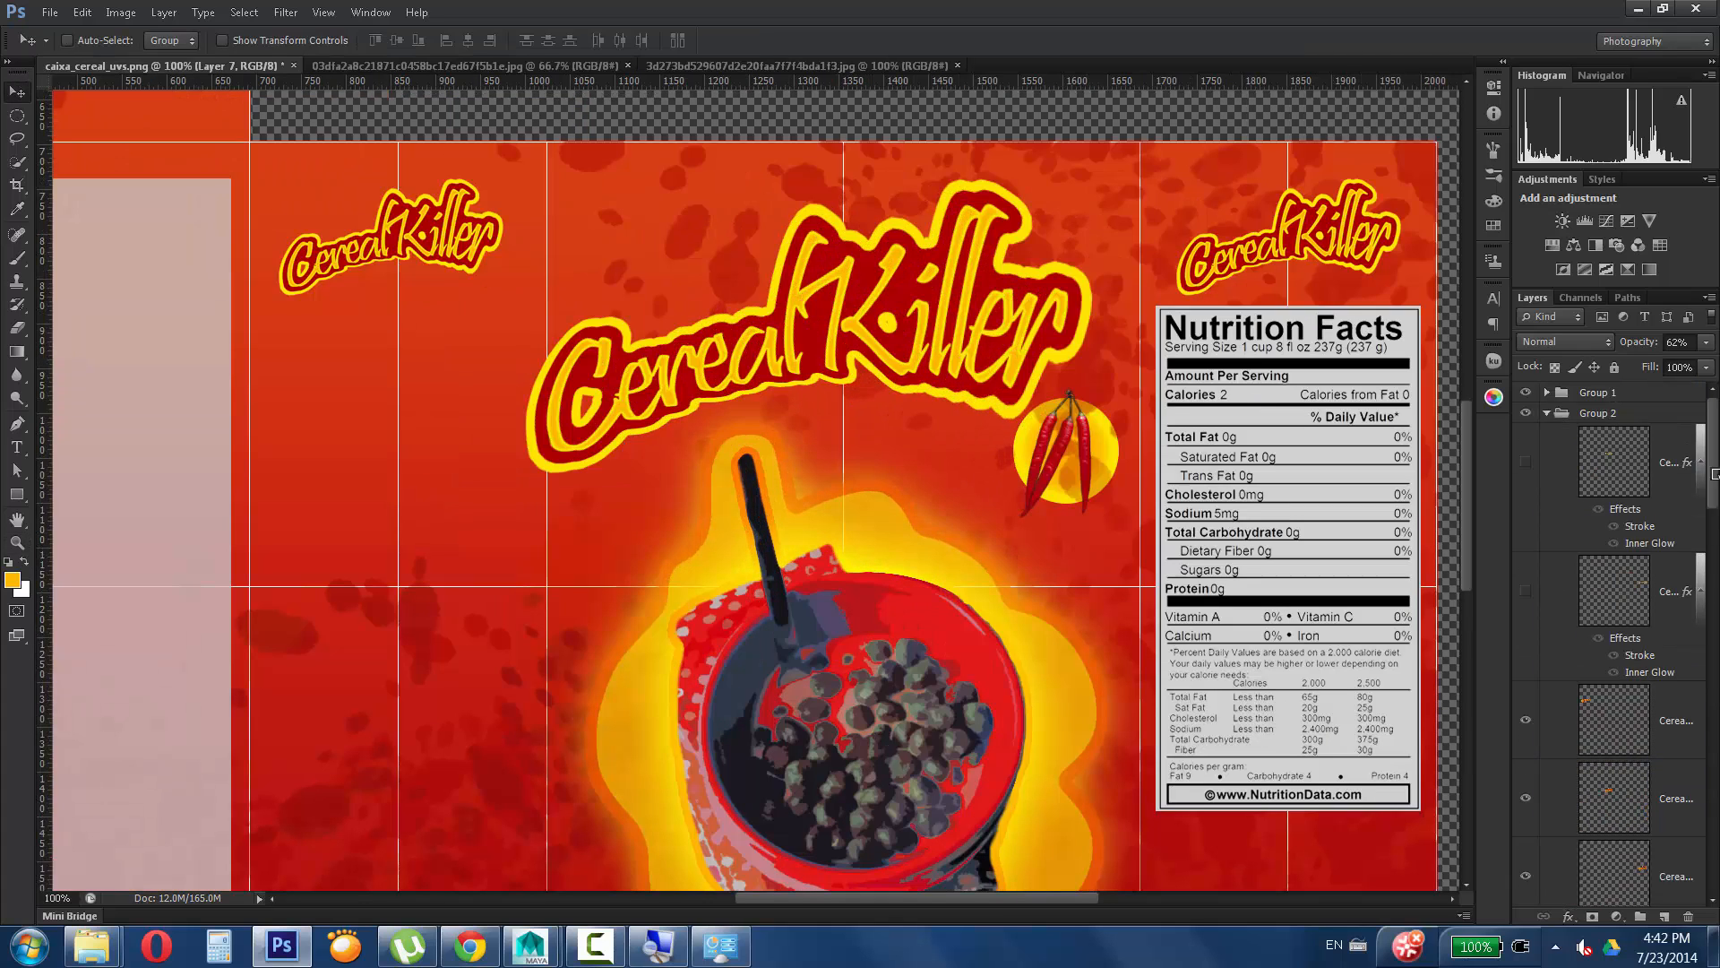
scroll(1642, 527, down, 3)
click(1641, 526)
drag(878, 360, 915, 337)
Select Layer 4, the red splatter layer.
scroll(1656, 553, down, 5)
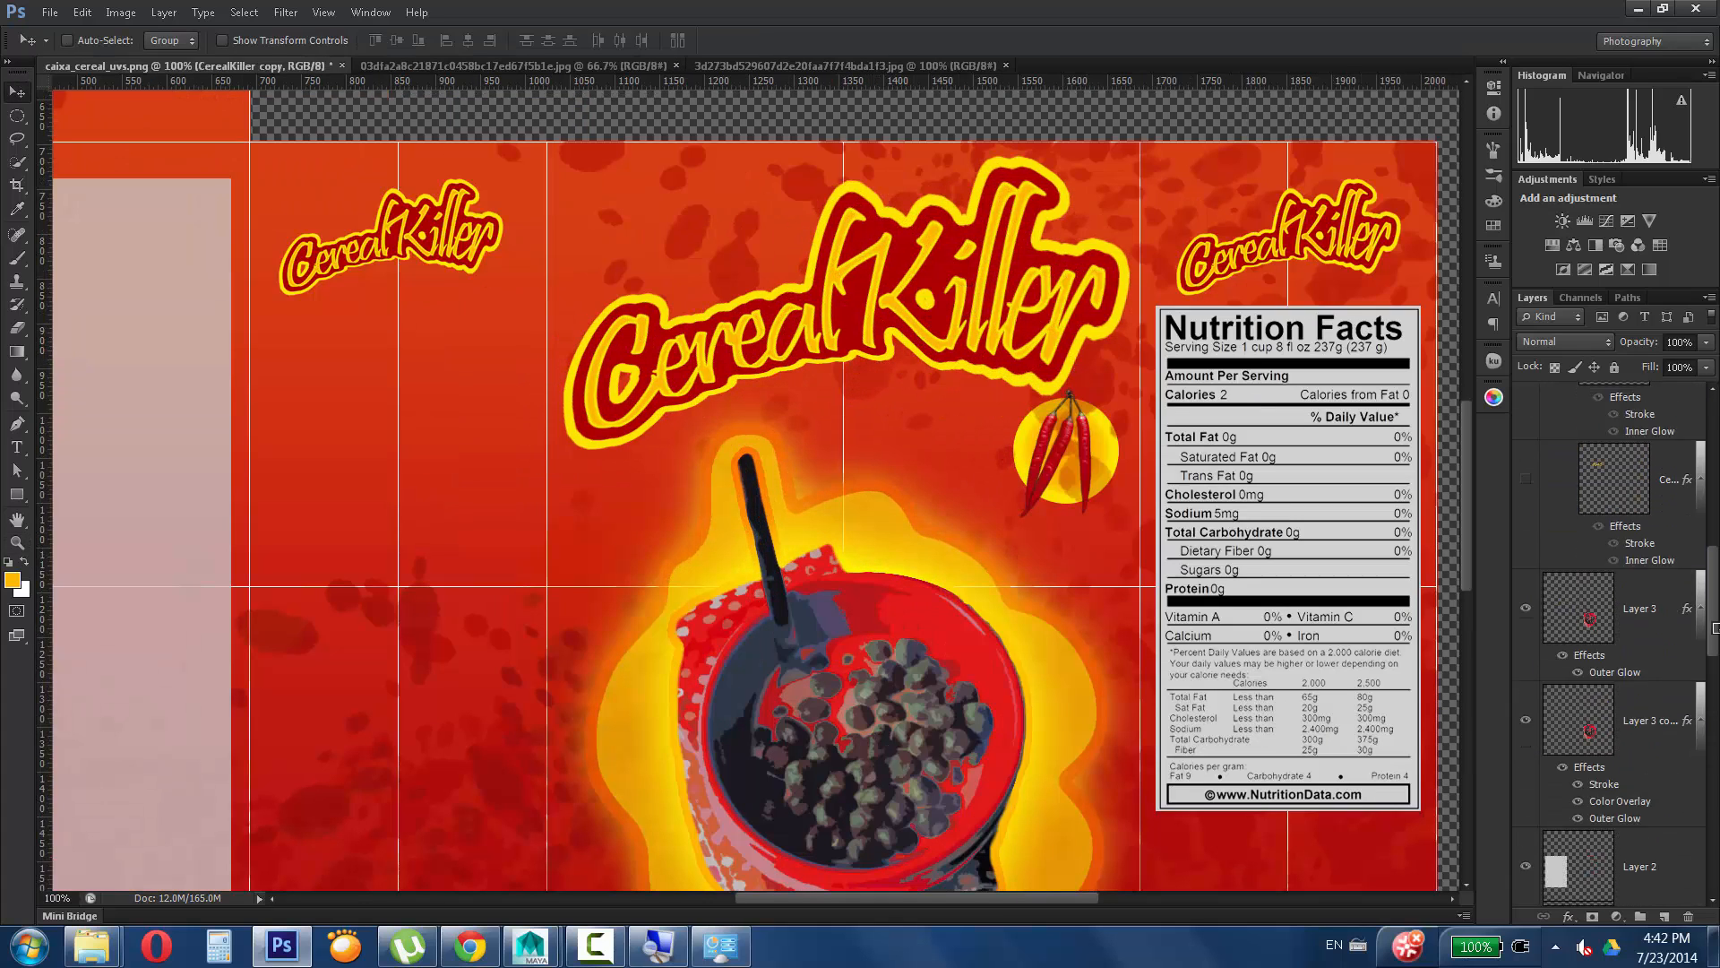
click(1656, 552)
scroll(1656, 553, up, 3)
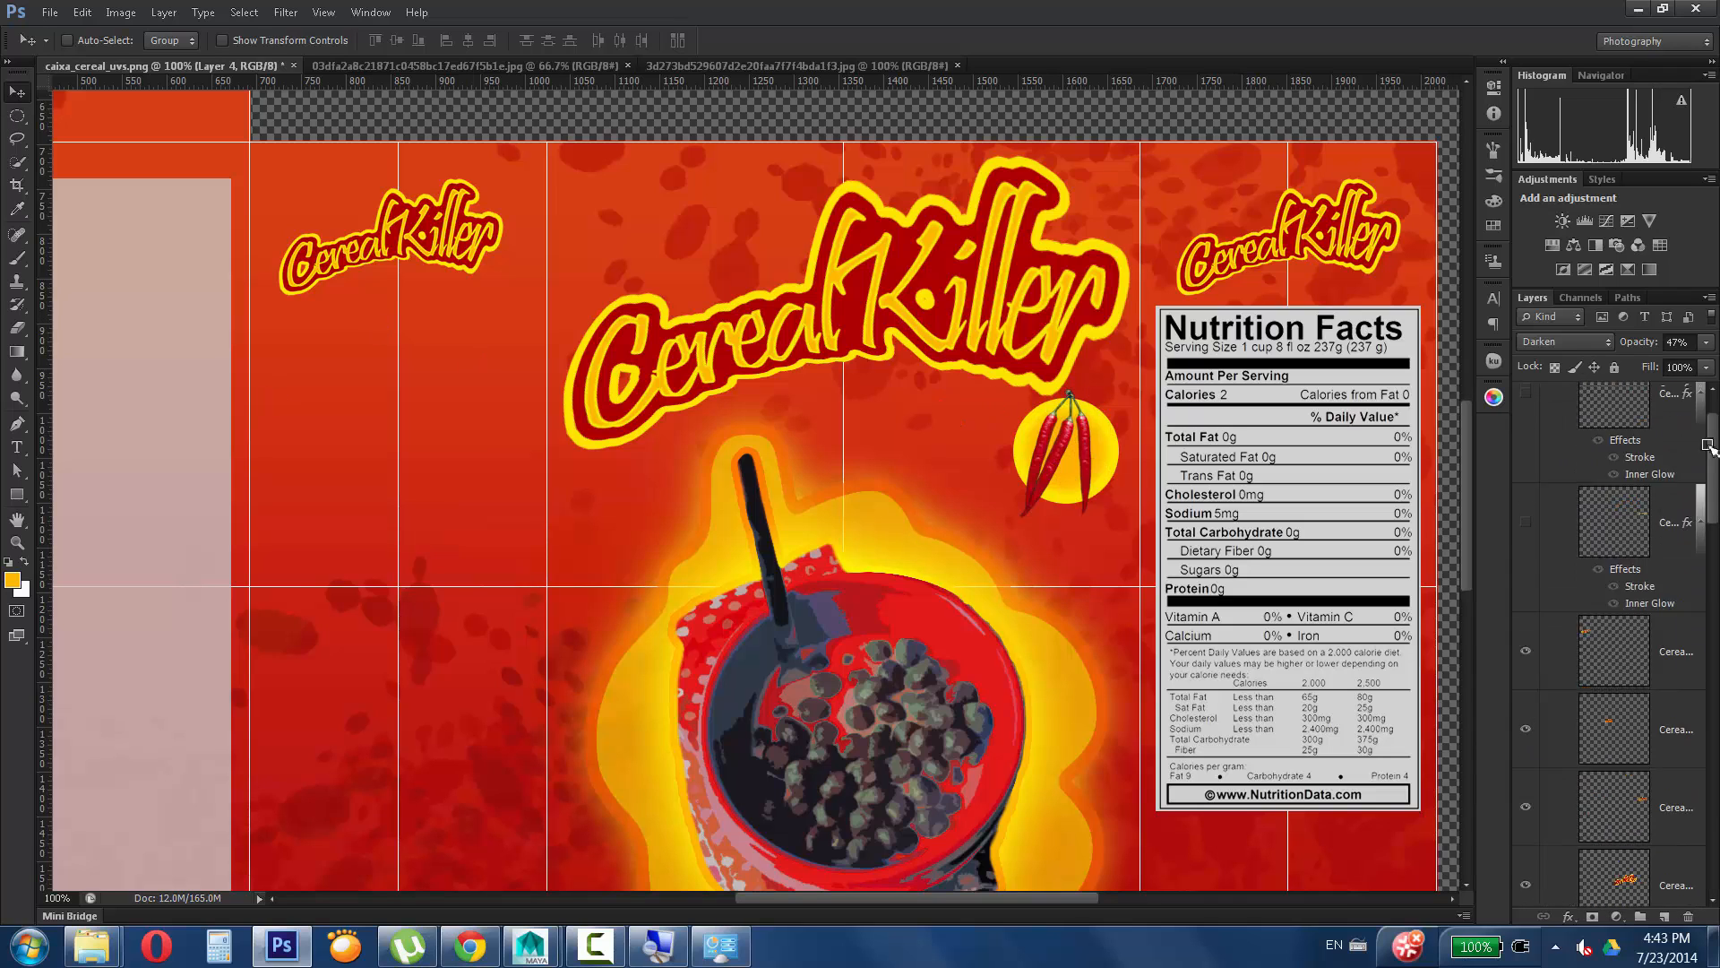
click(40, 14)
click(113, 283)
click(609, 553)
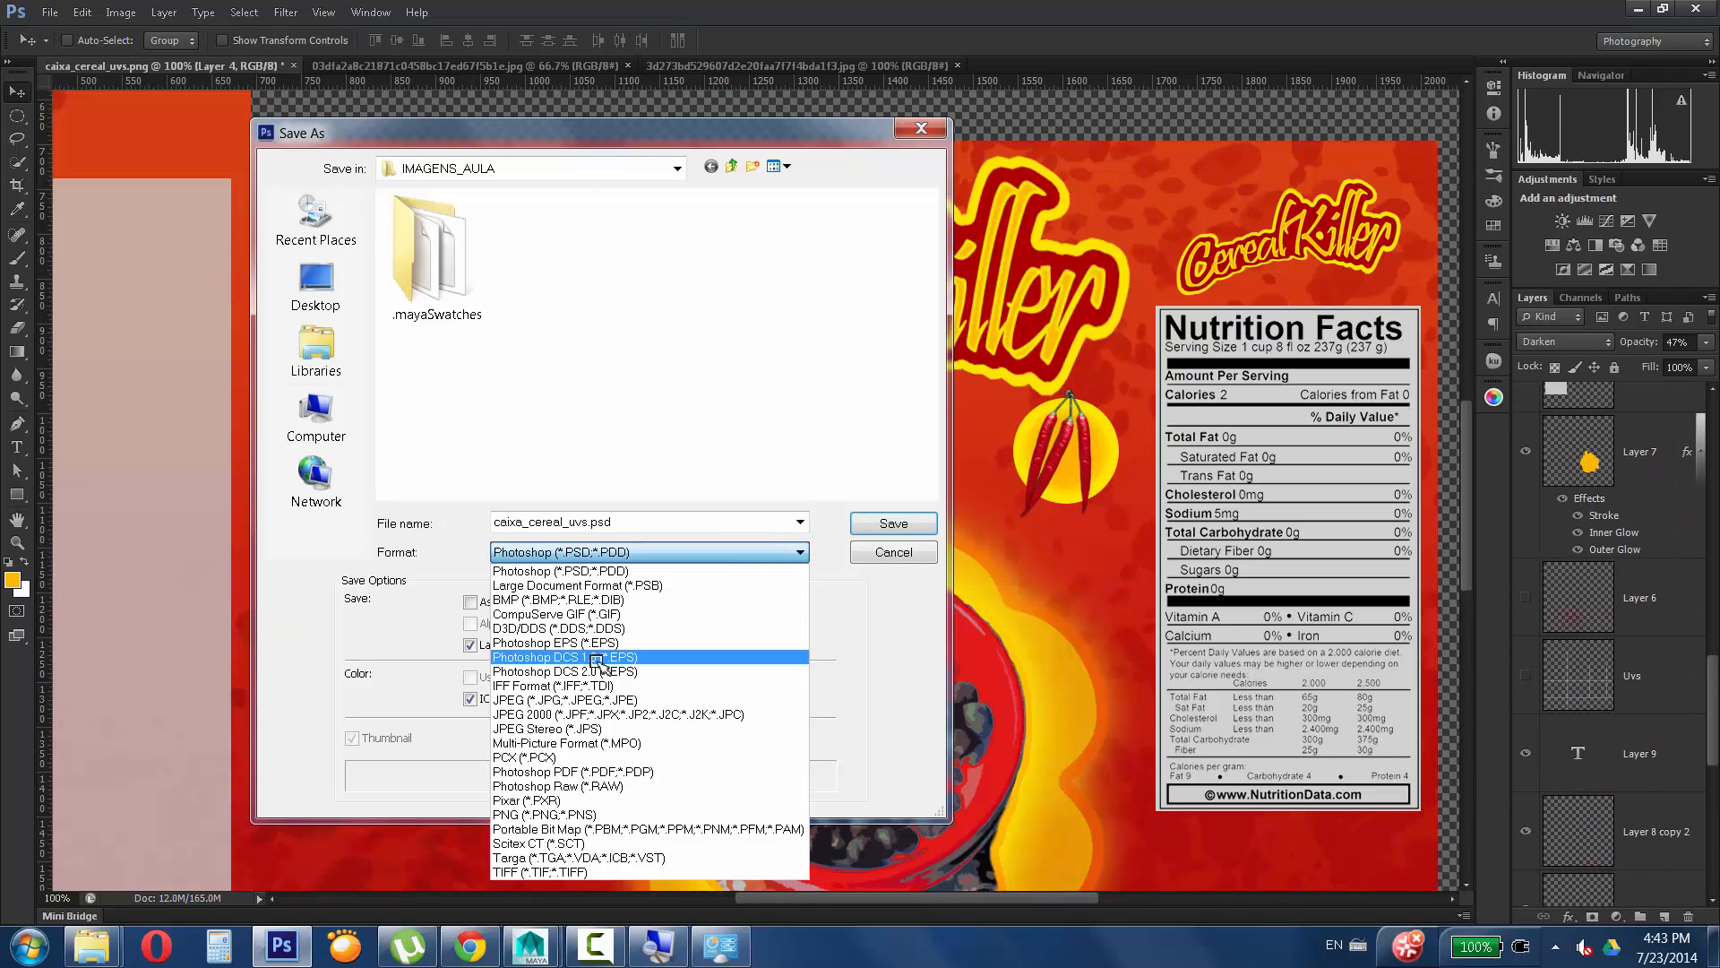
click(602, 699)
click(918, 548)
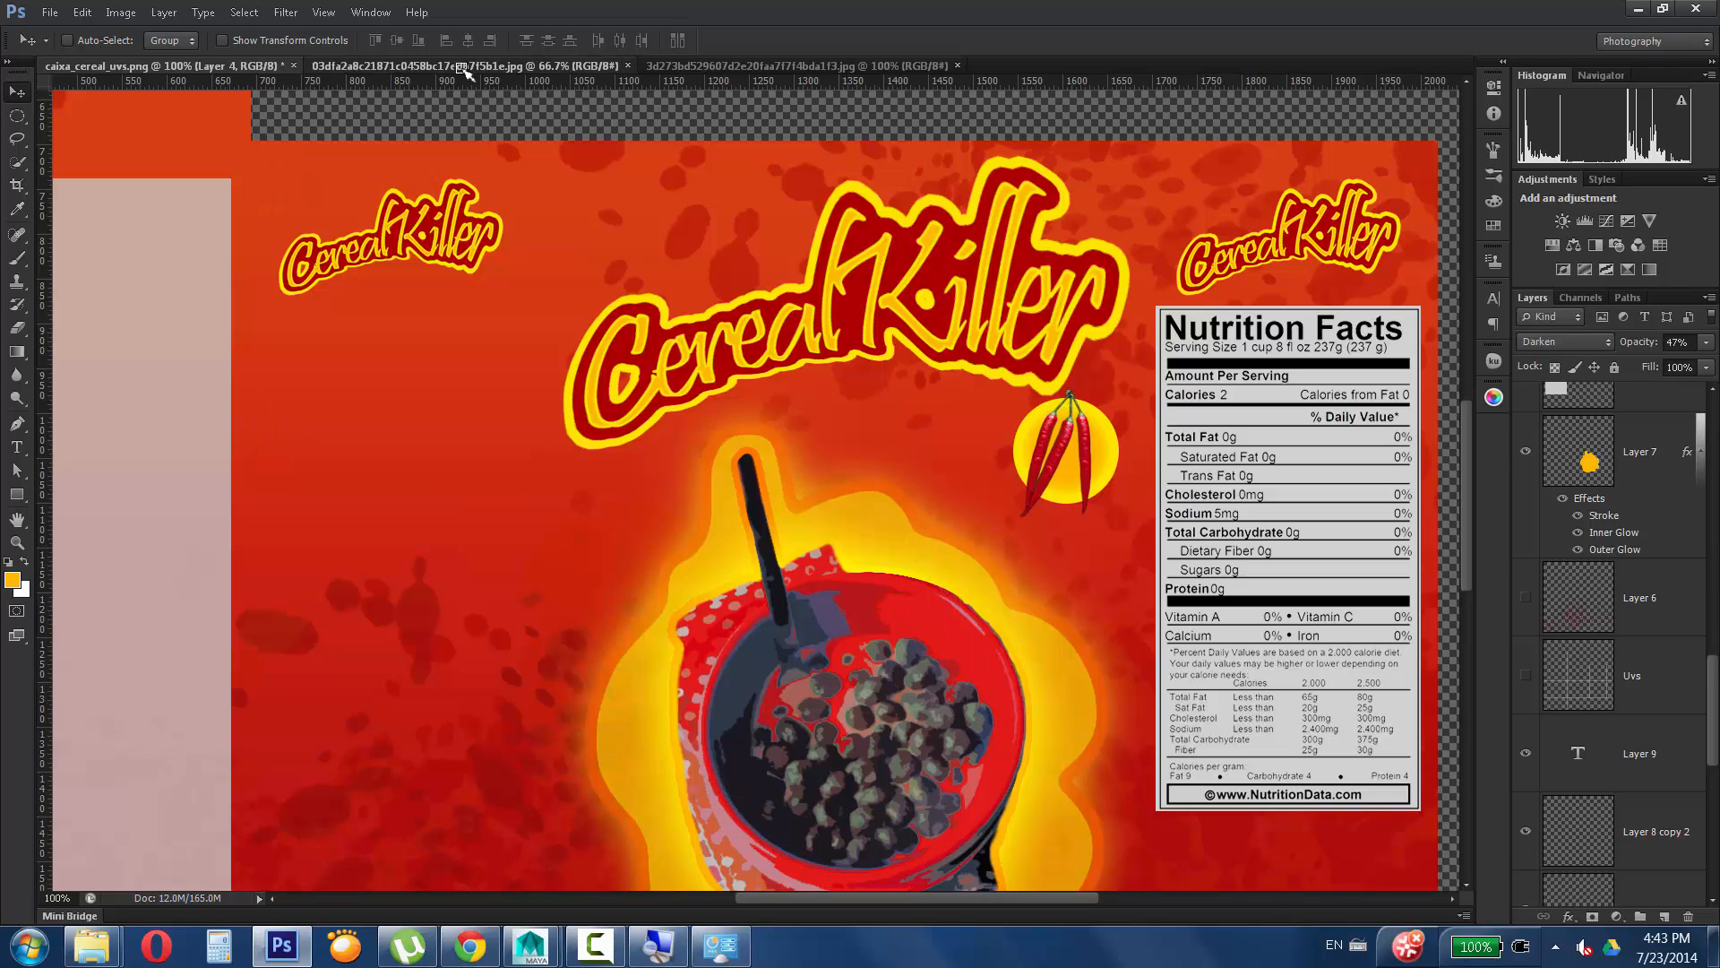
Copy the flames picture from its own document into the box texture near the chilli badge and place its layer above Layer 10.
click(696, 70)
drag(783, 455, 876, 412)
drag(876, 412, 1034, 479)
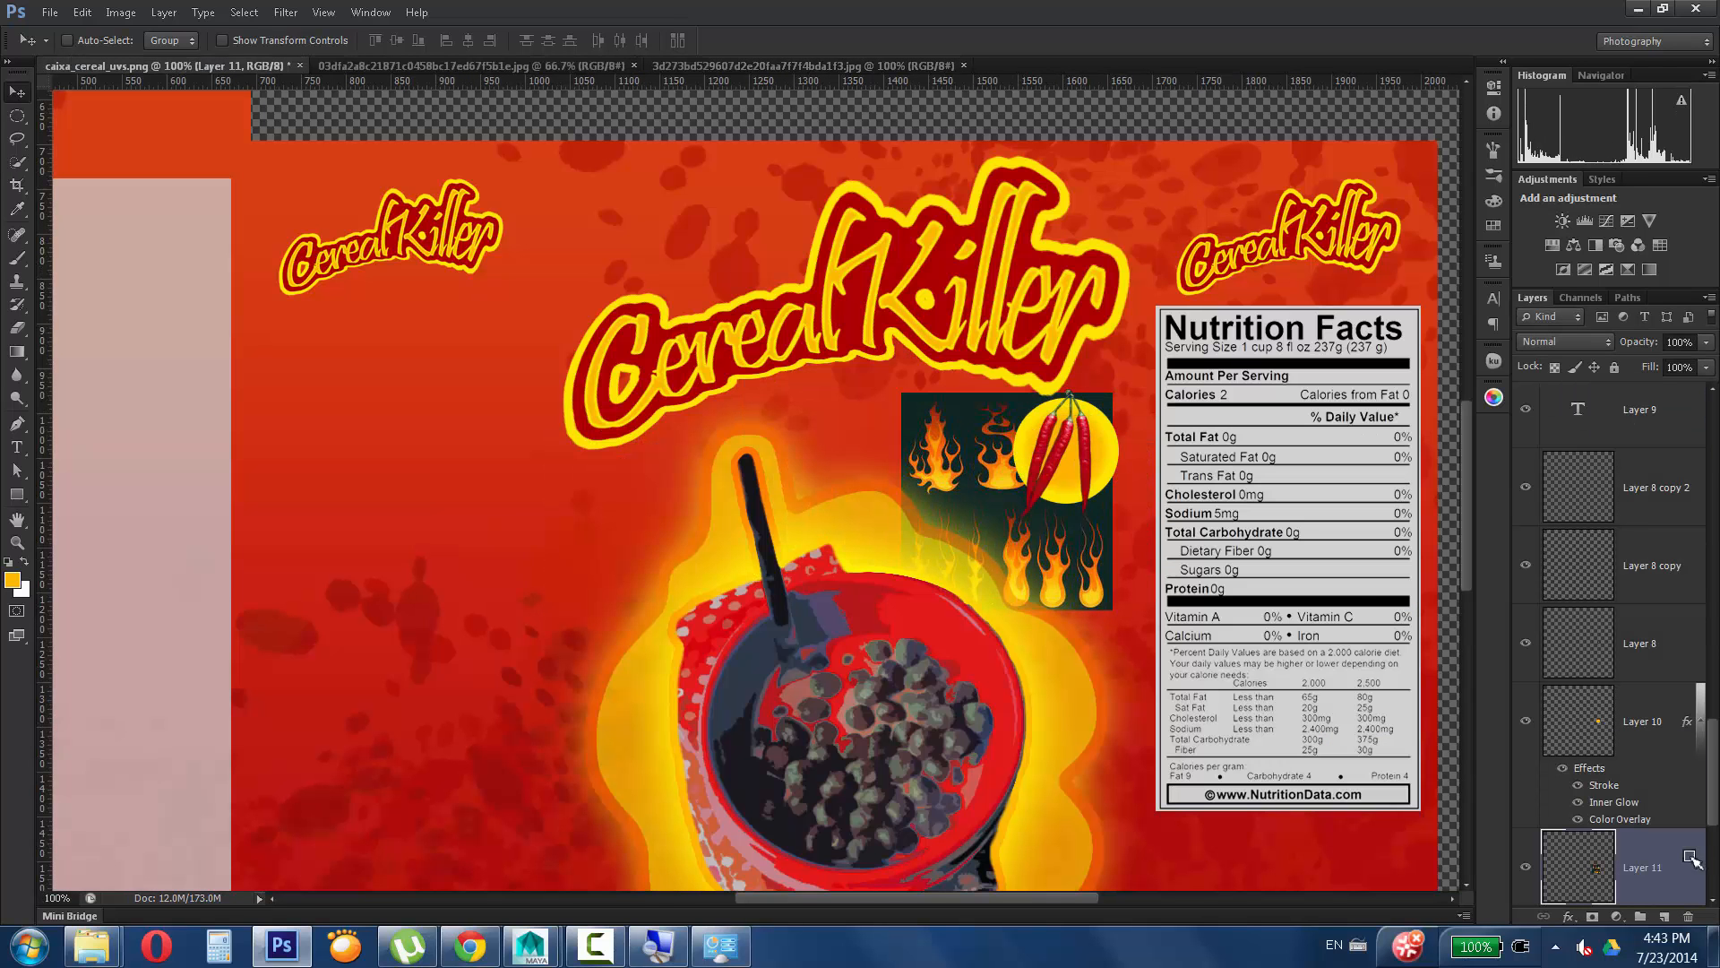
drag(1663, 865, 1667, 684)
drag(986, 485, 1032, 361)
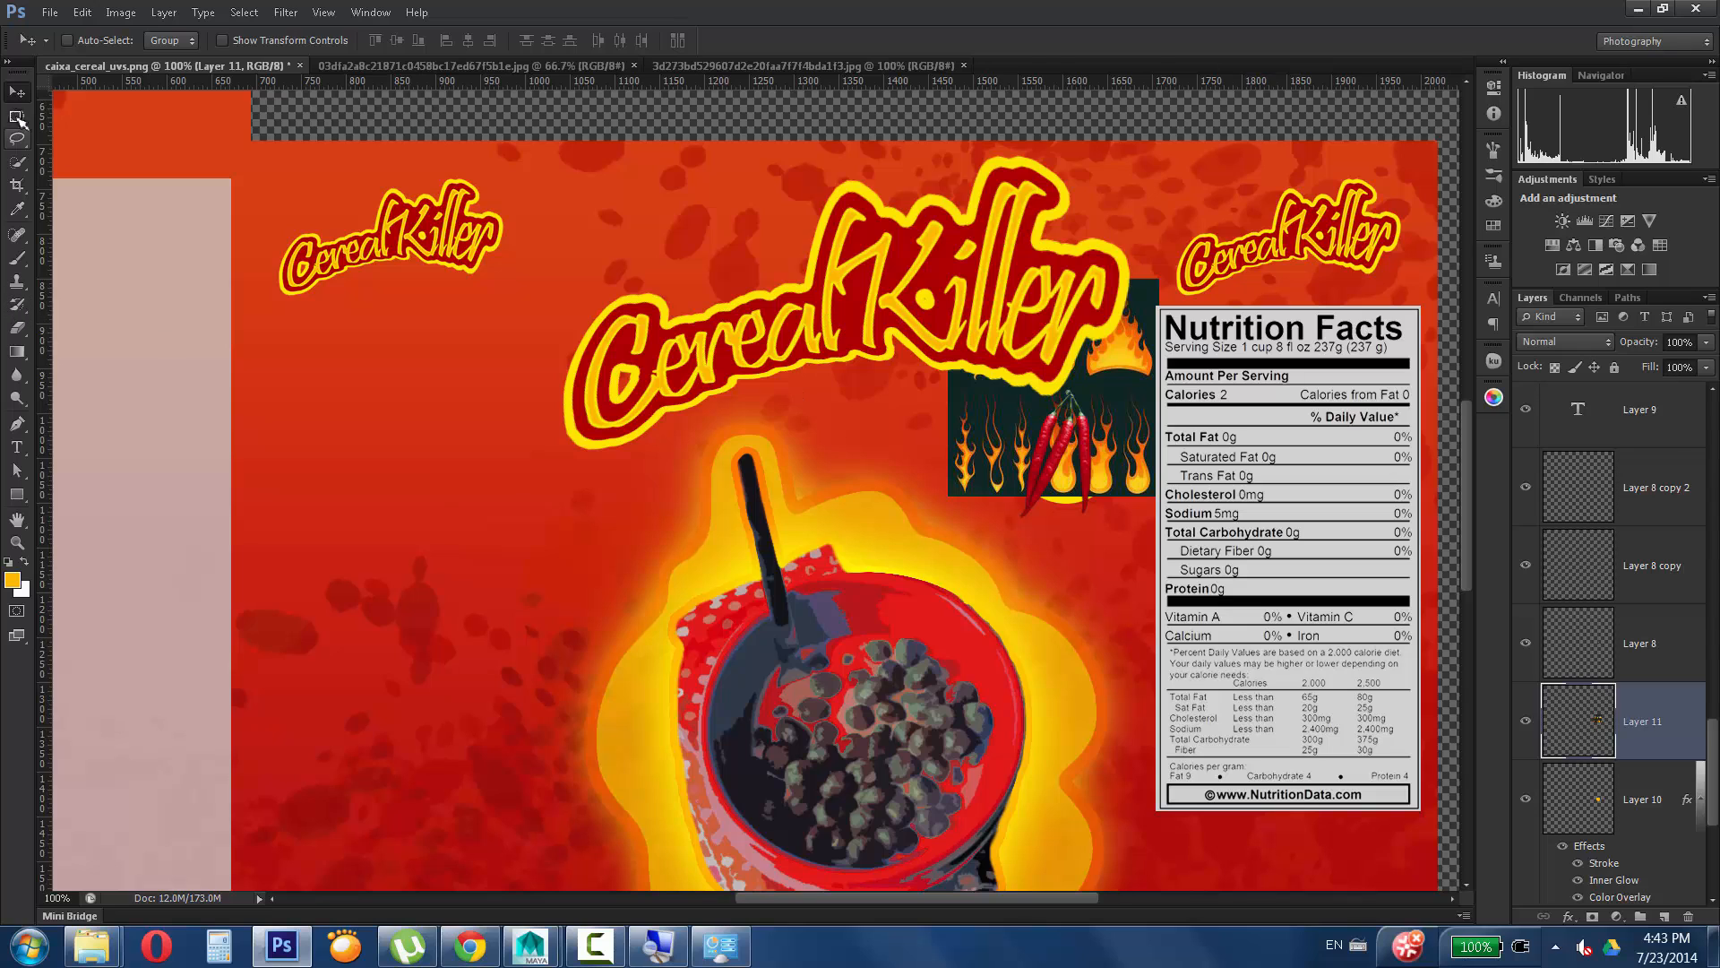
Select the flames picture's dark background with the Magic Wand, refine its edge with Shift Edge +31%, and delete it.
key(ctrl+d)
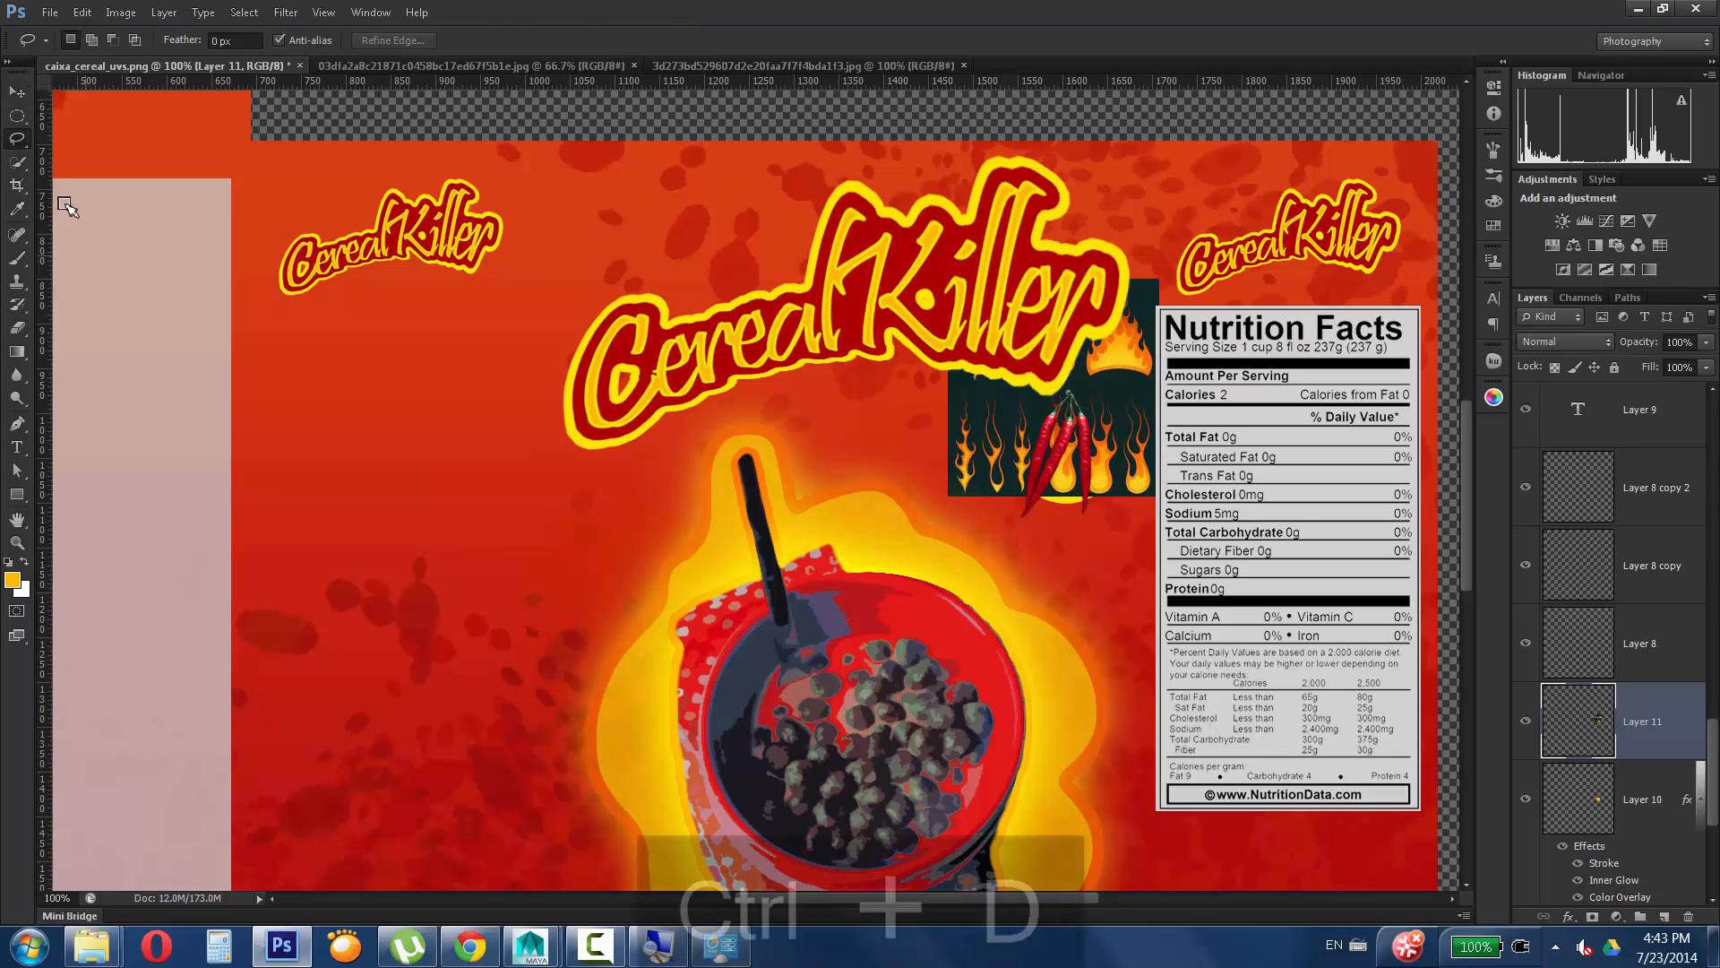
click(17, 162)
click(82, 180)
click(1121, 386)
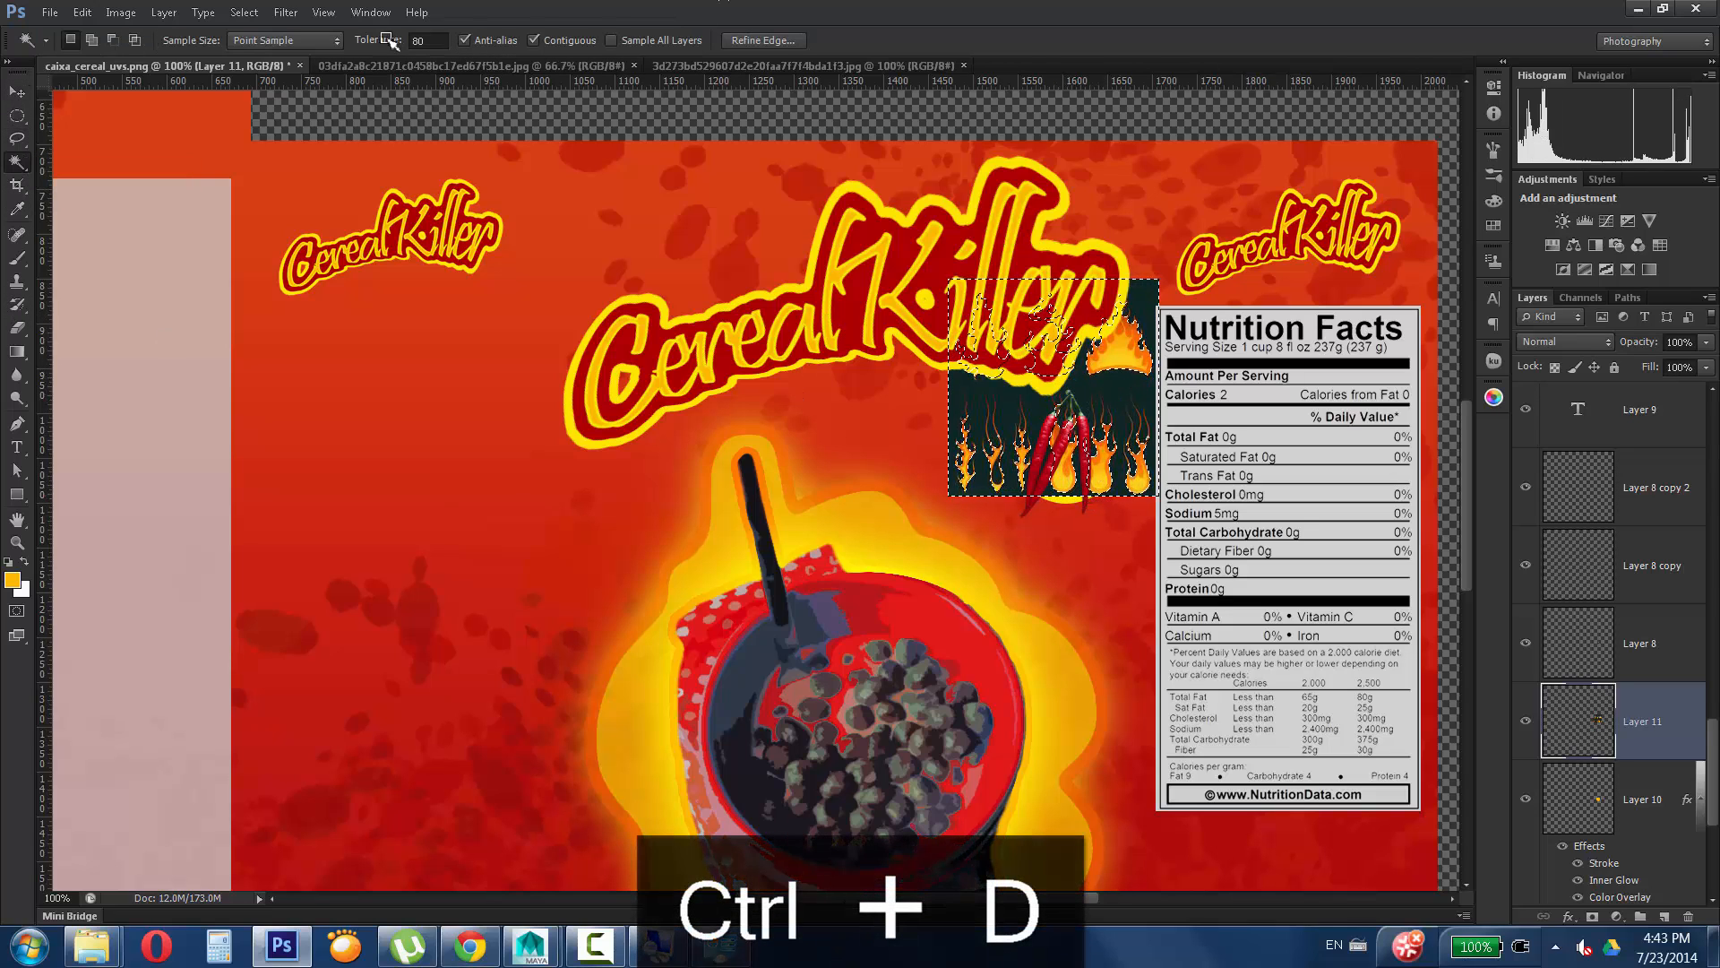
click(761, 40)
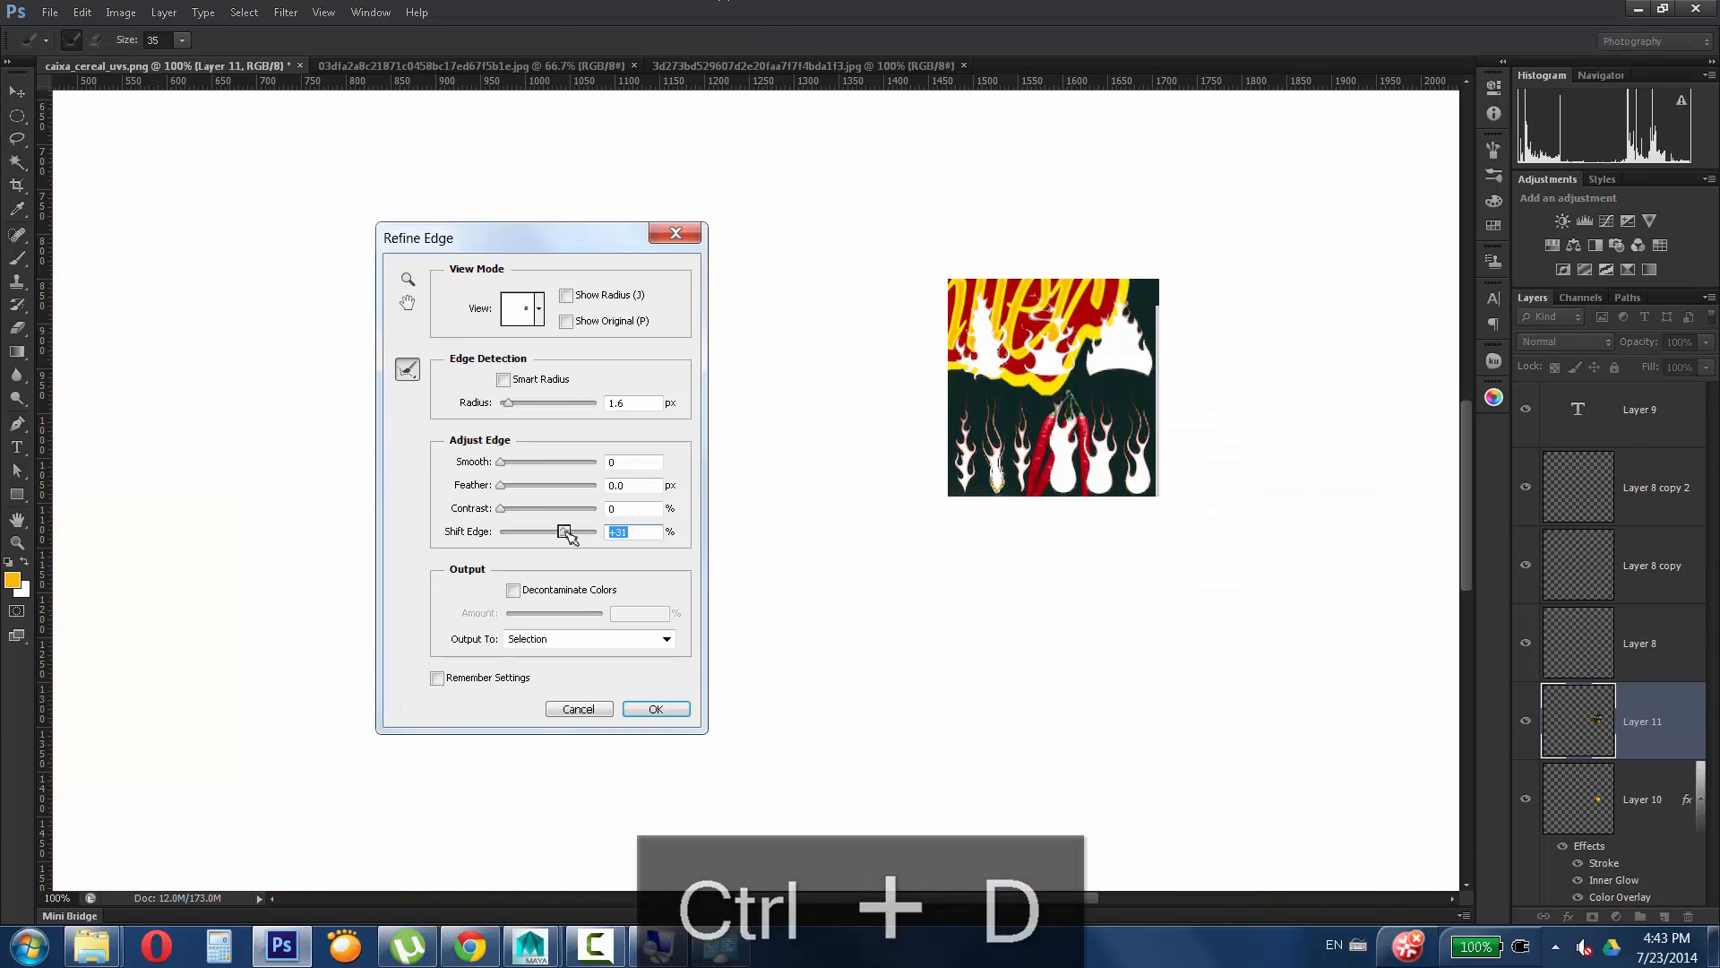
key(Return)
key(Delete)
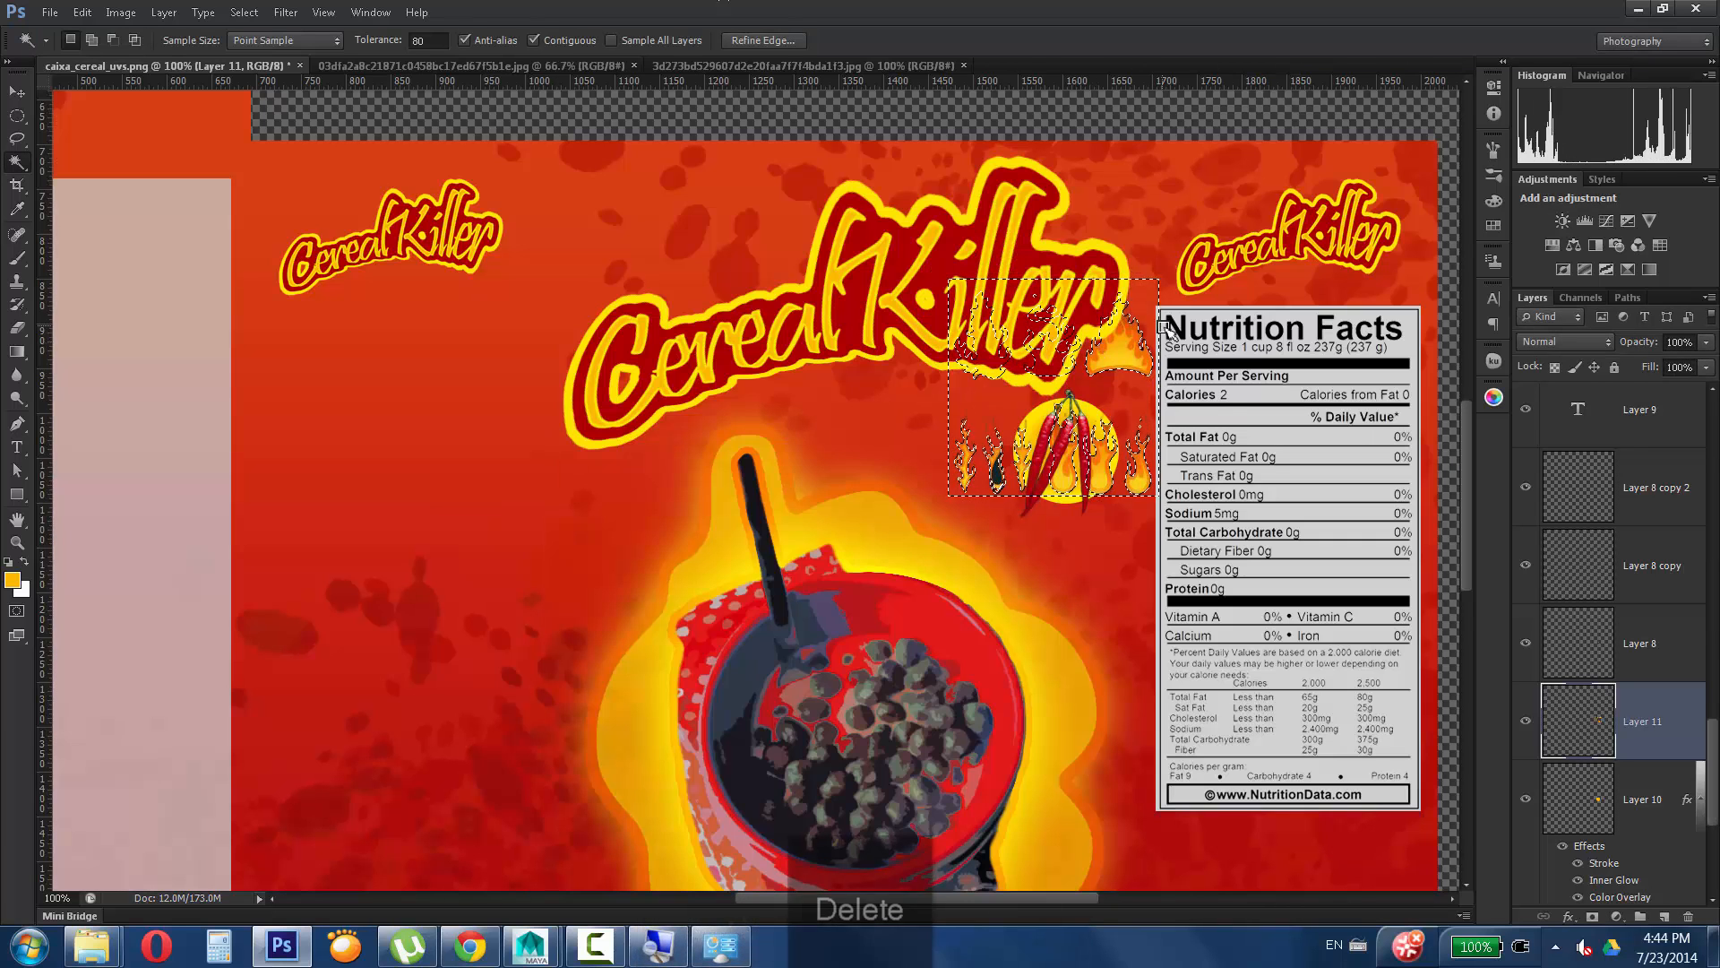
key(ctrl+d)
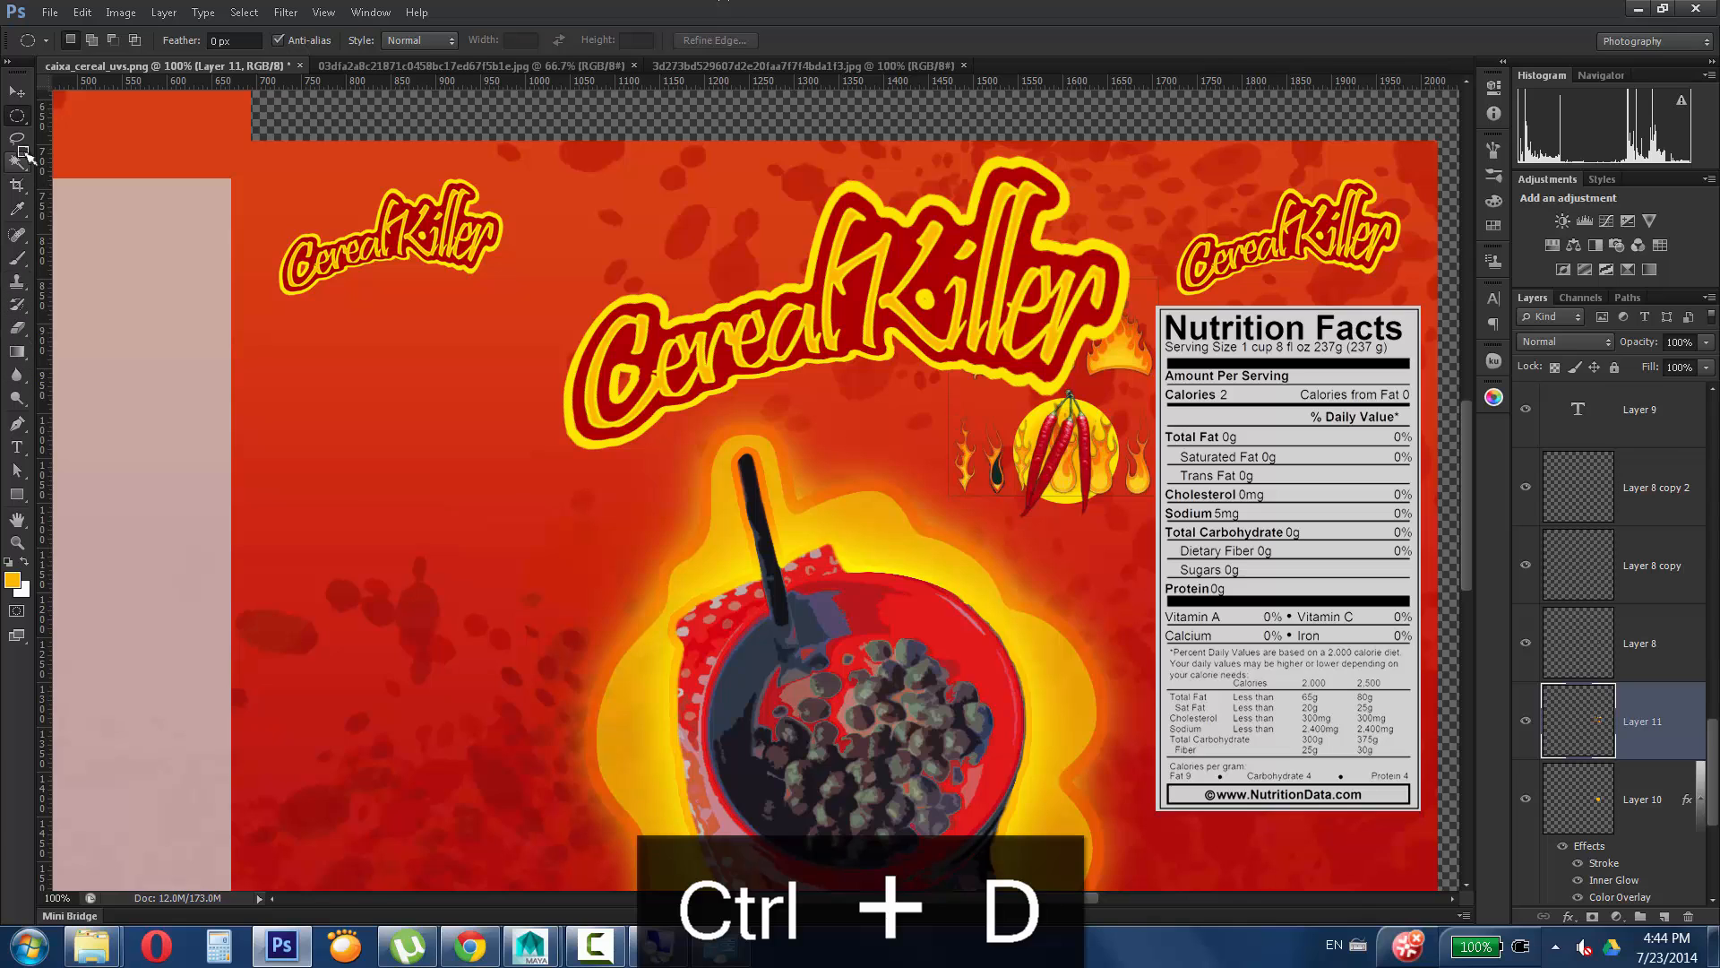
Move the flames over the chilli badge and remove every flame except the one above the chillies.
click(17, 92)
drag(1129, 363, 1076, 403)
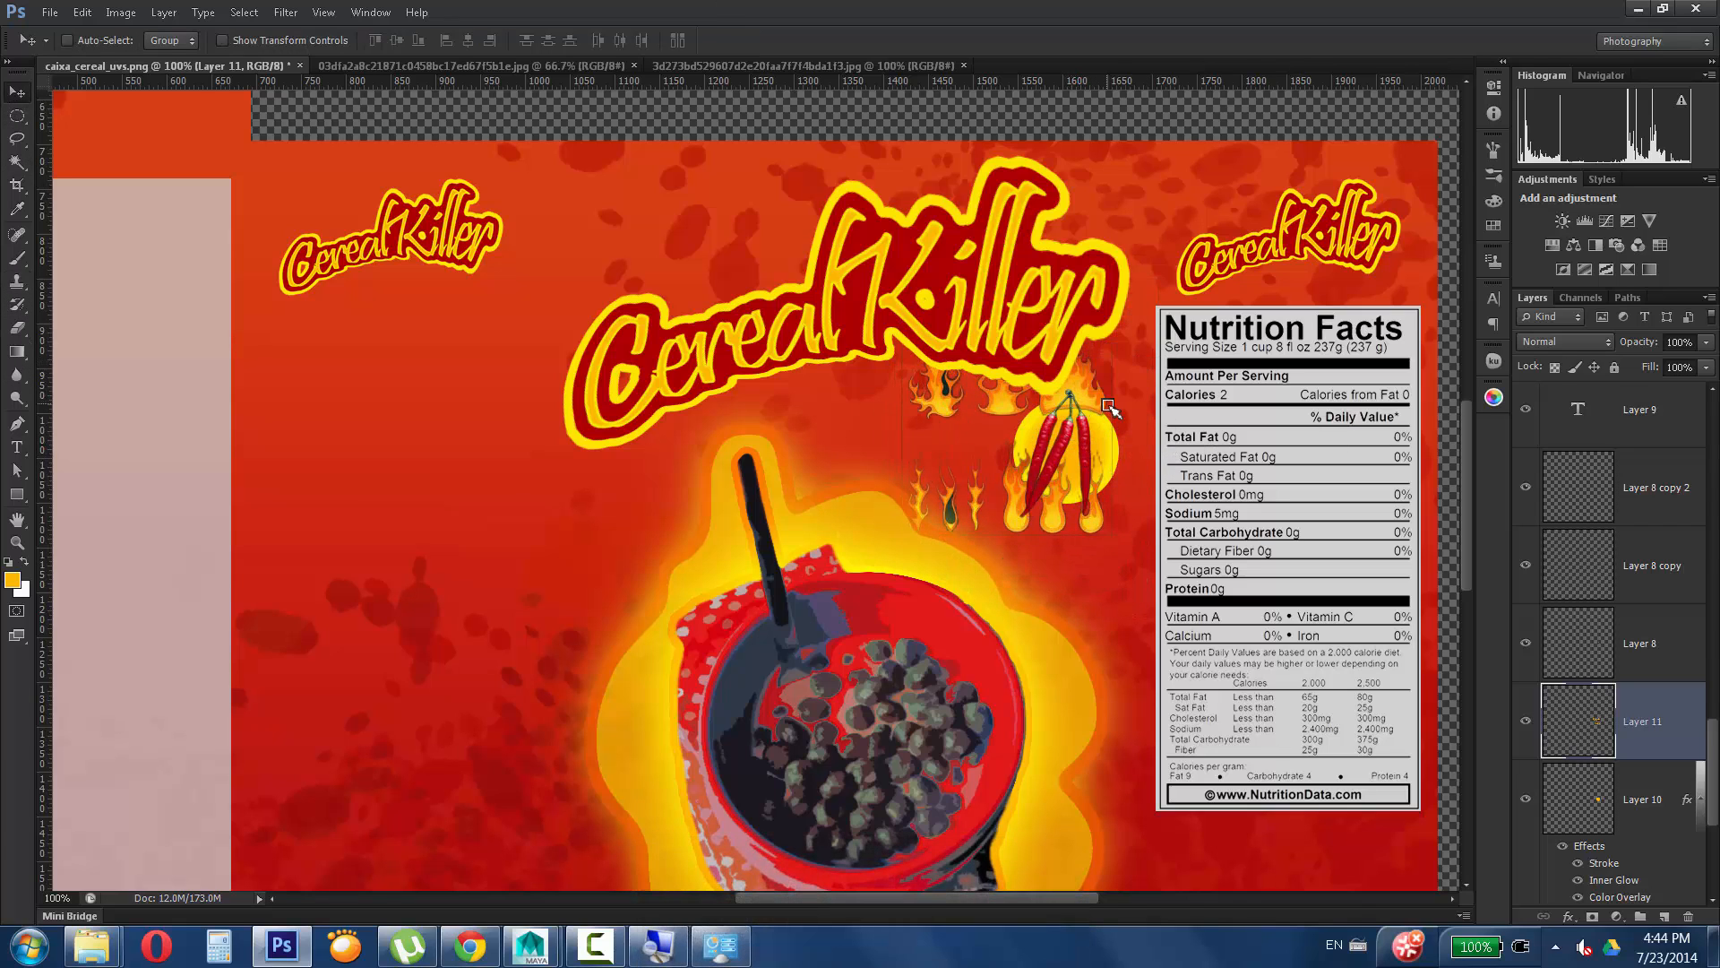
key(Left)
key(Left)
key(Left)
key(Left)
key(Left)
key(e)
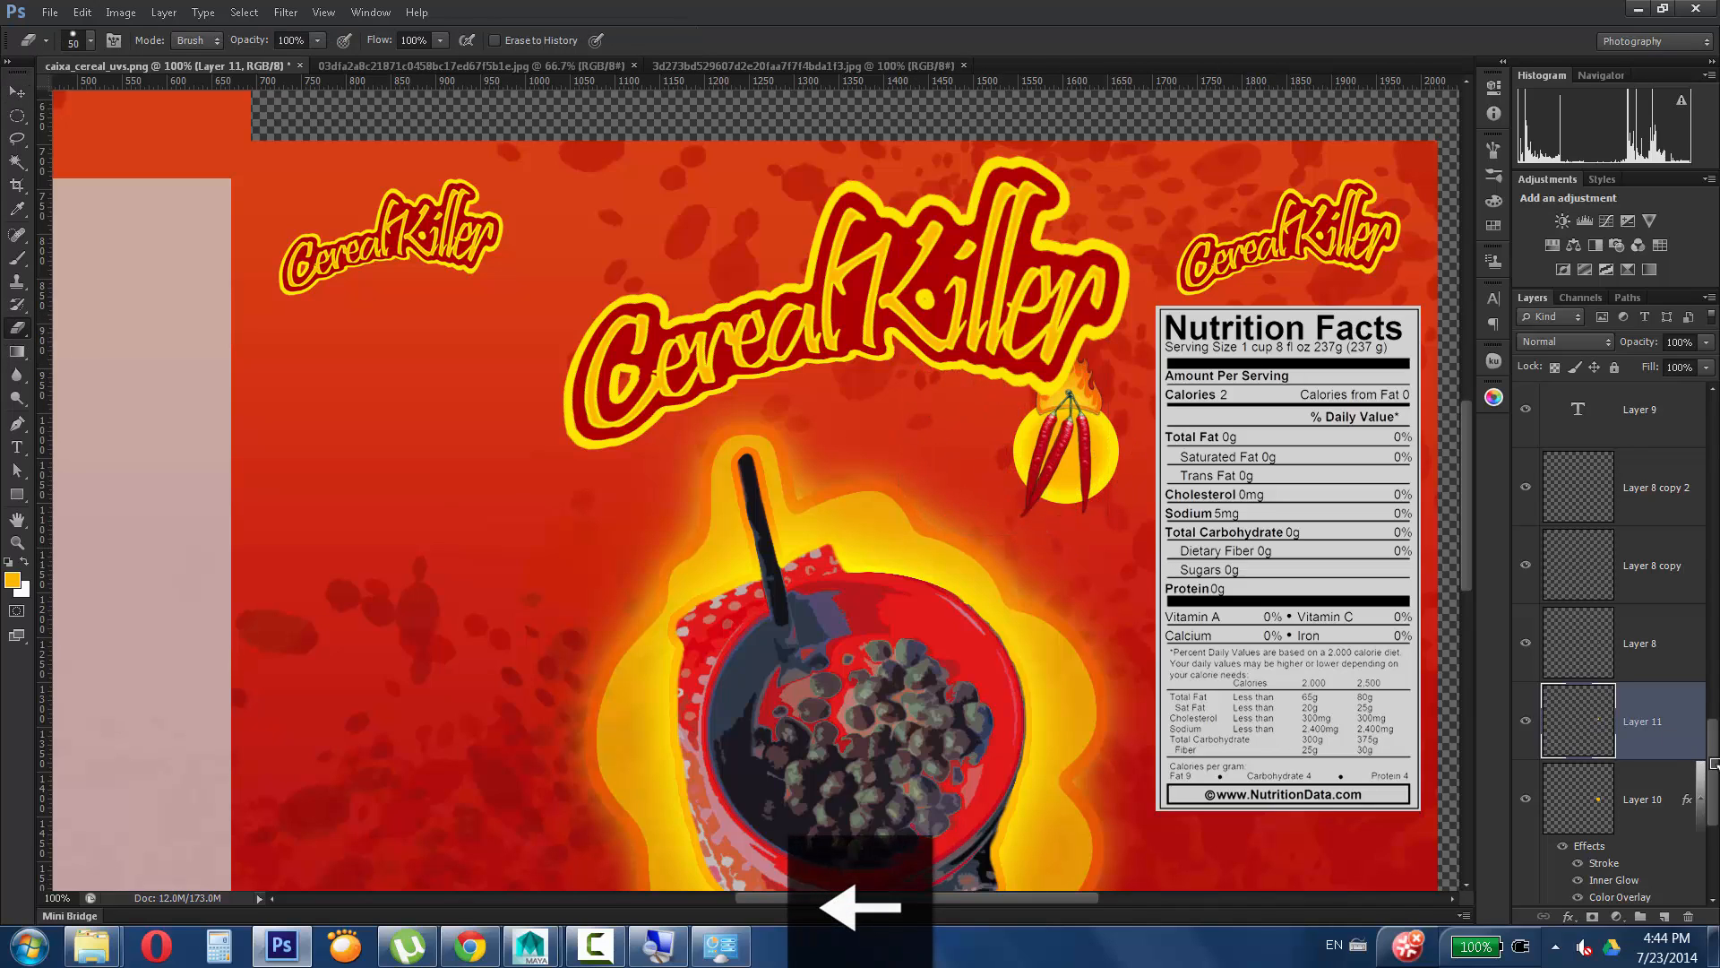
Select the chilli, flame and yellow circle layers together and move the badge 11 px right and 44 px down.
drag(1714, 763, 1713, 702)
ctrl+click(1659, 695)
ctrl+click(1659, 537)
ctrl+click(1659, 466)
ctrl+click(1658, 714)
click(17, 92)
drag(1054, 411, 1063, 450)
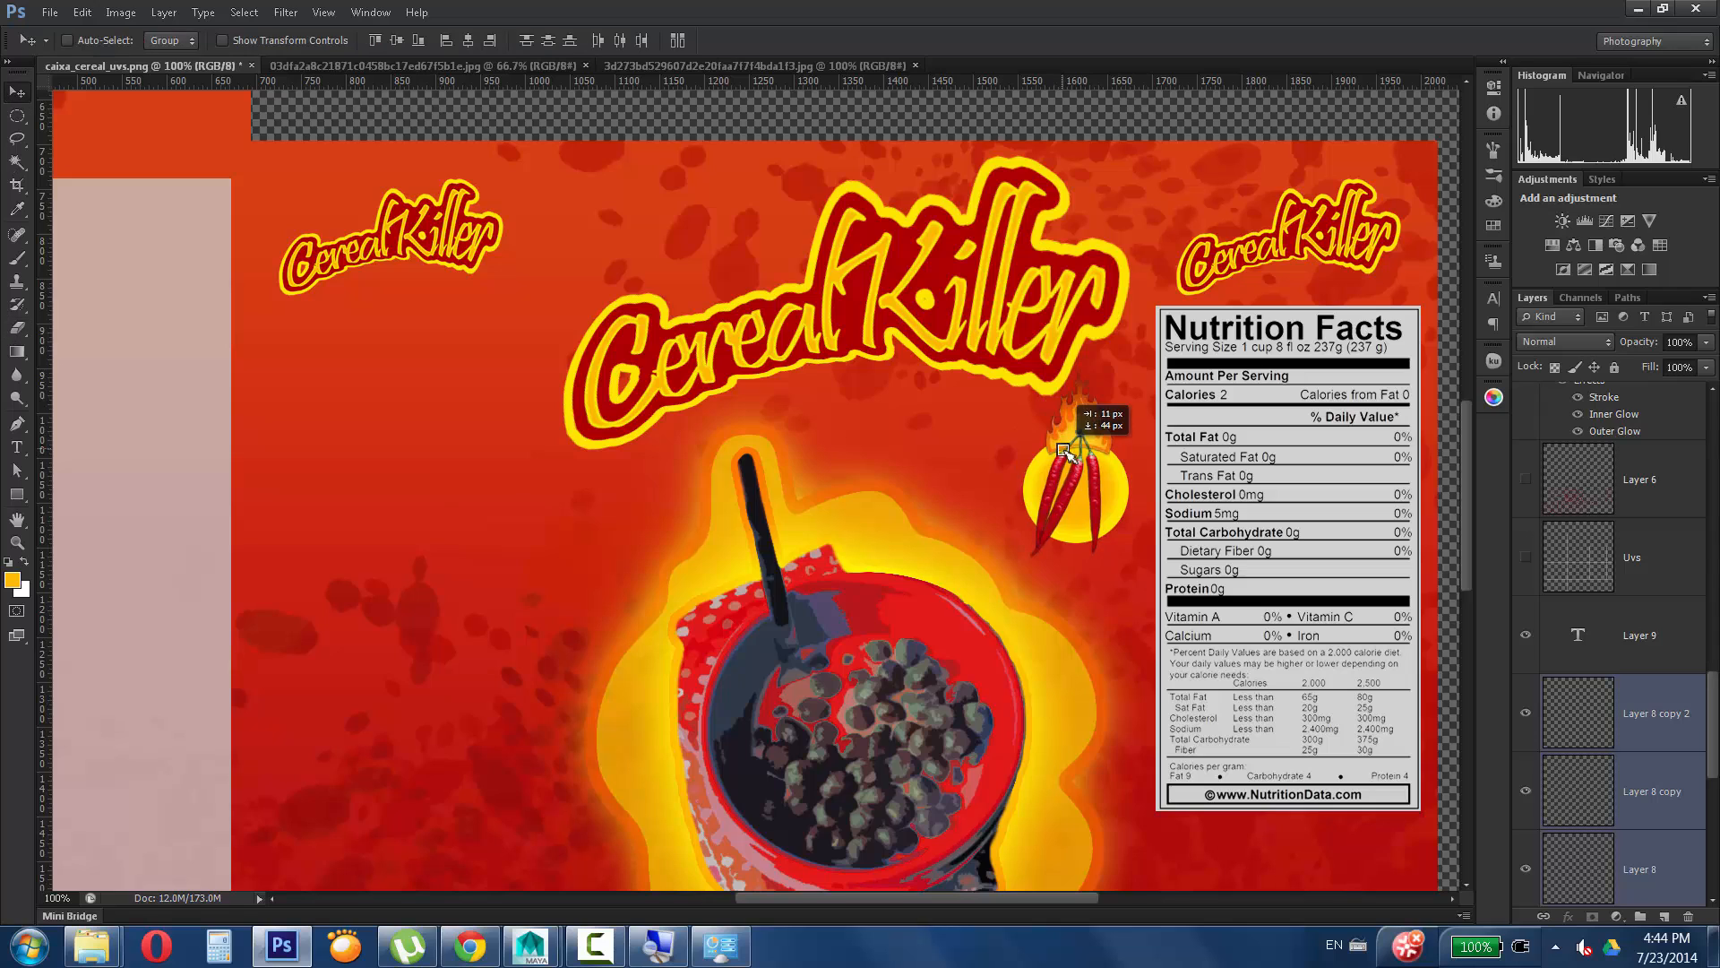
Move the flame's Layer 11 below Layer 10 so it sits behind the yellow circle.
scroll(1640, 627, down, 4)
click(1642, 635)
key(e)
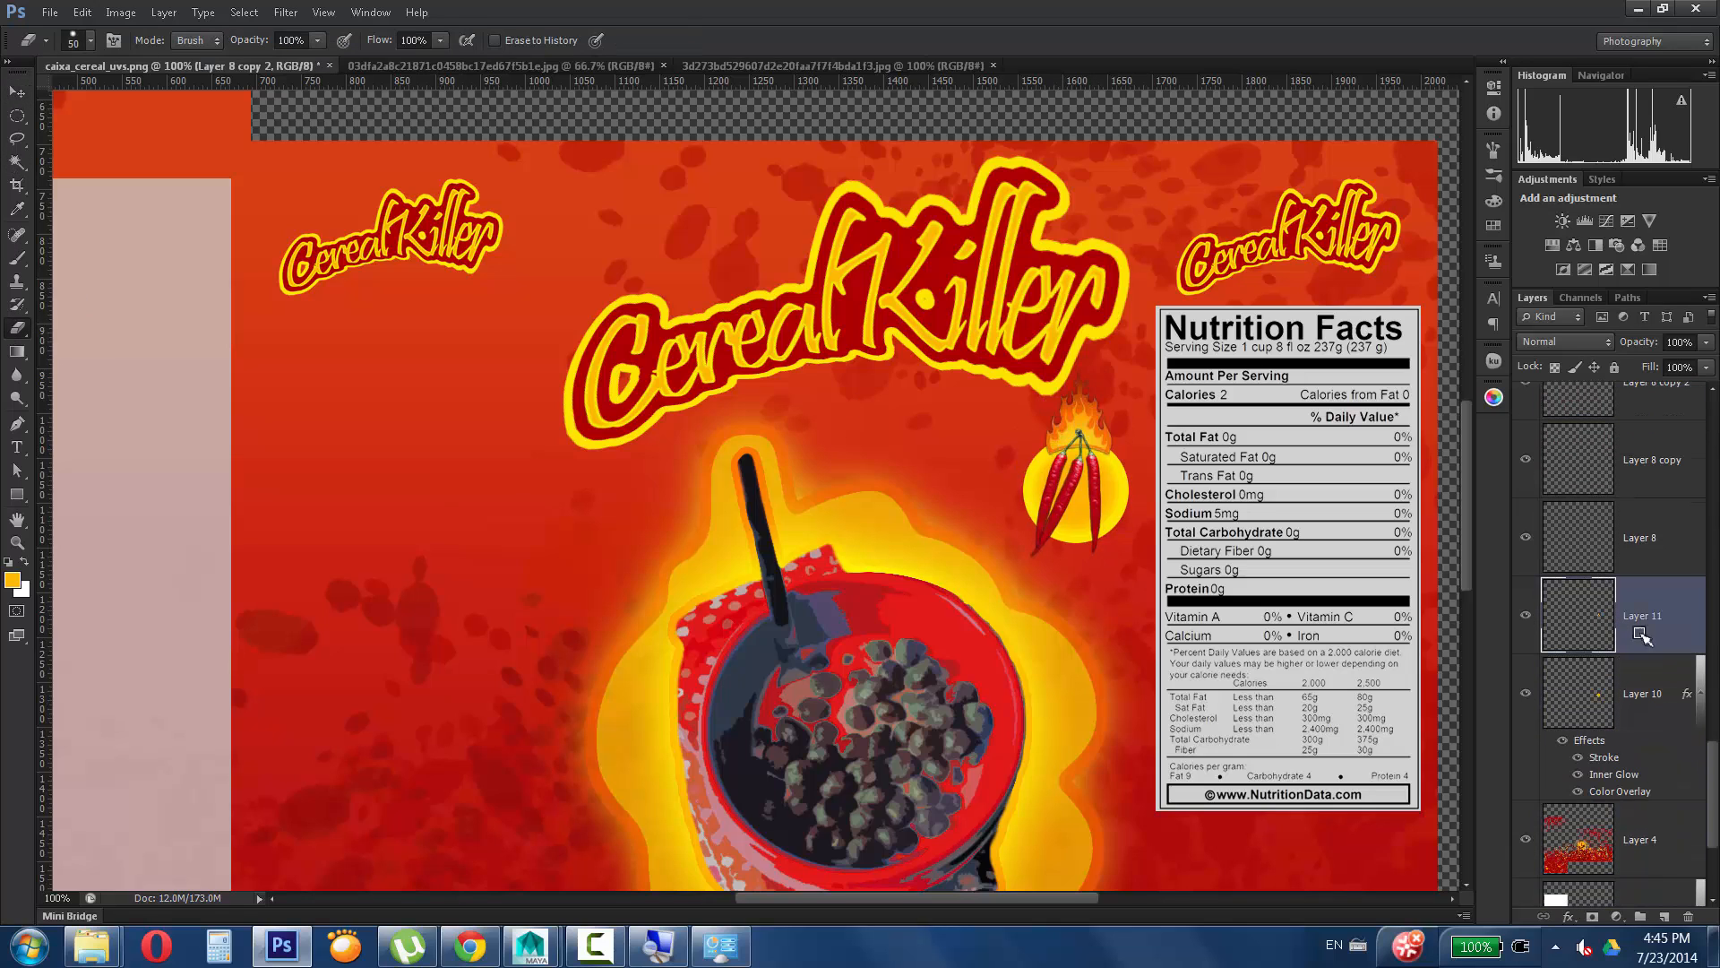
drag(1678, 614, 1657, 802)
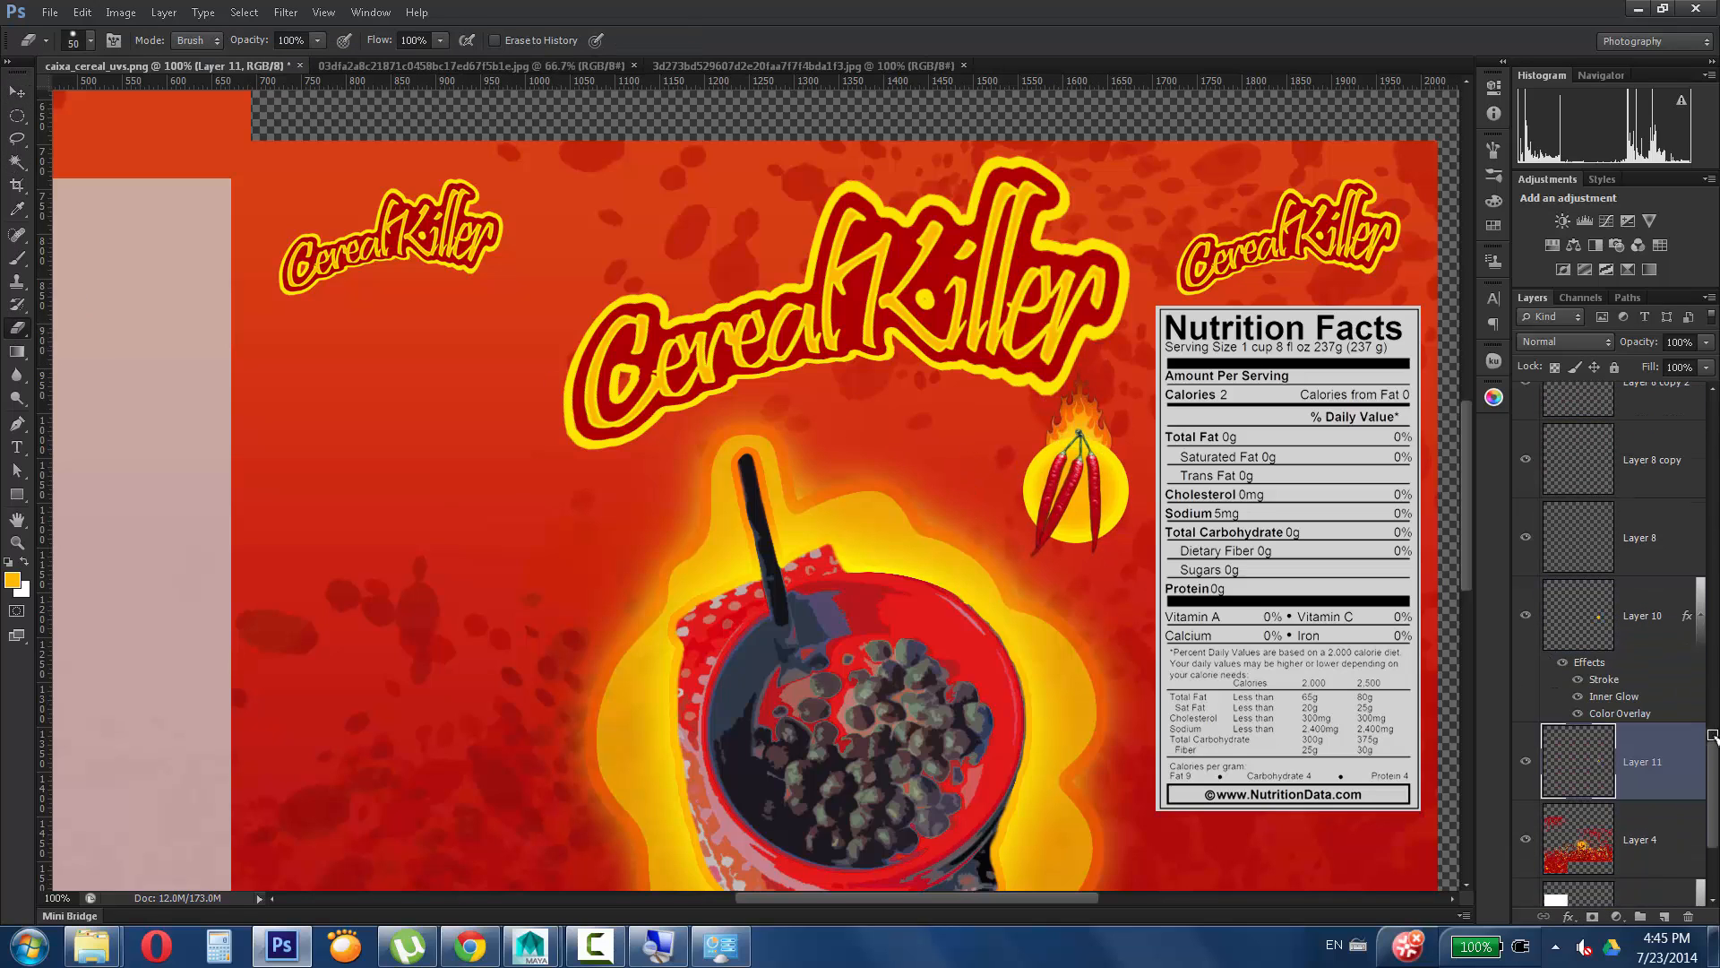
click(1666, 623)
click(1707, 343)
drag(1707, 364, 1717, 371)
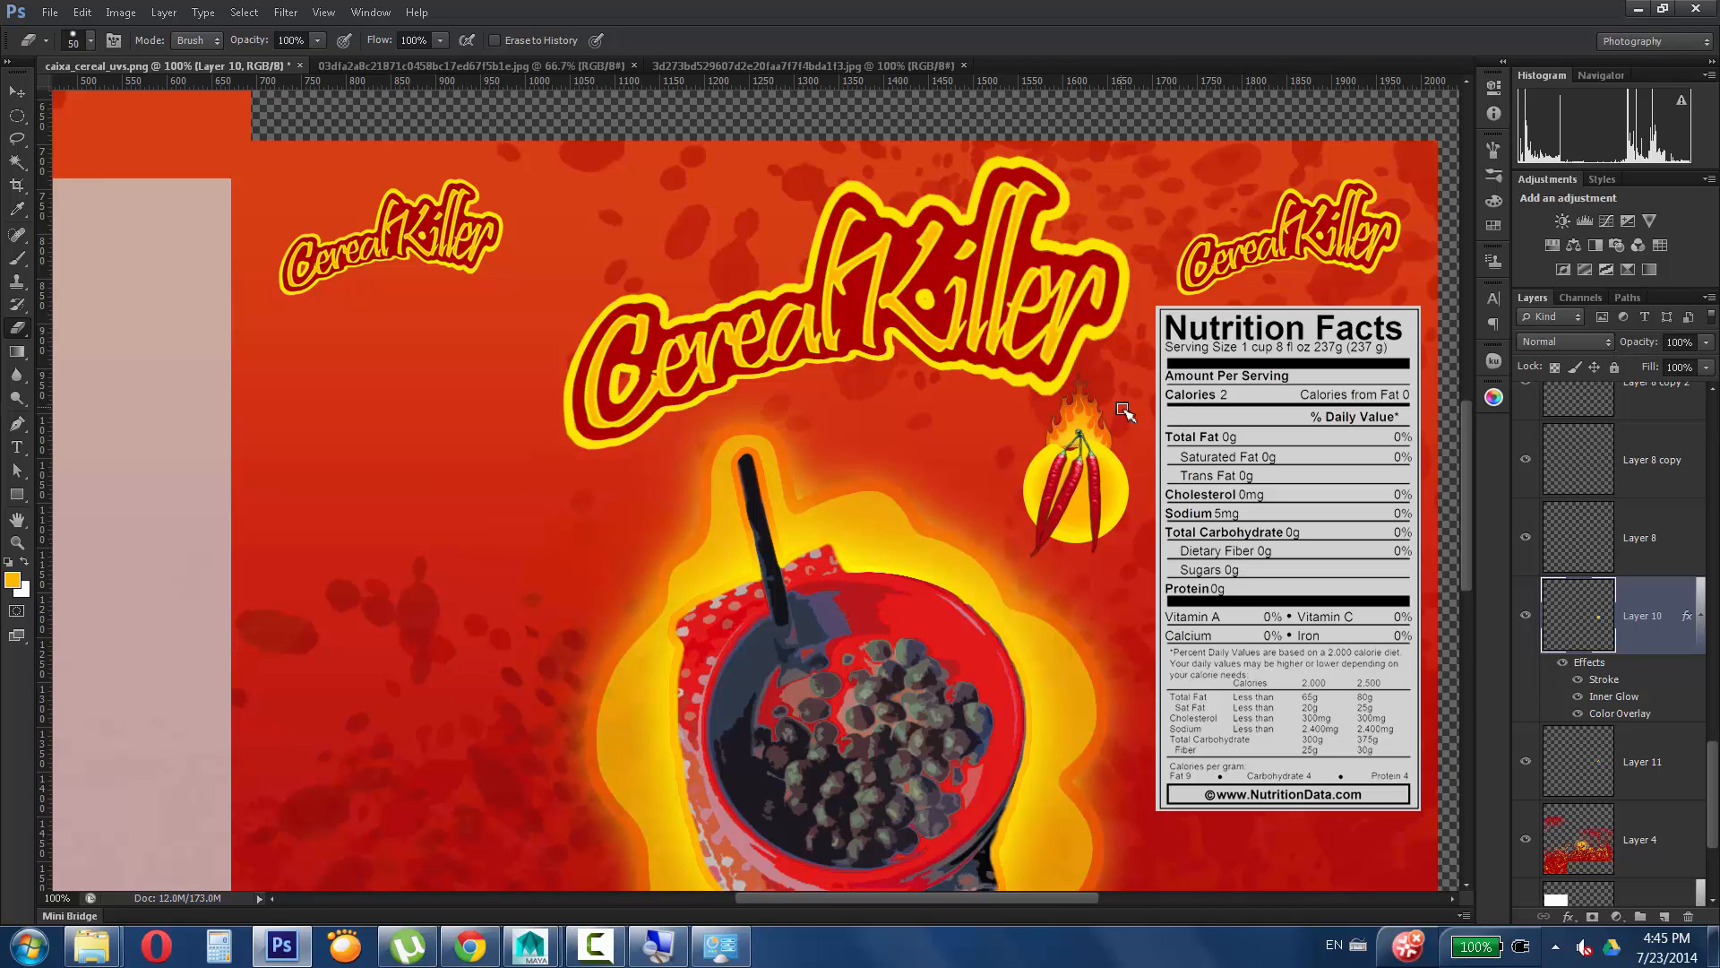
key(ctrl+z)
Add the two-line text HOT / CHILLI over the lower part of the box front, beside the bowl.
key(v)
drag(1467, 496, 1467, 567)
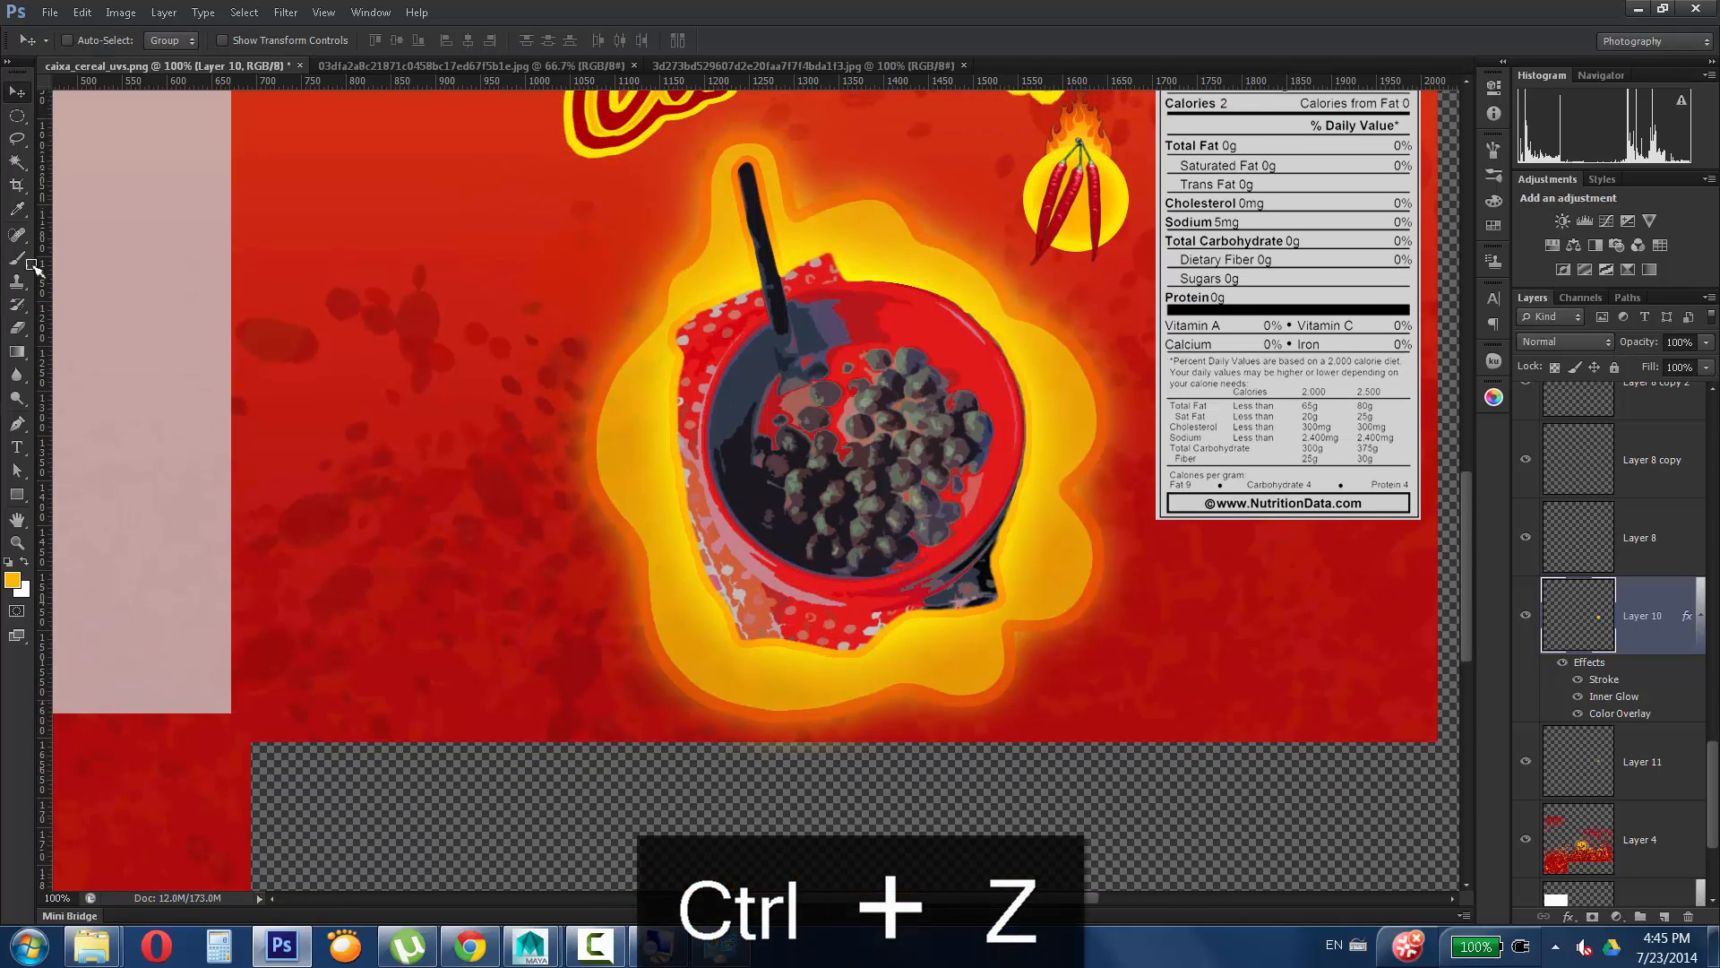
click(17, 446)
click(613, 543)
text(HOT)
key(Return)
text(C)
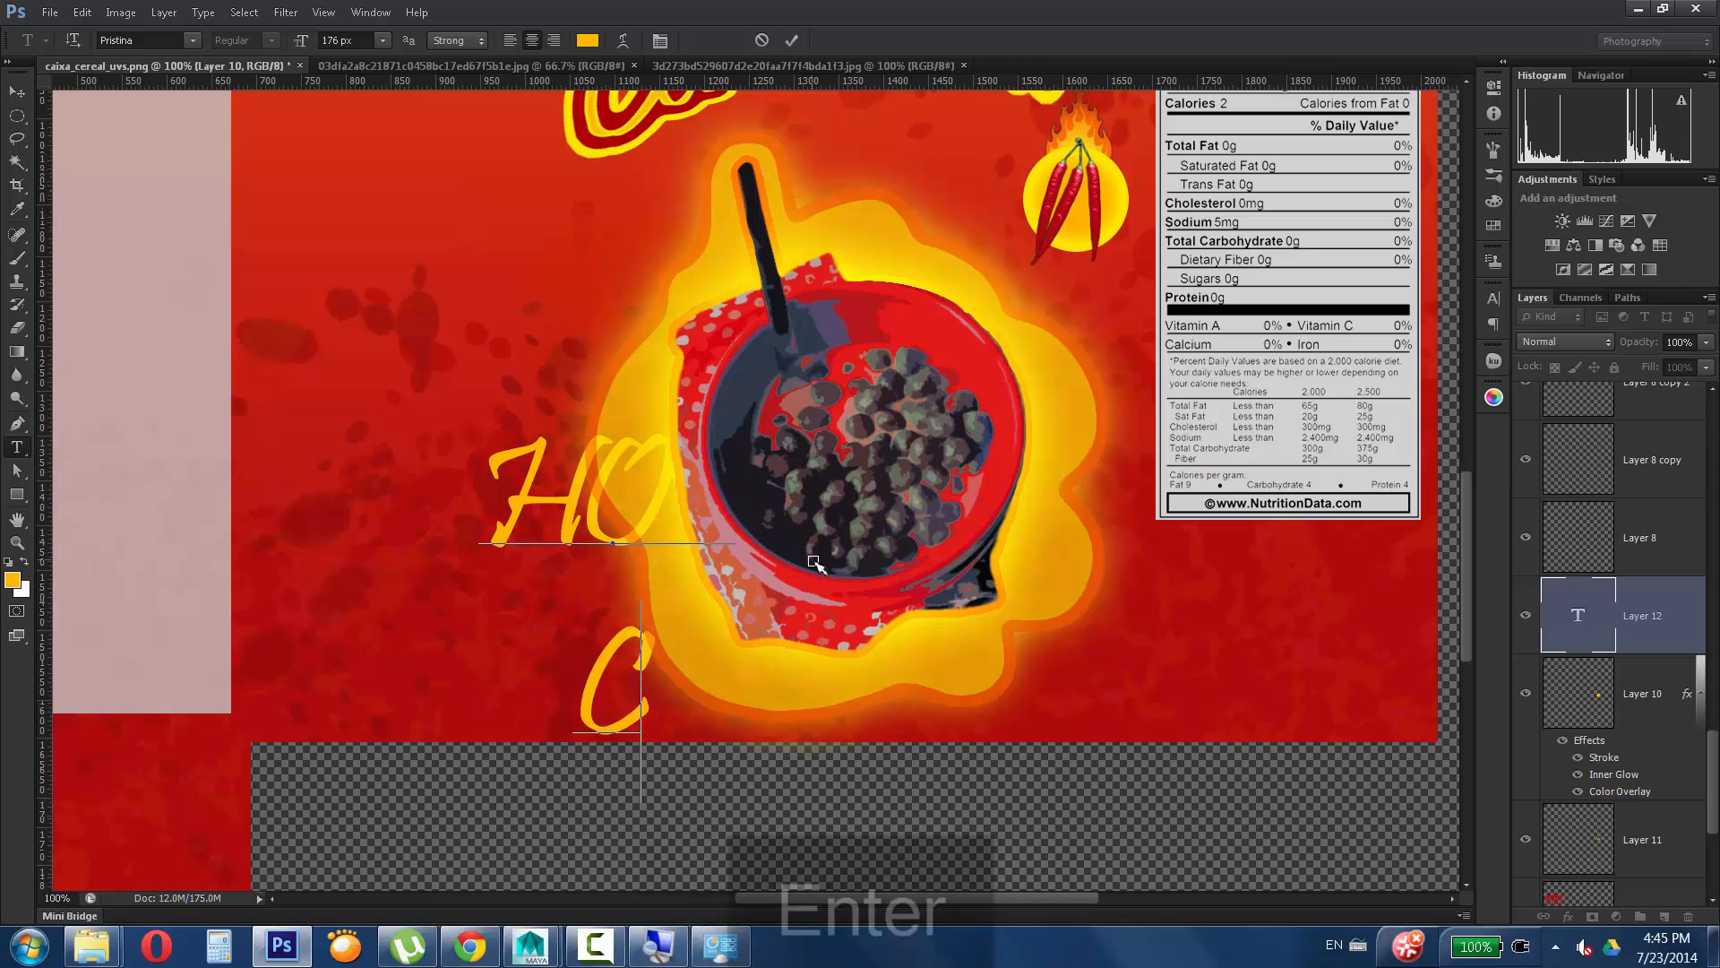
text(HILLI)
Change the font of the whole HOT CHILLI text to Rockwell Extra Bold.
drag(805, 667, 394, 358)
click(193, 41)
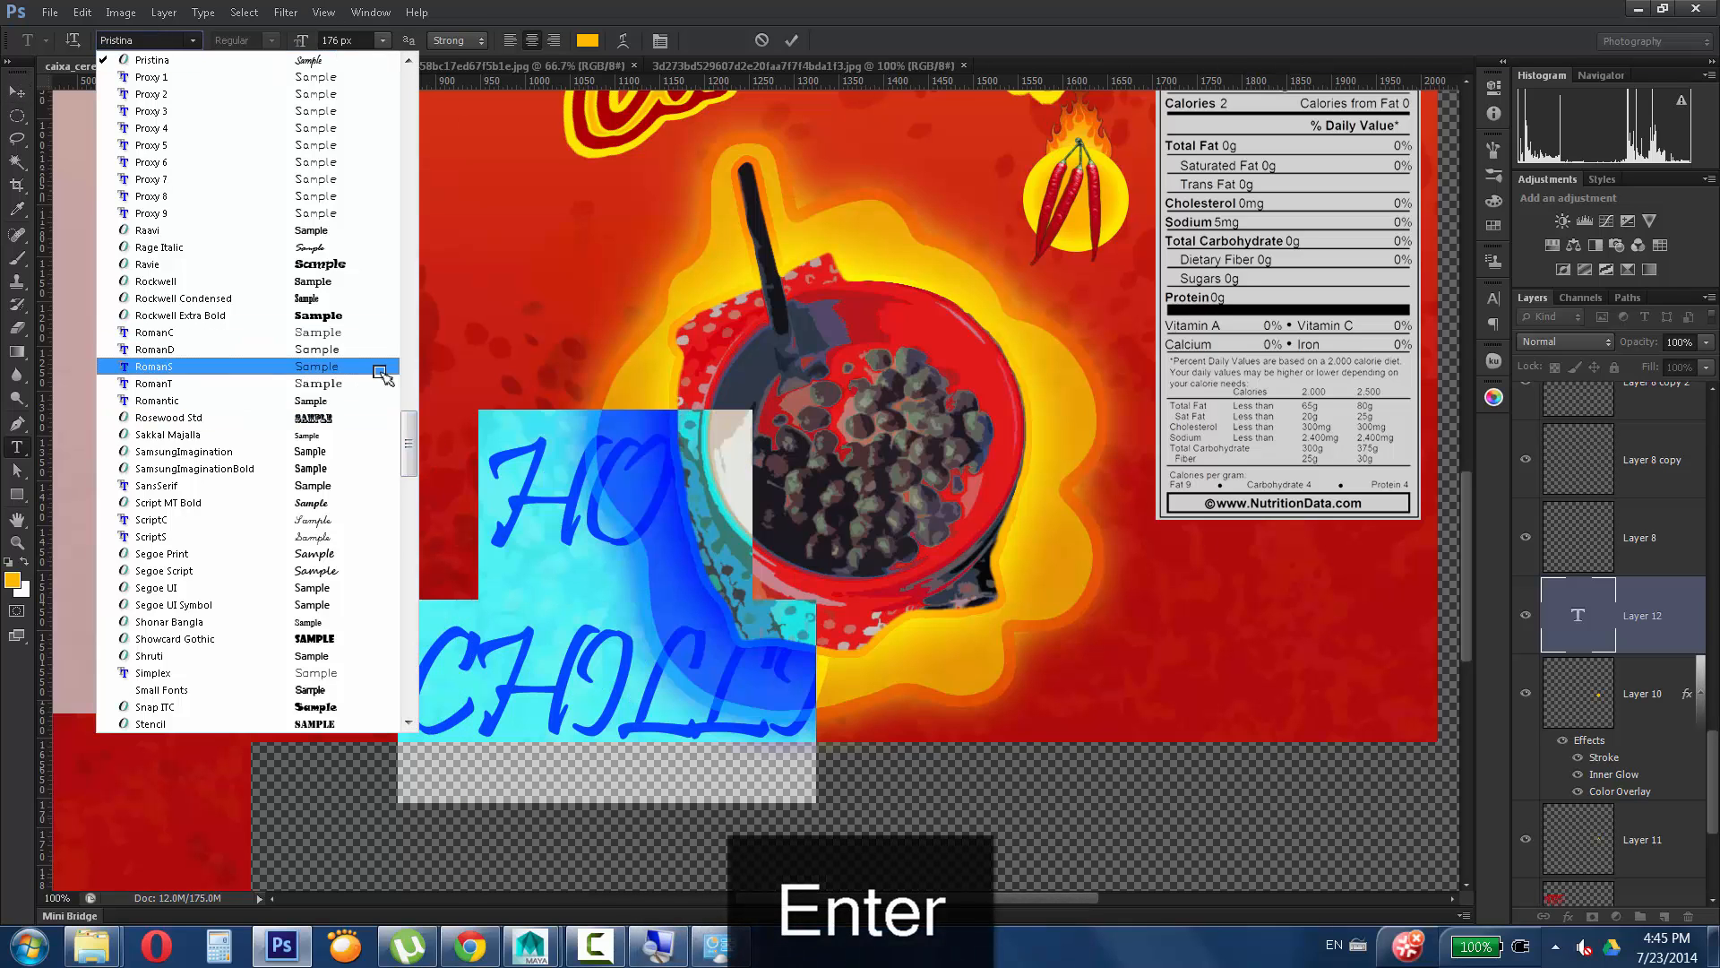
click(358, 315)
click(16, 91)
Raise the HOT CHILLI layer above the bowl and logo layers, and position the text over the bowl.
drag(484, 463, 684, 465)
key(ctrl+bracketright)
key(ctrl+bracketright)
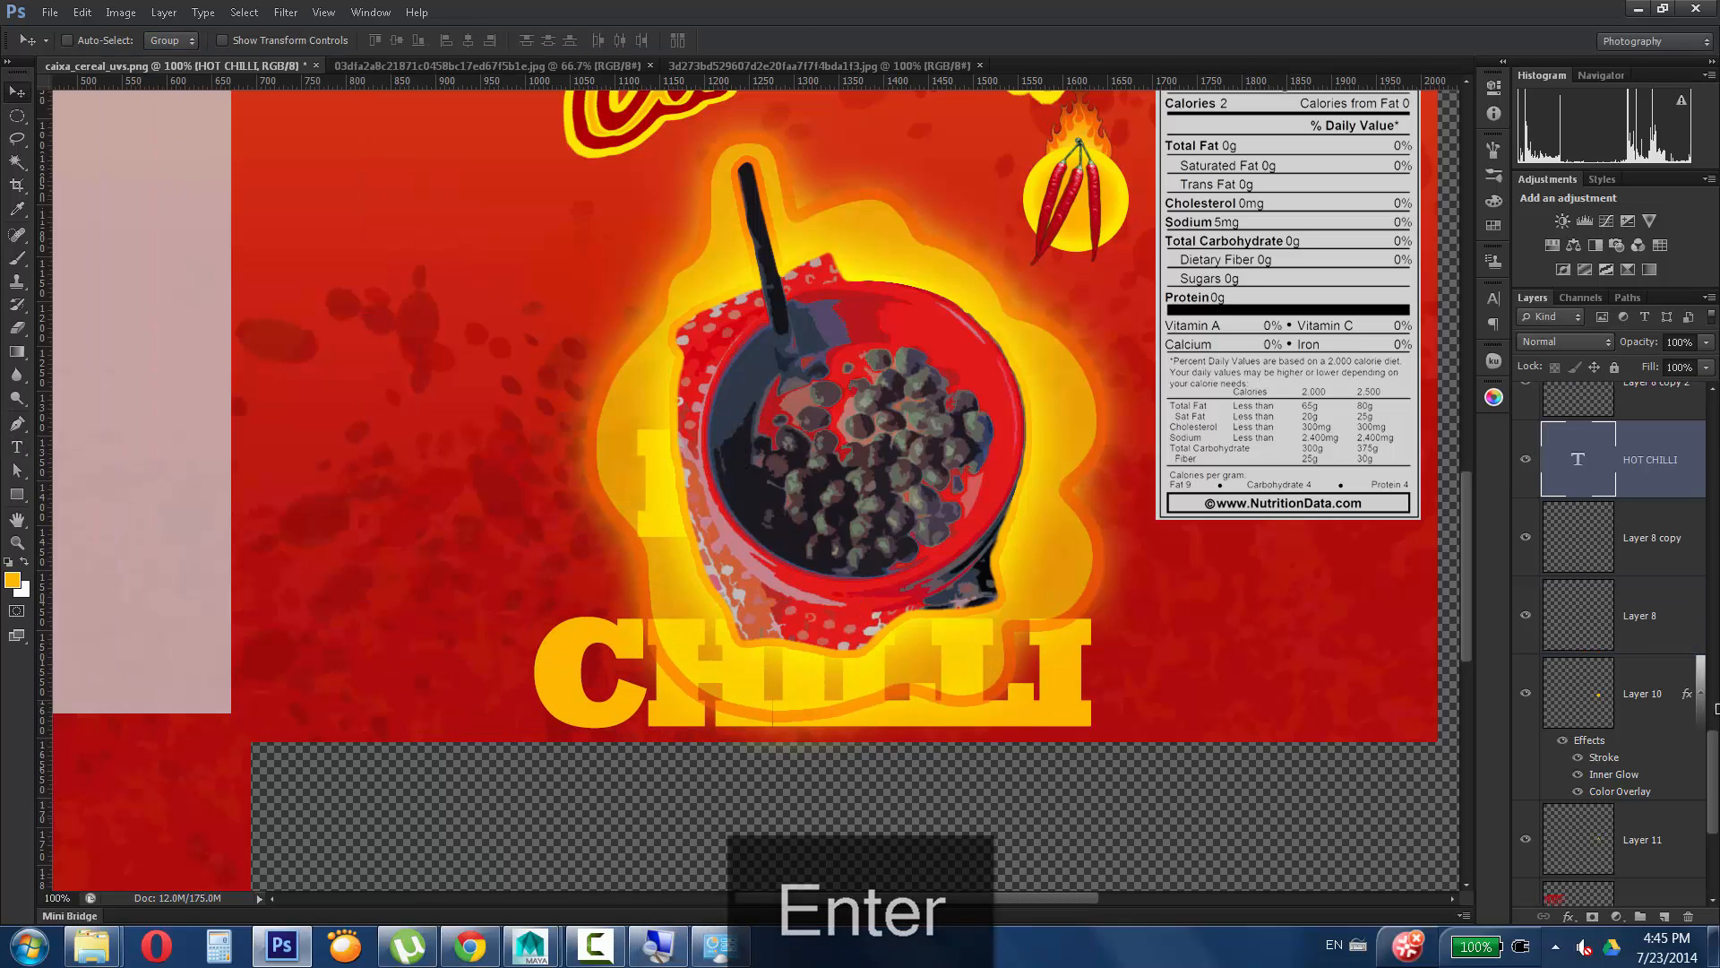
key(ctrl+bracketright)
key(ctrl+bracketright)
key(ctrl+bracketright)
key(ctrl+bracketright)
key(ctrl+bracketright)
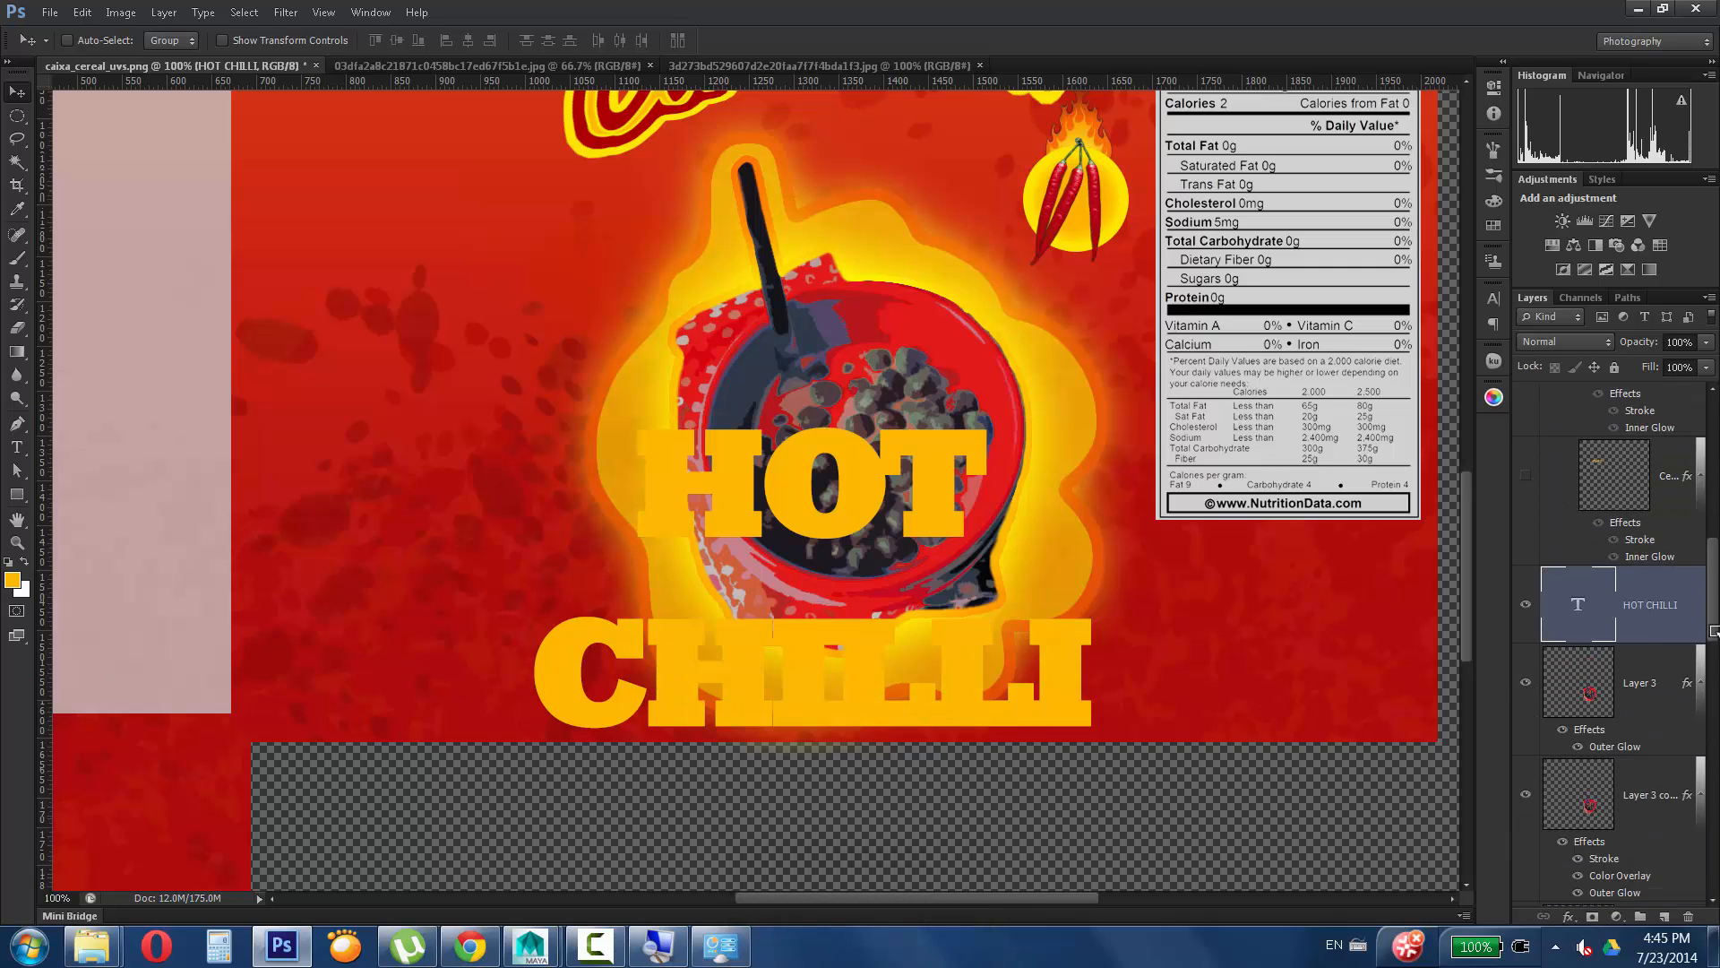
key(ctrl+bracketright)
key(ctrl+bracketright)
drag(844, 488, 861, 243)
Set the font size of the word HOT to 300 px.
key(t)
double_click(665, 220)
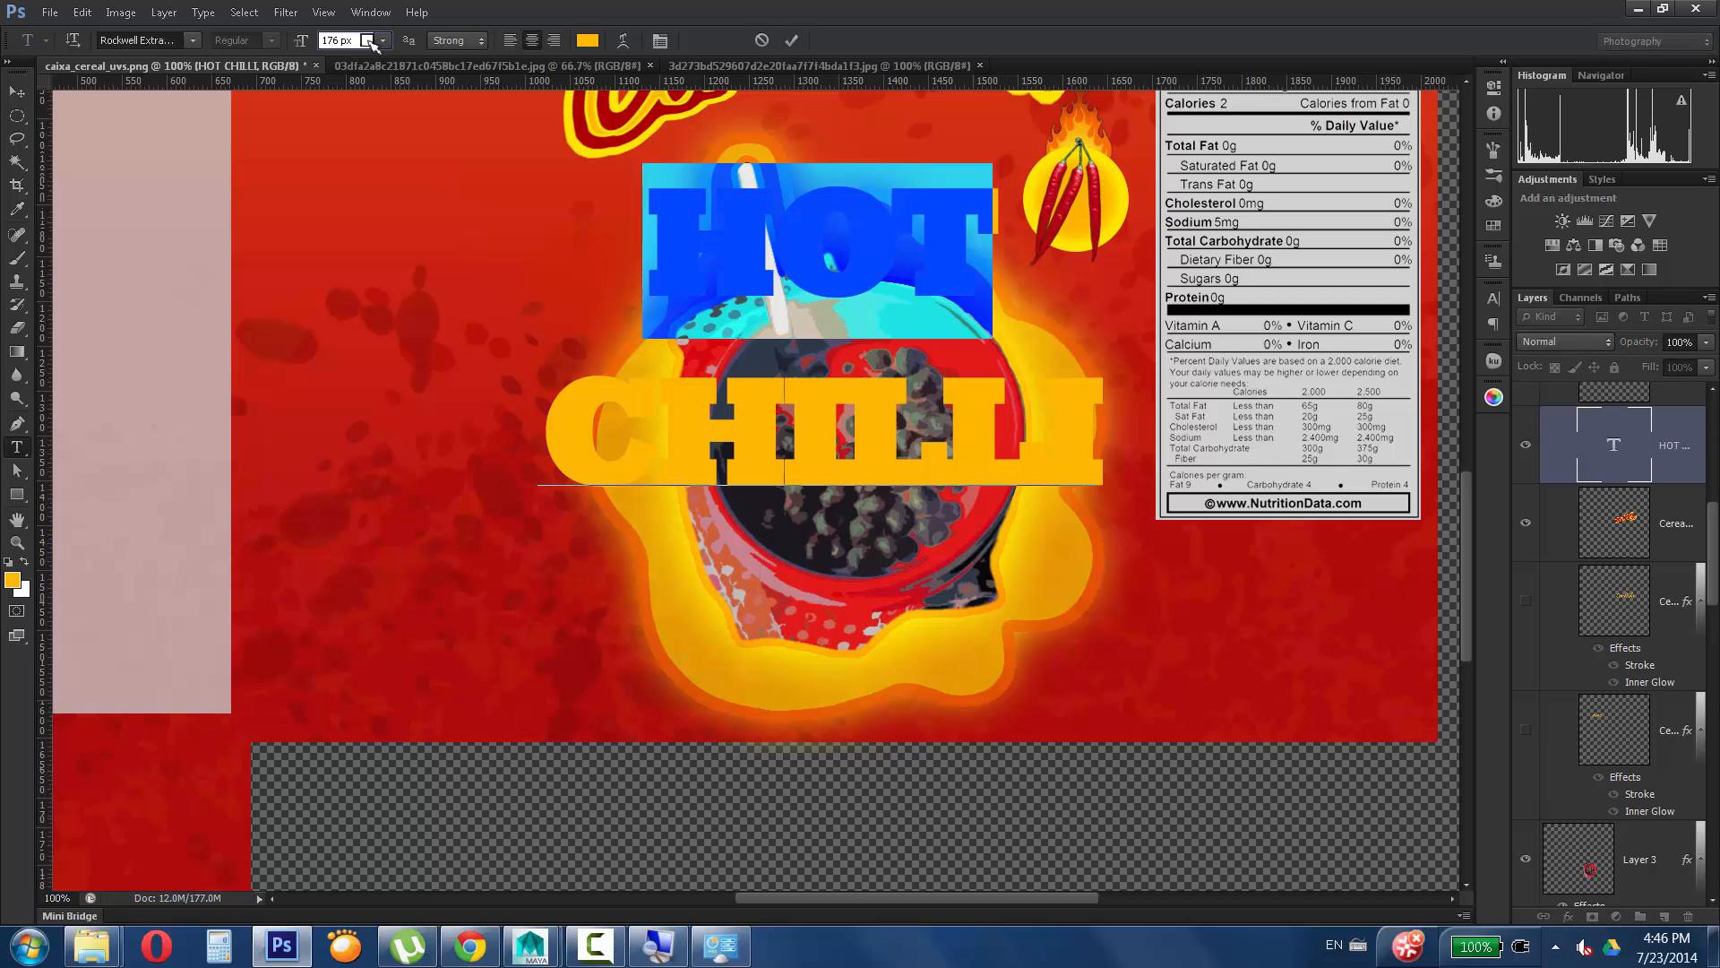
text(200300)
key(BackSpace)
key(BackSpace)
key(BackSpace)
key(BackSpace)
key(BackSpace)
key(BackSpace)
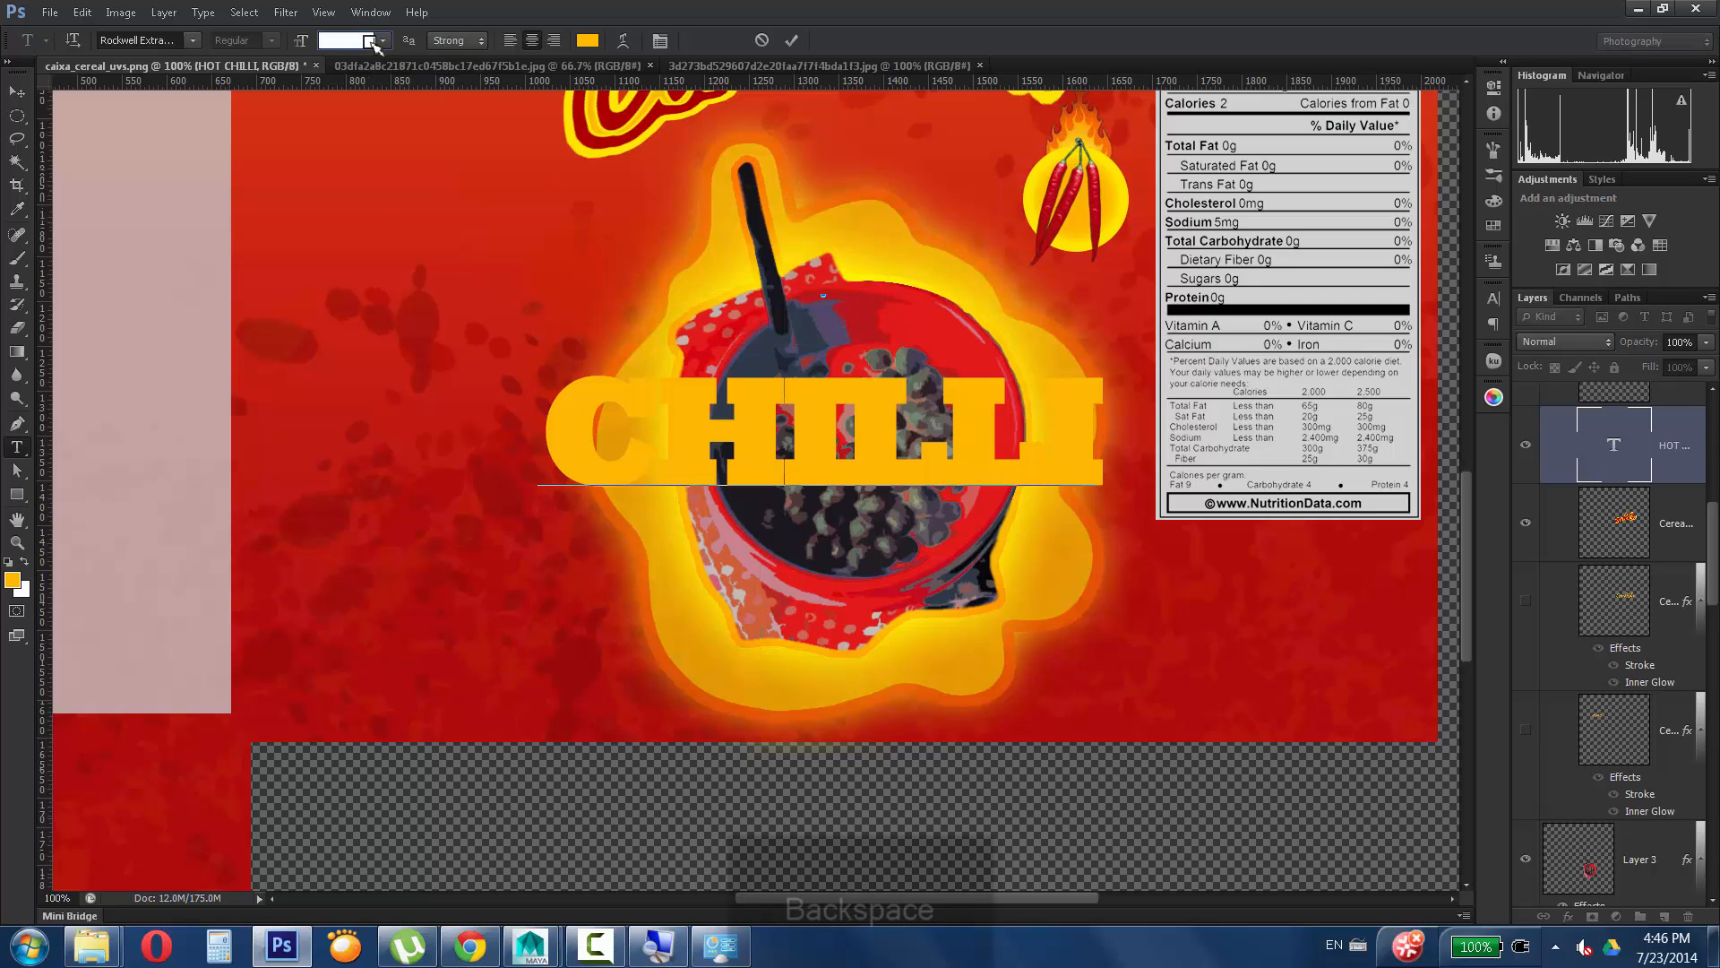
text(330300)
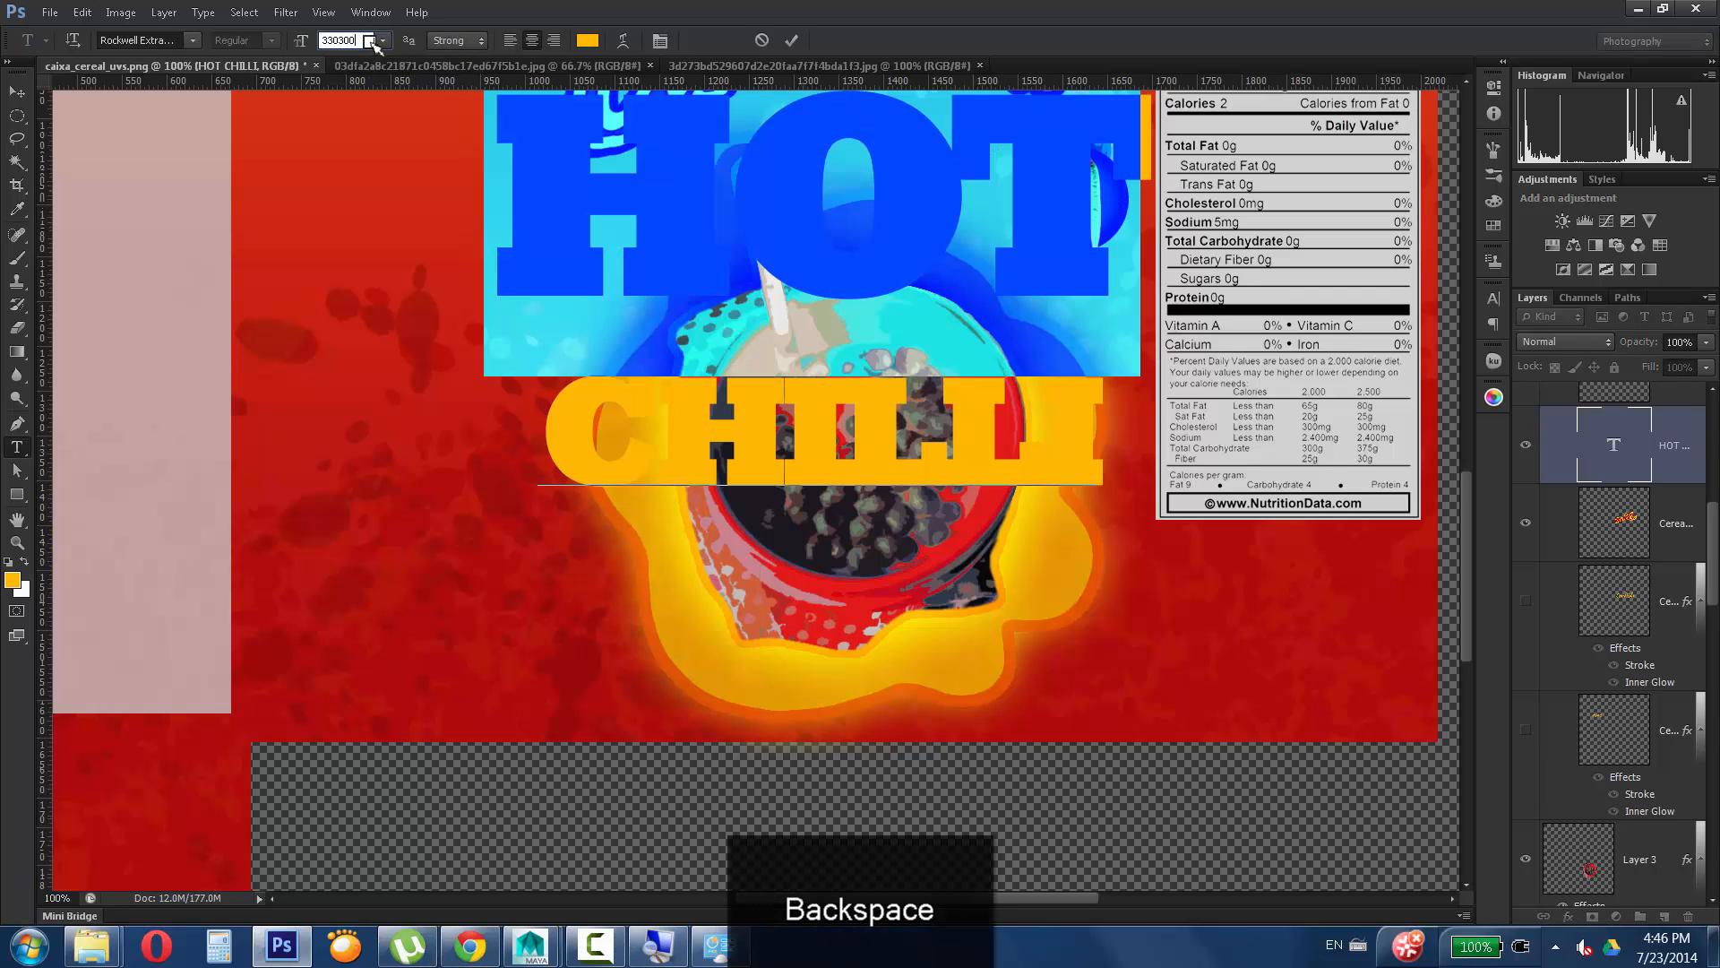
key(BackSpace)
key(BackSpace)
key(BackSpace)
key(BackSpace)
key(BackSpace)
key(BackSpace)
text(300)
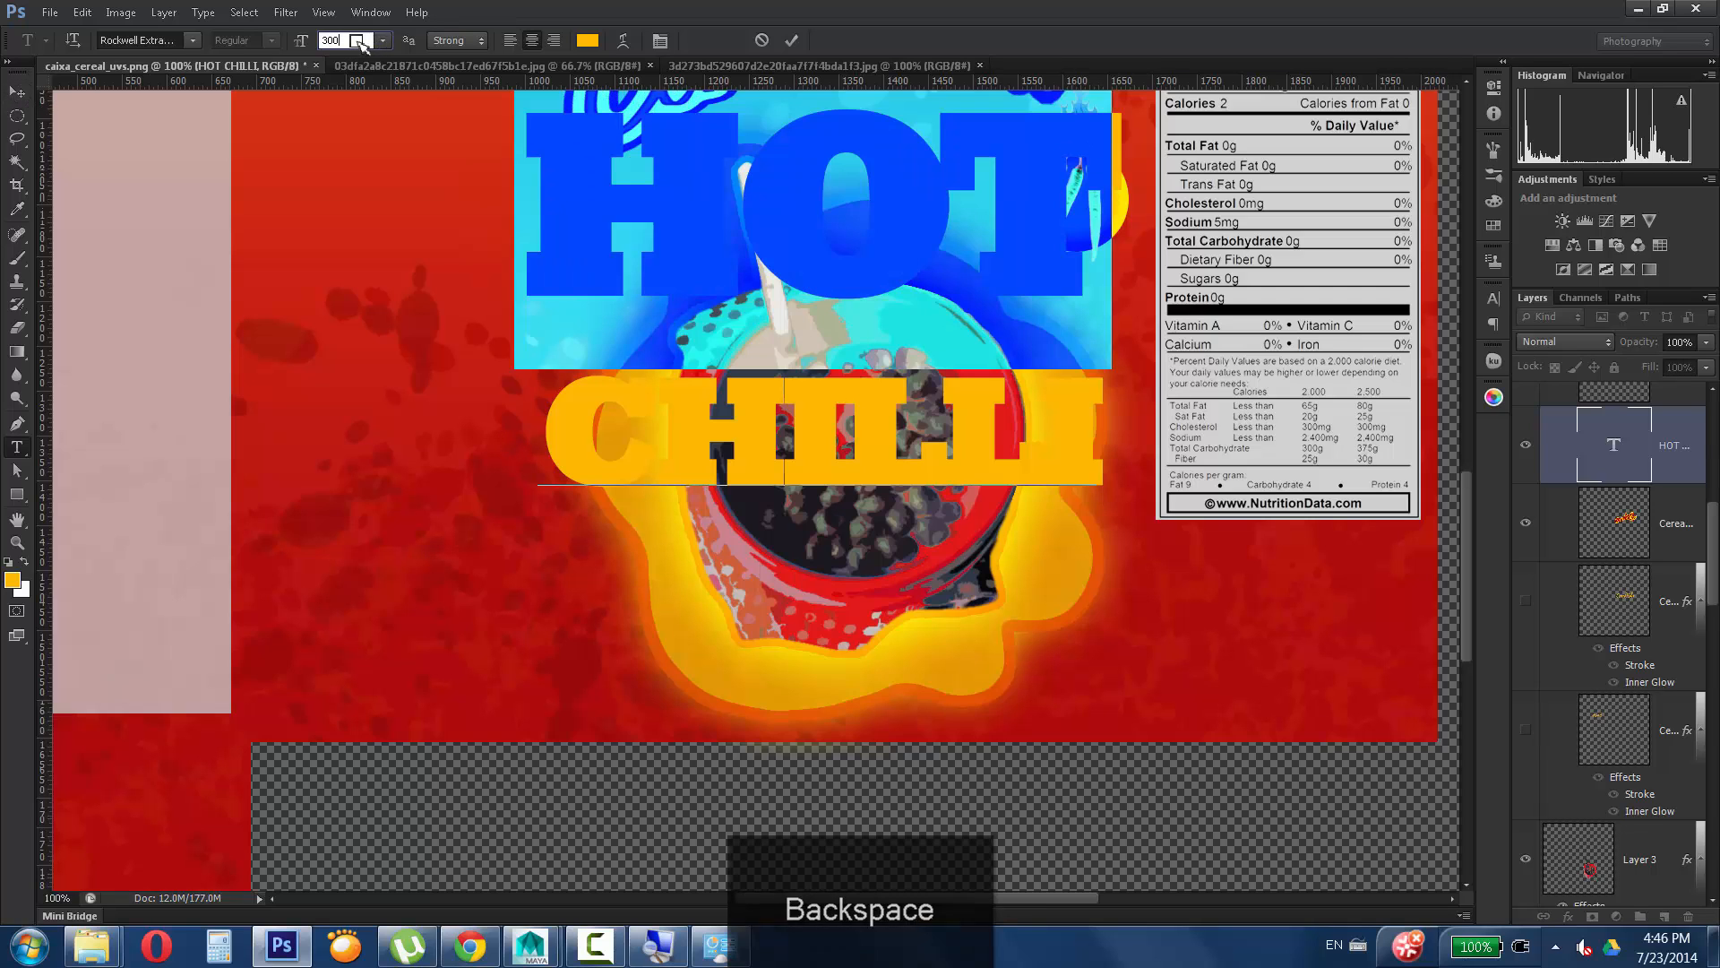
click(20, 94)
Set the tracking of the word CHILLI to -10.
click(17, 446)
drag(1098, 430, 542, 430)
click(371, 12)
click(403, 244)
click(1453, 359)
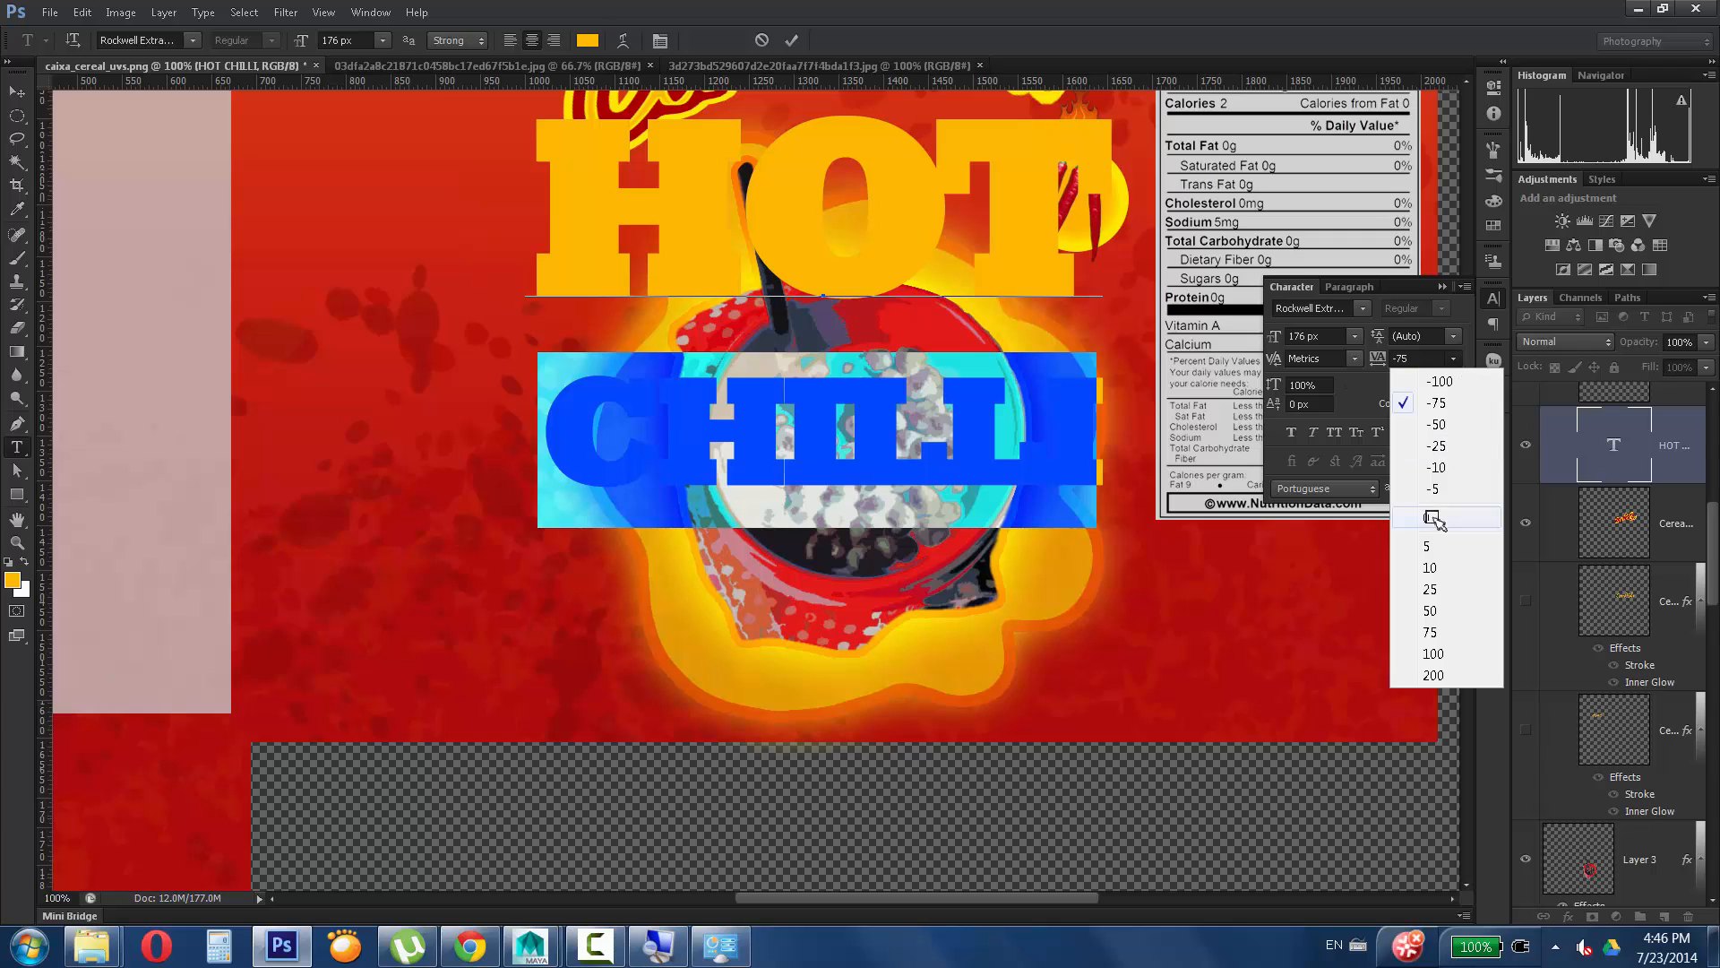
click(1433, 564)
click(1453, 358)
click(1434, 514)
click(1453, 359)
click(1451, 466)
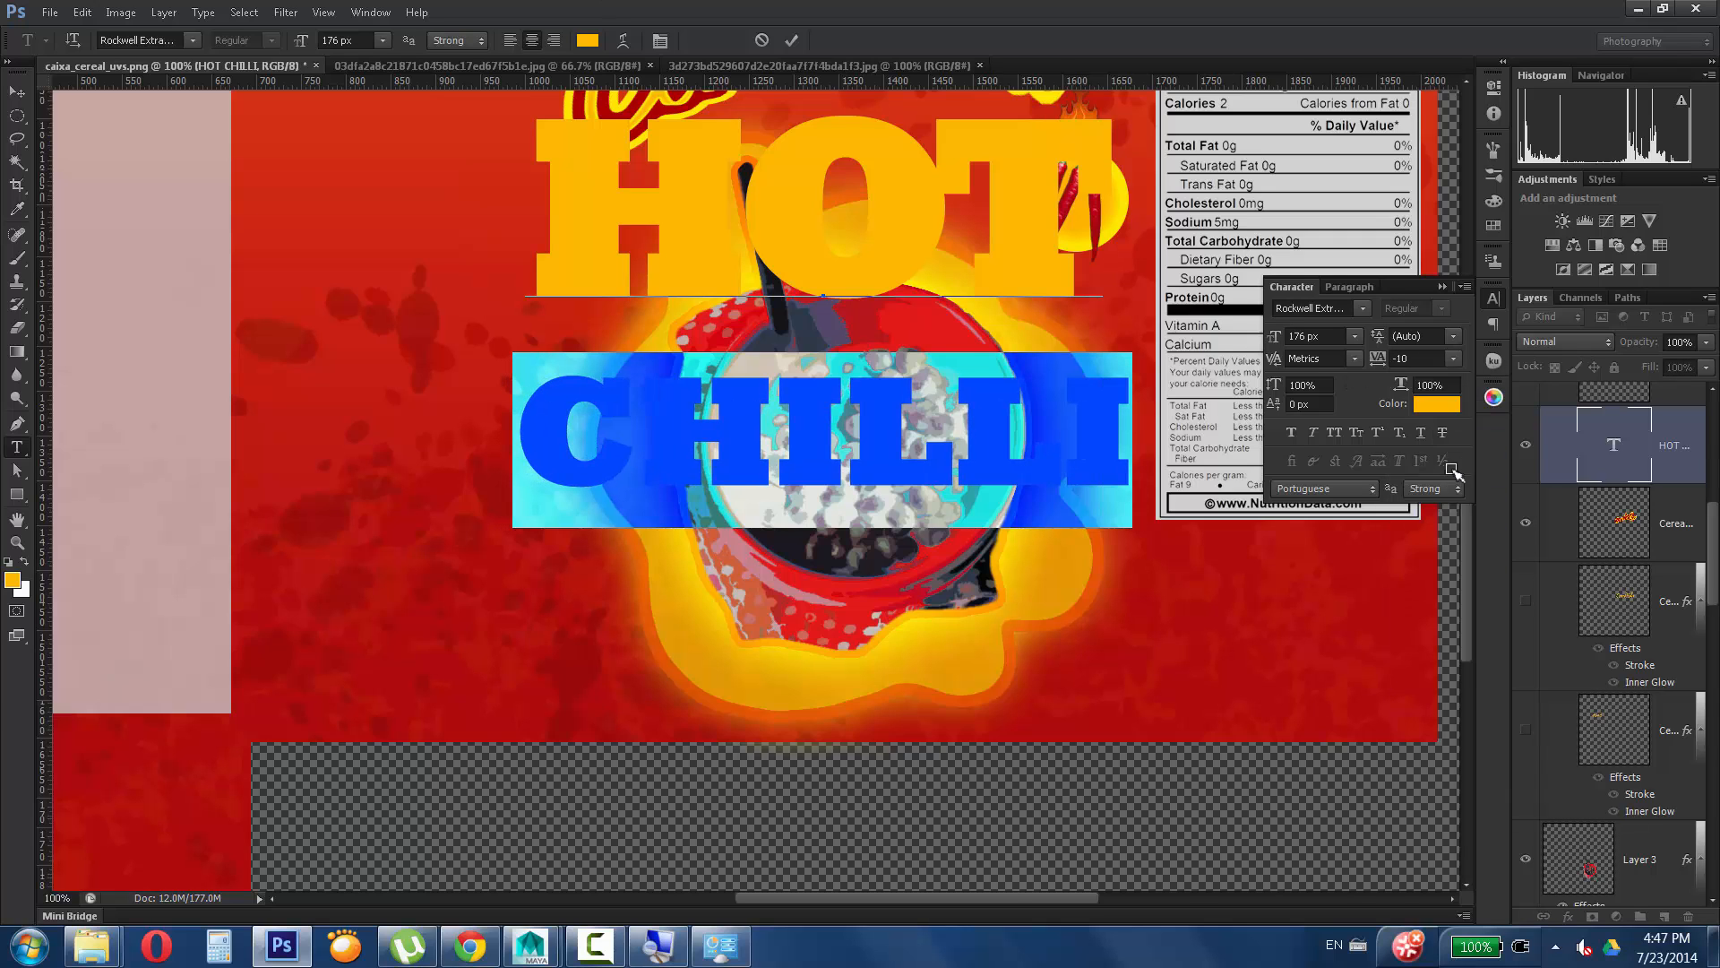
Set the leading of the whole HOT CHILLI text to 140 px and move the text down over the bowl's lower half.
click(1453, 358)
click(1445, 439)
key(ctrl+a)
click(1453, 336)
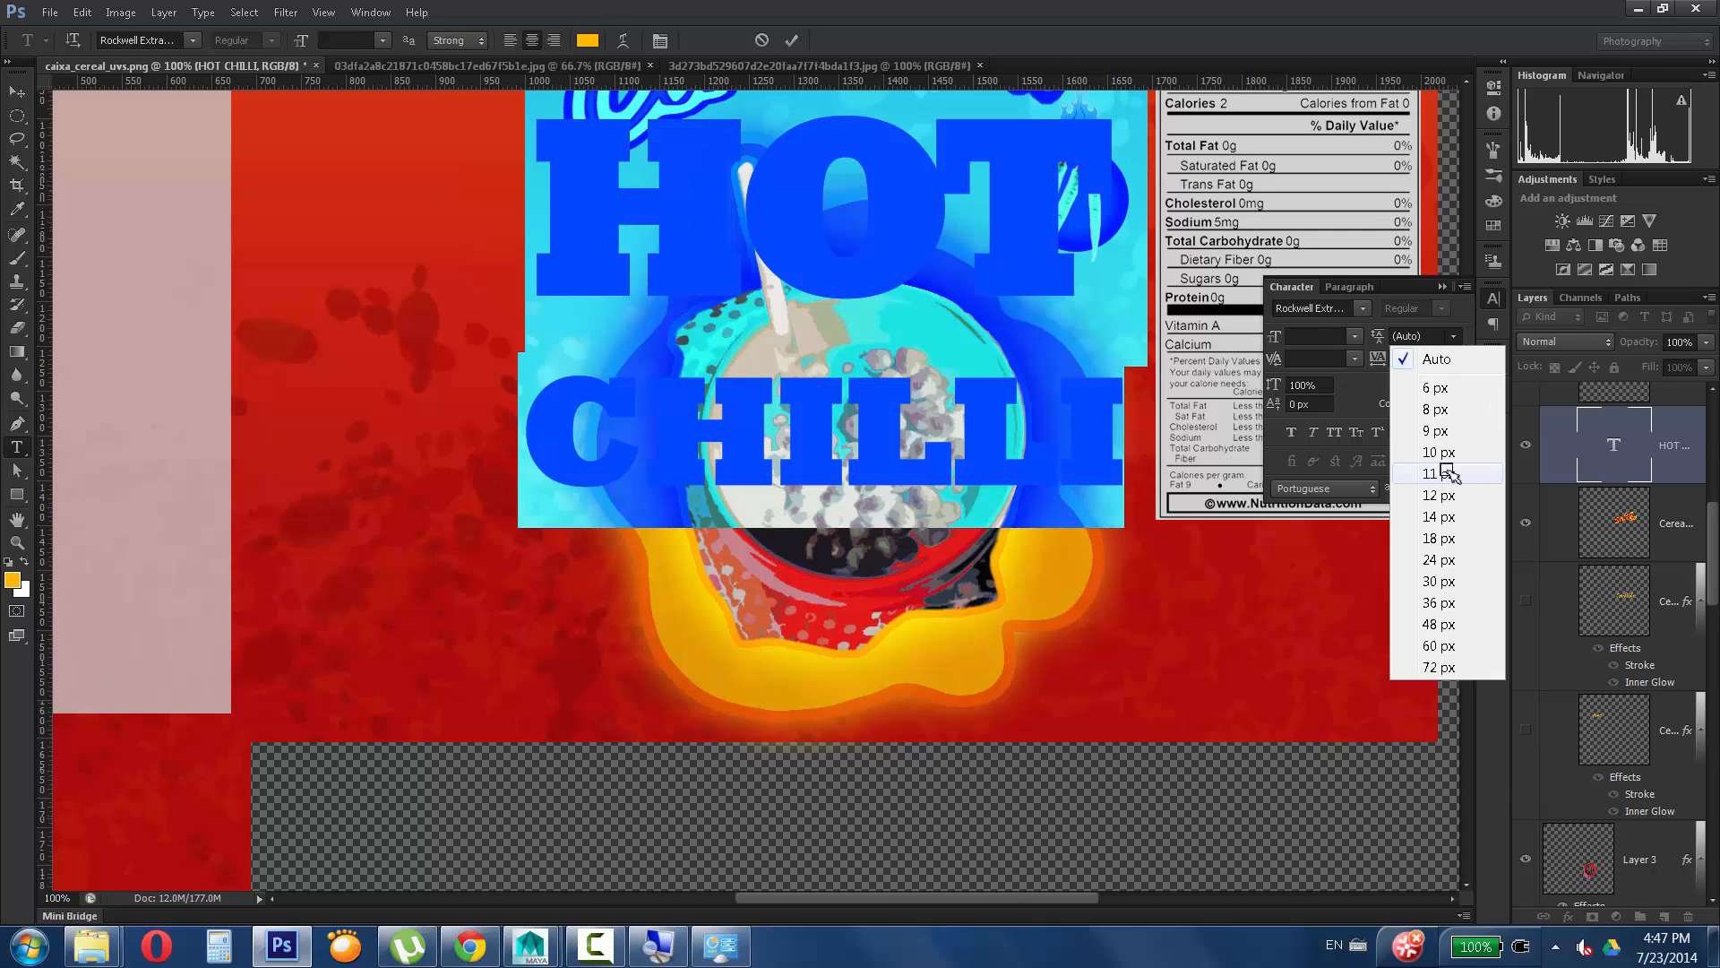
click(1449, 667)
text(120130)
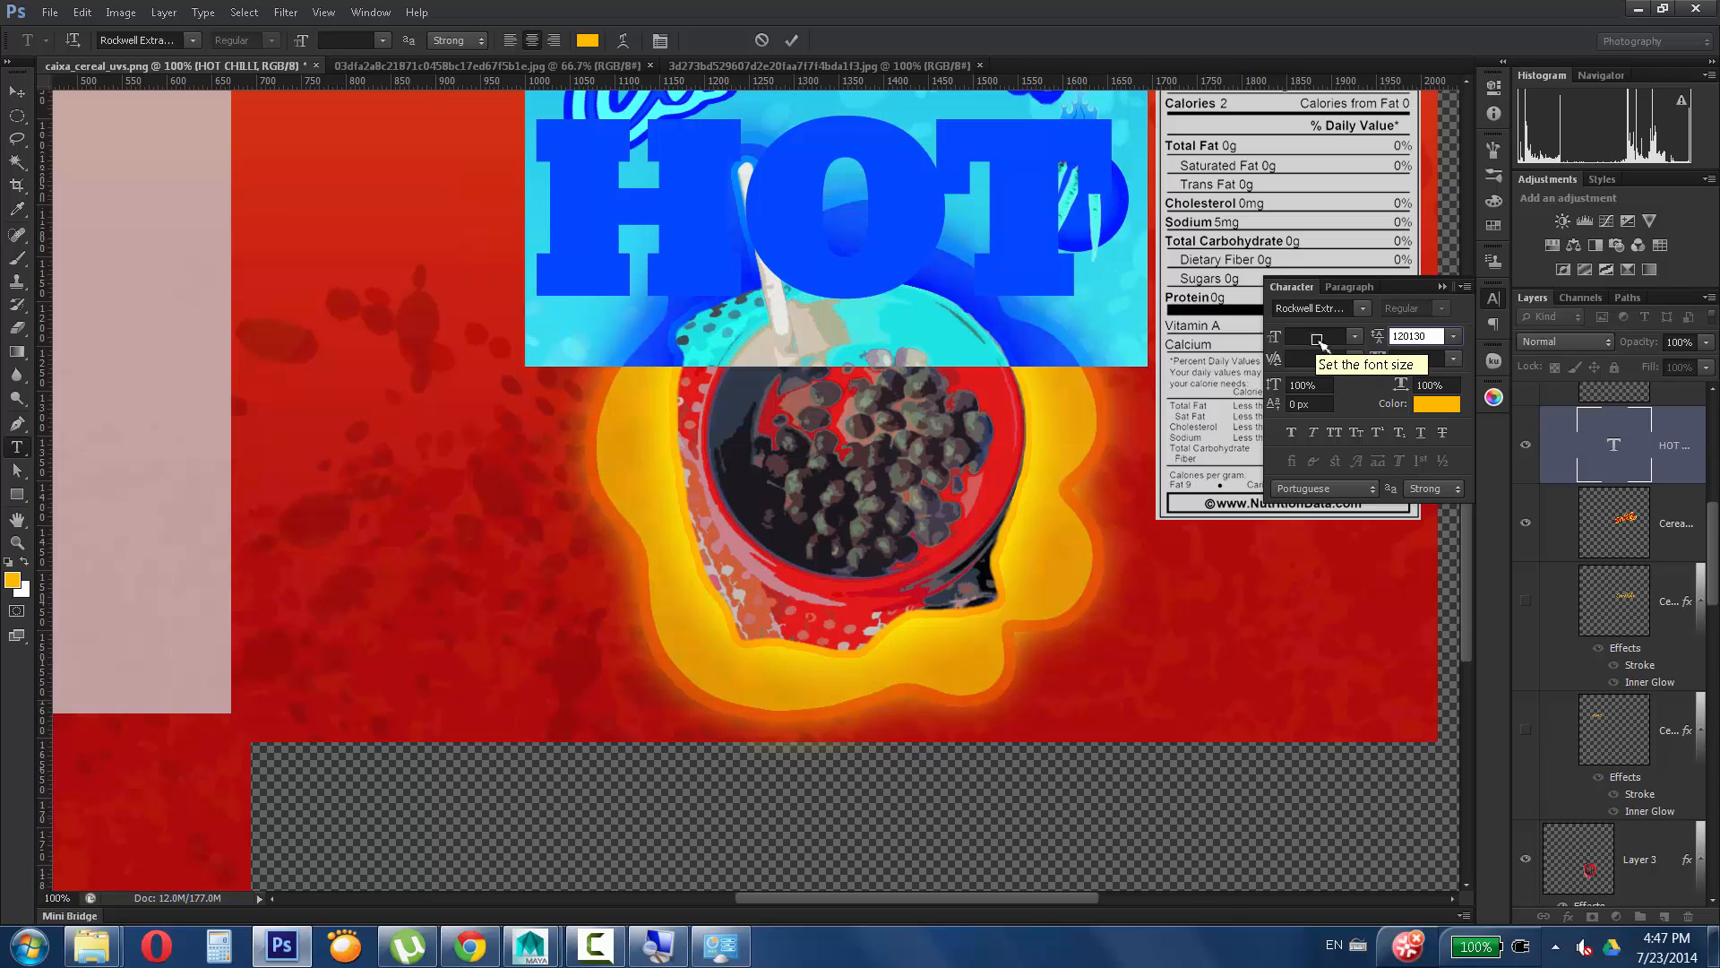
drag(1432, 338, 1287, 357)
text(140)
click(17, 93)
drag(1030, 239, 1052, 539)
Add a thick dark red outside stroke to the HOT CHILLI text layer.
key(F2)
click(1149, 266)
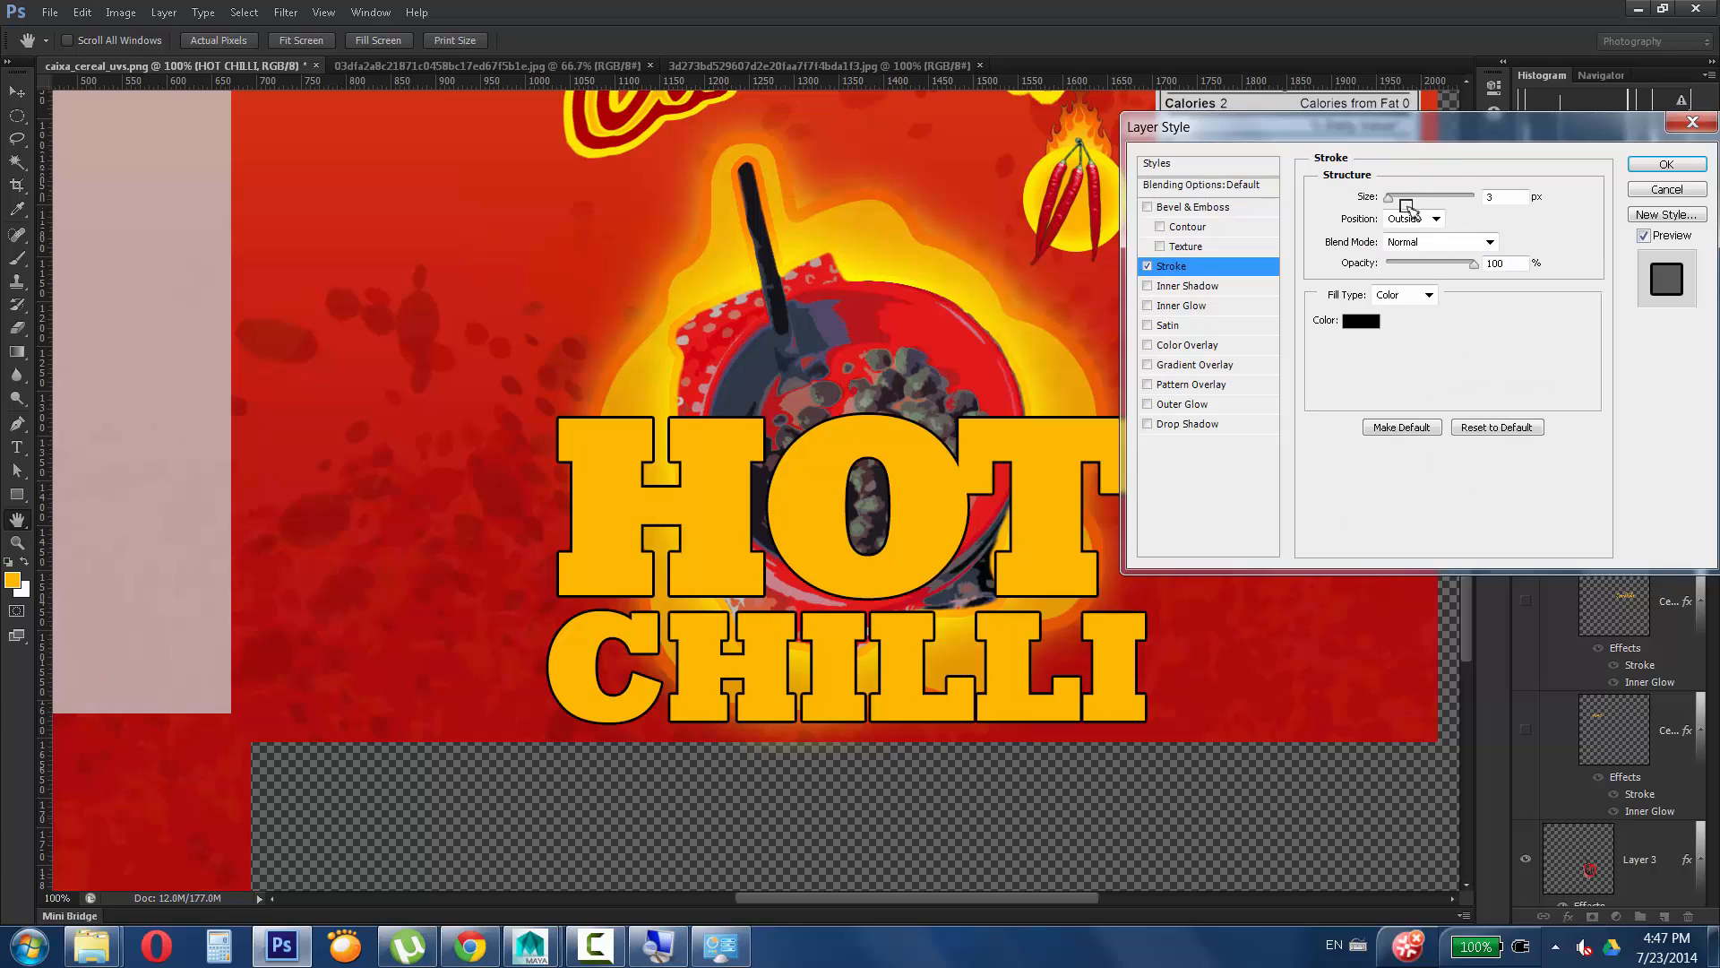
drag(1401, 200, 1393, 197)
click(1361, 320)
drag(437, 450, 441, 525)
click(641, 431)
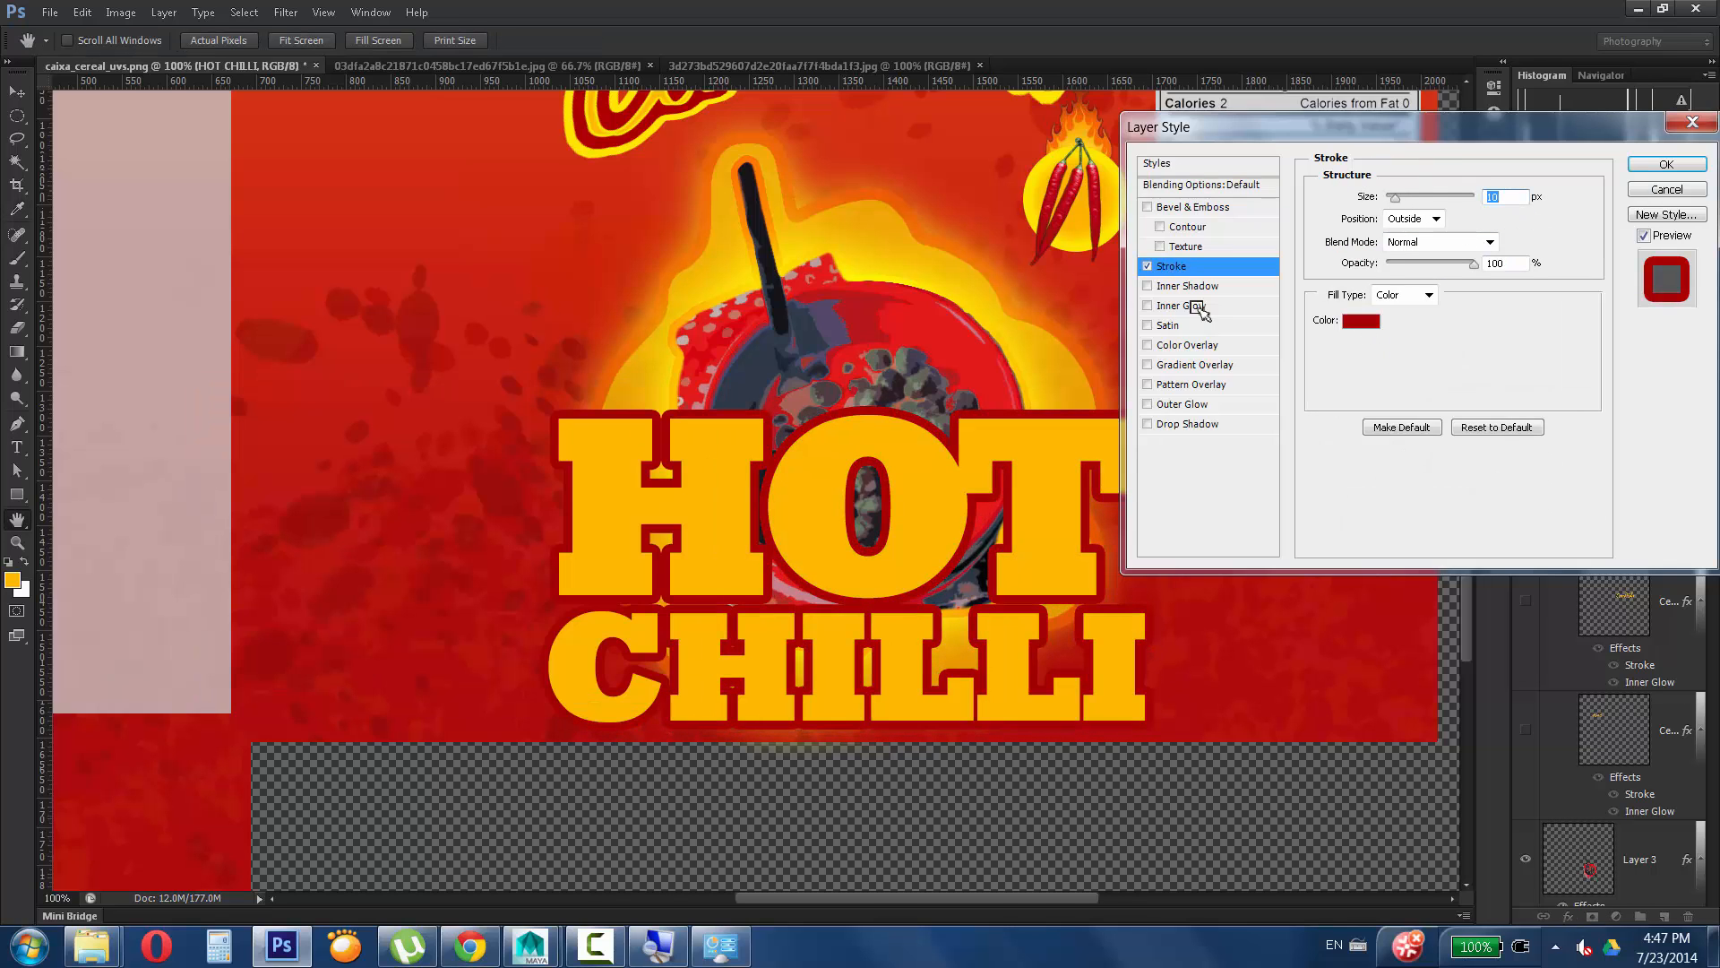
Add a Bevel & Emboss effect to the HOT CHILLI text and nudge the text slightly.
click(1160, 246)
click(1202, 250)
click(1413, 217)
click(1436, 266)
click(1442, 127)
mouse_move(1401, 258)
mouse_down()
mouse_move(1441, 256)
mouse_move(1394, 257)
mouse_move(1375, 284)
mouse_move(1405, 274)
mouse_up()
click(1666, 165)
click(1706, 342)
mouse_move(1705, 365)
mouse_down()
mouse_move(1660, 365)
mouse_move(1710, 366)
mouse_up()
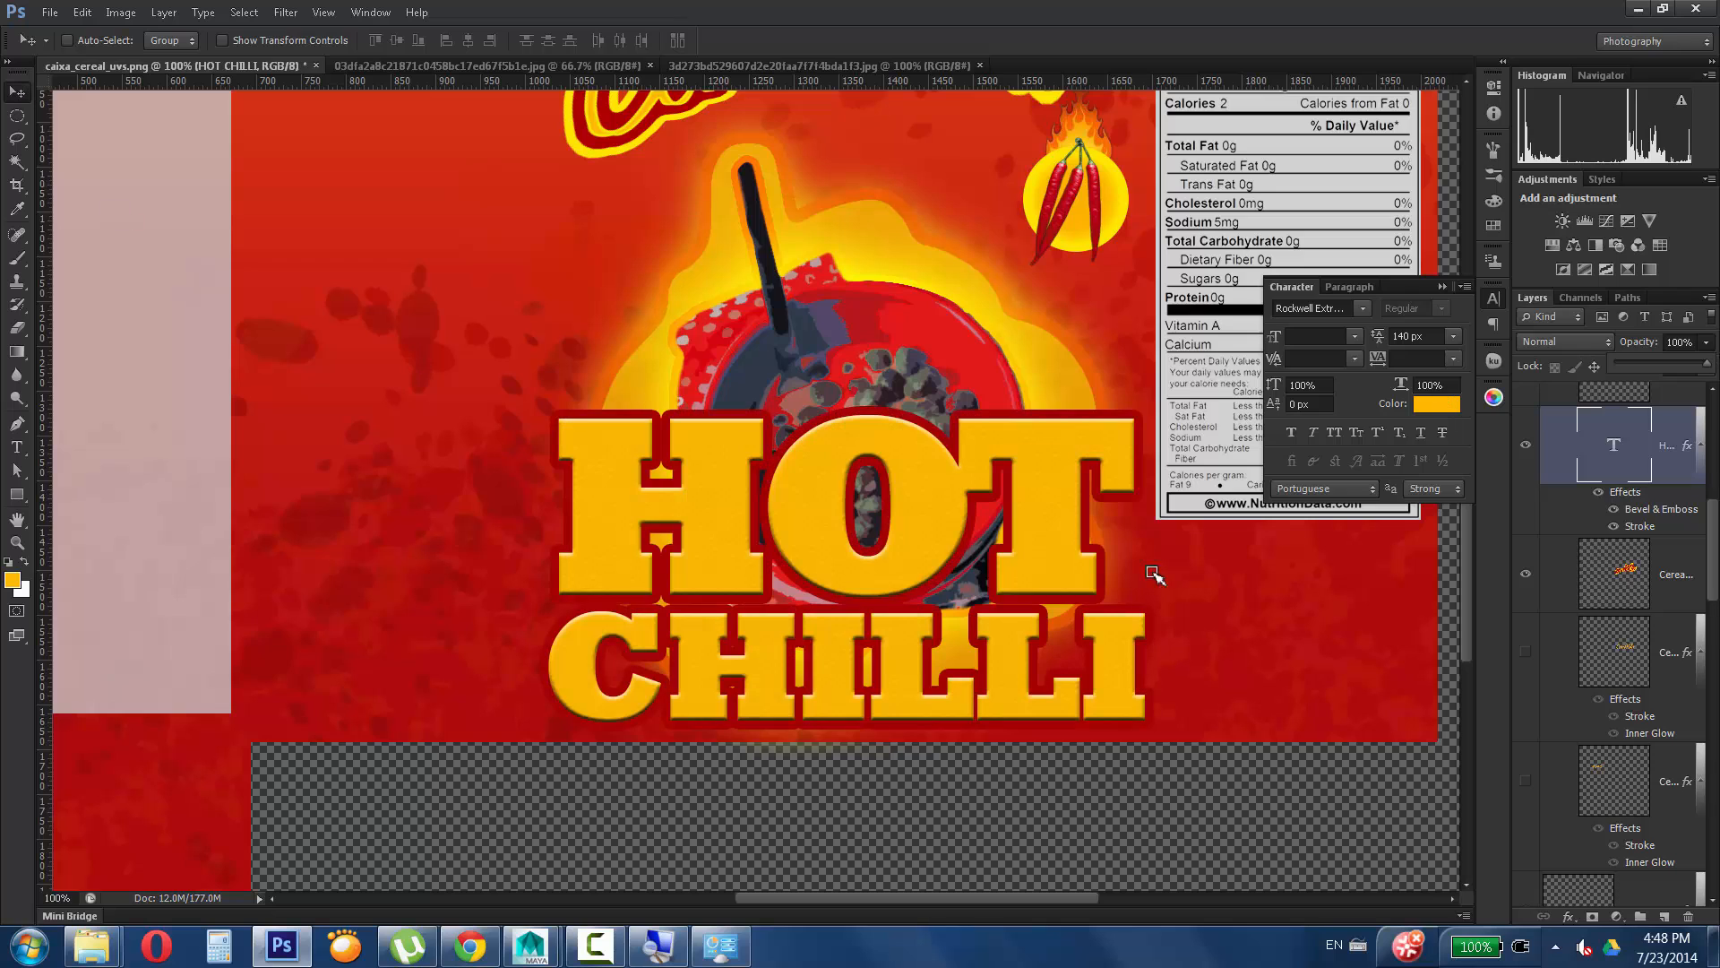
drag(921, 487, 918, 491)
double_click(1678, 424)
click(1148, 207)
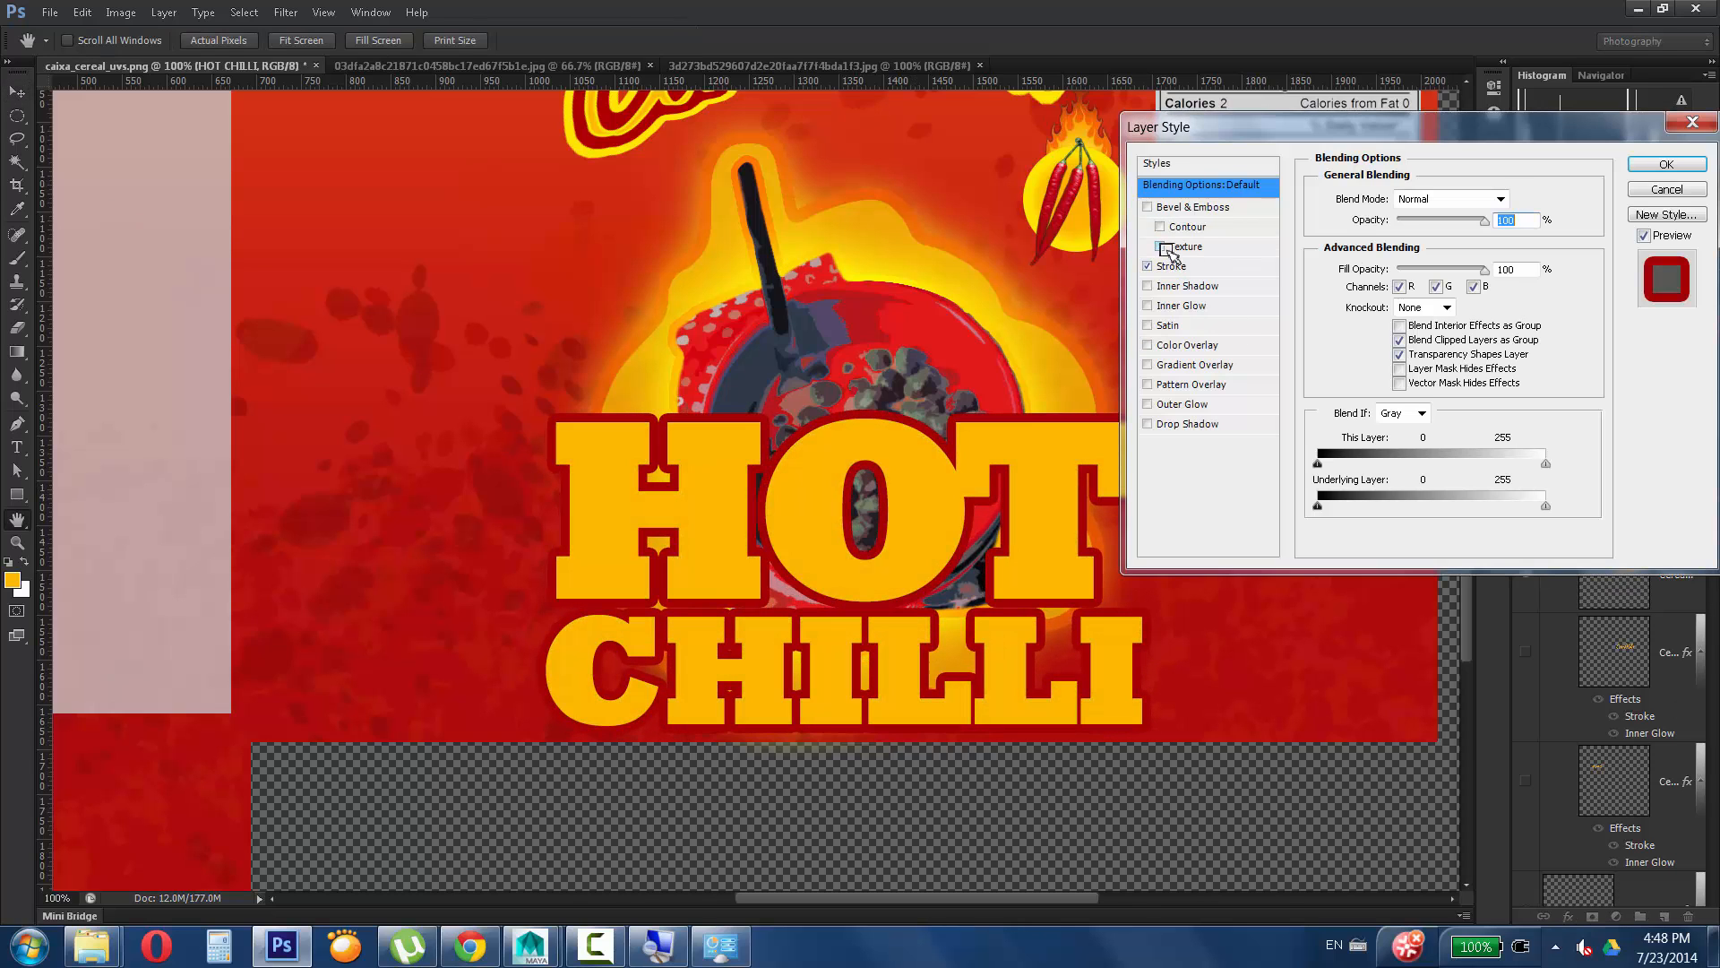
click(1171, 266)
click(1194, 364)
click(1437, 199)
click(1425, 244)
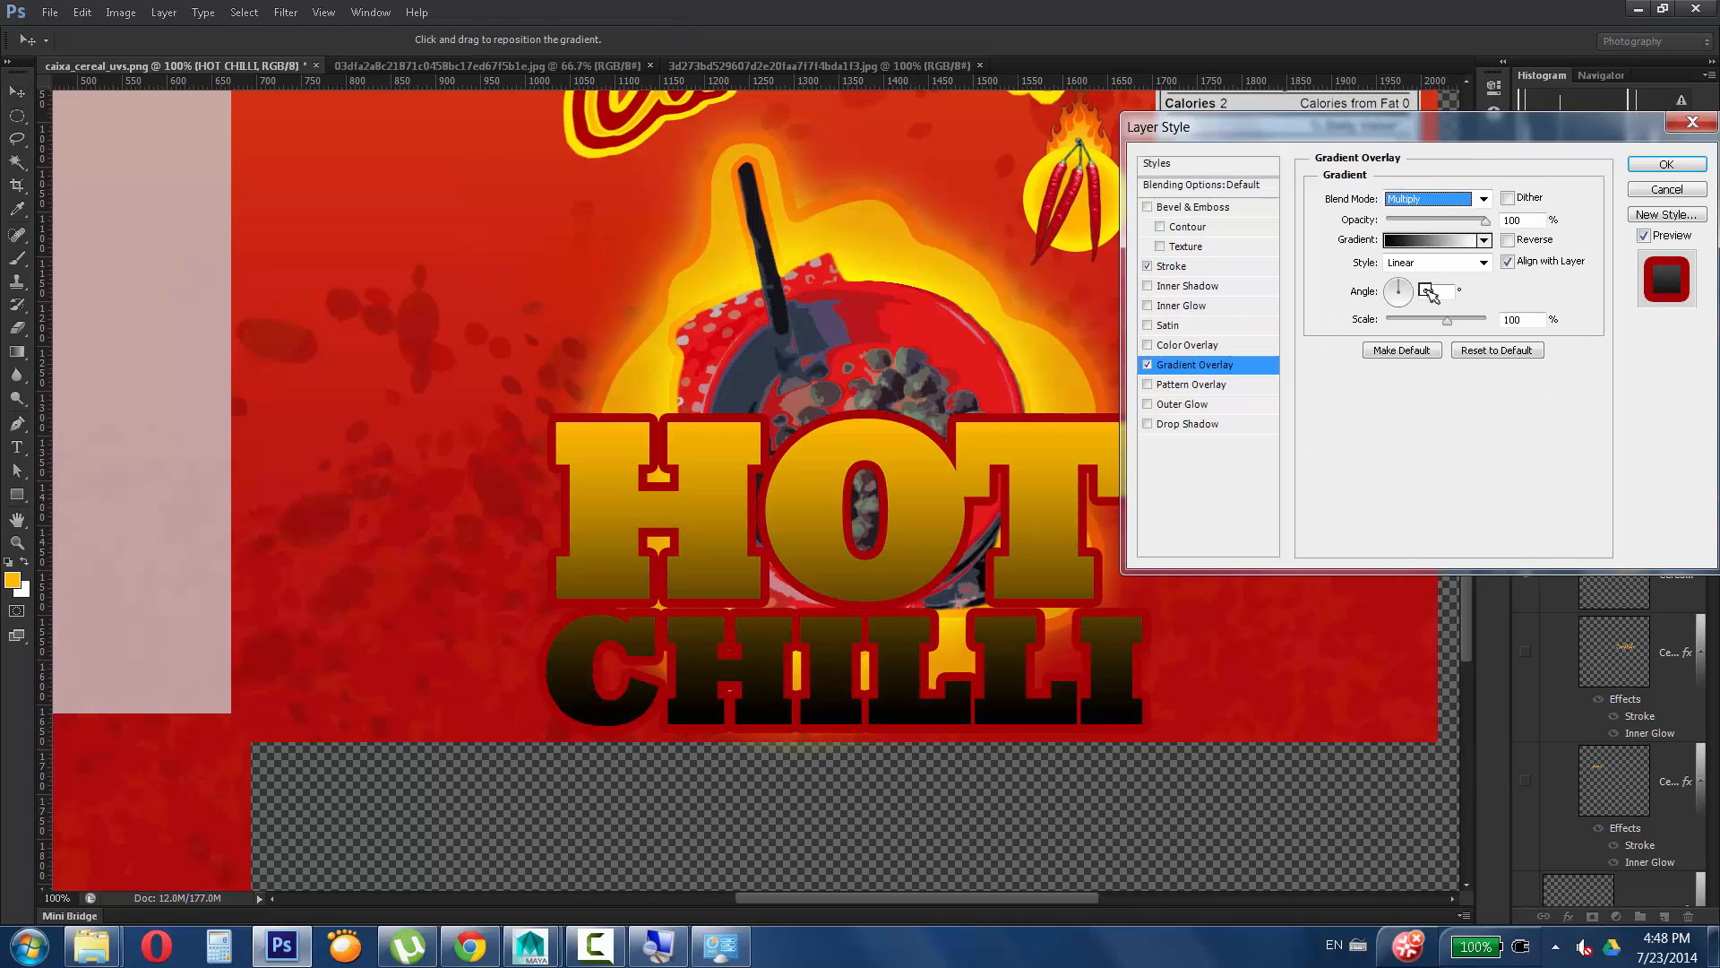
click(1438, 199)
click(1426, 480)
click(1670, 190)
Turn off Bevel & Emboss on the HOT CHILLI text and add a black-to-white gradient overlay in Overlay blend mode.
drag(837, 507, 834, 507)
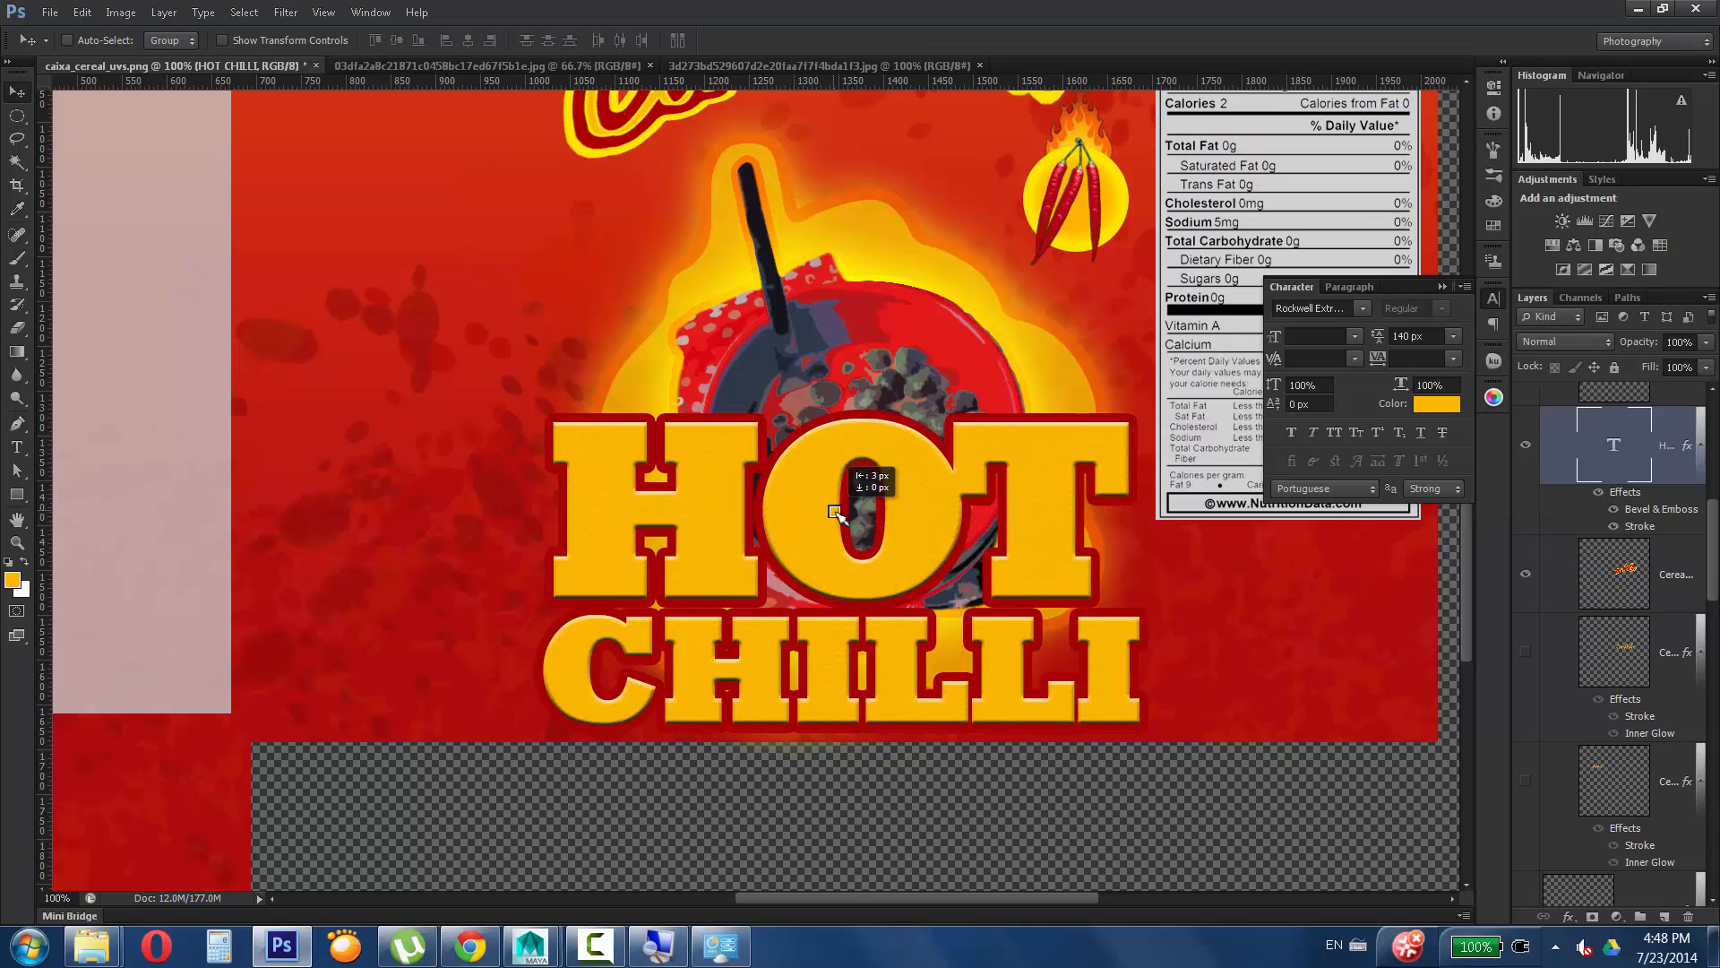
double_click(1679, 424)
click(1148, 207)
click(1170, 365)
click(1437, 199)
click(1426, 480)
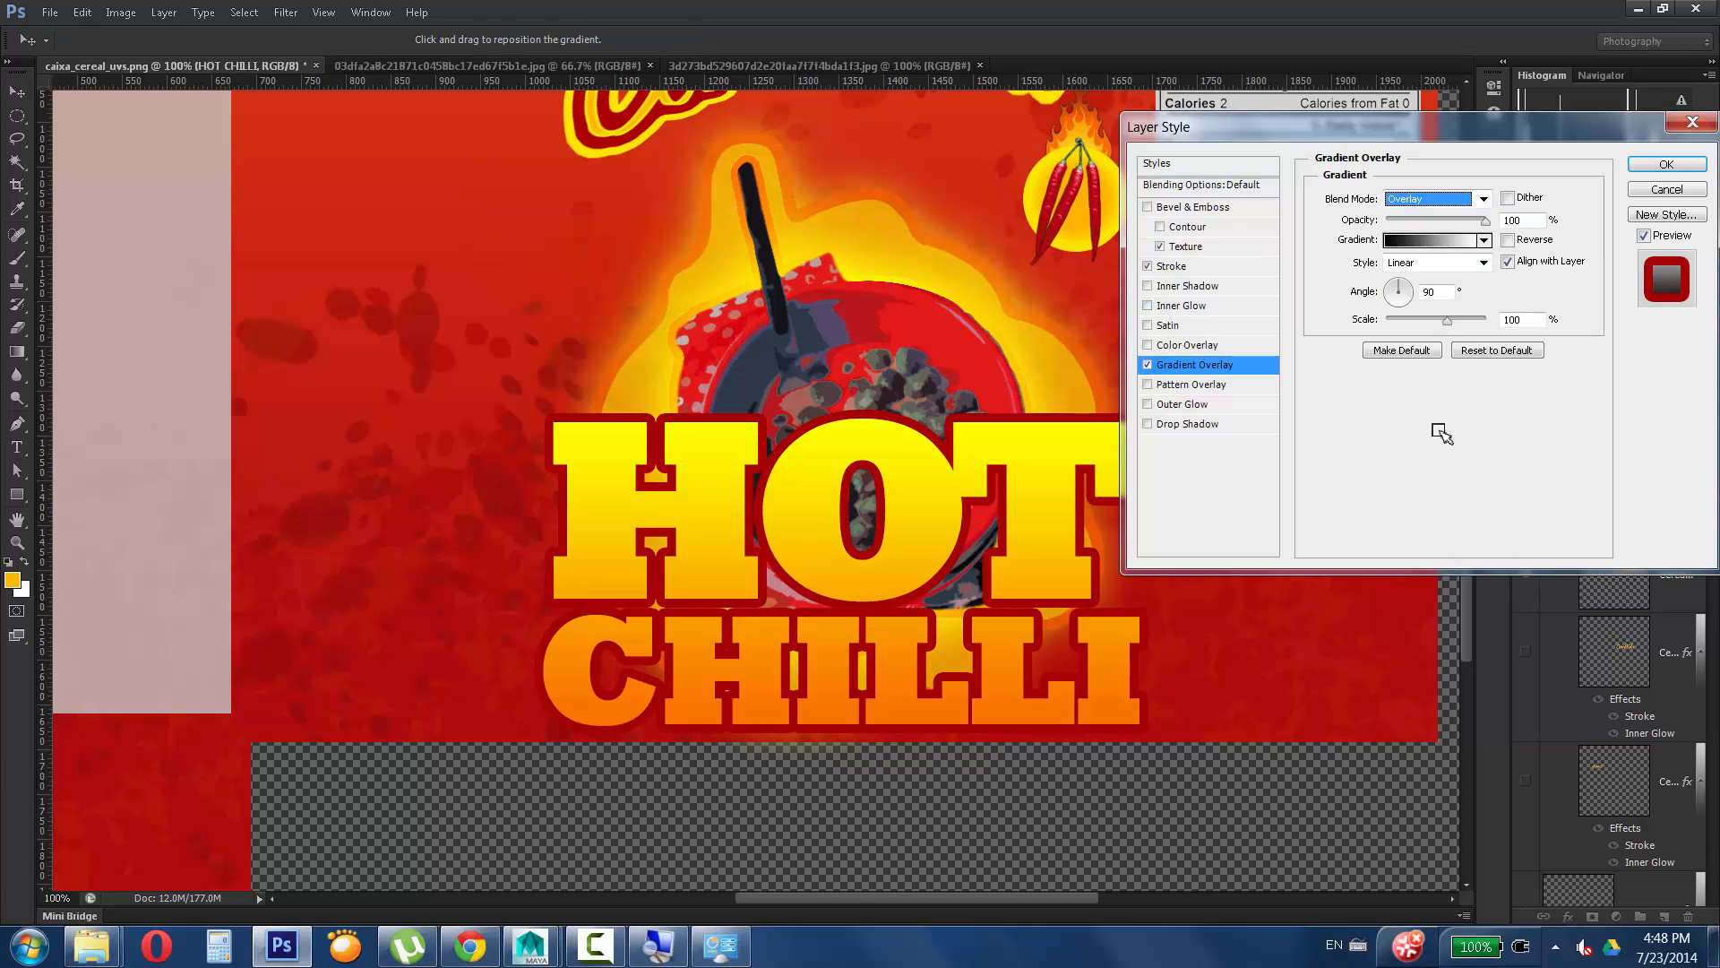
click(1667, 164)
Scale the bowl layers (Layer 3, its copy and Layer 7) together to about 81% and position them above the HOT CHILLI text.
click(1663, 522)
mouse_move(1715, 625)
mouse_down()
mouse_move(1711, 703)
mouse_move(1654, 587)
mouse_move(1712, 593)
mouse_up()
click(1663, 628)
click(1528, 623)
click(1530, 624)
click(1530, 624)
click(1530, 624)
ctrl+click(1654, 634)
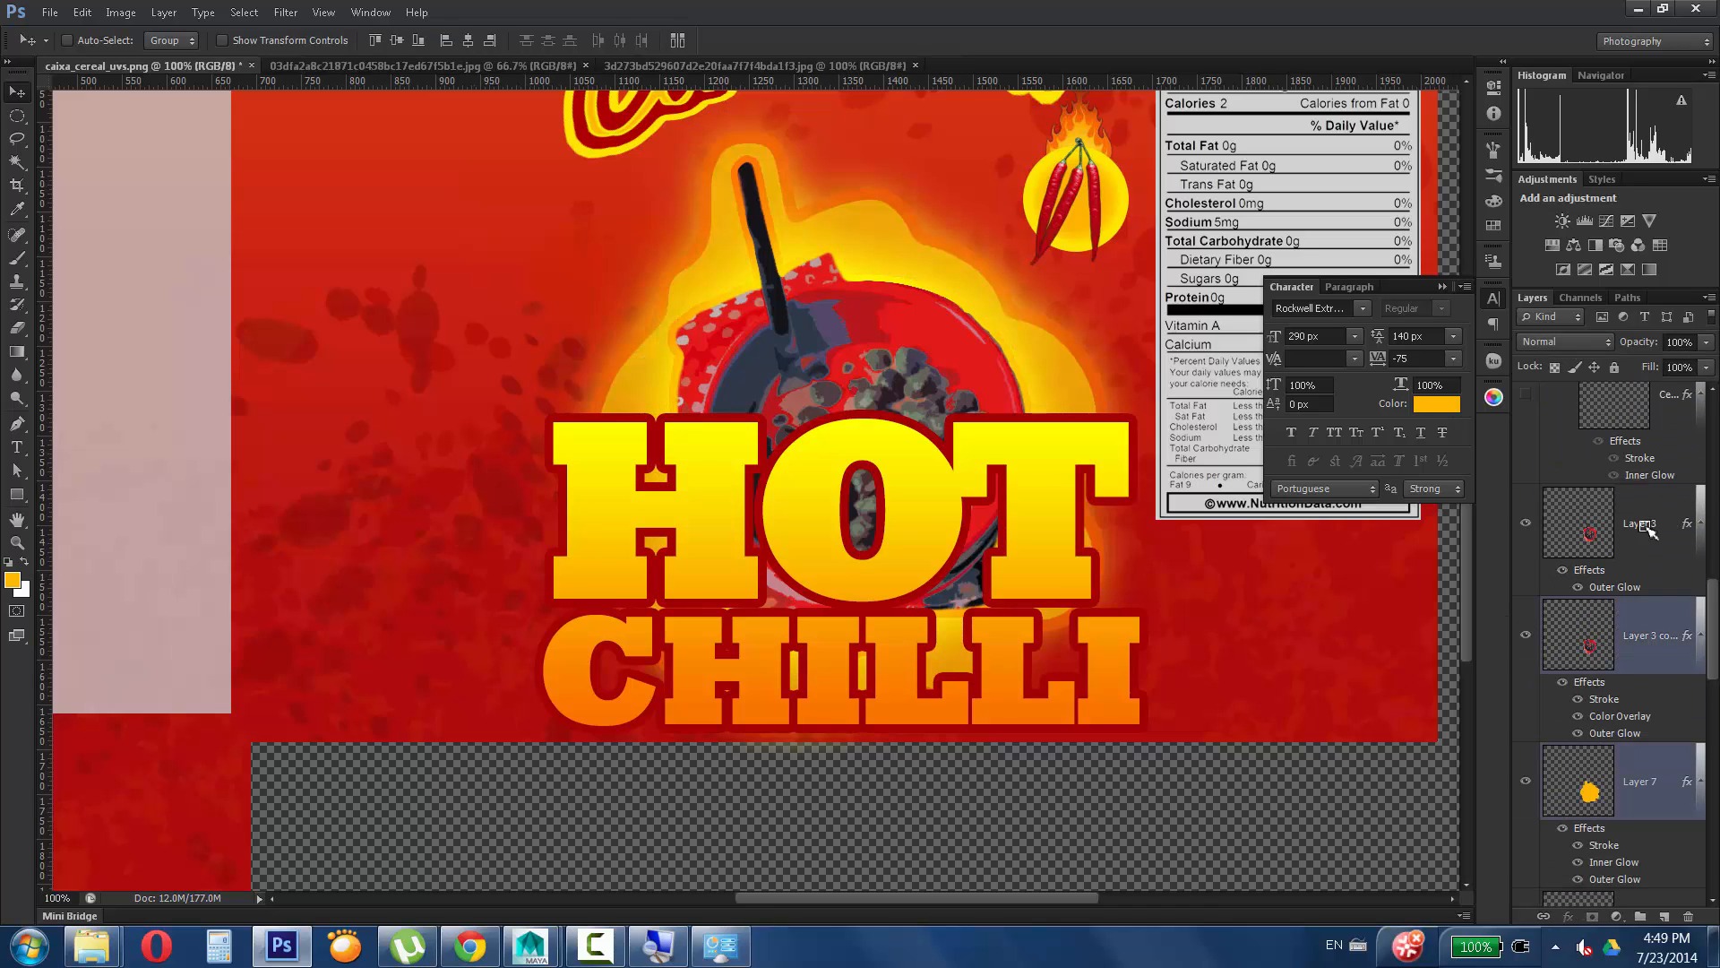
ctrl+click(1649, 528)
key(ctrl+t)
shift+drag(1096, 710, 999, 602)
drag(836, 373, 879, 366)
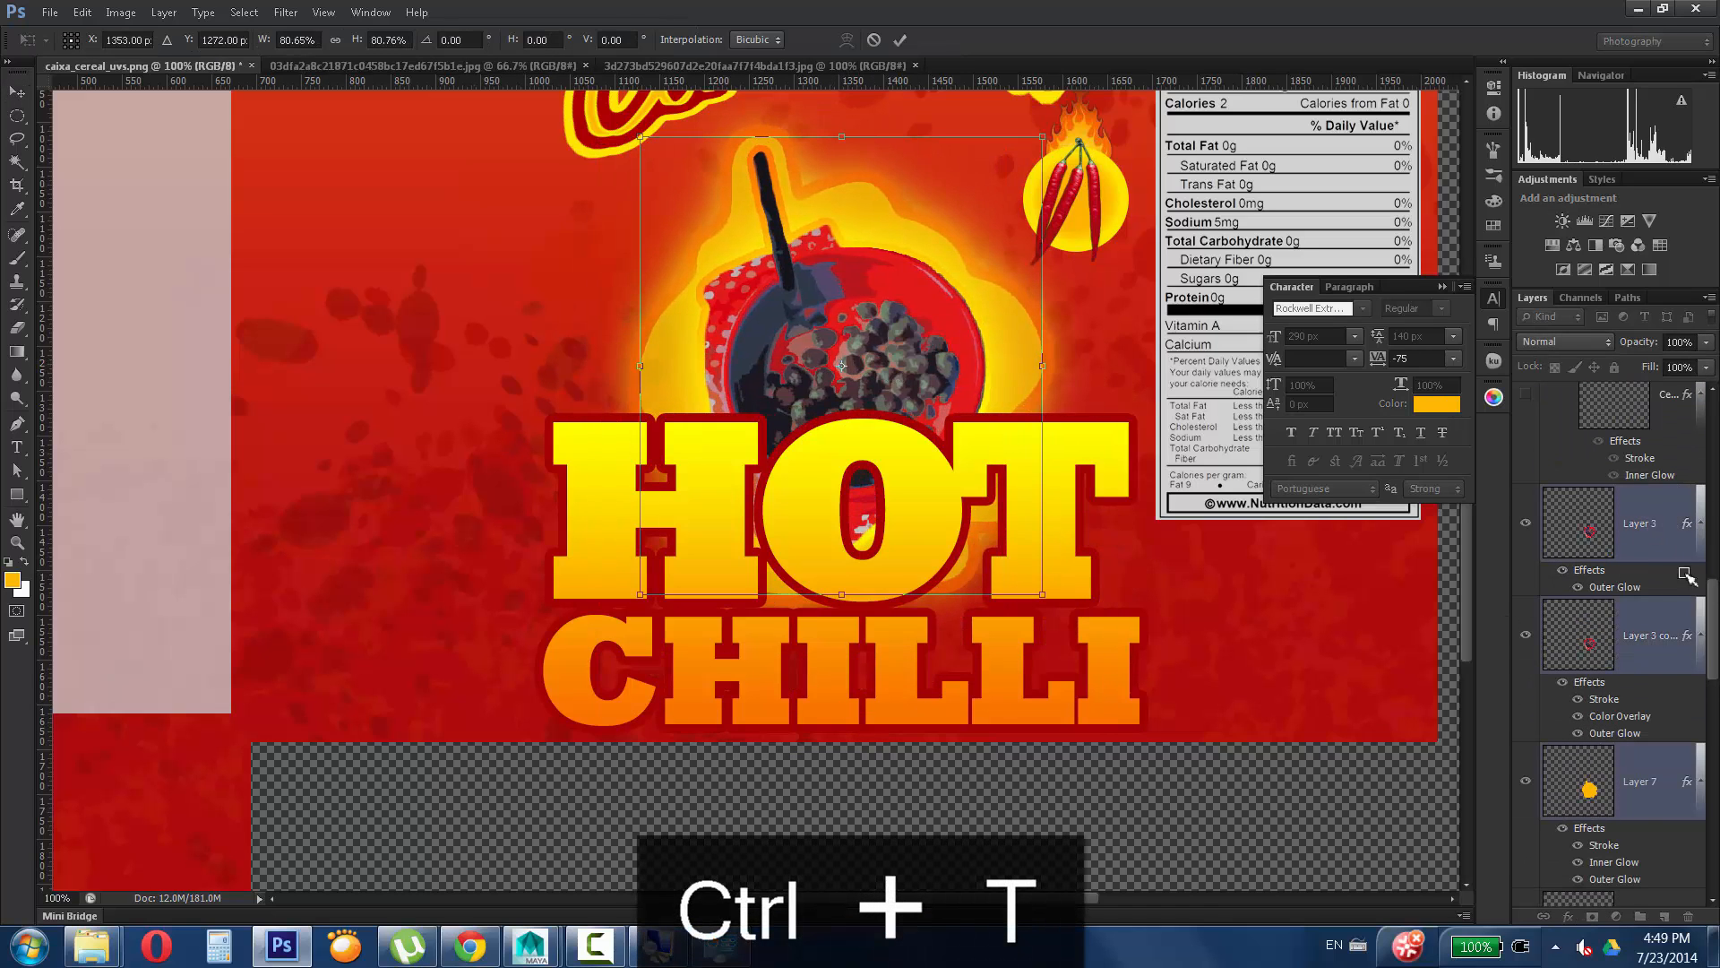
drag(1712, 593, 1709, 516)
key(Return)
Scale the HOT CHILLI text to about 82%, position it under the bowl, and show the guides.
click(1665, 541)
key(ctrl+t)
shift+drag(536, 380, 627, 480)
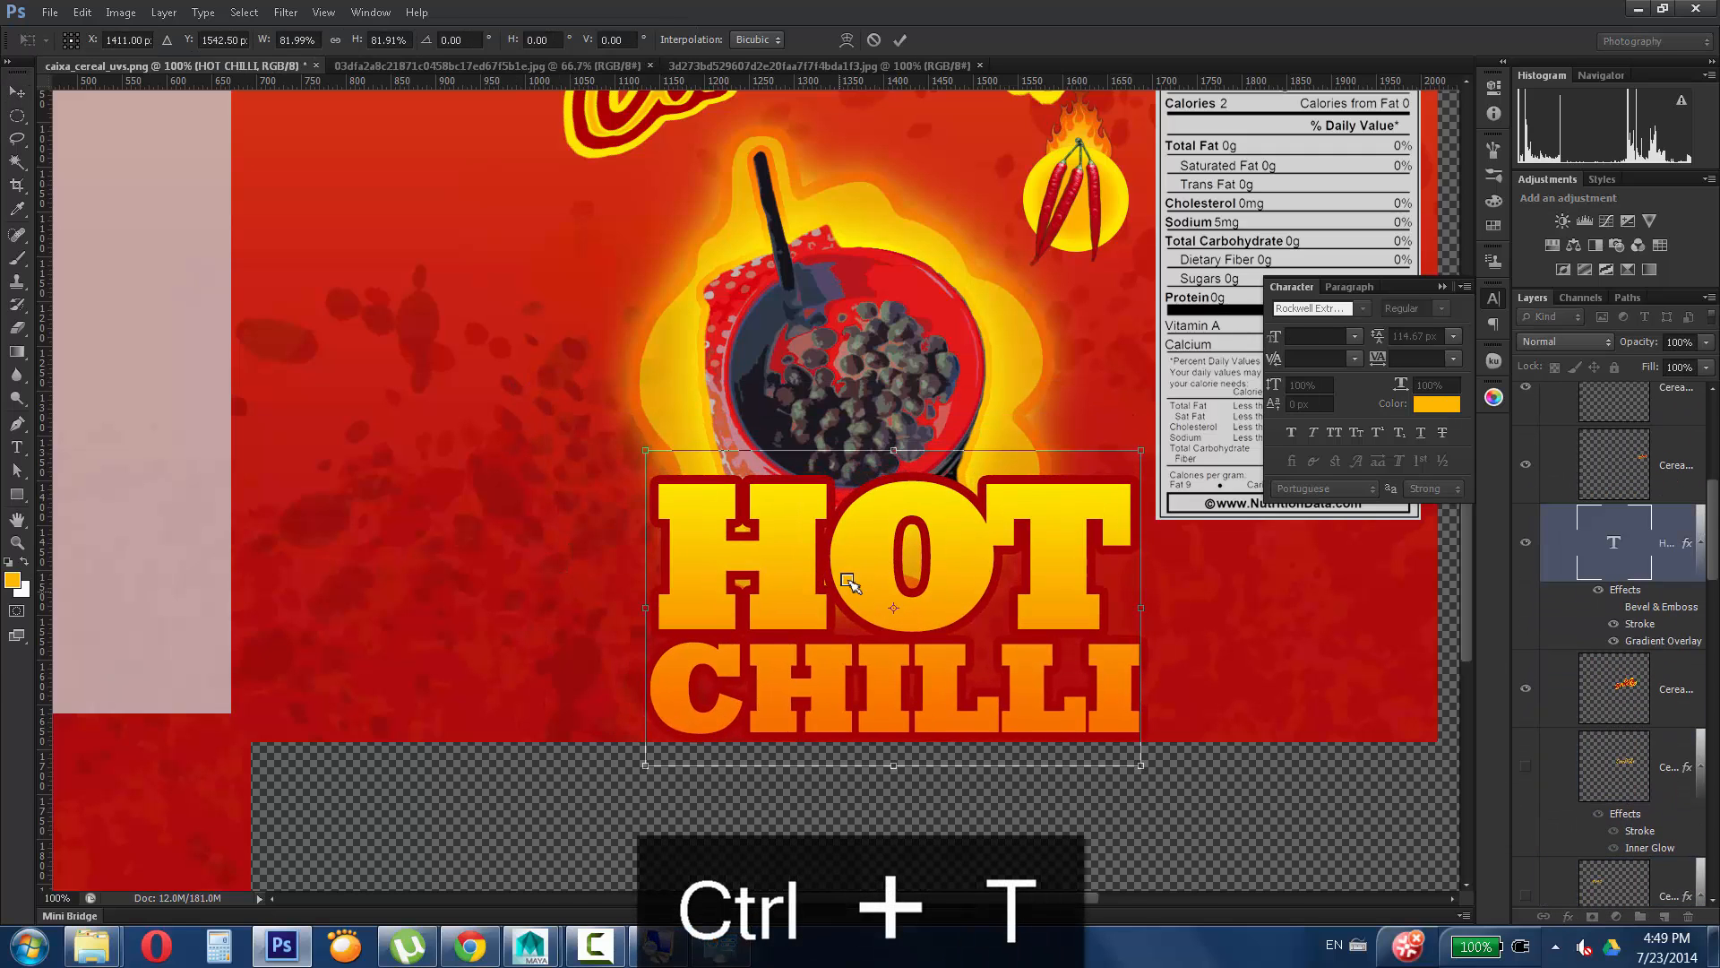
drag(849, 581, 811, 578)
key(Return)
key(ctrl+semicolon)
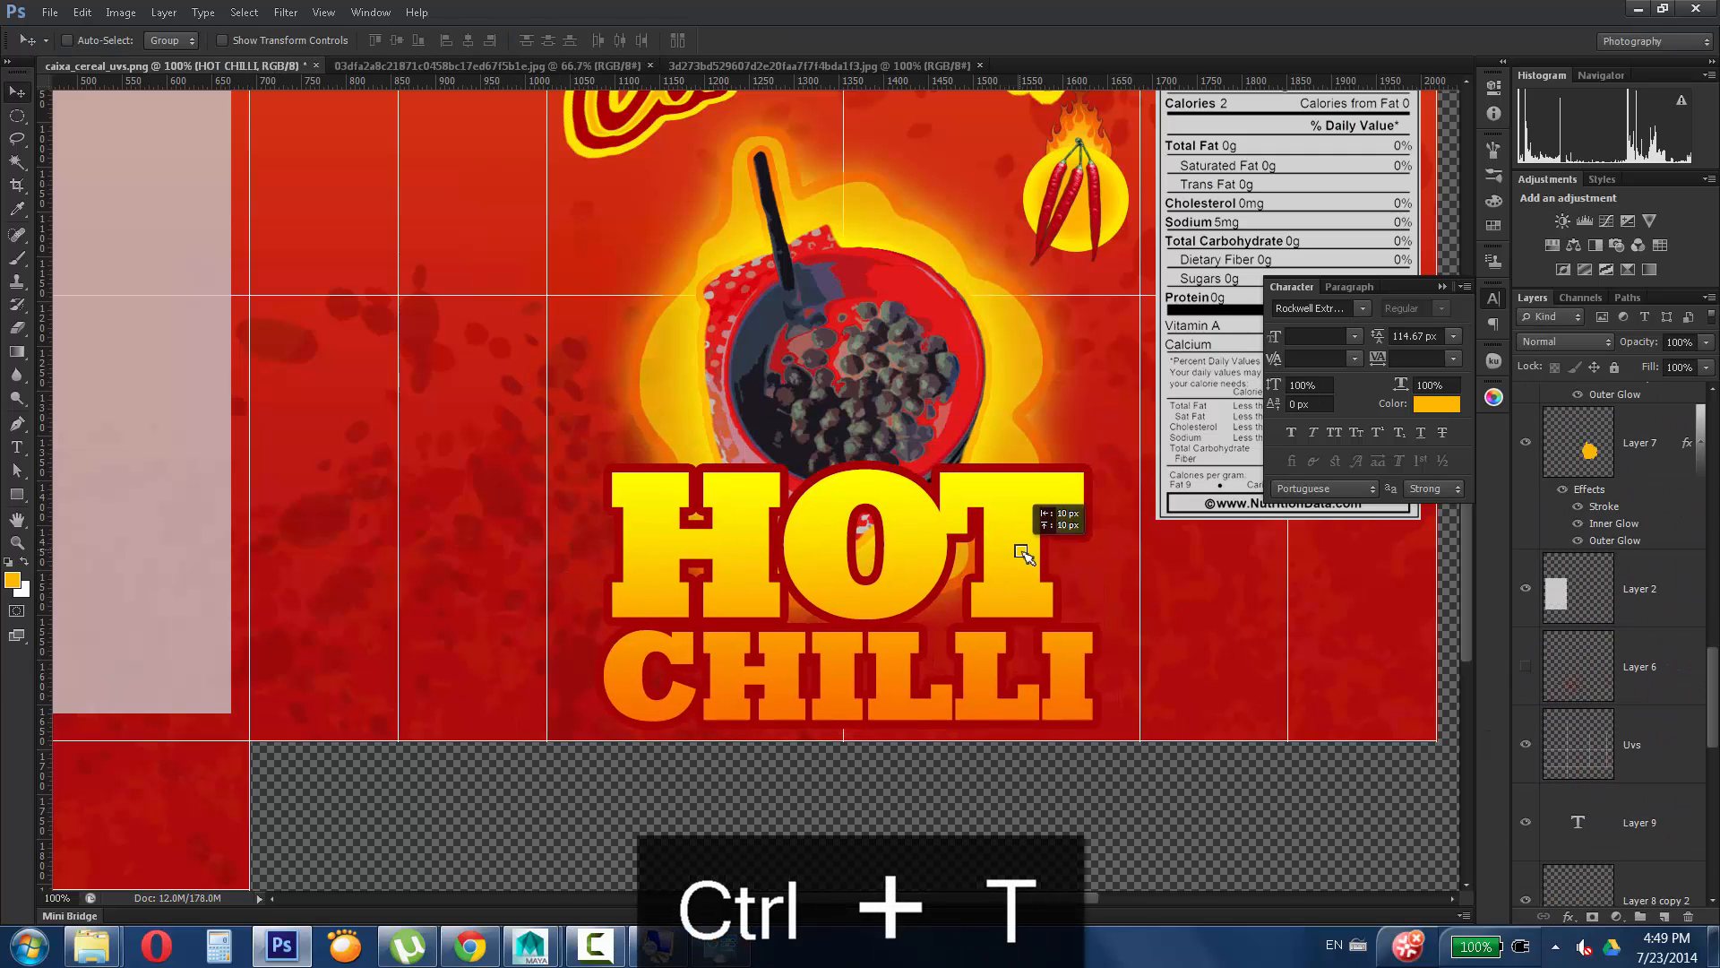
Select Layer 3, its copy and Layer 7 together and nudge the bowl artwork slightly upward.
drag(1712, 690, 1703, 644)
key(z)
alt+click(467, 539)
alt+click(741, 517)
scroll(1702, 644, up, 1)
click(1649, 799)
ctrl+click(1649, 653)
ctrl+click(1649, 541)
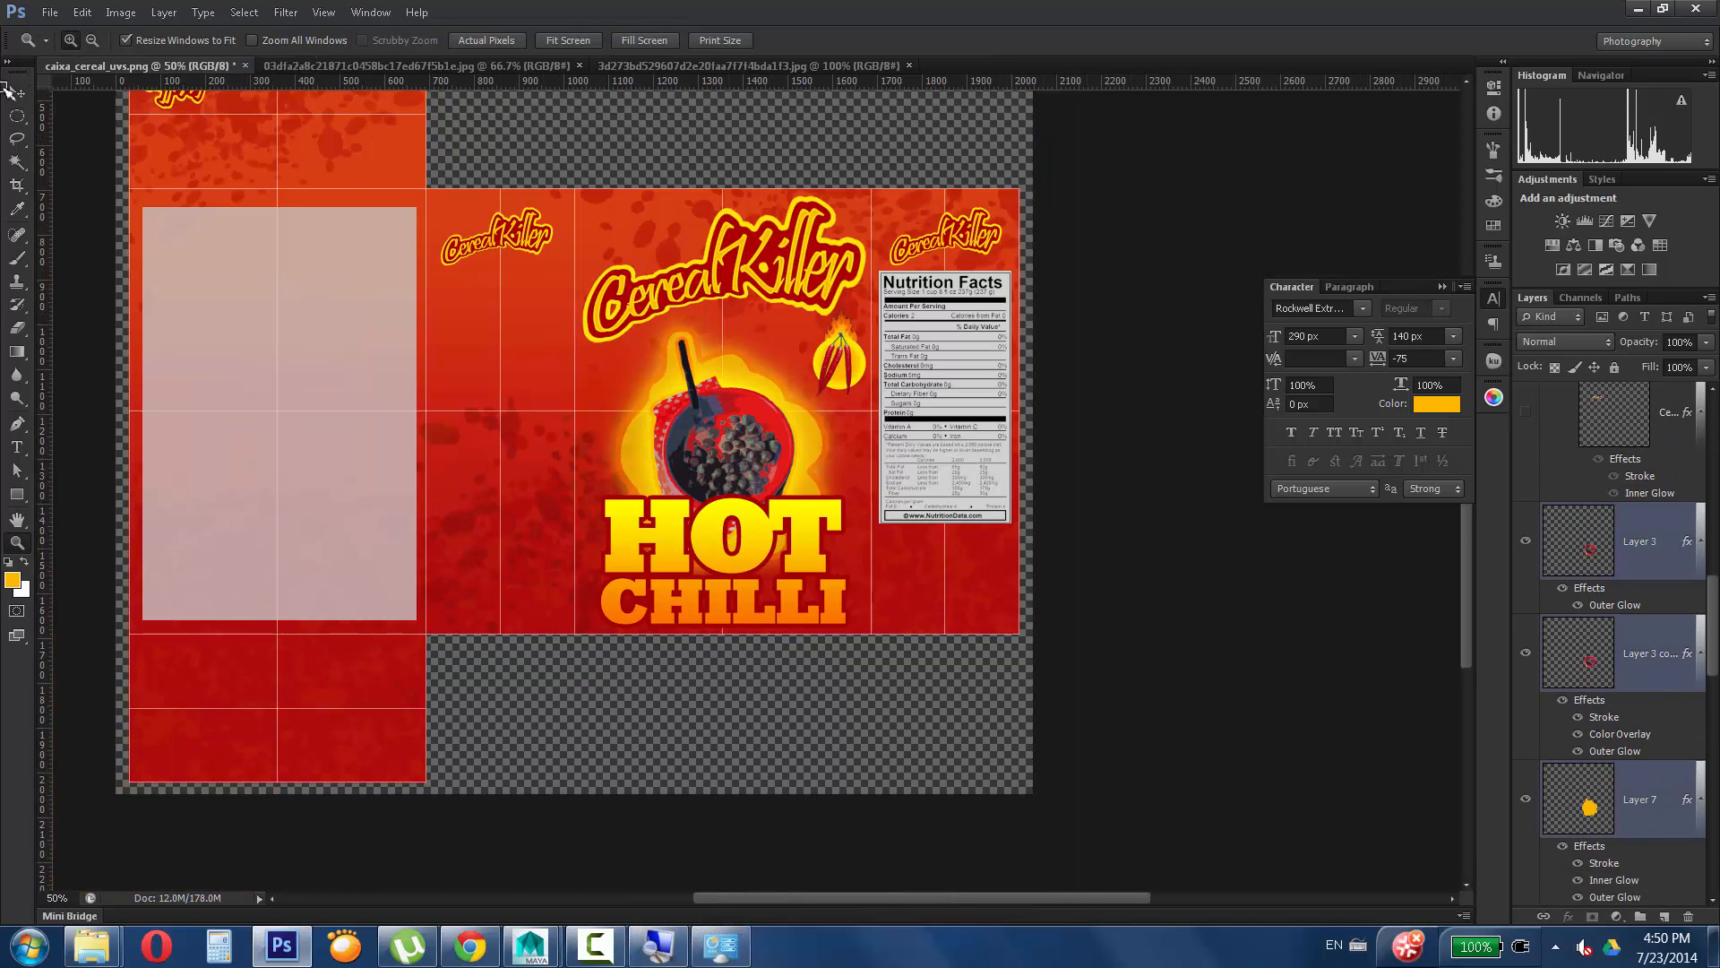
click(18, 90)
scroll(1666, 497, up, 3)
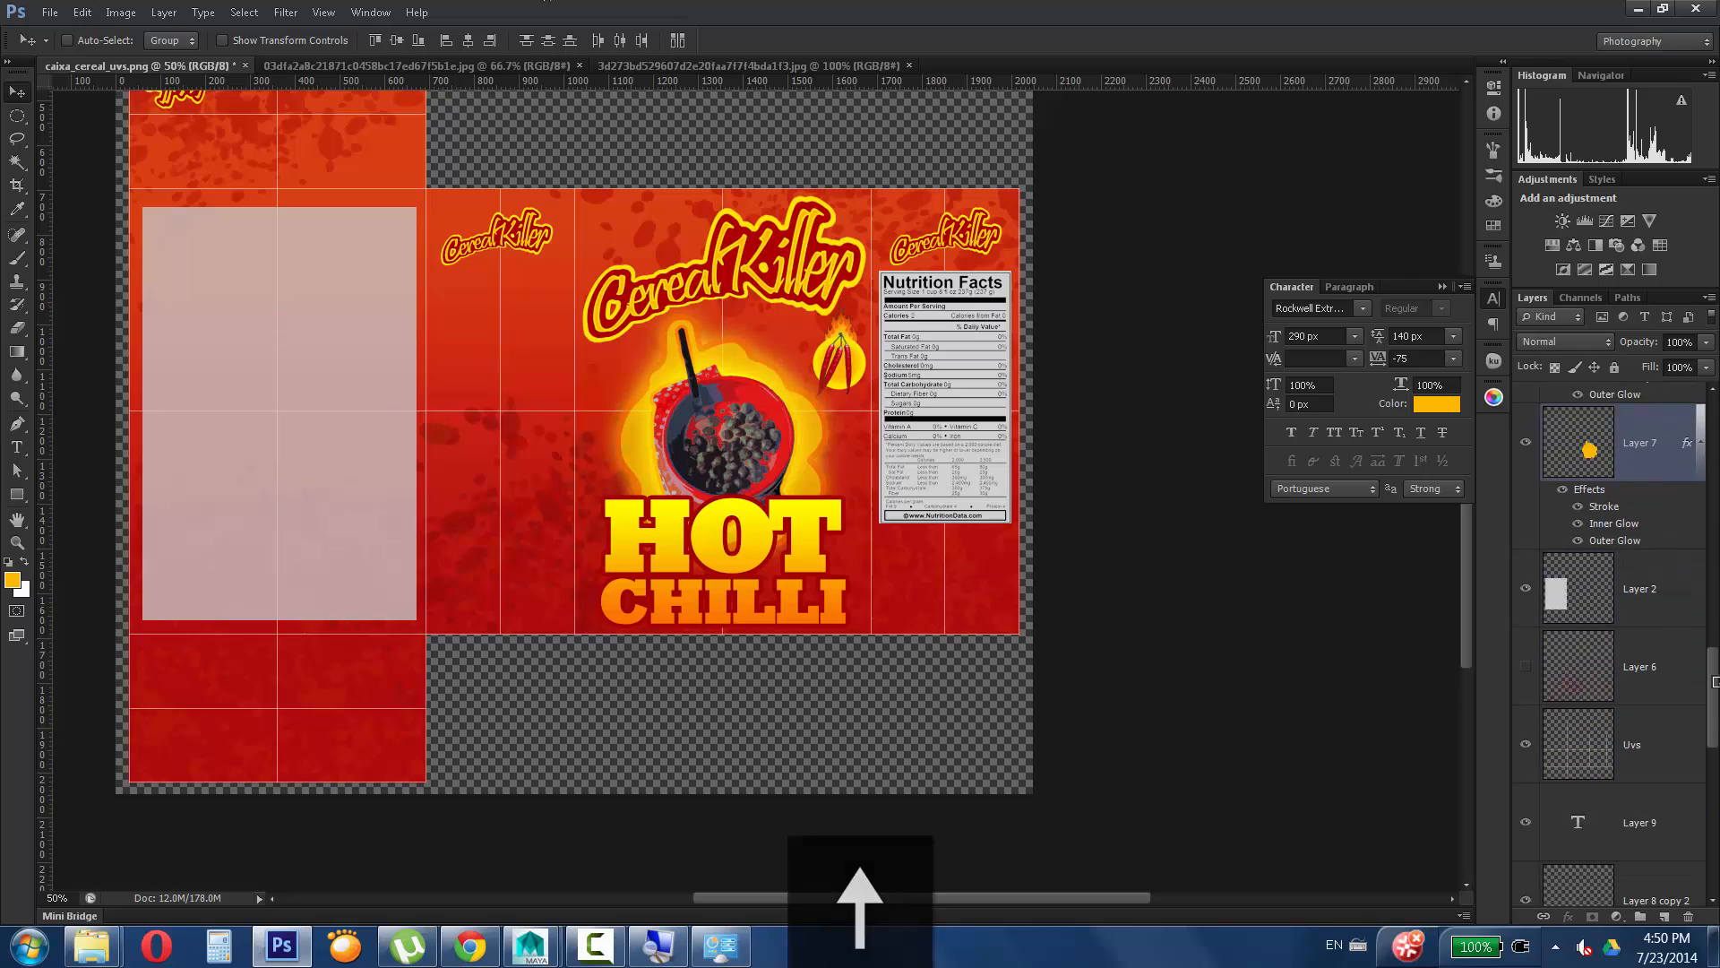
Try to place a duplicate of the HOT CHILLI text toward the nutrition facts side, and undo the duplication.
click(1664, 496)
drag(1715, 569, 1715, 730)
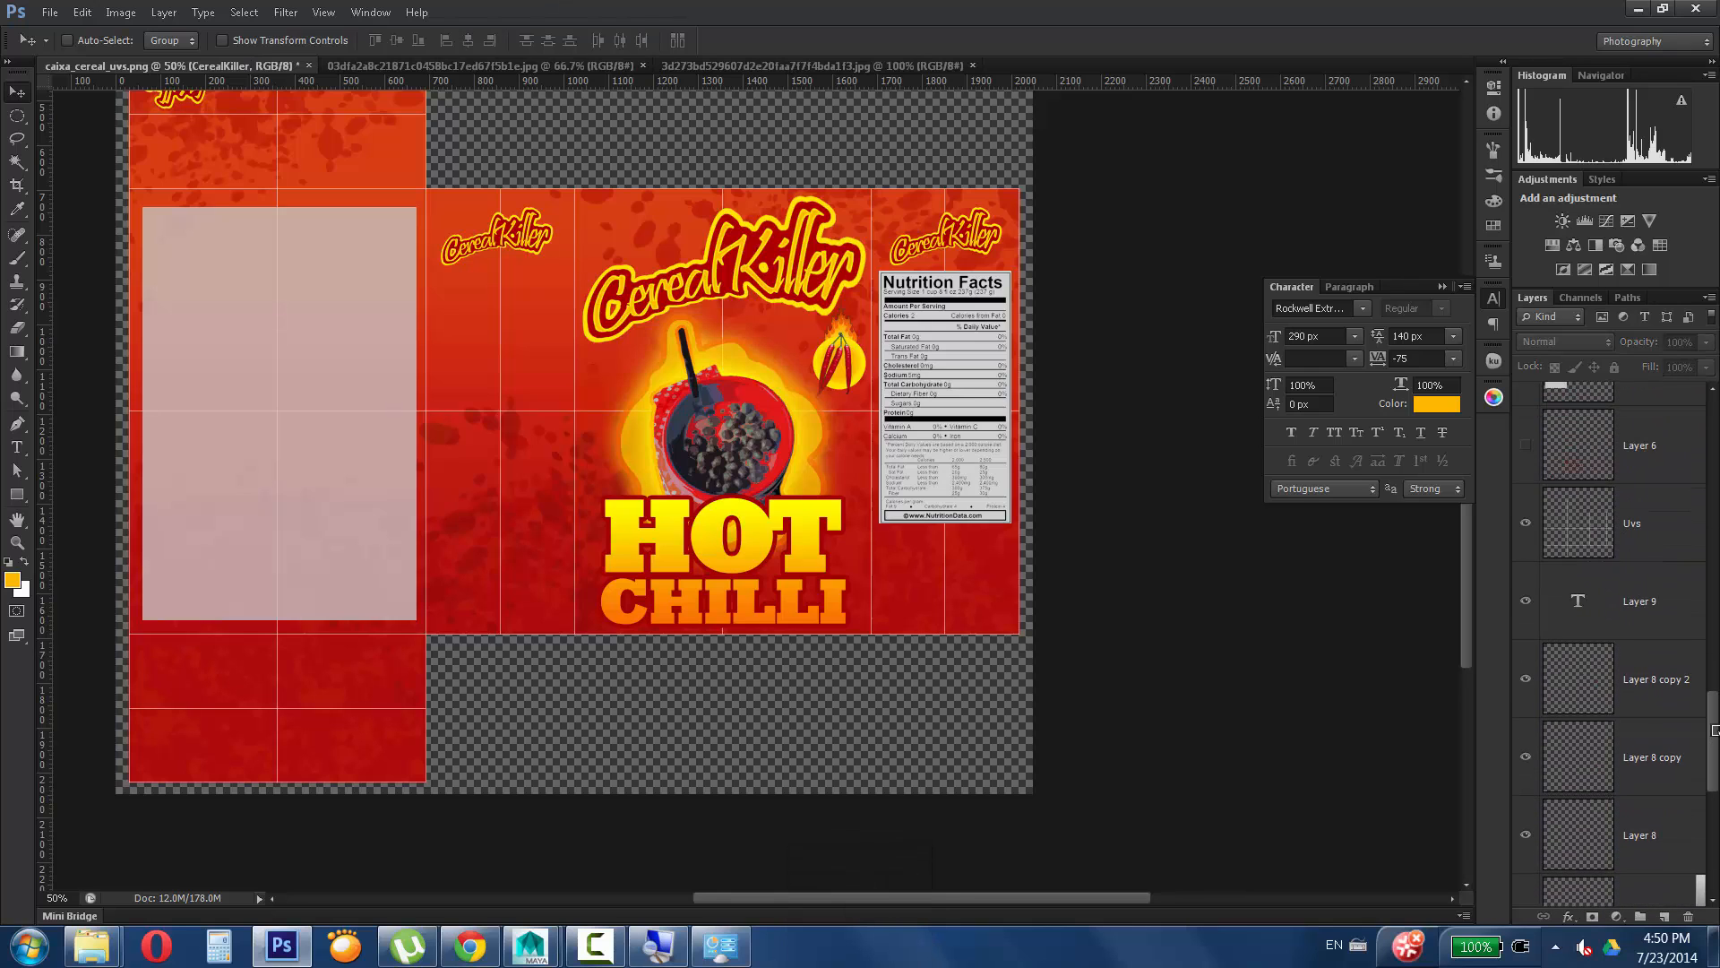
scroll(1670, 587, up, 5)
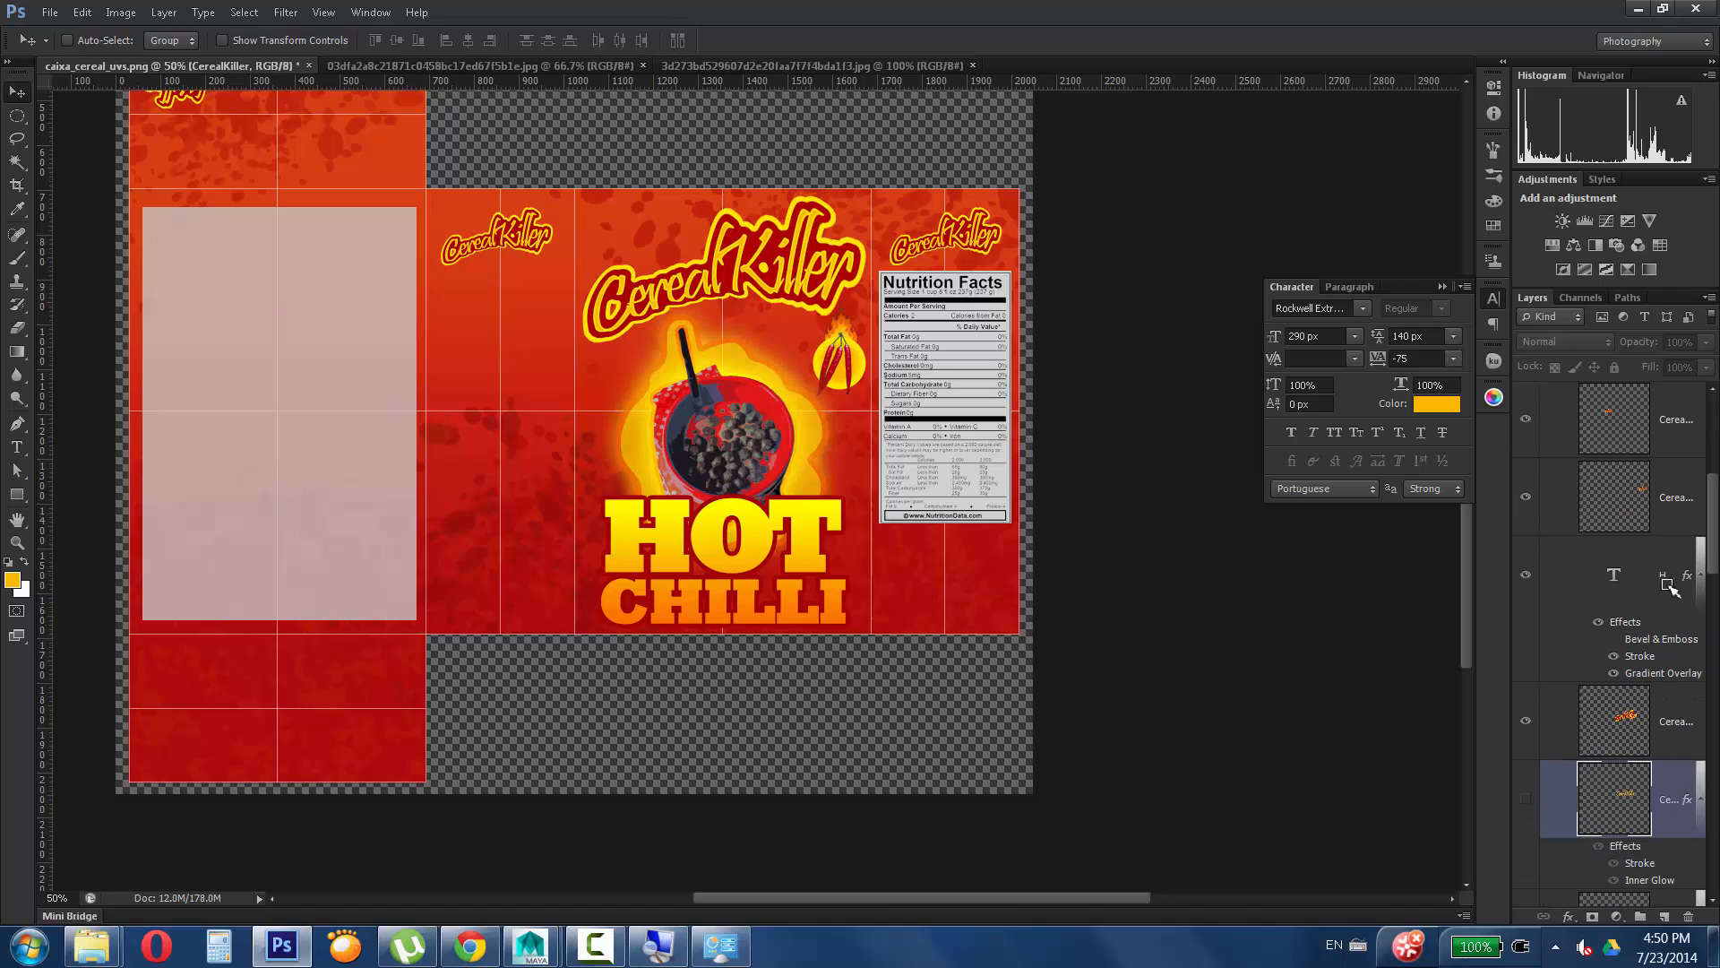
click(1666, 584)
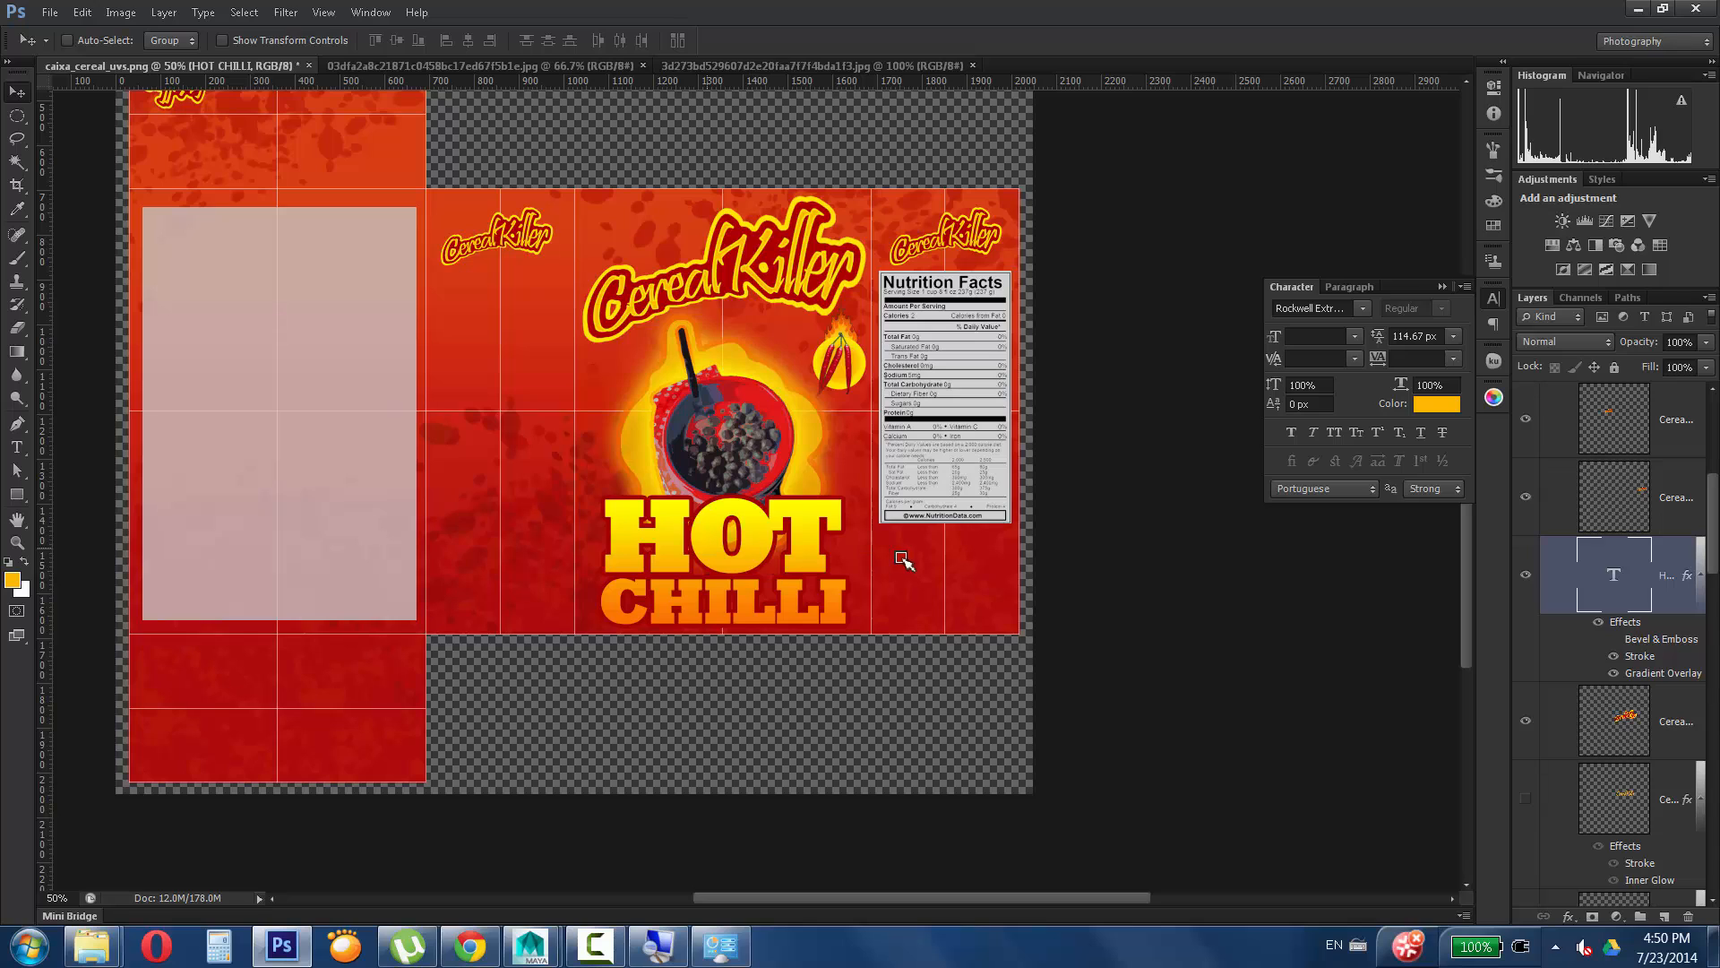
ctrl+alt+drag(706, 548, 901, 557)
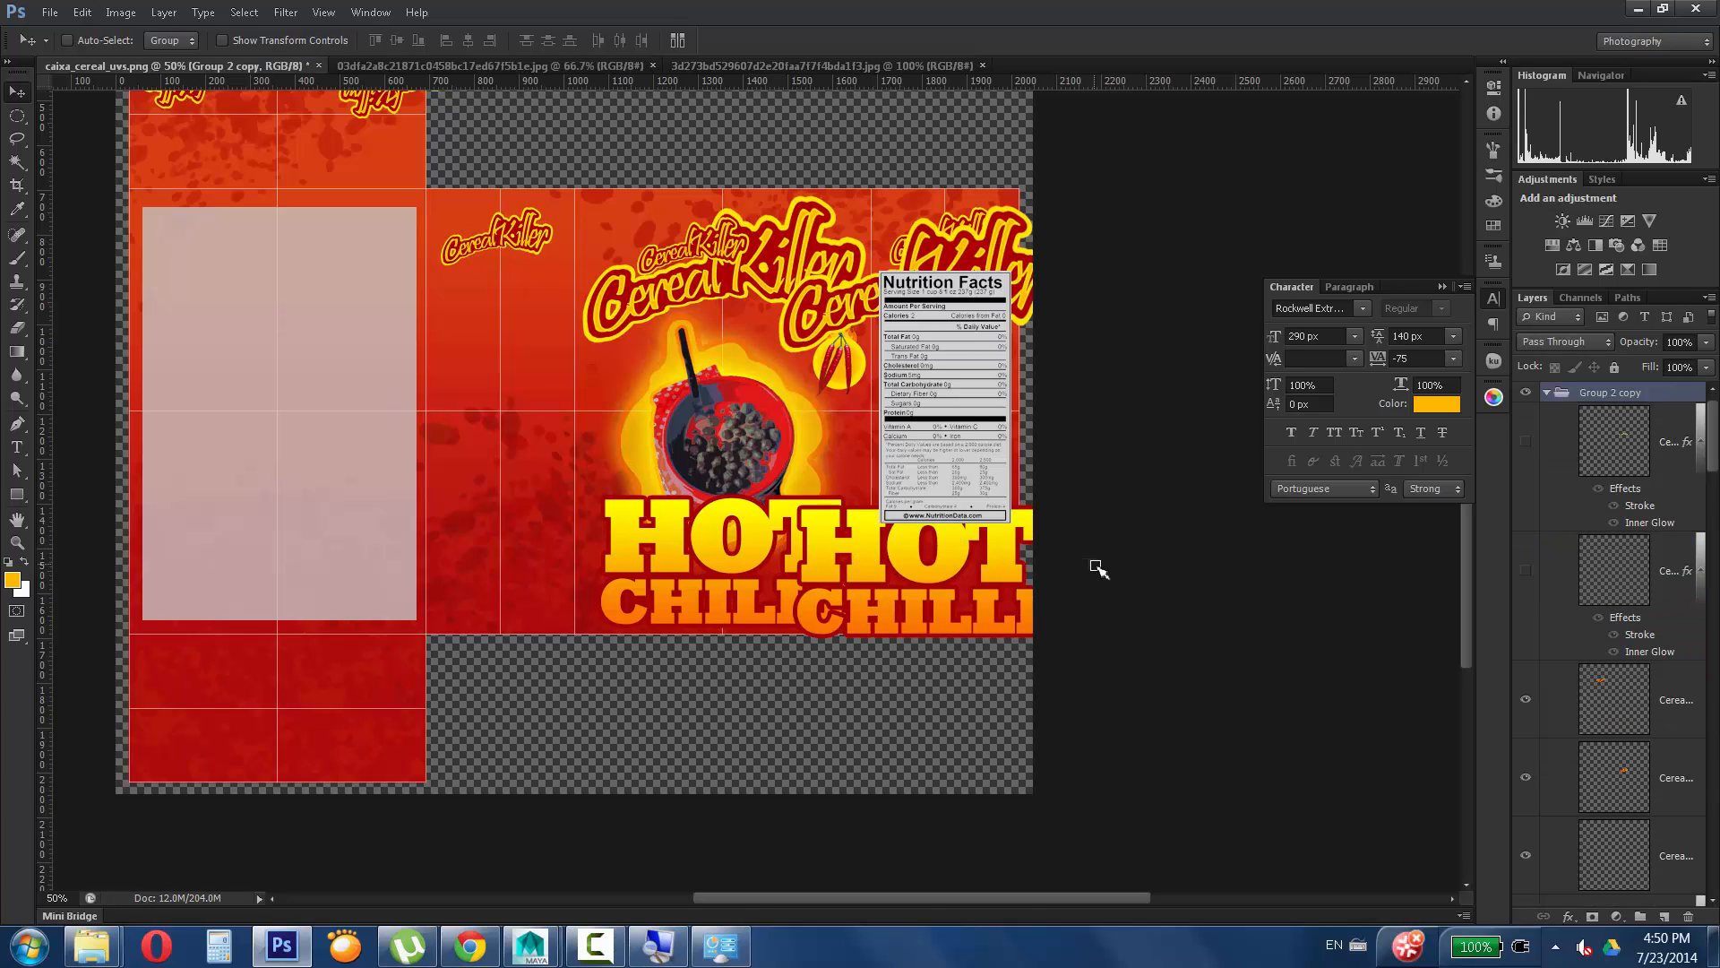
key(ctrl+z)
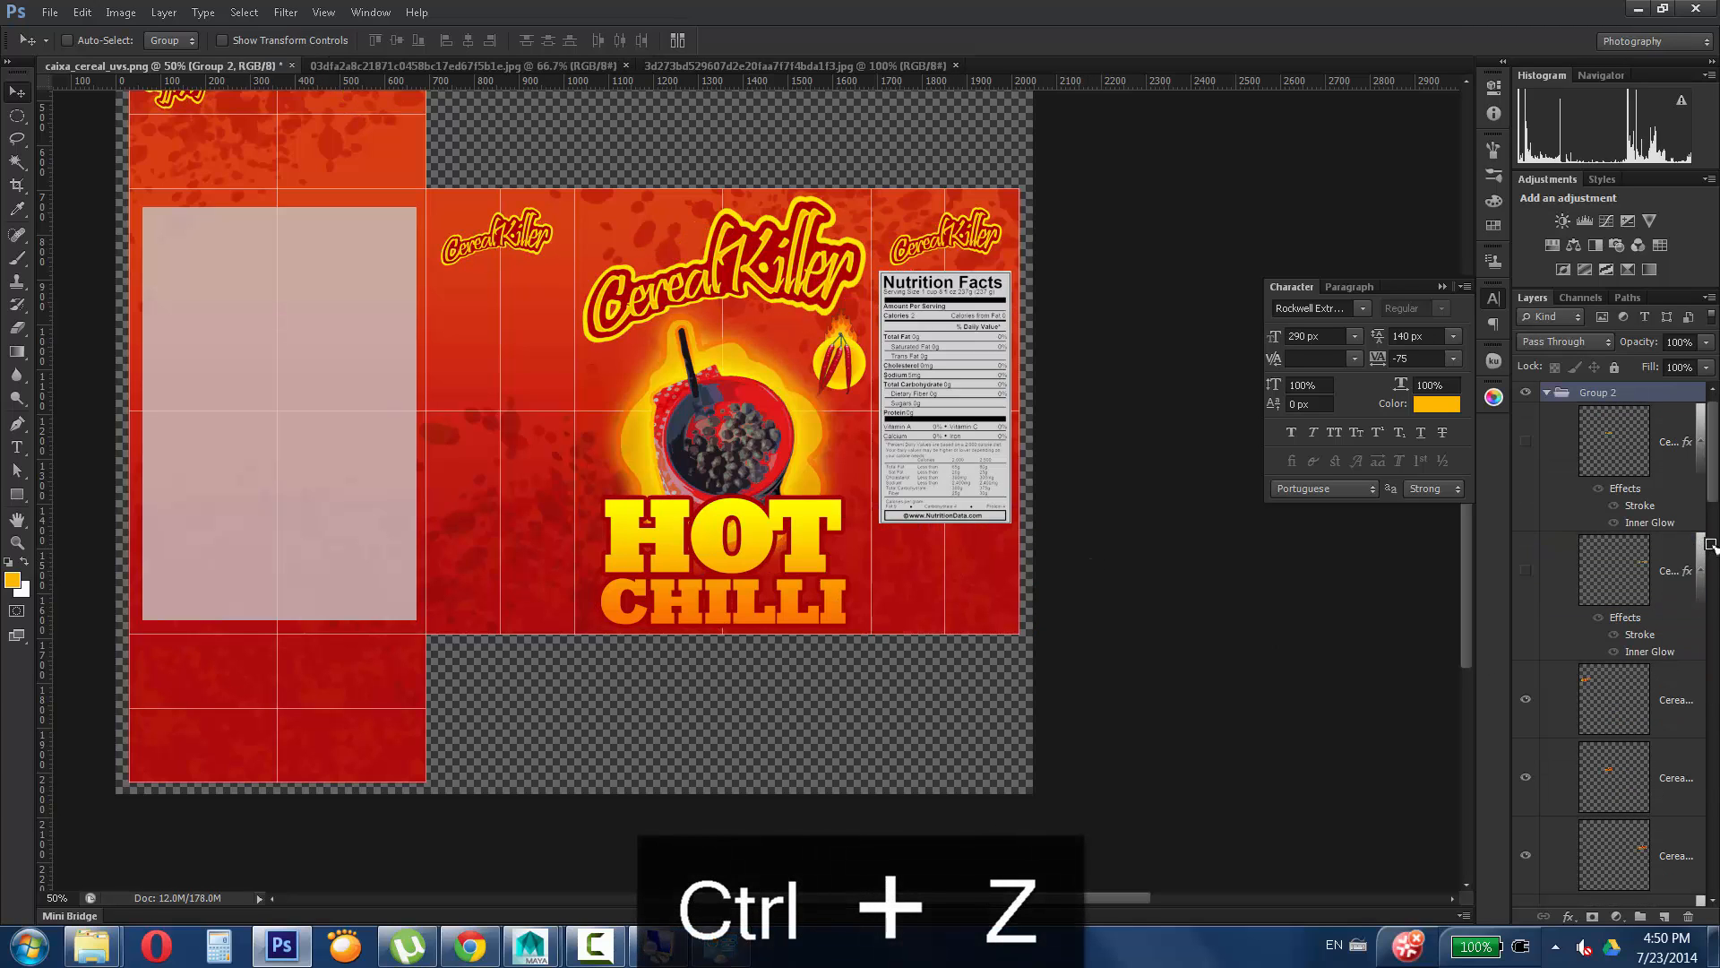
Duplicate the HOT CHILLI text layer and place the copy over the lower part of the pale rectangle on the other large face.
drag(1712, 493, 1670, 910)
click(1645, 565)
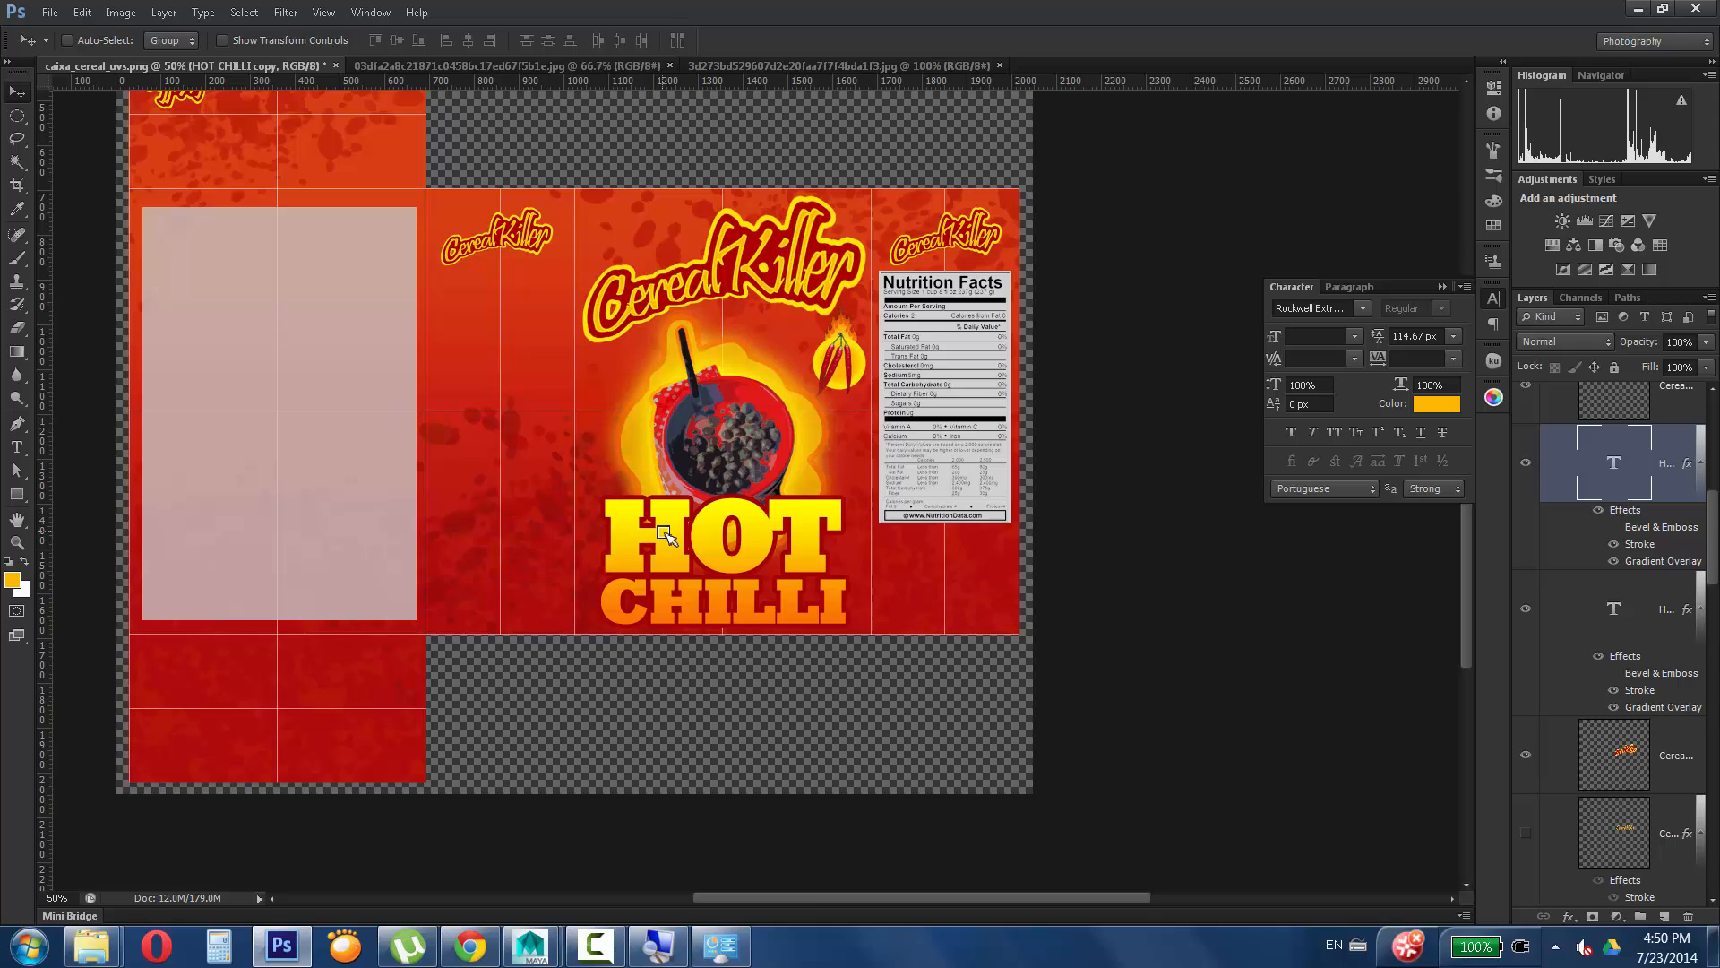
drag(668, 534, 227, 537)
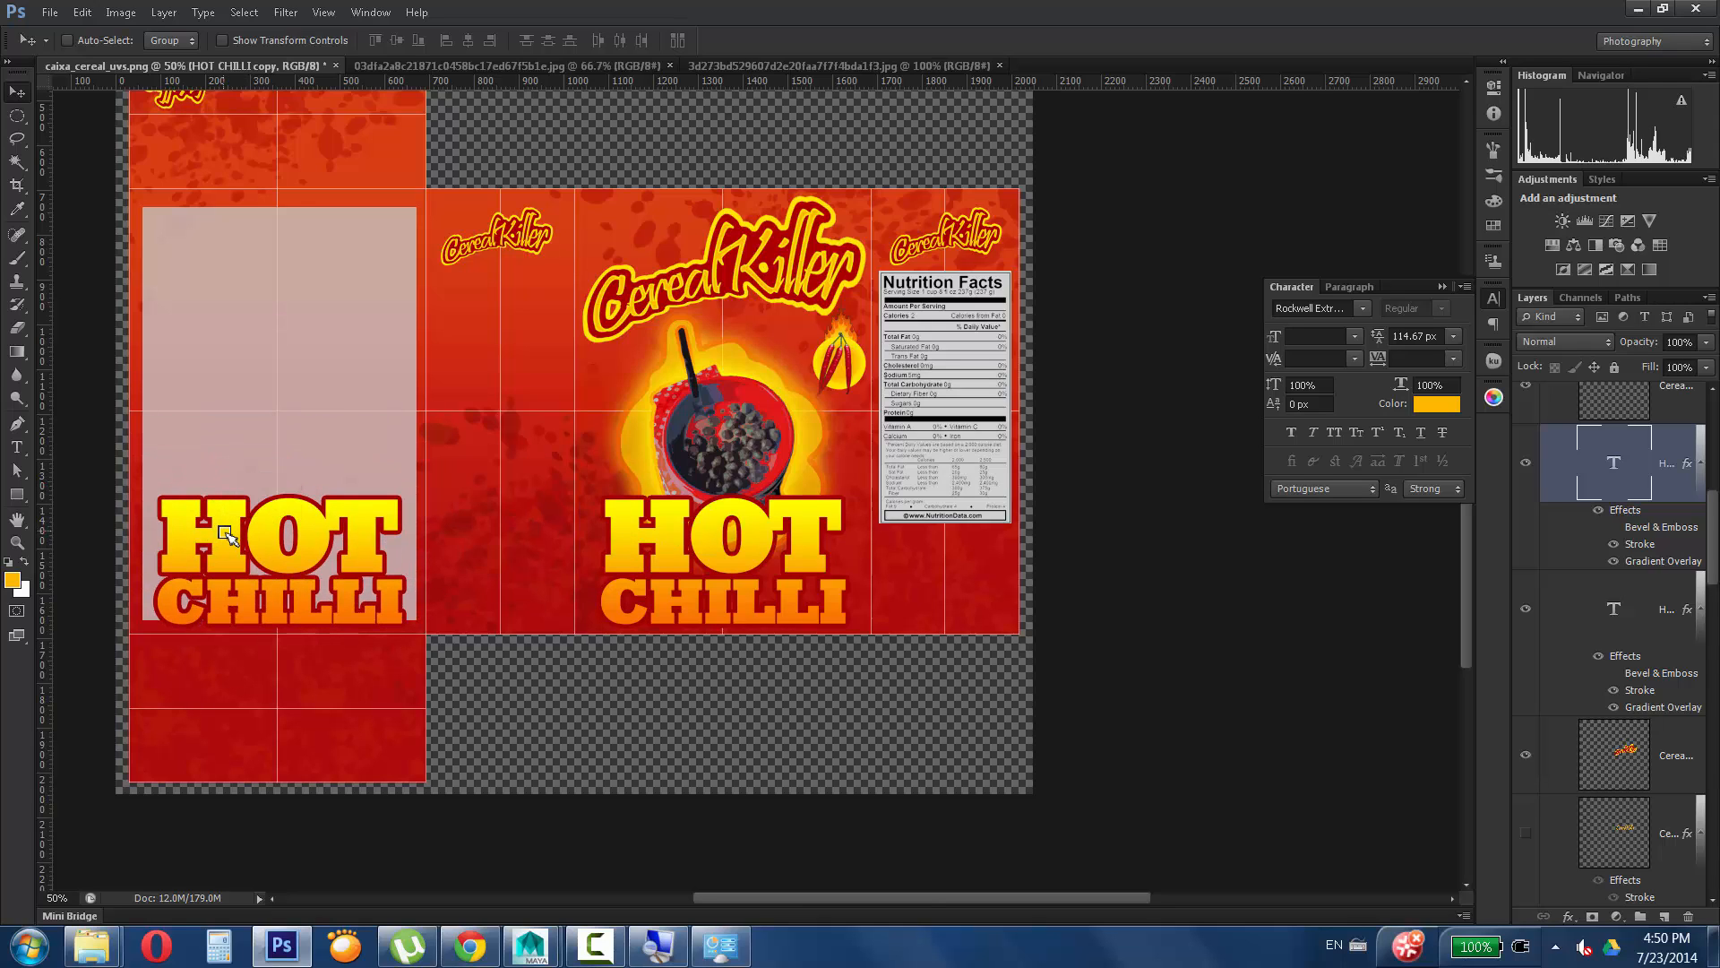
key(Down)
key(Left)
key(Left)
key(Left)
key(Left)
key(Left)
key(Left)
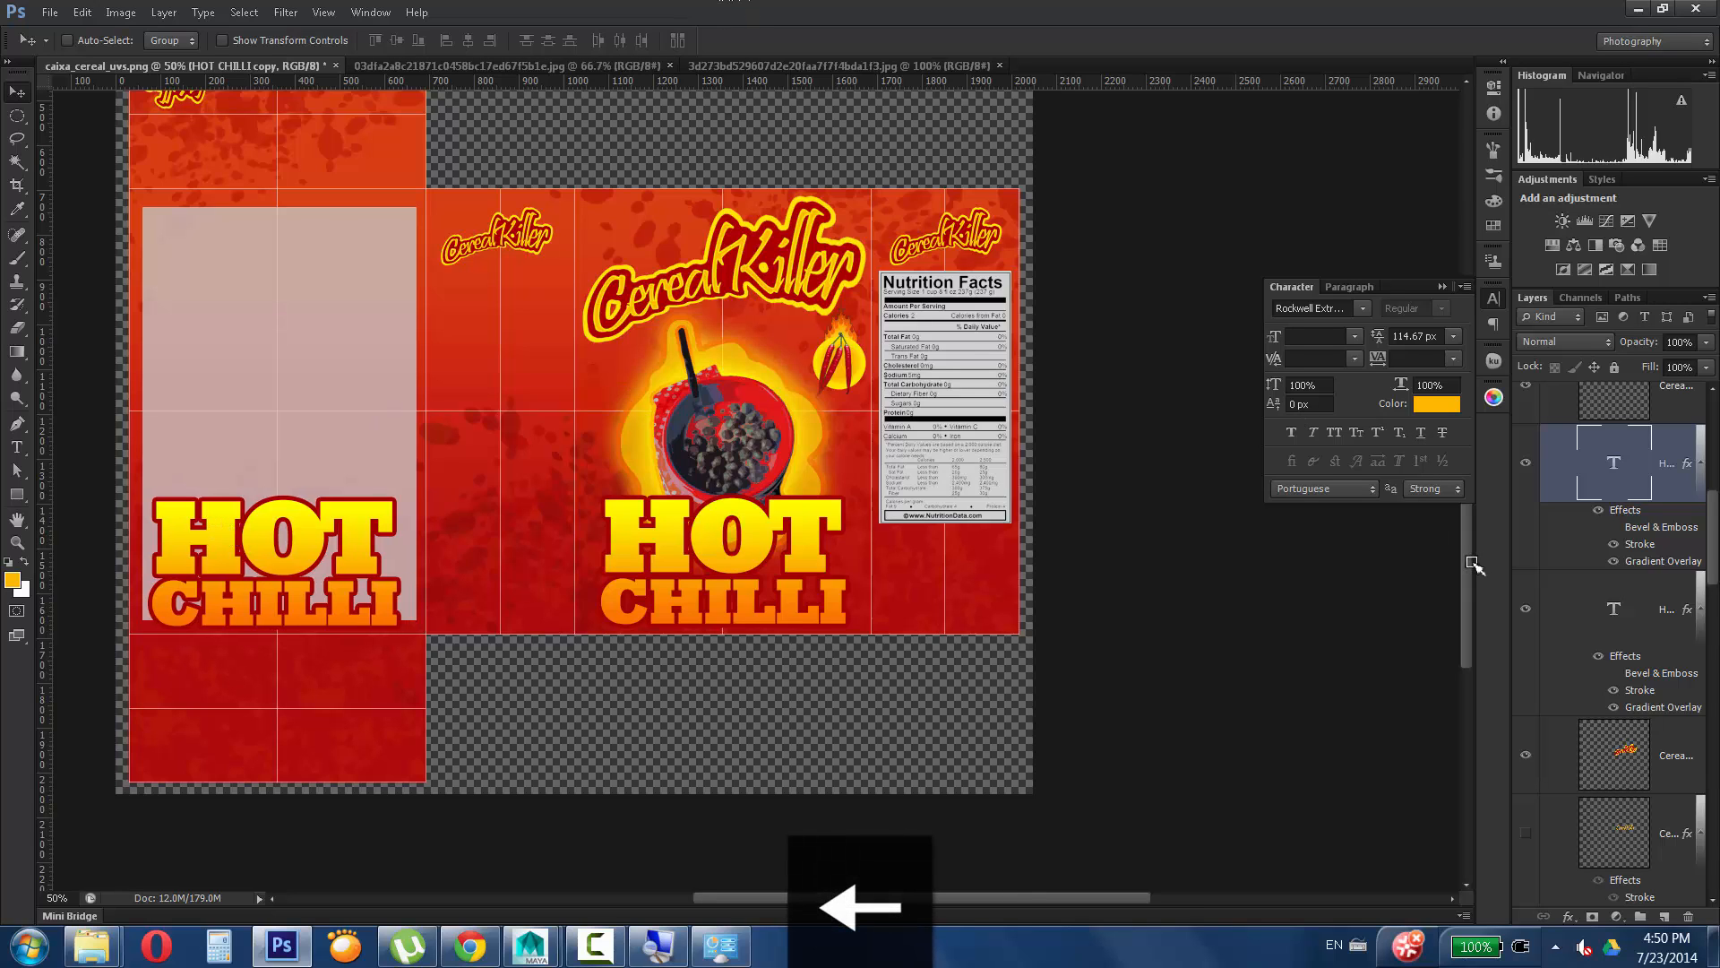
Hide the Uvs layer so the white layout lines are off the artwork.
drag(1468, 562, 1463, 520)
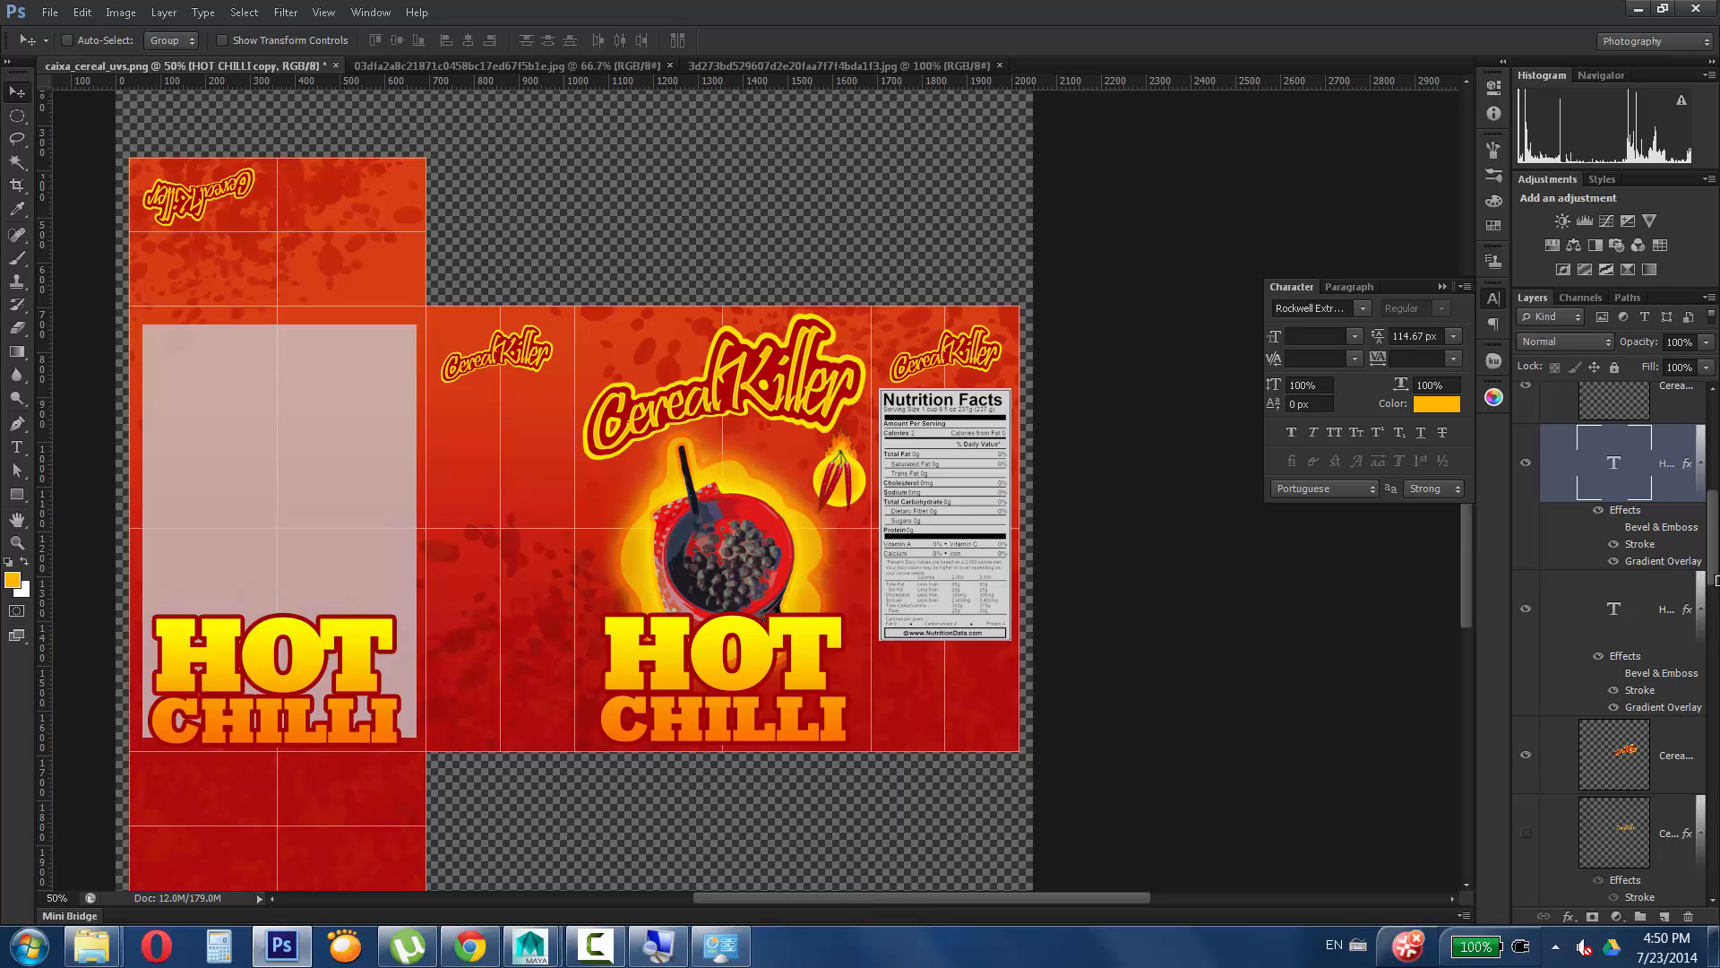
drag(1714, 579, 1703, 736)
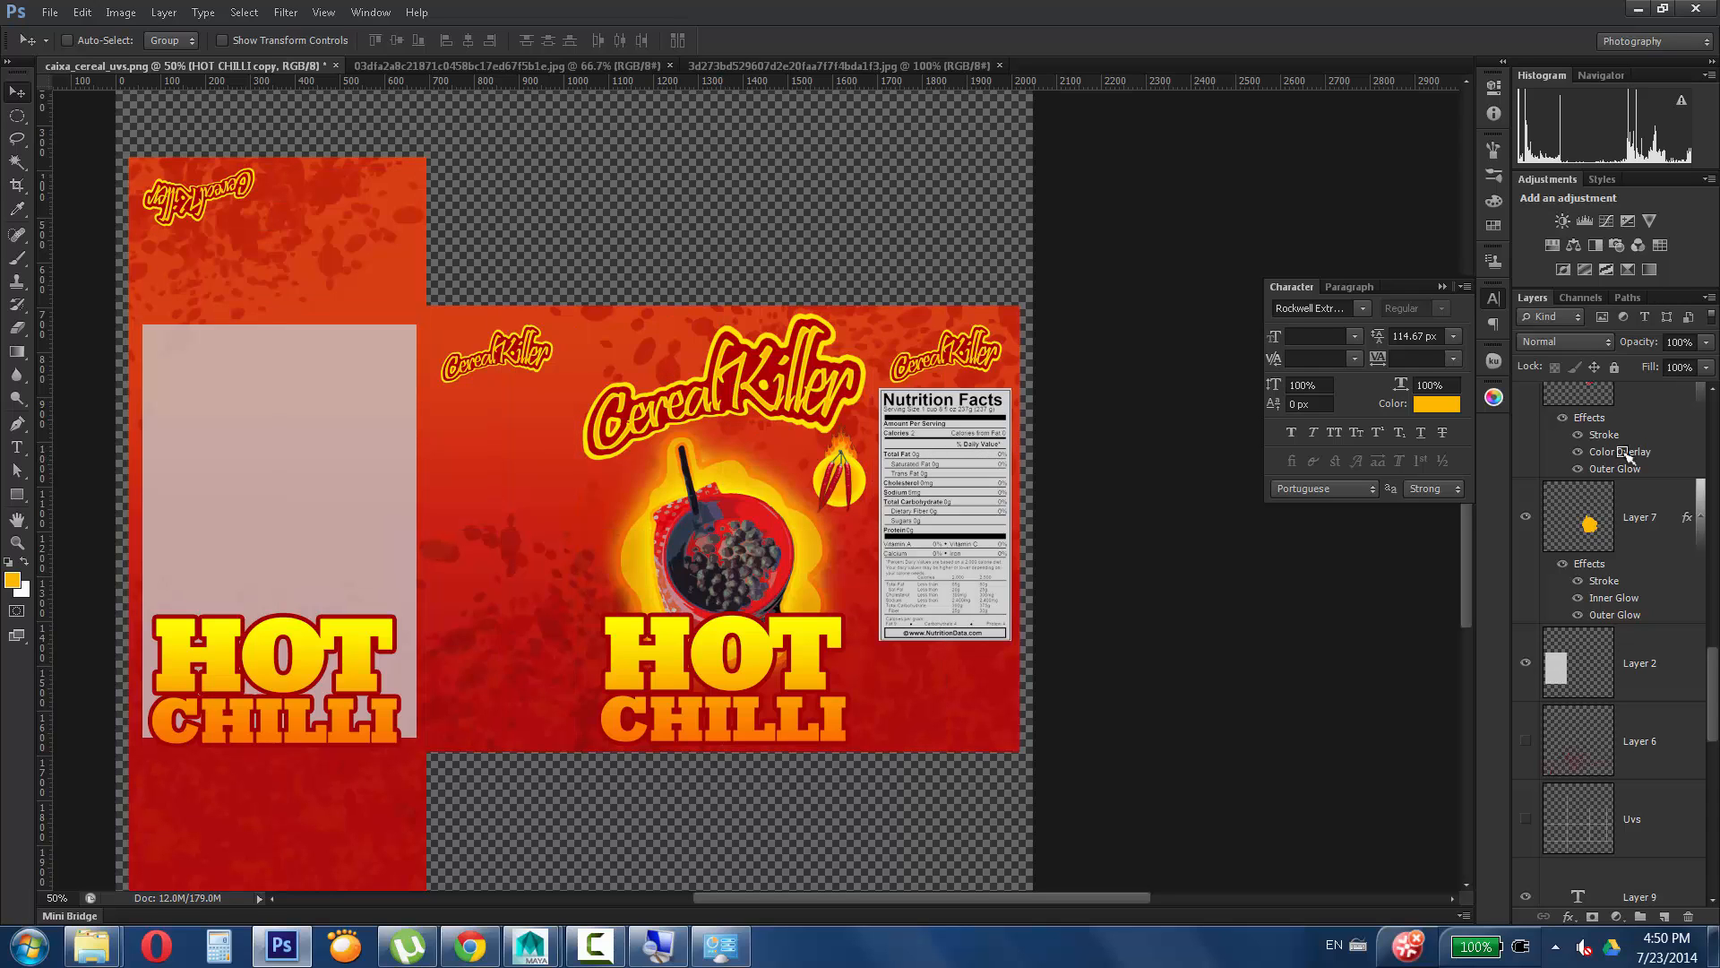
drag(1714, 697, 1705, 426)
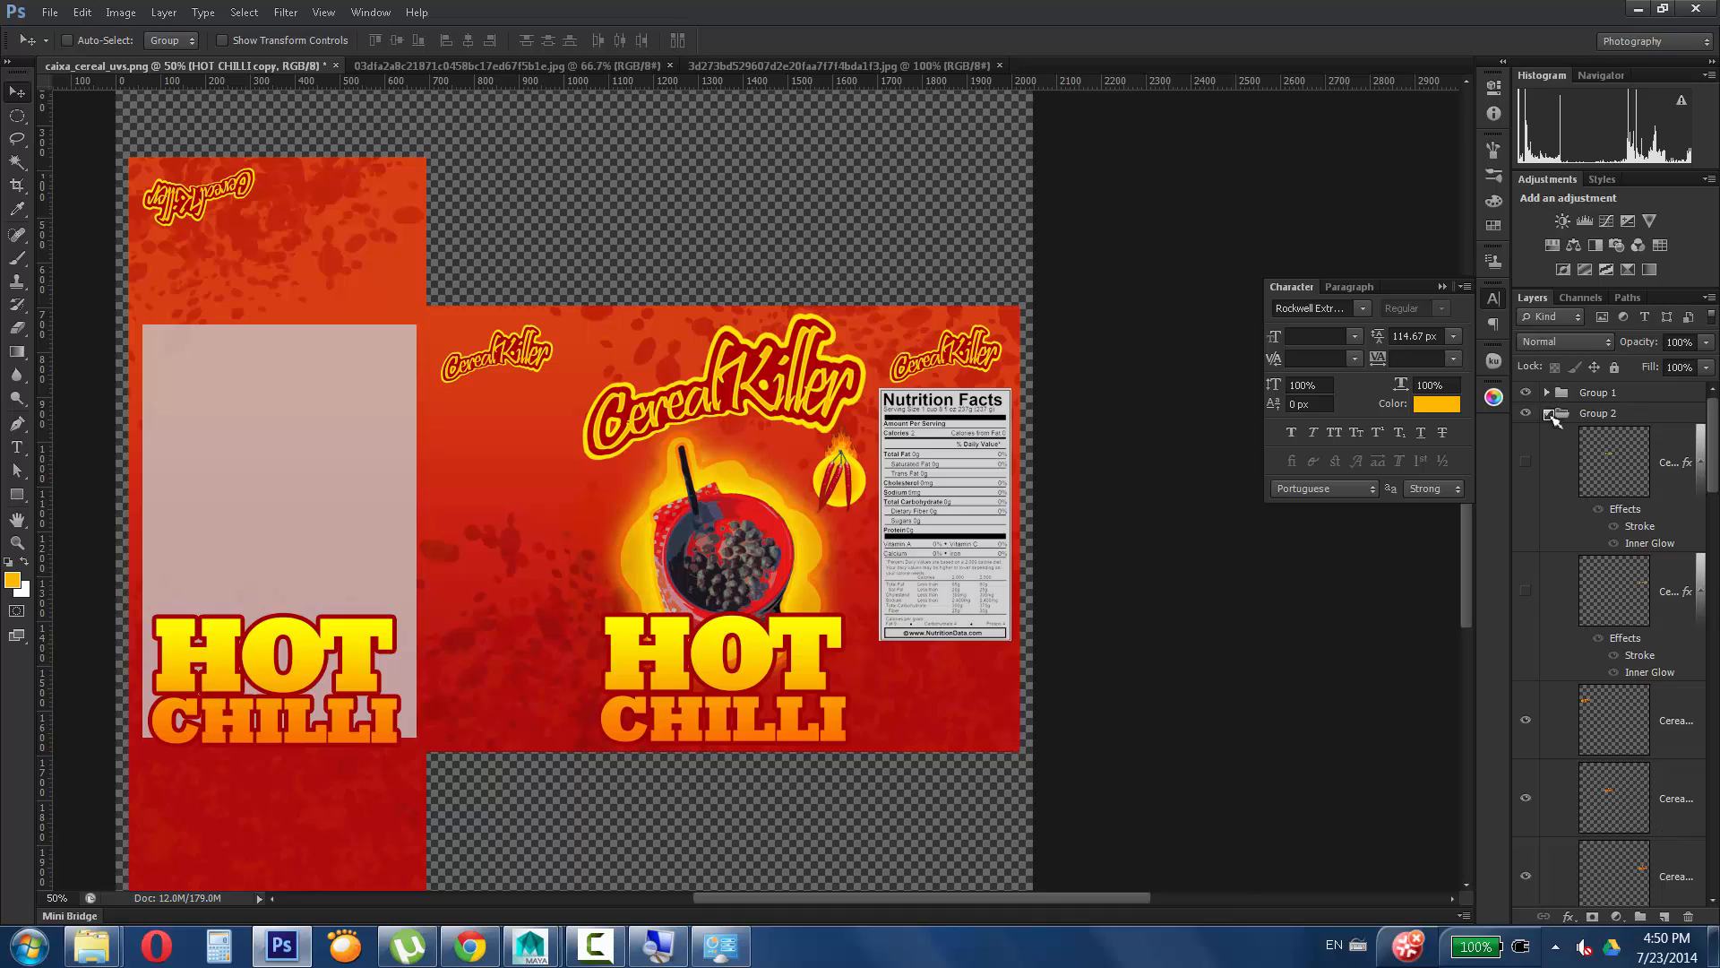
Collapse Group 2 and add a gradient overlay in Multiply mode to the Nutrition Facts layer (Layer 5) in Group 1.
click(1550, 414)
click(1548, 394)
click(1682, 449)
click(1693, 510)
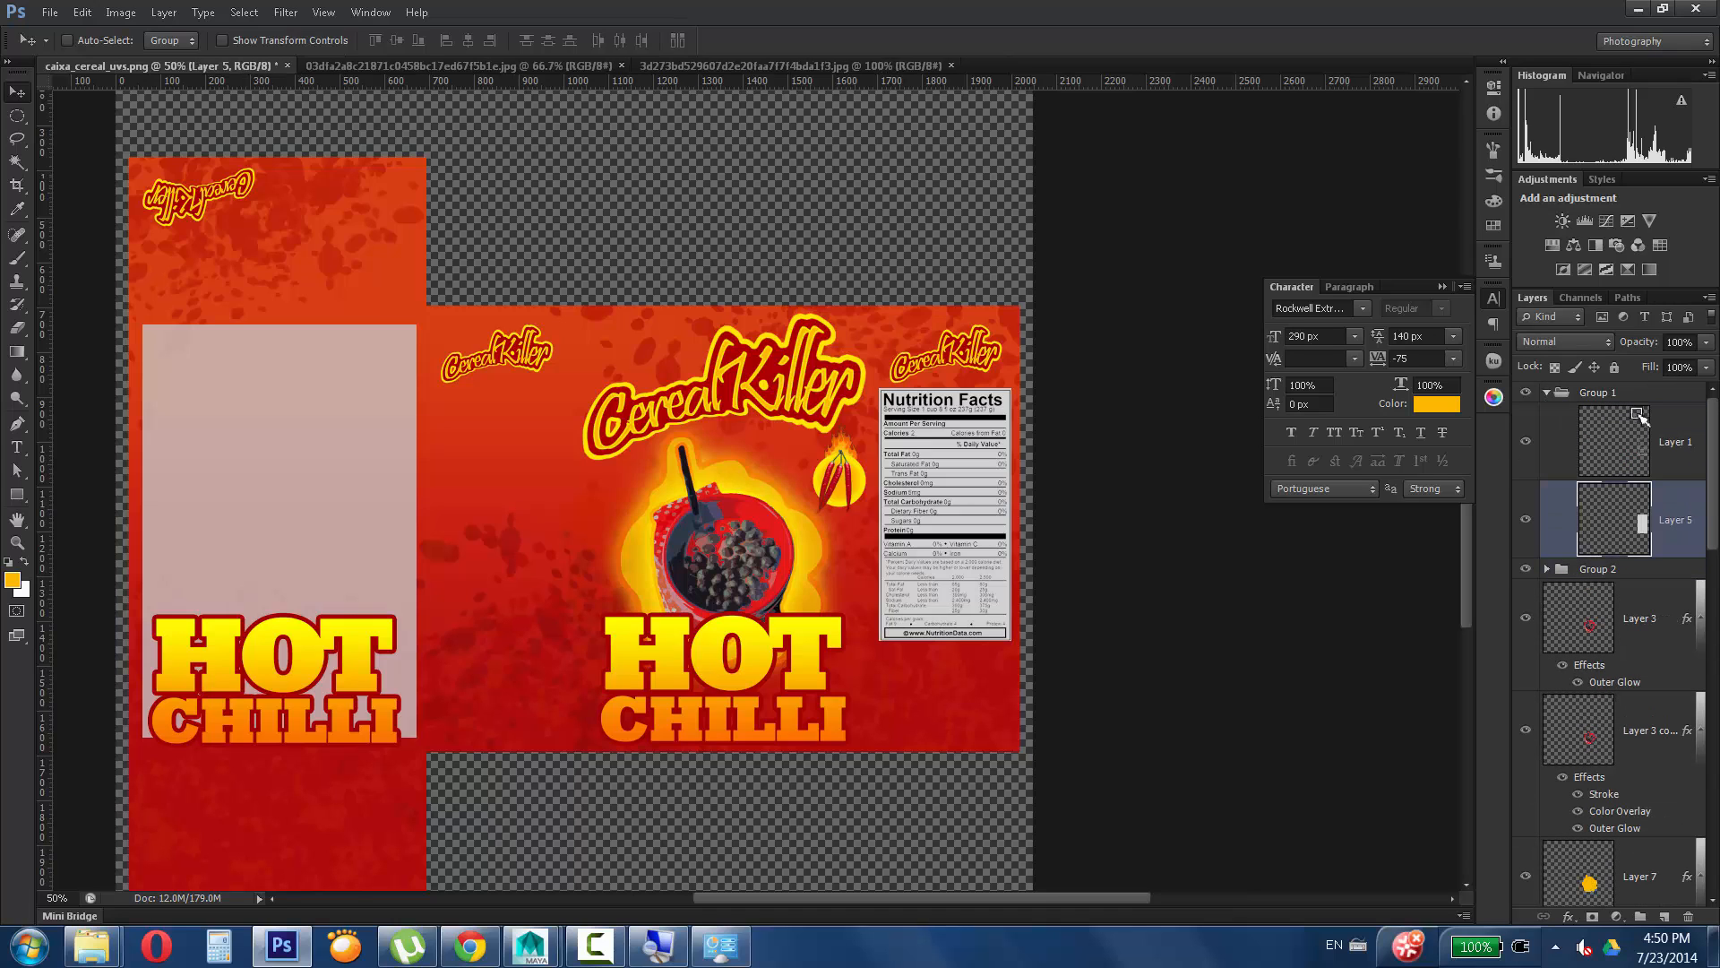
double_click(1689, 498)
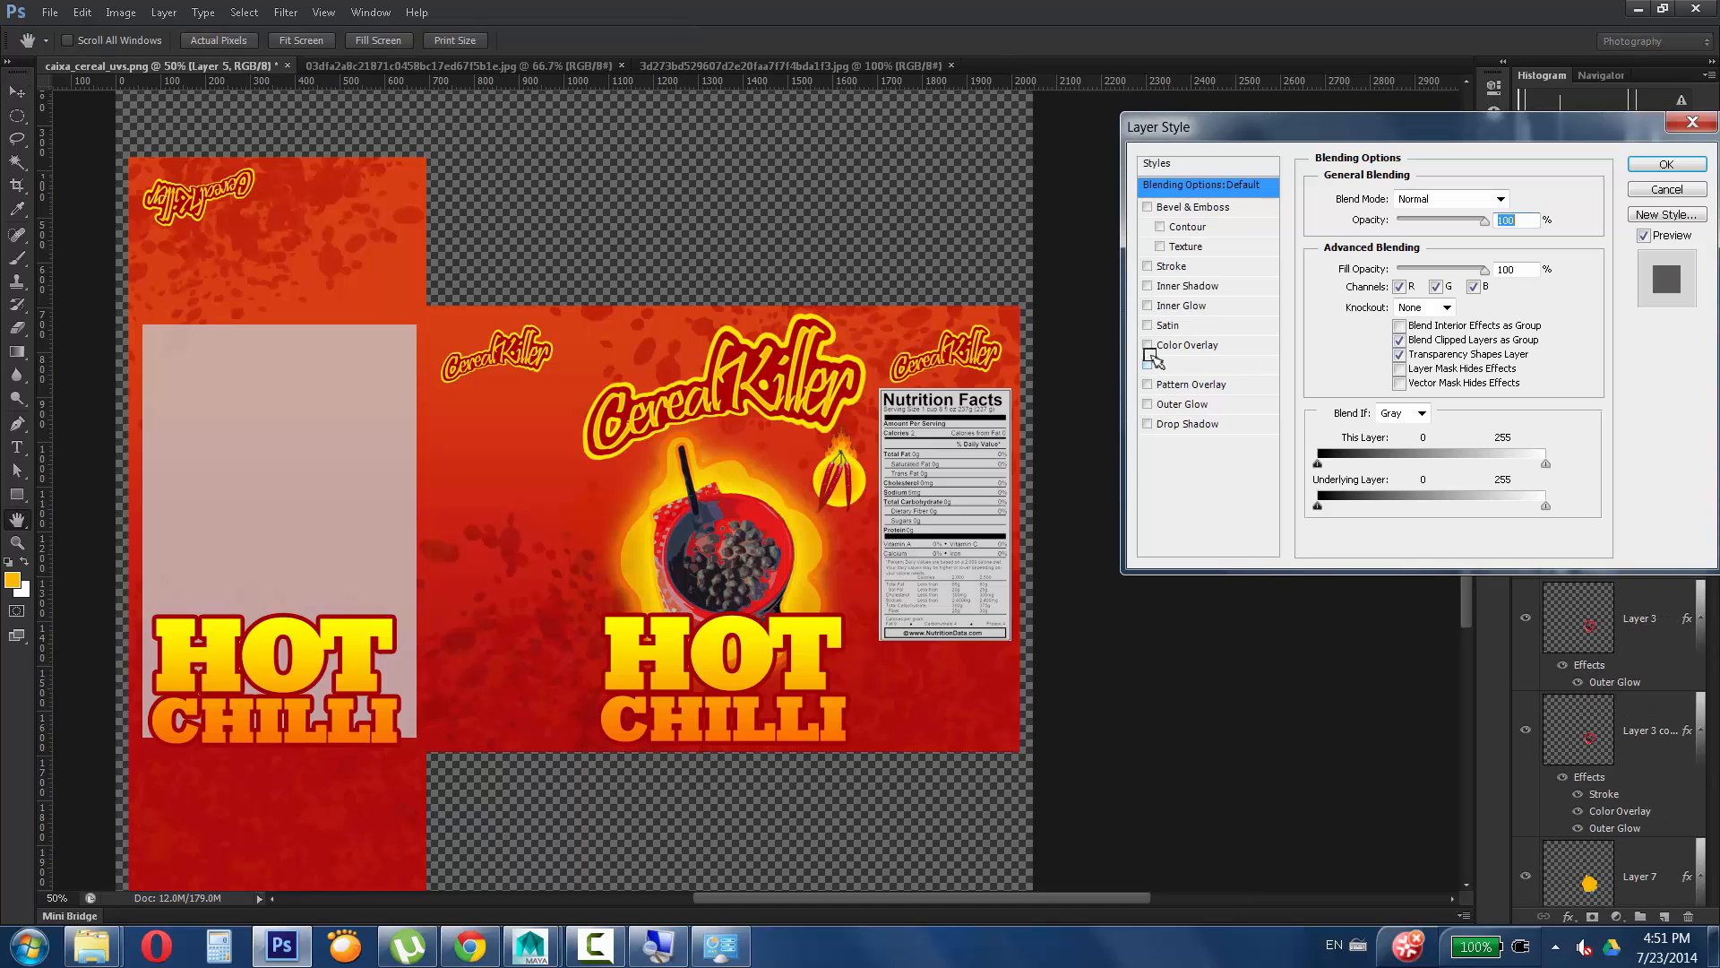
click(1148, 364)
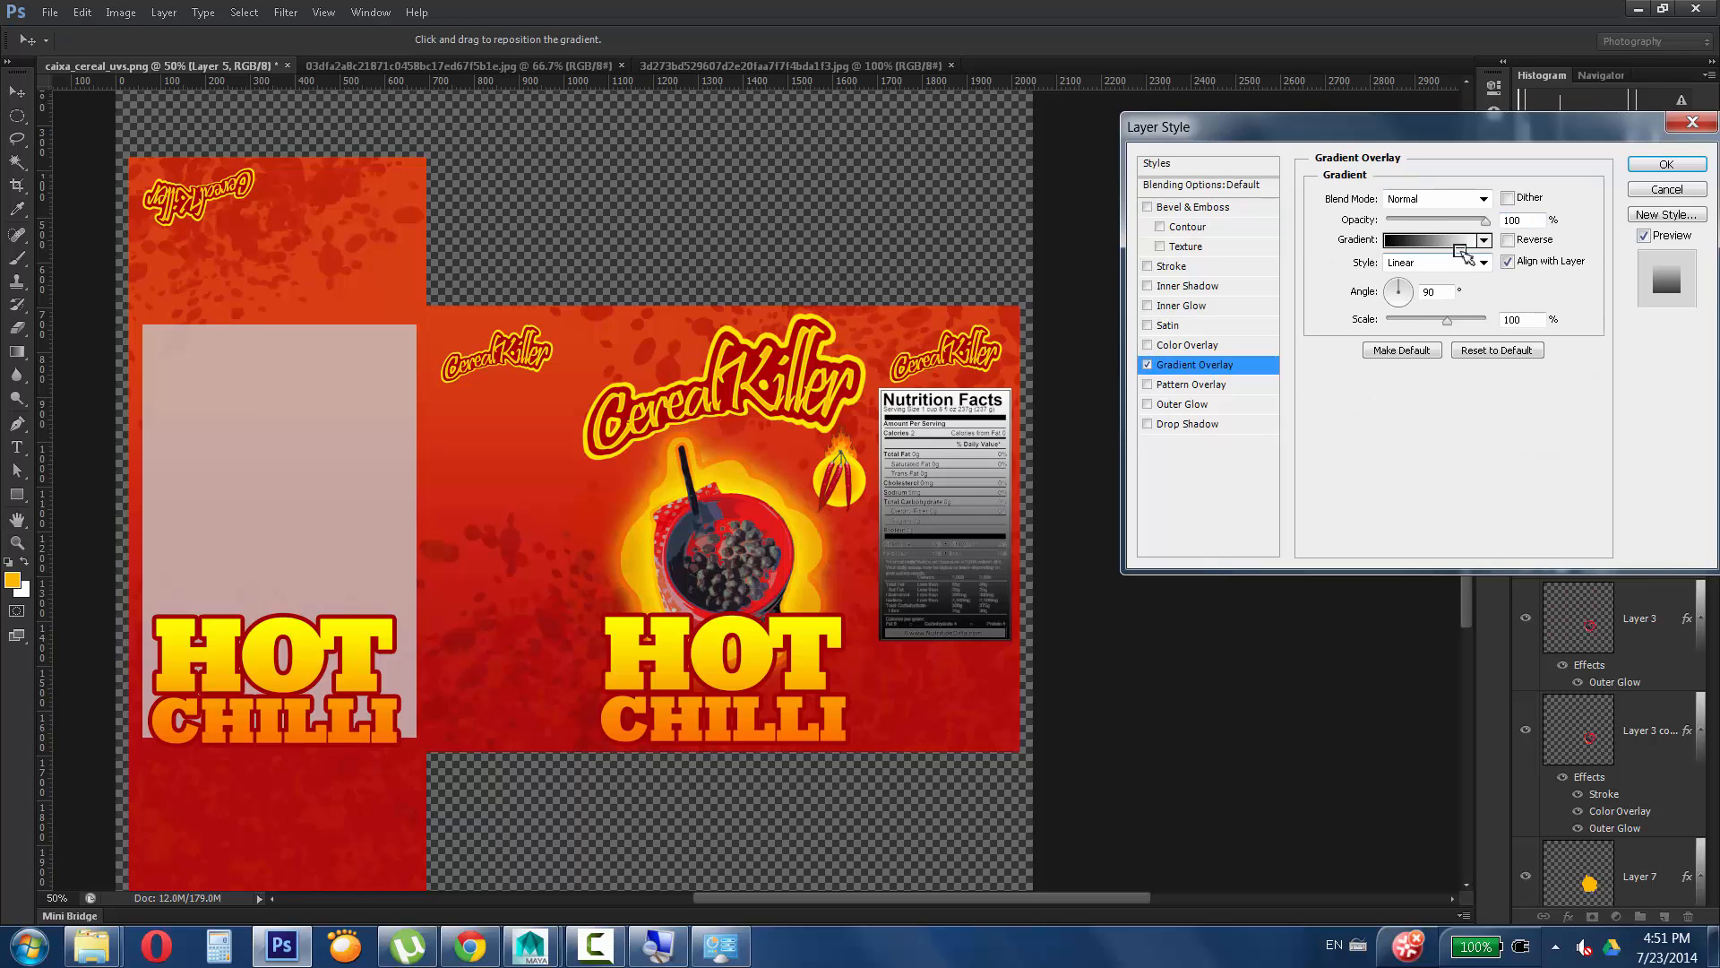
click(1444, 199)
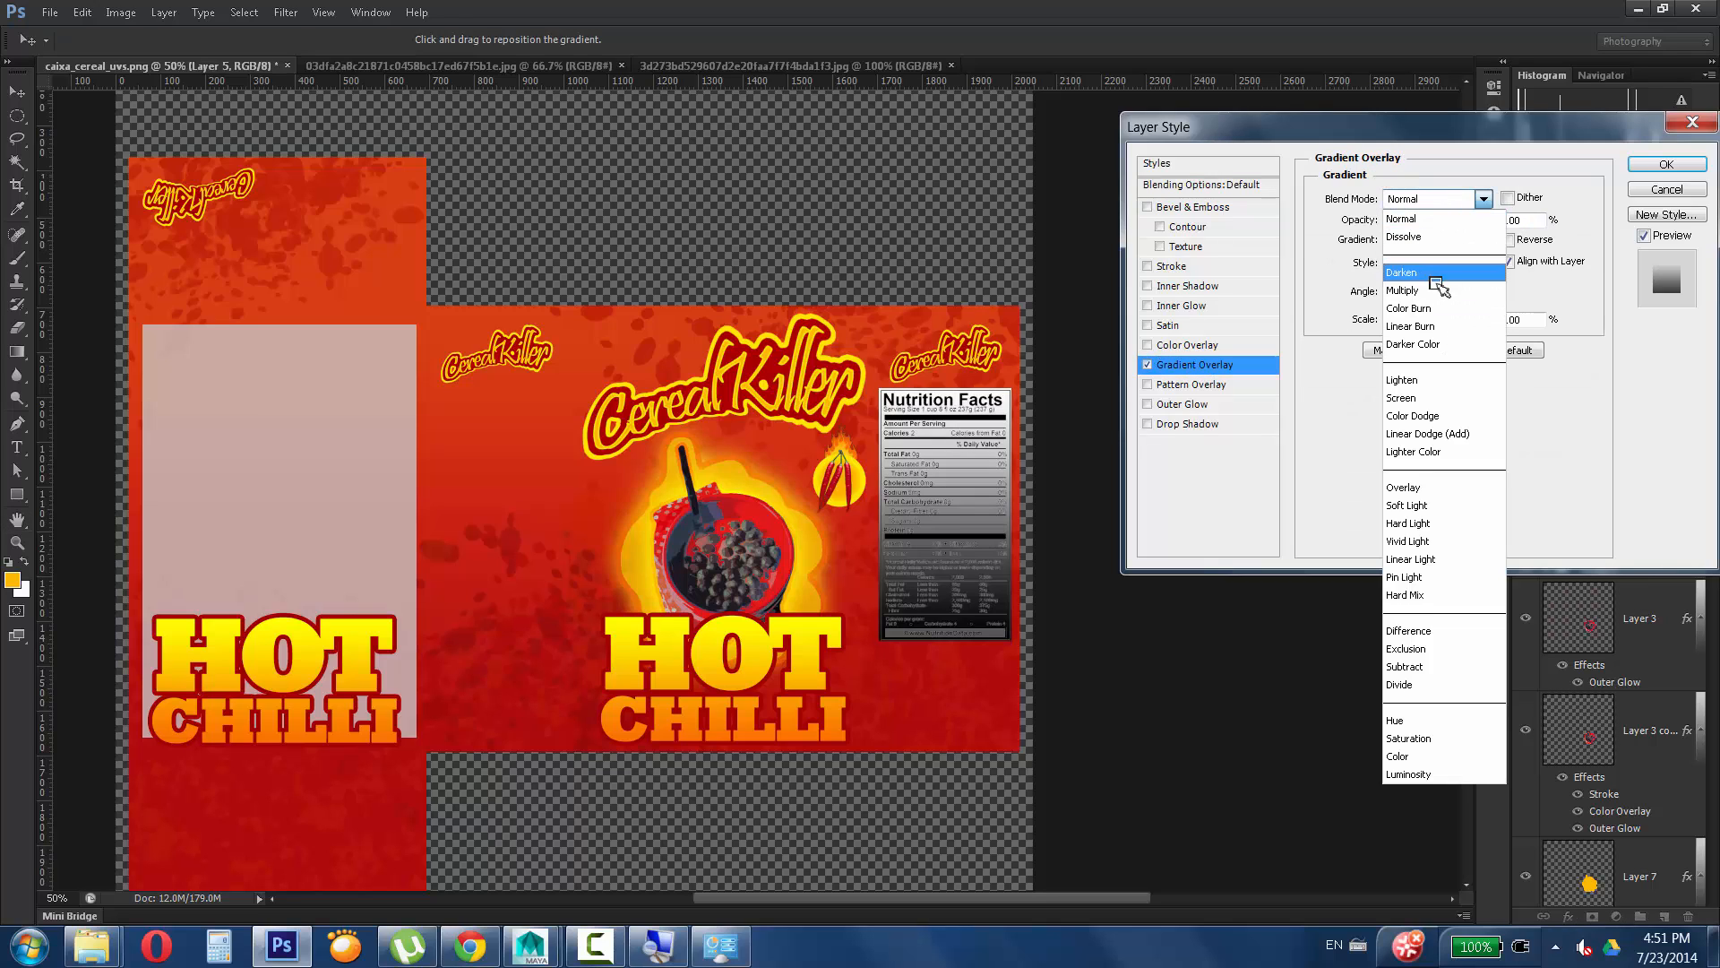
click(1436, 287)
Apply the Orange, Yellow, Orange preset to the Nutrition Facts gradient overlay.
click(1412, 242)
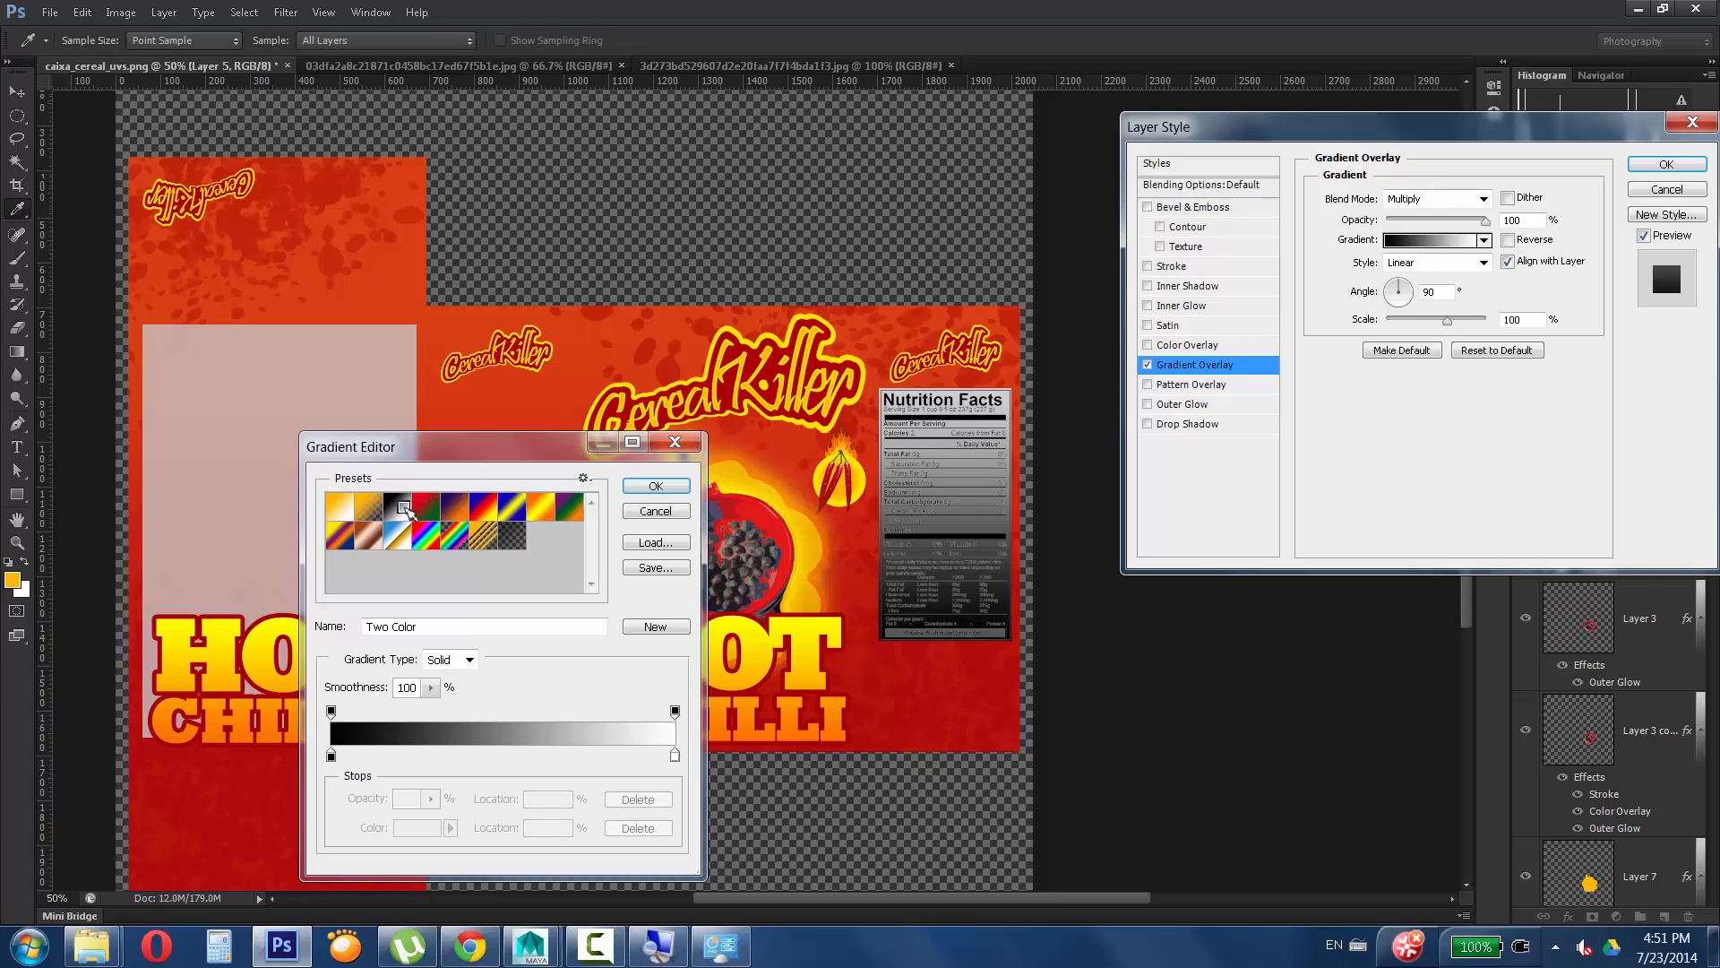
click(349, 508)
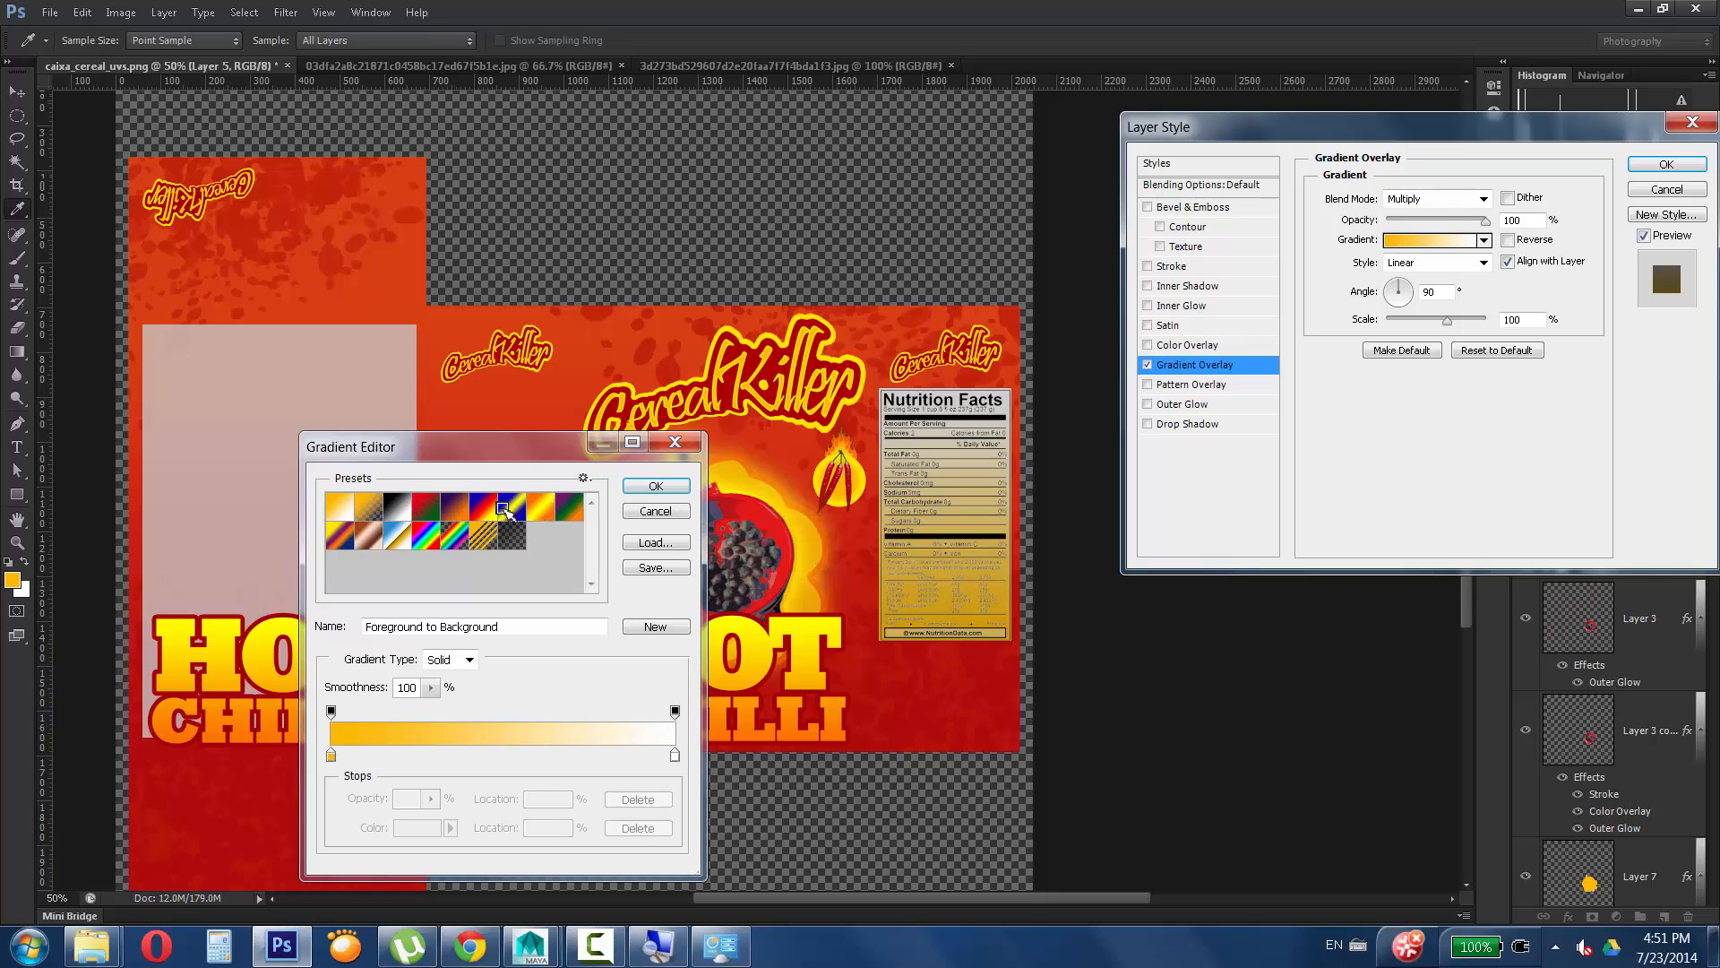
click(537, 508)
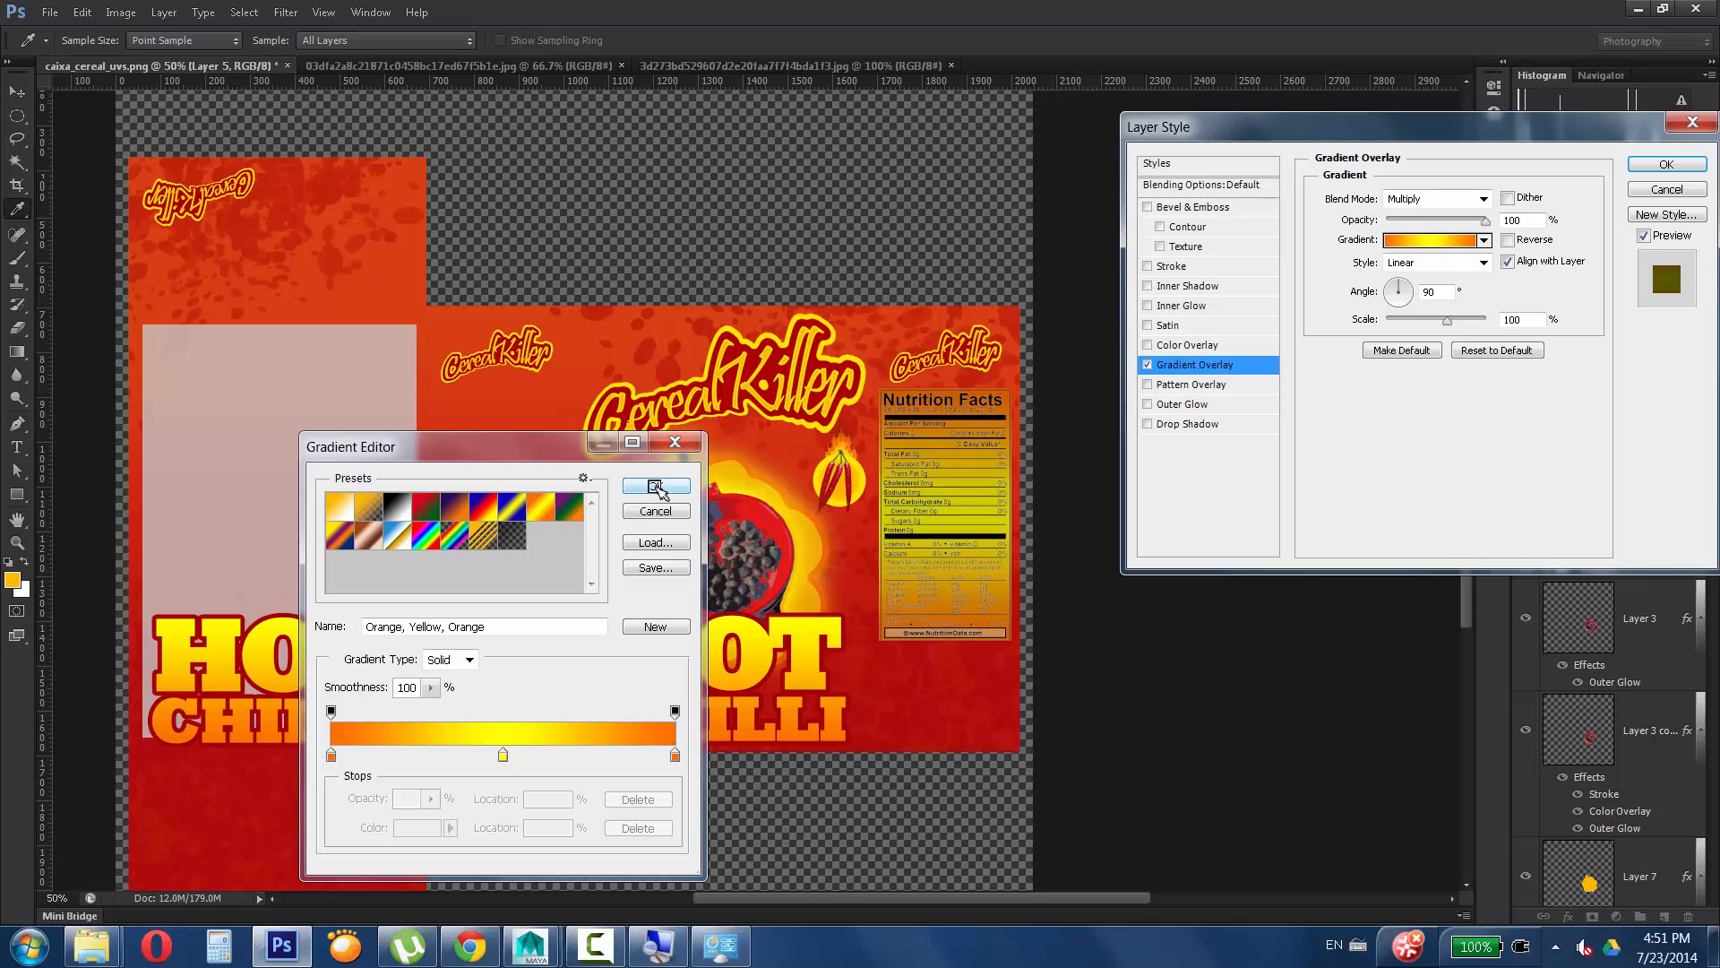
click(656, 485)
Try the Overlay, Soft Light and Darken blend modes for the Nutrition Facts gradient overlay.
click(1483, 199)
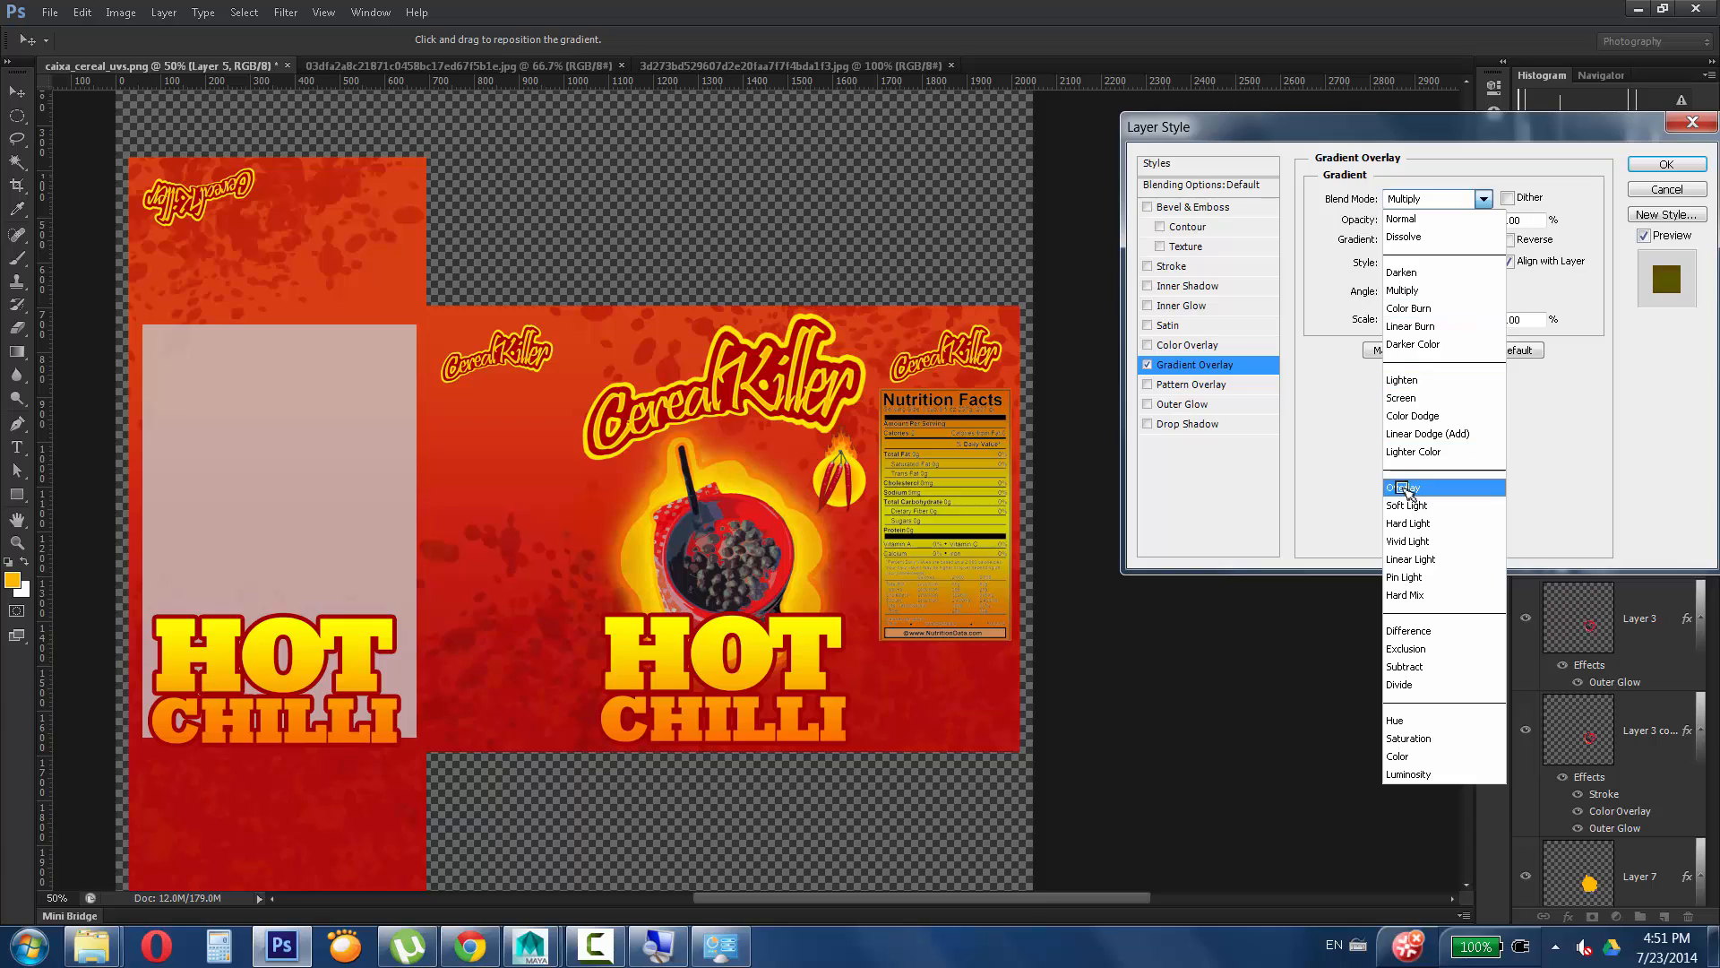
click(1403, 488)
click(1447, 199)
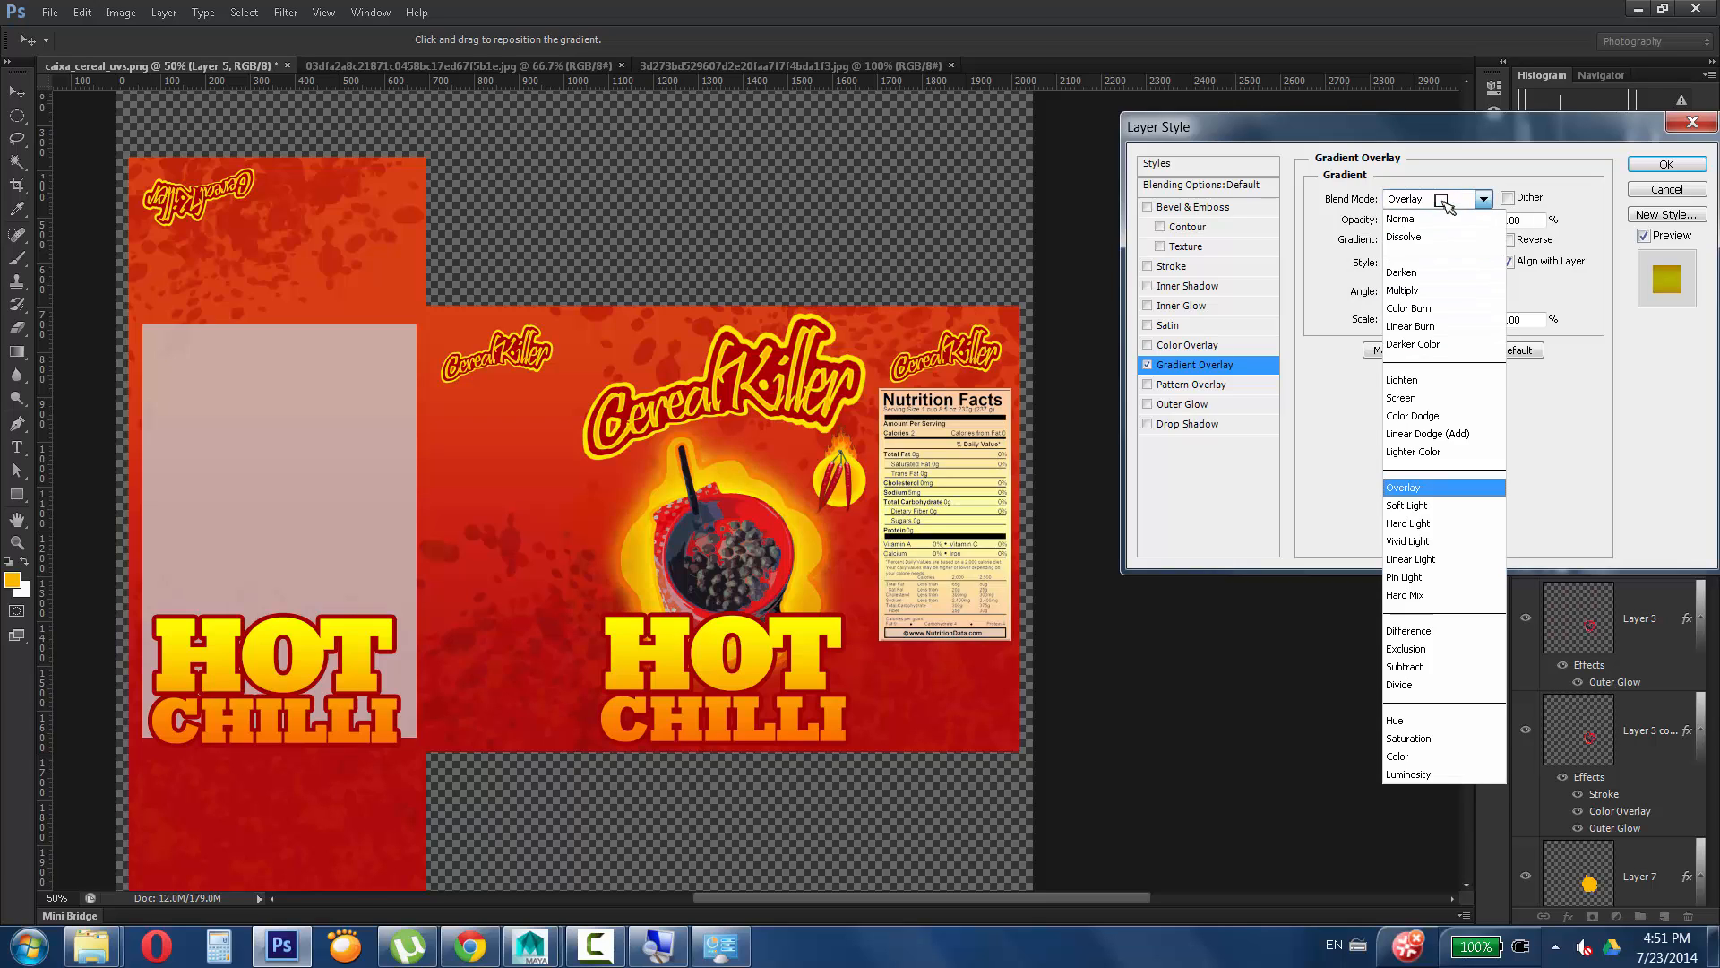
click(1412, 507)
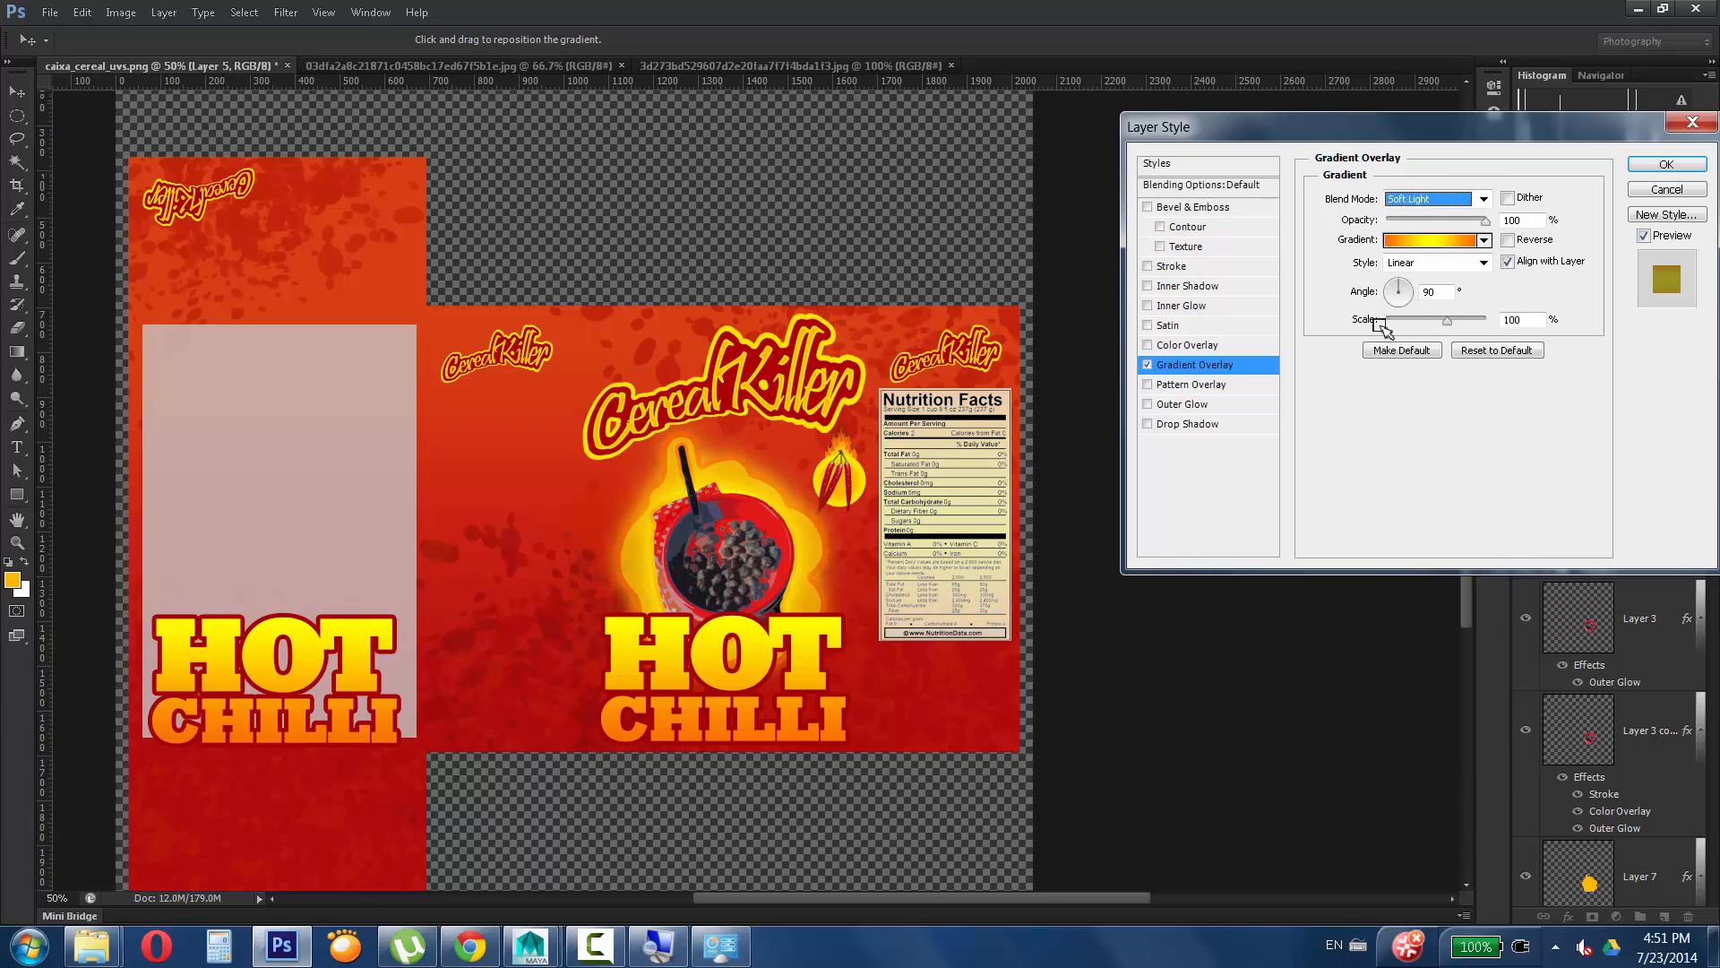
click(1431, 199)
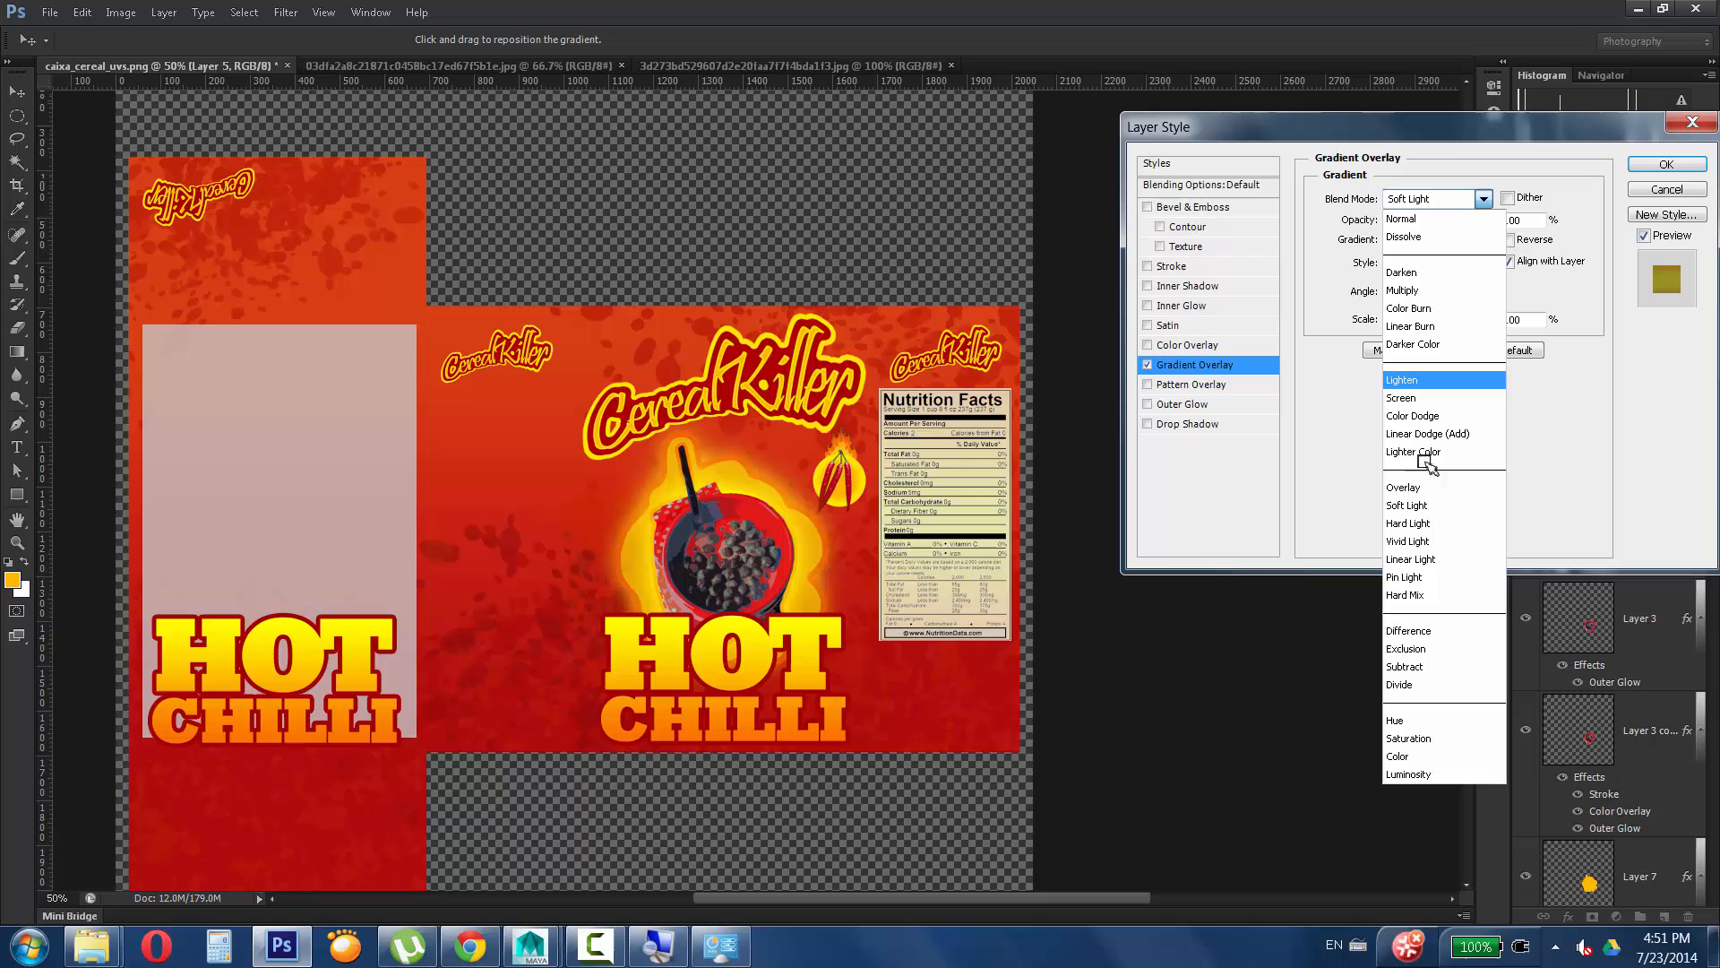
click(1409, 275)
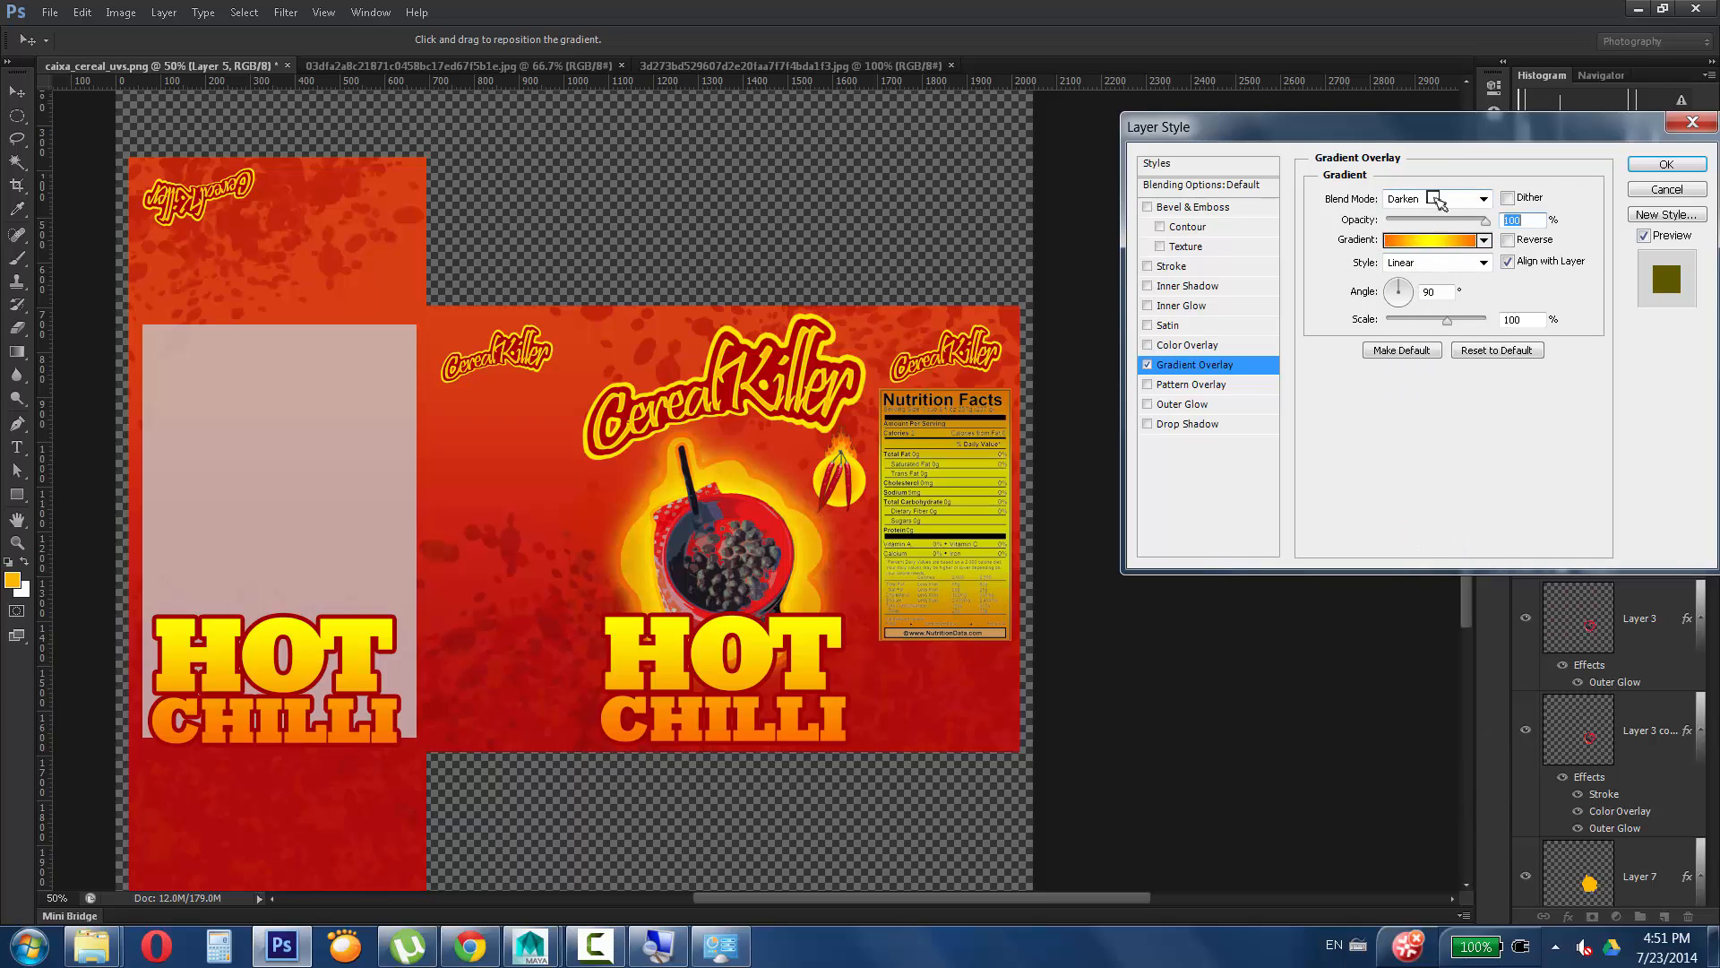
Set the Nutrition Facts gradient overlay's blend mode to Dissolve and apply the layer style.
click(1436, 199)
click(1433, 243)
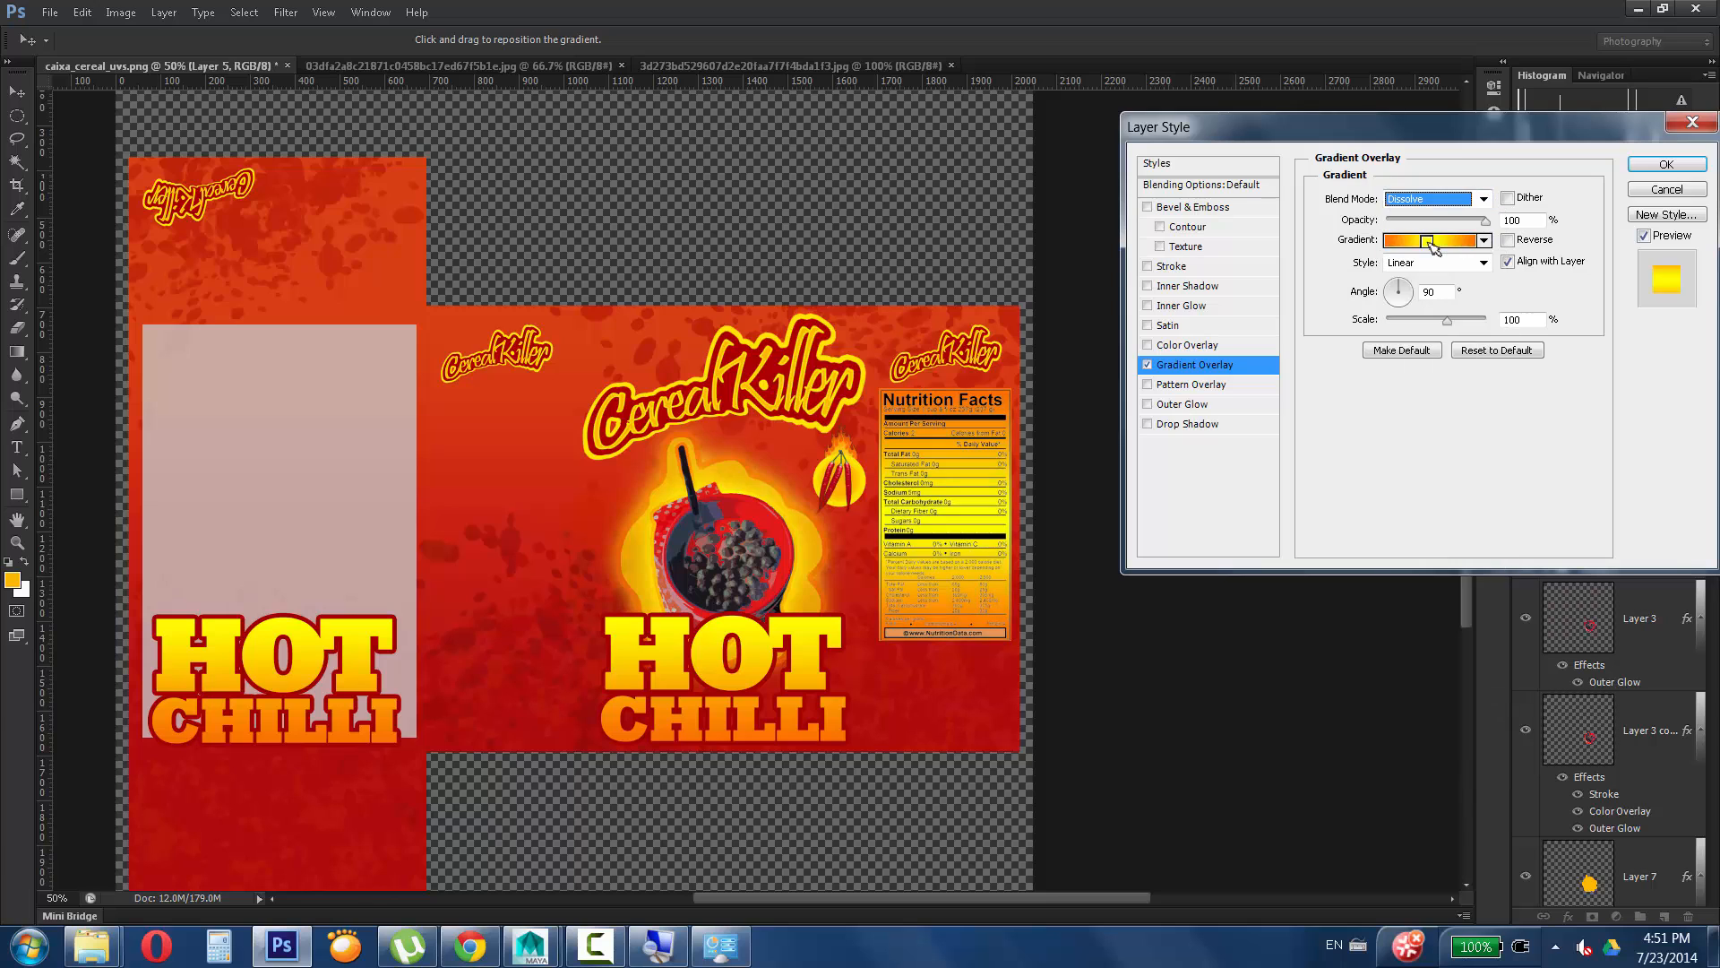
click(1645, 166)
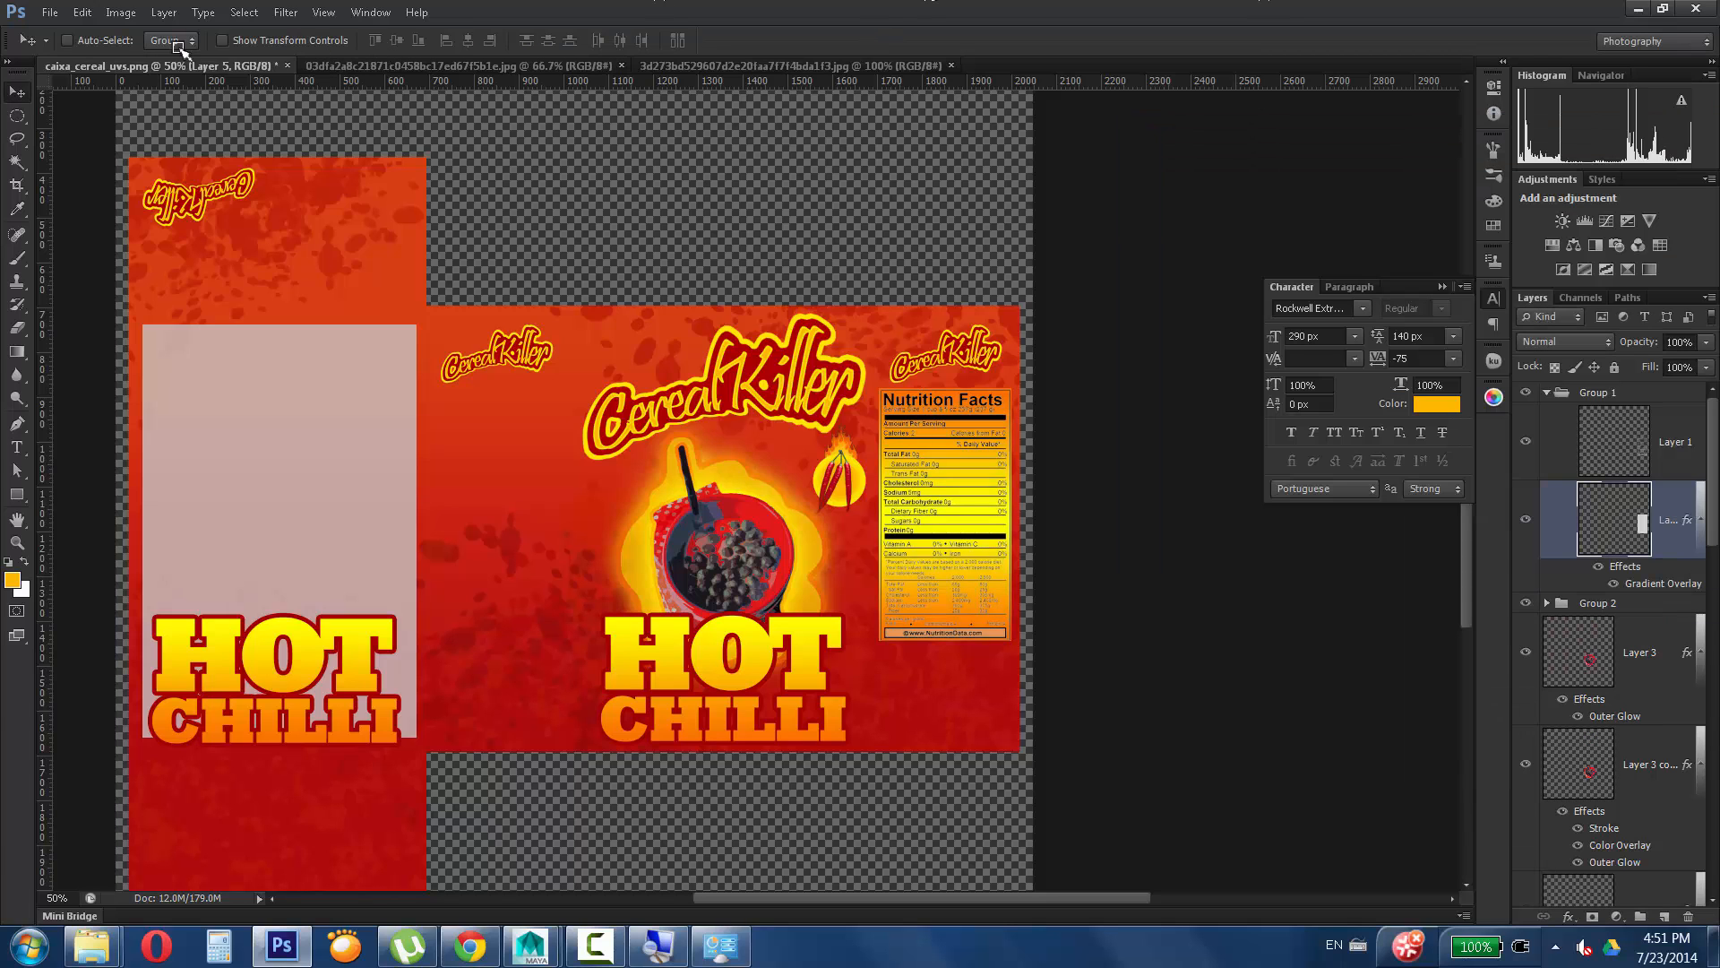
Save the artwork as a JPEG copy in IMAGENS_AULA, overwriting the existing caixa_cereal_color image.
click(49, 12)
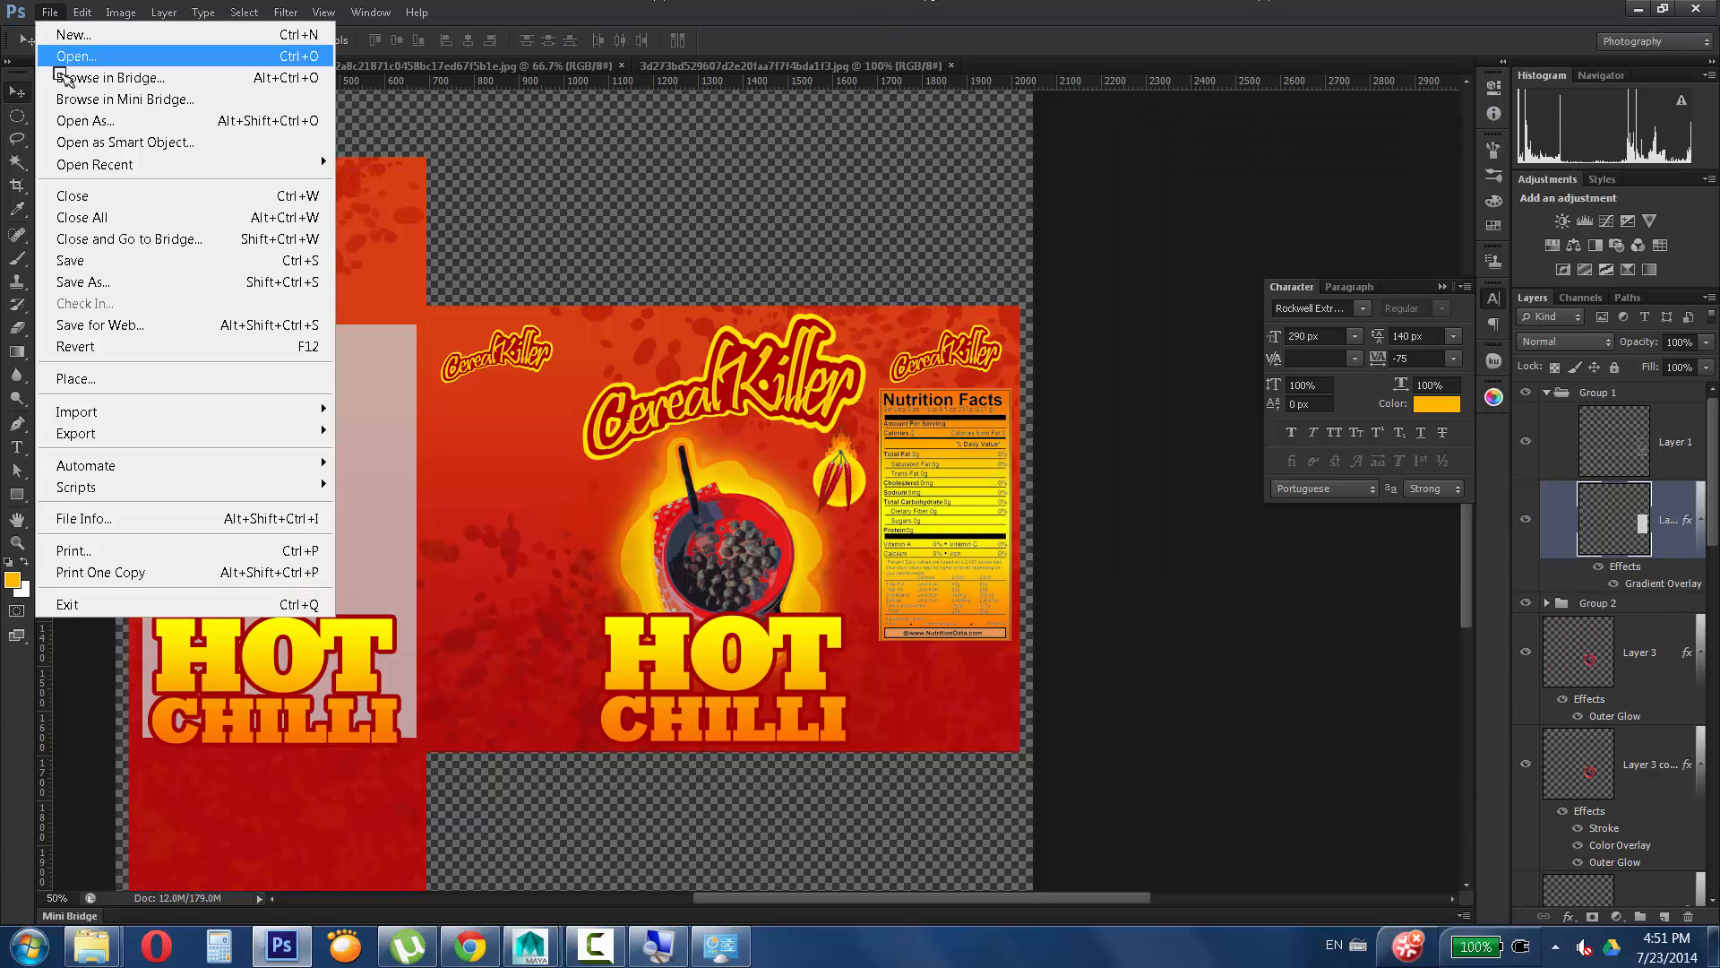
click(99, 280)
click(596, 554)
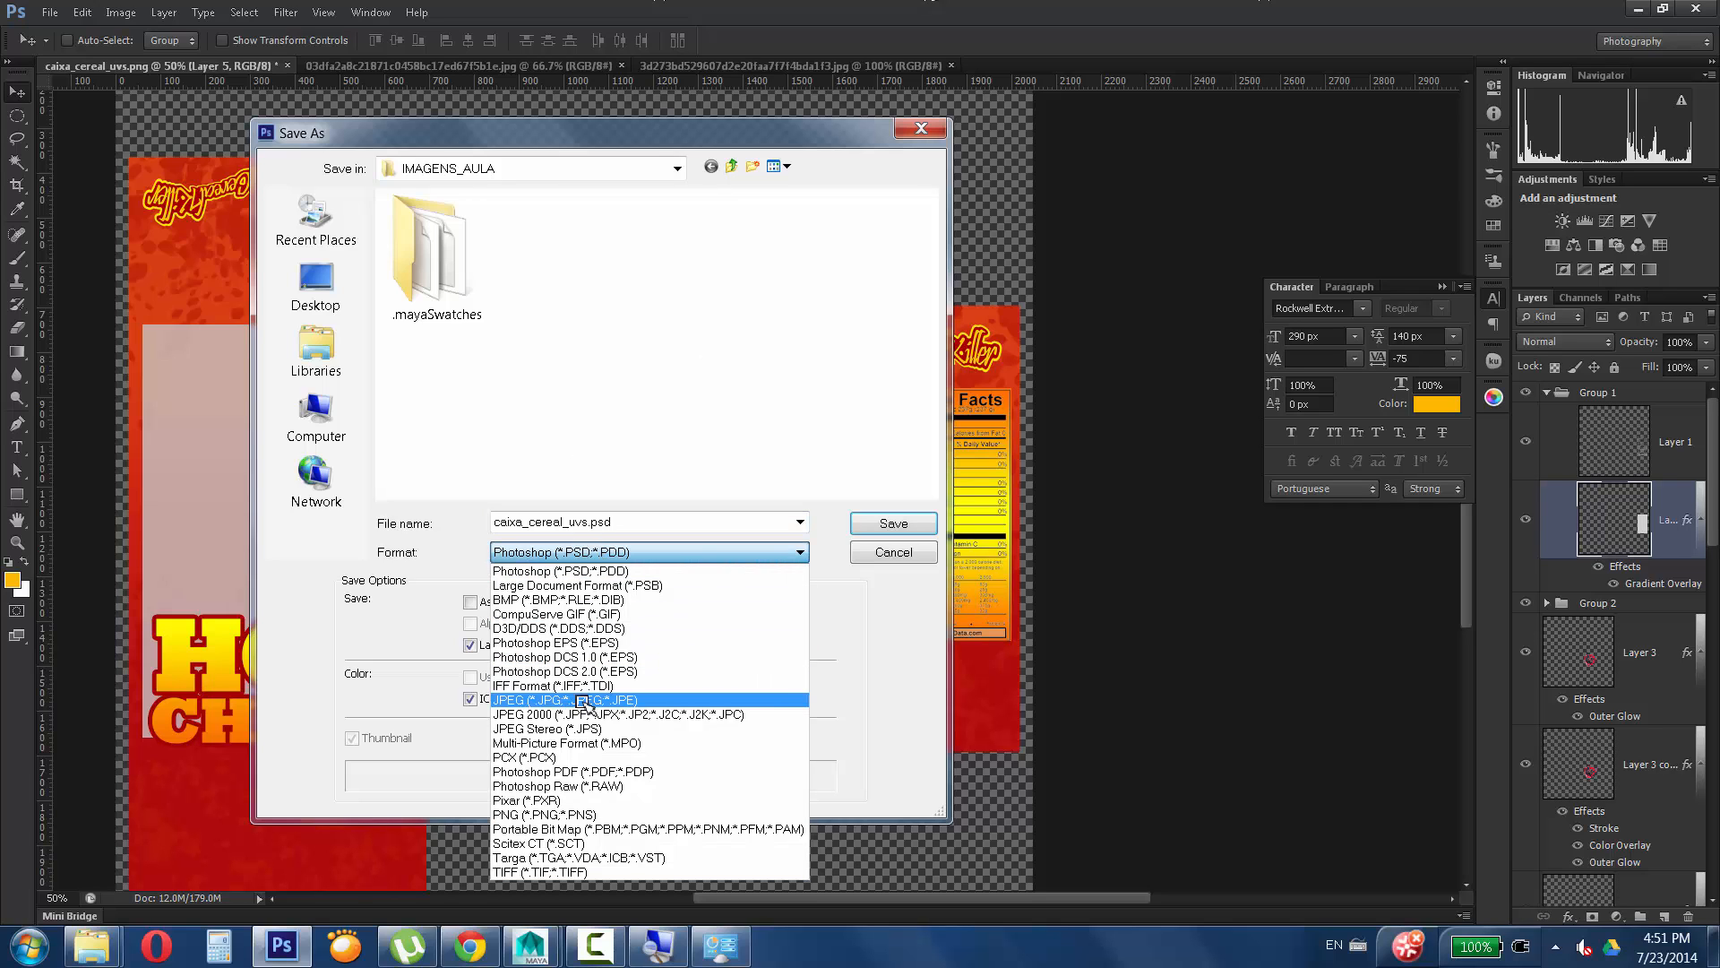
click(584, 701)
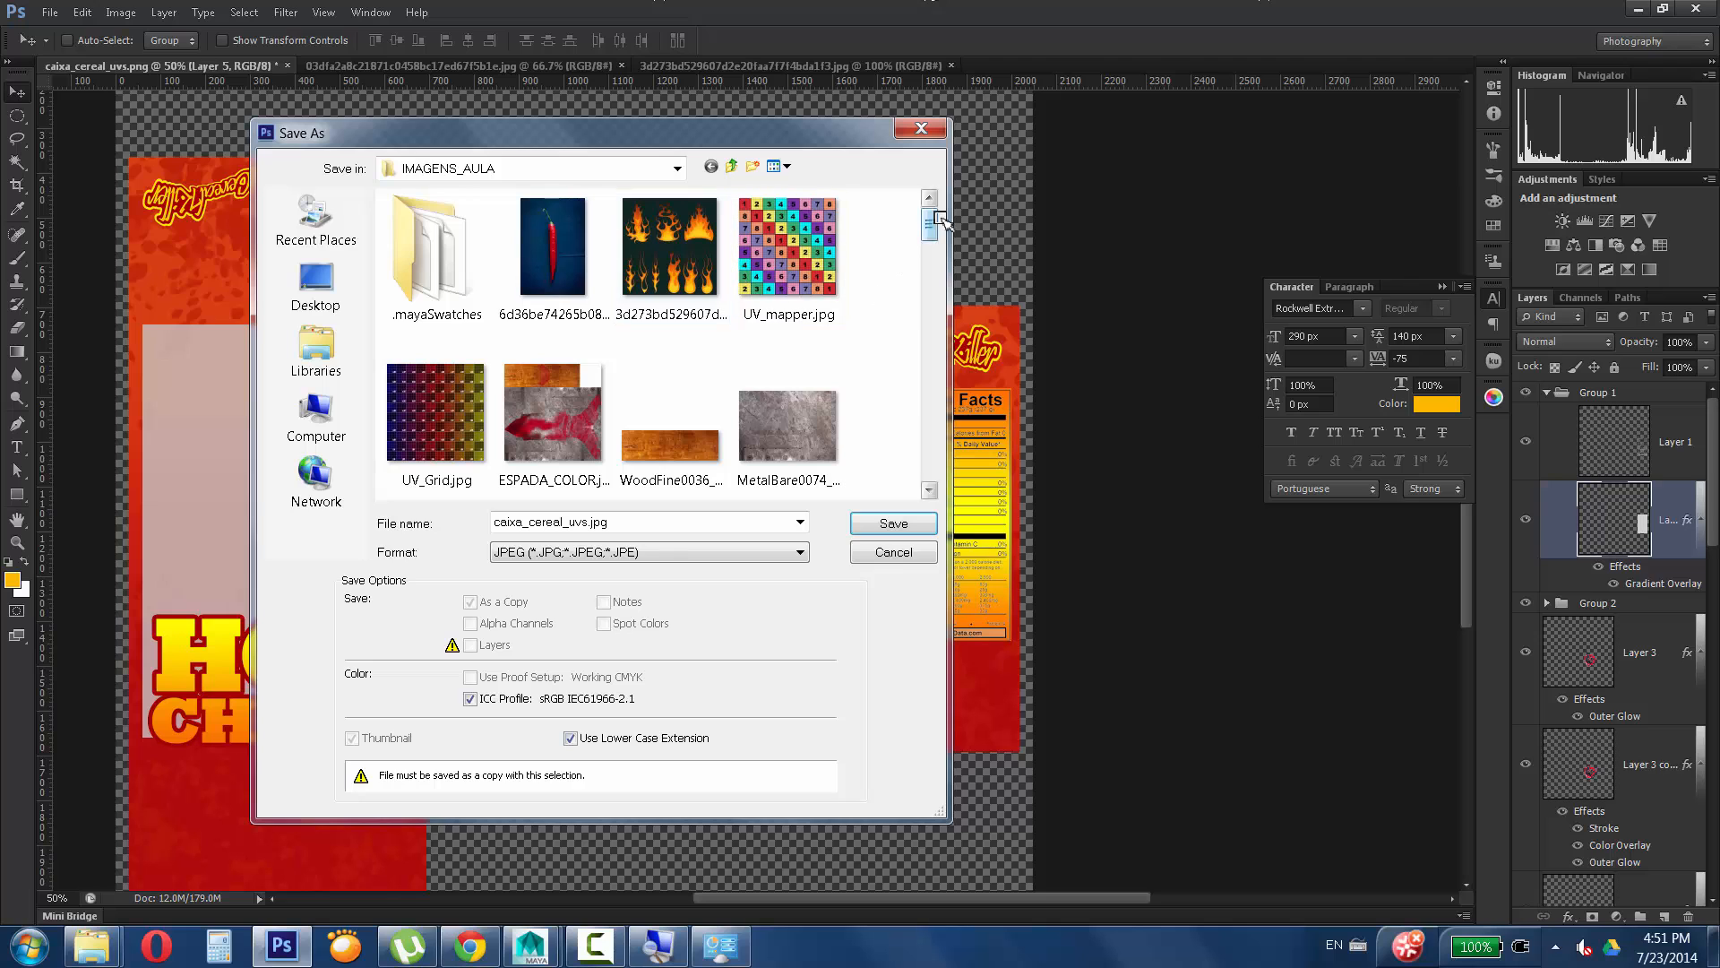
drag(930, 226, 925, 287)
click(436, 269)
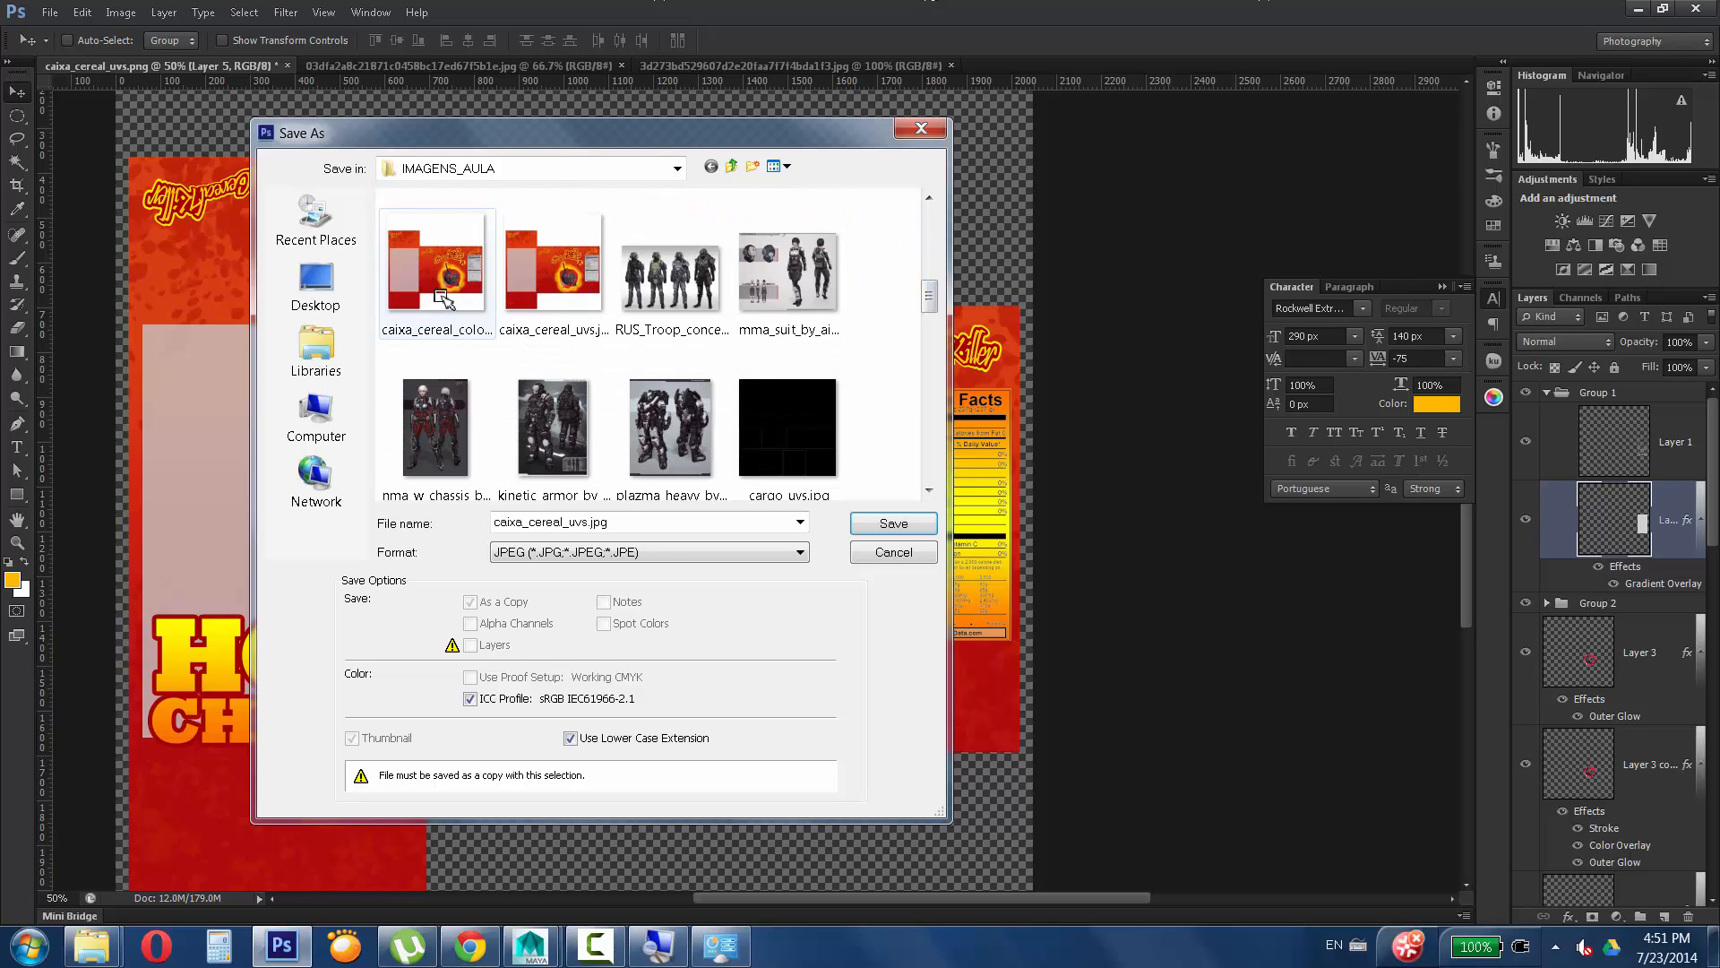
click(876, 525)
click(831, 355)
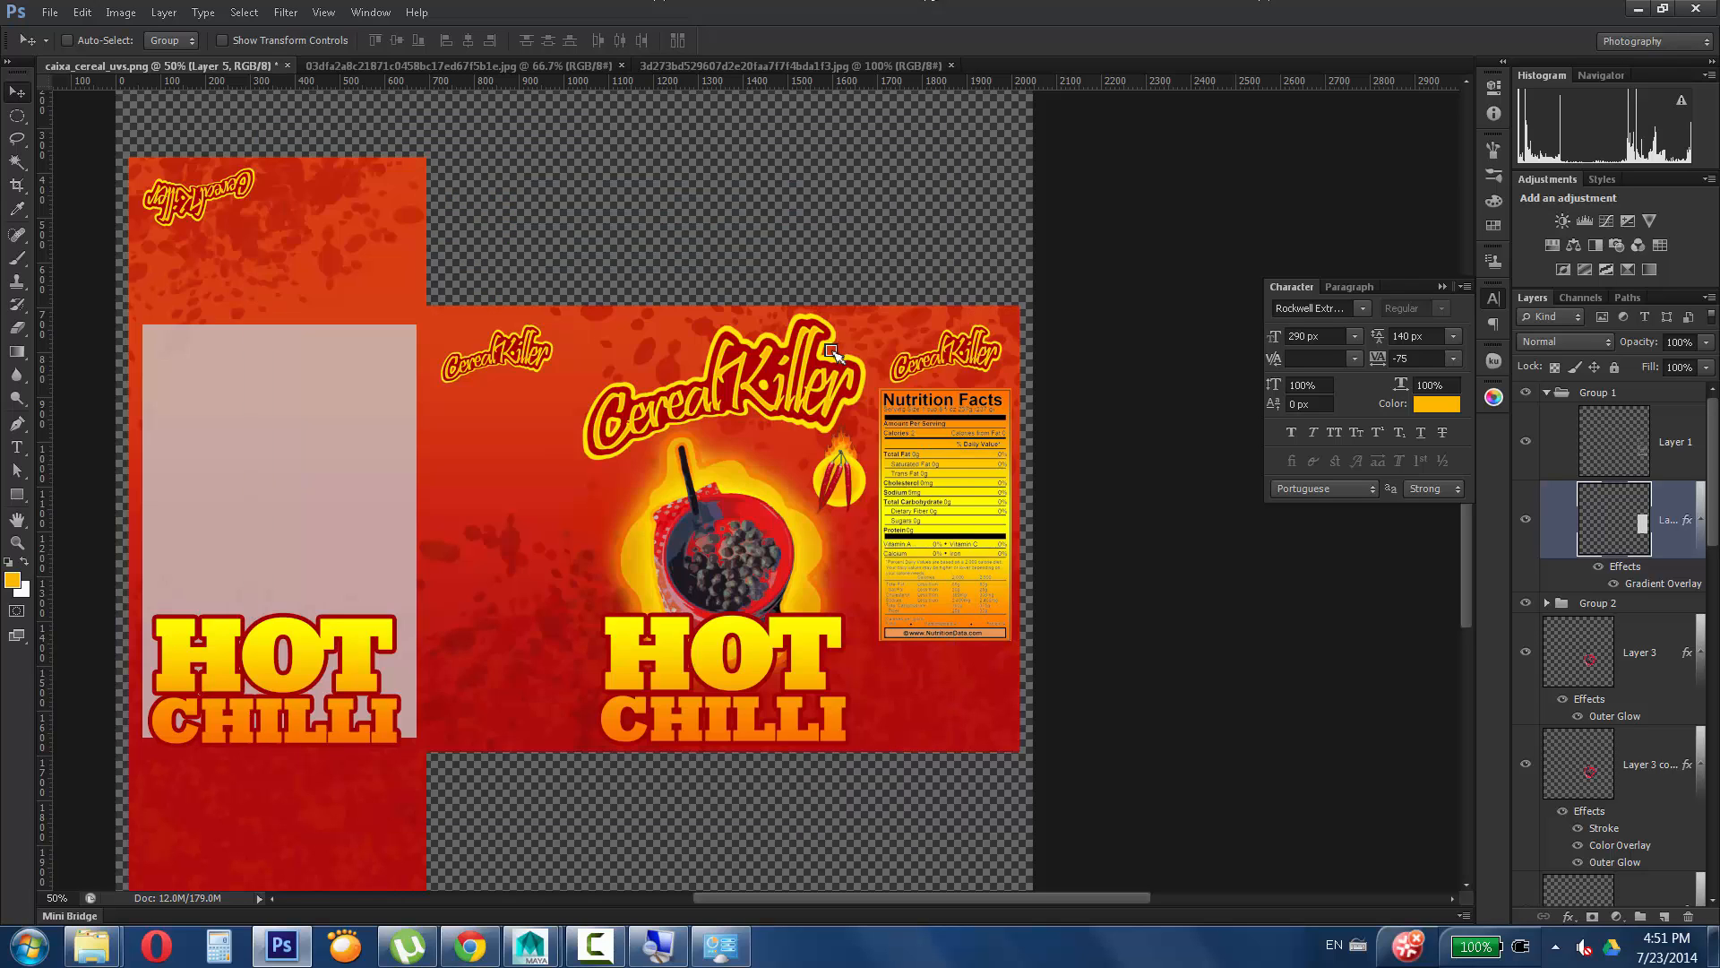
click(1095, 239)
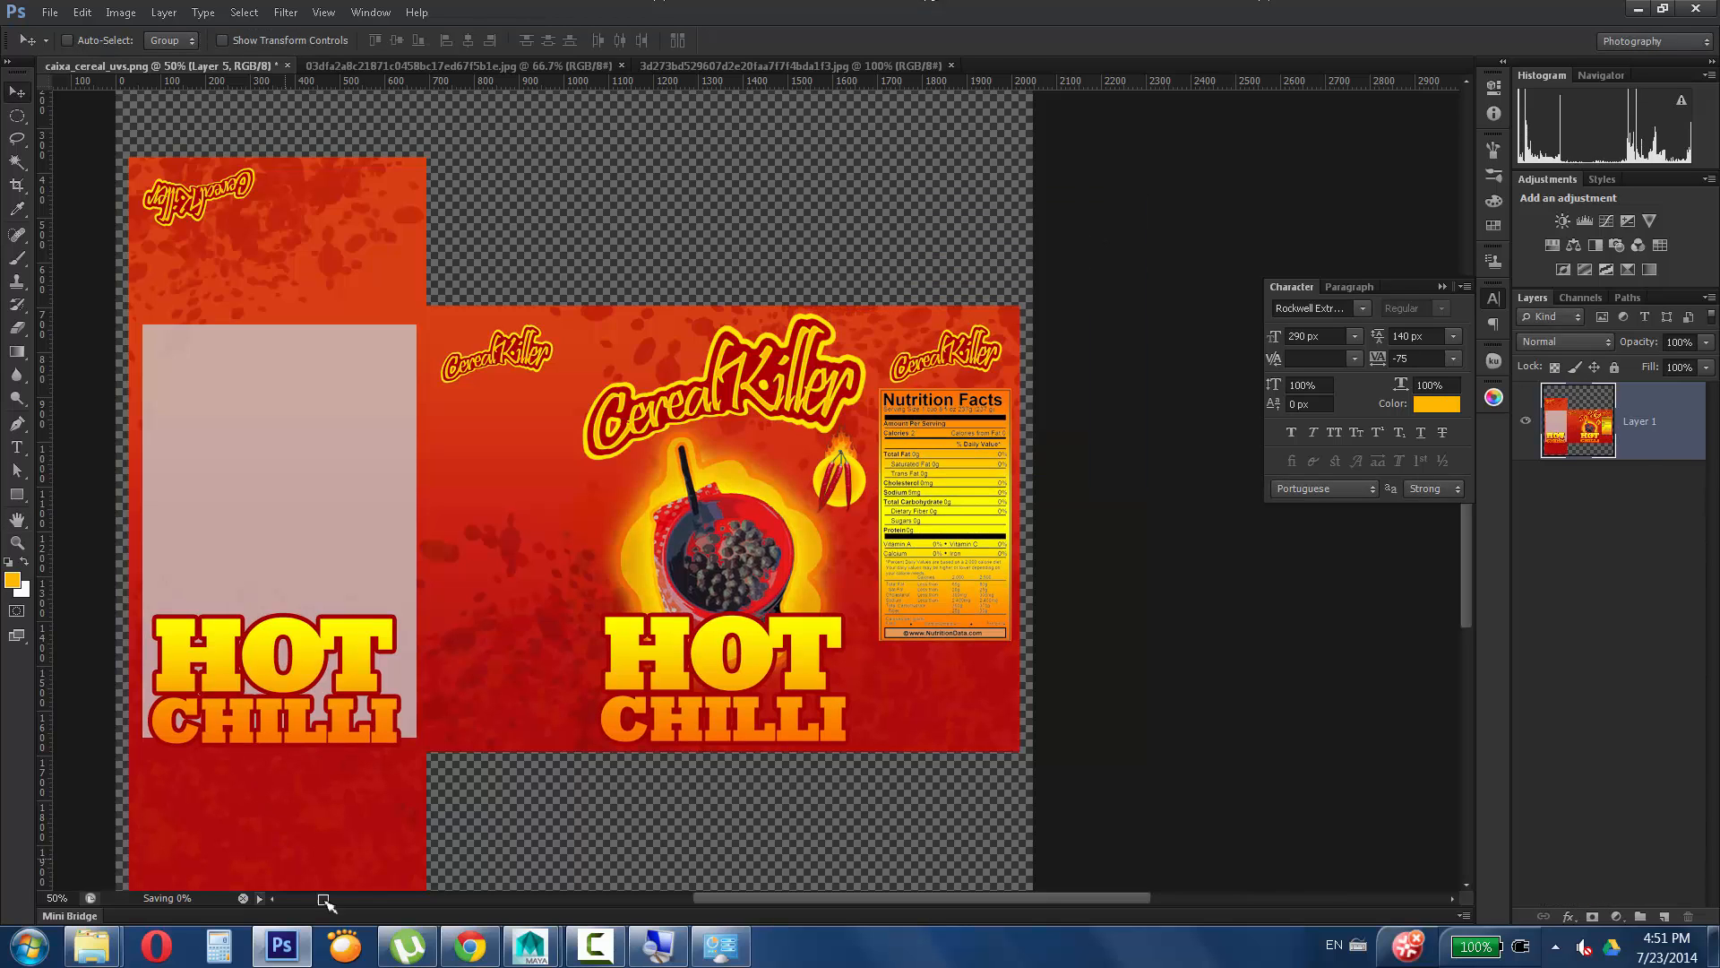
key(ctrl+z)
Switch to Maya and reload caixa_cereal_color.jpg in the file2 texture node.
mouse_move(465, 955)
mouse_move(525, 950)
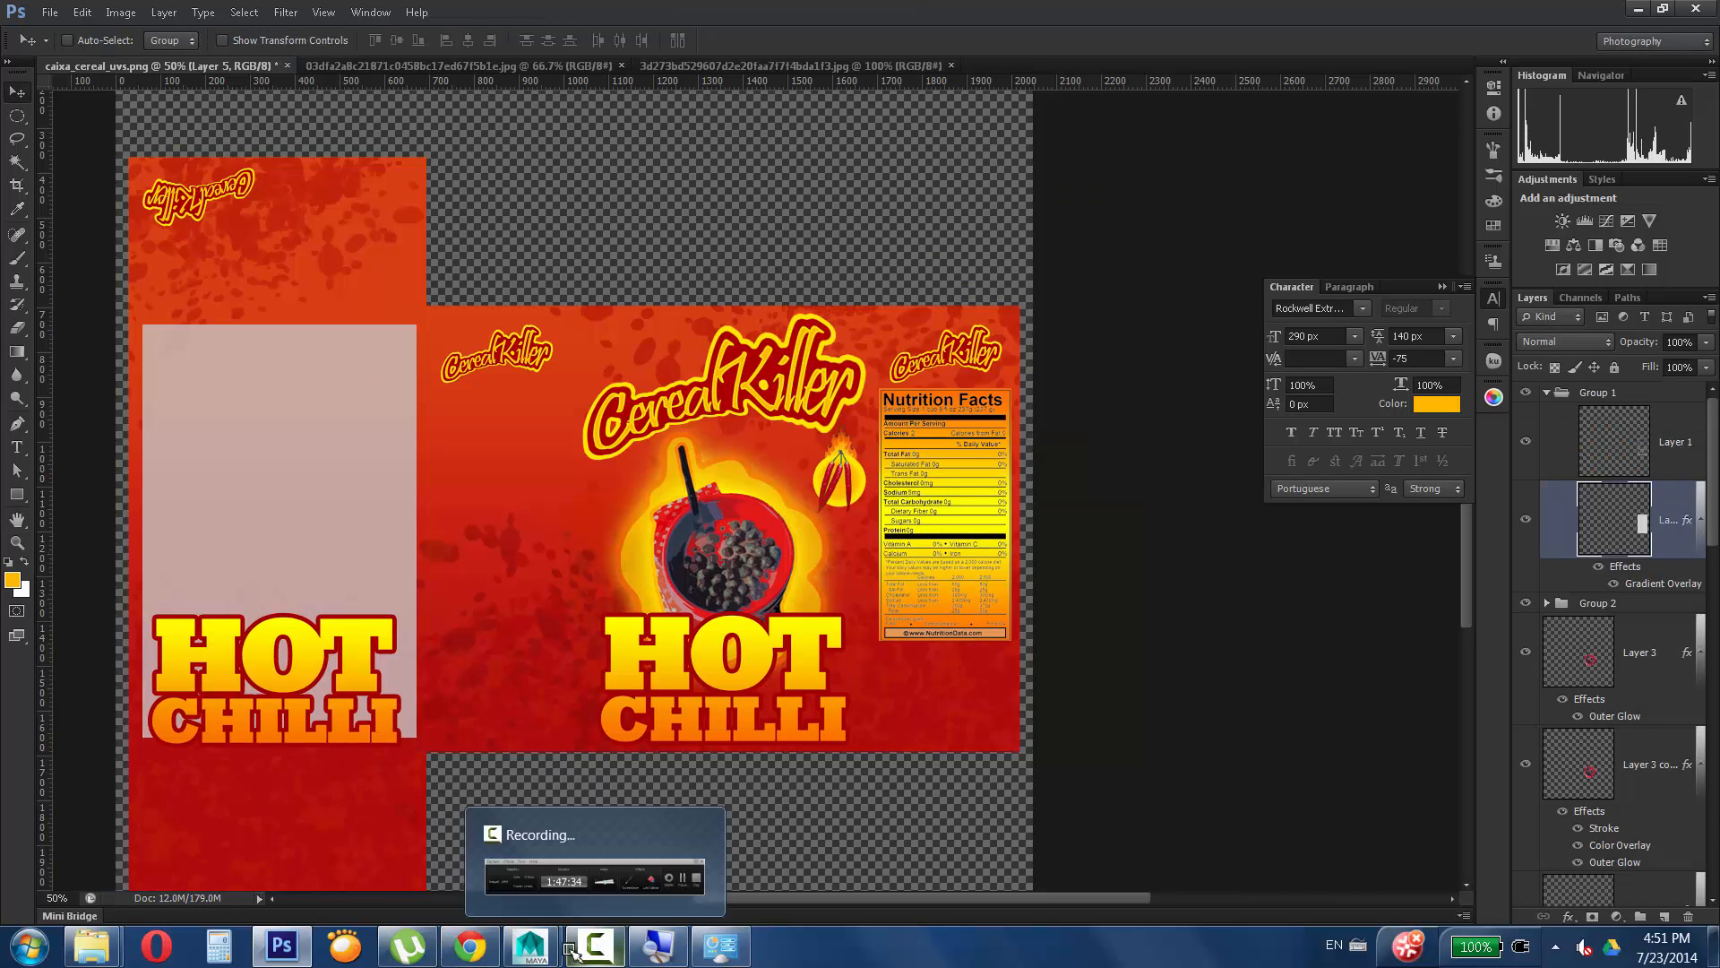
click(681, 864)
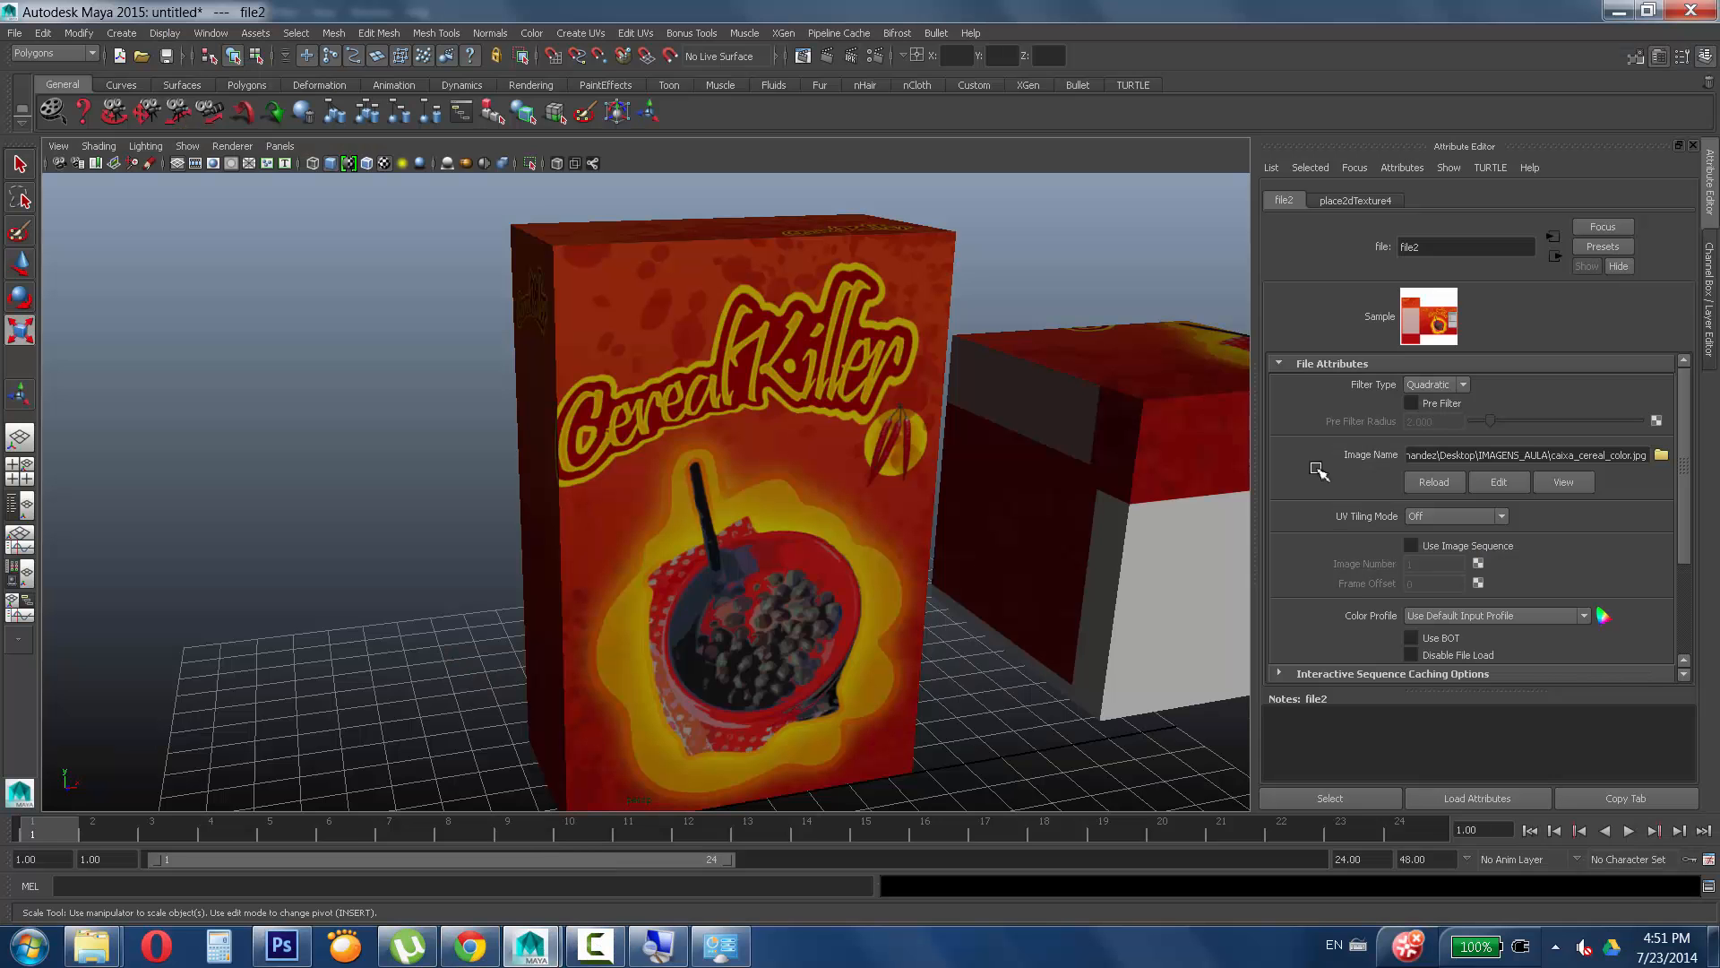
click(1434, 482)
alt+drag(806, 448, 933, 484)
Isolate the cereal box OBJ_CAIXA in the viewport and inspect the updated texture on its faces.
click(690, 476)
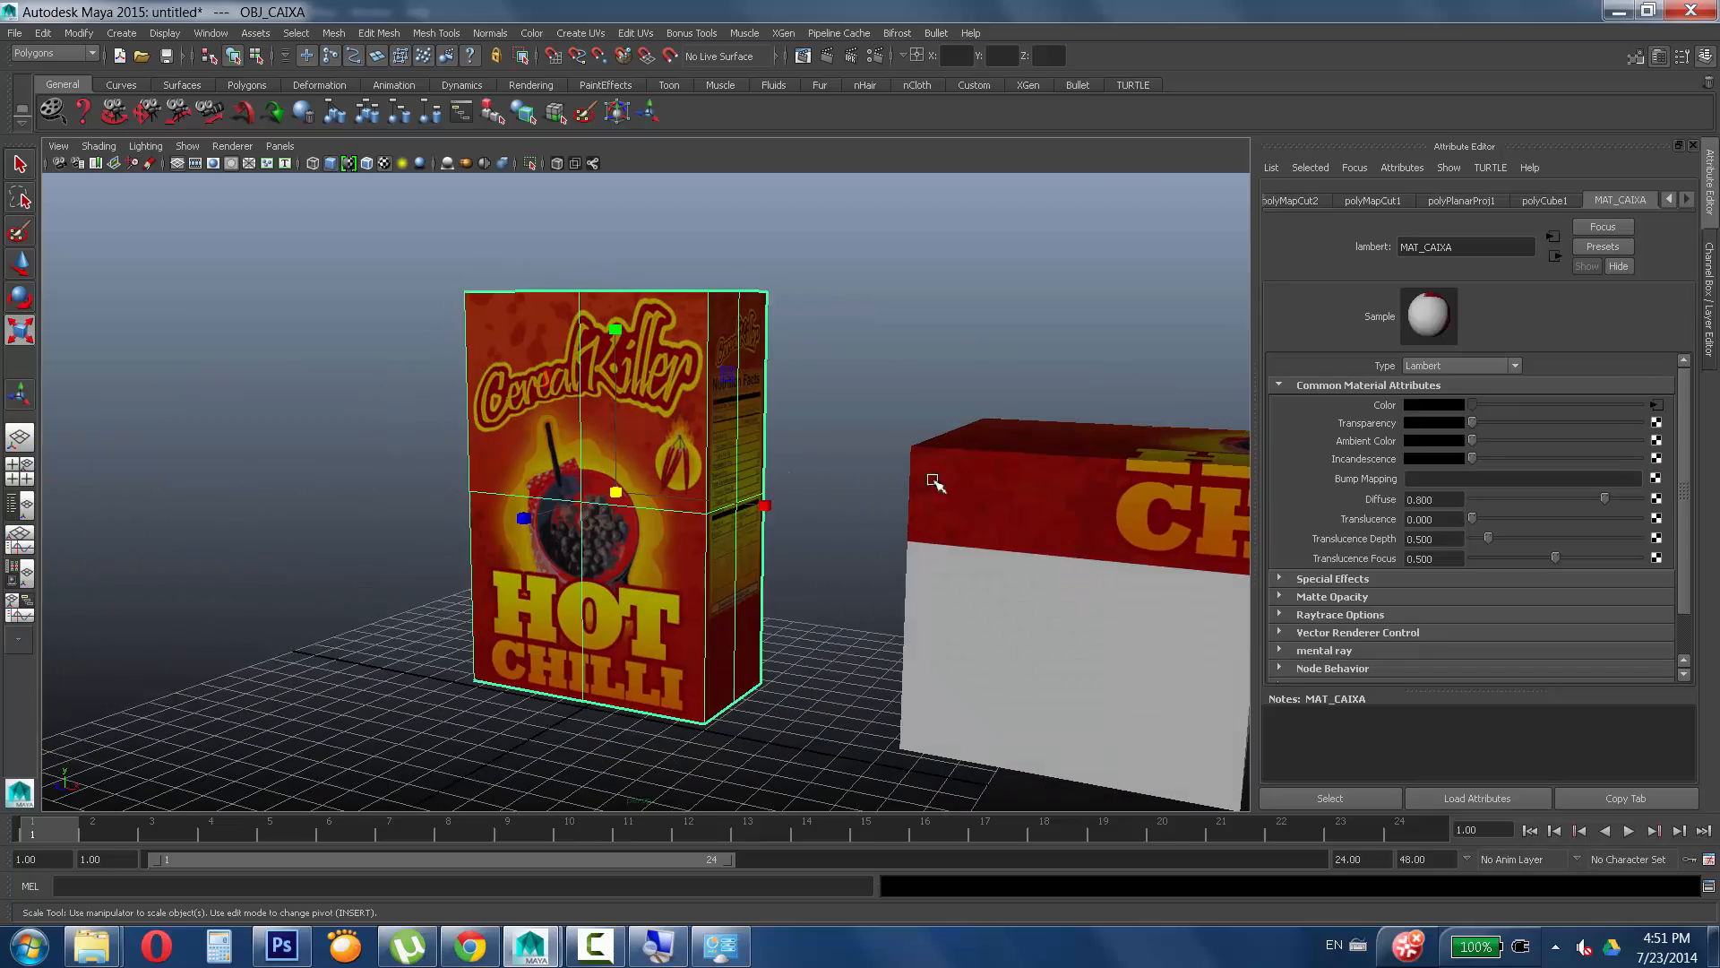
alt+right_drag(933, 484, 703, 403)
click(535, 167)
alt+drag(923, 516, 811, 520)
alt+right_drag(654, 529, 626, 583)
alt+drag(502, 609, 794, 620)
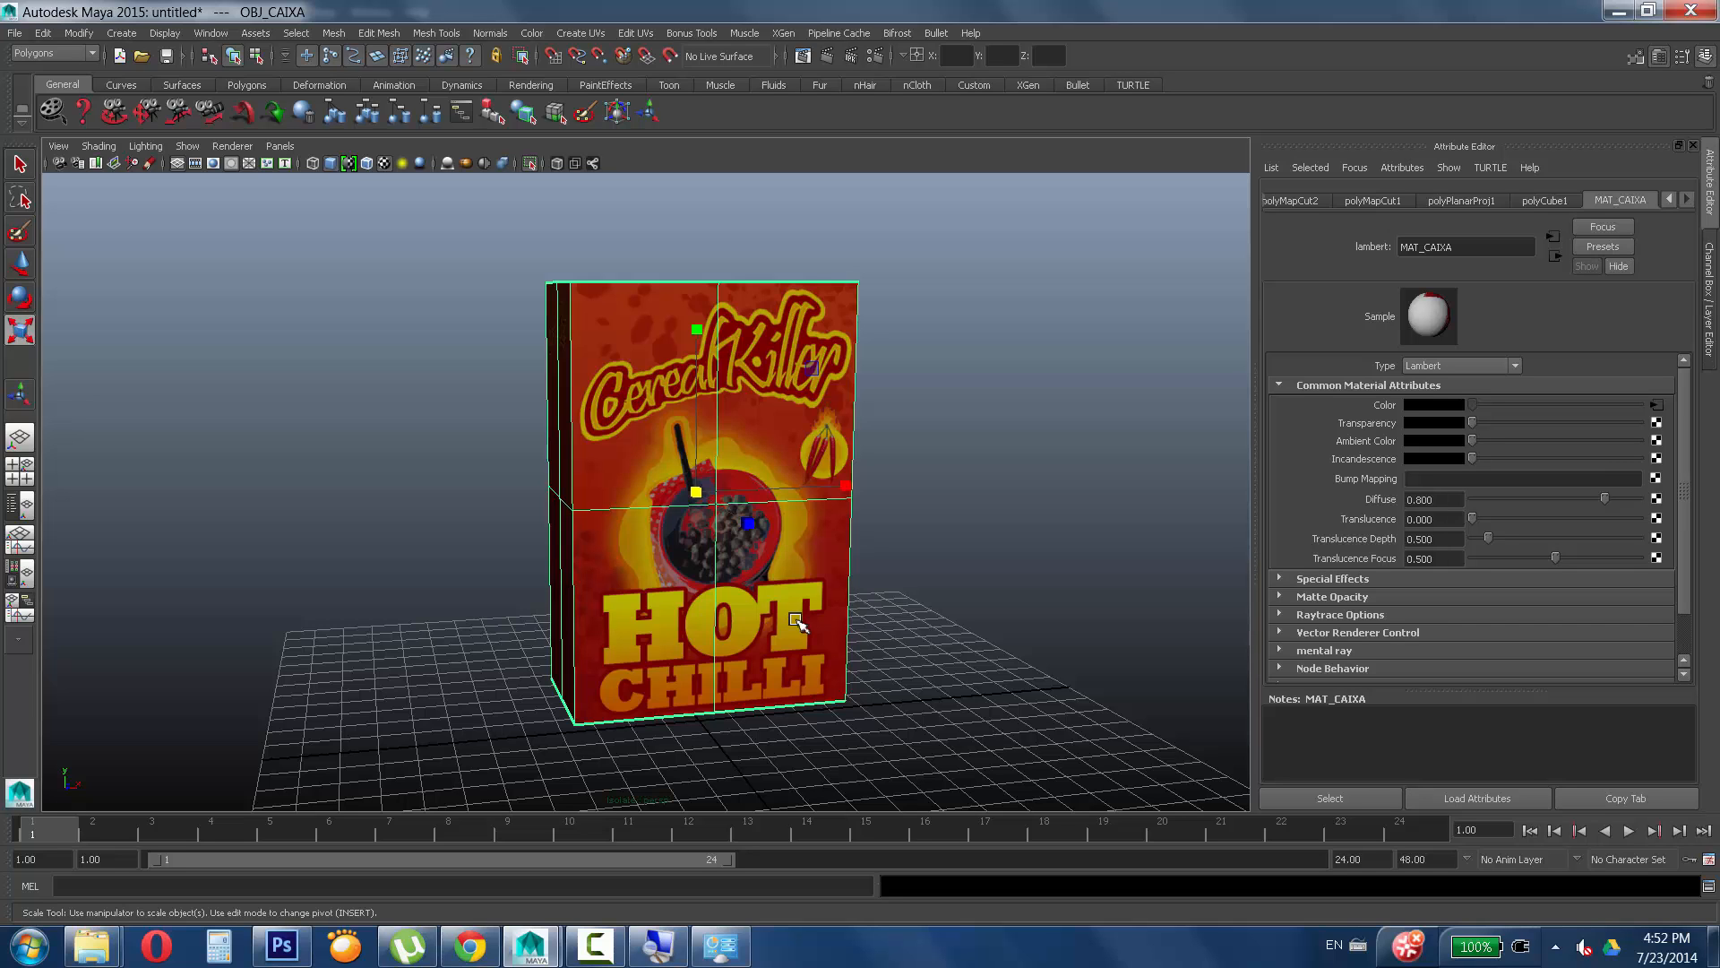
Switch to Photoshop and add a gradient overlay with the Orange, Yellow, Orange preset to the pale rectangle on Layer 2.
click(281, 946)
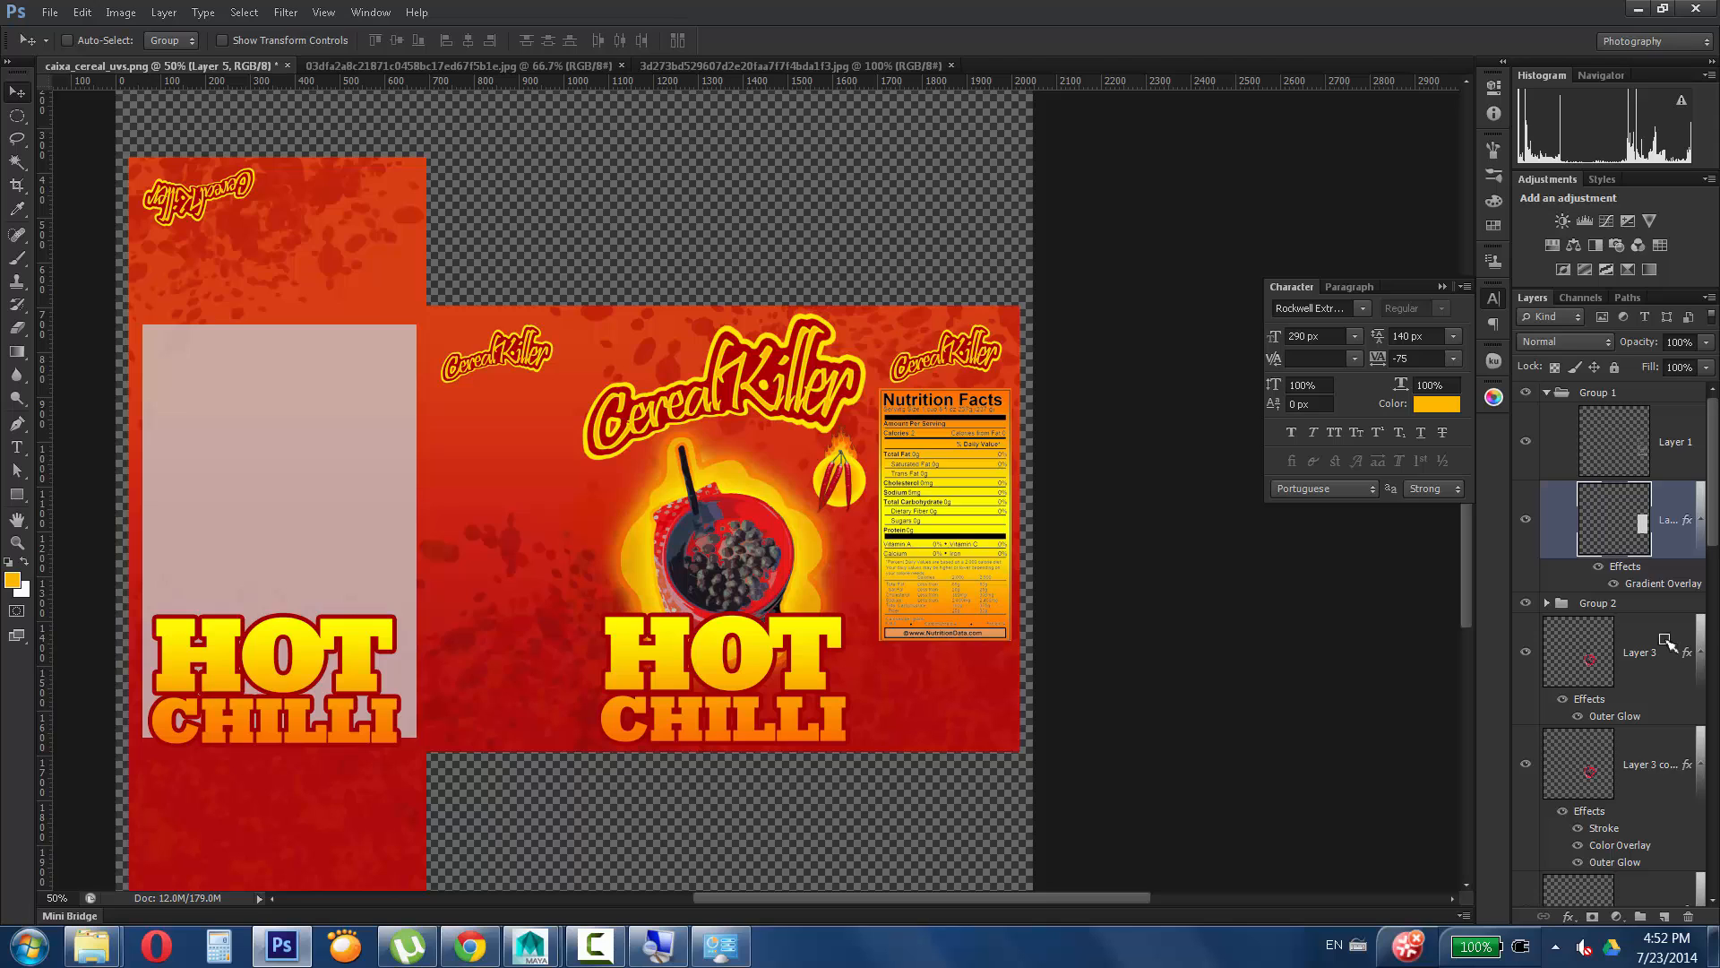
scroll(1715, 651, down, 3)
scroll(1715, 651, down, 3)
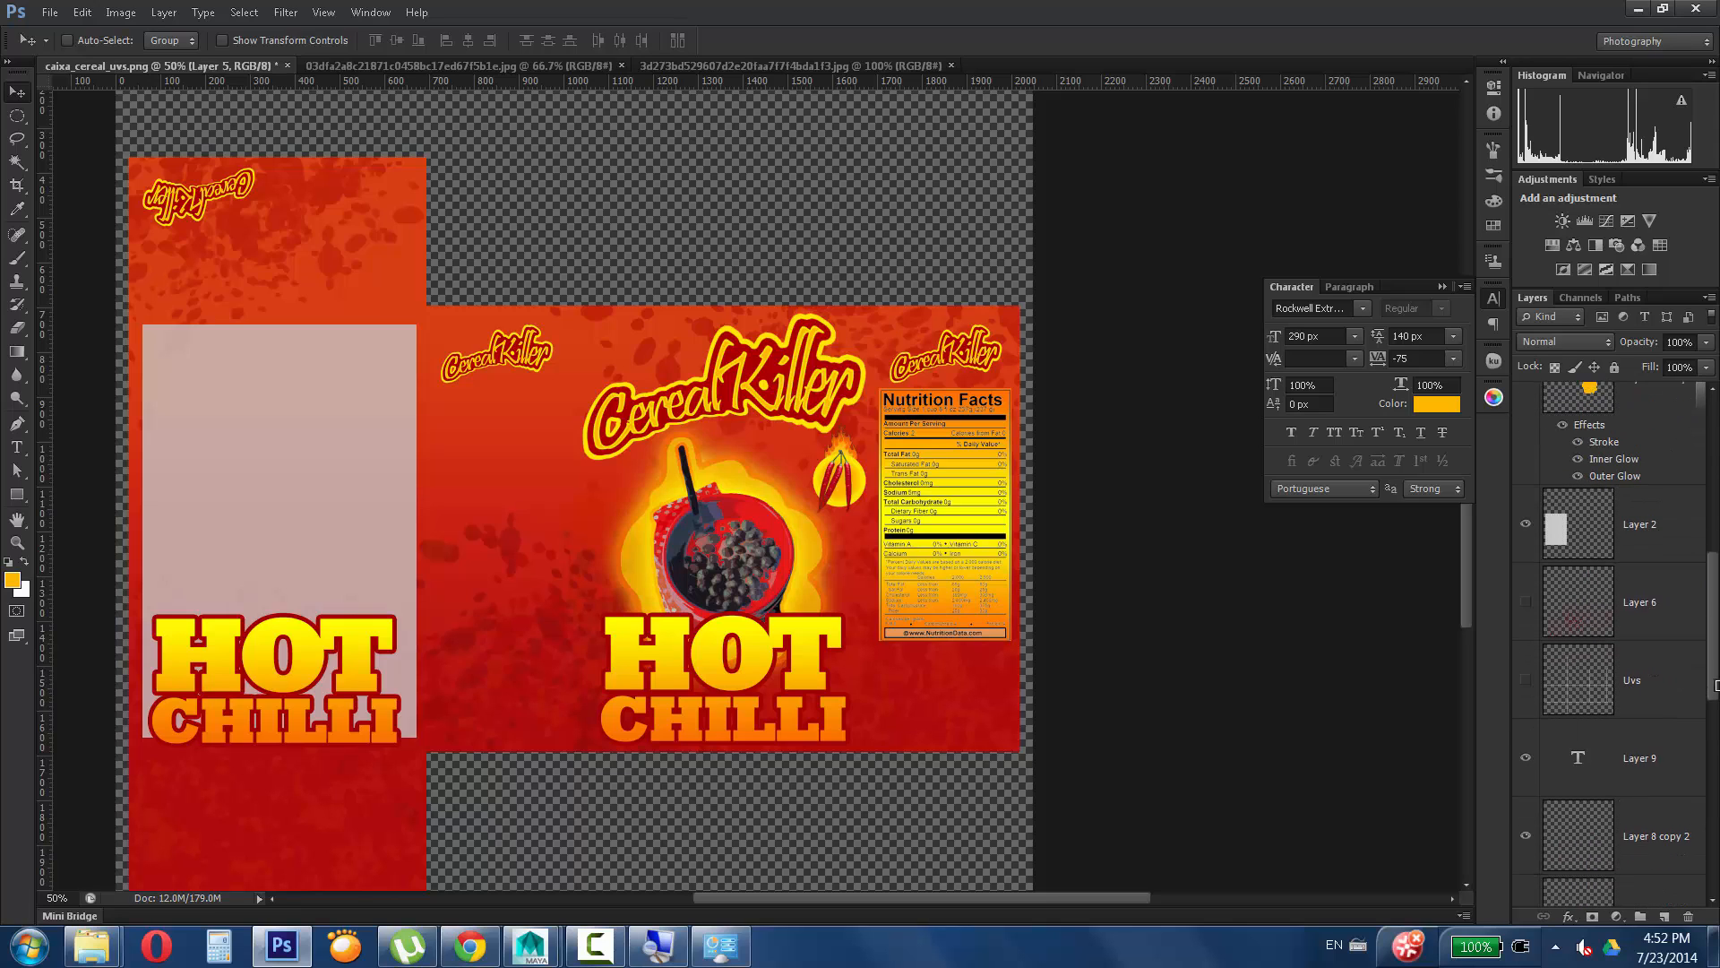
double_click(1671, 529)
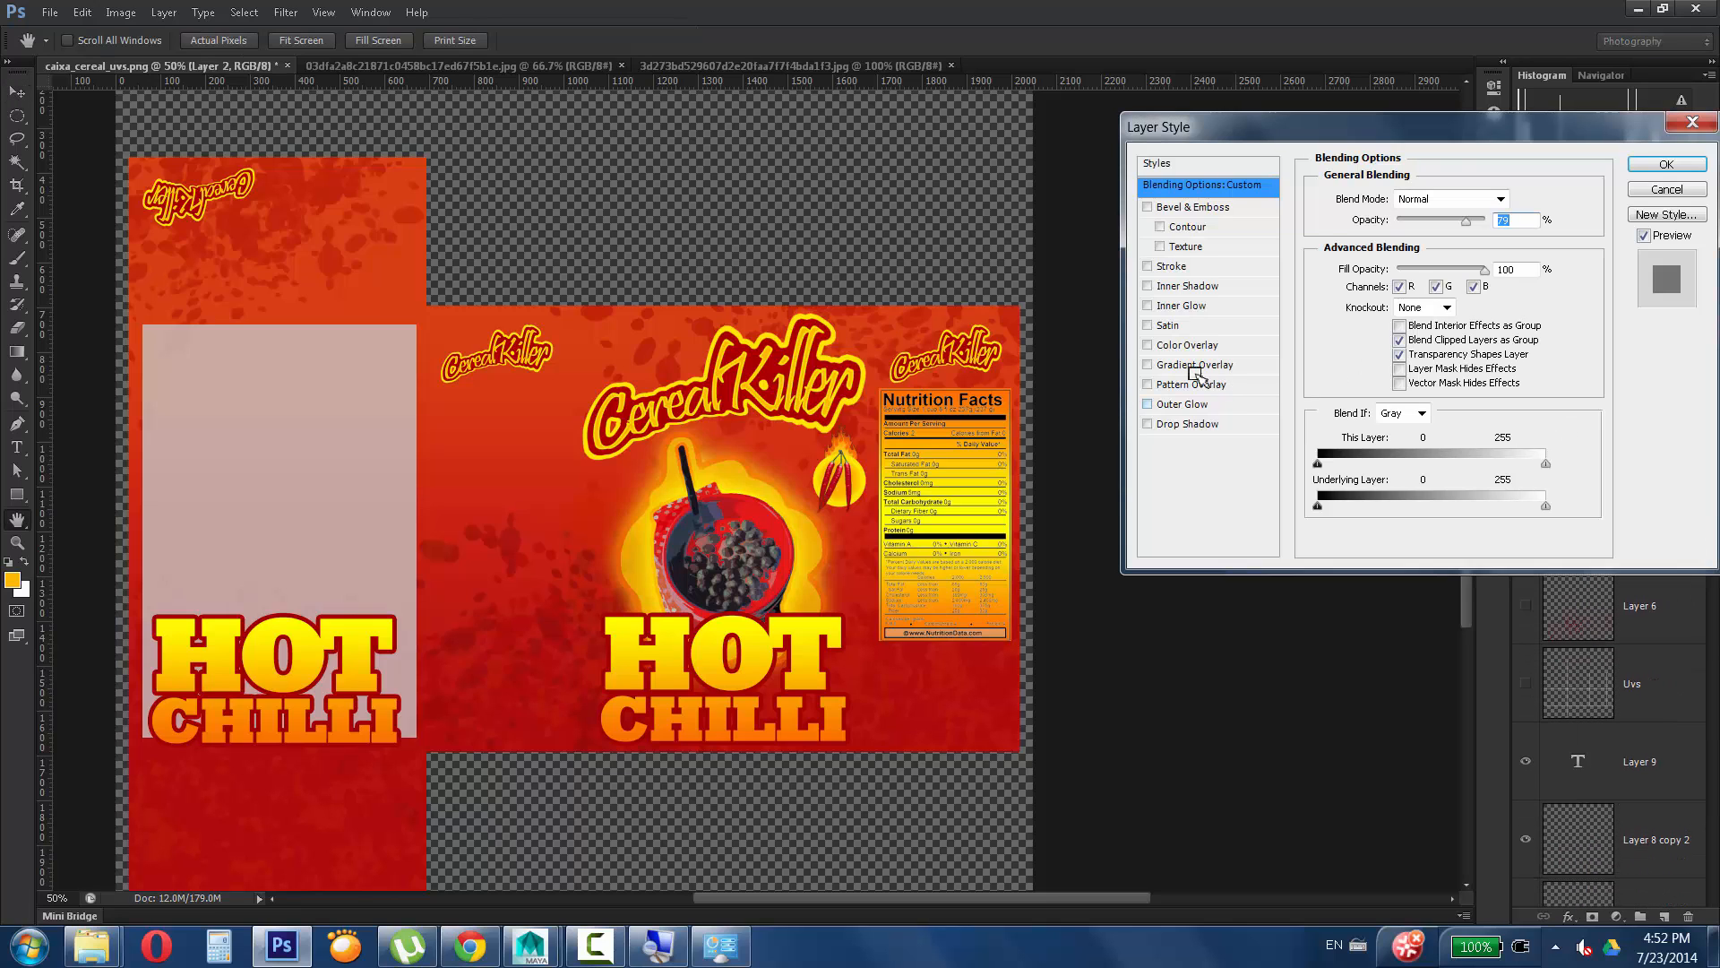
click(1194, 365)
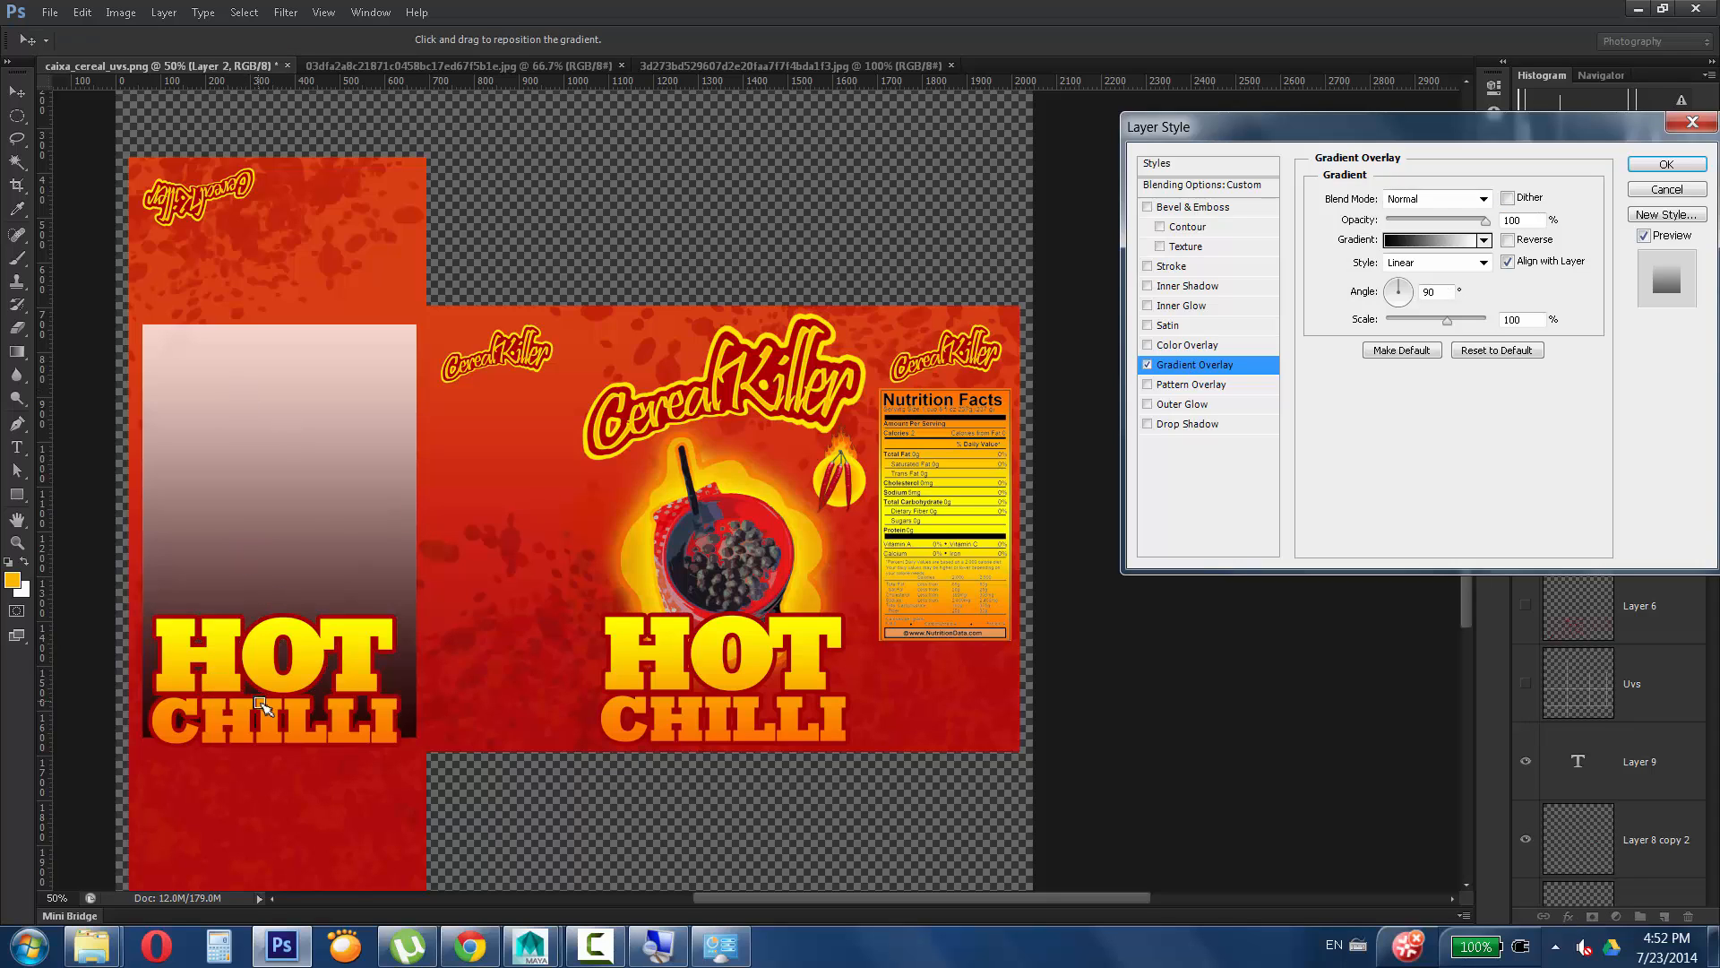
click(1425, 244)
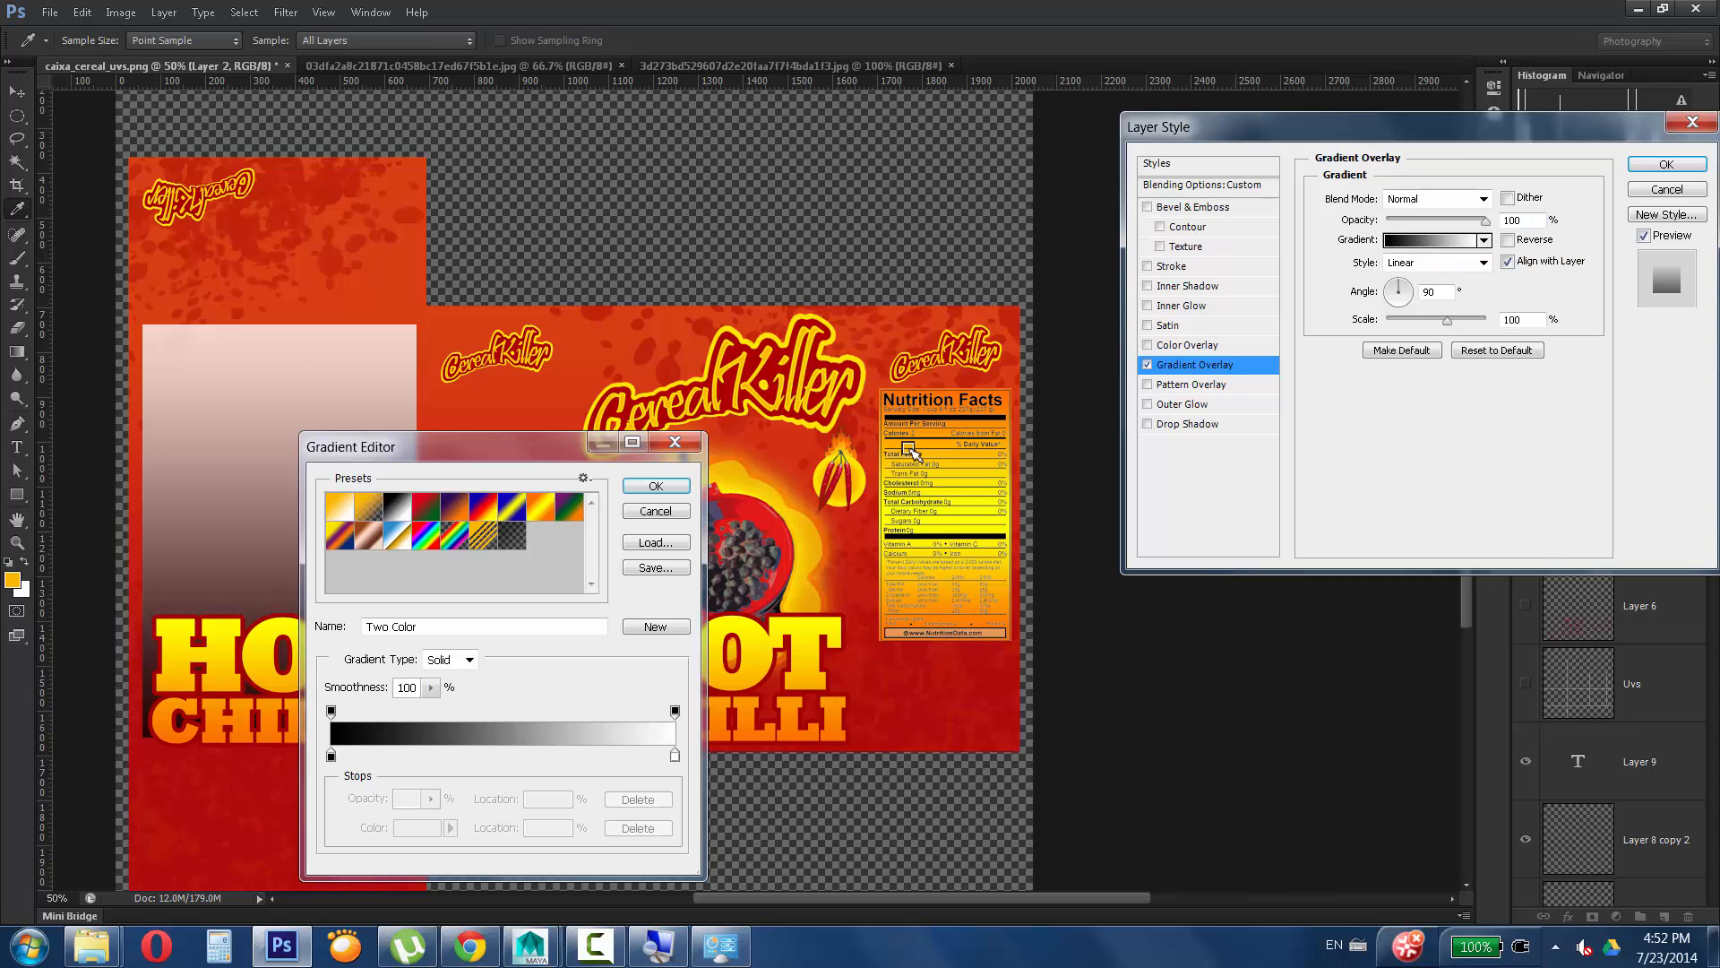
click(544, 512)
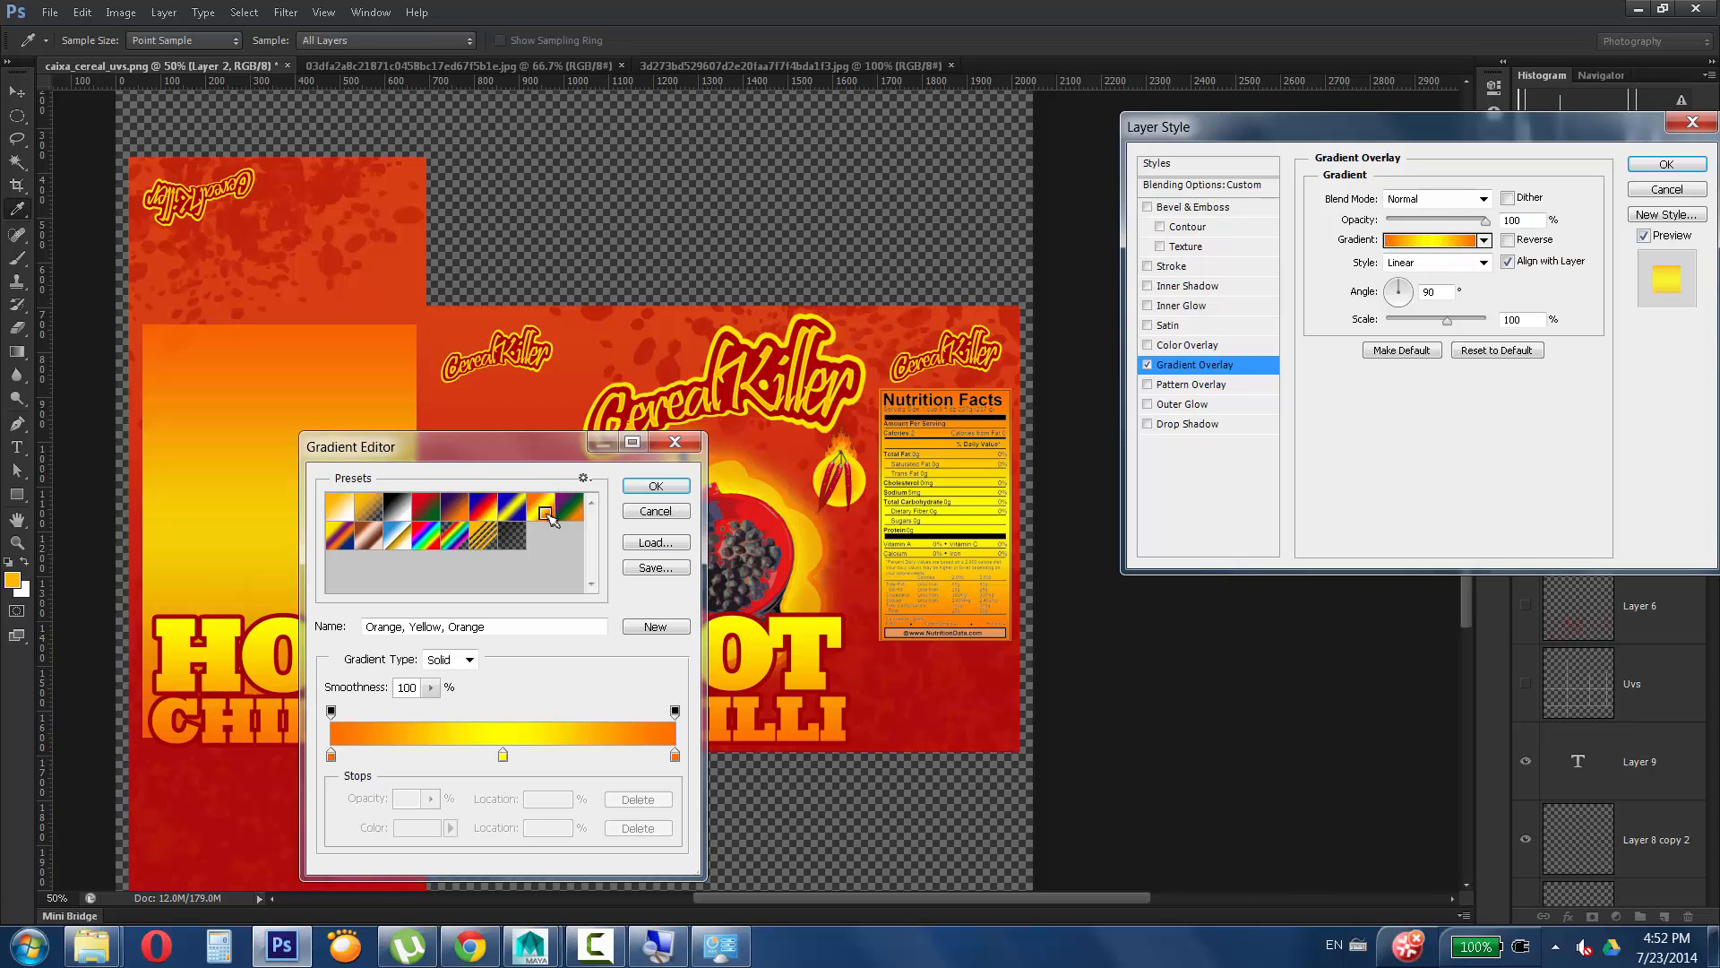
click(656, 486)
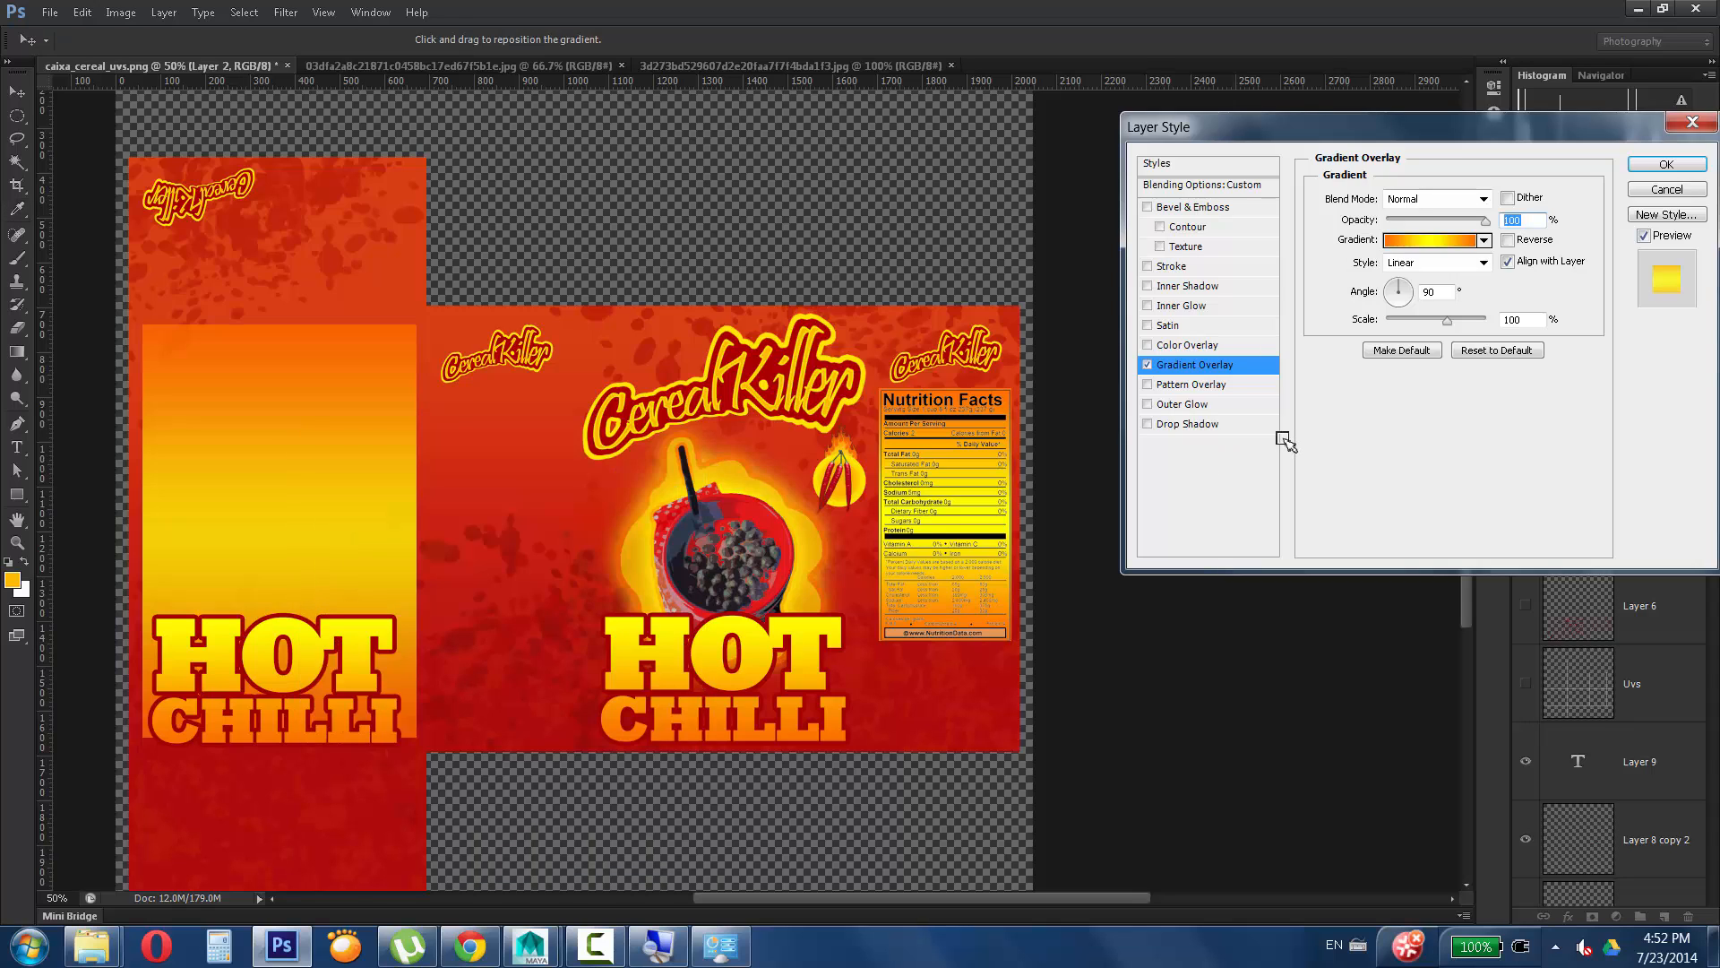
click(1672, 164)
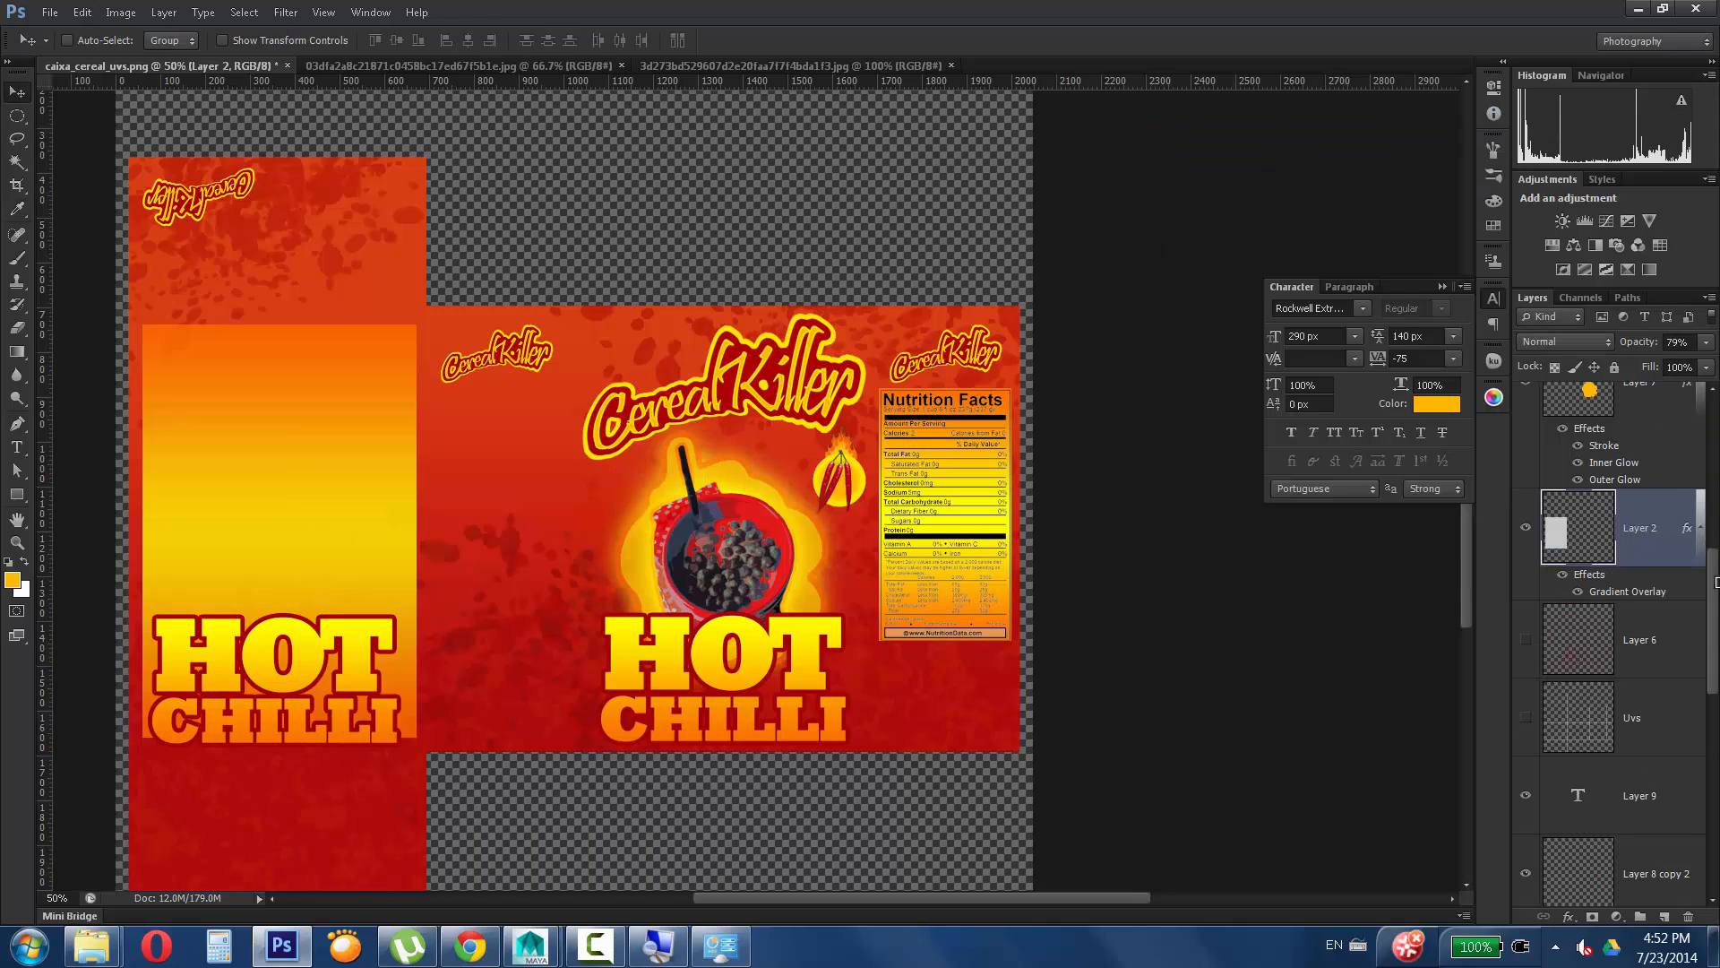
Switch to Maya and open the UV Texture Editor to view the cereal box's UV layout.
drag(1715, 620, 1715, 580)
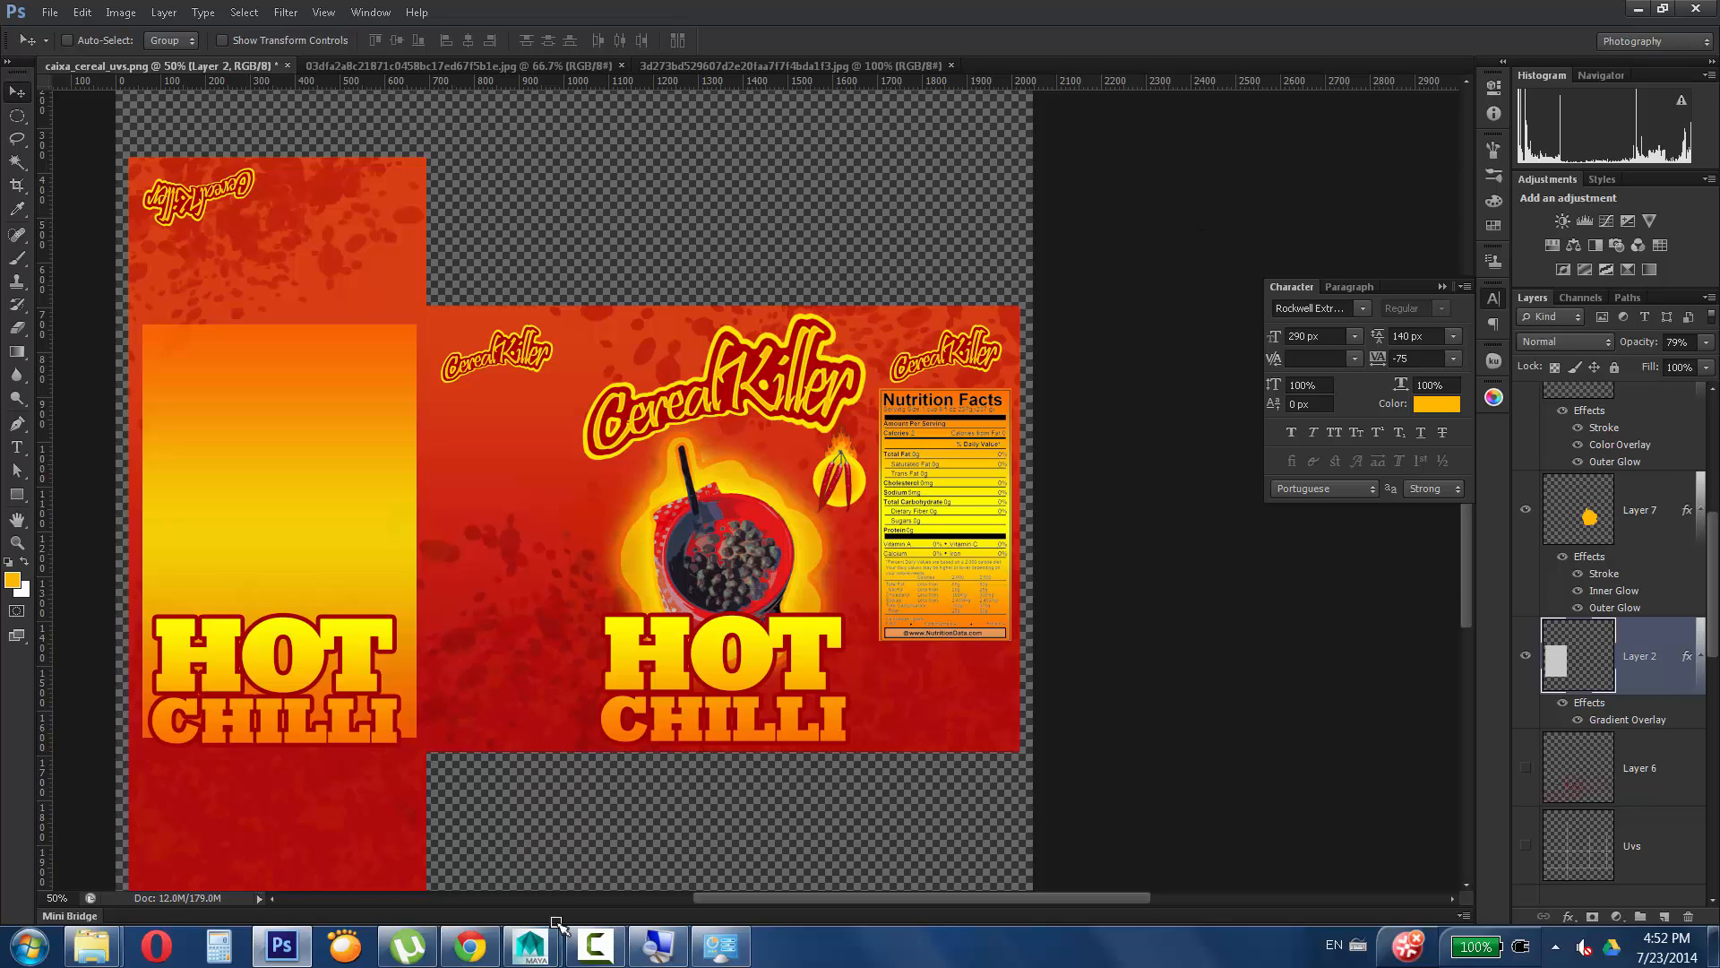
mouse_move(550, 953)
click(616, 863)
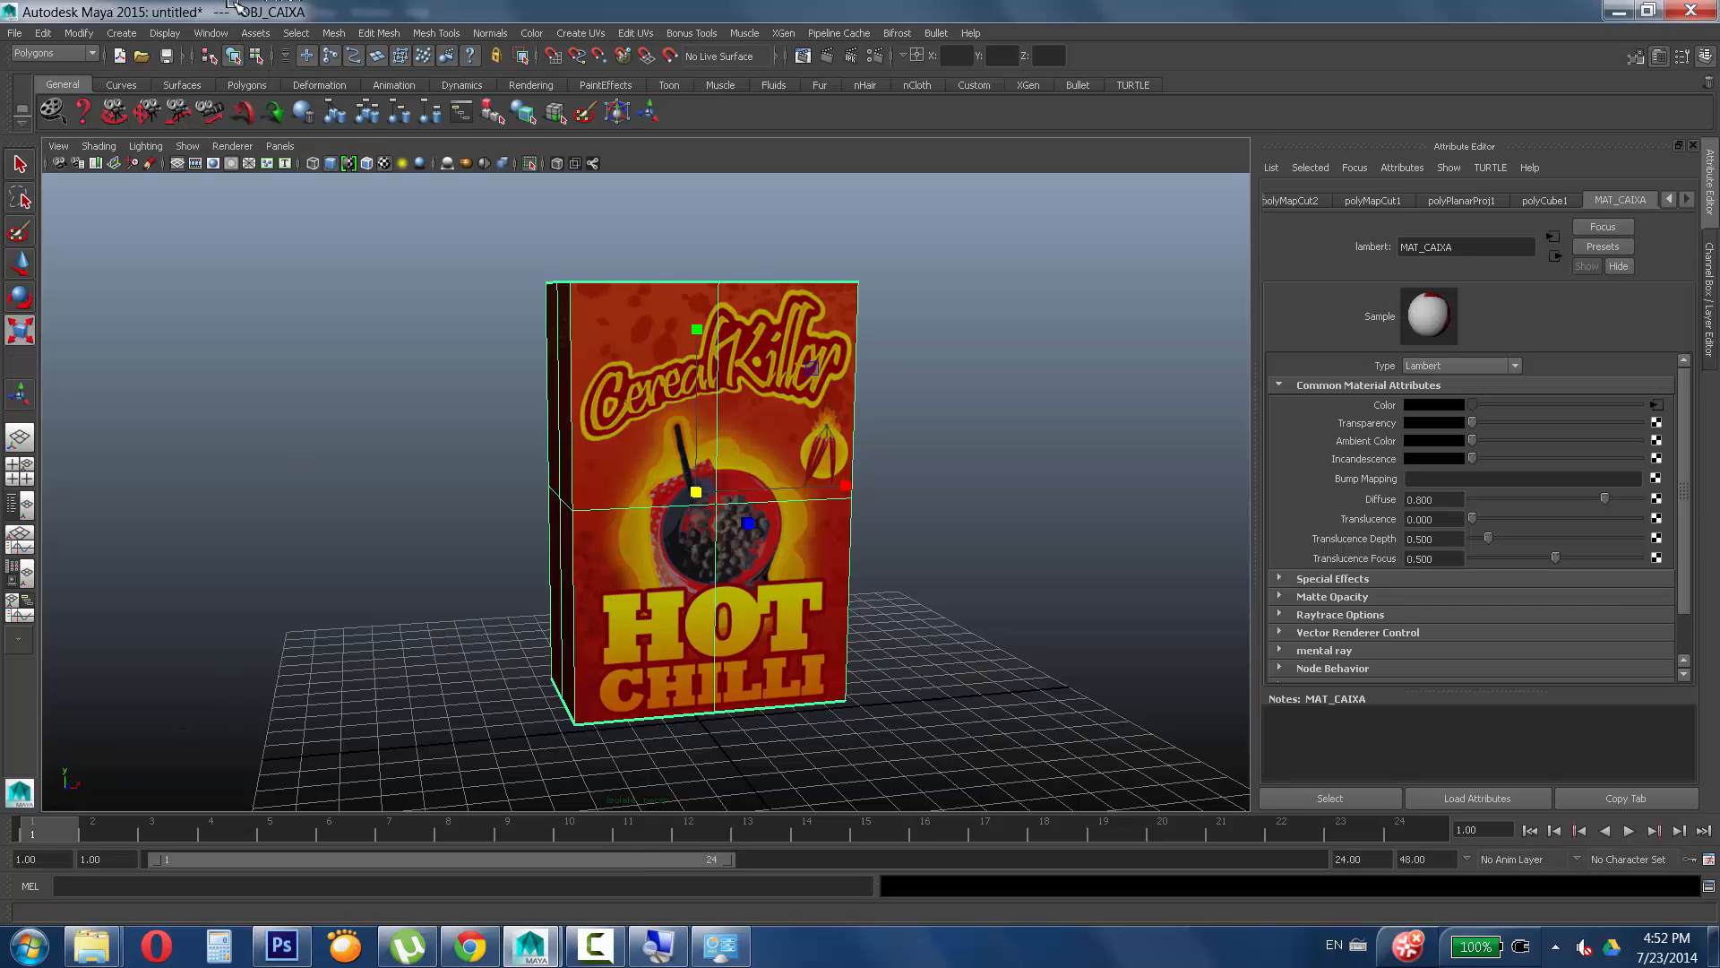
click(229, 35)
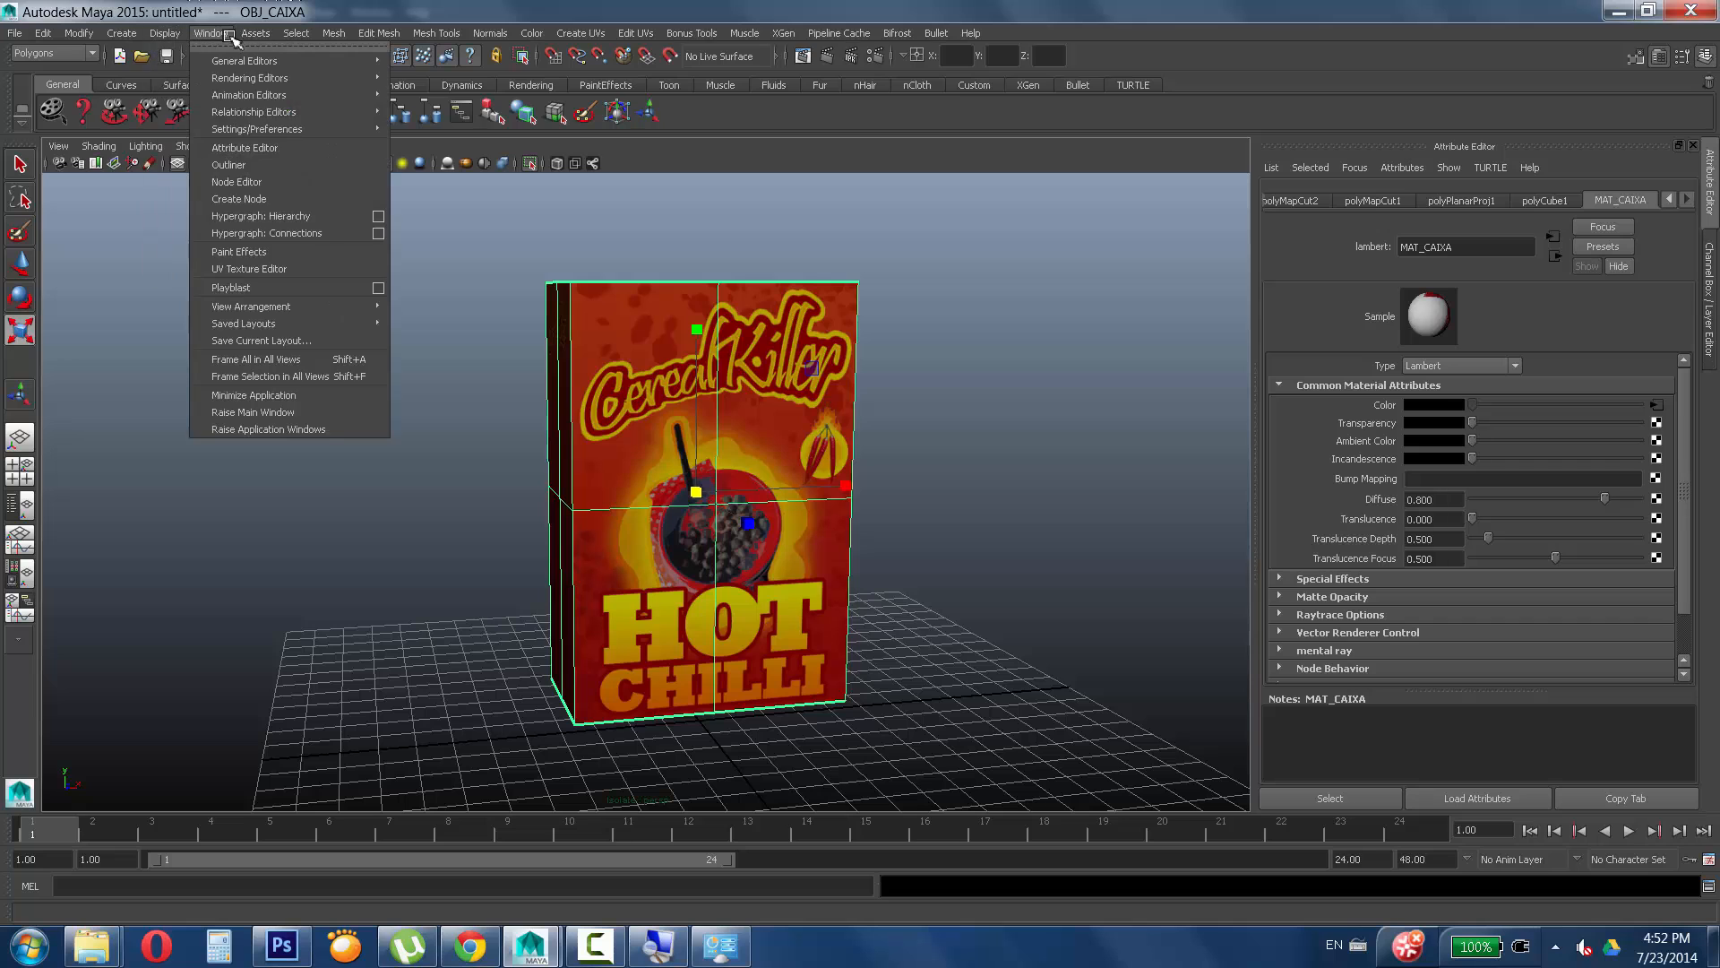
click(249, 269)
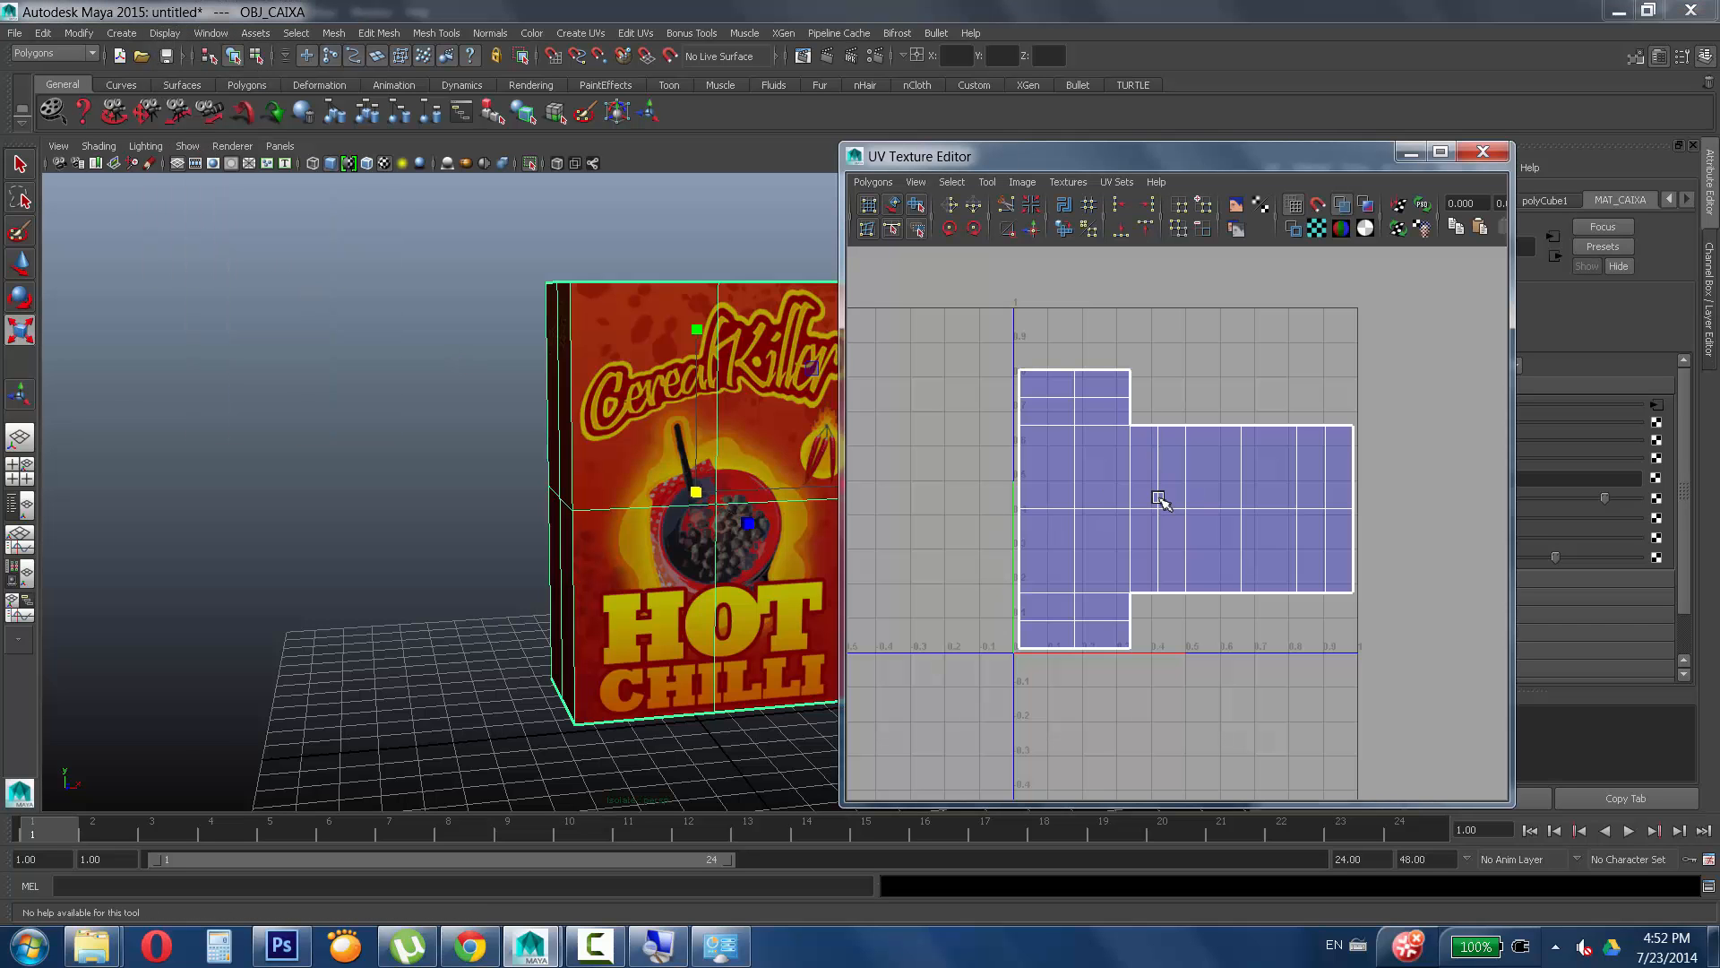
click(280, 948)
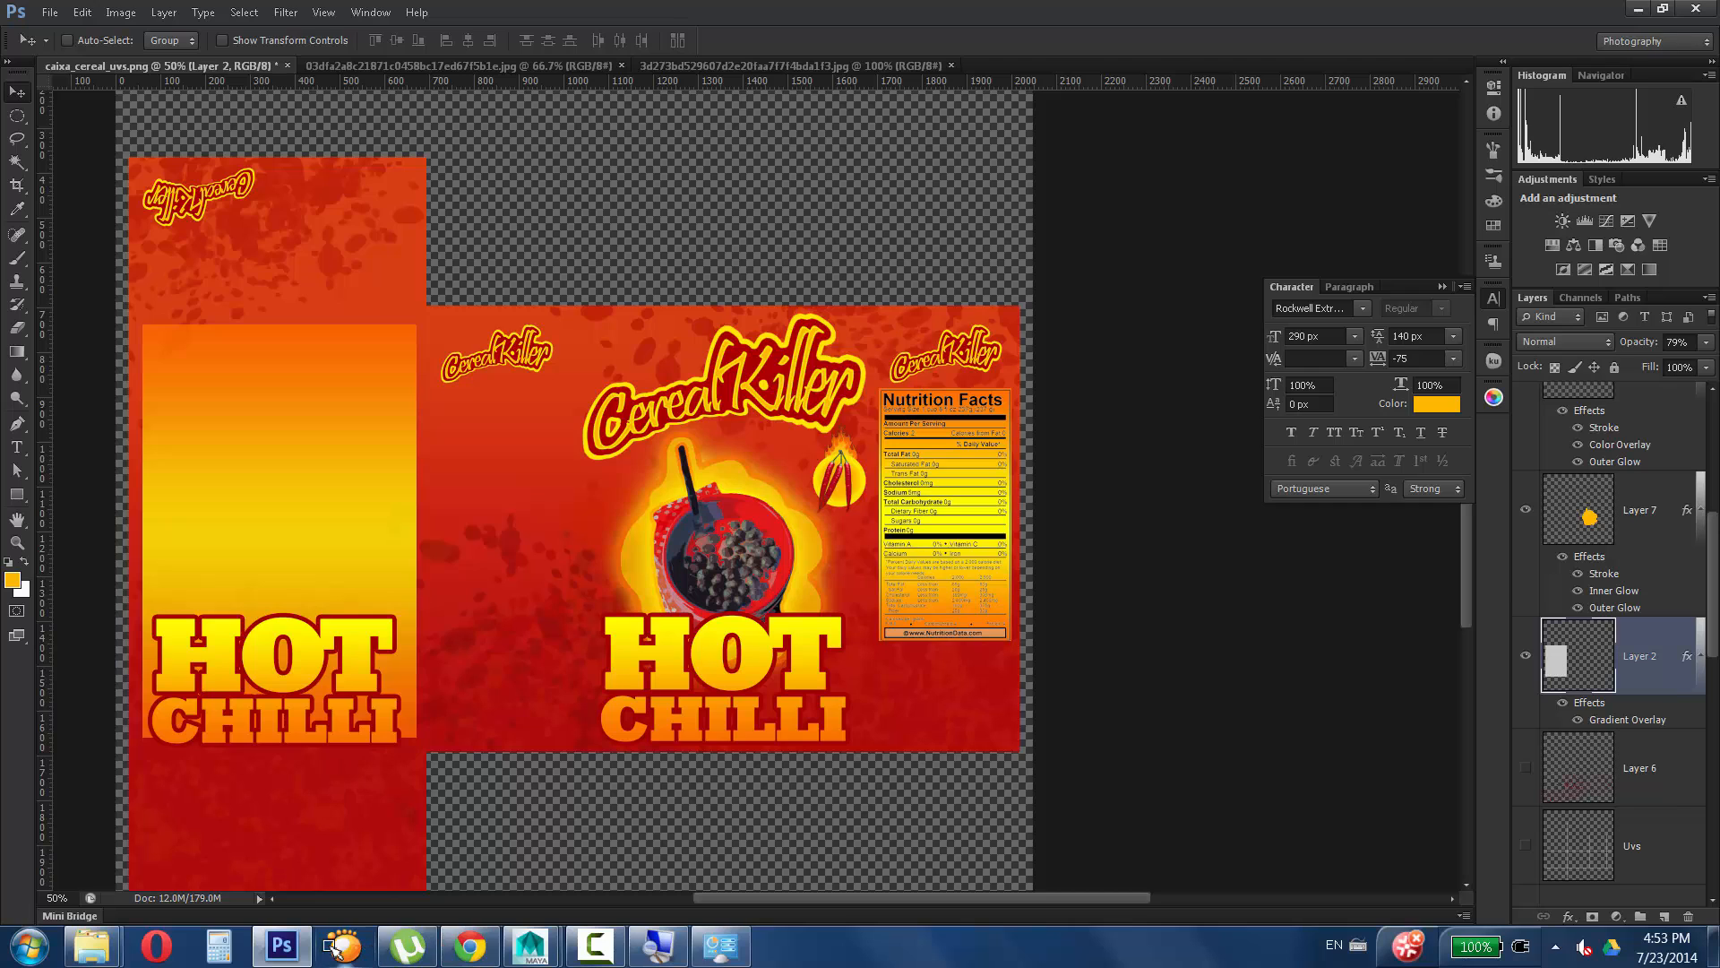
click(659, 946)
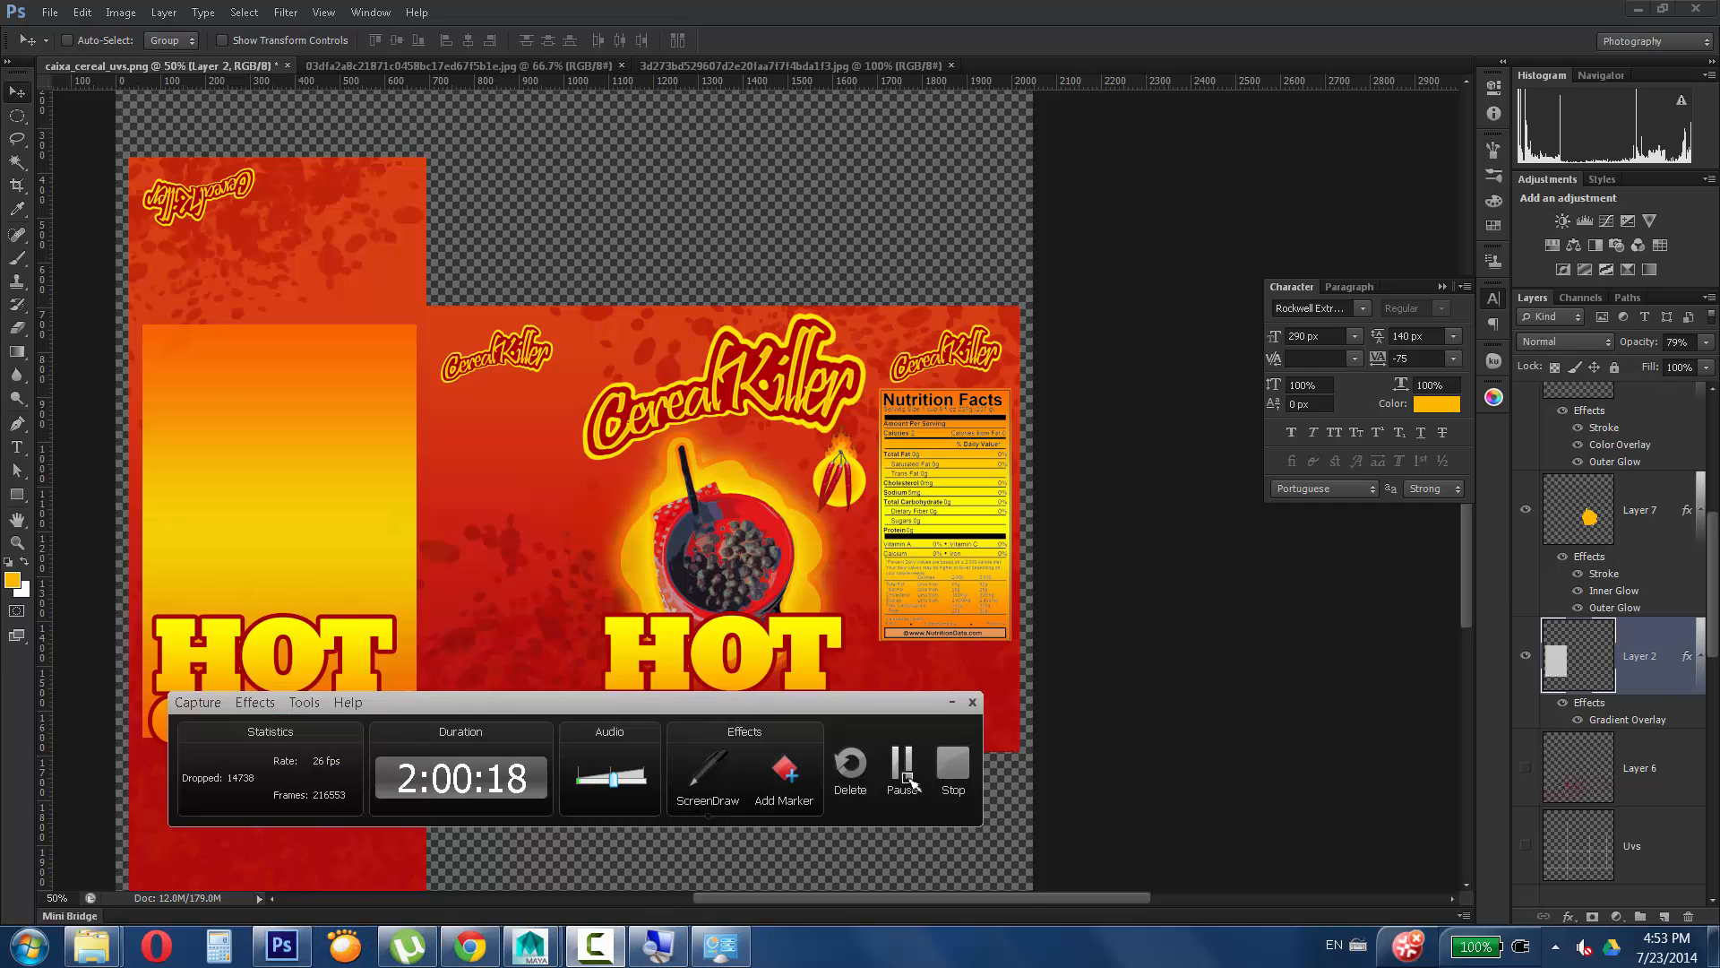
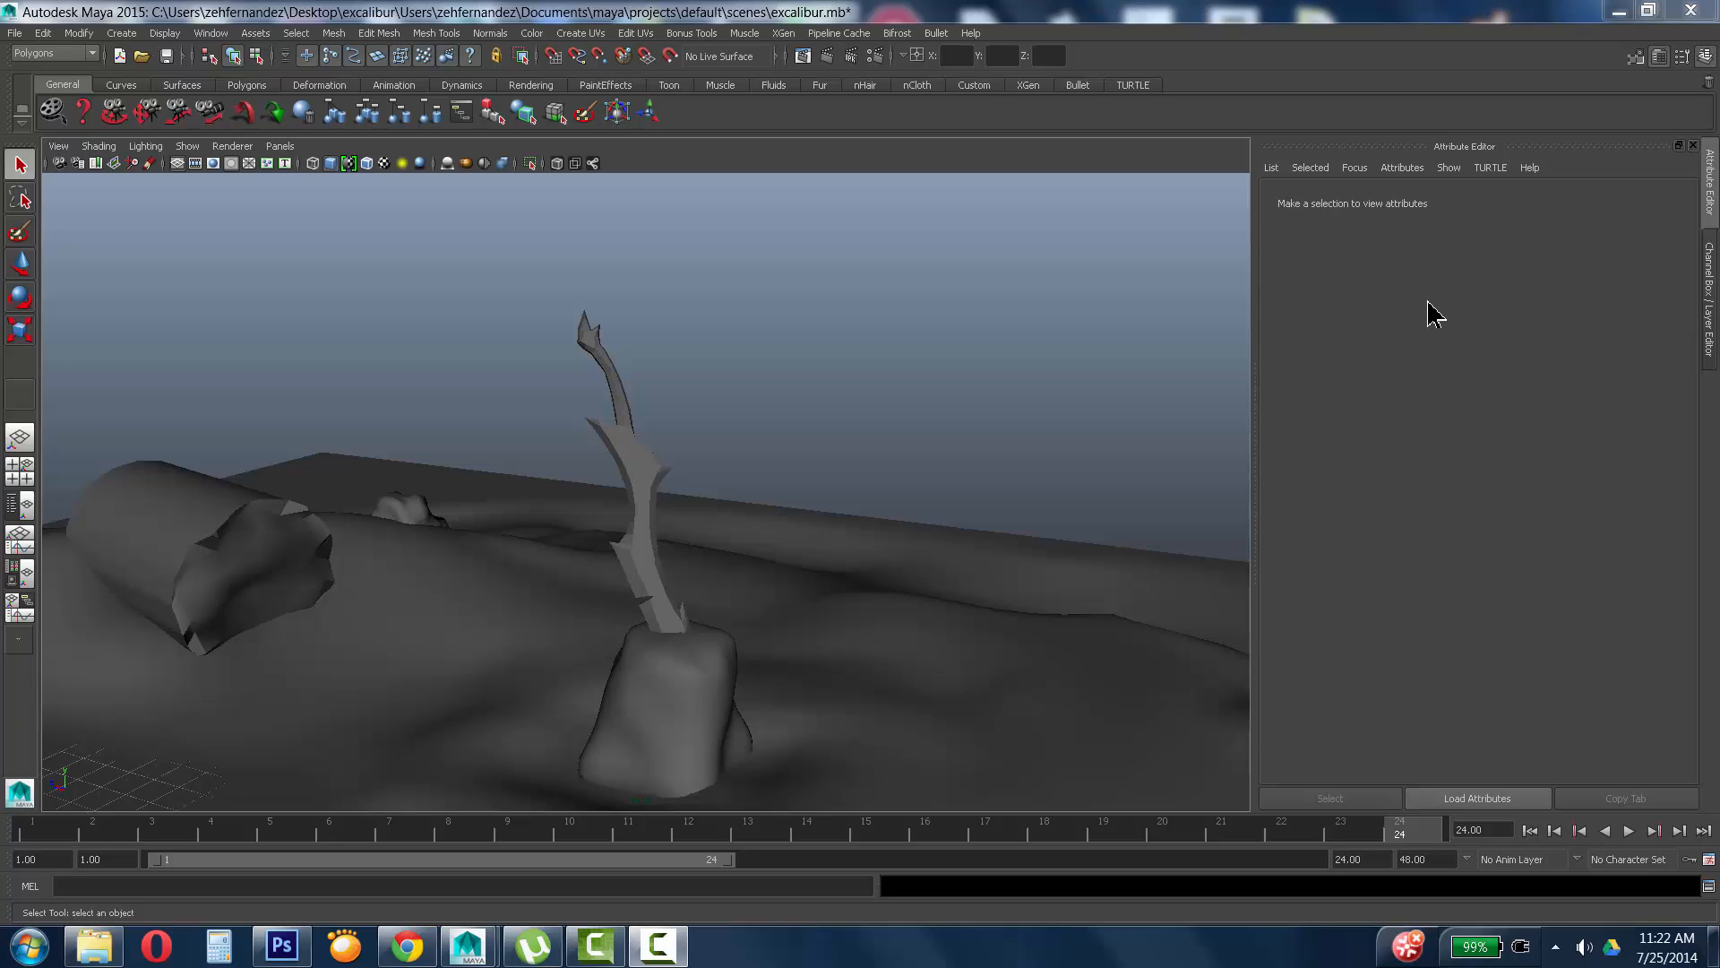
Isolate the sword mesh in the Maya excalibur scene, inspect it on its own, and show the whole scene again.
click(660, 473)
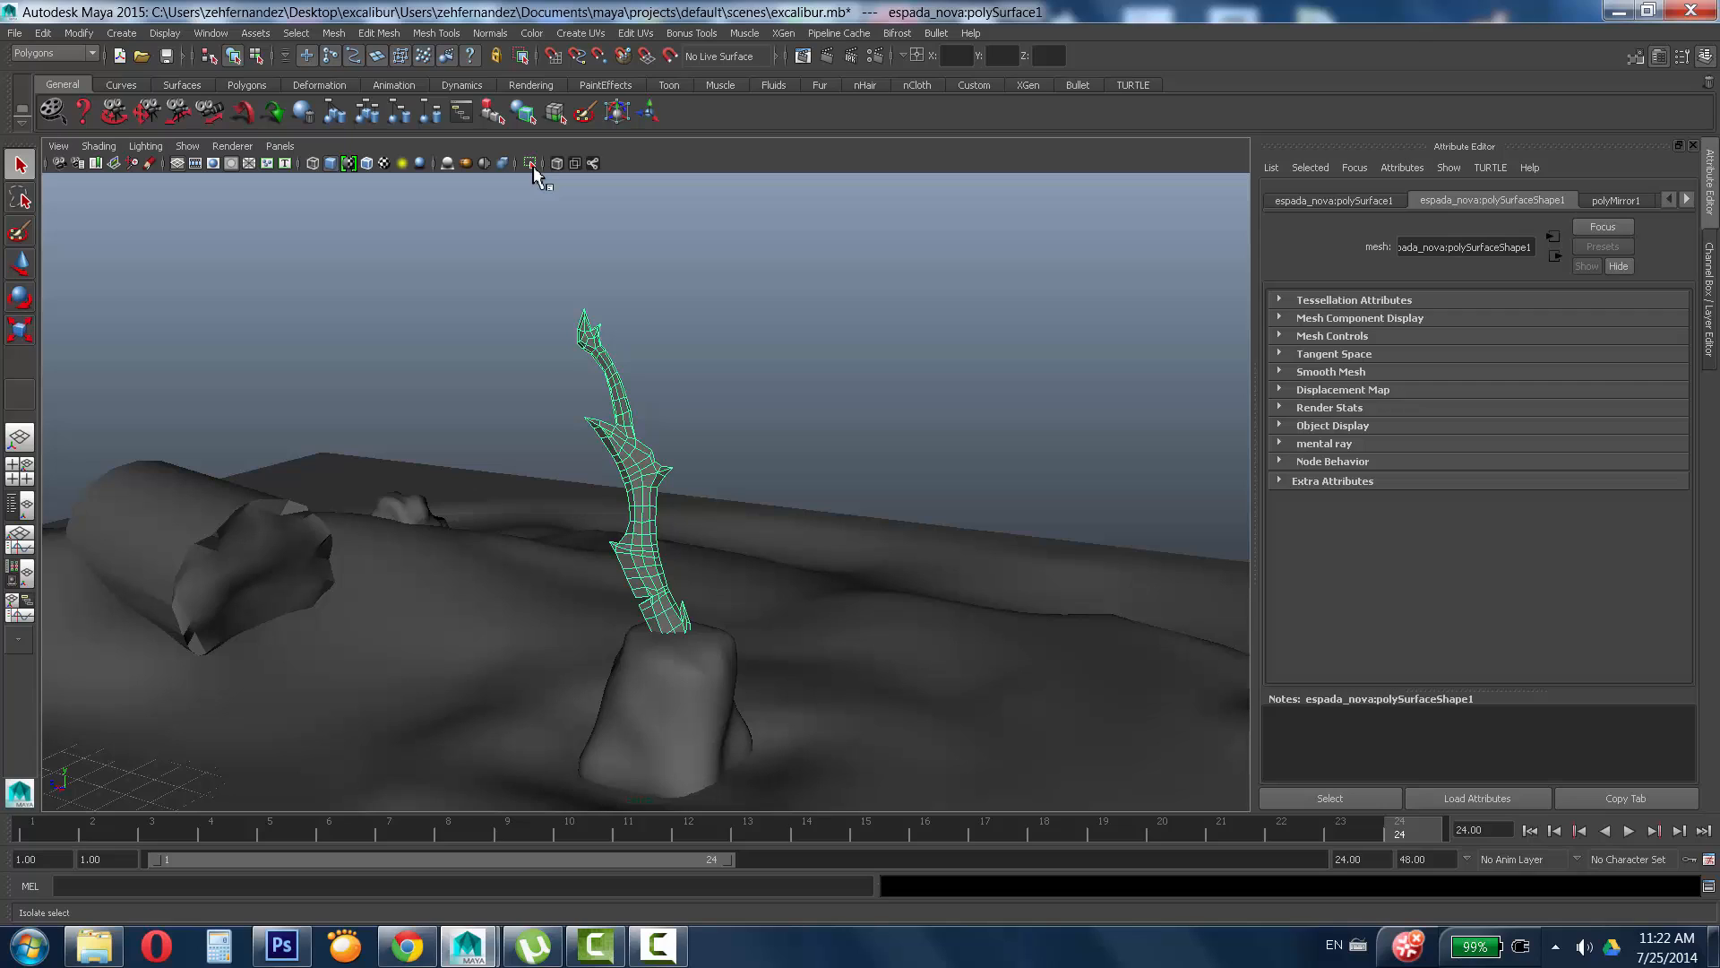
key(ctrl)
key(ctrl)
key(ctrl)
key(ctrl)
key(ctrl)
click(531, 165)
alt+drag(716, 555, 452, 318)
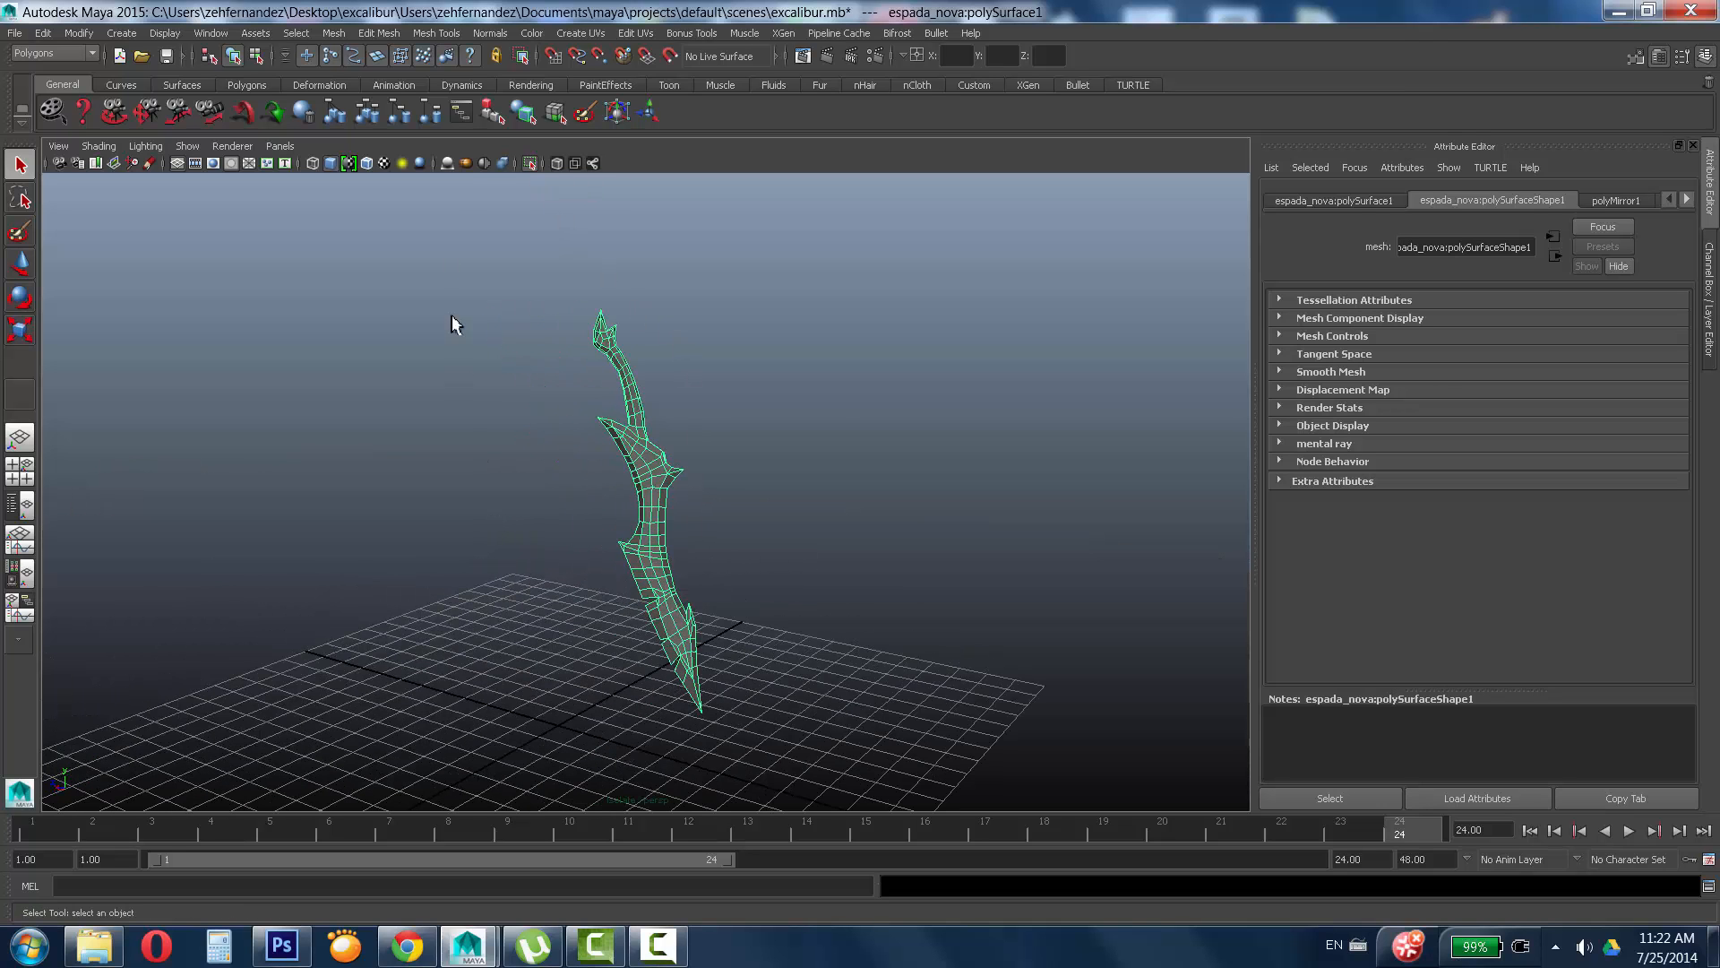
click(532, 165)
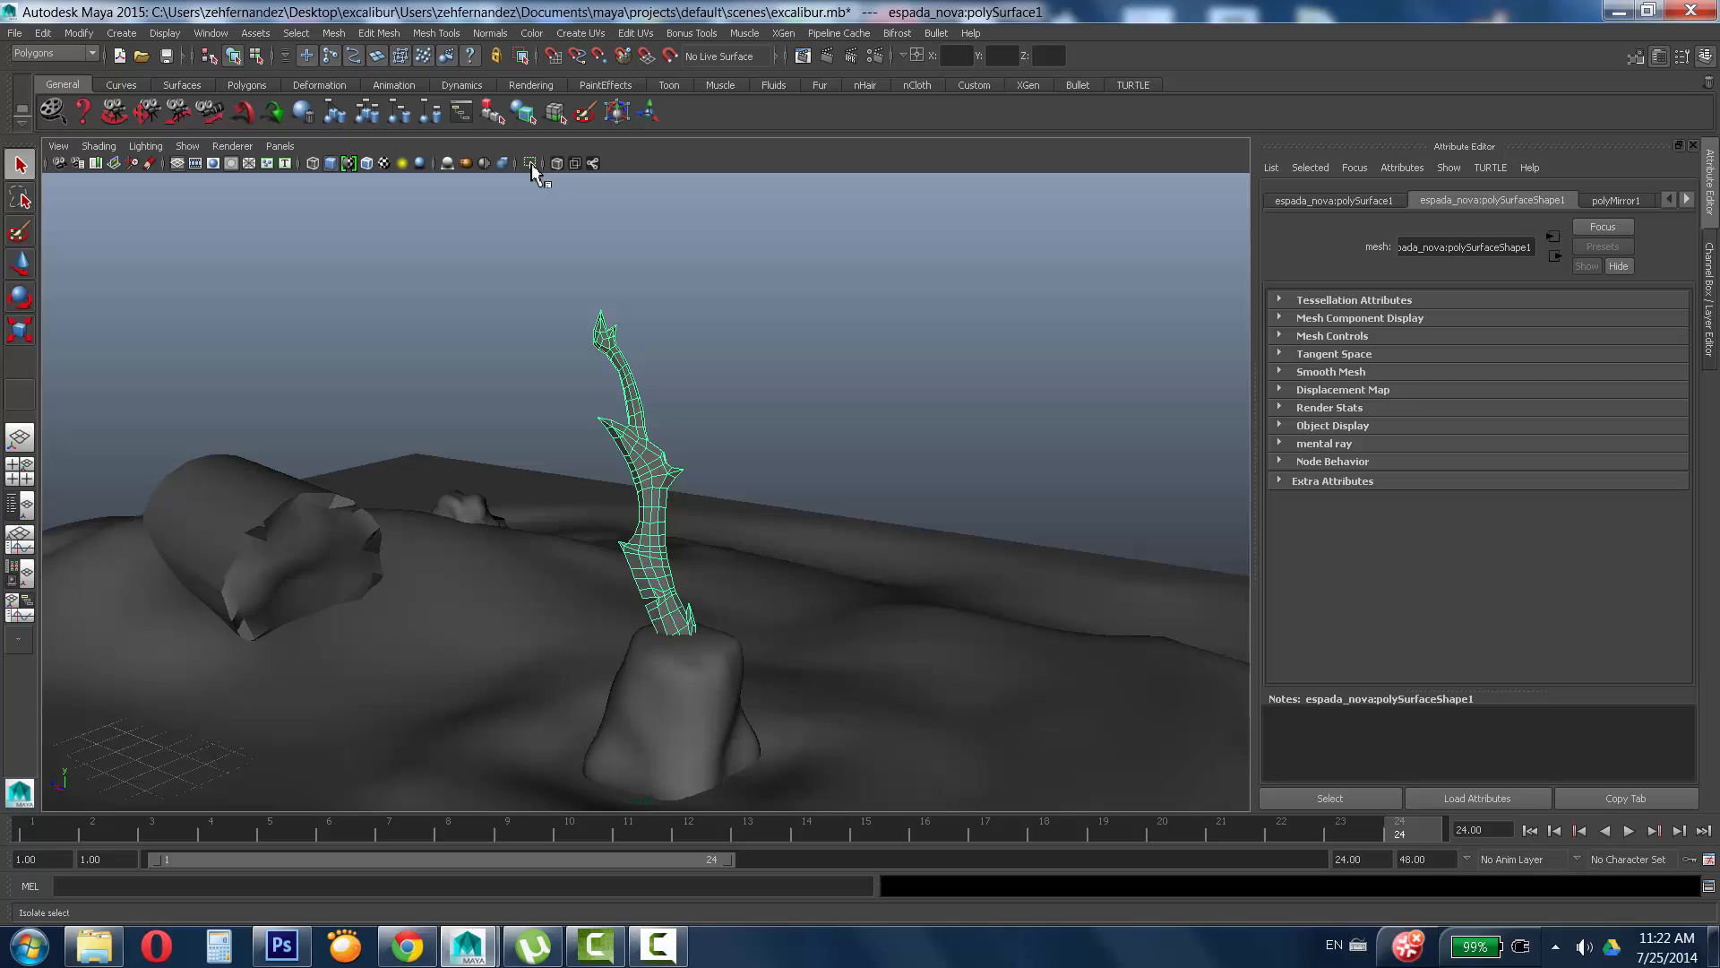
Isolate the selected sword mesh in the viewport.
click(531, 164)
alt+drag(557, 684, 757, 529)
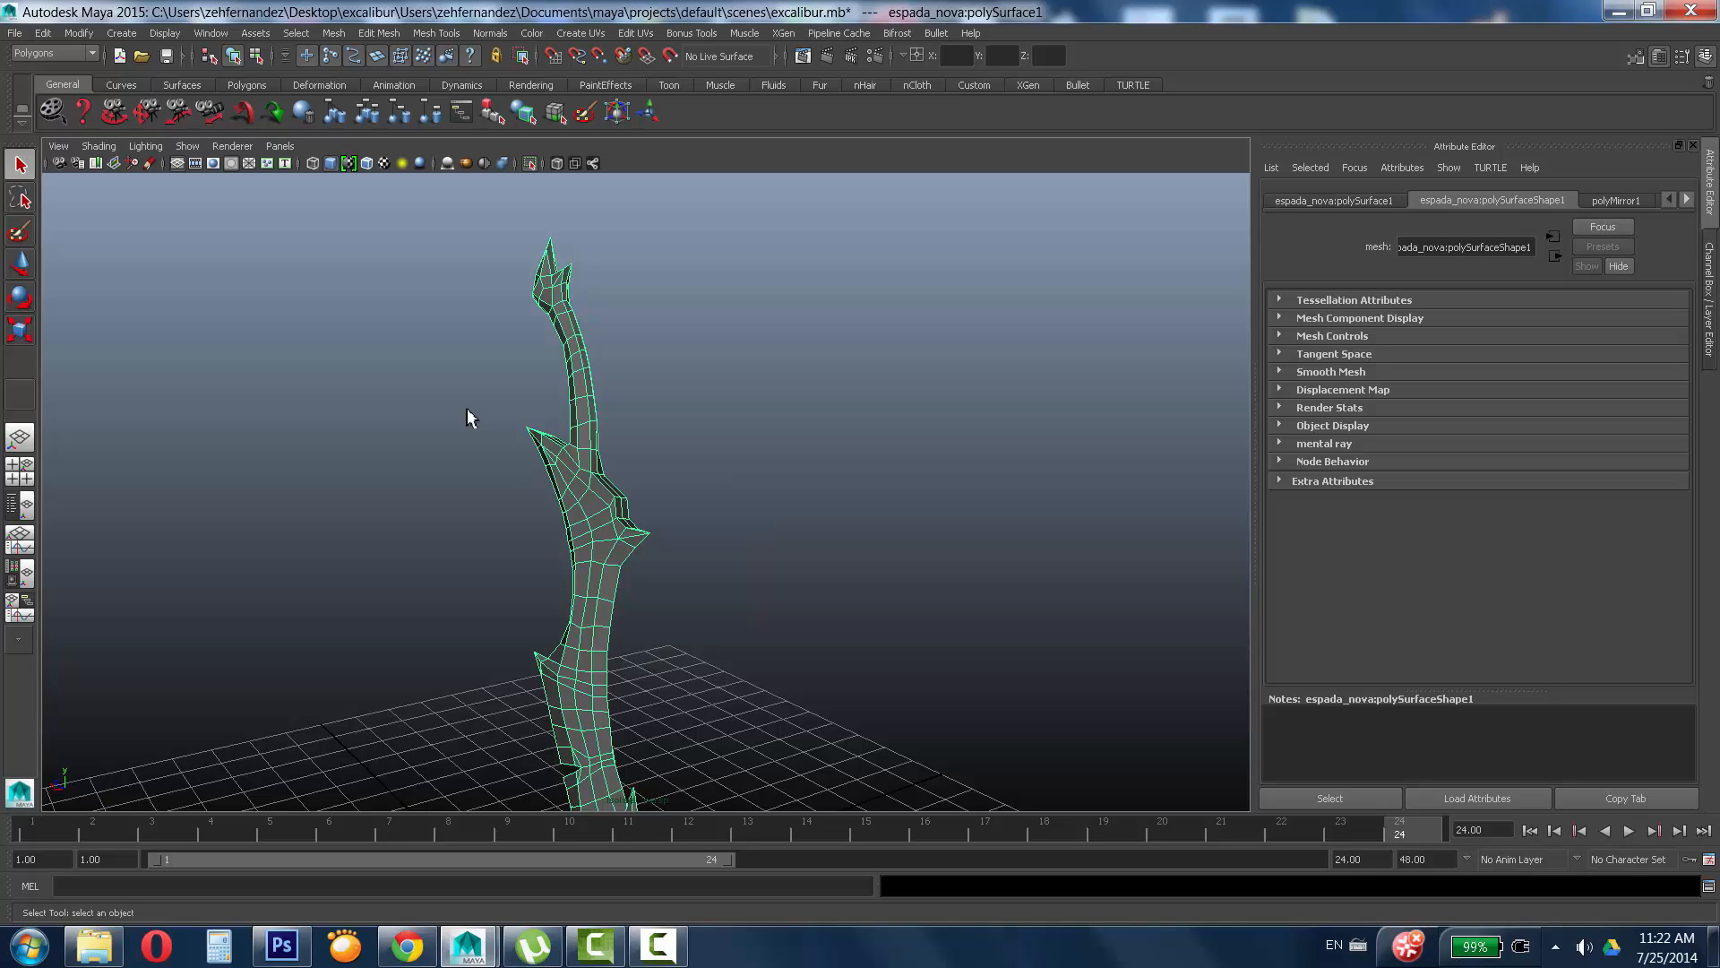
alt+middle_drag(624, 428, 584, 360)
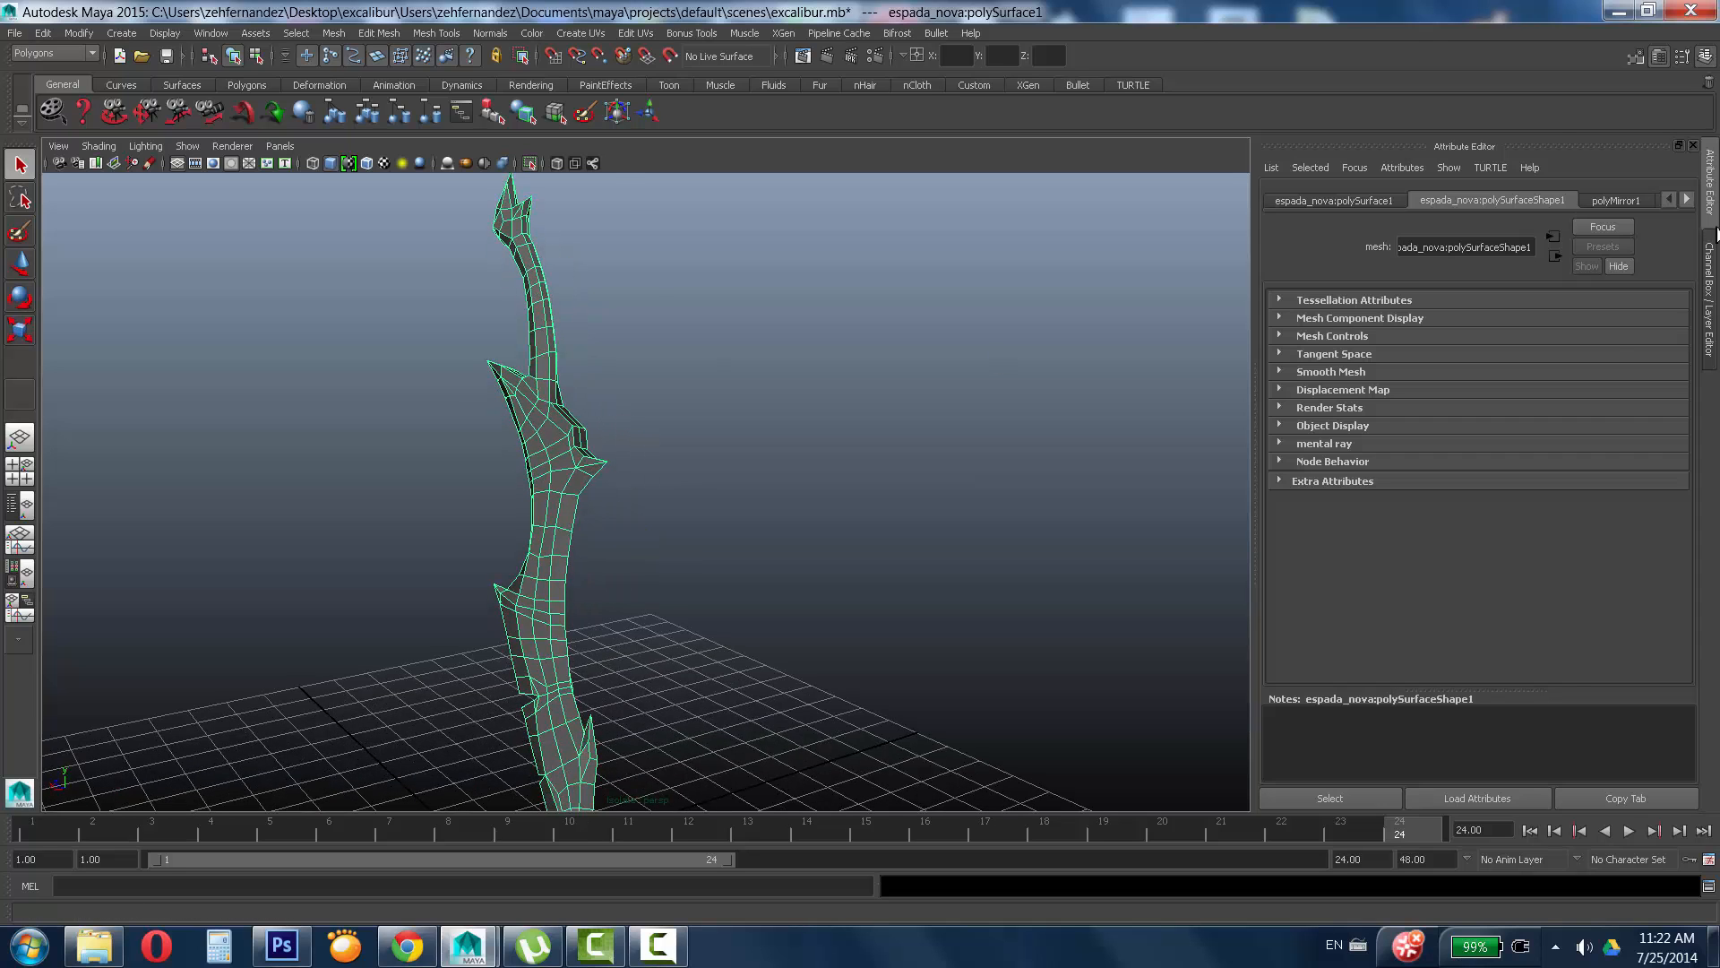
Review the sword mesh's list of construction inputs and delete its history.
click(1710, 300)
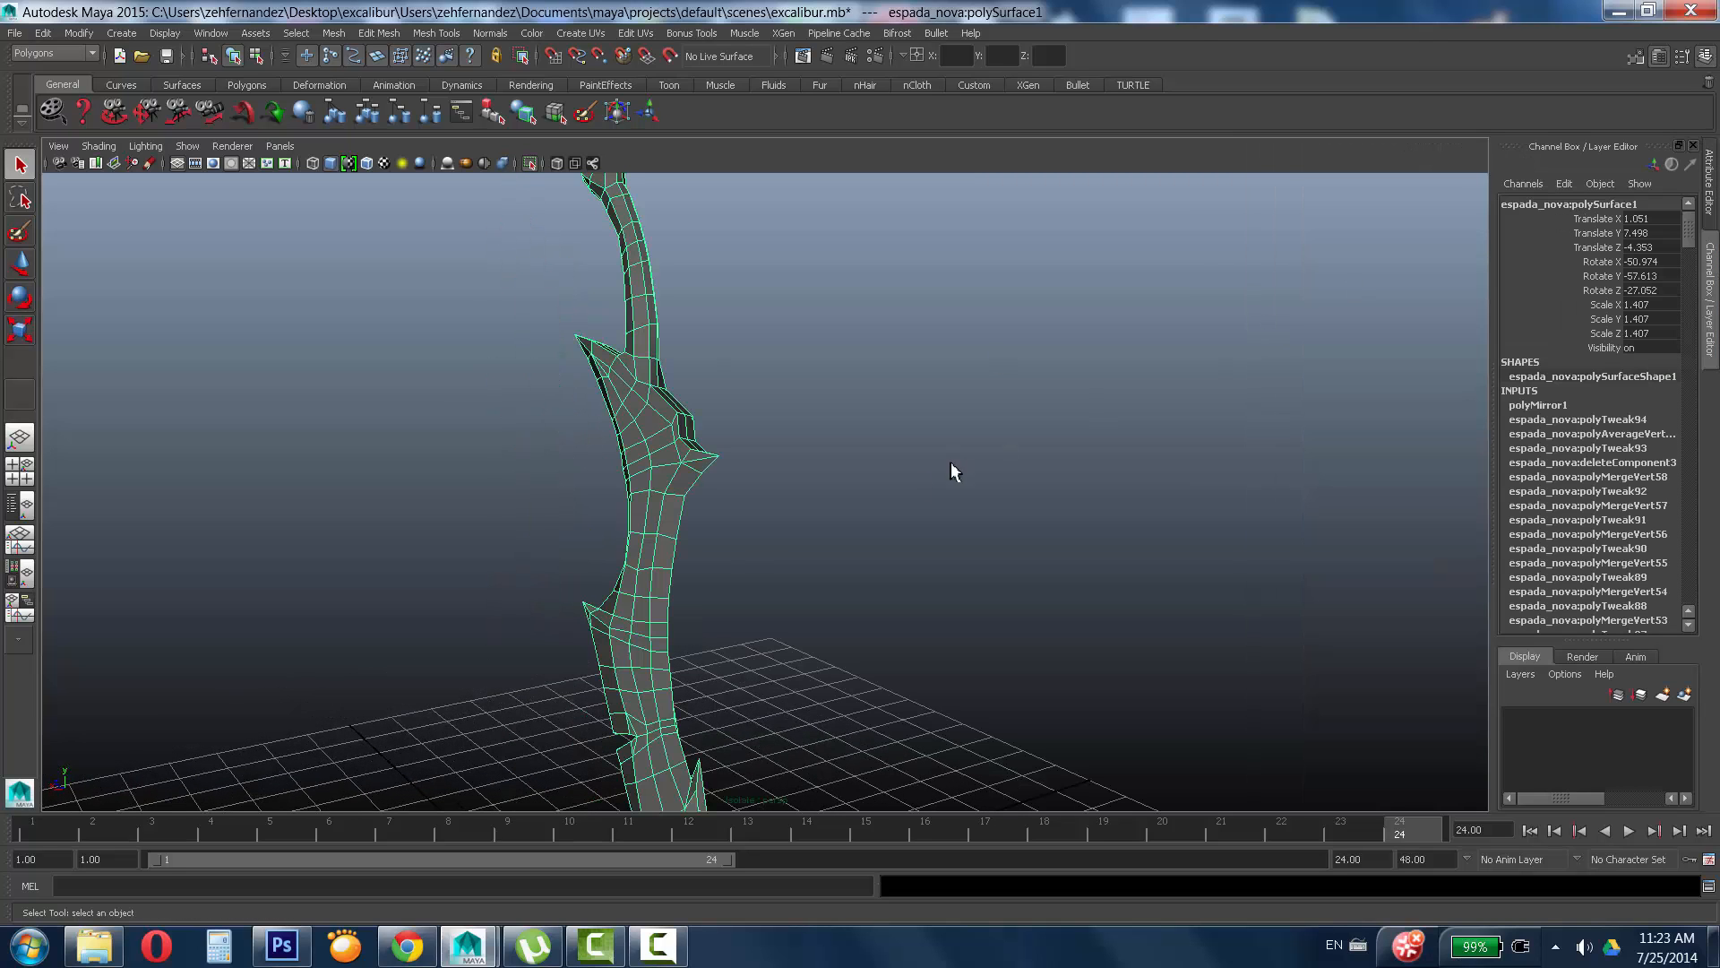
alt+drag(965, 538, 818, 561)
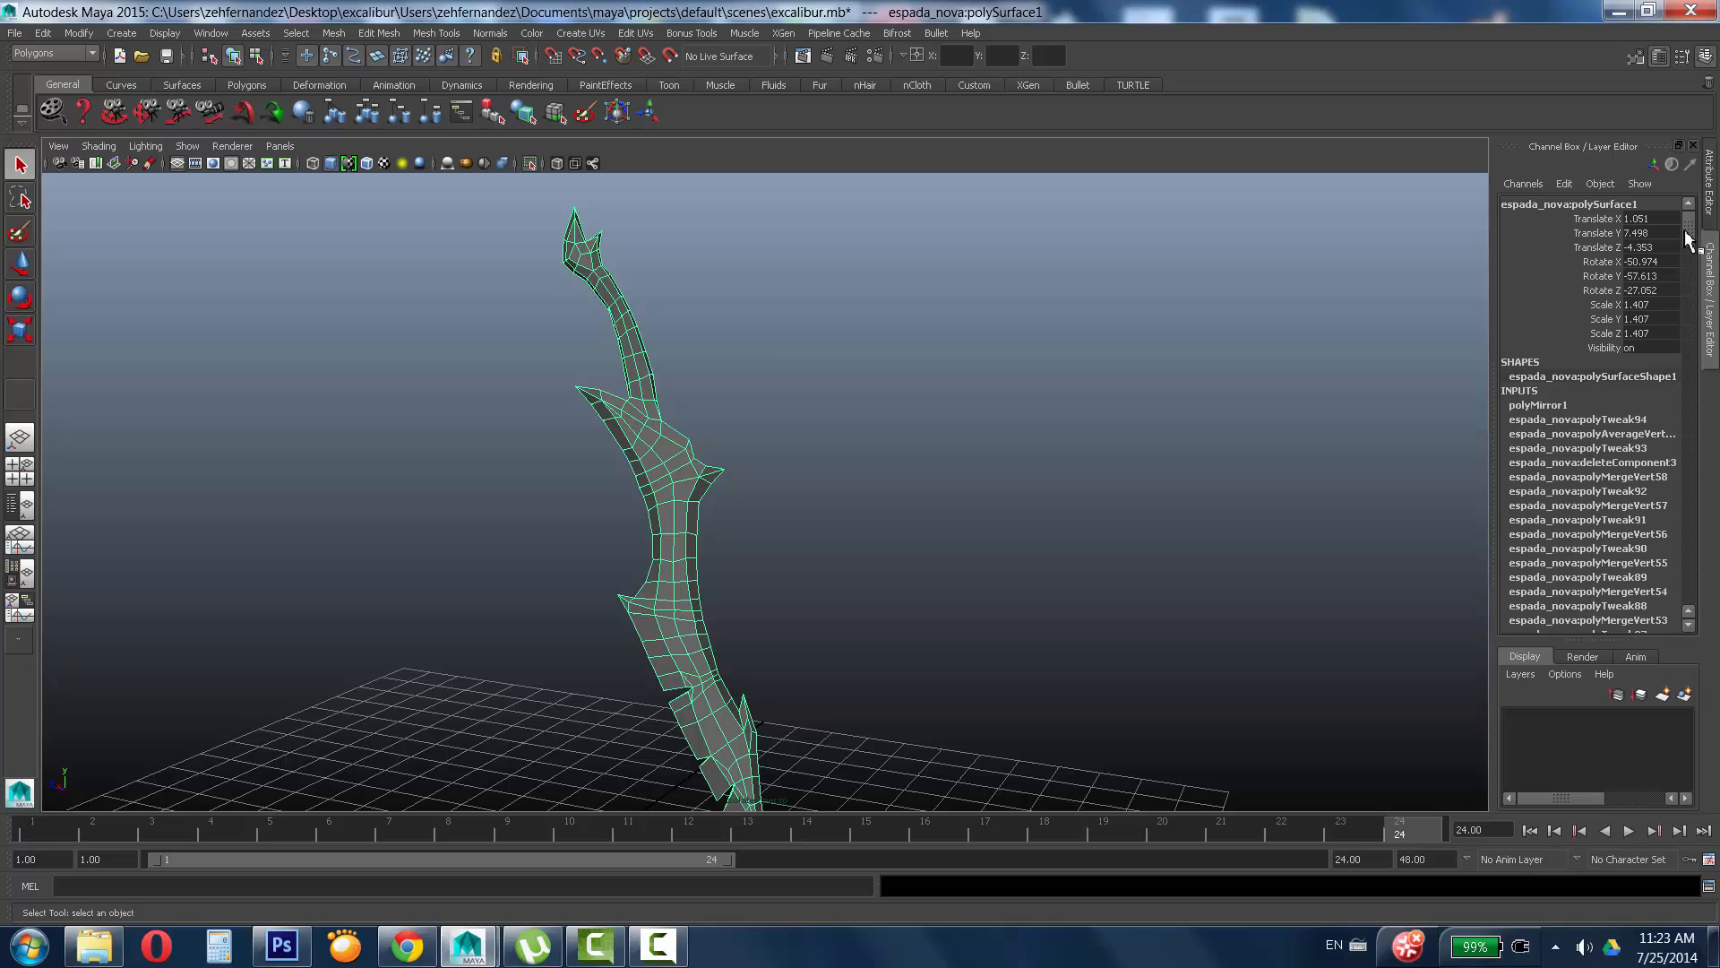
drag(1689, 240, 1713, 599)
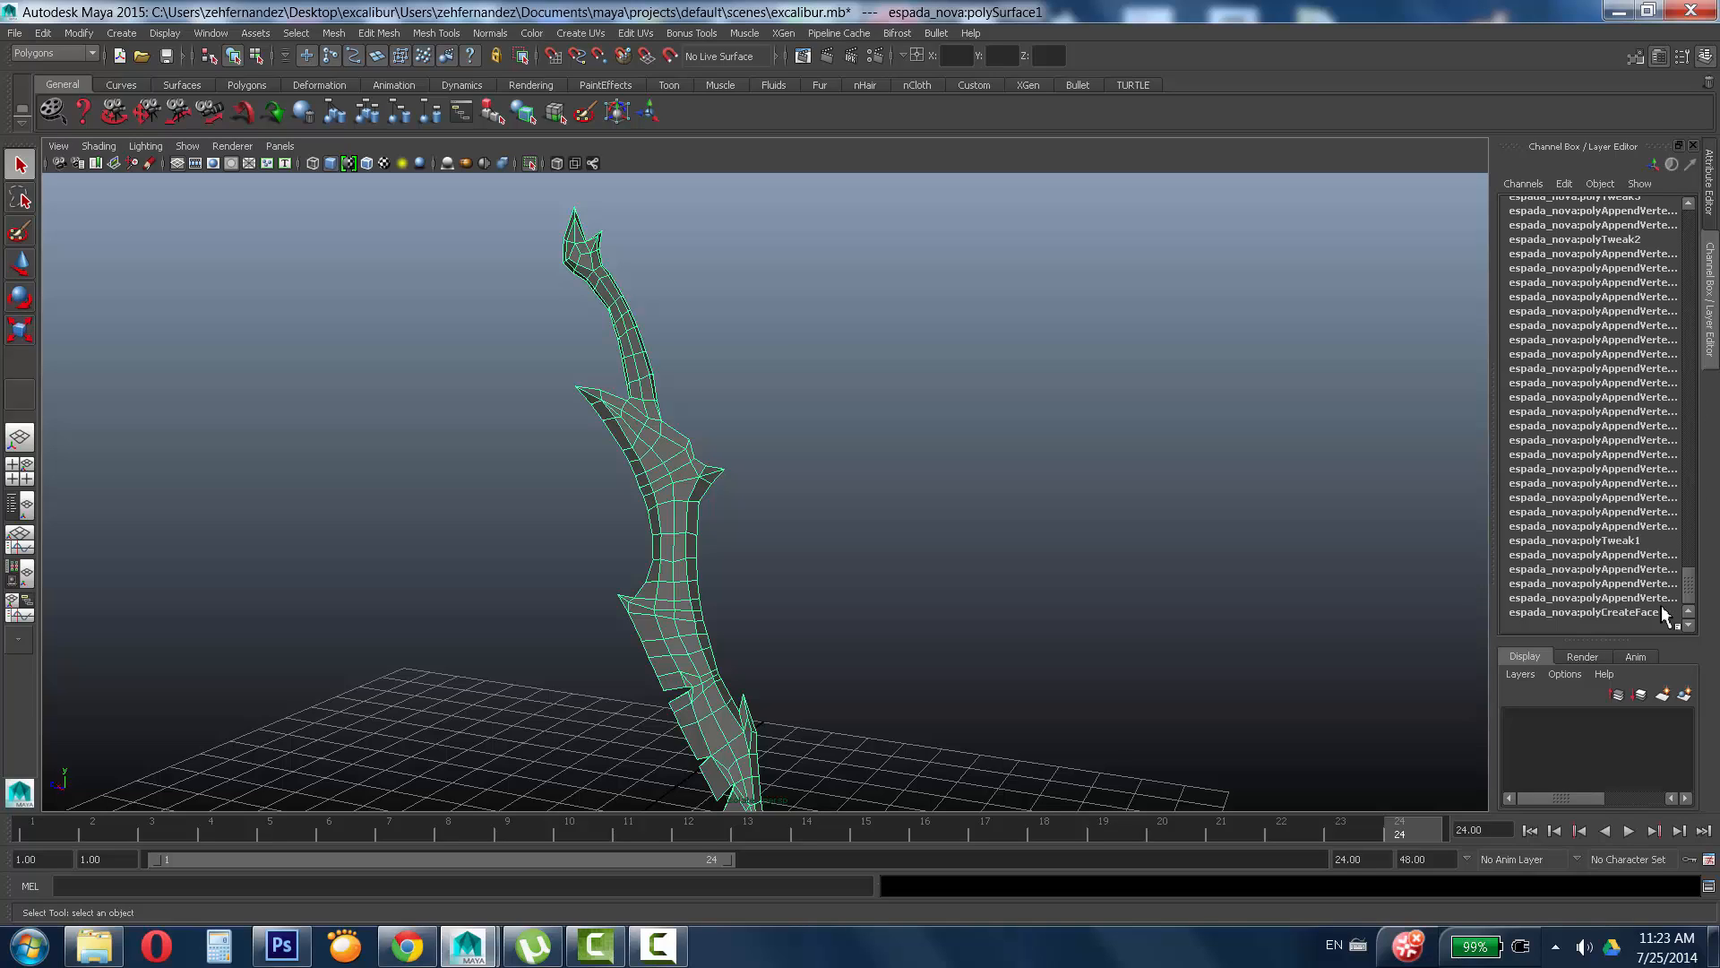
scroll(1691, 607, up, 2)
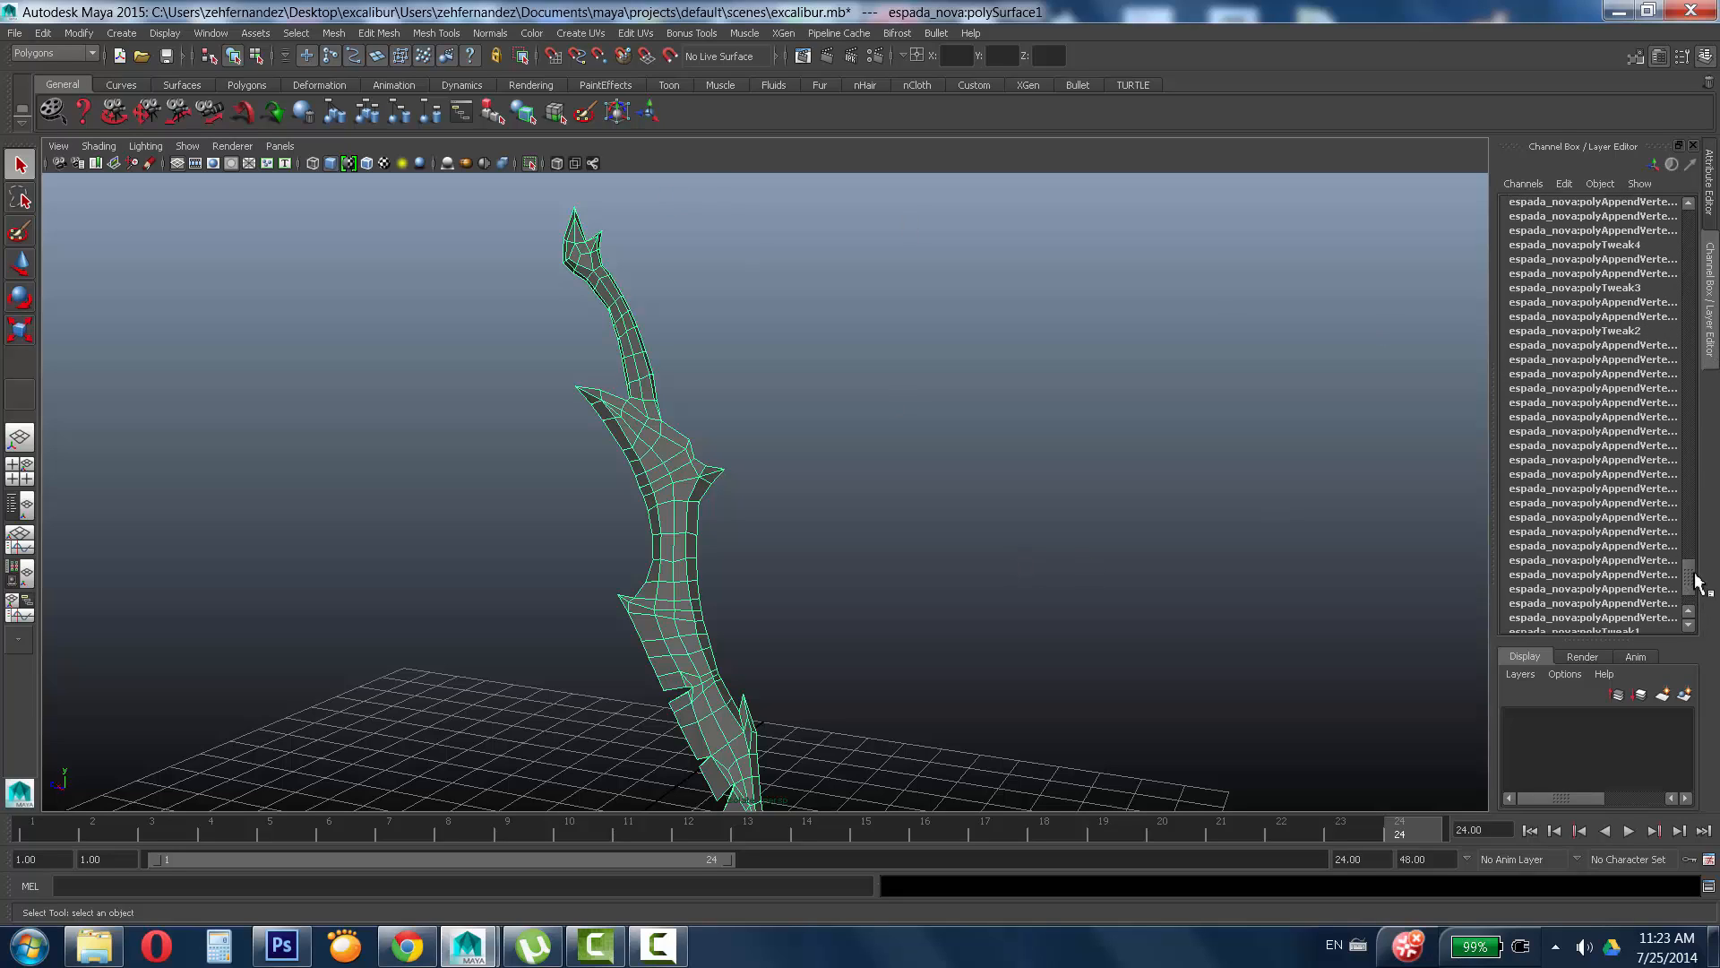
drag(1701, 590, 1701, 210)
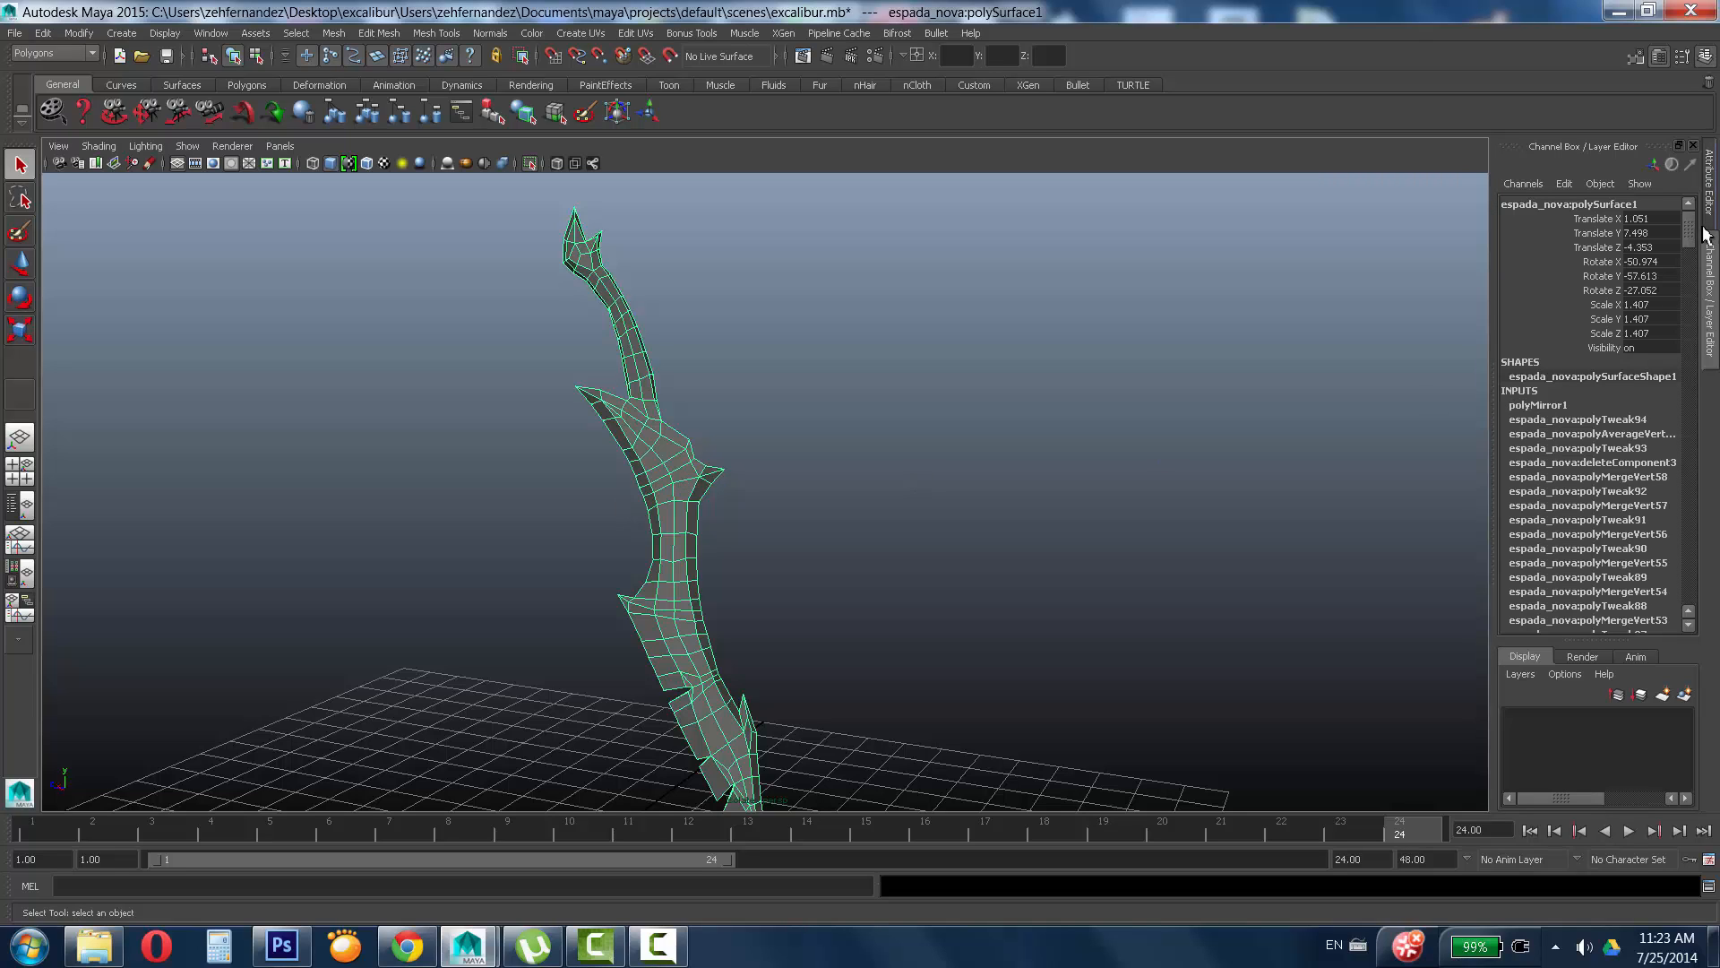
mouse_move(1703, 236)
mouse_down()
mouse_move(1700, 573)
mouse_move(1696, 214)
mouse_up()
drag(1700, 232, 1702, 192)
click(43, 34)
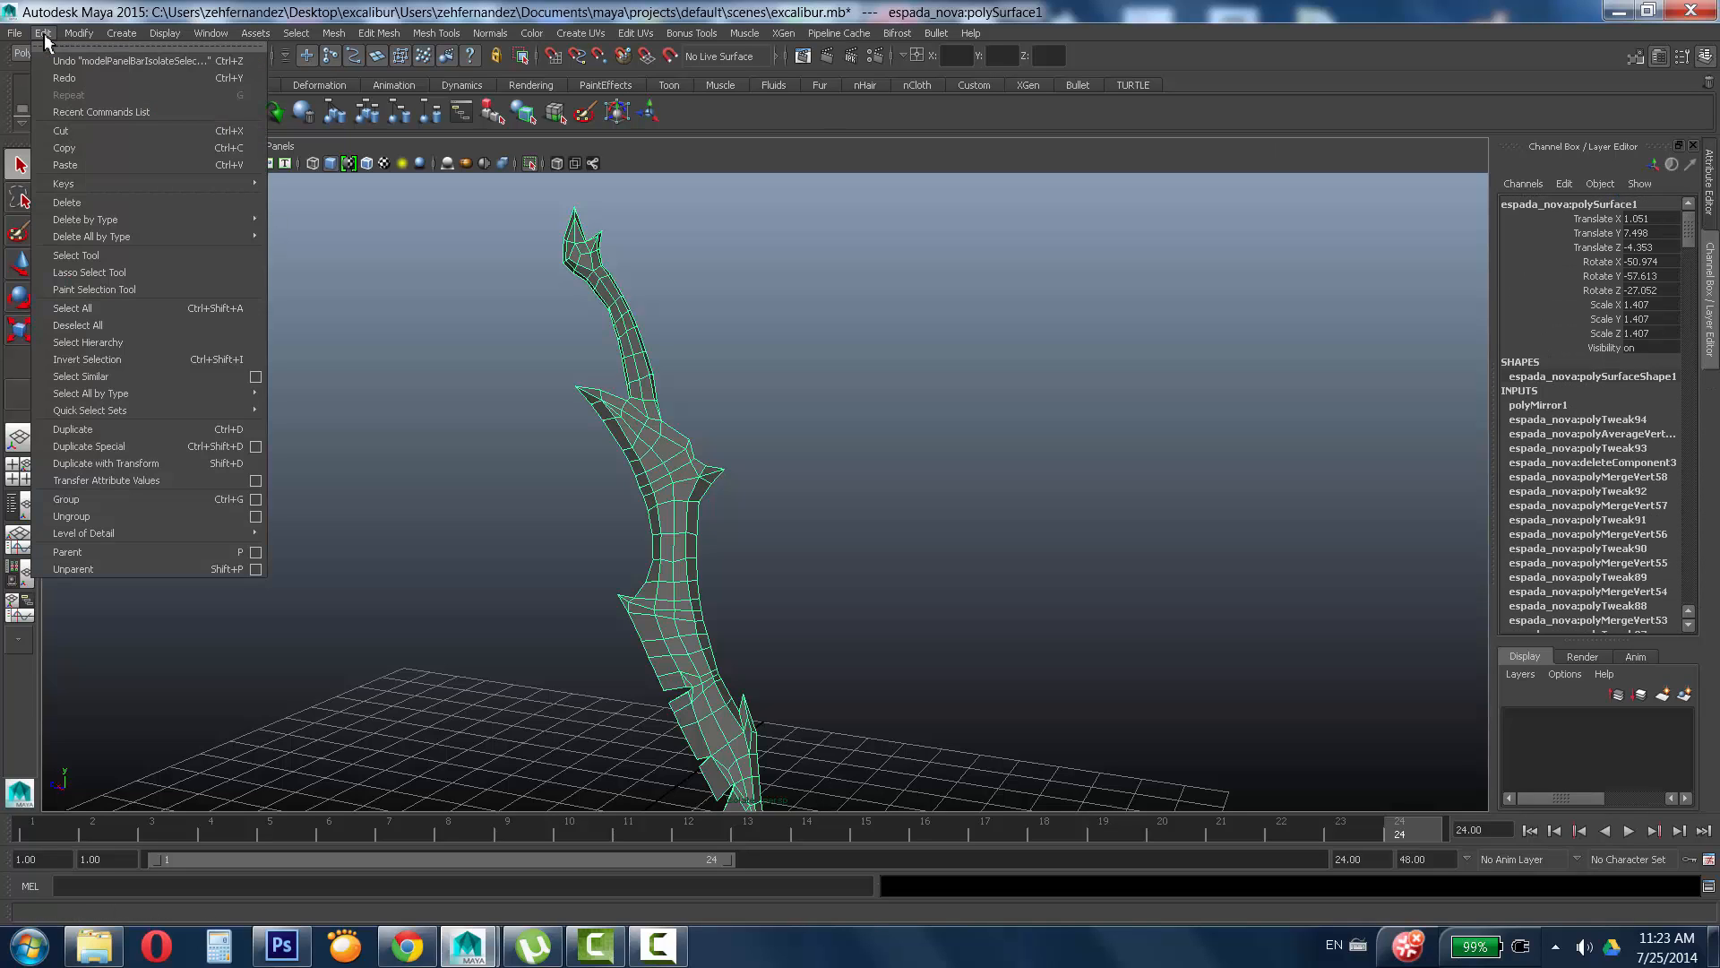
mouse_move(126, 226)
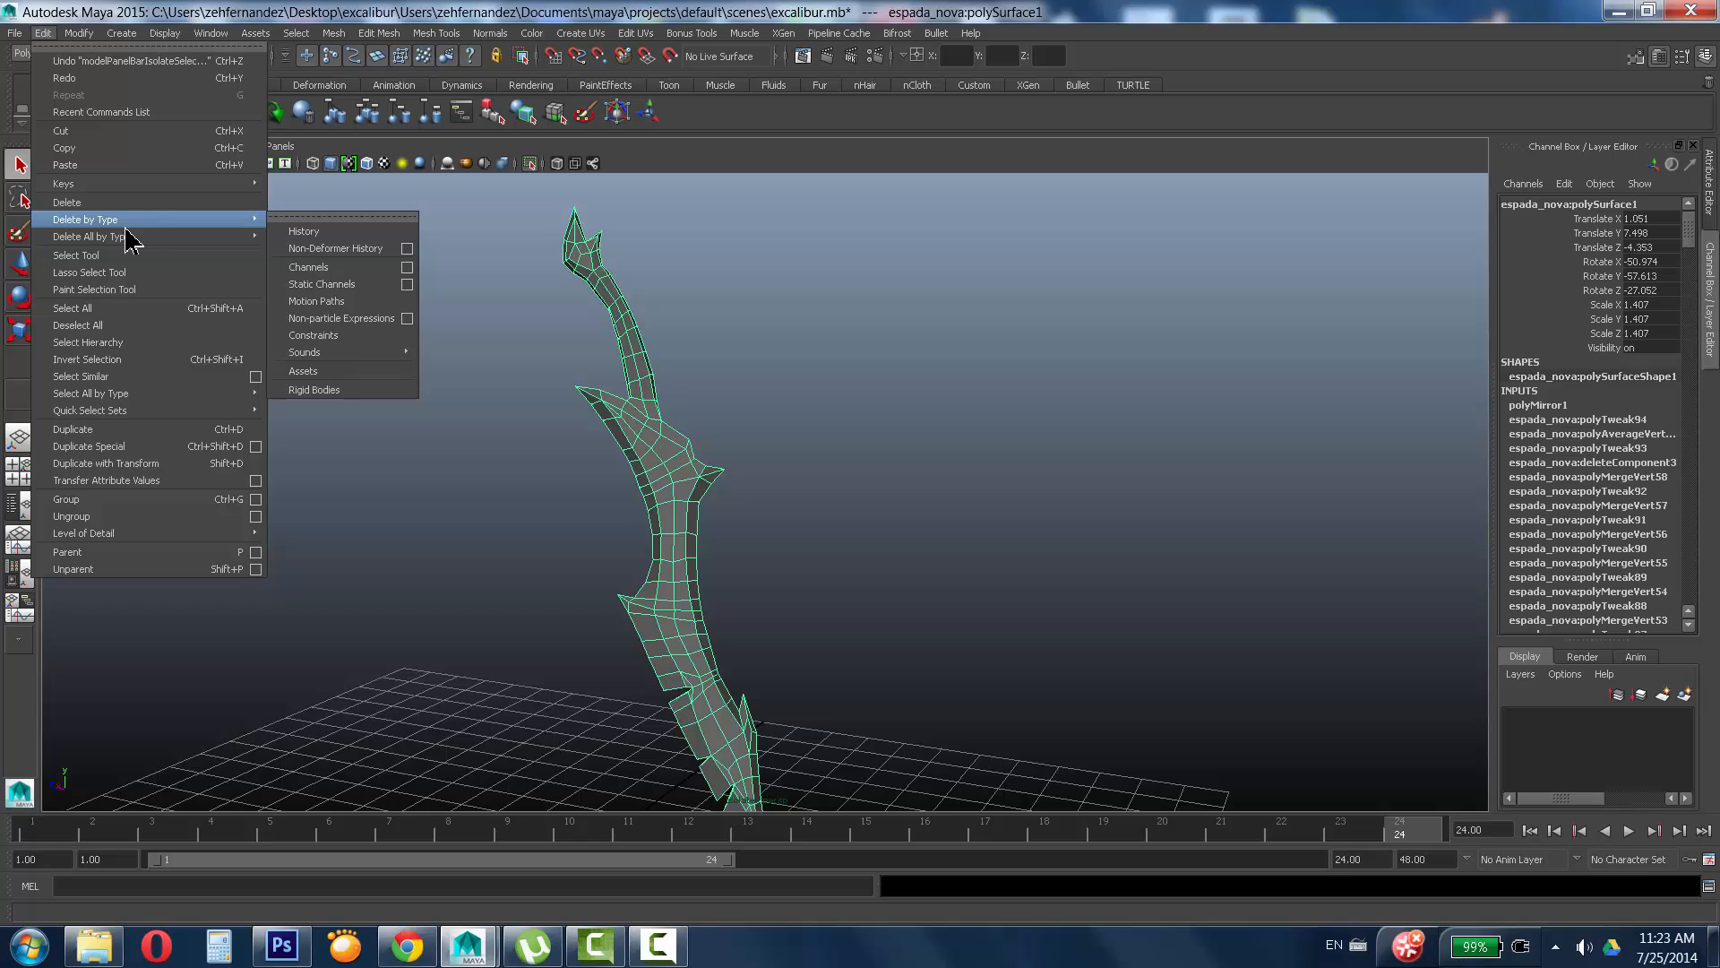
click(305, 230)
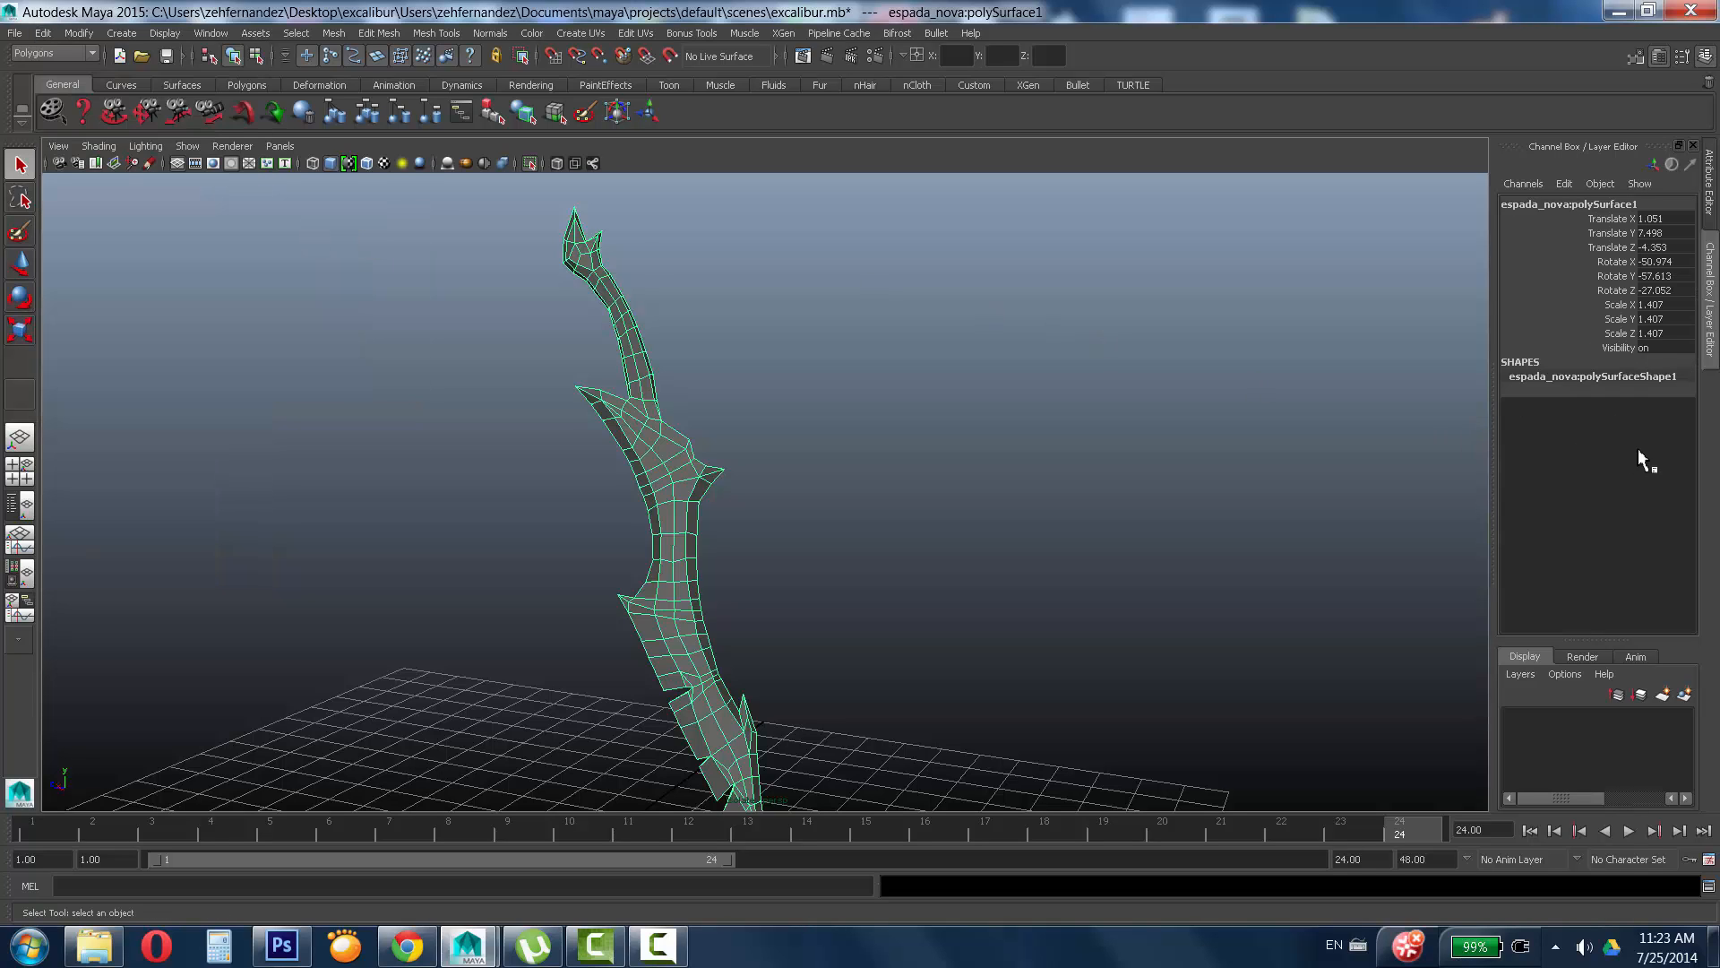
Rename the sword object as XXcalibutr.
double_click(1647, 204)
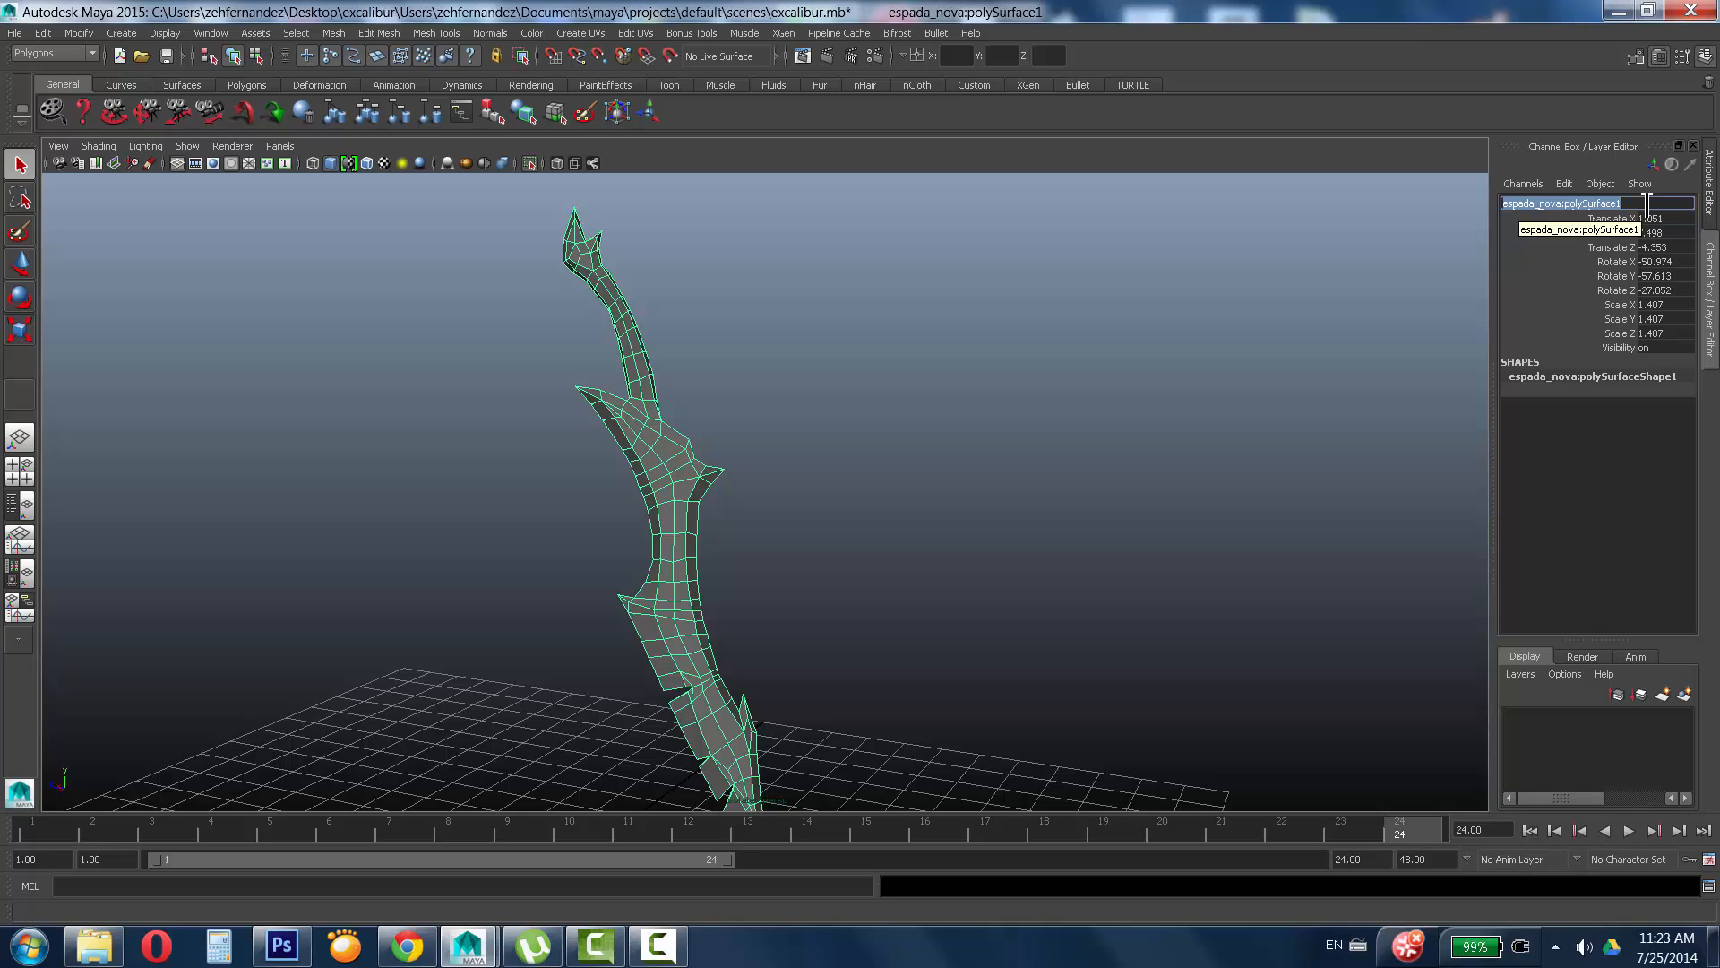
text(XXcalibutr)
key(Return)
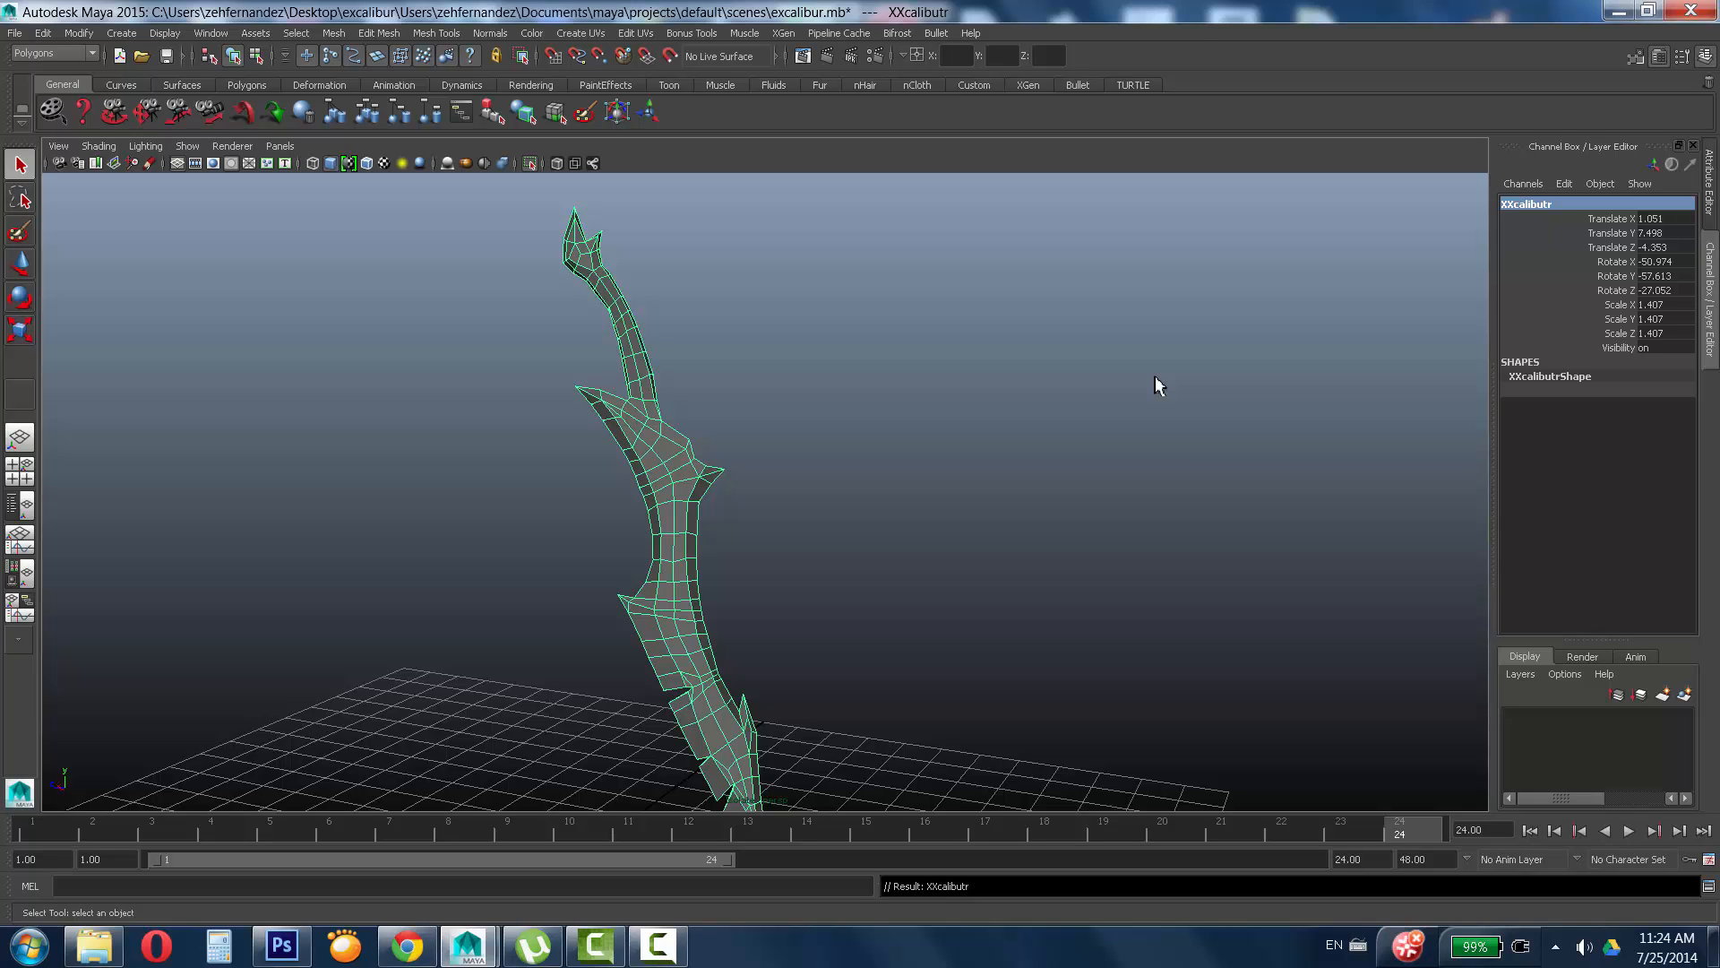
Assign a new Blinn material to the sword.
alt+drag(1203, 281, 922, 358)
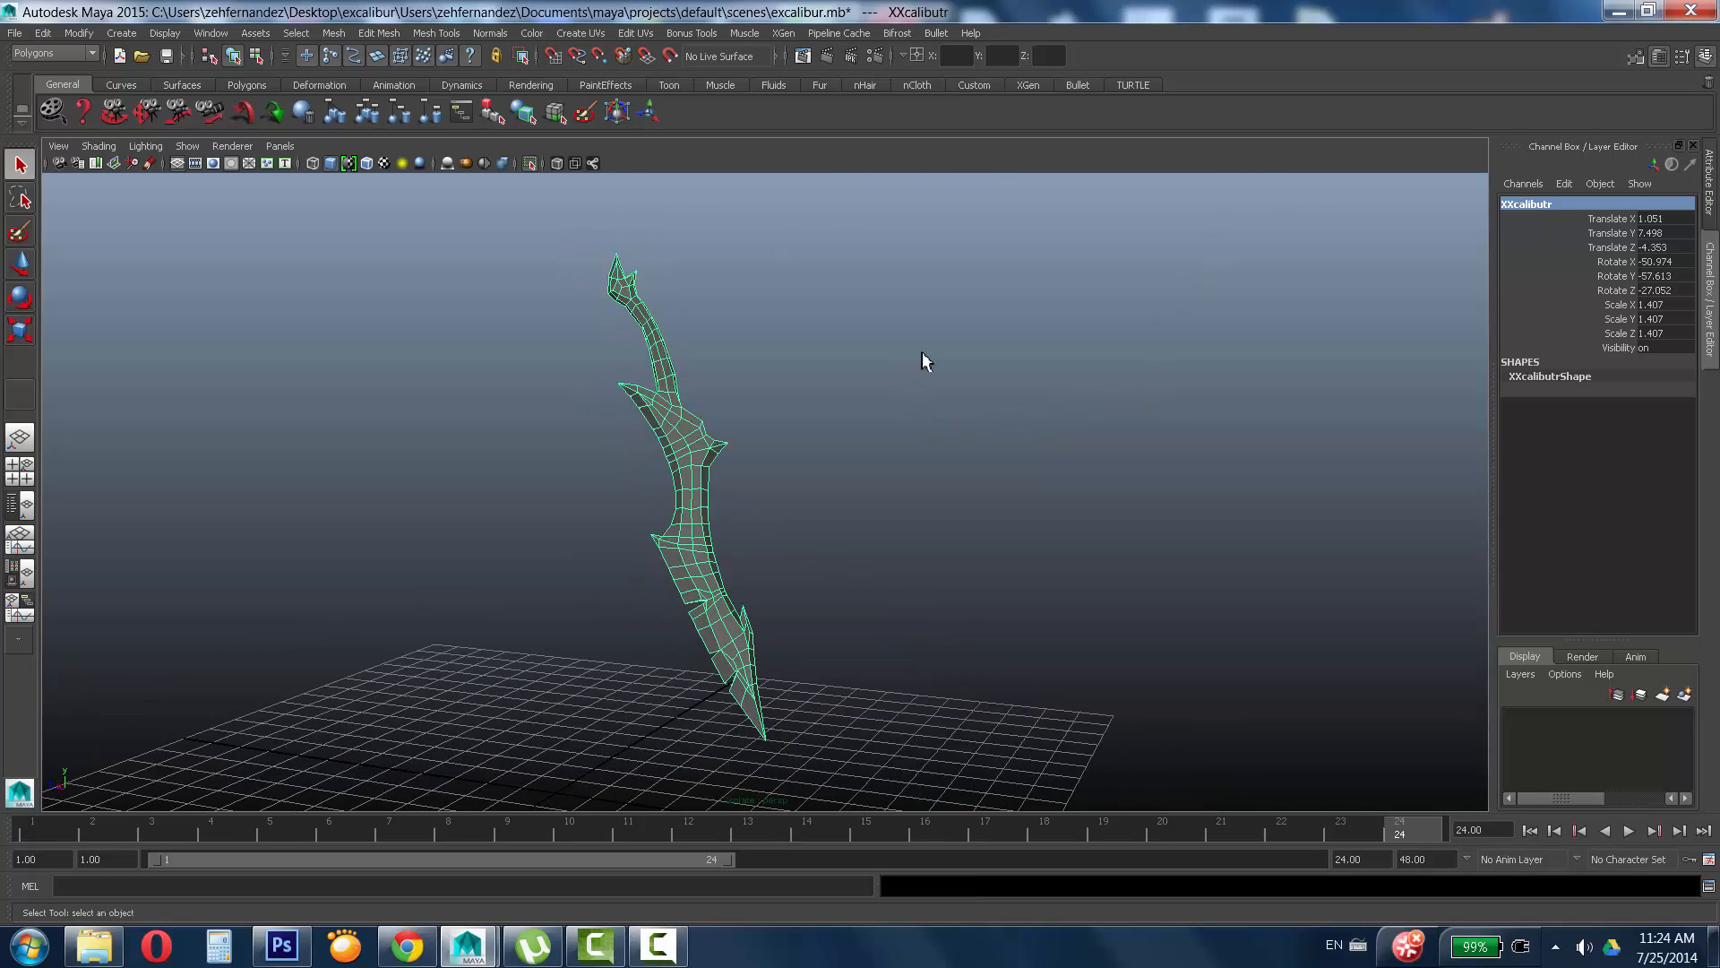
right_click(684, 438)
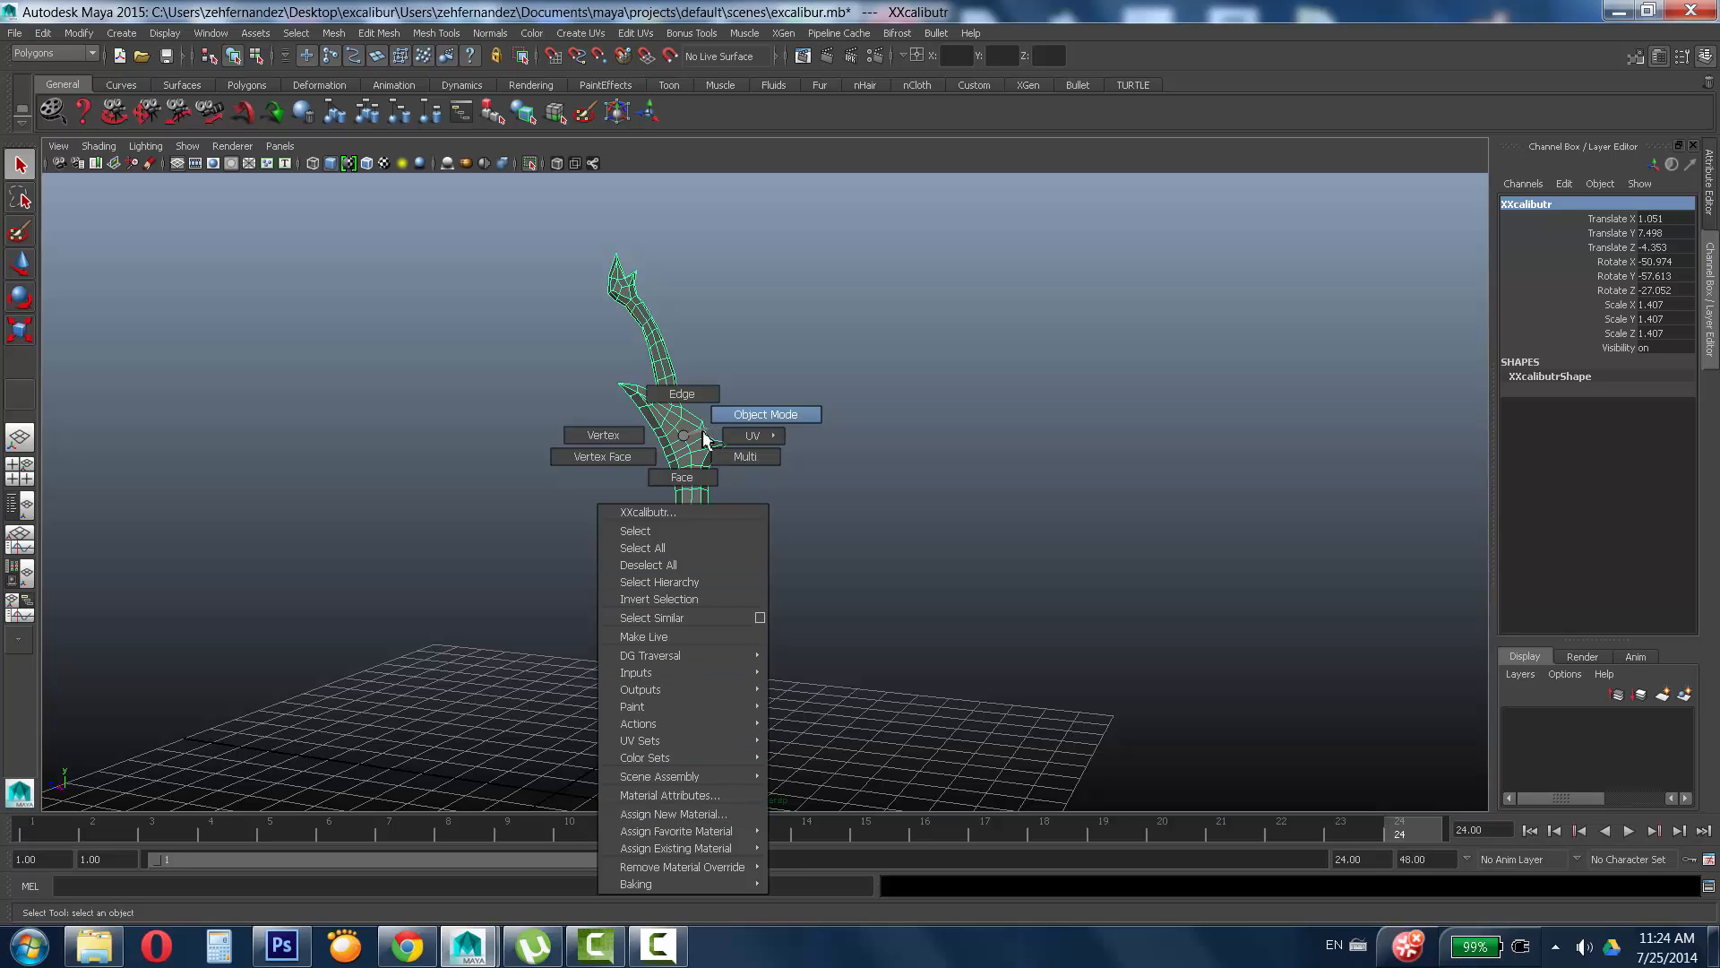
right_drag(703, 431, 685, 435)
key(ctrl+F9)
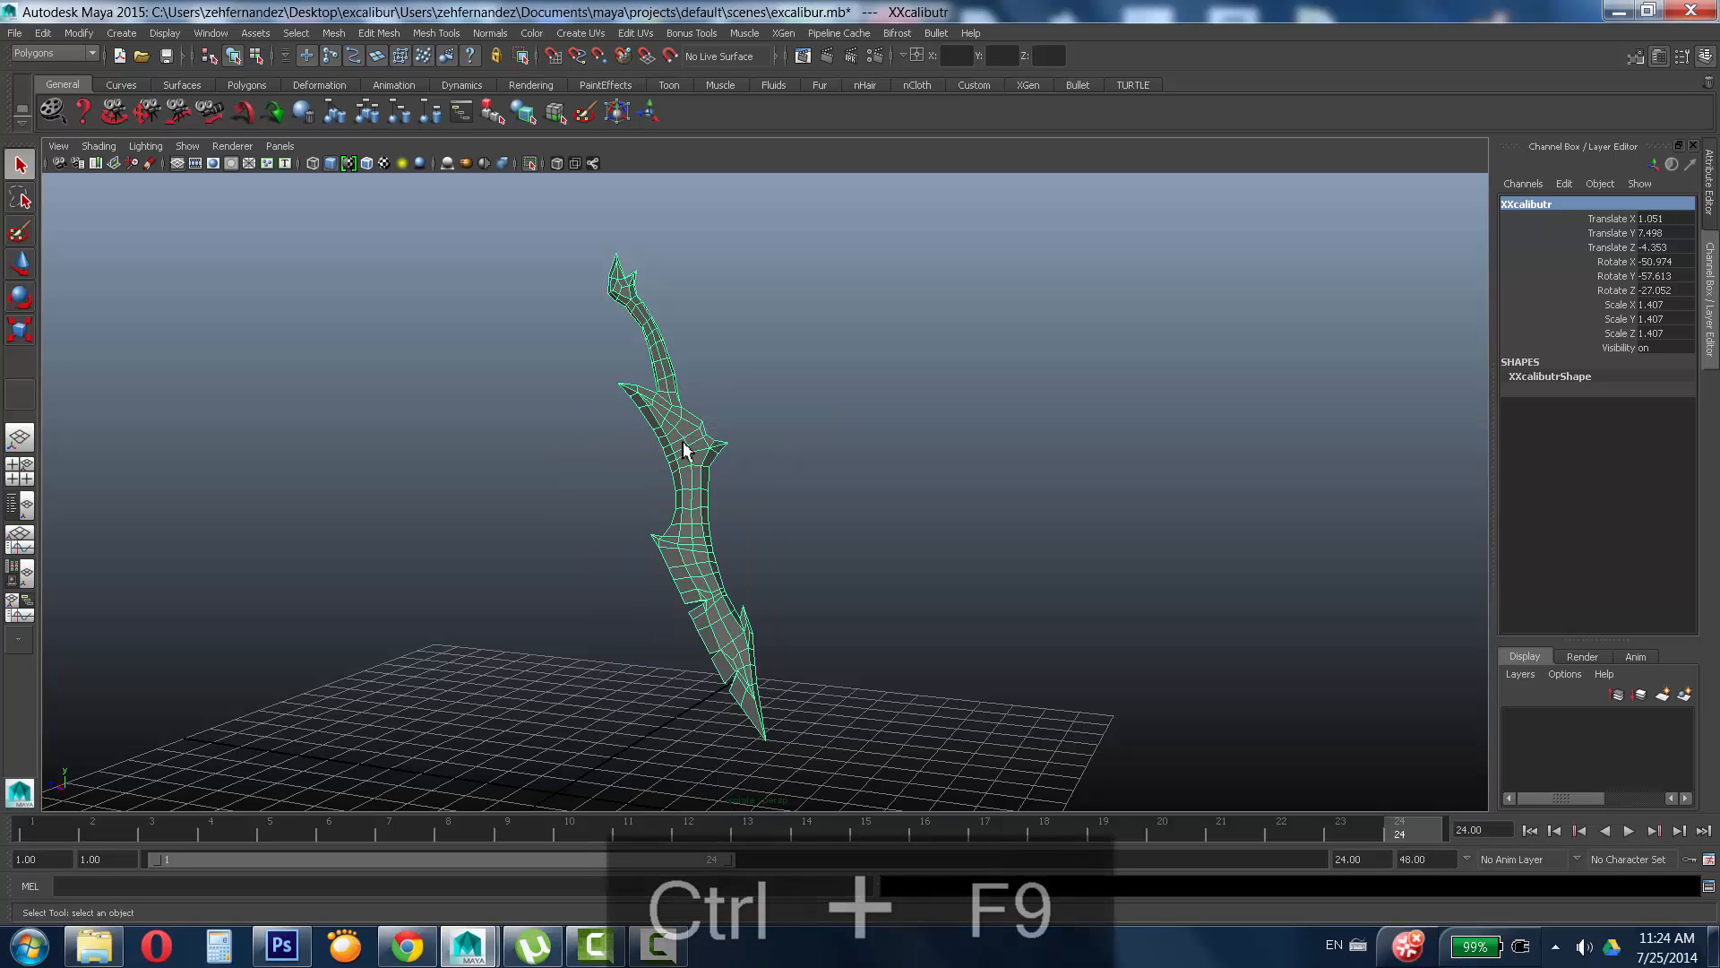
right_click(681, 445)
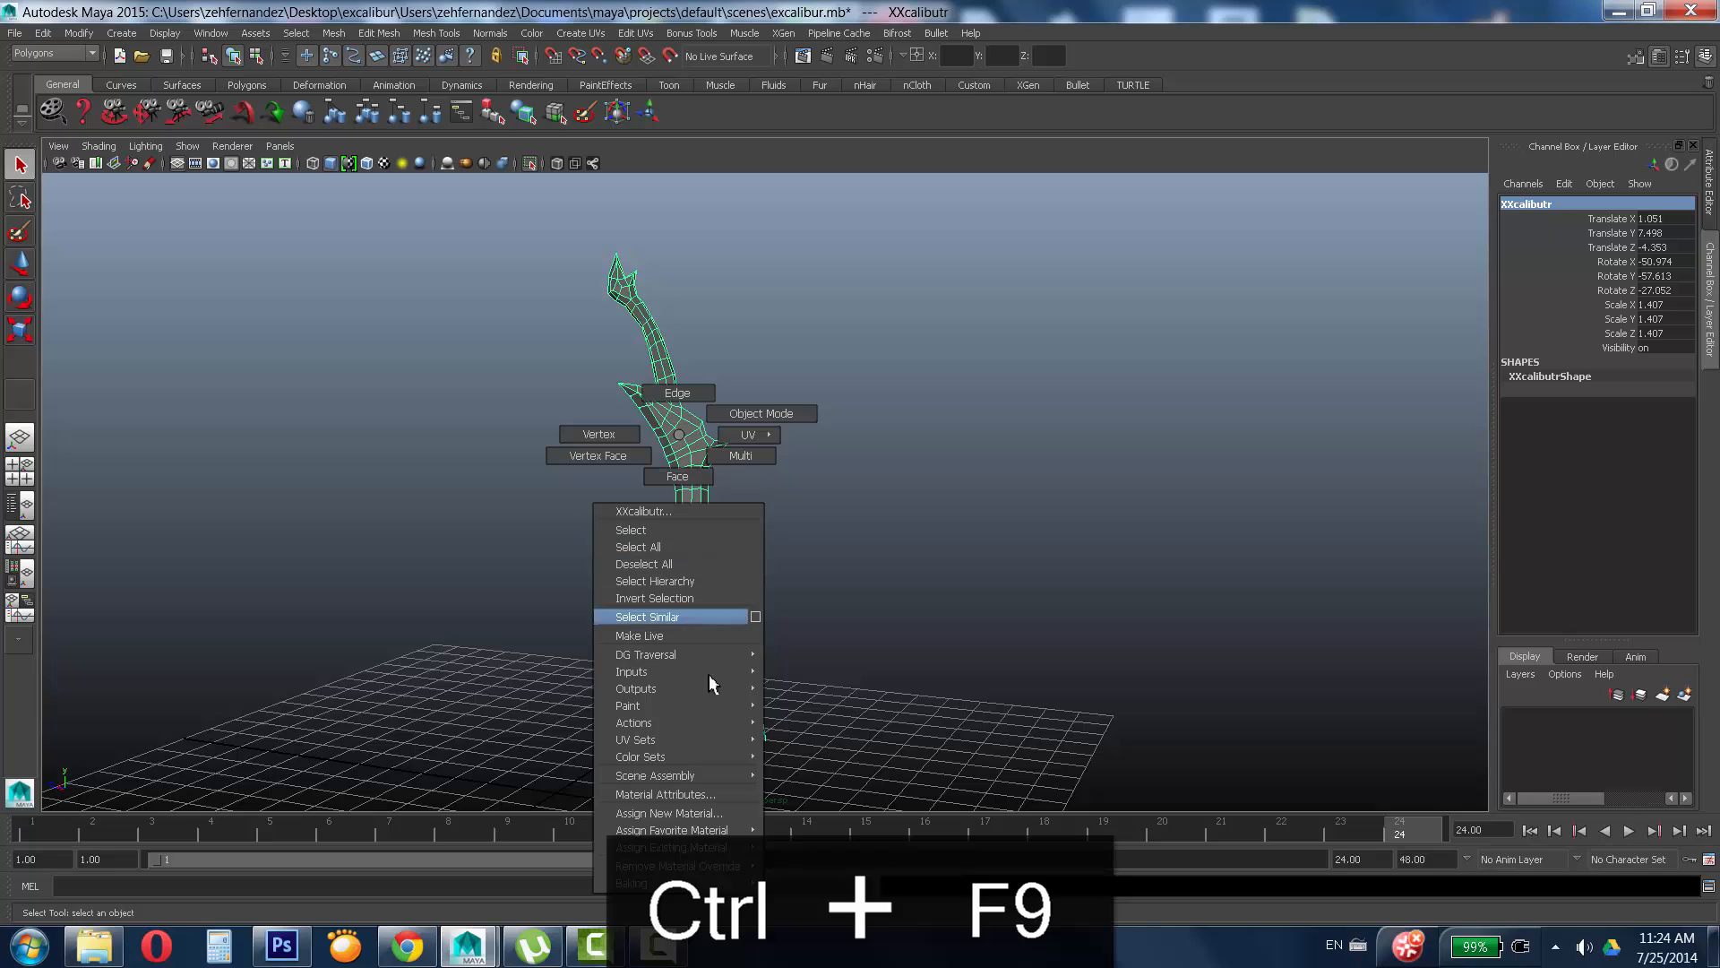
click(722, 817)
drag(455, 152, 257, 204)
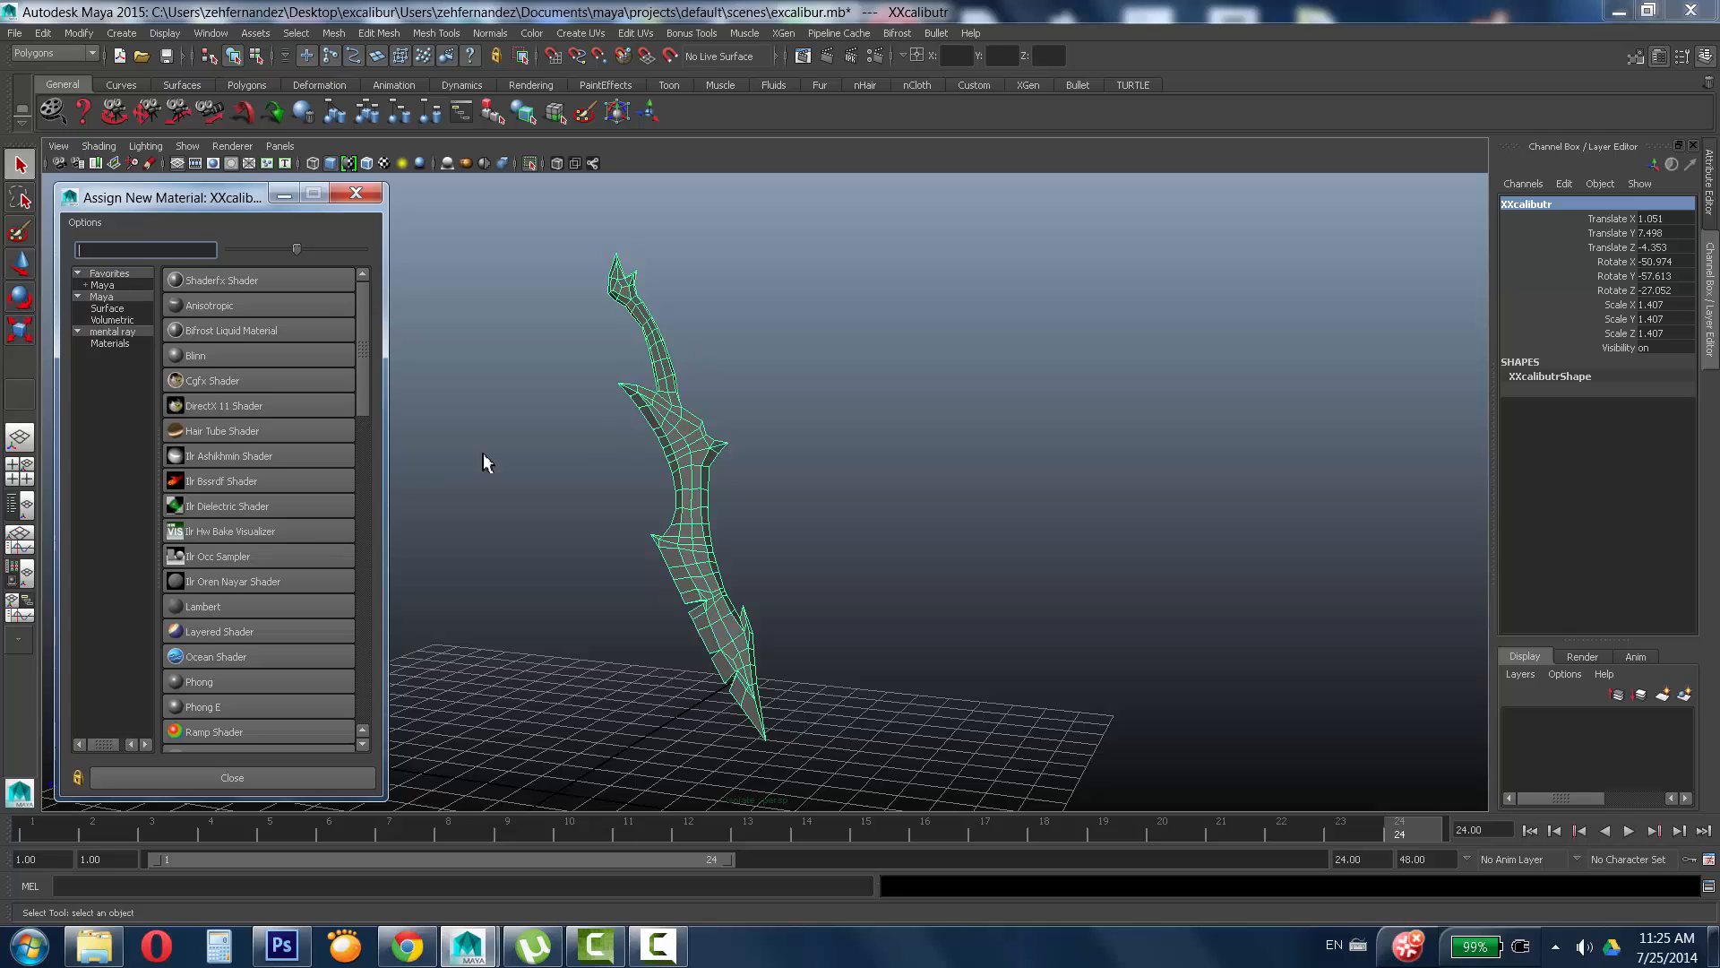
drag(297, 249, 363, 250)
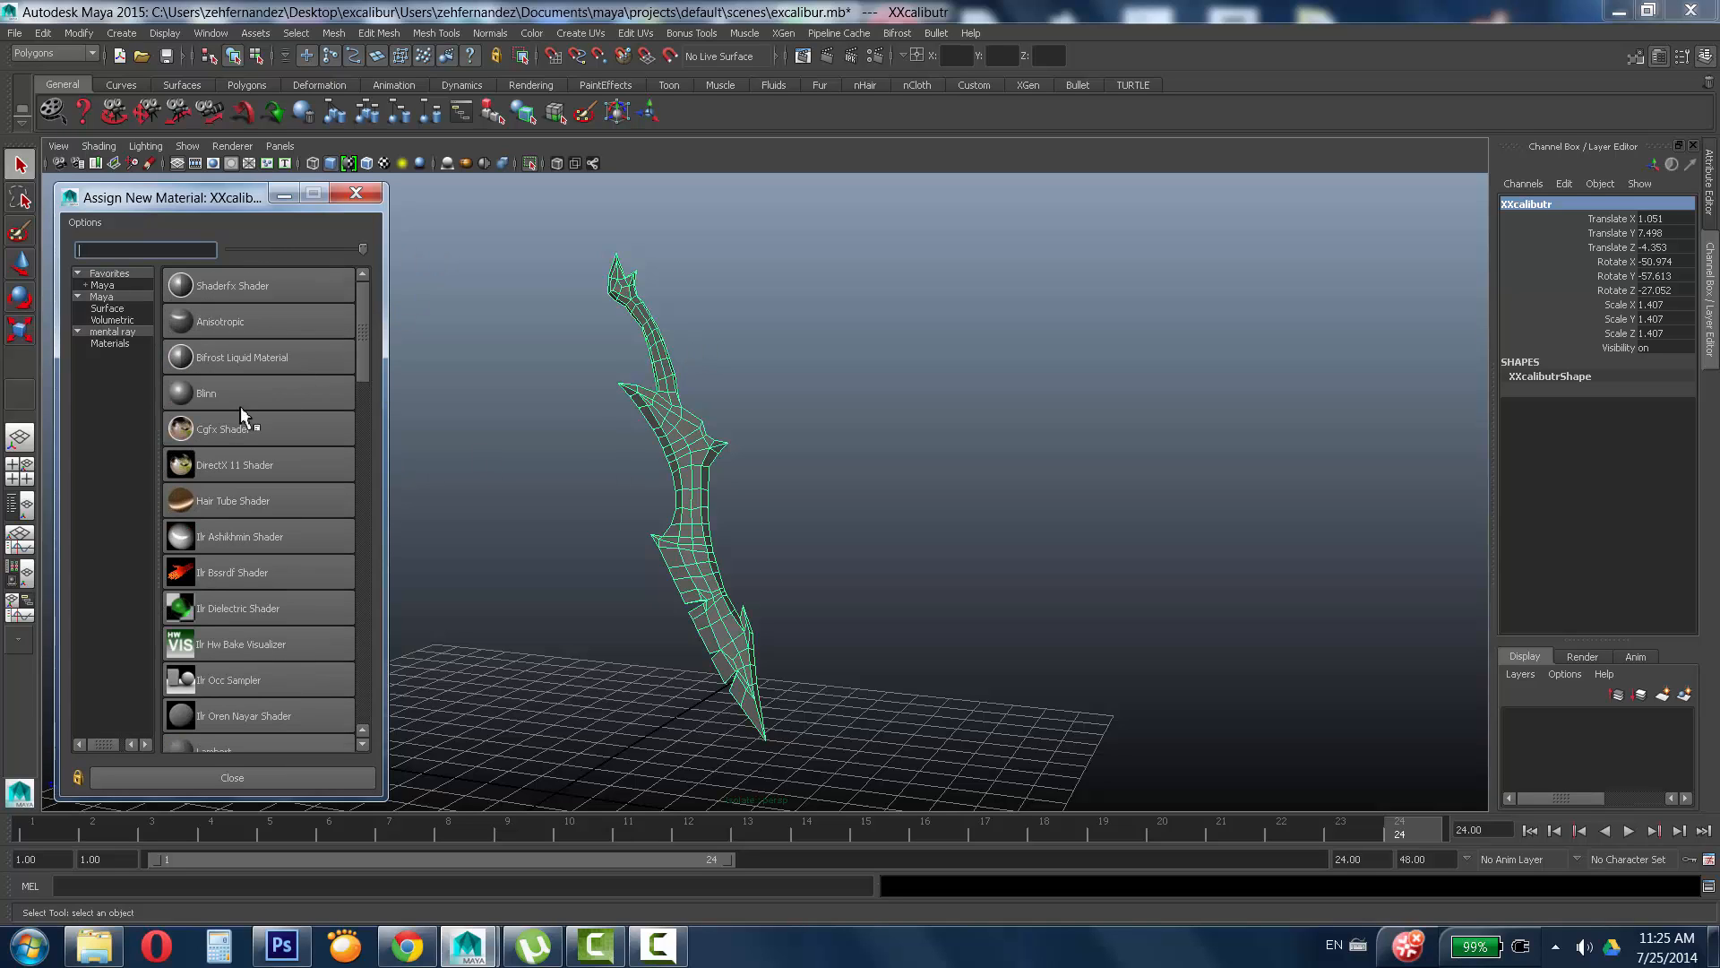
drag(363, 346, 273, 638)
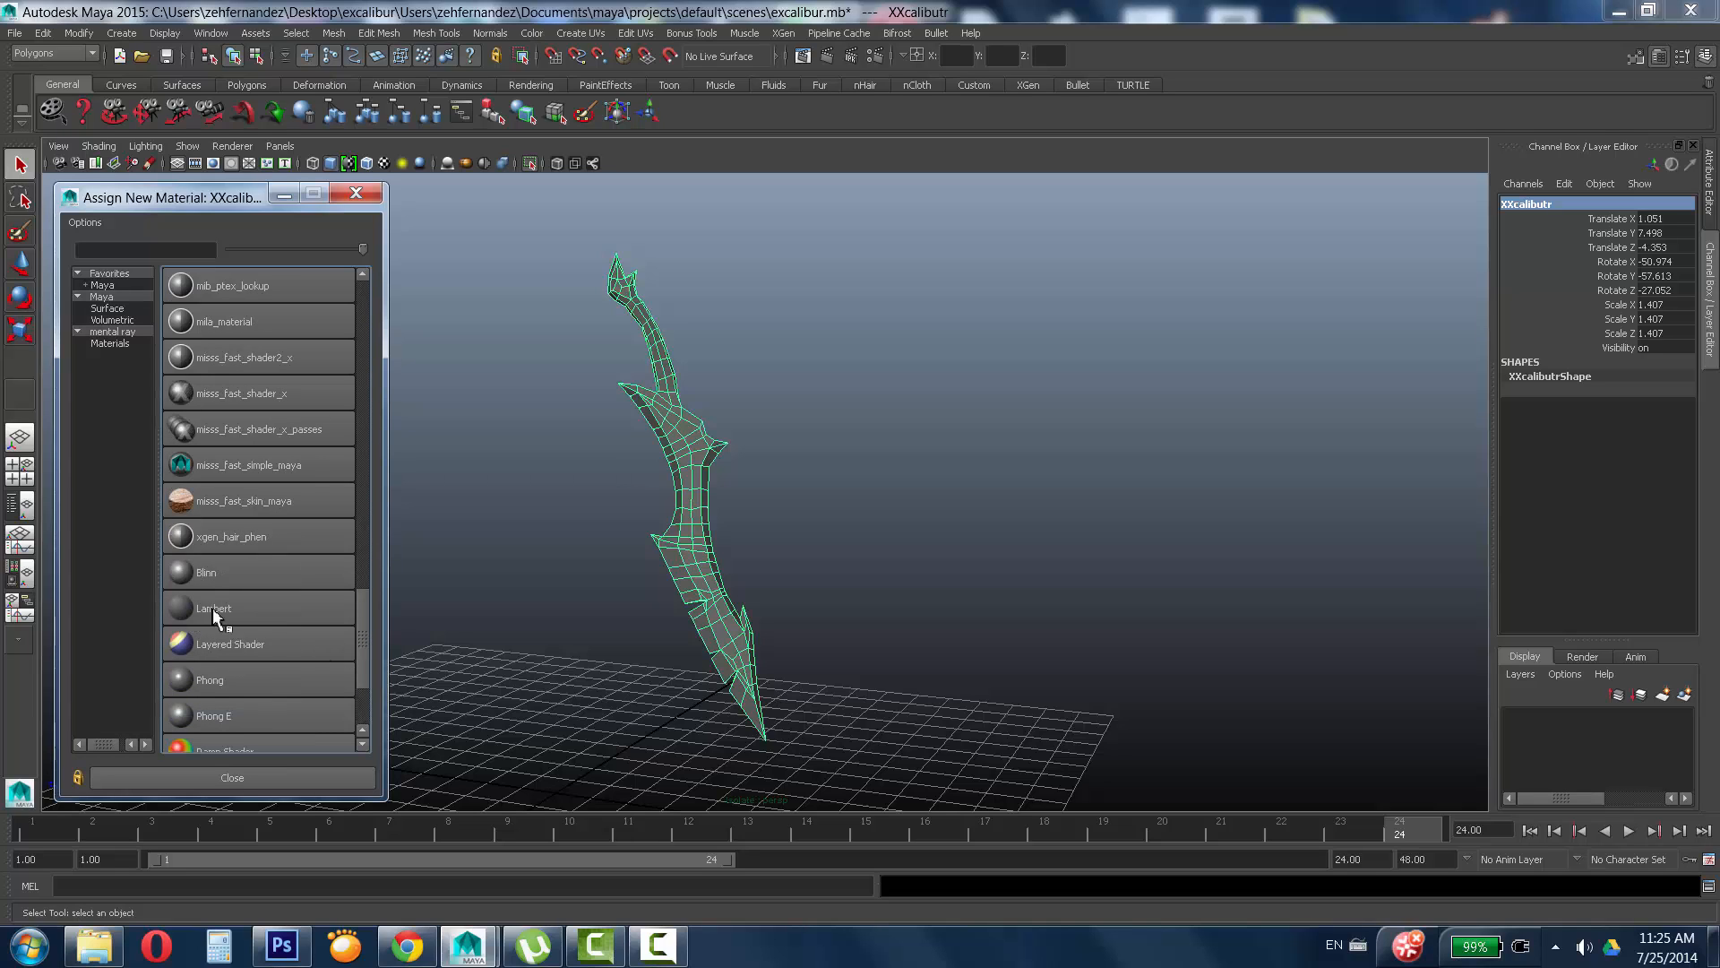
drag(368, 667, 348, 340)
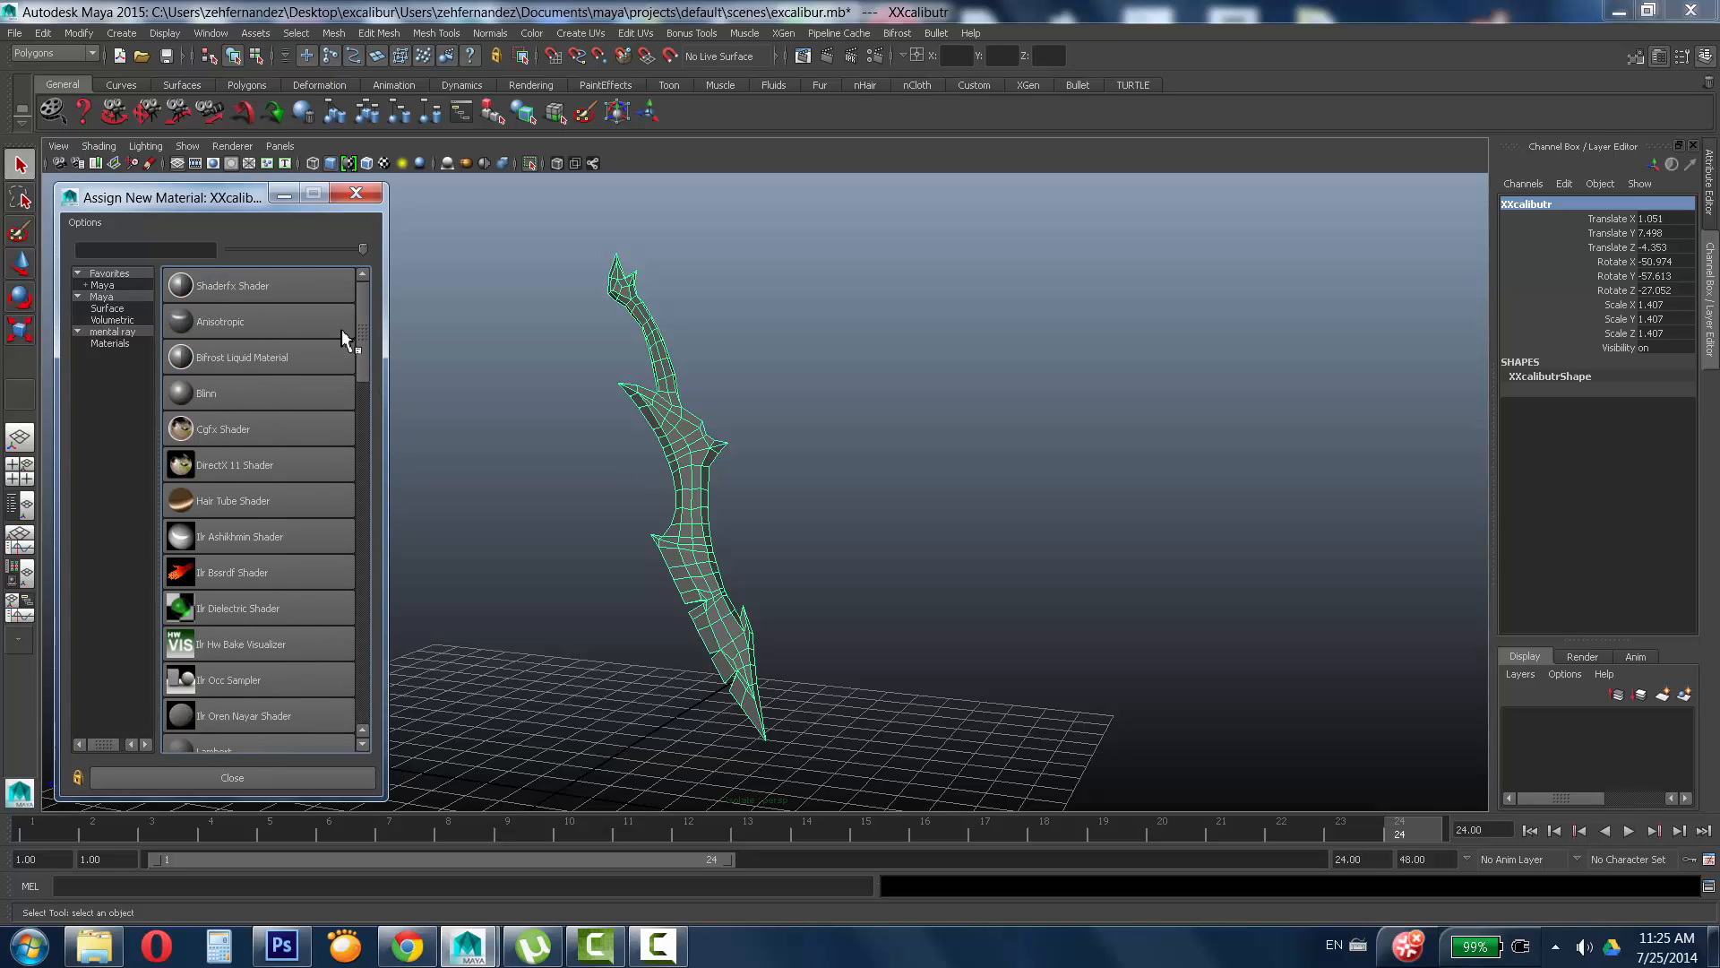
click(190, 410)
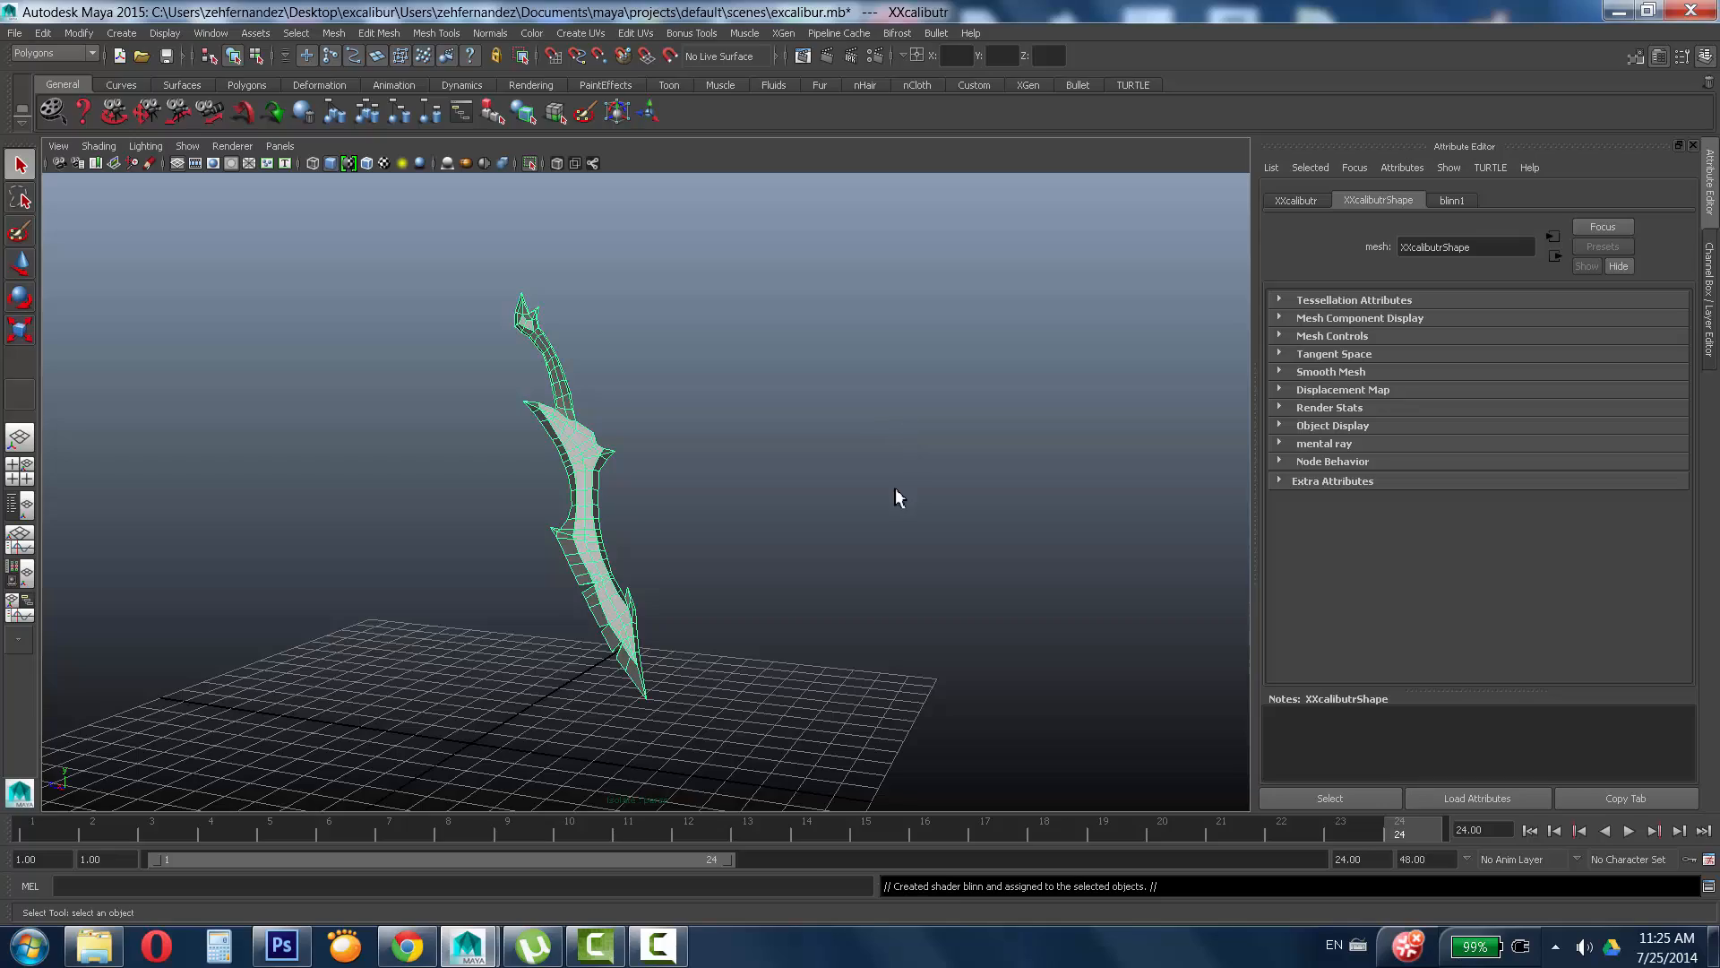
Open the attributes of the sword's Blinn material and rename it MAT_XXCALIBUR.
alt+drag(502, 574, 731, 528)
alt+right_drag(731, 536, 1022, 467)
click(765, 514)
alt+drag(764, 513, 681, 502)
click(645, 484)
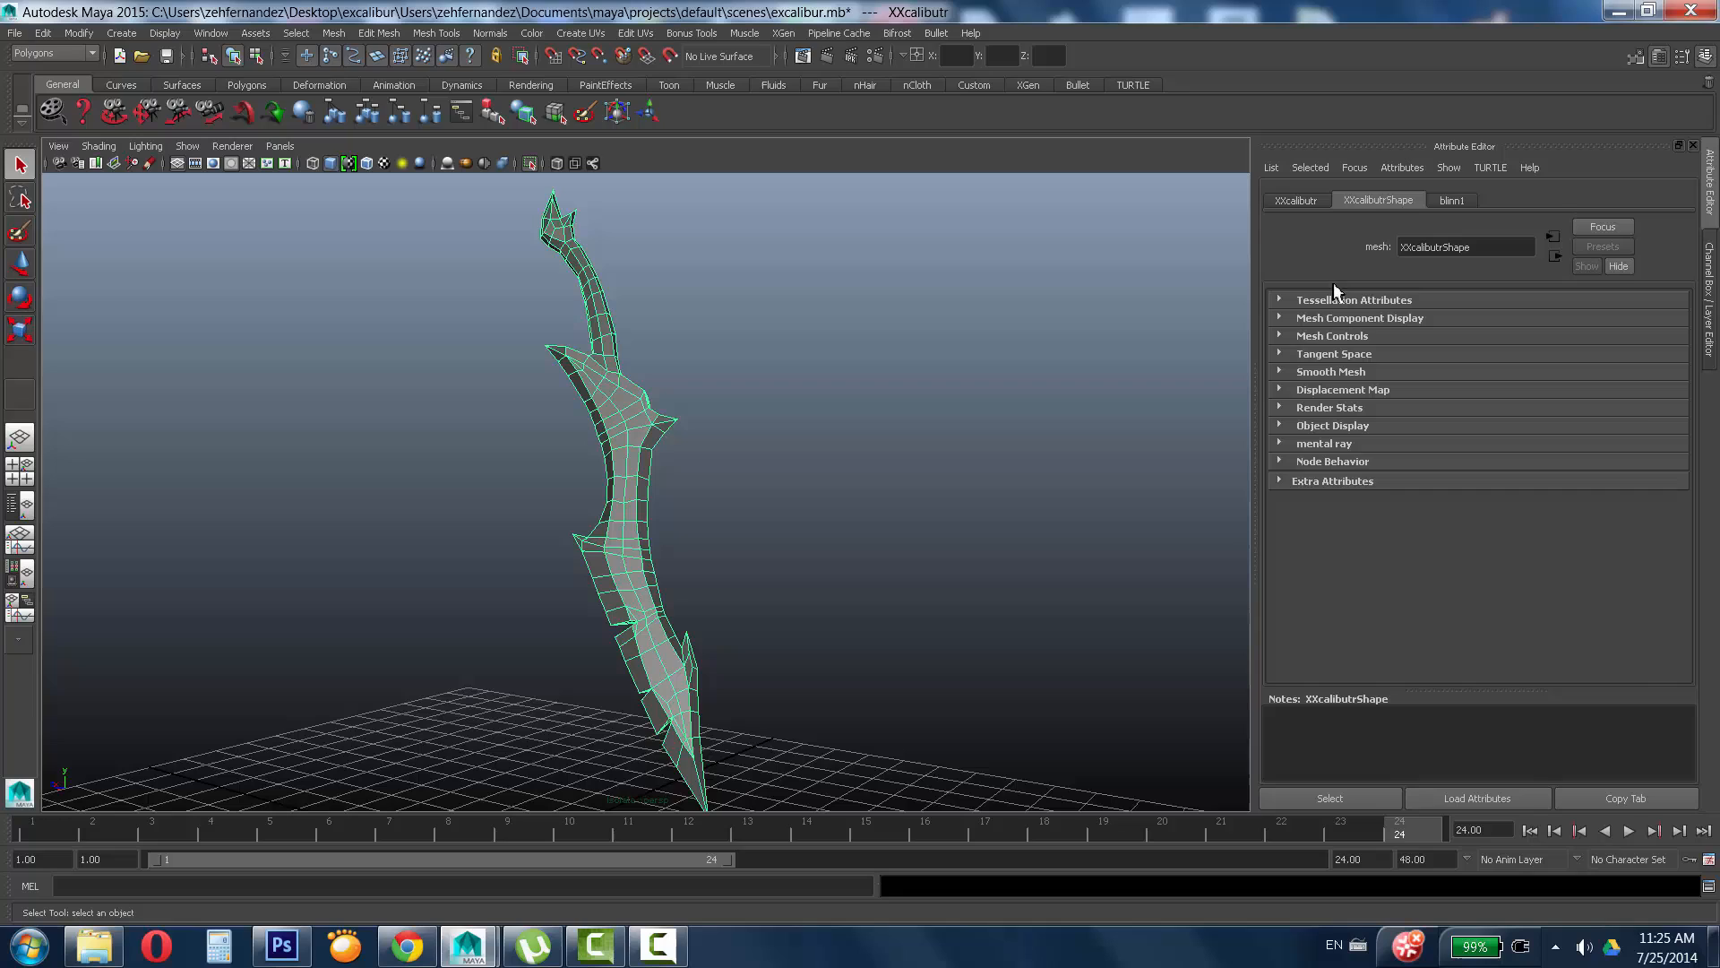
click(1454, 200)
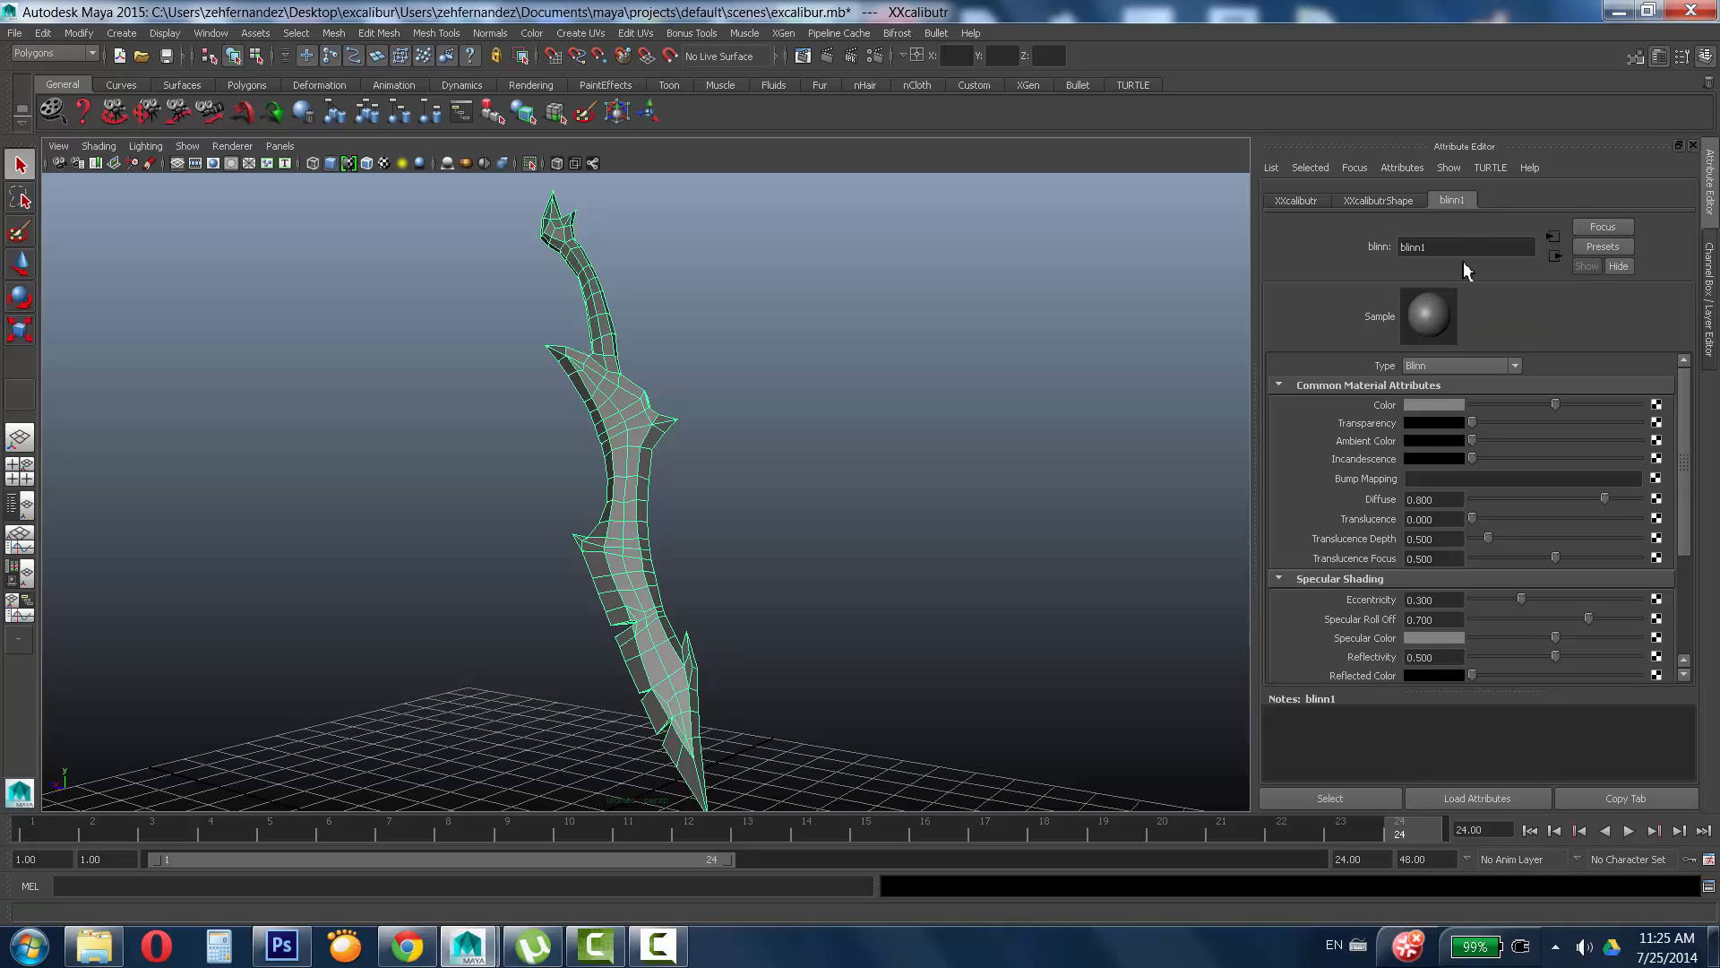
right_drag(595, 414, 555, 771)
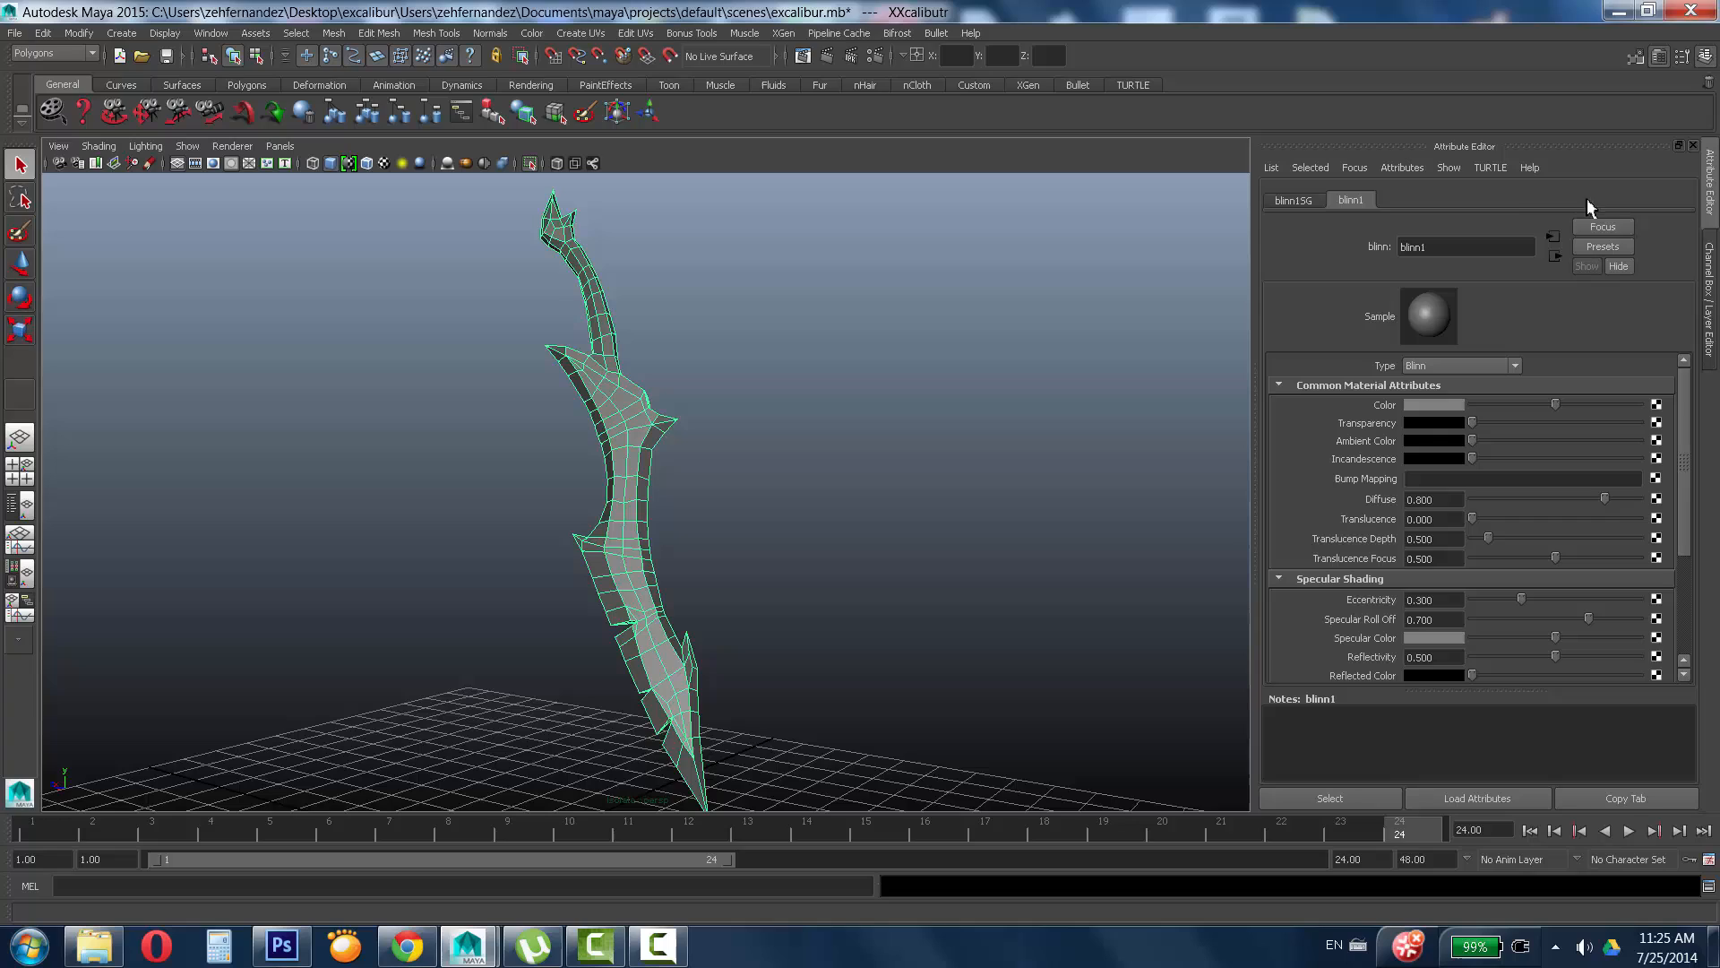
double_click(1450, 247)
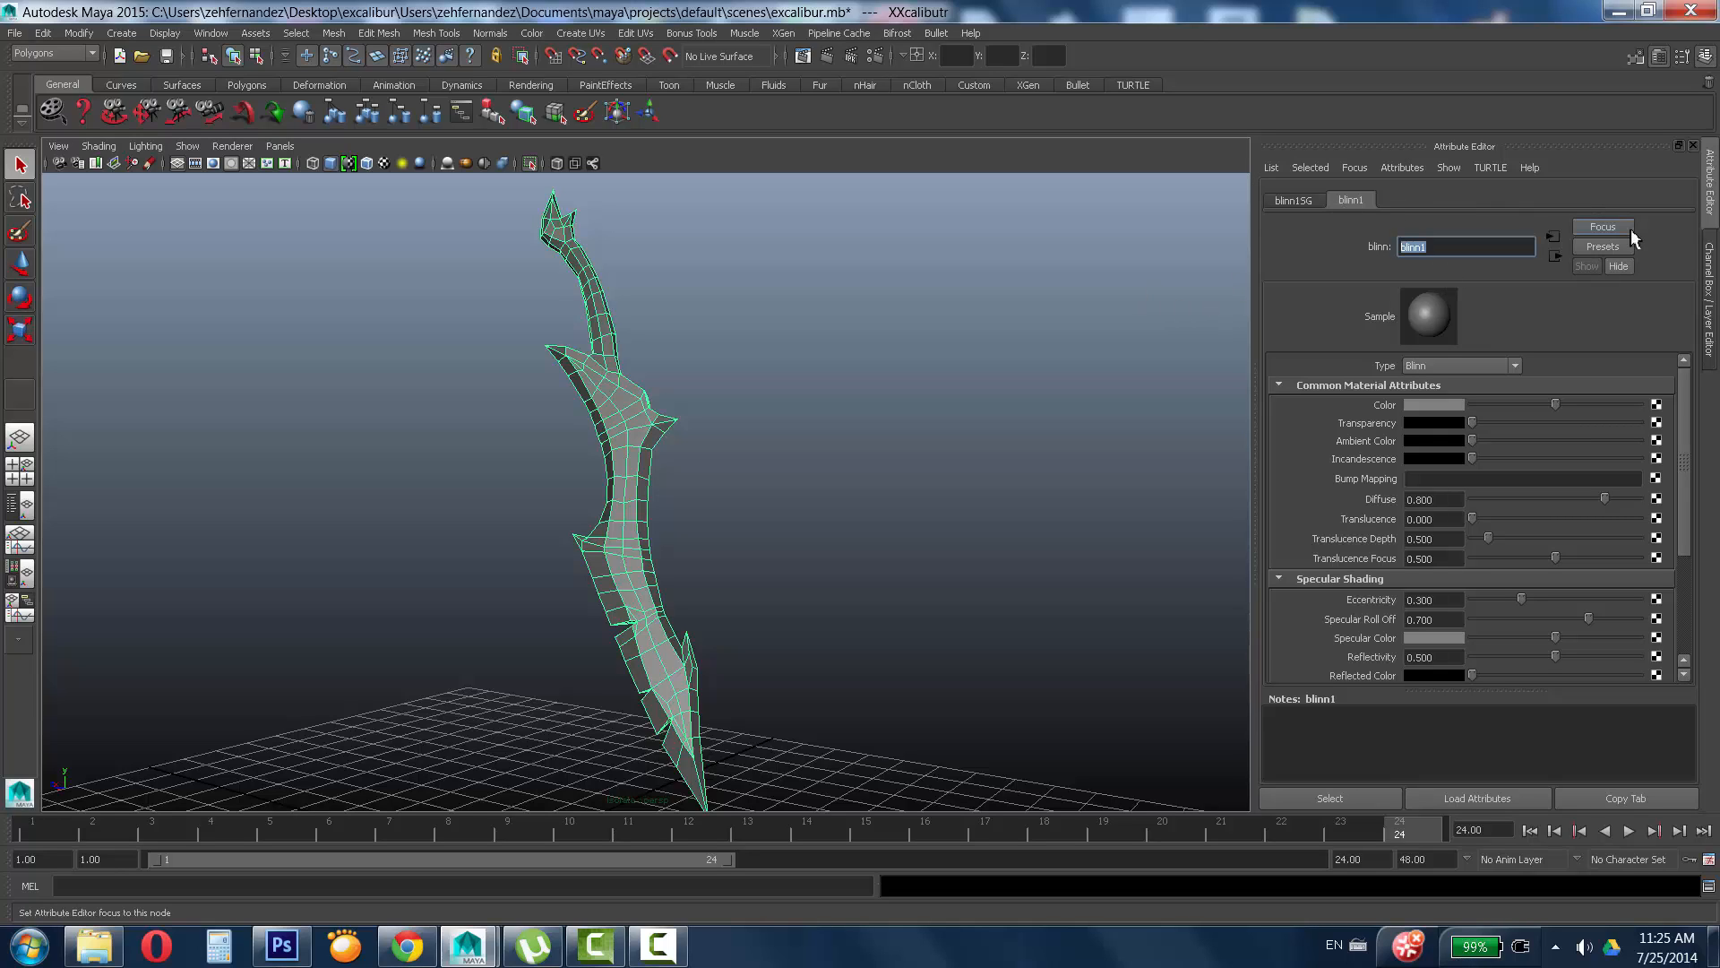
text(MAT_XX)
key(Caps_Lock)
text(CALIBU)
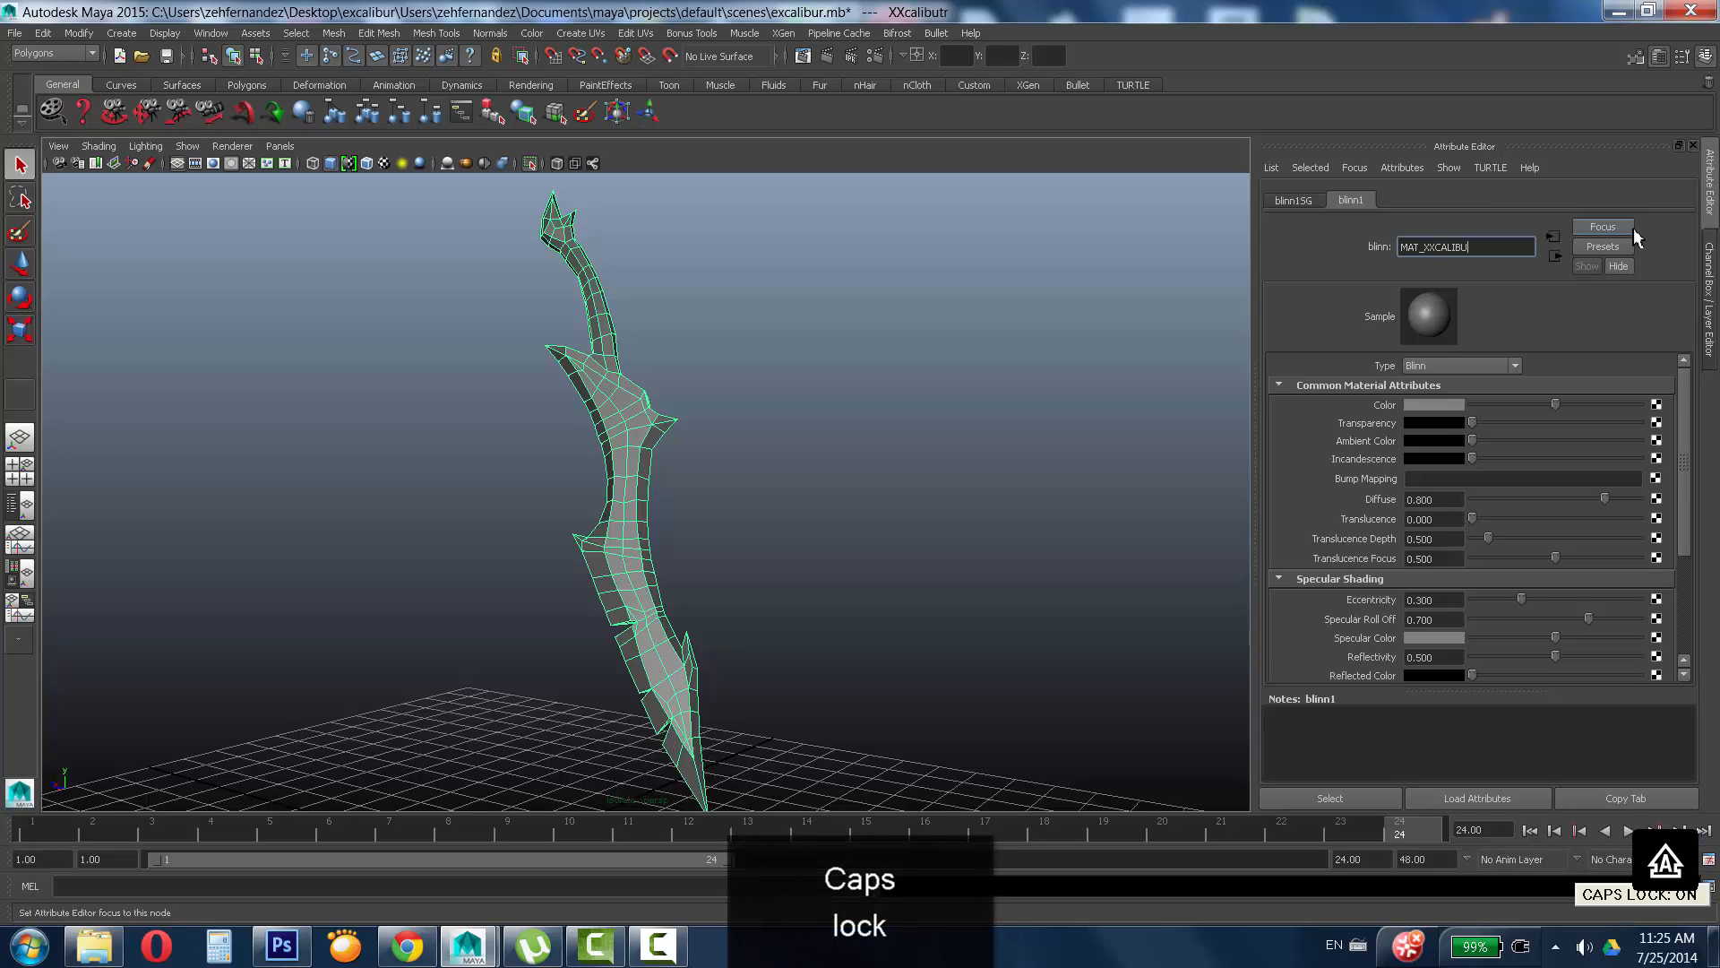
text(R)
key(Return)
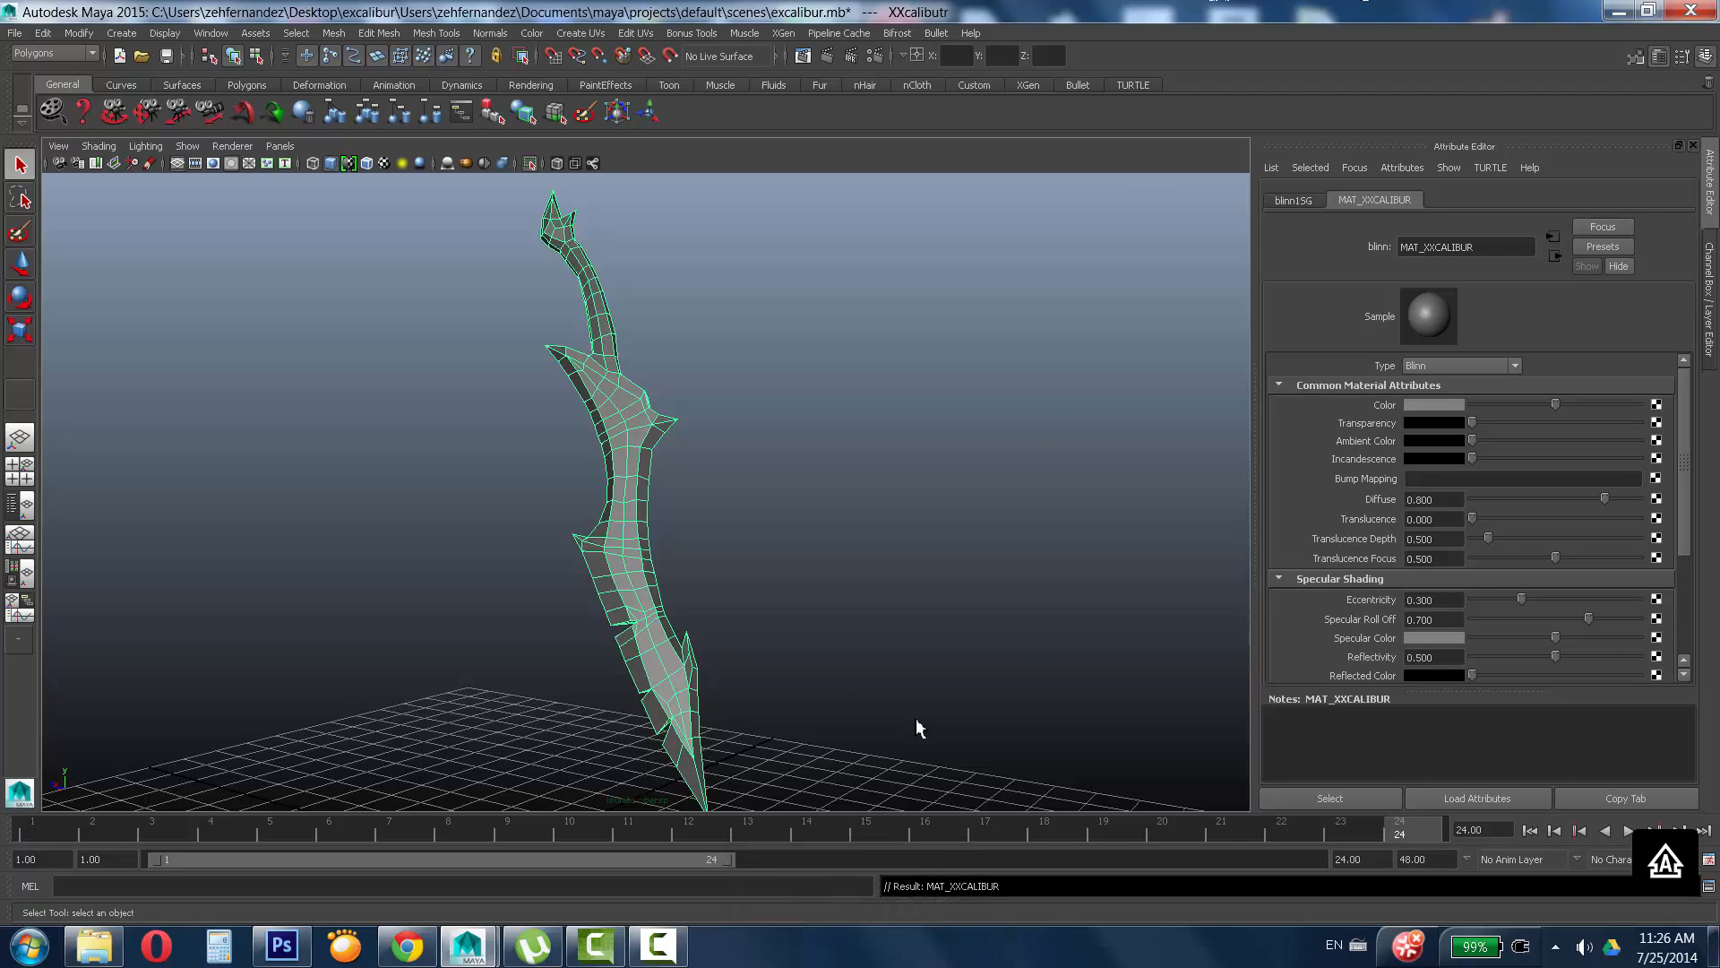
Open the UV Texture Editor for the sword, place it beside the model, and frame the whole UV layout.
alt+drag(793, 685, 717, 636)
key(Caps_Lock)
mouse_move(703, 526)
alt+mouse_down()
mouse_move(664, 487)
mouse_move(702, 511)
mouse_move(693, 497)
alt+mouse_up()
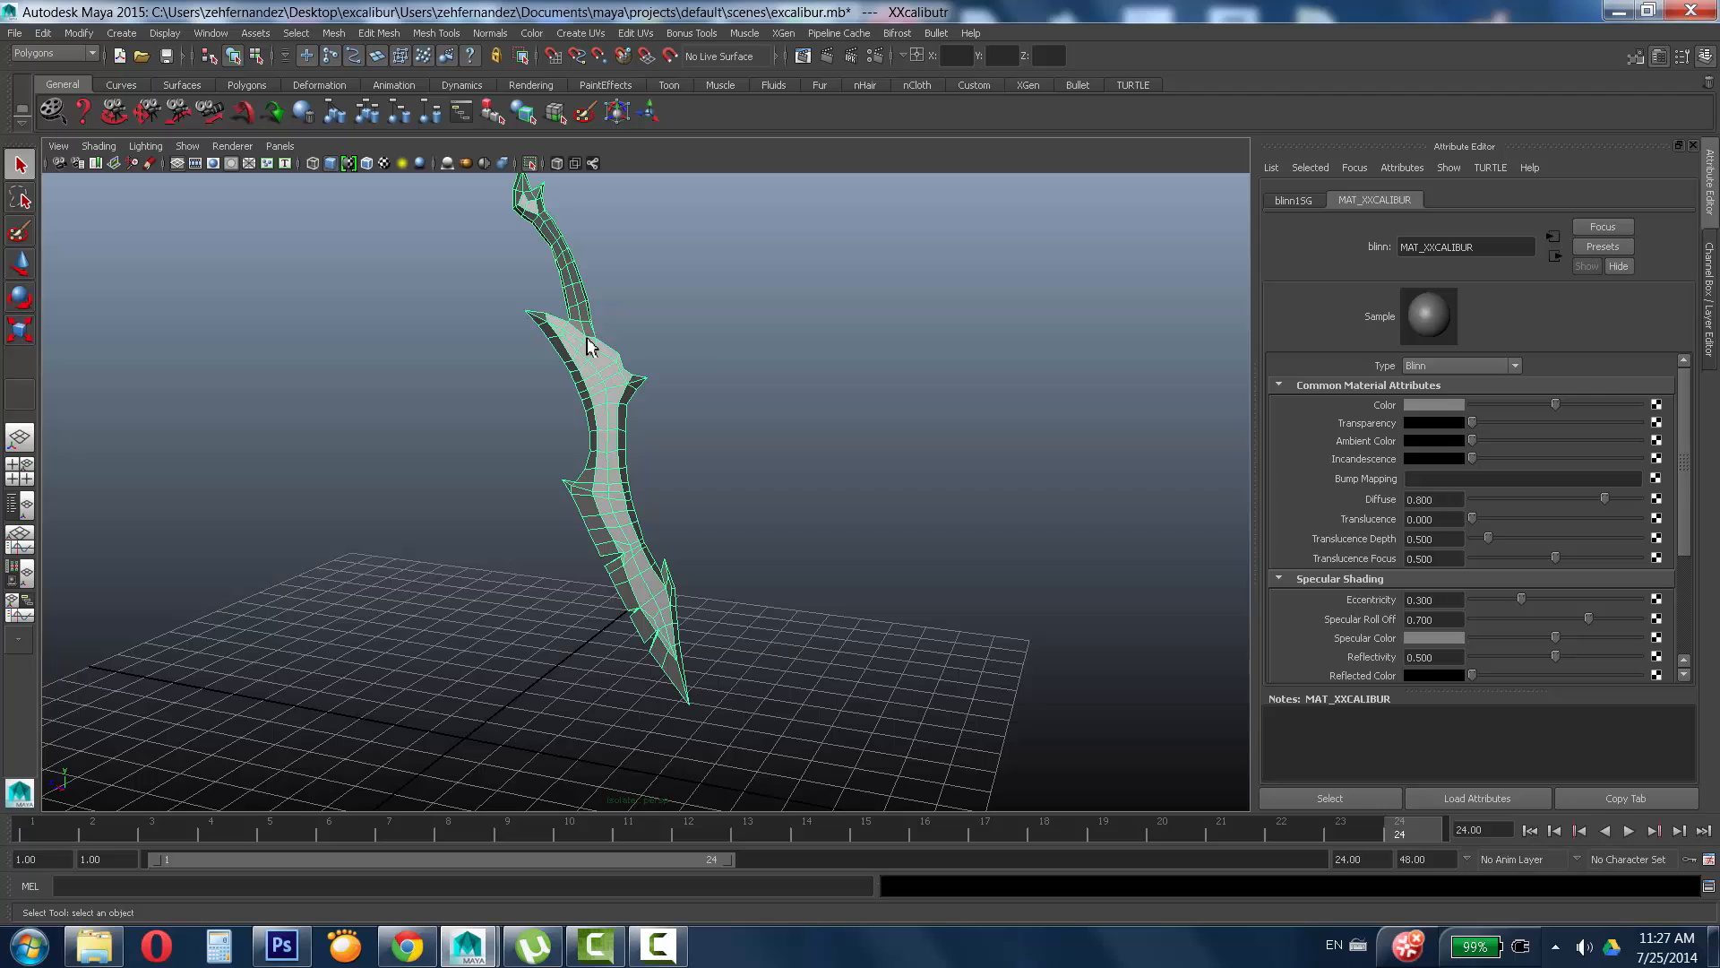
click(218, 34)
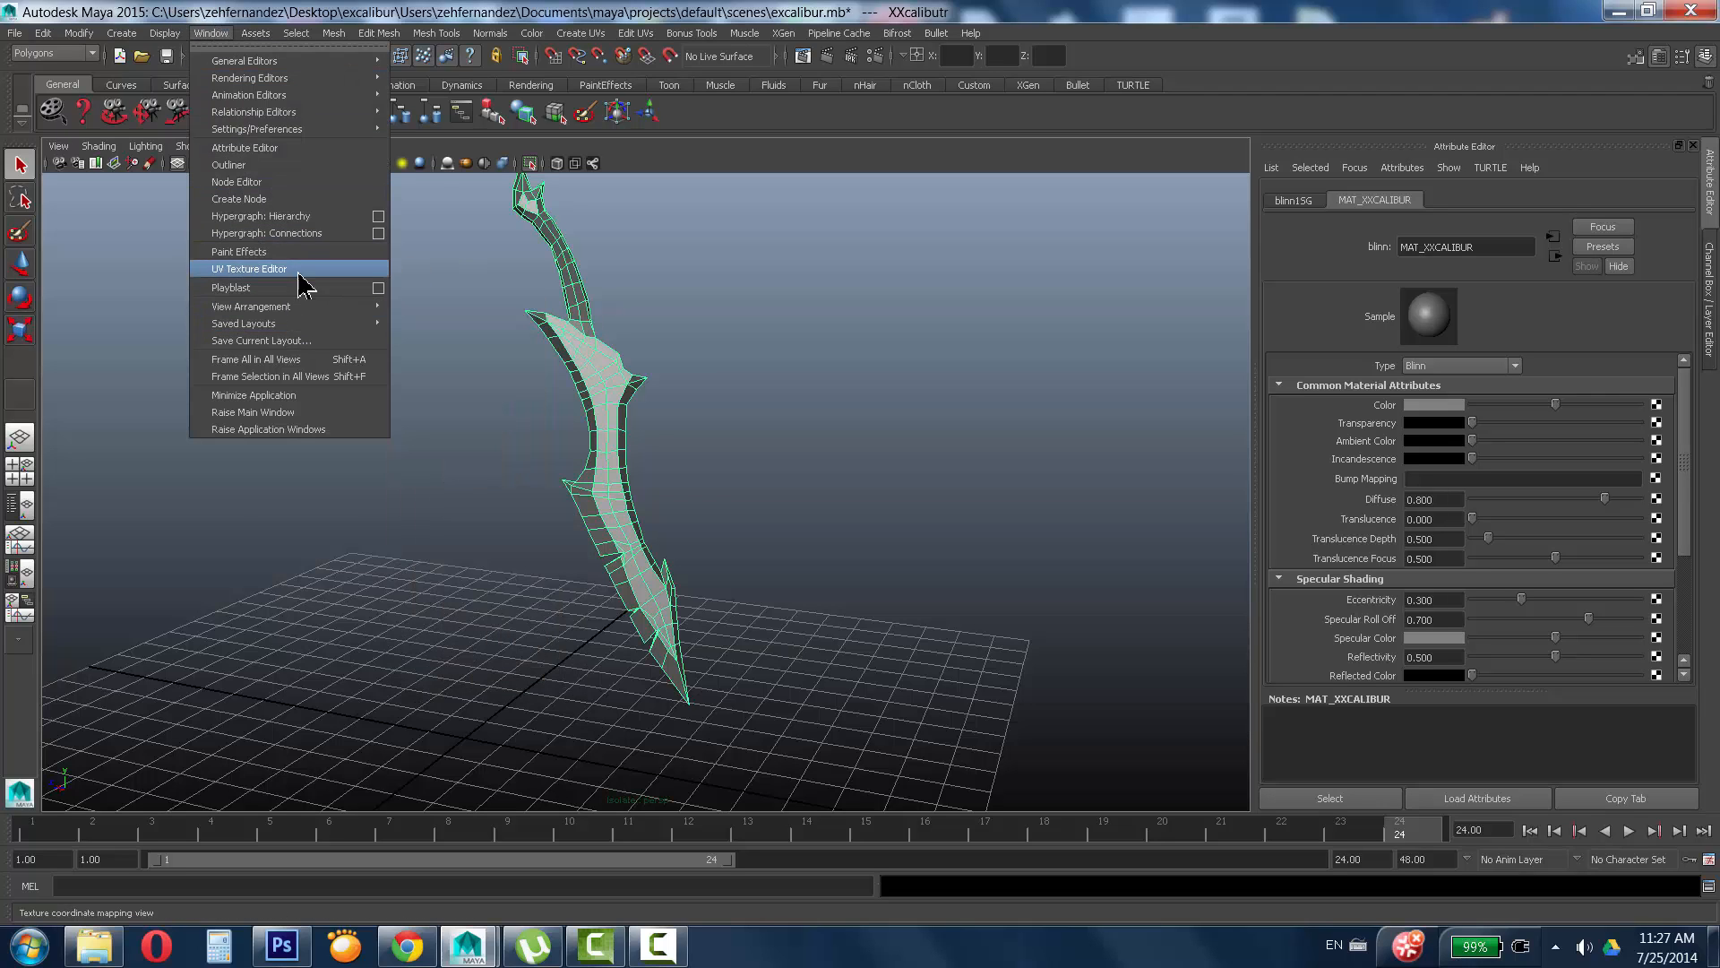
click(269, 269)
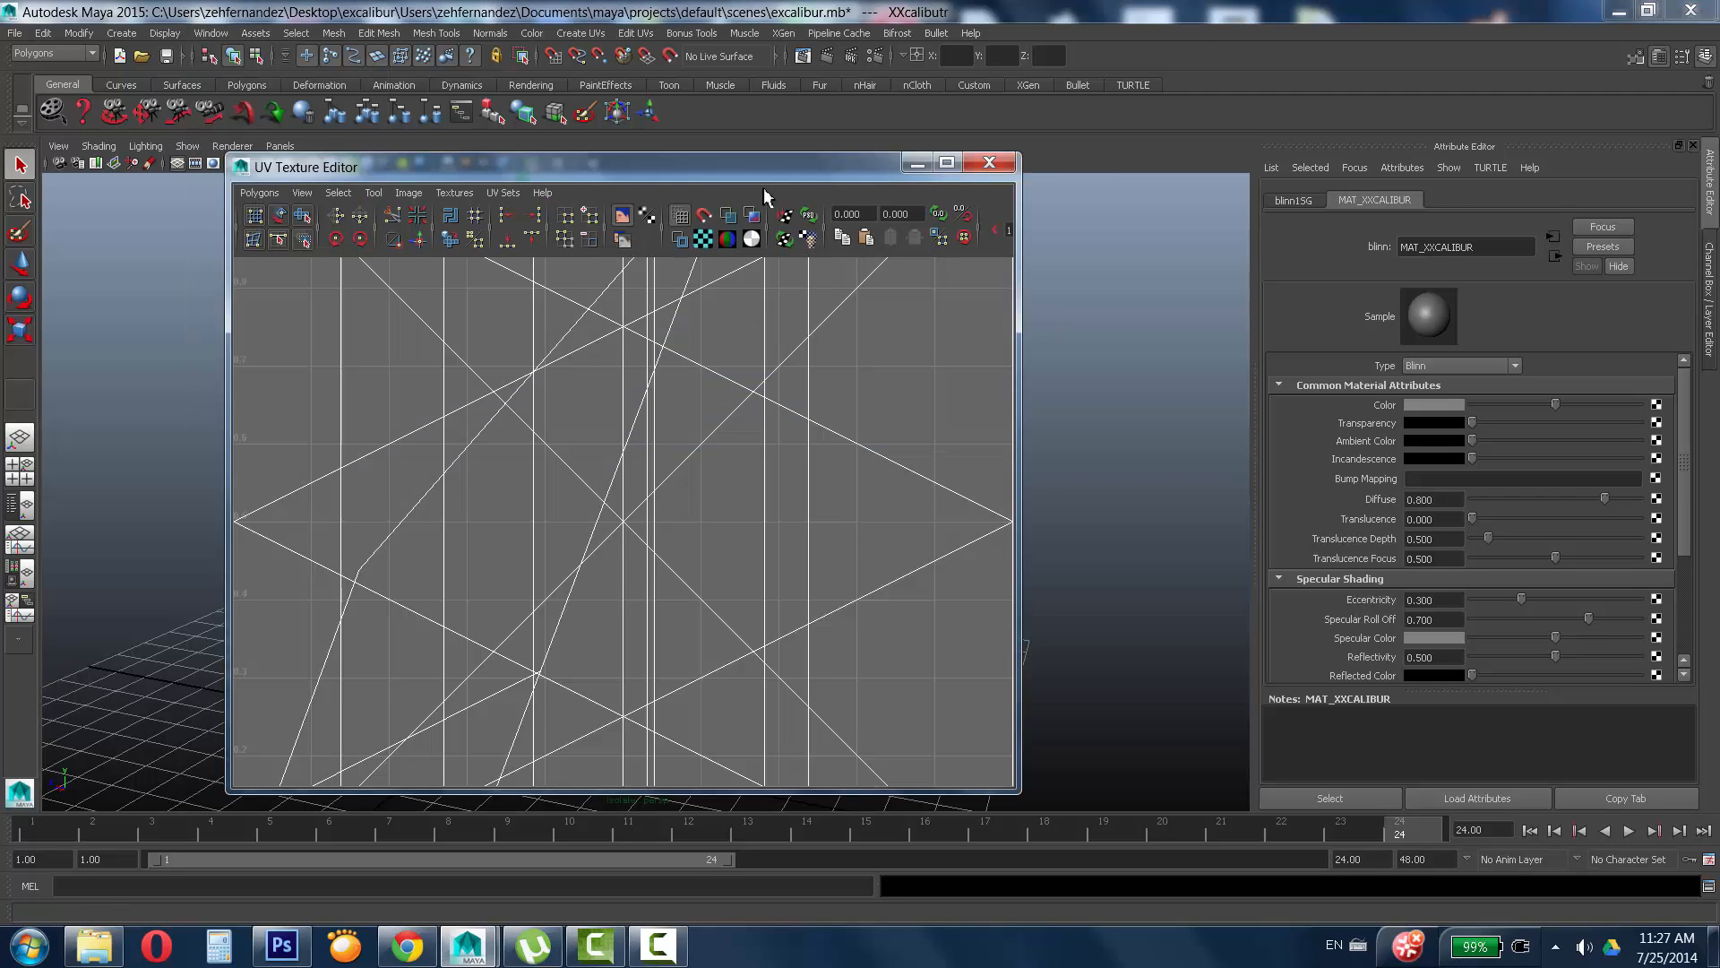
drag(762, 167, 1189, 208)
key(f)
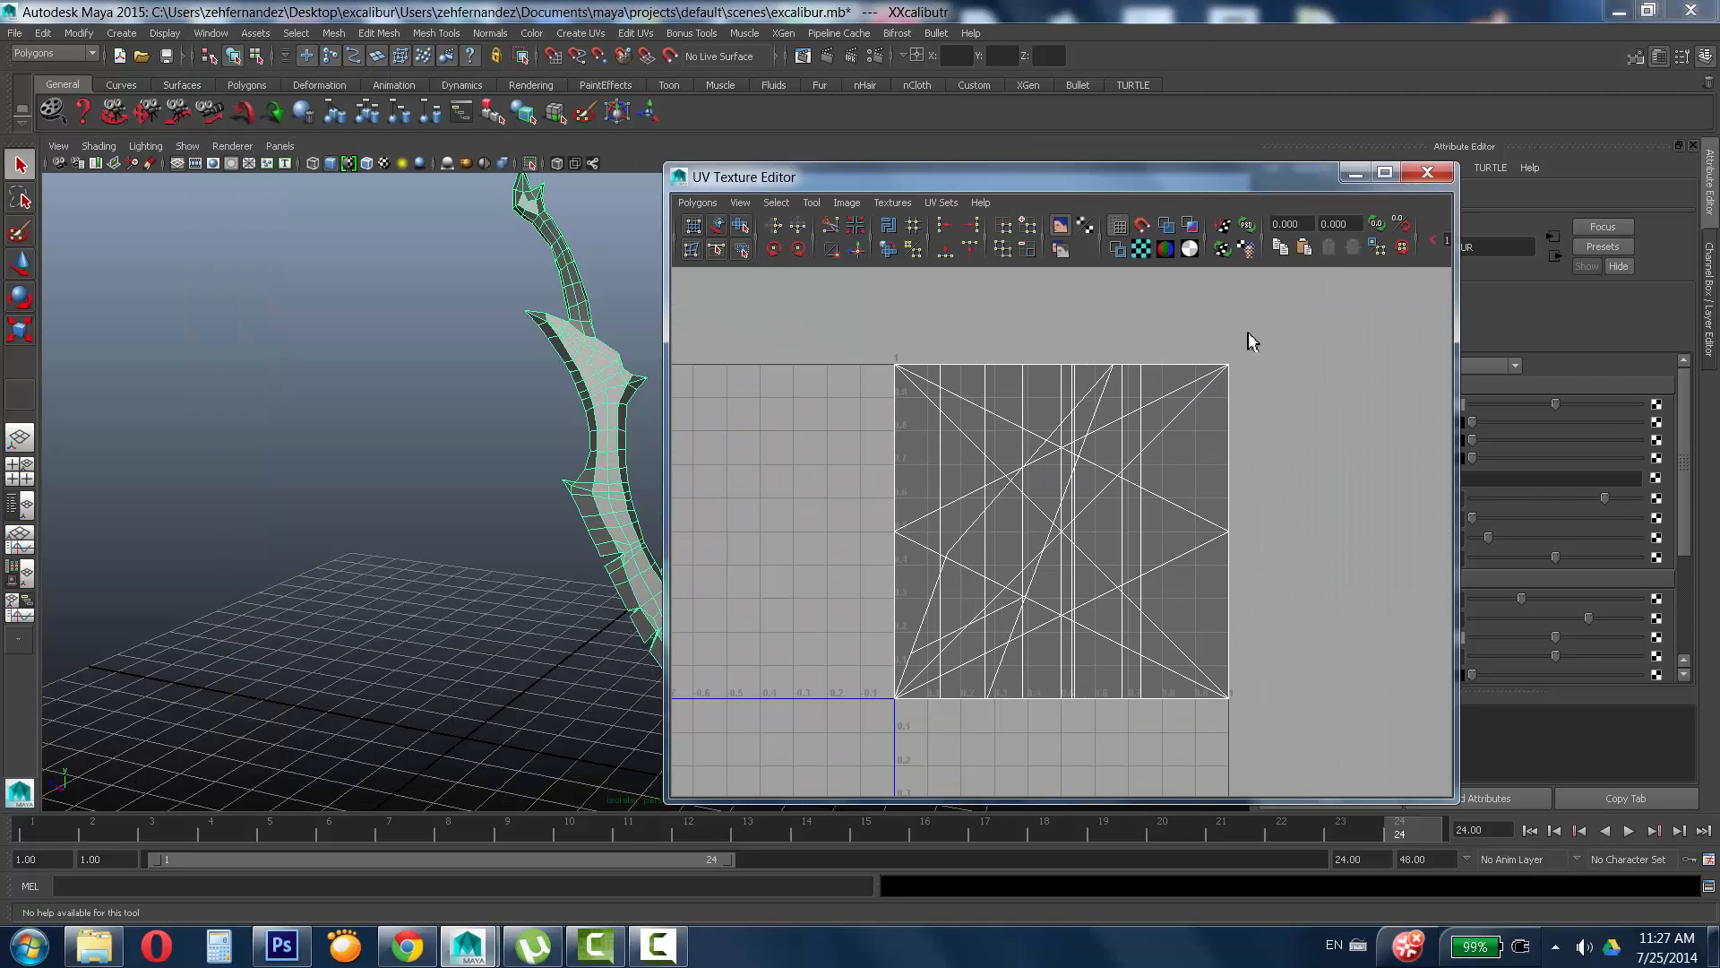
Shade the sword's UVs in the UV Texture Editor to check for overlaps, and close the editor.
drag(1332, 175, 1467, 111)
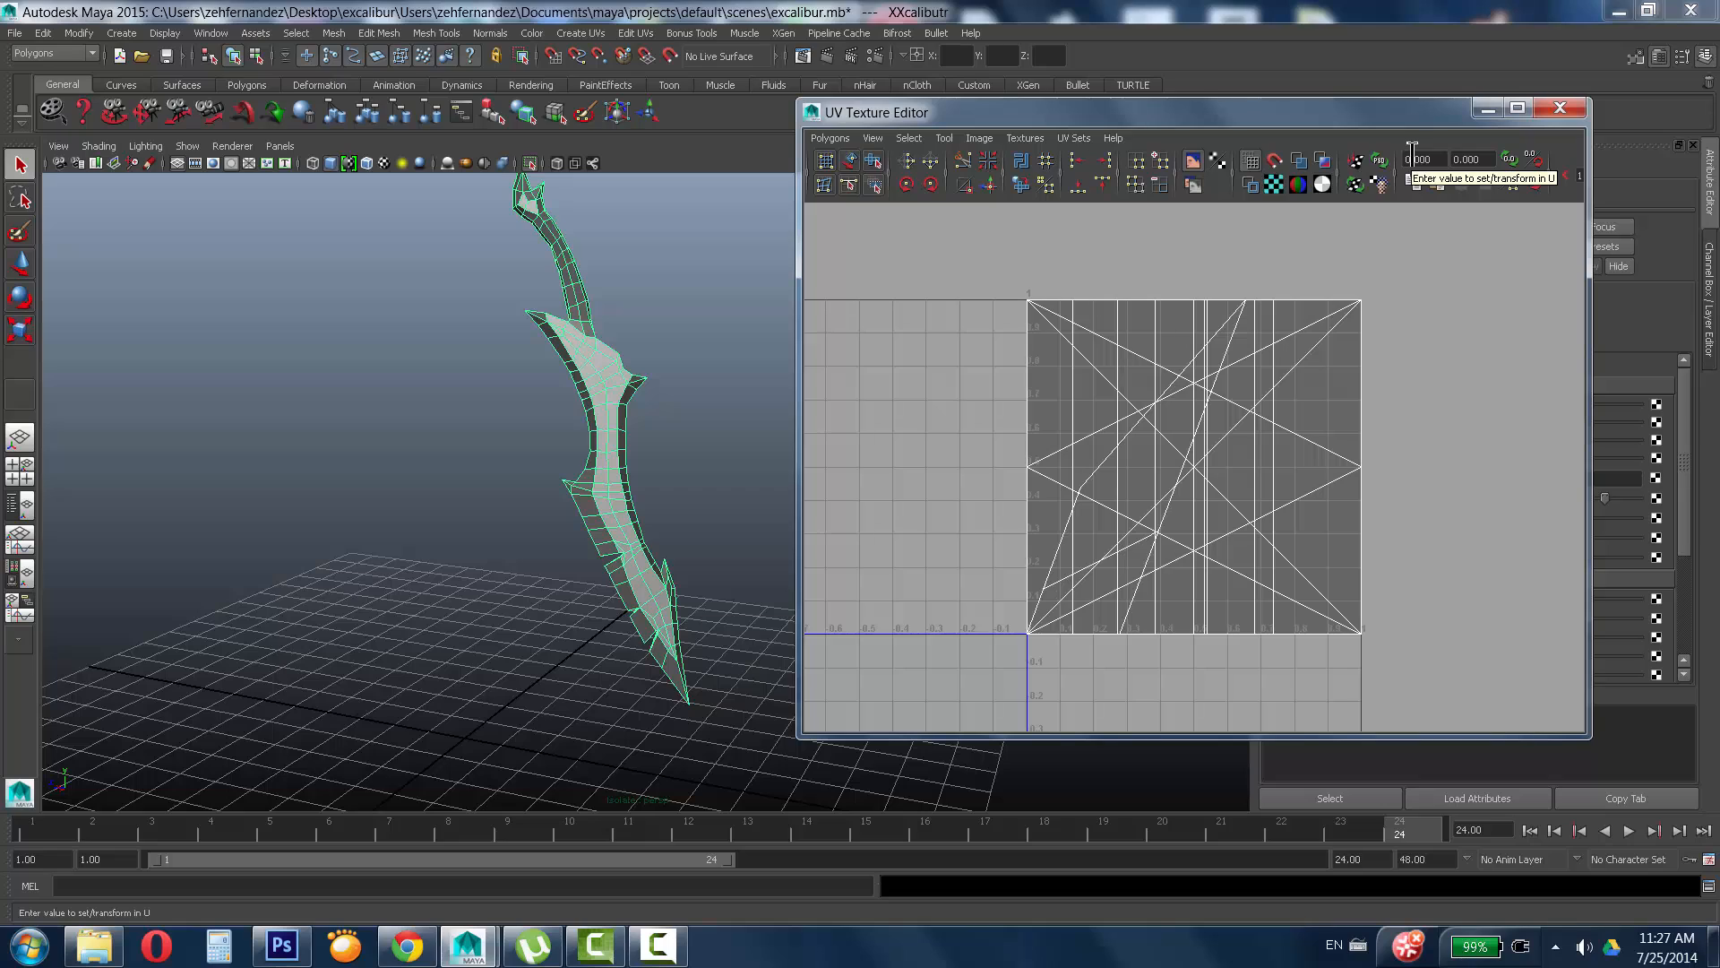
click(1301, 163)
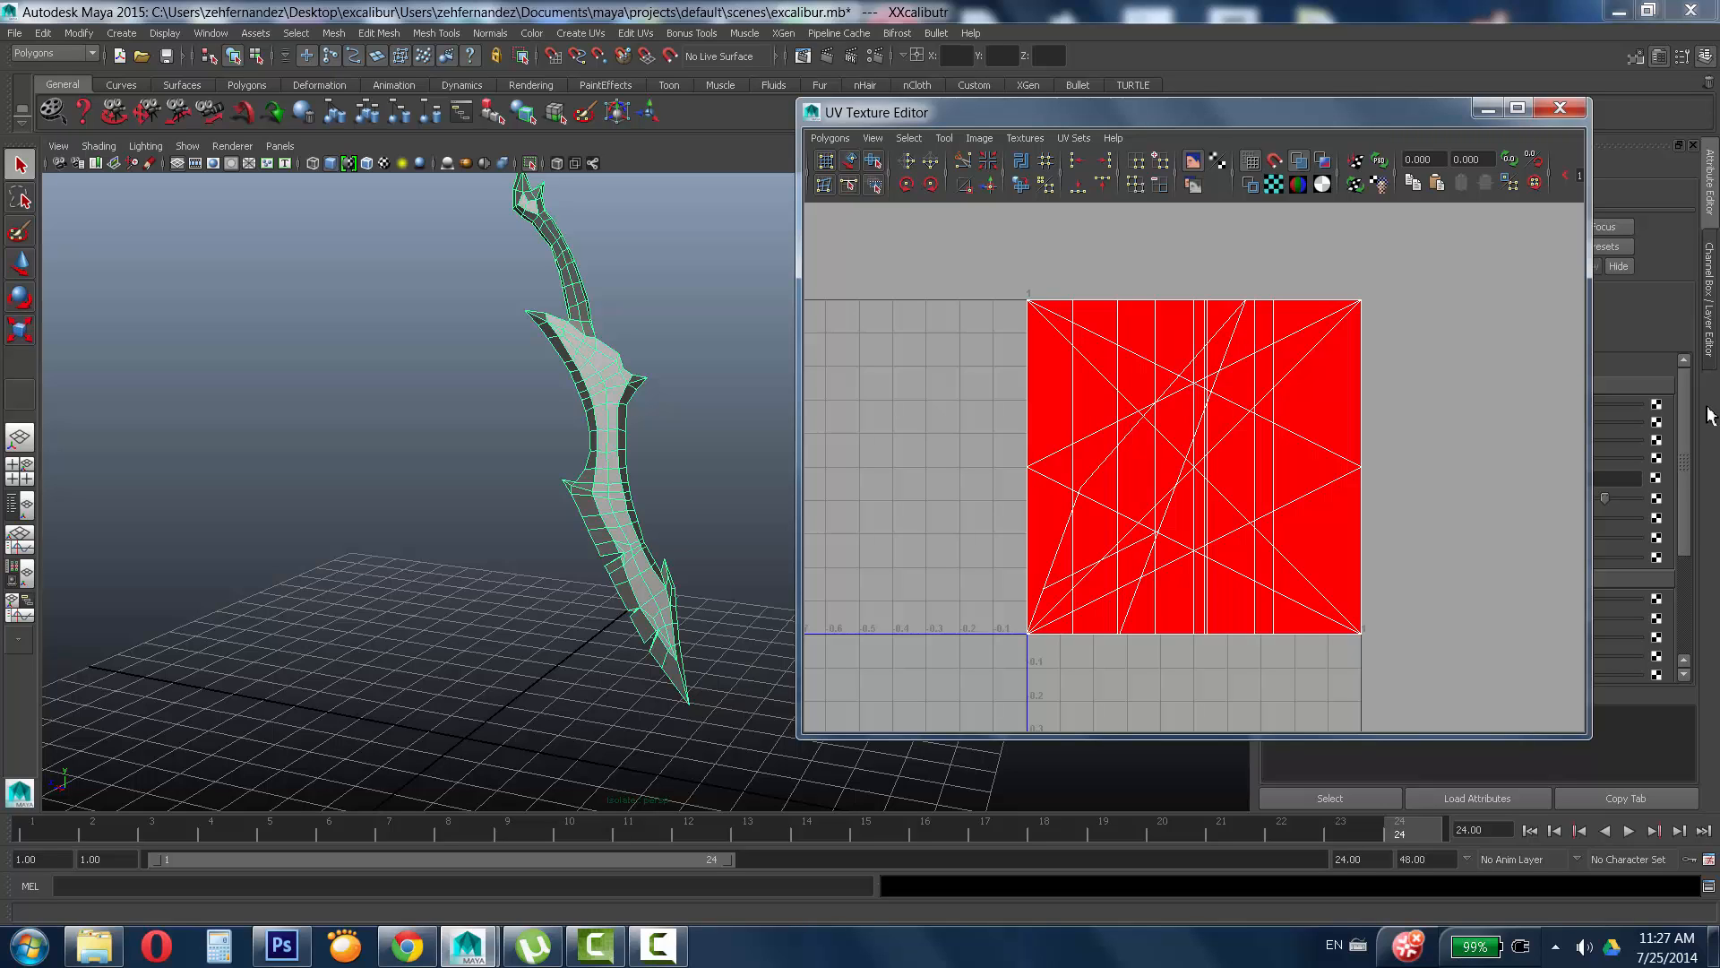
click(1560, 108)
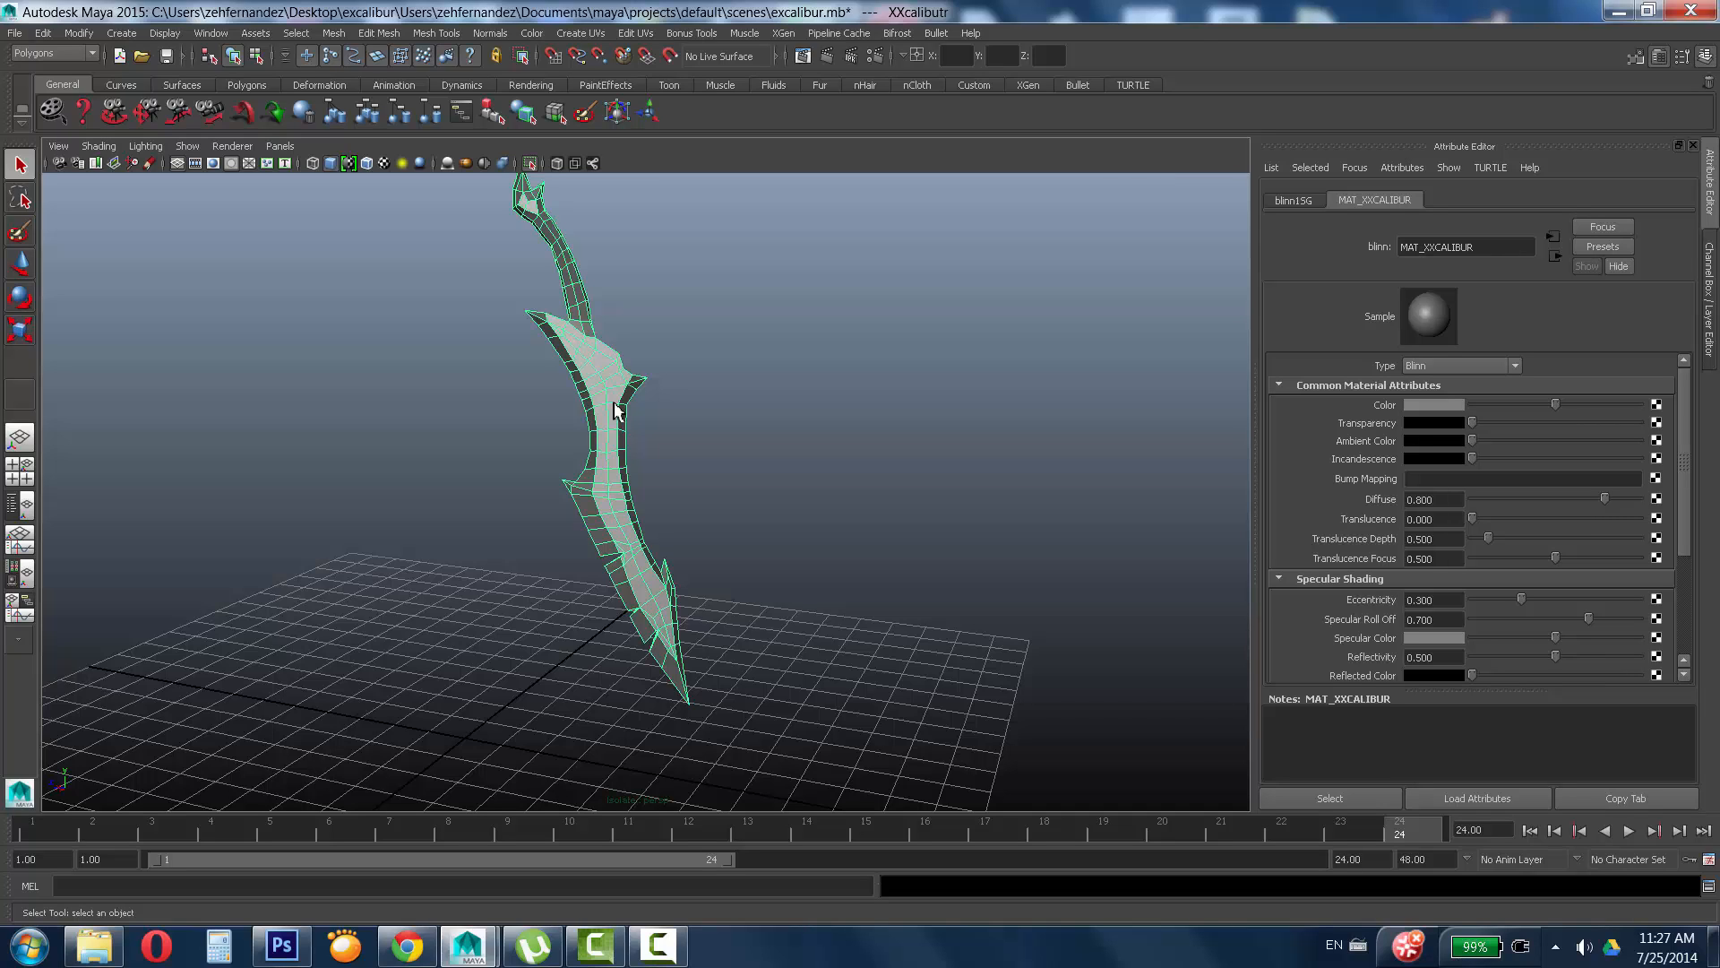
Connect a File texture node to the Color attribute of the MAT_XXCALIBUR material.
alt+right_drag(461, 592, 876, 507)
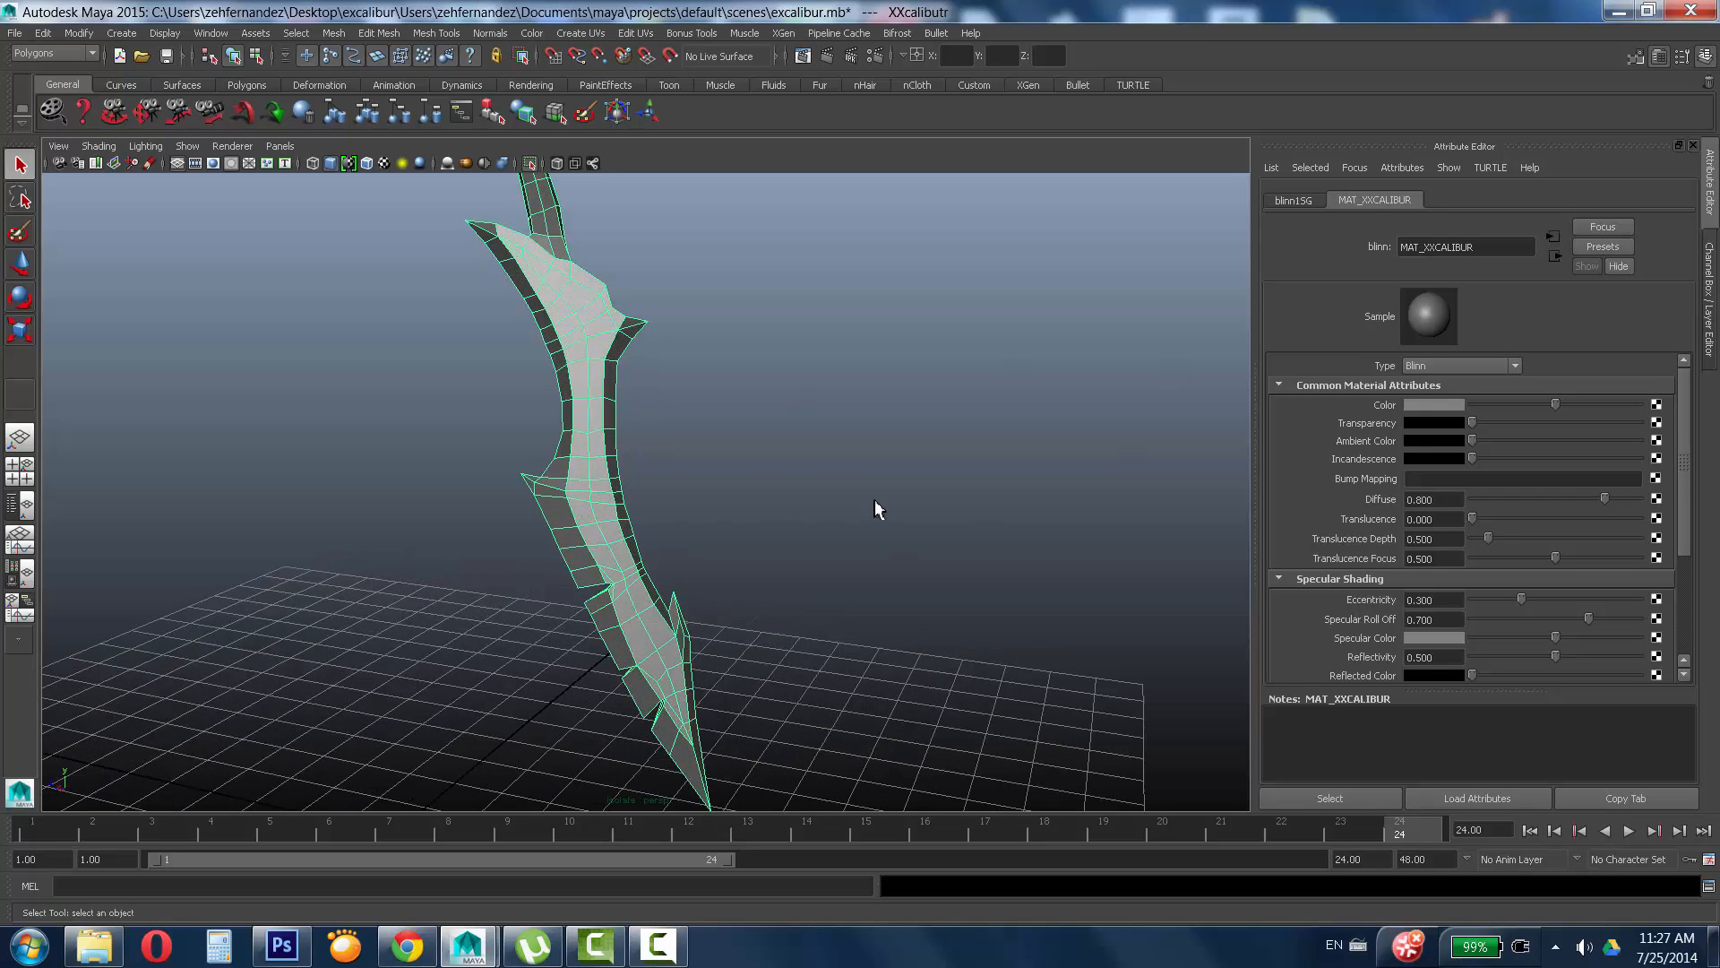
alt+middle_drag(875, 507, 860, 645)
alt+drag(860, 645, 643, 509)
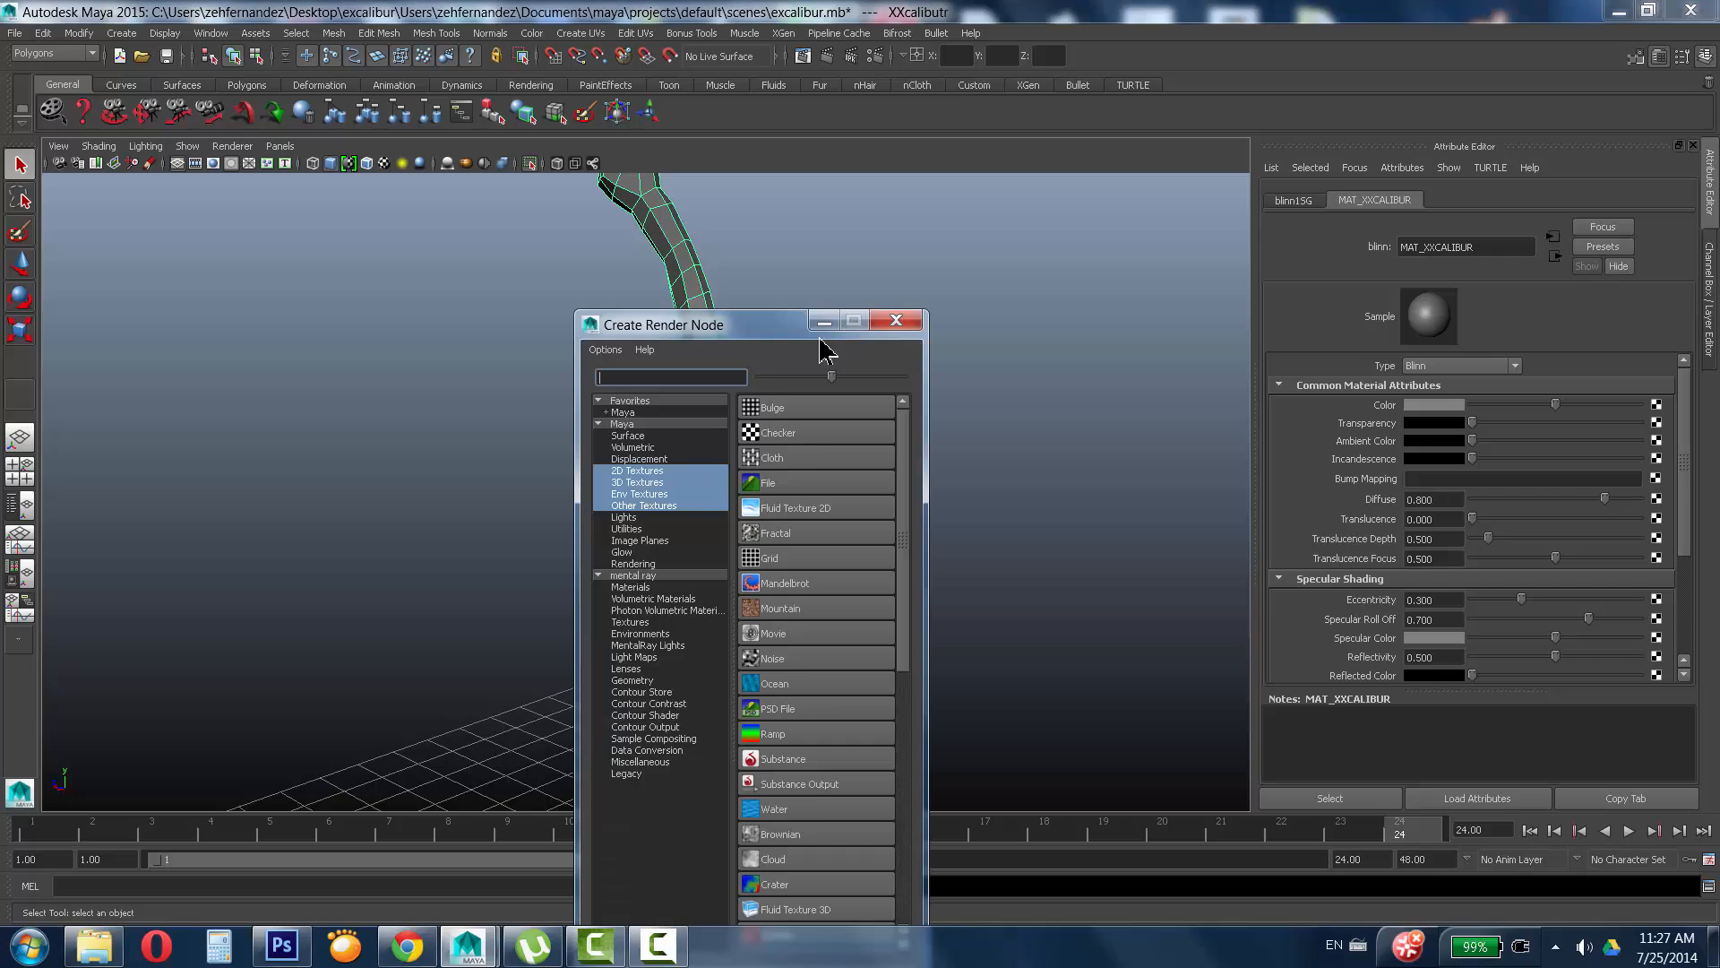
click(788, 489)
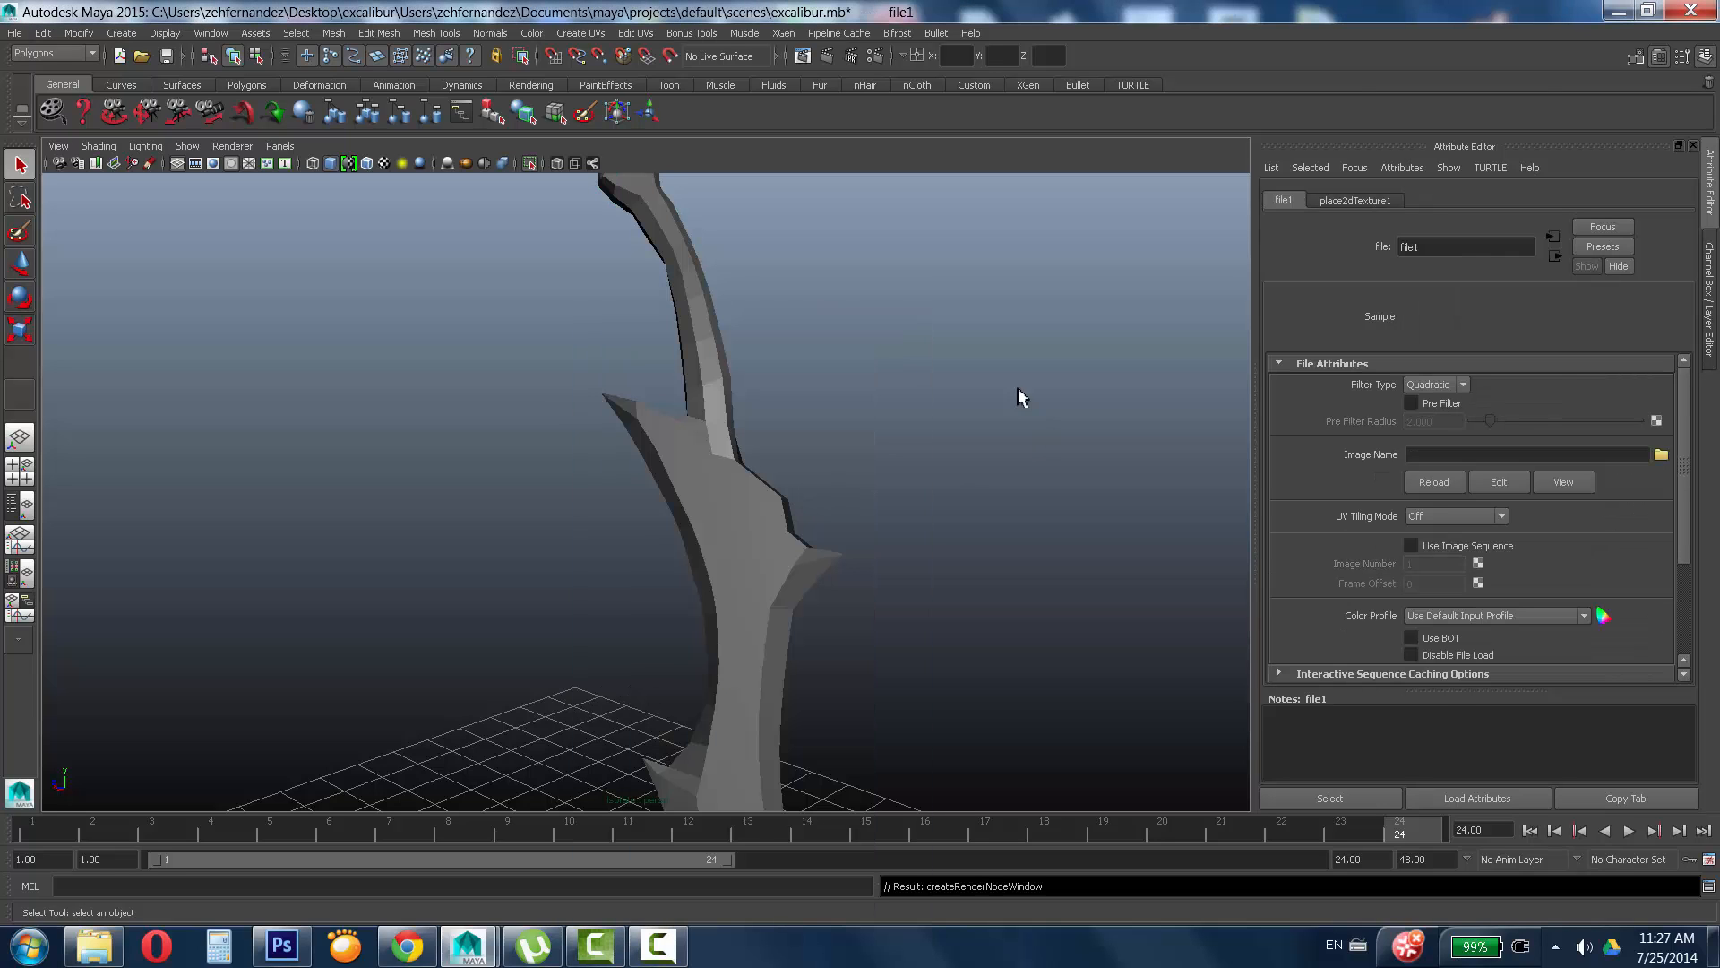
Browse for the file texture's image in the IMAGENS_AULA folder on the Desktop.
click(1661, 454)
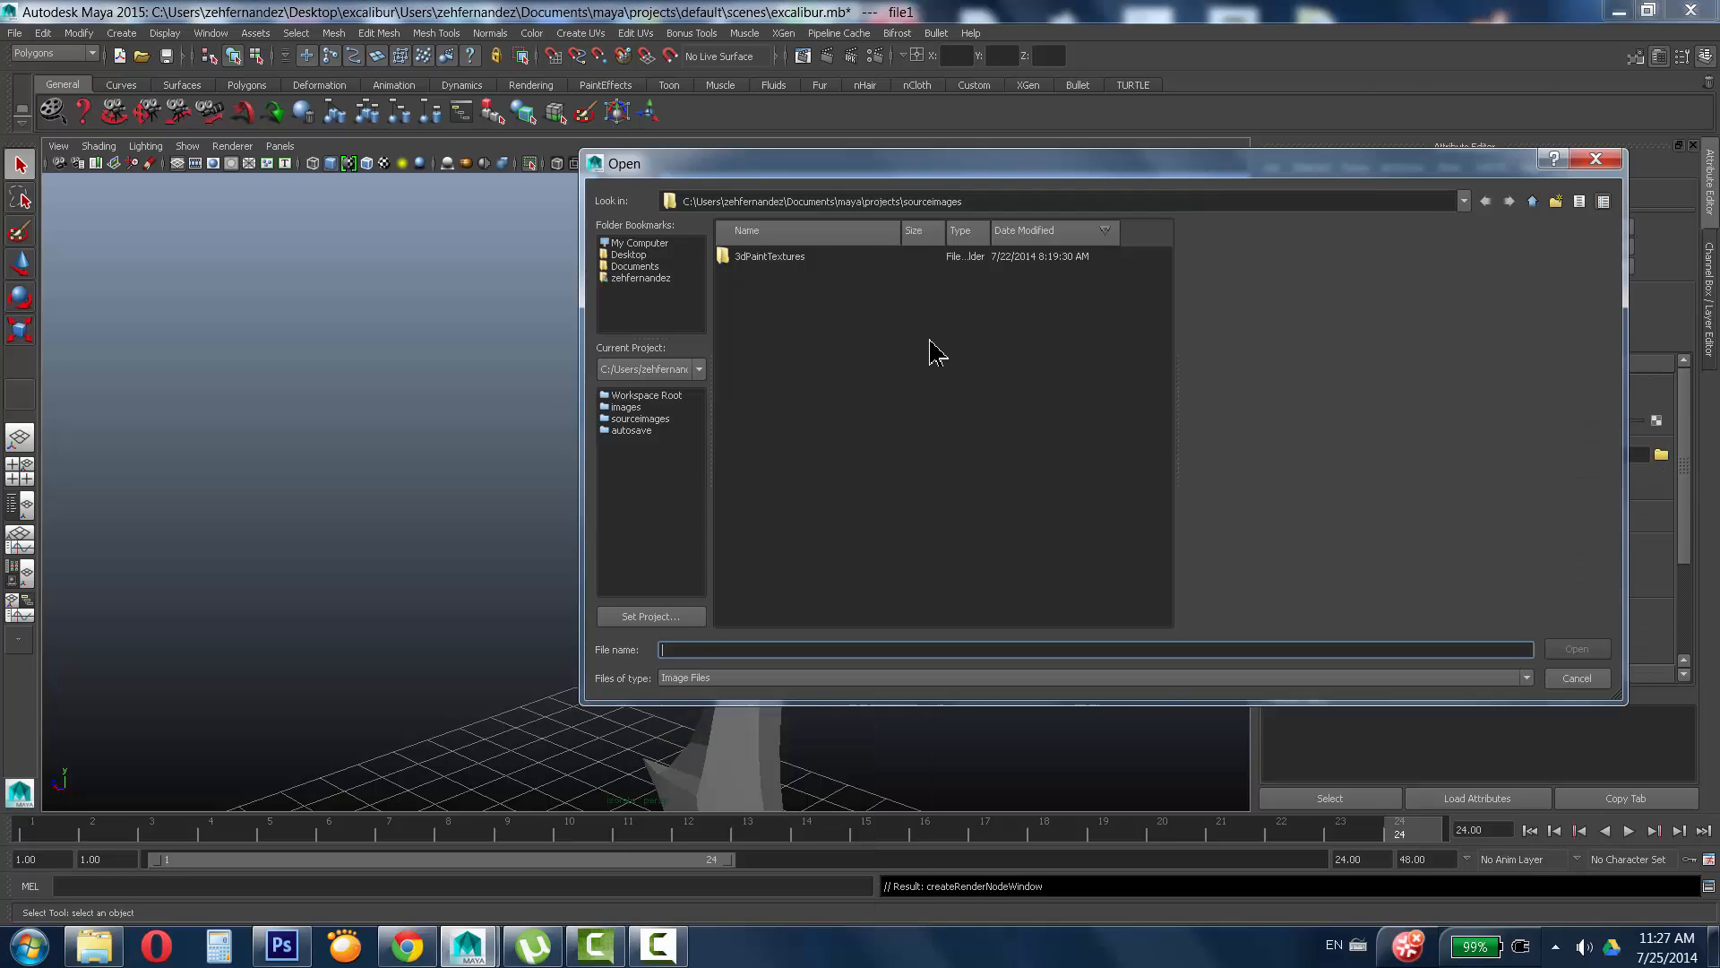
click(624, 243)
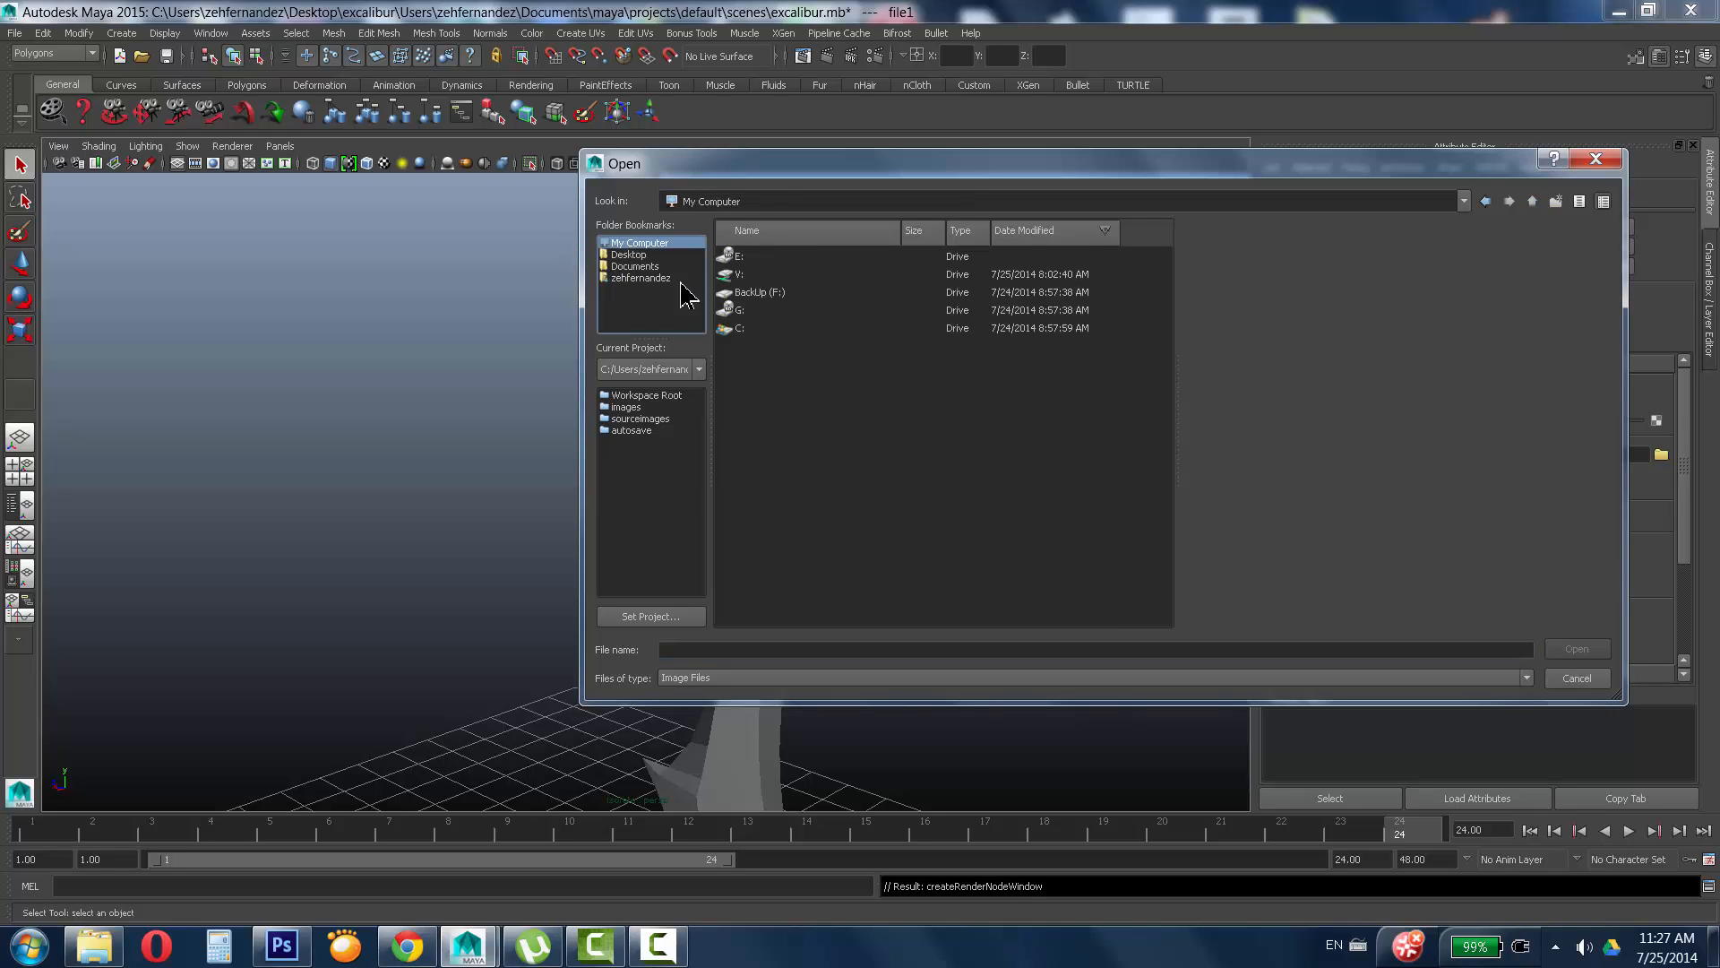
click(641, 254)
double_click(781, 274)
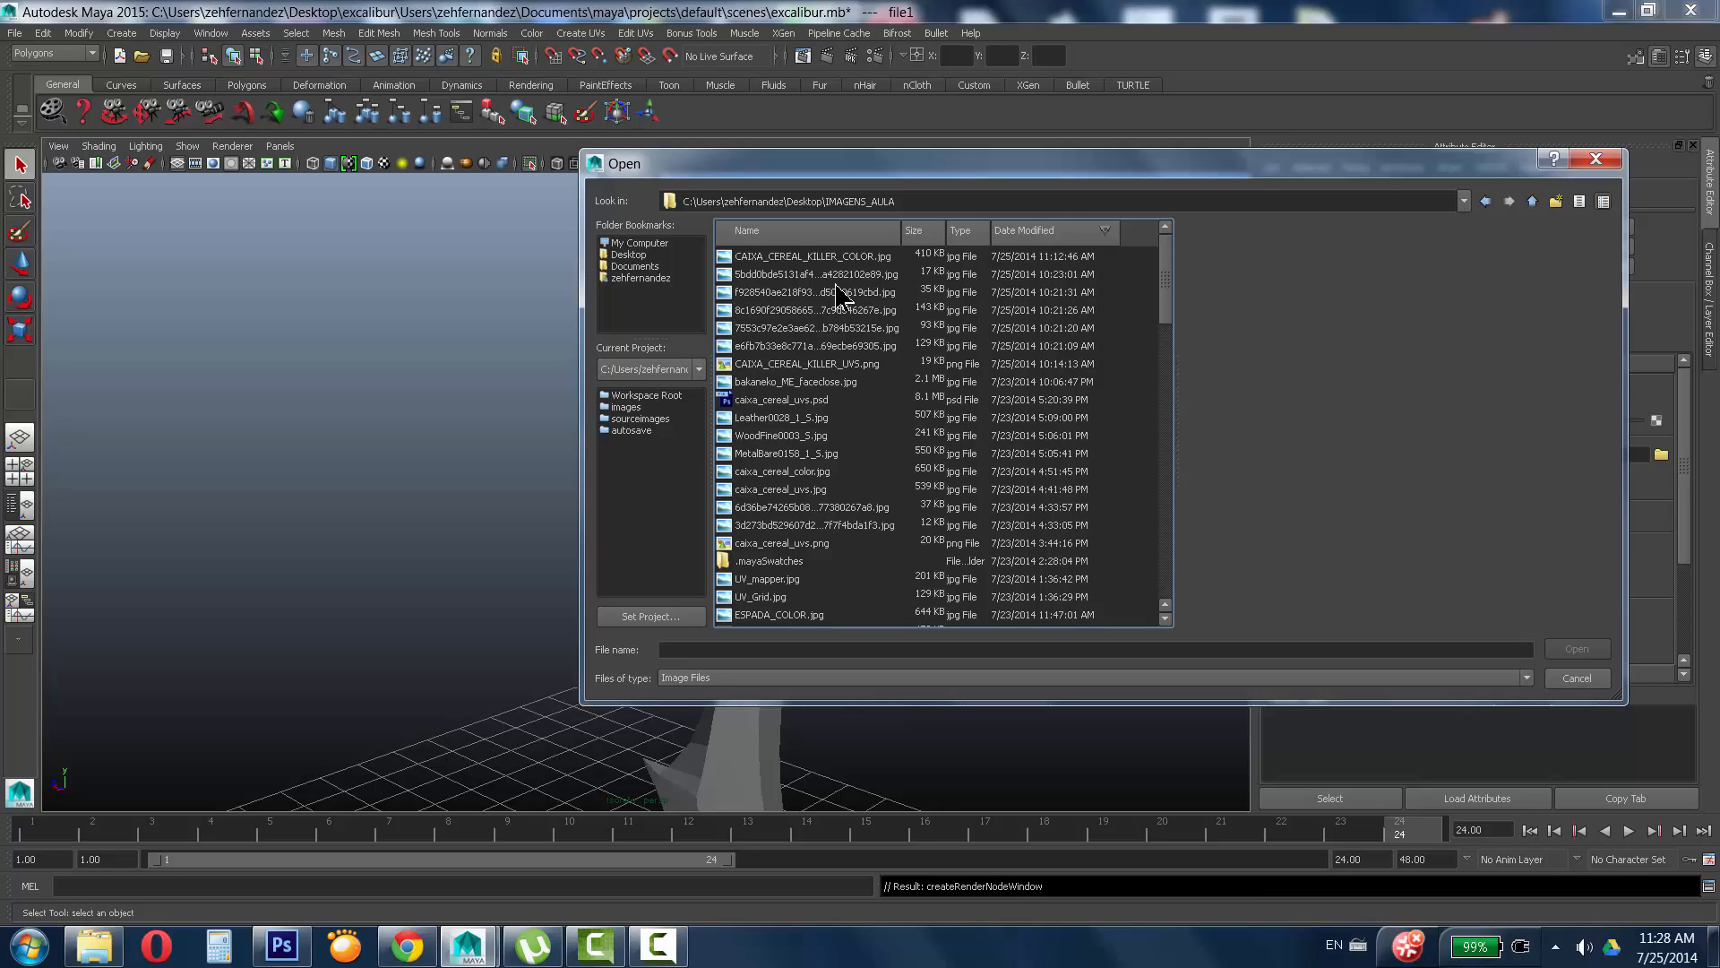
Preview the images in the IMAGENS_AULA folder to find a UV checker pattern.
click(847, 328)
click(843, 346)
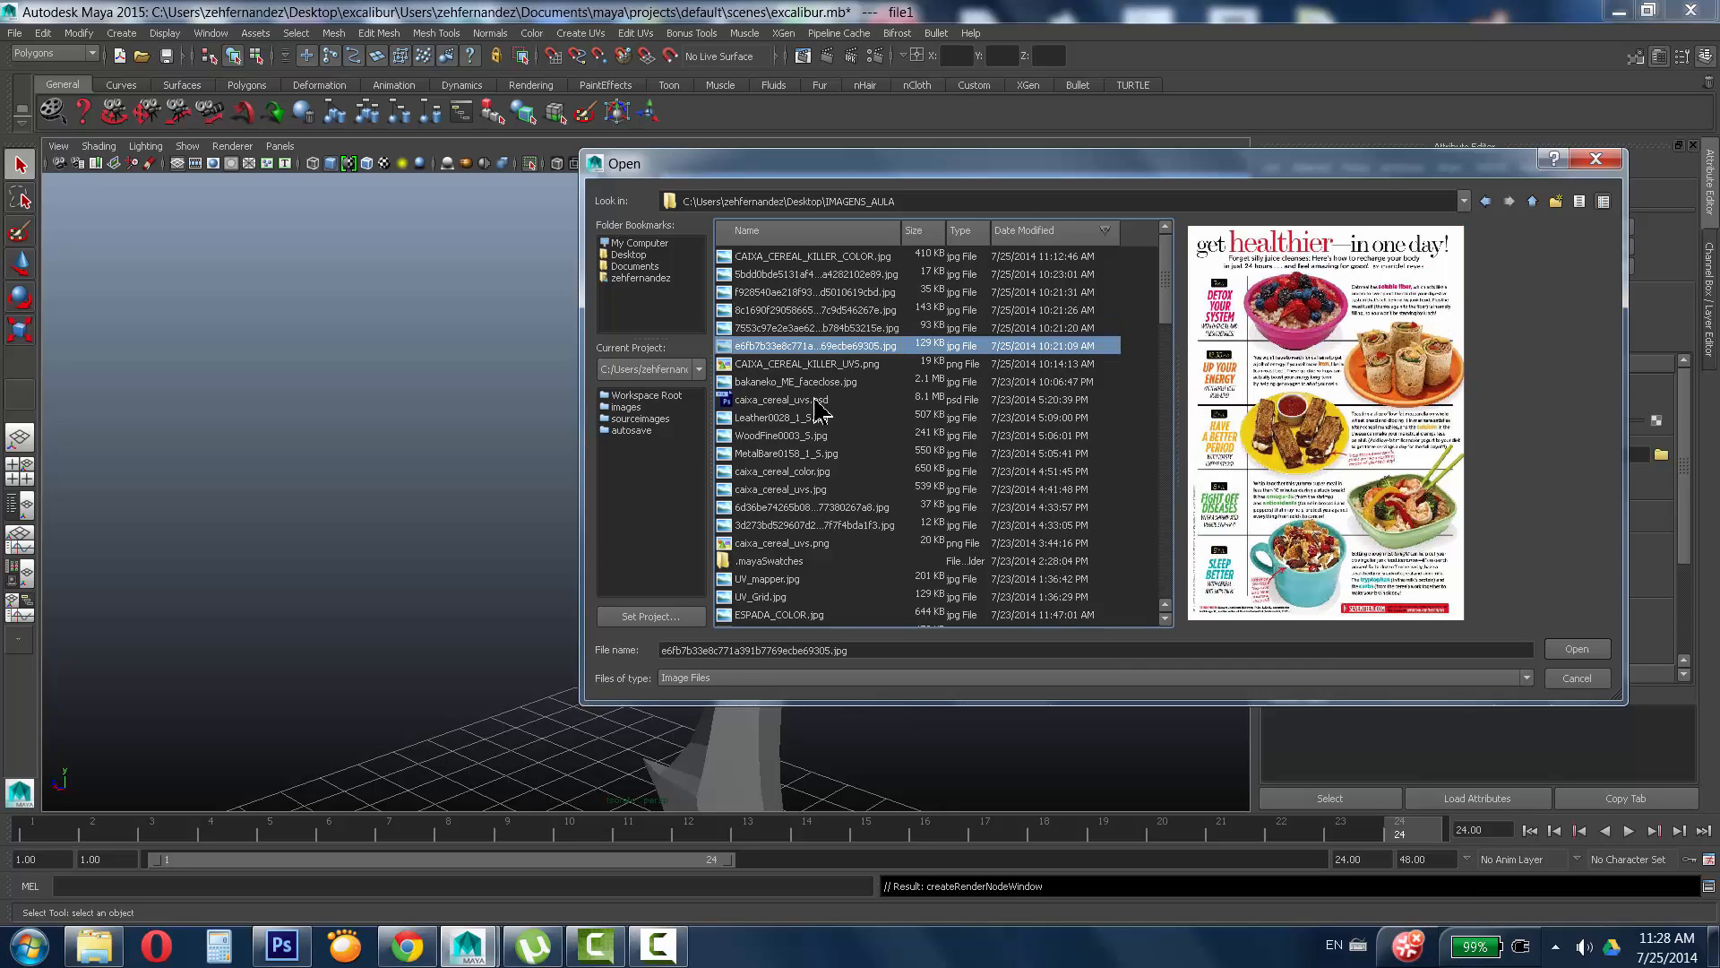
click(796, 419)
click(796, 453)
click(798, 471)
click(798, 489)
click(801, 508)
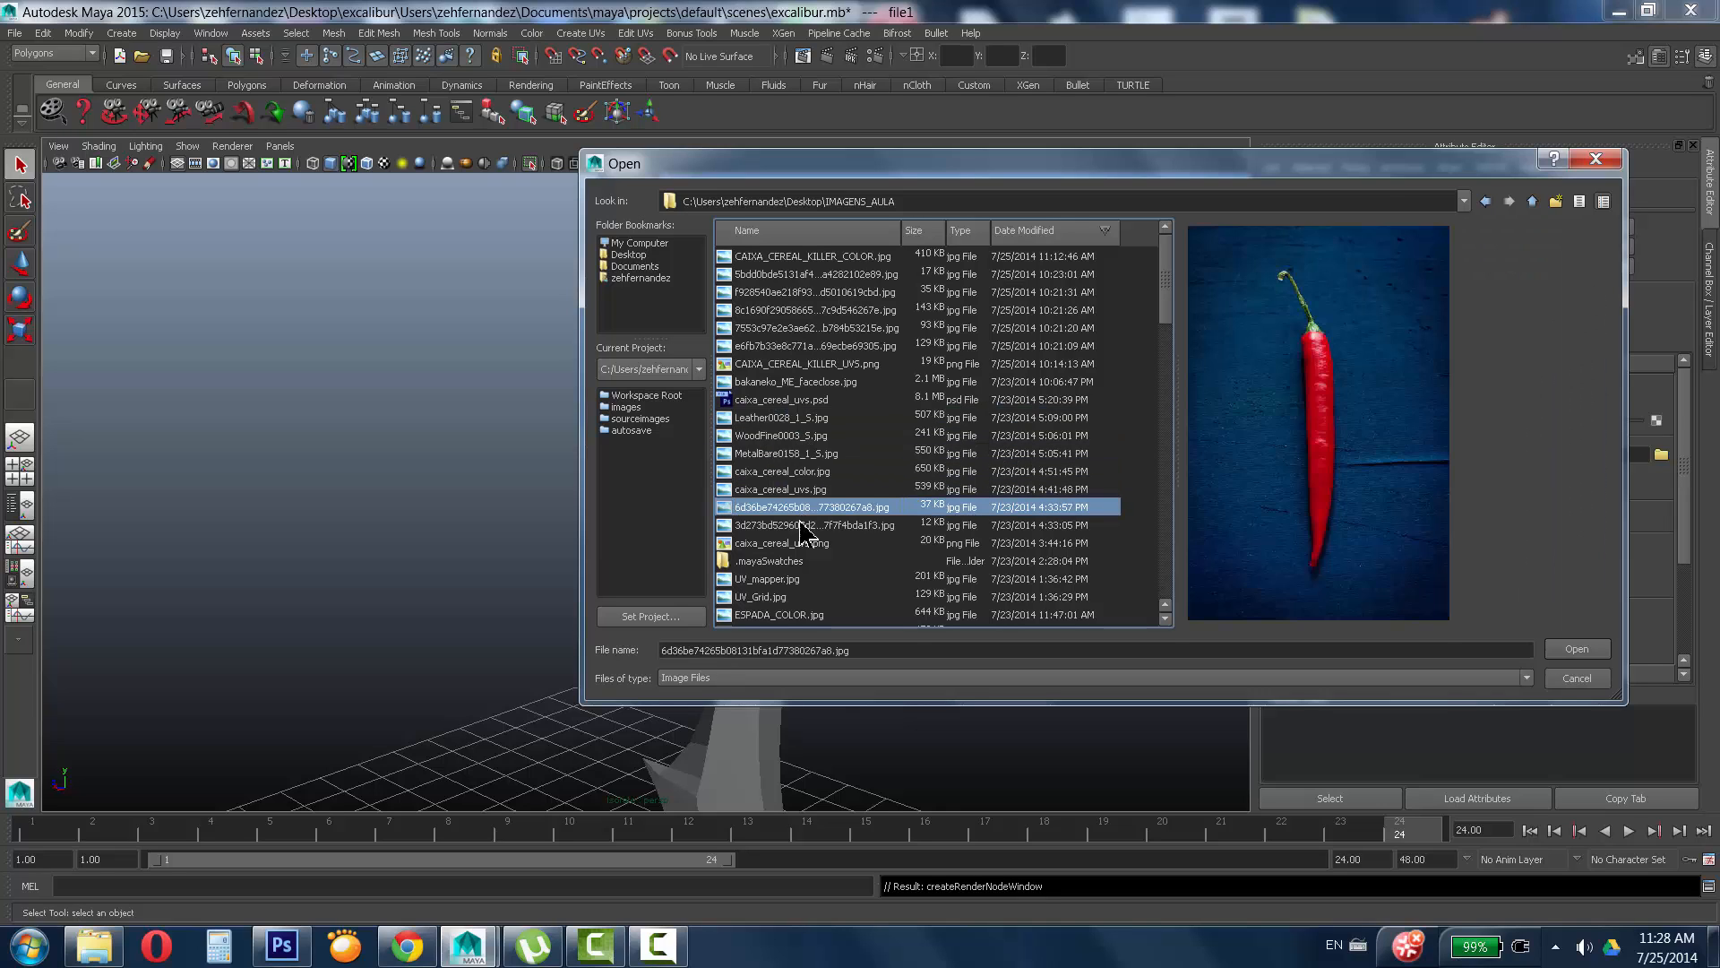
click(807, 526)
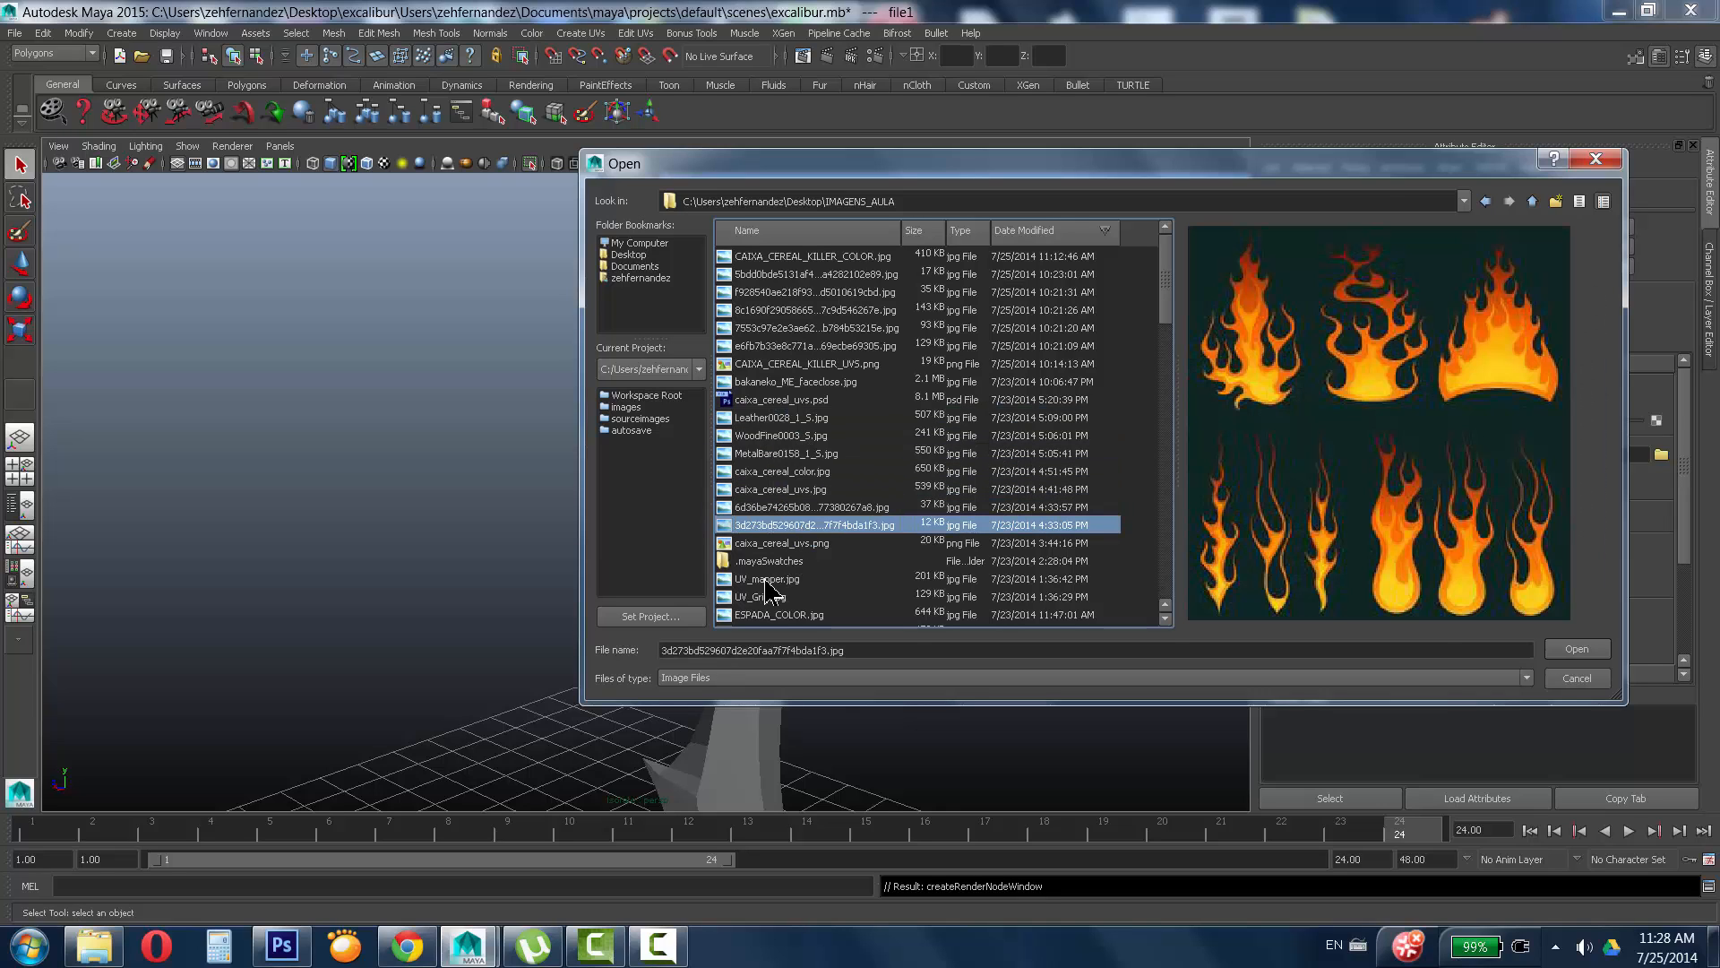
click(772, 581)
click(784, 598)
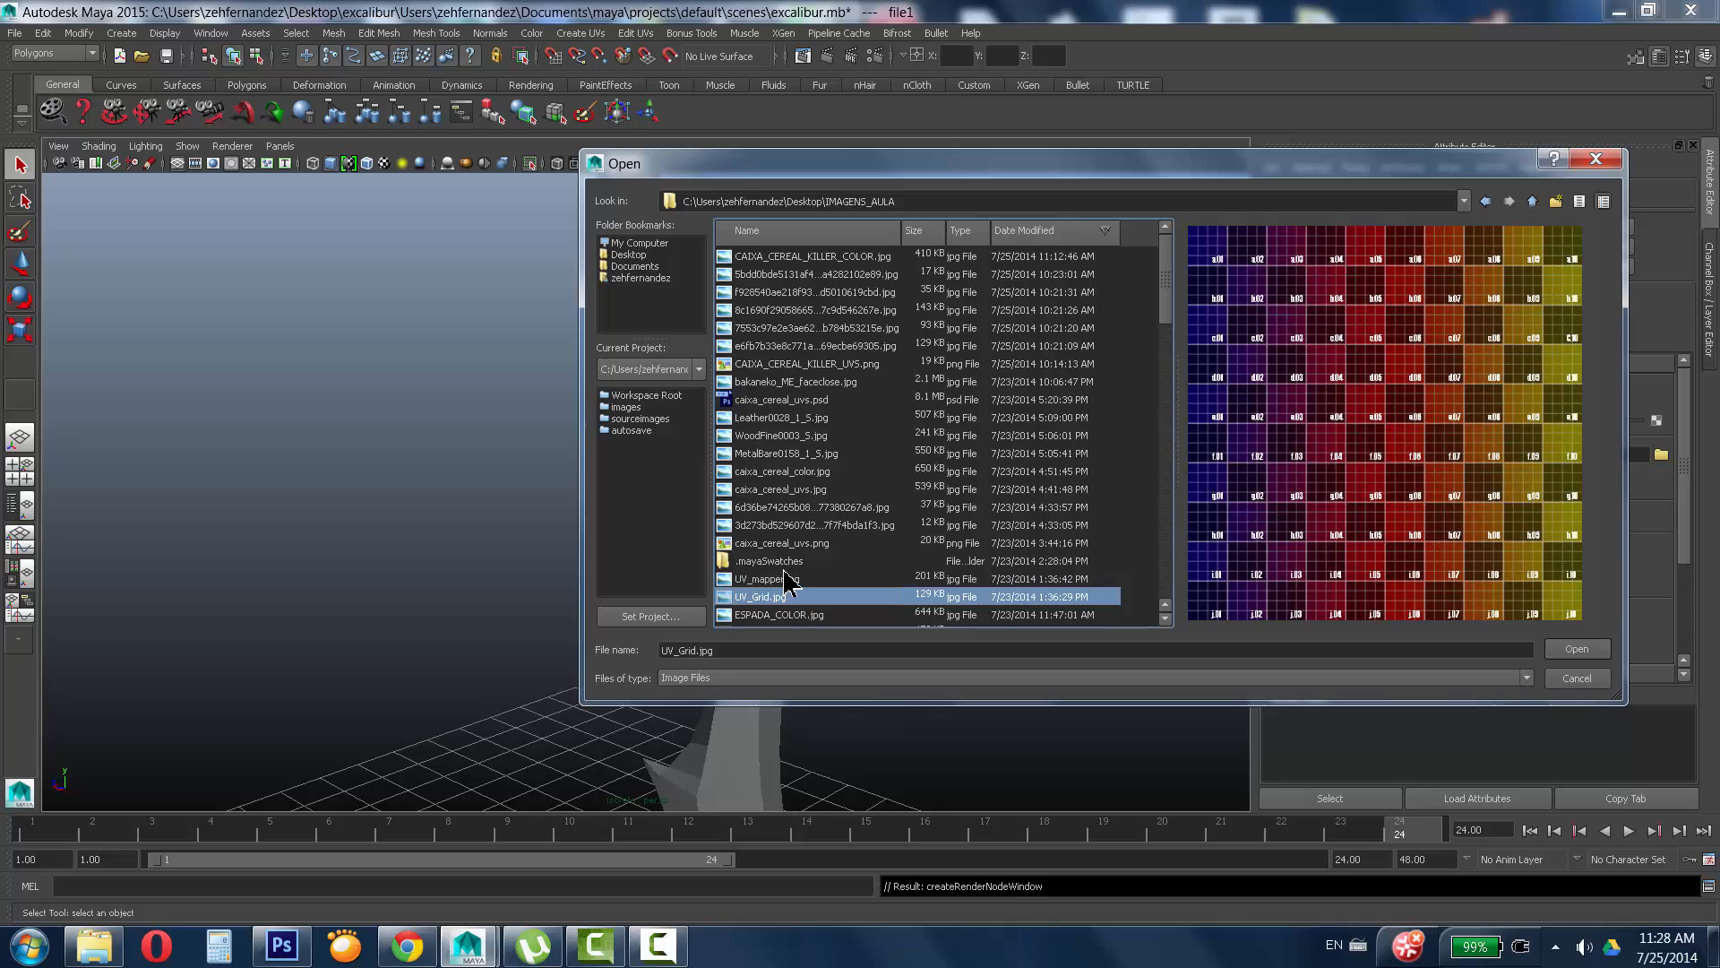
Load UV_mapper.jpg as the file texture's image and turn on textured display in the viewport.
click(793, 579)
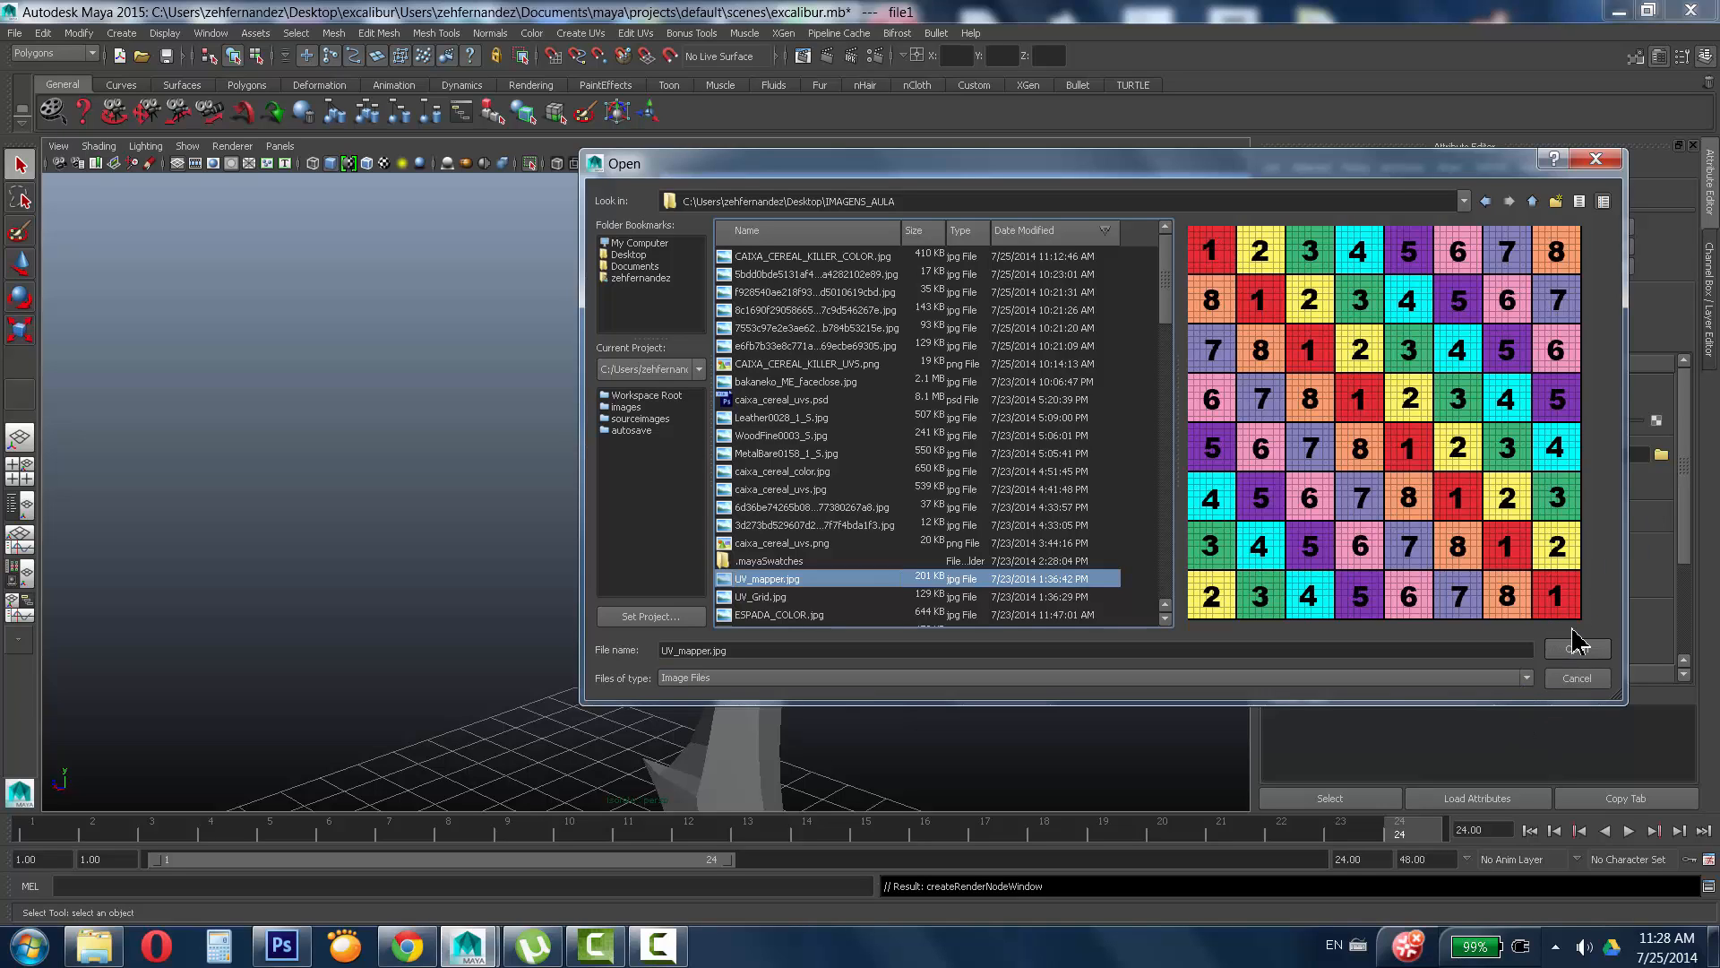
click(1583, 656)
click(384, 165)
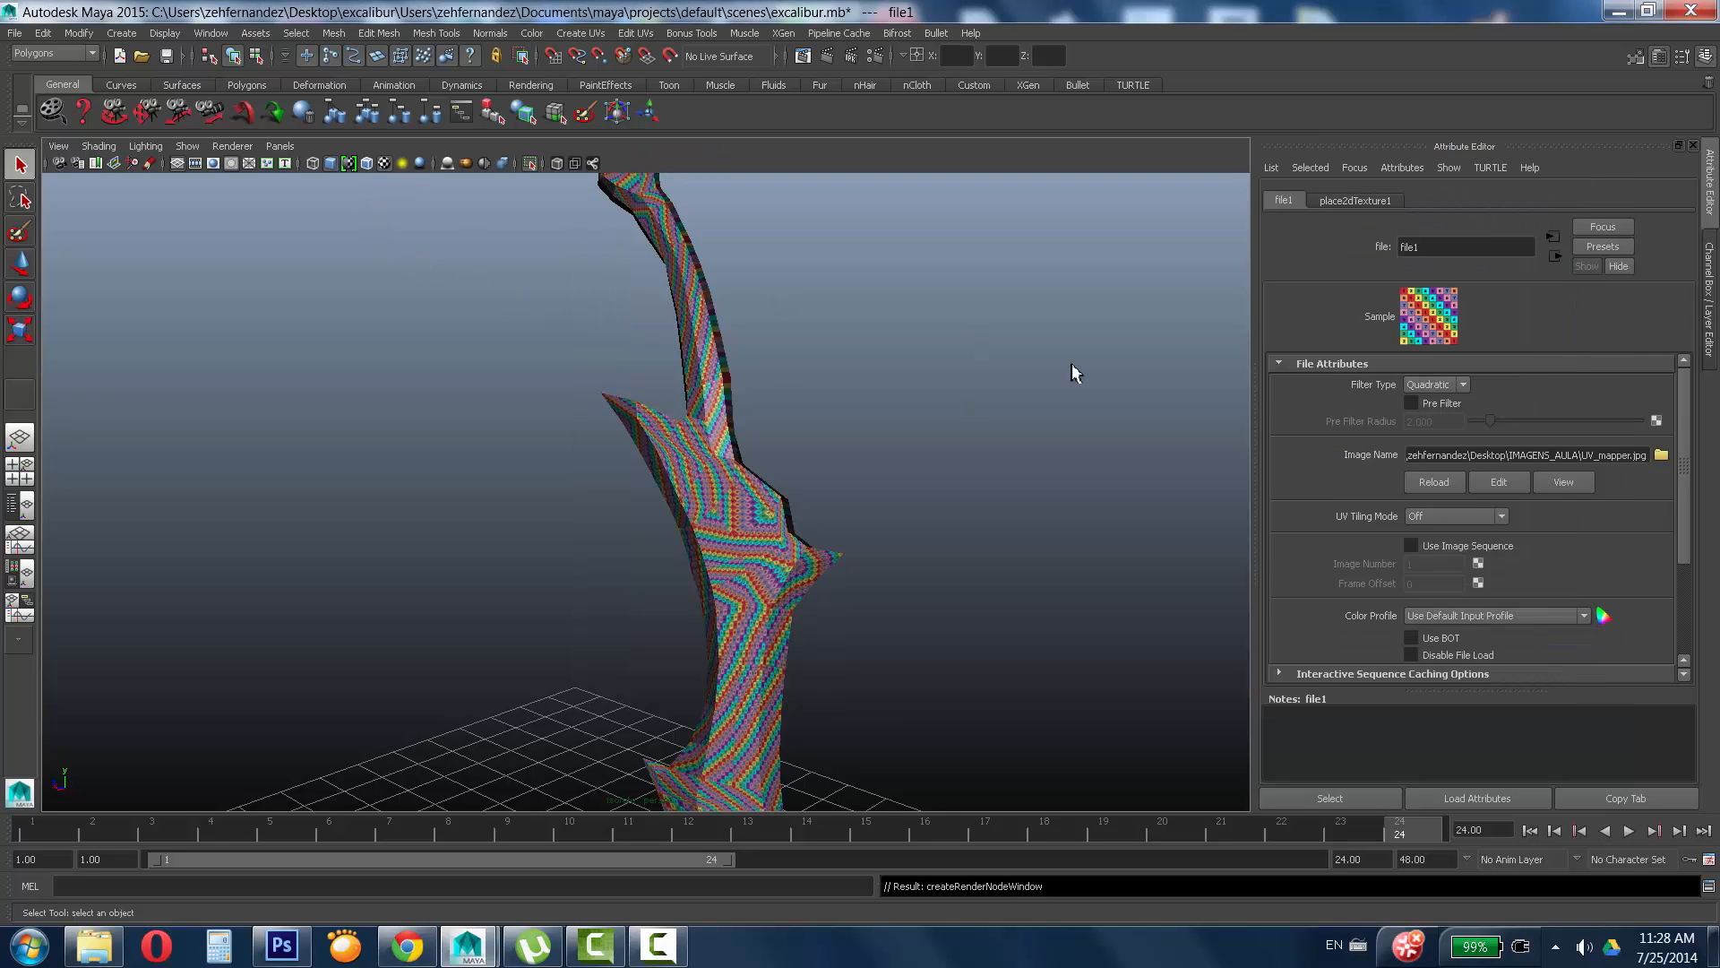
Switch the sword to face selection and pick faces on the upper blade to examine the checker pattern.
alt+right_drag(594, 456, 1117, 422)
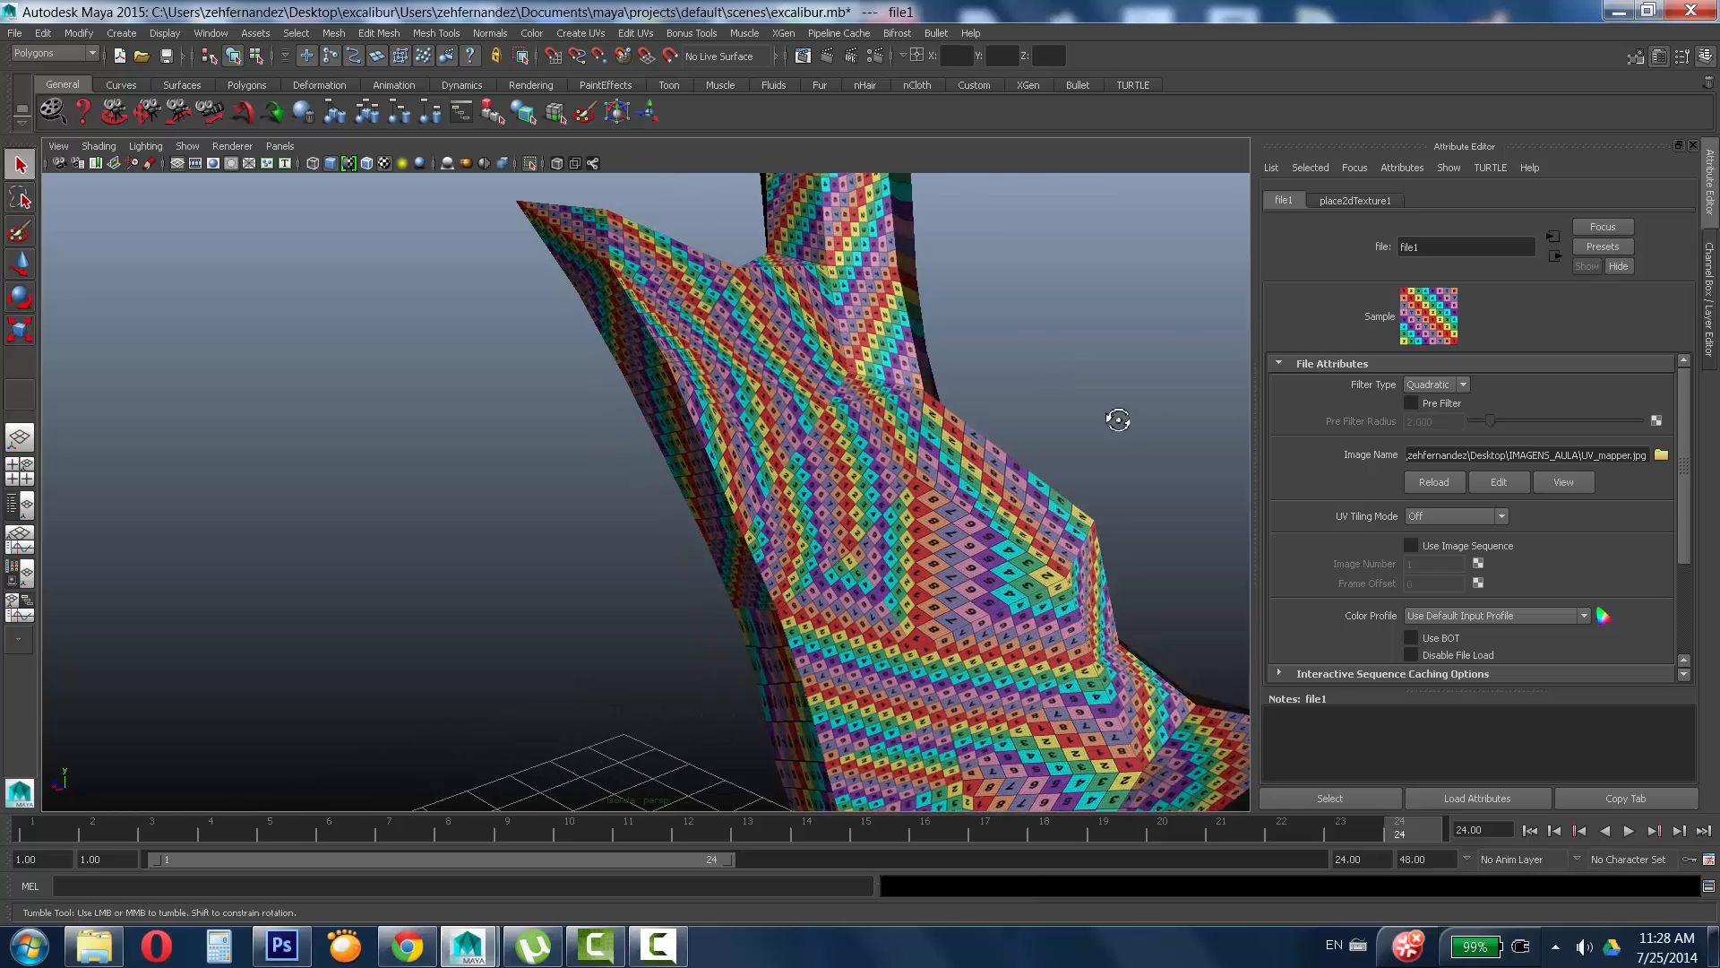
alt+drag(1118, 422, 737, 476)
alt+right_drag(738, 476, 1067, 432)
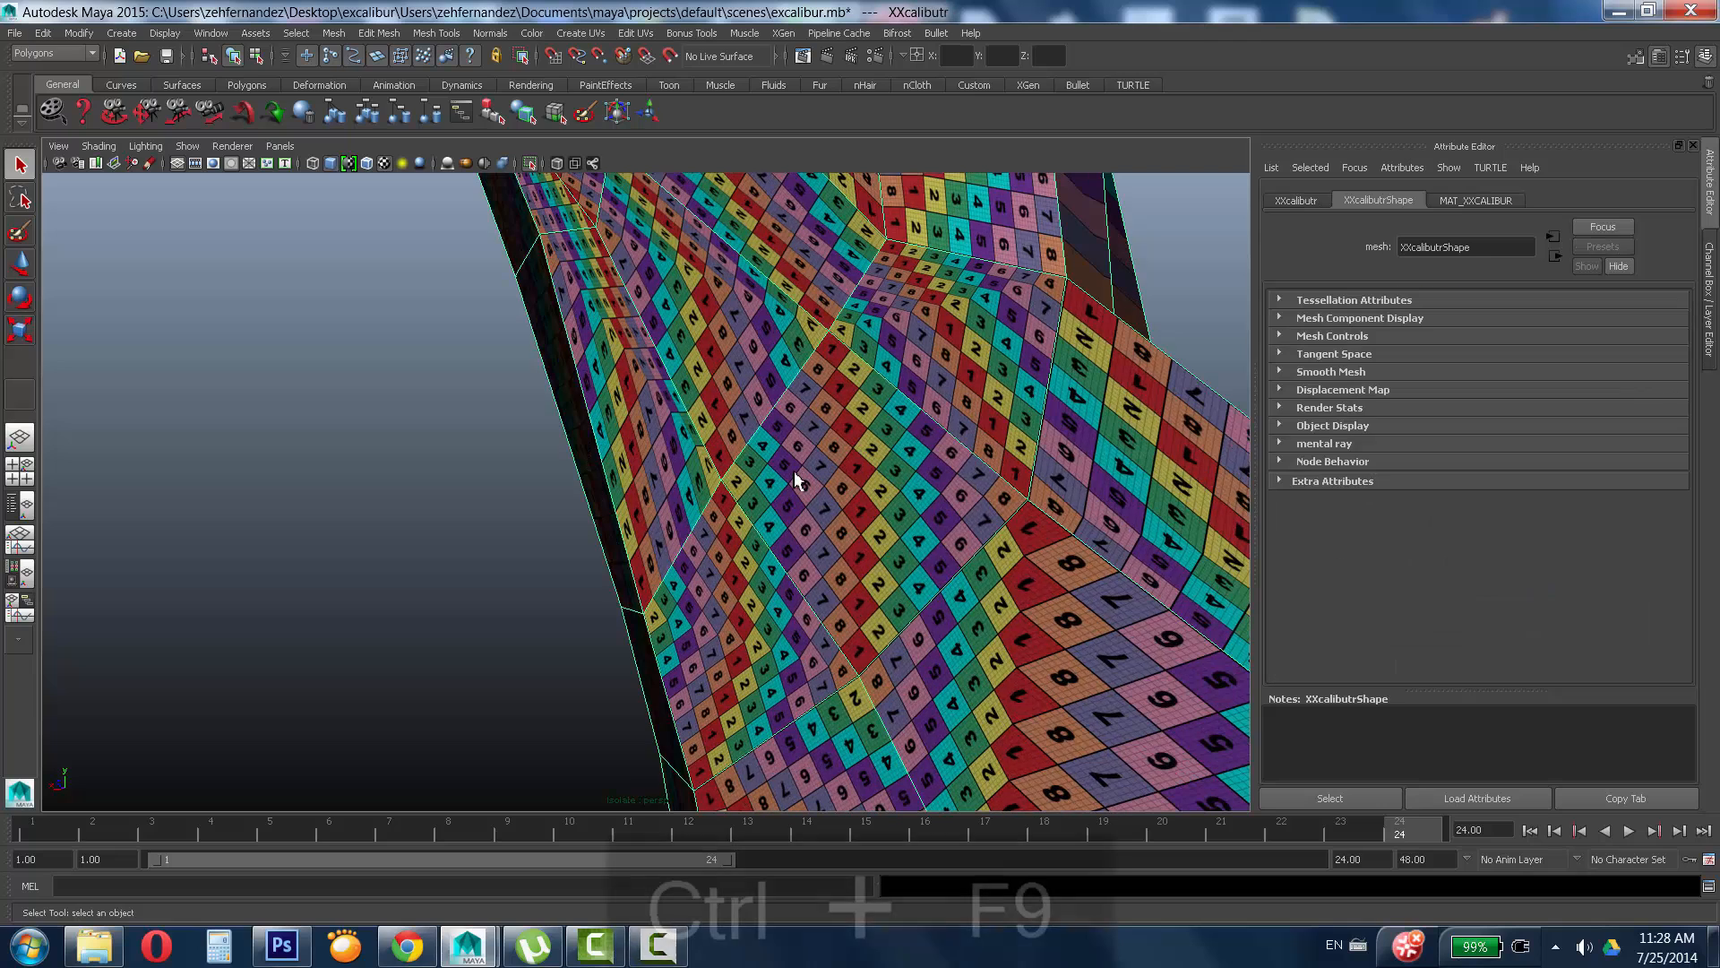
right_drag(813, 462, 819, 504)
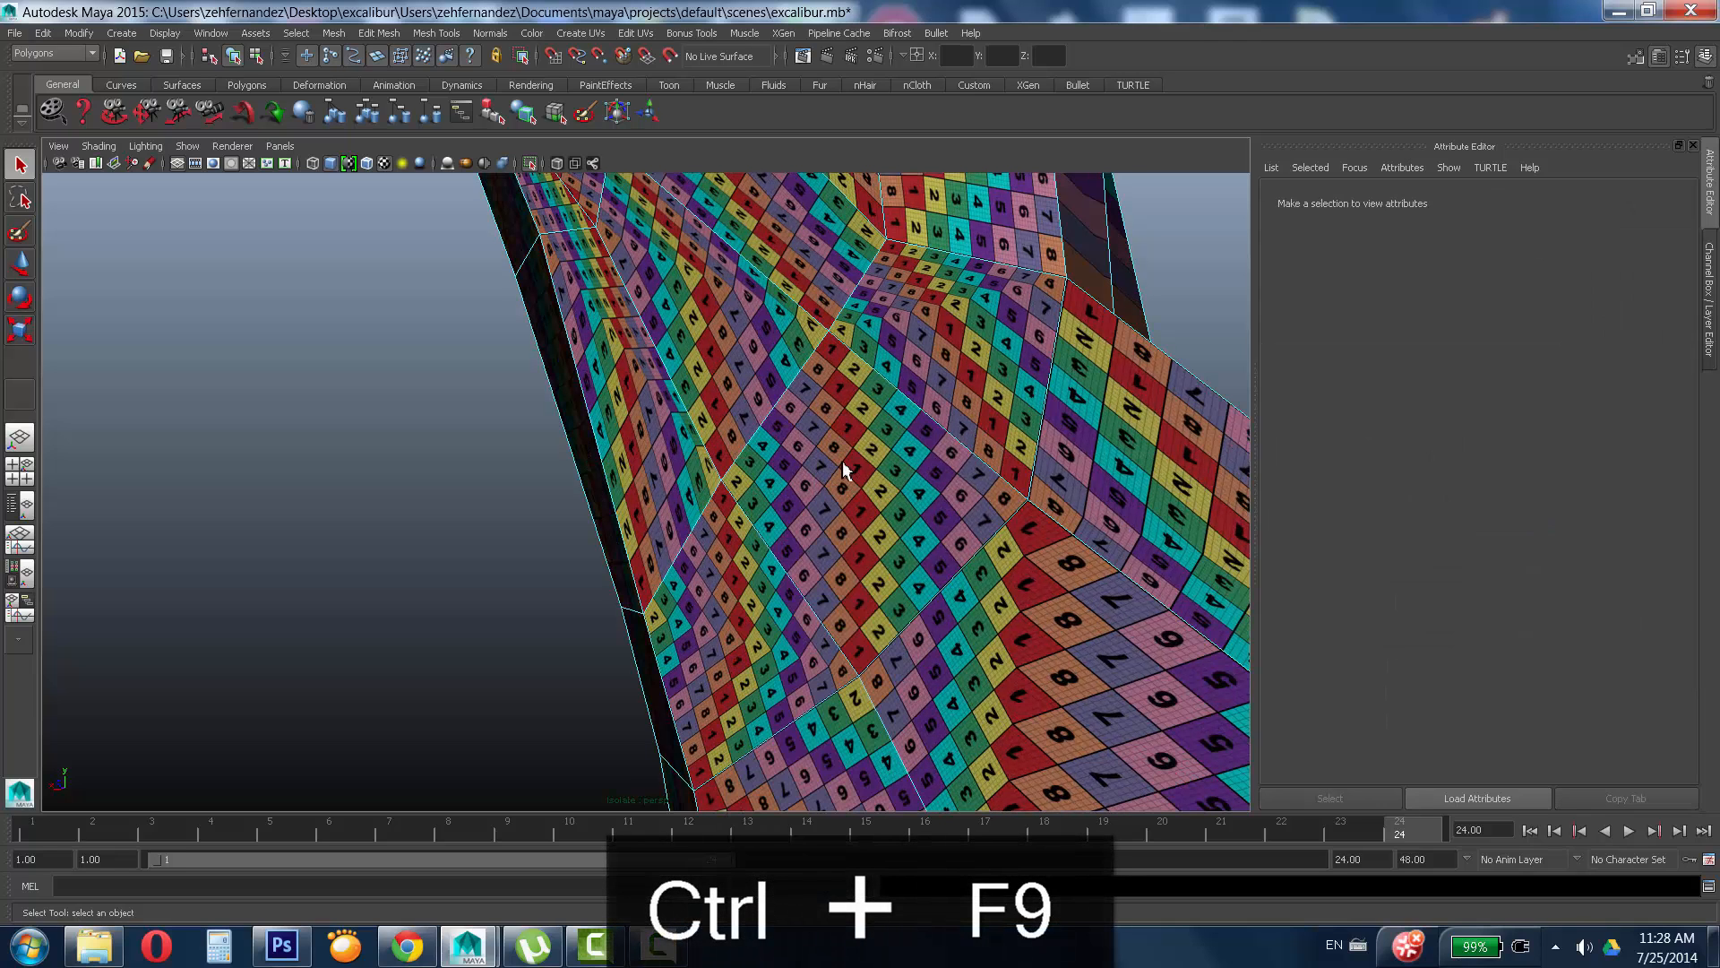
click(711, 332)
click(978, 337)
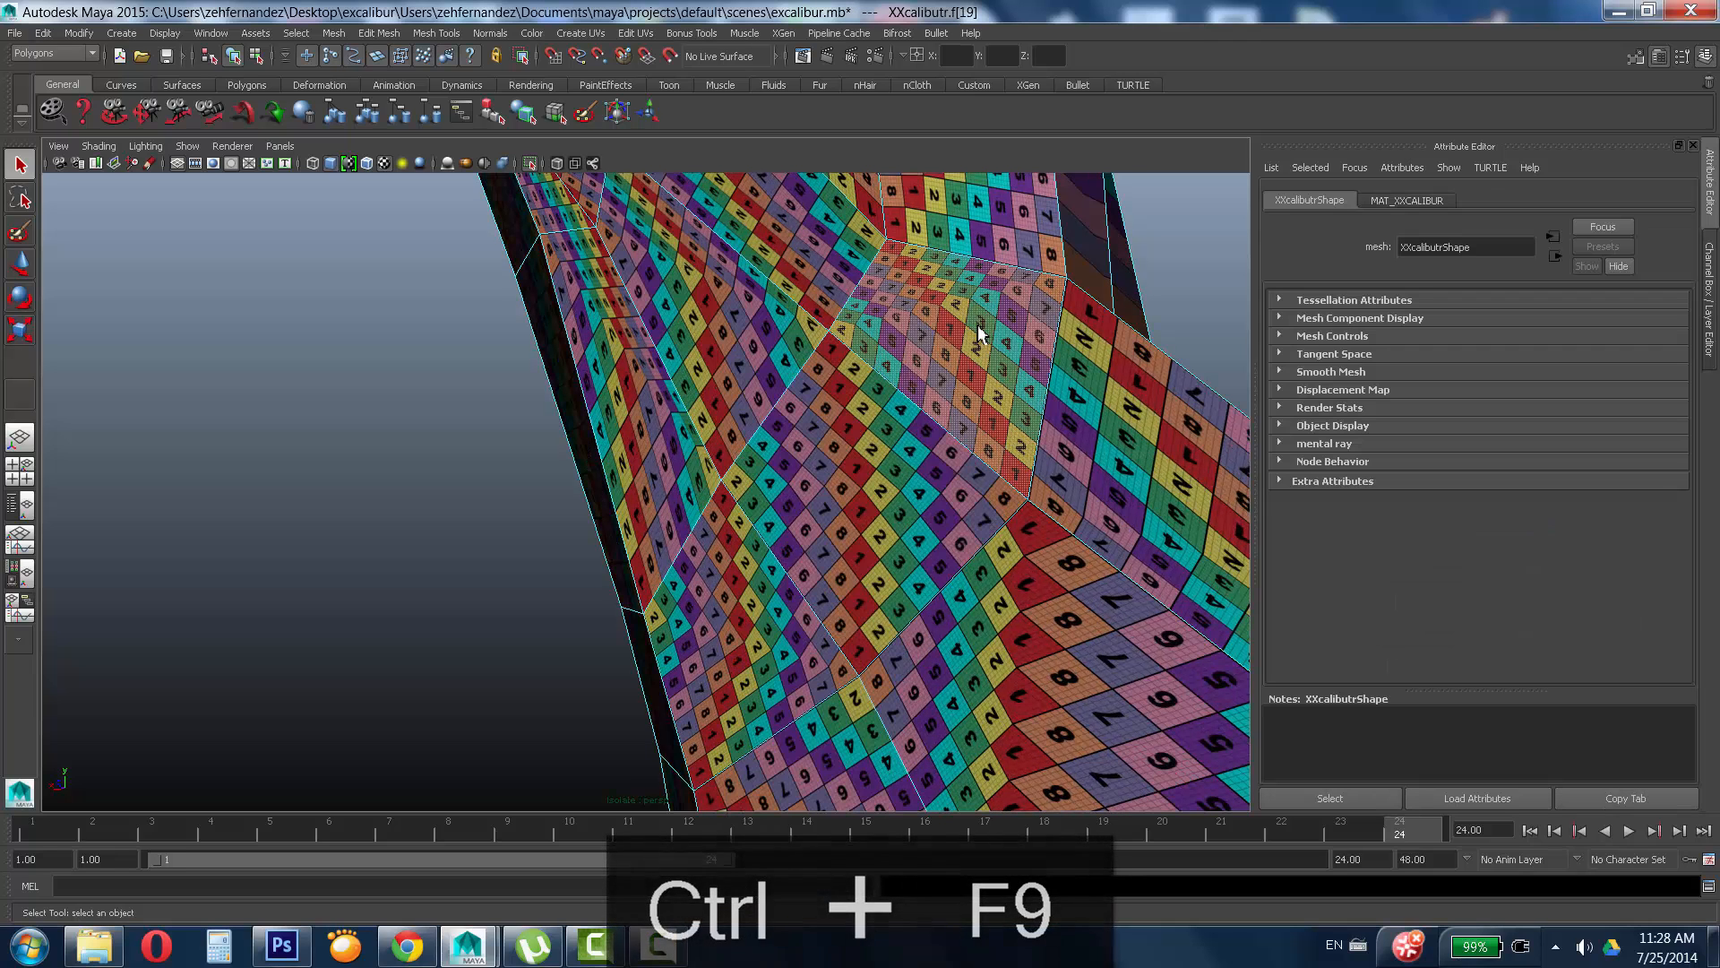
Examine the checker pattern for distortion on the faces where the handle meets the blade.
alt+drag(977, 337, 923, 345)
alt+middle_drag(923, 345, 779, 457)
mouse_move(780, 457)
alt+right_down()
mouse_move(753, 477)
mouse_move(780, 471)
alt+right_up()
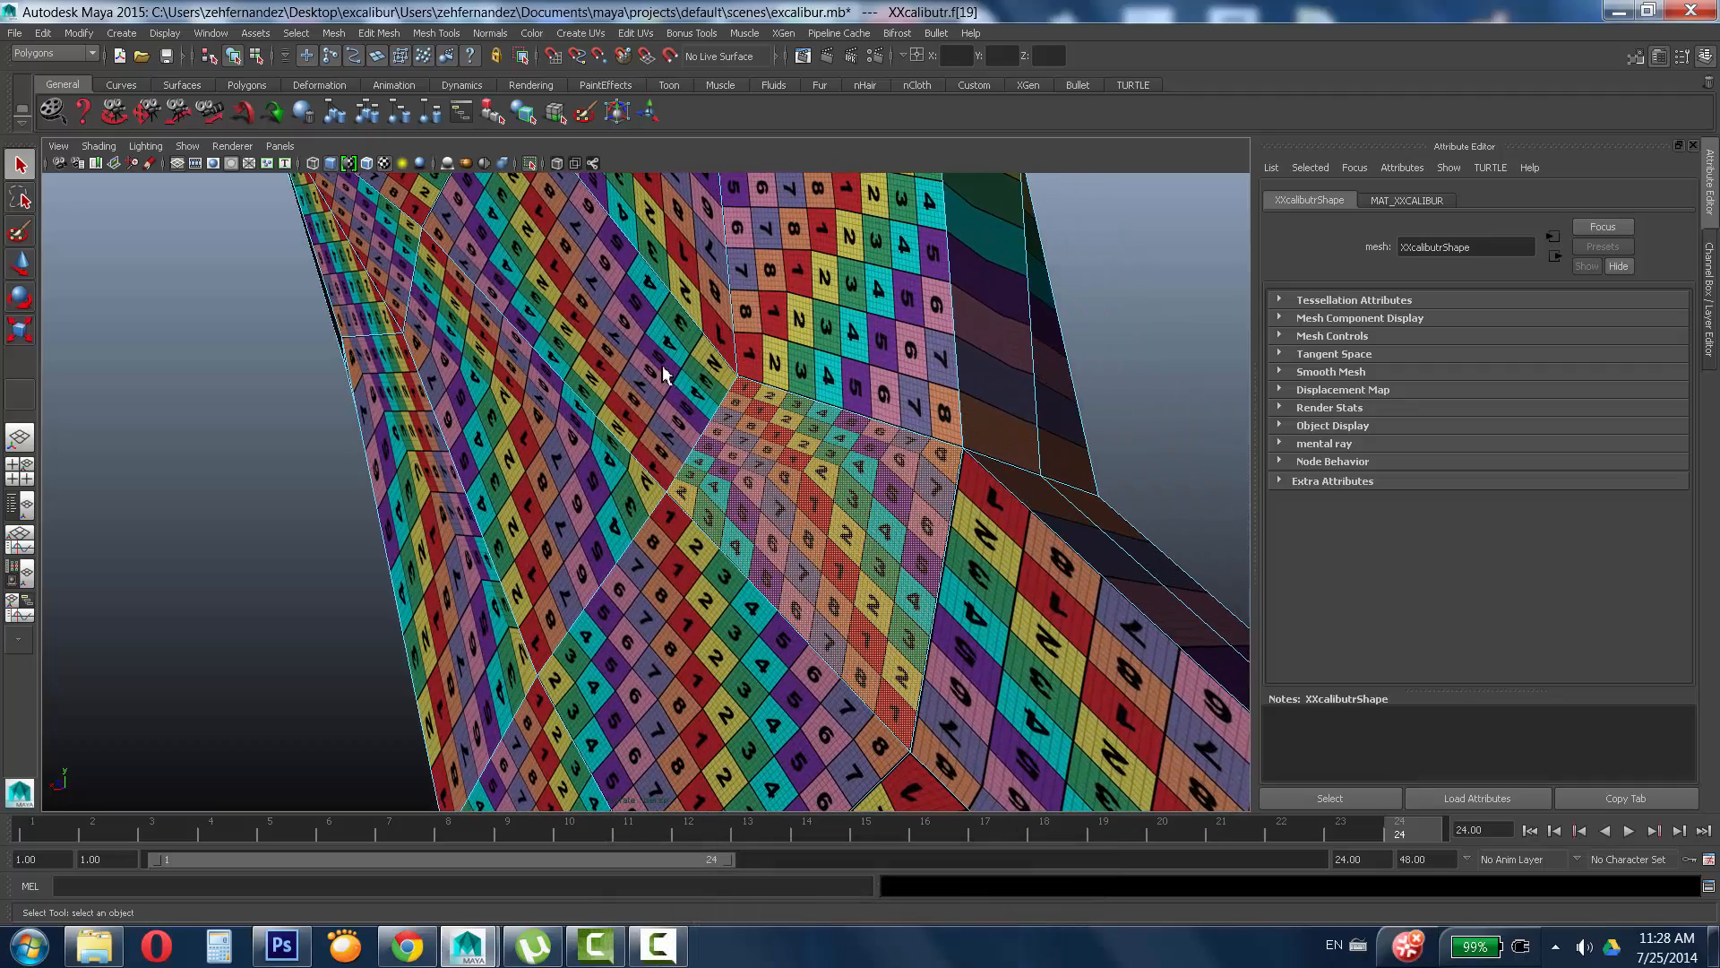
click(665, 370)
alt+middle_drag(782, 419, 762, 568)
click(800, 515)
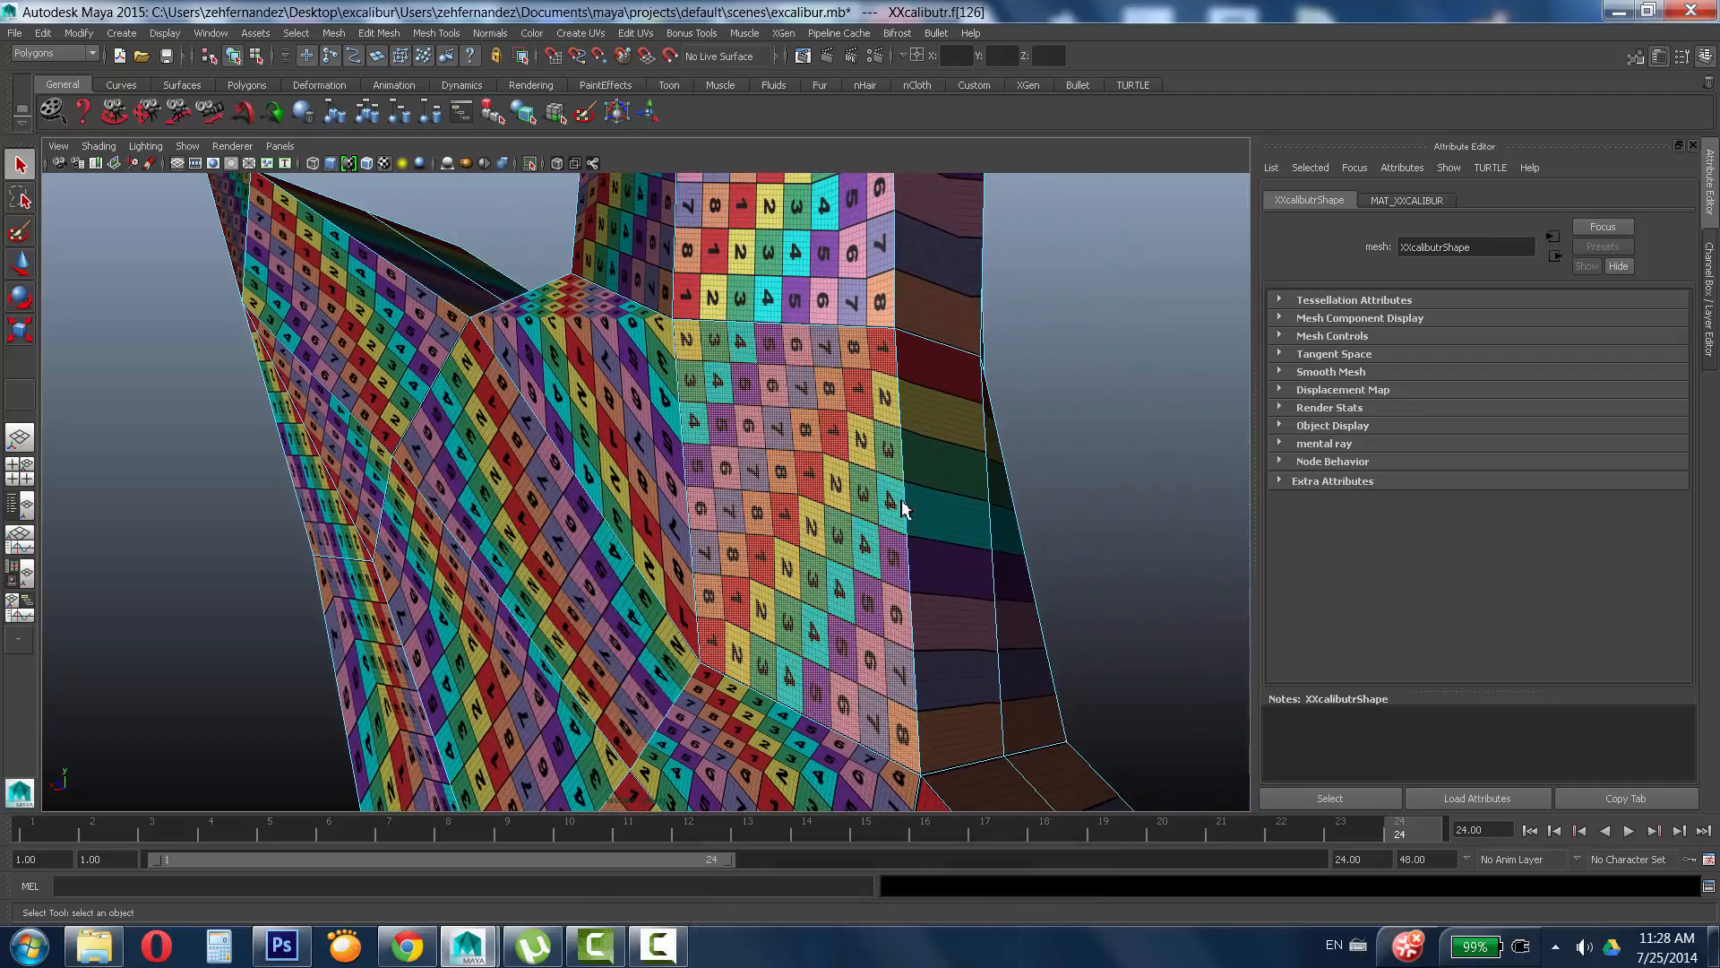
alt+drag(902, 500, 932, 482)
click(834, 453)
alt+middle_drag(763, 456, 736, 585)
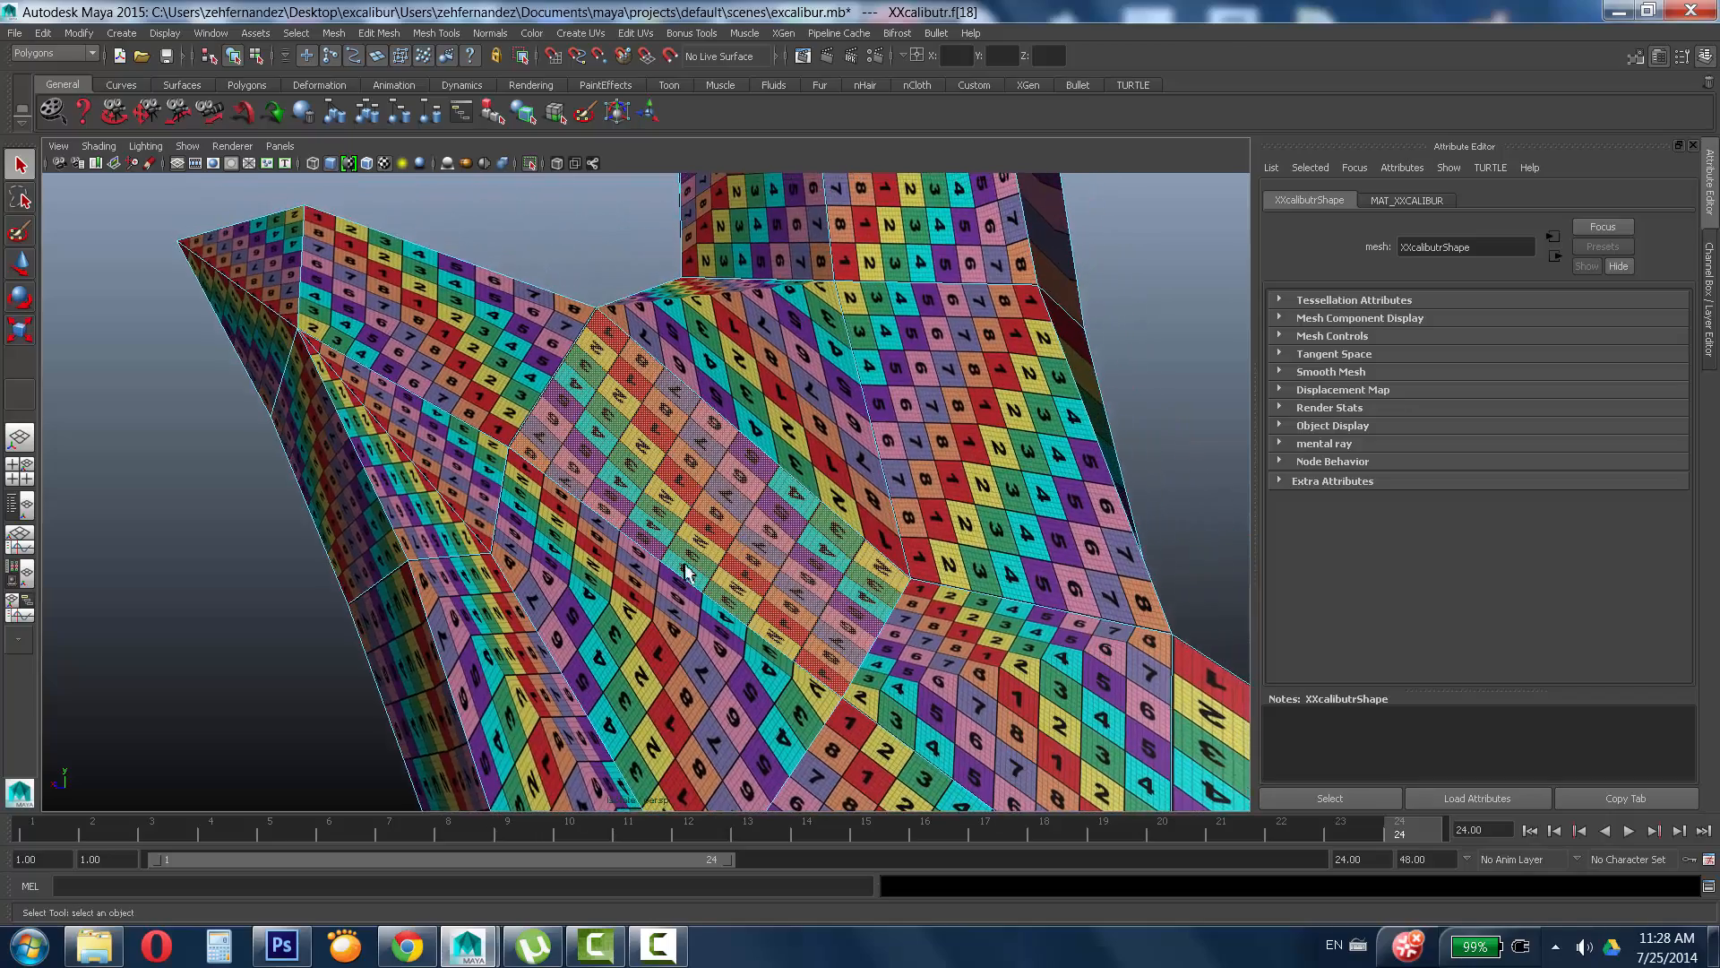
alt+right_drag(613, 564, 804, 531)
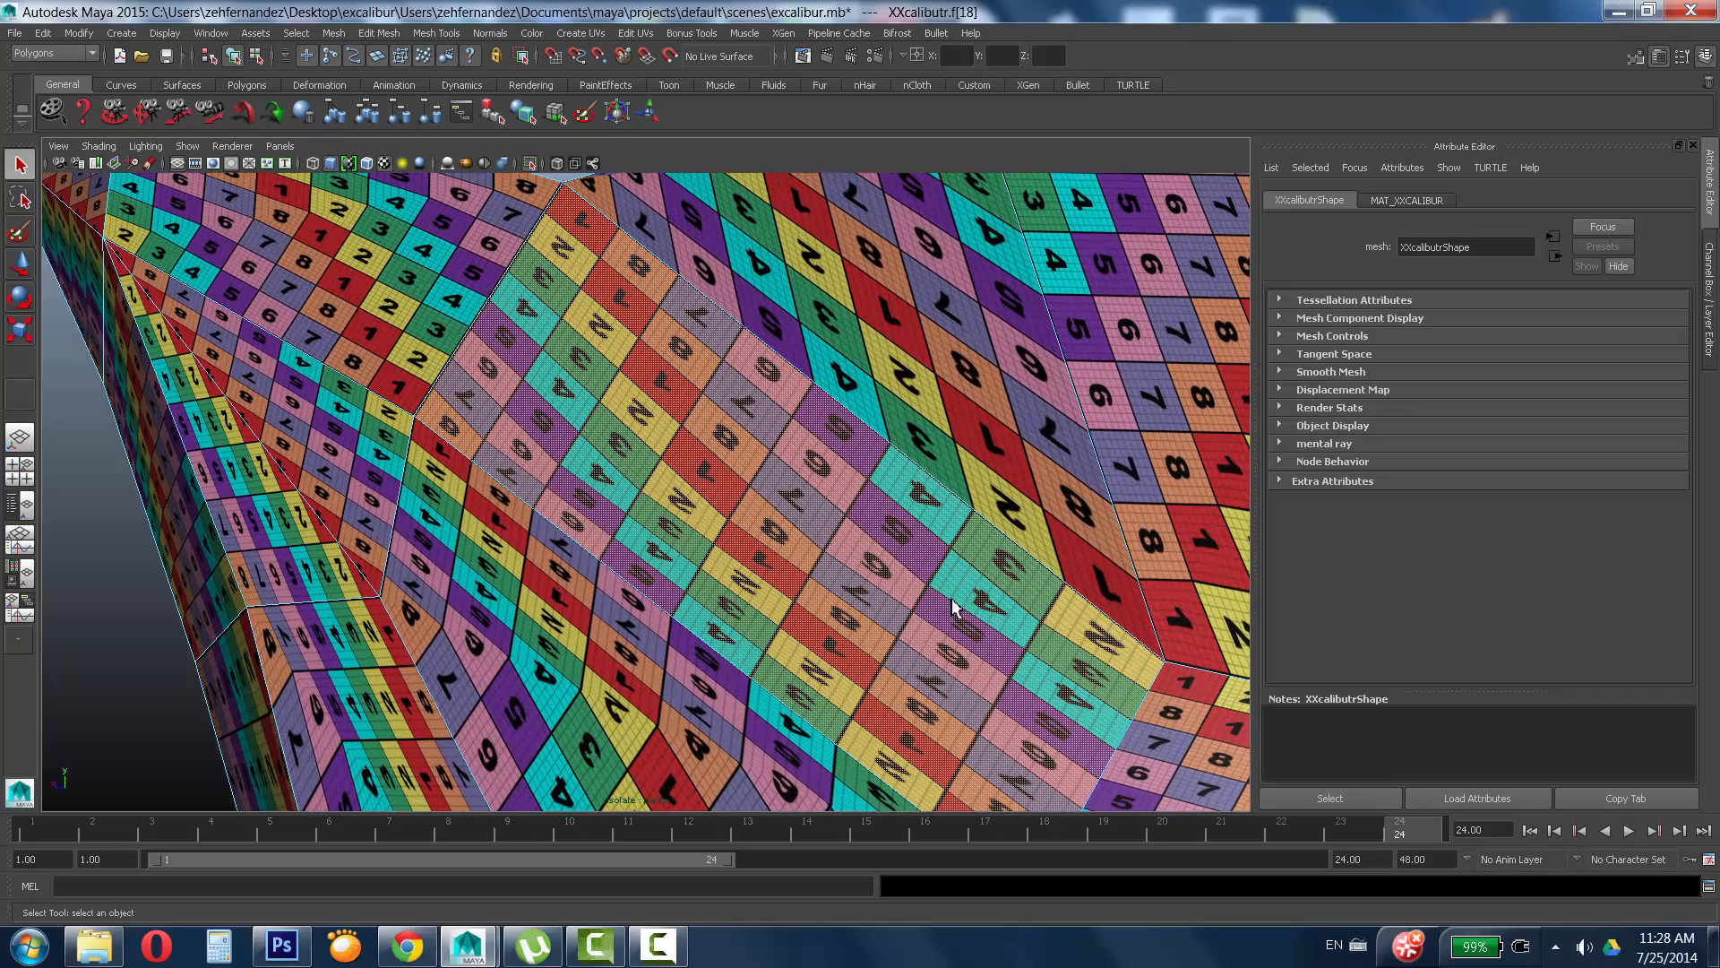
alt+drag(657, 498, 655, 606)
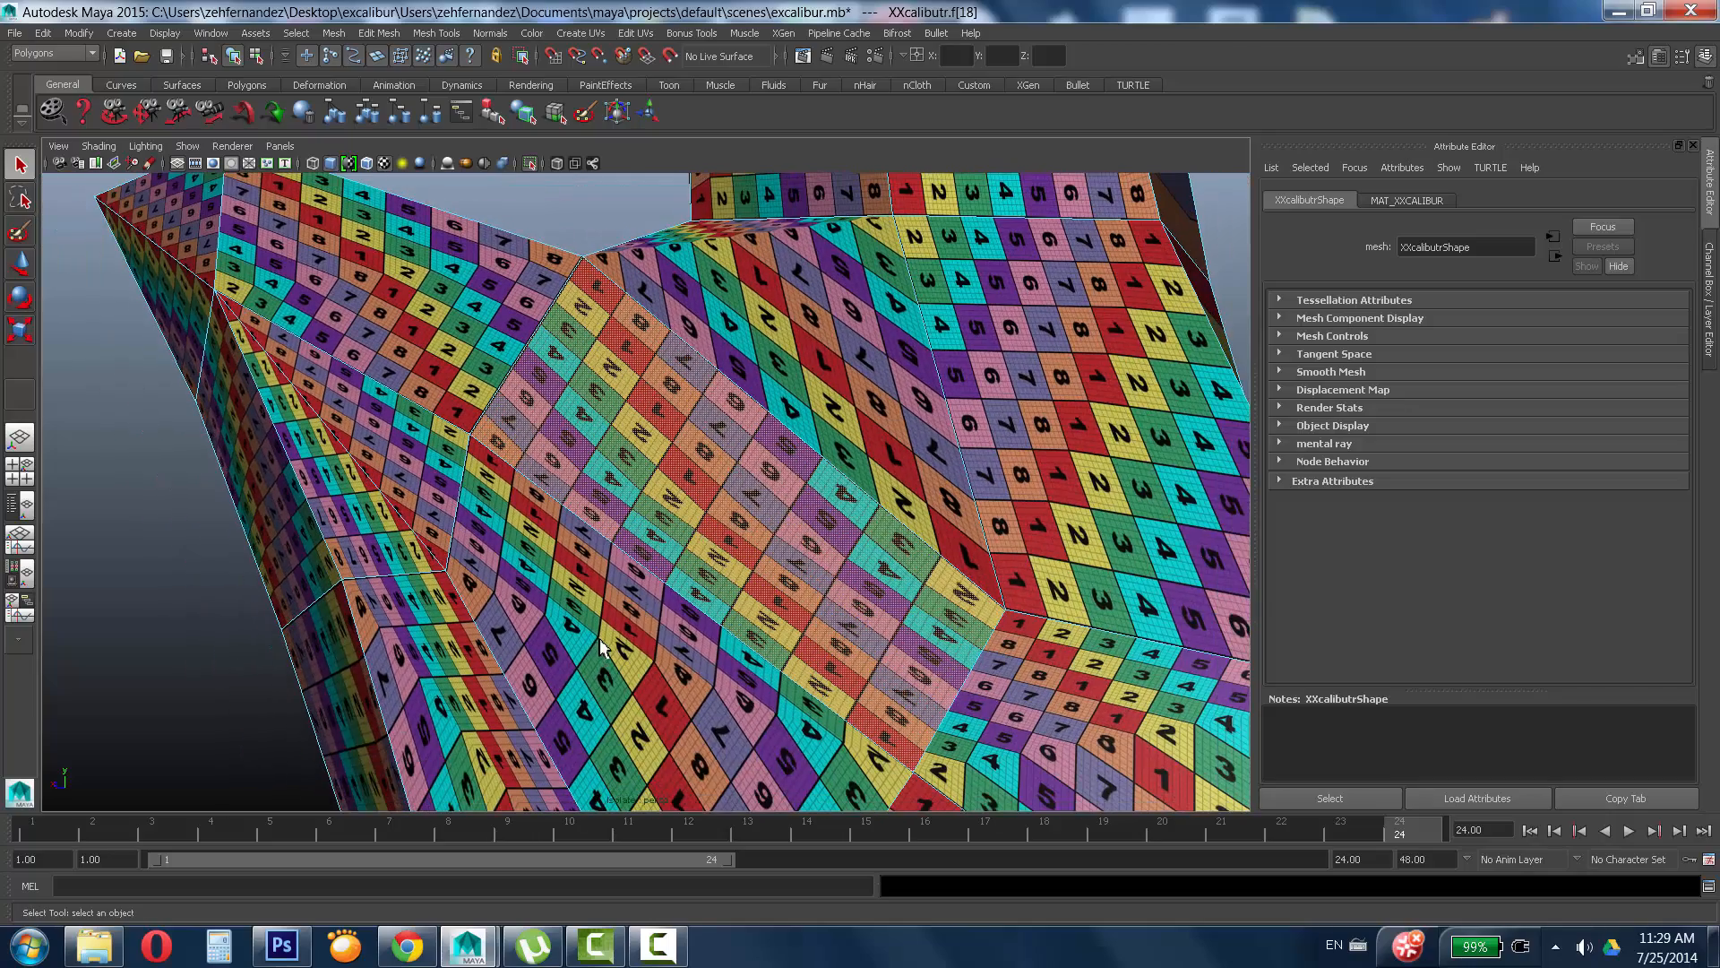
Examine how the checker squares change size and direction on faces across the widest part of the blade.
click(631, 720)
alt+middle_drag(632, 722, 639, 491)
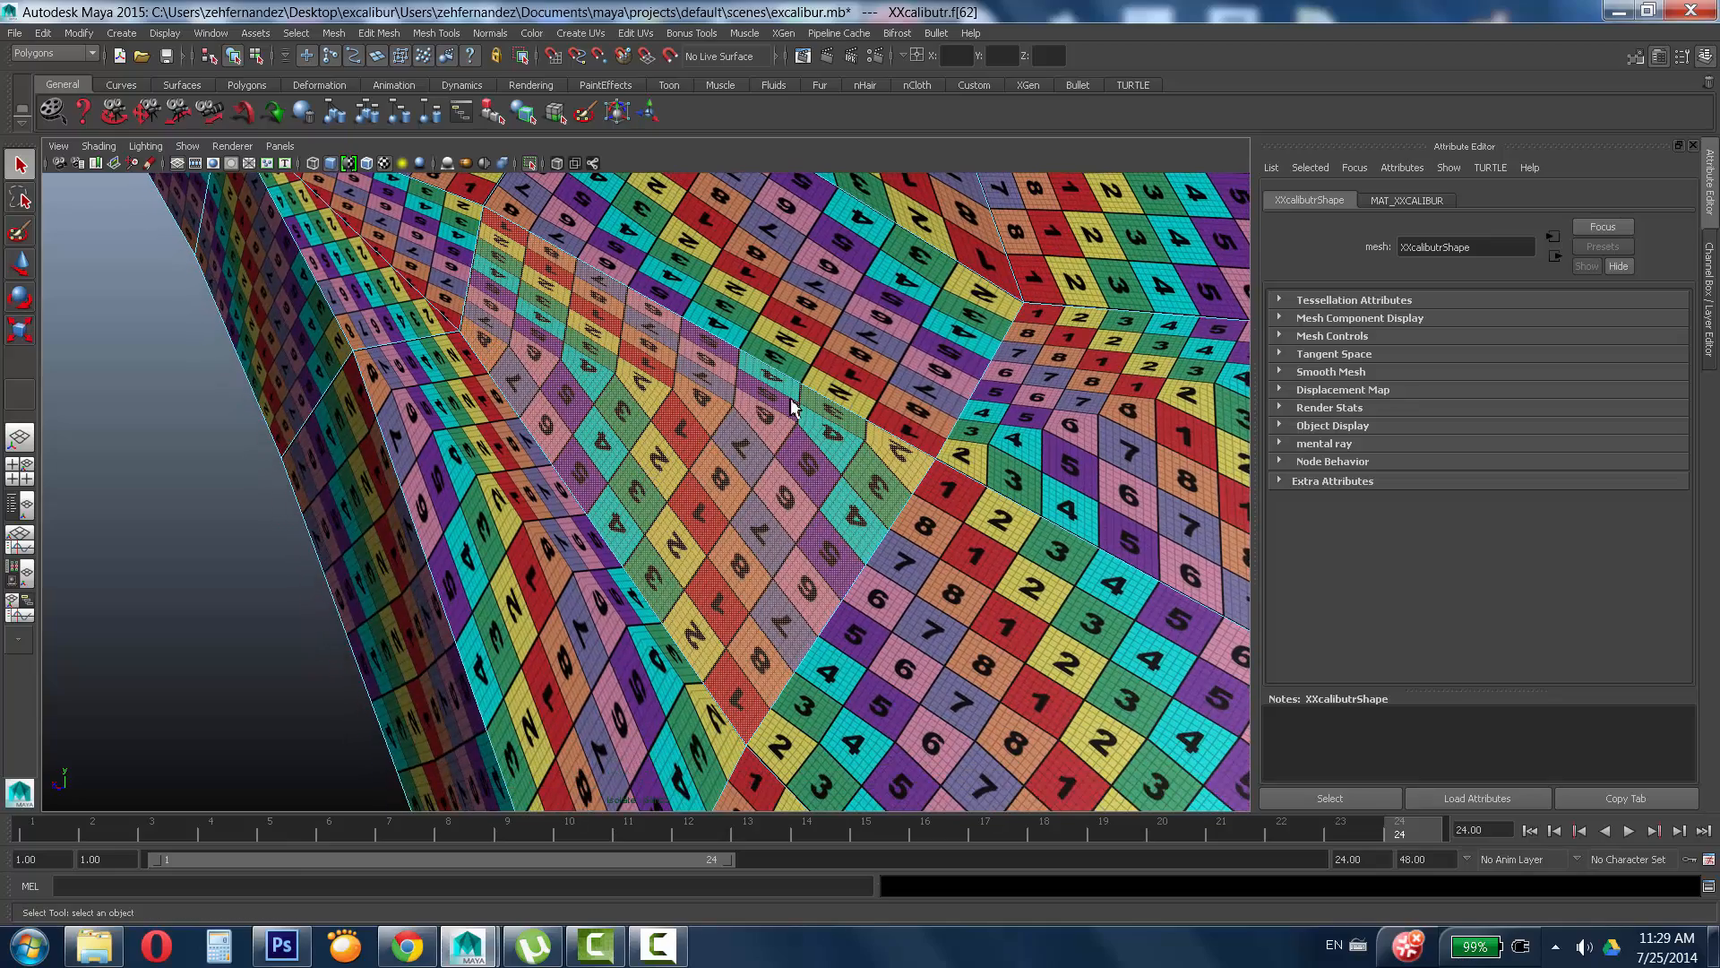
scroll(984, 529, down, 5)
alt+middle_drag(768, 517, 695, 403)
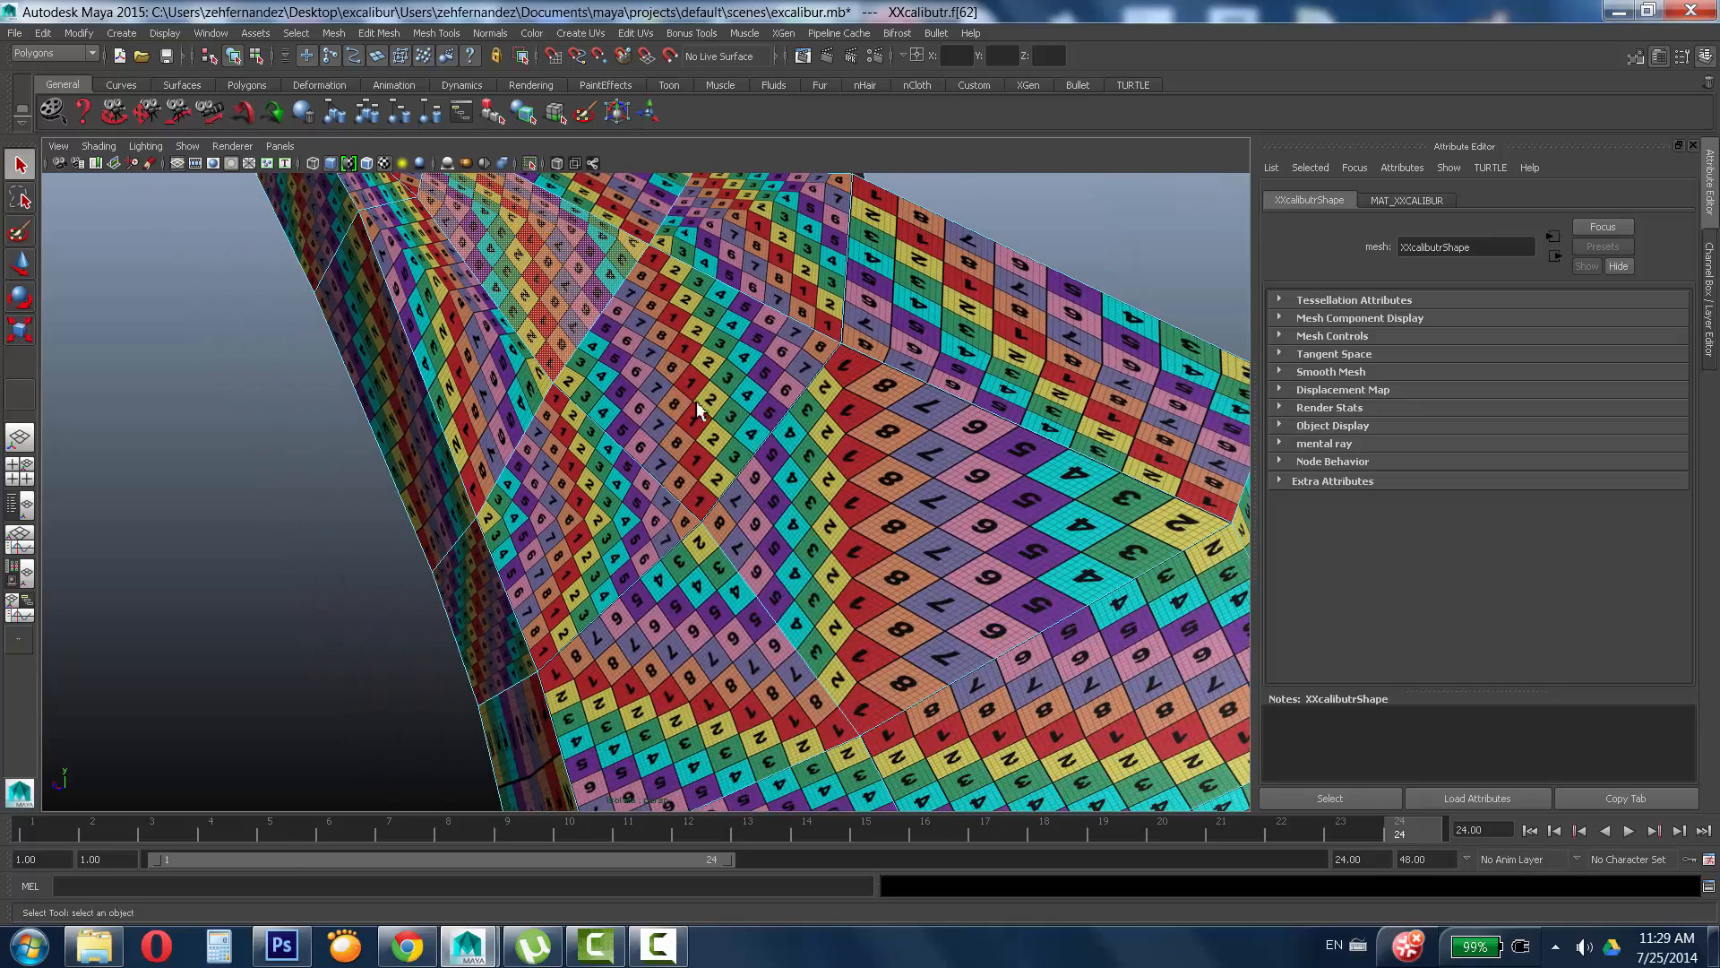
click(697, 401)
click(958, 510)
scroll(914, 511, down, 5)
alt+drag(837, 511, 698, 470)
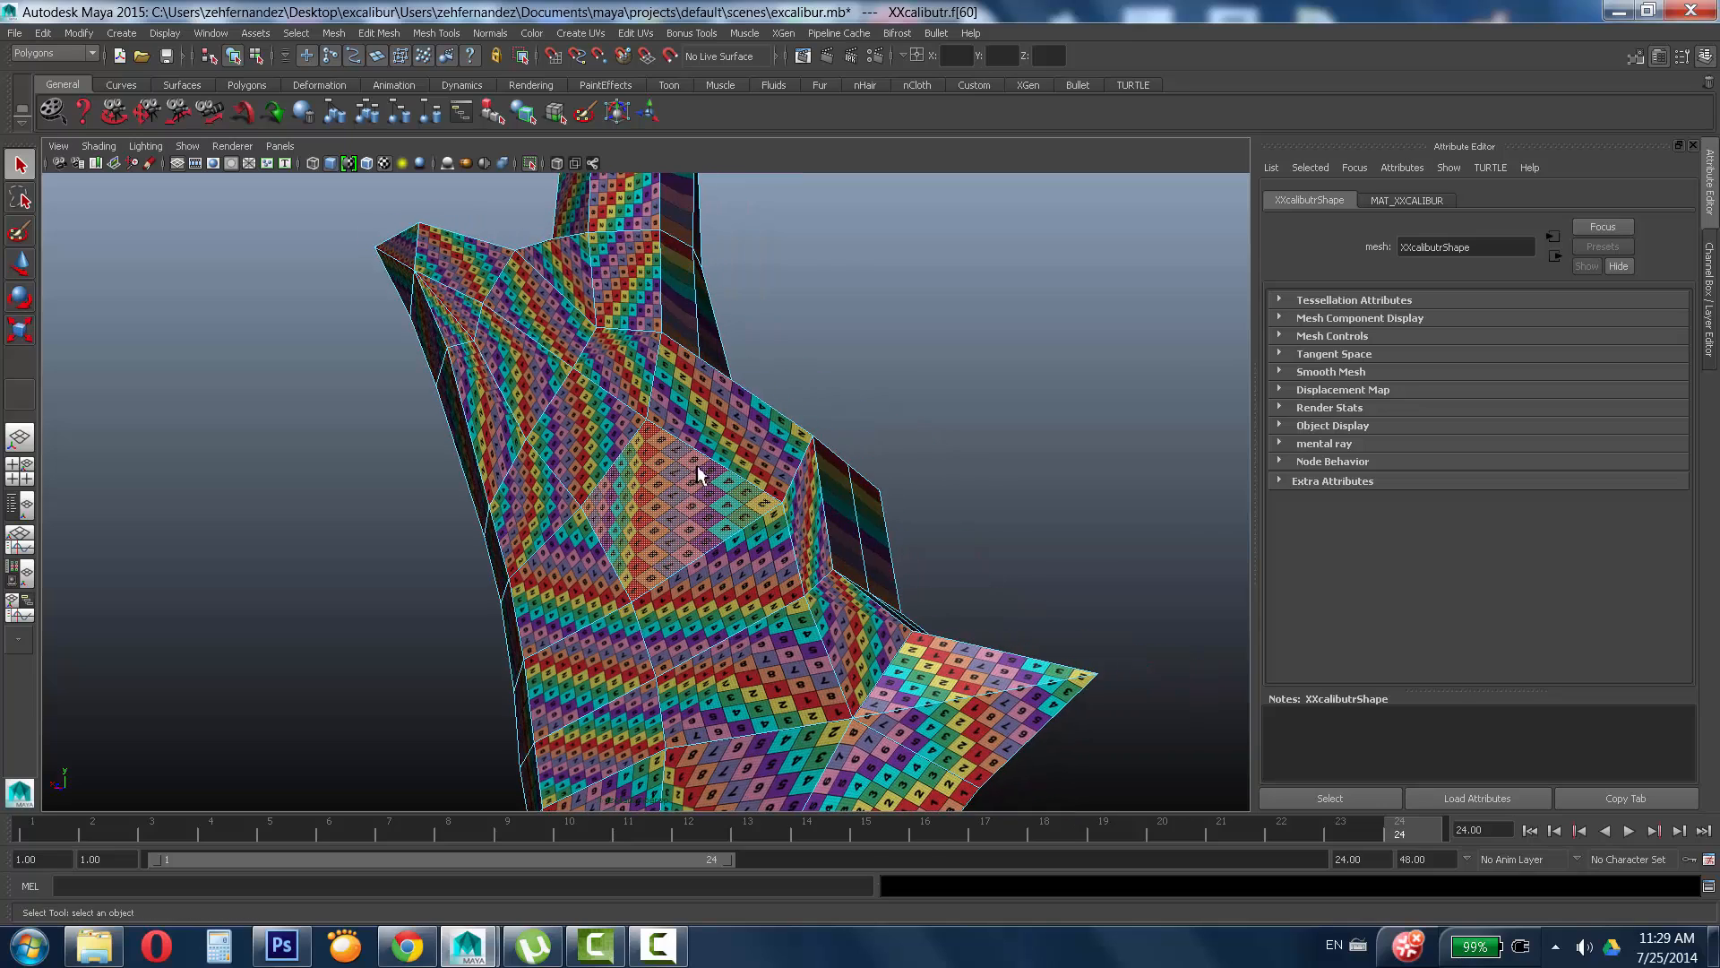
click(793, 485)
Examine the checker texture for stretching on the faces along the sword's narrow side edge.
alt+drag(905, 508, 757, 529)
click(446, 444)
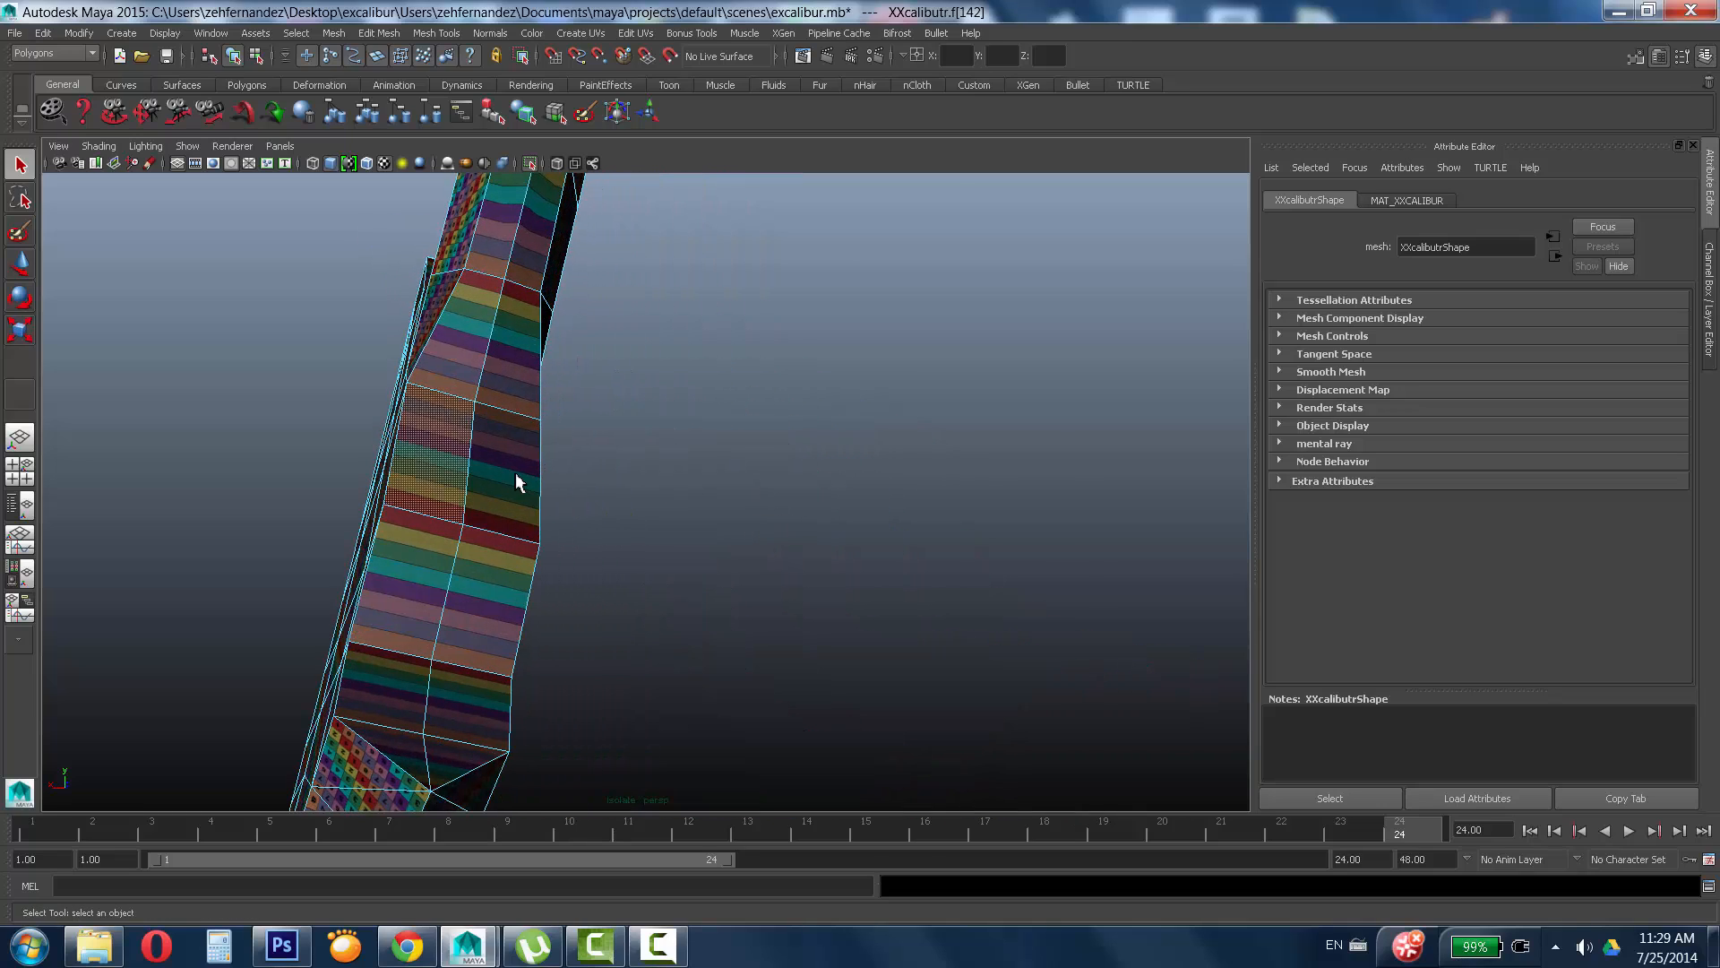
click(516, 475)
alt+middle_drag(527, 513, 562, 712)
click(514, 617)
click(570, 600)
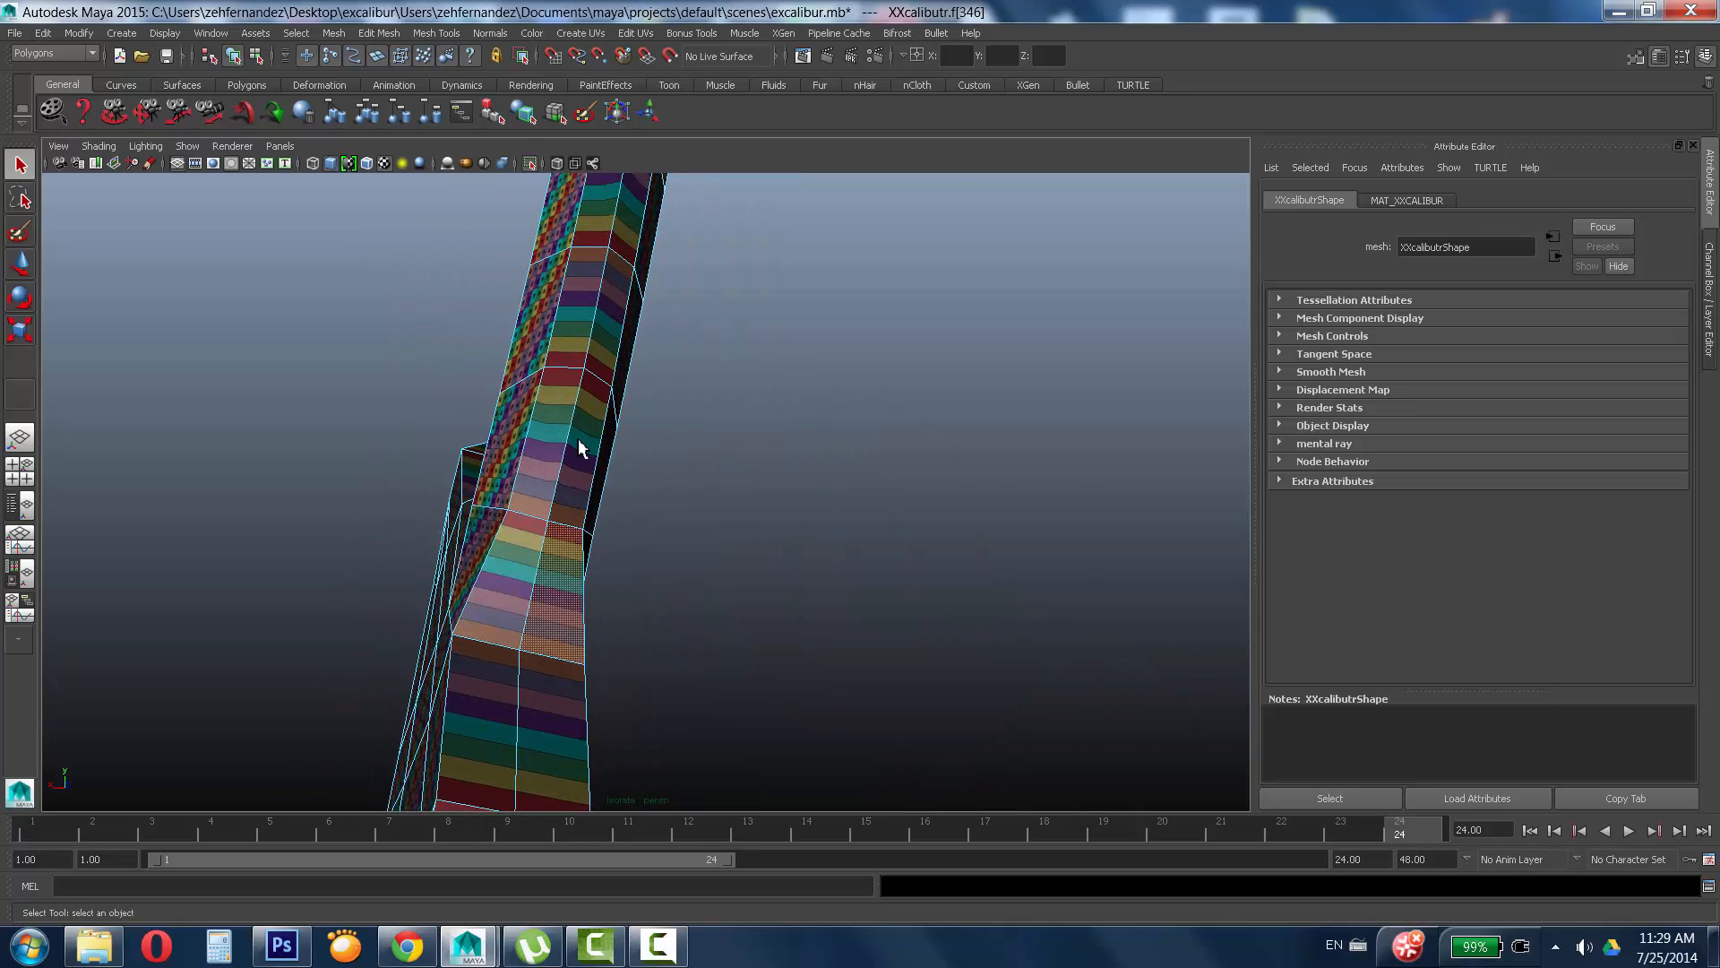
click(579, 438)
click(559, 432)
alt+drag(600, 414, 703, 353)
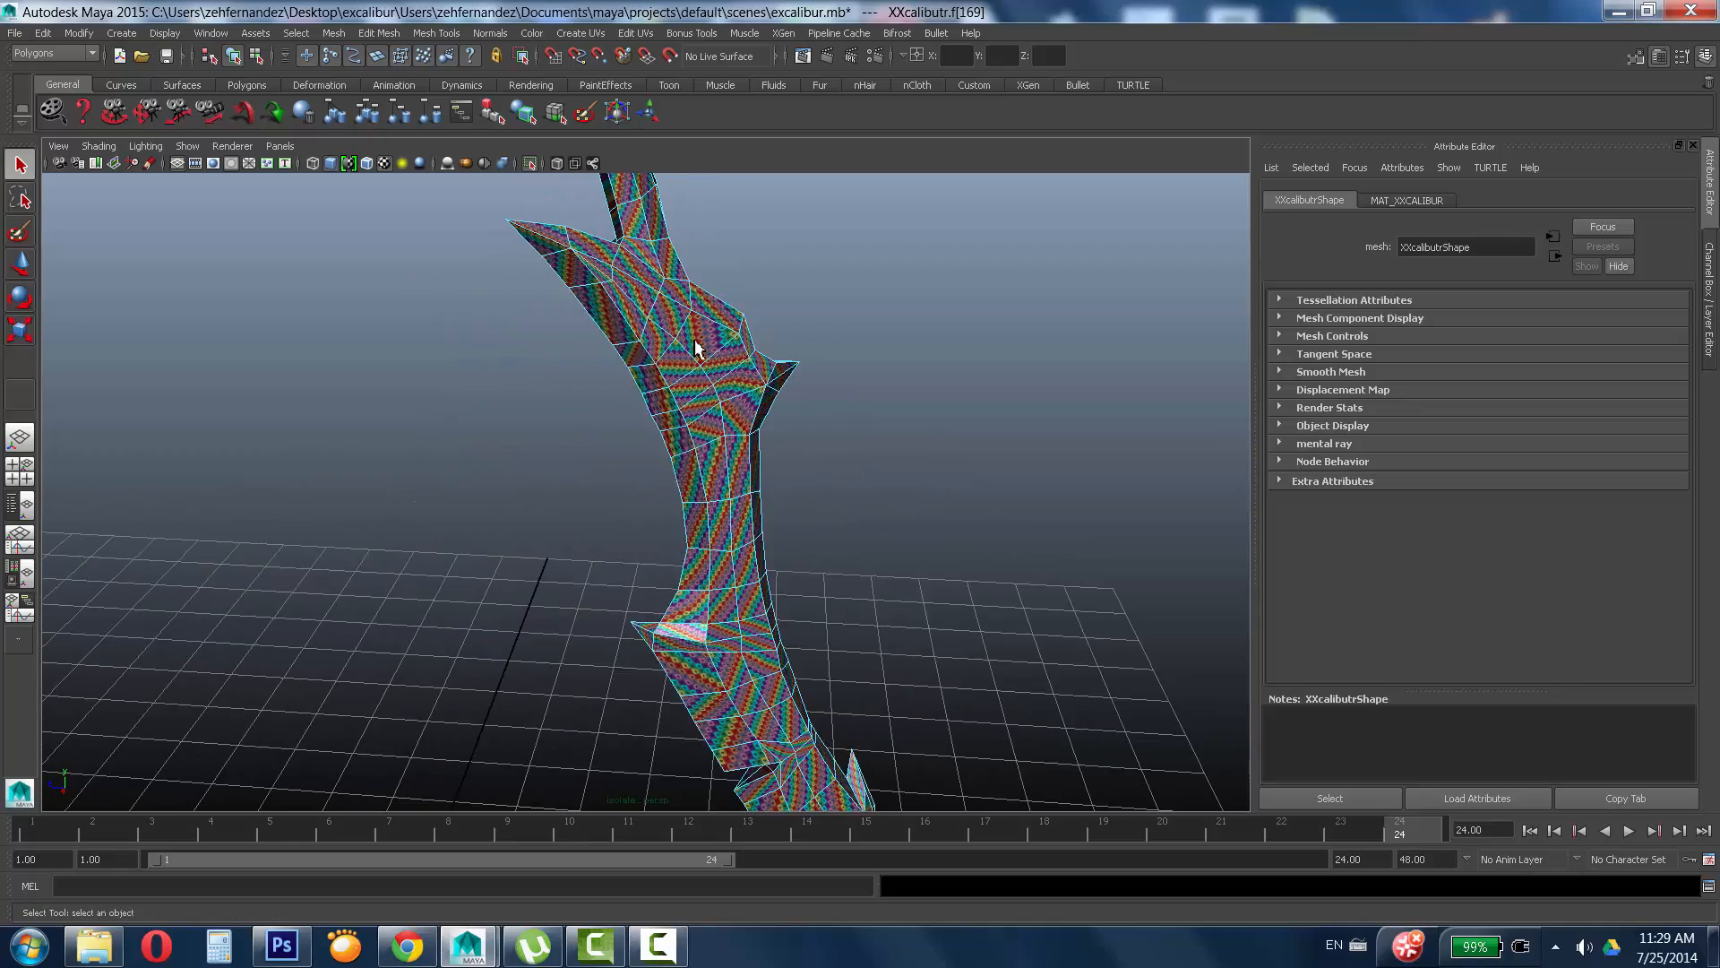
Return the sword to object selection mode and display it shaded without textures.
right_drag(702, 353, 695, 439)
alt+drag(695, 439, 687, 508)
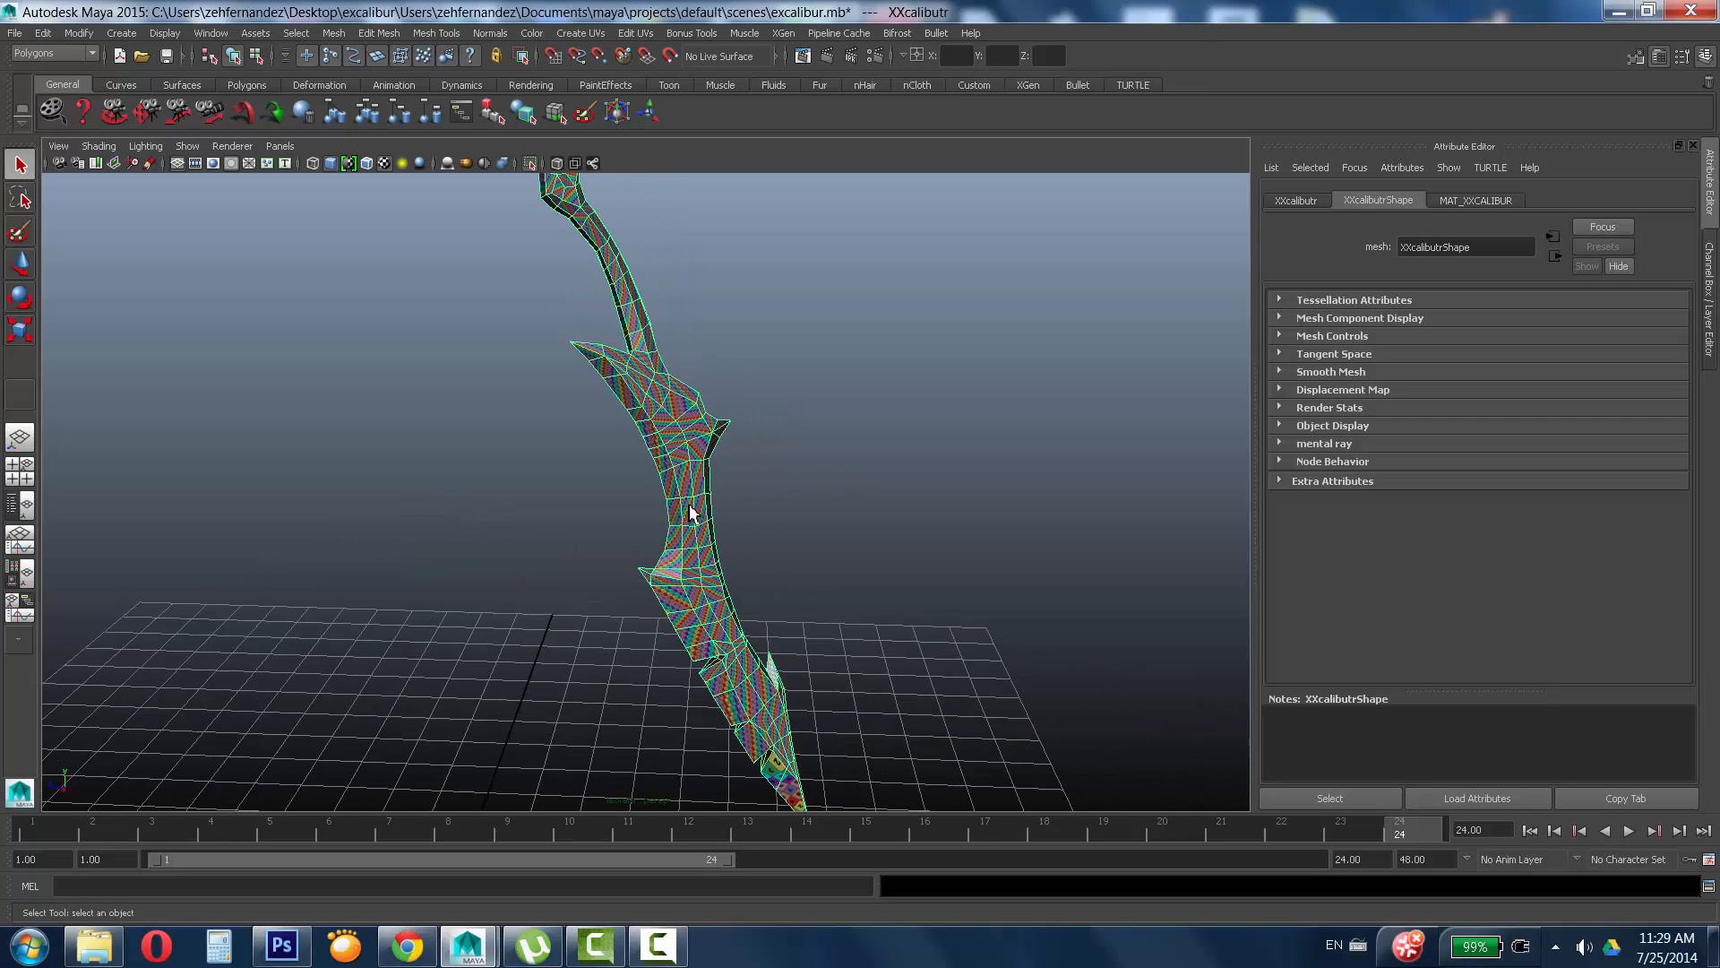
key(5)
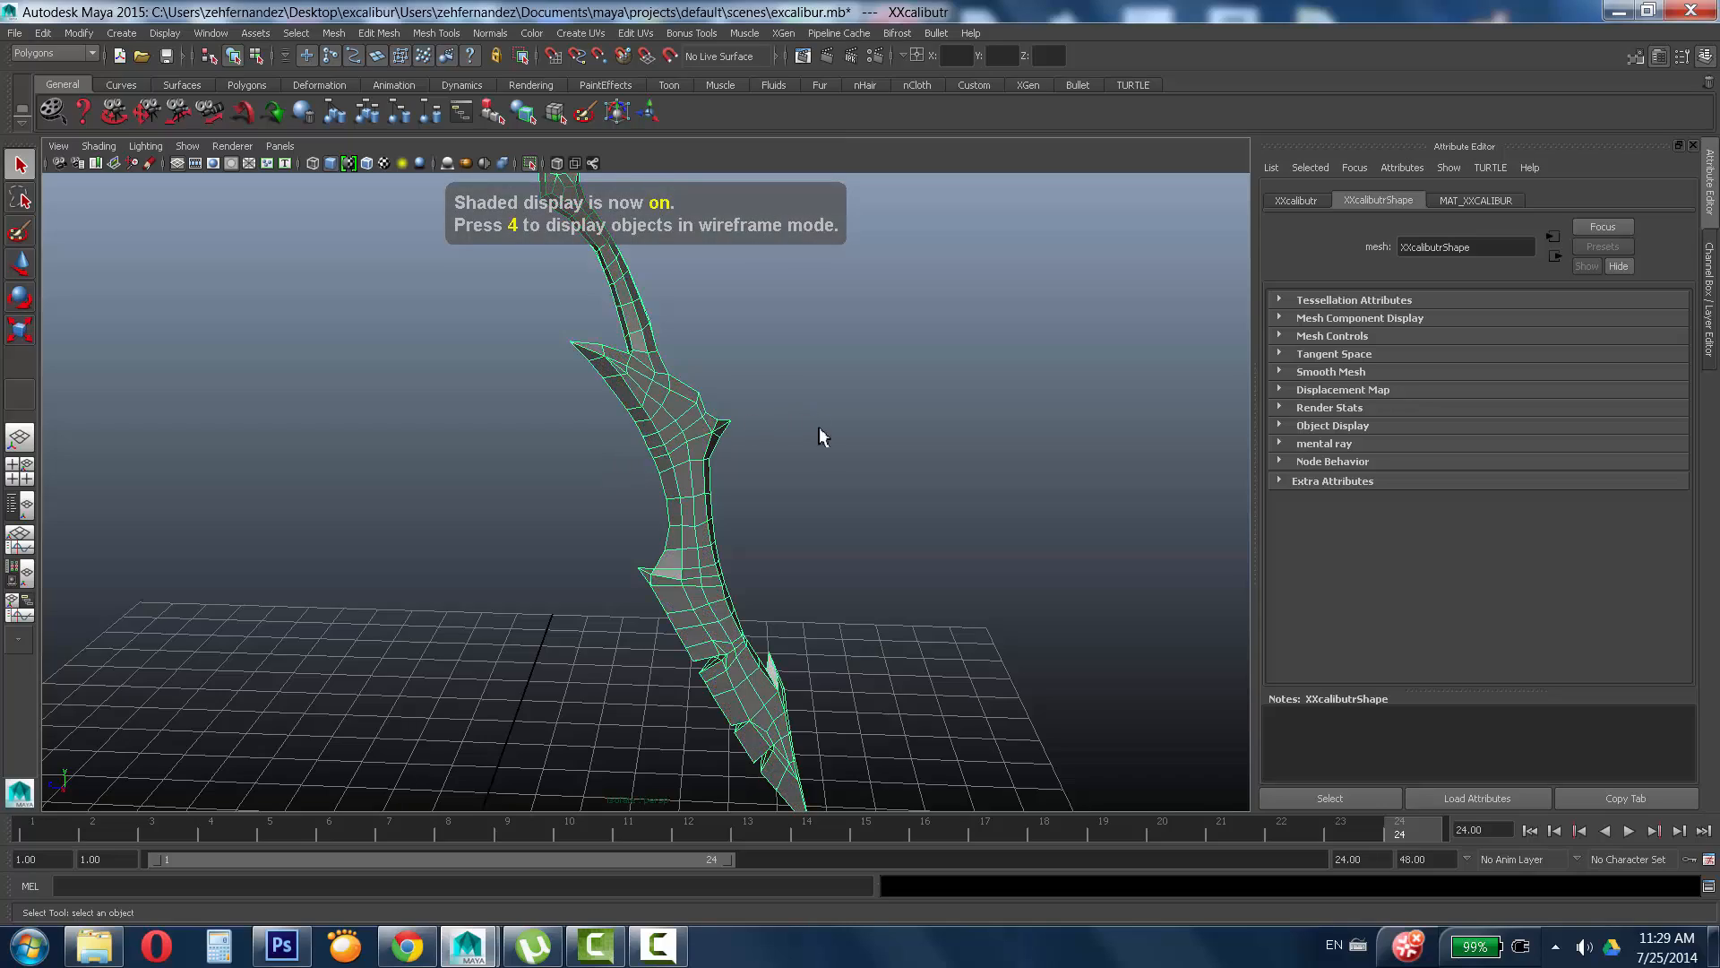
mouse_move(818, 434)
alt+mouse_down()
mouse_move(533, 435)
mouse_move(952, 442)
mouse_move(383, 529)
mouse_move(608, 543)
alt+mouse_up()
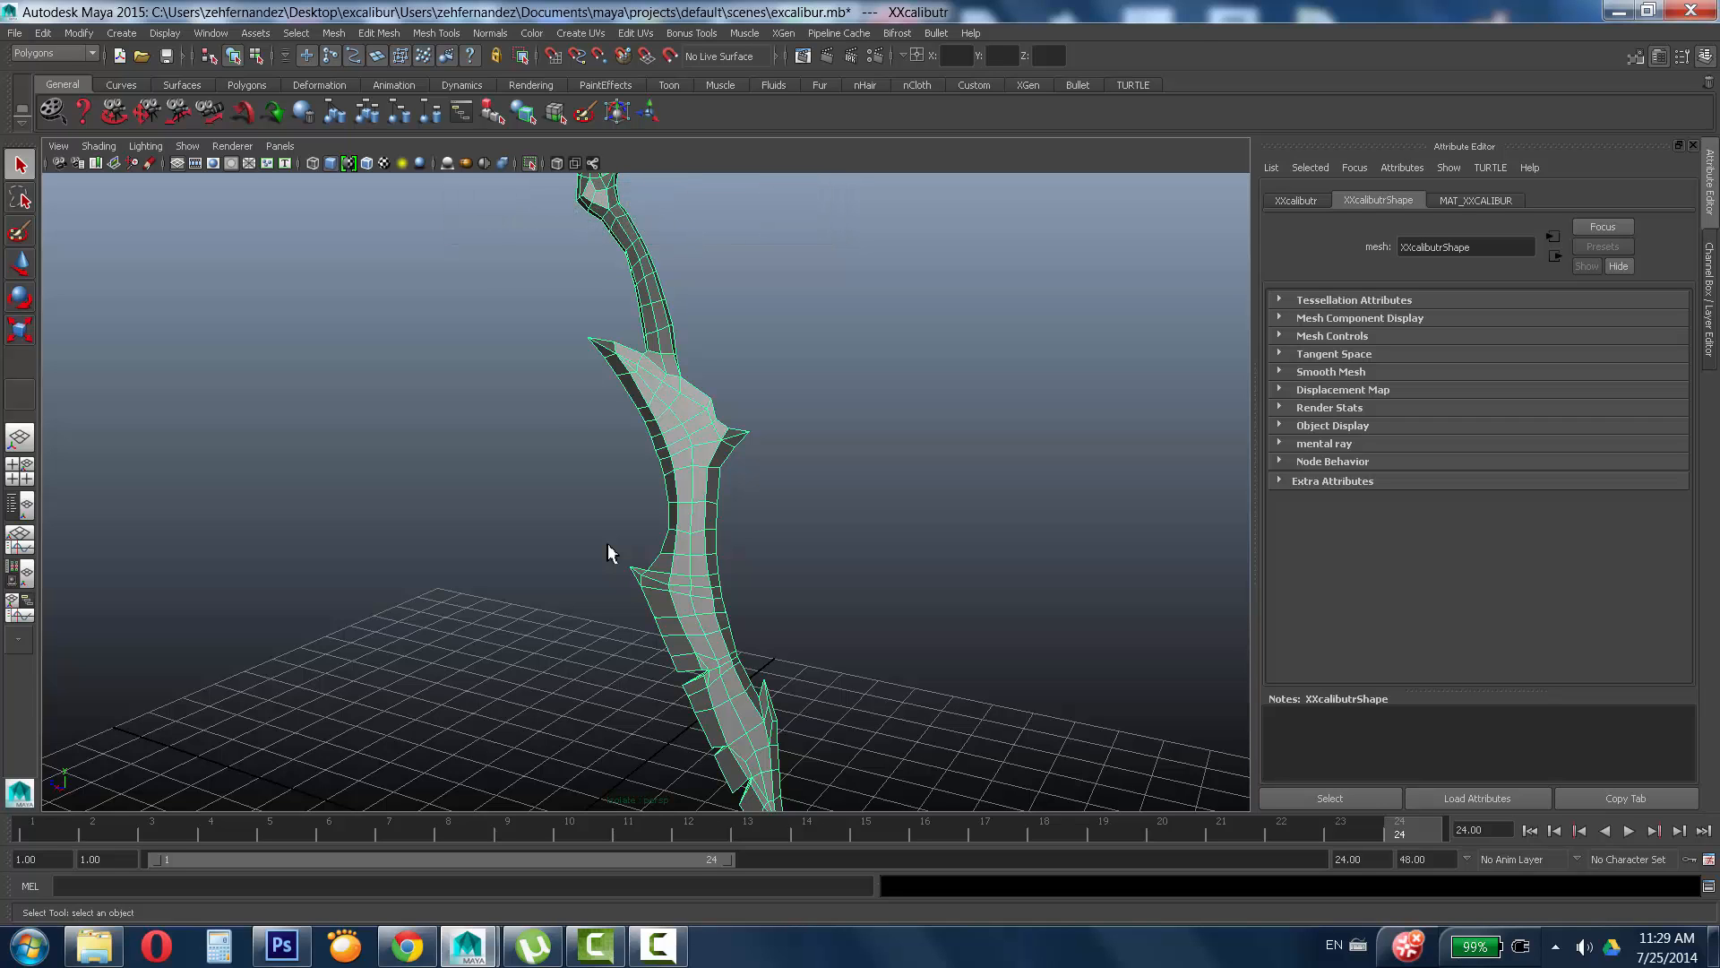
alt+drag(767, 496, 691, 490)
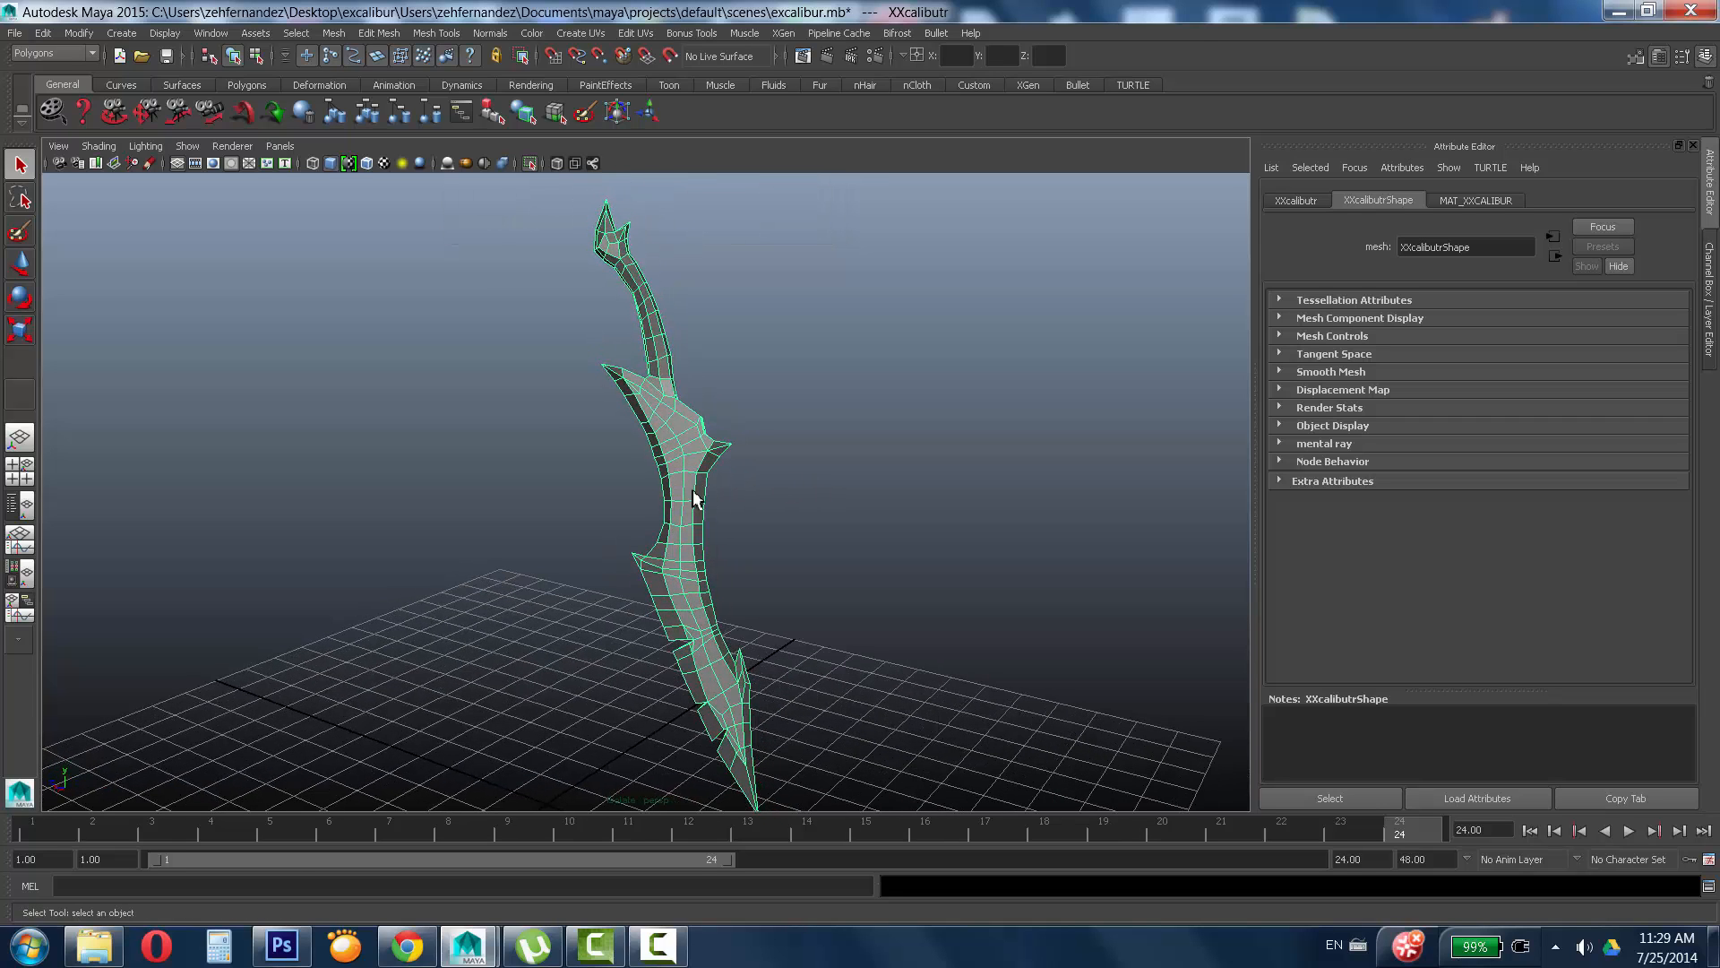
key(ctrl+F9)
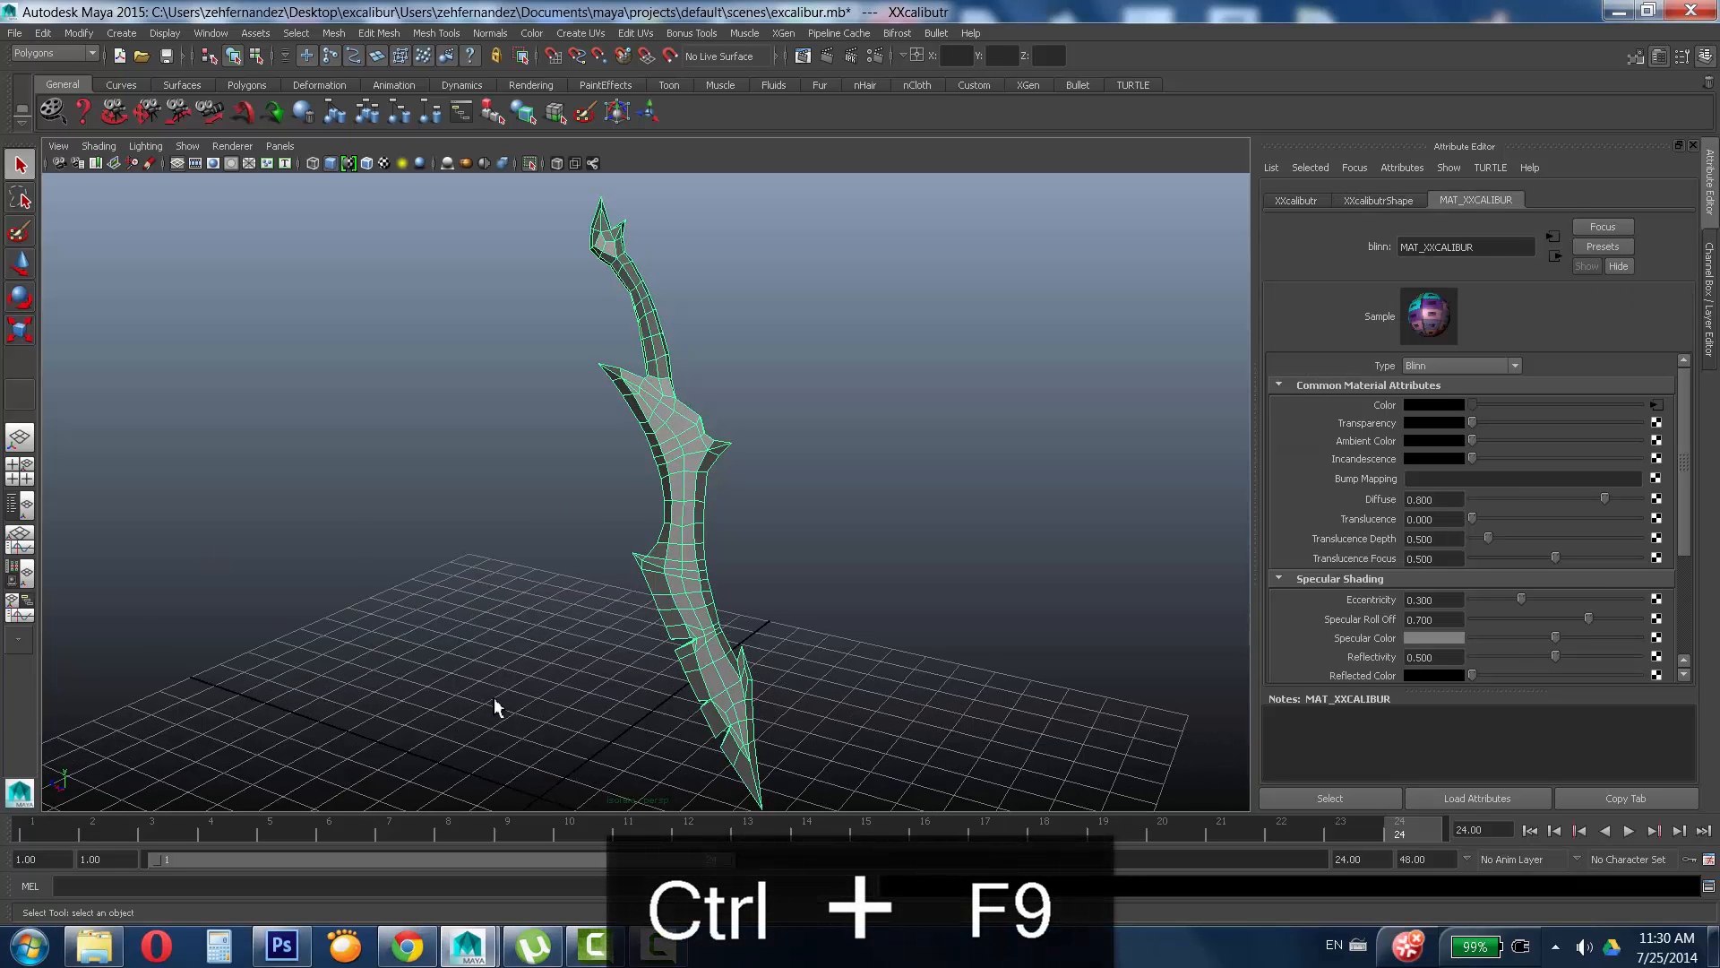
Open the UV Texture Editor and inspect the sword's existing UV layout.
alt+drag(637, 637, 615, 618)
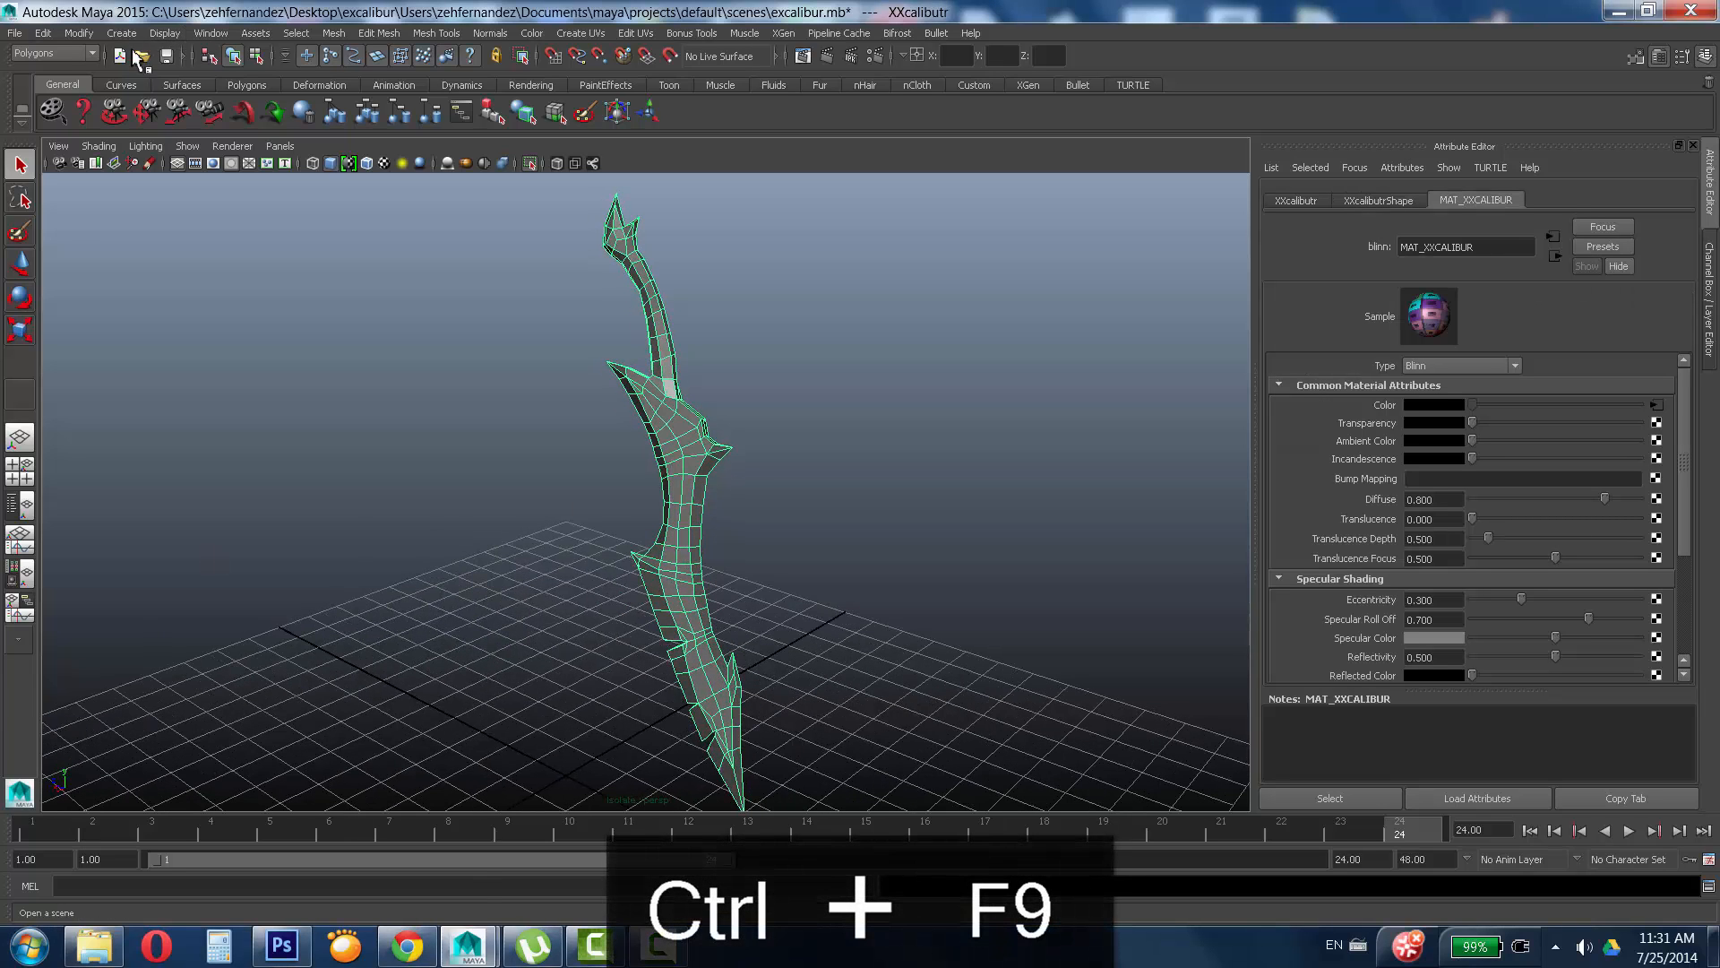
click(210, 33)
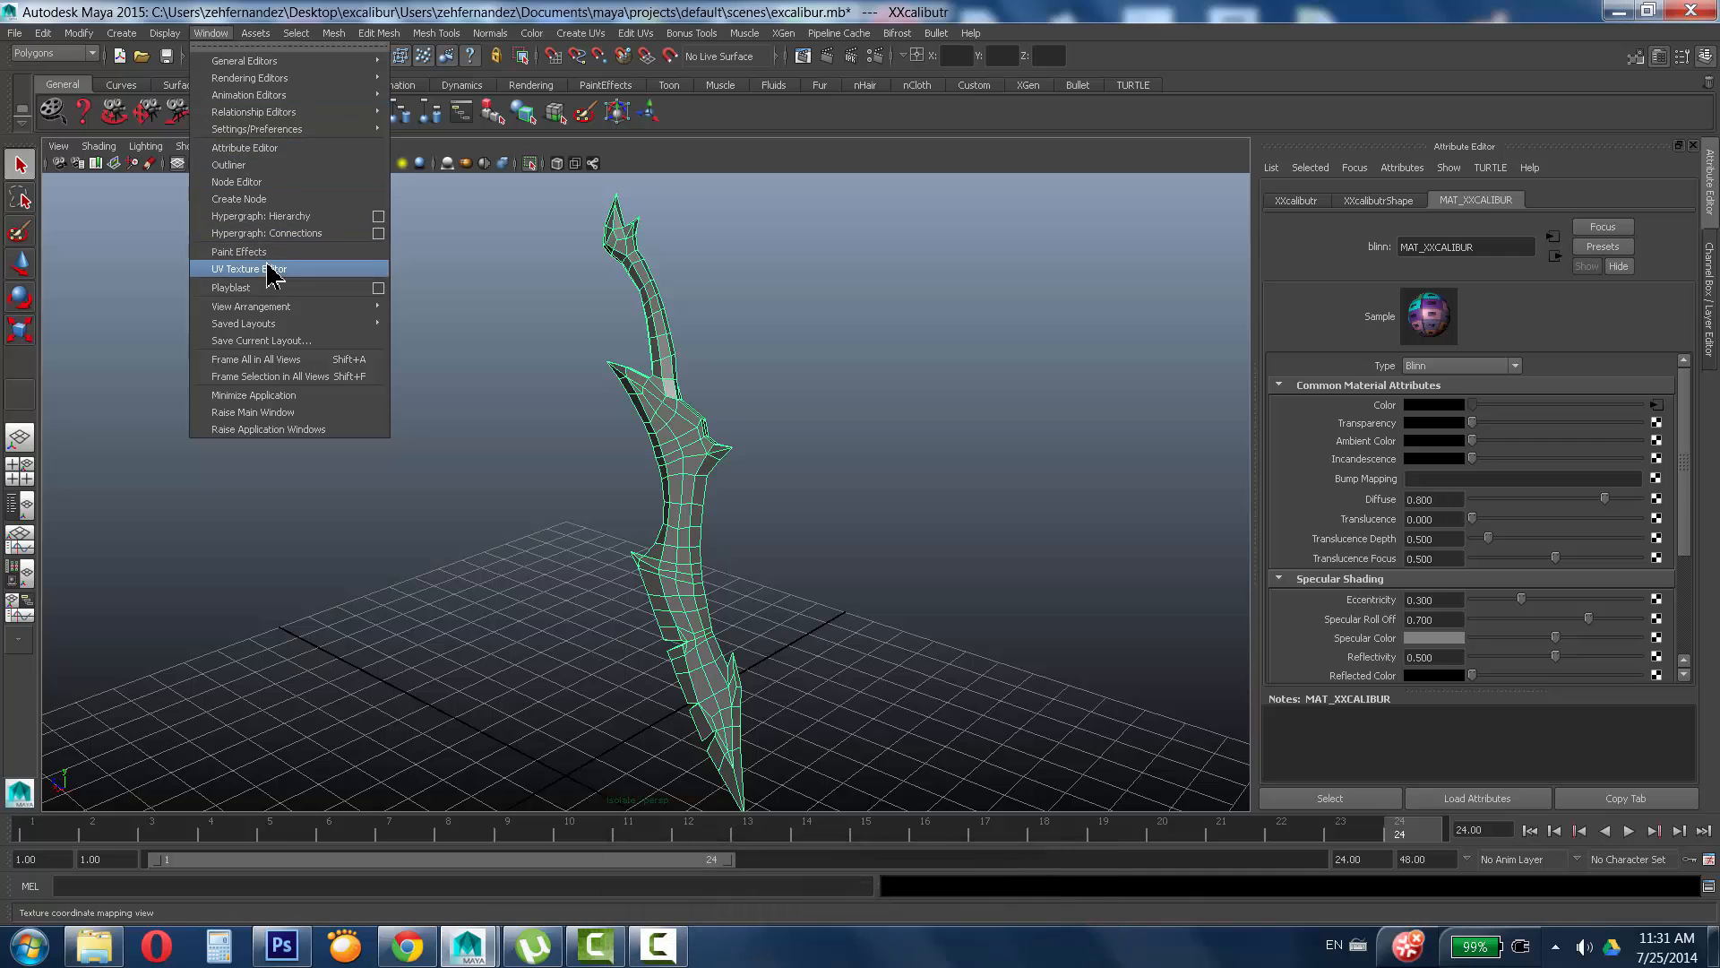
click(250, 269)
alt+right_drag(1279, 414, 1277, 361)
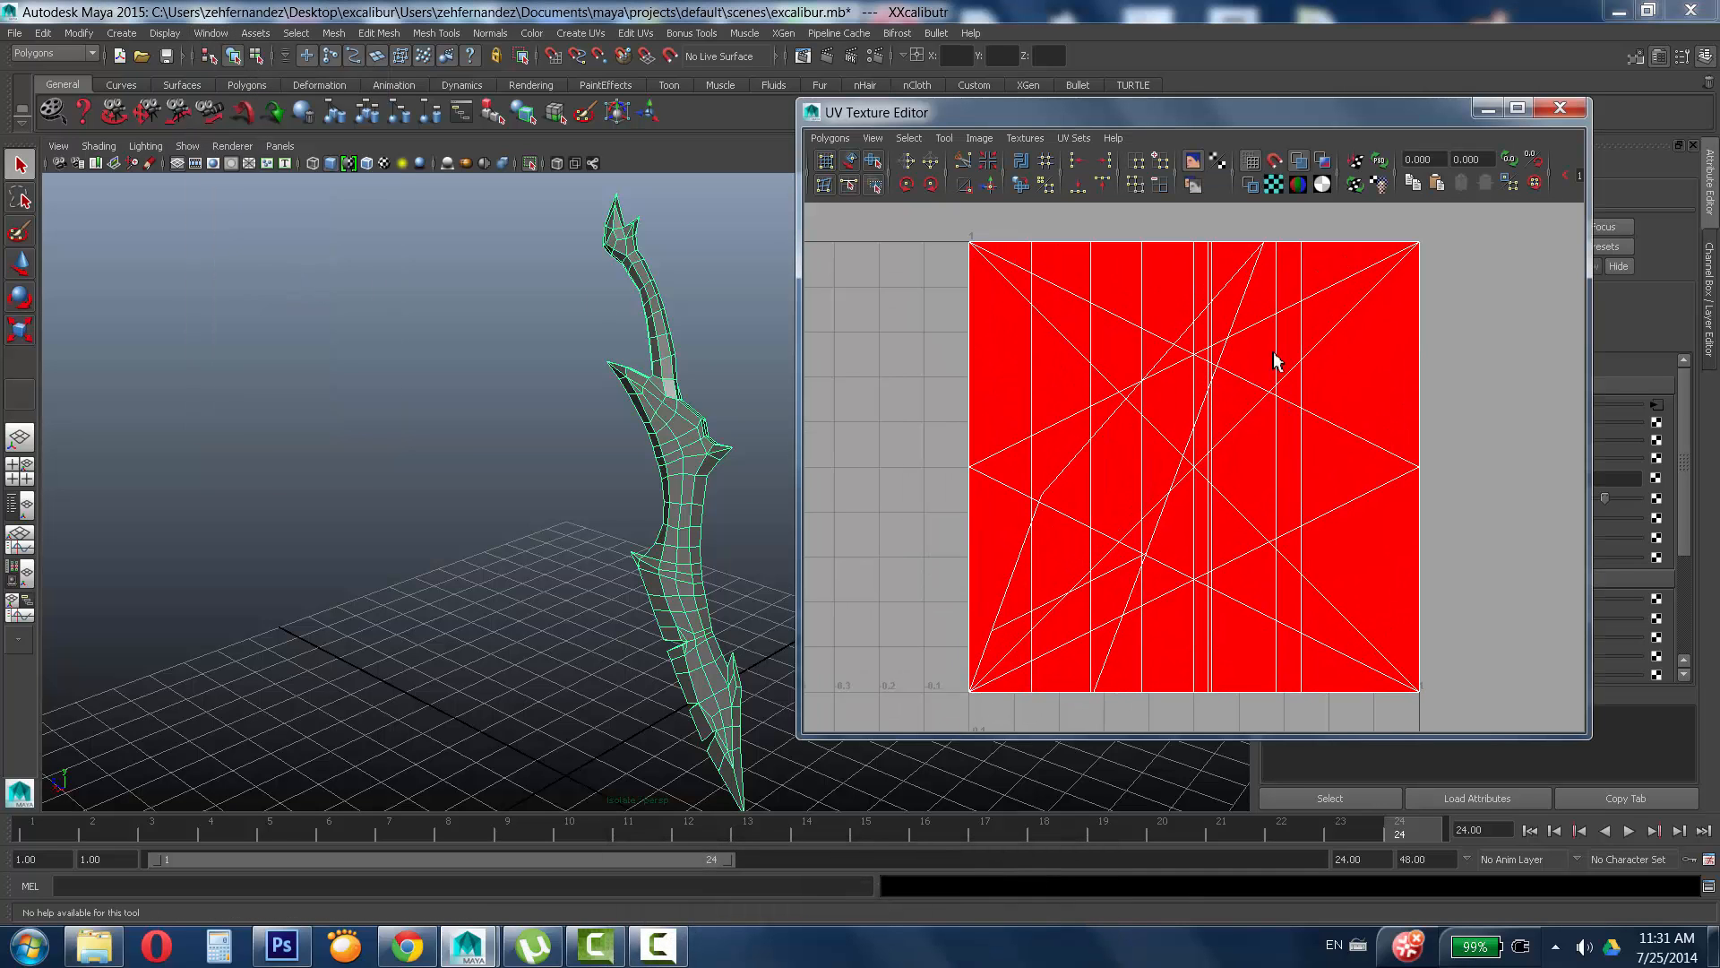
alt+middle_drag(709, 450, 622, 472)
alt+right_drag(622, 472, 826, 457)
Turn on textured display and select individual faces around the widest part of the blade to compare them with the UV layout.
click(384, 164)
alt+drag(624, 455, 427, 653)
alt+drag(432, 552, 499, 466)
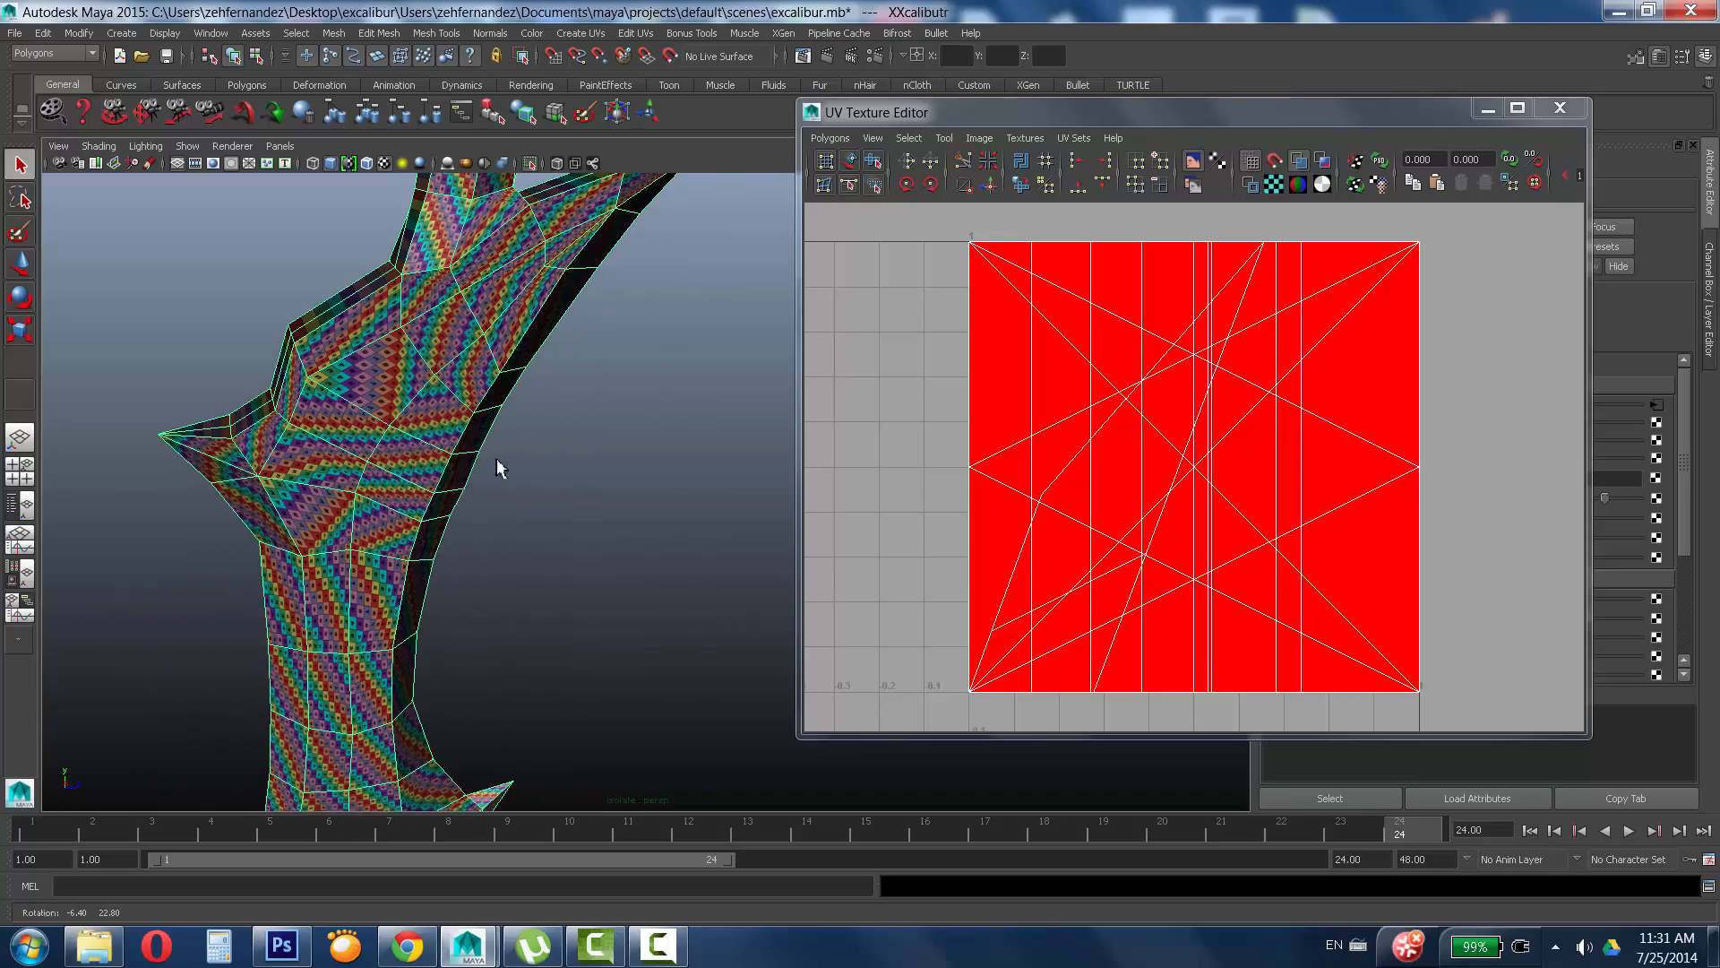
right_drag(355, 368, 362, 401)
click(444, 353)
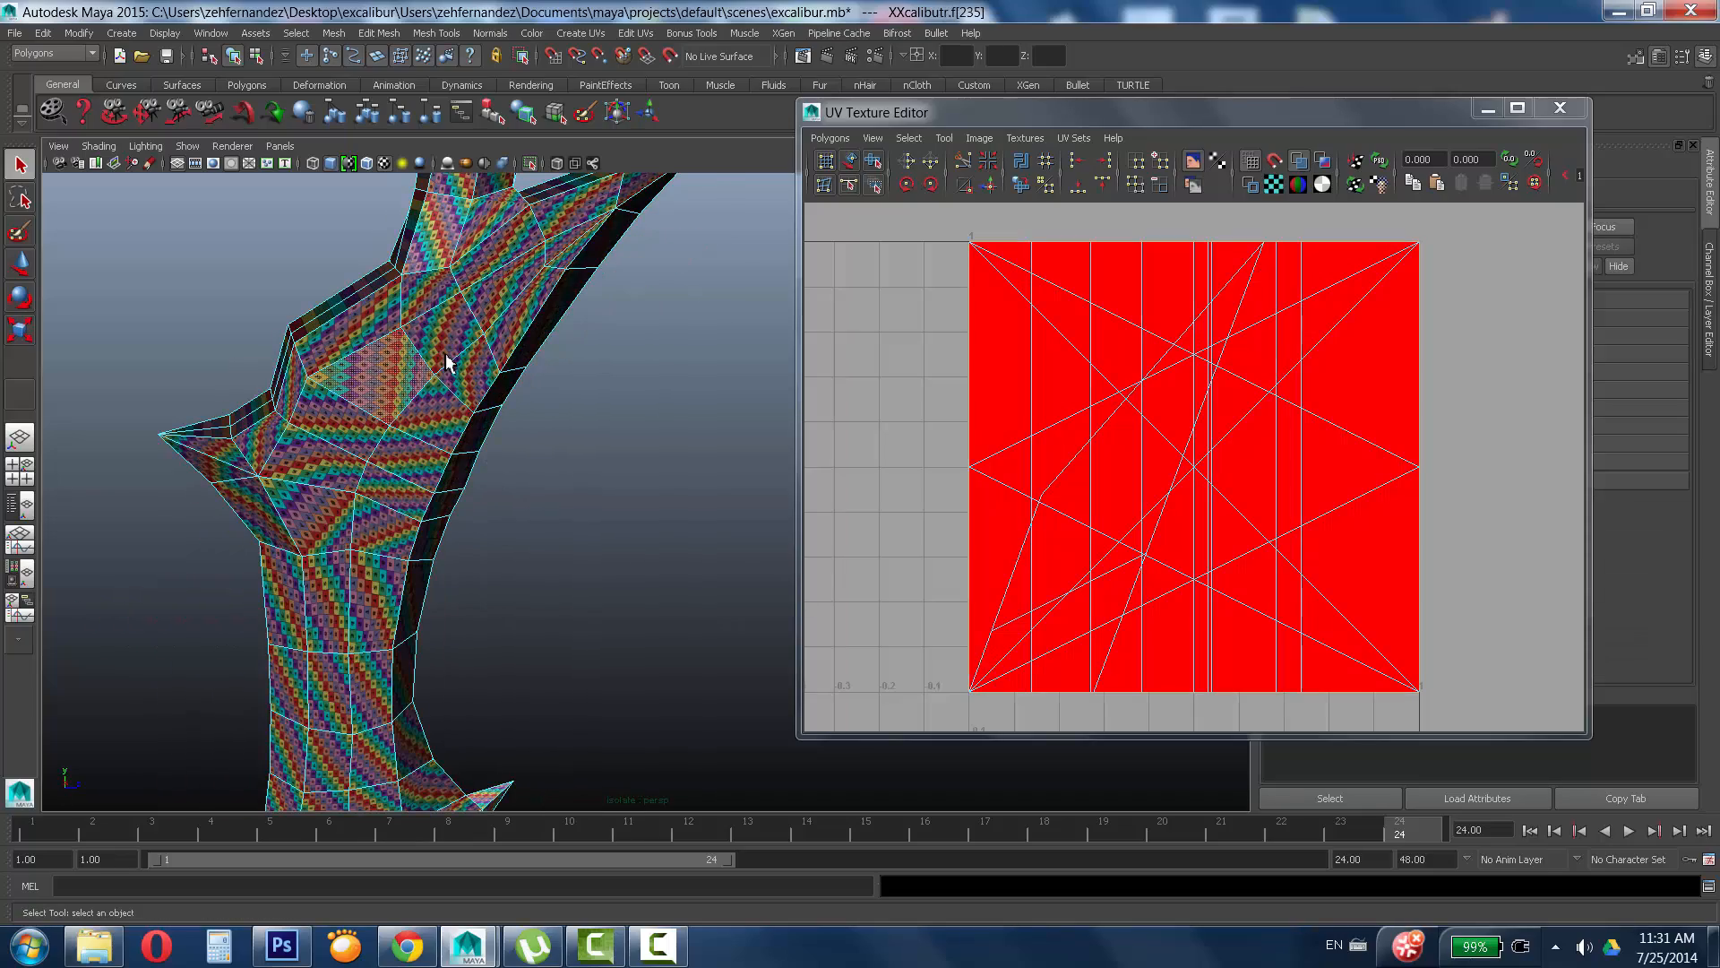
click(465, 407)
click(438, 424)
Examine the checker numbers on the selected blade face and the sword as a whole, and close the UV Texture Editor.
alt+drag(385, 482, 849, 390)
scroll(538, 511, up, 4)
alt+middle_drag(538, 516, 905, 534)
scroll(500, 489, up, 3)
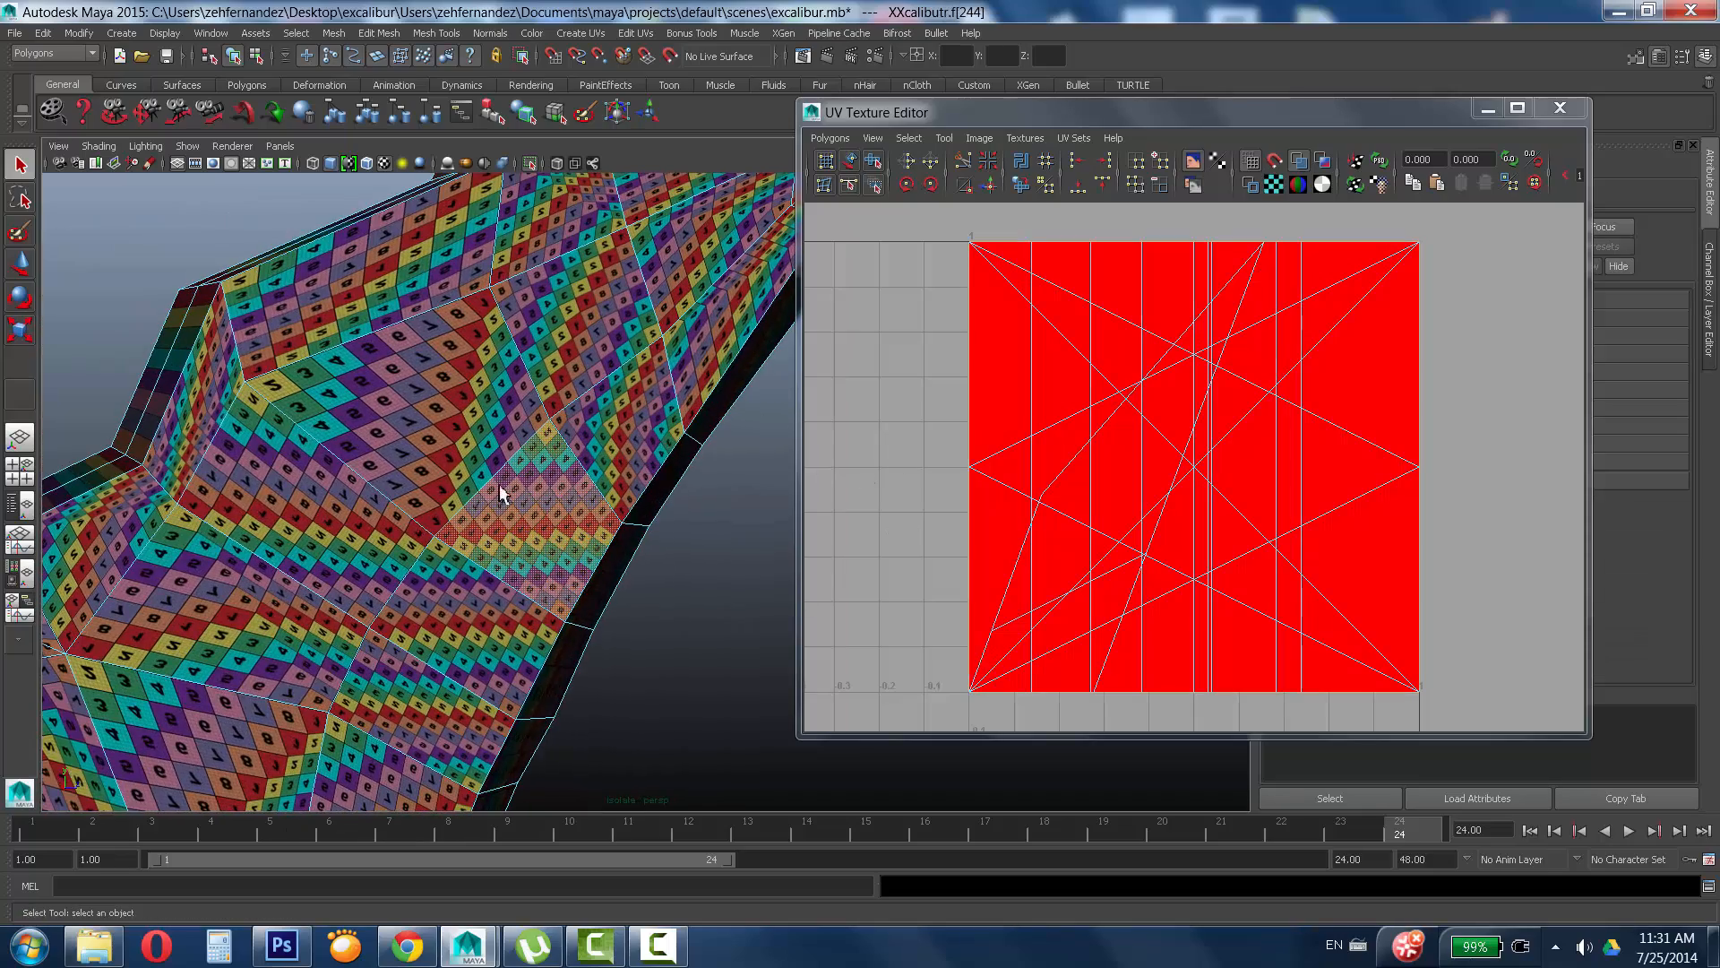
scroll(500, 488, down, 10)
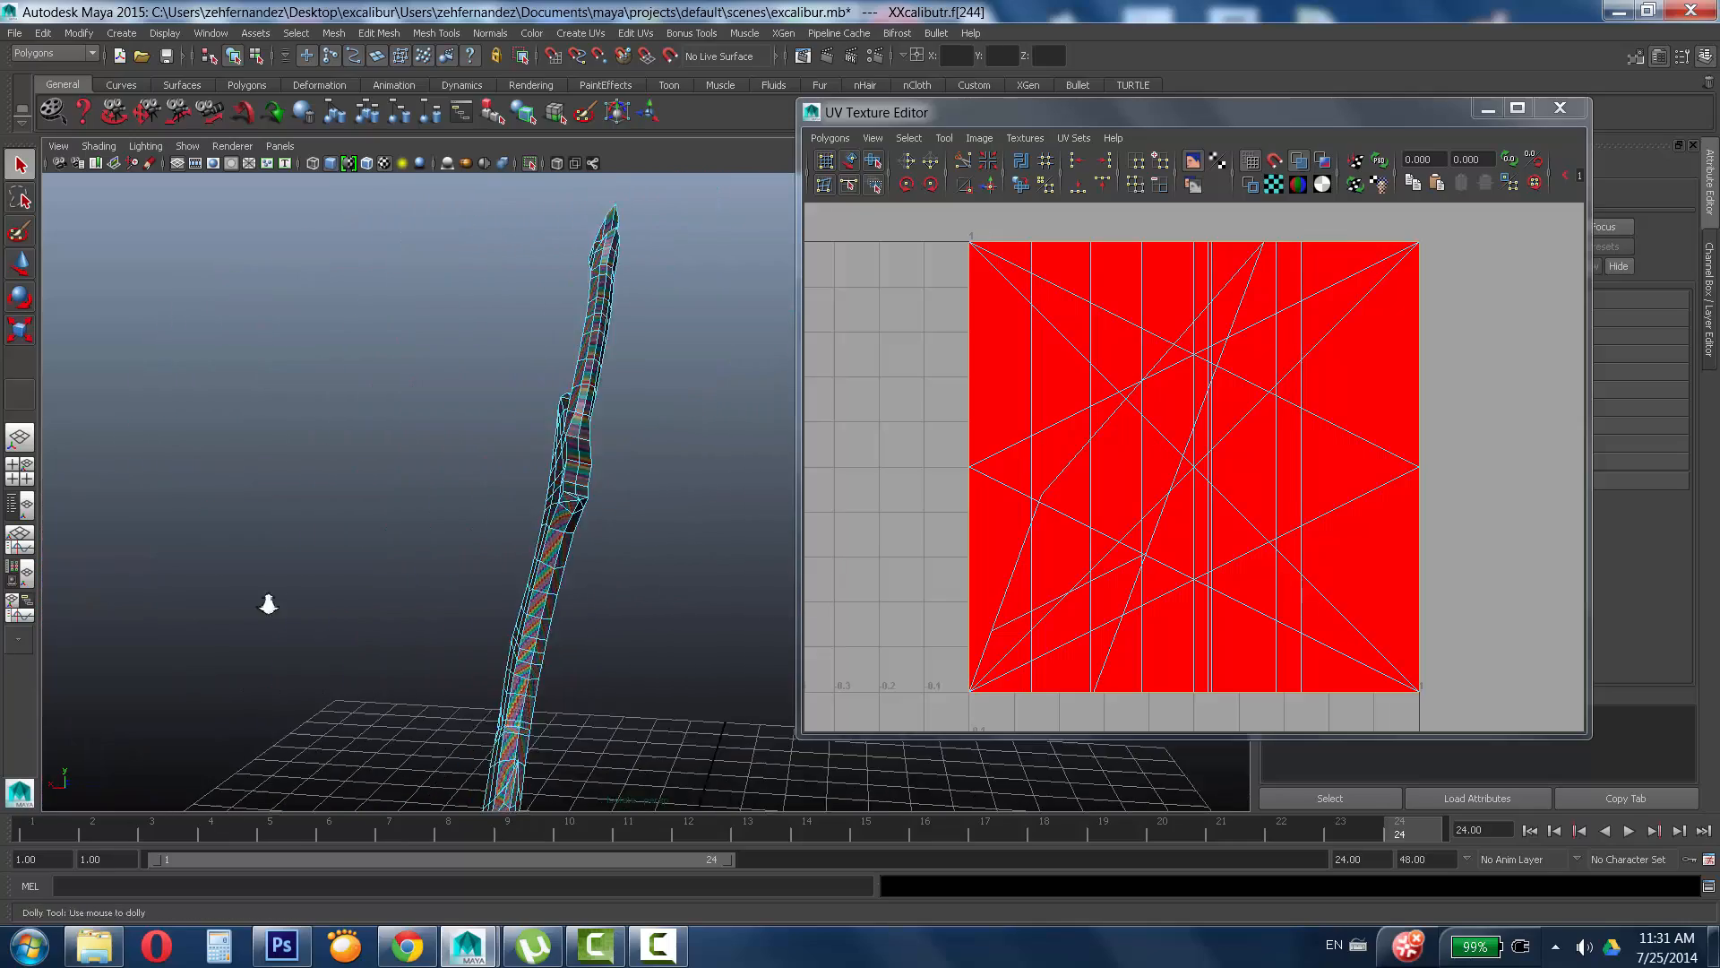
alt+drag(268, 604, 434, 518)
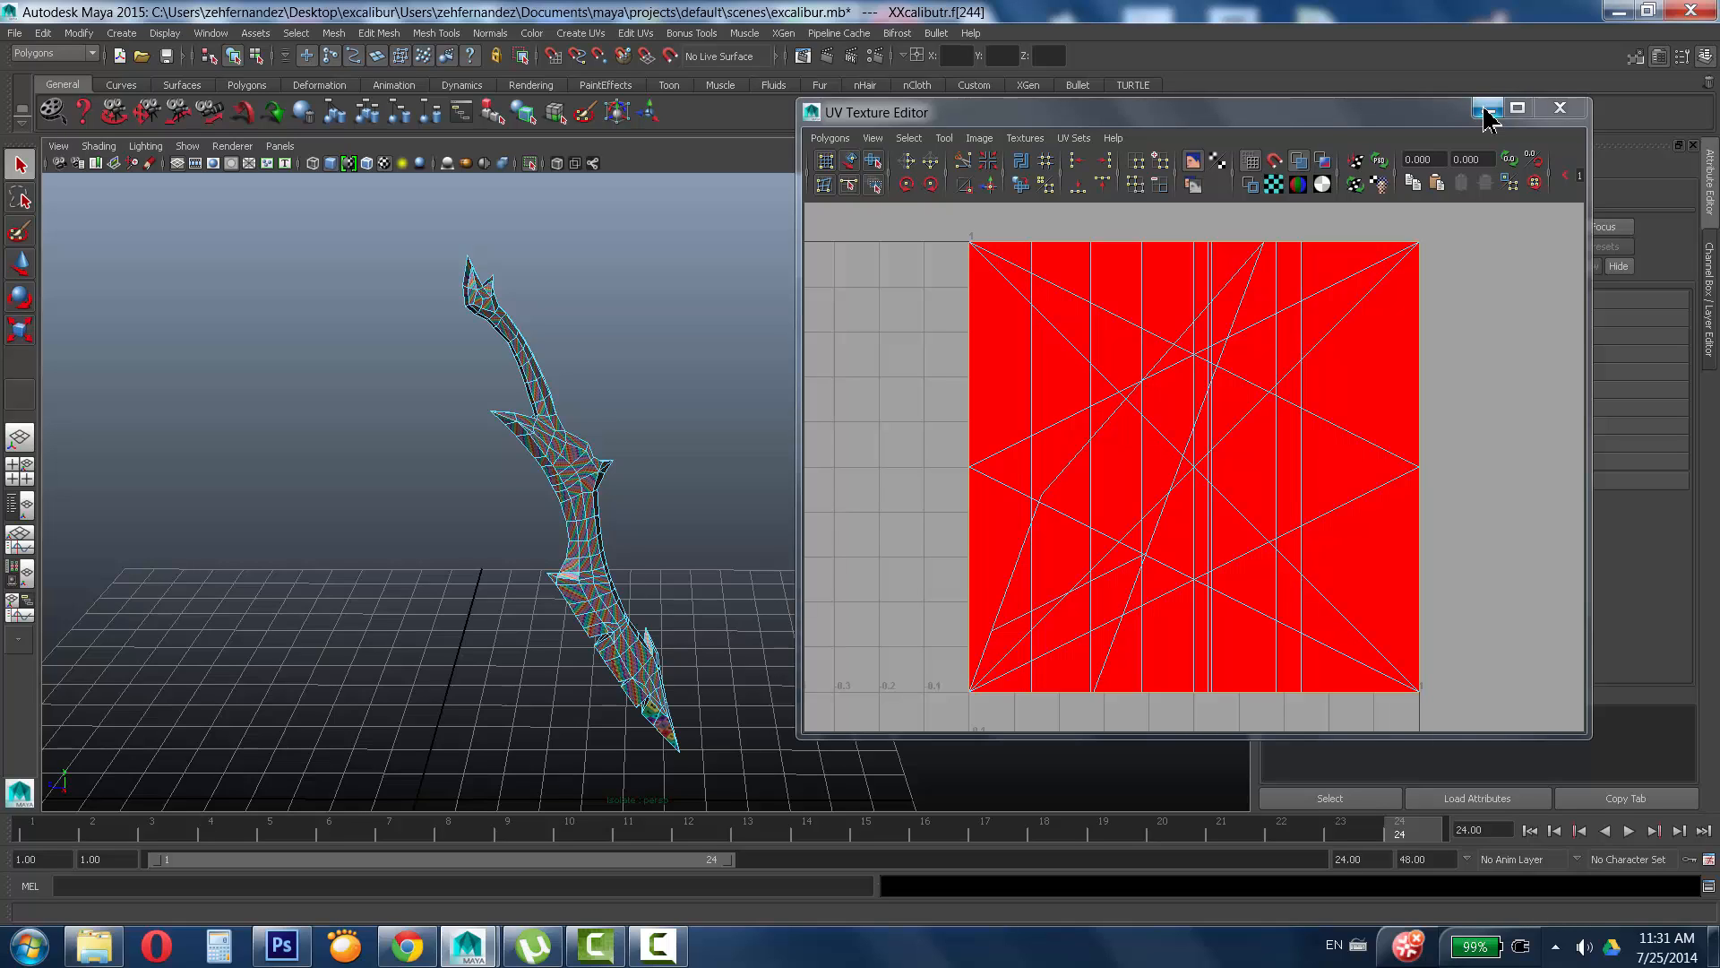
click(1564, 114)
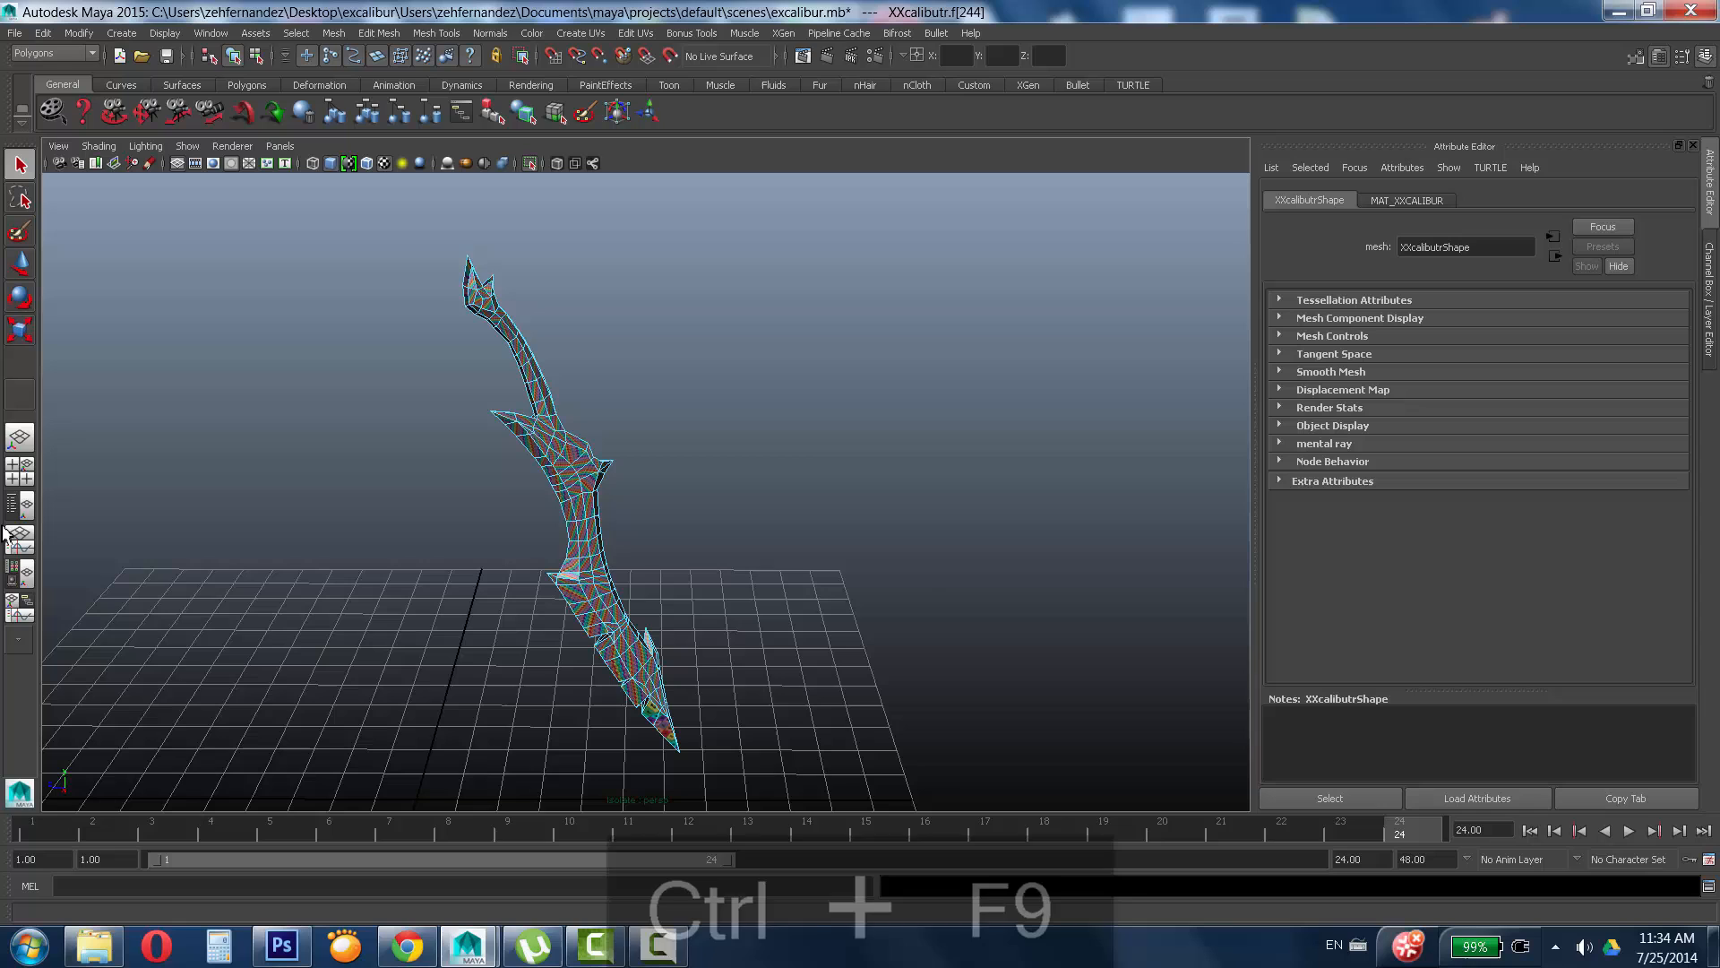
Switch the sword from face back to object selection and turn off its texture display, keeping it shaded.
key(ctrl+F9)
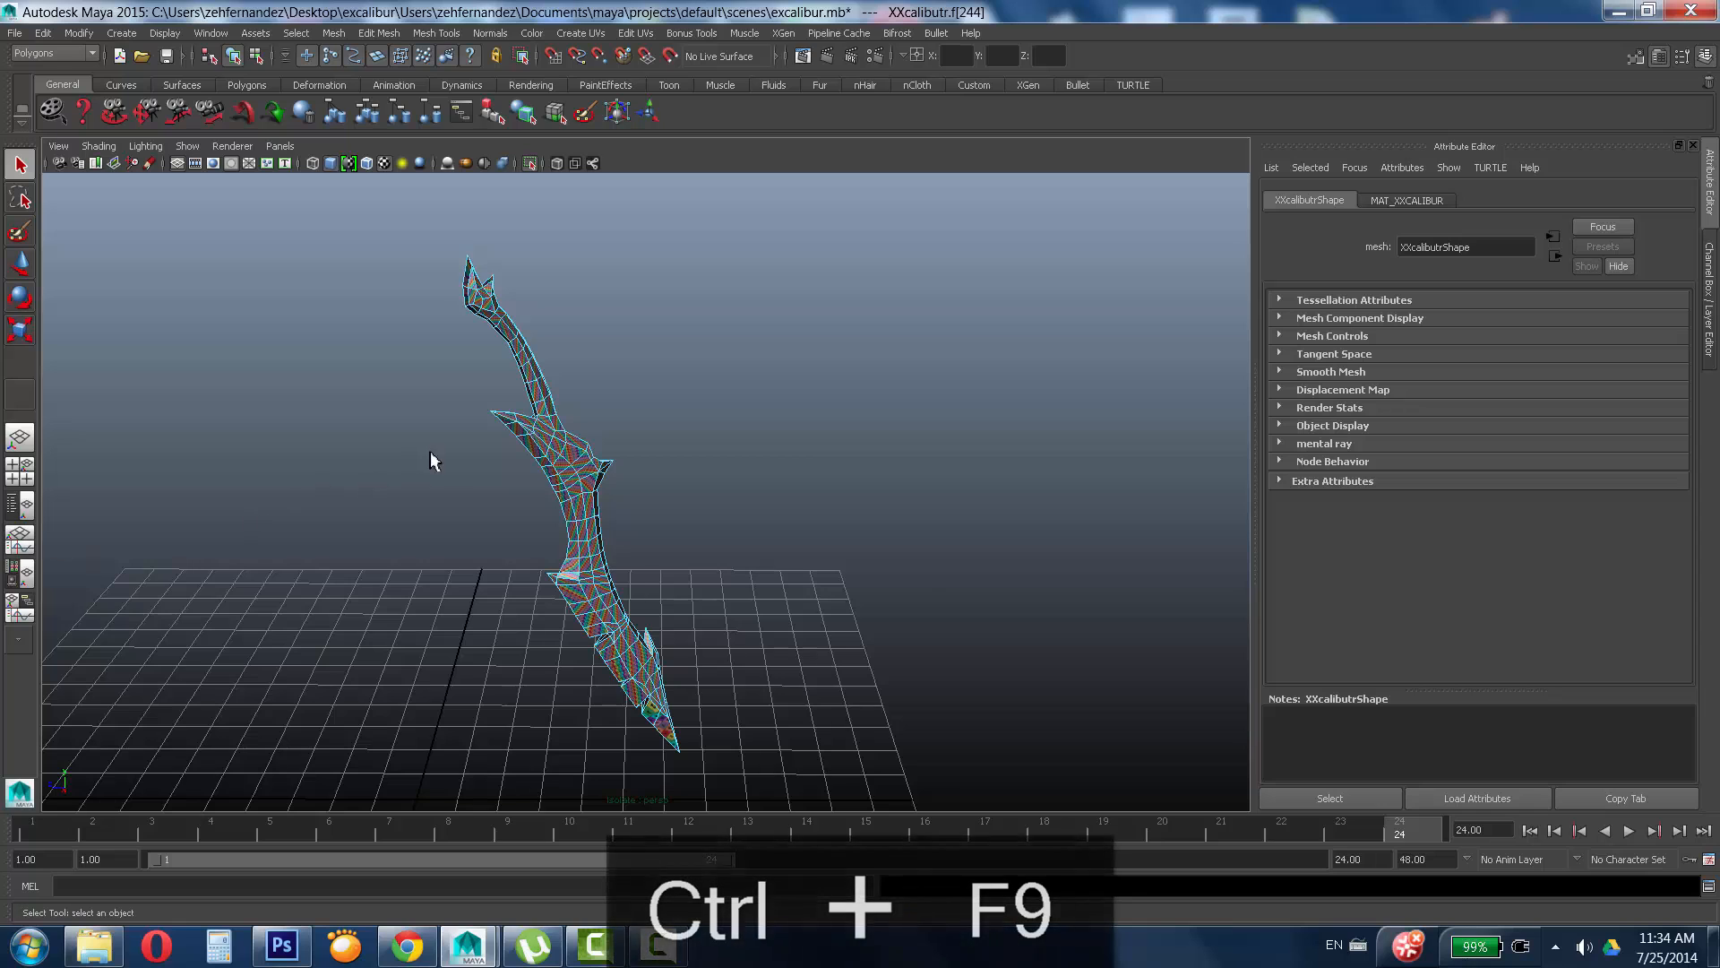
right_drag(552, 449, 558, 545)
alt+drag(557, 545, 650, 519)
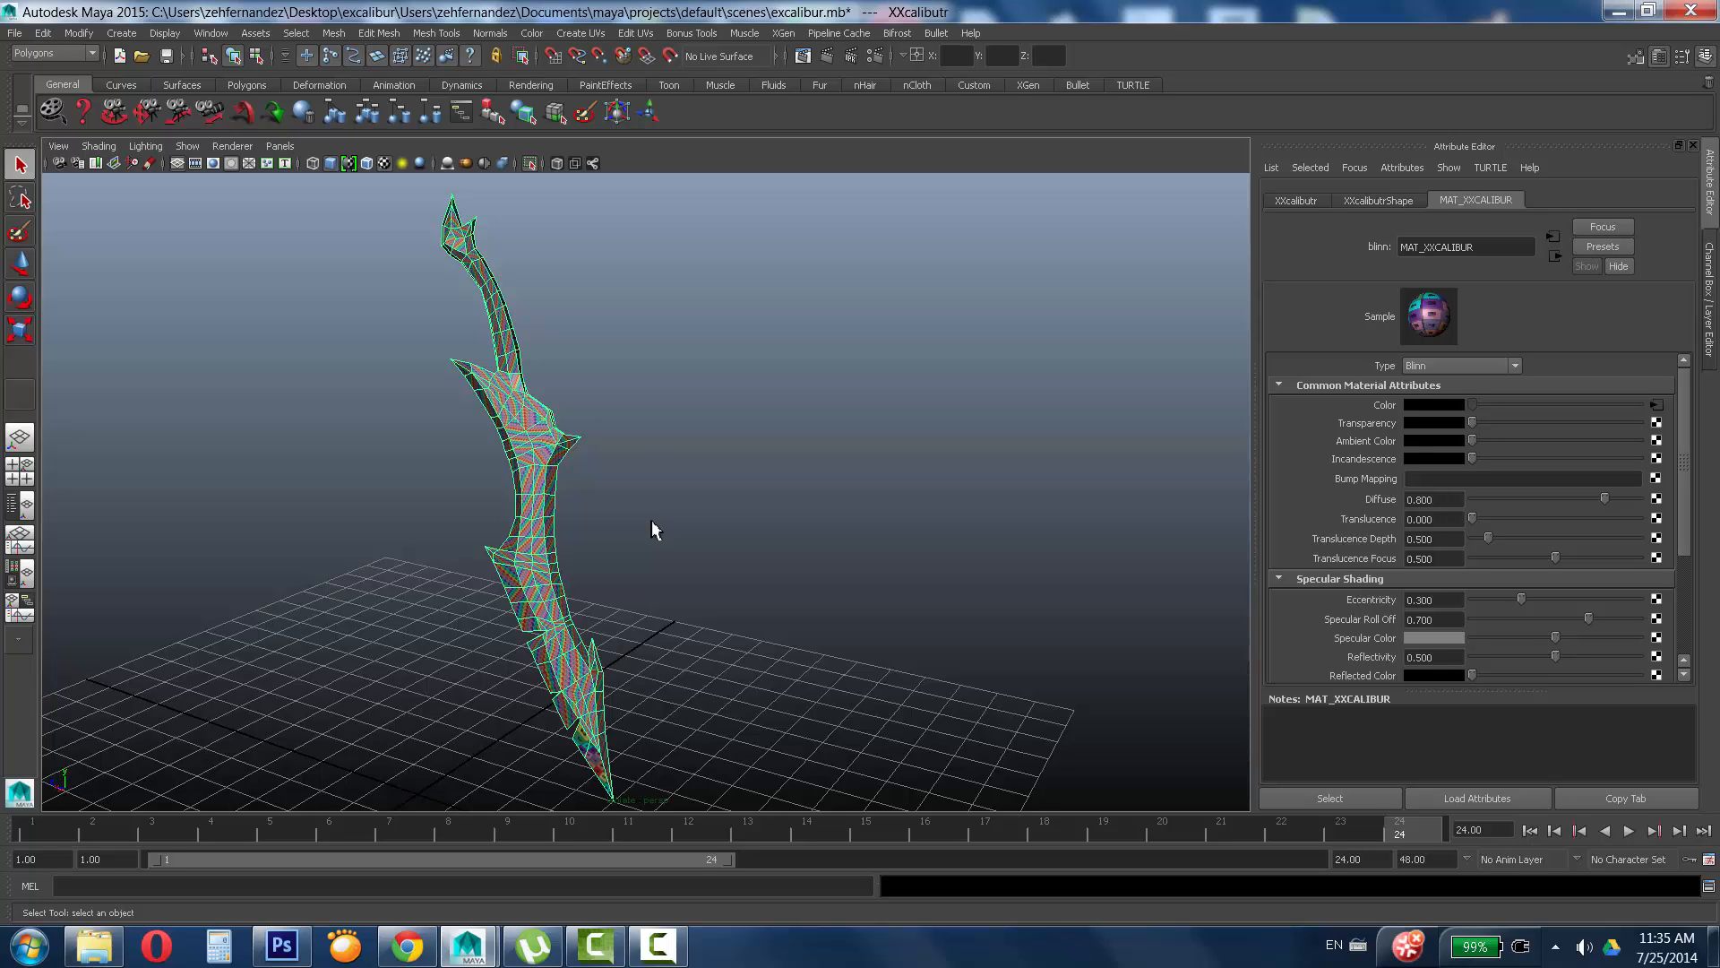
key(ctrl+5)
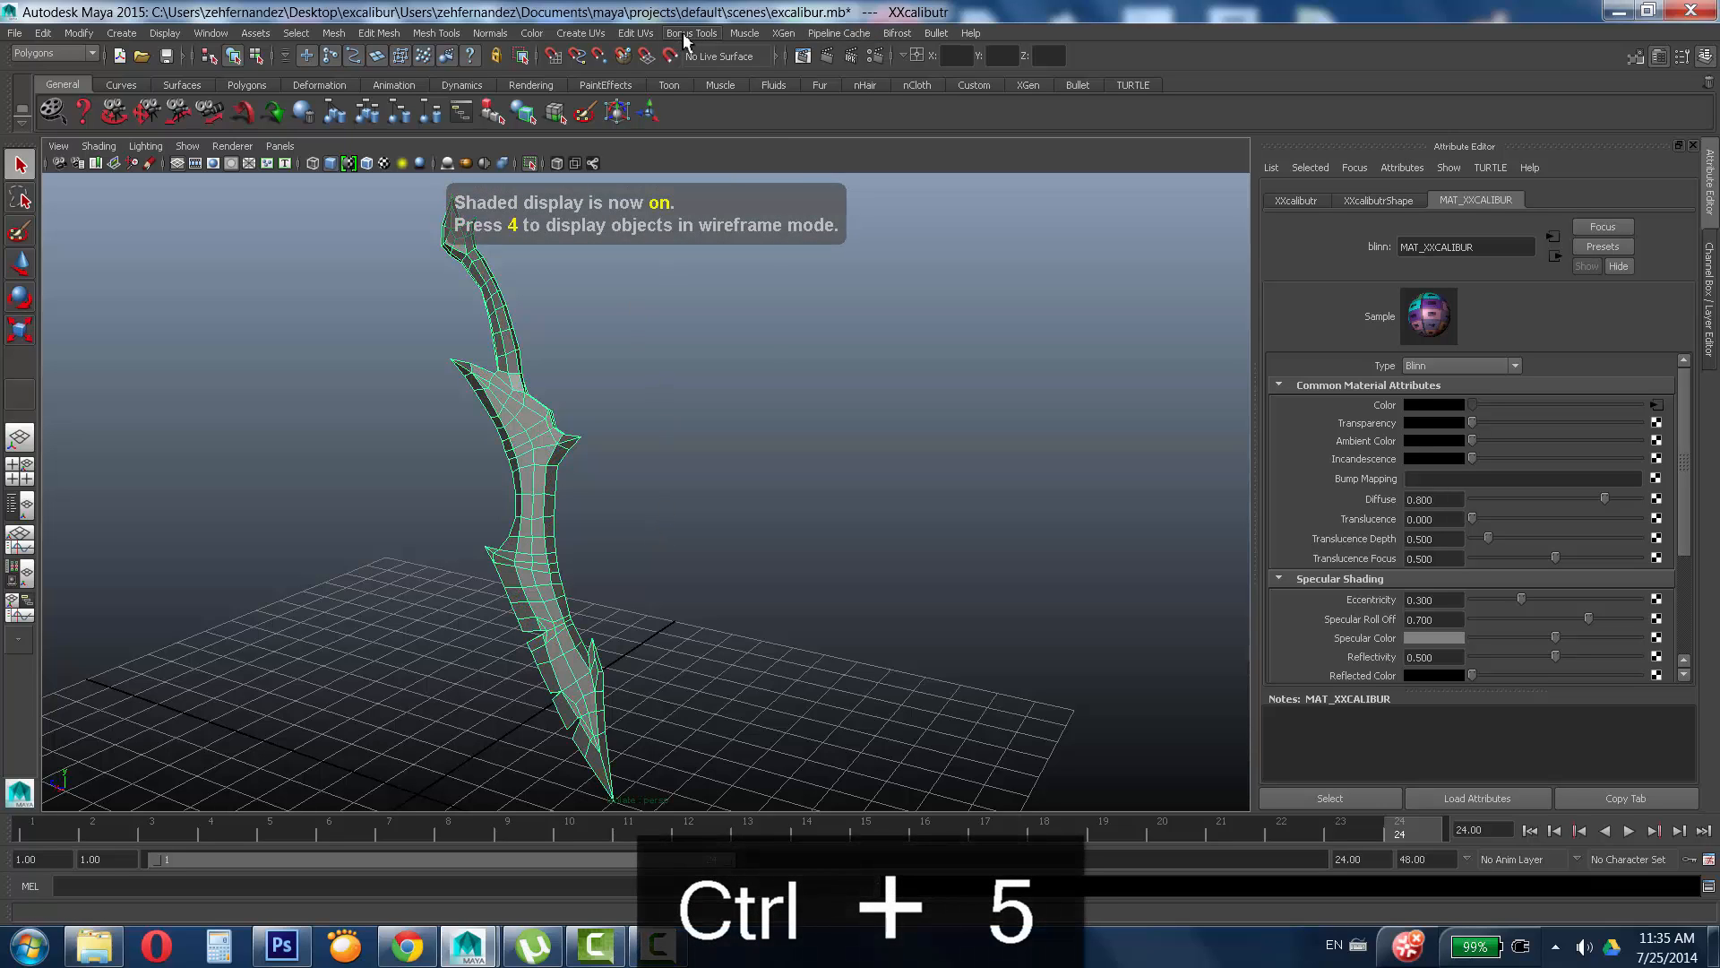
Apply a Planar Mapping to the sword and check the projection plane's orientation around the model.
click(580, 33)
click(607, 61)
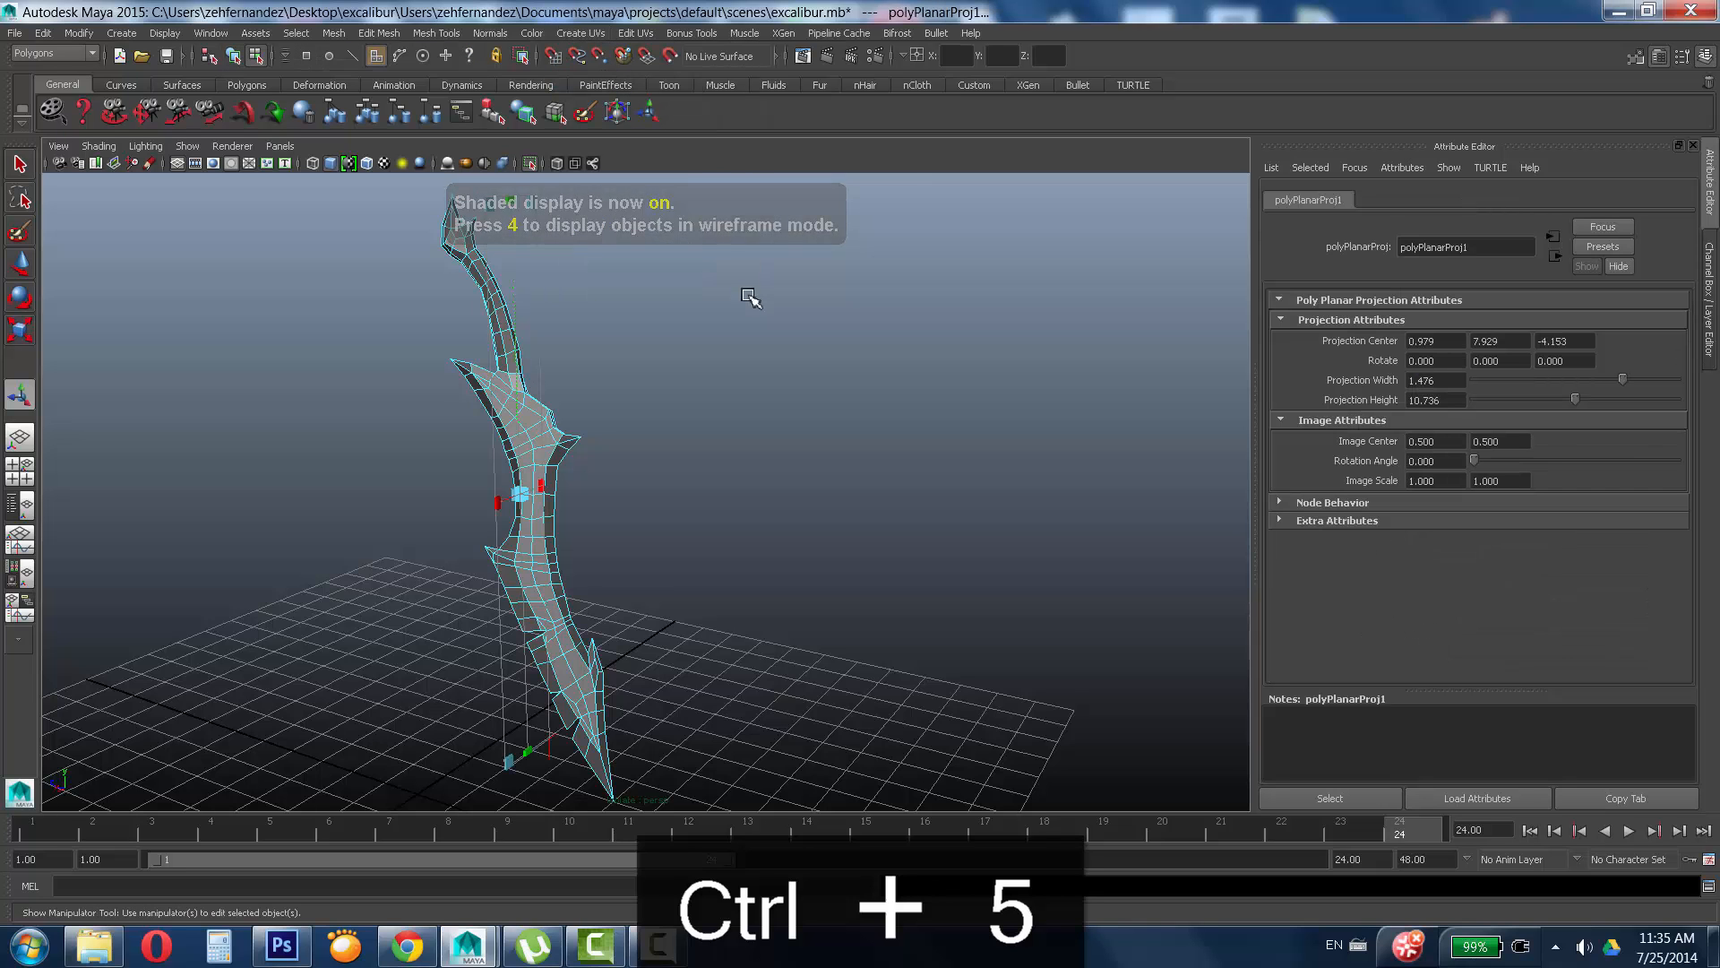
alt+drag(854, 576, 783, 588)
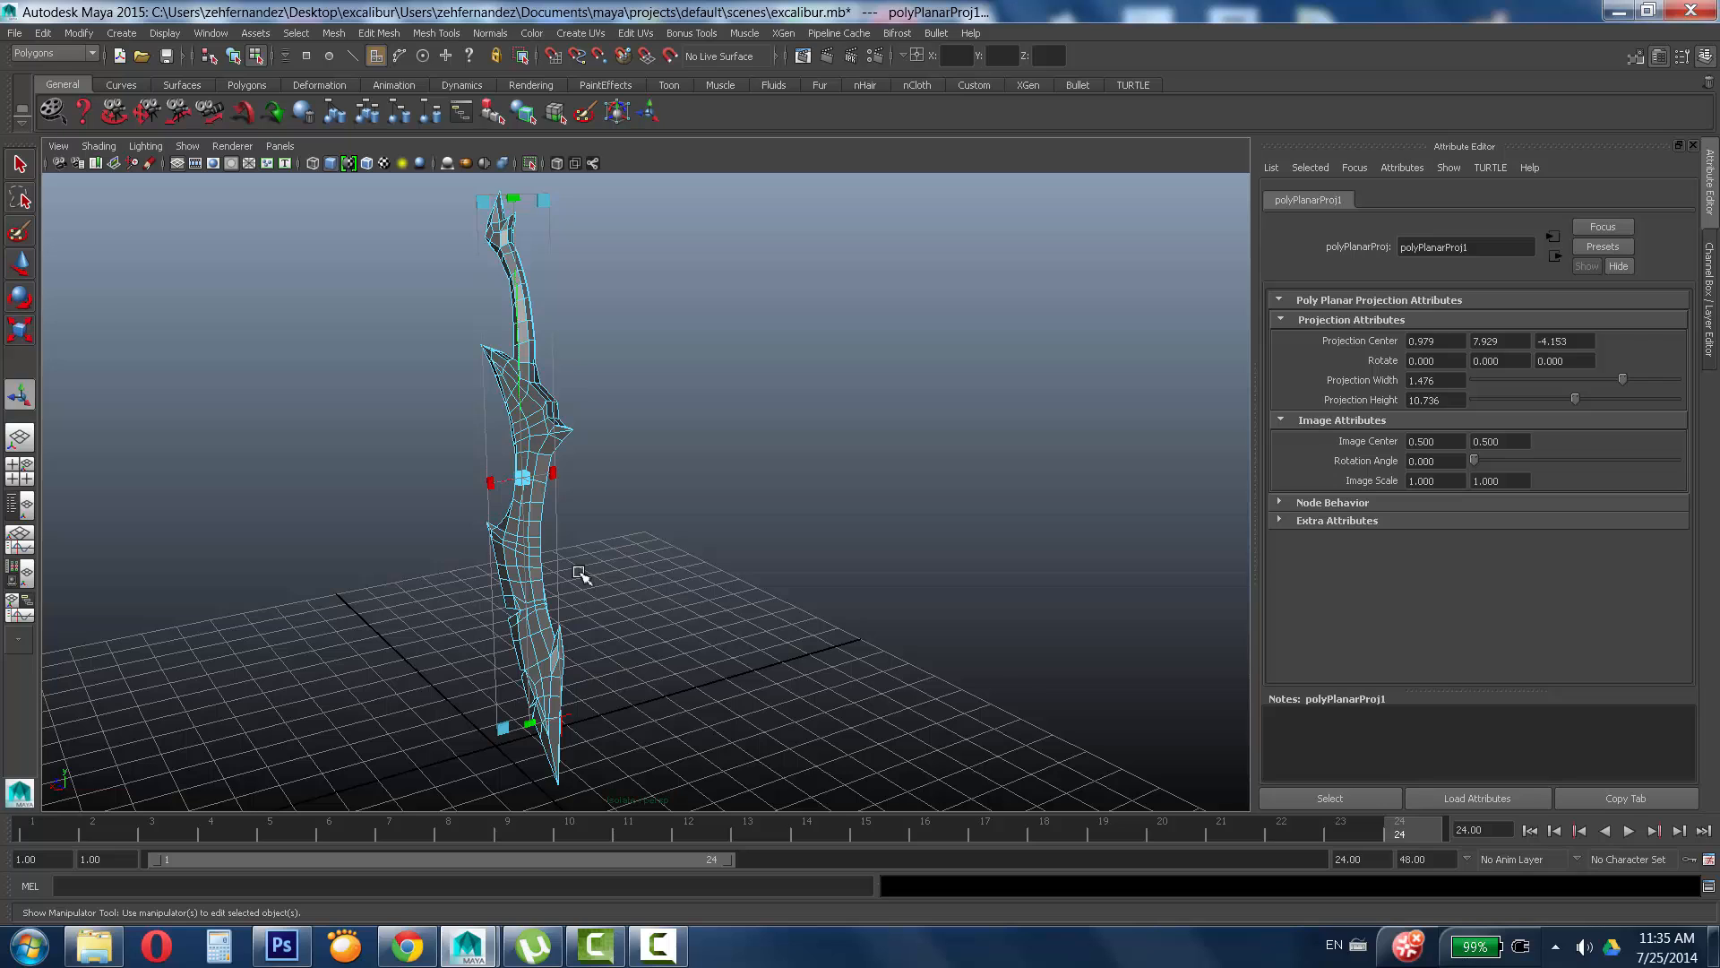
alt+drag(603, 549, 690, 528)
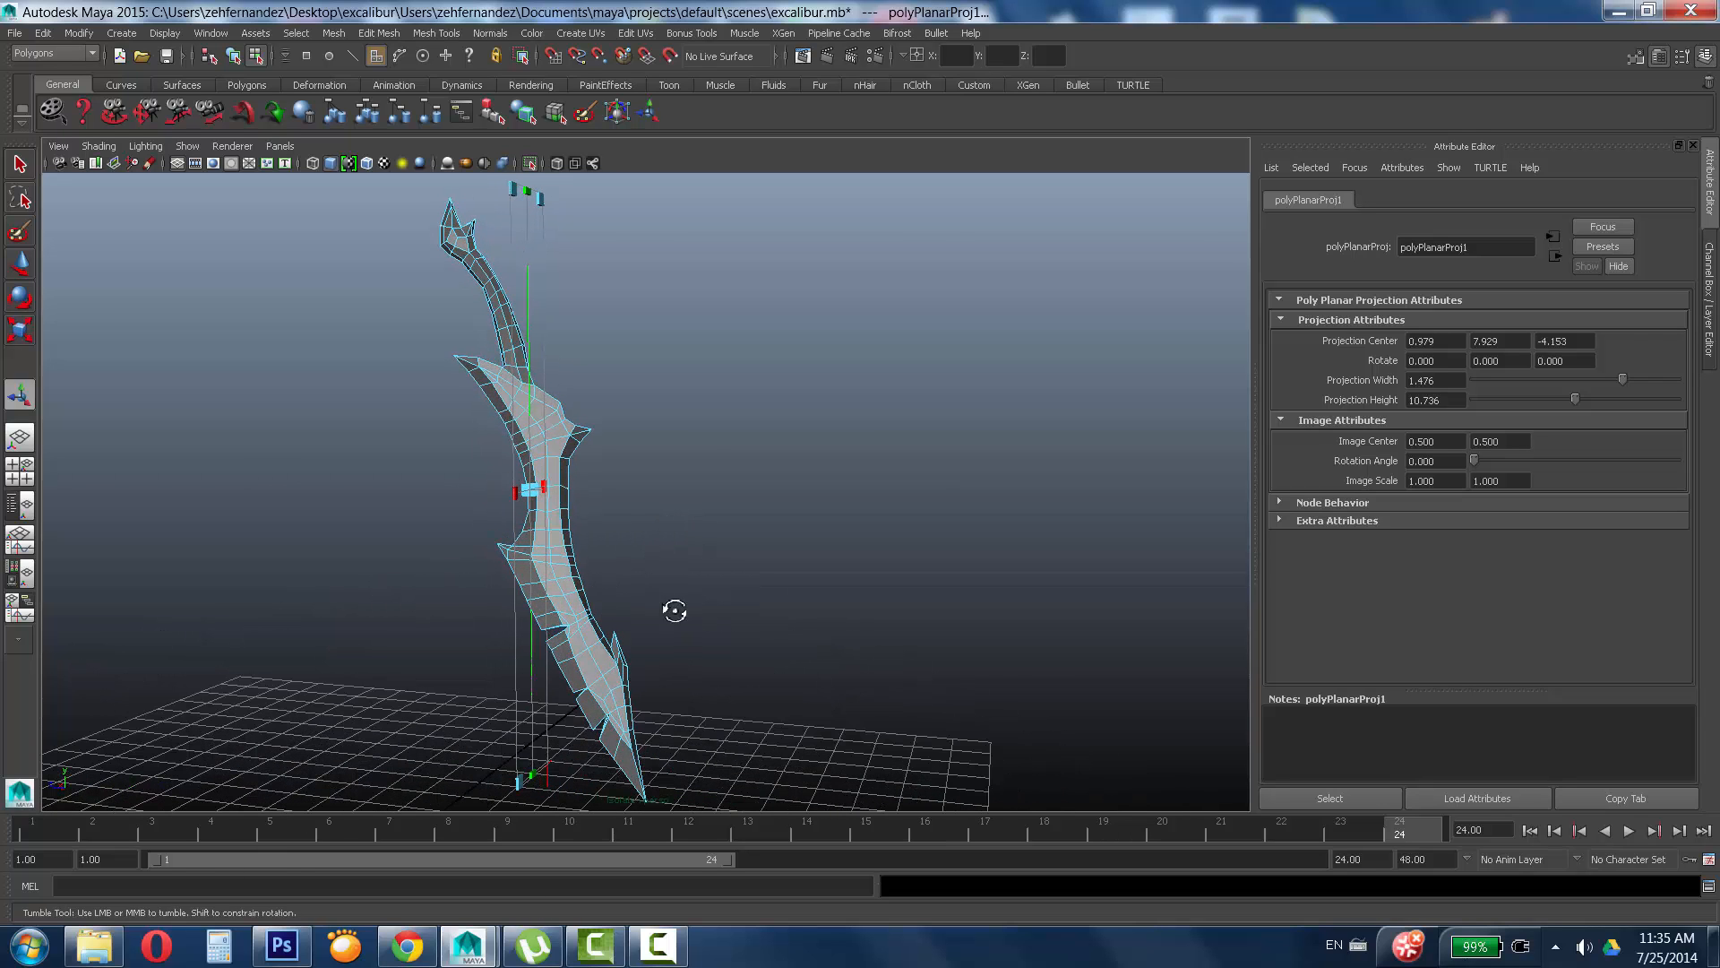
alt+drag(675, 611, 654, 596)
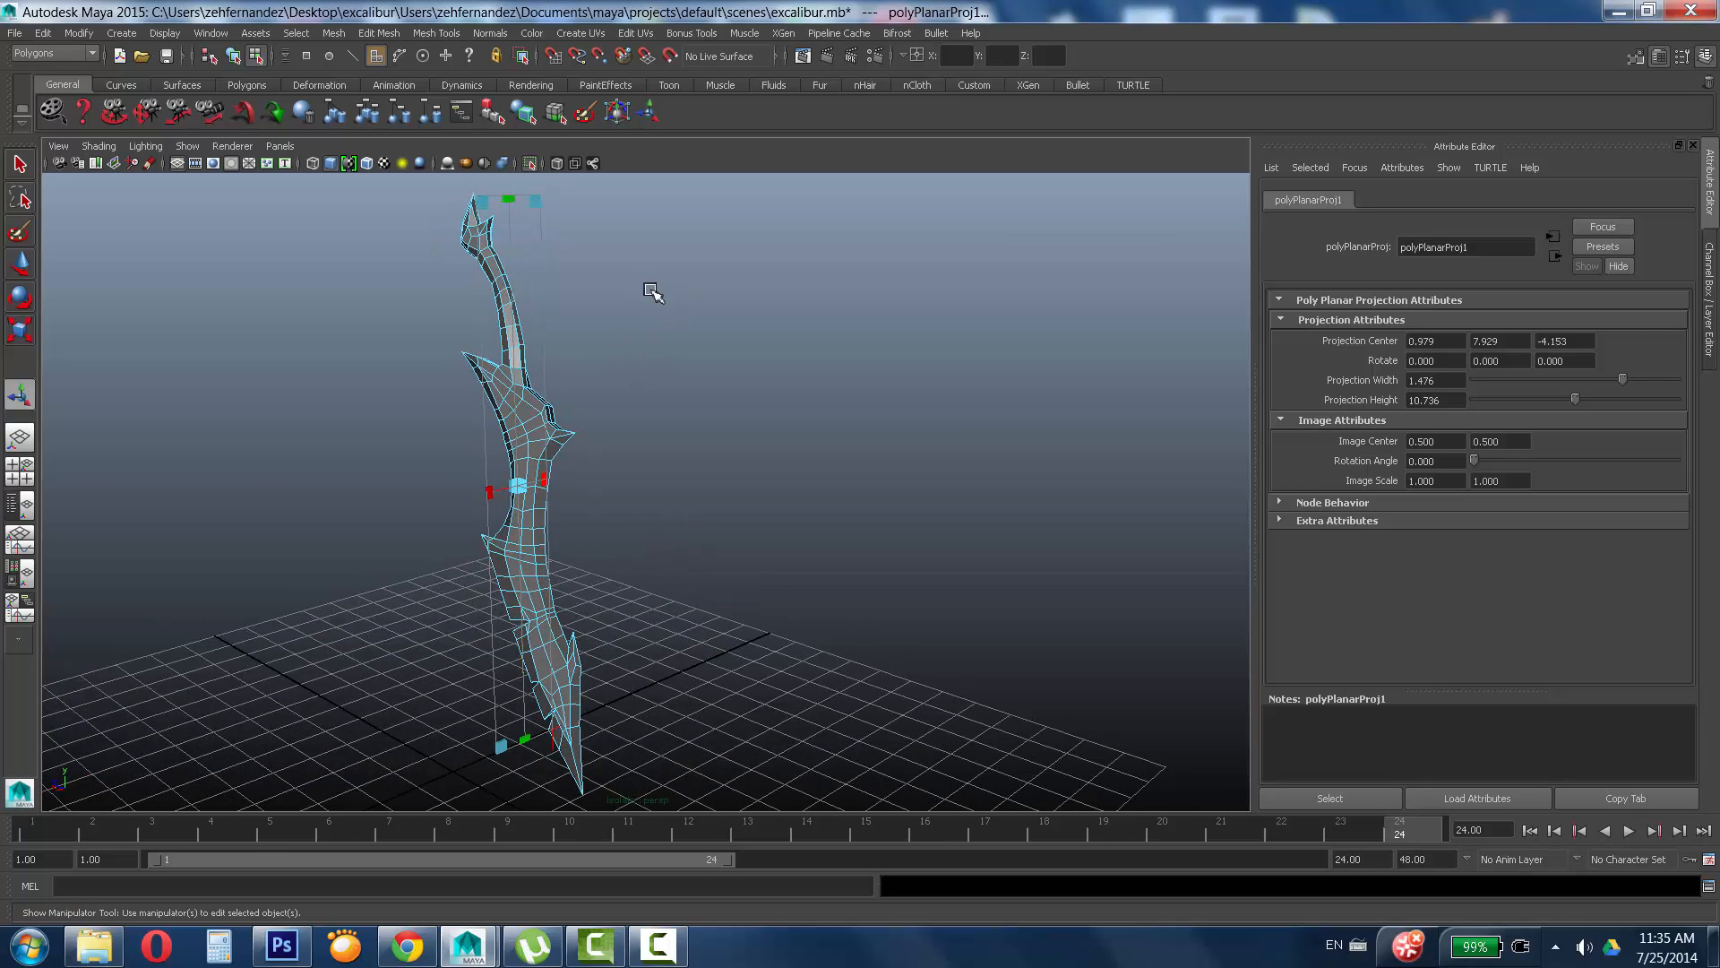
Open the UV Texture Editor on the projected UVs and hide the checker image behind them.
click(210, 33)
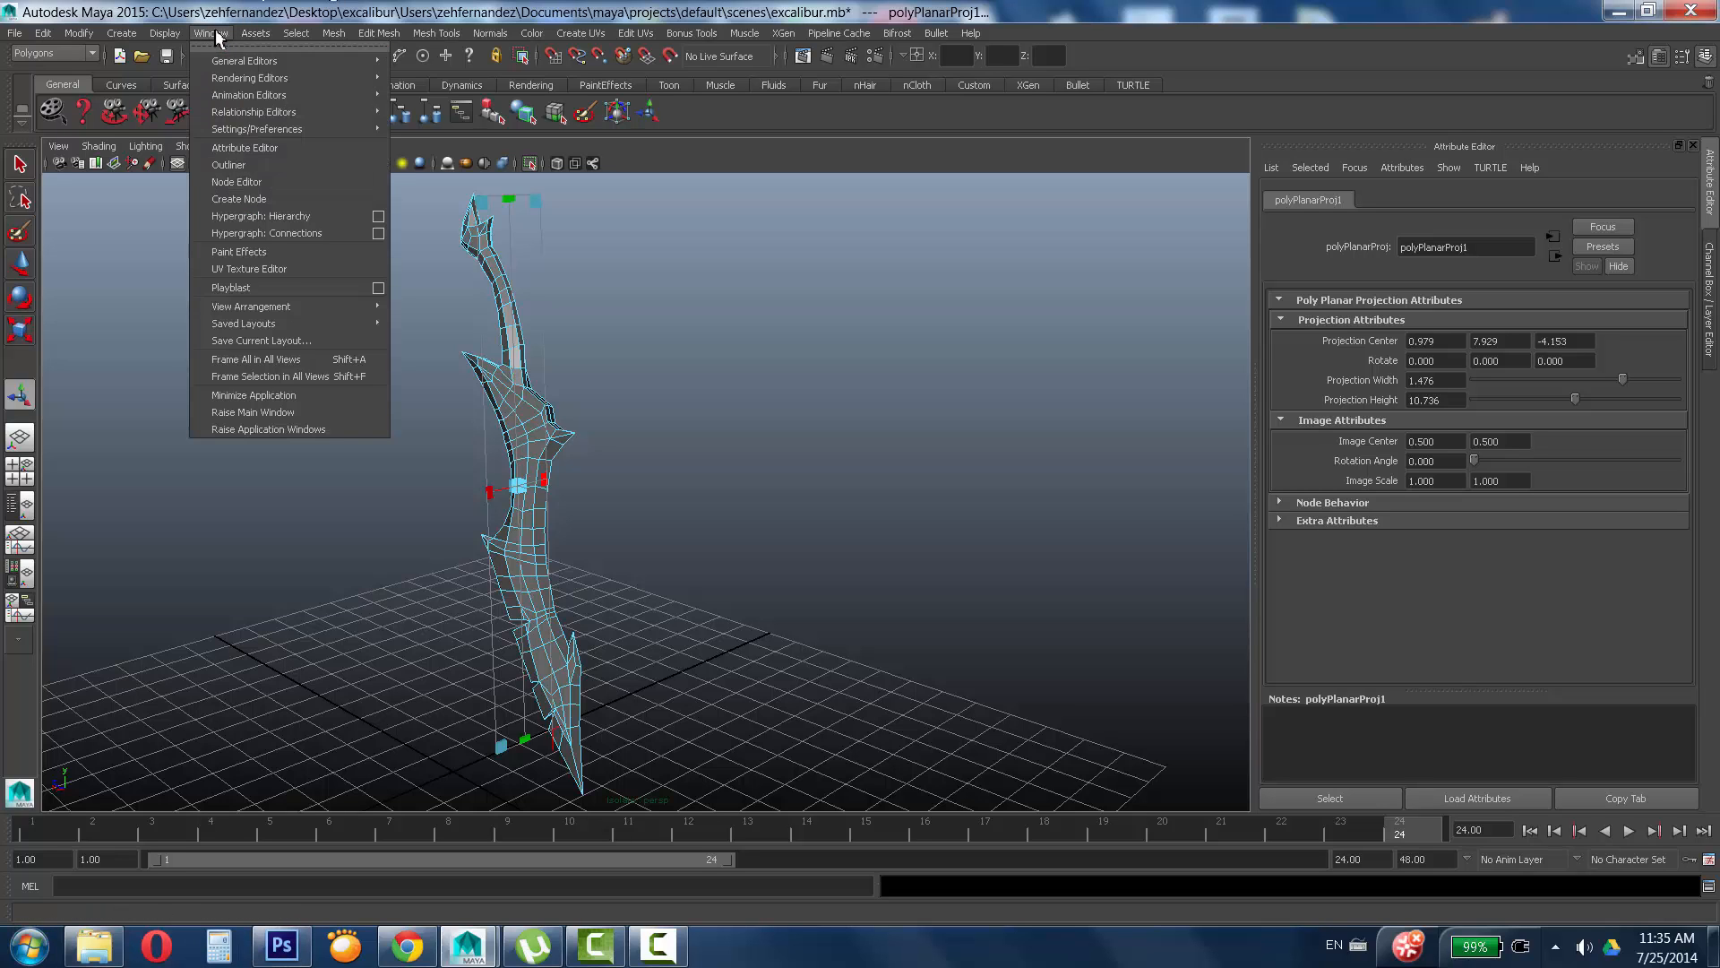
click(269, 281)
scroll(1355, 366, down, 2)
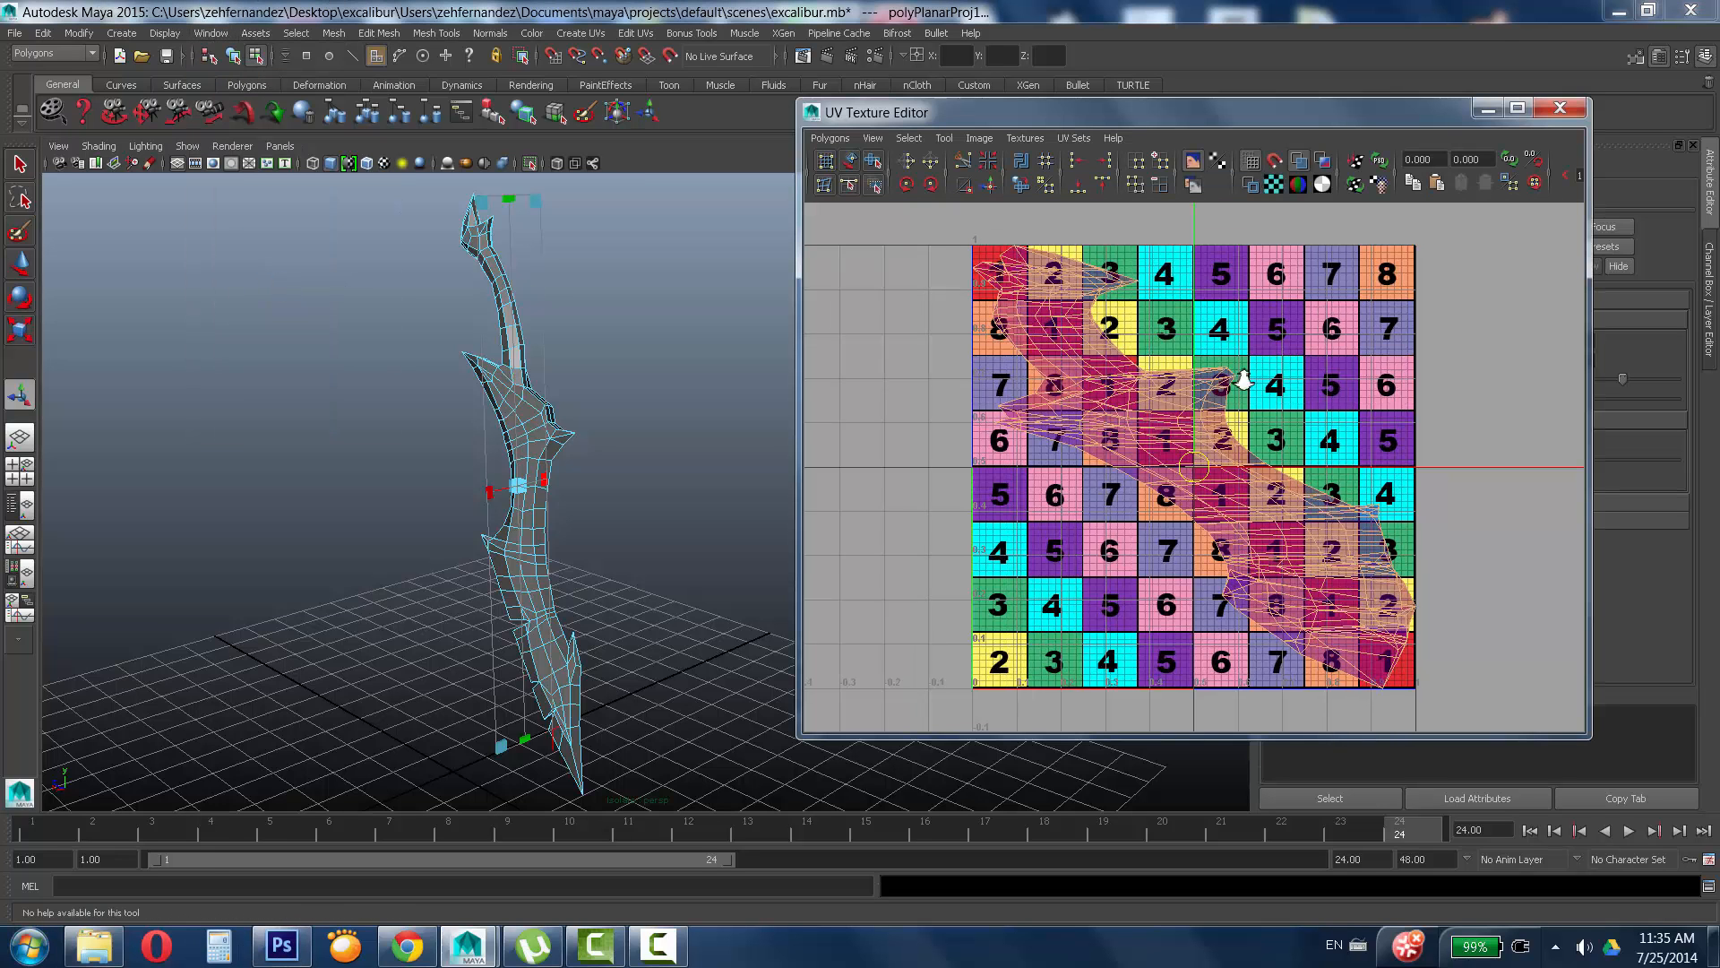
click(1193, 161)
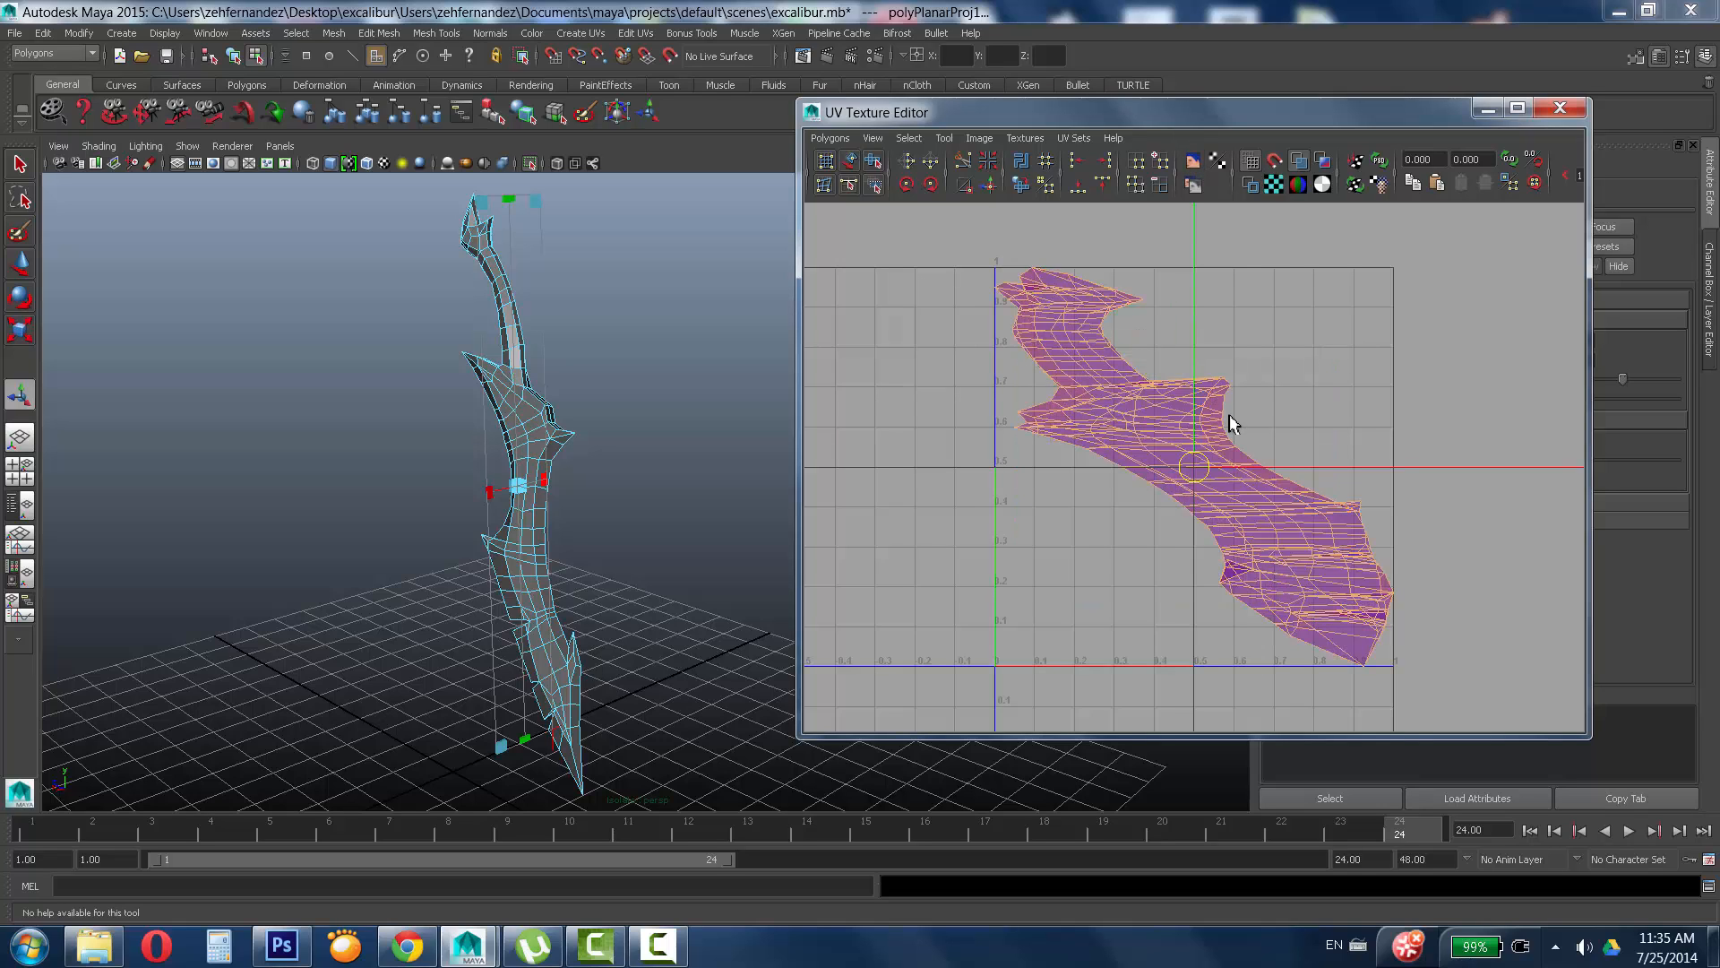
Show the planar projection's rotation manipulator and rotate the projection about its vertical axis to face the sword's flat side.
click(552, 749)
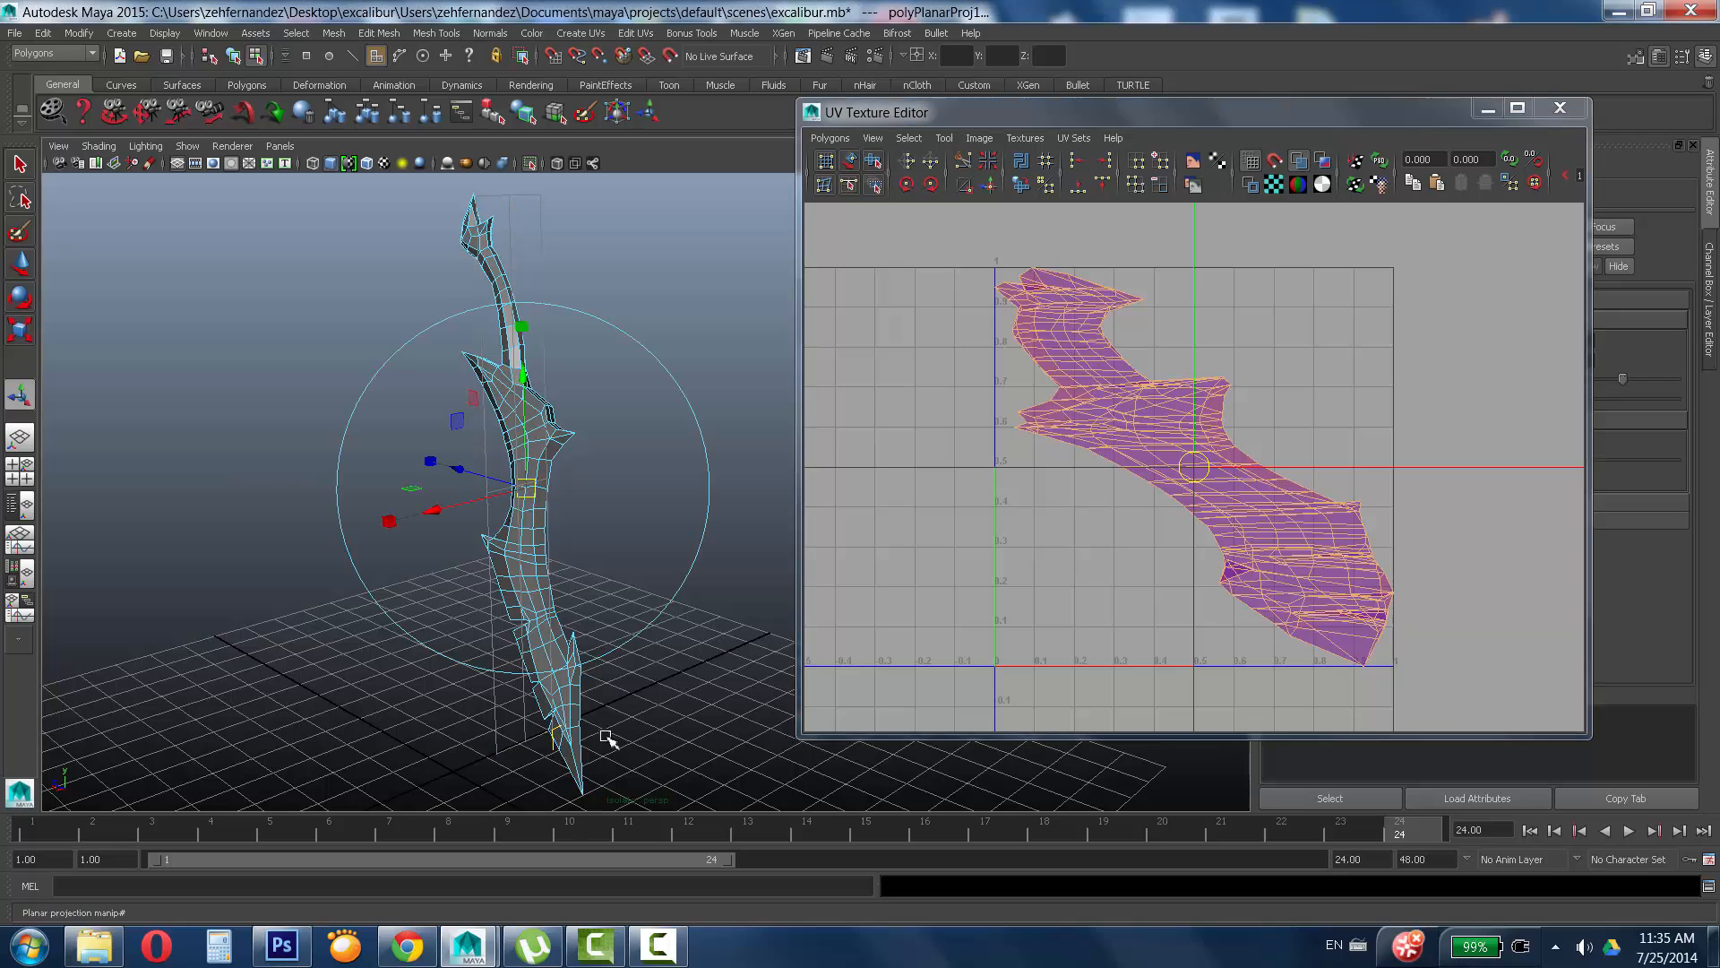
click(657, 360)
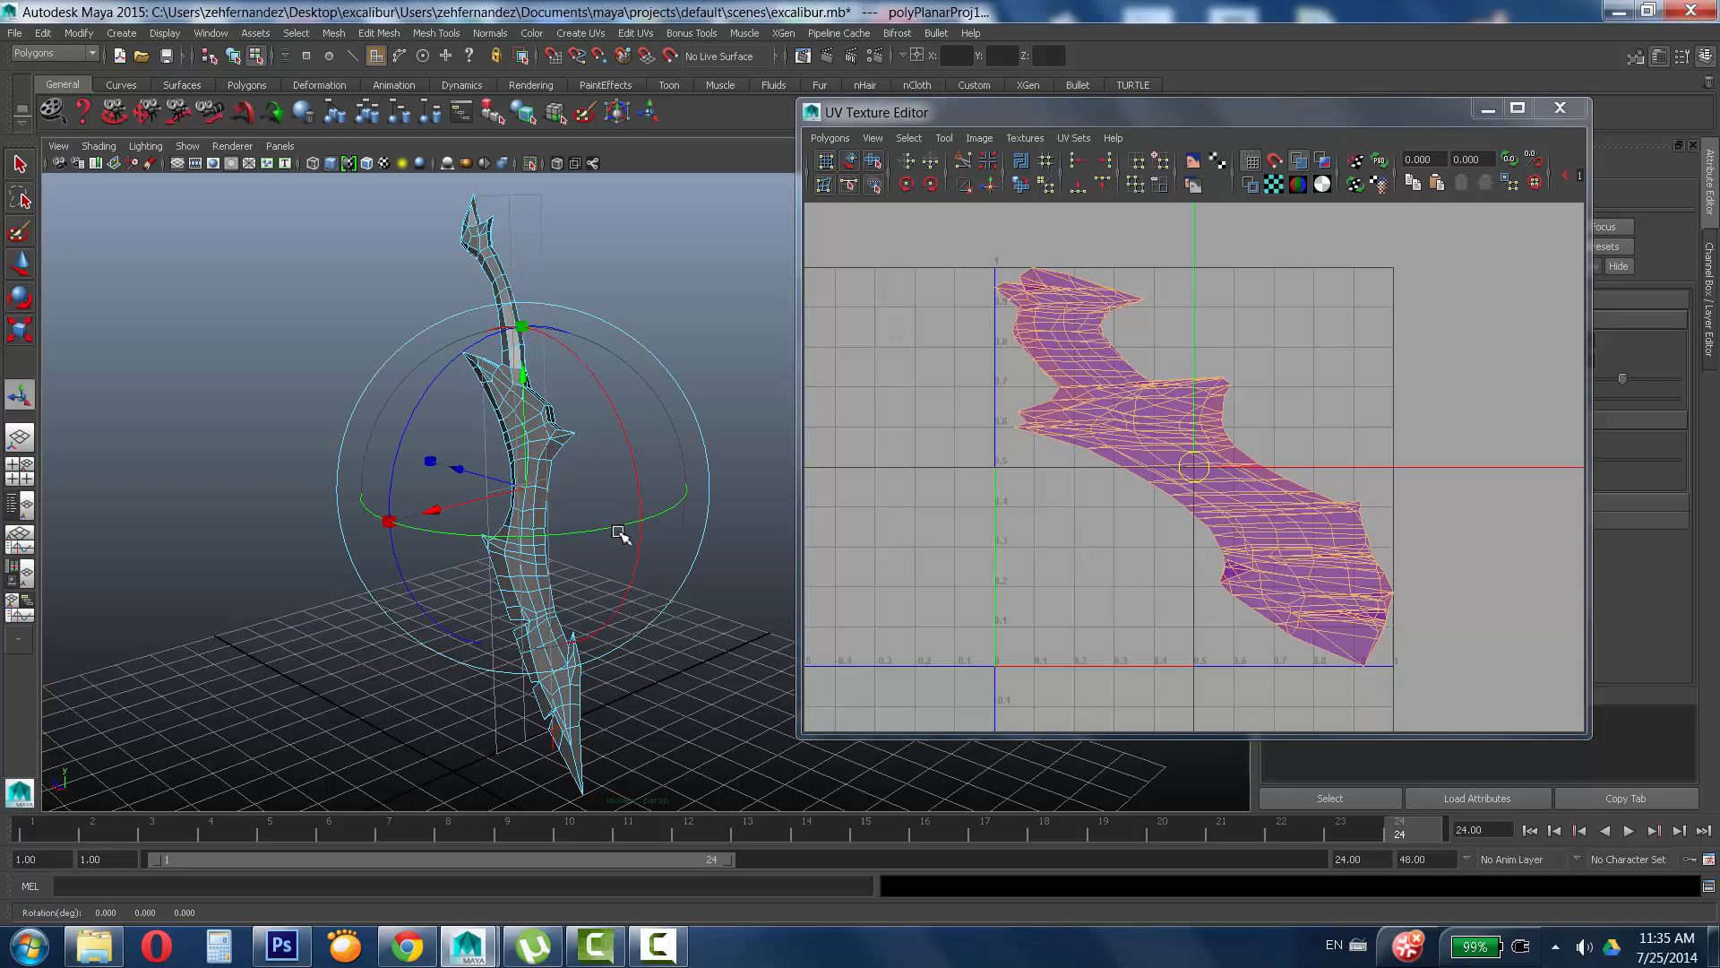
drag(618, 533, 506, 548)
mouse_move(450, 550)
mouse_down()
mouse_move(382, 556)
mouse_move(436, 549)
mouse_up()
Tilt the planar projection to about 40, -60, -25 degrees so the sword's UVs stand upright, and leave the manipulator.
alt+drag(592, 471, 634, 683)
click(600, 757)
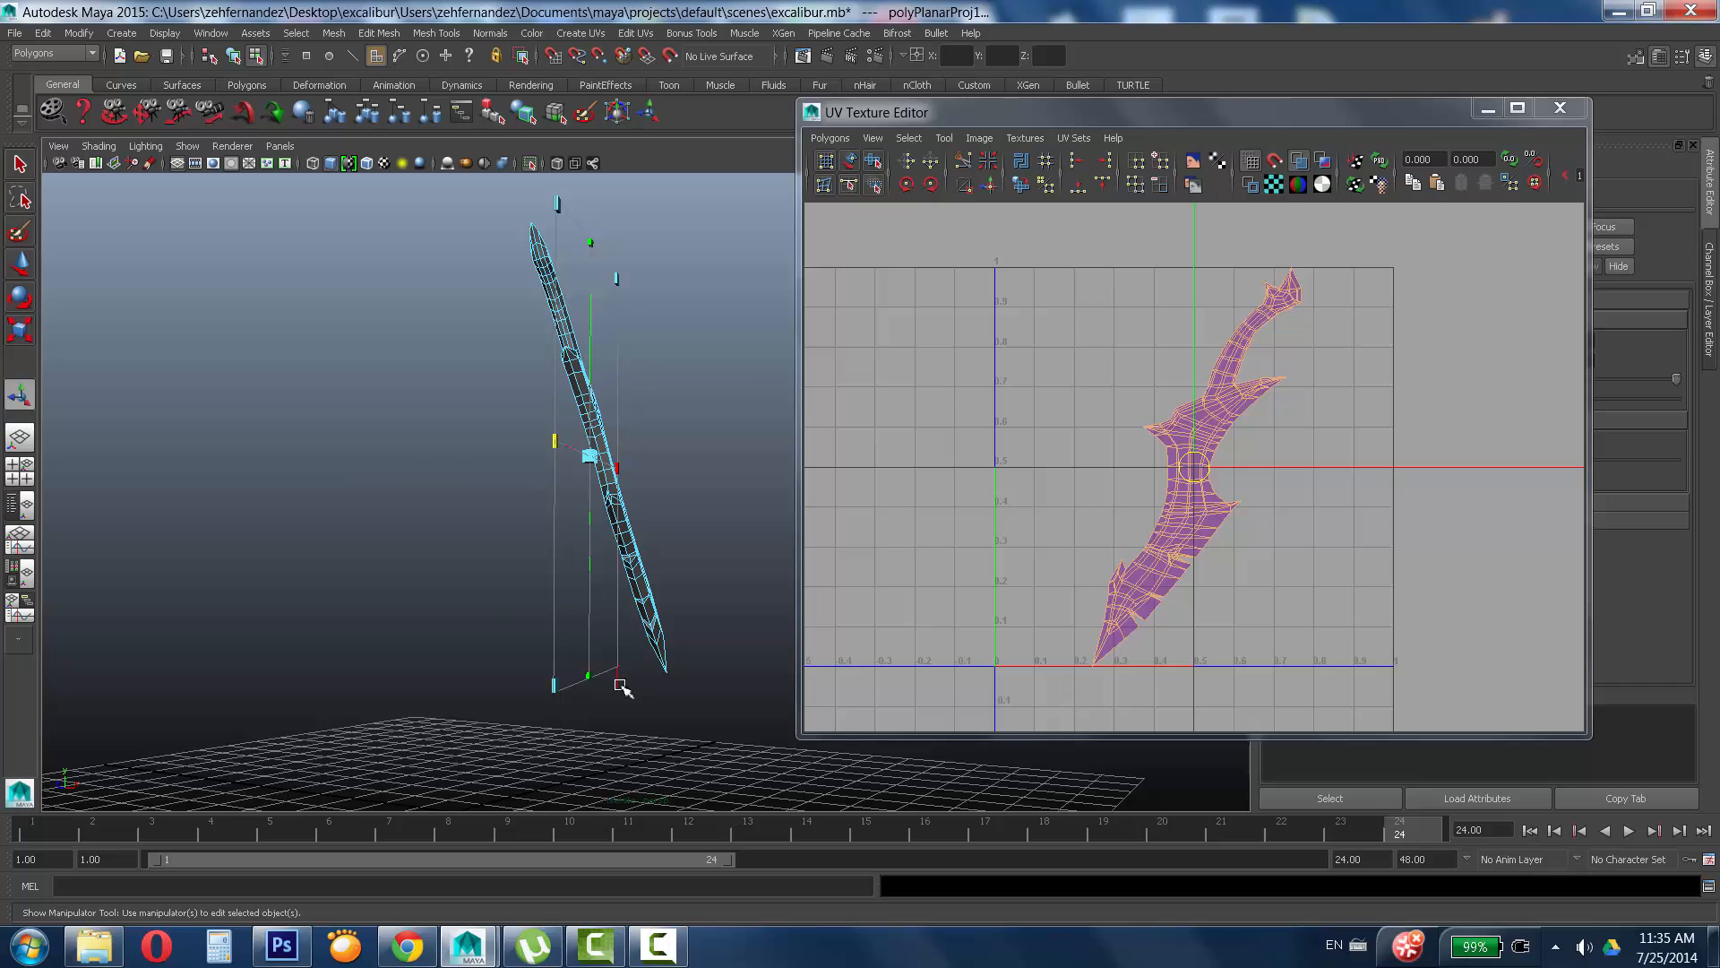
click(620, 686)
drag(729, 360, 628, 473)
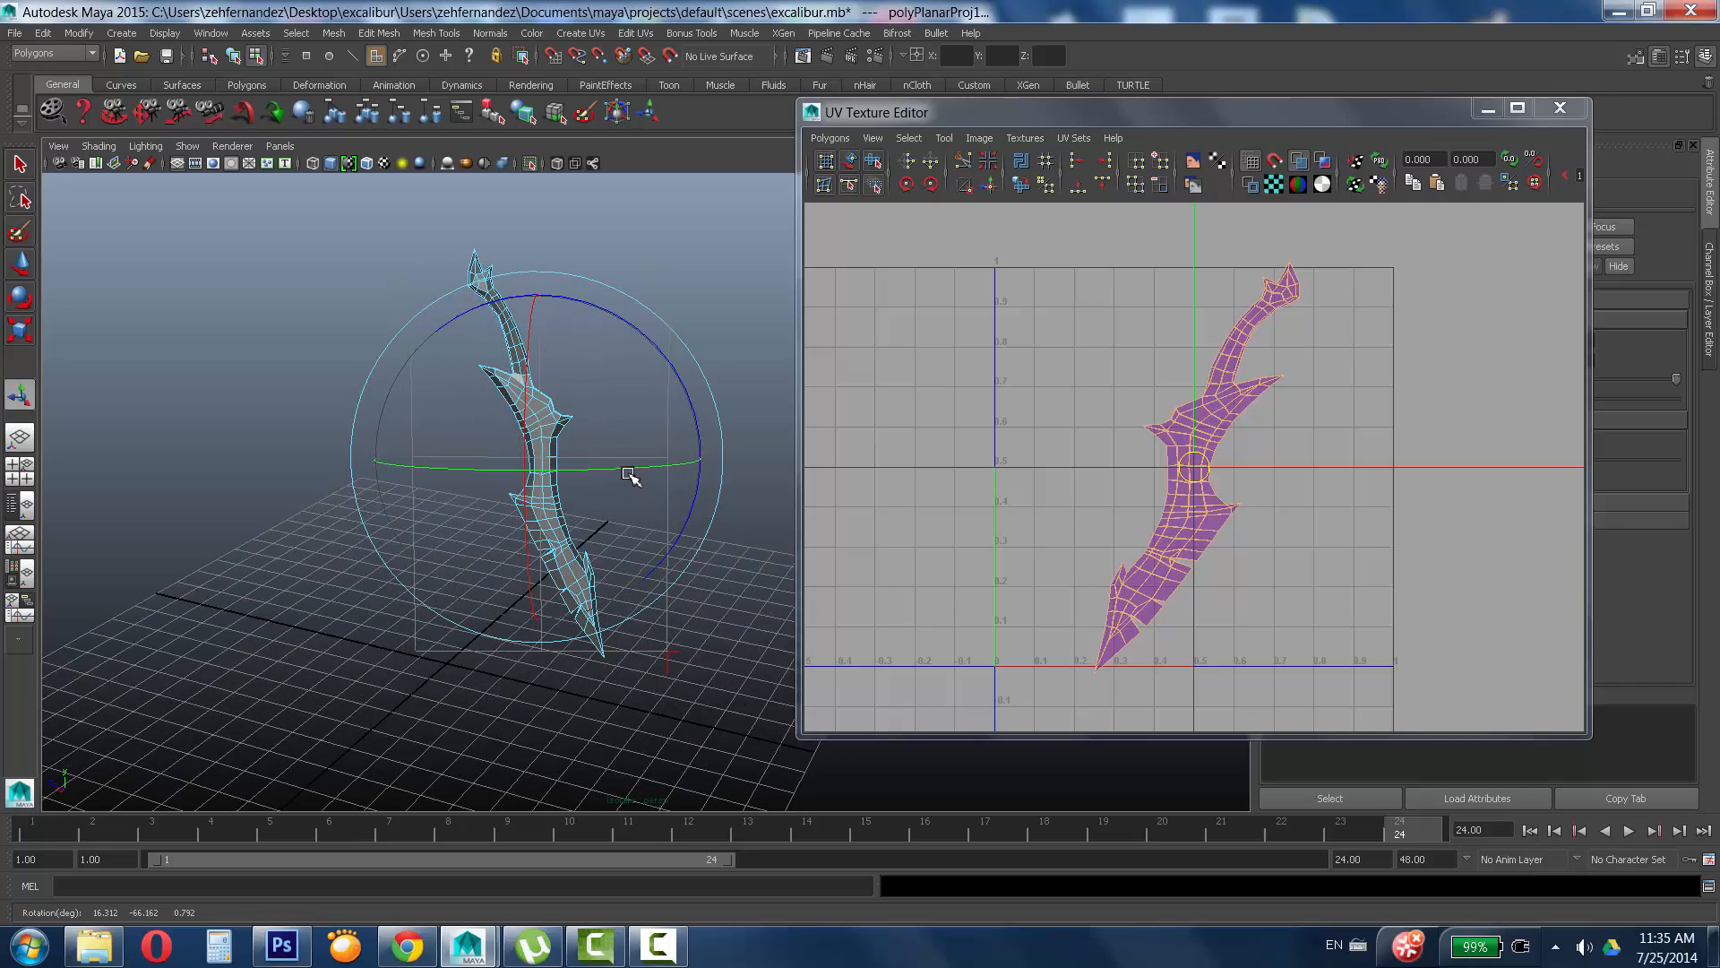
drag(626, 319, 601, 307)
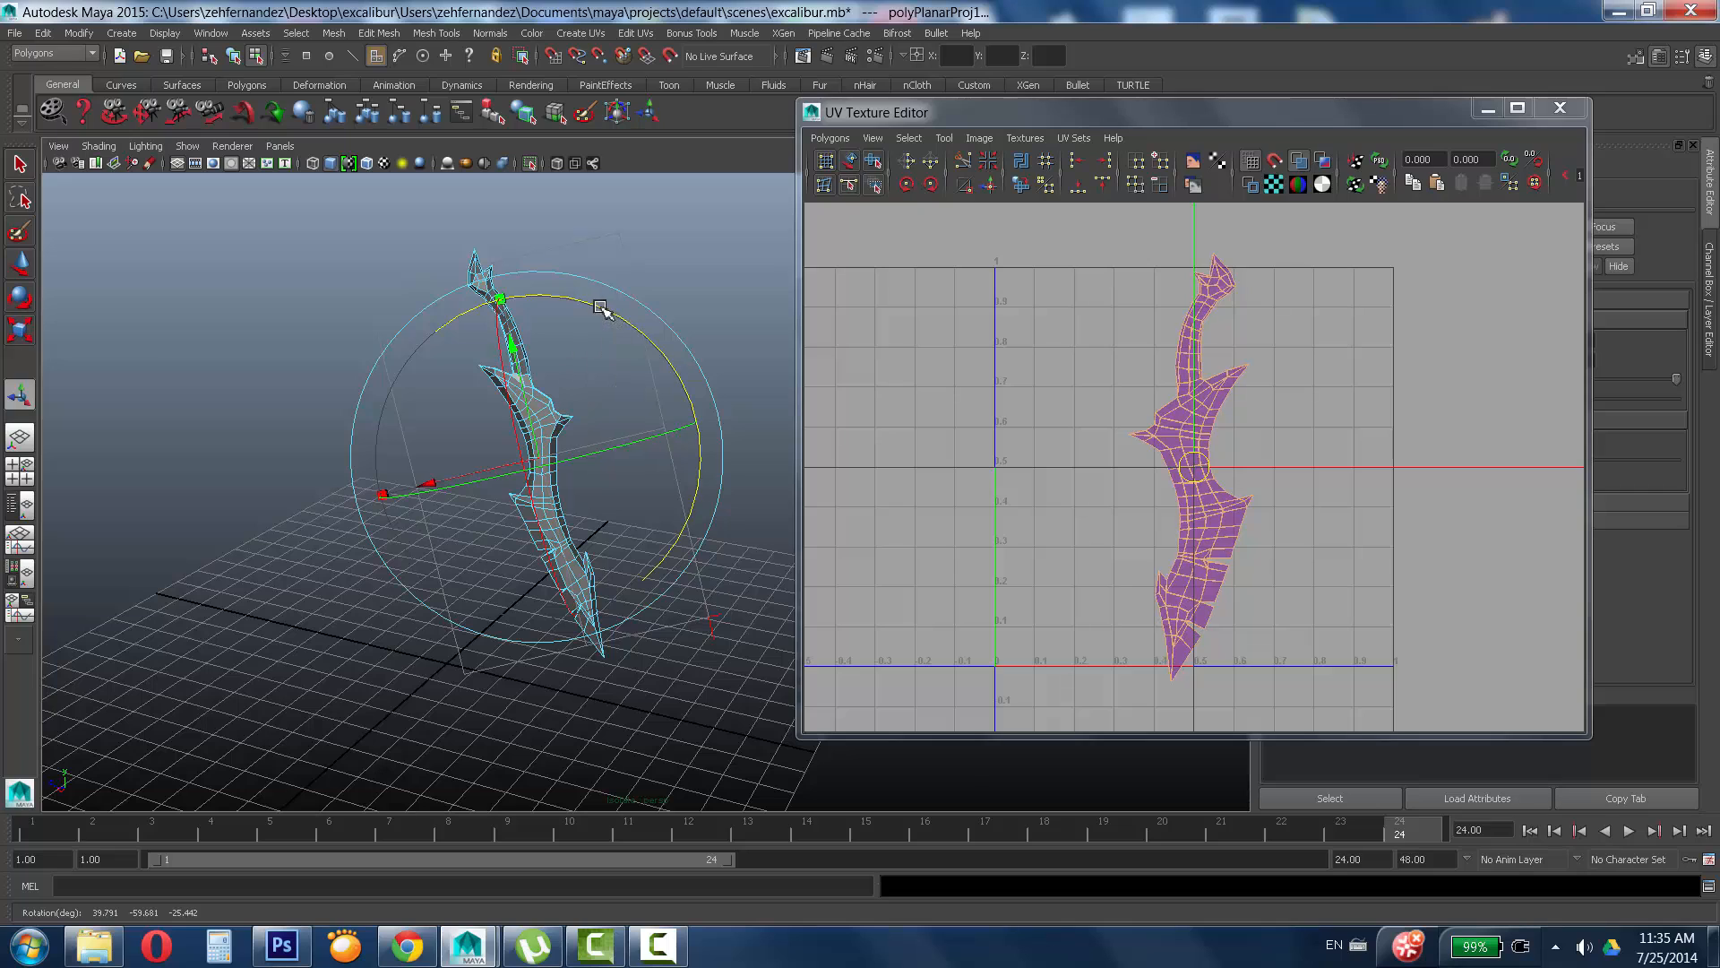
key(q)
click(477, 514)
Turn on textured display and examine how the projected checker lies on the sword's flat side and narrow edge.
alt+drag(476, 514, 339, 553)
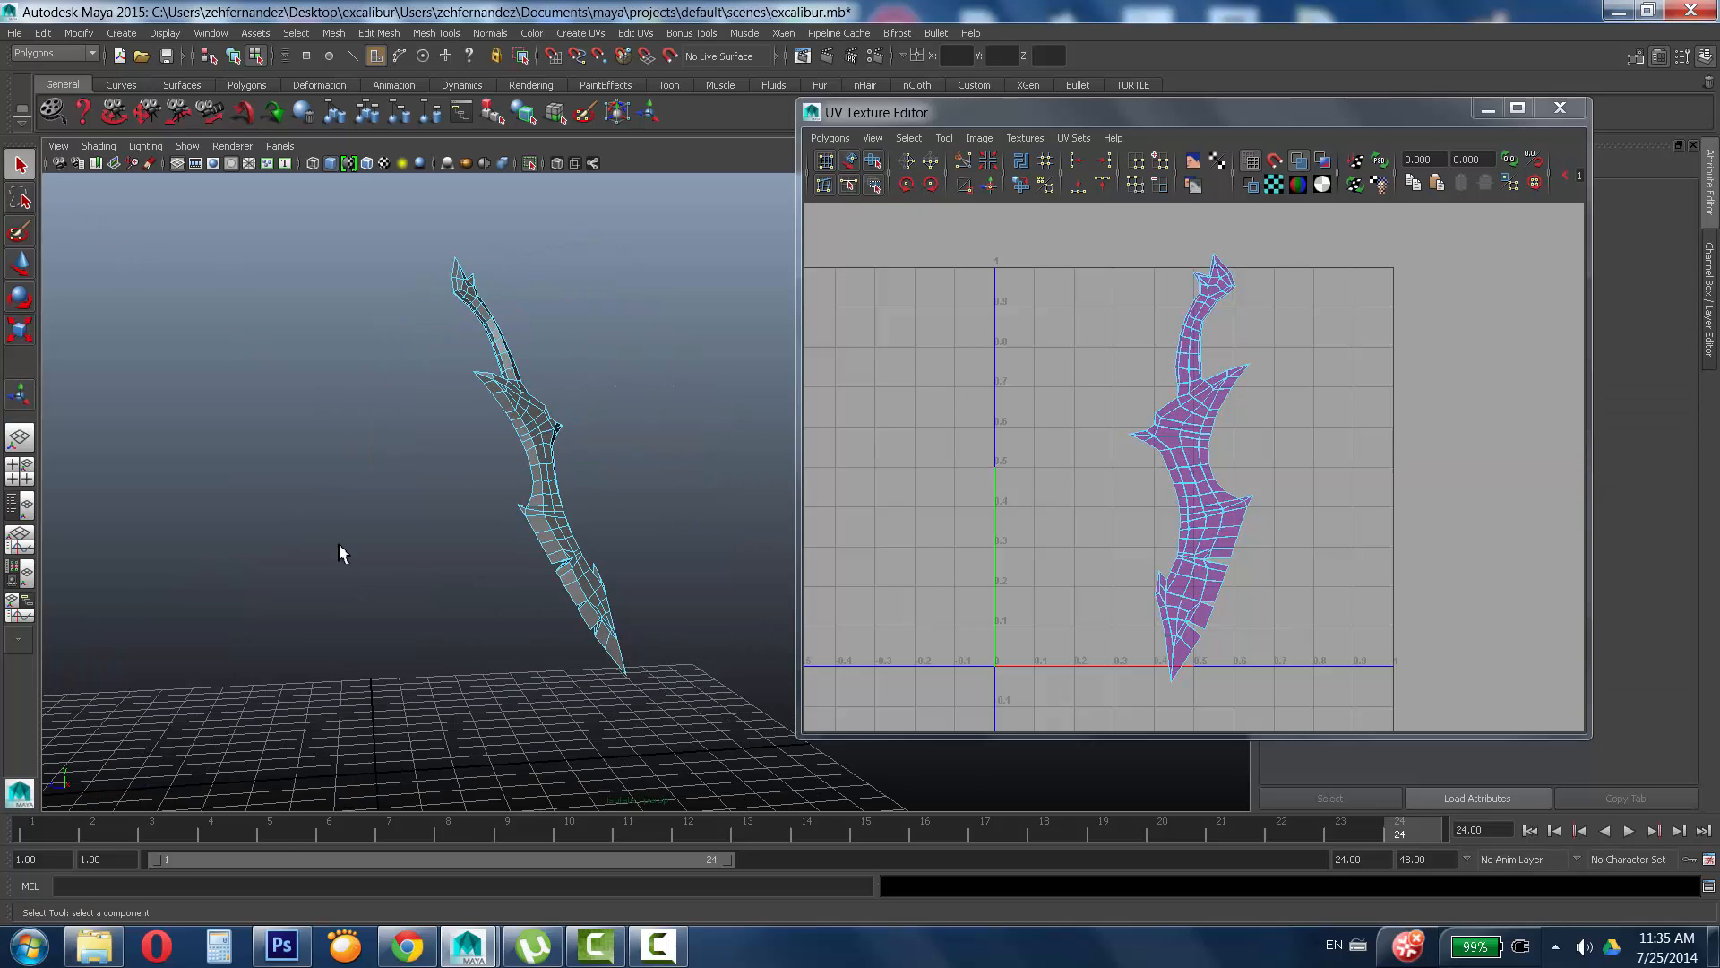
alt+right_drag(339, 543, 740, 507)
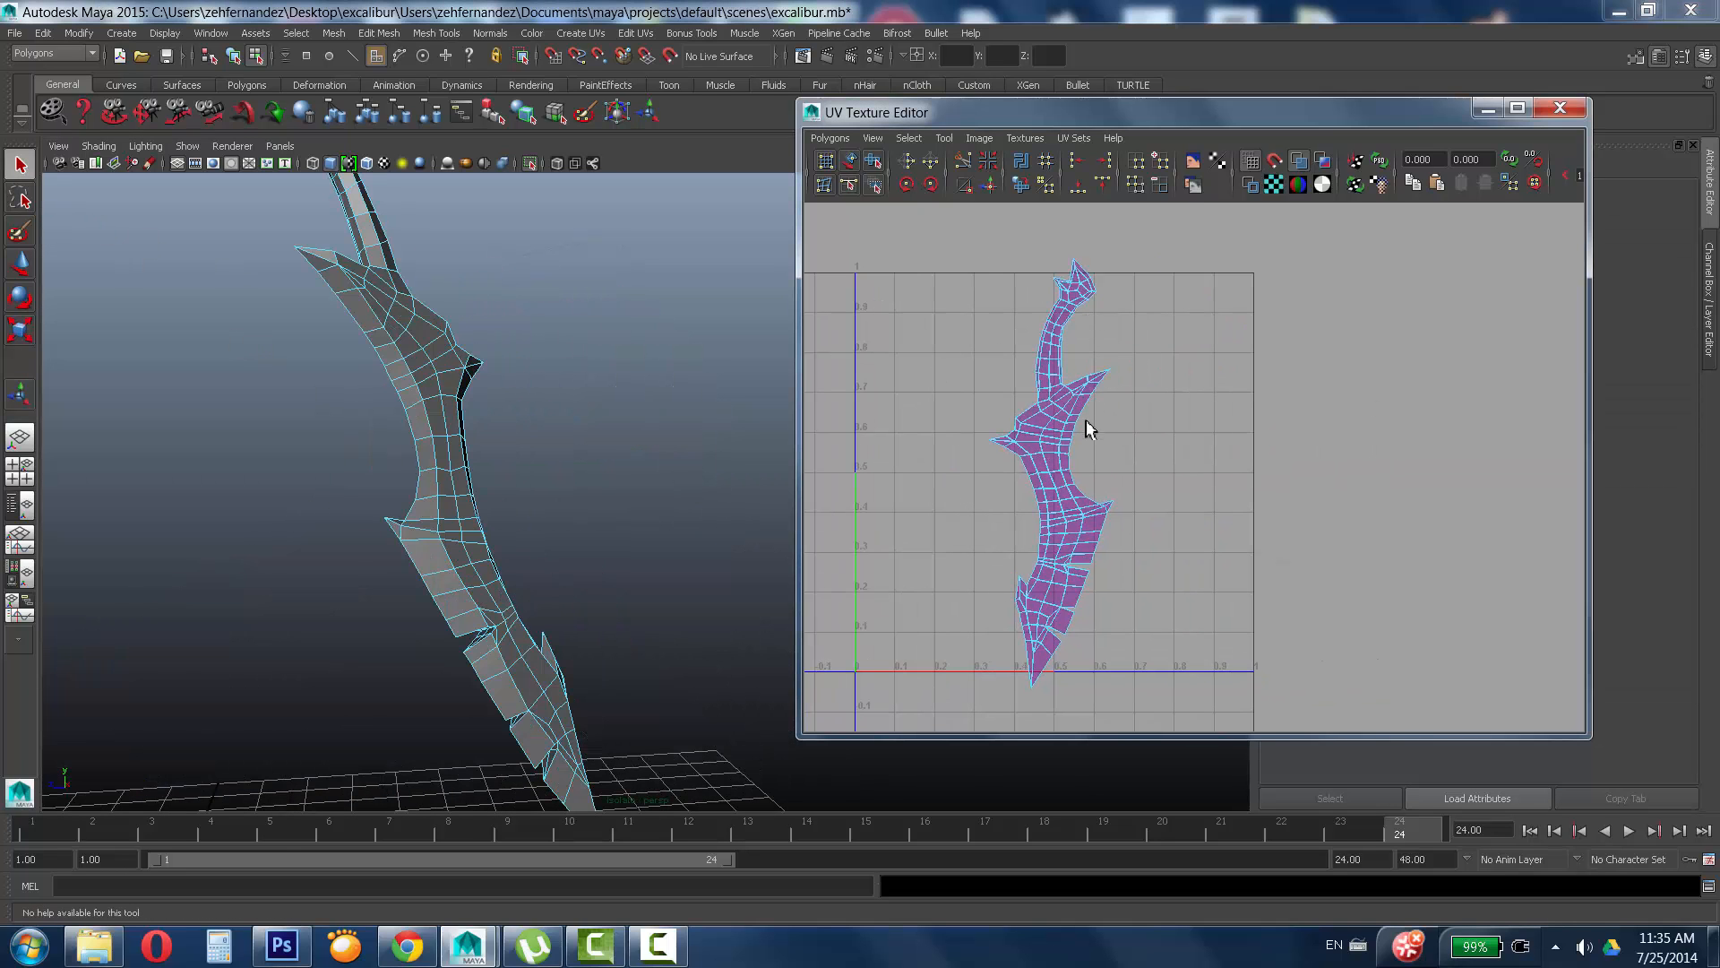
mouse_move(394, 475)
alt+mouse_down()
mouse_move(515, 439)
mouse_move(625, 529)
mouse_move(461, 461)
mouse_move(372, 398)
mouse_move(588, 422)
mouse_move(395, 484)
mouse_move(595, 481)
alt+mouse_up()
key(ctrl+6)
alt+middle_drag(596, 480, 268, 381)
alt+drag(269, 381, 422, 400)
alt+right_drag(422, 399, 591, 419)
alt+middle_drag(349, 374, 461, 394)
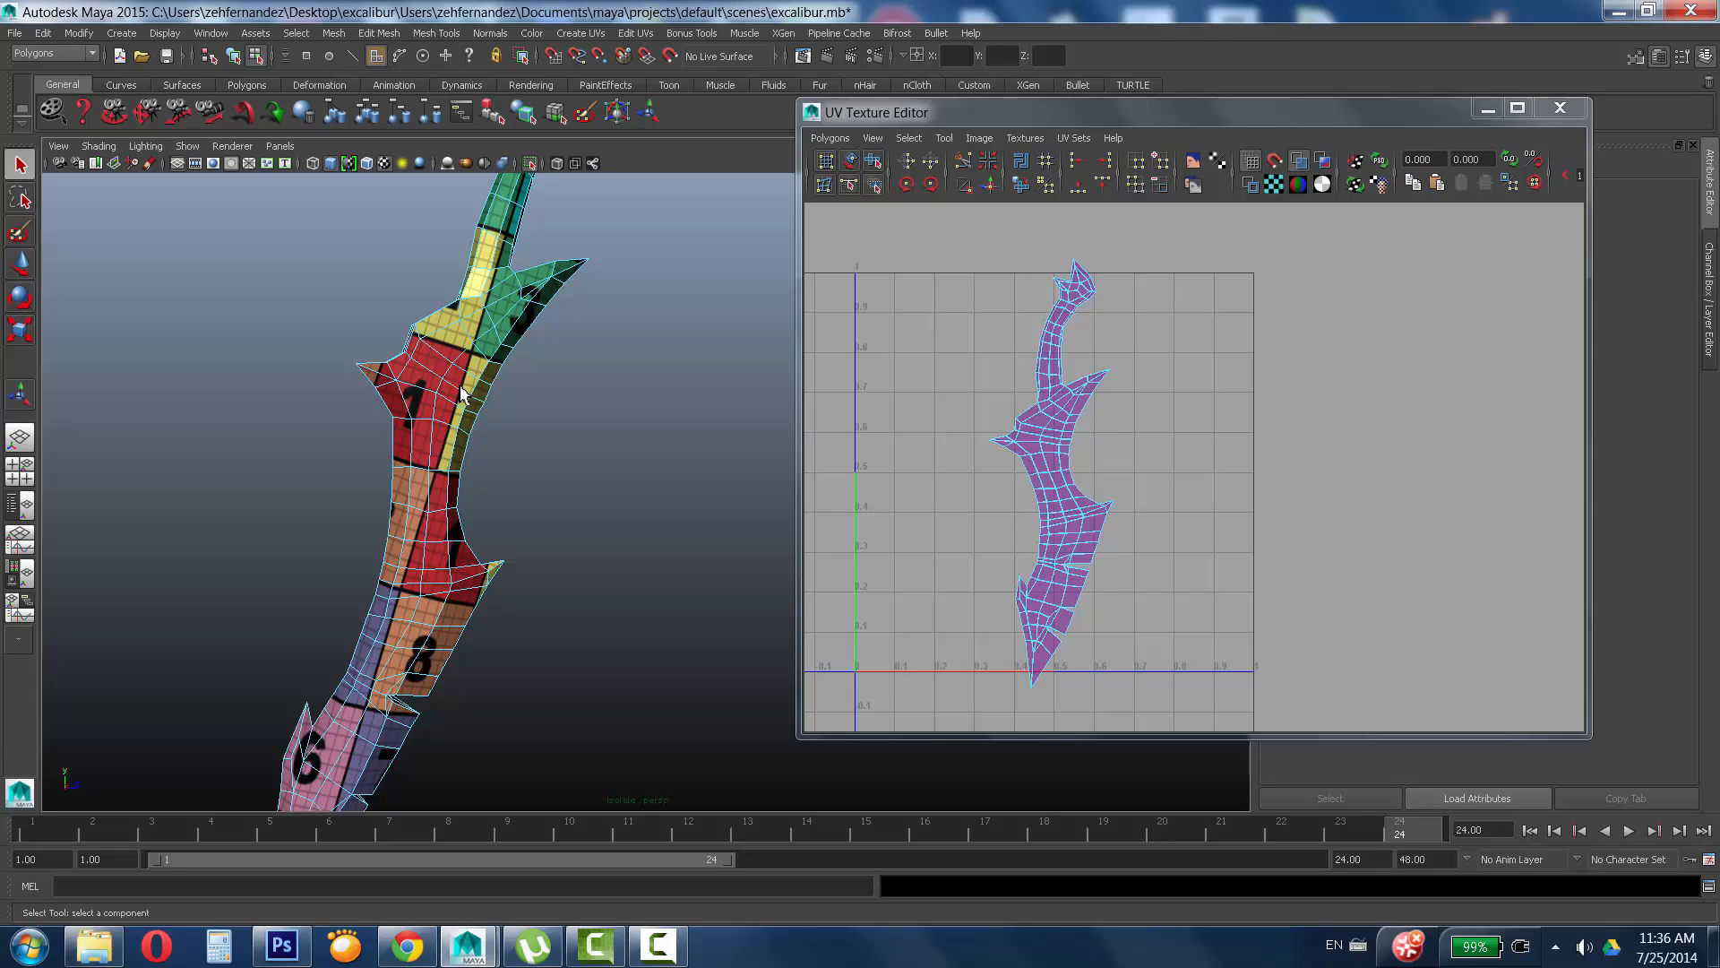
alt+drag(494, 424, 691, 430)
alt+middle_drag(691, 430, 391, 387)
Minimize the UV Texture Editor and compare the projected checker on both sides of the blade's middle section.
click(1489, 107)
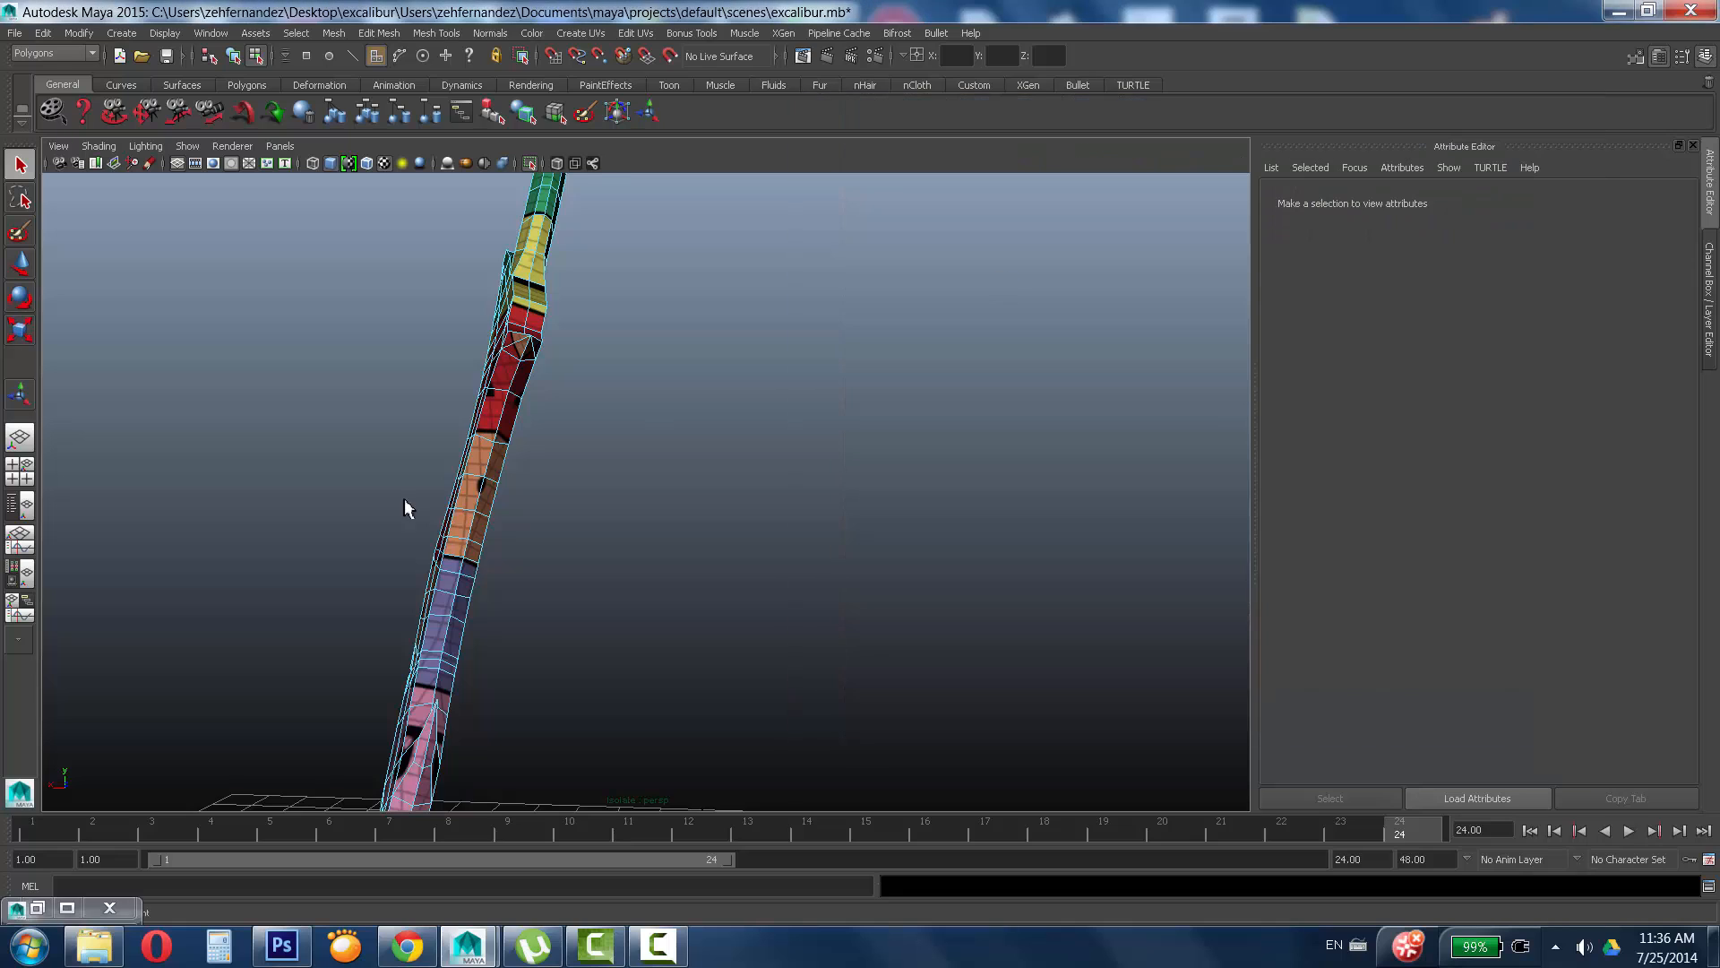
alt+drag(405, 498, 264, 503)
alt+right_drag(263, 504, 718, 576)
alt+drag(717, 582, 643, 363)
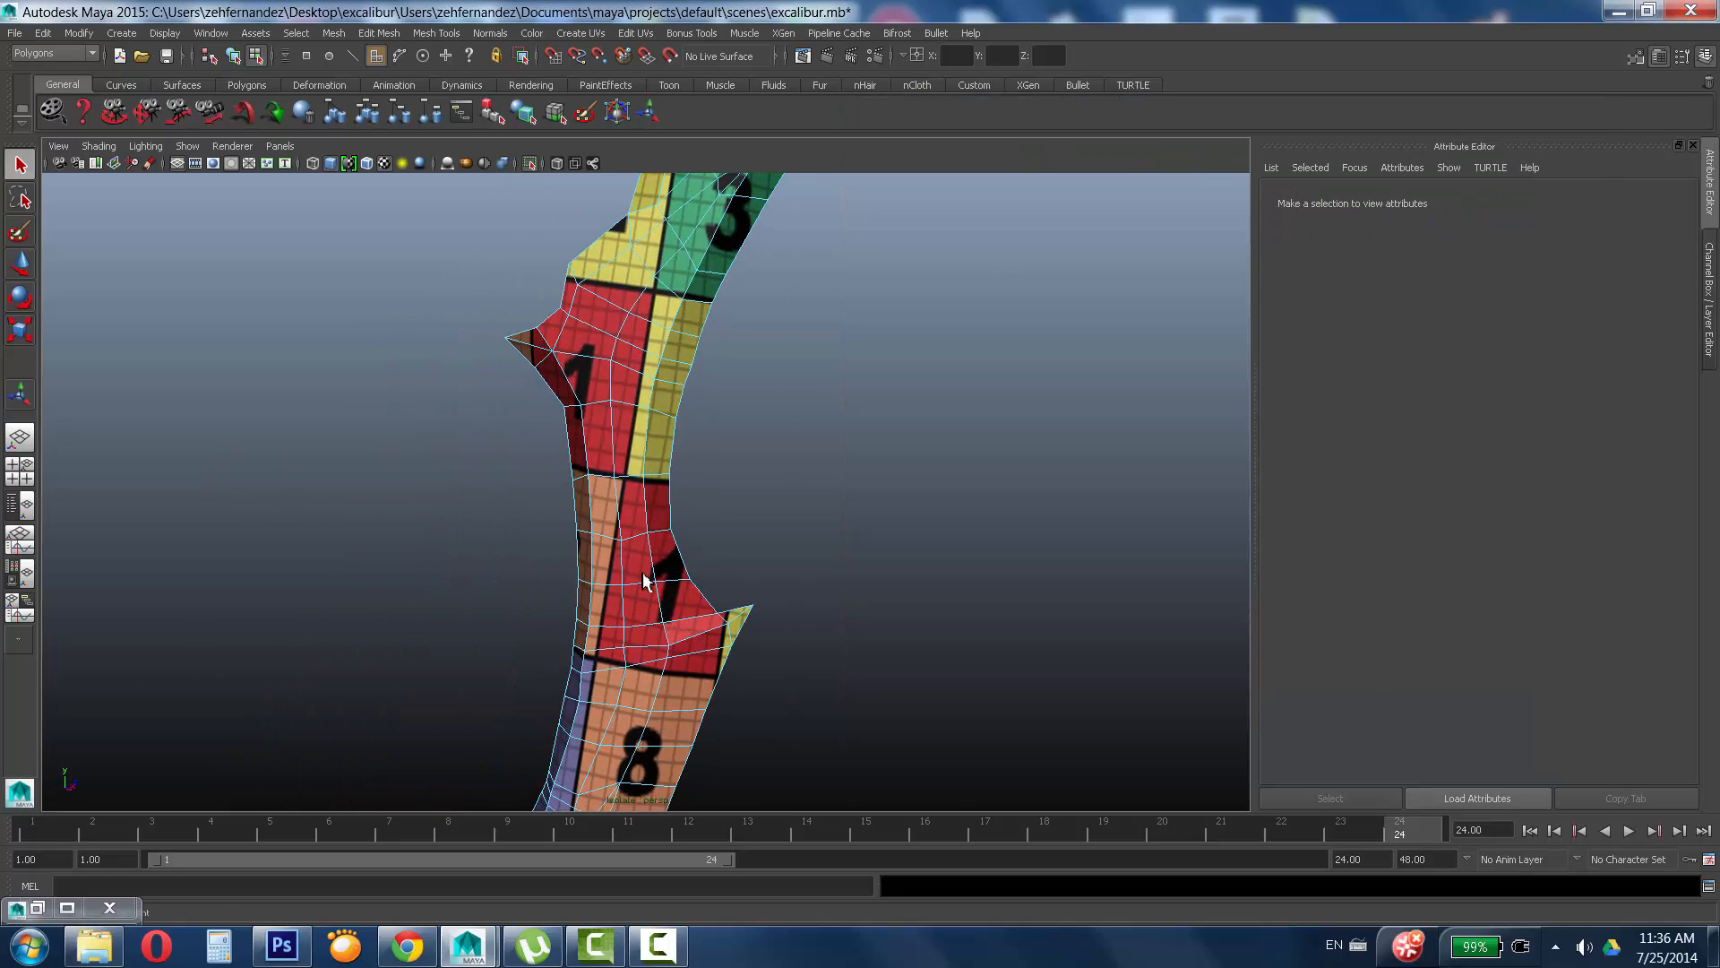
alt+drag(643, 580, 809, 448)
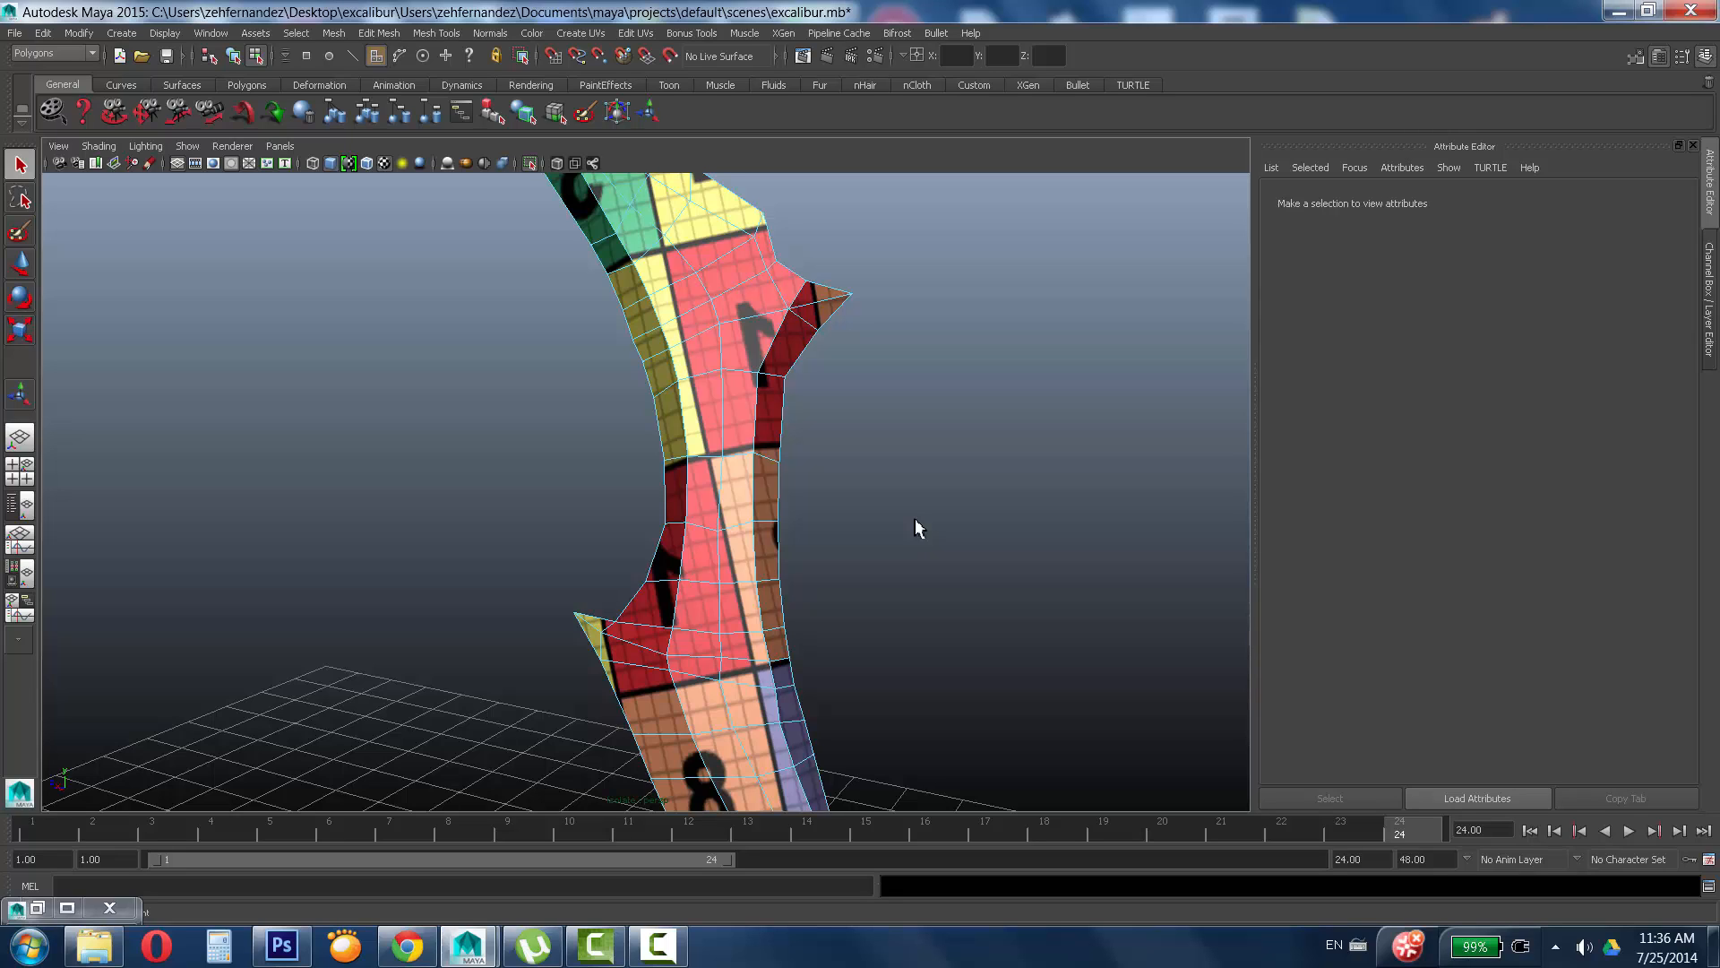
Recheck the UV layout in the UV Texture Editor, and examine the projected texture over both sides of the whole sword.
click(37, 909)
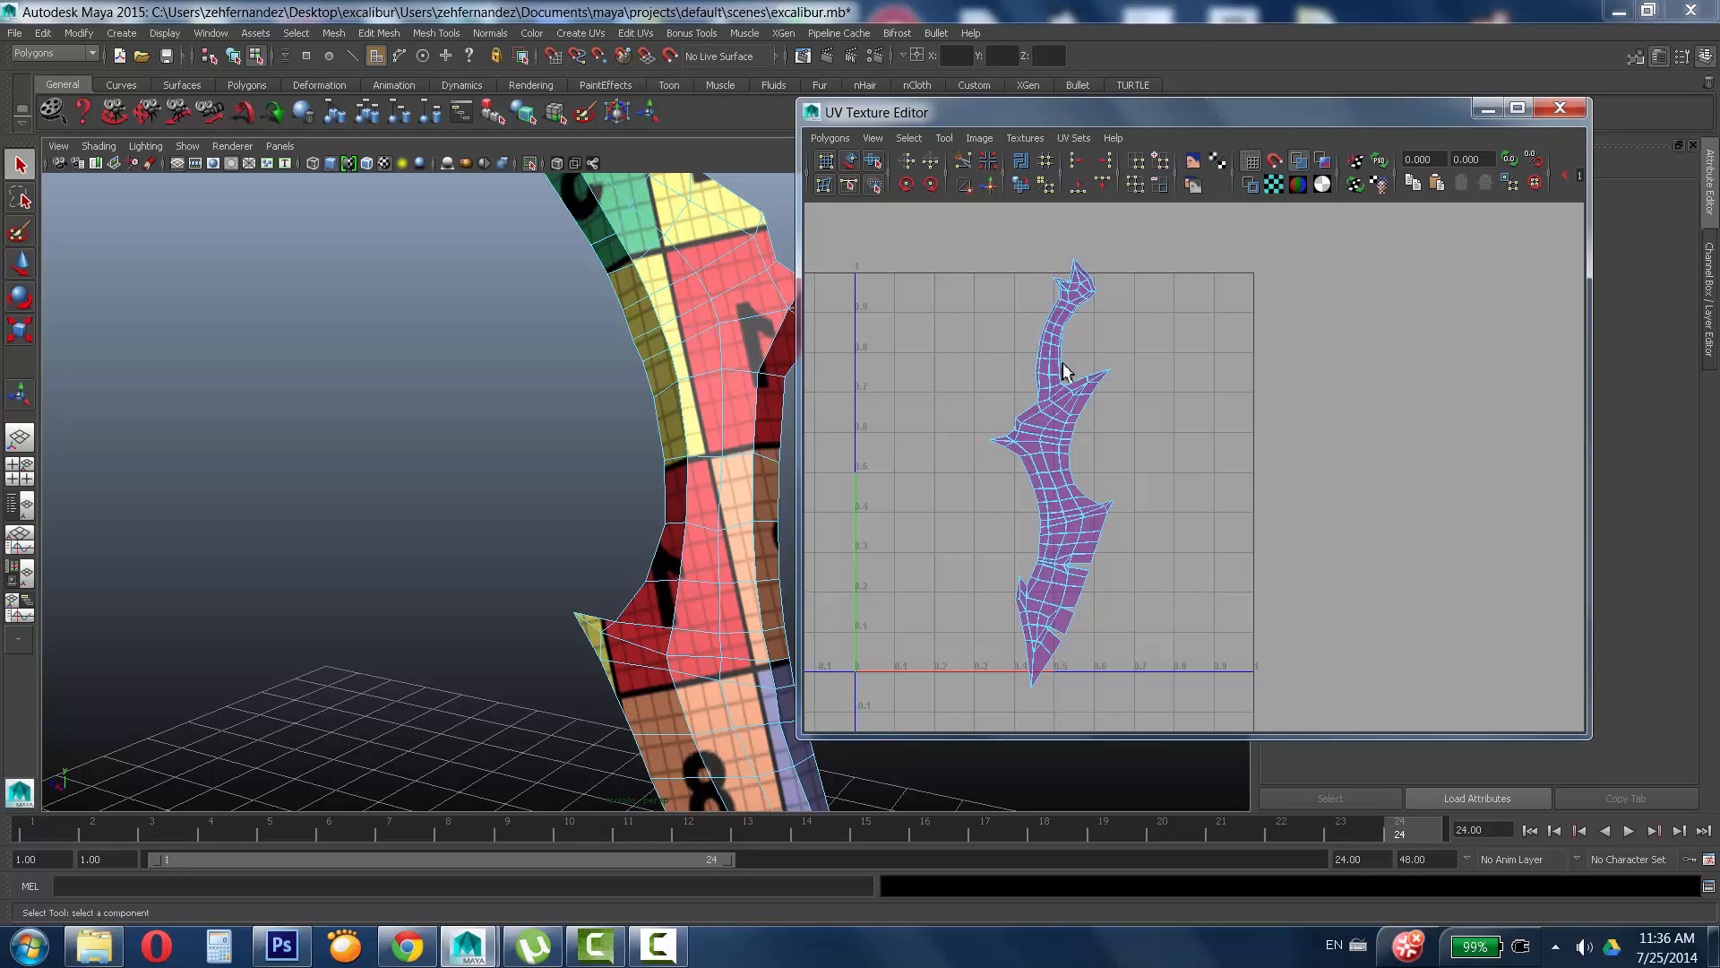
click(1489, 108)
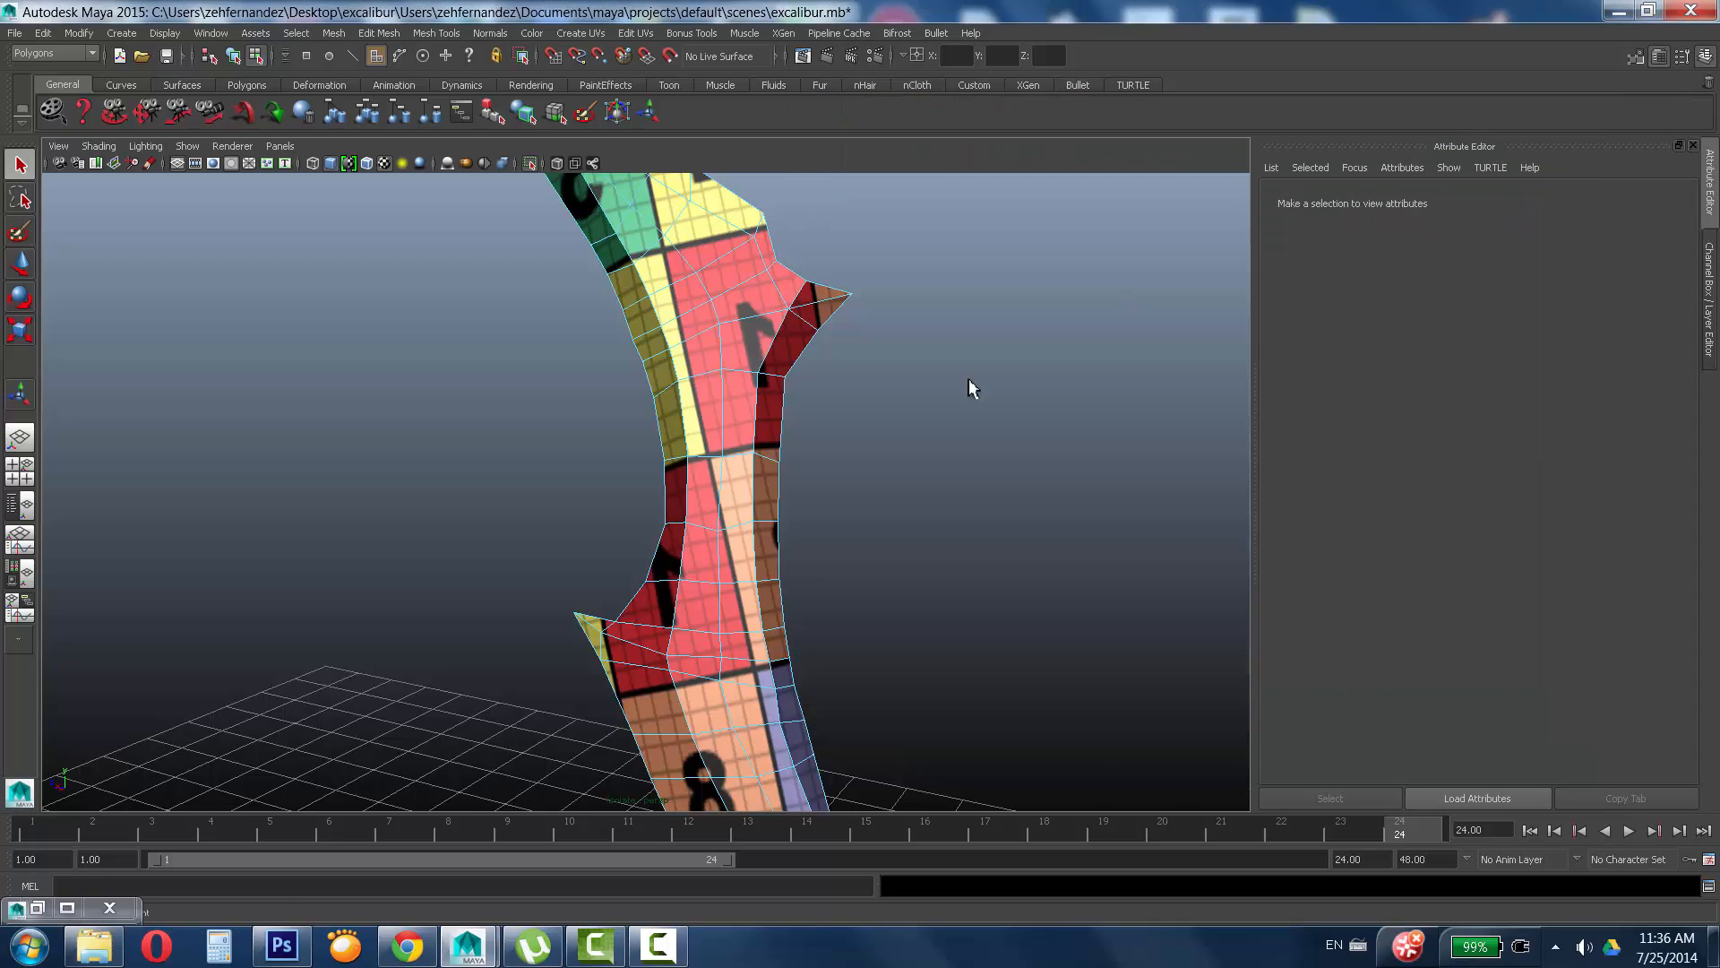
alt+right_drag(969, 378, 626, 476)
alt+drag(627, 476, 729, 400)
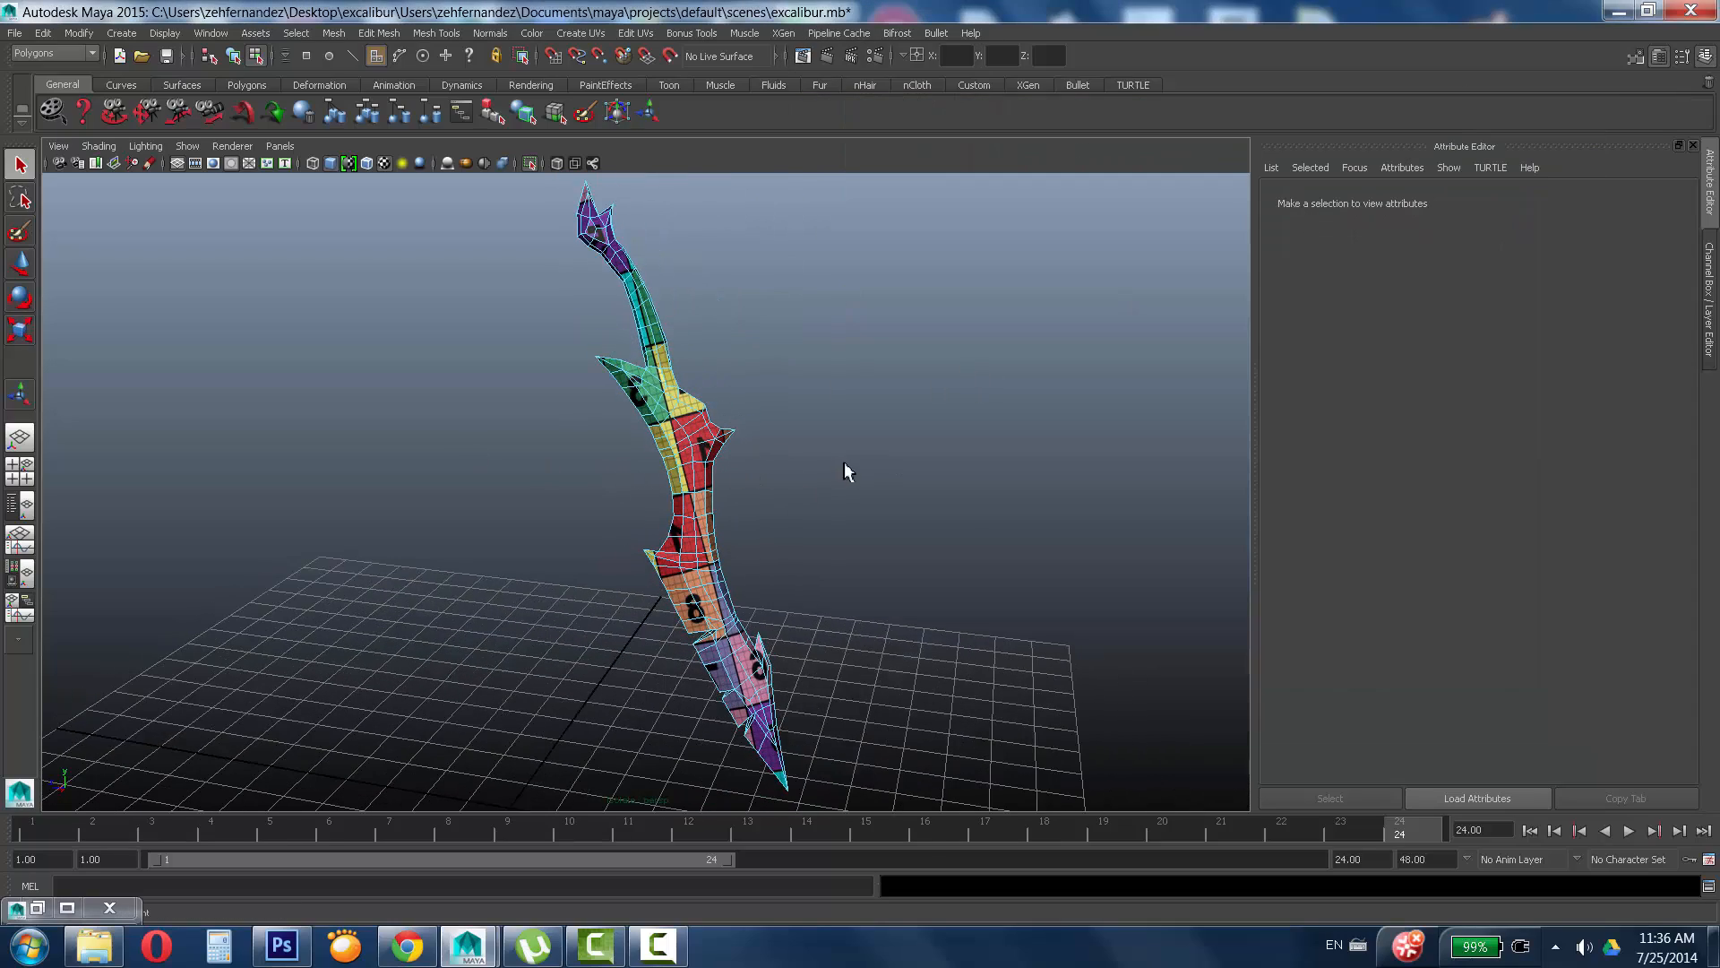
alt+right_drag(730, 399, 776, 376)
alt+drag(776, 377, 603, 548)
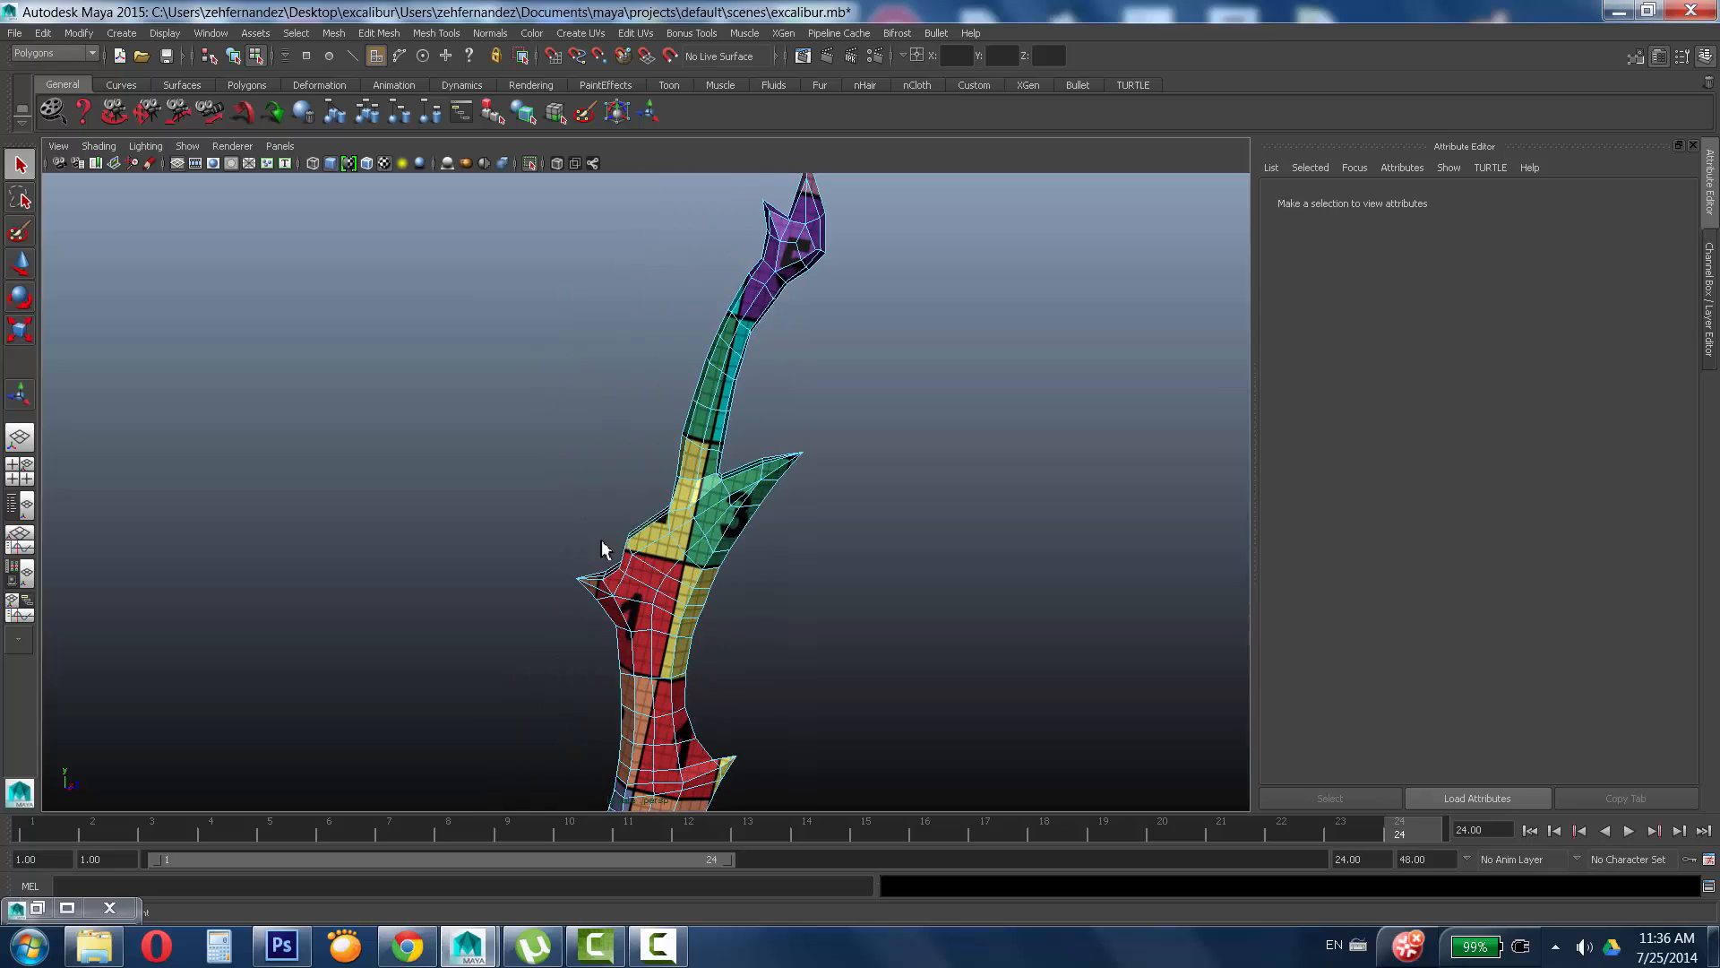
alt+right_drag(603, 548, 1070, 471)
alt+drag(1070, 470, 776, 416)
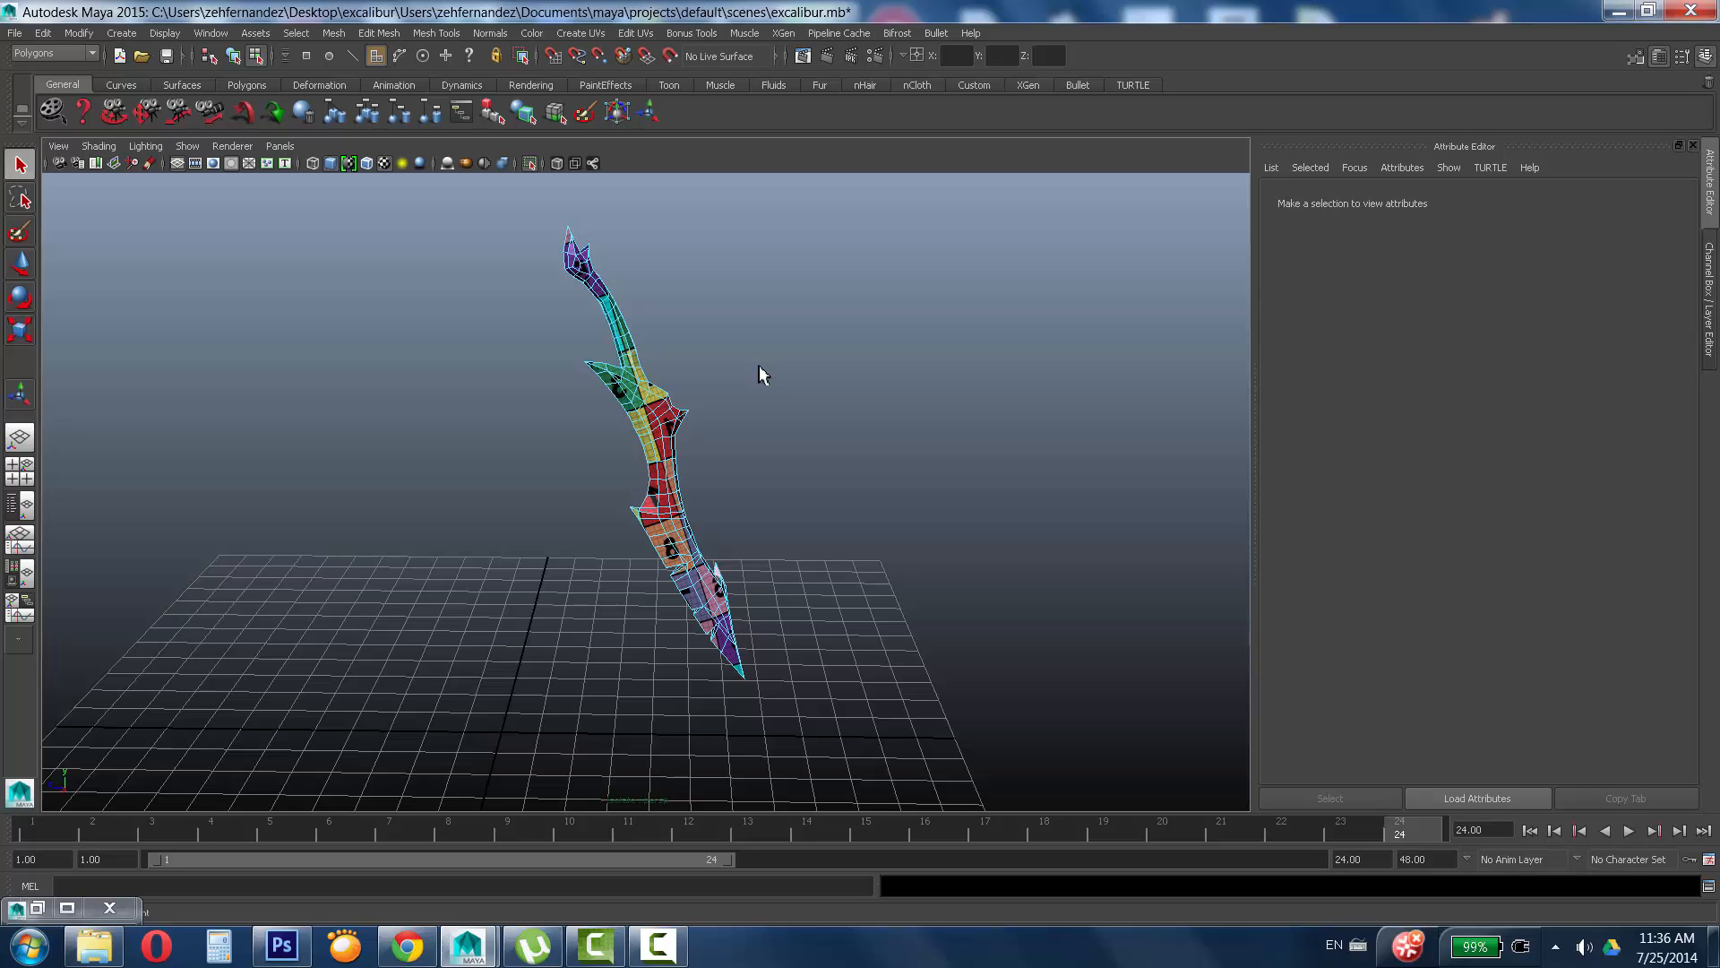
Examine how the projected checker texture lies on the front and back of the sword's handle and blade.
alt+drag(798, 349, 980, 338)
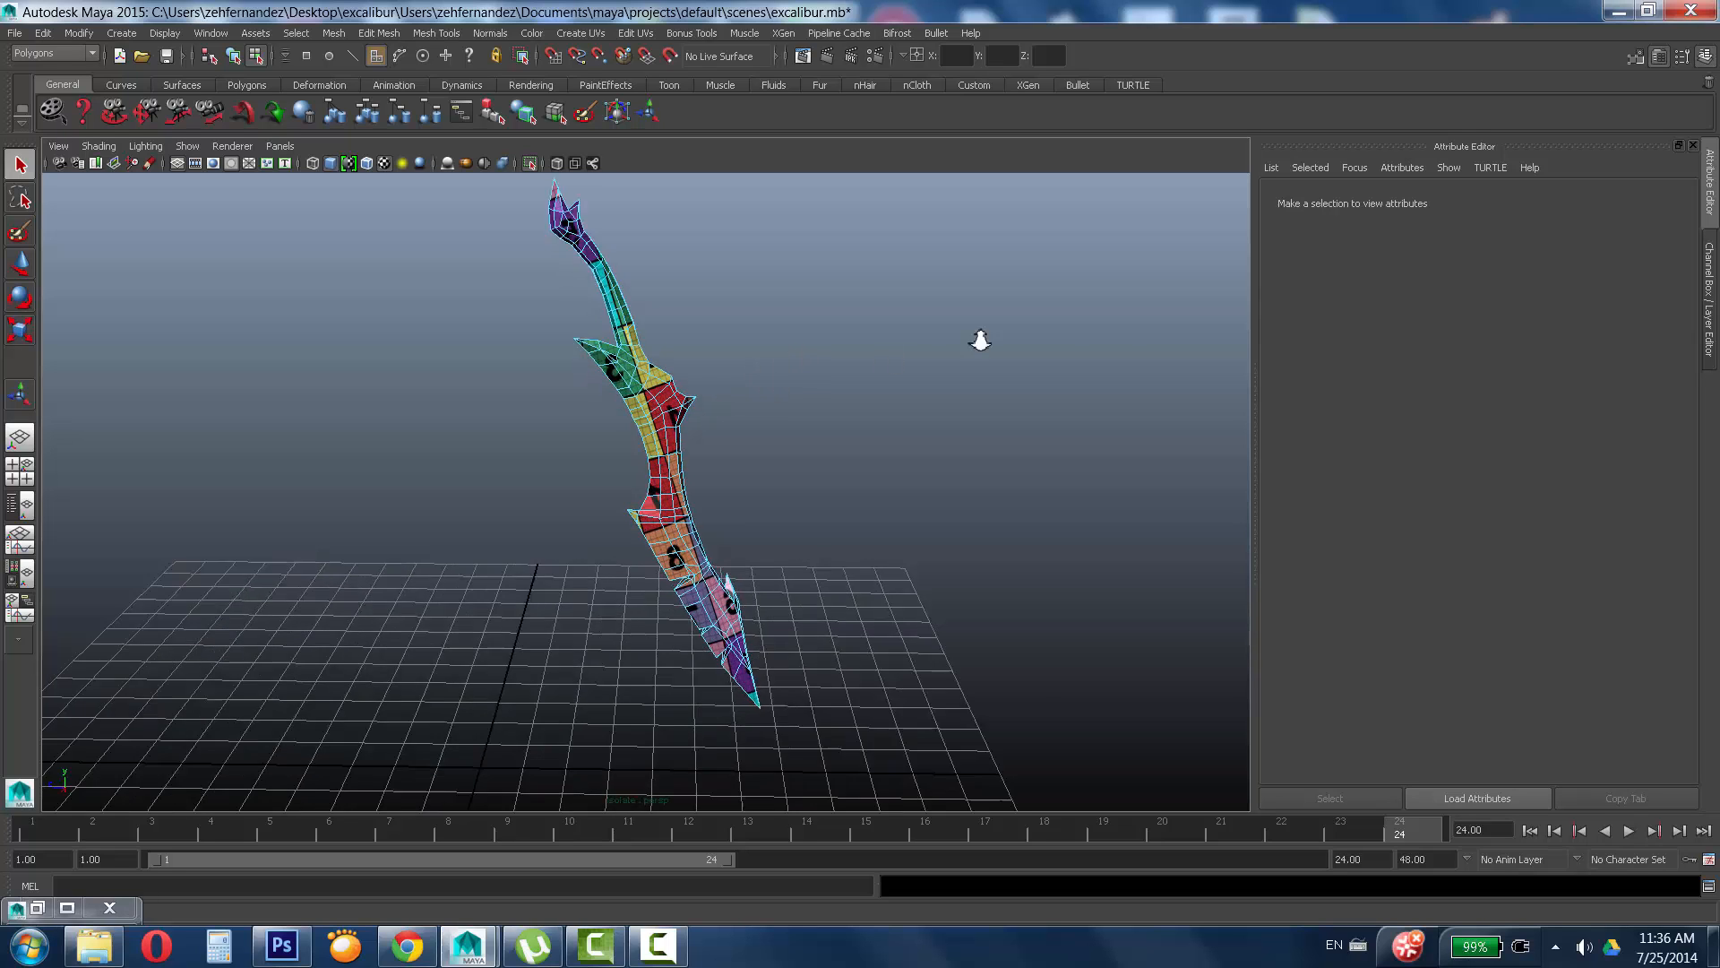
alt+right_drag(979, 338, 806, 444)
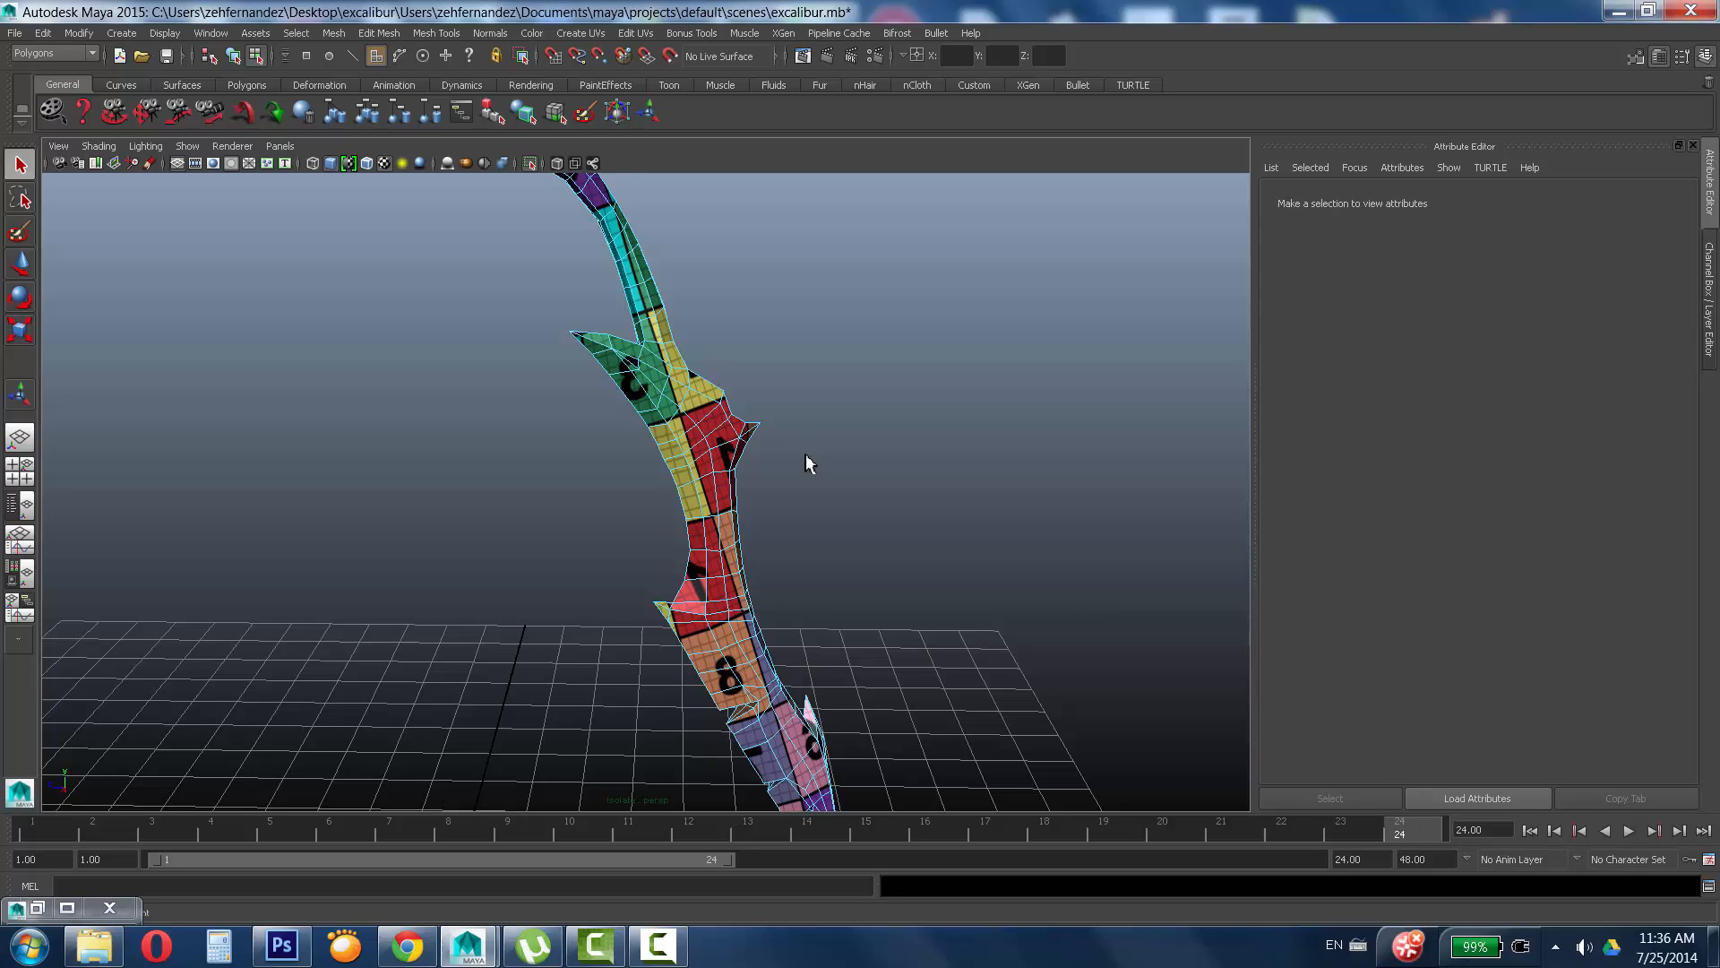
scroll(805, 453, down, 3)
alt+right_drag(804, 453, 449, 529)
alt+drag(449, 529, 348, 470)
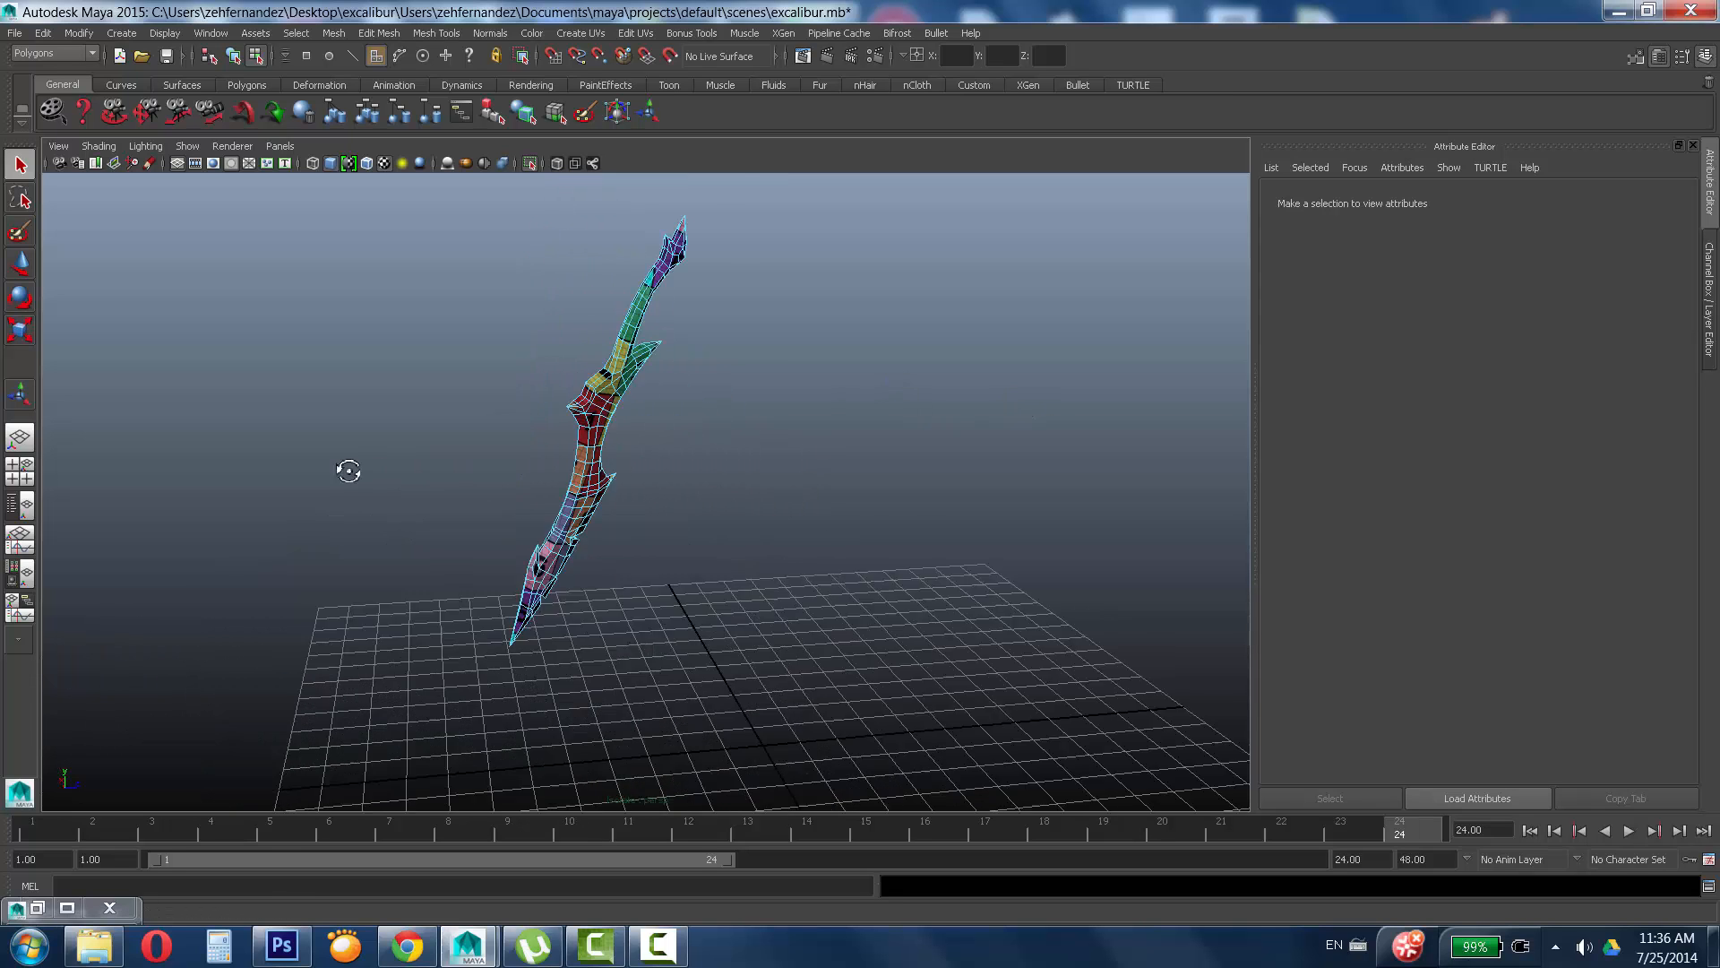
alt+right_drag(348, 470, 676, 491)
alt+drag(676, 491, 662, 443)
Select the whole sword as an object and display it shaded without the checker texture.
click(661, 442)
right_click(682, 356)
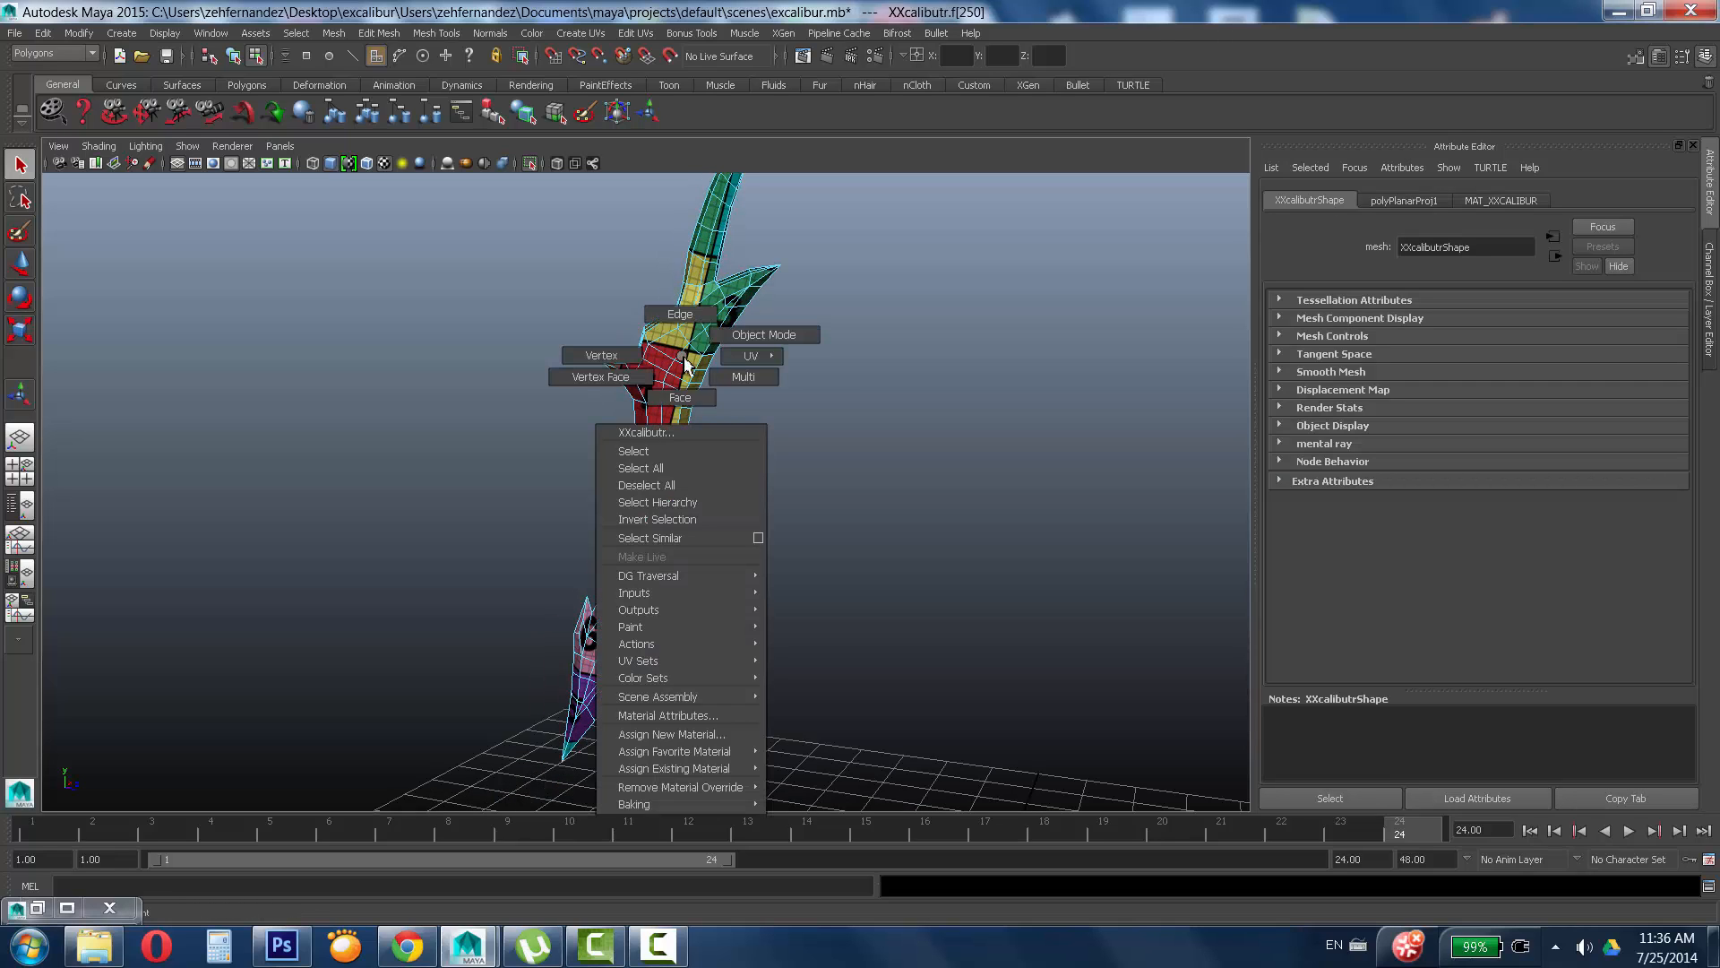
click(676, 450)
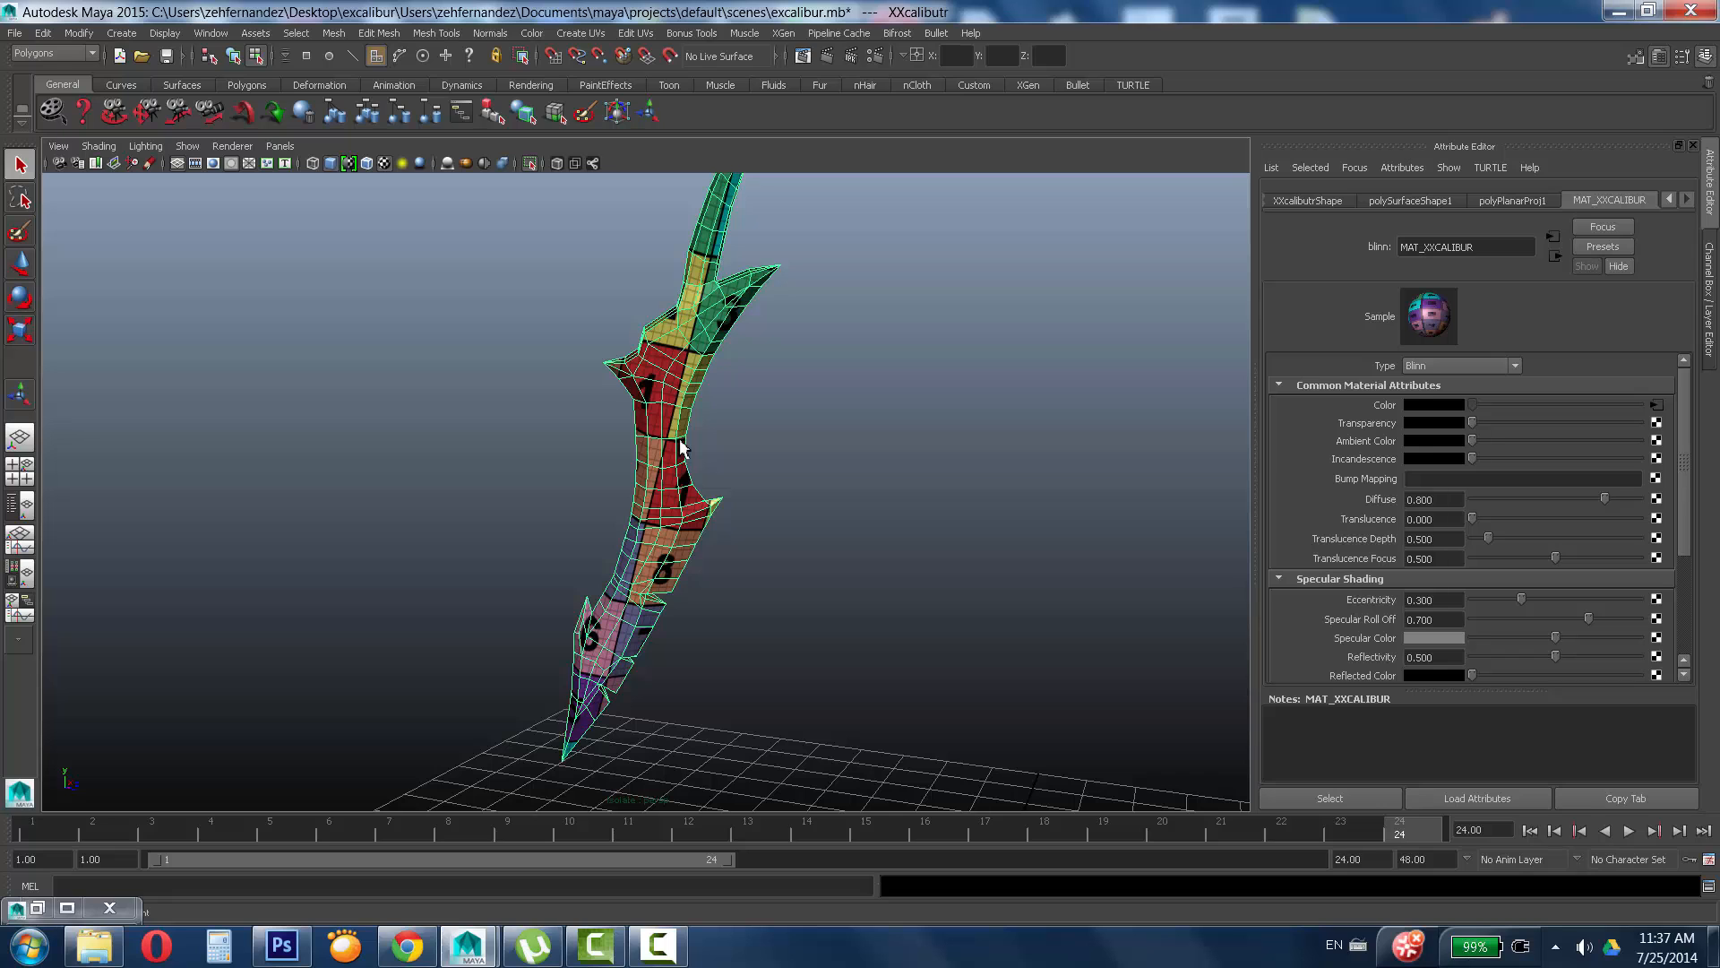
key(ctrl+5)
Examine the handle's geometry from the pommel down to the guard to find suitable places for UV seams.
alt+middle_drag(688, 344, 685, 565)
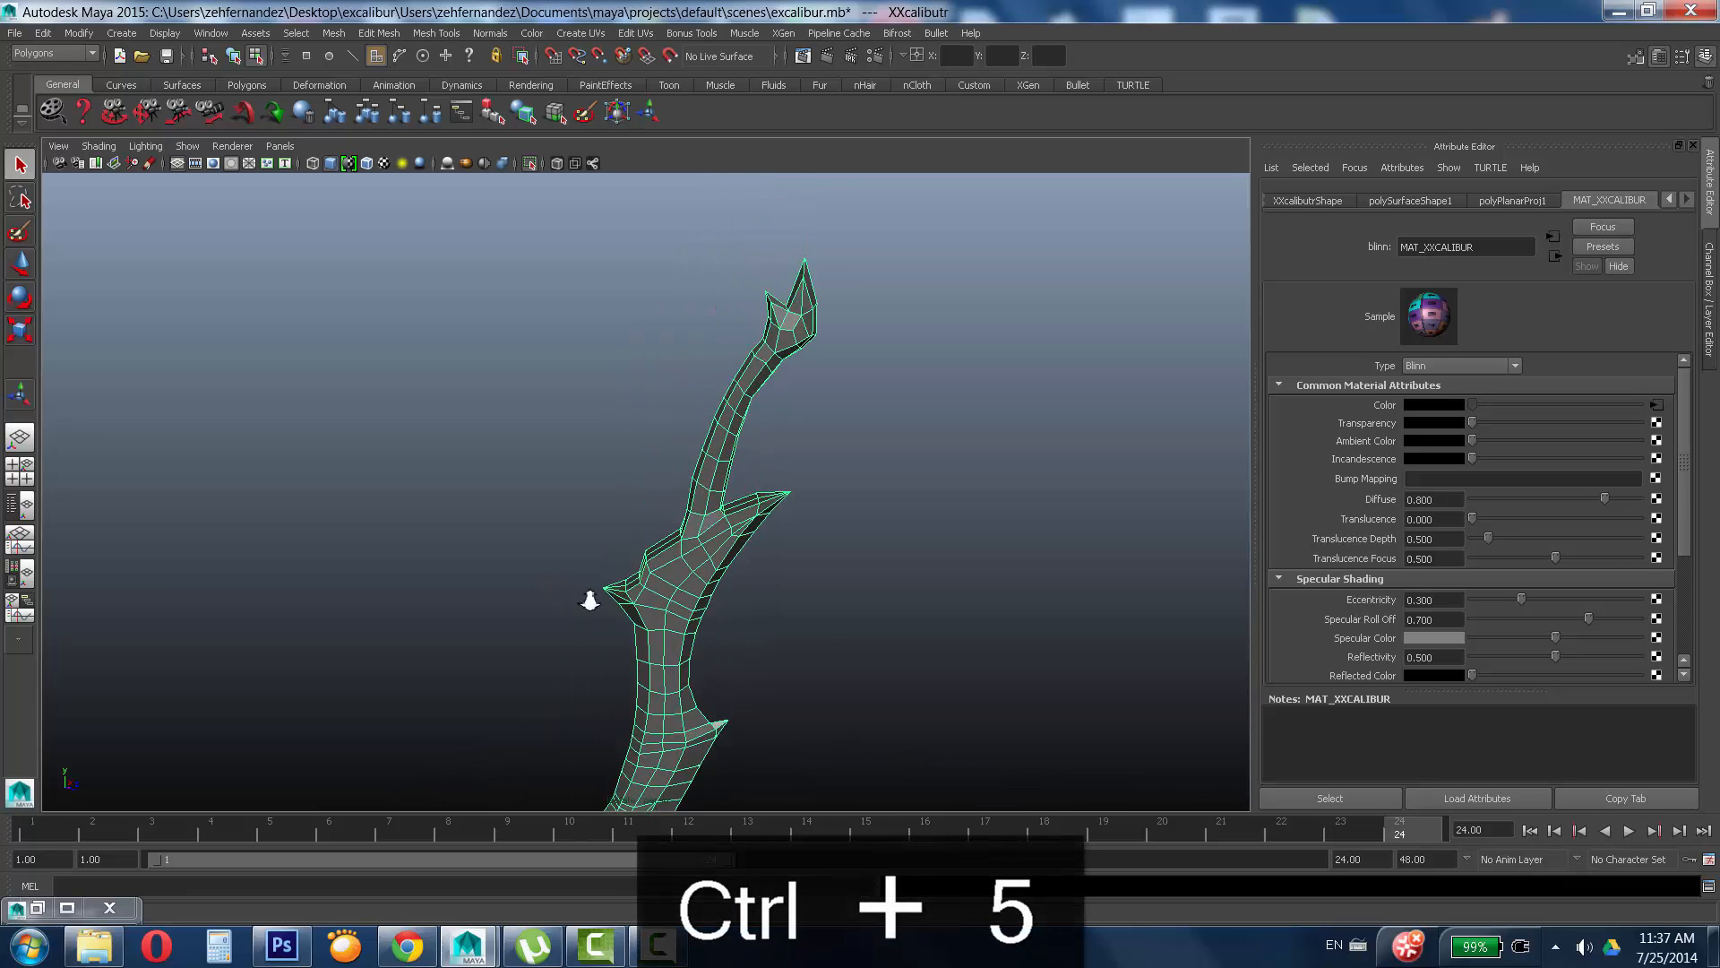
alt+right_drag(588, 600, 816, 547)
alt+drag(816, 546, 758, 459)
alt+middle_drag(758, 460, 787, 570)
alt+right_drag(787, 569, 990, 566)
alt+middle_drag(991, 566, 971, 489)
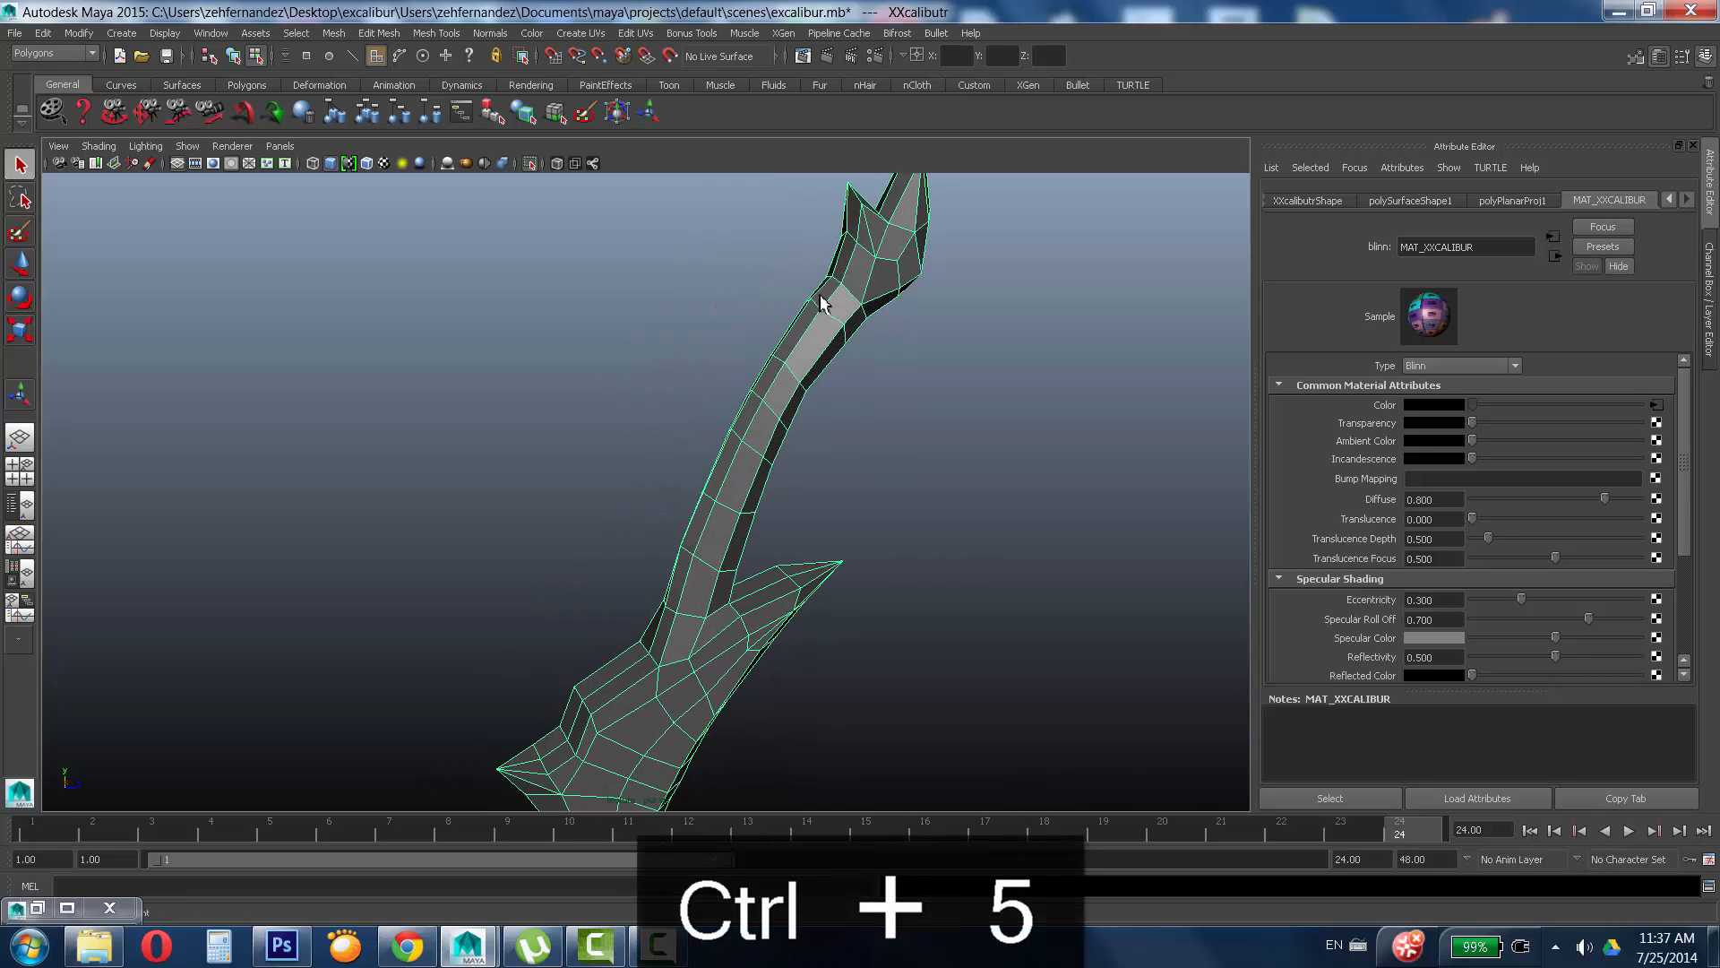
alt+middle_drag(842, 280, 896, 375)
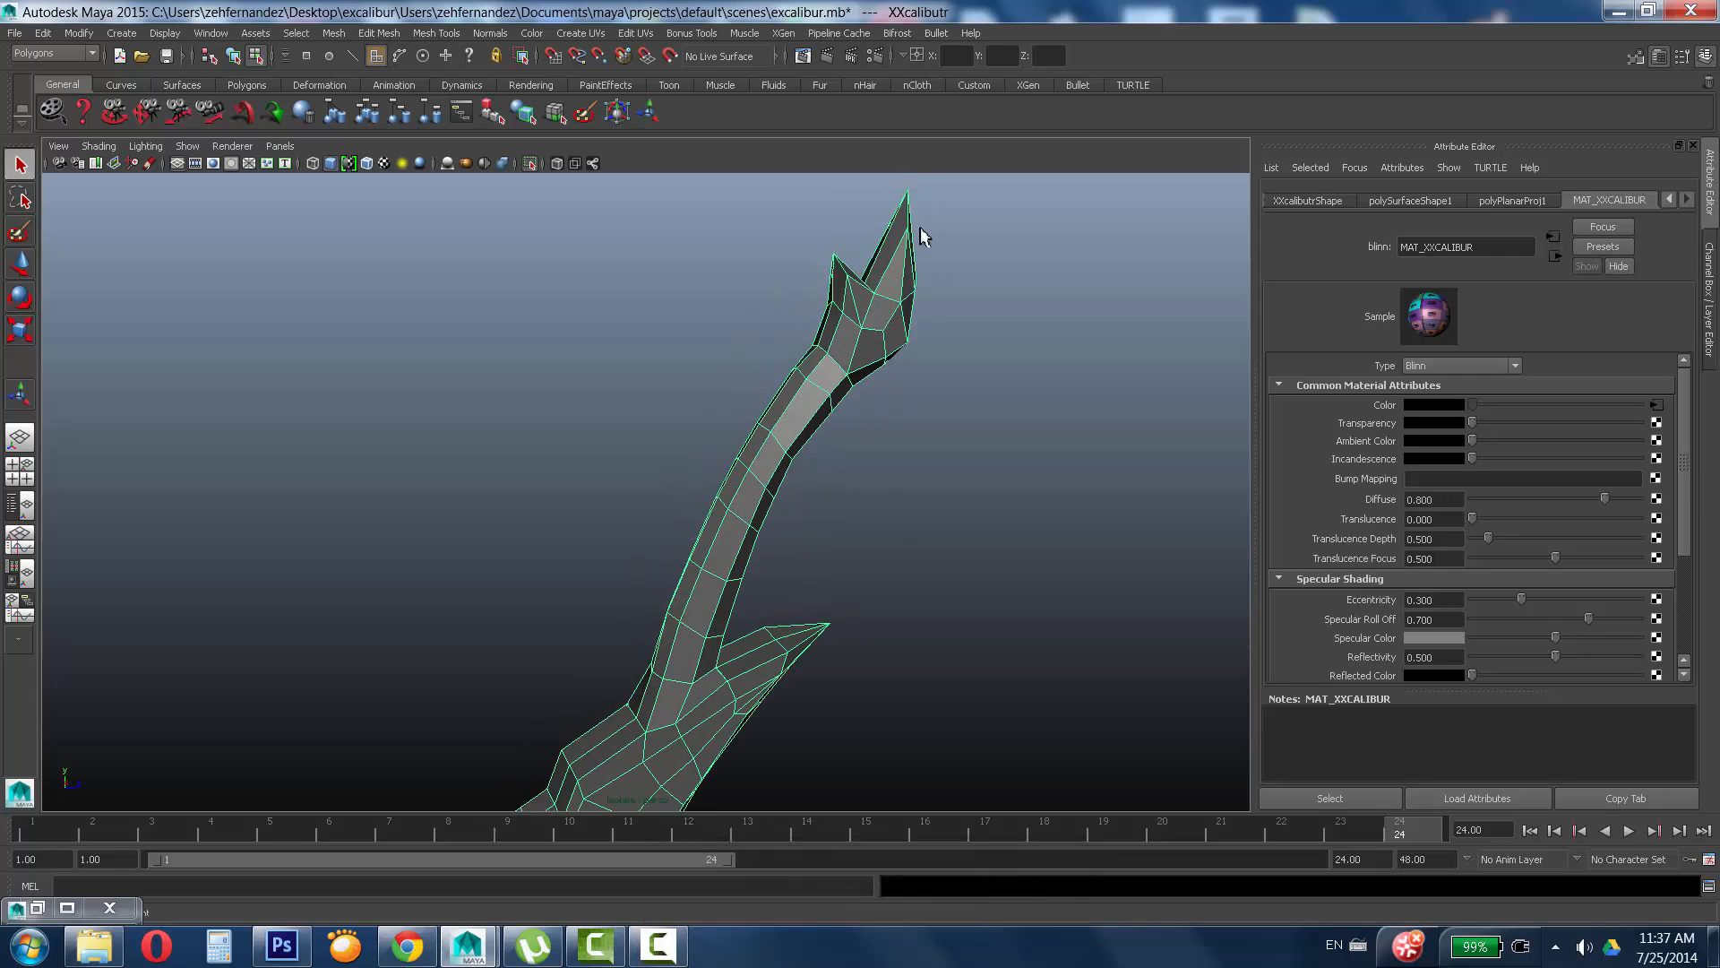
alt+middle_drag(975, 617, 971, 482)
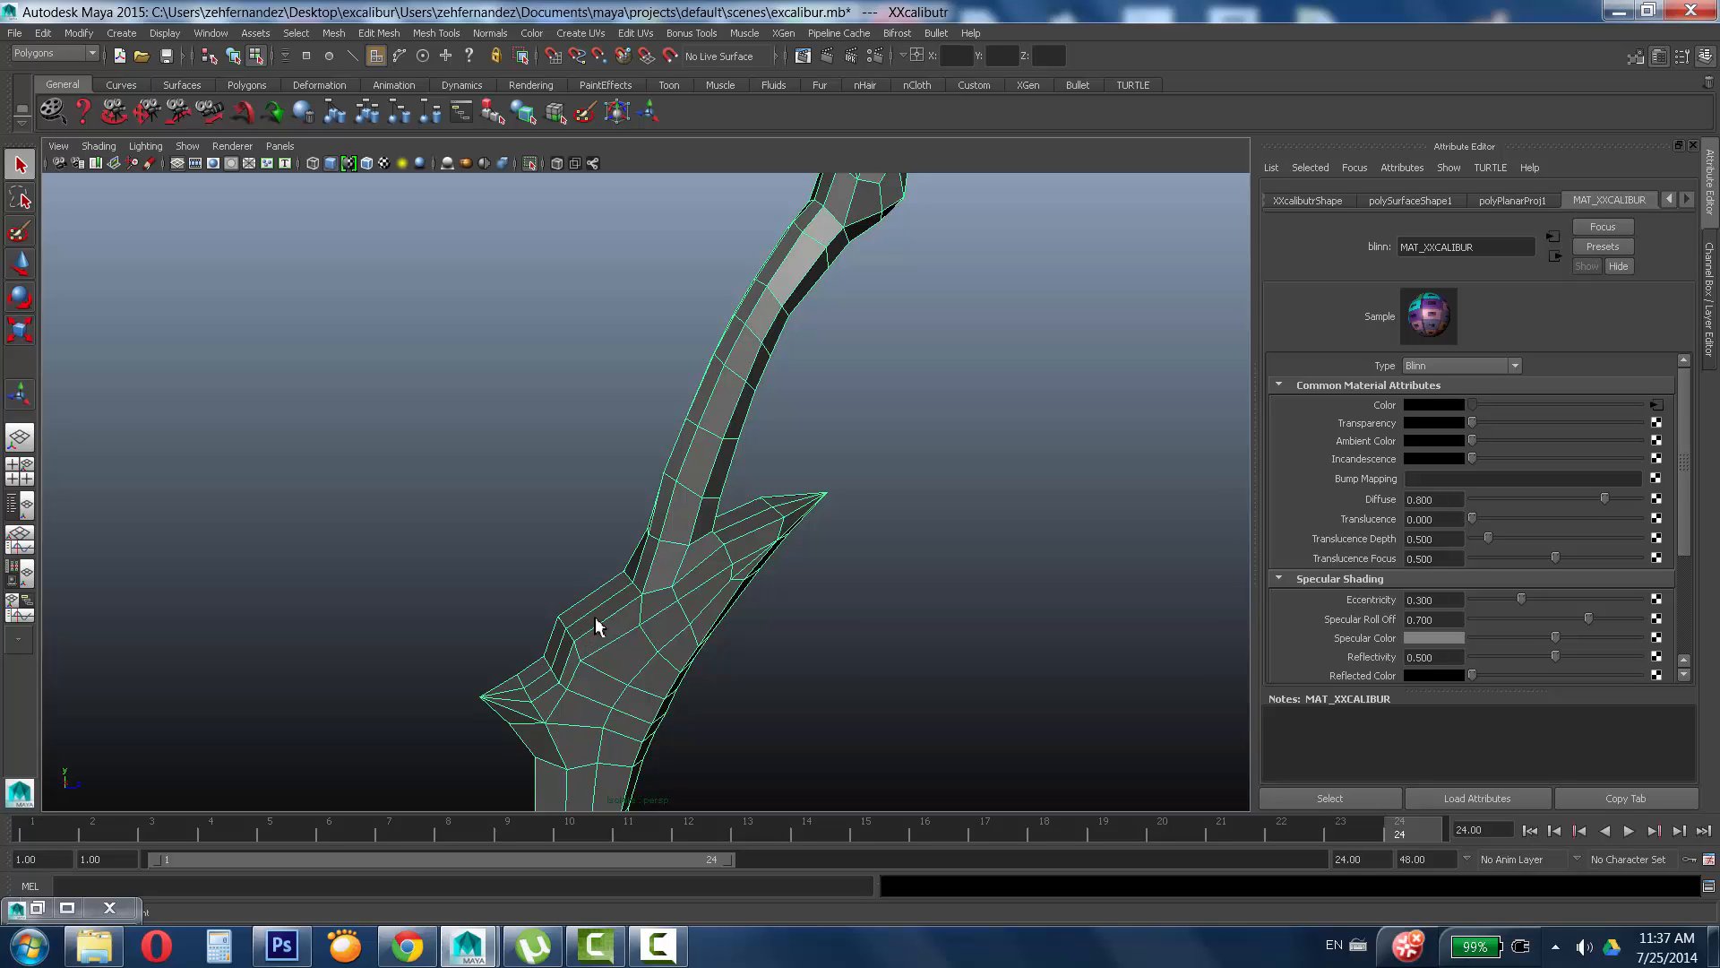
alt+drag(842, 518, 739, 517)
alt+middle_drag(1008, 452, 851, 506)
alt+drag(729, 519, 796, 470)
mouse_move(797, 479)
alt+middle_down()
mouse_move(787, 384)
mouse_move(798, 479)
alt+middle_up()
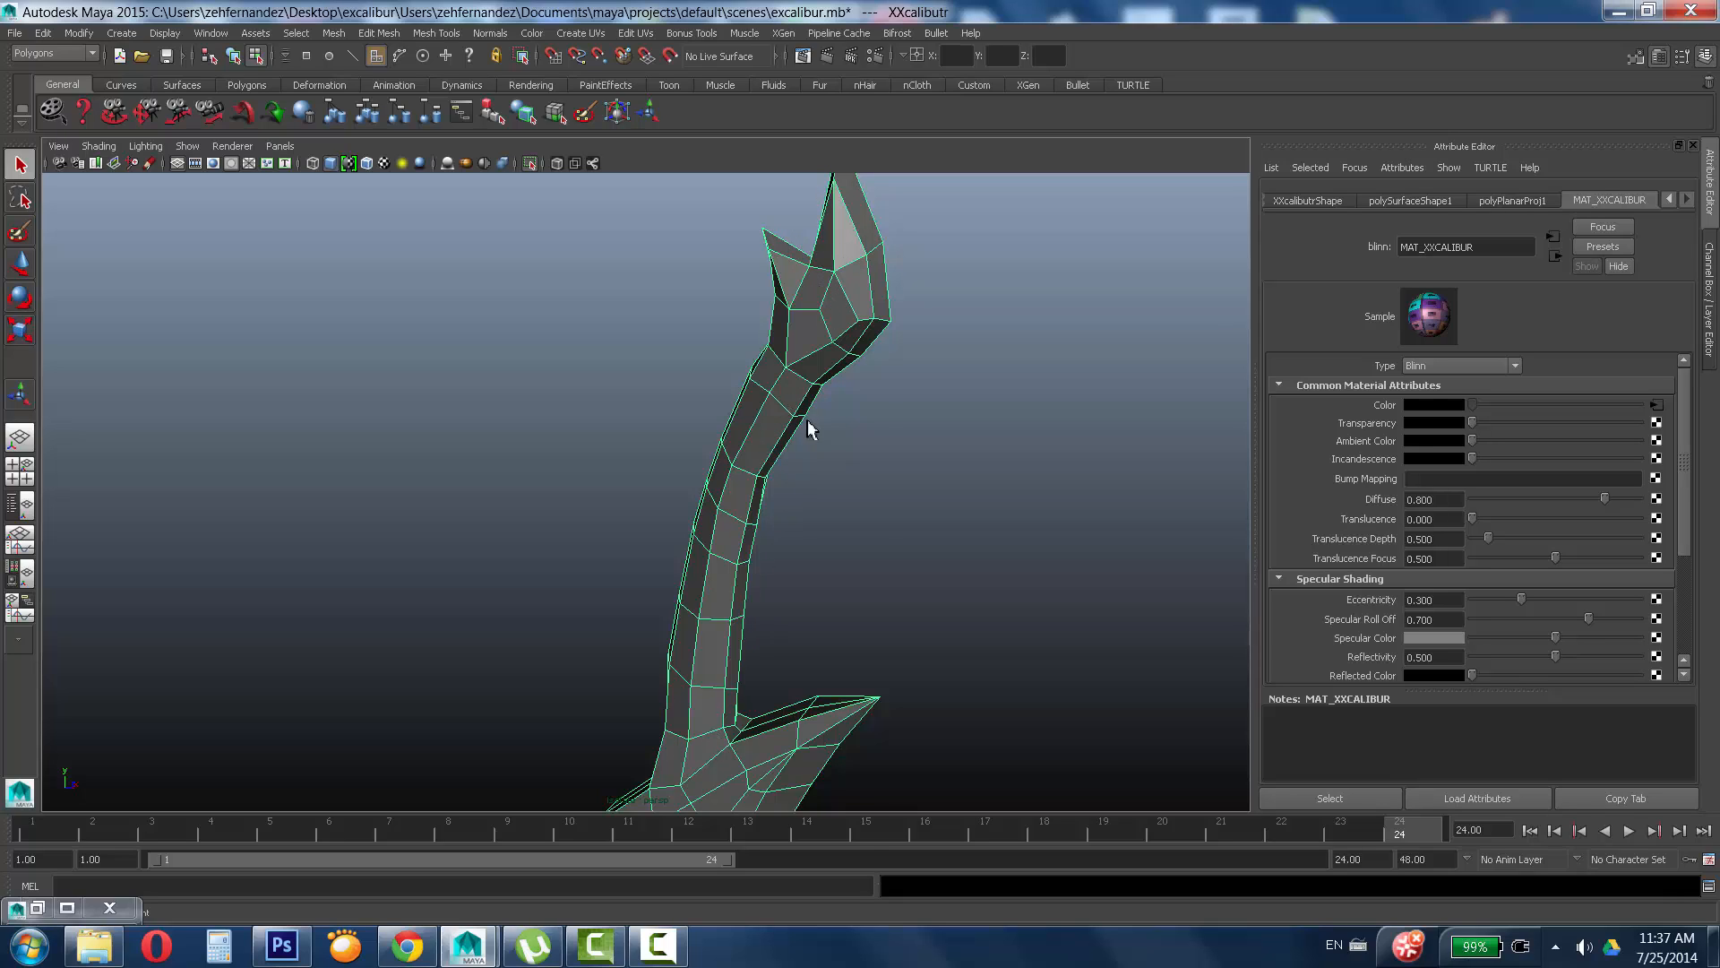
Change the sword to edge selection and select the edges around the handle's end below the pommel.
right_drag(793, 400, 803, 369)
click(803, 385)
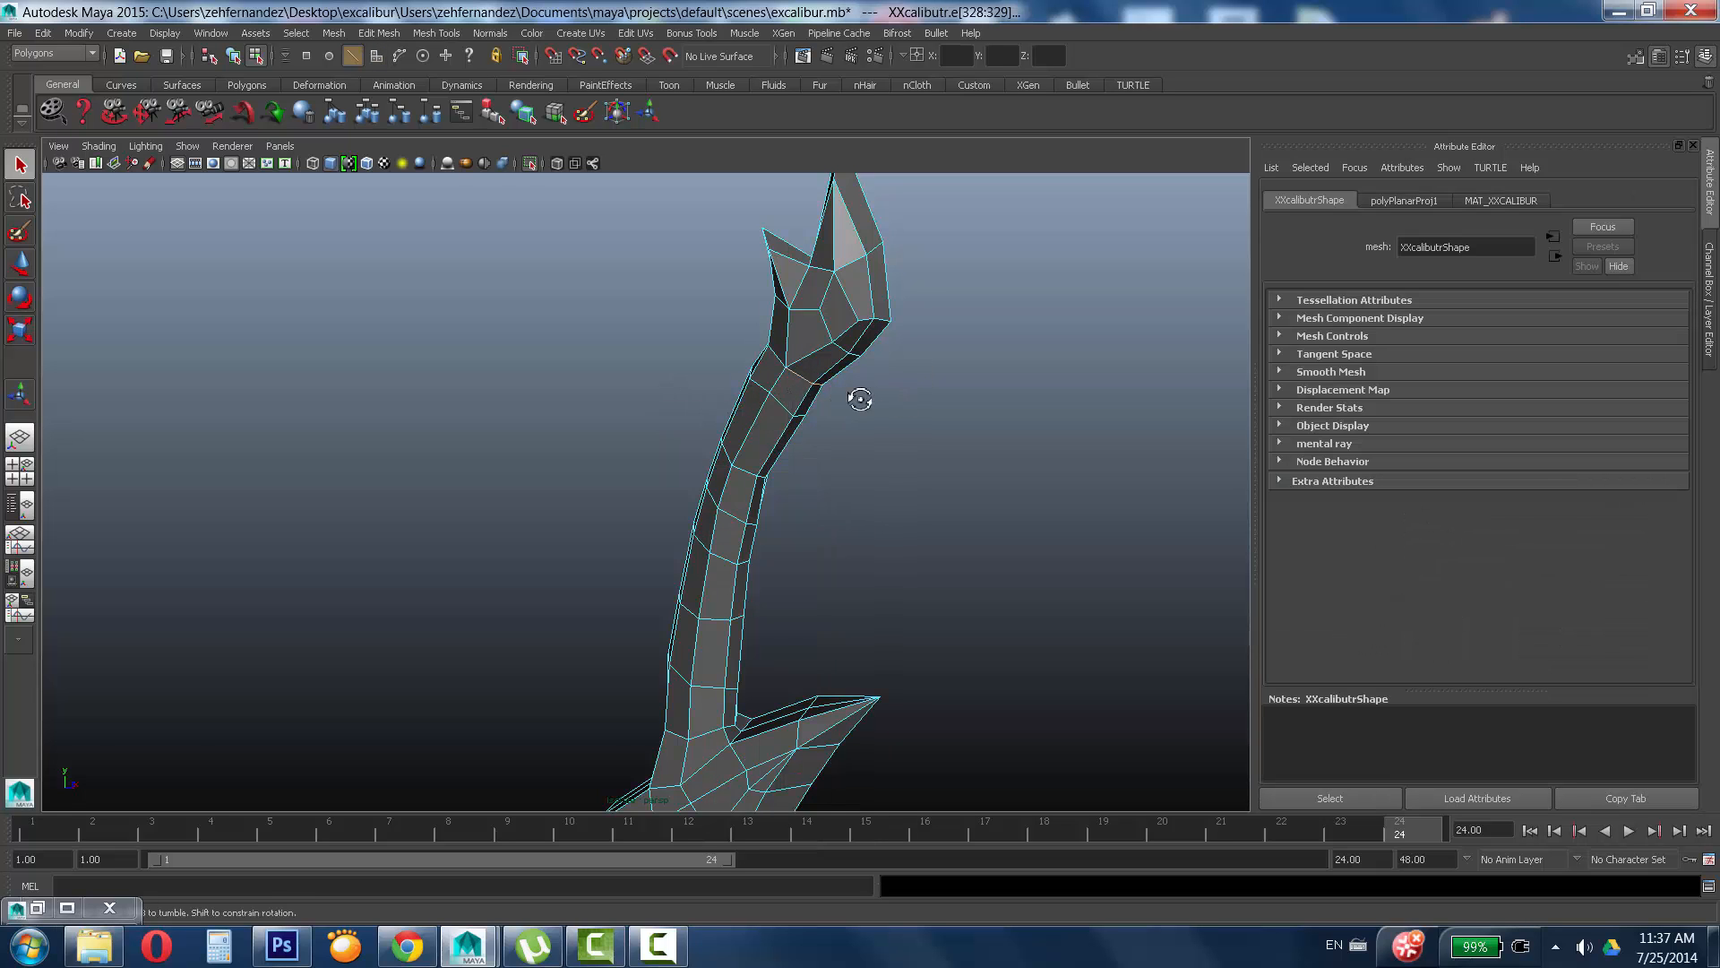
alt+drag(860, 399, 564, 258)
click(587, 417)
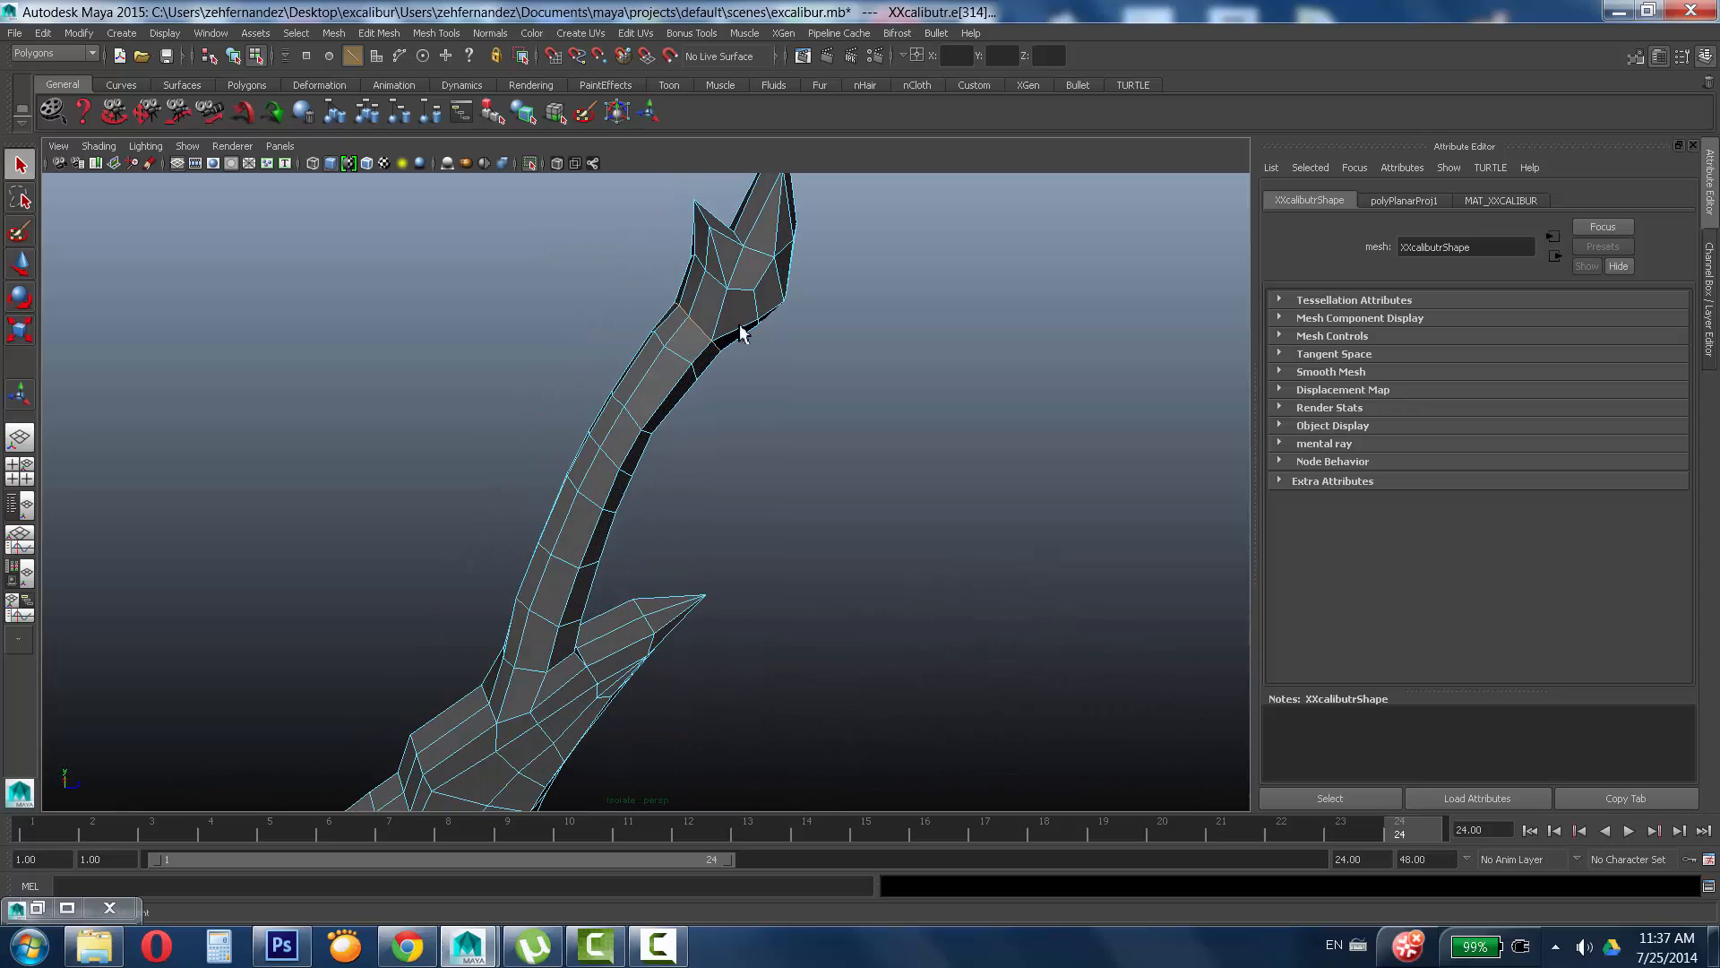
alt+drag(766, 240, 757, 411)
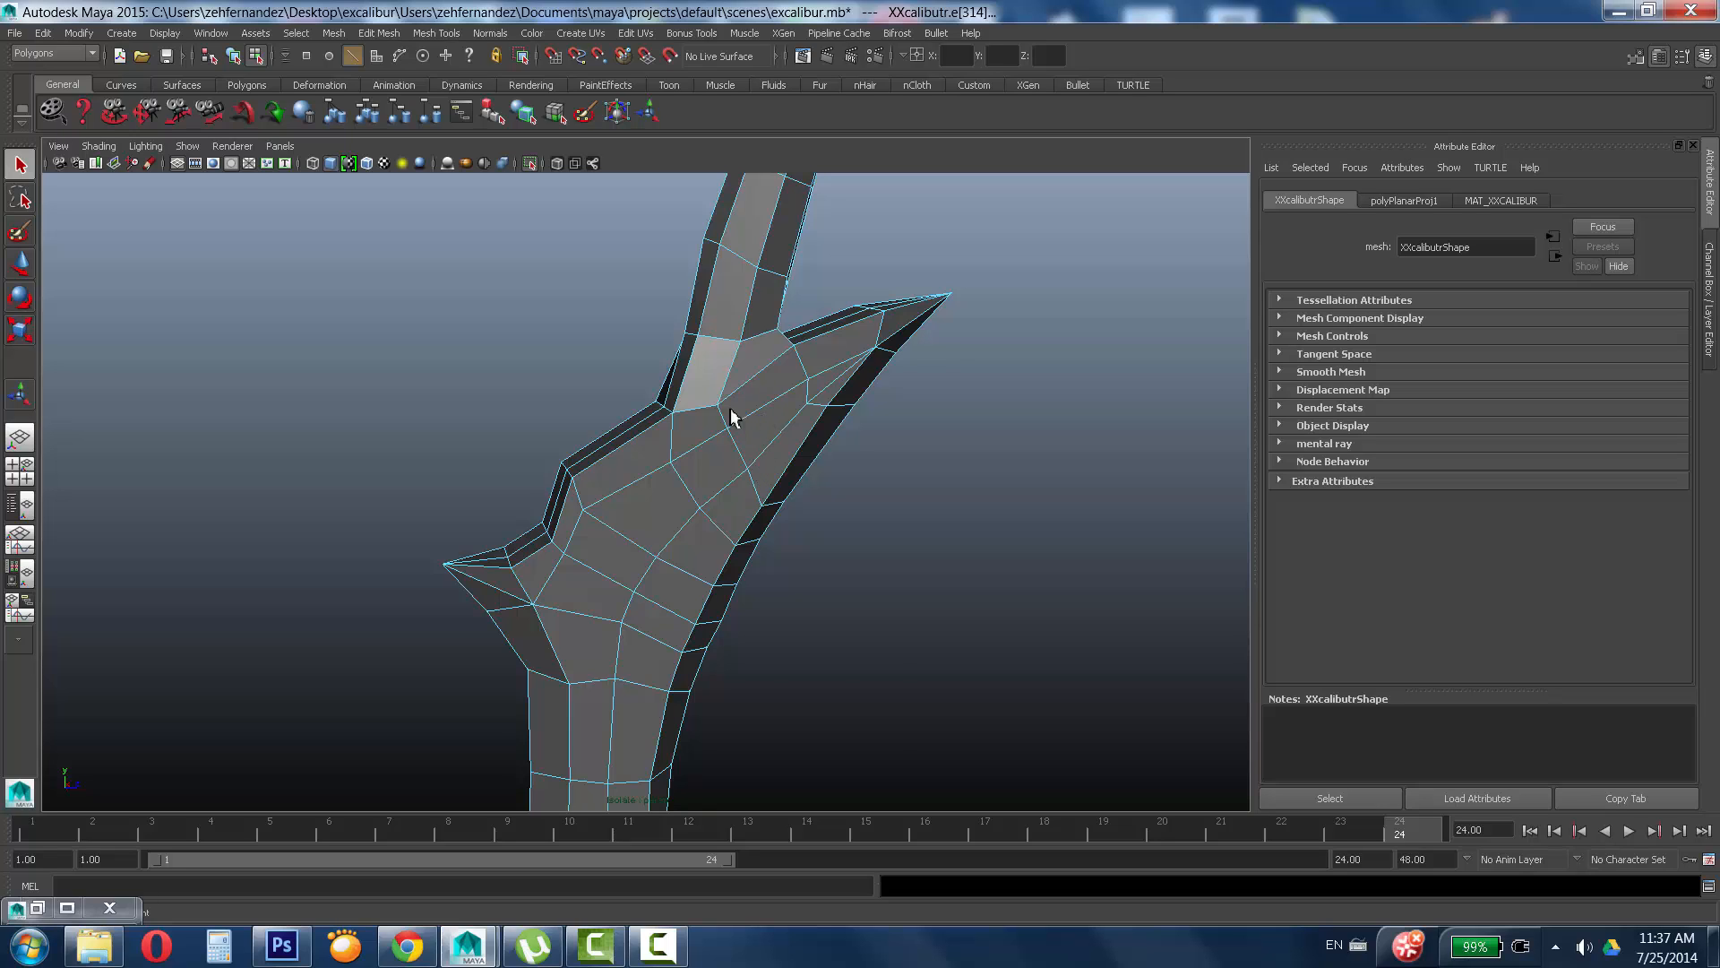
Add the edges around the handle's base, where it joins the guard, to the selection.
scroll(744, 408, up, 2)
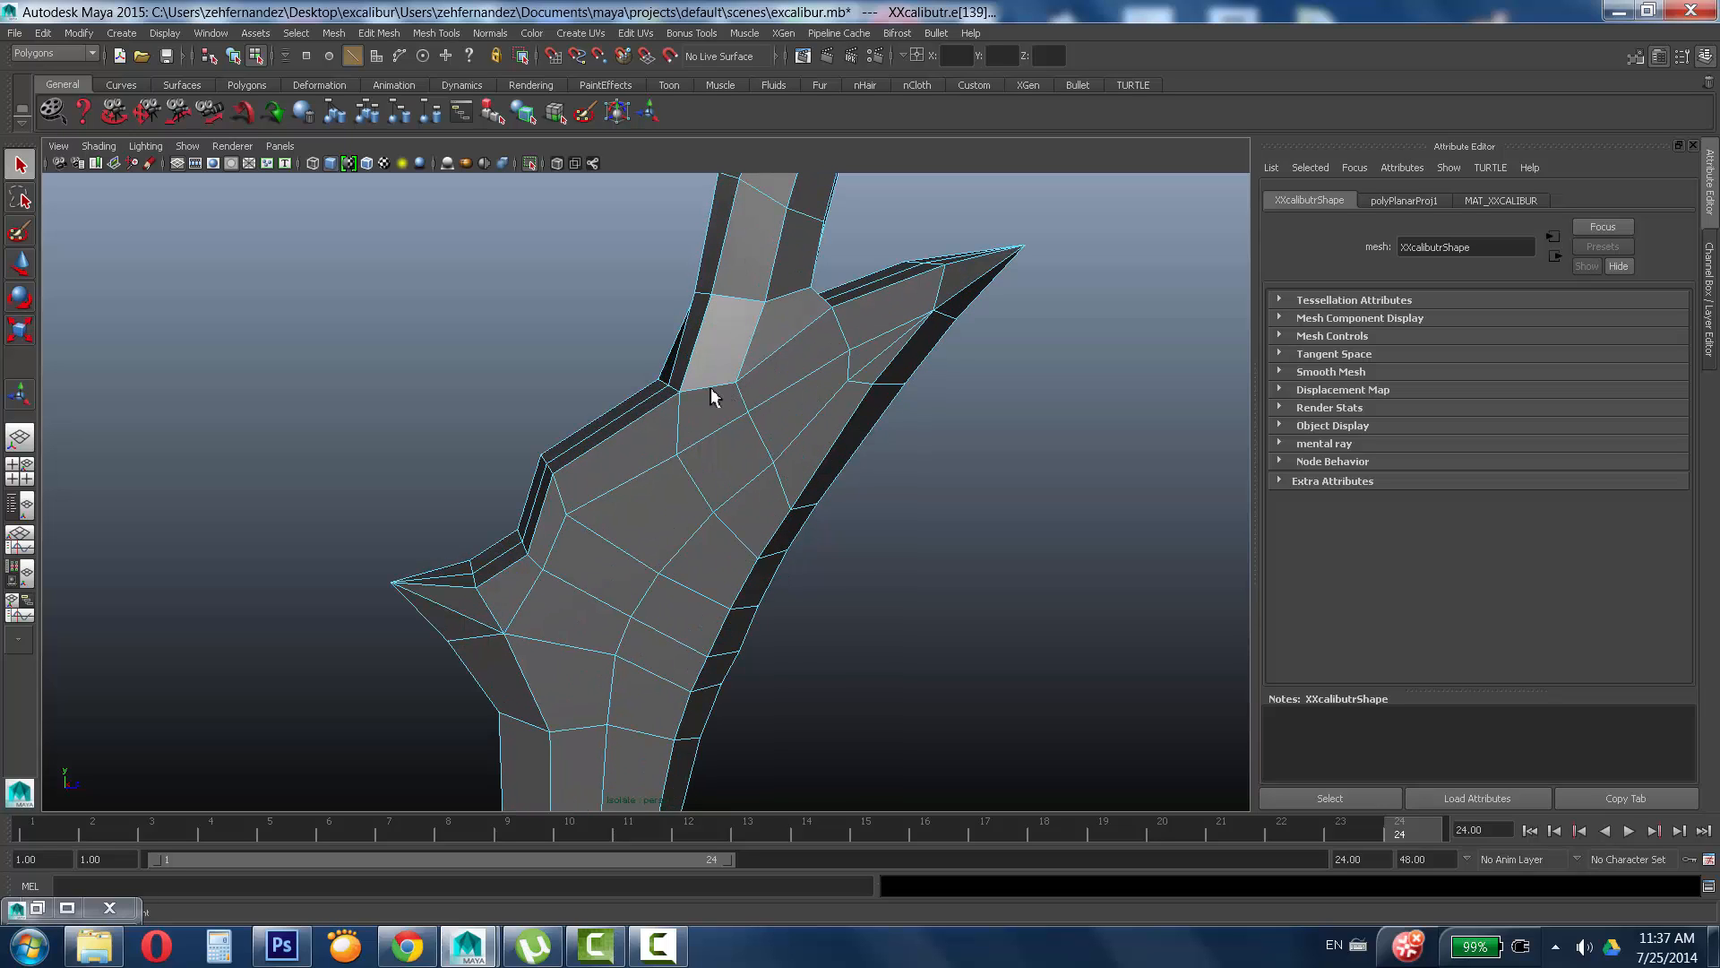
key(ctrl+w)
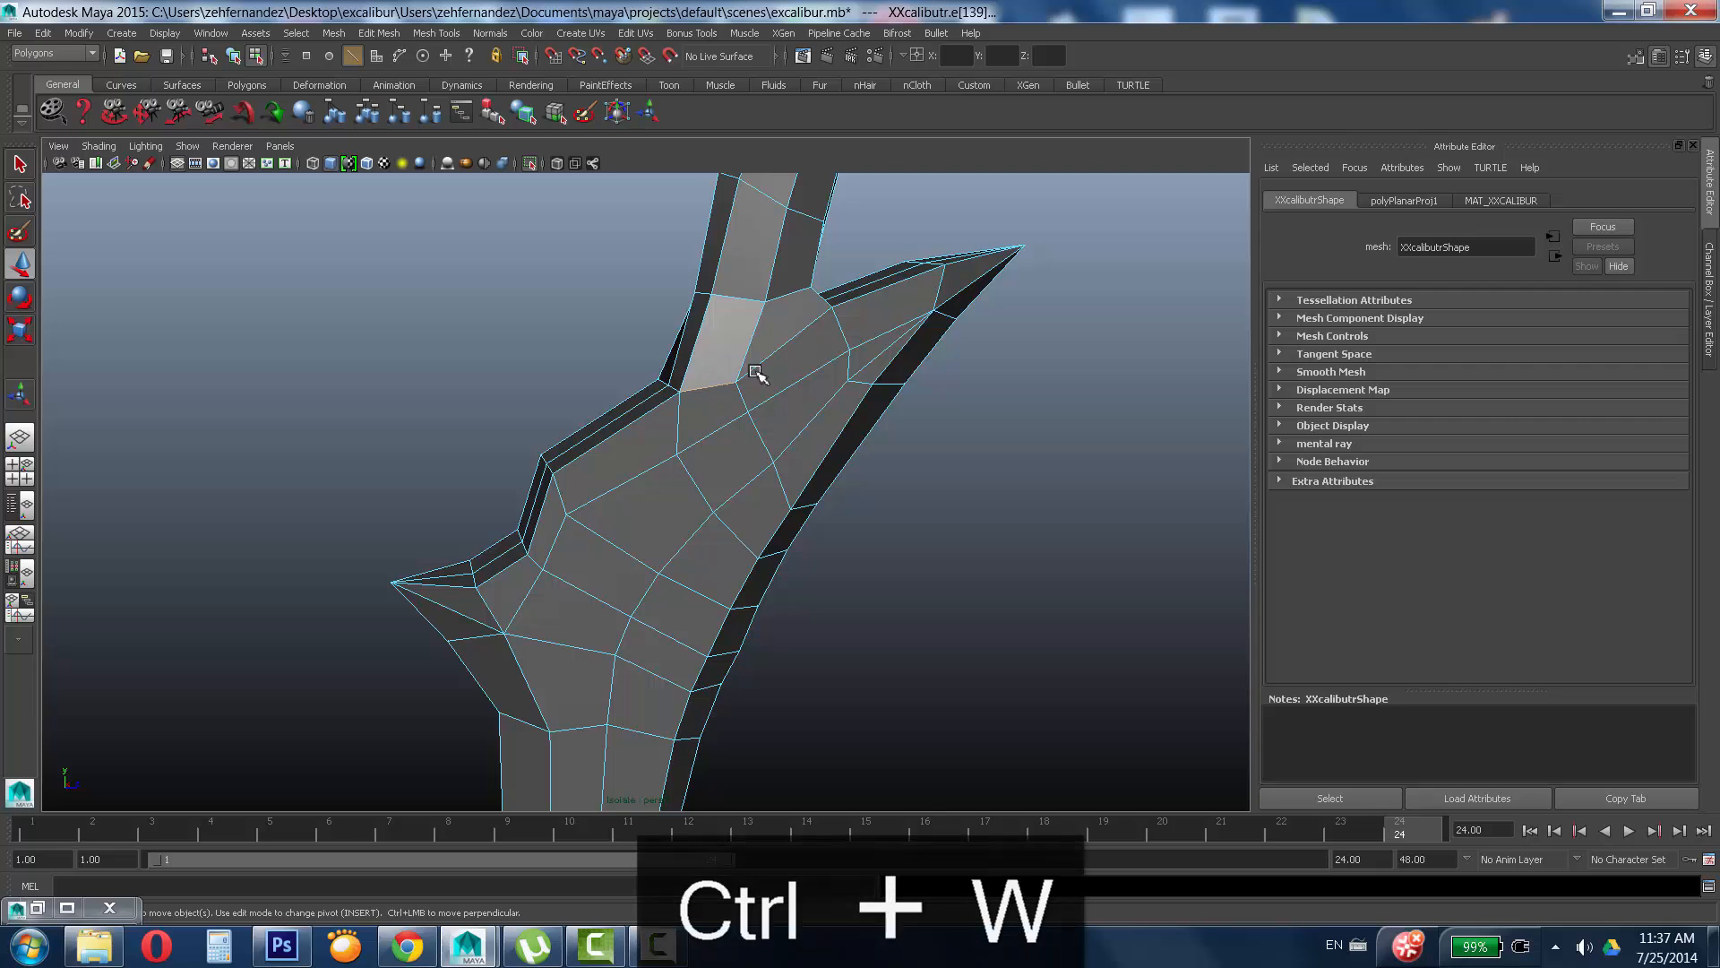
alt+drag(712, 414, 517, 517)
alt+middle_drag(312, 511, 886, 677)
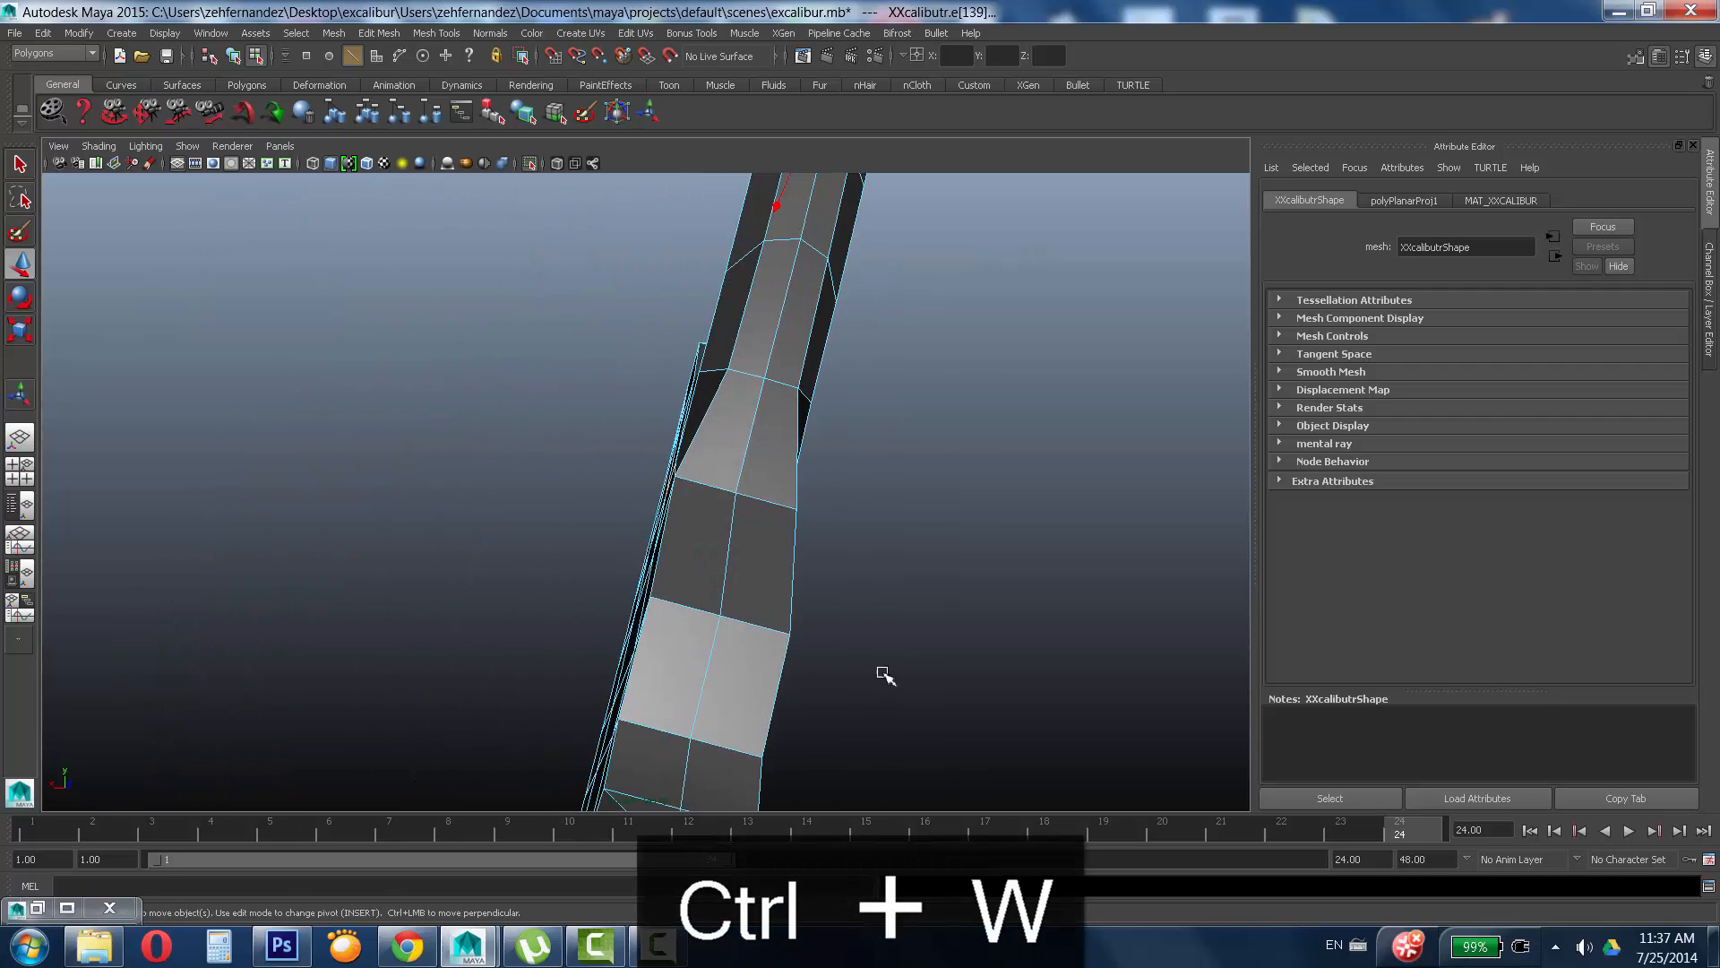
shift+double_click(762, 498)
alt+drag(762, 498, 840, 535)
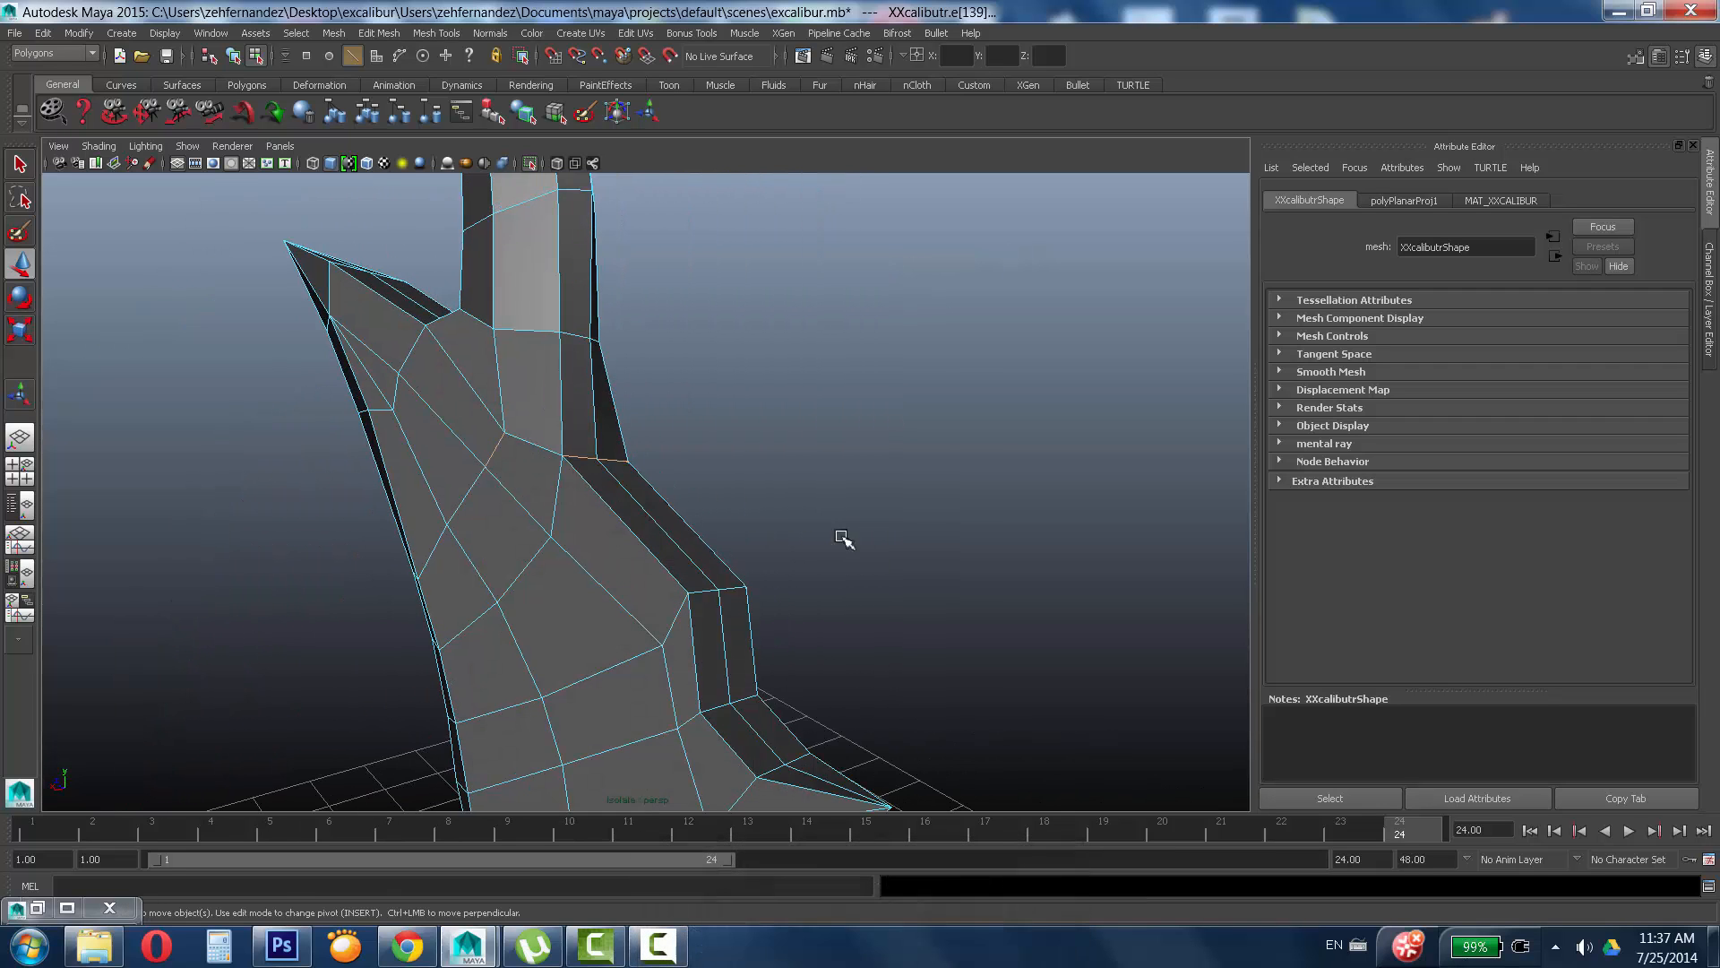
shift+click(533, 446)
alt+drag(521, 430, 744, 448)
shift+click(421, 564)
mouse_move(421, 564)
alt+mouse_down()
mouse_move(579, 564)
mouse_move(395, 549)
mouse_move(418, 556)
alt+mouse_up()
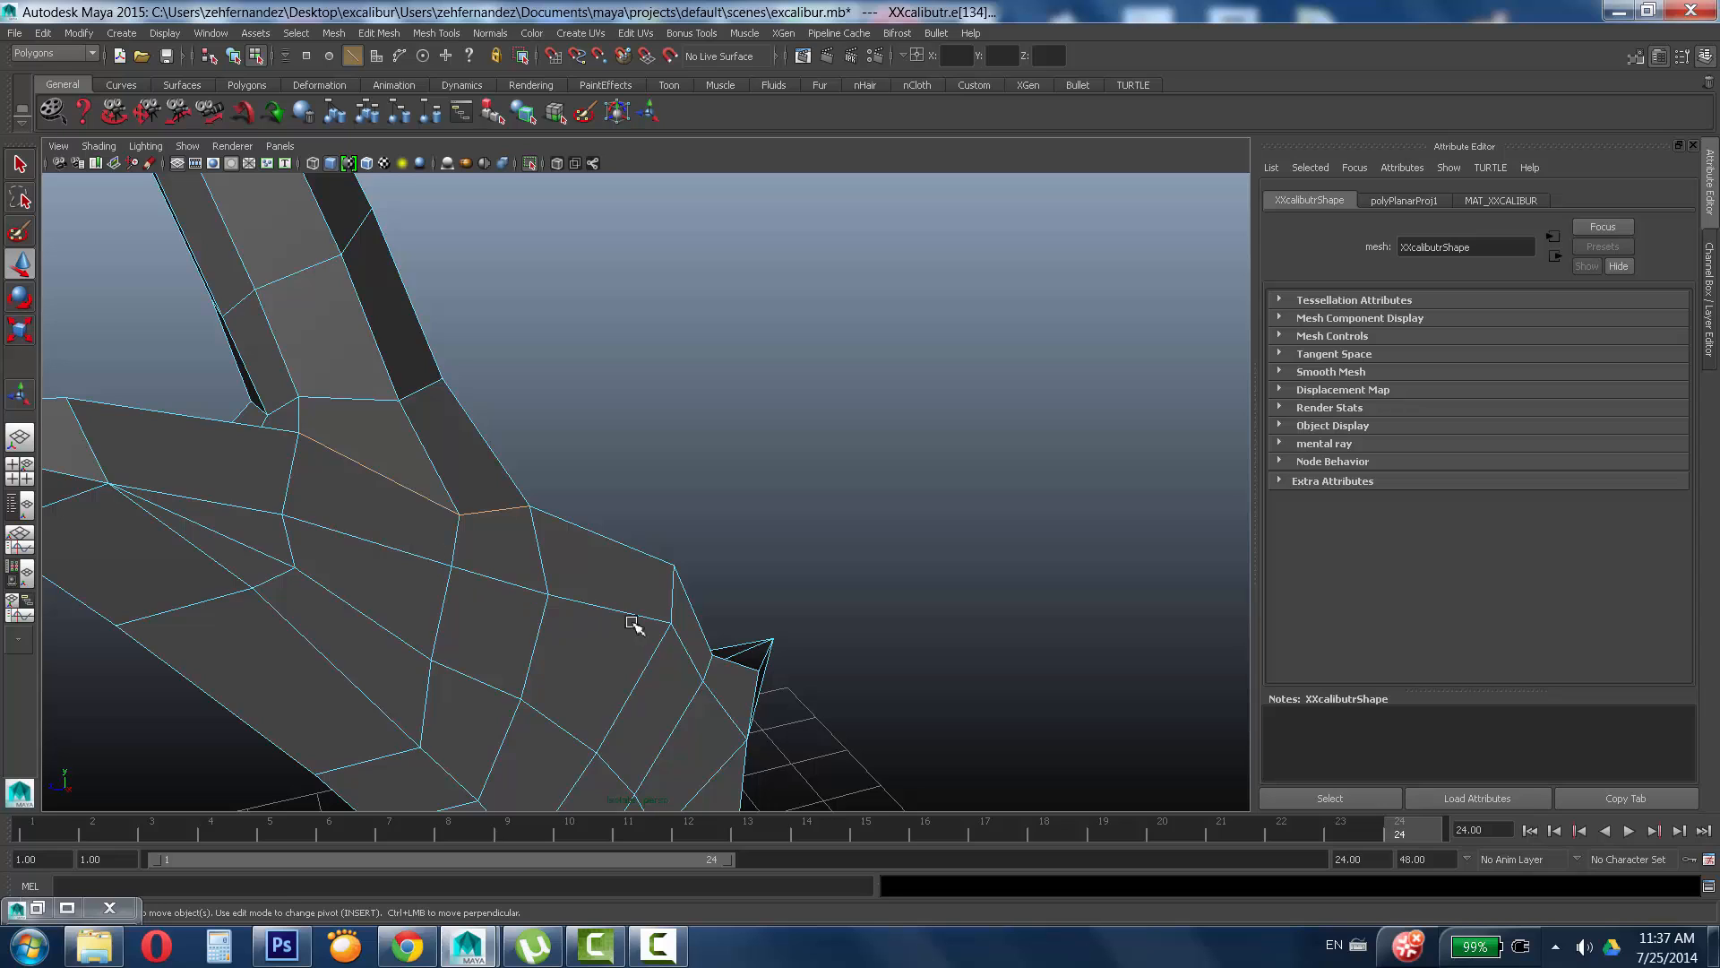
alt+drag(634, 622, 507, 419)
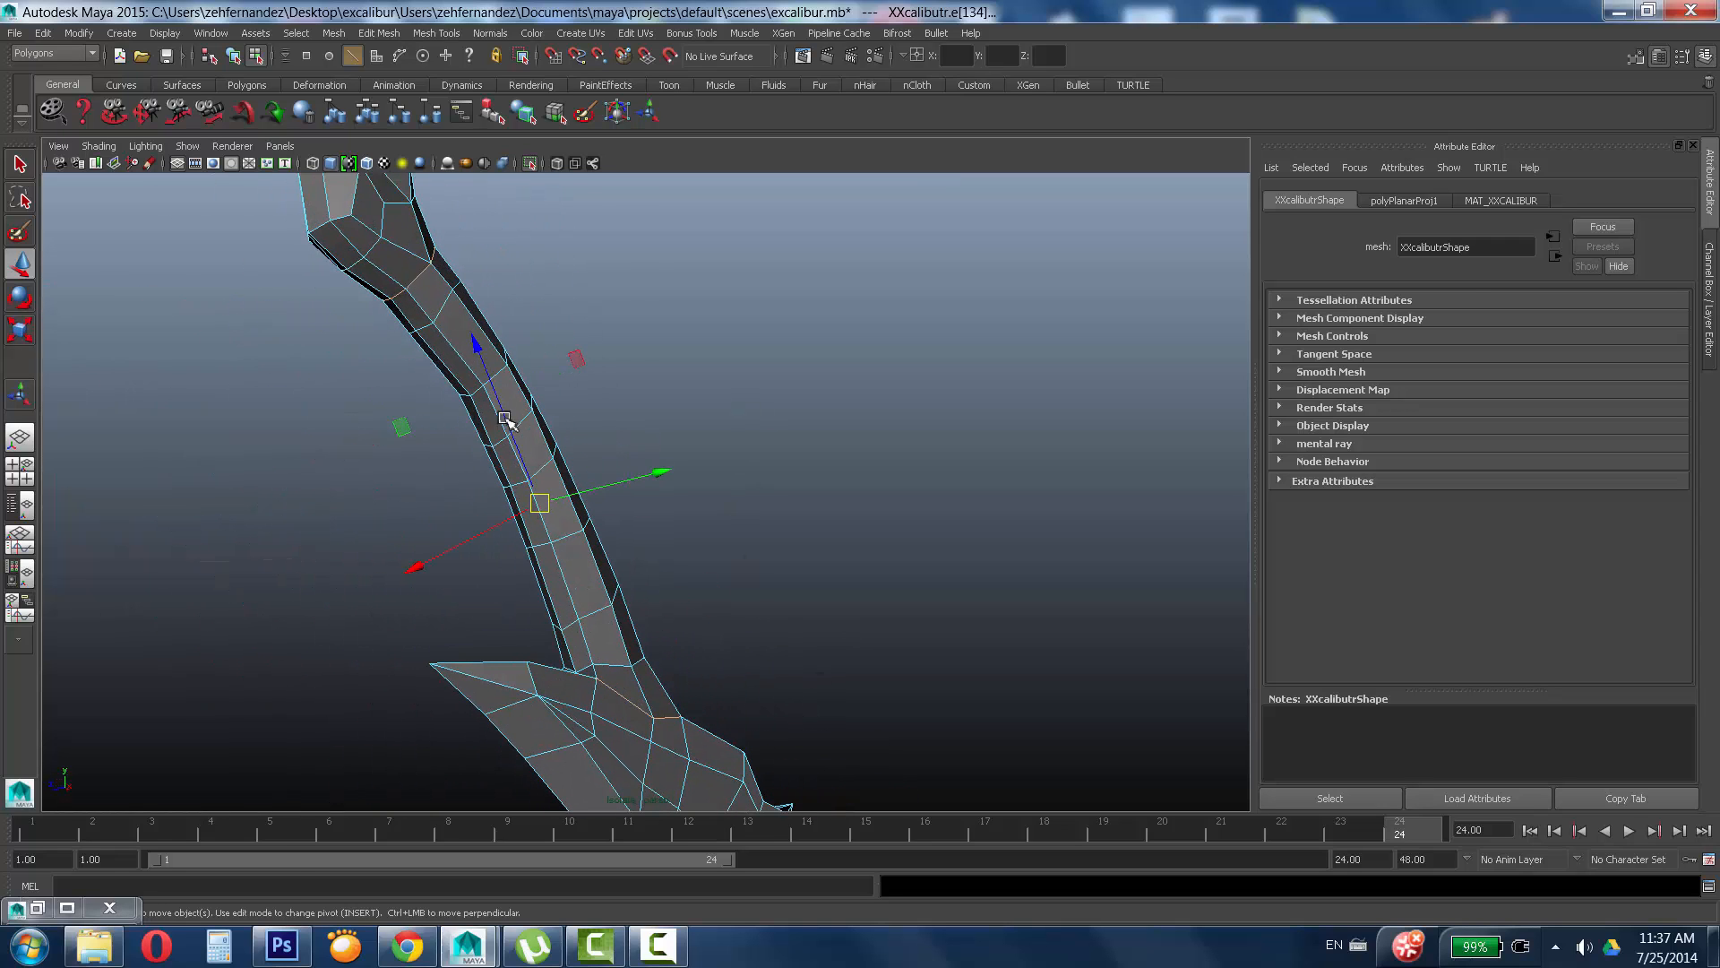
Add the lengthwise edges on the handle's inner side, linking the two end seams, and the remaining base edges.
alt+drag(595, 634, 565, 653)
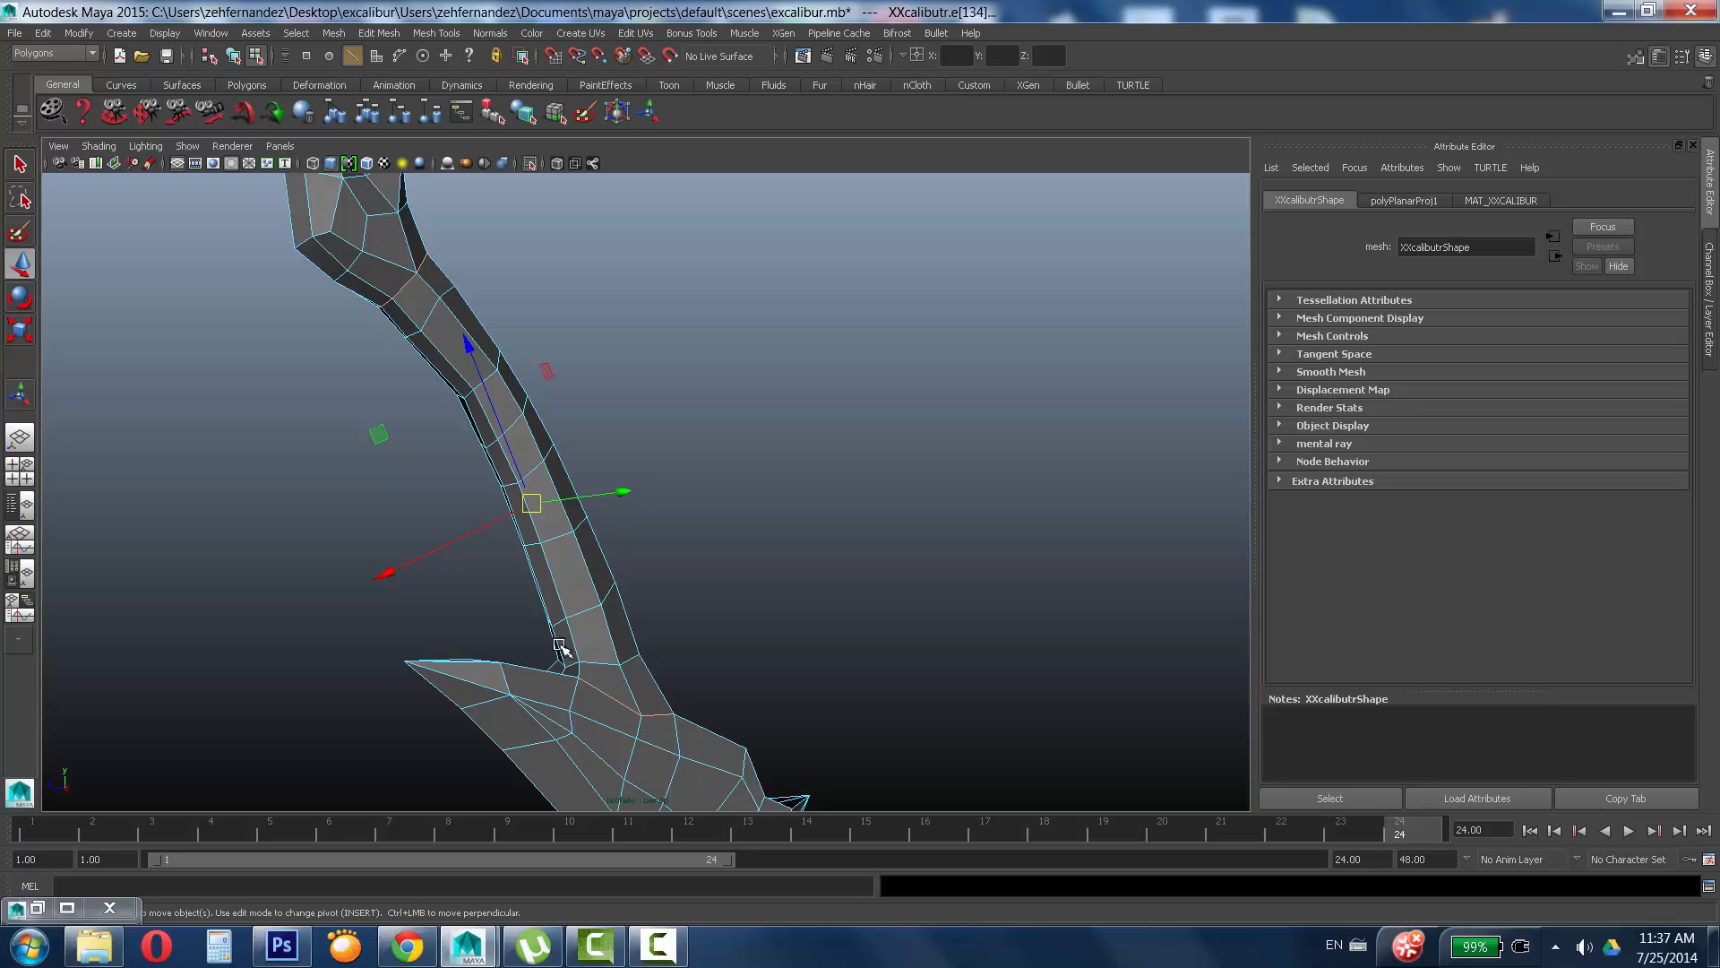
alt+drag(584, 546, 416, 247)
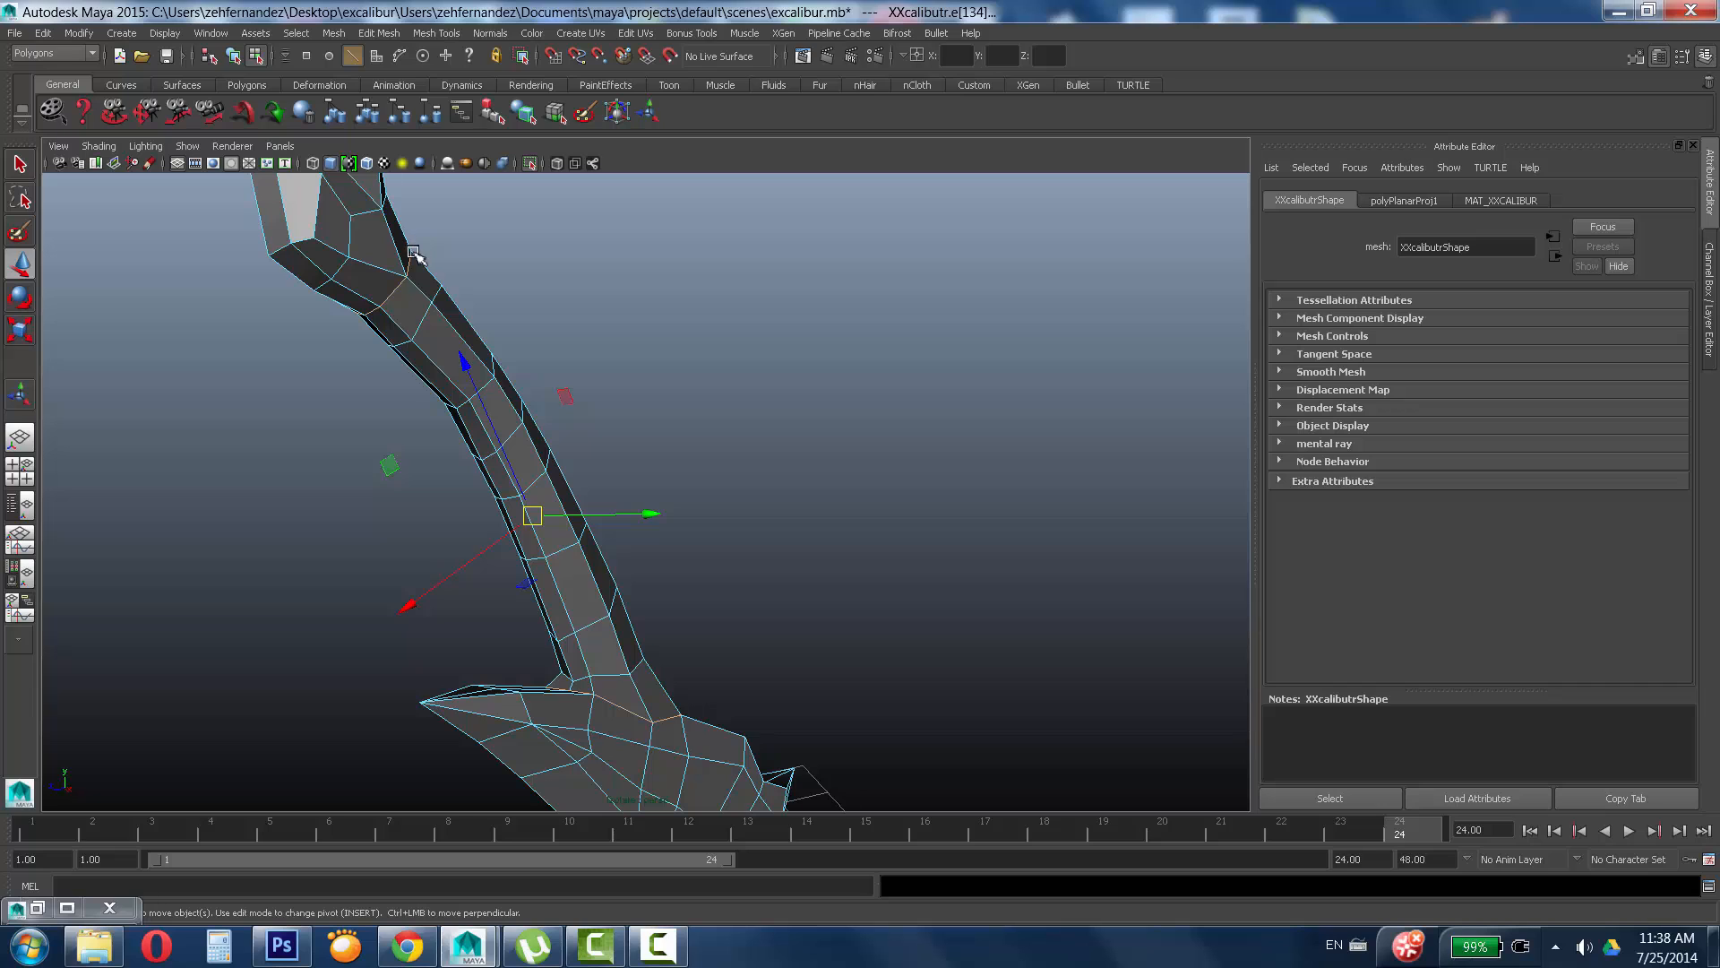
alt+drag(654, 712, 611, 716)
alt+drag(715, 627, 888, 492)
alt+drag(788, 672, 524, 291)
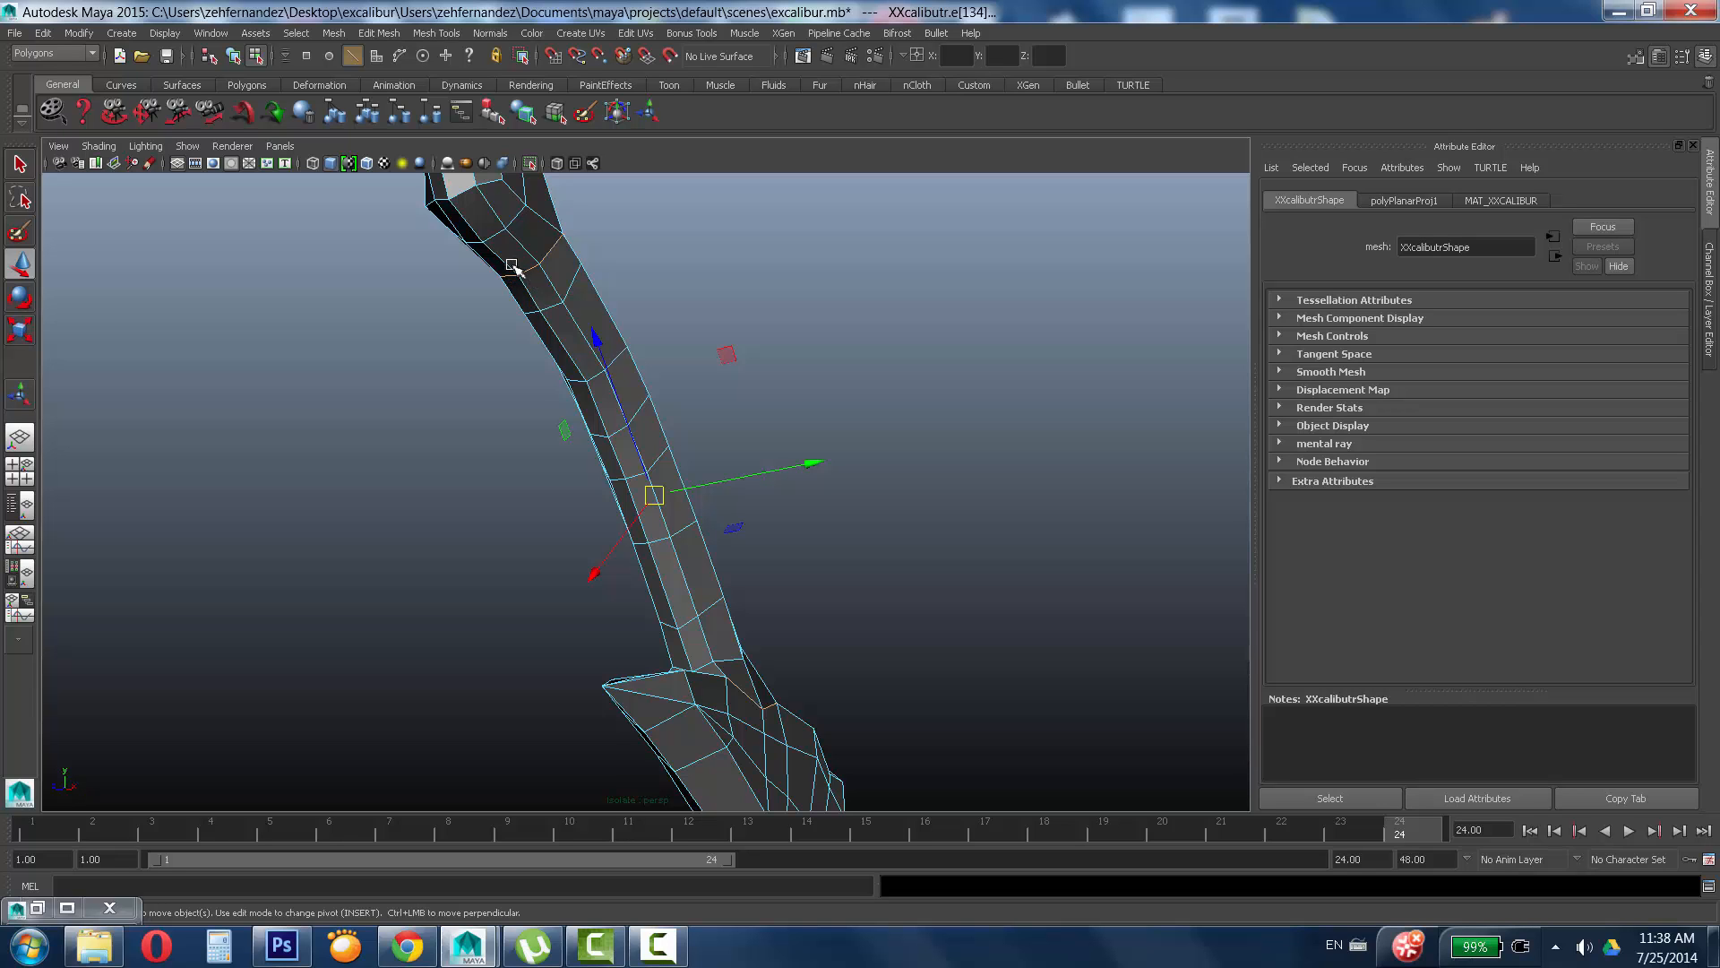
alt+drag(815, 627, 618, 377)
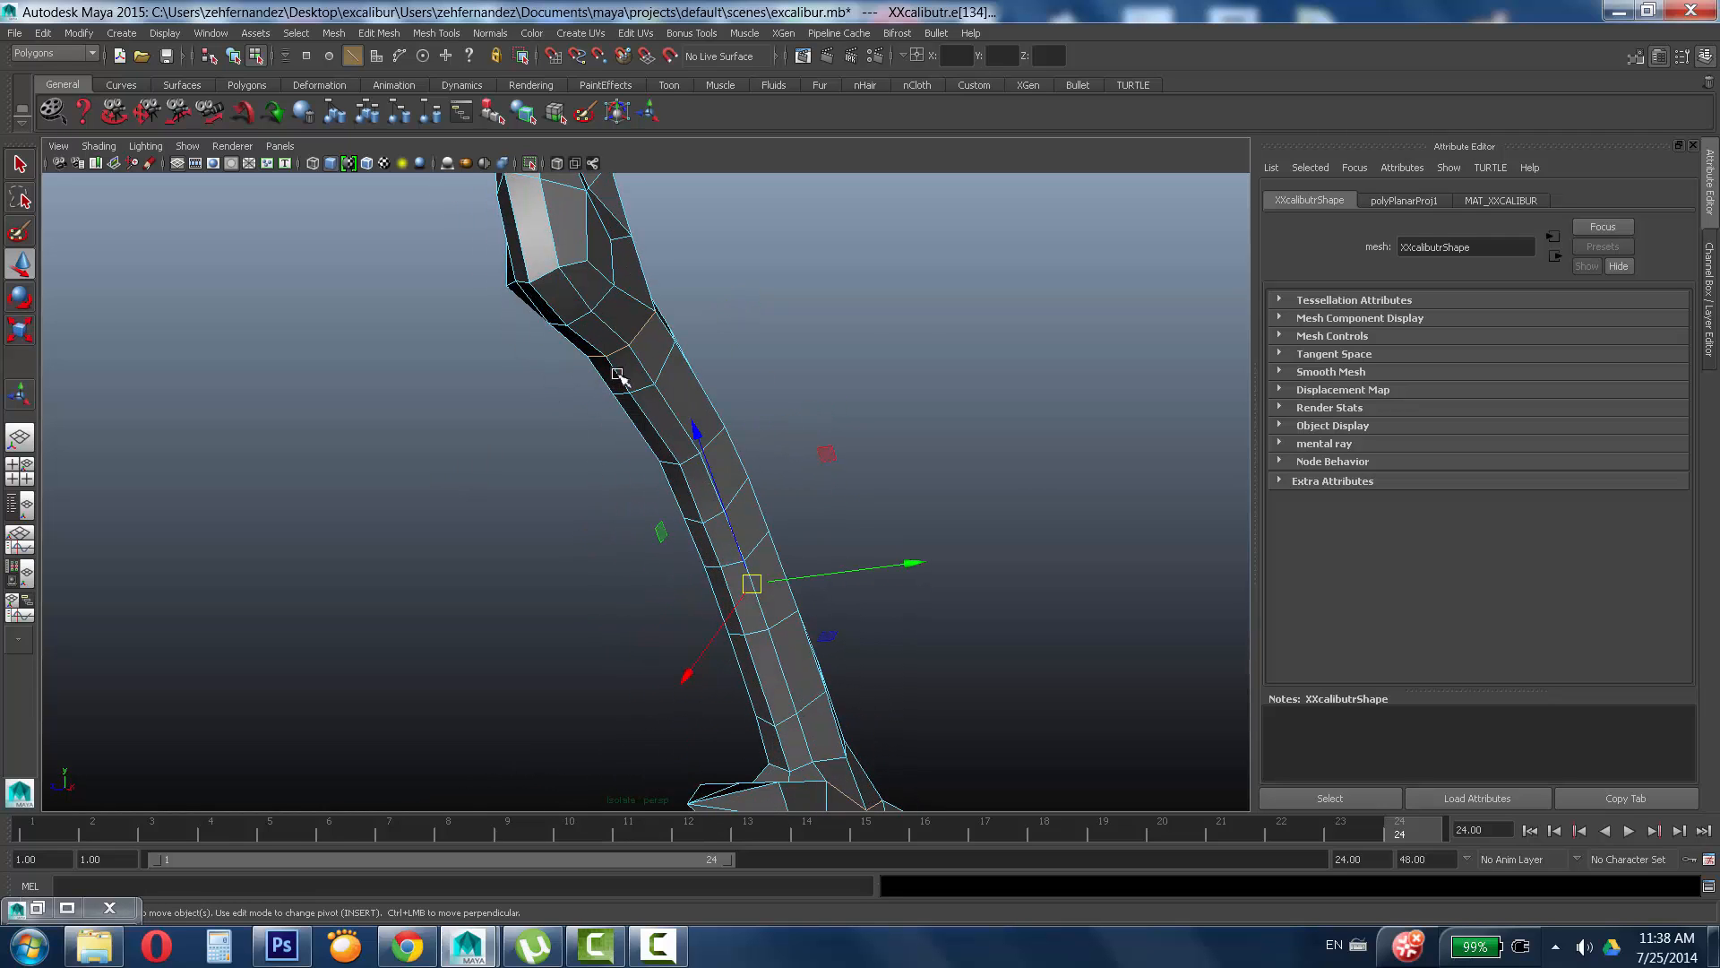
shift+click(619, 373)
alt+drag(714, 461, 710, 545)
alt+middle_drag(757, 761, 729, 572)
alt+drag(729, 573, 765, 589)
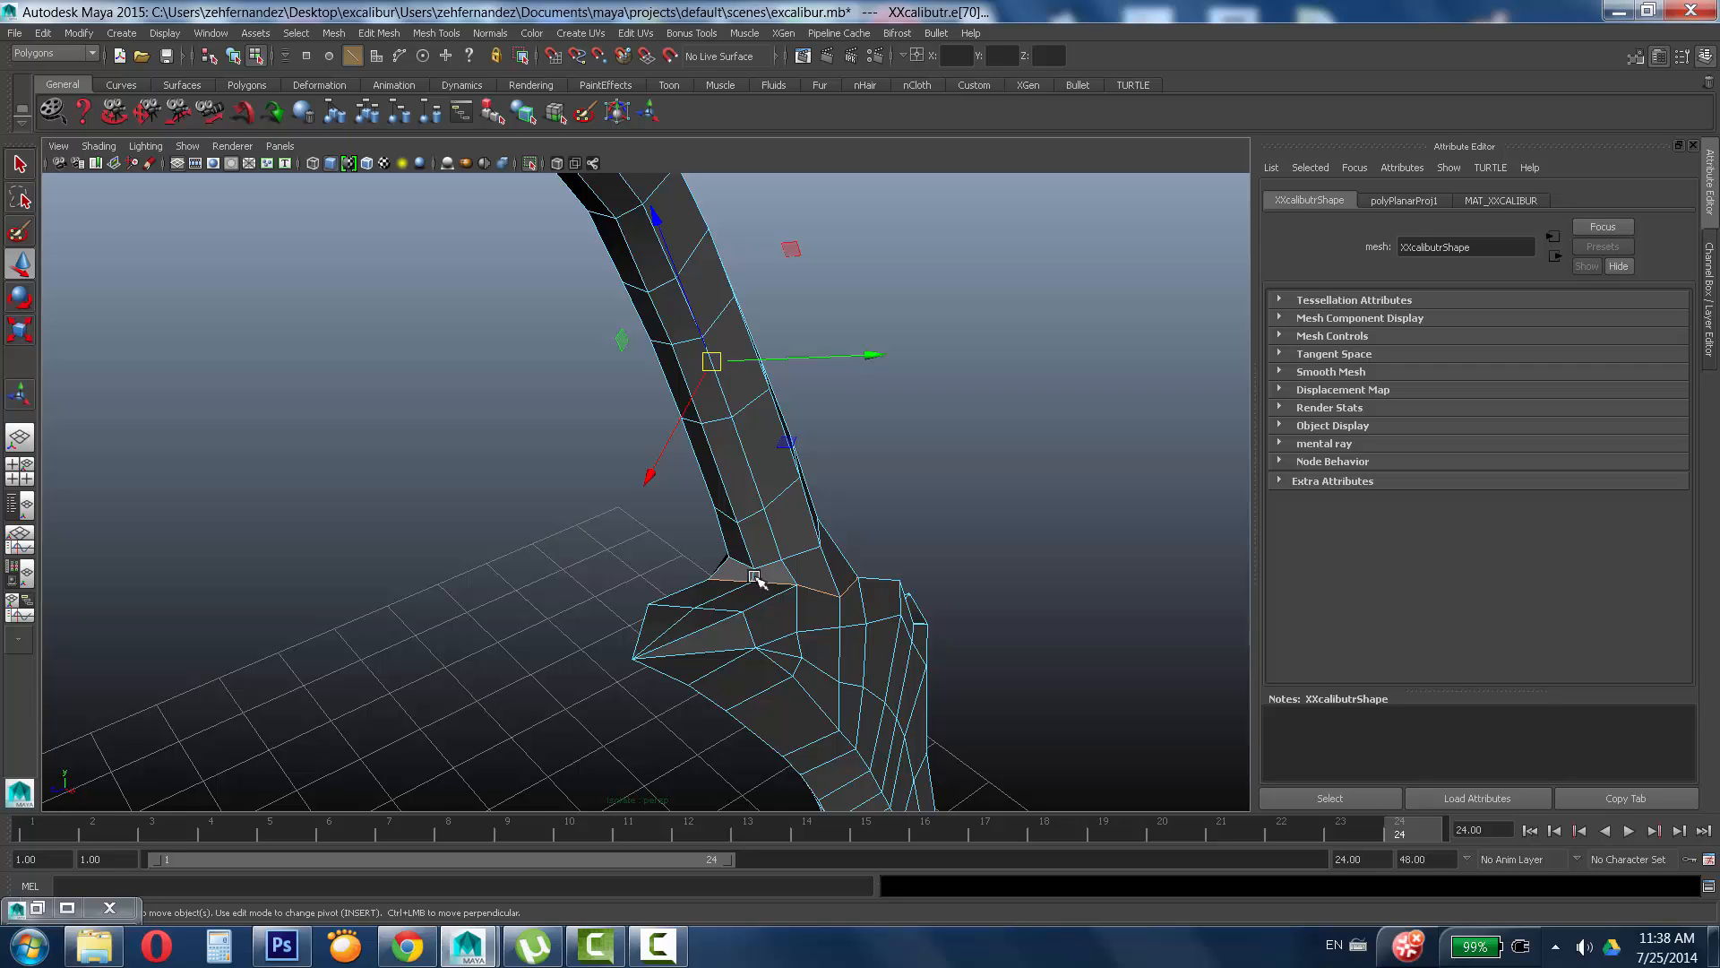
shift+click(755, 581)
alt+drag(929, 492, 844, 557)
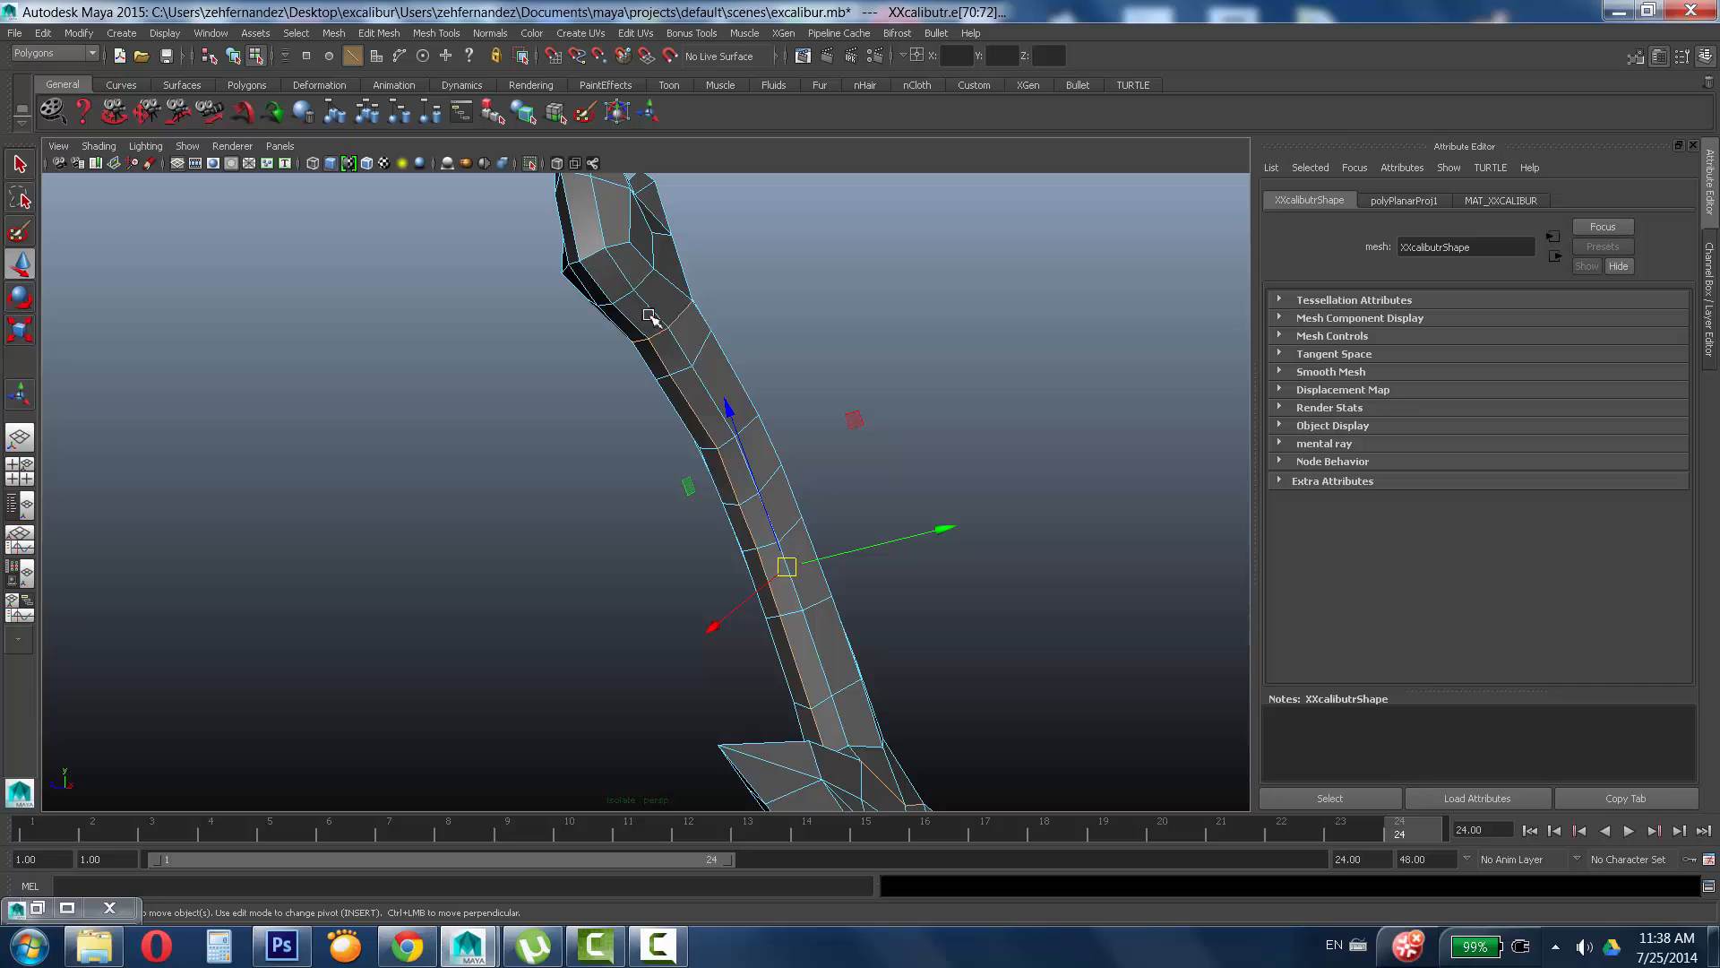
Restore the UV Texture Editor, cut the UVs along the selected handle edges, and turn on the texture border display.
mouse_move(670, 330)
alt+mouse_down()
mouse_move(664, 346)
mouse_move(680, 298)
alt+mouse_up()
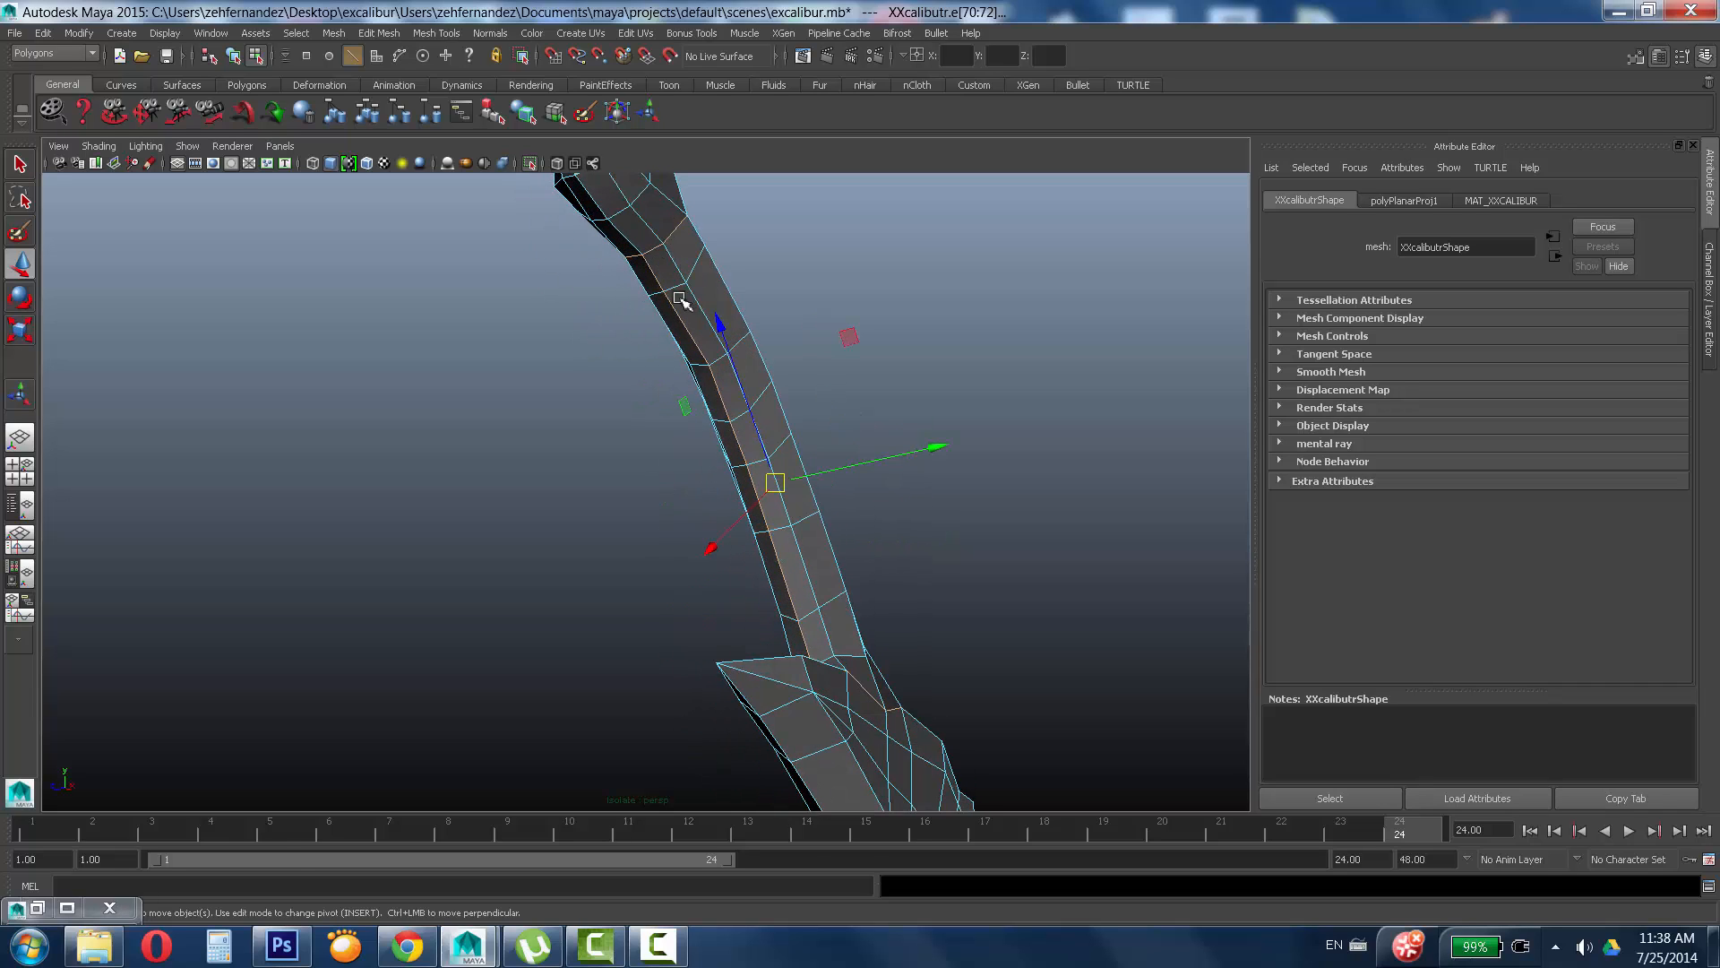
alt+drag(776, 489, 717, 511)
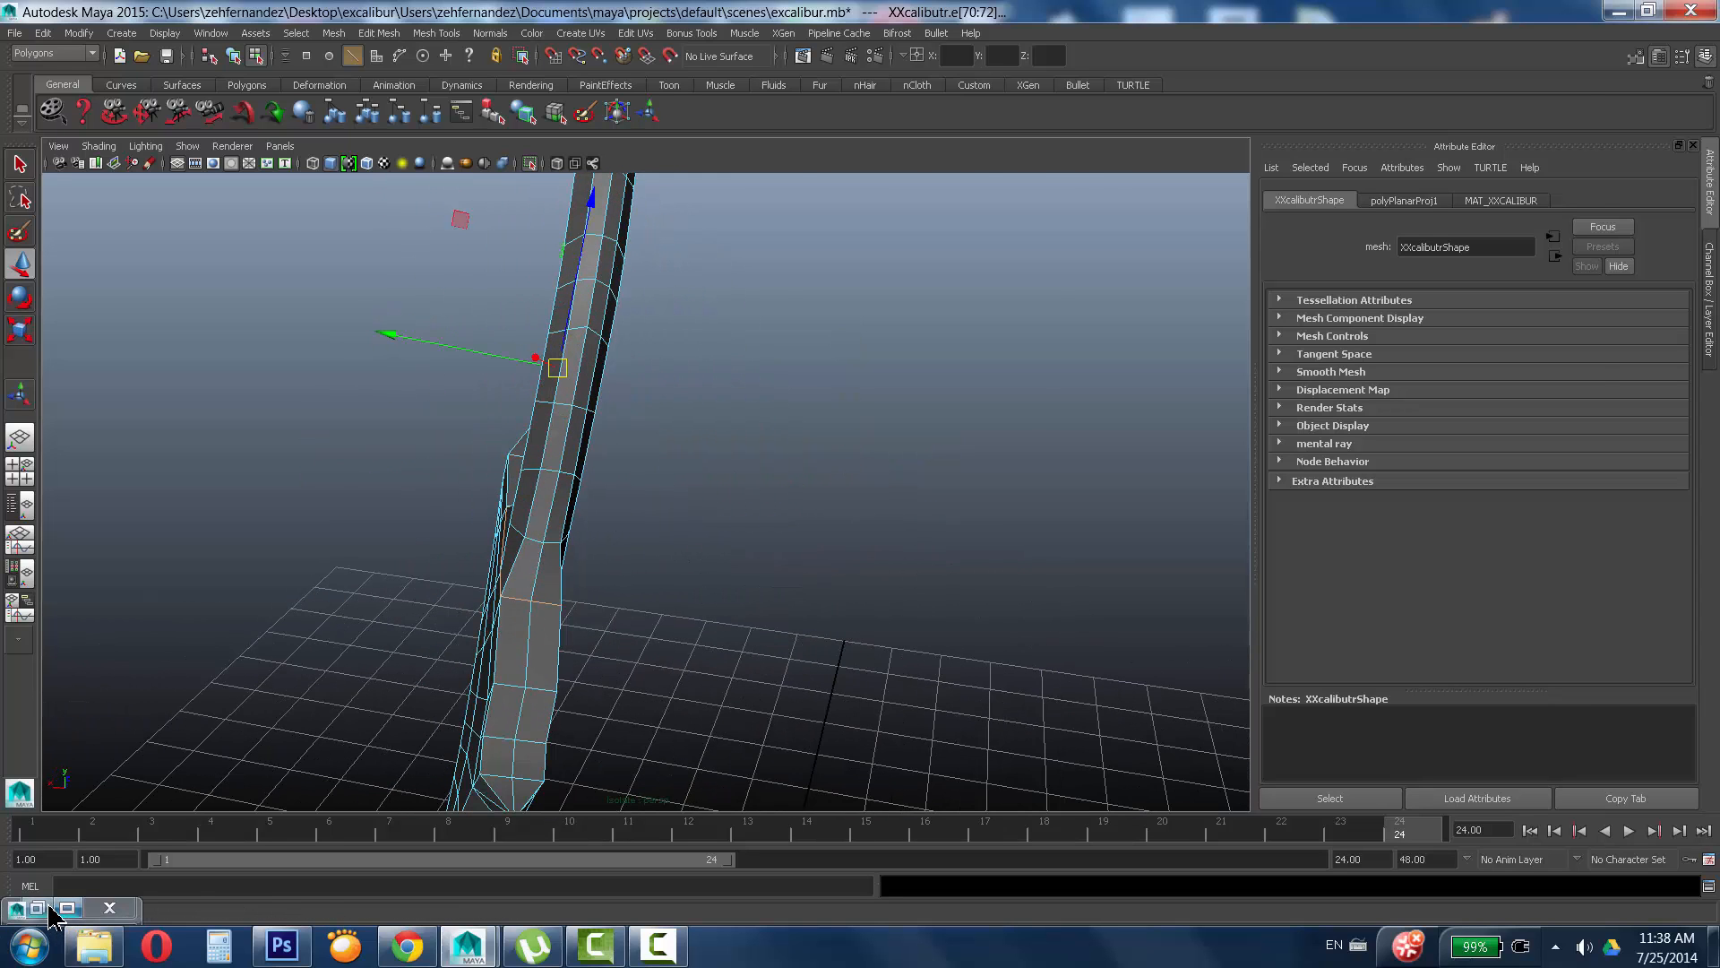
click(42, 908)
alt+middle_drag(1110, 368, 1155, 476)
scroll(1093, 464, up, 5)
alt+middle_drag(1029, 454, 1189, 459)
scroll(1203, 491, up, 2)
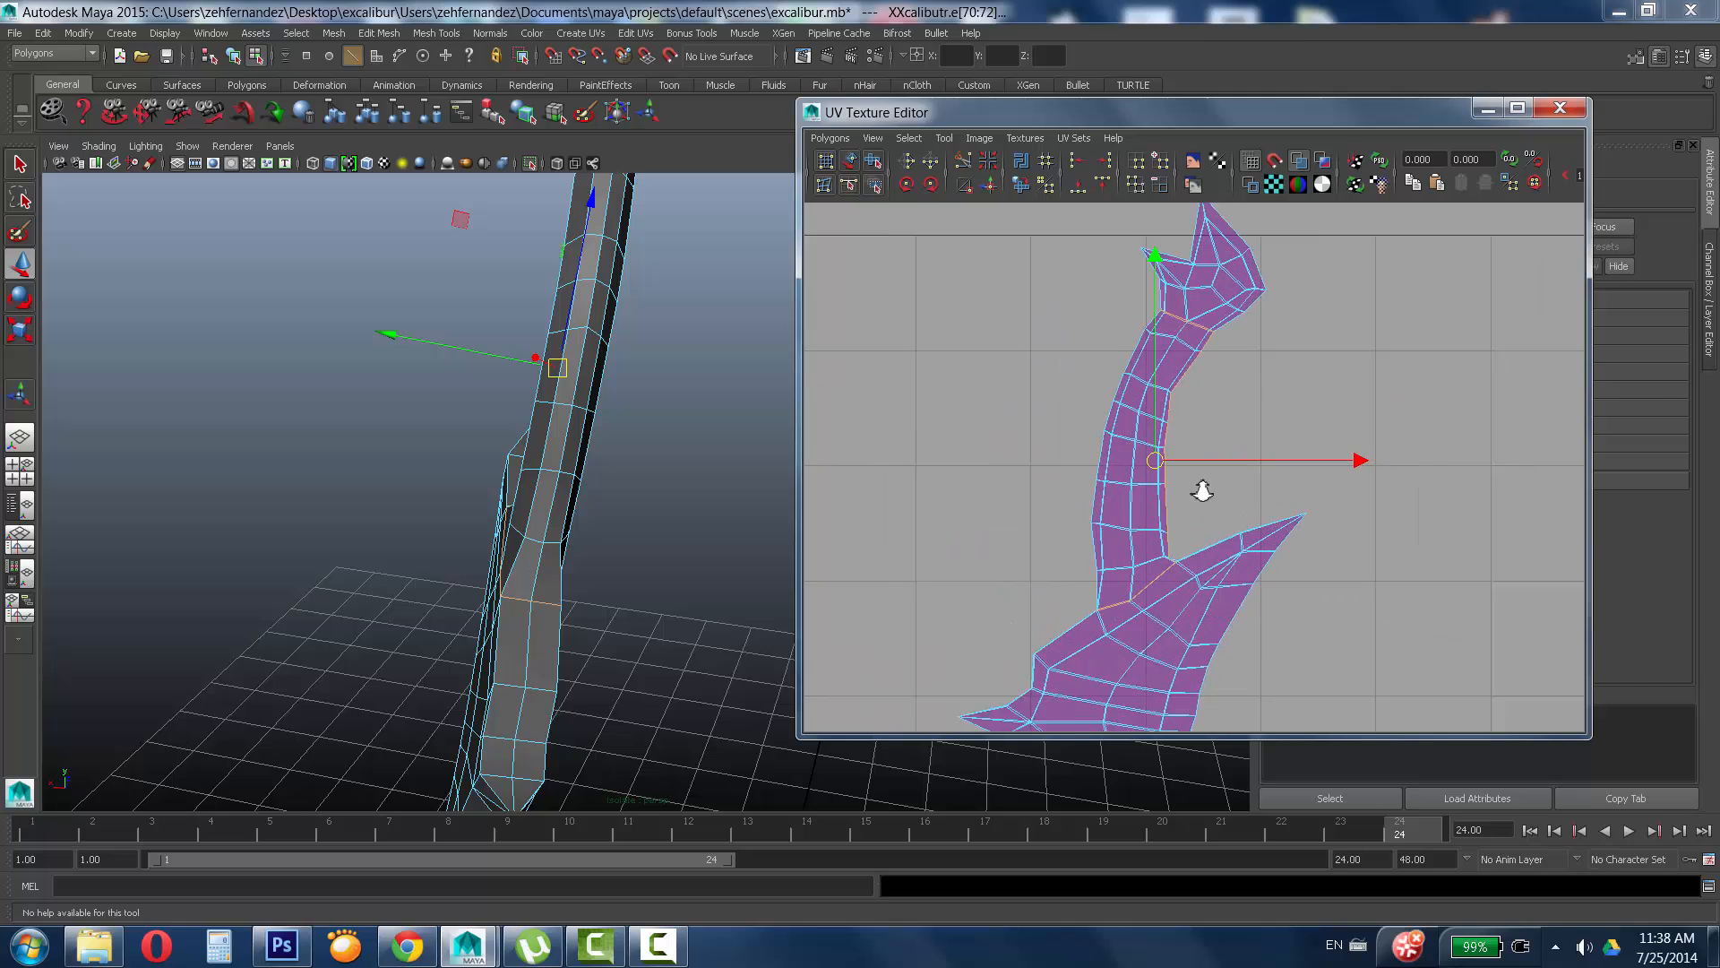
scroll(1202, 491, up, 1)
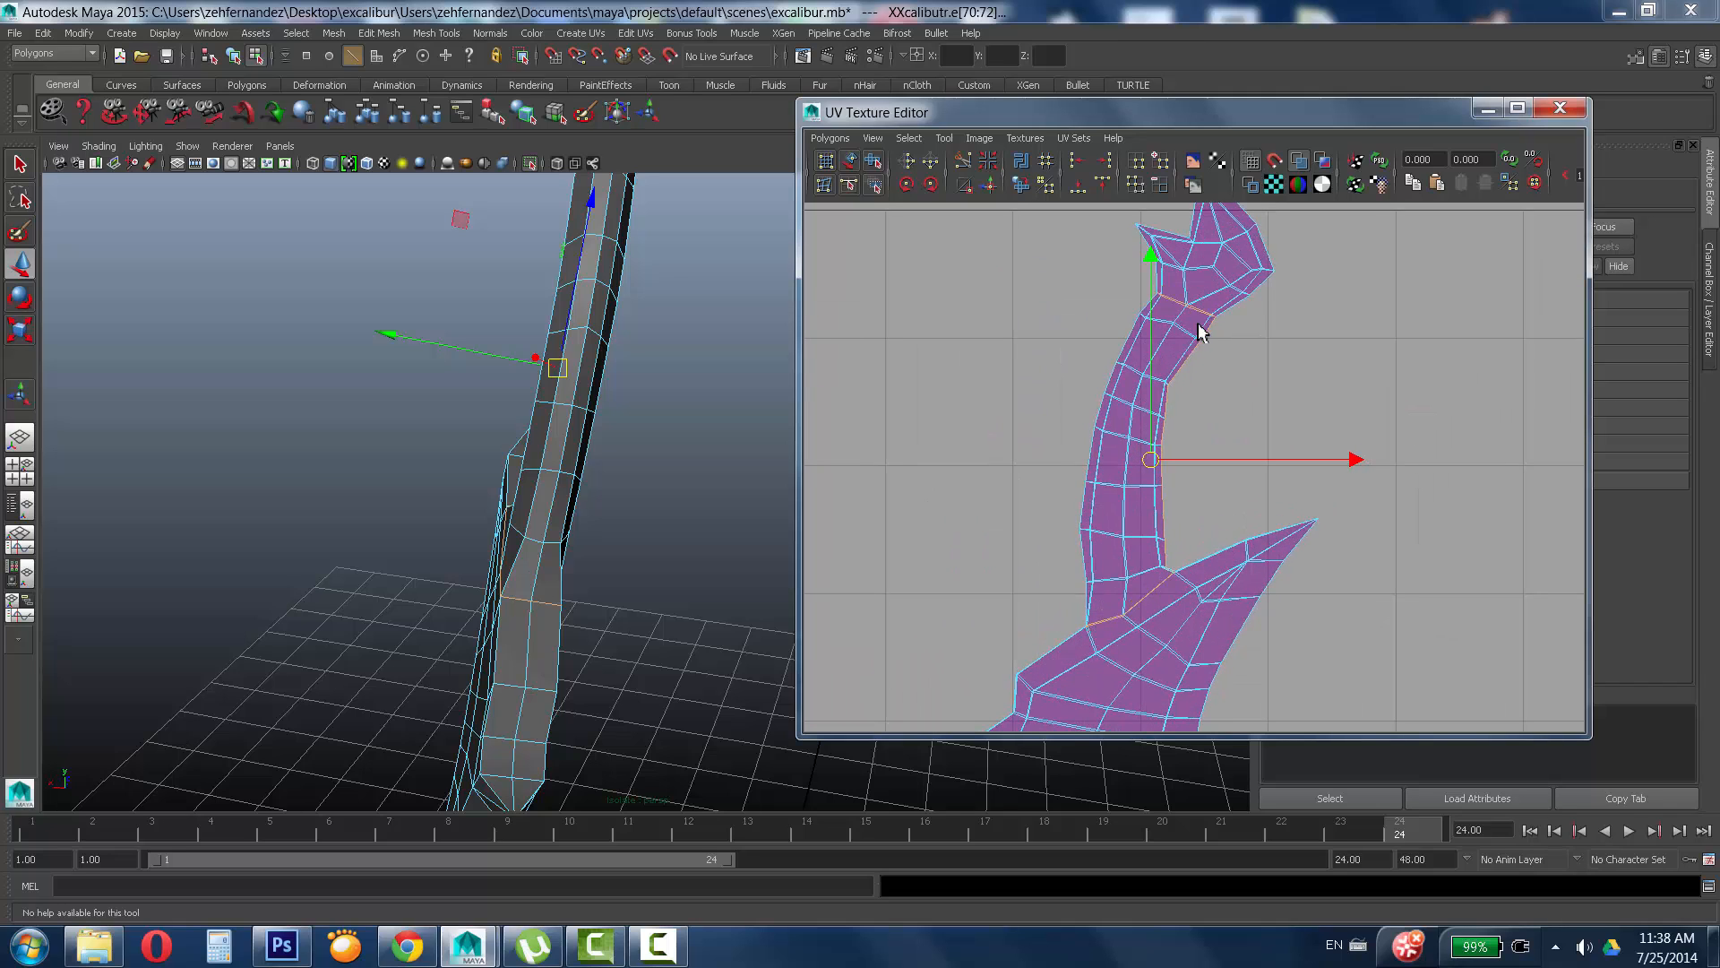
click(965, 168)
click(1250, 184)
Check the cut borders around and along the handle on the model, switching between object and component selection.
alt+drag(634, 417, 688, 461)
alt+middle_drag(687, 460, 553, 503)
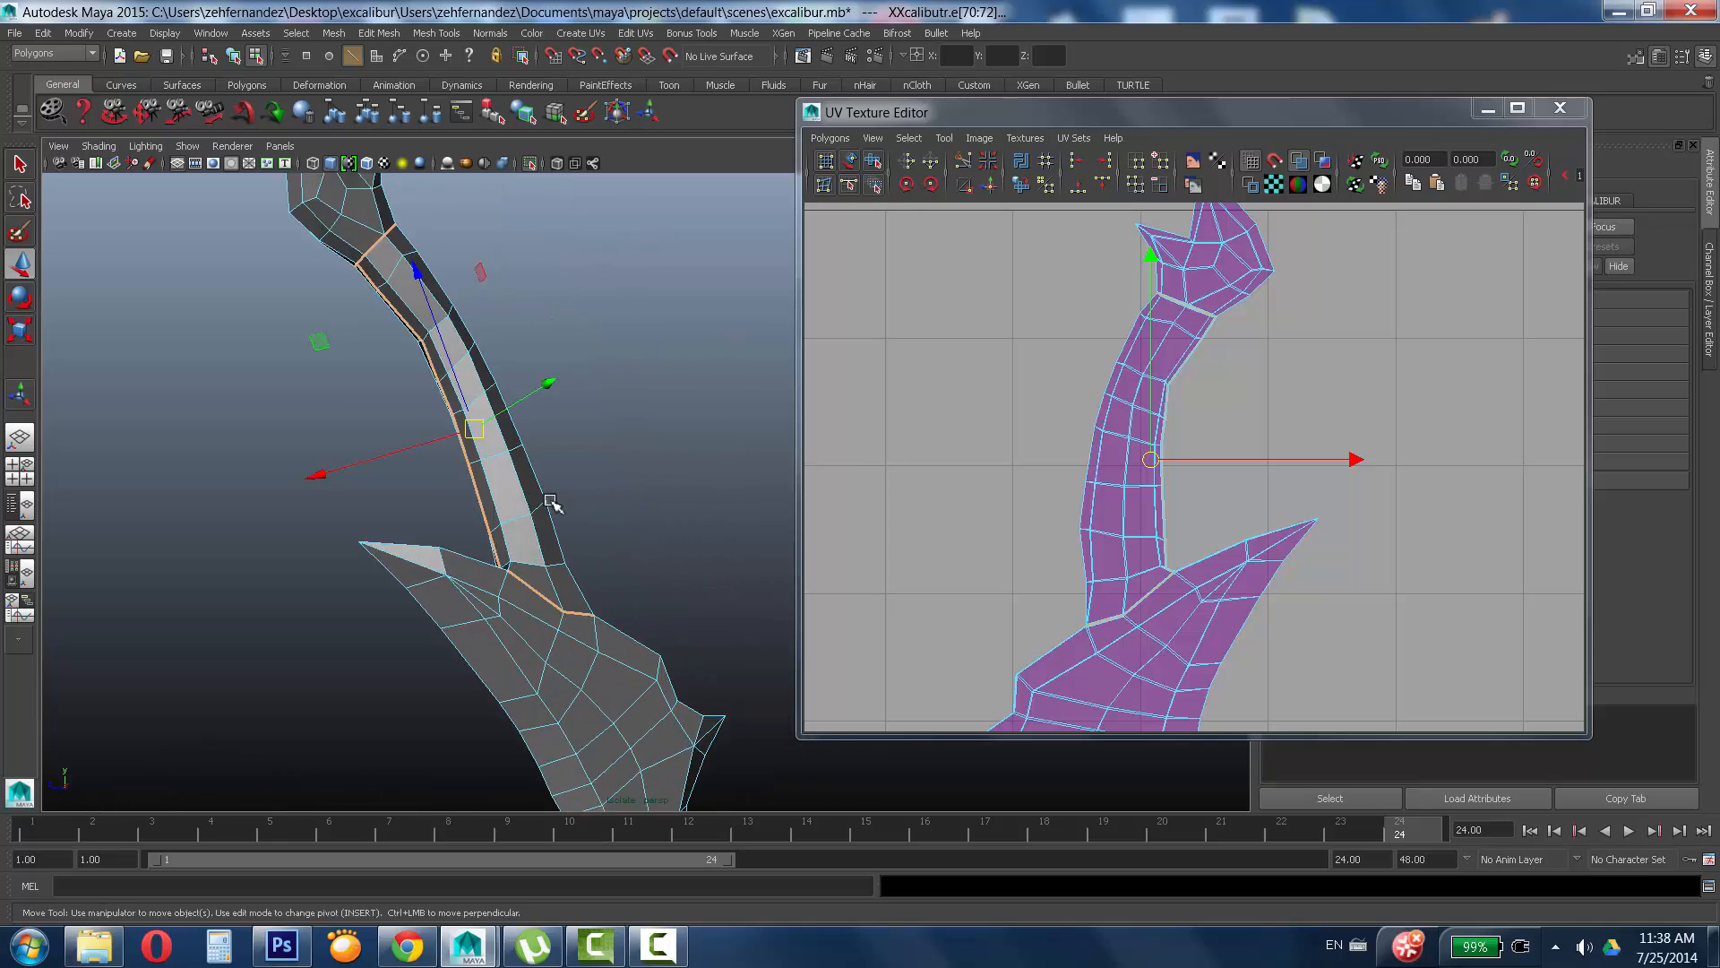
alt+drag(553, 503, 558, 536)
right_drag(421, 336, 419, 289)
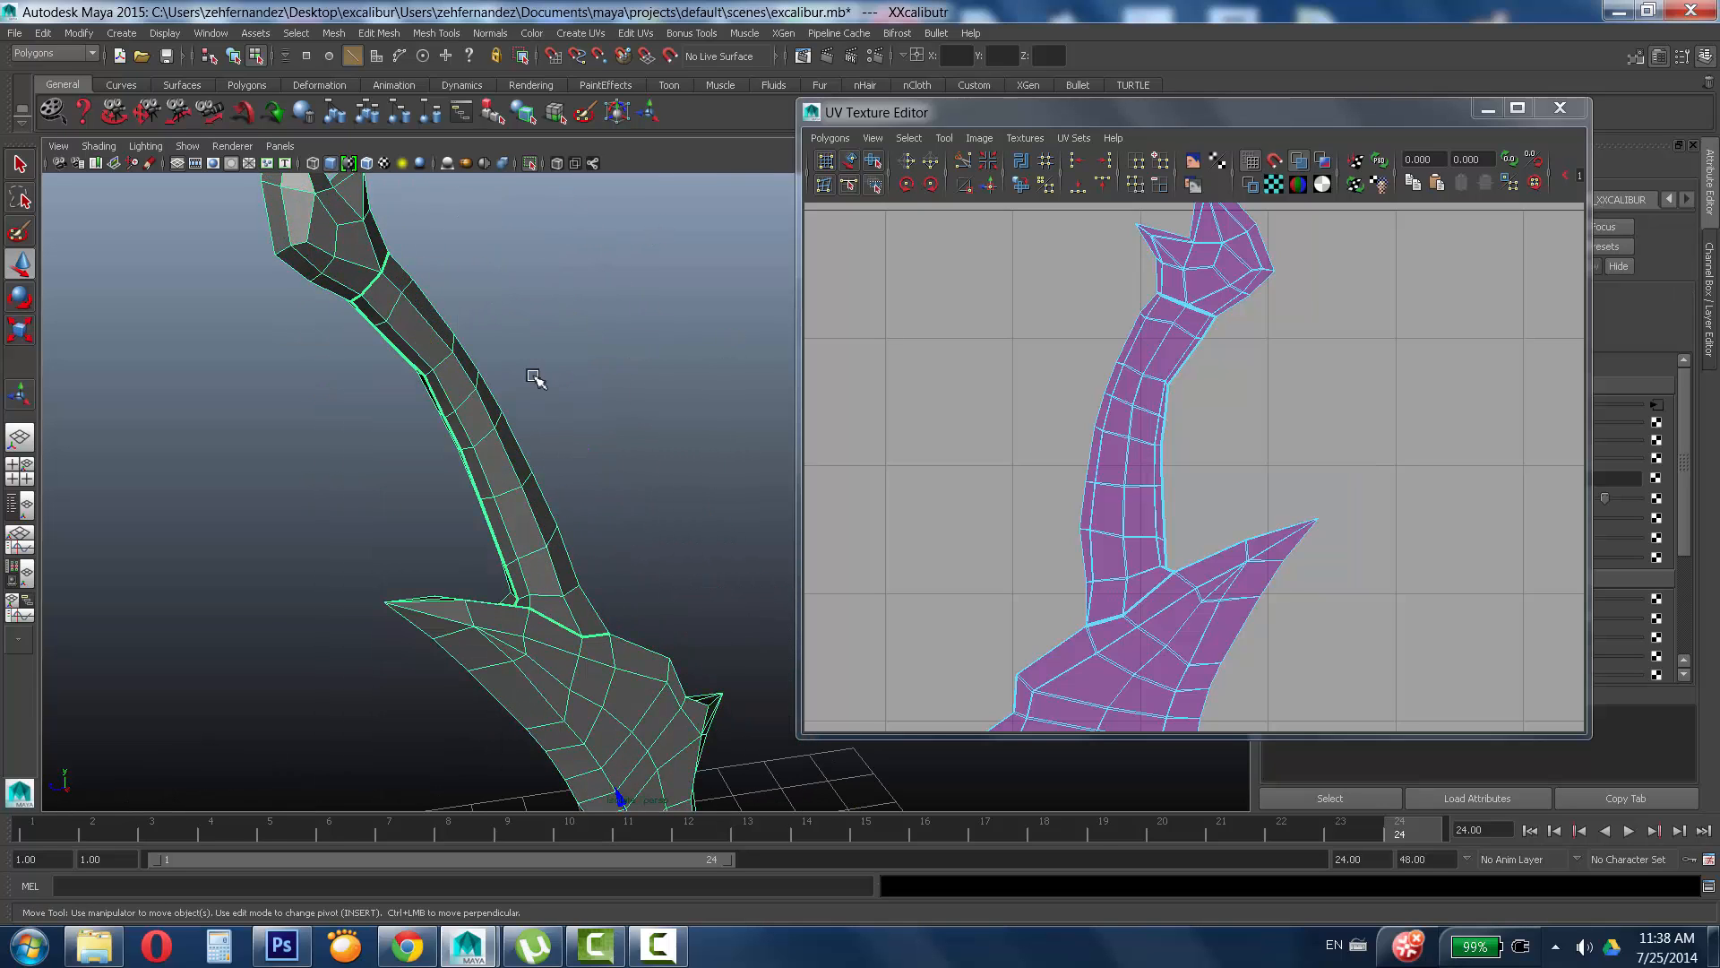
click(624, 351)
alt+drag(559, 385, 553, 389)
right_drag(473, 426, 470, 396)
alt+drag(519, 381, 497, 394)
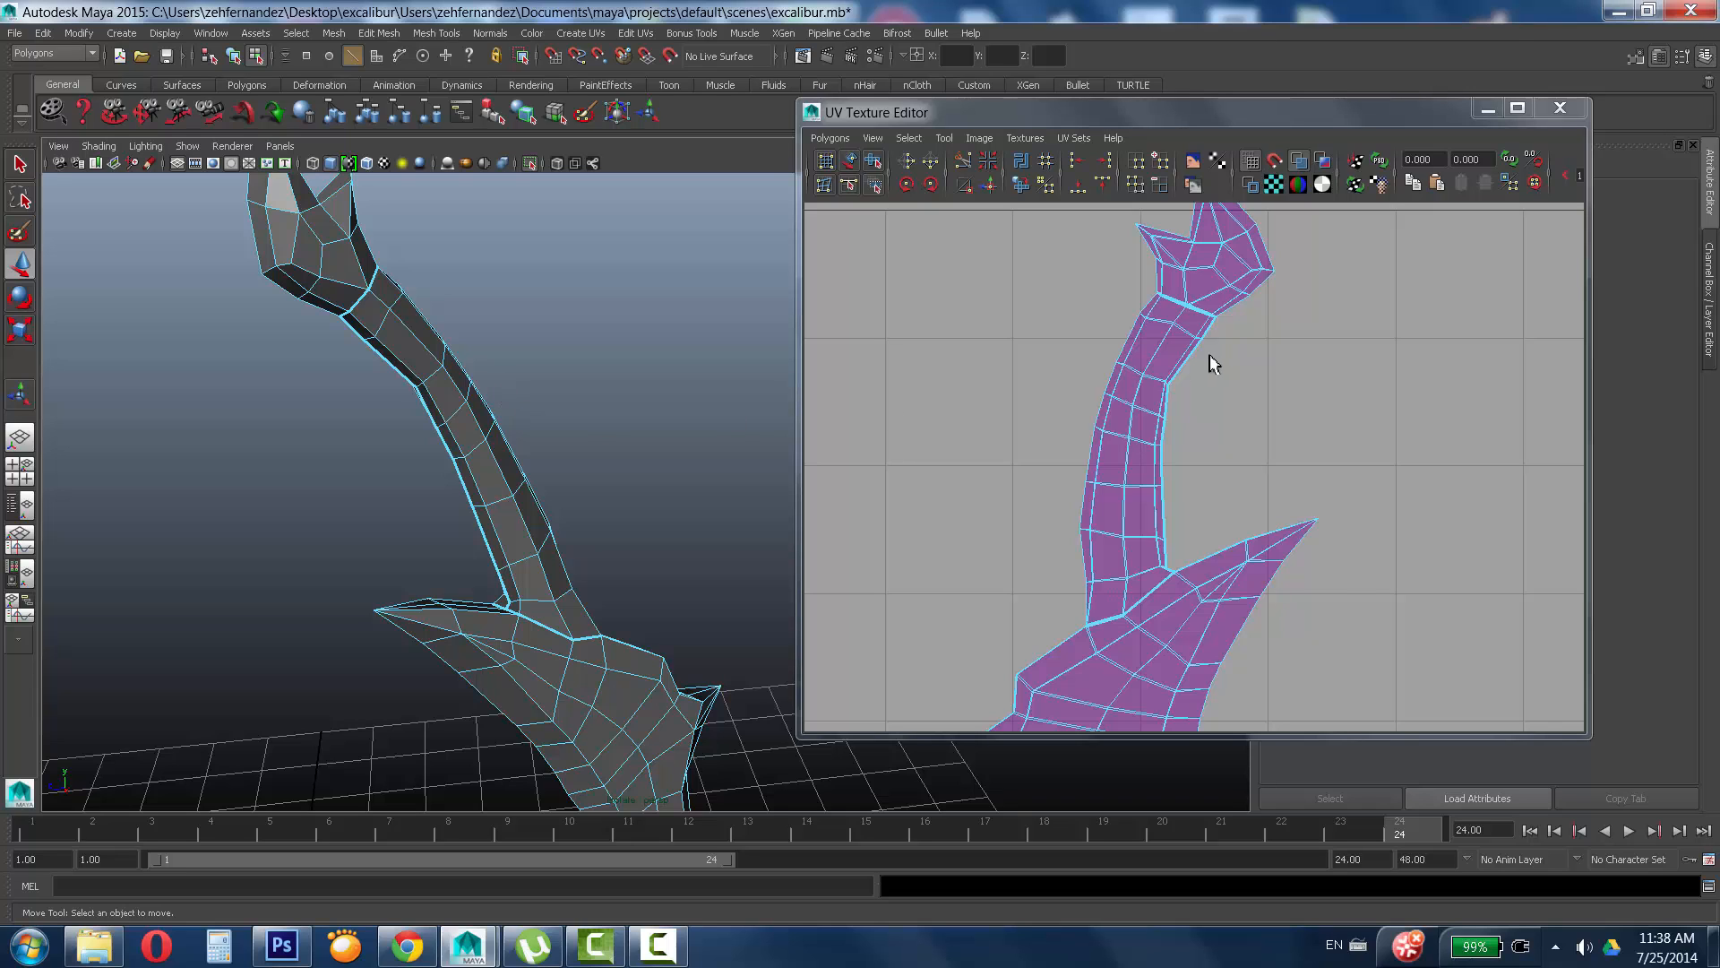
Select the handle's UV shell and move it sideways, clear of the pommel and guard UVs.
right_drag(1138, 368, 1077, 349)
click(1164, 402)
scroll(1215, 464, down, 1)
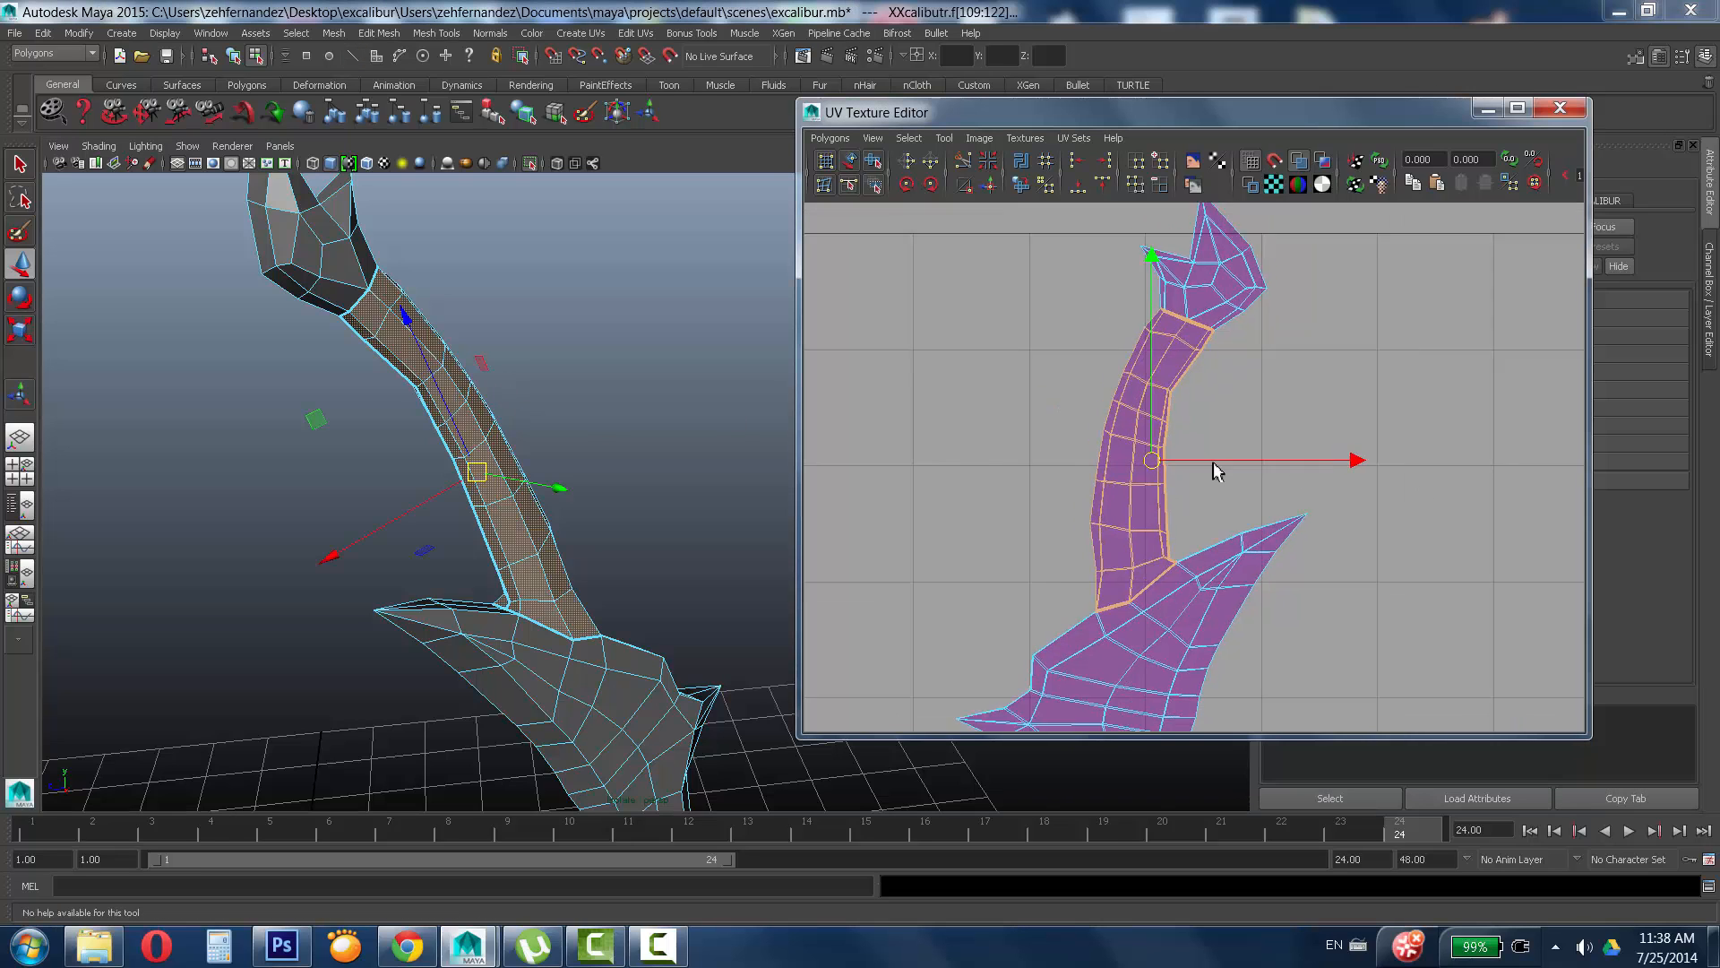
scroll(1236, 480, down, 1)
drag(1268, 489, 932, 470)
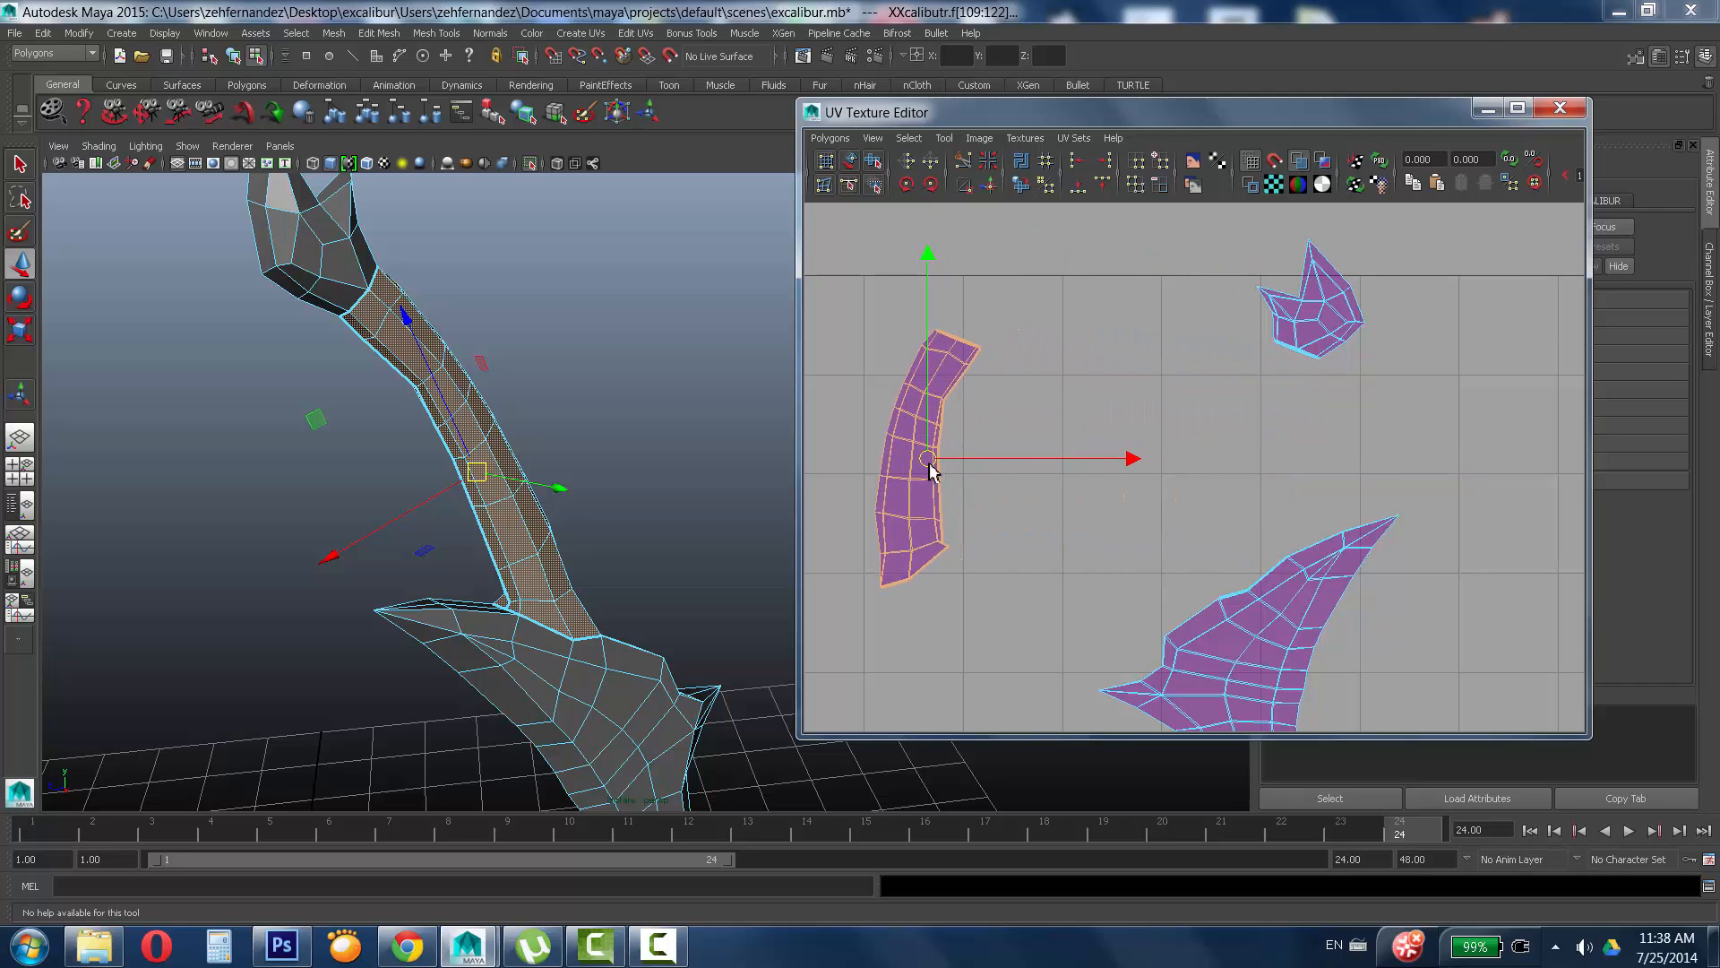
alt+middle_drag(1346, 364, 1385, 262)
scroll(1165, 367, down, 2)
alt+middle_drag(1155, 373, 1219, 421)
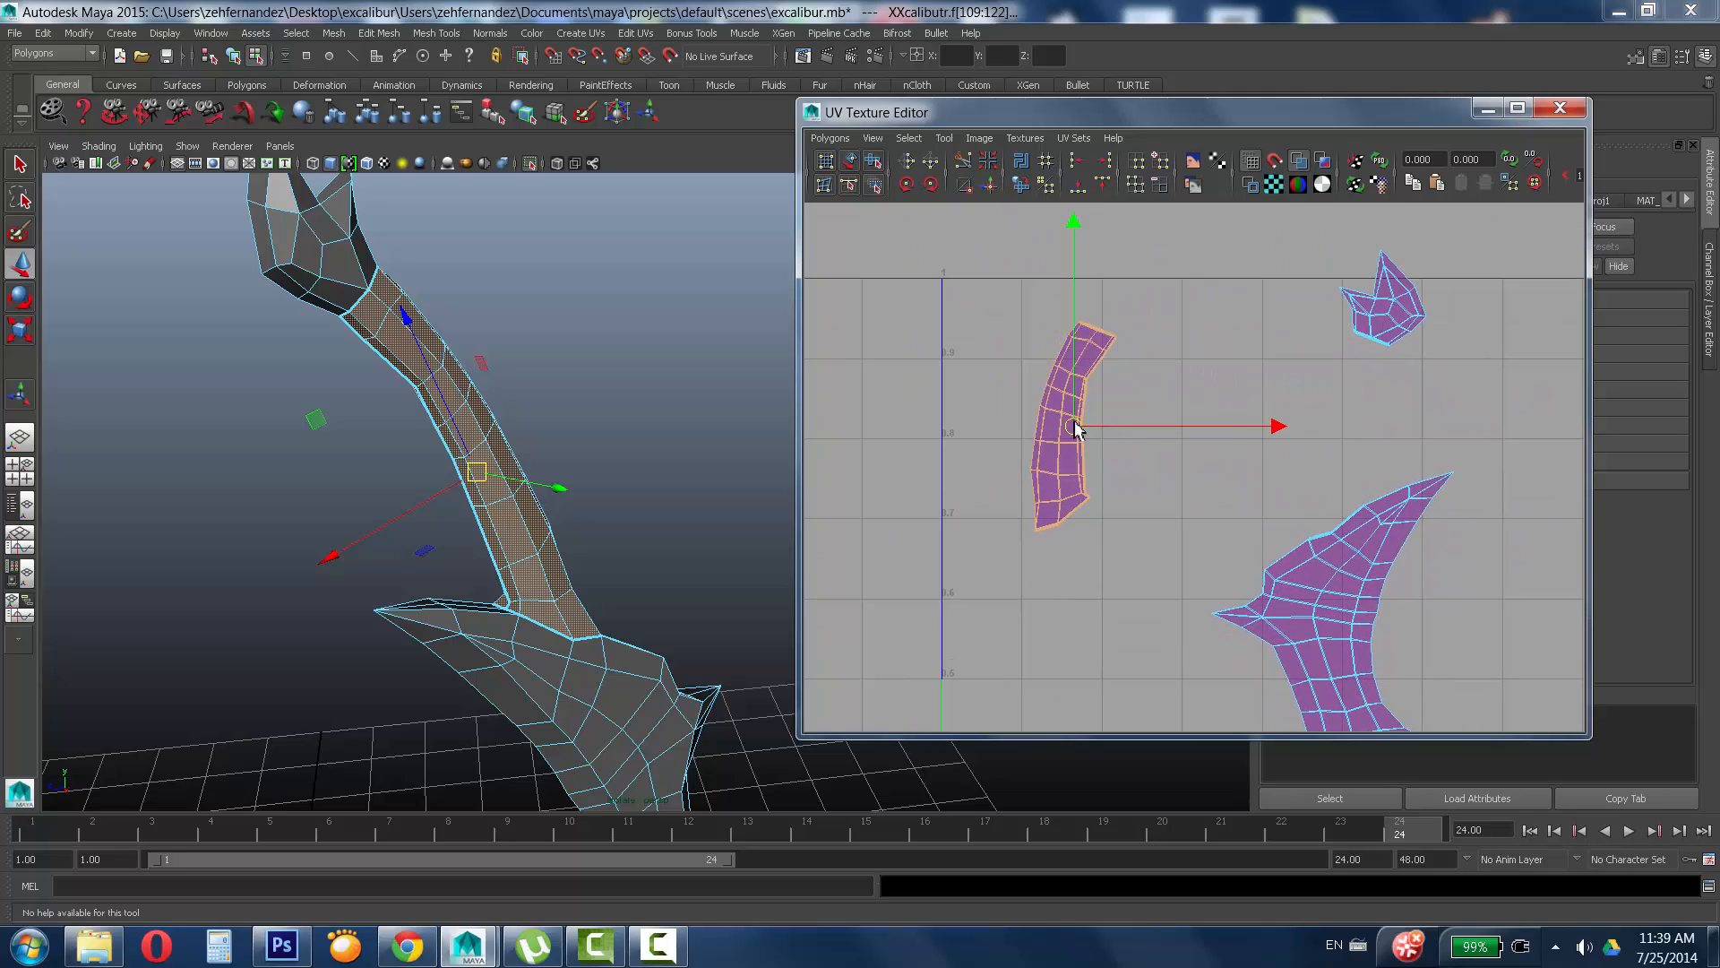
Move the handle's UV shell closer to the UV range's upper corner, select all its UVs, and unfold them.
drag(1075, 428, 1037, 398)
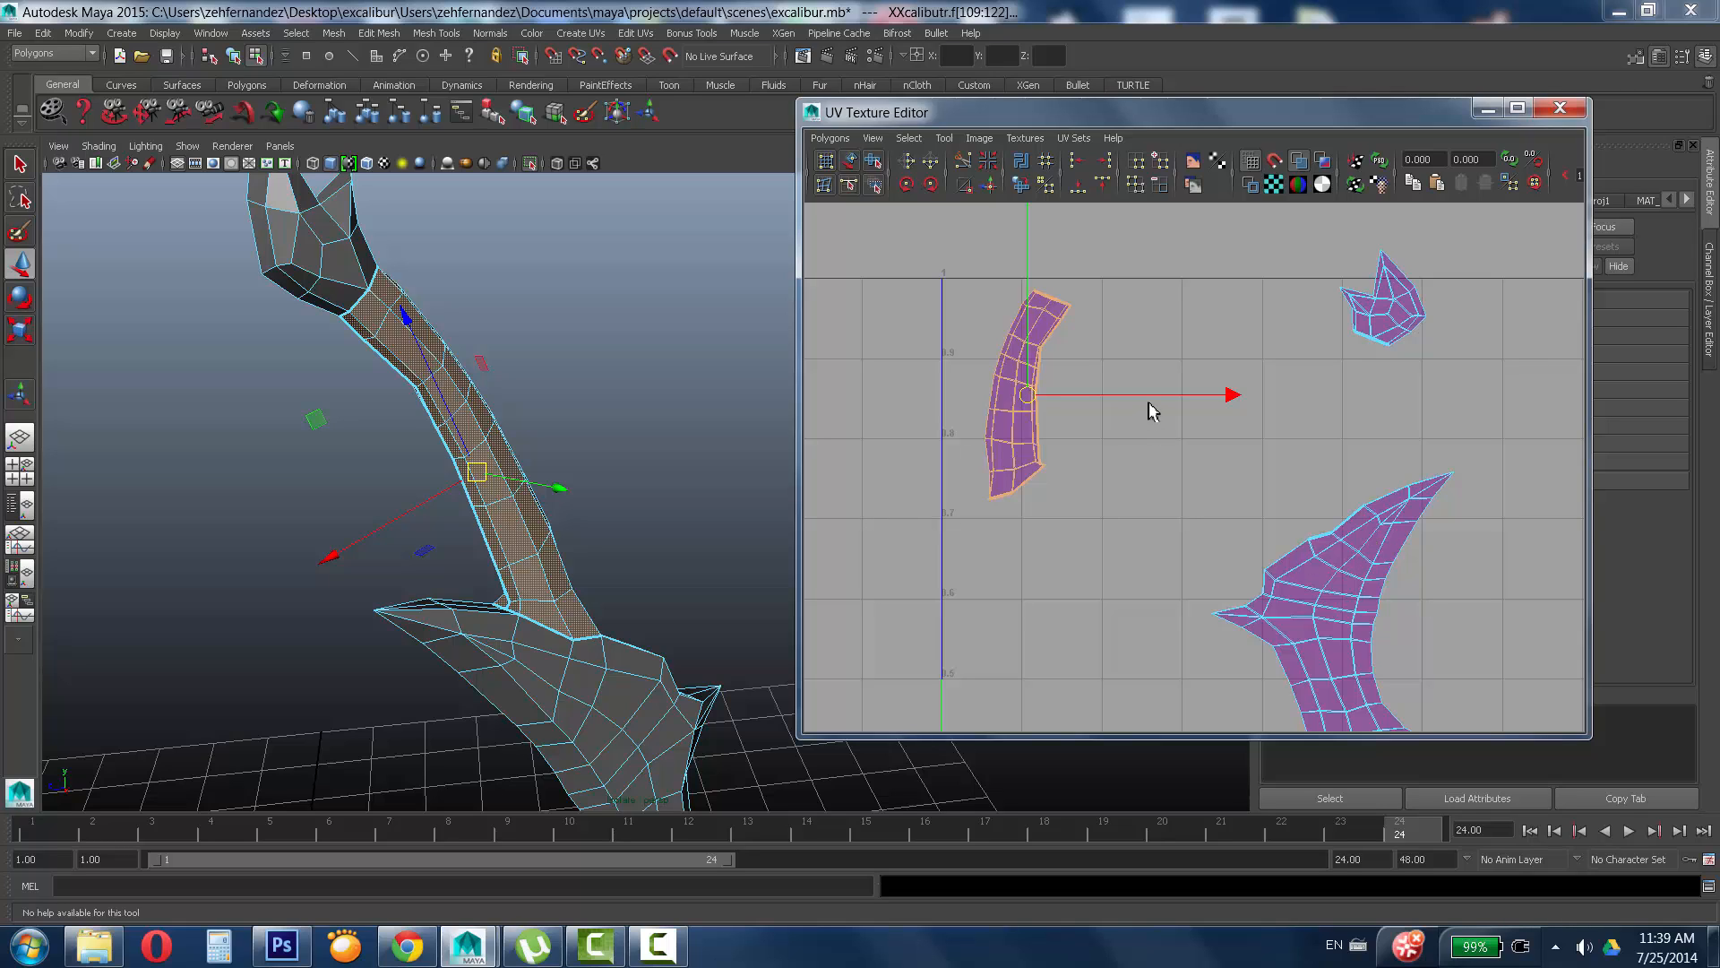
click(1024, 349)
right_drag(1028, 341, 1094, 346)
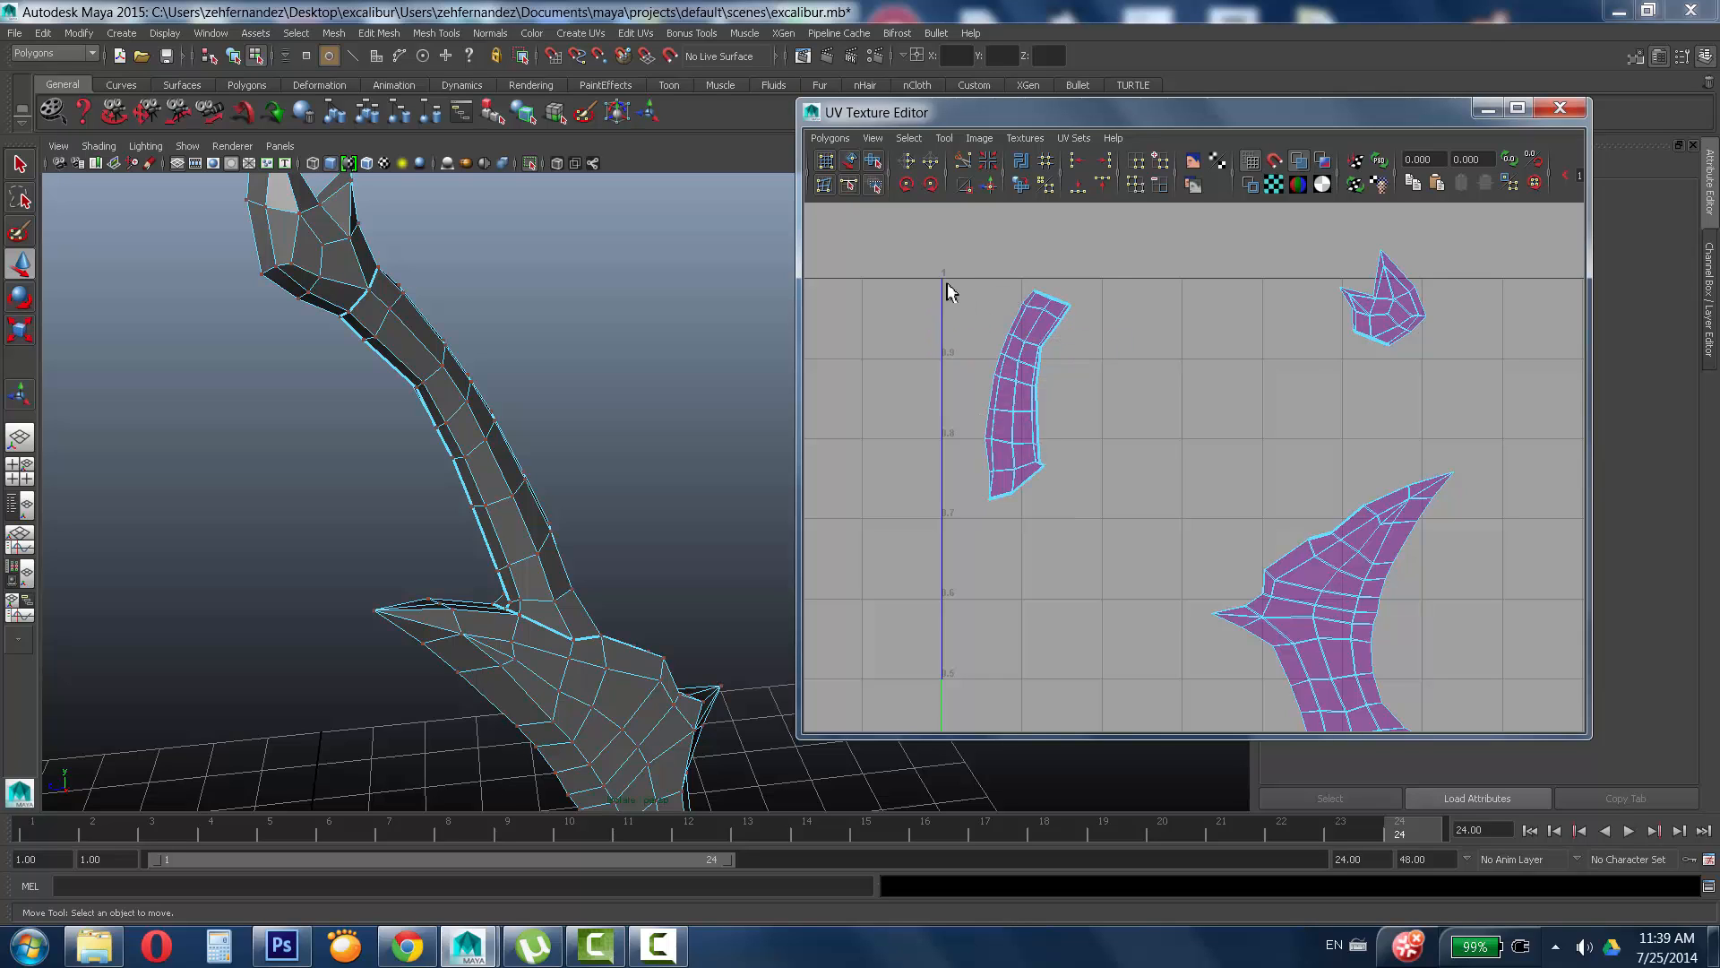
drag(942, 280, 1151, 582)
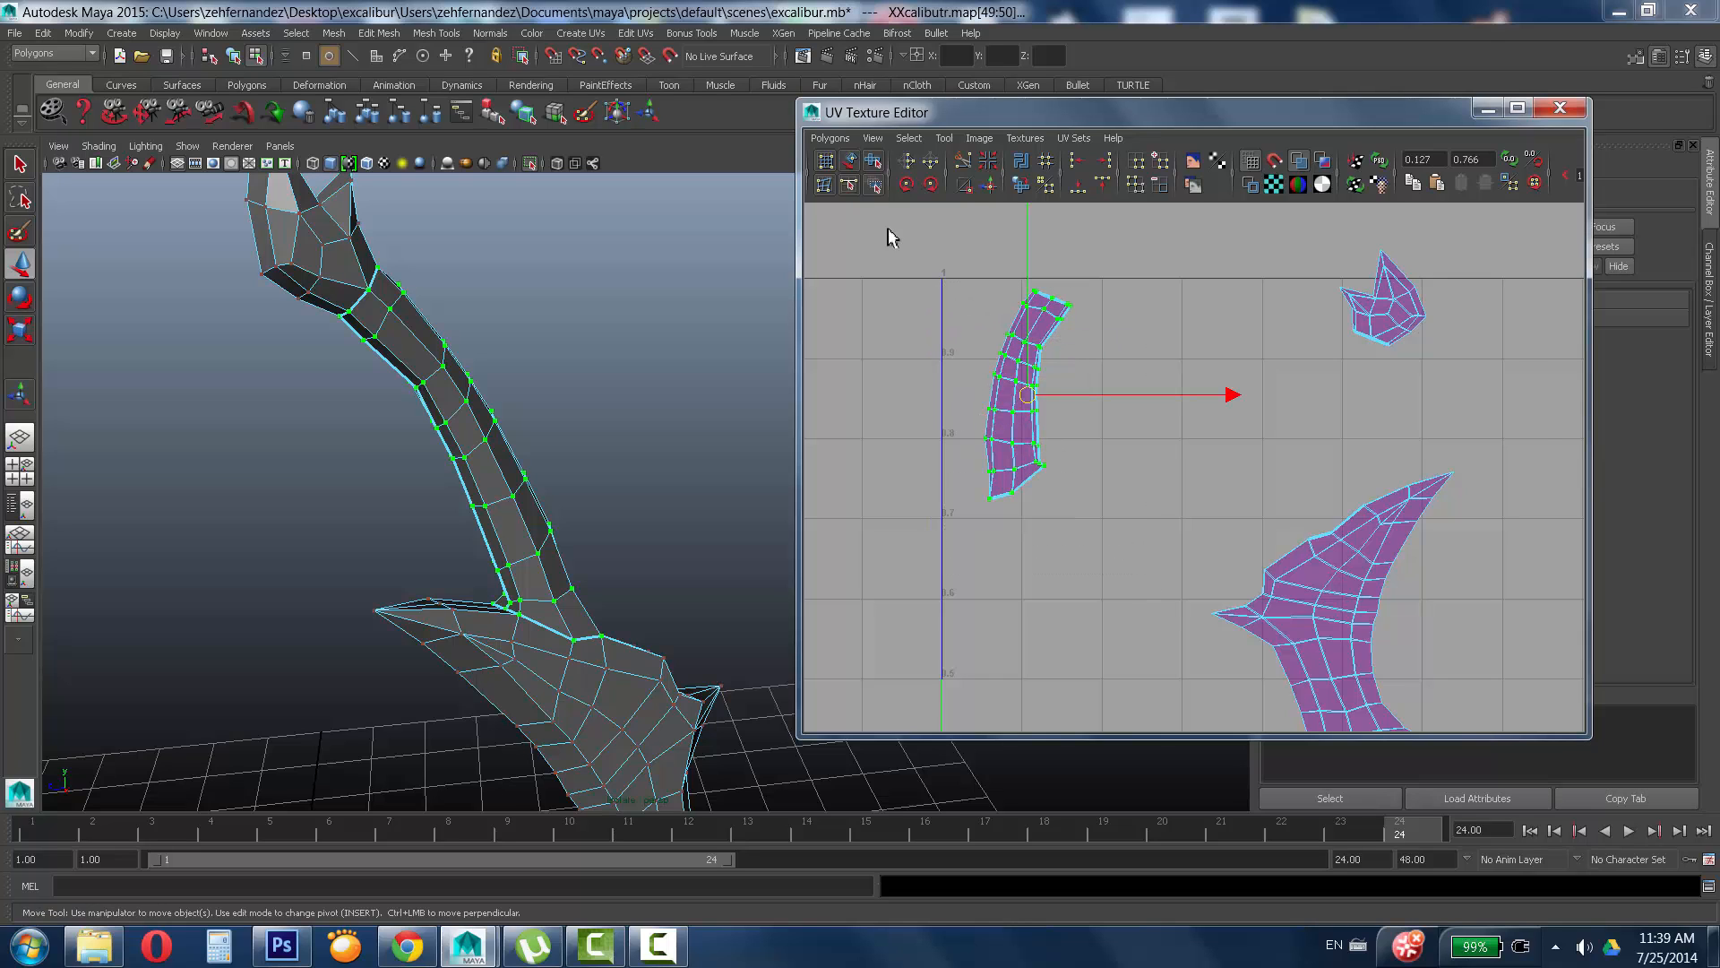
click(830, 138)
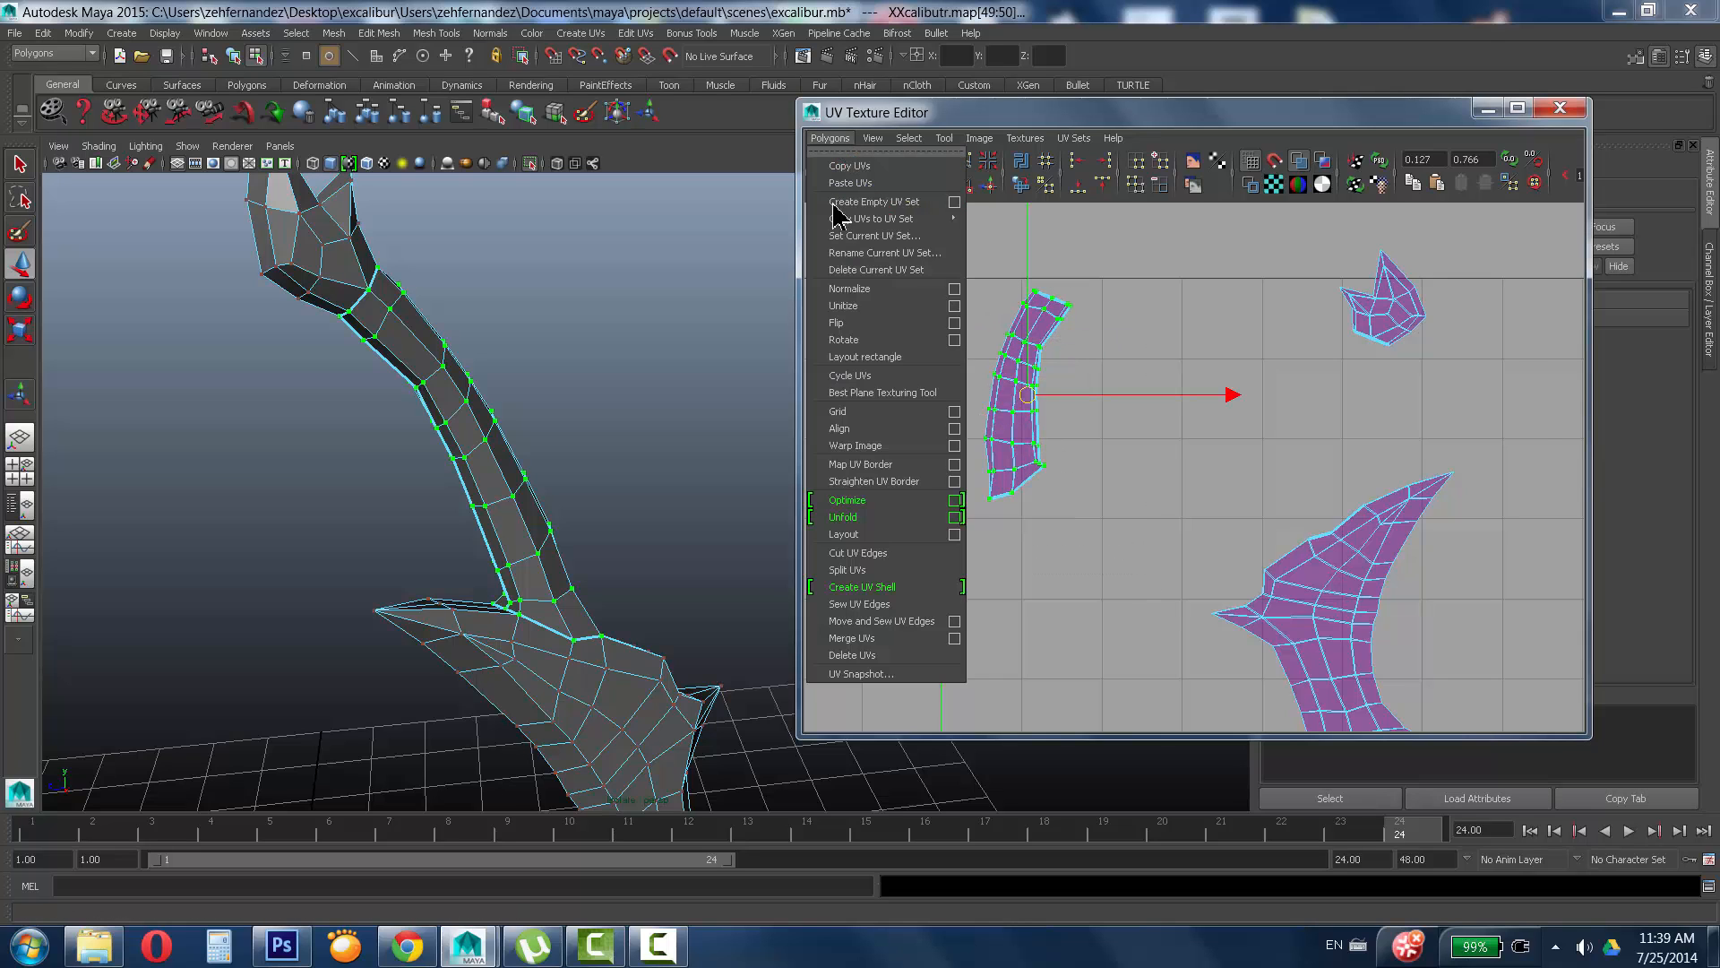
click(843, 518)
Place the unfolded handle shell in the empty space above the rest of the sword's UVs.
alt+right_drag(1354, 387, 811, 457)
alt+middle_drag(1137, 434, 1117, 306)
alt+right_drag(1117, 306, 1084, 495)
drag(1067, 472, 1117, 257)
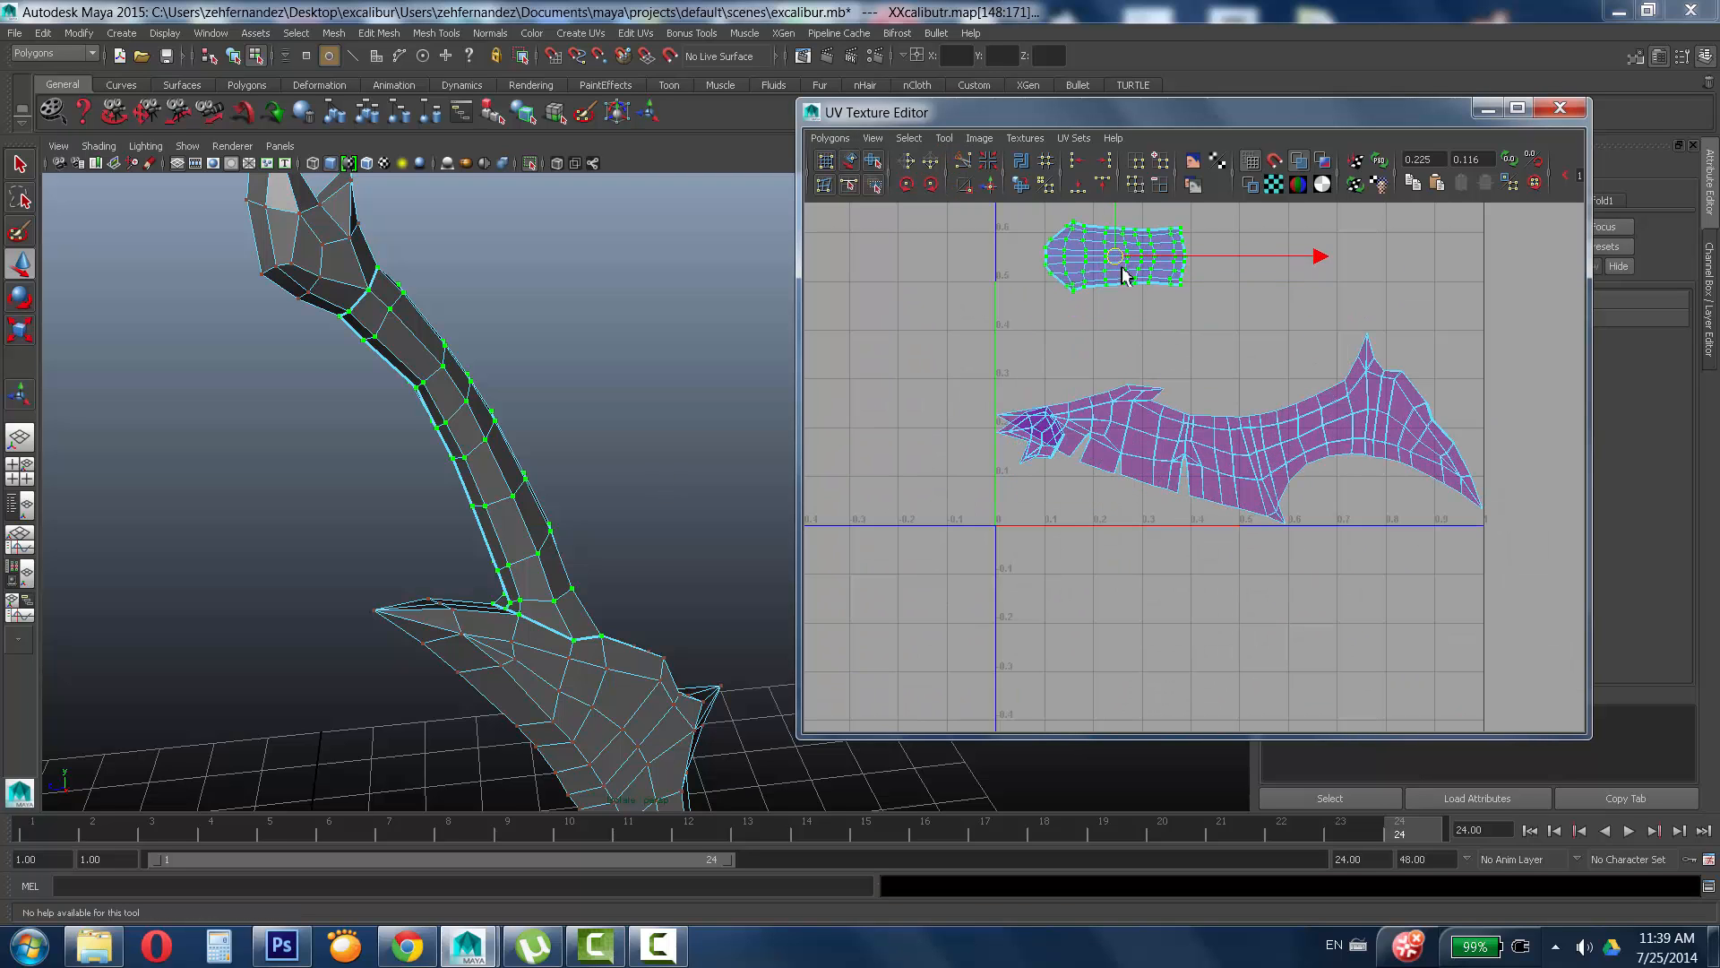
alt+middle_drag(1120, 268, 1179, 538)
alt+right_drag(1132, 579, 1709, 484)
alt+middle_drag(946, 519, 911, 433)
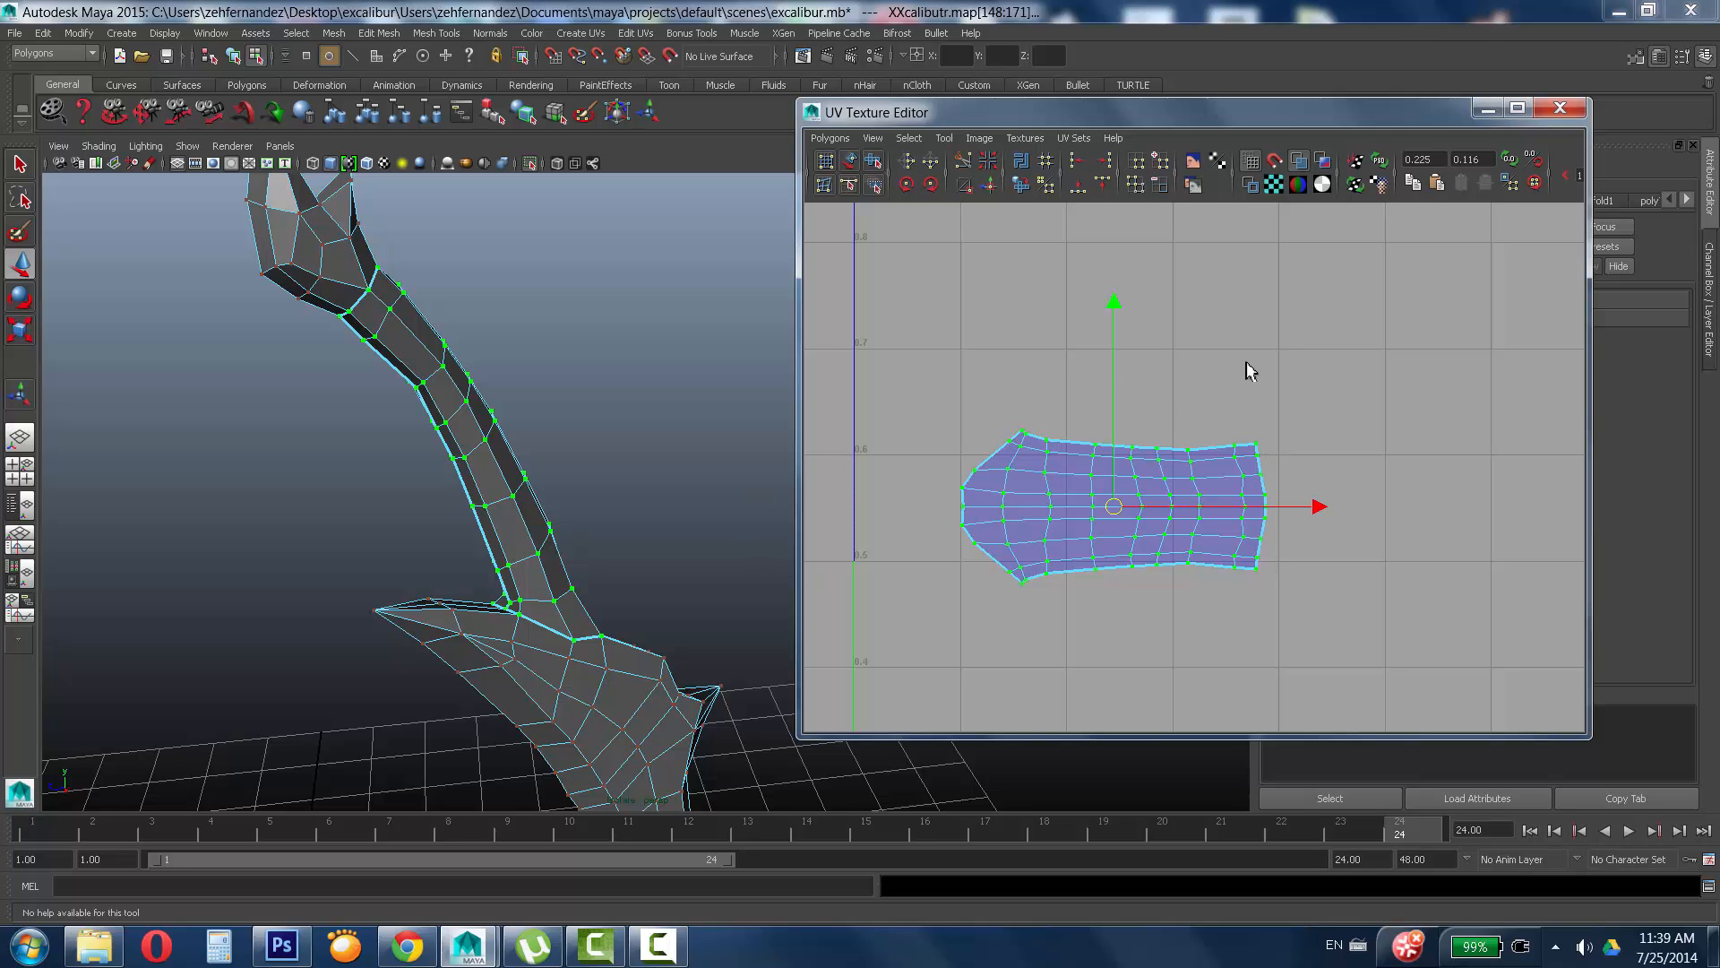
Switch the model to edge selection and inspect the handle's base and the guard for the next seam.
alt+drag(753, 538, 426, 455)
alt+right_drag(426, 455, 534, 499)
alt+drag(534, 499, 507, 481)
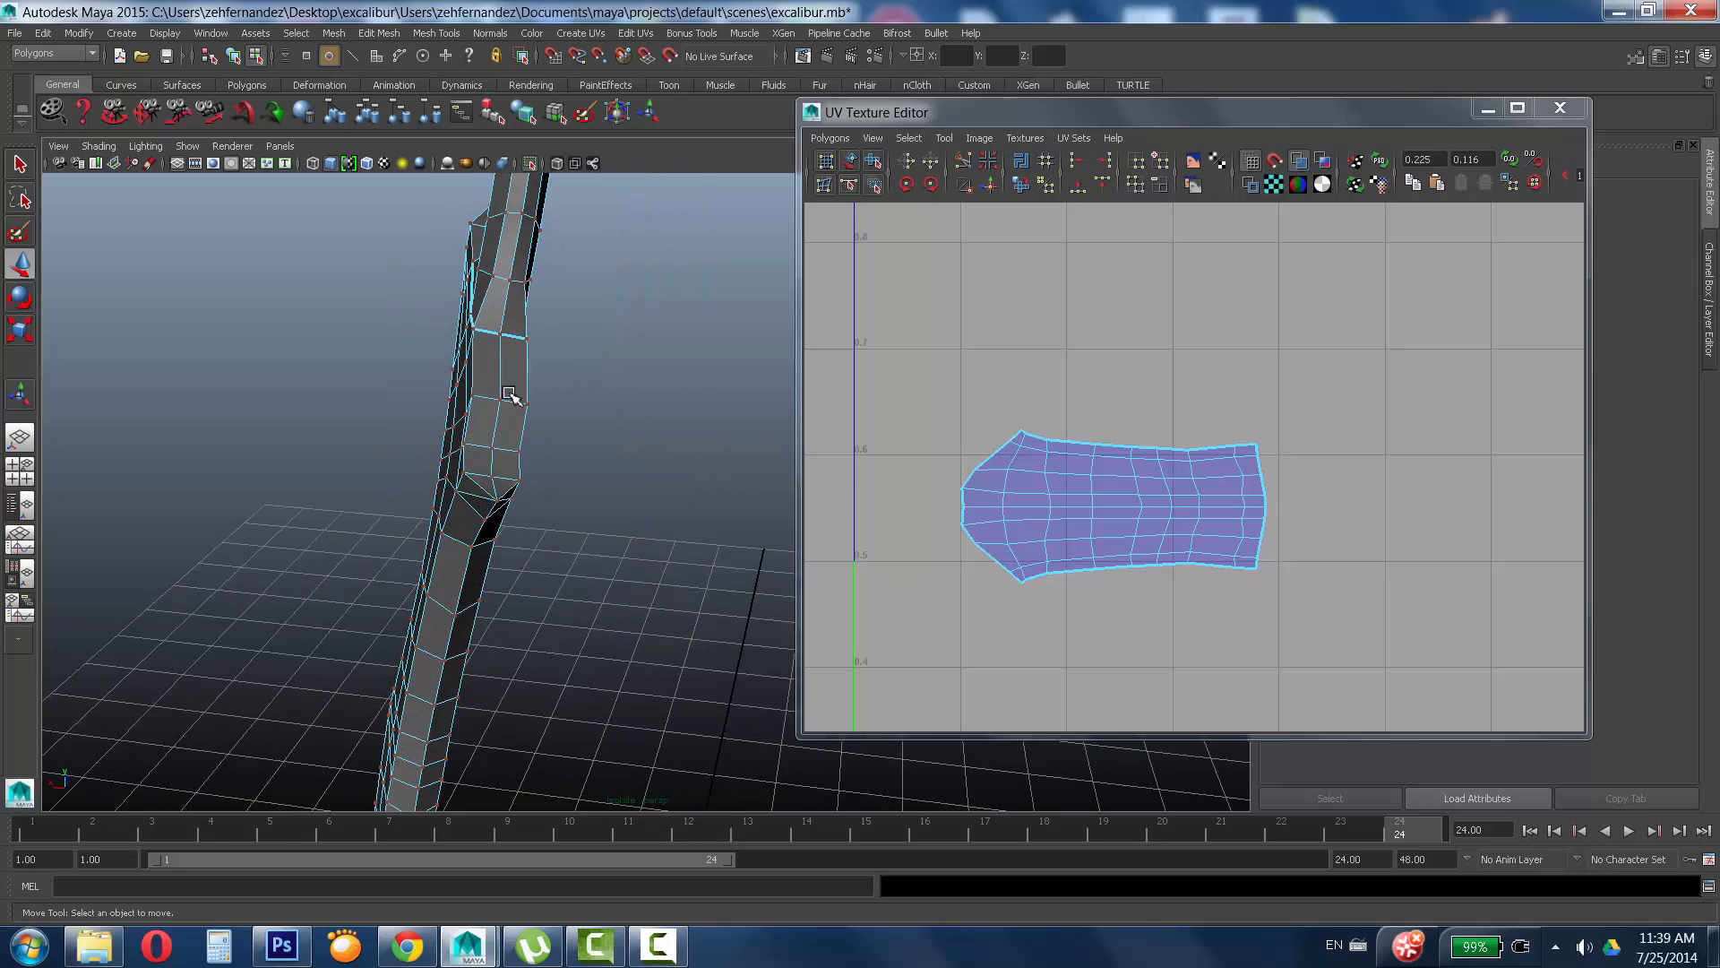
right_drag(509, 395, 506, 355)
alt+drag(506, 358, 573, 405)
alt+middle_drag(573, 405, 829, 408)
alt+drag(587, 403, 613, 416)
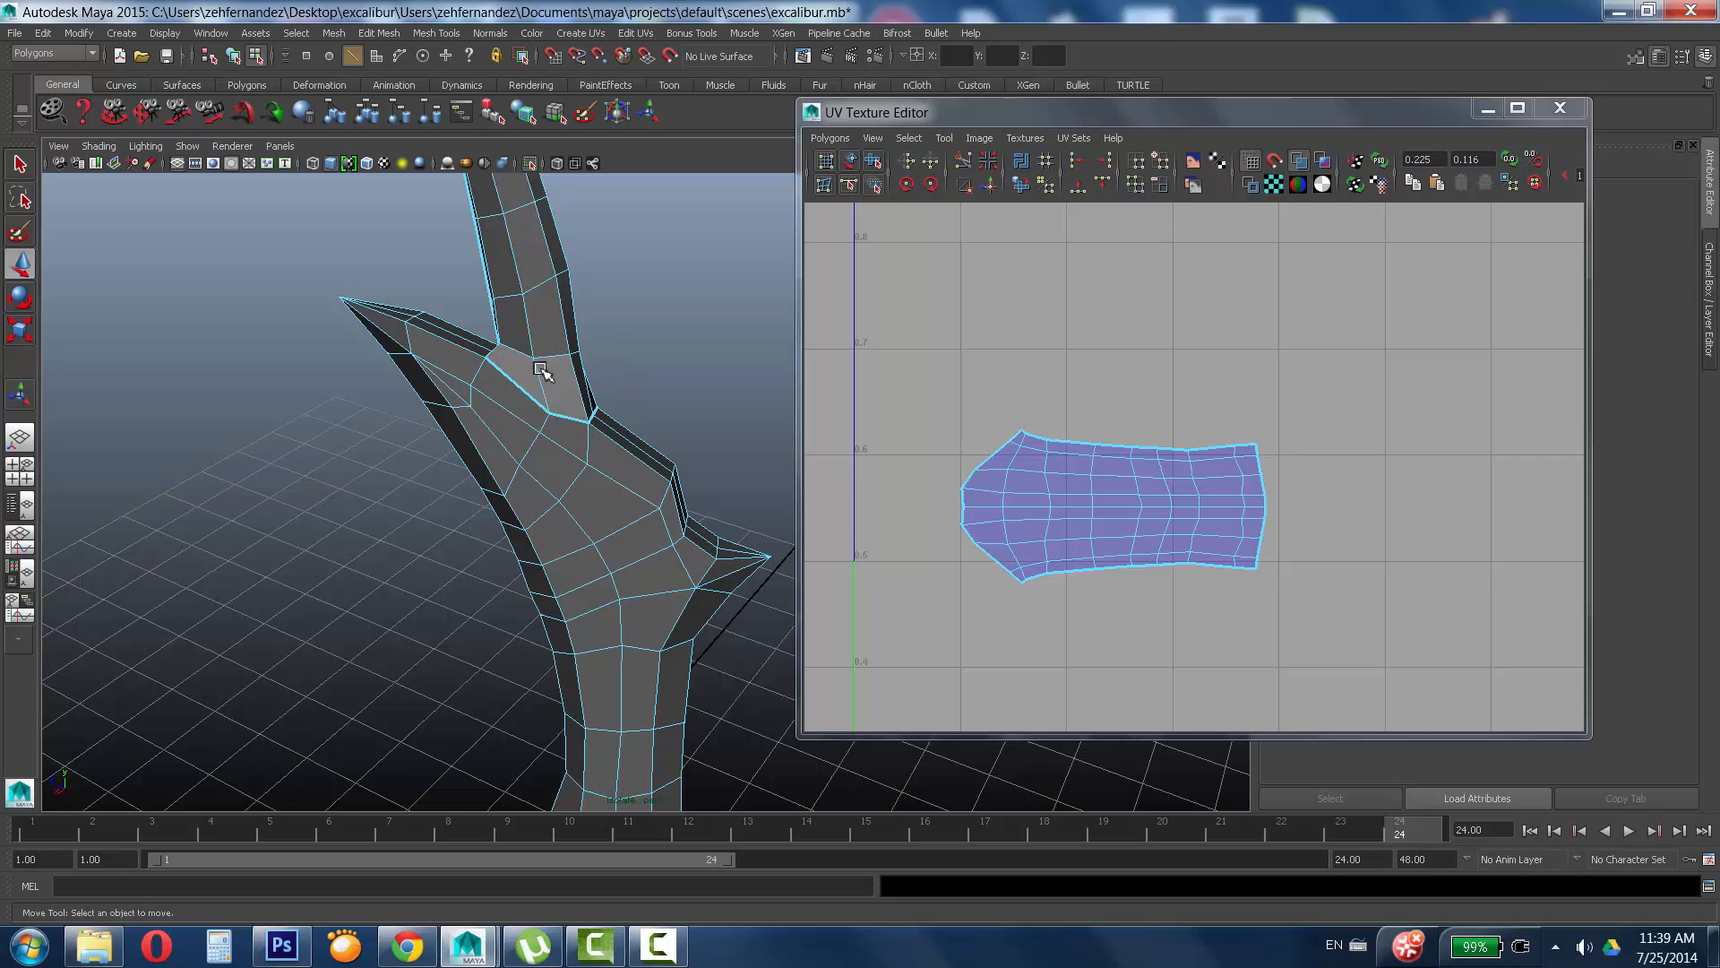
alt+right_drag(646, 551, 480, 573)
alt+drag(480, 572, 525, 513)
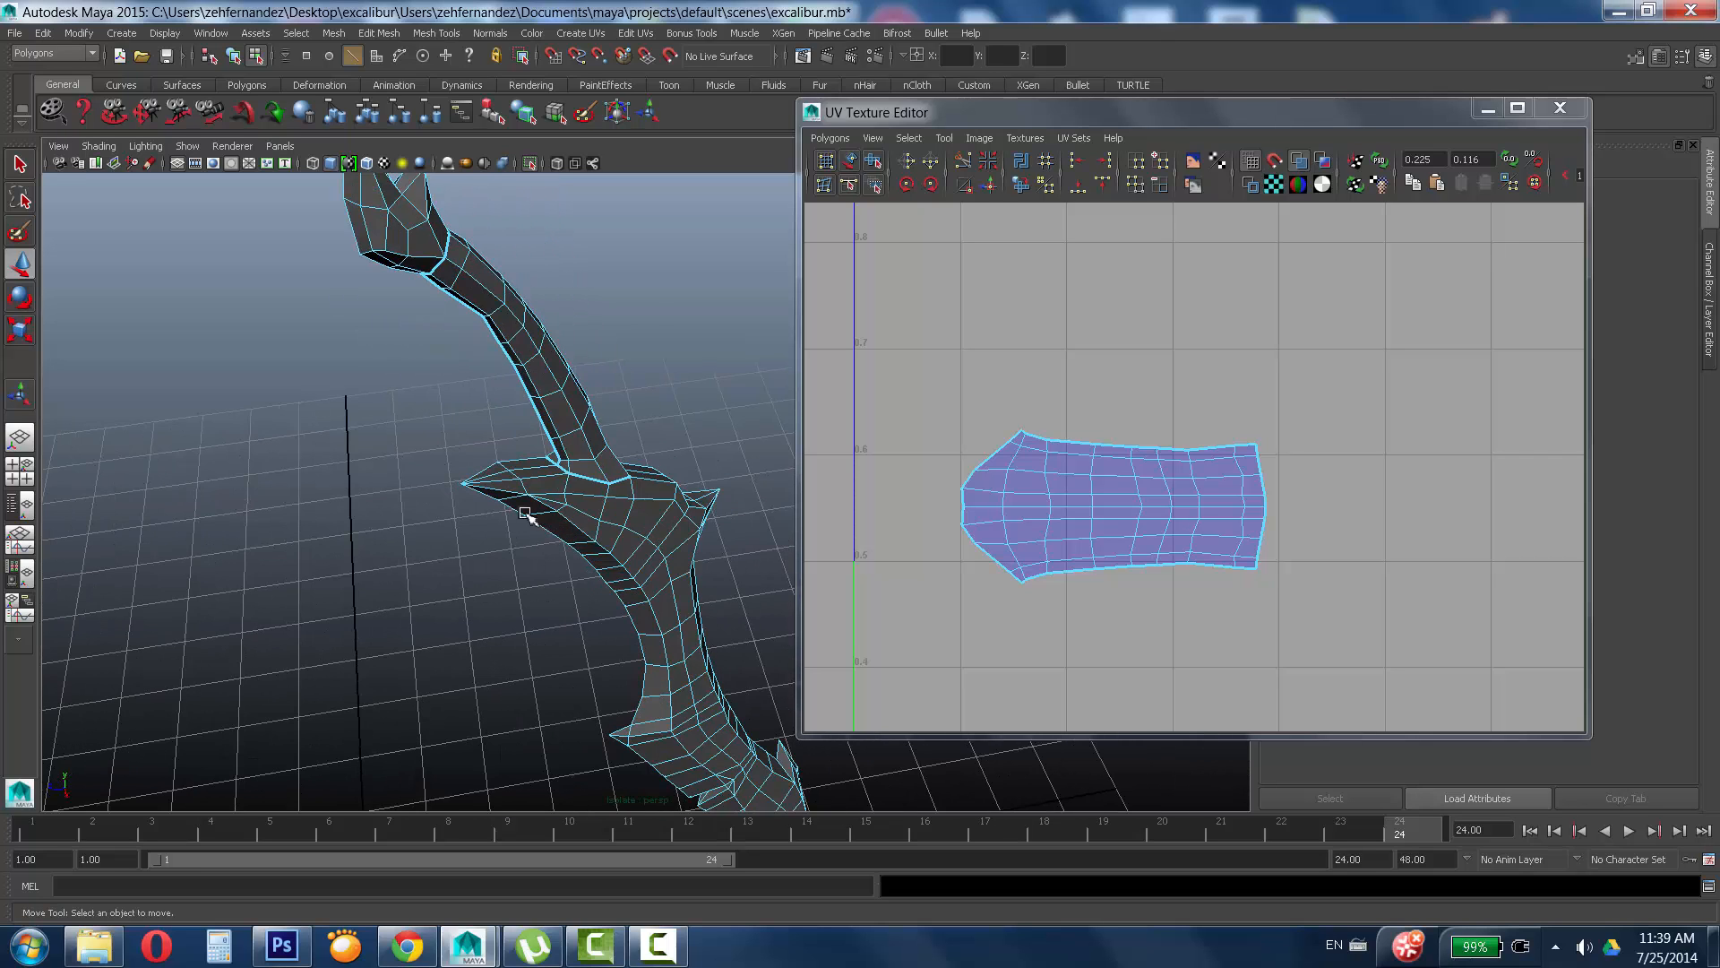
Try to select the sword's outline edges from the guard spike to the blade tip as one loop.
click(533, 471)
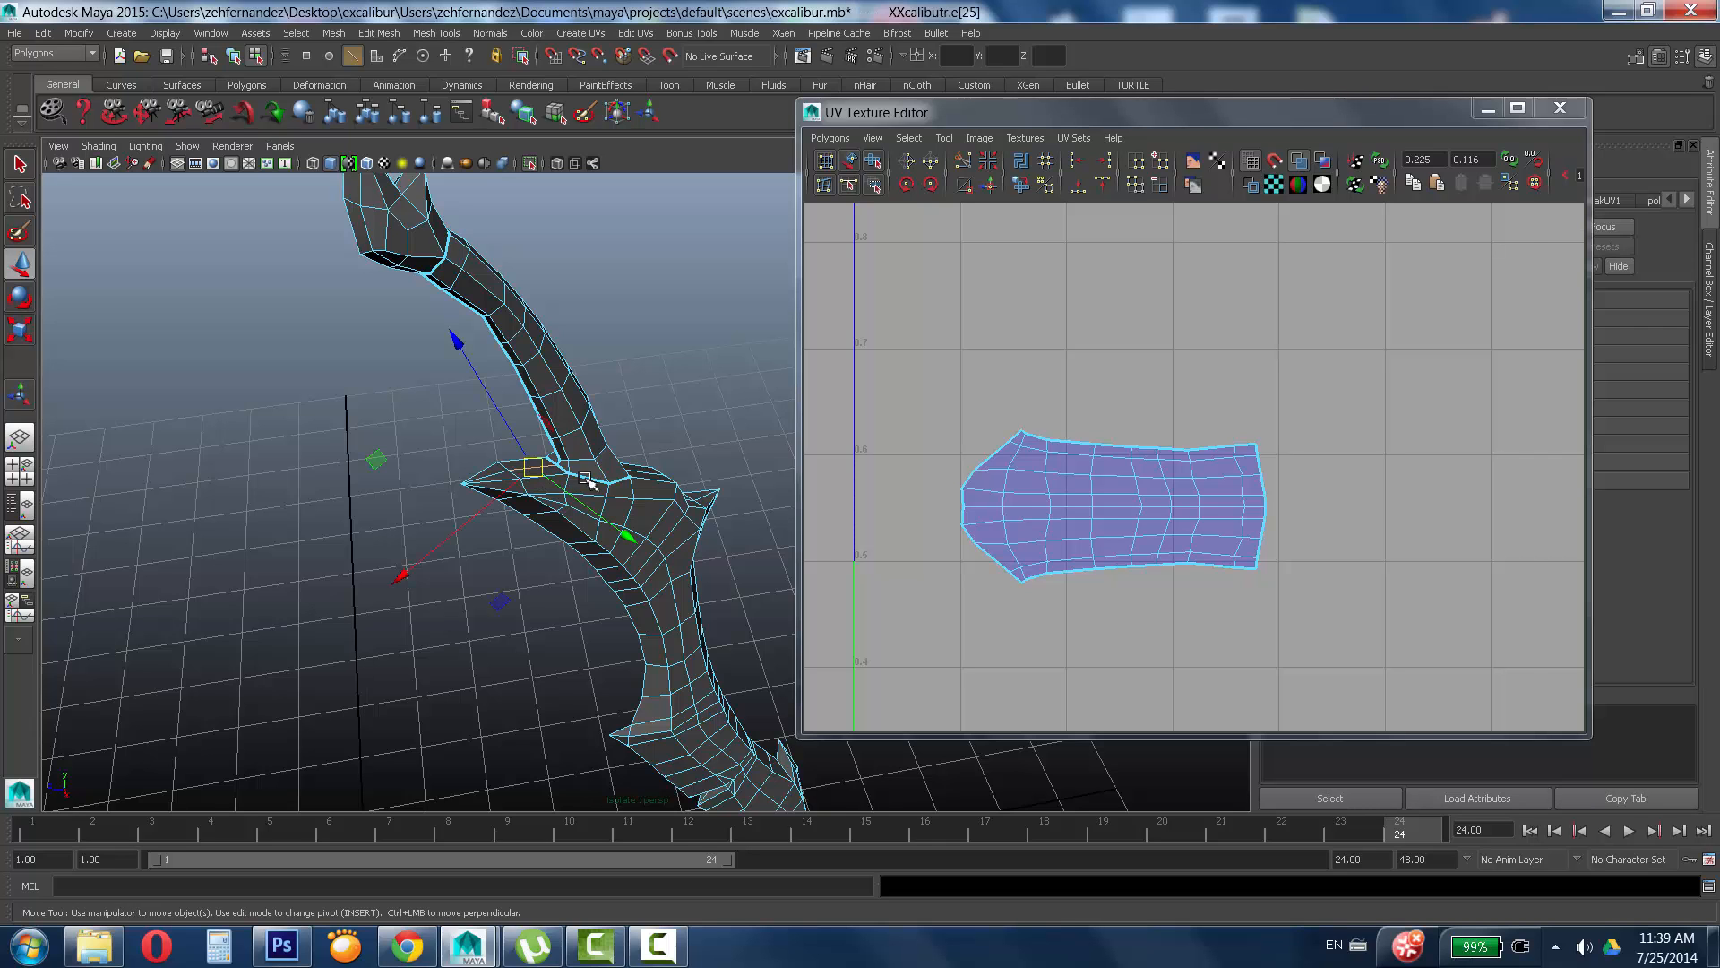
alt+drag(643, 491, 645, 602)
shift+double_click(643, 589)
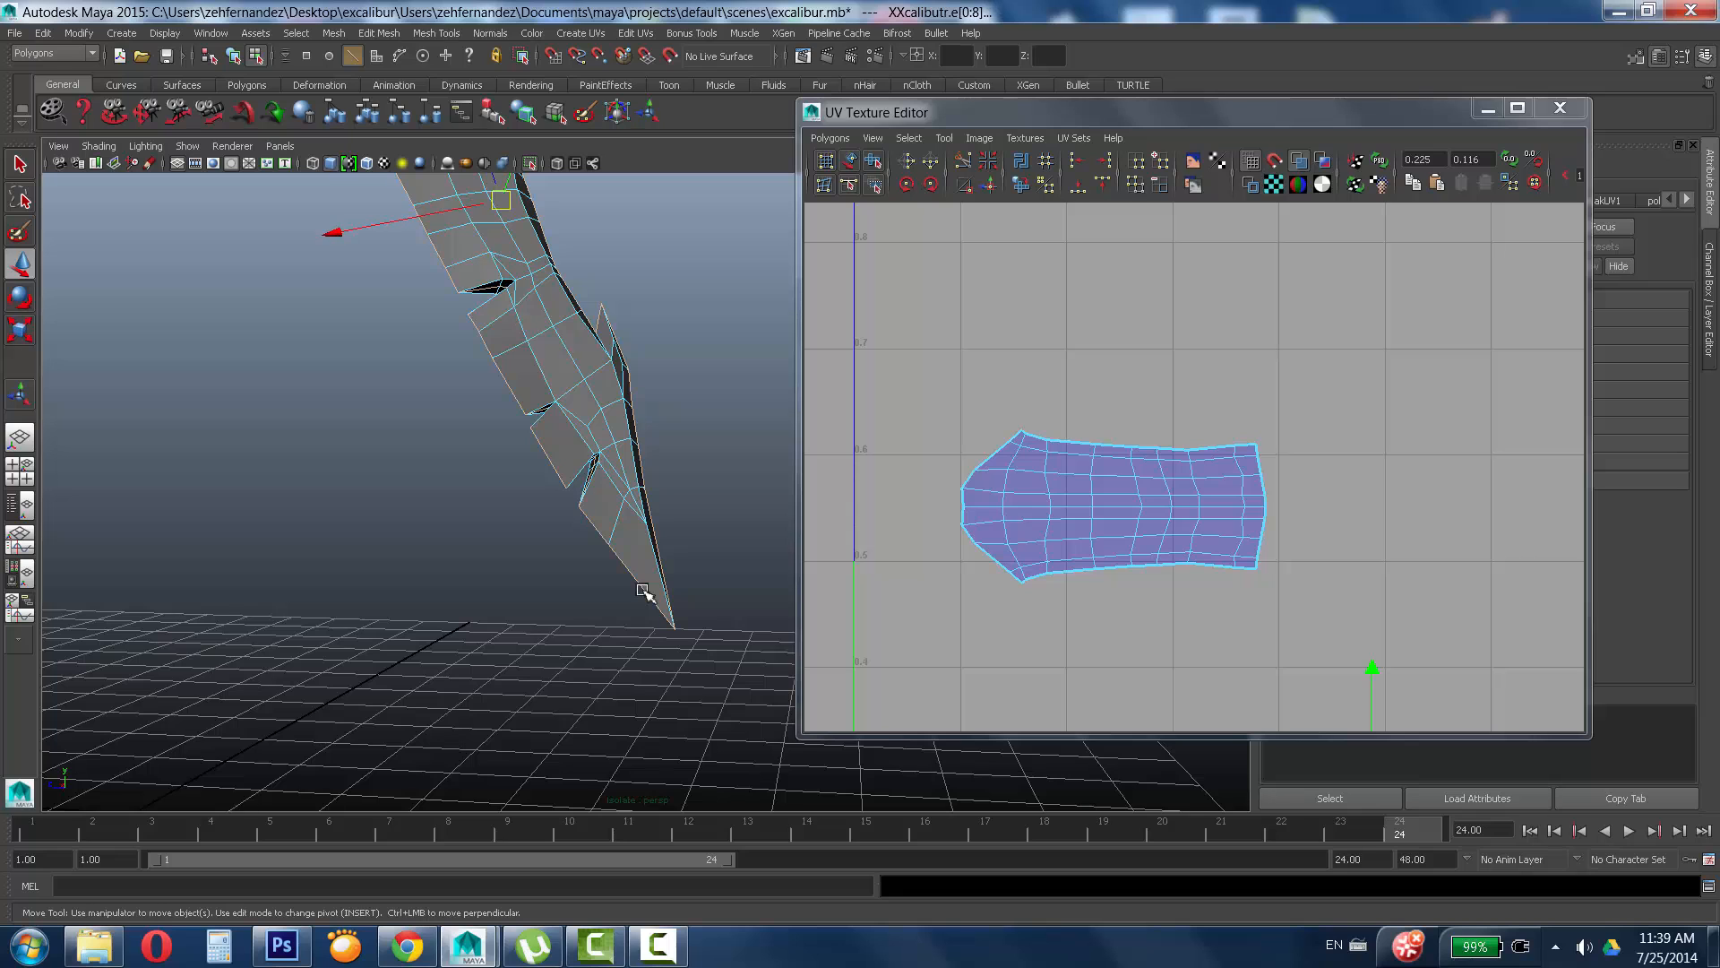
alt+drag(653, 542, 557, 394)
click(557, 476)
alt+middle_drag(557, 395, 657, 799)
alt+middle_drag(483, 479, 528, 618)
alt+drag(574, 322, 548, 377)
Select the outline edges along the concave side, from the guard spike down to the blade's rear spur.
click(383, 421)
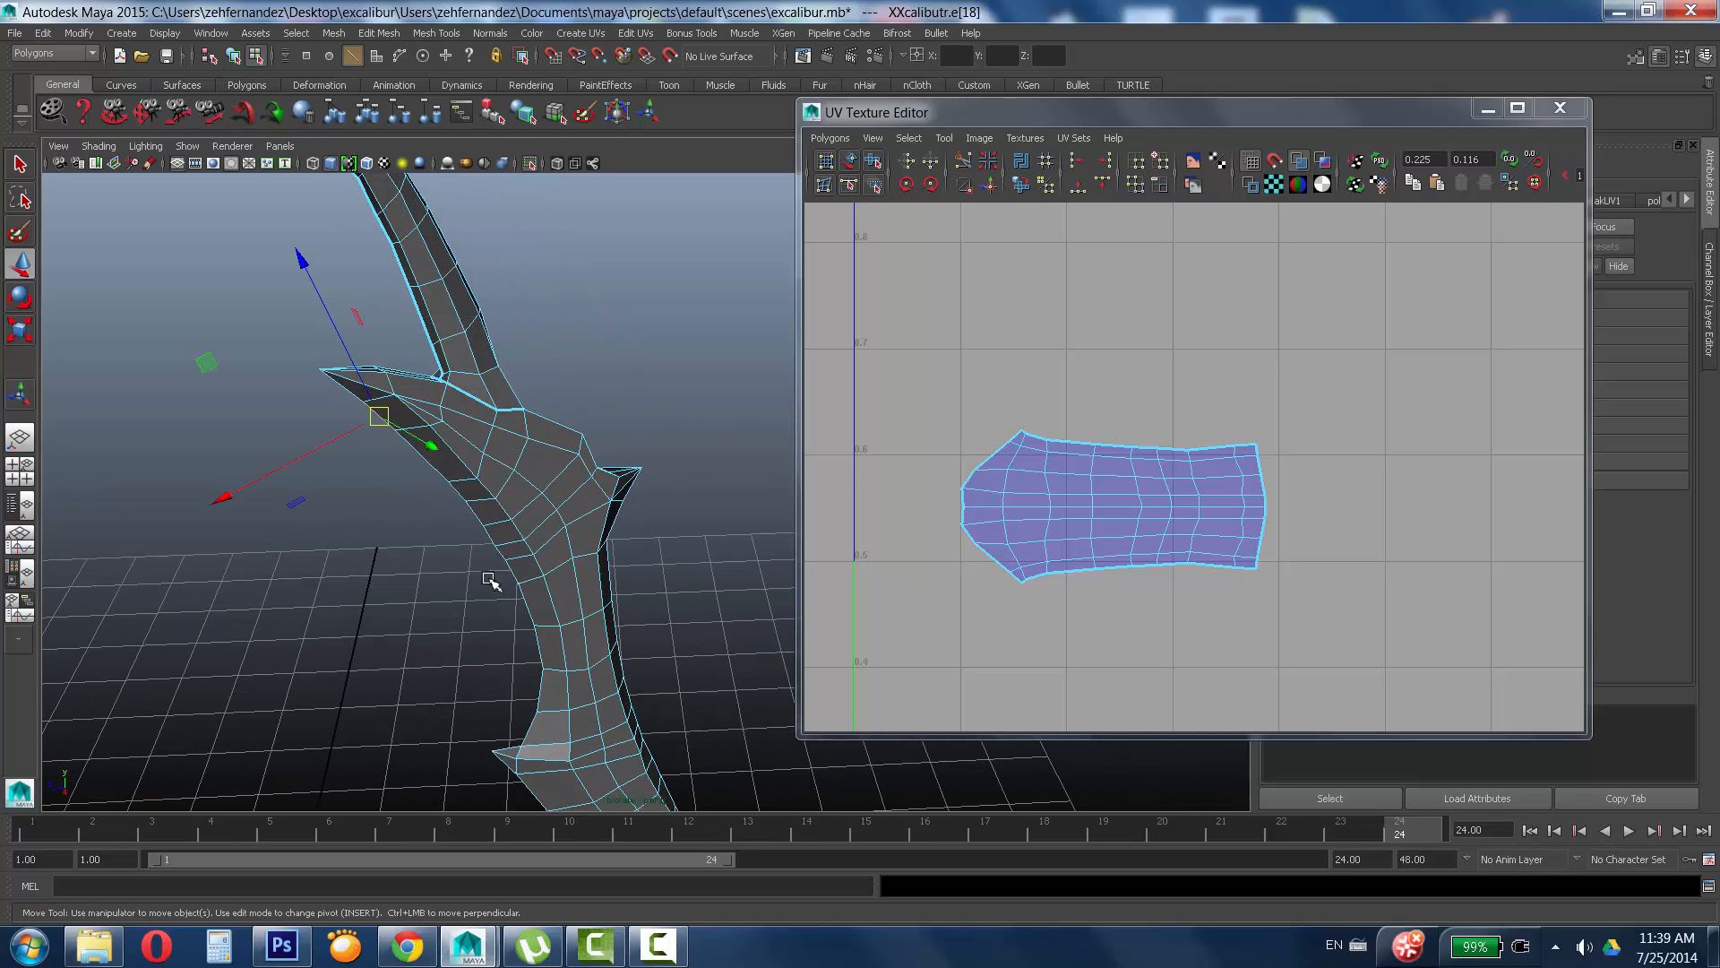
shift+double_click(545, 695)
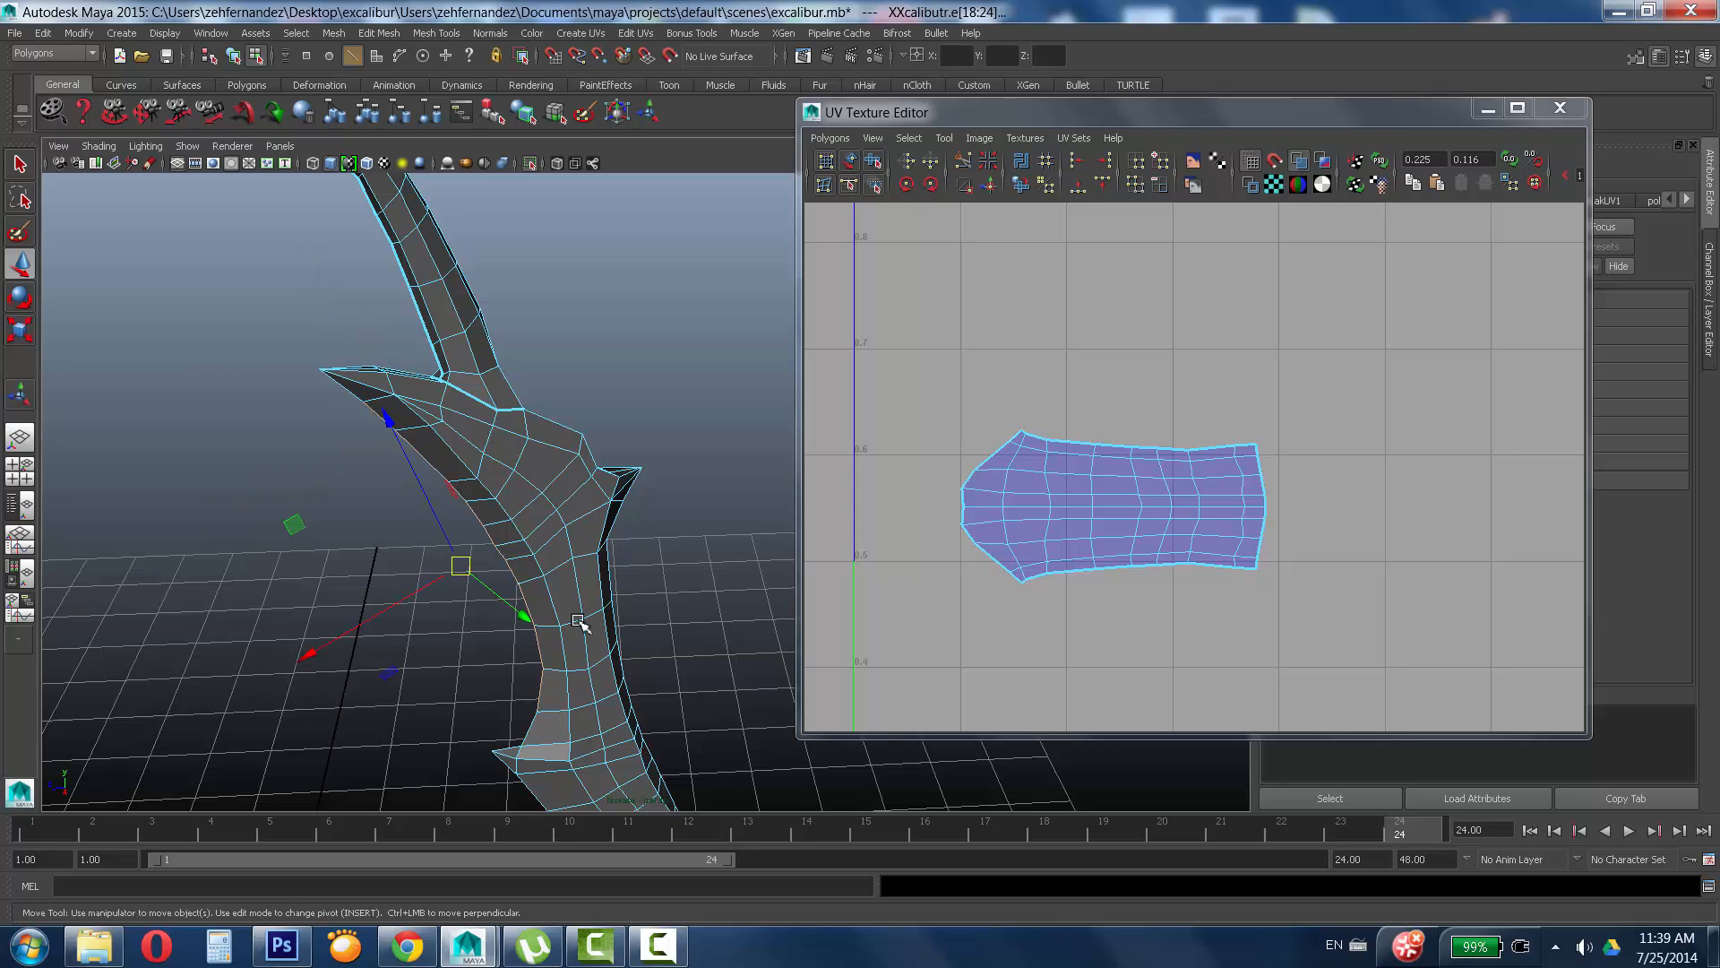
alt+middle_drag(581, 622, 595, 419)
alt+drag(595, 418, 581, 372)
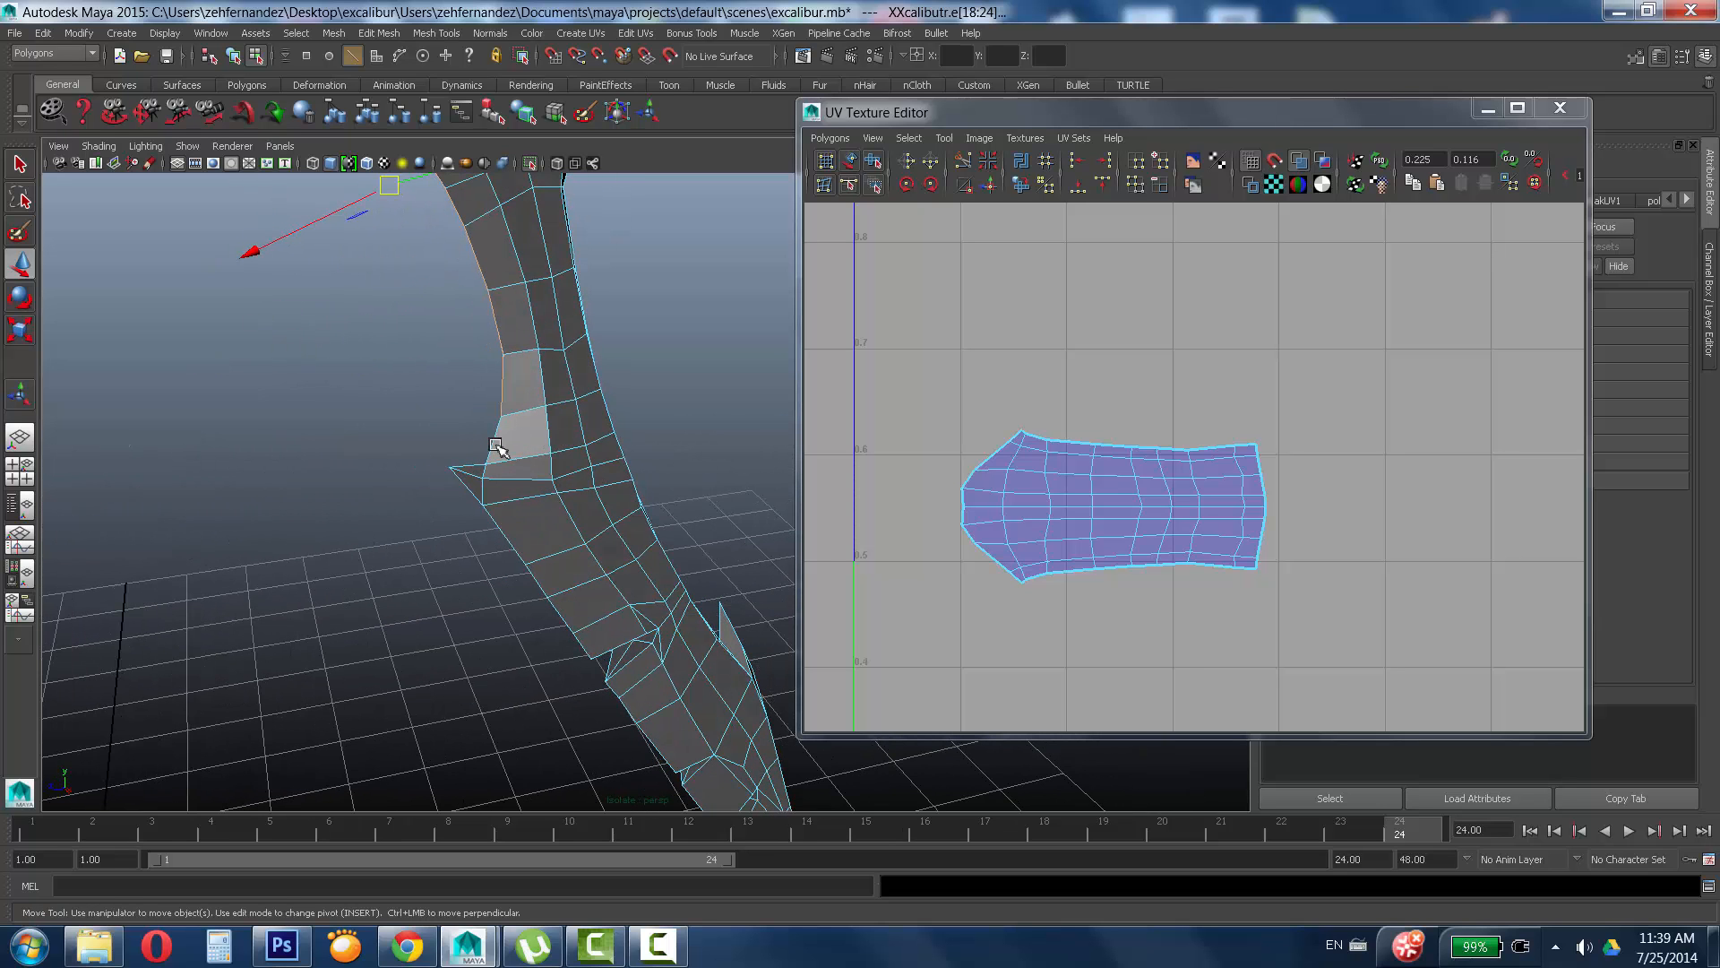
click(495, 446)
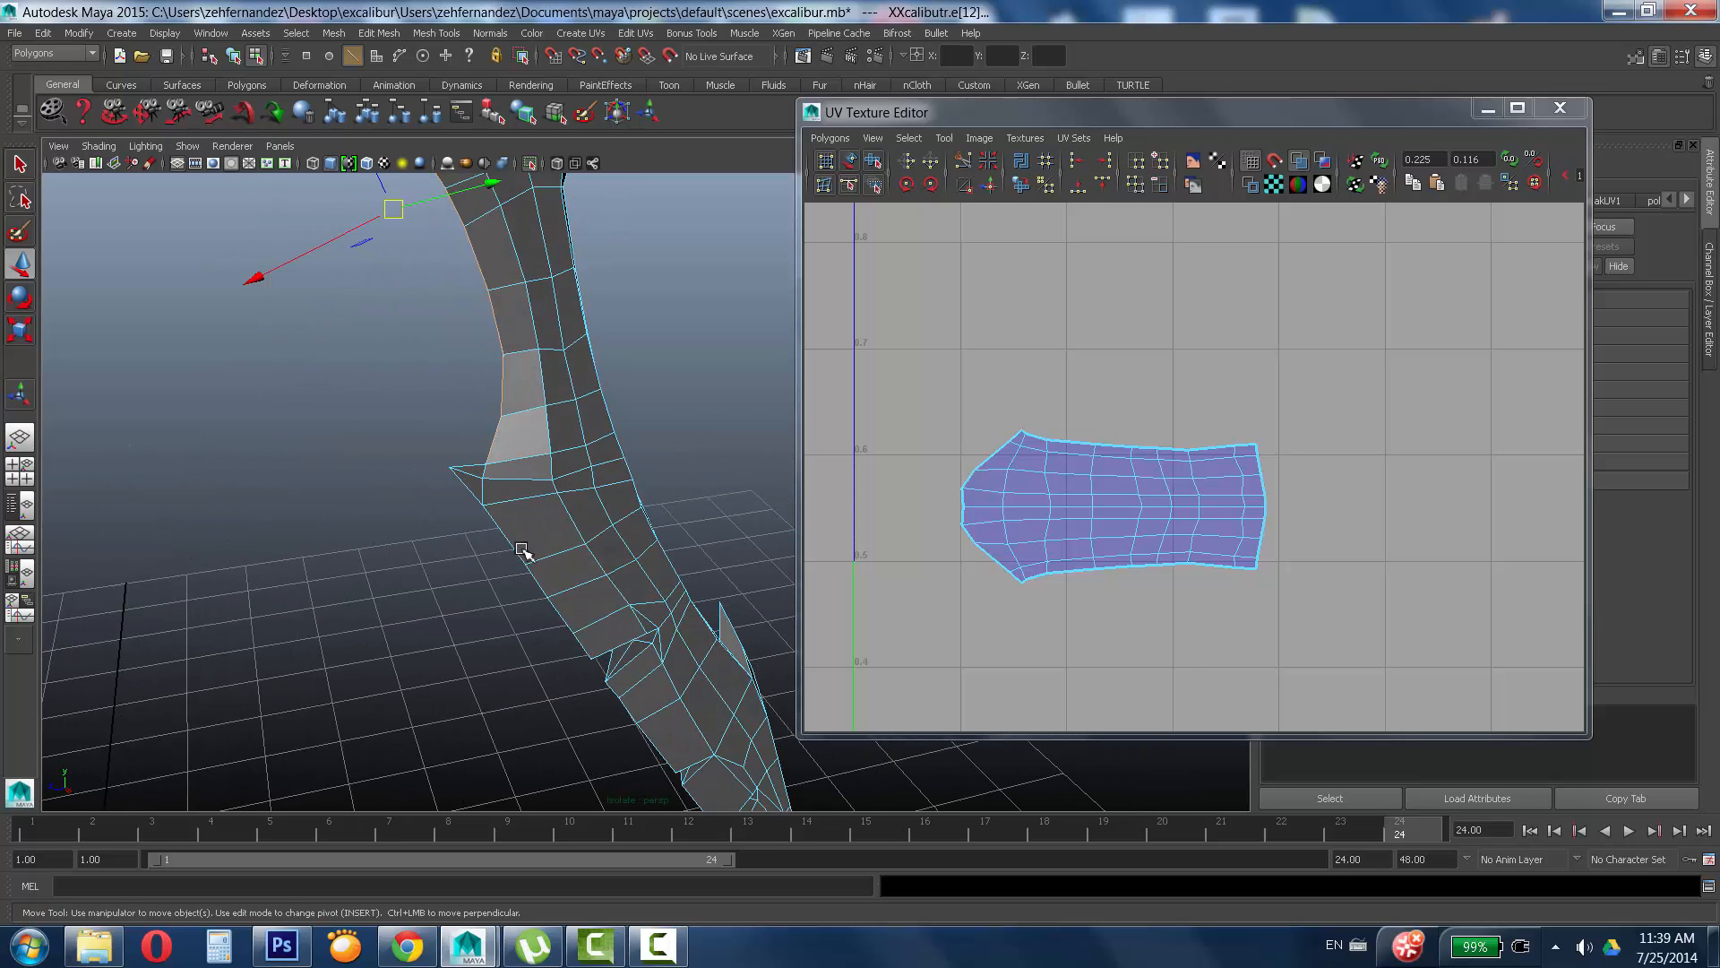
Try to extend the outline selection with full edge loops along the notched blade side and the guard spike's upper edges.
double_click(583, 651)
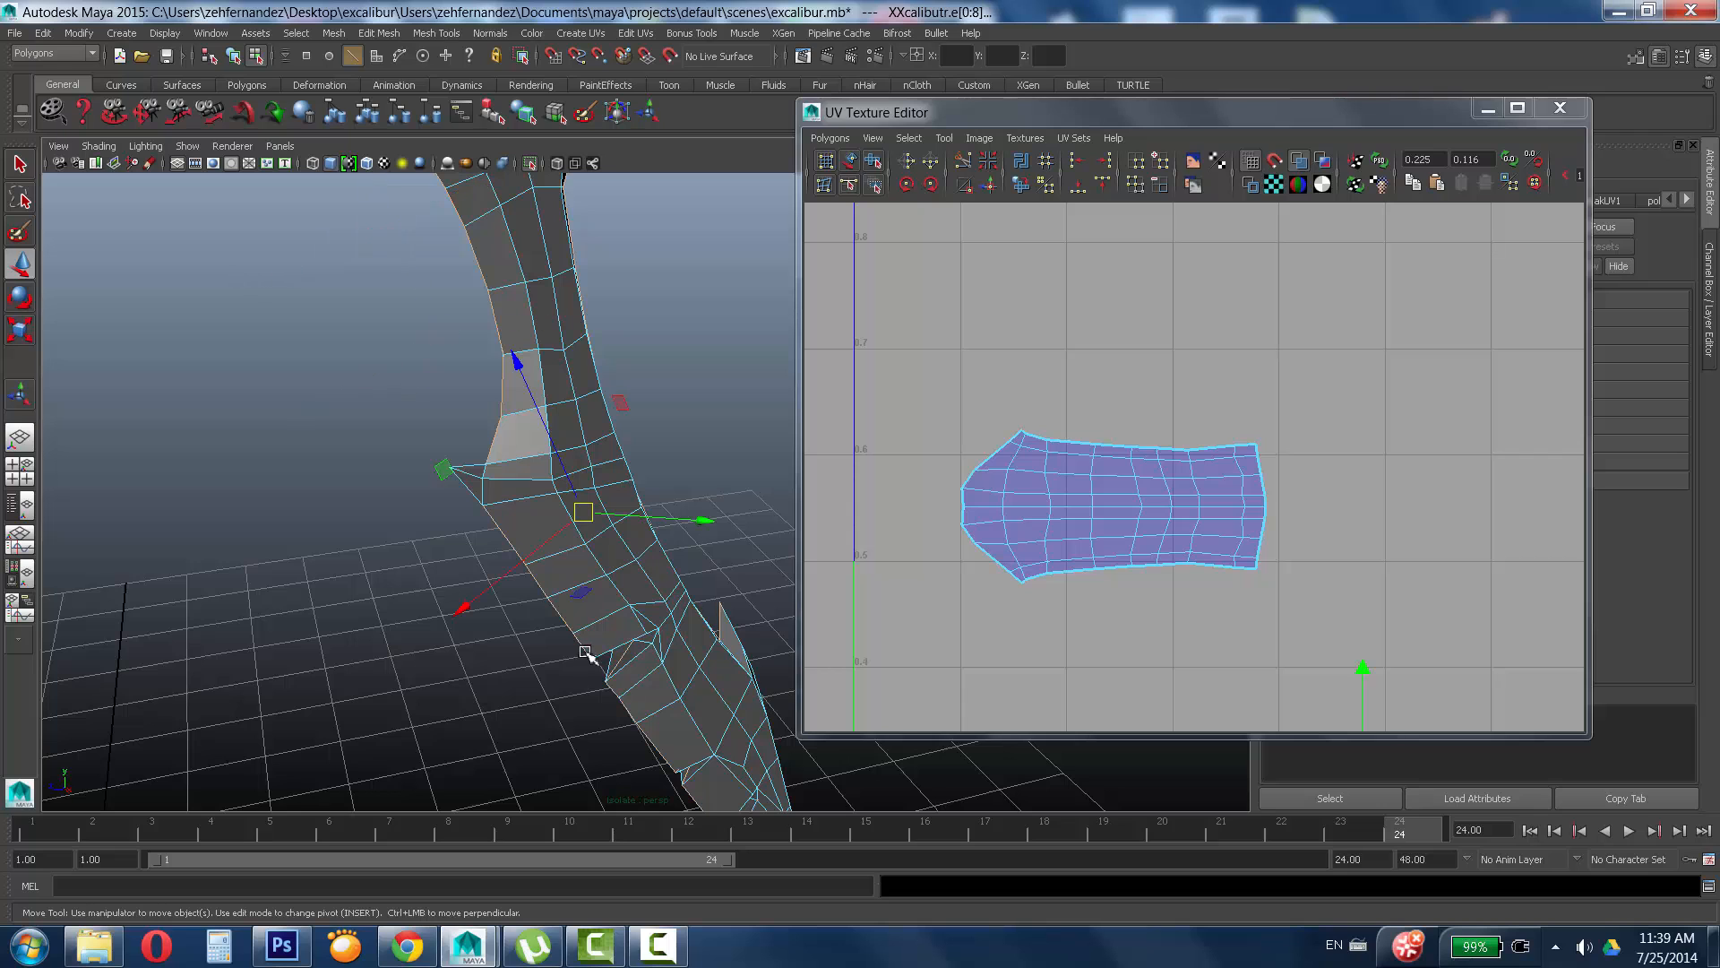
shift+double_click(475, 496)
alt+drag(649, 323, 457, 331)
alt+middle_drag(457, 331, 492, 507)
alt+right_drag(492, 507, 560, 502)
alt+drag(560, 502, 430, 592)
shift+double_click(422, 589)
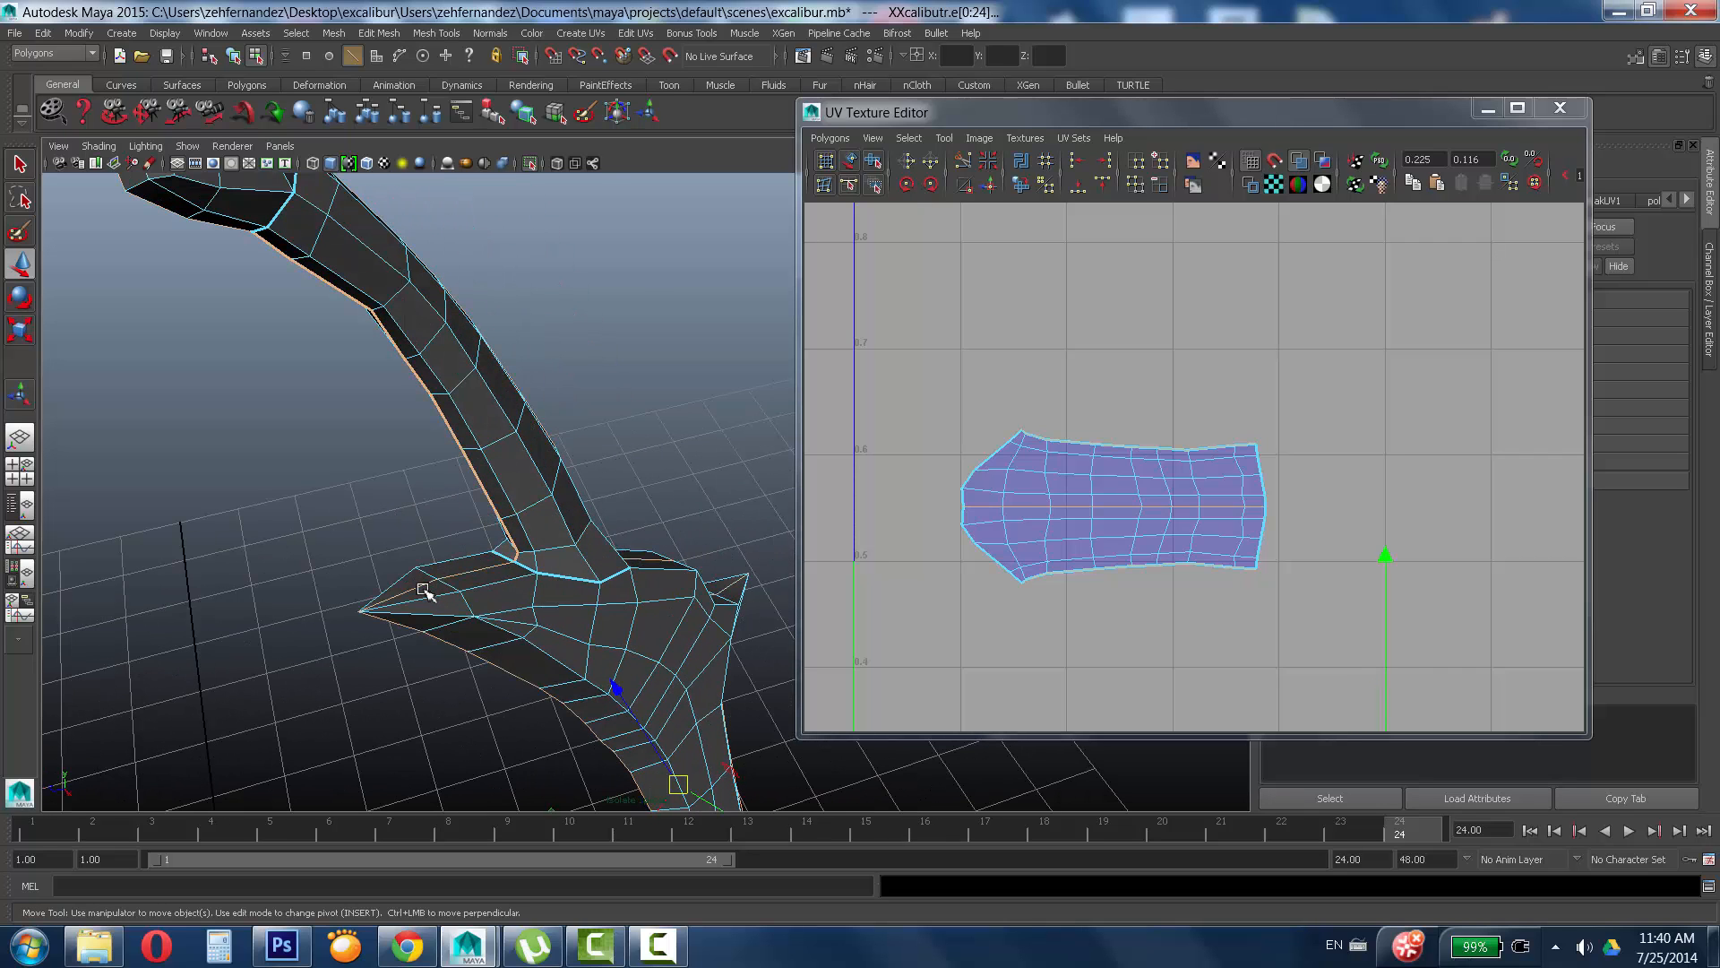
shift+click(500, 567)
shift+click(483, 574)
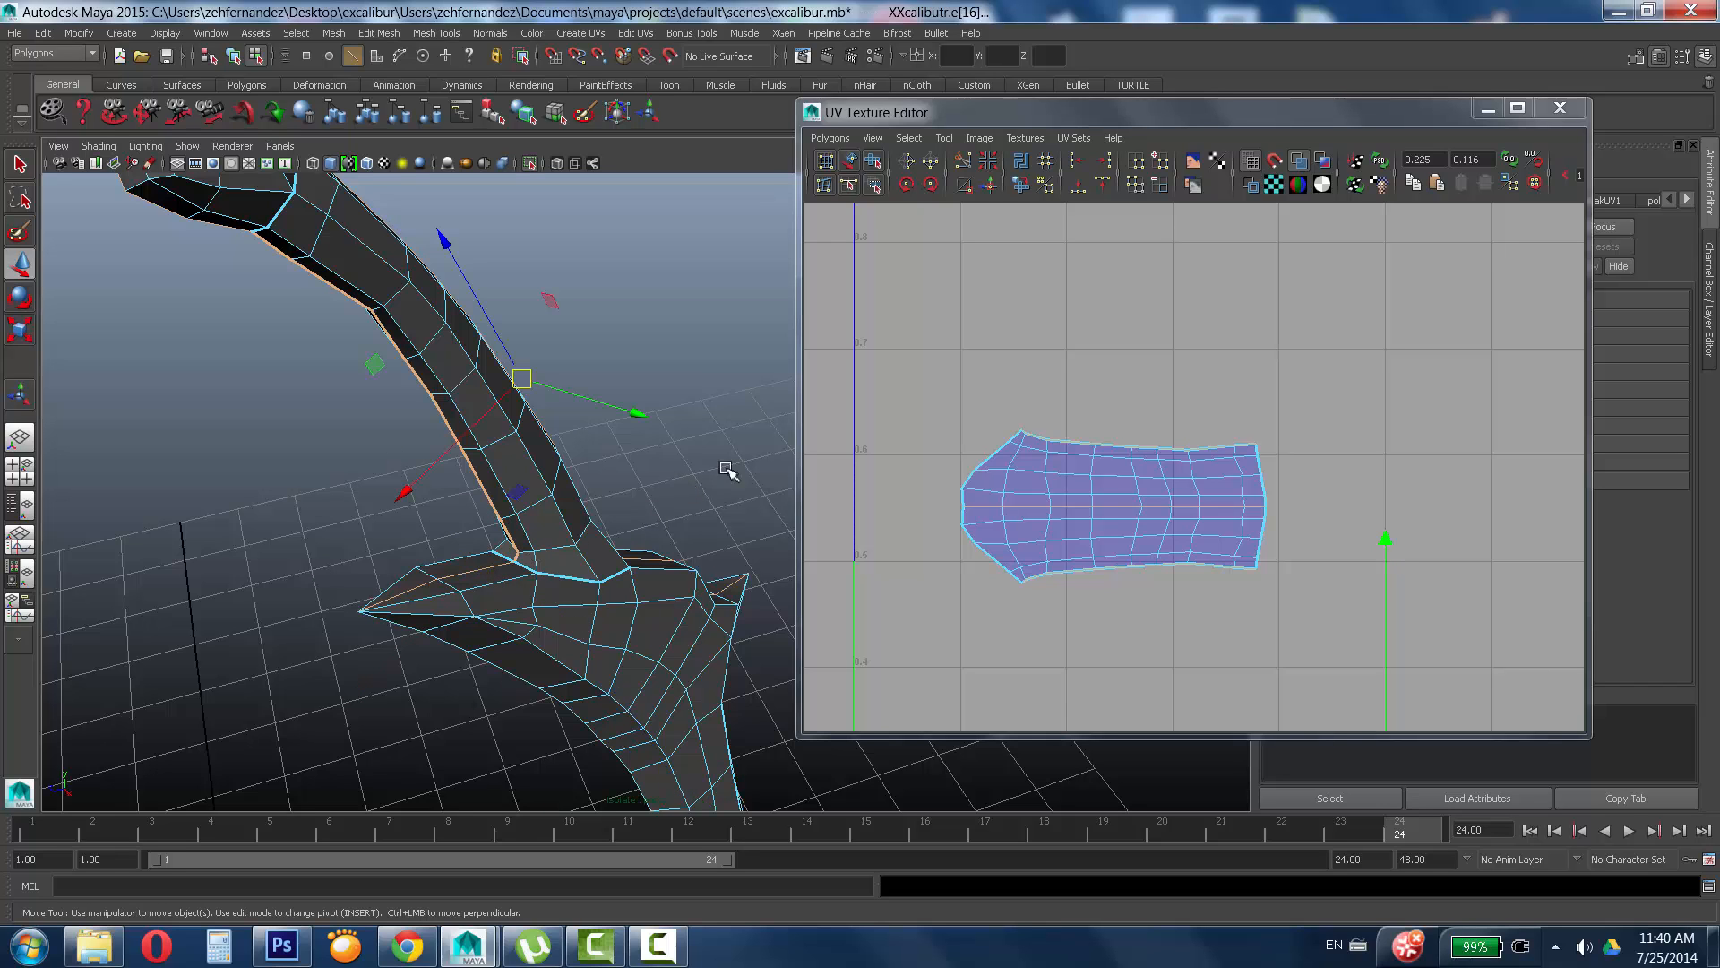
alt+drag(730, 477, 434, 607)
click(542, 587)
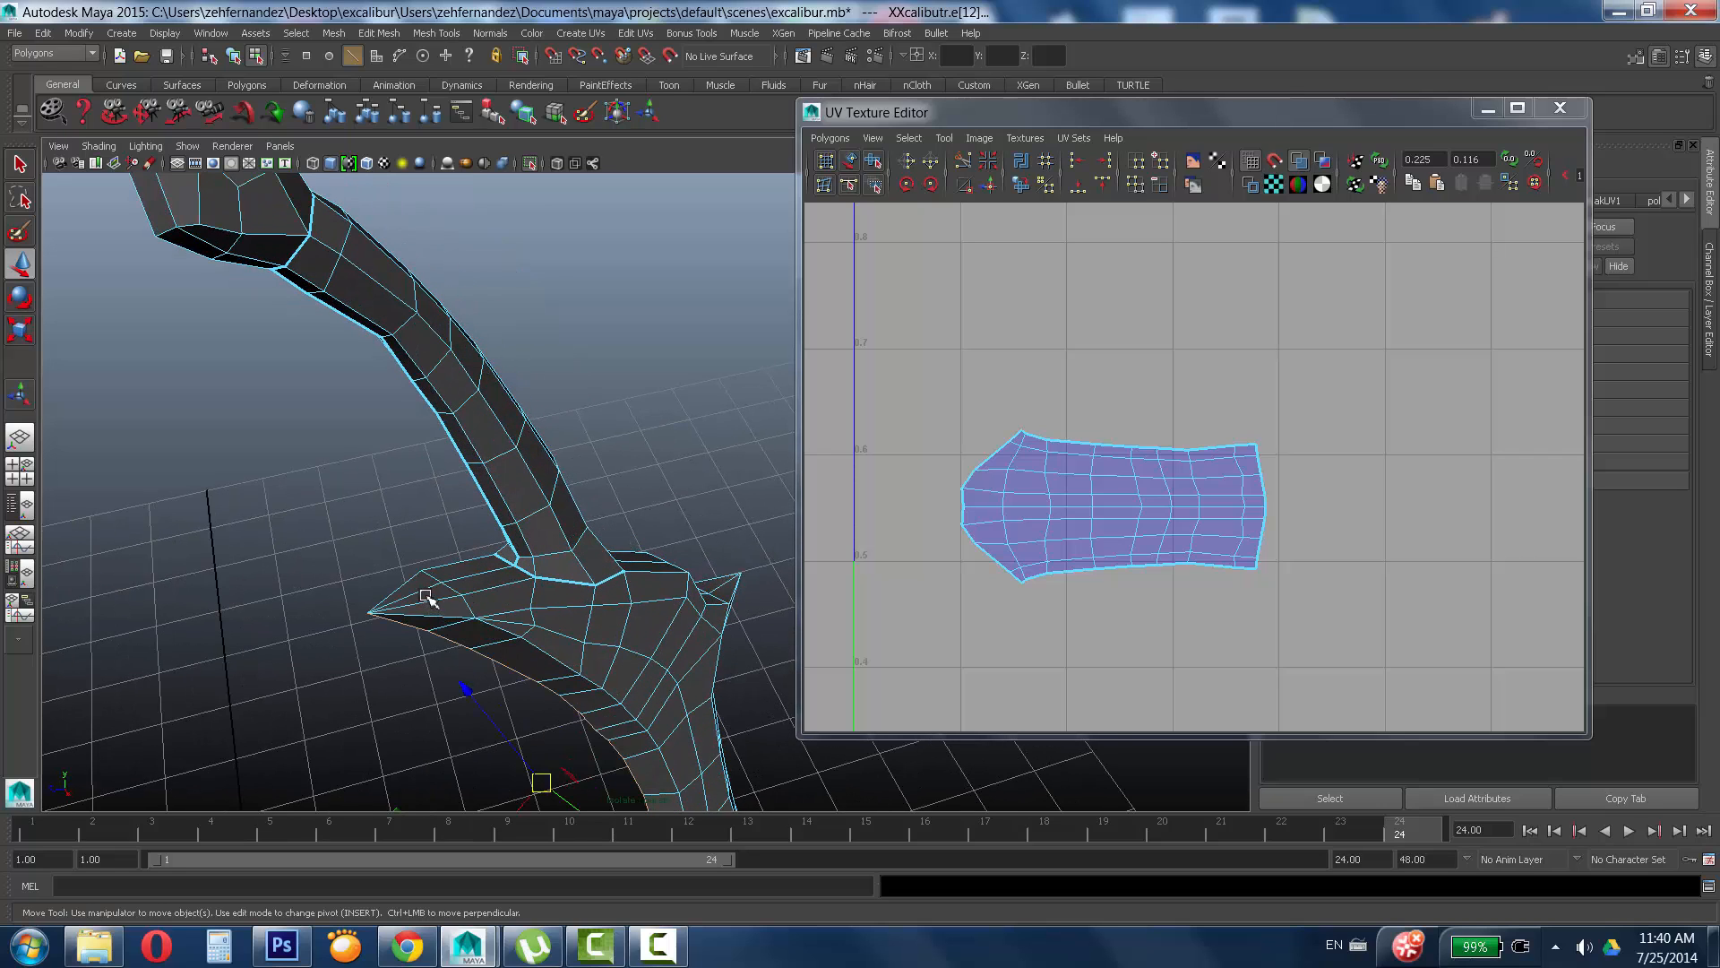
Add the edges around the blade's spur and extend the selection to the full outline loop.
alt+drag(515, 569, 466, 374)
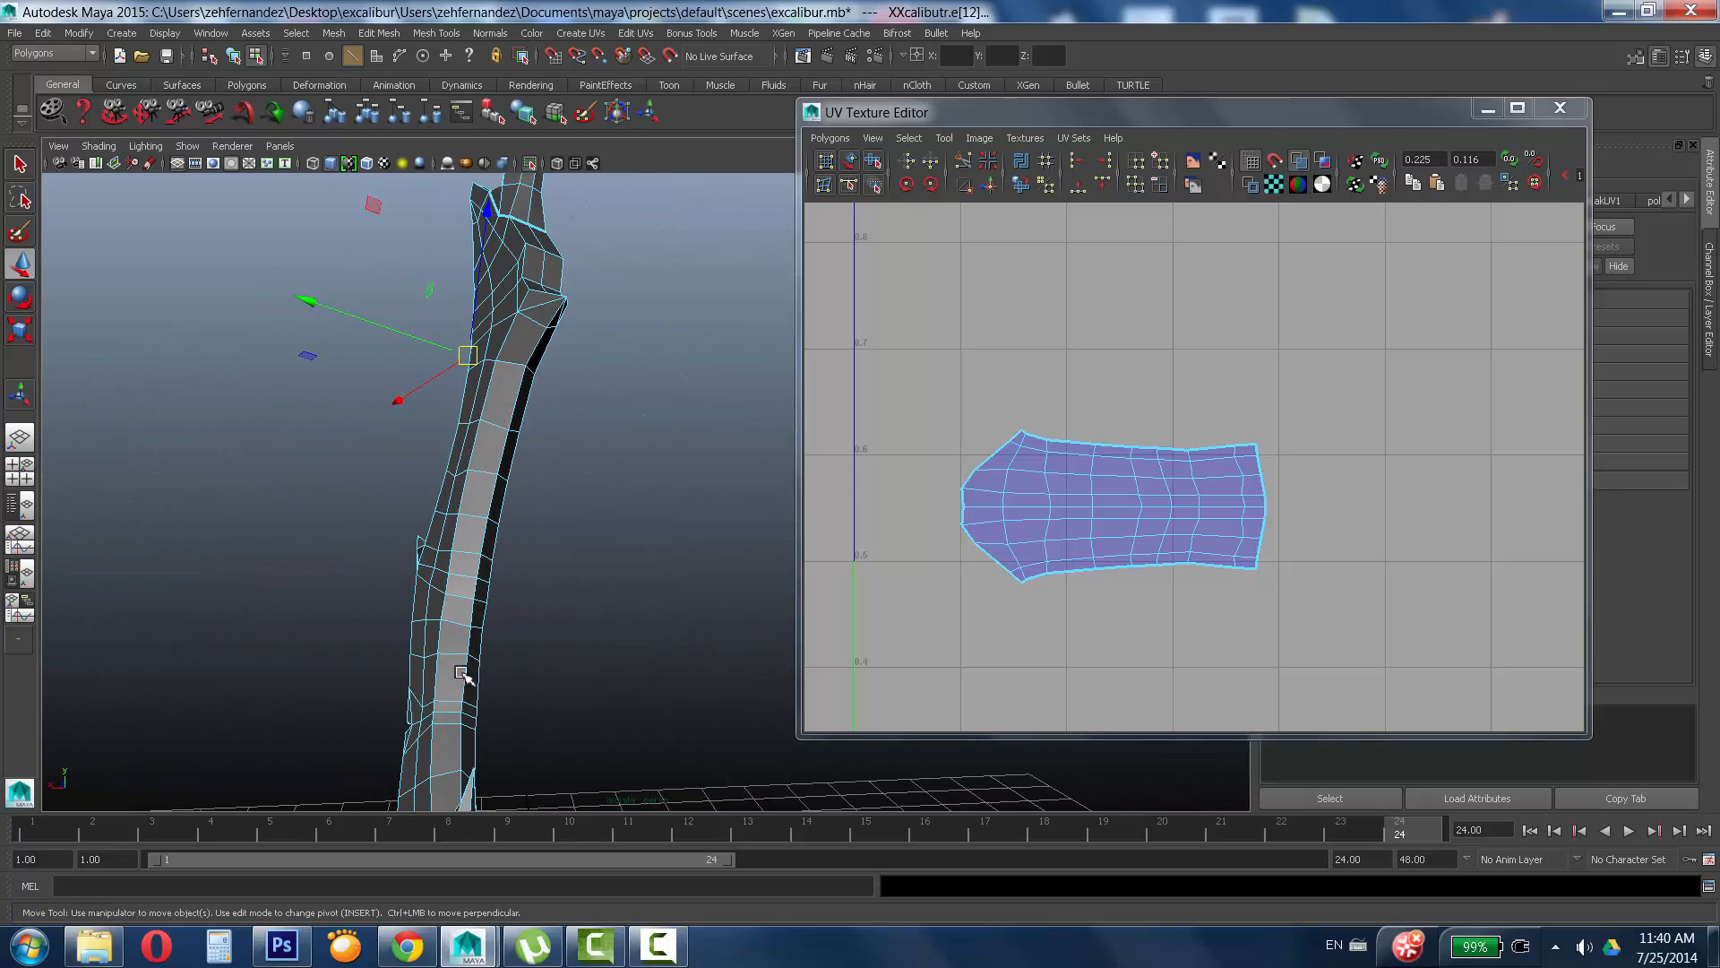
alt+drag(463, 673, 549, 282)
alt+drag(442, 689, 388, 384)
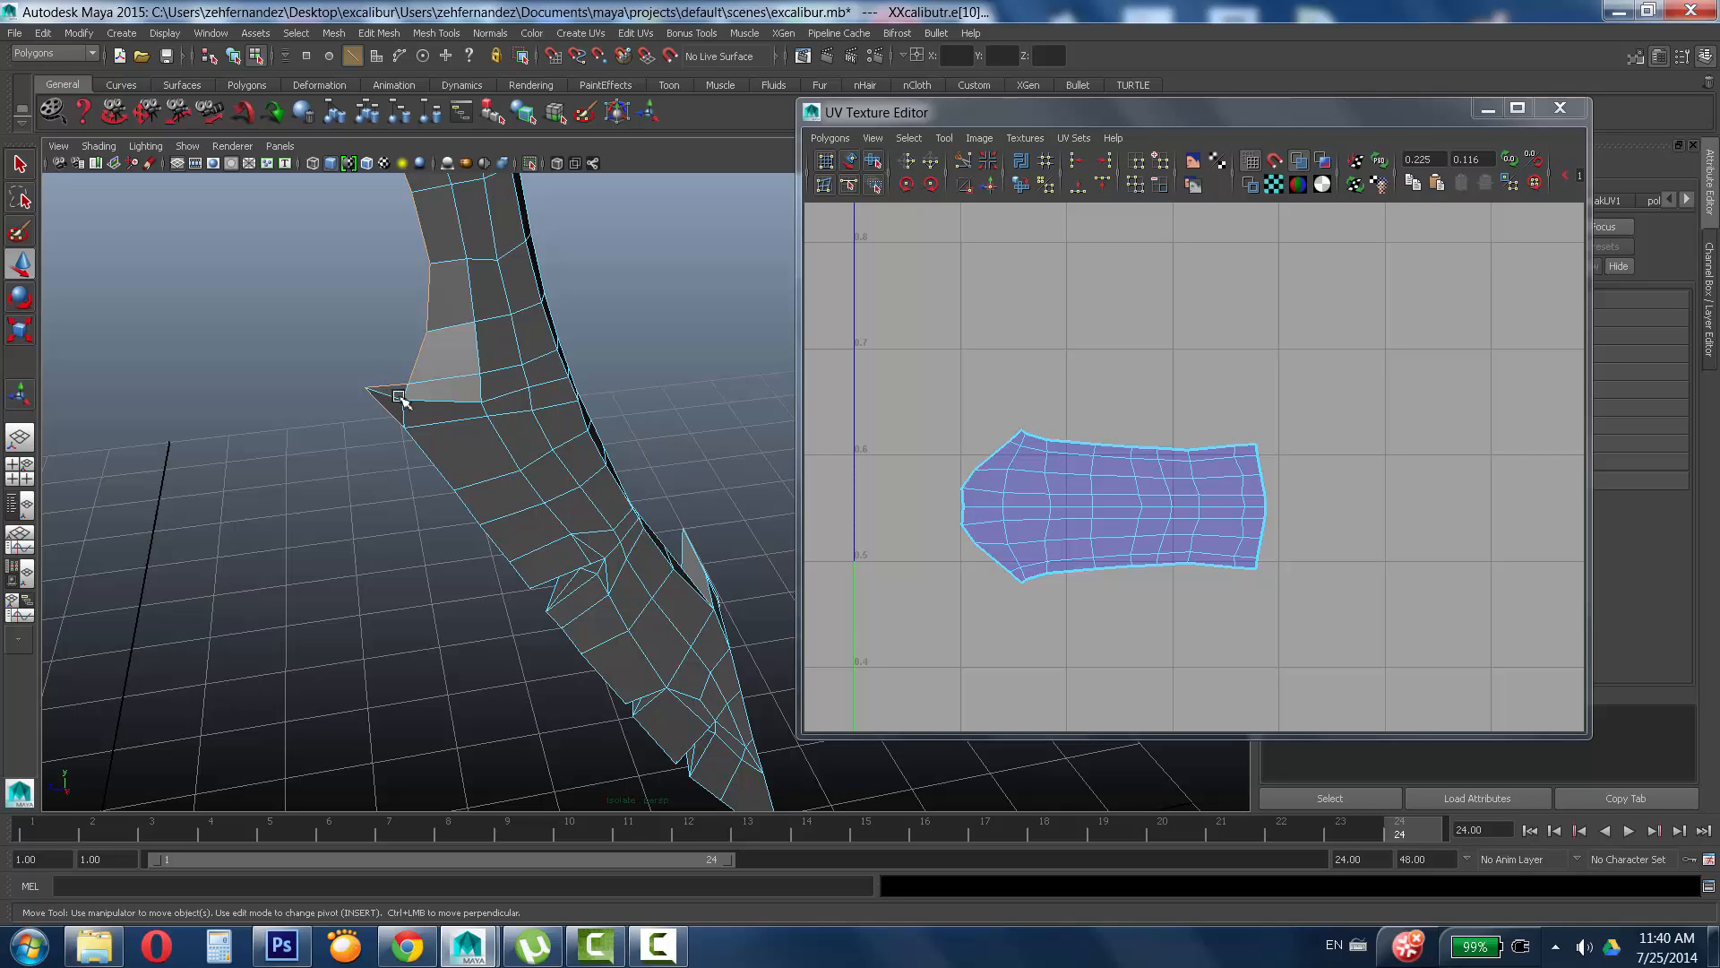
shift+click(437, 472)
shift+click(477, 520)
alt+drag(434, 595, 525, 439)
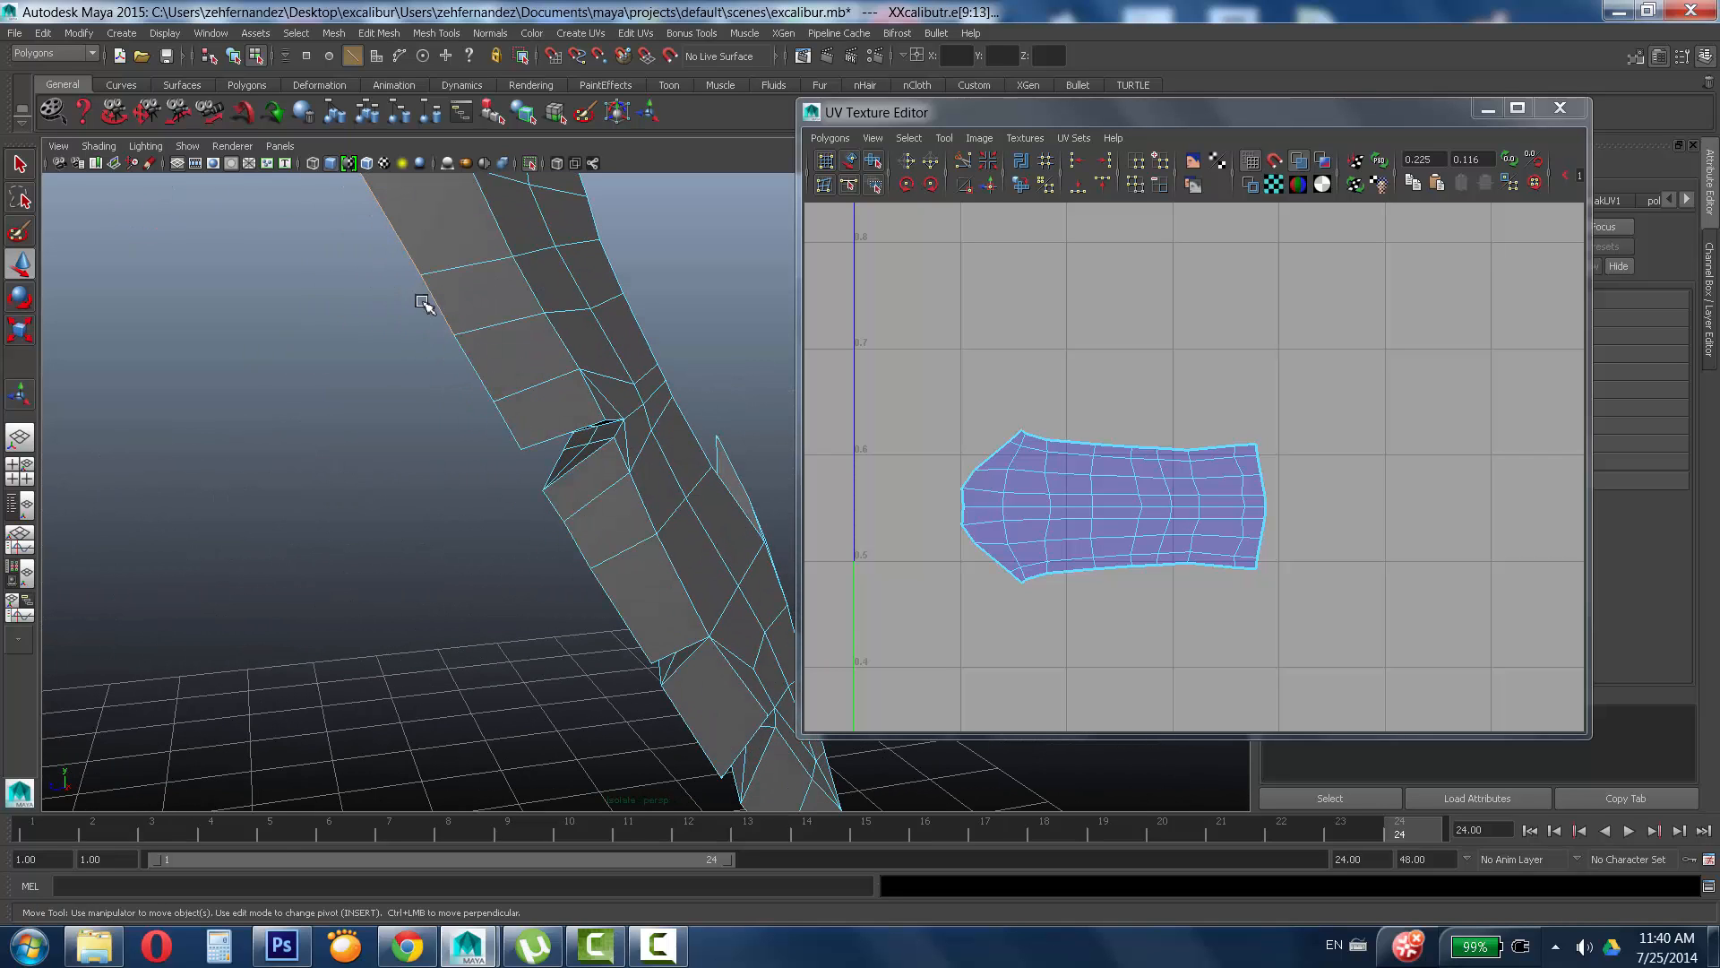
shift+double_click(472, 363)
Deselect the outline edges on the opposite side of the blade and guard, keeping only the notched side's line.
scroll(676, 373, down, 4)
alt+drag(676, 372, 627, 511)
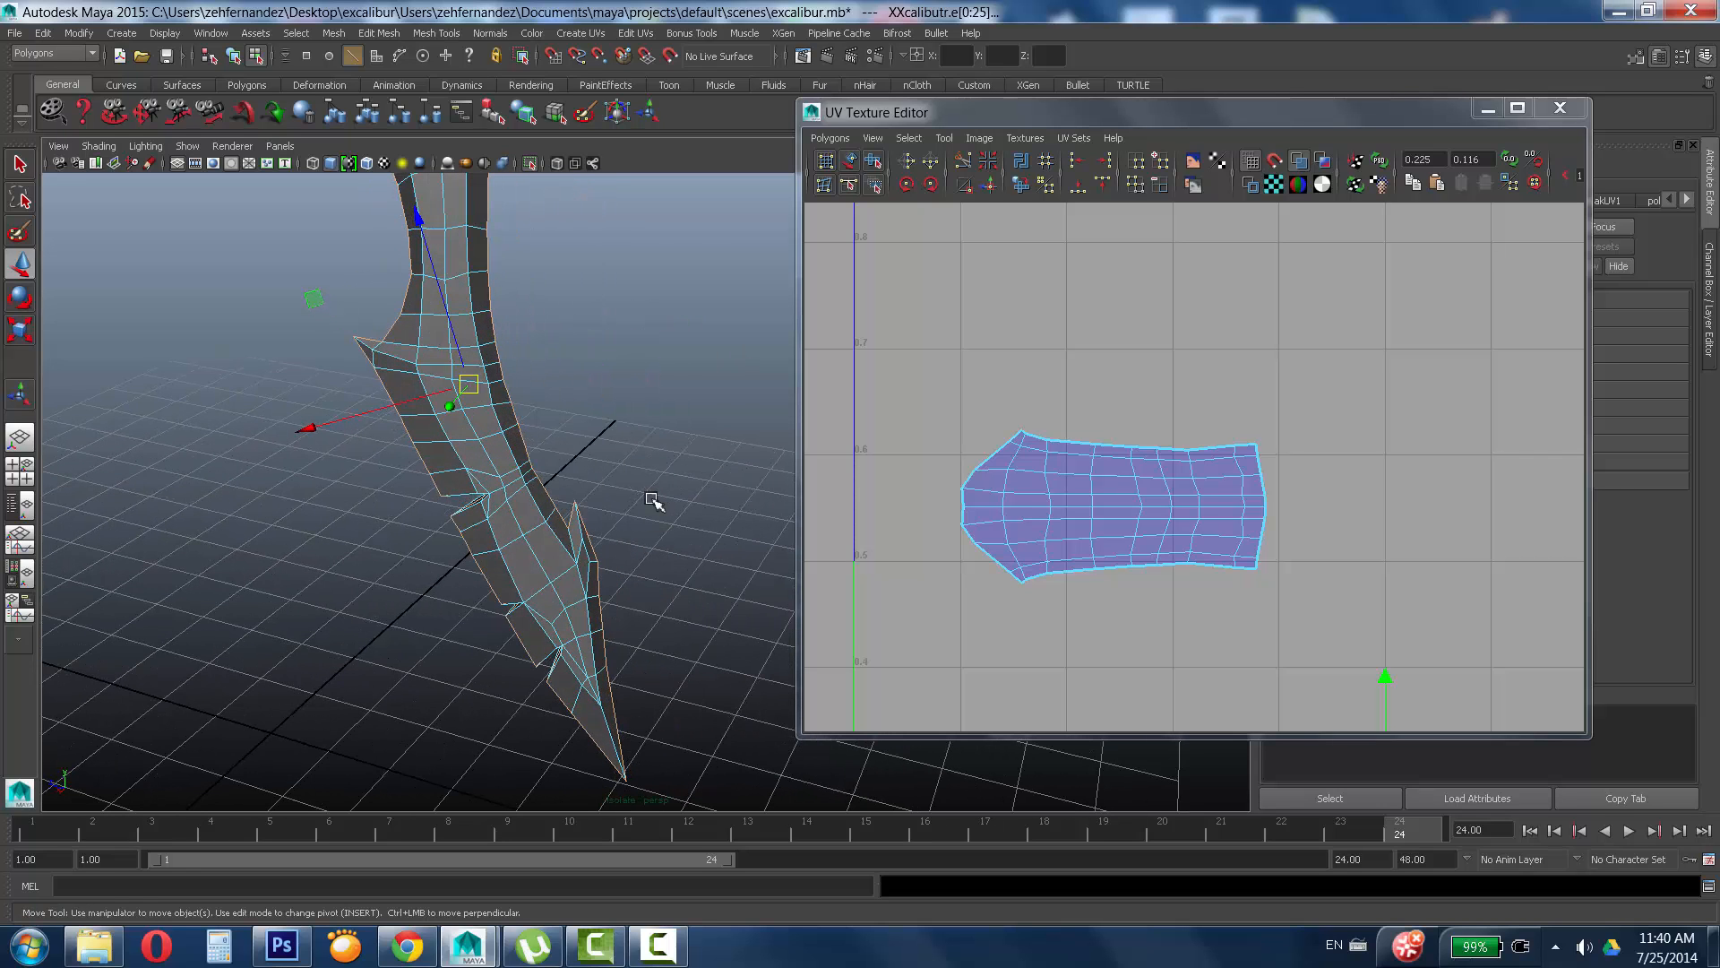
drag(636, 690, 609, 721)
alt+middle_drag(604, 450, 593, 527)
ctrl+drag(609, 488, 518, 599)
alt+middle_drag(537, 448, 537, 542)
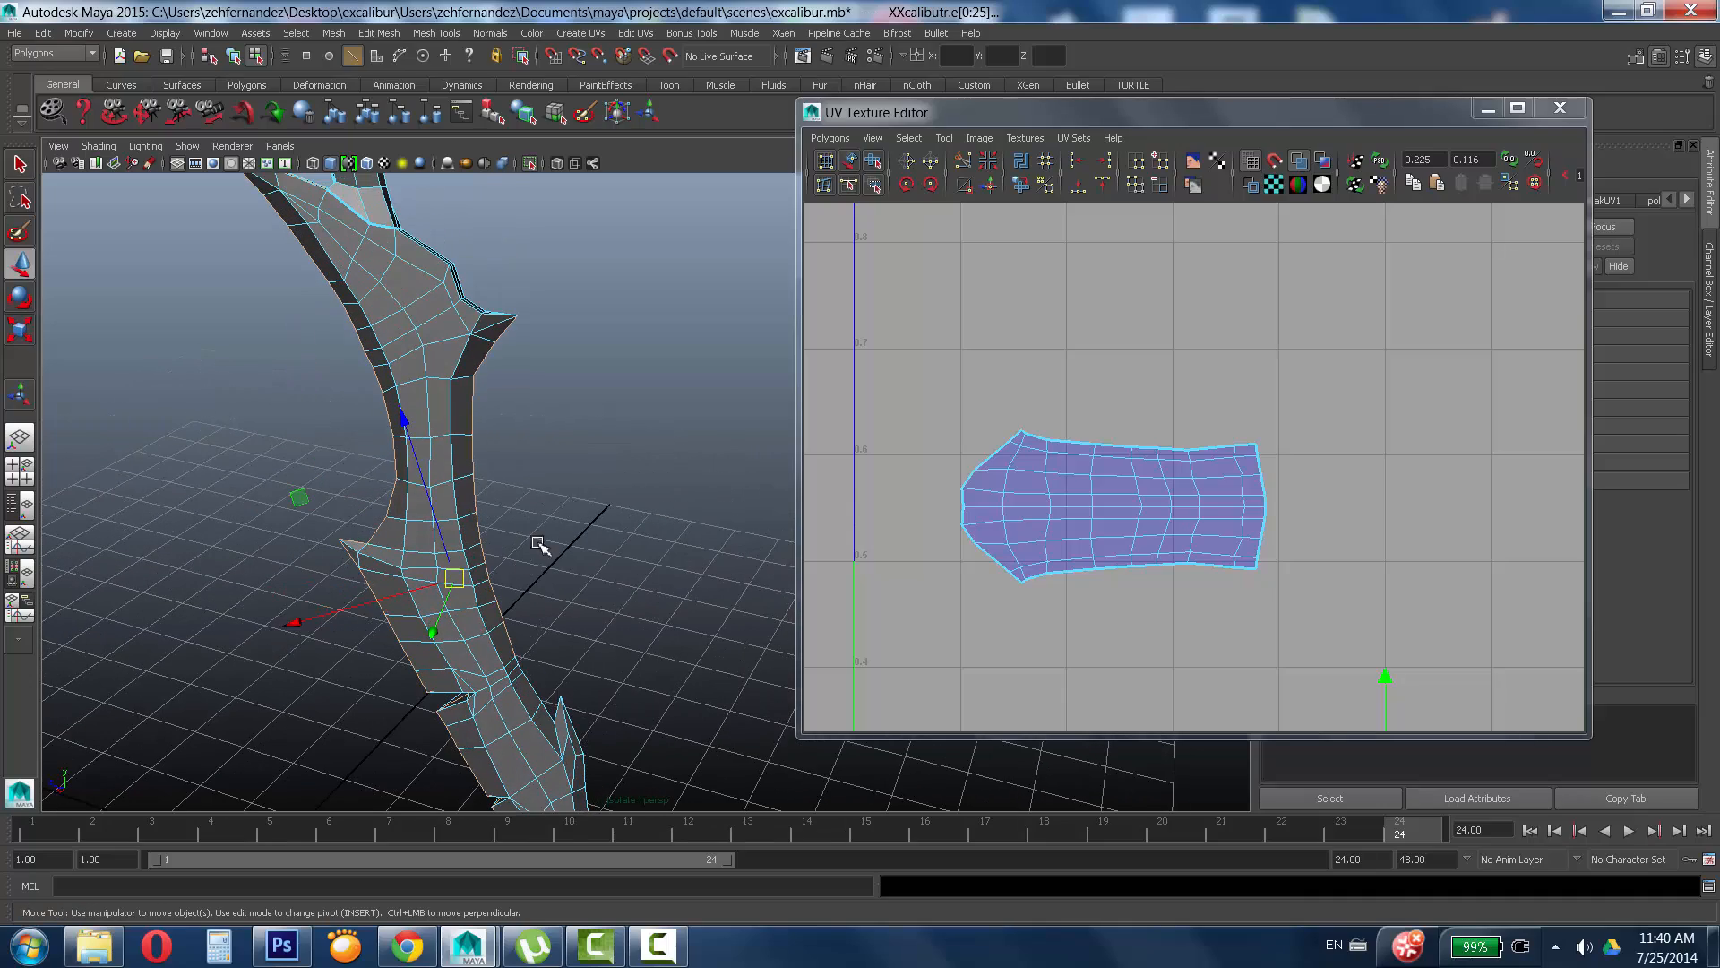
ctrl+drag(563, 464, 475, 625)
ctrl+drag(556, 260, 451, 554)
Check the selected seam edges from the handle's base over the guard spike down to the blade tip.
alt+middle_drag(480, 360, 480, 492)
mouse_move(493, 492)
alt+mouse_down()
mouse_move(400, 511)
mouse_move(514, 484)
alt+mouse_up()
alt+middle_drag(527, 367, 660, 323)
scroll(660, 323, up, 4)
alt+middle_drag(536, 202, 521, 363)
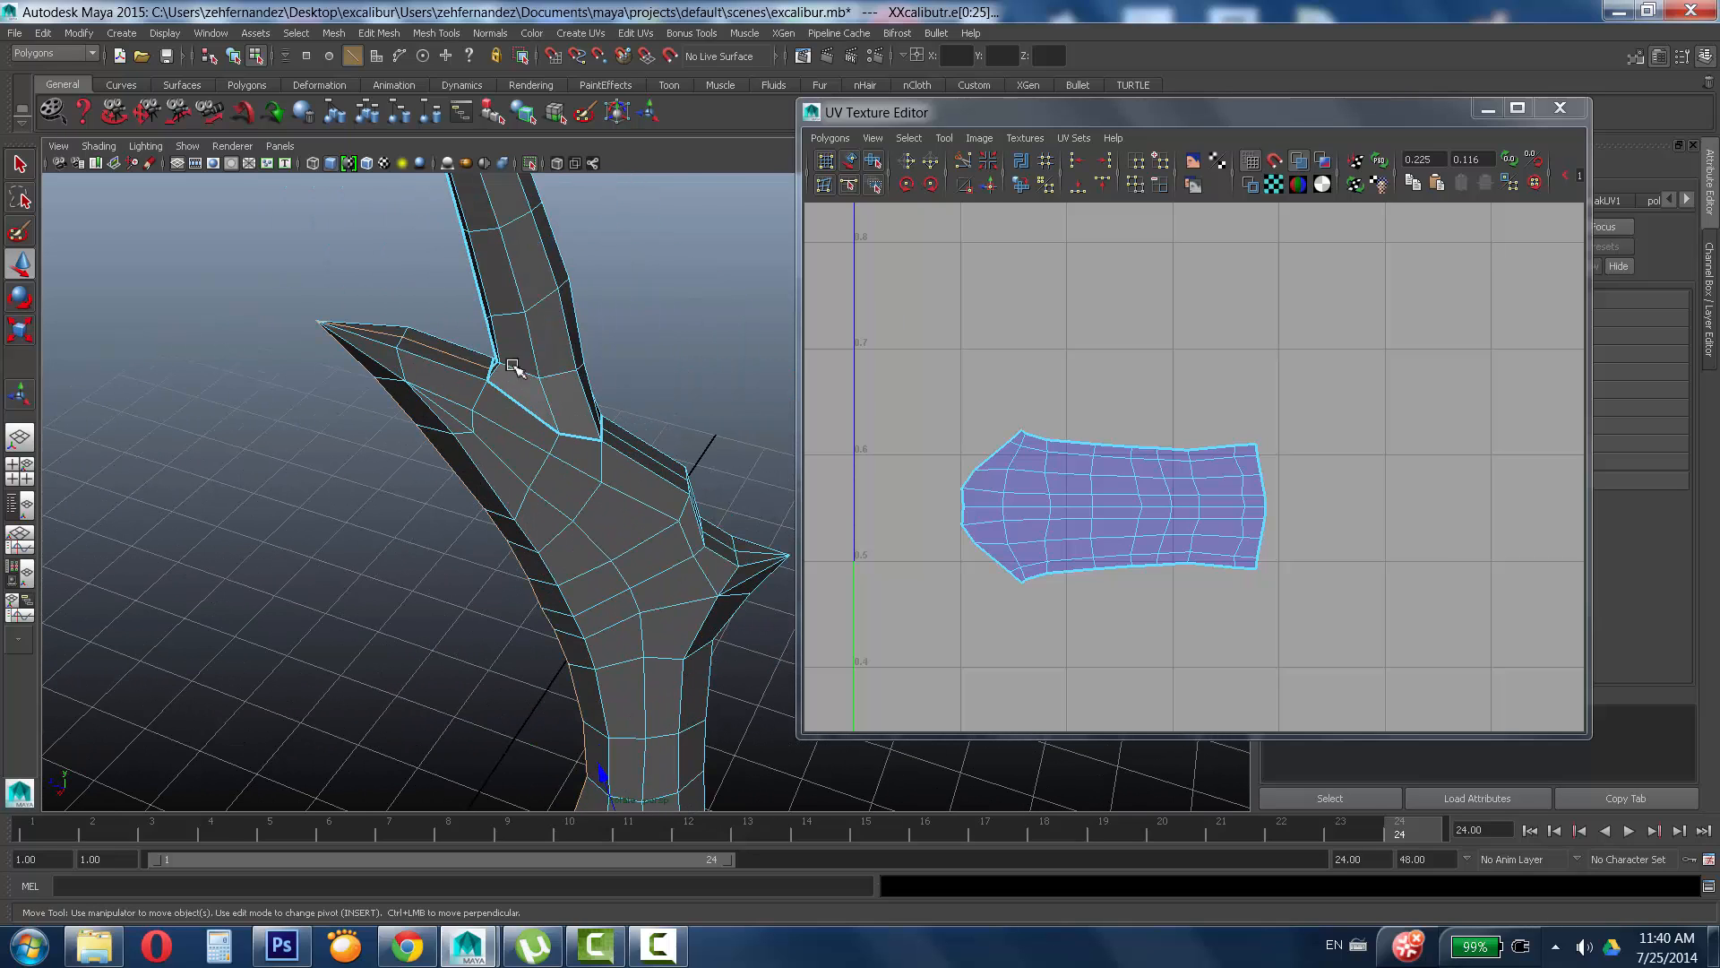
alt+drag(424, 479, 532, 347)
alt+middle_drag(724, 537, 501, 179)
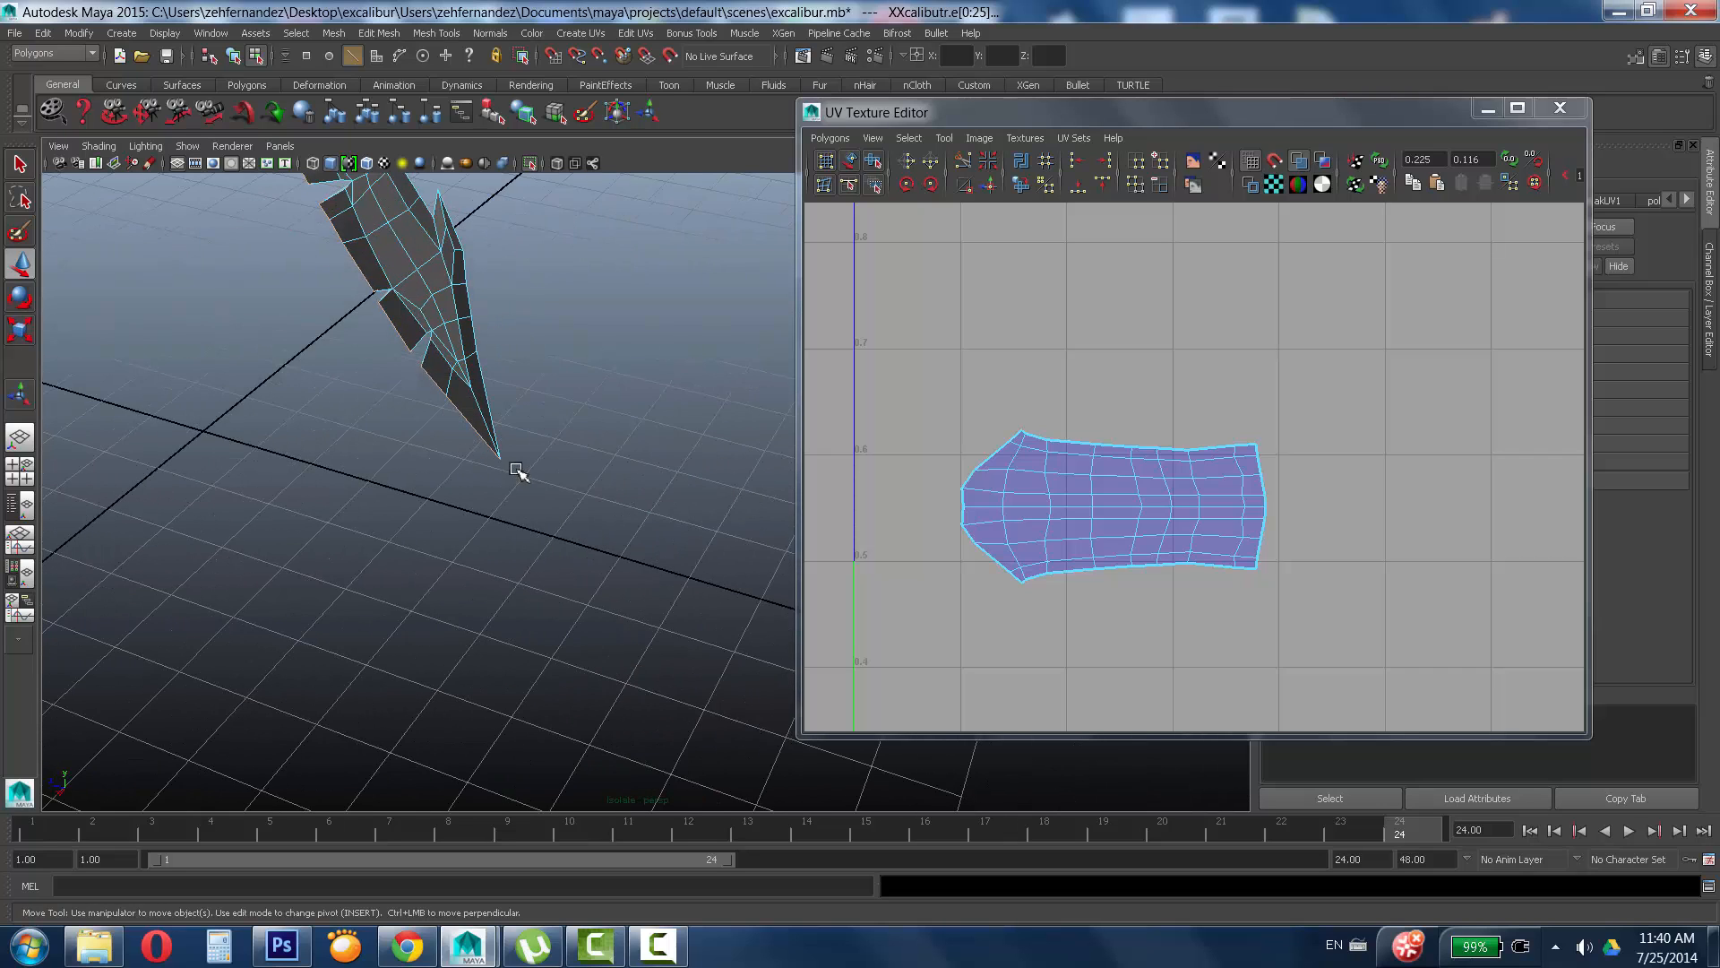
alt+drag(517, 470, 593, 728)
Cut the UVs along the selected outline edges and inspect the seam on the guard and blade.
scroll(1539, 457, down, 5)
alt+middle_drag(1317, 584, 1214, 347)
scroll(1198, 333, down, 1)
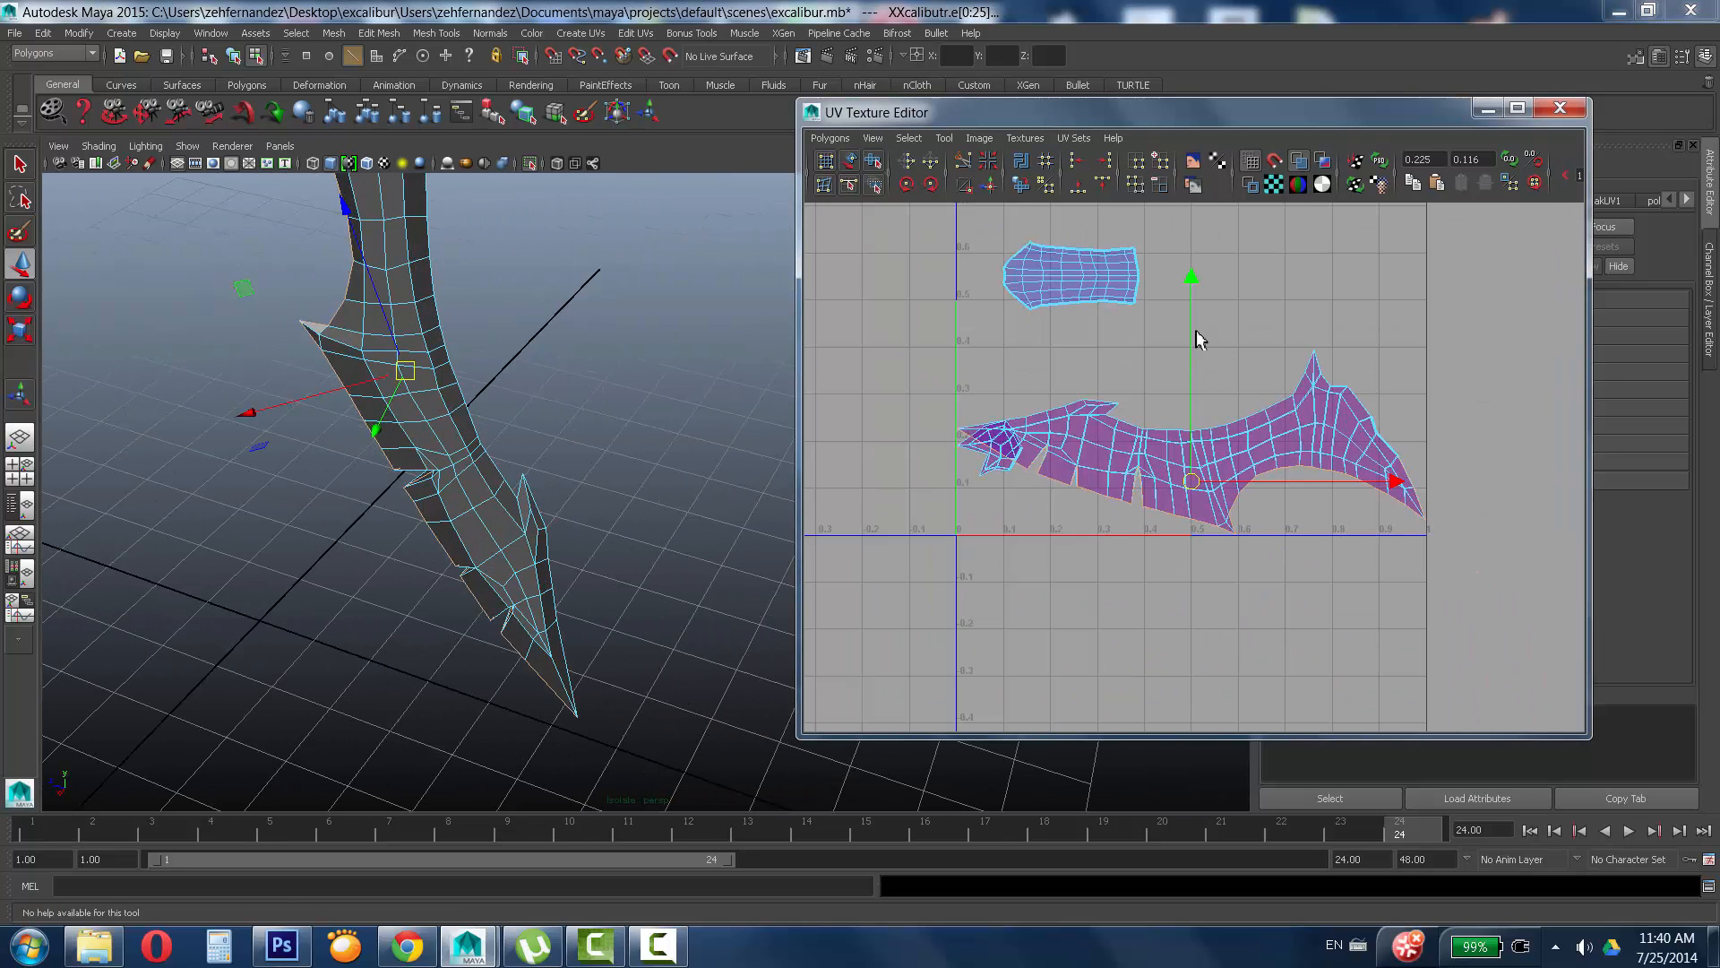
click(964, 161)
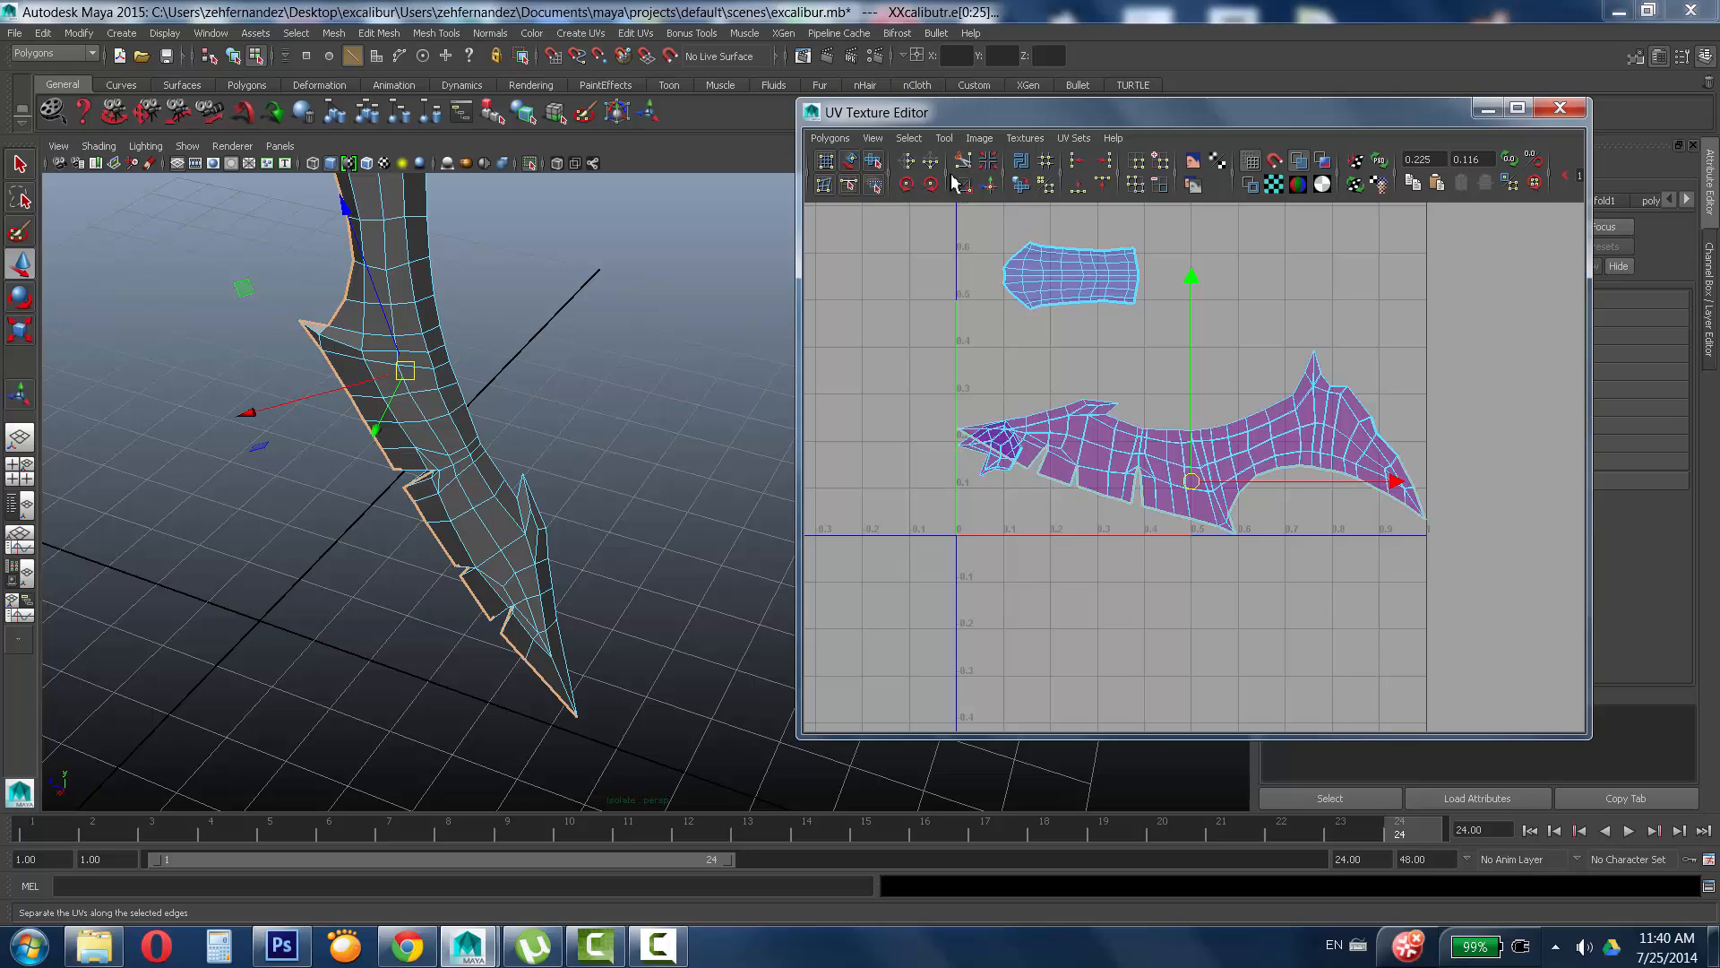
alt+middle_drag(575, 488, 627, 730)
alt+drag(398, 394, 461, 449)
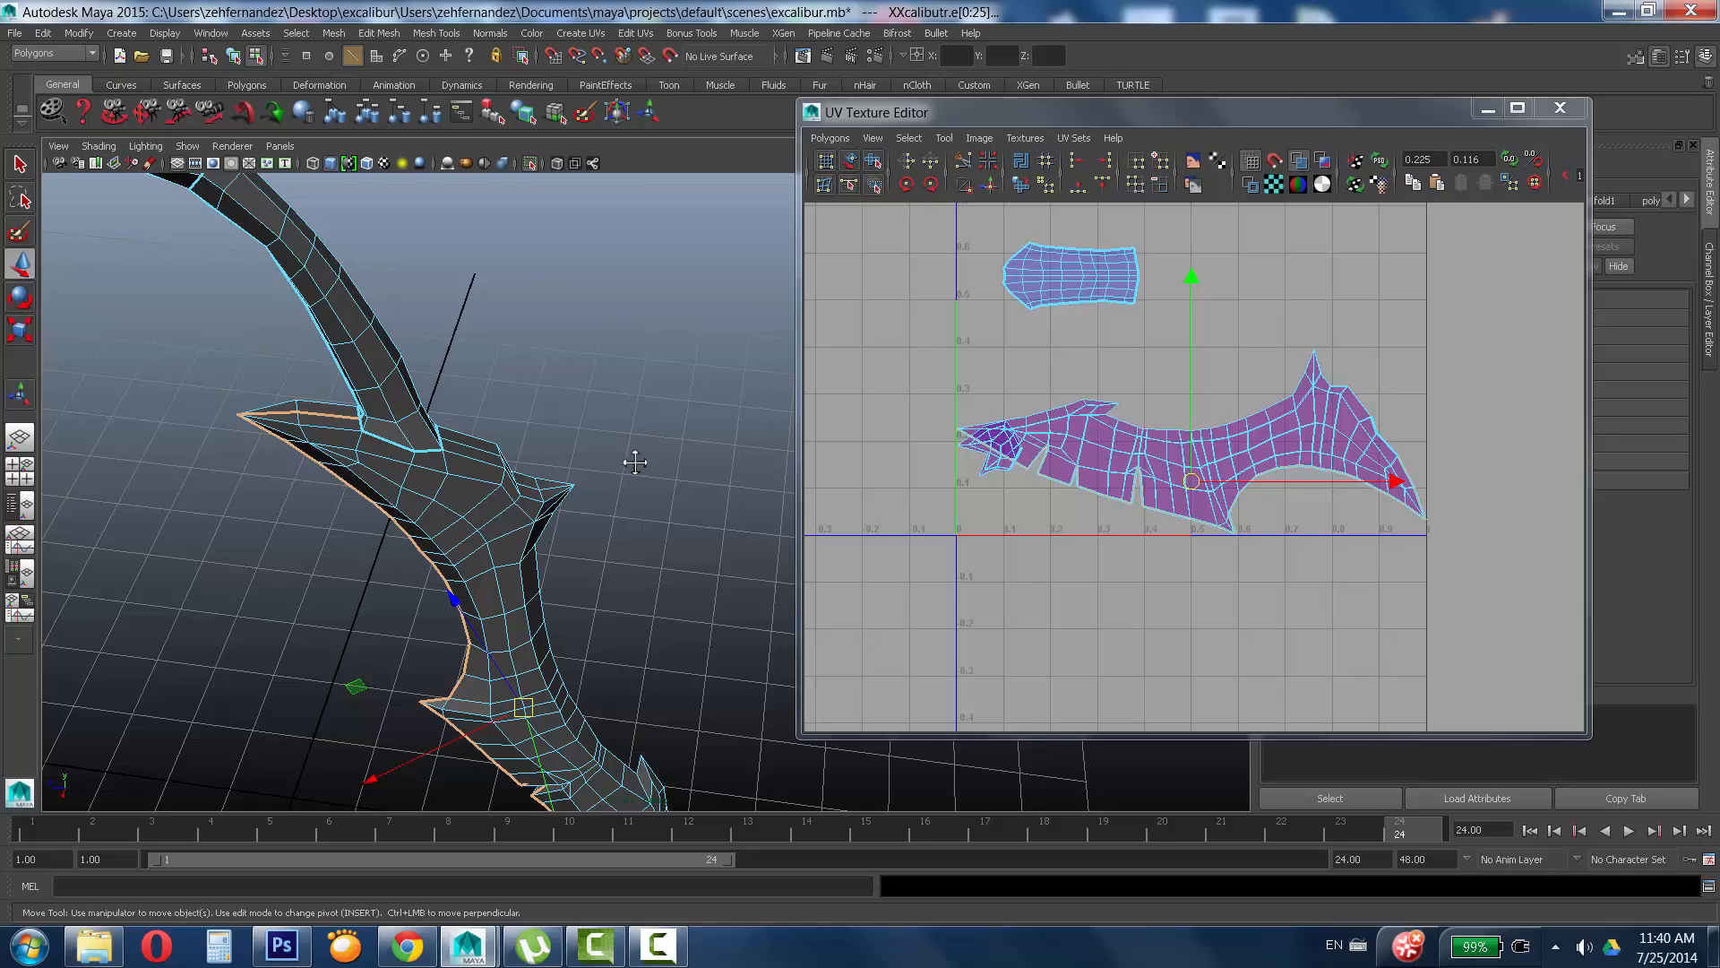
alt+middle_drag(636, 463, 604, 395)
Select all UVs of the guard, blade and pommel, unfold them, and inspect the resulting shells.
right_drag(1267, 436, 1333, 436)
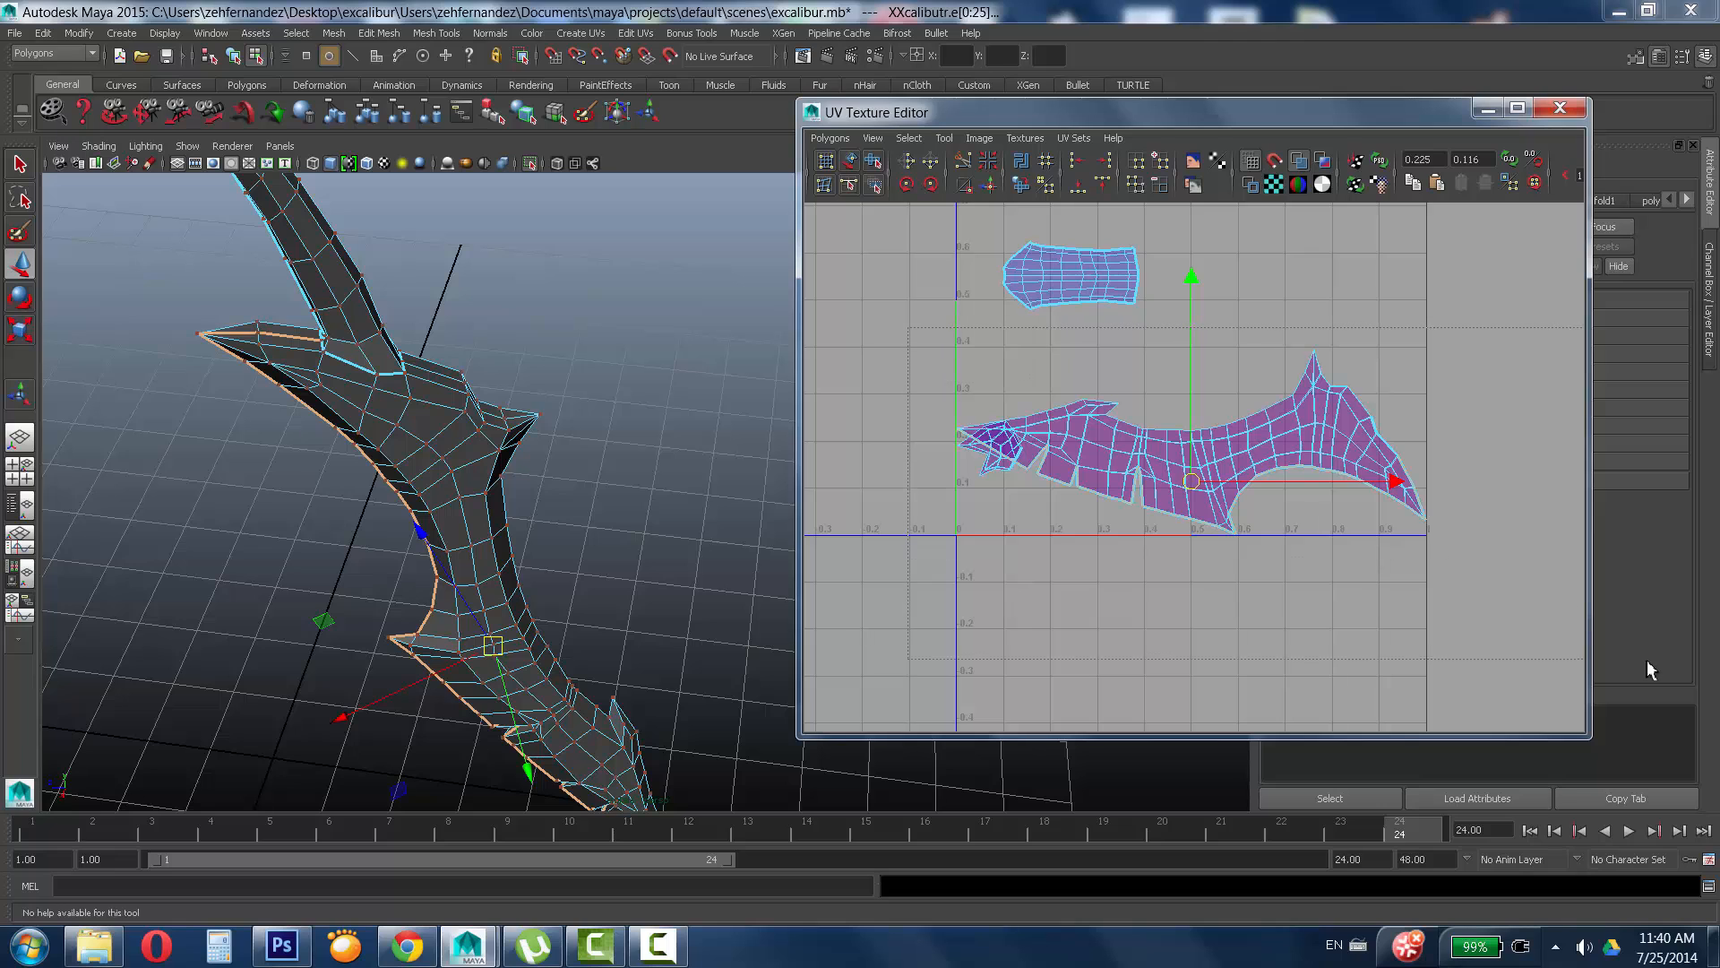
drag(1647, 661, 1647, 662)
click(838, 140)
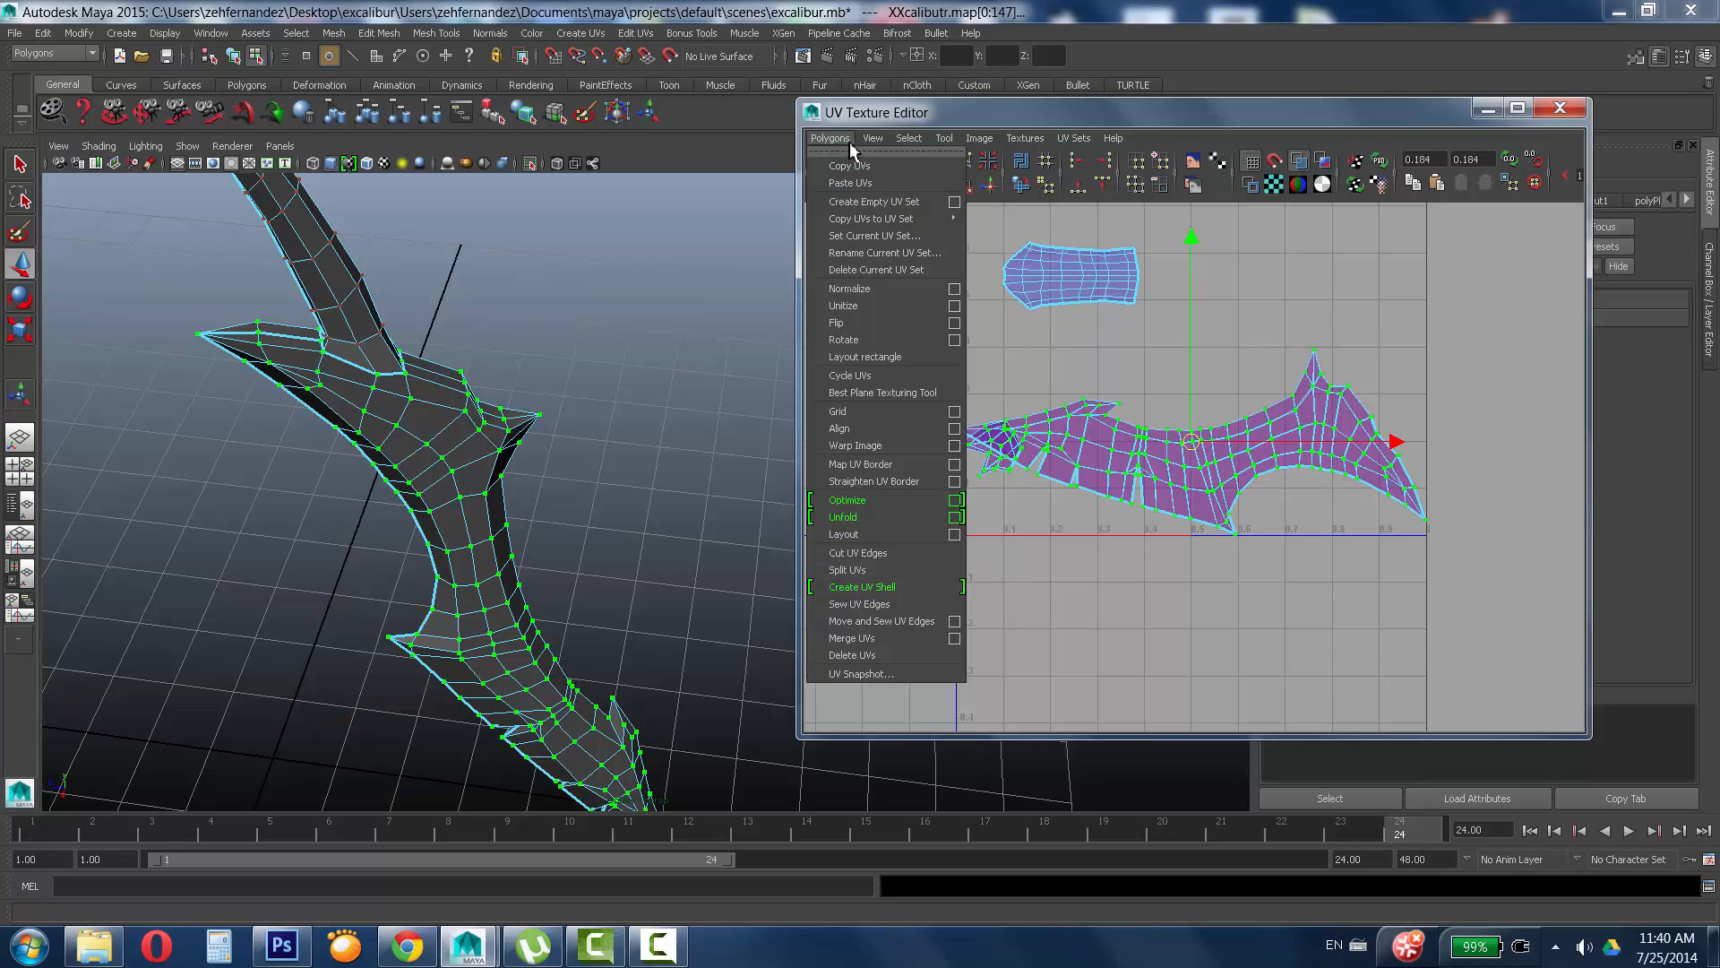
click(854, 513)
alt+middle_drag(1226, 380, 1172, 364)
alt+right_drag(1172, 364, 1542, 371)
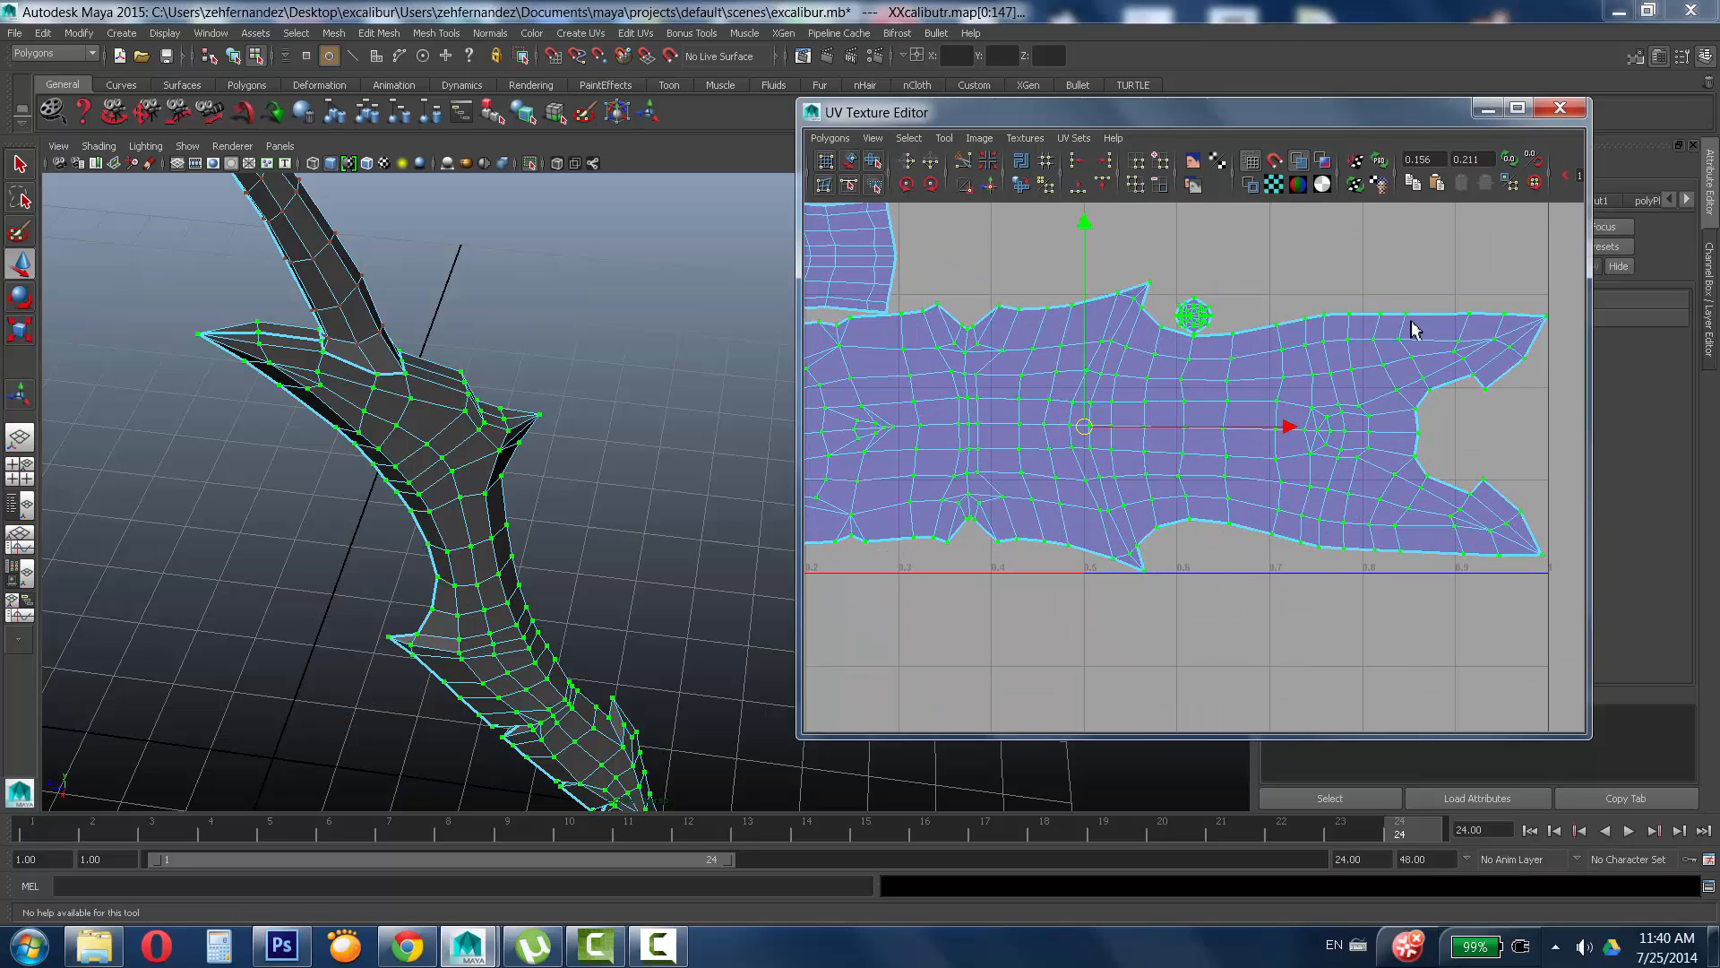
click(1306, 269)
alt+middle_drag(1255, 403, 1360, 436)
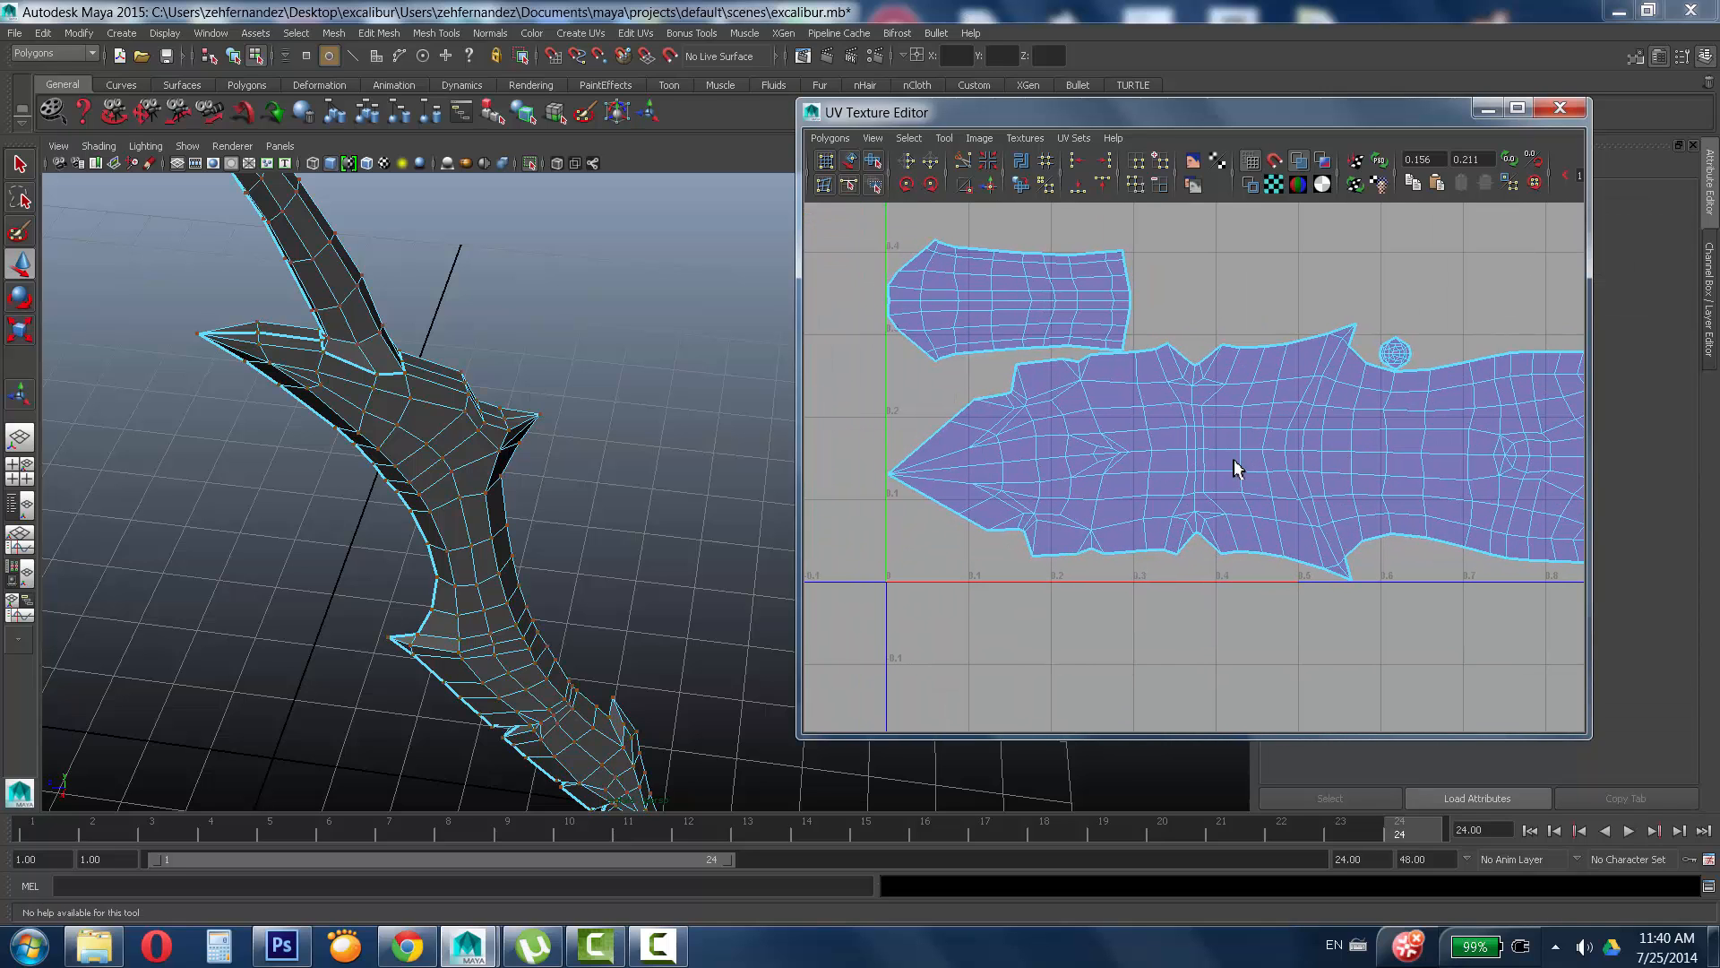
Undo the unfold and the UV cut along the sword's outline edges.
click(493, 421)
alt+right_drag(531, 410, 308, 421)
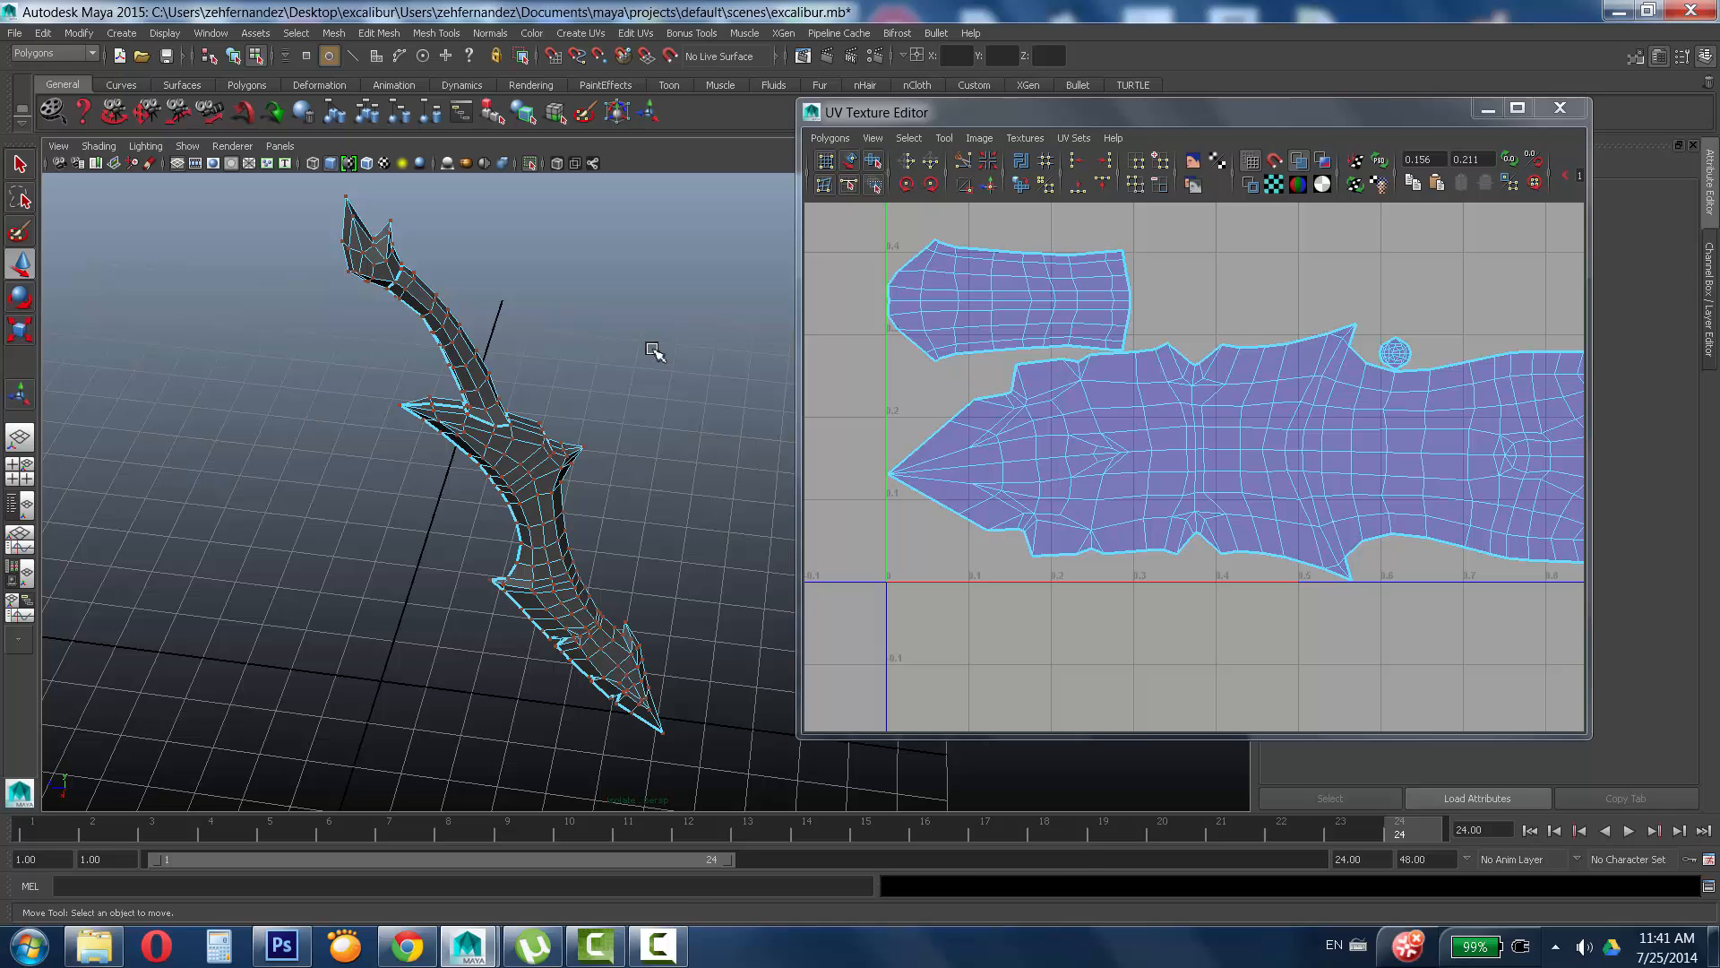
key(ctrl+z)
key(ctrl+z)
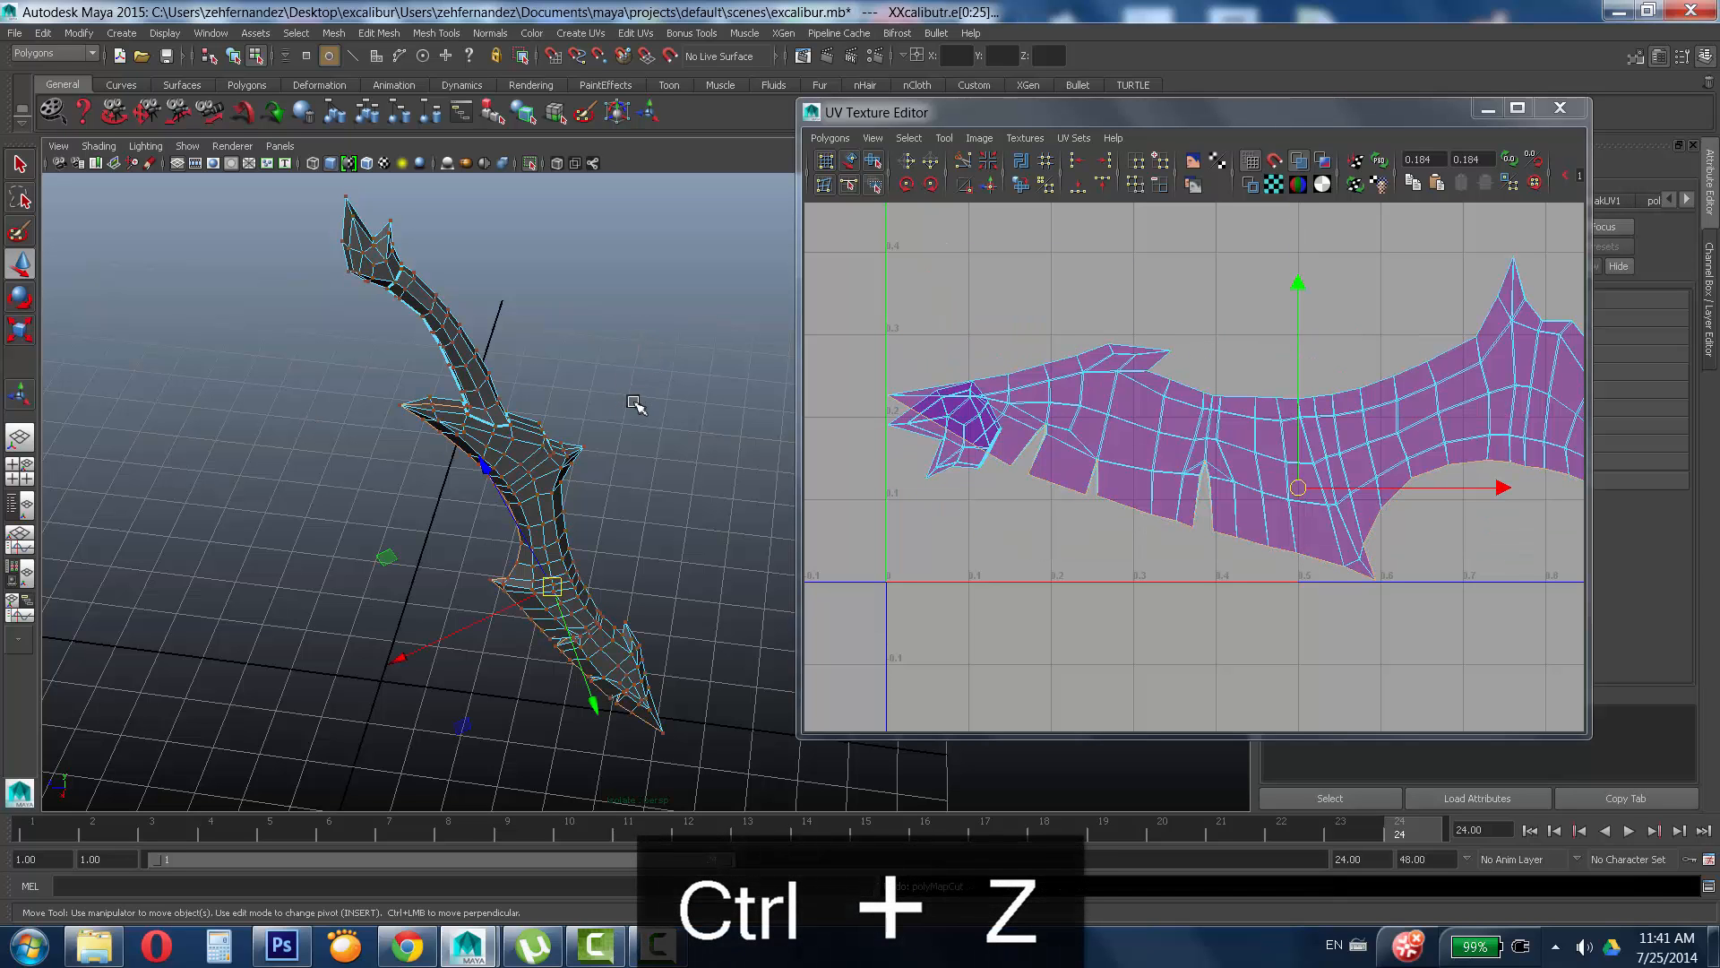
Switch to edge selection and select the edge loop along the blade's narrow edge below the guard spike.
alt+right_drag(636, 365, 879, 373)
alt+drag(753, 369, 607, 365)
click(605, 365)
right_drag(385, 332, 386, 294)
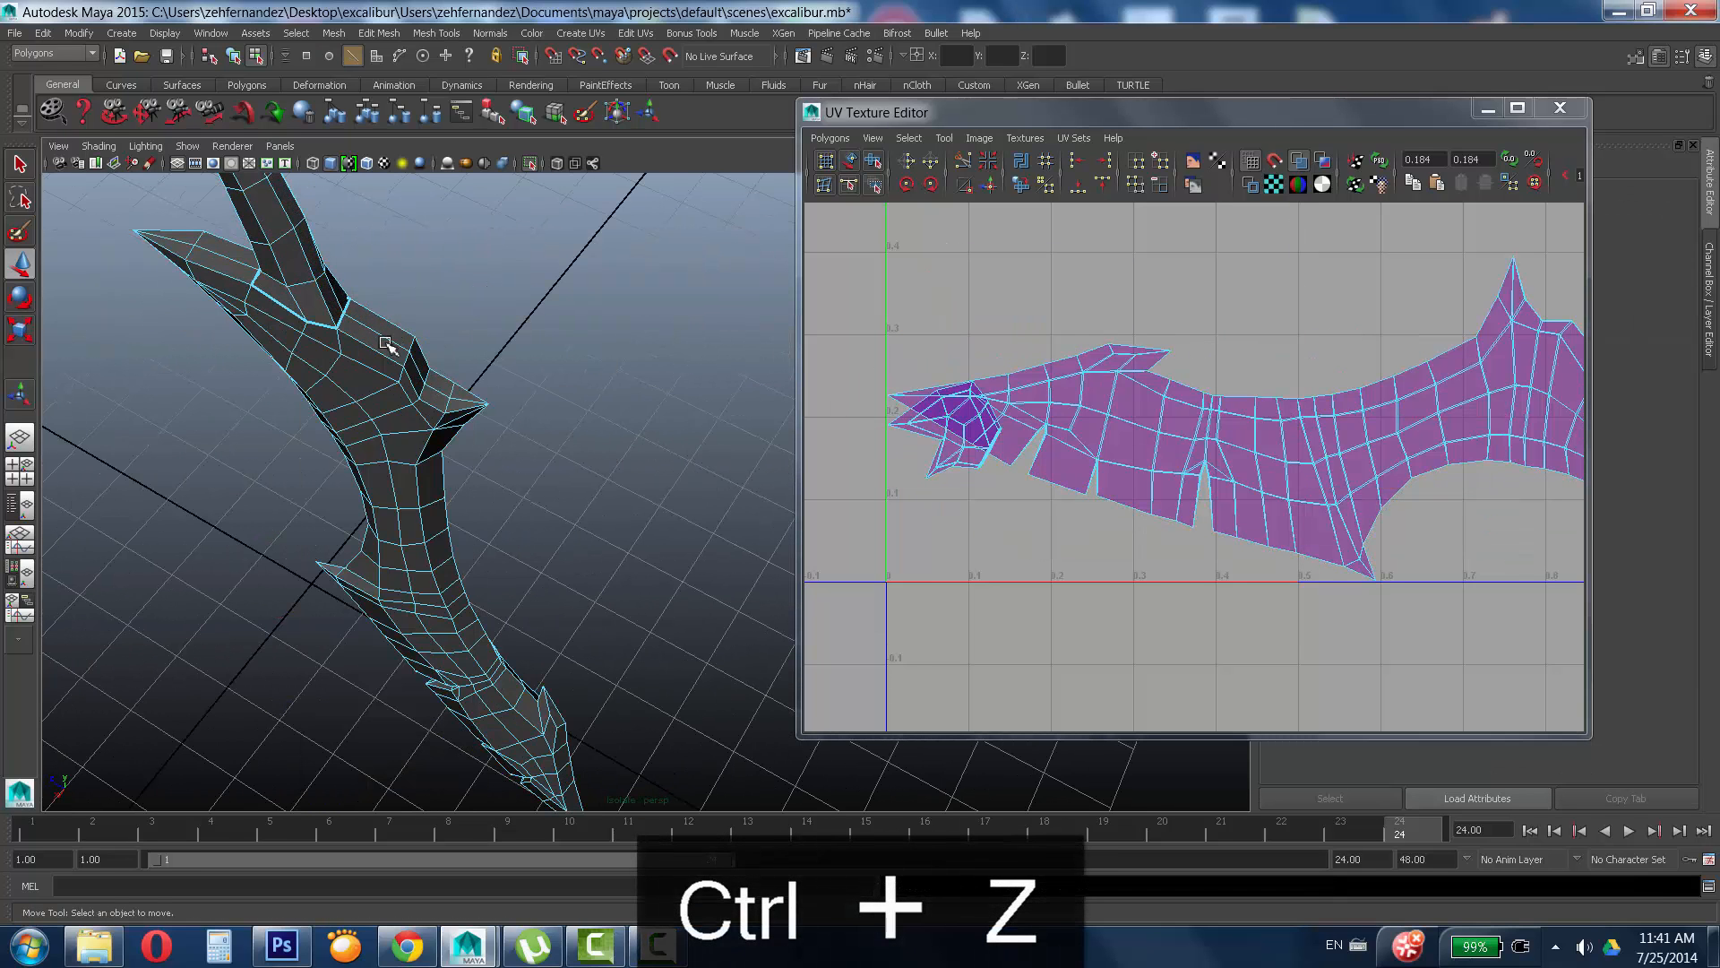
click(388, 344)
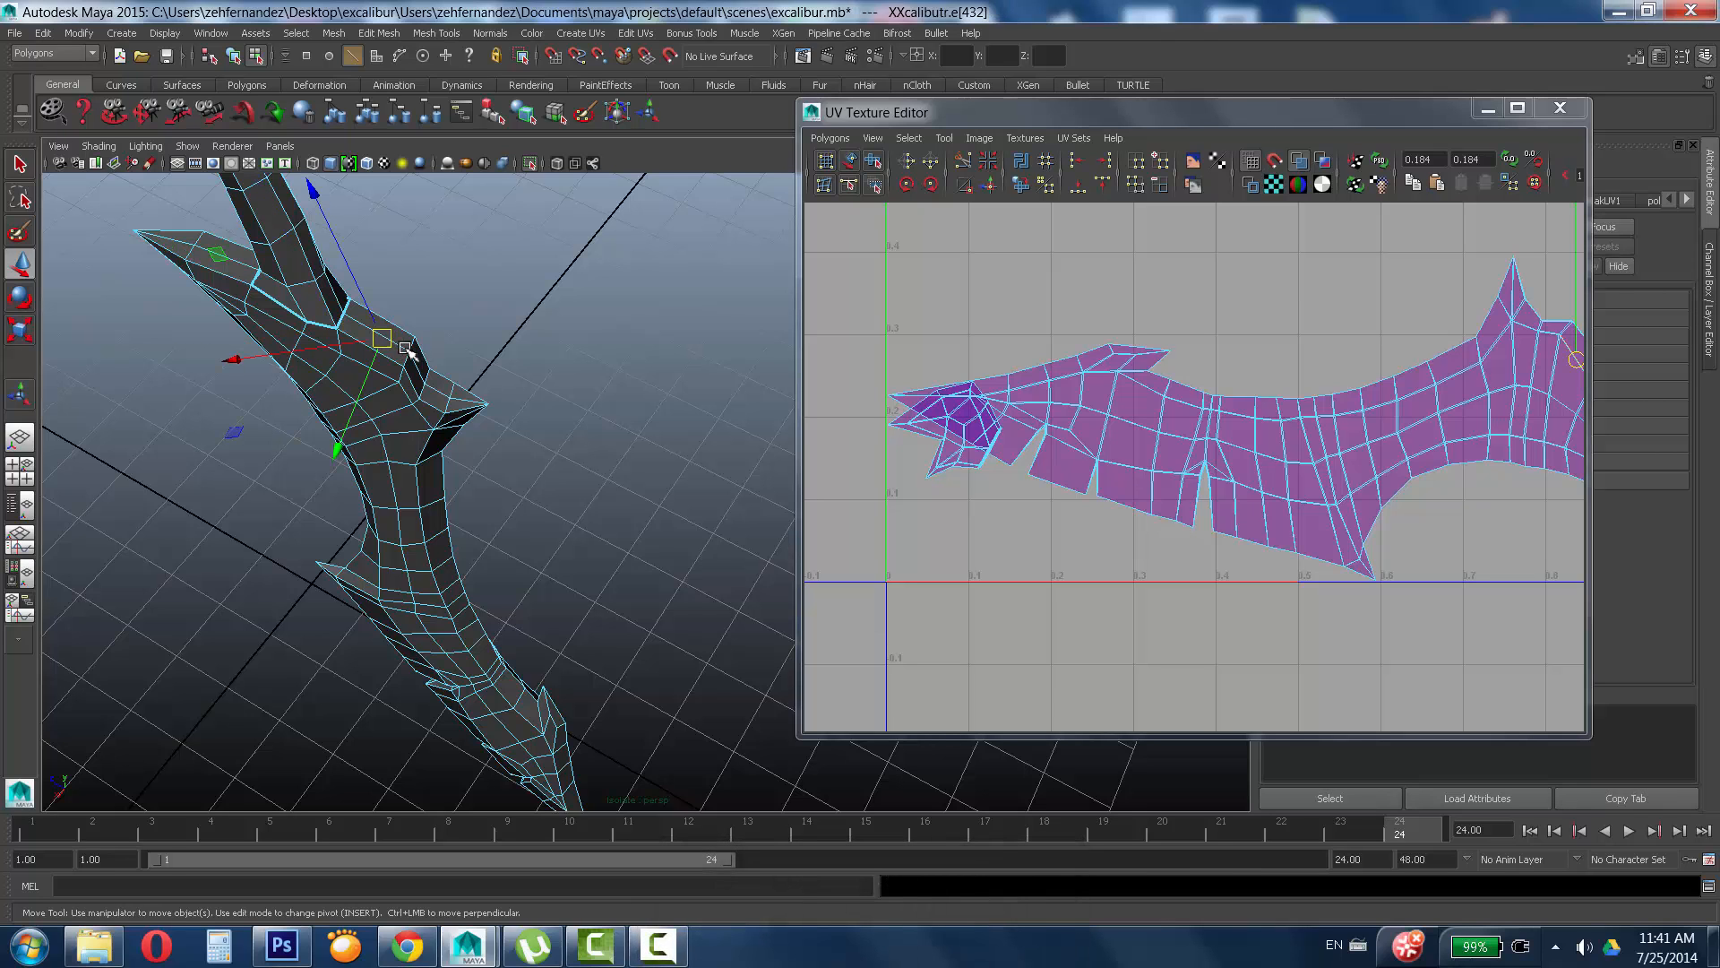
double_click(403, 345)
alt+drag(604, 365, 489, 367)
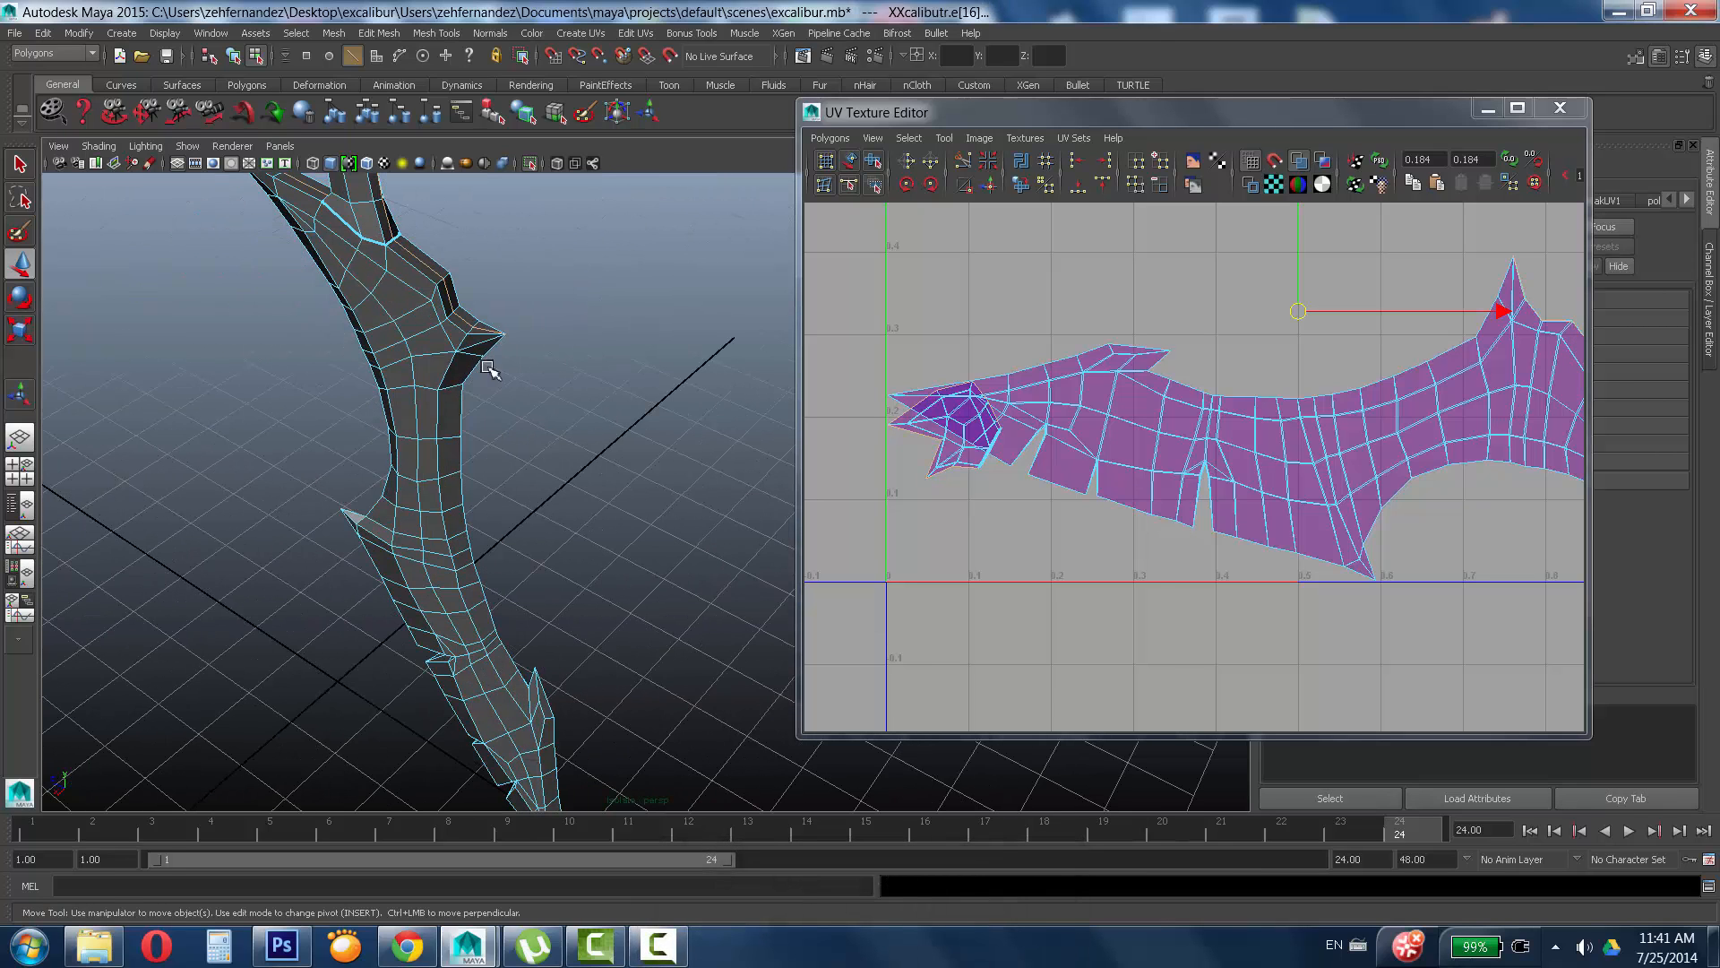
double_click(457, 415)
alt+drag(557, 411, 463, 555)
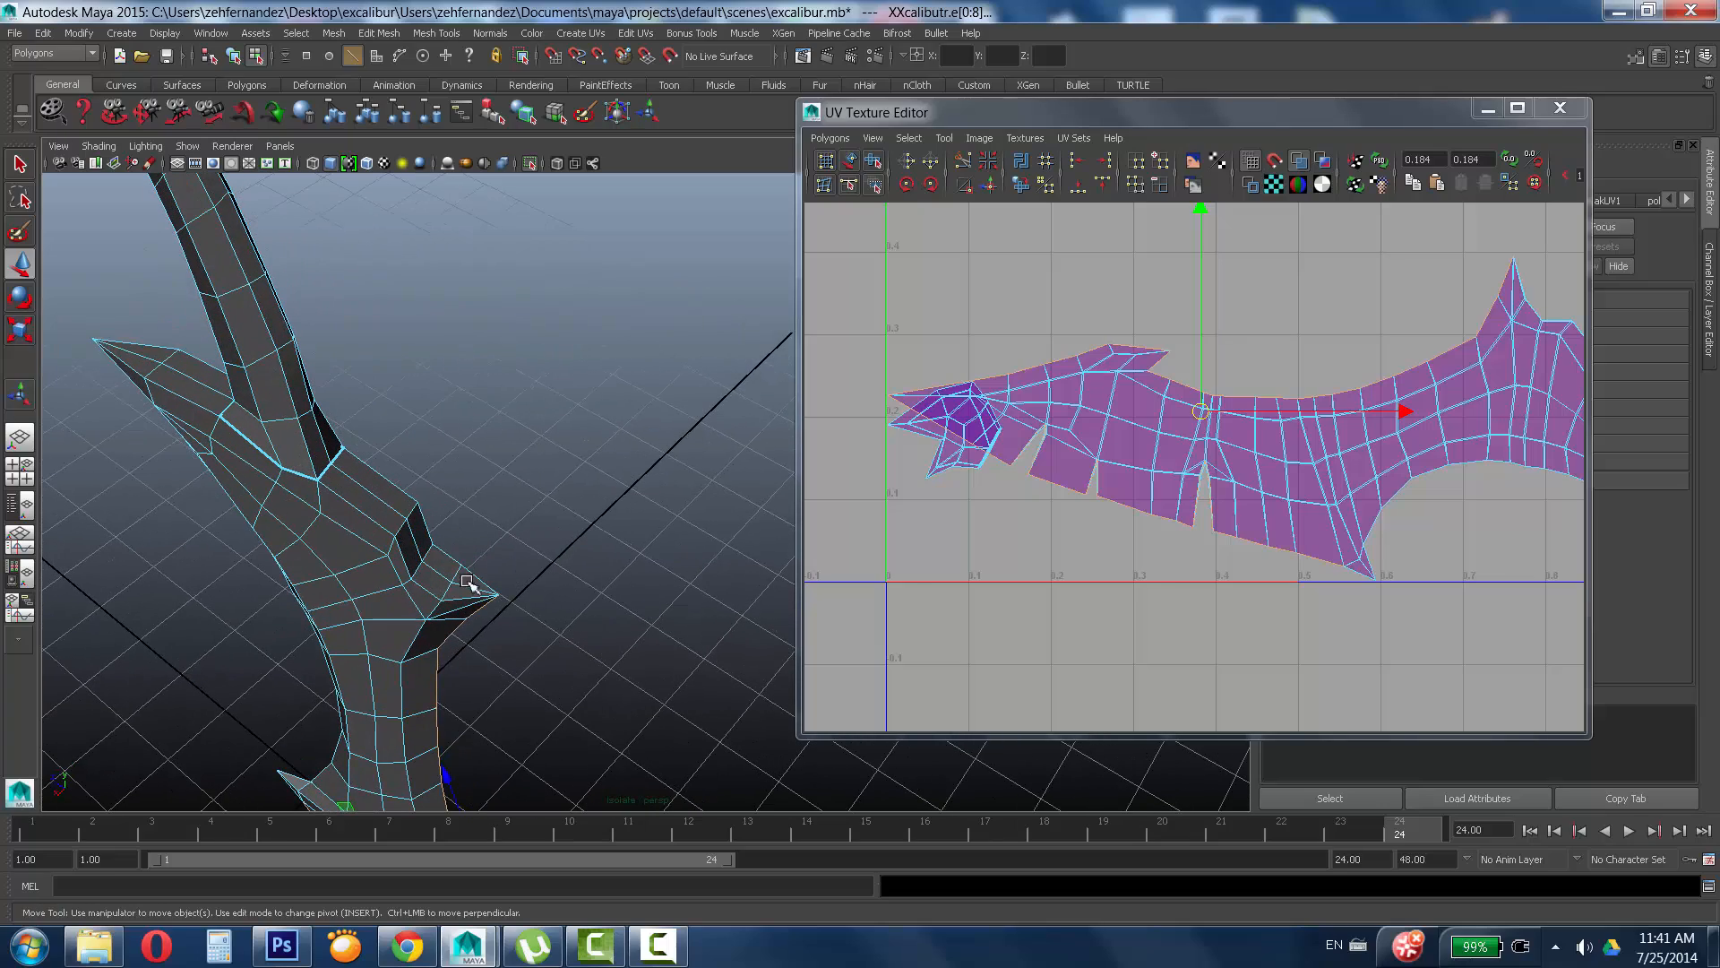
Undo the mis-picked edges and extend the seam selection over the guard spike up to the handle's base.
scroll(555, 501, up, 3)
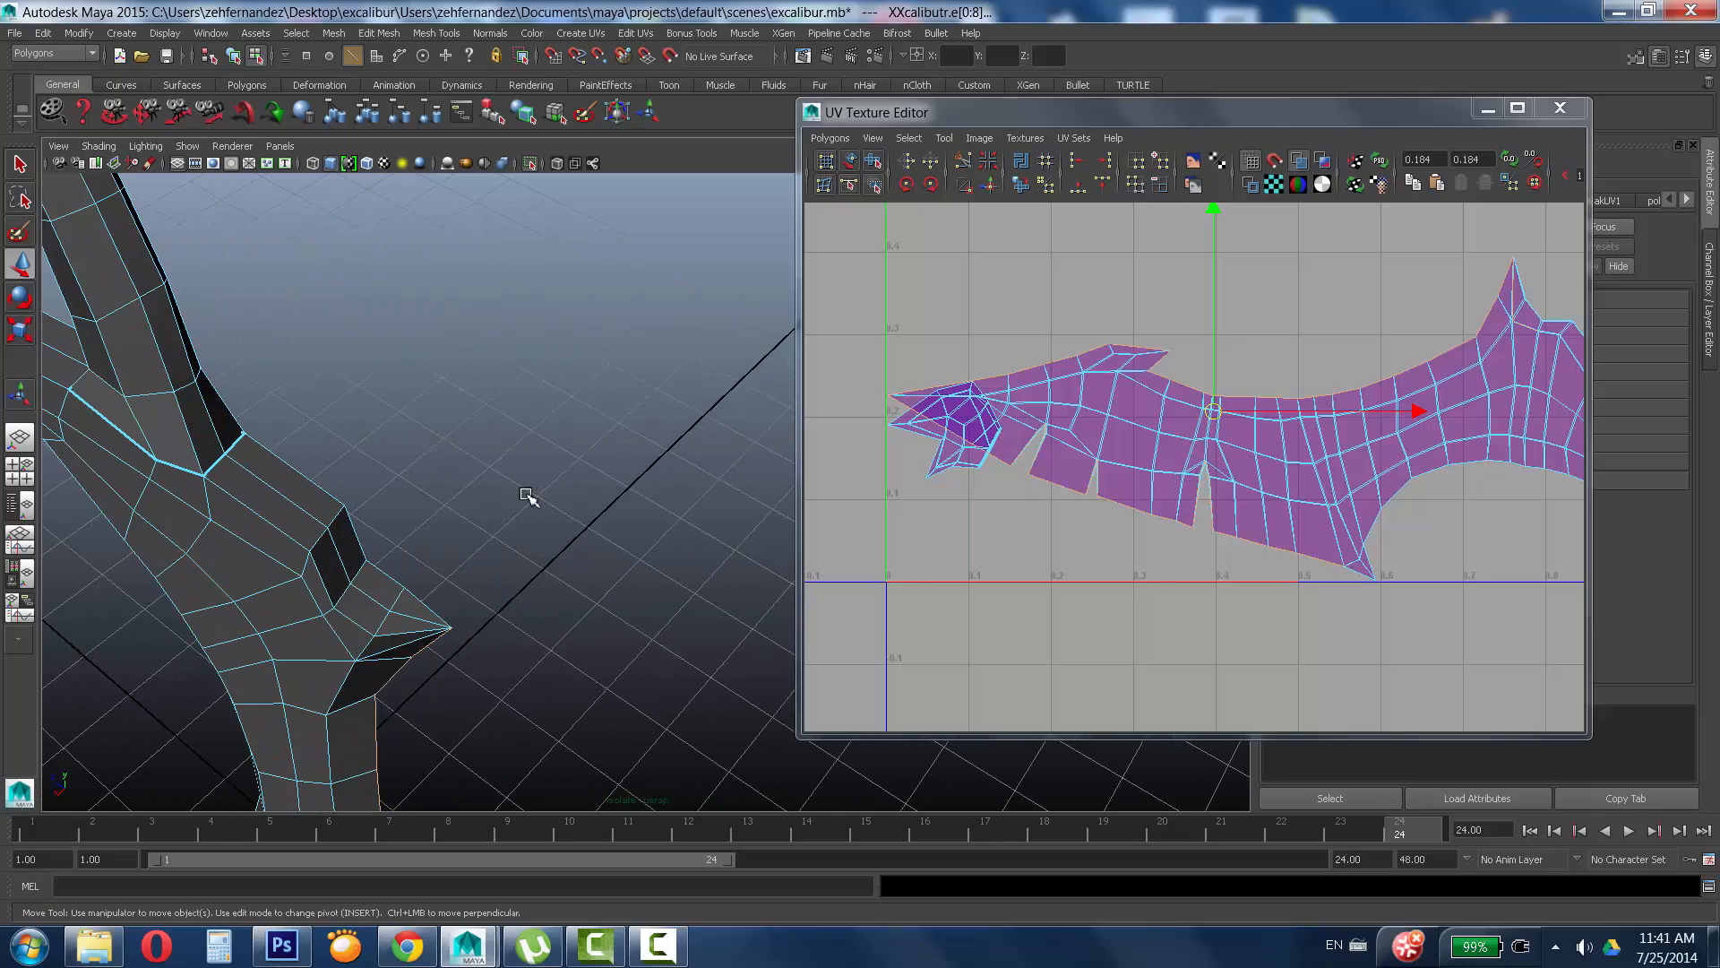
key(ctrl+z)
scroll(510, 416, down, 2)
mouse_move(510, 416)
alt+right_down()
mouse_move(734, 412)
mouse_move(514, 434)
mouse_move(392, 384)
mouse_move(504, 391)
alt+right_up()
key(ctrl+z)
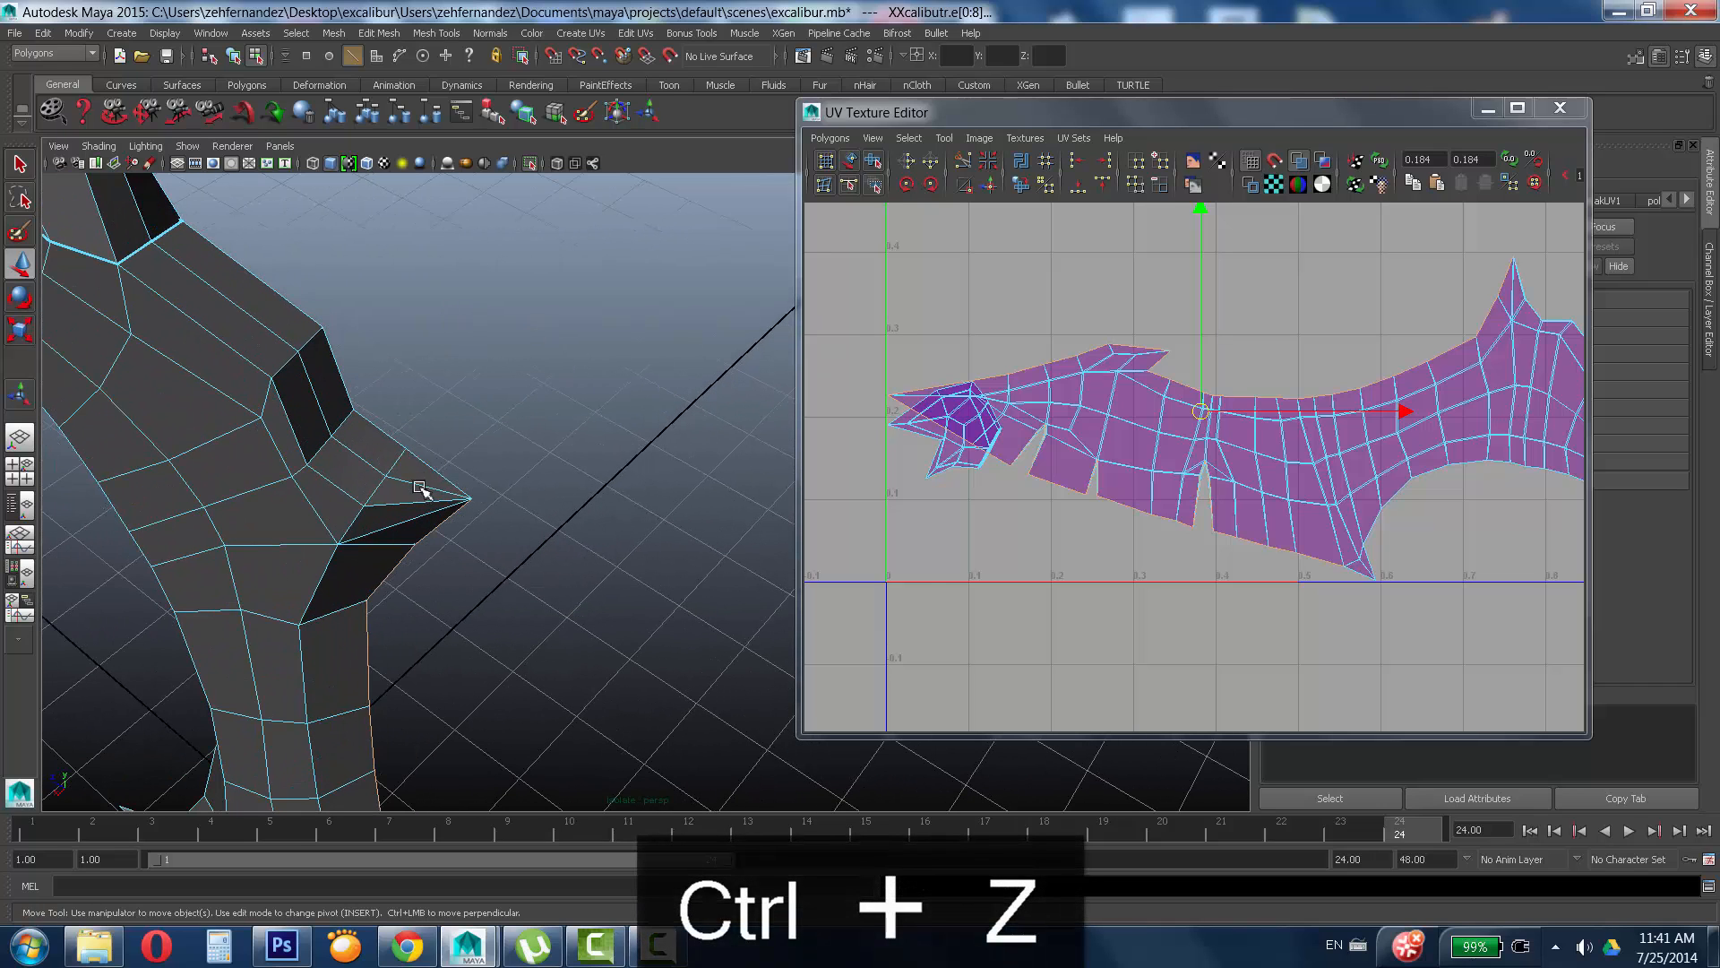
click(287, 352)
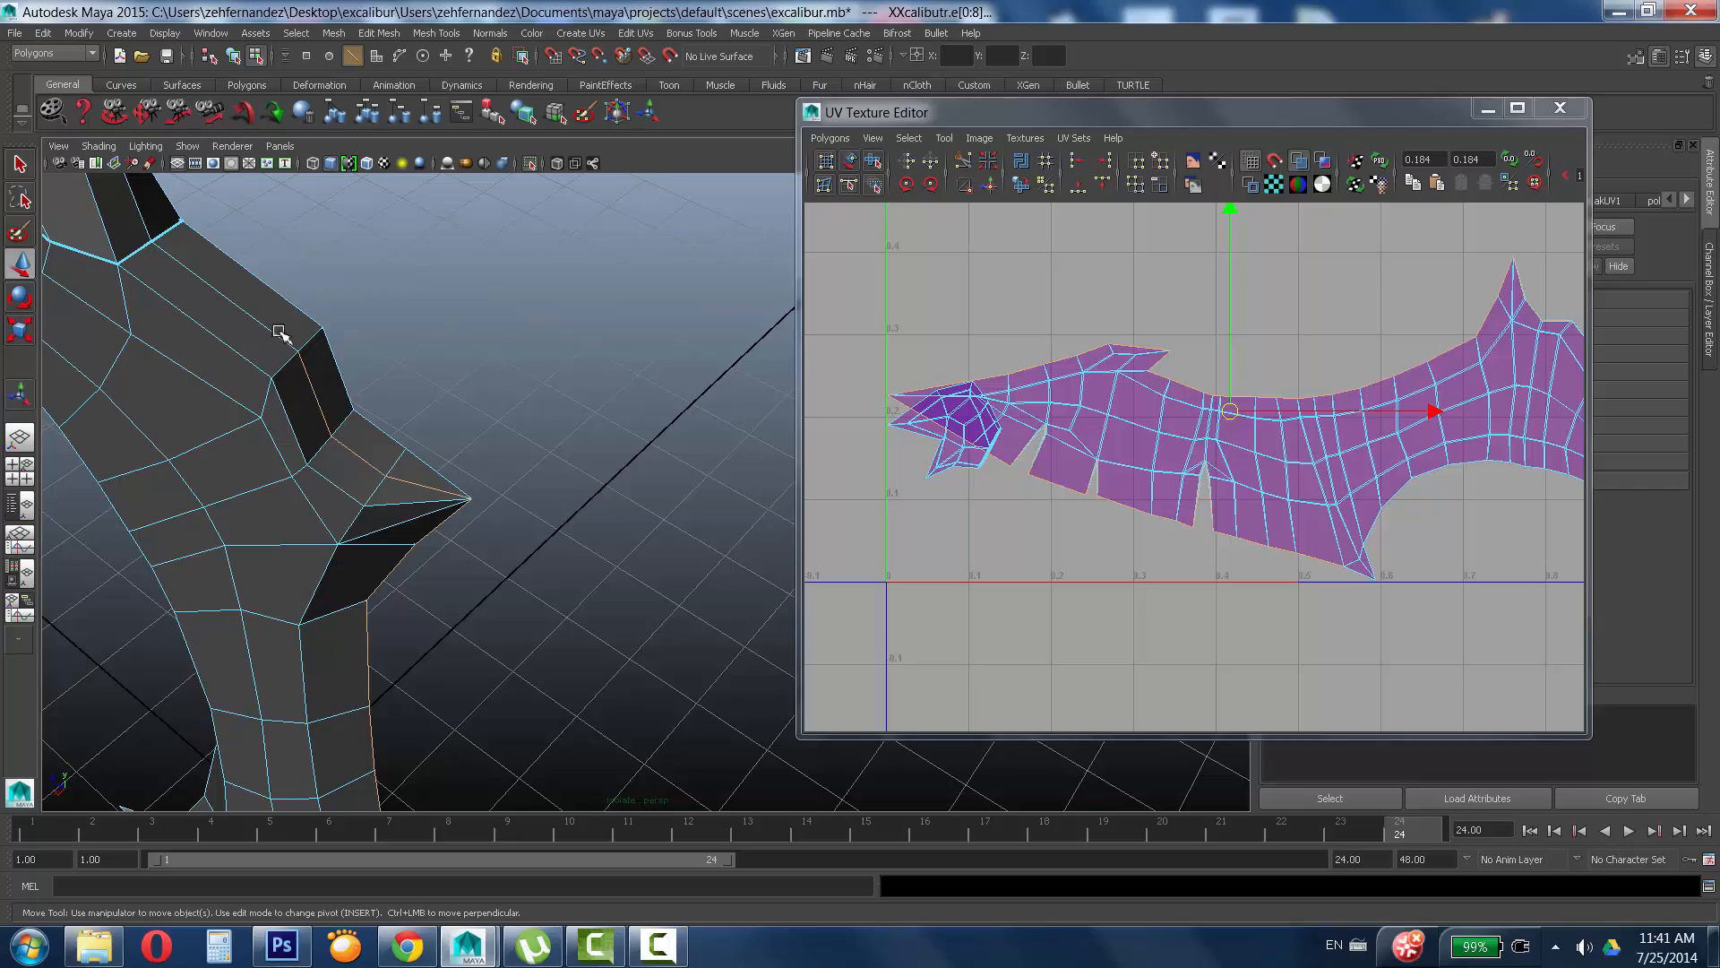
click(285, 338)
Check the selected seam from the blade tip to the handle's base and cut the UVs along it.
alt+drag(621, 277, 634, 735)
alt+drag(672, 645, 473, 522)
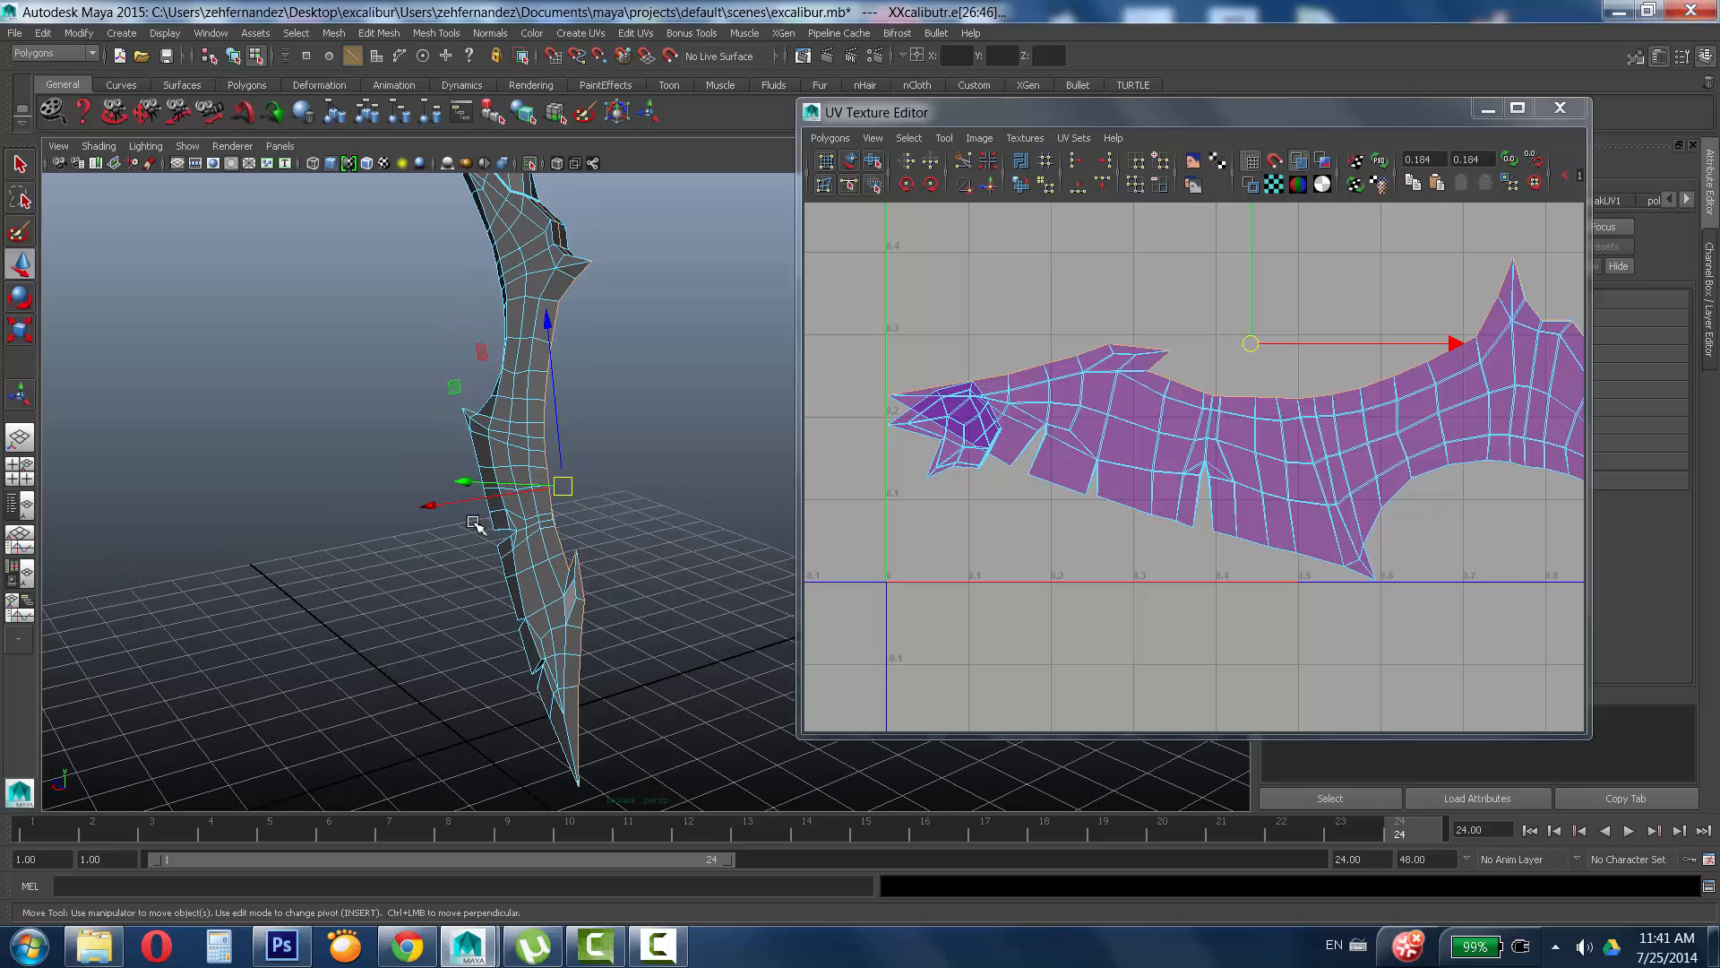
alt+drag(514, 638, 542, 538)
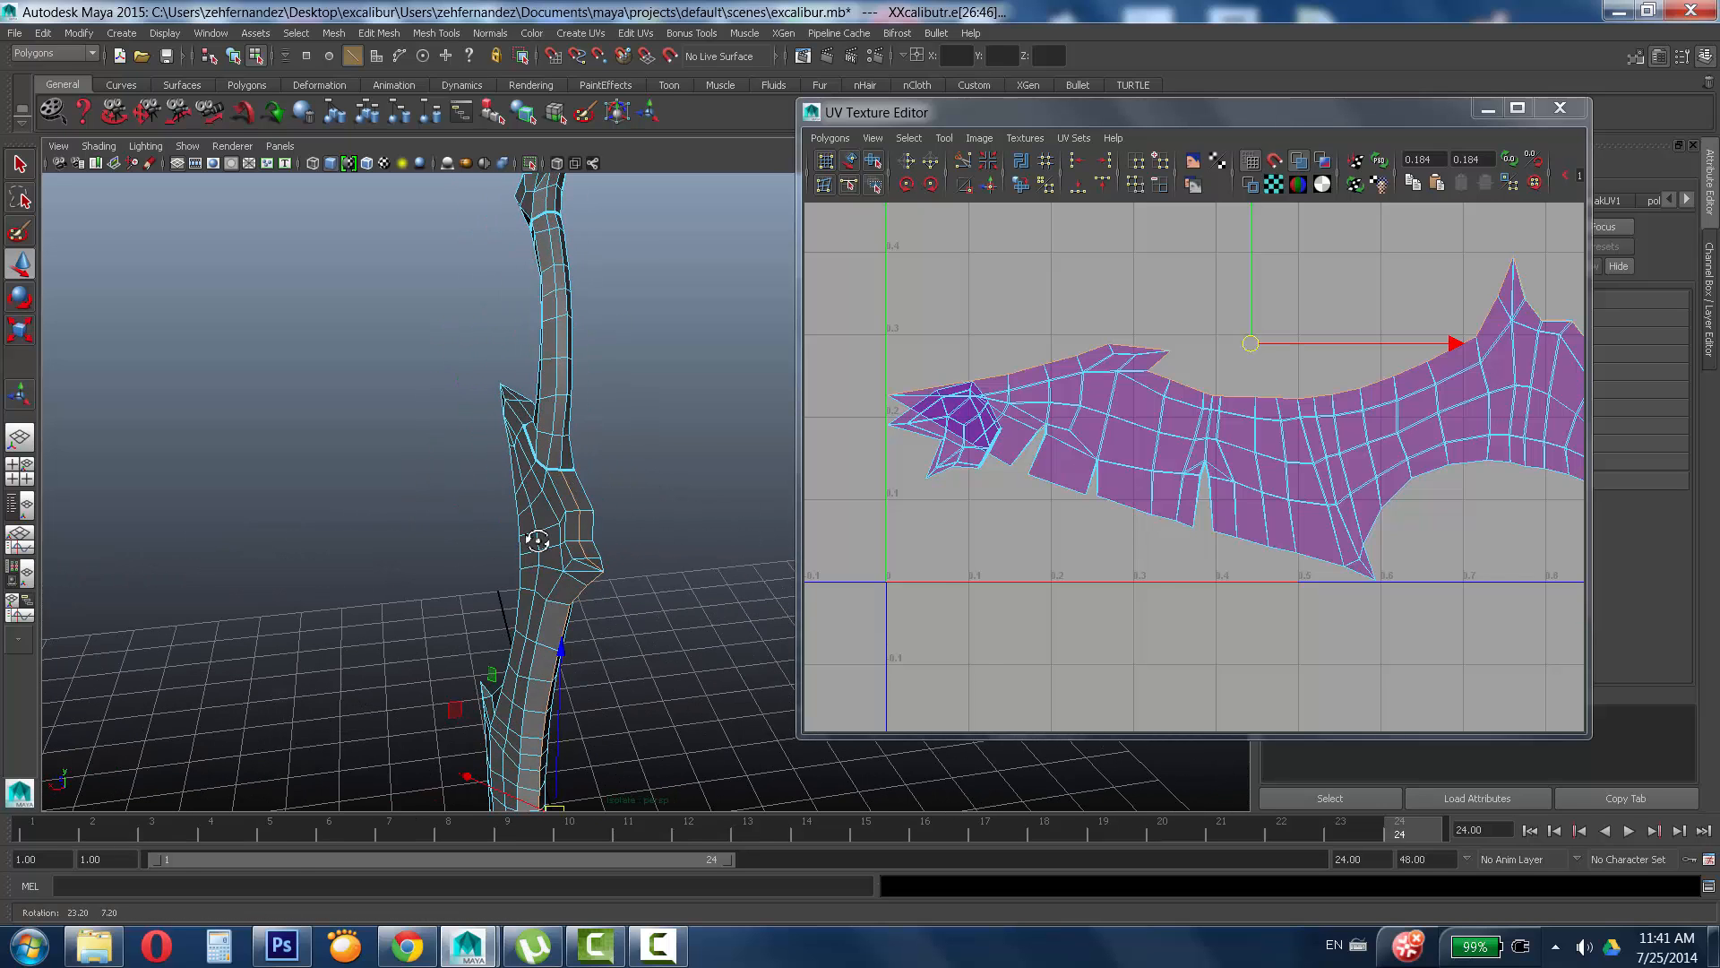
click(963, 166)
Select all UVs of the guard, blade and pommel and unfold them.
scroll(1347, 421, down, 2)
alt+middle_drag(1325, 437, 1100, 409)
right_drag(1084, 442, 1158, 442)
scroll(852, 401, down, 2)
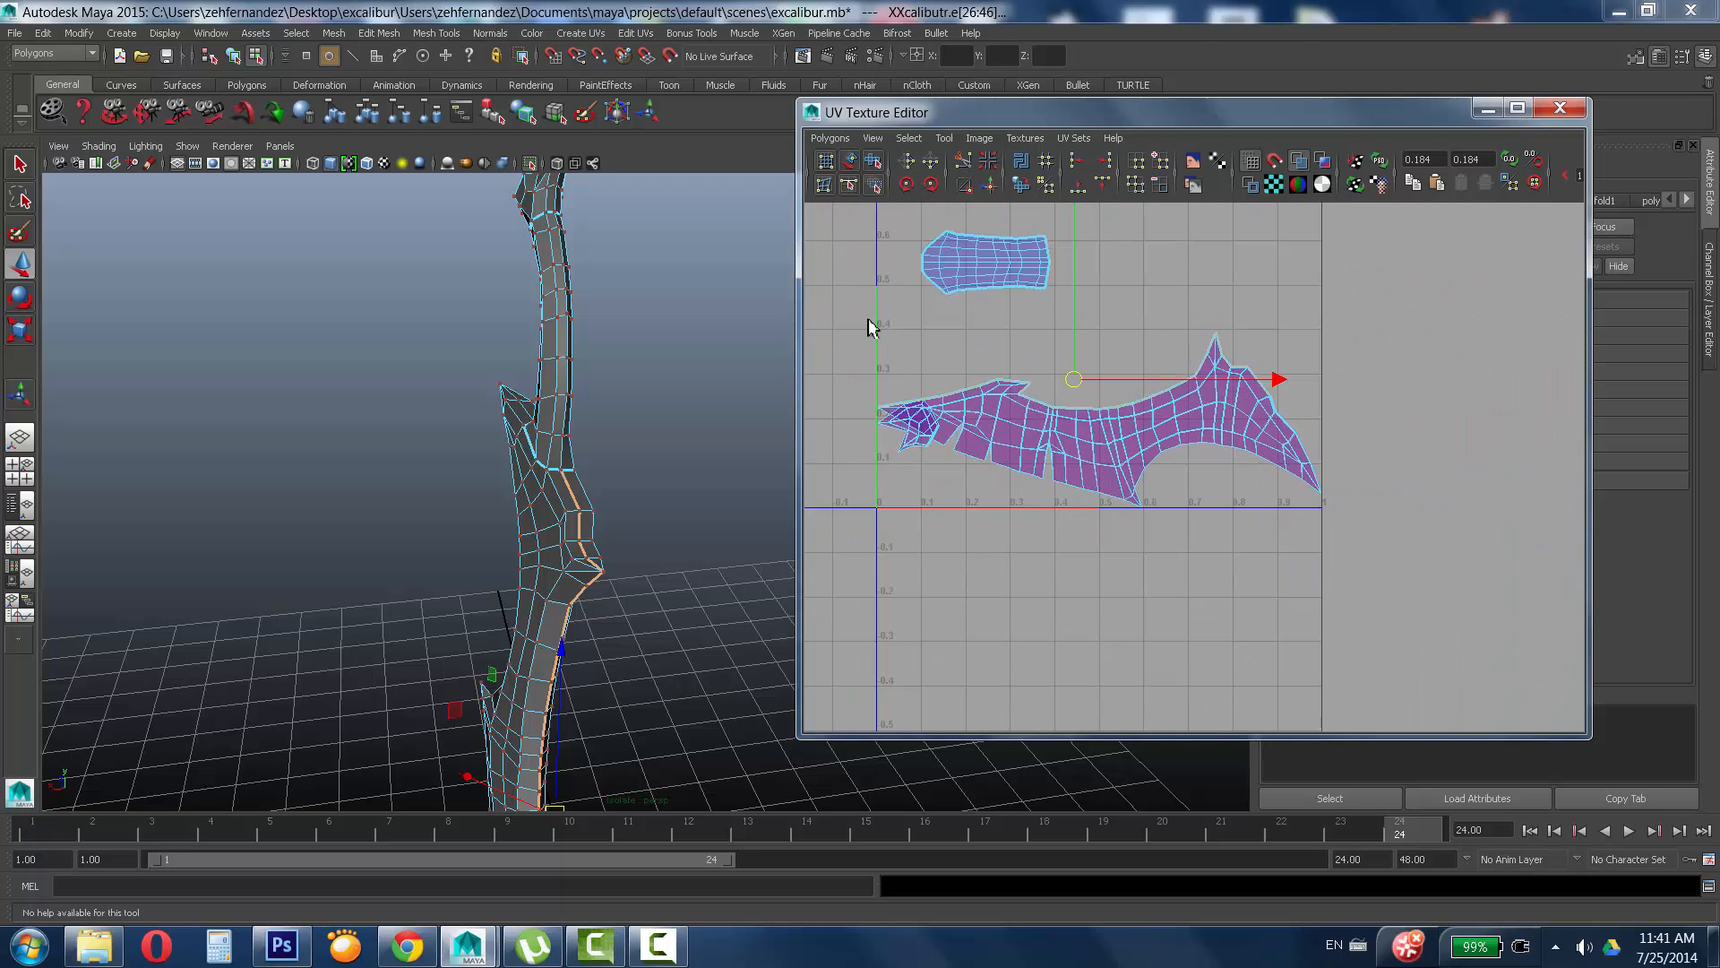
drag(1484, 678, 1486, 682)
click(833, 140)
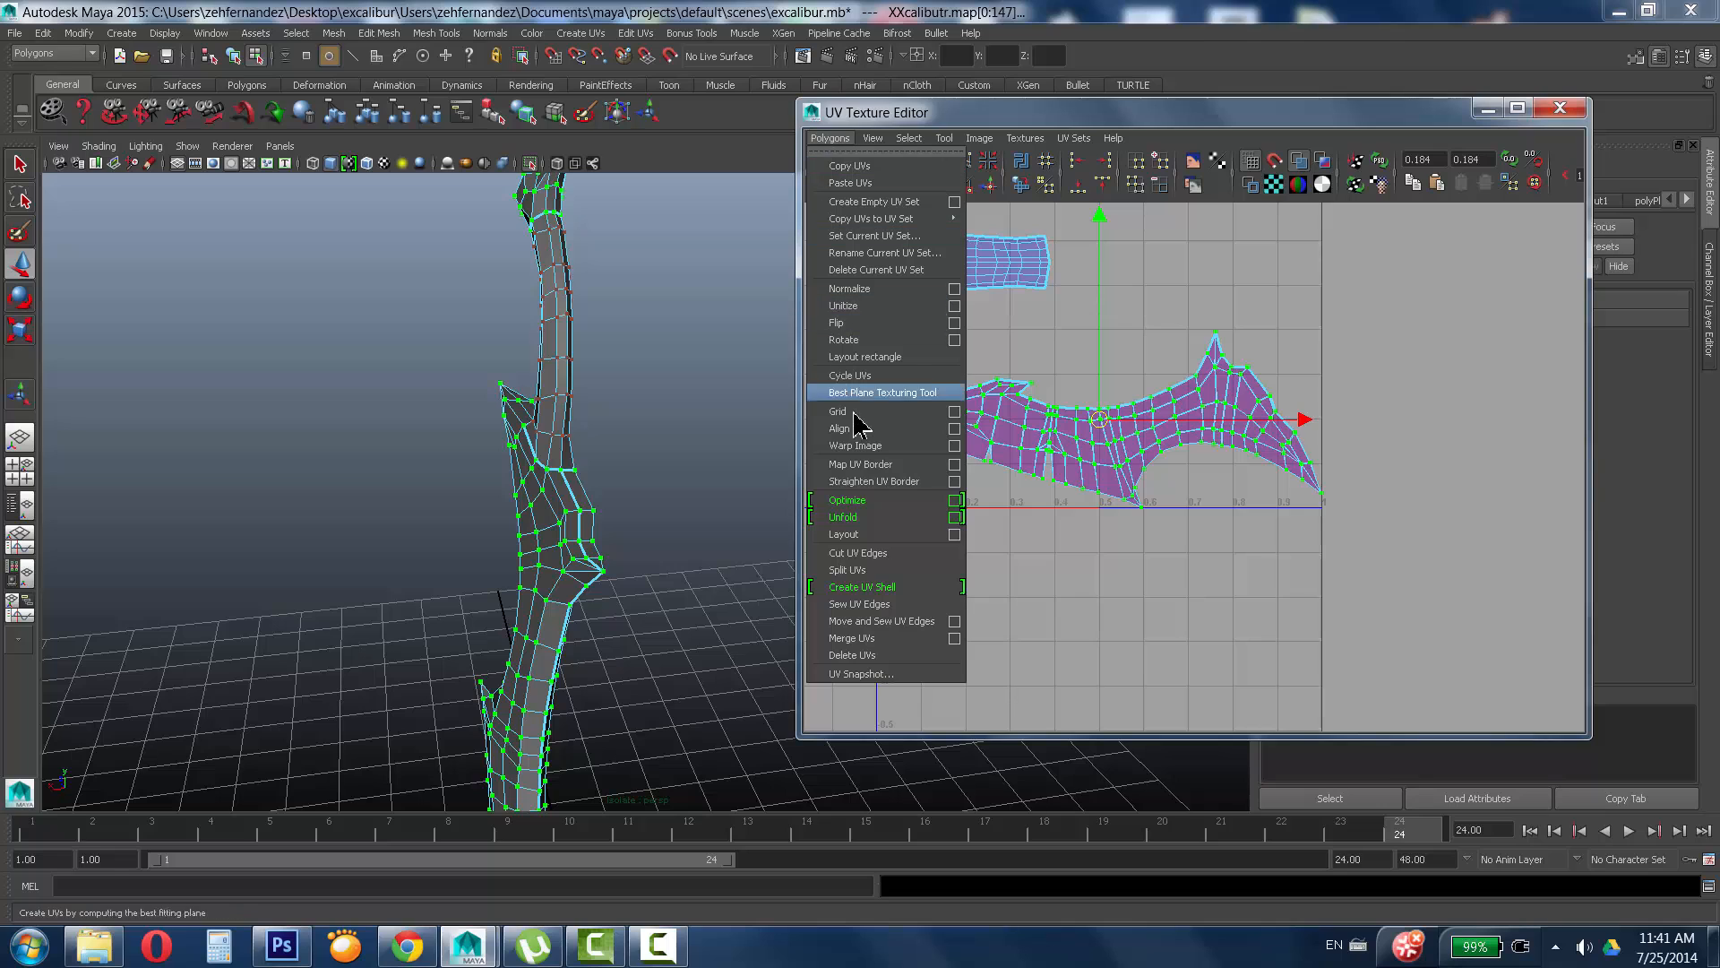
click(847, 517)
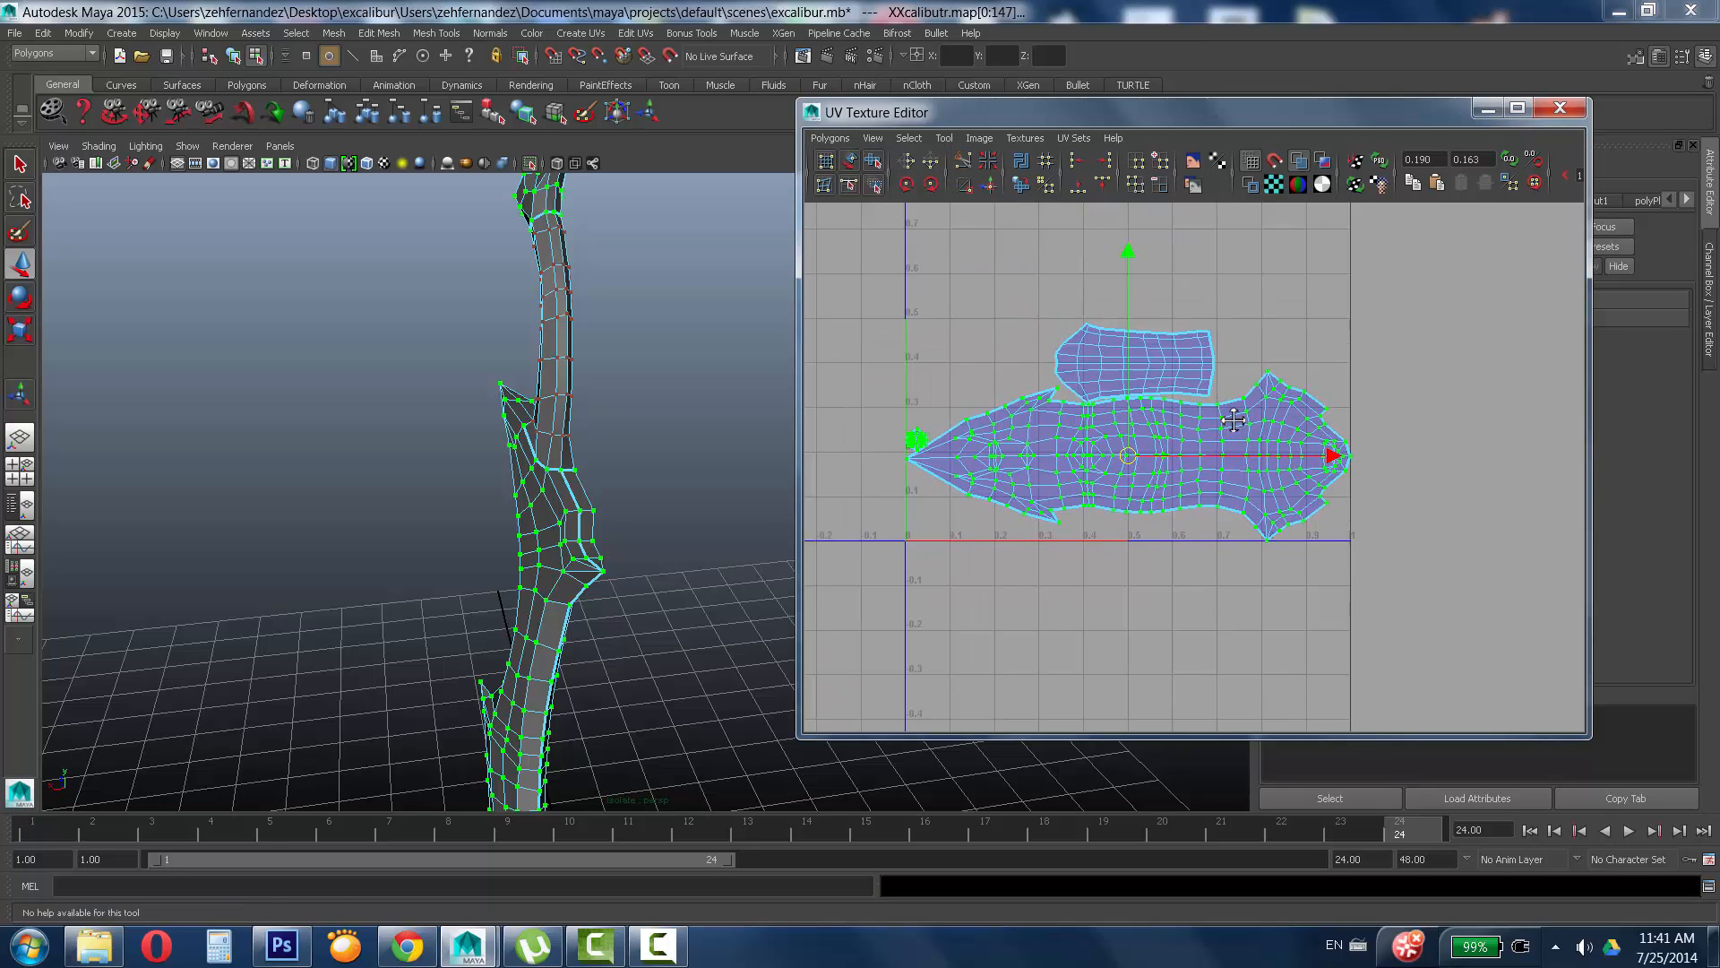
scroll(1438, 314, up, 2)
click(1318, 381)
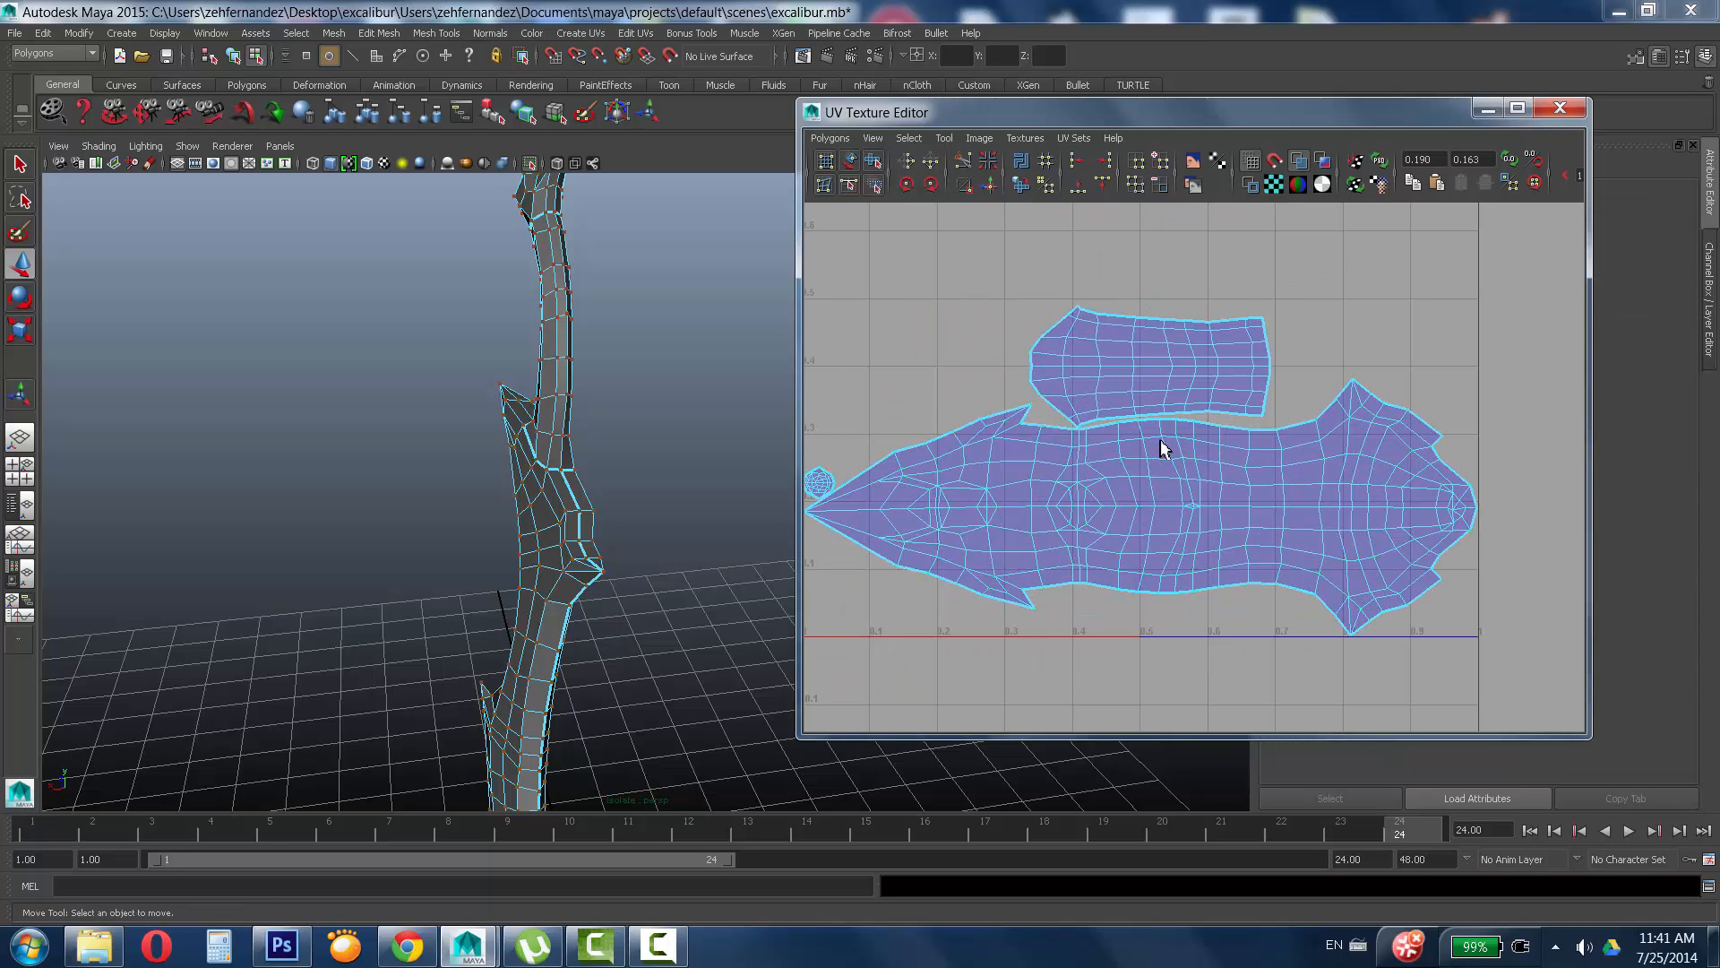
Select the seam edges on one side of the pommel, from its base over the small spike to the tip.
alt+drag(538, 381, 515, 373)
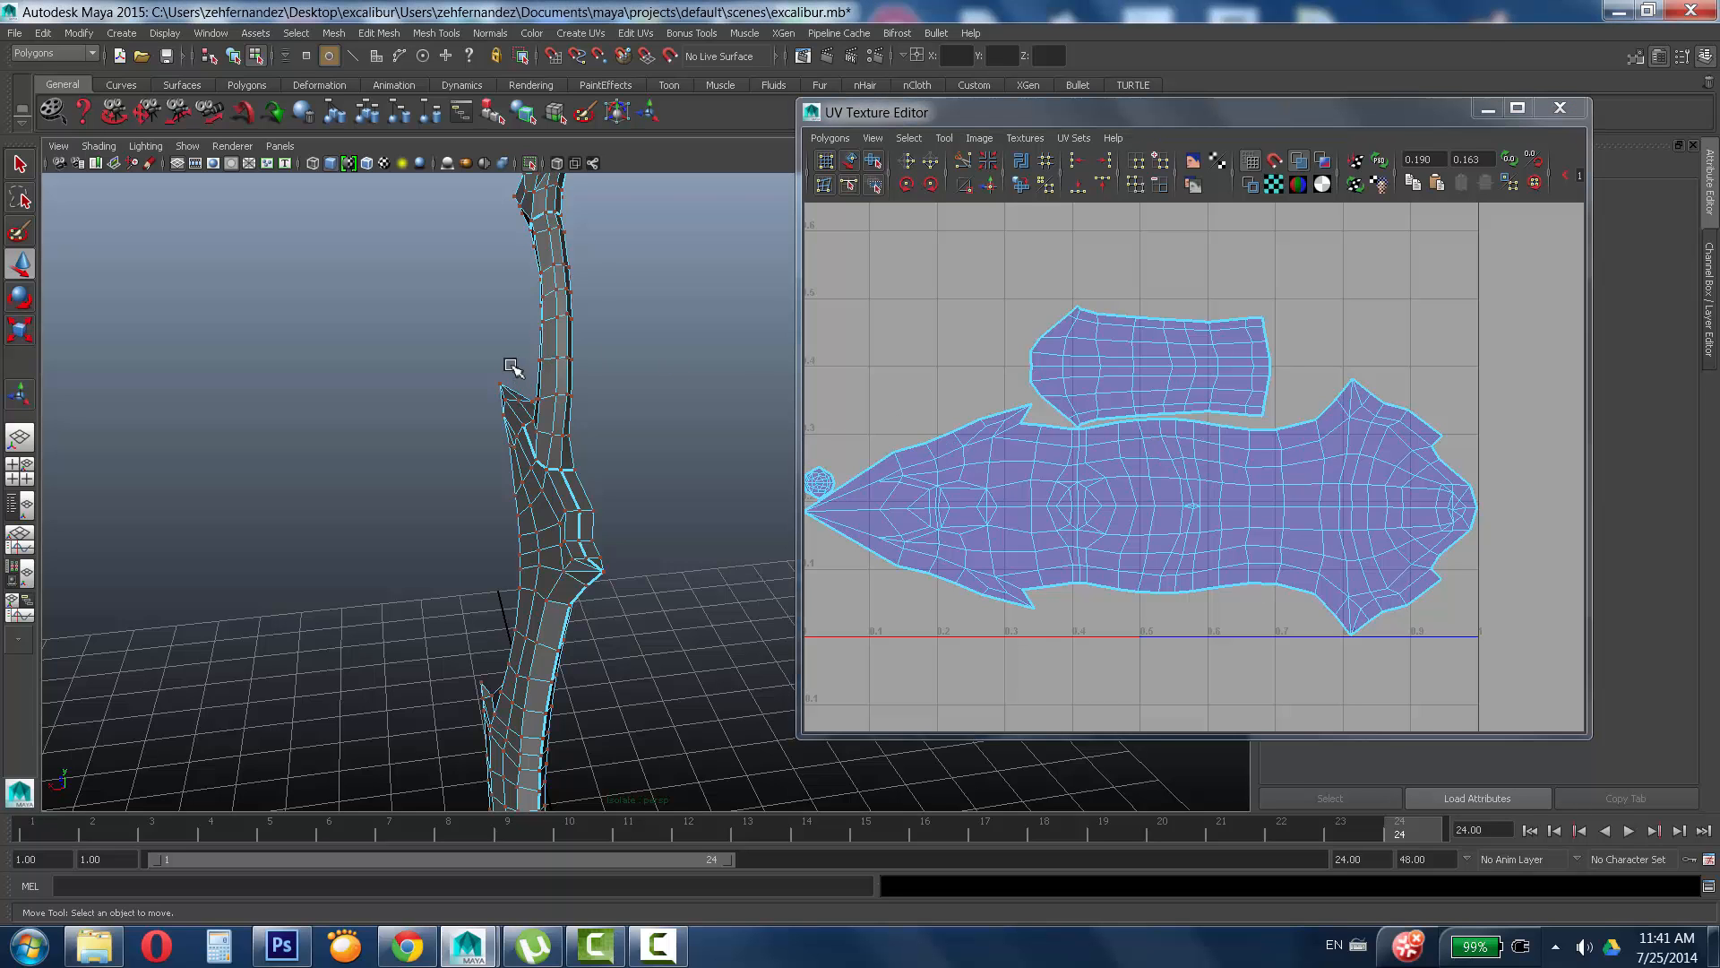
alt+middle_drag(514, 373, 430, 614)
alt+drag(430, 614, 466, 526)
alt+middle_drag(466, 526, 391, 421)
alt+drag(391, 421, 519, 491)
right_drag(515, 489, 527, 439)
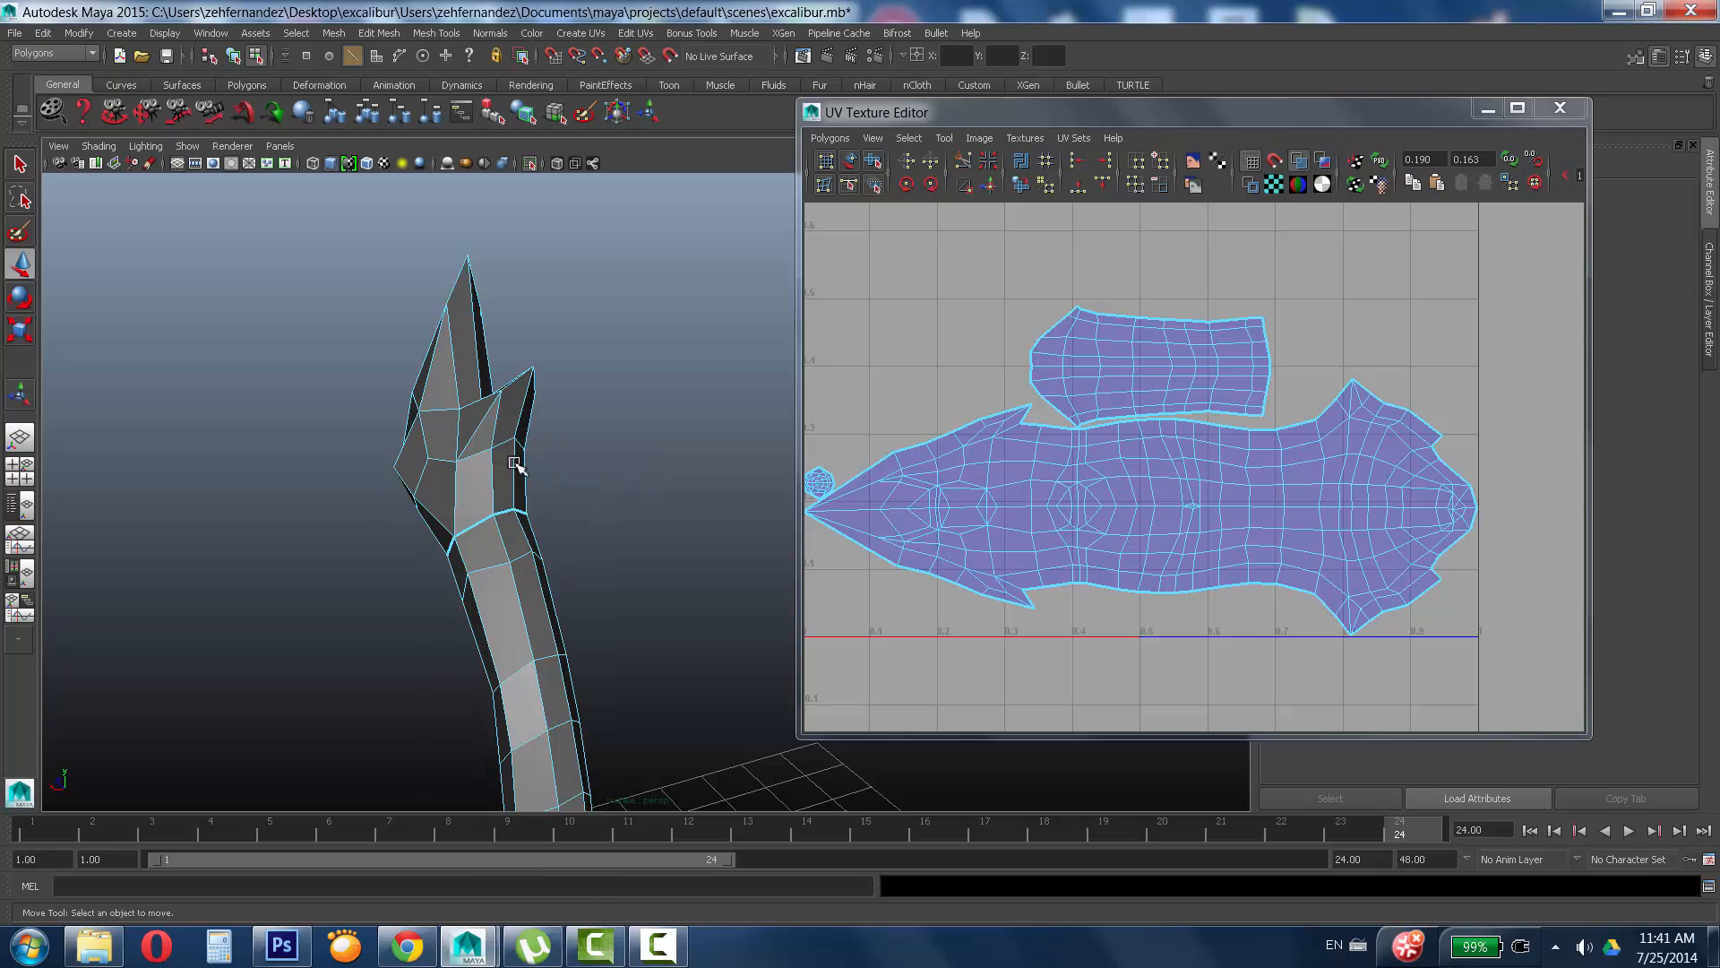
click(527, 417)
alt+drag(527, 417, 461, 439)
shift+click(484, 484)
key(ctrl+z)
shift+click(460, 429)
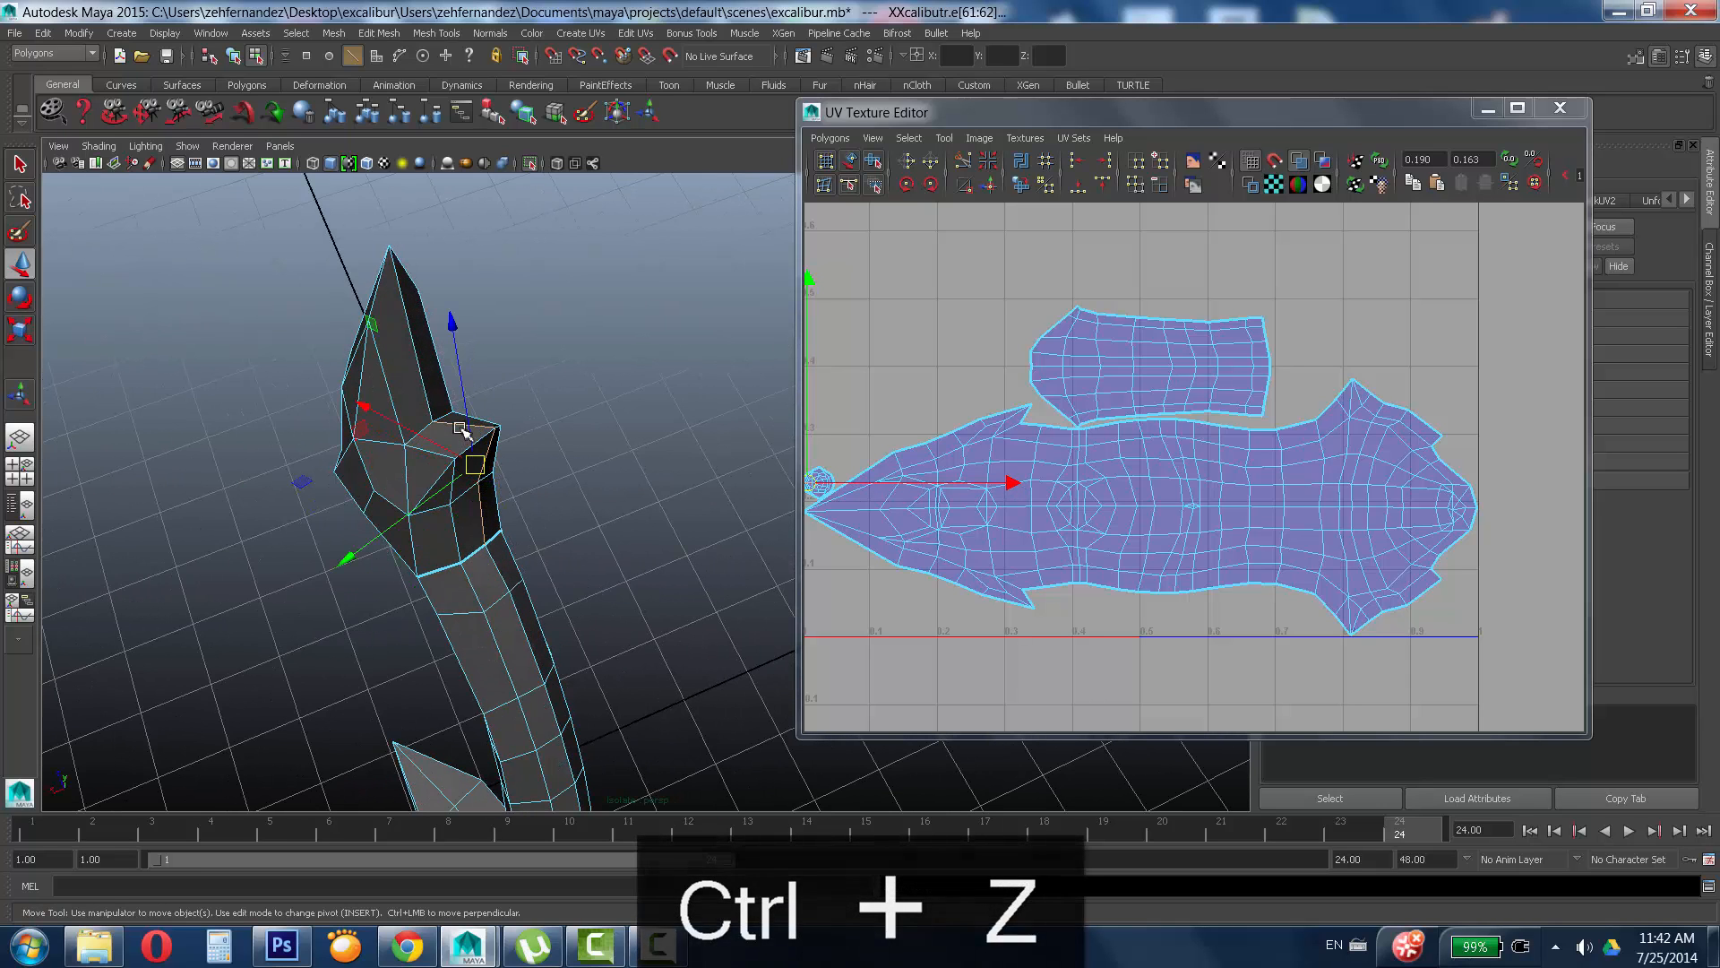
shift+click(432, 399)
Check the selected pommel edges and cut the UVs along them.
alt+right_drag(493, 388, 413, 358)
alt+drag(413, 357, 484, 312)
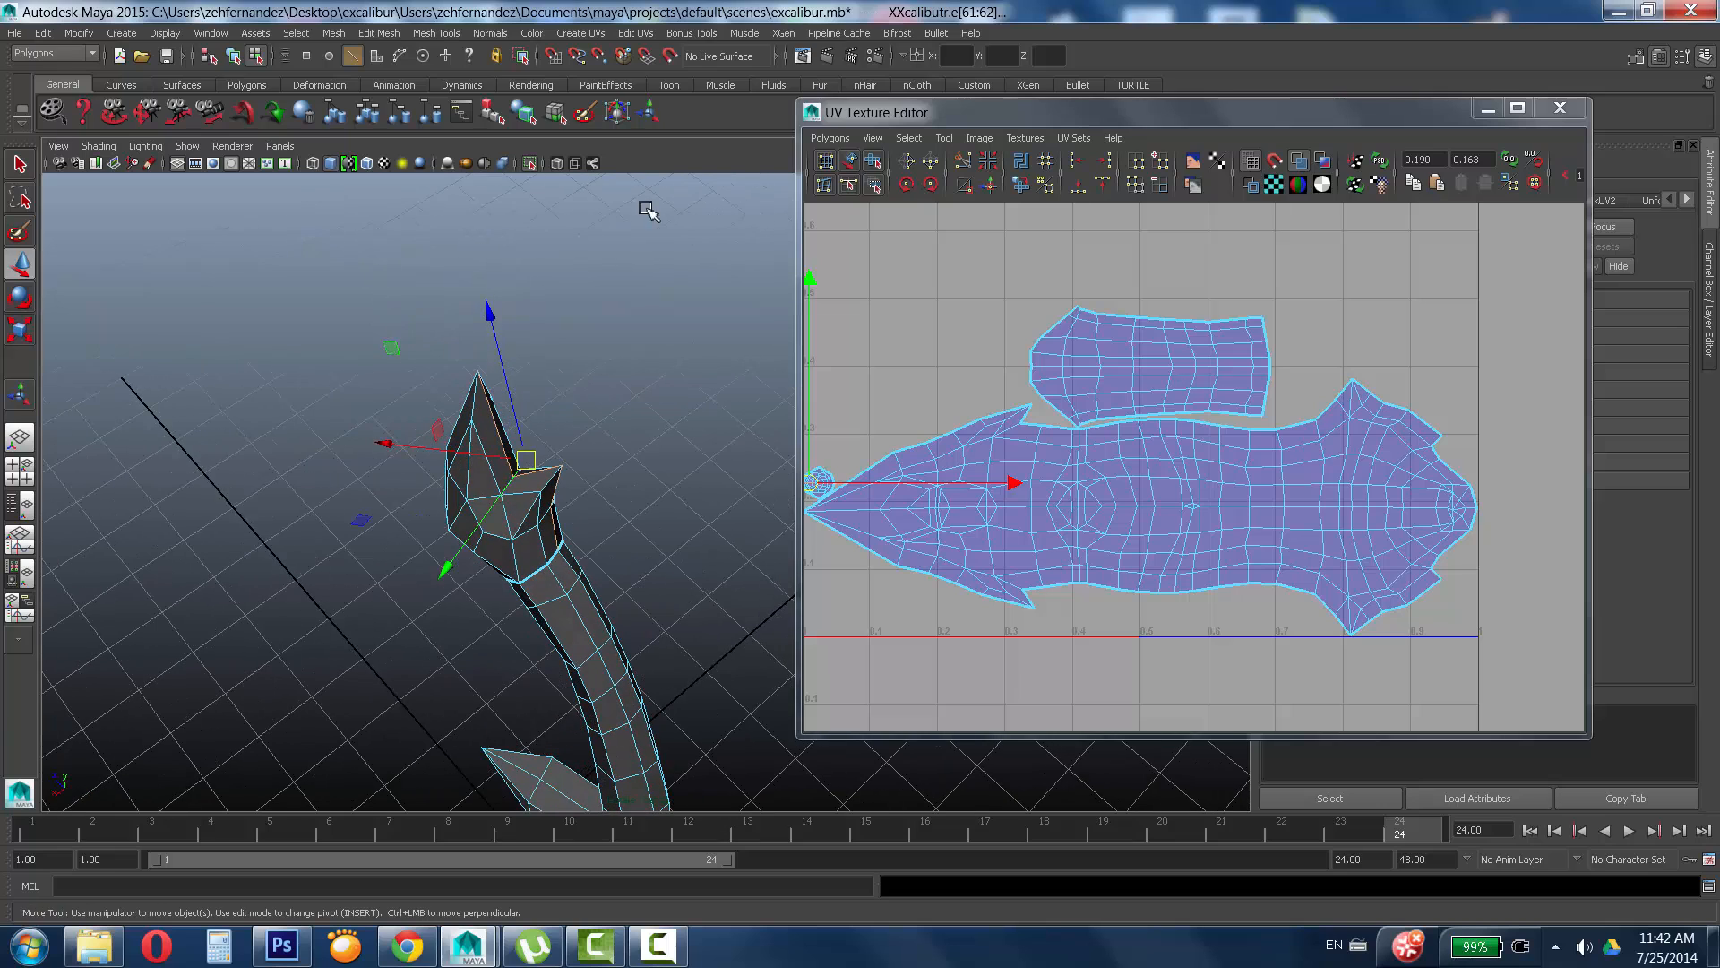
click(973, 168)
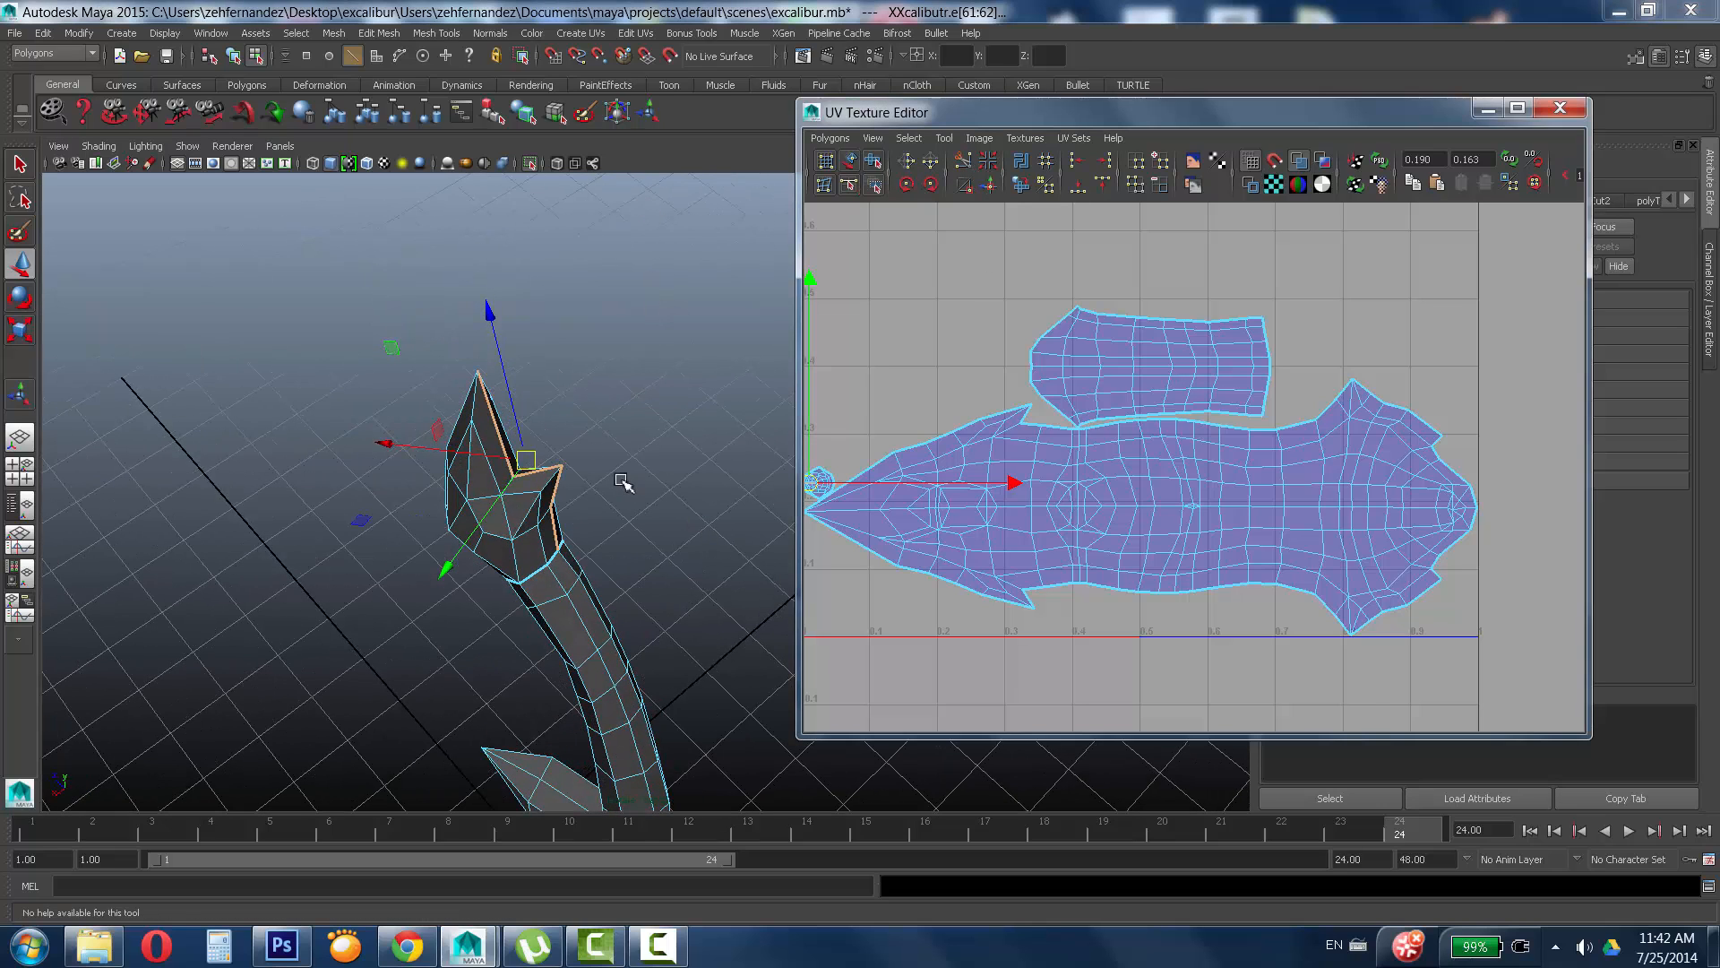
Select all UVs of the small pommel shell and unfold them.
right_drag(824, 483, 878, 475)
alt+middle_drag(901, 434, 1092, 387)
drag(977, 390, 1091, 506)
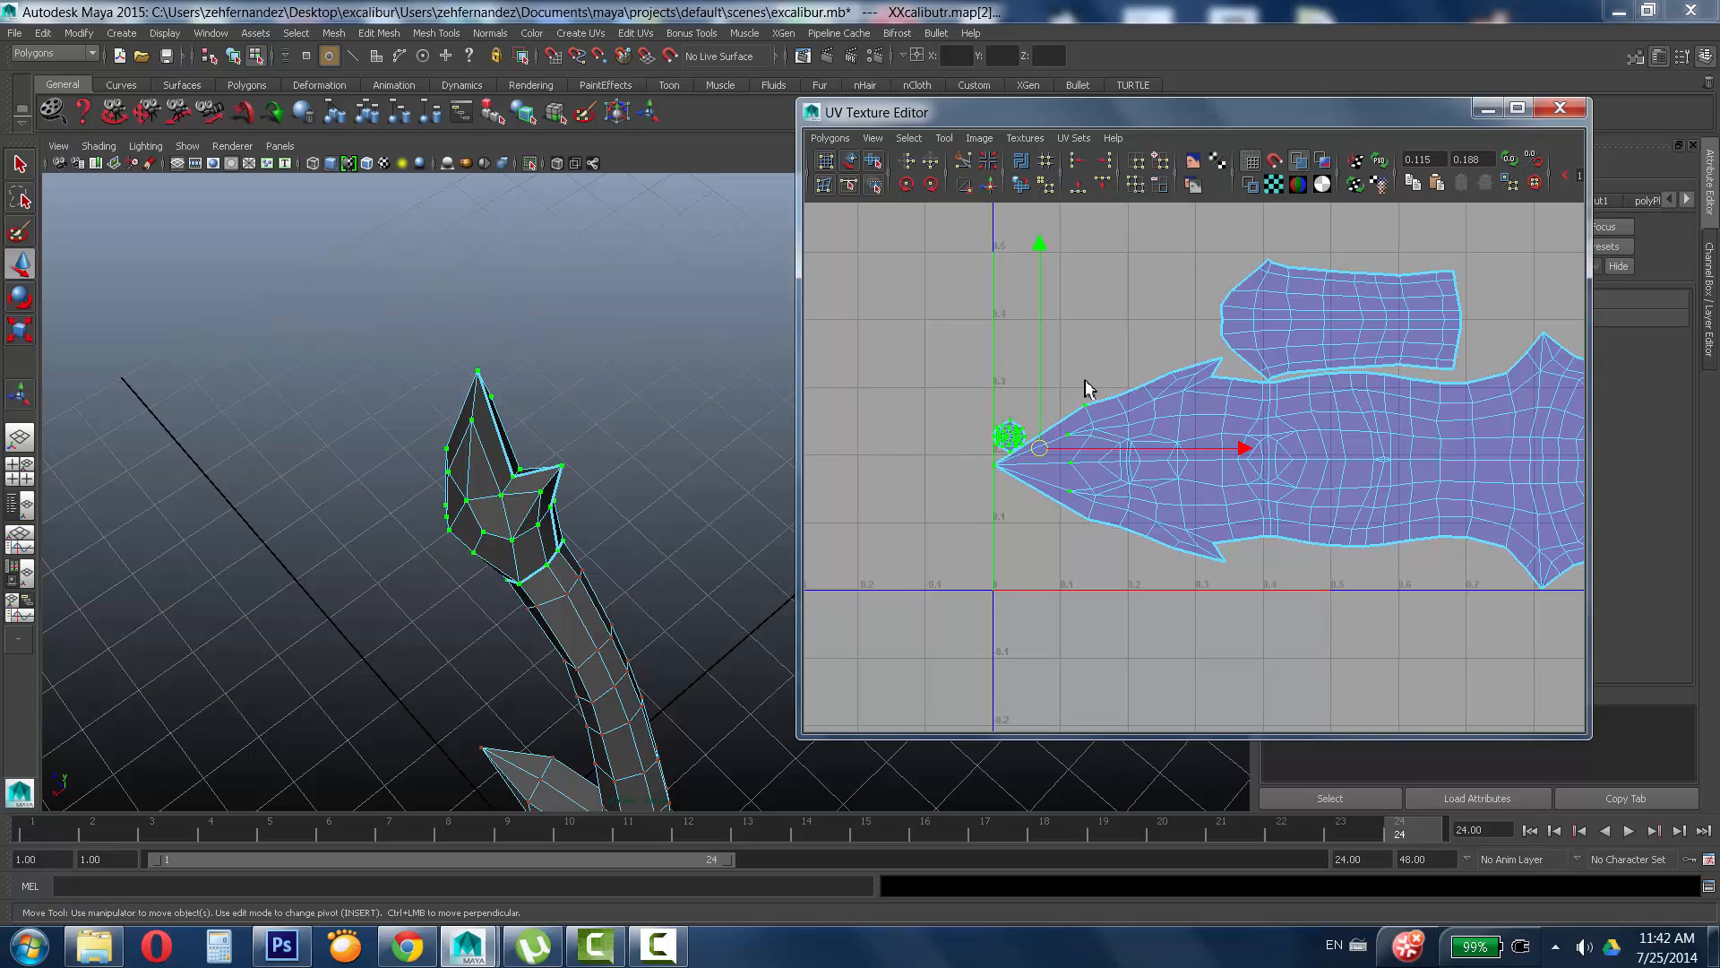
click(831, 138)
click(874, 517)
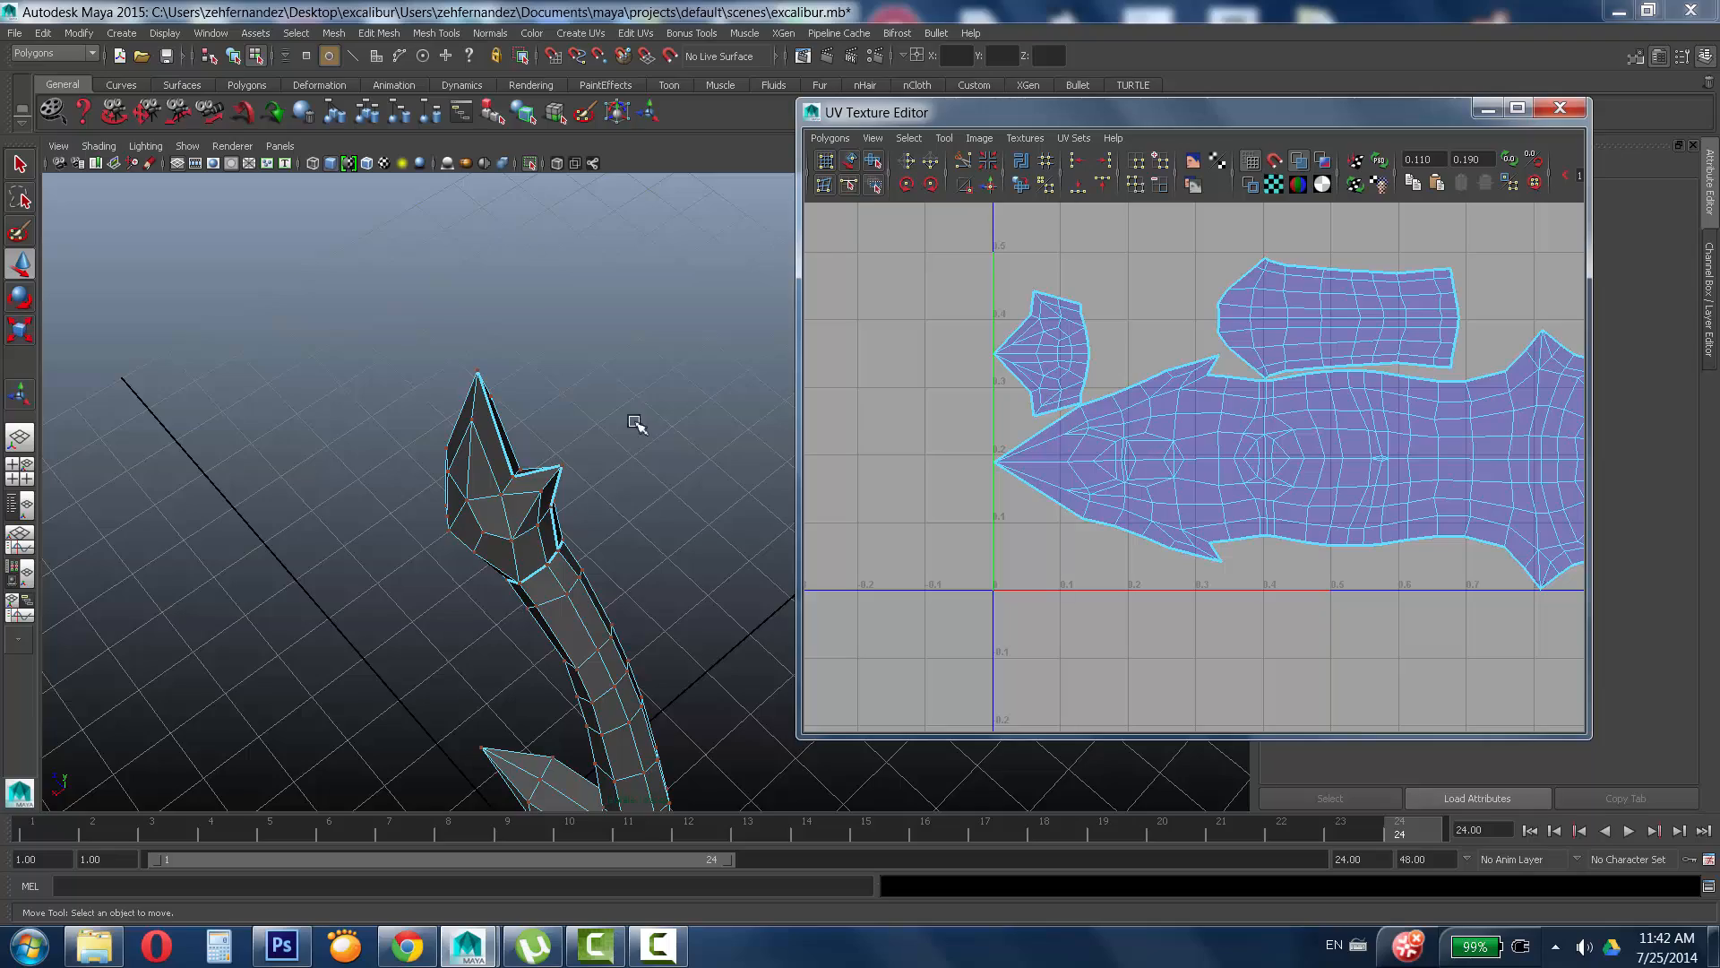
Inspect the seams on the handle, guard and blade against the unfolded shells.
alt+right_drag(634, 422, 595, 456)
alt+middle_drag(595, 457, 595, 433)
alt+drag(595, 434, 630, 418)
alt+middle_drag(602, 485, 559, 322)
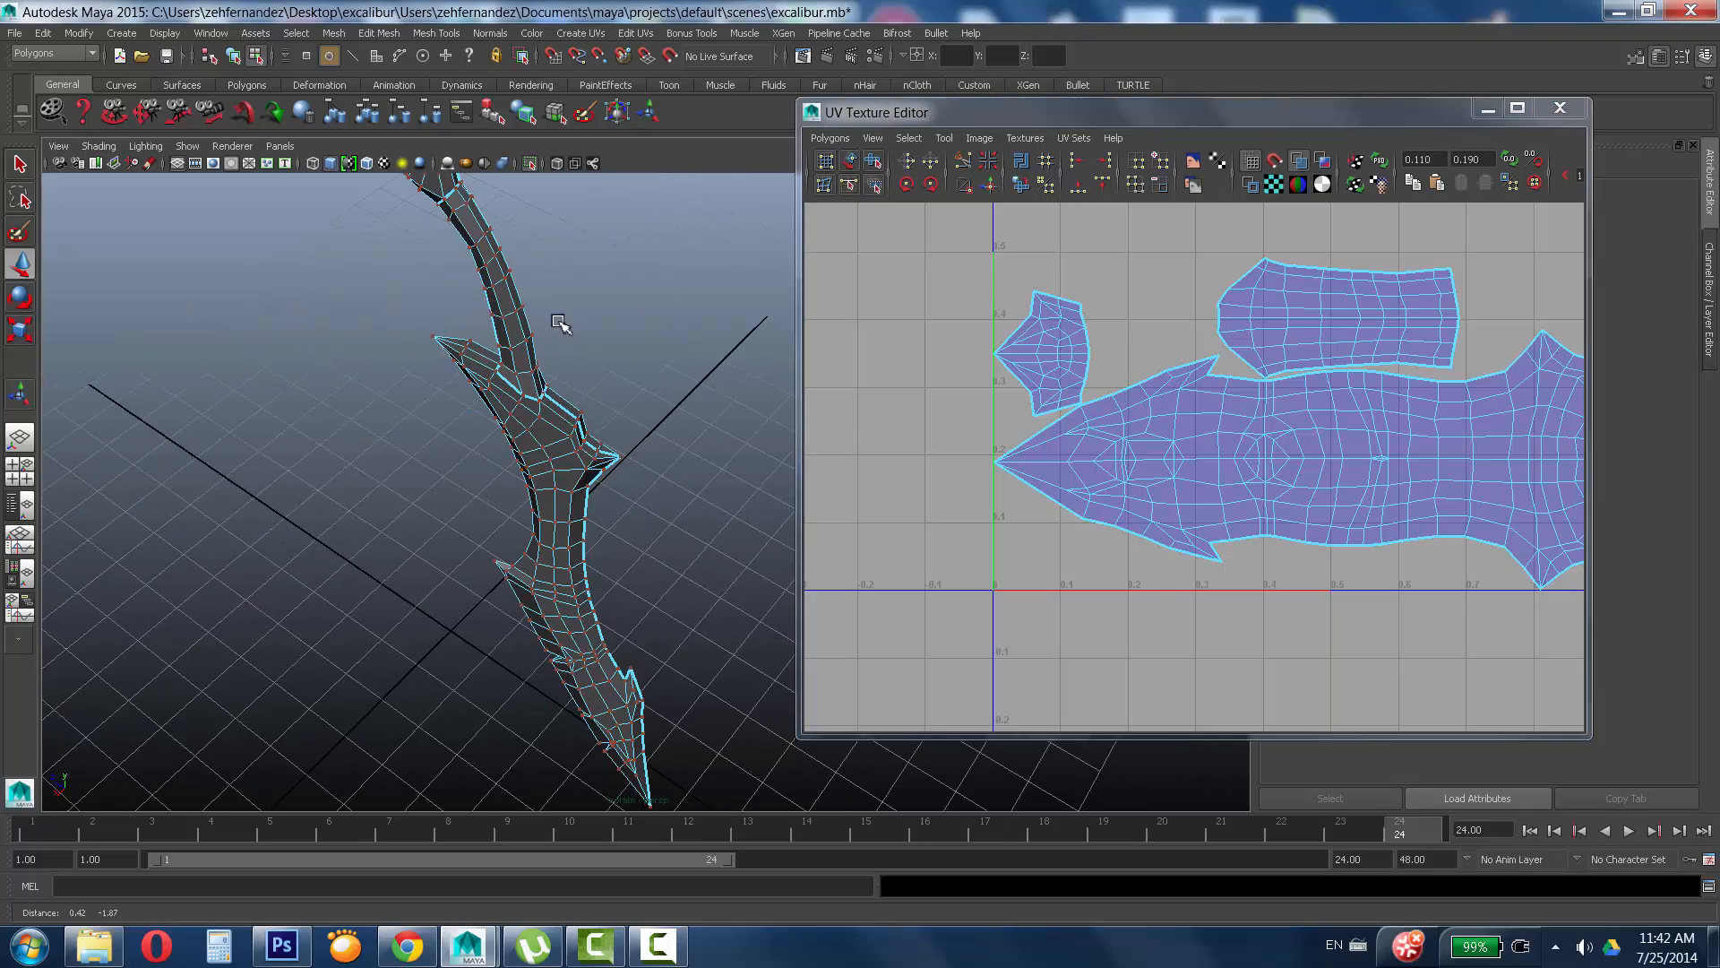
alt+drag(484, 404, 529, 405)
alt+right_drag(528, 405, 583, 421)
alt+middle_drag(1249, 498, 1021, 473)
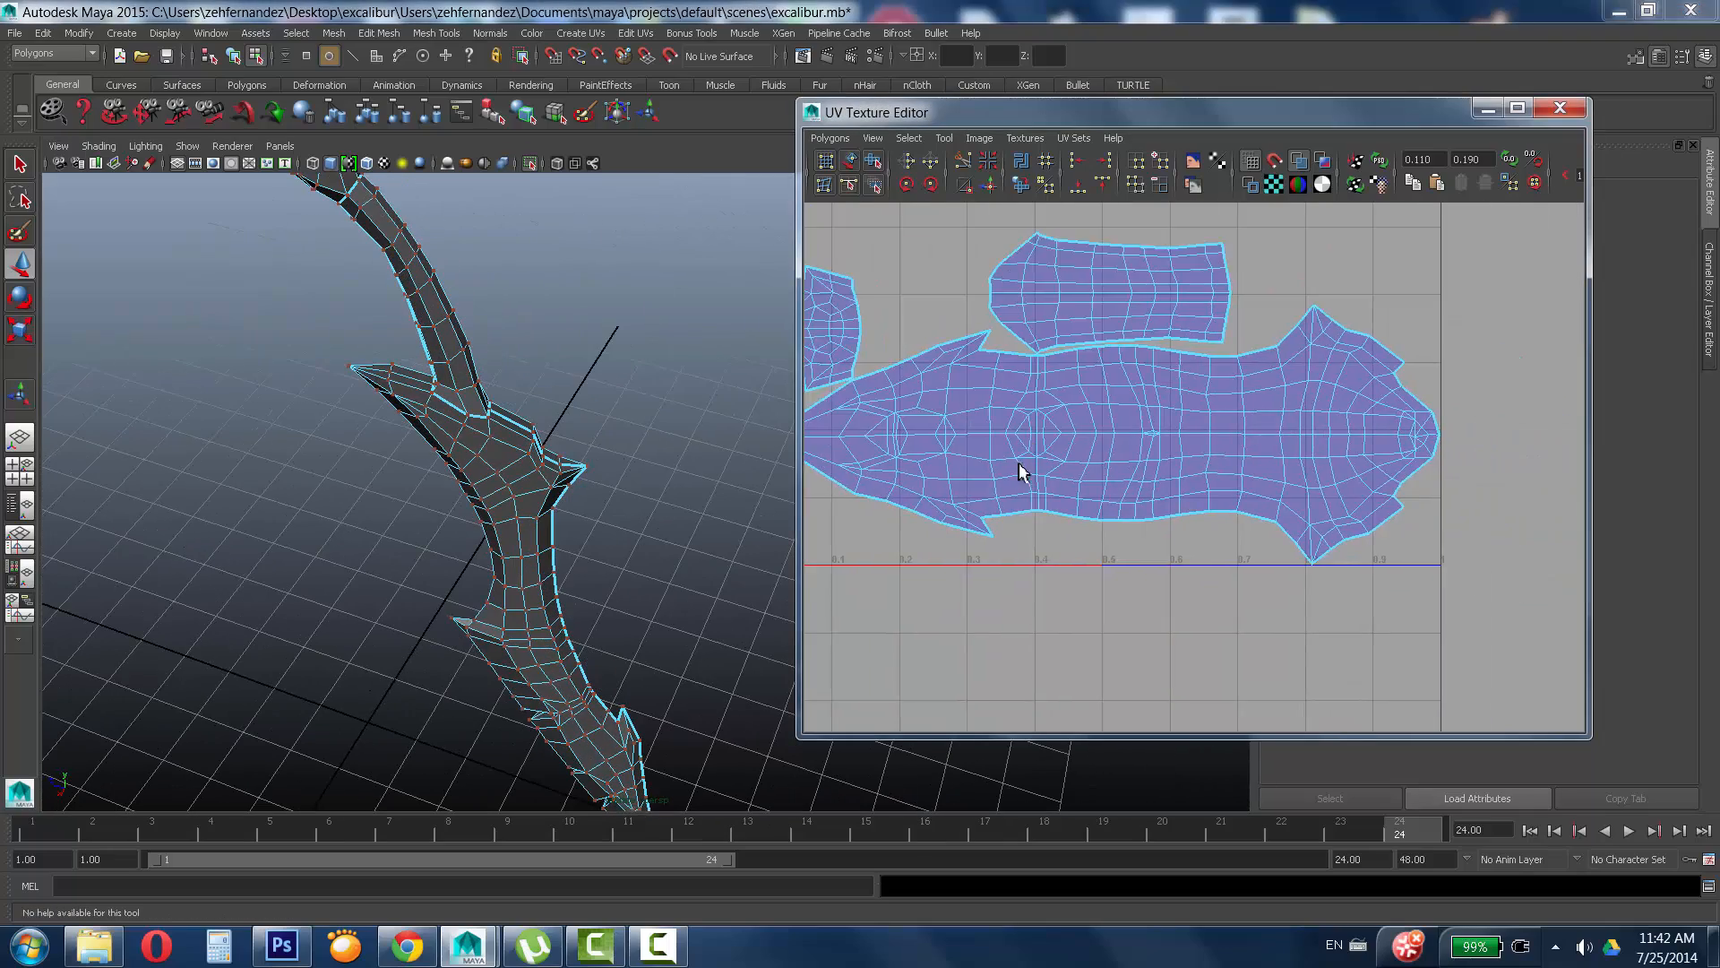
alt+right_drag(1022, 472, 940, 466)
alt+drag(415, 570, 461, 552)
alt+right_drag(345, 466, 395, 442)
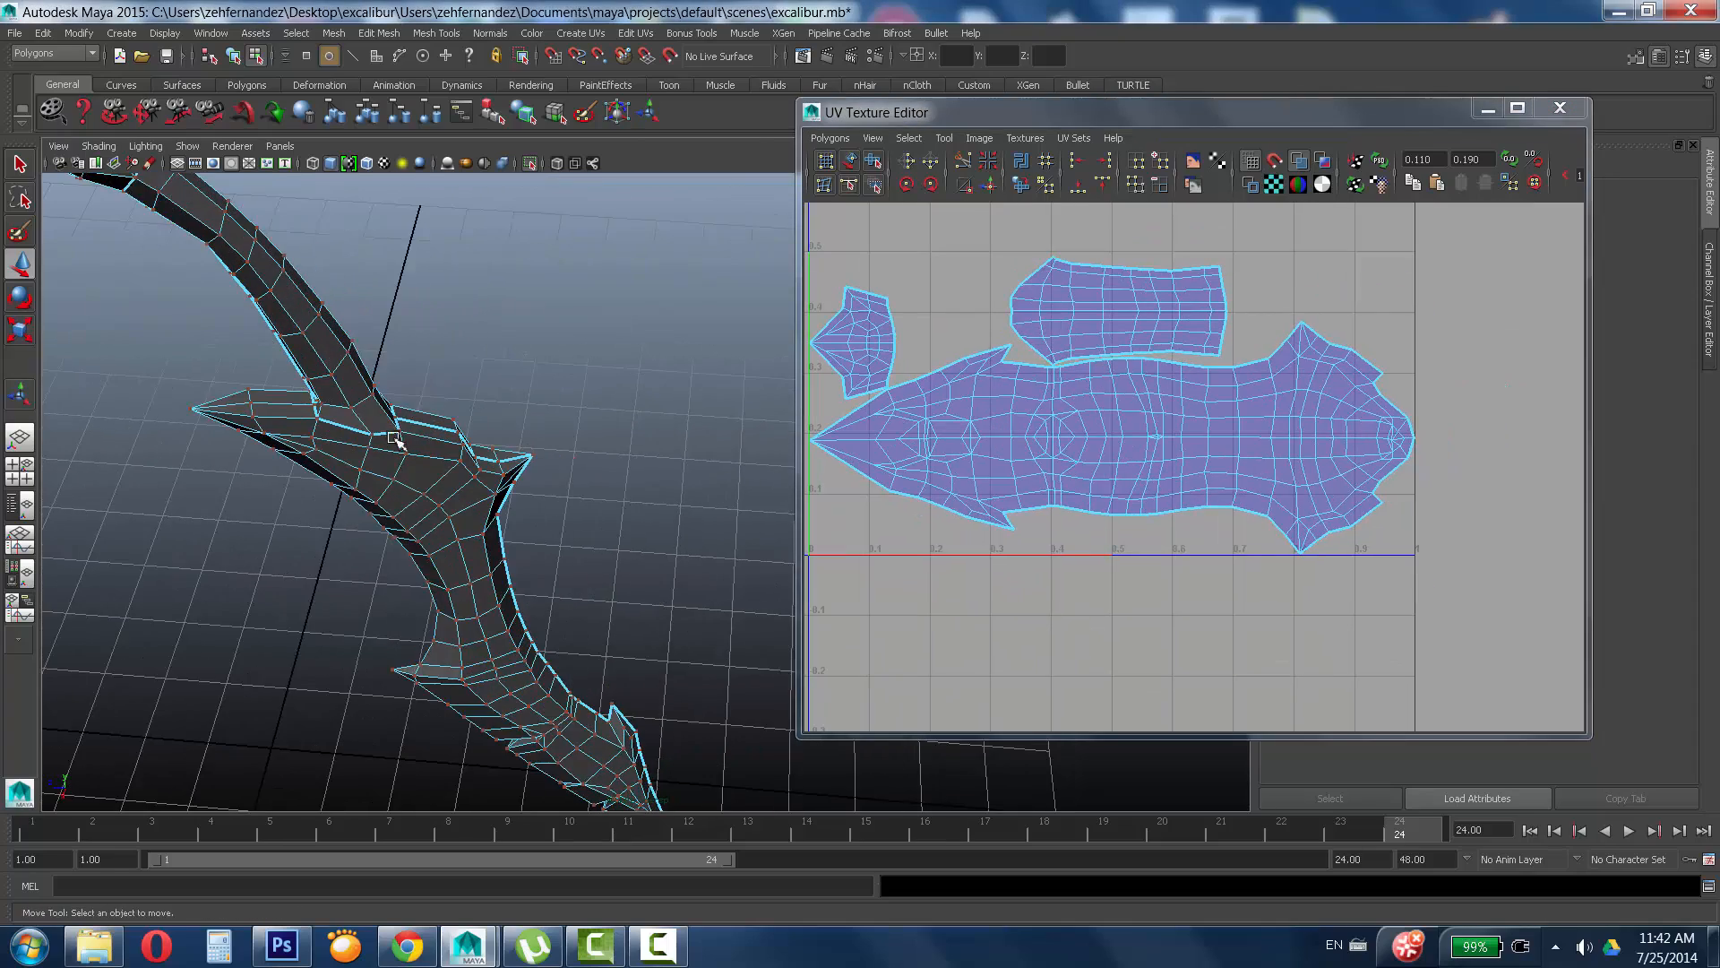
alt+drag(395, 442, 549, 439)
Select the edge loops that run along the guard's outer edge and down the blade's opposite outline to the tip.
right_drag(466, 410, 430, 391)
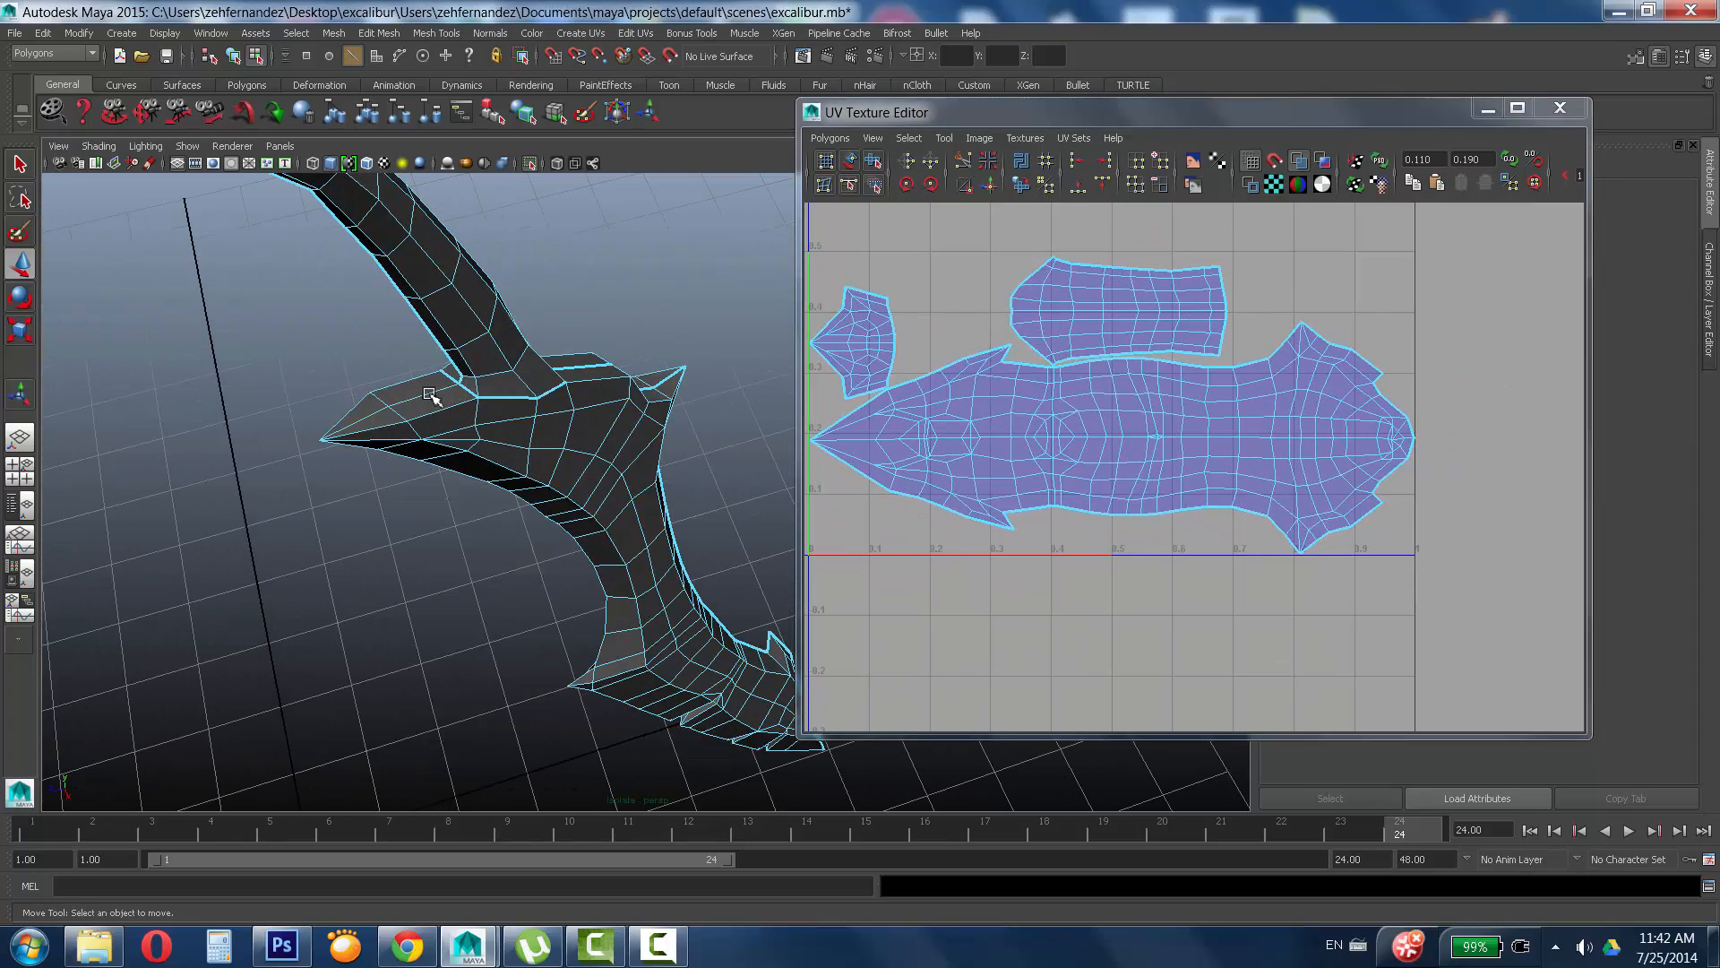
double_click(426, 399)
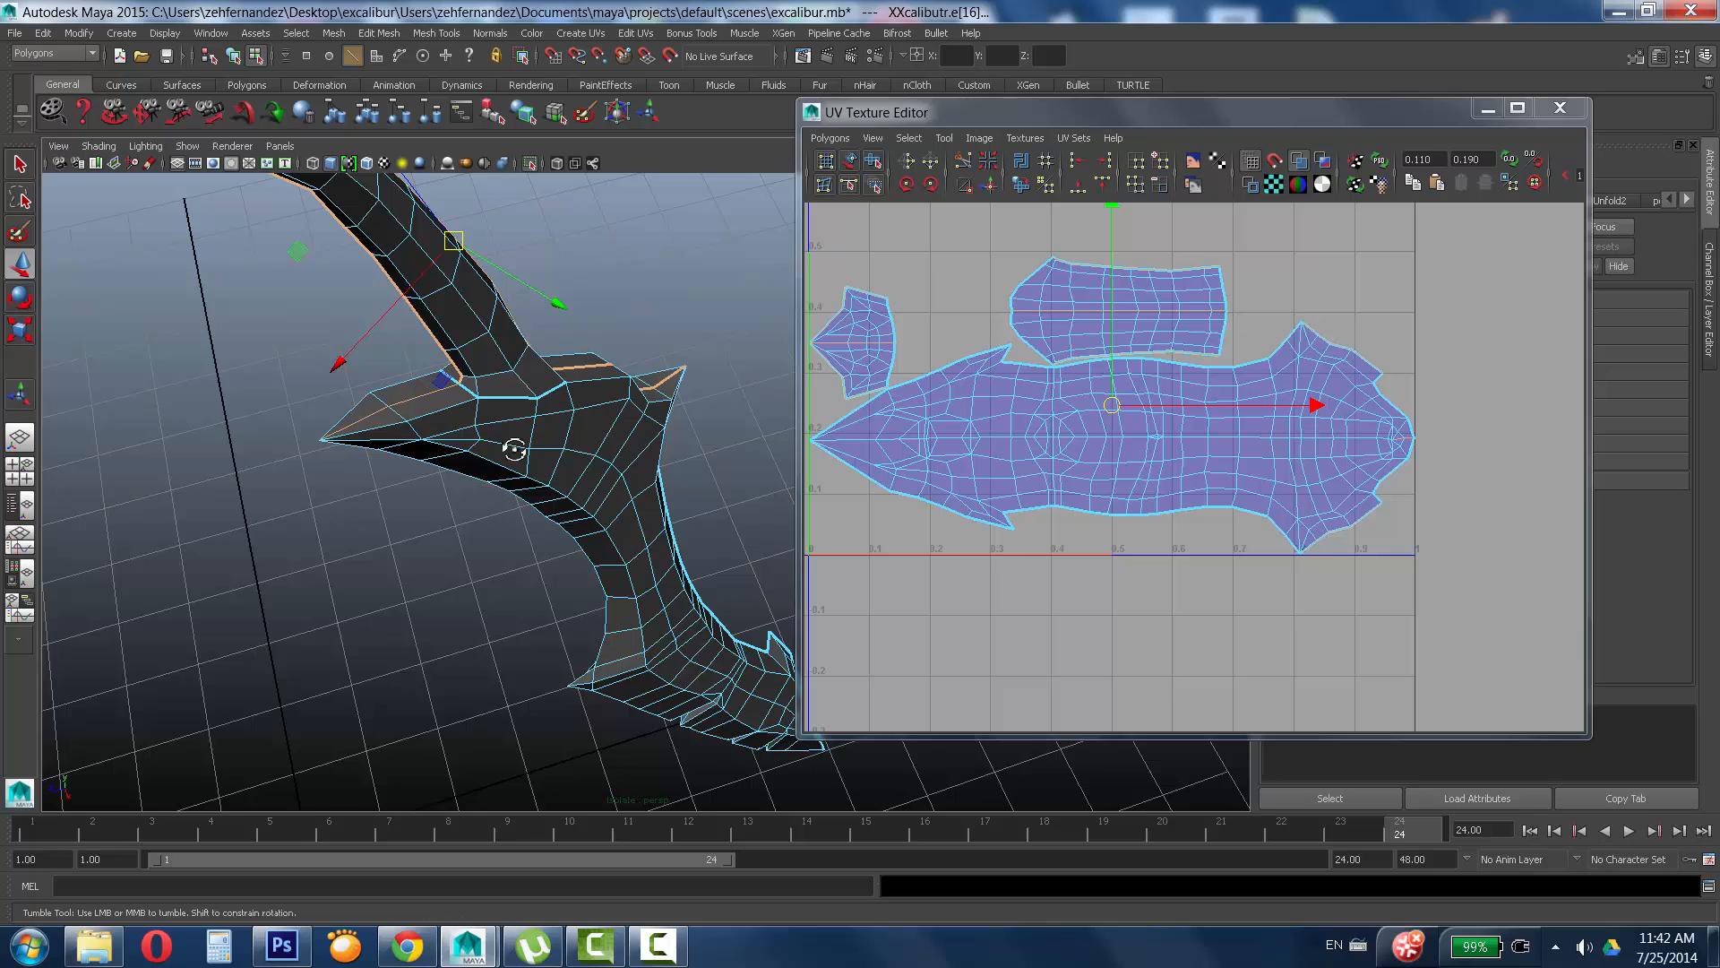
alt+drag(514, 445, 463, 487)
shift+double_click(464, 487)
alt+right_drag(826, 506, 768, 576)
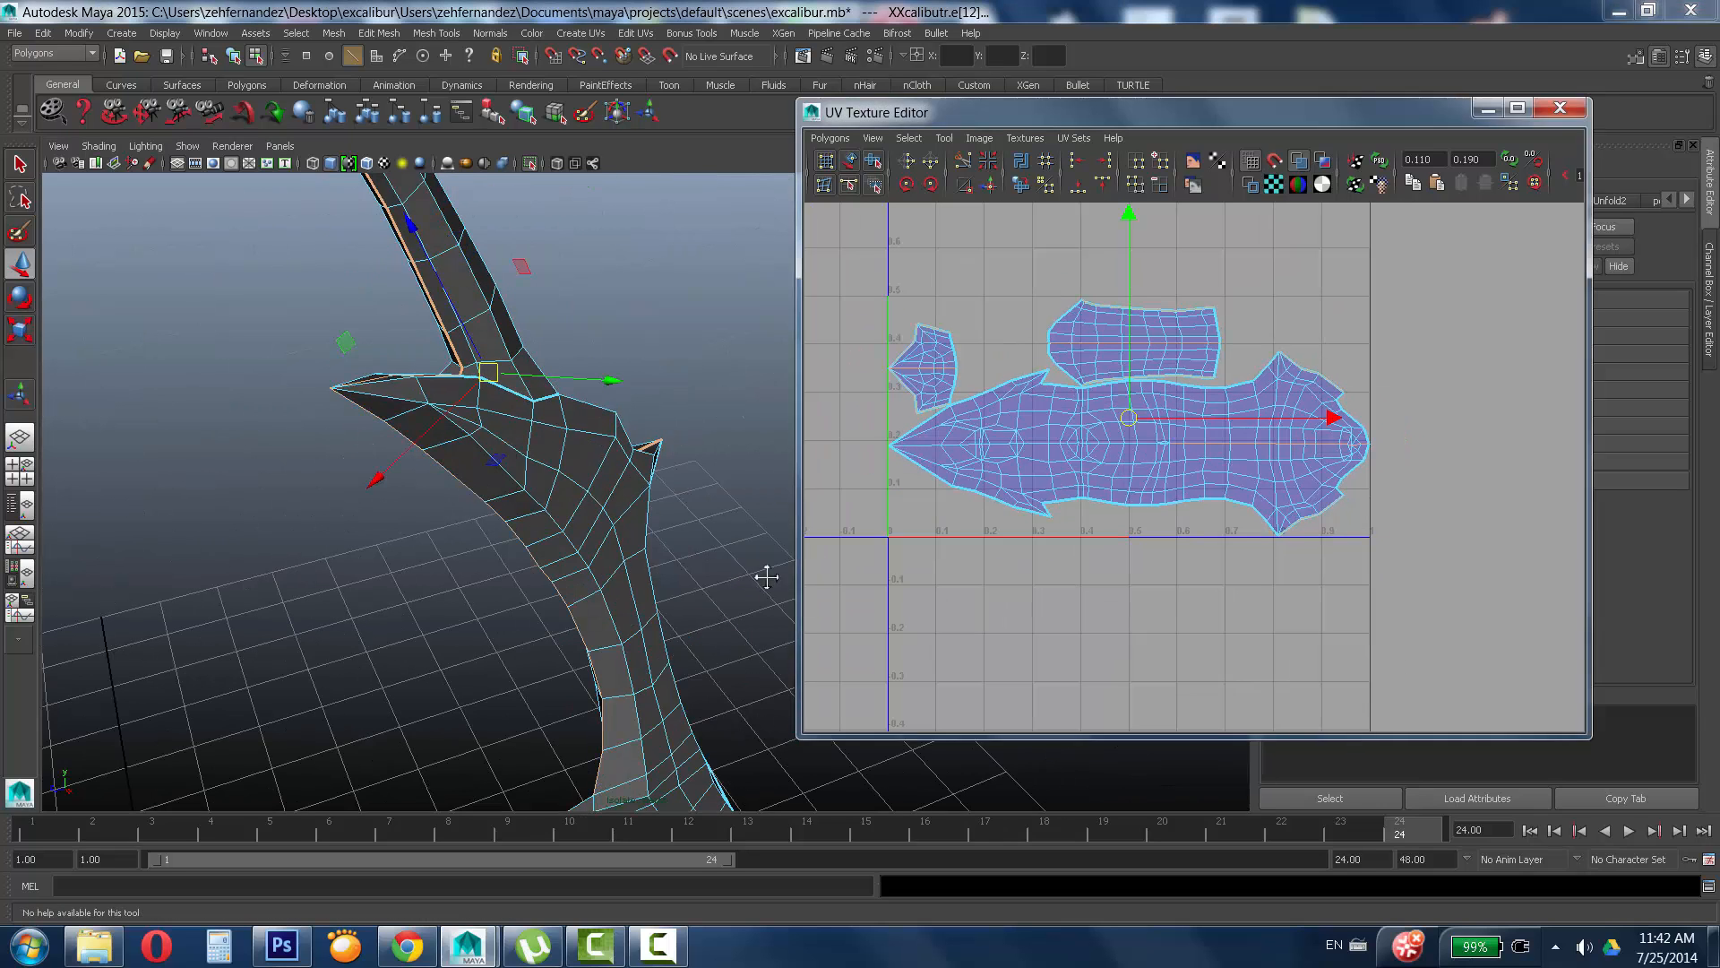
alt+middle_drag(768, 576, 526, 257)
alt+drag(526, 257, 497, 414)
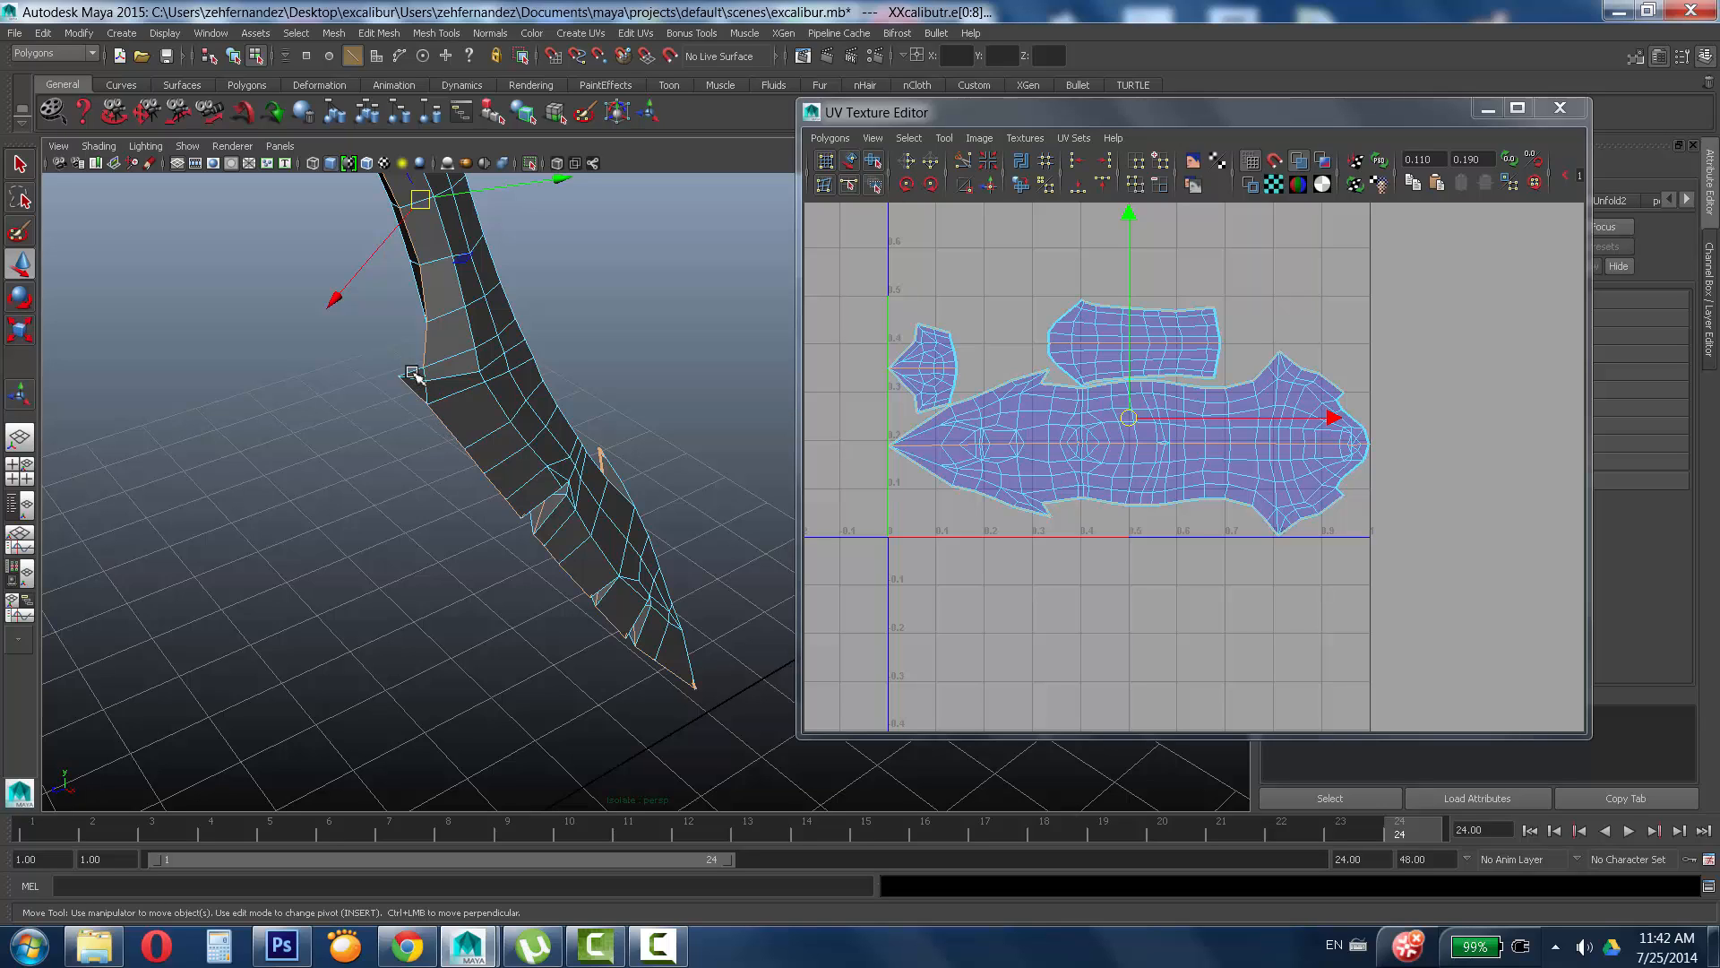
Check the seam edges on both sides of the blade and remove the handle's edges from the selection.
alt+drag(573, 372, 231, 546)
alt+middle_drag(230, 546, 192, 226)
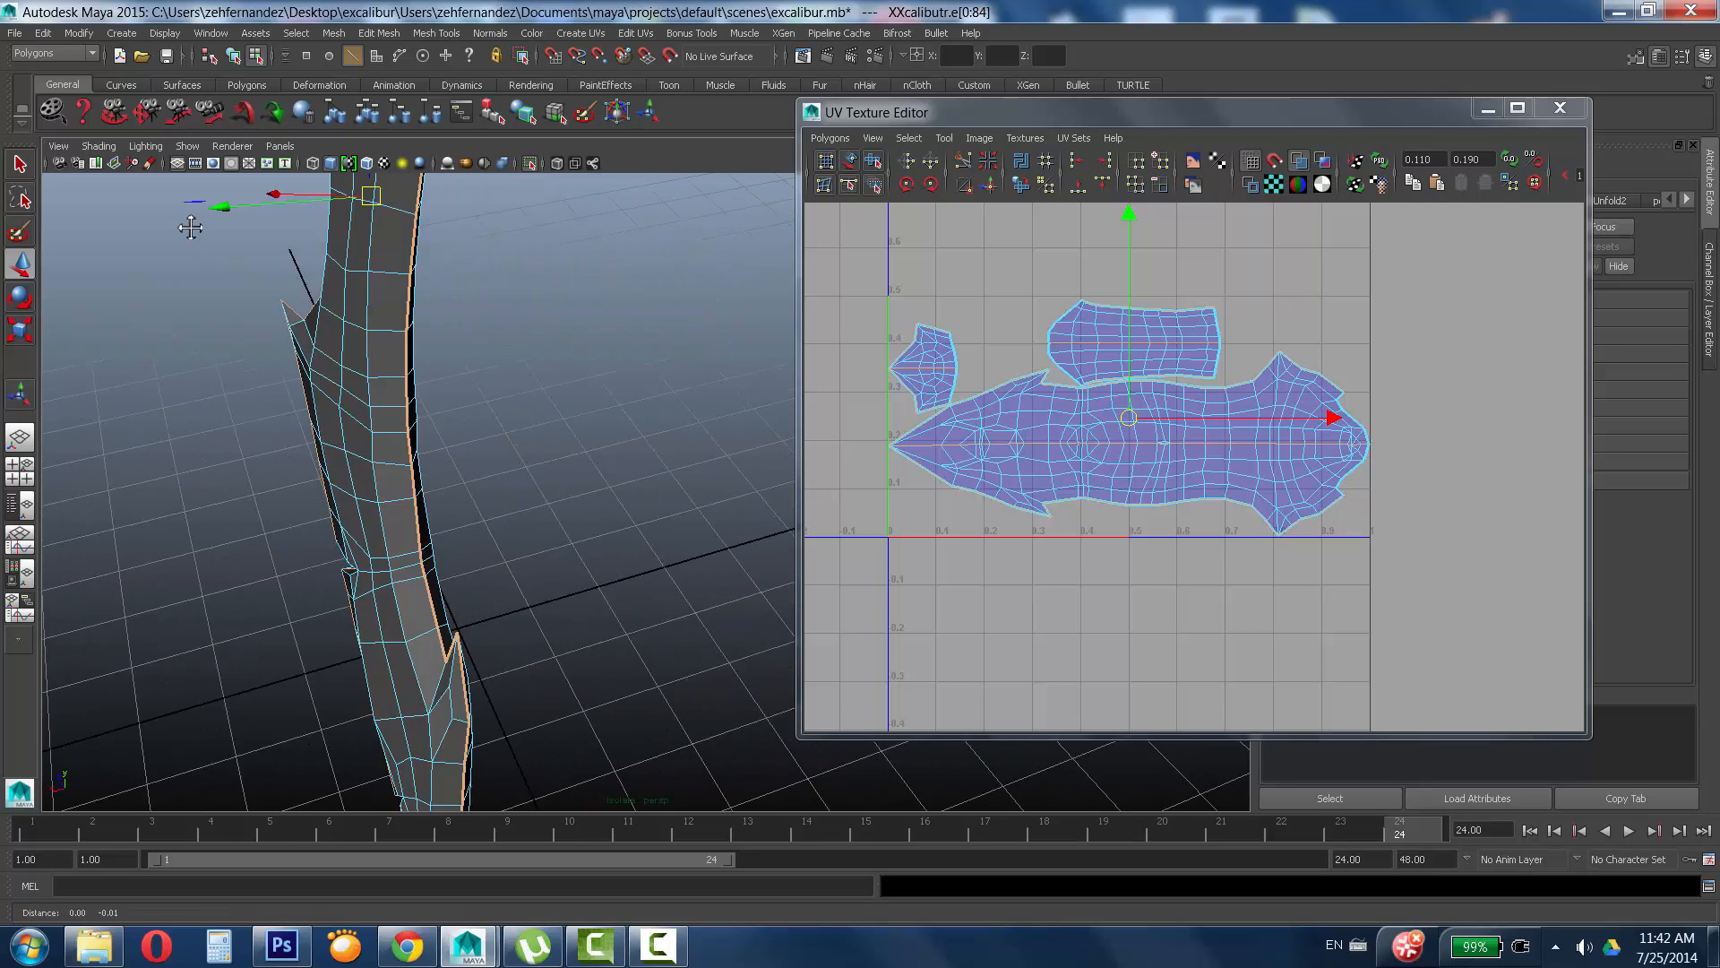
alt+right_drag(192, 227, 315, 500)
alt+drag(316, 500, 523, 409)
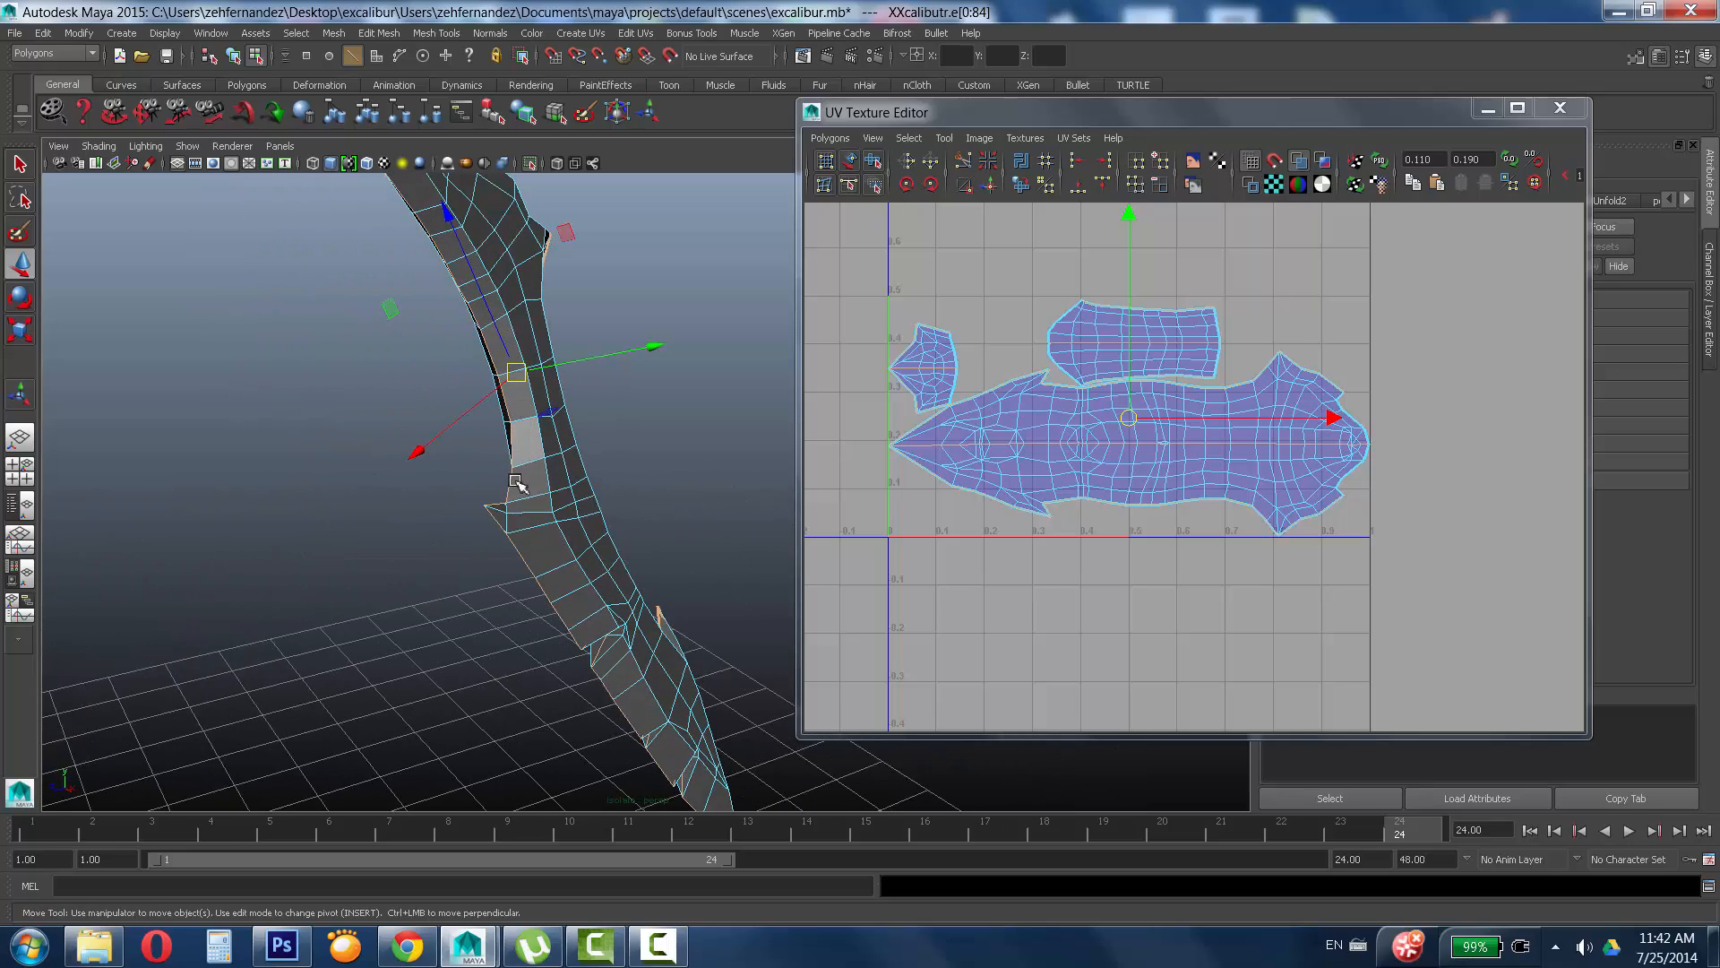
alt+drag(517, 484, 467, 472)
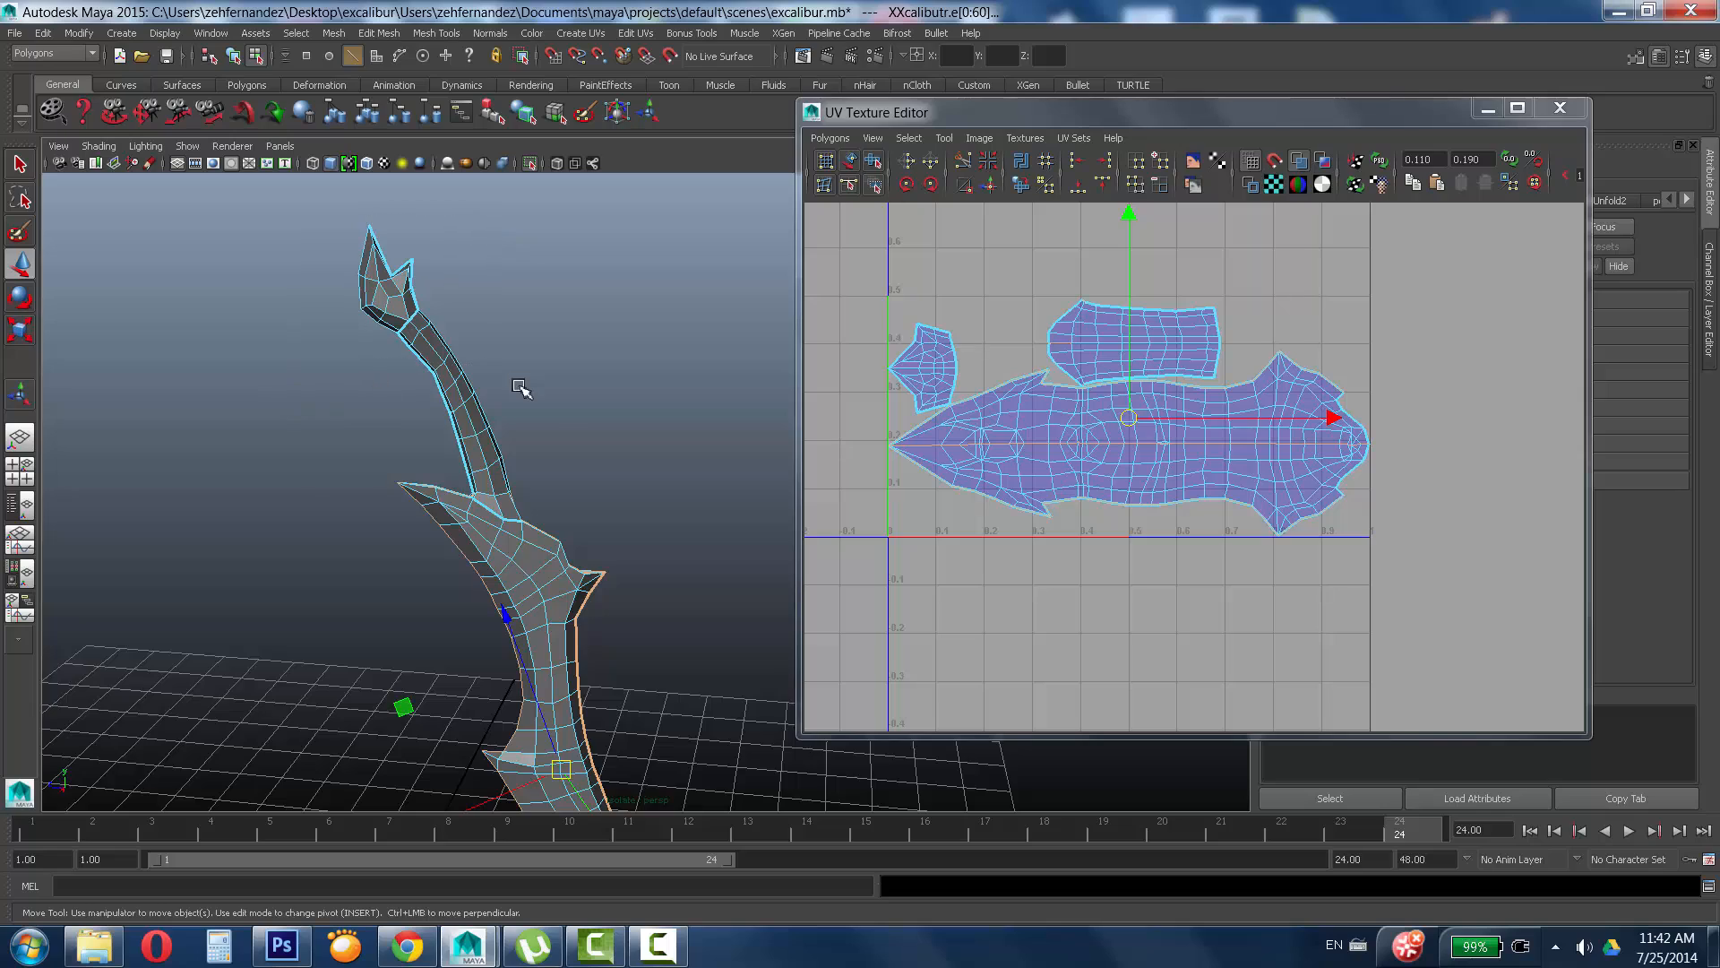
Deselect the stray edge at the handle's base and cut the UVs along the remaining guard and blade outline edges.
alt+drag(519, 387, 425, 431)
scroll(355, 445, up, 5)
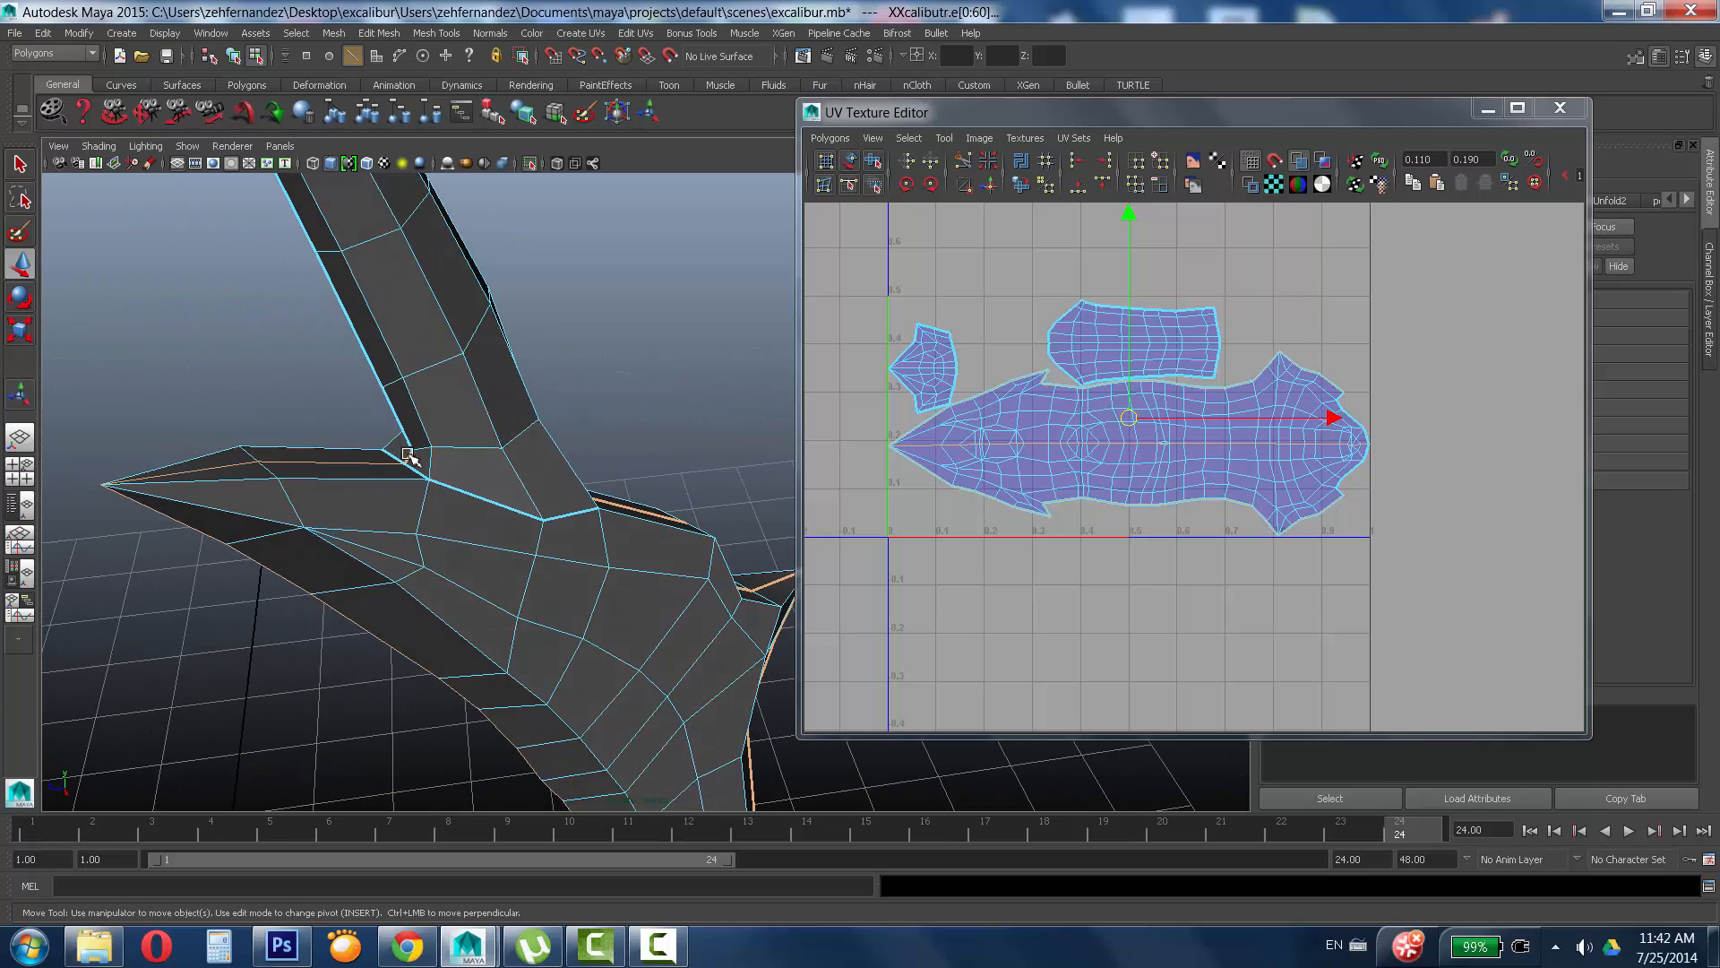
ctrl+click(415, 457)
alt+right_drag(610, 418, 239, 399)
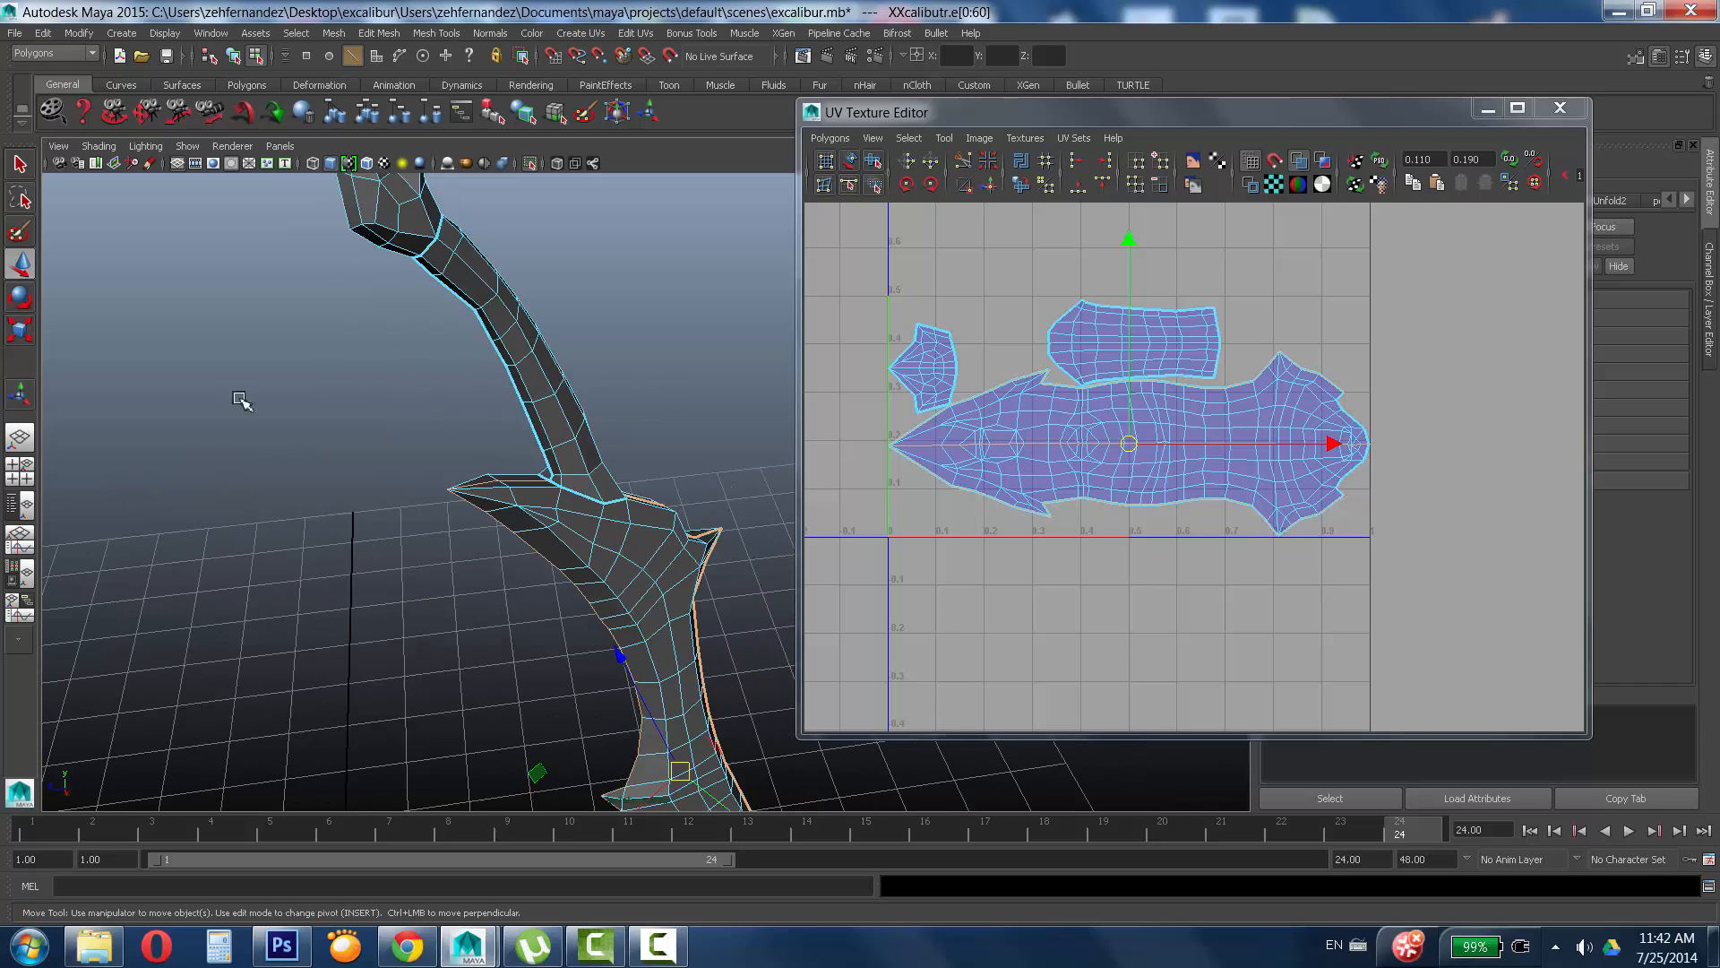
click(970, 163)
Unfold all the UVs of the guard-and-blade shell and check the unfolded shape.
right_drag(1195, 441, 1242, 448)
drag(979, 434, 1428, 537)
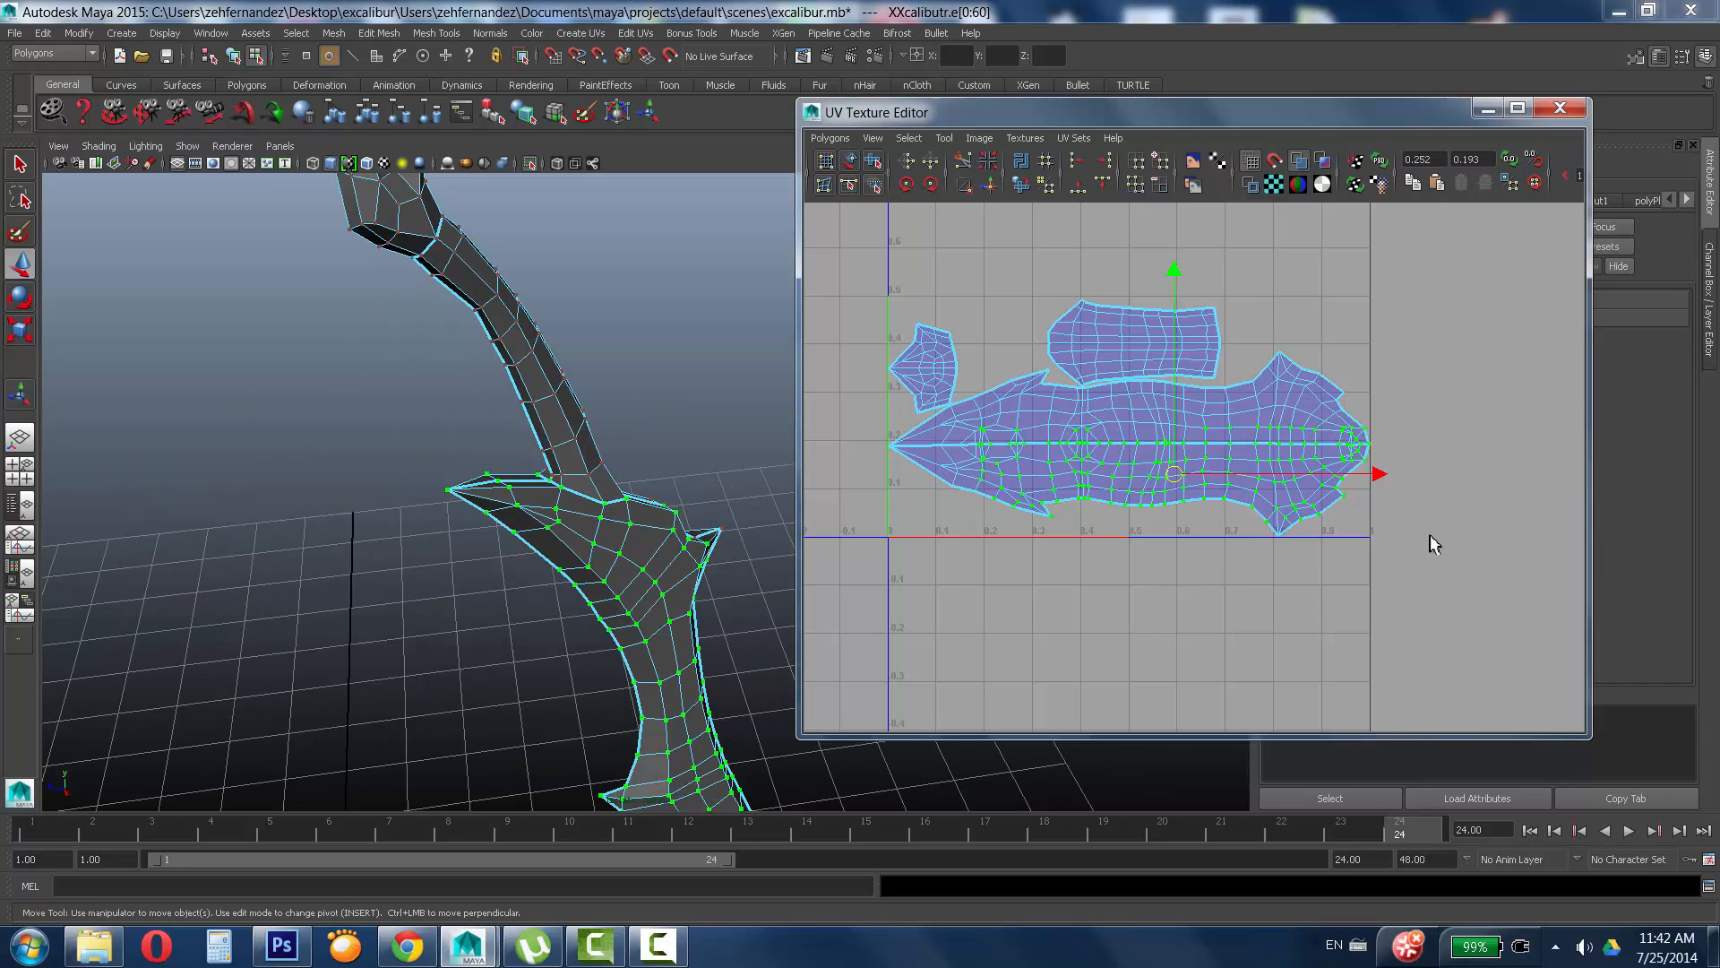
right_drag(1150, 503, 1165, 470)
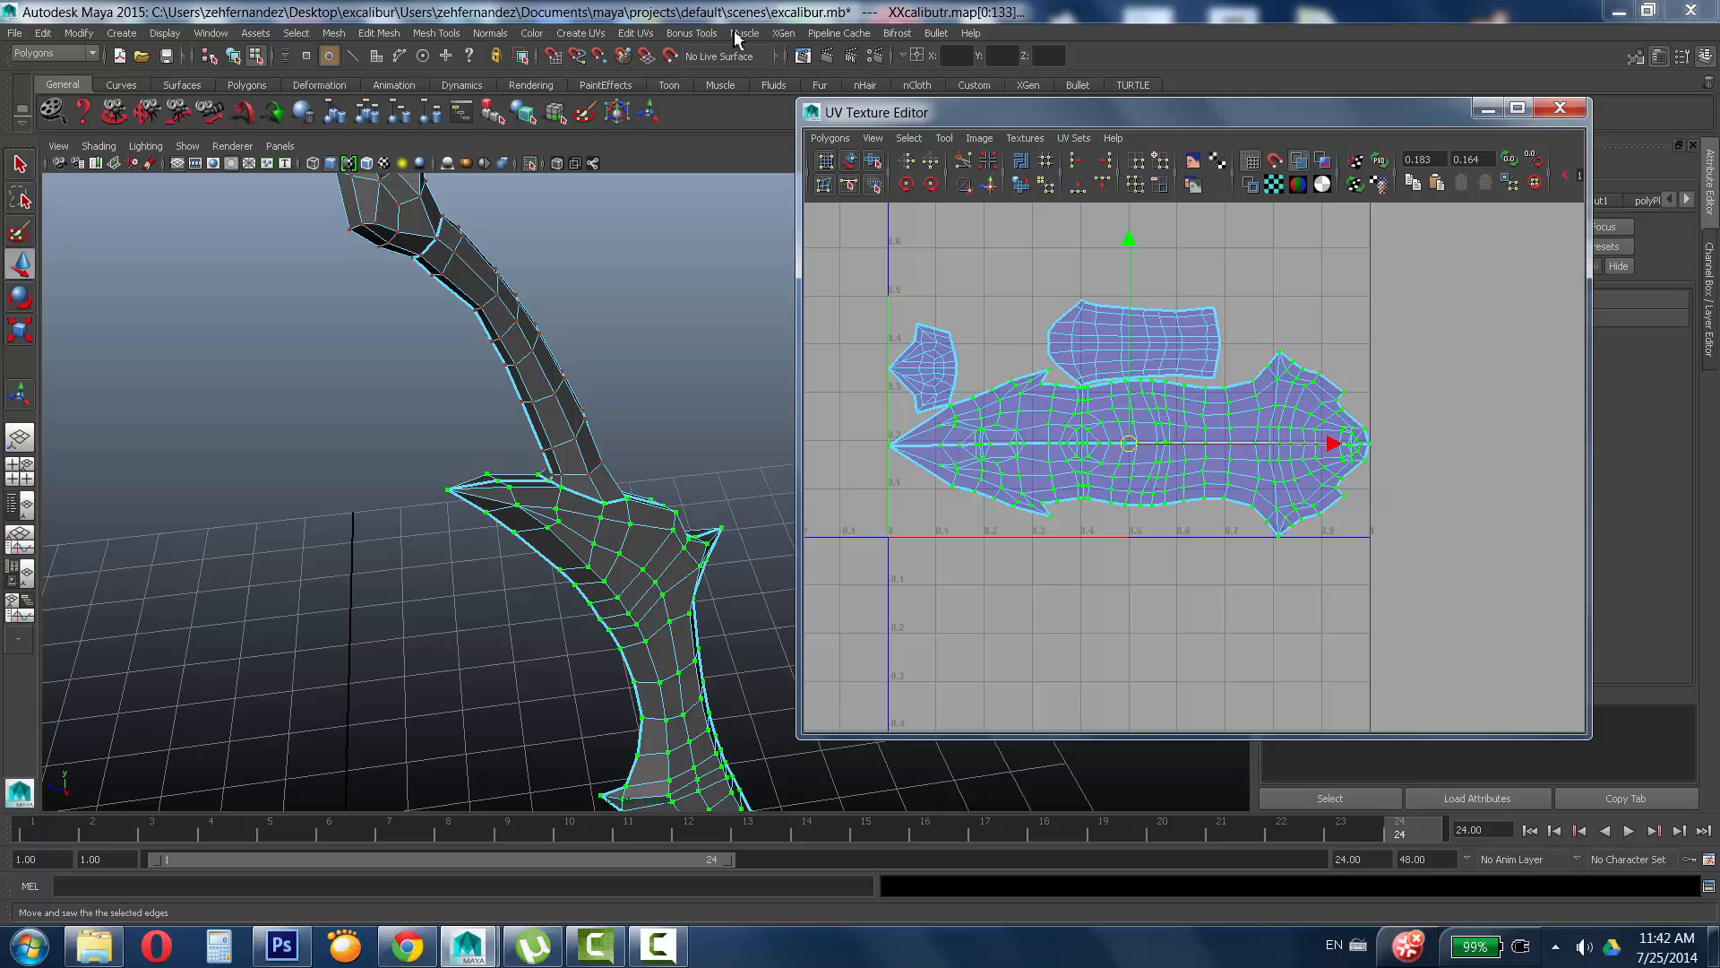
click(829, 138)
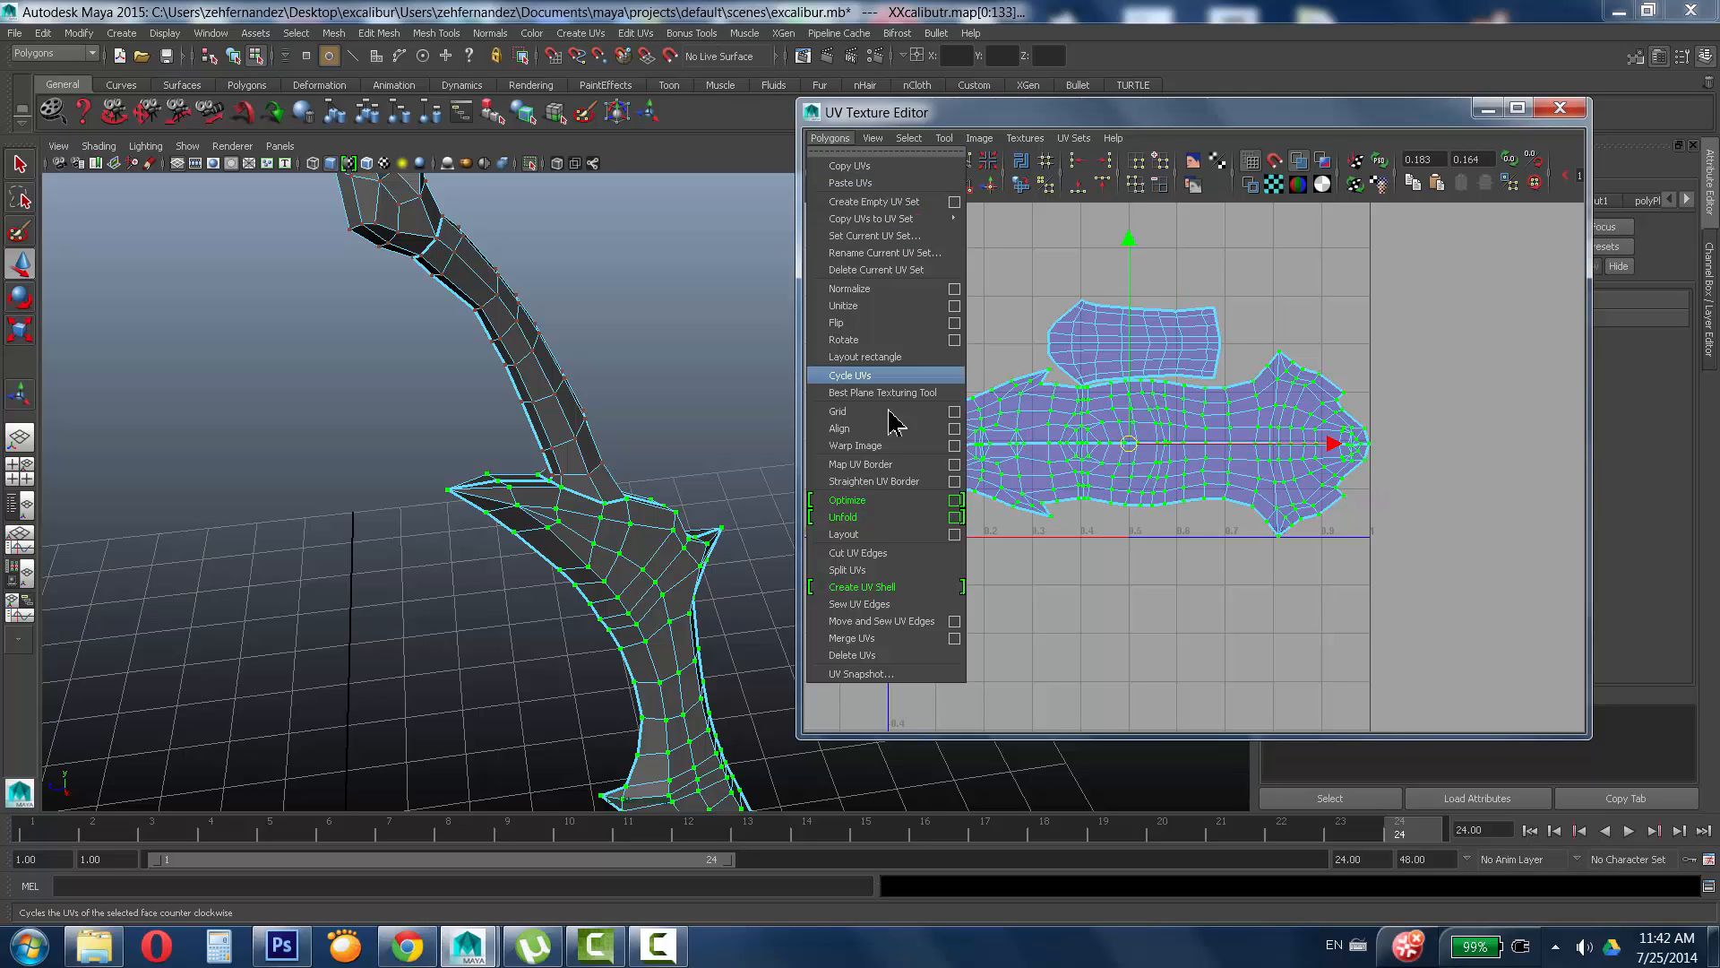
click(889, 517)
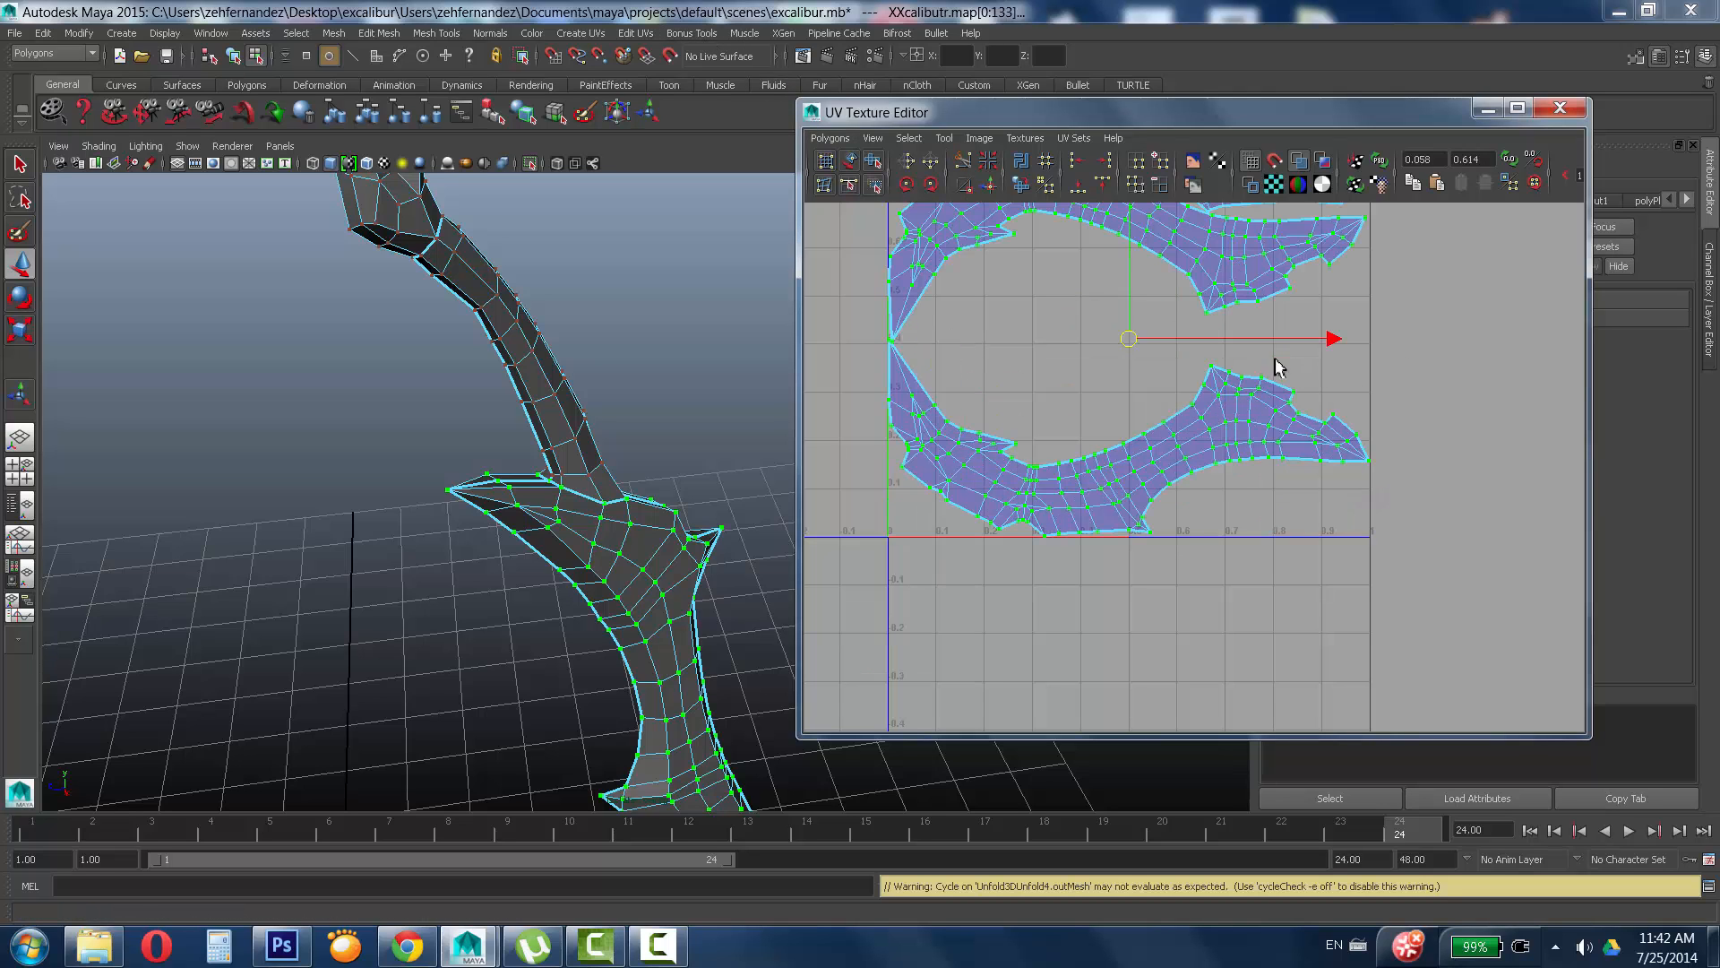
alt+middle_drag(1405, 316, 1411, 503)
click(1410, 504)
alt+right_drag(1173, 466, 1201, 465)
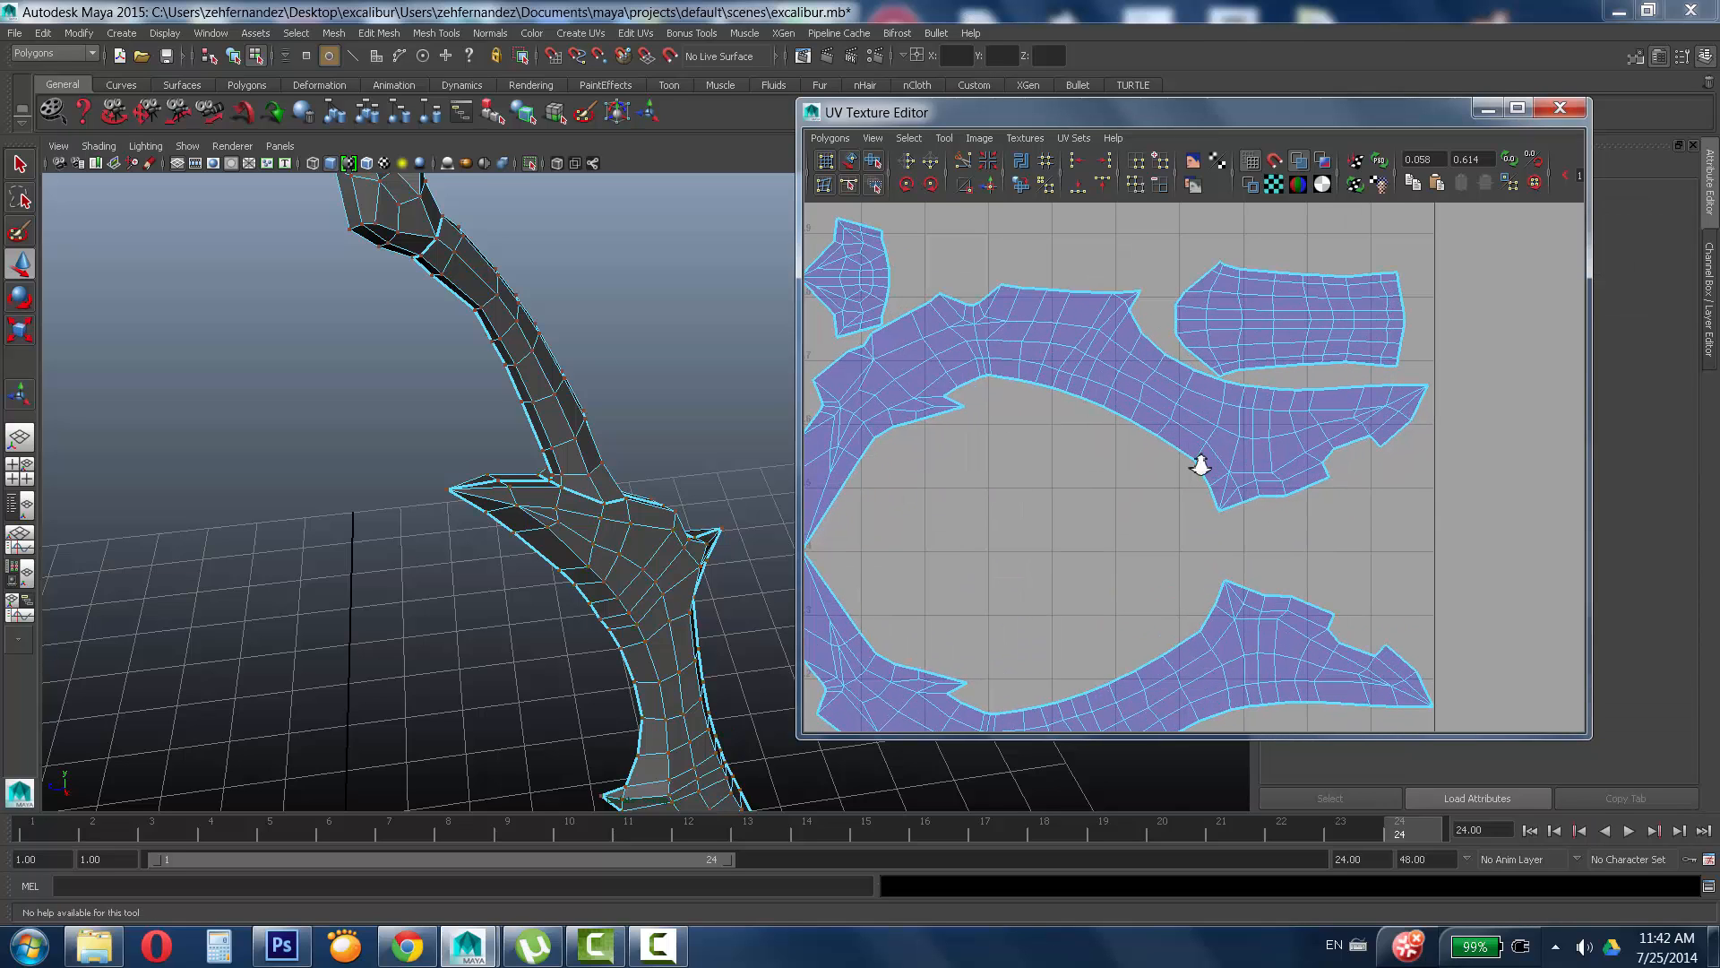
alt+middle_drag(1207, 472, 1292, 451)
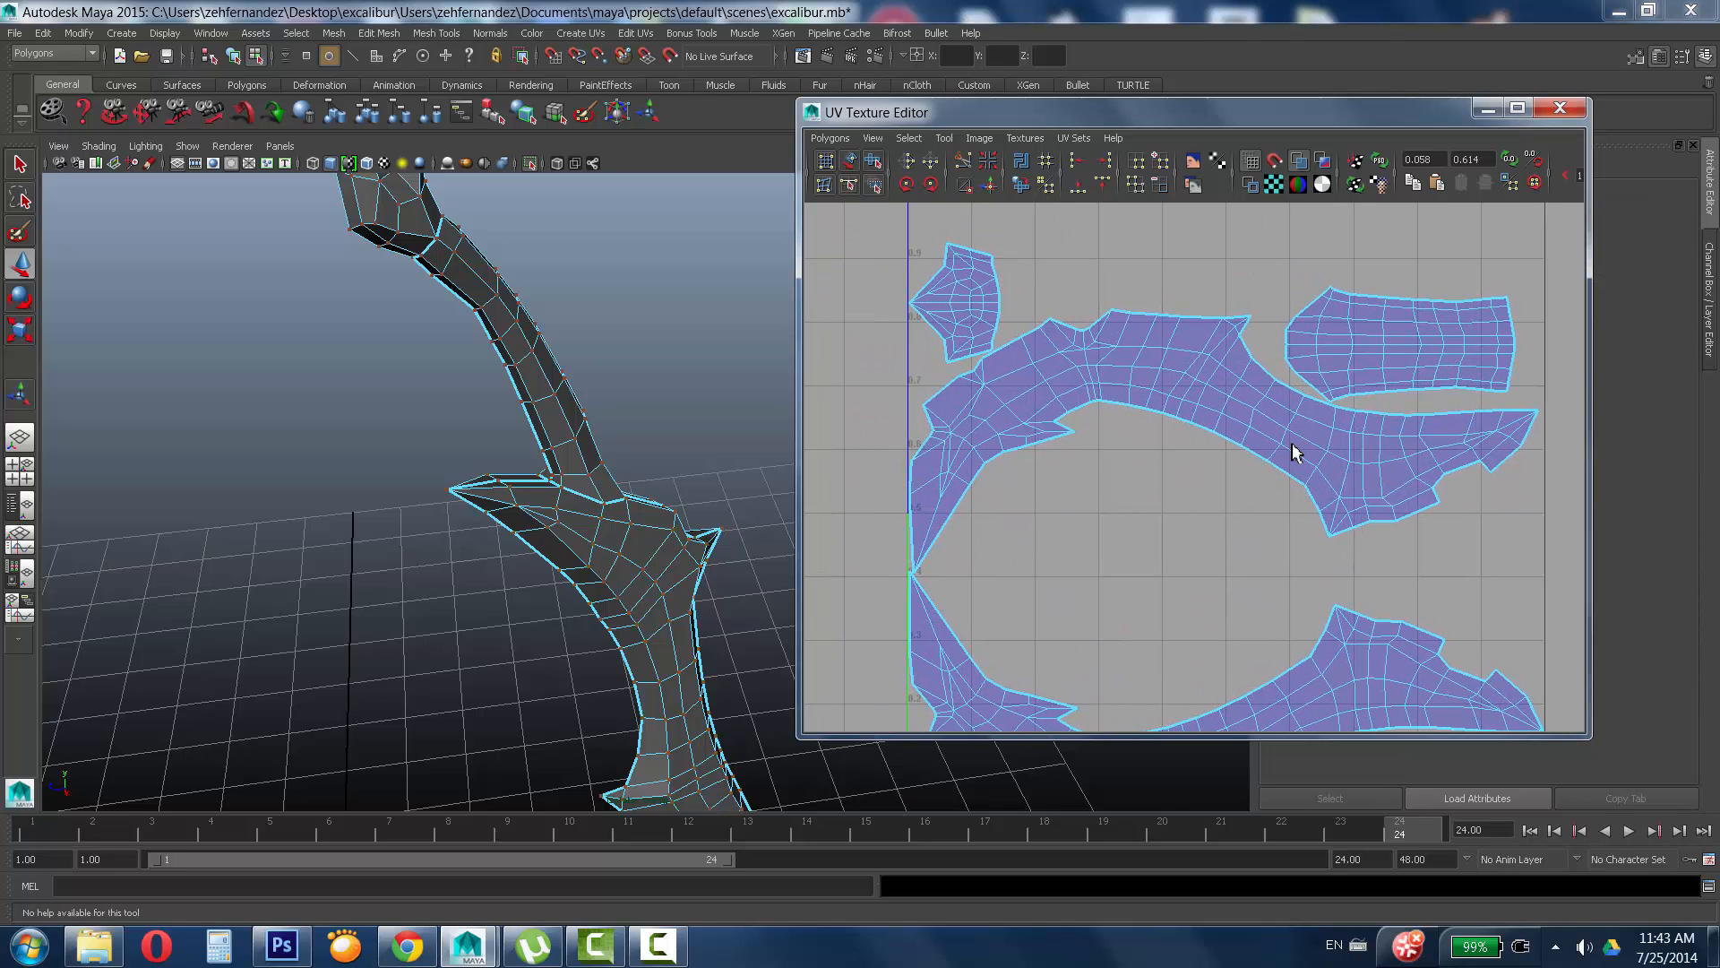
Undo the unfold of the guard-and-blade shell and the UV cut along its outline edges.
key(ctrl+z)
key(ctrl+z)
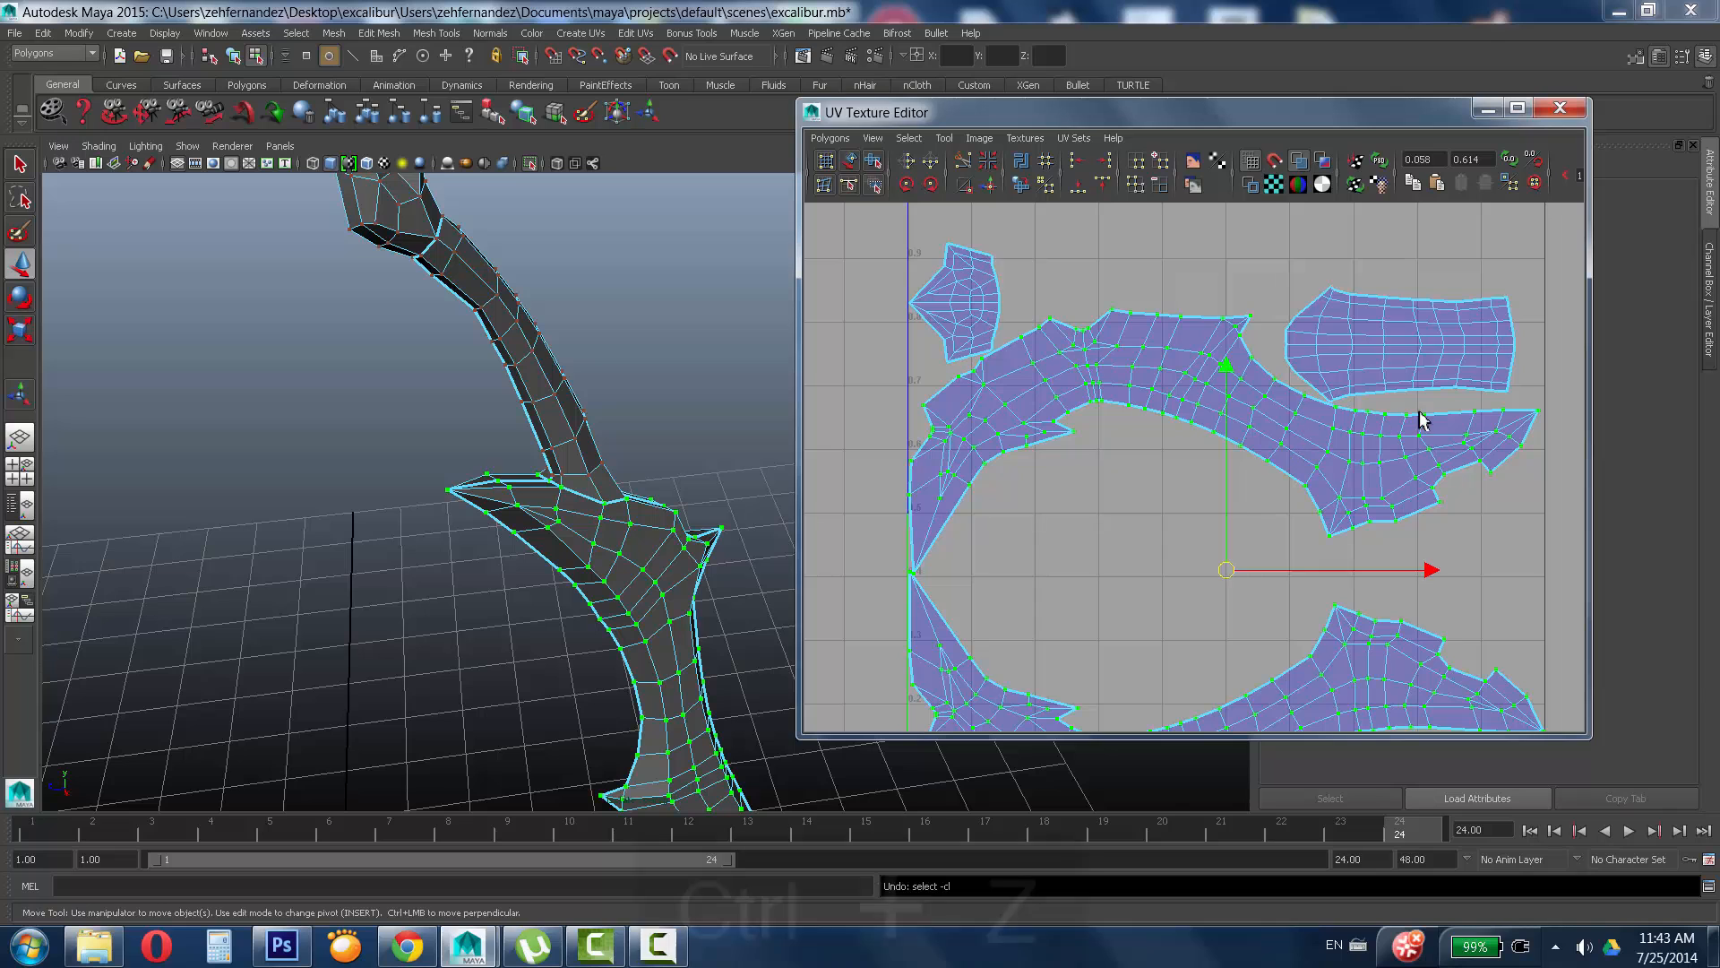
key(ctrl+z)
key(ctrl+z)
key(ctrl+z)
key(ctrl+z)
key(ctrl+z)
key(ctrl+z)
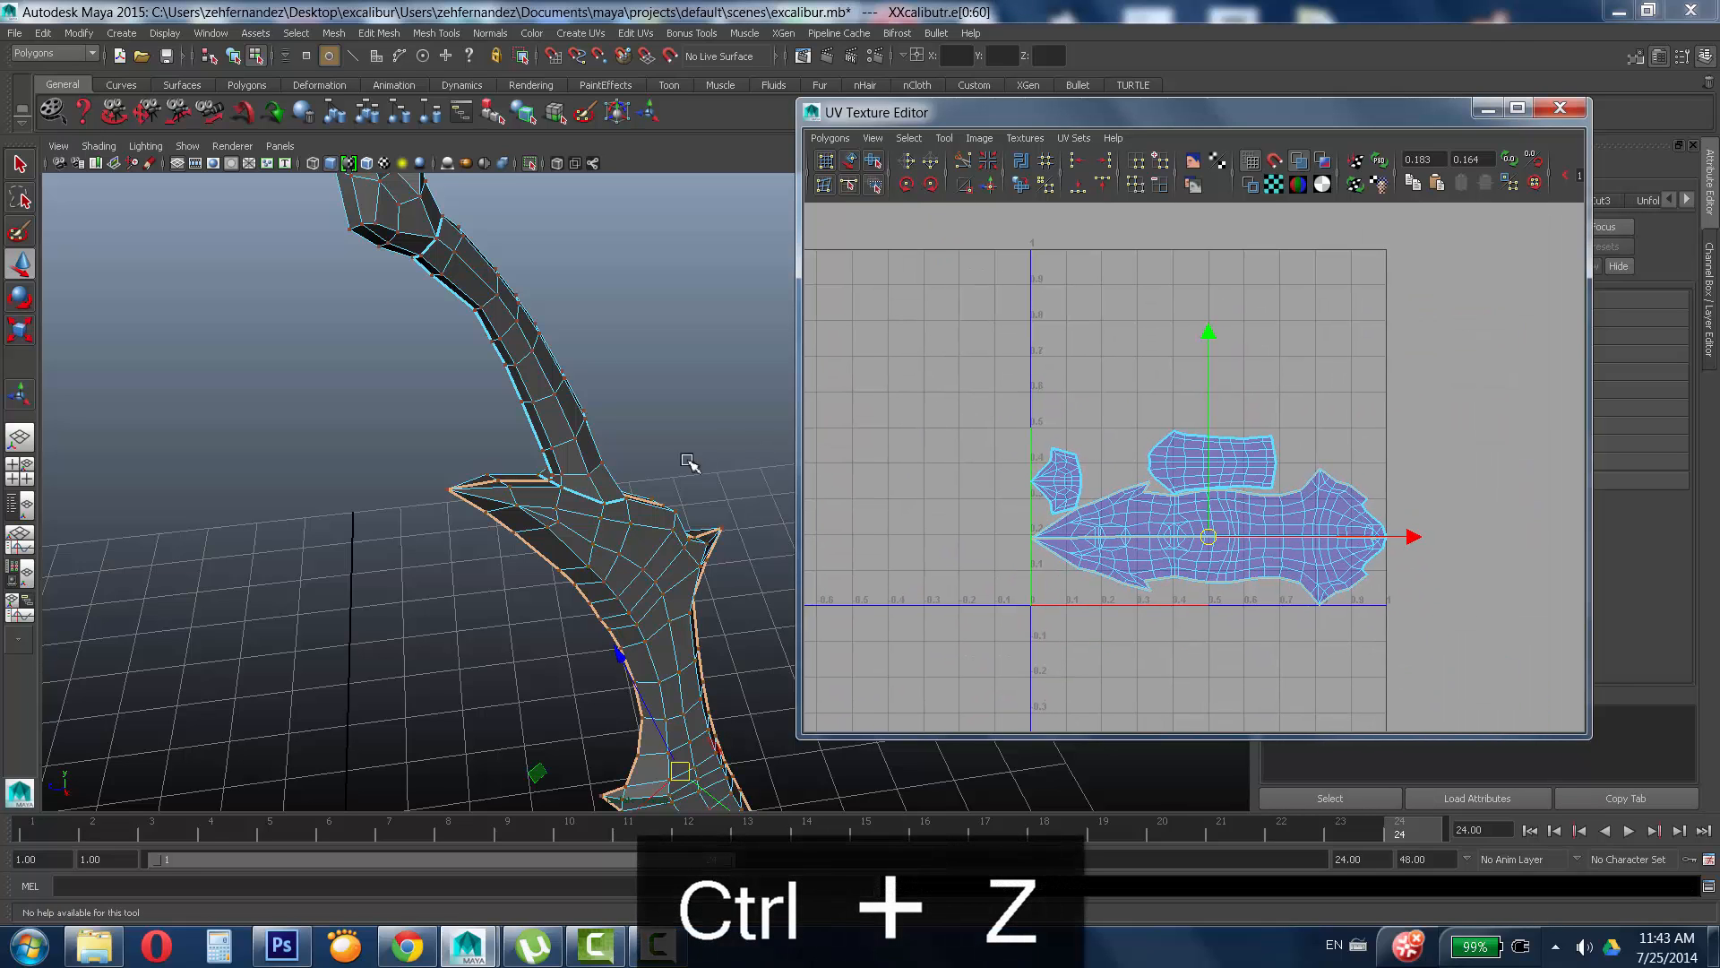
key(ctrl+z)
key(ctrl+z)
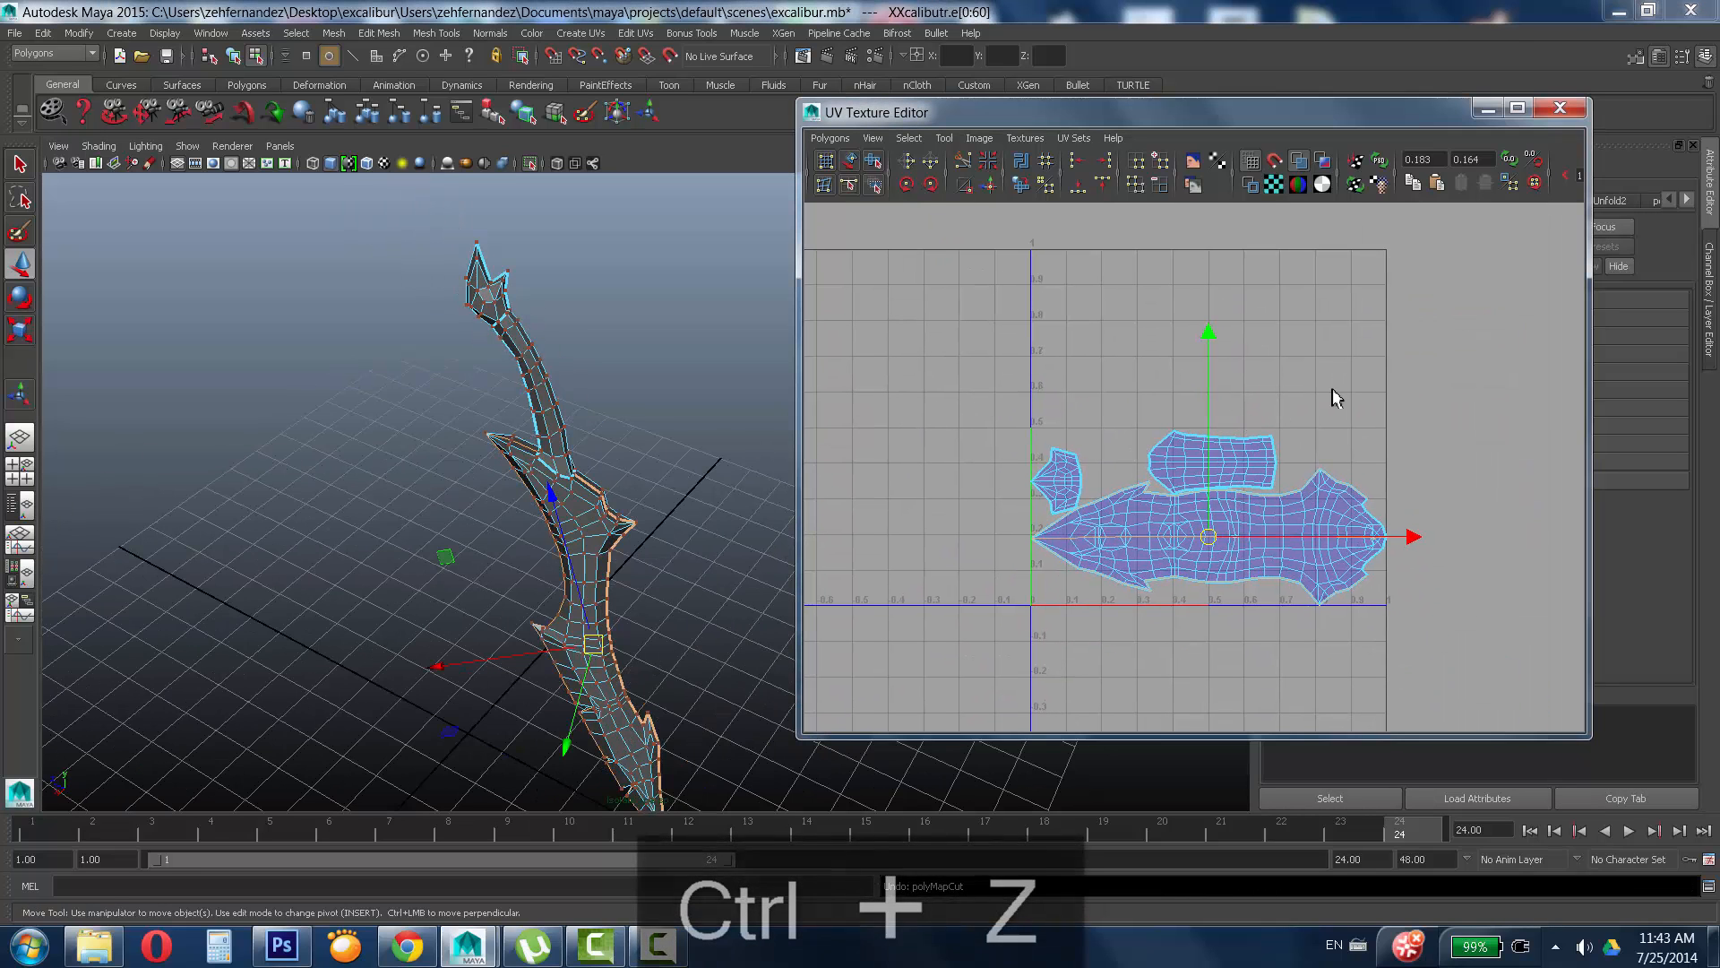
Move the handle shell to the upper-left area of the UV square and shift the pommel shell slightly up from the guard-and-blade shell.
right_drag(1249, 464, 1294, 451)
click(1264, 455)
drag(1224, 470, 1113, 300)
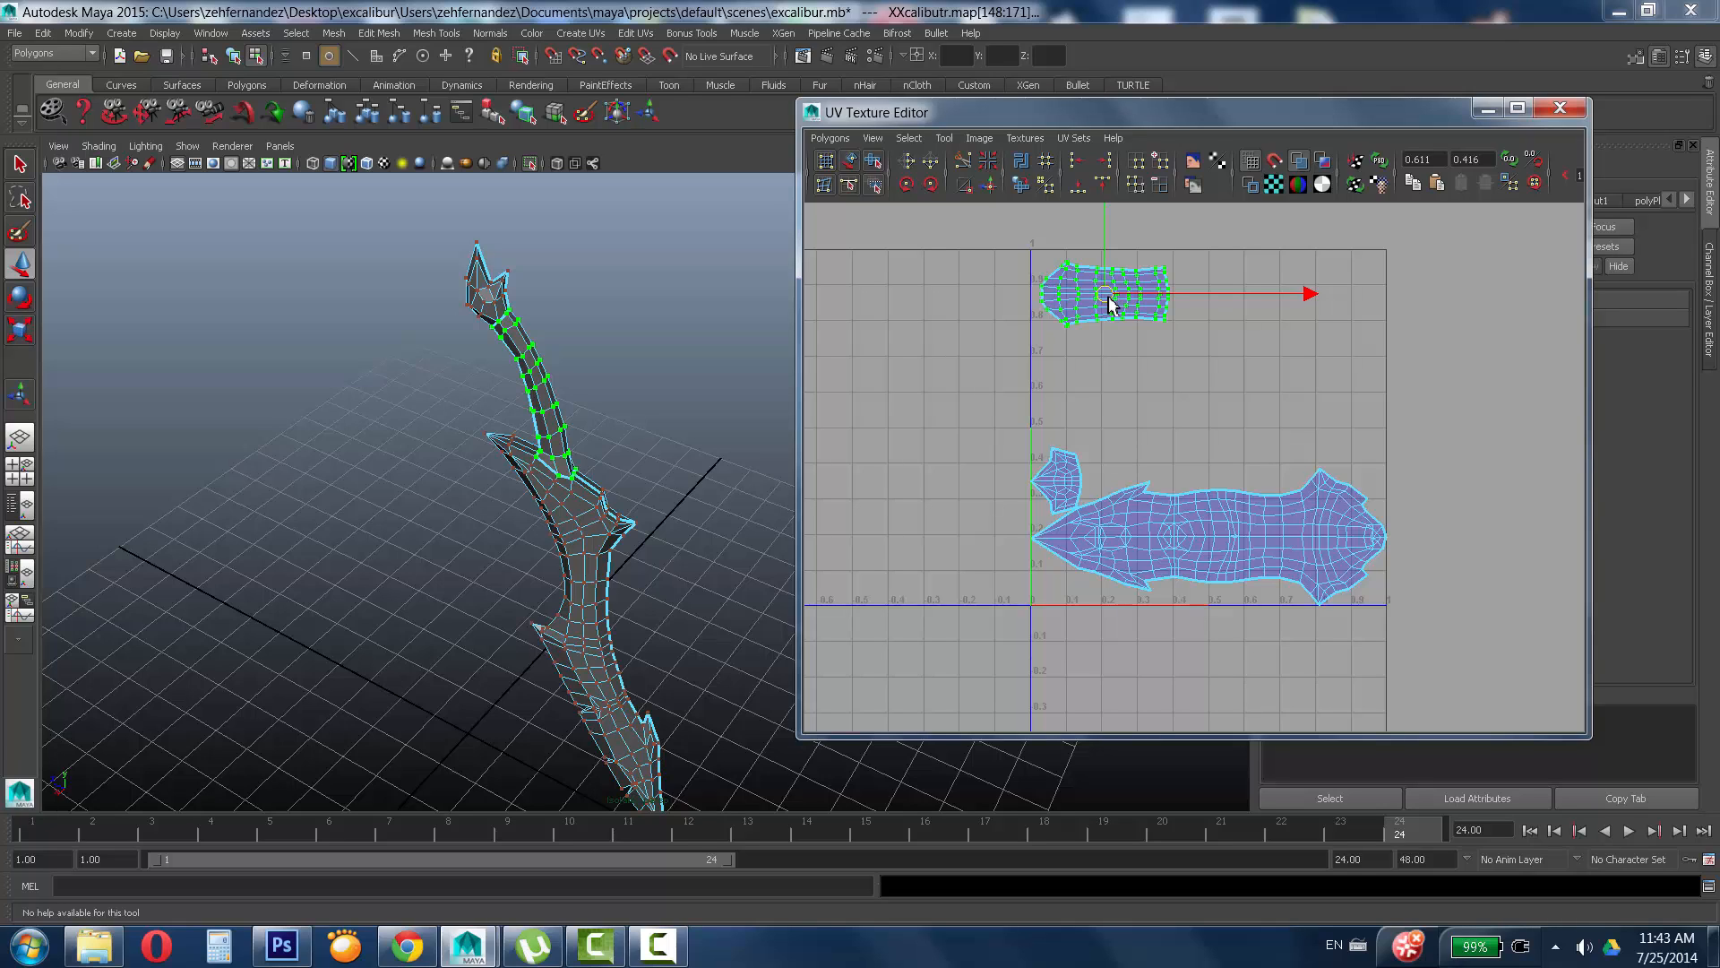
drag(1110, 306, 1107, 333)
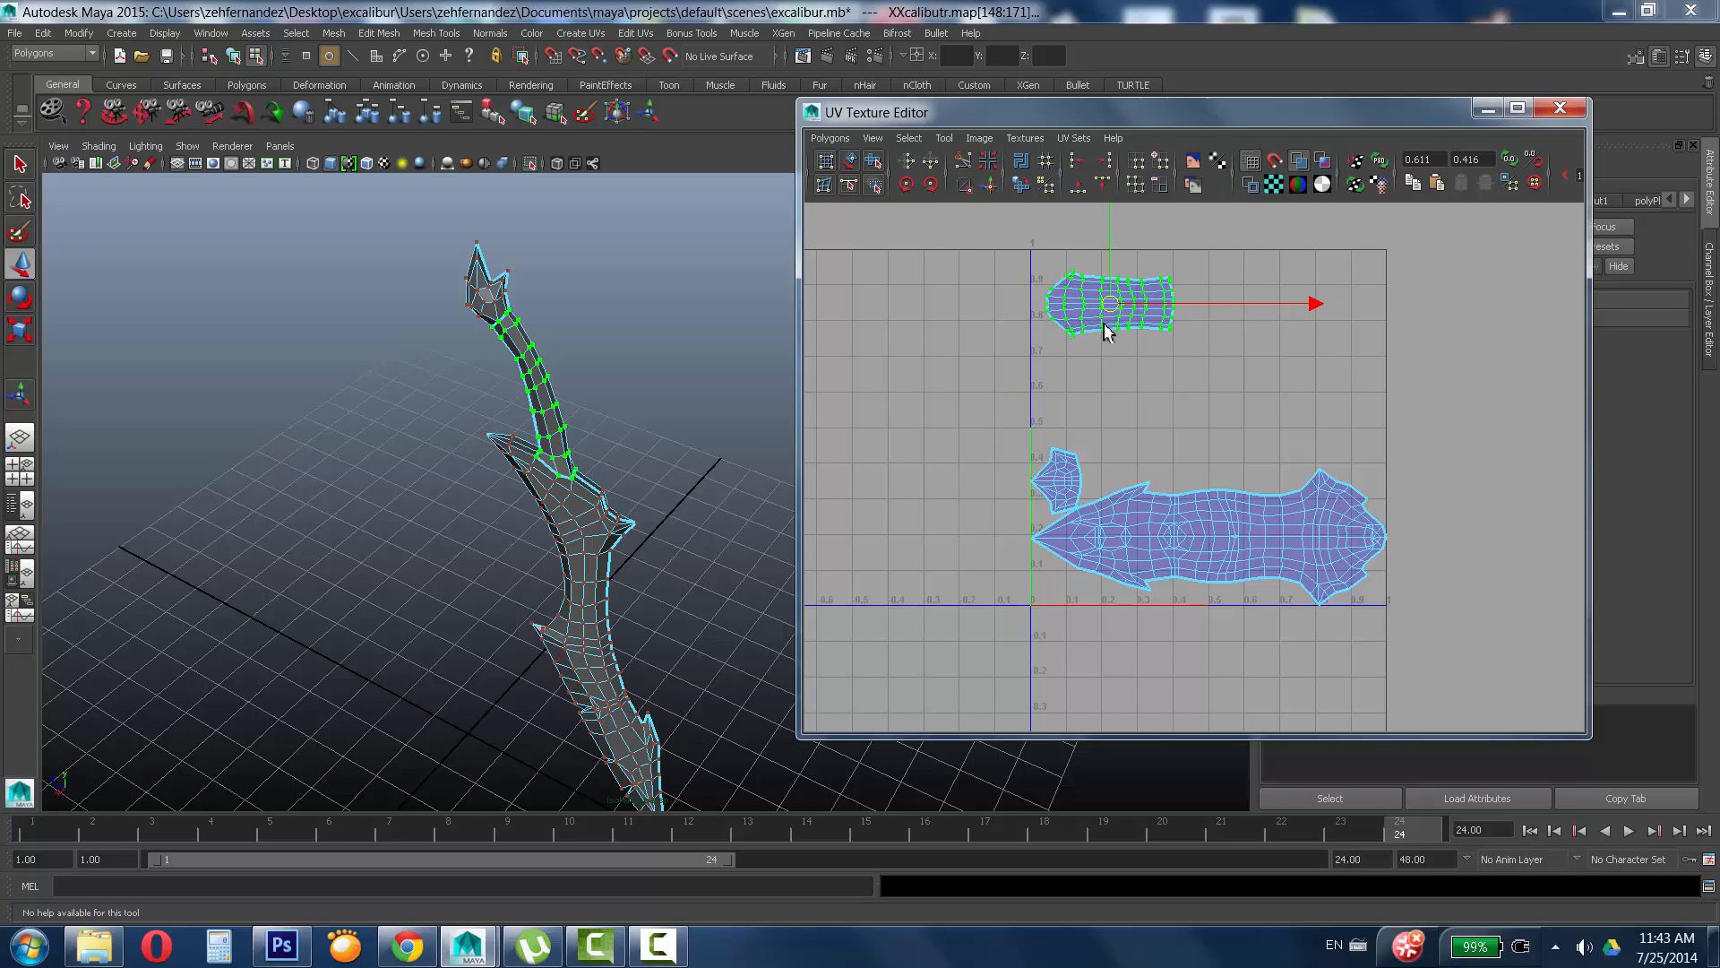
click(1038, 480)
ctrl+right_drag(1038, 480, 1068, 468)
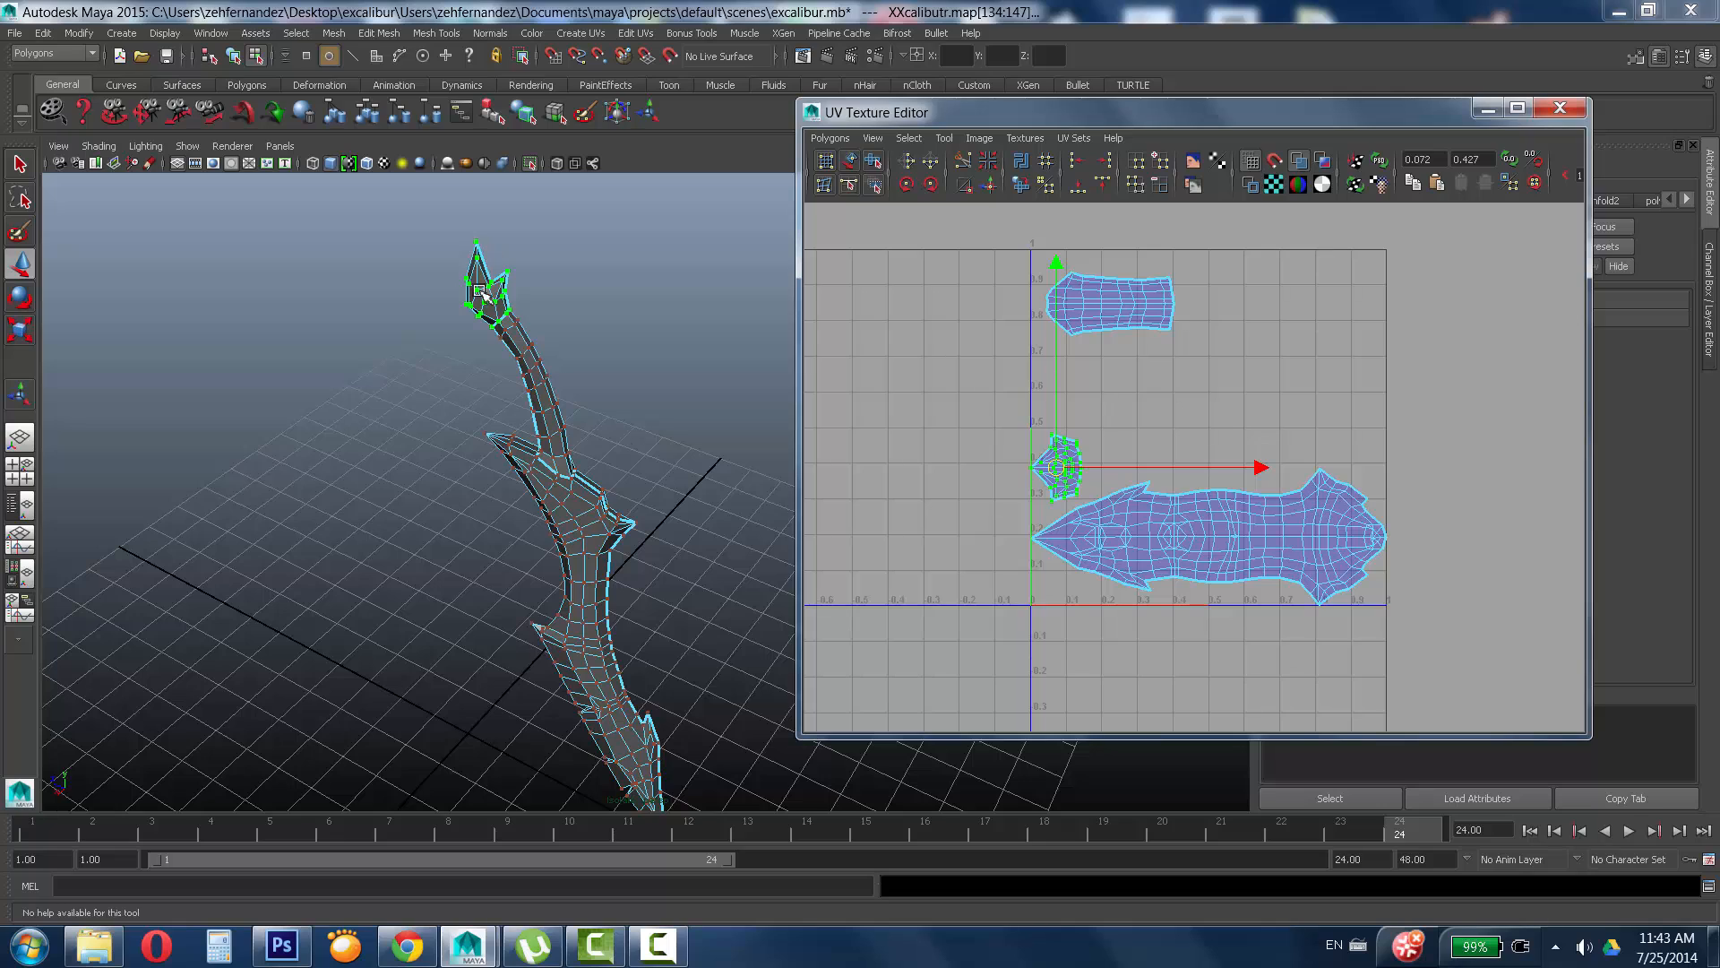
click(1249, 405)
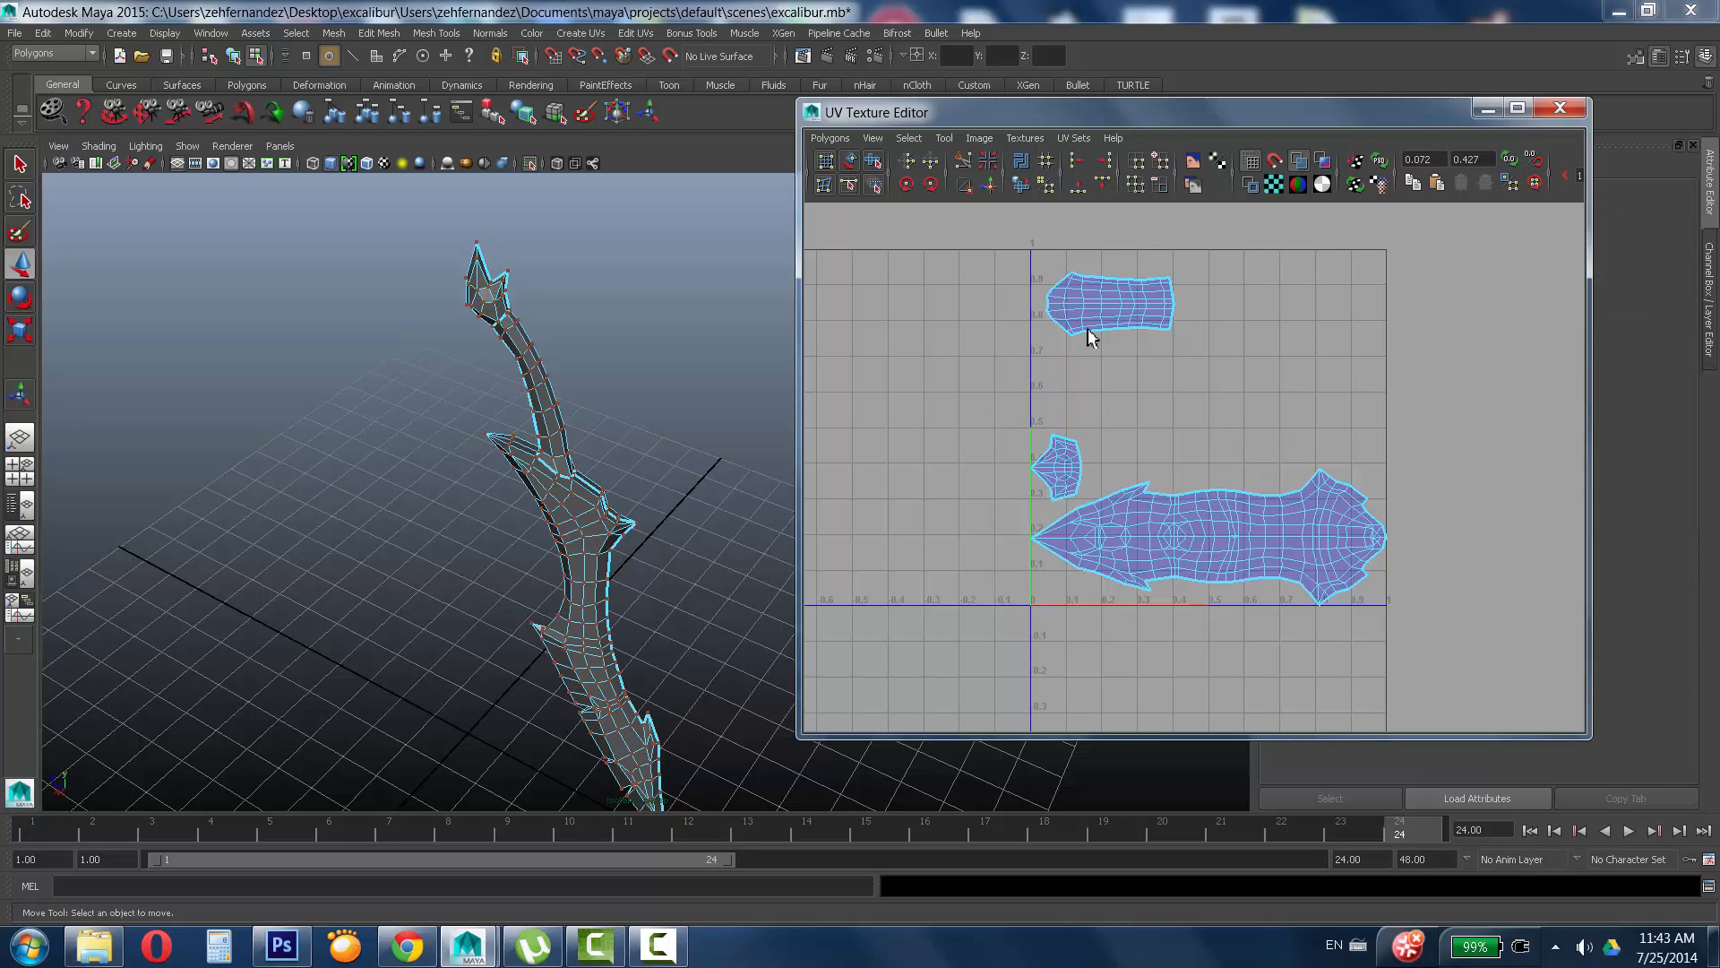
Select all the UVs of the guard-and-blade shell and relax them with the Smooth UV tool.
right_drag(1141, 503, 1199, 499)
drag(1169, 504, 1329, 582)
ctrl+right_drag(1180, 581, 1235, 567)
click(876, 165)
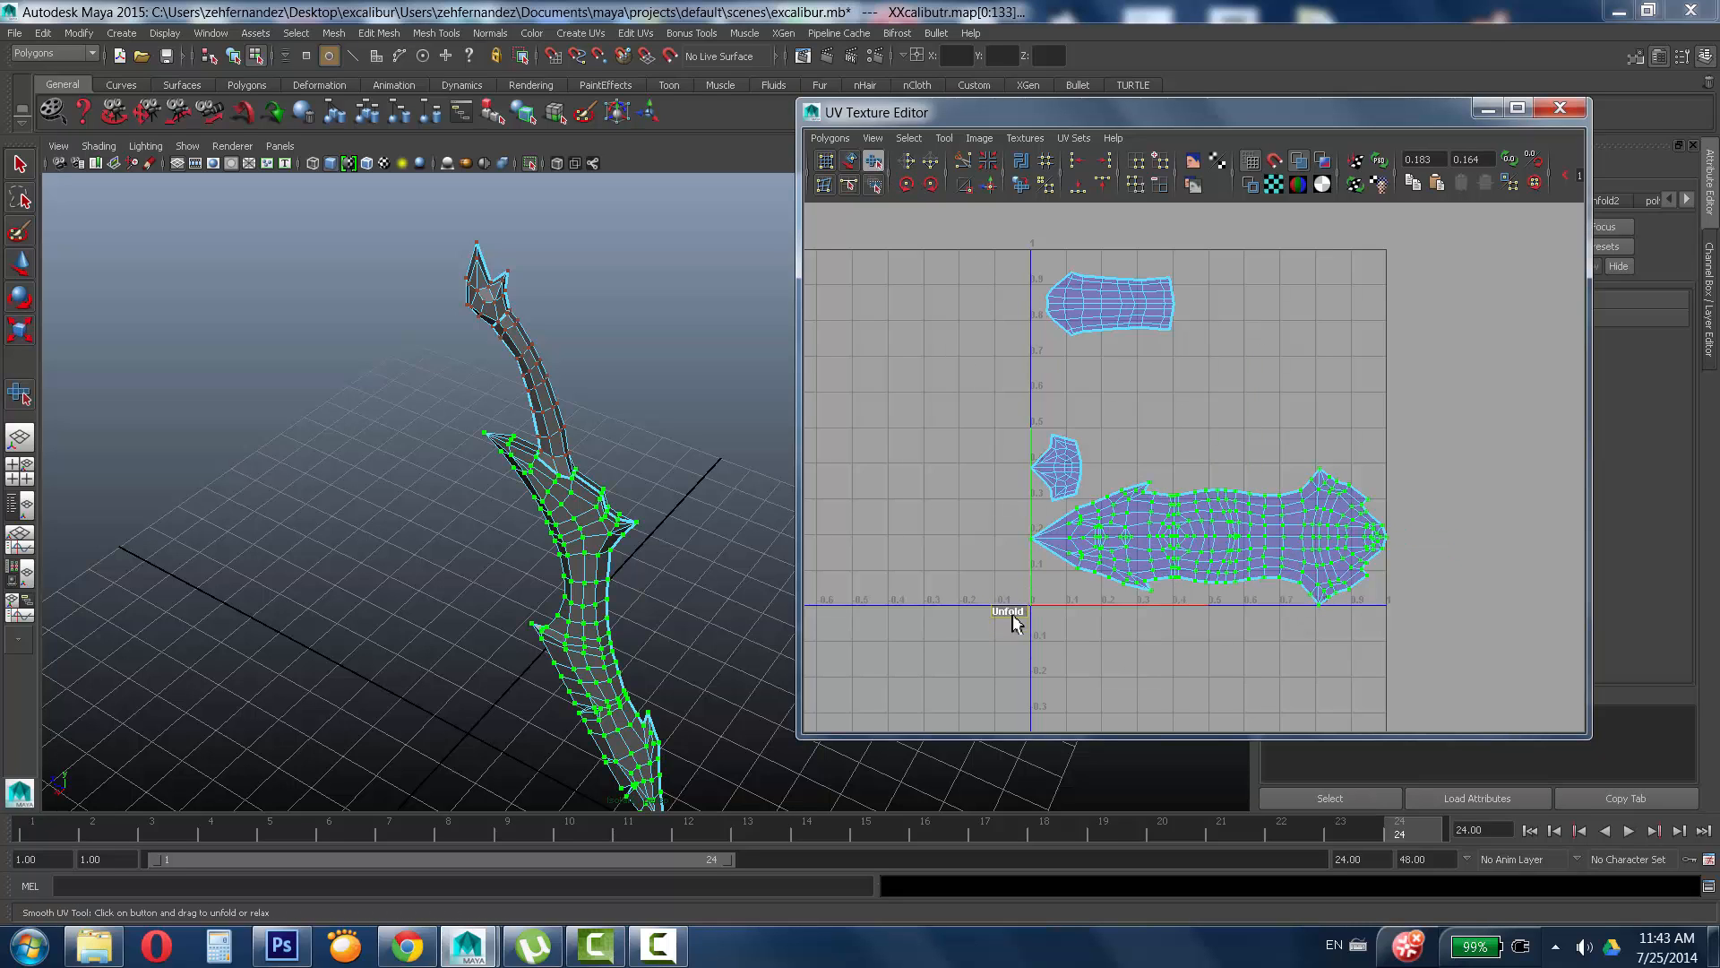
drag(1016, 621, 1564, 589)
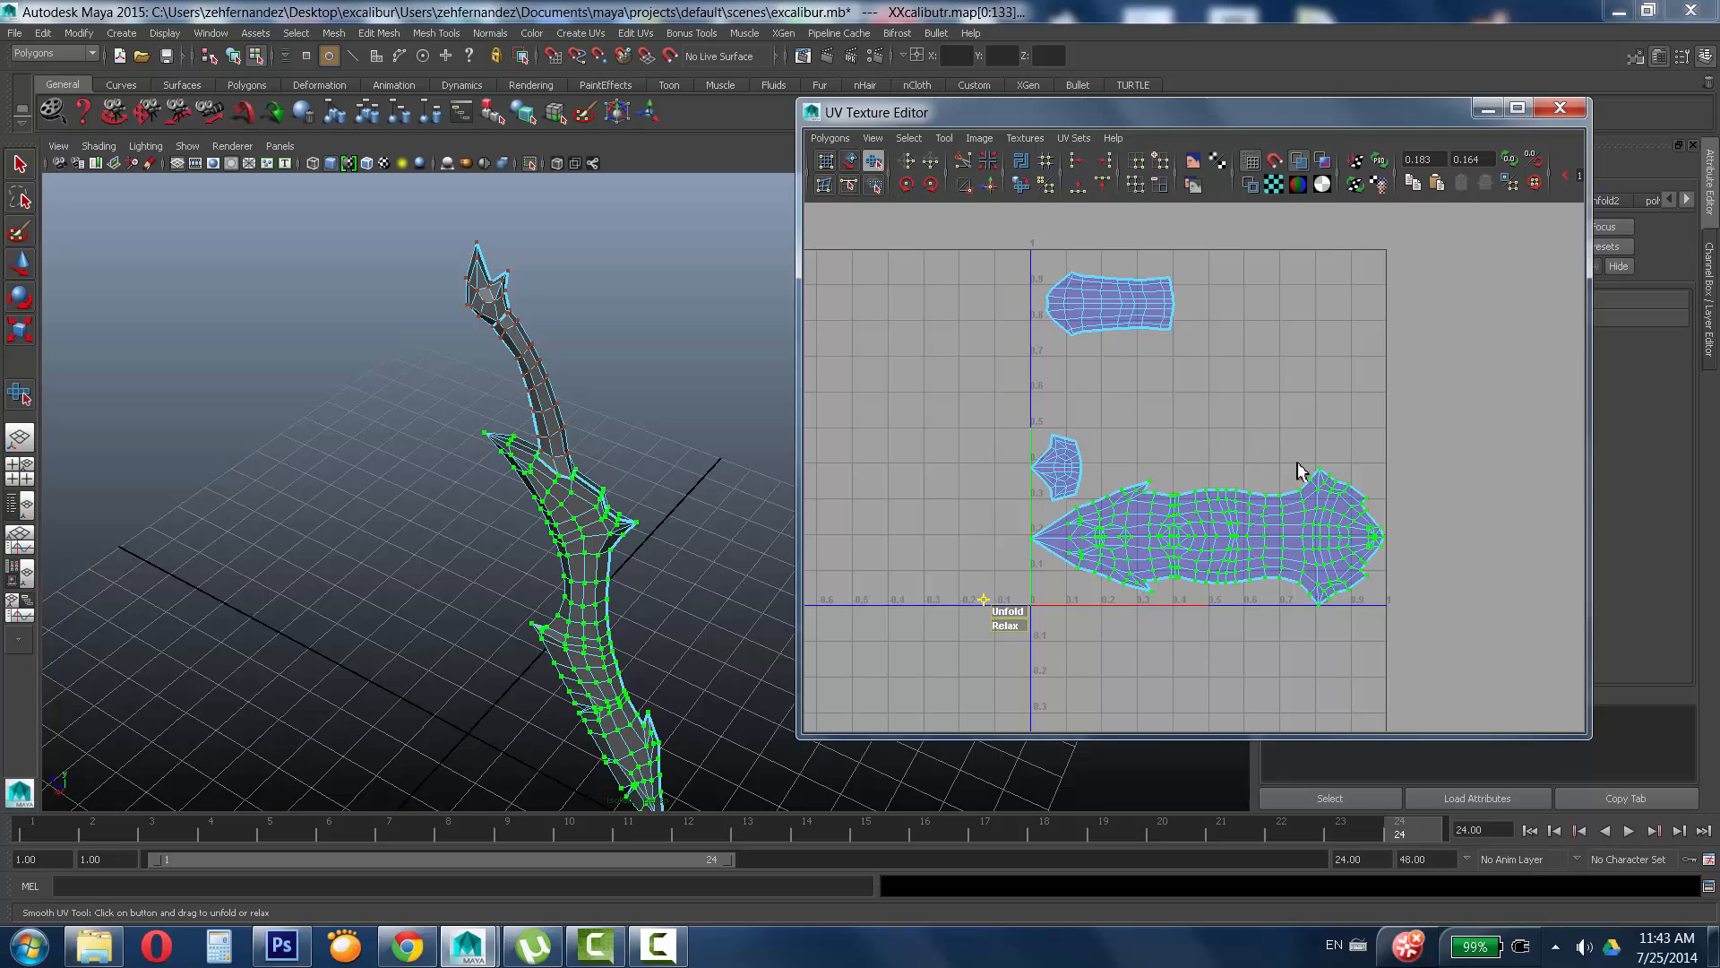
key(w)
click(1292, 387)
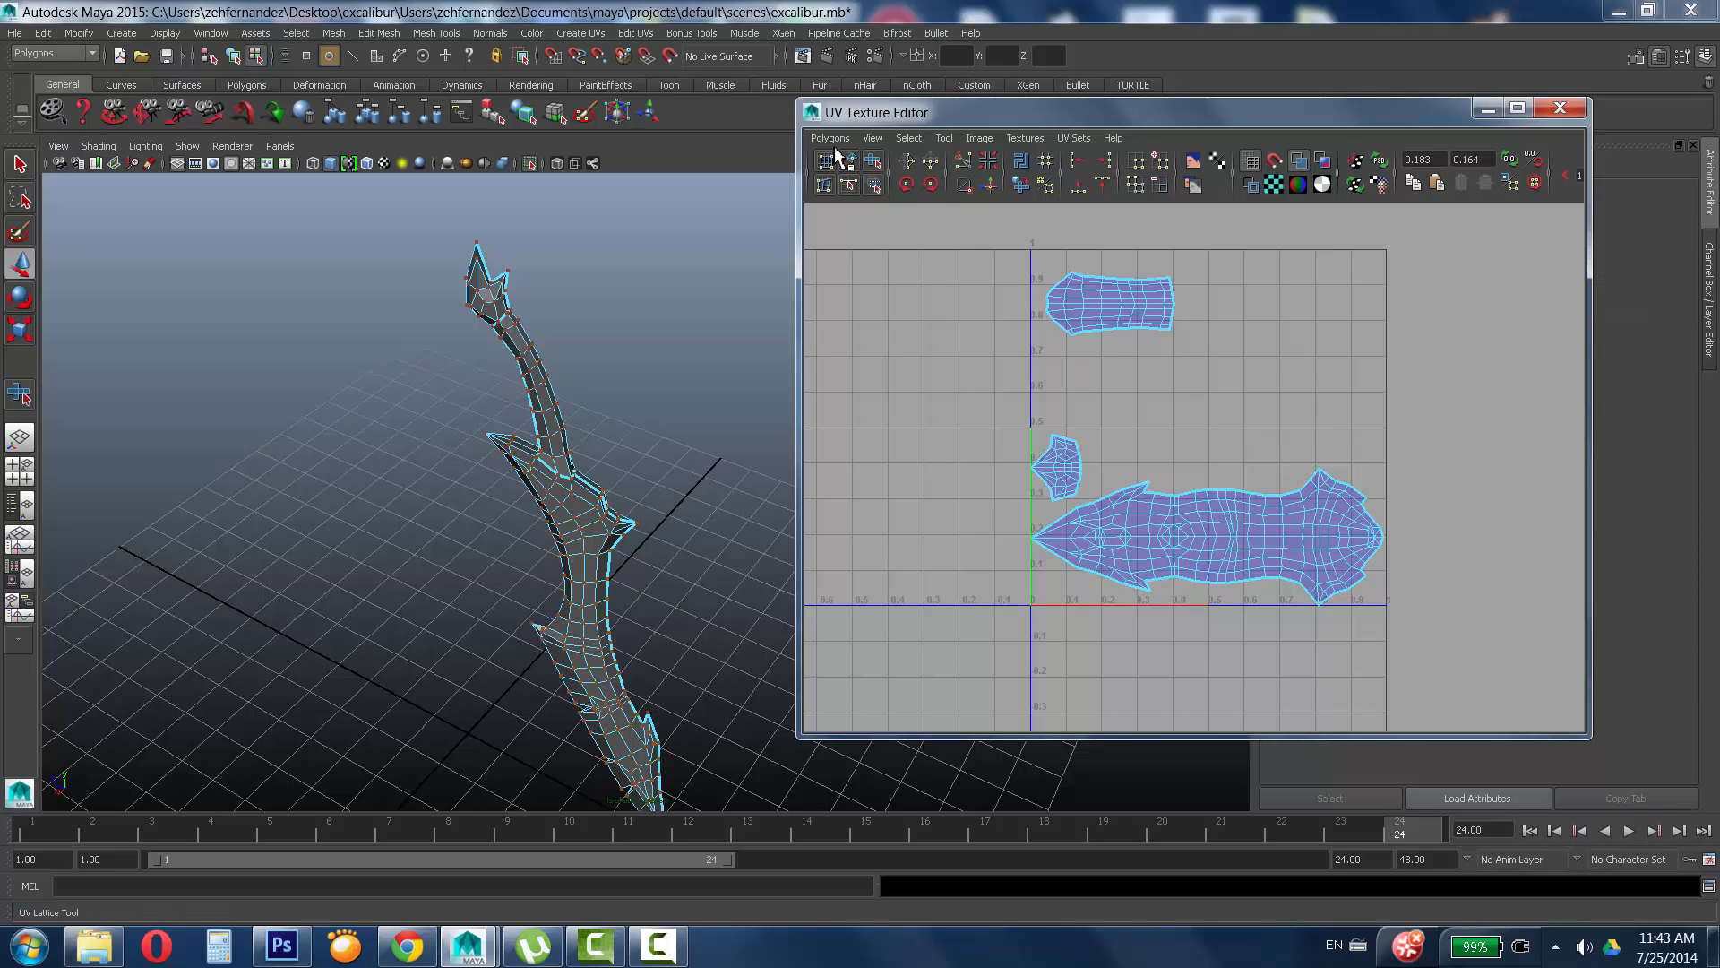
Select the whole sword as an object and open the UV Snapshot options.
click(835, 140)
click(986, 261)
right_drag(589, 524, 711, 475)
click(837, 141)
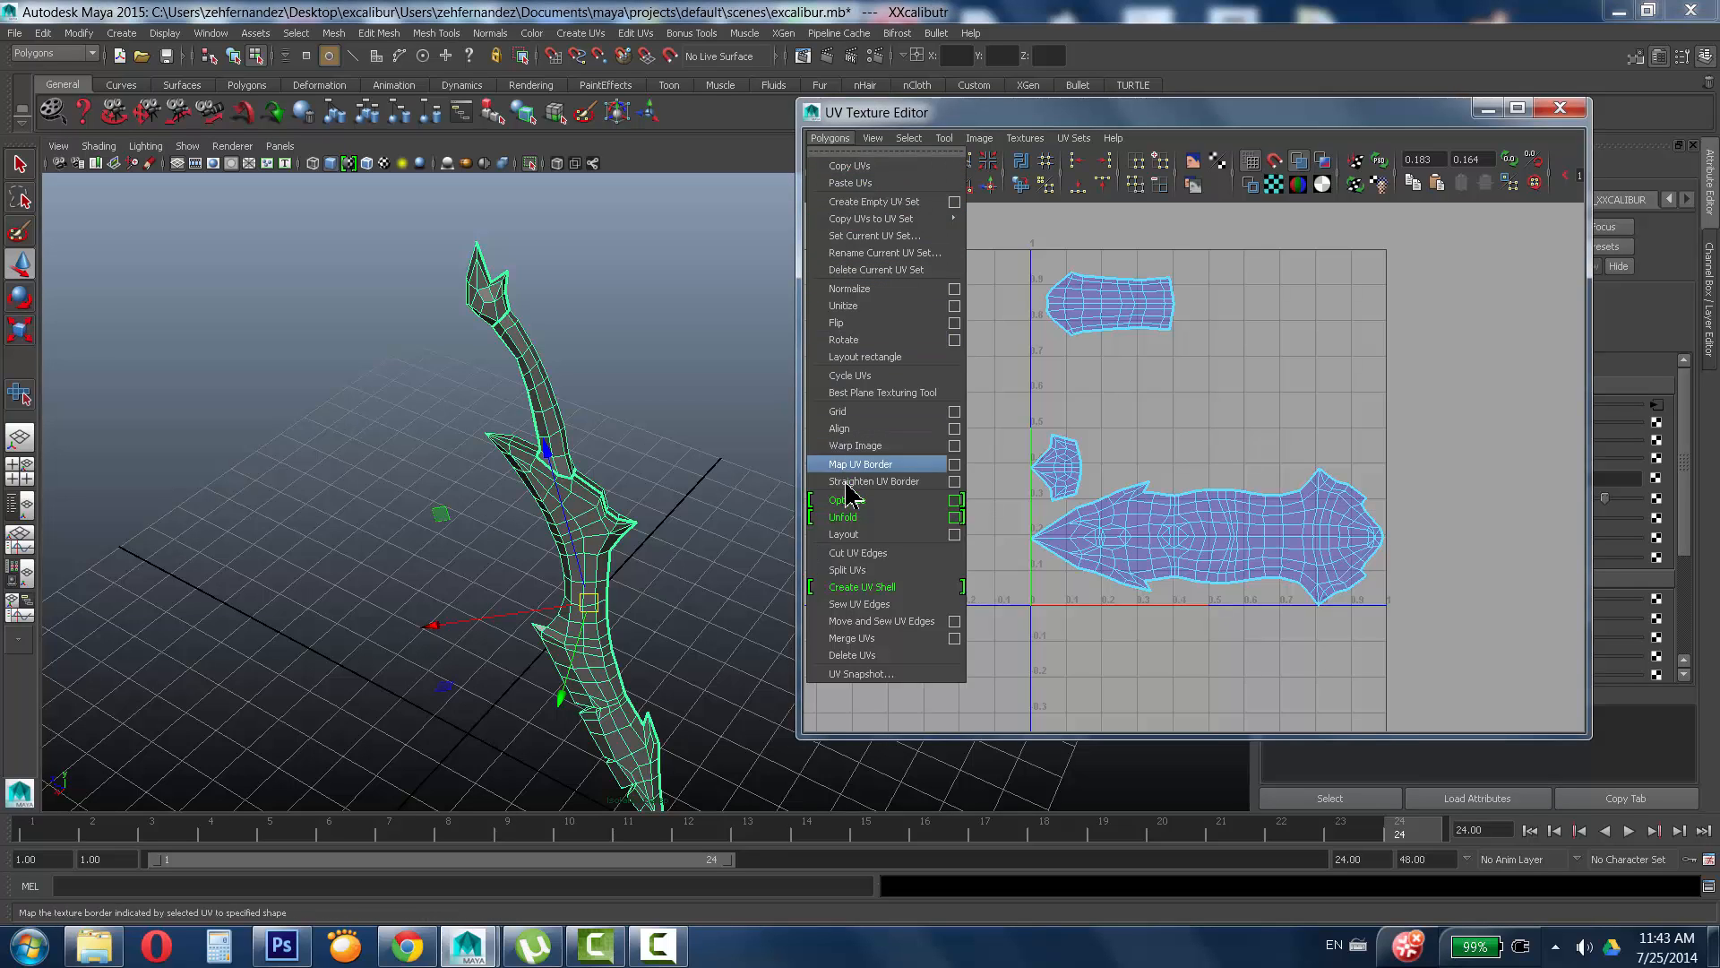
click(860, 674)
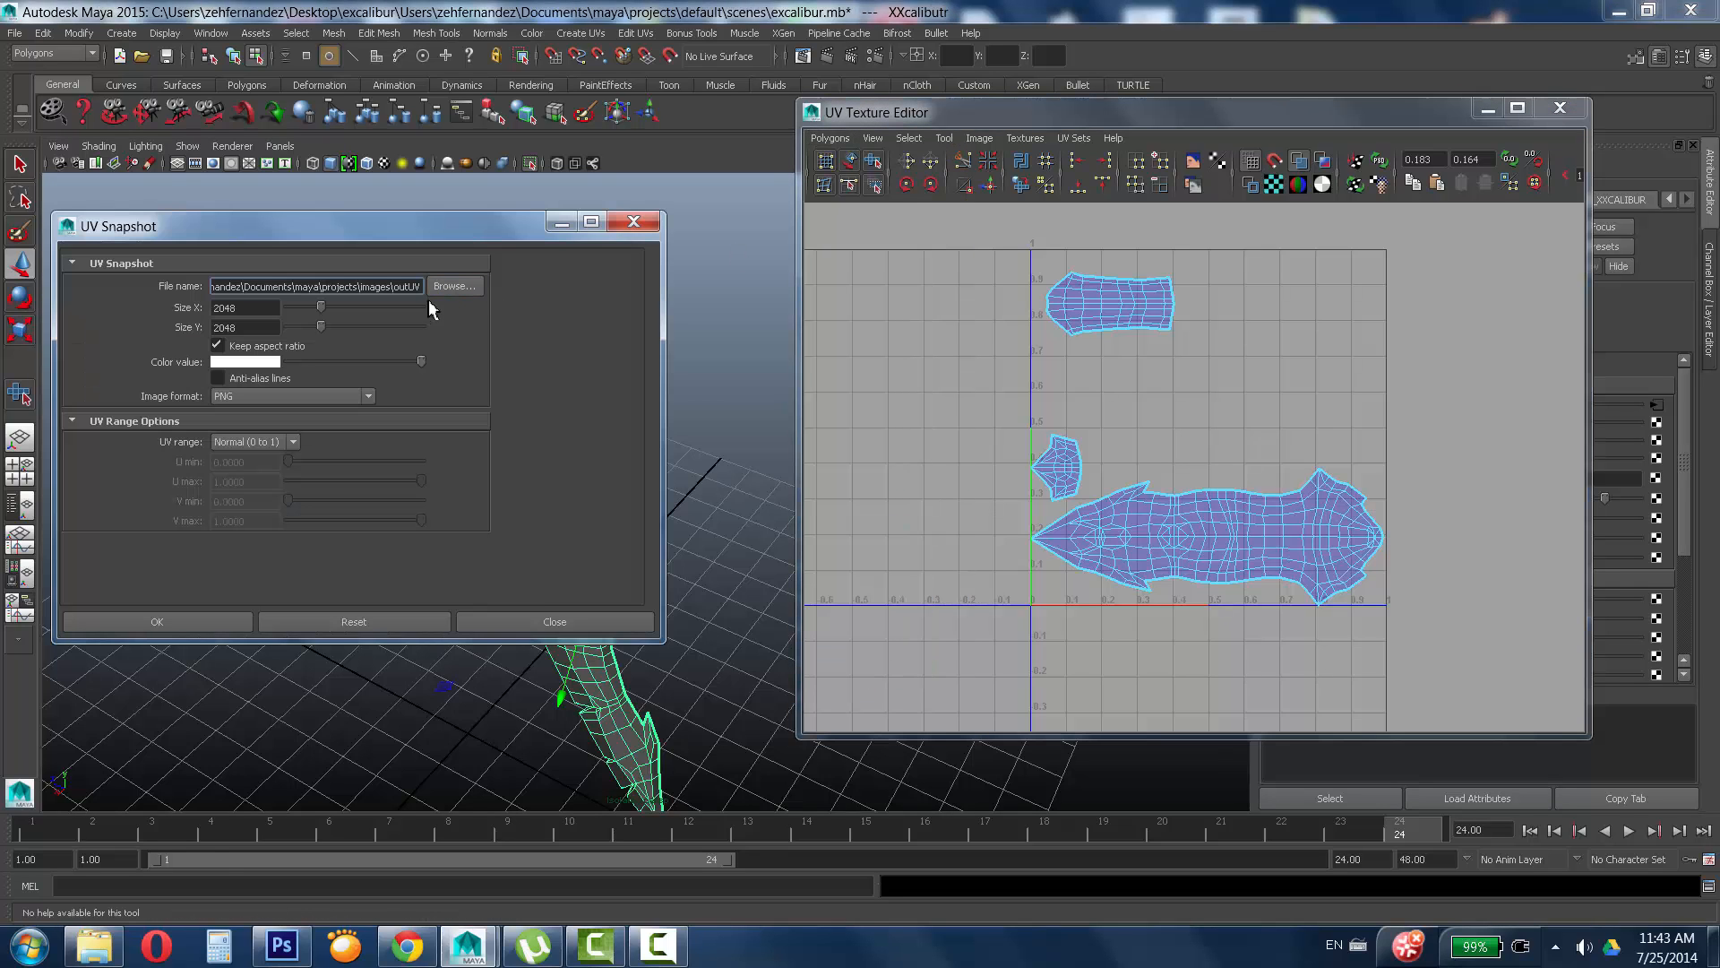
Export the UV snapshot as a 2048 x 2048 PNG named UVs in the excalibur folder on the Desktop.
click(455, 286)
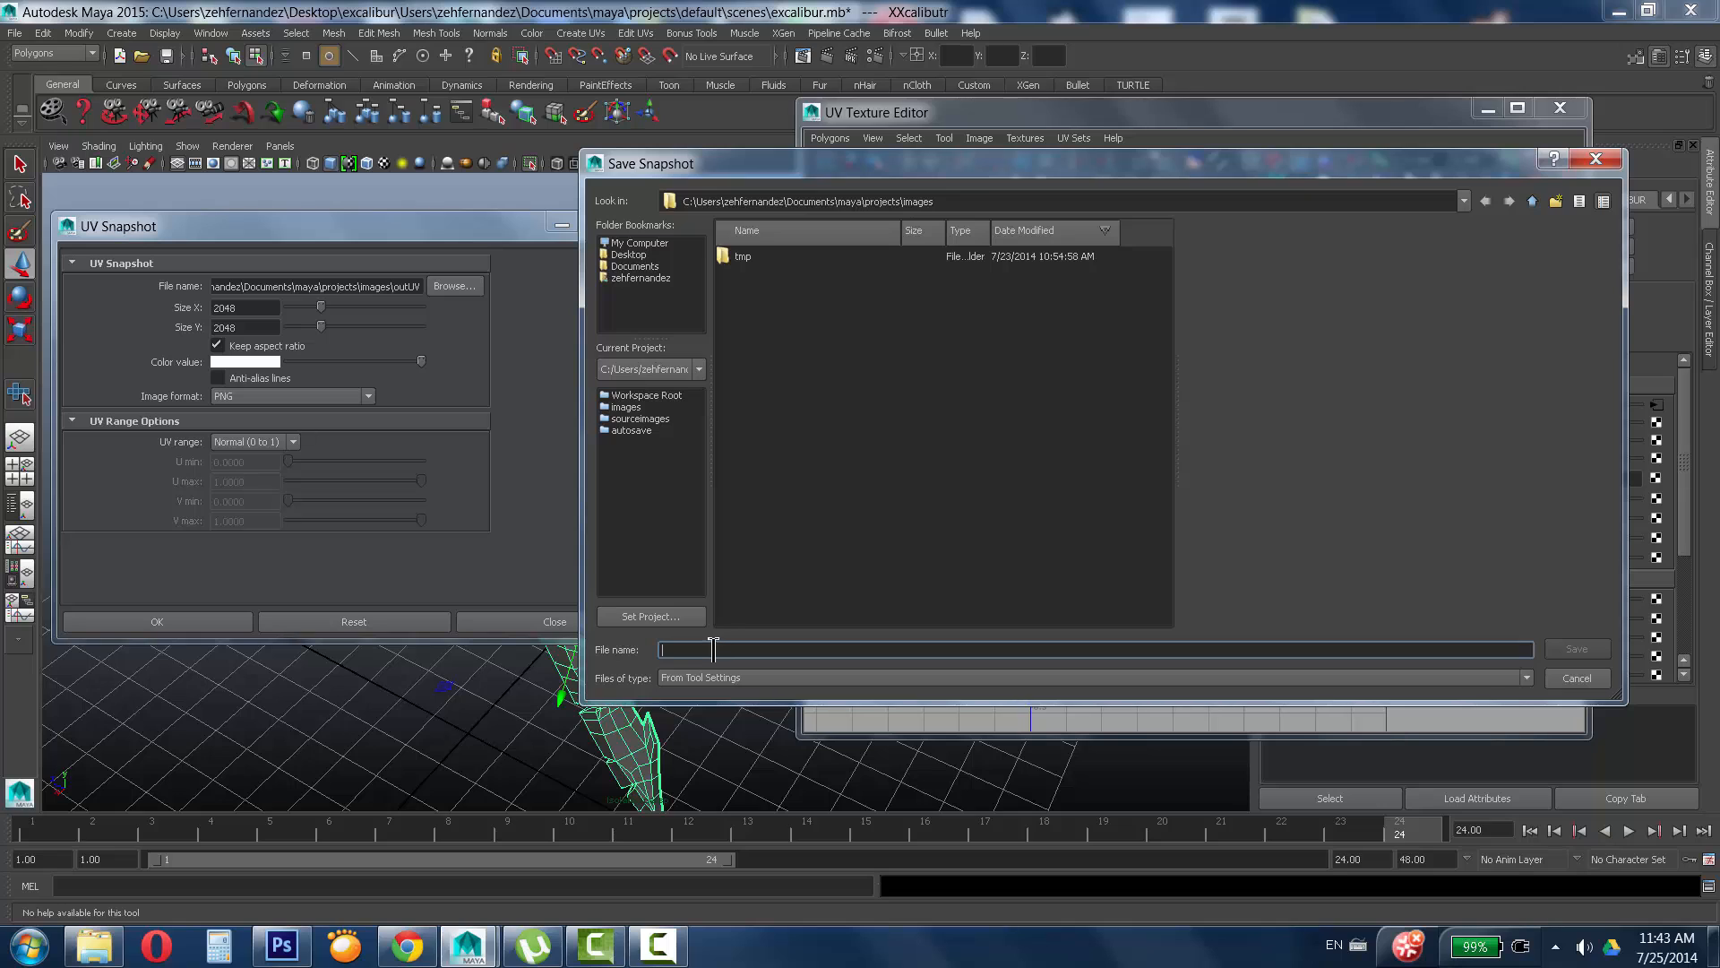
click(649, 245)
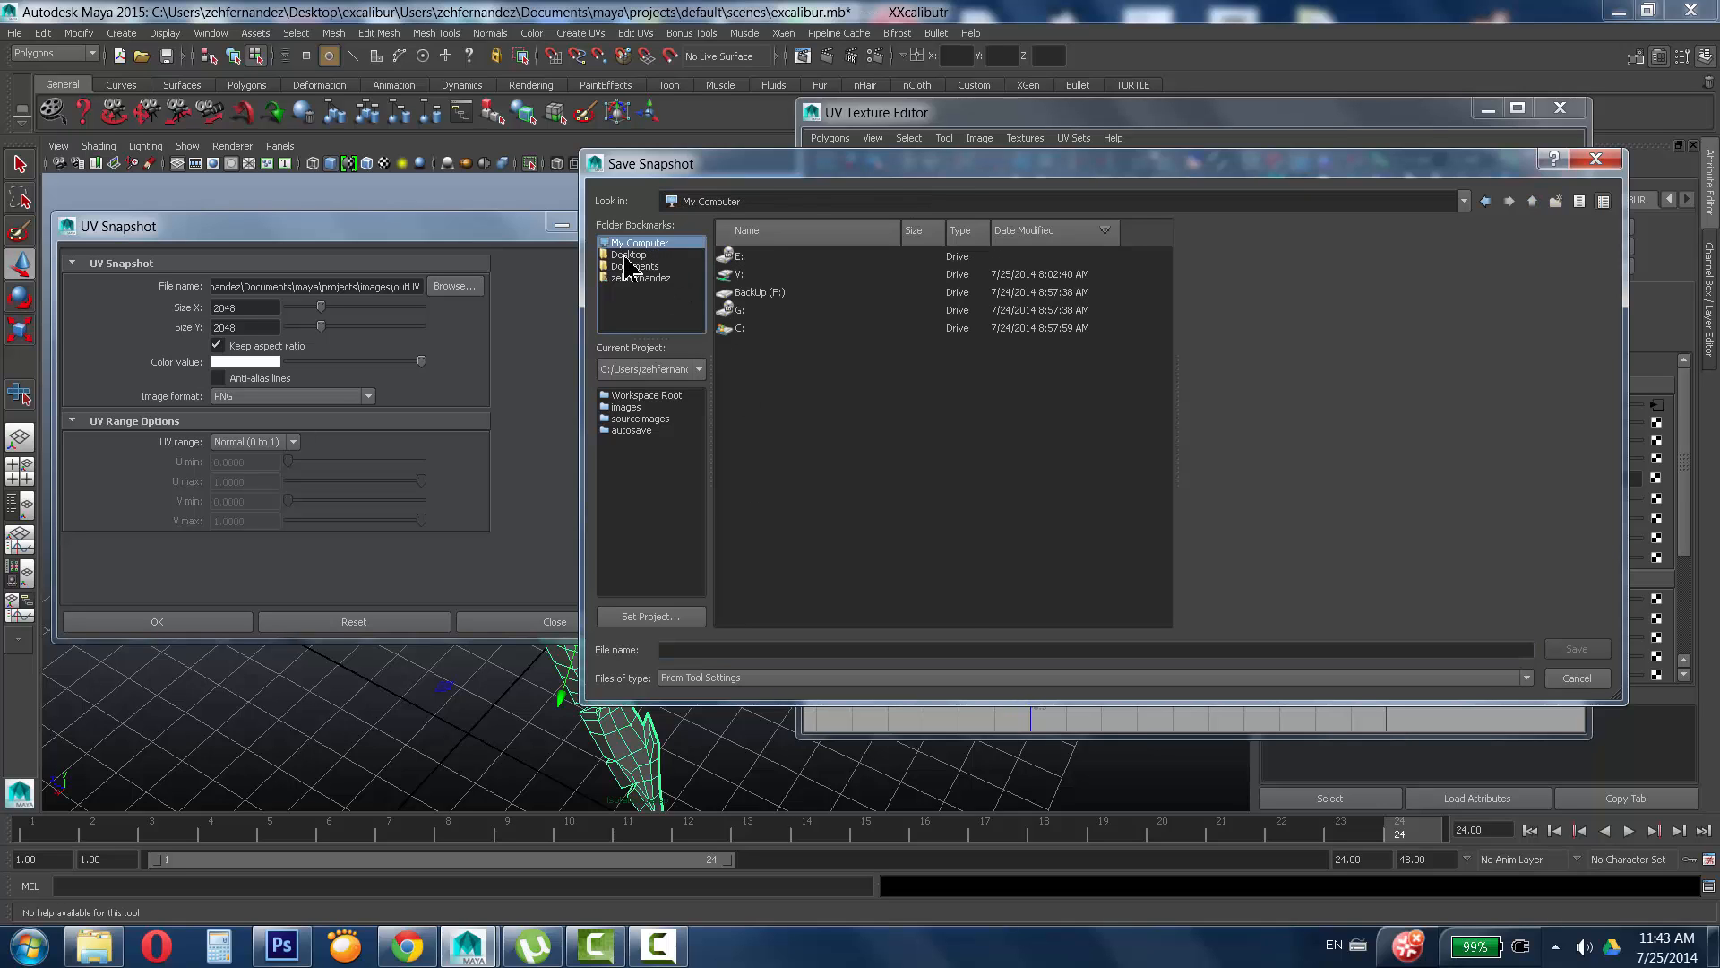
click(629, 255)
double_click(760, 274)
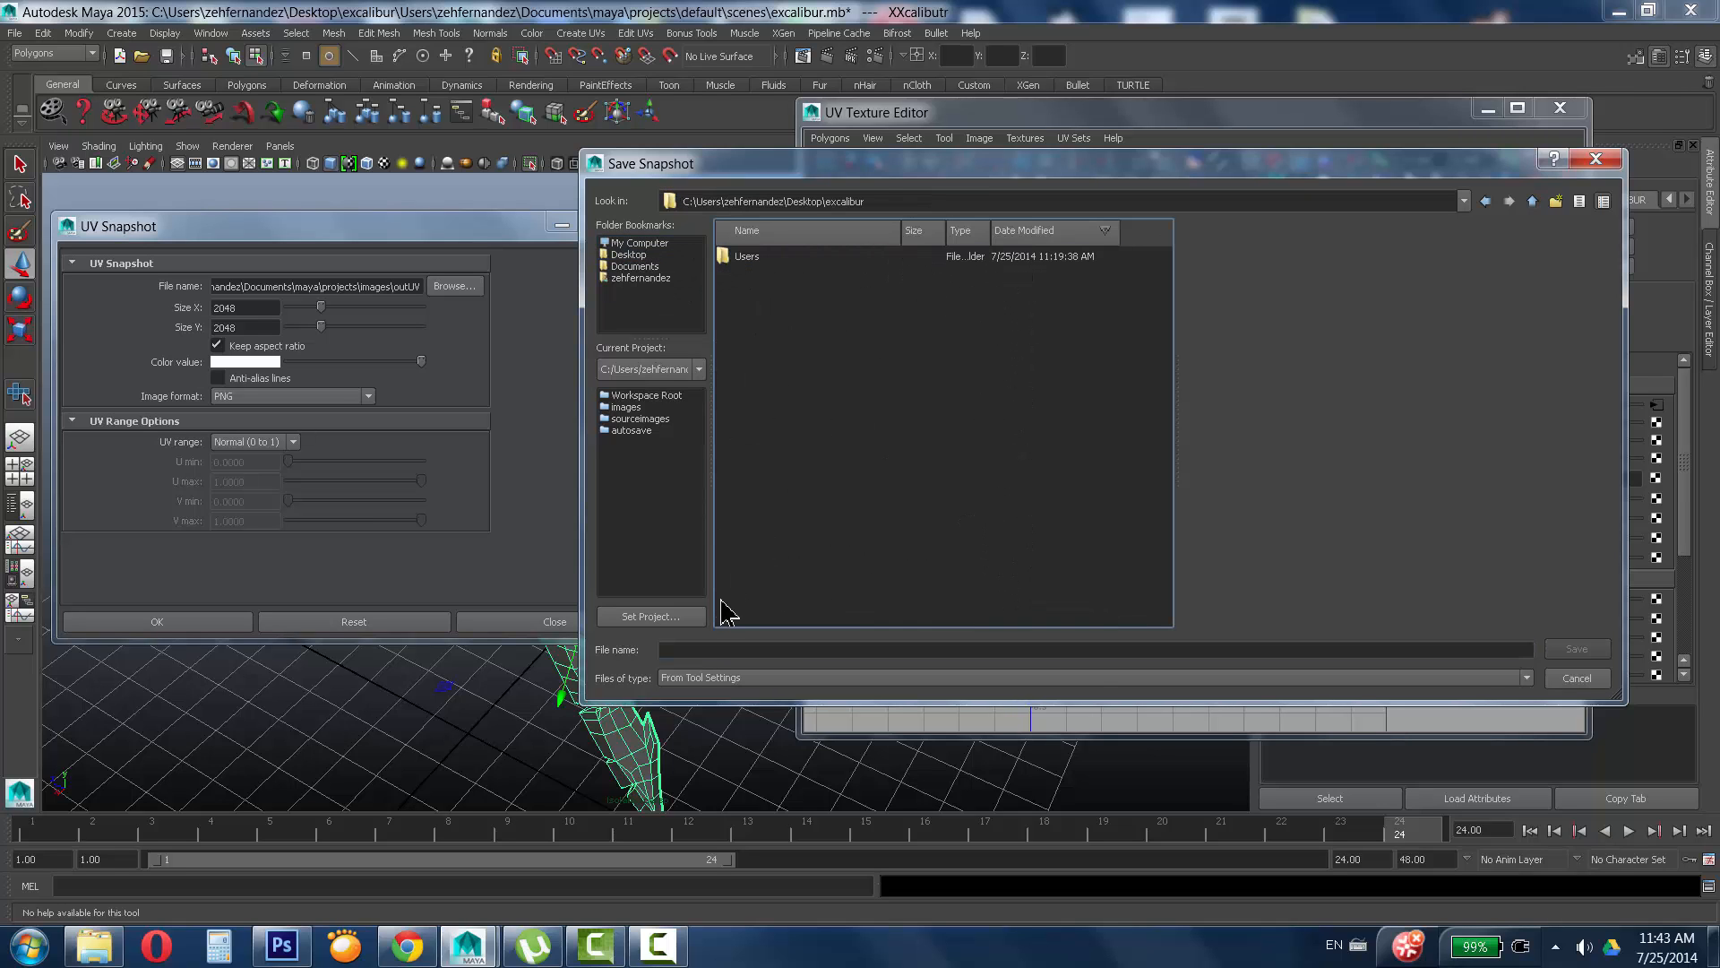
click(711, 647)
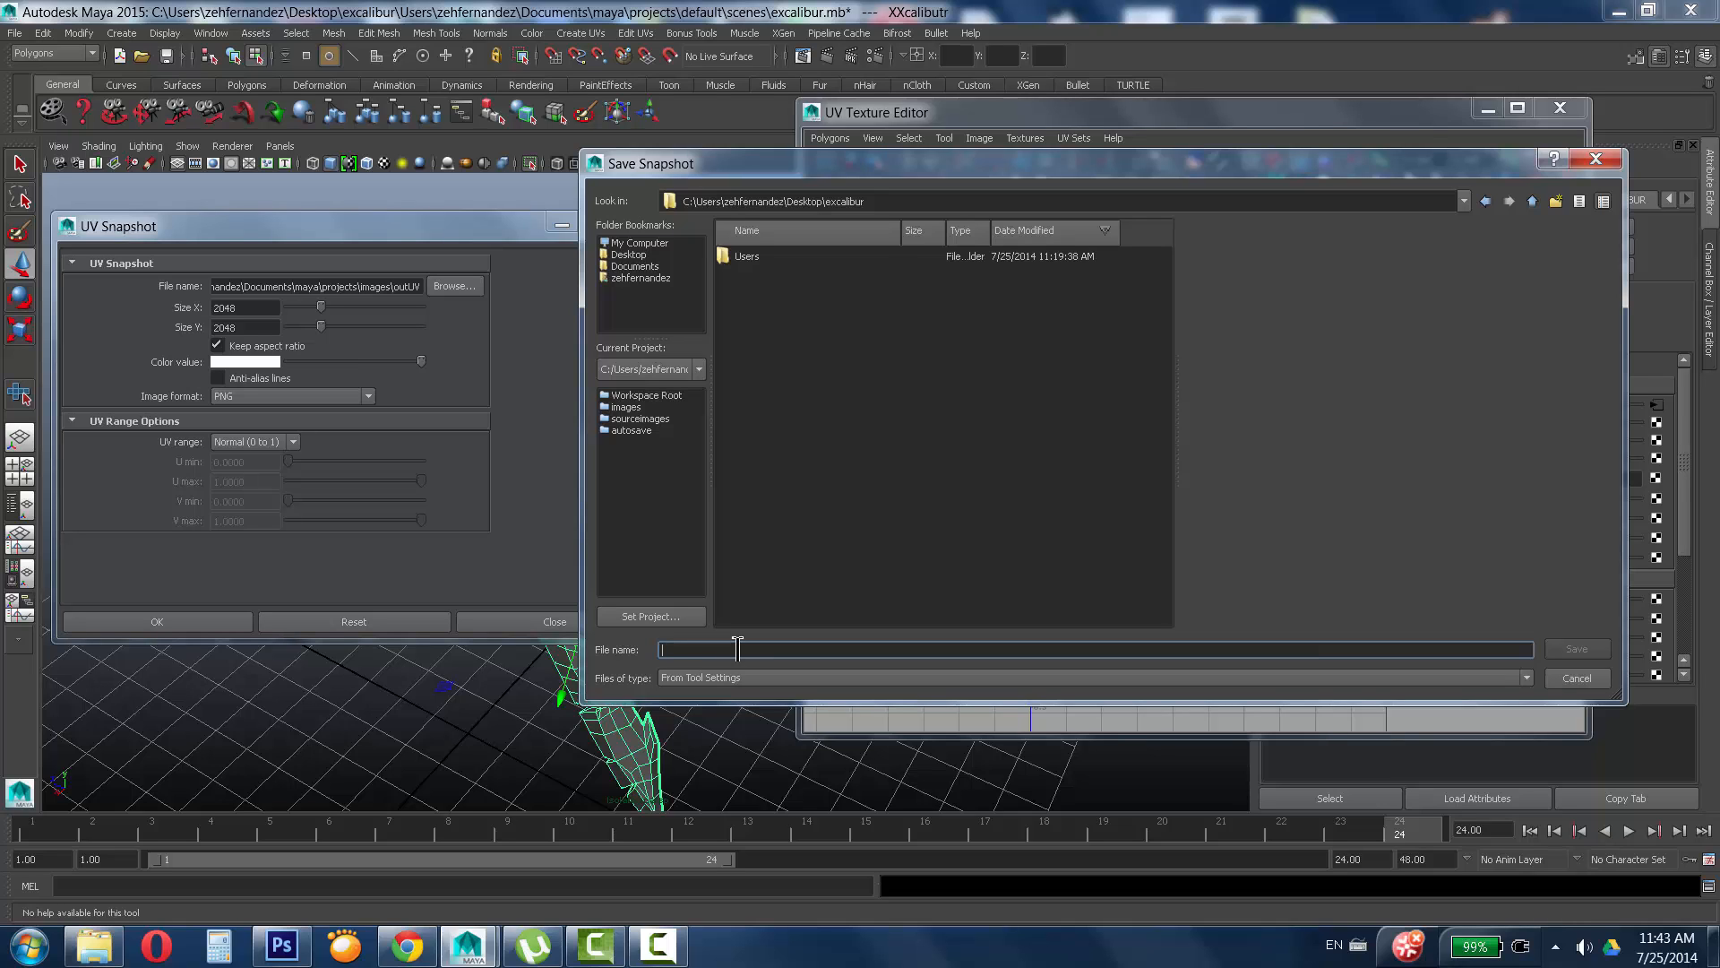
text(UVs)
key(Return)
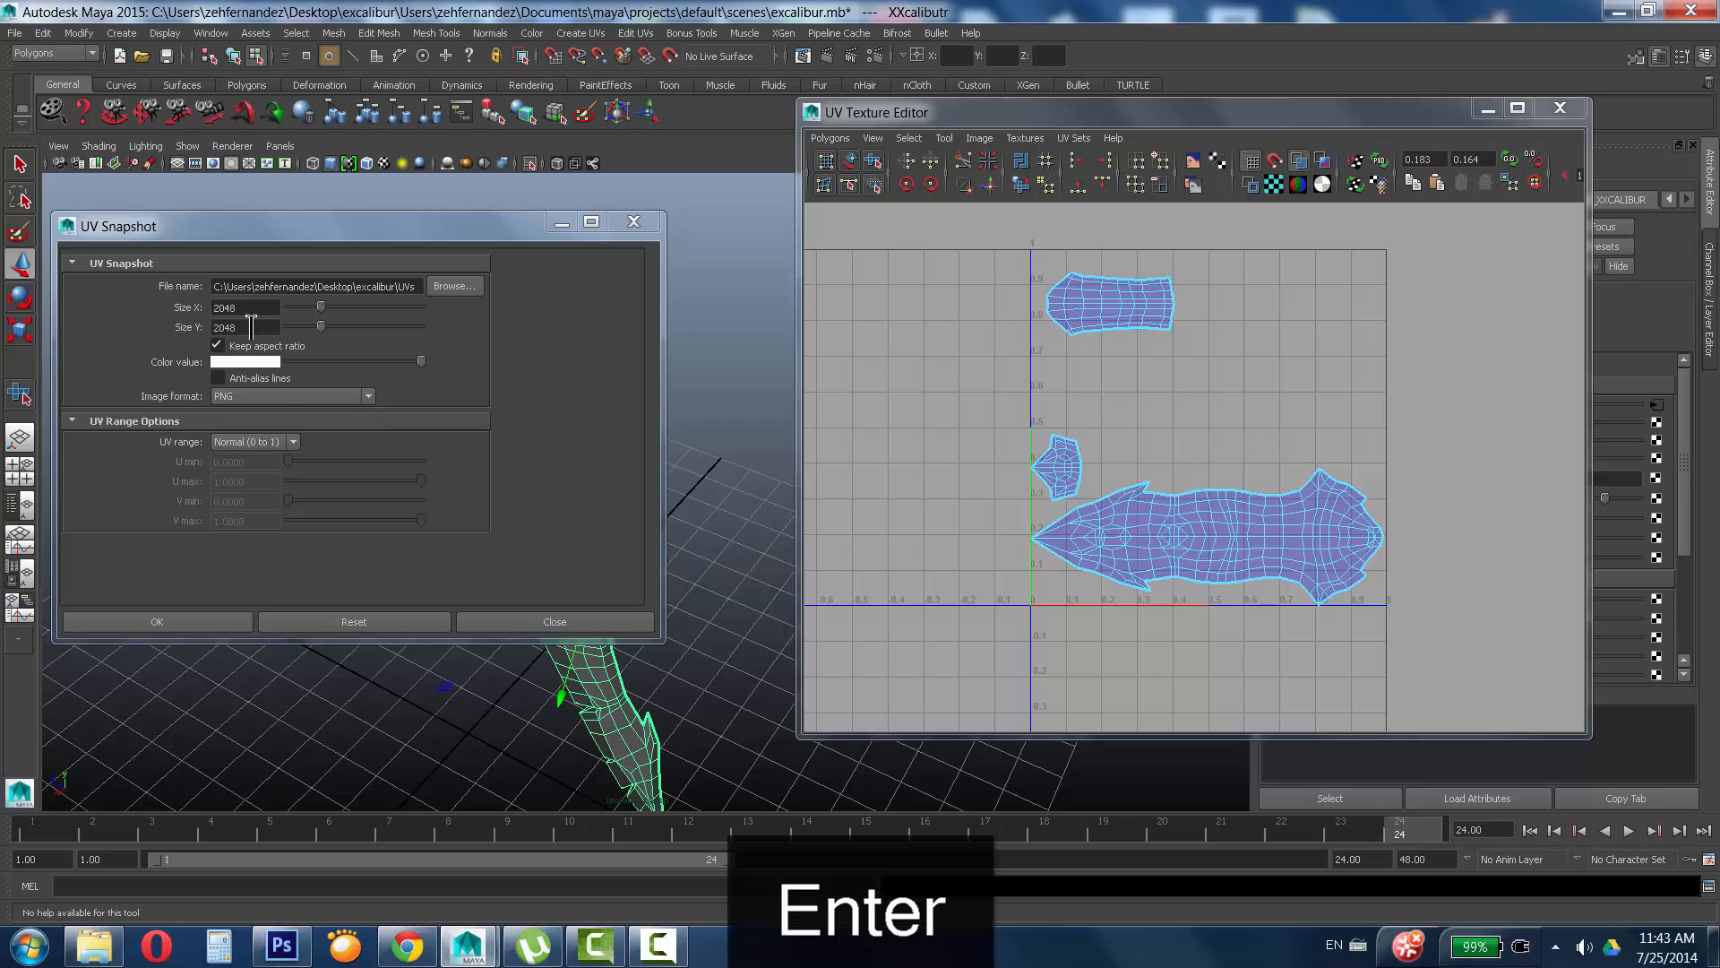
click(206, 630)
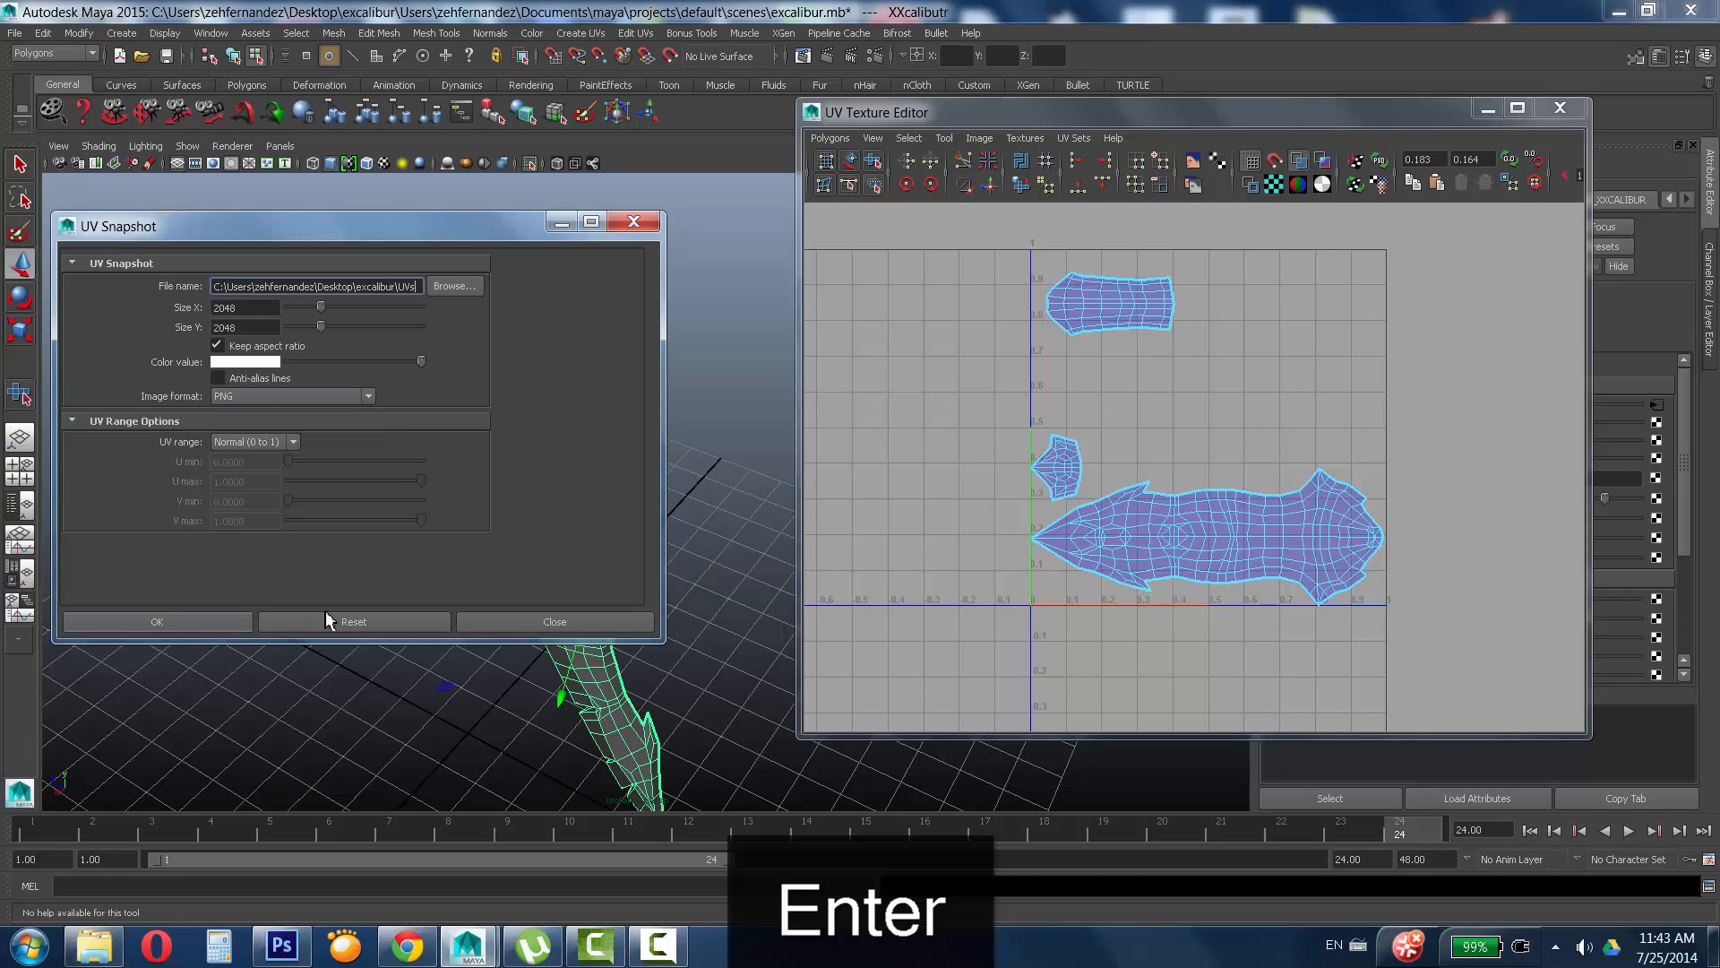
Switch to Photoshop and open UVs.png from the excalibur folder on the Desktop.
click(281, 945)
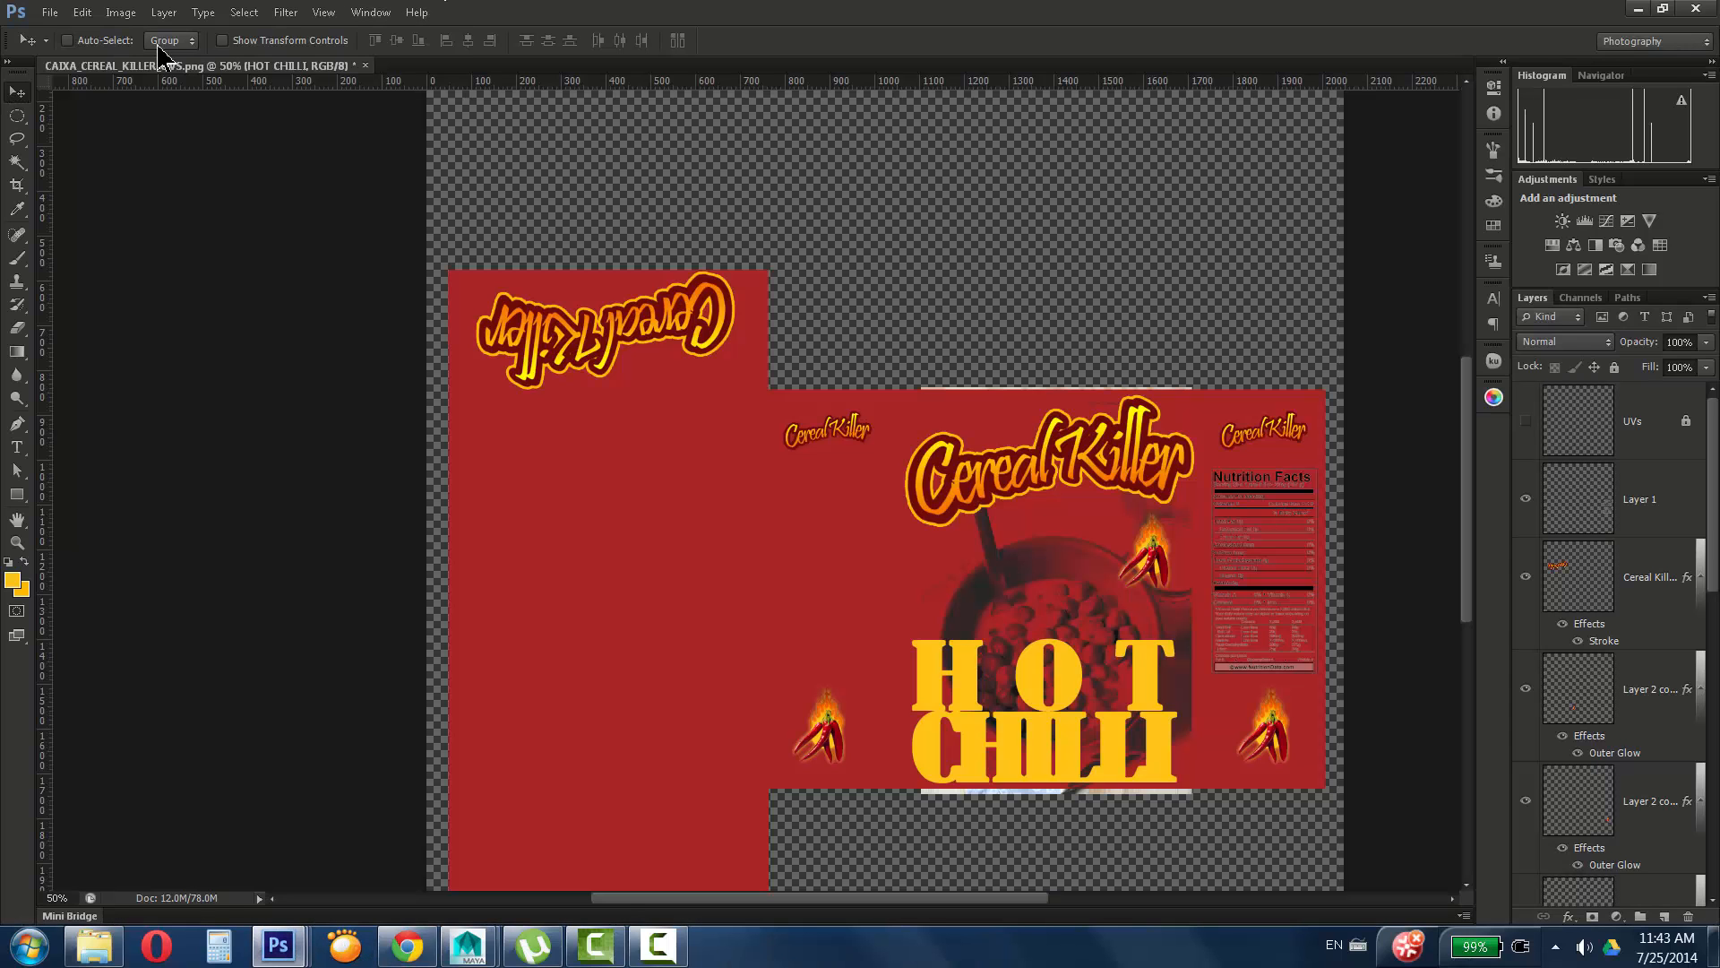
click(49, 12)
click(72, 50)
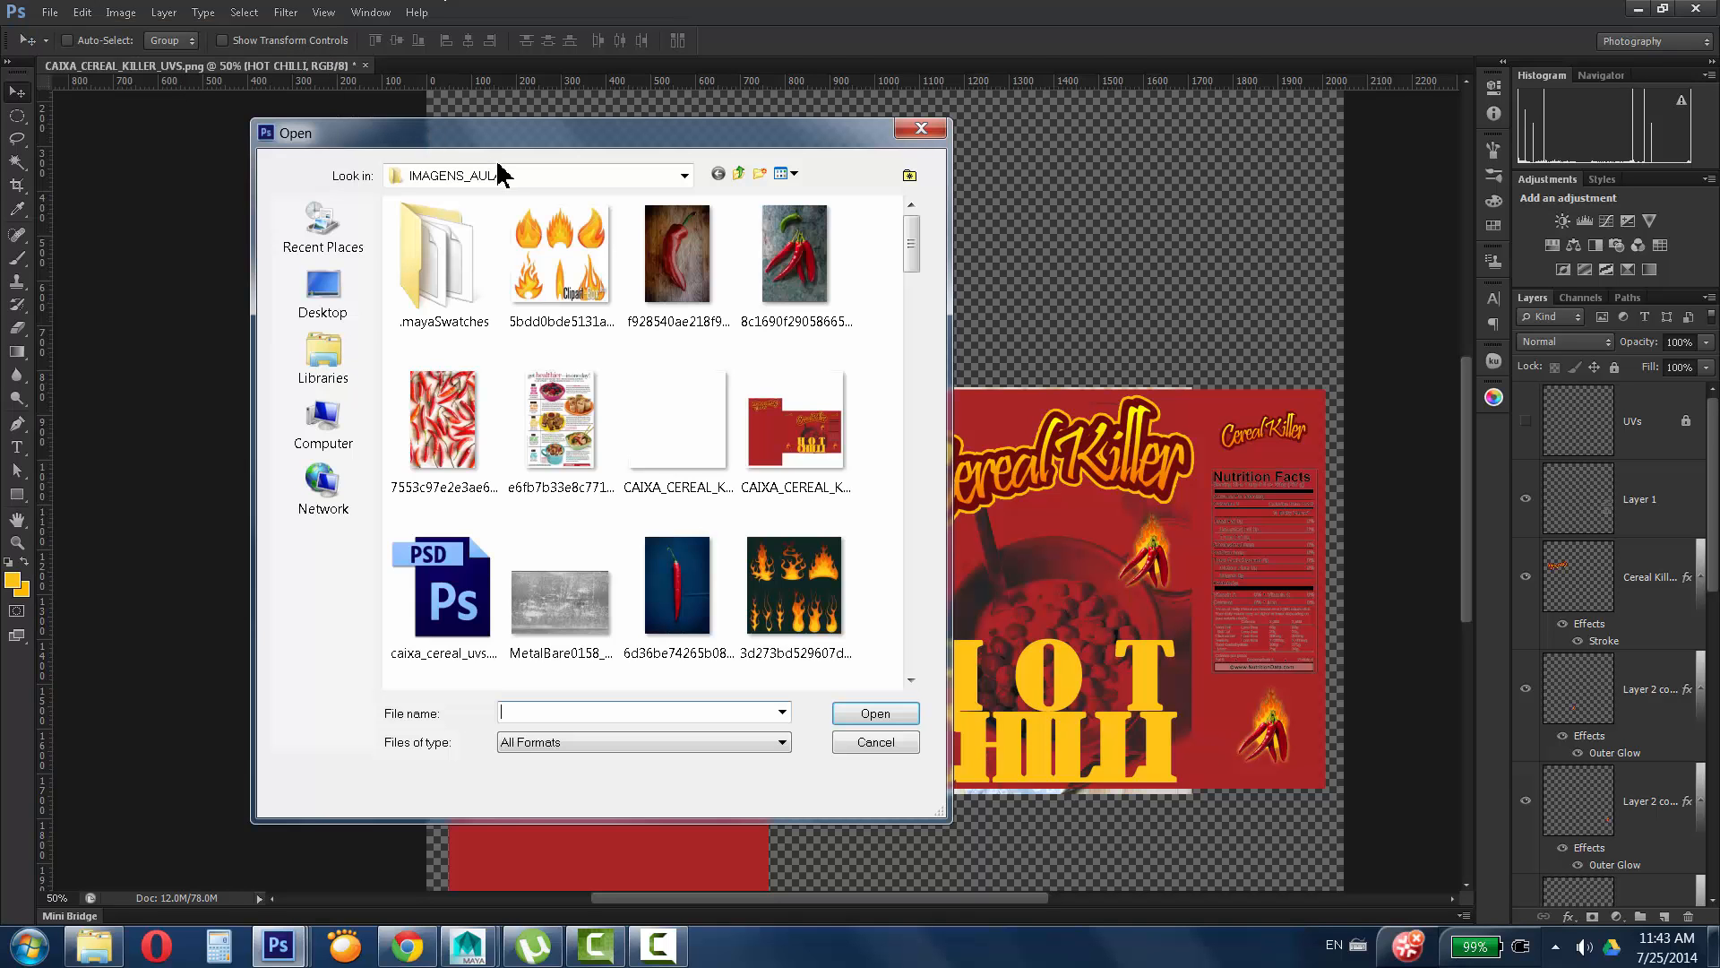
click(324, 296)
scroll(576, 337, down, 5)
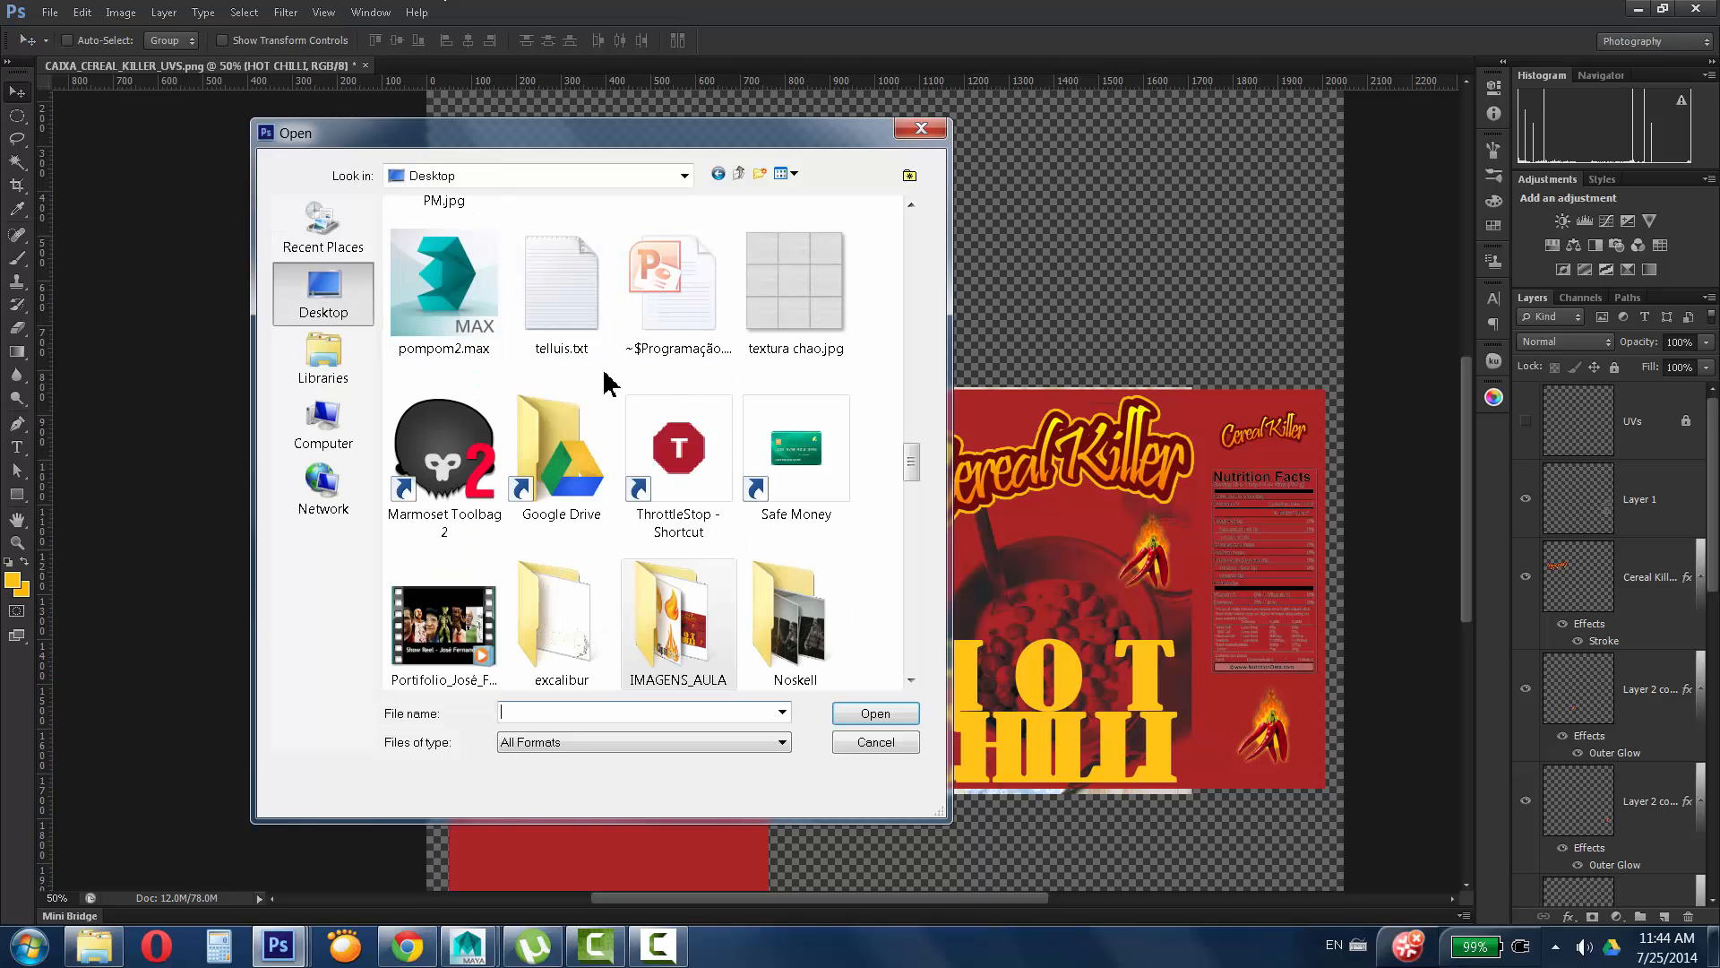
scroll(911, 464, down, 1)
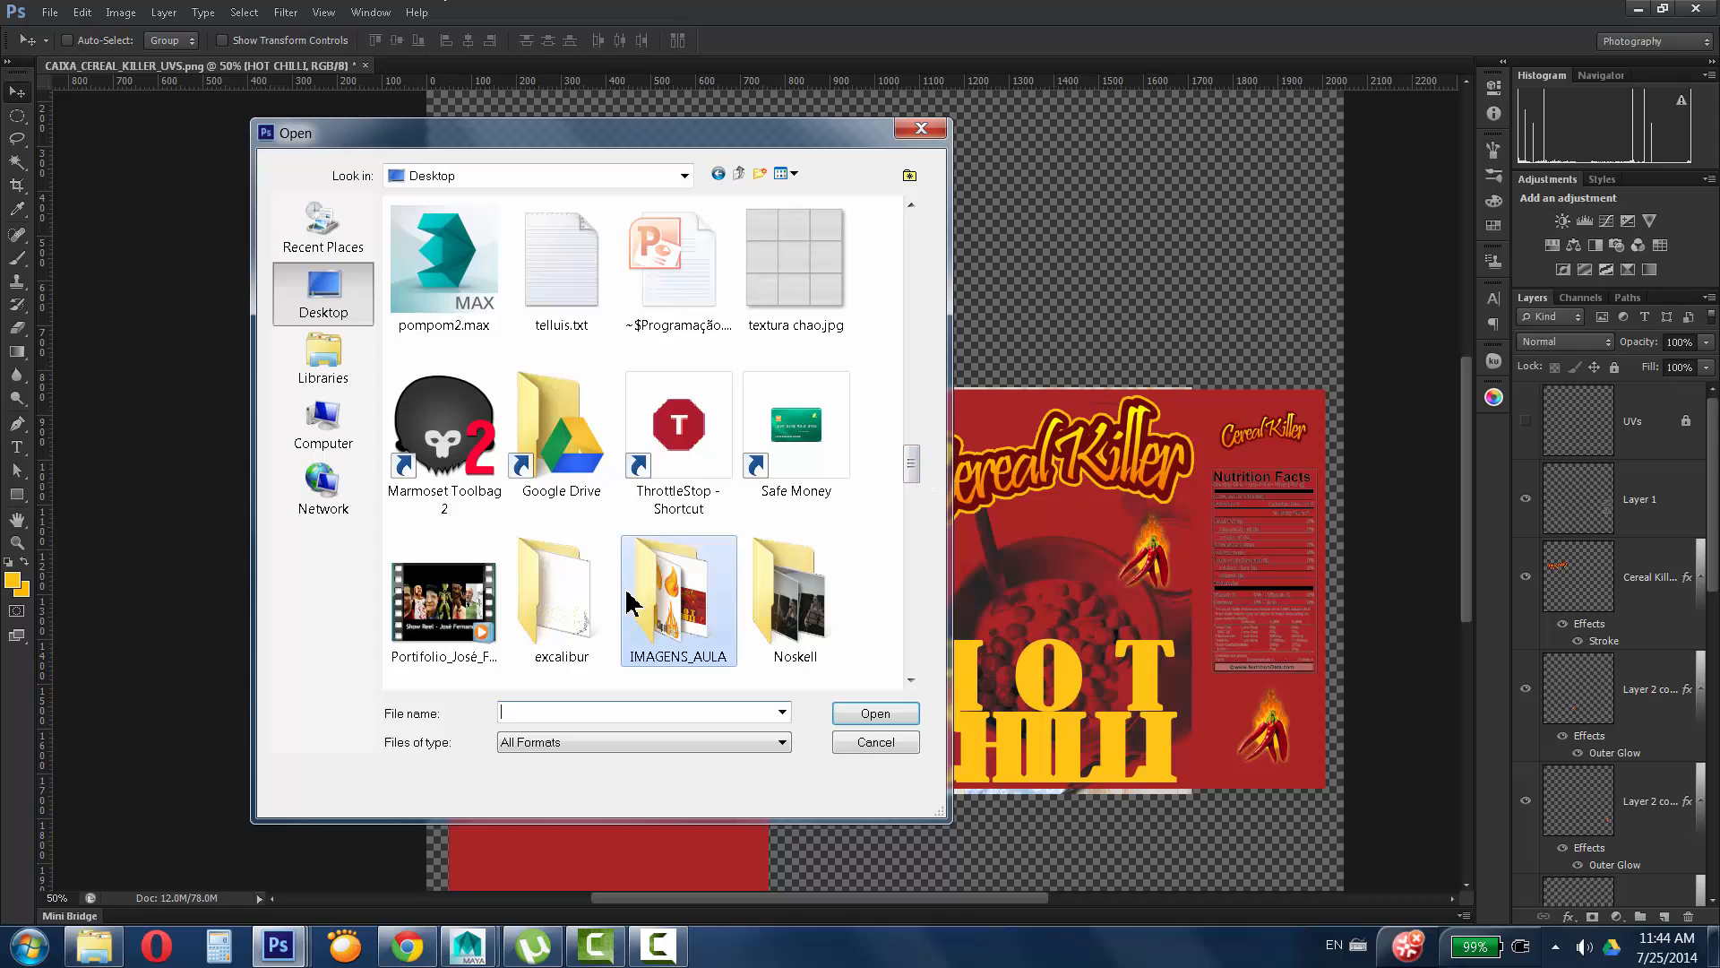
click(591, 605)
double_click(592, 604)
click(561, 269)
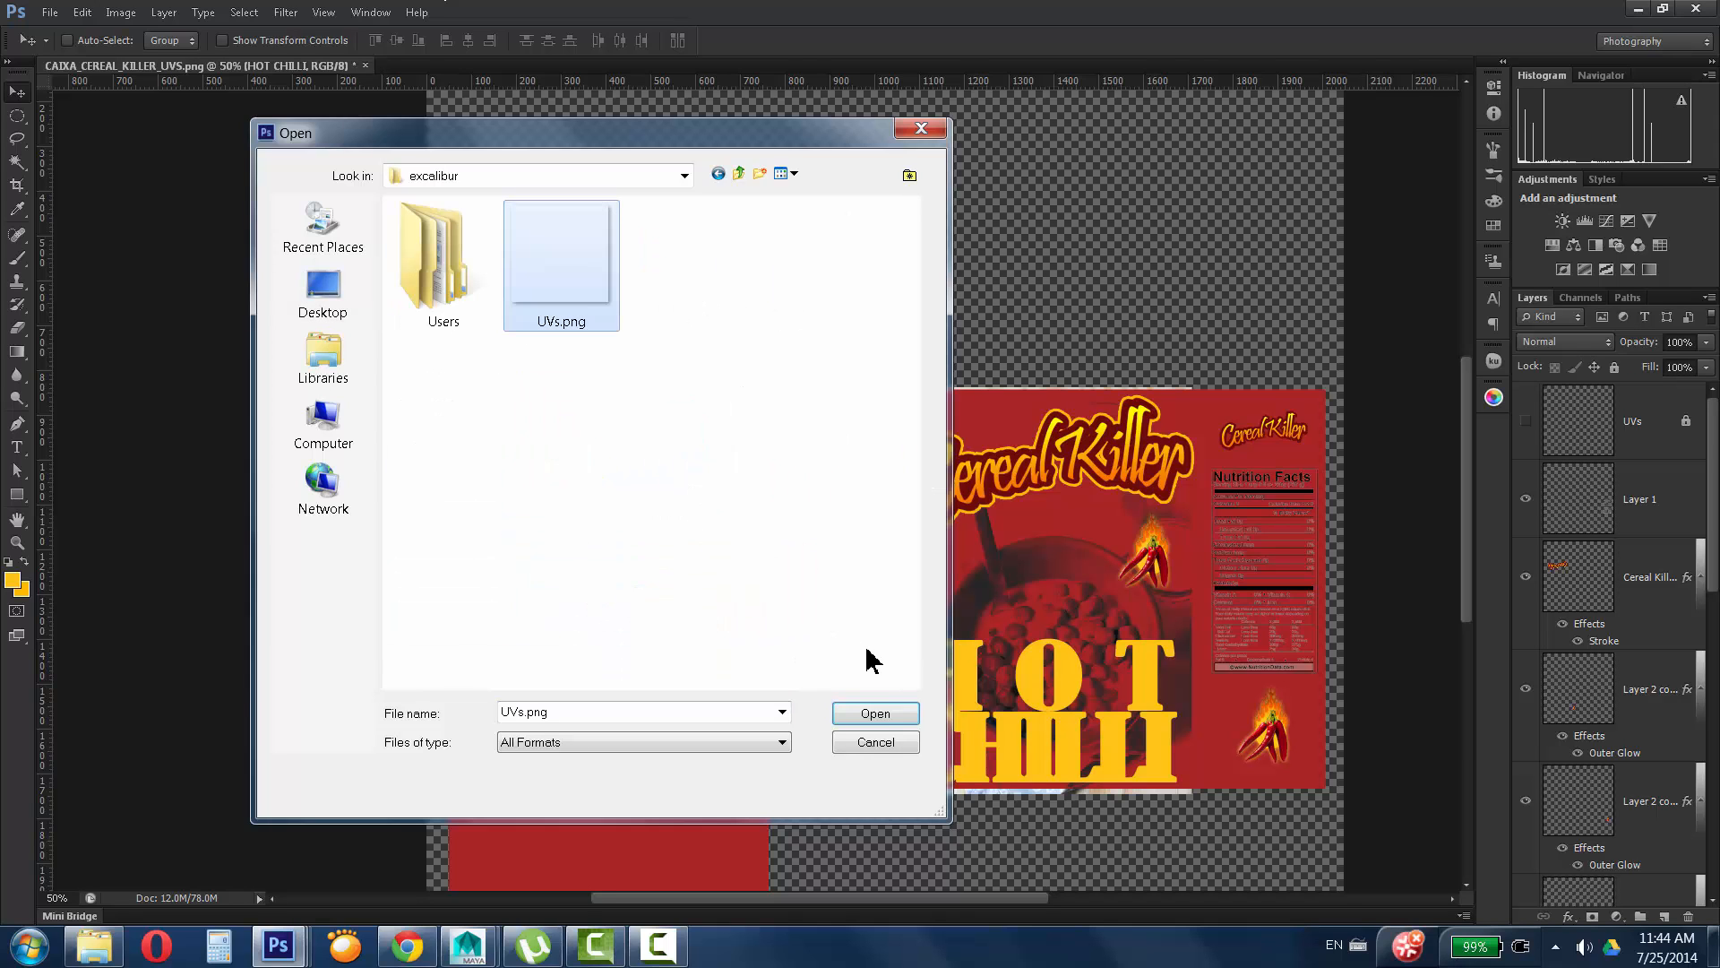
click(876, 714)
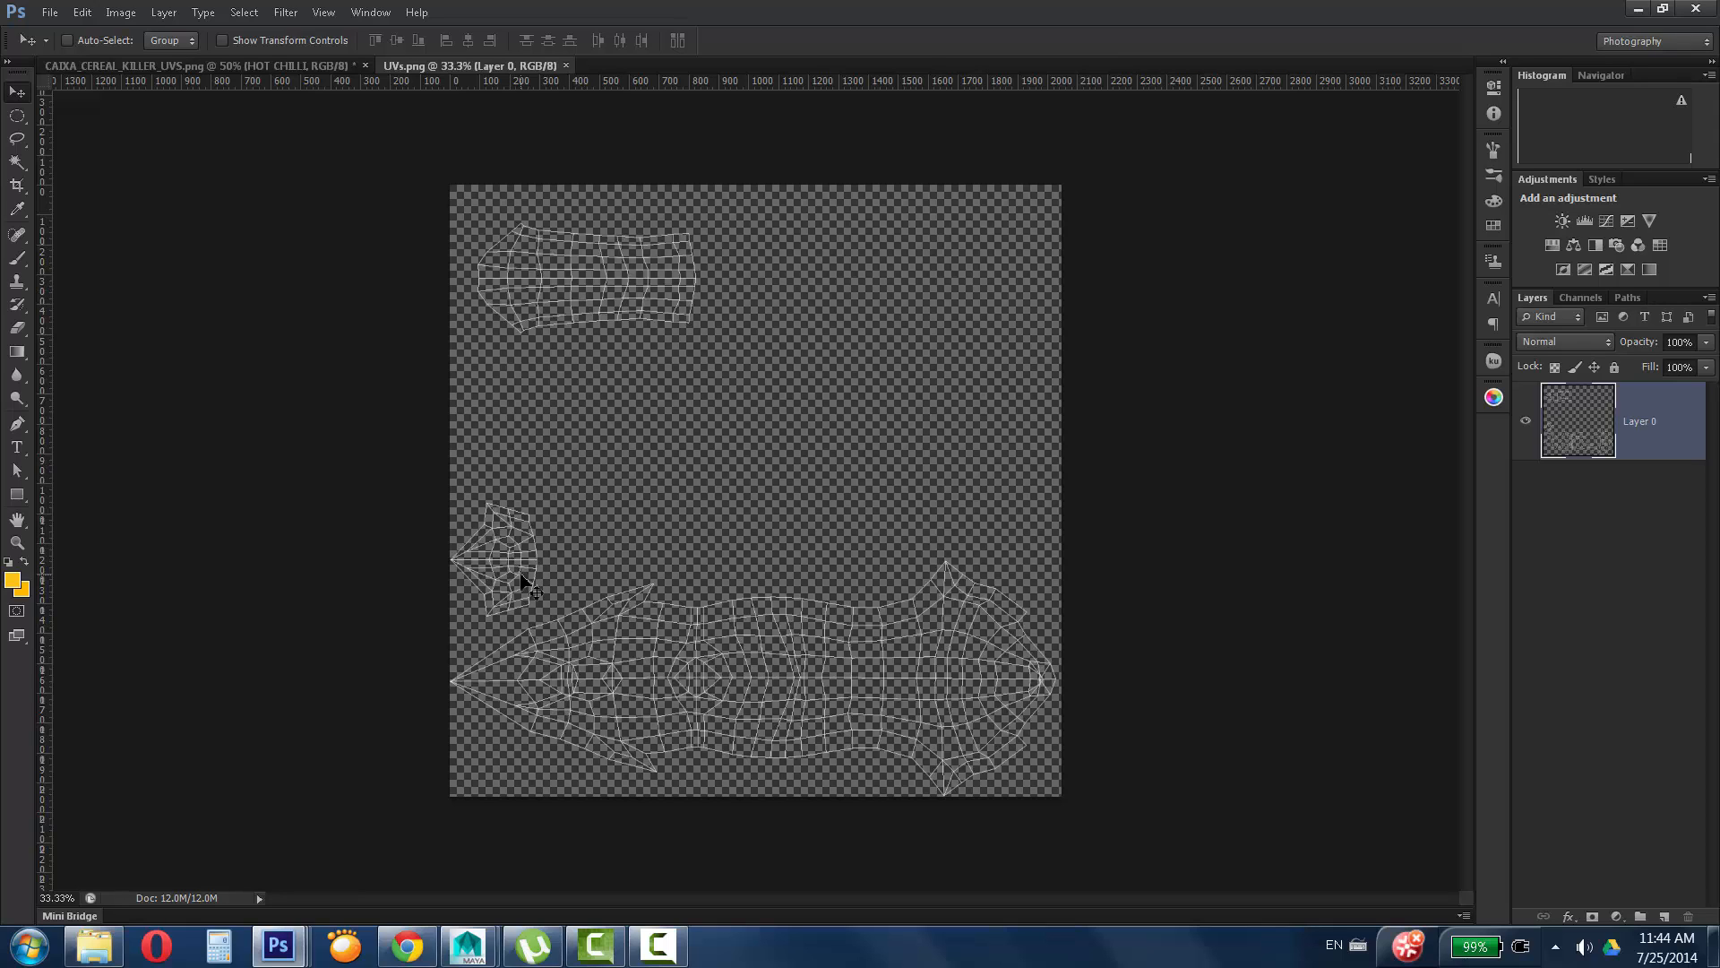
Browse to the IMAGENS_AULA folder on the Desktop for image files to open.
click(50, 12)
click(40, 47)
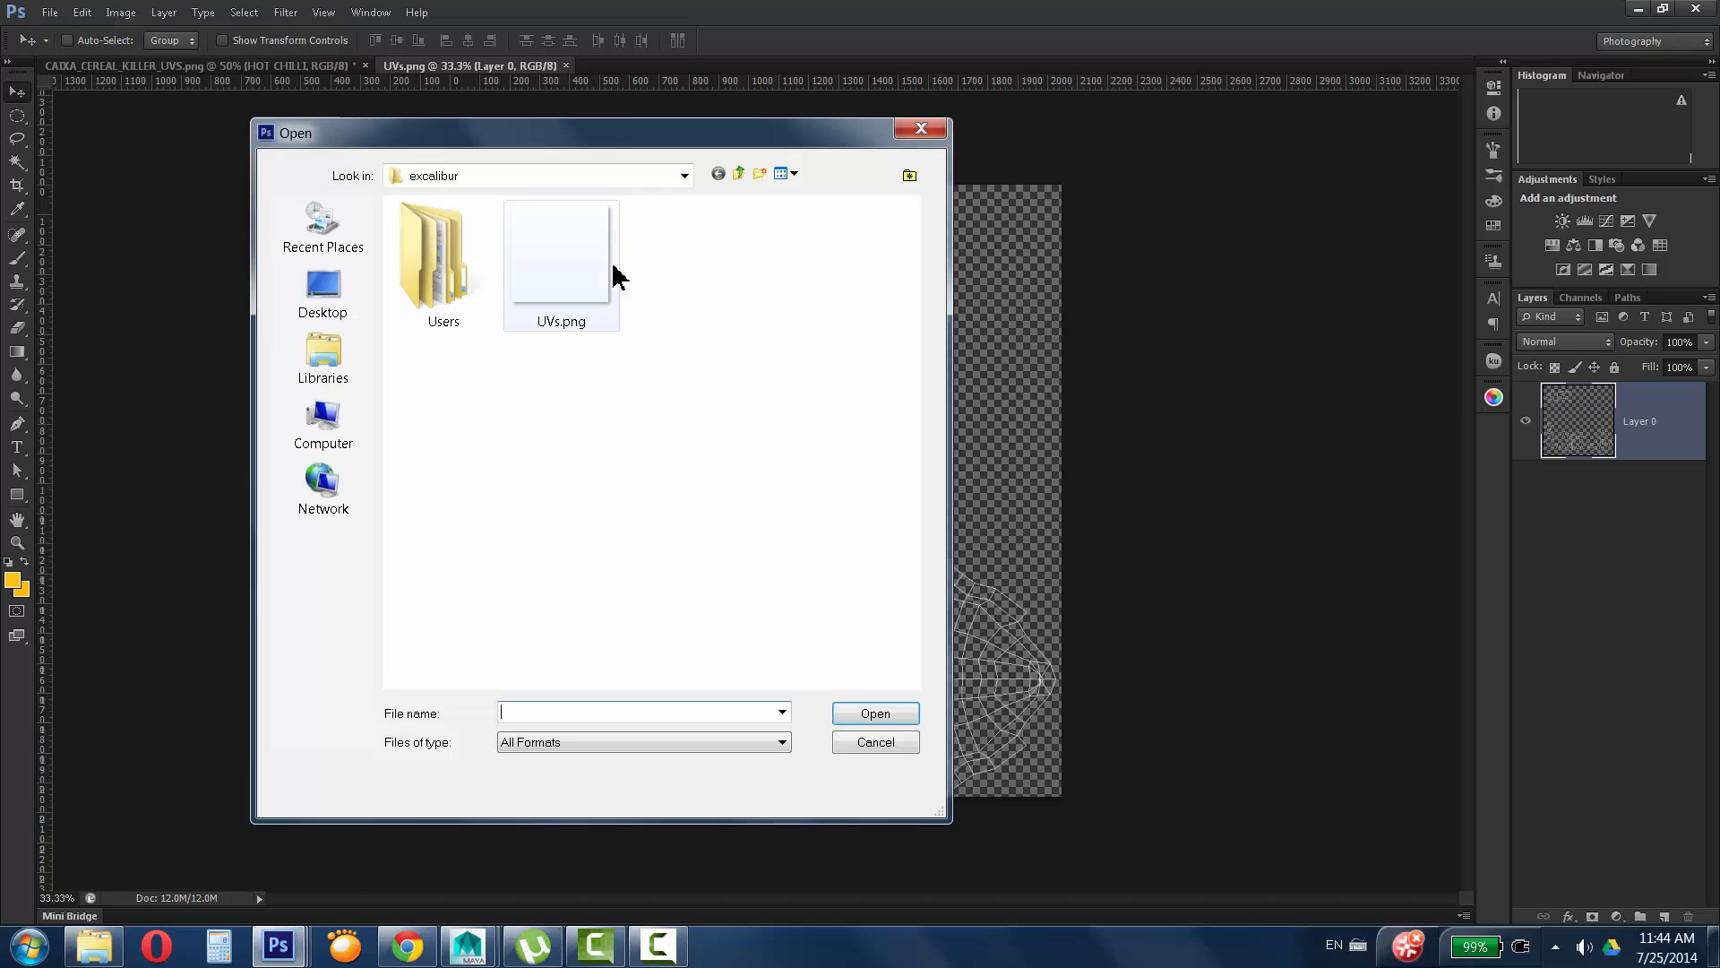
click(325, 291)
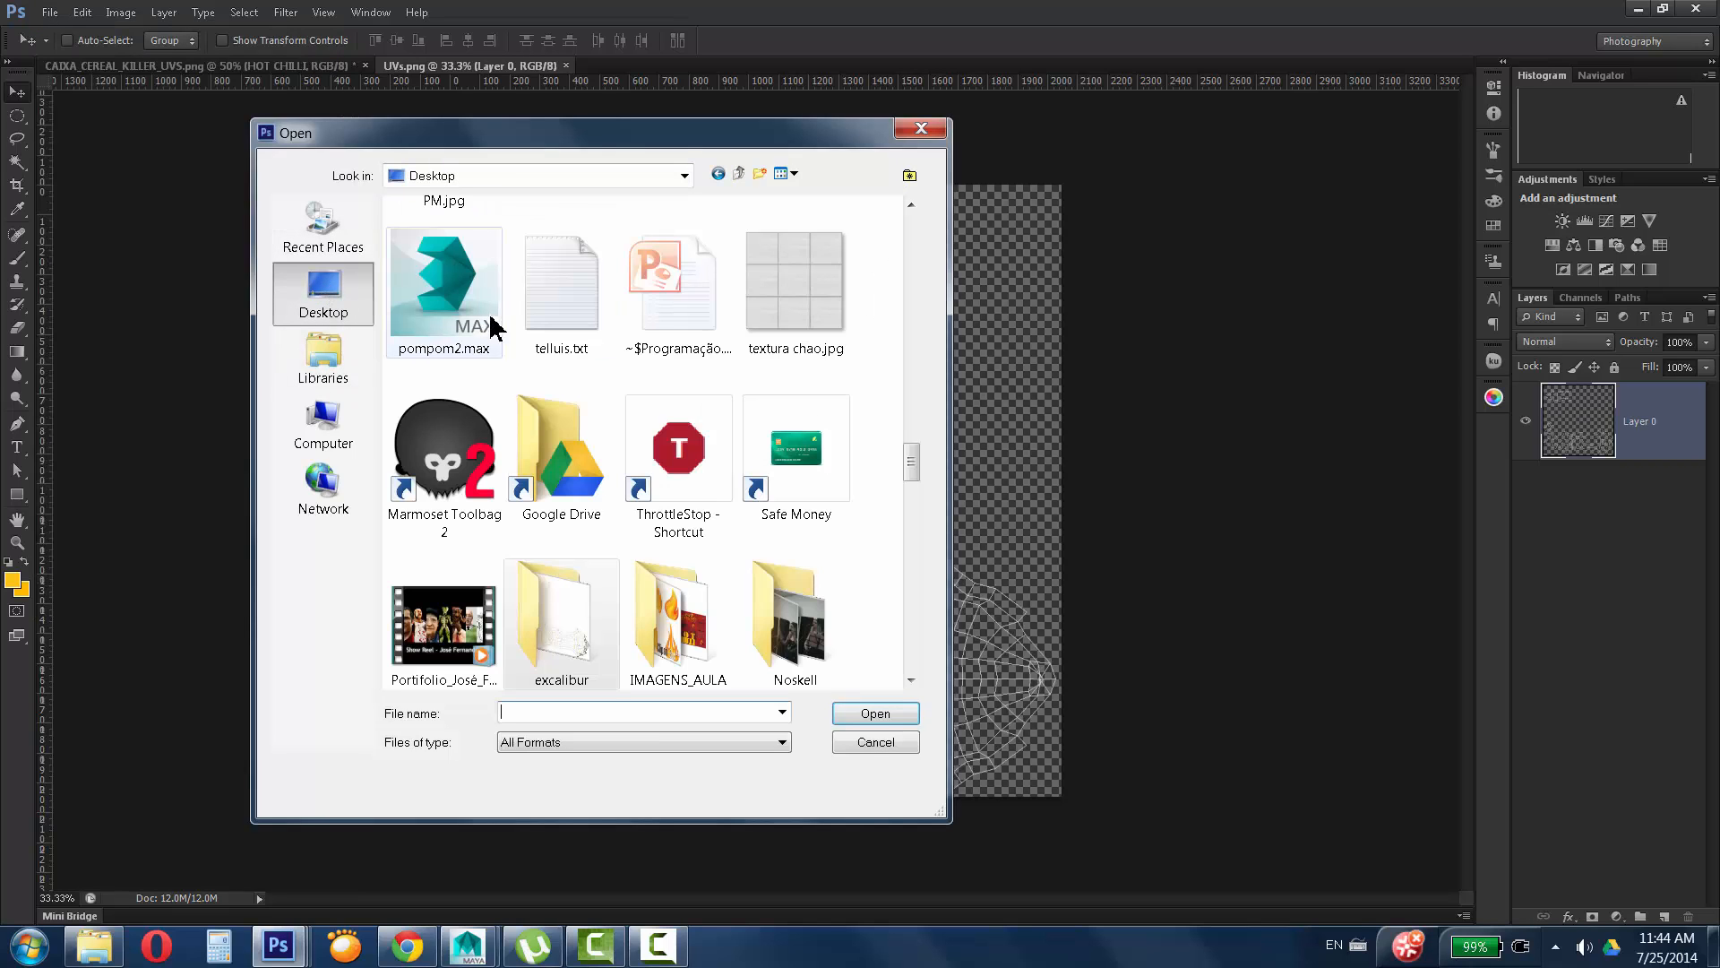
double_click(708, 636)
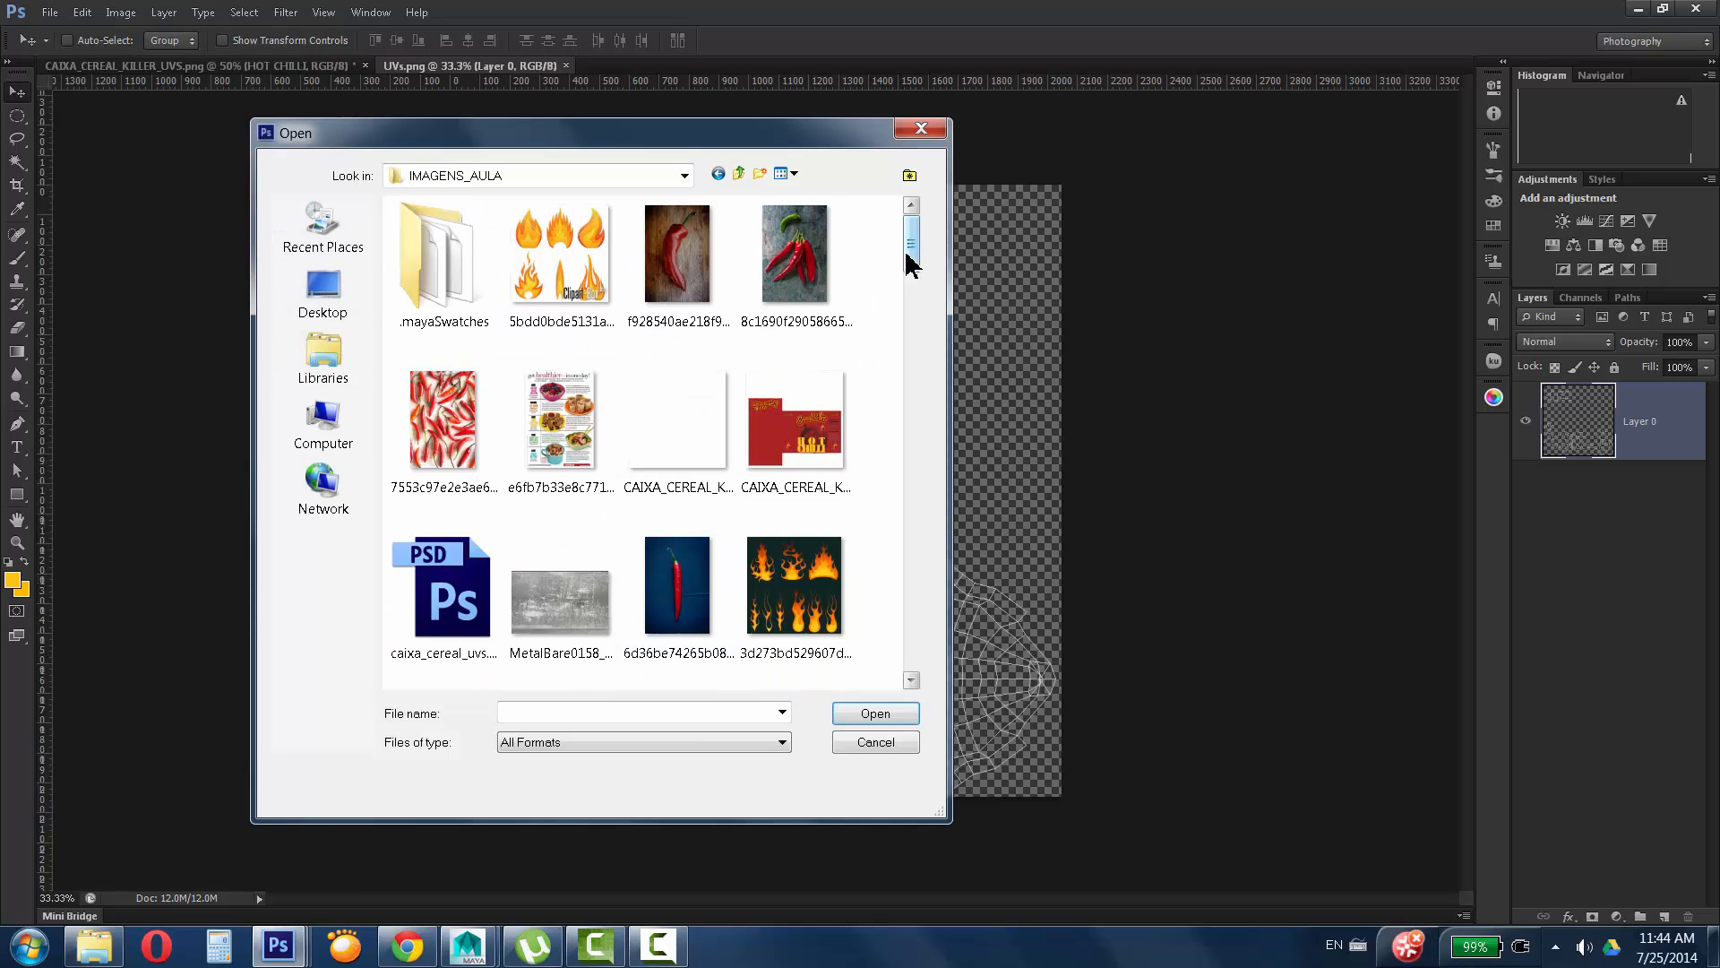
drag(910, 260, 911, 305)
click(560, 247)
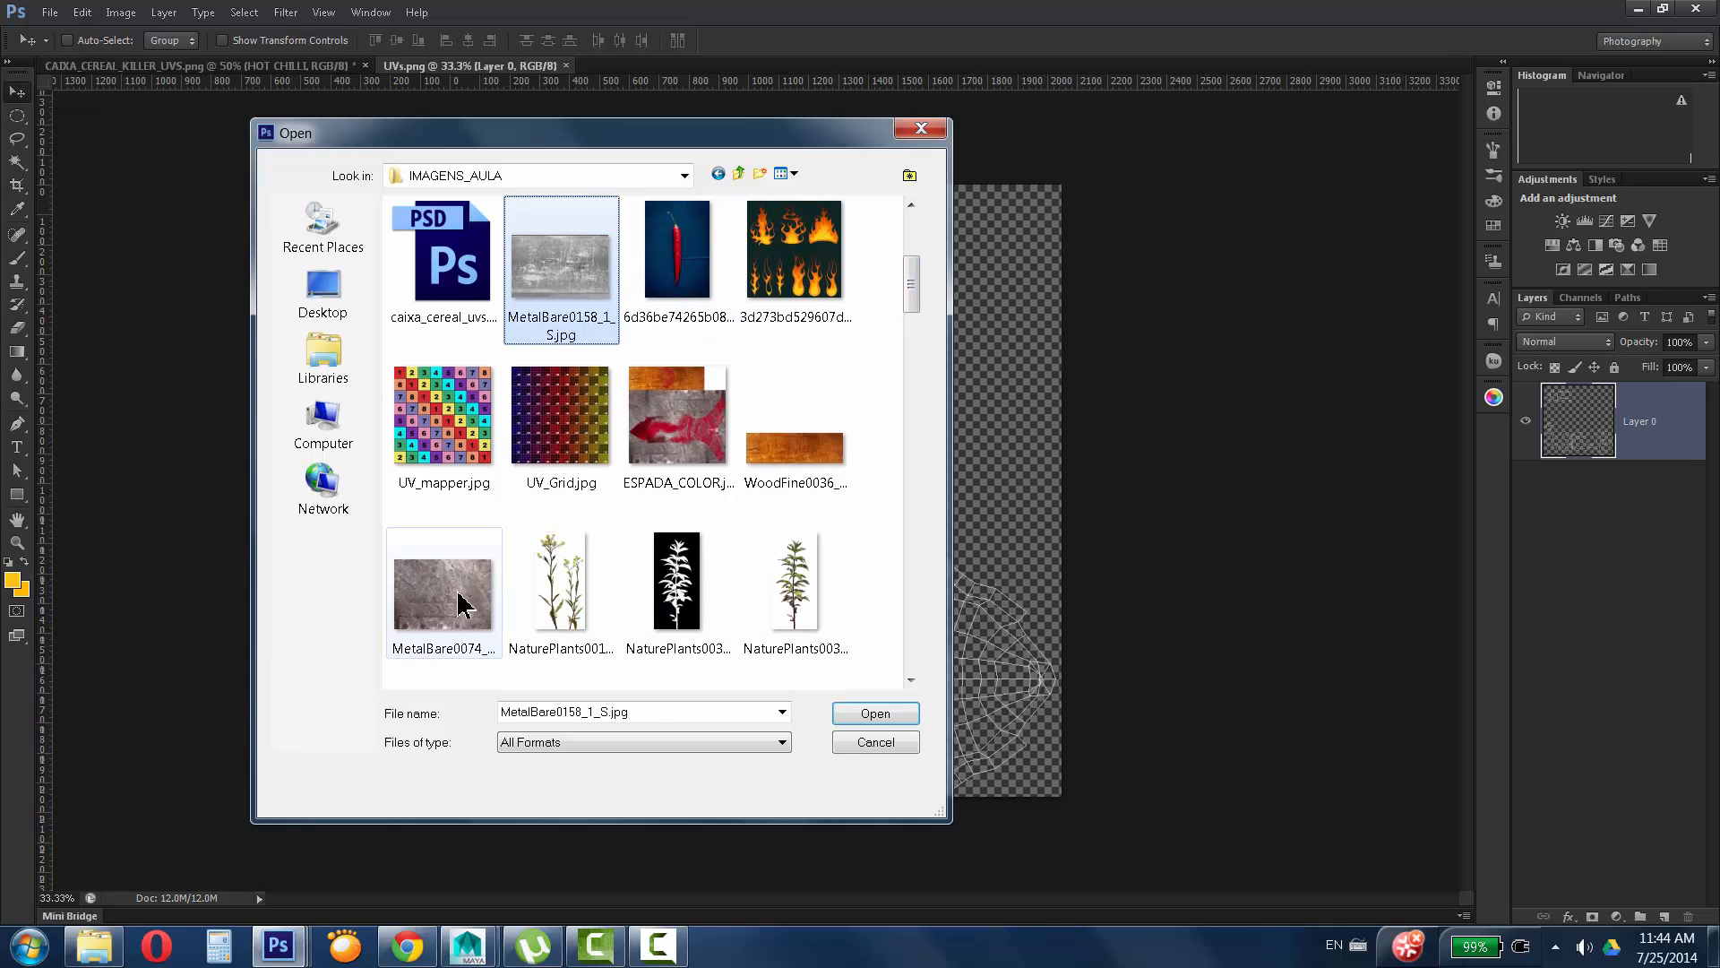
ctrl+drag(459, 594, 494, 578)
scroll(905, 269, down, 3)
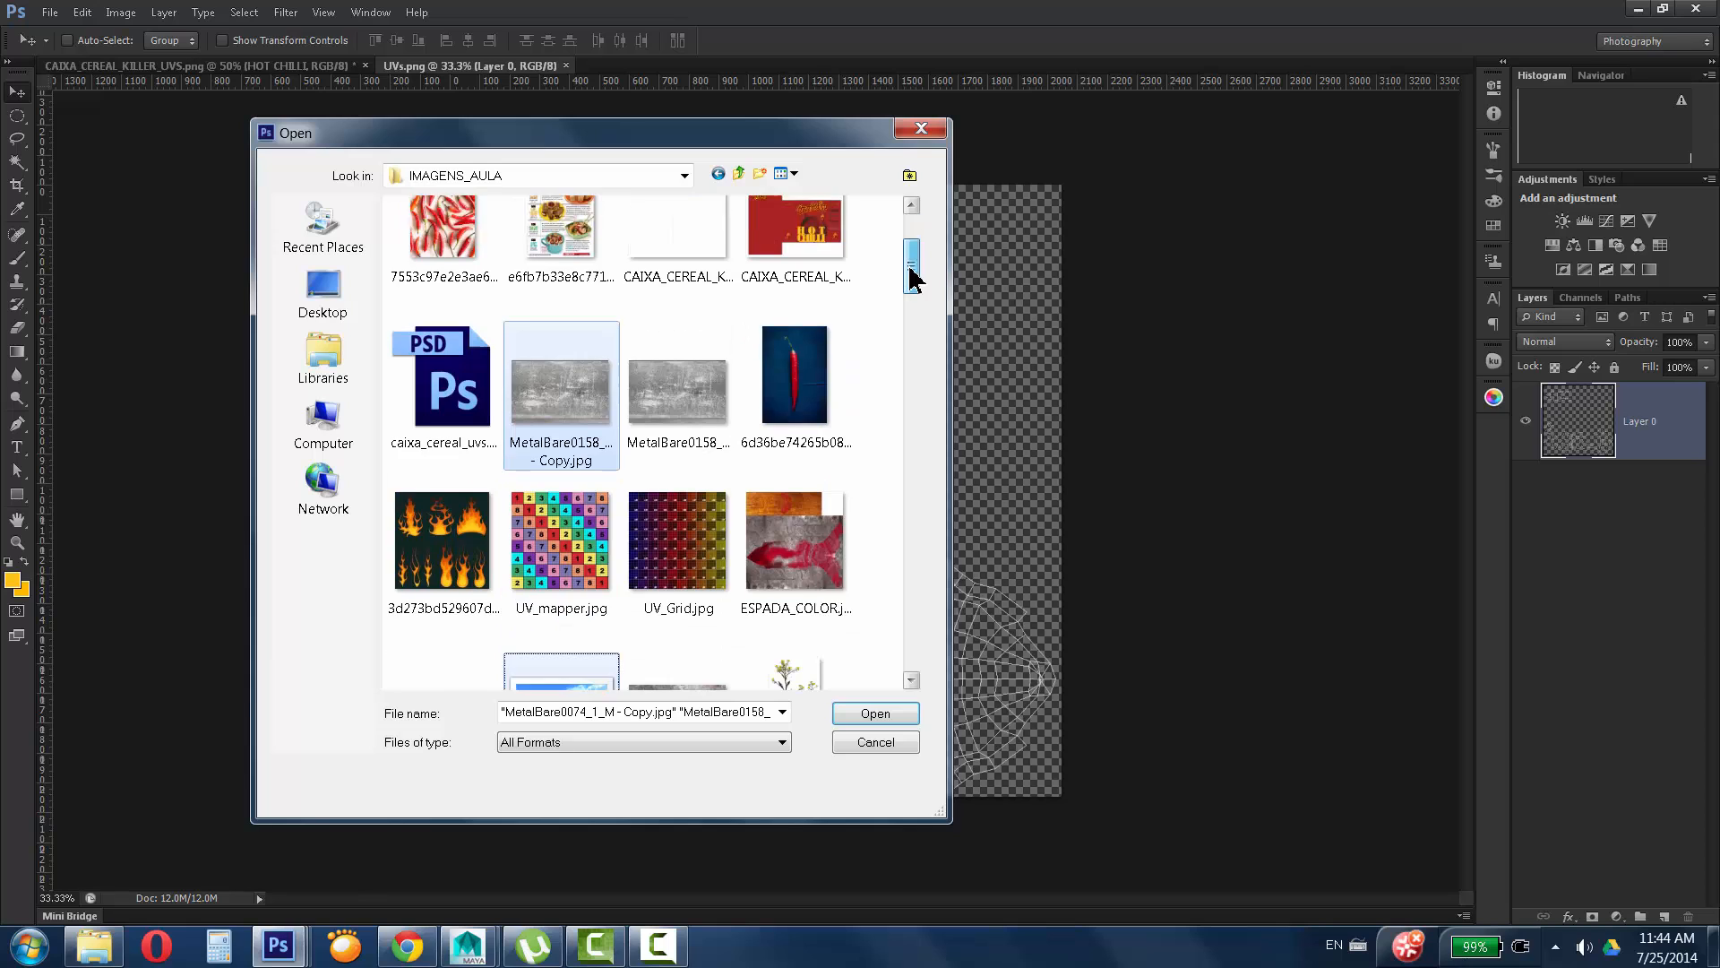
Select MetalBare0158_1_S.jpg, MetalBare0074_1_M.jpg and WoodFine0036_M.jpg together in the IMAGENS_AULA folder.
click(731, 363)
scroll(896, 305, down, 3)
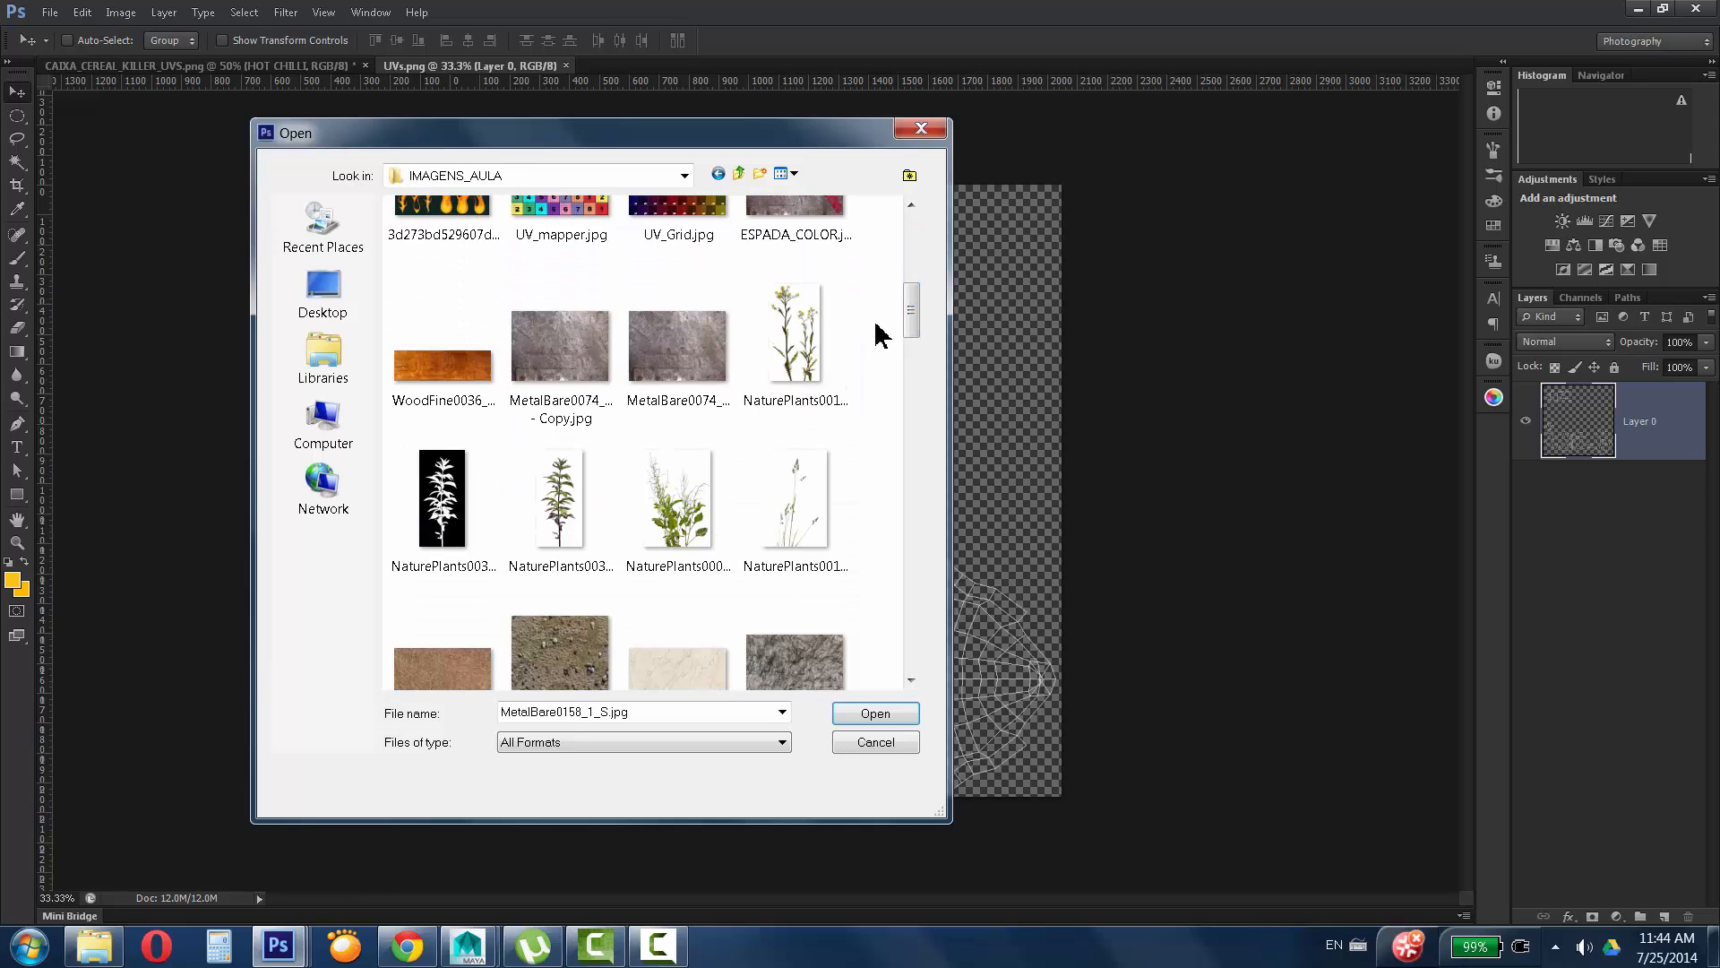
ctrl+click(702, 365)
scroll(910, 338, down, 1)
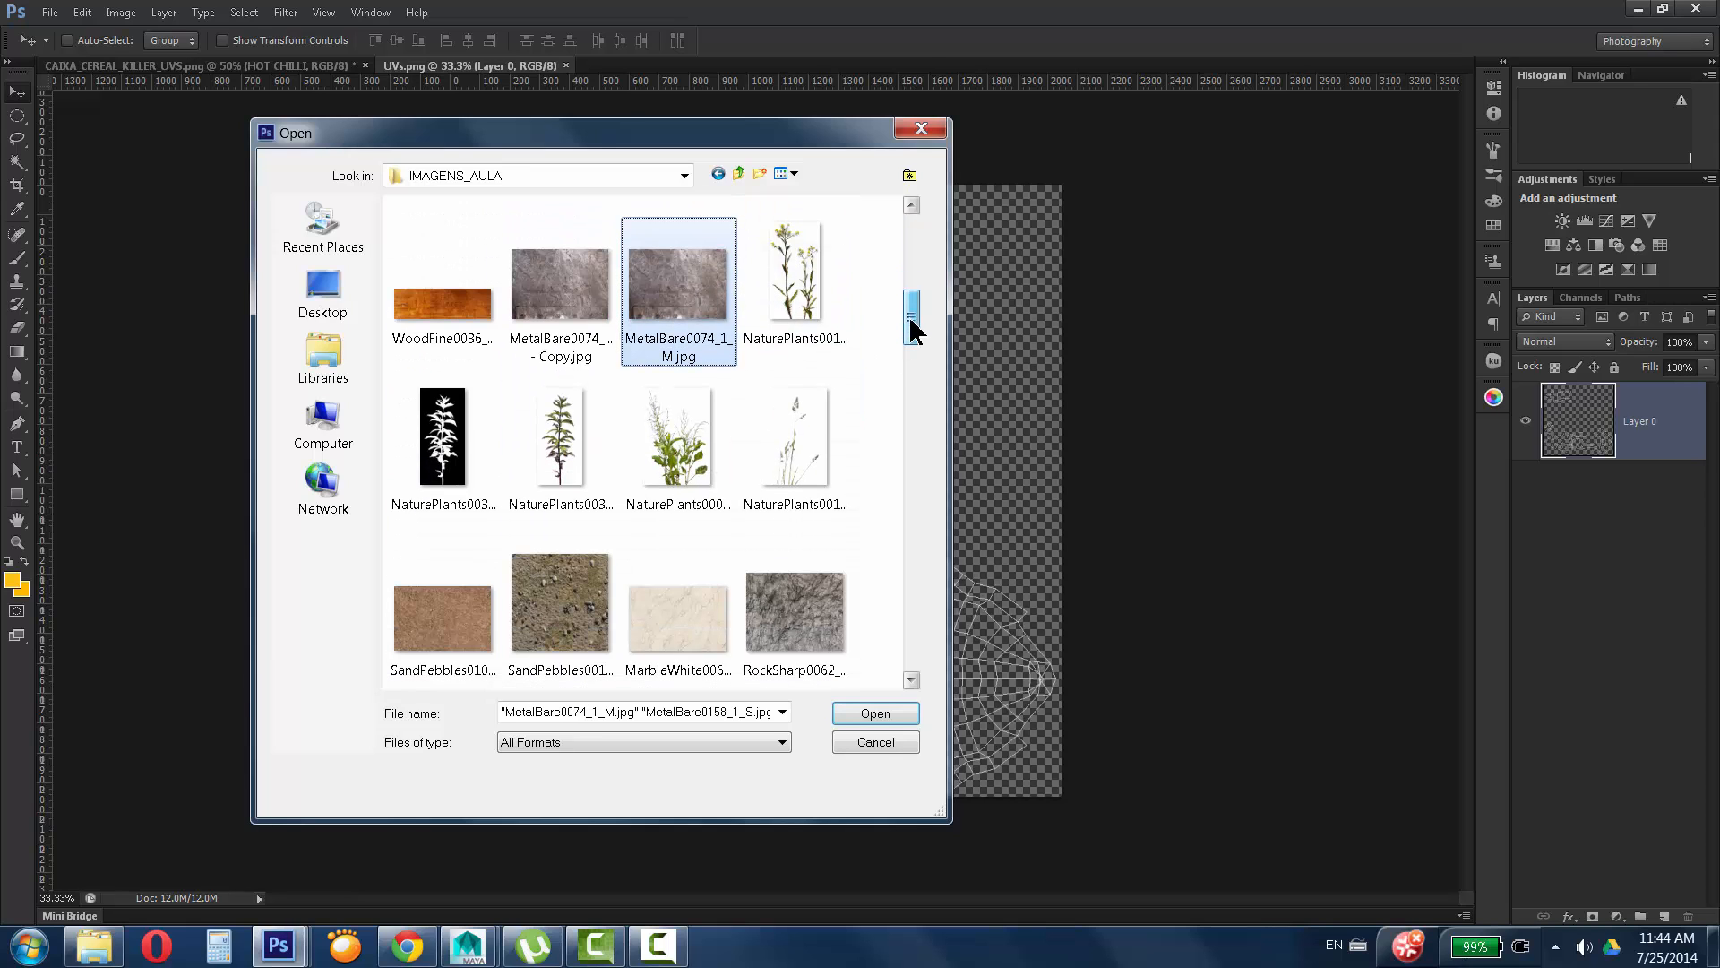
ctrl+click(449, 315)
Add Leather0028_1_S.jpg and WoodFine0003_S.jpg to the file selection and open all the selected images.
scroll(927, 360, down, 2)
drag(928, 360, 916, 644)
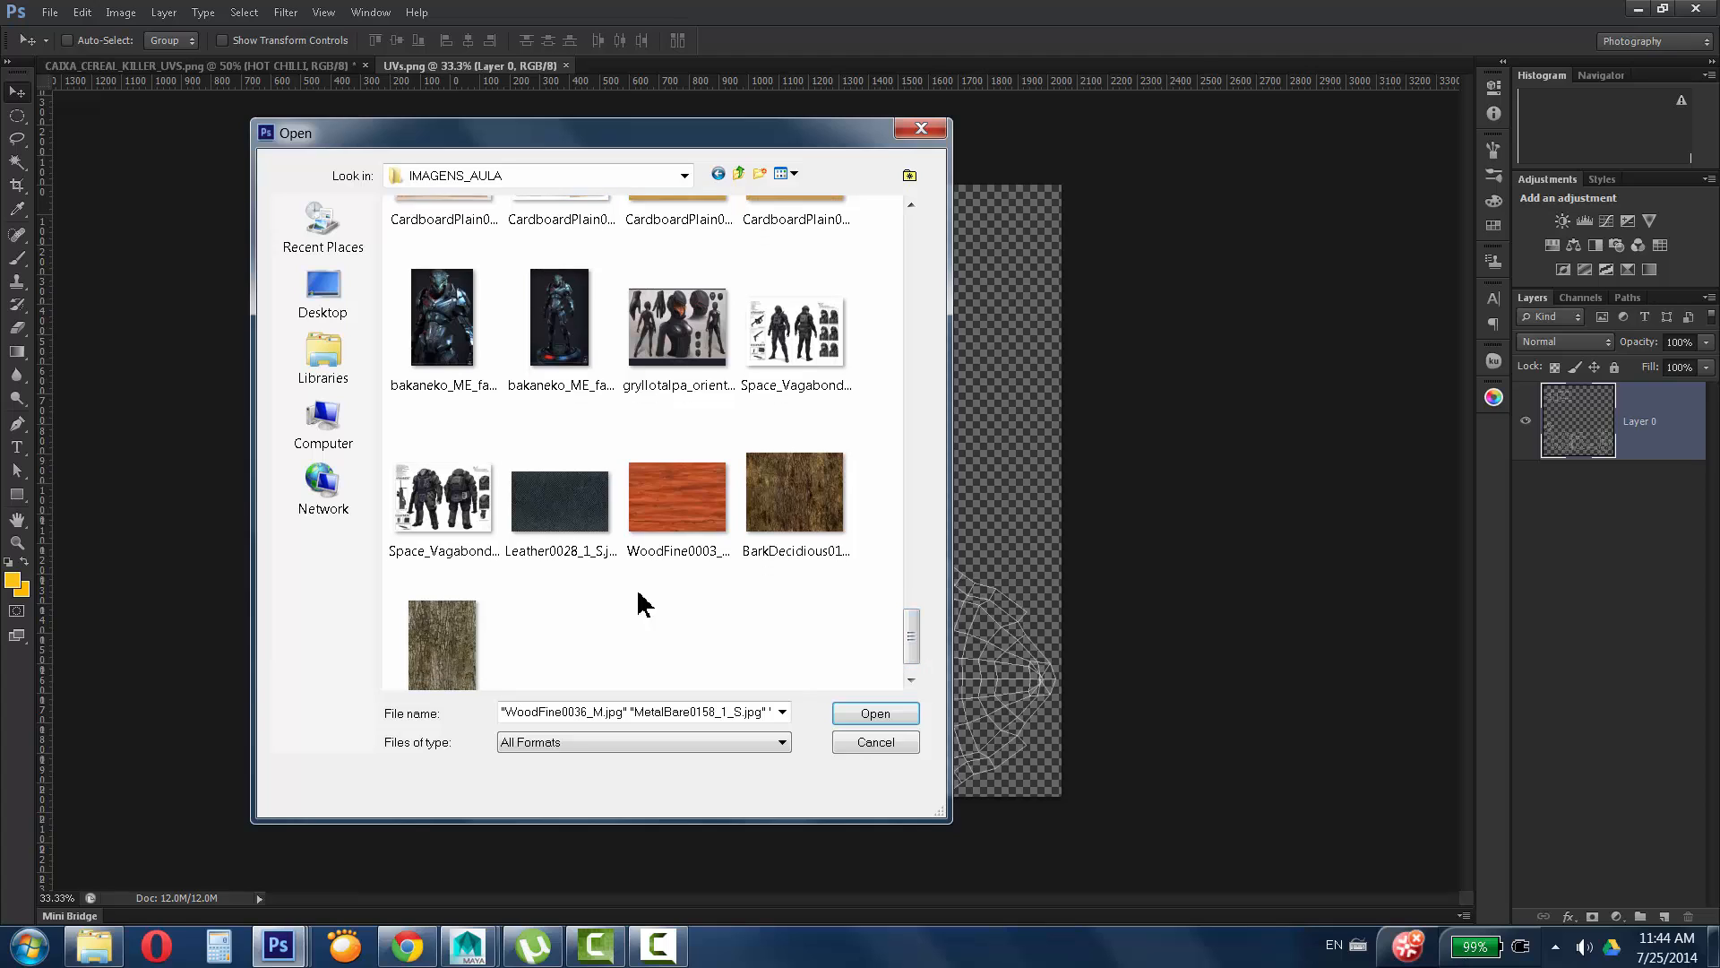
ctrl+click(563, 536)
ctrl+click(717, 538)
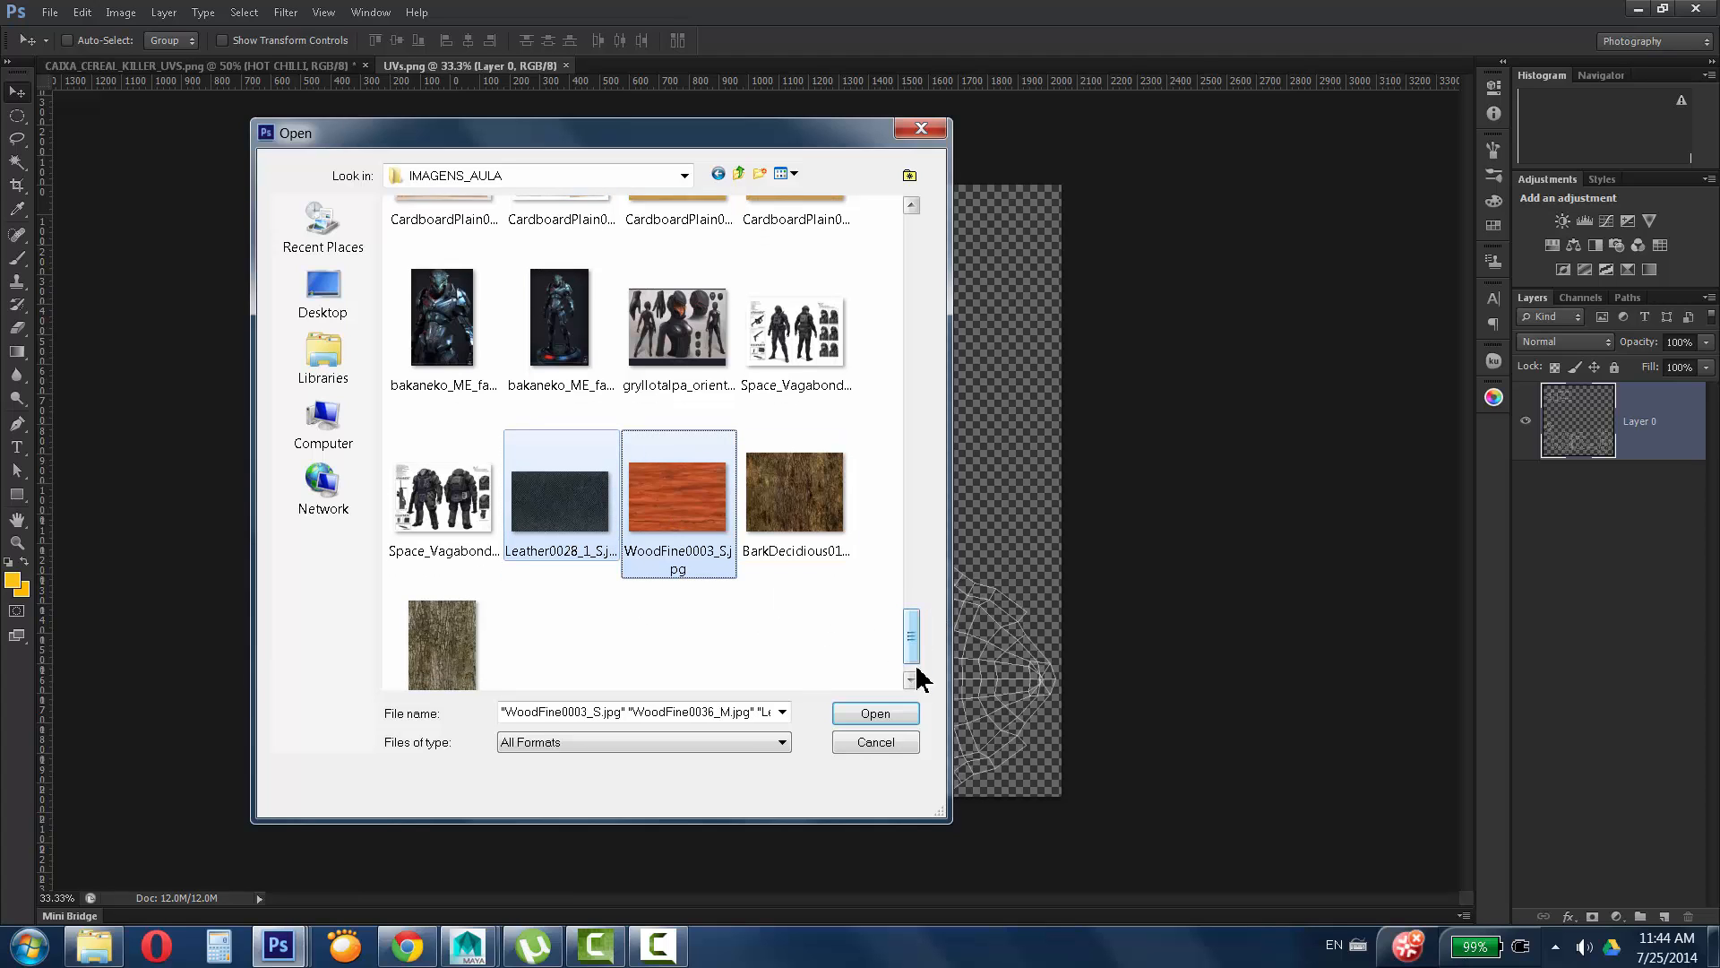
click(900, 714)
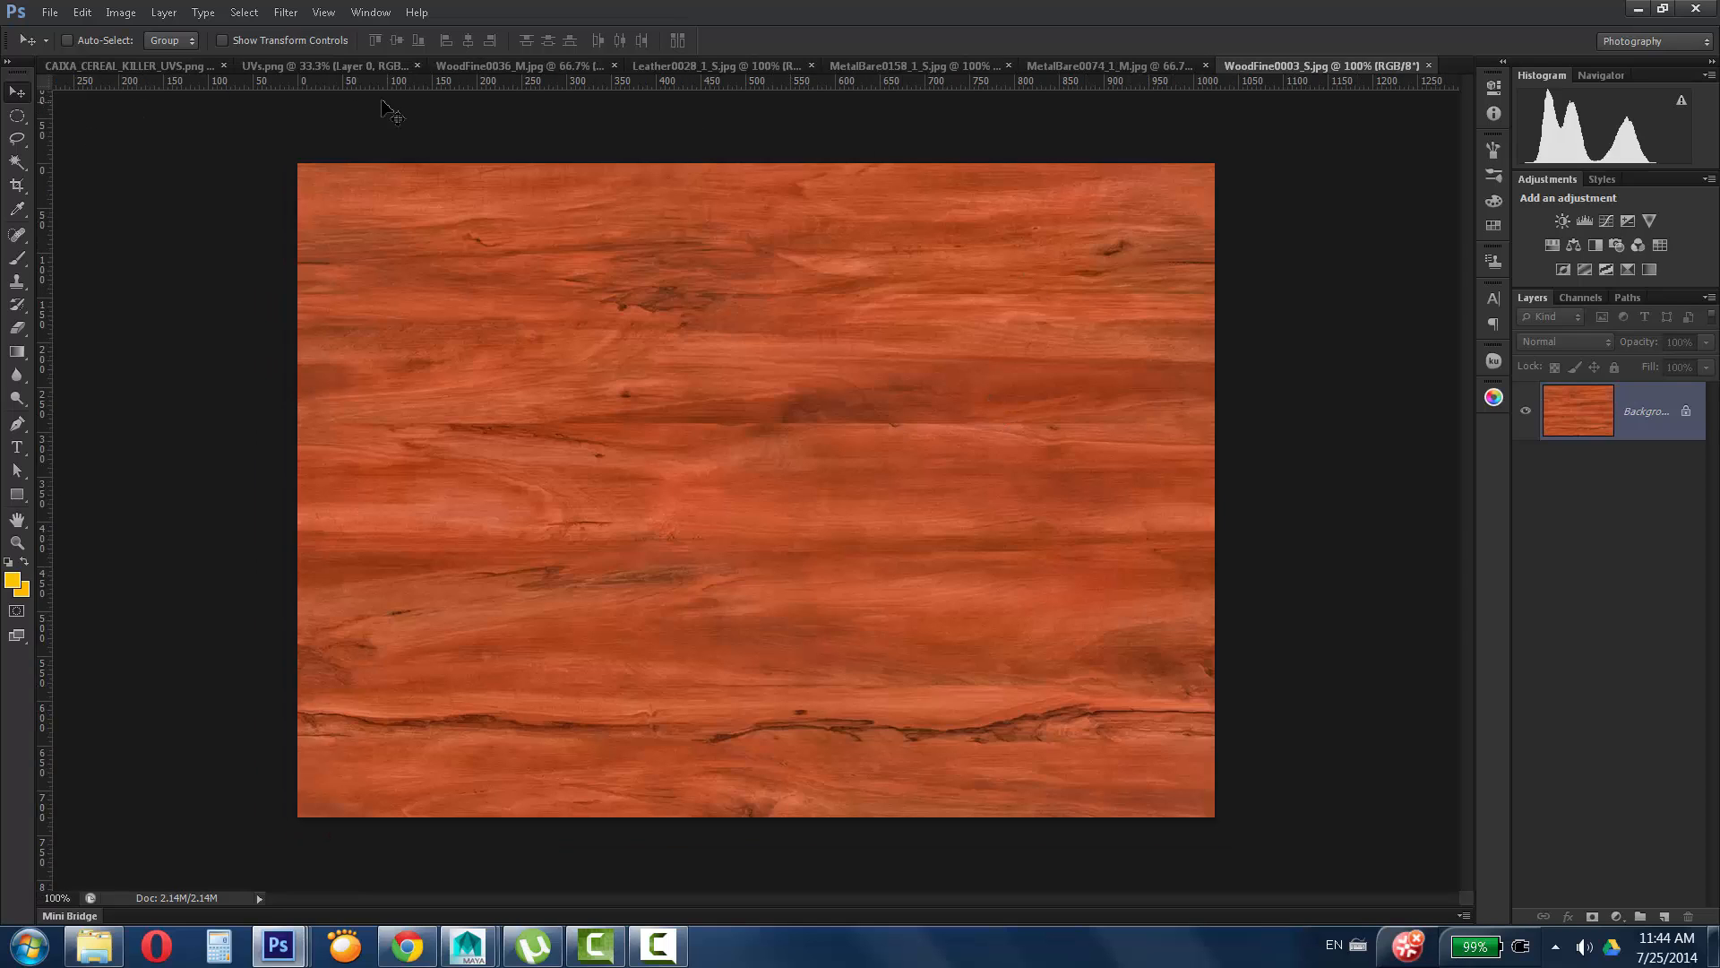
Copy the WoodFine0036_M.jpg wood image into UVs.png as a new layer and close the wood document.
click(177, 65)
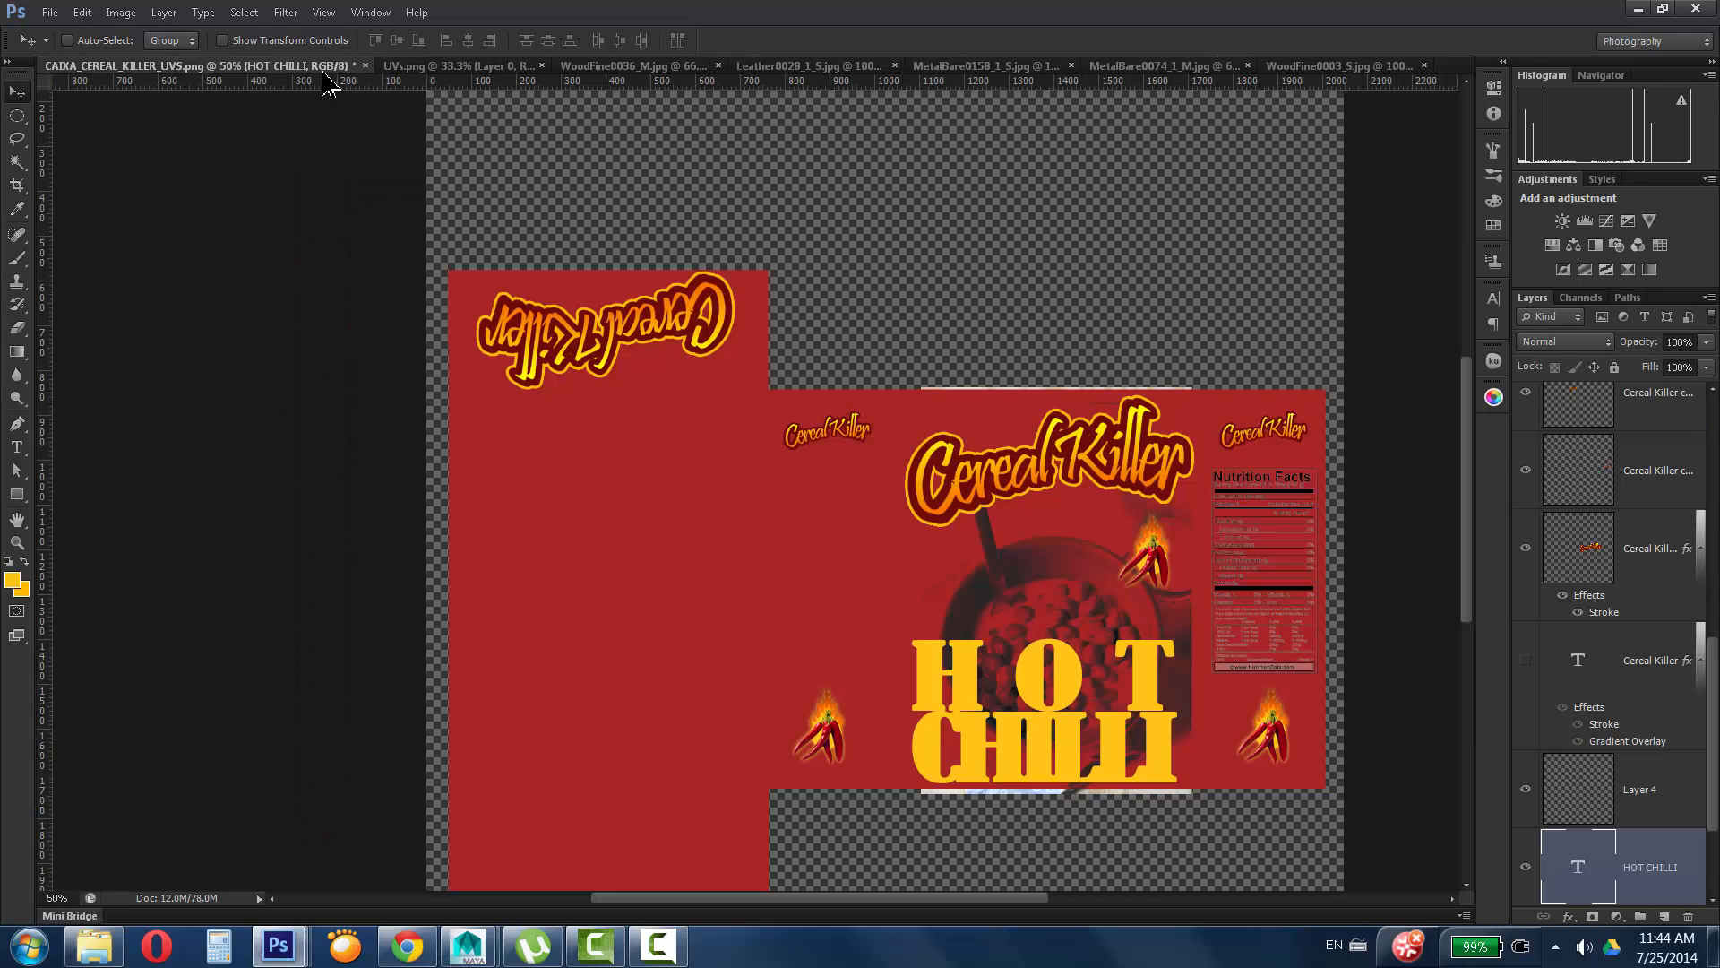
click(453, 66)
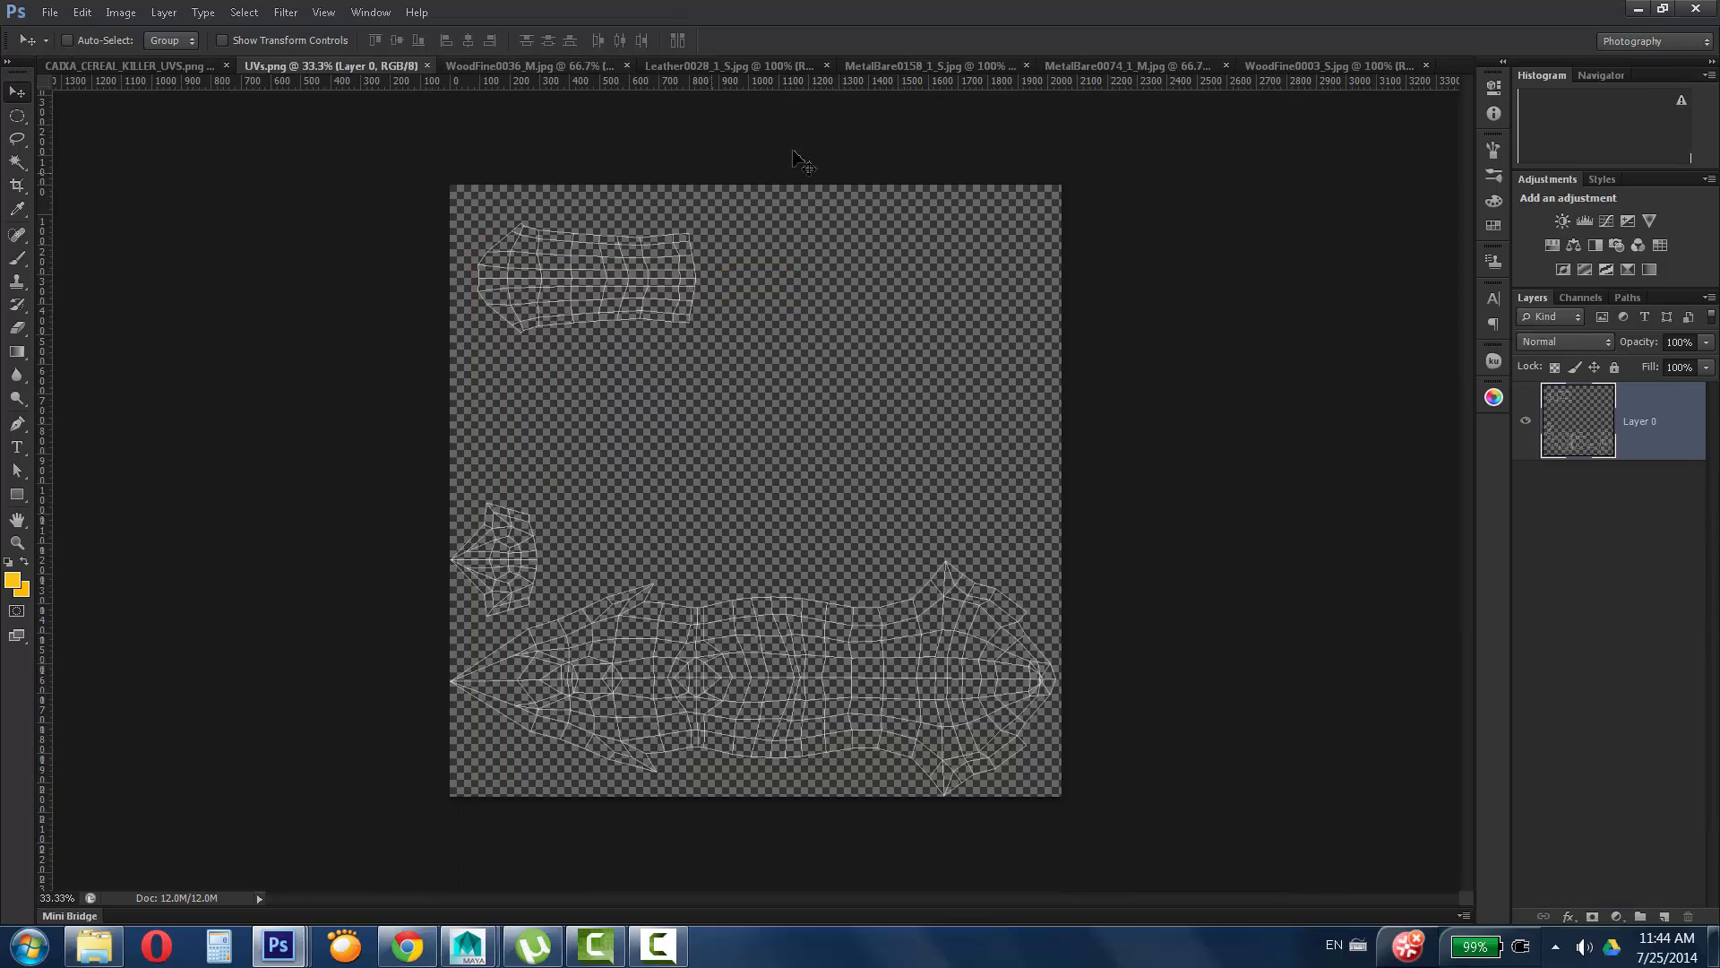
click(574, 82)
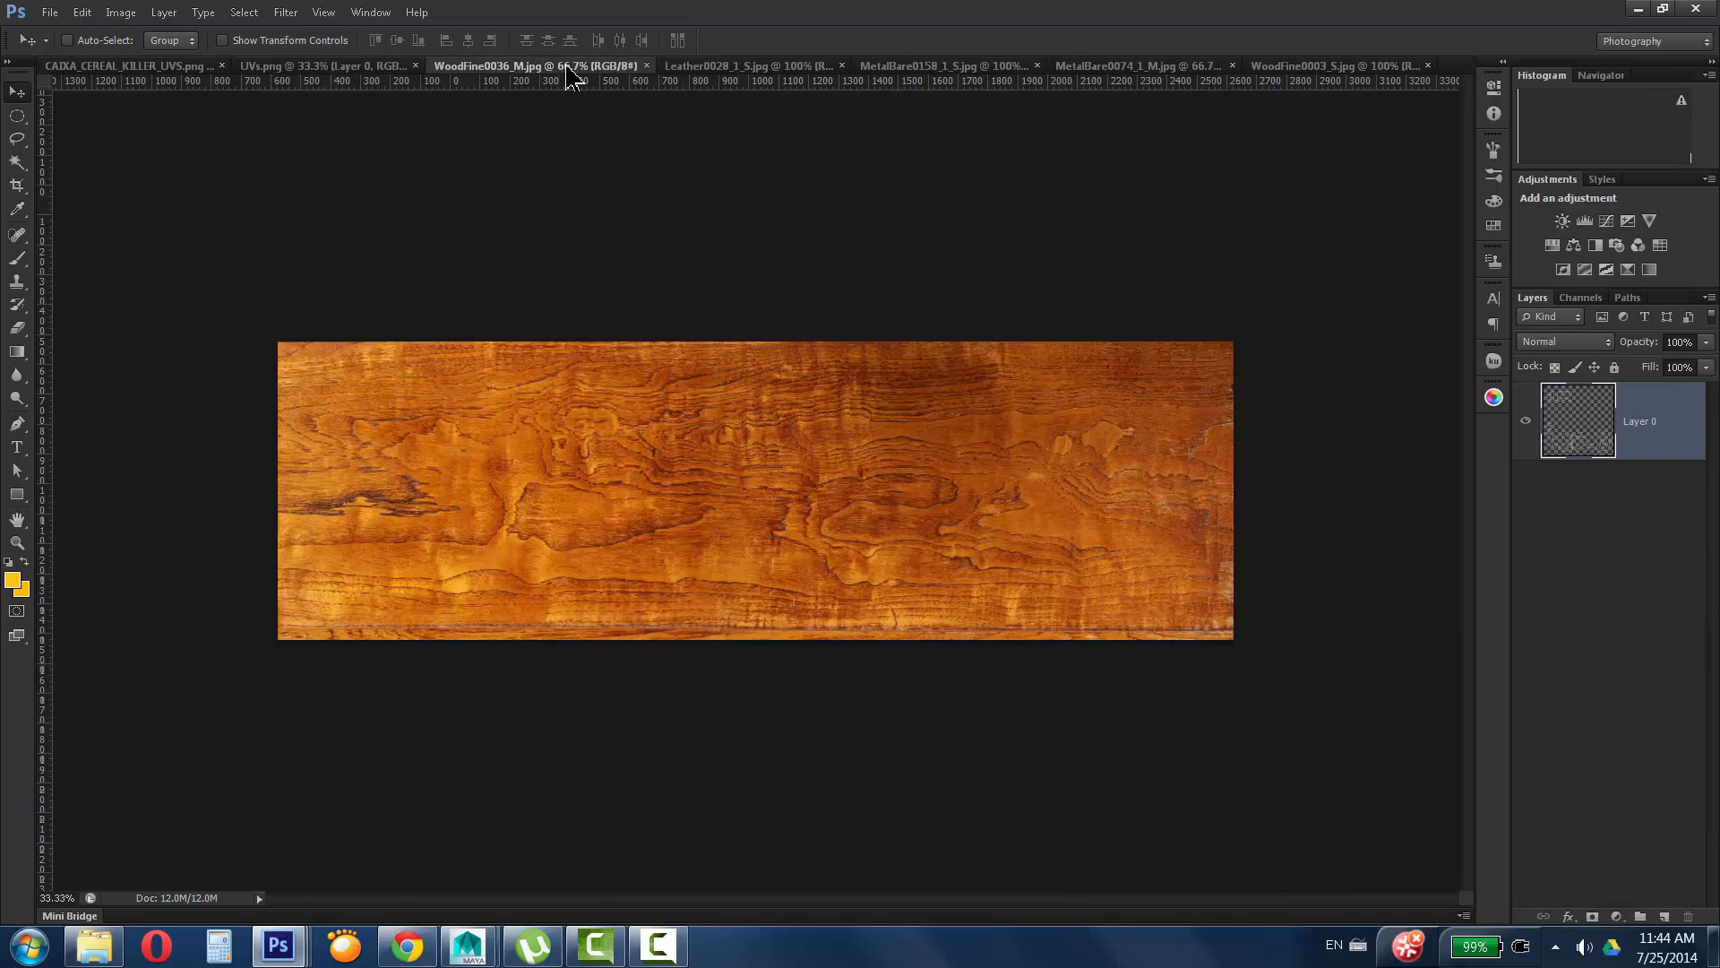
drag(558, 85, 889, 204)
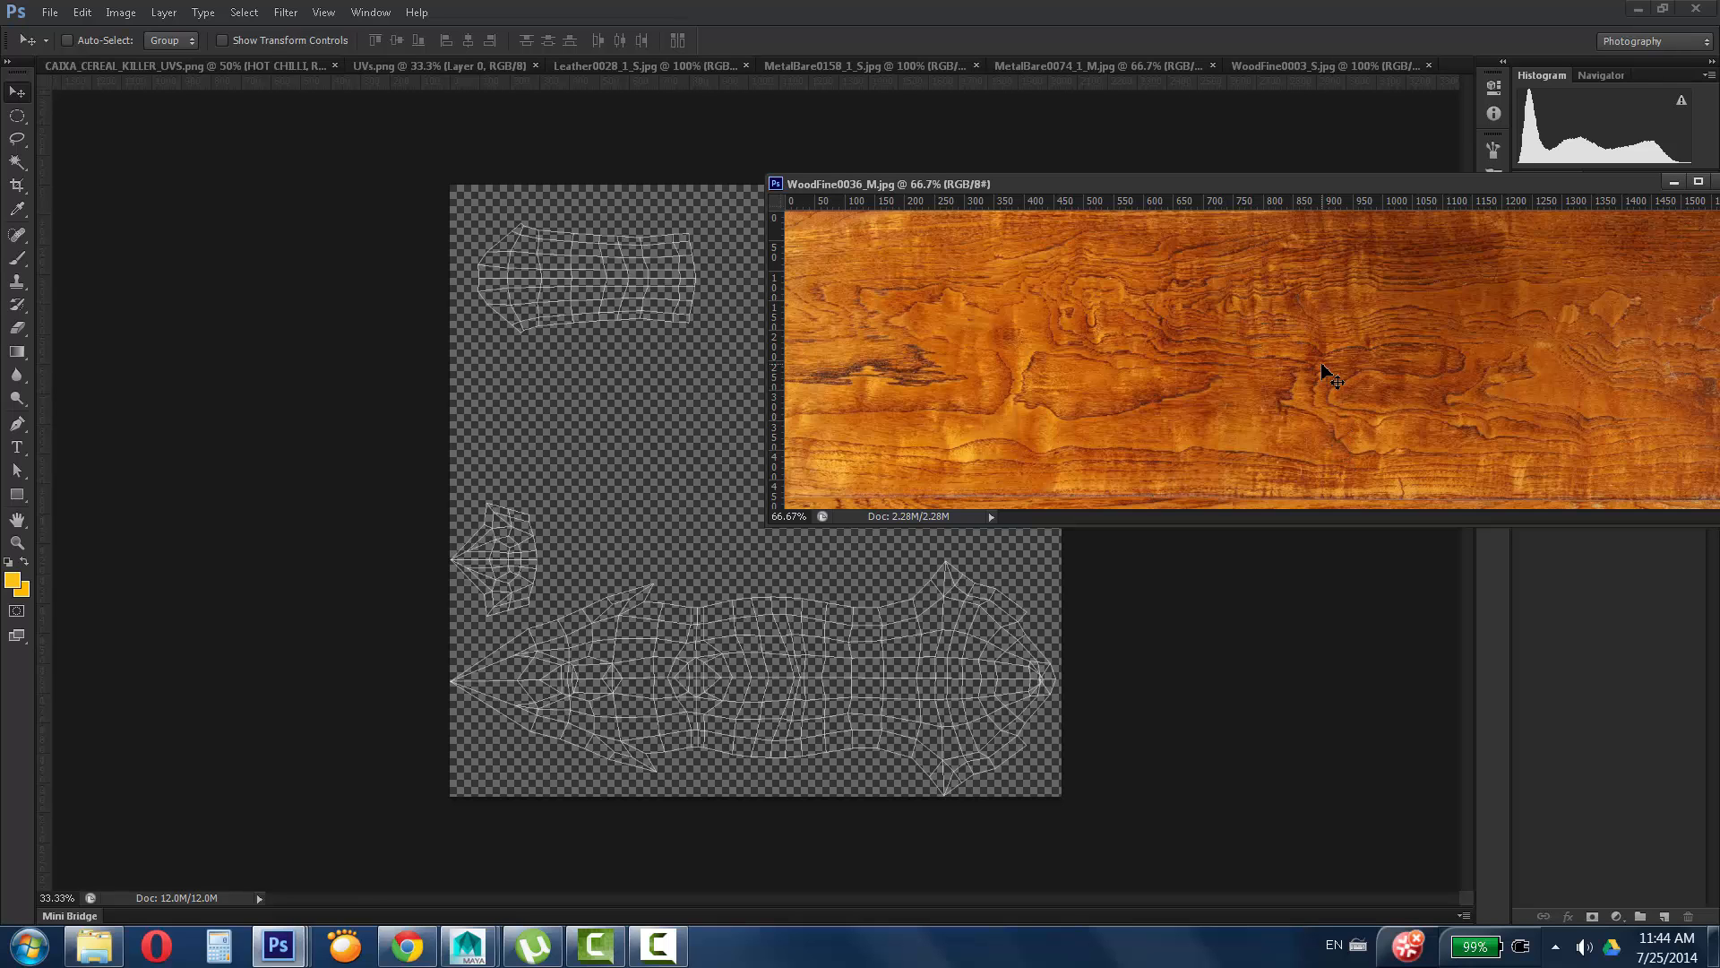
drag(1322, 369, 717, 351)
drag(1304, 184, 789, 324)
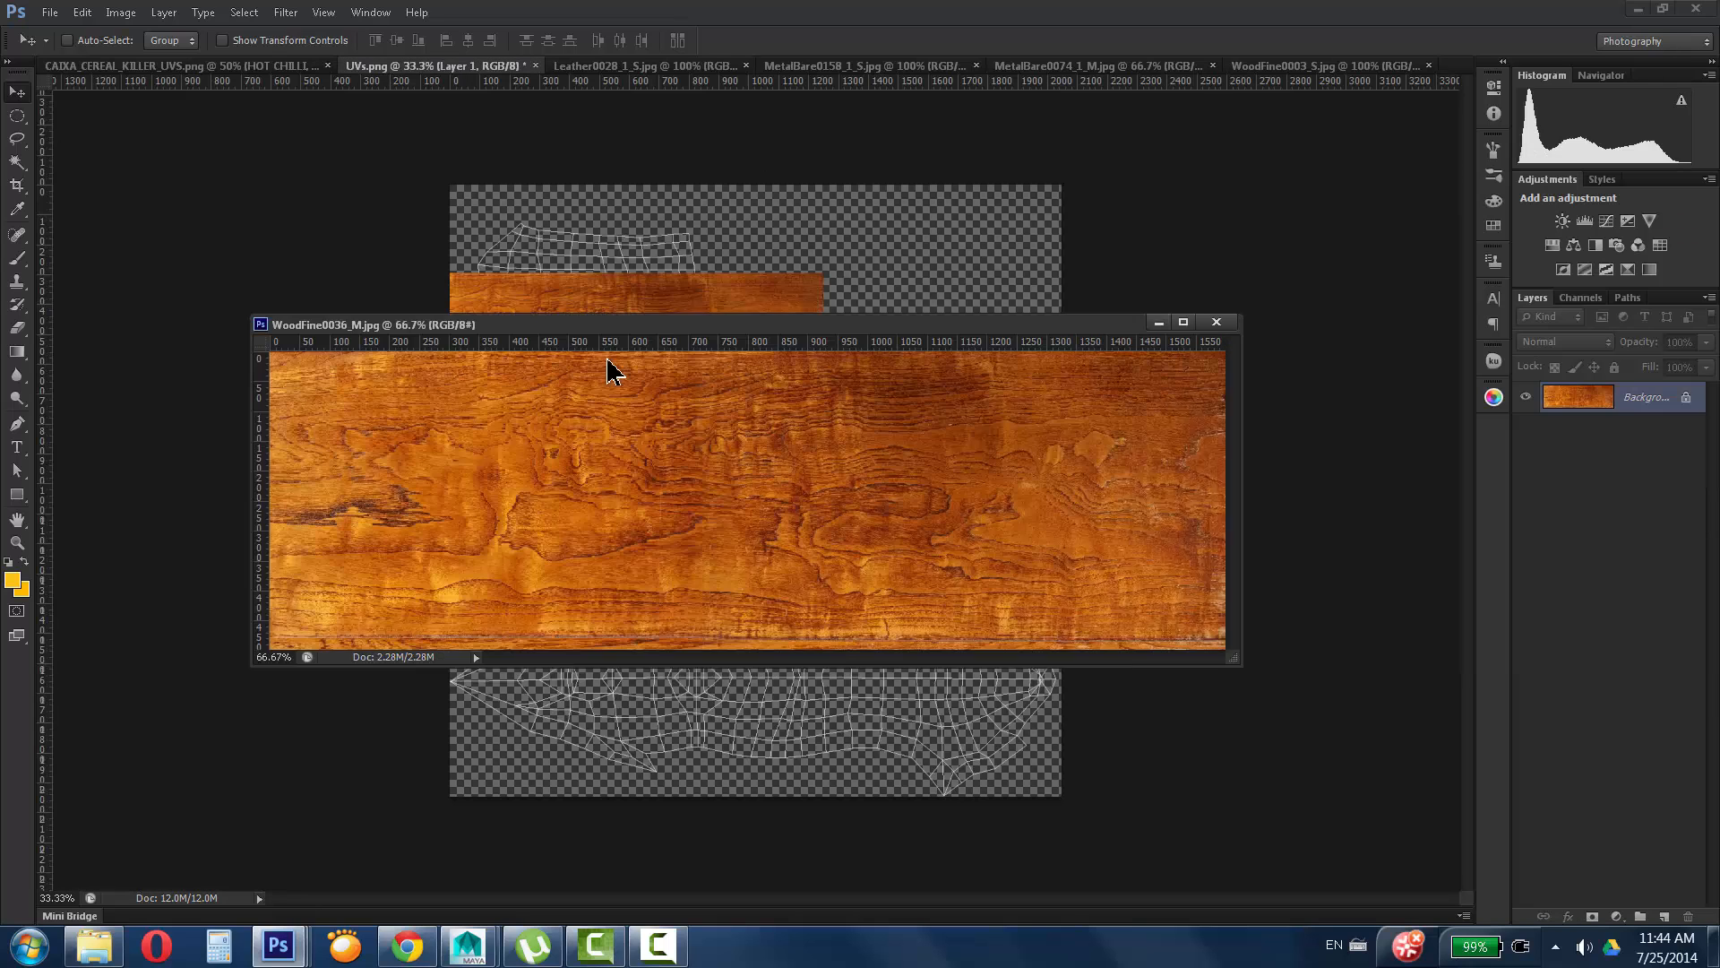
click(1028, 351)
Place the wood layer beneath the wireframe Layer 0 and move it over the handle shell.
drag(656, 324, 754, 250)
drag(1634, 427, 1616, 528)
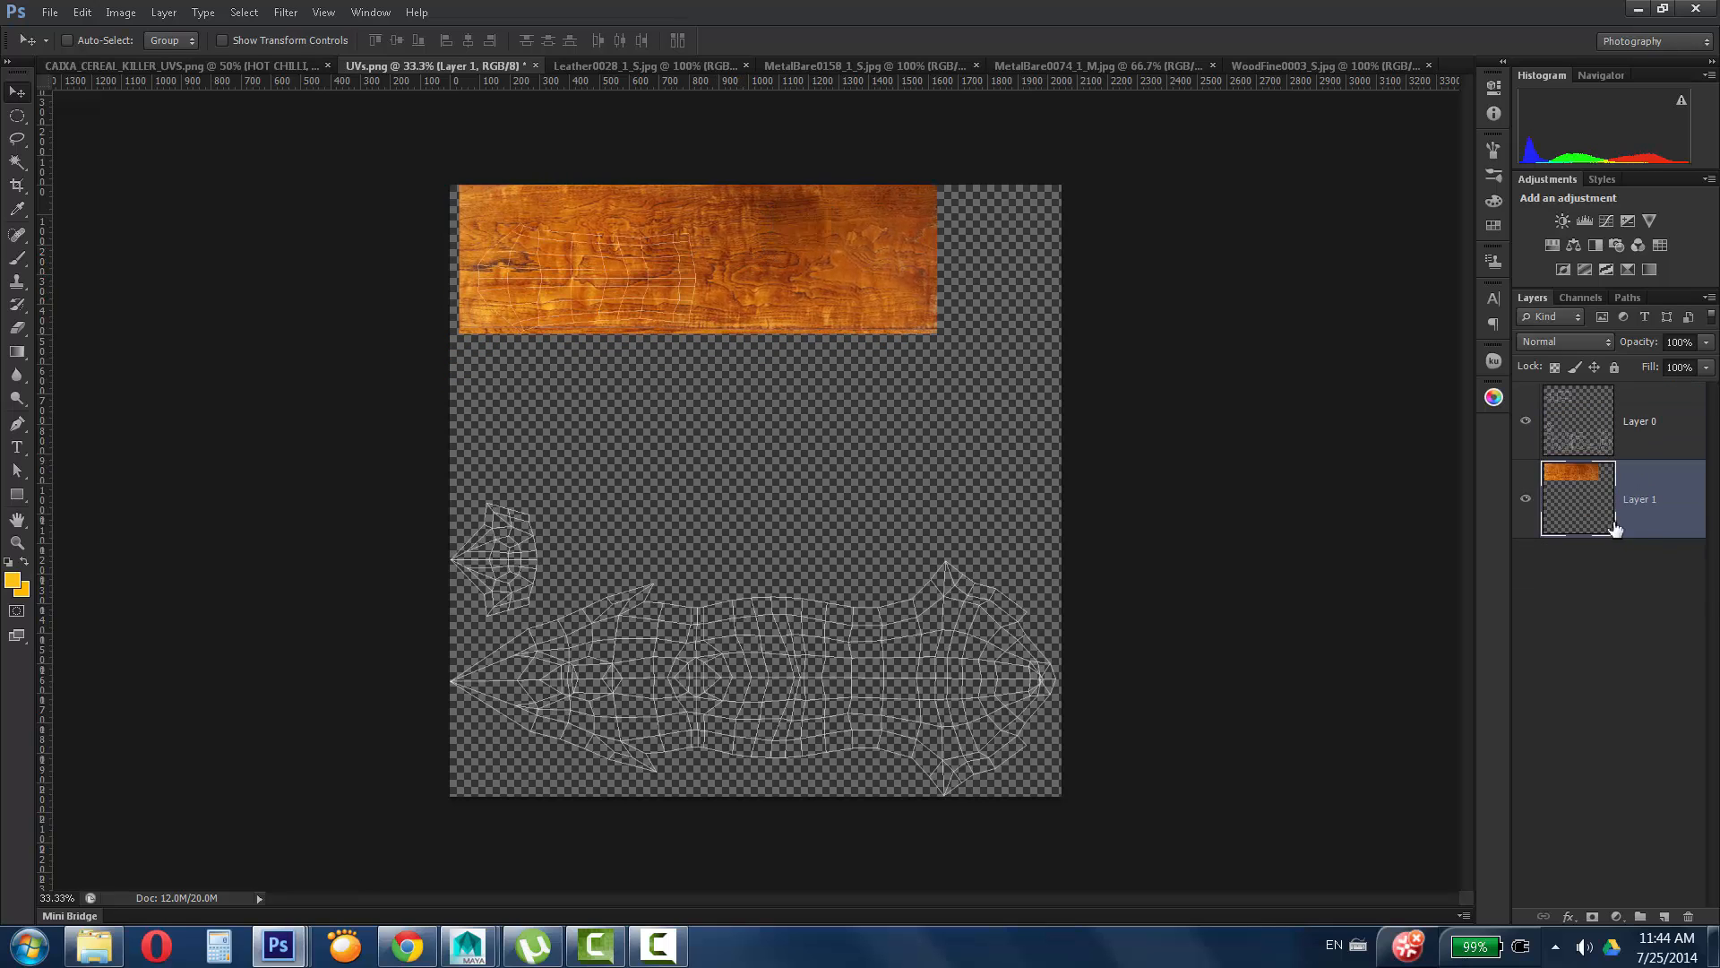
mouse_move(743, 263)
mouse_down()
mouse_move(754, 295)
mouse_move(751, 274)
mouse_up()
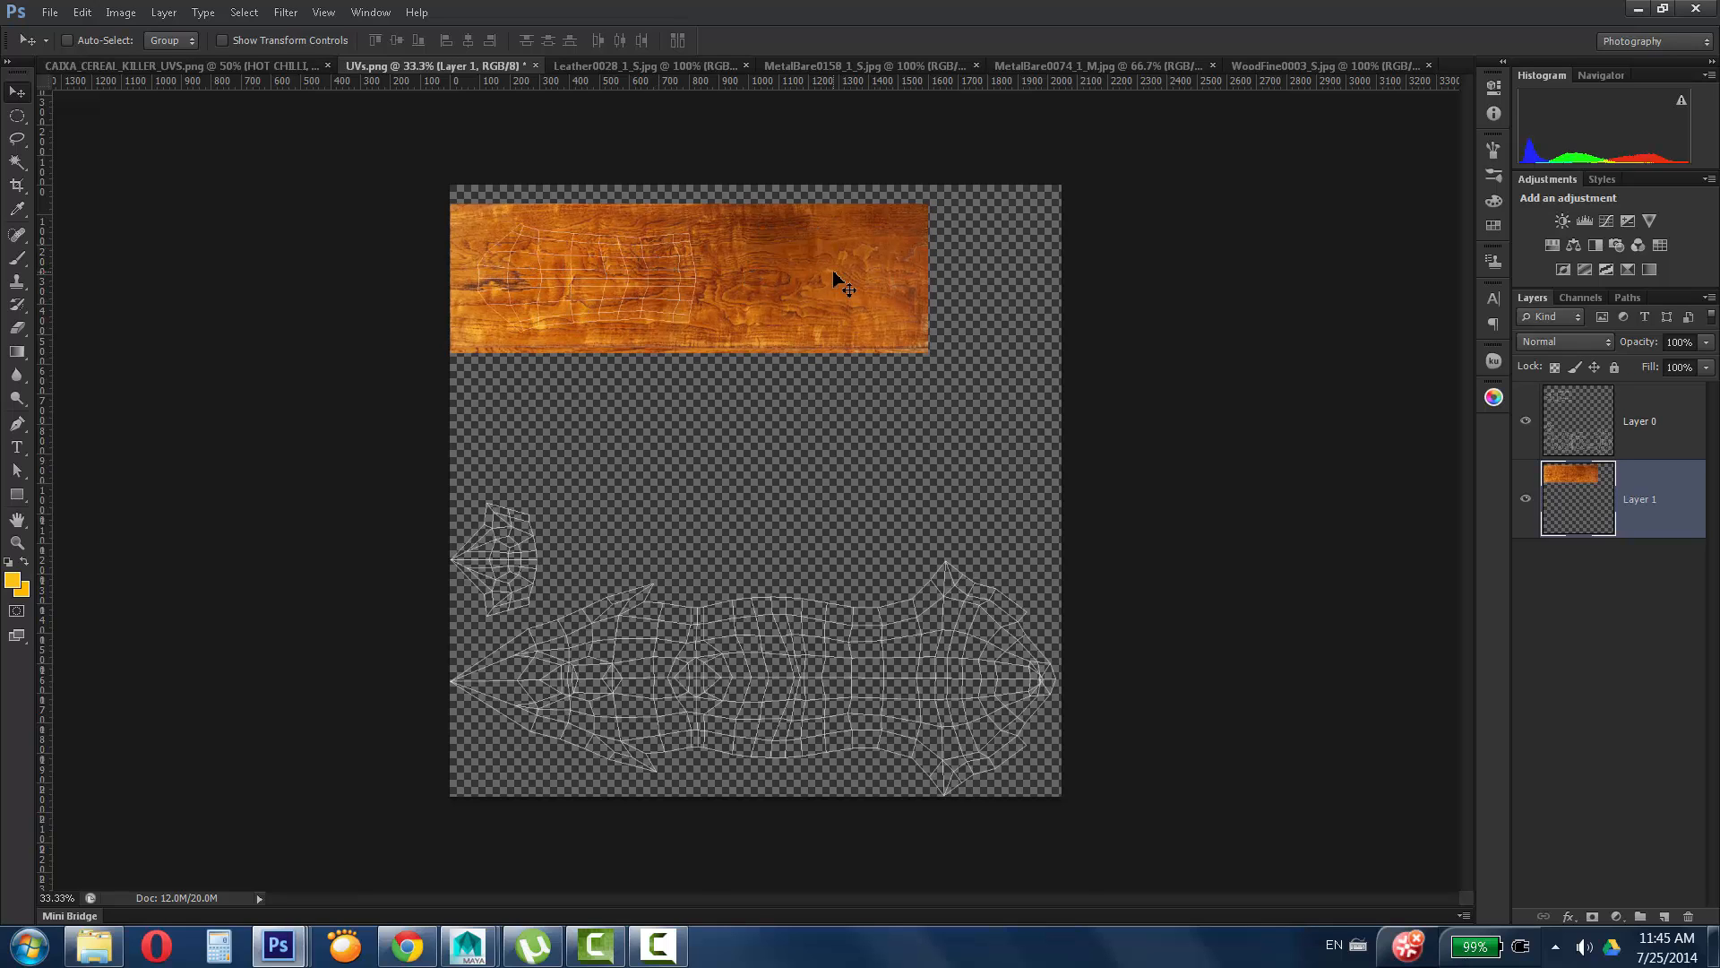
Free-transform the wood layer, shrinking and narrowing it to cover the handle shell with a small margin.
key(ctrl+t)
shift+drag(929, 352, 850, 328)
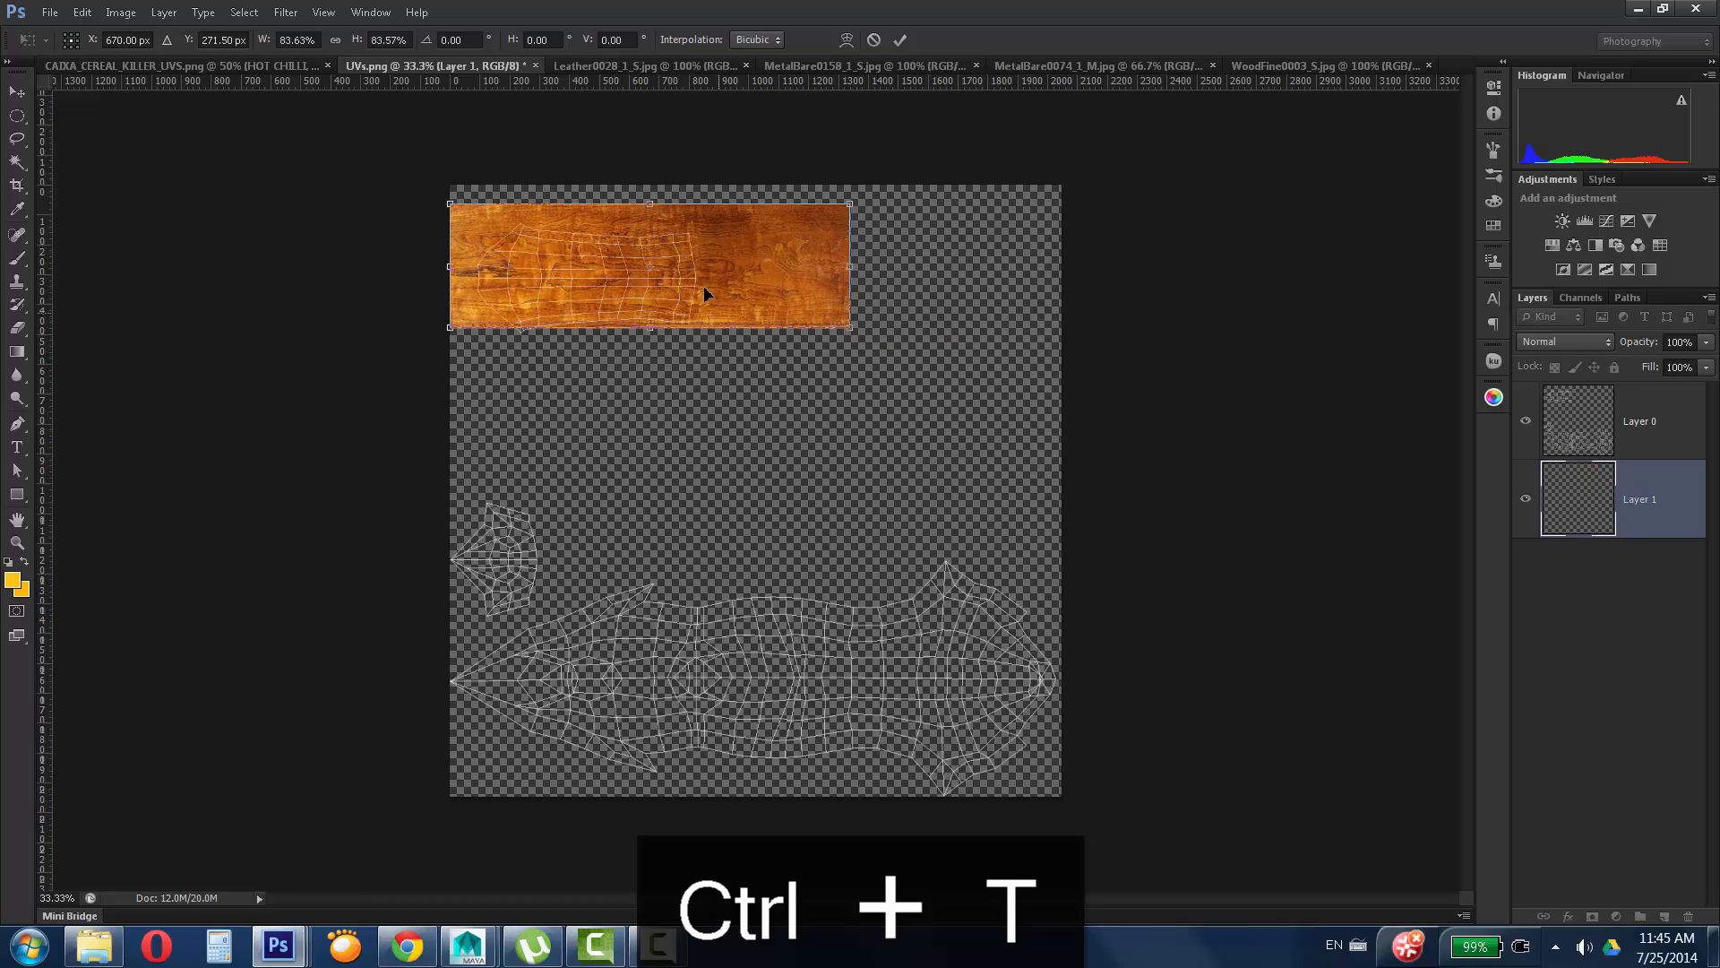
mouse_move(749, 258)
mouse_down()
mouse_move(837, 271)
mouse_move(725, 271)
mouse_up()
drag(631, 238, 637, 252)
key(Return)
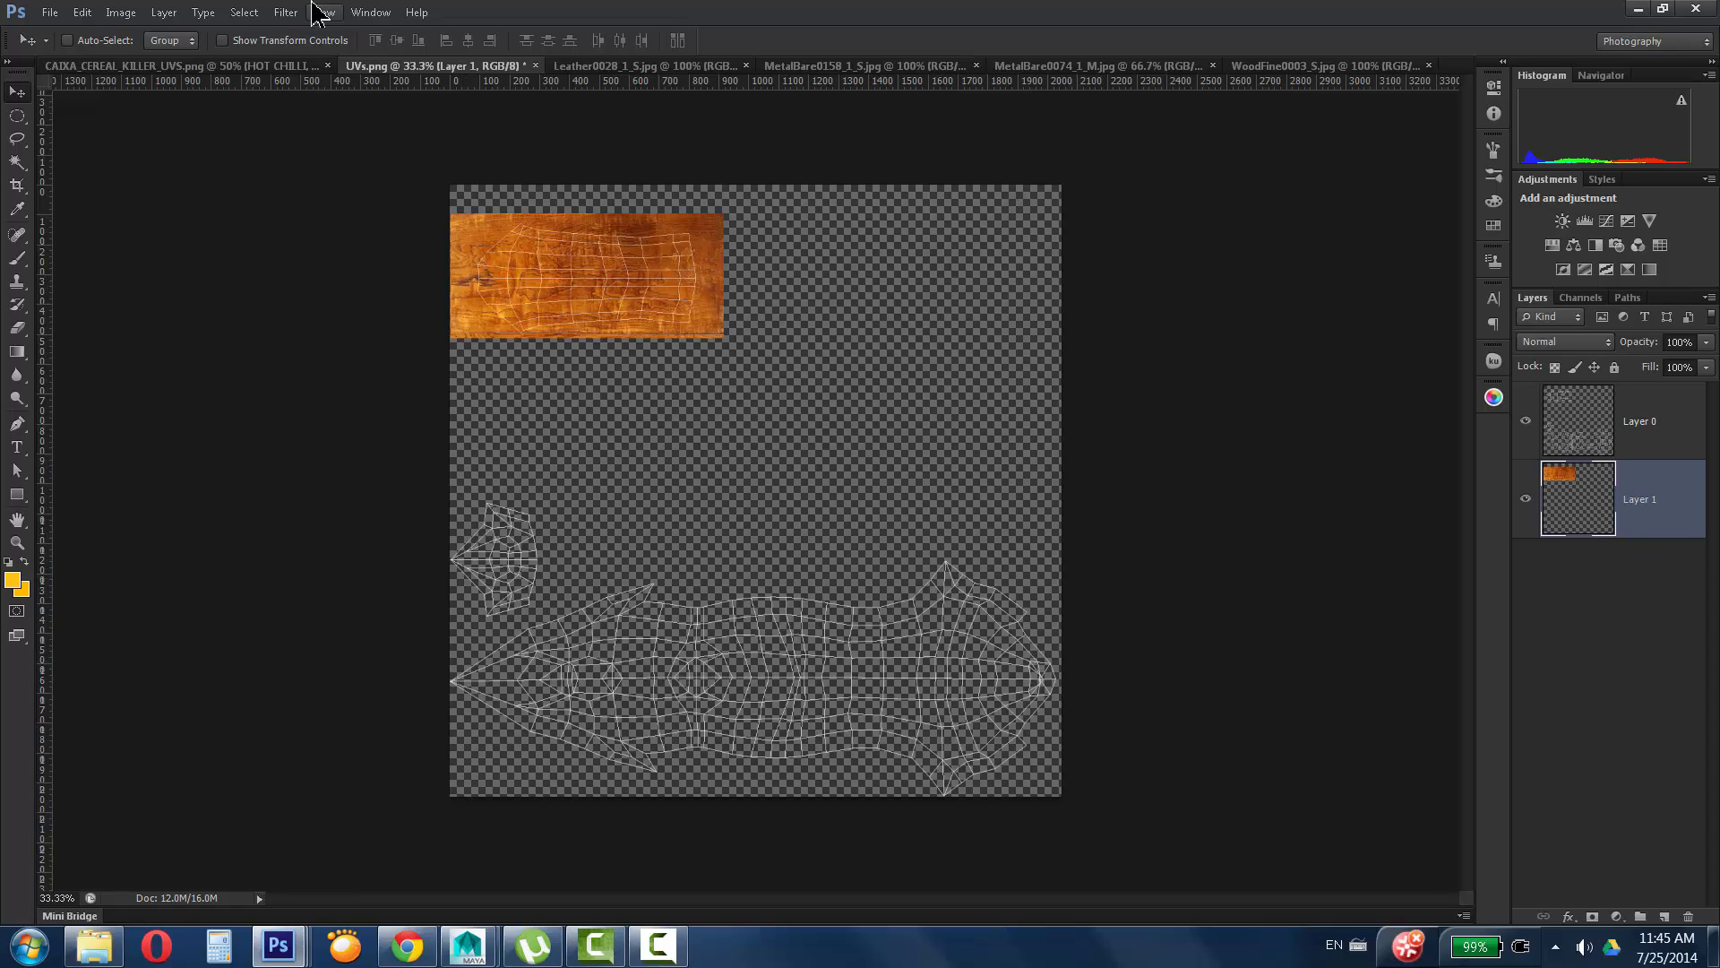
Copy the MetalBare0074_1_M.jpg metal image into UVs.png as a new layer and close the metal document.
click(704, 66)
click(815, 66)
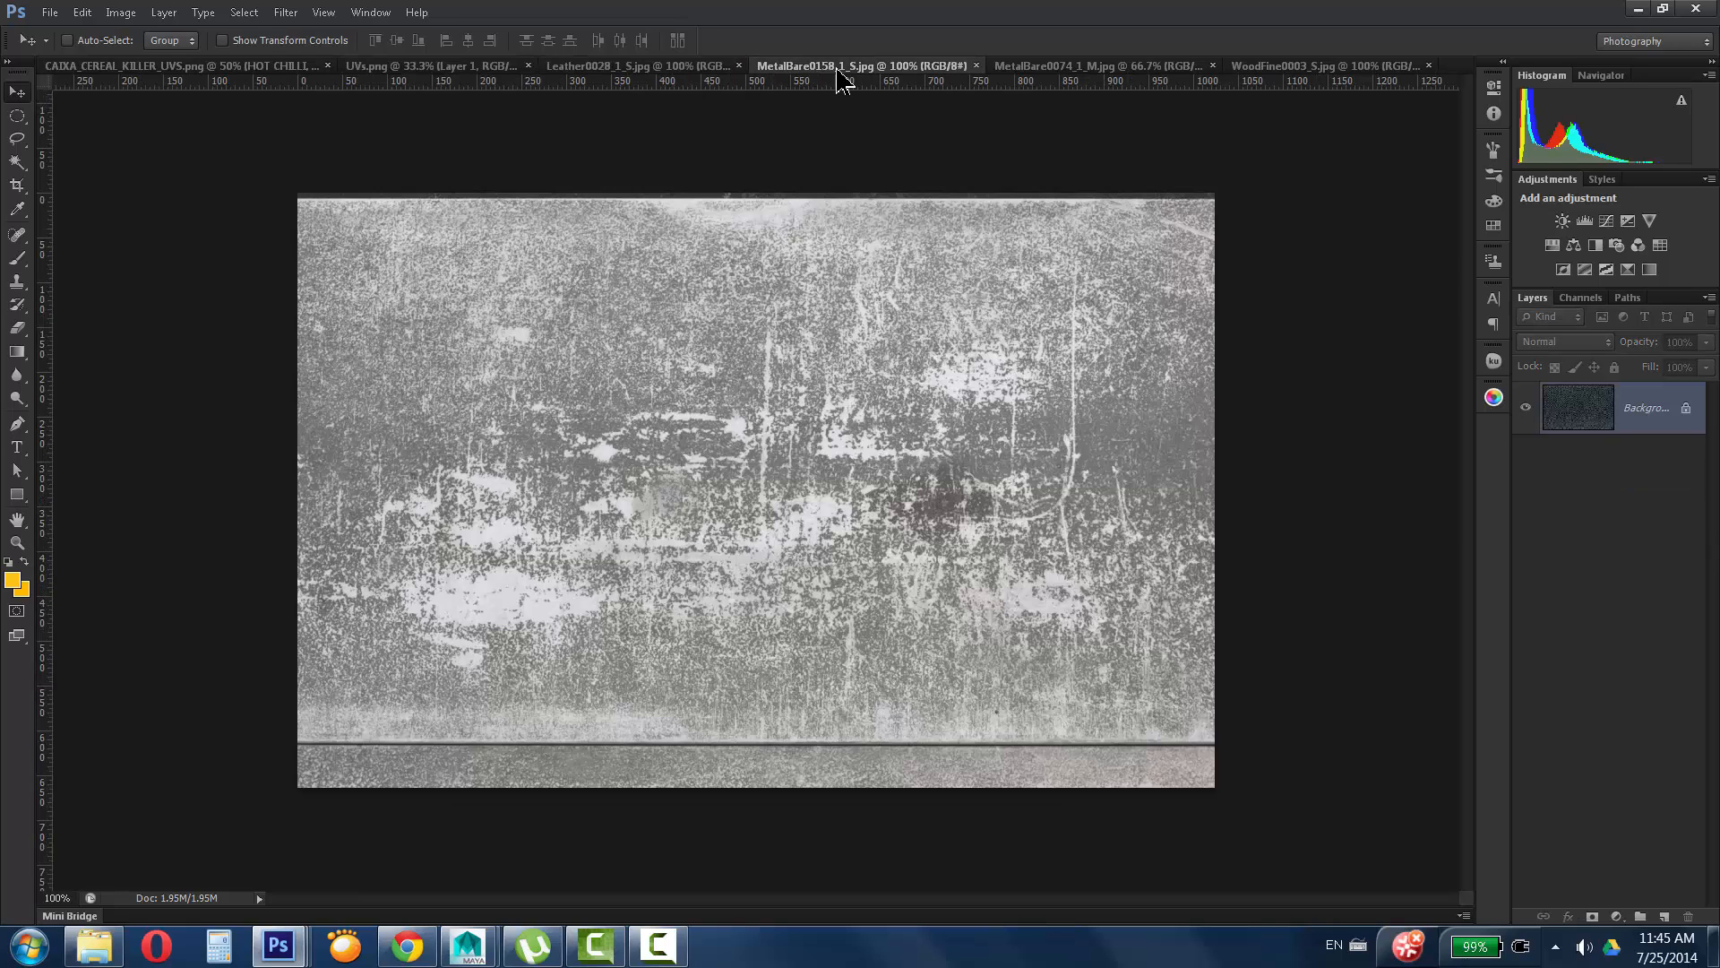
click(1035, 66)
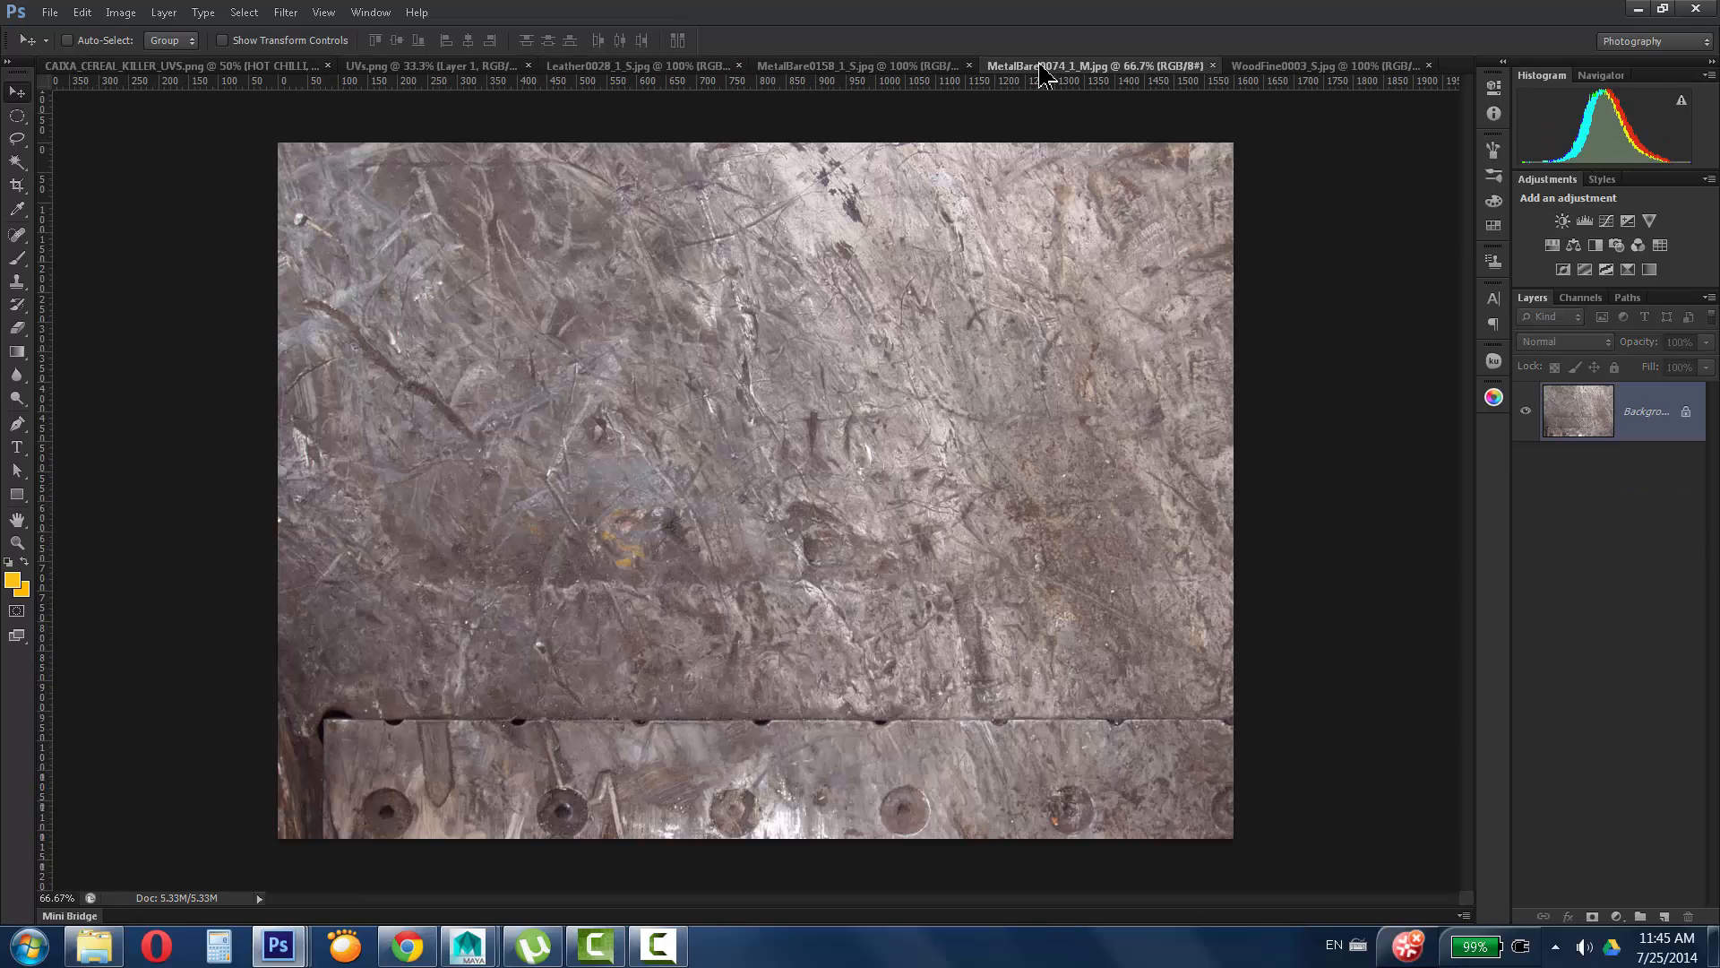
drag(1048, 66, 1137, 138)
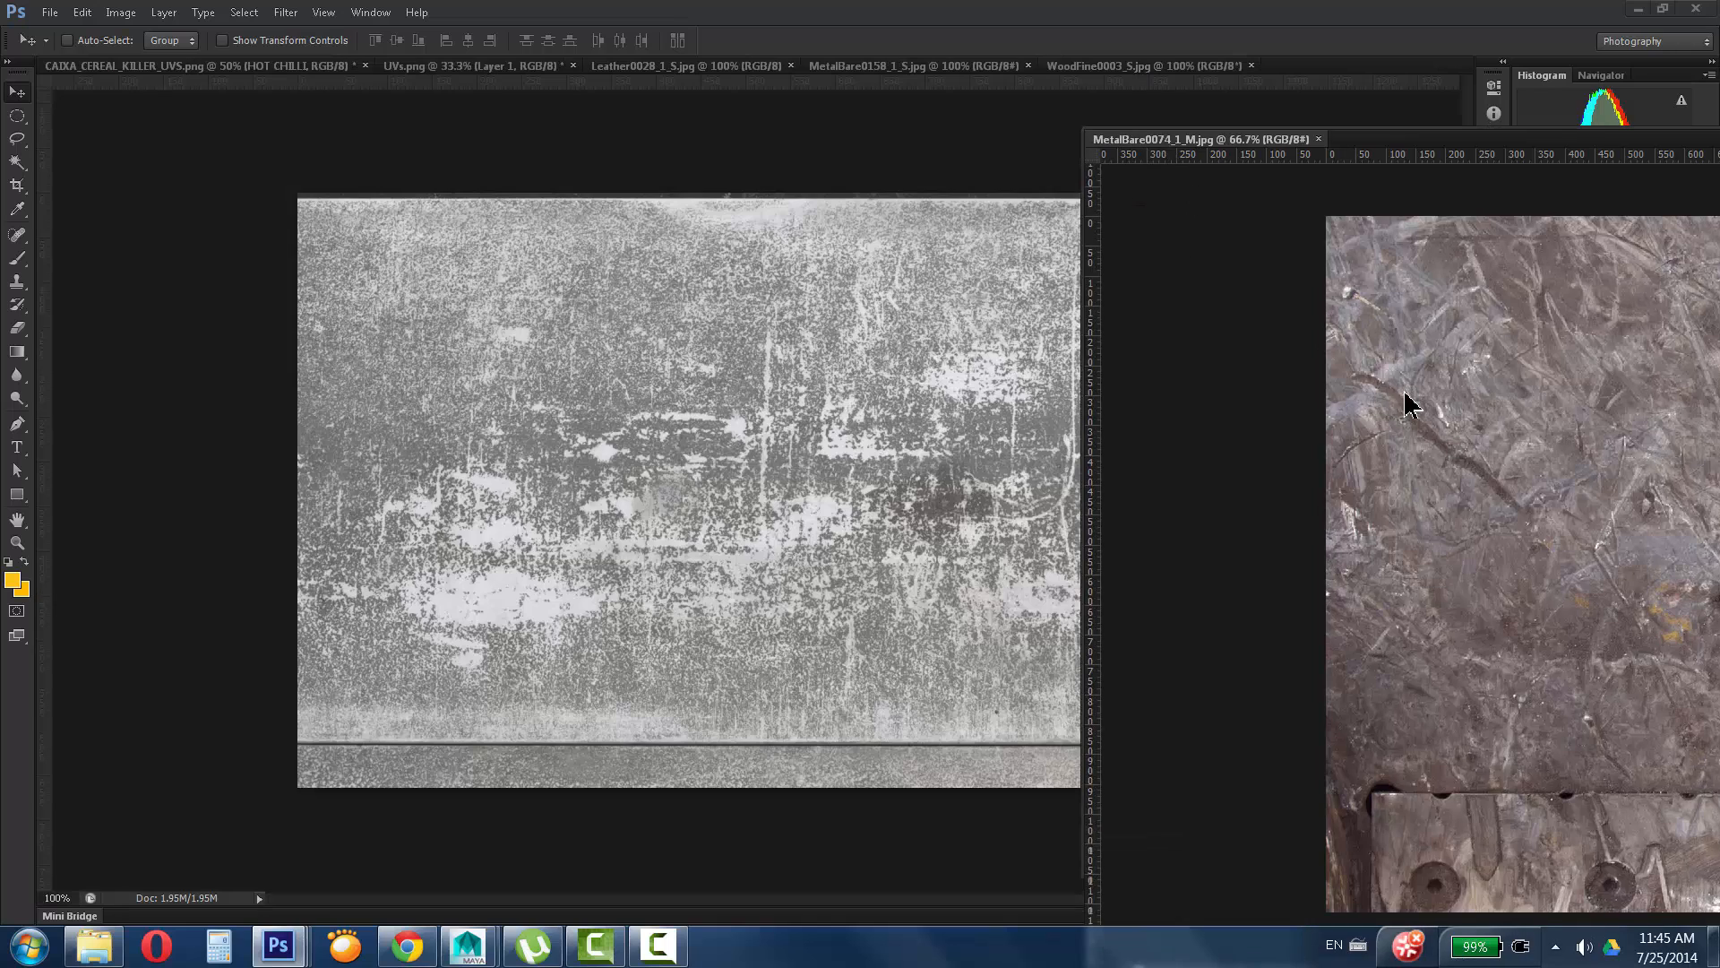
click(487, 70)
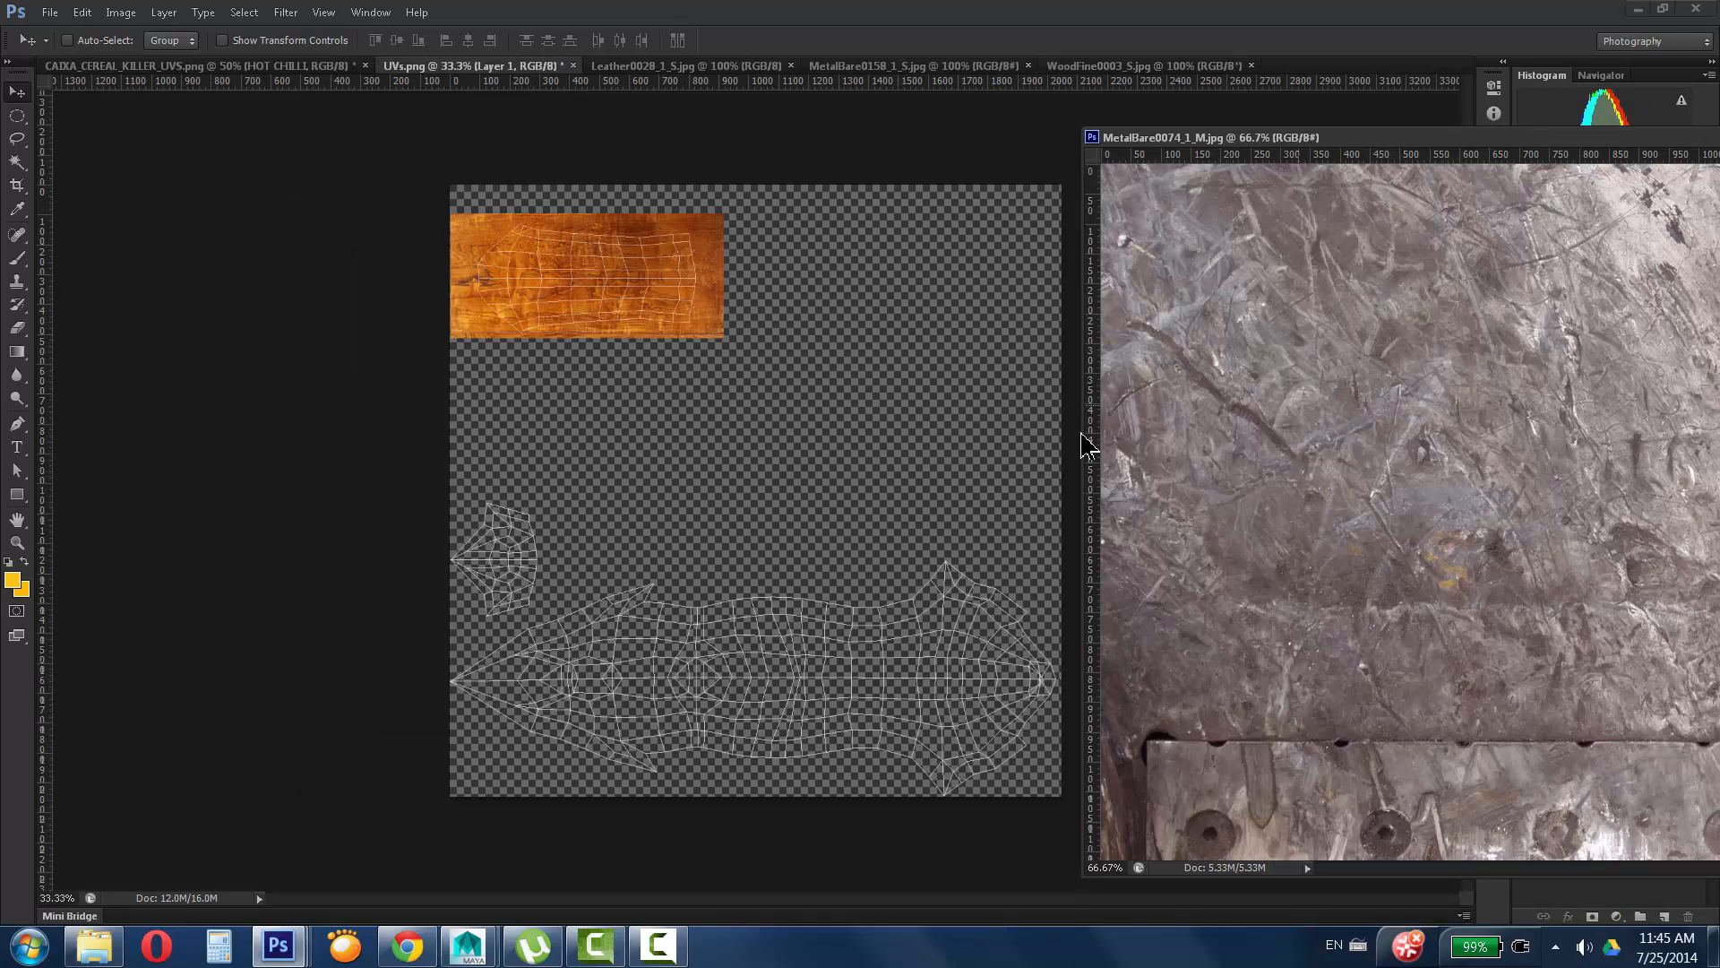
drag(1586, 390, 709, 479)
drag(1419, 145, 719, 215)
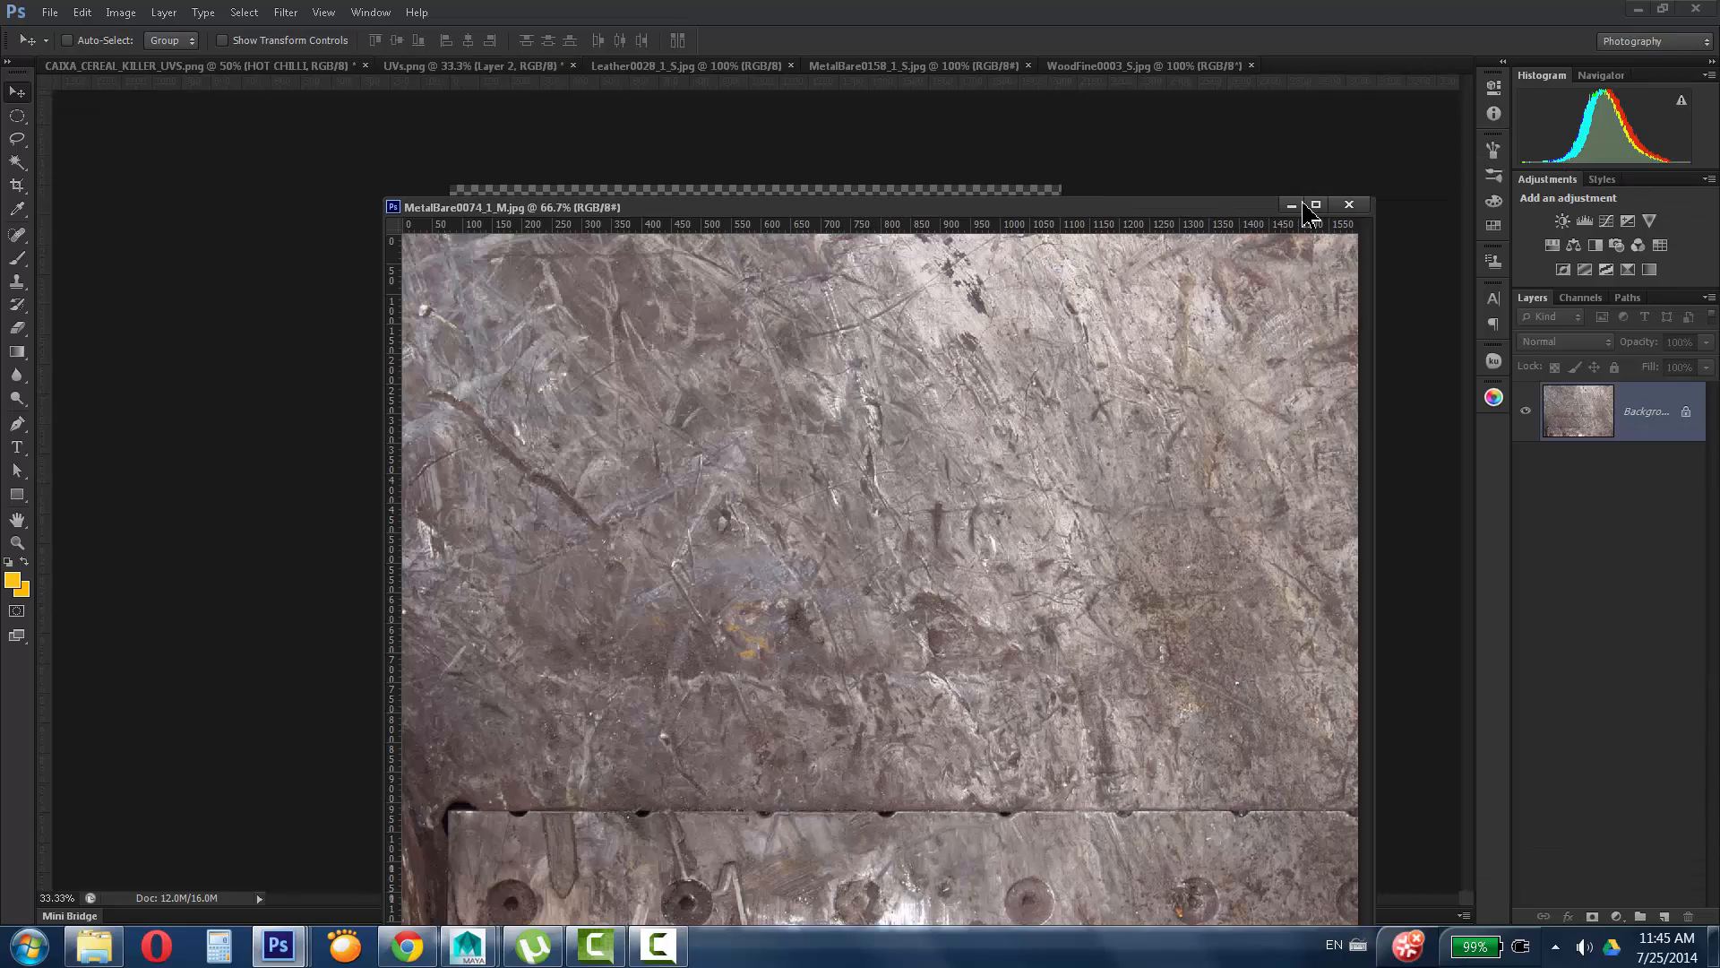
click(1344, 207)
Align the metal layer to the canvas's lower-left corner and duplicate it sideways to cover the rest of the blade shell.
drag(730, 519, 702, 642)
drag(702, 637, 697, 639)
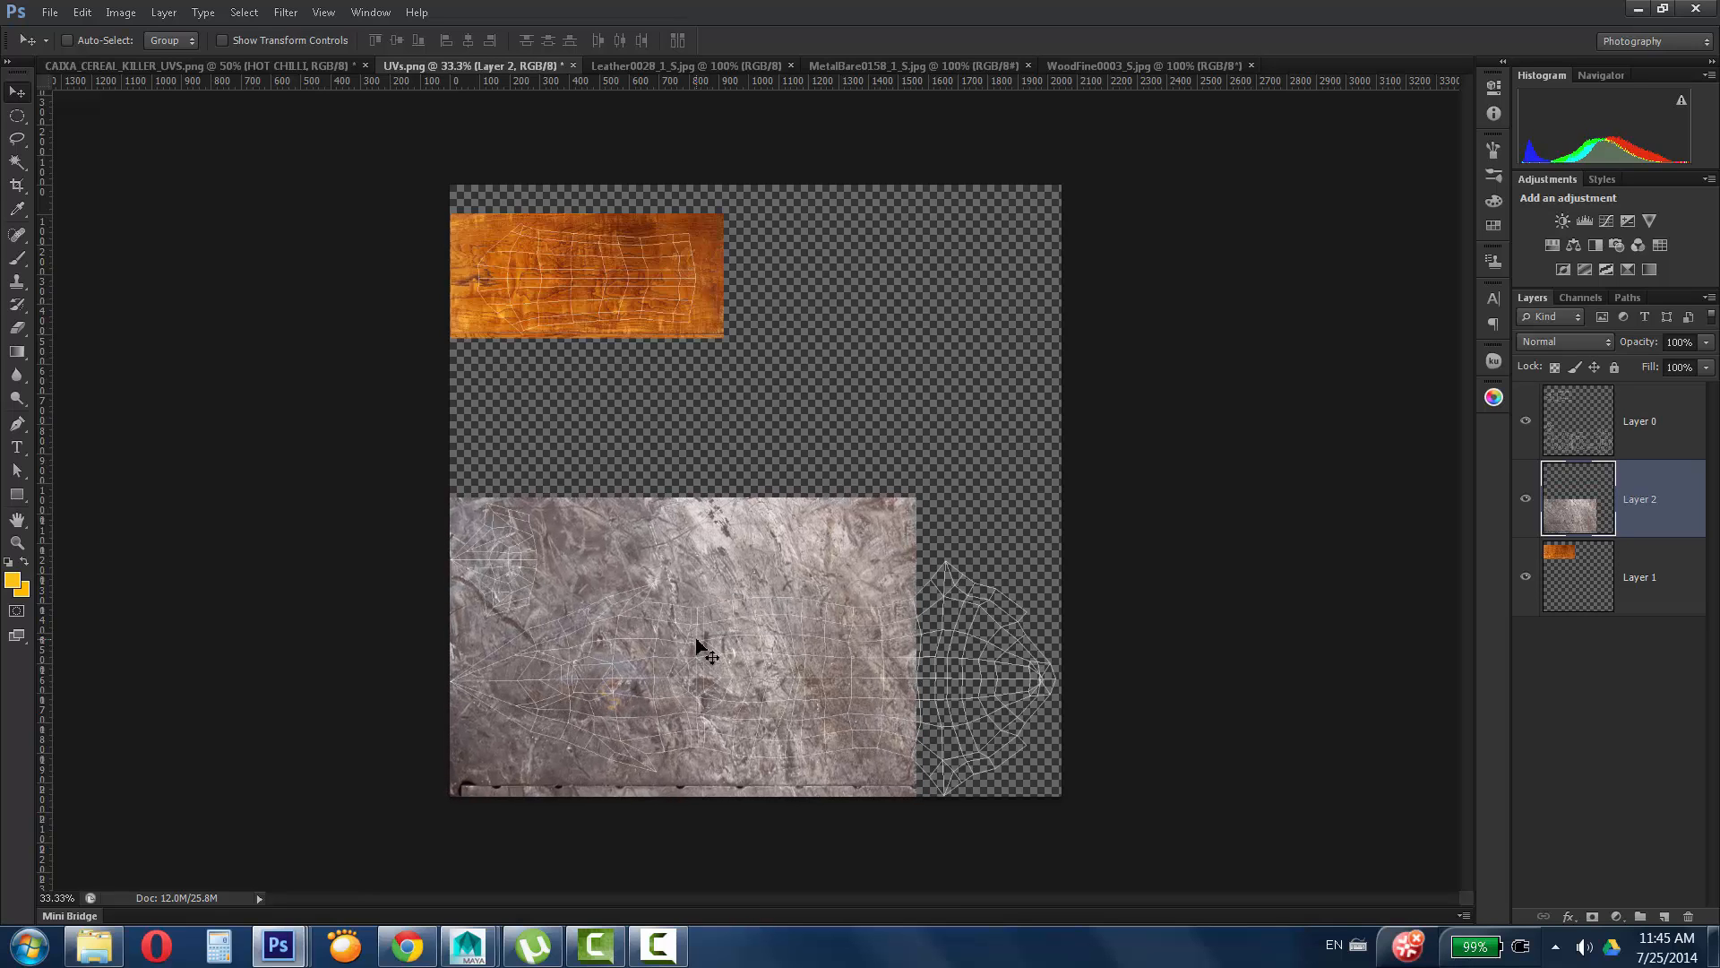
drag(608, 556, 1080, 556)
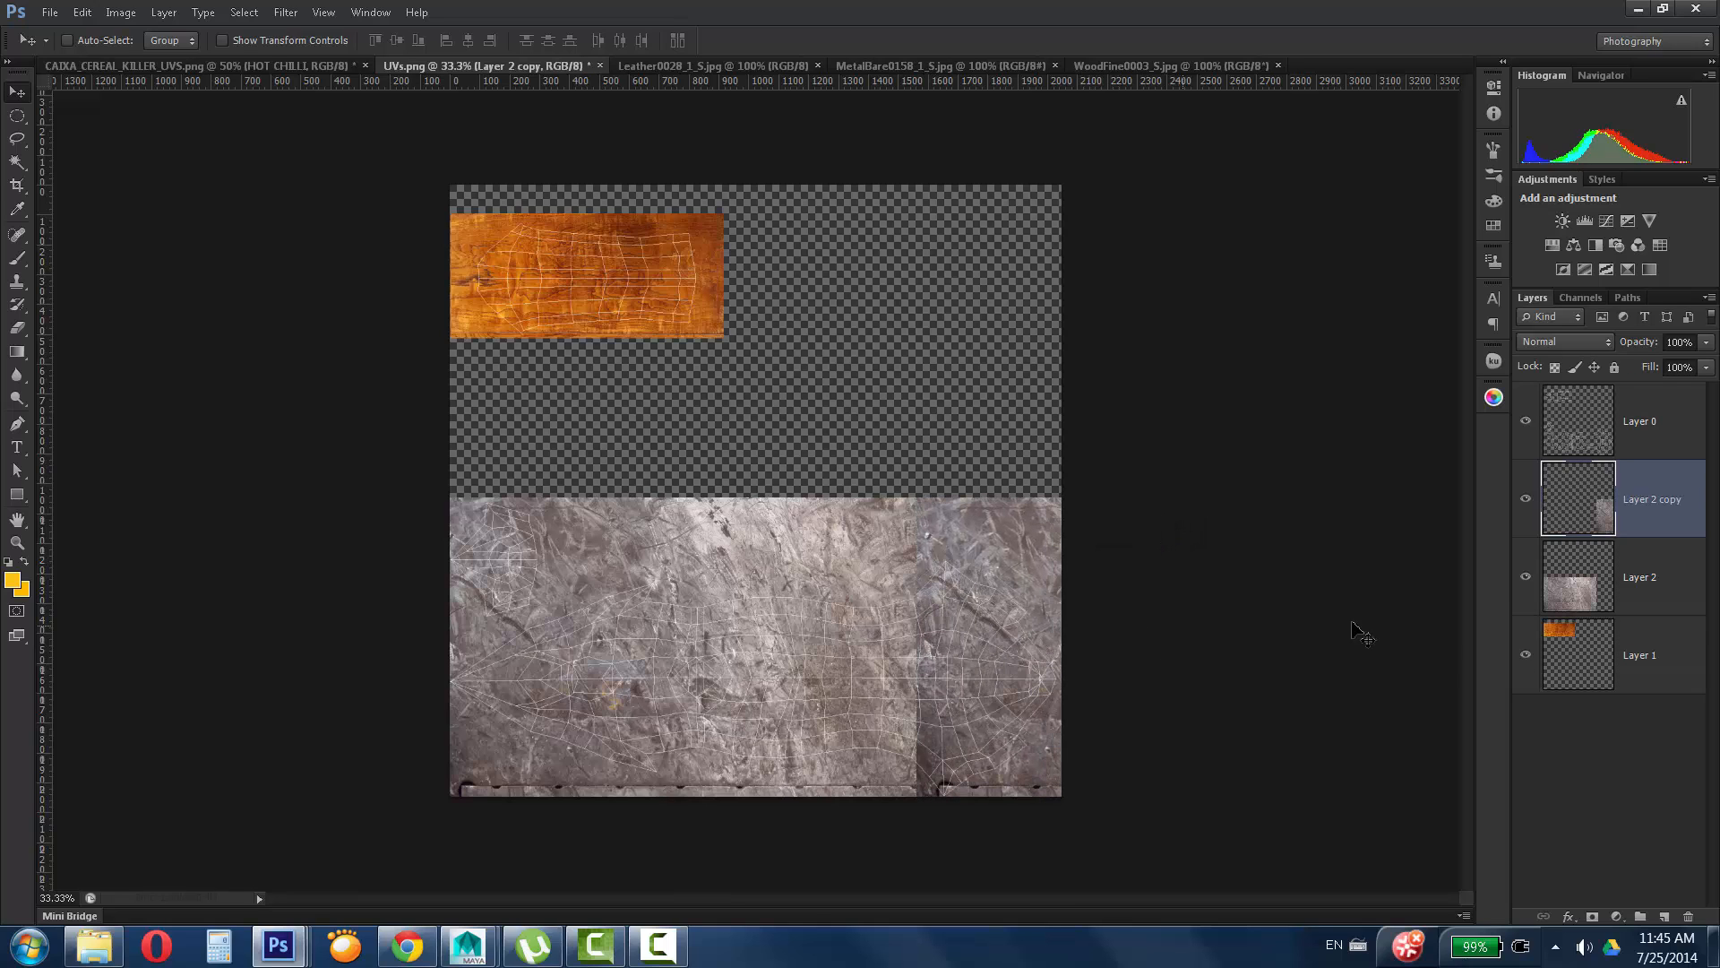
Merge the metal layer and its copy, Layer 2 and Layer 2 copy, into one layer.
ctrl+click(1651, 577)
right_click(1657, 579)
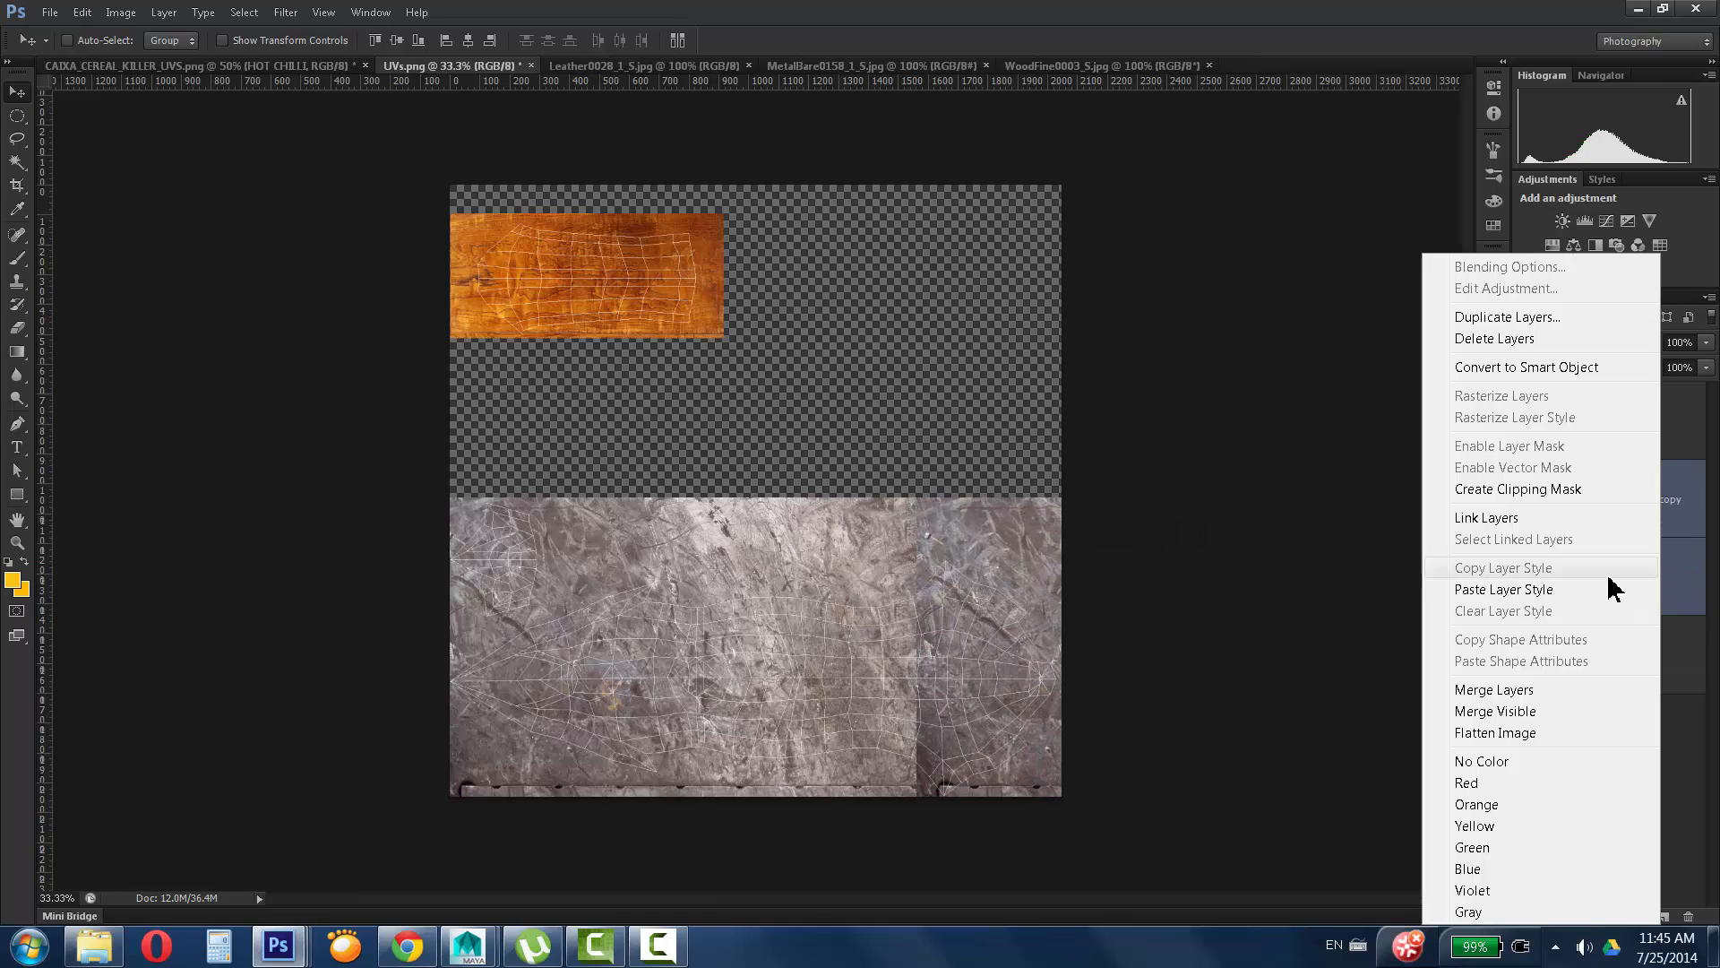
click(1515, 690)
Retouch the vertical seam and the lower-right plate edge of the metal with the content-aware Spot Healing Brush.
click(17, 235)
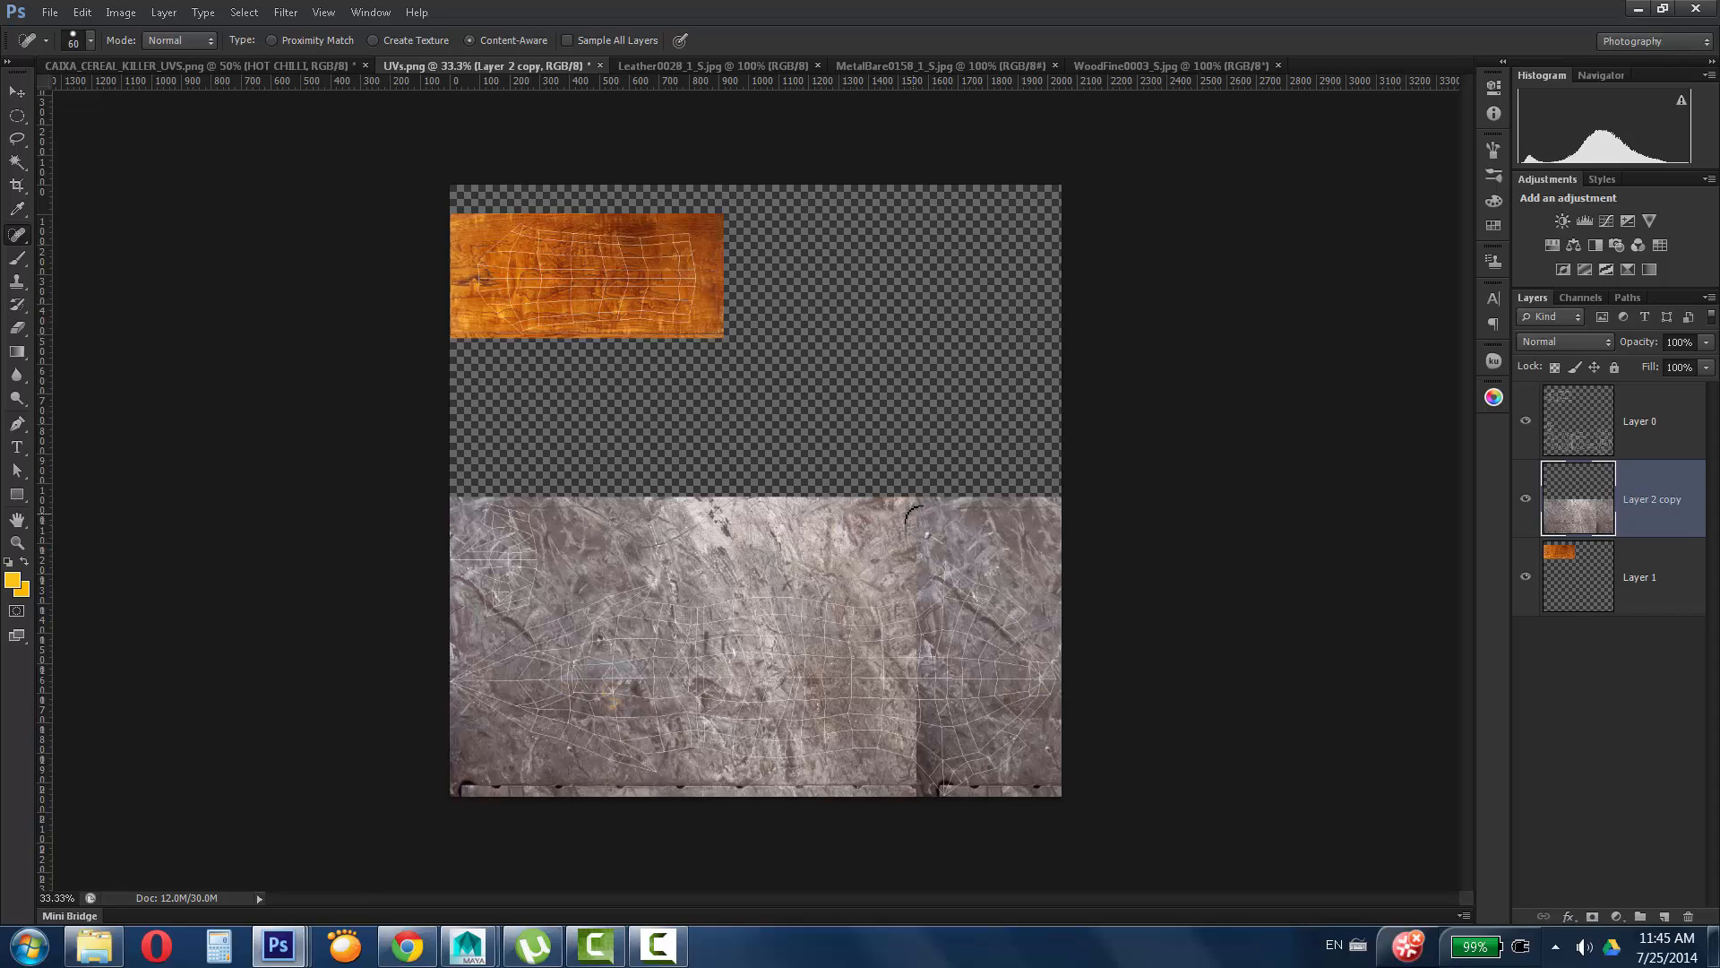
drag(916, 510, 914, 774)
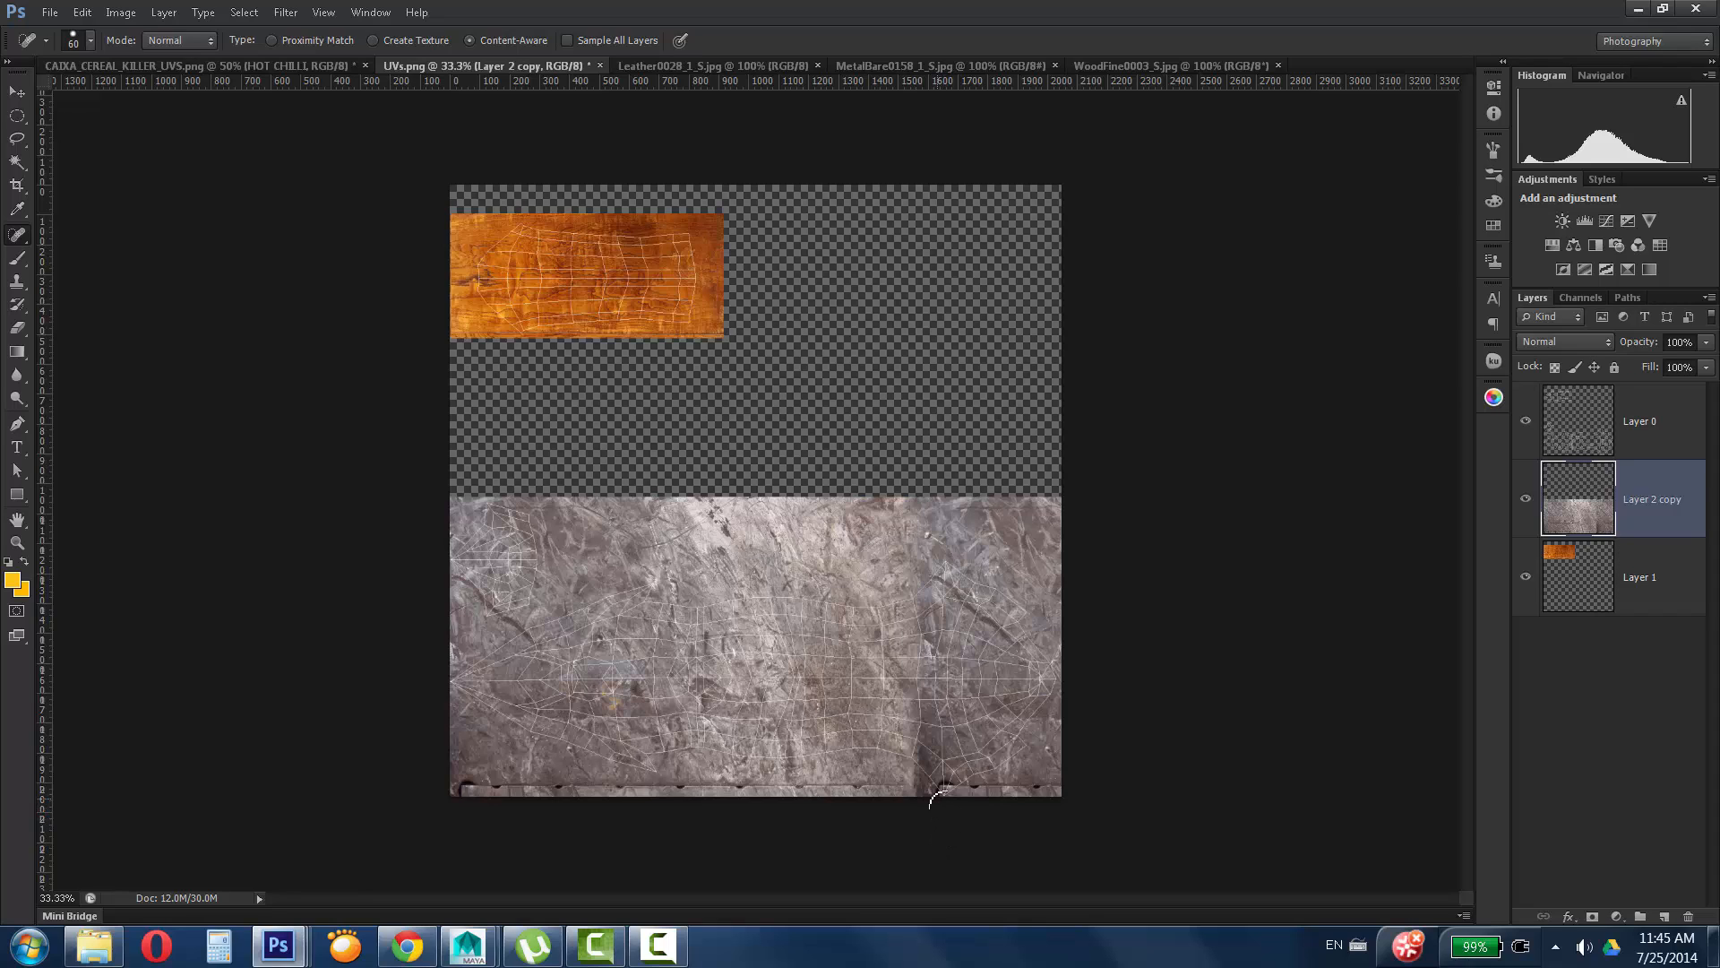
drag(939, 796, 1034, 775)
Hide the wireframe Layer 0 and save the texture as a JPEG copy in the excalibur folder at Maximum quality 10, Baseline Optimized.
click(1527, 422)
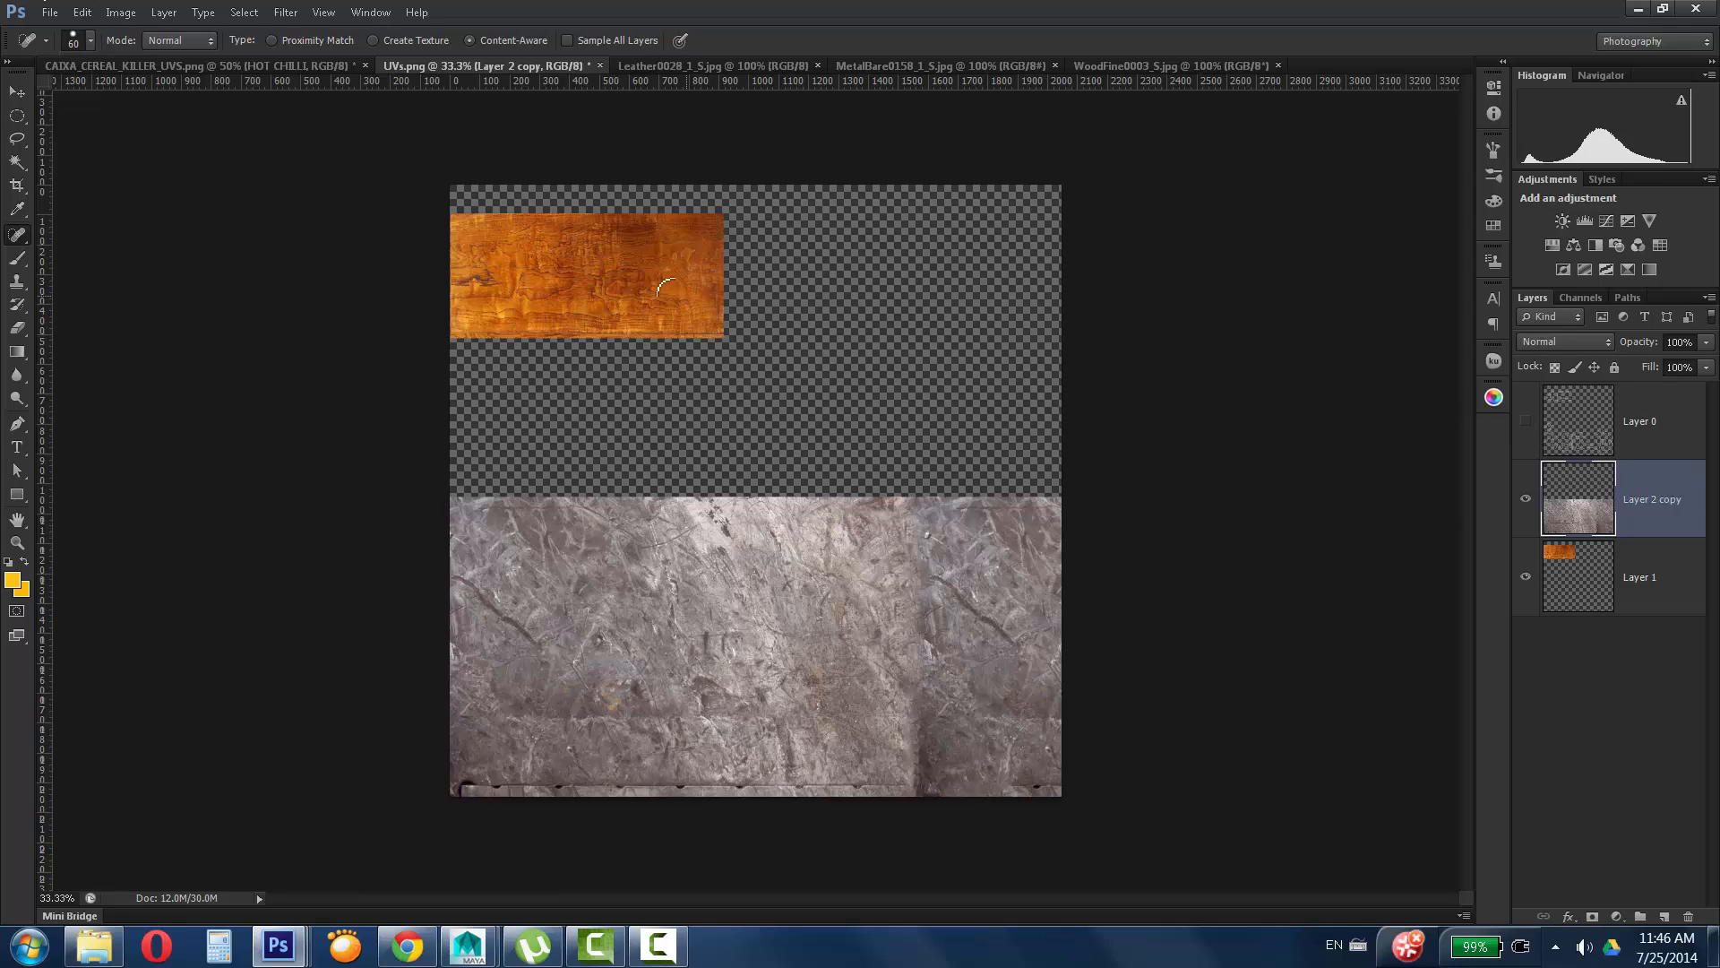
click(49, 12)
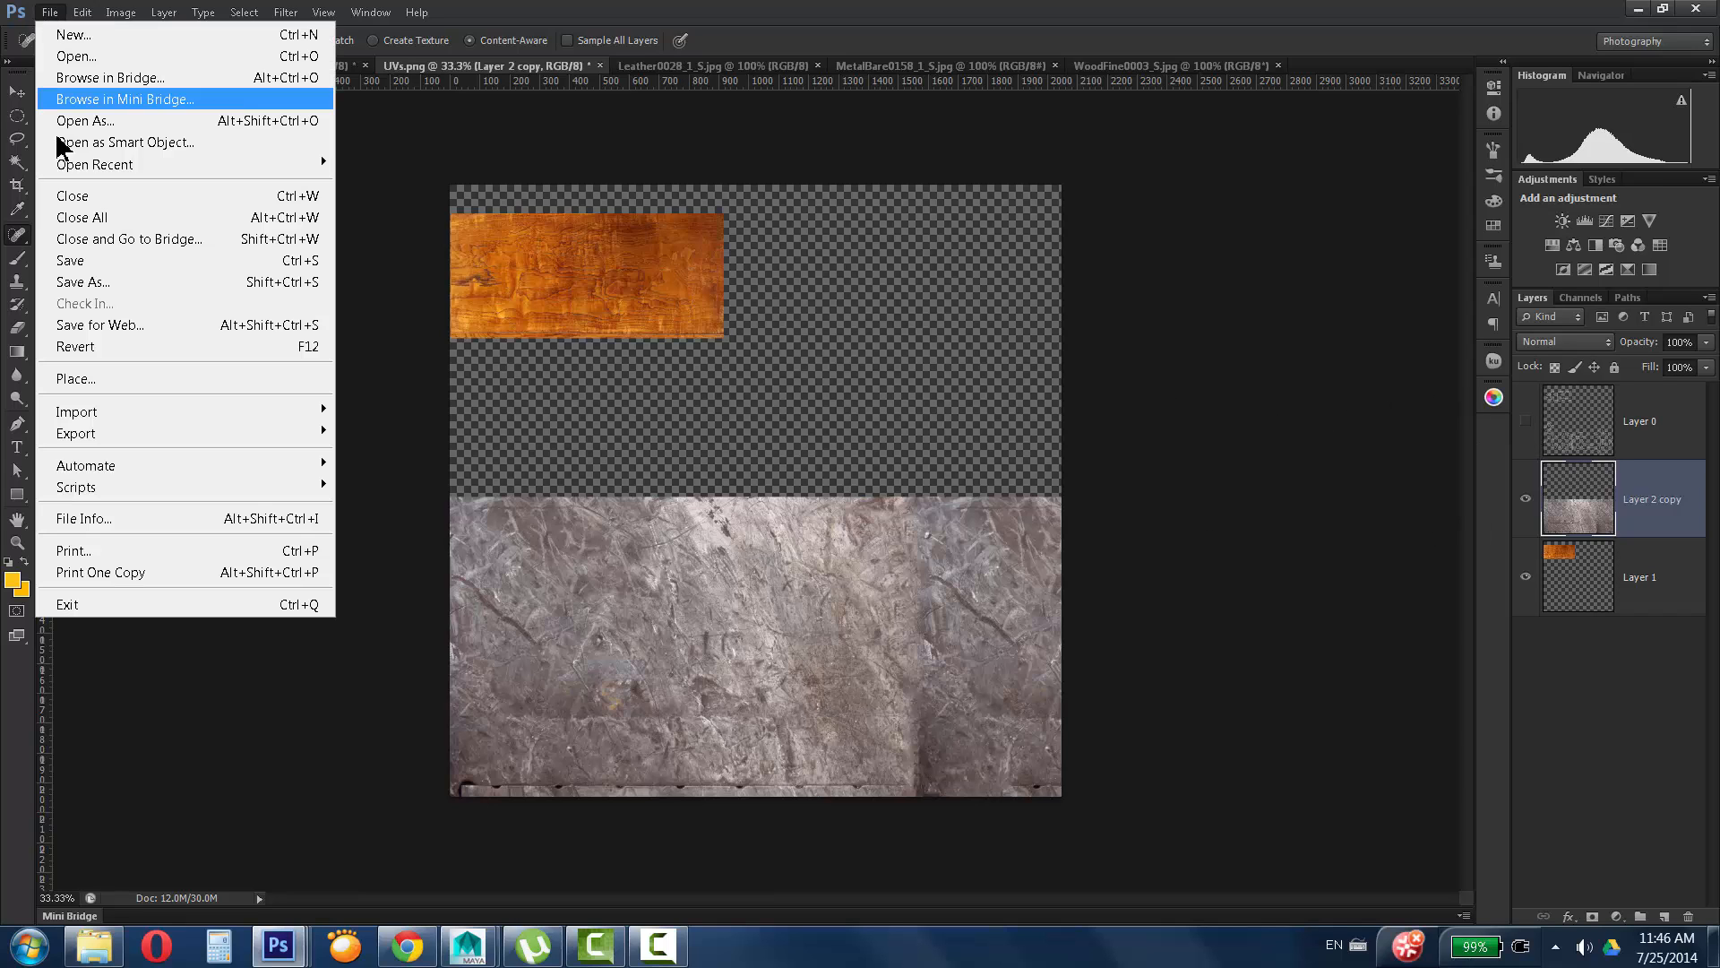
click(100, 283)
click(584, 556)
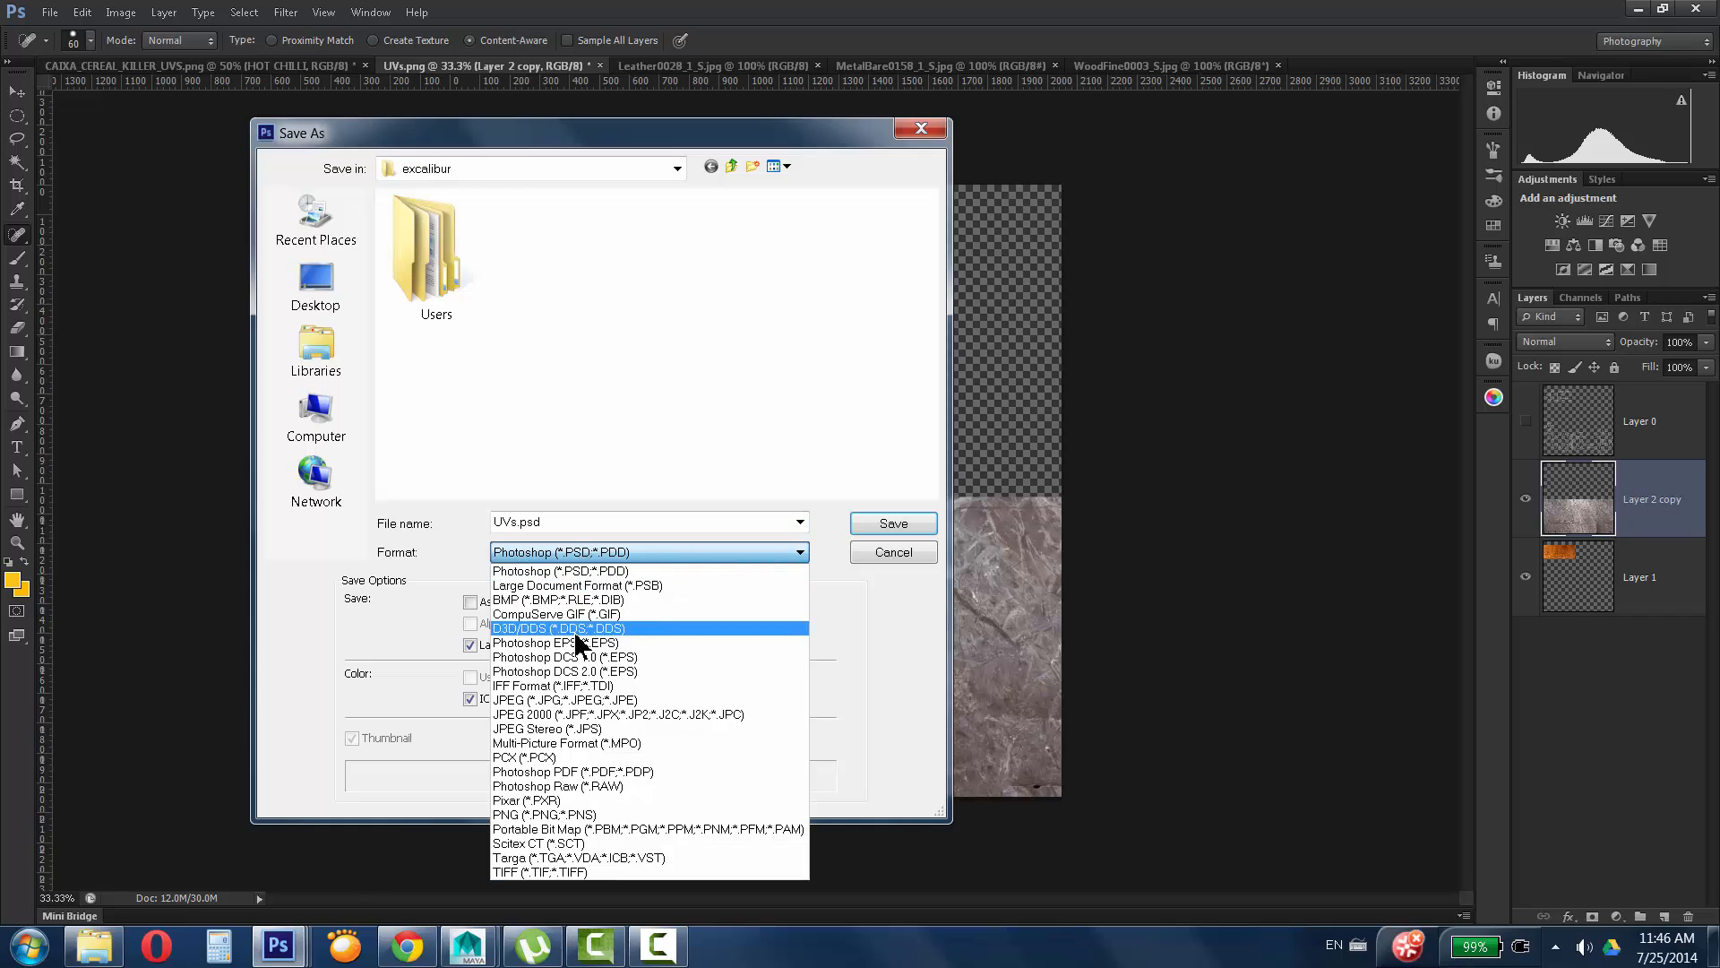
click(569, 699)
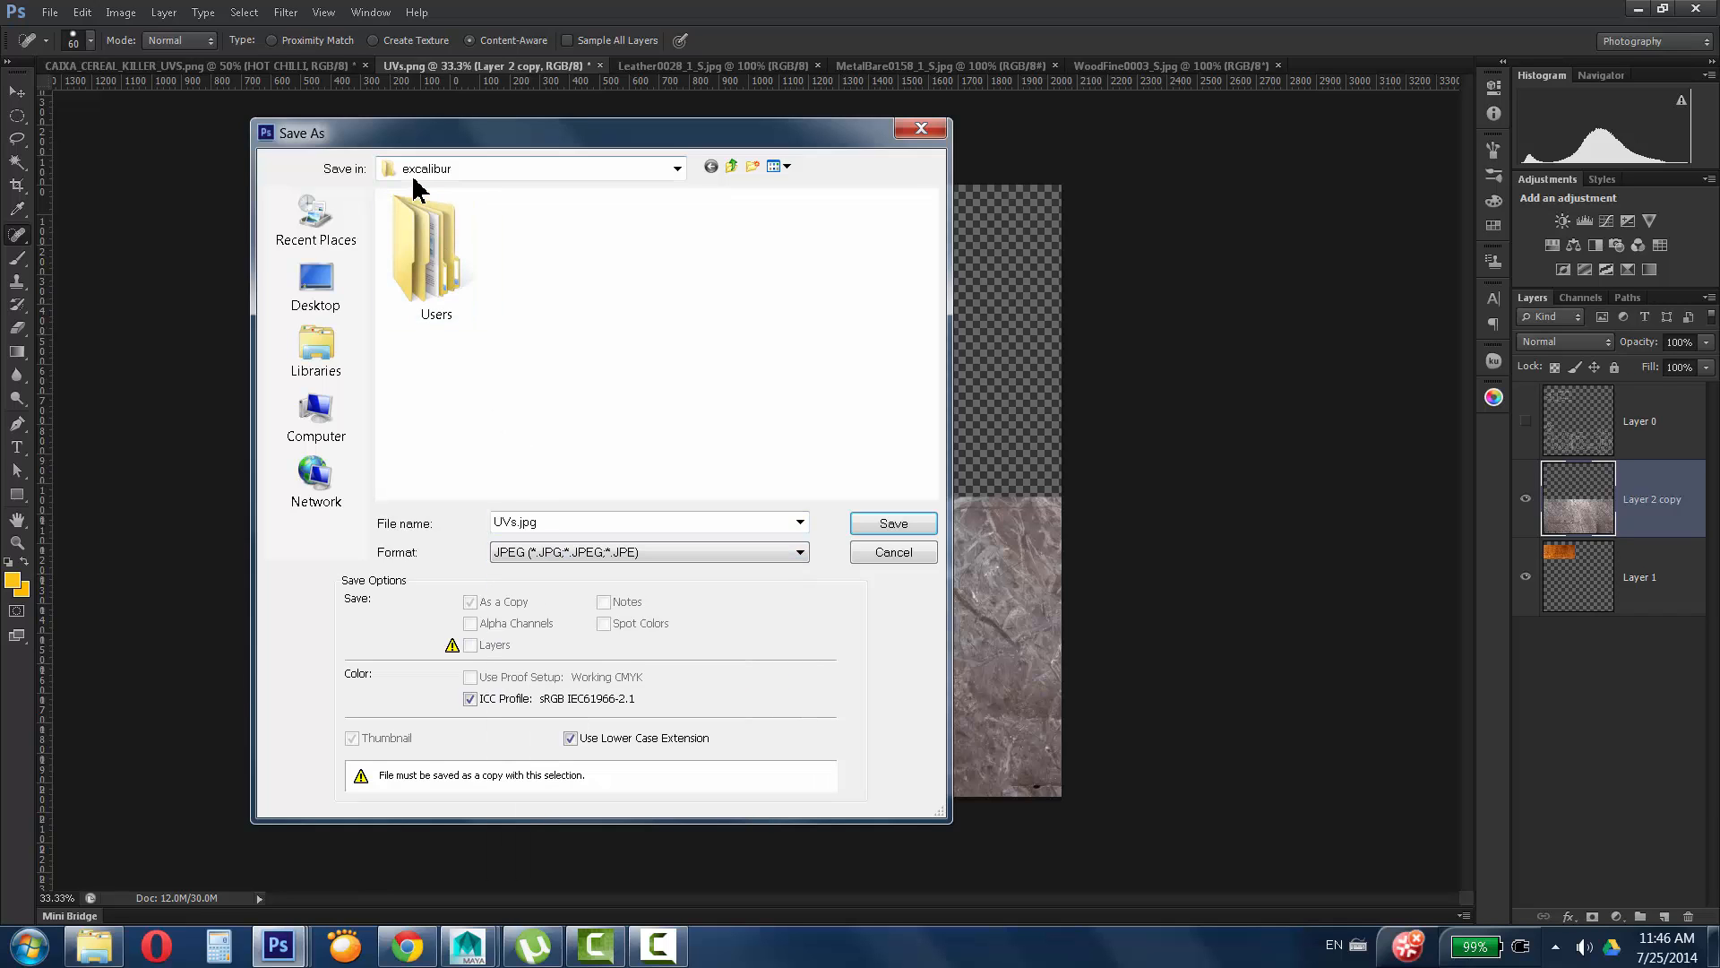
click(509, 521)
click(518, 524)
drag(466, 527, 103, 602)
key(Return)
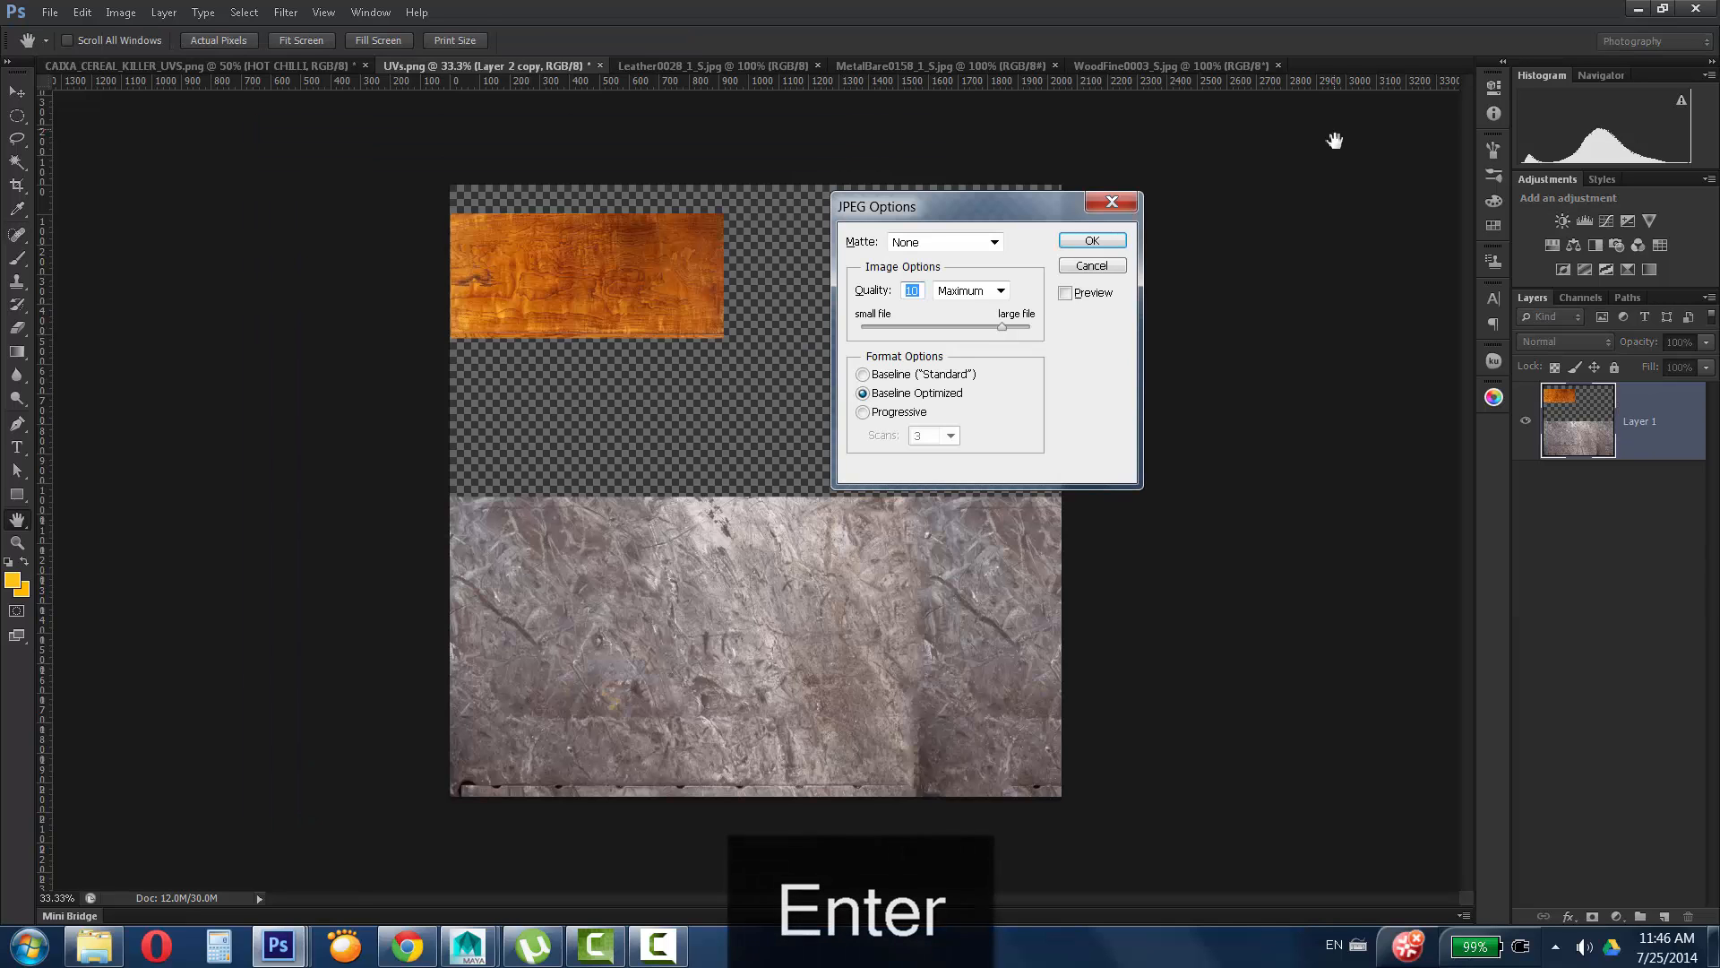
key(Return)
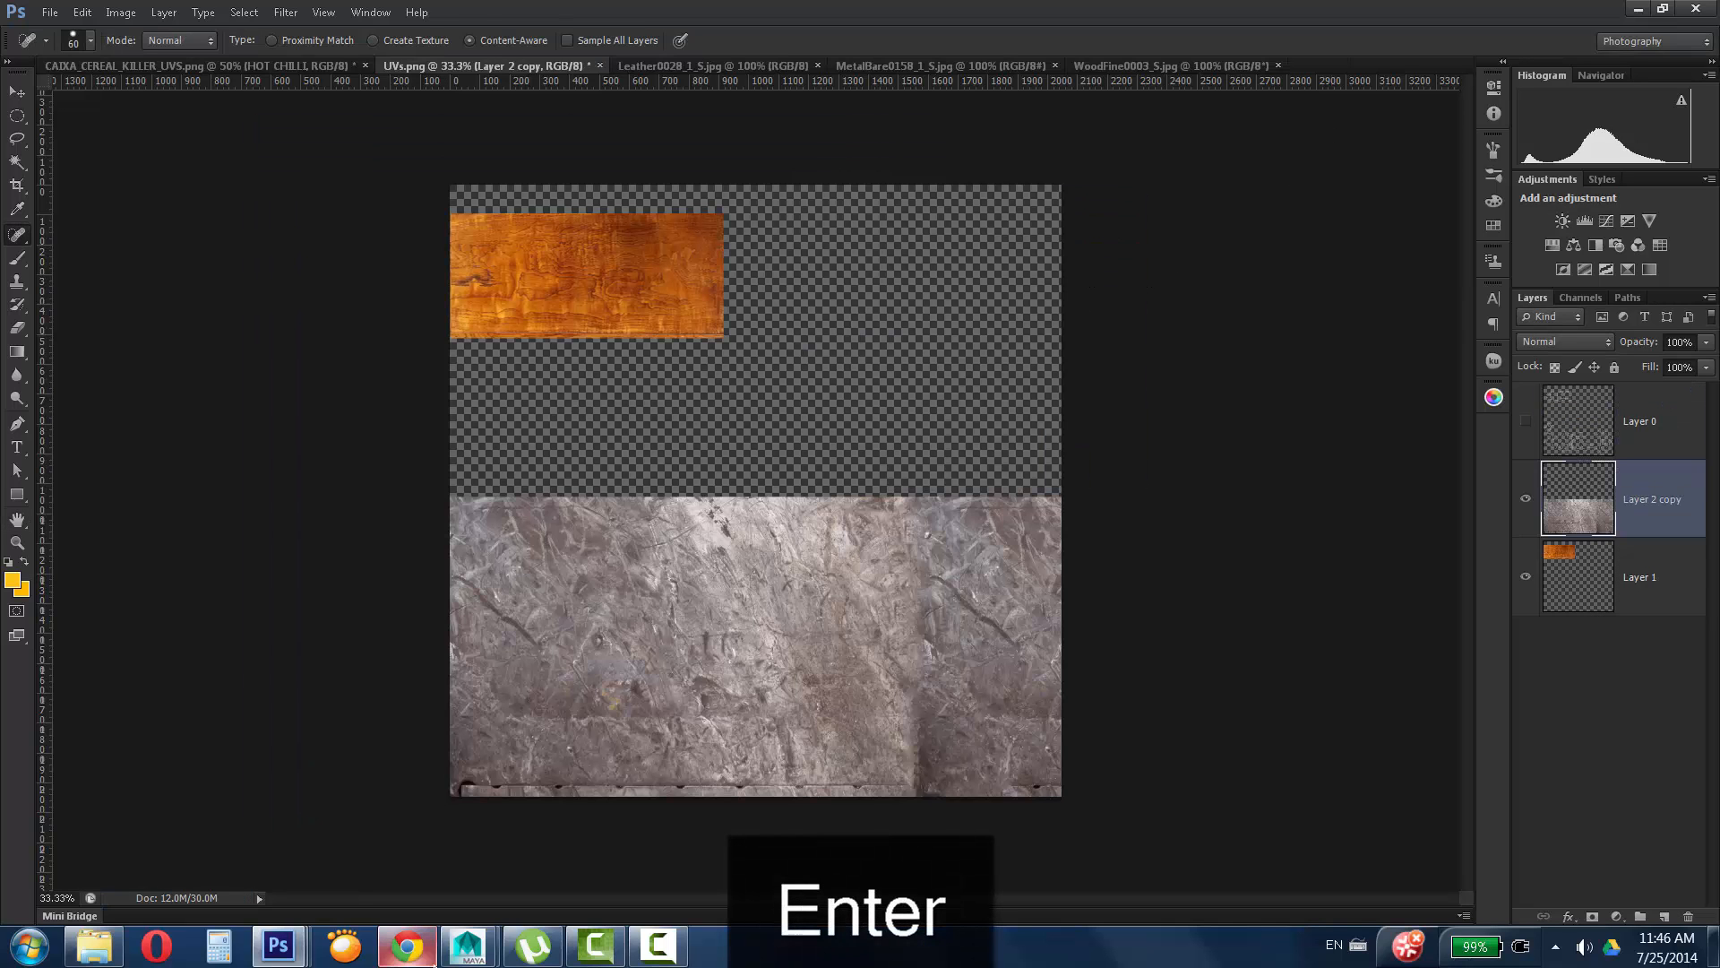
Switch to Maya, close the UV Texture Editor and display the sword shaded with its texture maps.
mouse_move(468, 945)
click(555, 874)
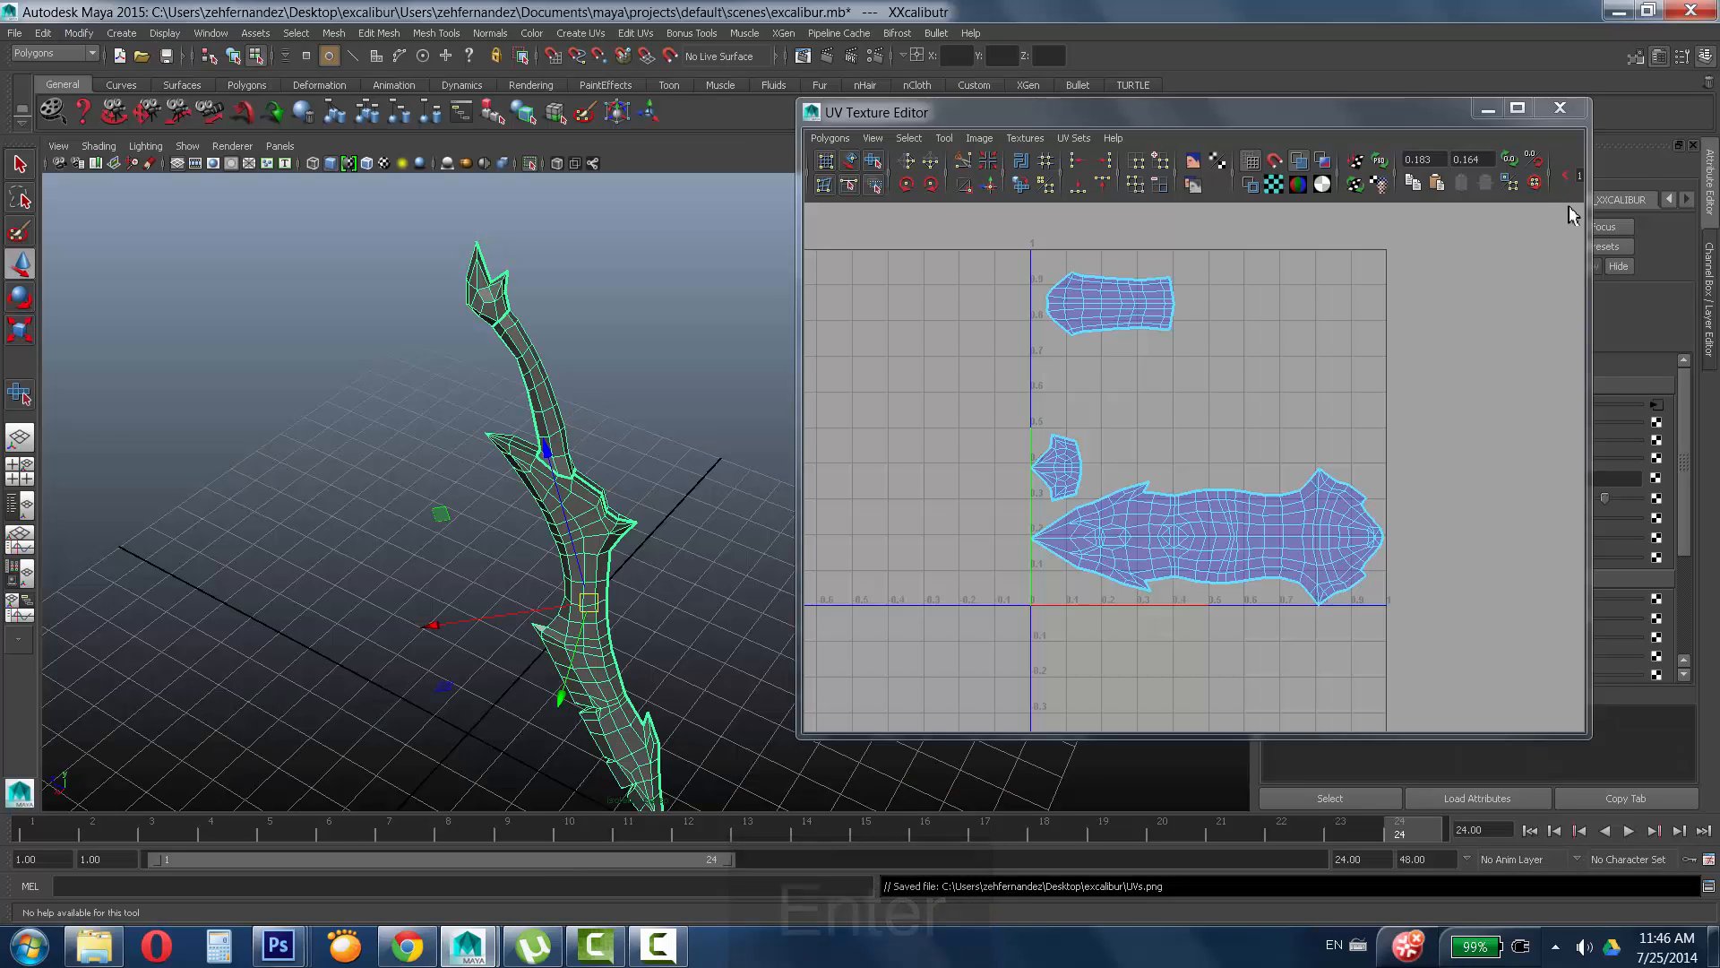
click(1577, 112)
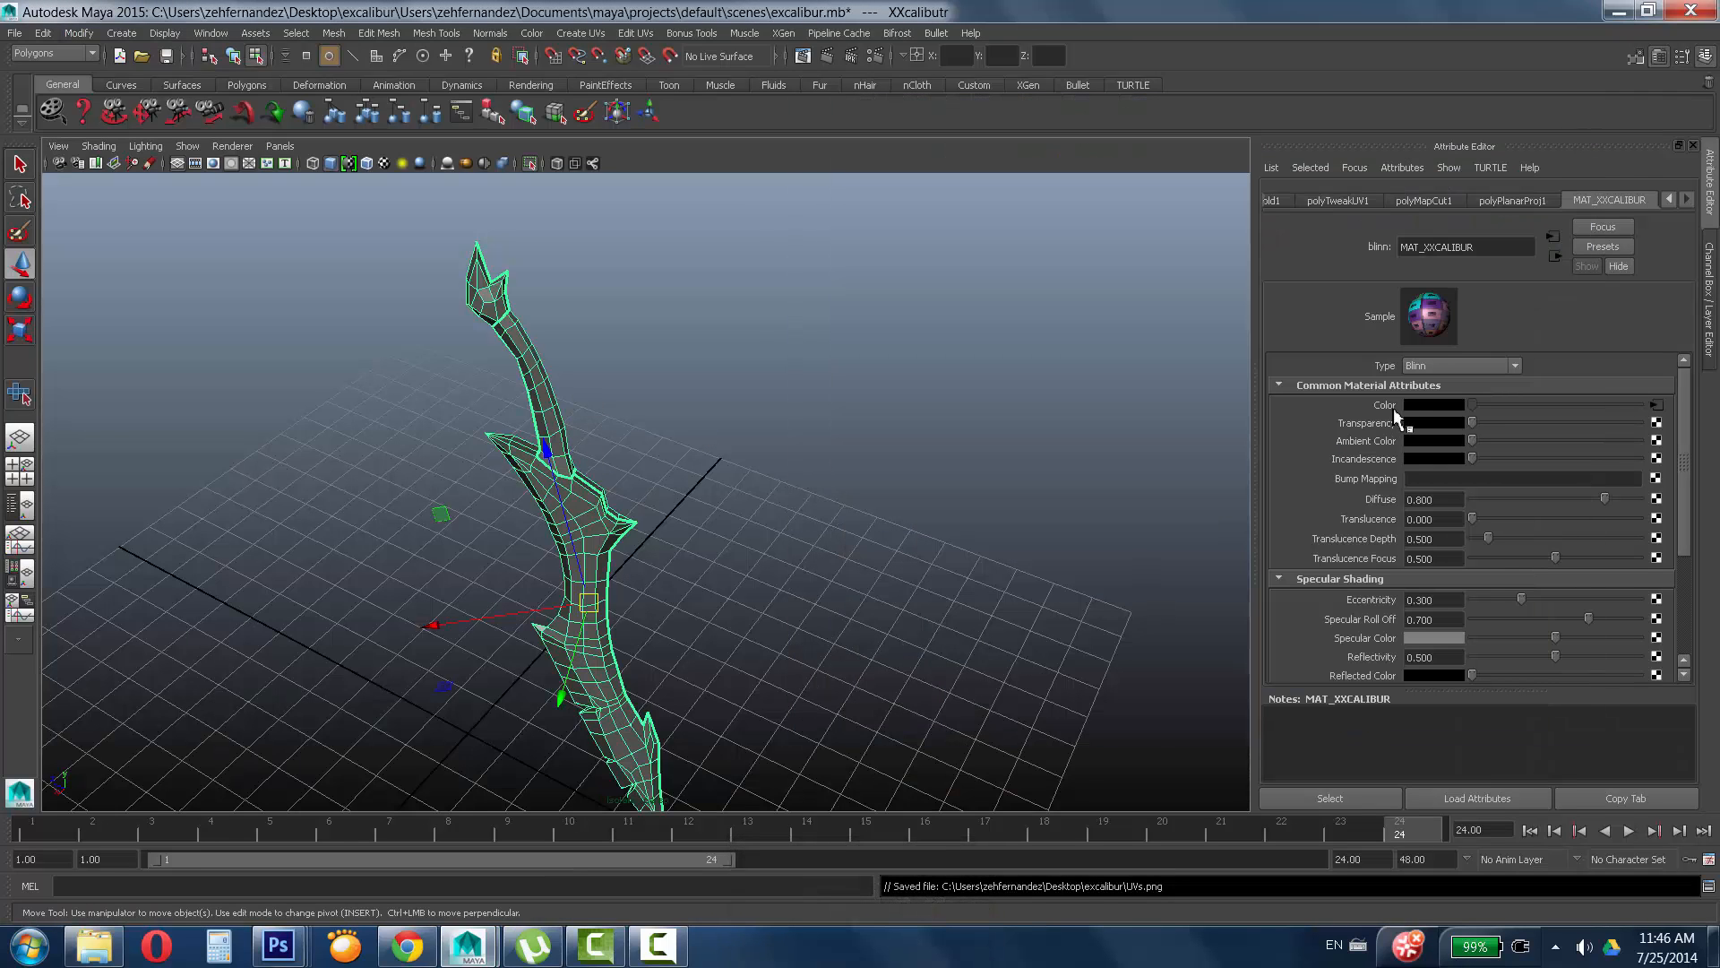
key(6)
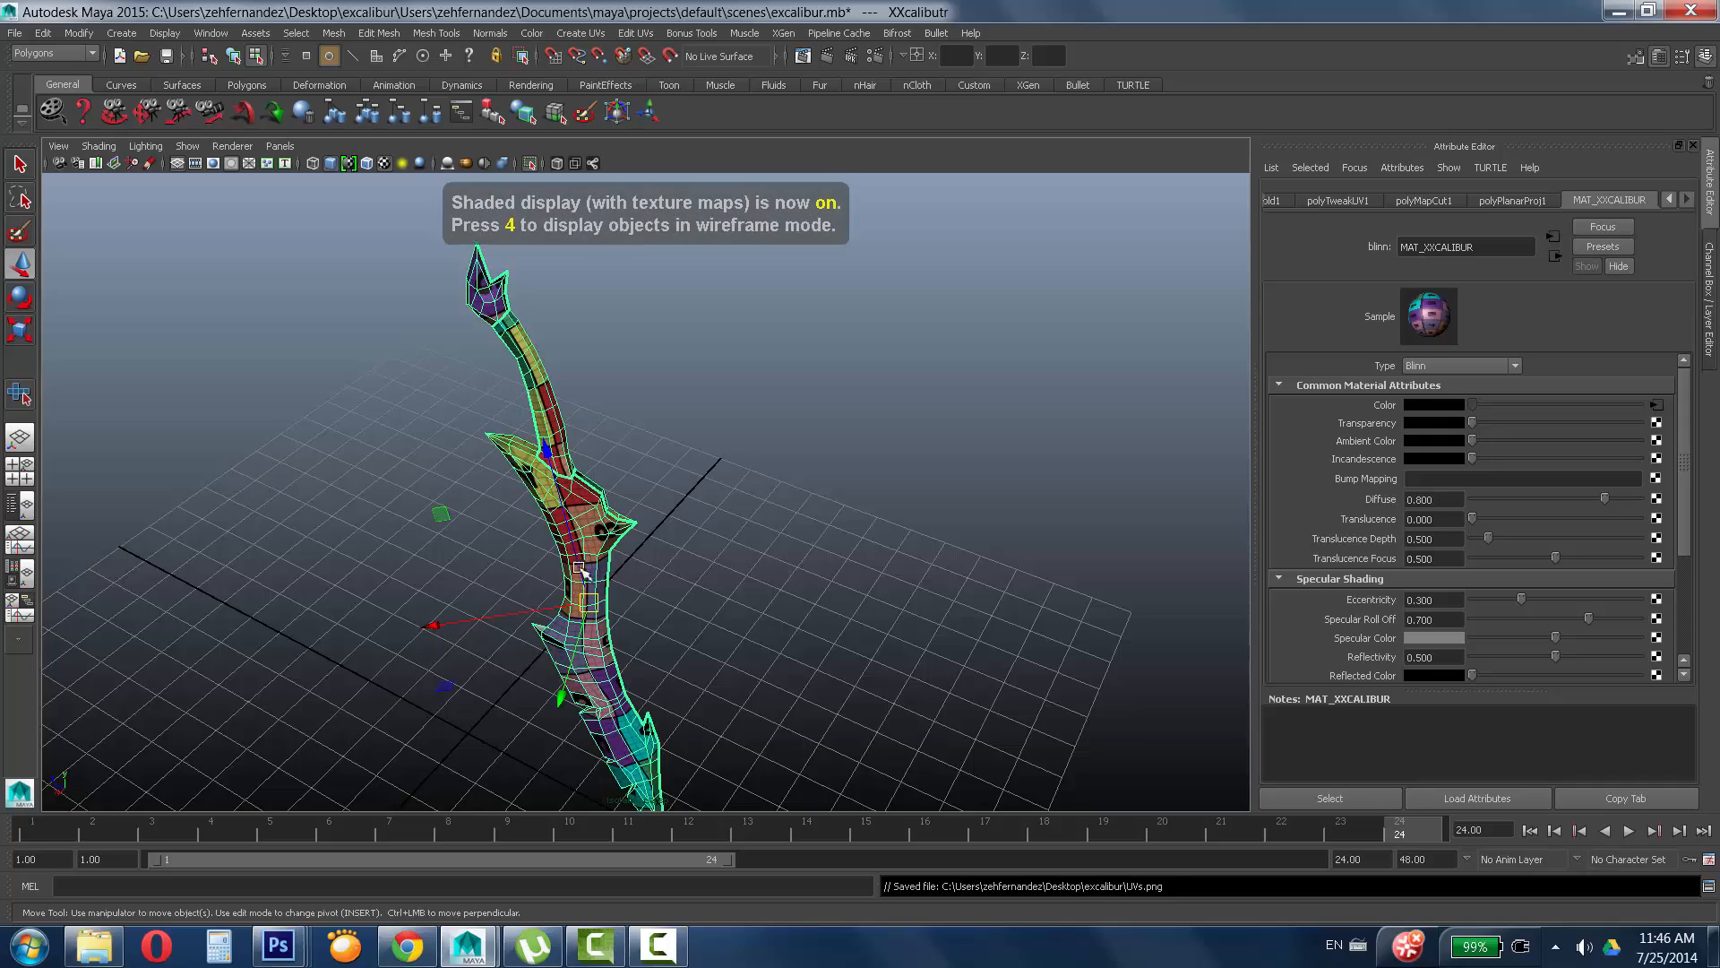
Inspect how the numbered test pattern and its seams run along the sword's handle and blade from several angles.
alt+right_drag(493, 596, 826, 529)
alt+drag(825, 529, 422, 476)
alt+right_drag(422, 476, 519, 476)
mouse_move(519, 476)
alt+mouse_down()
mouse_move(640, 483)
mouse_move(668, 618)
mouse_move(745, 657)
mouse_move(1052, 637)
mouse_move(914, 619)
mouse_move(973, 605)
mouse_move(1022, 605)
mouse_move(753, 641)
mouse_move(627, 448)
mouse_move(513, 366)
alt+mouse_up()
alt+drag(807, 448, 622, 476)
alt+middle_drag(622, 476, 647, 621)
alt+drag(644, 618, 882, 382)
alt+middle_drag(618, 367, 739, 510)
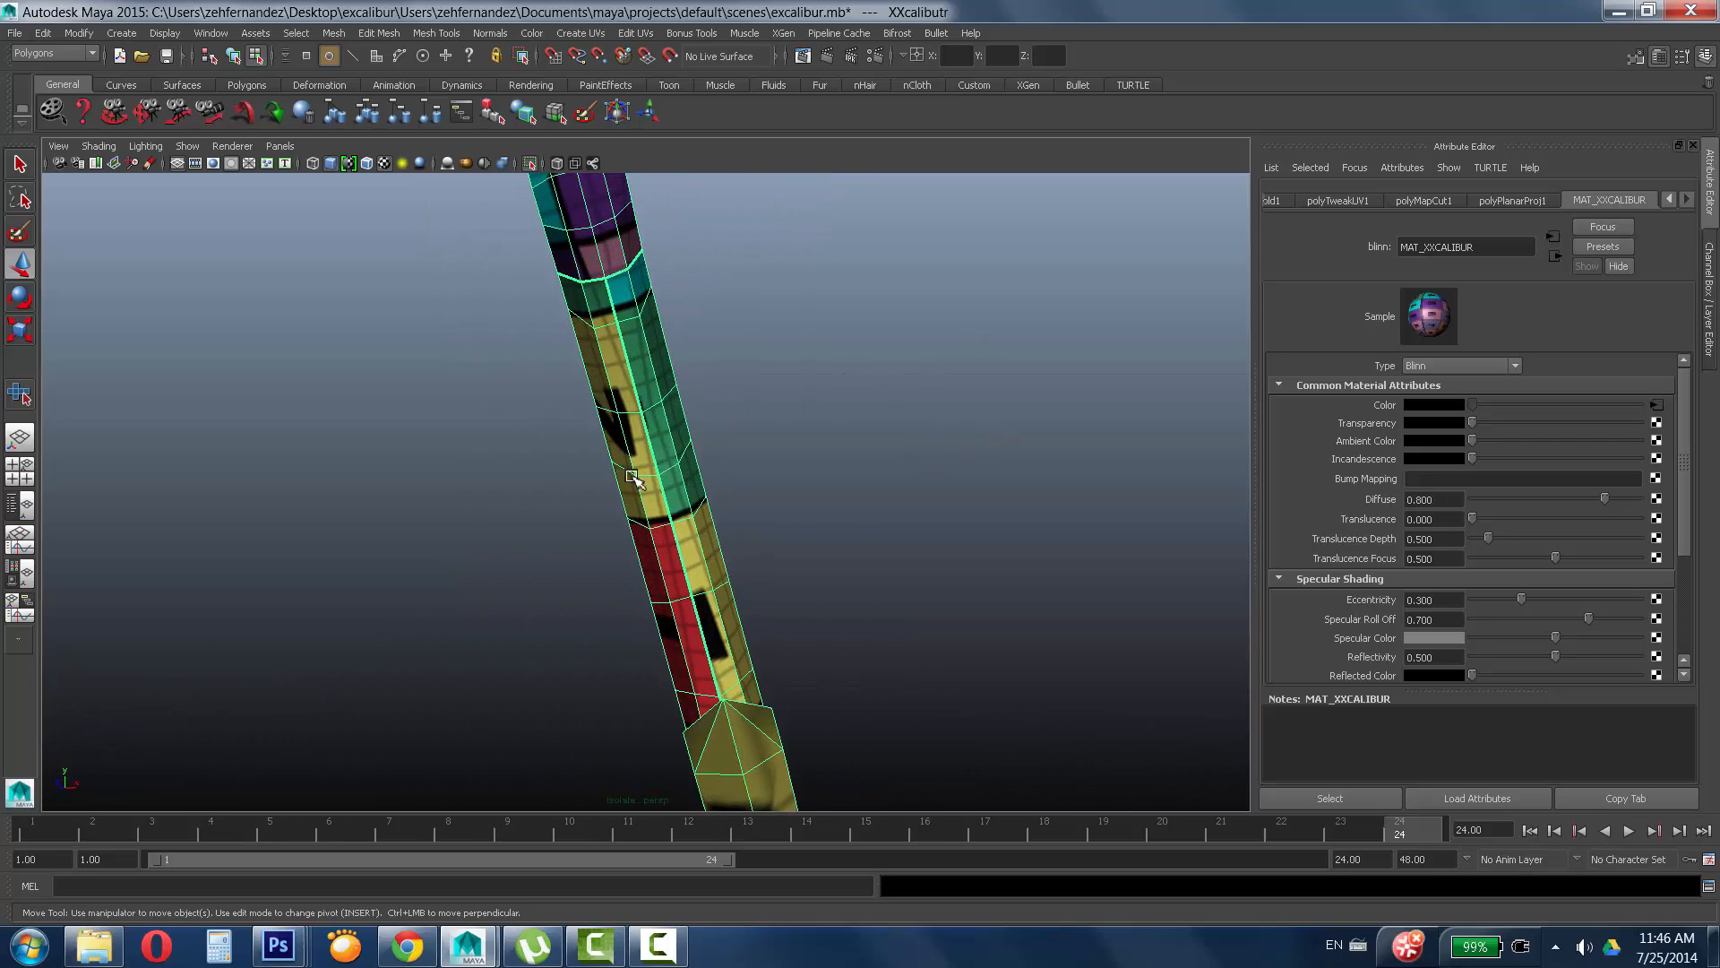
alt+drag(698, 500, 707, 510)
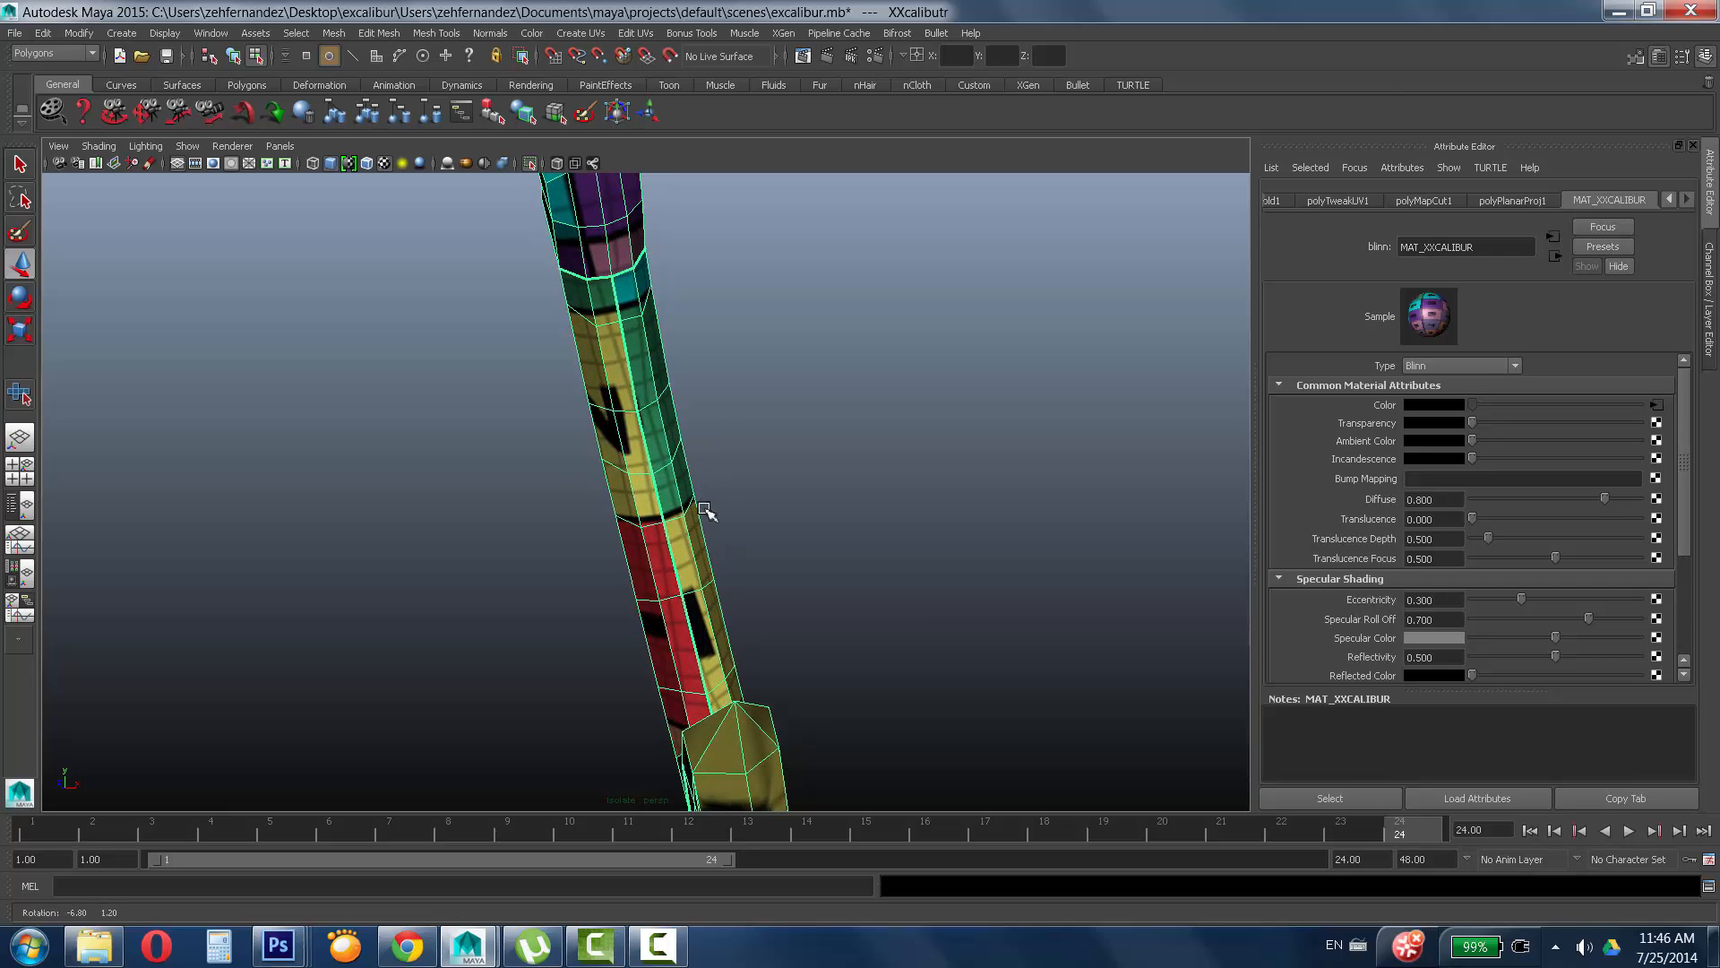
alt+right_drag(707, 511, 929, 508)
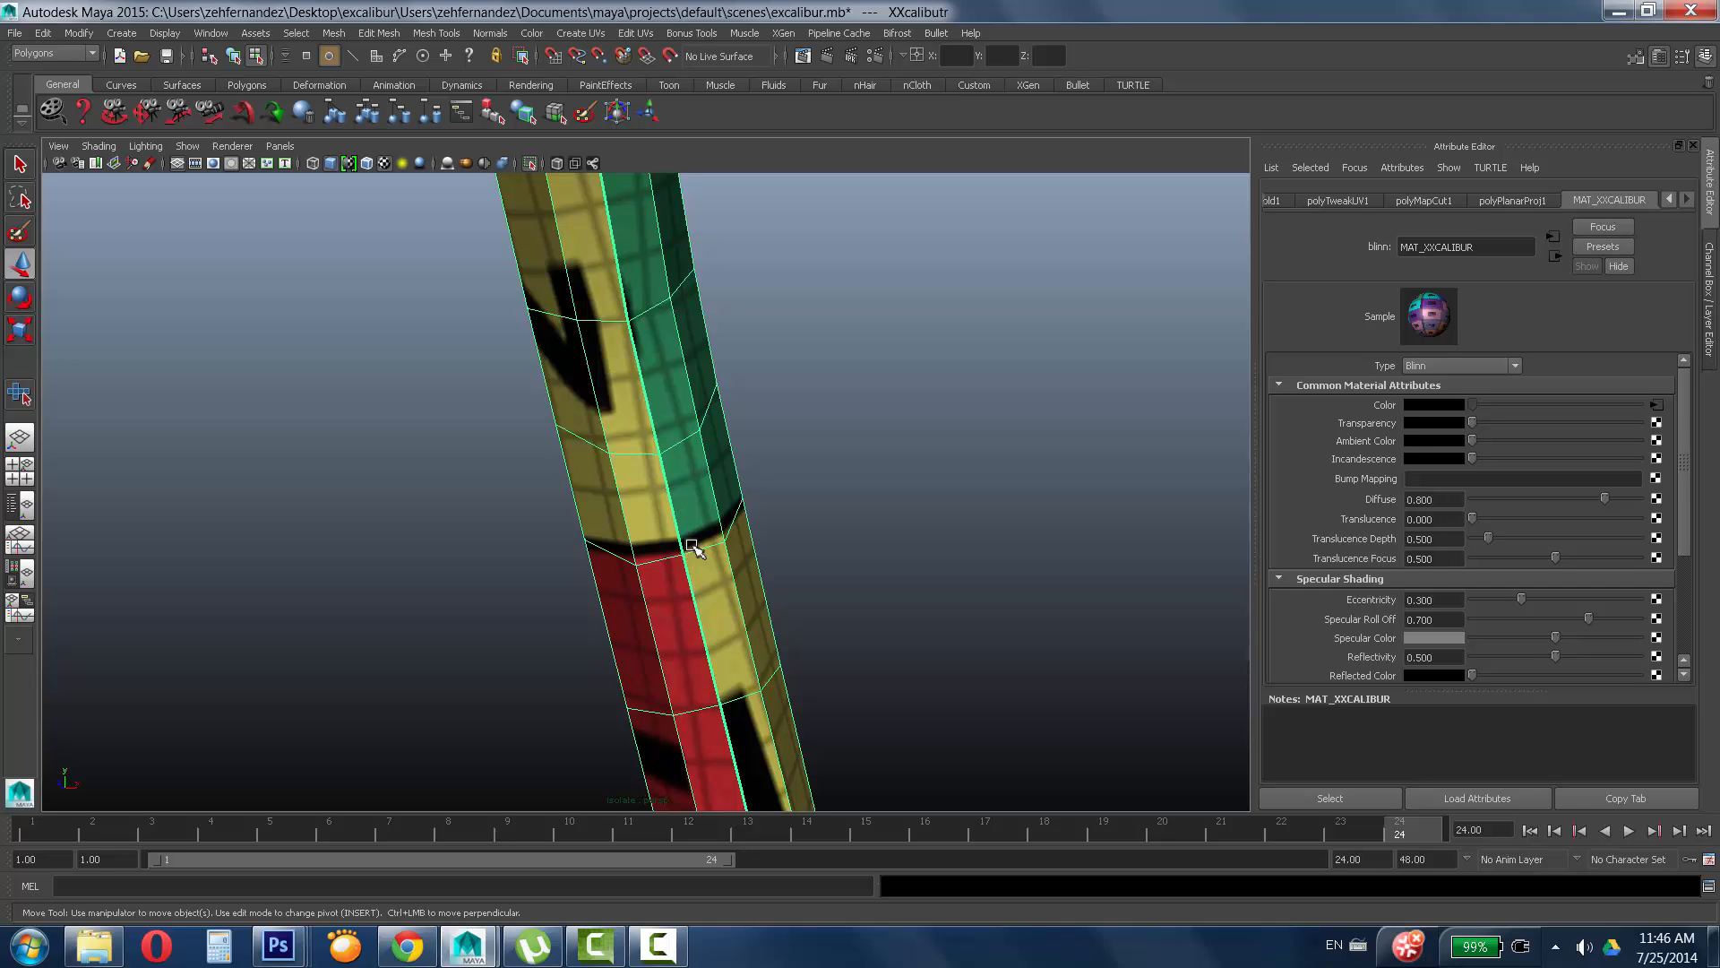
alt+right_drag(935, 538, 363, 591)
alt+drag(363, 591, 618, 573)
alt+middle_drag(618, 573, 648, 380)
alt+drag(770, 380, 717, 392)
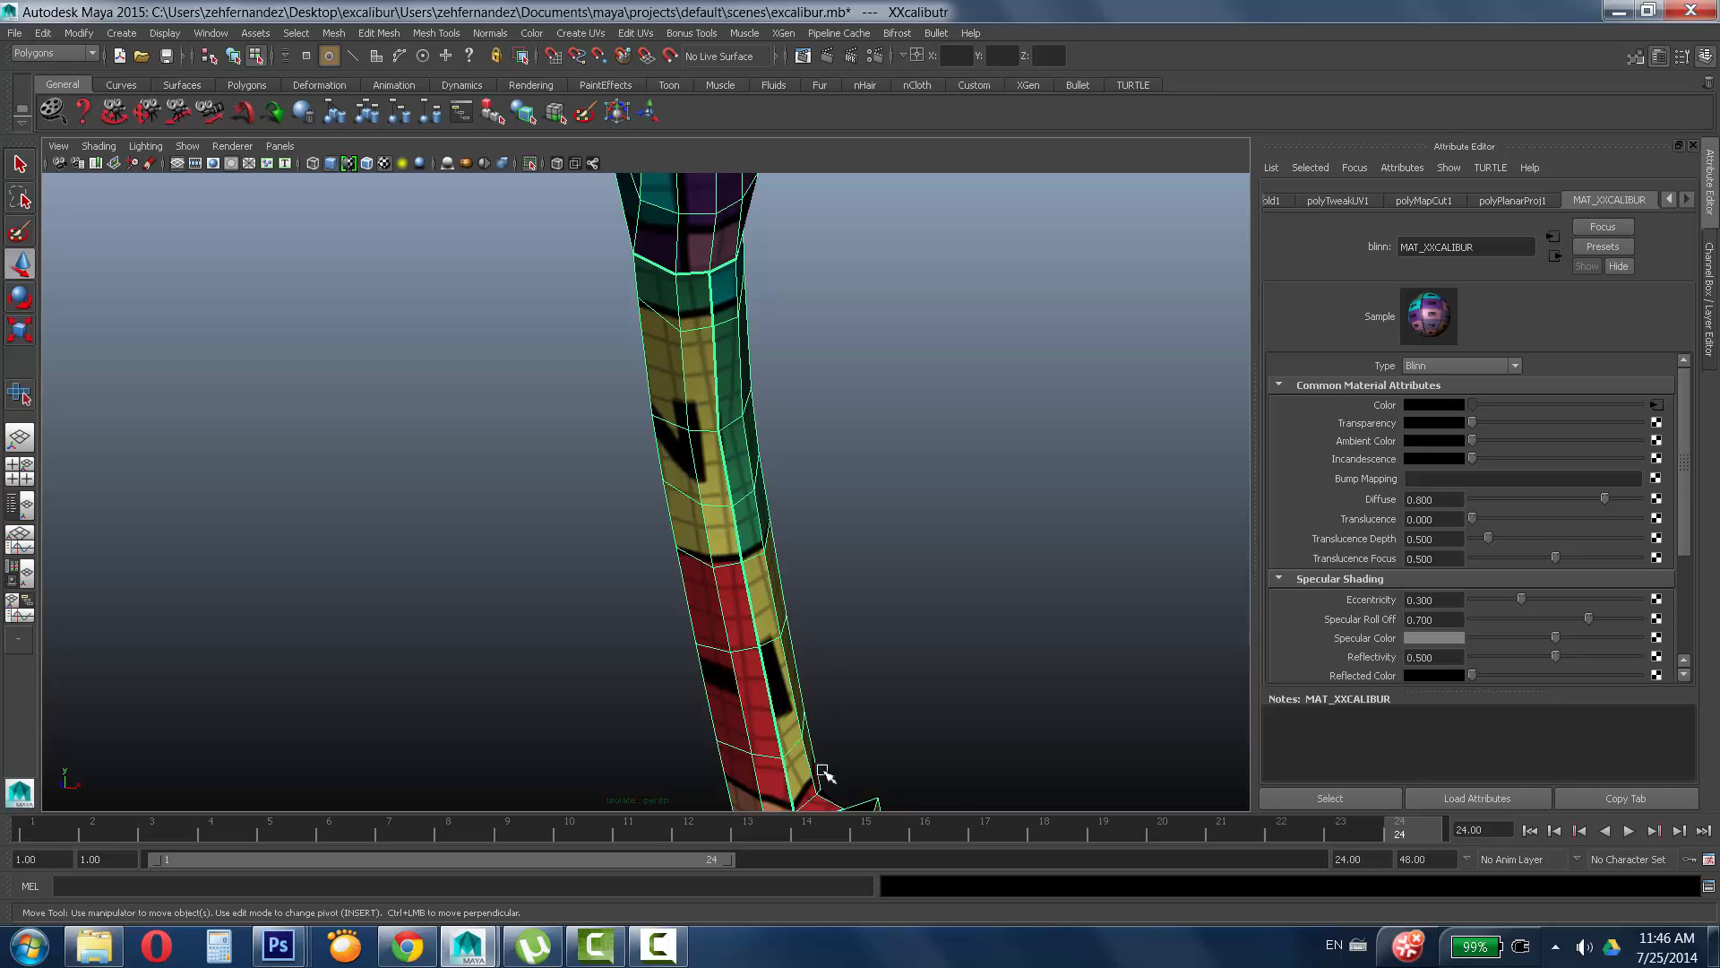
alt+drag(896, 735, 660, 530)
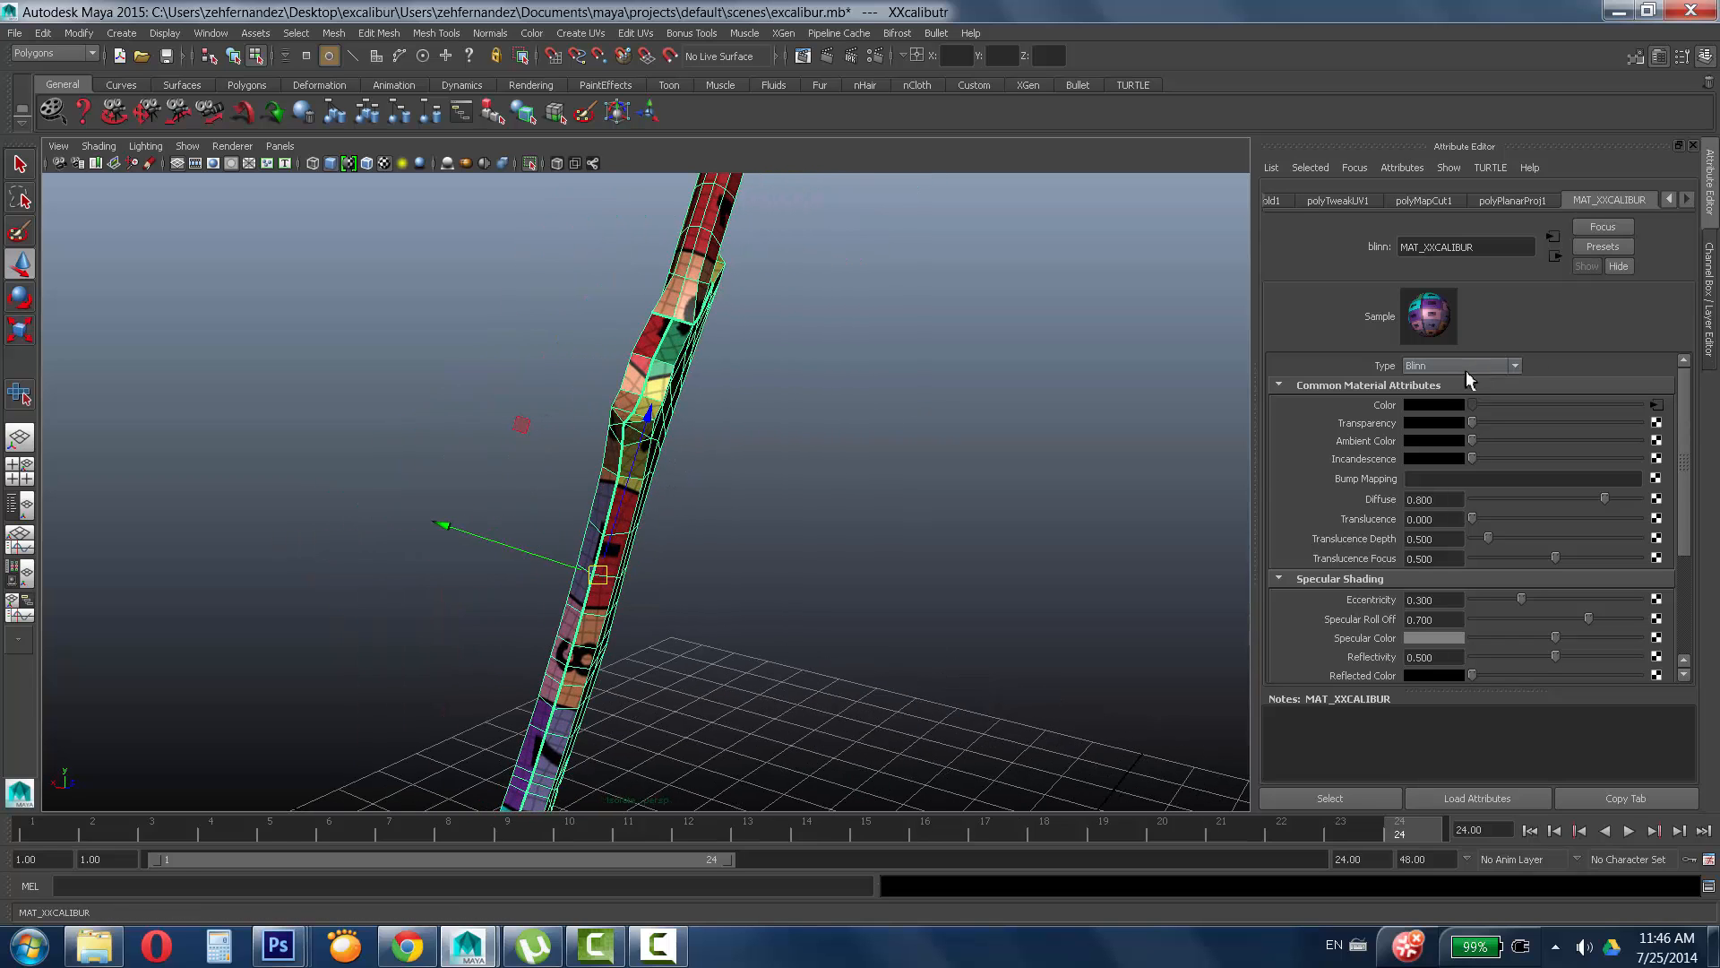
Break the test texture's connection to the Color of MAT_XXCALIBUR and connect a new File texture node.
right_click(1389, 414)
click(1440, 450)
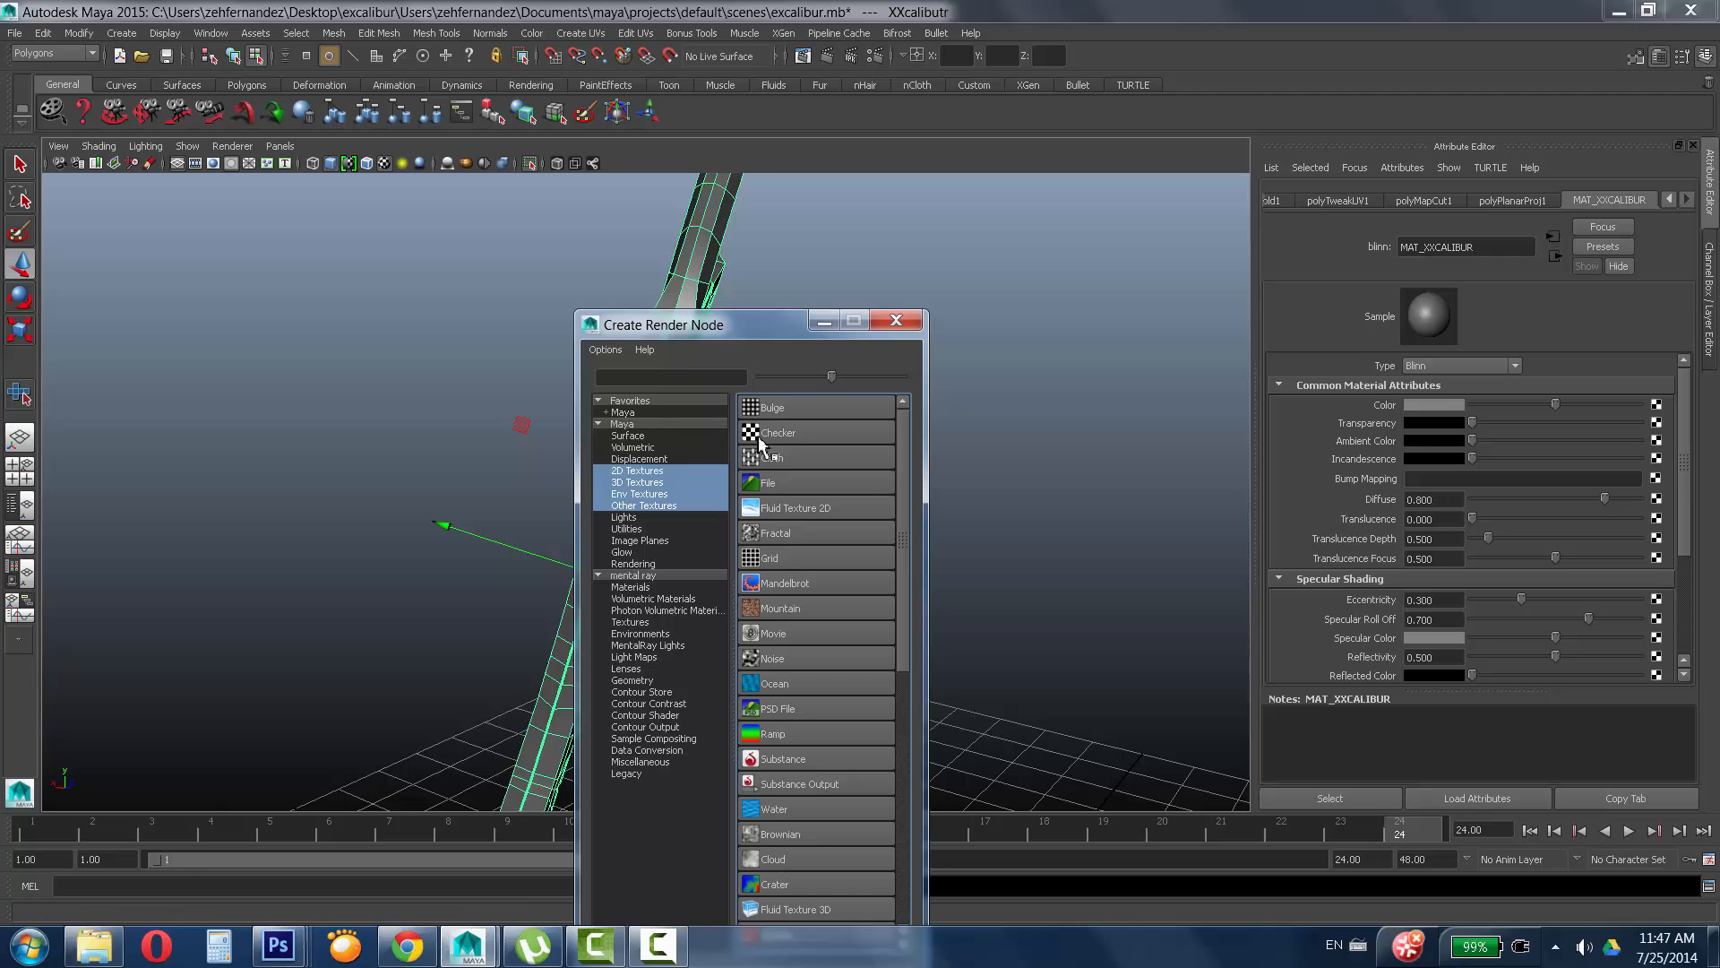
click(768, 484)
Load color.jpg from the excalibur folder on the Desktop as the new File node's image.
click(1665, 455)
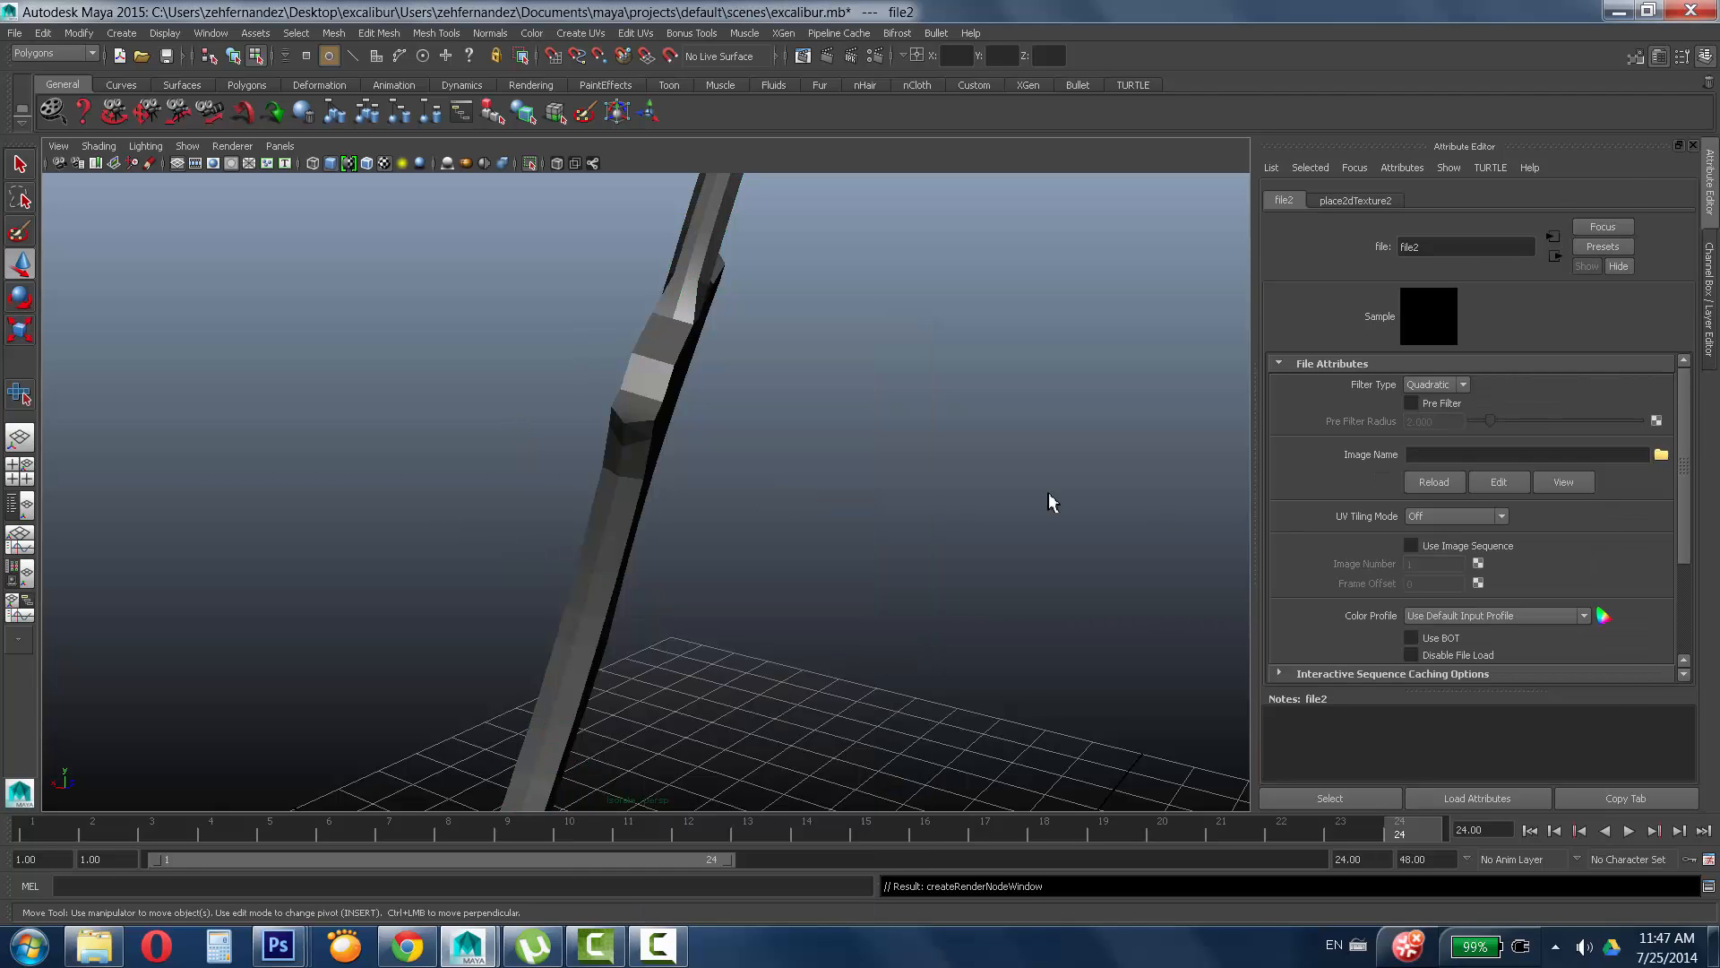
click(628, 256)
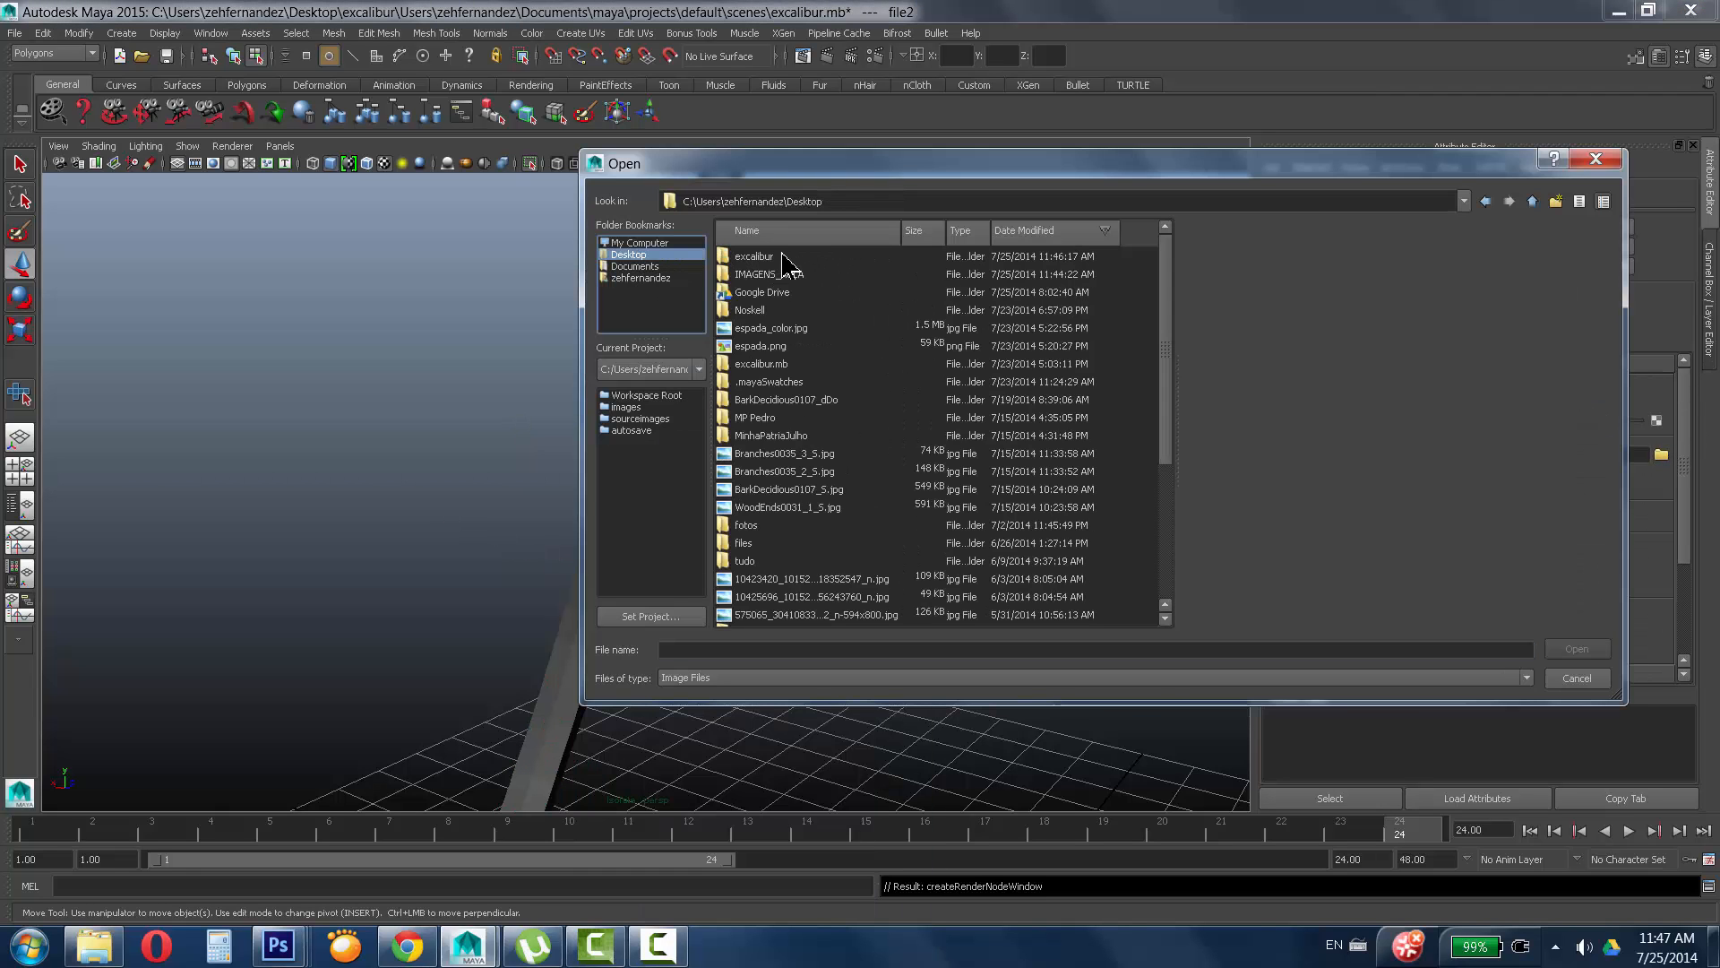
double_click(778, 274)
click(757, 256)
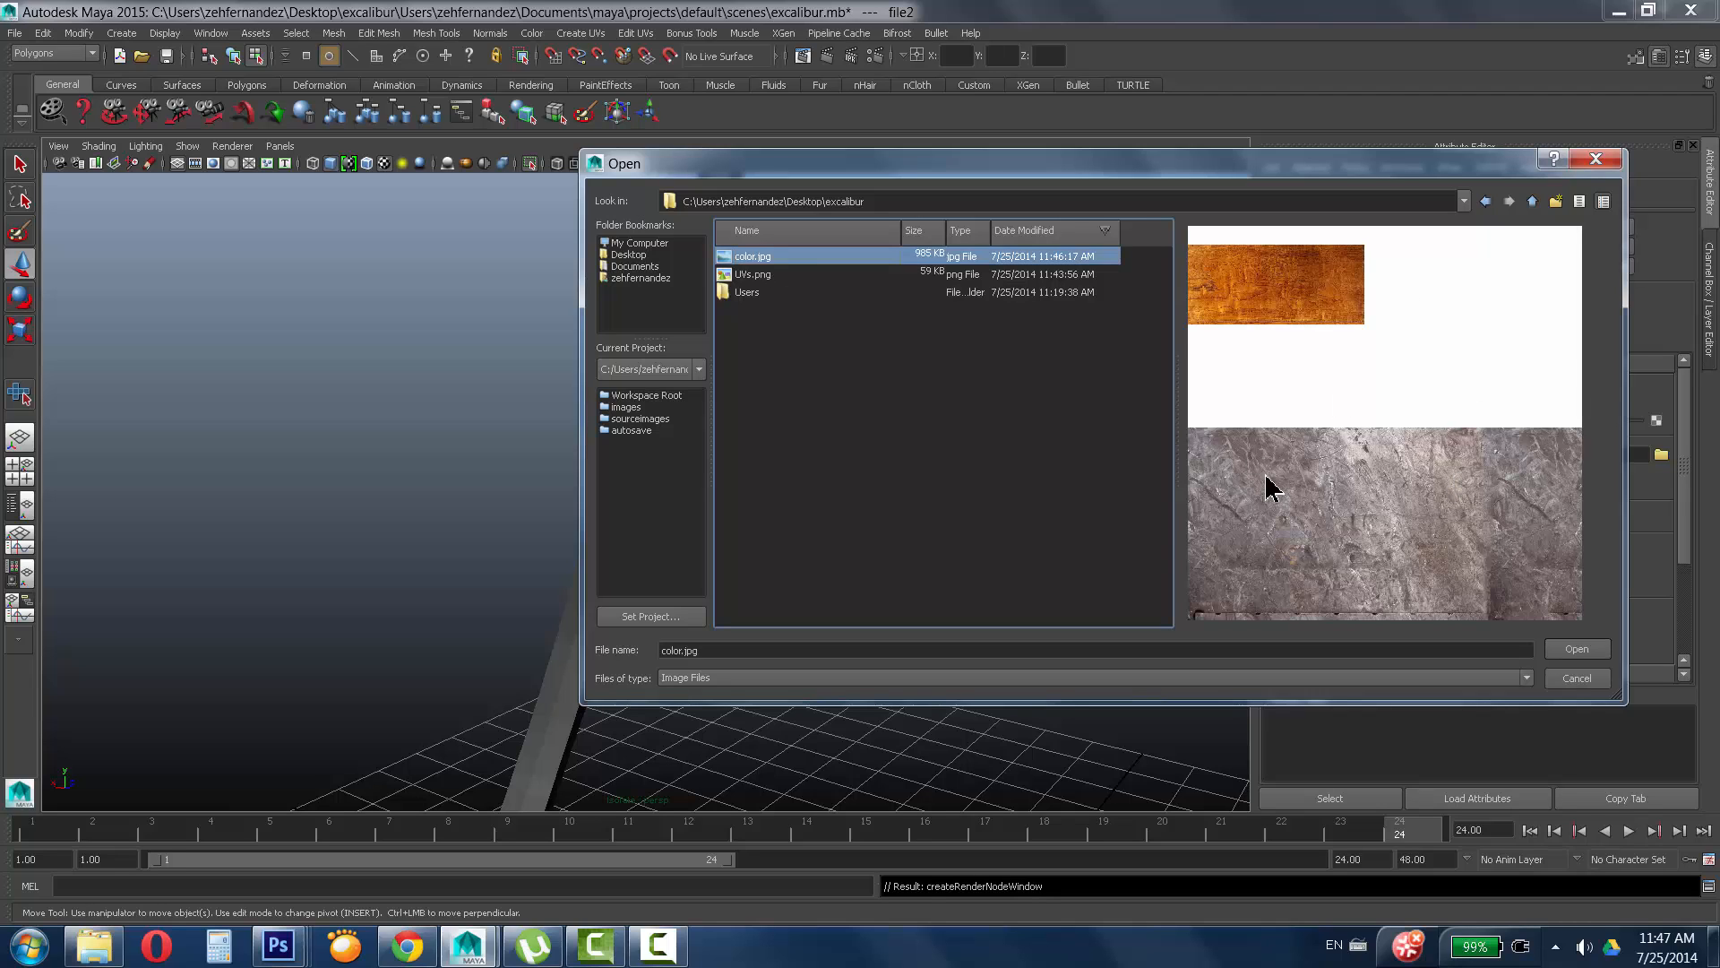
click(1593, 650)
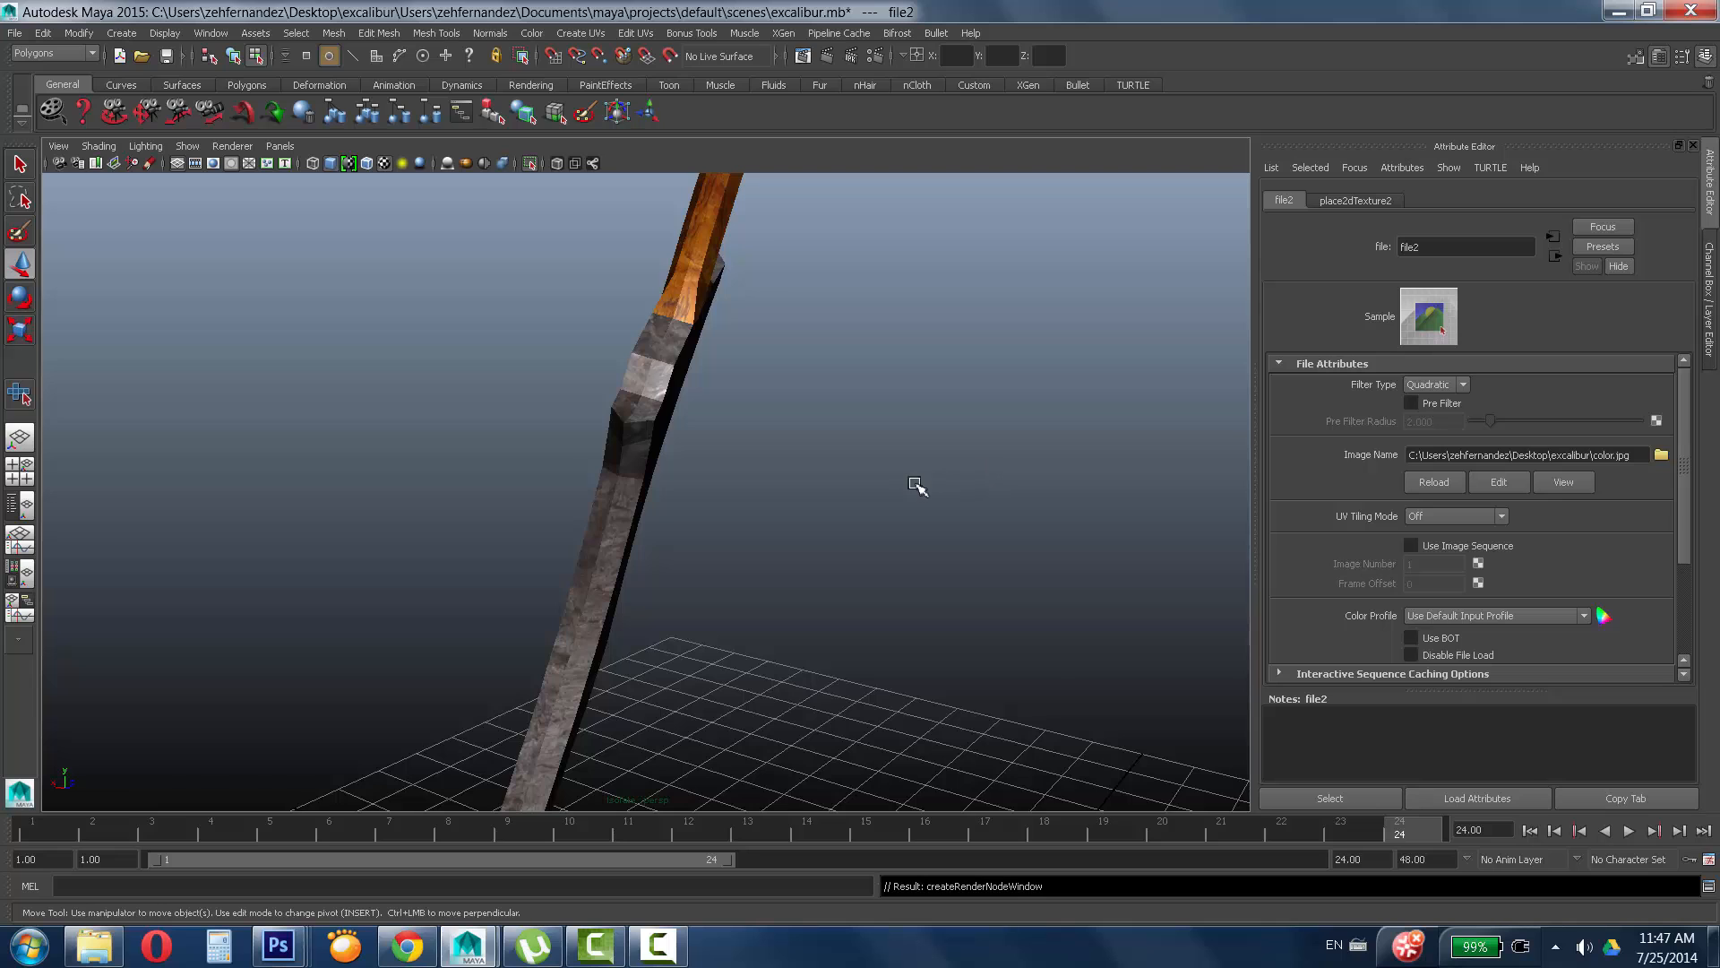
Examine the wood texture on the handle and its transition to the metal pommel and guard.
alt+right_drag(916, 484, 657, 511)
alt+drag(657, 511, 469, 511)
alt+right_drag(469, 511, 794, 407)
alt+middle_drag(743, 400, 773, 413)
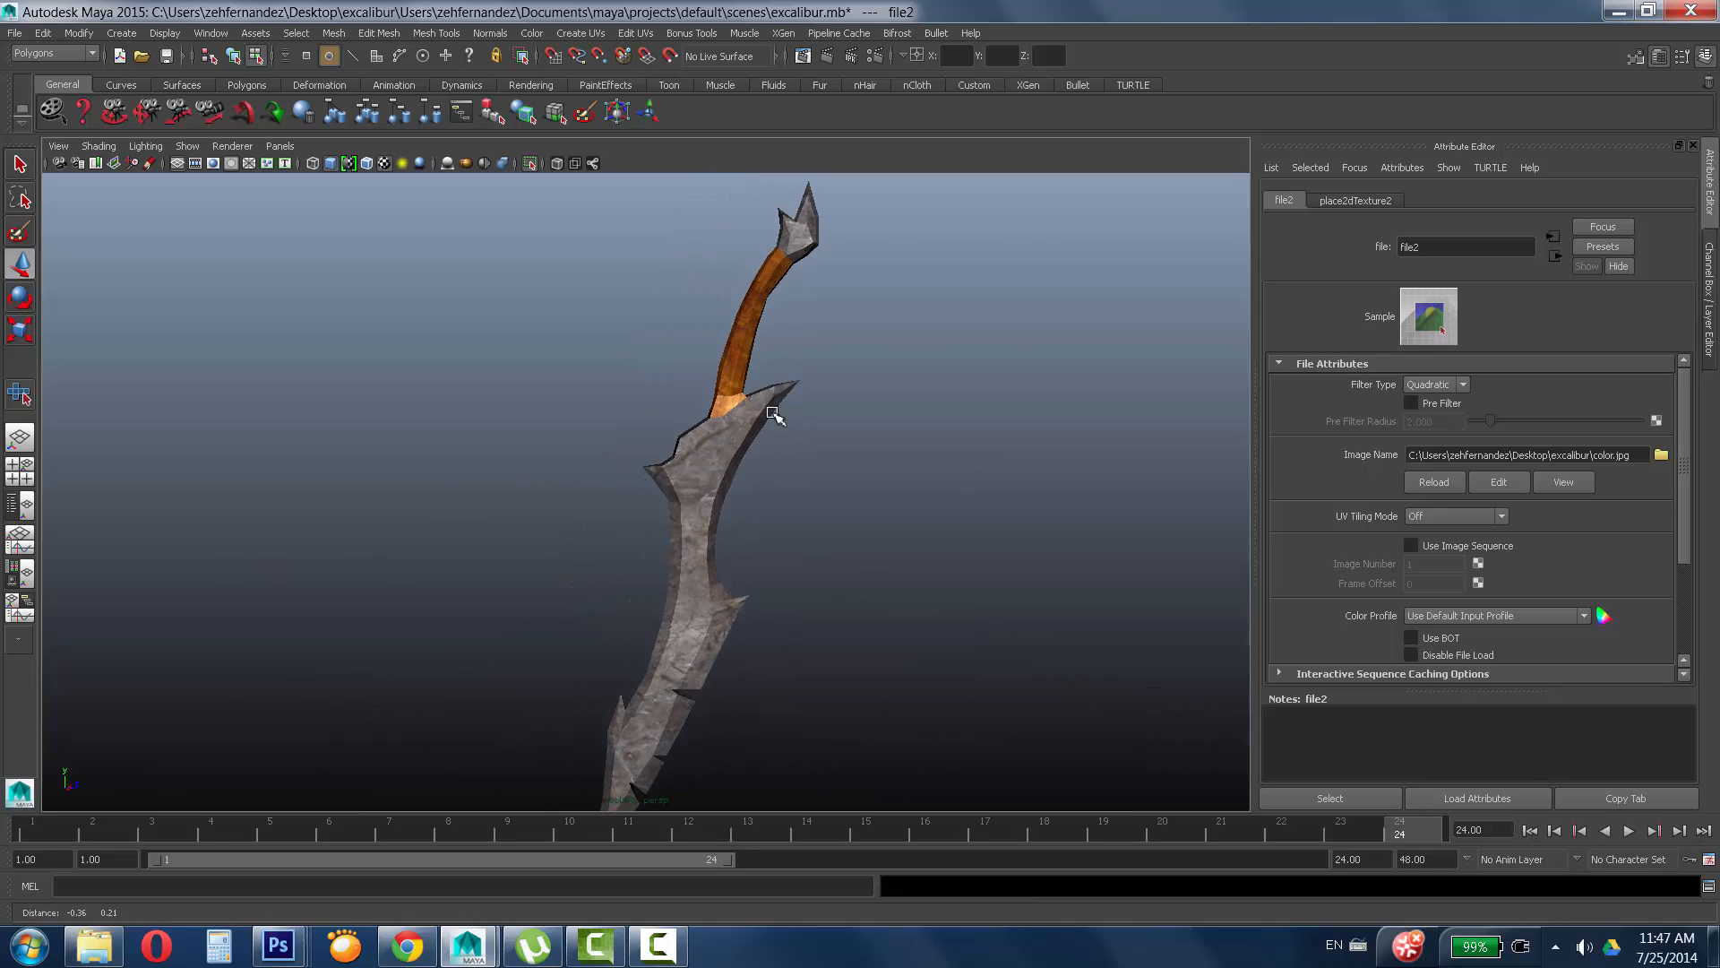
alt+right_drag(772, 413, 1017, 260)
alt+middle_drag(866, 183, 764, 412)
right_drag(764, 397, 792, 409)
alt+drag(872, 423, 811, 403)
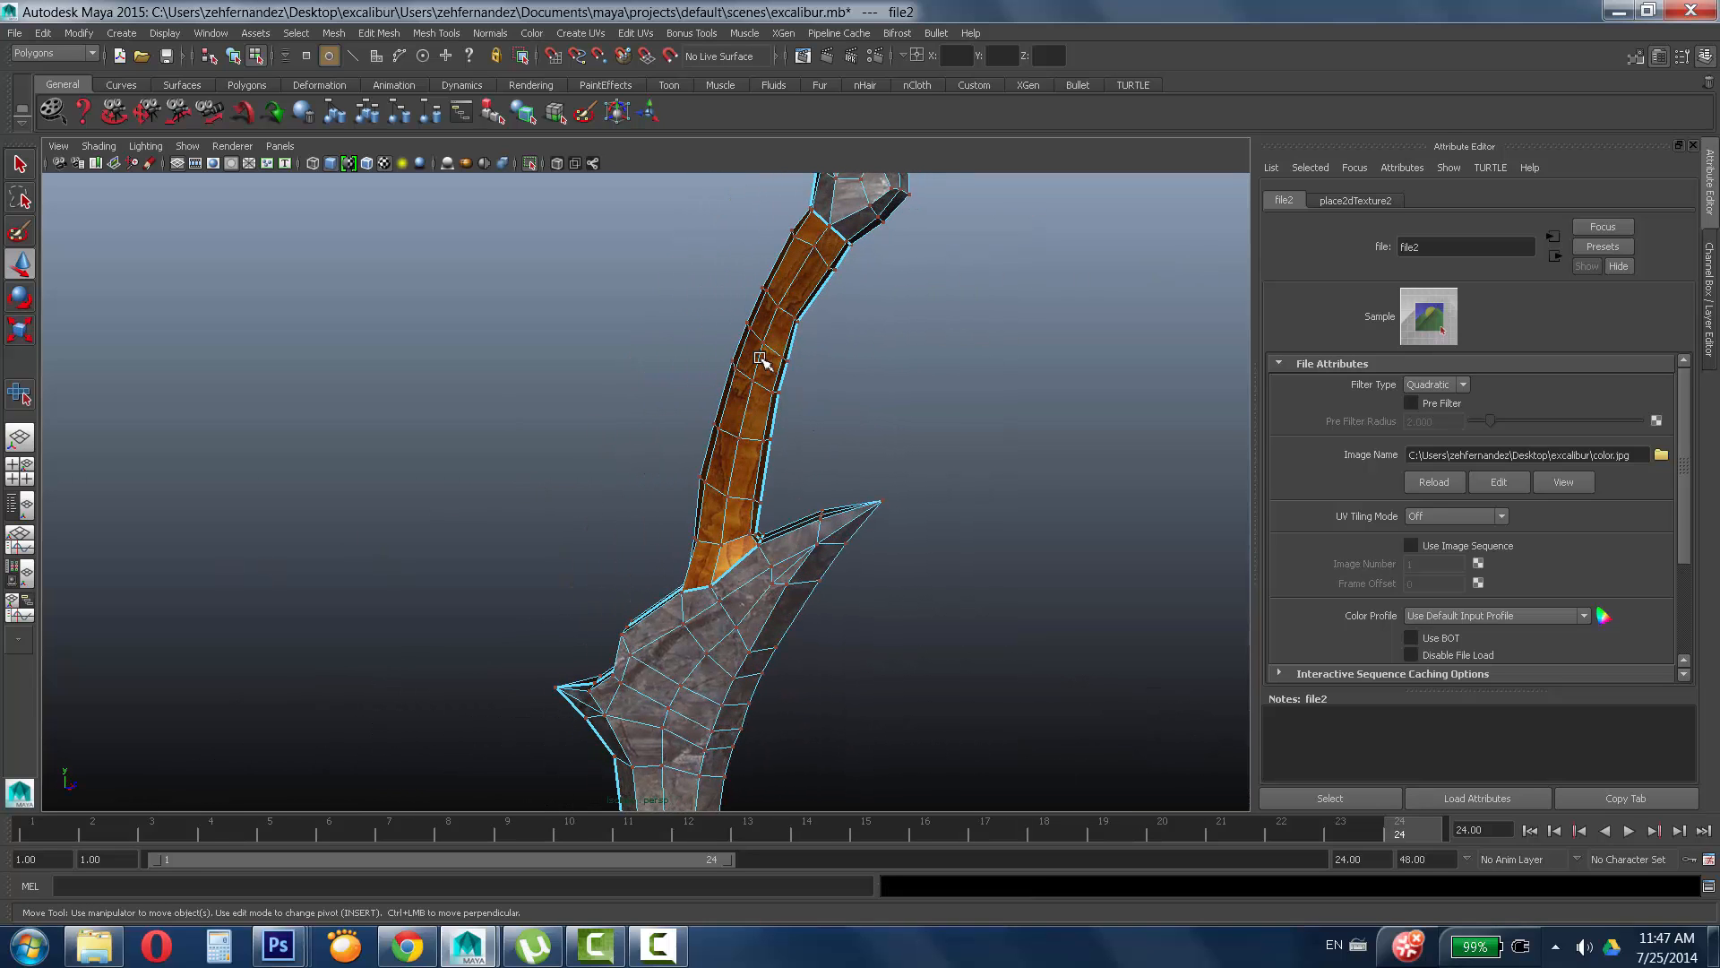
right_drag(761, 359, 762, 439)
alt+drag(916, 443, 883, 479)
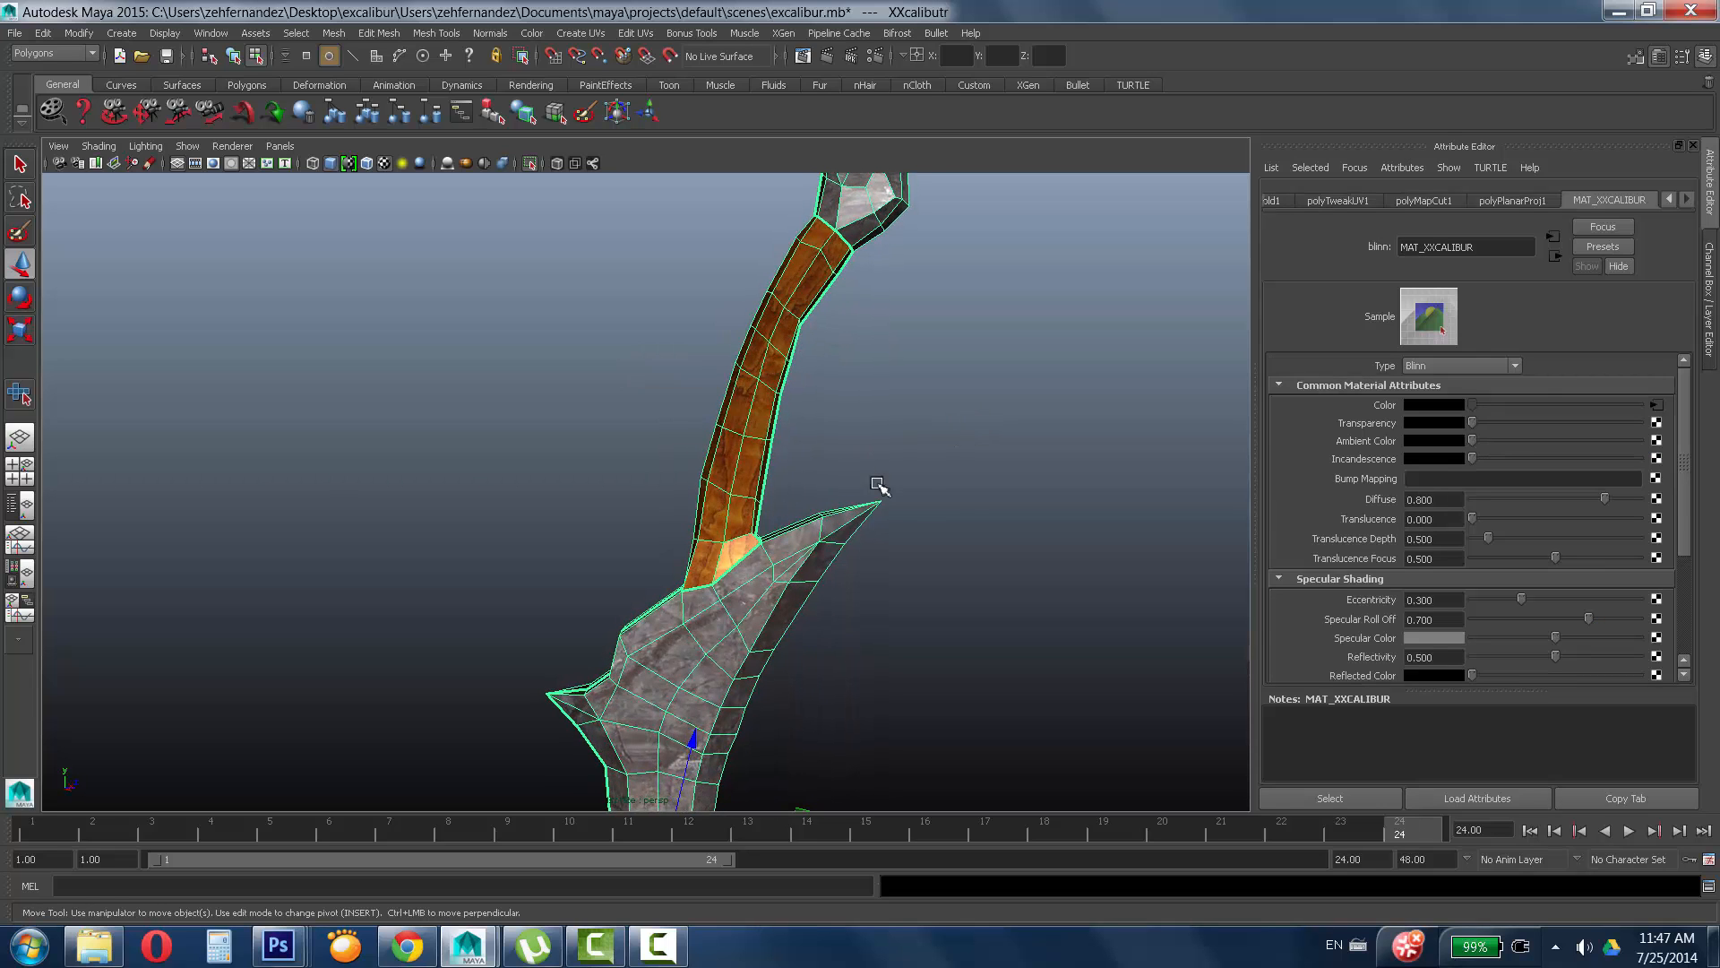
Deselect the sword and examine the metal texture along both sides of the blade, then reselect the sword in object mode.
click(879, 492)
alt+middle_drag(835, 644, 797, 412)
alt+middle_drag(733, 457, 701, 215)
alt+middle_drag(728, 608, 768, 423)
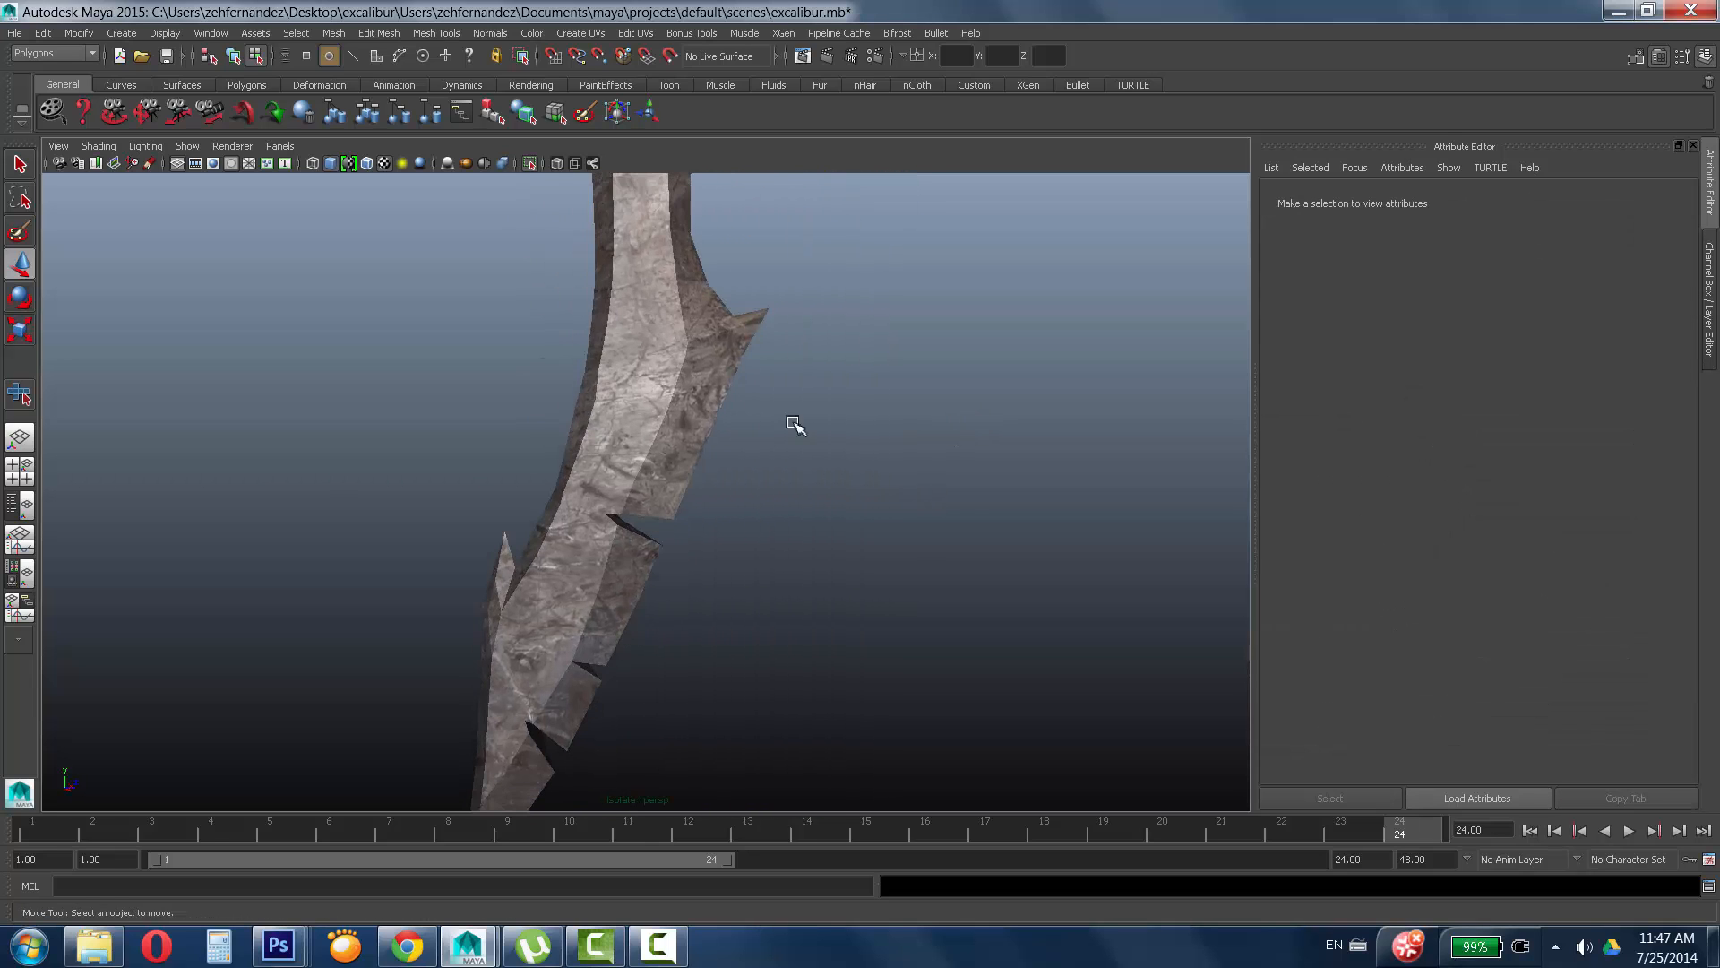
alt+drag(793, 424, 1091, 485)
alt+middle_drag(913, 426, 971, 561)
alt+drag(905, 506, 787, 461)
alt+middle_drag(789, 439, 867, 684)
mouse_move(859, 574)
alt+mouse_down()
mouse_move(867, 630)
mouse_move(868, 556)
alt+mouse_up()
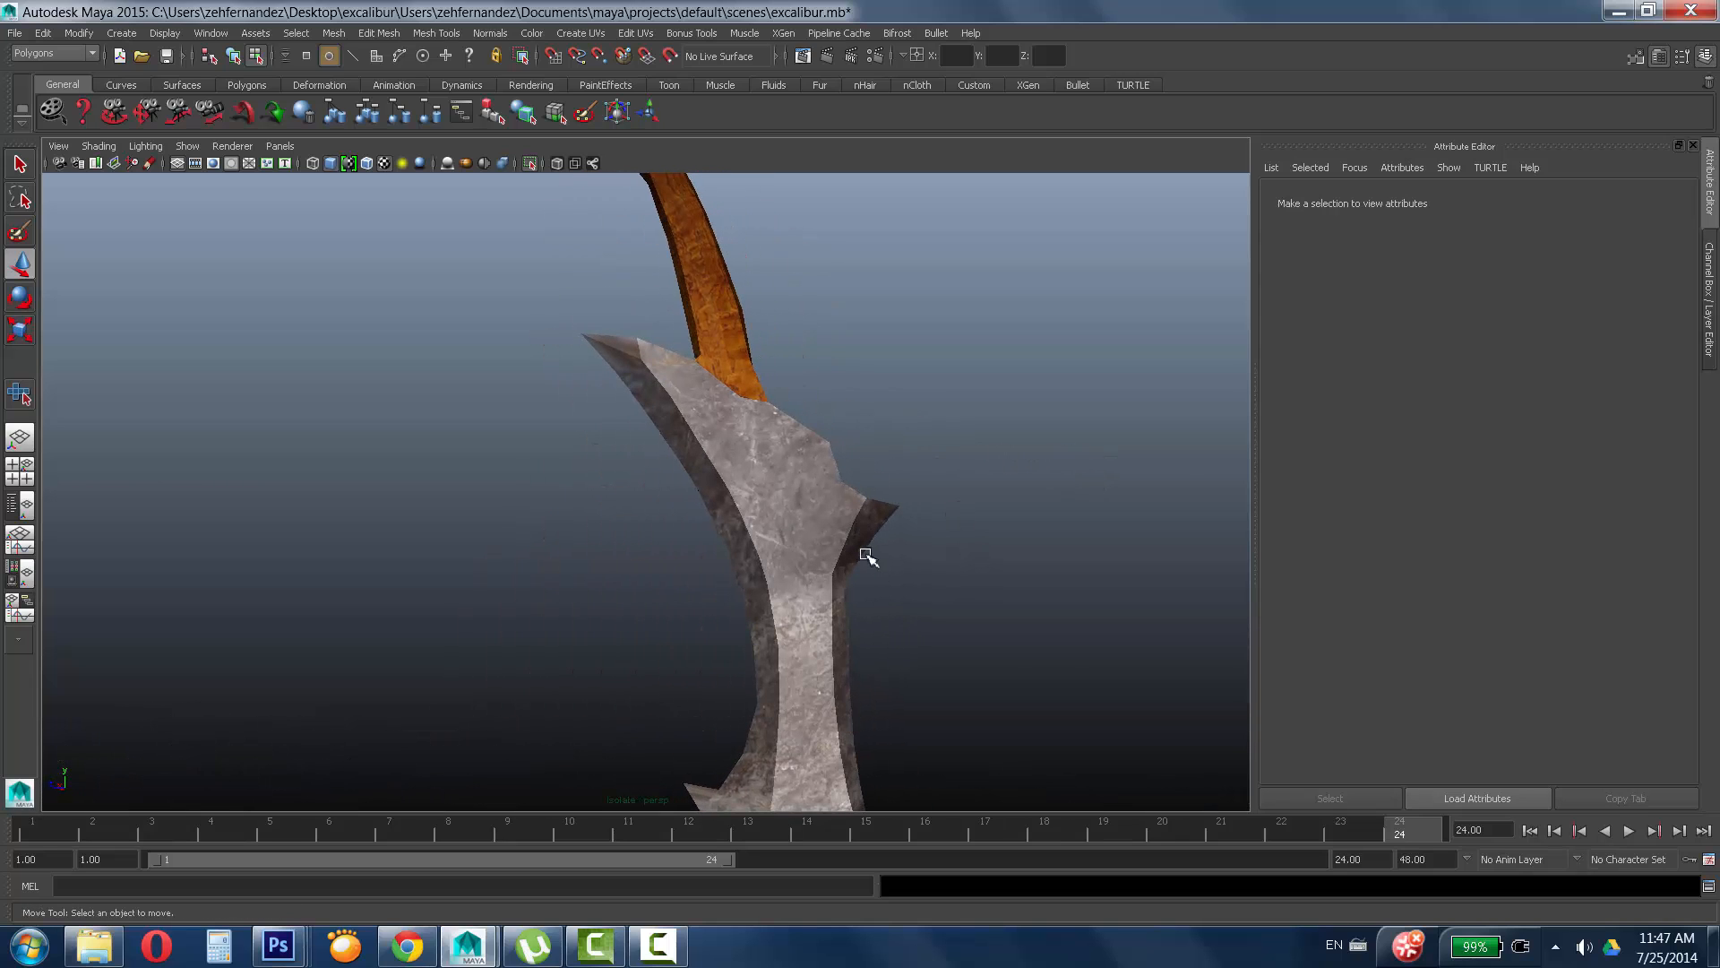
click(809, 499)
right_drag(810, 475, 802, 574)
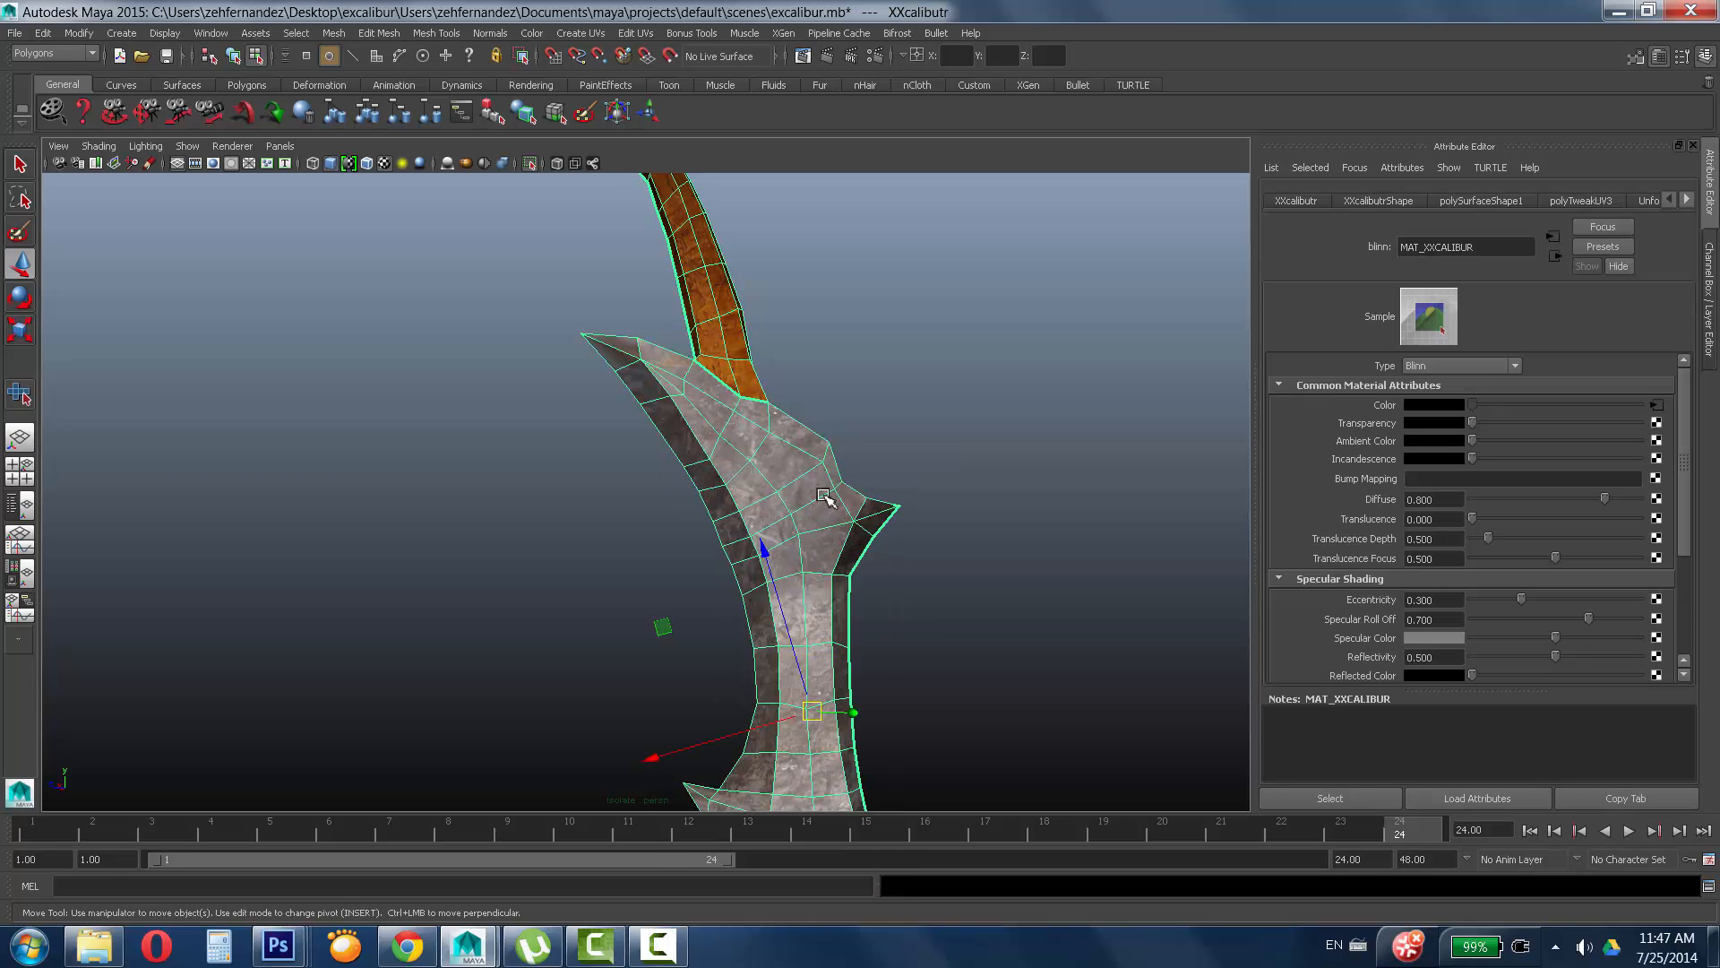
click(889, 497)
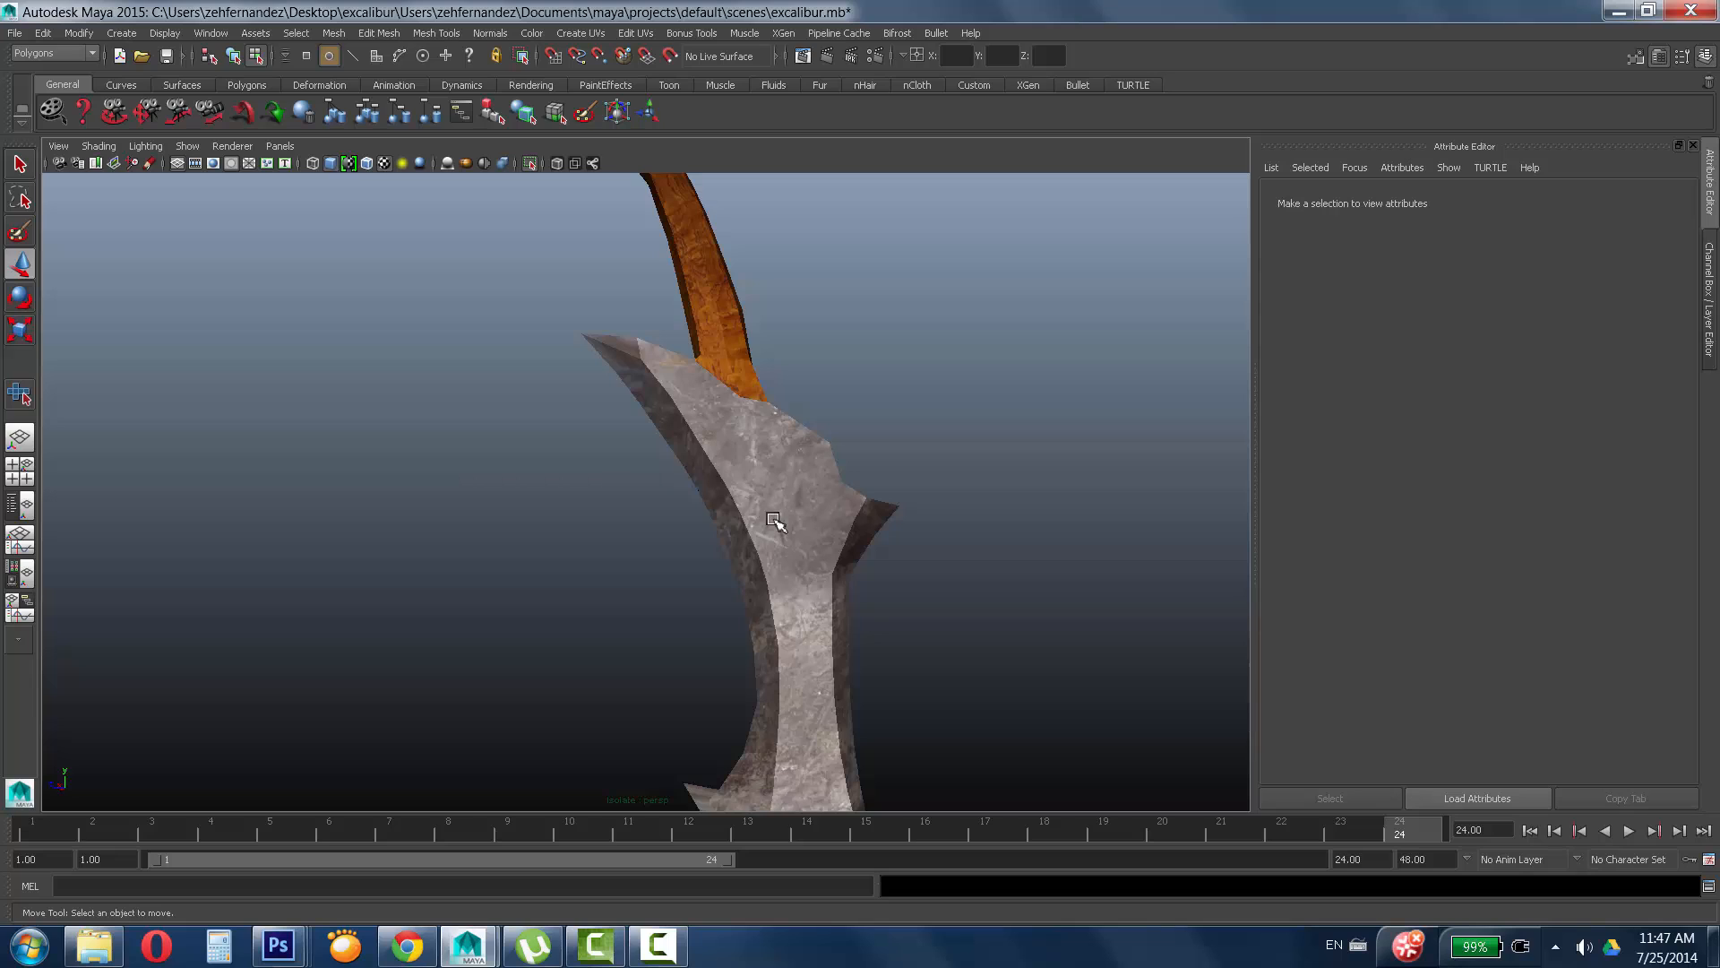
right_drag(717, 340, 738, 412)
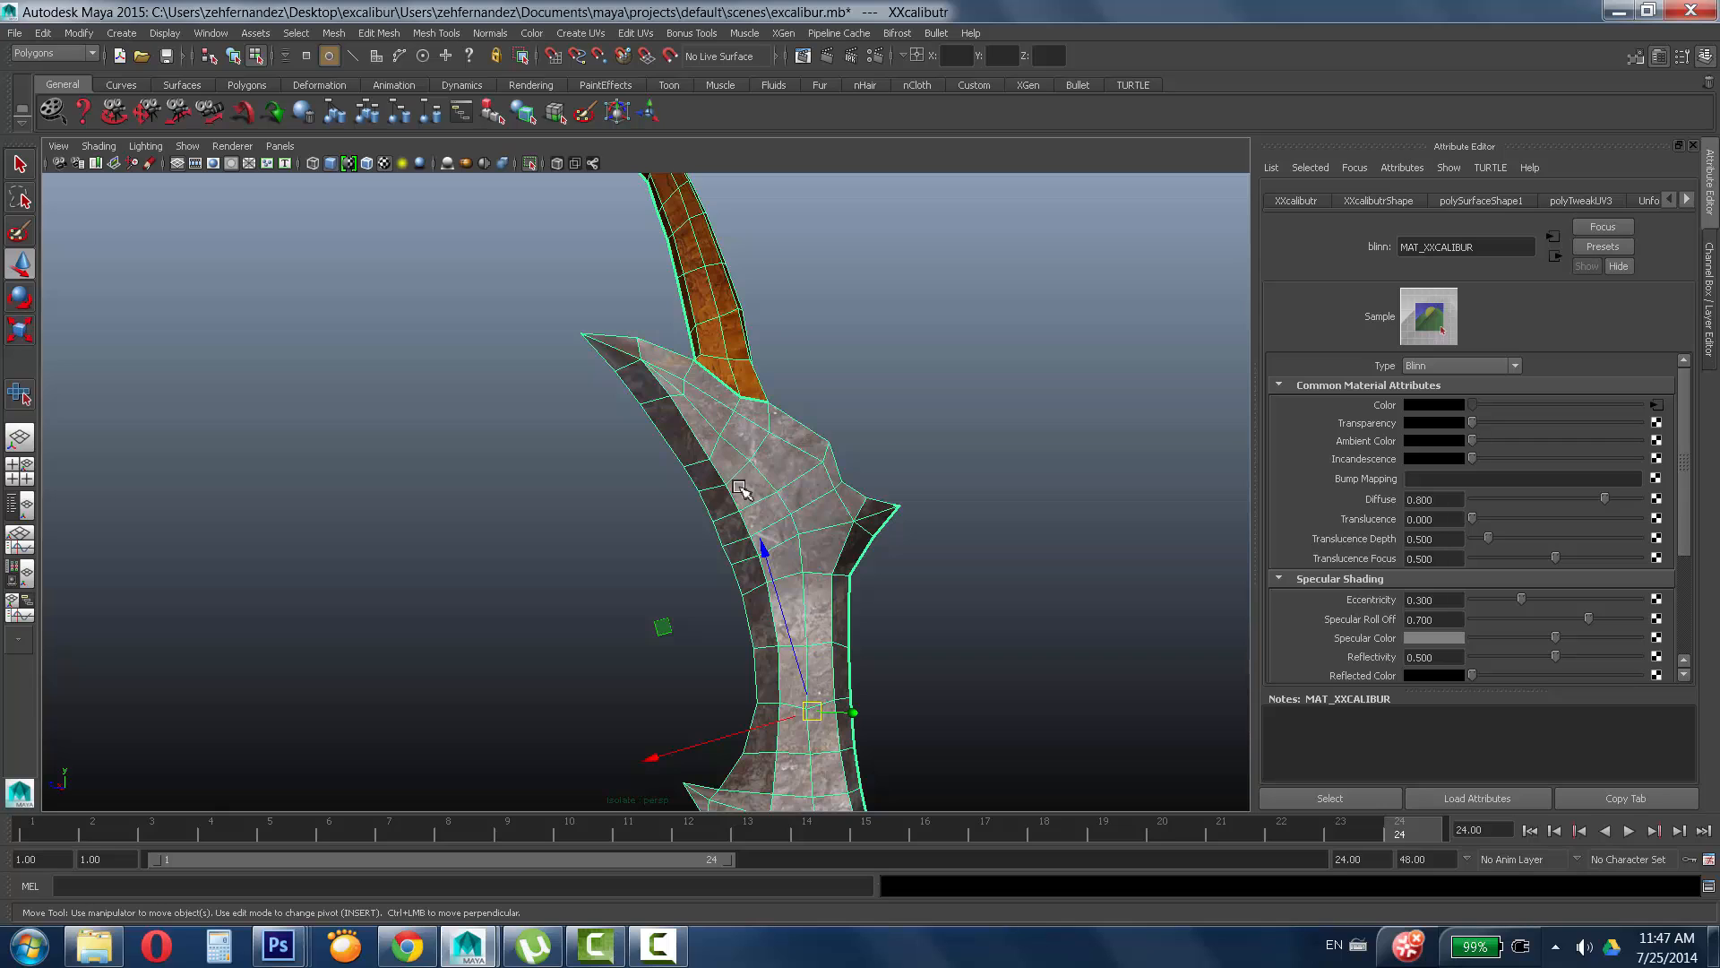
click(212, 33)
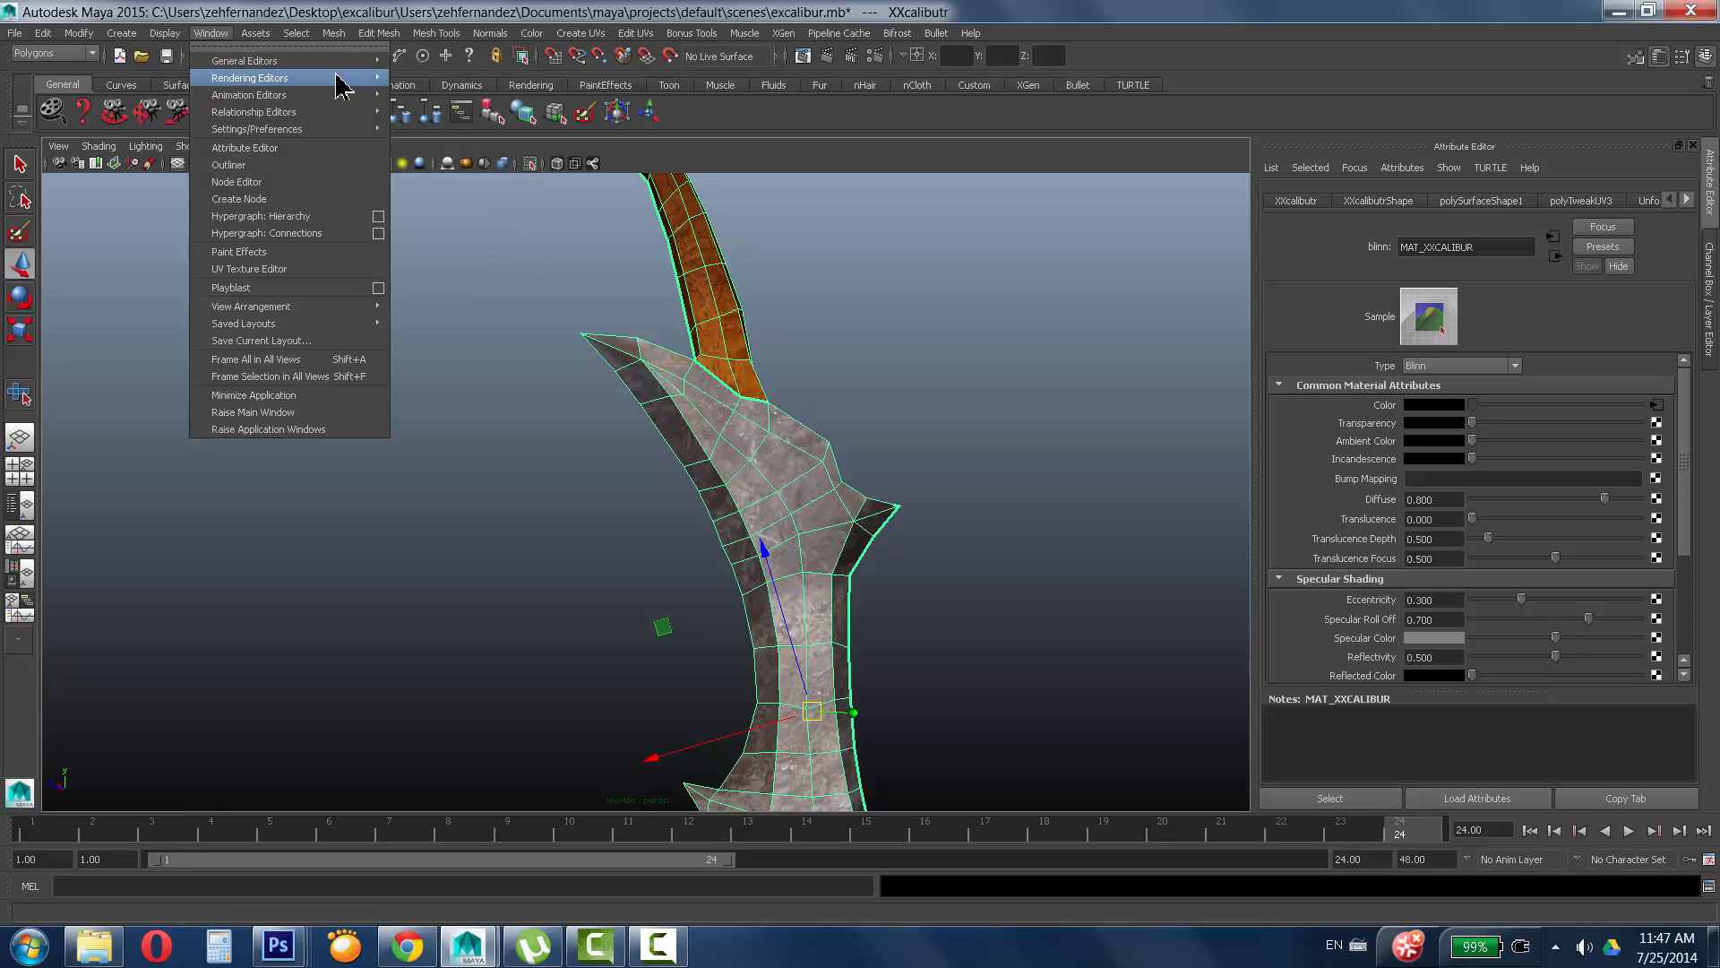
mouse_move(338, 78)
click(448, 107)
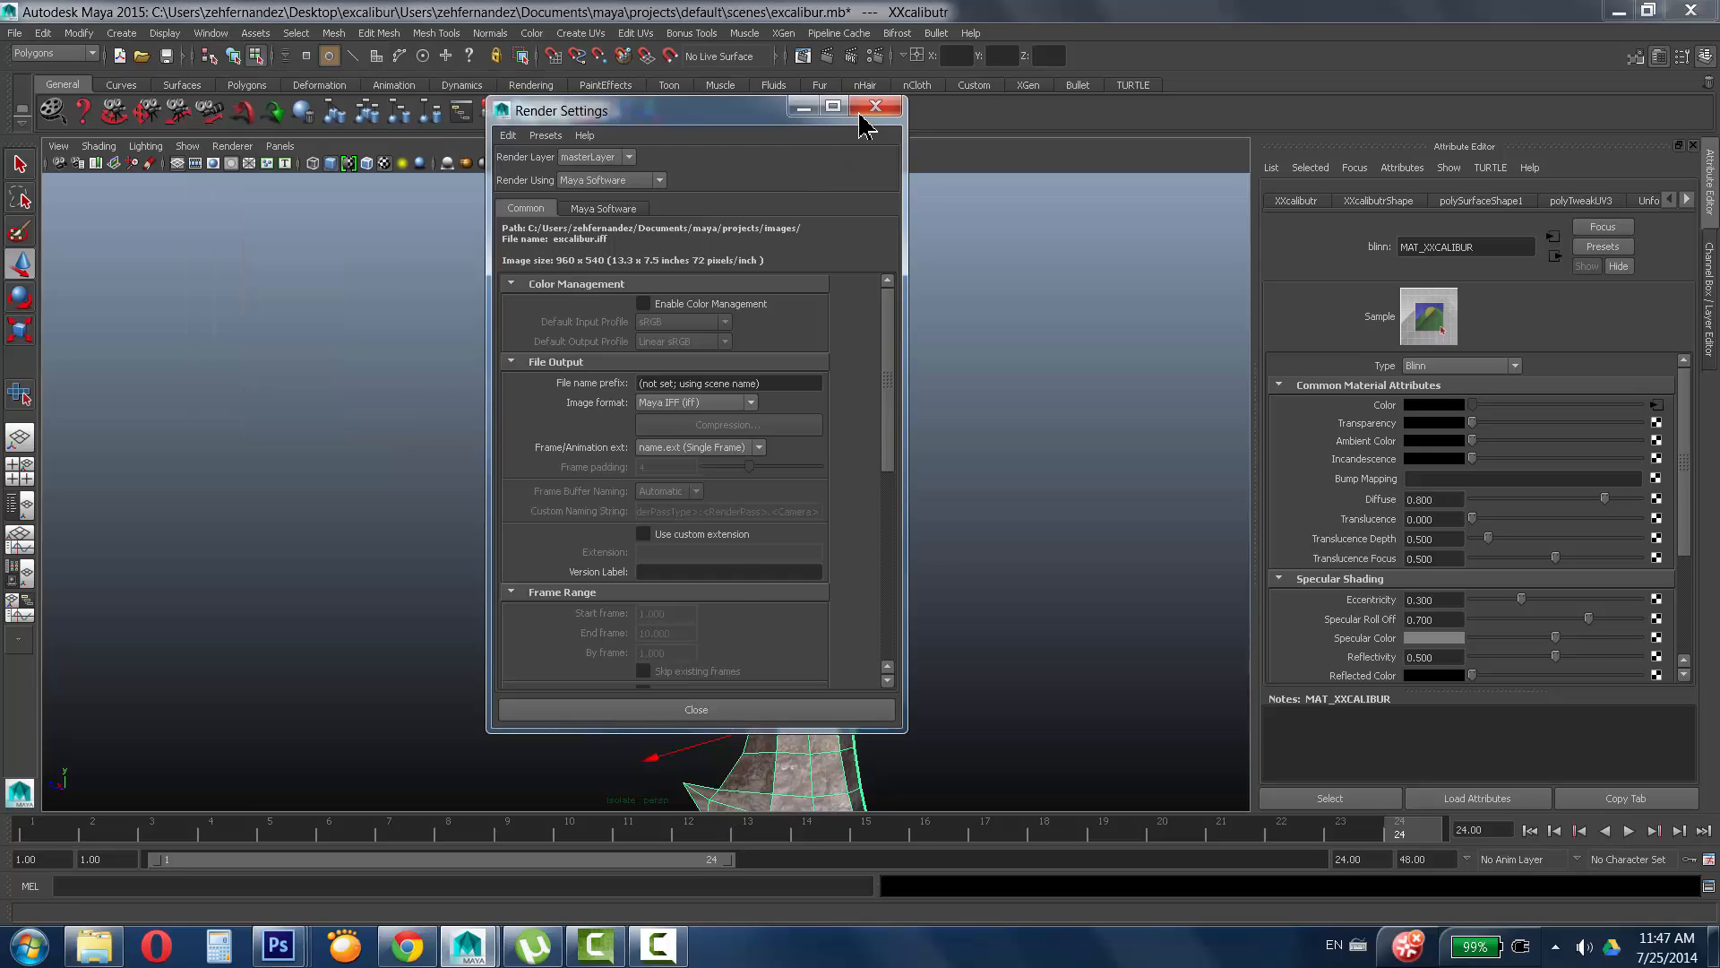
click(875, 115)
Frame the whole sword and open its UV layout in the UV Texture Editor.
alt+right_drag(1061, 548, 714, 472)
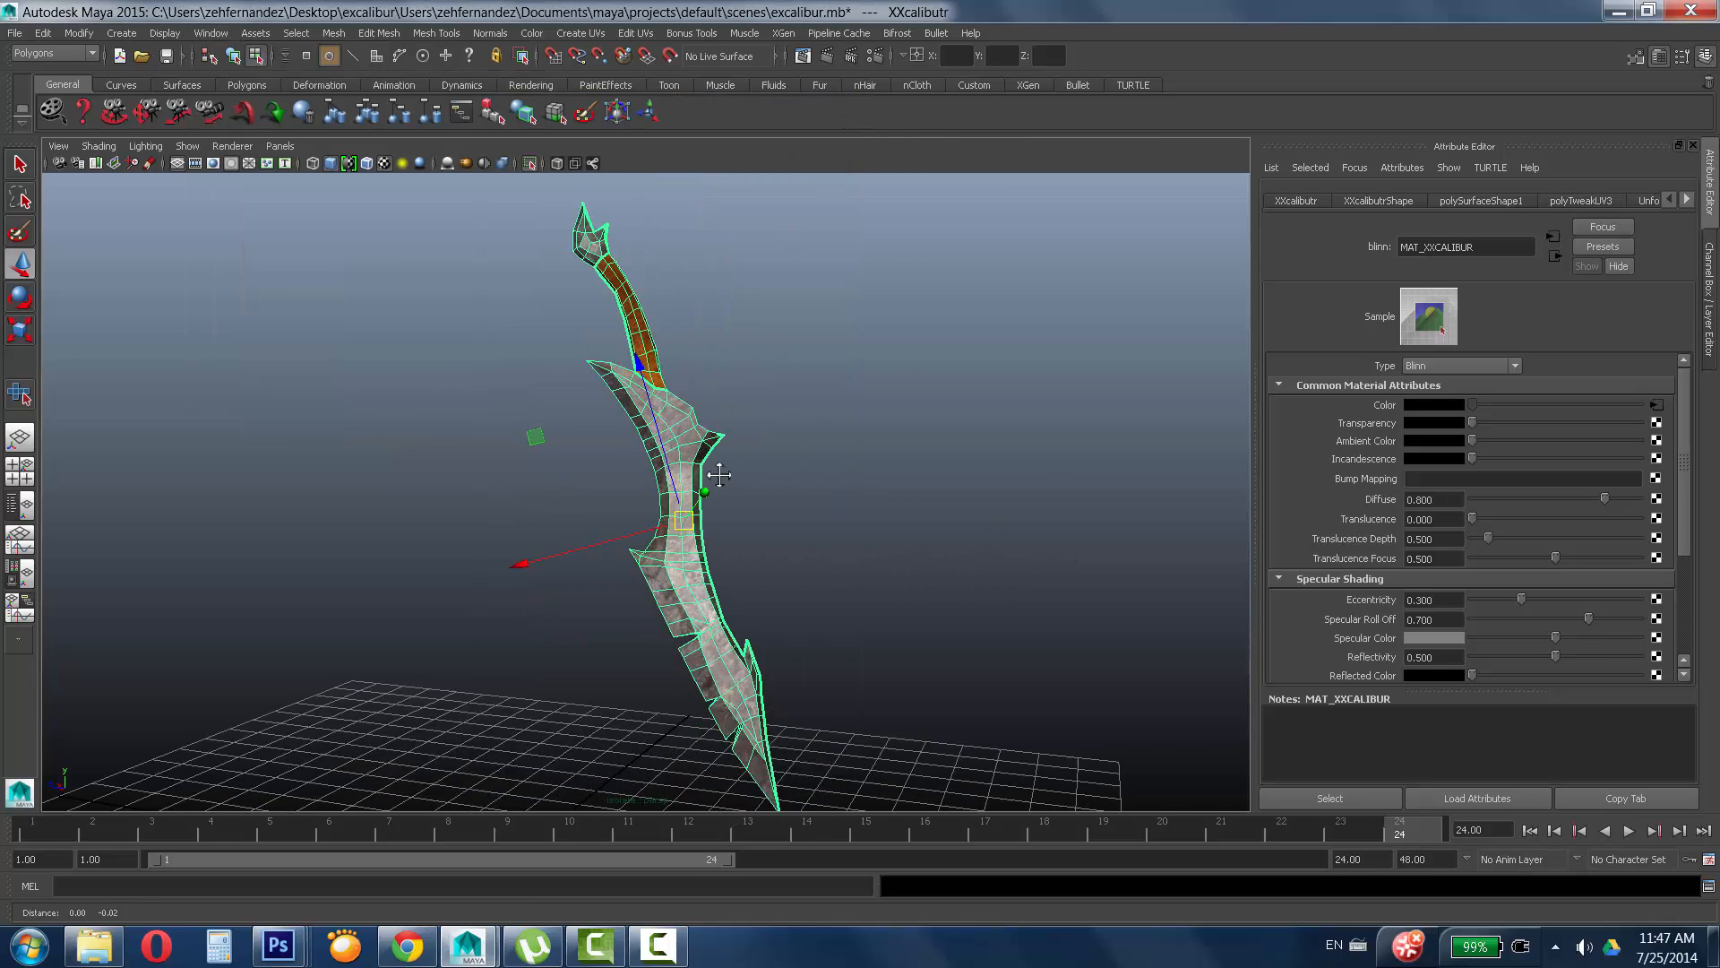
alt+drag(714, 472, 887, 565)
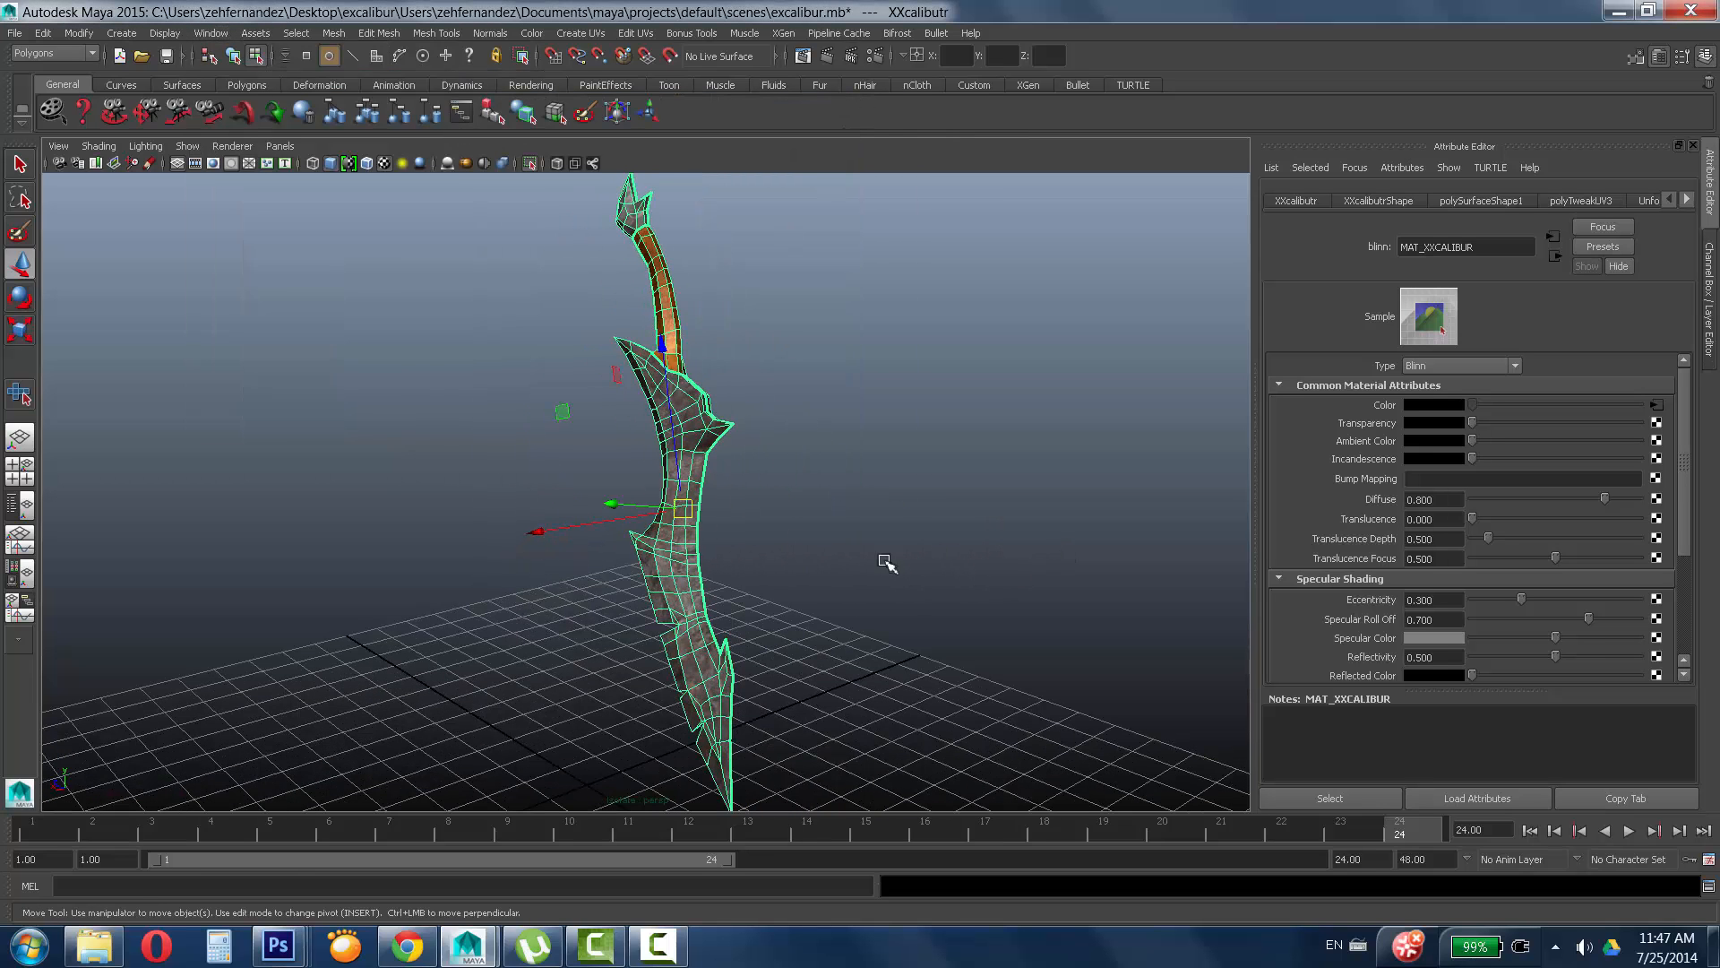
click(218, 35)
click(260, 269)
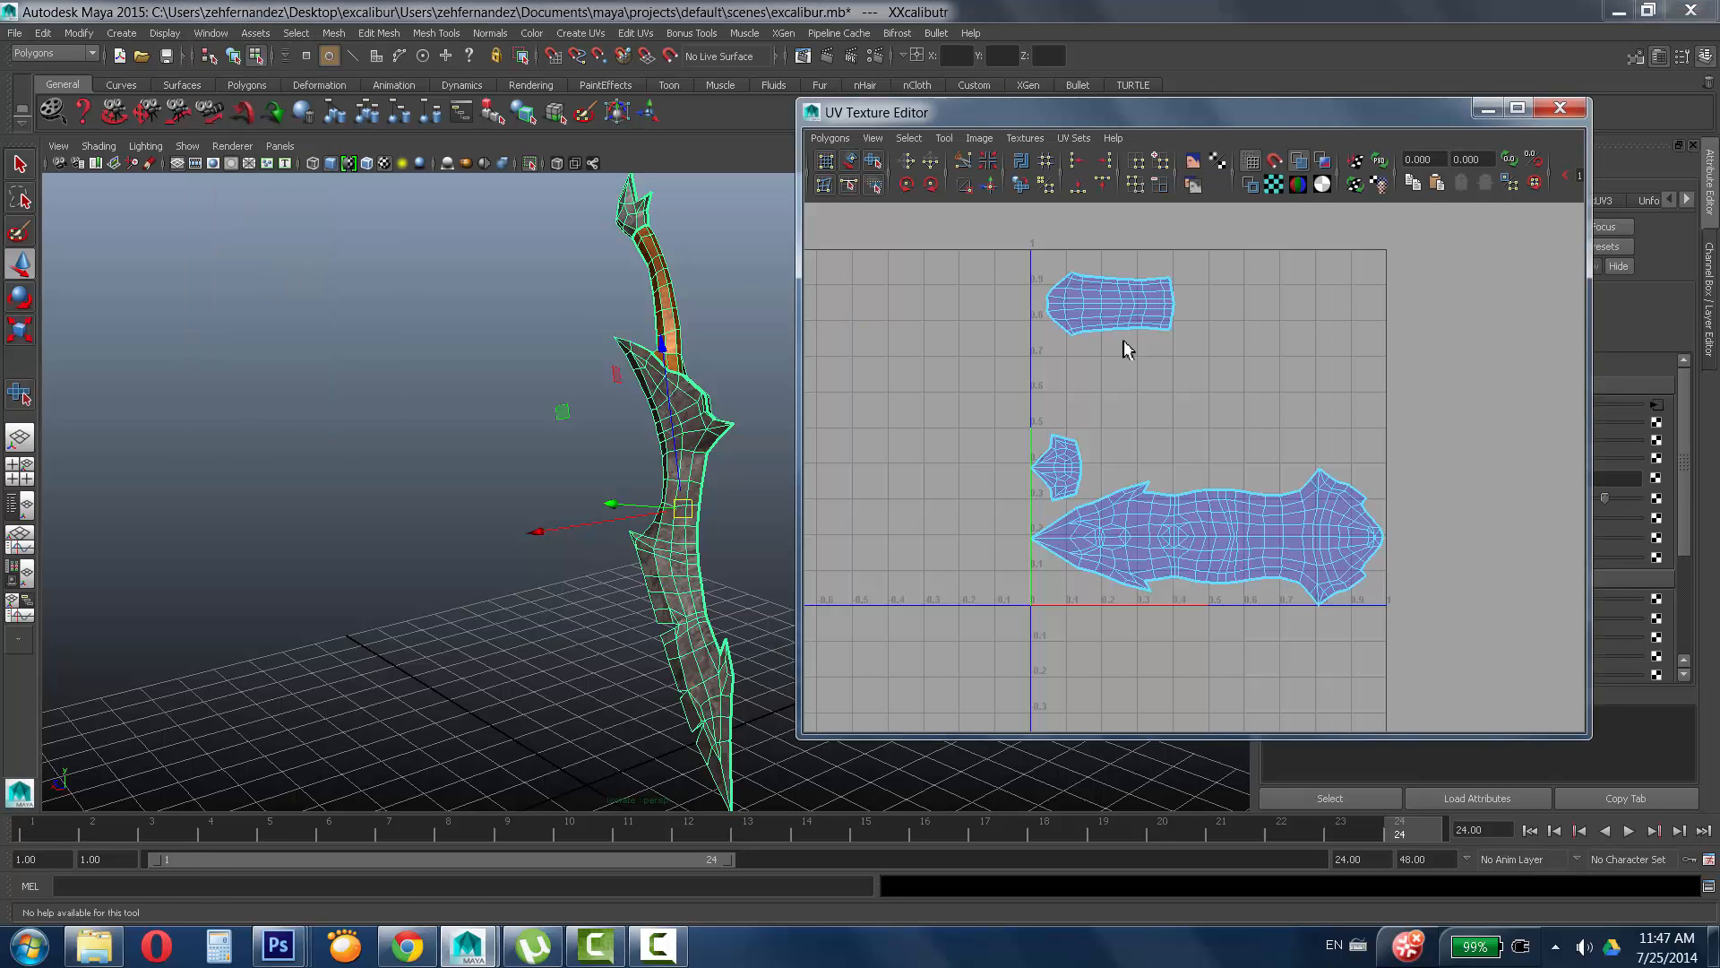
Reselect the whole sword in object selection mode and minimize the UV Texture Editor.
alt+drag(659, 346, 618, 389)
click(538, 340)
right_drag(619, 395, 659, 399)
alt+drag(658, 421, 587, 452)
right_drag(585, 405, 589, 502)
mouse_move(707, 505)
alt+mouse_down()
mouse_move(483, 509)
mouse_move(512, 436)
mouse_move(594, 330)
mouse_move(511, 377)
alt+mouse_up()
click(556, 394)
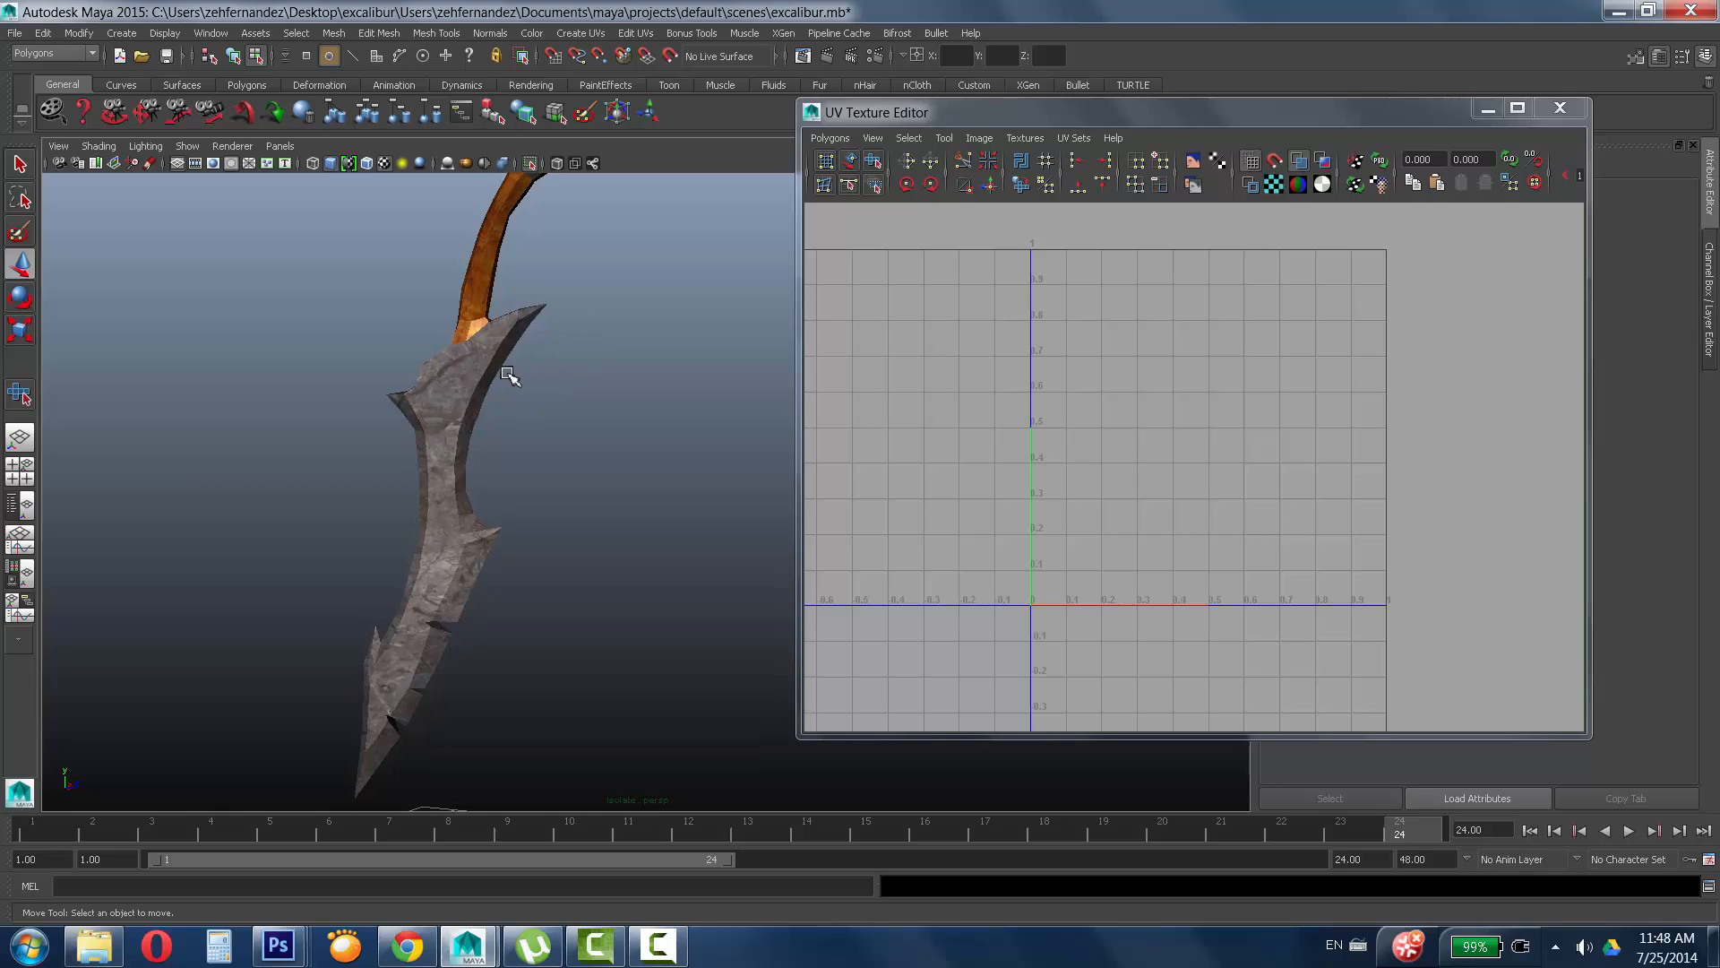
click(515, 370)
key(F8)
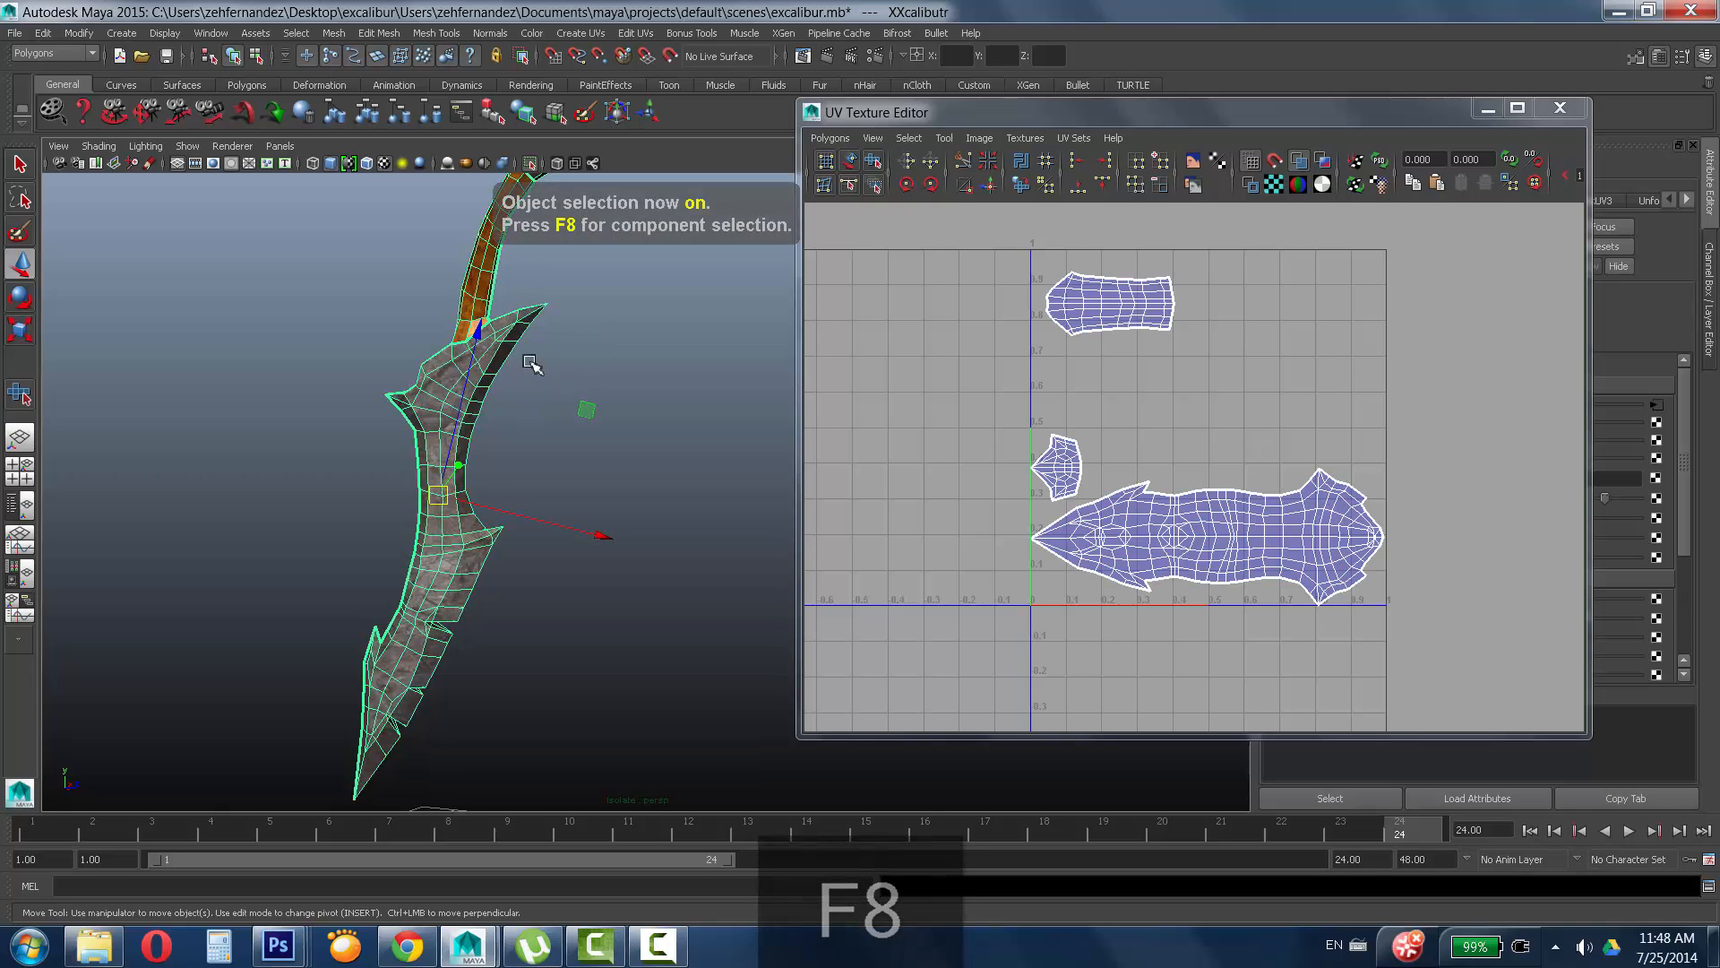
key(ctrl+F9)
click(1495, 107)
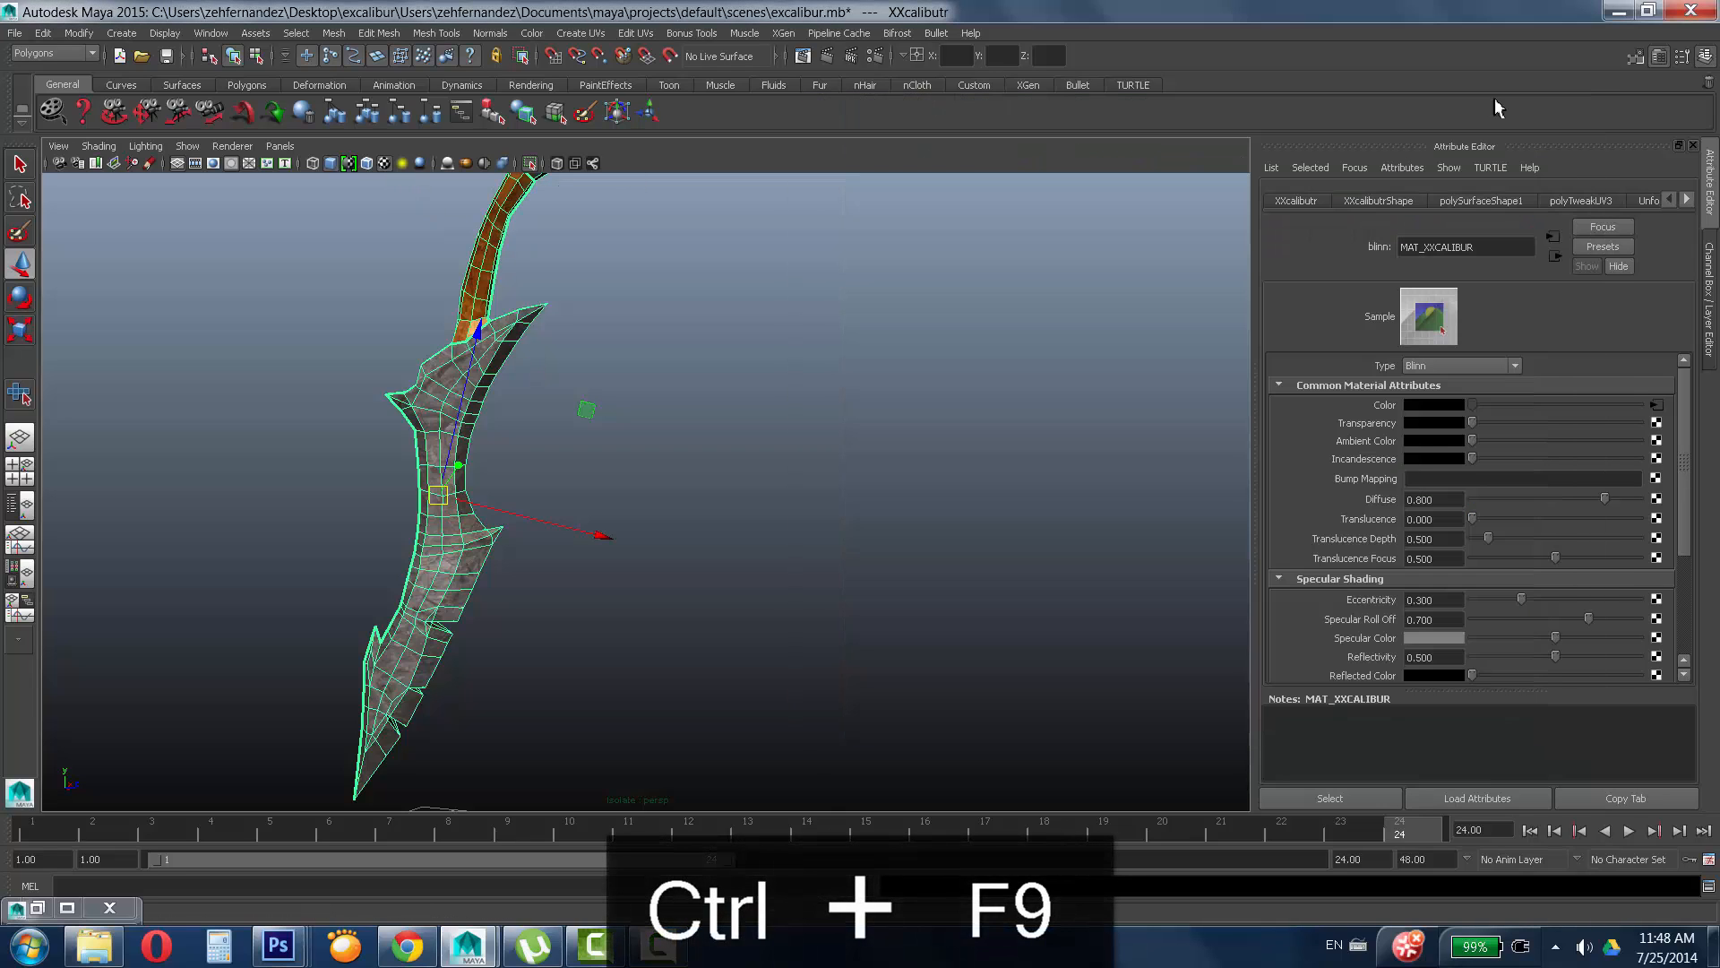
Break the color.jpg texture's connection to the material's Color and connect another new File texture node.
right_click(1395, 414)
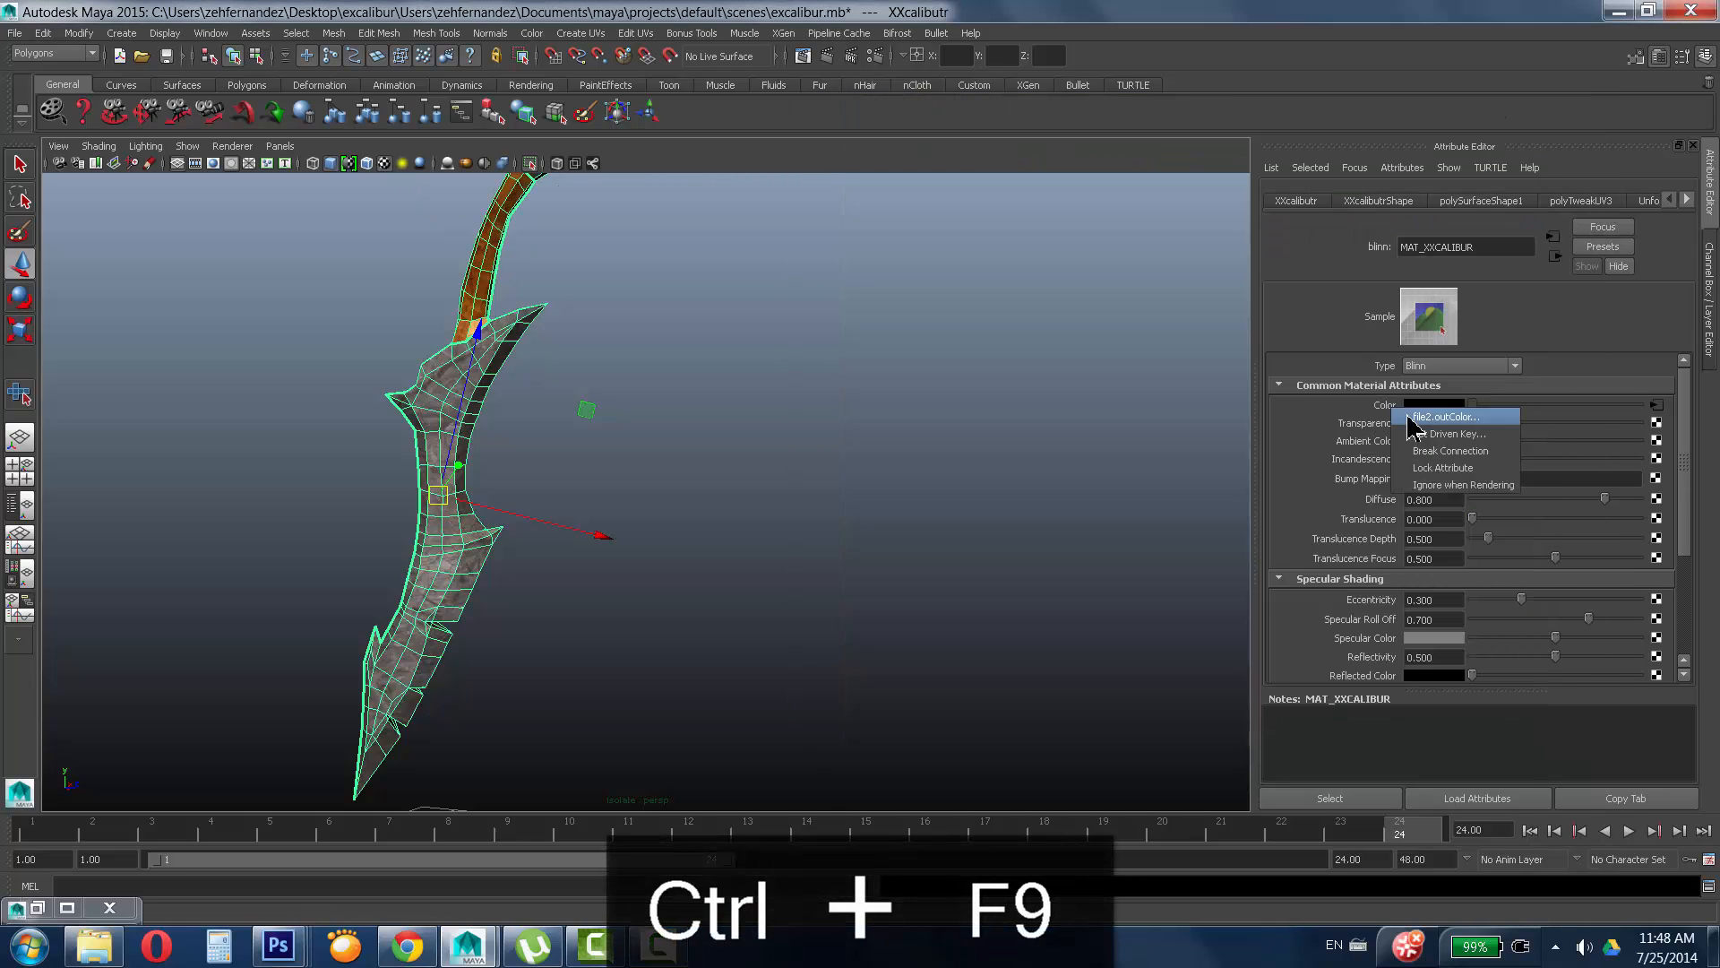
click(1462, 455)
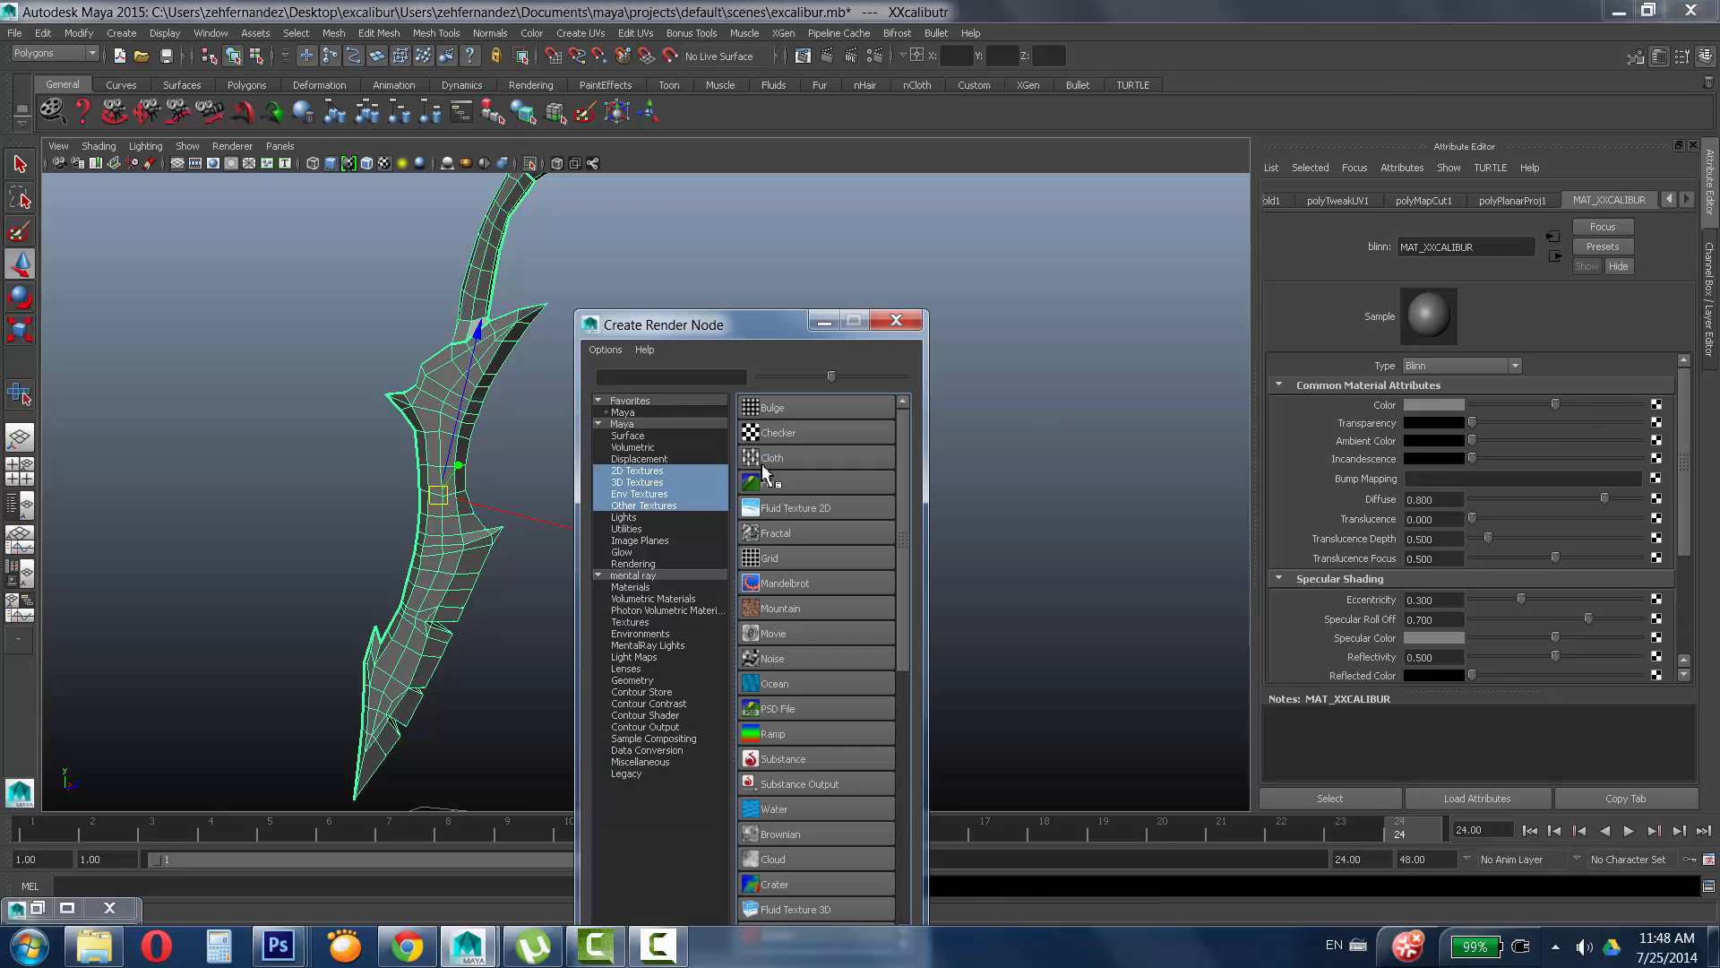
click(765, 476)
Load UV_mapper.jpg from the IMAGENS_AULA folder on the Desktop into the new File texture node.
click(1662, 455)
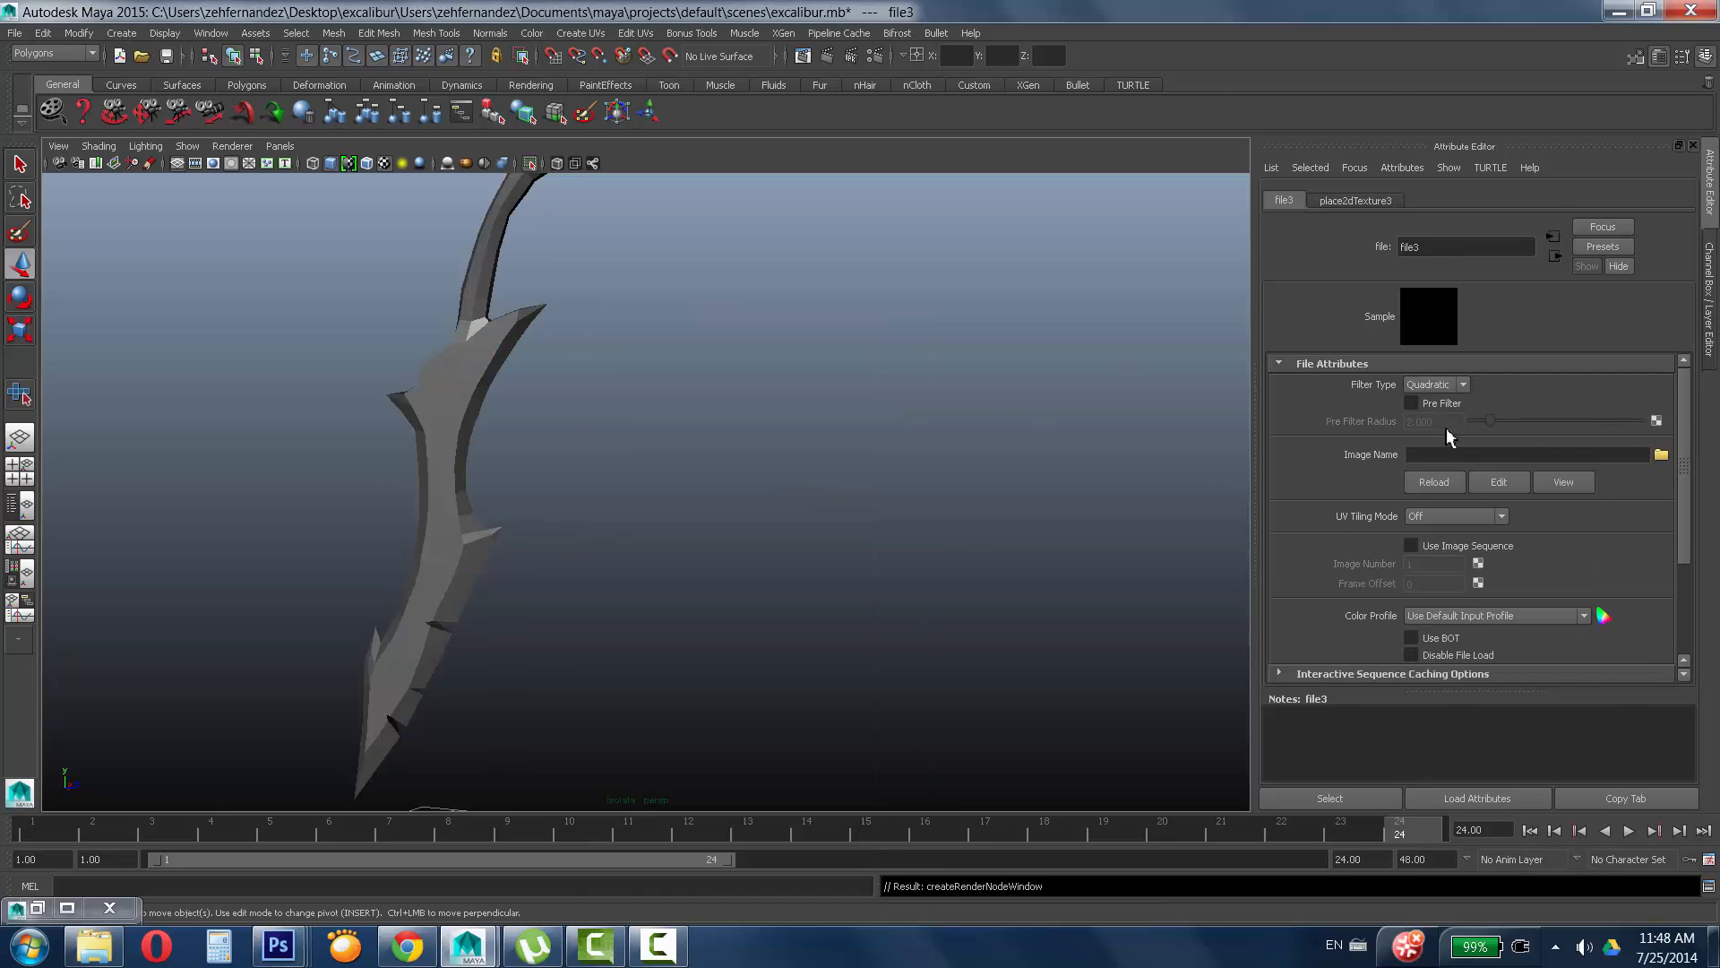
click(653, 243)
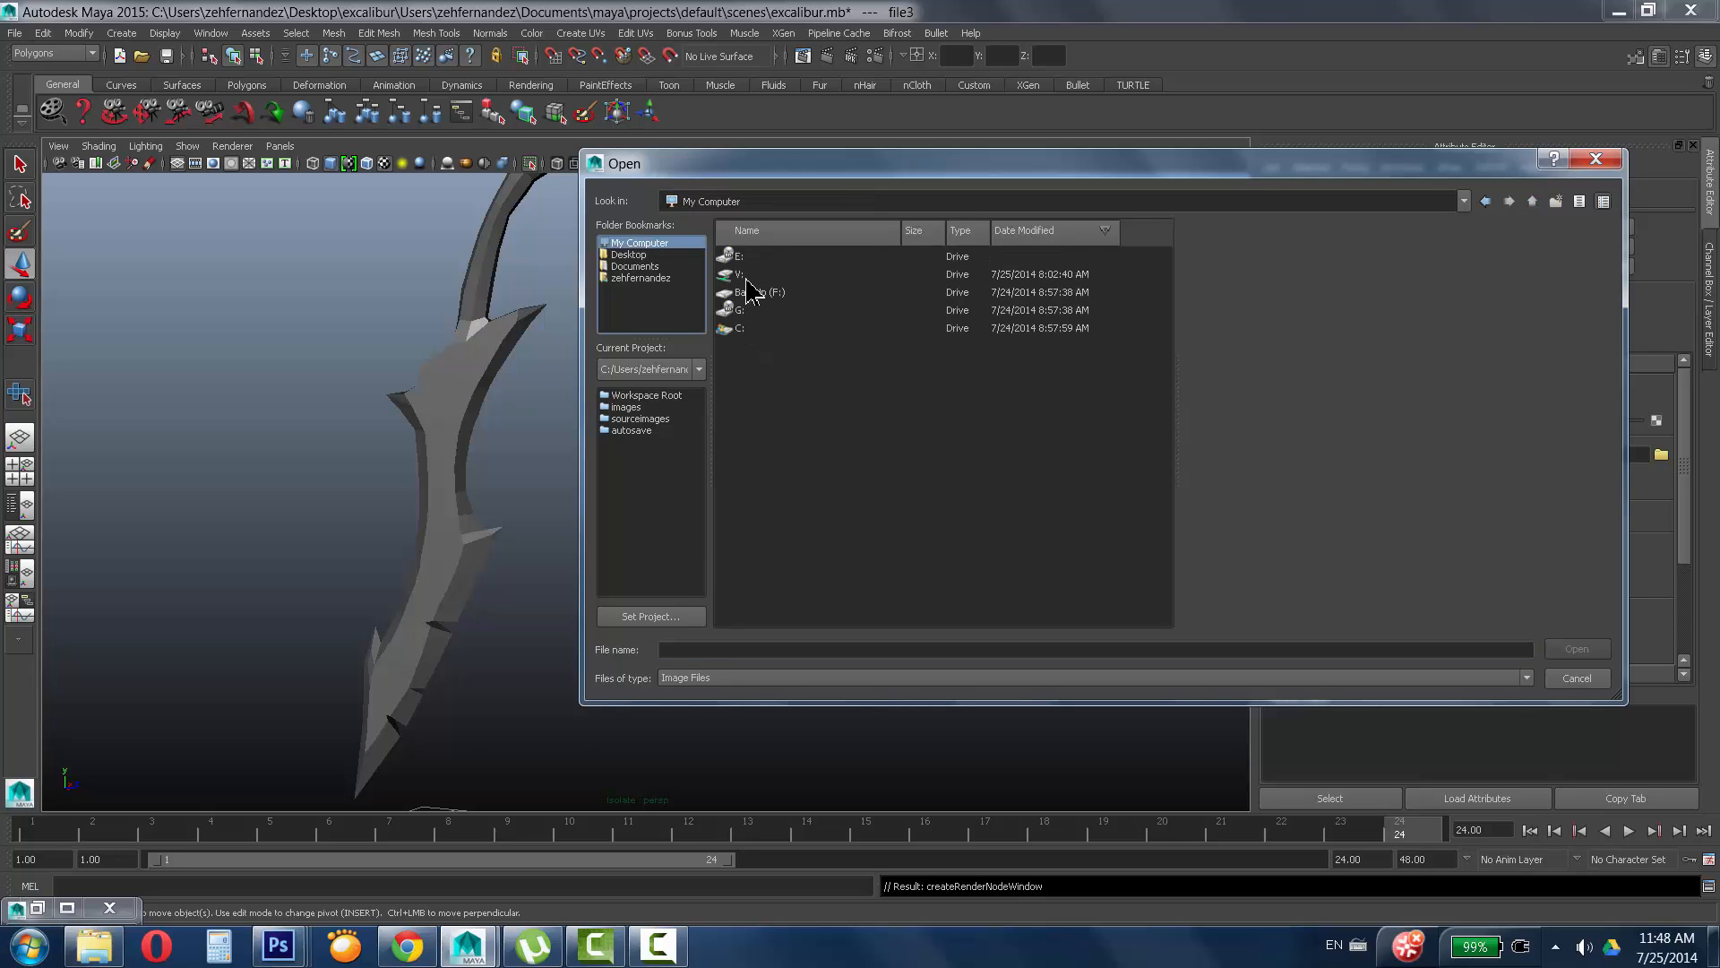
click(635, 255)
double_click(757, 284)
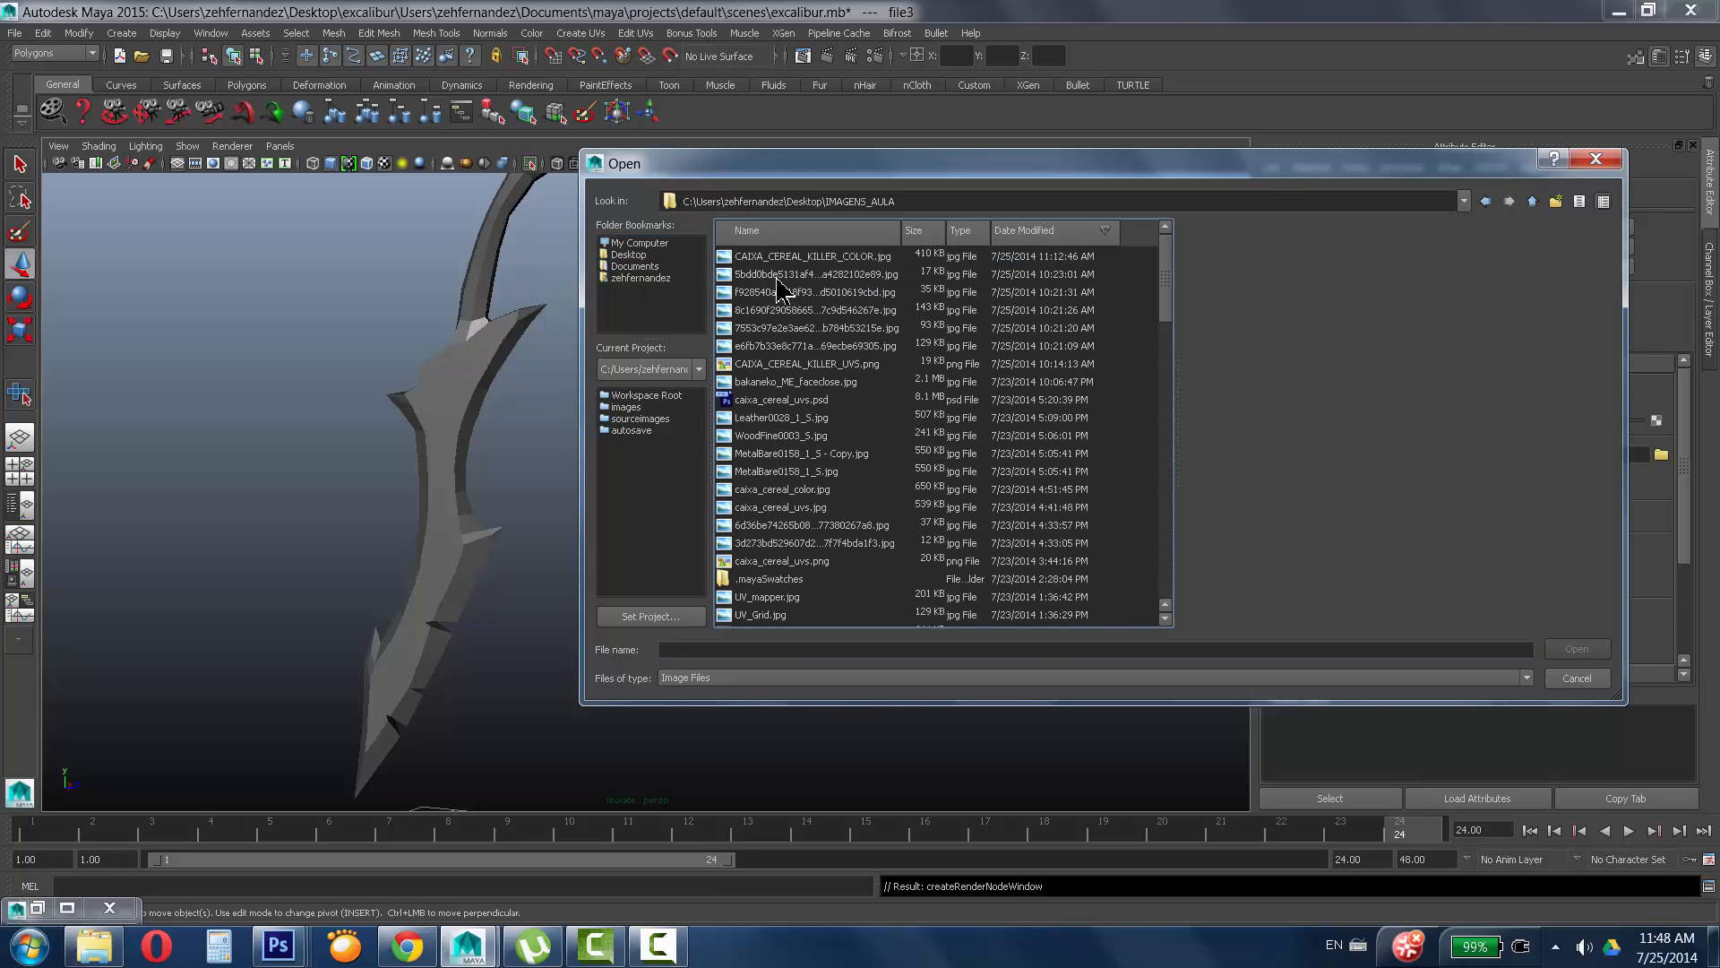
click(783, 596)
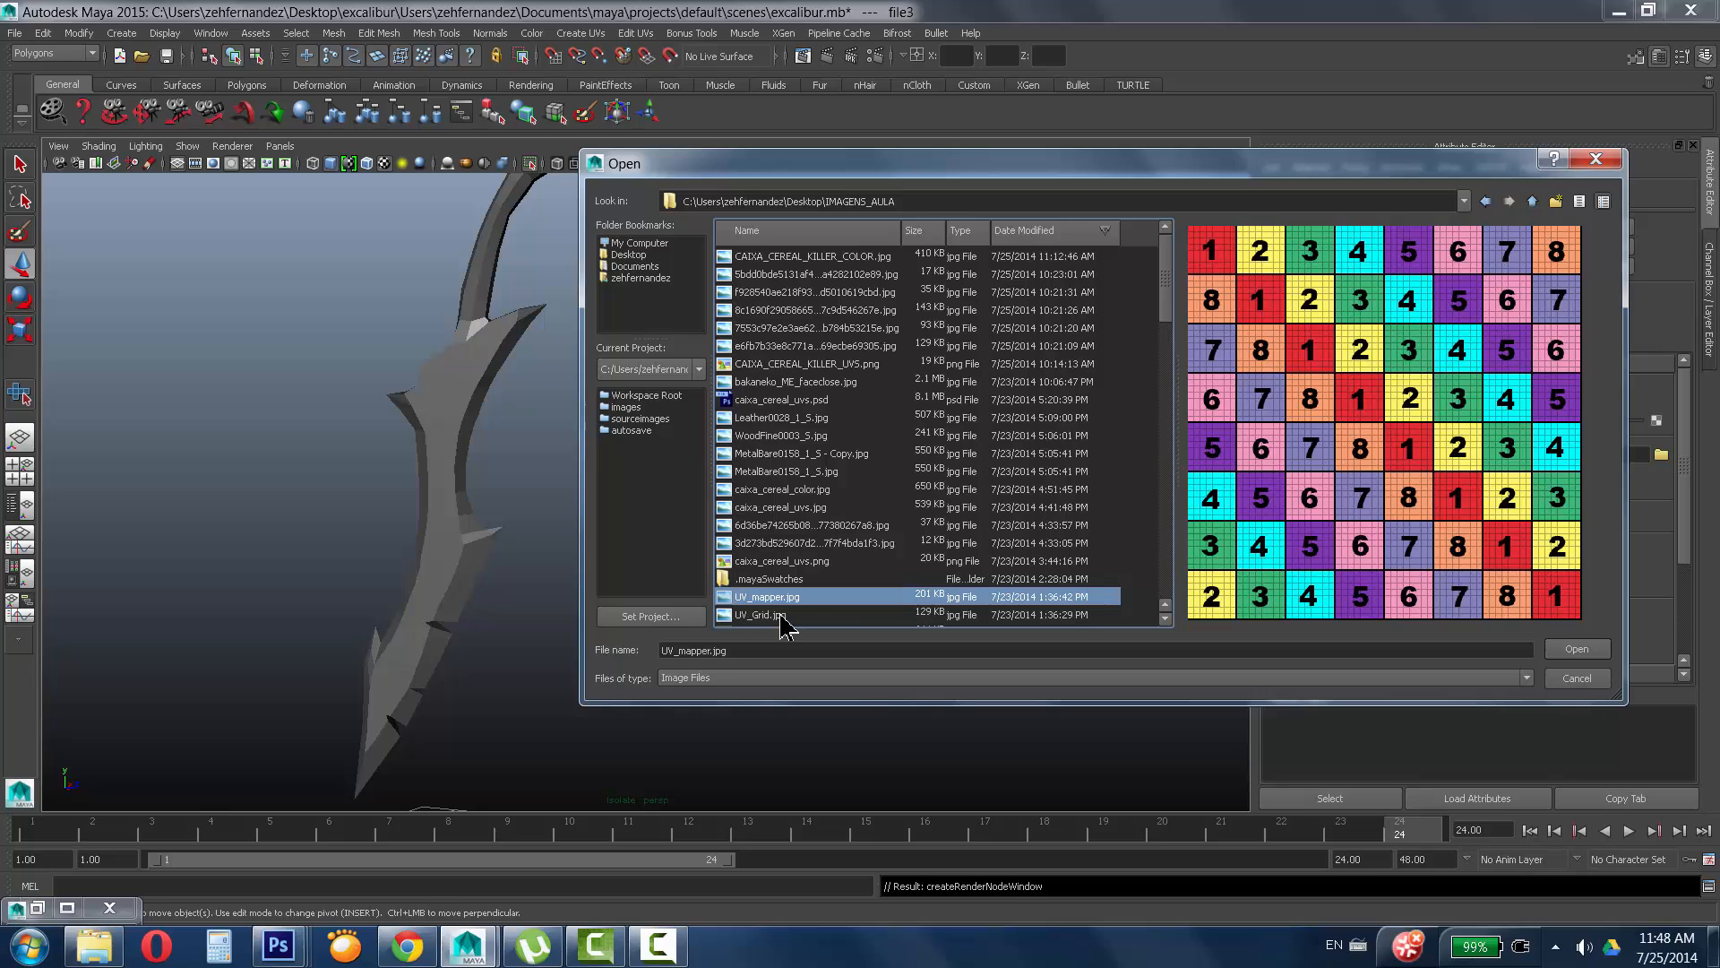
click(1577, 649)
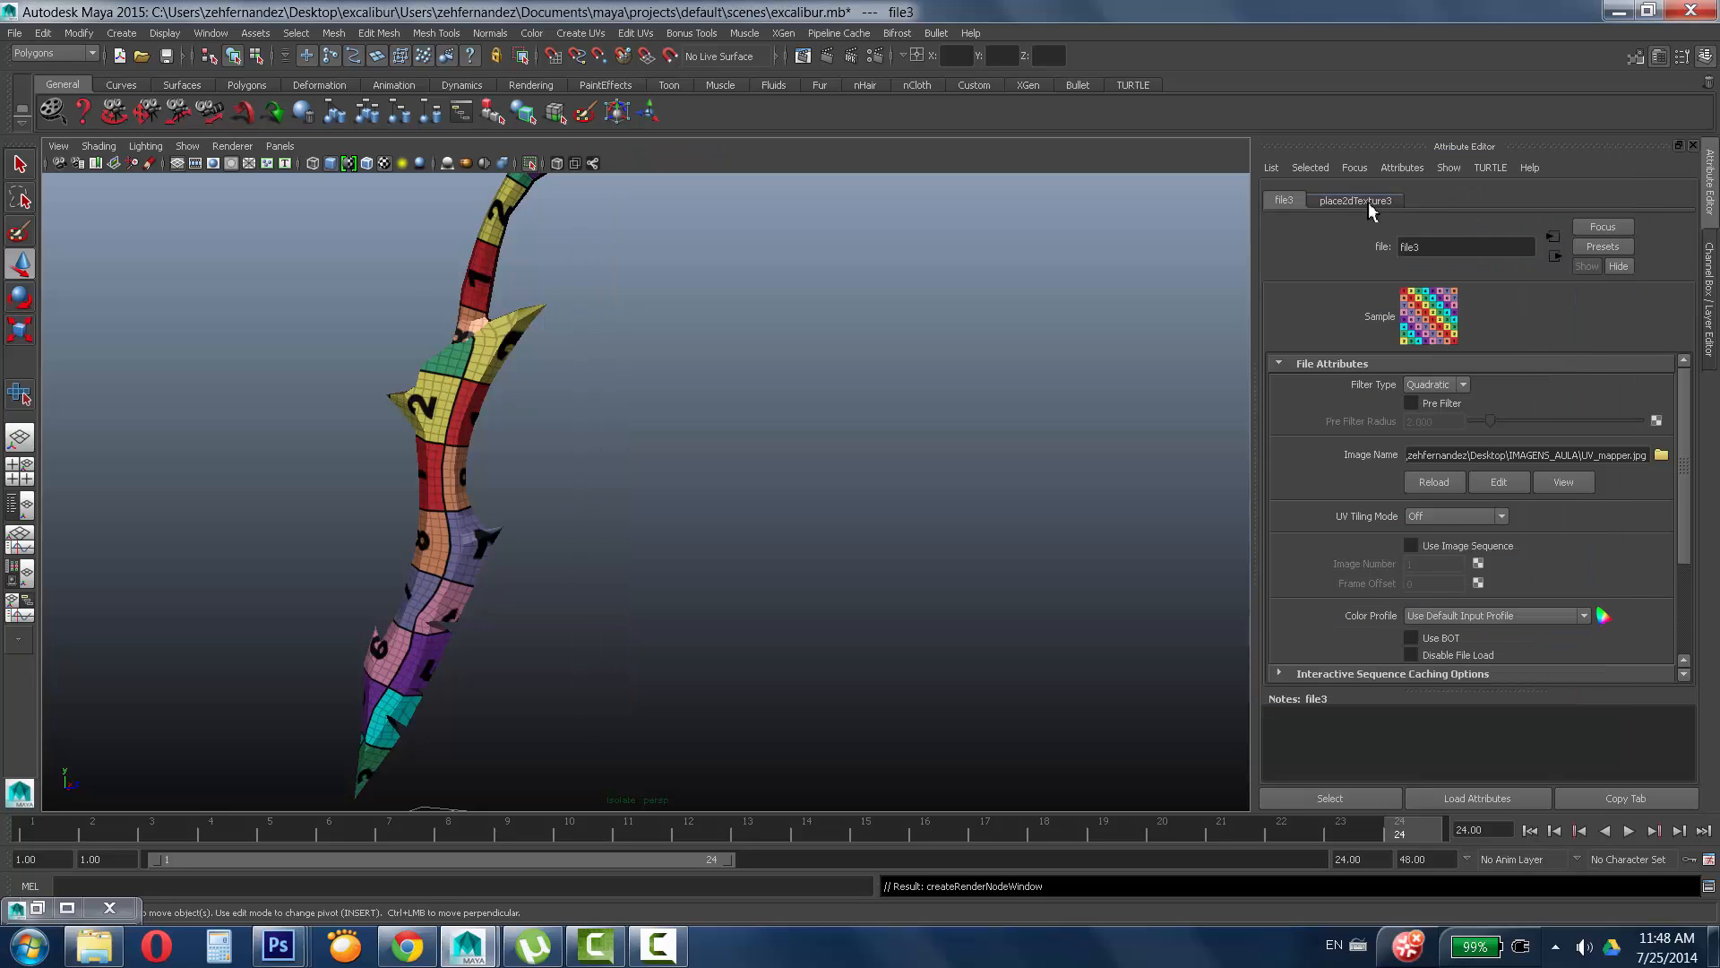
Set the test pattern's Repeat UV to 10 in both U and V in its 2D texture placement.
click(1356, 201)
click(1438, 522)
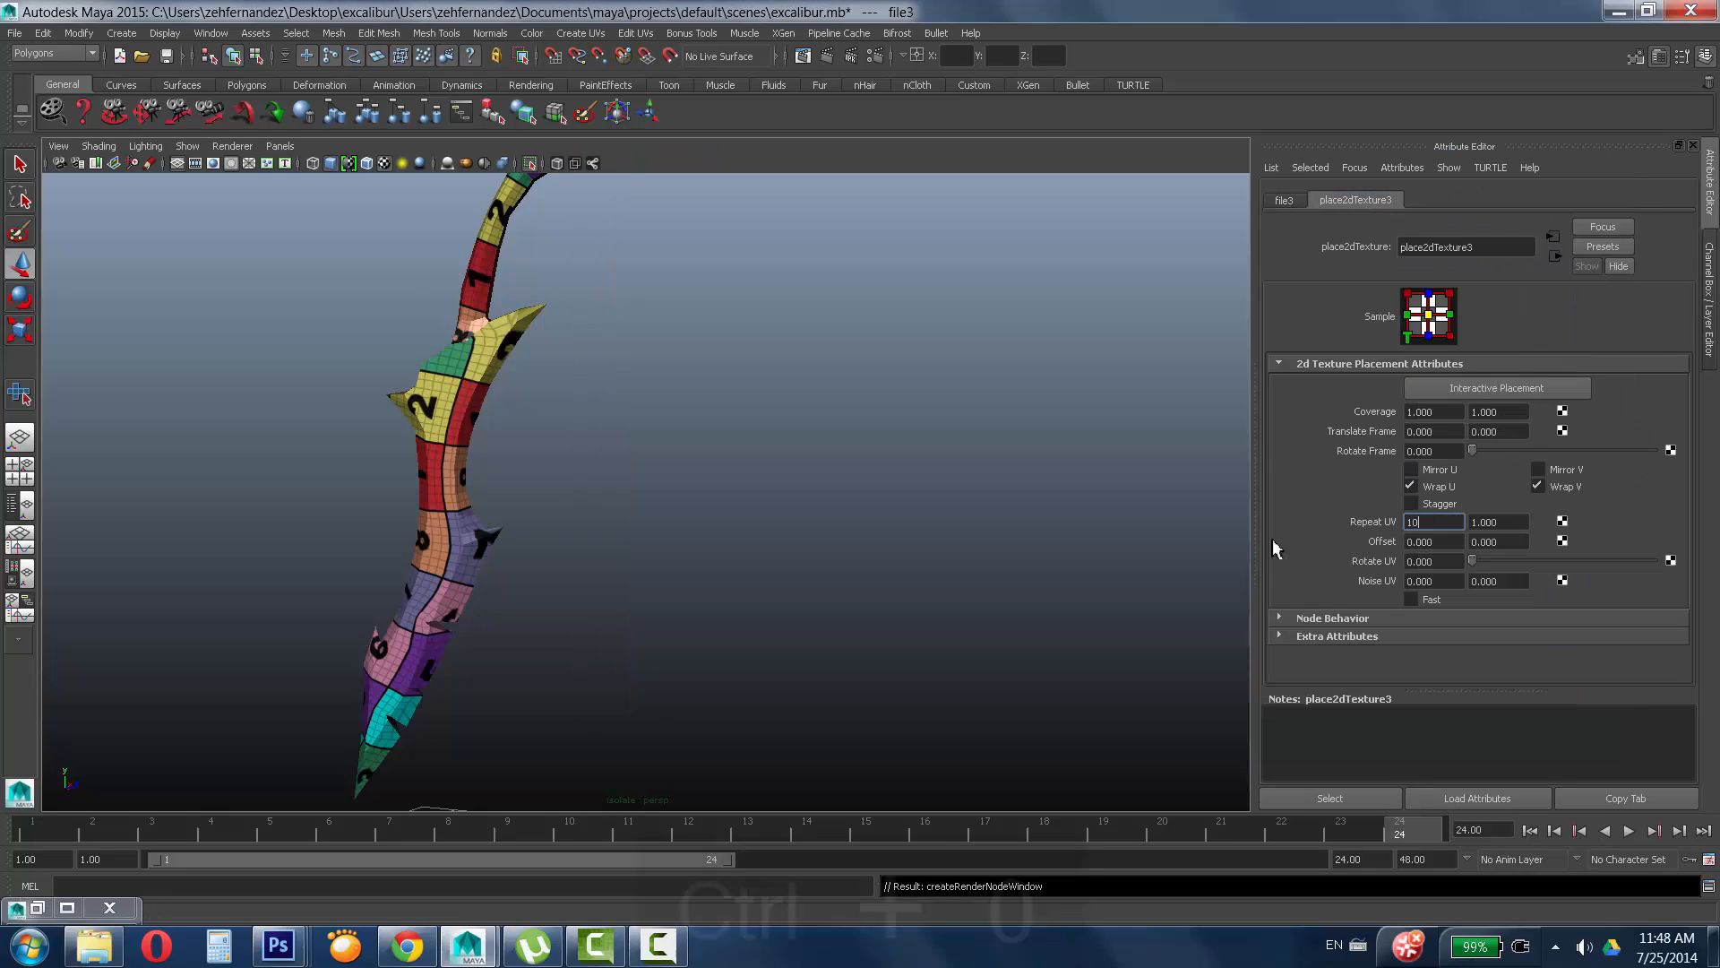
text(10)
key(Tab)
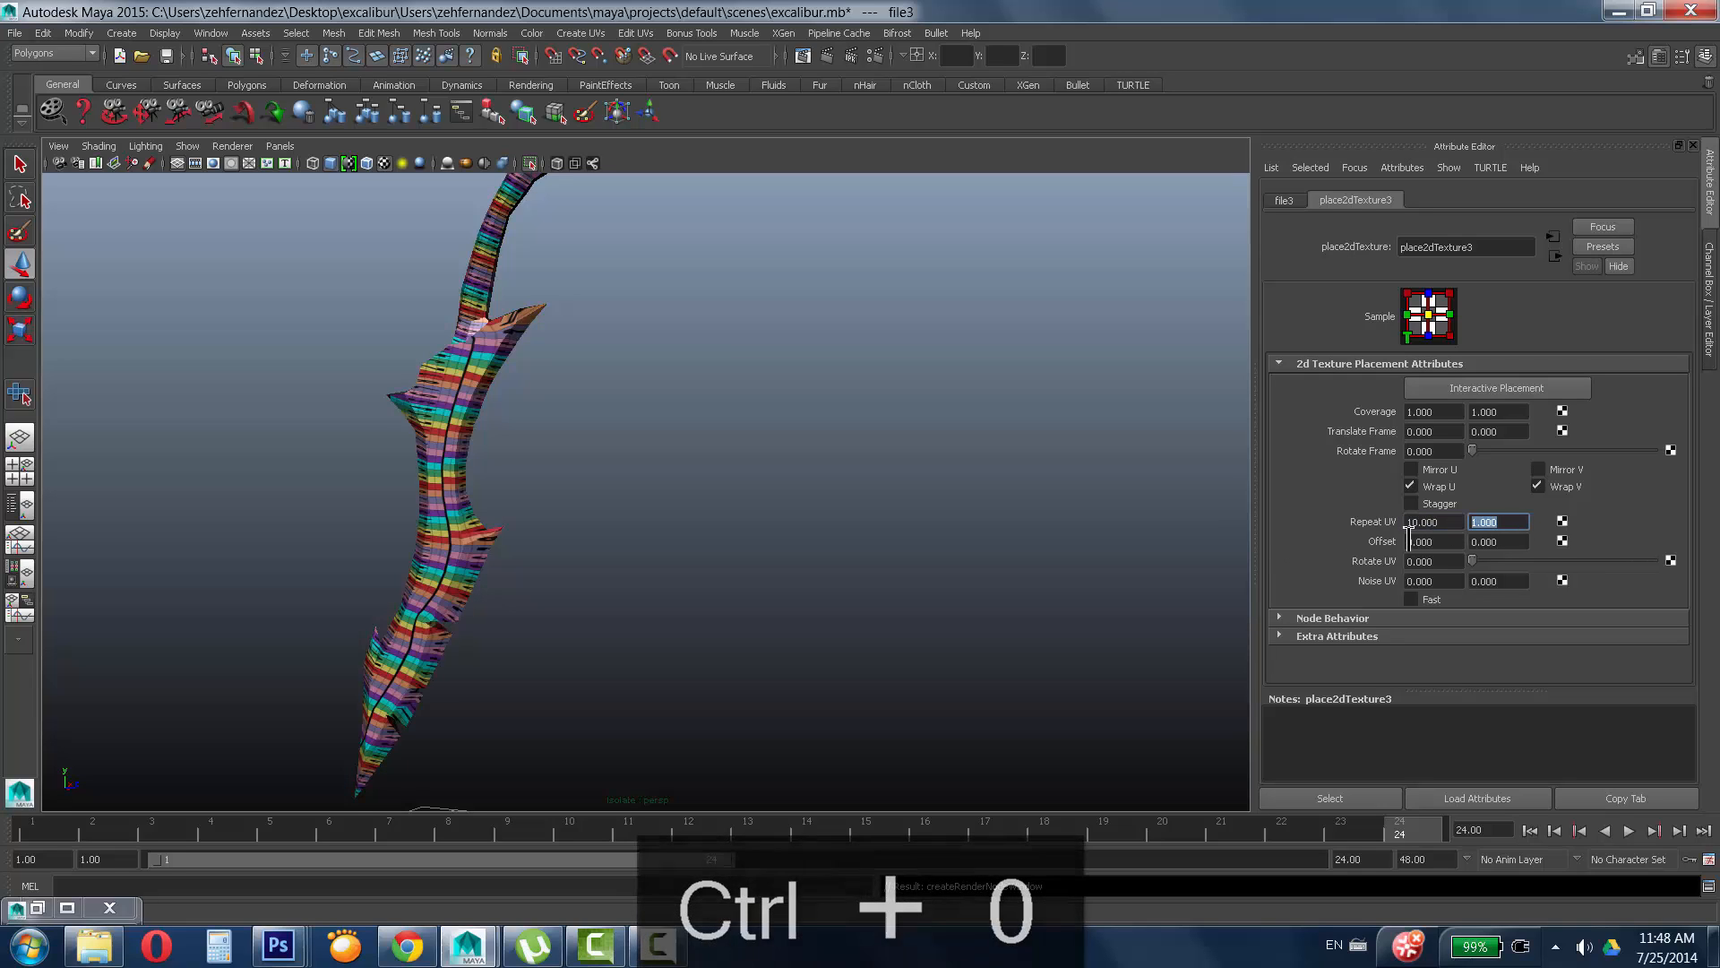
text(10)
key(Return)
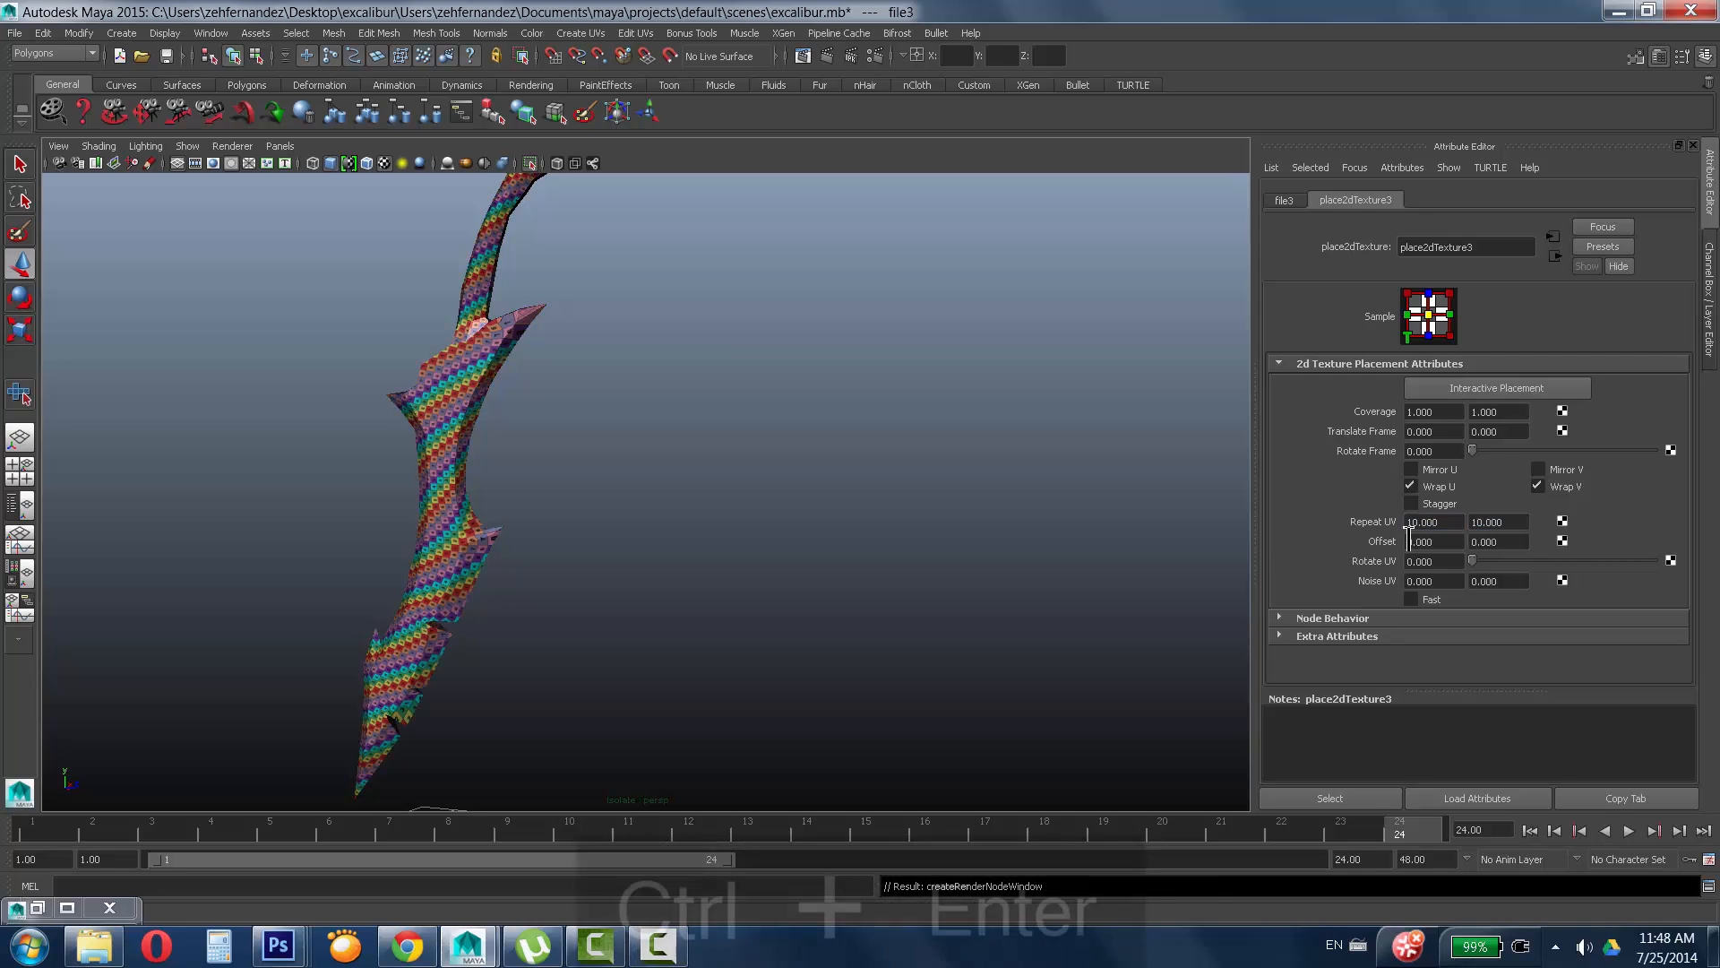
Examine the numbered test pattern for stretching and seams on the sword's handle and the large upper spike.
alt+middle_drag(560, 545, 876, 708)
alt+right_drag(876, 708, 1099, 535)
alt+middle_drag(1099, 534, 847, 548)
alt+right_drag(847, 548, 1008, 441)
alt+drag(1008, 441, 818, 400)
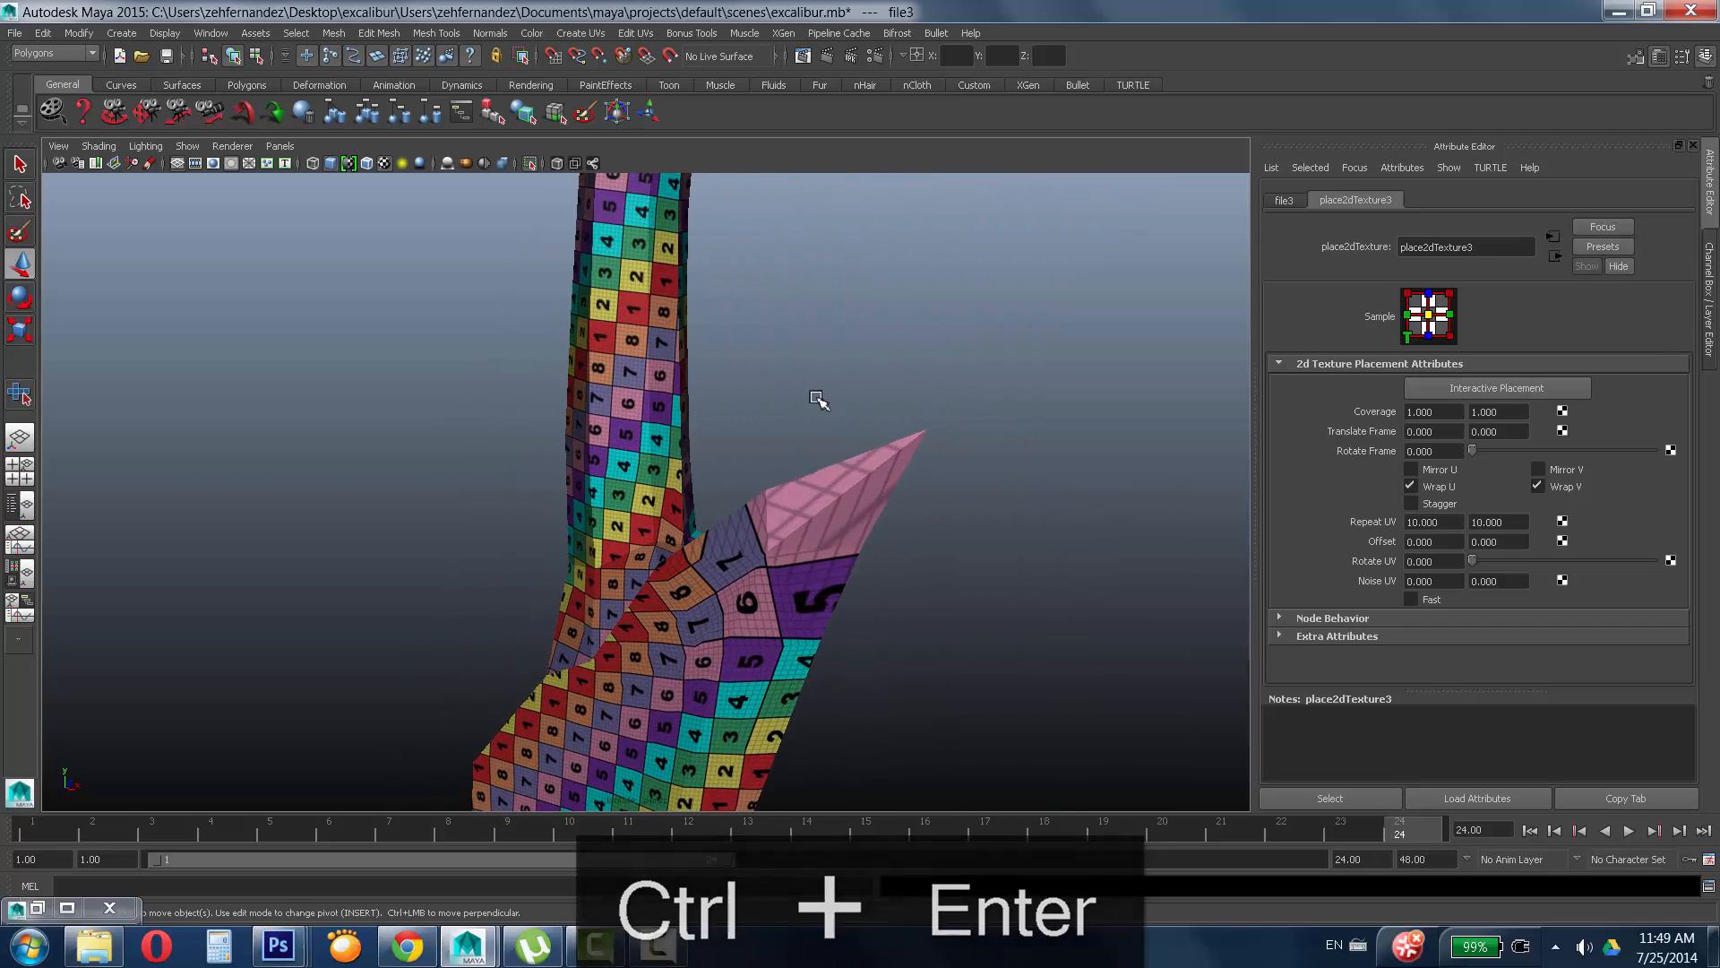
alt+middle_drag(587, 313, 699, 529)
alt+right_drag(699, 530, 799, 318)
alt+drag(905, 341, 822, 353)
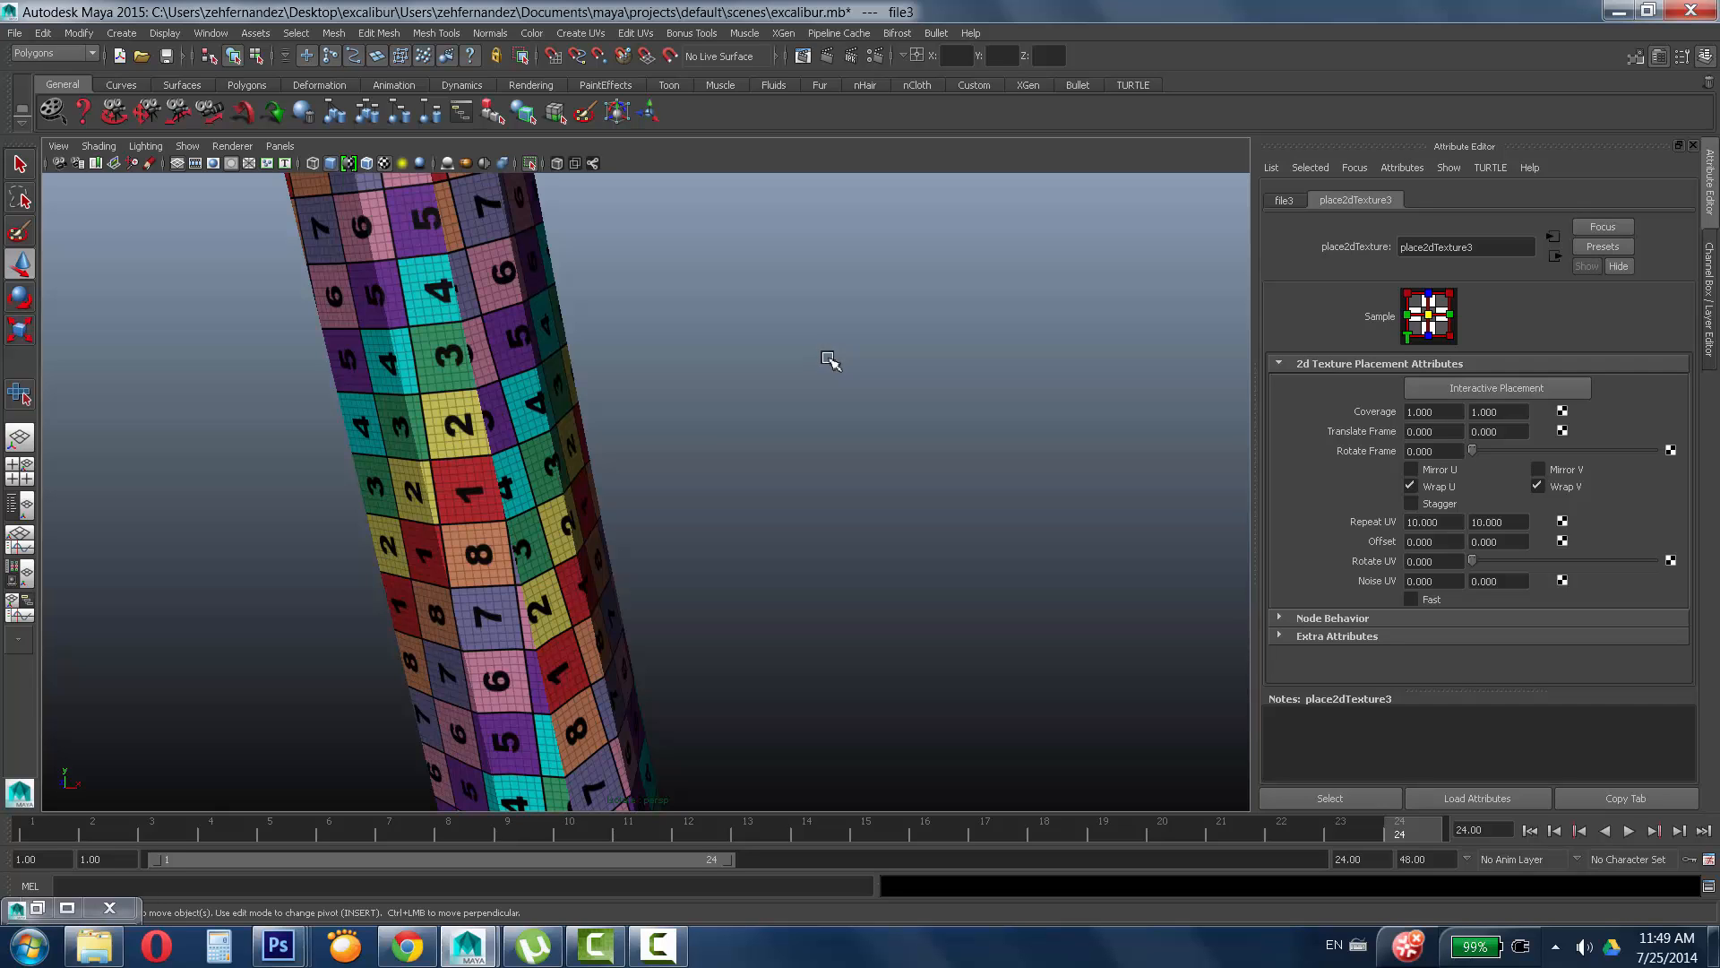
alt+drag(786, 391, 794, 509)
alt+middle_drag(597, 303, 599, 452)
alt+right_drag(568, 328, 561, 294)
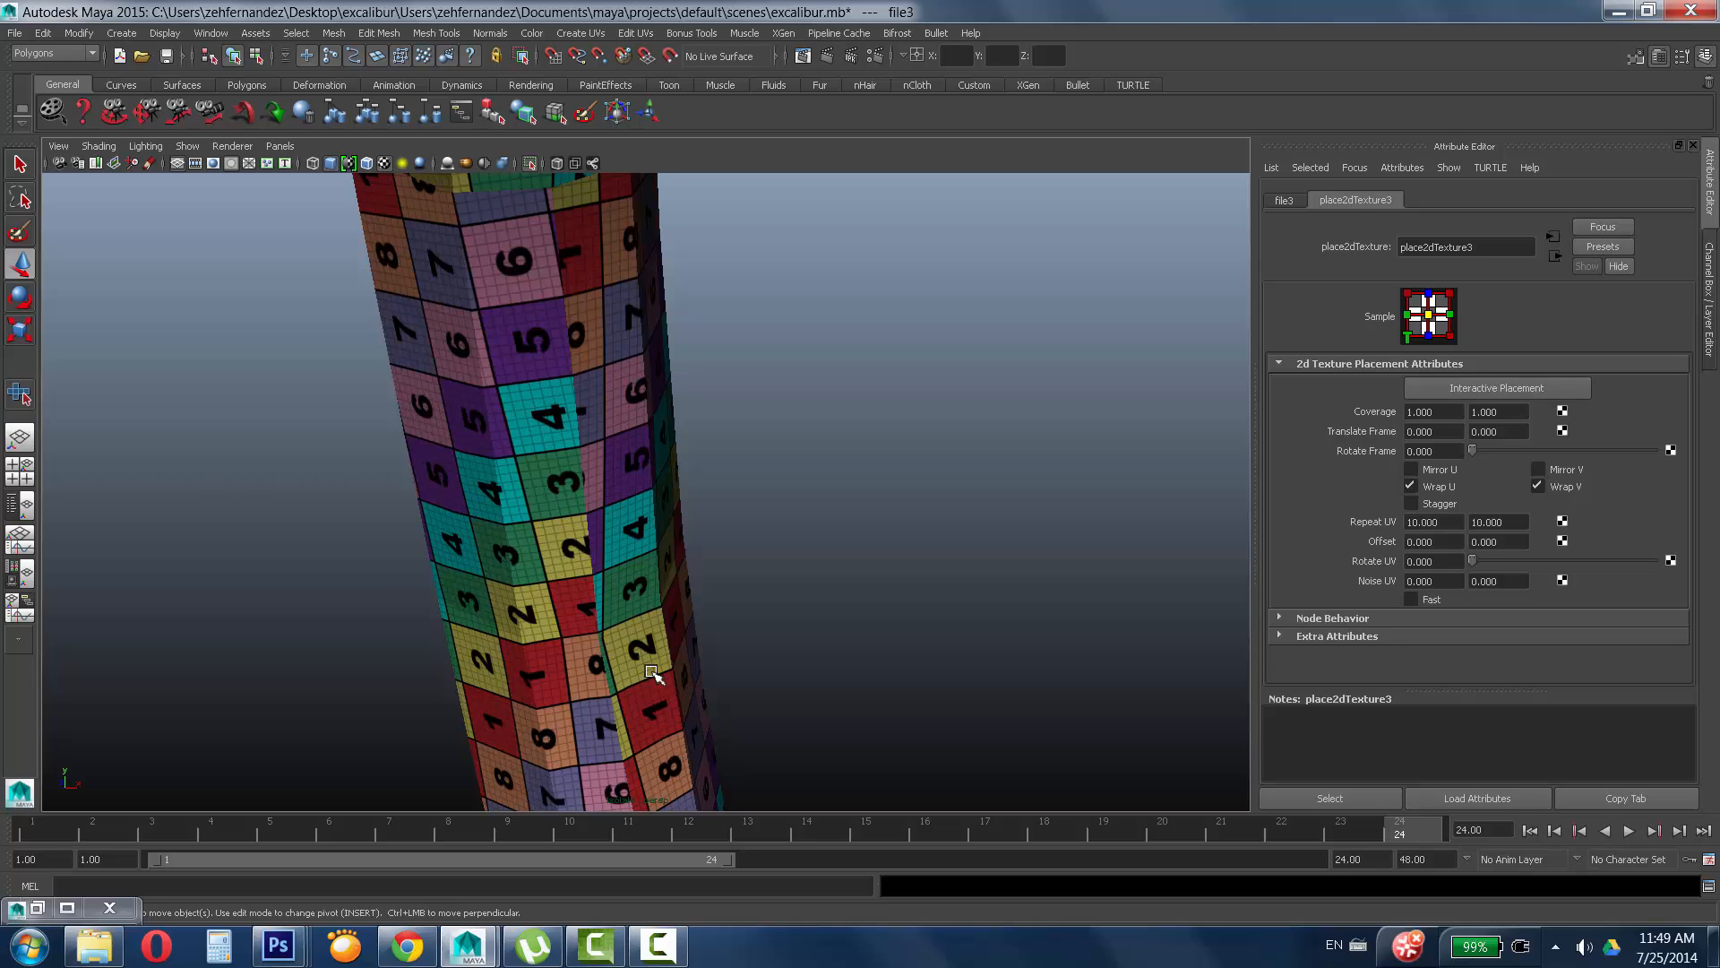
alt+middle_drag(652, 672, 618, 358)
alt+middle_drag(645, 538, 633, 394)
alt+middle_drag(620, 457, 616, 319)
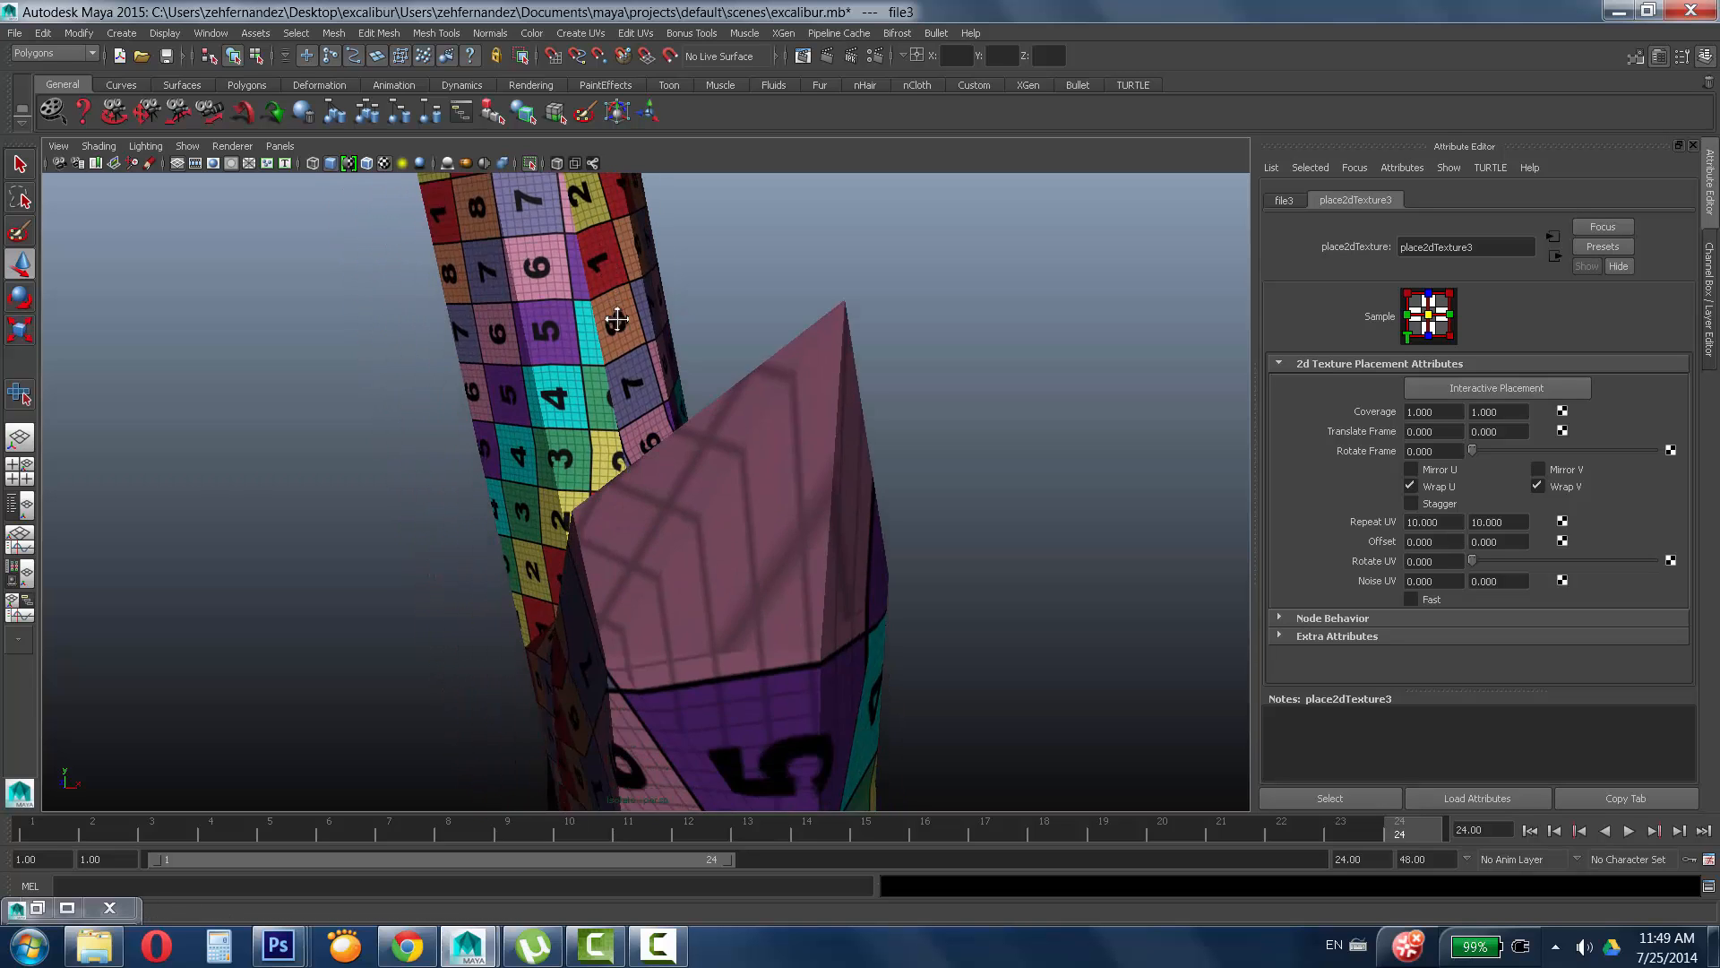
alt+right_drag(672, 488, 538, 500)
alt+drag(698, 384, 746, 449)
Select the ridge edges at the tip of the large upper spike and cut the sword's UVs along them.
click(747, 450)
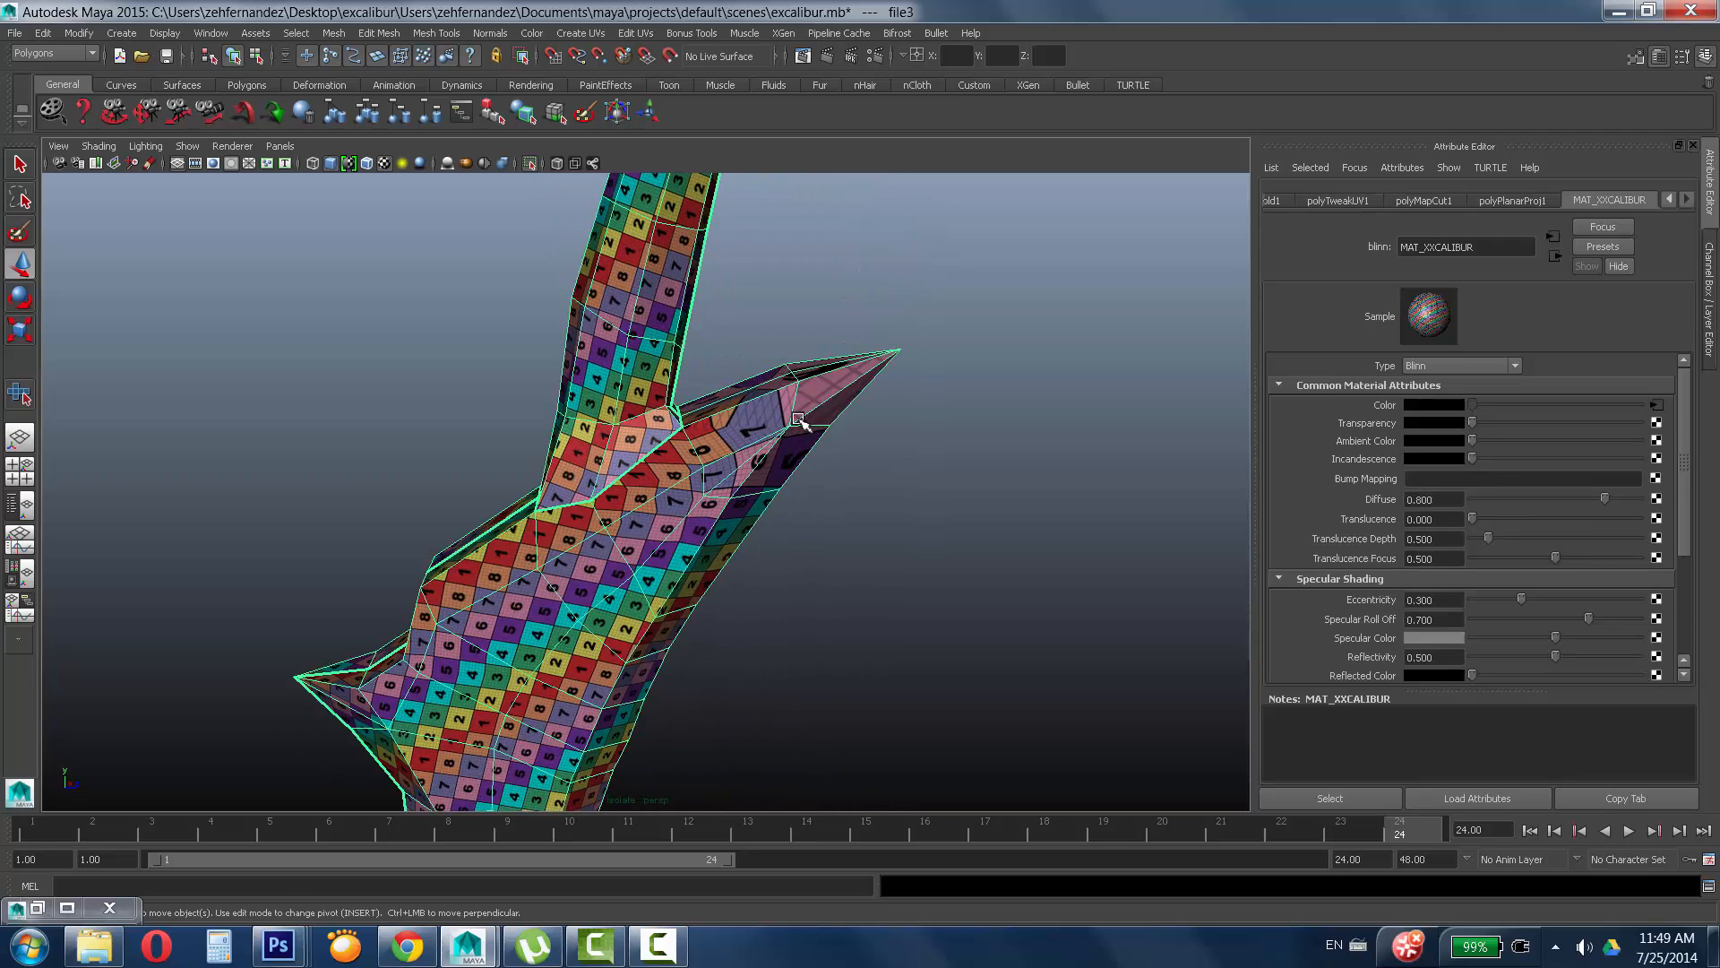
mouse_move(794, 416)
right_down()
mouse_move(766, 421)
mouse_move(792, 428)
right_up()
alt+drag(792, 428, 815, 351)
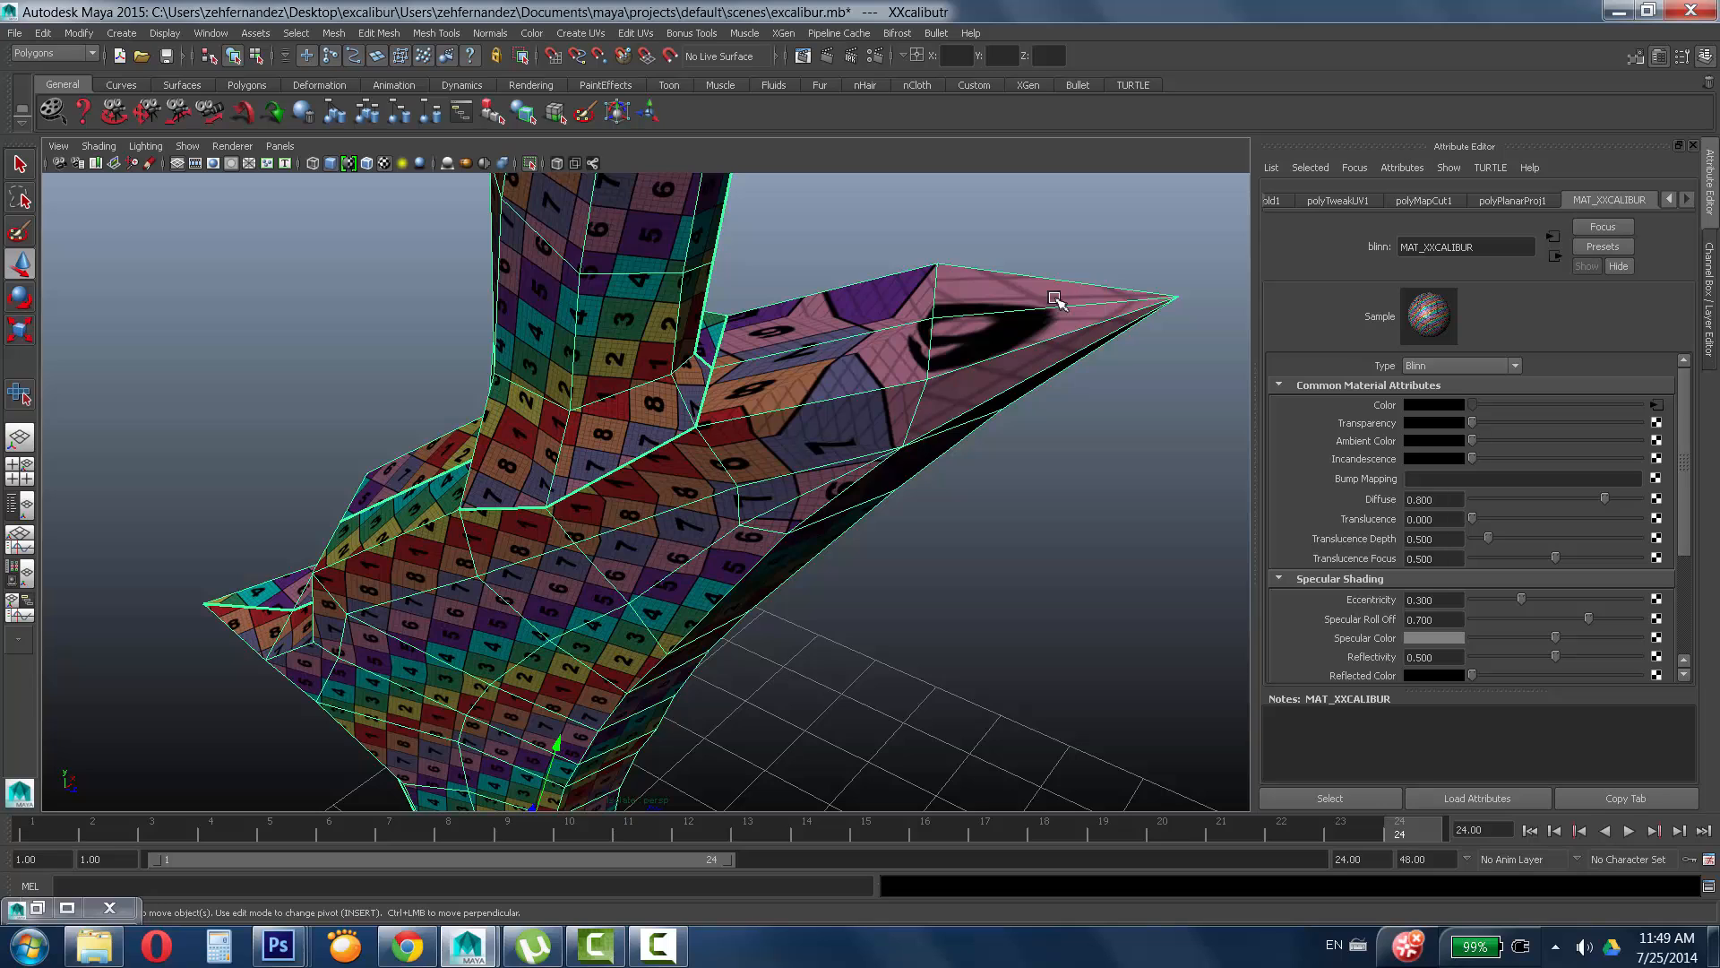
right_drag(961, 328, 853, 342)
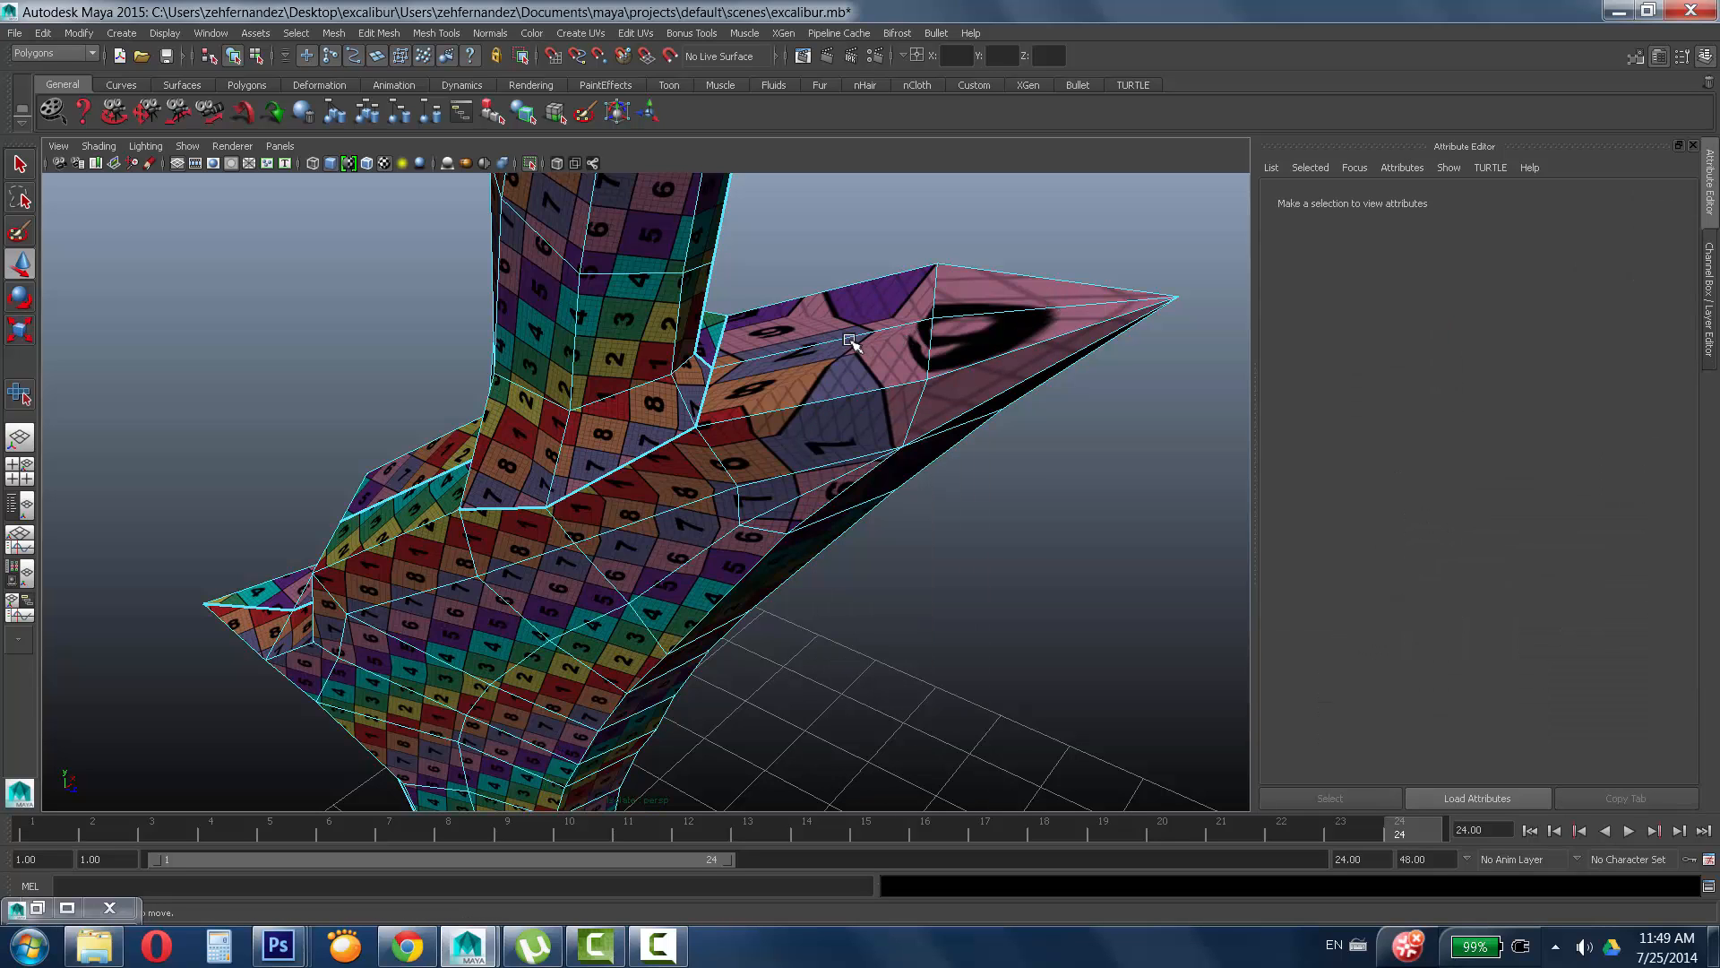
click(850, 340)
click(1041, 312)
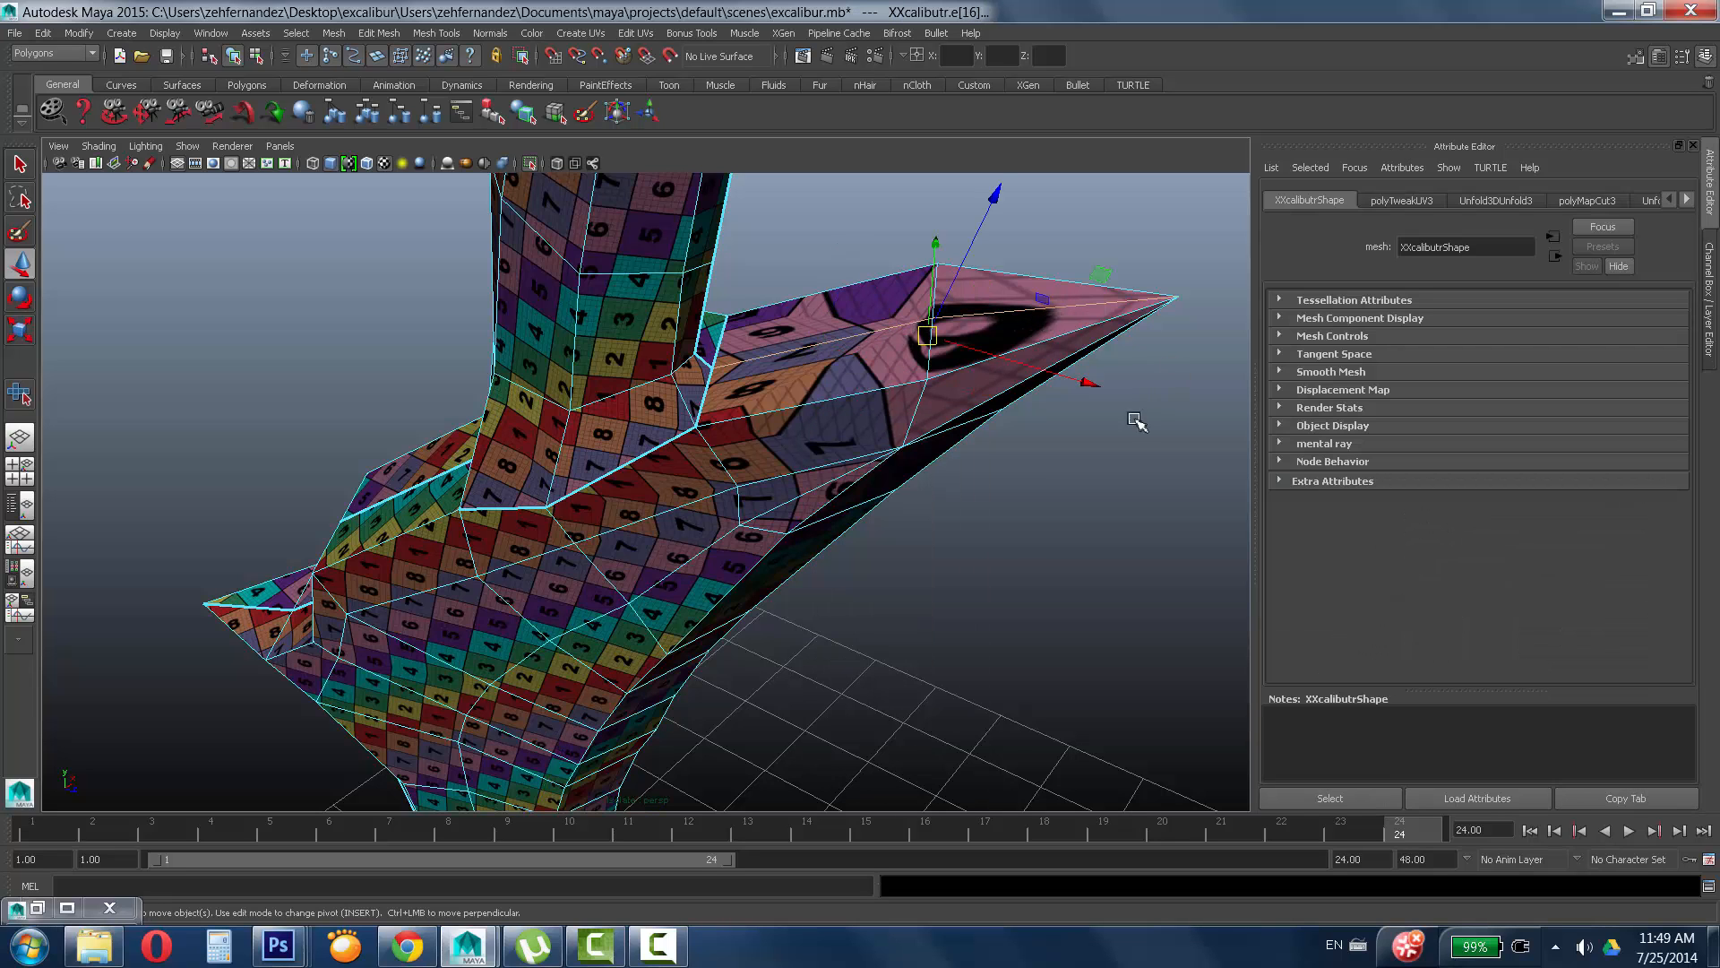
alt+drag(1135, 428, 955, 434)
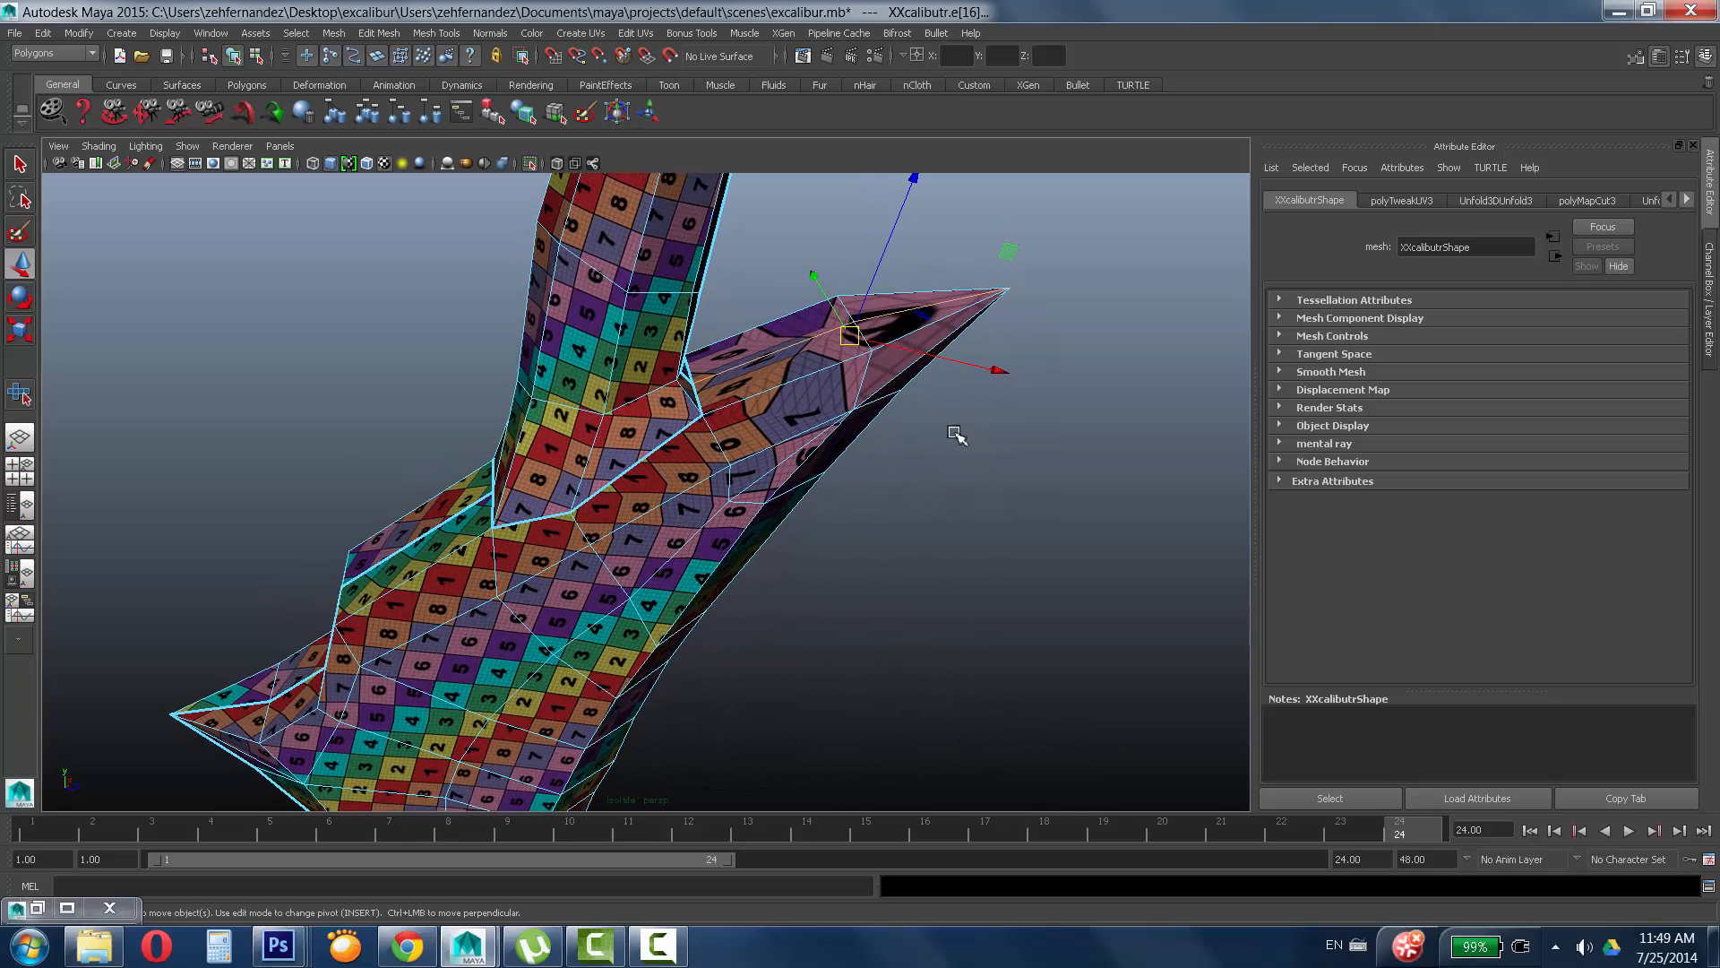
click(37, 907)
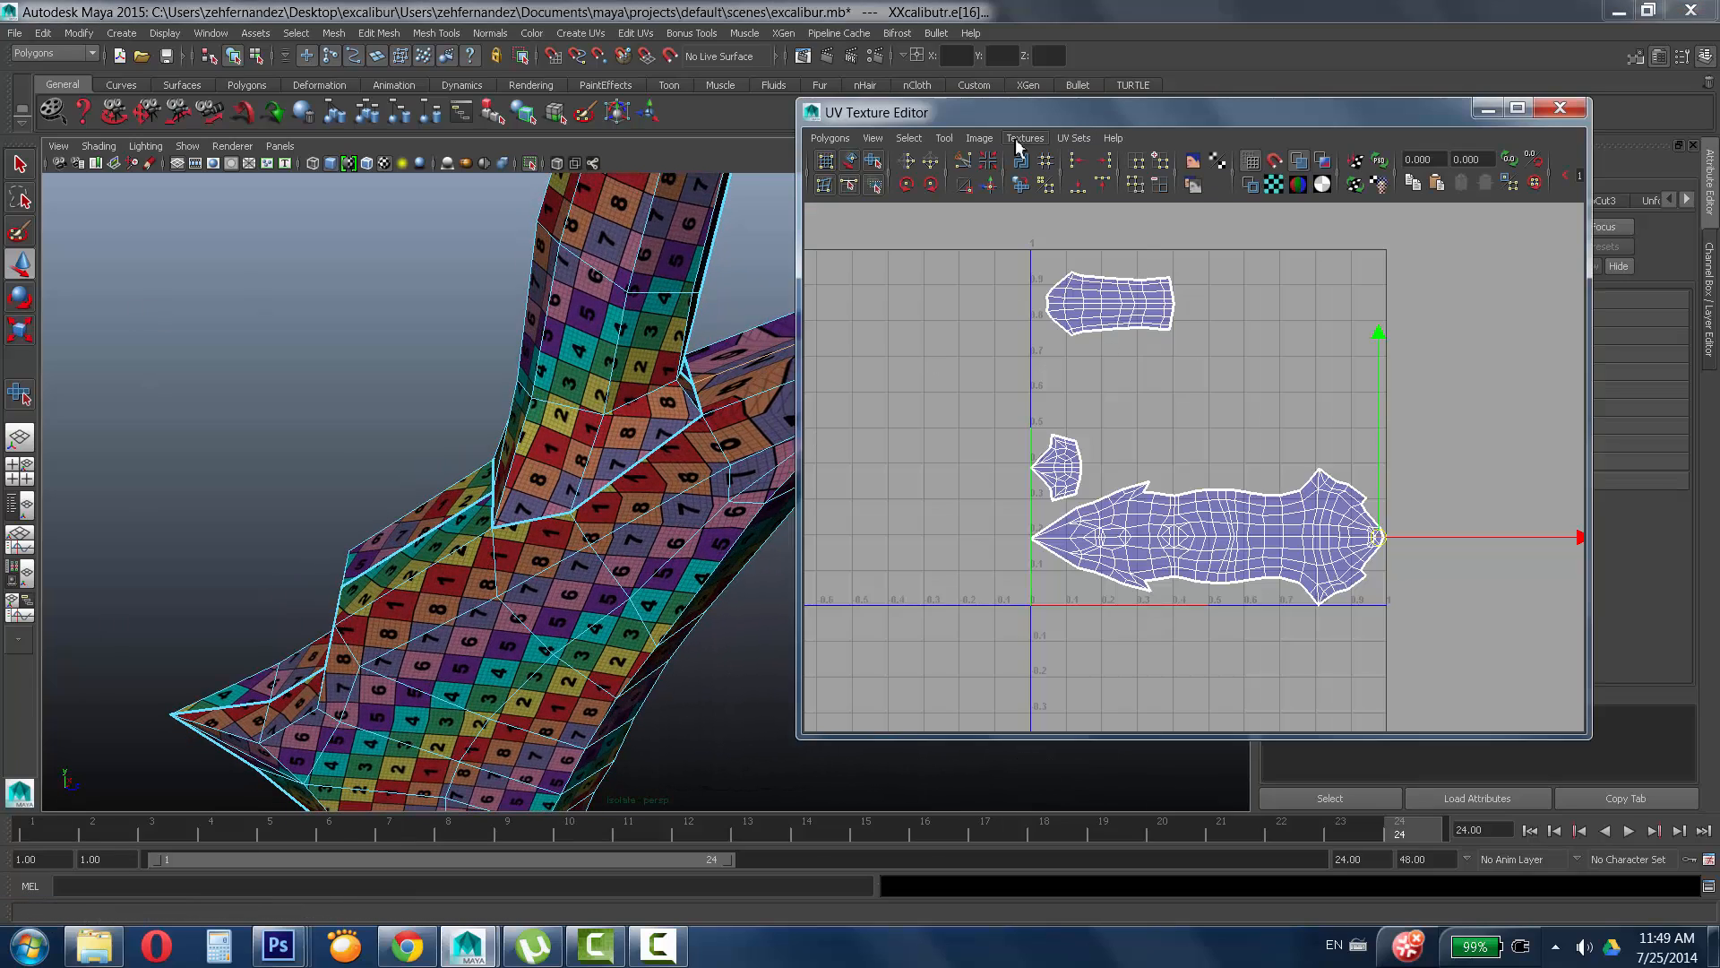
click(967, 168)
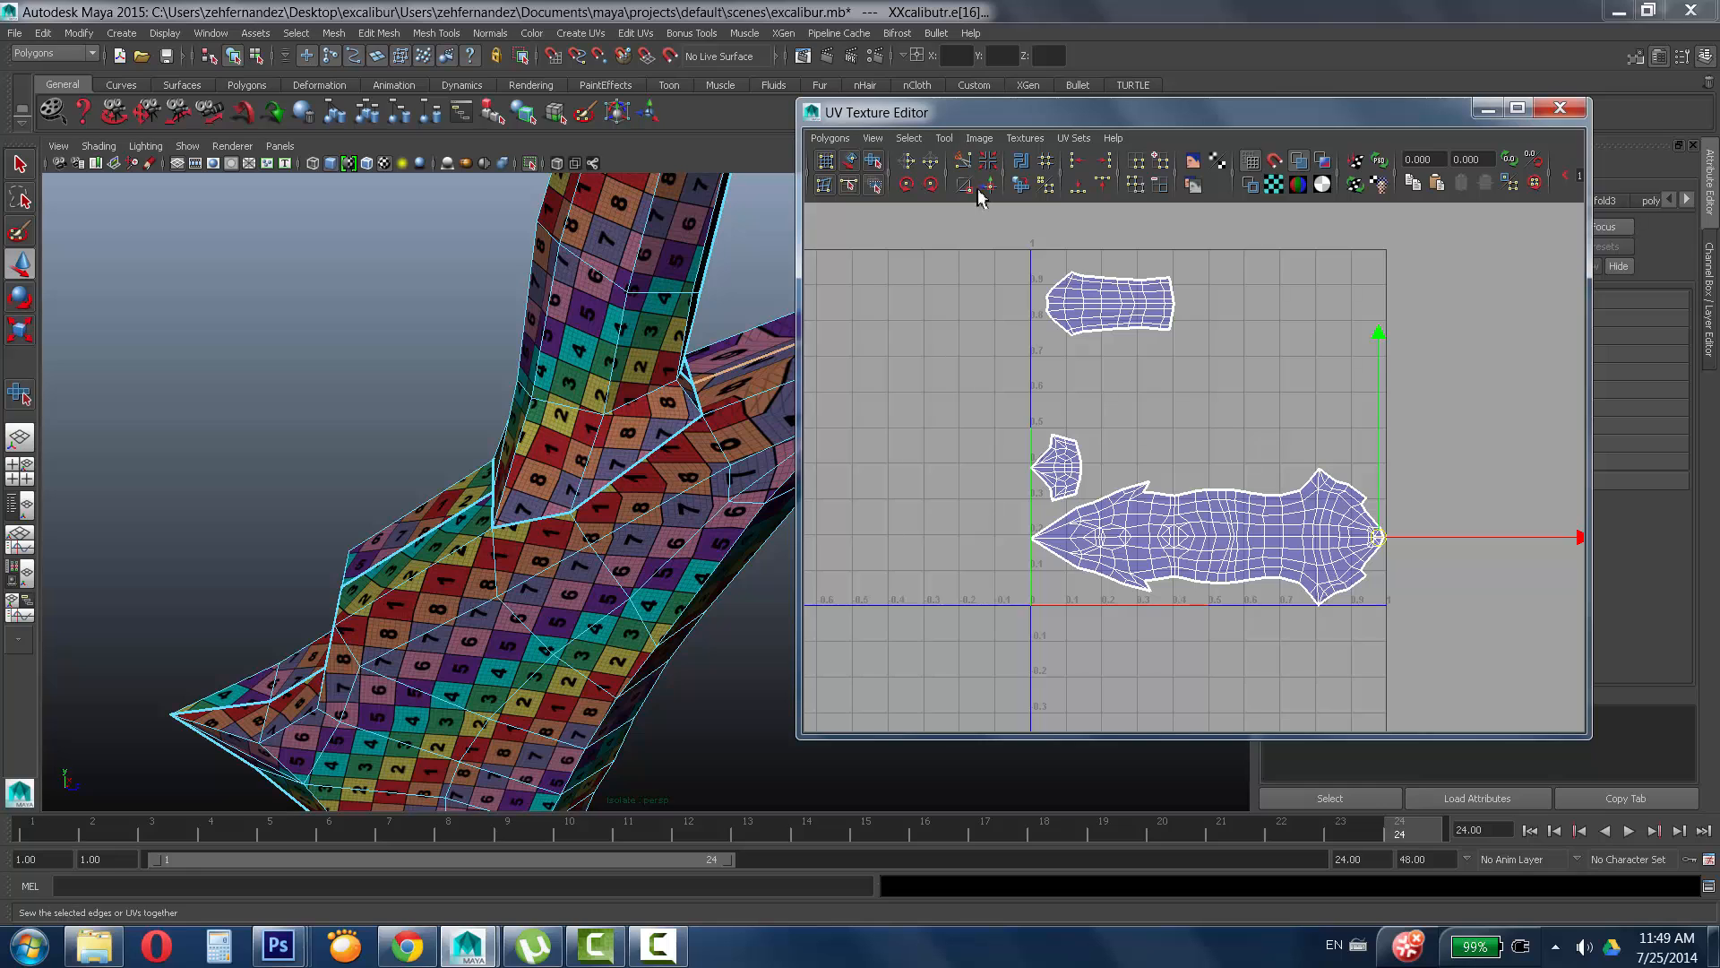
Select all UVs of the large blade shell in the UV Texture Editor and unfold them.
alt+middle_drag(1057, 766, 833, 798)
right_drag(1331, 510, 1433, 515)
drag(1282, 572, 1176, 488)
ctrl+right_drag(1203, 559, 1272, 539)
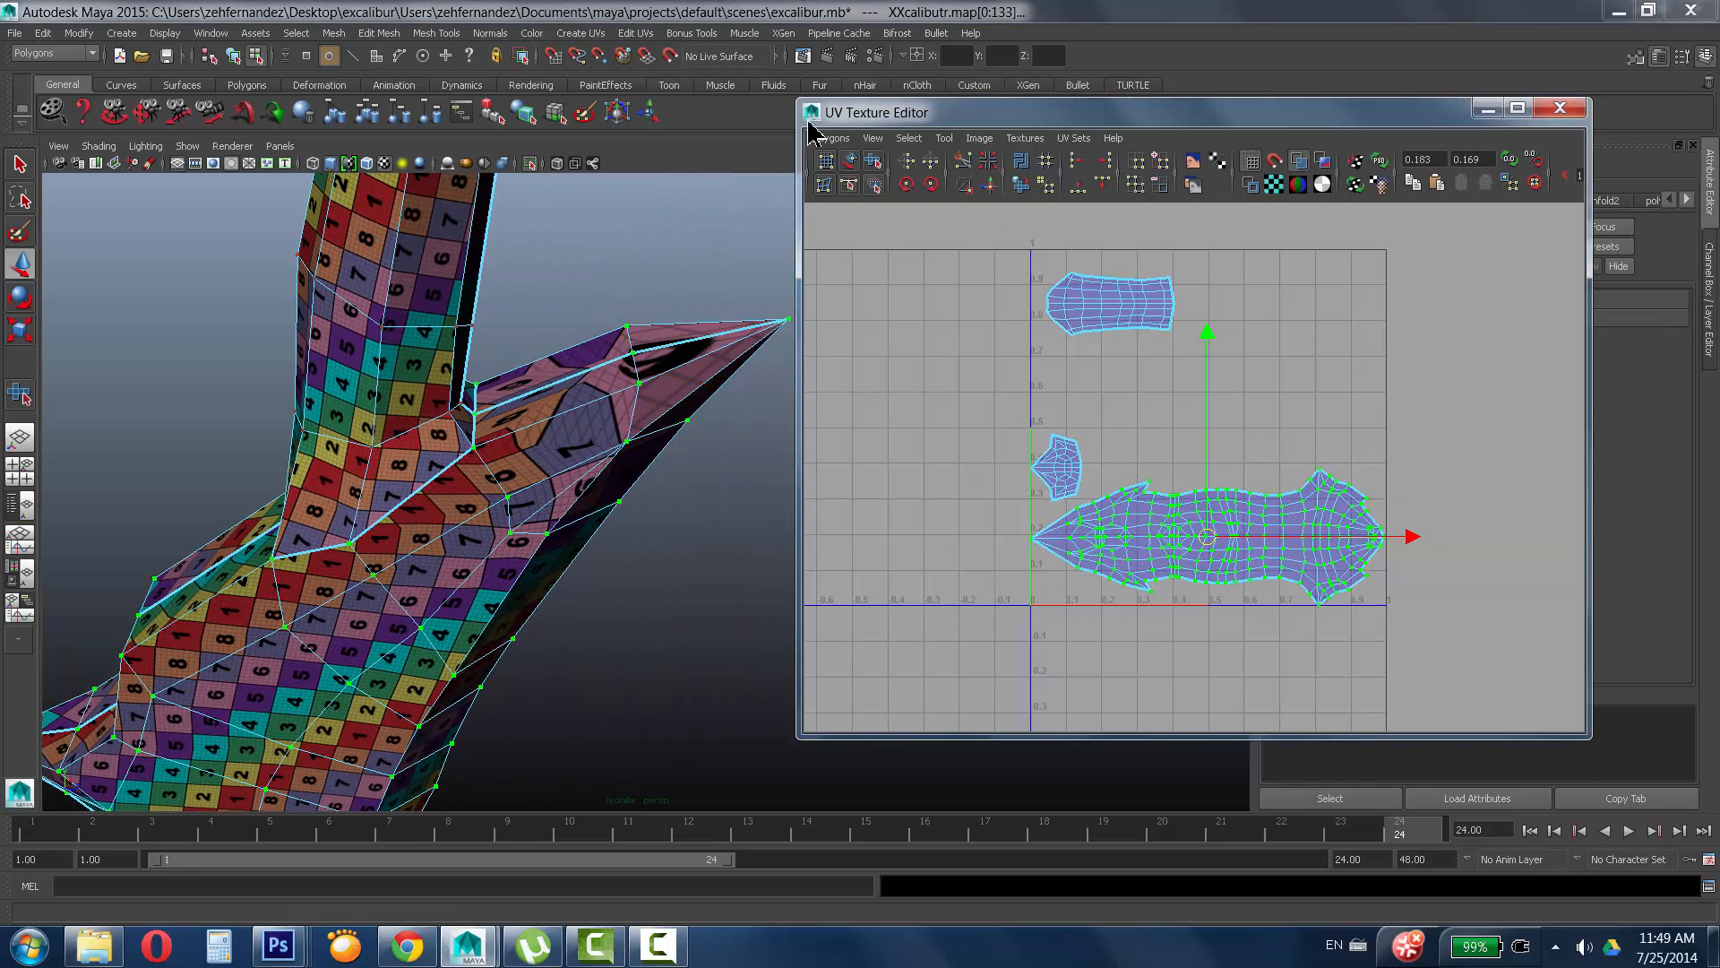
click(830, 144)
click(875, 518)
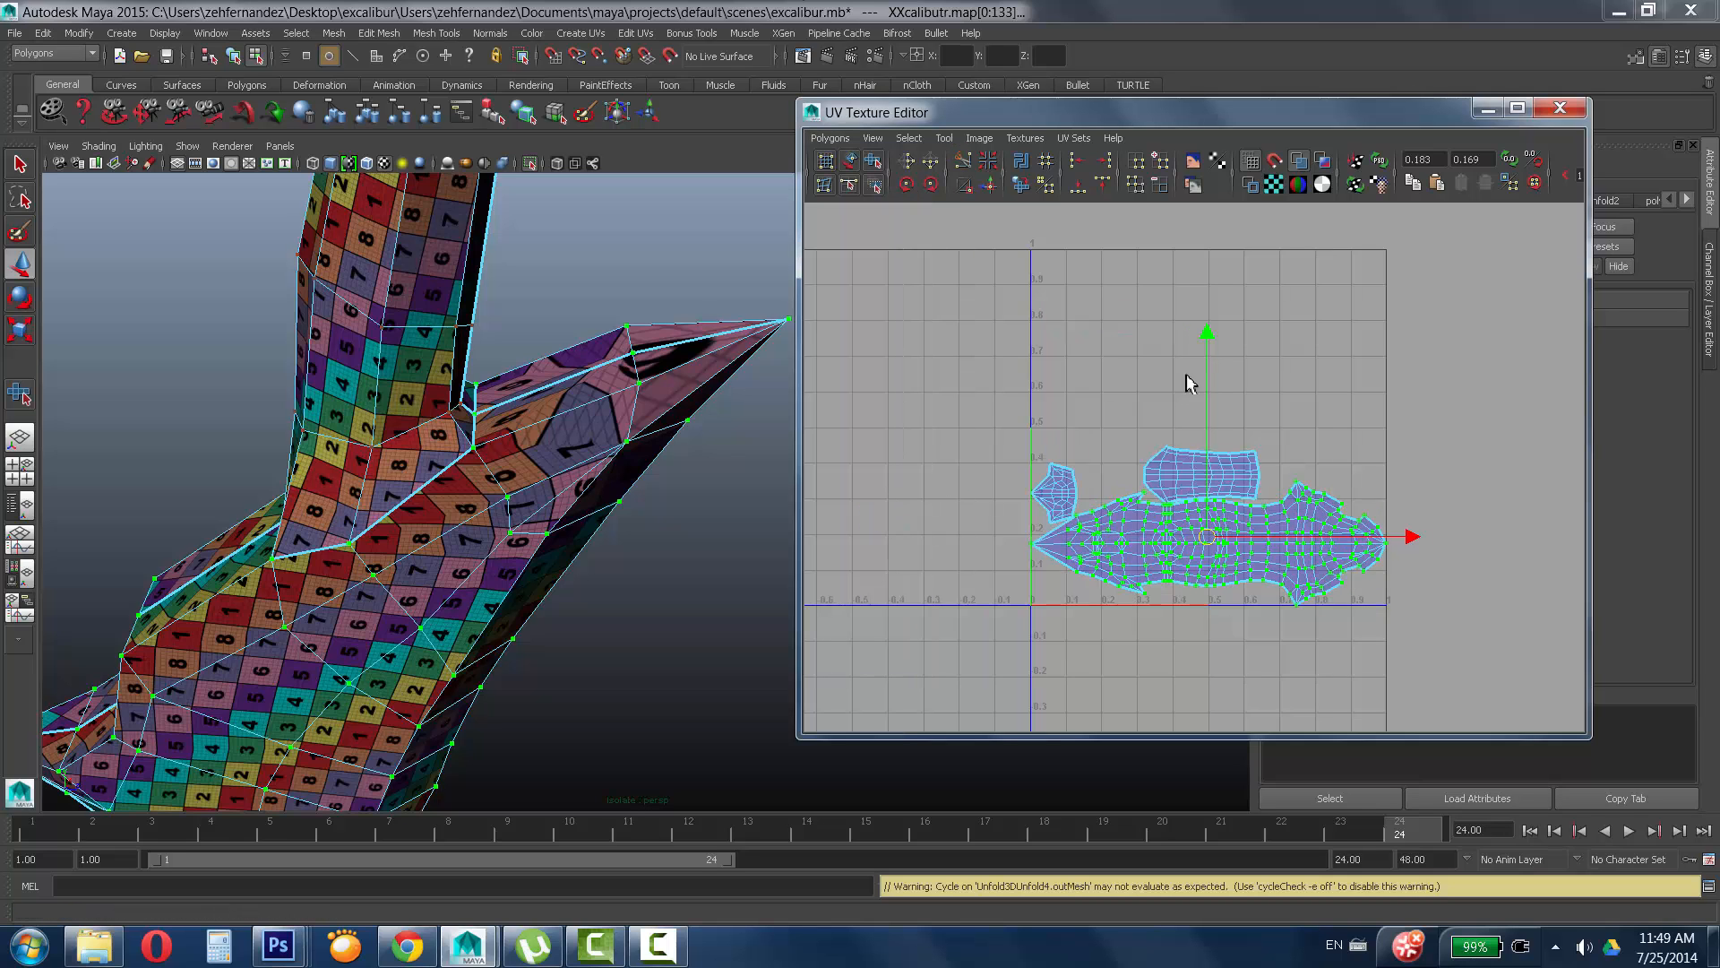
Examine the unfolded test pattern on the upper spike, along the blade and around the lower spike.
alt+drag(603, 281, 703, 432)
alt+middle_drag(705, 433, 679, 287)
alt+drag(681, 288, 291, 348)
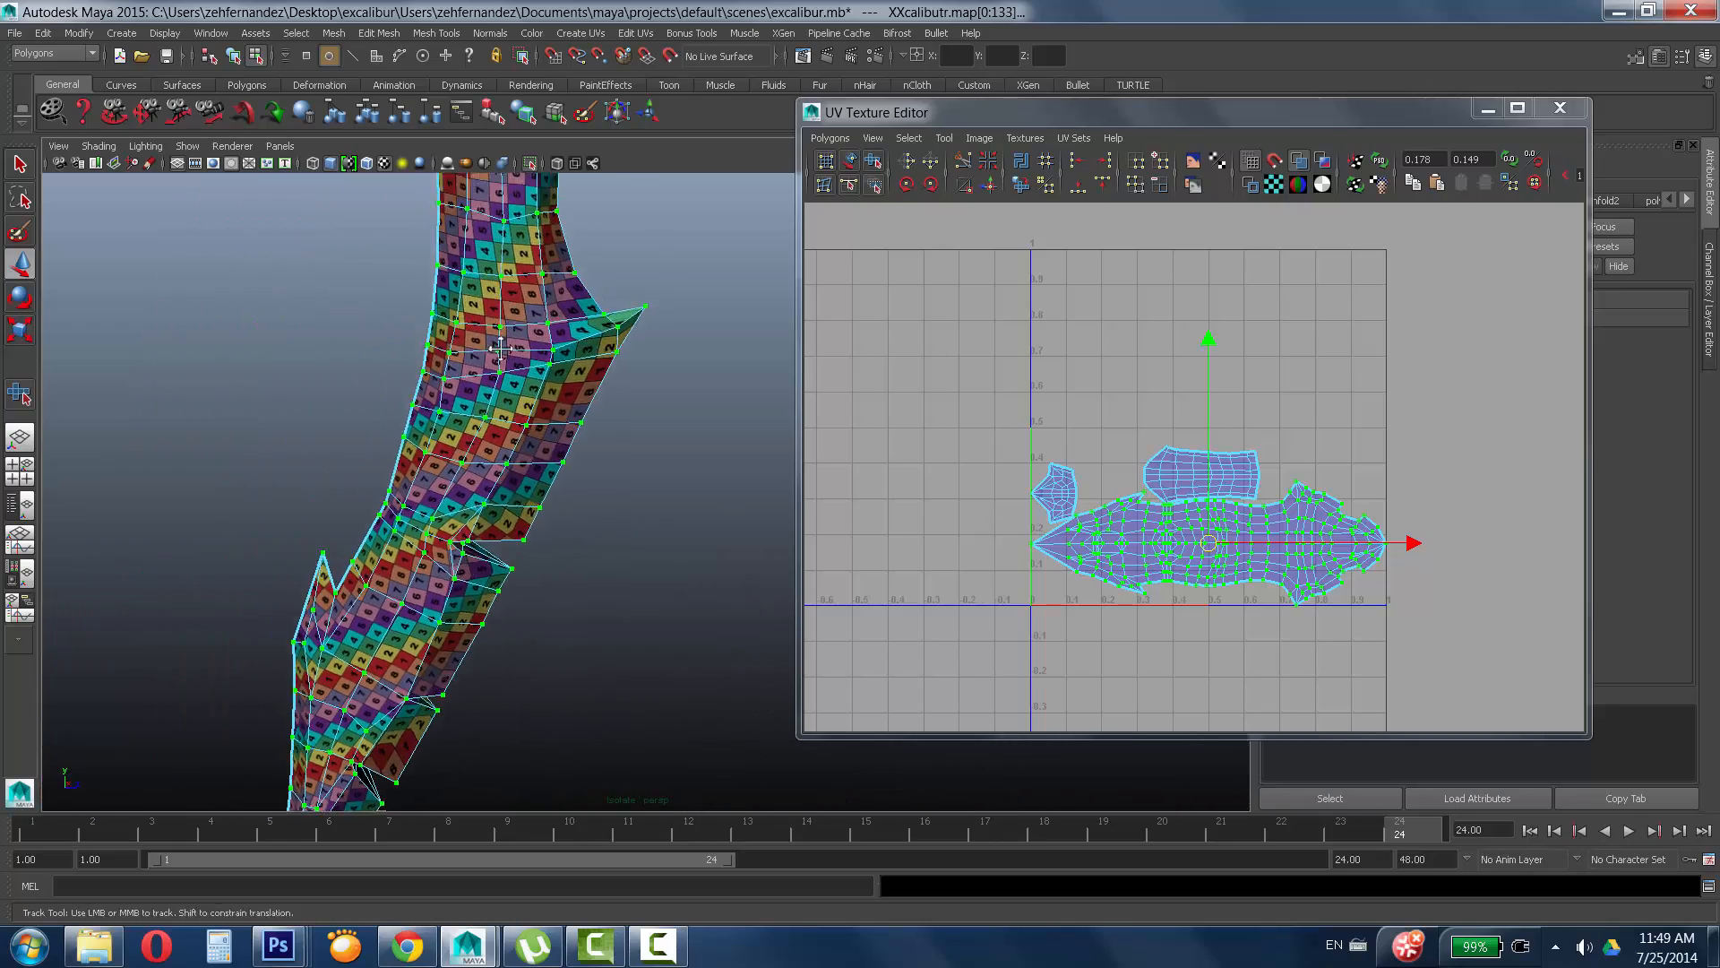
alt+right_drag(288, 349, 612, 350)
alt+right_drag(340, 377, 917, 254)
alt+middle_drag(326, 370, 540, 619)
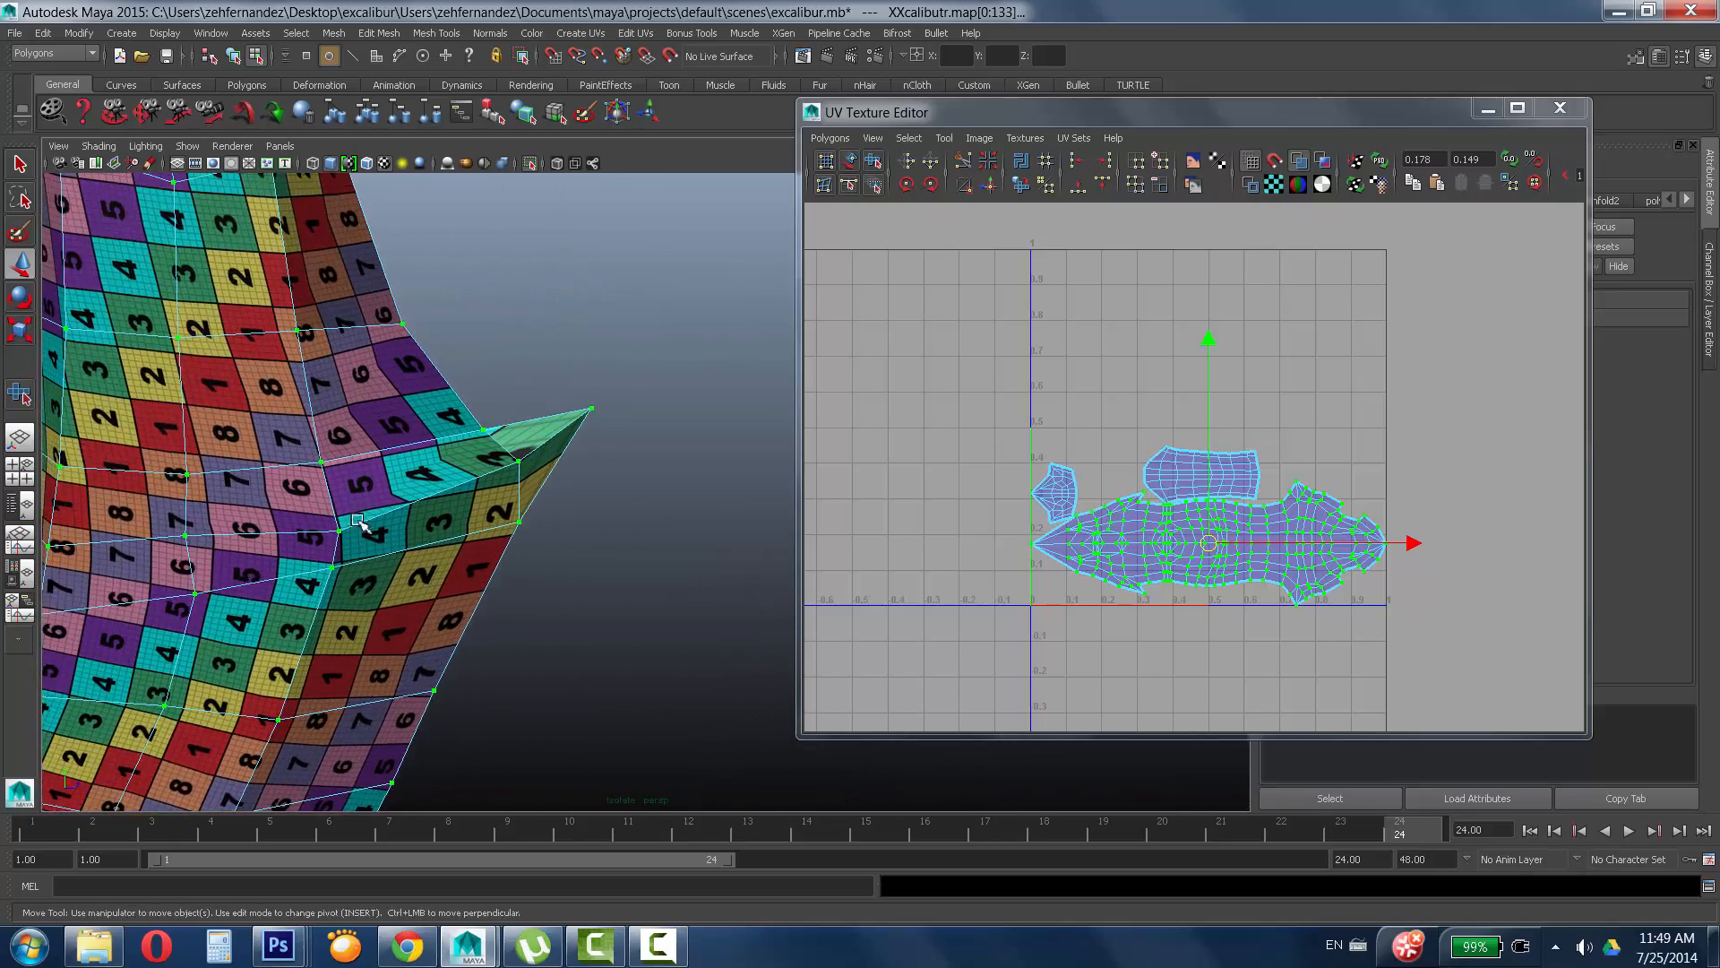
alt+right_drag(430, 448, 509, 389)
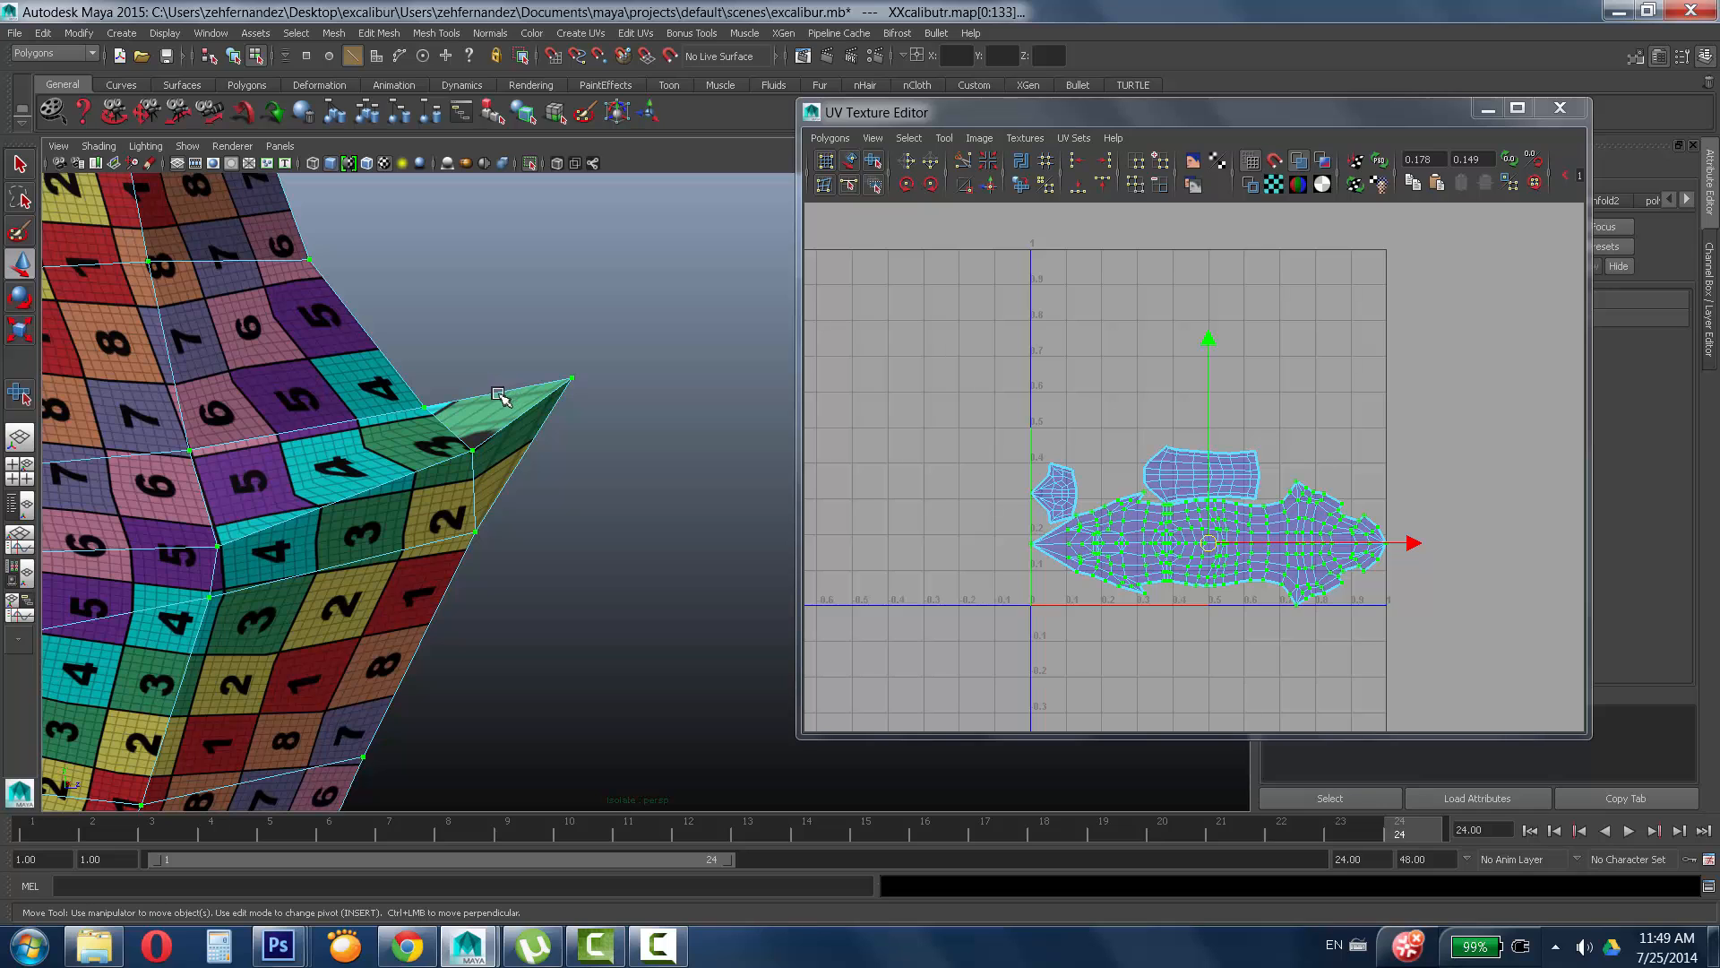
Select the ridge edge of the lower spike and inspect its location in the UV layout and the surrounding pattern.
click(497, 398)
alt+right_drag(683, 395, 468, 439)
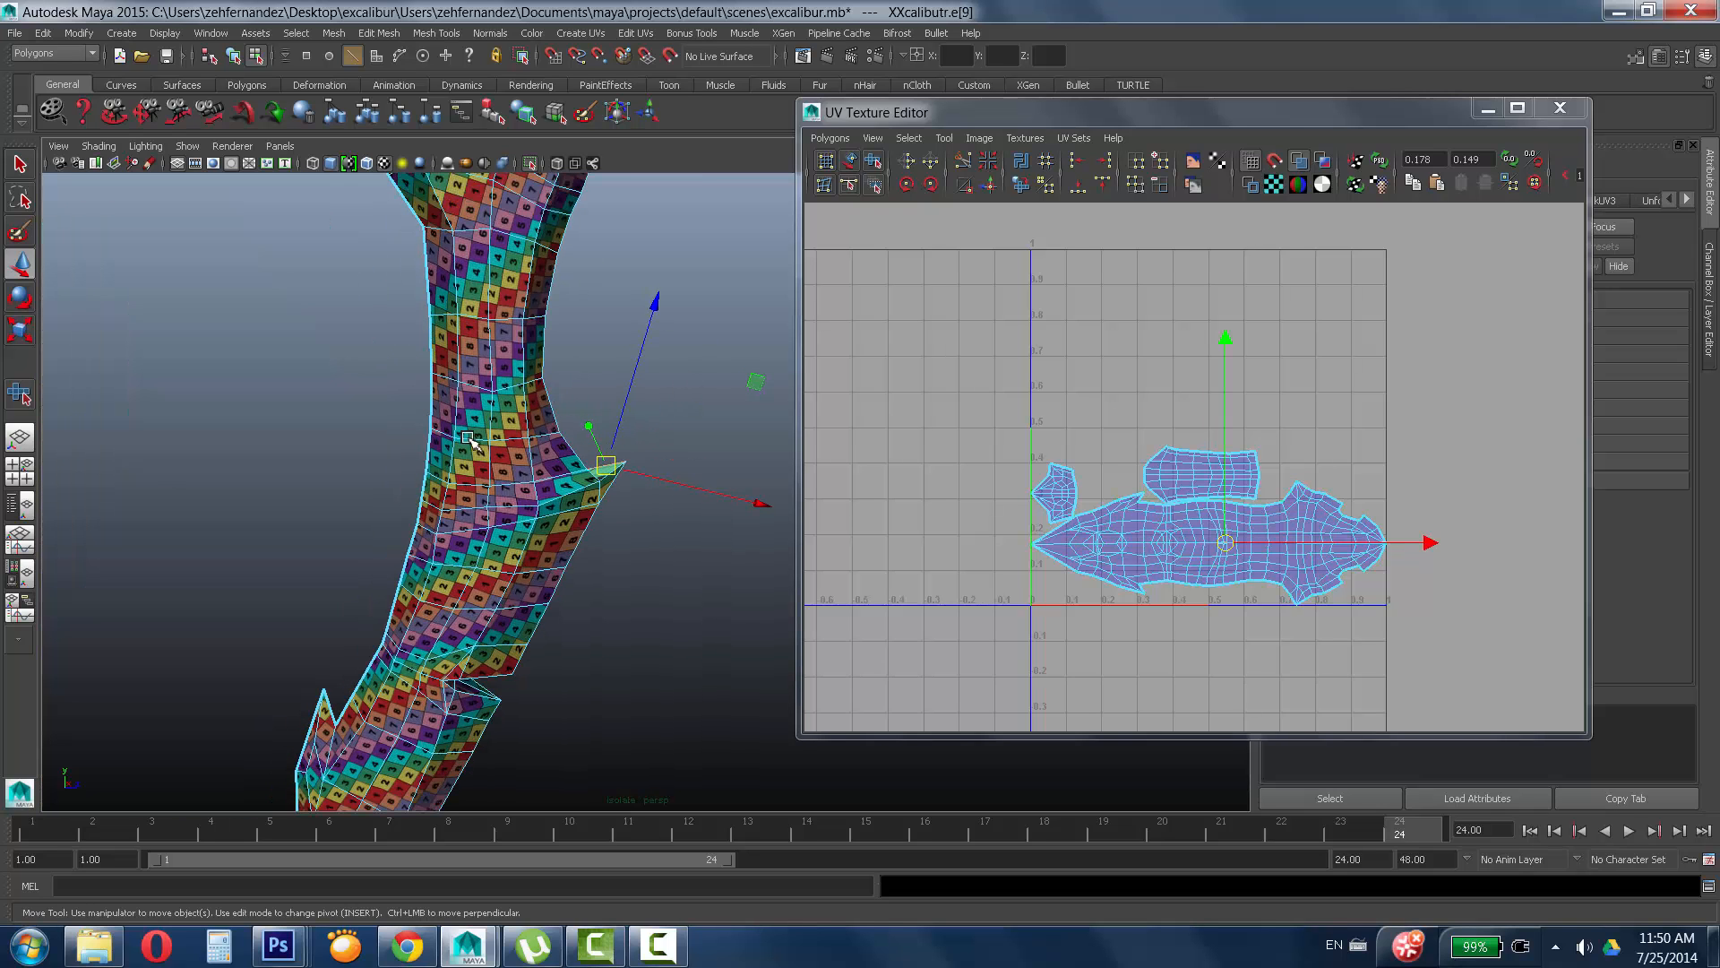
alt+drag(484, 441, 293, 355)
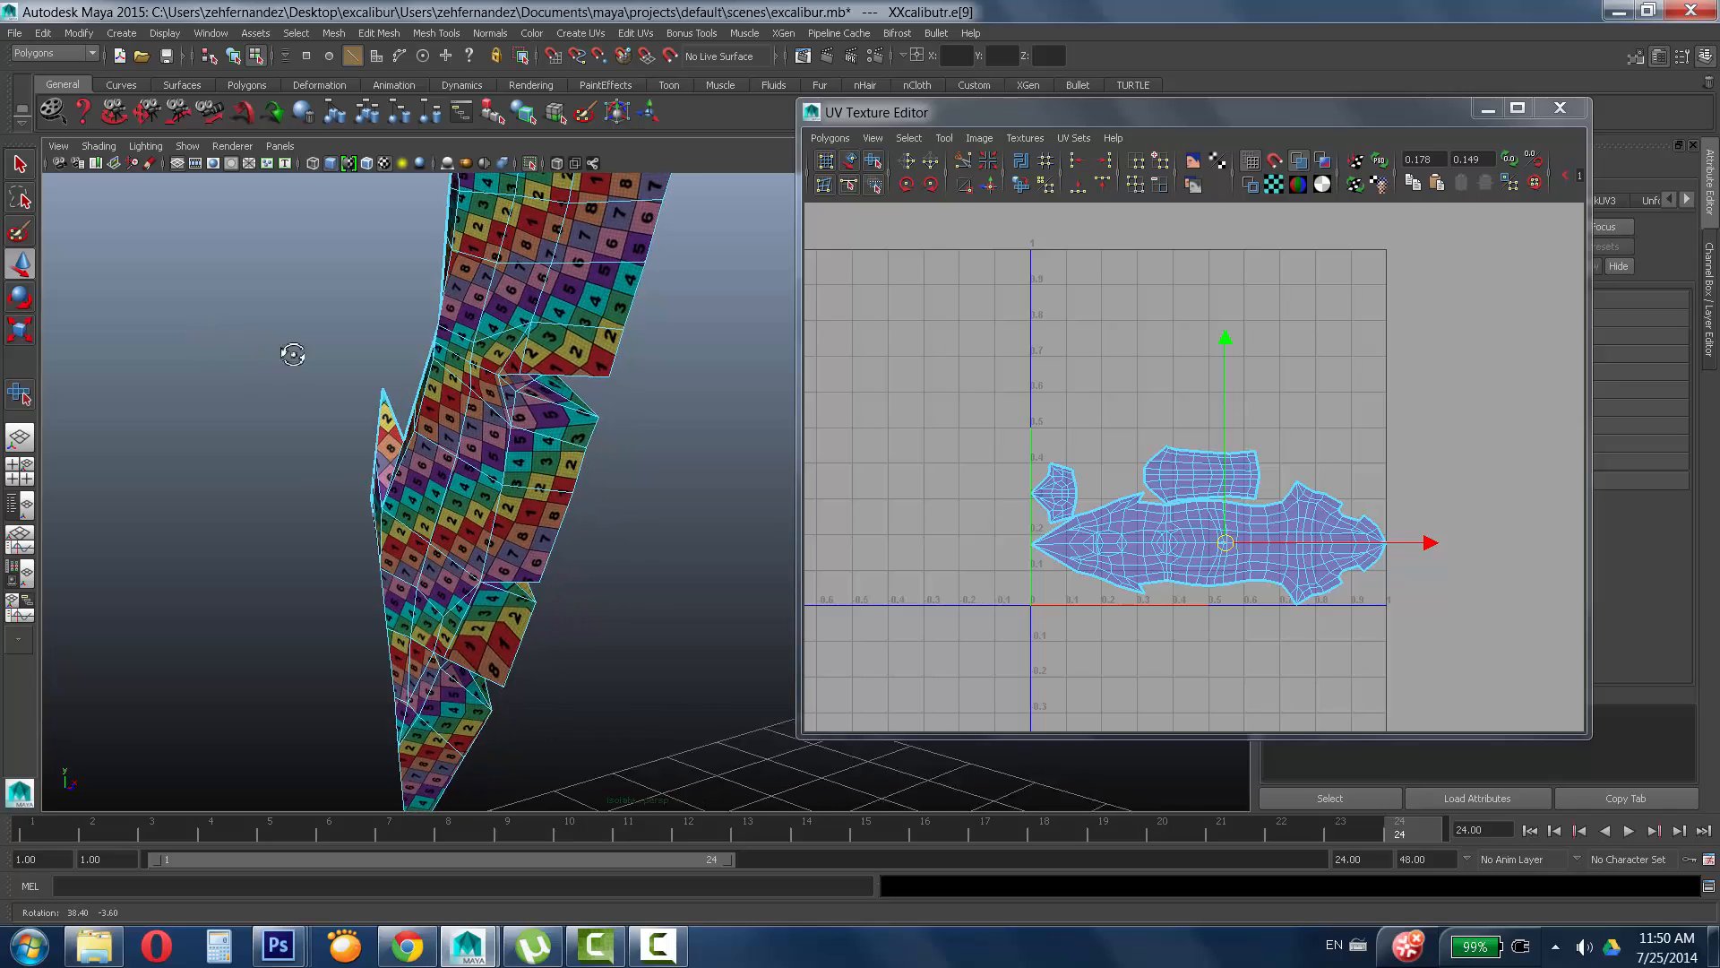
alt+middle_drag(359, 349, 250, 574)
alt+drag(251, 574, 421, 547)
alt+middle_drag(628, 537, 583, 643)
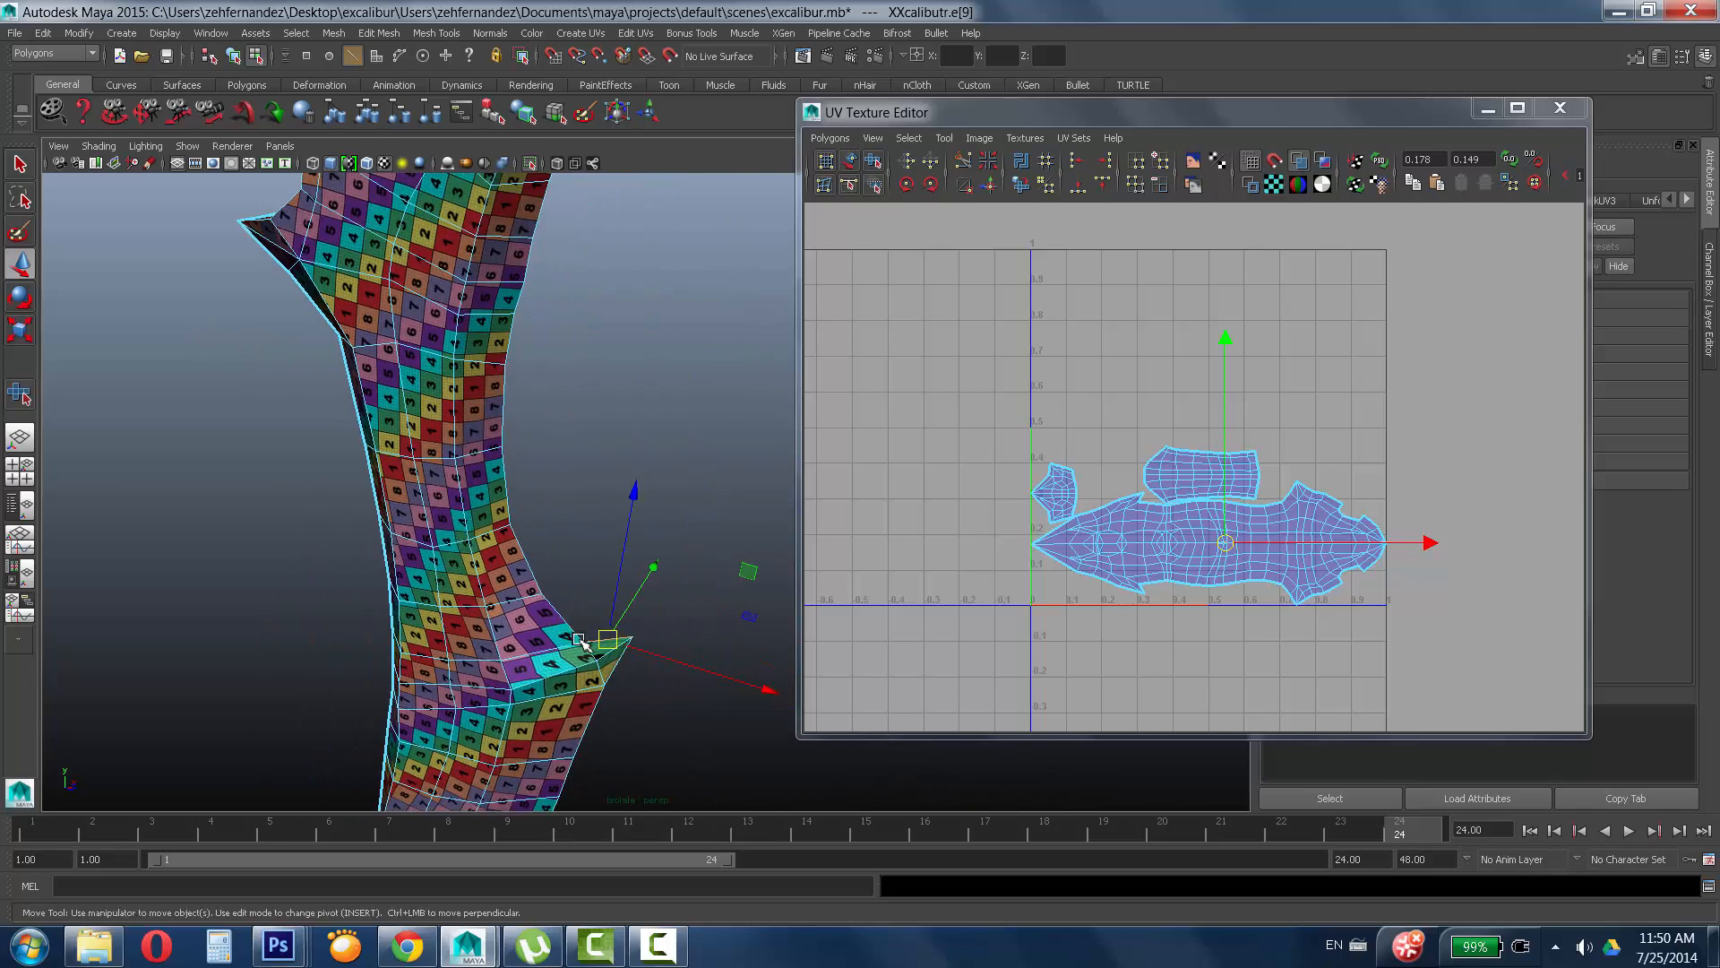
scroll(580, 641, up, 5)
scroll(1228, 511, up, 4)
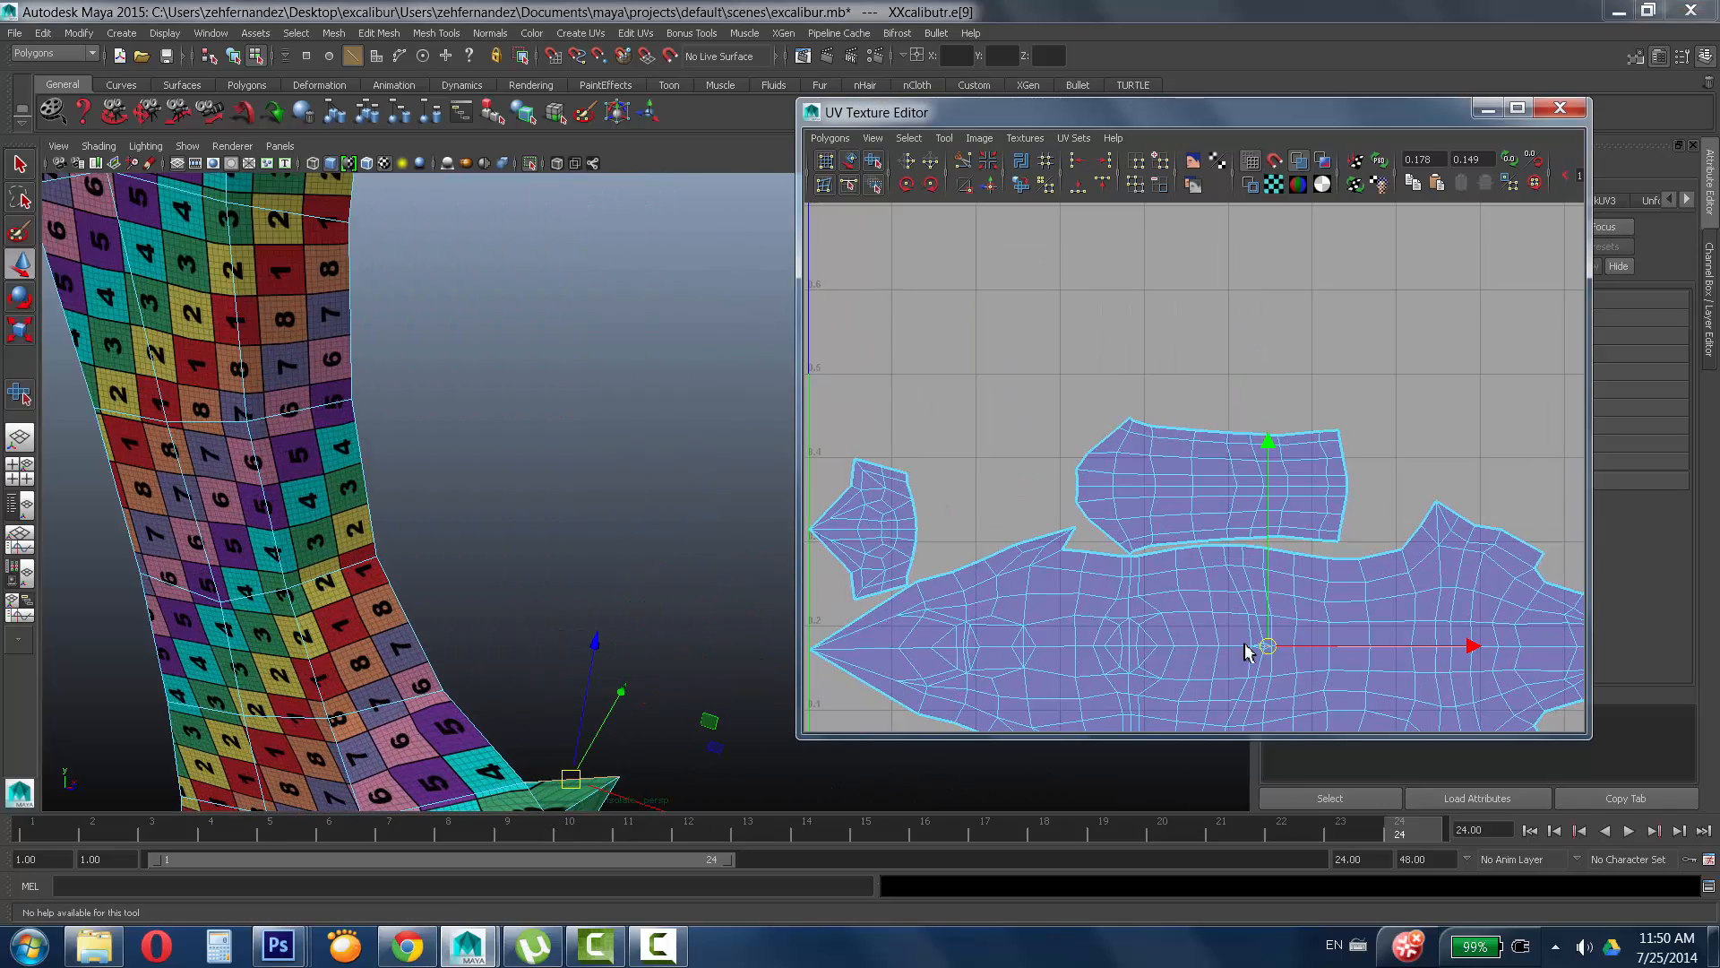
Try to relax the lower spike's UVs with the Smooth UV Tool, undo the attempt and return to object mode.
key(F8)
drag(1237, 620, 1323, 673)
click(873, 161)
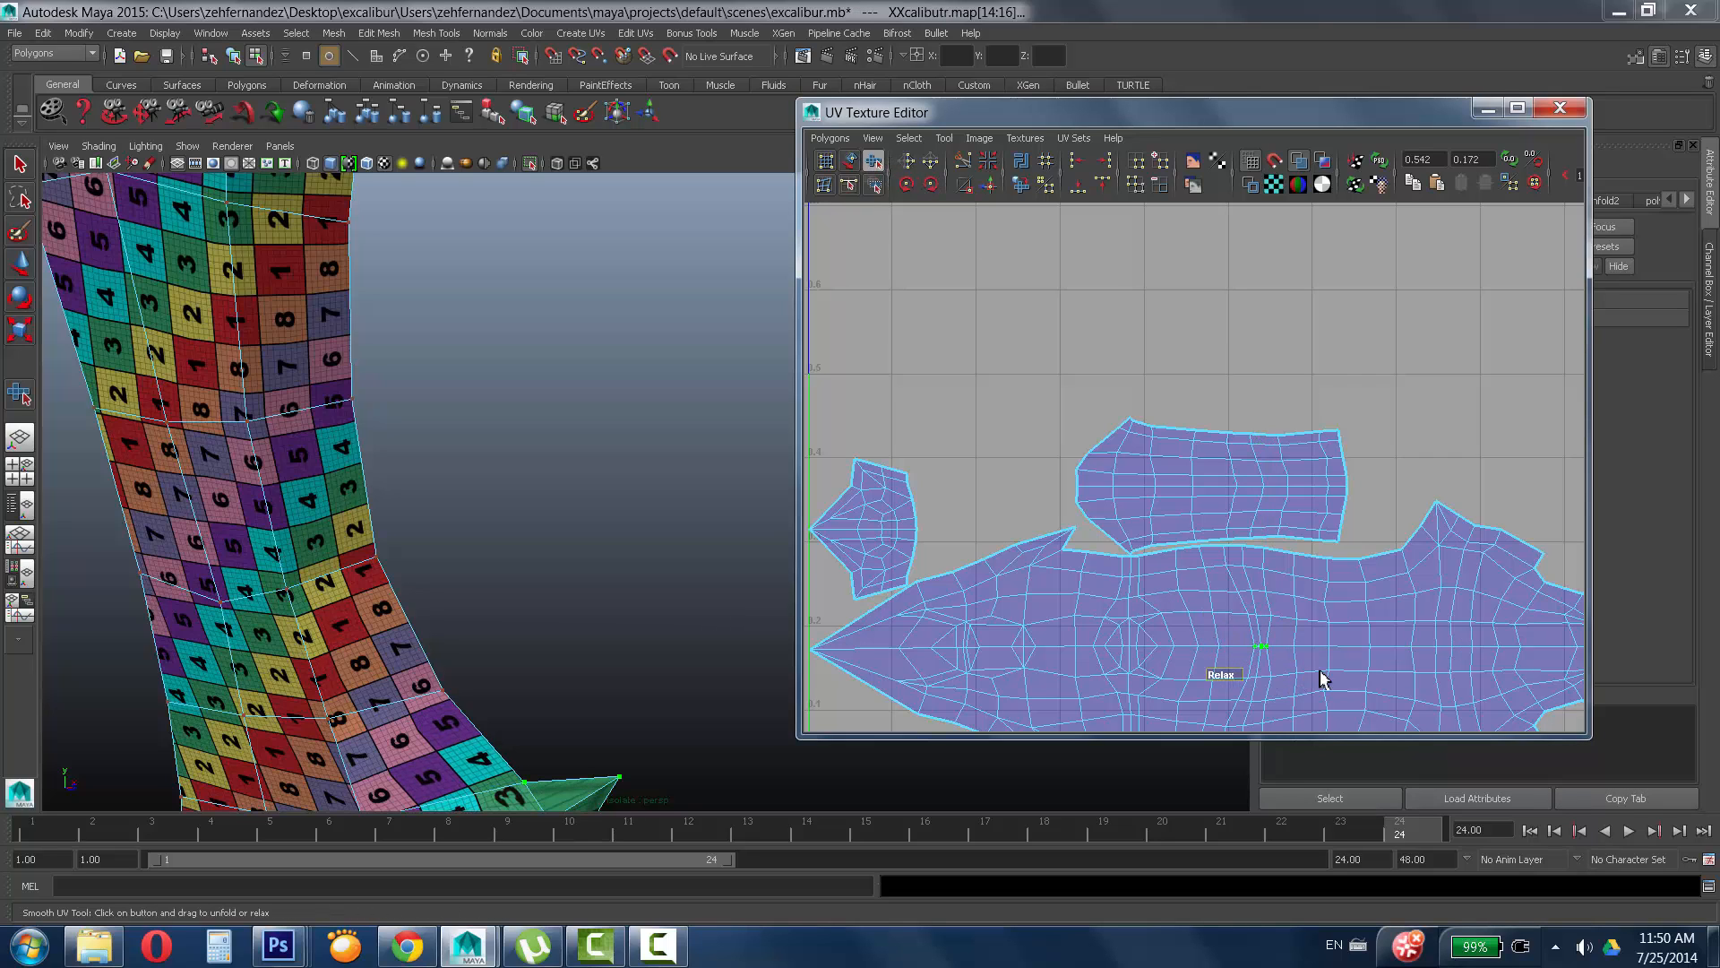
alt+middle_drag(402, 637, 367, 433)
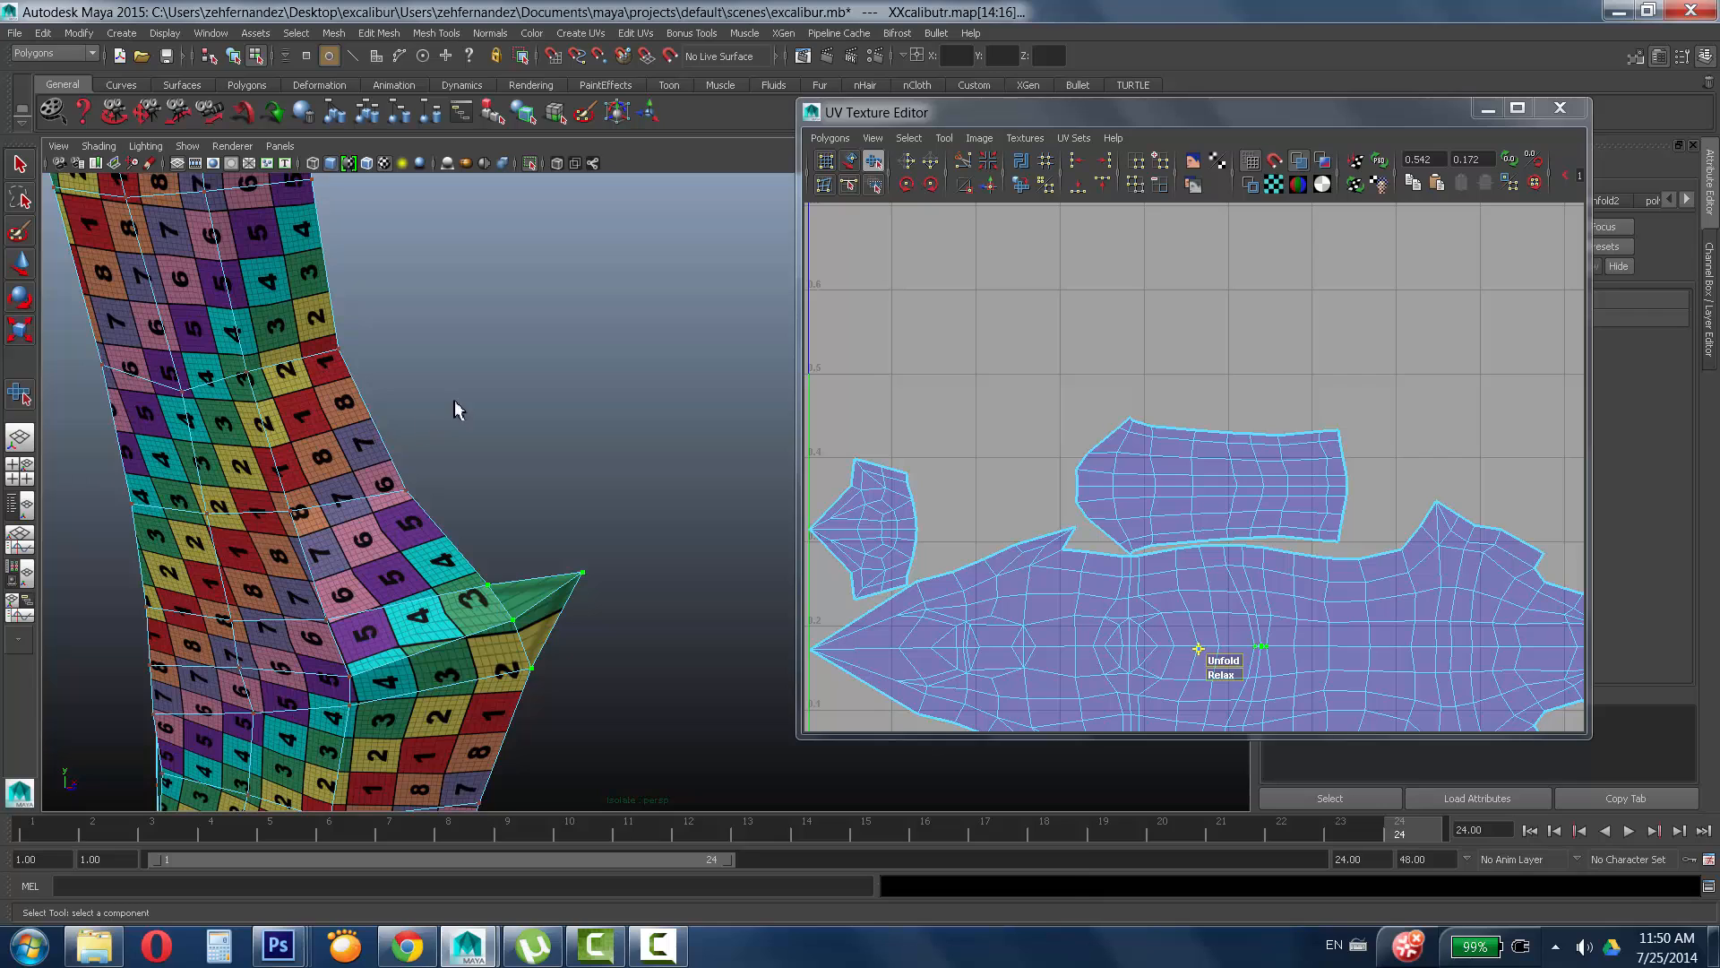
key(ctrl+z)
right_drag(460, 503, 463, 631)
Examine the test pattern along the blade's faces, its narrow edge and the handle for distortion.
alt+drag(515, 410, 392, 393)
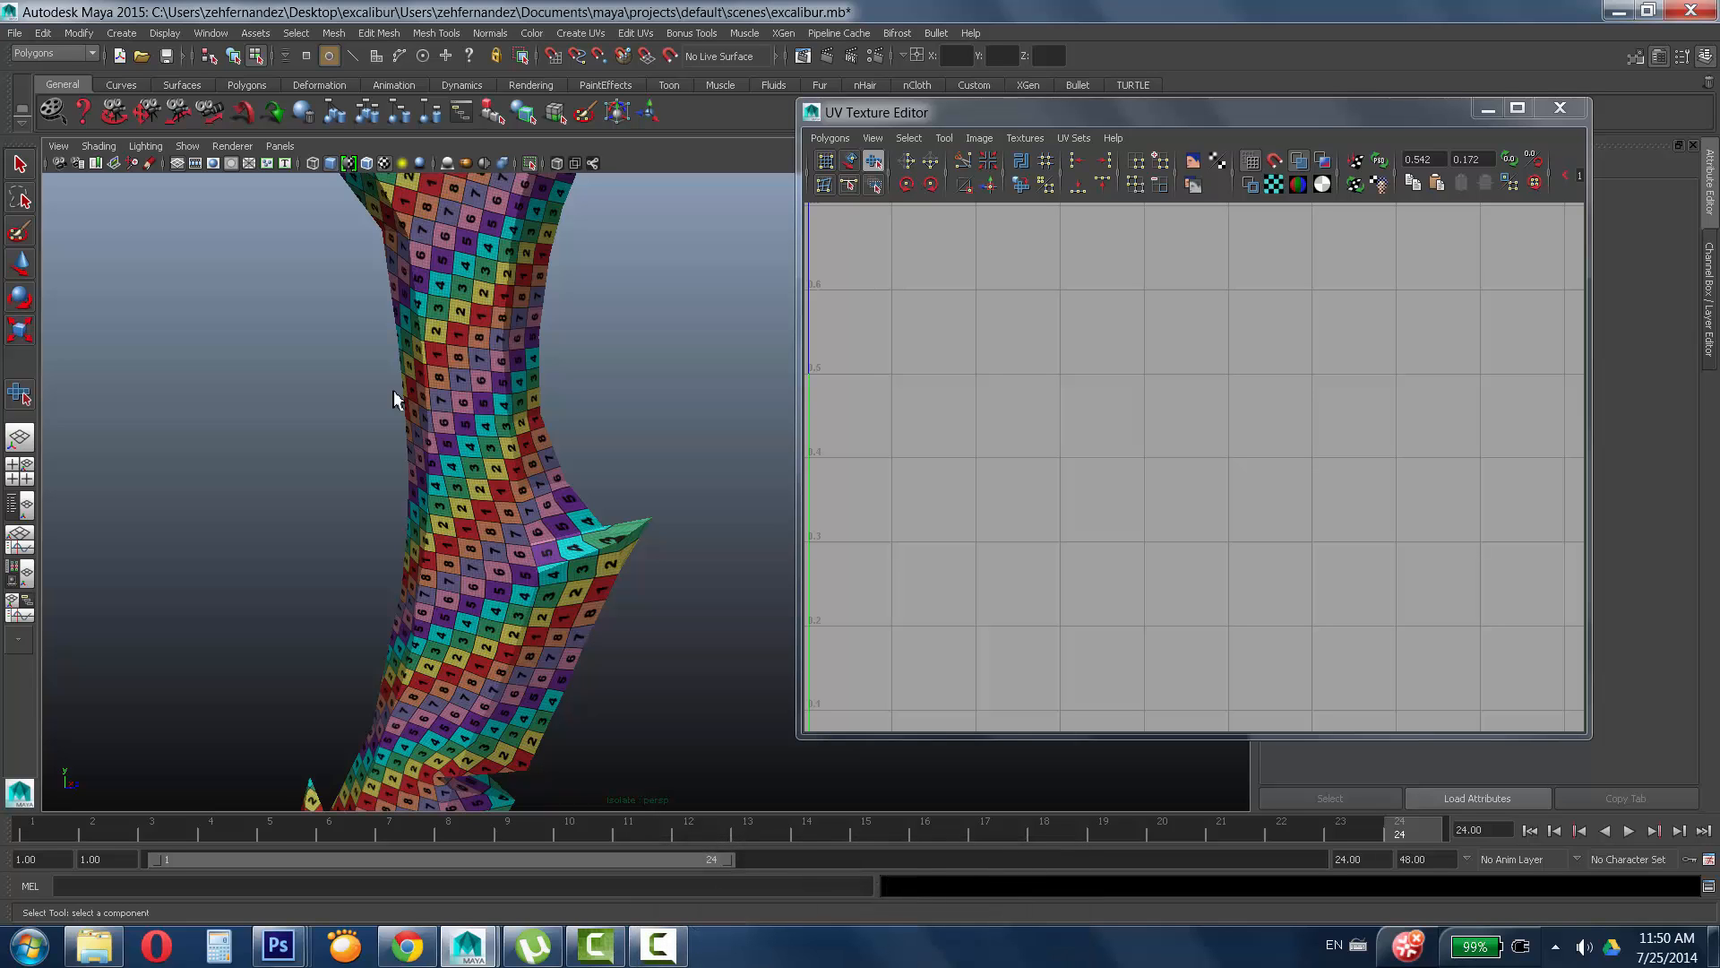
alt+middle_drag(593, 490, 615, 296)
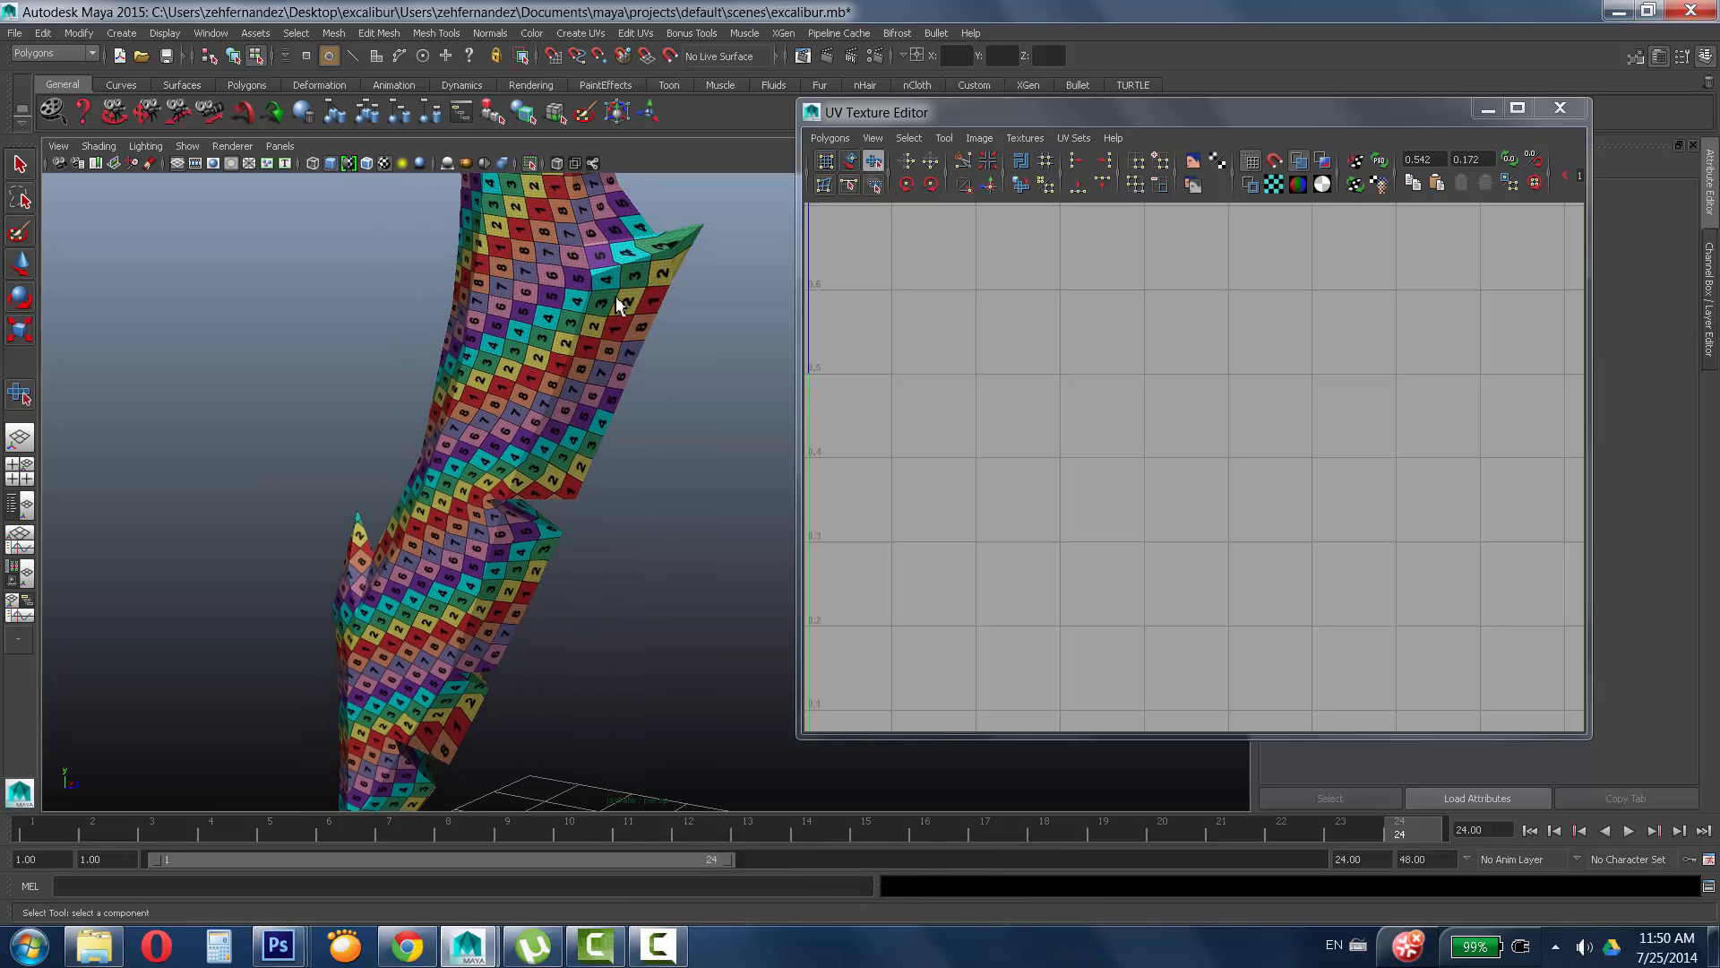
alt+drag(454, 584, 519, 603)
alt+right_drag(519, 603, 1129, 573)
alt+middle_drag(278, 484, 645, 560)
alt+drag(573, 583, 685, 582)
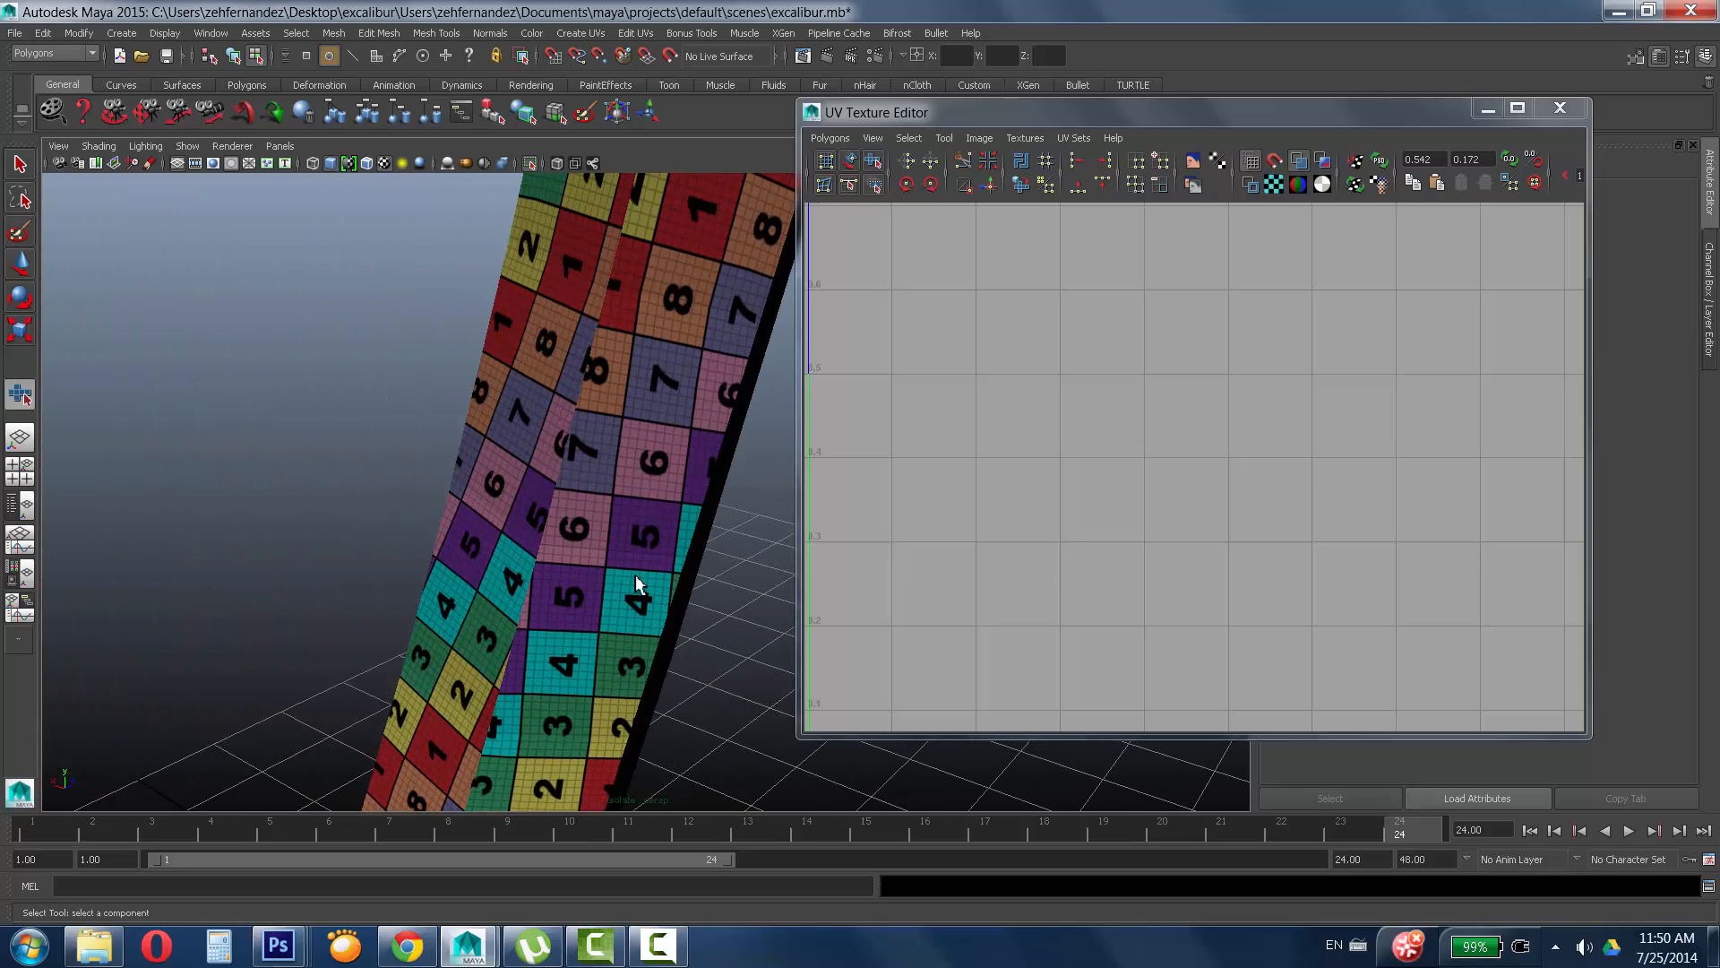
alt+right_drag(636, 585, 482, 502)
alt+drag(482, 502, 582, 484)
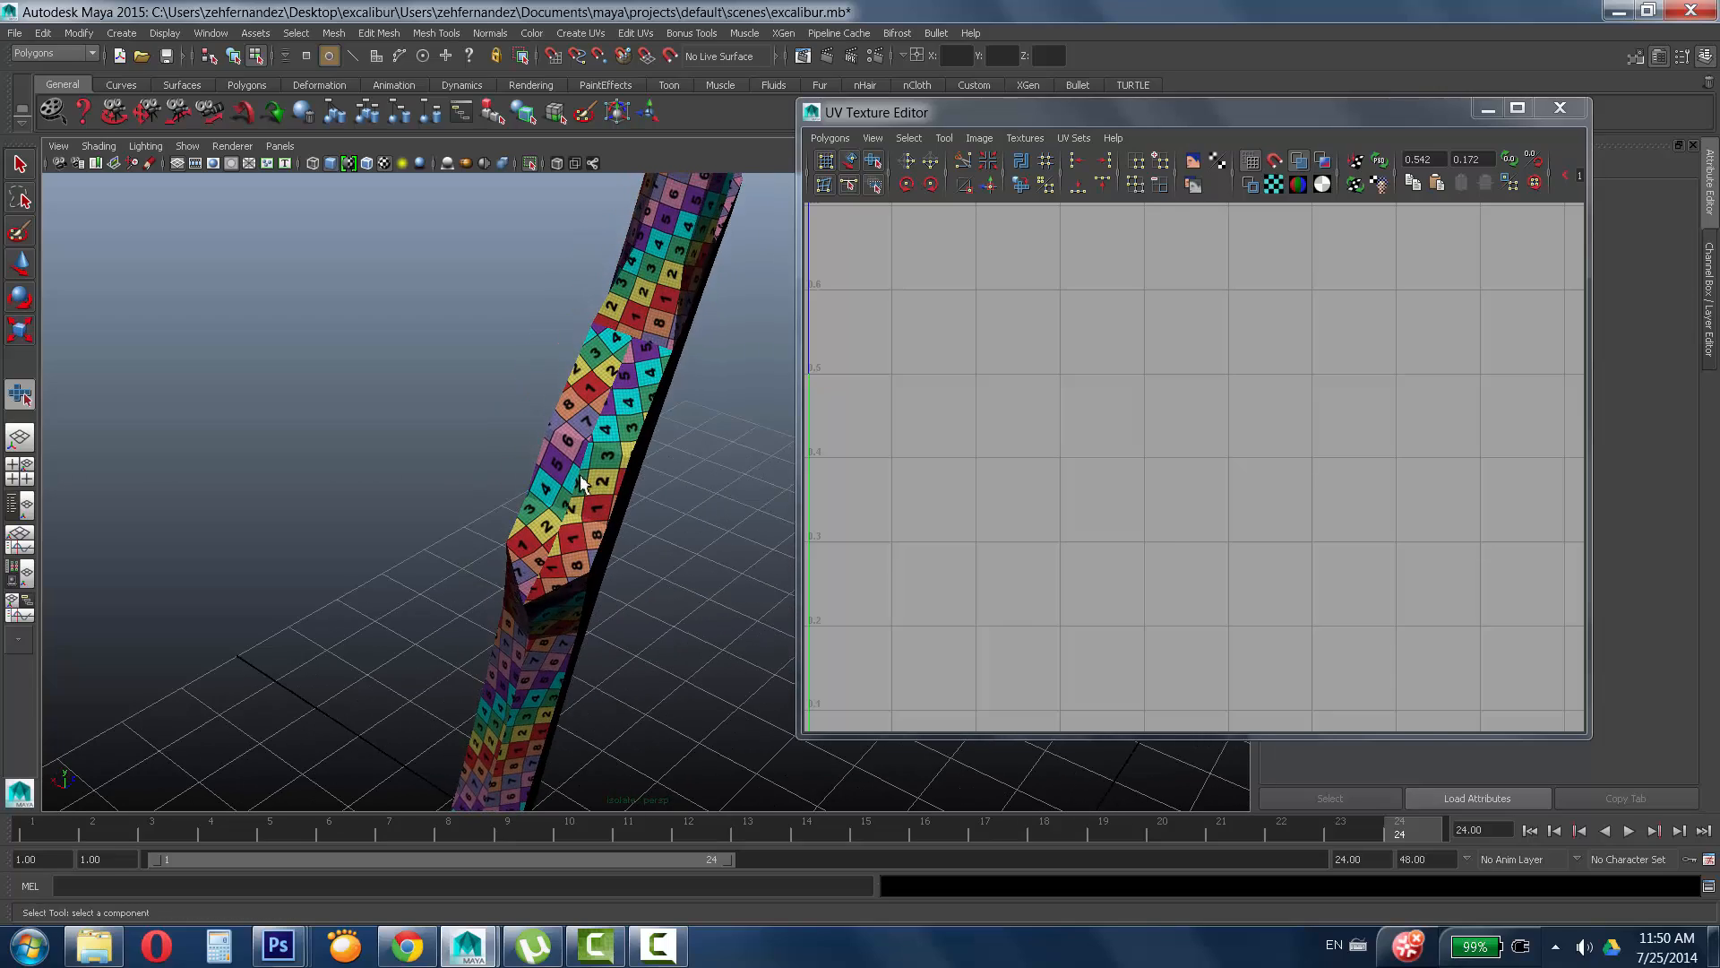
alt+middle_drag(582, 484, 516, 659)
alt+middle_drag(530, 419, 509, 604)
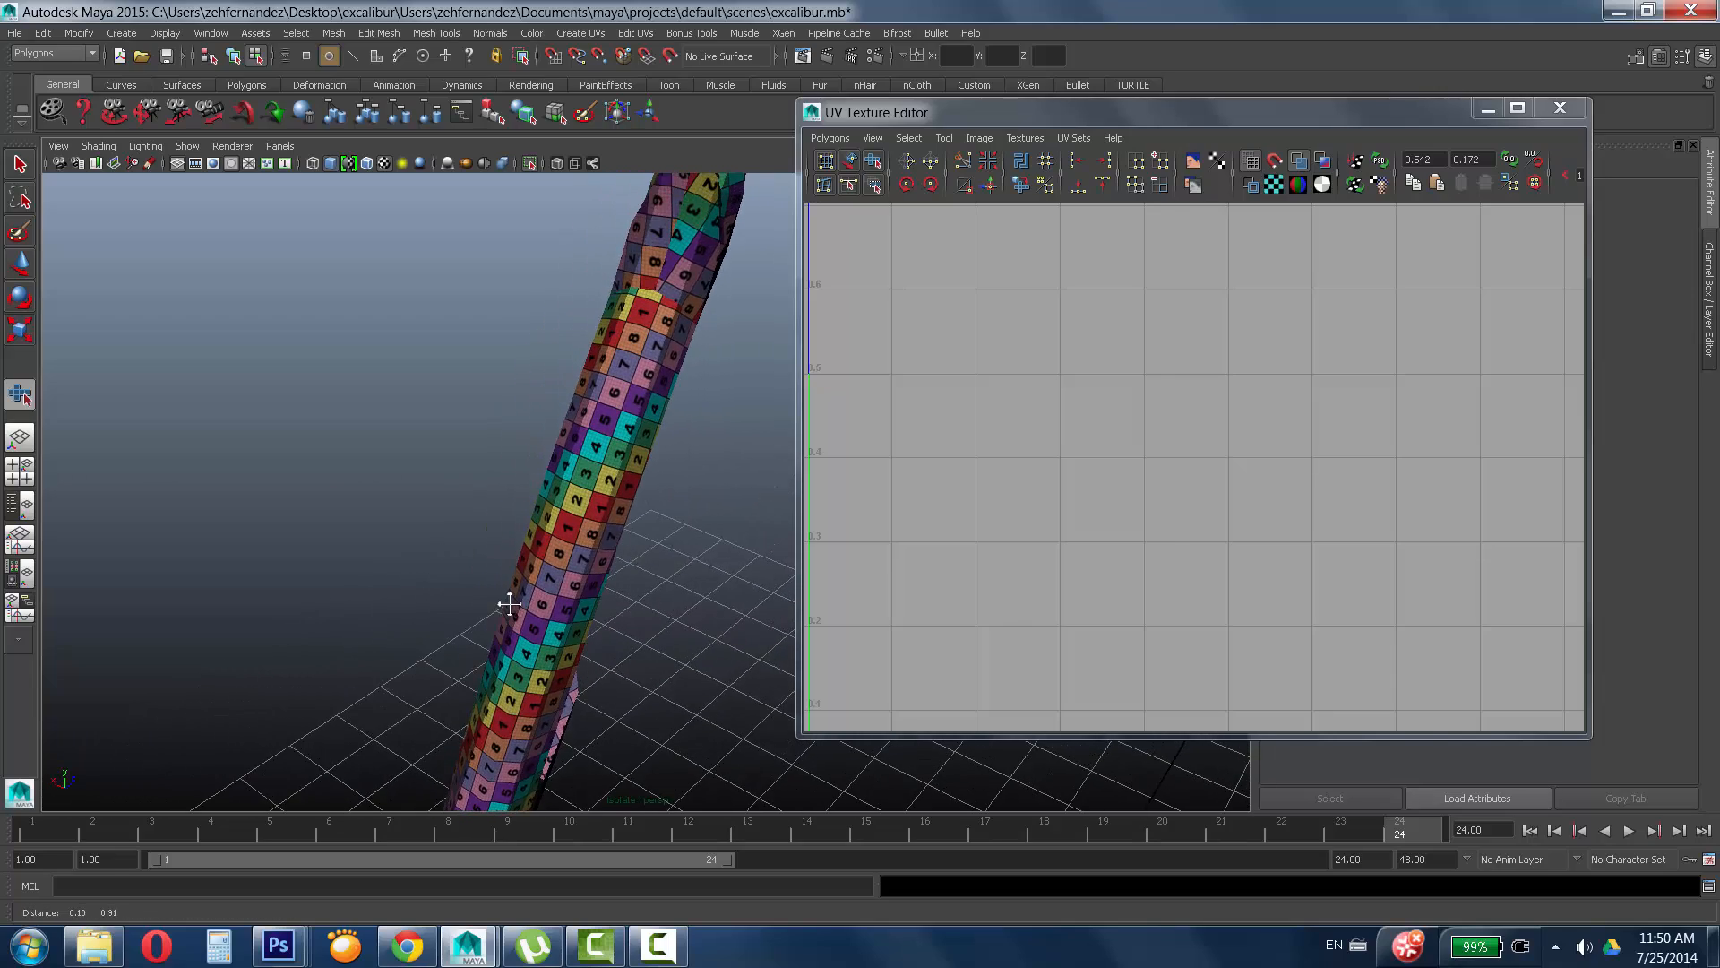
alt+right_drag(509, 604, 482, 474)
alt+right_drag(627, 538, 528, 506)
alt+drag(616, 561, 528, 488)
alt+middle_drag(516, 466, 511, 348)
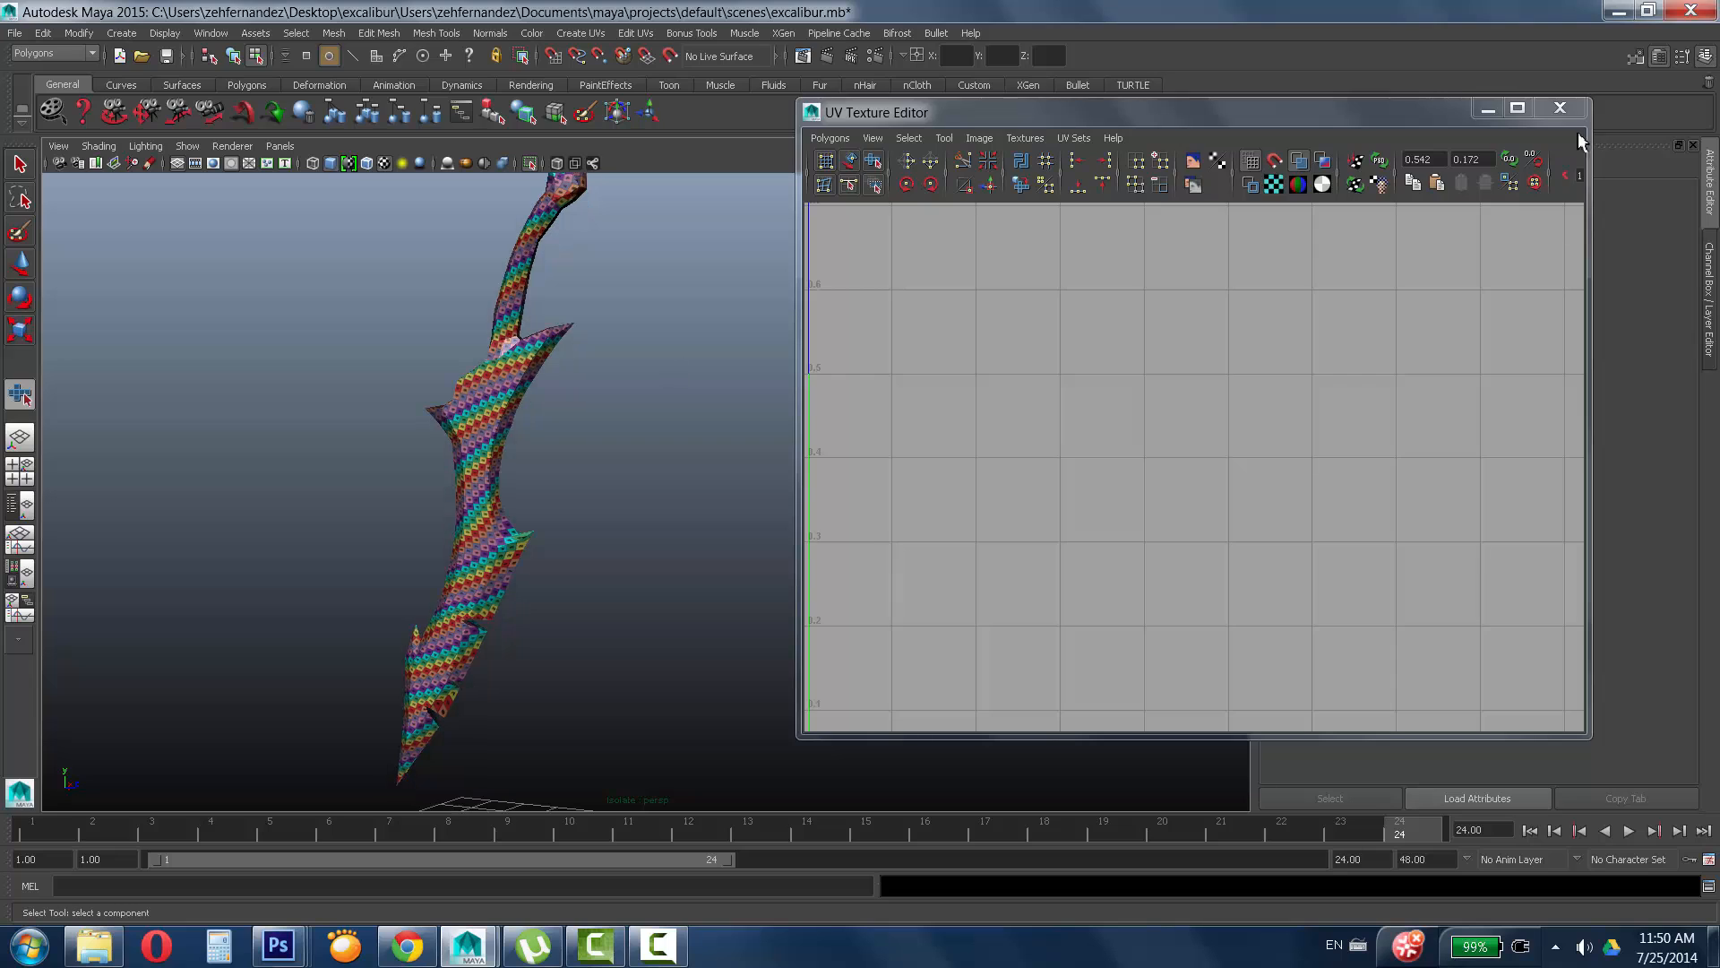
Close the UV Texture Editor and reselect the whole sword to show its material attributes.
click(1562, 108)
alt+right_drag(331, 493, 414, 435)
click(416, 340)
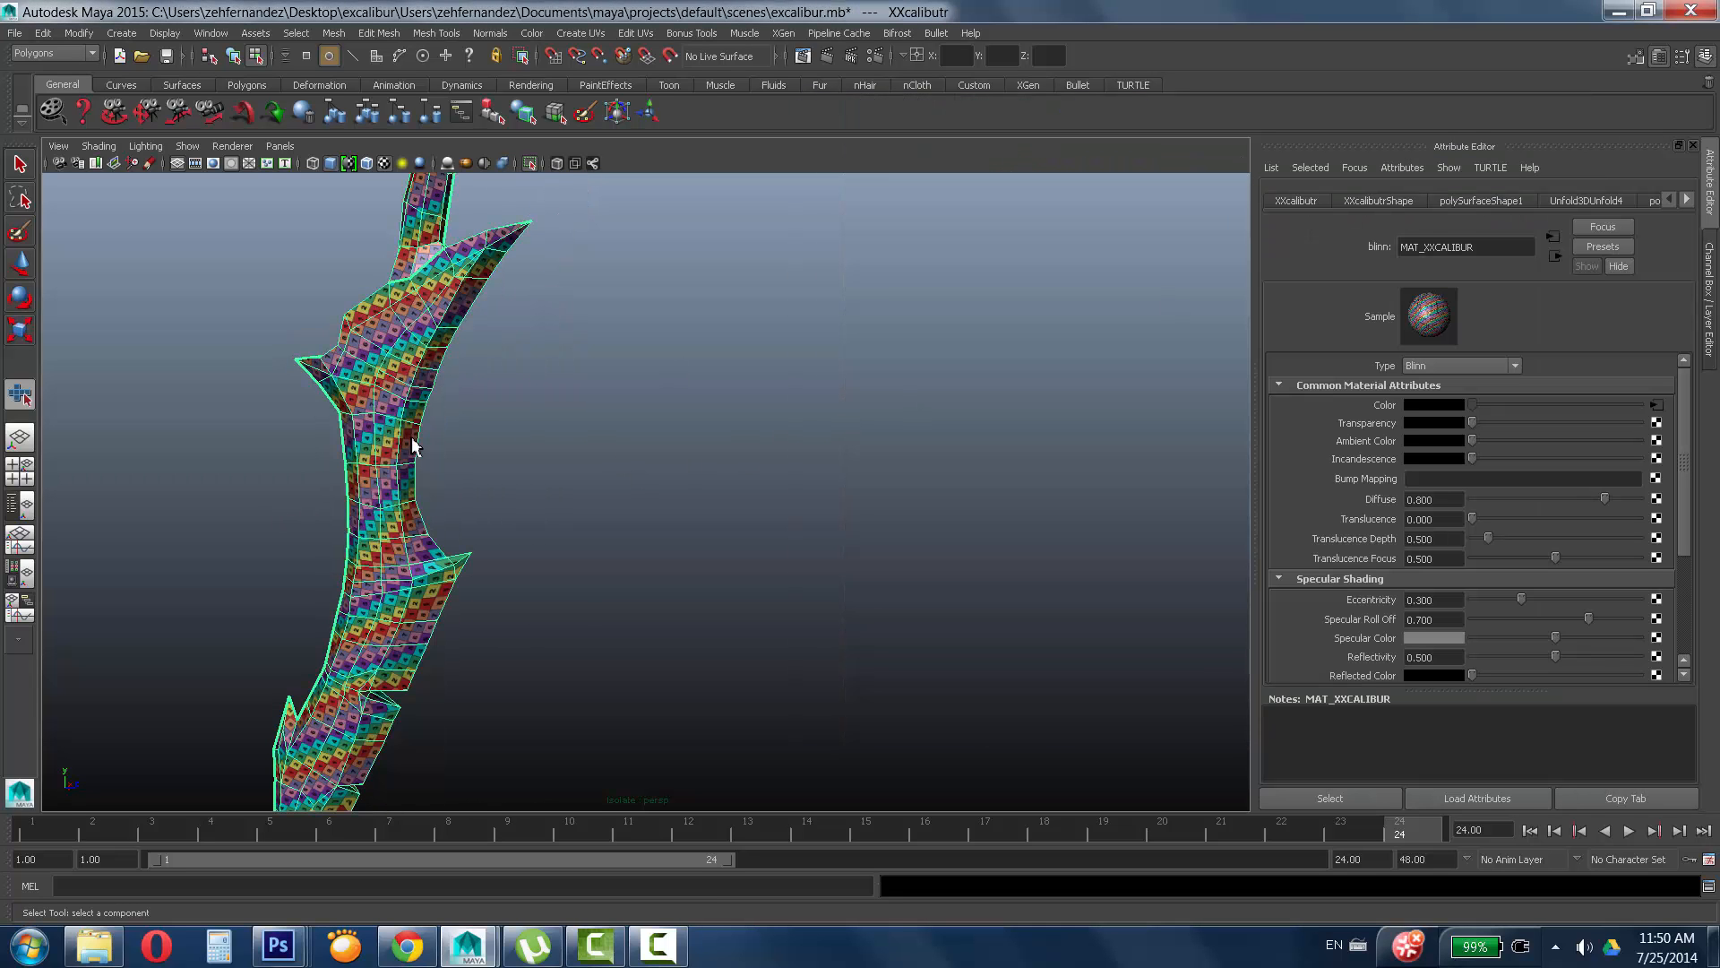